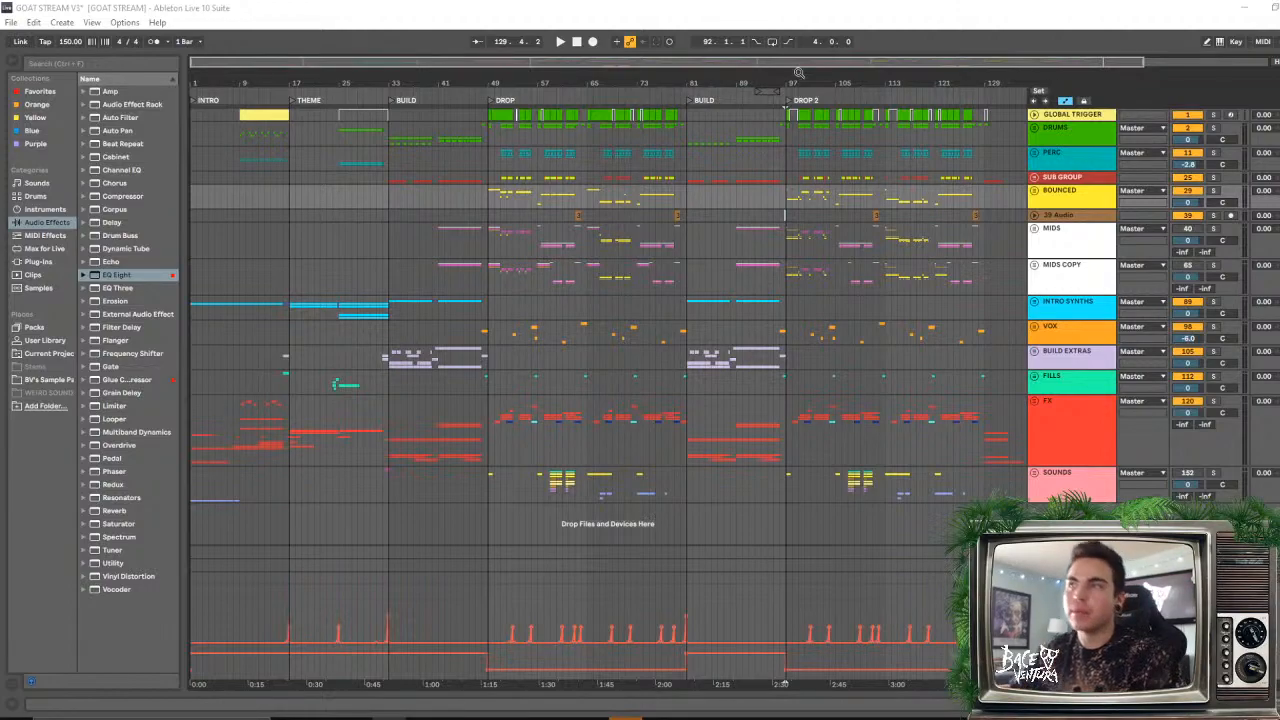
# - Highlight the intro and theme, bars 1 to 33, on the BOUNCED track and play from the start of the song
pyautogui.click(462, 14)
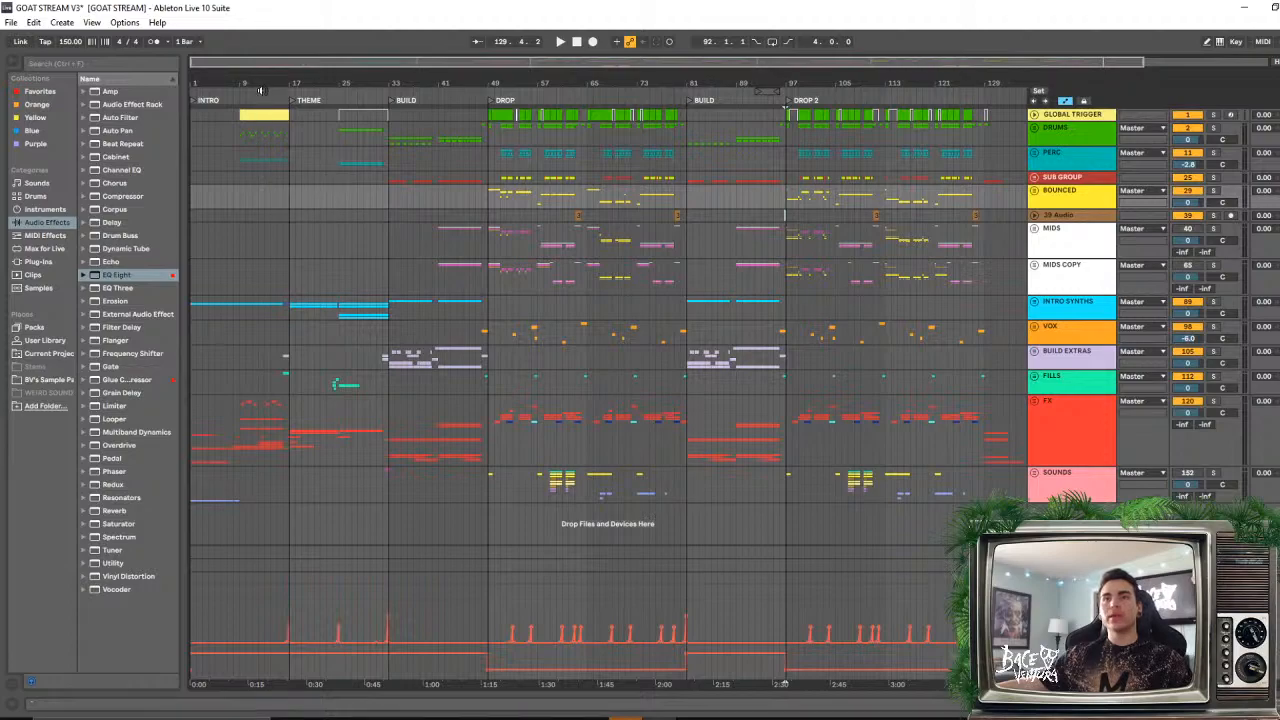
pyautogui.scroll(3, 375, 190)
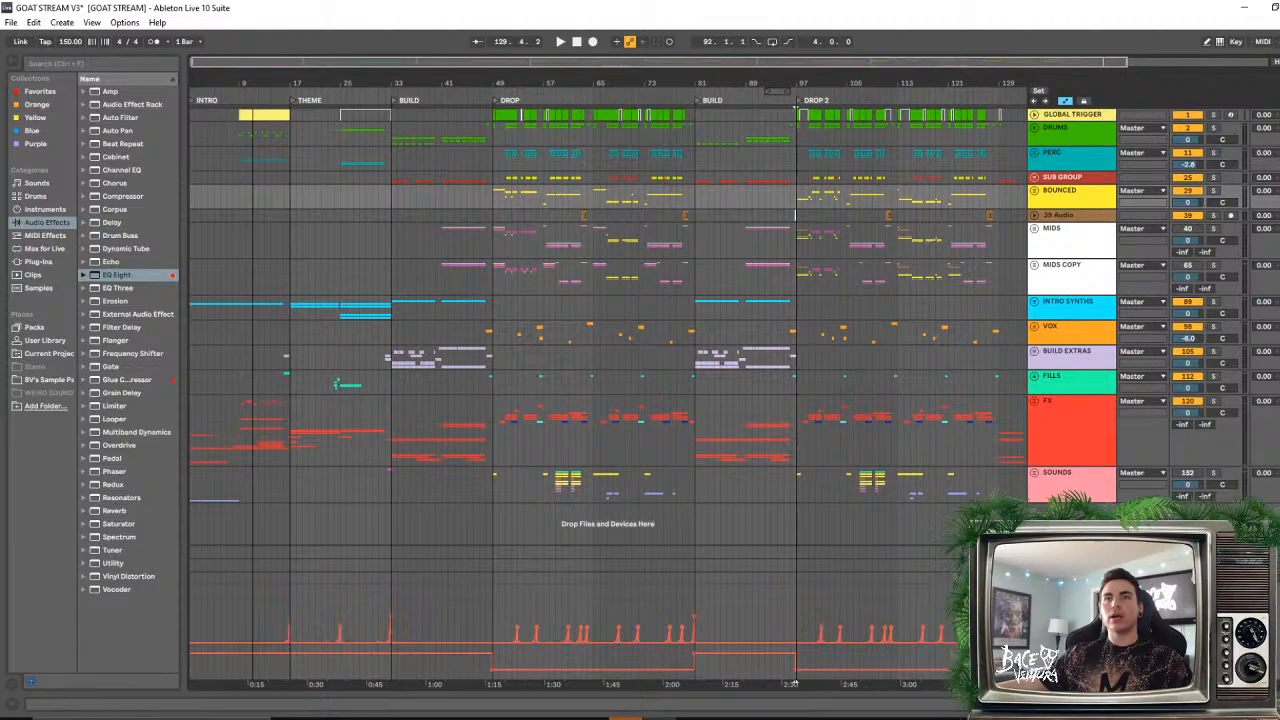
pyautogui.click(445, 196)
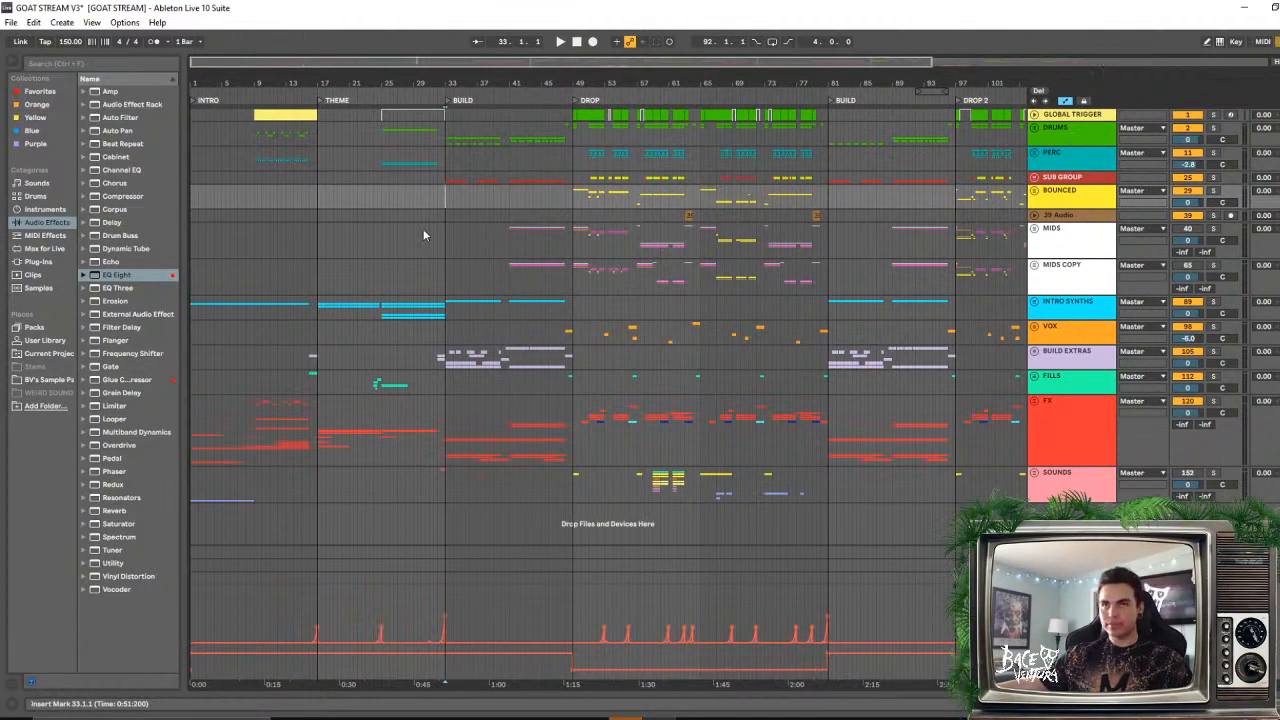
pyautogui.click(275, 199)
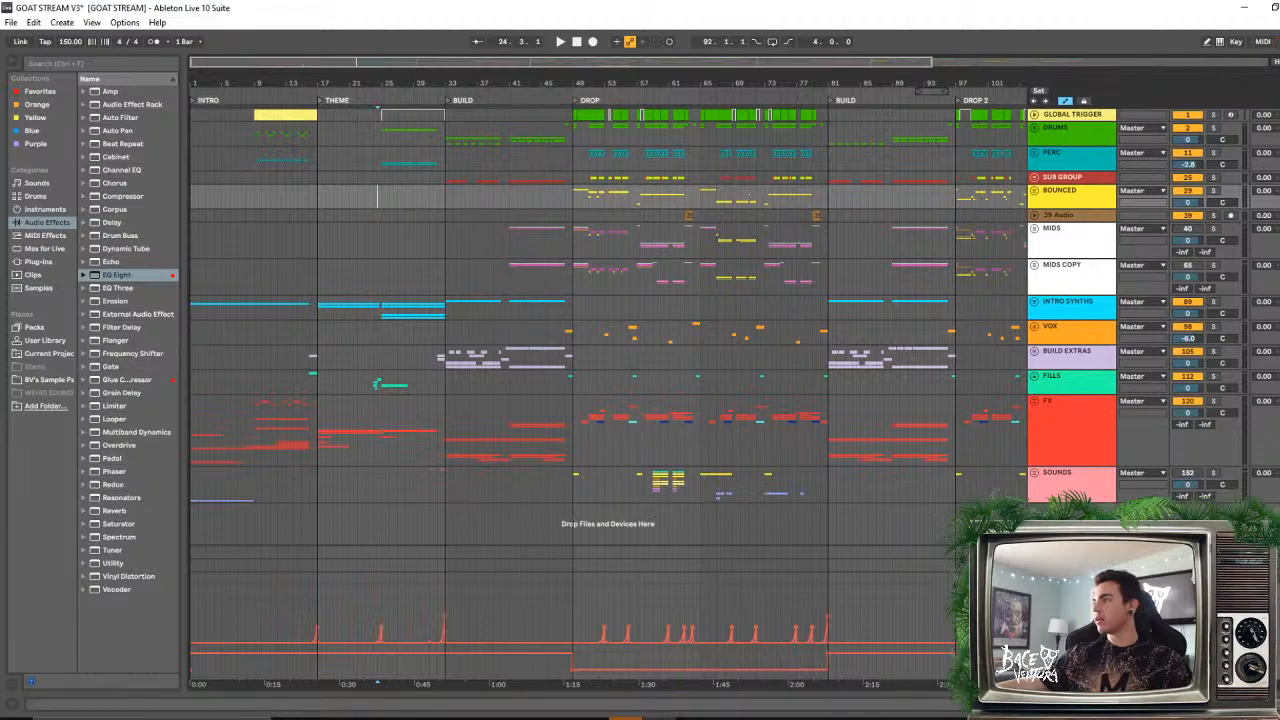
pyautogui.click(331, 199)
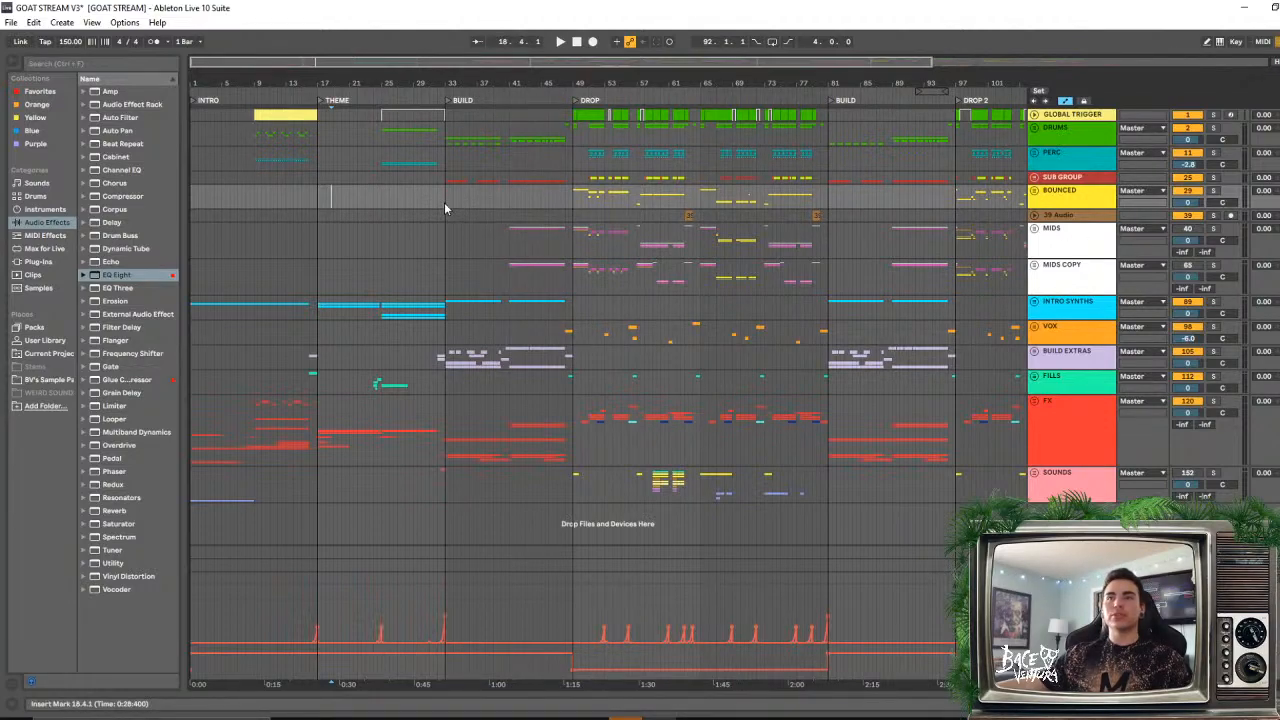
pyautogui.moveTo(446, 208); pyautogui.dragTo(190, 210)
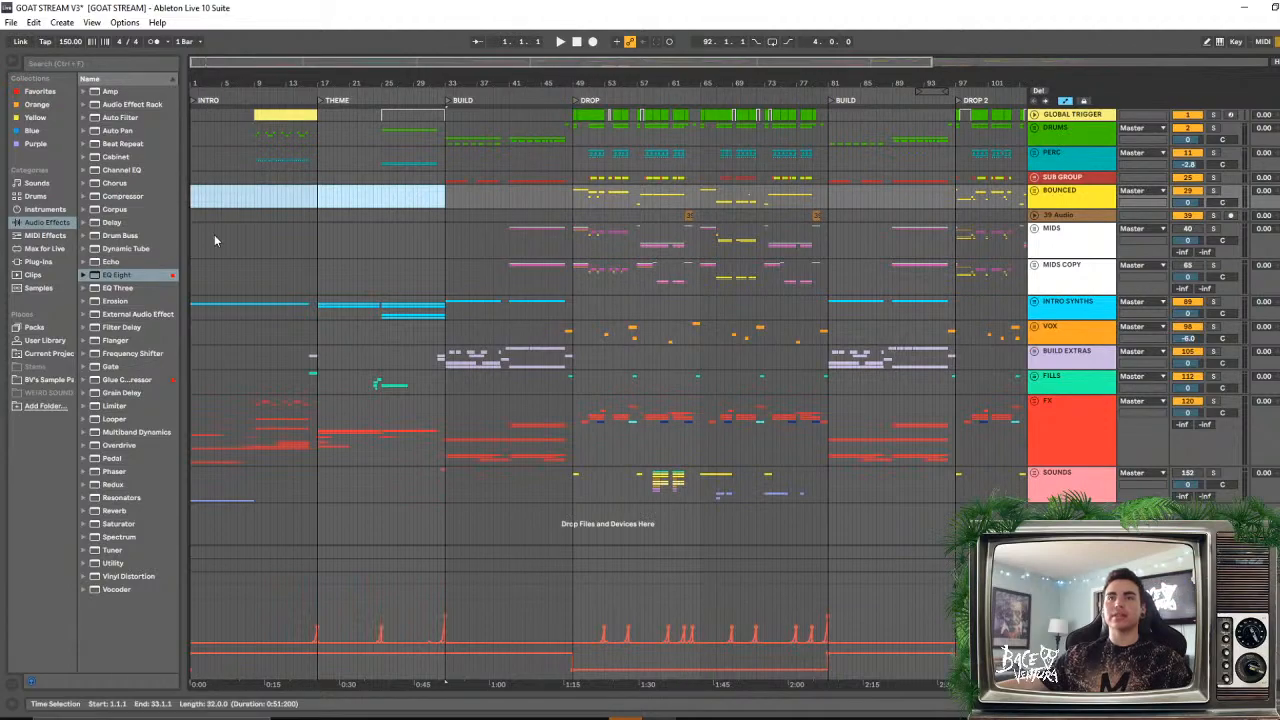
pyautogui.click(405, 205)
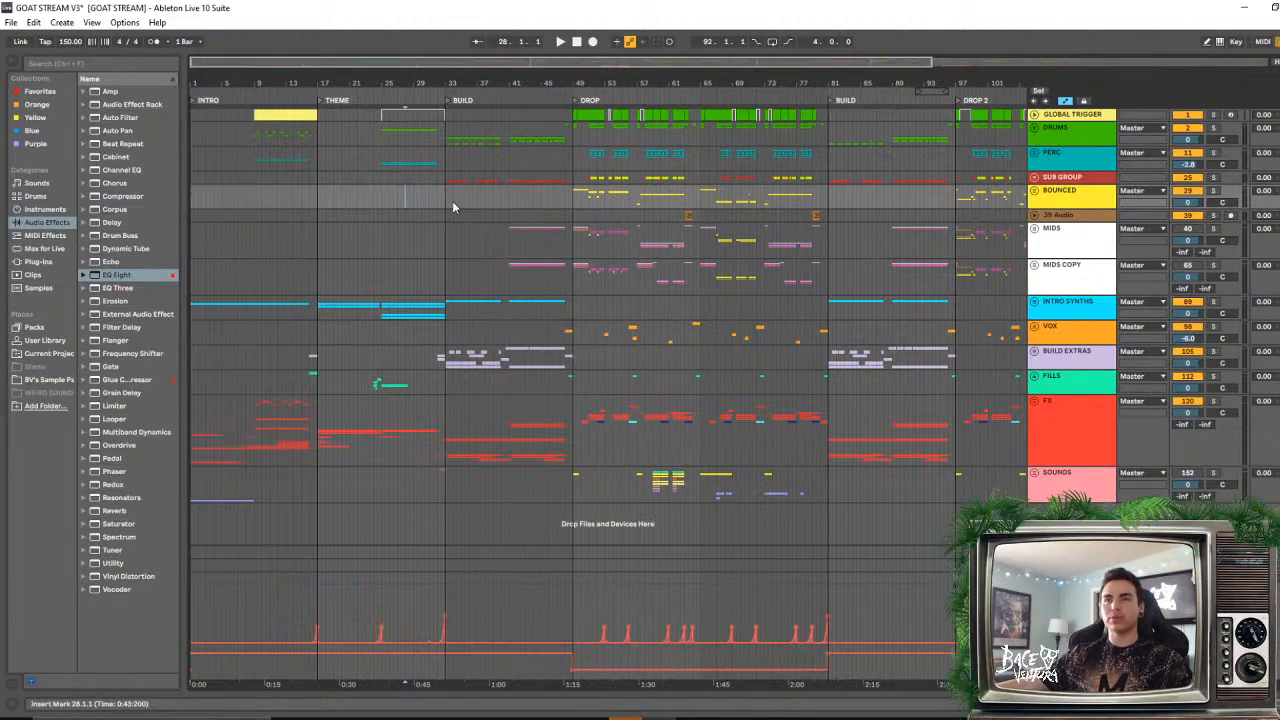
pyautogui.moveTo(443, 206); pyautogui.dragTo(190, 207)
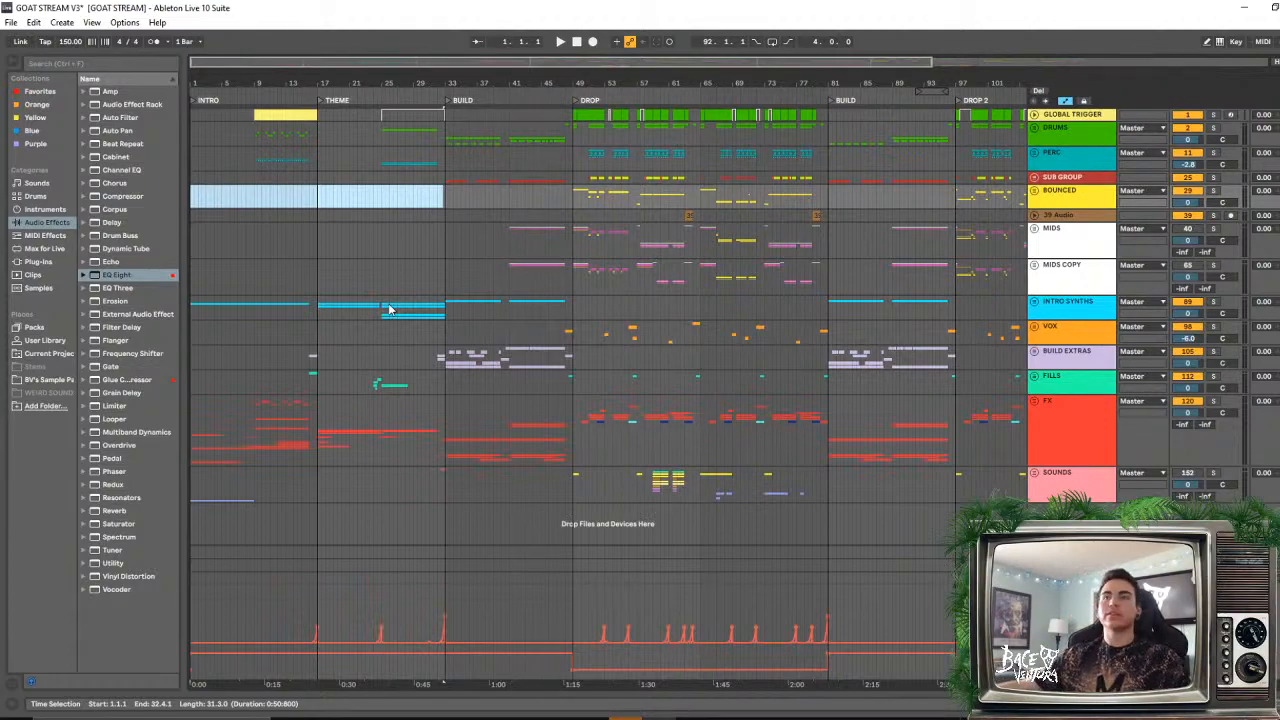
pyautogui.click(577, 42)
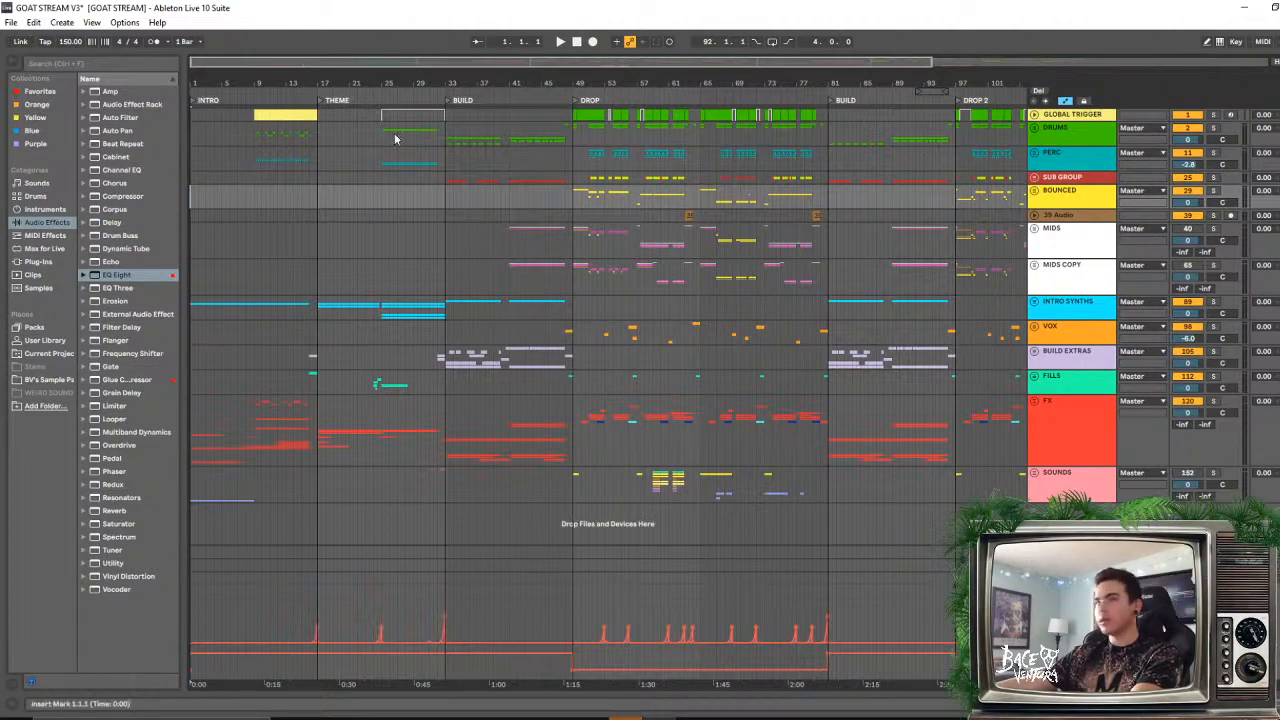
pyautogui.click(560, 43)
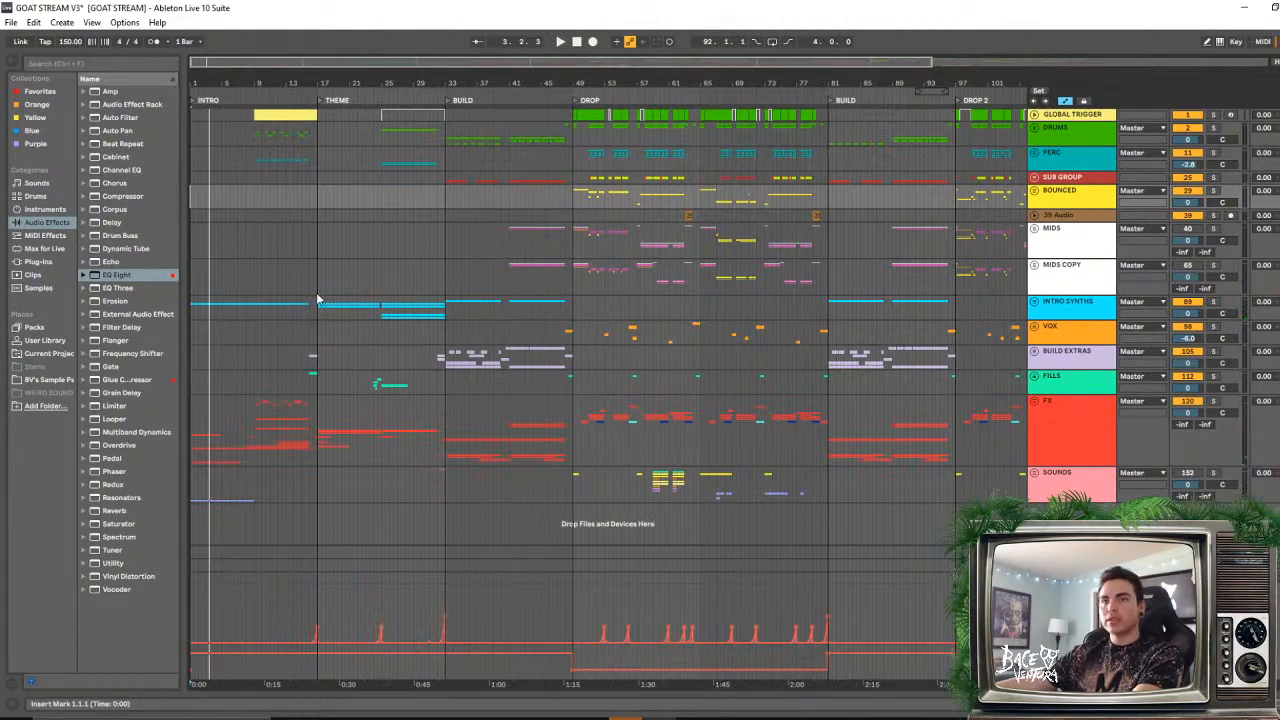
# - Unfold the INTRO SYNTHS group and select the first TEXTURE clip in the intro
pyautogui.click(242, 308)
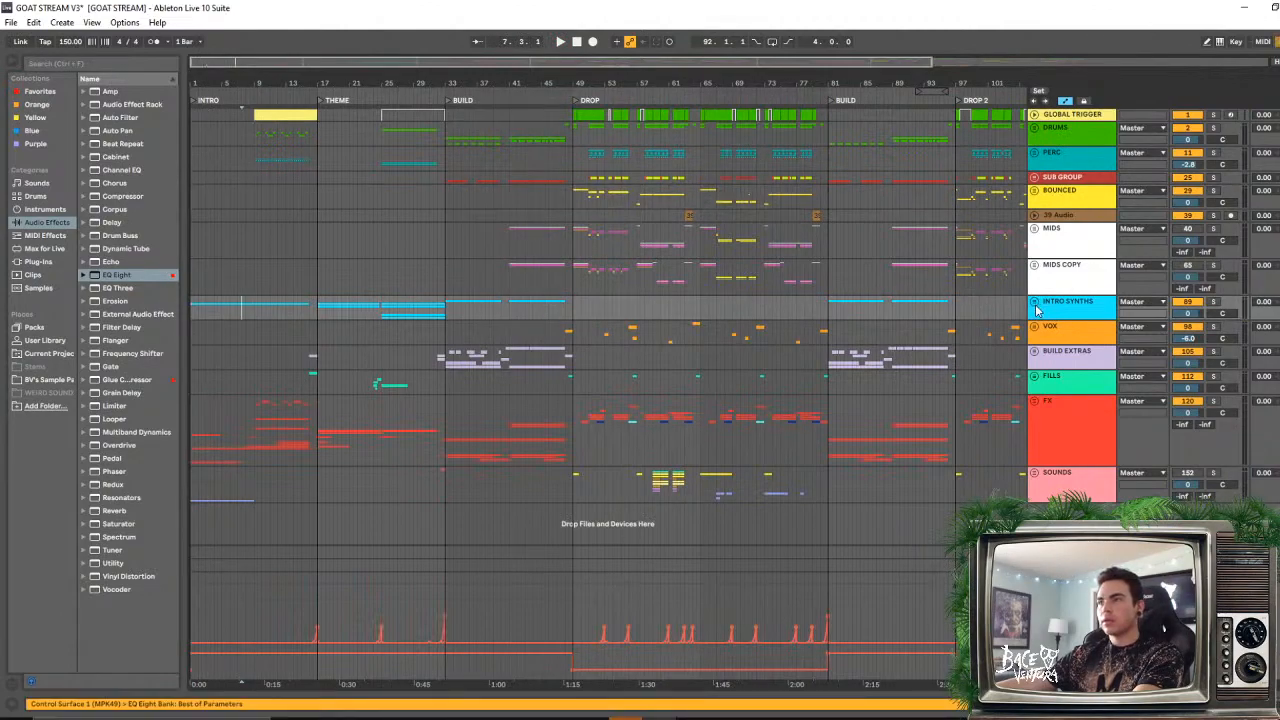
pyautogui.click(1035, 304)
pyautogui.scroll(-5, 640, 348)
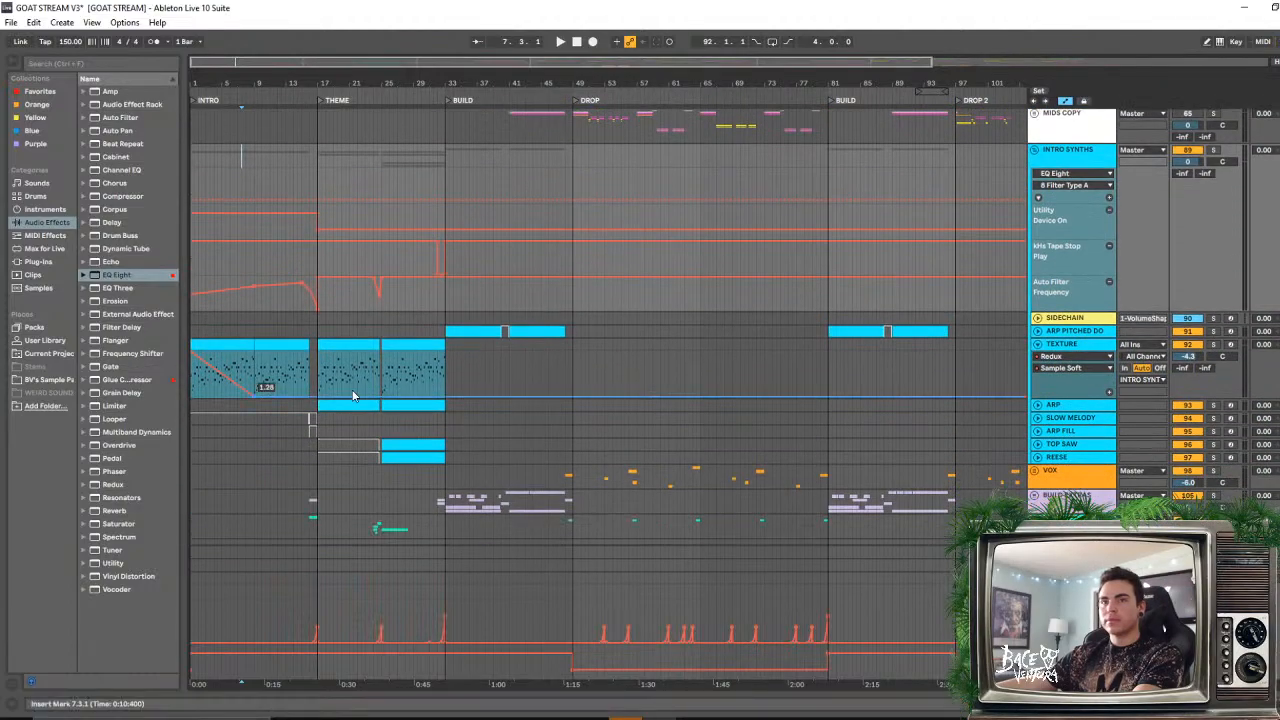
pyautogui.click(221, 343)
pyautogui.scroll(-3, 240, 344)
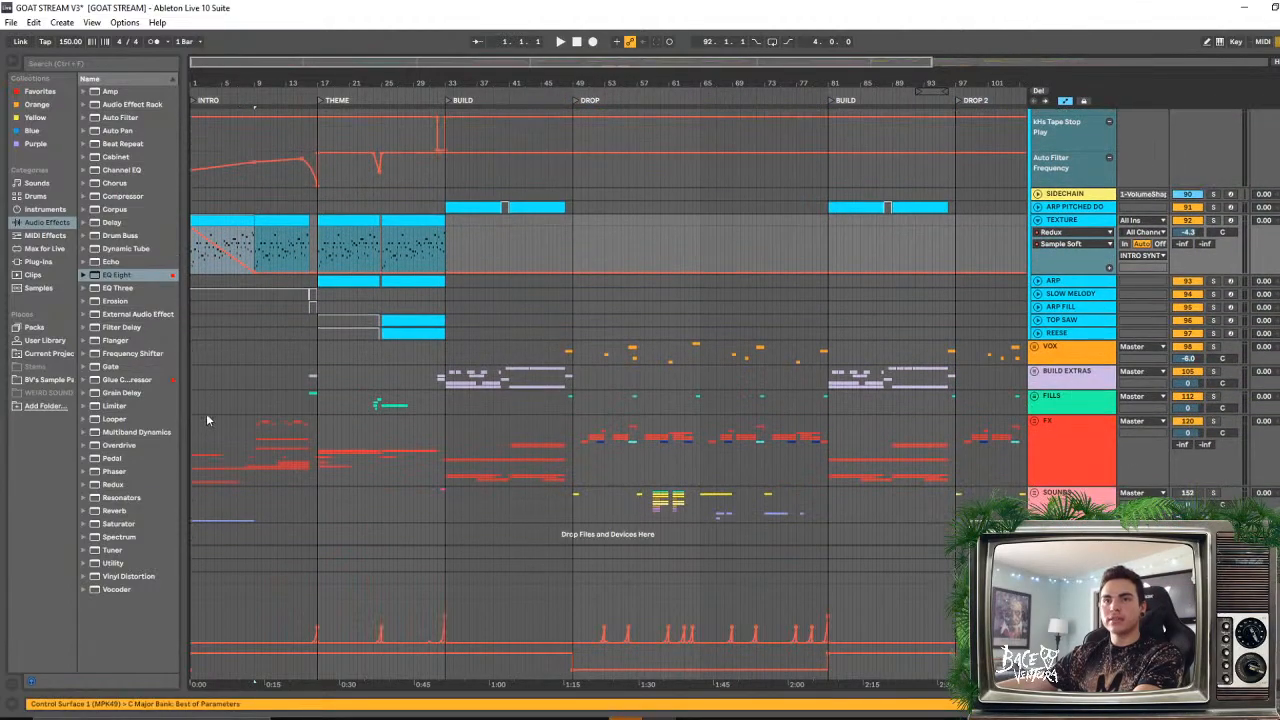
pyautogui.scroll(4, 256, 363)
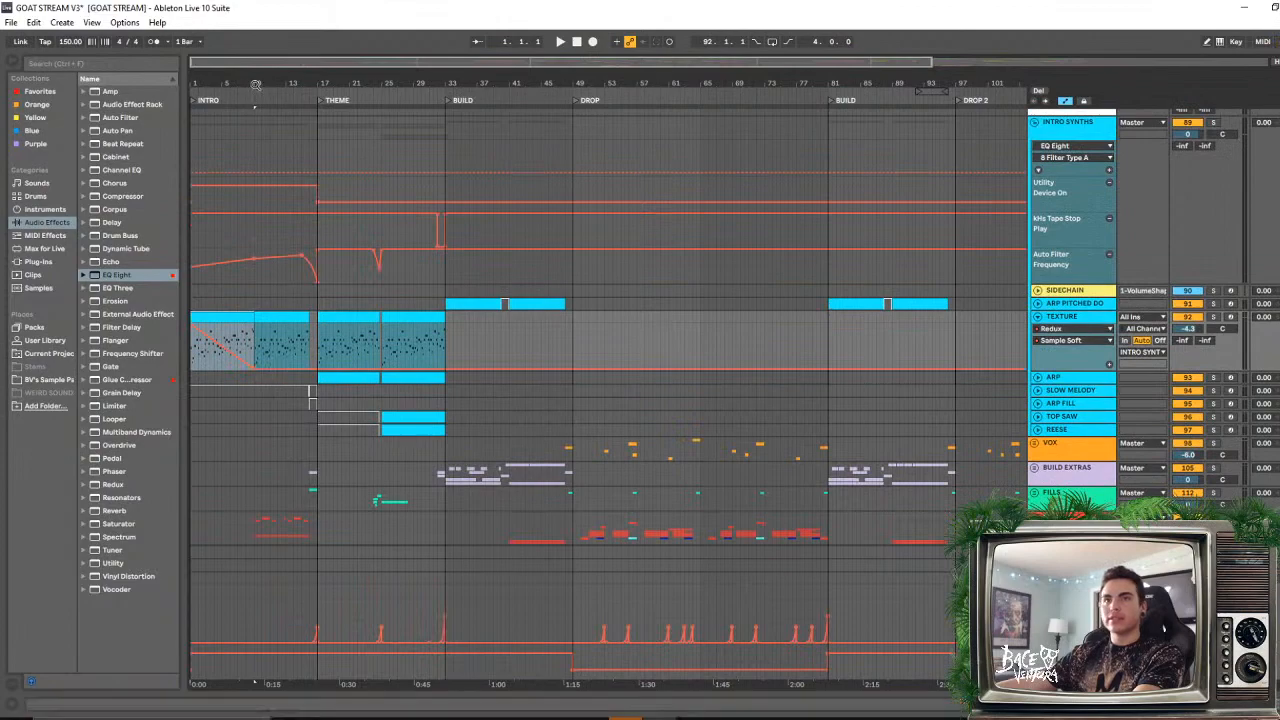
pyautogui.moveTo(256, 85); pyautogui.dragTo(256, 62)
pyautogui.scroll(5, 424, 402)
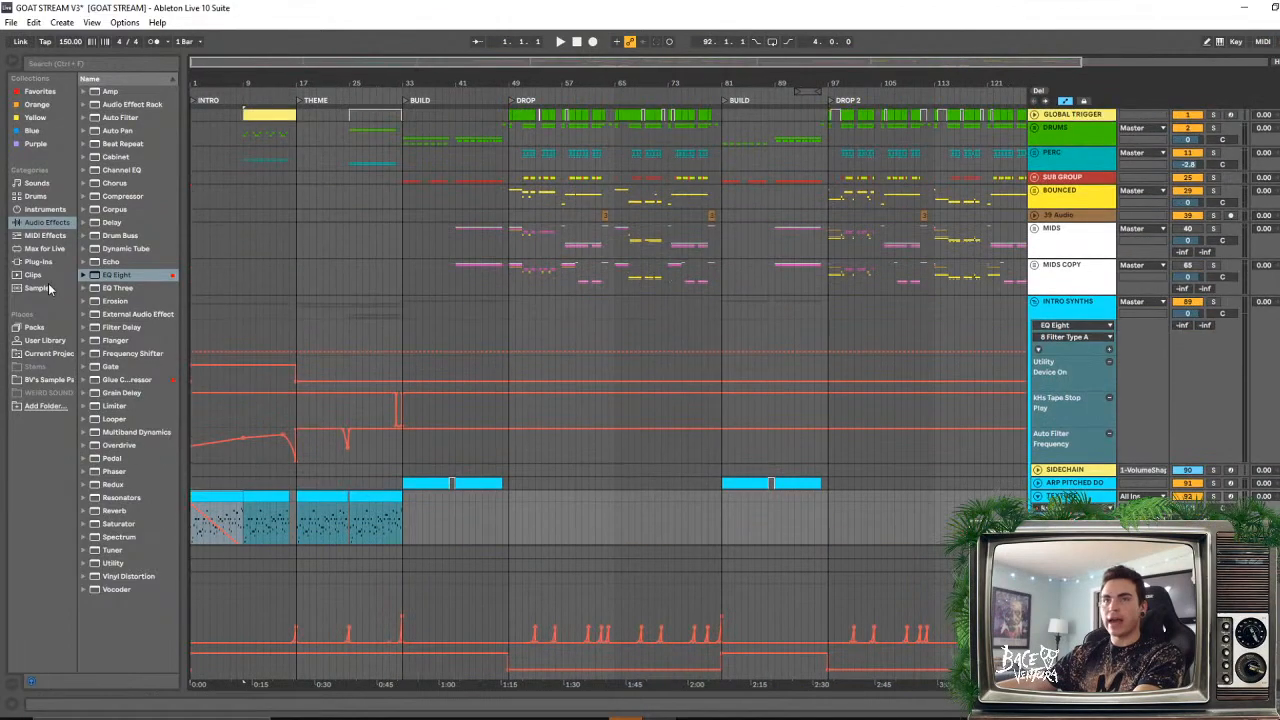
pyautogui.scroll(-5, 240, 415)
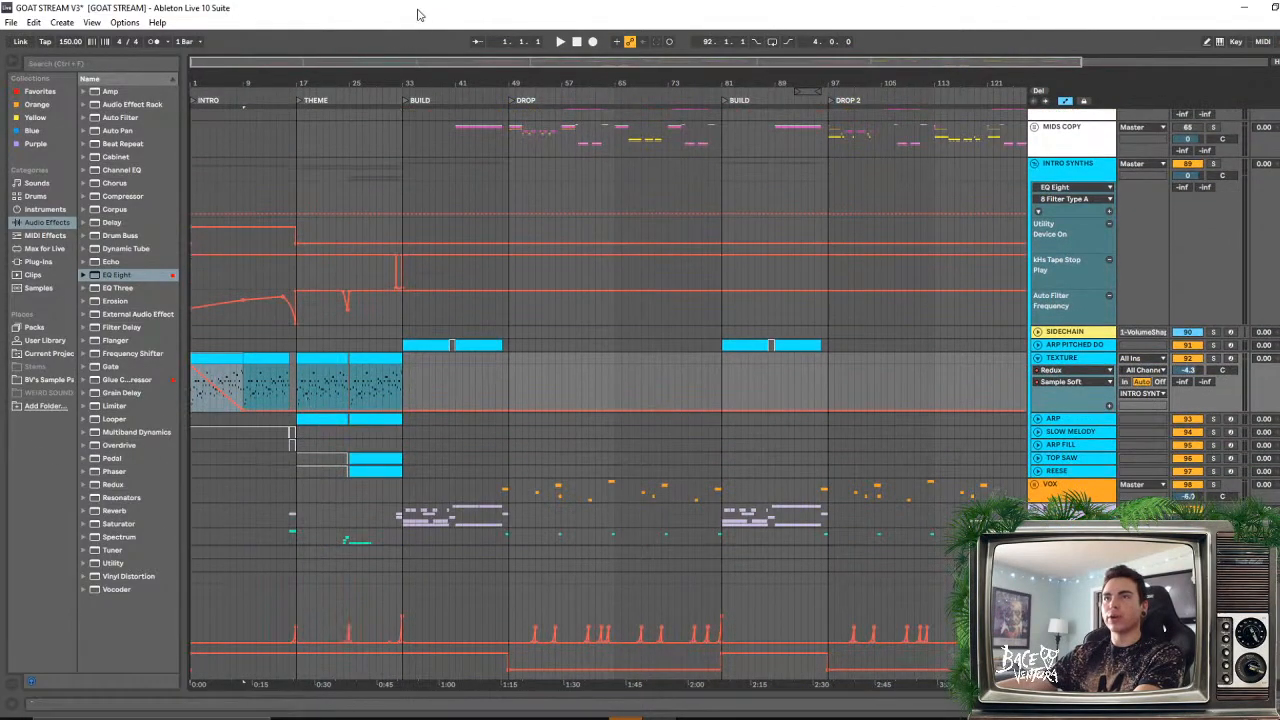
# - Play the arrangement from bar 1 and fold the TEXTURE track and the INTRO SYNTHS group
pyautogui.click(561, 43)
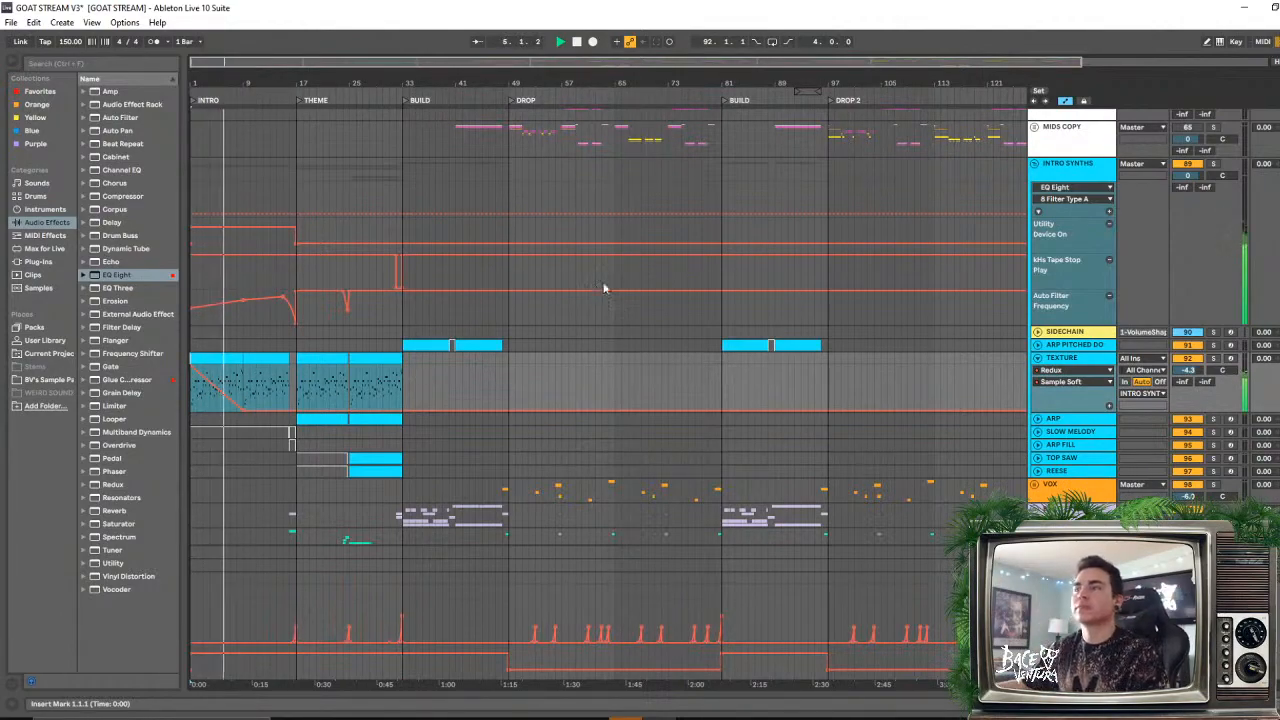
pyautogui.click(1038, 358)
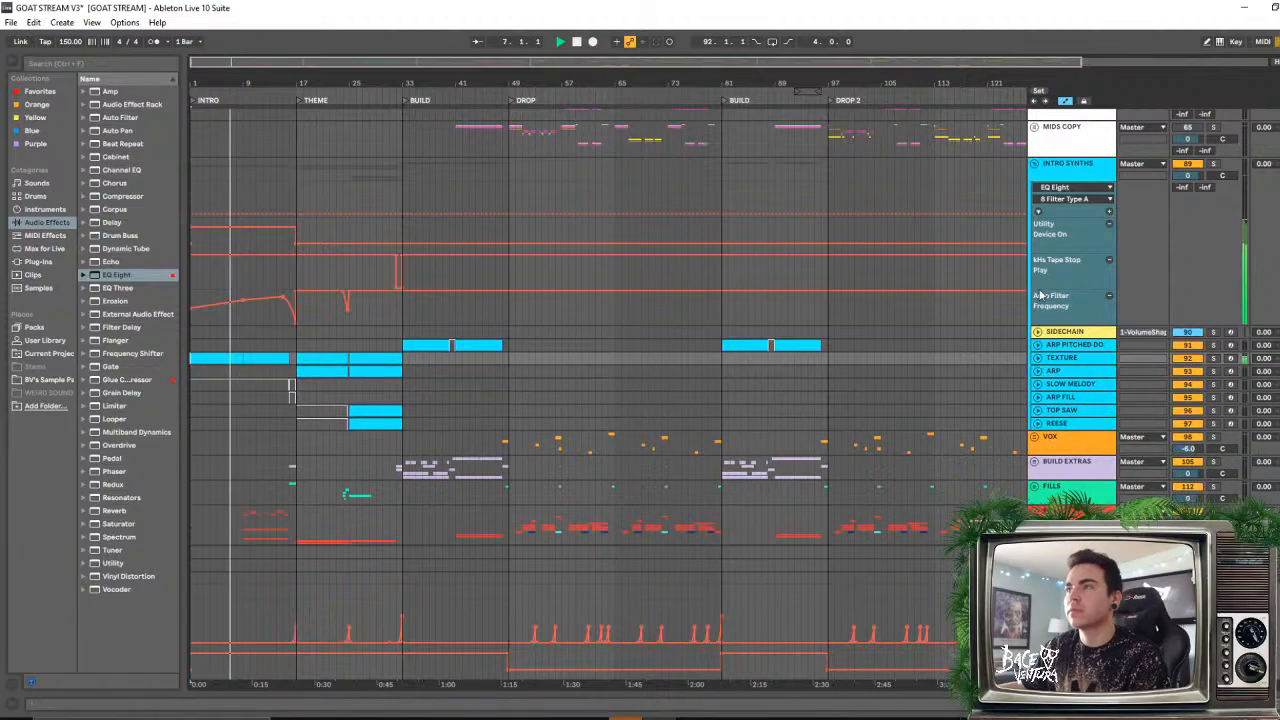
pyautogui.click(1035, 165)
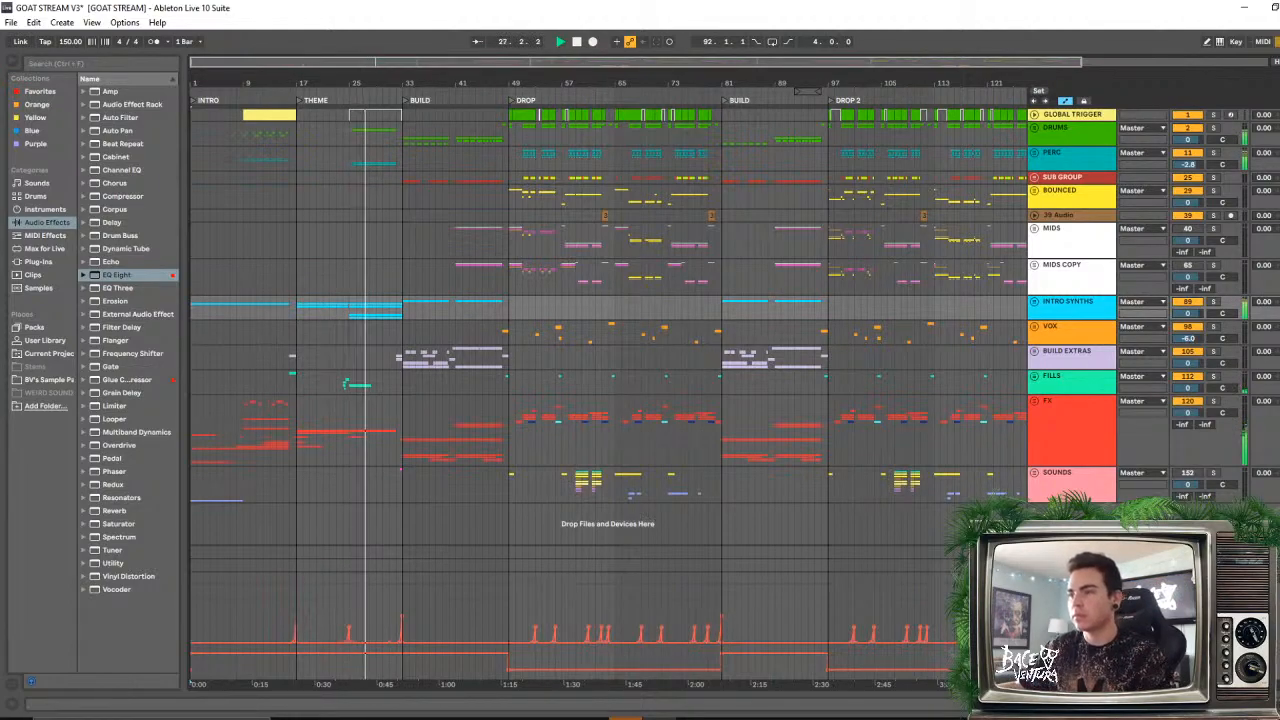
# - Display the Master track's device chain, then place the insert marker on the MIDS track at 132.3.1, past the second drop
pyautogui.doubleClick(1058, 578)
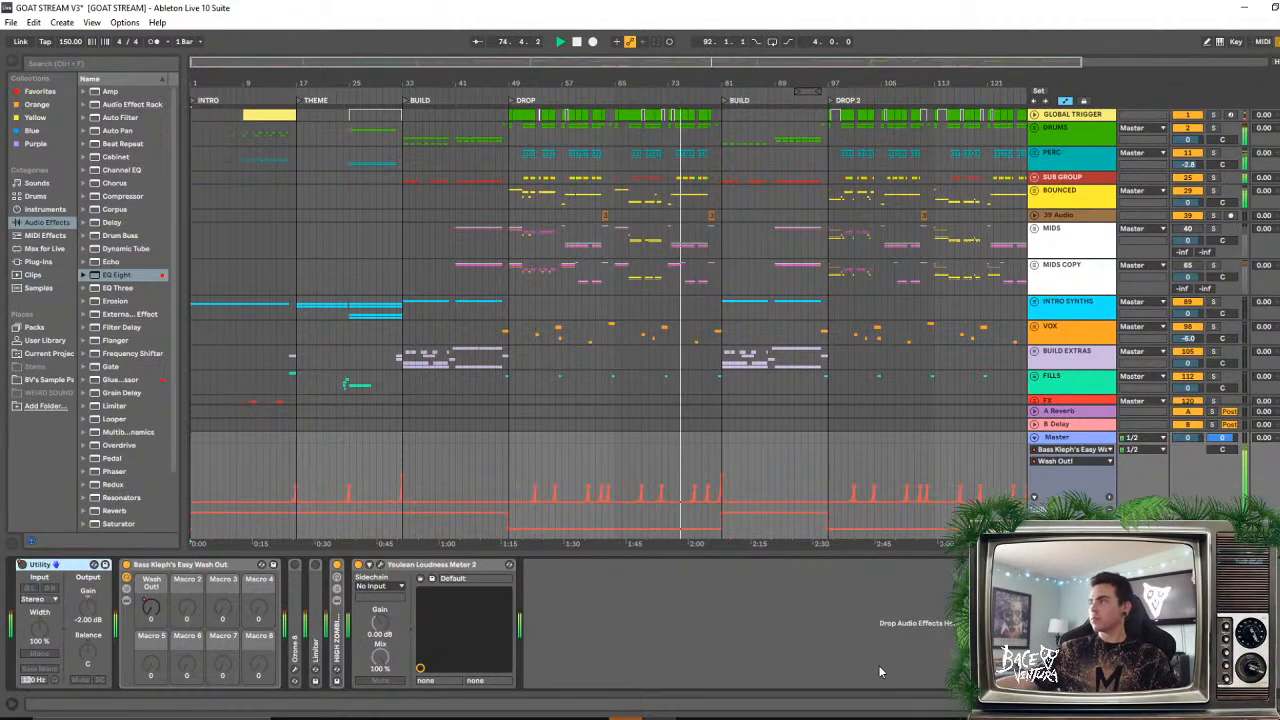
pyautogui.click(1034, 437)
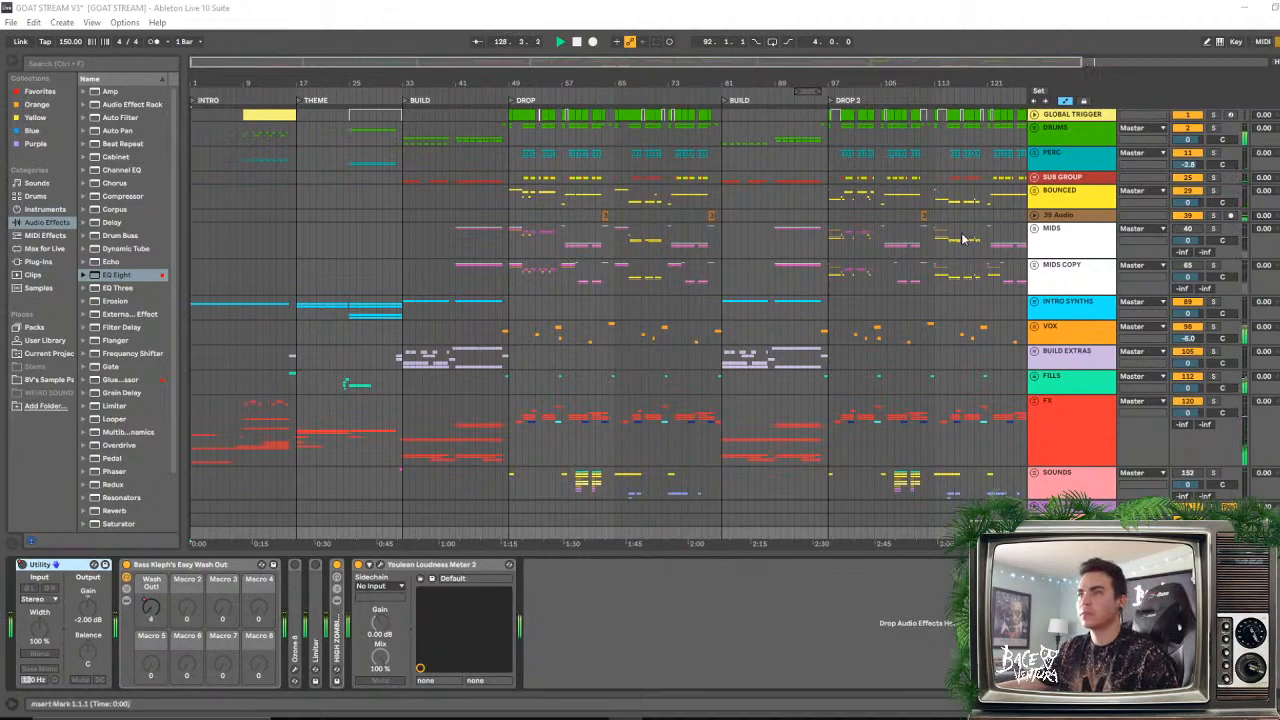
pyautogui.moveTo(795, 79); pyautogui.dragTo(702, 91)
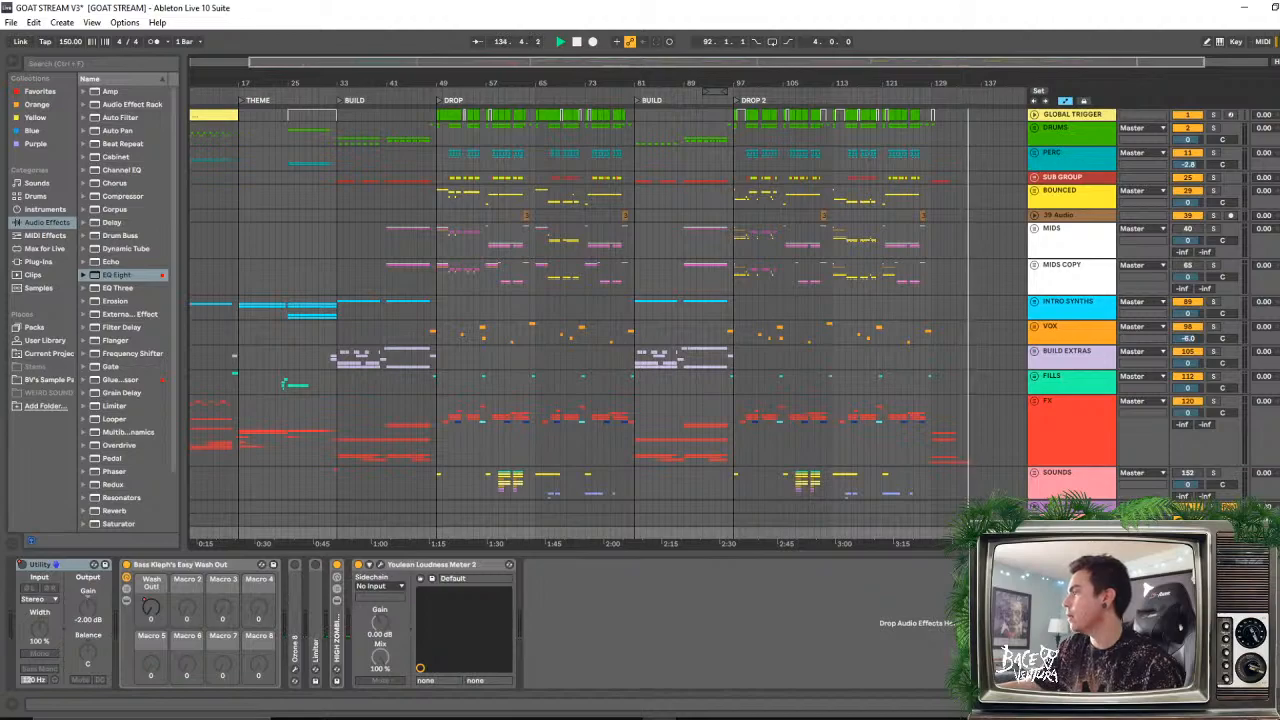
pyautogui.click(954, 235)
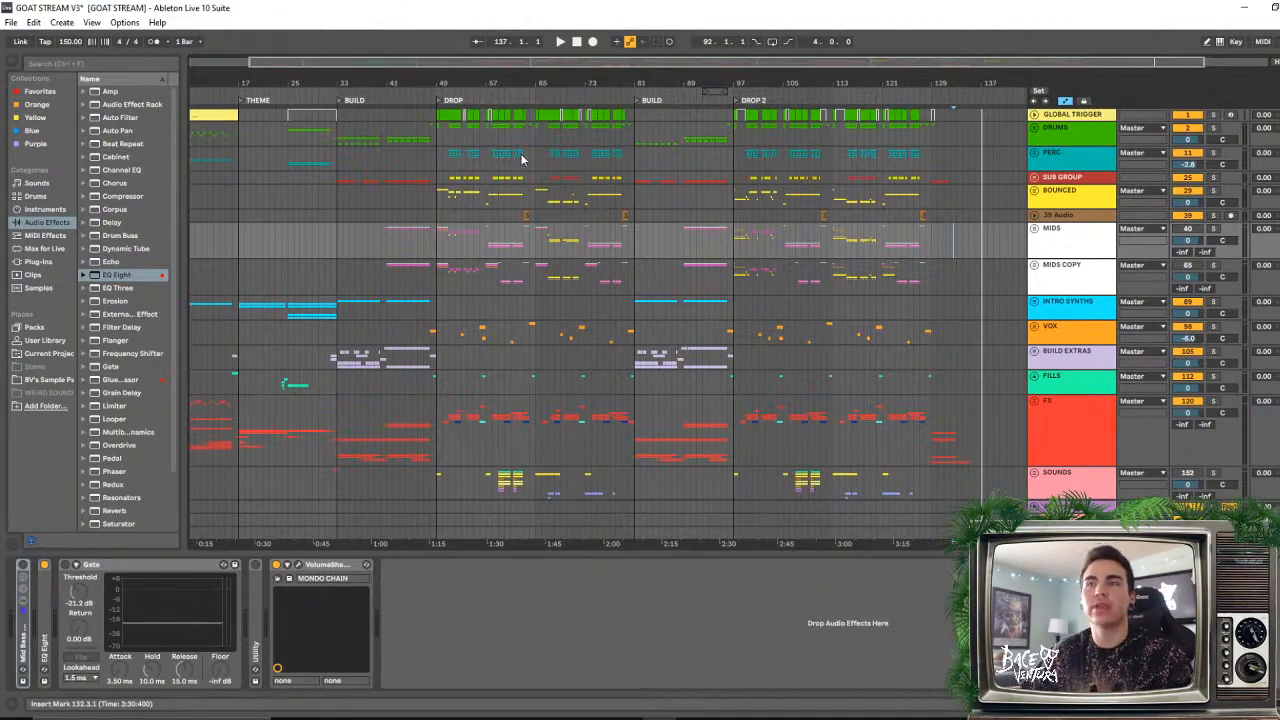
# - Highlight the intro and theme, bars 1 to 33, on the MIDS track and place the insert marker at bar 17
pyautogui.scroll(-1, 555, 395)
pyautogui.scroll(1, 561, 383)
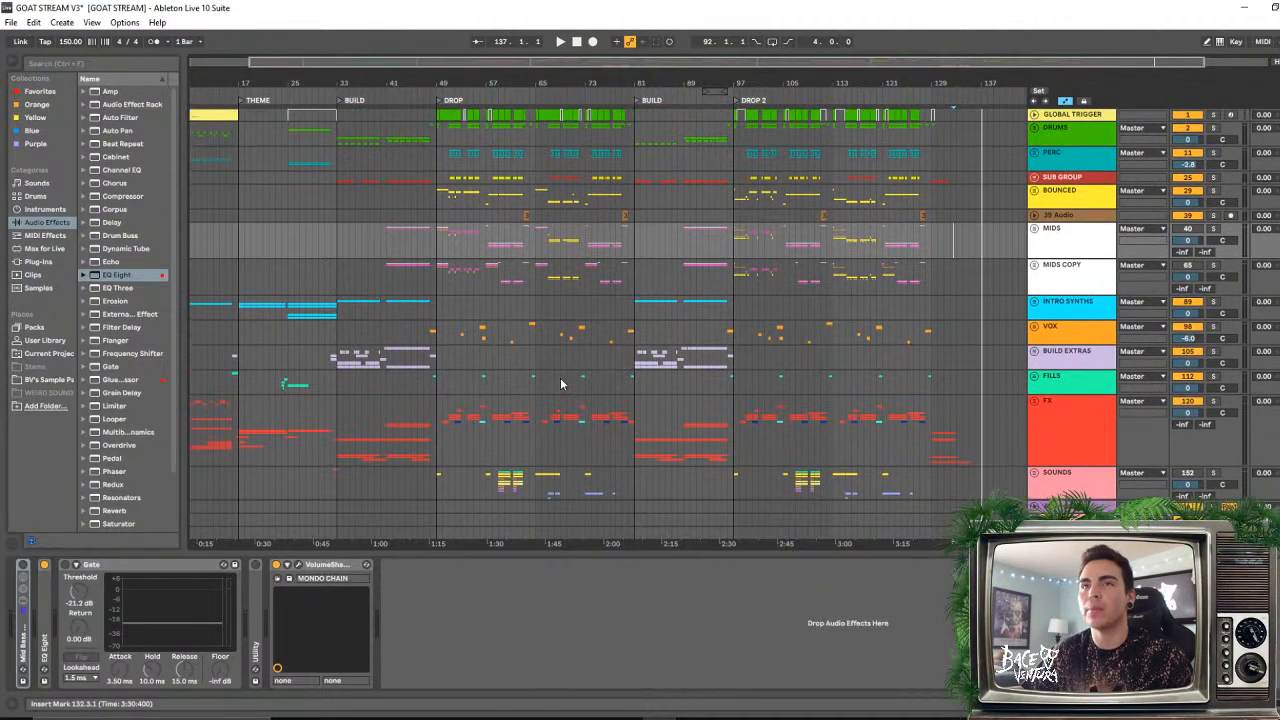
pyautogui.moveTo(303, 80); pyautogui.dragTo(352, 78)
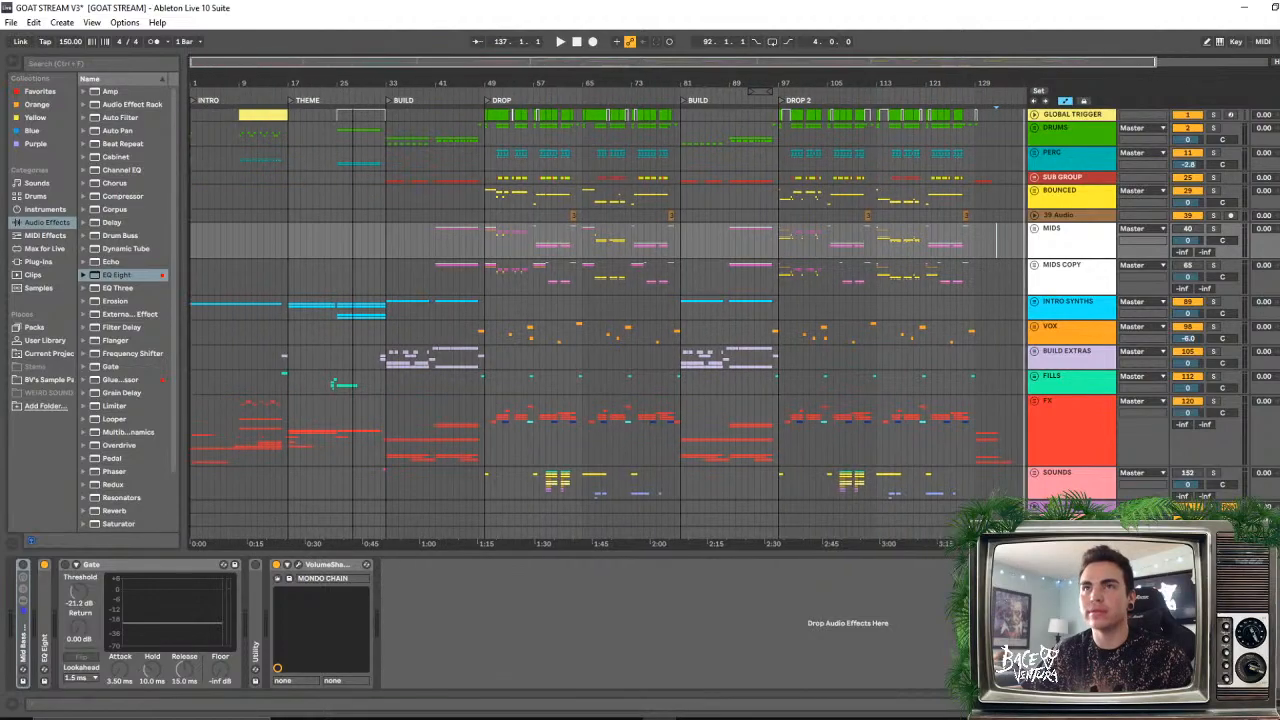
pyautogui.moveTo(386, 238); pyautogui.dragTo(171, 242)
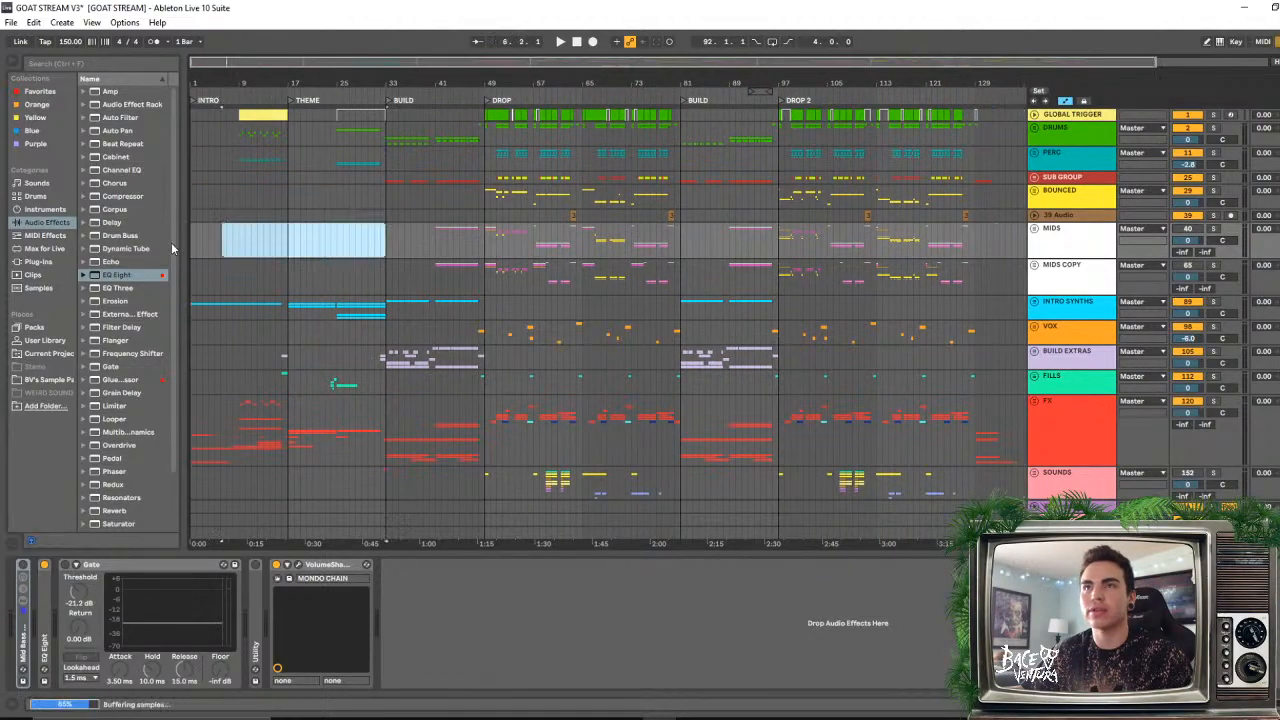
pyautogui.moveTo(204, 79); pyautogui.dragTo(212, 121)
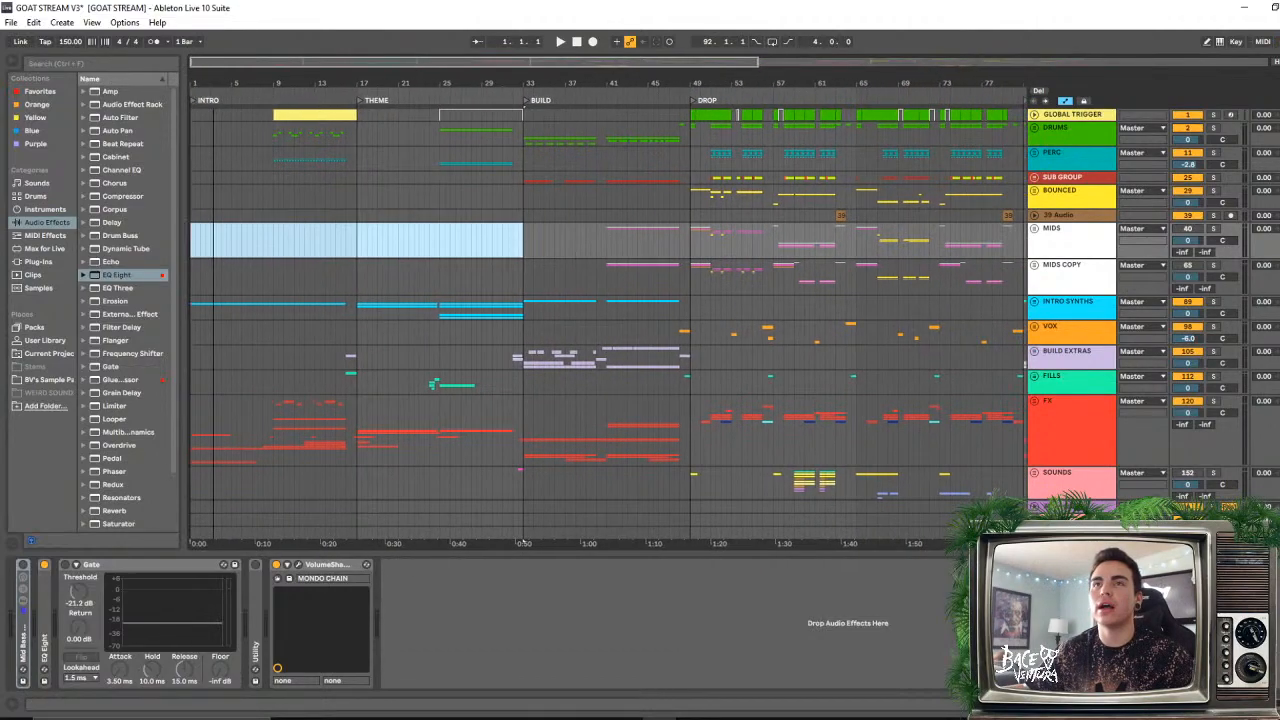
pyautogui.click(358, 240)
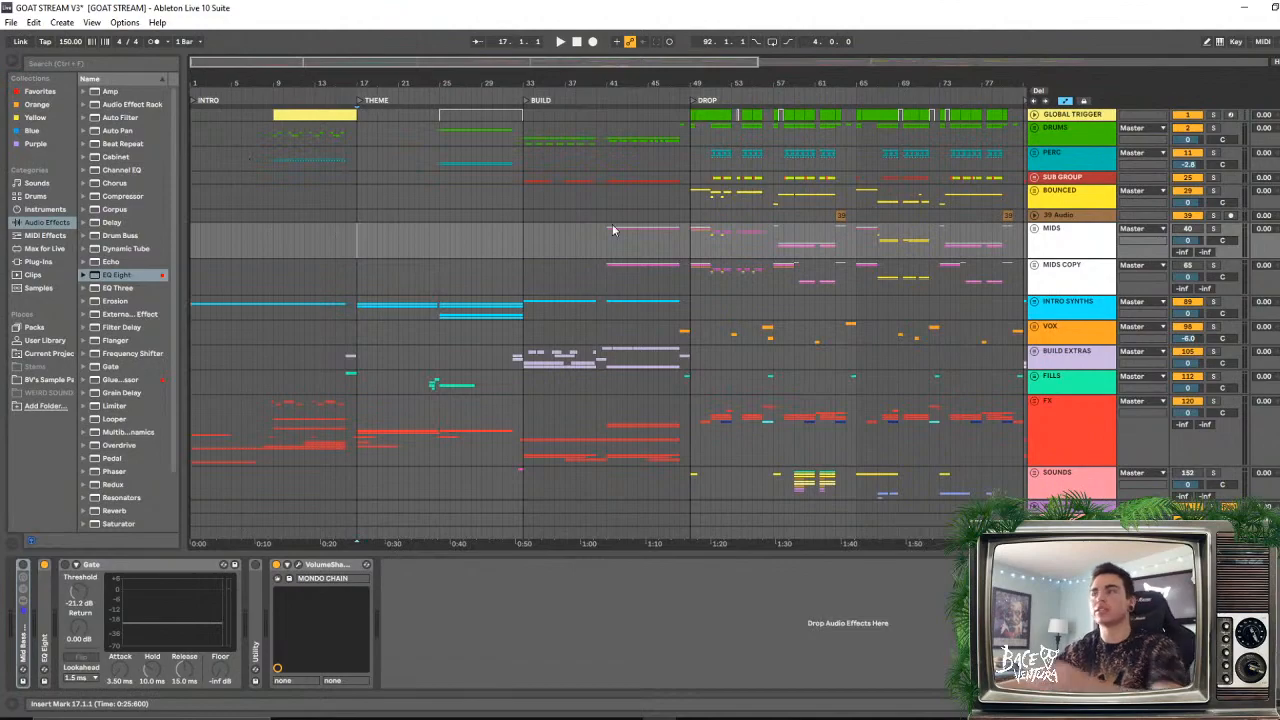
# - Bring the first build and drop sections into view and hide the device view
pyautogui.hscroll(5, 636, 177)
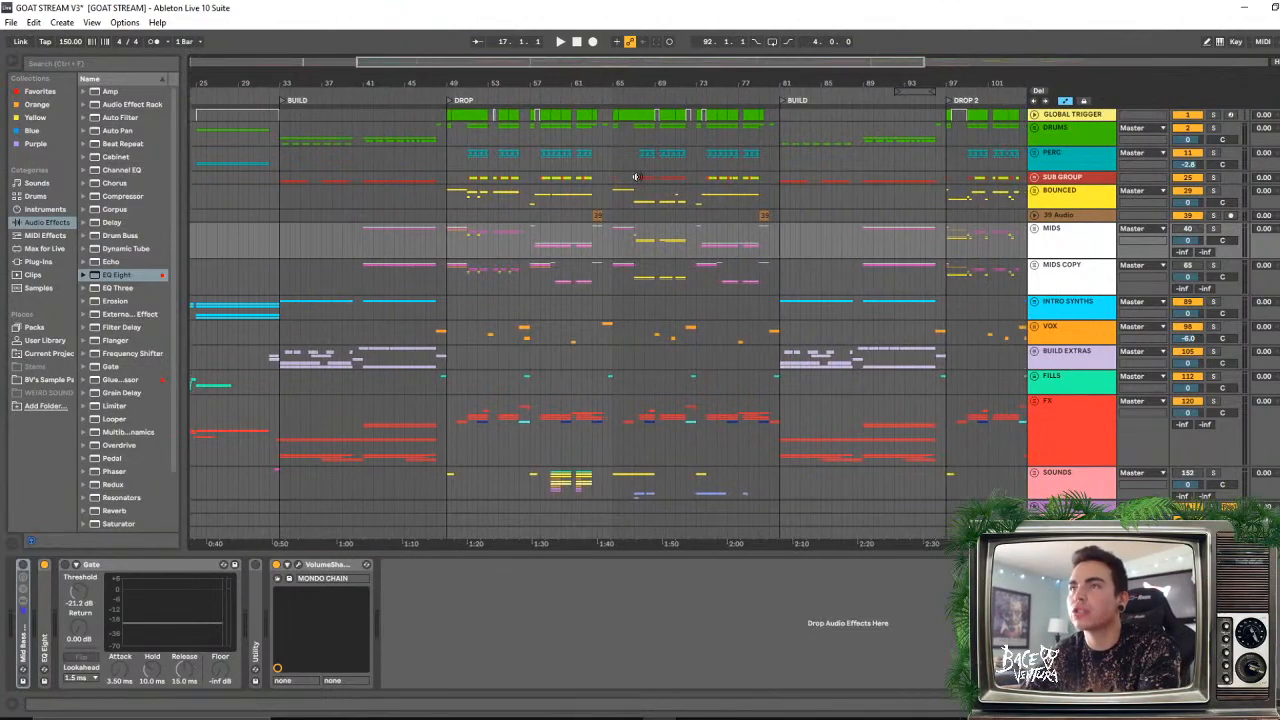
pyautogui.scroll(-2, 741, 354)
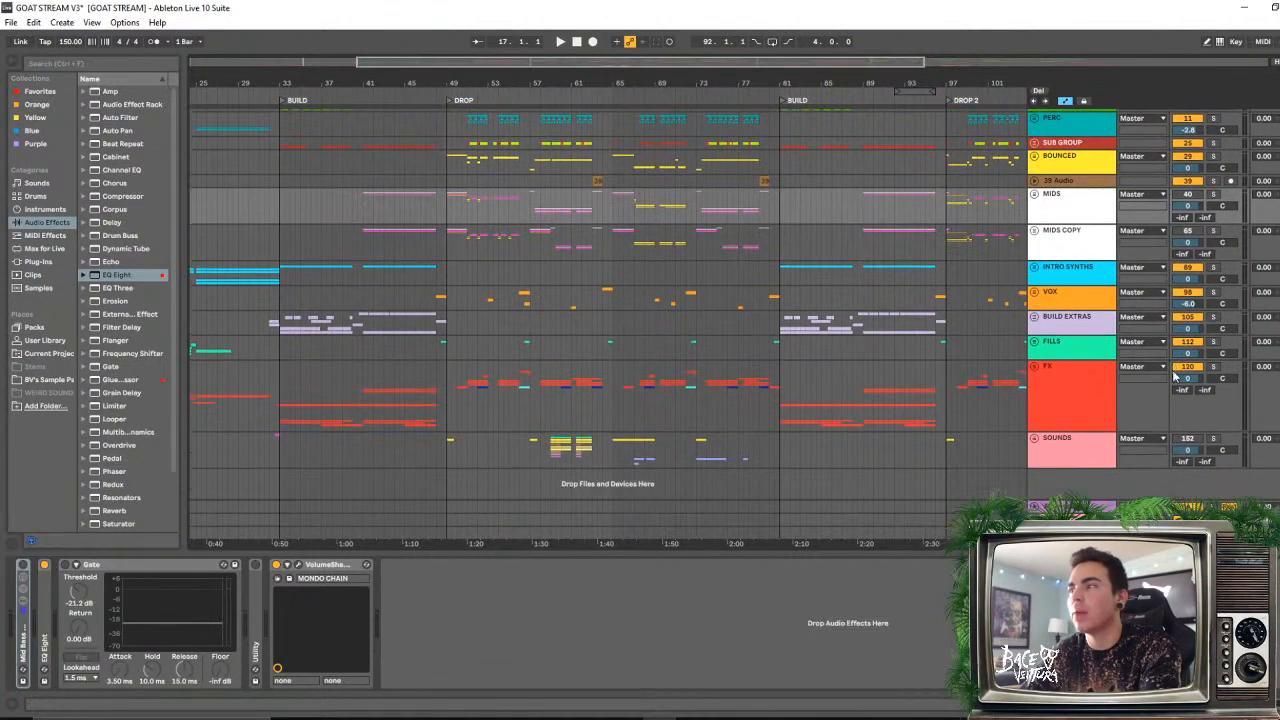
pyautogui.scroll(2, 1175, 375)
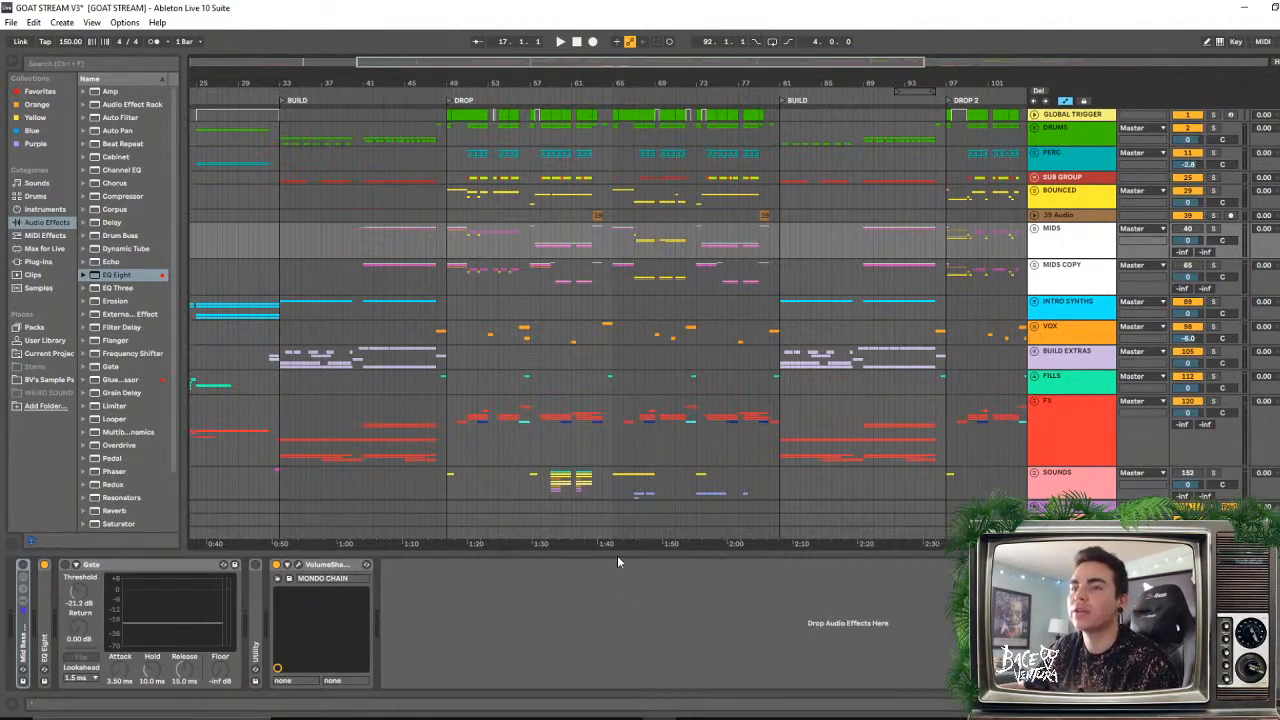
pyautogui.hotkey('ctrl', 'alt', 'l')
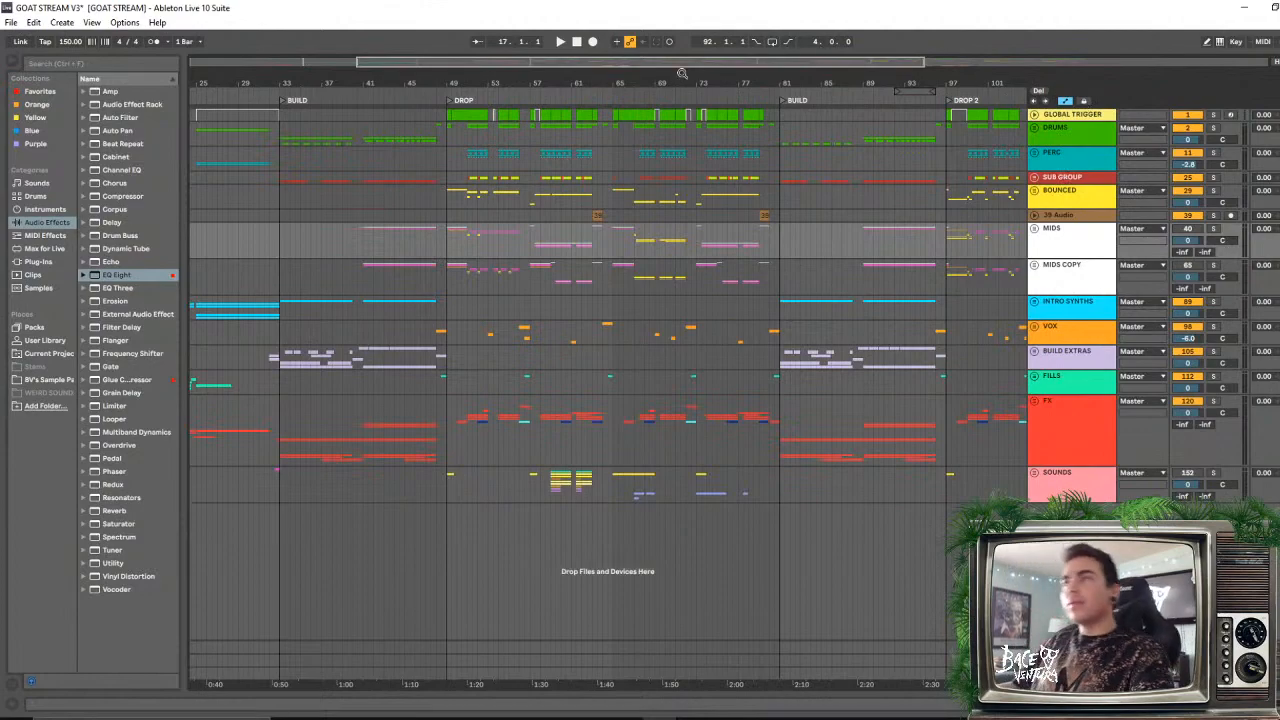
# - Unfold the GLOBAL TRIGGER track to examine its clips over the drop, and fold it again
pyautogui.moveTo(640, 85); pyautogui.dragTo(641, 70)
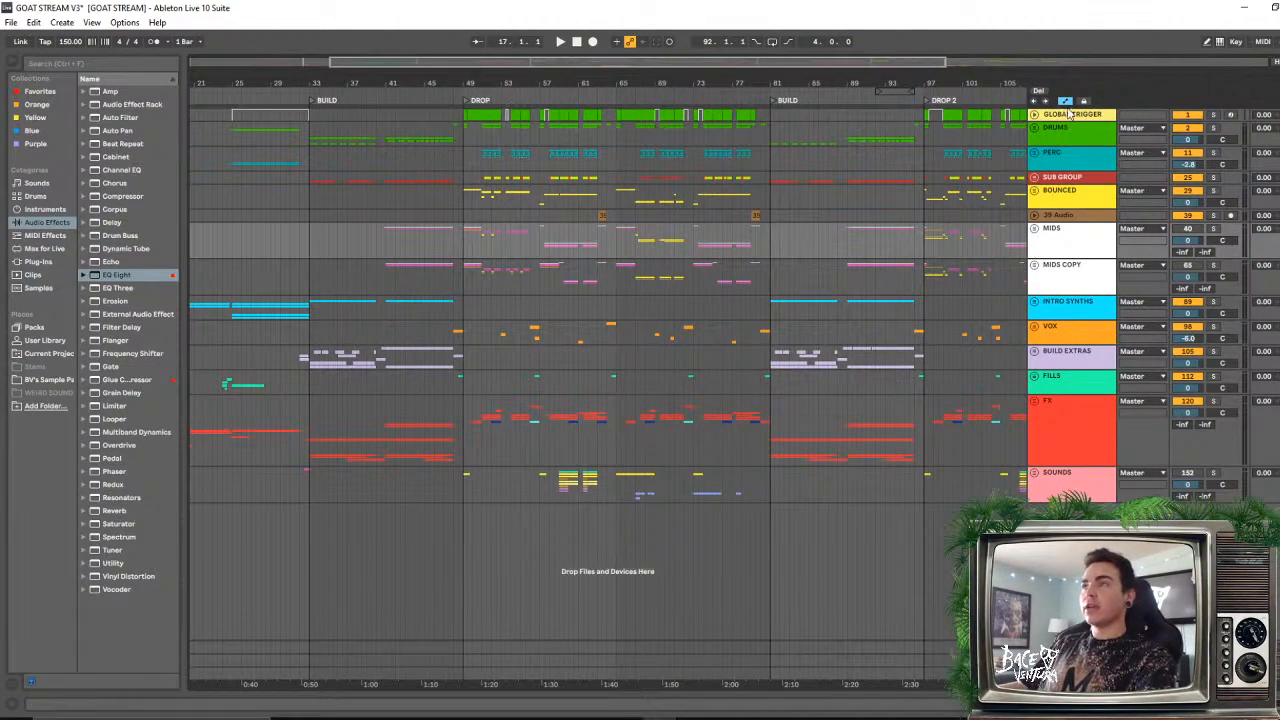
pyautogui.click(1035, 115)
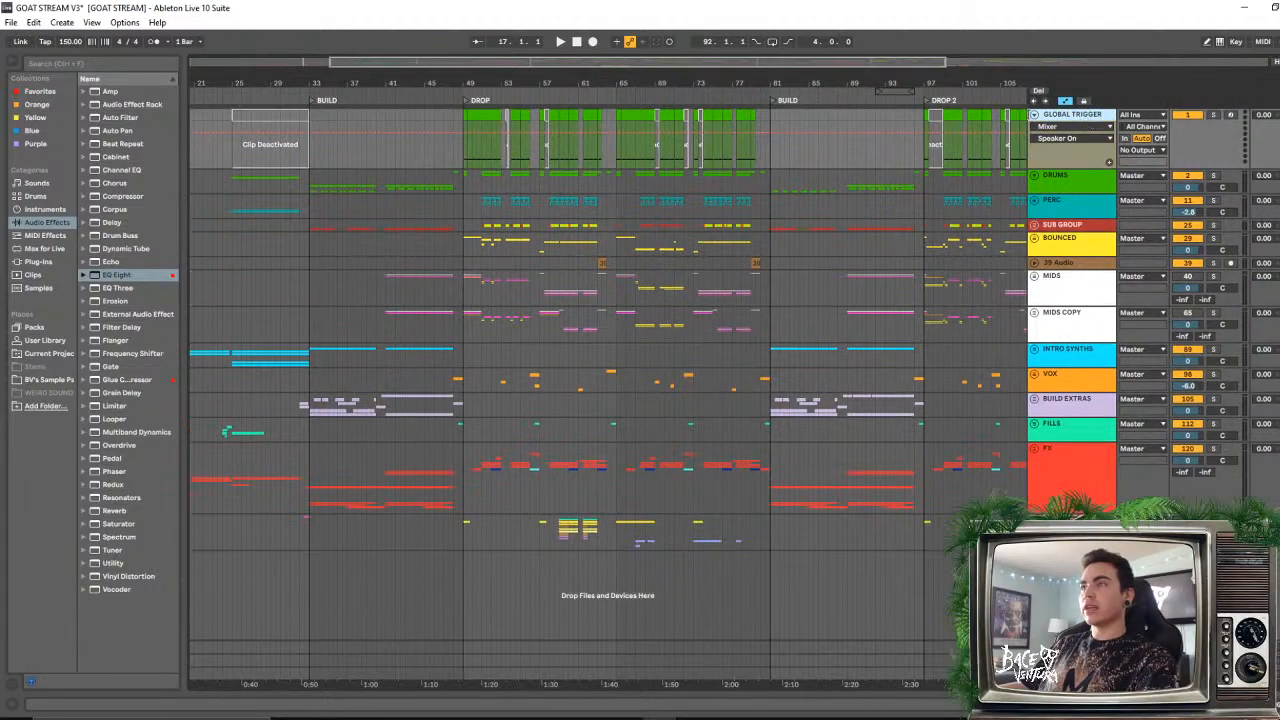
pyautogui.click(1035, 115)
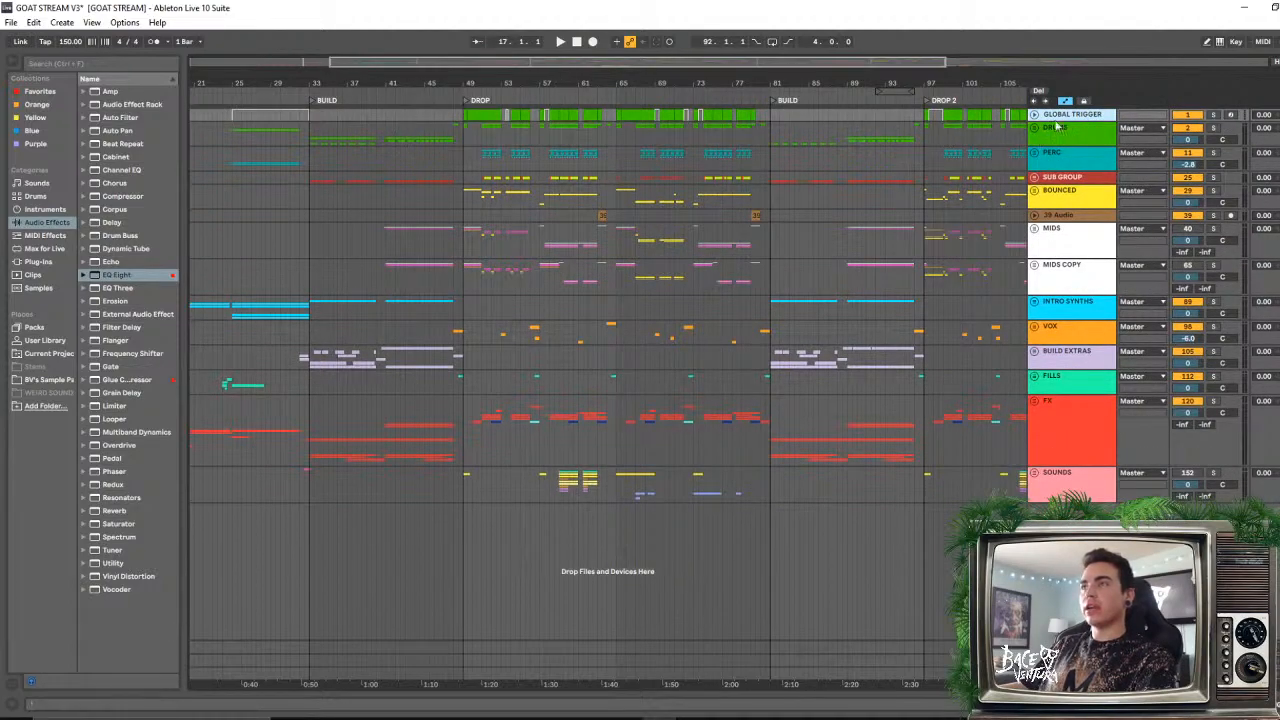
# - Glance inside the DRUMS group, then unfold the BOUNCED group and its SIDECHAIN track to examine their automation and routing
pyautogui.click(1036, 128)
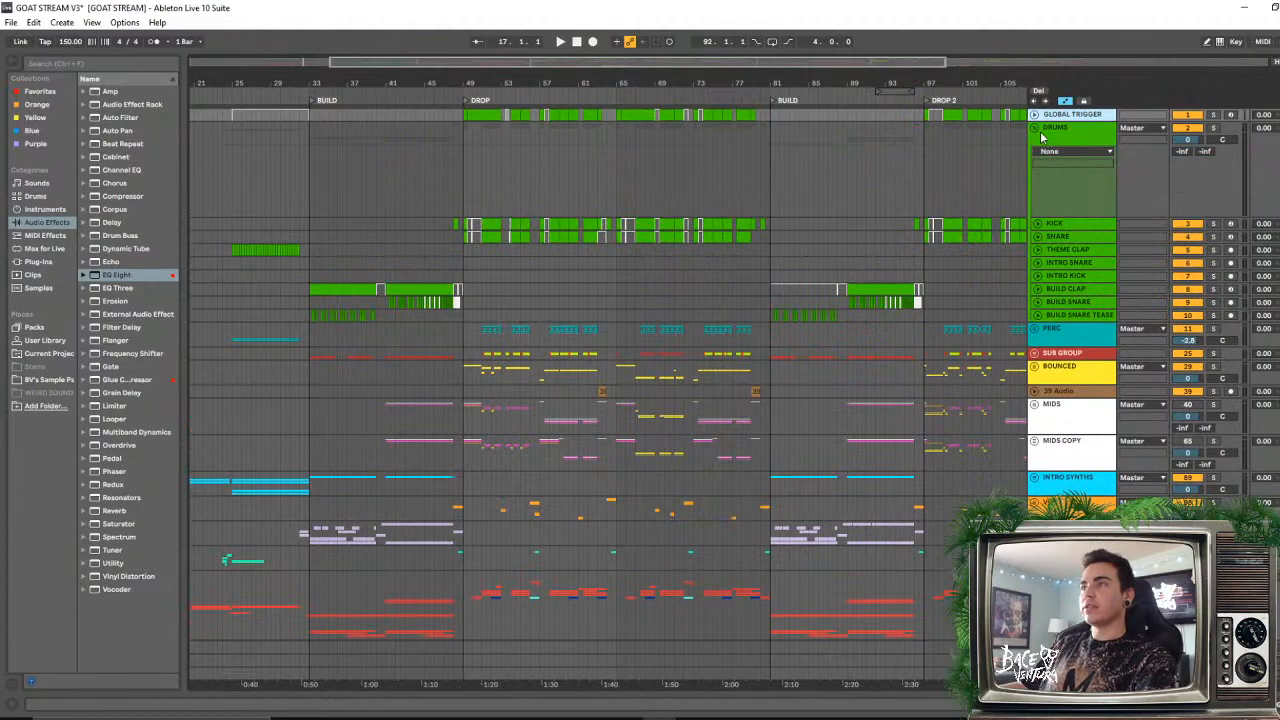
pyautogui.click(1036, 128)
pyautogui.click(1035, 190)
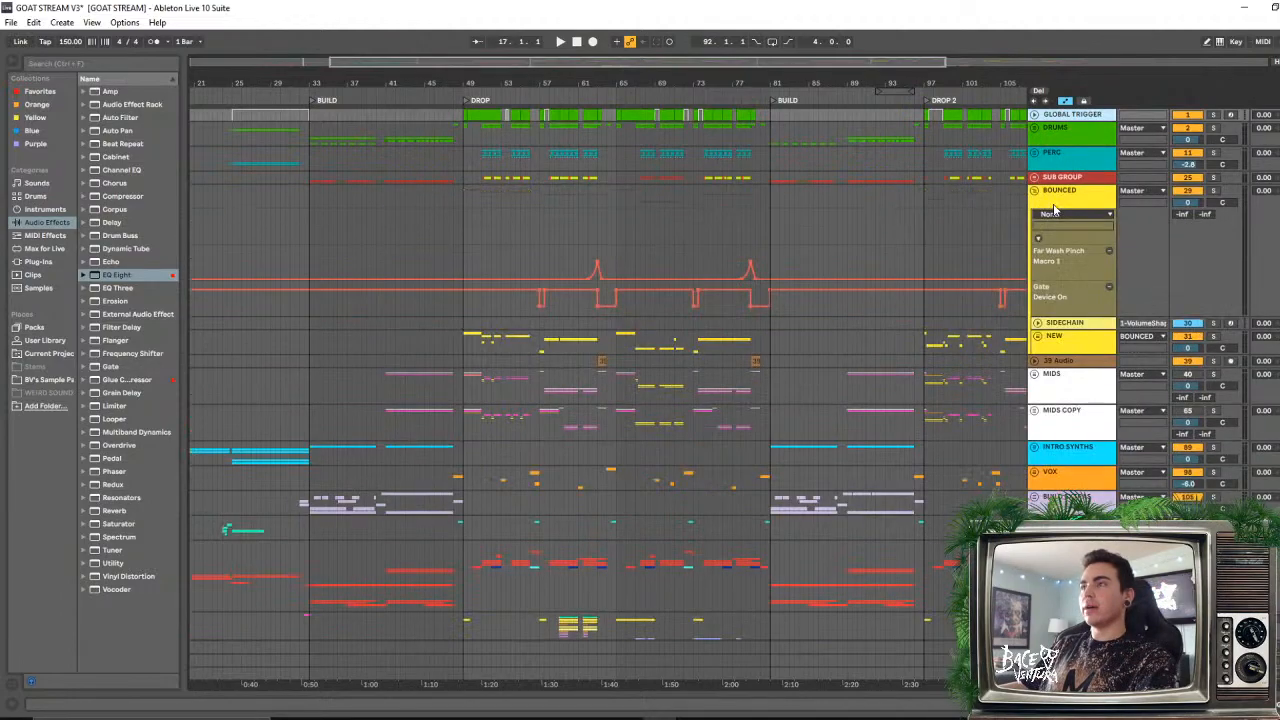
pyautogui.click(1053, 208)
pyautogui.click(1064, 324)
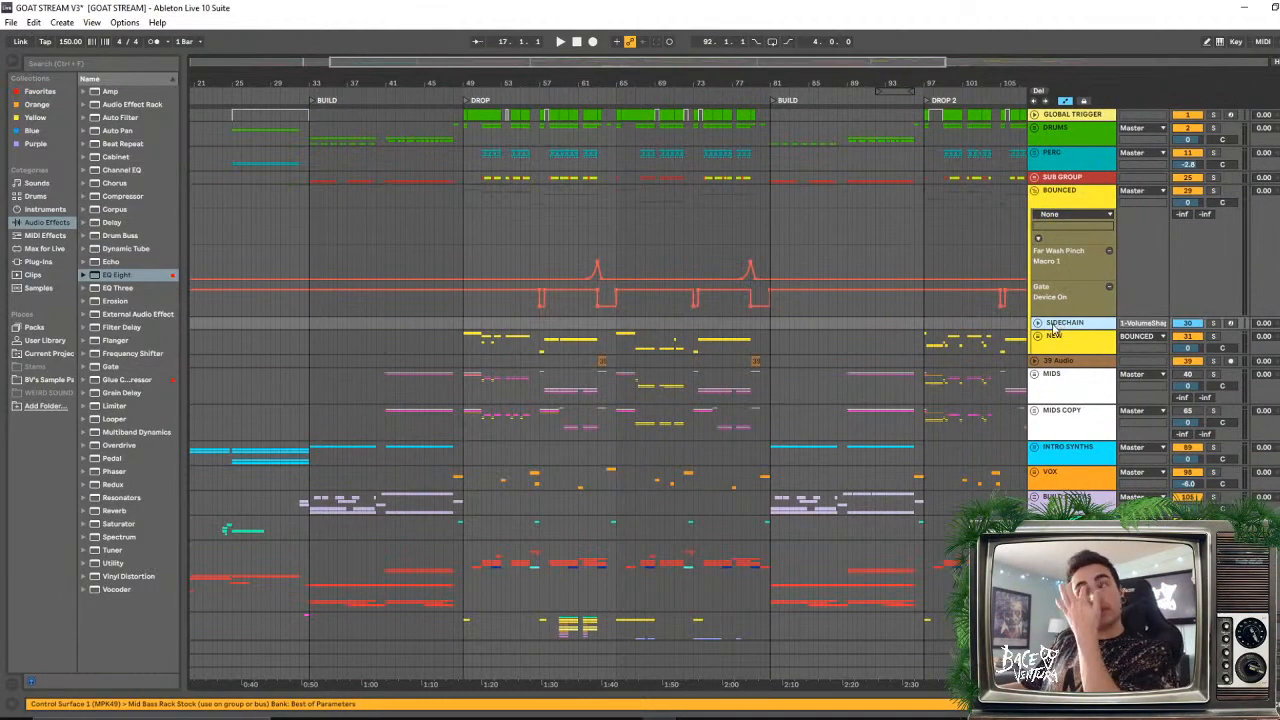
pyautogui.click(1037, 323)
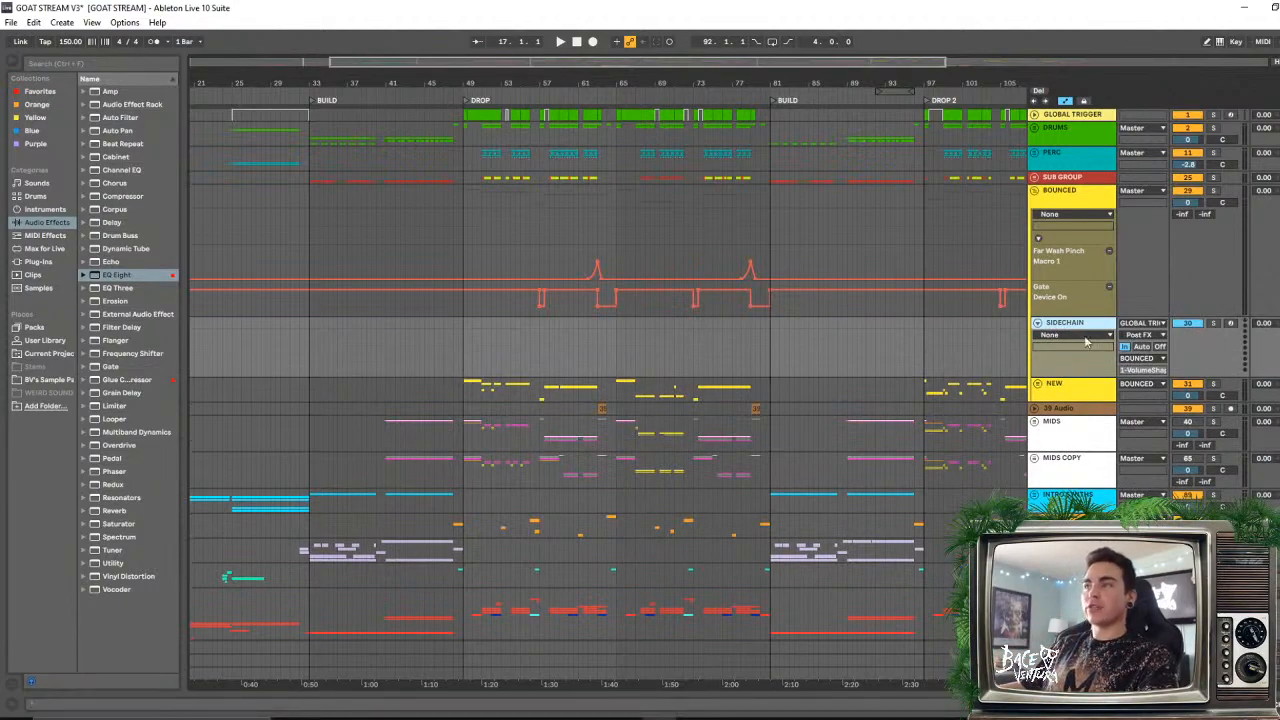
# - Display the BOUNCED group's device chain and collapse its devices from OTT through Far Wash Pinch, leaving VolumeShaper expanded
pyautogui.doubleClick(1088, 202)
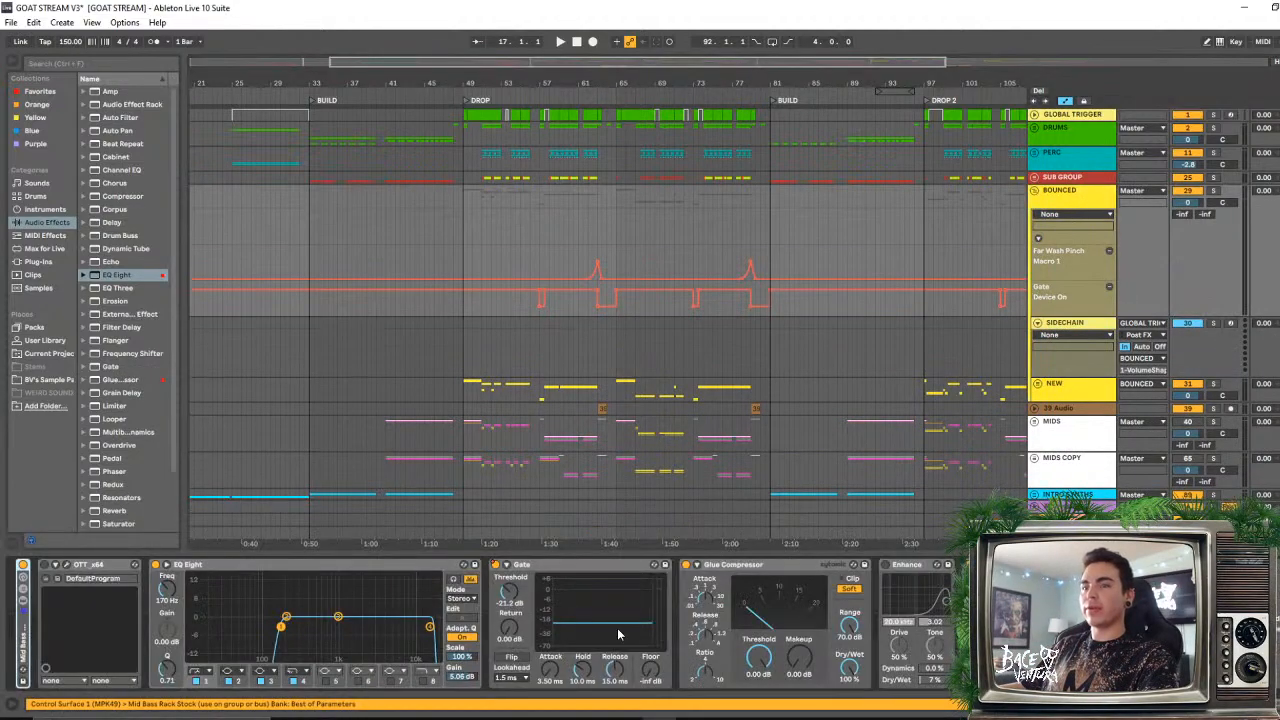
pyautogui.doubleClick(130, 566)
pyautogui.doubleClick(137, 566)
pyautogui.doubleClick(156, 563)
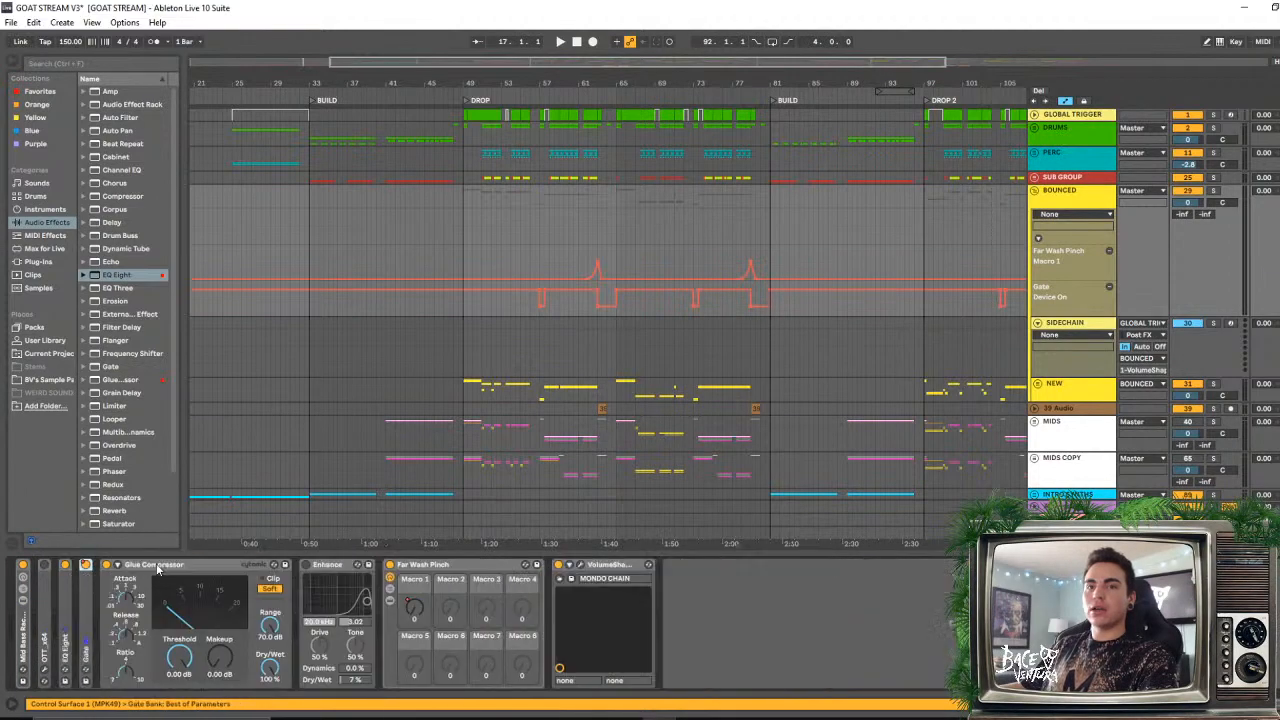
pyautogui.doubleClick(206, 564)
pyautogui.doubleClick(150, 564)
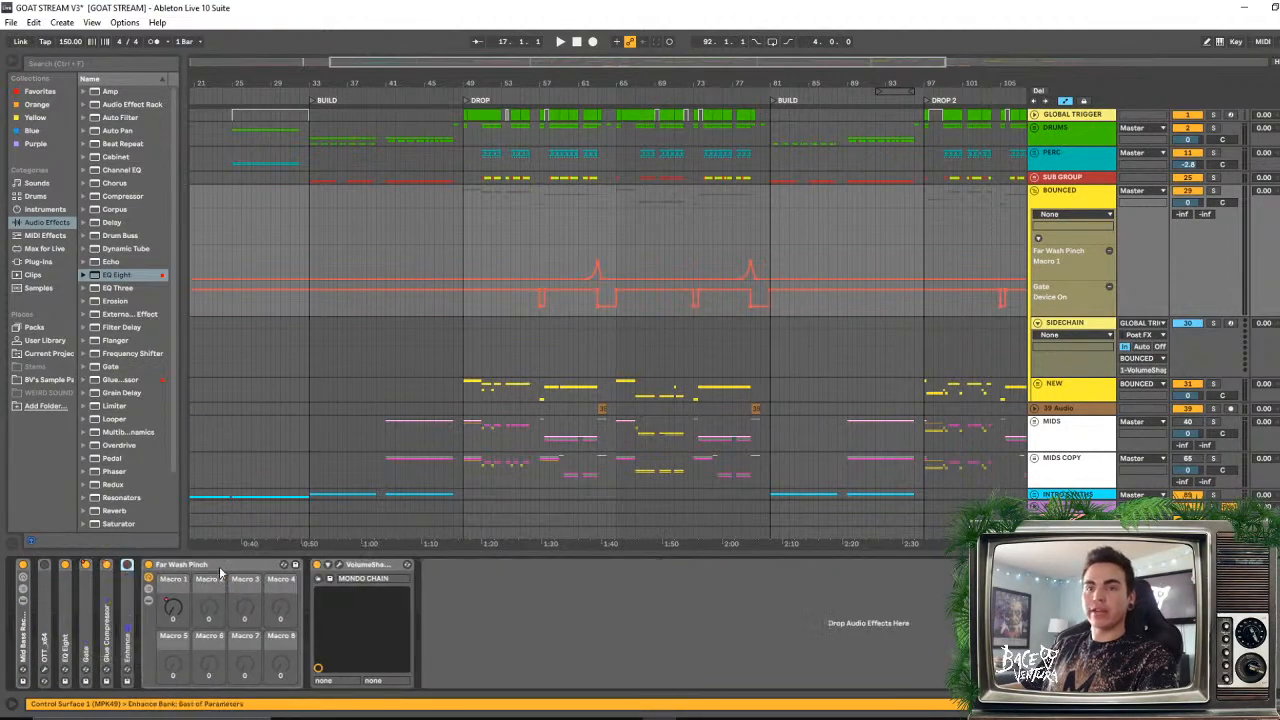
pyautogui.doubleClick(219, 566)
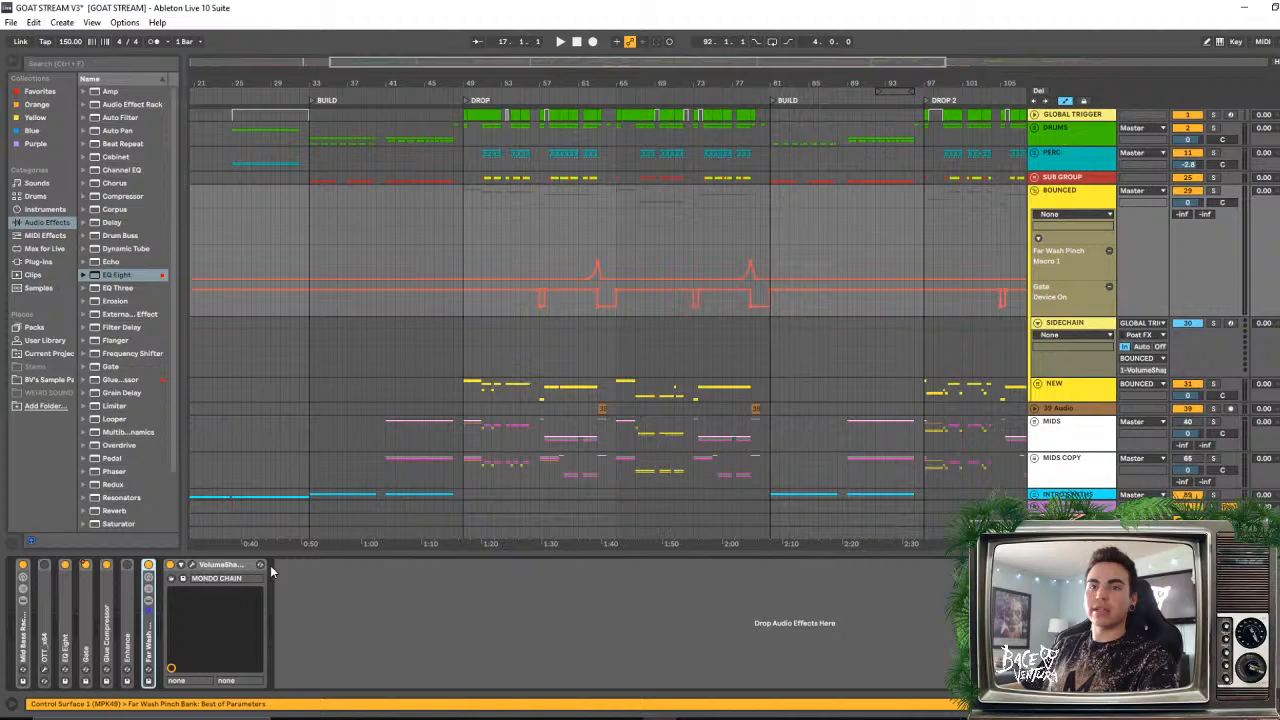
# - Examine the MONDO CHAIN curve in the BOUNCED group's VolumeShaper window, then close it and fold the group
pyautogui.click(193, 565)
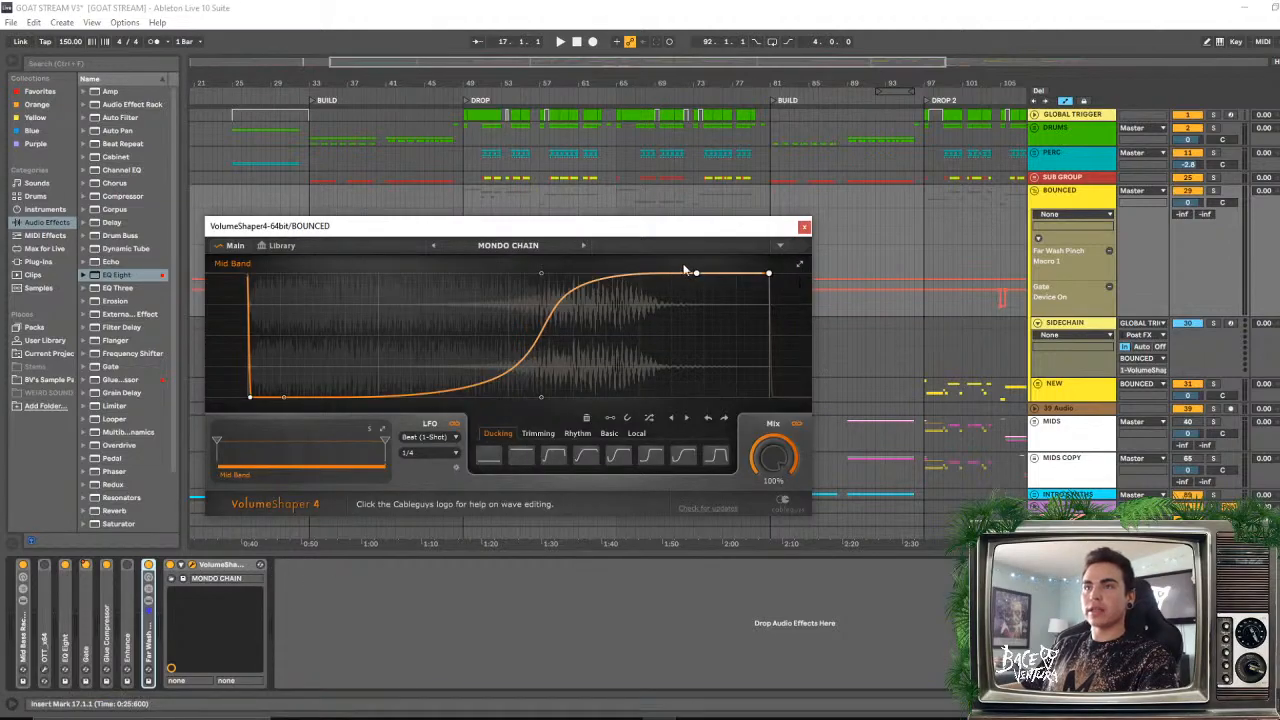
pyautogui.click(804, 227)
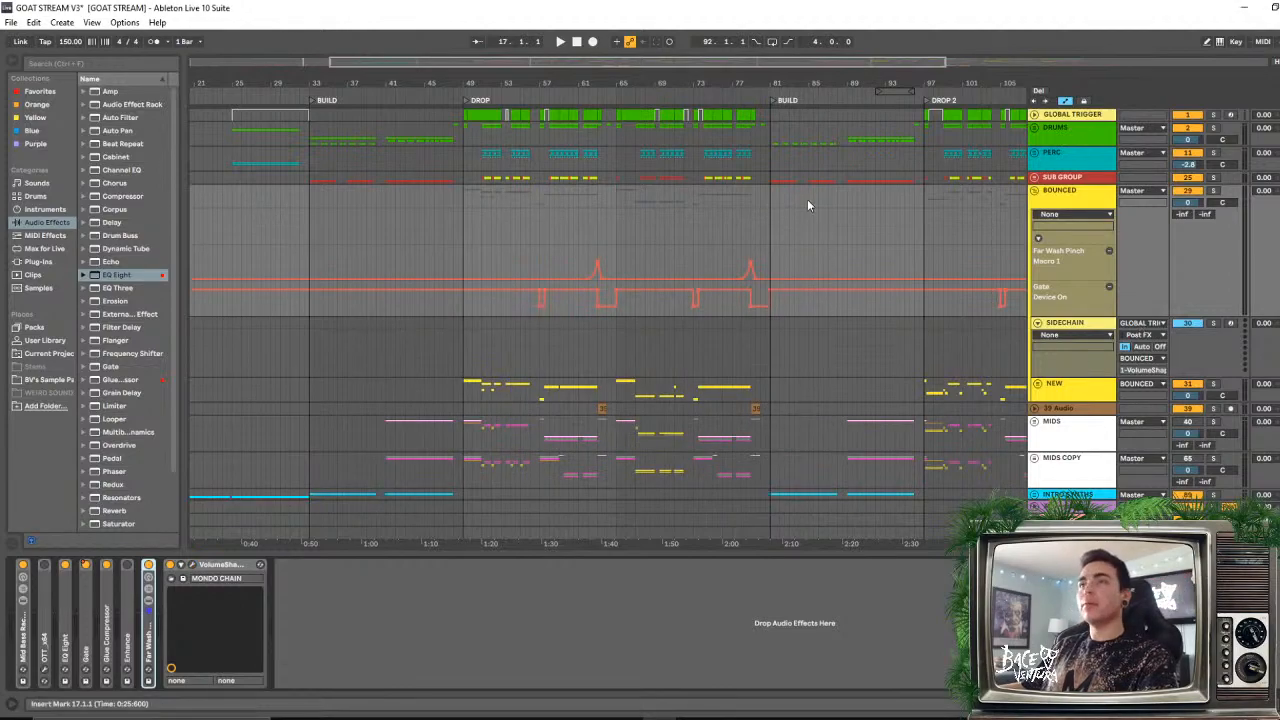
pyautogui.click(1036, 190)
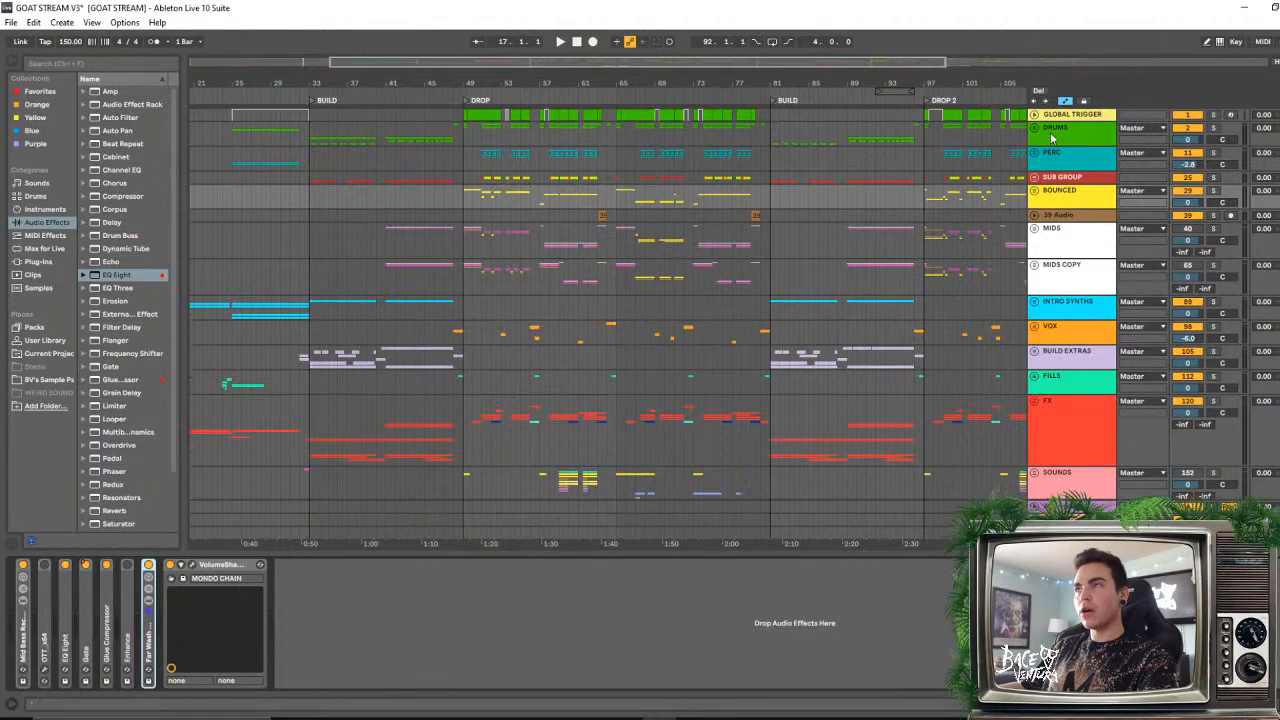
# - Unfold the DRUMS group over the first drop, show the KICK track's Drum Rack, and solo the group
pyautogui.click(1036, 128)
pyautogui.moveTo(527, 86); pyautogui.dragTo(520, 168)
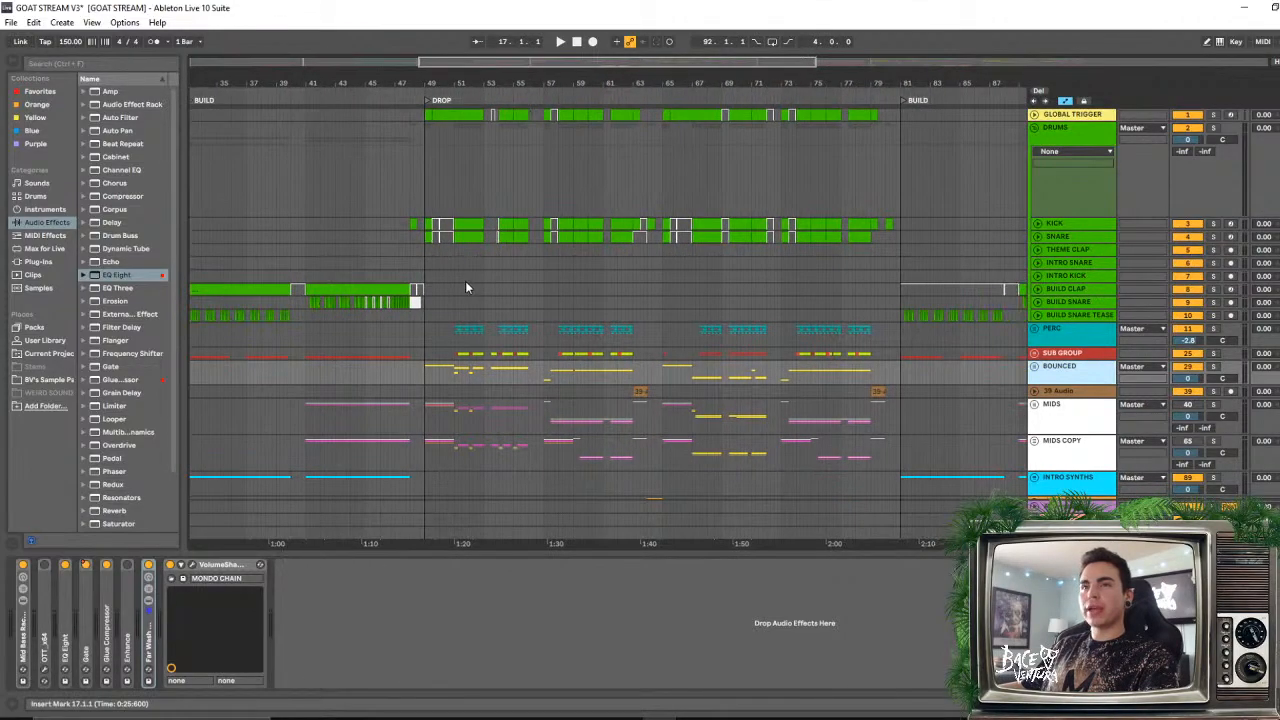
pyautogui.click(440, 225)
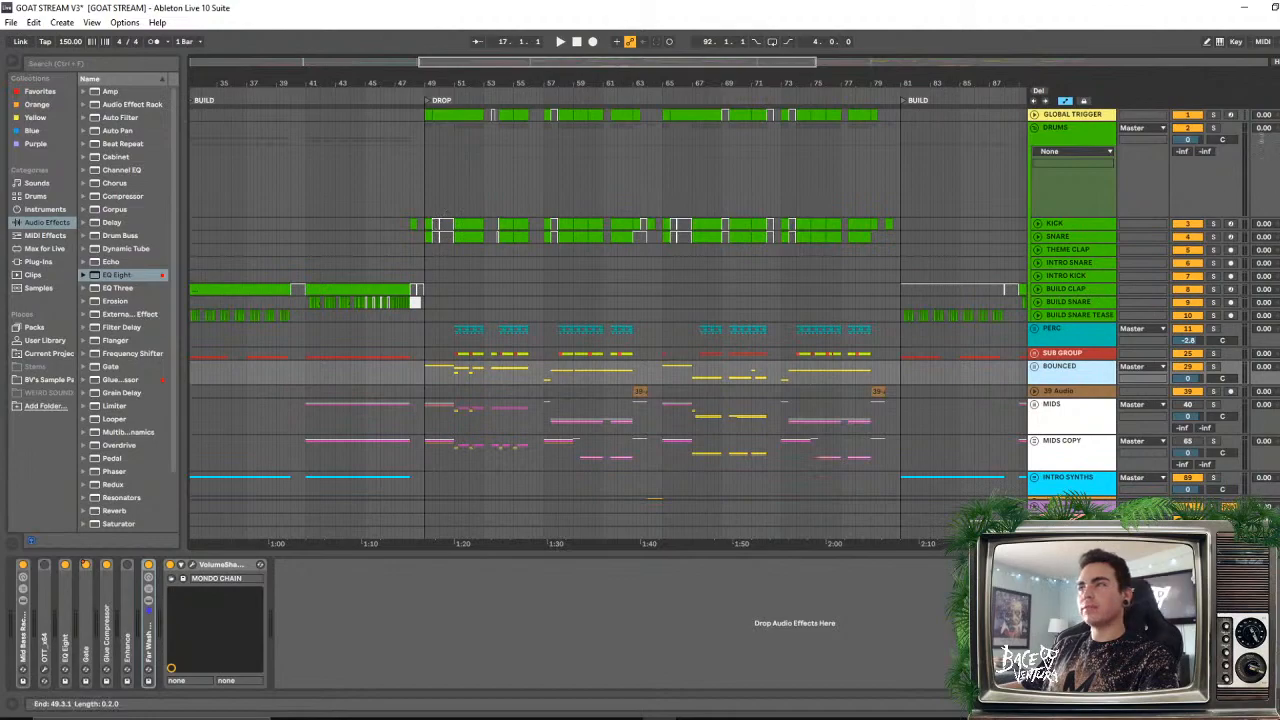
pyautogui.click(1213, 134)
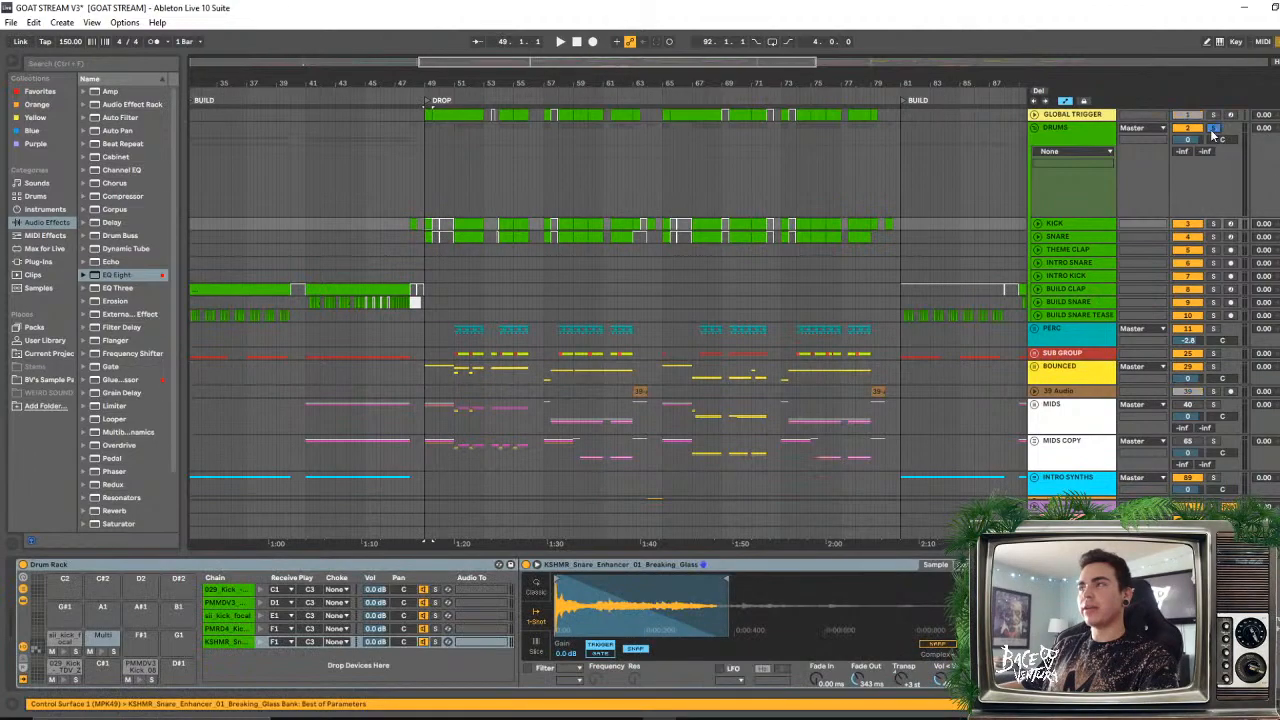
# - Audition the soloed drums in the first drop several times, playing from the KICK clip at bar 51
pyautogui.click(459, 221)
pyautogui.press('space')
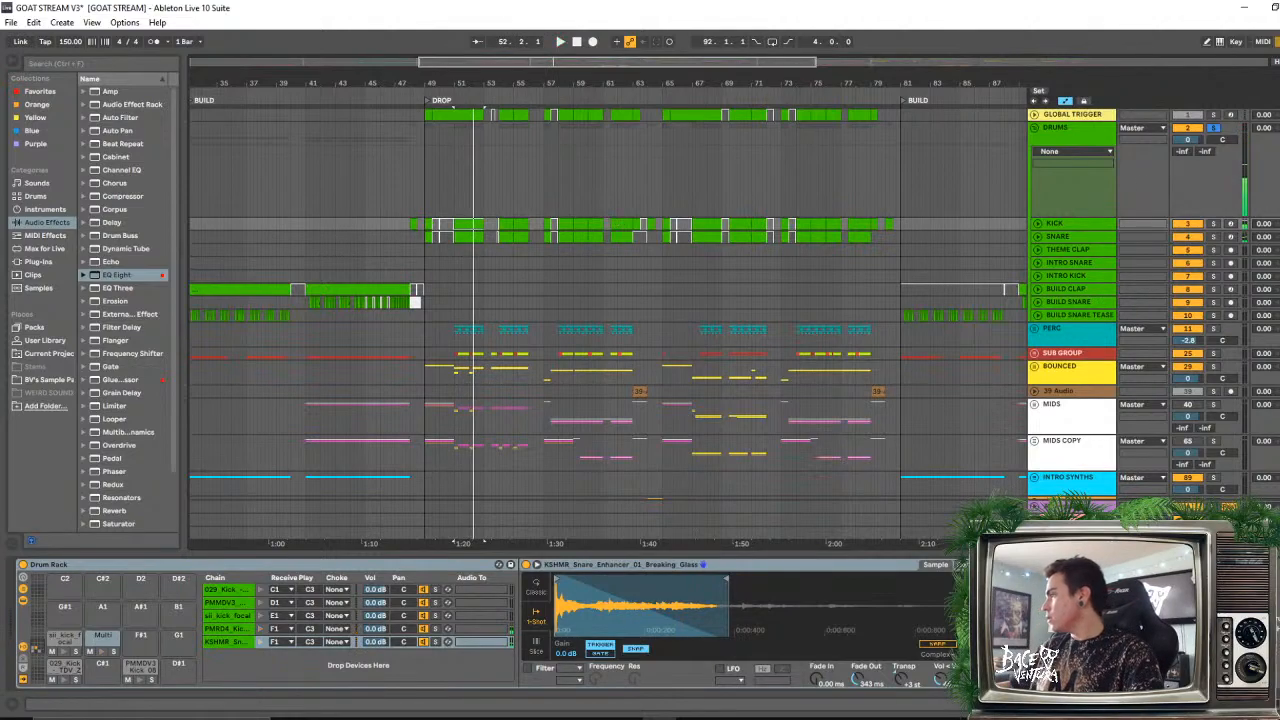
pyautogui.press('space')
pyautogui.press('space')
pyautogui.press('space')
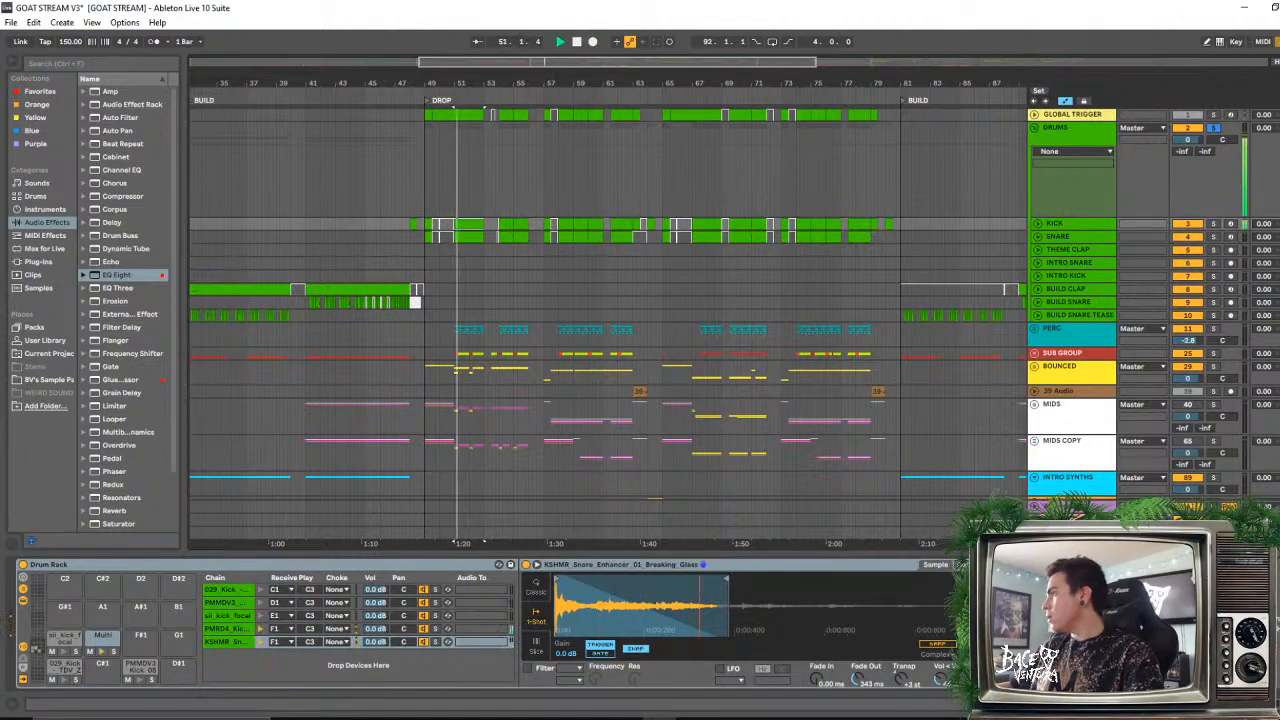
pyautogui.scroll(-2, 640, 390)
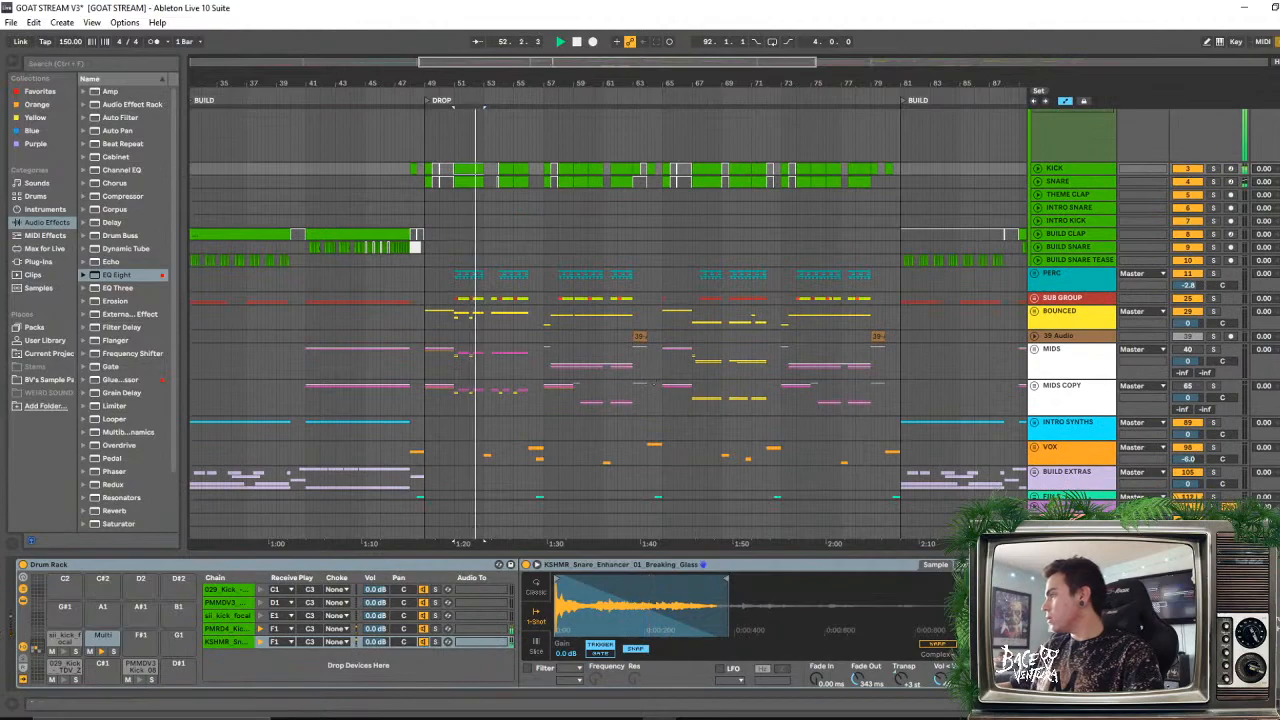
pyautogui.press('space')
pyautogui.press('space')
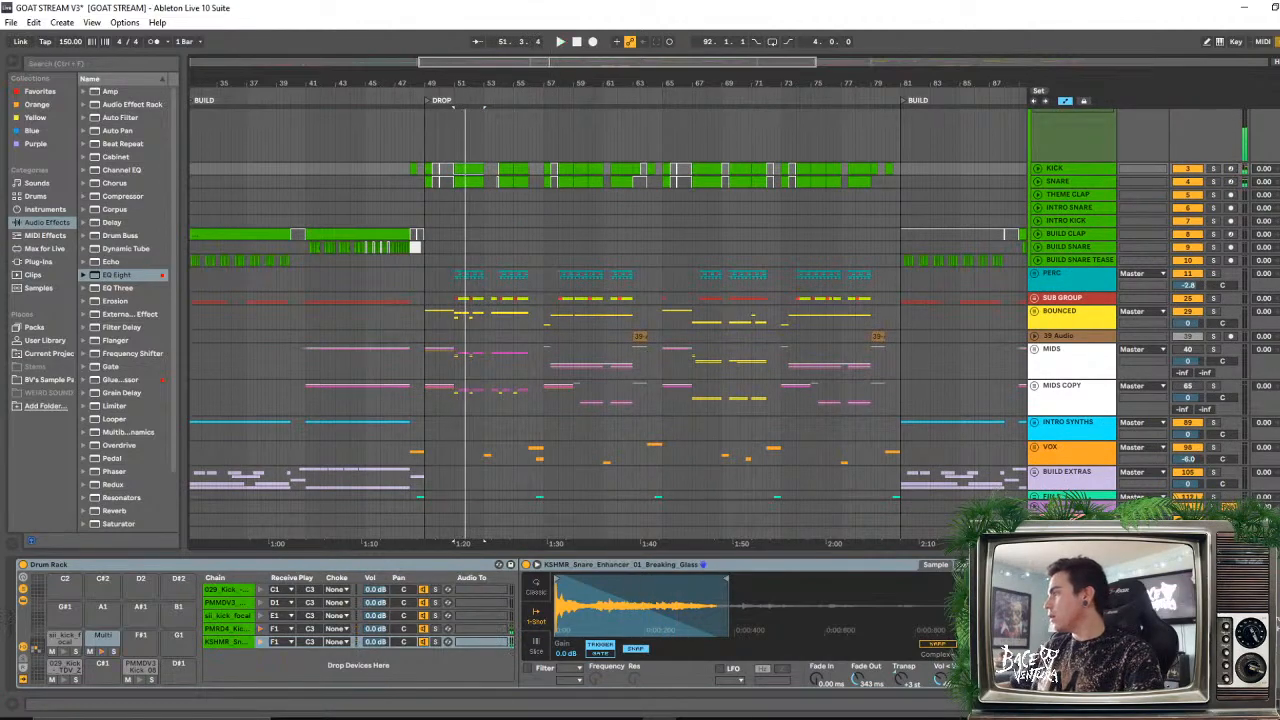
pyautogui.hotkey('alt', 'Tab')
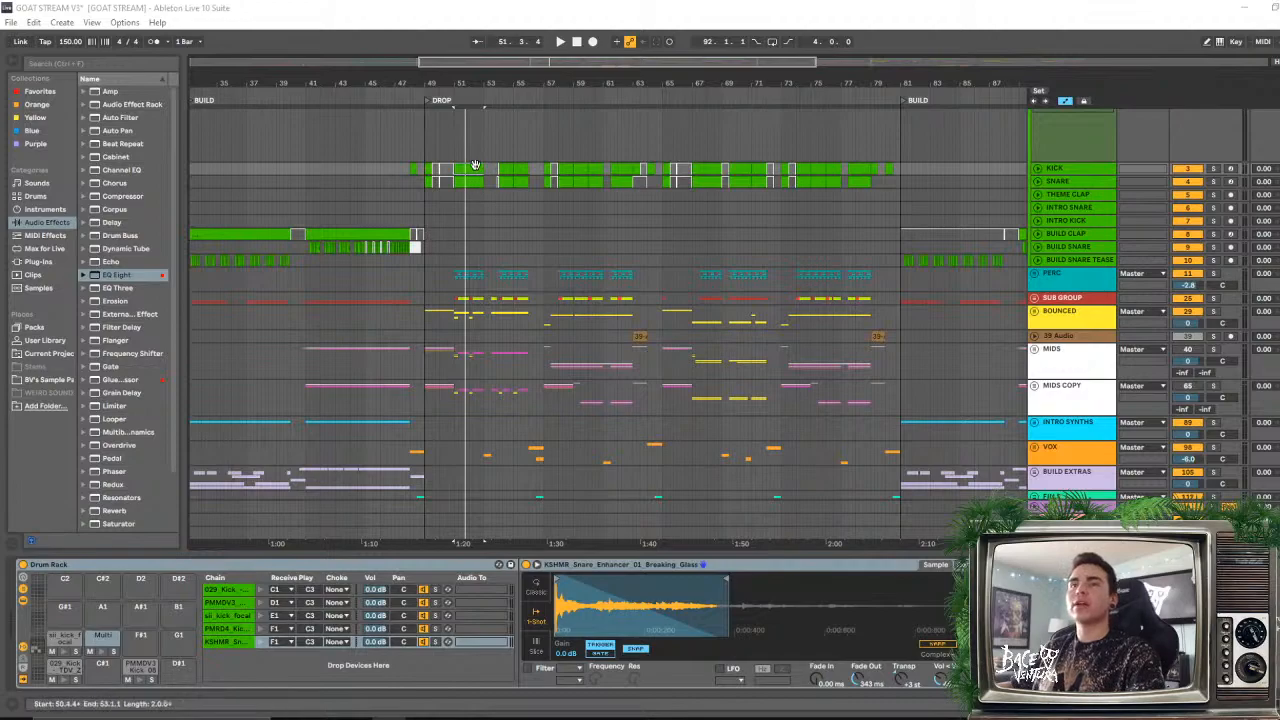
pyautogui.press('space')
pyautogui.scroll(5, 576, 313)
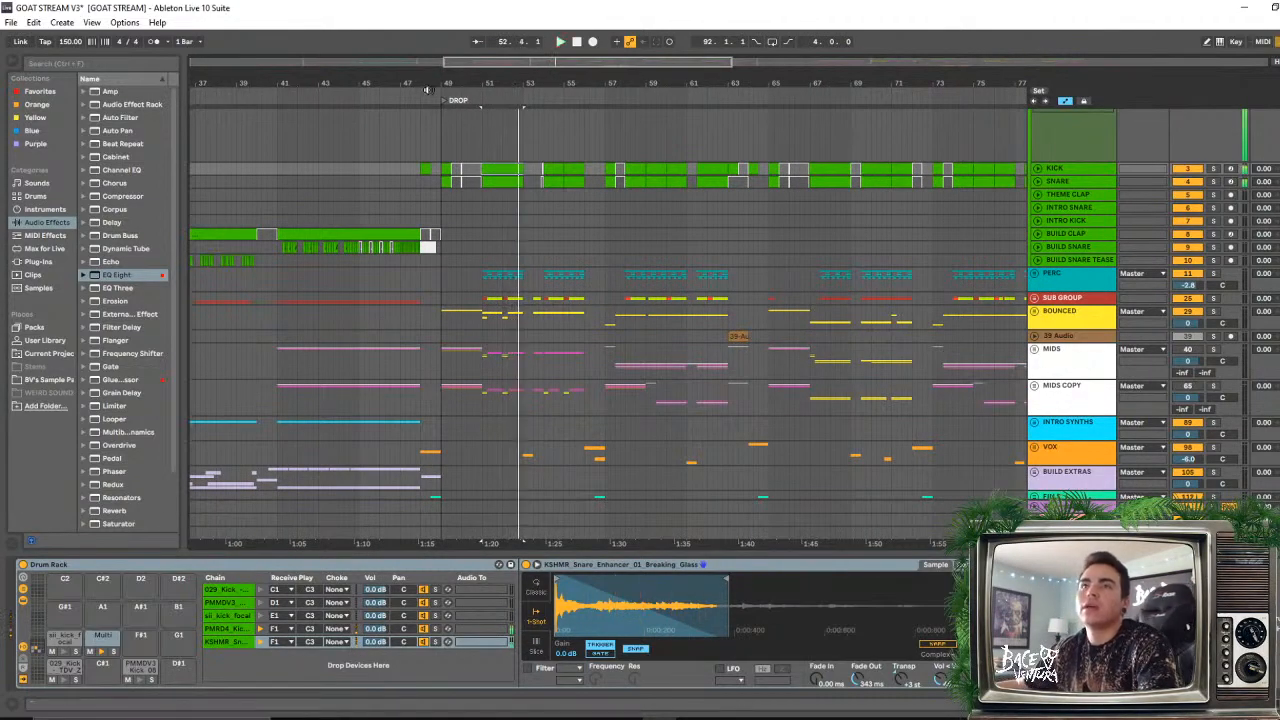
# - Place the insert marker on the THEME CLAP track at bar 9 and play the soloed intro drums
pyautogui.moveTo(429, 88); pyautogui.dragTo(728, 80)
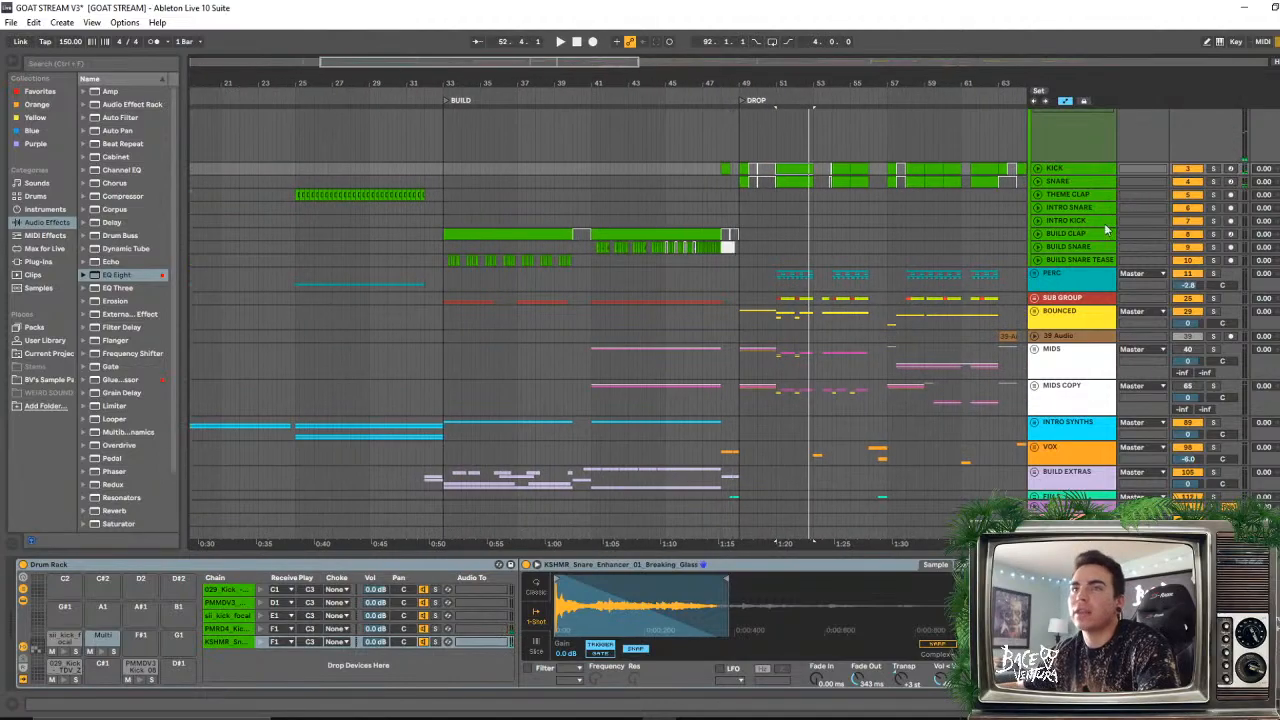
pyautogui.moveTo(459, 85); pyautogui.dragTo(495, 48)
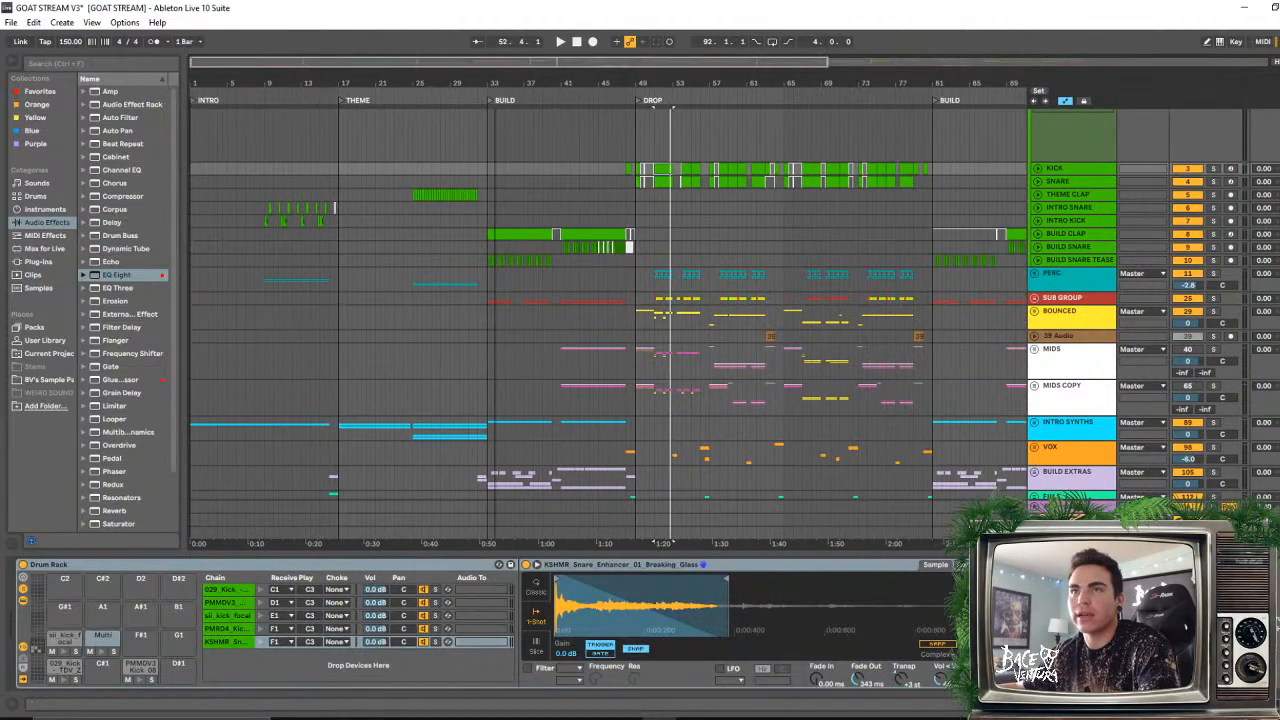
pyautogui.click(264, 192)
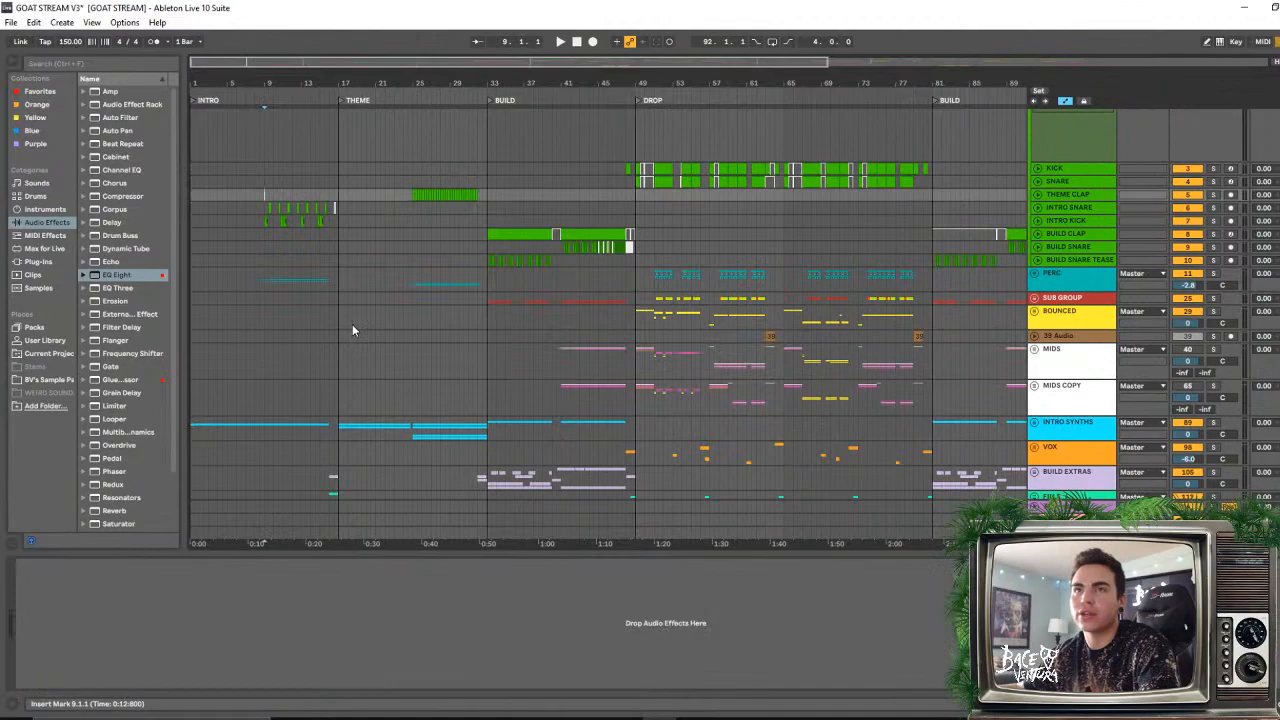
pyautogui.press('space')
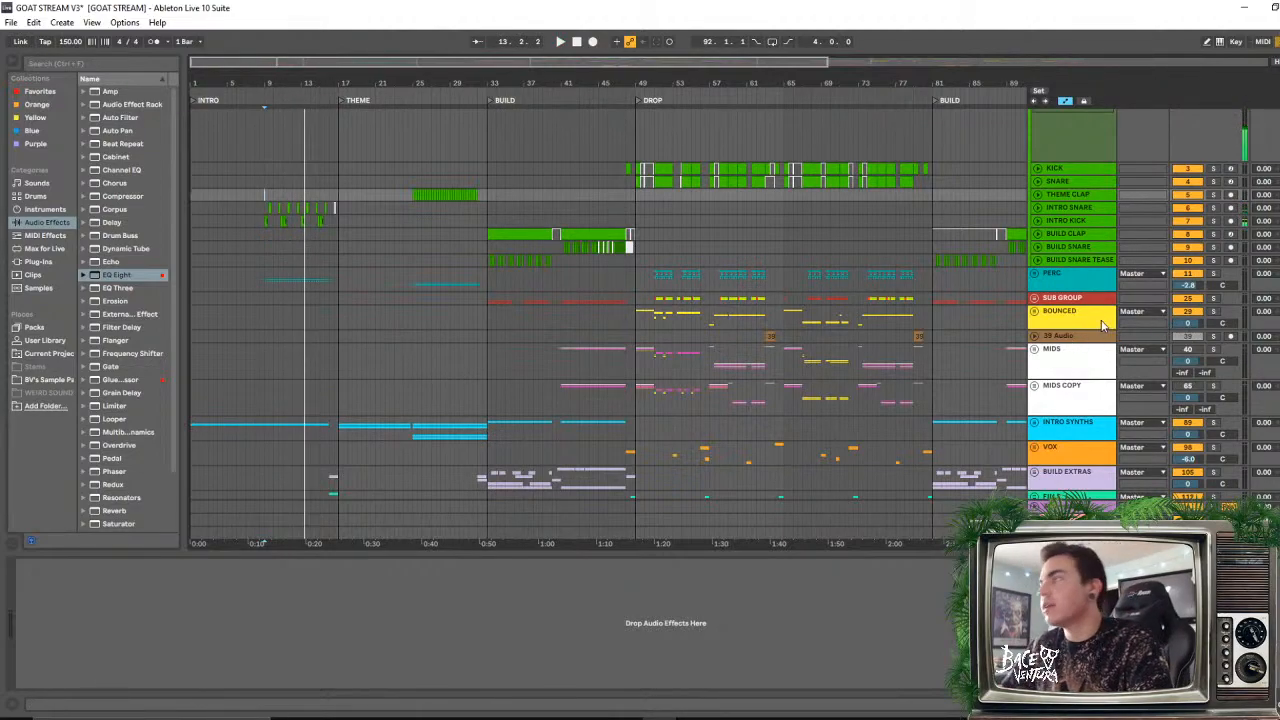
# - Review the device chains of the BUILD SNARE and BUILD CLAP tracks and of the DRUMS and PERC groups
pyautogui.scroll(2, 1158, 190)
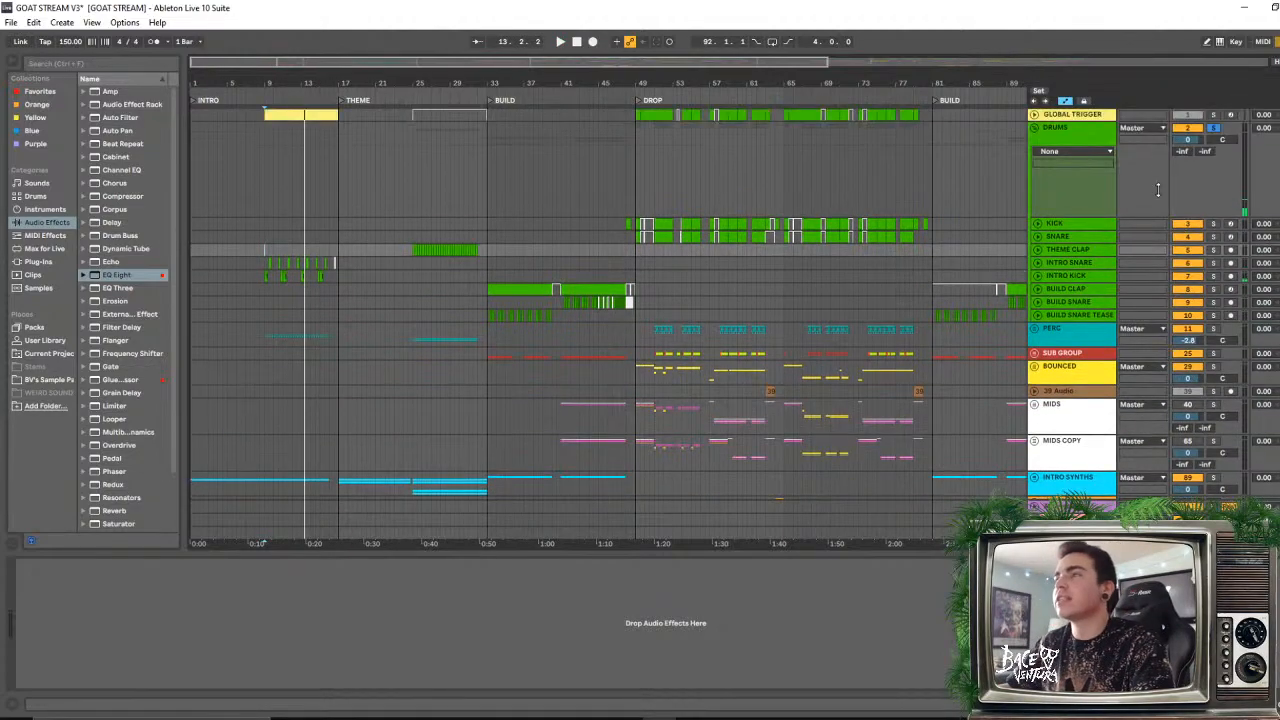
pyautogui.click(1089, 142)
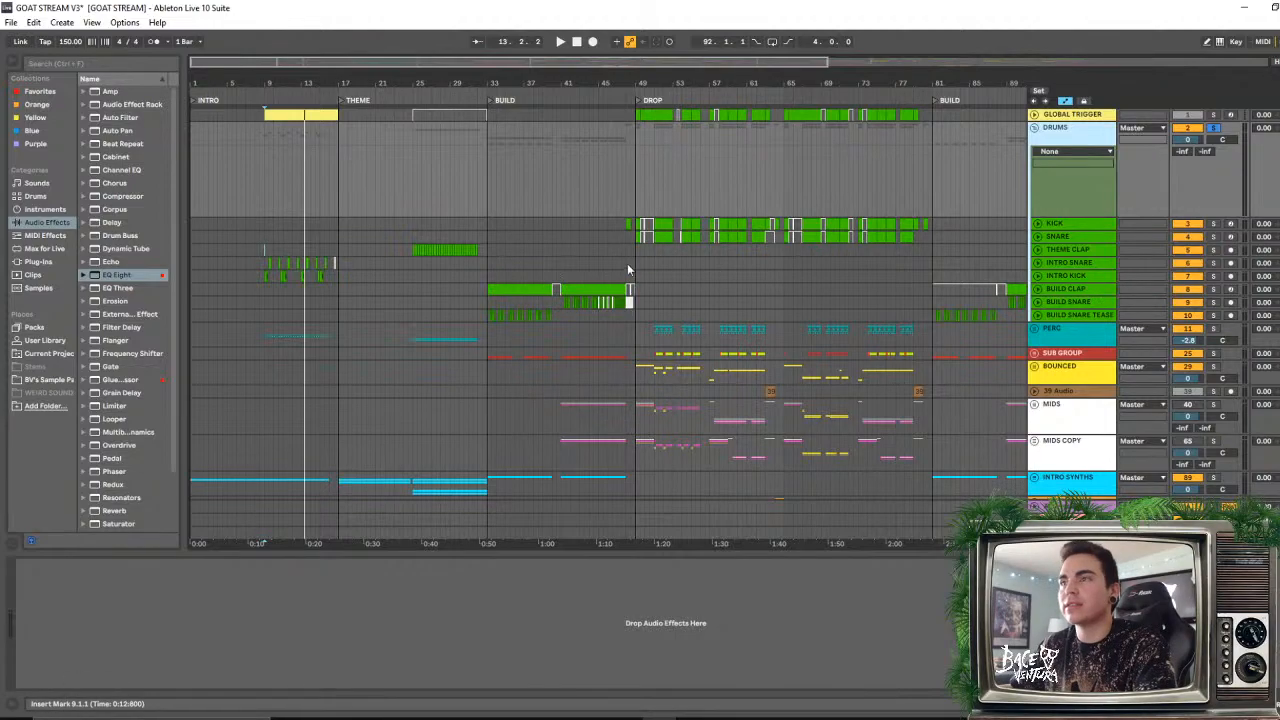
pyautogui.click(570, 302)
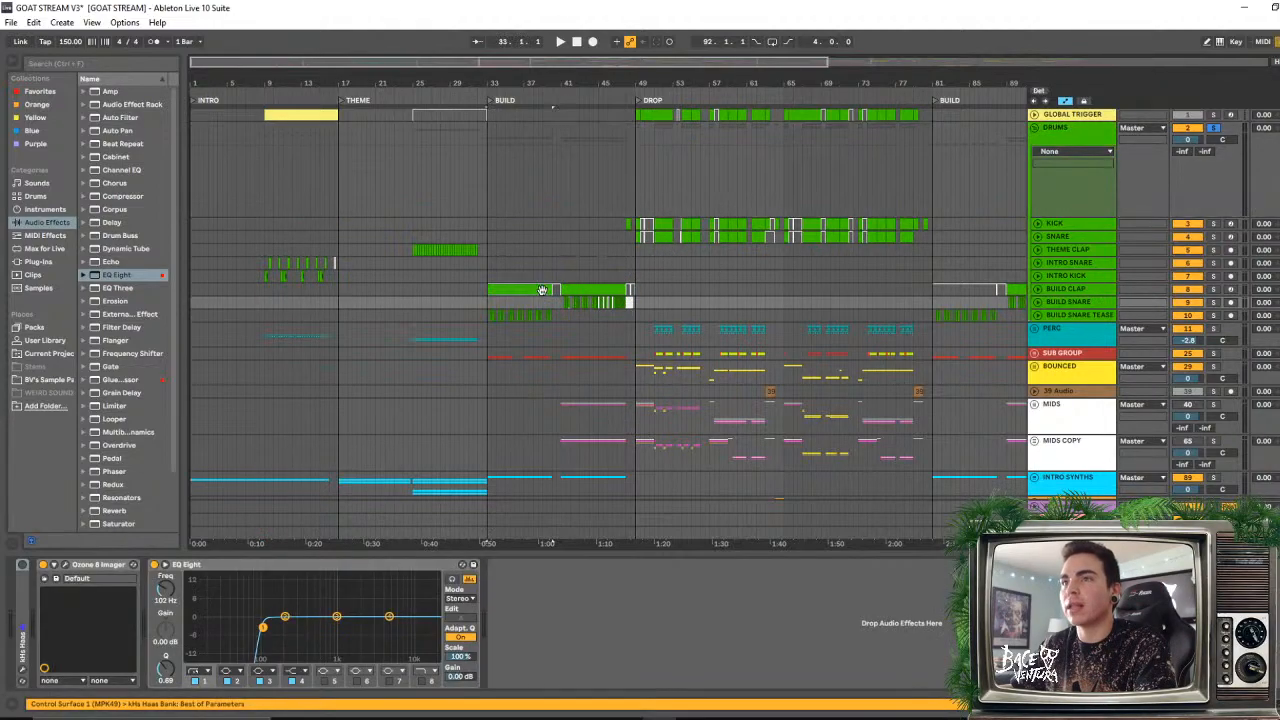
pyautogui.click(541, 290)
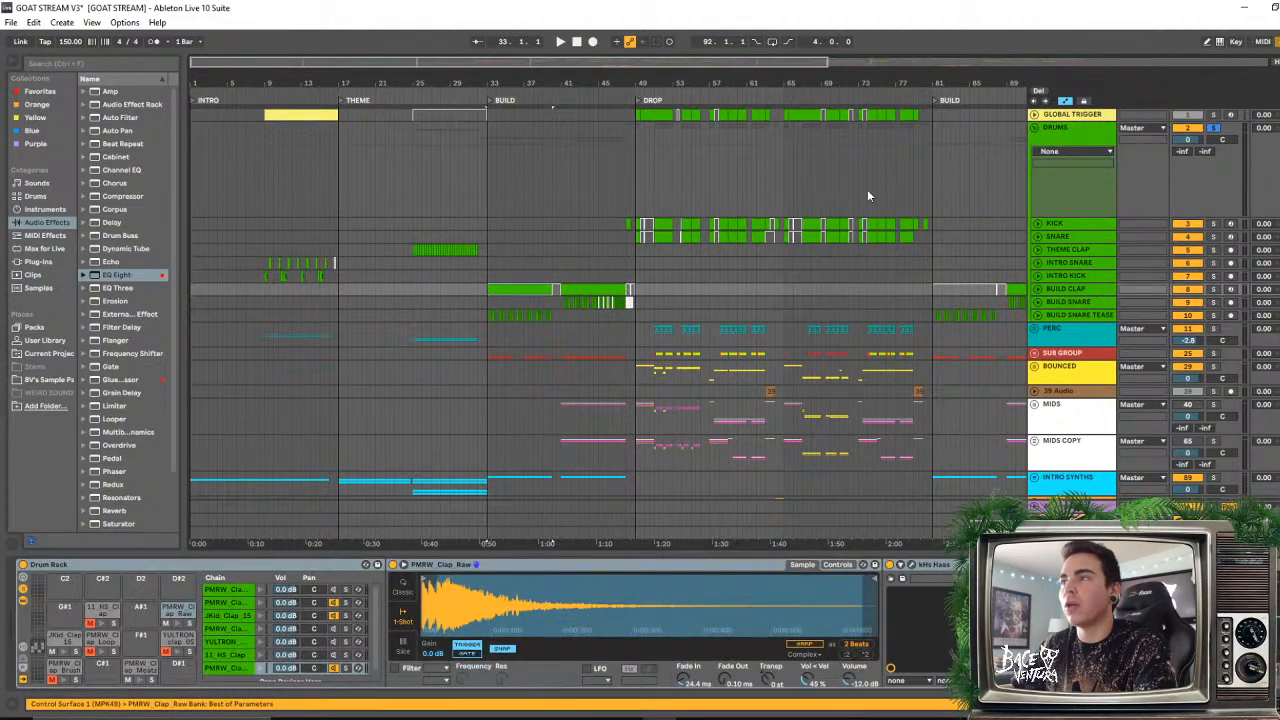
pyautogui.click(1068, 141)
pyautogui.click(1048, 337)
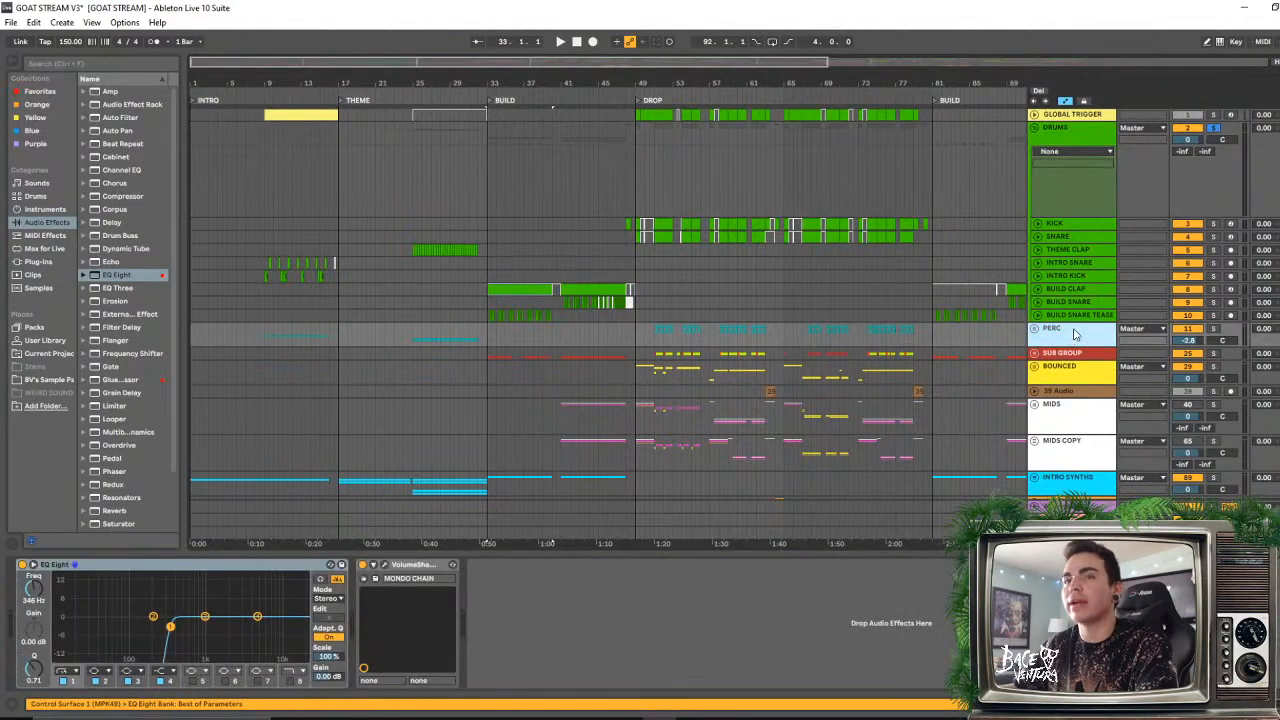
# - Fold the DRUMS group, solo PERC alongside it, and play the drop from 54.1.1 and from 57.4.1
pyautogui.click(1035, 128)
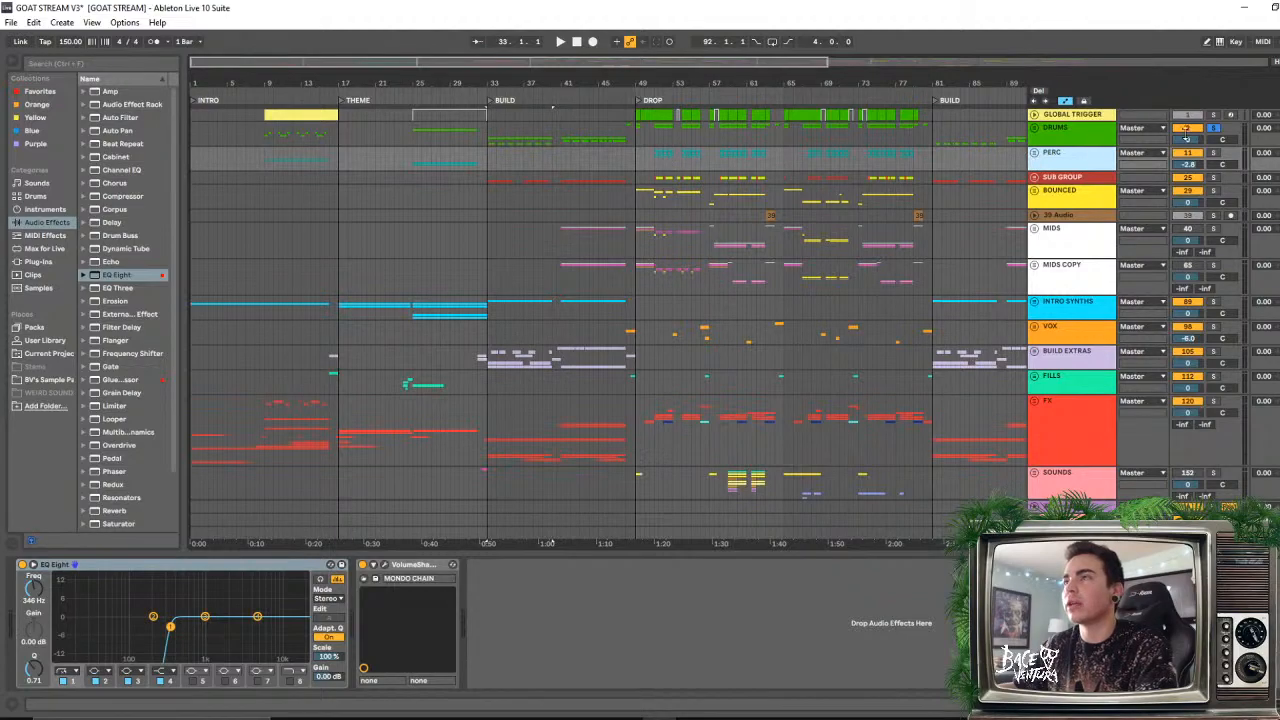
pyautogui.keyDown('ctrl'); pyautogui.click(1213, 153); pyautogui.keyUp('ctrl')
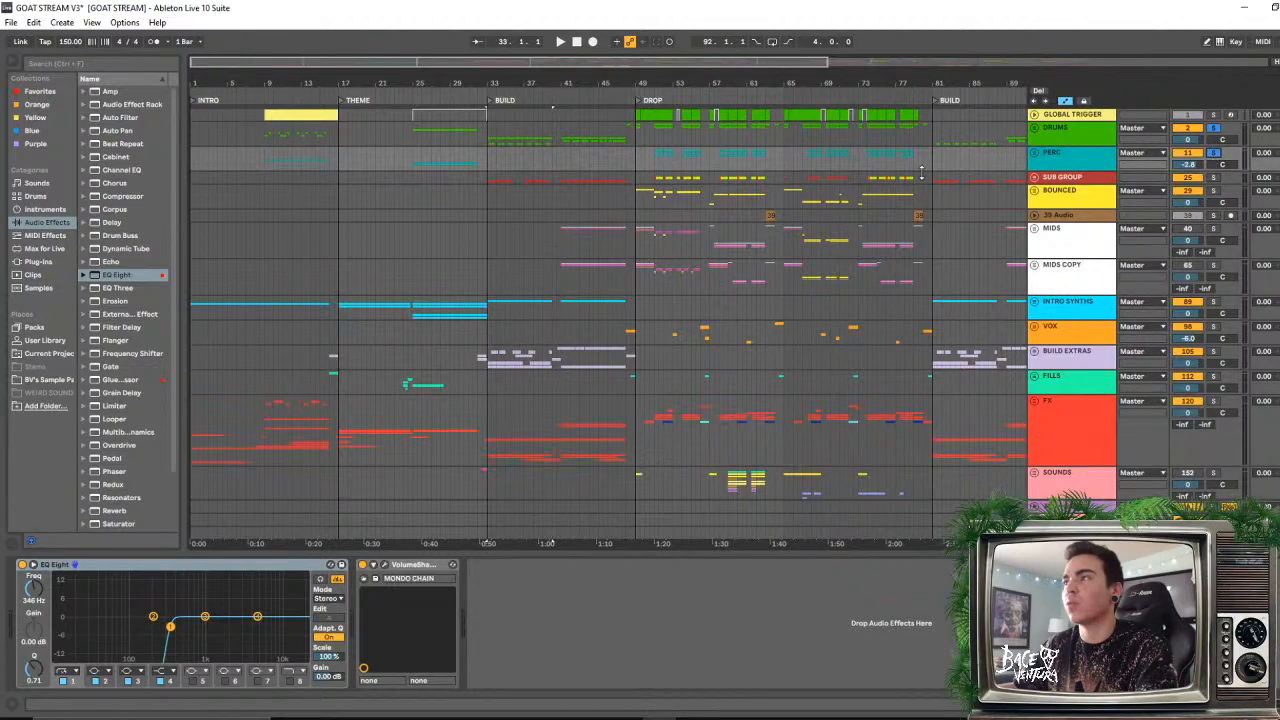
pyautogui.click(684, 145)
pyautogui.press('space')
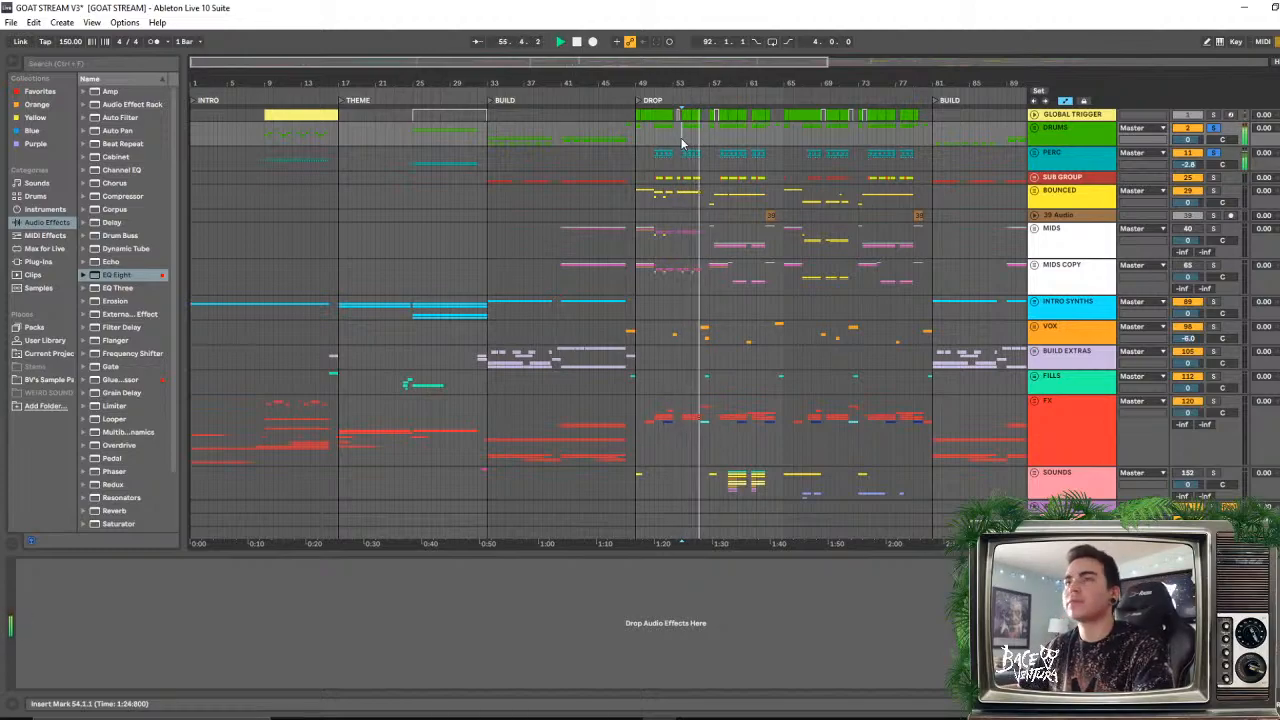
pyautogui.click(721, 140)
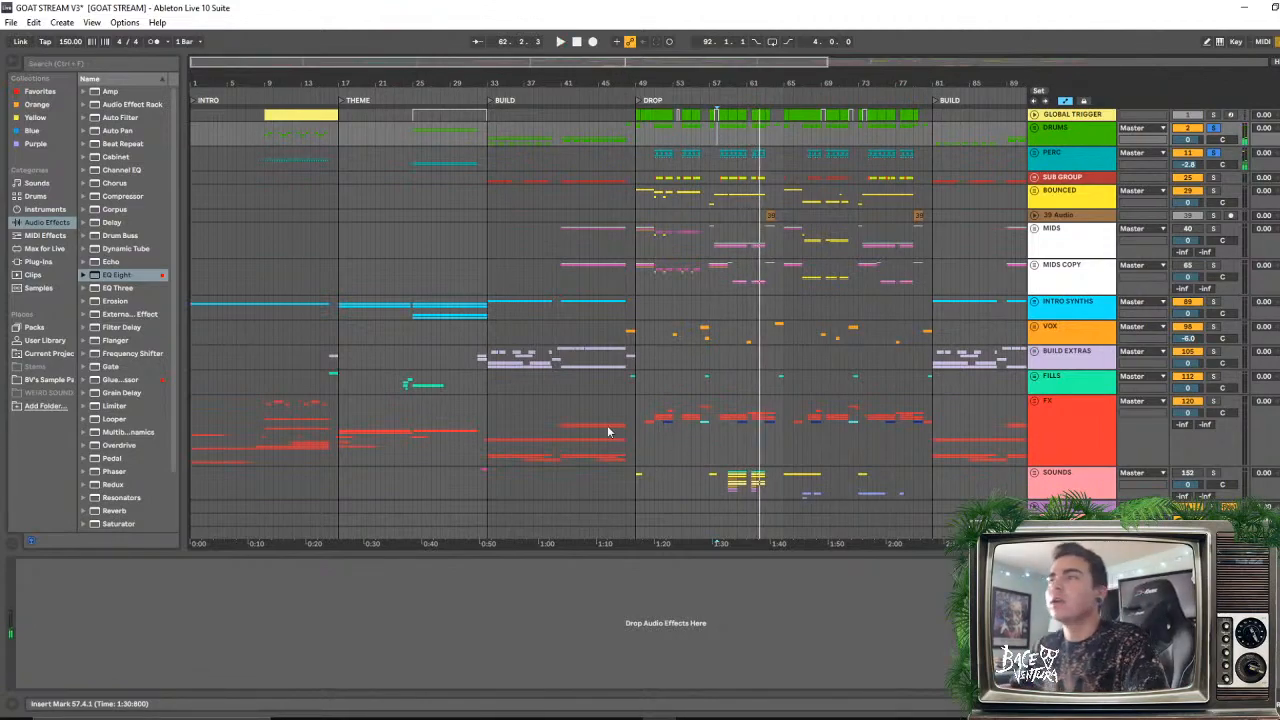
# - Hide the device view and unfold the PERC group to examine its individual percussion tracks
pyautogui.doubleClick(769, 552)
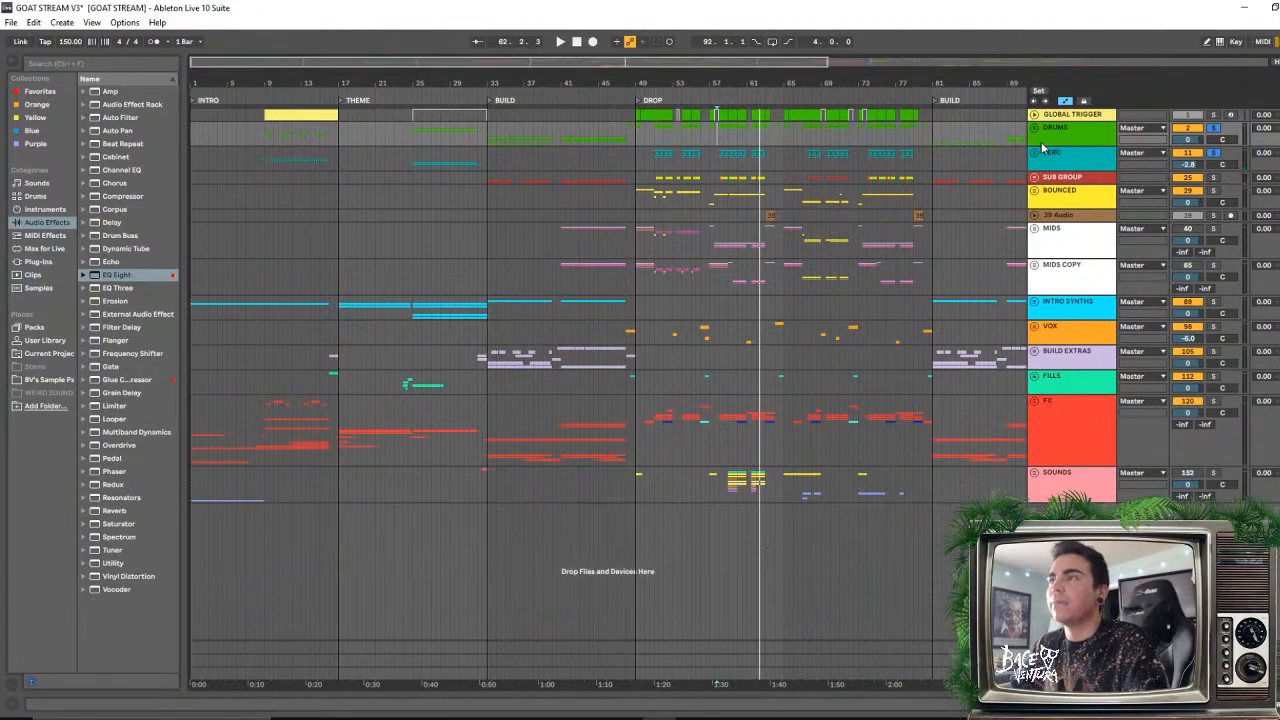
pyautogui.click(1036, 153)
pyautogui.scroll(-1, 400, 155)
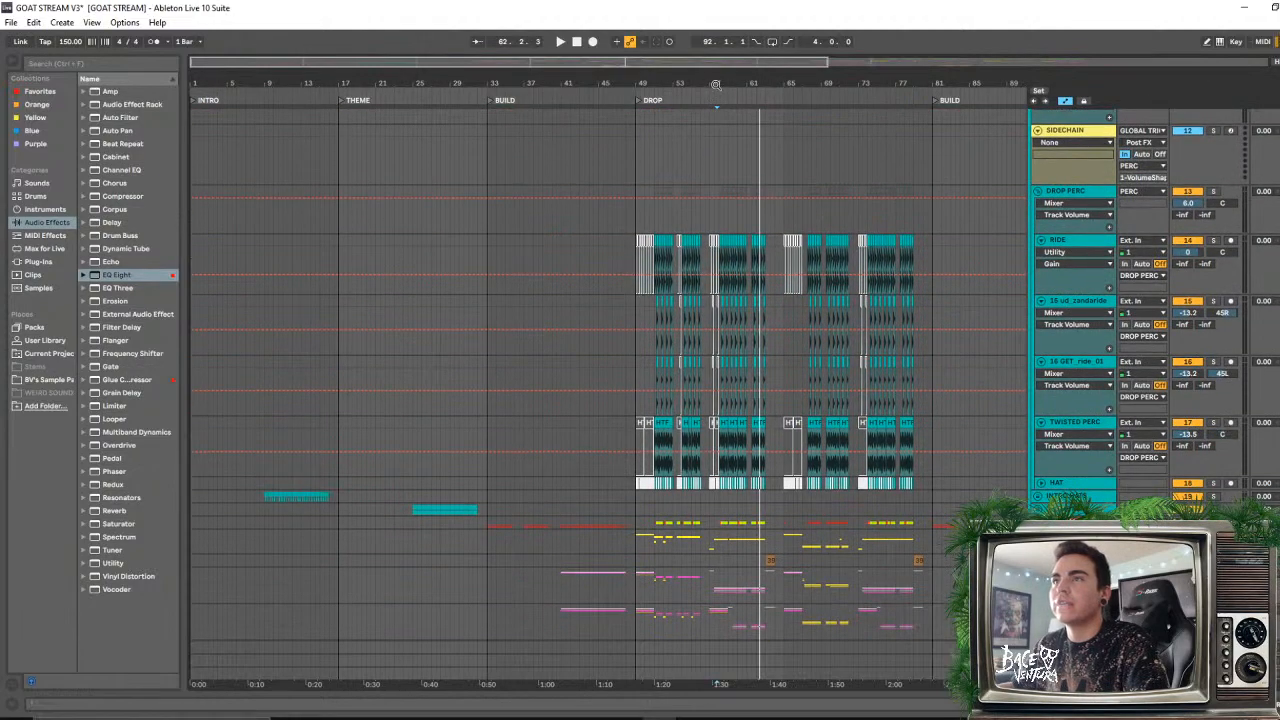
# - Solo the TWISTED PERC track and play its clip in the drop from 51.1.1
pyautogui.moveTo(715, 87); pyautogui.dragTo(714, 135)
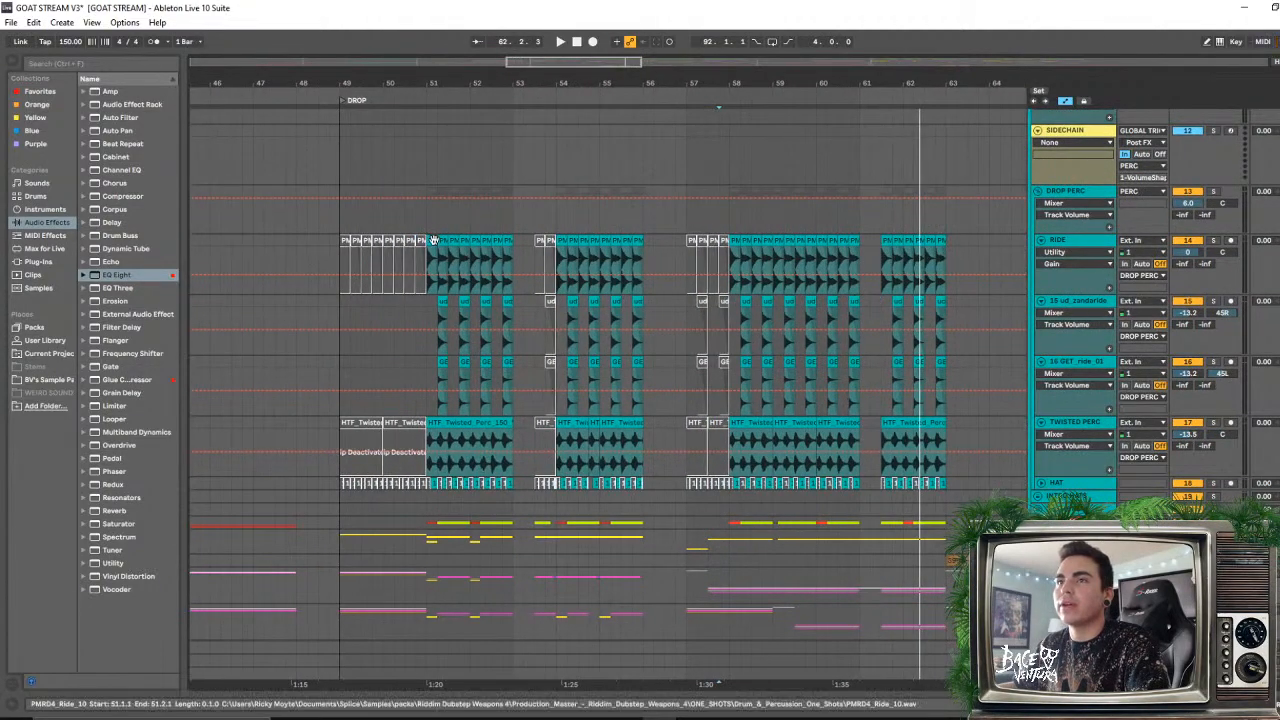
pyautogui.click(433, 240)
pyautogui.scroll(-1, 640, 263)
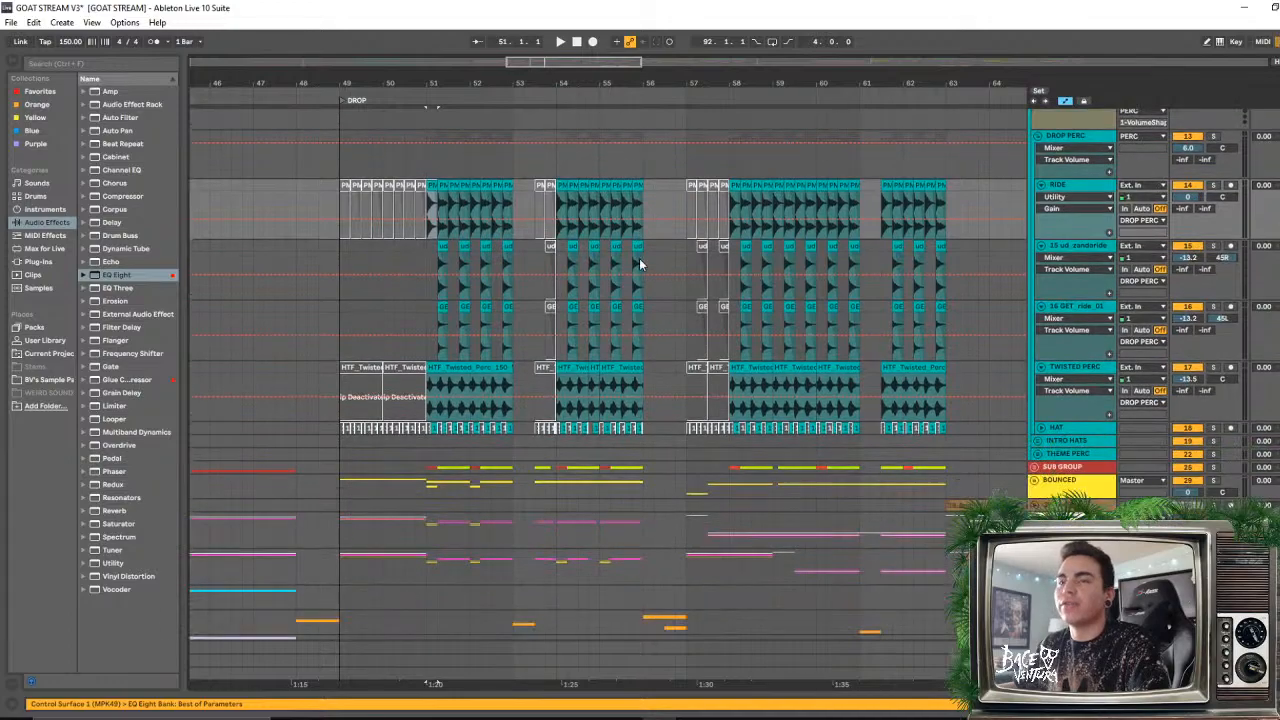
pyautogui.moveTo(469, 83); pyautogui.dragTo(299, 99)
pyautogui.click(269, 370)
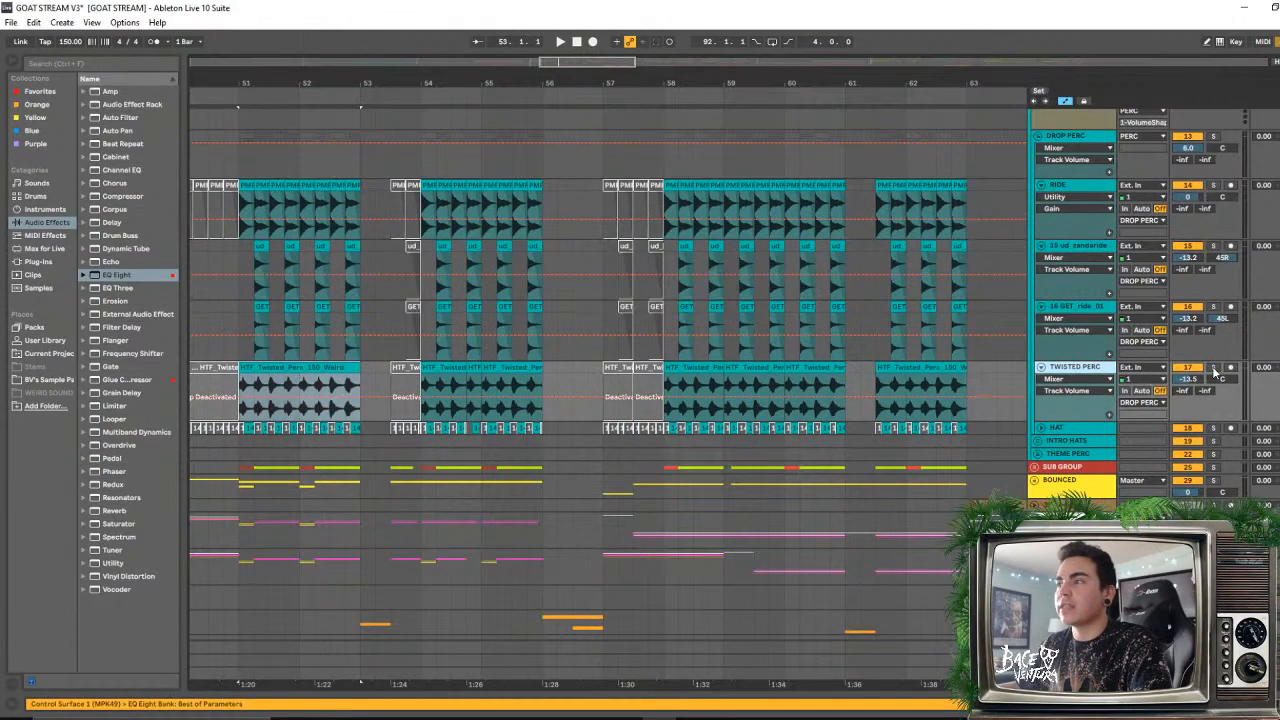
pyautogui.click(1214, 369)
pyautogui.press('space')
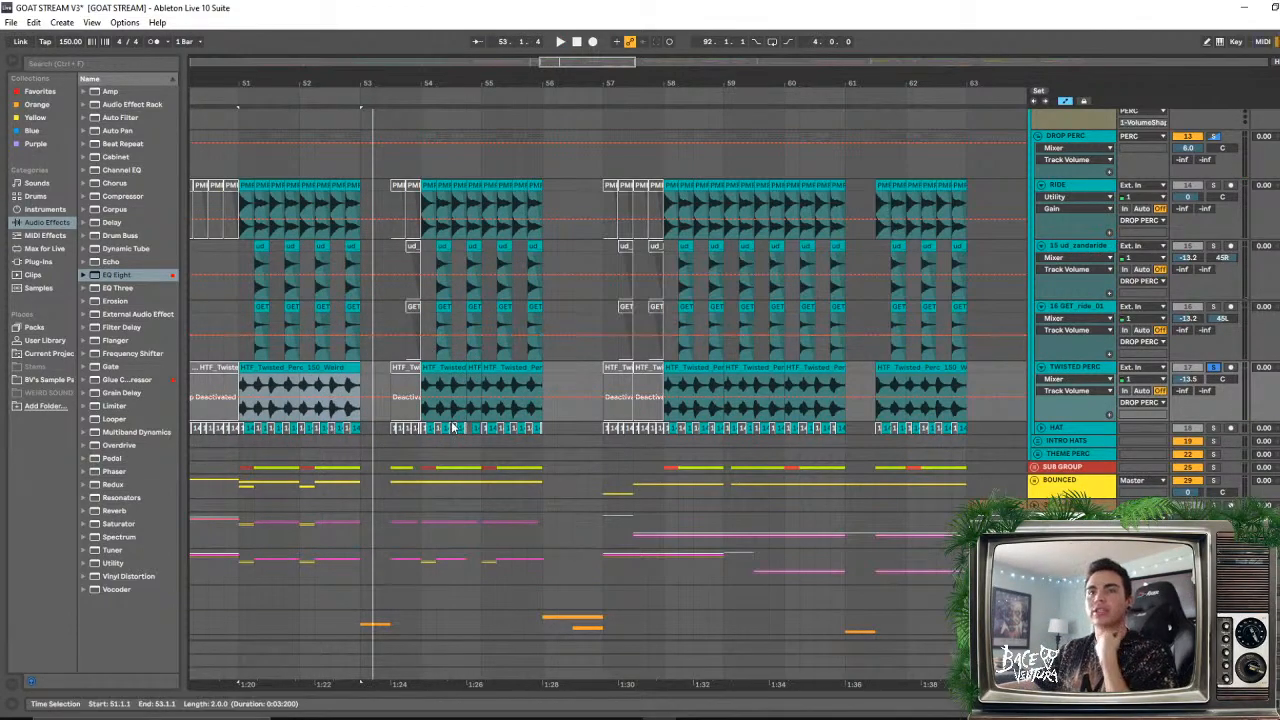
# - Solo the RIDE track and play its drop pattern from 51.1.1
pyautogui.scroll(2, 298, 277)
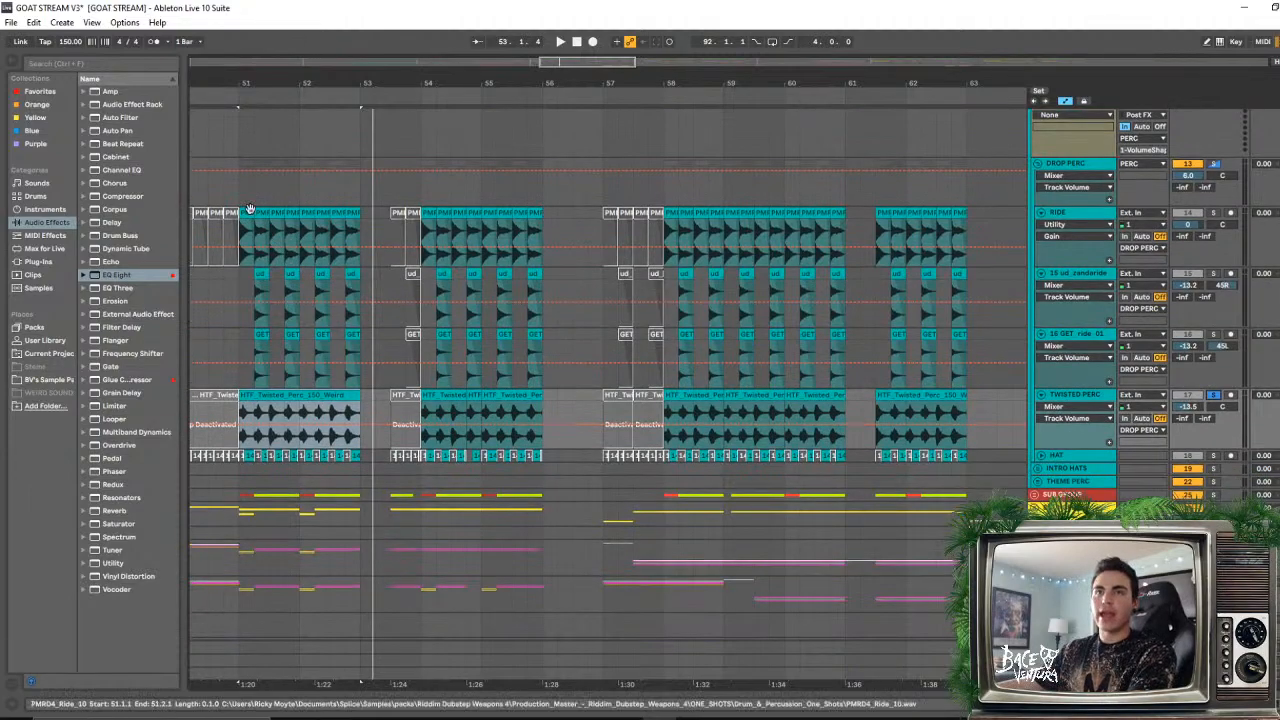
pyautogui.click(247, 212)
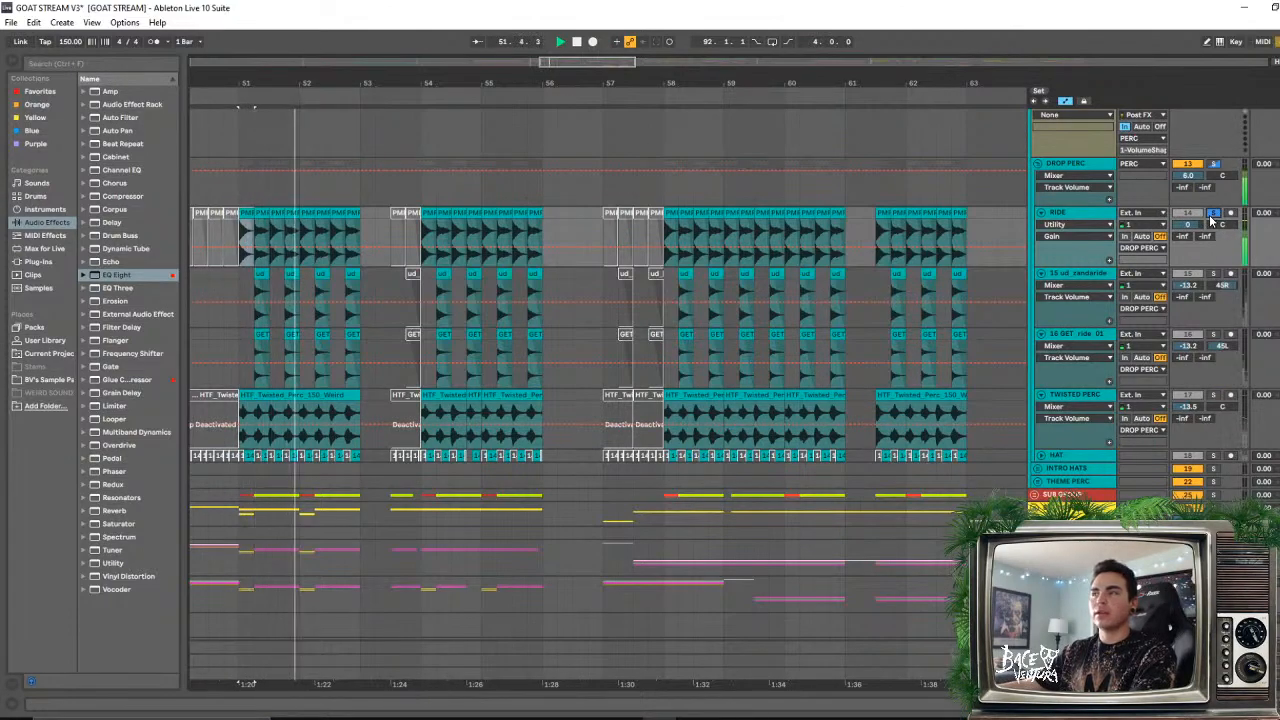
pyautogui.press('space')
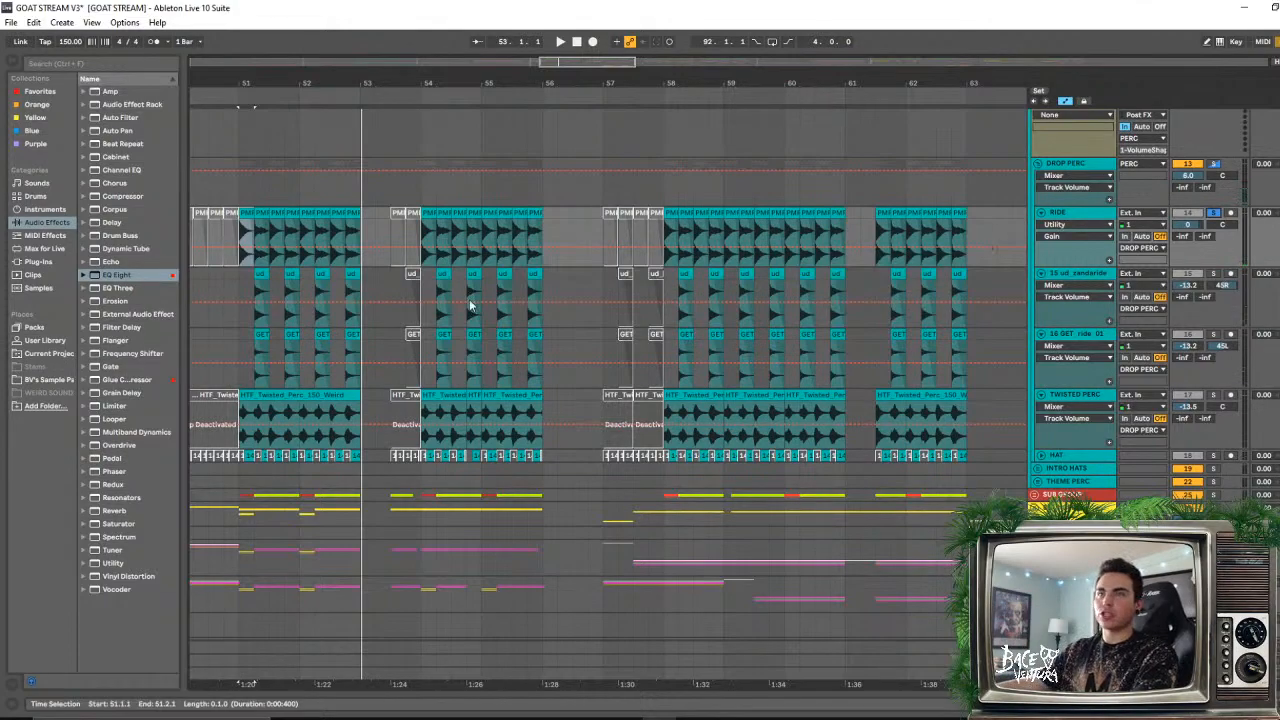
# - Check the first clips on the two panned ride layers below RIDE, and play the drop percussion from 51.1.1
pyautogui.click(260, 305)
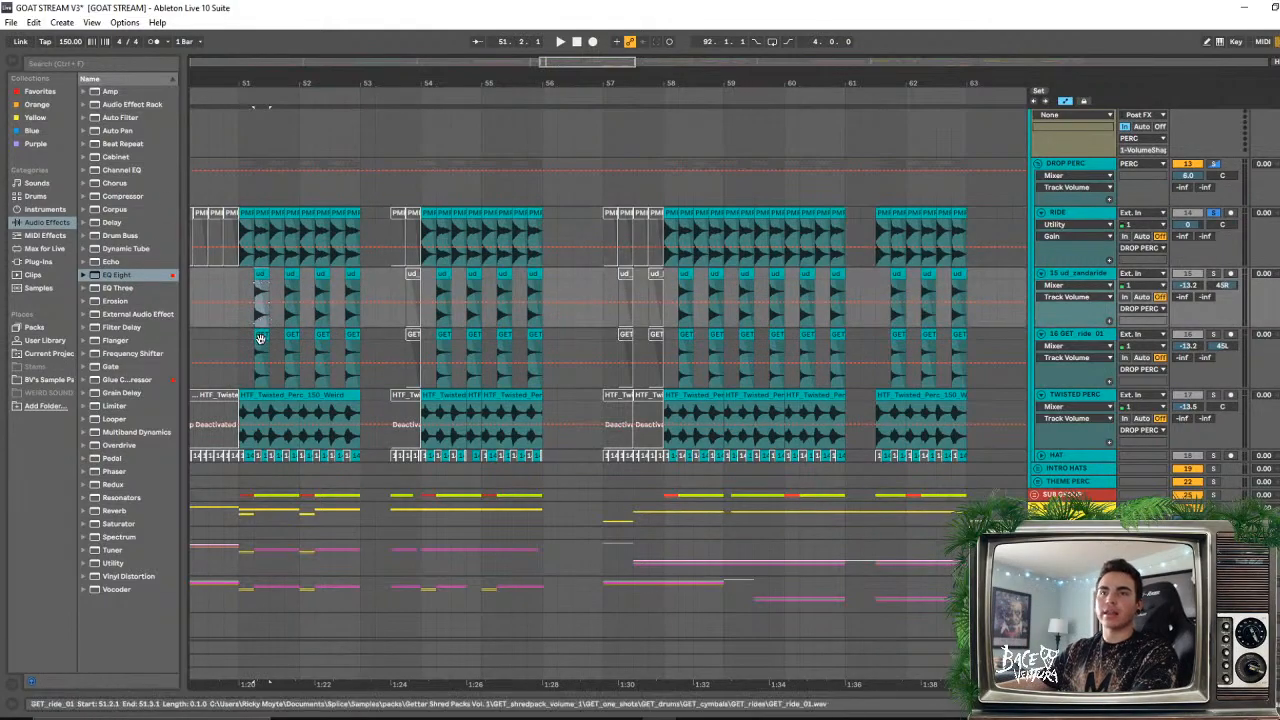
pyautogui.click(262, 336)
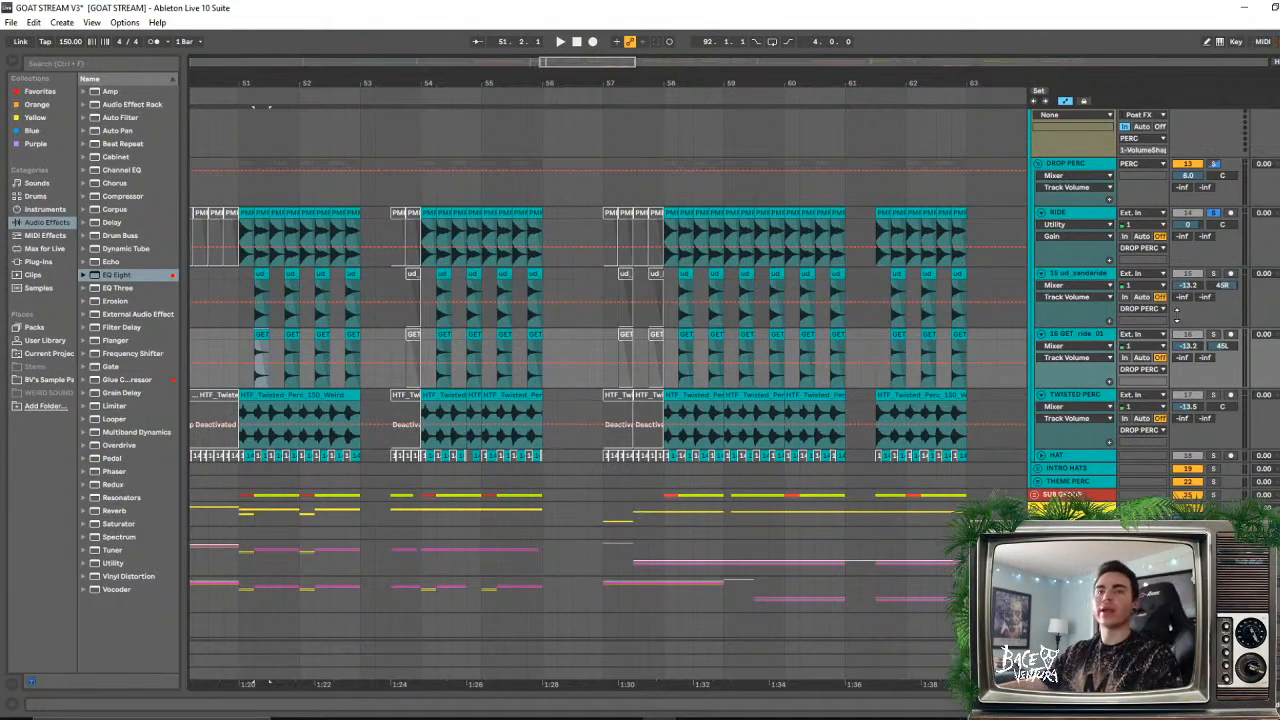
pyautogui.click(249, 244)
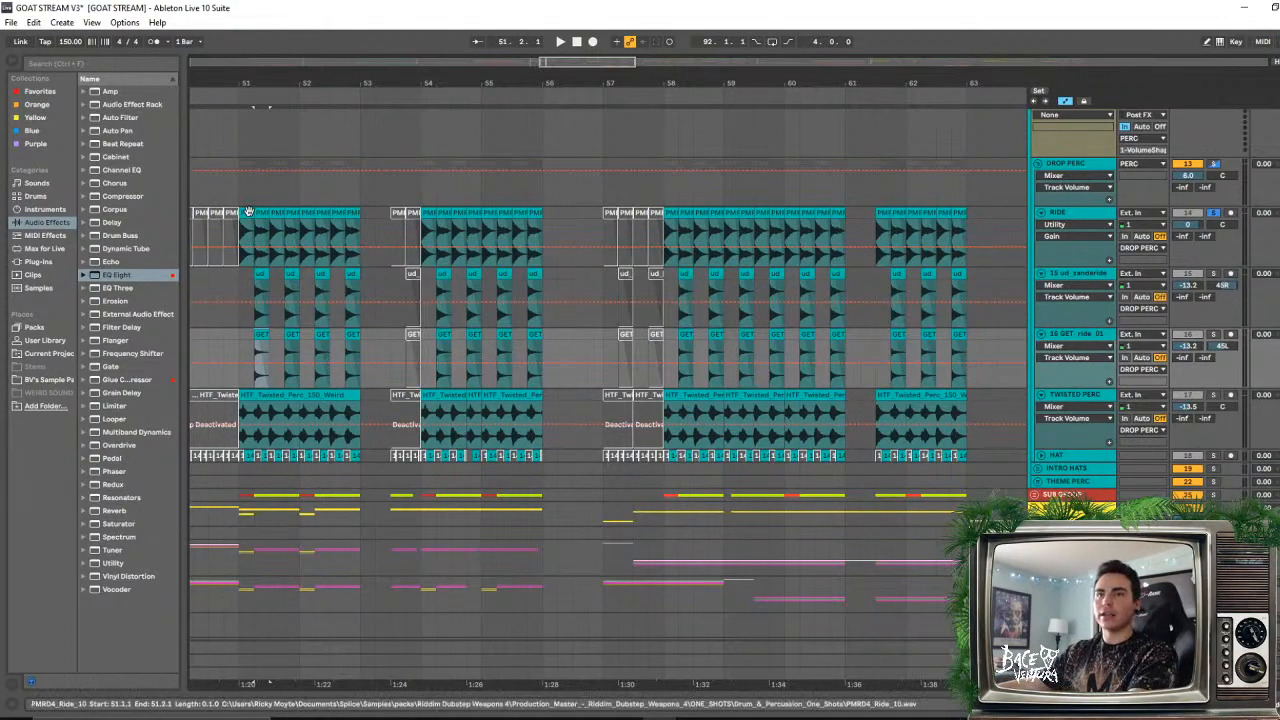
pyautogui.press('space')
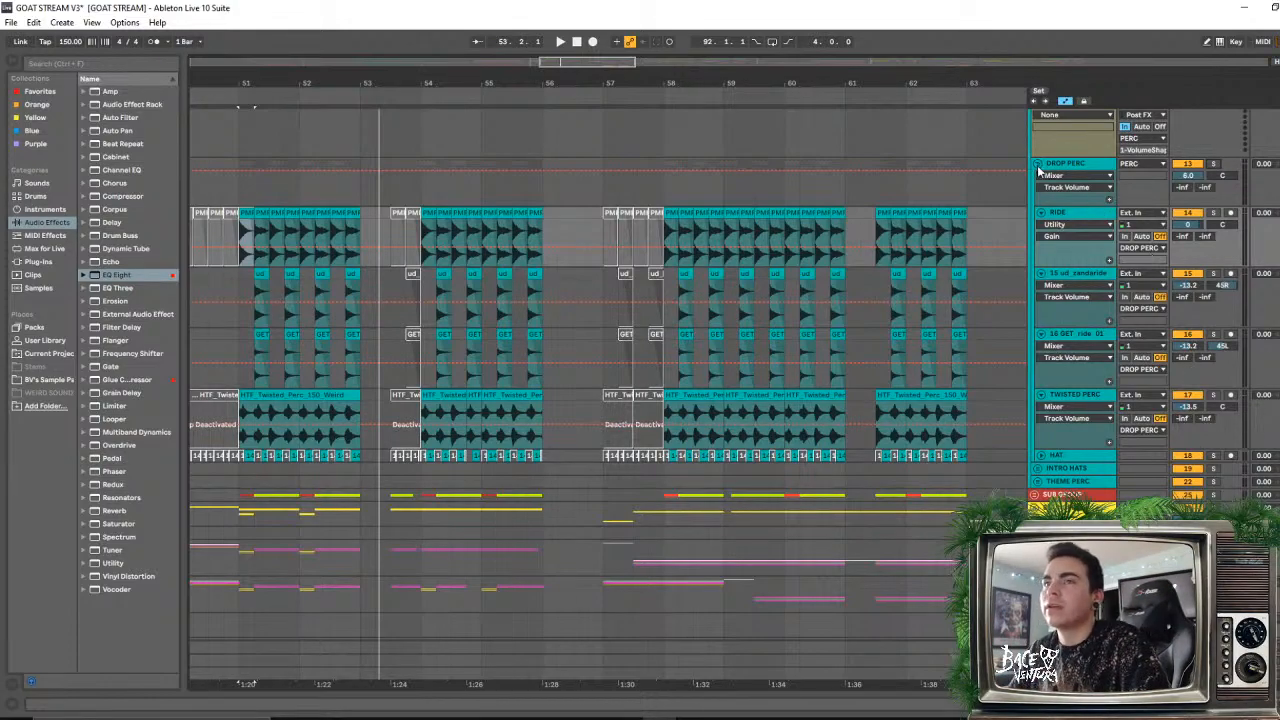
# - Solo the INTRO HATS track and play it from bar 9 in the intro
pyautogui.moveTo(747, 88); pyautogui.dragTo(795, 25)
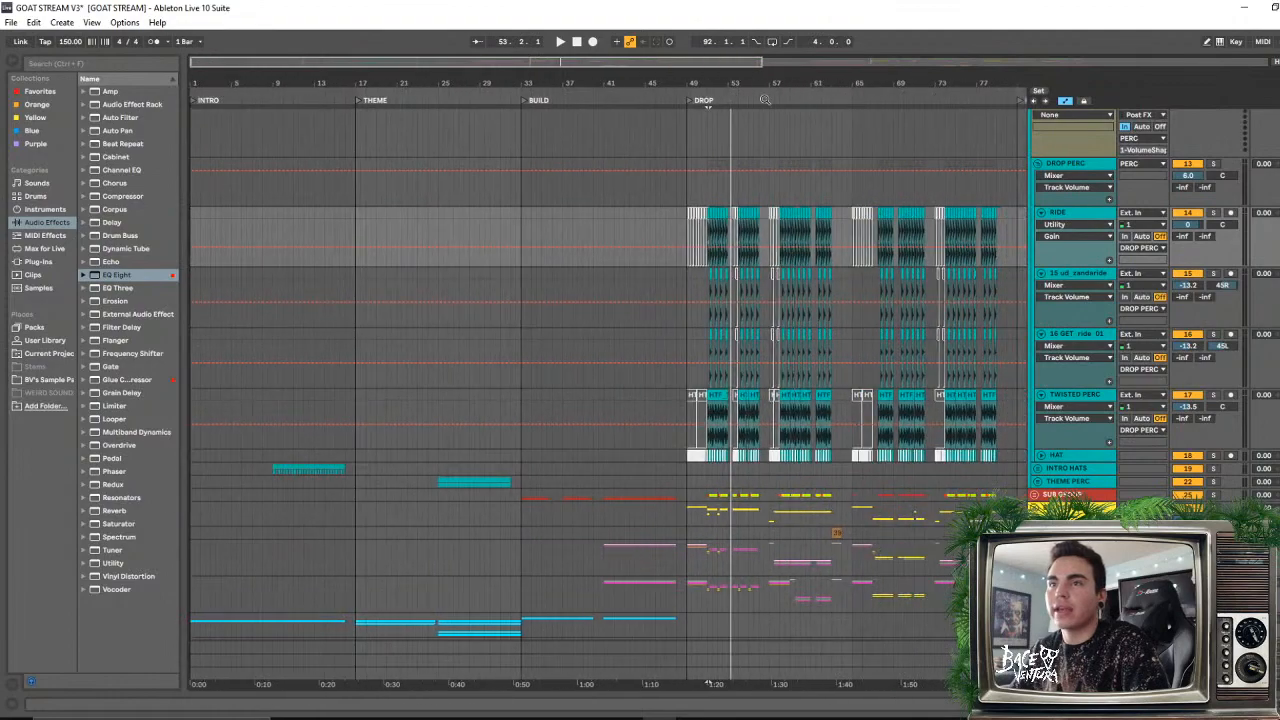
pyautogui.click(272, 468)
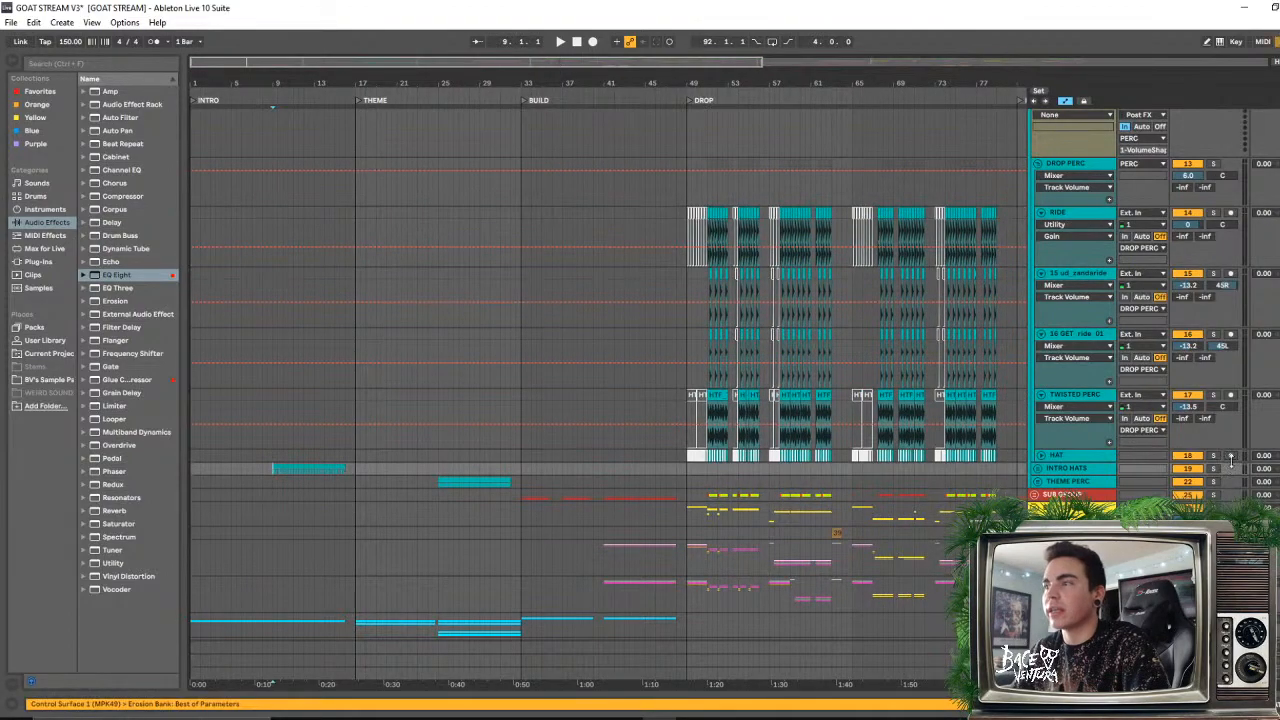
pyautogui.click(1215, 468)
pyautogui.press('space')
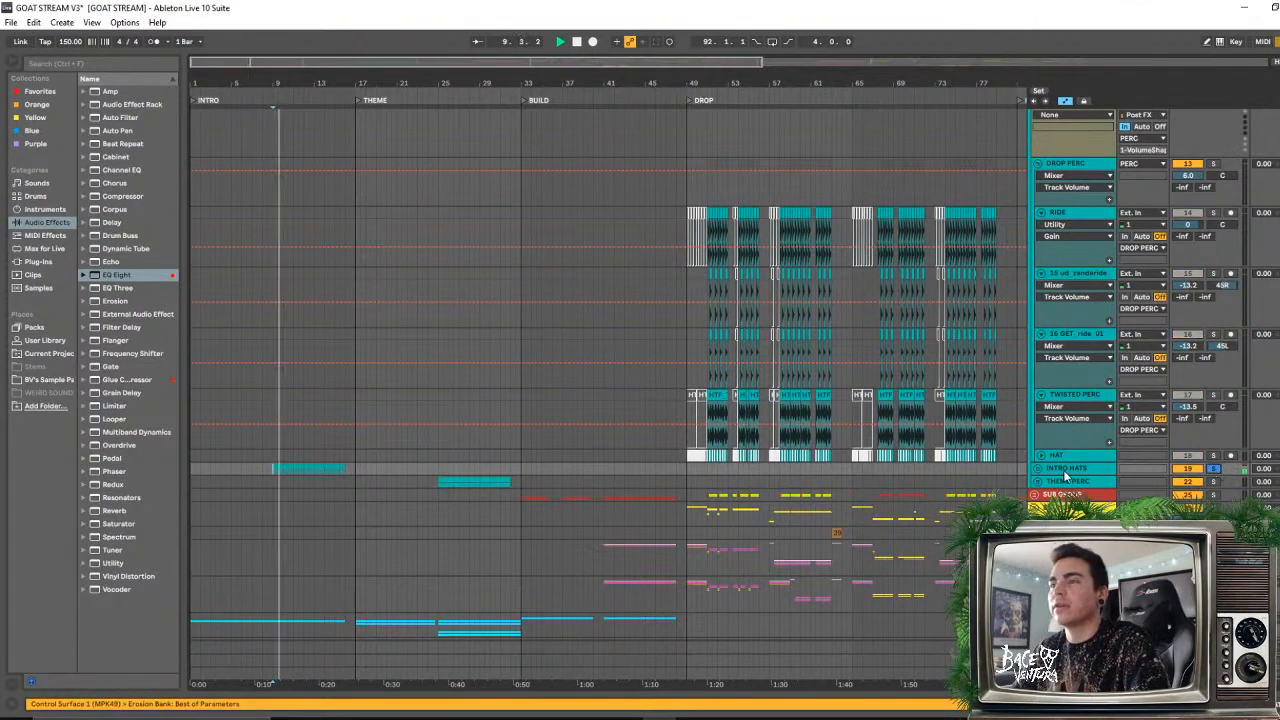
pyautogui.press('space')
# - Solo the THEME PERC track and play it from bar 25 in the theme section
pyautogui.click(438, 484)
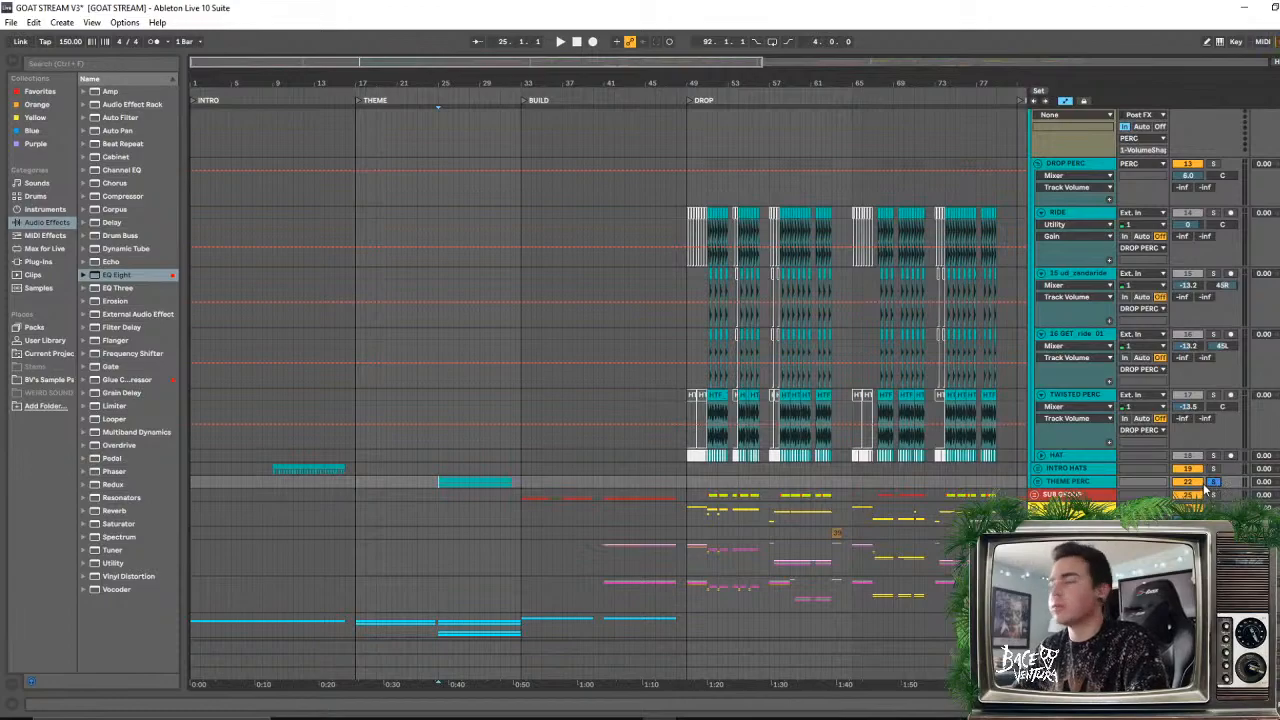
pyautogui.press('space')
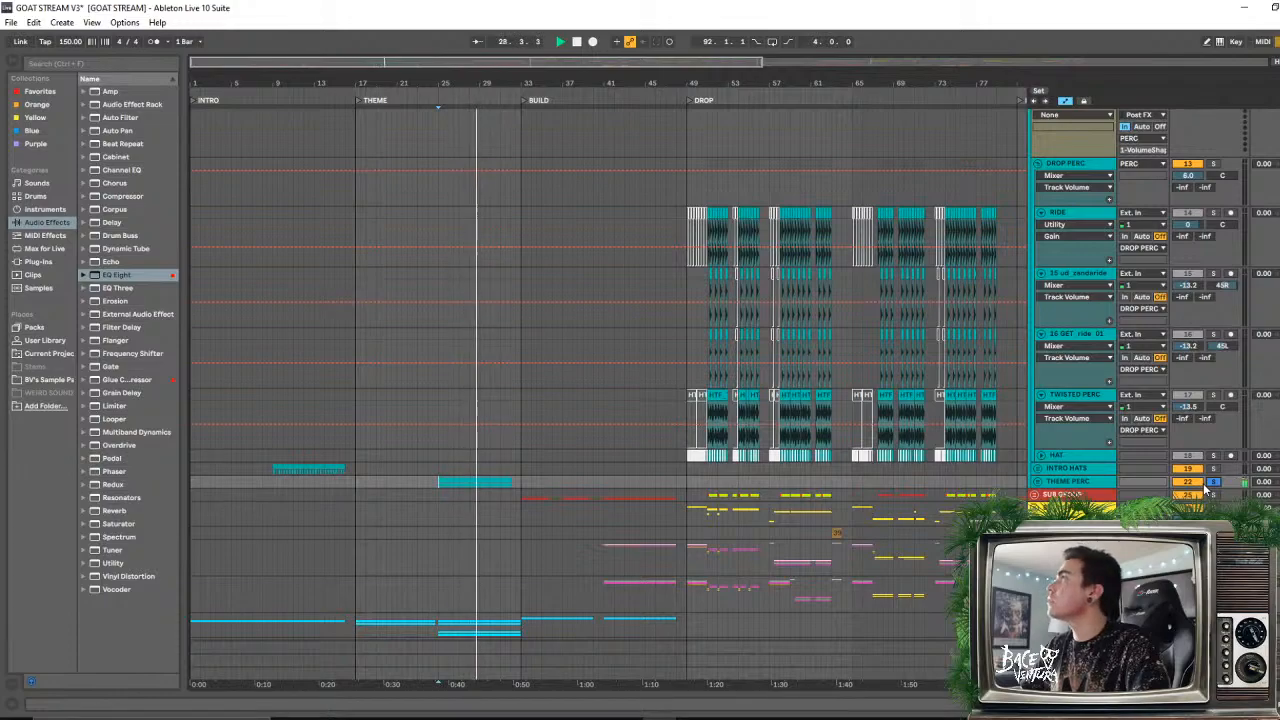
pyautogui.press('space')
# - Fold the PERC group and unfold the SUB GROUP to show its individual sub tracks
pyautogui.scroll(-3, 600, 400)
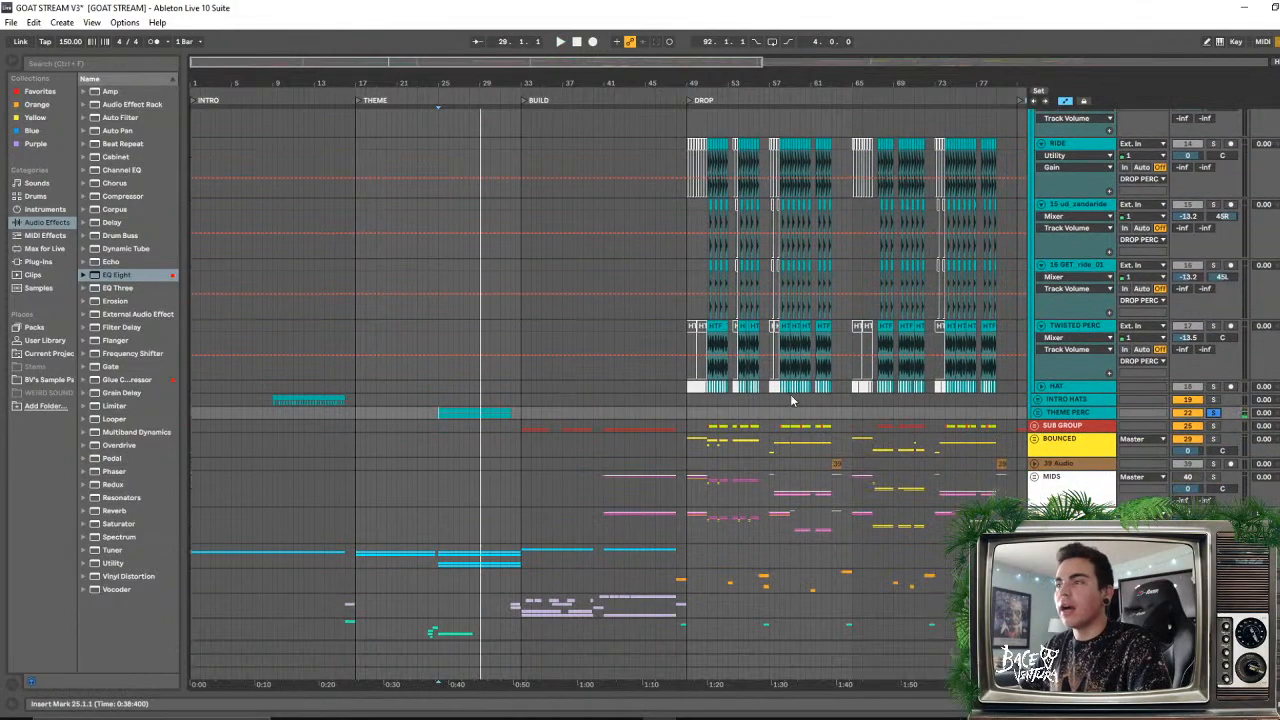
pyautogui.scroll(5, 790, 394)
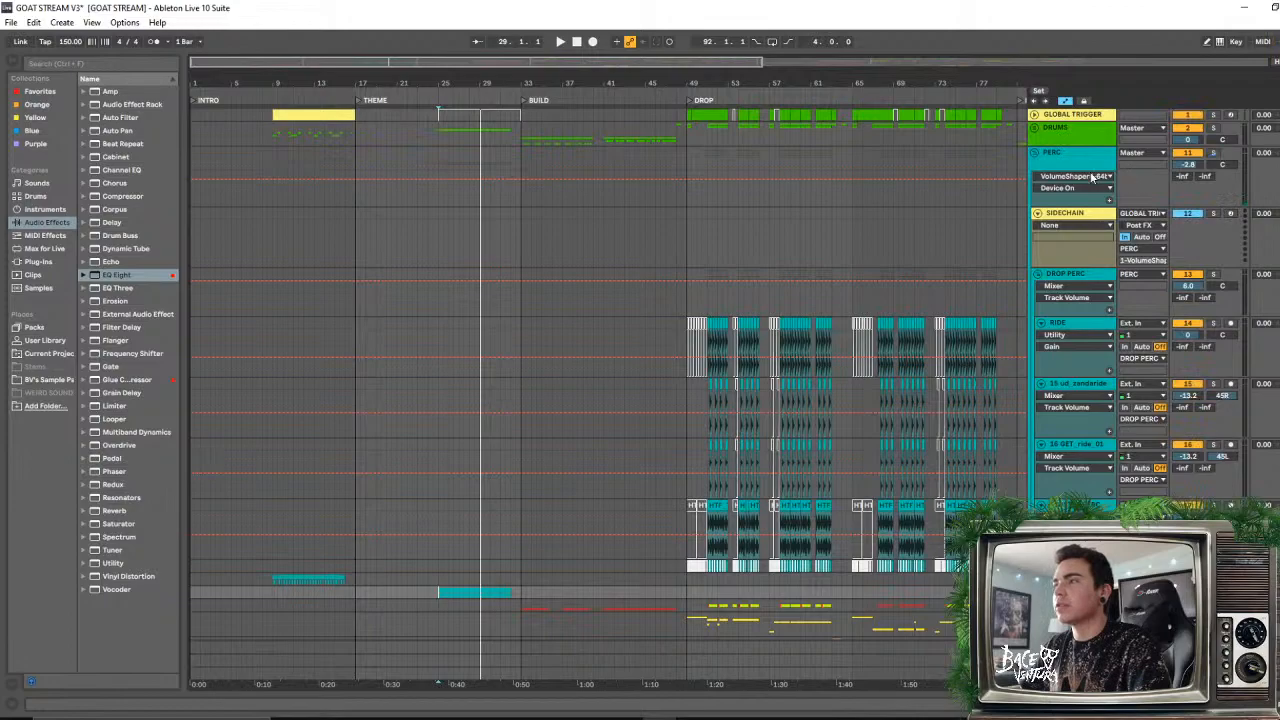
pyautogui.click(1035, 153)
pyautogui.click(1068, 180)
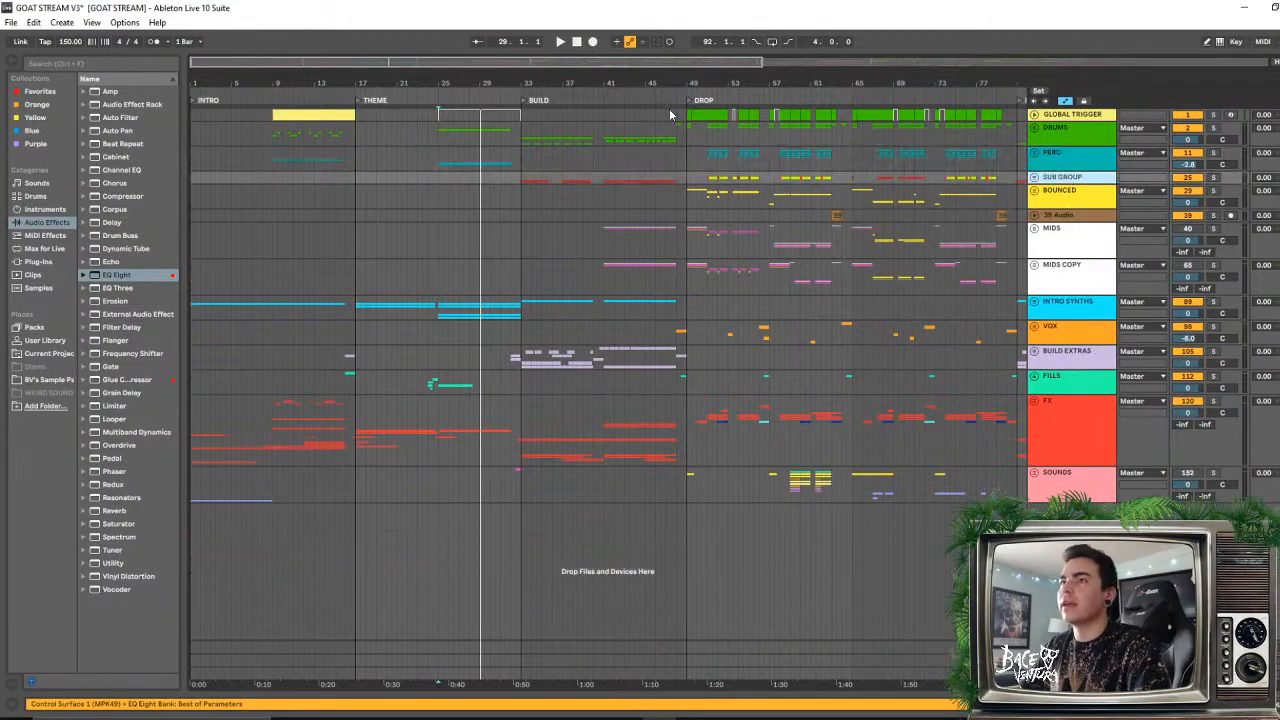
pyautogui.hscroll(2, 473, 160)
pyautogui.click(449, 183)
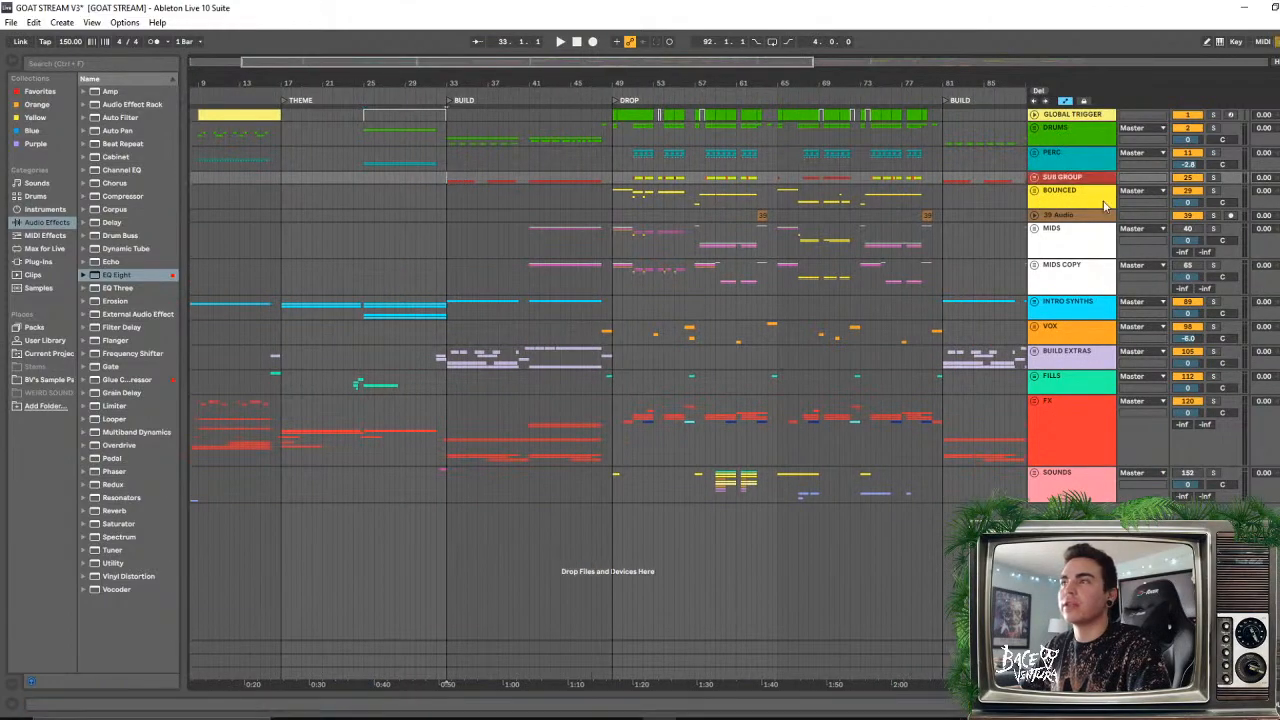
pyautogui.click(1035, 177)
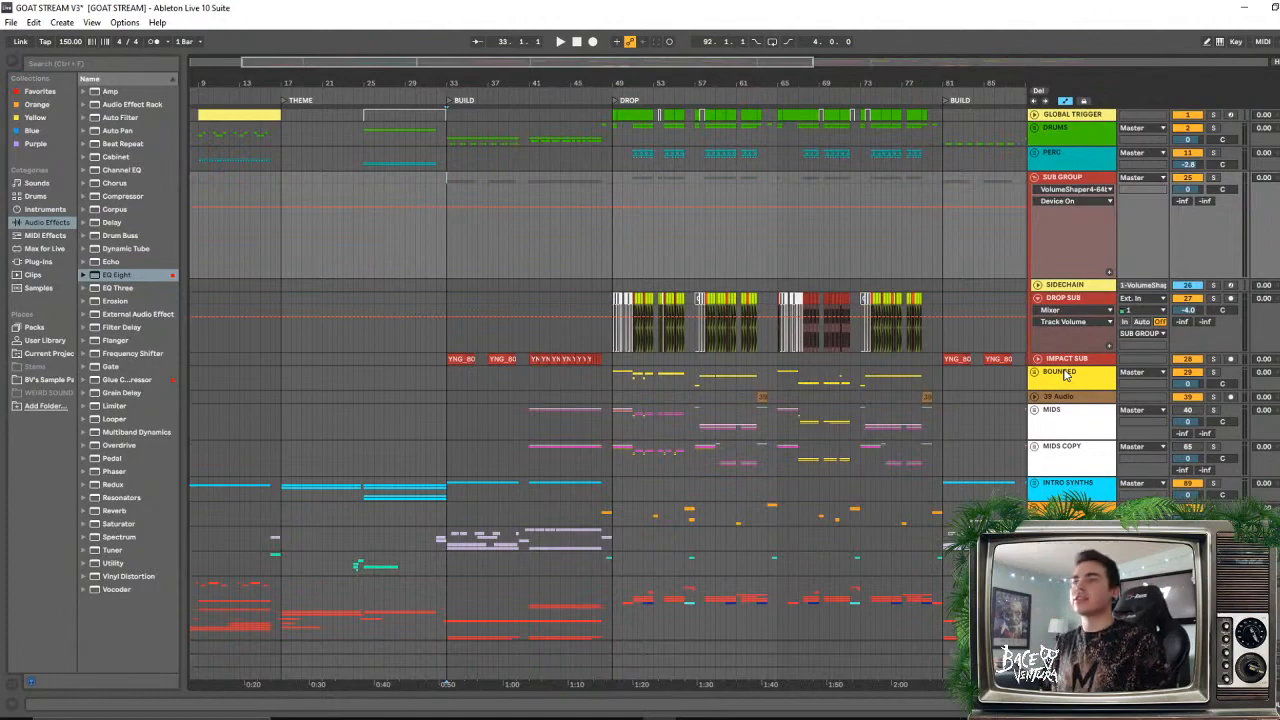
# - Solo the IMPACT SUB track and play the build section from 33.1.1 and from 41.1.1
pyautogui.click(476, 360)
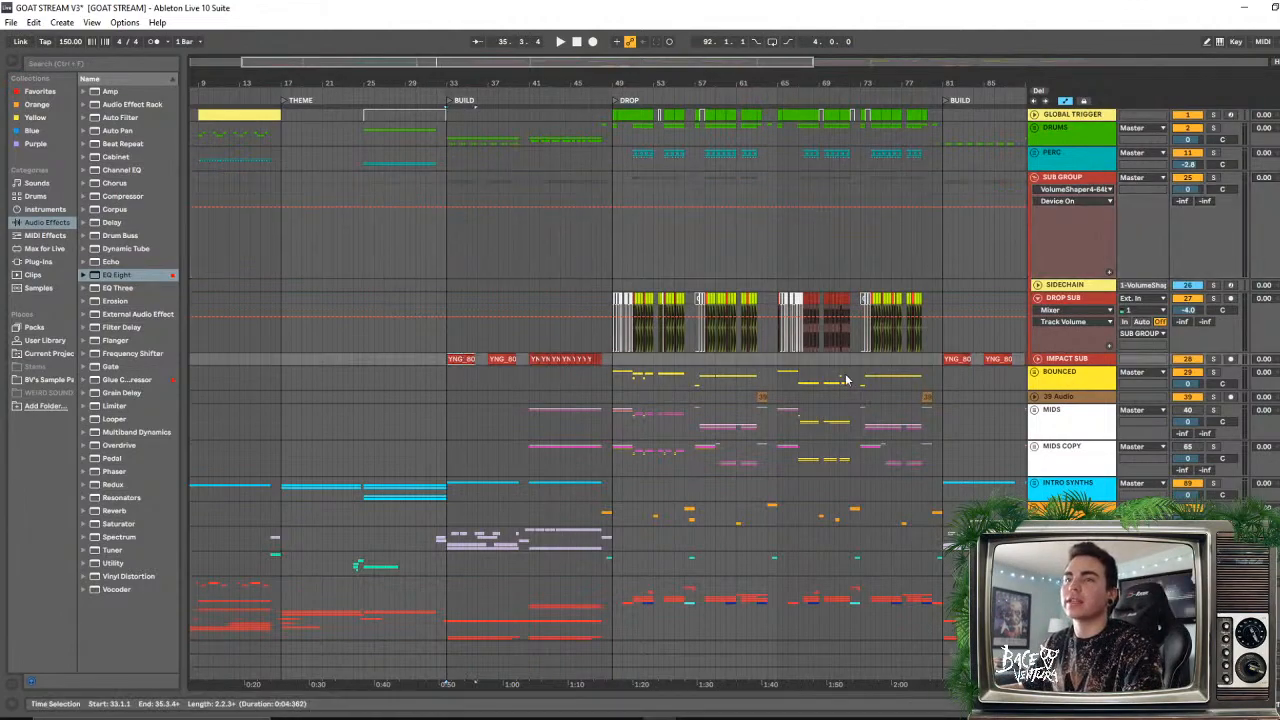
pyautogui.click(1213, 358)
pyautogui.press('space')
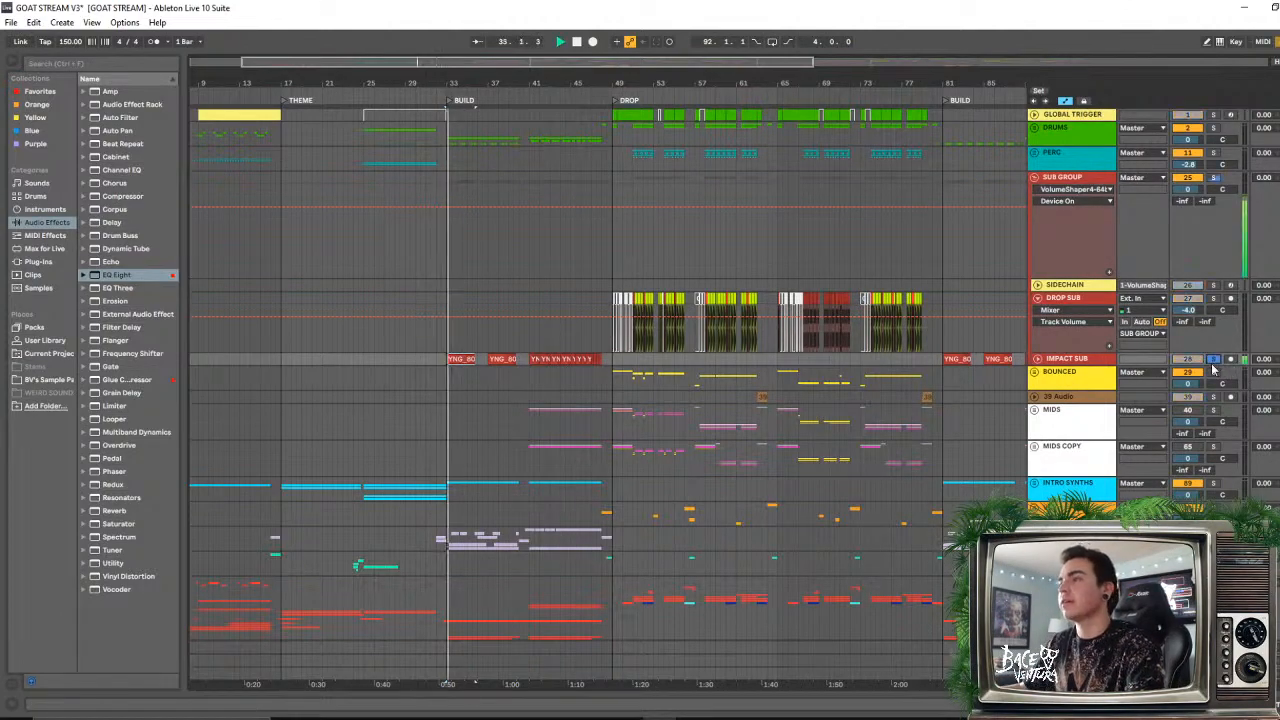
pyautogui.click(535, 359)
pyautogui.press('space')
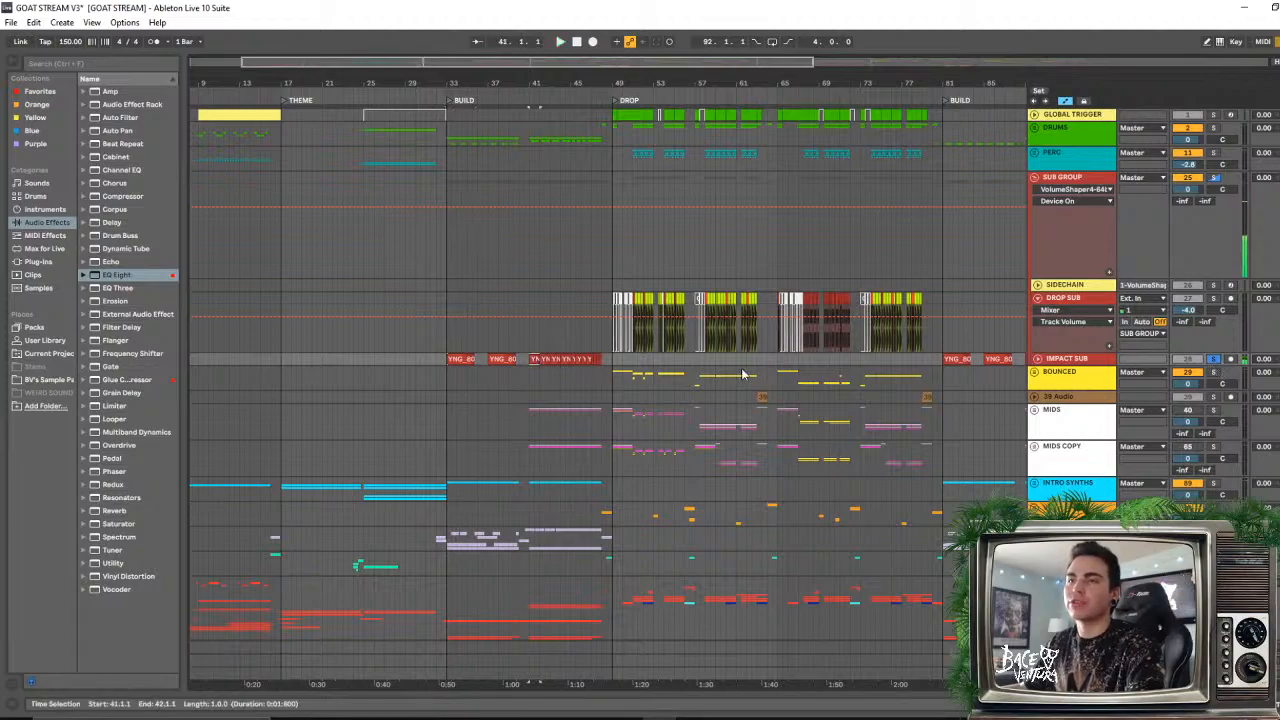
pyautogui.press('space')
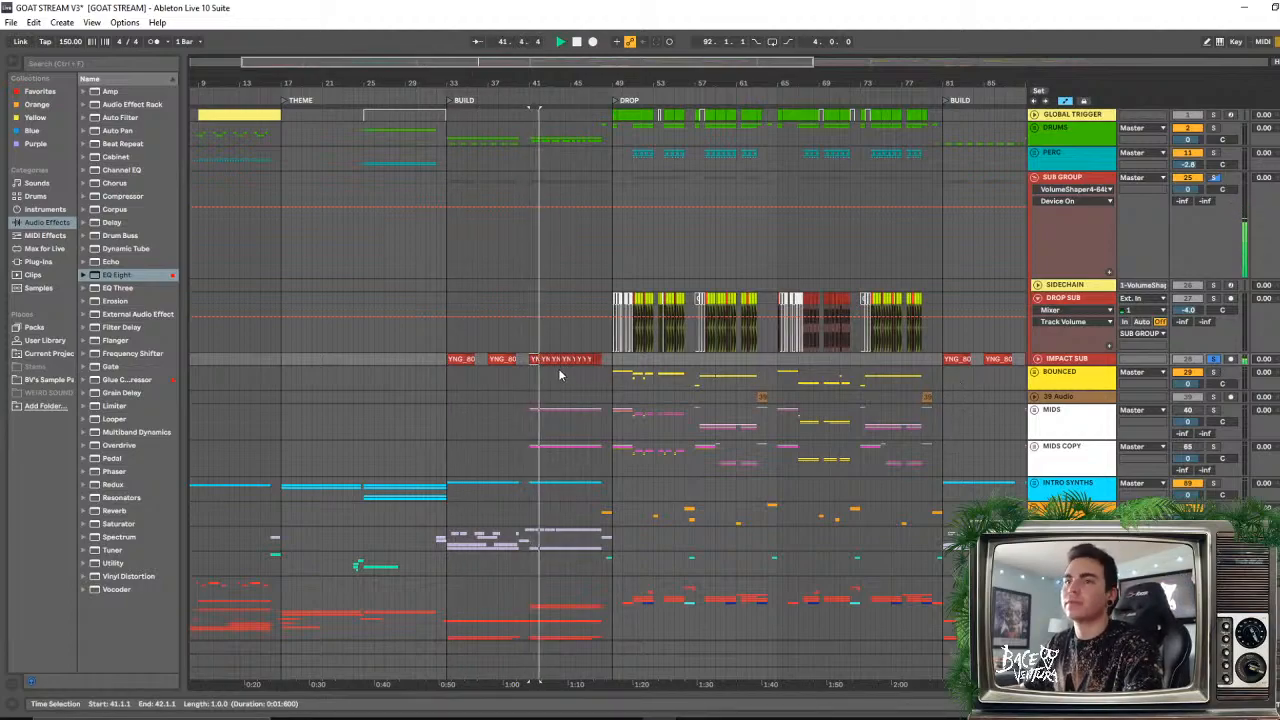
pyautogui.click(564, 335)
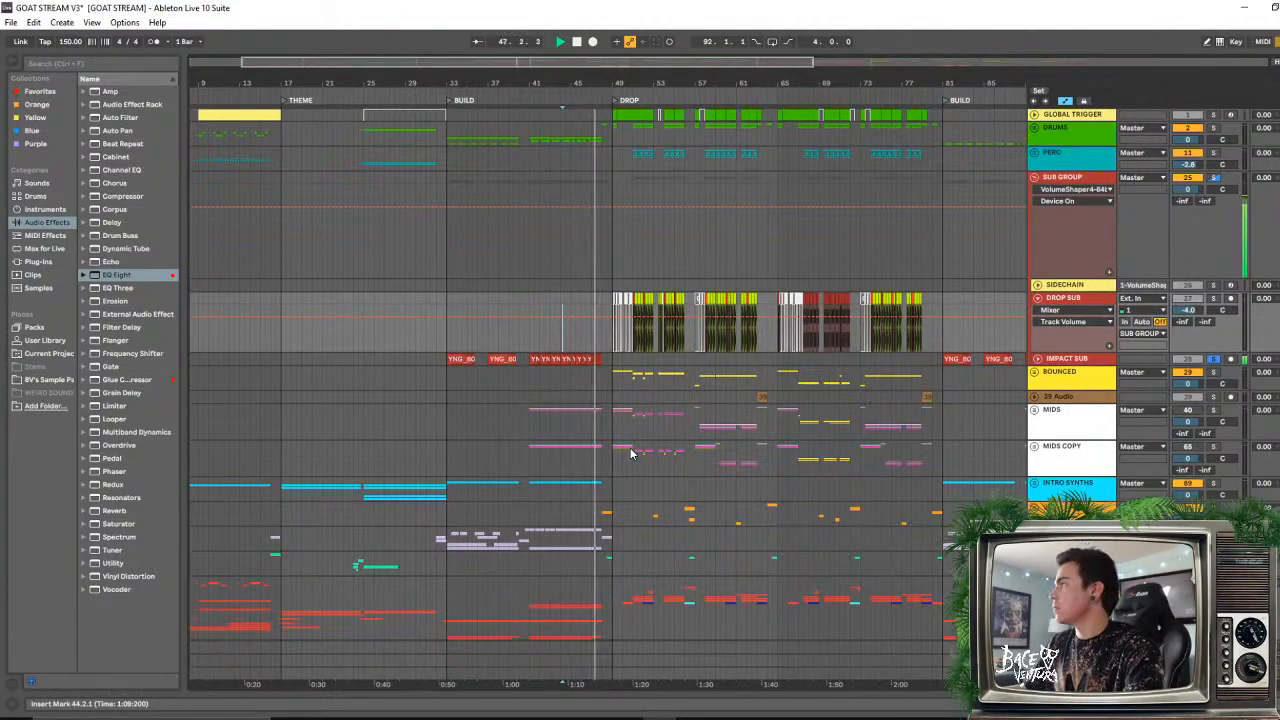
pyautogui.press('space')
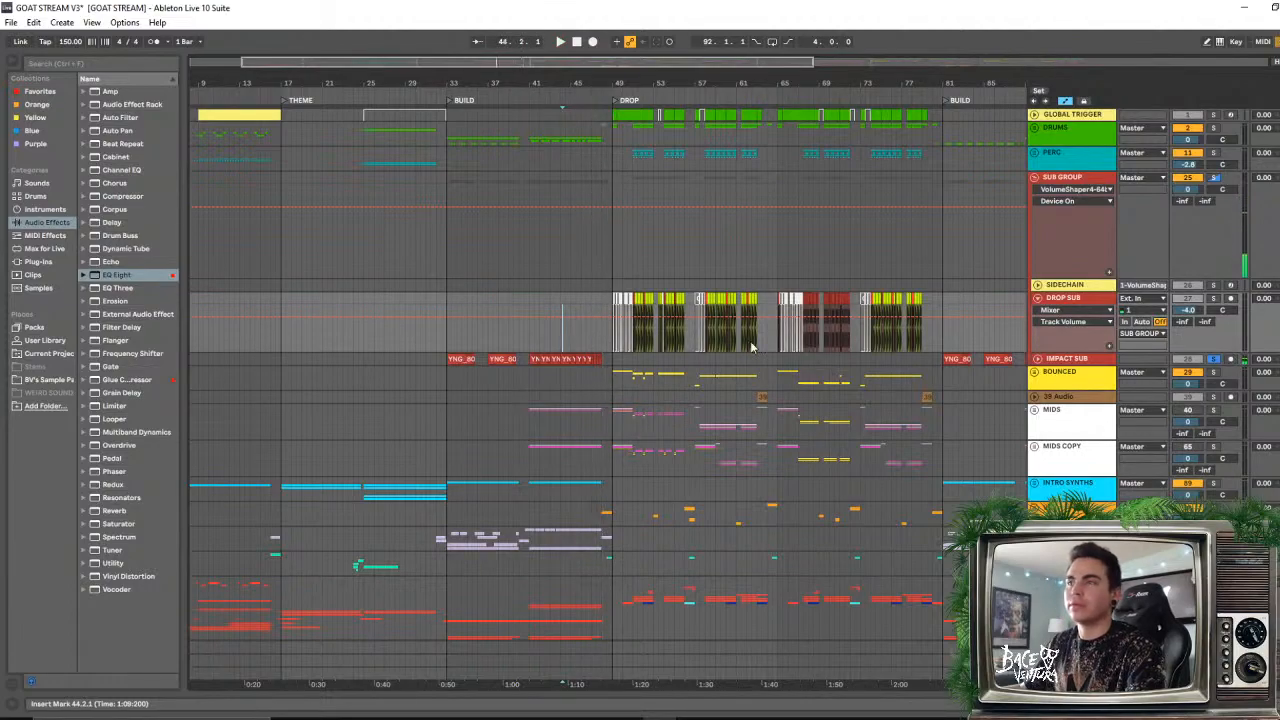
# - Open the DROP SUB track's device chain, solo the SUB GROUP, and play the drop from 51.1.1
pyautogui.moveTo(685, 78); pyautogui.dragTo(702, 180)
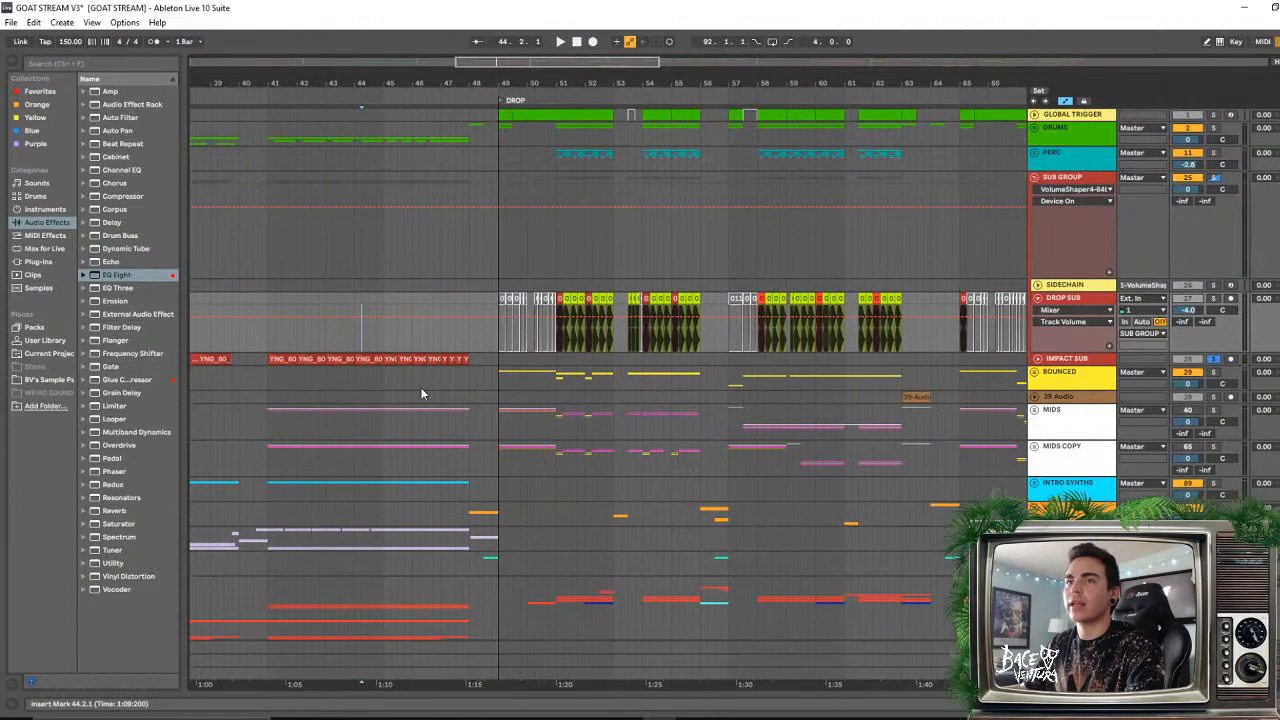
pyautogui.click(561, 313)
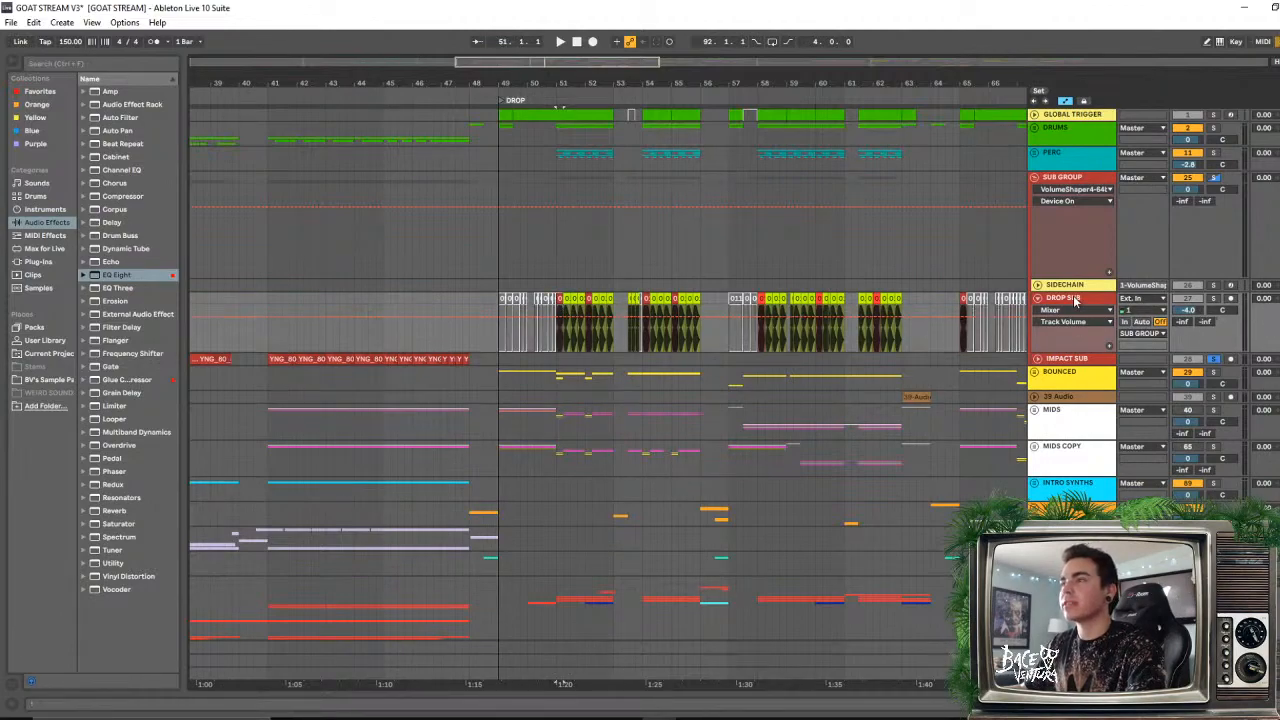
pyautogui.doubleClick(1068, 298)
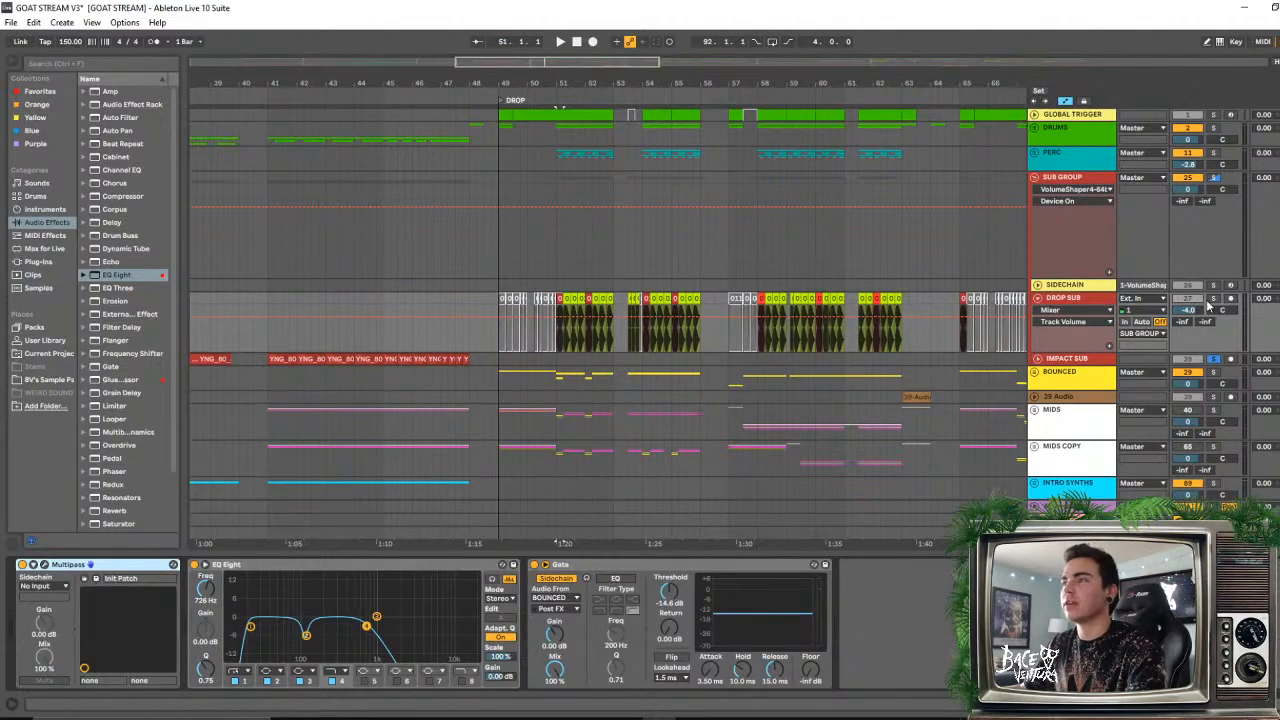
pyautogui.press('space')
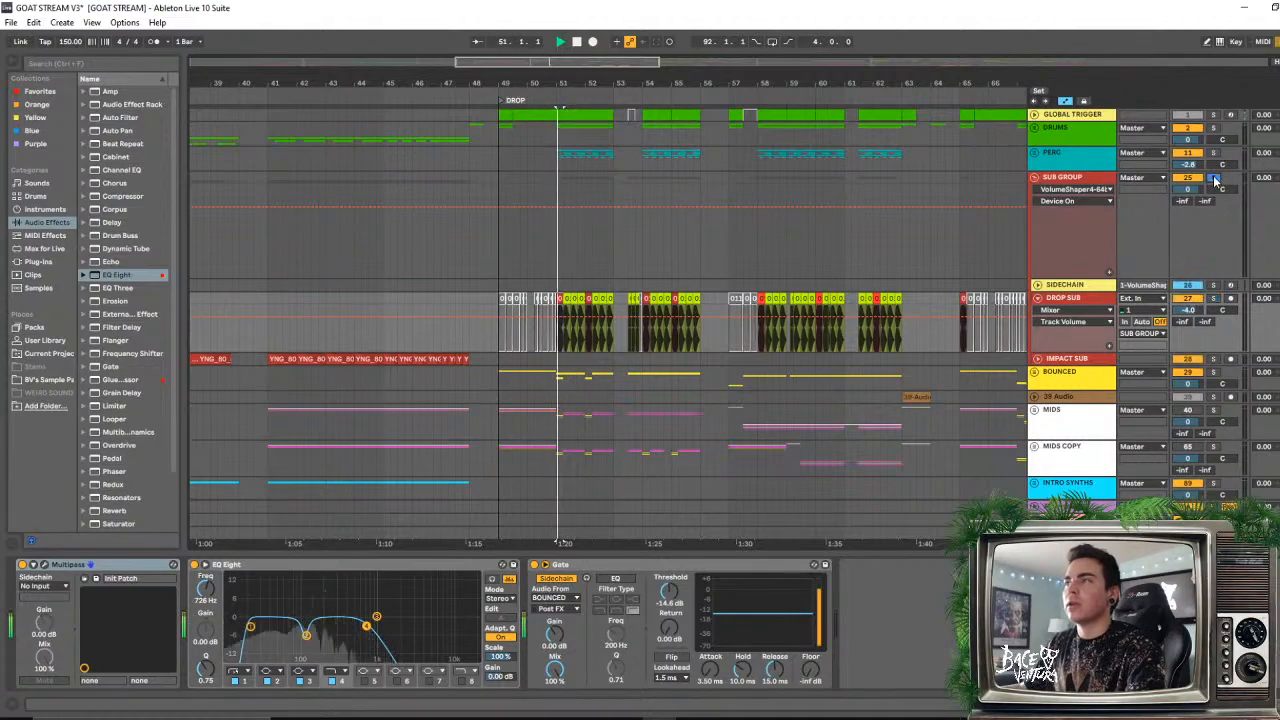
pyautogui.press('space')
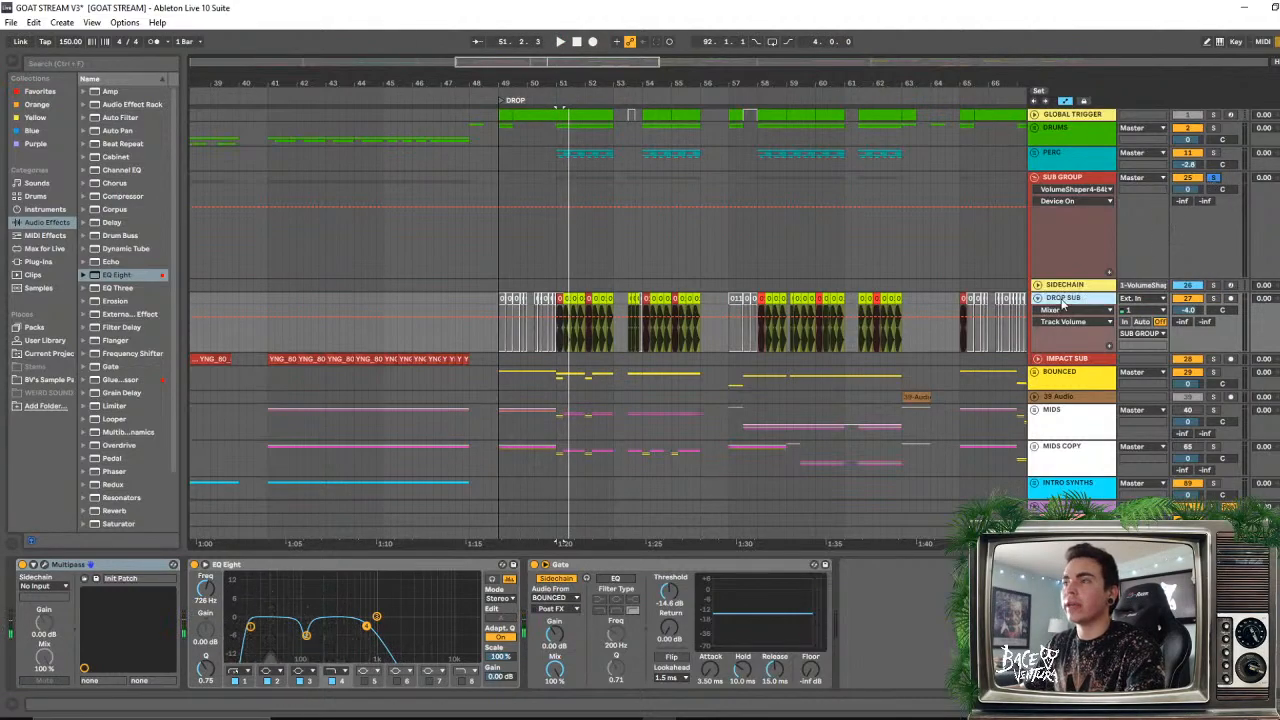
# - Turn off the Gate device on the DROP SUB track and play the drop sub from 51.1.1
pyautogui.click(540, 567)
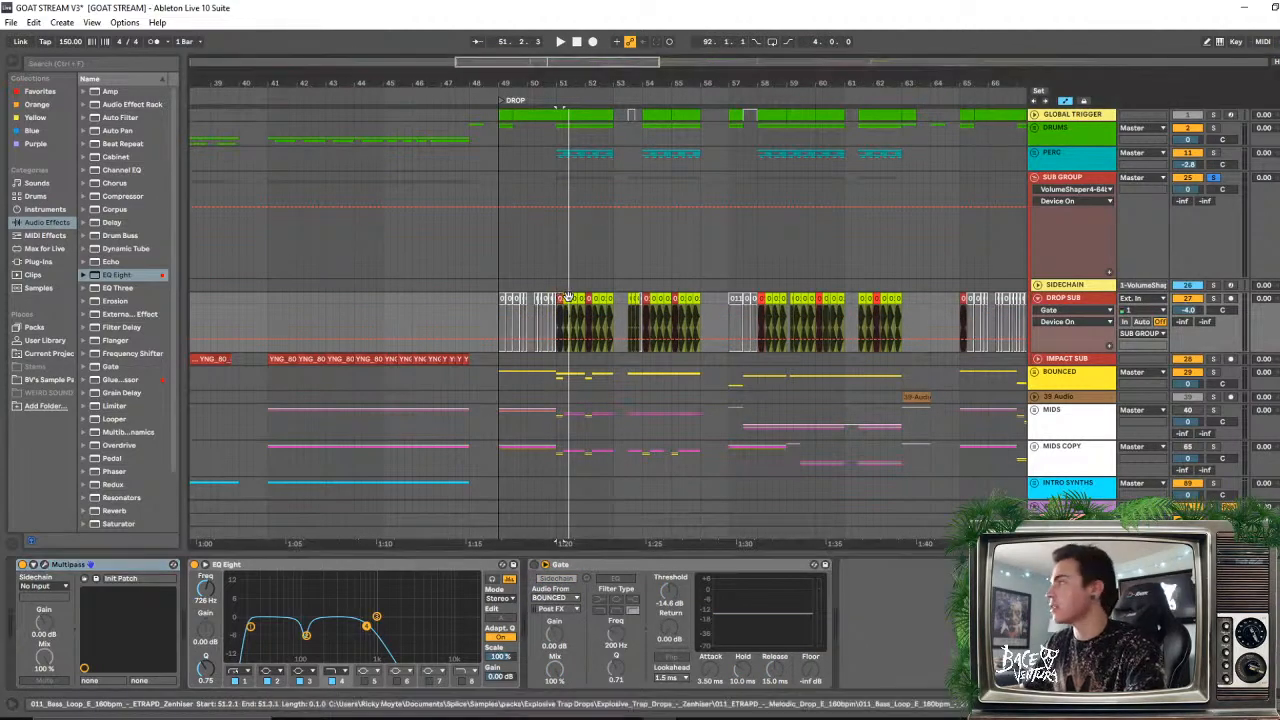
pyautogui.press('space')
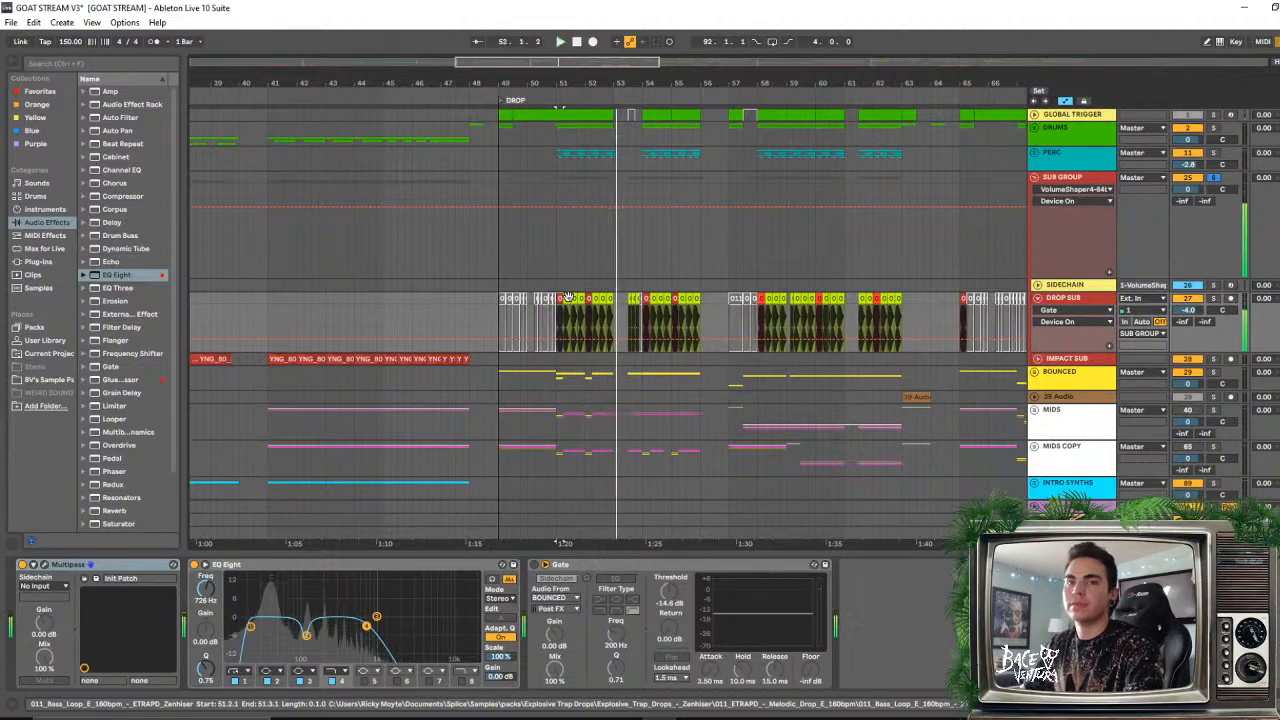
pyautogui.press('space')
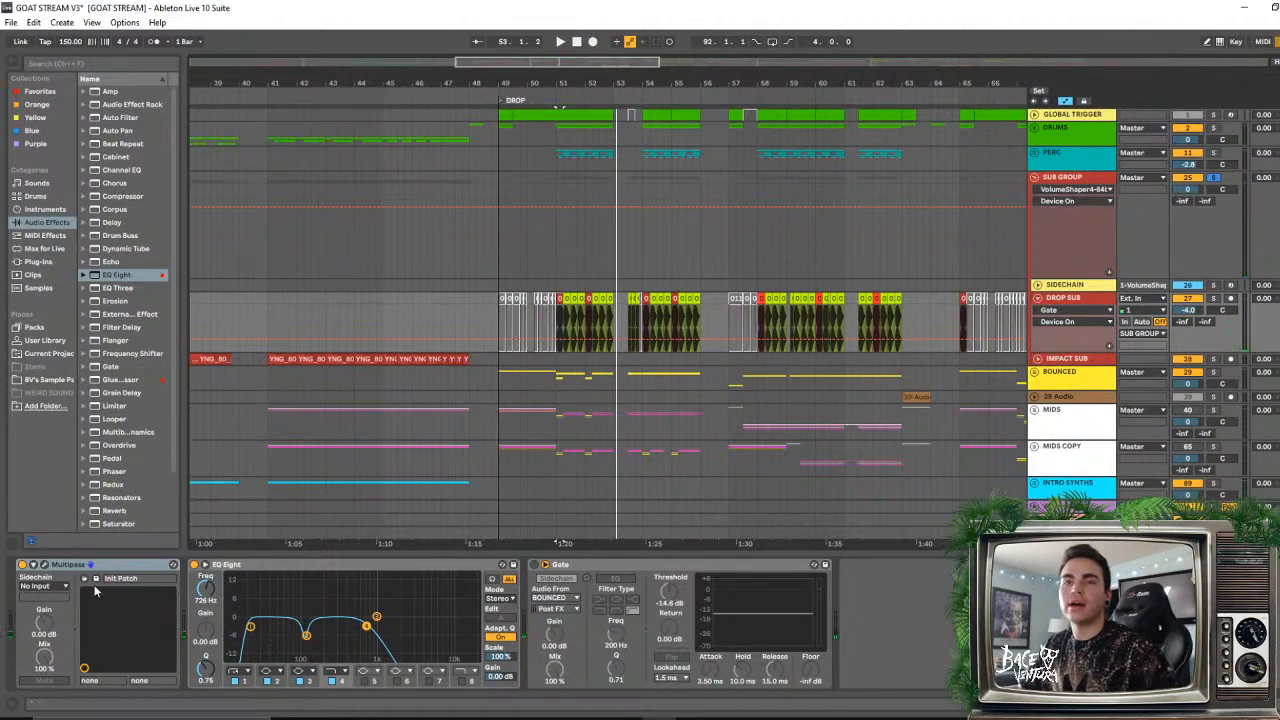
# - Open the DROP SUB track's Multipass and review the effects stacked in its 100 Hz–12.0 kHz band
pyautogui.click(44, 567)
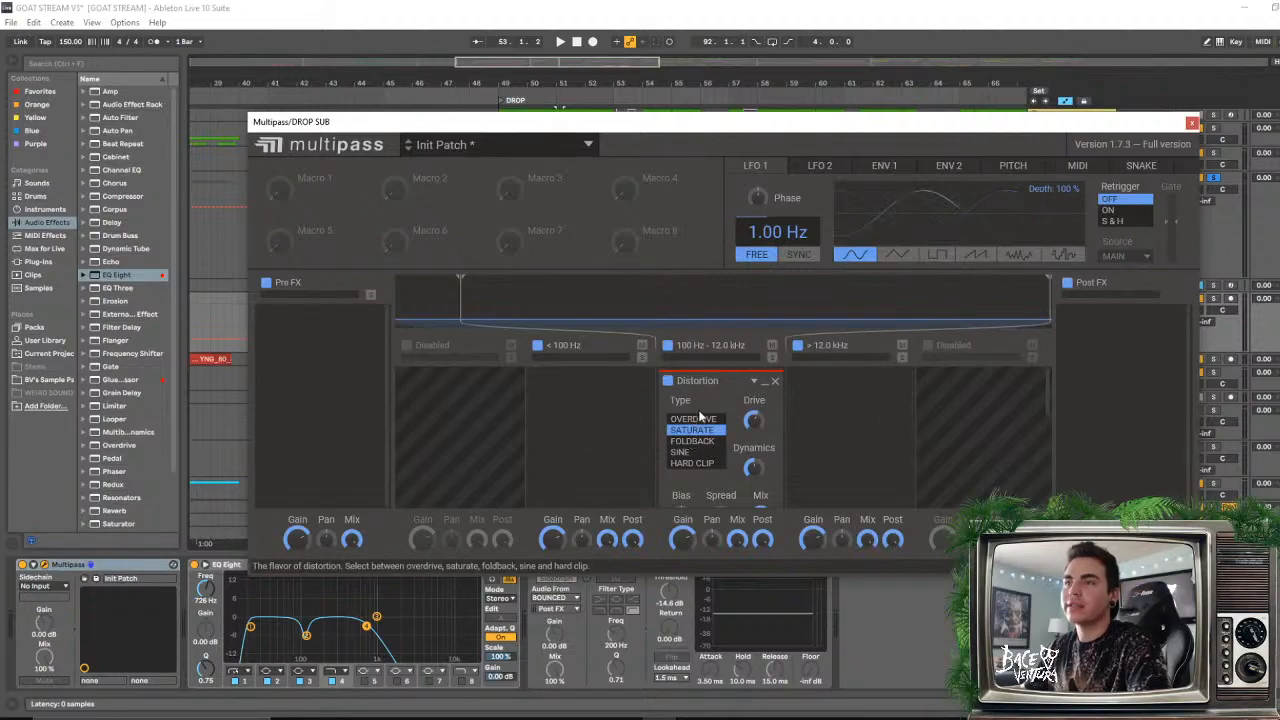
pyautogui.moveTo(755, 123); pyautogui.dragTo(749, 88)
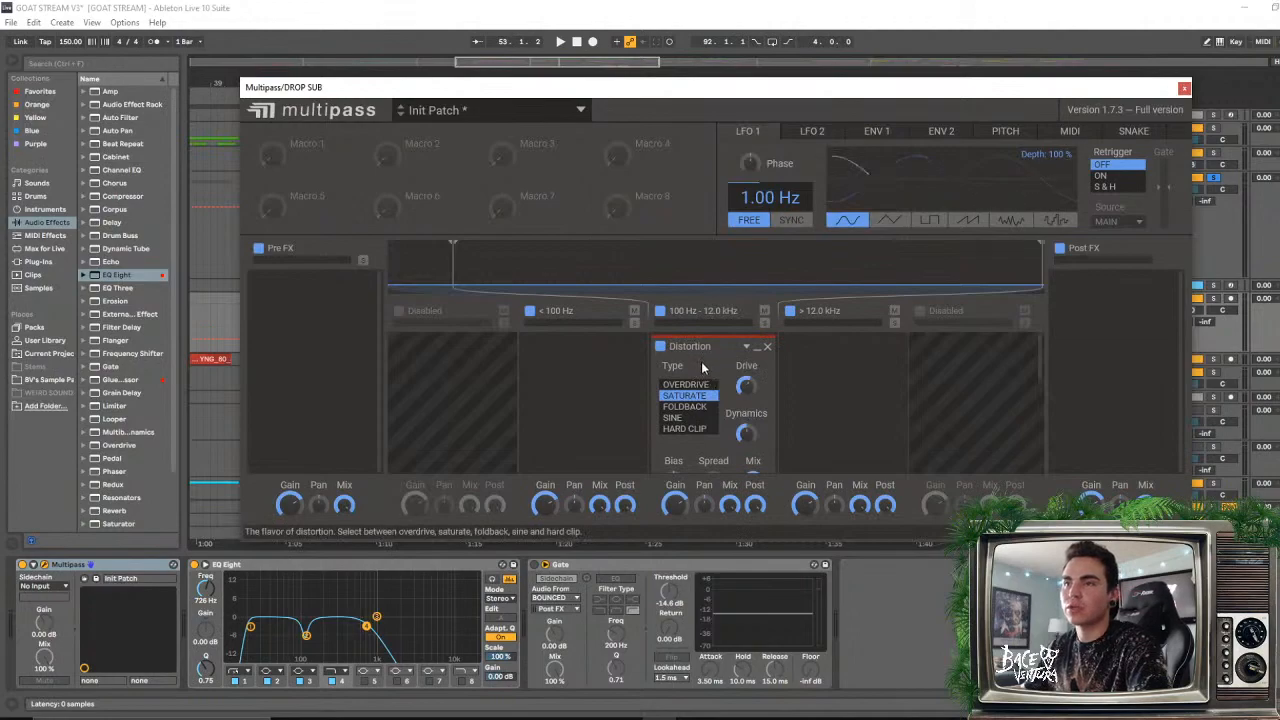
pyautogui.scroll(-2, 695, 403)
pyautogui.scroll(-3, 712, 440)
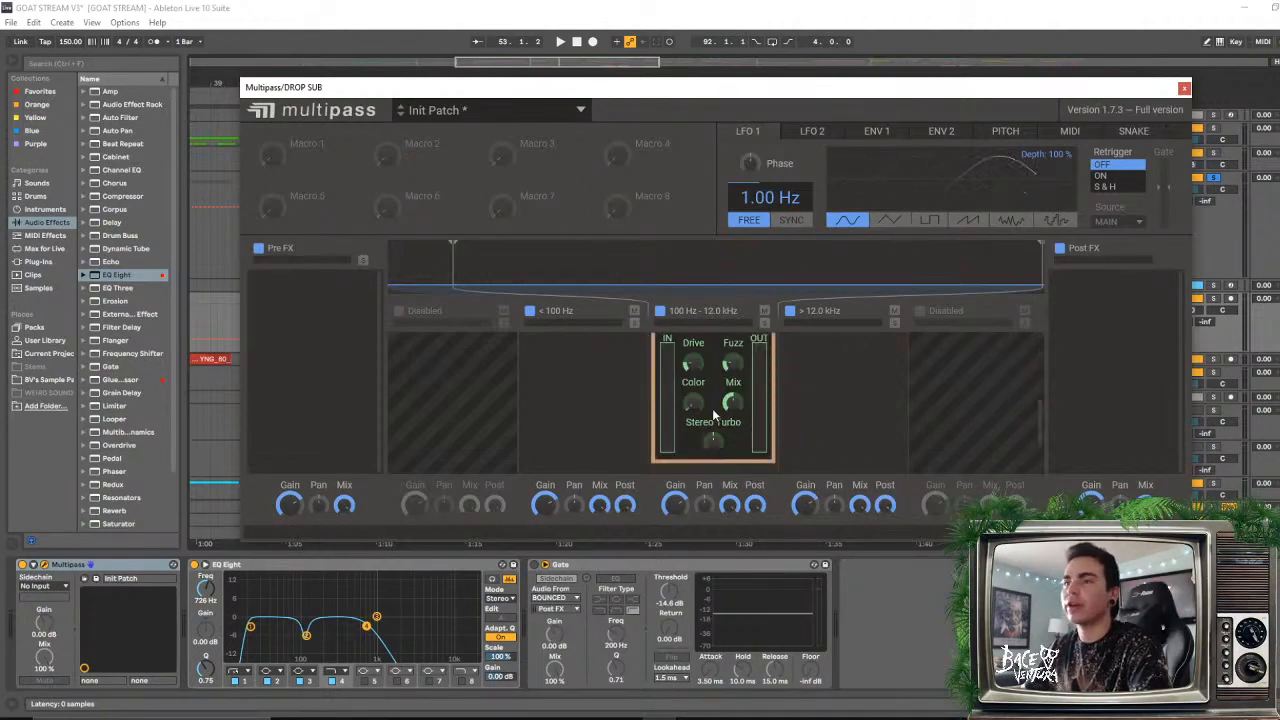
pyautogui.scroll(-2, 710, 424)
pyautogui.scroll(1, 710, 421)
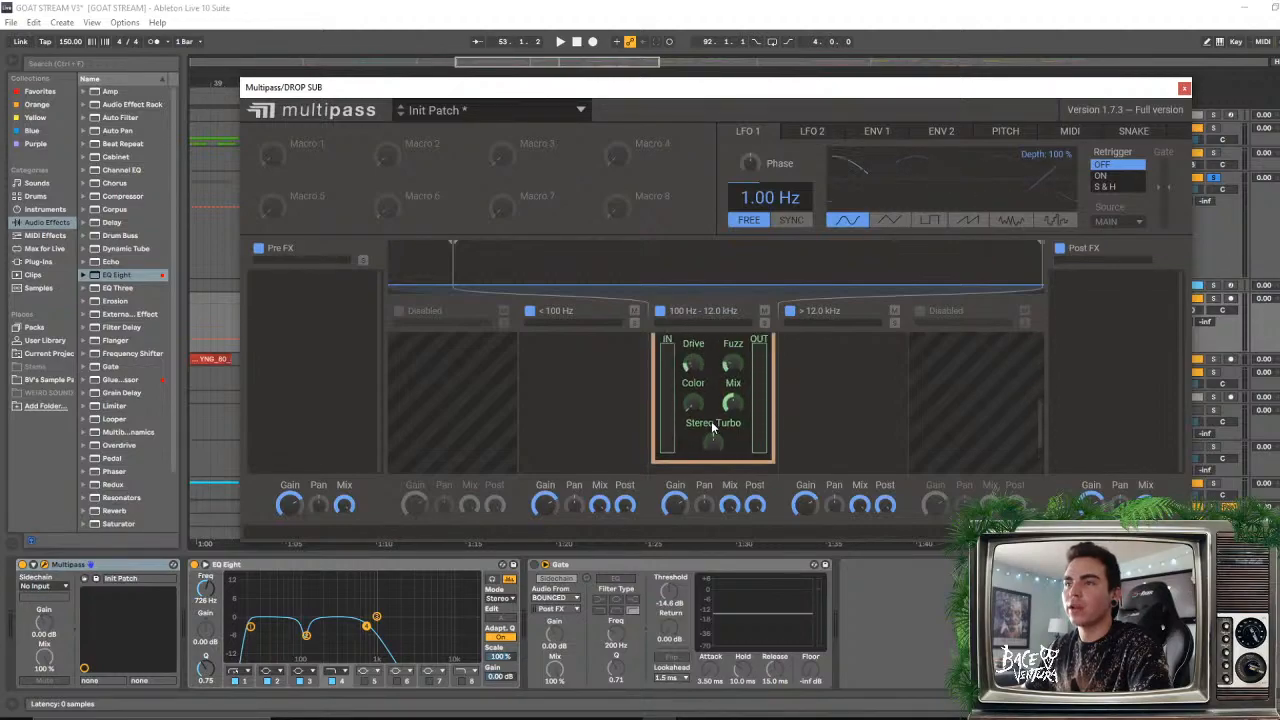
# - Play the drop sub with the Multipass window moved aside, and close the plug-in window
pyautogui.moveTo(736, 90); pyautogui.dragTo(622, 116)
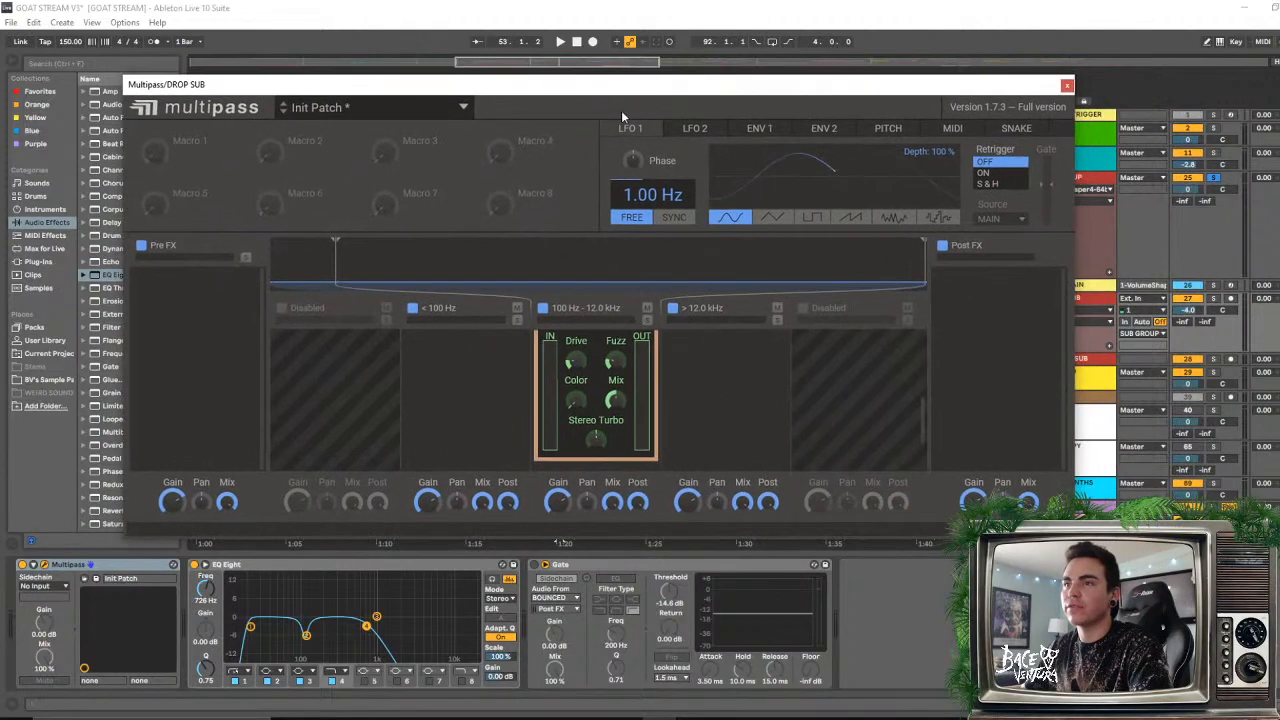
pyautogui.press('space')
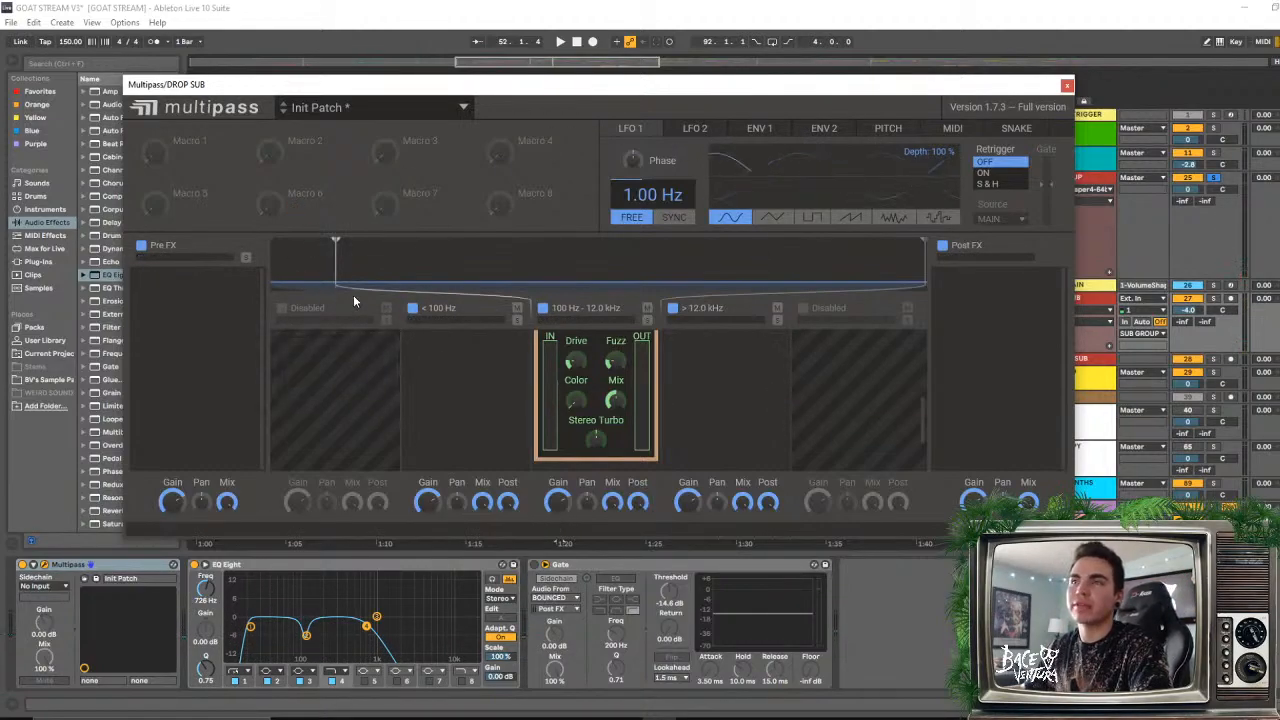
pyautogui.click(1067, 86)
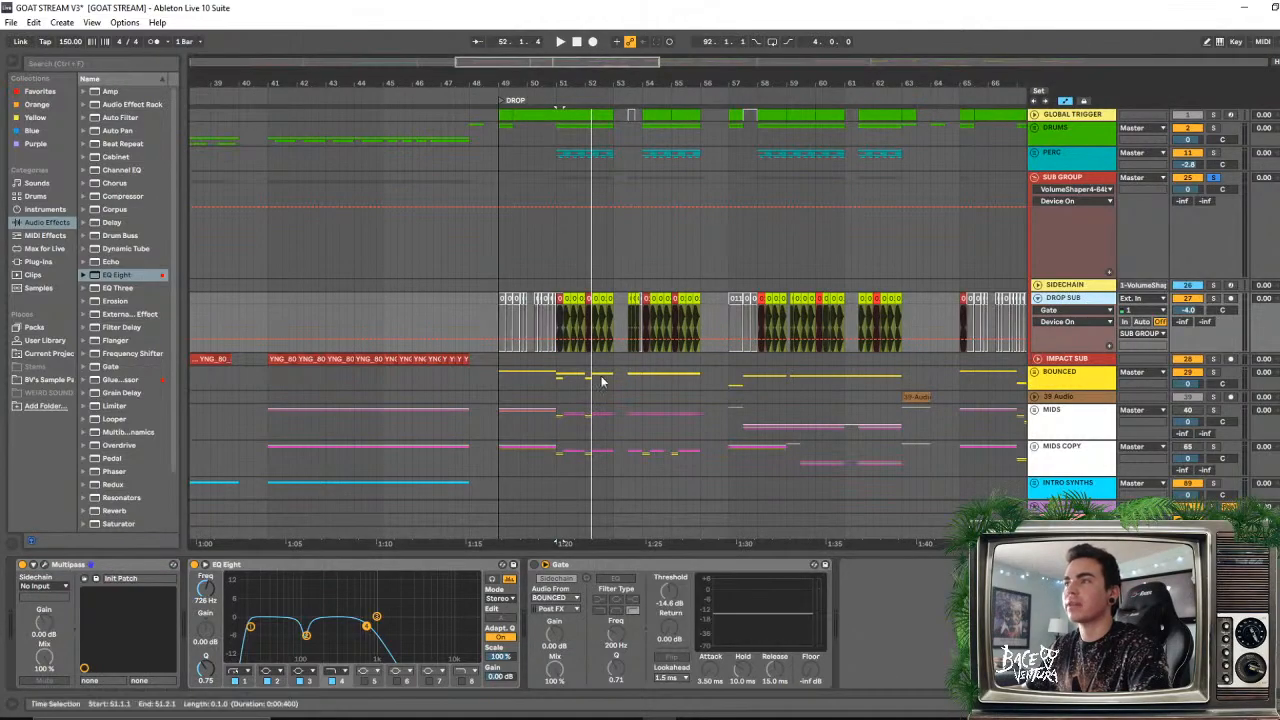
# - Compare the drop sub with its EQ Eight bypassed and re-enabled by playing the drop from 51.1.1
pyautogui.press('space')
pyautogui.click(195, 565)
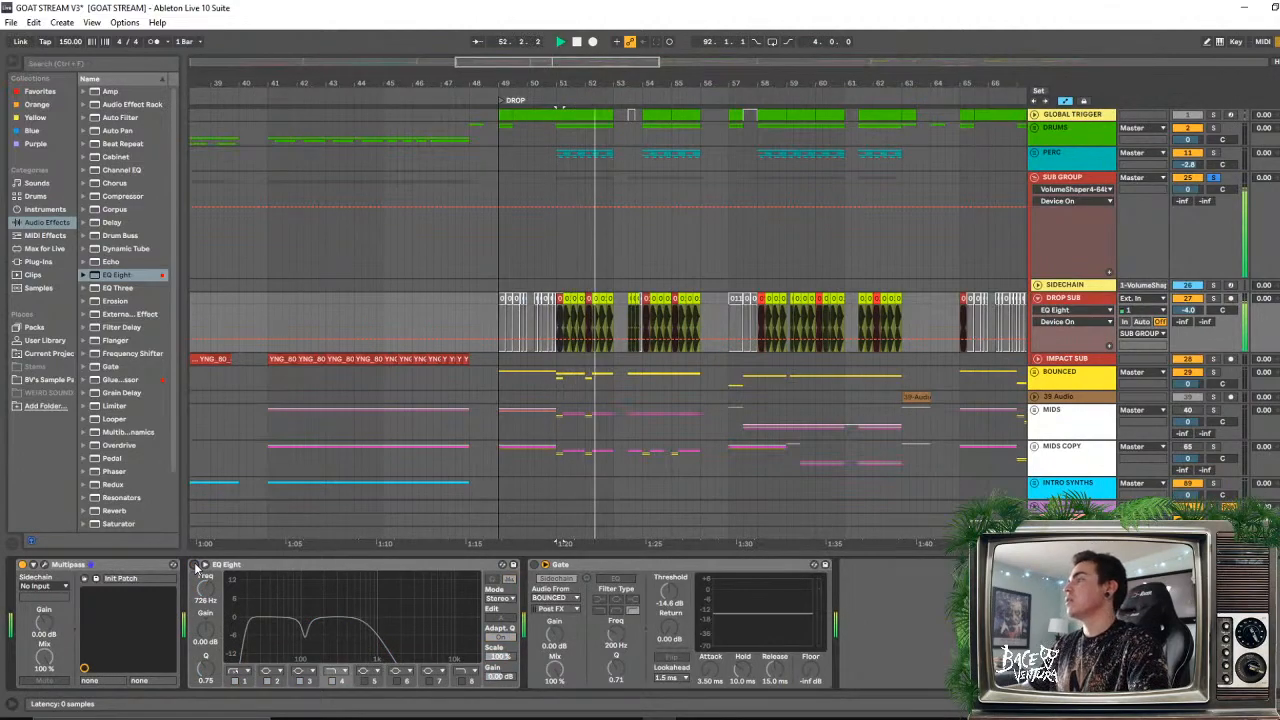
pyautogui.press('space')
pyautogui.press('space')
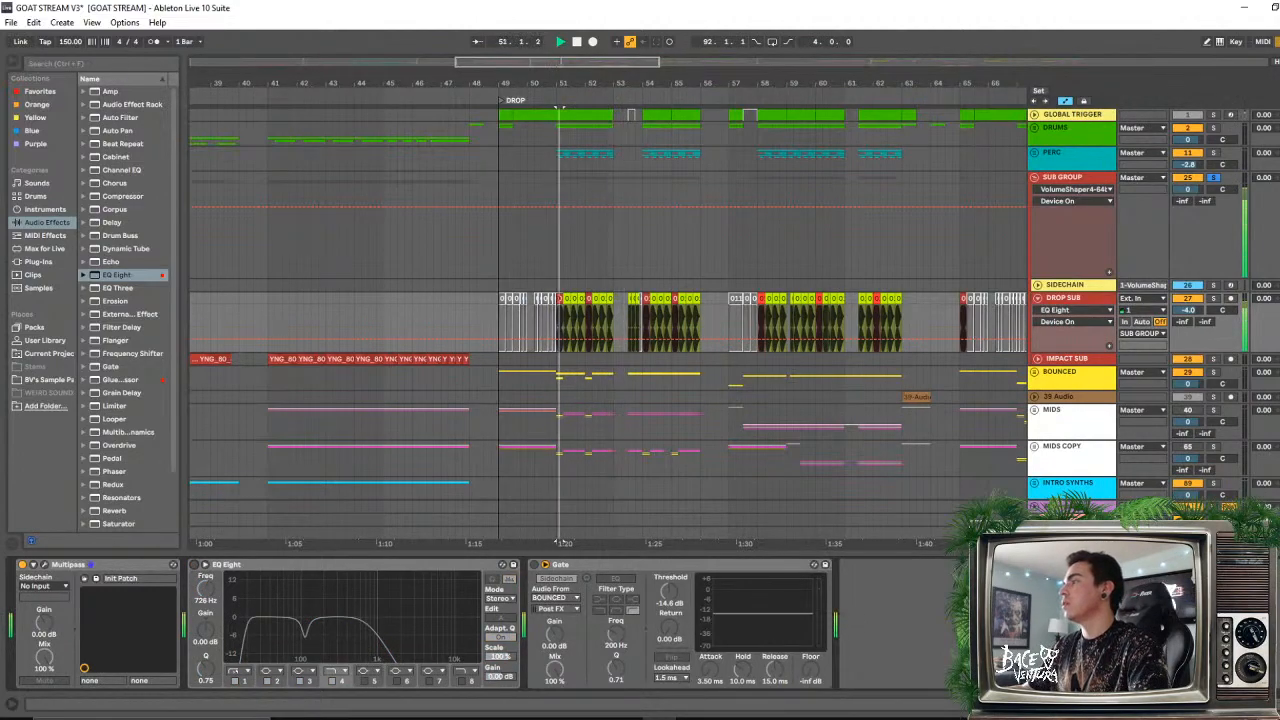
pyautogui.press('space')
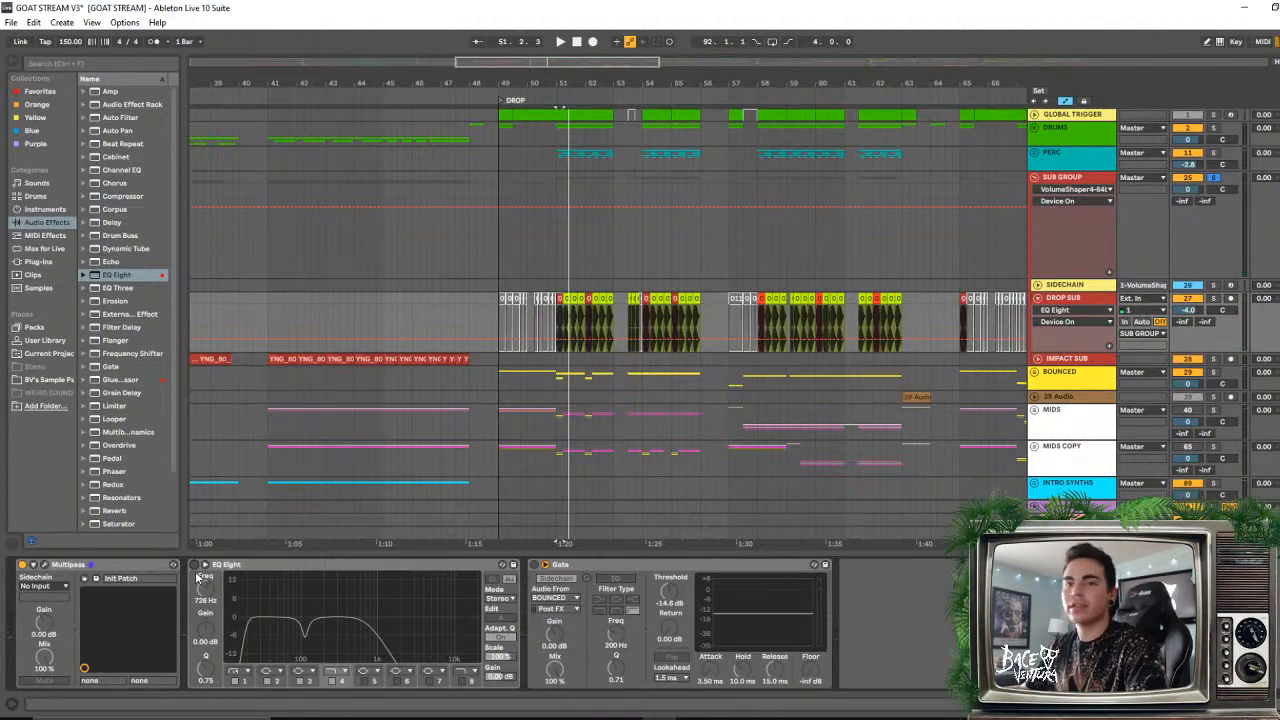
pyautogui.click(197, 565)
pyautogui.press('space')
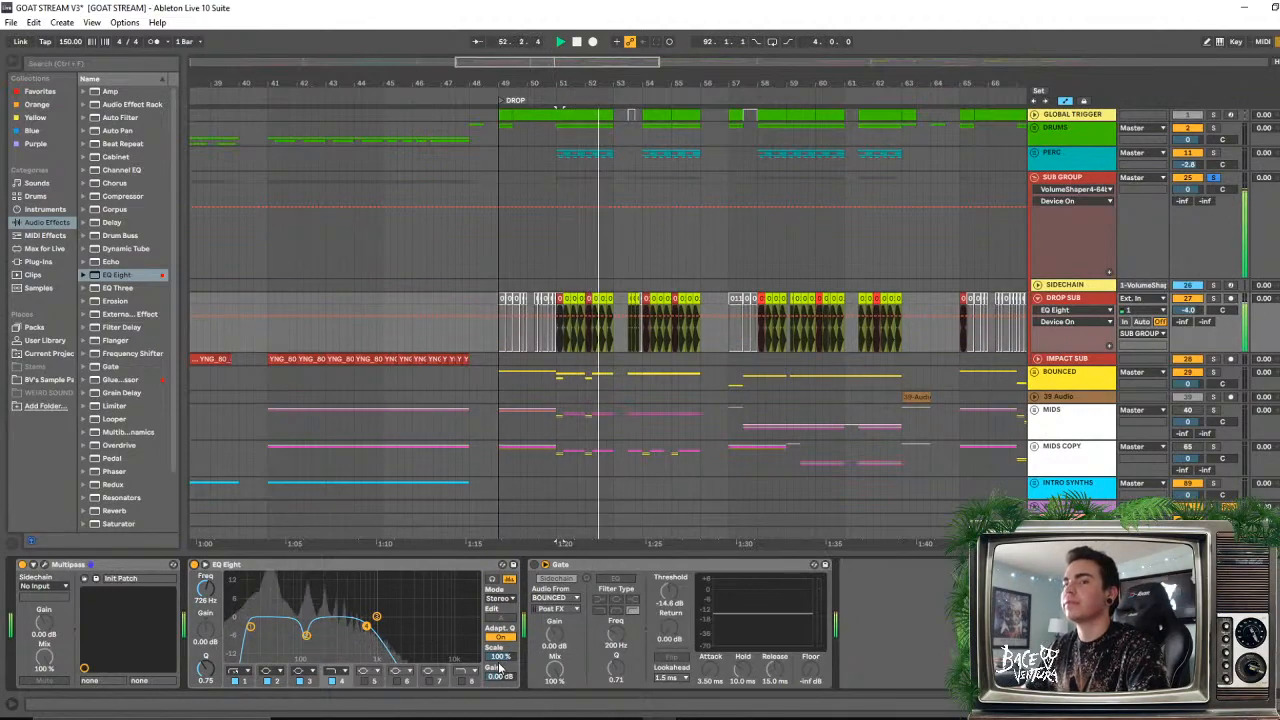
pyautogui.press('space')
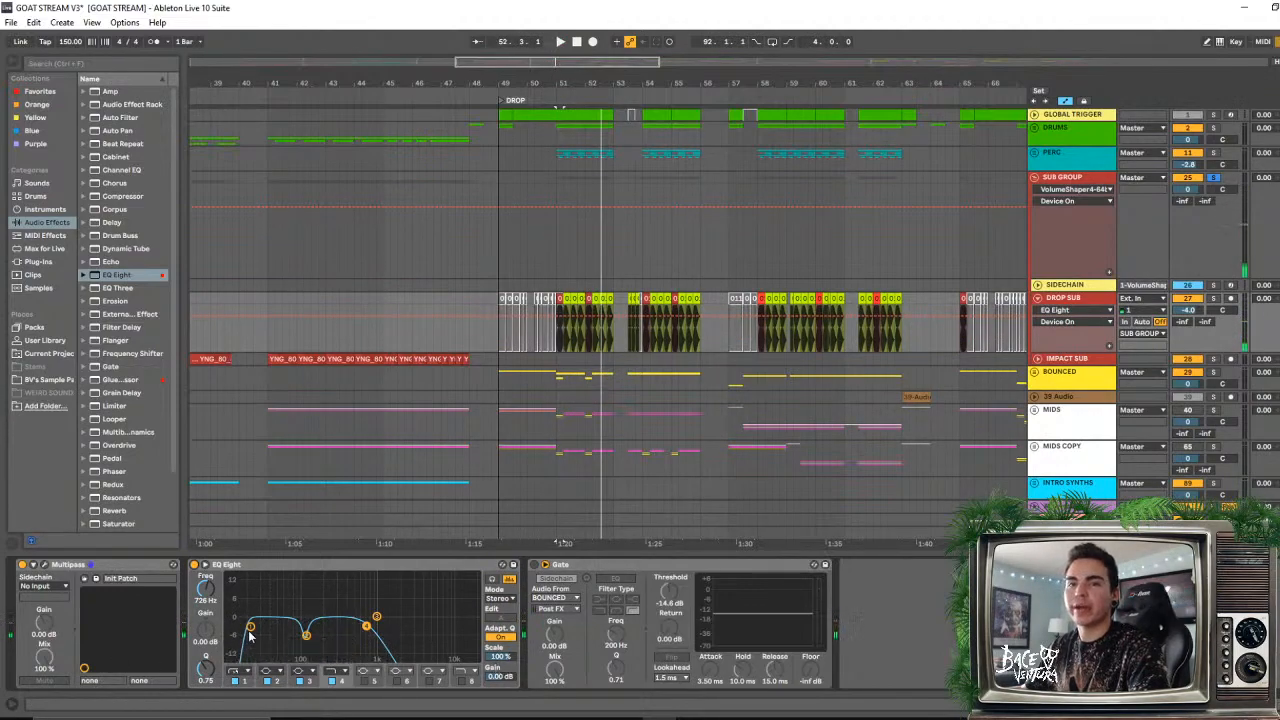
# - Inspect bands 1 and 4 of the DROP SUB track's EQ Eight and turn its Gate back on
pyautogui.click(250, 630)
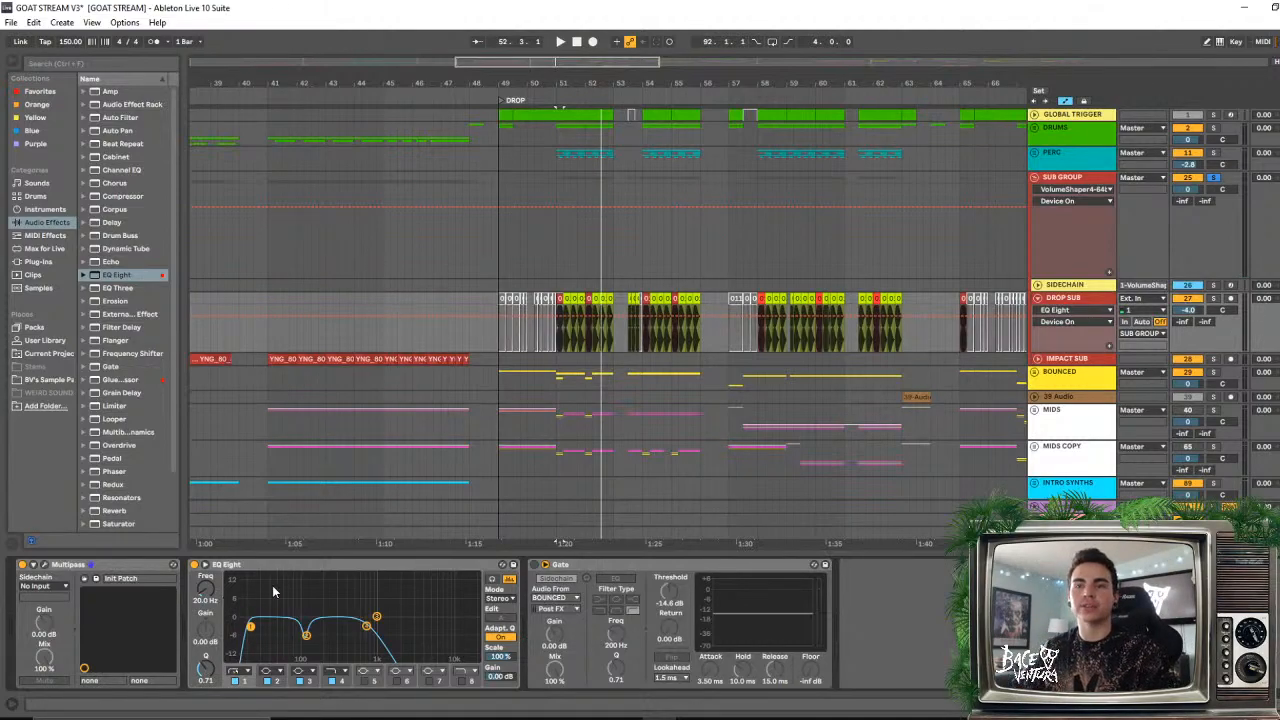
pyautogui.click(368, 626)
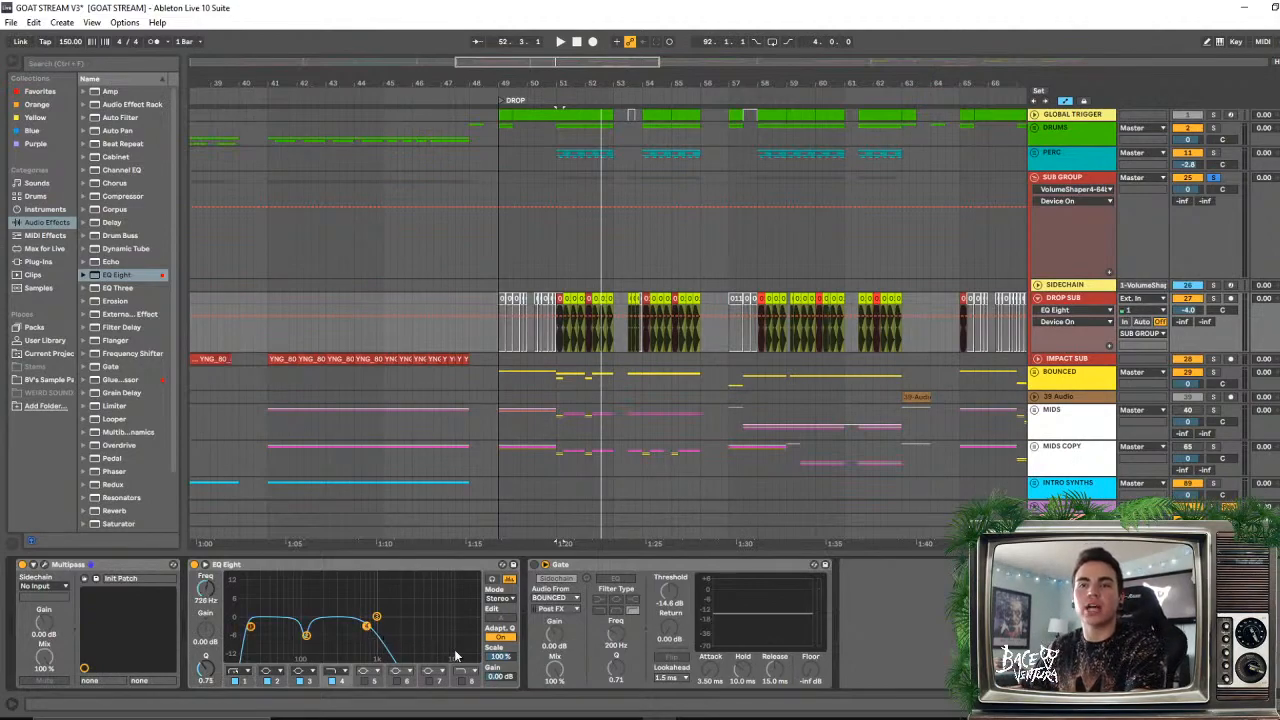
pyautogui.click(550, 578)
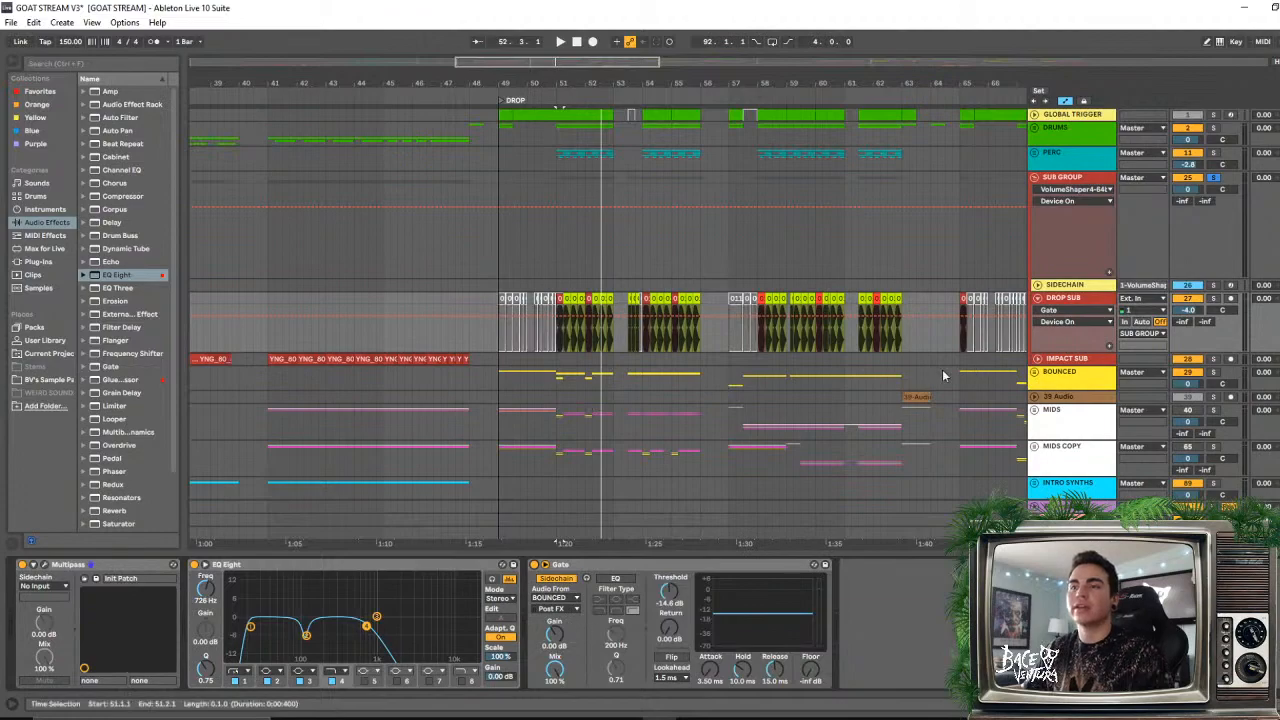
# - Look at the device chains of the BOUNCED group and the SUB GROUP, and return to the DROP SUB chain
pyautogui.scroll(-1, 1048, 338)
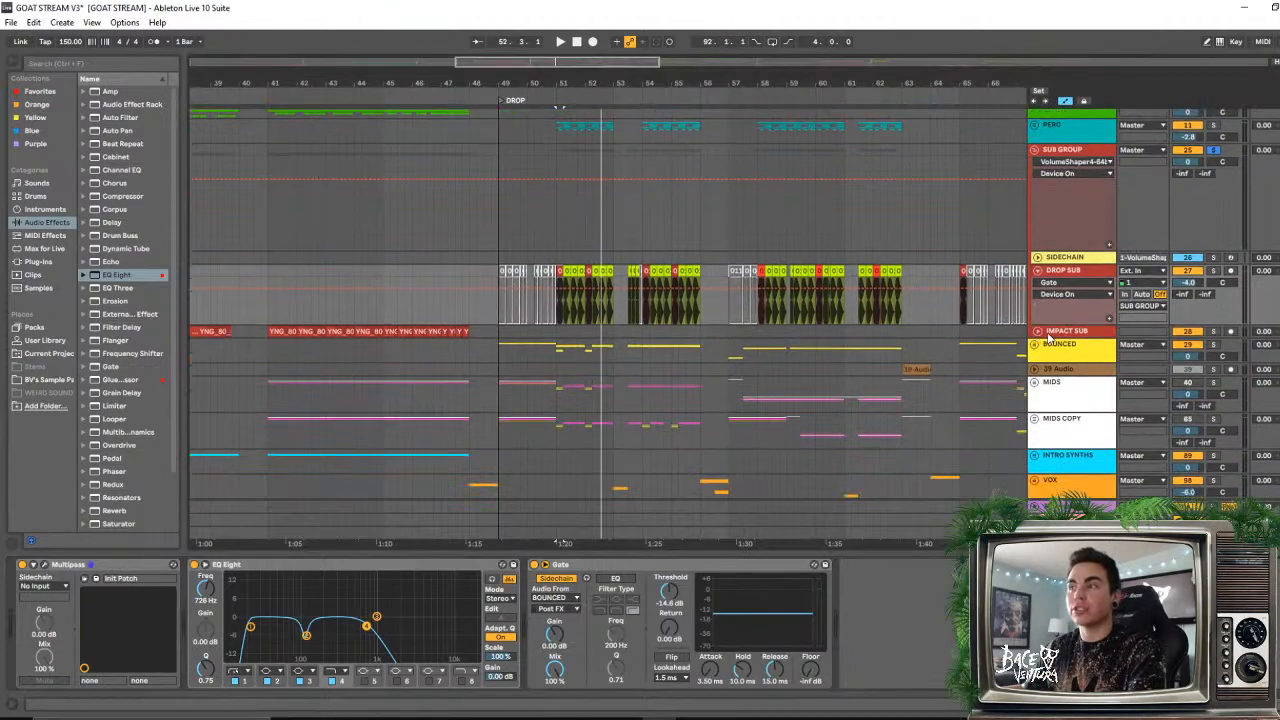
pyautogui.click(1068, 334)
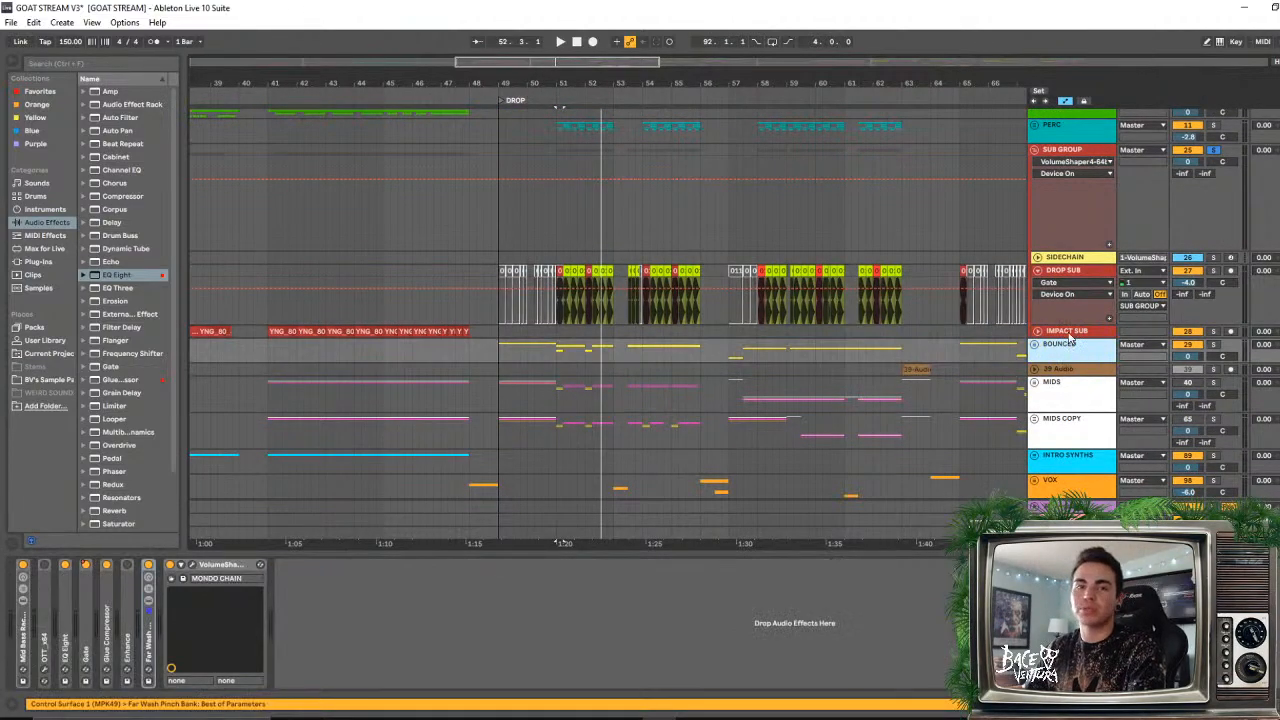
pyautogui.click(1073, 152)
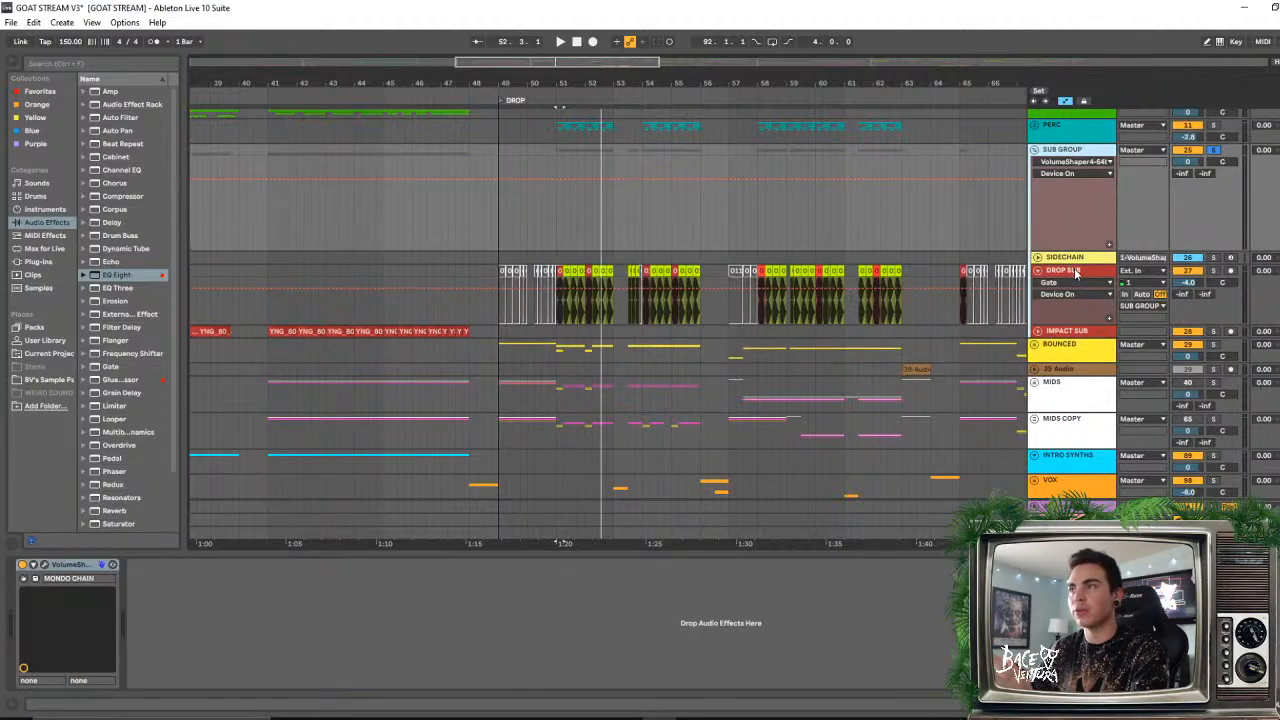
pyautogui.click(1077, 274)
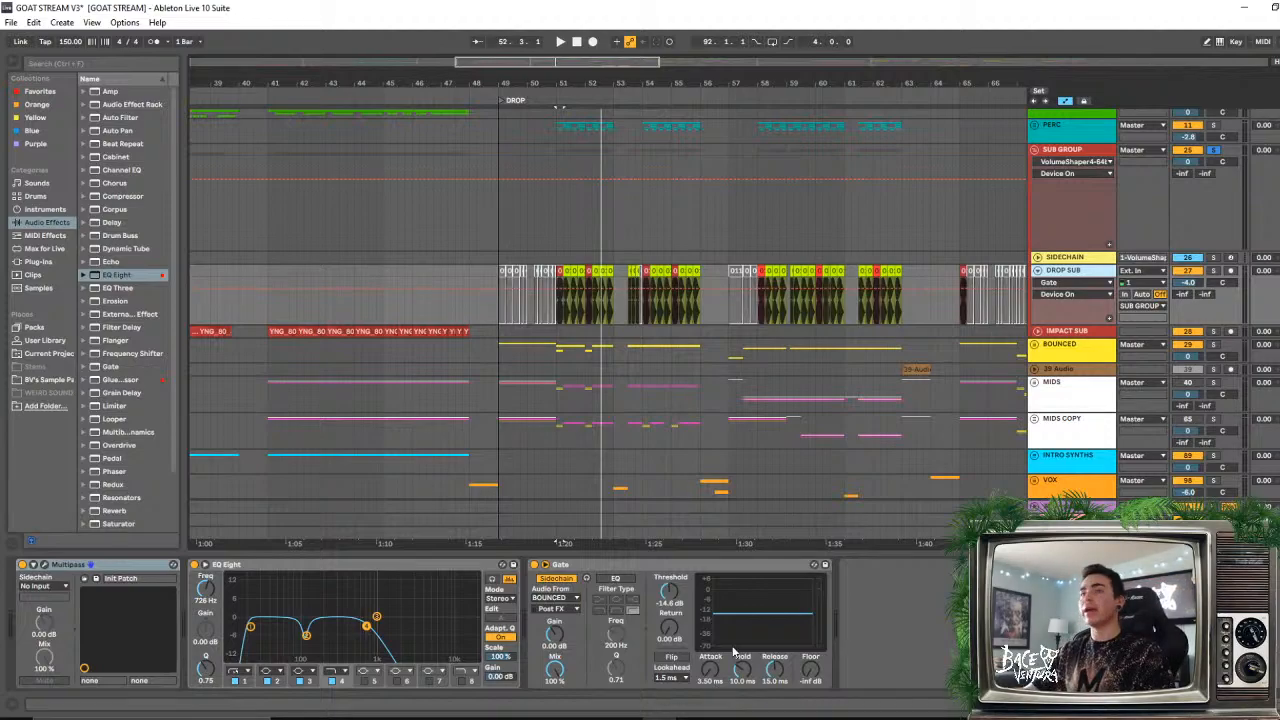
# - Play the gated drop sub from the clip at 51.3.1
pyautogui.click(566, 276)
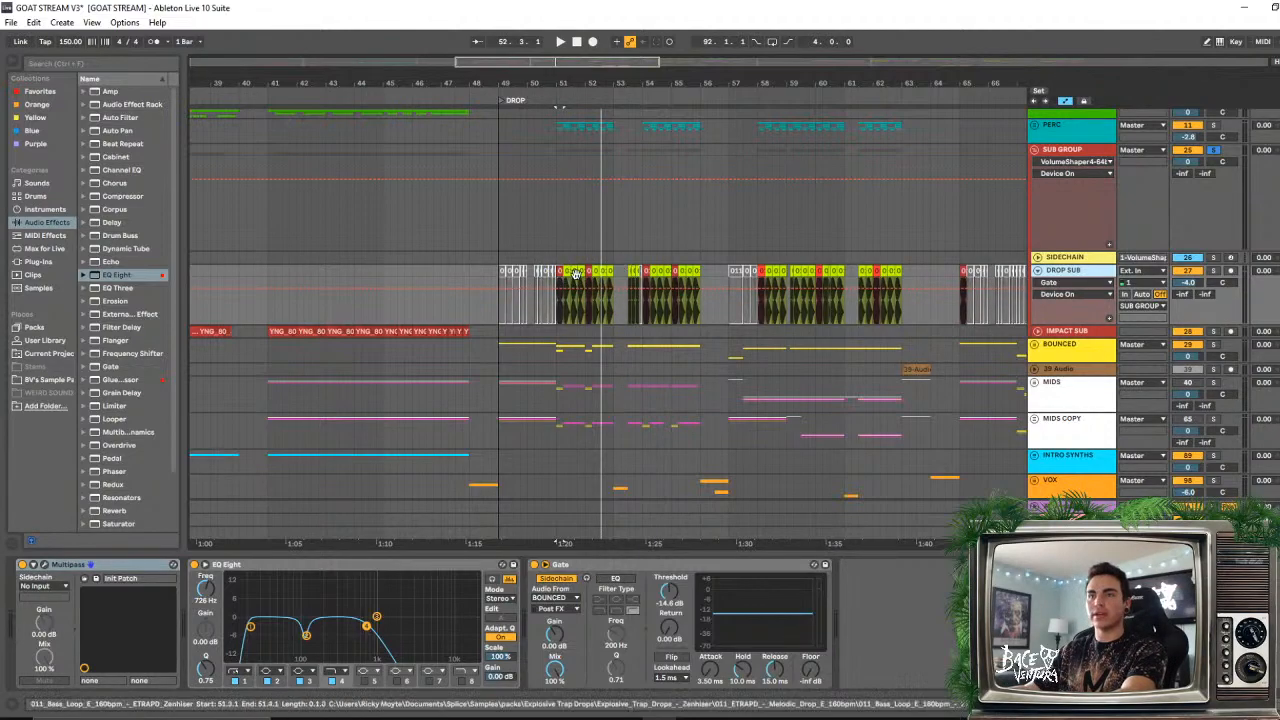
pyautogui.press('space')
pyautogui.press('space')
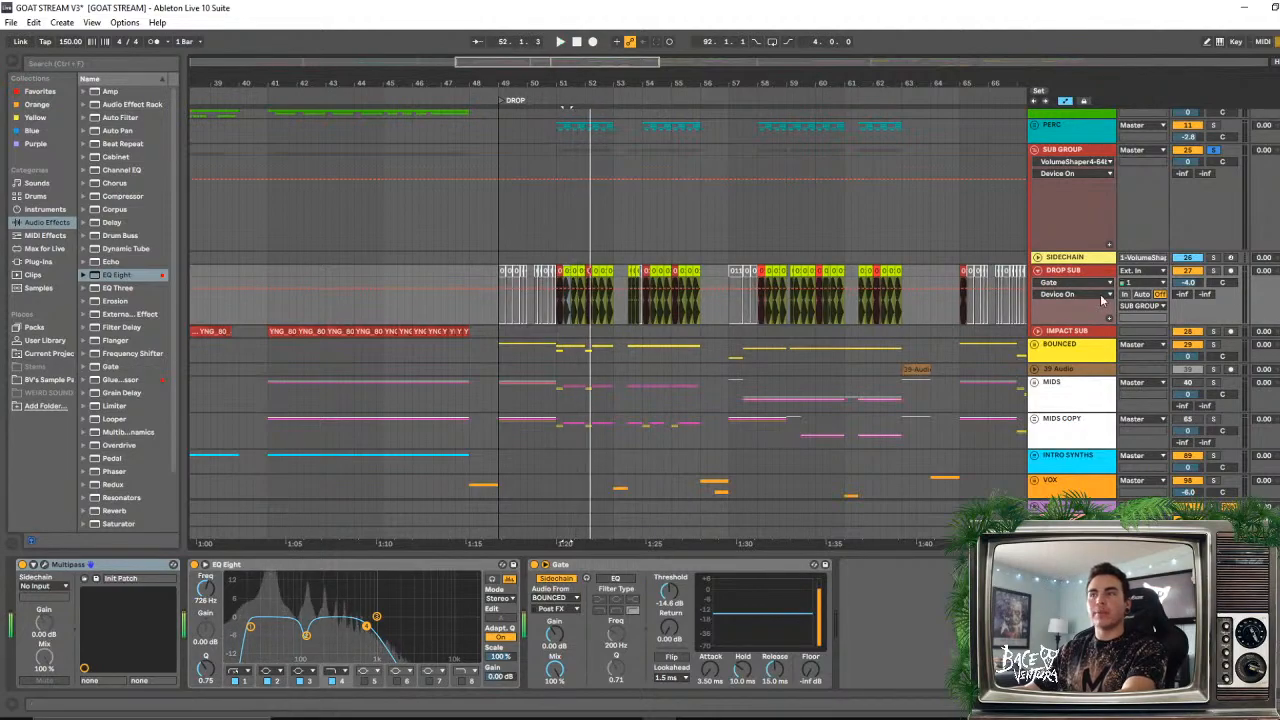
# - Solo the BOUNCED group alongside the SUB GROUP and play the drop with both
pyautogui.click(1157, 355)
pyautogui.click(1213, 344)
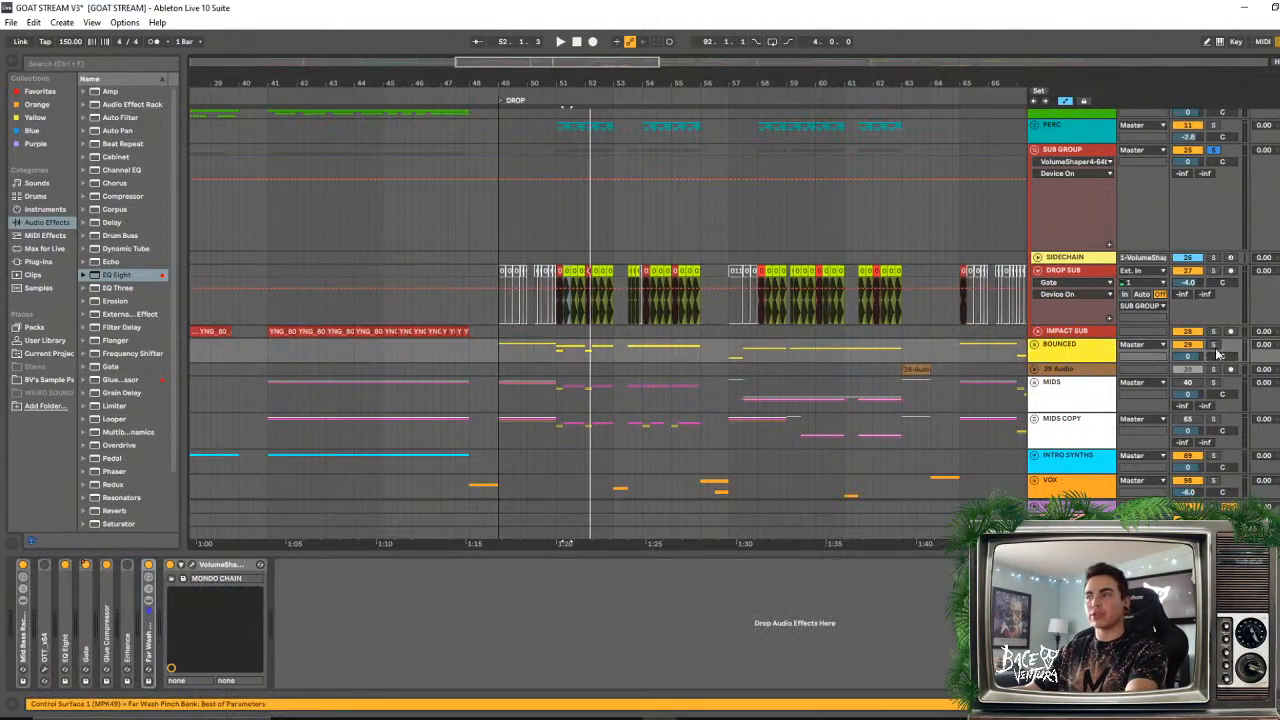
pyautogui.click(574, 273)
pyautogui.press('space')
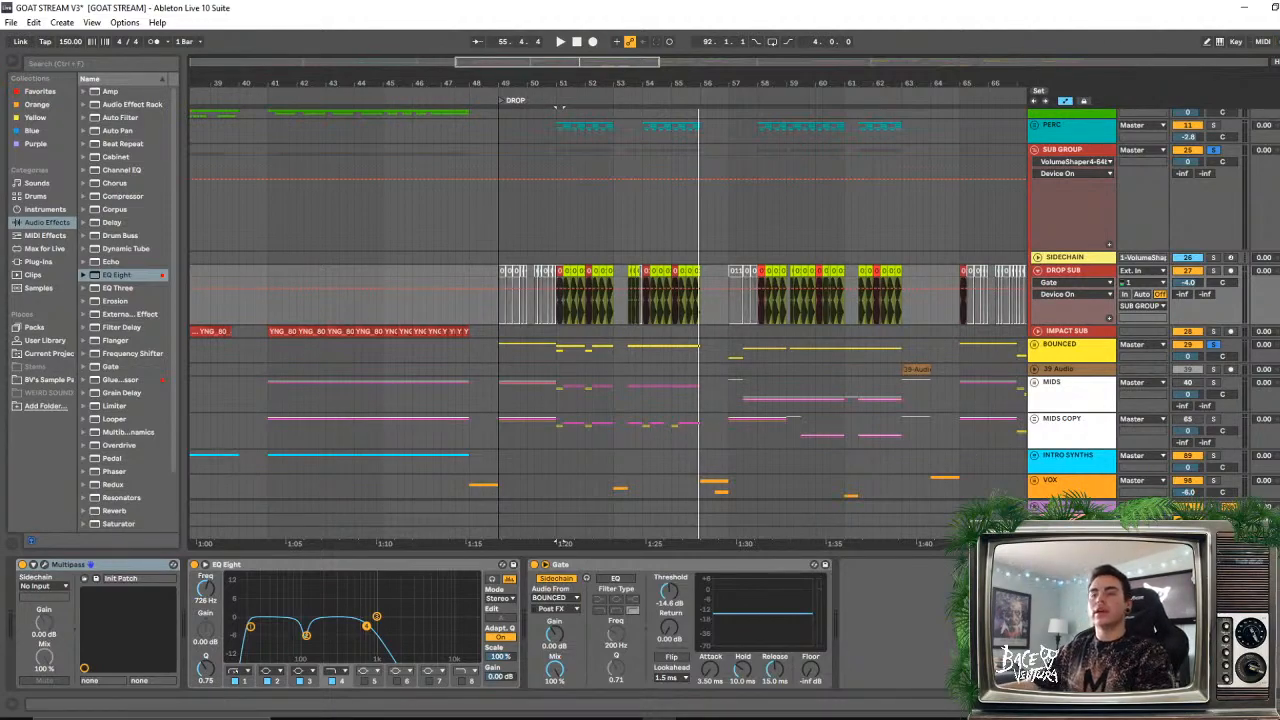
# - Fold the DROP SUB track and the SUB GROUP
pyautogui.moveTo(681, 82)
pyautogui.mouseDown()
pyautogui.moveTo(682, 122)
pyautogui.moveTo(682, 98)
pyautogui.mouseUp()
pyautogui.click(1039, 271)
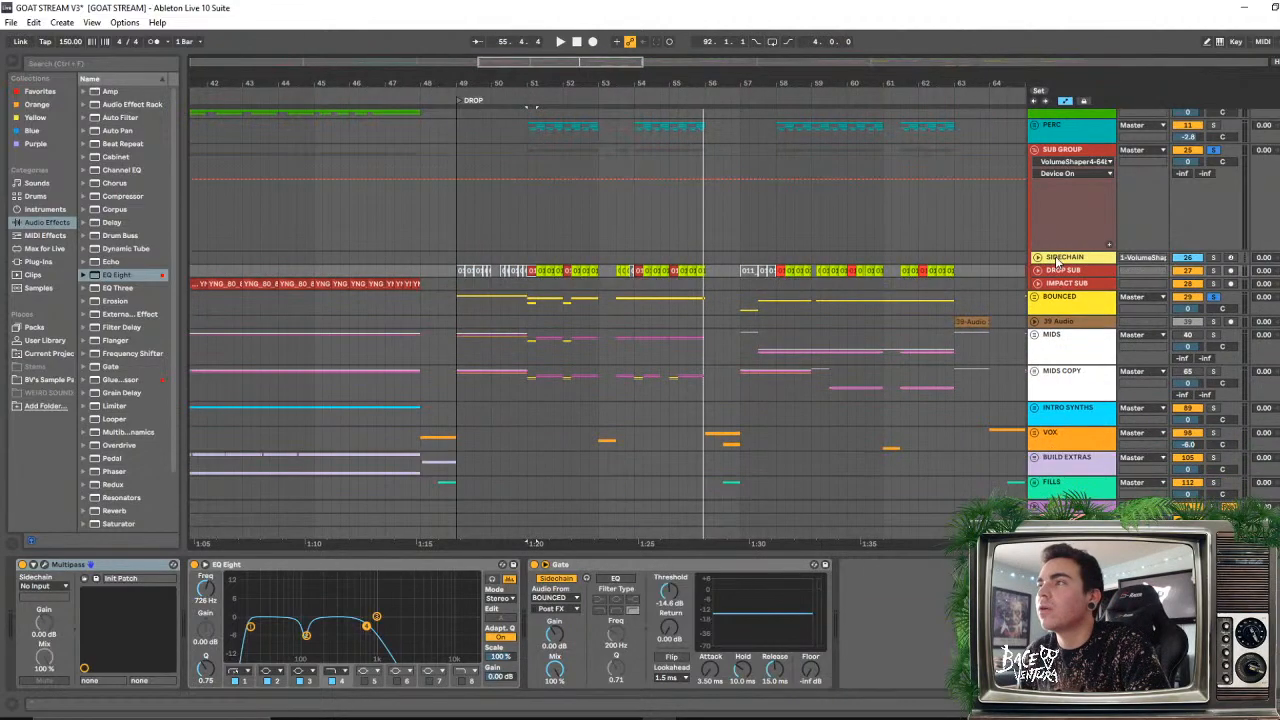
pyautogui.click(1035, 150)
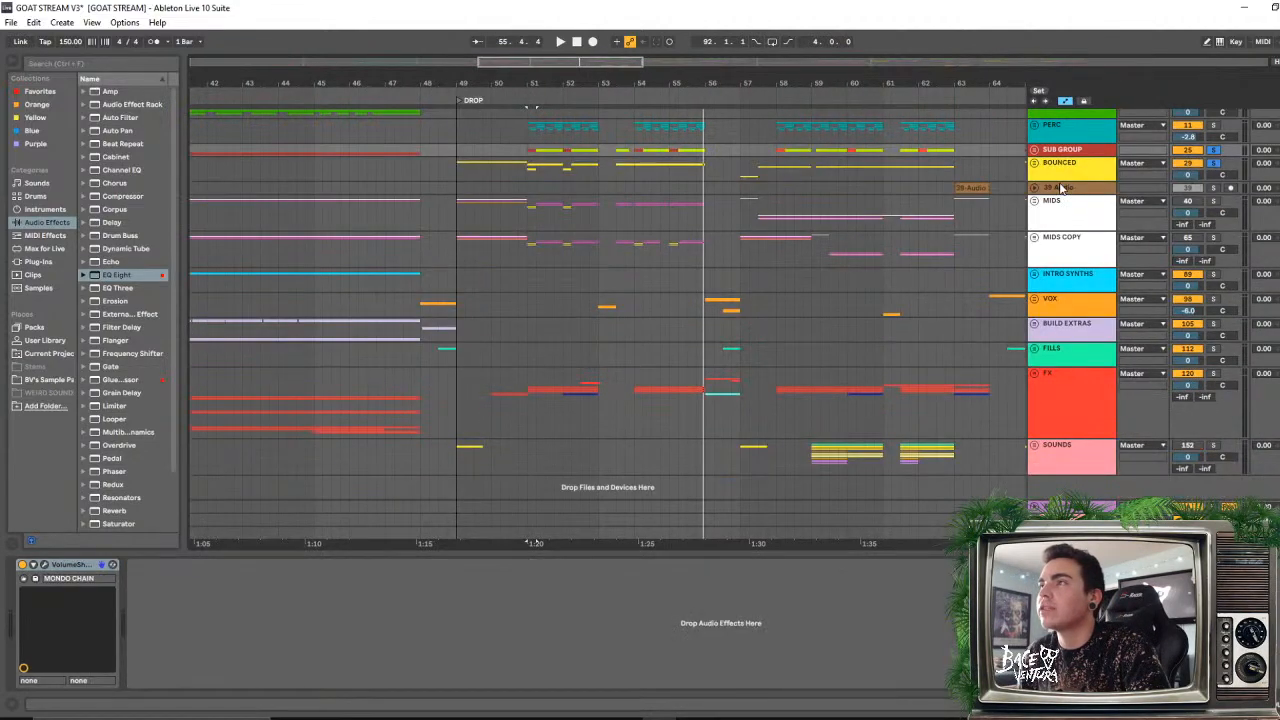
# - Look at the device chains of the BOUNCED, MIDS COPY and MIDS groups
pyautogui.click(1062, 172)
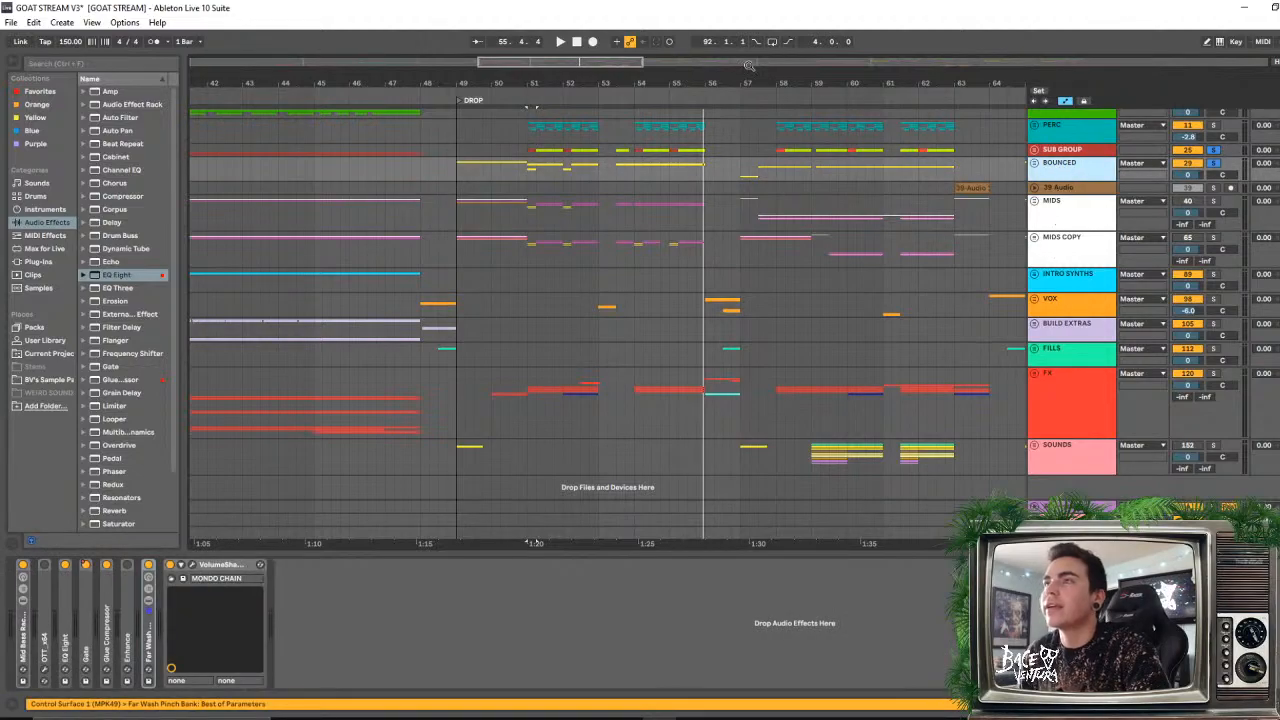
pyautogui.moveTo(738, 82); pyautogui.dragTo(738, 52)
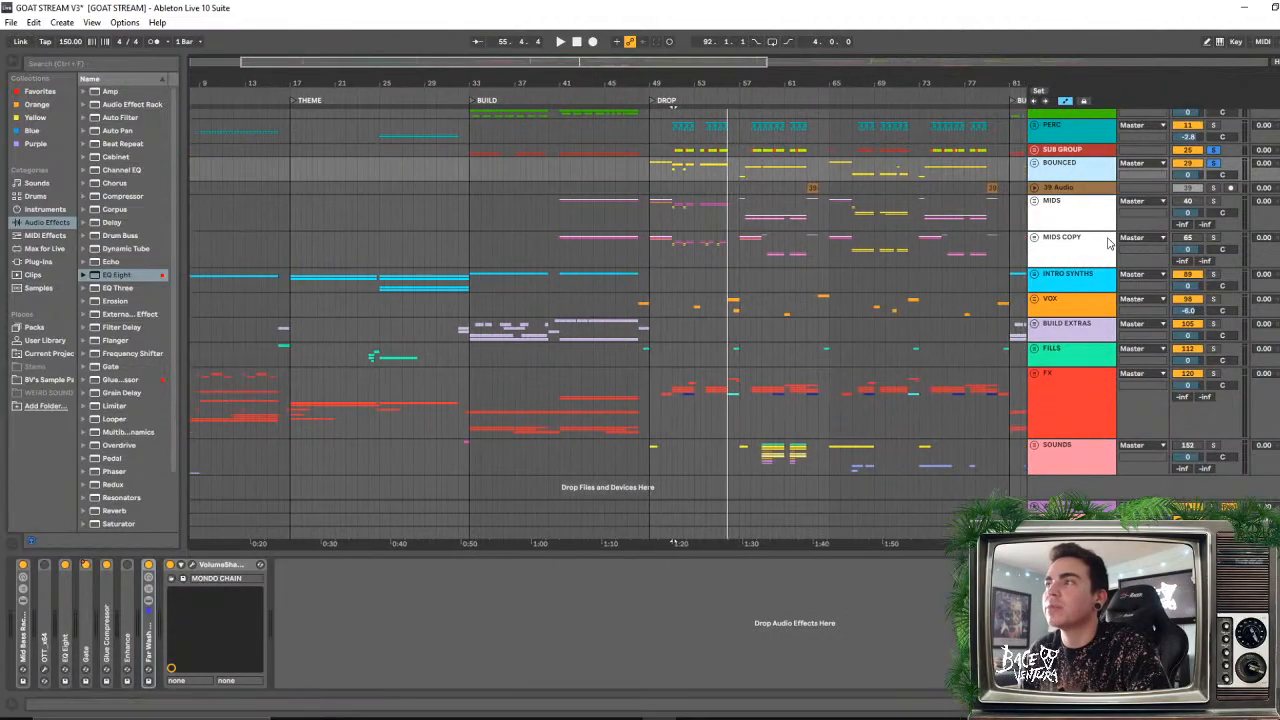
pyautogui.click(1083, 262)
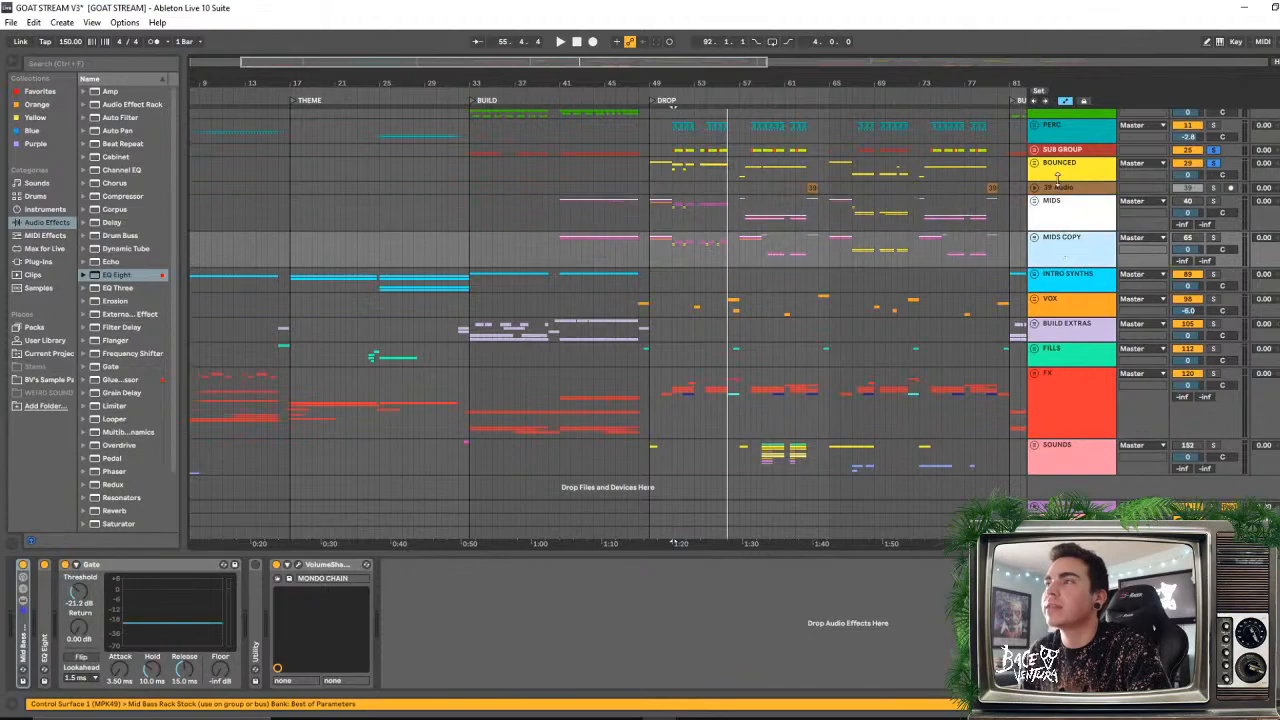
pyautogui.click(1058, 178)
pyautogui.click(1061, 207)
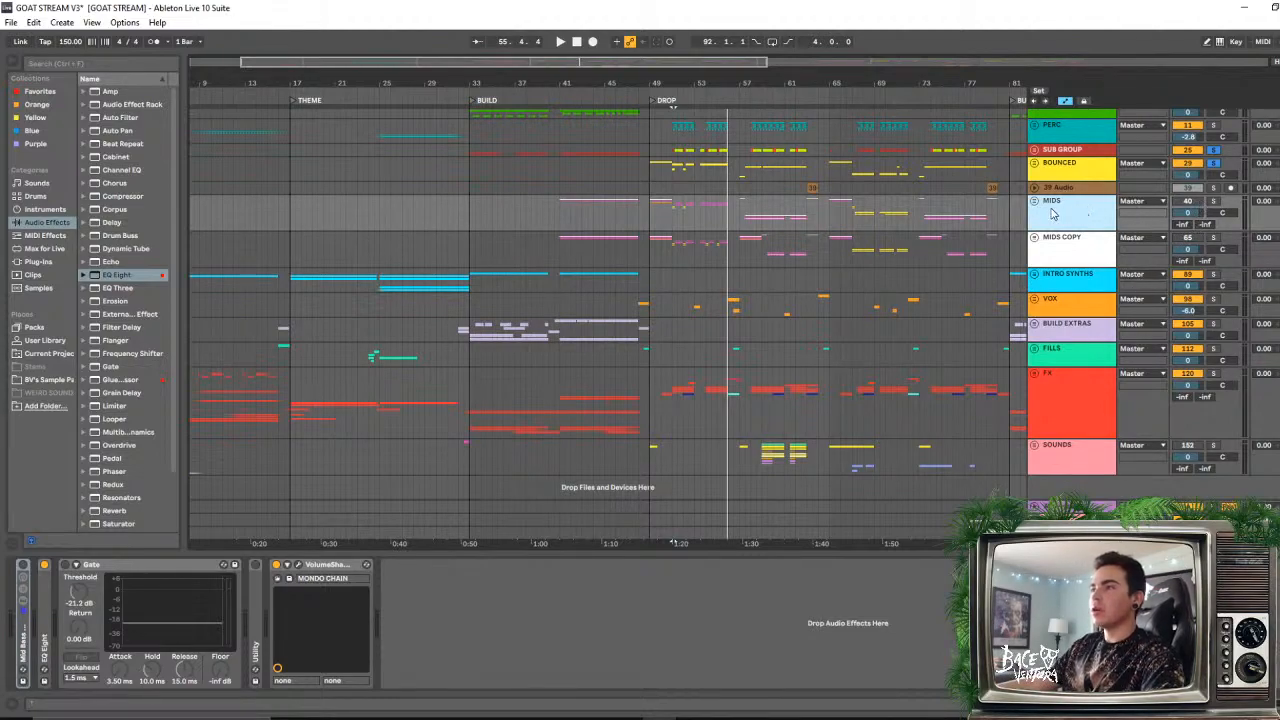
# - Unfold the MIDS group to review its MAIN DROP tracks, and fold both the MAIN DROP and MIDS groups
pyautogui.click(1035, 202)
pyautogui.scroll(-5, 1022, 363)
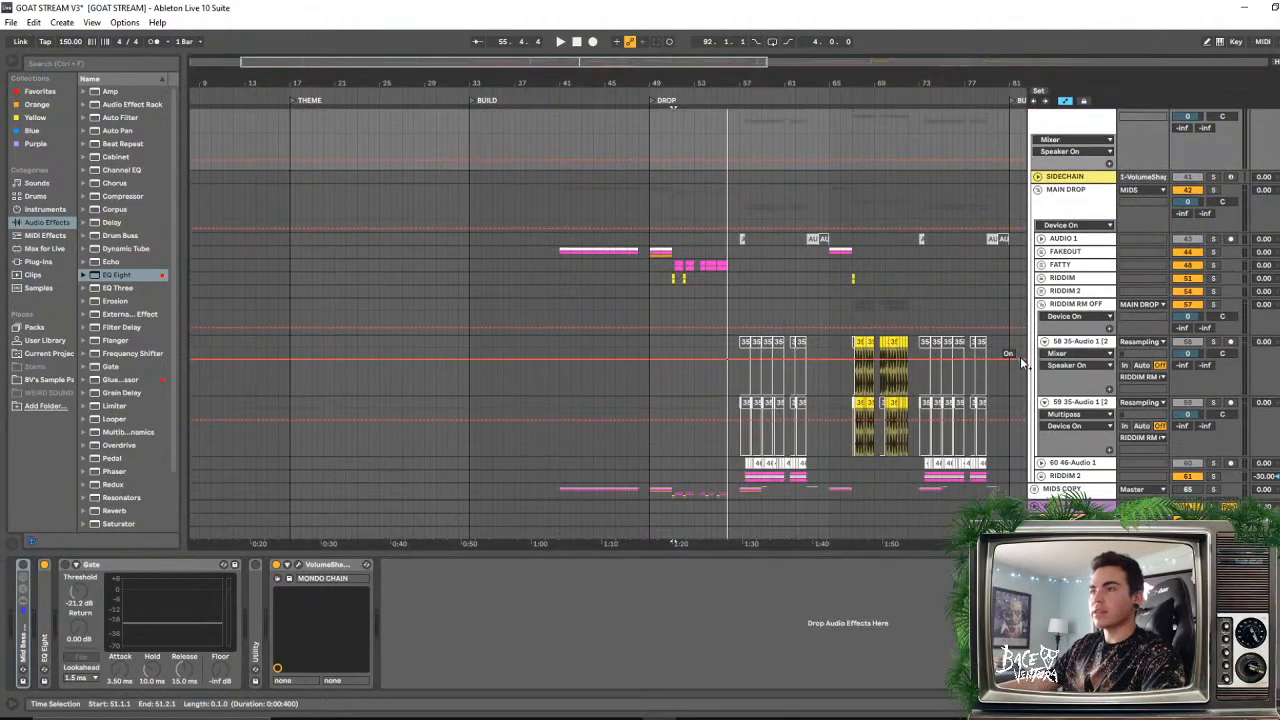
pyautogui.moveTo(879, 80); pyautogui.dragTo(664, 84)
pyautogui.scroll(3, 683, 323)
pyautogui.scroll(-3, 680, 327)
pyautogui.scroll(4, 626, 282)
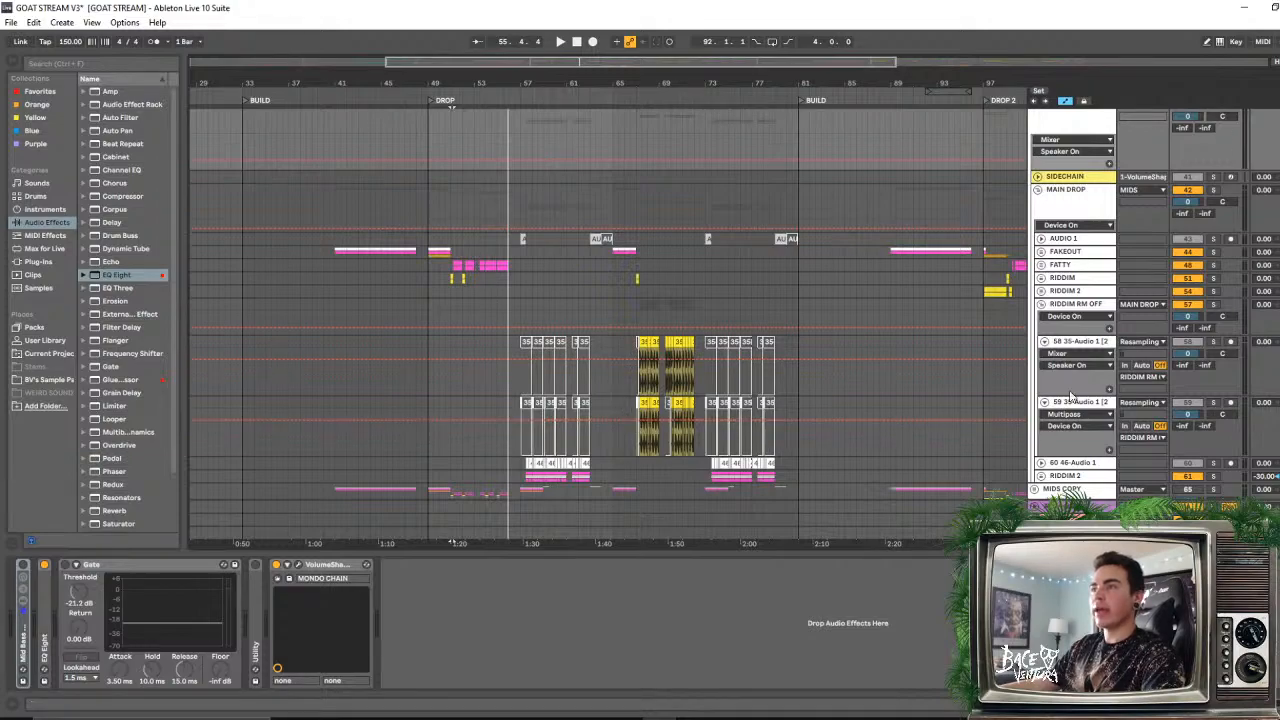
pyautogui.click(1038, 190)
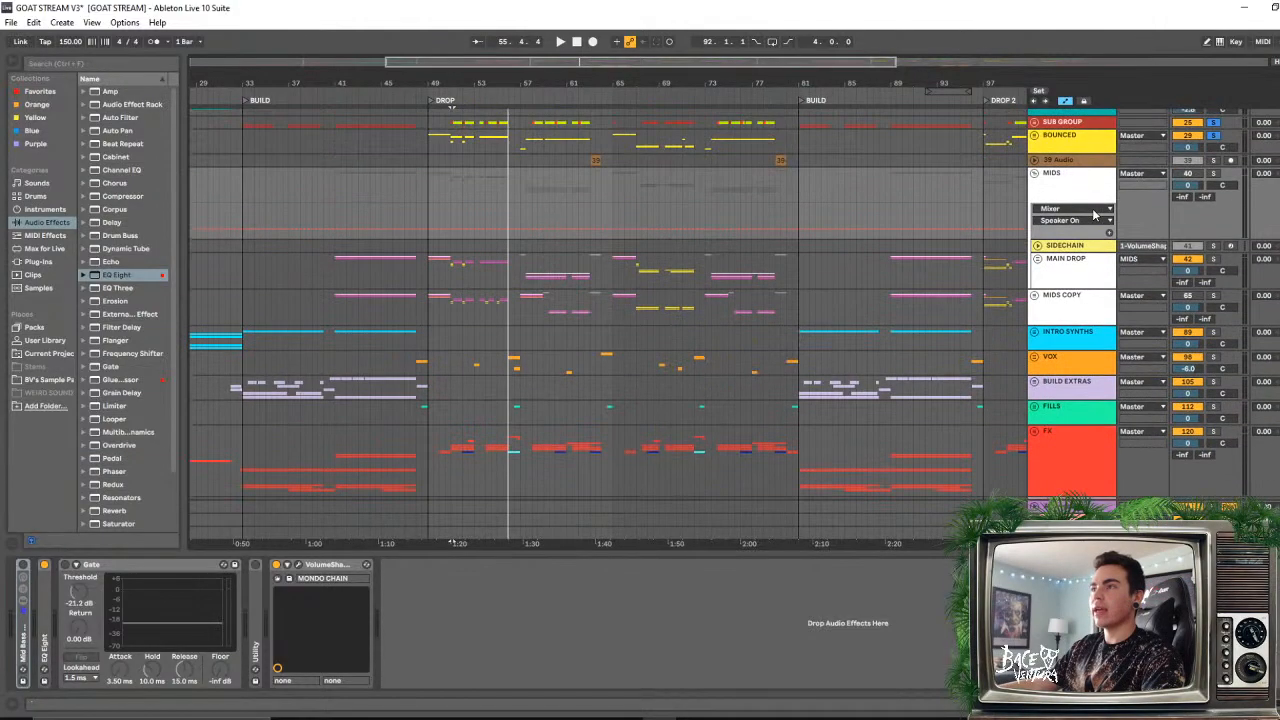
pyautogui.click(1036, 176)
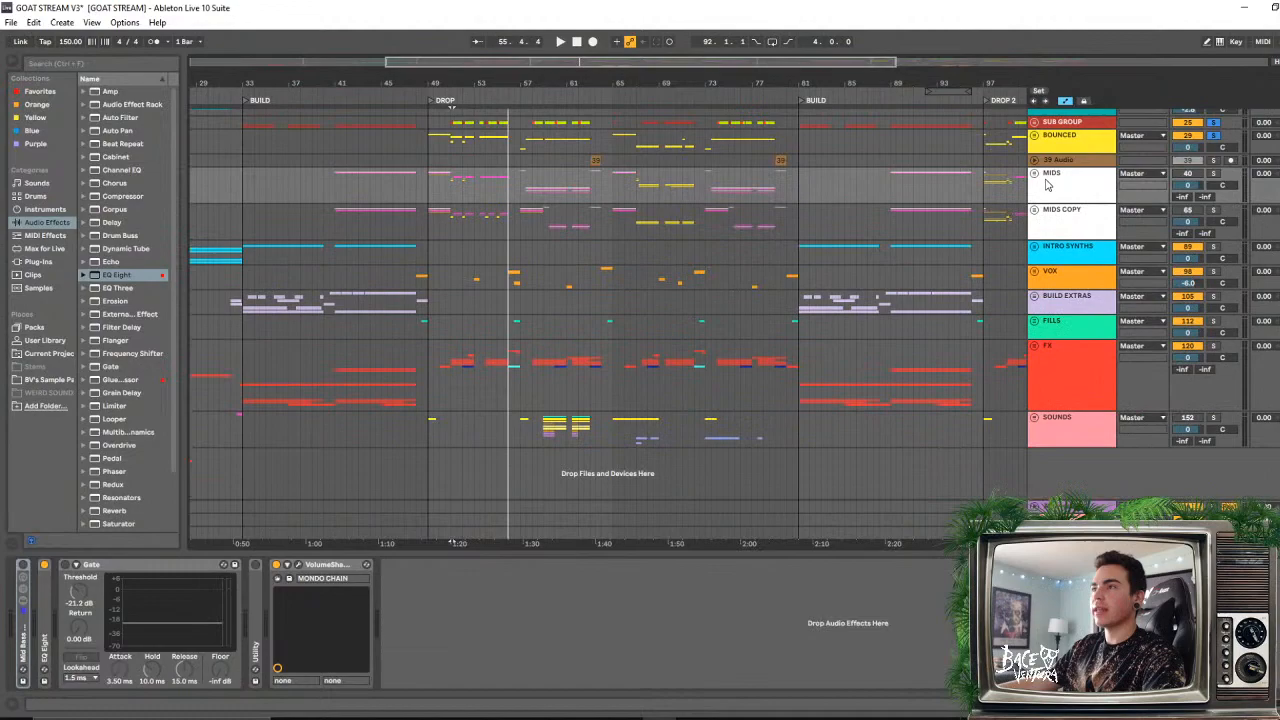
# - Compare the device chain of the MIDS COPY group with that of the MIDS group
pyautogui.click(1056, 230)
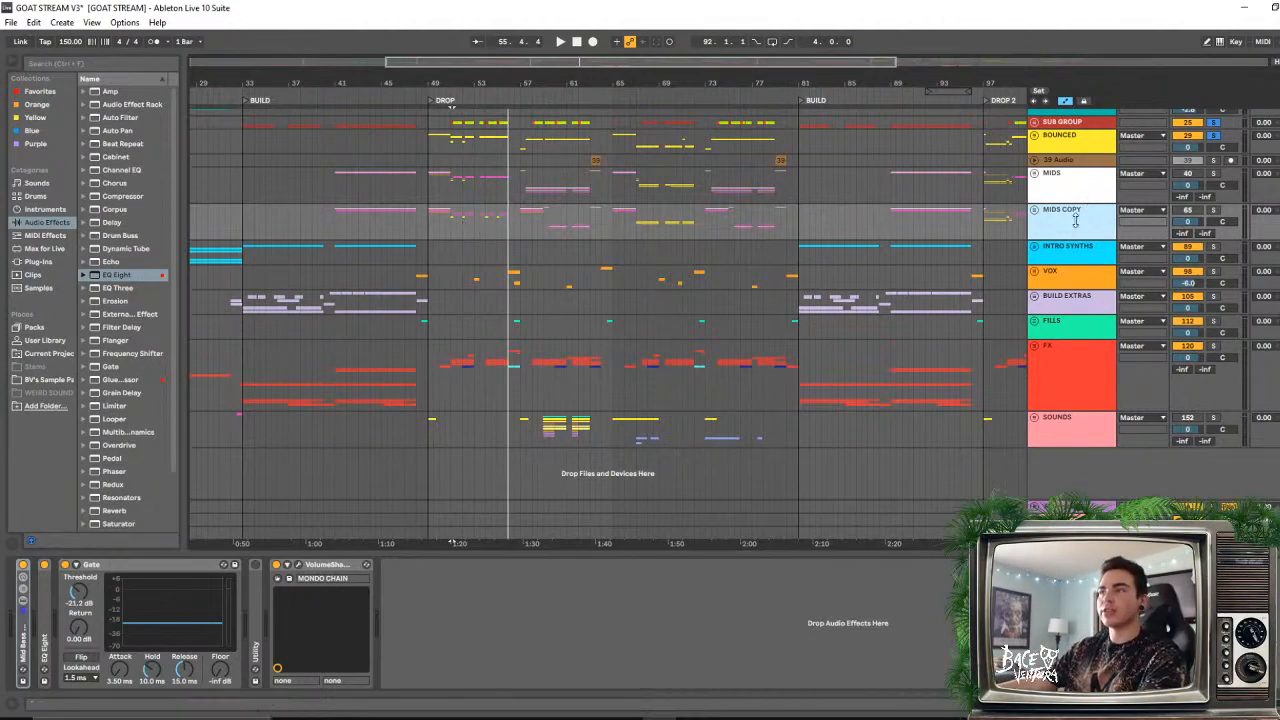
pyautogui.click(1072, 187)
pyautogui.scroll(3, 1072, 187)
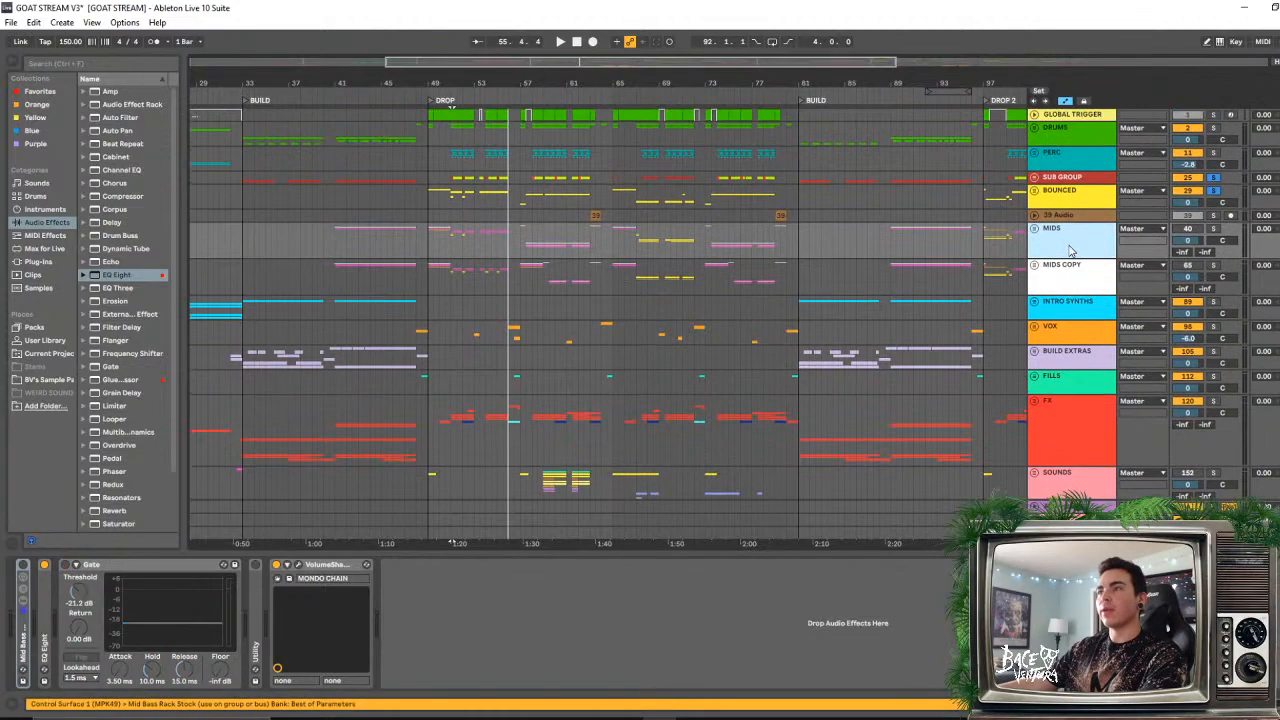
# - Unfold the MIDS and MAIN DROP groups to examine the RIDDIM RM OFF audio clips around bar 67
pyautogui.click(1035, 229)
pyautogui.scroll(-5, 943, 356)
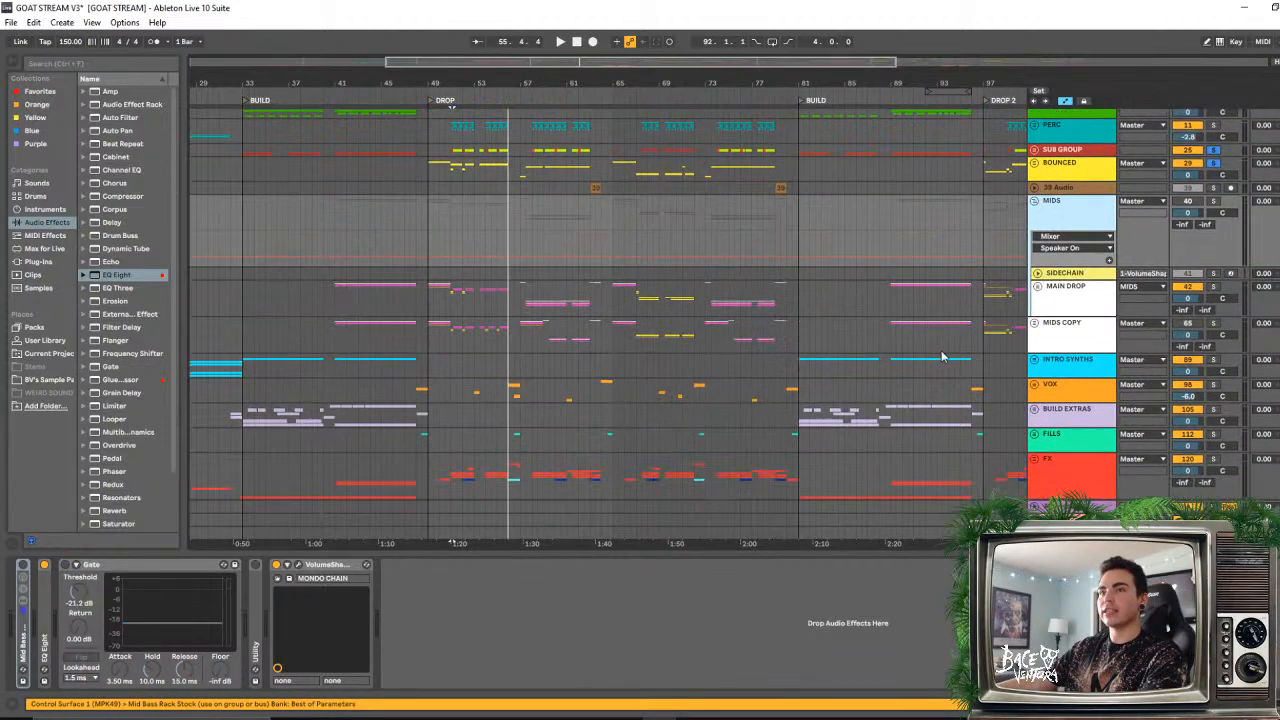
pyautogui.click(1037, 217)
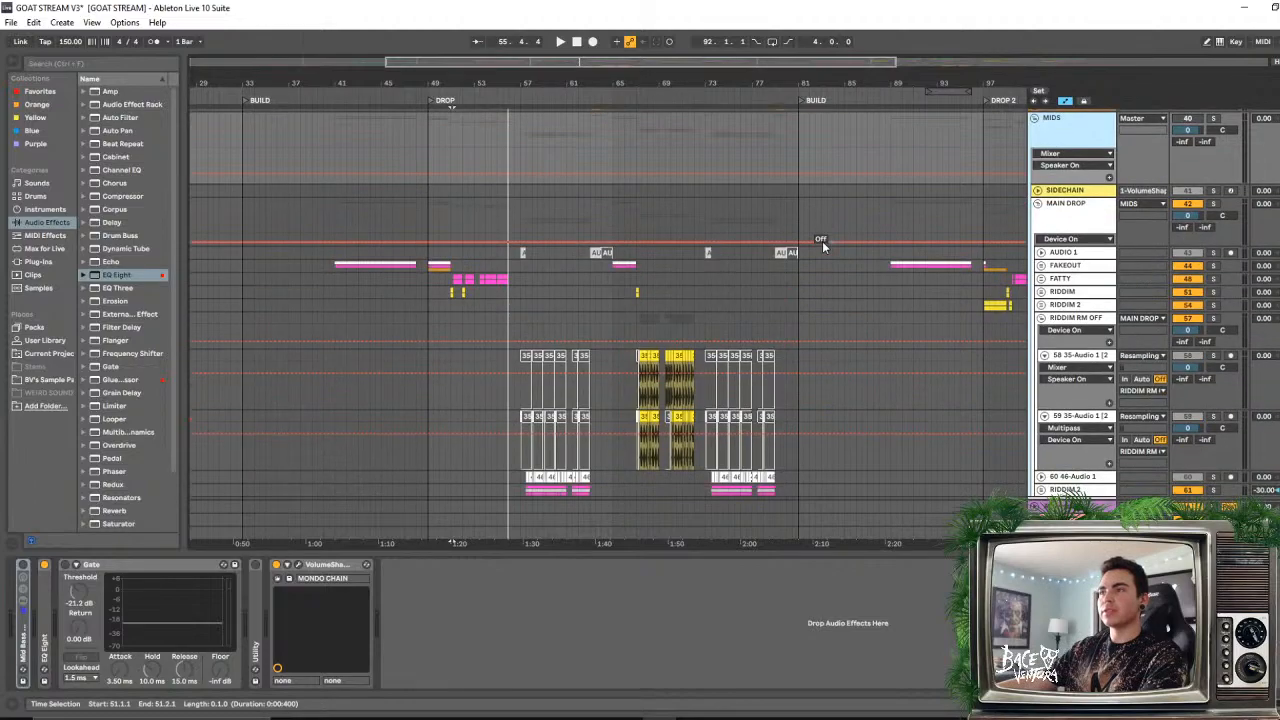
pyautogui.scroll(-5, 822, 241)
pyautogui.moveTo(656, 86); pyautogui.dragTo(826, 148)
pyautogui.scroll(-5, 811, 196)
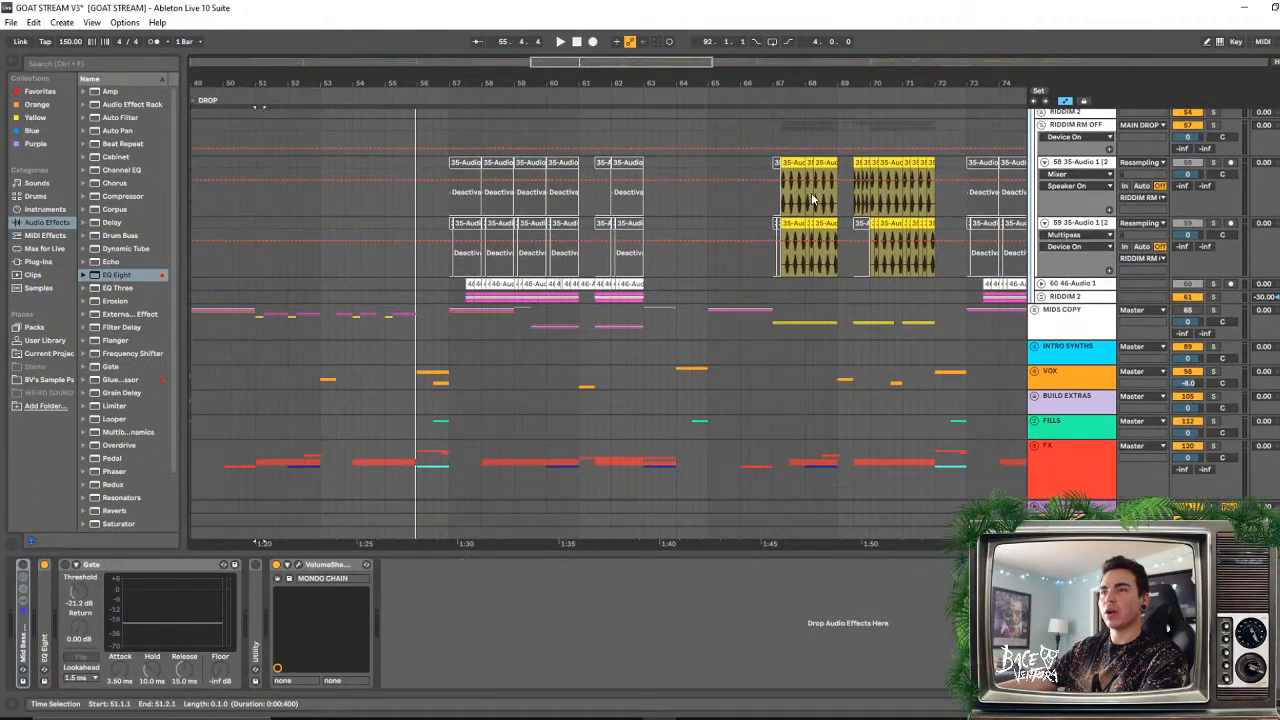
pyautogui.scroll(1, 812, 207)
pyautogui.scroll(3, 811, 203)
pyautogui.scroll(1, 811, 201)
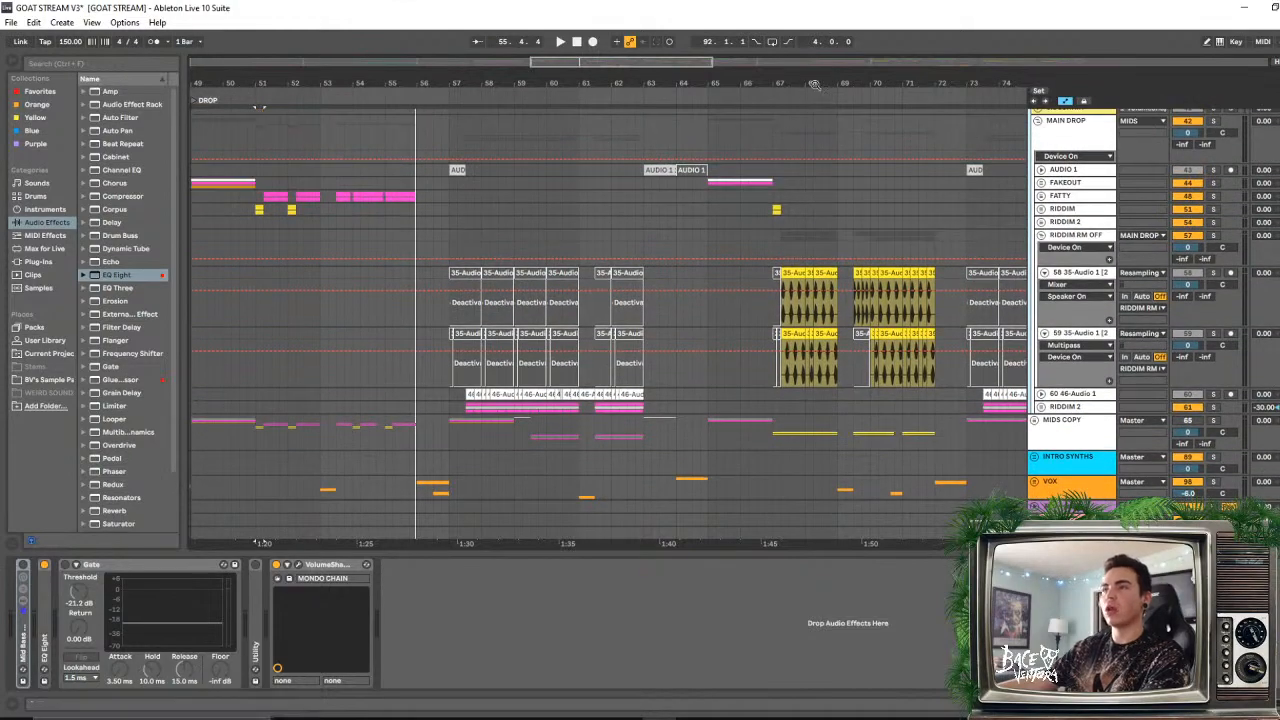
pyautogui.moveTo(816, 85); pyautogui.dragTo(816, 165)
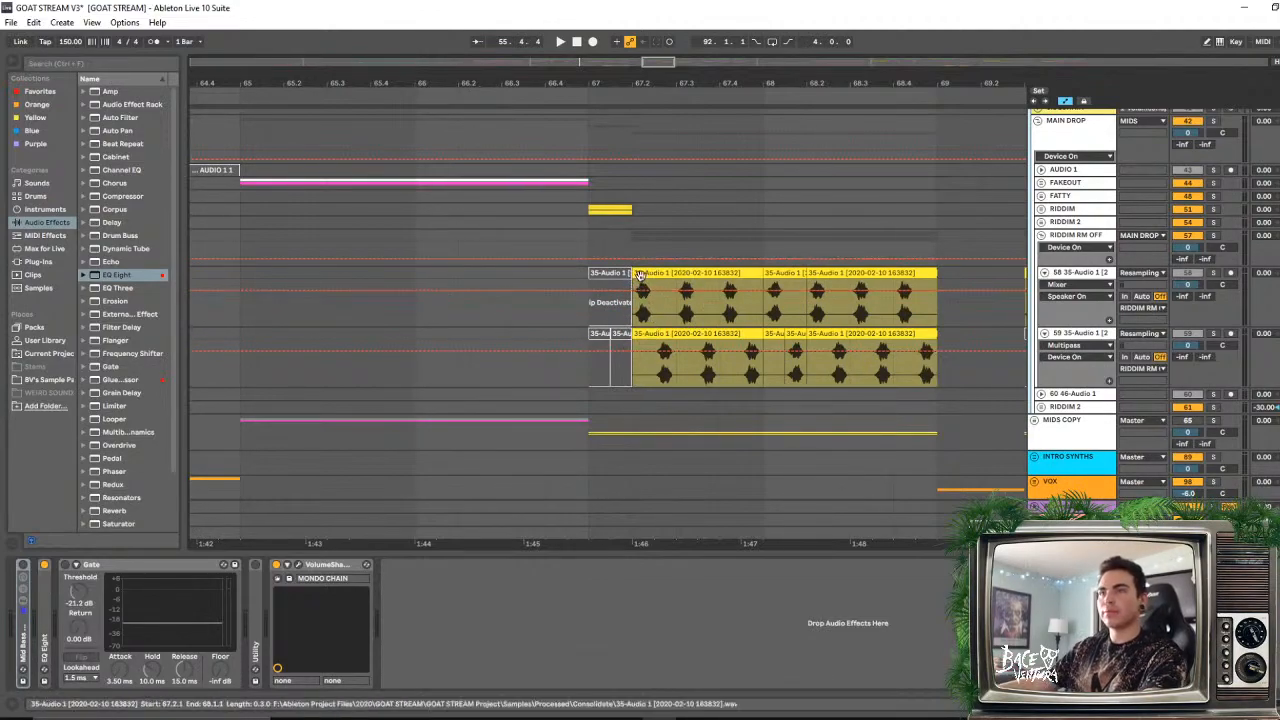
# - Solo the MIDS group and audition the two layered RIDDIM RM OFF audio tracks from 67.2 in the drop
pyautogui.click(652, 312)
pyautogui.click(650, 337)
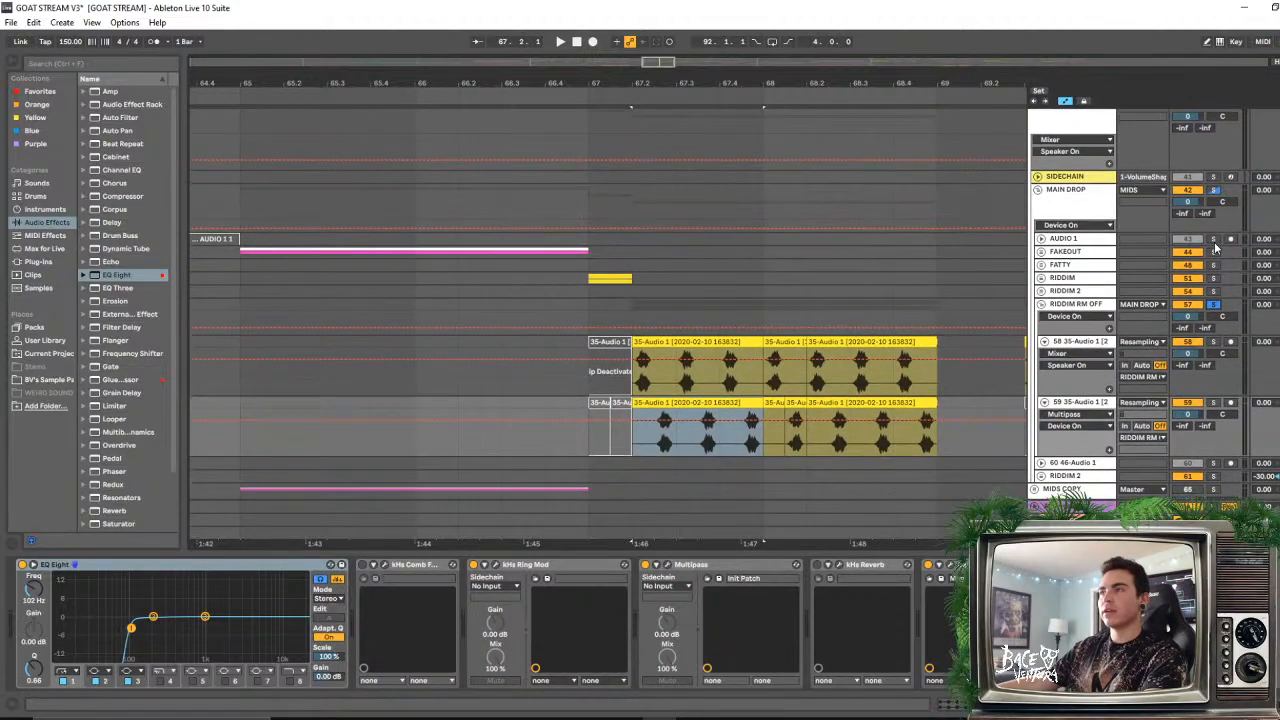
pyautogui.scroll(3, 1206, 165)
pyautogui.press('space')
pyautogui.scroll(3, 1206, 165)
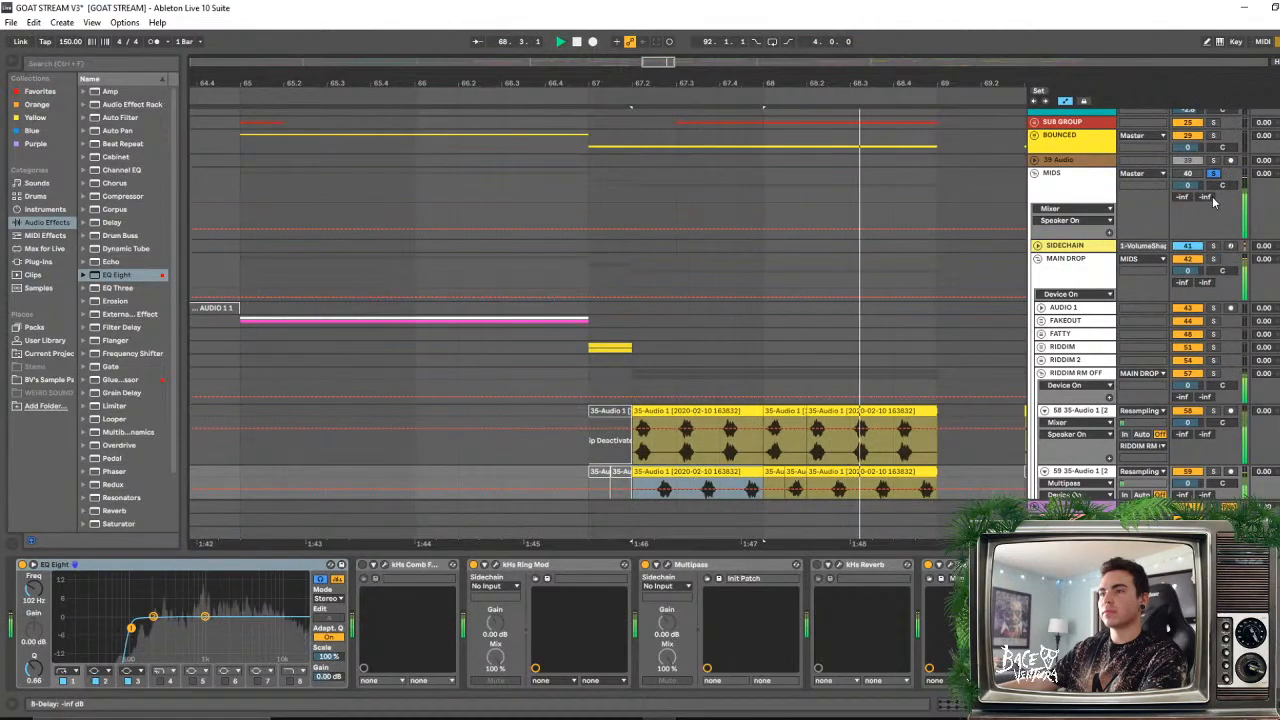
pyautogui.scroll(-5, 933, 361)
pyautogui.press('space')
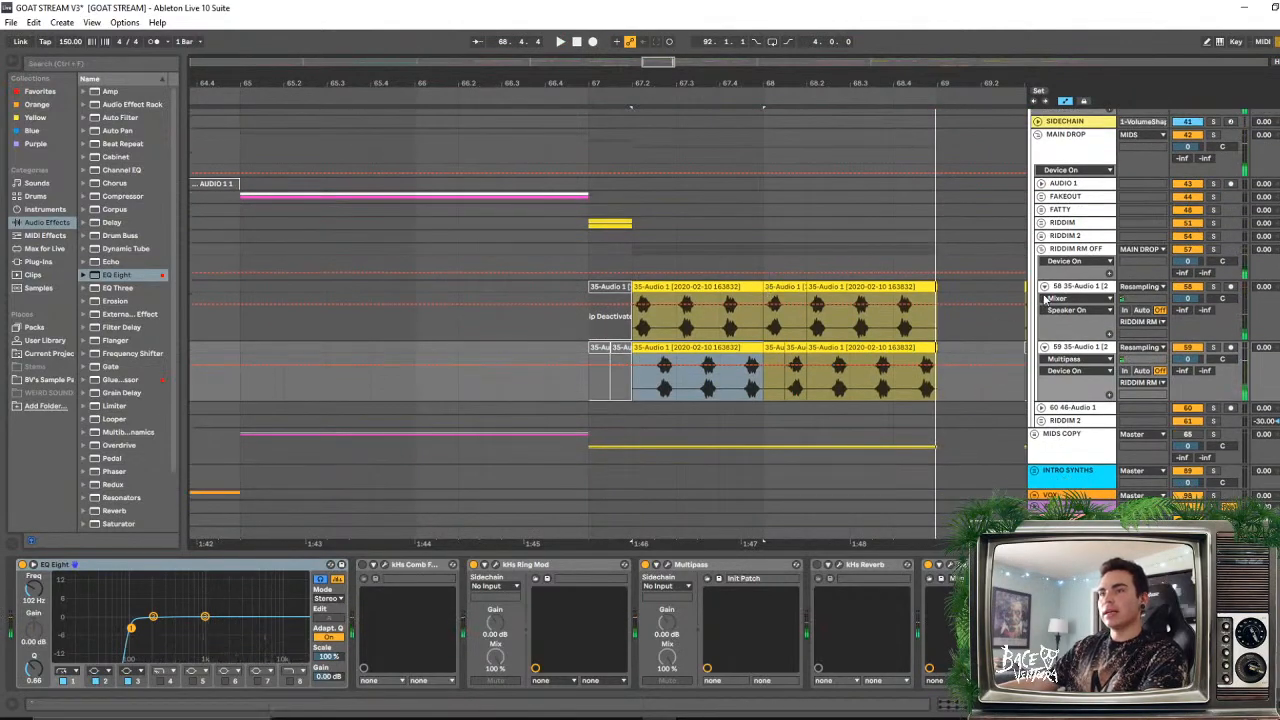
# - Look at the RIDDIM RM OFF group's device chain, and fold the group
pyautogui.click(1085, 250)
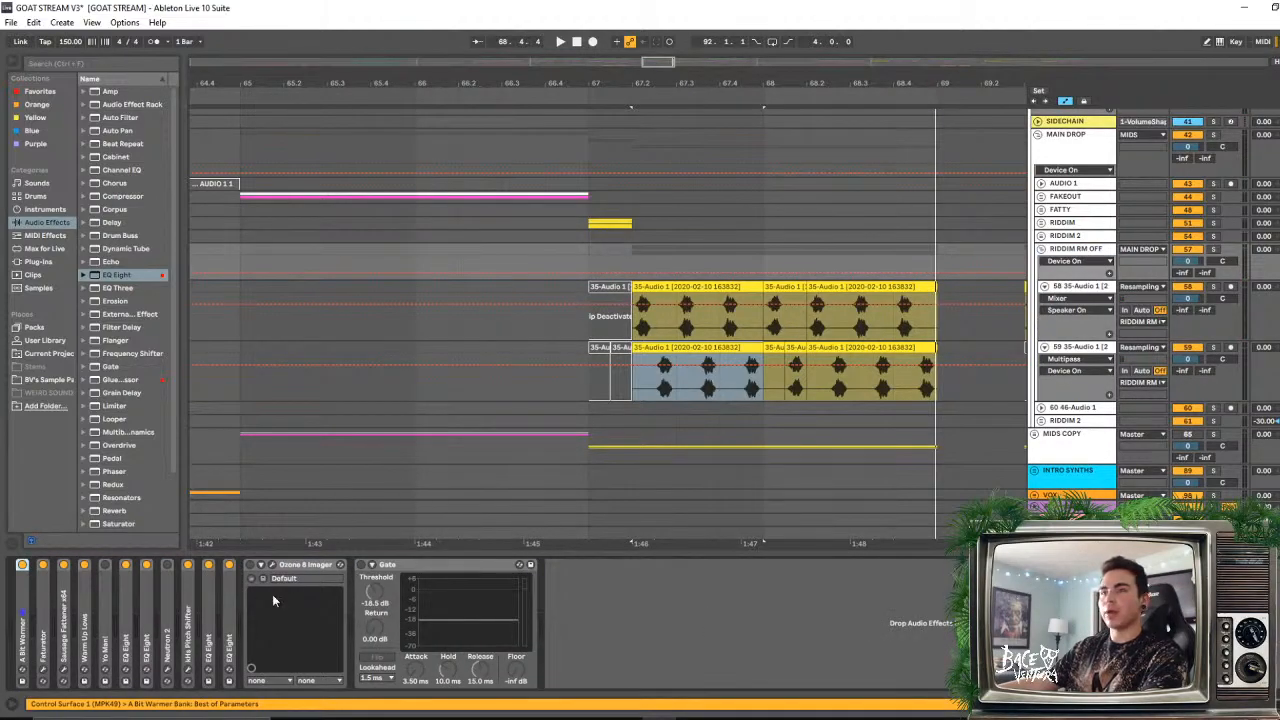
pyautogui.click(1041, 248)
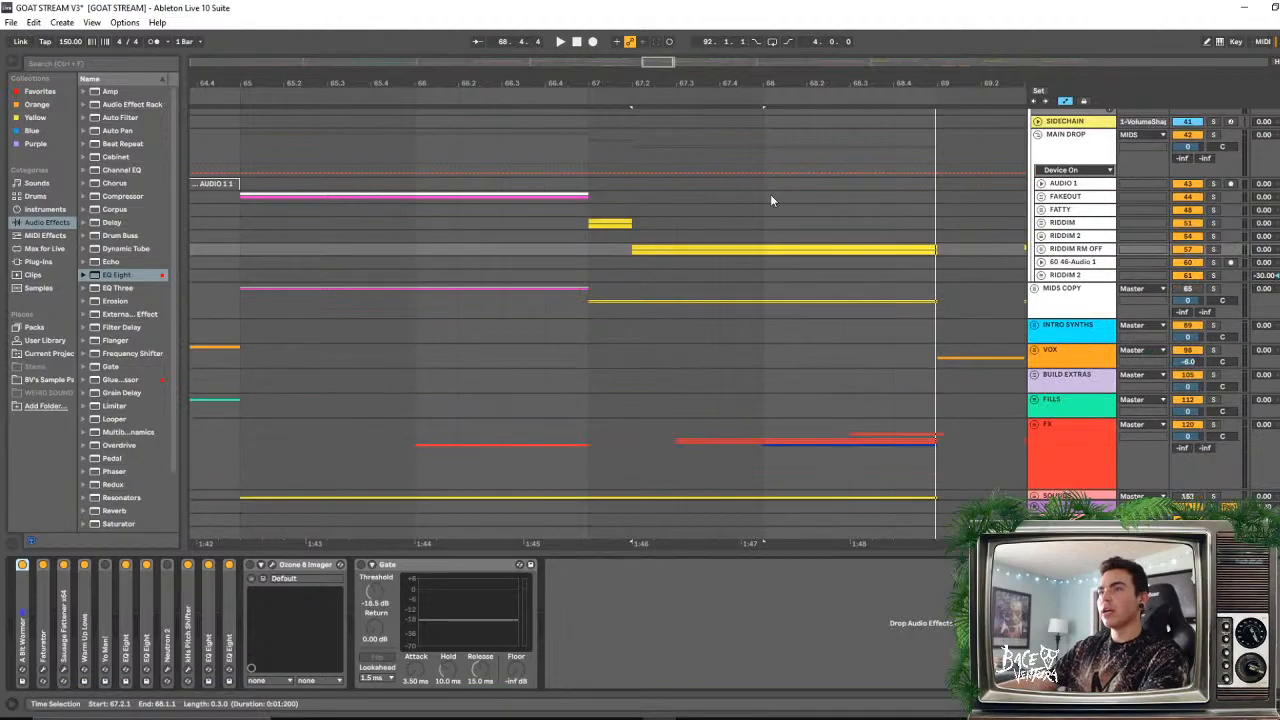
pyautogui.moveTo(646, 86); pyautogui.dragTo(582, 58)
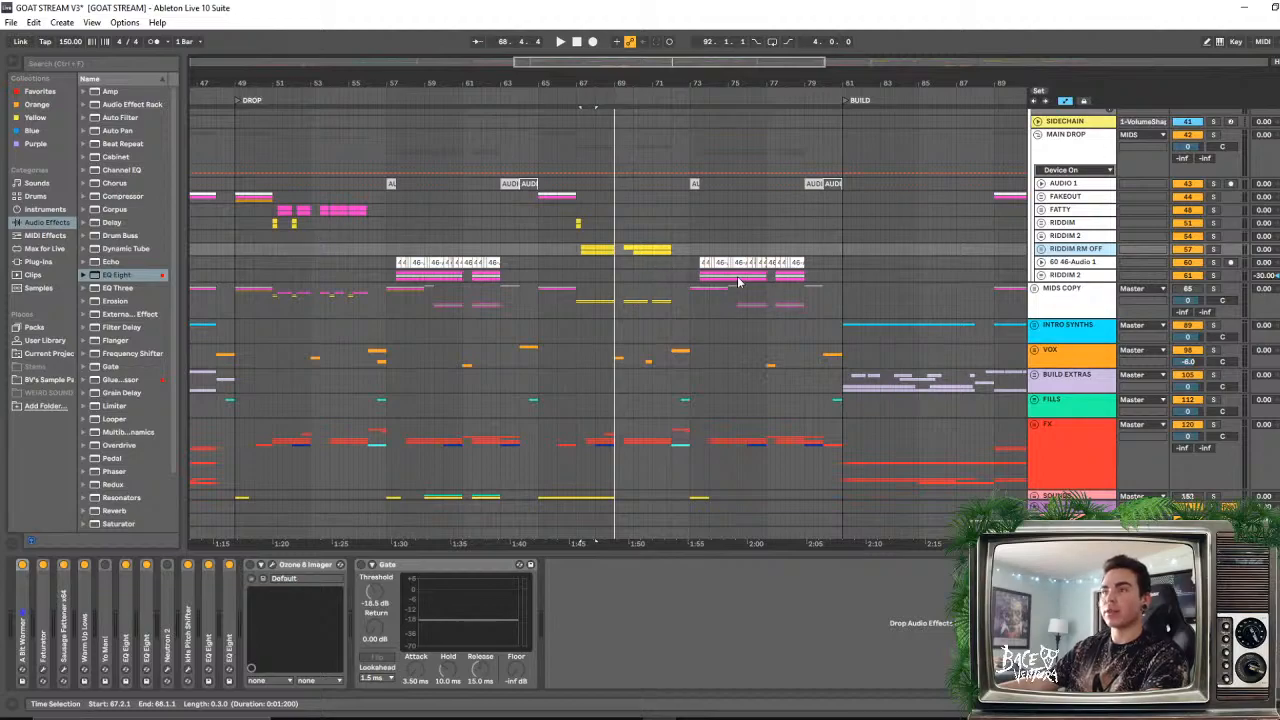
# - Fold the MAIN DROP group and its parent MIDS group
pyautogui.scroll(3, 580, 390)
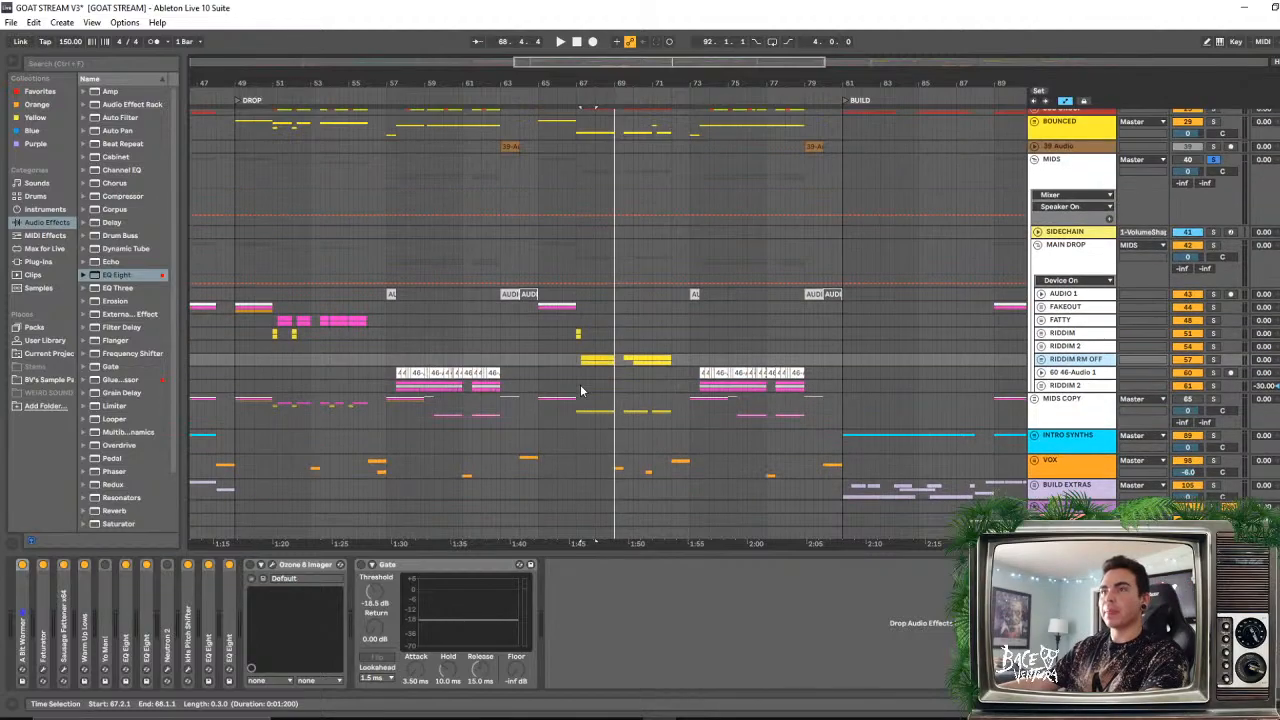
pyautogui.scroll(-4, 580, 390)
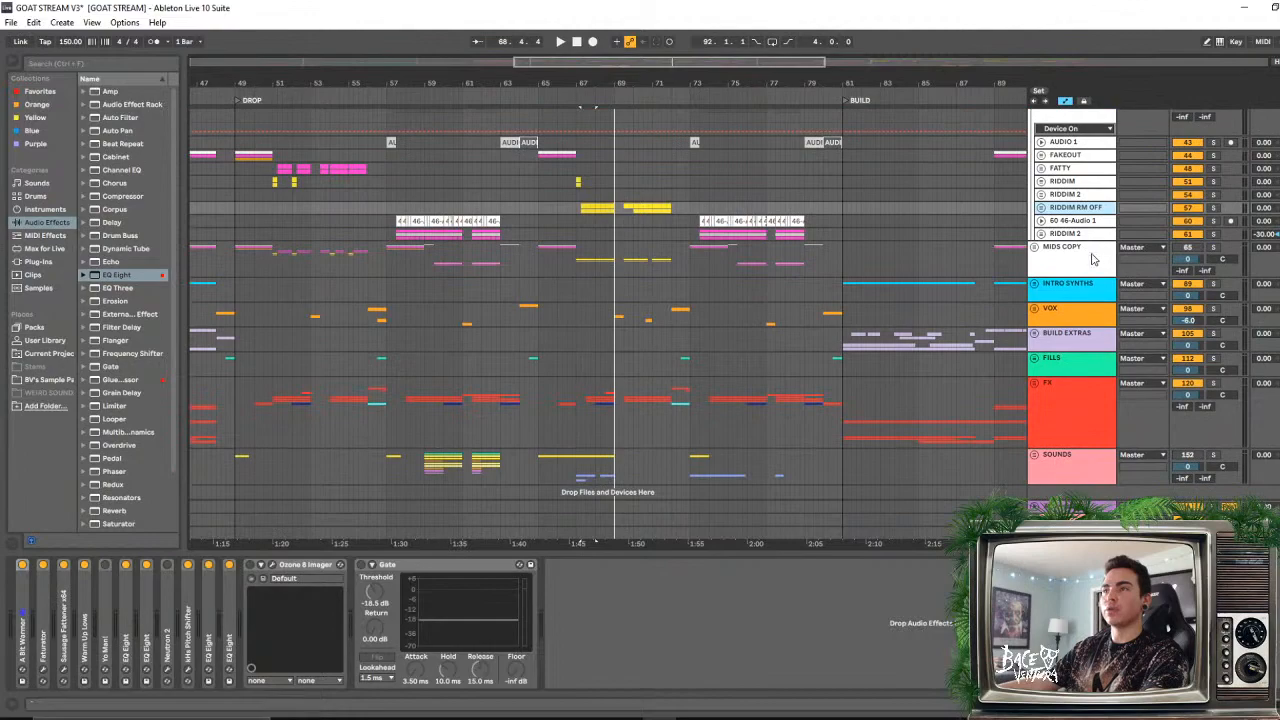
pyautogui.scroll(4, 1052, 258)
pyautogui.click(1037, 246)
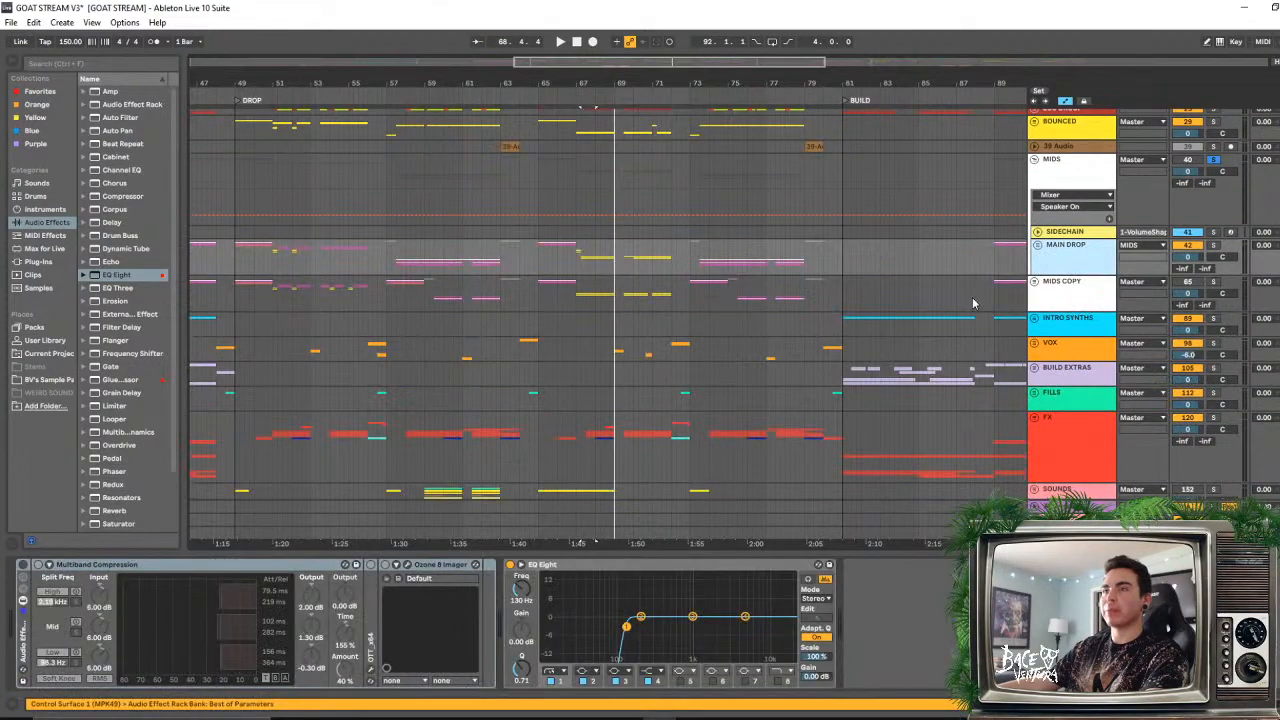
pyautogui.click(1050, 160)
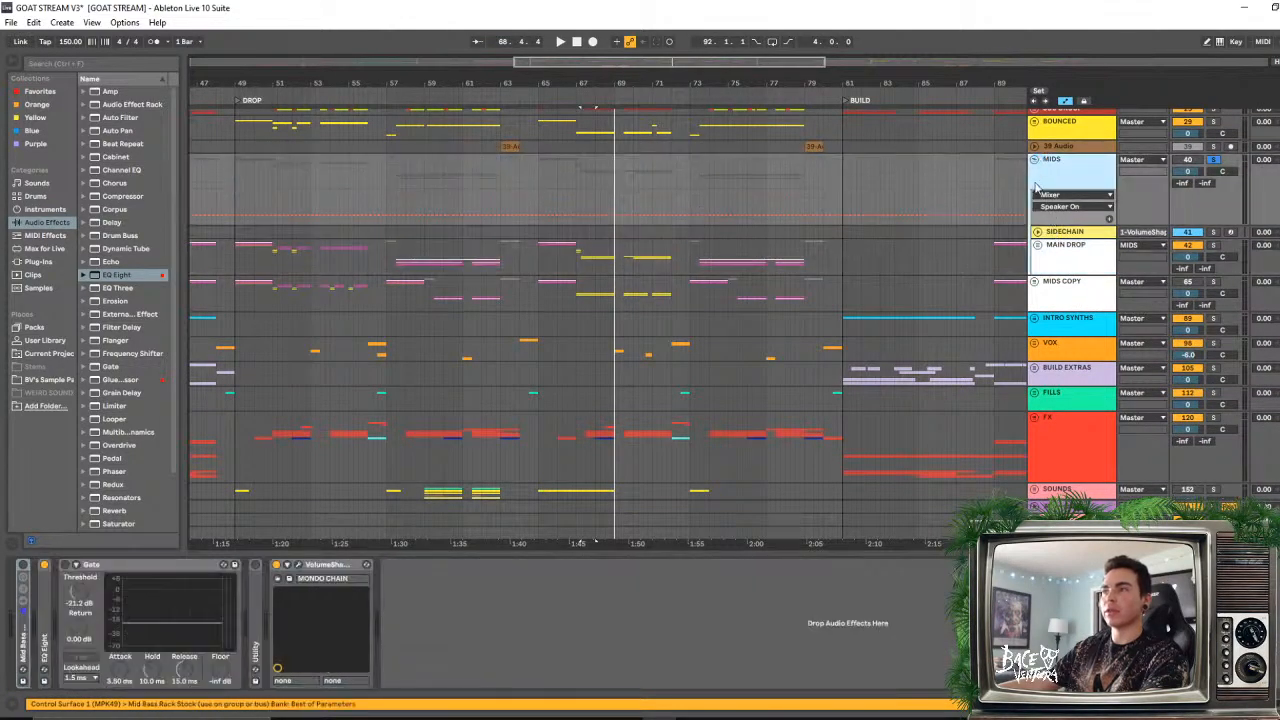
pyautogui.click(1035, 160)
# - Unfold the BOUNCED group to review its automation and device chain
pyautogui.click(1034, 121)
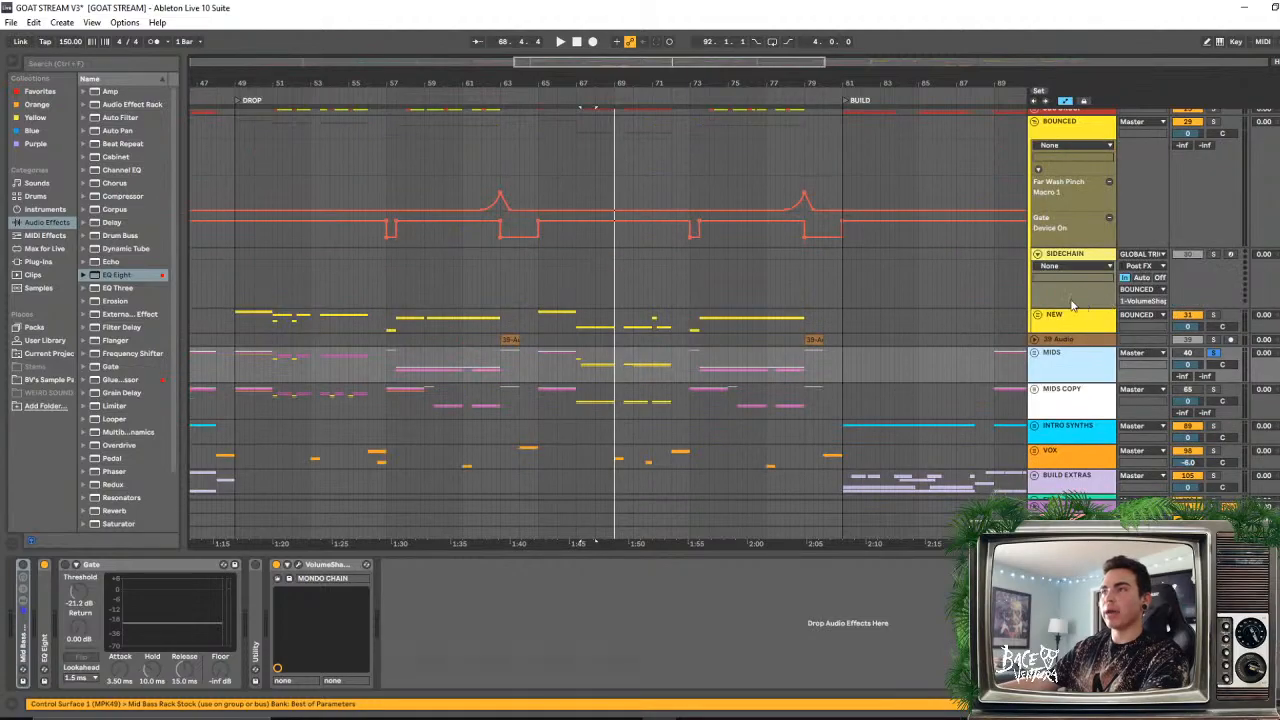
pyautogui.scroll(-2, 1078, 295)
pyautogui.scroll(2, 1078, 293)
pyautogui.scroll(-2, 1078, 293)
pyautogui.scroll(3, 1075, 250)
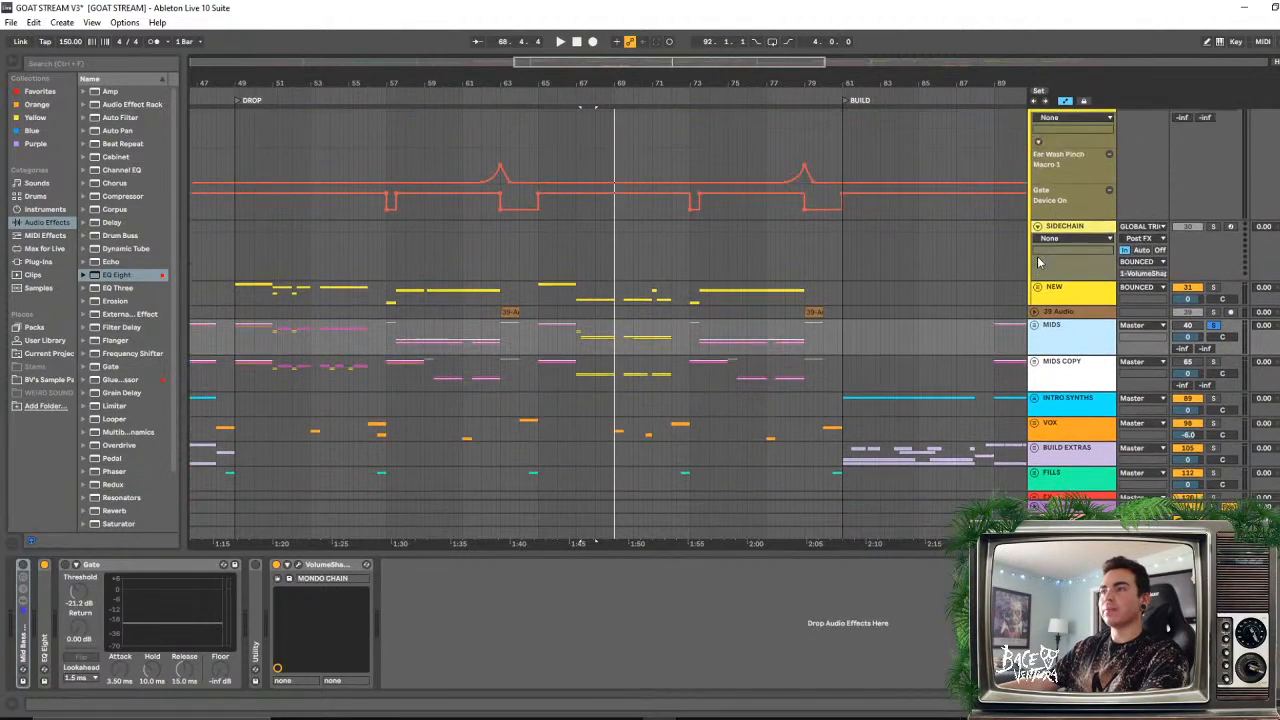
pyautogui.click(1063, 141)
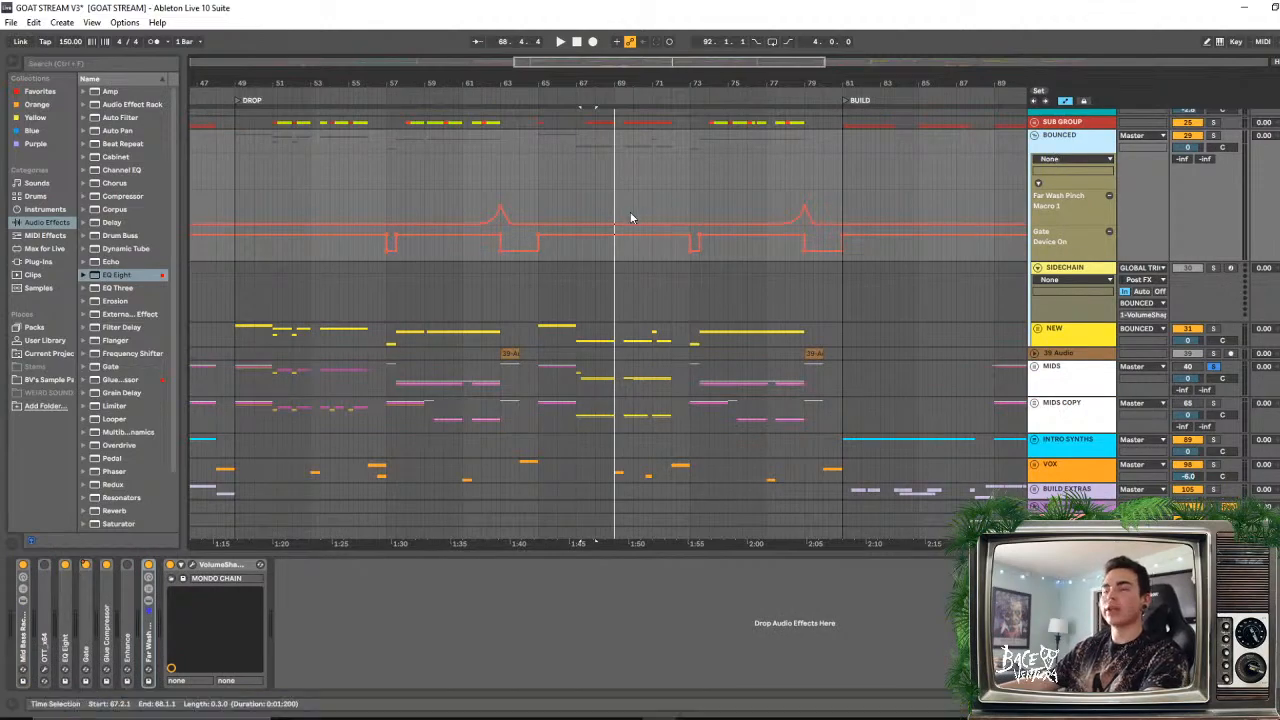
# - Unfold the MIDS group and look at the device chains of MIDS and its MAIN DROP subgroup
pyautogui.click(1060, 380)
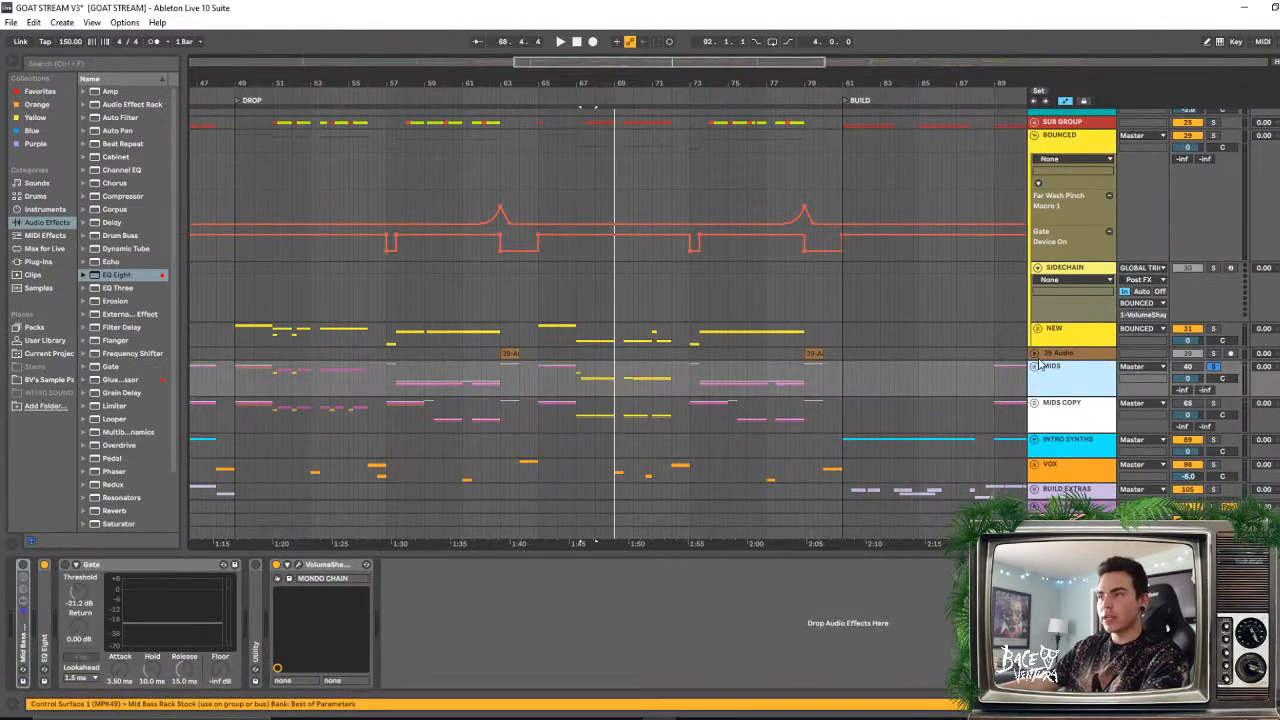
pyautogui.click(1035, 367)
pyautogui.scroll(-4, 1080, 370)
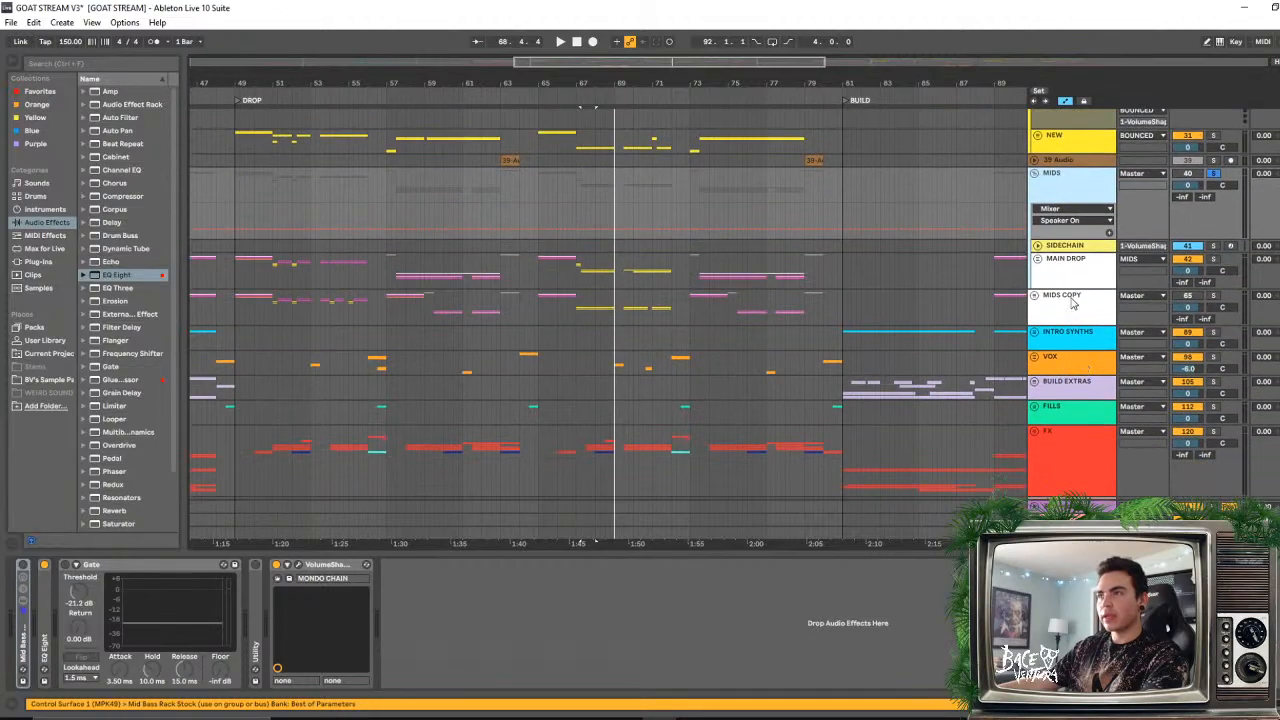
pyautogui.click(1070, 262)
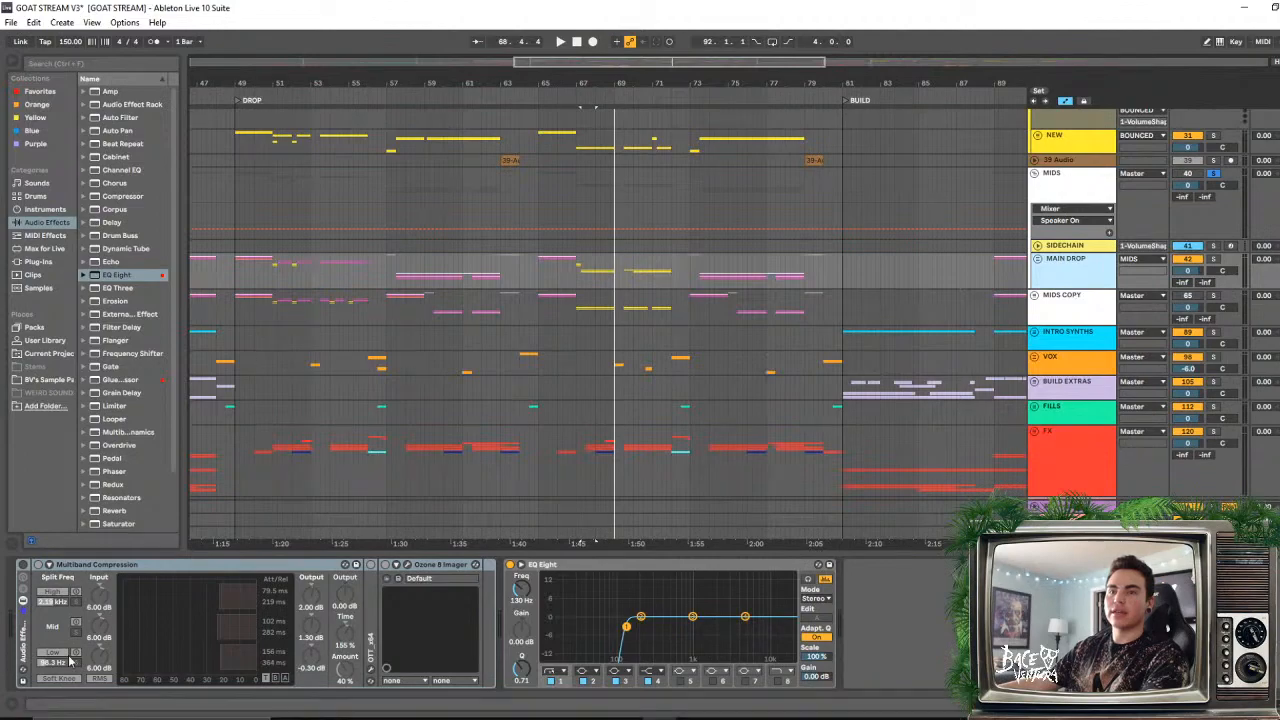
# - Expand the Mid Bass Rack Stock in the MIDS group's device chain to inspect it, and collapse it again
pyautogui.click(1068, 200)
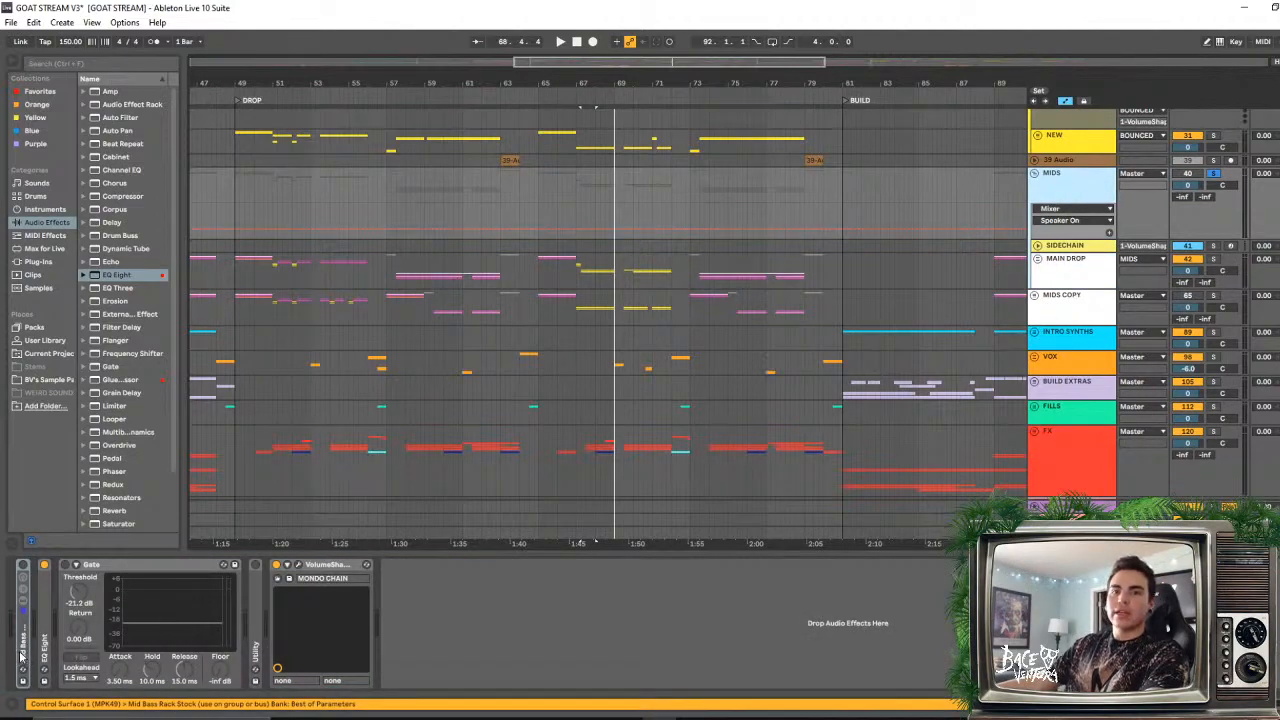
pyautogui.doubleClick(20, 657)
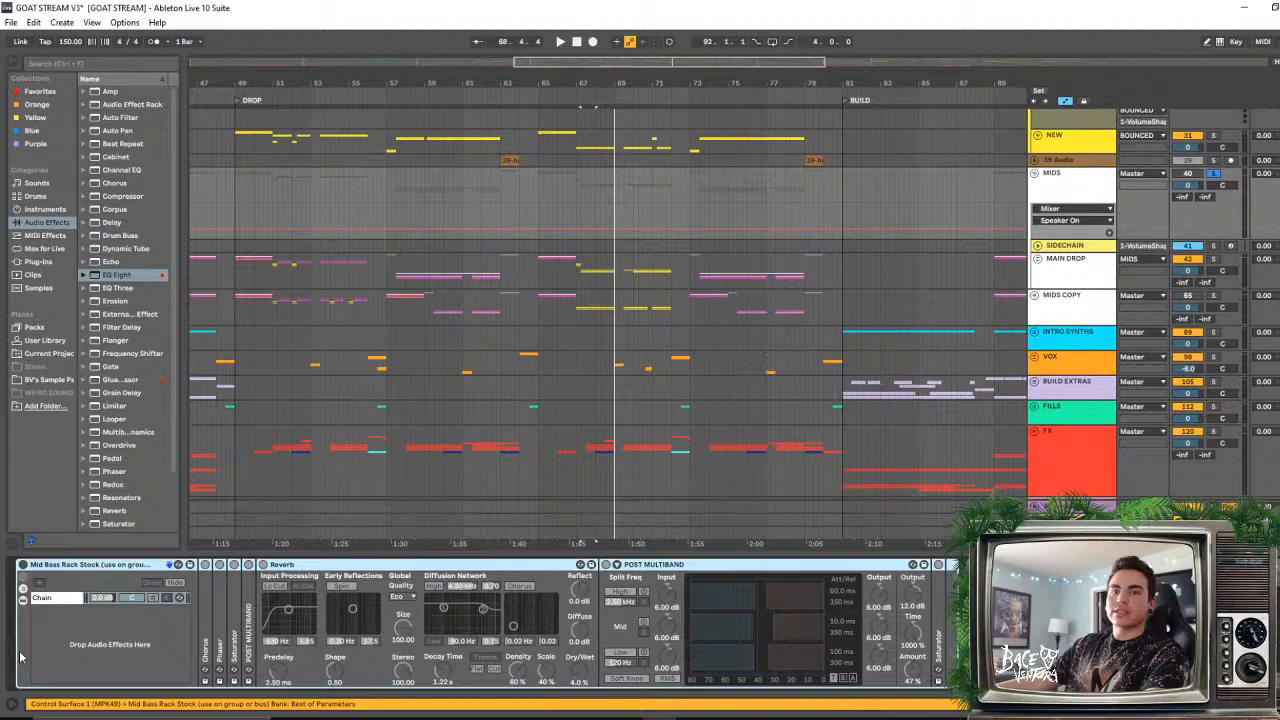
pyautogui.doubleClick(76, 566)
# - Compare the device chains of the MIDS group and the MAIN DROP subgroup by switching between them
pyautogui.click(1076, 188)
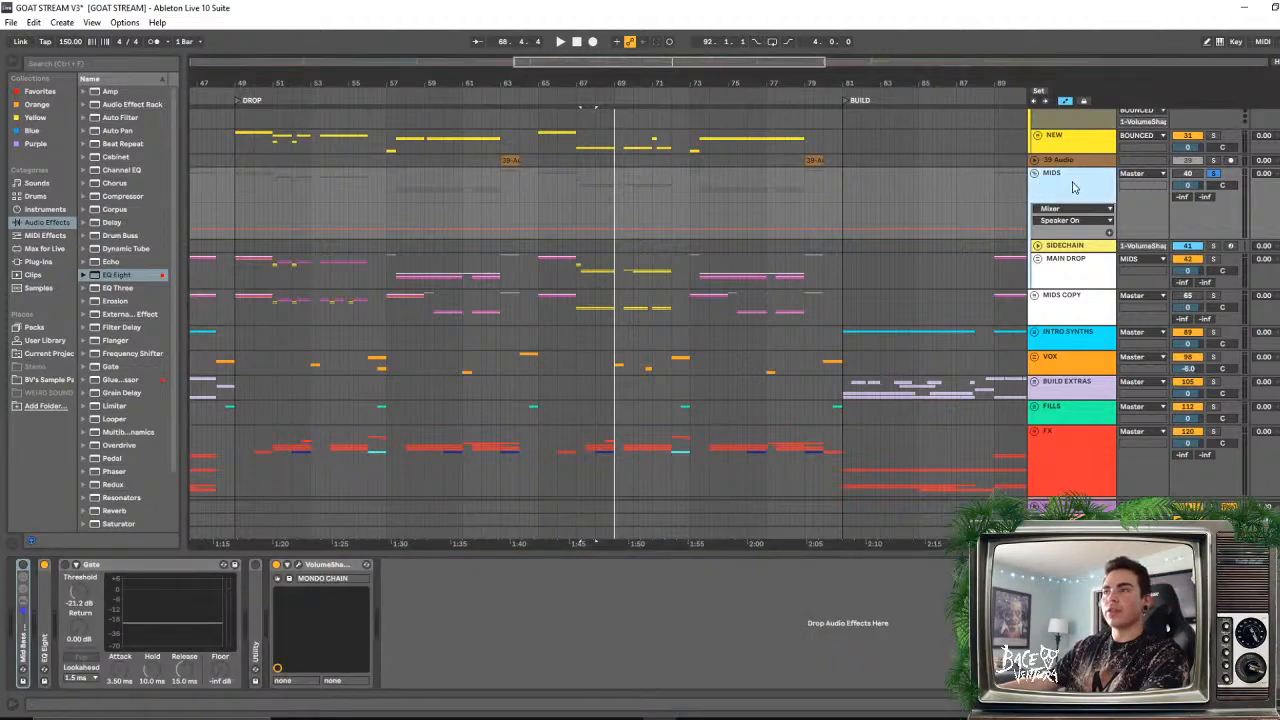
pyautogui.click(1077, 268)
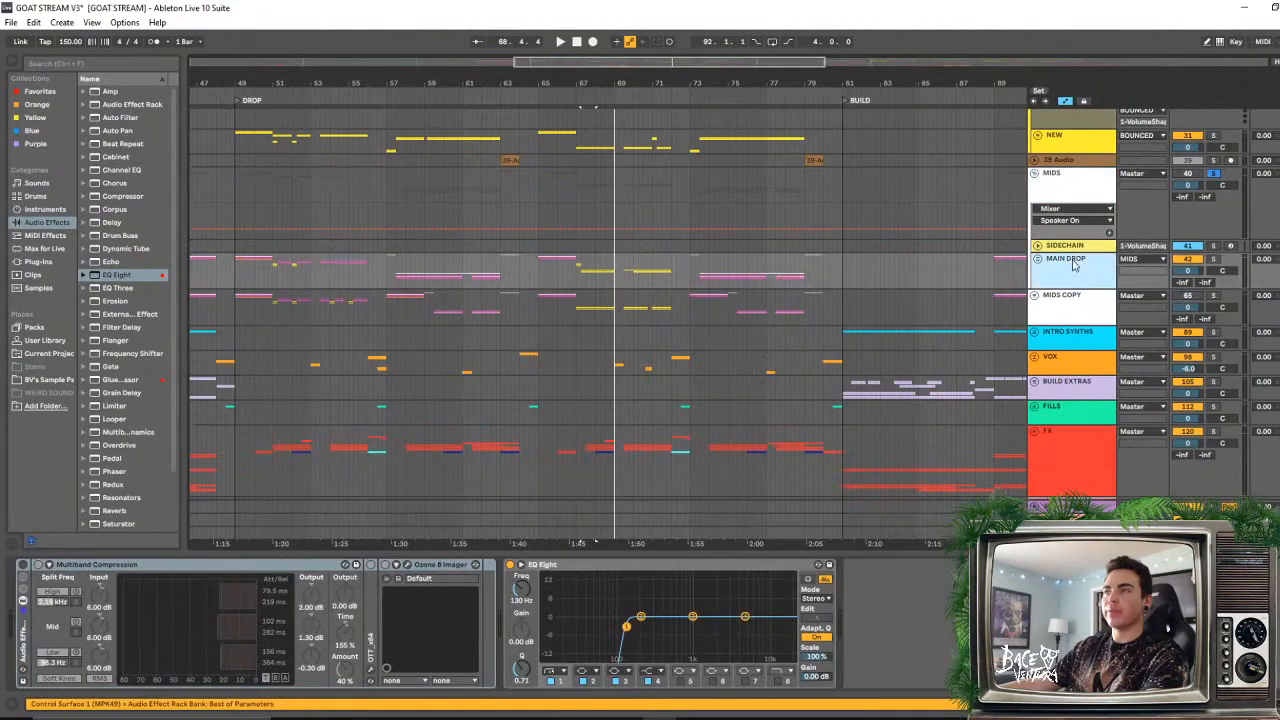
pyautogui.click(1077, 203)
pyautogui.click(1077, 268)
pyautogui.click(1078, 200)
pyautogui.click(1079, 266)
pyautogui.click(1078, 207)
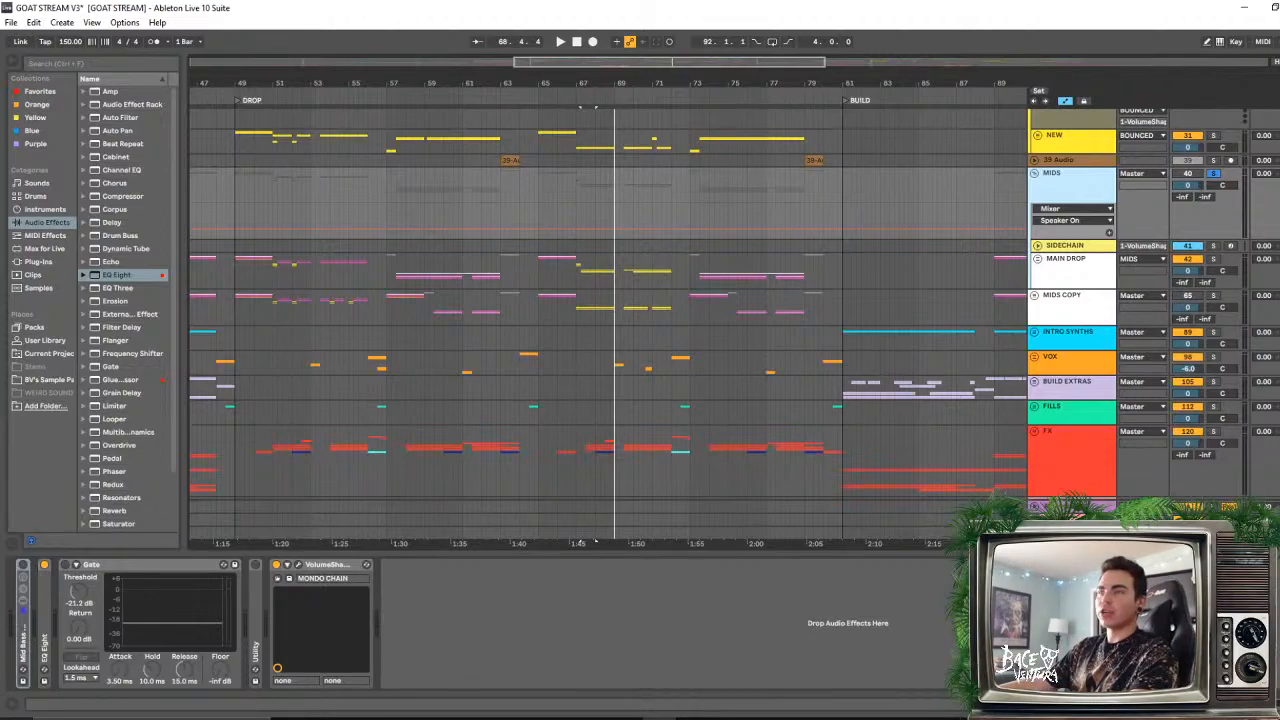
# - Review the BOUNCED group's device chain against its Far Wash Pinch and Gate automation
pyautogui.scroll(2, 969, 280)
pyautogui.scroll(3, 918, 168)
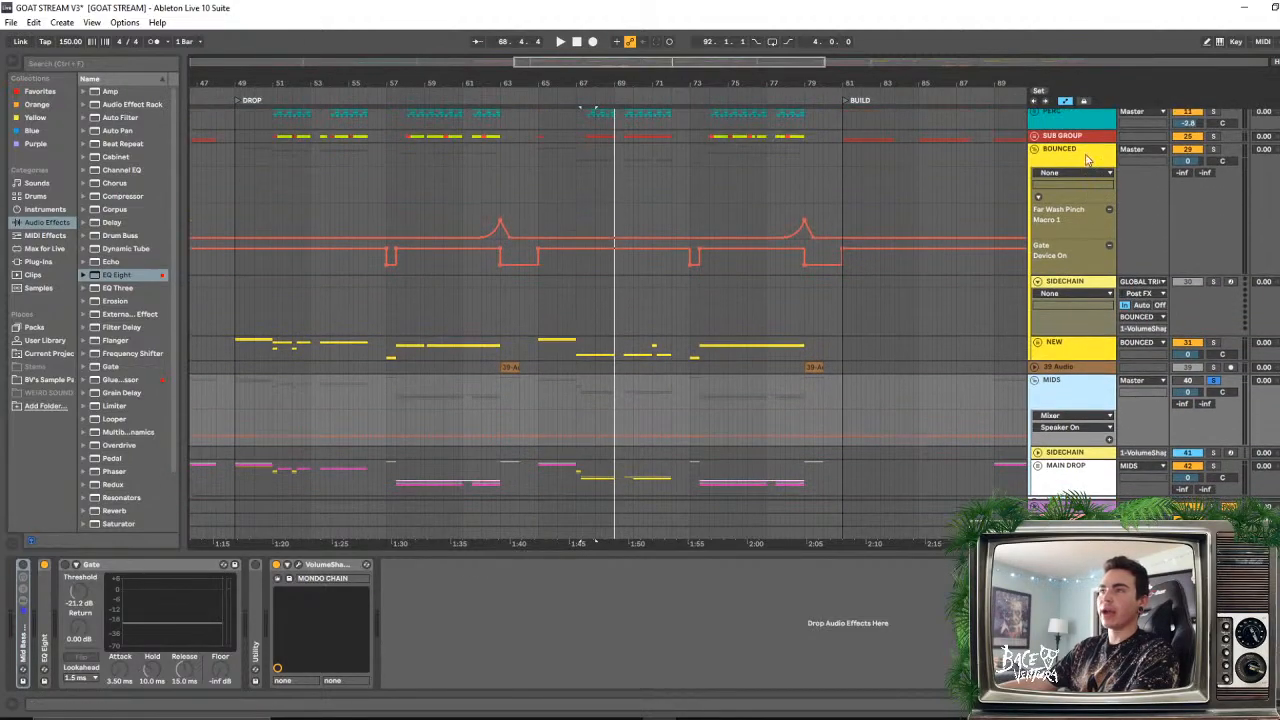
pyautogui.click(1087, 158)
pyautogui.scroll(-1, 702, 238)
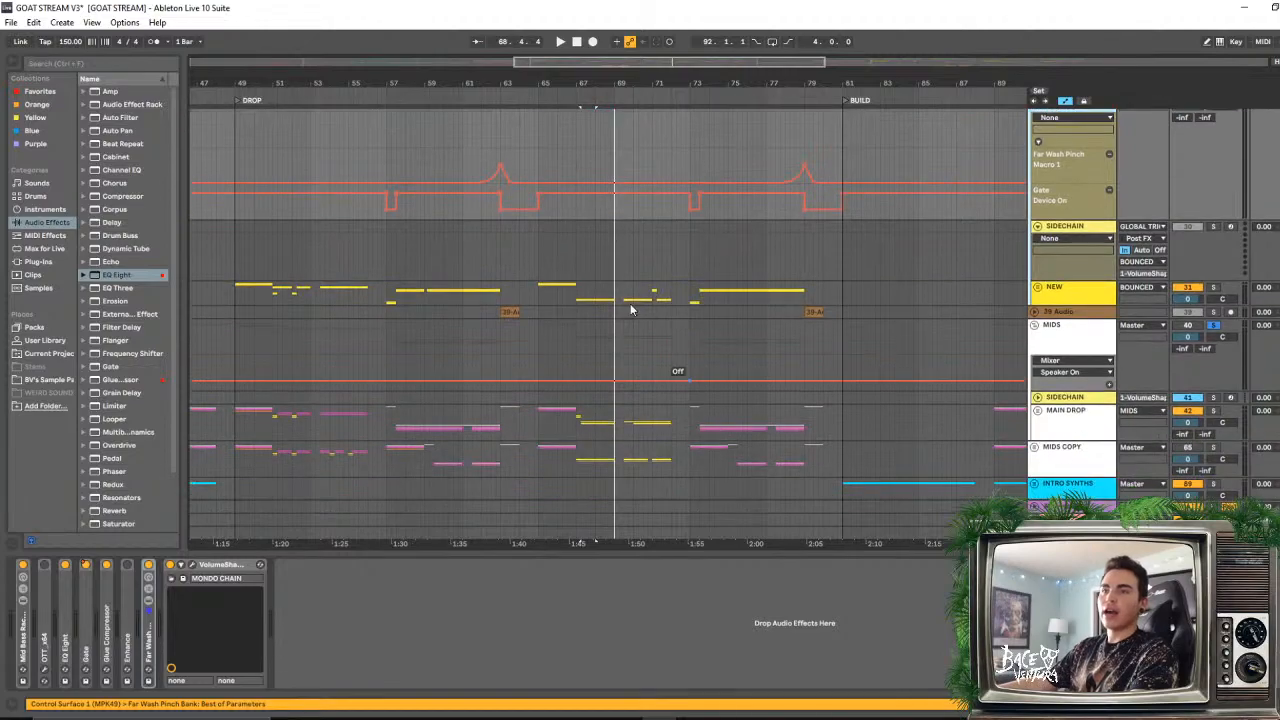
pyautogui.click(585, 148)
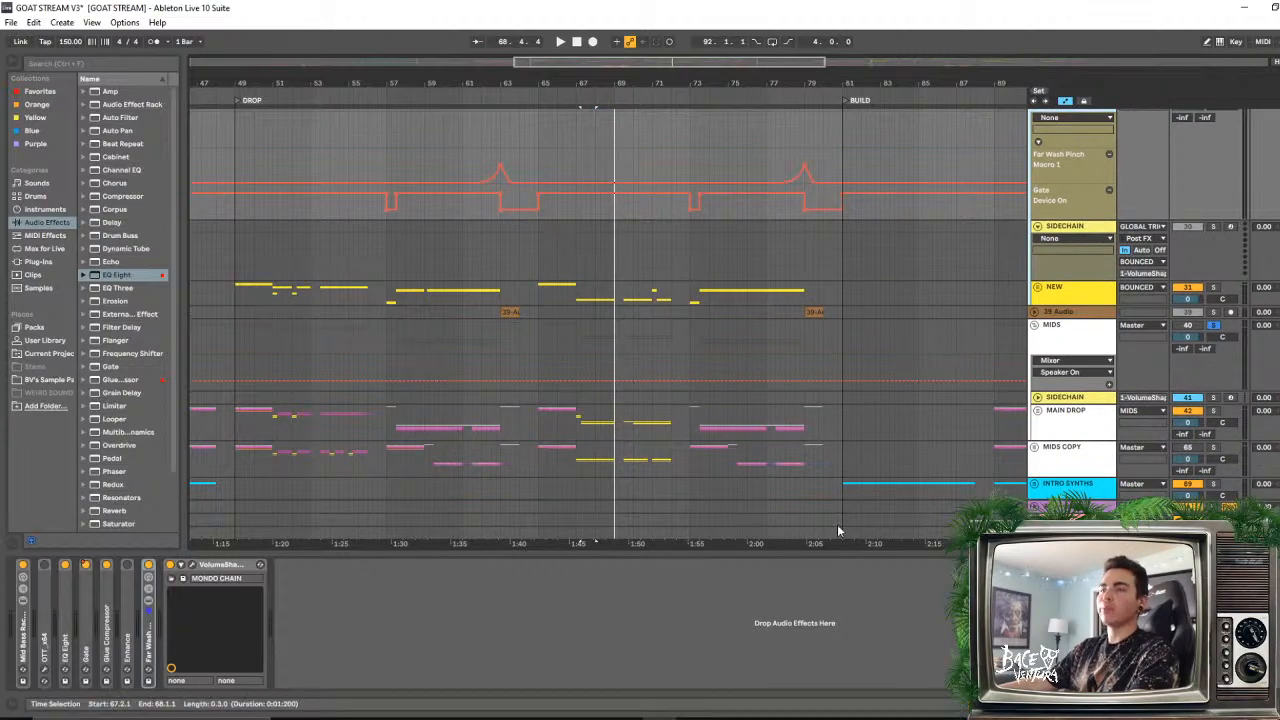
# - Hide the device view to give the arrangement more room
pyautogui.doubleClick(828, 554)
pyautogui.scroll(-1, 387, 267)
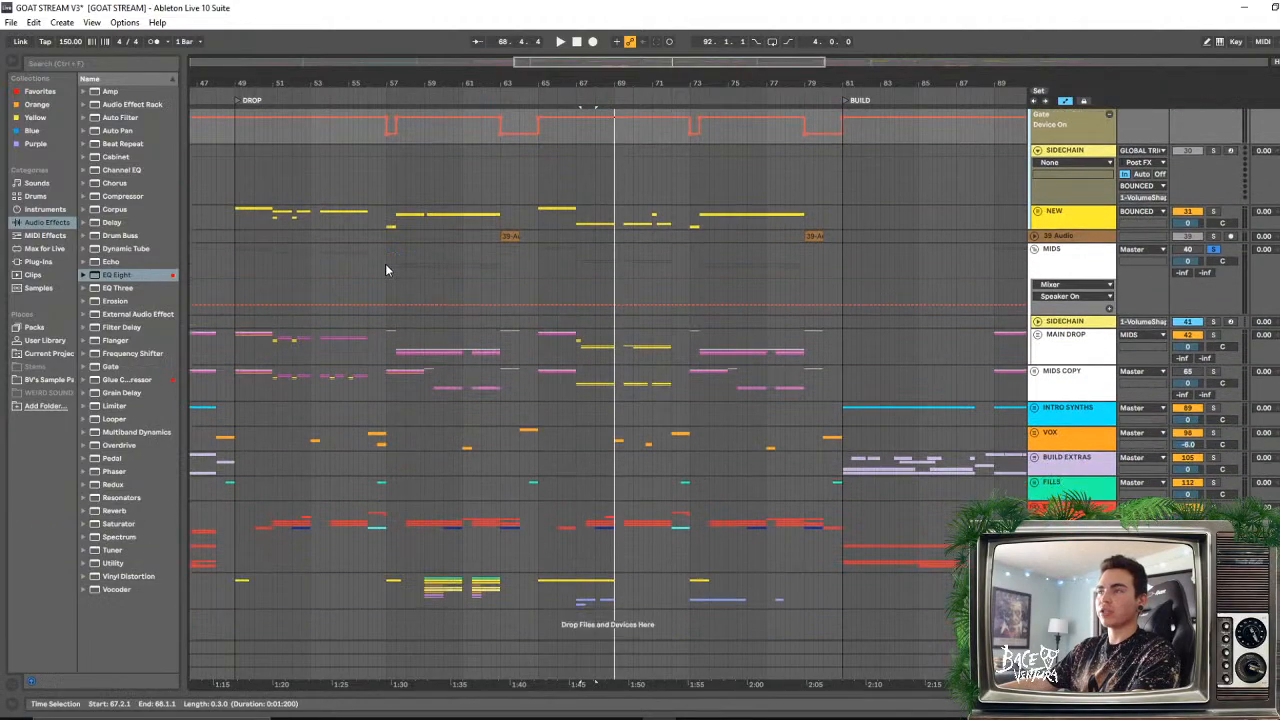
pyautogui.scroll(1, 420, 290)
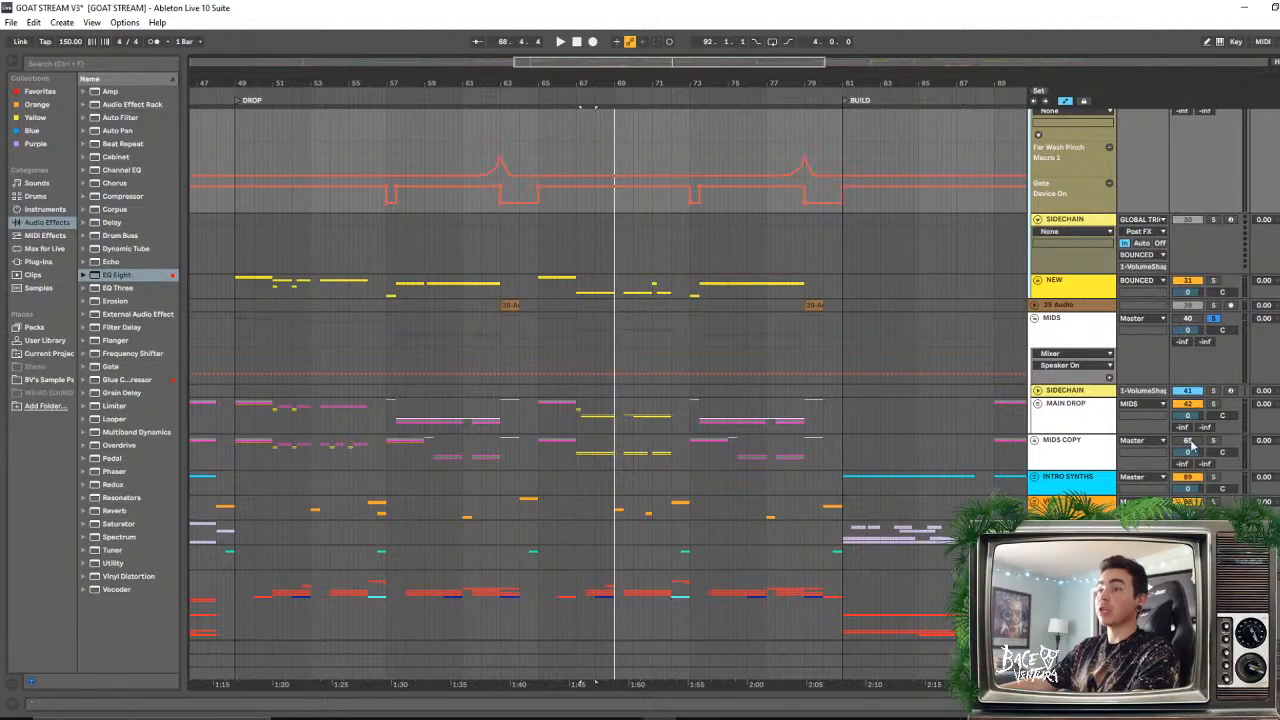
# - Show the MAIN DROP subgroup's device chain, and hide the device view again
pyautogui.click(1086, 424)
pyautogui.doubleClick(1071, 409)
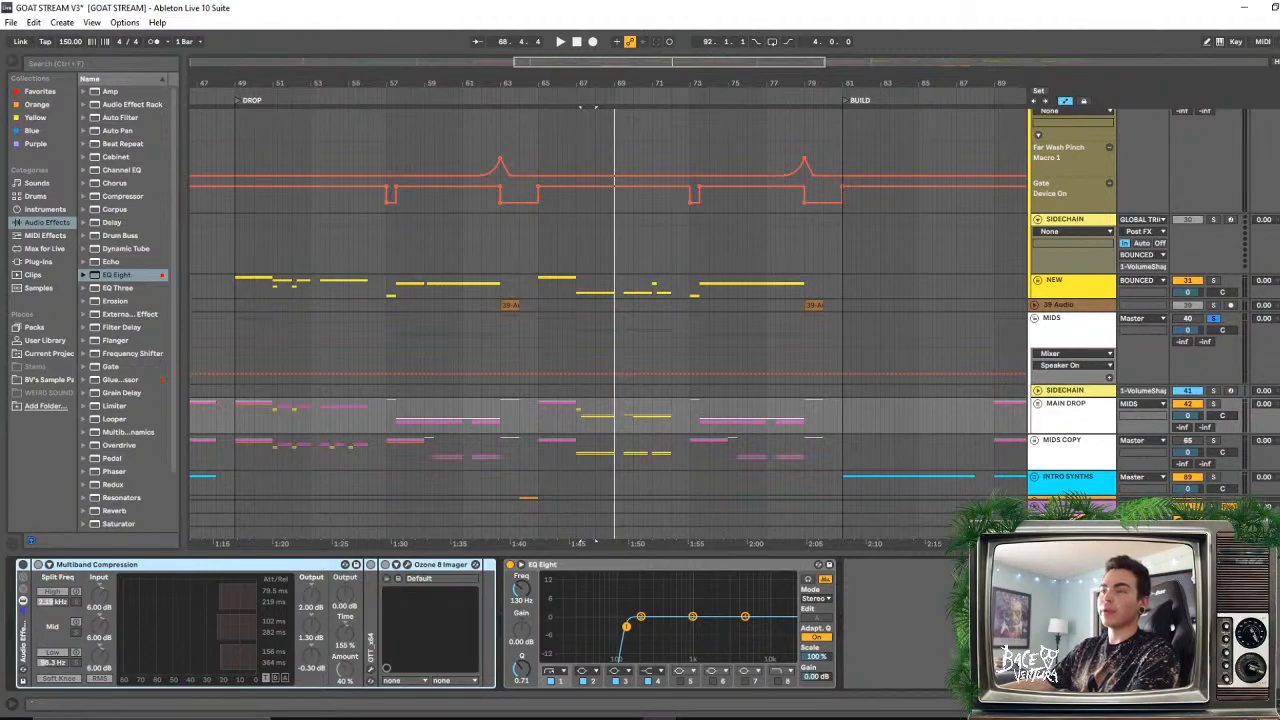
pyautogui.click(1276, 704)
# - Fold the BOUNCED group
pyautogui.scroll(2, 458, 357)
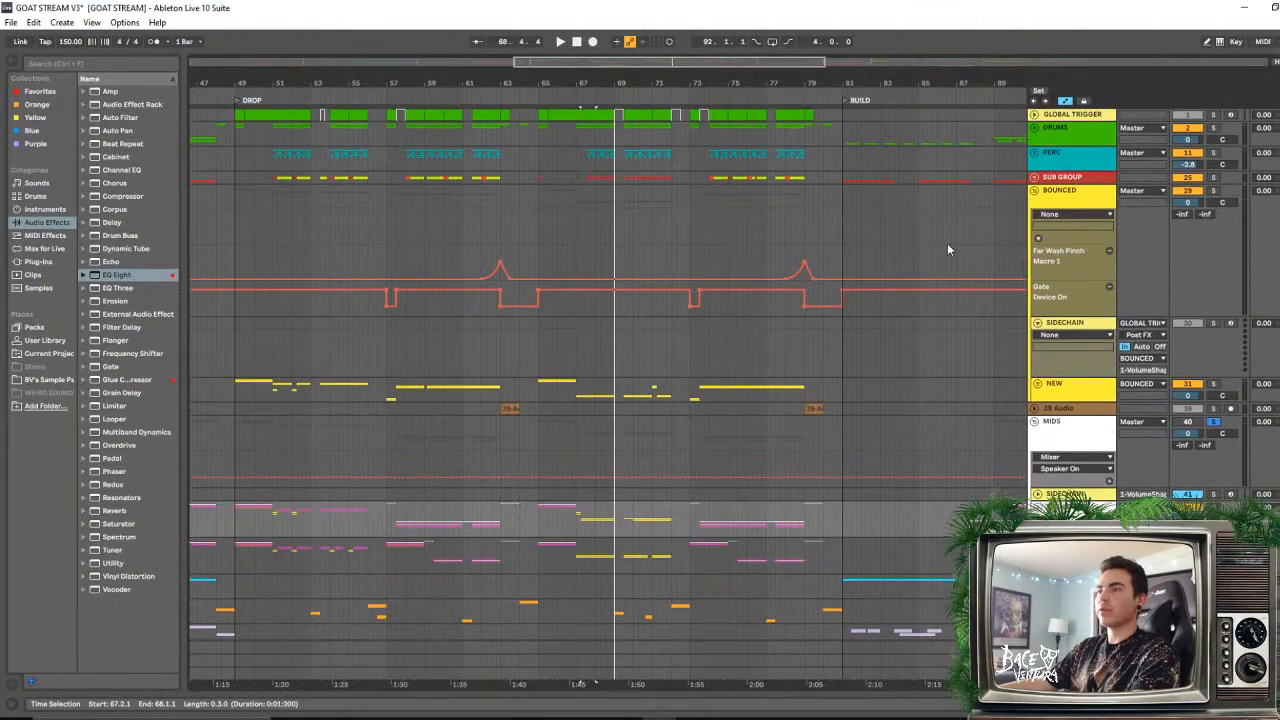
pyautogui.scroll(-4, 997, 390)
pyautogui.scroll(3, 1040, 280)
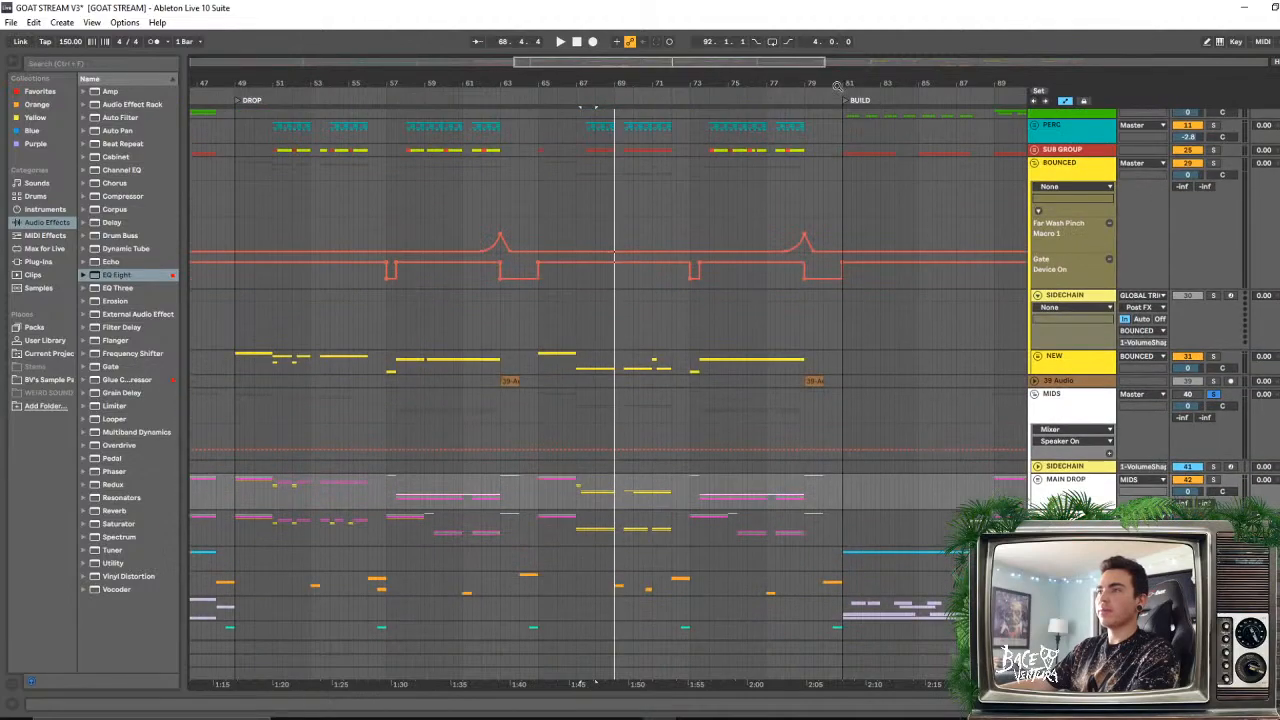
pyautogui.click(1034, 165)
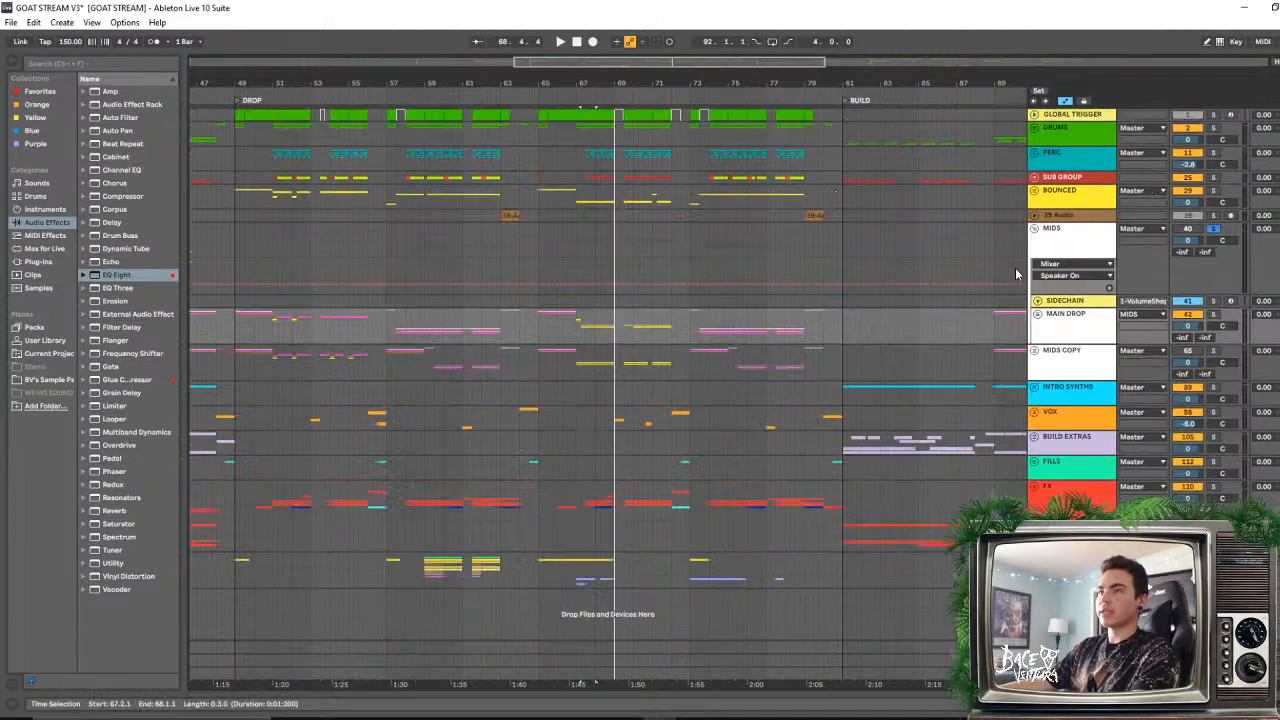
# - Unfold the BOUNCED group and its NEW subgroup to show the bounced audio tracks around the first DROP
pyautogui.click(1036, 190)
pyautogui.scroll(-3, 511, 287)
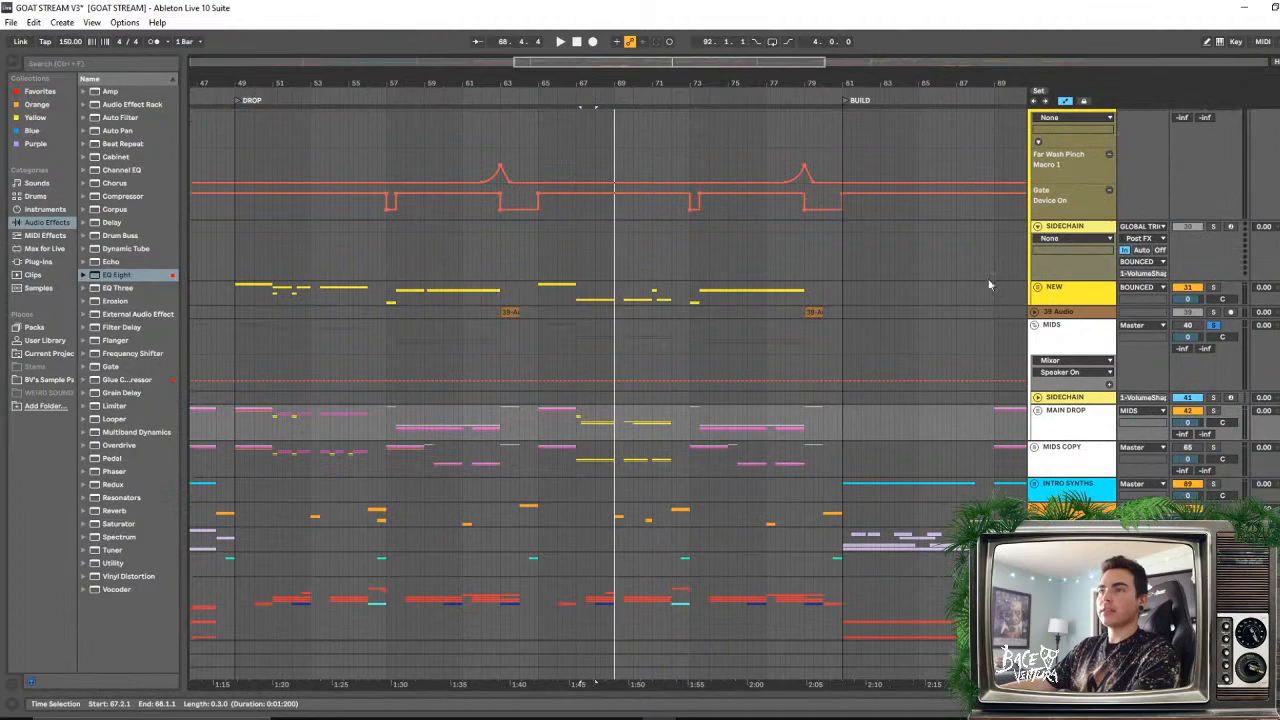
pyautogui.click(1037, 287)
pyautogui.scroll(-2, 703, 252)
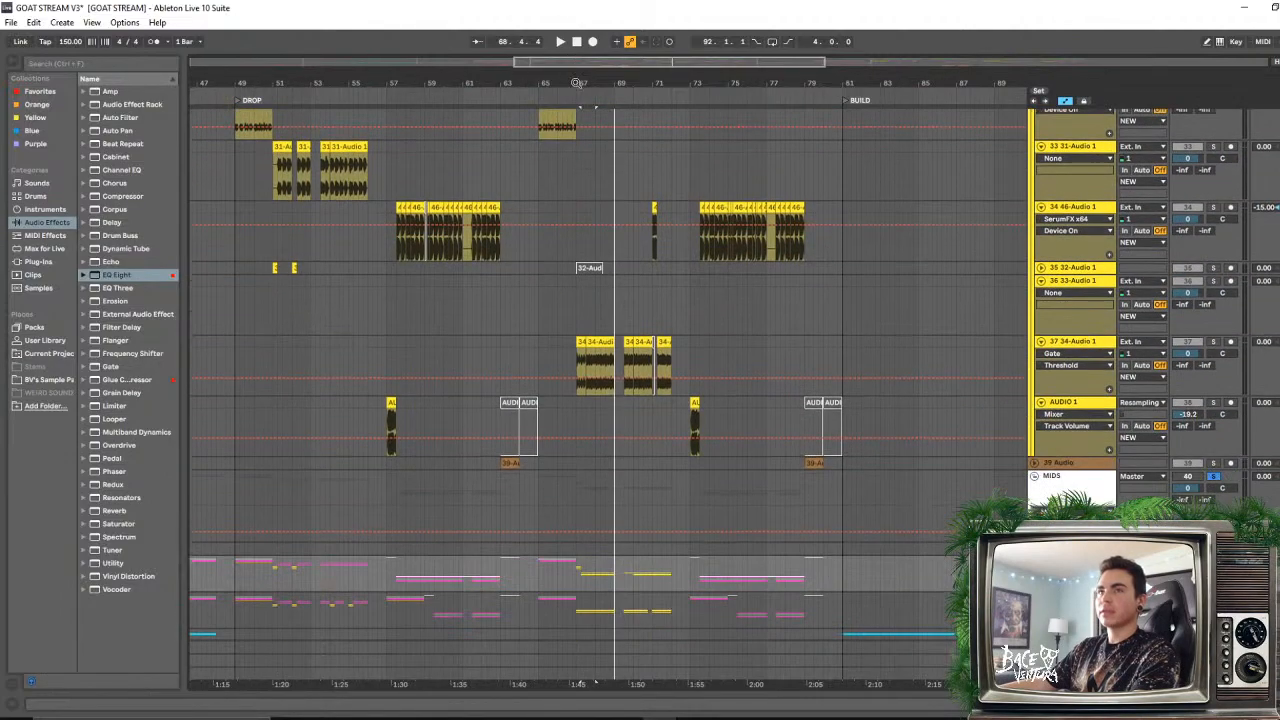
pyautogui.moveTo(576, 83); pyautogui.dragTo(736, 70)
pyautogui.scroll(3, 820, 342)
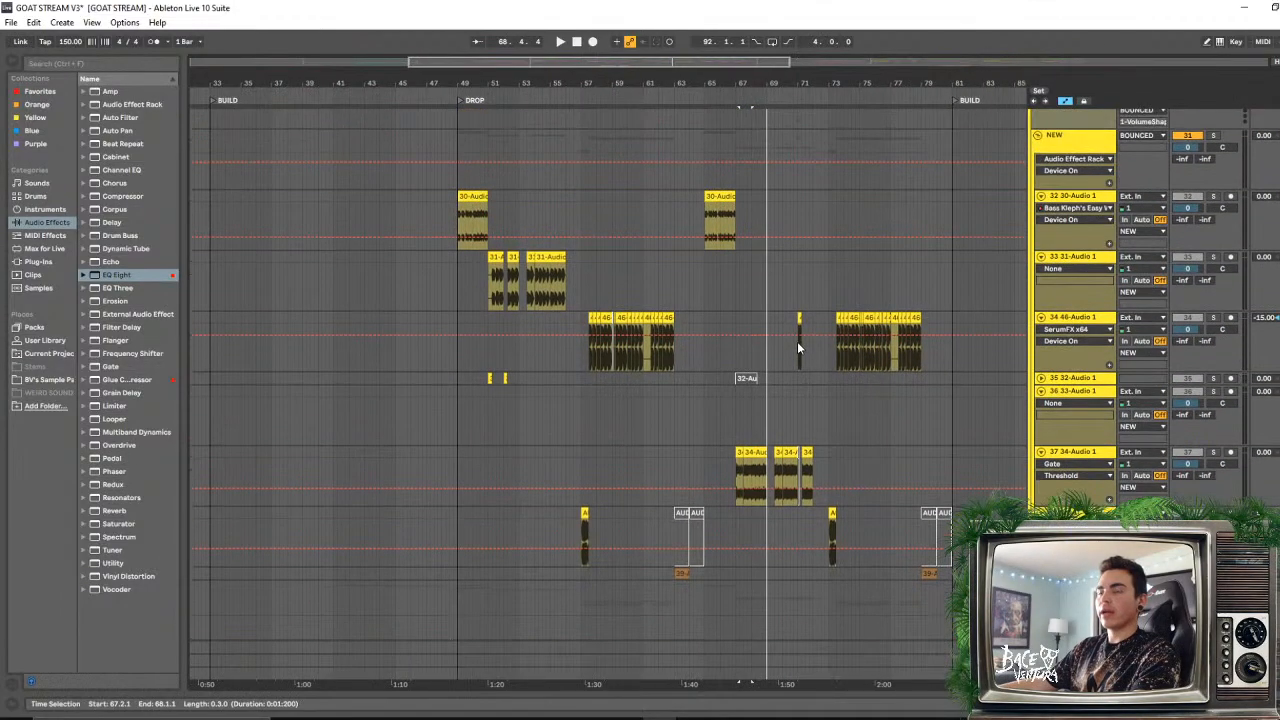
# - Solo the BOUNCED group and audition it from the first 30-Audio 1 clip at the start of the DROP
pyautogui.click(463, 229)
pyautogui.scroll(2, 1276, 234)
pyautogui.scroll(4, 1205, 175)
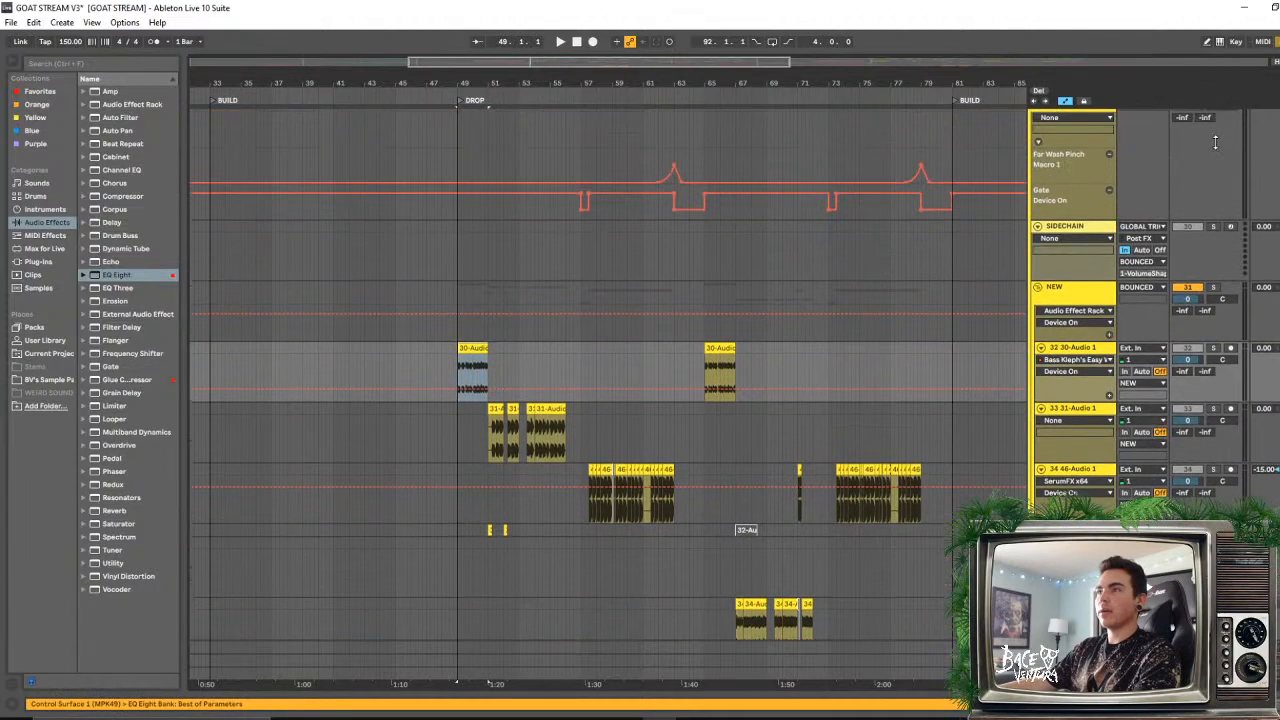
pyautogui.click(1213, 162)
pyautogui.press('space')
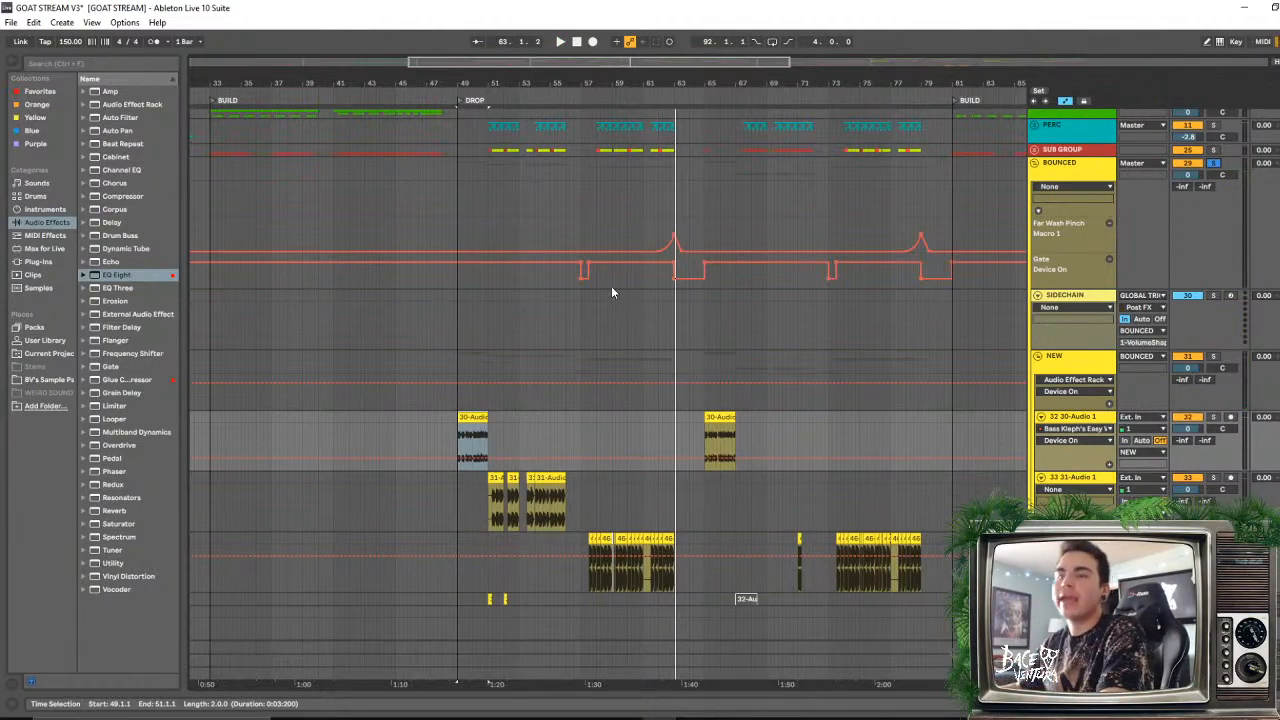
# - Examine how the bounced audio clips are laid out across DROP and DROP 2, looking closely at the 46-Audio 1 edits from bar 57
pyautogui.scroll(-5, 640, 300)
pyautogui.moveTo(907, 83); pyautogui.dragTo(614, 84)
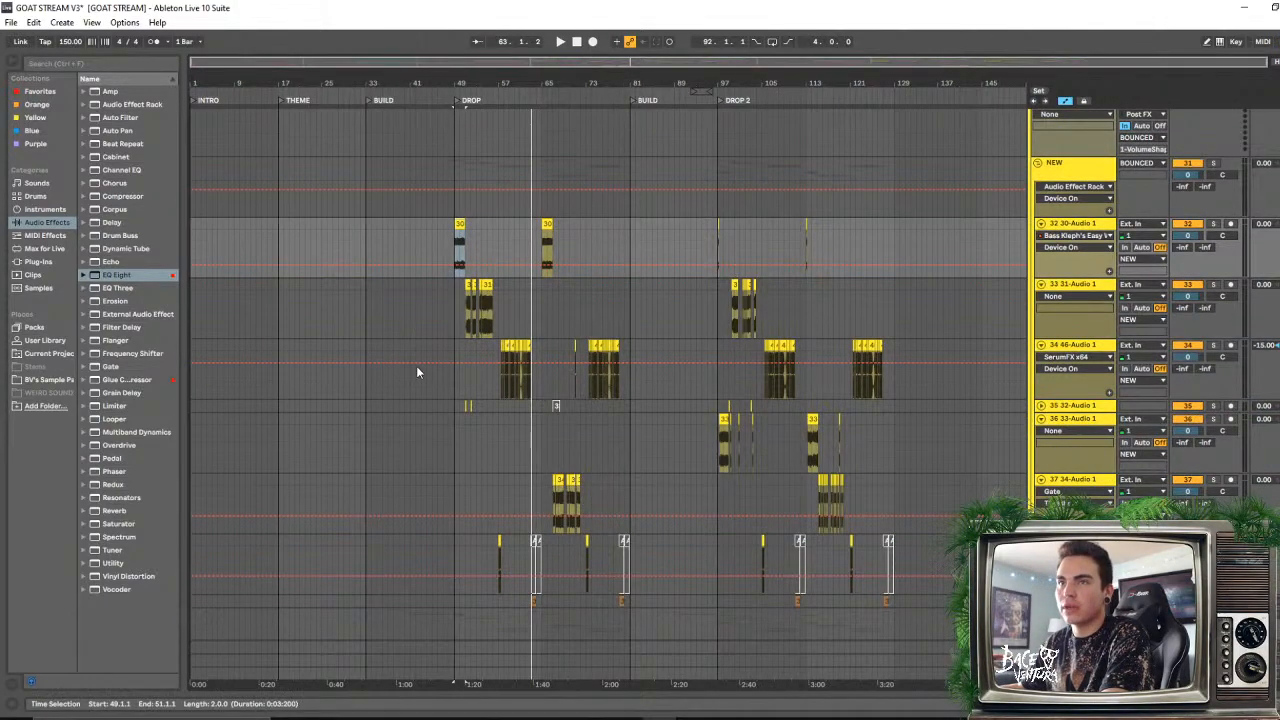
pyautogui.scroll(-2, 482, 325)
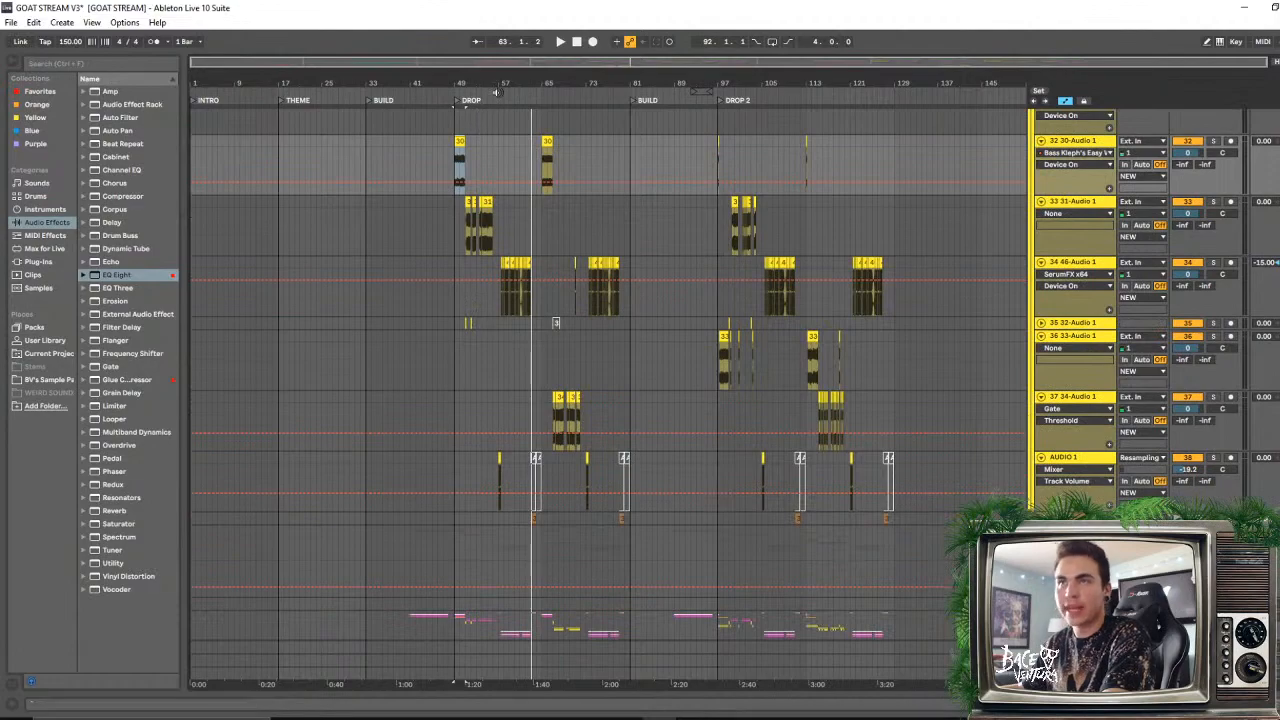
pyautogui.moveTo(499, 76); pyautogui.dragTo(499, 150)
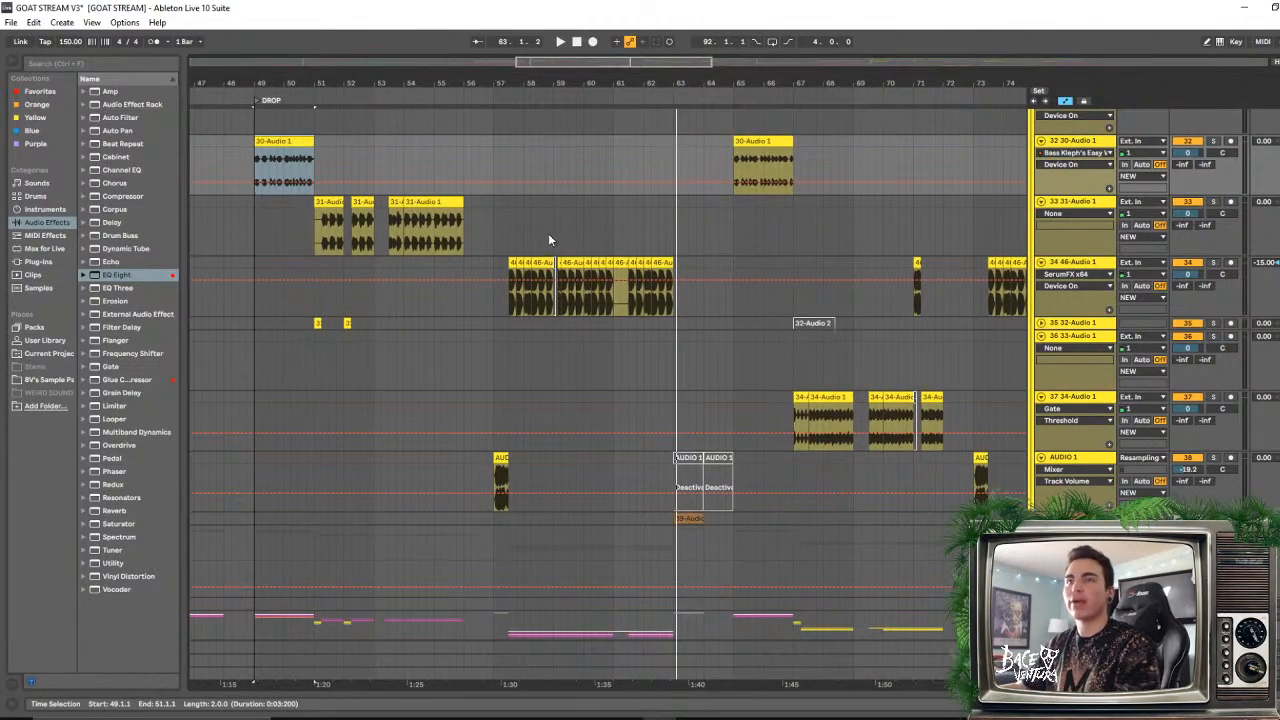
pyautogui.moveTo(560, 84); pyautogui.dragTo(560, 138)
pyautogui.click(376, 303)
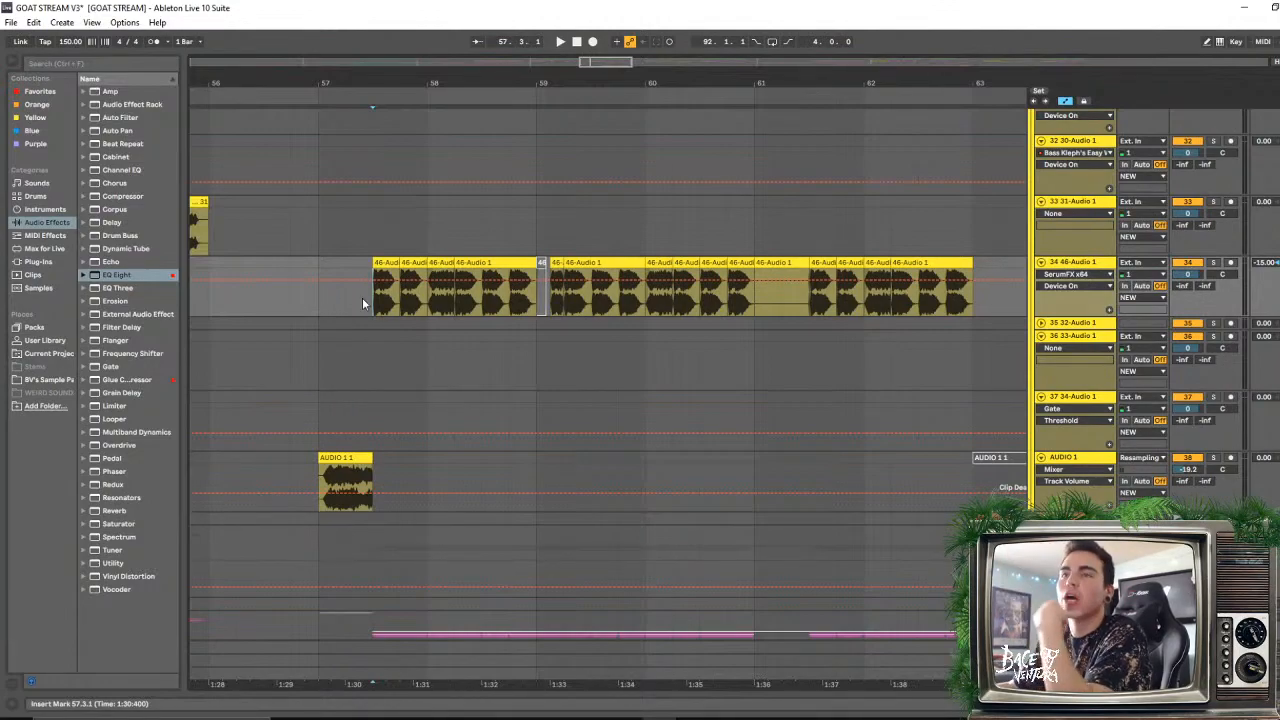
pyautogui.moveTo(439, 82); pyautogui.dragTo(650, 30)
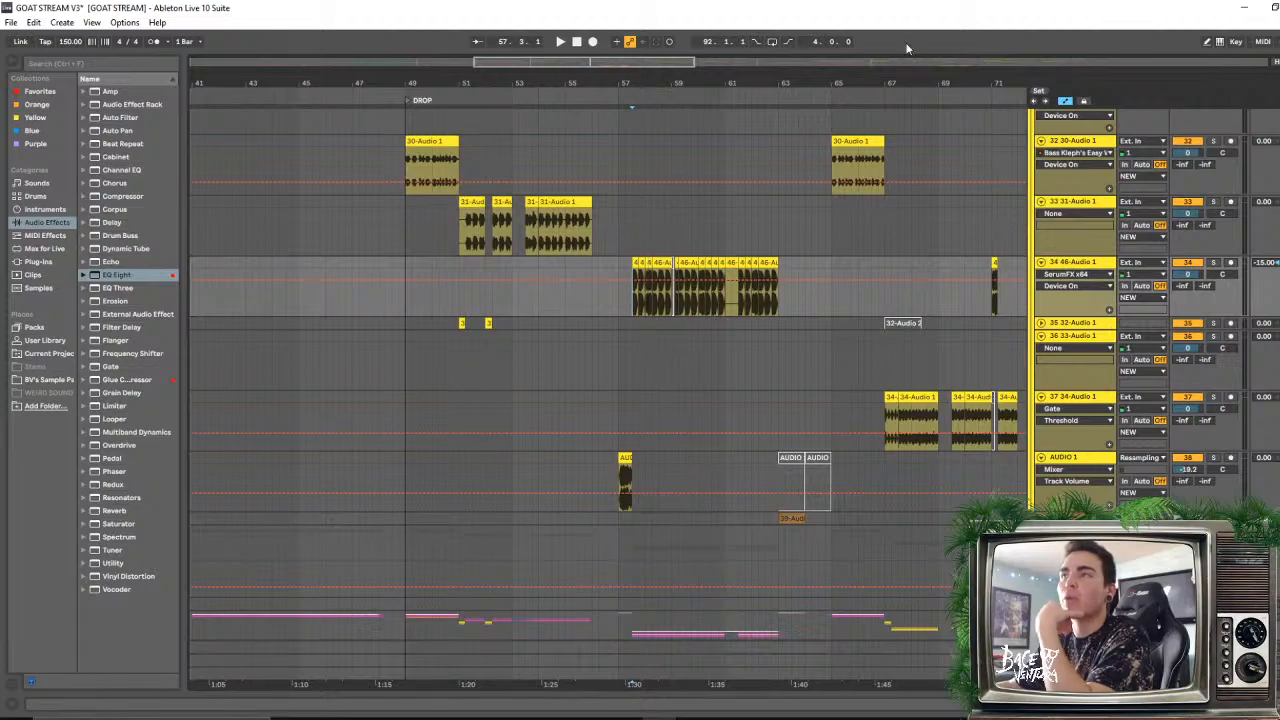
pyautogui.moveTo(900, 80); pyautogui.dragTo(665, 297)
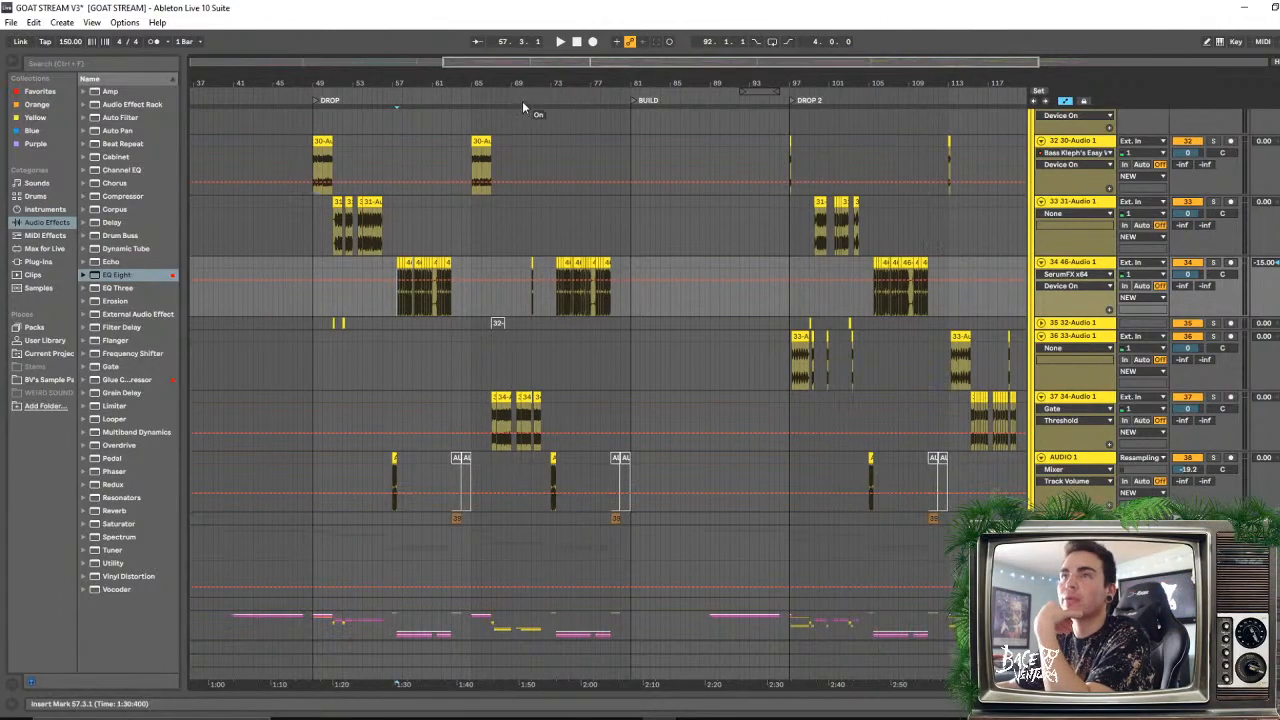
pyautogui.moveTo(518, 84); pyautogui.dragTo(518, 50)
pyautogui.scroll(5, 1140, 356)
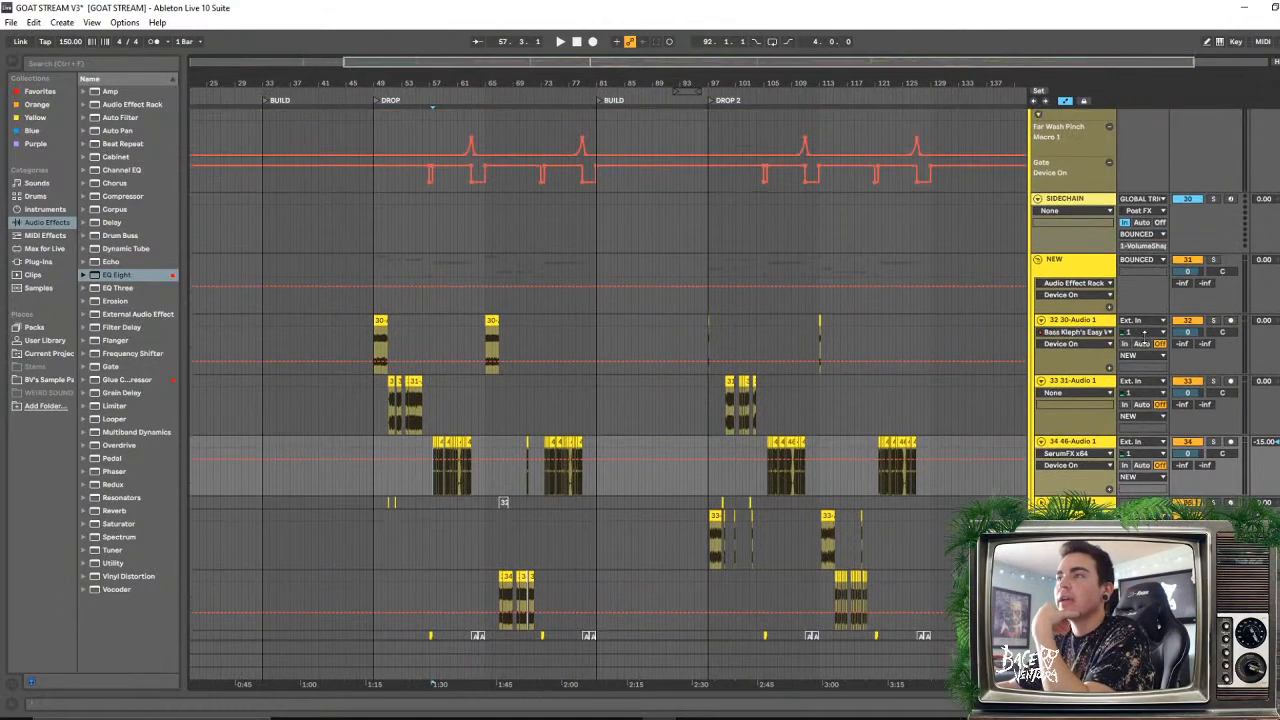
# - Fold the NEW subgroup and show the BOUNCED group's device chain
pyautogui.click(1038, 260)
pyautogui.scroll(4, 1088, 328)
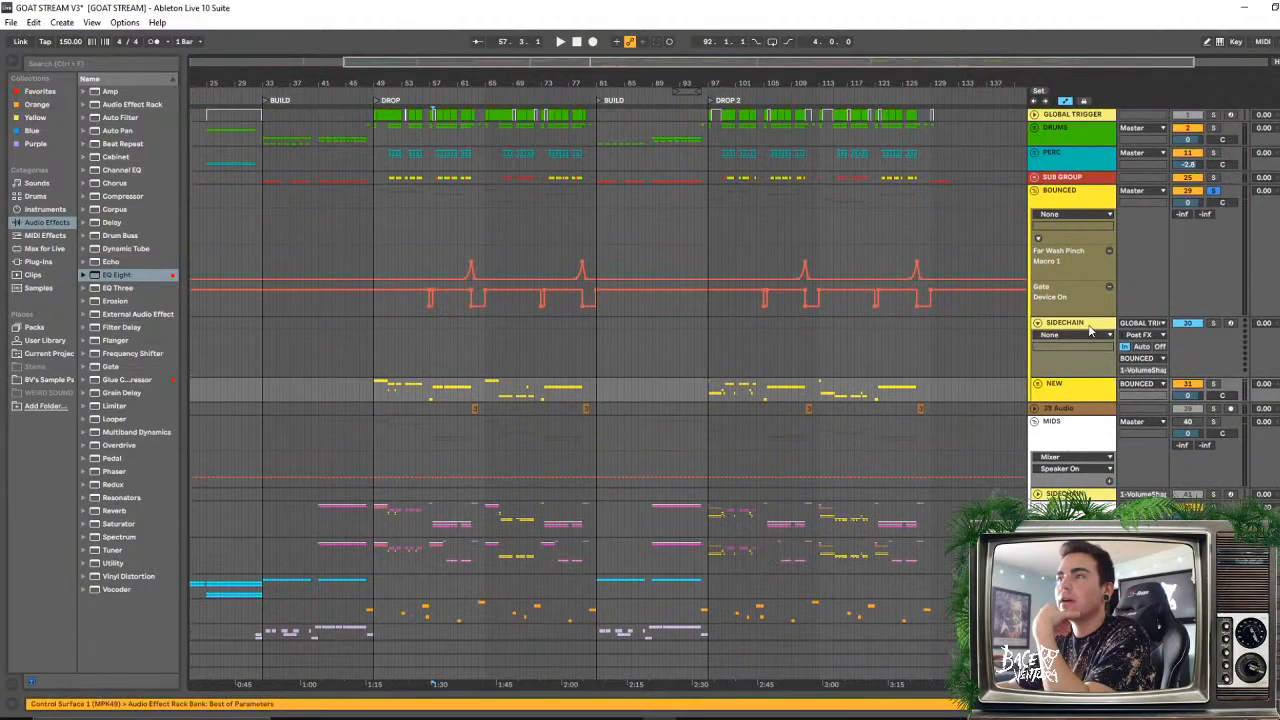
pyautogui.click(1083, 197)
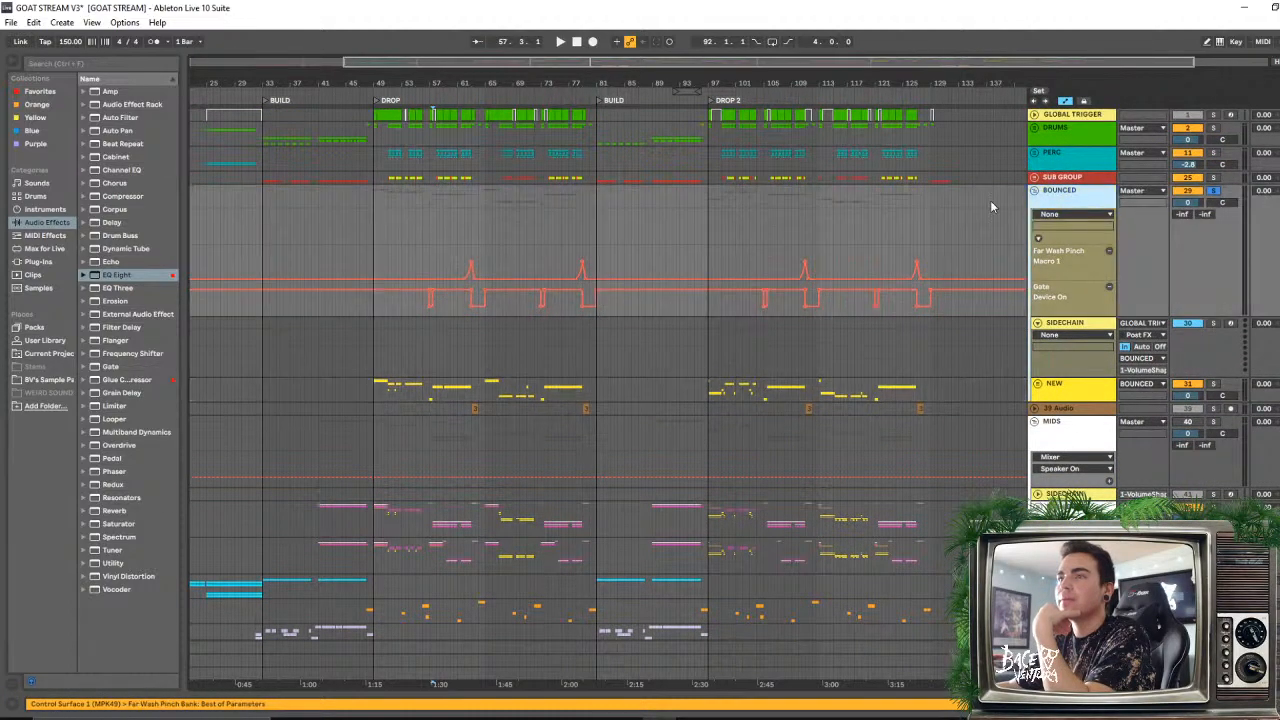
pyautogui.doubleClick(1075, 200)
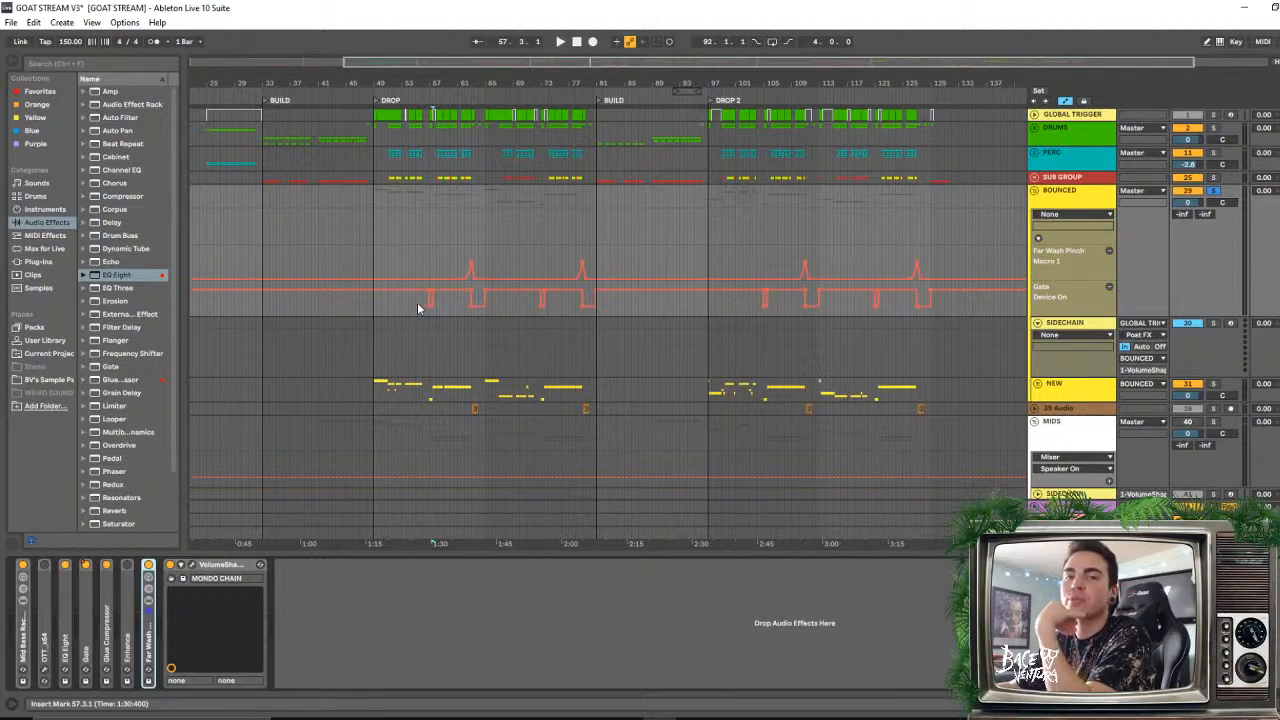
# - Unsolo the BOUNCED group and play the full mix from bar 62 through its Far Wash Pinch and Gate automation
pyautogui.moveTo(480, 99); pyautogui.dragTo(443, 268)
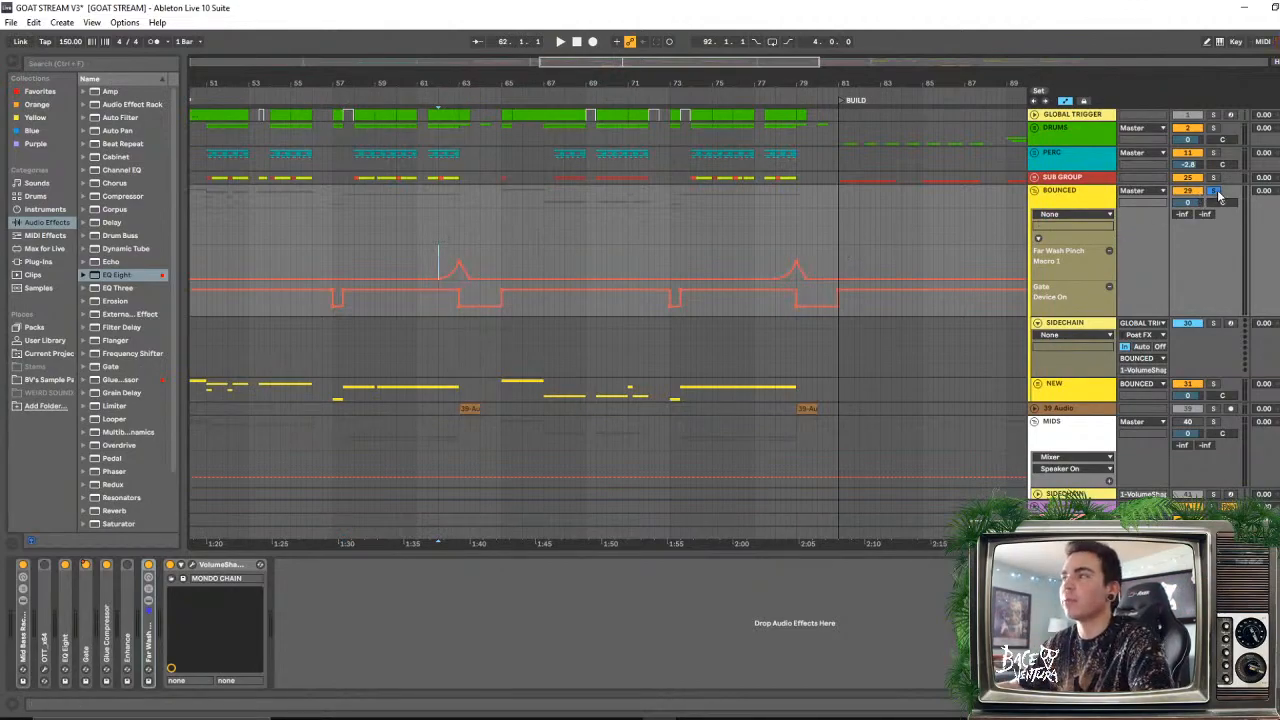
pyautogui.press('space')
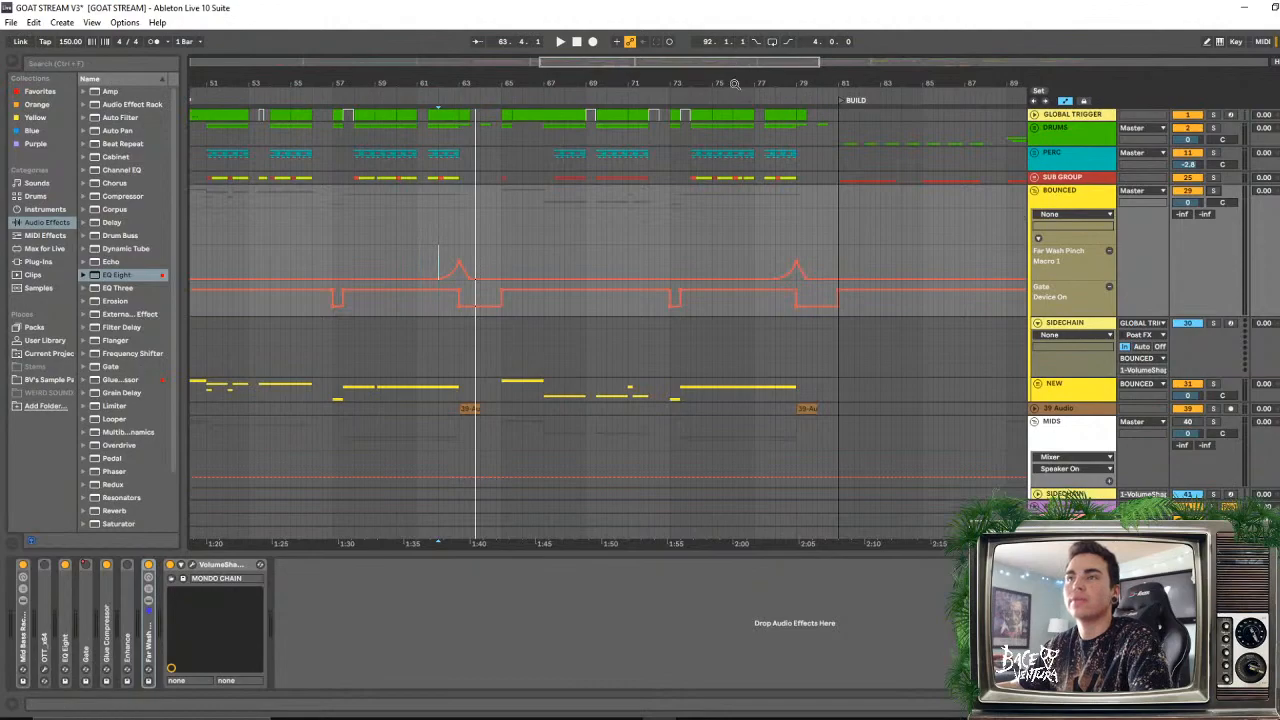
# - Fold the BOUNCED and MIDS groups
pyautogui.moveTo(735, 83); pyautogui.dragTo(961, 40)
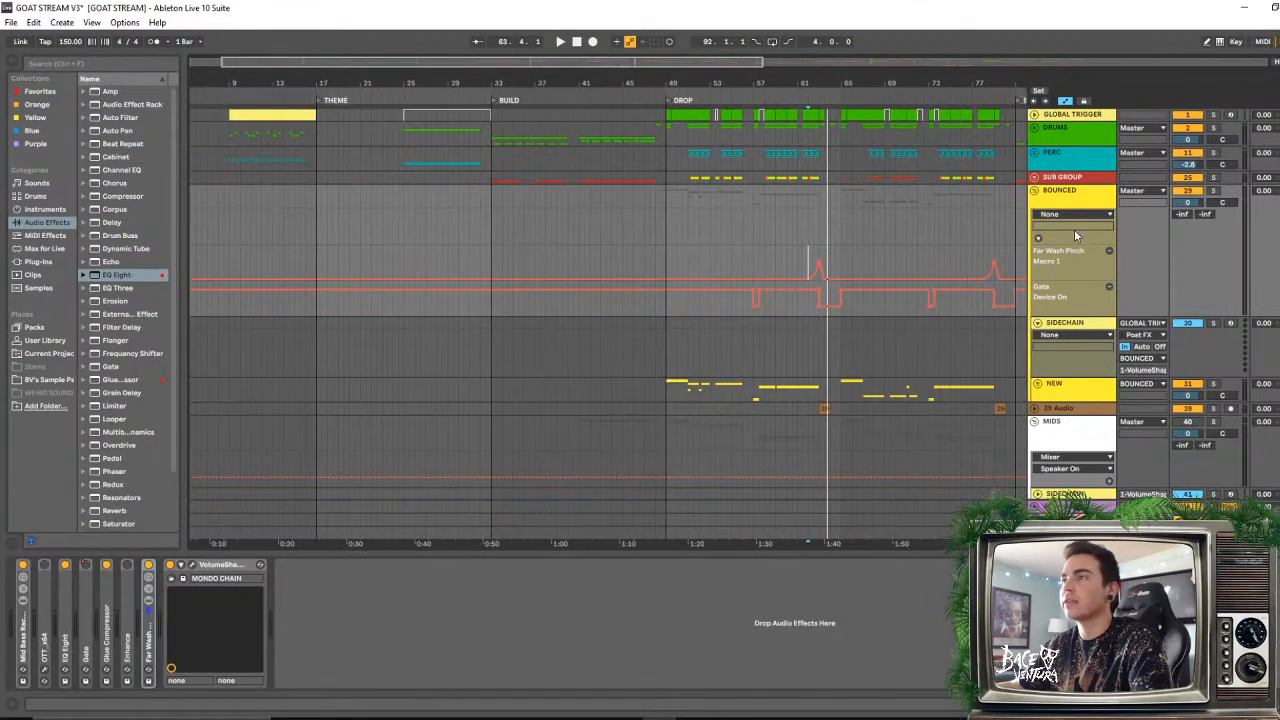
pyautogui.scroll(-5, 1040, 197)
pyautogui.click(1035, 188)
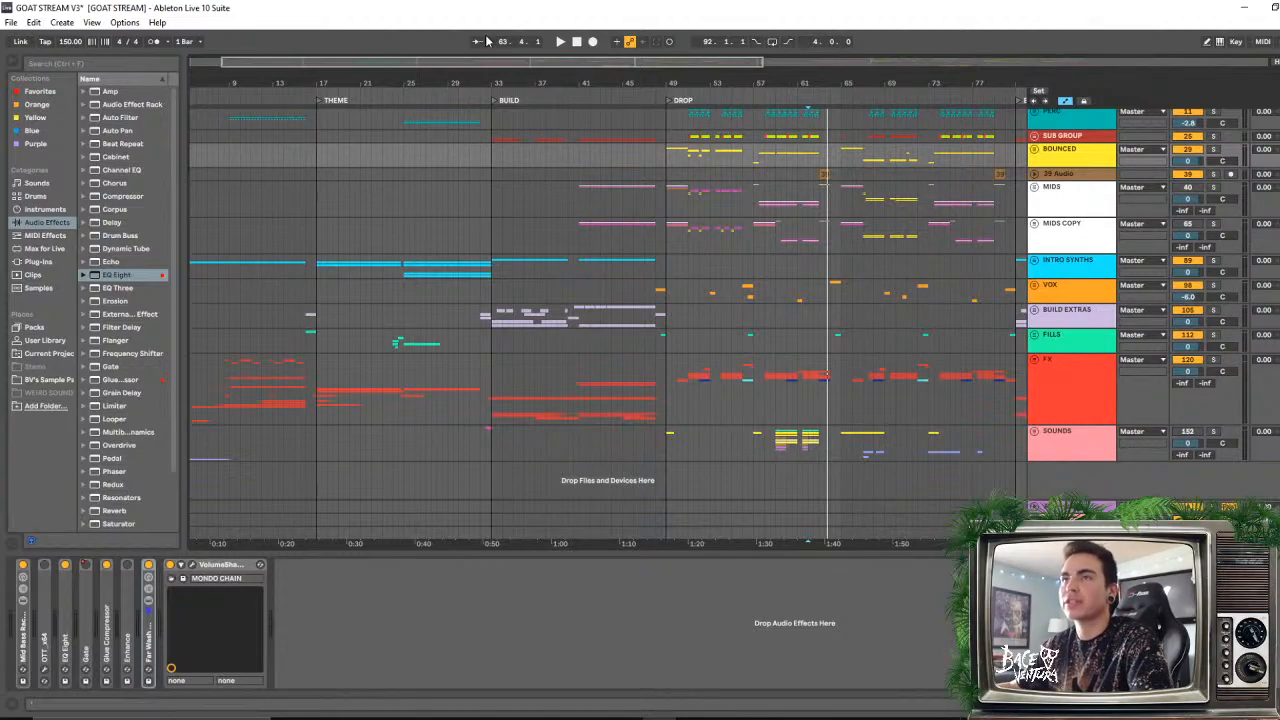
# - Show the INTRO SYNTHS group's device chain, briefly unfolding the group to view its tracks and automation
pyautogui.moveTo(539, 86); pyautogui.dragTo(453, 66)
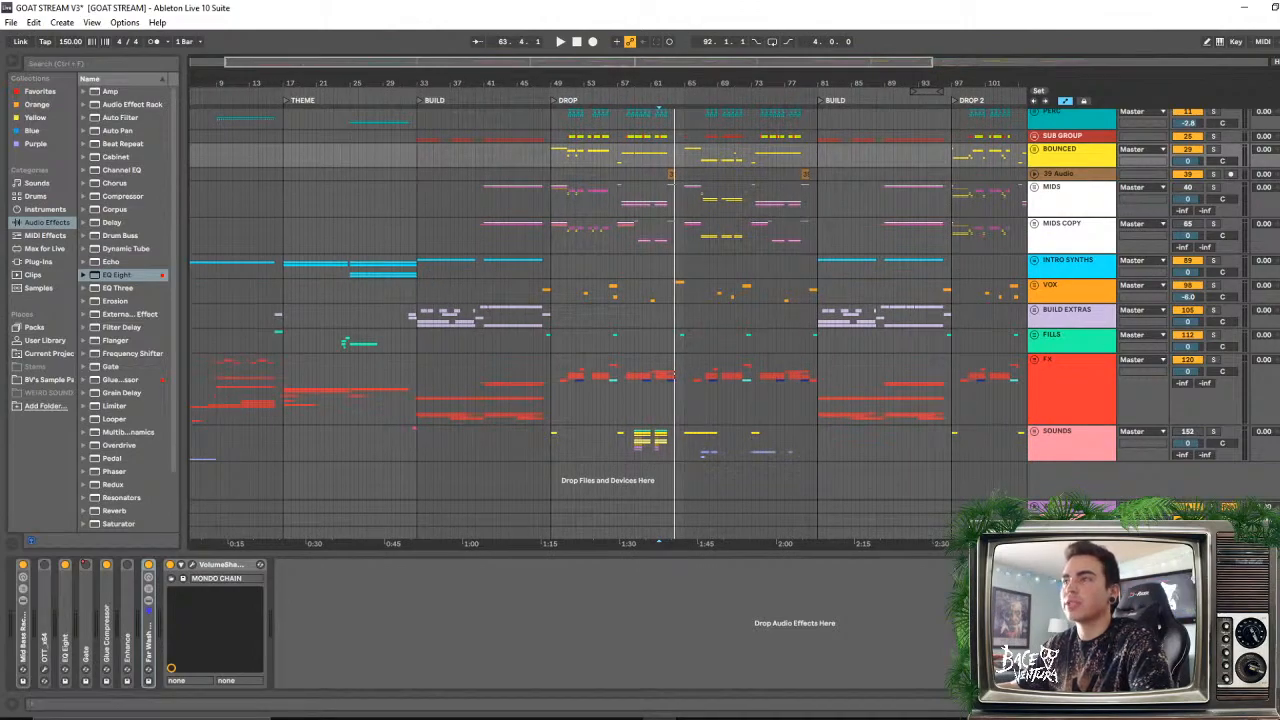
pyautogui.click(419, 277)
pyautogui.moveTo(368, 87); pyautogui.dragTo(415, 119)
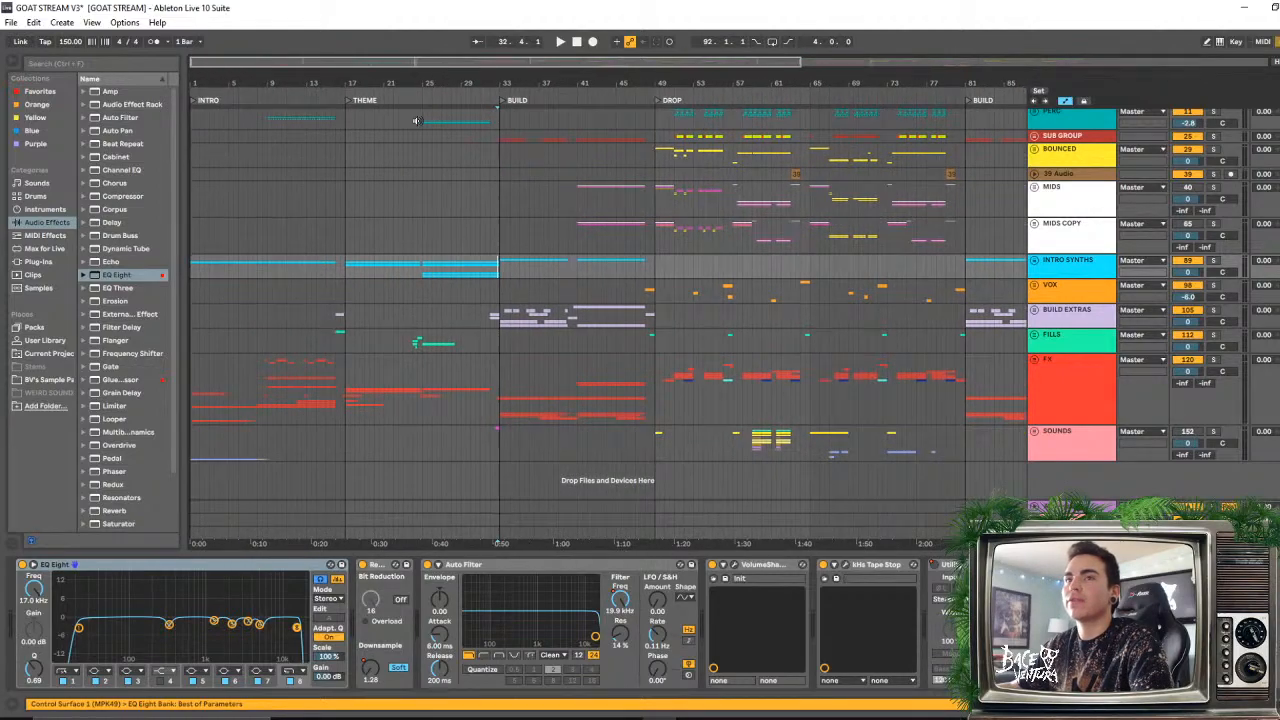
pyautogui.click(1038, 262)
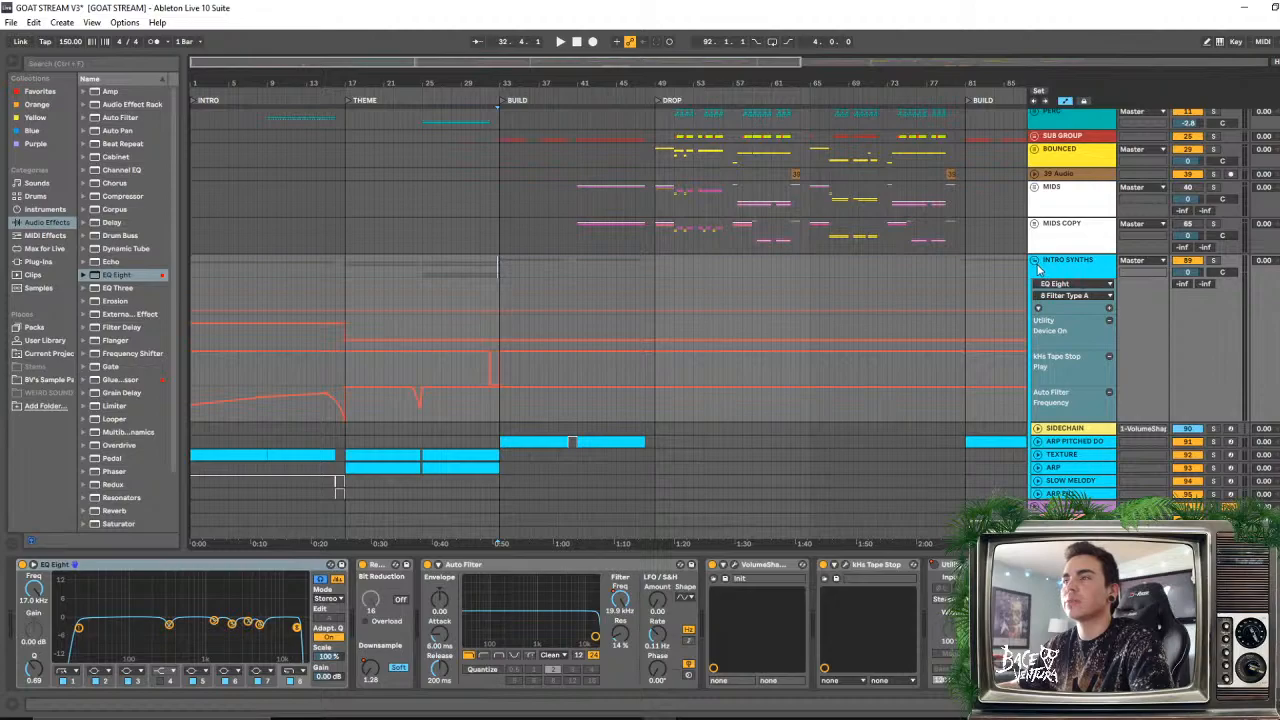
pyautogui.click(1036, 264)
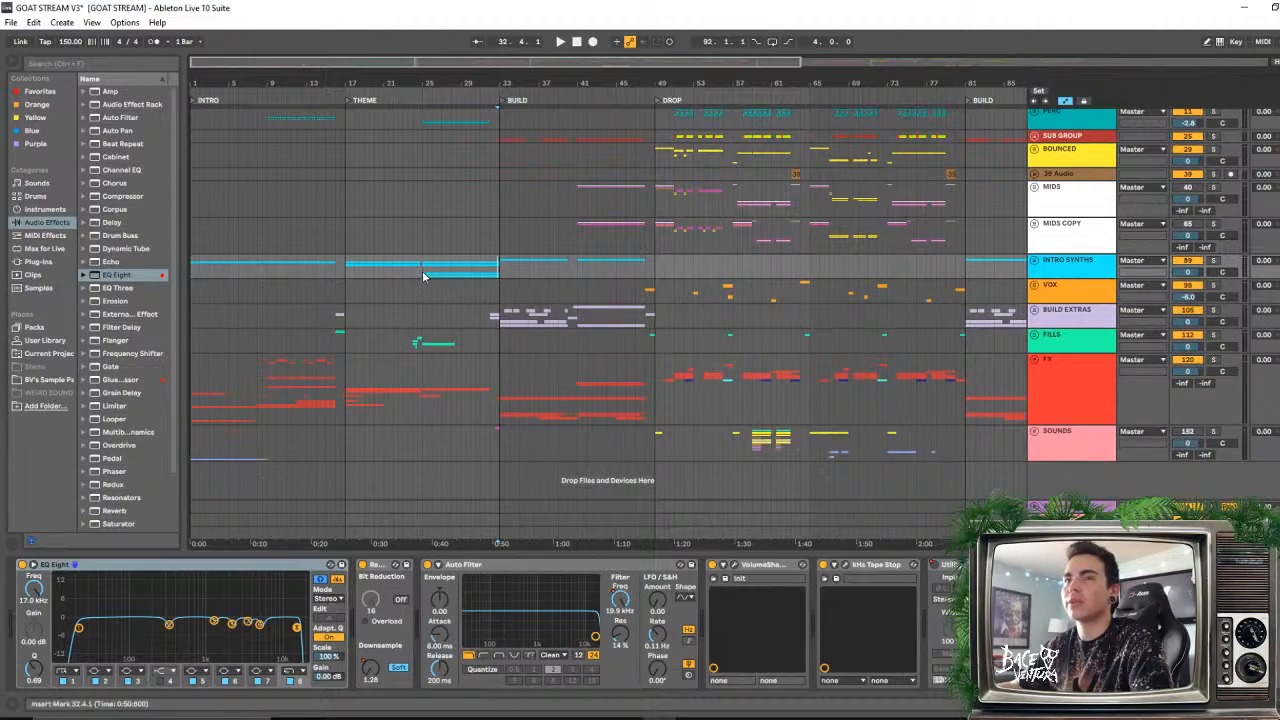
# - Audition the THEME section with the INTRO SYNTHS group from bar 17 and again from bar 25
pyautogui.click(349, 272)
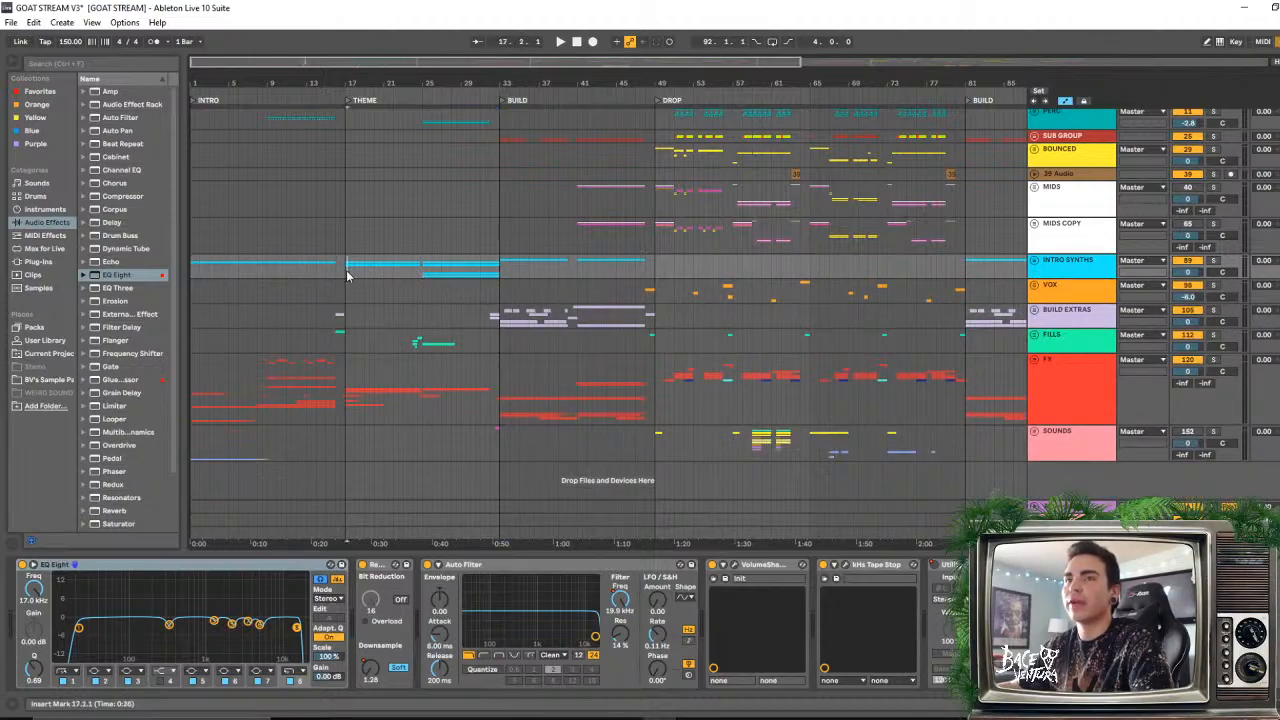
pyautogui.rightClick(354, 272)
pyautogui.click(441, 367)
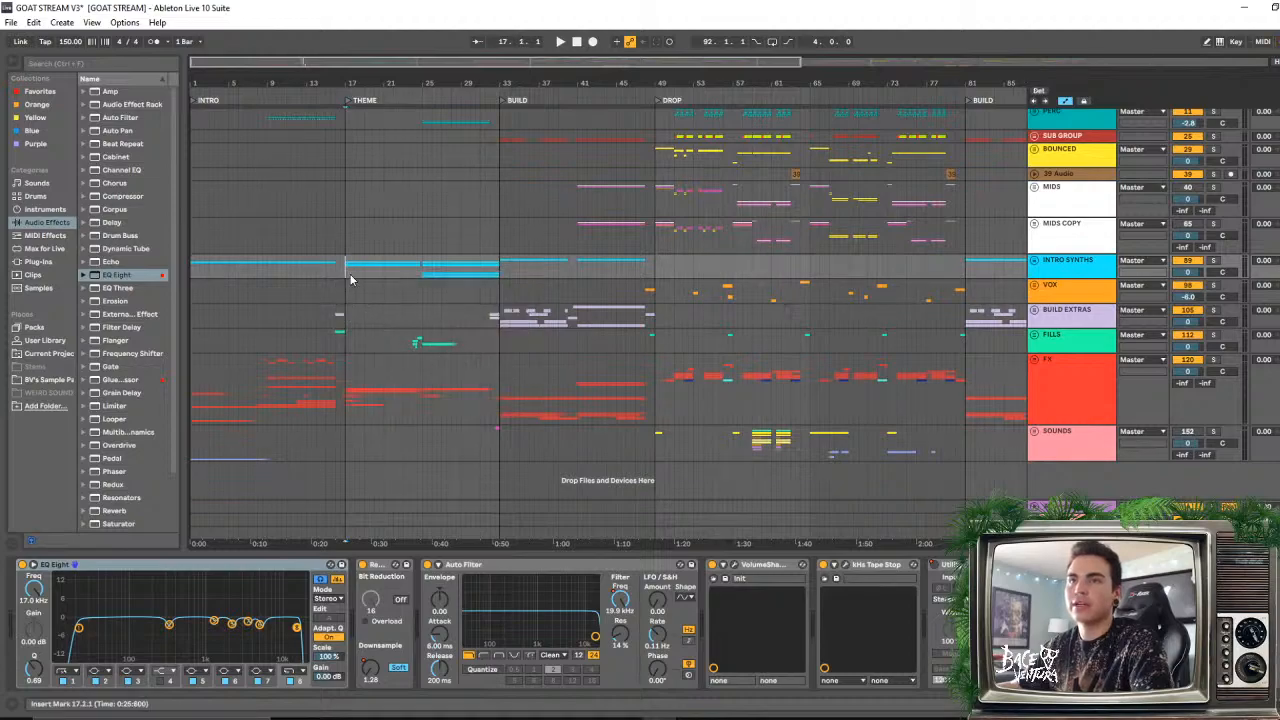
pyautogui.press('space')
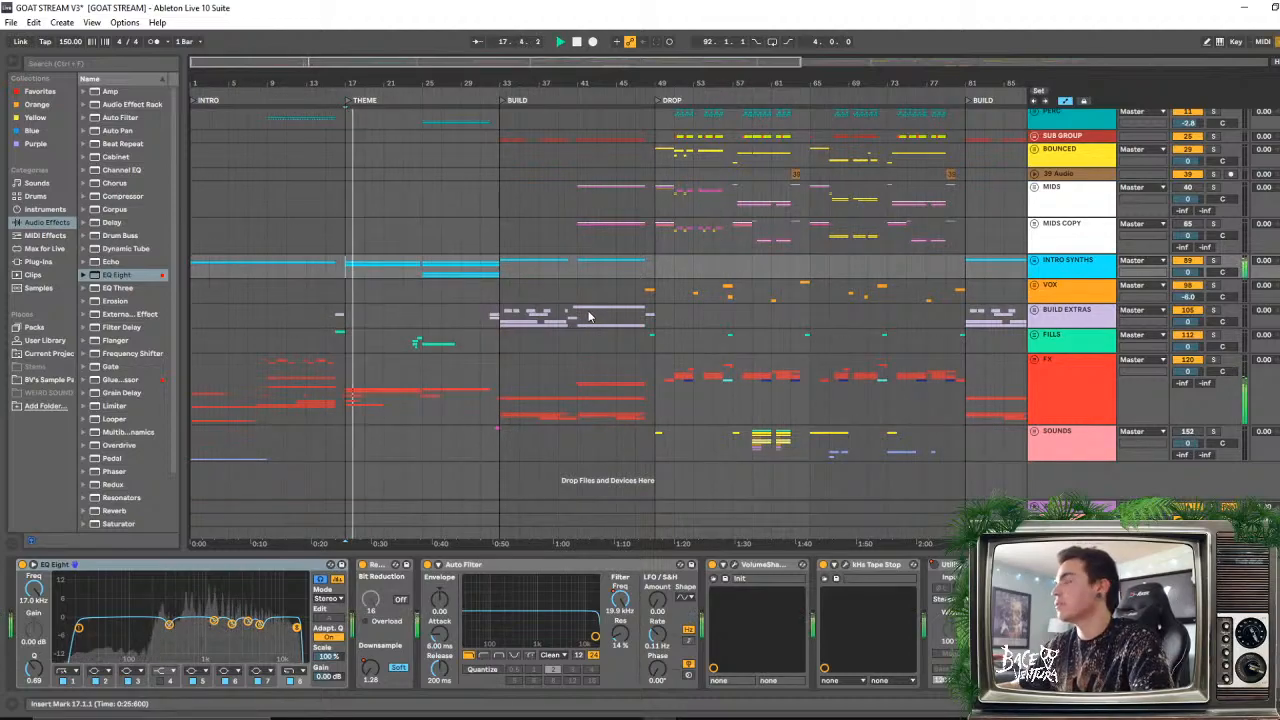
pyautogui.click(427, 270)
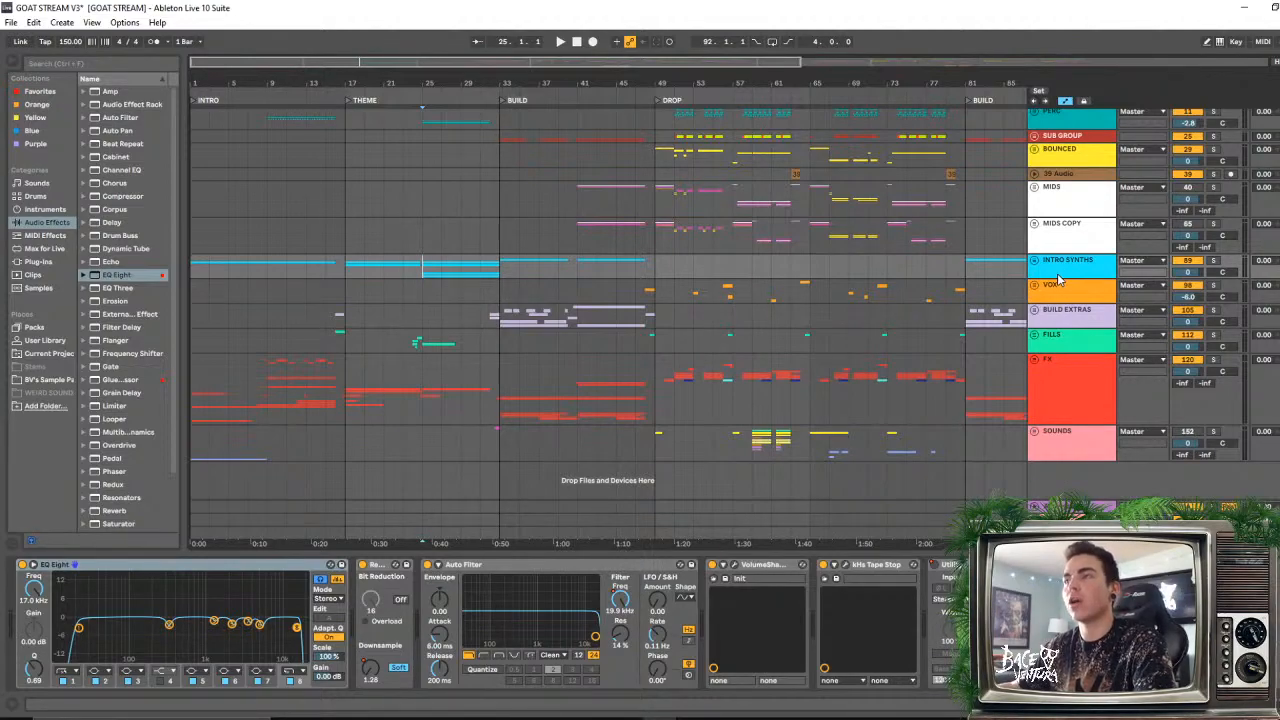
pyautogui.press('space')
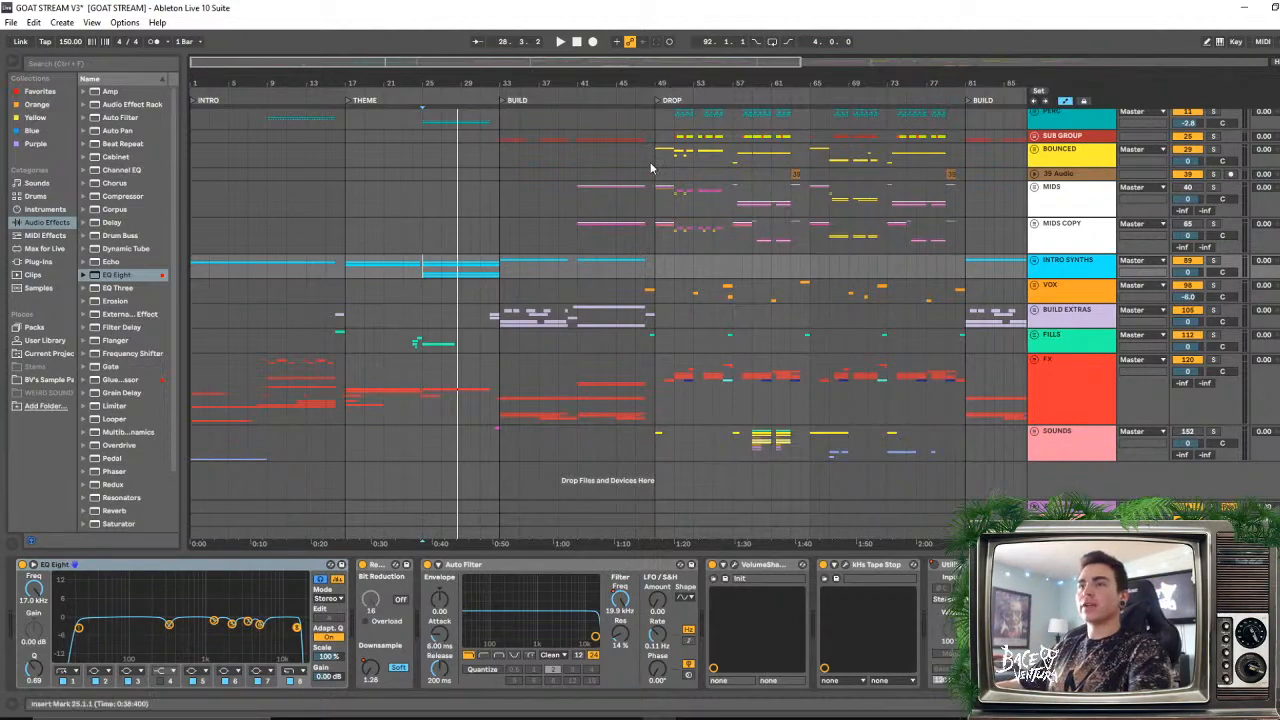
# - Show the VOX group's device chain and unfold the group to view its vocal tracks around the DROP
pyautogui.click(1060, 286)
pyautogui.moveTo(696, 76)
pyautogui.mouseDown()
pyautogui.moveTo(568, 77)
pyautogui.moveTo(635, 86)
pyautogui.moveTo(634, 208)
pyautogui.mouseUp()
pyautogui.click(520, 298)
pyautogui.click(1036, 286)
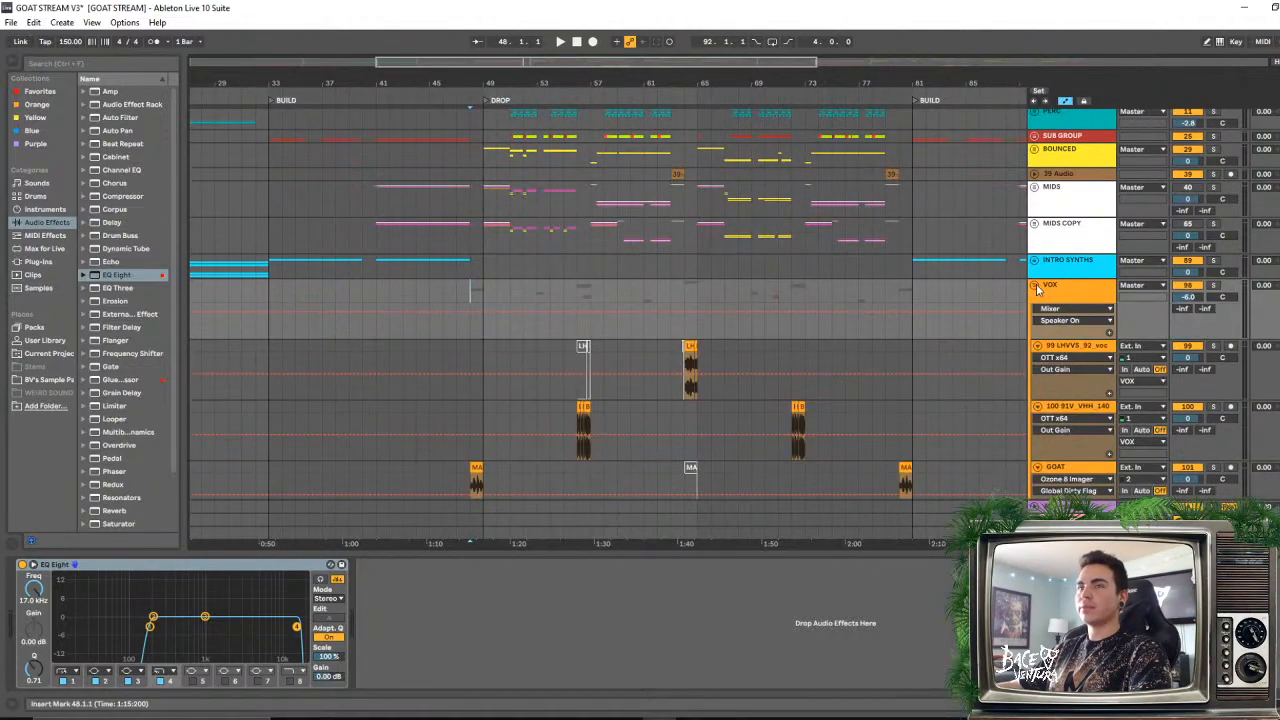
pyautogui.click(1036, 286)
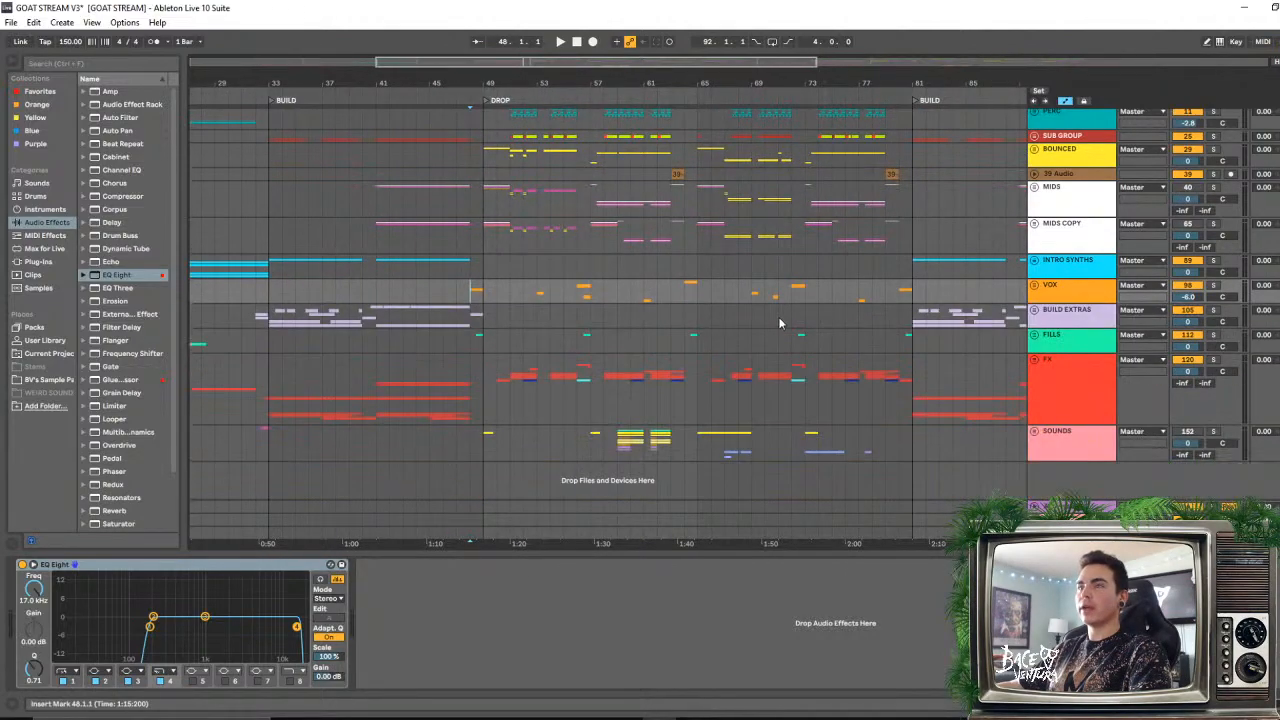
pyautogui.click(1036, 286)
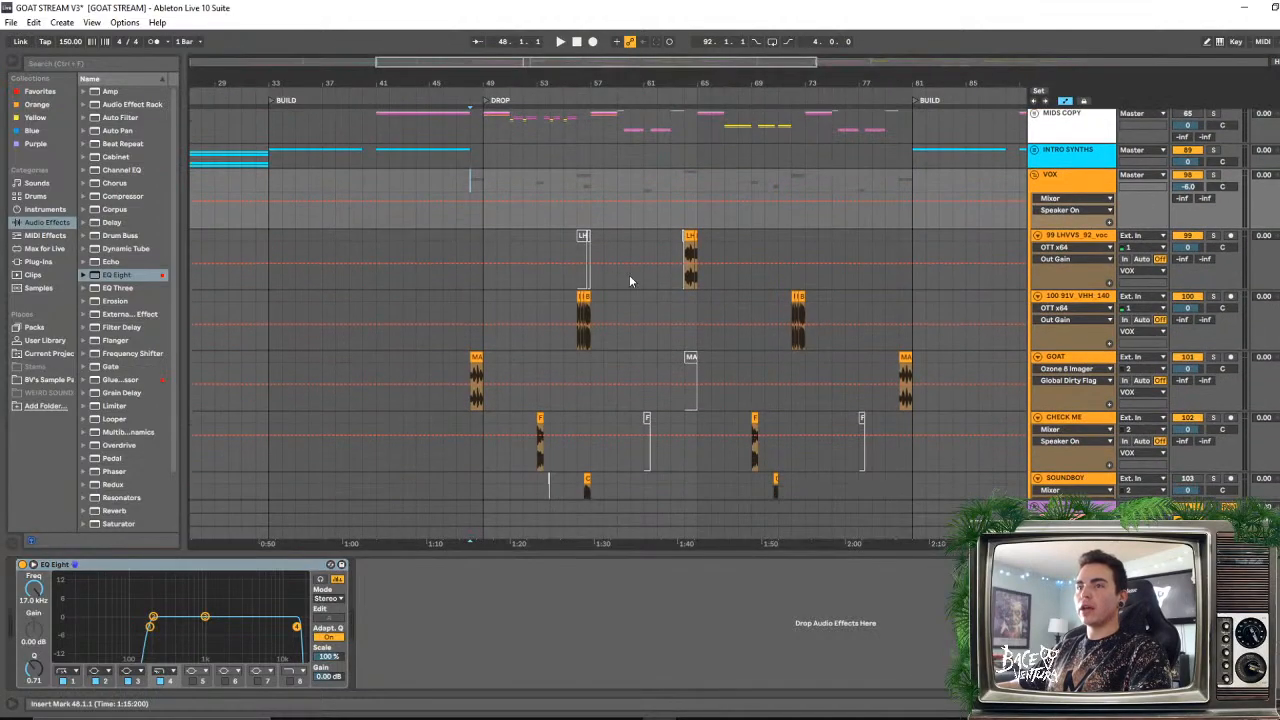
# - Audition the GOAT vocal clip at bar 48 just before the DROP, with its track's device chain shown
pyautogui.click(476, 360)
pyautogui.press('space')
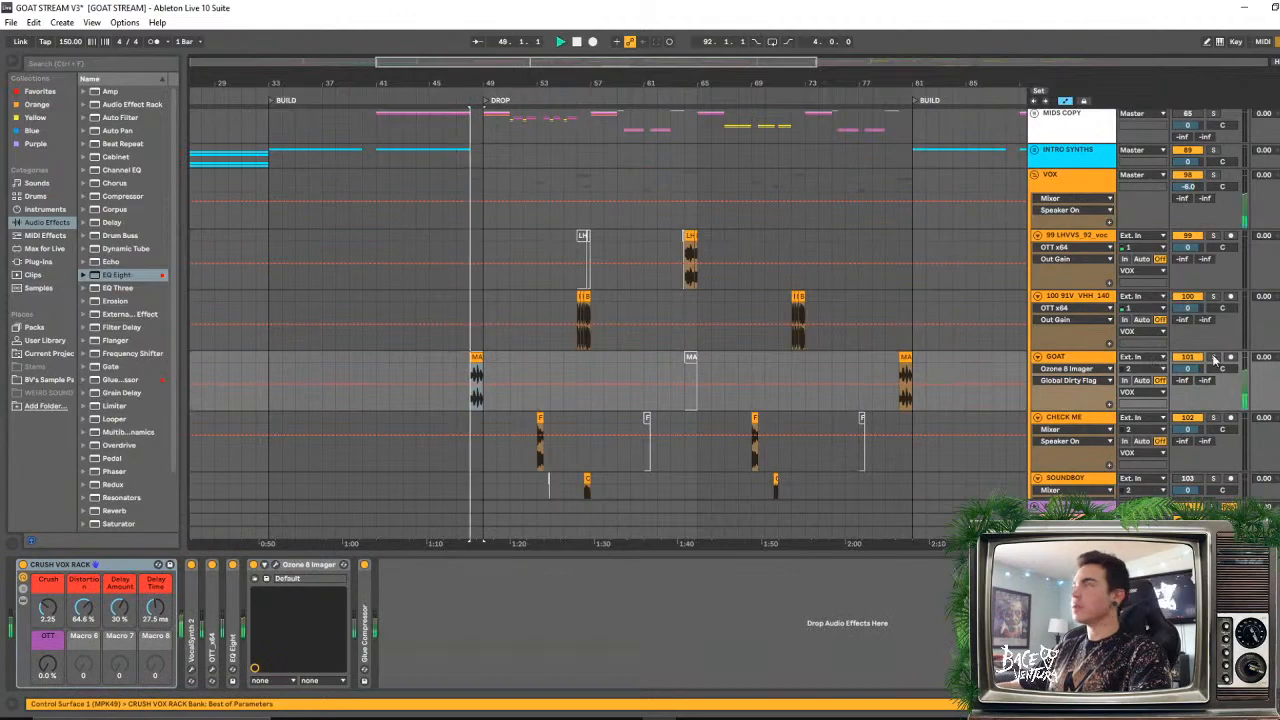
pyautogui.press('space')
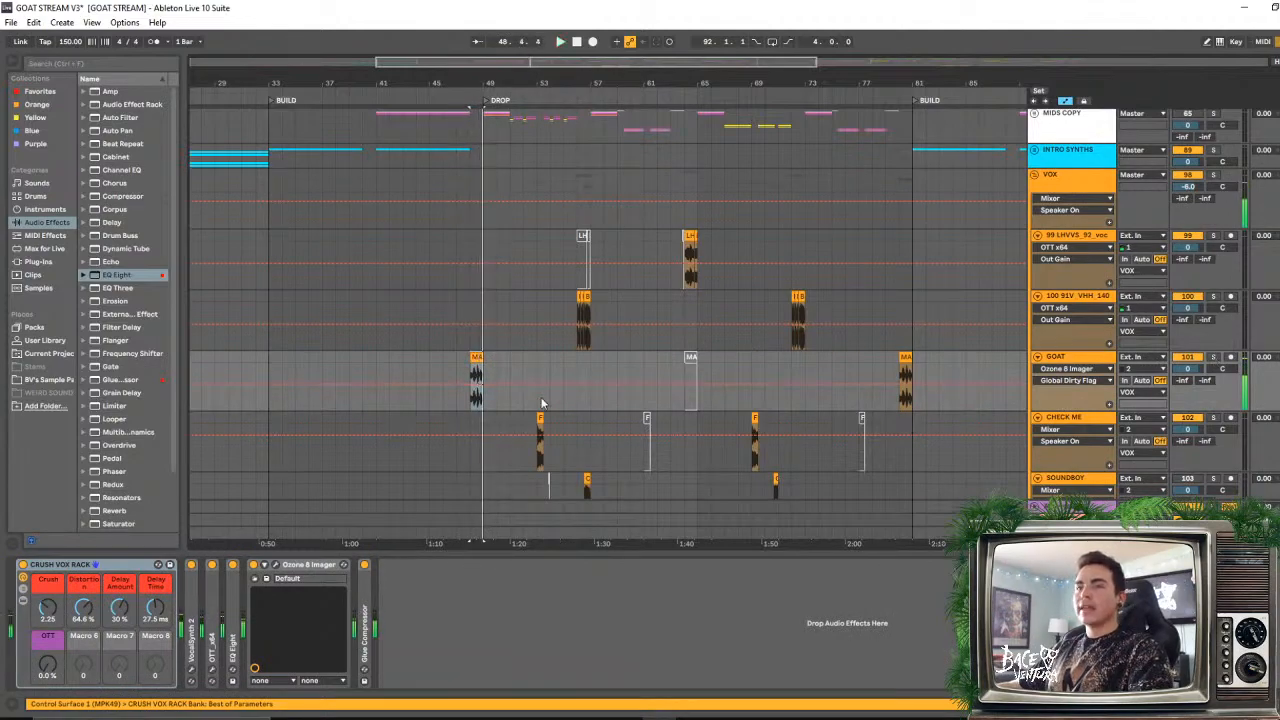
# - Collapse the SOUNDBOY track within the VOX group
pyautogui.moveTo(558, 81); pyautogui.dragTo(425, 138)
pyautogui.scroll(-2, 630, 410)
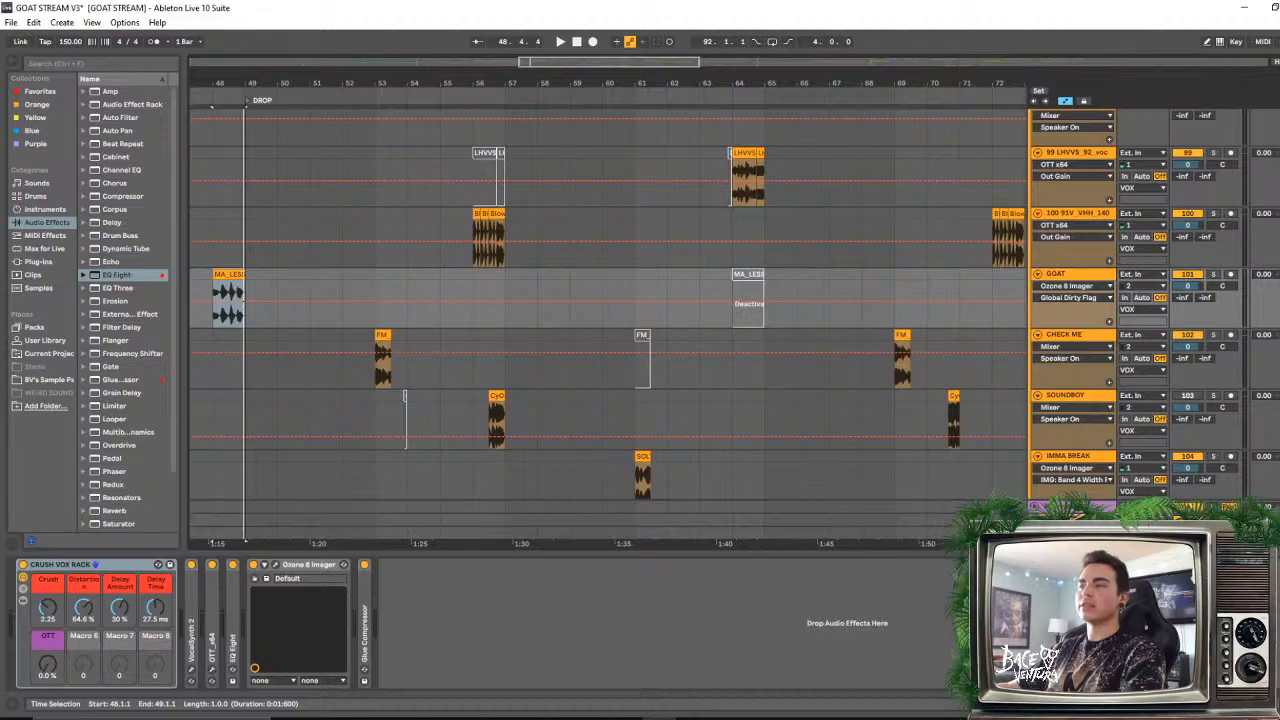
pyautogui.click(1037, 394)
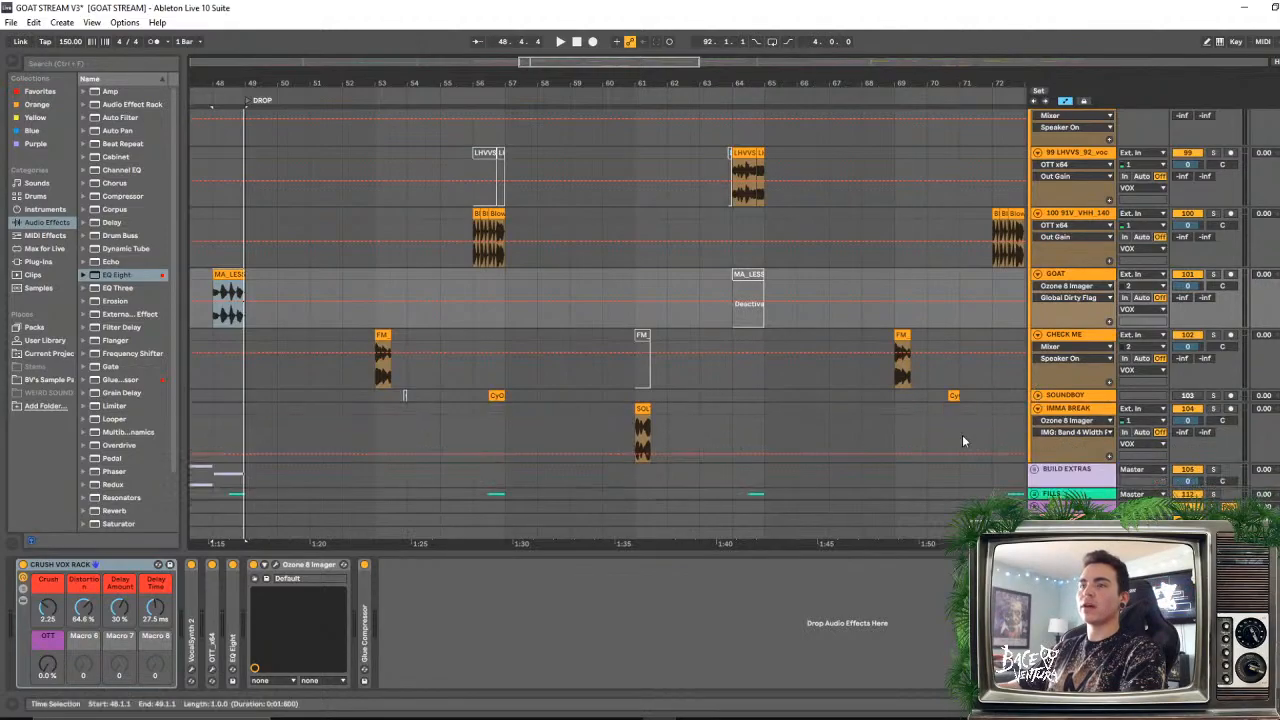
# - Play the GOAT vocal clip at bar 48 and solo the VOX group
pyautogui.click(381, 335)
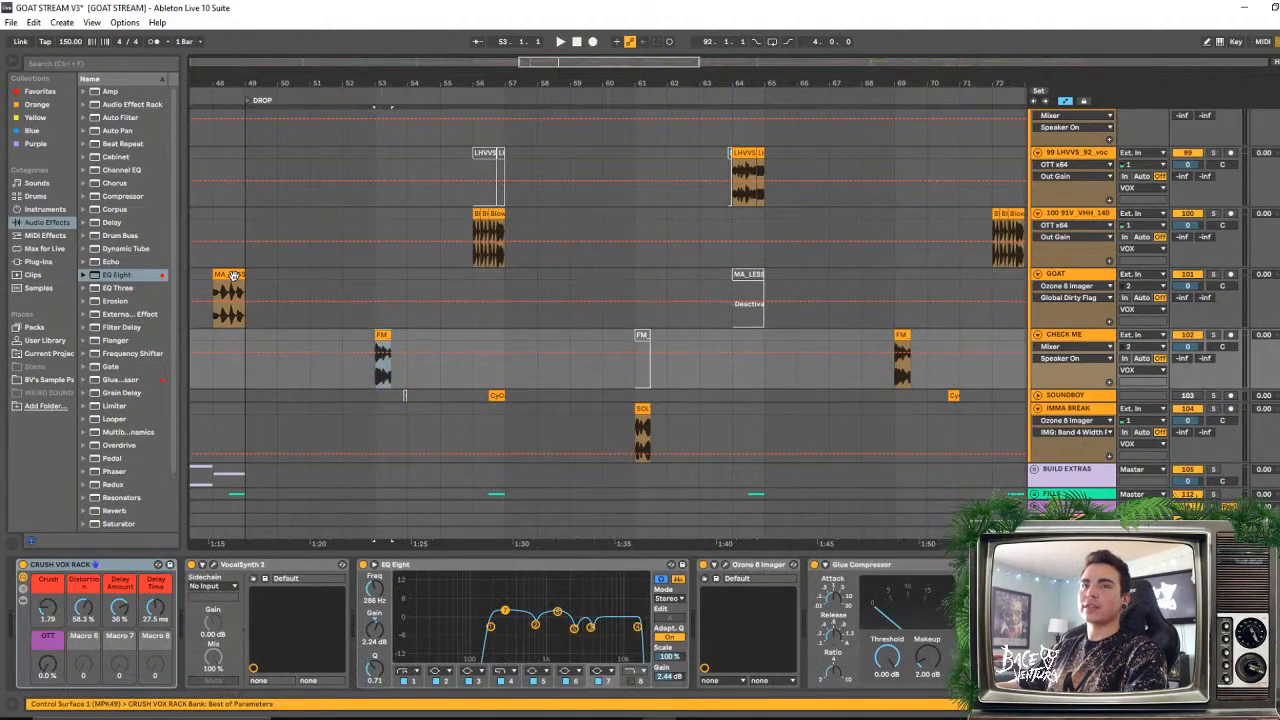
pyautogui.click(235, 275)
pyautogui.press('space')
pyautogui.scroll(3, 1188, 303)
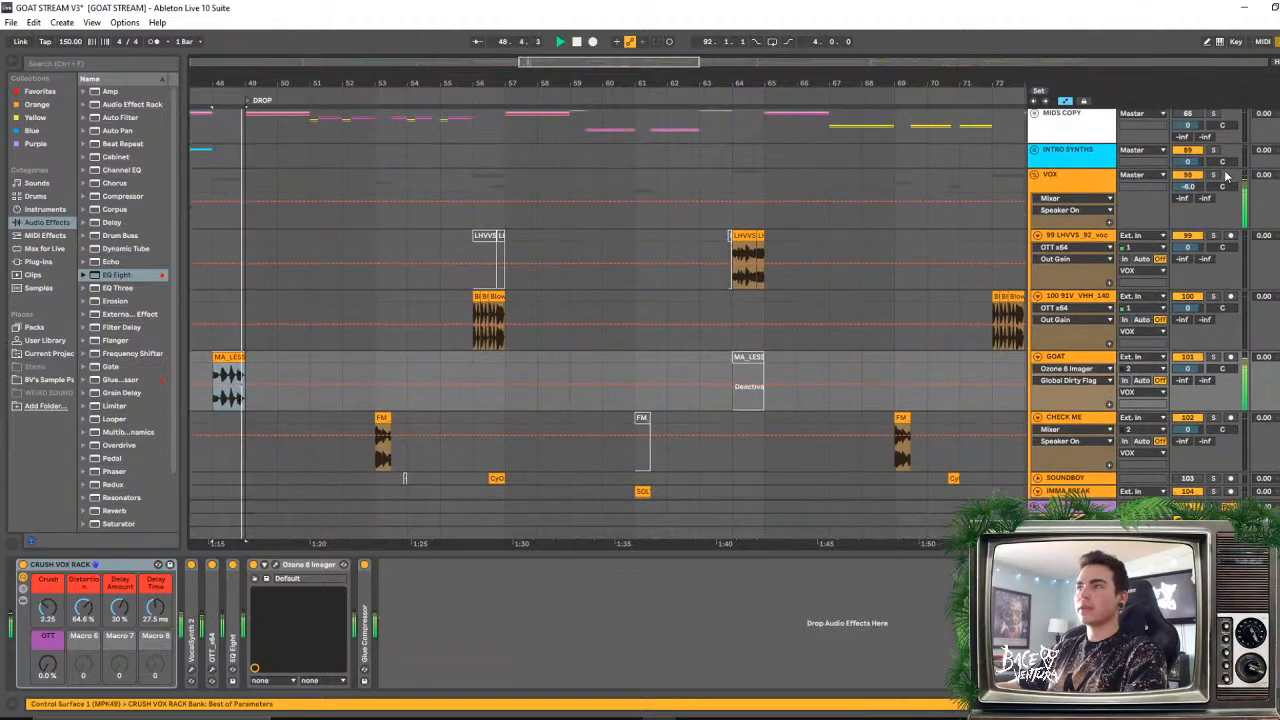
pyautogui.press('space')
pyautogui.click(1211, 176)
pyautogui.scroll(-3, 600, 230)
# - Audition the CHECK ME clip at bar 53, the 100 91V_VHH_140 clip at bar 56 and the 99 LHVVS_92_voc clip at bar 64
pyautogui.click(381, 335)
pyautogui.press('space')
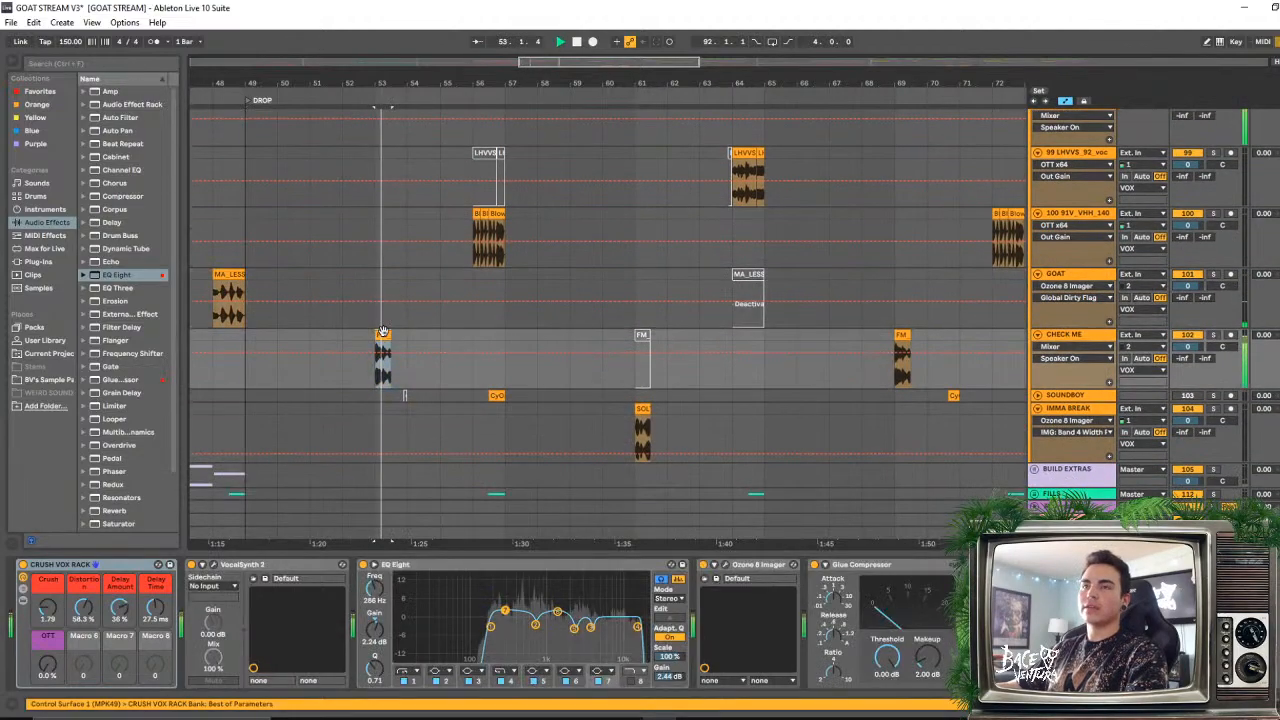
pyautogui.press('space')
pyautogui.click(478, 214)
pyautogui.press('space')
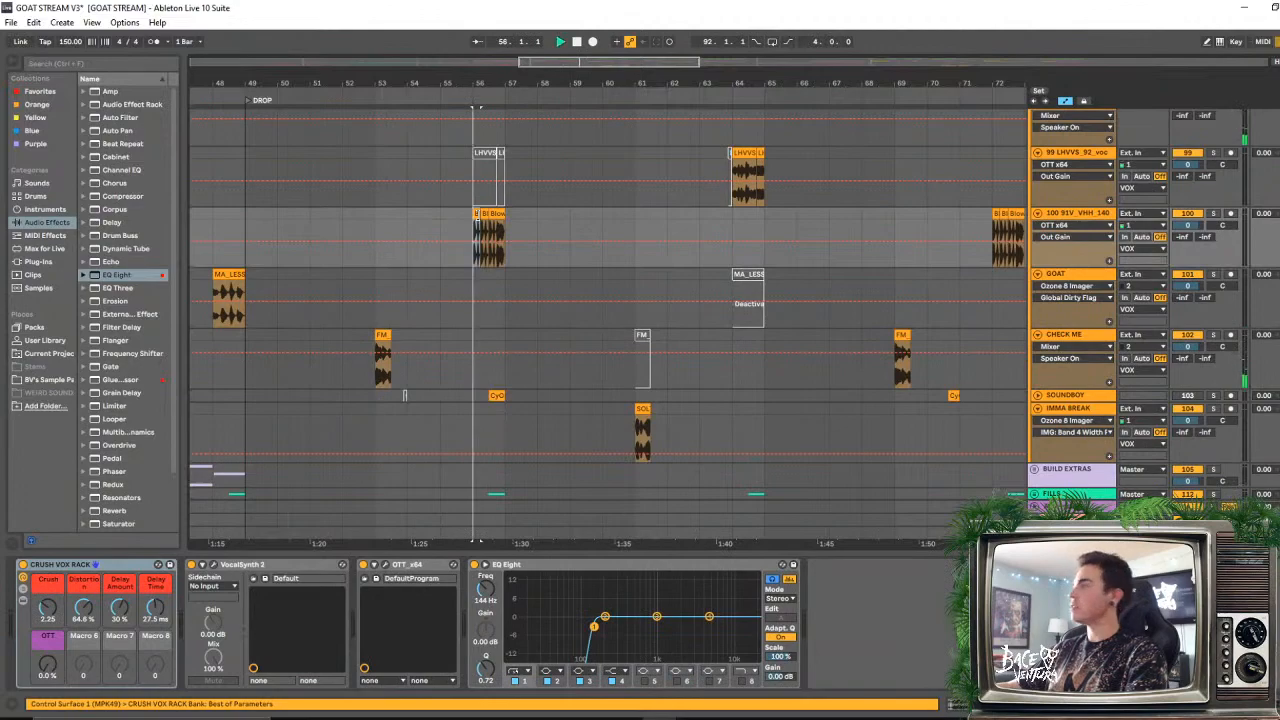
pyautogui.press('space')
pyautogui.click(744, 154)
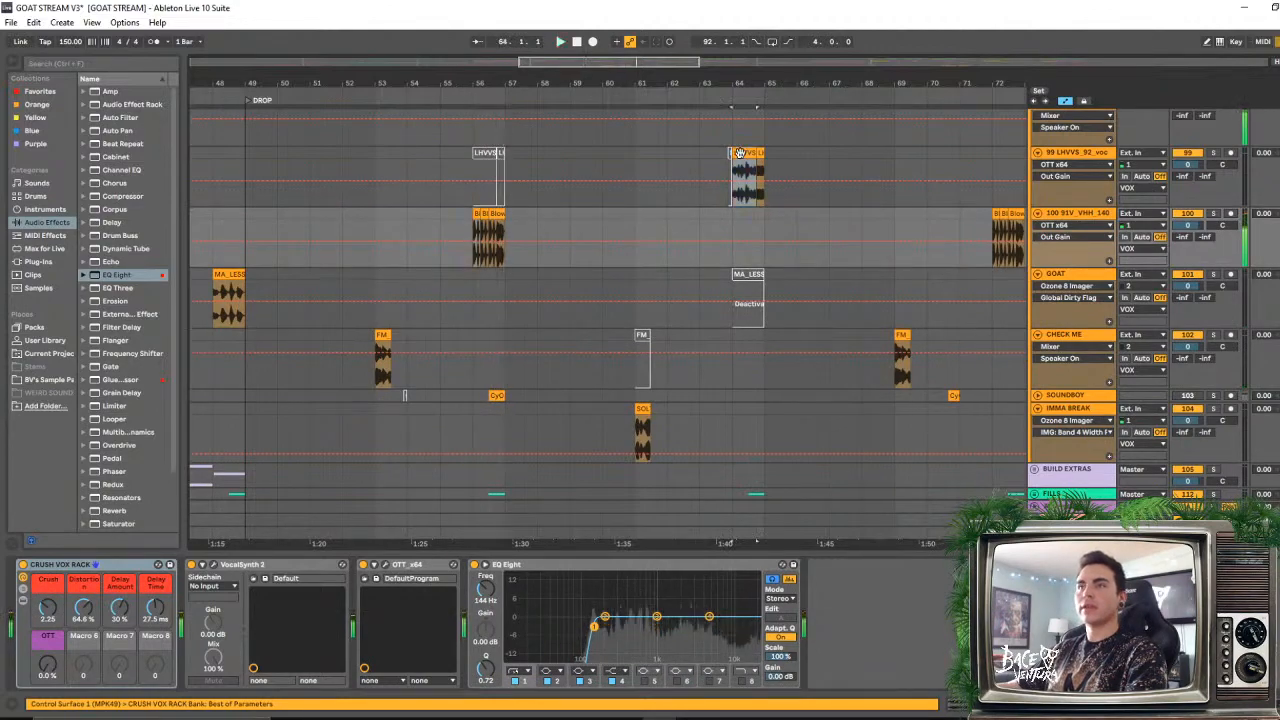
pyautogui.press('space')
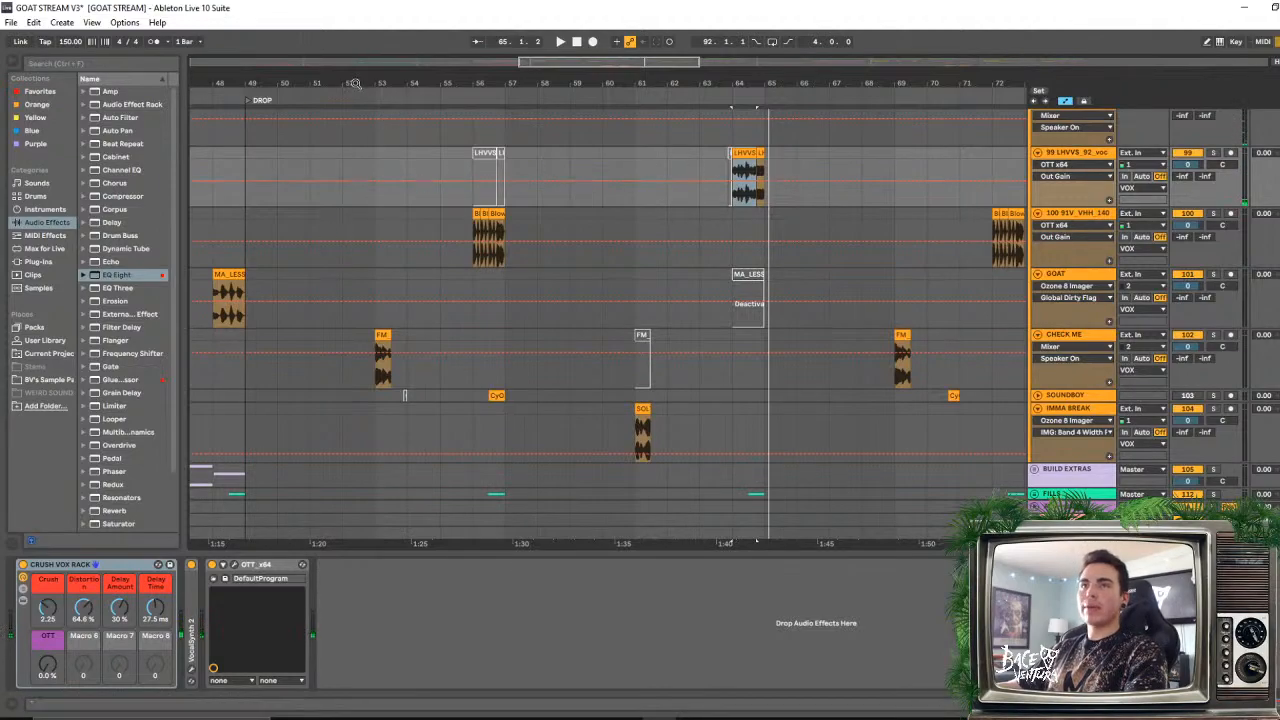
# - Show the chain list and the contained devices of the CRUSH VOX RACK on the 99 LHVVS_92_voc track
pyautogui.moveTo(353, 83); pyautogui.dragTo(345, 165)
pyautogui.moveTo(430, 79); pyautogui.dragTo(457, 42)
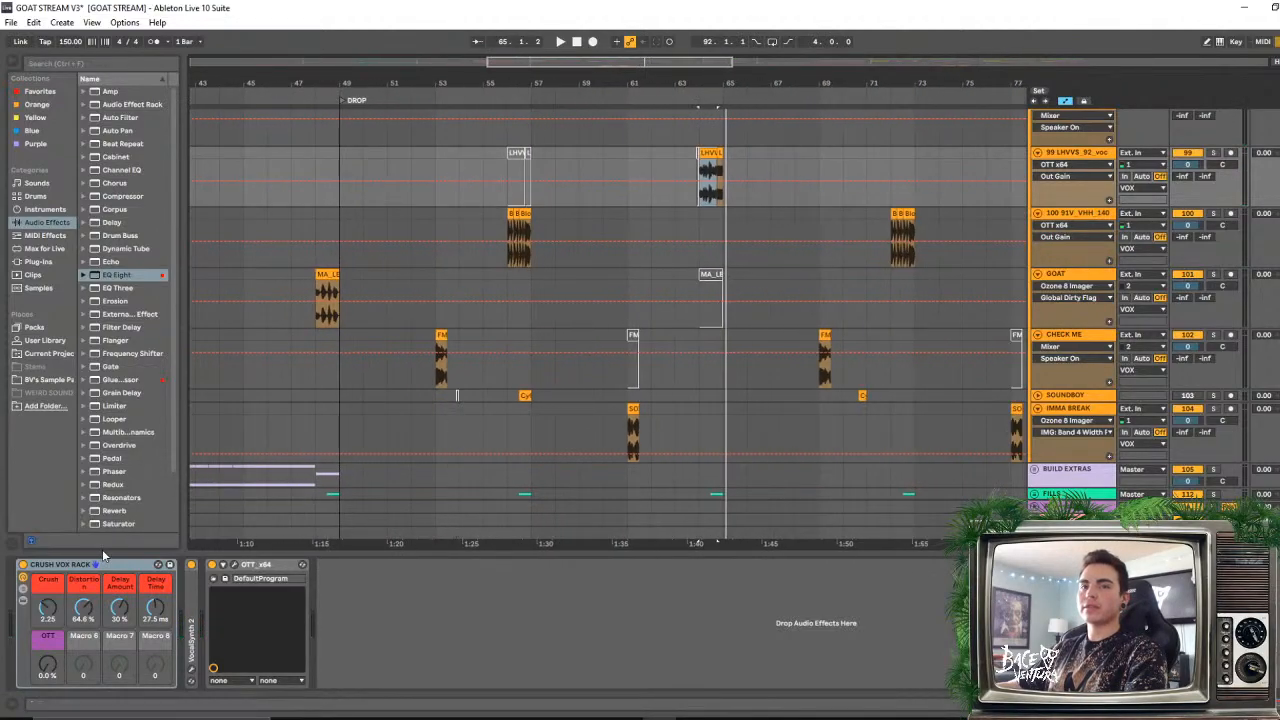
pyautogui.doubleClick(66, 566)
pyautogui.doubleClick(24, 660)
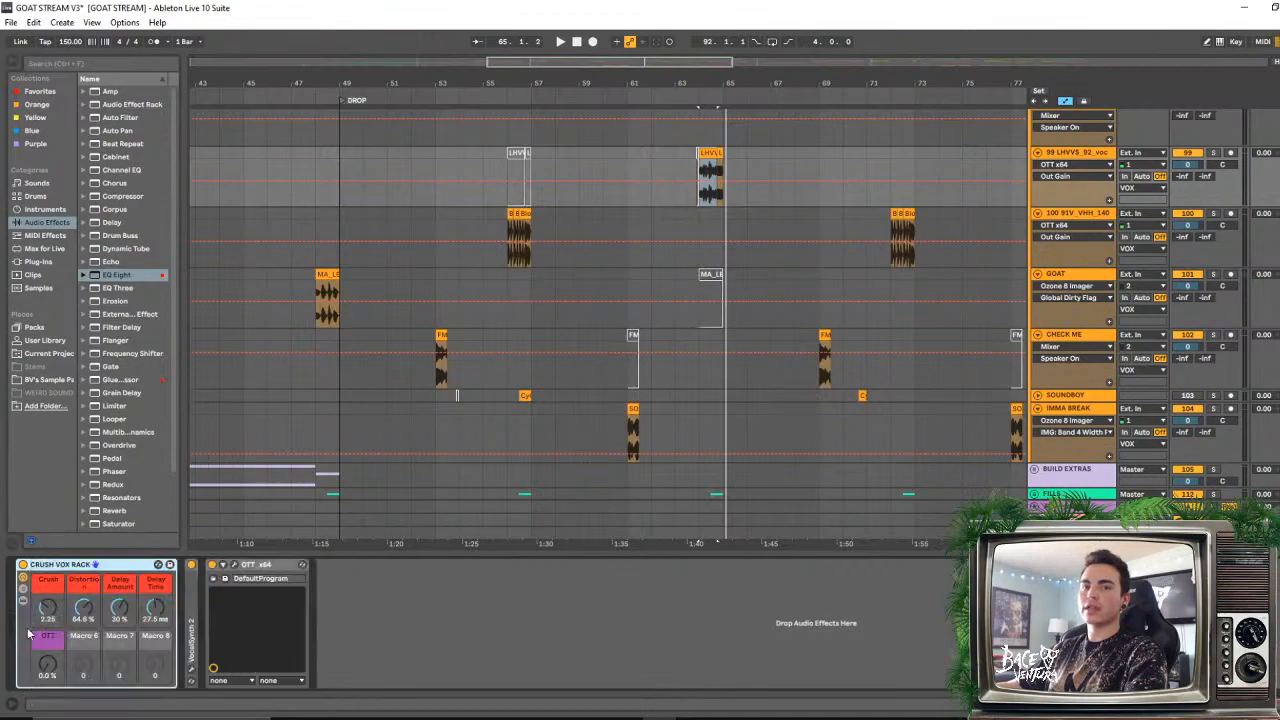
pyautogui.click(24, 592)
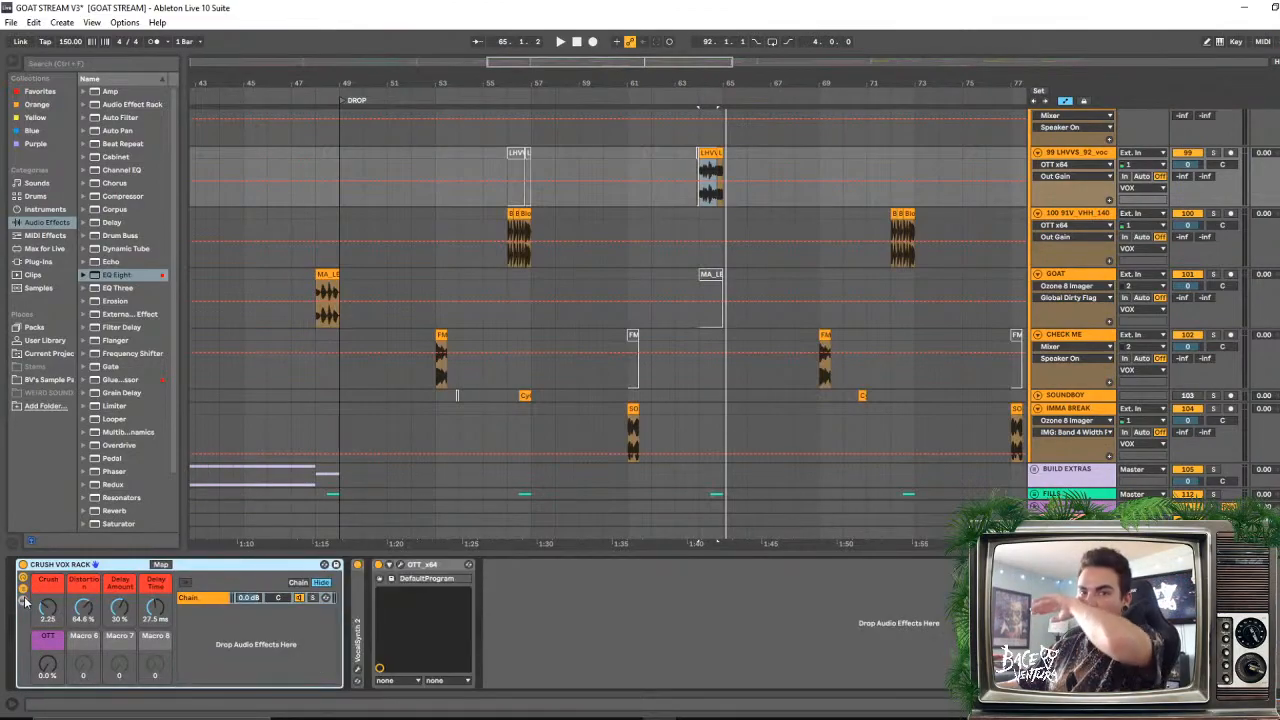
pyautogui.click(25, 601)
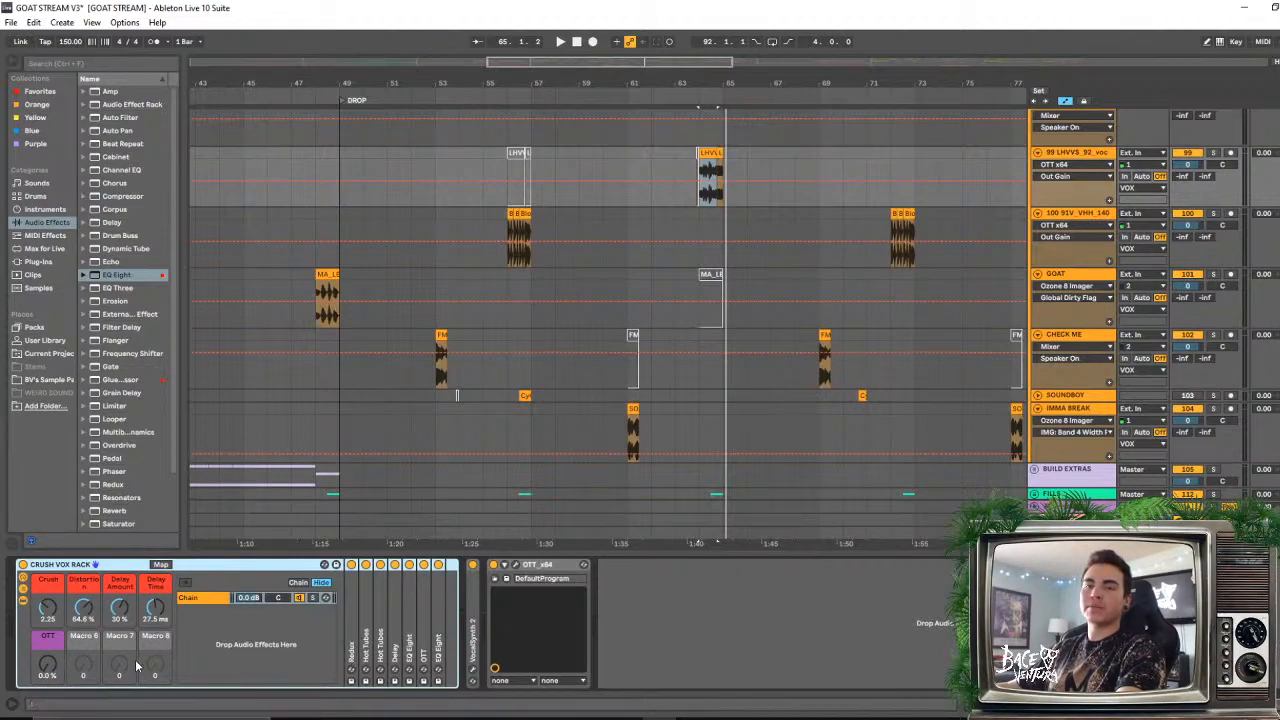
# - Unfold the first Hot Tubes and the last EQ Eight inside the CRUSH VOX RACK to view their settings, folding each again
pyautogui.doubleClick(367, 617)
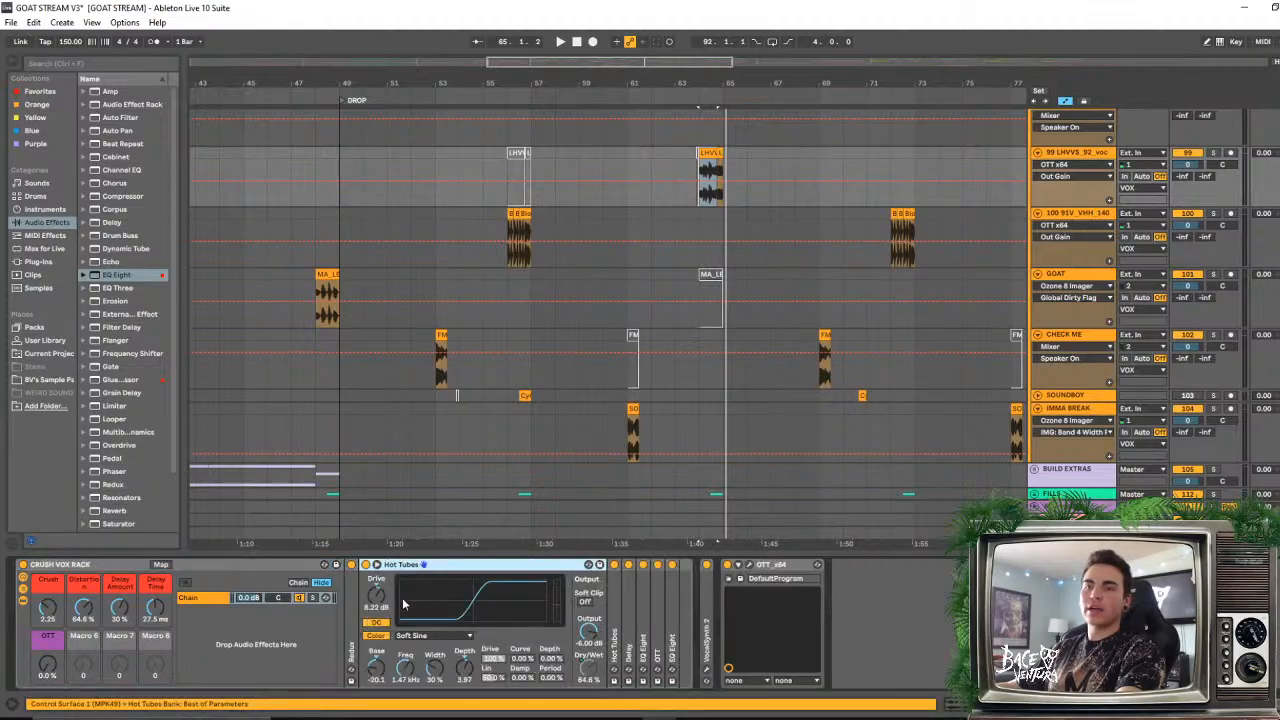
pyautogui.doubleClick(466, 567)
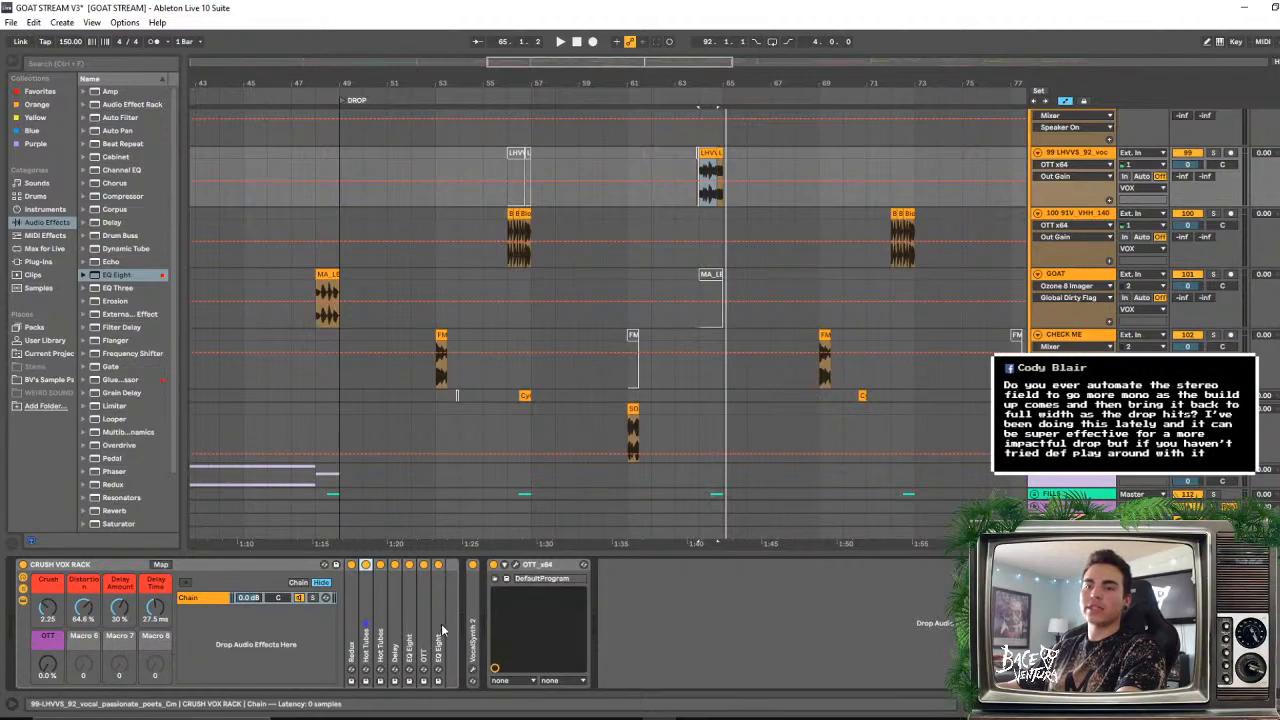
pyautogui.doubleClick(441, 623)
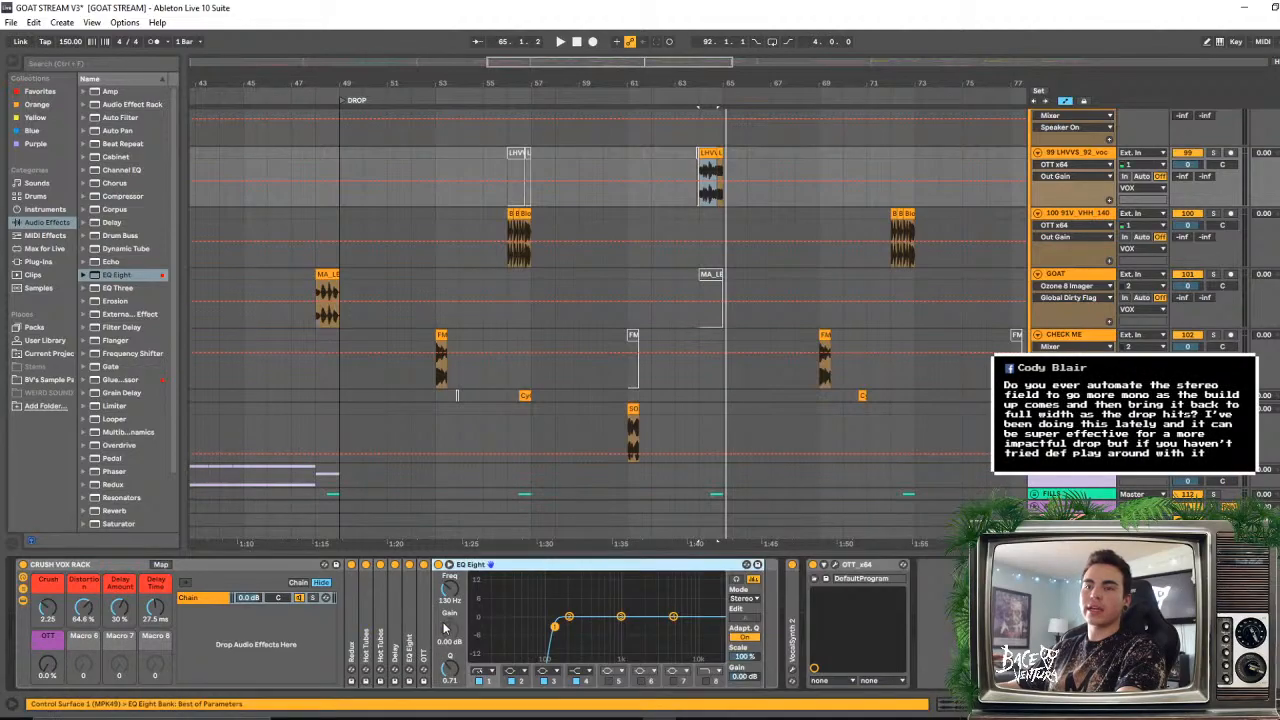
pyautogui.doubleClick(636, 565)
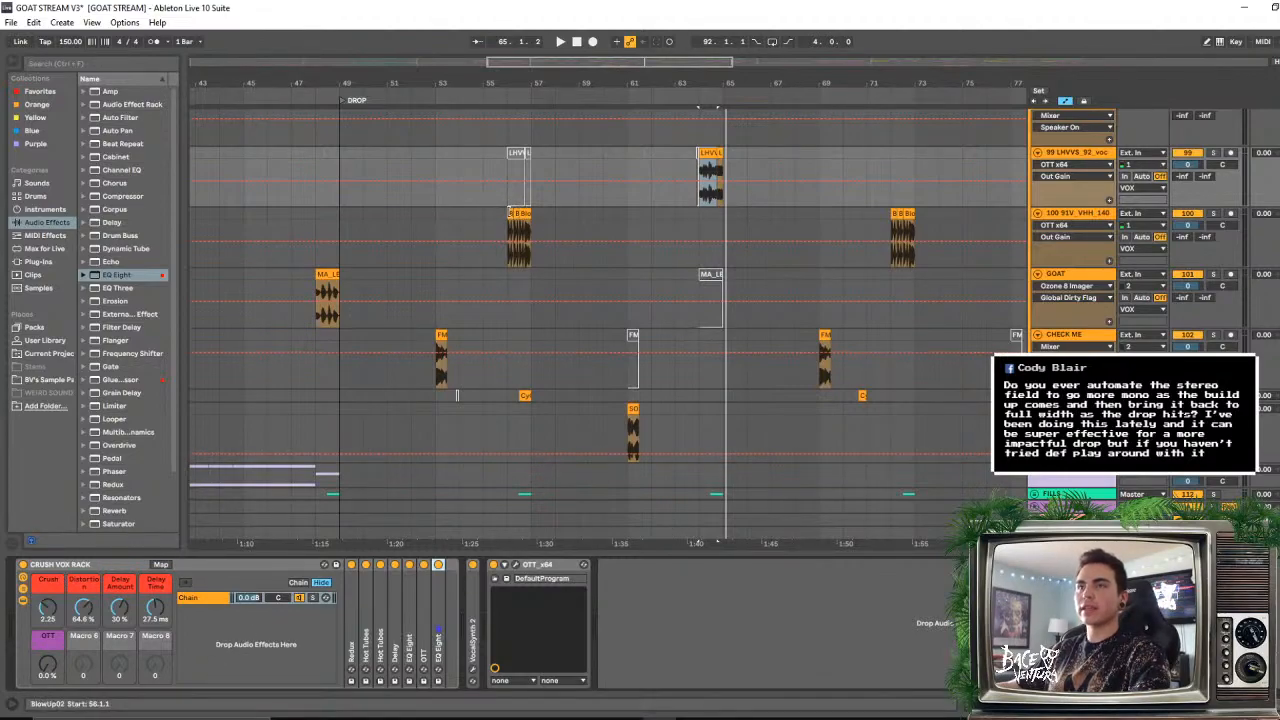
# - Solo the 100 91V_VHH_140 track and play its vocal clip from bar 56
pyautogui.click(511, 214)
pyautogui.click(1214, 214)
pyautogui.press('space')
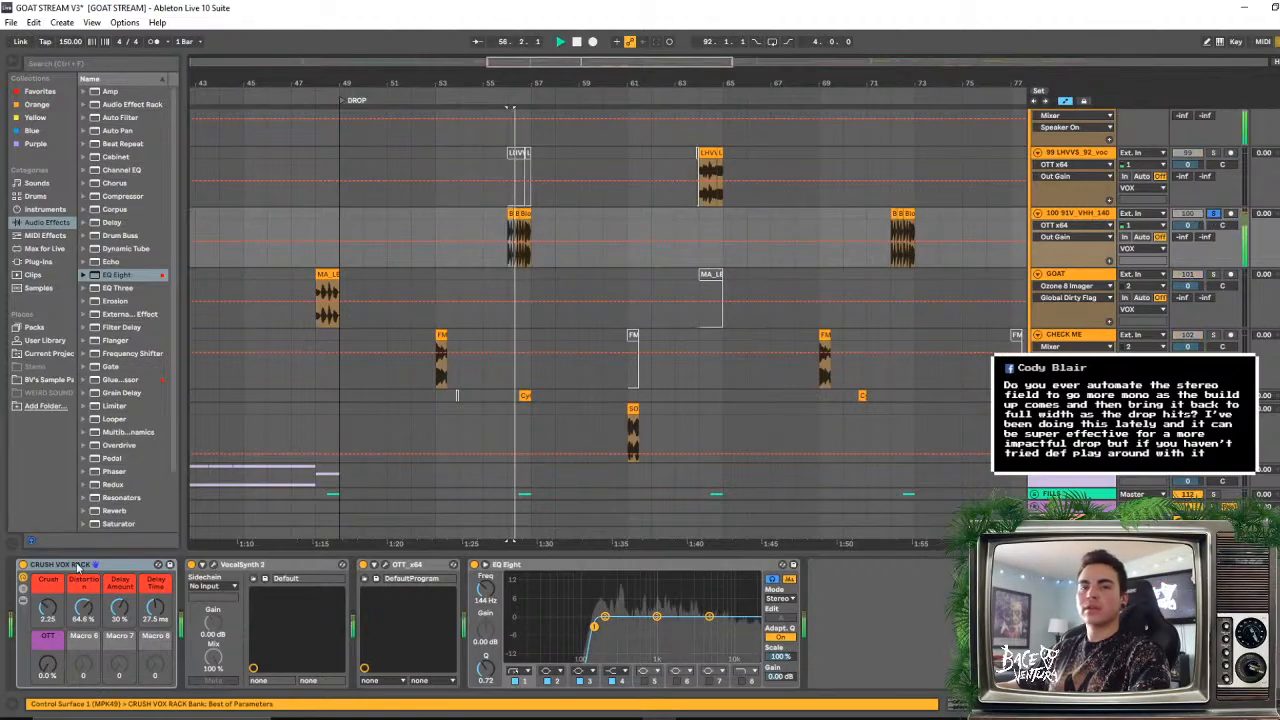
# - Compare the bar 56 vocal with the CRUSH VOX RACK switched off and back on
pyautogui.click(22, 566)
pyautogui.press('space')
pyautogui.press('space')
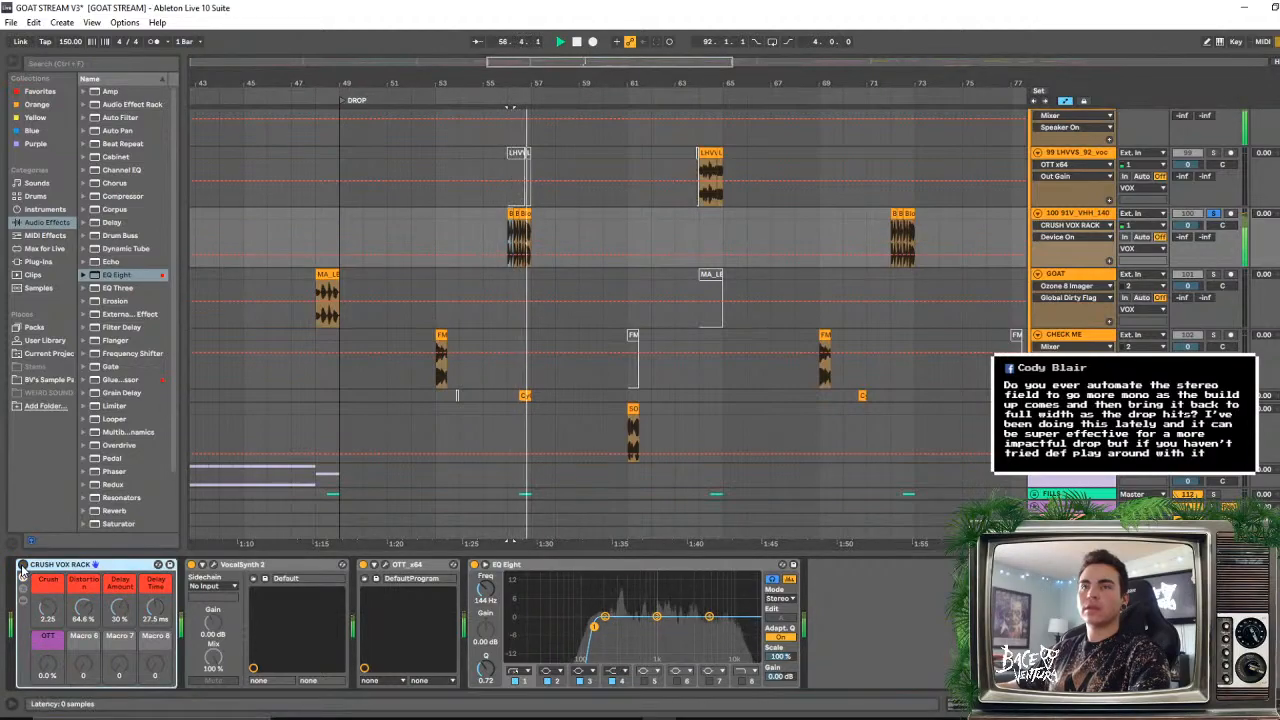
pyautogui.press('space')
pyautogui.press('space')
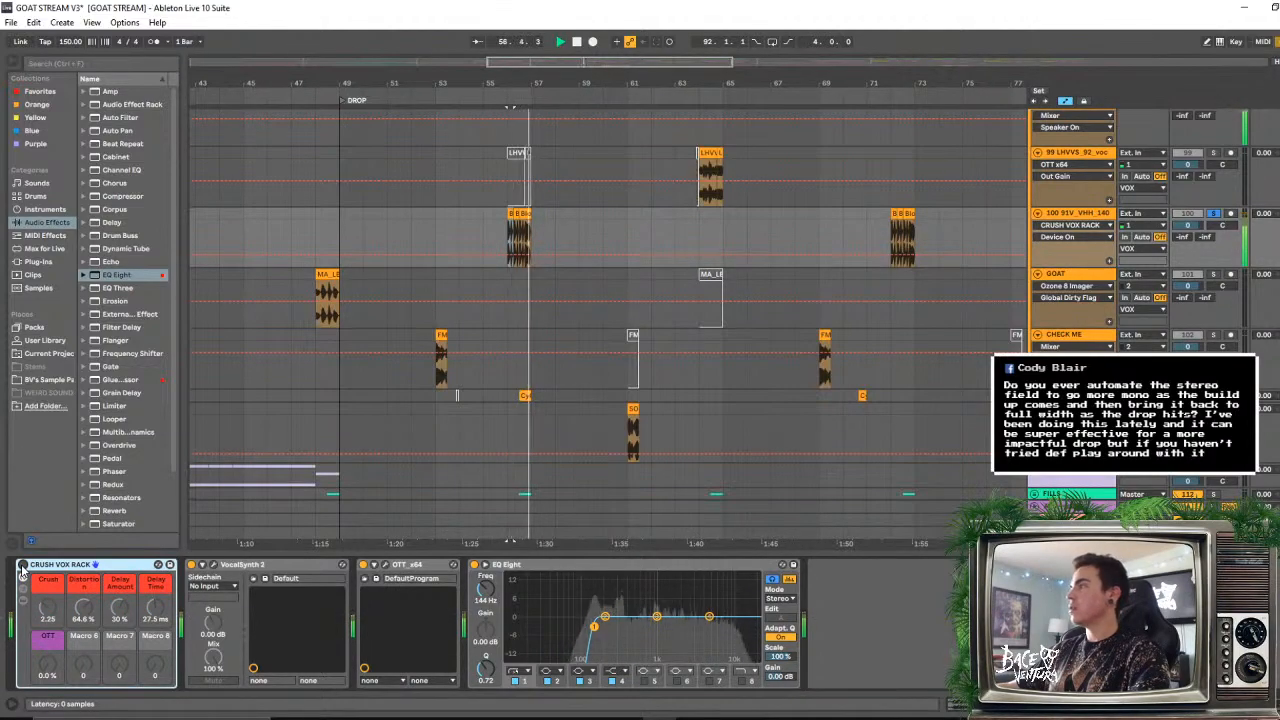
pyautogui.click(22, 566)
pyautogui.press('space')
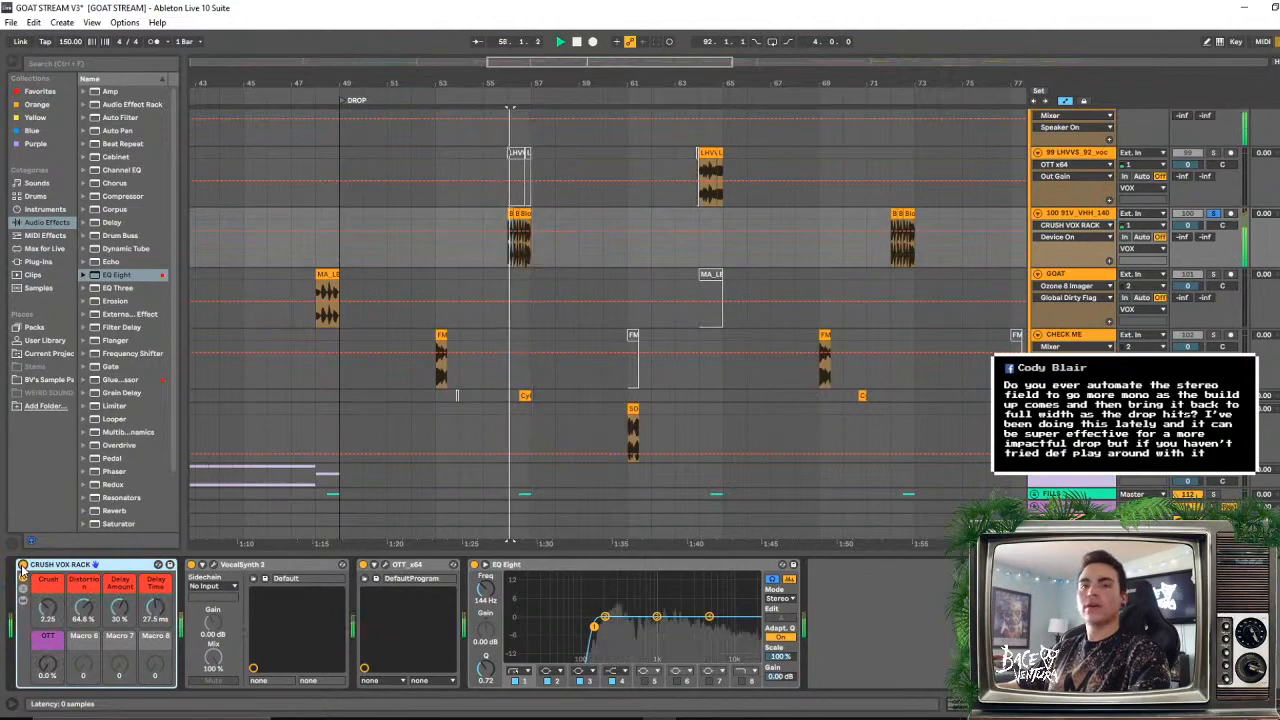
pyautogui.press('space')
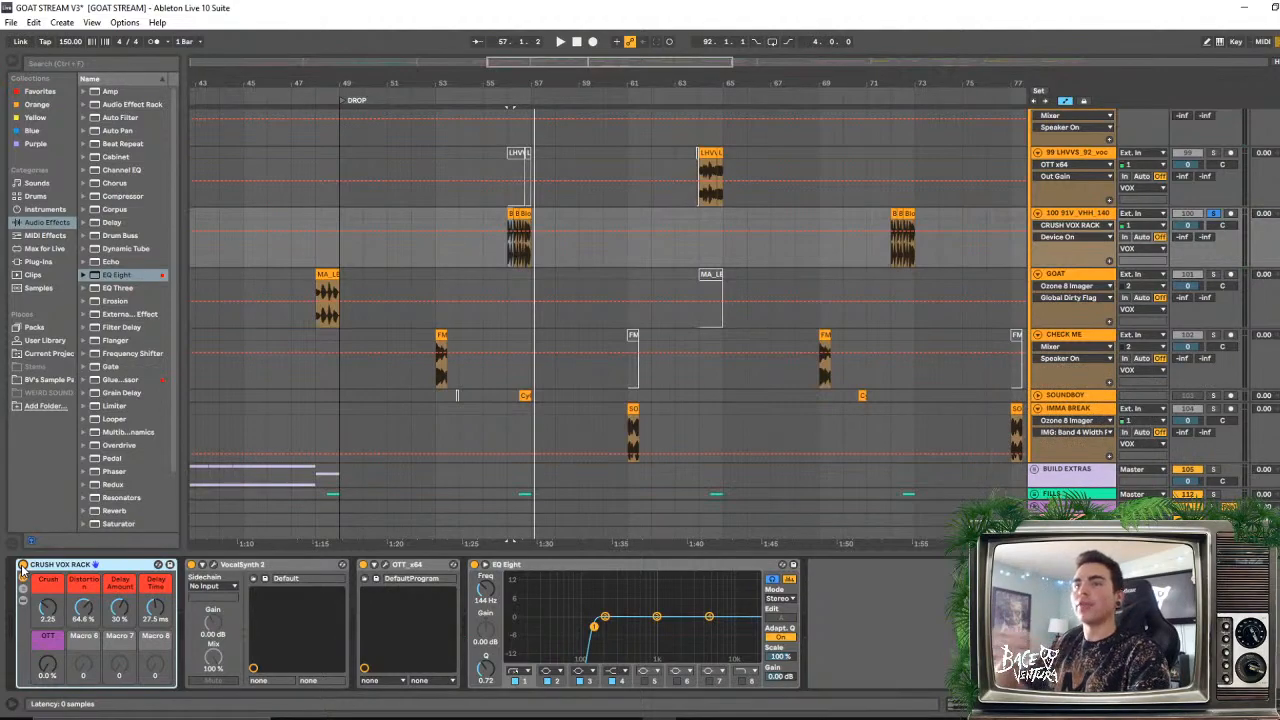
# - View the VocalSynth 2 plug-in window on the 100 91V_VHH_140 track, dismissing its presets list, and close it
pyautogui.click(213, 566)
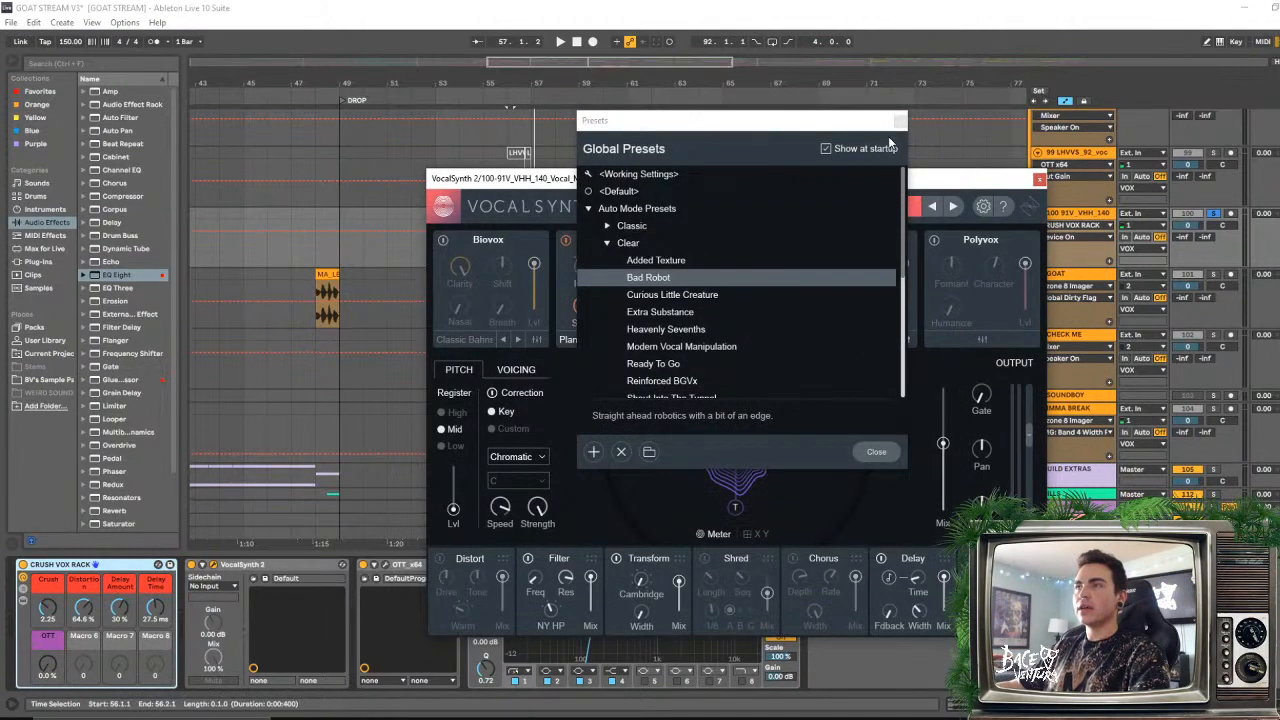
pyautogui.click(900, 121)
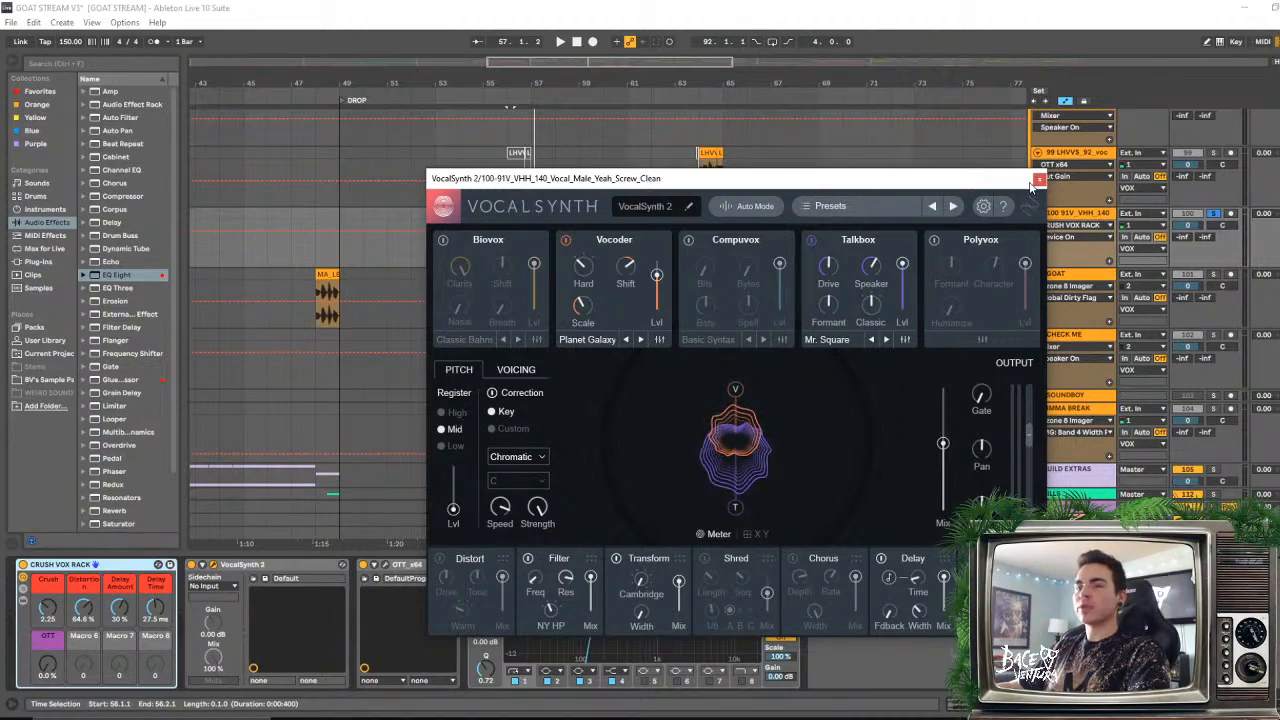
pyautogui.click(1038, 181)
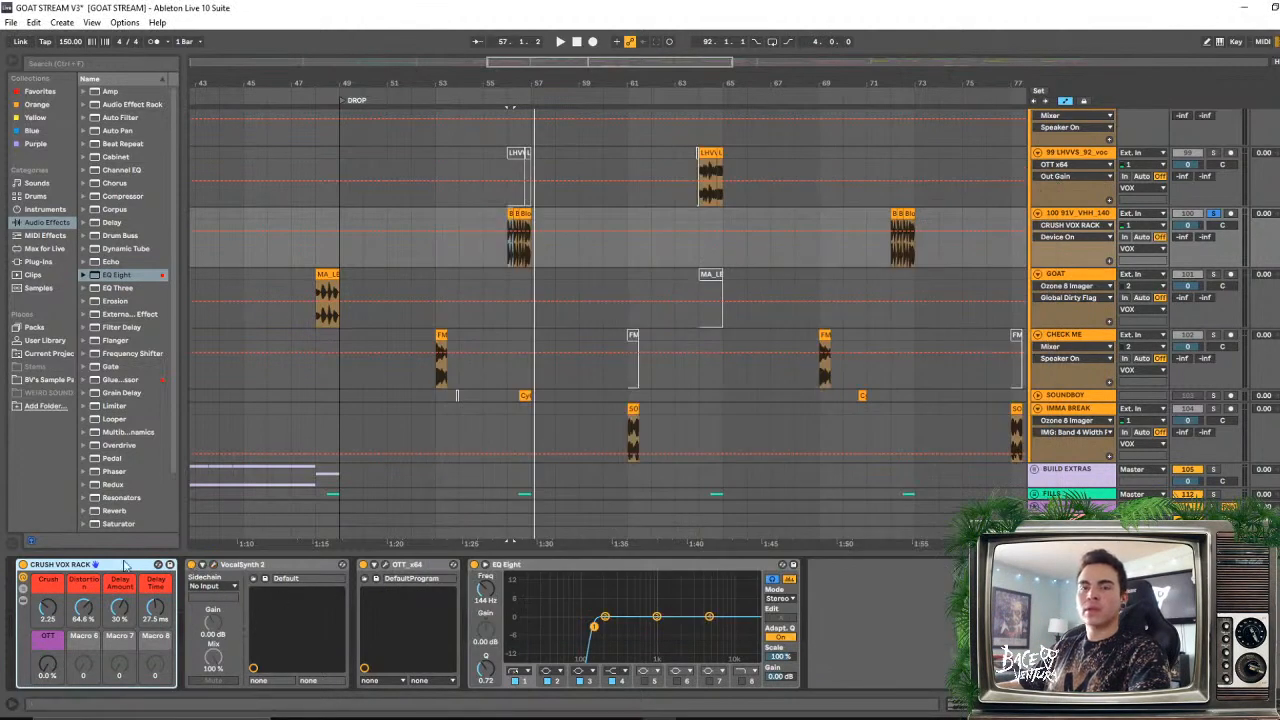
# - Compare the bar 56 vocal with VocalSynth 2 switched off and back on
pyautogui.press('space')
pyautogui.click(193, 566)
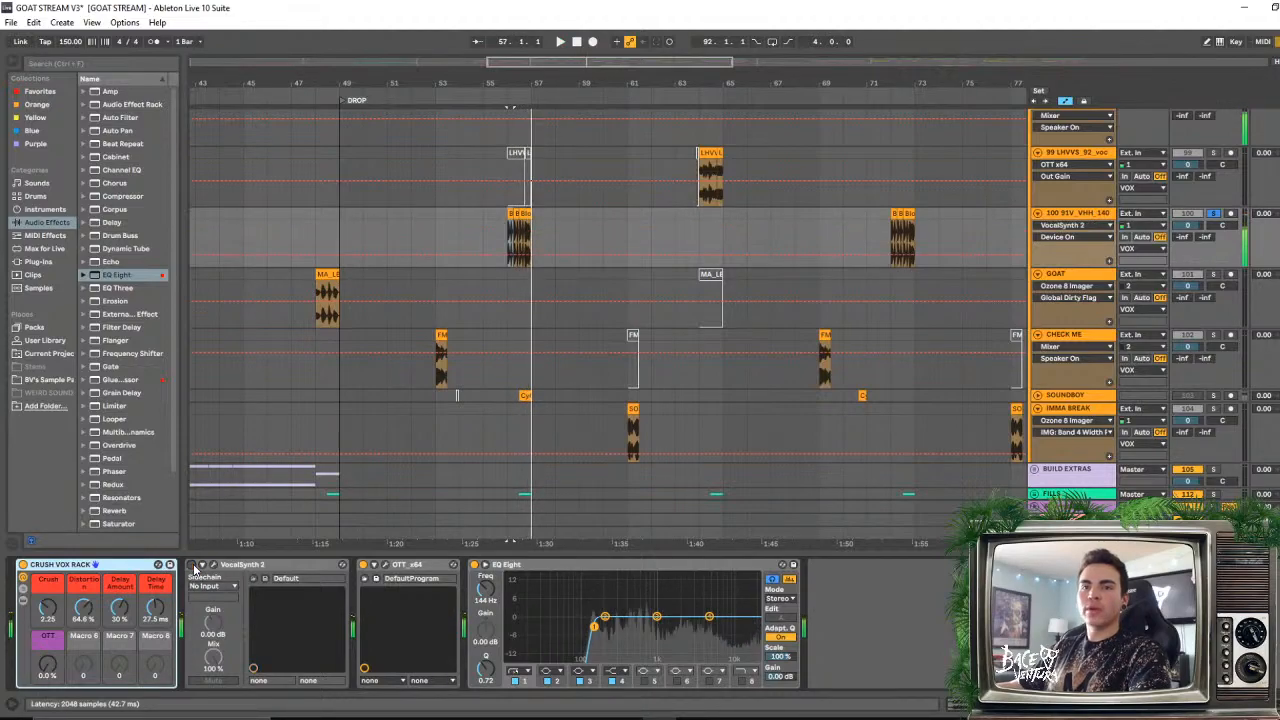
pyautogui.press('space')
pyautogui.press('space')
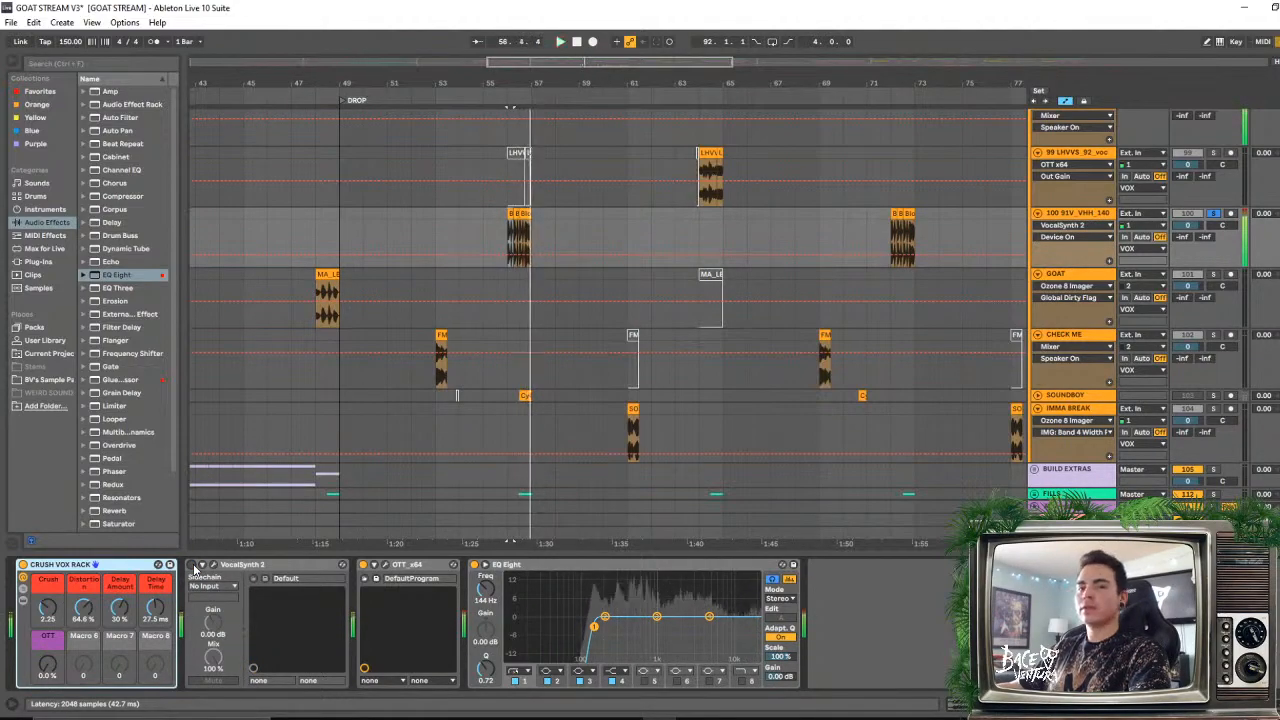
pyautogui.click(193, 566)
pyautogui.press('space')
pyautogui.press('space')
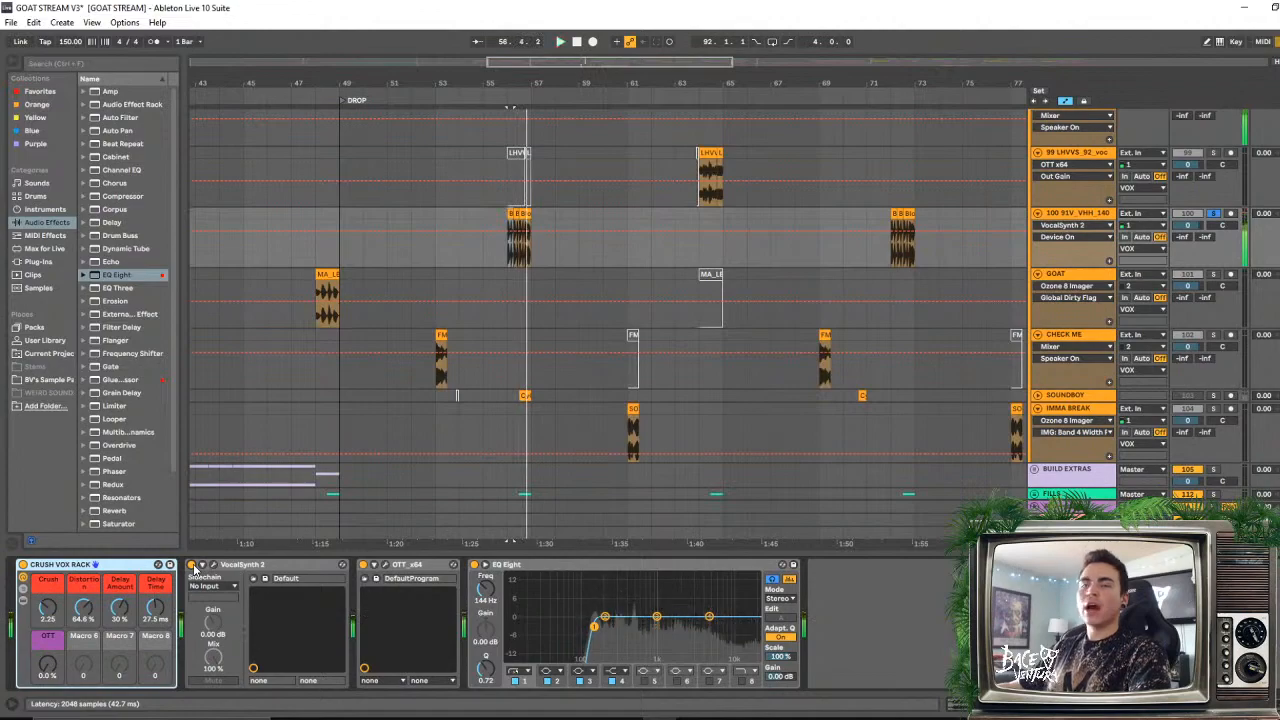
pyautogui.press('space')
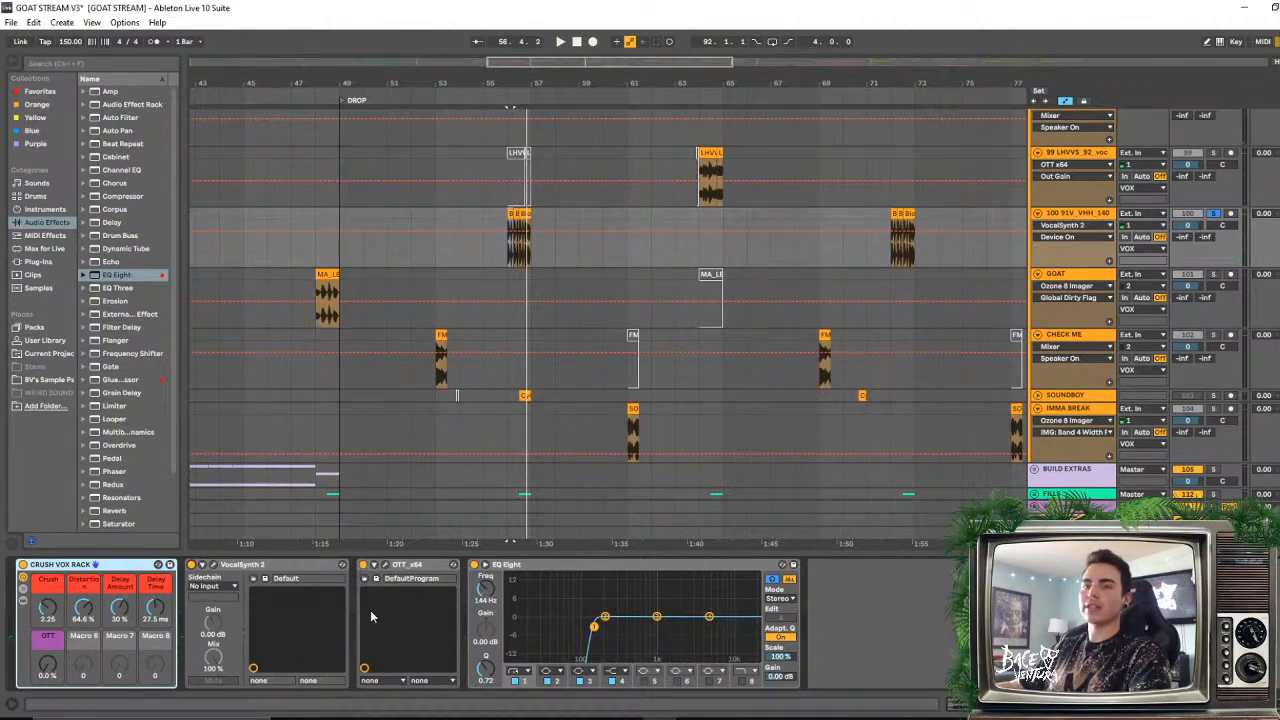
# - Fold the CRUSH VOX RACK on both the 100 91V_VHH_140 and 99 LHVVS_92_voc tracks
pyautogui.doubleClick(128, 567)
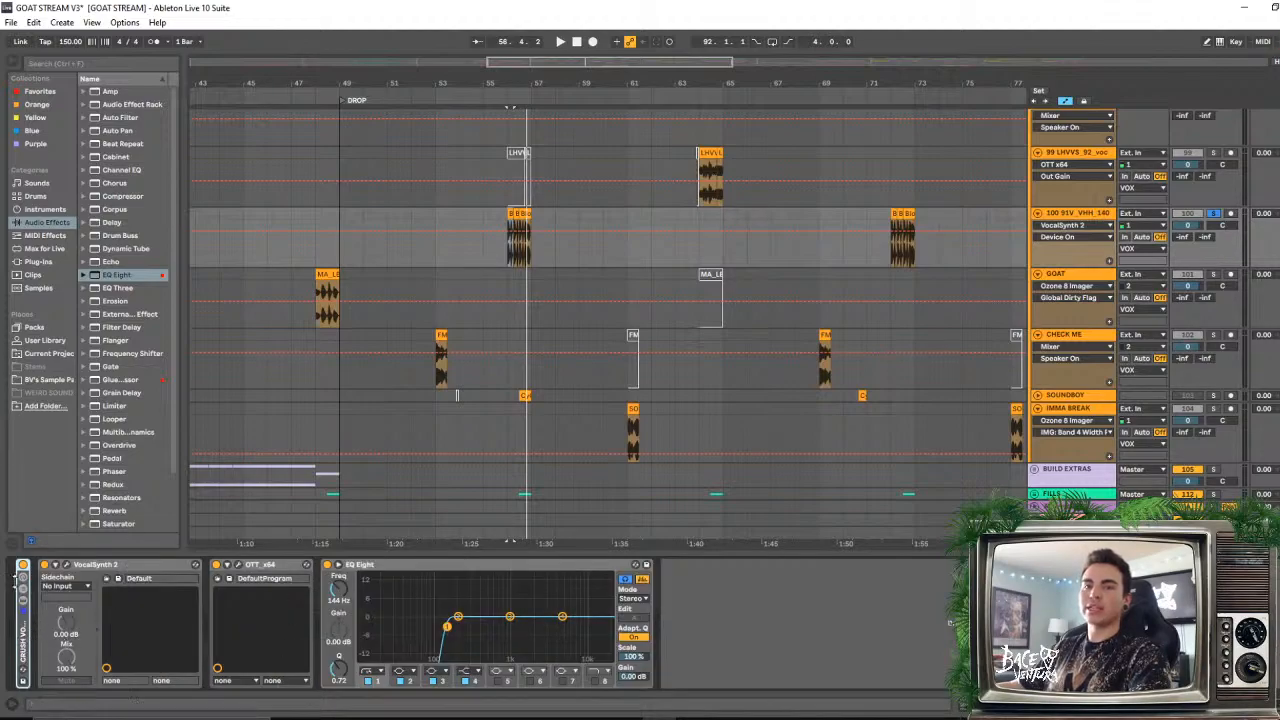
pyautogui.click(954, 168)
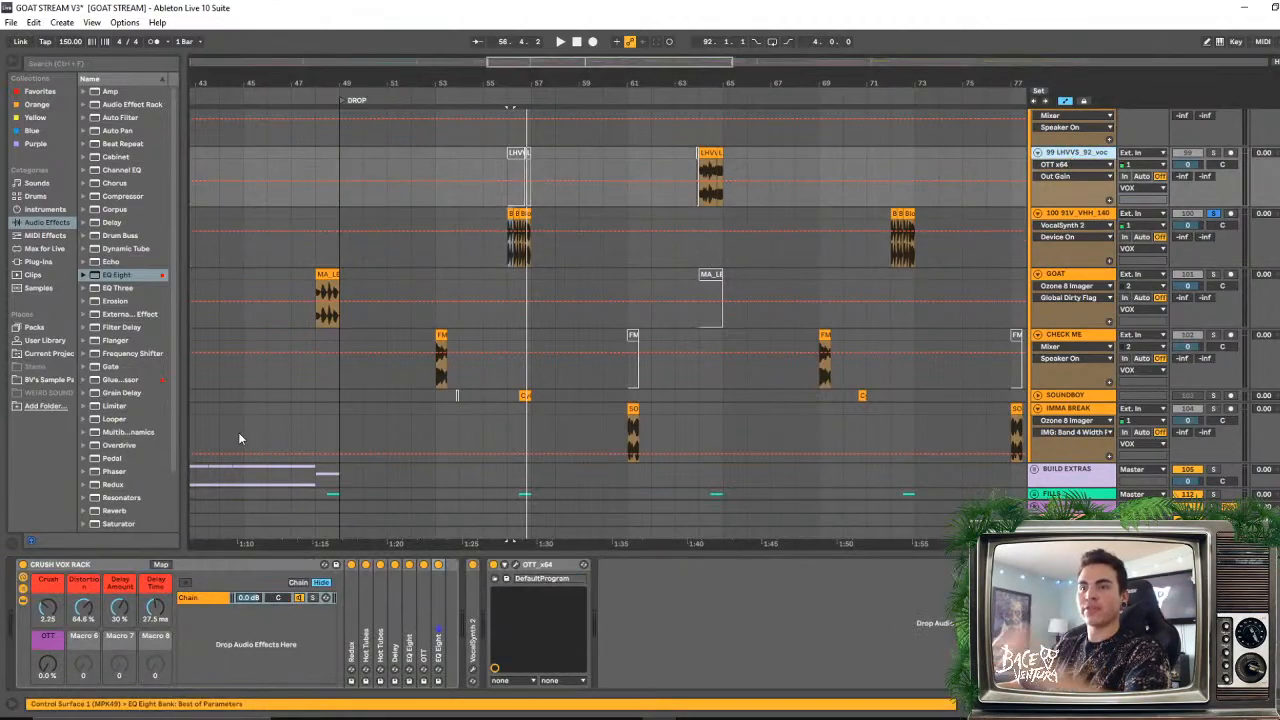
pyautogui.doubleClick(110, 566)
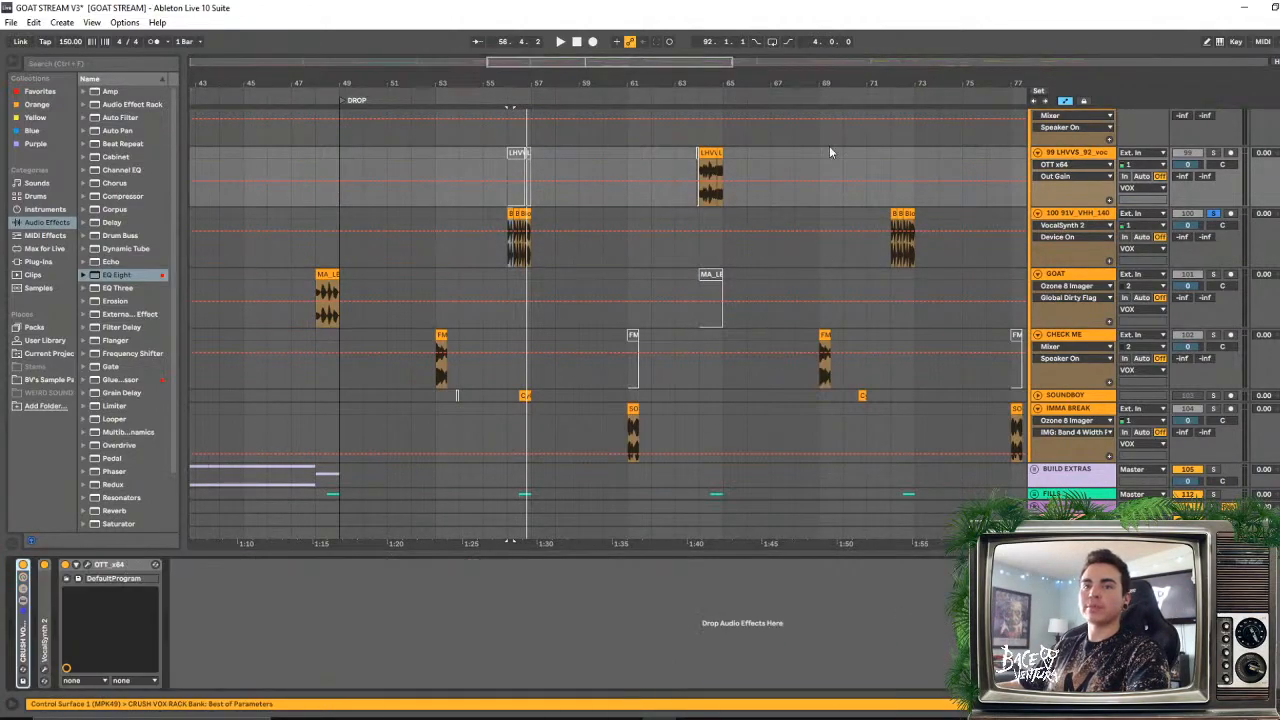
# - Solo the 99 LHVVS_92_voc track as well and audition its clip at bar 64, followed by the 100 91V_VHH_140 clip at bar 56
pyautogui.click(713, 168)
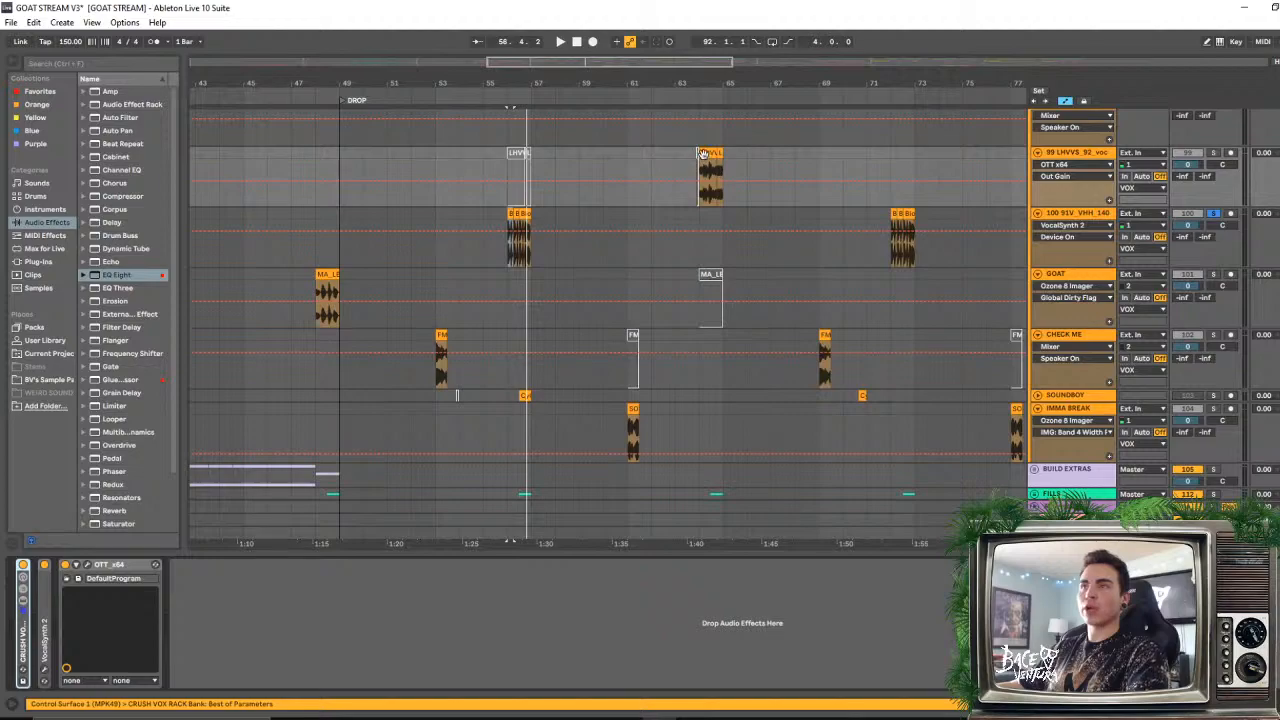
pyautogui.click(1213, 153)
pyautogui.press('space')
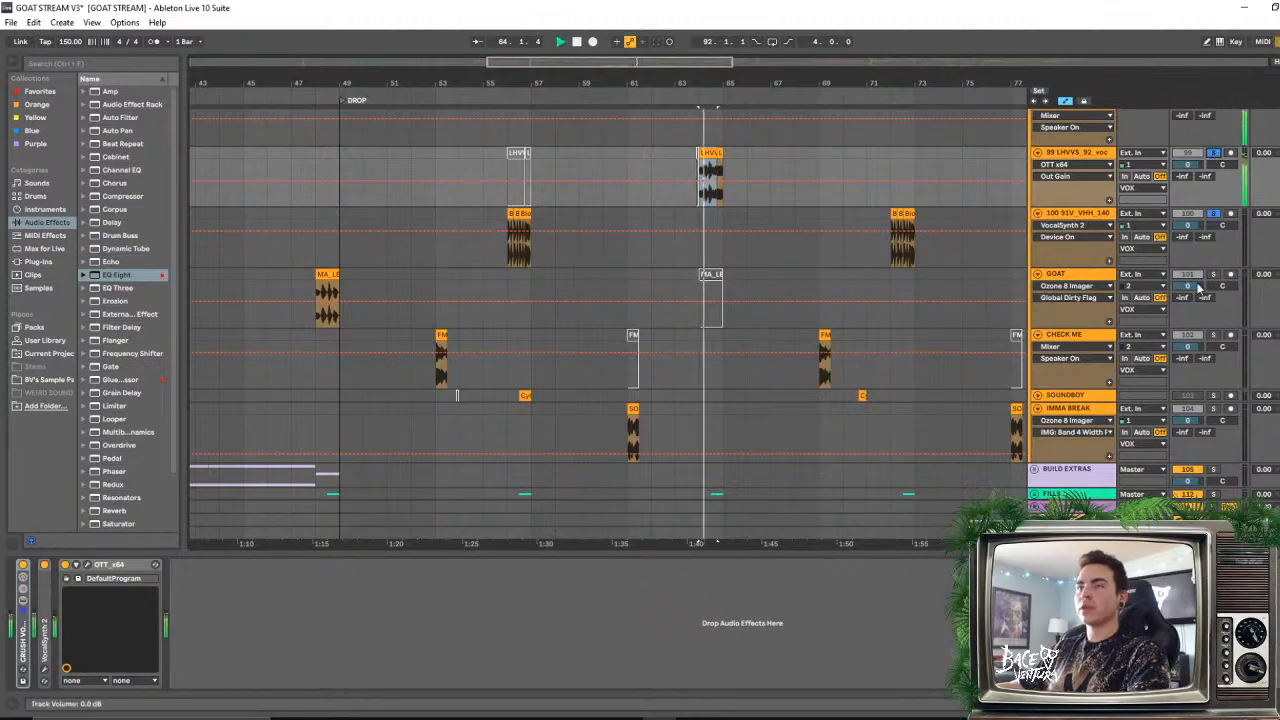
pyautogui.click(507, 220)
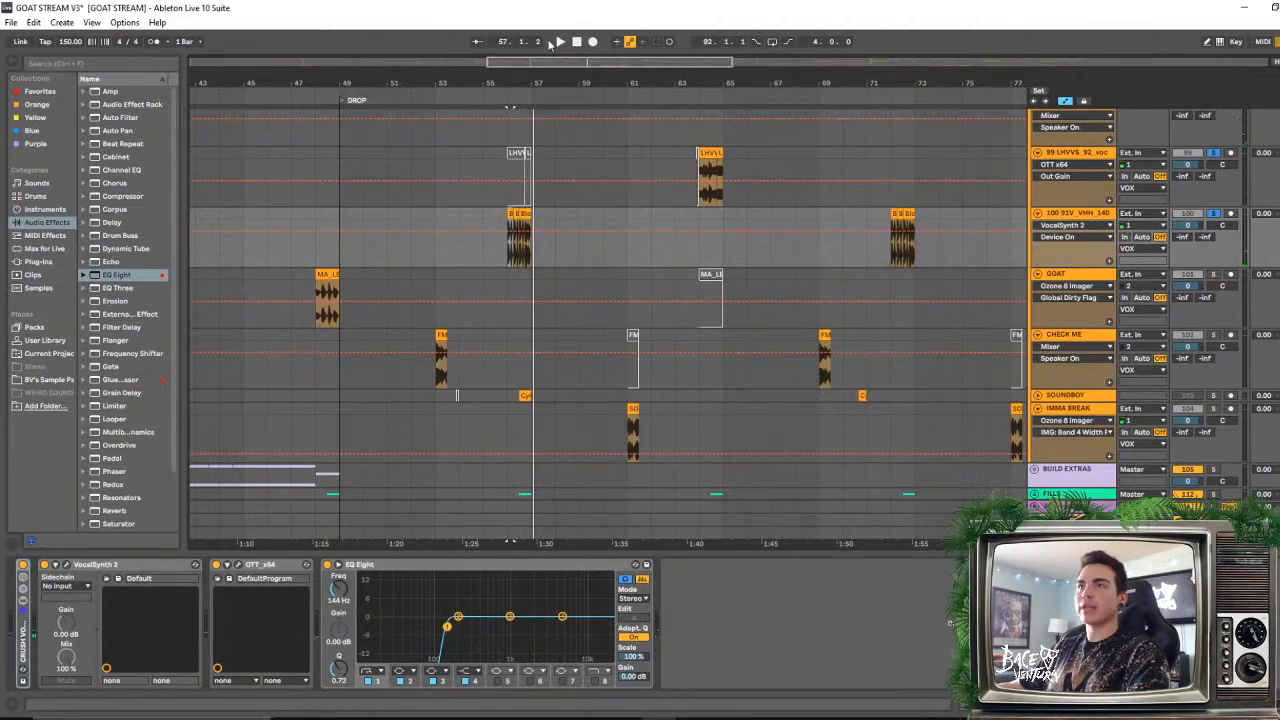
# - Show the master track's device chain with the arrangement from INTRO to DROP 2 in view
pyautogui.moveTo(614, 86); pyautogui.dragTo(621, 50)
pyautogui.scroll(-2, 800, 290)
pyautogui.scroll(3, 870, 283)
pyautogui.scroll(2, 1045, 328)
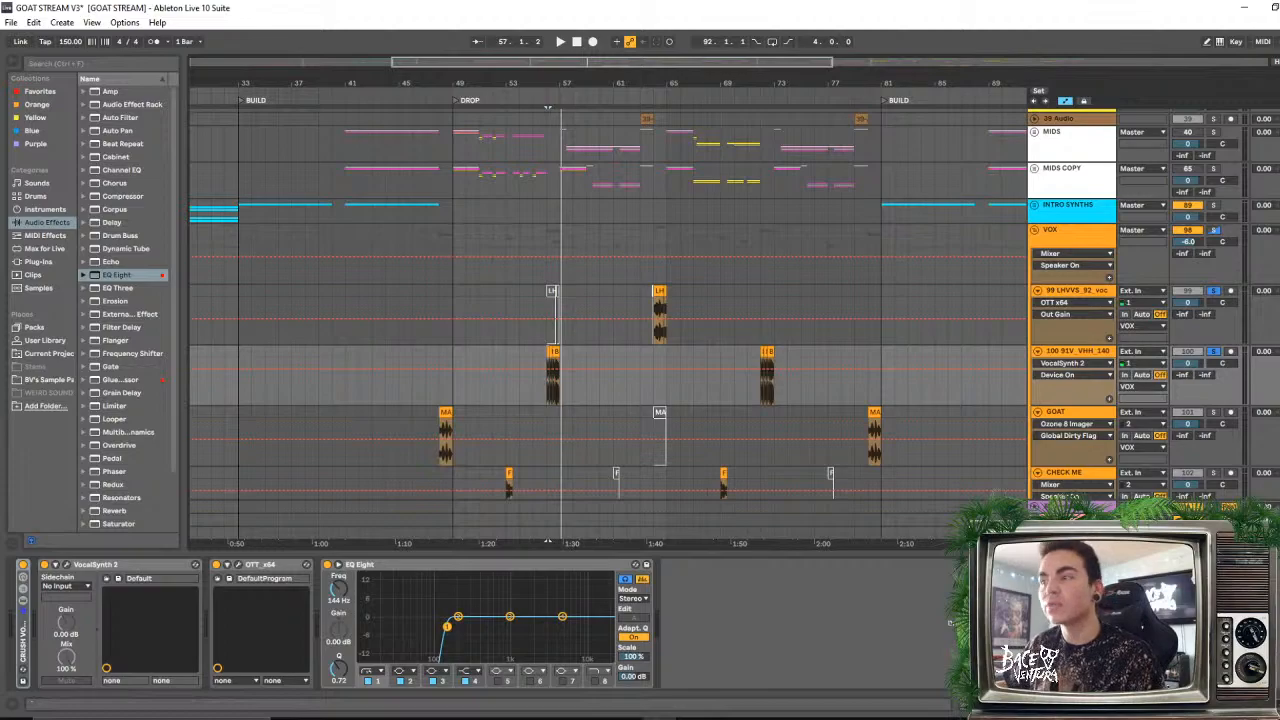
pyautogui.moveTo(266, 68); pyautogui.dragTo(415, 68)
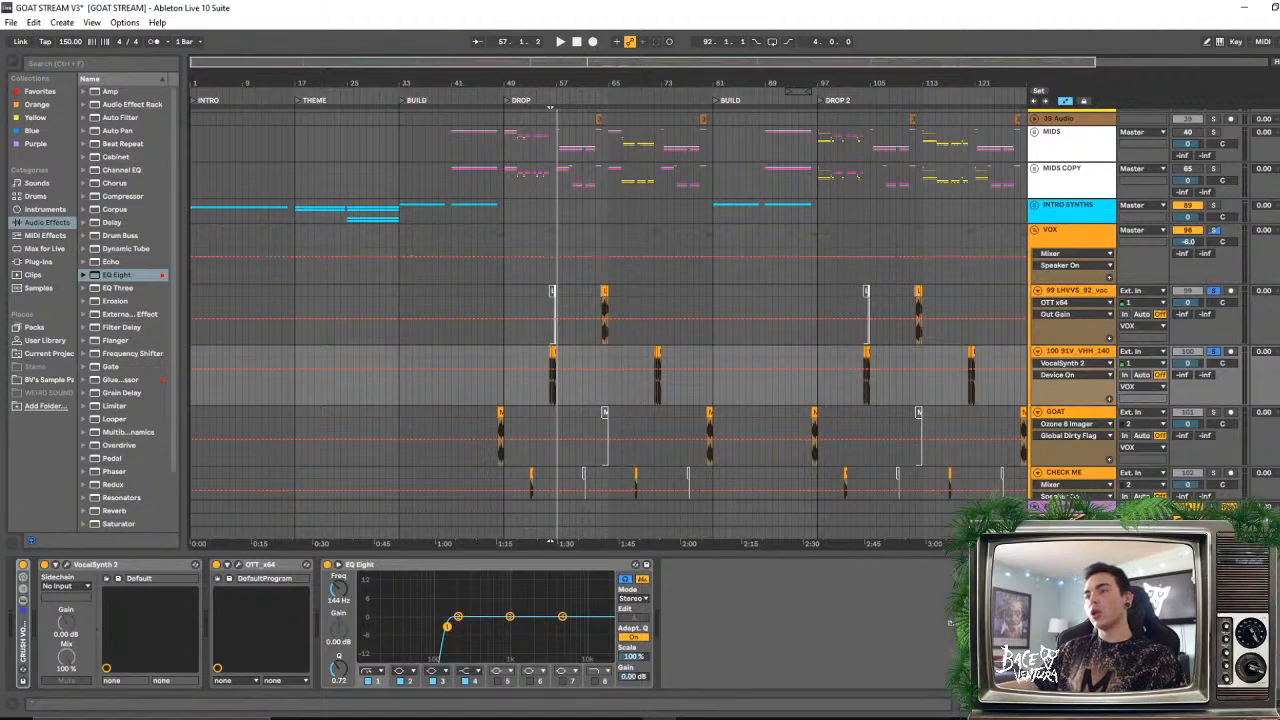
pyautogui.click(1072, 533)
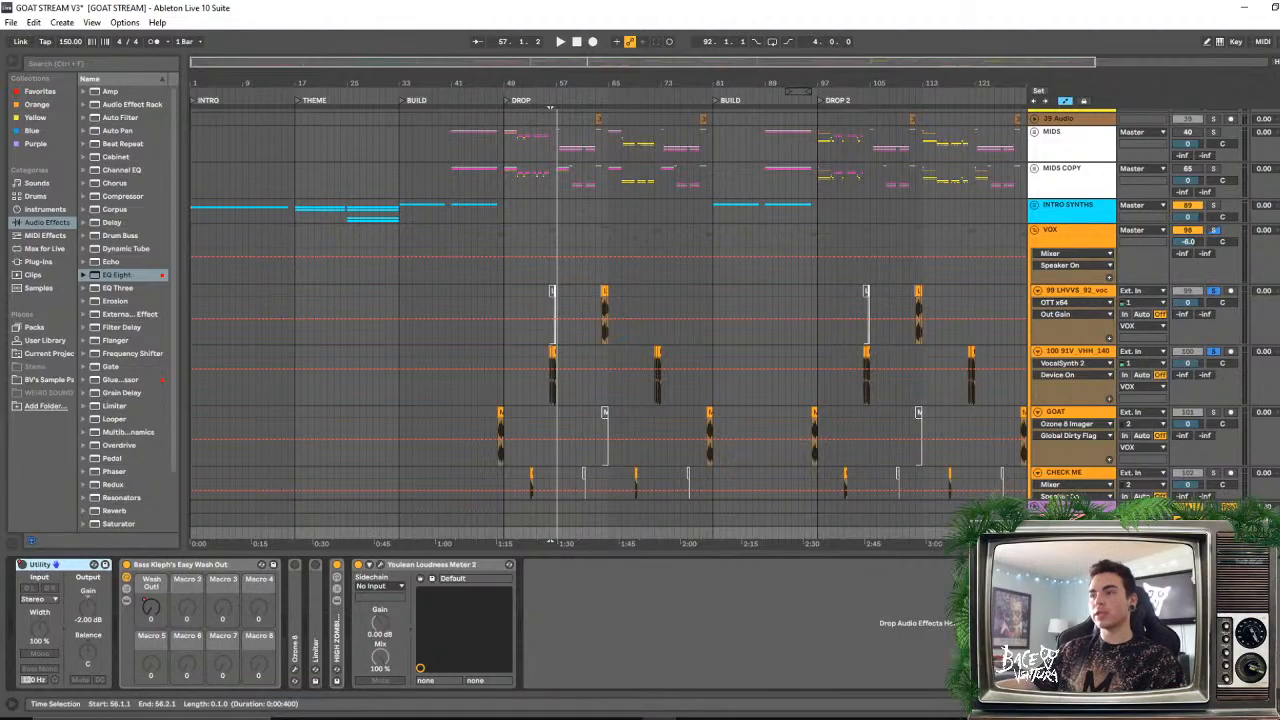
# - Highlight bars 1 to 48 of the master automation, and fold the Utility to bring Bass Kleph's Easy Wash Out rack into focus
pyautogui.scroll(-4, 457, 425)
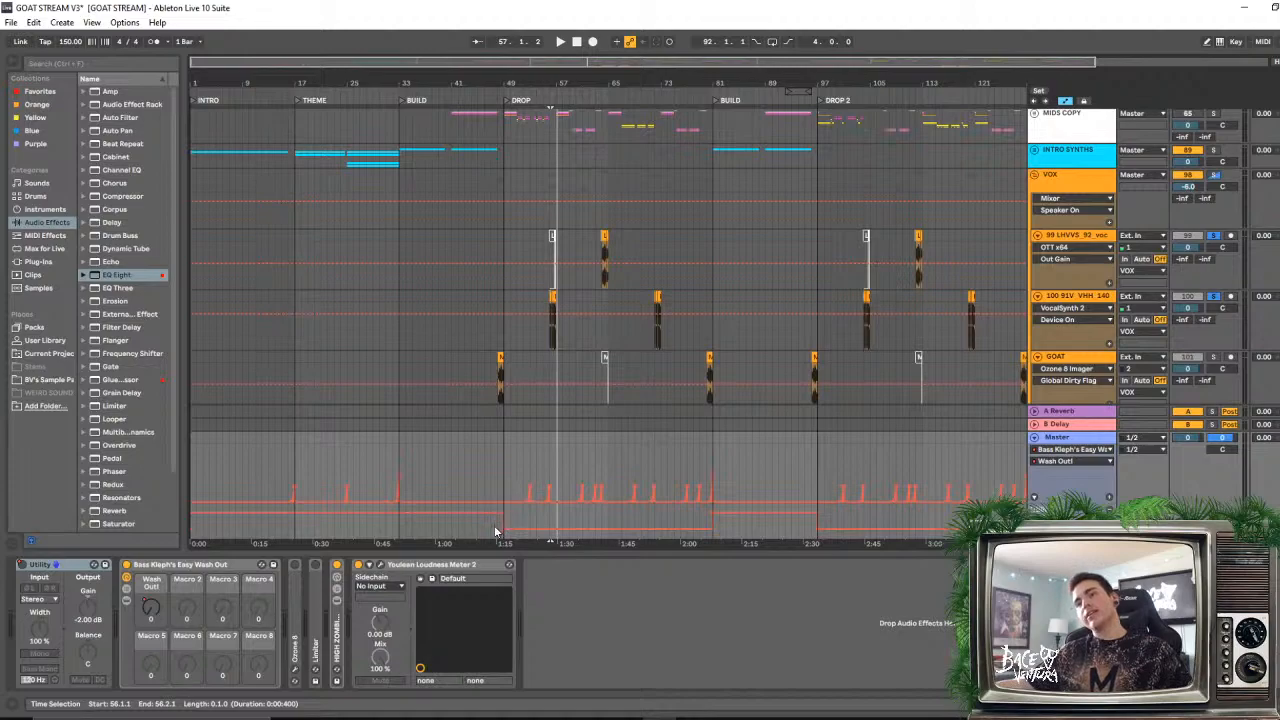
pyautogui.moveTo(500, 524); pyautogui.dragTo(191, 529)
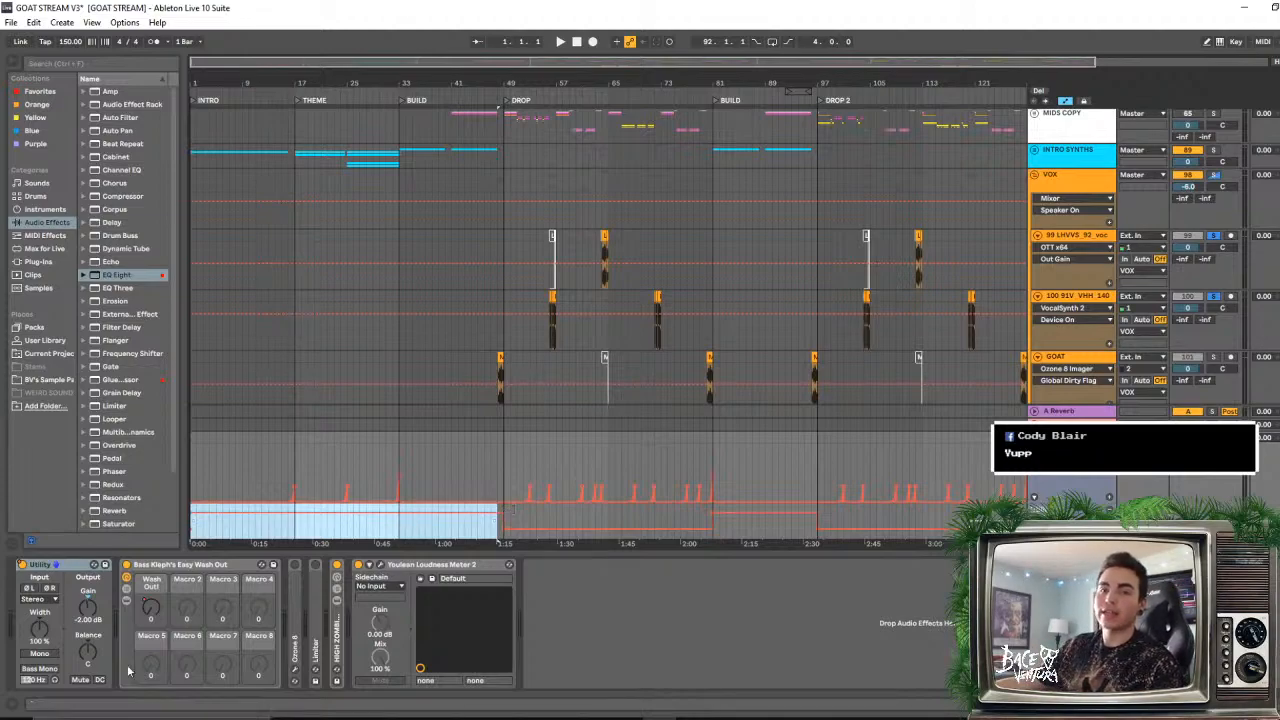
pyautogui.doubleClick(79, 570)
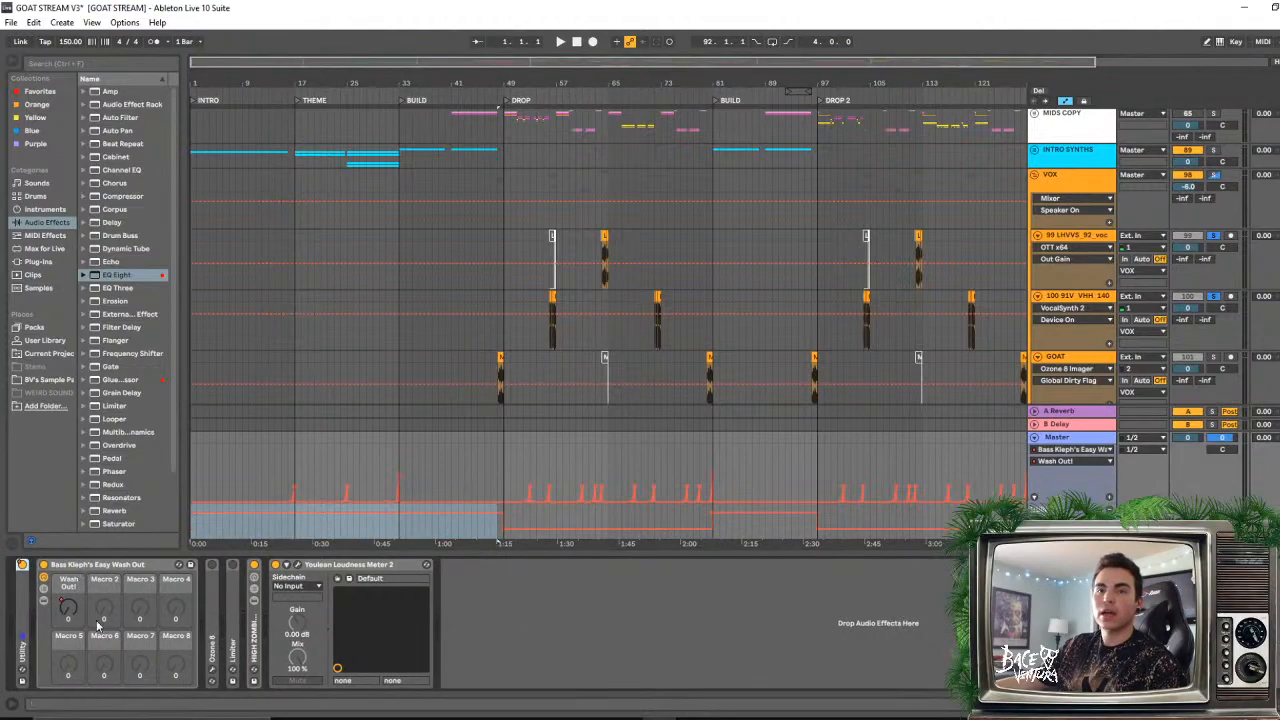
pyautogui.click(145, 565)
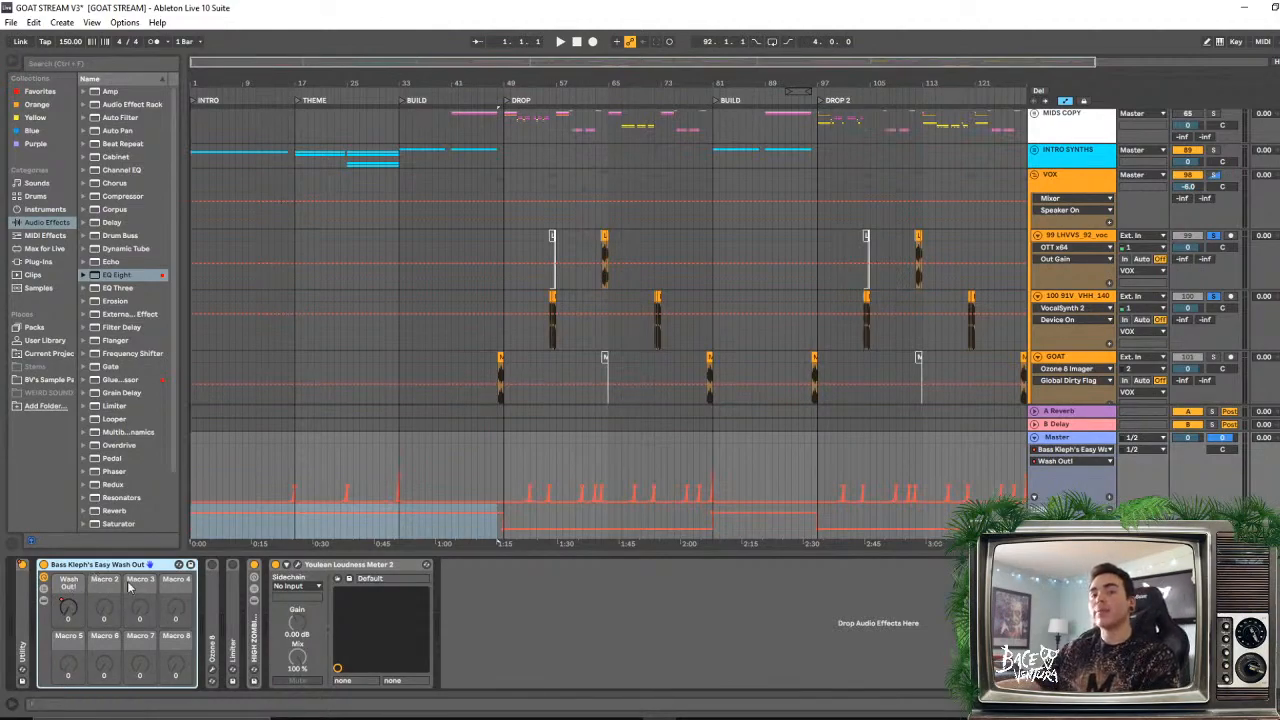
# - Audition the DROP from bar 50 to hear the master's Wash Out automation spikes, and place the insert marker at bar 53
pyautogui.moveTo(562, 79)
pyautogui.mouseDown()
pyautogui.moveTo(610, 420)
pyautogui.moveTo(630, 380)
pyautogui.mouseUp()
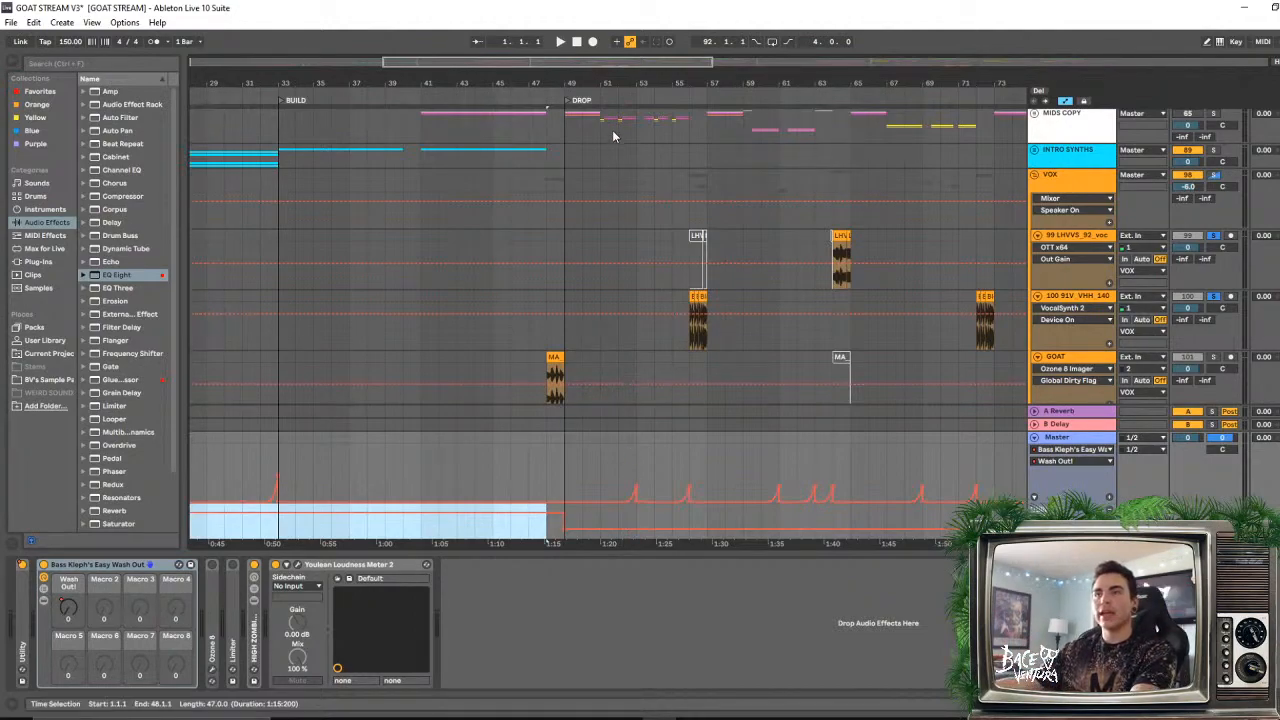
pyautogui.moveTo(615, 78); pyautogui.dragTo(612, 239)
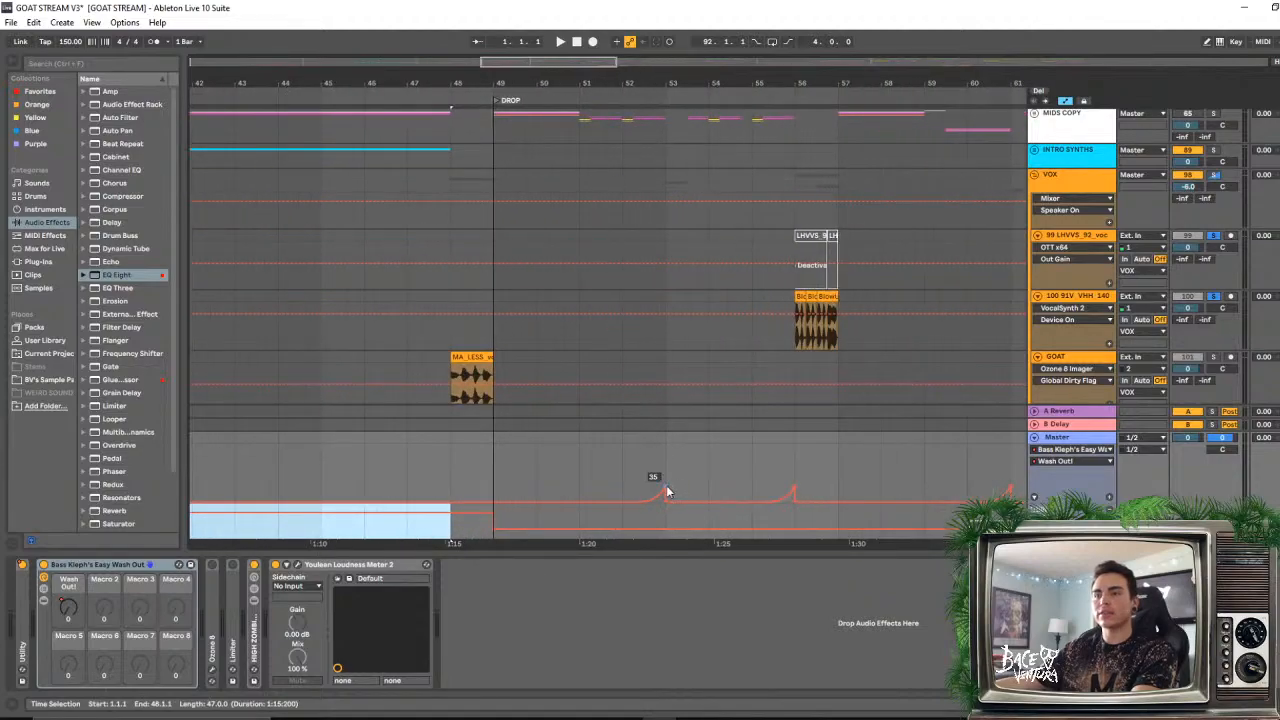
pyautogui.click(623, 453)
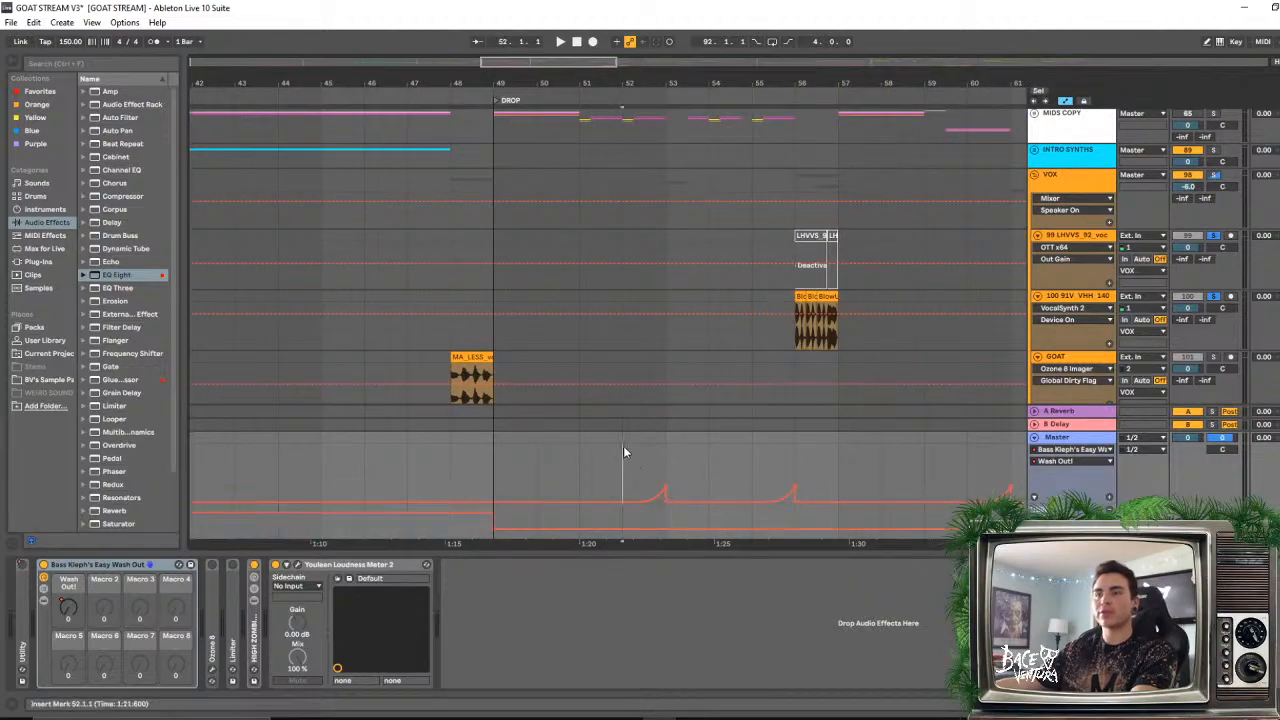
pyautogui.moveTo(635, 84); pyautogui.dragTo(635, 56)
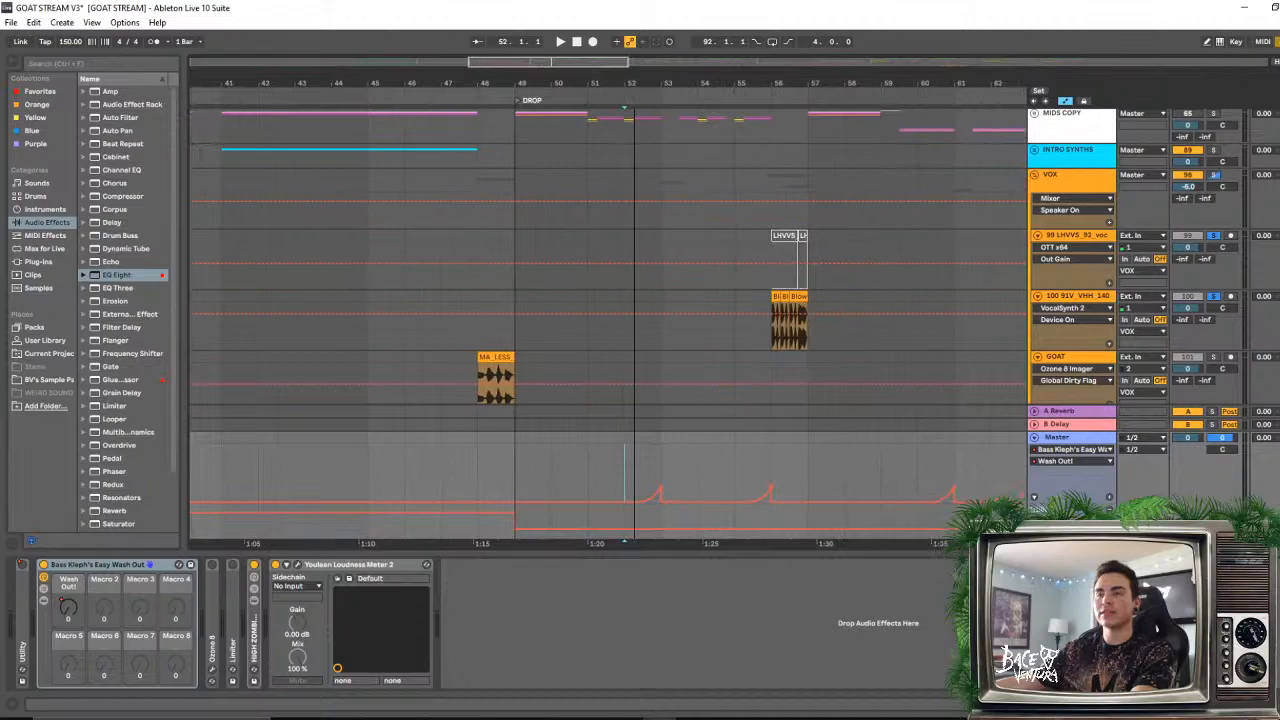
pyautogui.click(609, 448)
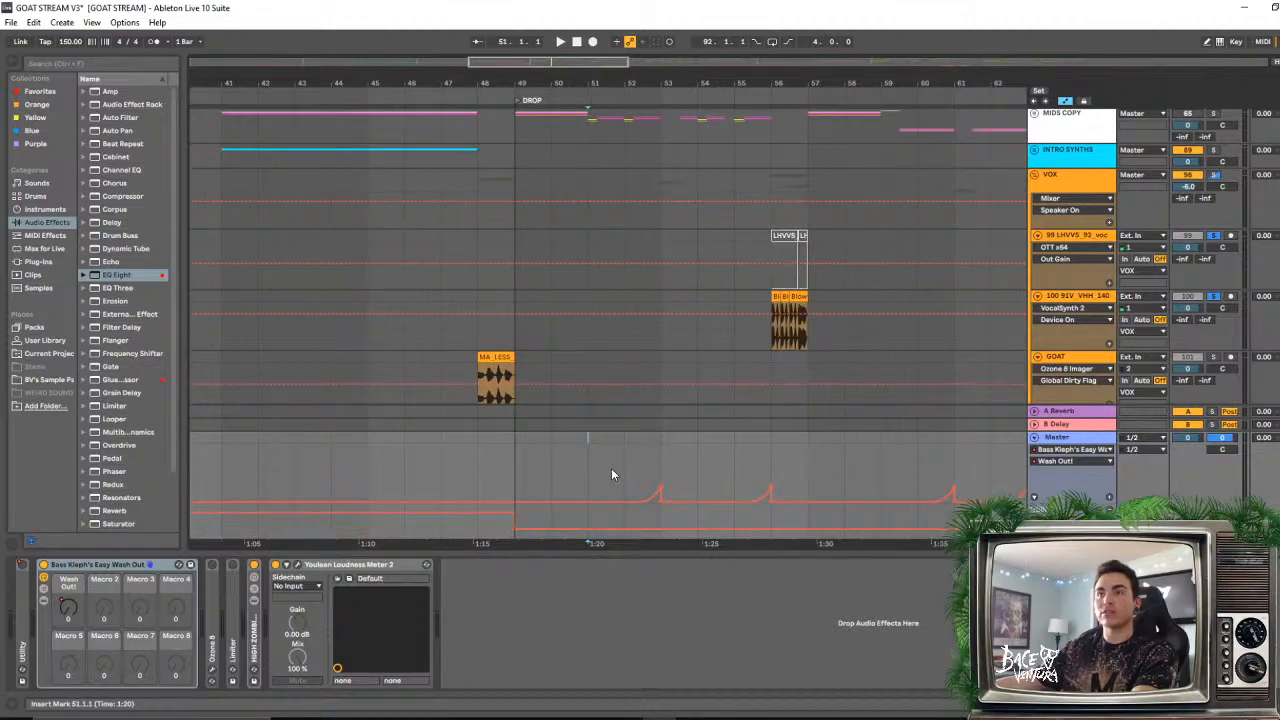
pyautogui.click(534, 441)
pyautogui.click(552, 437)
pyautogui.press('space')
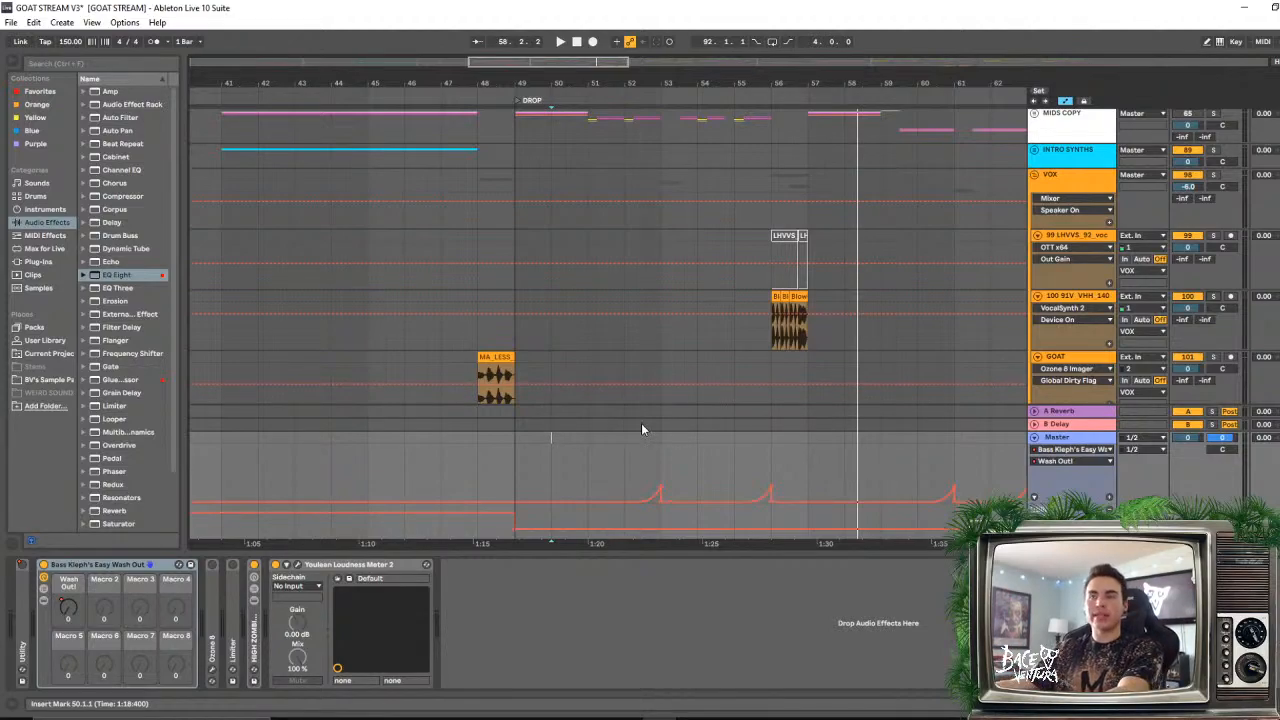
pyautogui.click(662, 446)
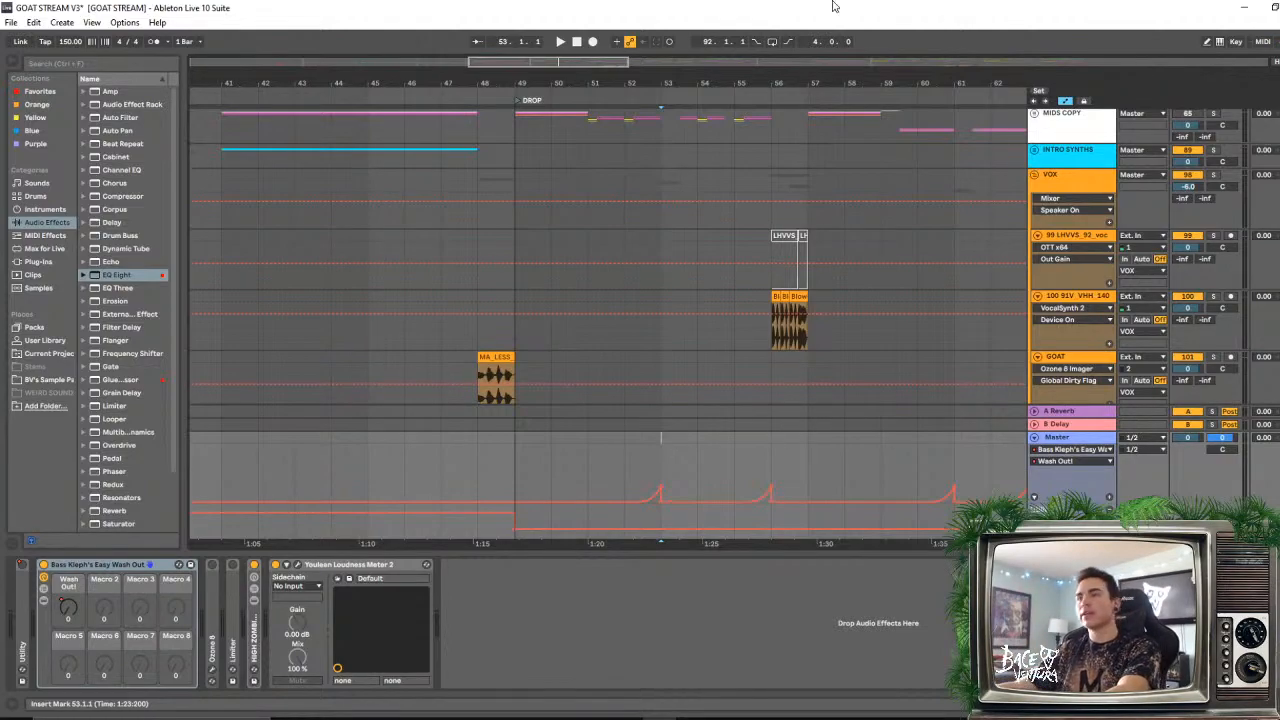
# - Play from bar 80 into the second BUILD to hear the Wash Out automation rise at the end of the DROP
pyautogui.moveTo(760, 89); pyautogui.dragTo(755, 528)
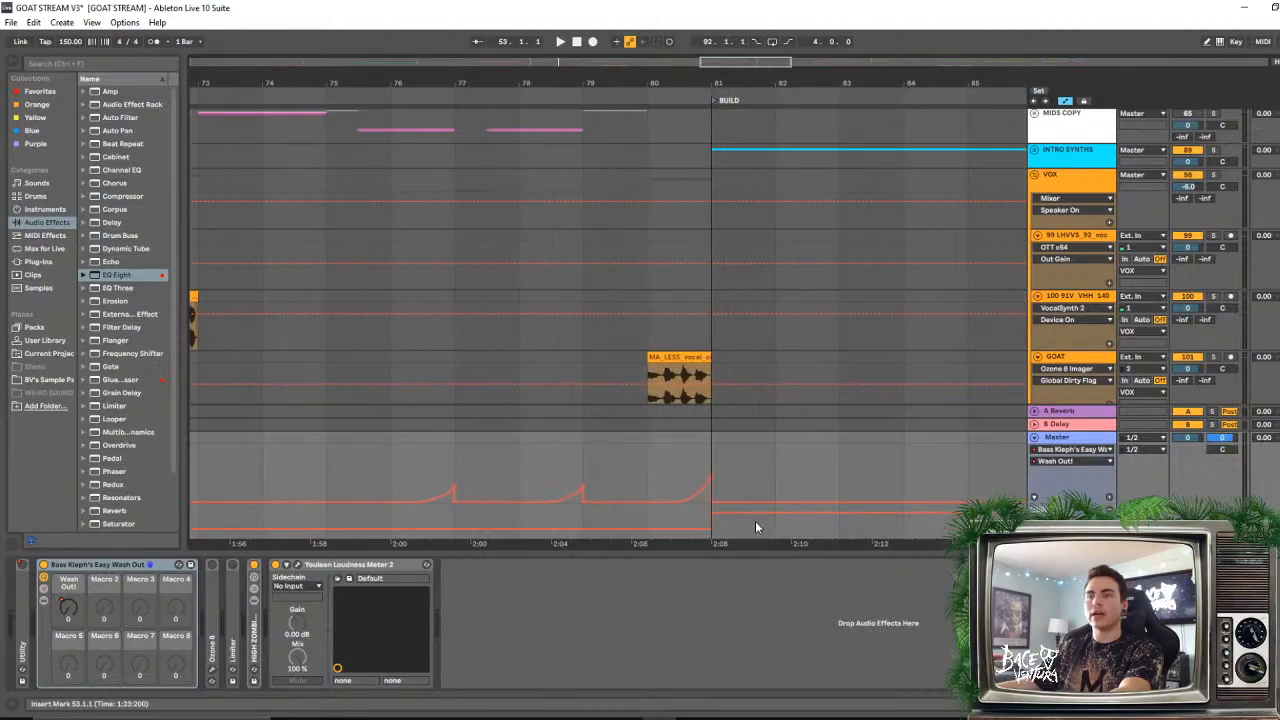
pyautogui.click(656, 464)
pyautogui.press('space')
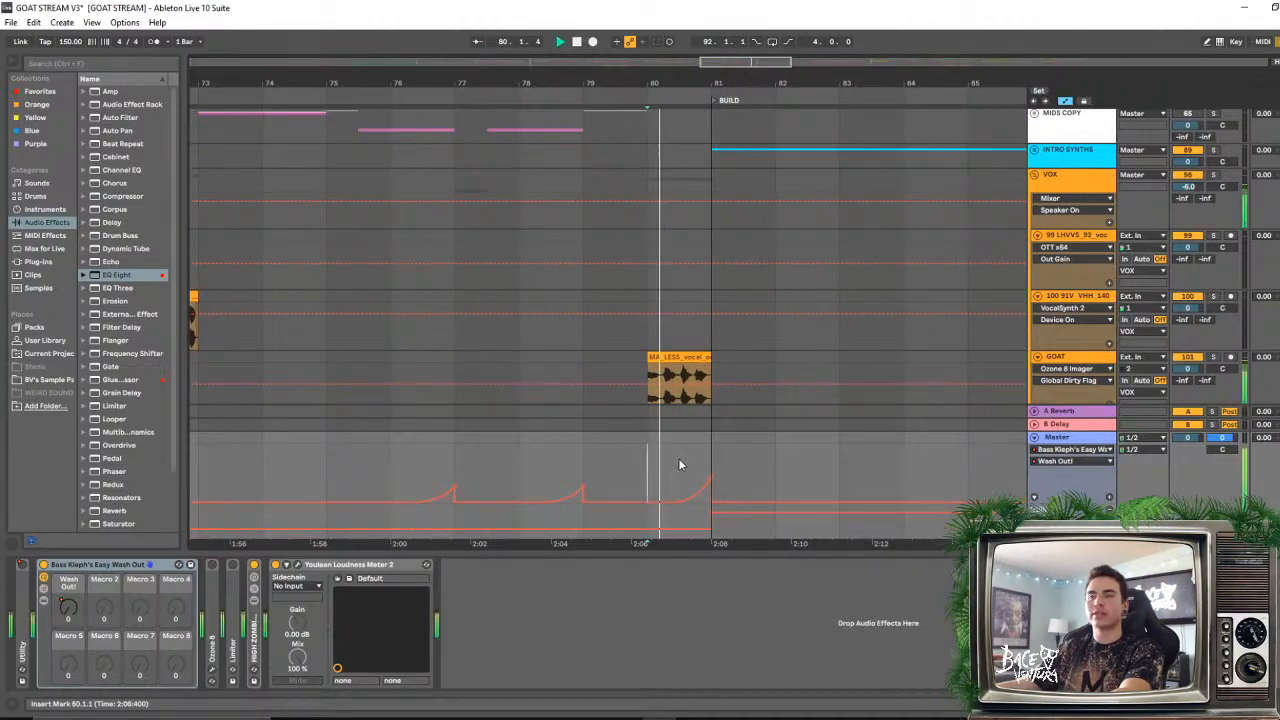
pyautogui.press('space')
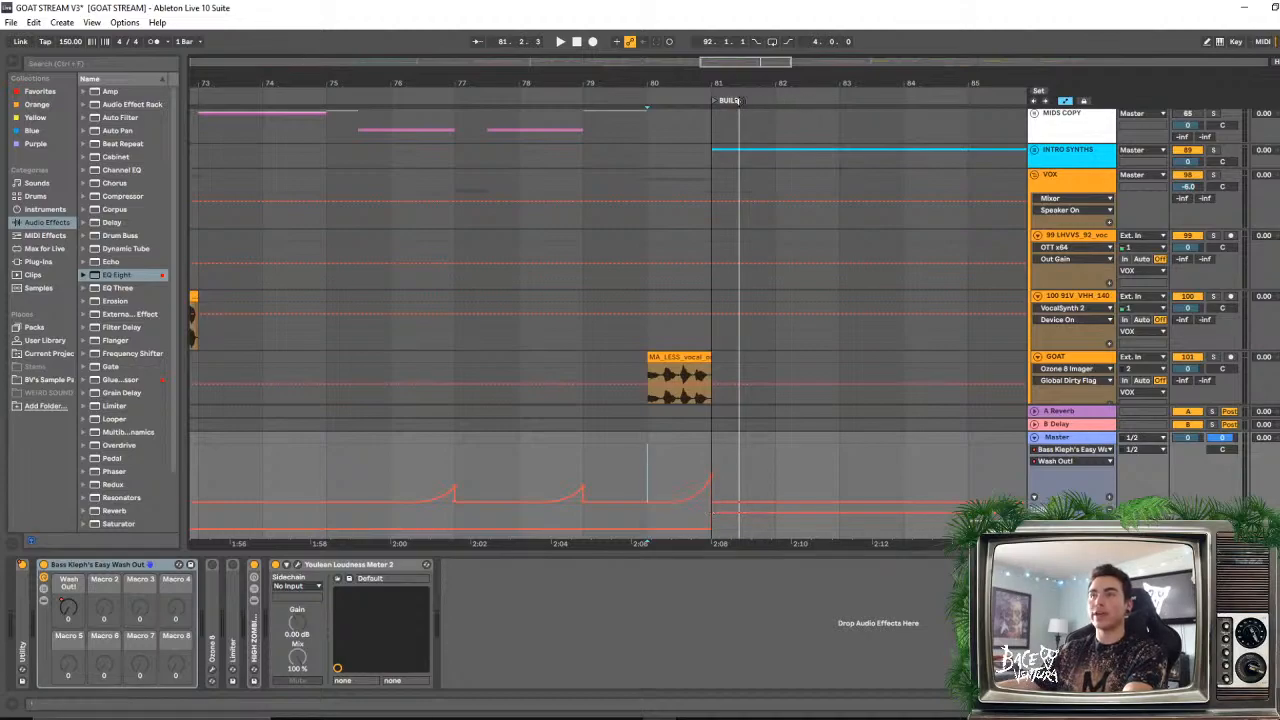
# - Show the whole arrangement and unfold the Utility on the master track to review its settings
pyautogui.moveTo(734, 86); pyautogui.dragTo(734, 20)
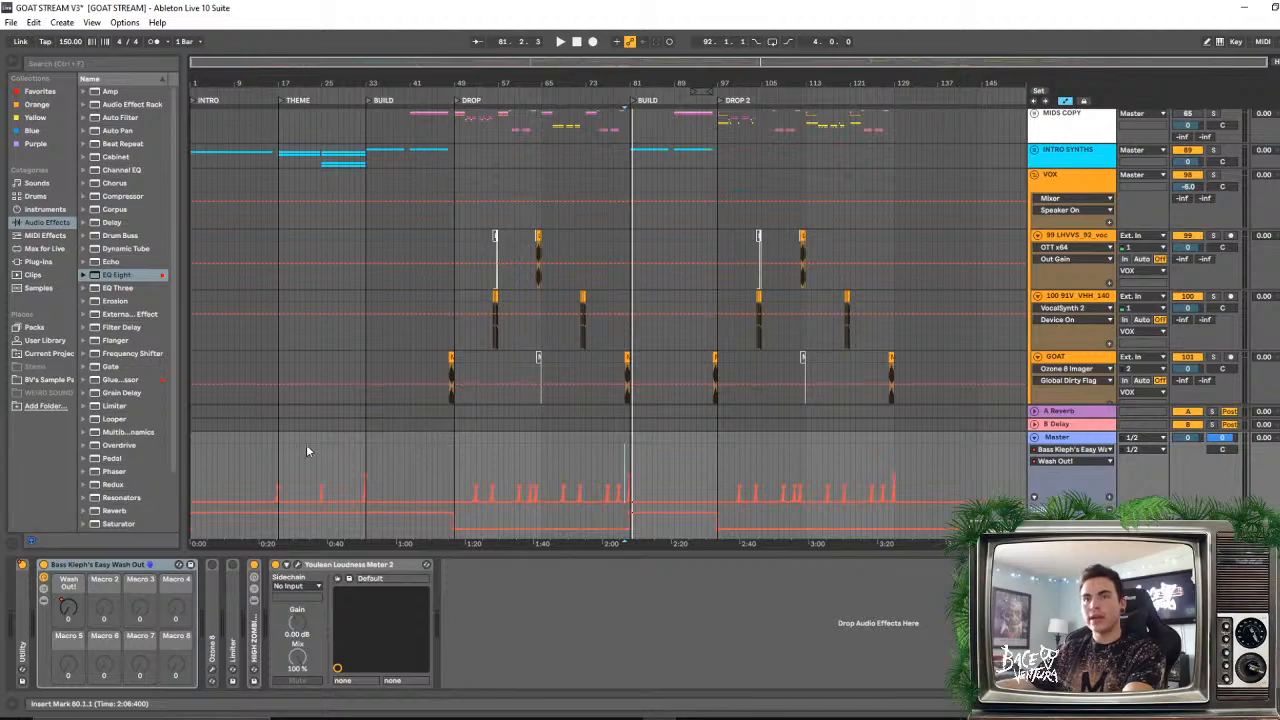
pyautogui.doubleClick(22, 640)
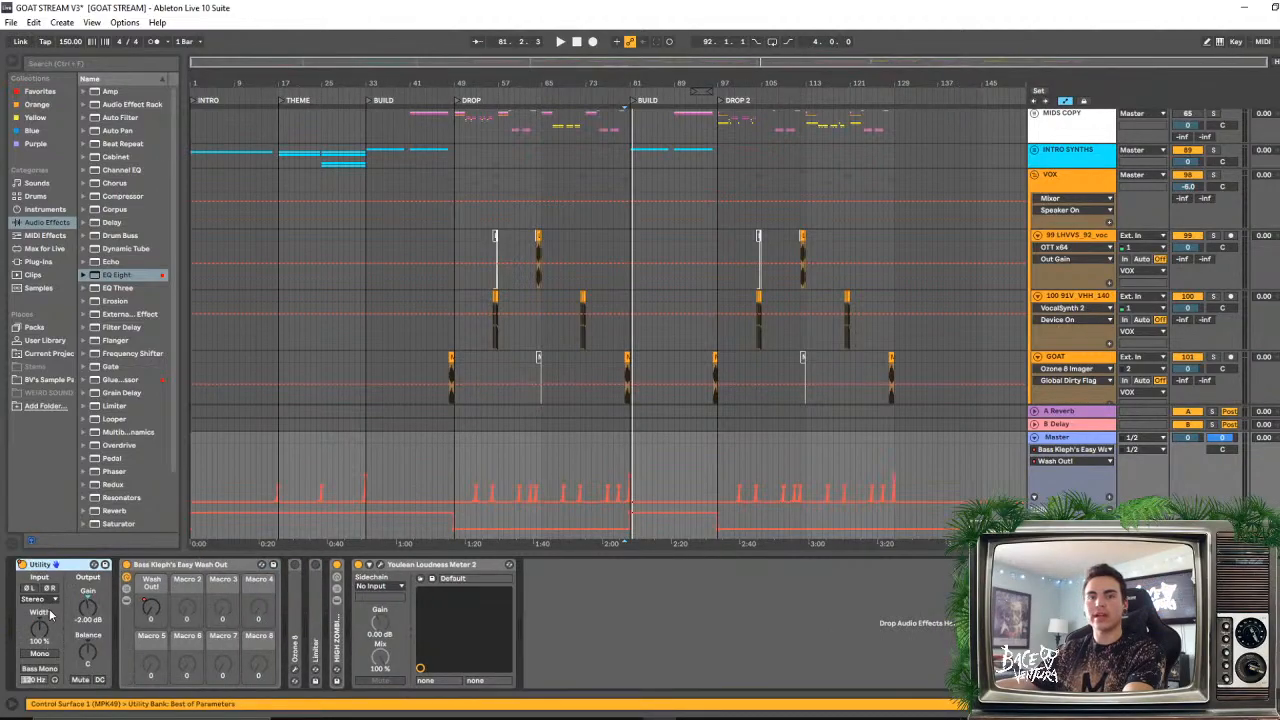
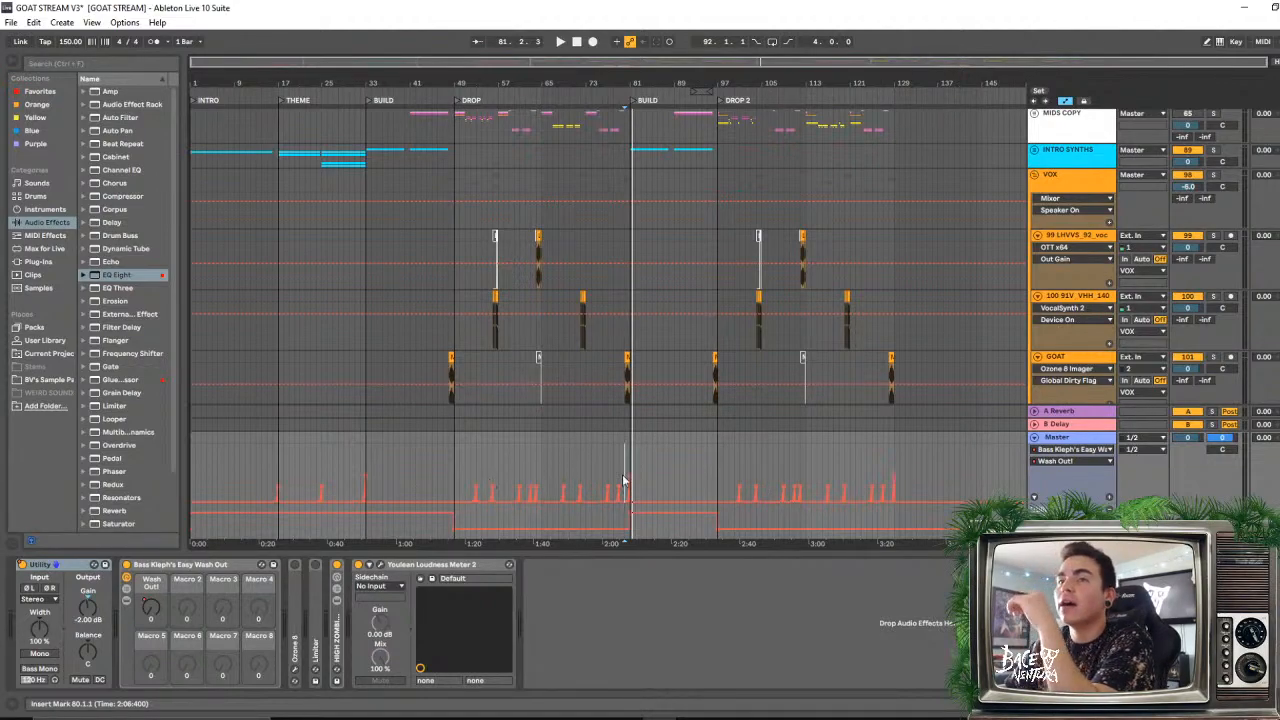
# - Hide the device chain and fold the master track and the VOX group
pyautogui.click(1275, 704)
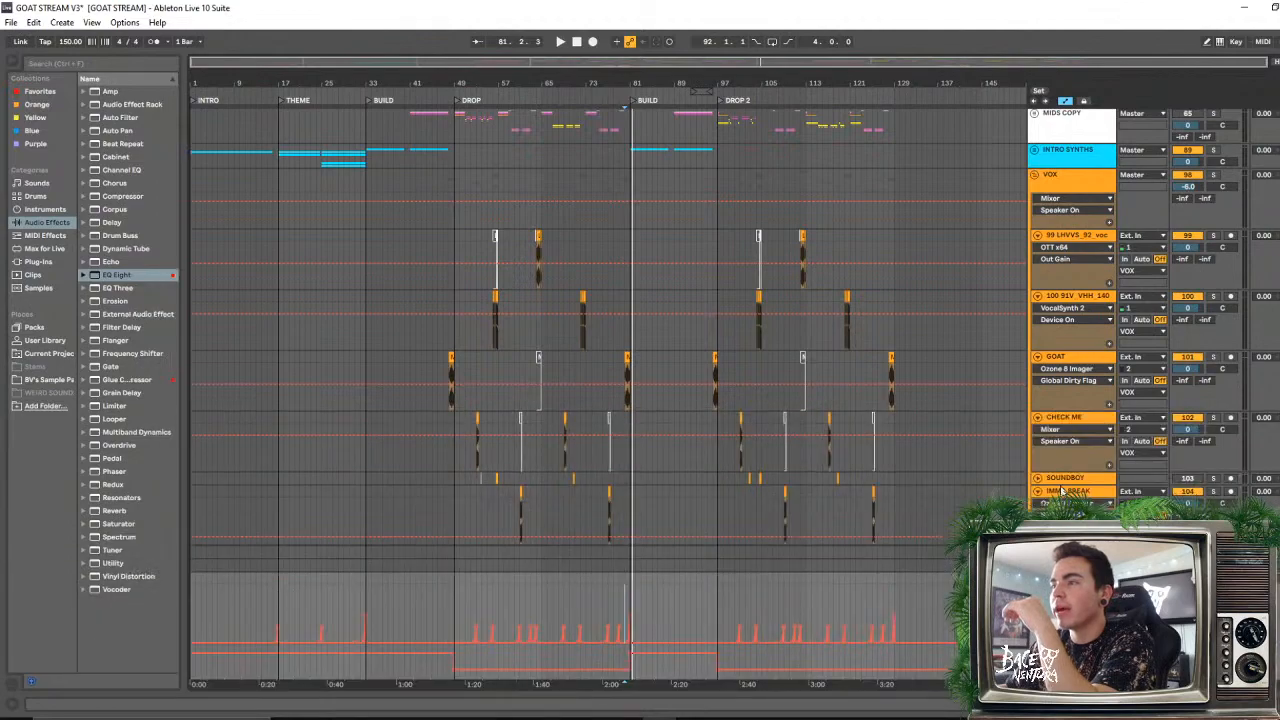
pyautogui.click(1034, 578)
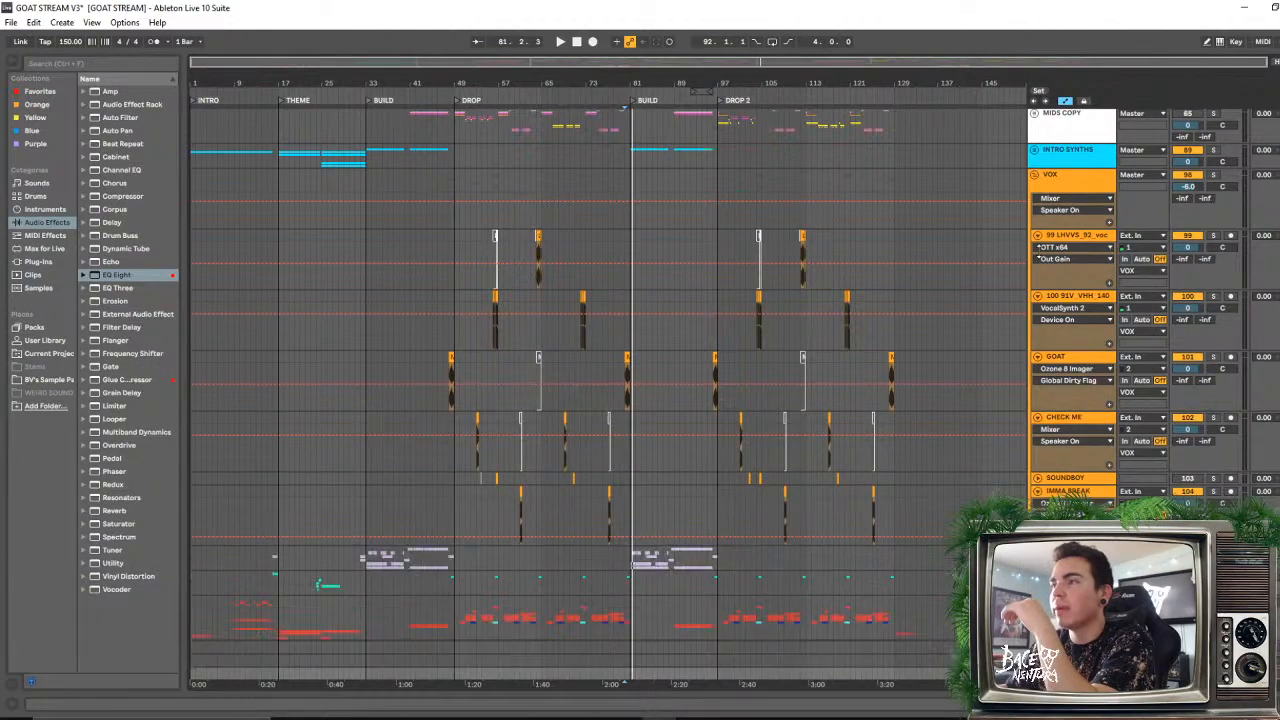
pyautogui.click(1035, 175)
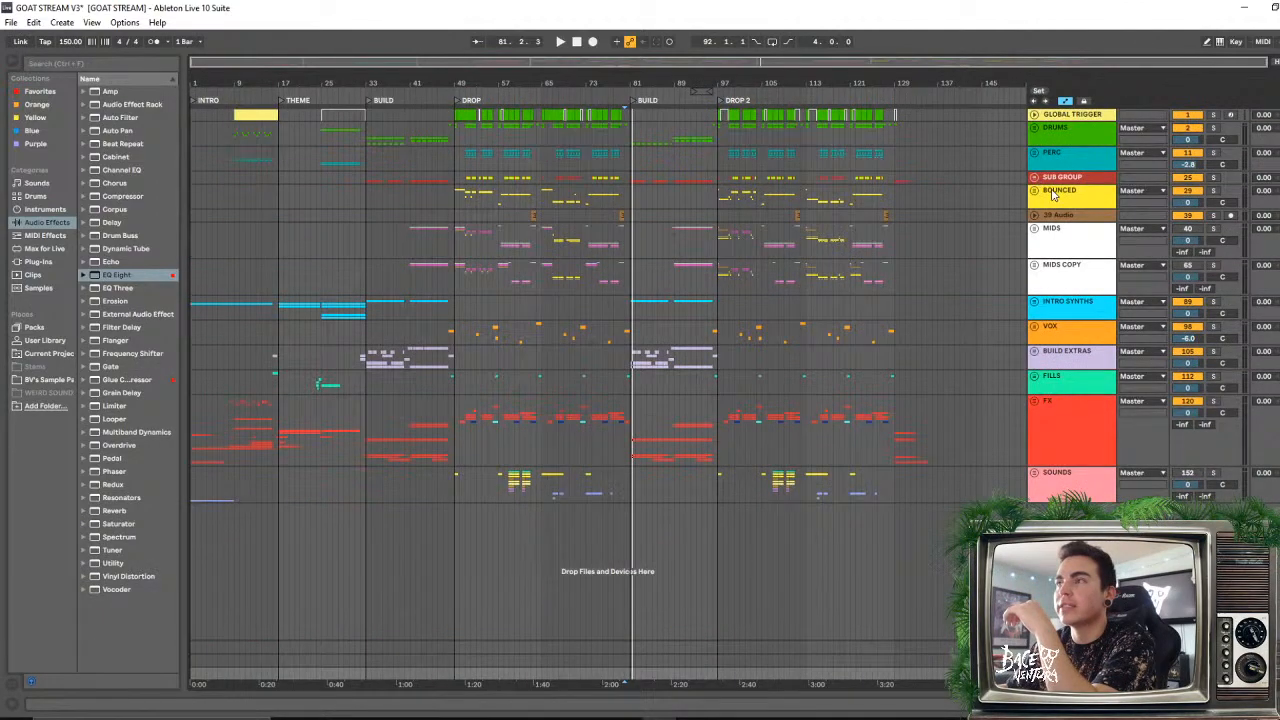
# - Select the BUILD EXTRAS group and place the insert marker on it at bar 81, the start of the second BUILD
pyautogui.click(1061, 335)
pyautogui.click(1063, 355)
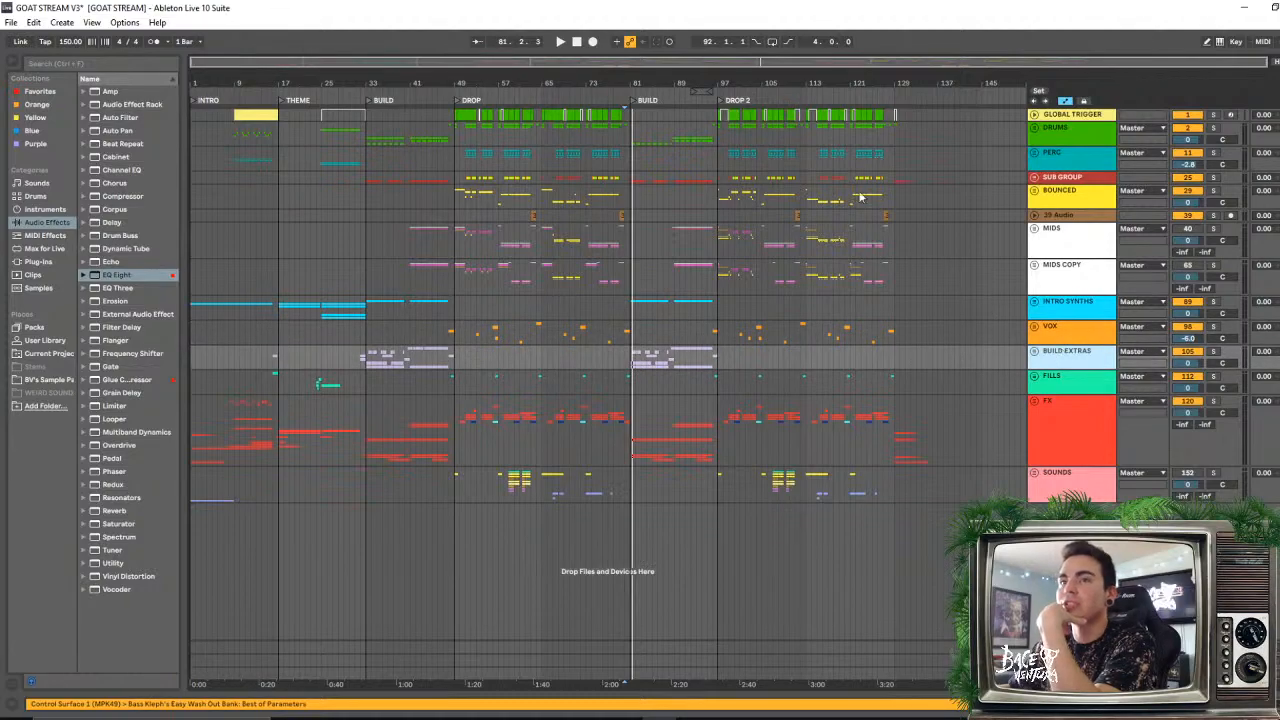
pyautogui.moveTo(657, 85)
pyautogui.mouseDown()
pyautogui.moveTo(656, 130)
pyautogui.moveTo(657, 85)
pyautogui.mouseUp()
pyautogui.click(631, 363)
pyautogui.click(630, 363)
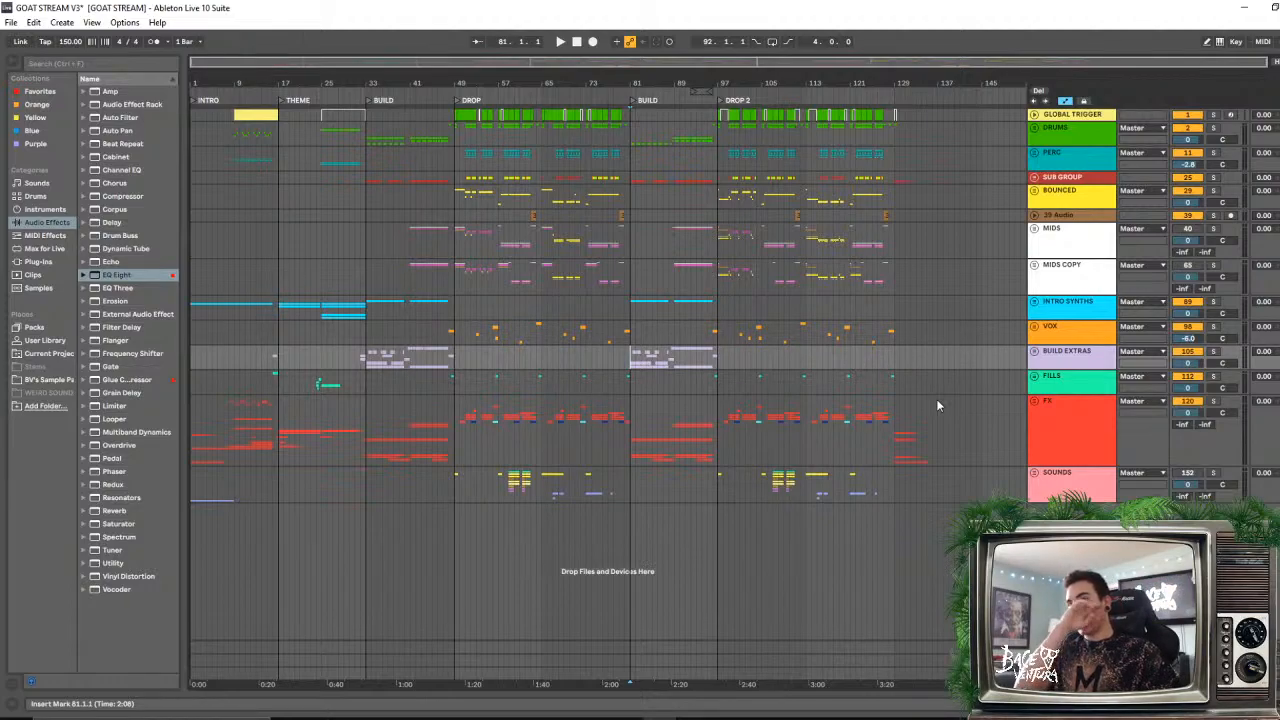
# - Unfold the BUILD EXTRAS group to examine its clips across both BUILD sections, and fold it again
pyautogui.click(1035, 352)
pyautogui.scroll(-1, 657, 389)
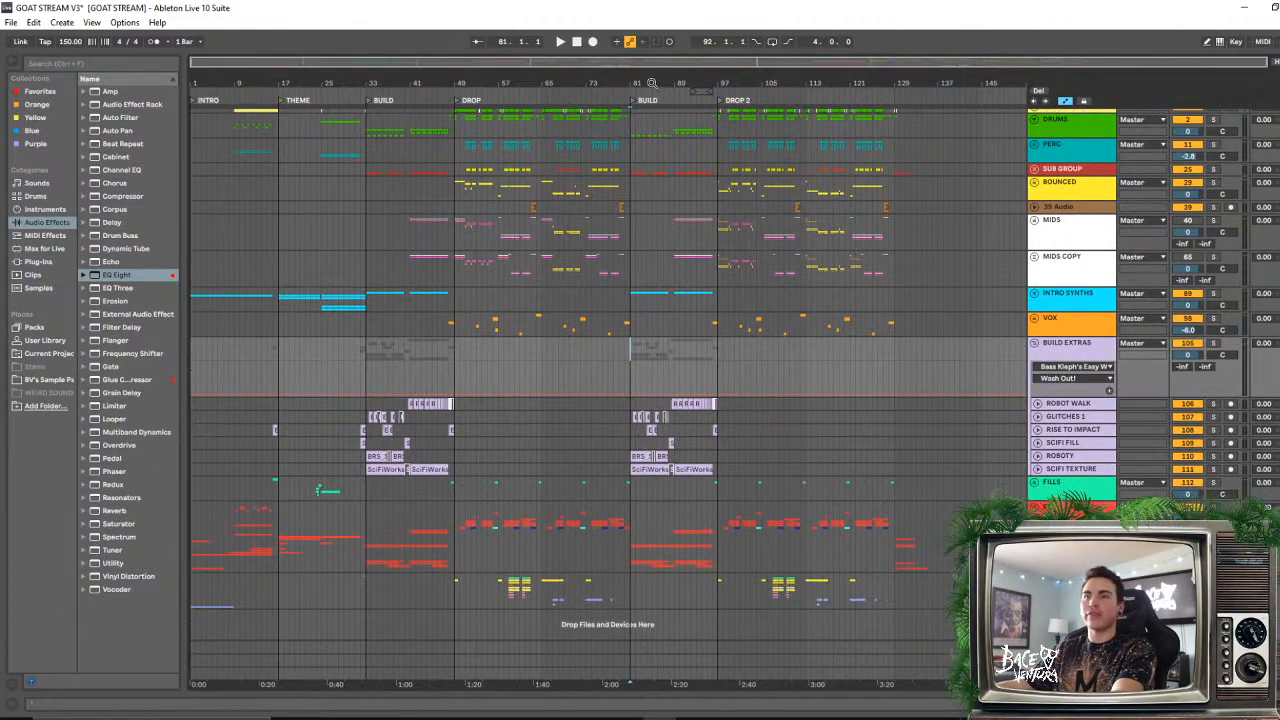
pyautogui.moveTo(651, 82); pyautogui.dragTo(650, 82)
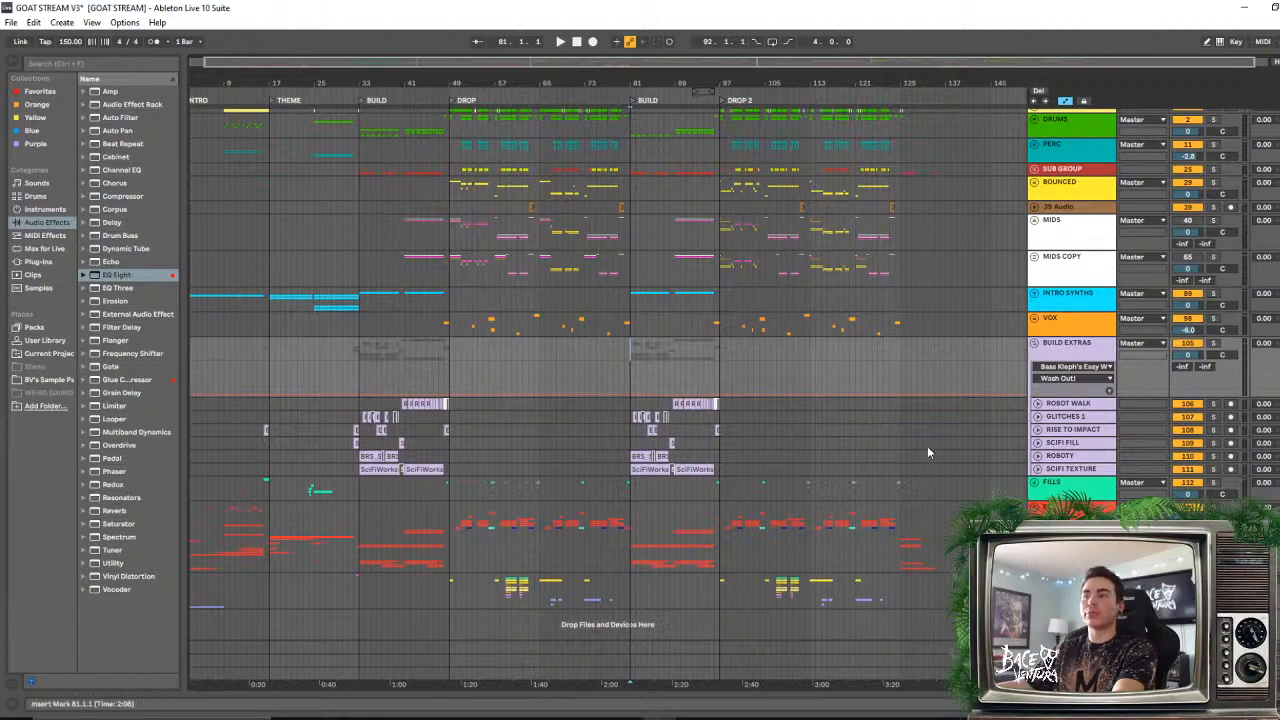
pyautogui.click(1035, 344)
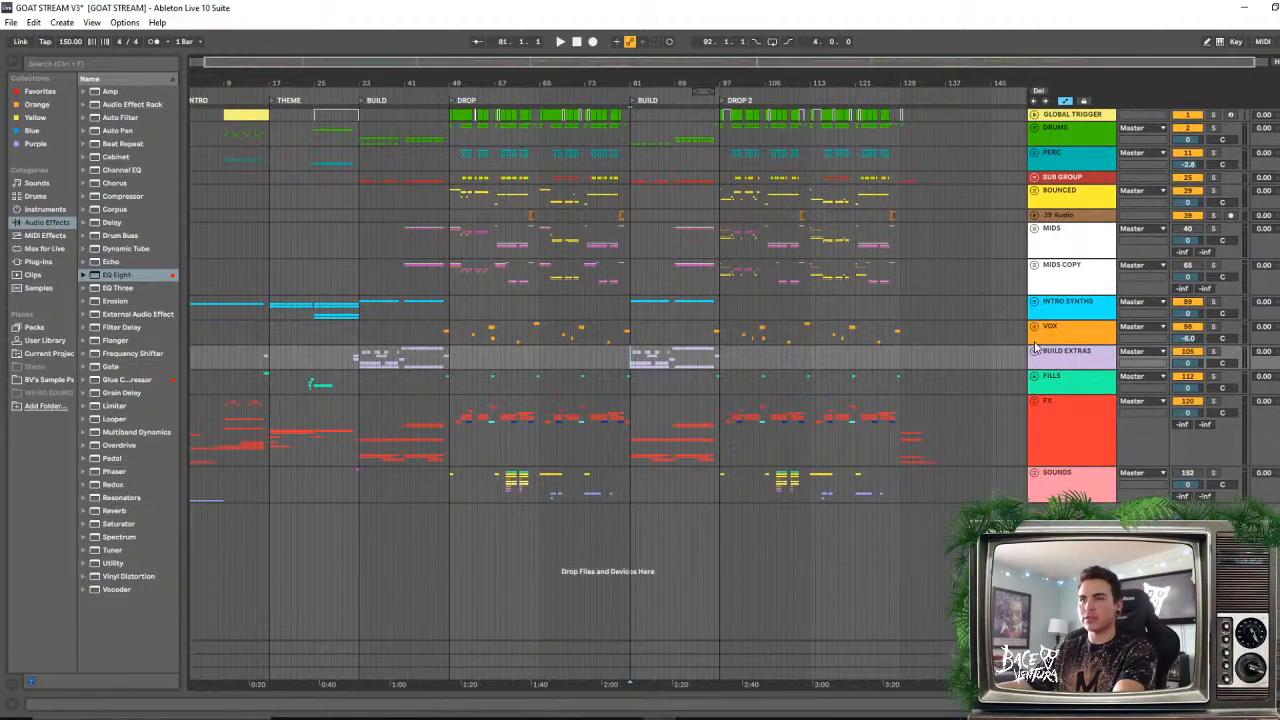
# - Unfold the FX group, look through its impact, riser and down tracks, and fold it again
pyautogui.click(1034, 401)
pyautogui.scroll(-6, 870, 417)
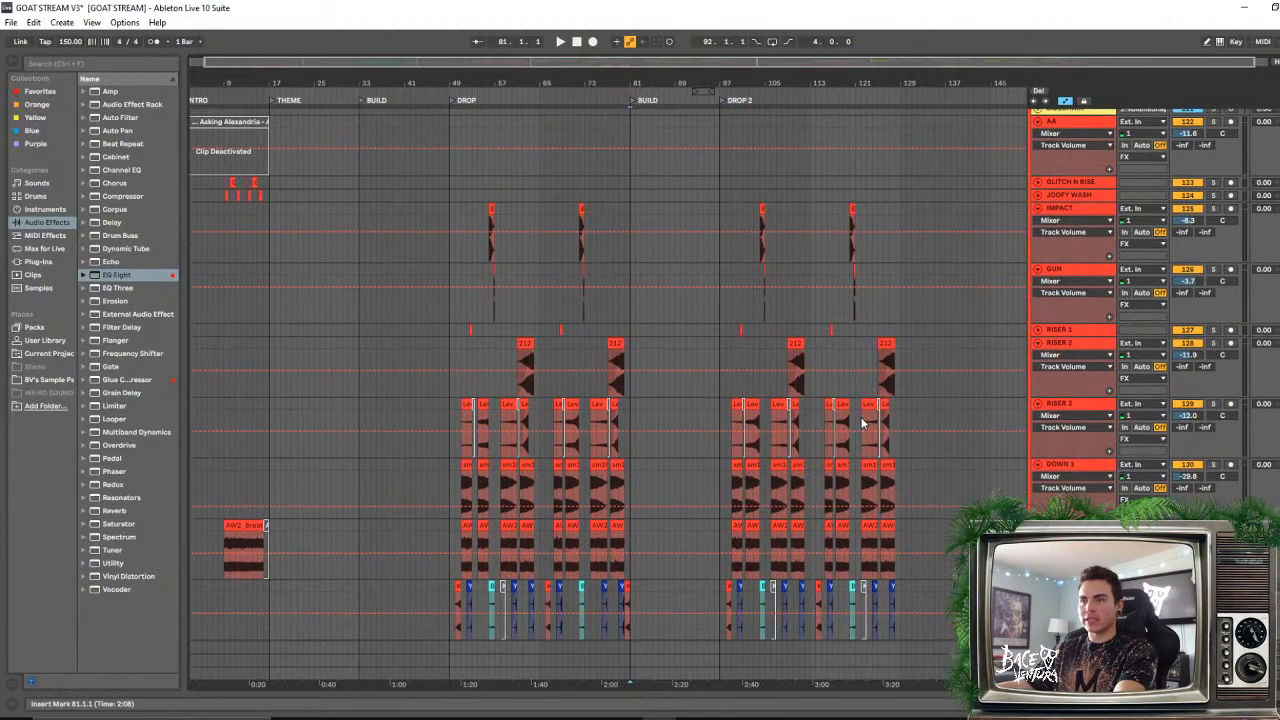
pyautogui.scroll(-2, 862, 424)
pyautogui.scroll(8, 850, 424)
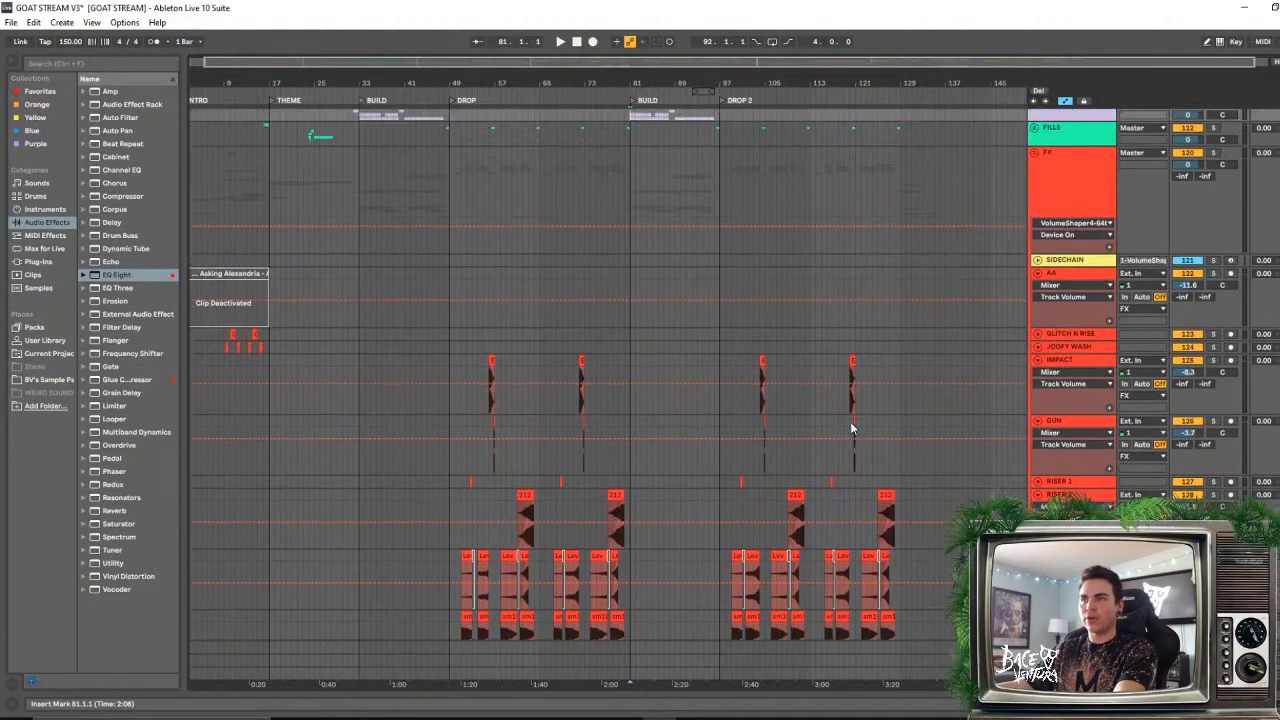
pyautogui.click(1034, 304)
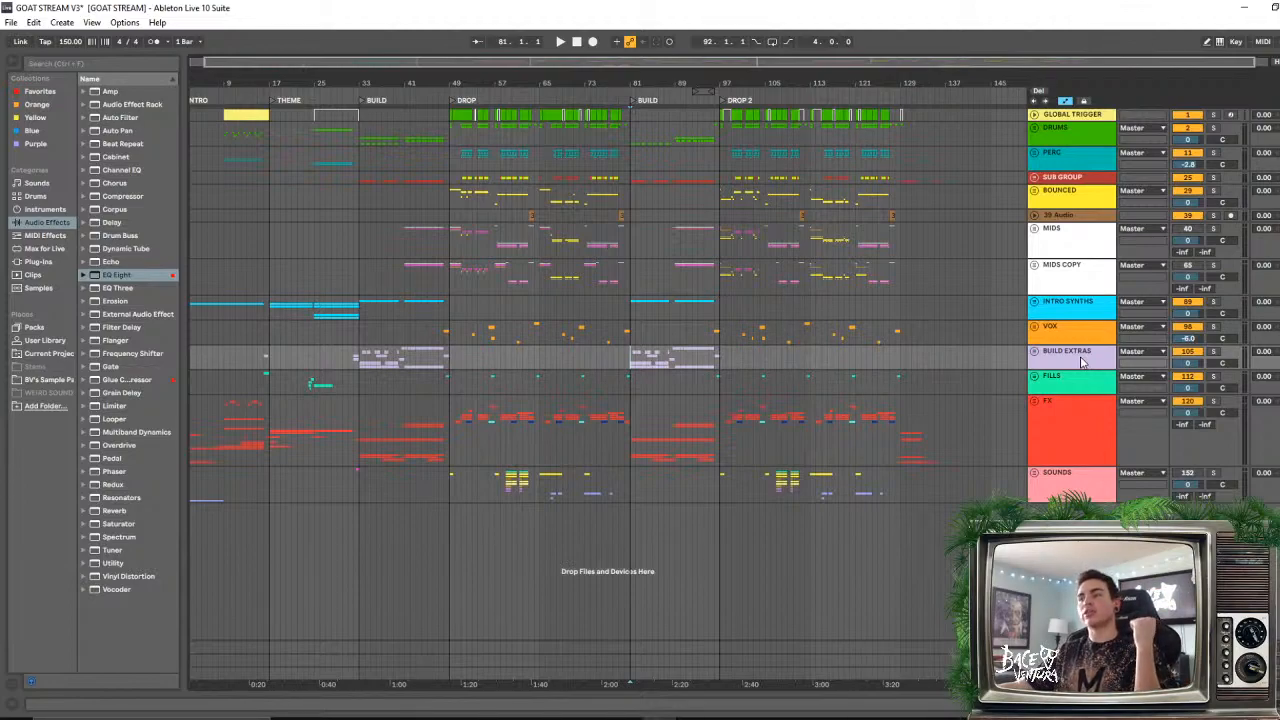
# - Reopen the FX group to examine its tracks from SIDECHAIN and AA down past RISER 3, and fold it back up
pyautogui.click(1035, 400)
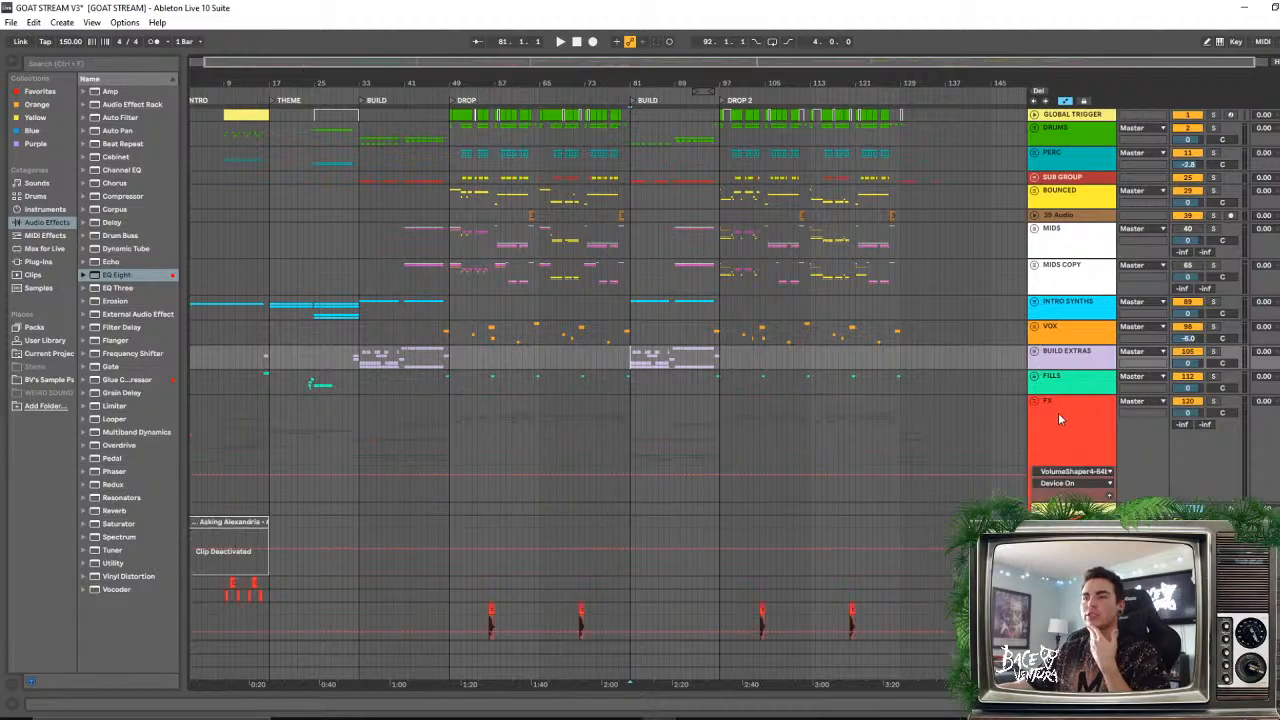
pyautogui.scroll(-6, 1058, 412)
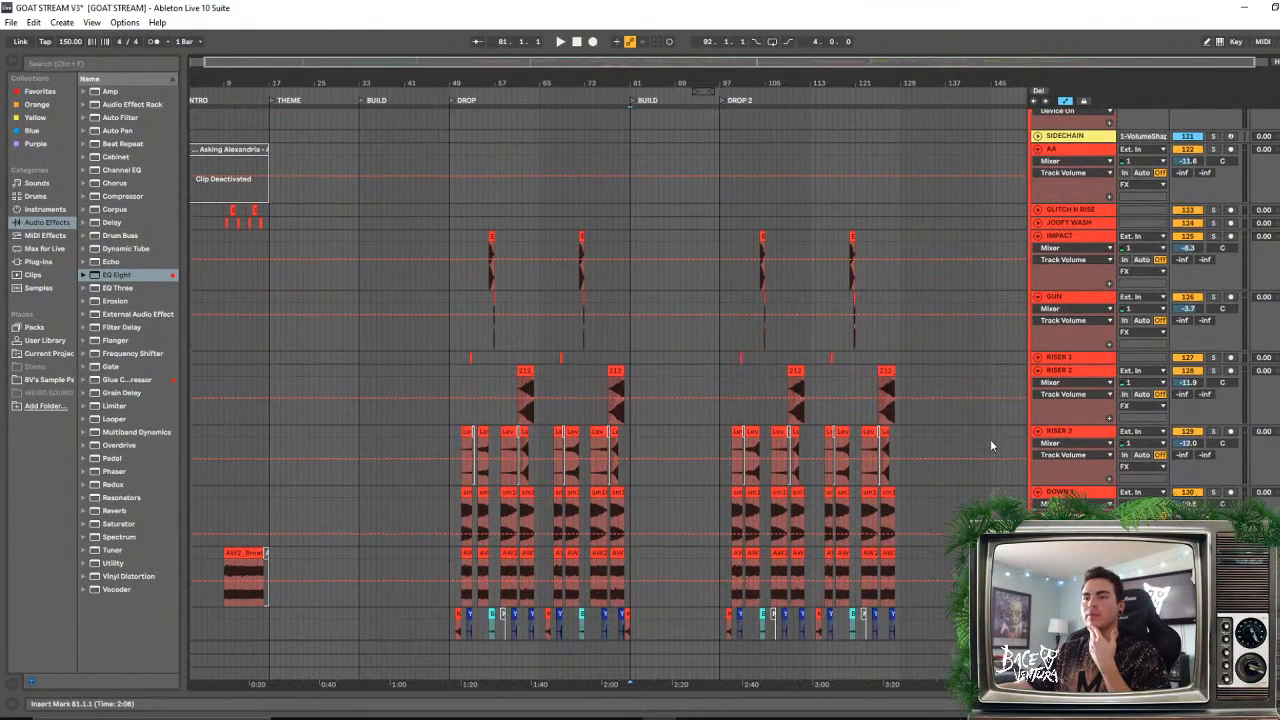
pyautogui.scroll(3, 990, 439)
pyautogui.scroll(2, 998, 431)
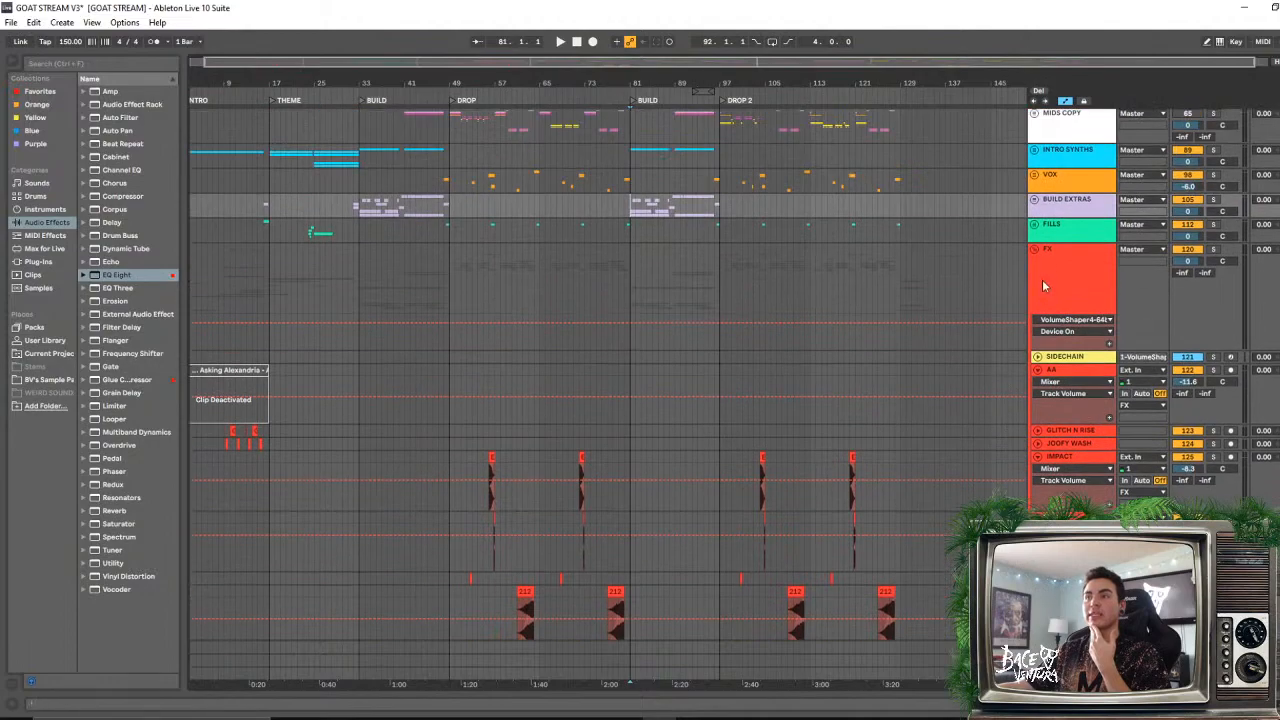
pyautogui.scroll(-3, 865, 468)
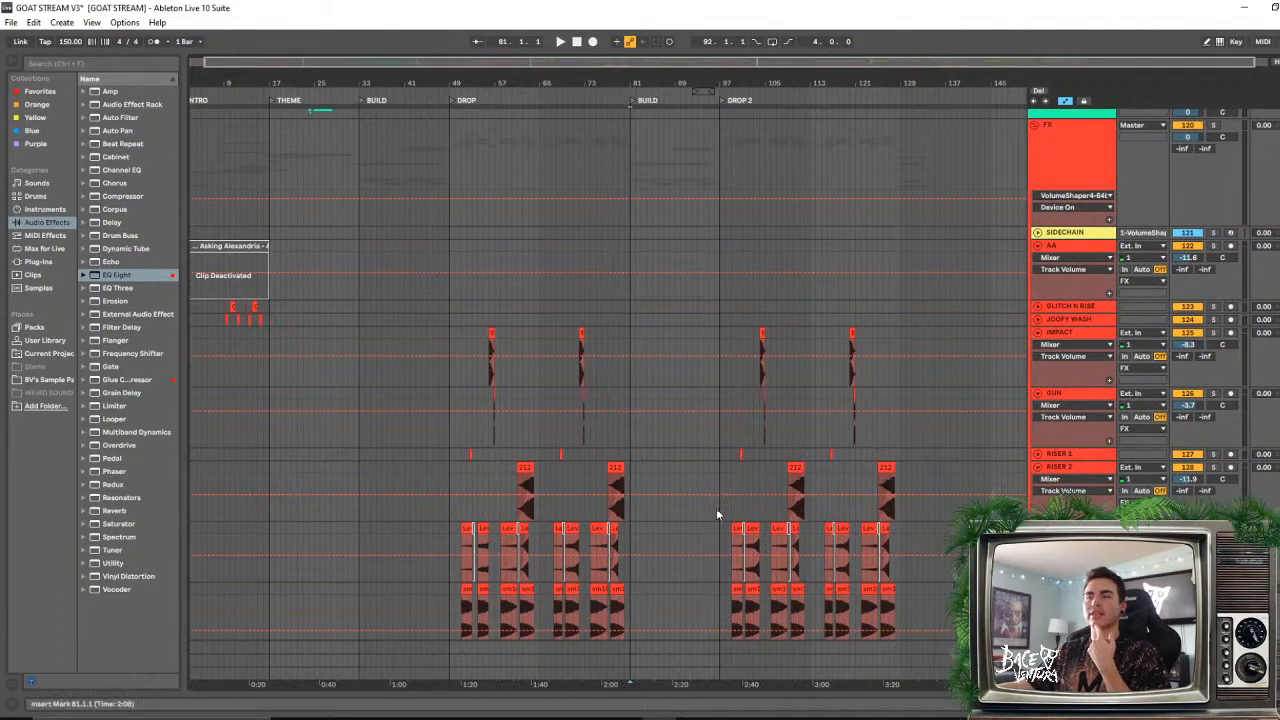
pyautogui.scroll(-3, 717, 515)
pyautogui.scroll(2, 899, 307)
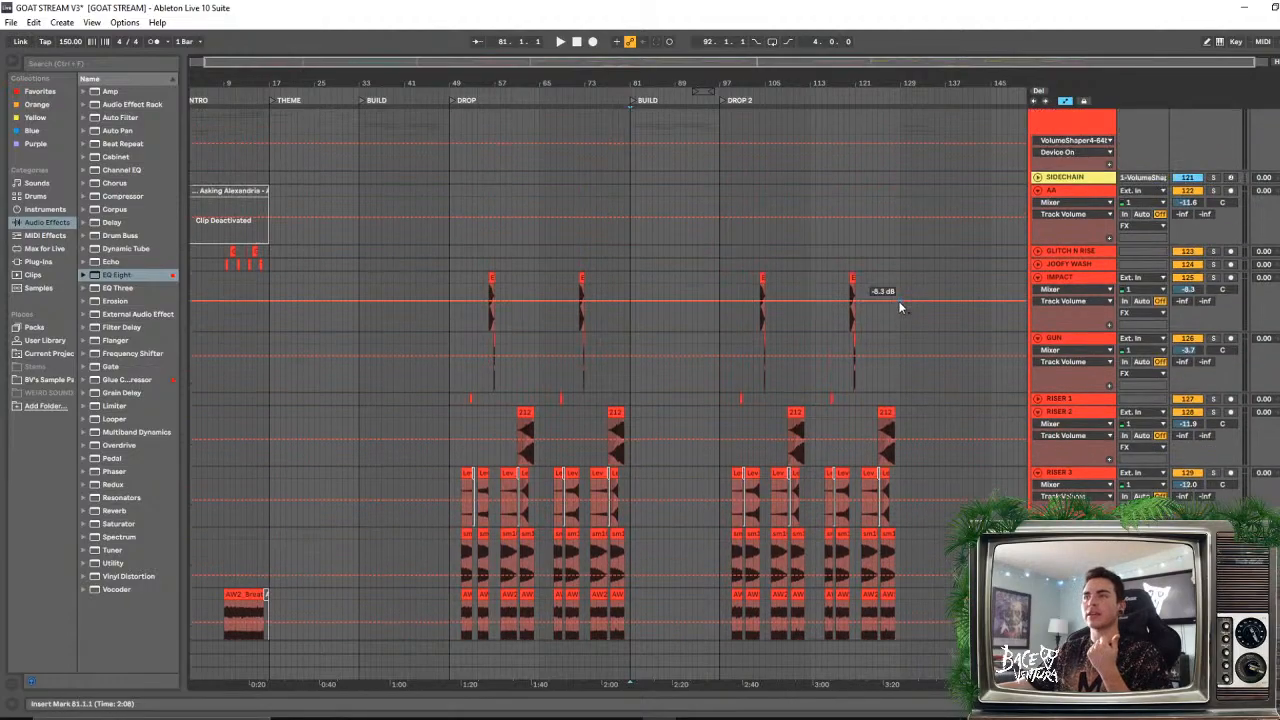
pyautogui.scroll(2, 899, 307)
pyautogui.scroll(2, 1043, 205)
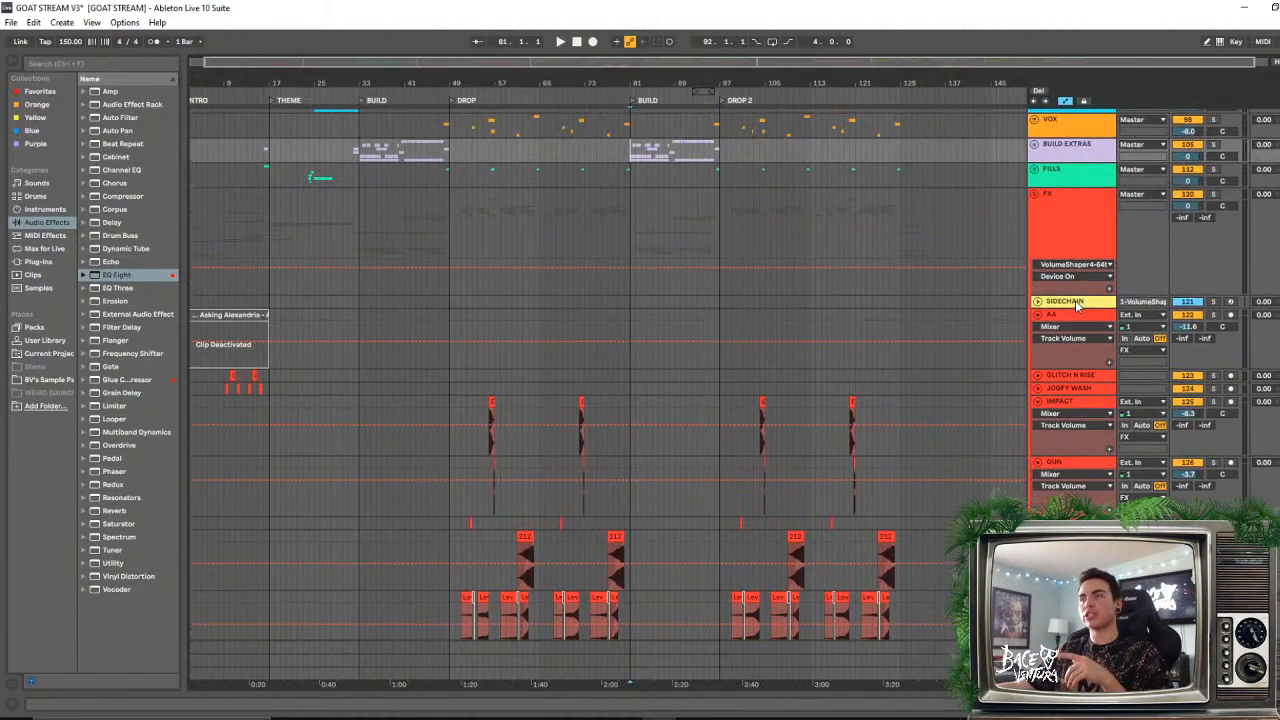
pyautogui.click(1035, 194)
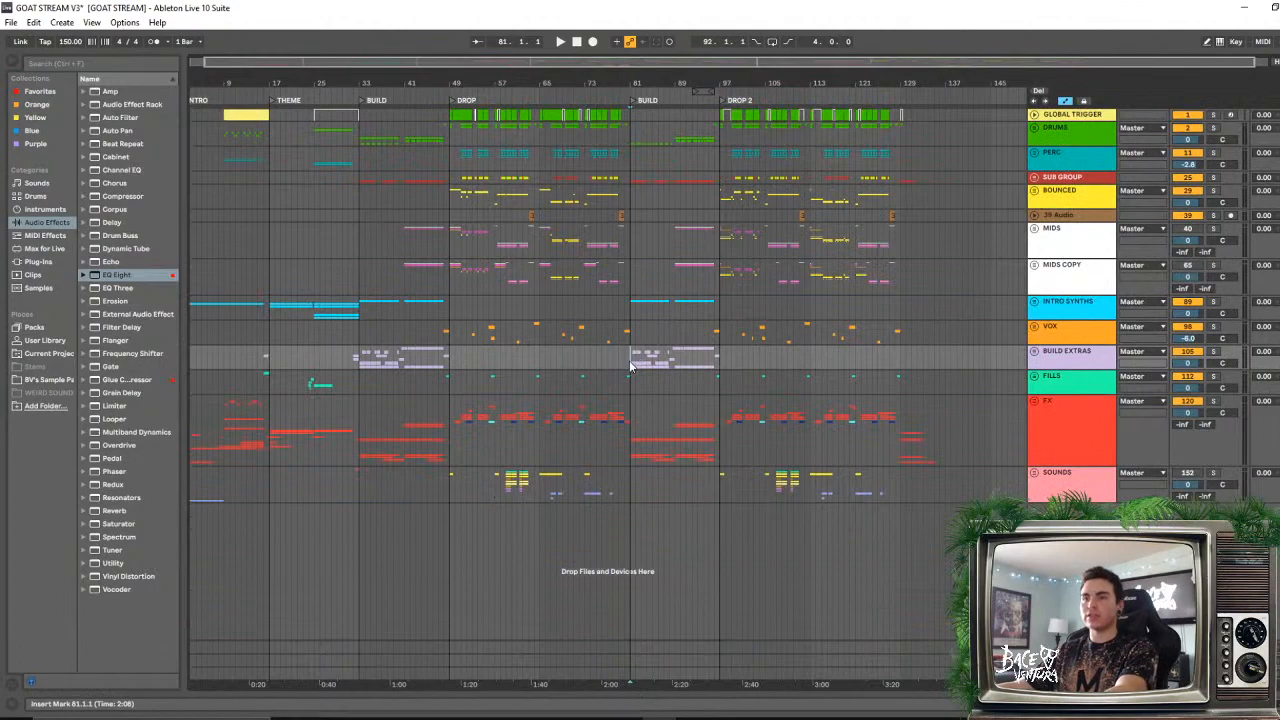
# - Solo the BUILD EXTRAS group, audition it from bar 81, and turn its solo off
pyautogui.click(1083, 367)
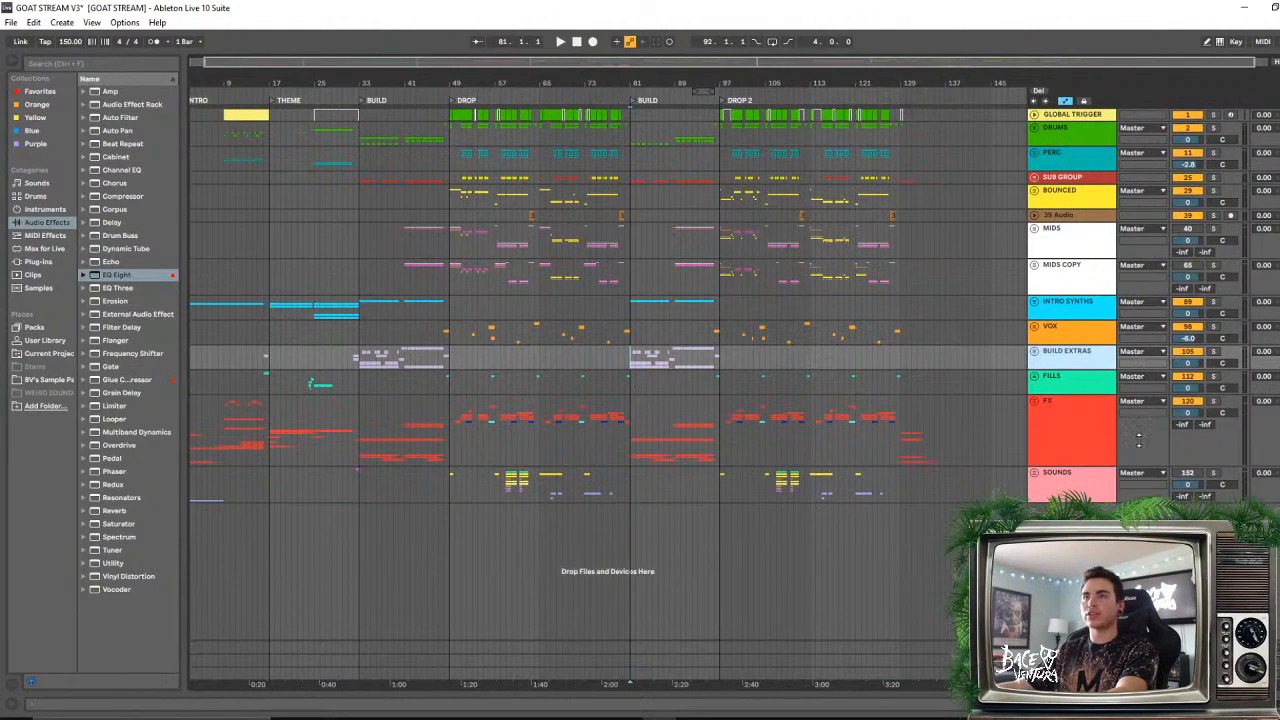
pyautogui.click(1213, 352)
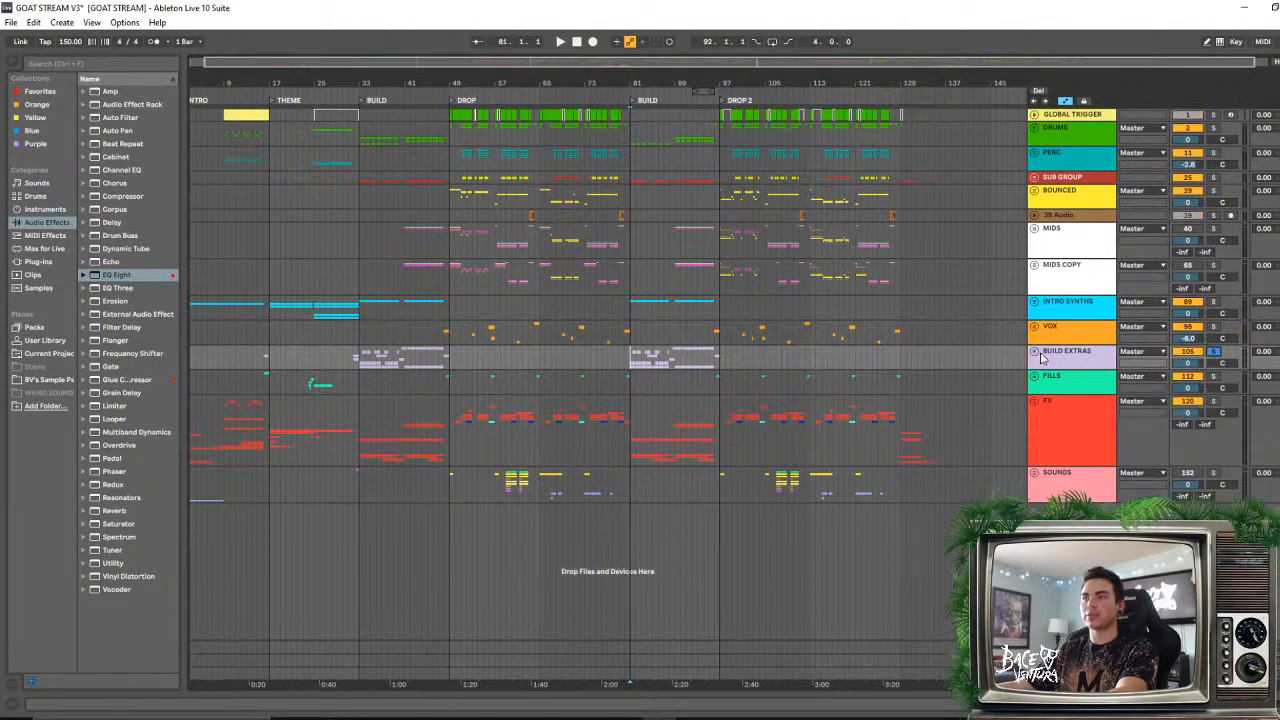
pyautogui.press('space')
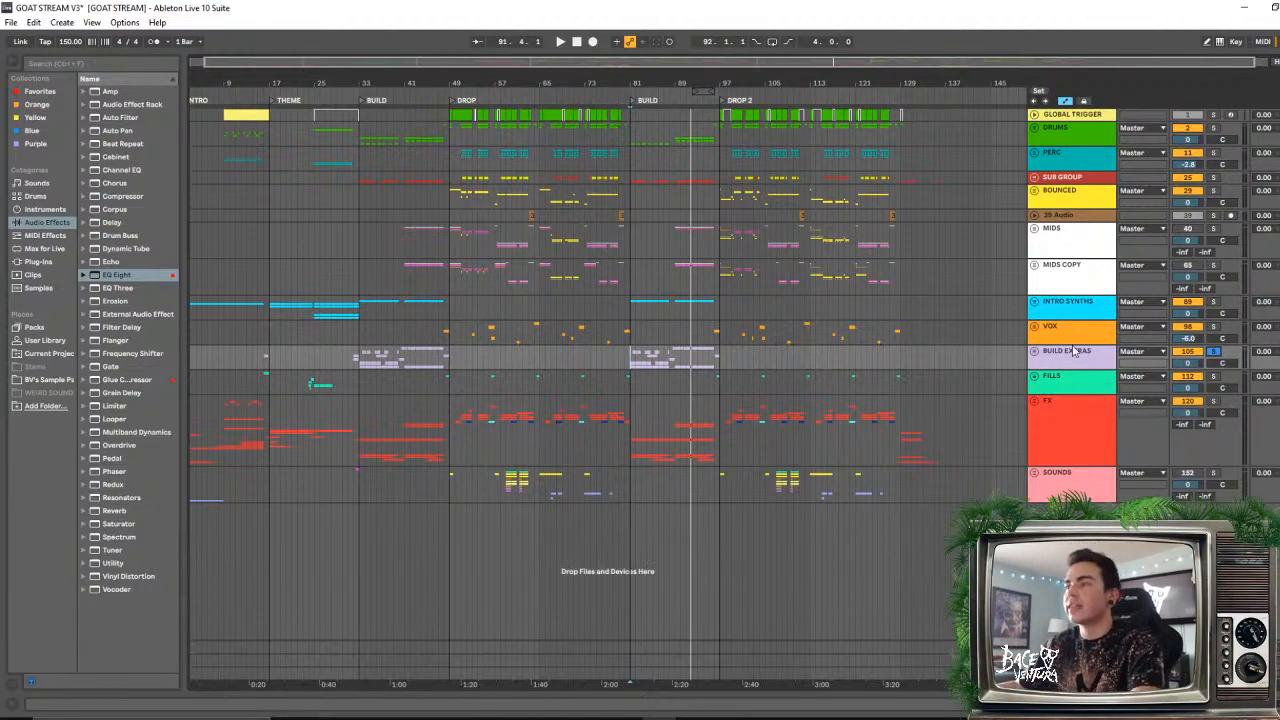
pyautogui.click(1213, 352)
# - Play the full mix from bar 79 into the second BUILD, and stop playback
pyautogui.click(621, 358)
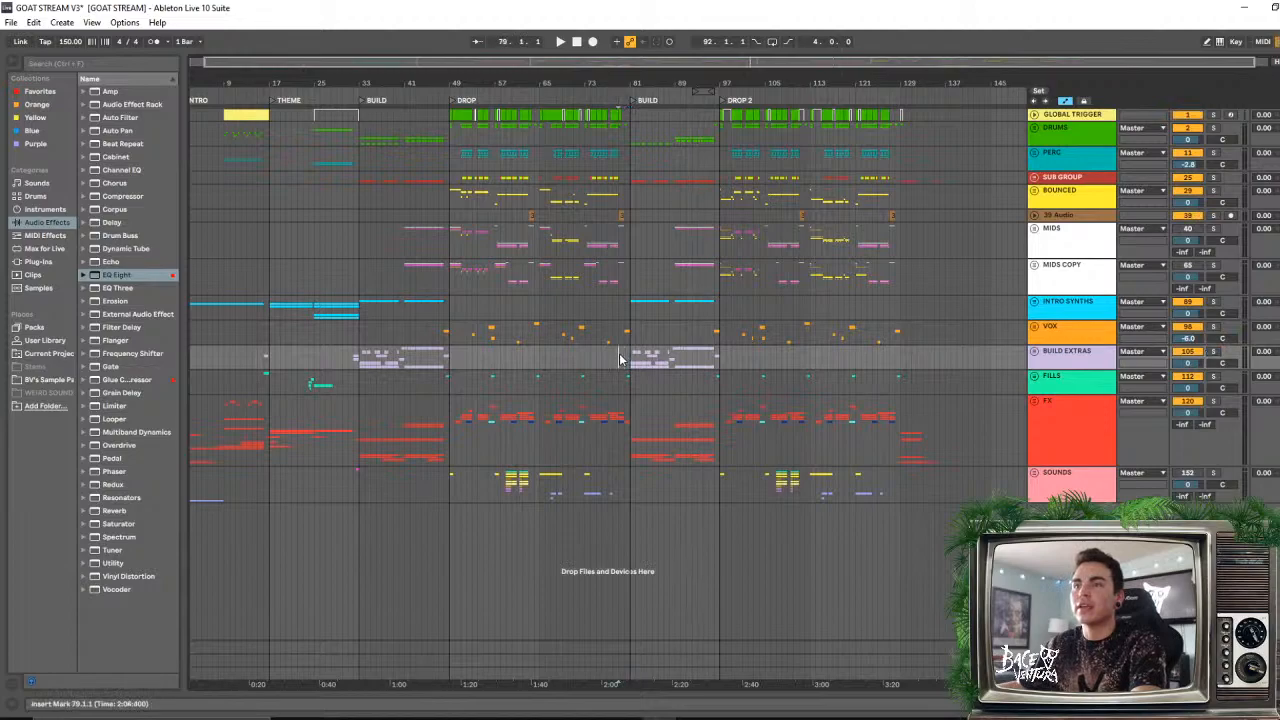
pyautogui.press('space')
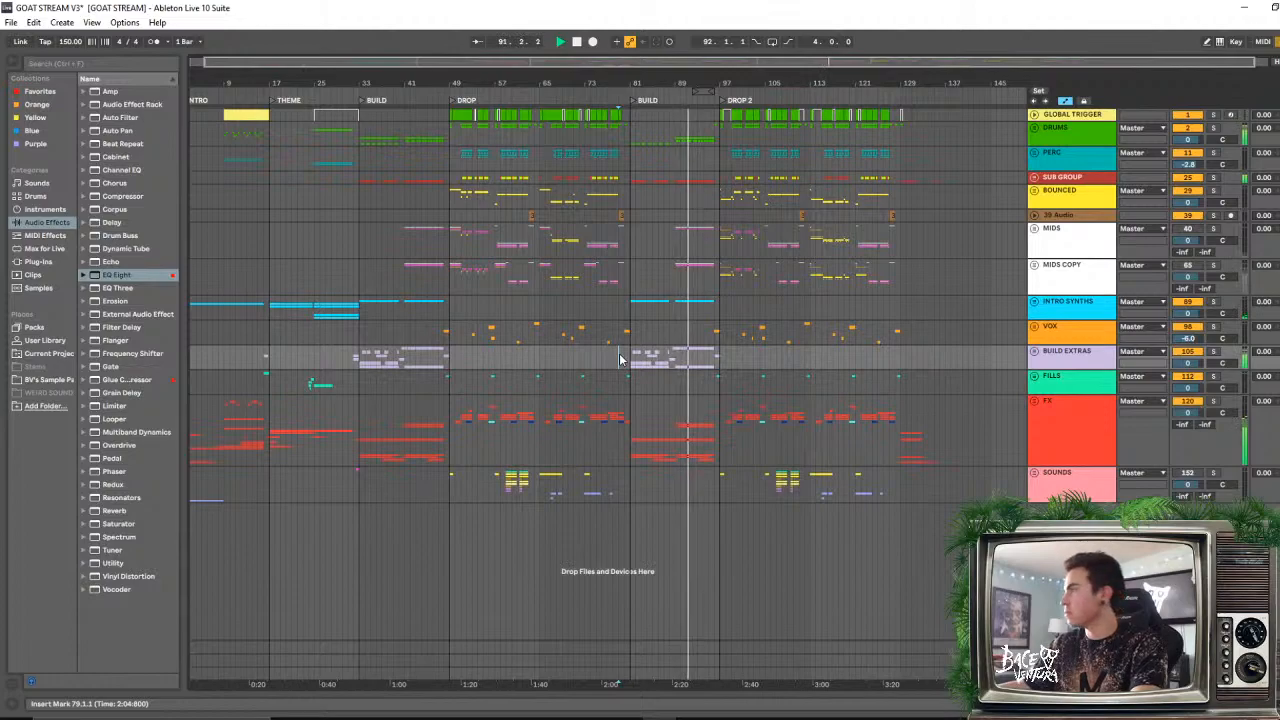
pyautogui.press('space')
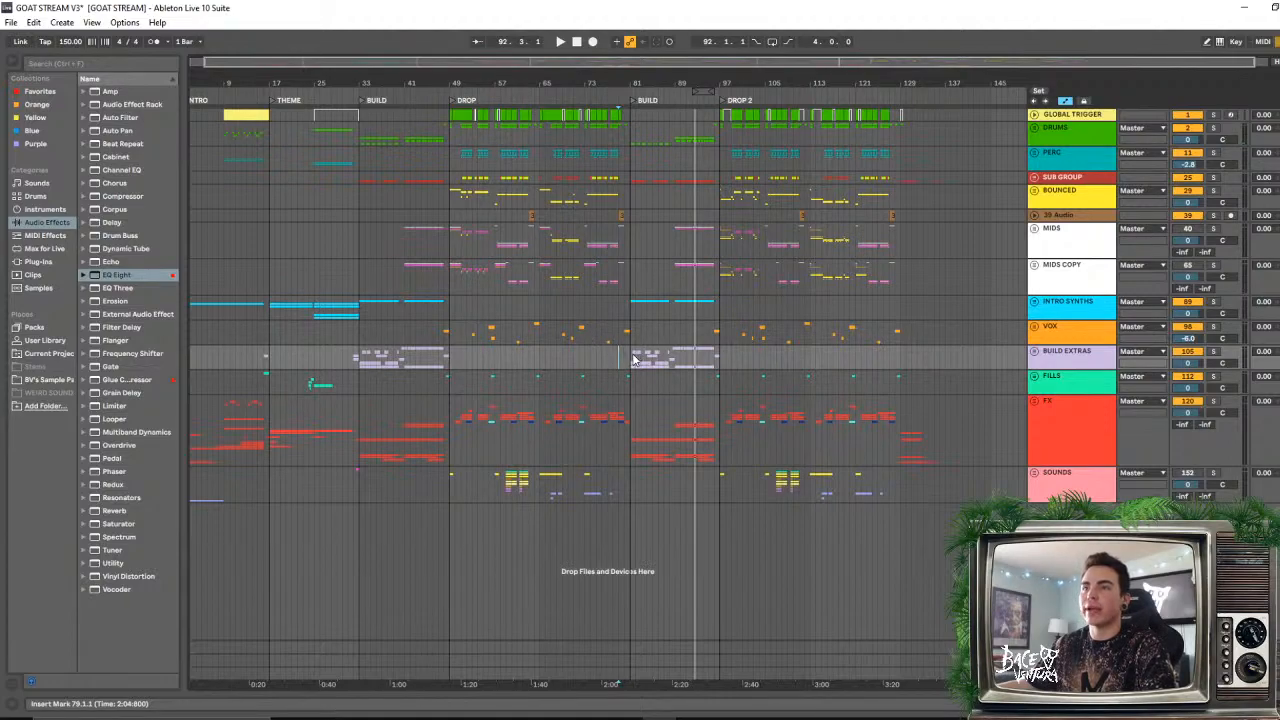
# - Highlight the BUILD EXTRAS clips from bar 81 to 97, and clear the selection by placing the insert marker at bar 118
pyautogui.moveTo(632, 358); pyautogui.dragTo(719, 366)
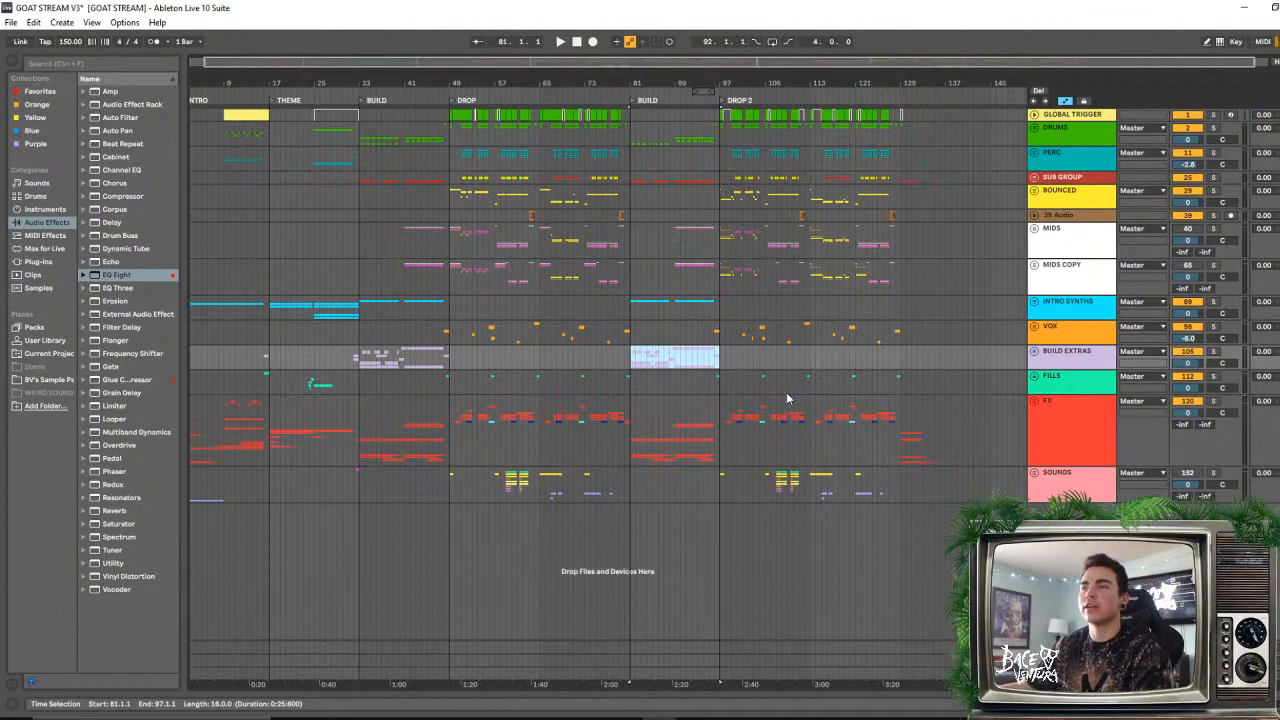
pyautogui.click(637, 358)
pyautogui.click(636, 372)
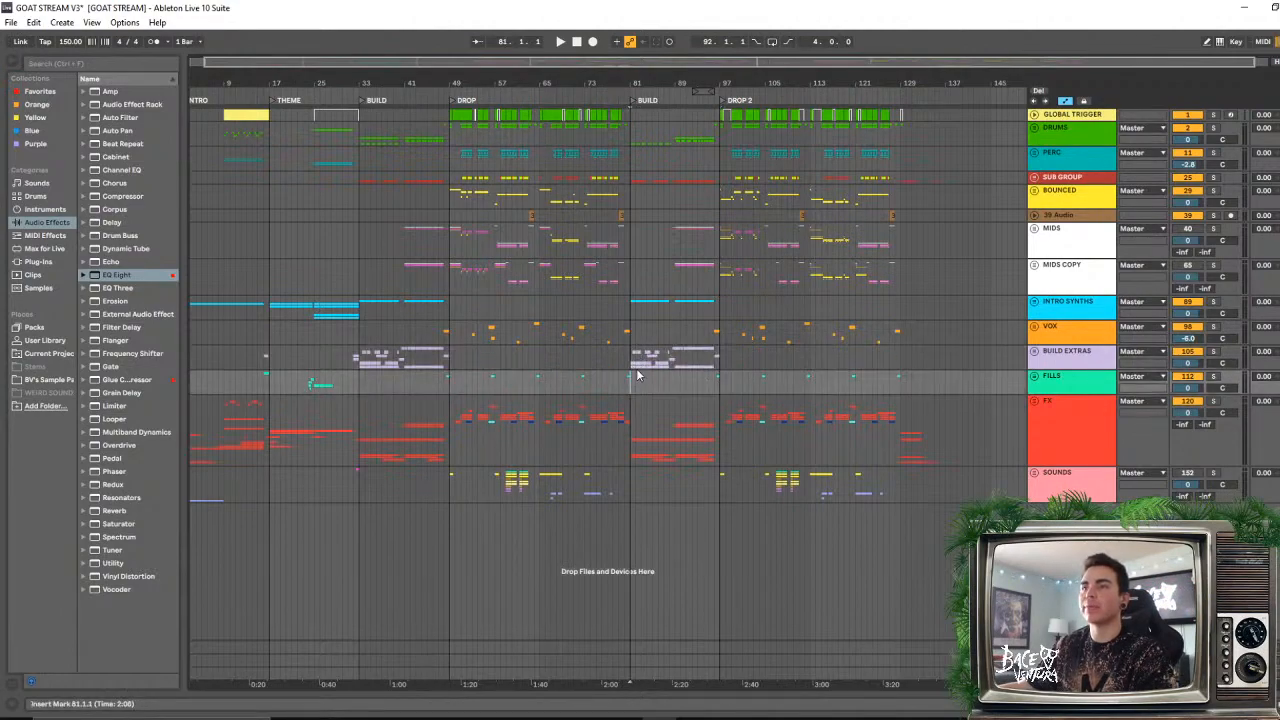
pyautogui.moveTo(721, 363); pyautogui.dragTo(1076, 369)
pyautogui.click(821, 363)
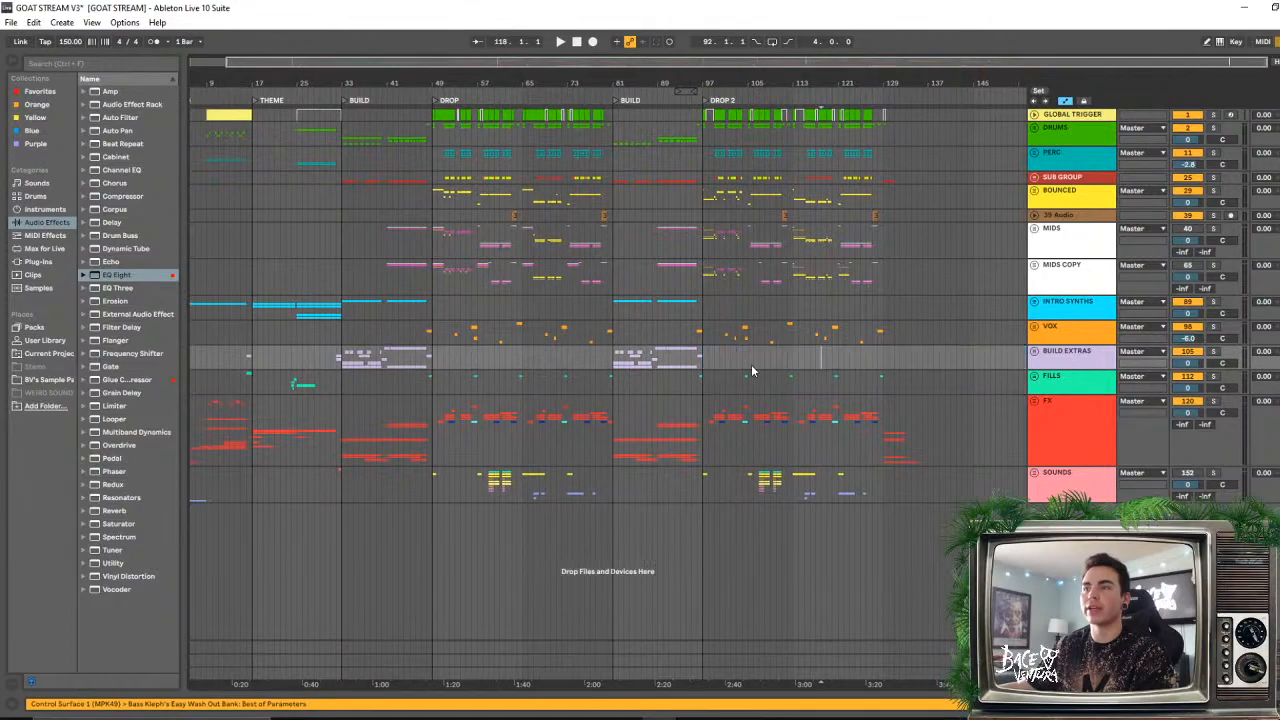
# - Unfold the BUILD EXTRAS group, examine its clips in the second BUILD up close, and fold it again
pyautogui.click(1075, 337)
pyautogui.click(1078, 357)
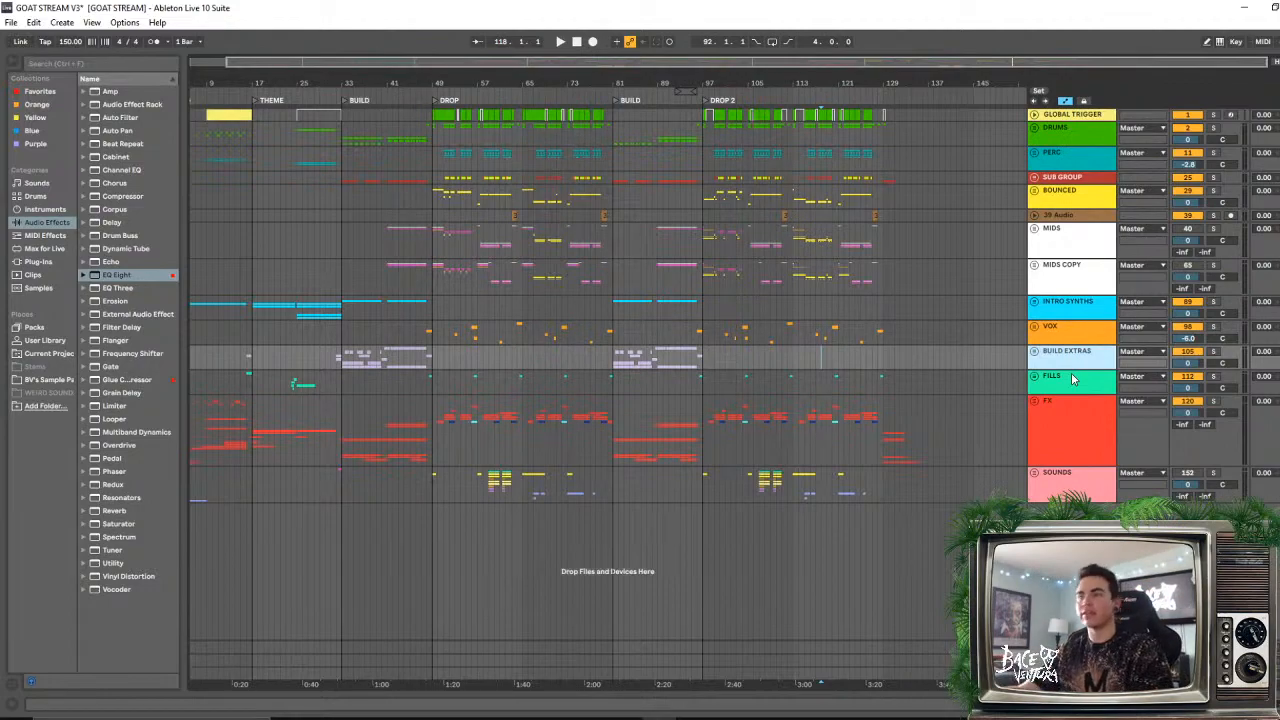
pyautogui.click(1068, 356)
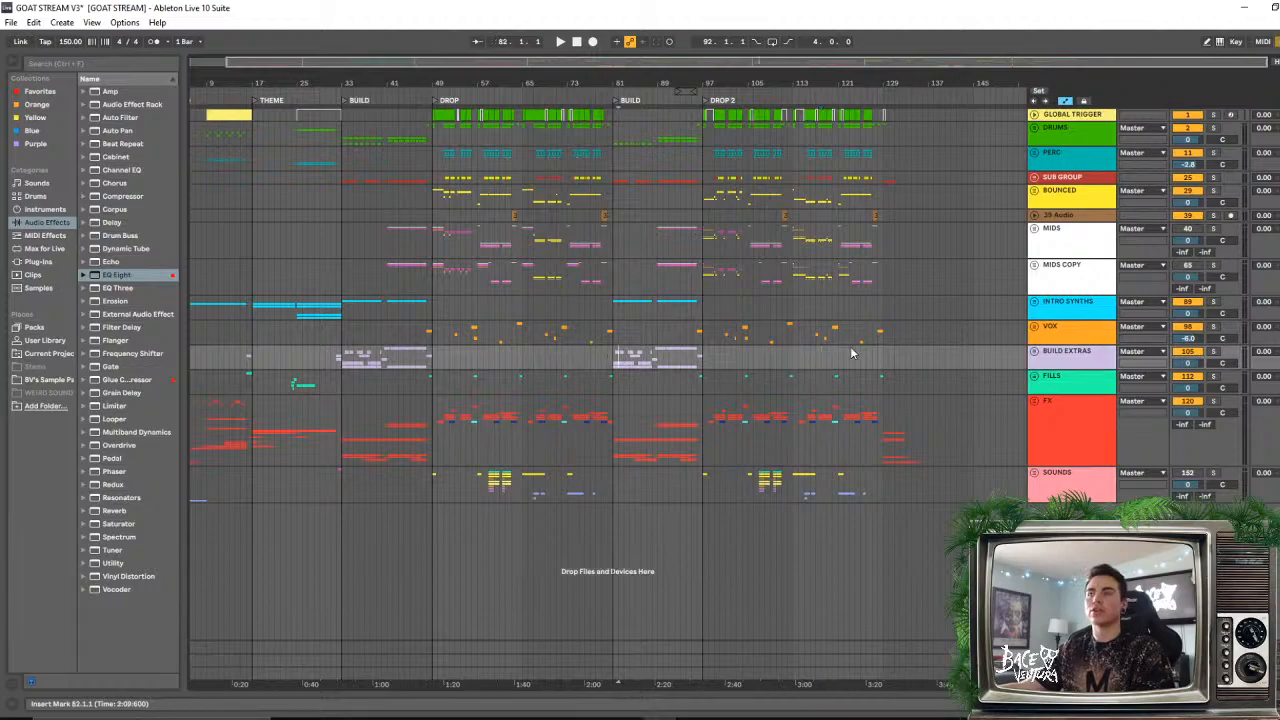
pyautogui.click(1069, 356)
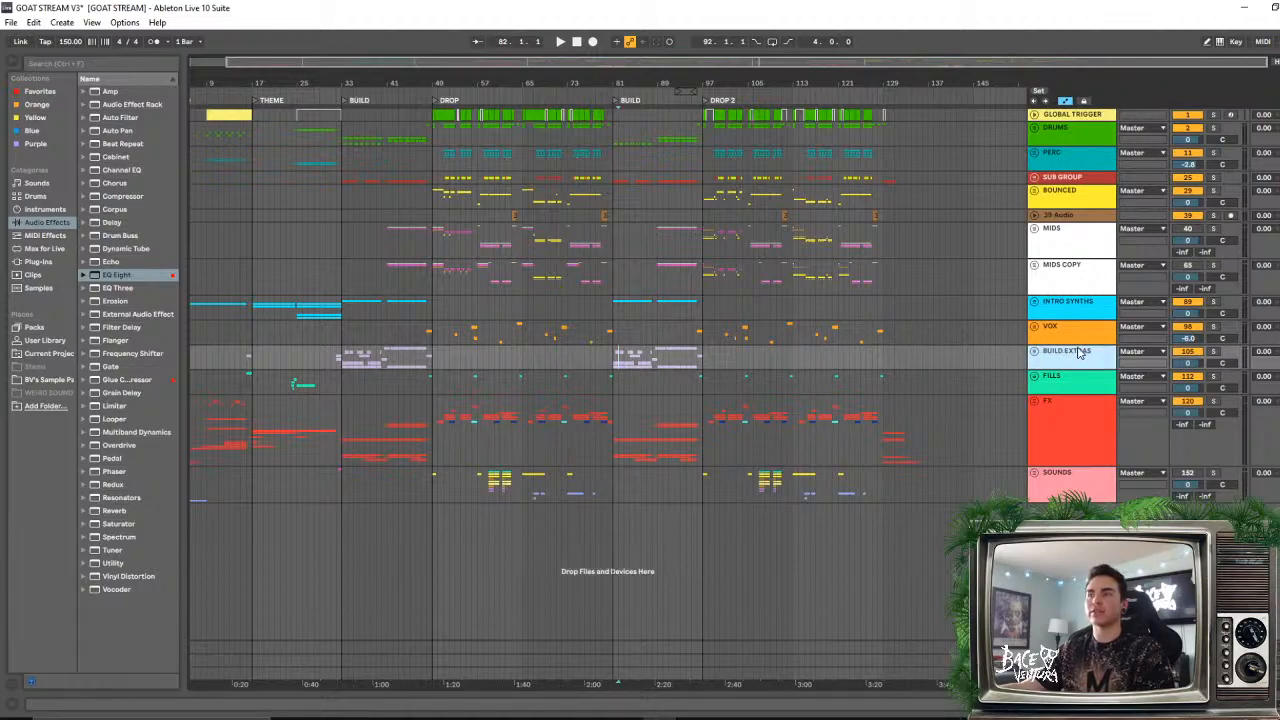
pyautogui.click(1044, 352)
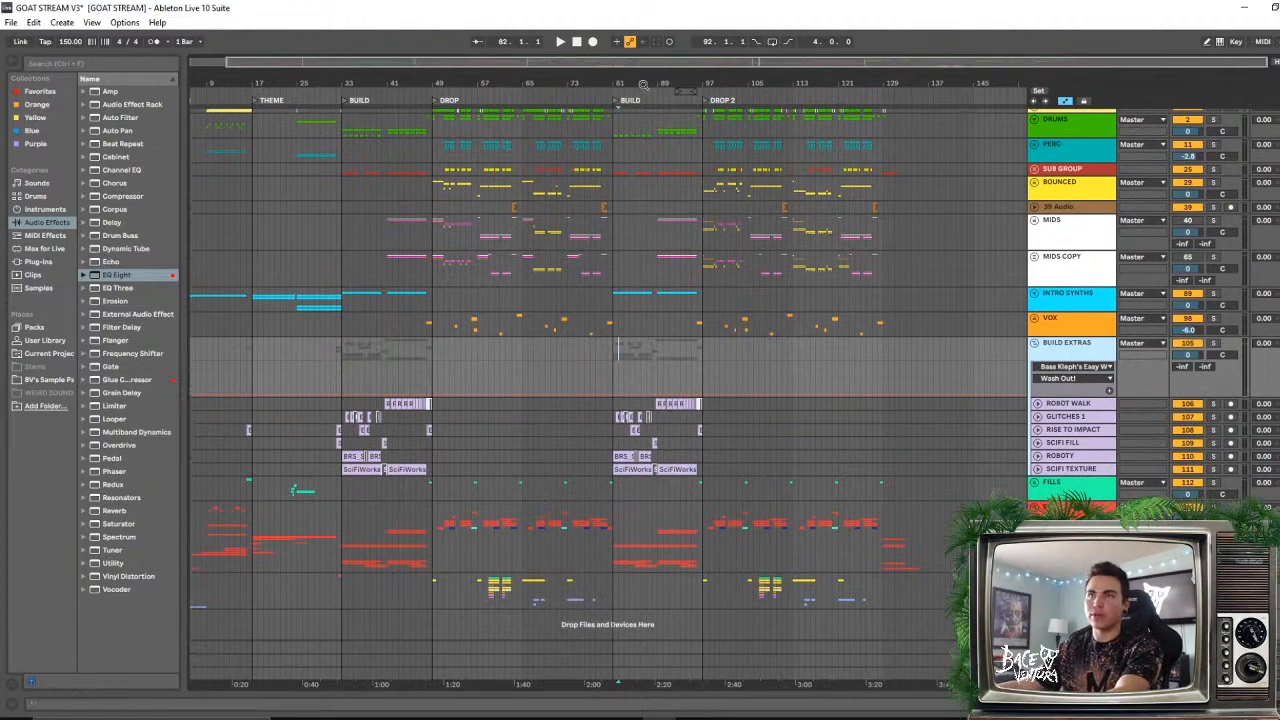
pyautogui.moveTo(643, 86); pyautogui.dragTo(607, 371)
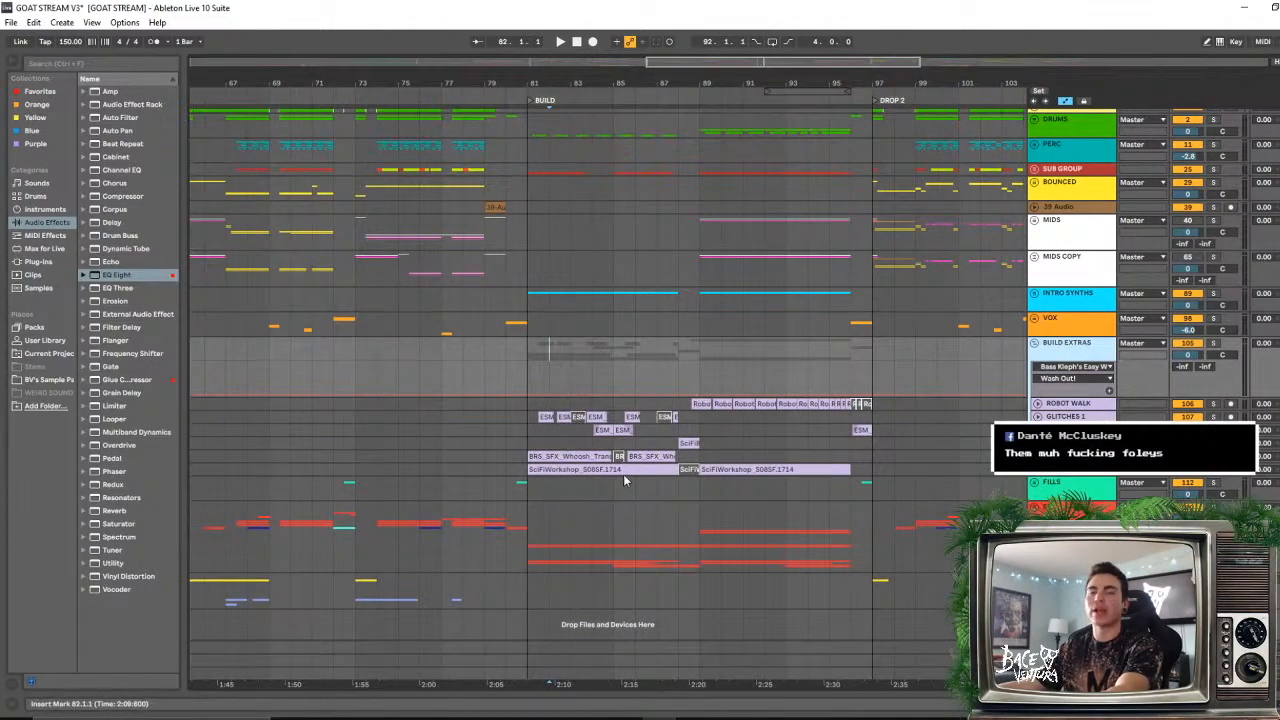
pyautogui.click(1035, 346)
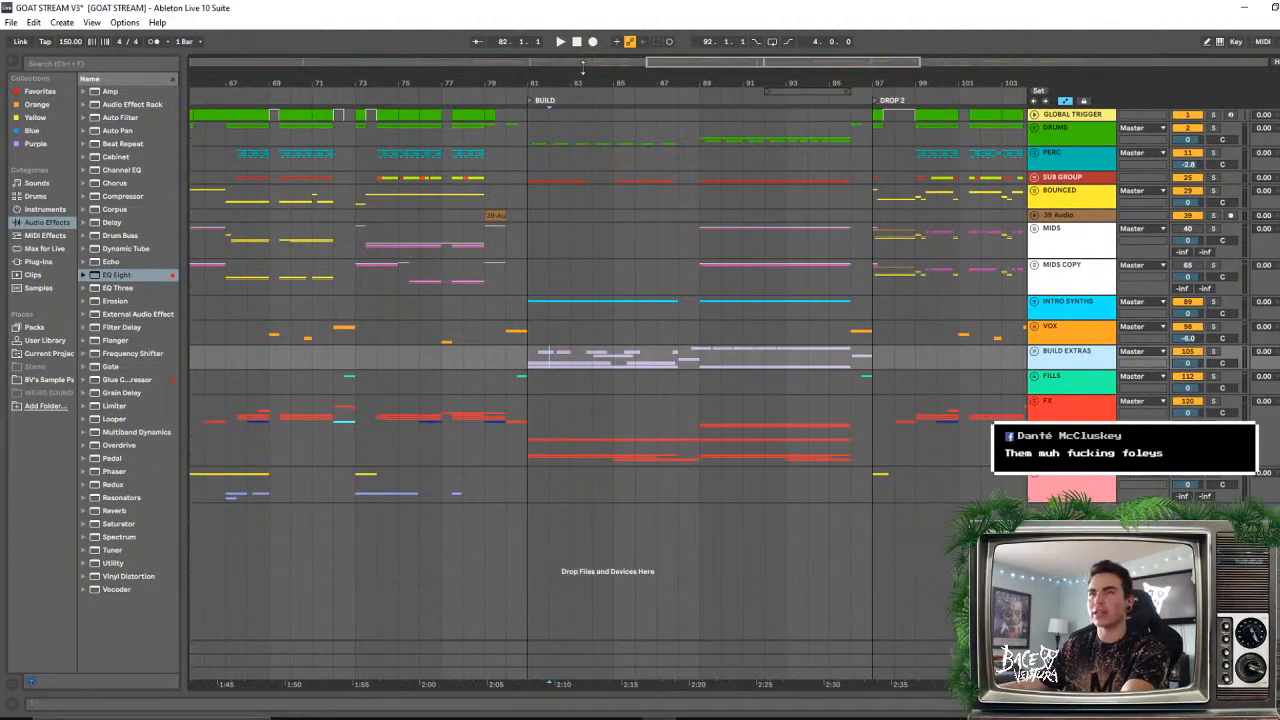
pyautogui.moveTo(586, 79); pyautogui.dragTo(588, 20)
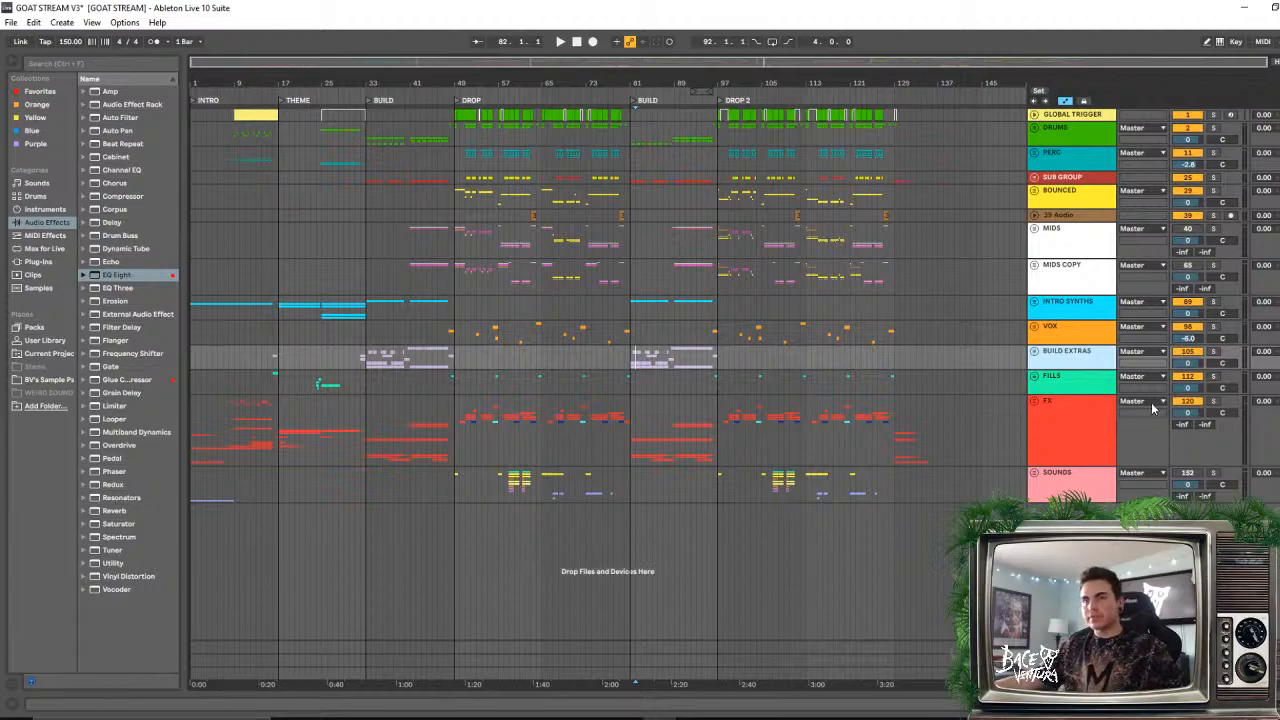
# - Unfold the FX group and examine its impact, riser, down and reverse cymbal clips at the start of DROP 2
pyautogui.click(988, 424)
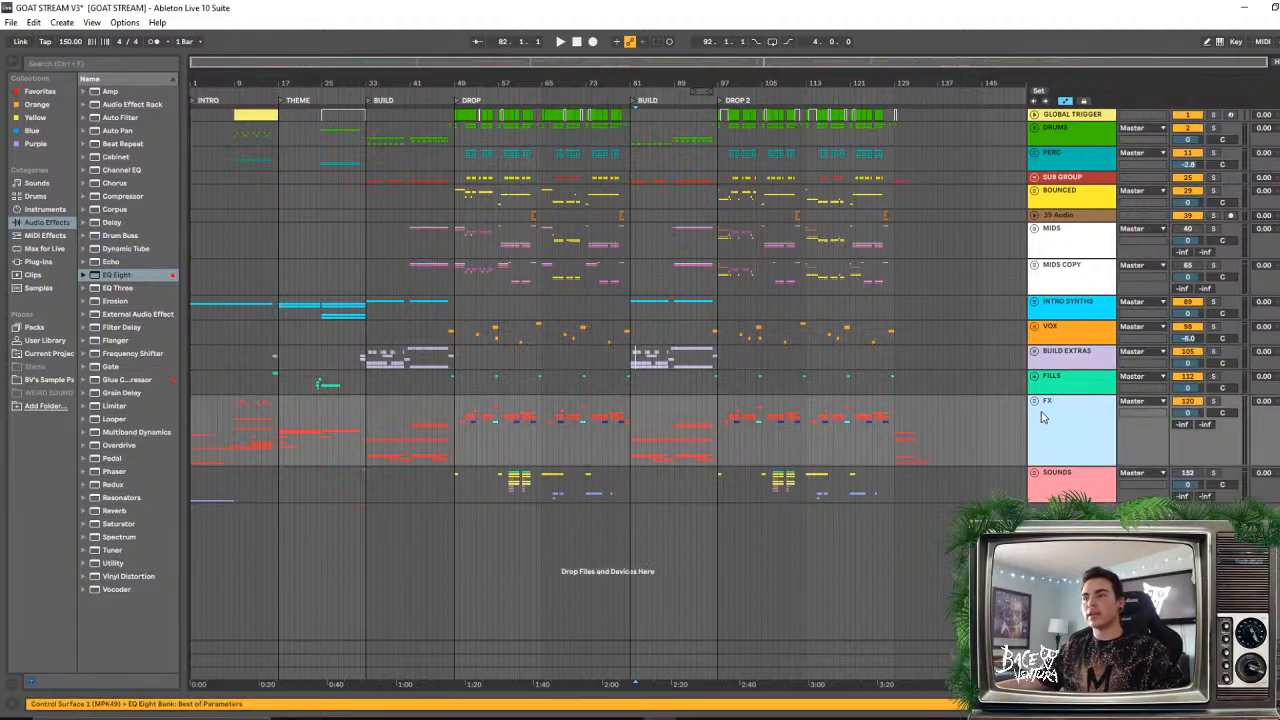
pyautogui.press('a')
pyautogui.scroll(-5, 928, 505)
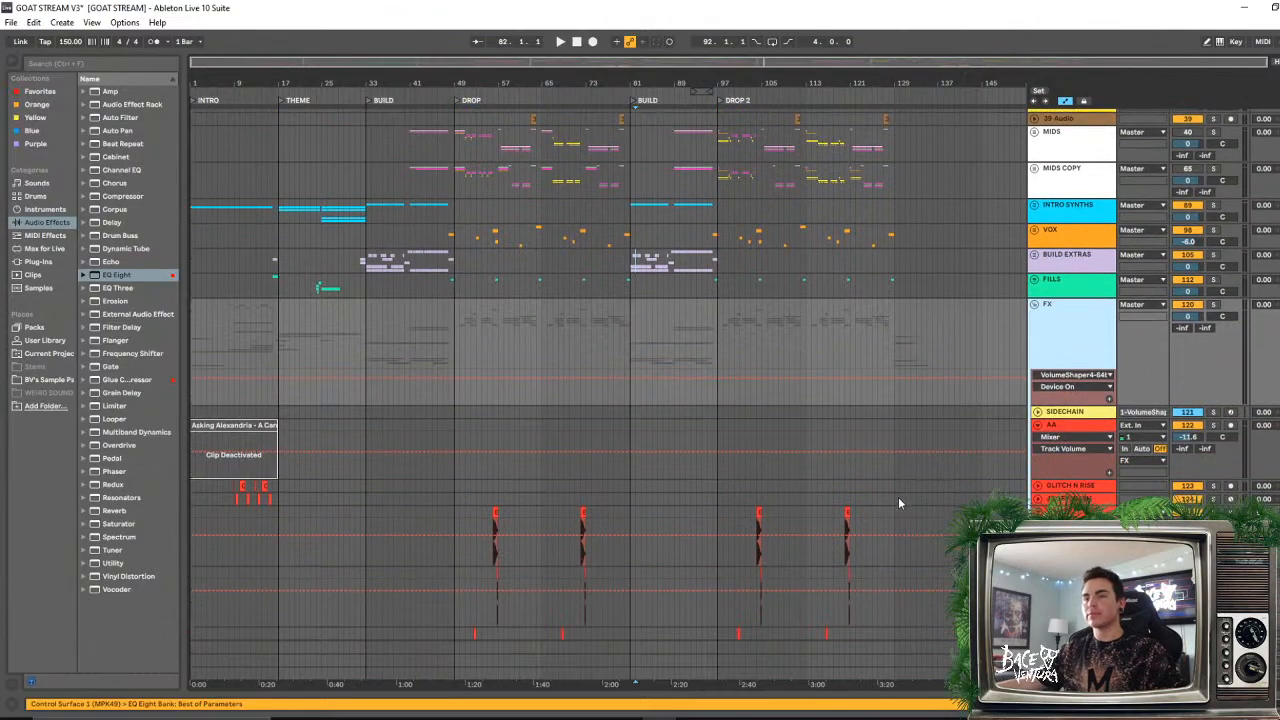
pyautogui.moveTo(784, 86); pyautogui.dragTo(787, 205)
pyautogui.scroll(5, 912, 316)
pyautogui.scroll(-3, 918, 340)
pyautogui.scroll(-3, 916, 350)
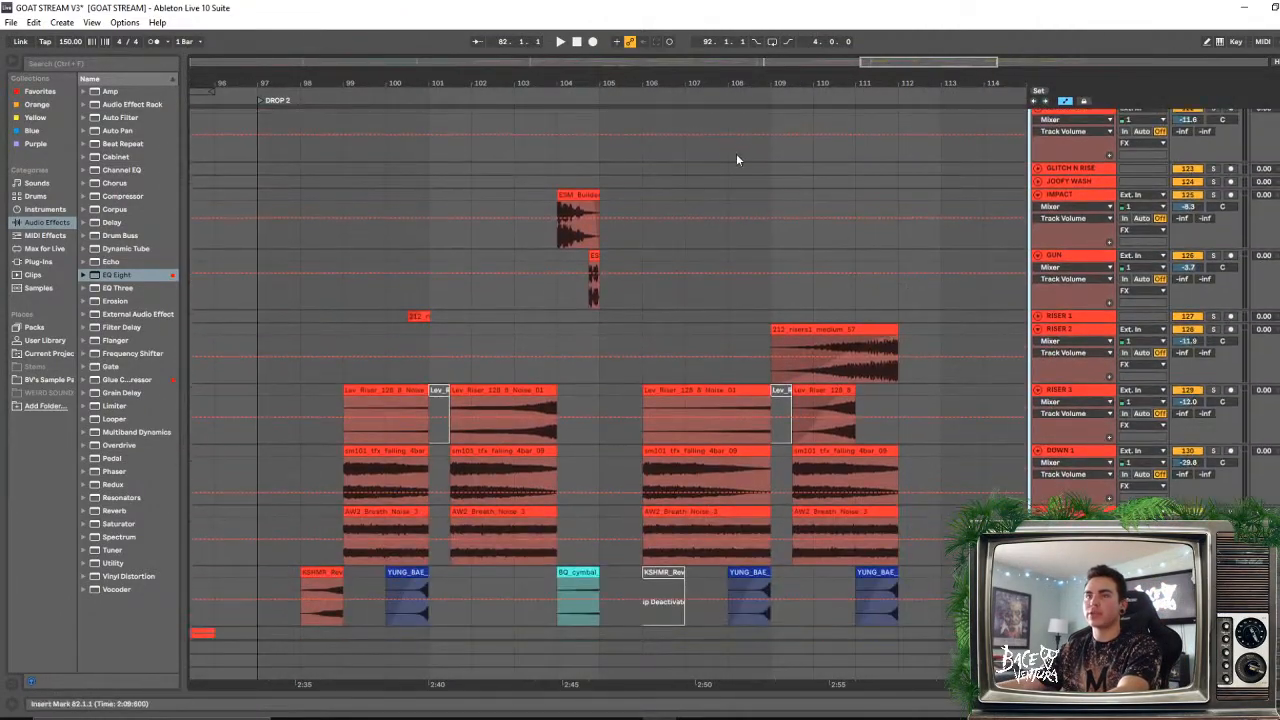
# - Look over the FX tracks across DROP 2 and audition the full mix from bar 98
pyautogui.moveTo(648, 82); pyautogui.dragTo(638, 14)
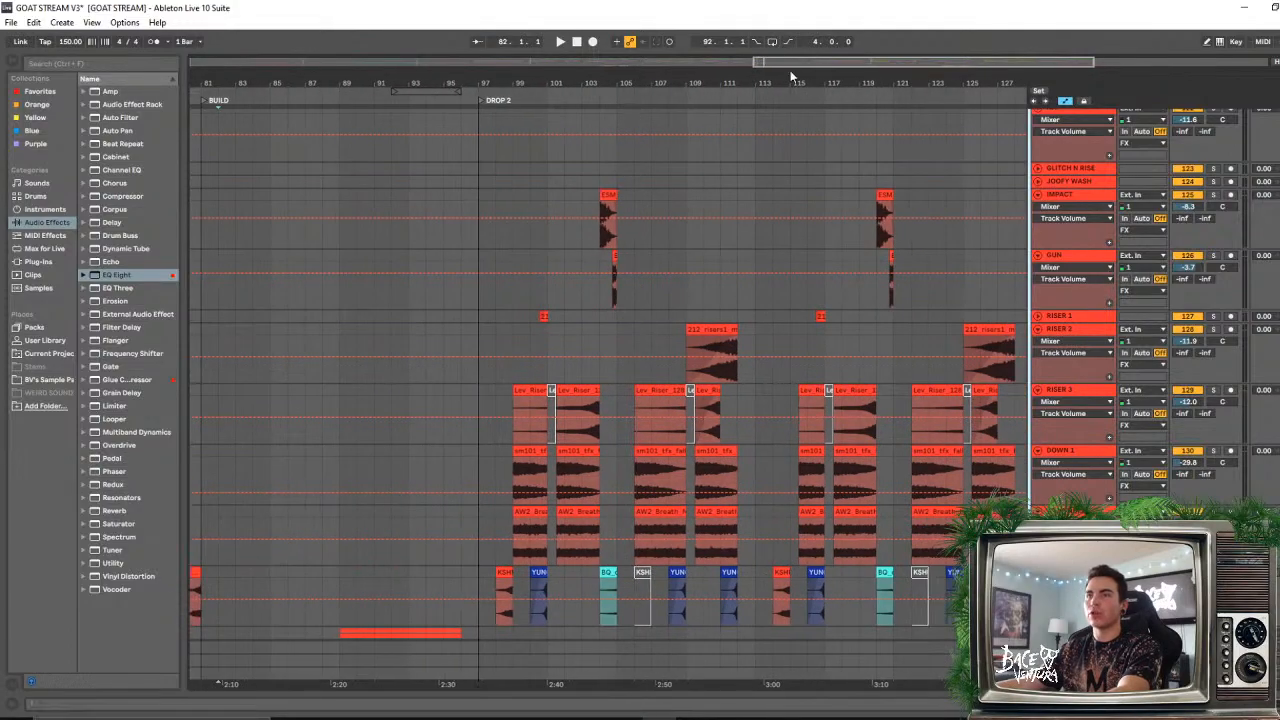
pyautogui.moveTo(793, 80); pyautogui.dragTo(716, 56)
pyautogui.scroll(2, 841, 243)
pyautogui.scroll(2, 841, 243)
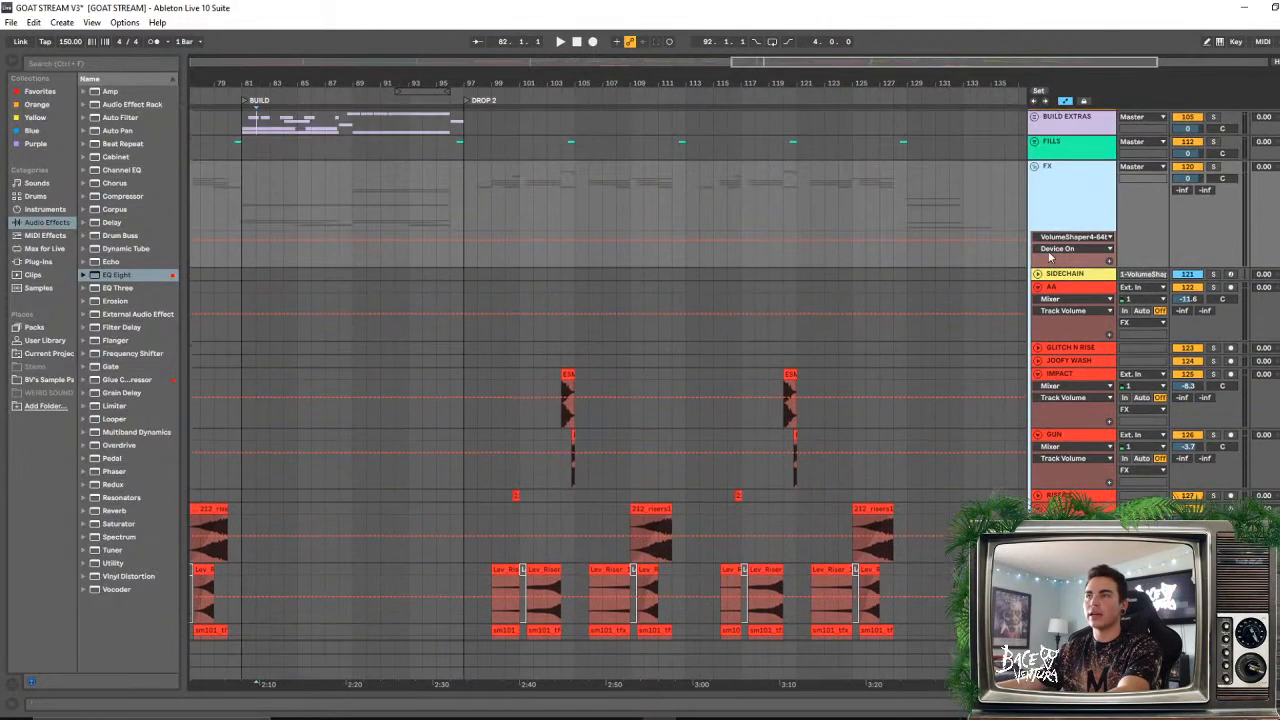
pyautogui.scroll(-3, 725, 231)
pyautogui.scroll(-3, 573, 320)
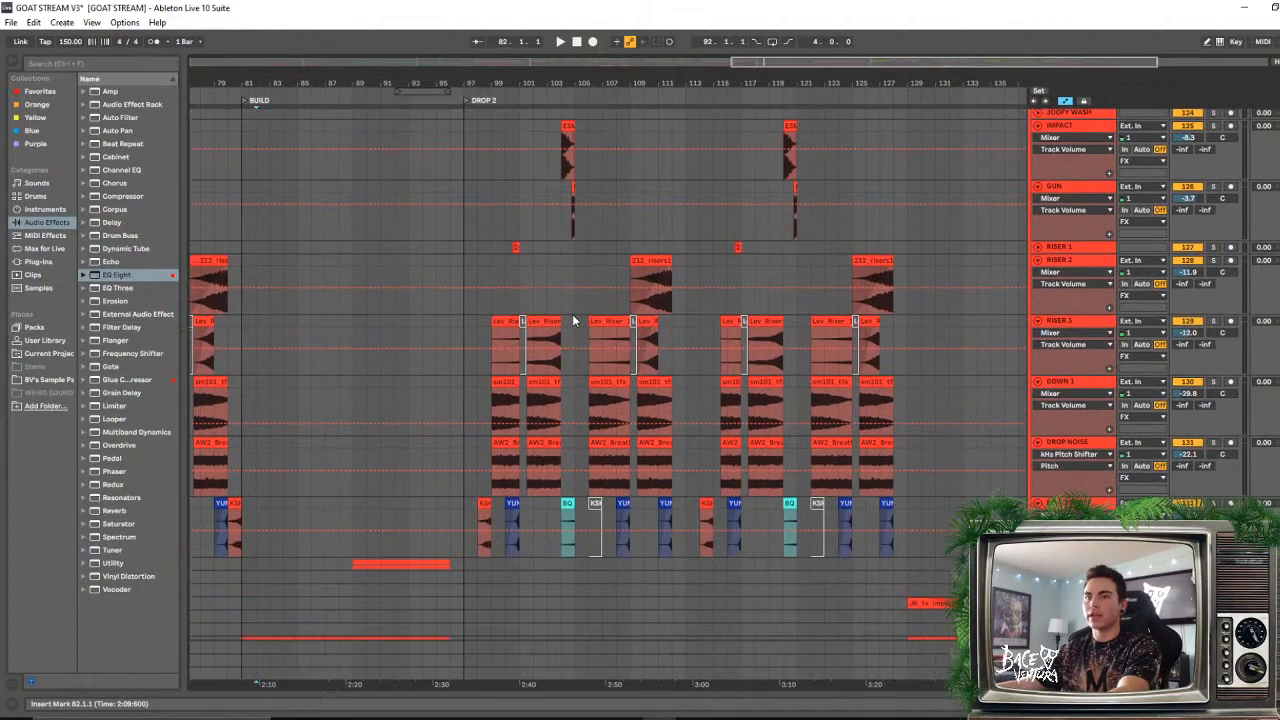
pyautogui.click(479, 222)
pyautogui.press('space')
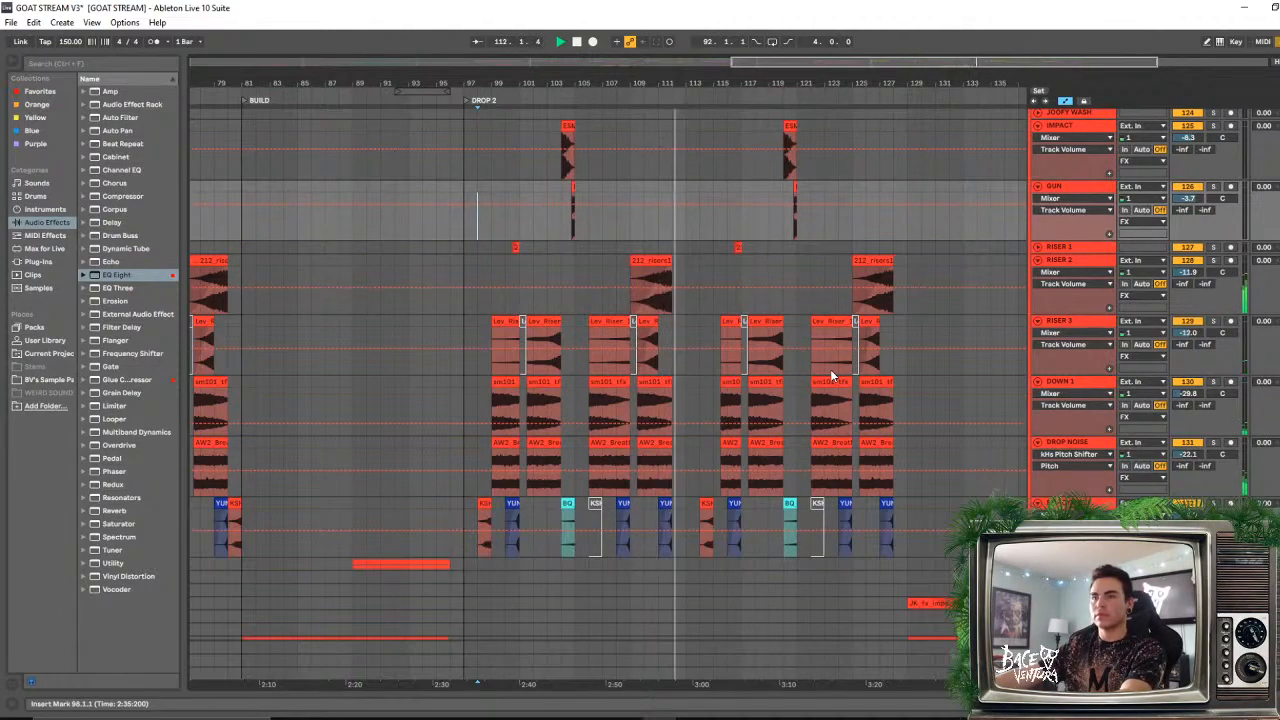
pyautogui.press('space')
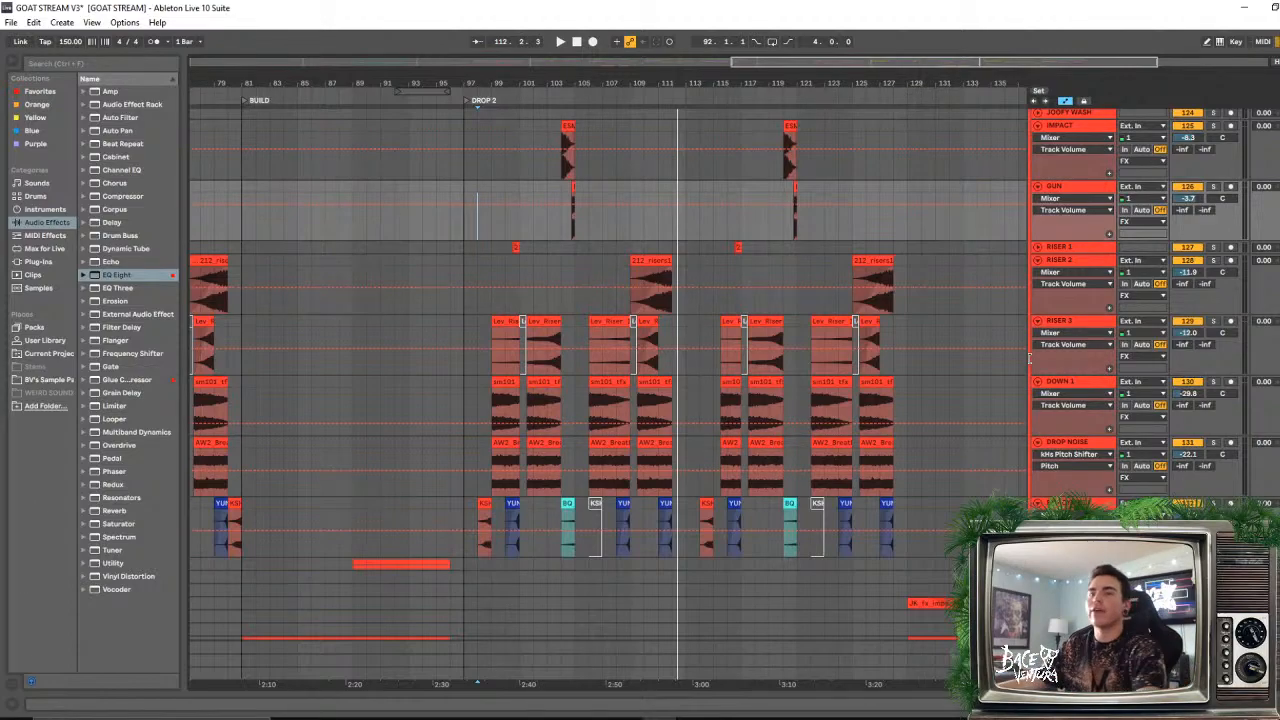
# - Solo the DROP NOISE track and audition its first DROP 2 clip, from bar 99
pyautogui.click(510, 468)
pyautogui.click(1213, 443)
pyautogui.press('space')
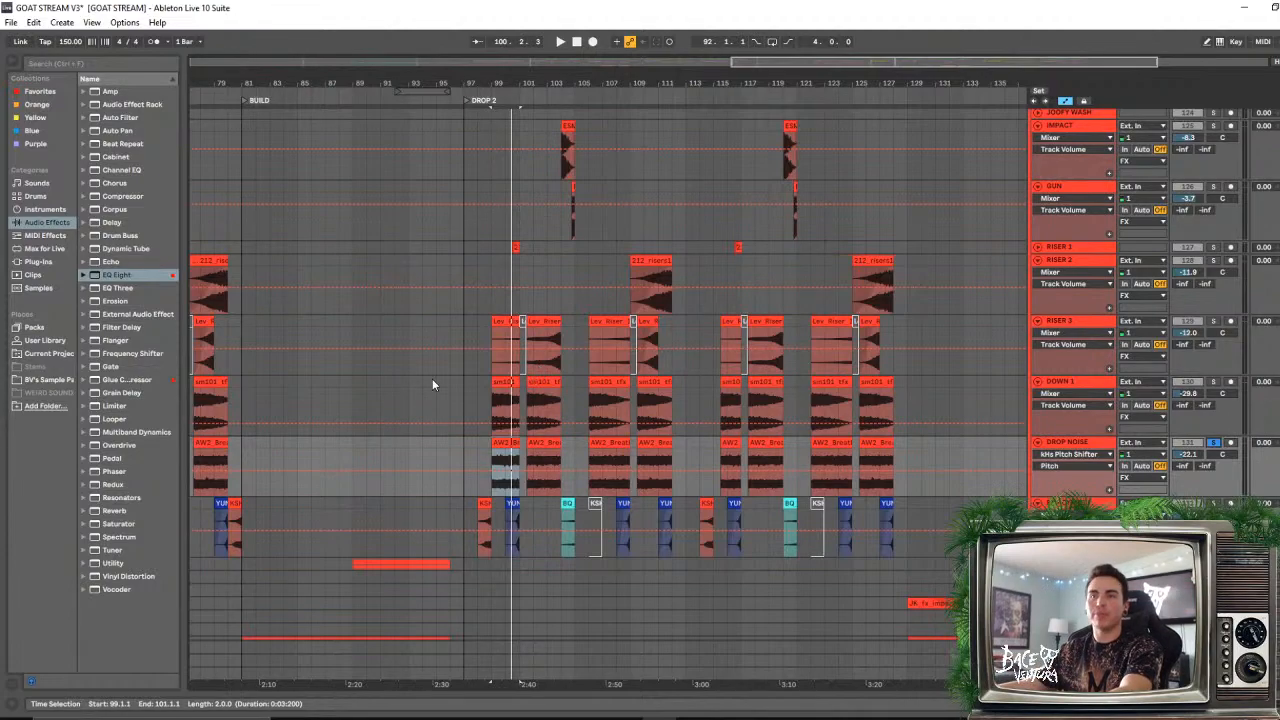
# - Select bars 99 to 101 on the DOWN 1 track, play briefly, and select the same range on RISER 3
pyautogui.press('Up')
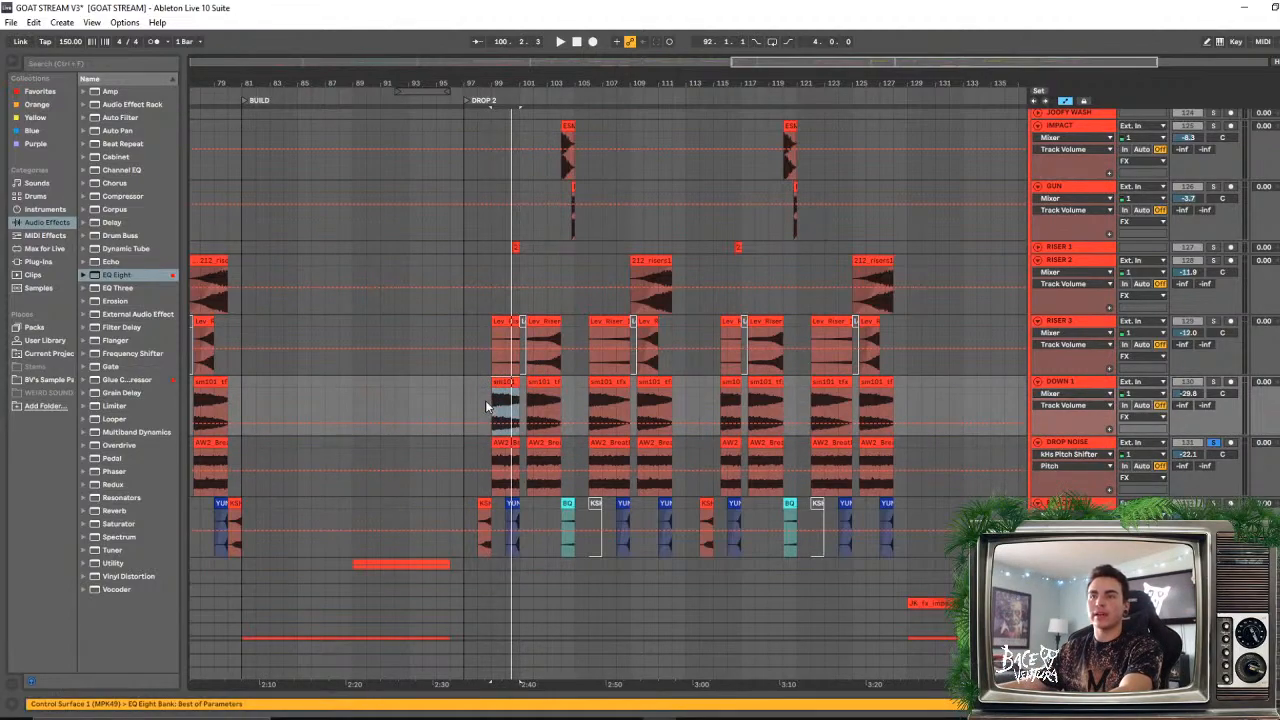
pyautogui.press('space')
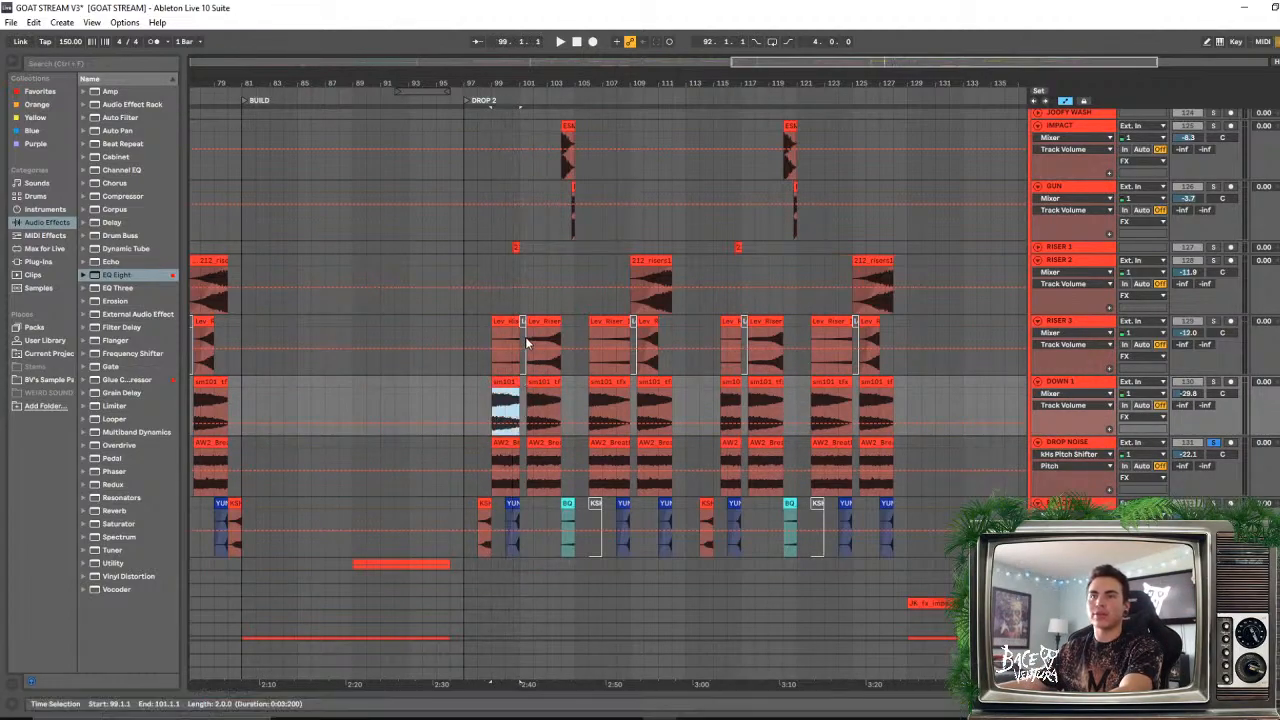
pyautogui.click(519, 321)
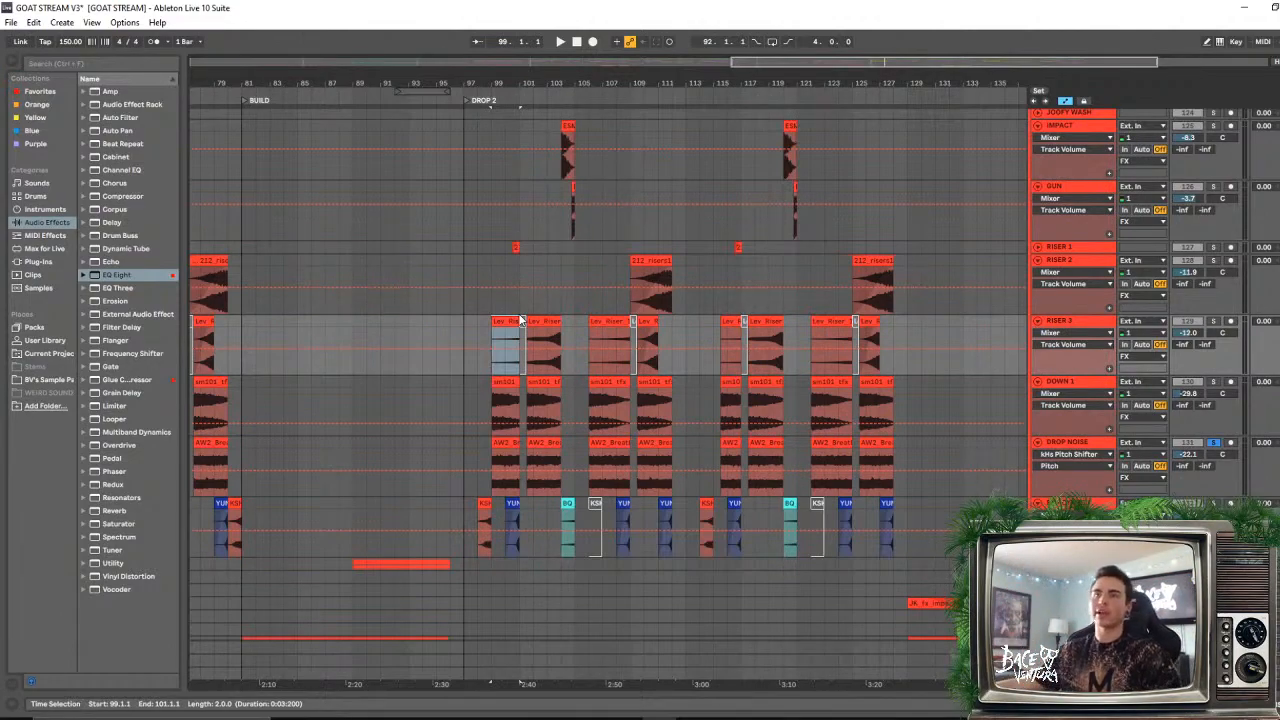
# - Look through the FX tracks from REV CYMBS down past DOWN 5 and back up to SIDECHAIN, and clear the DROP NOISE solo
pyautogui.scroll(3, 556, 330)
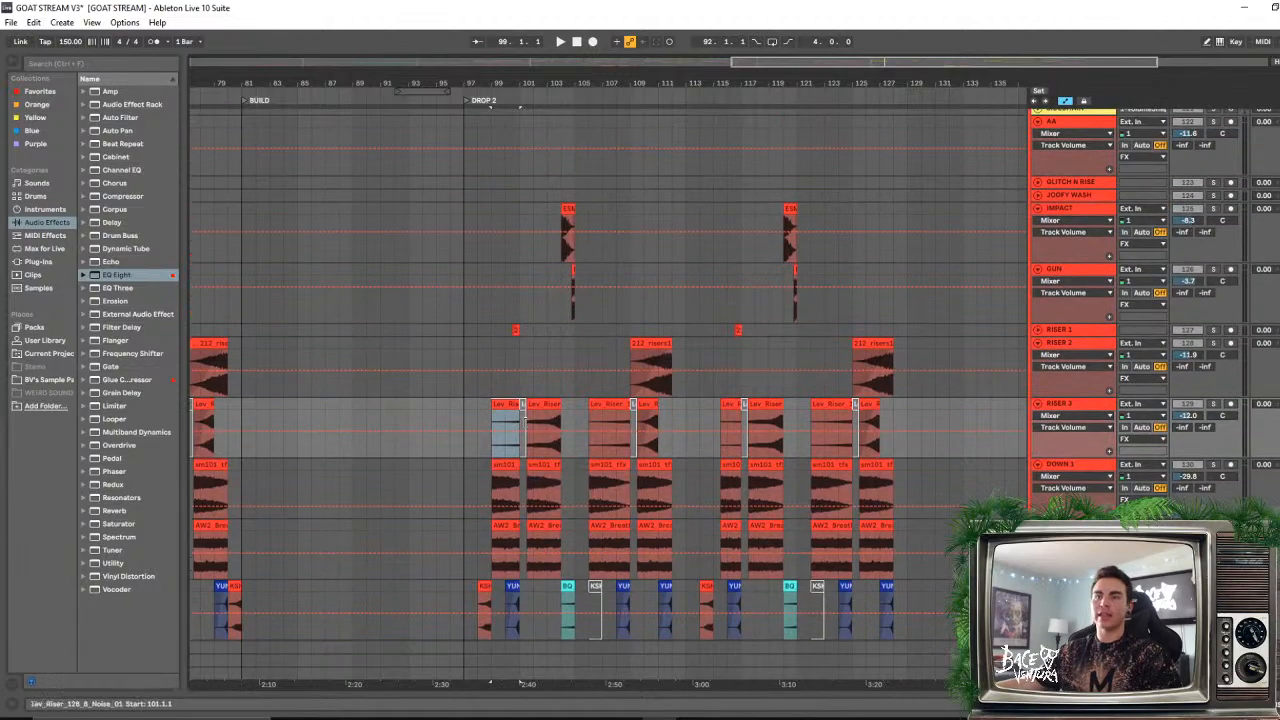
pyautogui.scroll(-5, 585, 500)
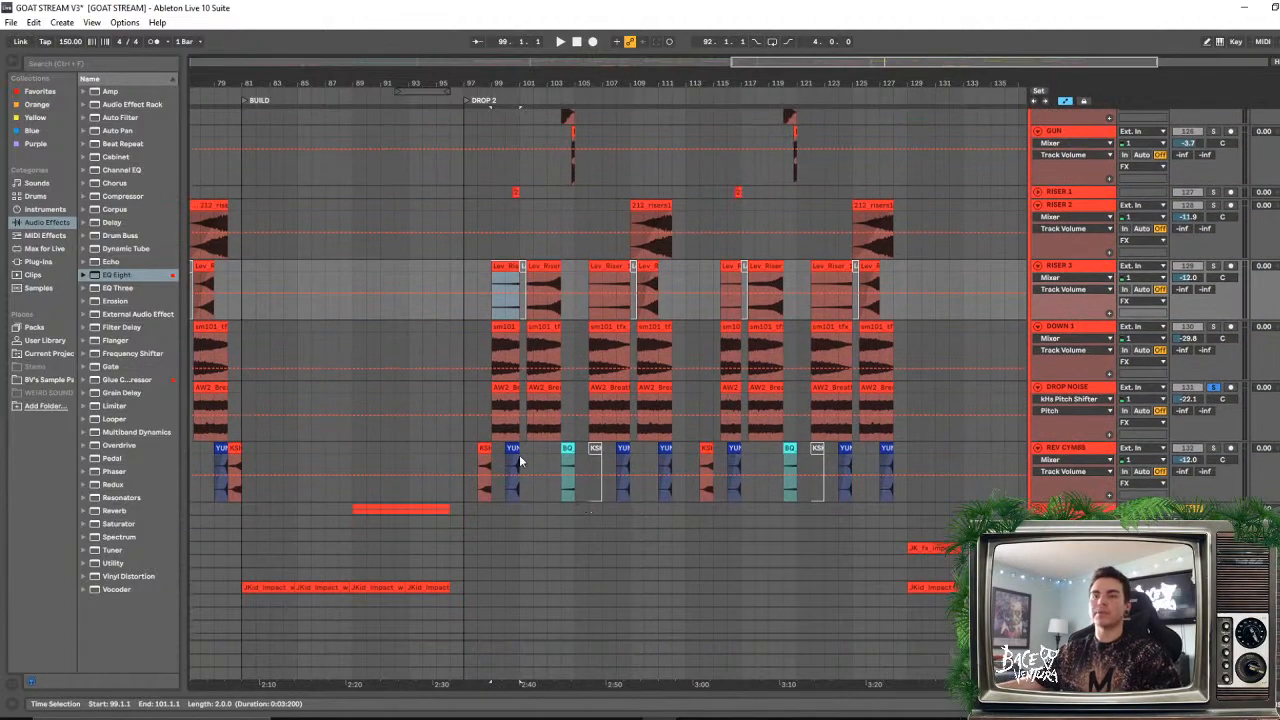
pyautogui.moveTo(514, 84)
pyautogui.mouseDown()
pyautogui.moveTo(648, 58)
pyautogui.moveTo(645, 211)
pyautogui.mouseUp()
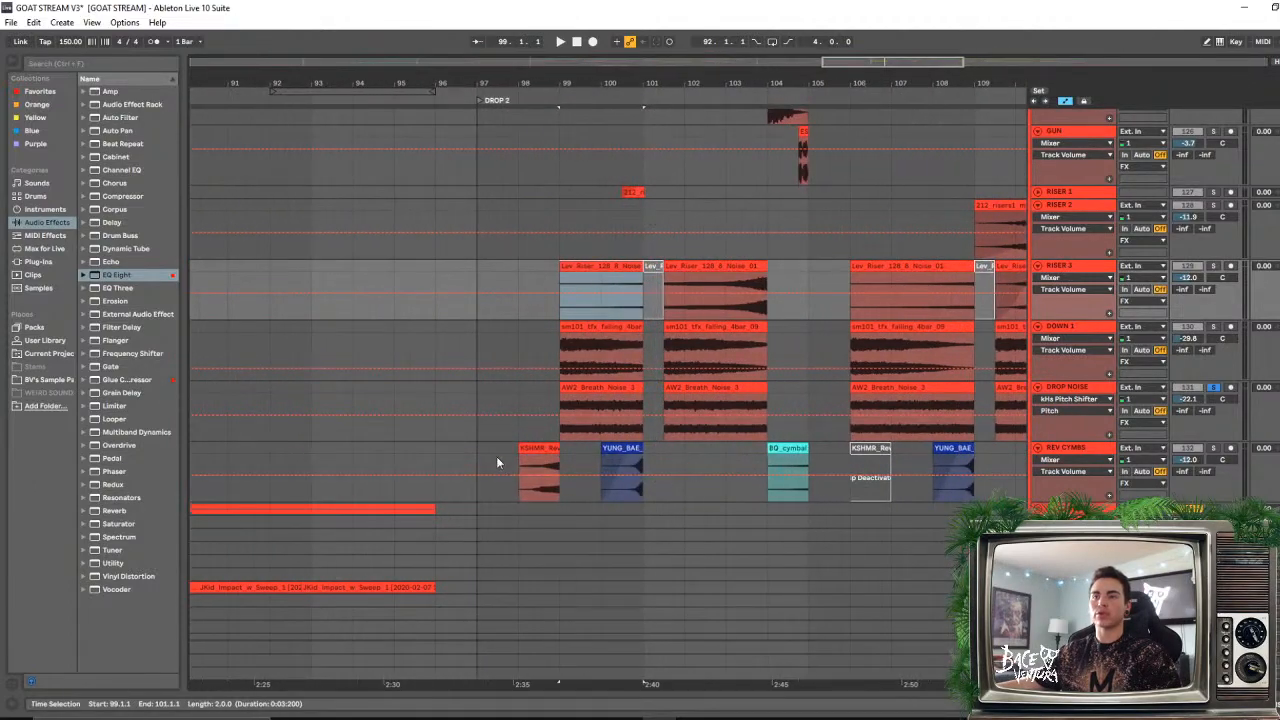
pyautogui.moveTo(661, 82); pyautogui.dragTo(606, 4)
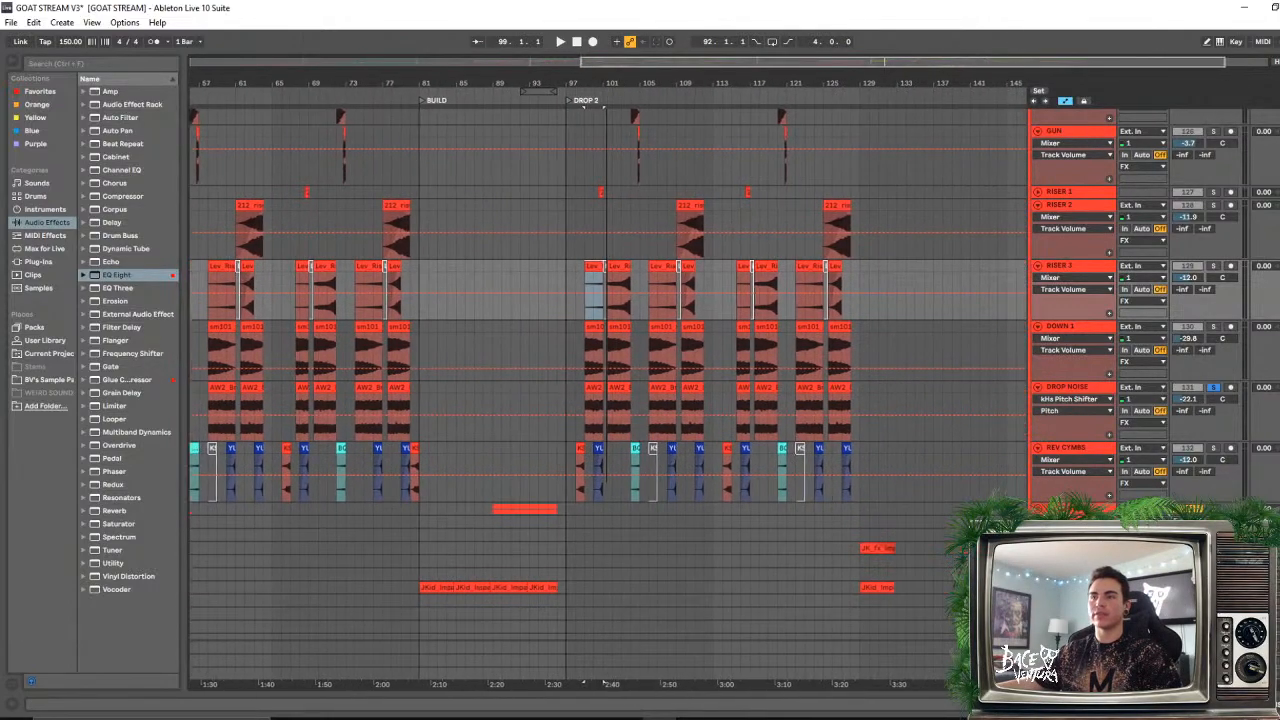
pyautogui.scroll(-8, 936, 488)
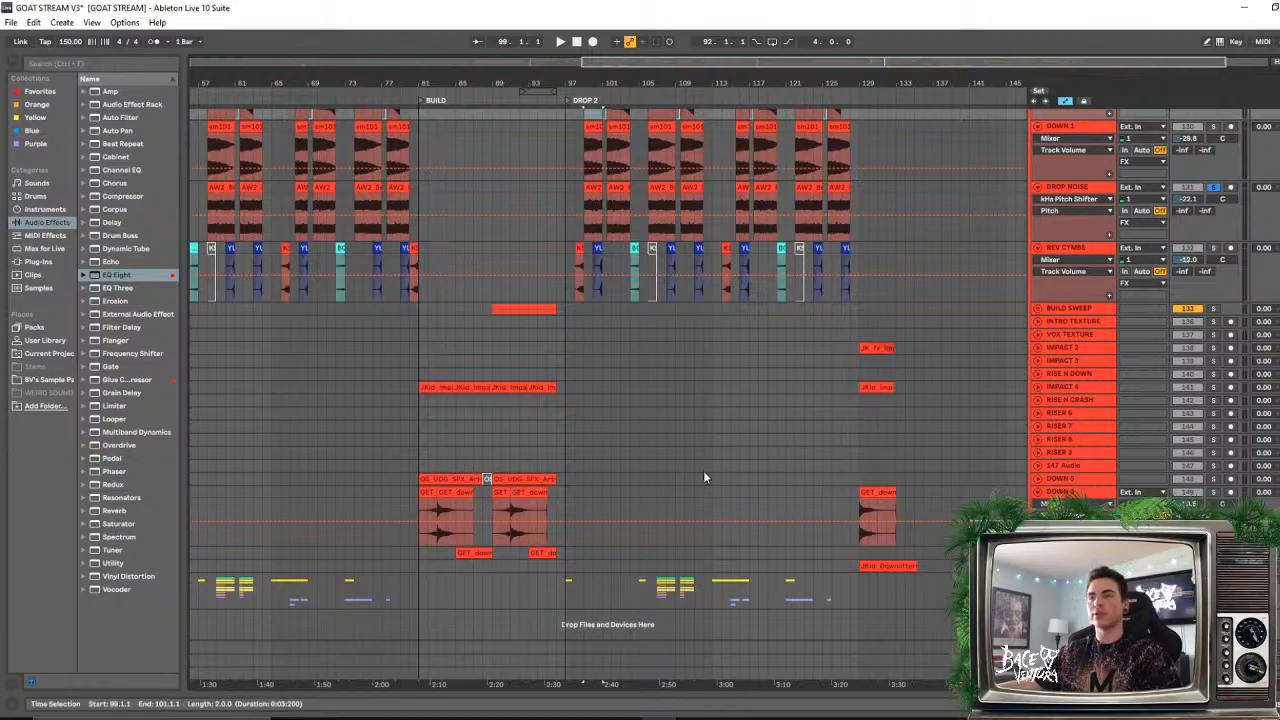
pyautogui.scroll(12, 710, 472)
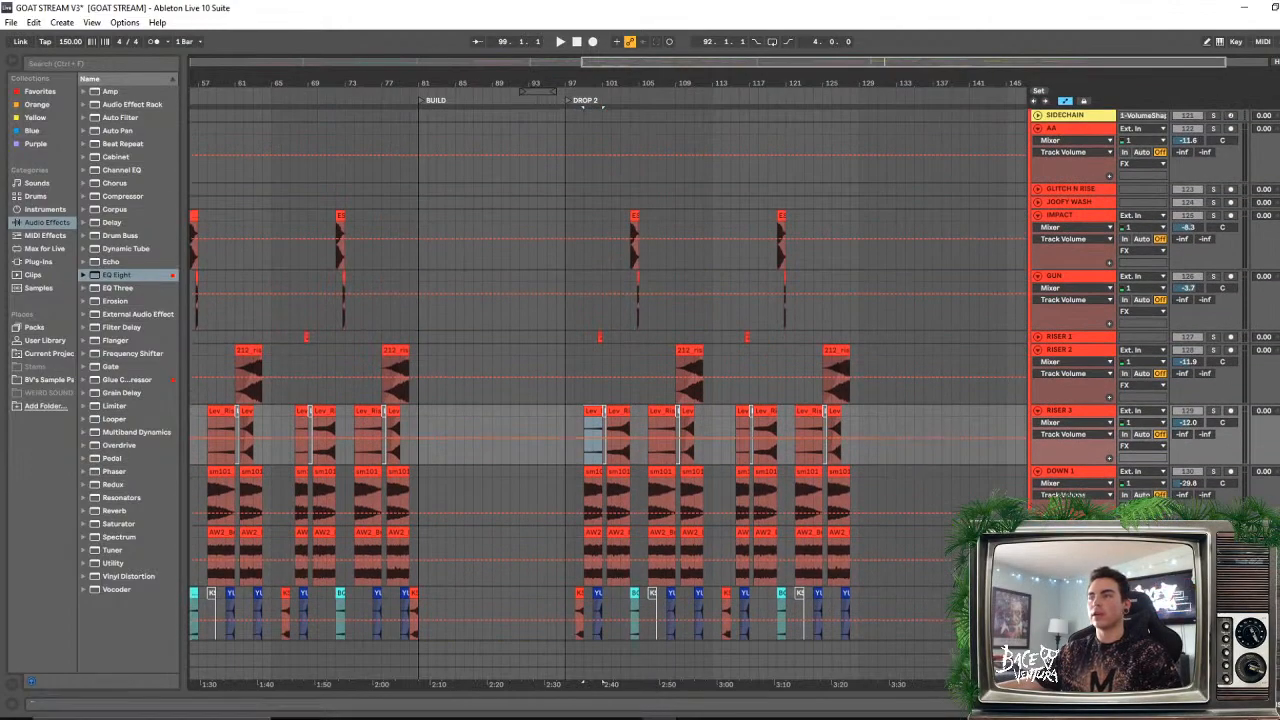
pyautogui.scroll(3, 895, 261)
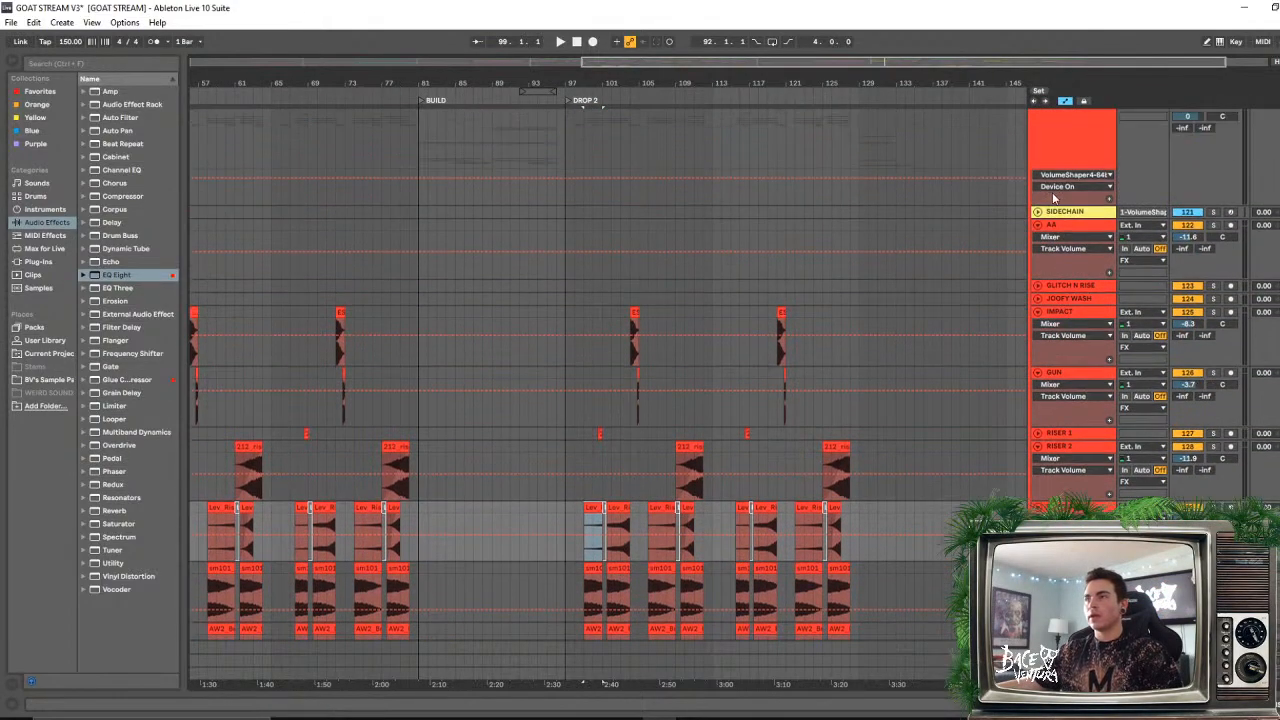
# - Return to the overview of all groups, select FX and FILLS in turn, and place the insert marker at bar 80 on FILLS
pyautogui.scroll(10, 1055, 200)
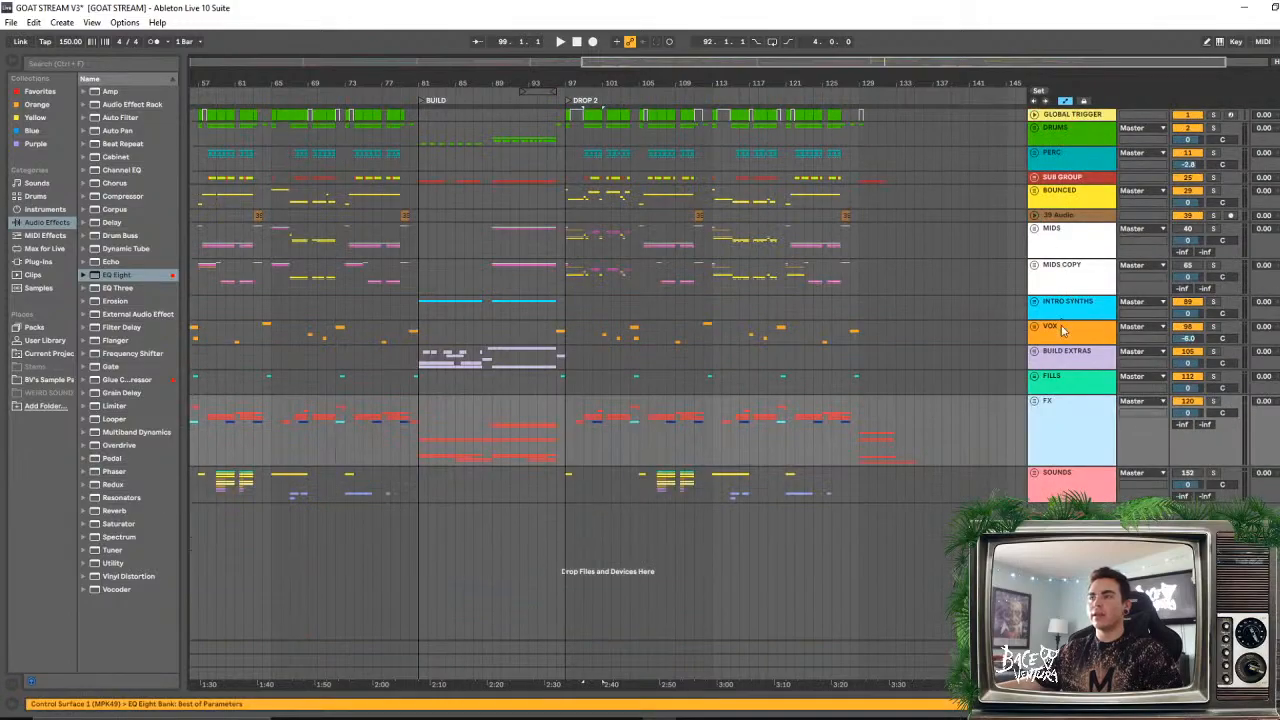
pyautogui.click(1060, 376)
pyautogui.click(1065, 414)
pyautogui.click(1046, 387)
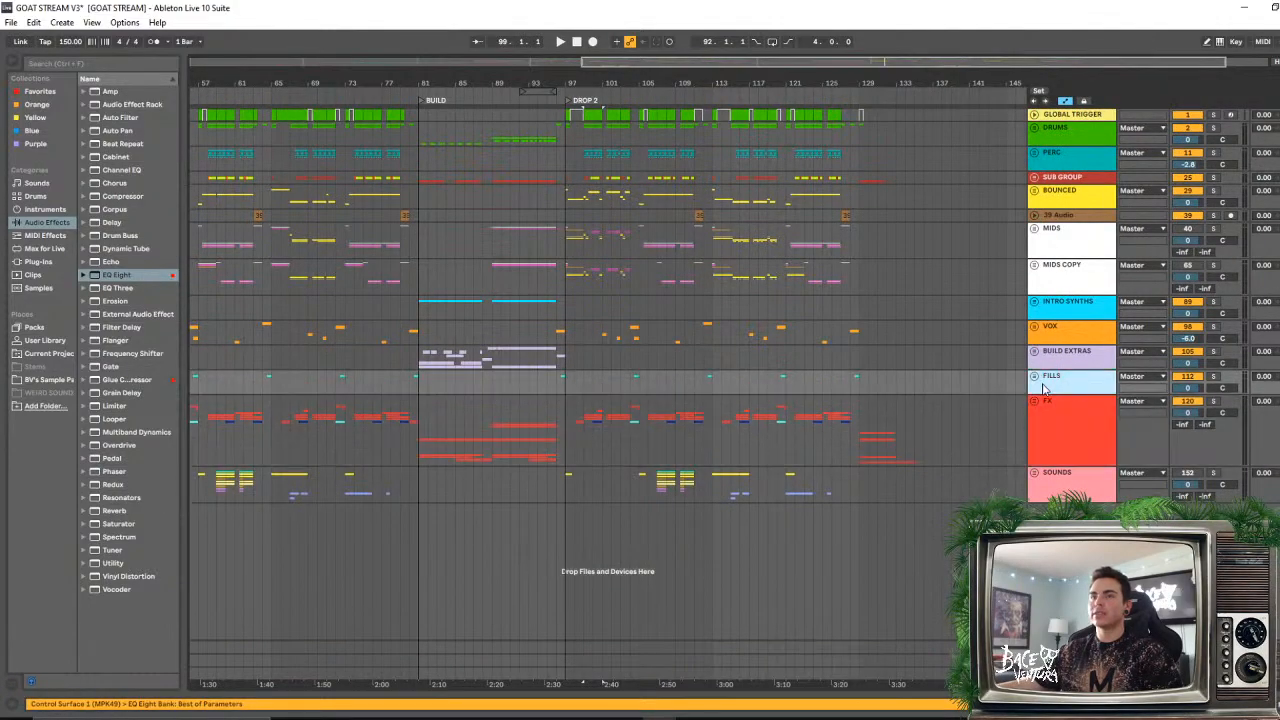
pyautogui.click(413, 383)
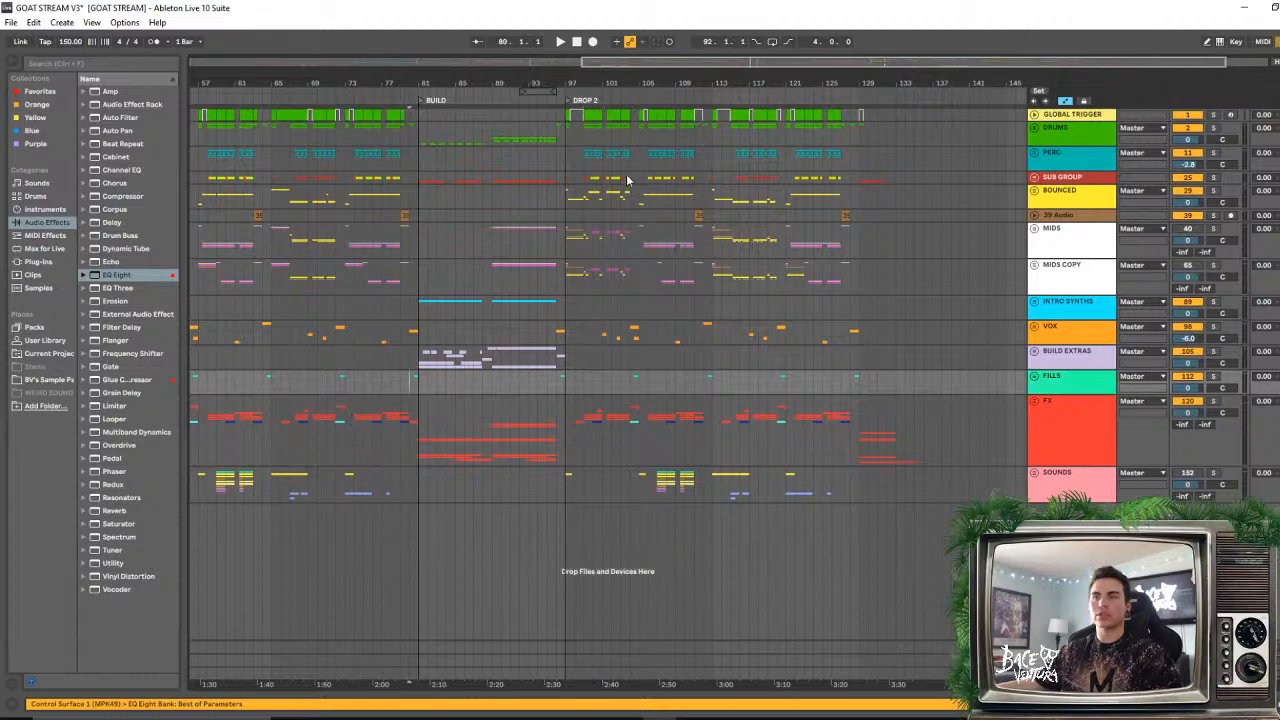
pyautogui.moveTo(597, 87); pyautogui.dragTo(597, 45)
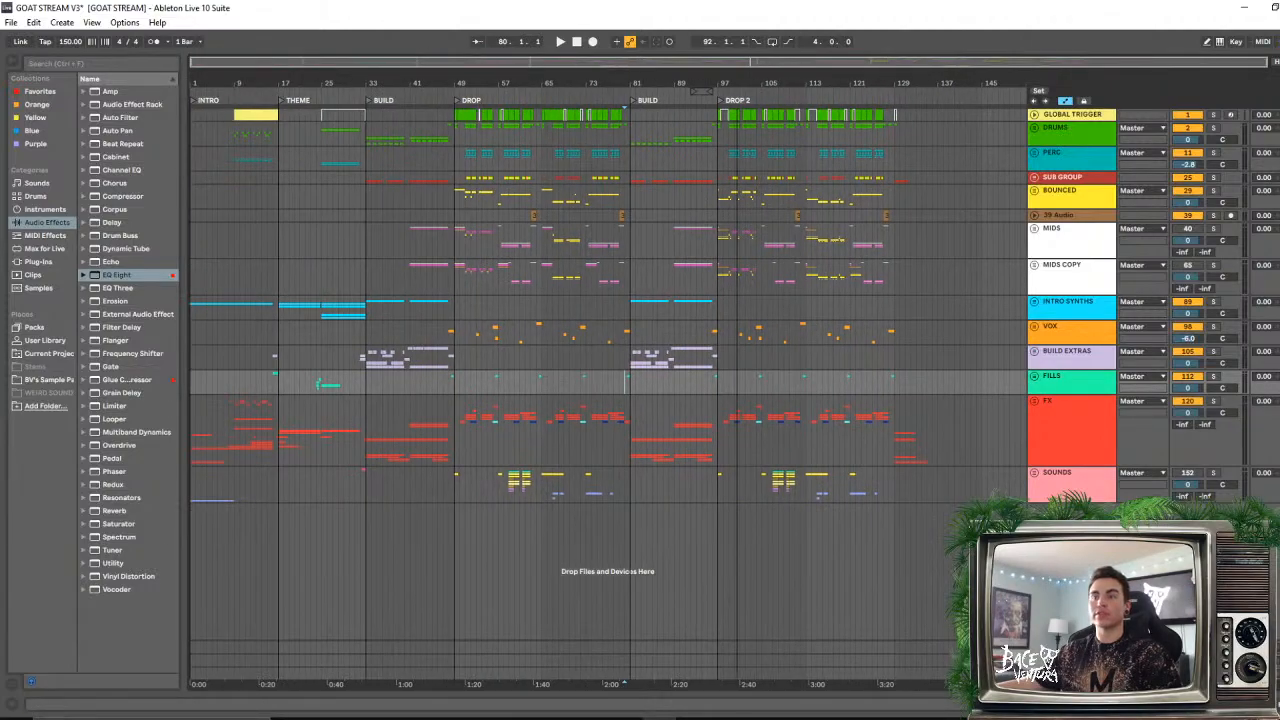
pyautogui.moveTo(515, 83); pyautogui.dragTo(515, 125)
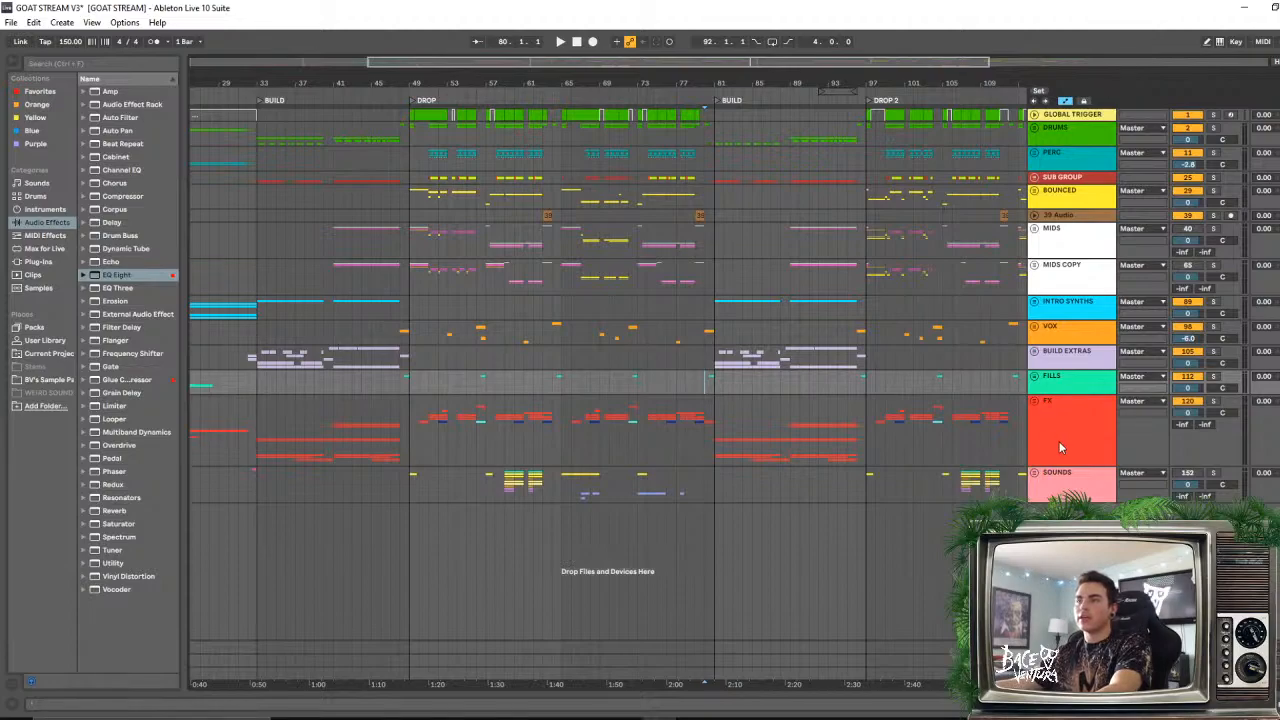
# - Select the FX group and look over its clips across the whole arrangement, from INTRO to DROP 2
pyautogui.click(730, 436)
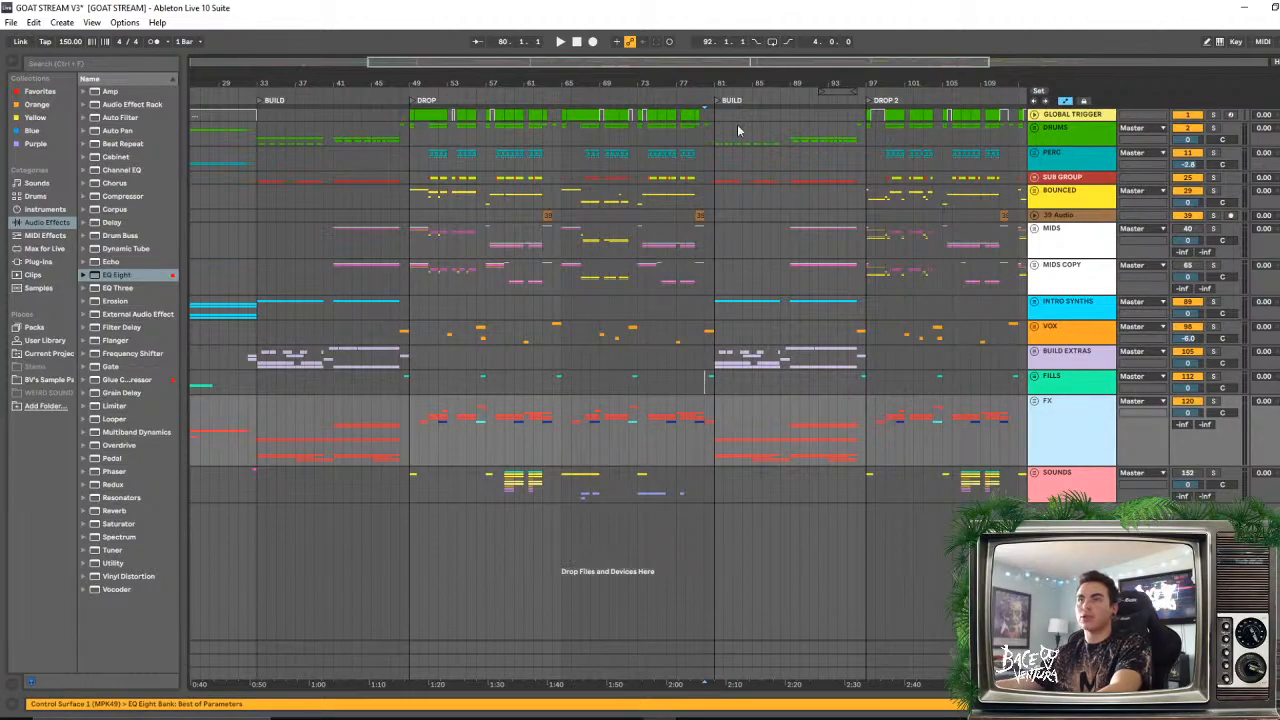
pyautogui.moveTo(506, 84); pyautogui.dragTo(510, 50)
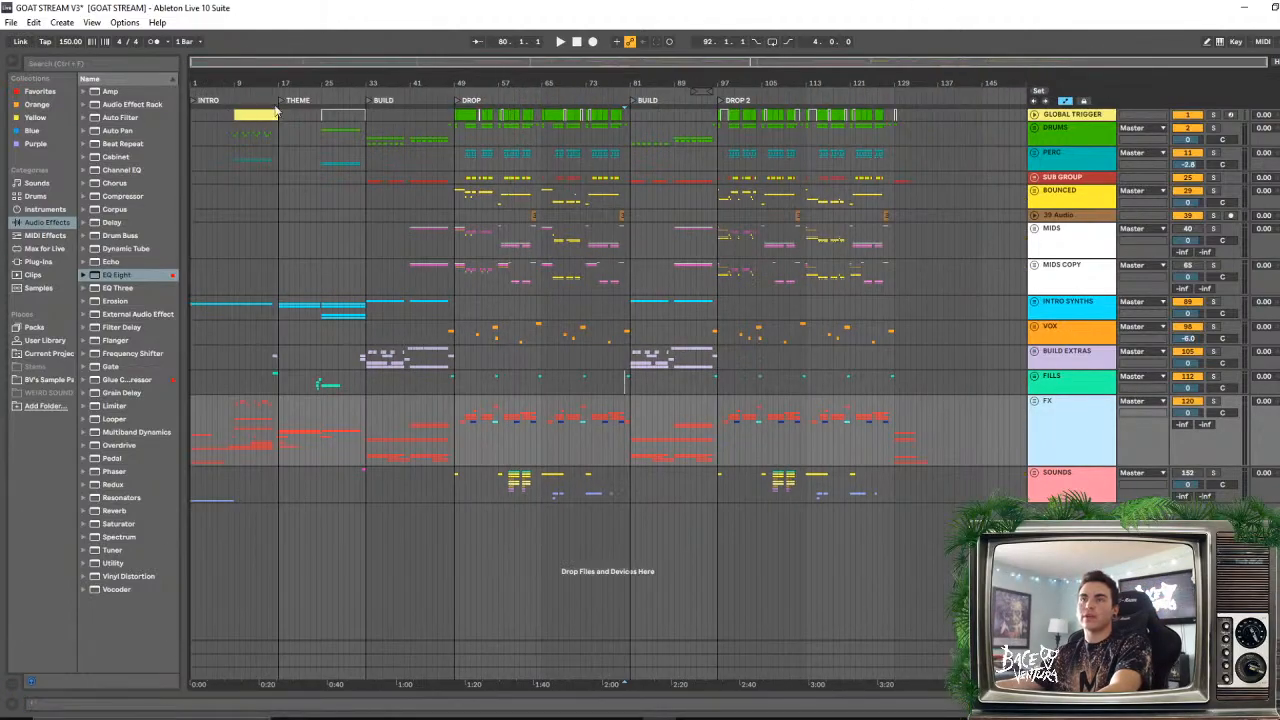
pyautogui.moveTo(307, 84); pyautogui.dragTo(380, 112)
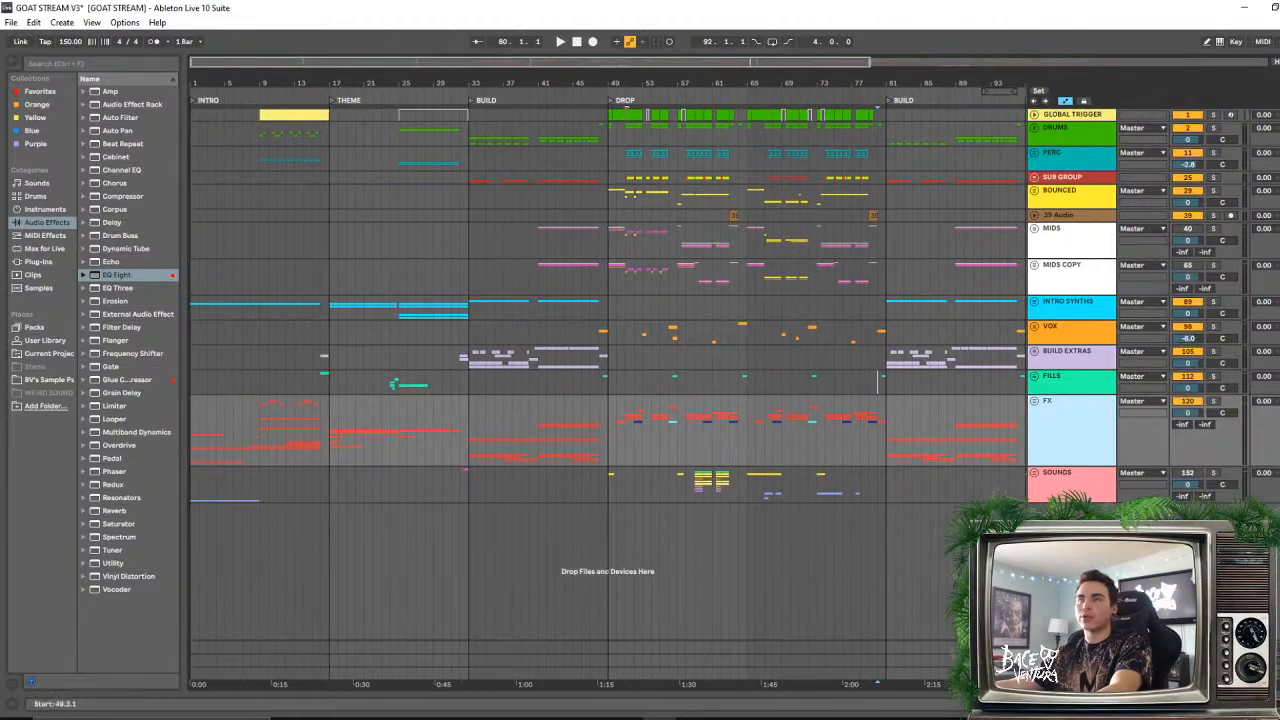
pyautogui.moveTo(648, 85); pyautogui.dragTo(513, 90)
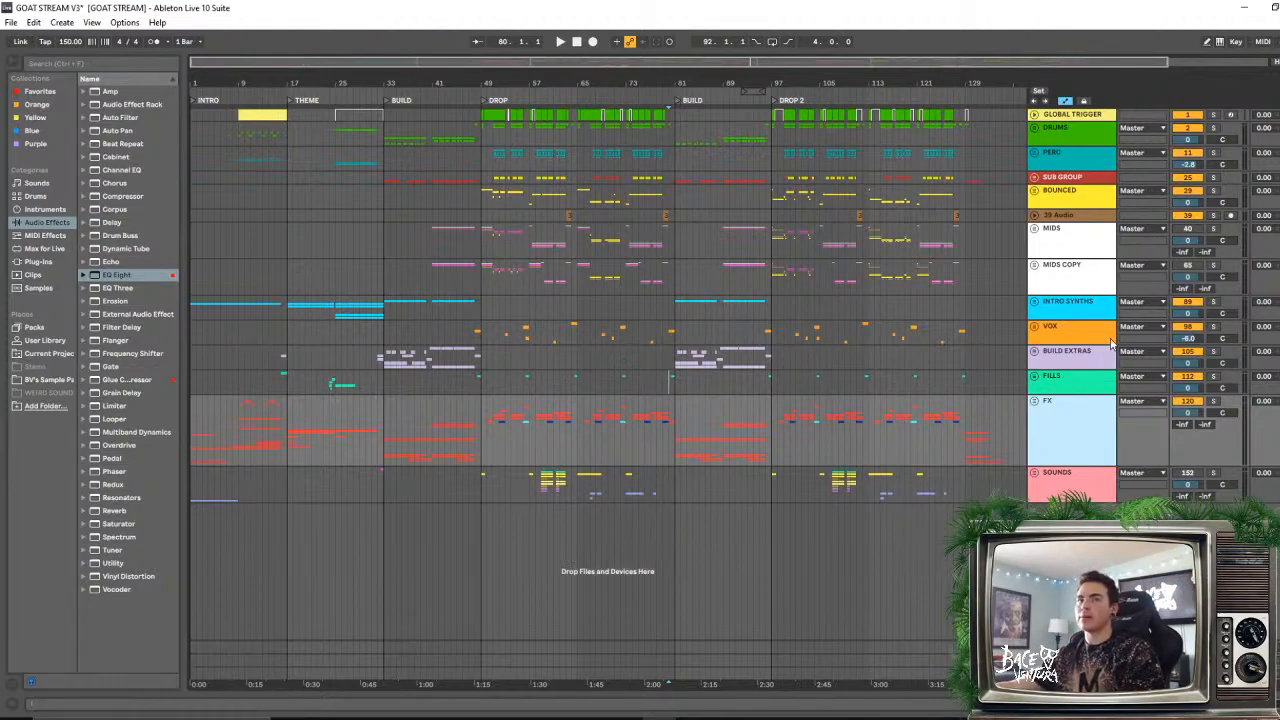
# - Narrow the browser and audition the full mix from bar 89, in the second BUILD
pyautogui.moveTo(184, 341); pyautogui.dragTo(145, 341)
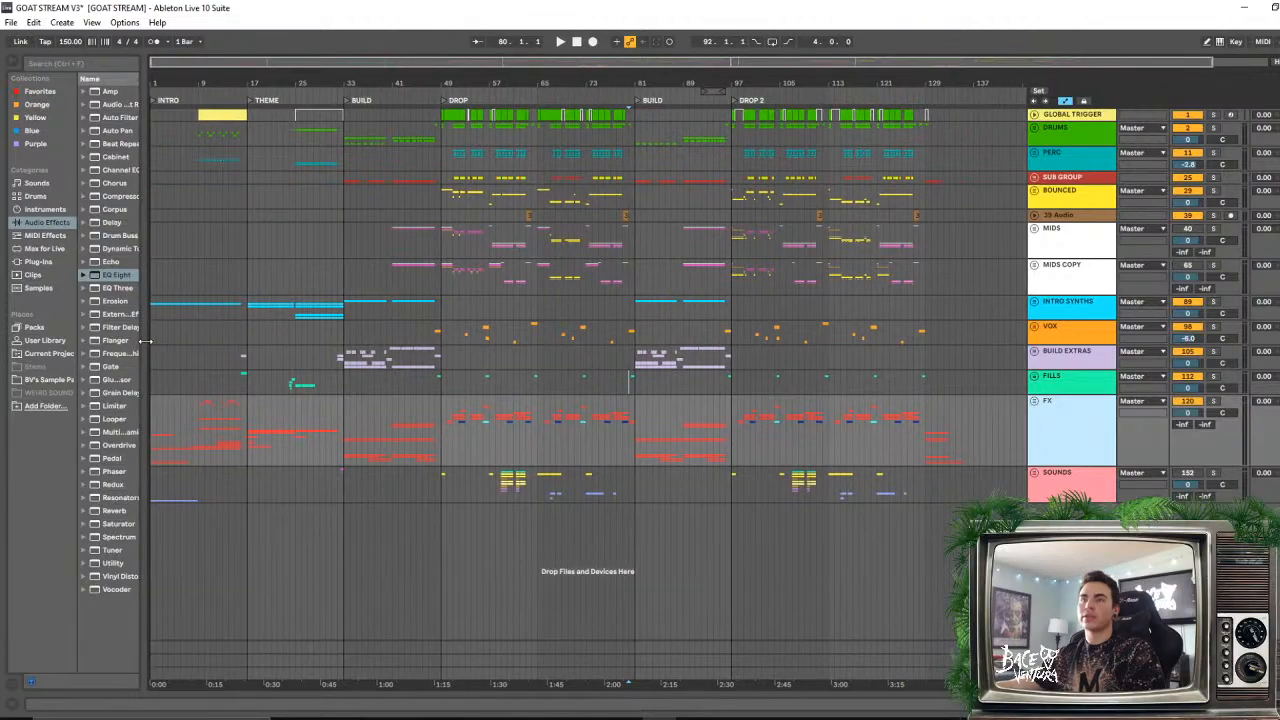
pyautogui.moveTo(417, 82)
pyautogui.mouseDown()
pyautogui.moveTo(417, 140)
pyautogui.moveTo(417, 78)
pyautogui.mouseUp()
pyautogui.click(656, 264)
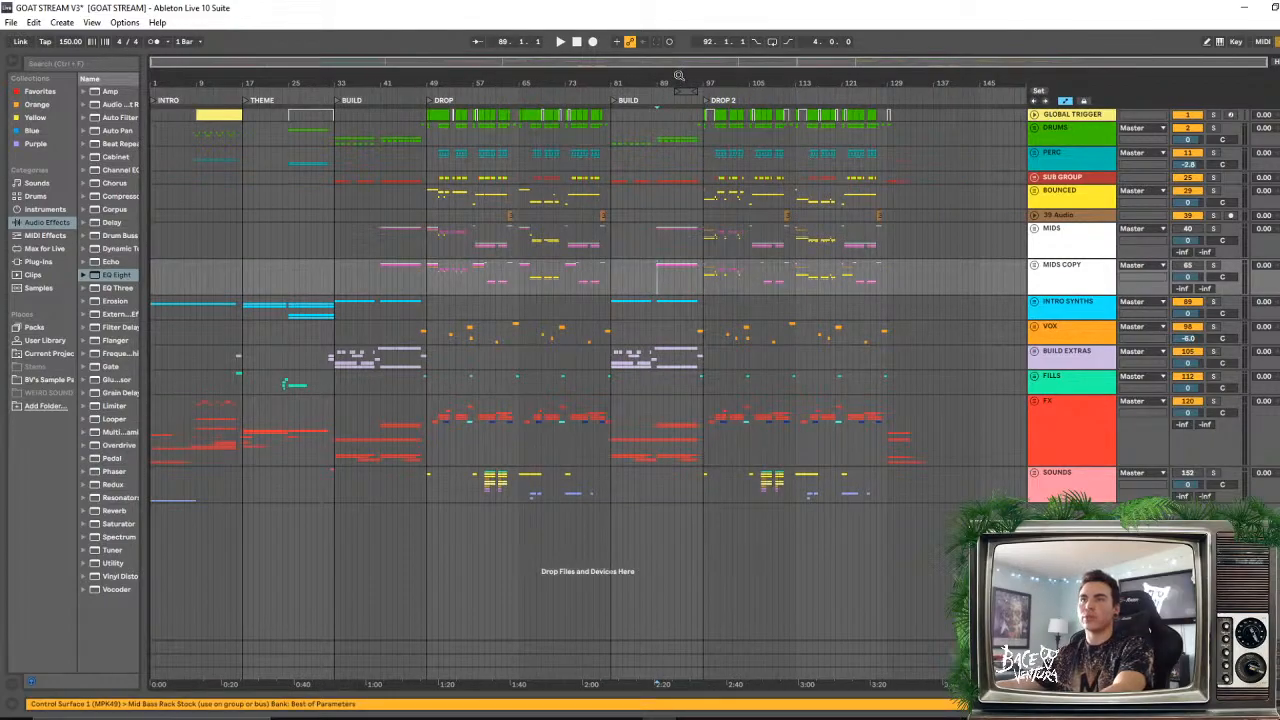
pyautogui.moveTo(678, 75); pyautogui.dragTo(664, 140)
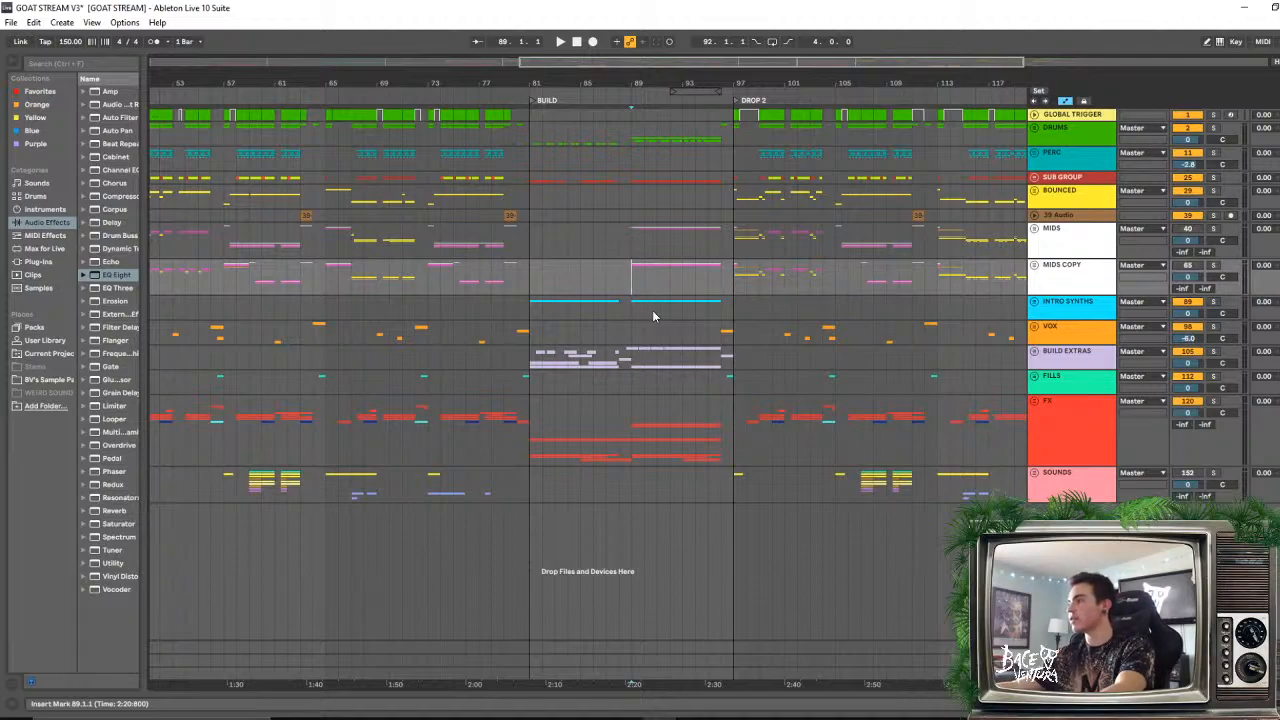
pyautogui.press('space')
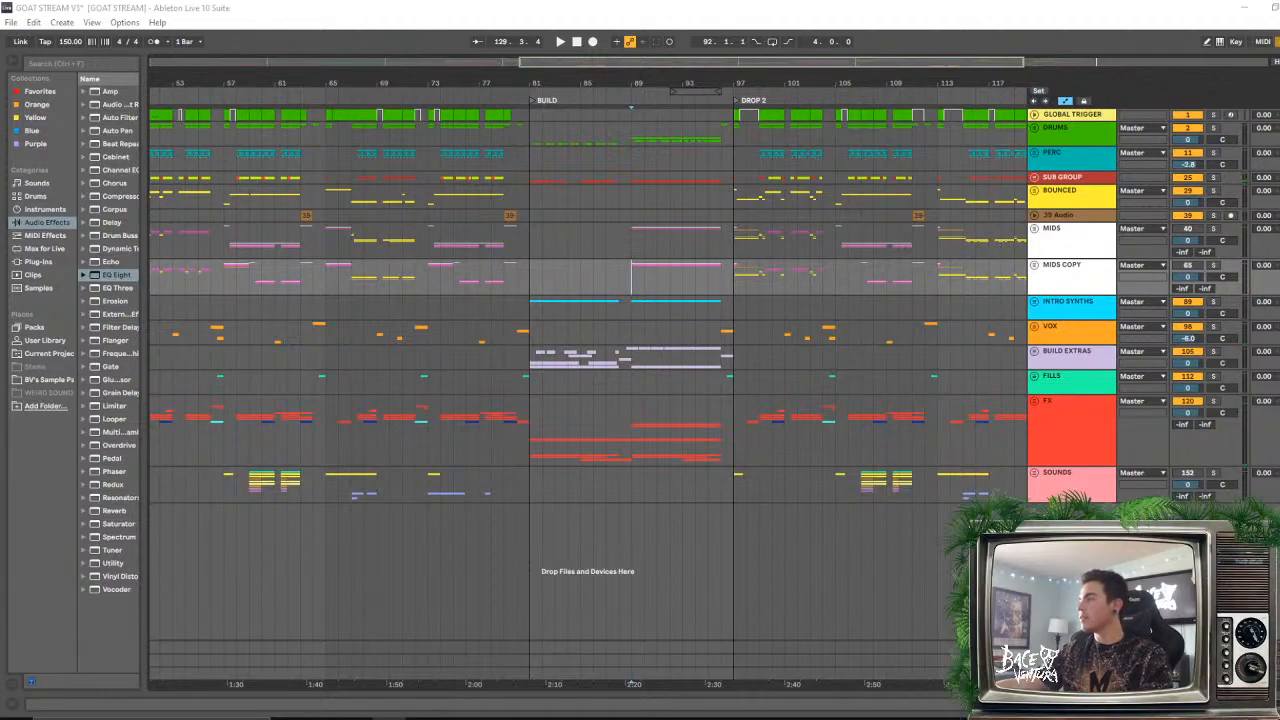
# - Show the Master track's device chain, collapse Utility and Bass Kleph's Easy Wash Out, and expand the HIGH ZOMBI rack
pyautogui.doubleClick(1072, 672)
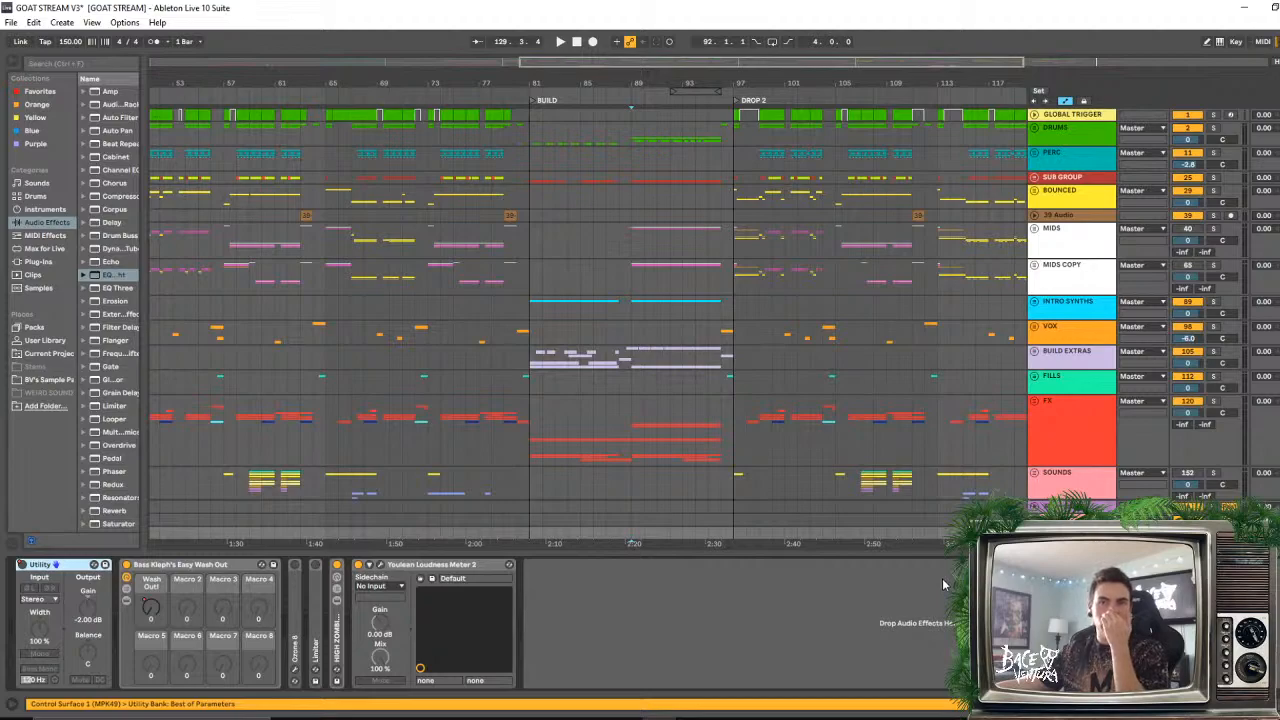
pyautogui.doubleClick(77, 569)
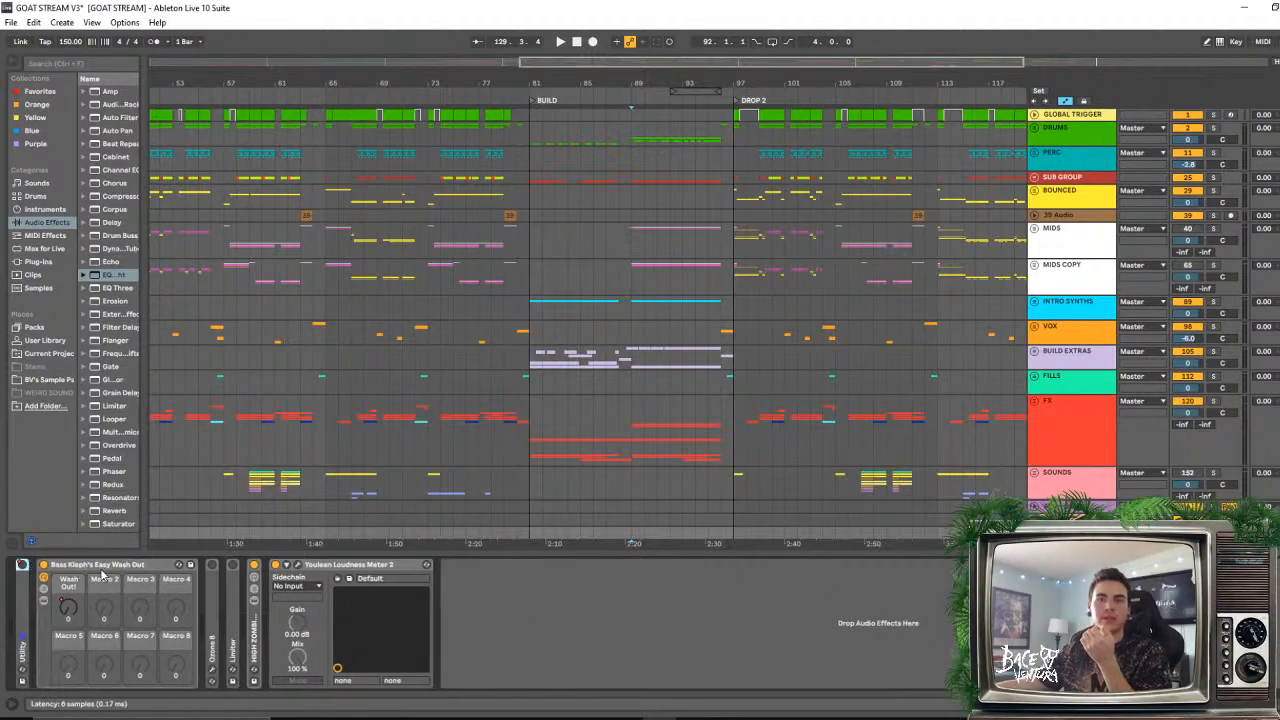
pyautogui.doubleClick(153, 569)
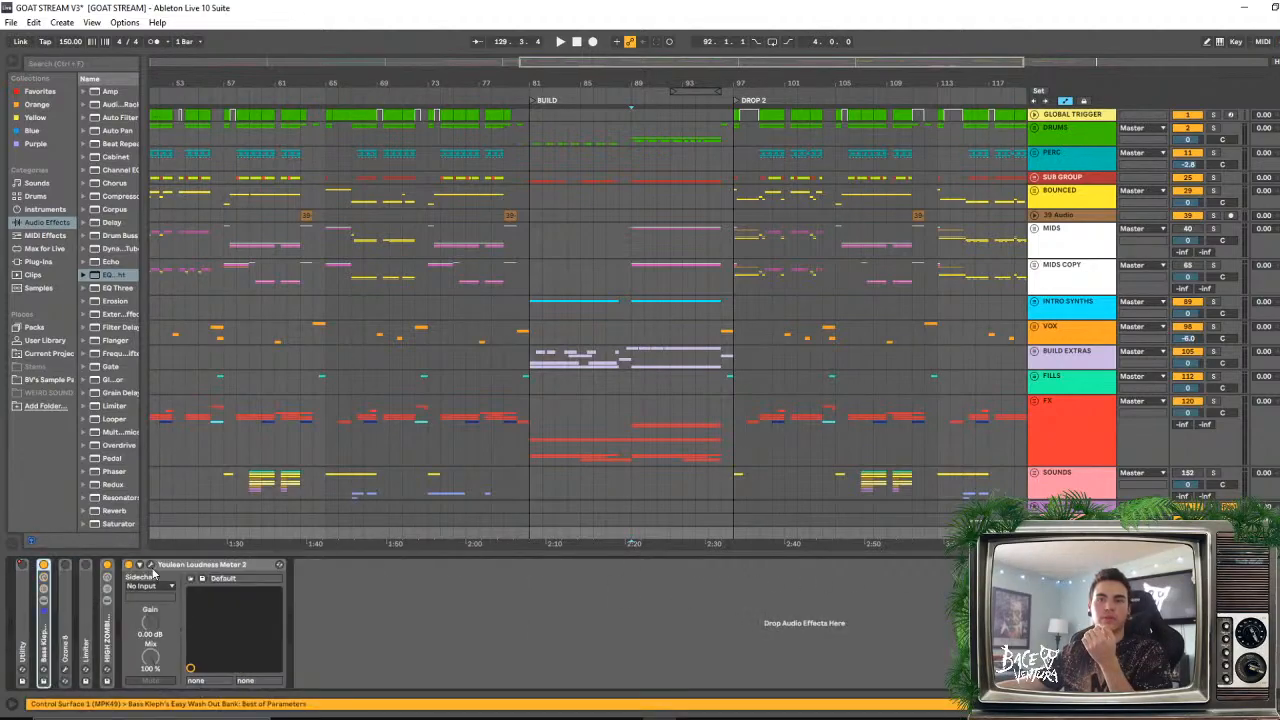
pyautogui.doubleClick(106, 645)
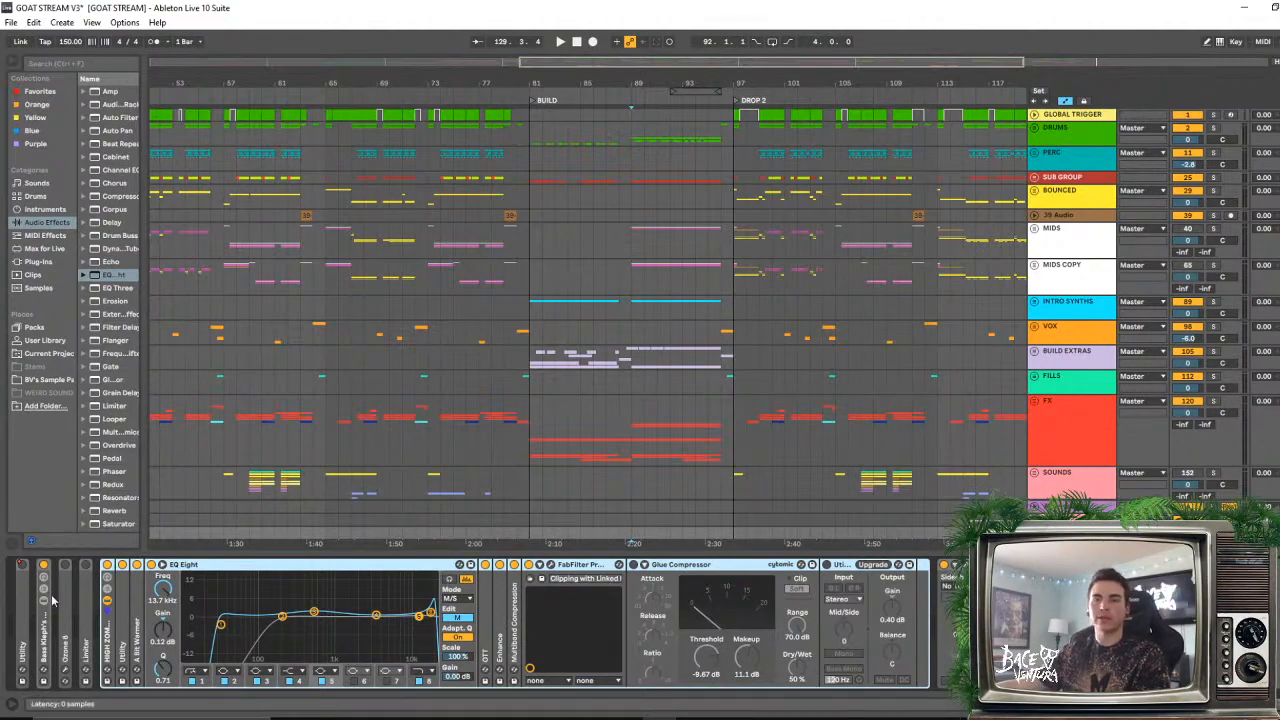
# - Collapse EQ Eight and FabFilter Pro-L inside the expanded rack, and select the Glue Compressor
pyautogui.click(278, 573)
pyautogui.doubleClick(277, 568)
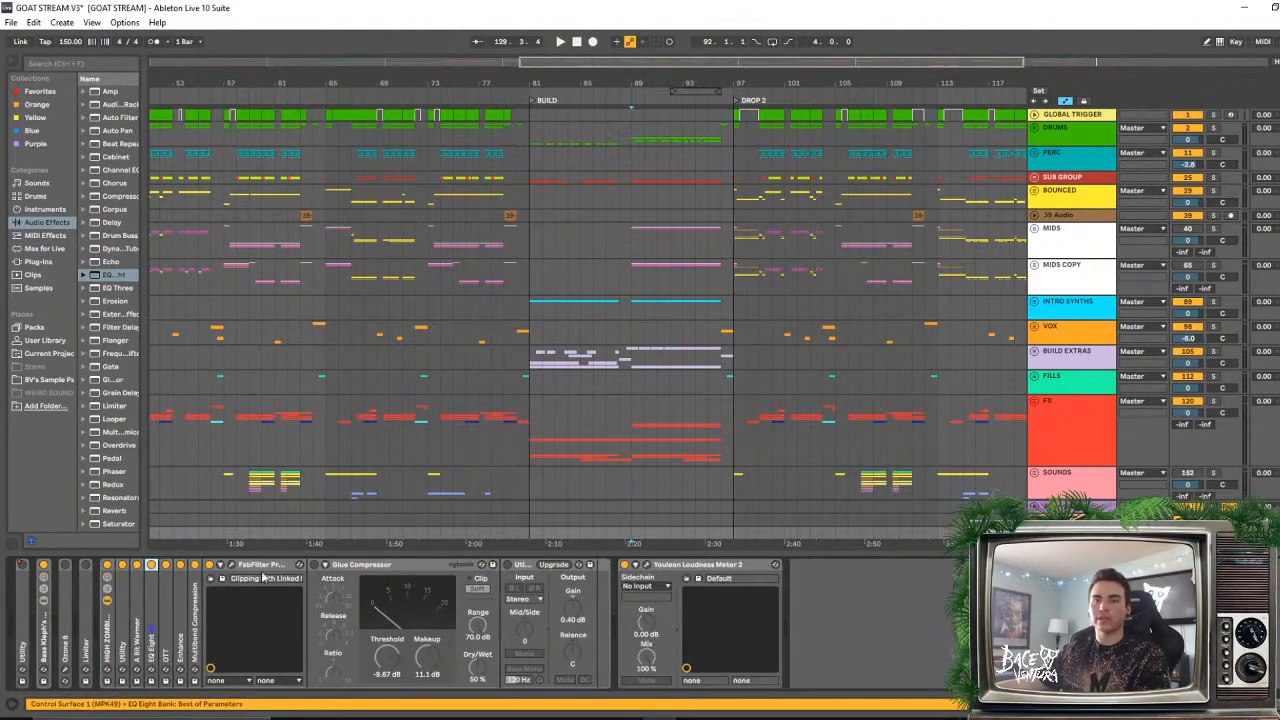
pyautogui.doubleClick(273, 569)
pyautogui.click(305, 568)
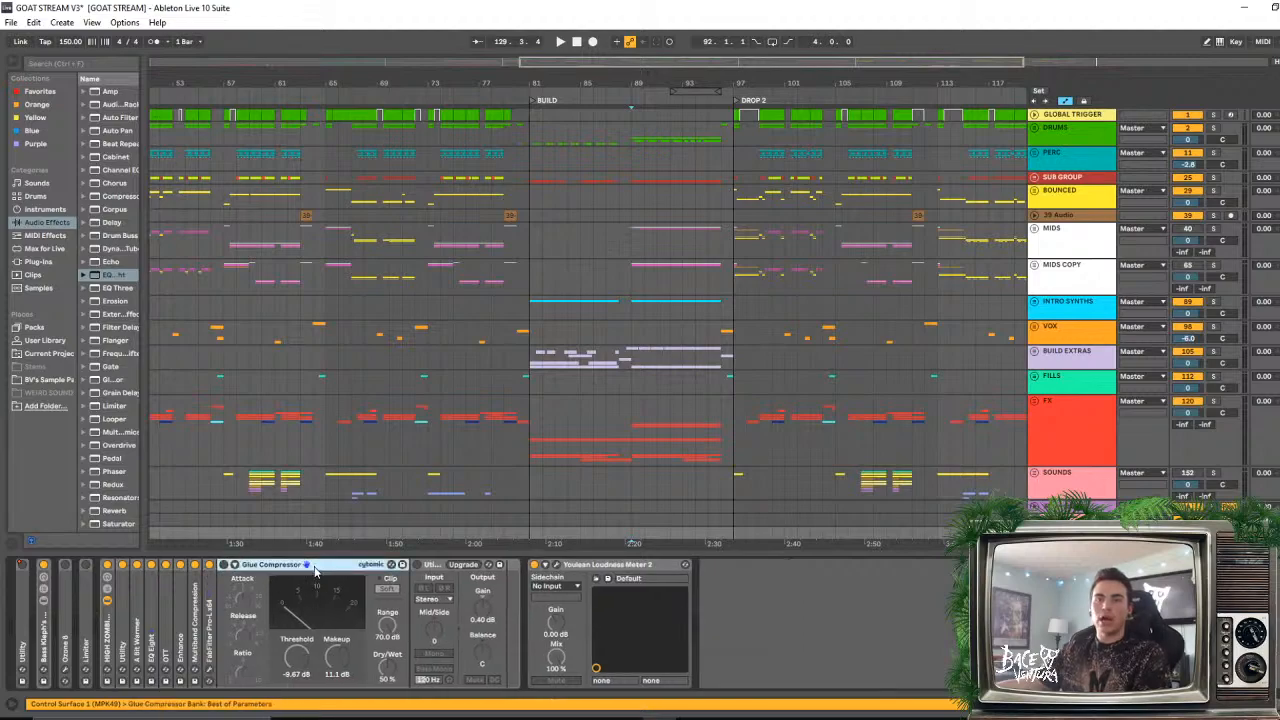
# - Collapse the Glue Compressor and review the Utility gain and A Bit Warmer drive settings in the master rack, collapsing each device when done
pyautogui.doubleClick(317, 569)
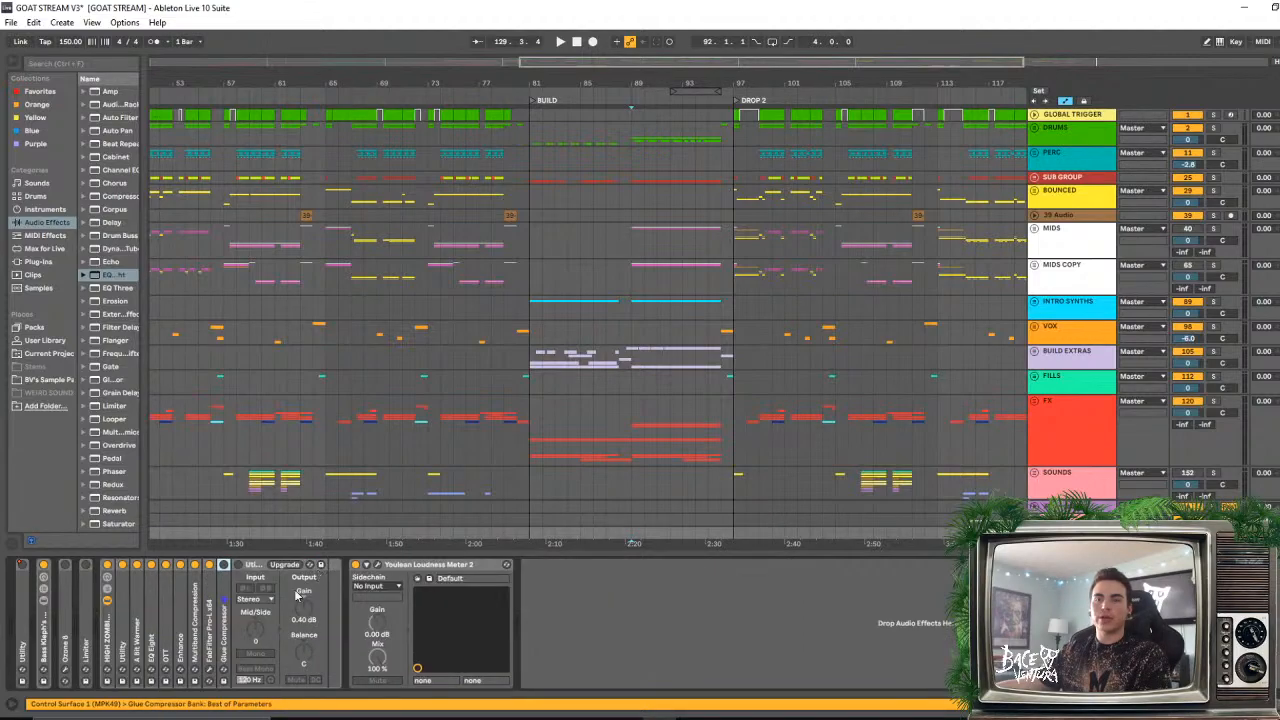
pyautogui.click(120, 617)
pyautogui.doubleClick(120, 617)
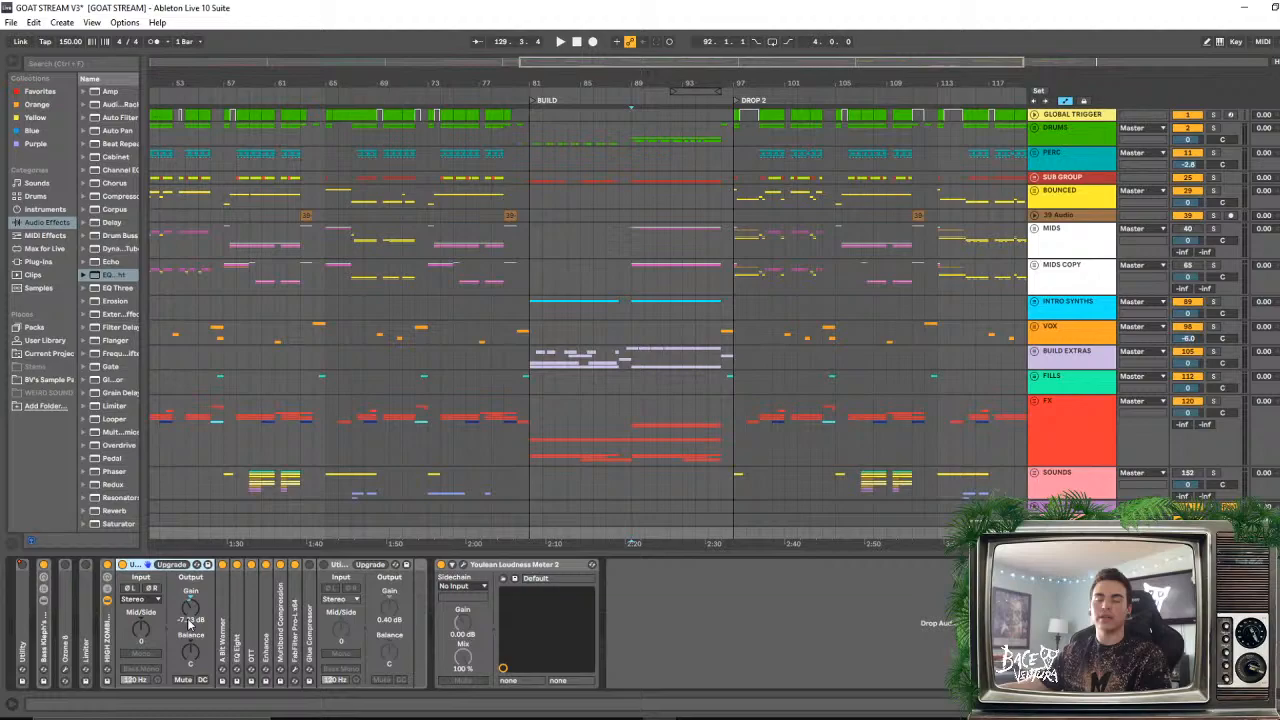
pyautogui.doubleClick(141, 567)
pyautogui.doubleClick(140, 607)
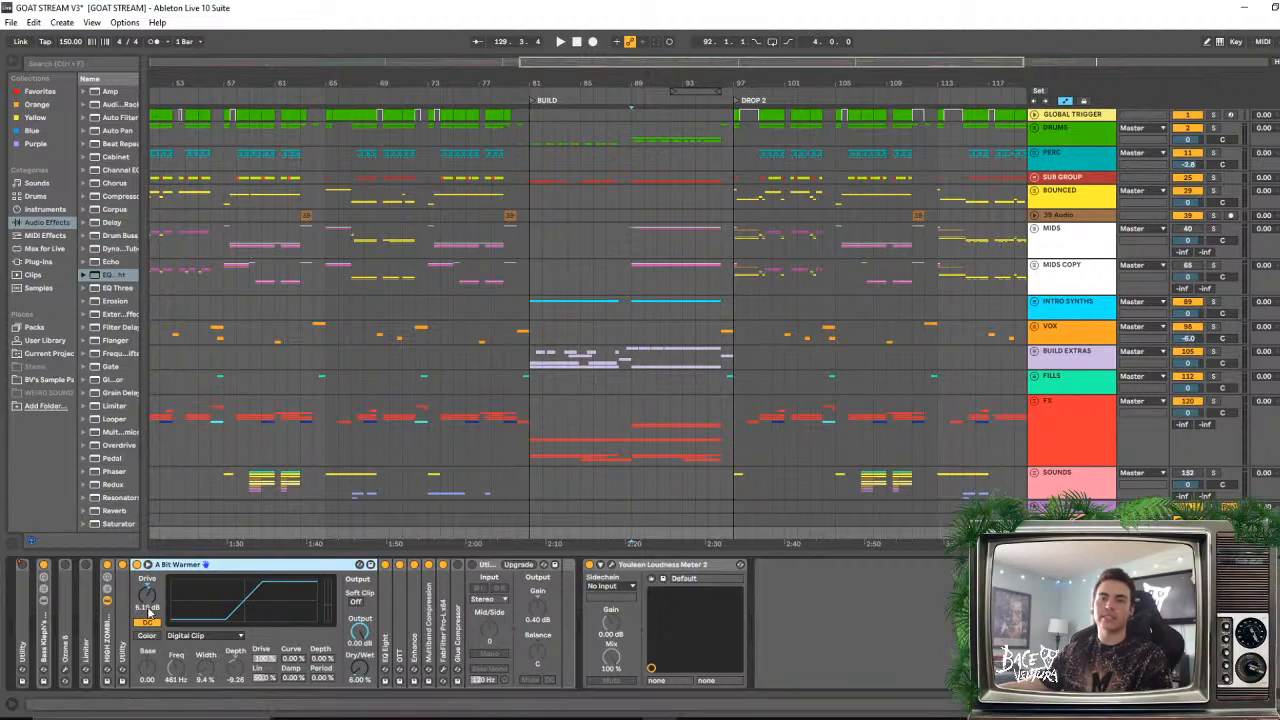
pyautogui.doubleClick(240, 565)
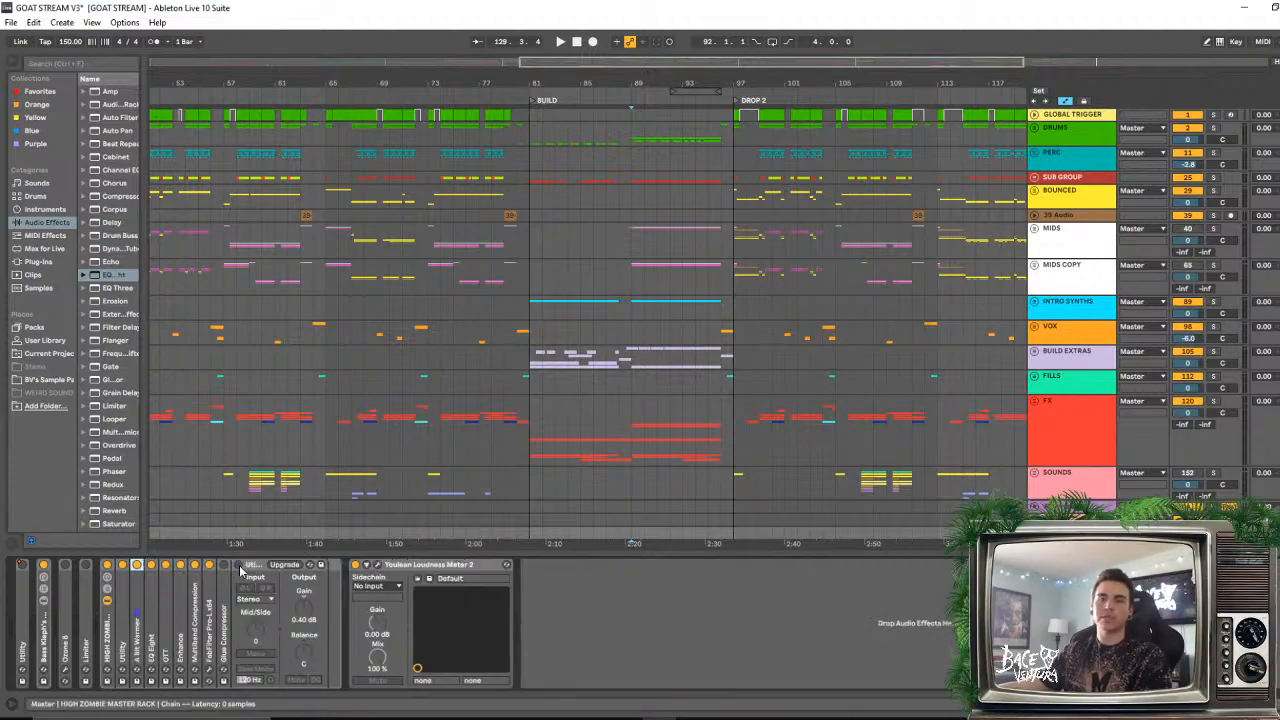
# - Review the EQ Eight, OTT and Enhance settings in the master rack one at a time, collapsing each device when done
pyautogui.doubleClick(155, 628)
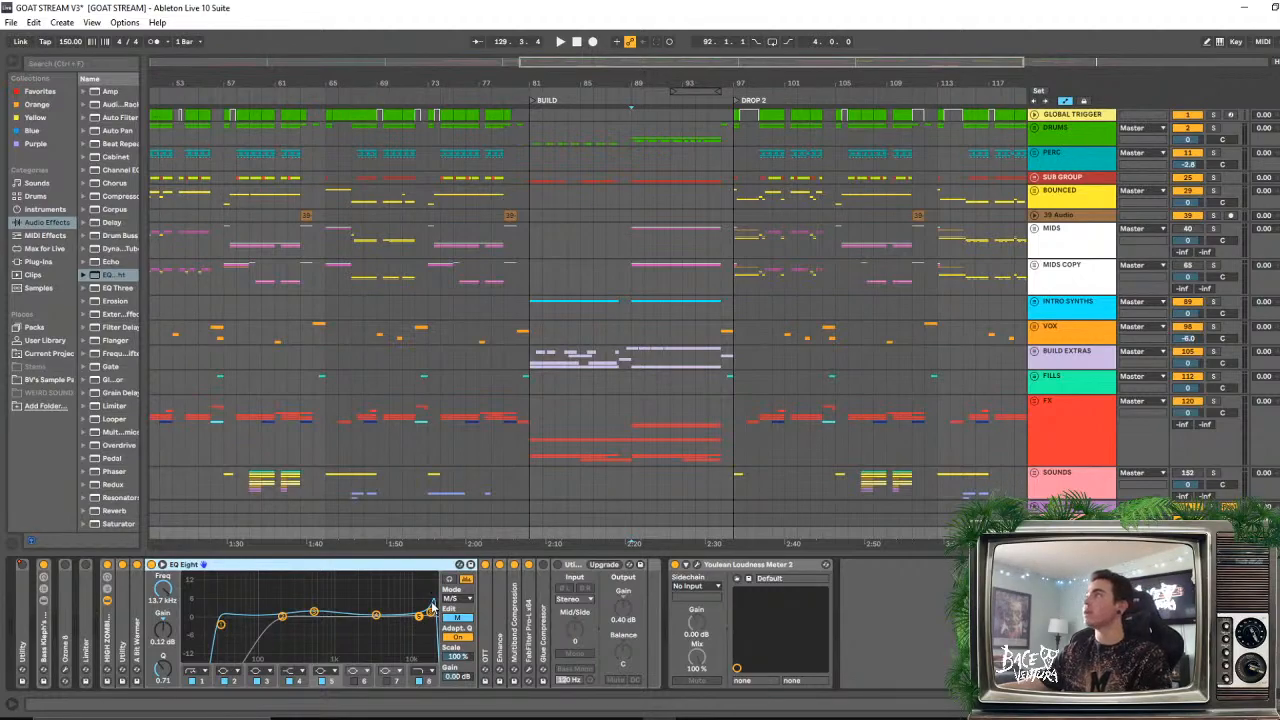
pyautogui.doubleClick(276, 566)
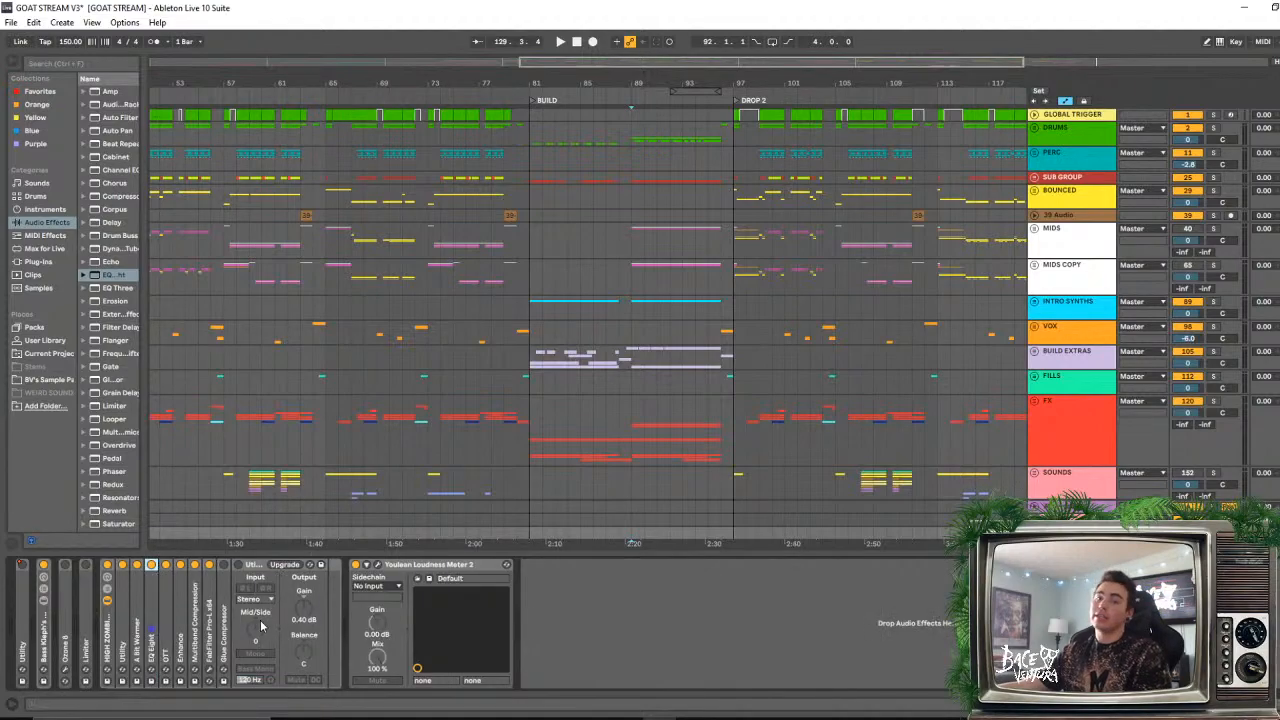
pyautogui.doubleClick(171, 626)
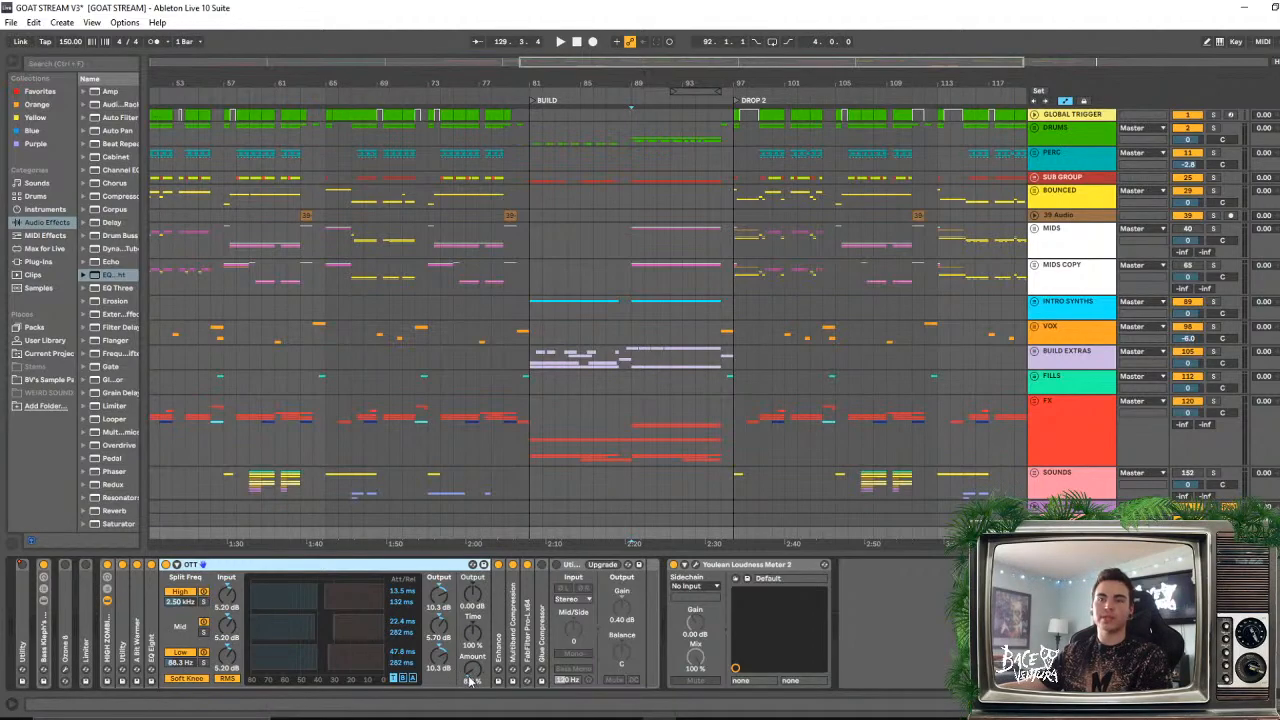
pyautogui.doubleClick(288, 565)
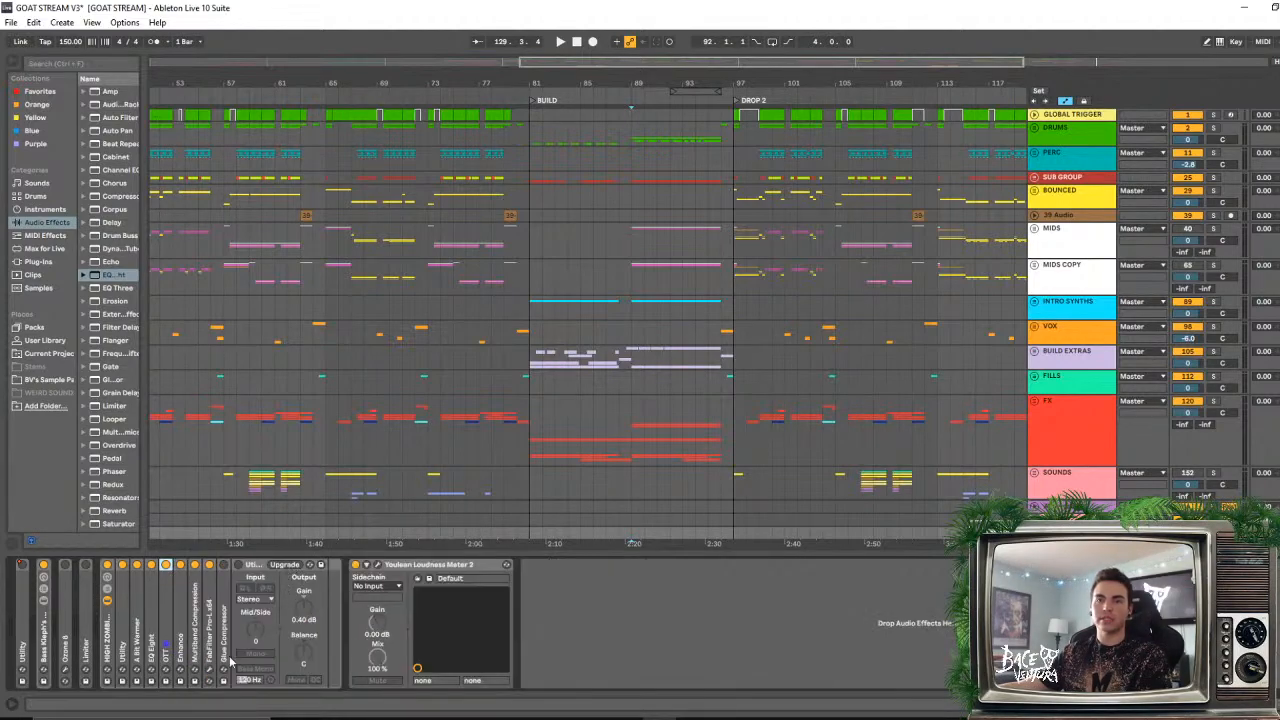
pyautogui.doubleClick(186, 637)
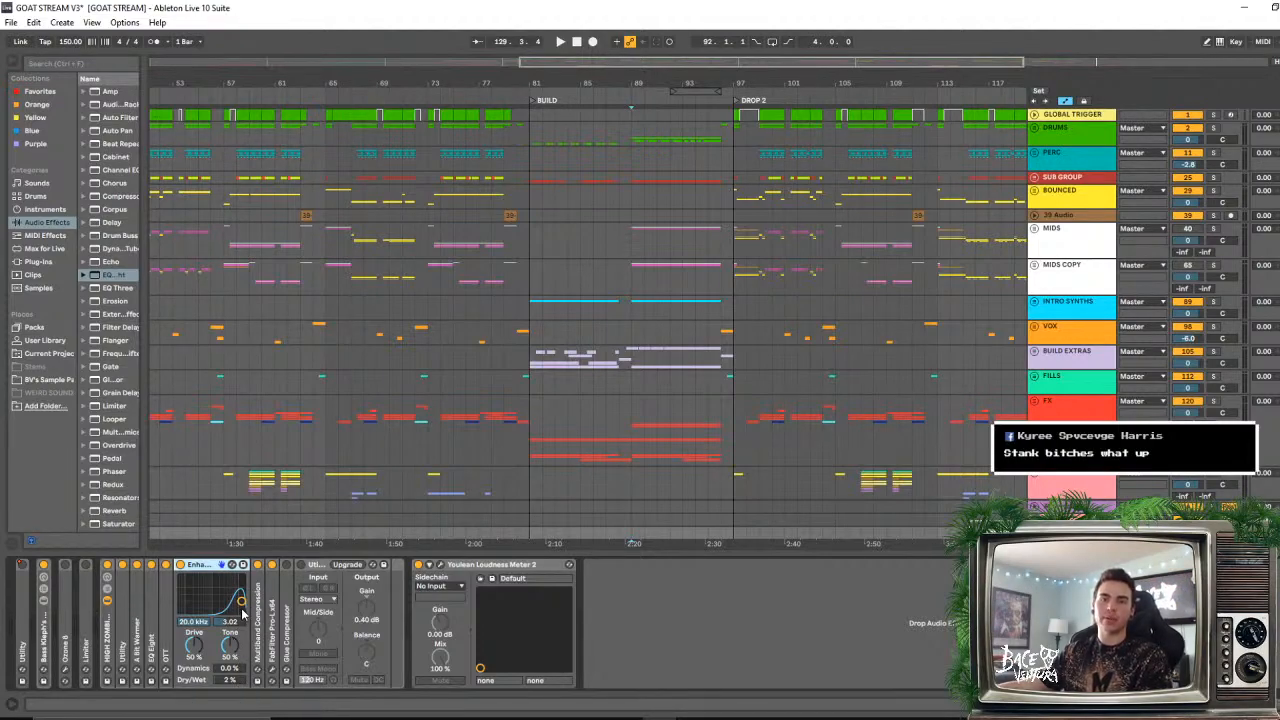
pyautogui.doubleClick(210, 565)
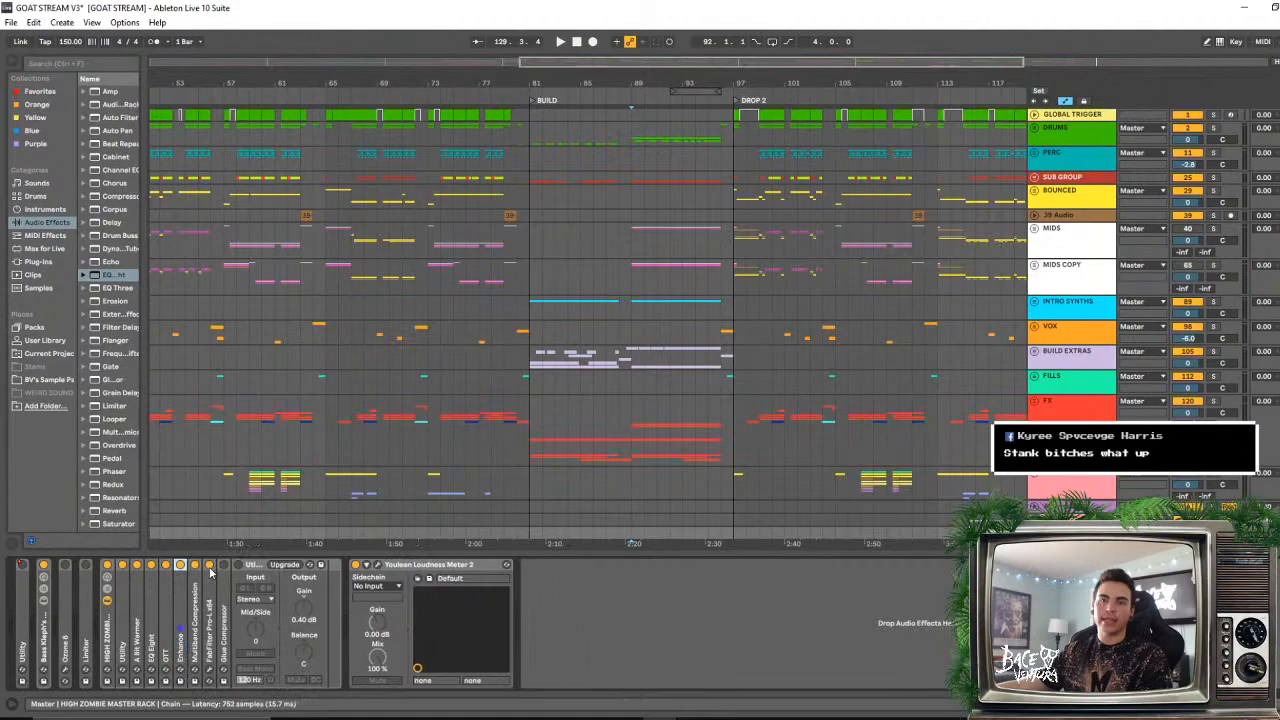
# - Play from bar 99 and compare the master with Multiband Compression bypassed and active, leaving it on and collapsed
pyautogui.doubleClick(197, 621)
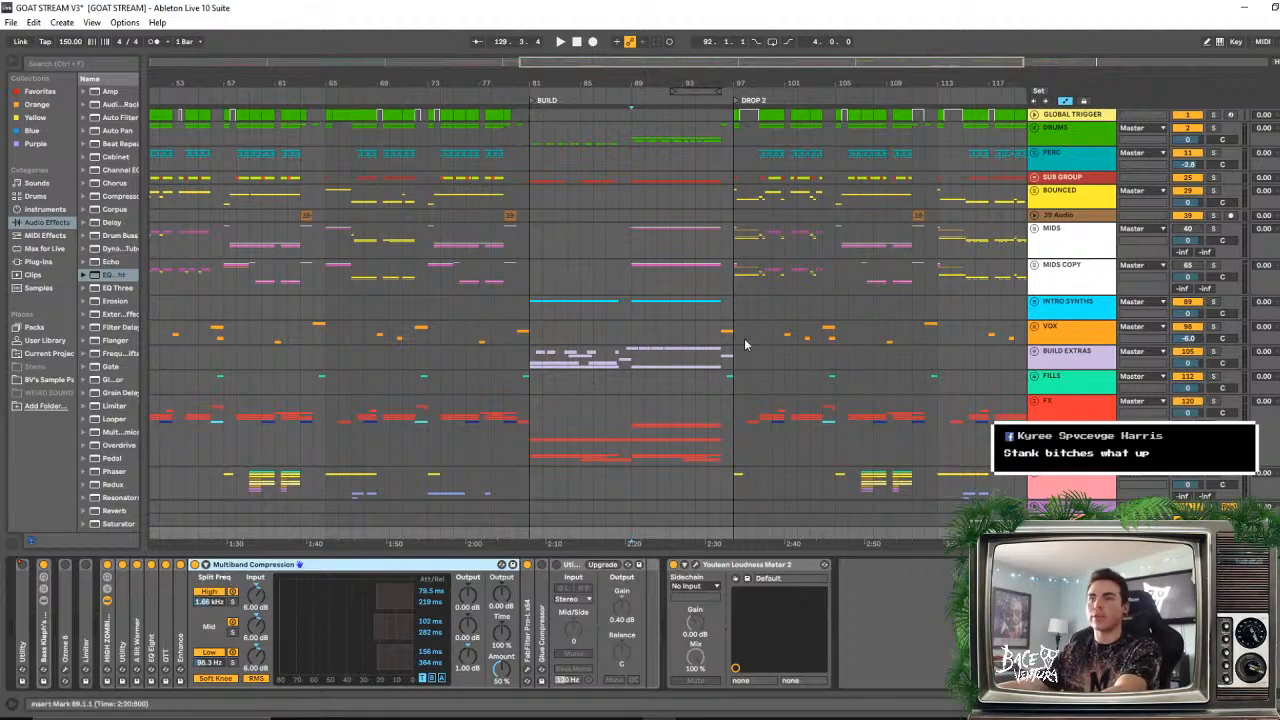
pyautogui.click(764, 536)
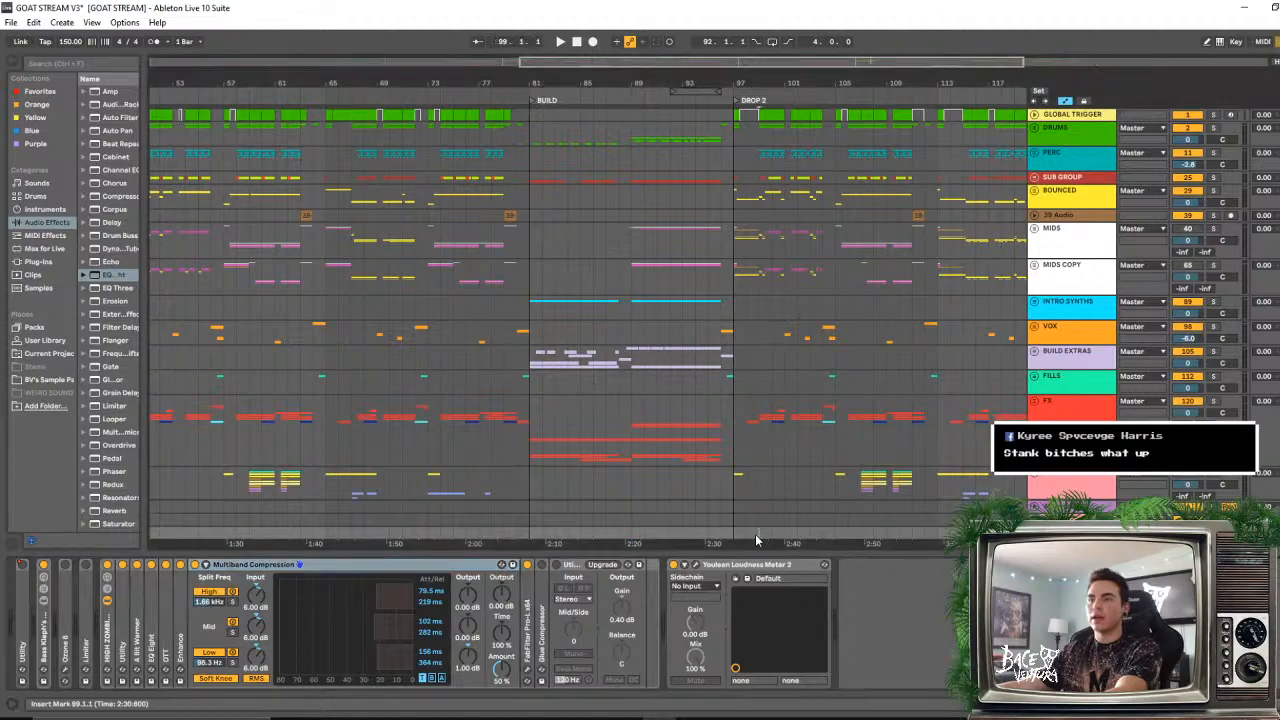
pyautogui.press('space')
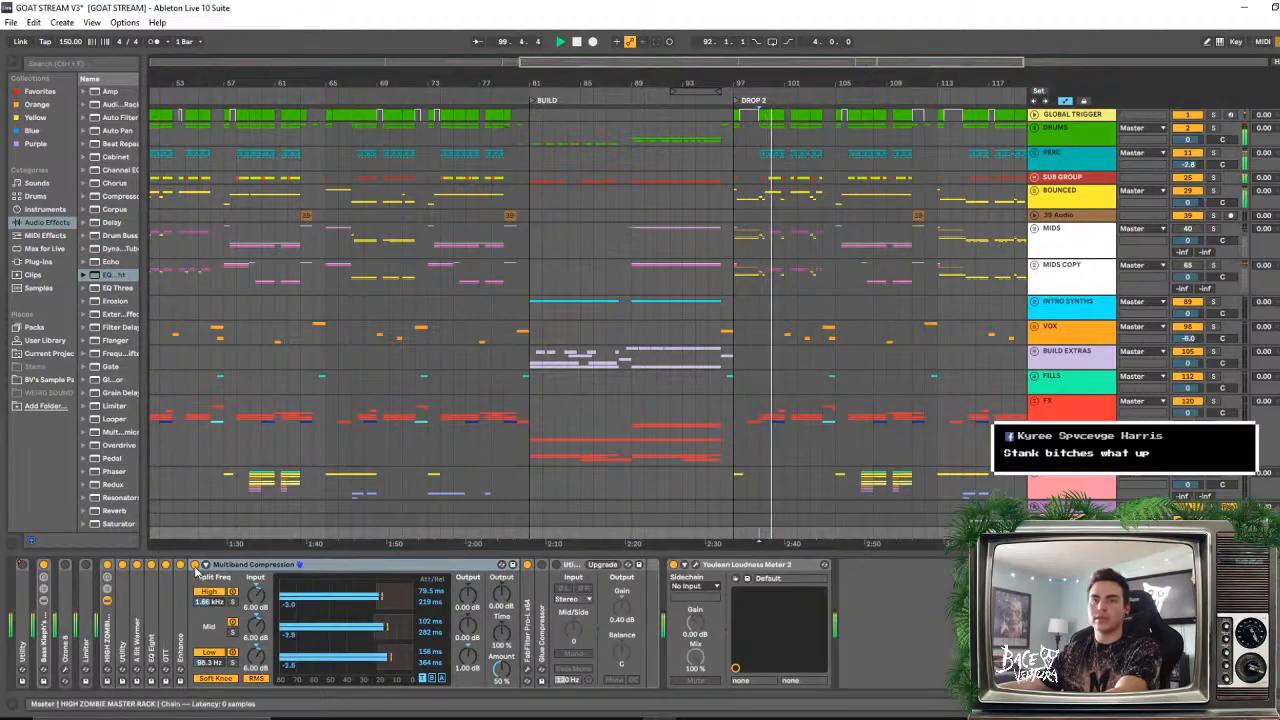
pyautogui.click(195, 565)
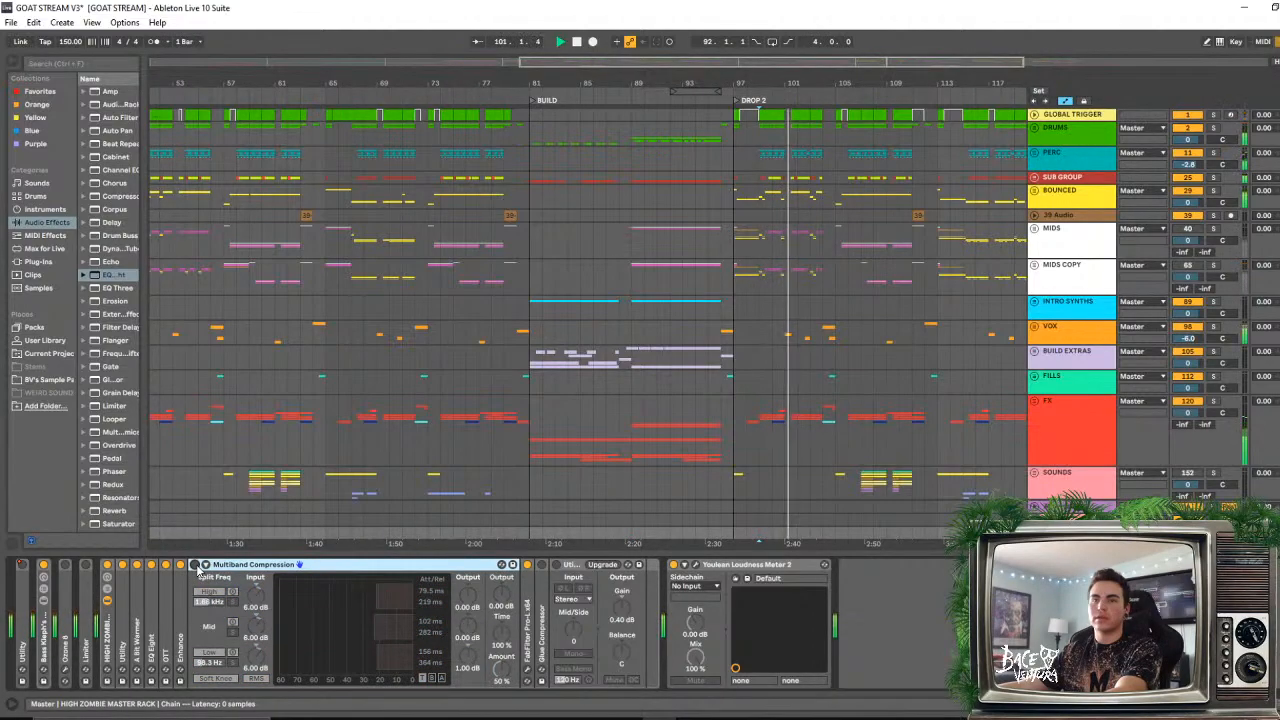
pyautogui.click(195, 565)
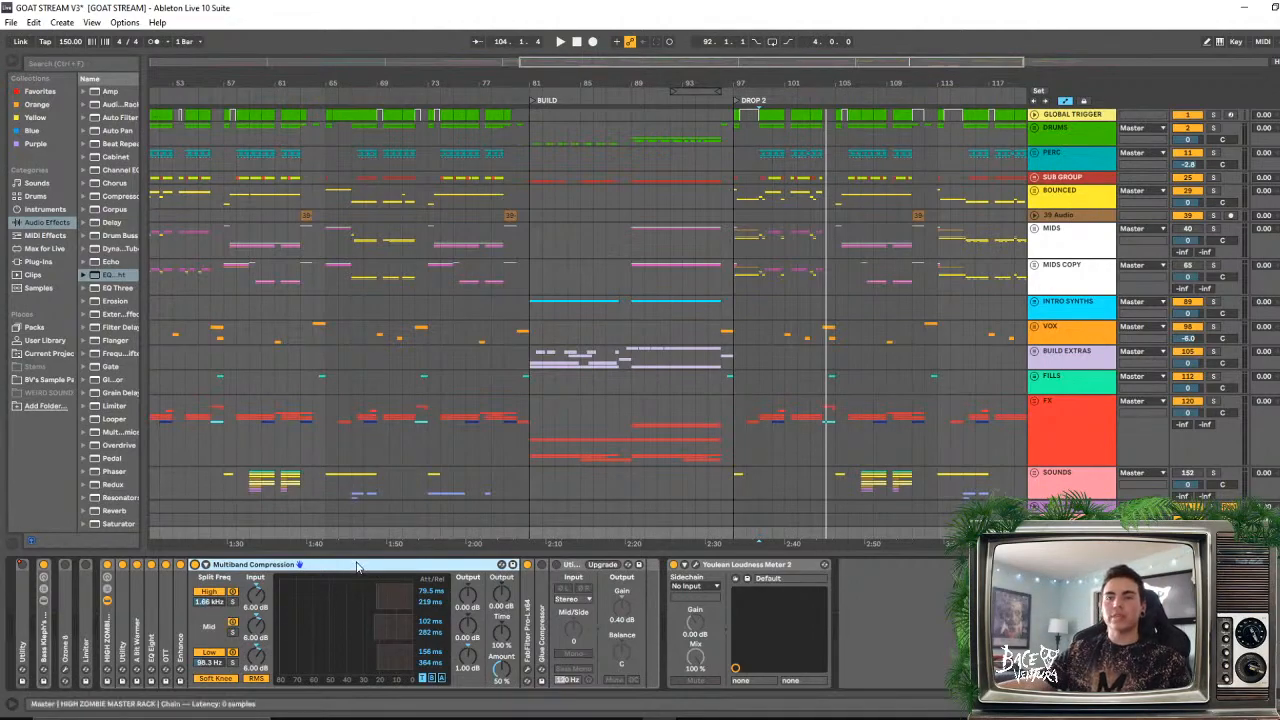
pyautogui.click(205, 565)
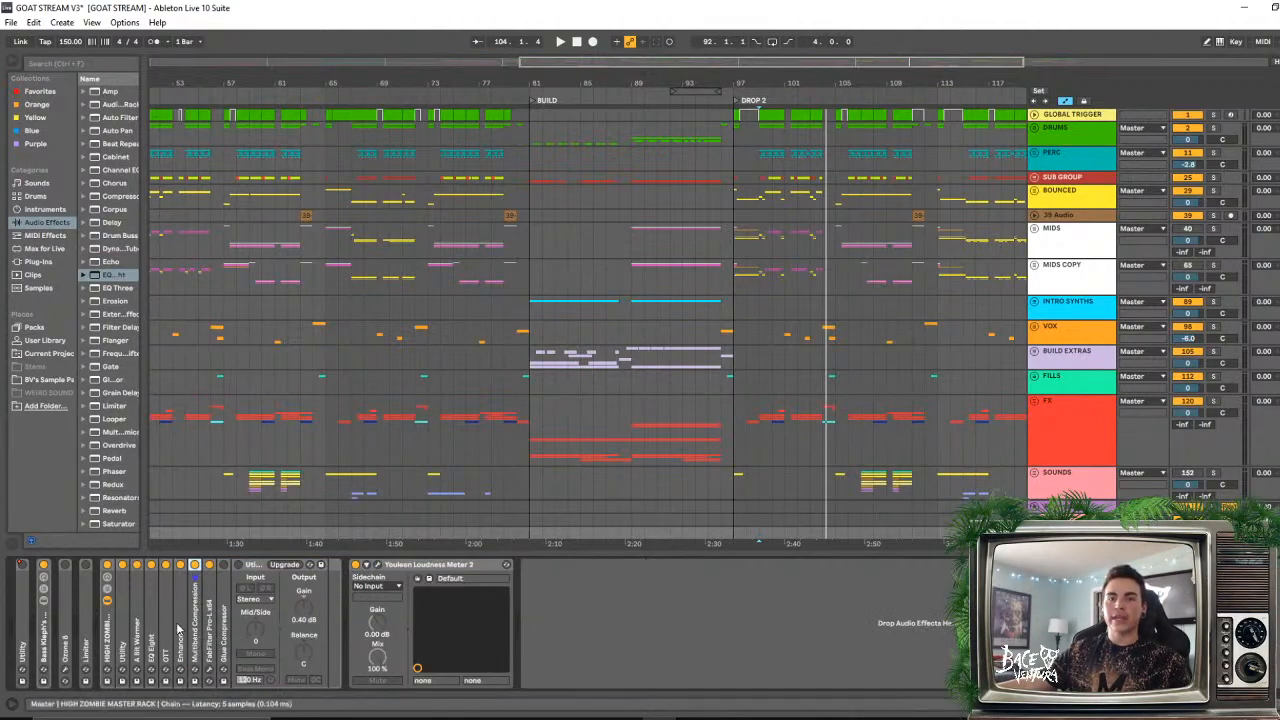
# - Check the Glue Compressor settings, and watch the gain reduction in the FabFilter Pro-L window while playing from bar 99
pyautogui.doubleClick(222, 598)
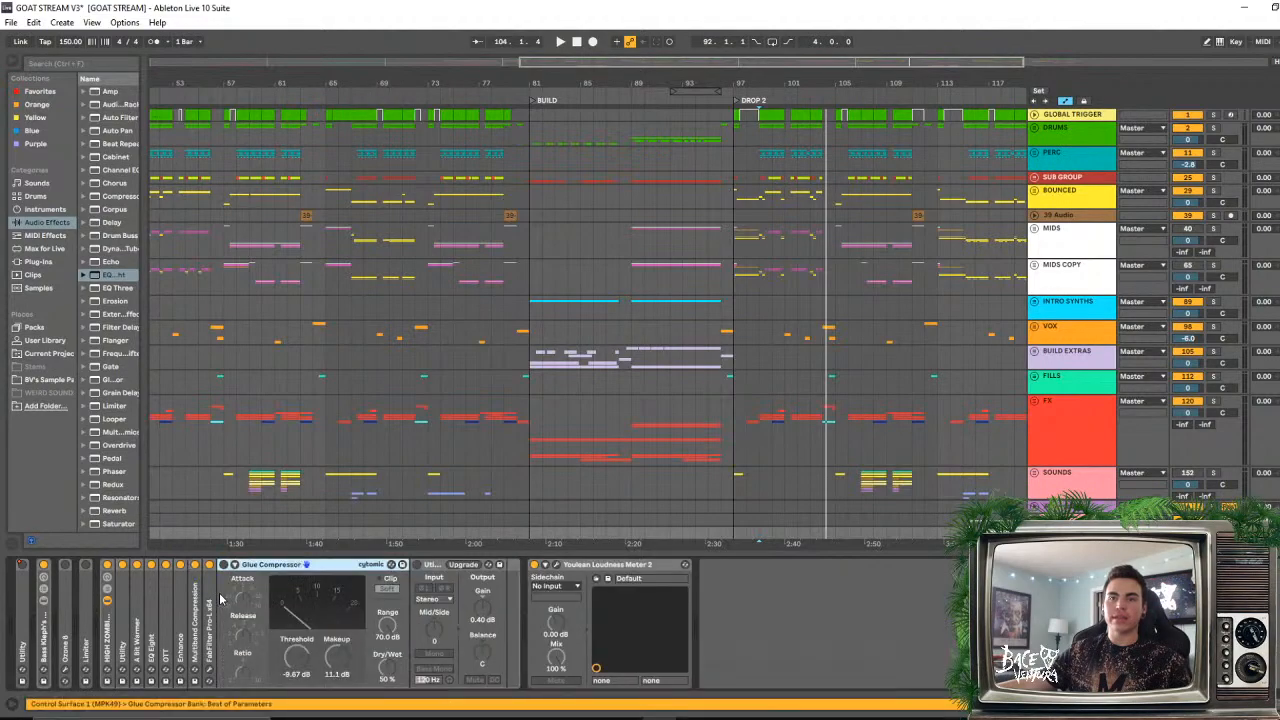
pyautogui.doubleClick(334, 566)
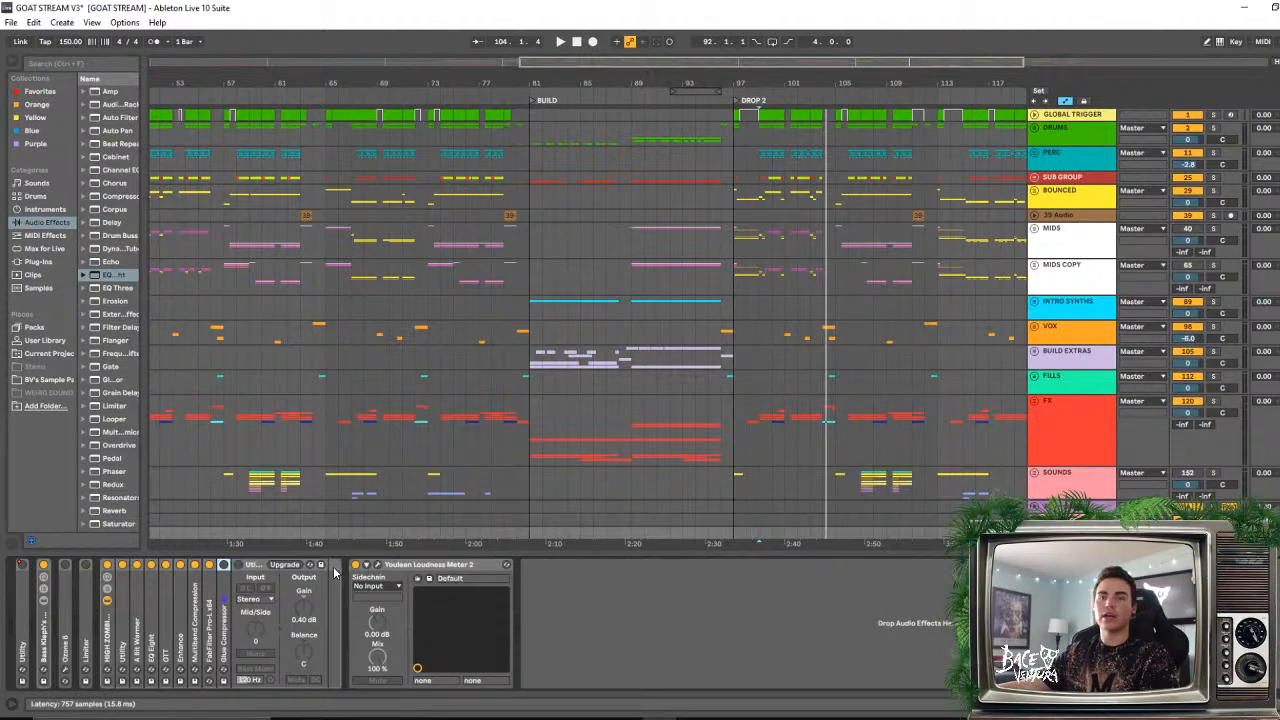
pyautogui.doubleClick(212, 647)
pyautogui.click(231, 565)
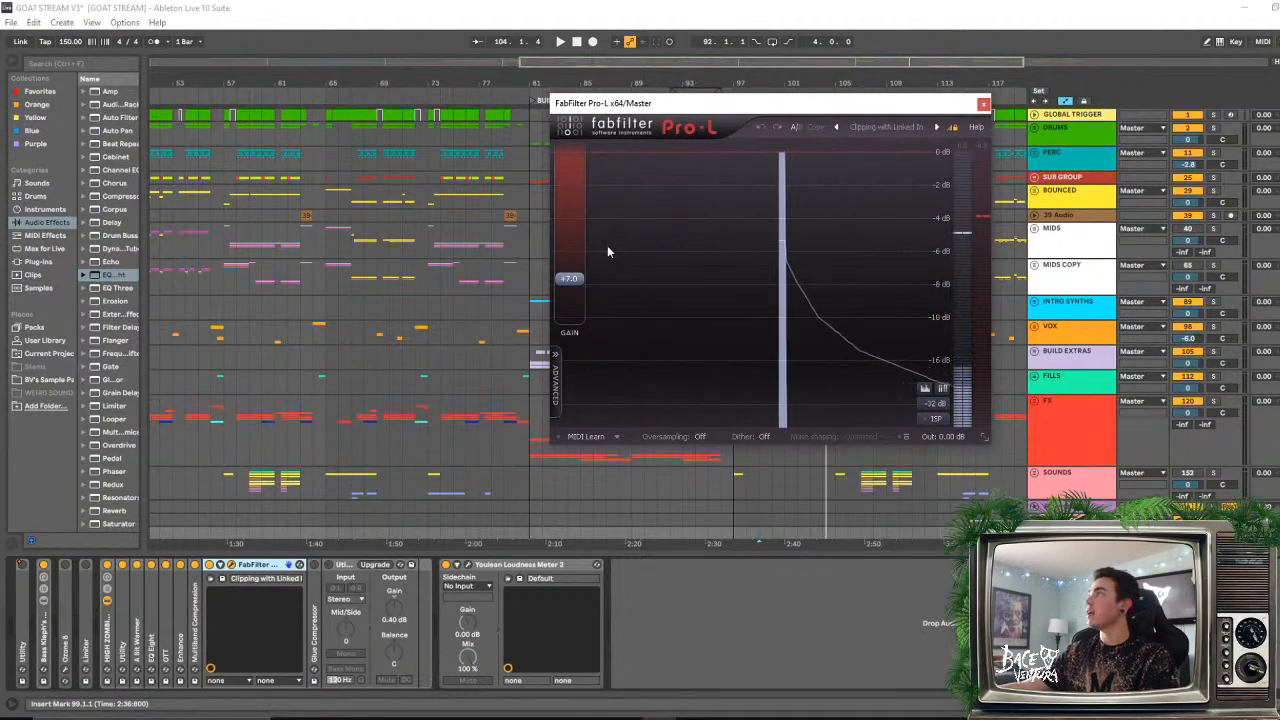
pyautogui.moveTo(786, 112); pyautogui.dragTo(390, 157)
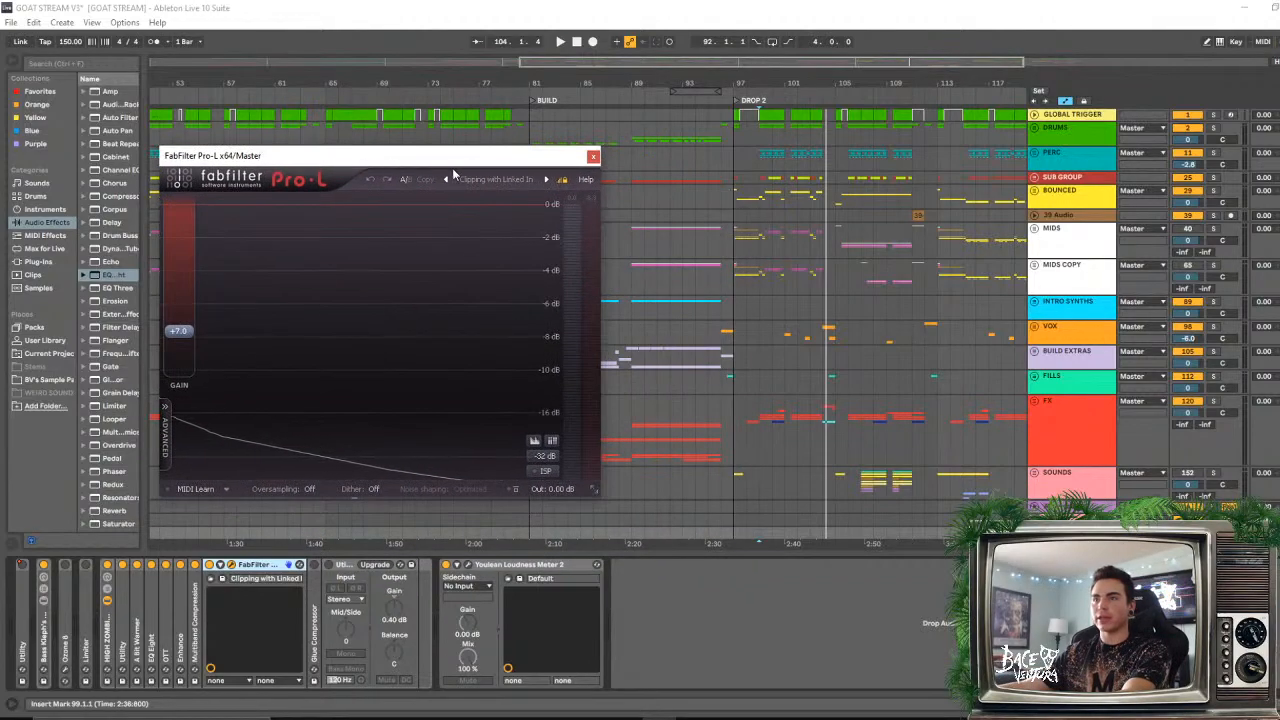
pyautogui.press('space')
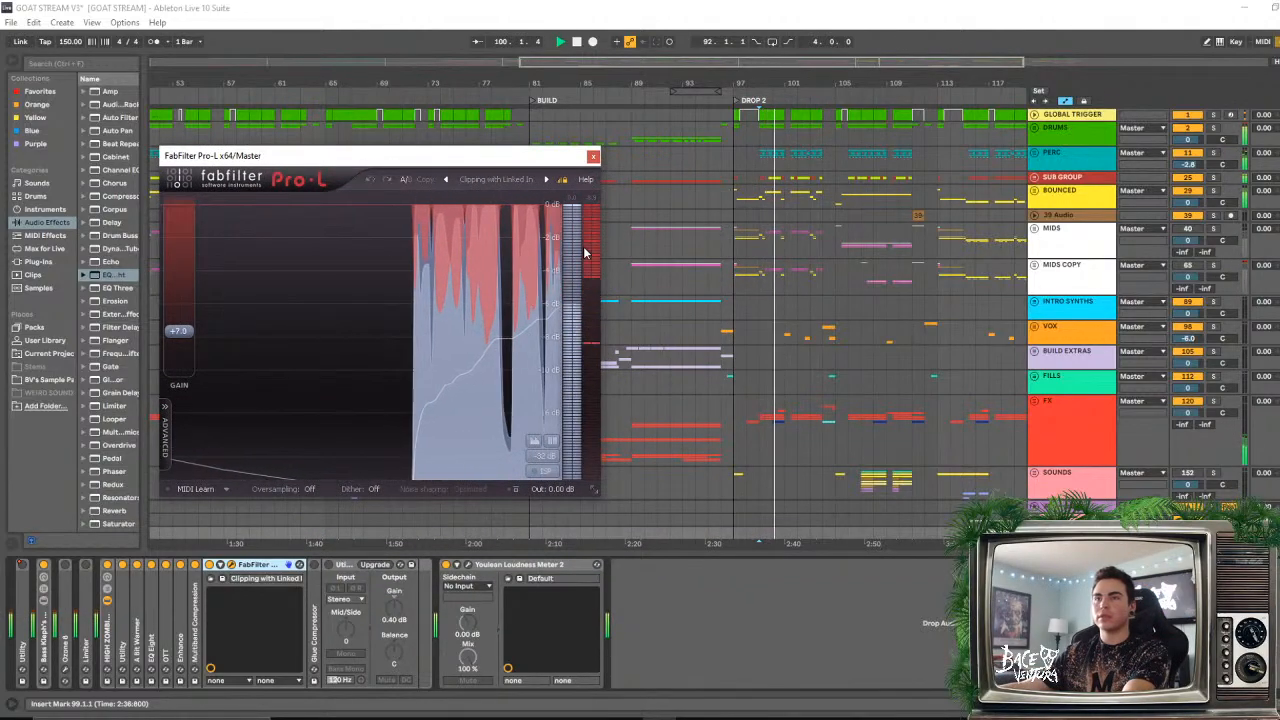
pyautogui.moveTo(585, 253)
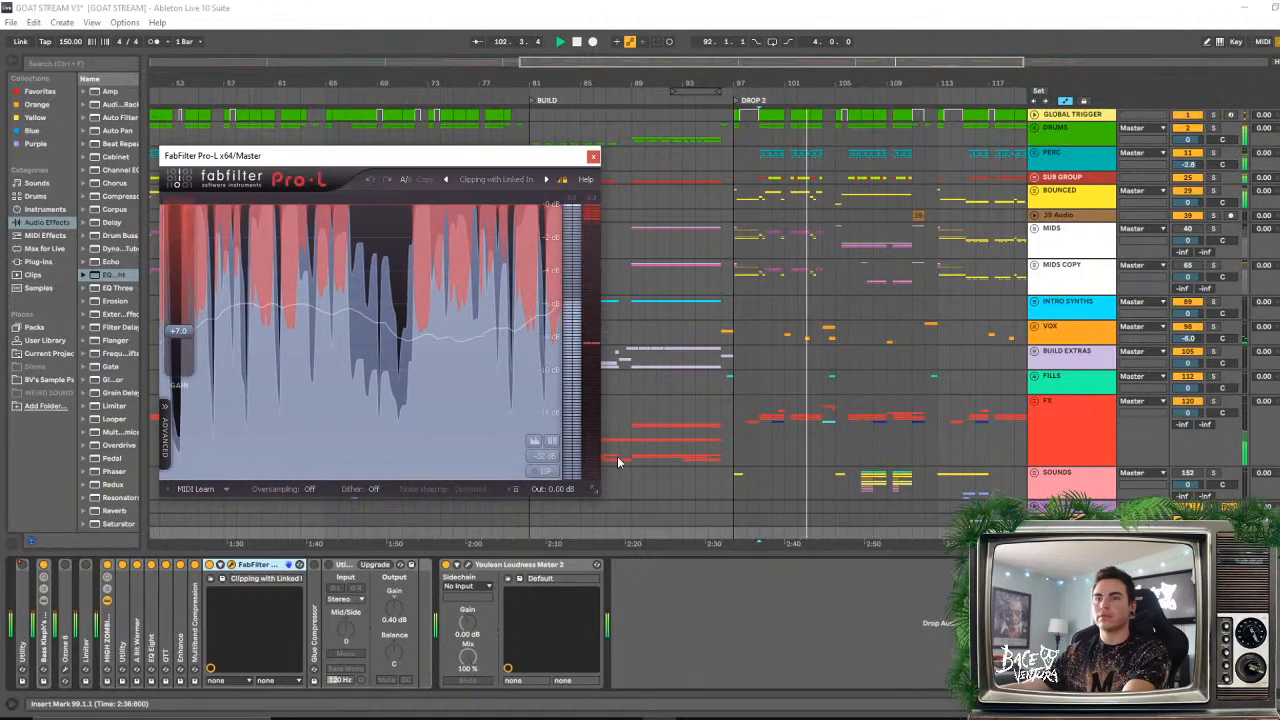
pyautogui.click(593, 157)
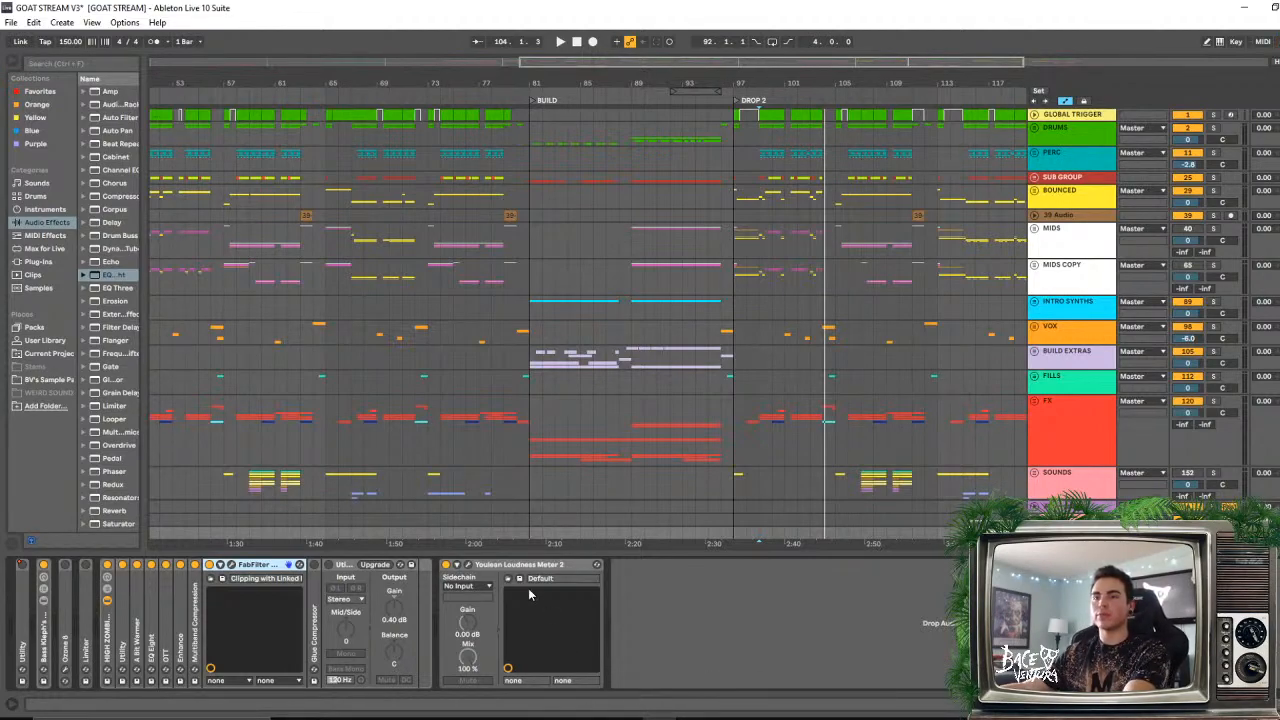
# - Arrange the Youlean Loudness Meter 2 and FabFilter Pro-L windows side by side and play the second drop to measure its loudness and limiting
pyautogui.click(468, 565)
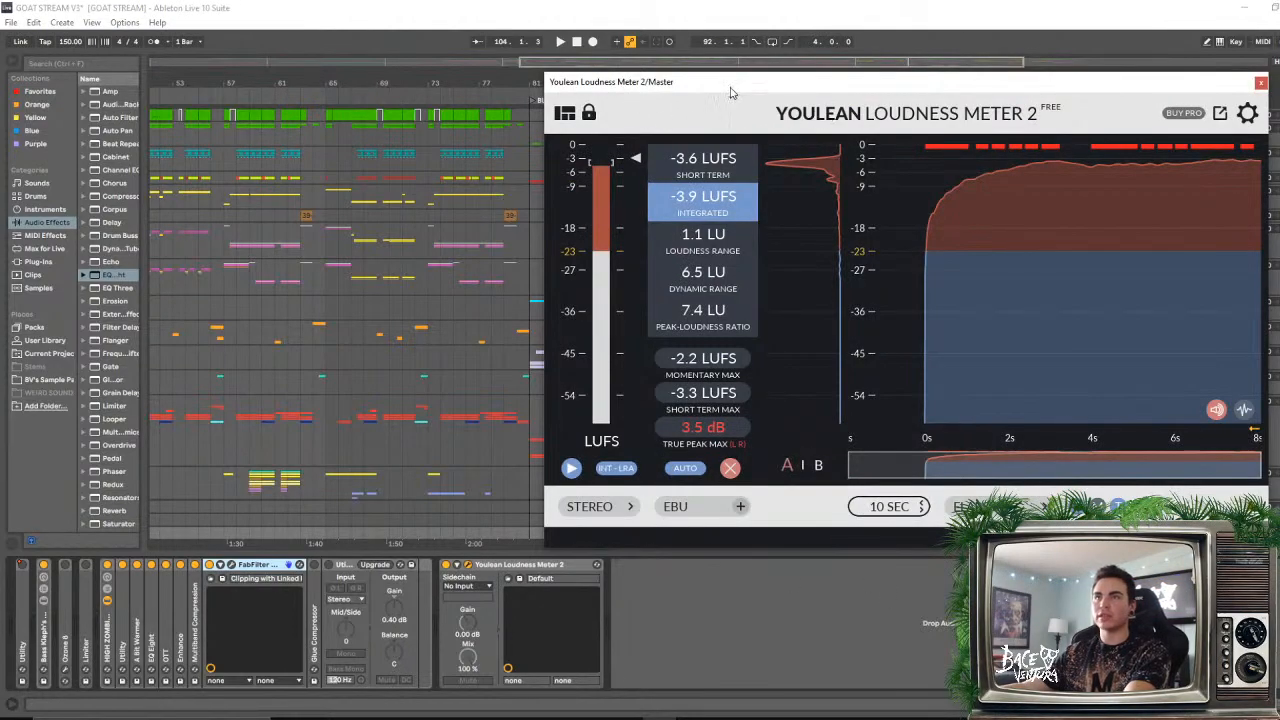
pyautogui.moveTo(733, 88); pyautogui.dragTo(737, 64)
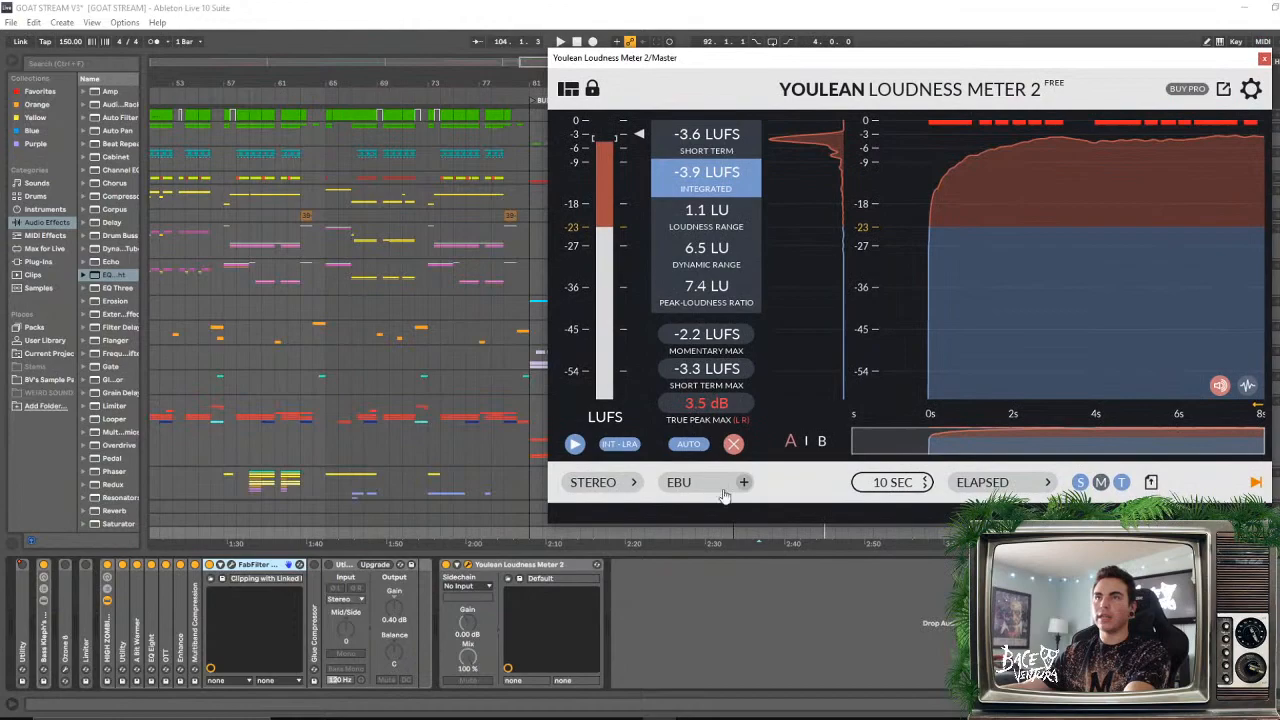
pyautogui.moveTo(743, 73); pyautogui.dragTo(735, 113)
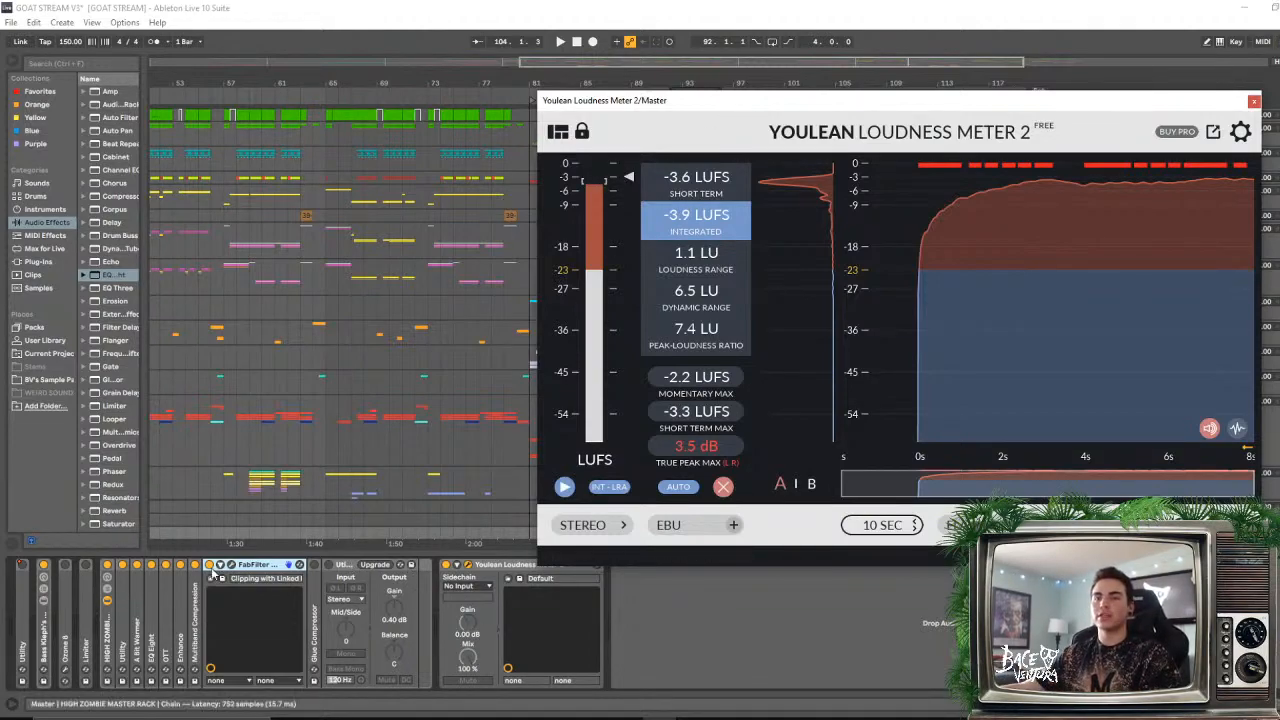
pyautogui.click(236, 566)
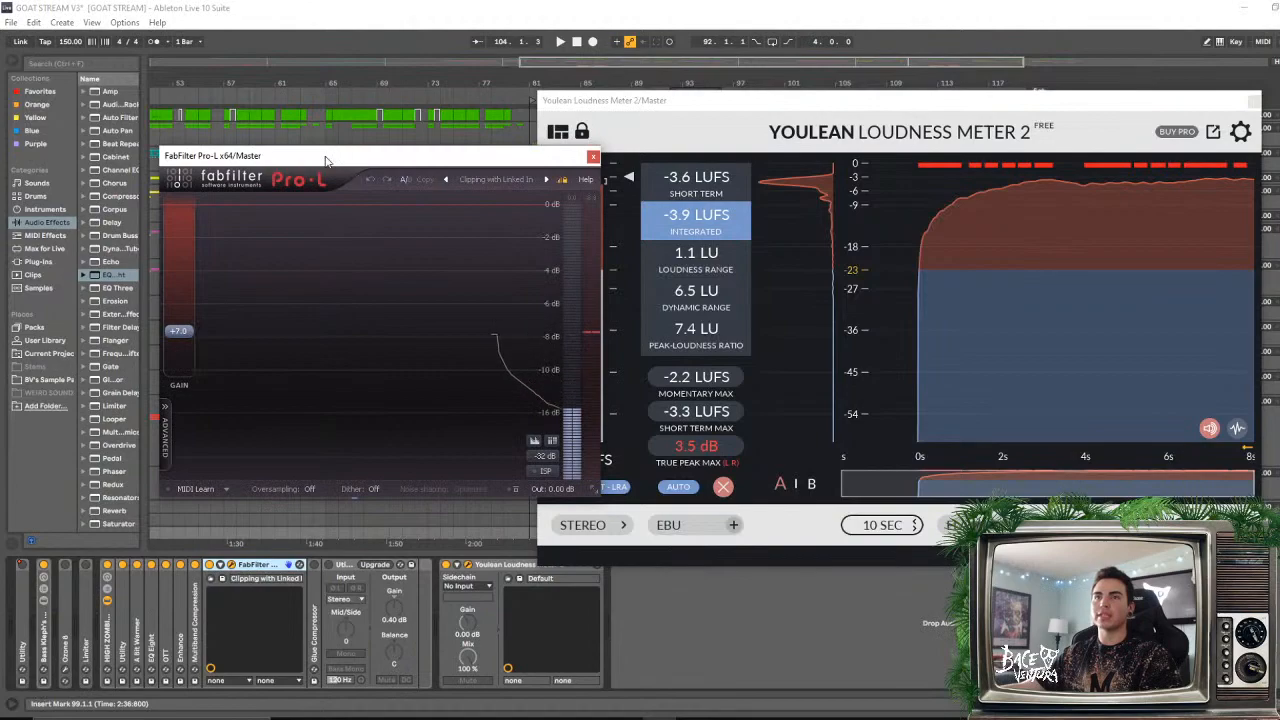
pyautogui.moveTo(325, 160); pyautogui.dragTo(257, 123)
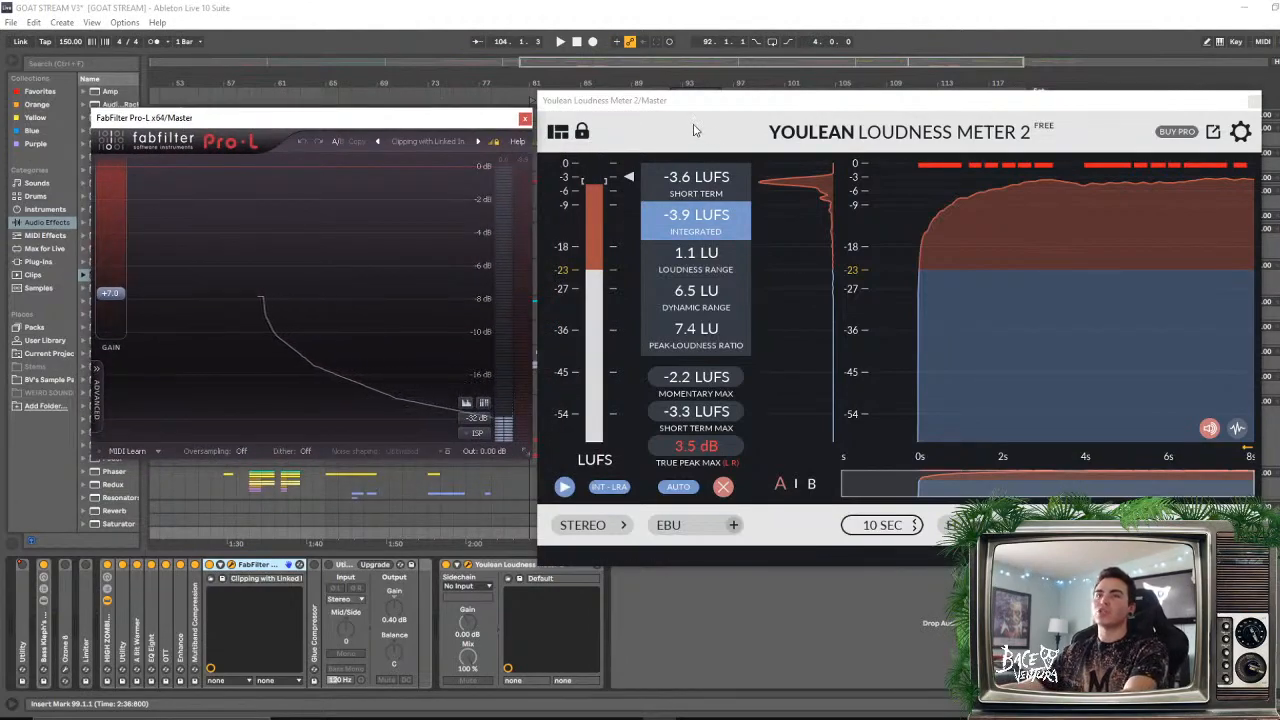
pyautogui.moveTo(678, 104); pyautogui.dragTo(702, 99)
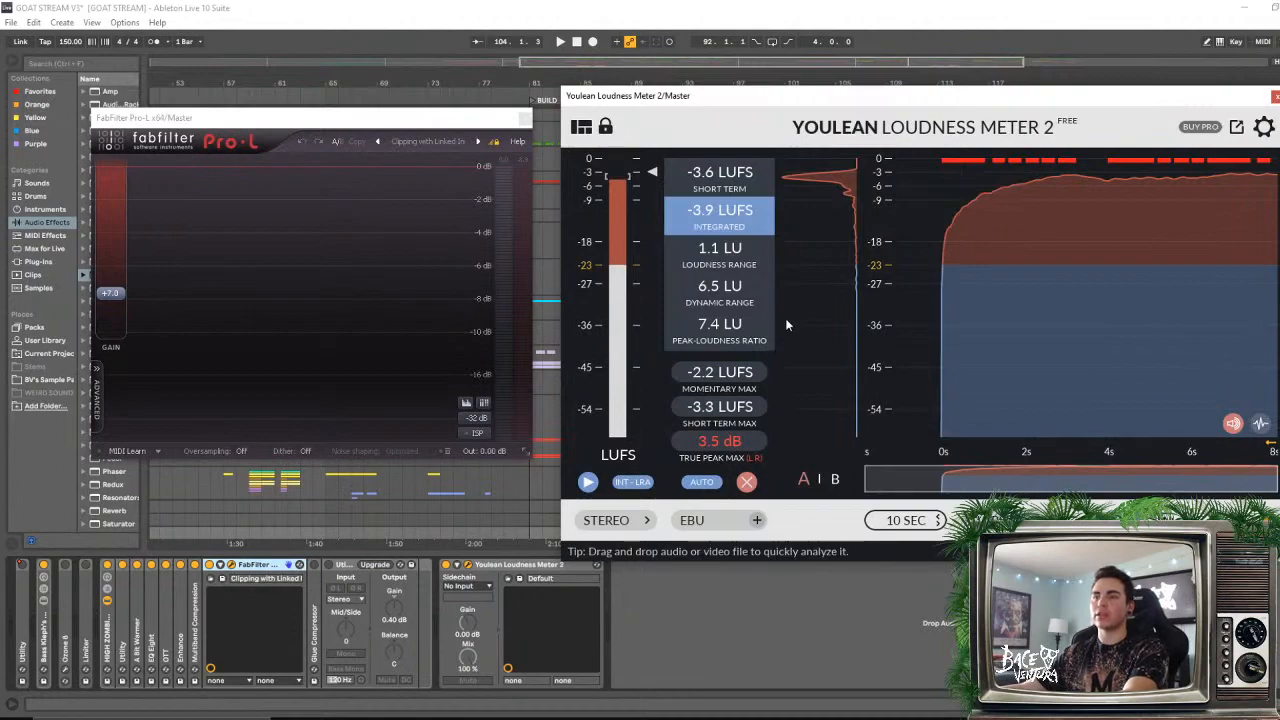
pyautogui.press('space')
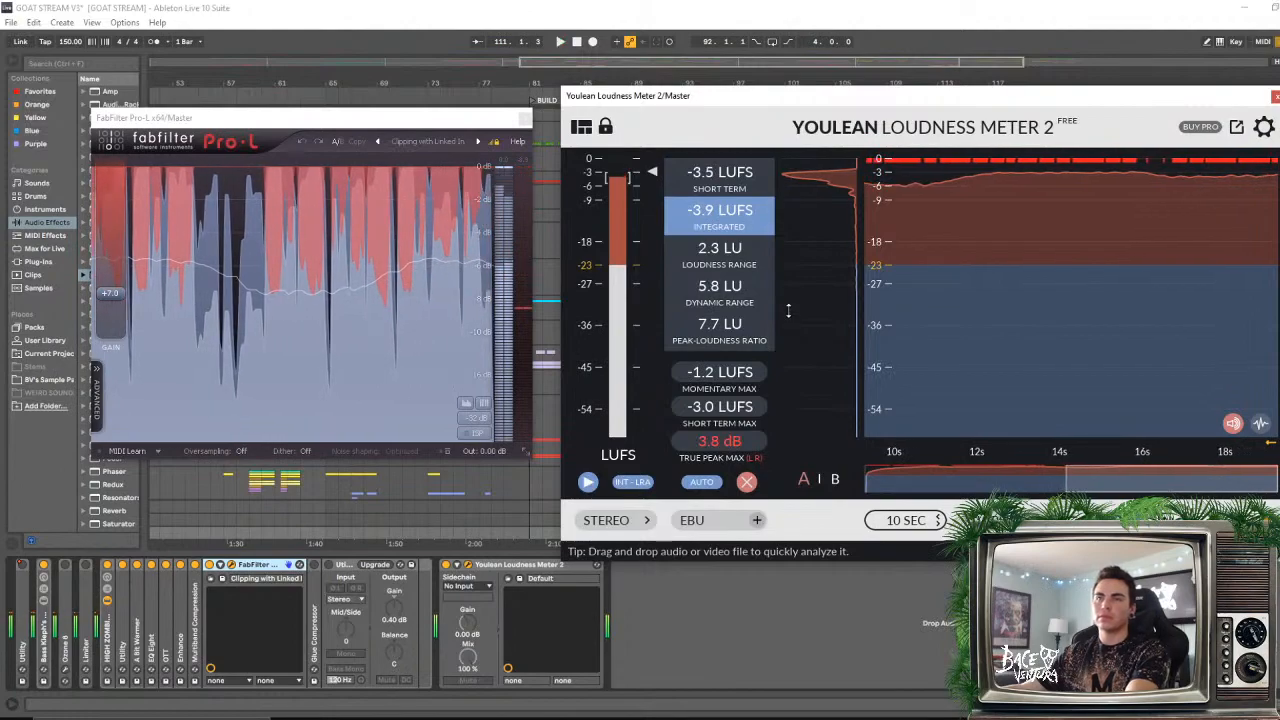
pyautogui.press('space')
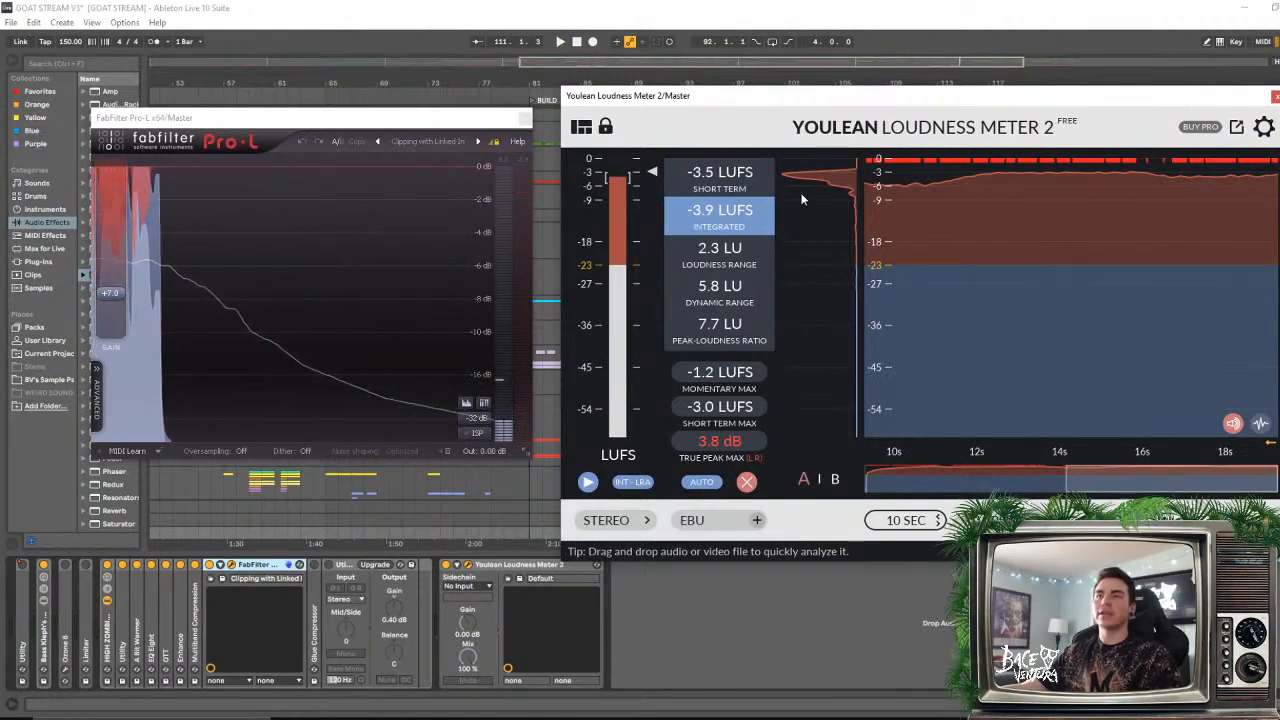
# - Close both plugin windows, hide the device chain and fit the whole arrangement in view
pyautogui.click(1275, 96)
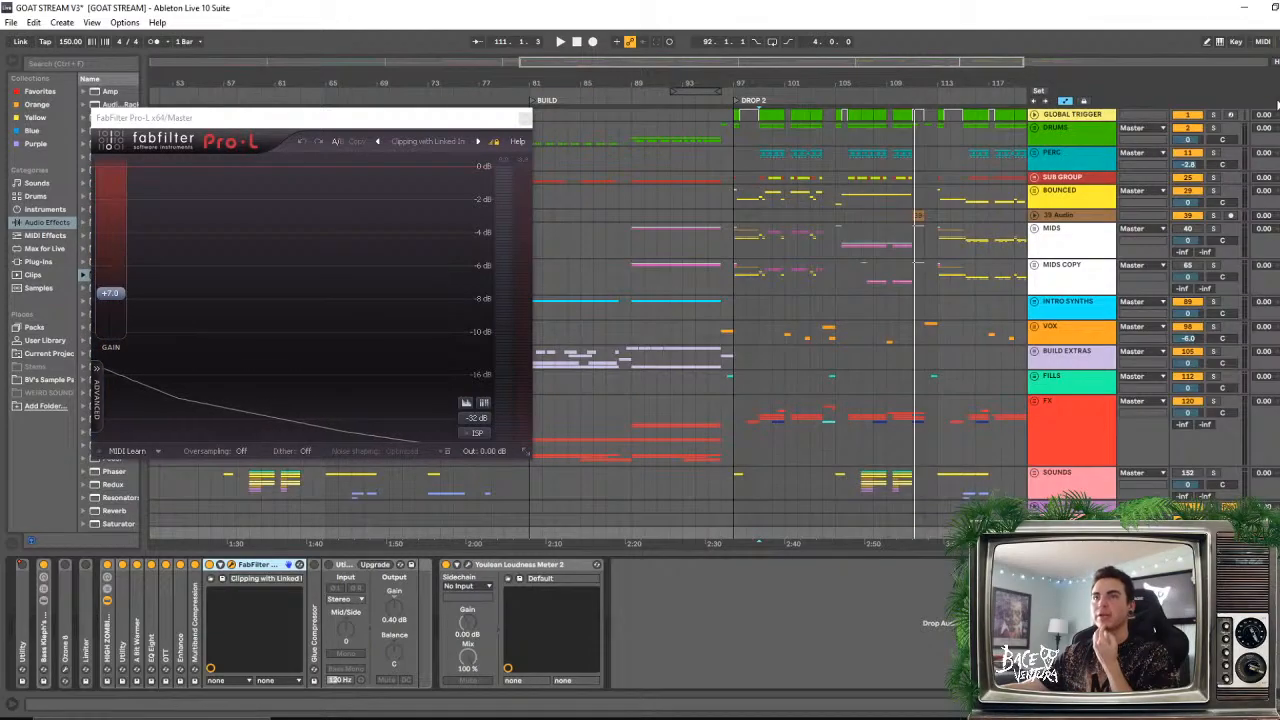
pyautogui.click(525, 119)
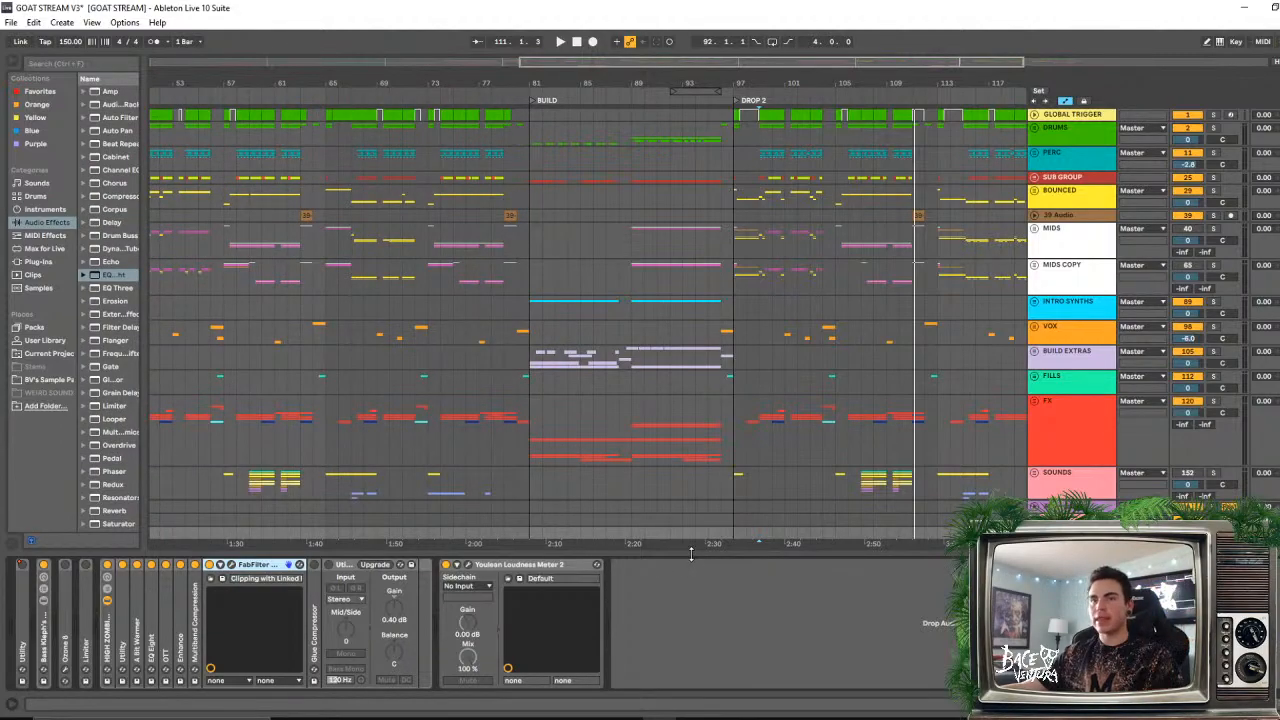
pyautogui.hotkey('ctrl', 'alt', 'l')
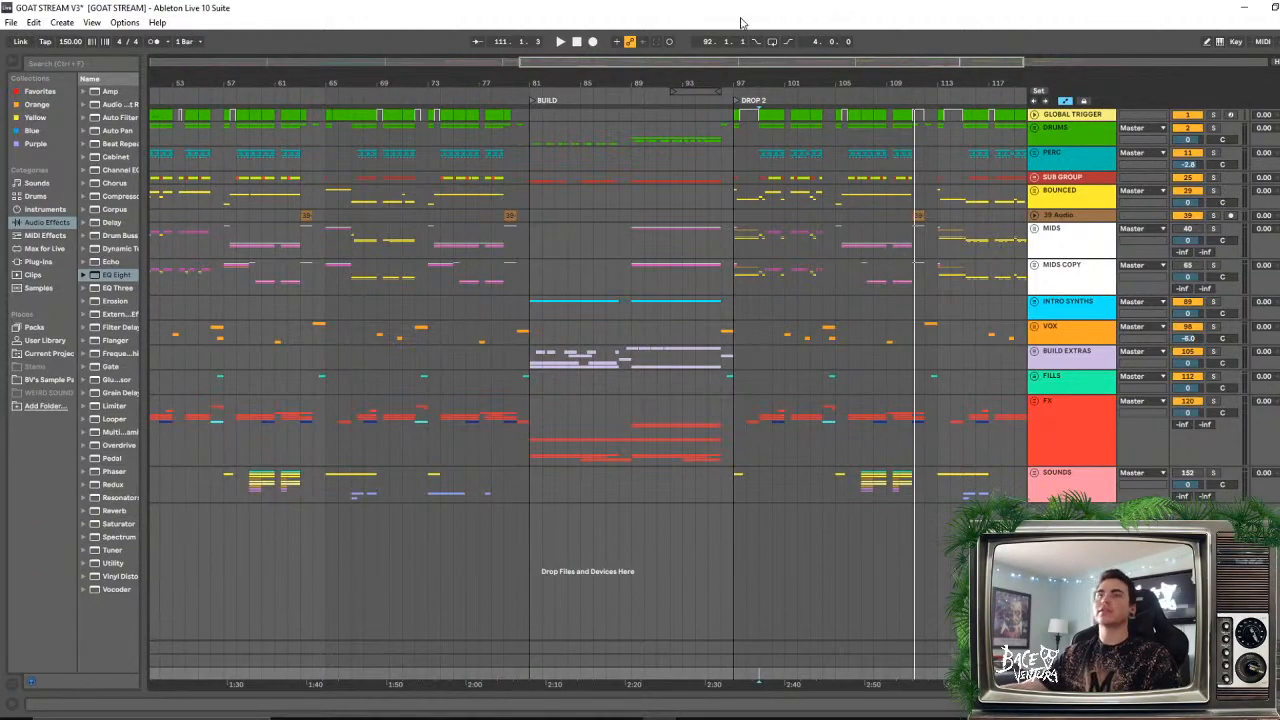
pyautogui.doubleClick(546, 84)
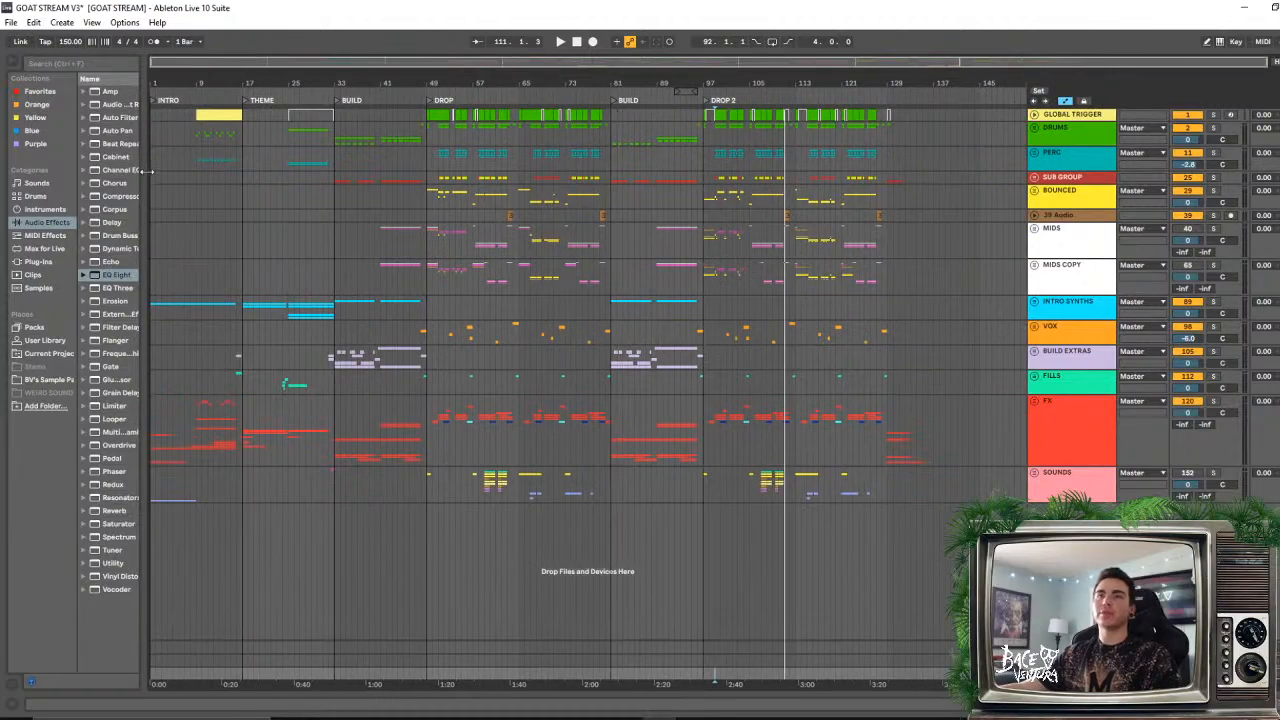
# - Create a new Live set, saving the changes to GOAT STREAM V3 before it closes
pyautogui.click(33, 22)
pyautogui.click(10, 22)
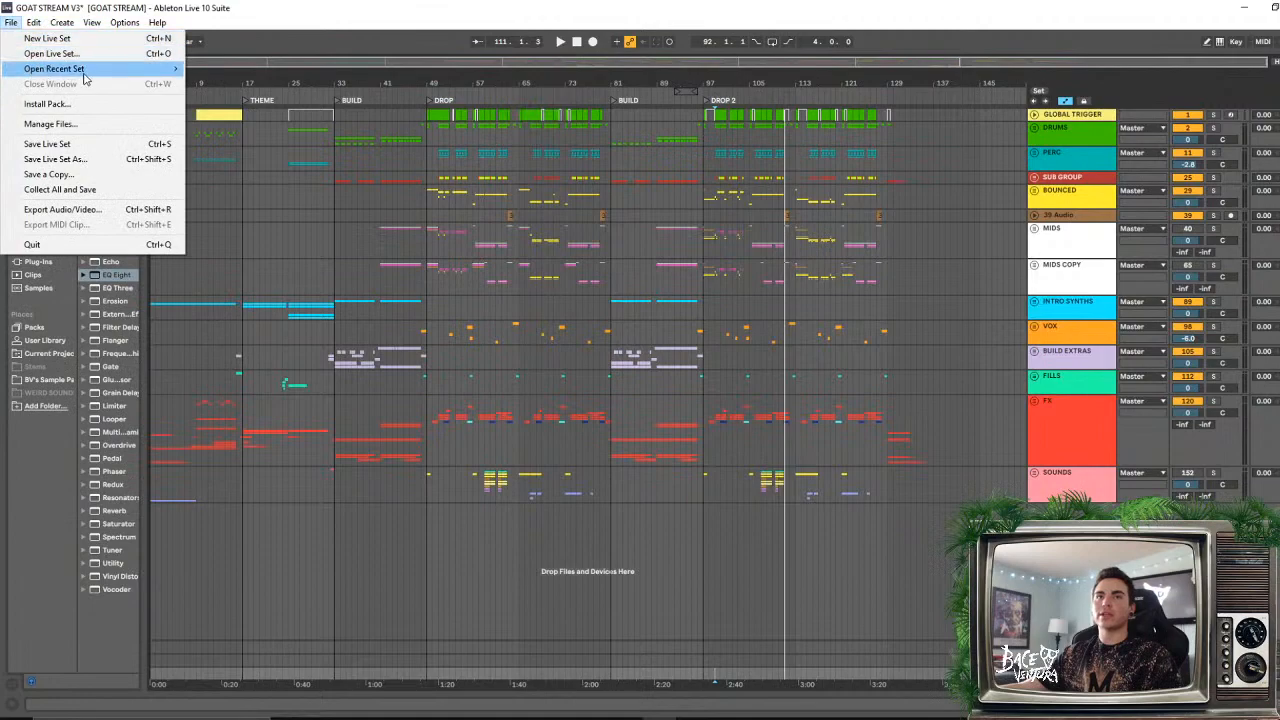
pyautogui.moveTo(95, 68)
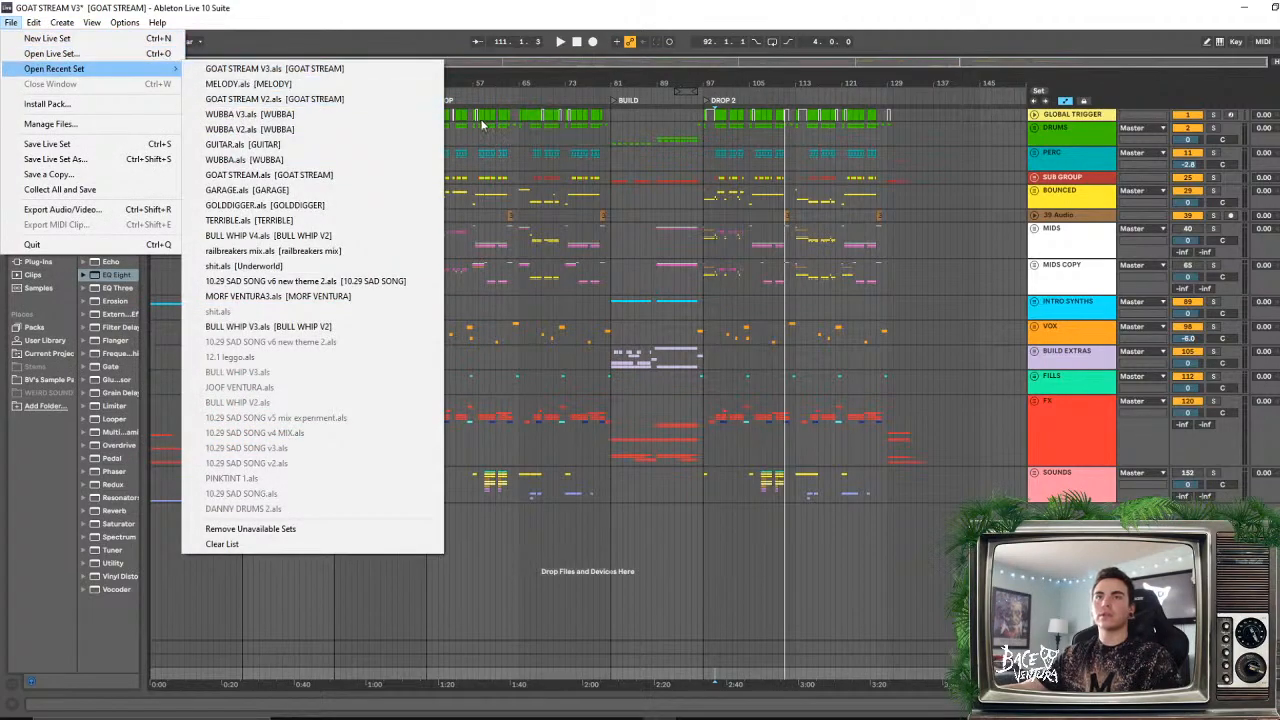
pyautogui.click(47, 38)
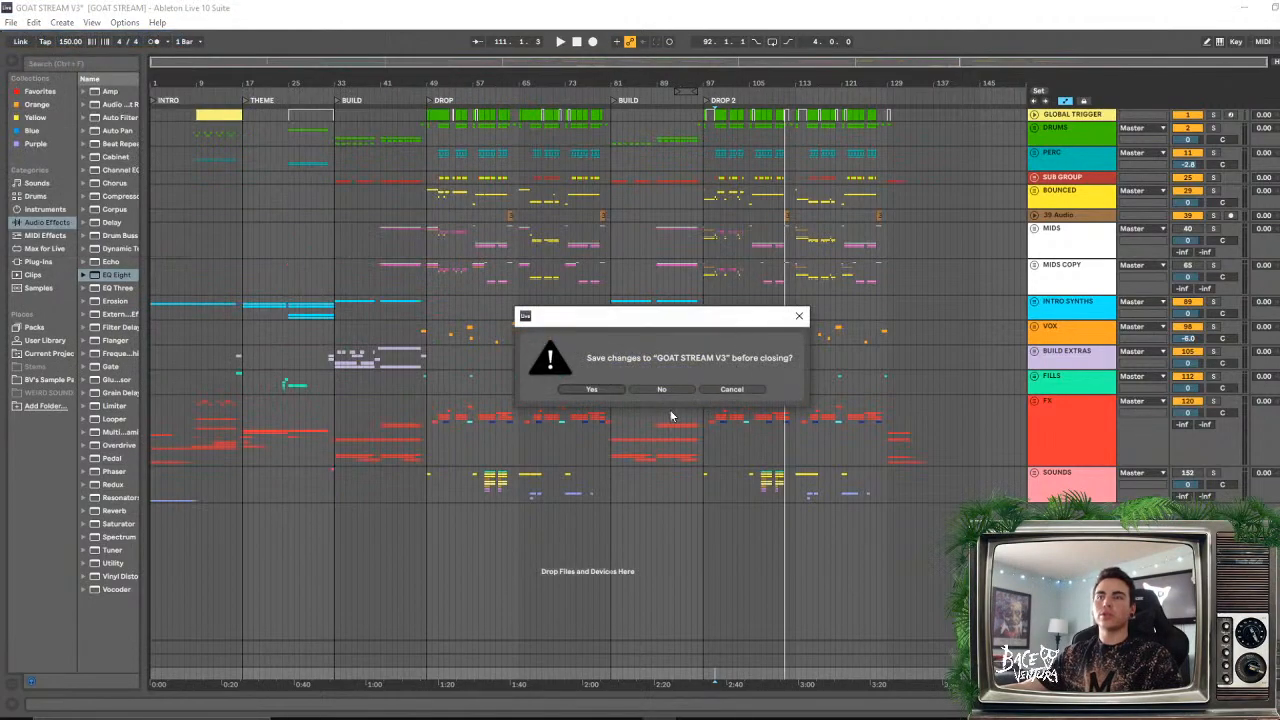
pyautogui.click(591, 390)
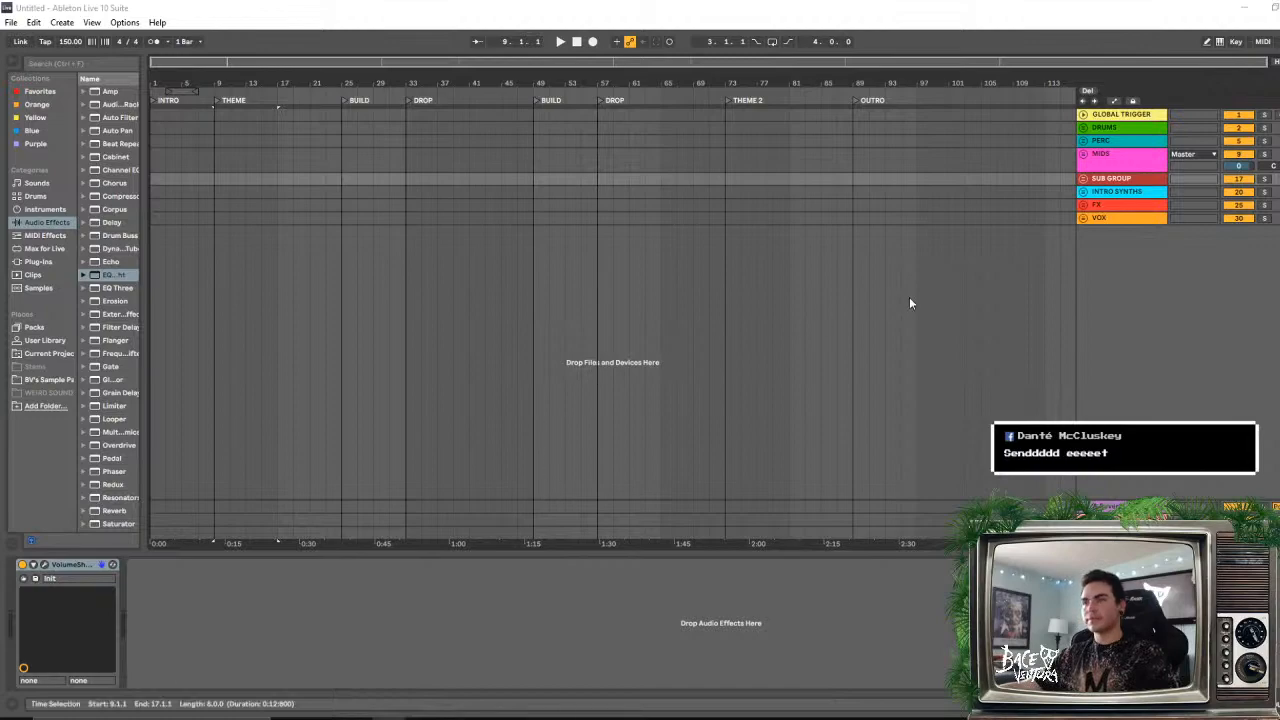
# - Hide the device chain and insert a new MIDI track below the VOX group
pyautogui.moveTo(886, 550); pyautogui.dragTo(888, 640)
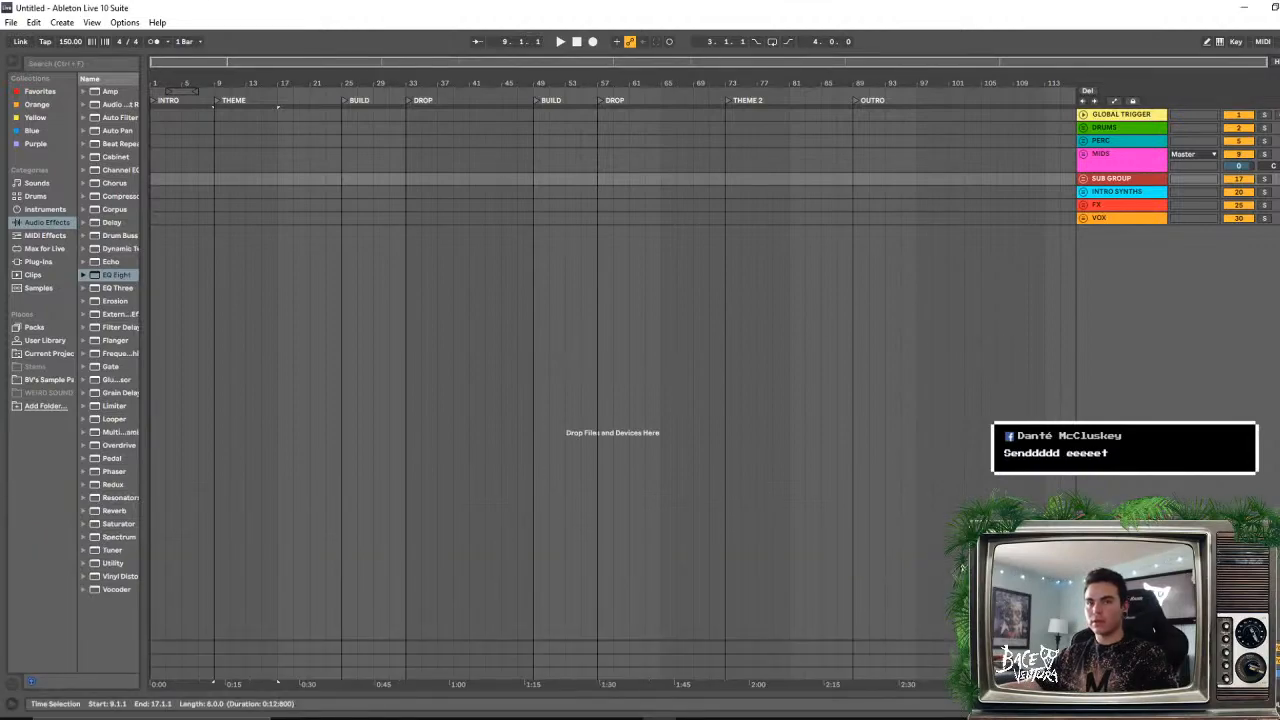
pyautogui.click(1108, 153)
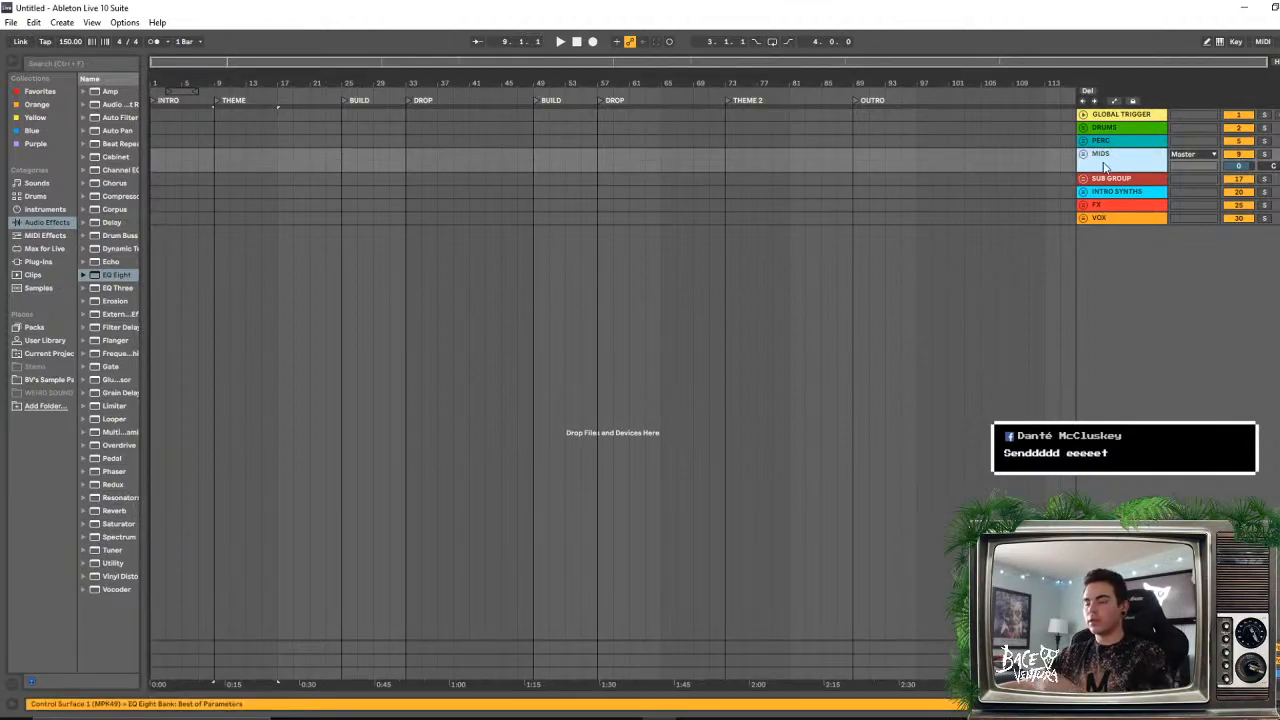
pyautogui.click(1120, 218)
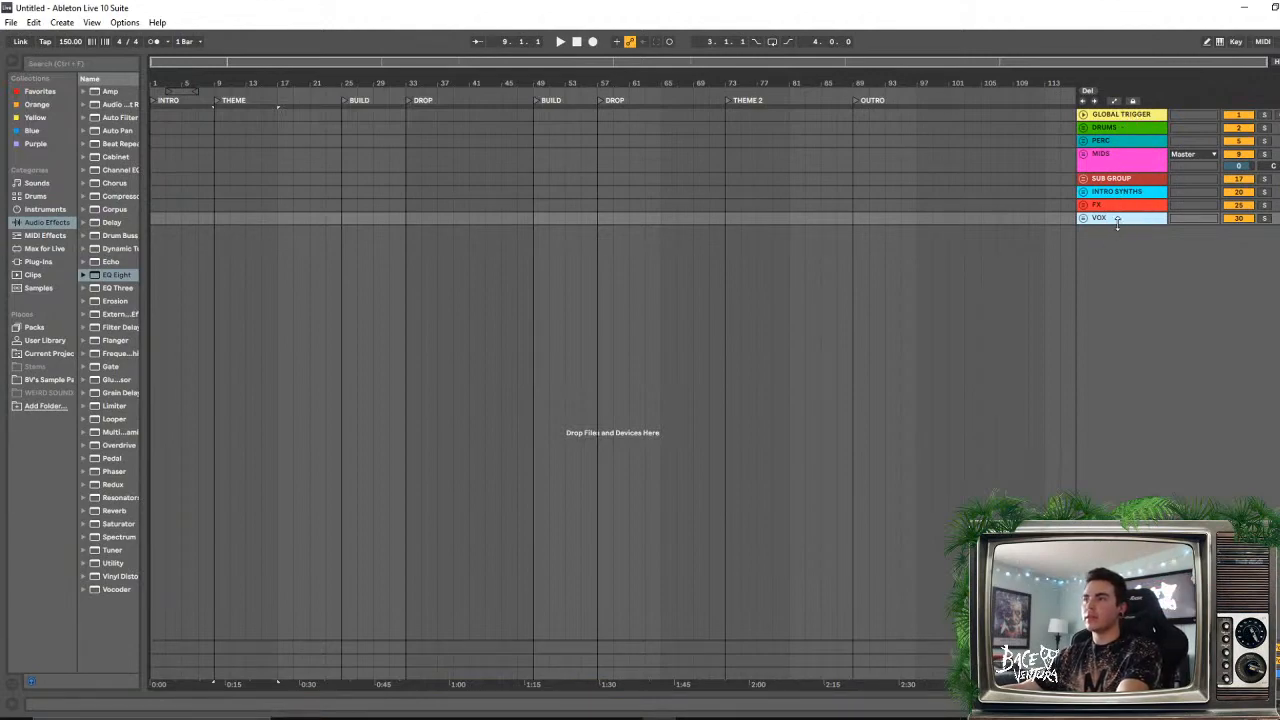
pyautogui.click(1119, 218)
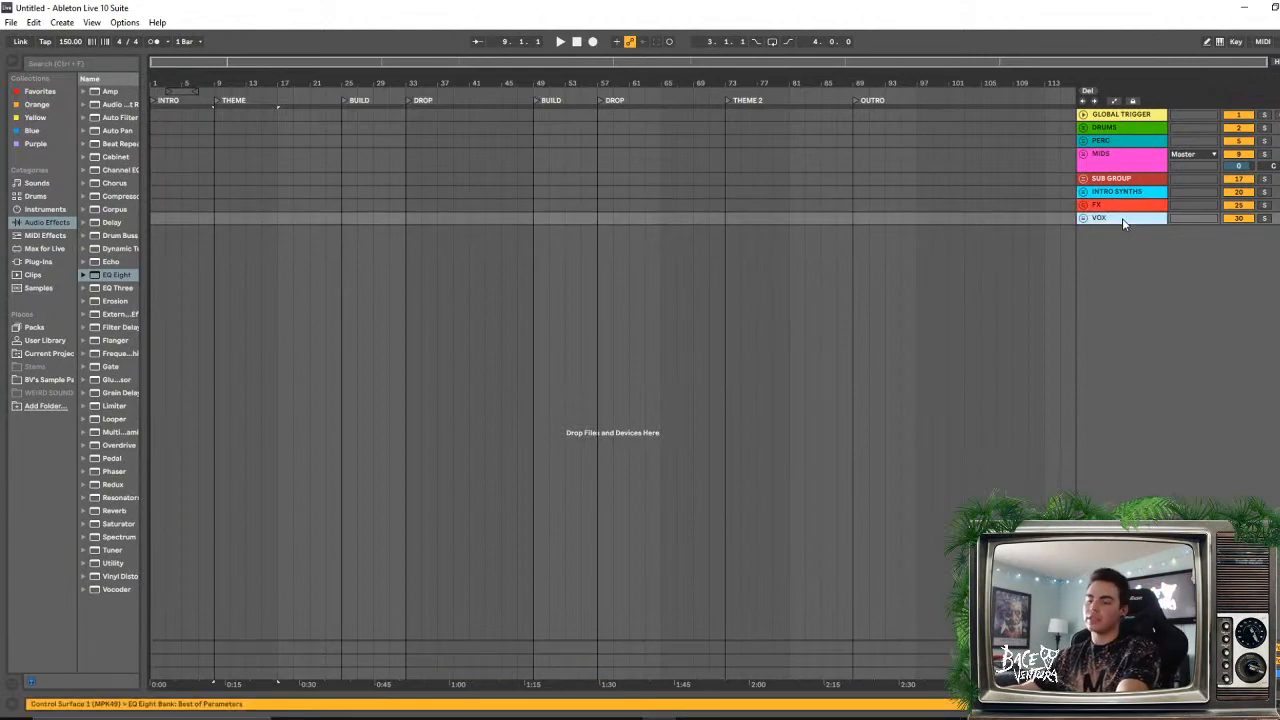
pyautogui.hotkey('ctrl', 'shift', 't')
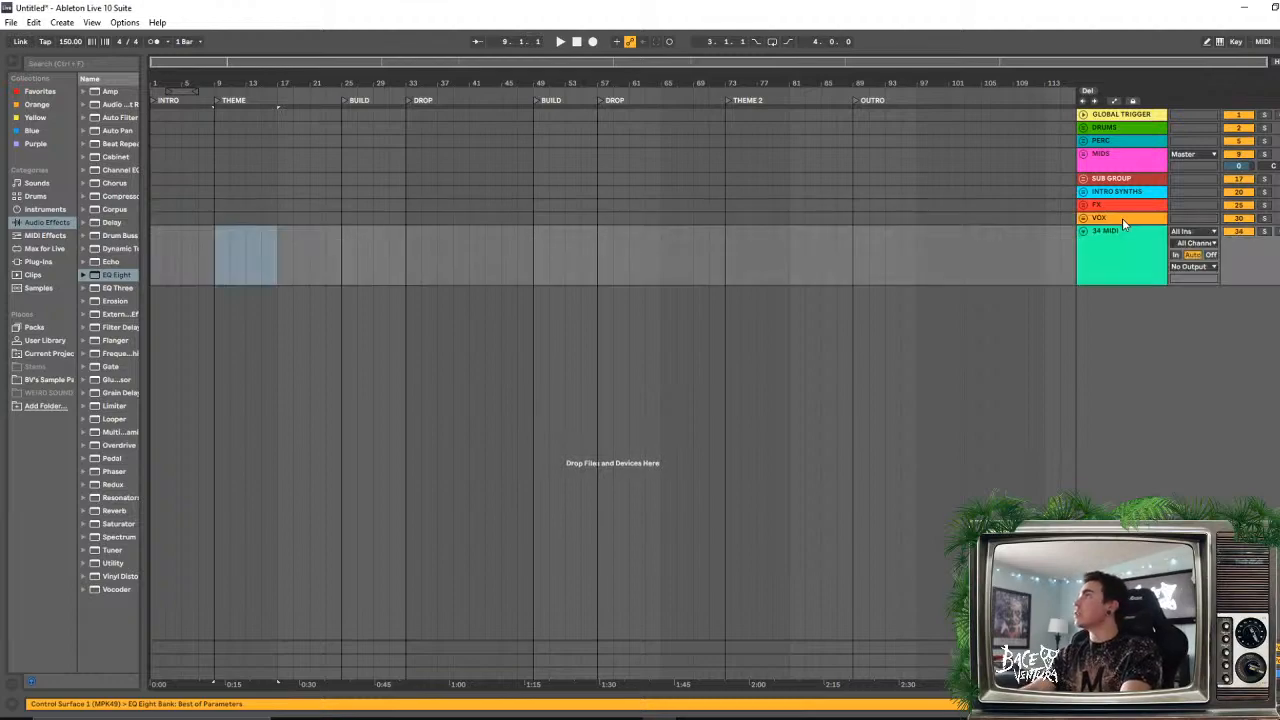
# - Delete all template tracks from GLOBAL TRIGGER through VOX, keeping only the new MIDI track
pyautogui.click(1122, 218)
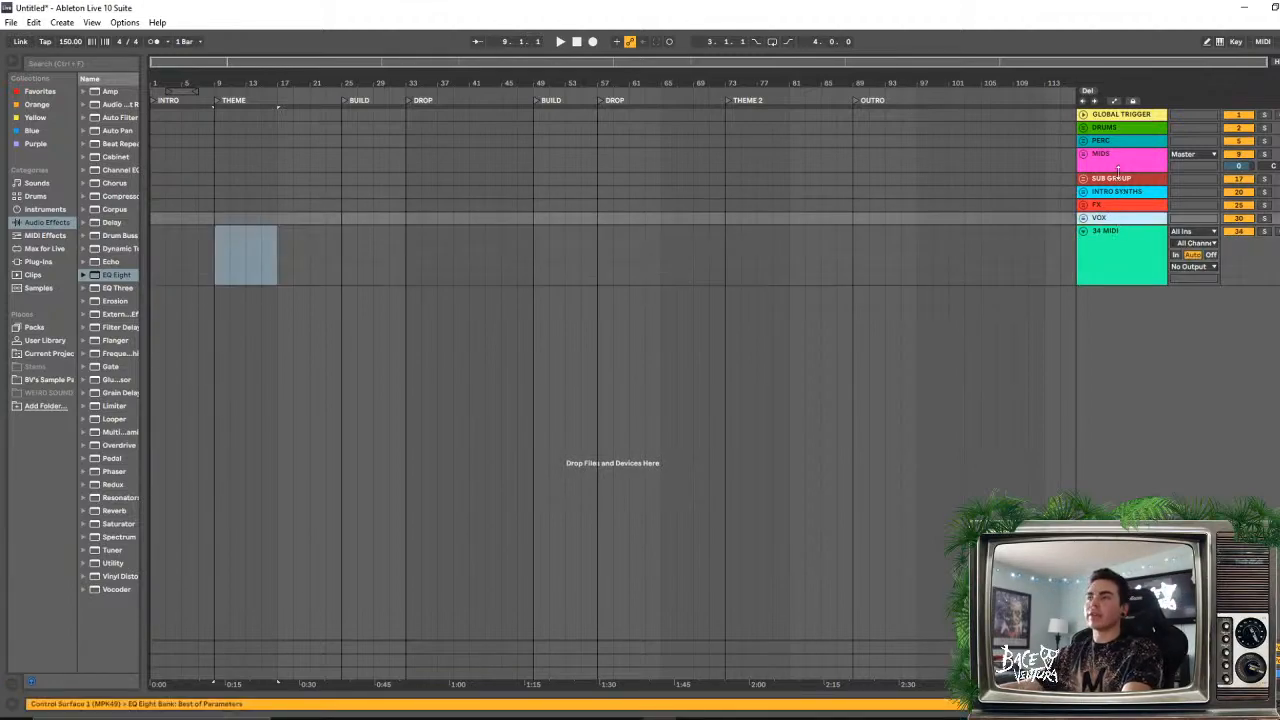
pyautogui.keyDown('shift'); pyautogui.click(1121, 116); pyautogui.keyUp('shift')
pyautogui.press('Delete')
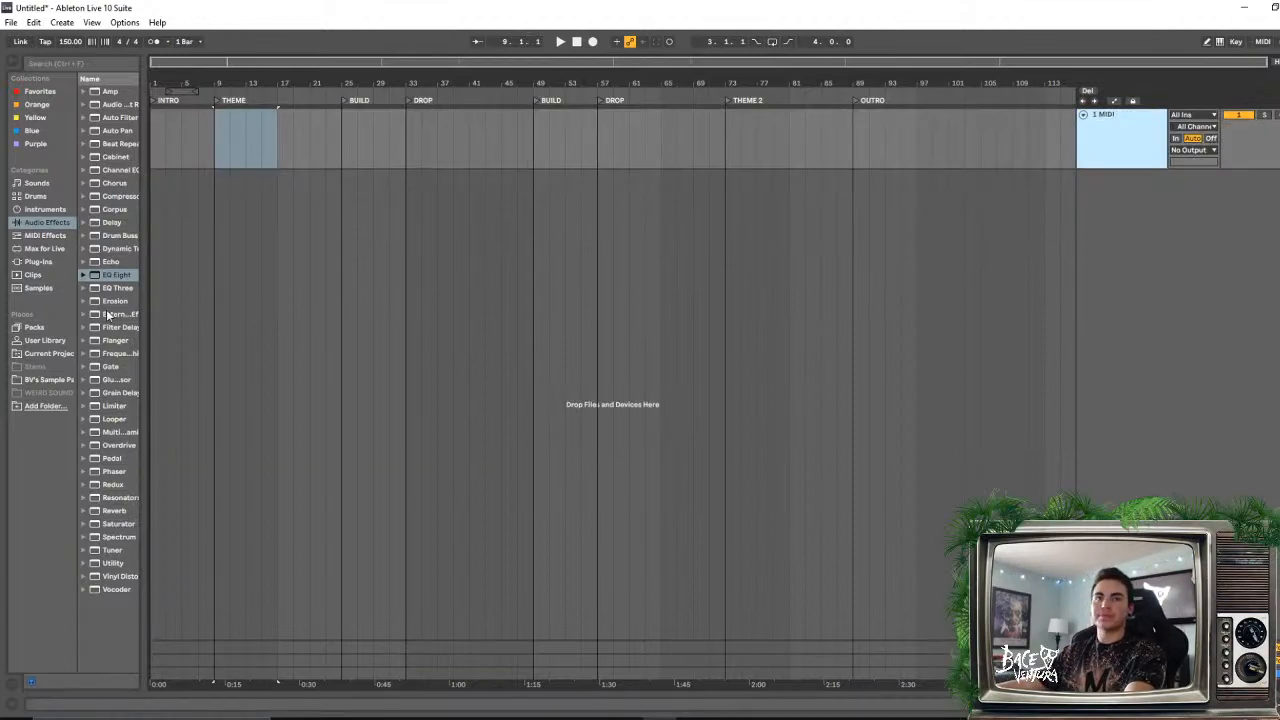
# - Load Phase Plant from the kiloHearts VST plug-ins onto the MIDI track and reposition its window so the whole interface fits
pyautogui.moveTo(142, 316); pyautogui.dragTo(150, 316)
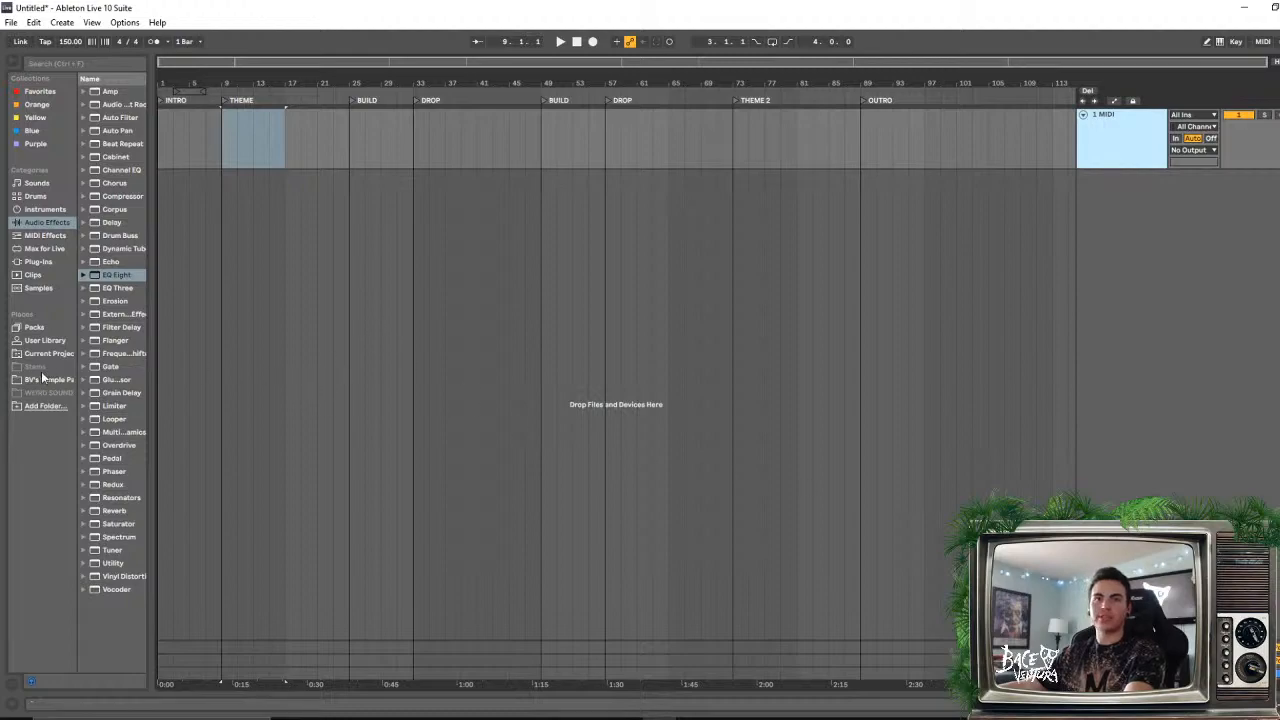
pyautogui.click(46, 262)
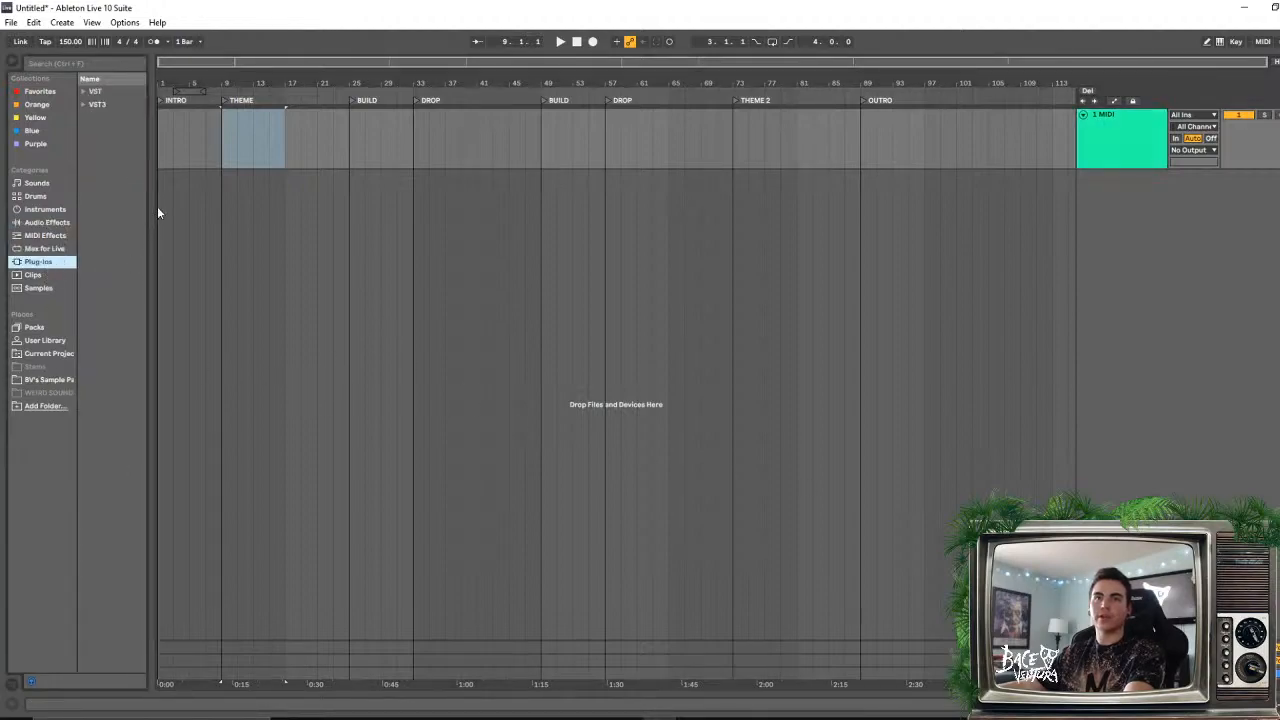
pyautogui.click(83, 104)
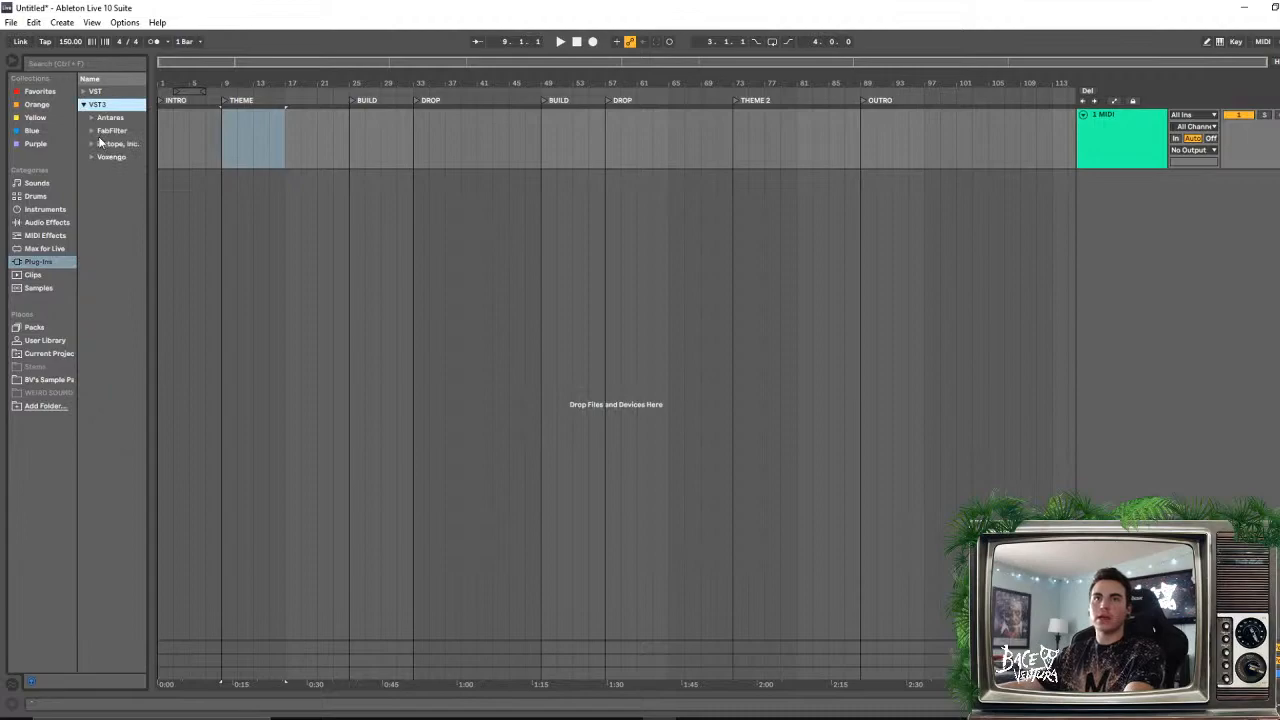
pyautogui.click(83, 92)
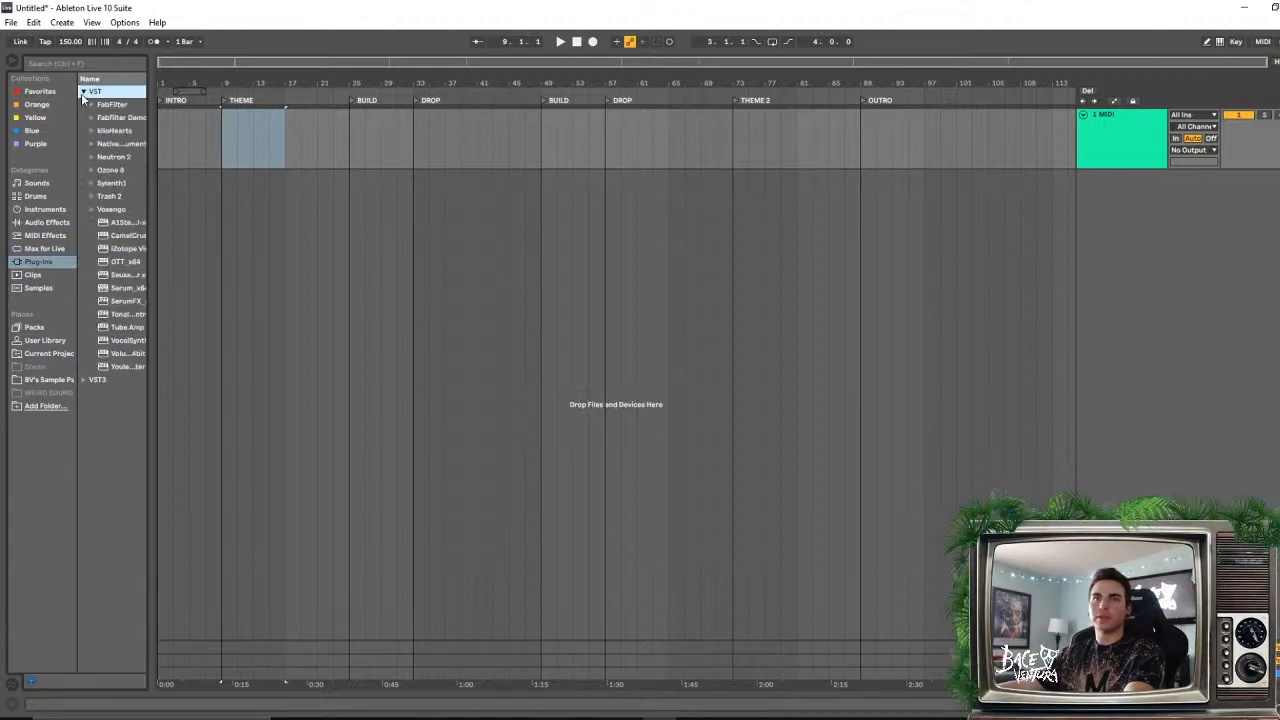
pyautogui.moveTo(150, 158); pyautogui.dragTo(206, 158)
pyautogui.click(94, 131)
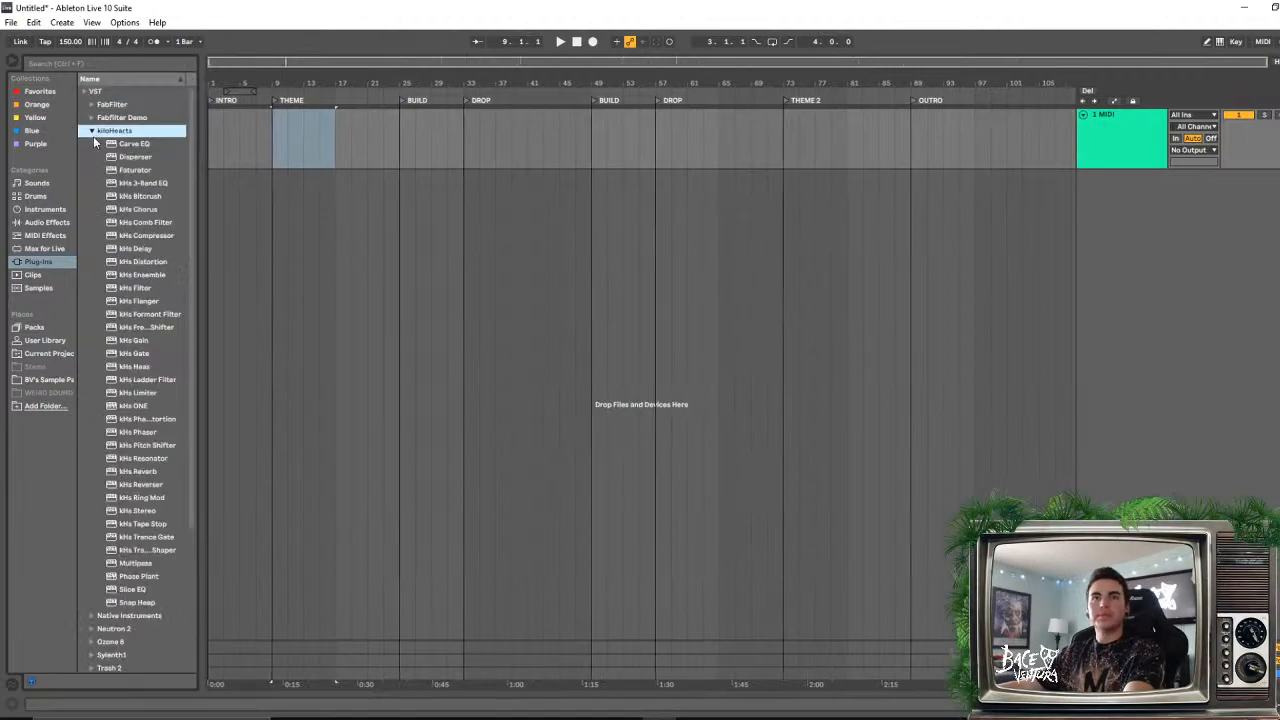
pyautogui.scroll(-1, 127, 424)
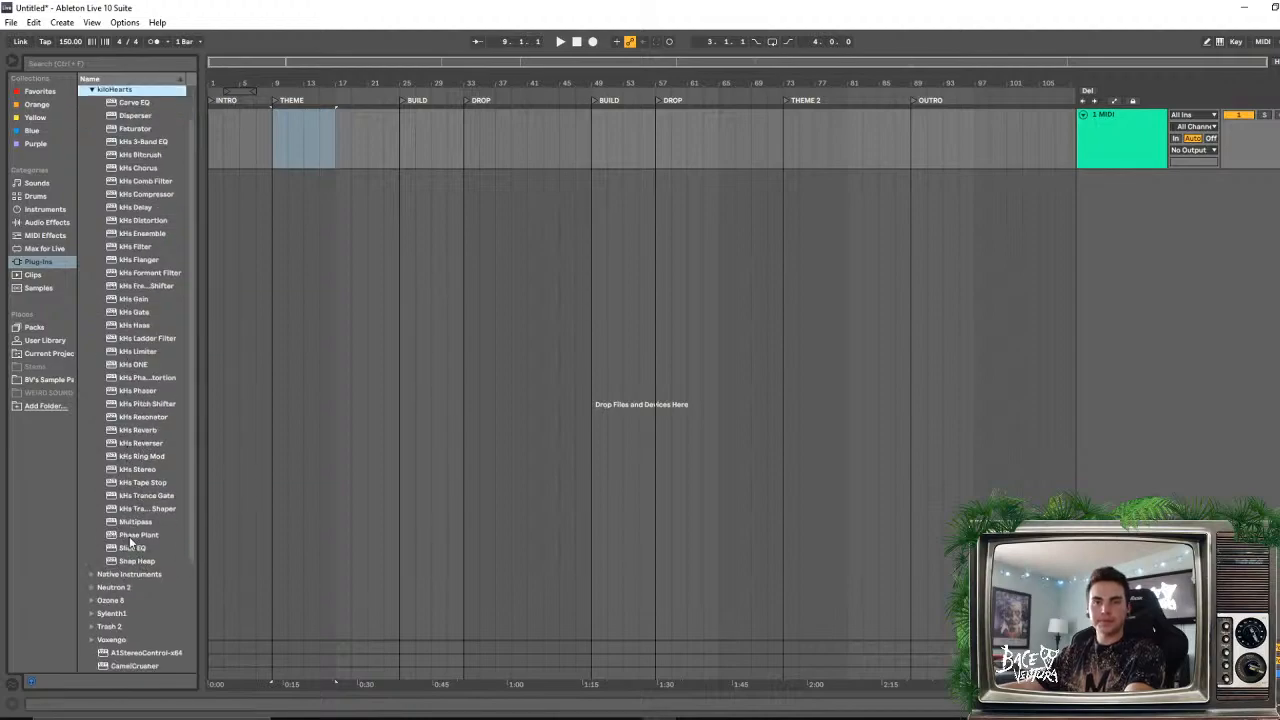
pyautogui.click(128, 537)
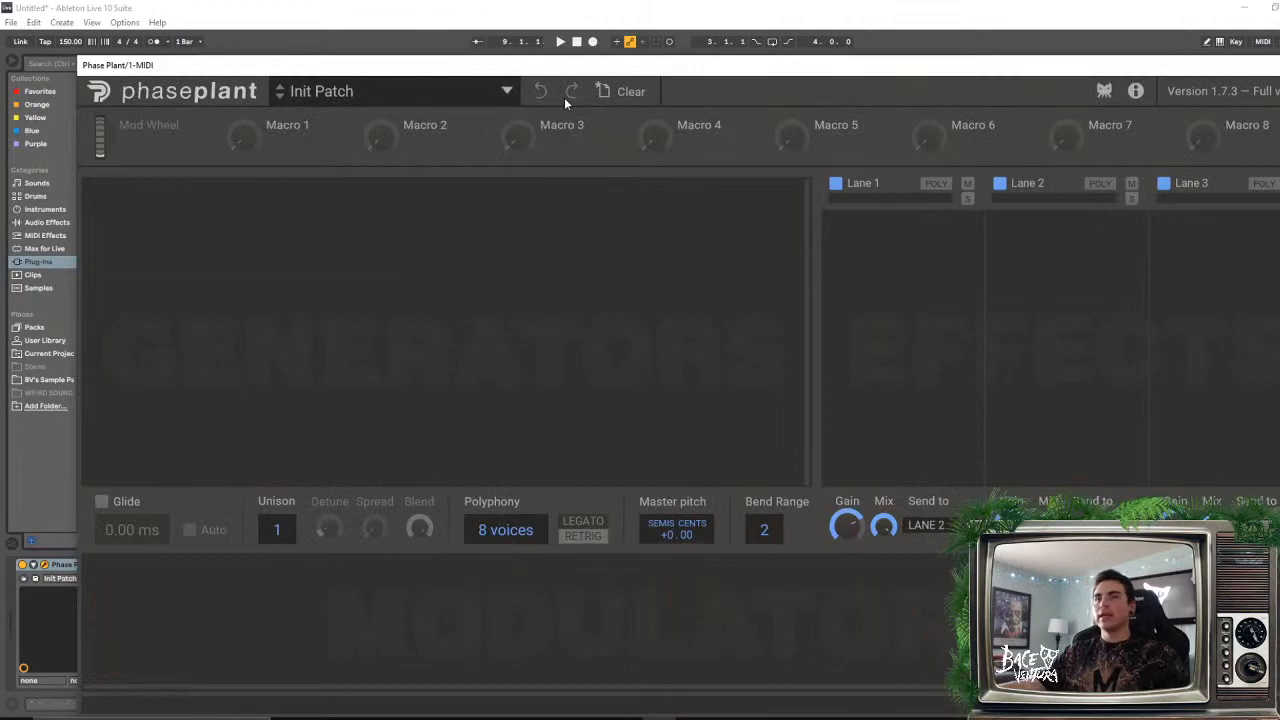
pyautogui.moveTo(575, 70); pyautogui.dragTo(527, 51)
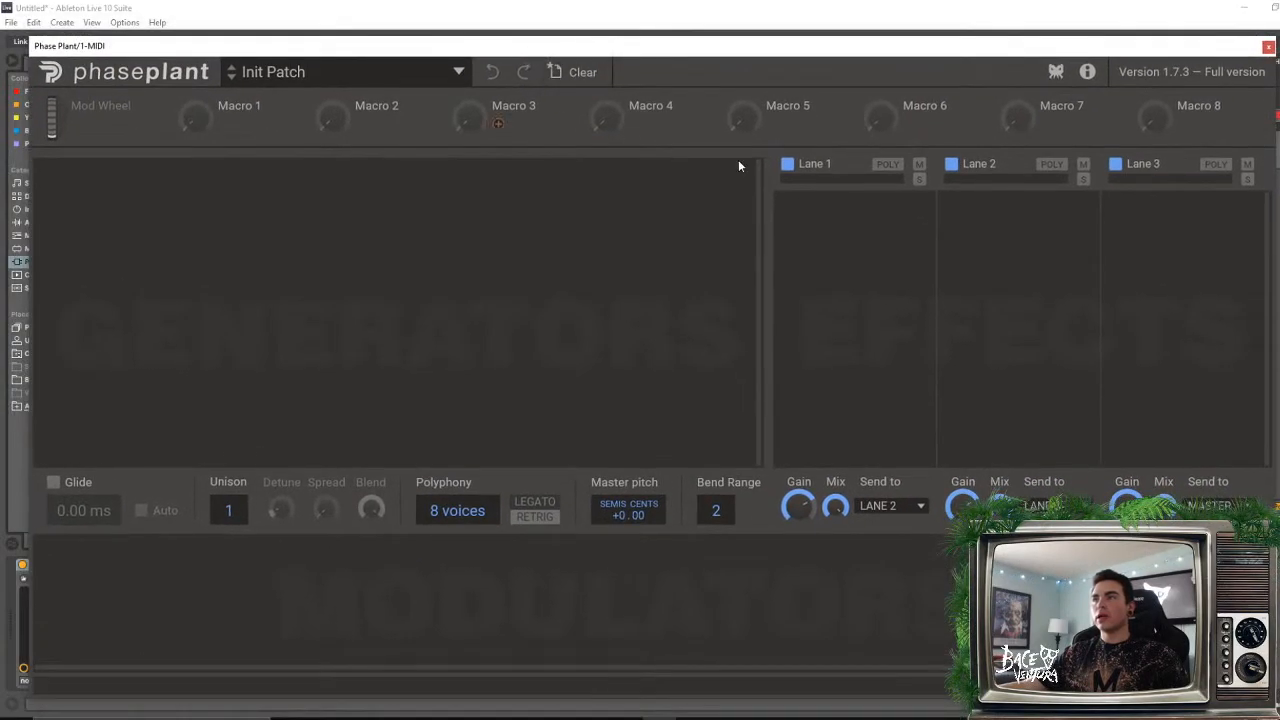
# - Open the Phase Invaders mini-game, play a round by steering the ship and shooting the invaders, and close the game
pyautogui.click(1056, 72)
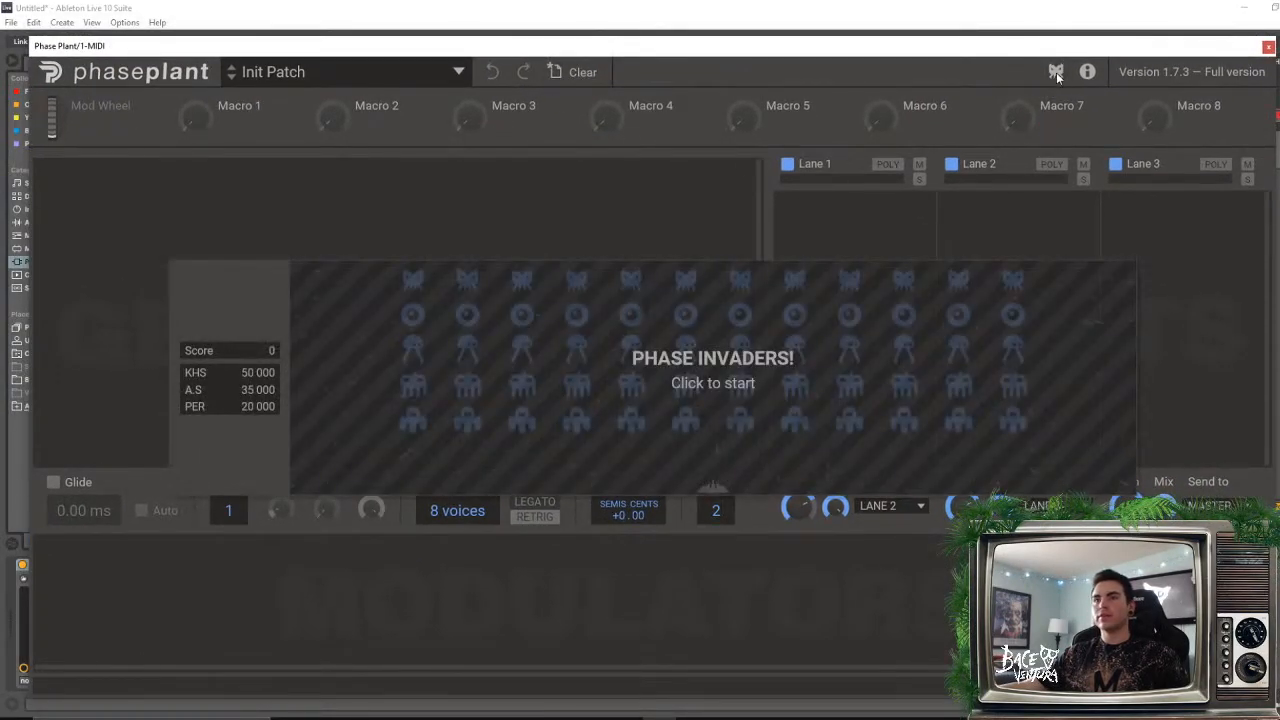
pyautogui.click(725, 387)
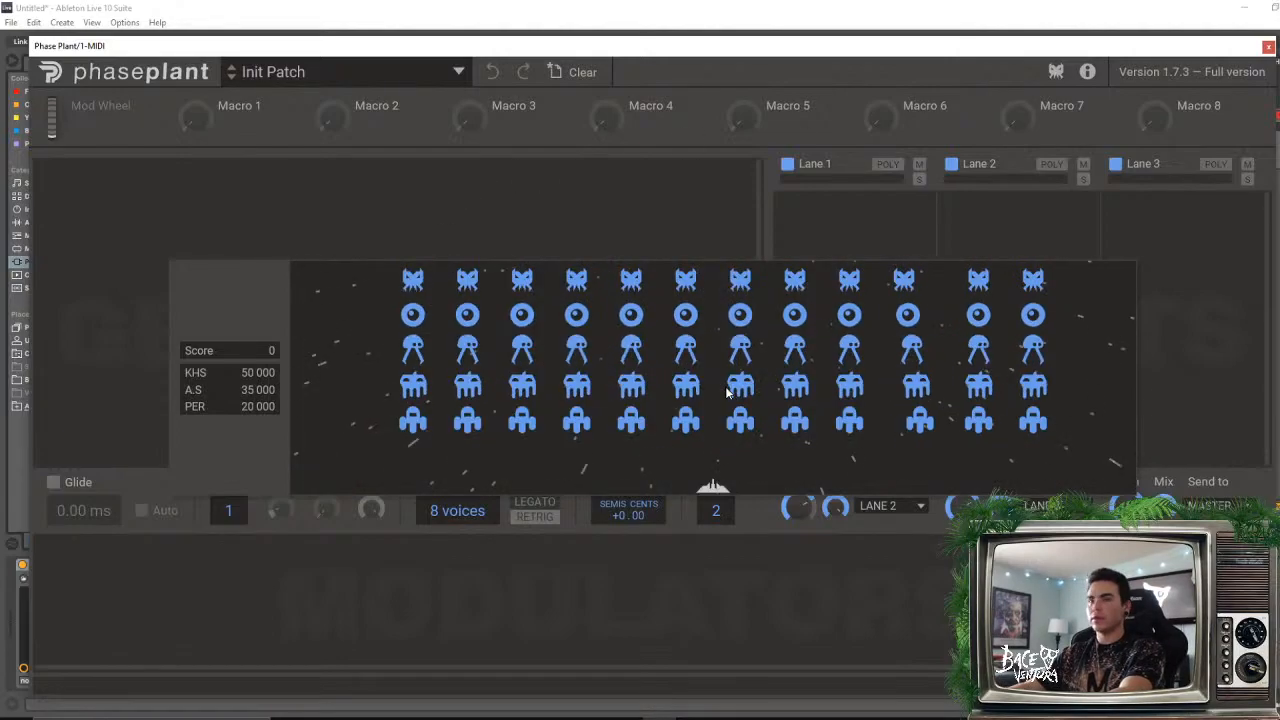
pyautogui.press('space')
pyautogui.press('Right')
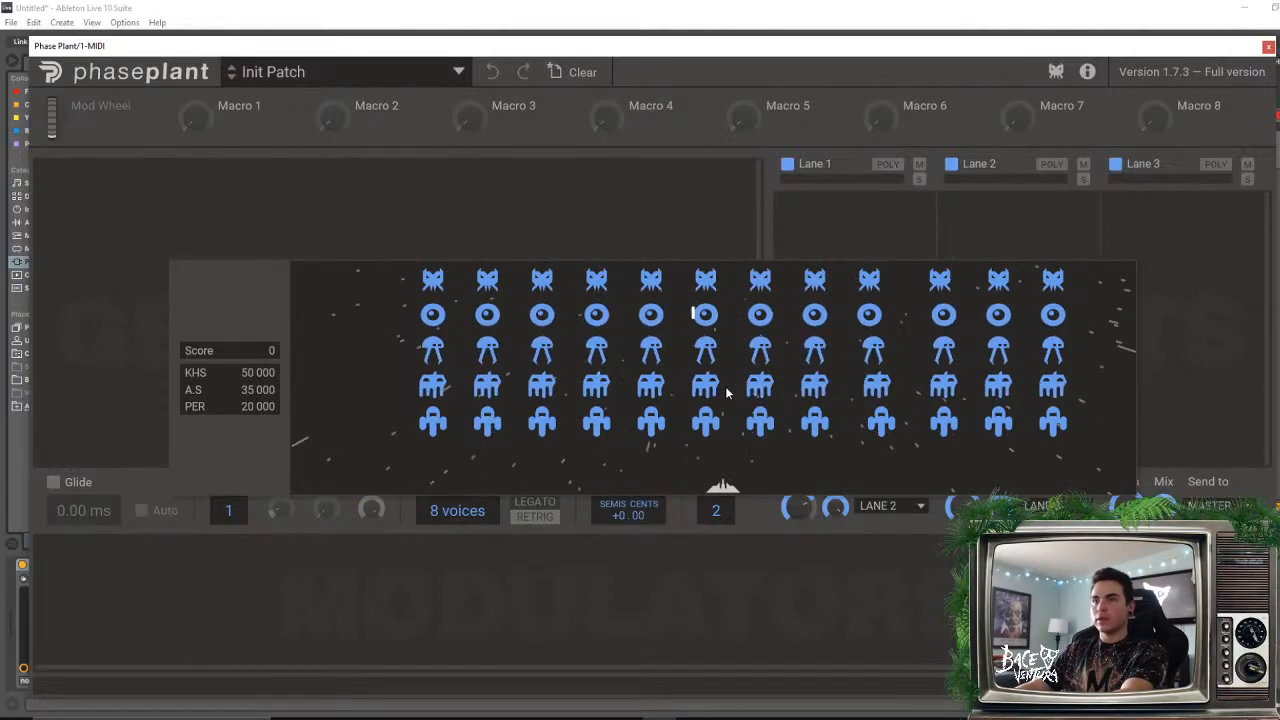
pyautogui.press('space')
pyautogui.press('space')
pyautogui.press('space')
pyautogui.press('space')
pyautogui.press('space')
pyautogui.press('Left')
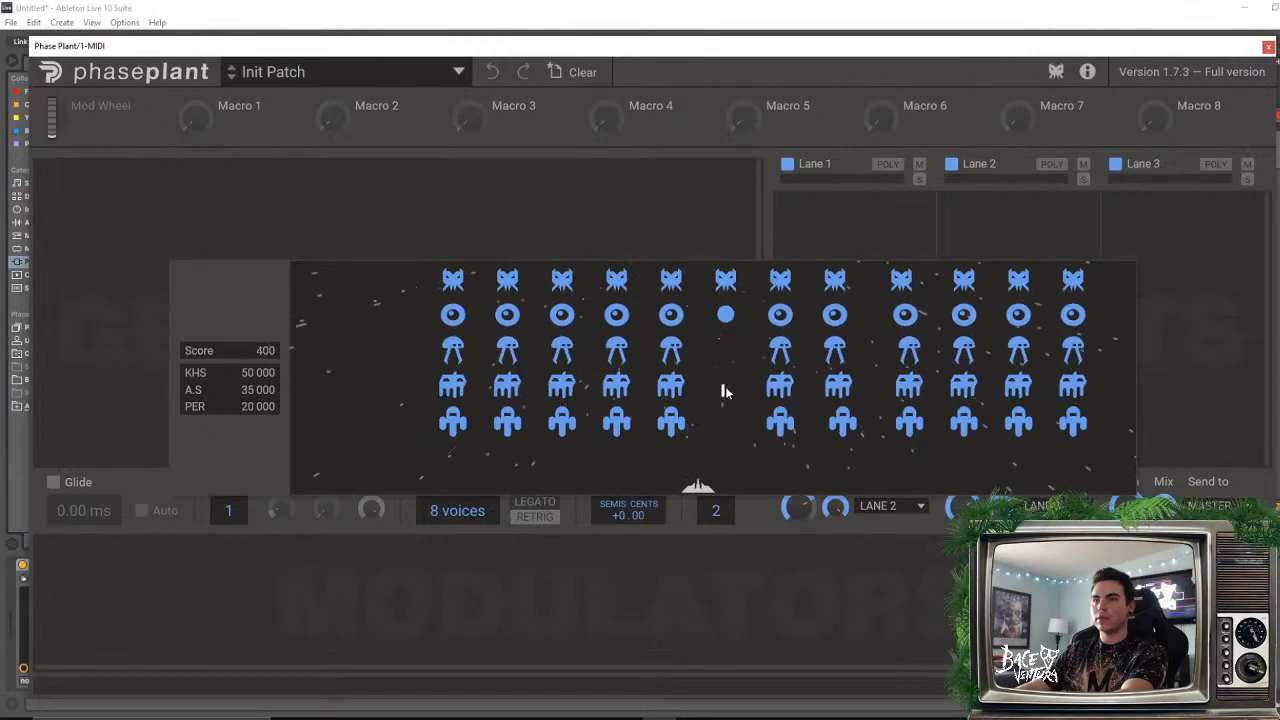
pyautogui.press('space')
pyautogui.press('space')
pyautogui.press('Right')
pyautogui.press('Right')
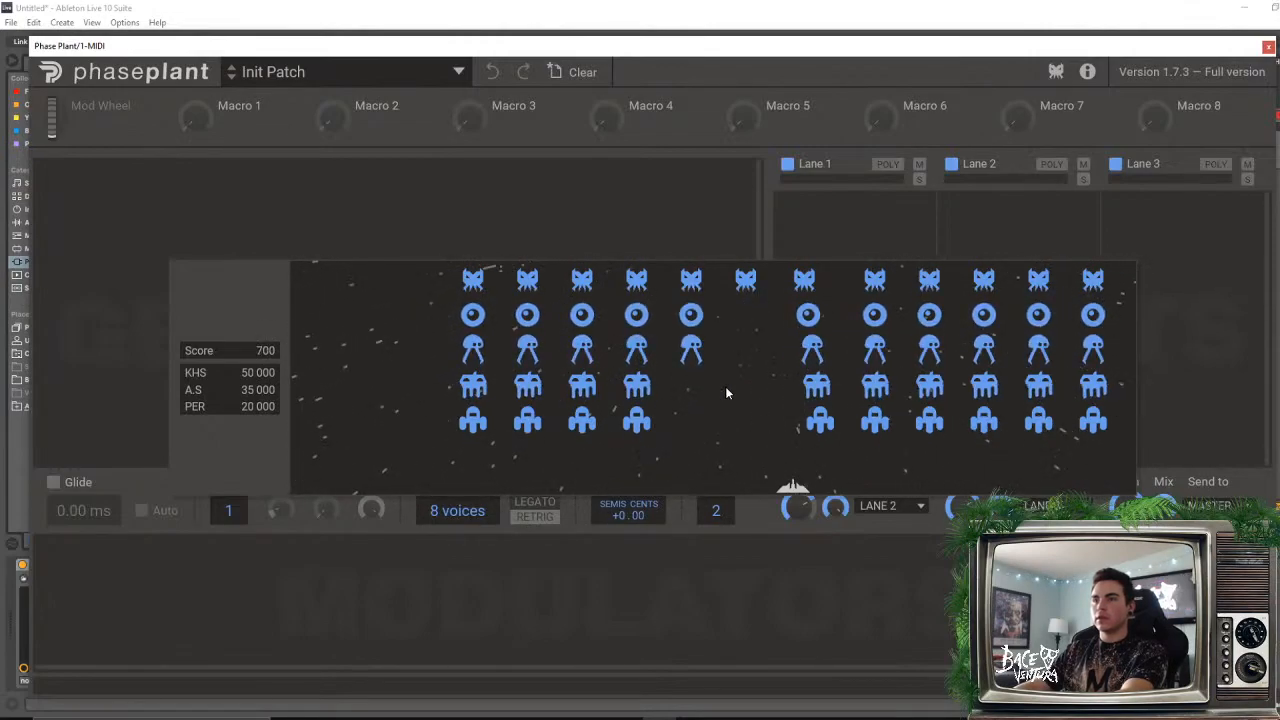
pyautogui.press('space')
pyautogui.press('Left')
pyautogui.press('space')
pyautogui.press('space')
pyautogui.press('Right')
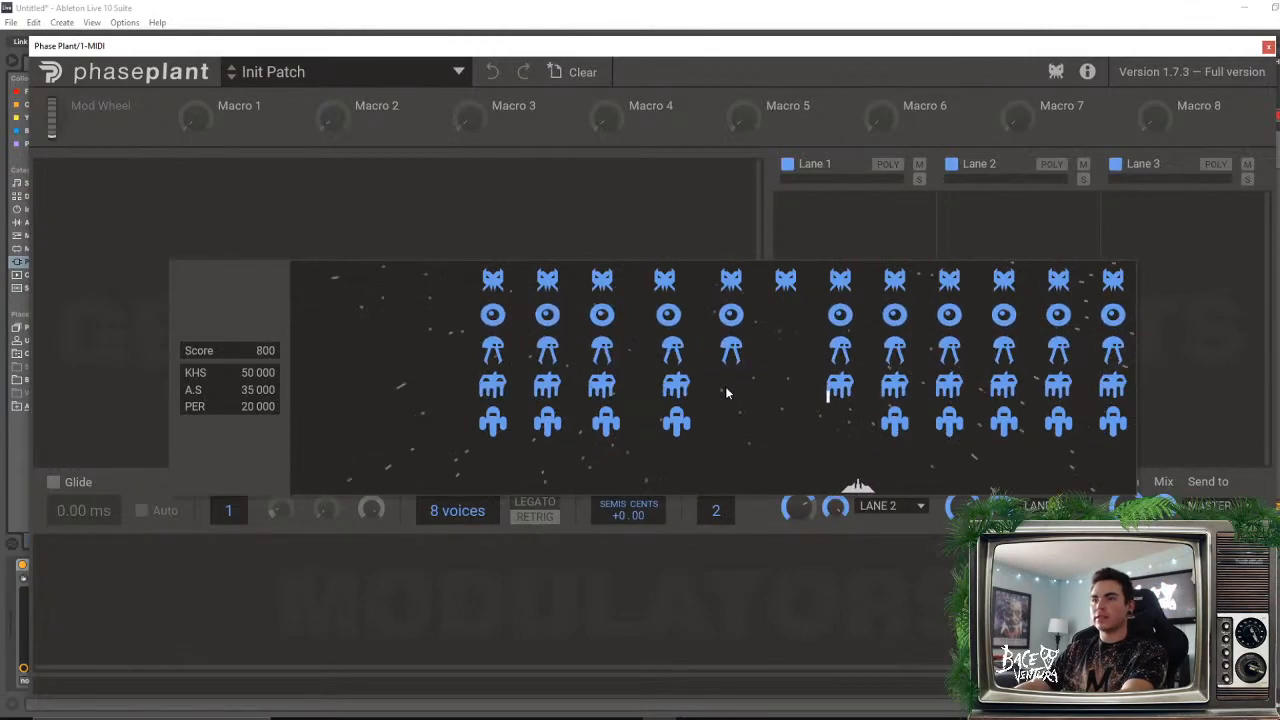
pyautogui.press('space')
pyautogui.press('space')
pyautogui.press('Right')
pyautogui.press('space')
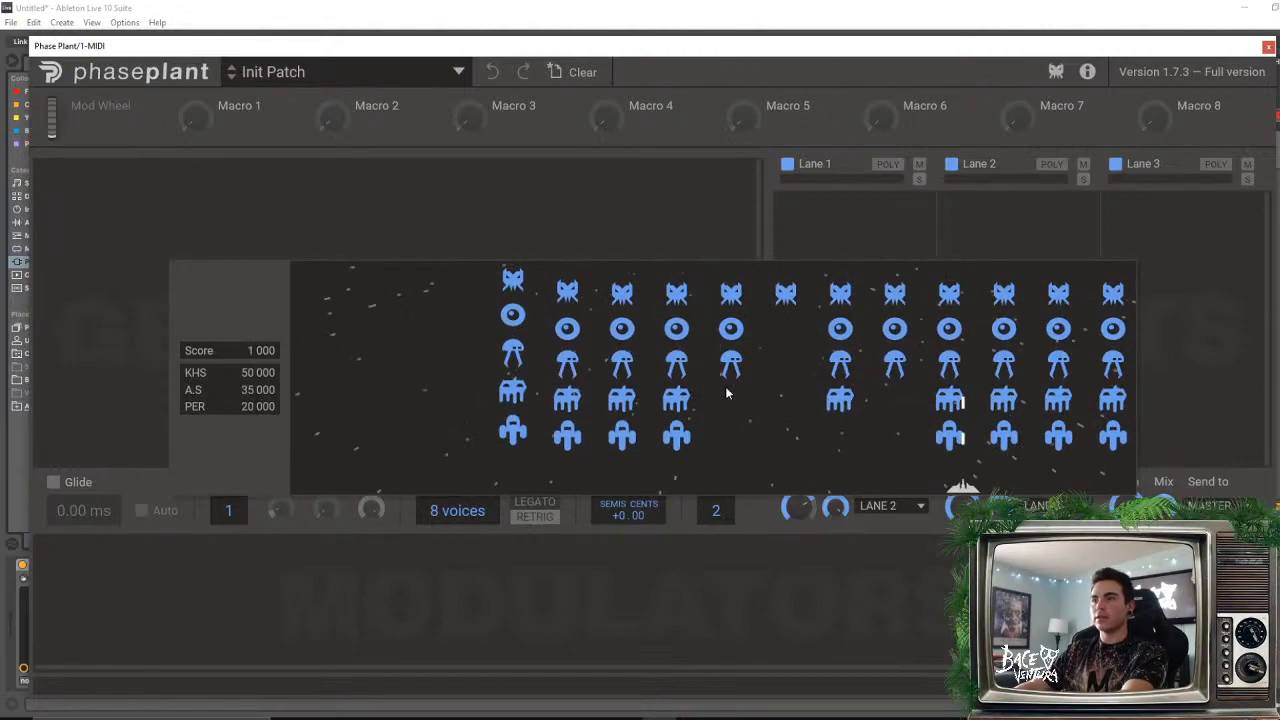
pyautogui.press('space')
pyautogui.press('Right')
pyautogui.press('Left')
pyautogui.press('space')
pyautogui.press('space')
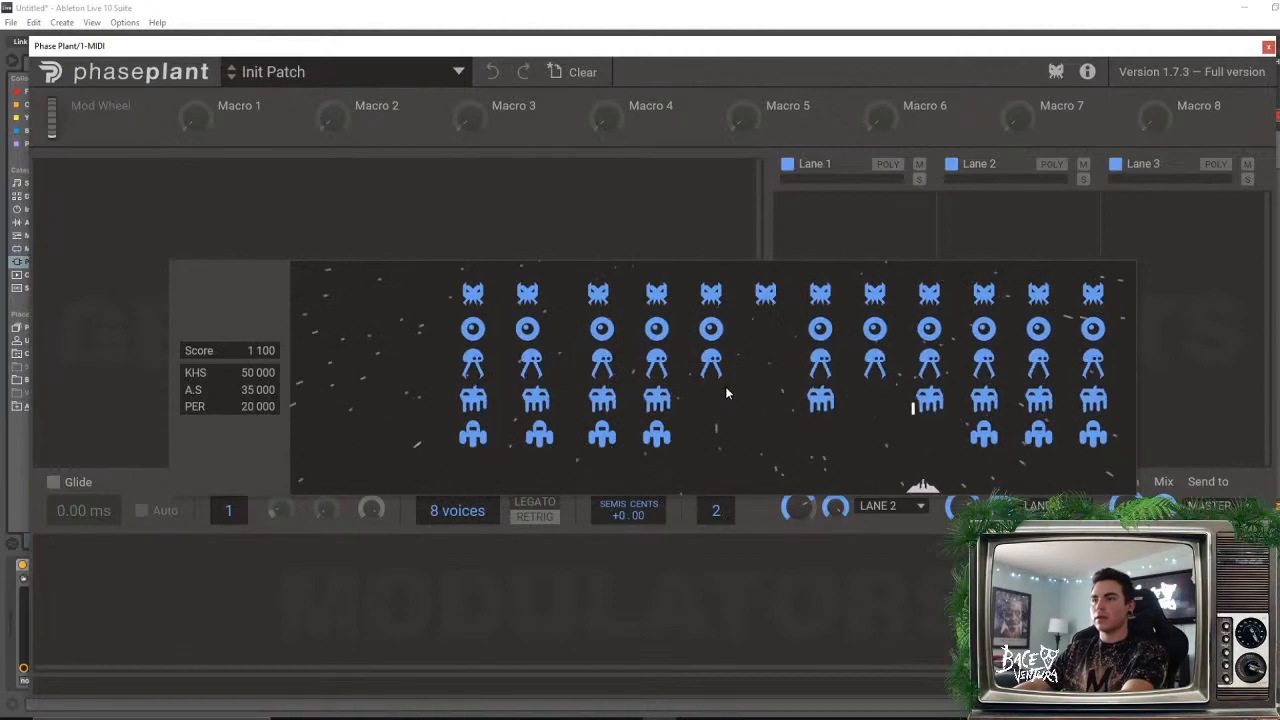
pyautogui.press('Right')
pyautogui.press('space')
pyautogui.press('space')
pyautogui.press('space')
pyautogui.press('Right')
pyautogui.press('Left')
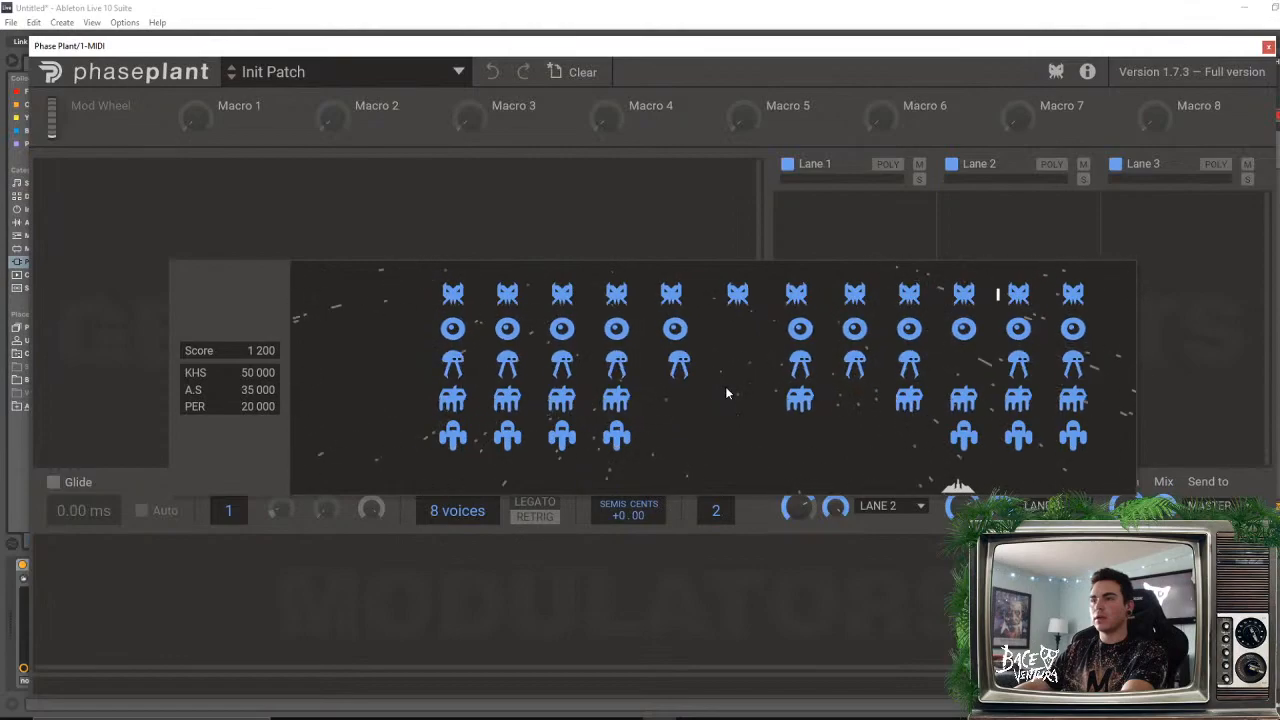
pyautogui.press('space')
pyautogui.press('Right')
pyautogui.press('space')
pyautogui.press('space')
pyautogui.press('Right')
pyautogui.press('space')
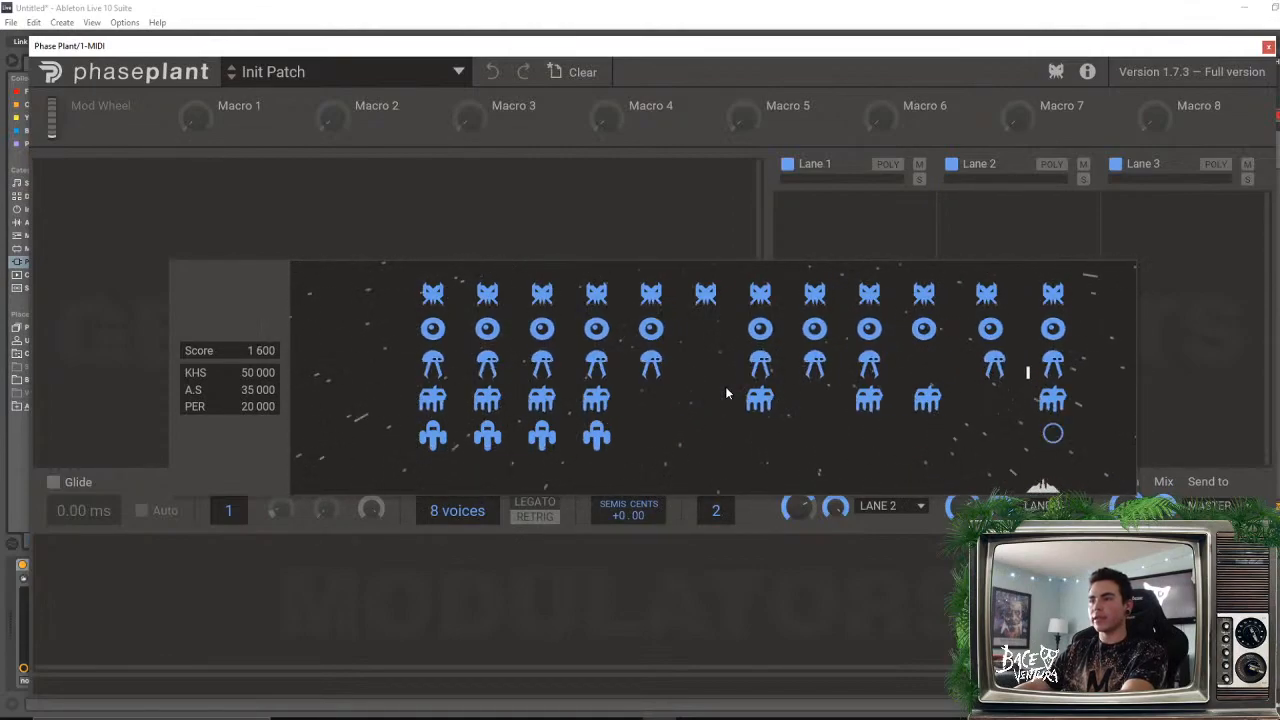
pyautogui.press('Left')
pyautogui.press('space')
pyautogui.press('Left')
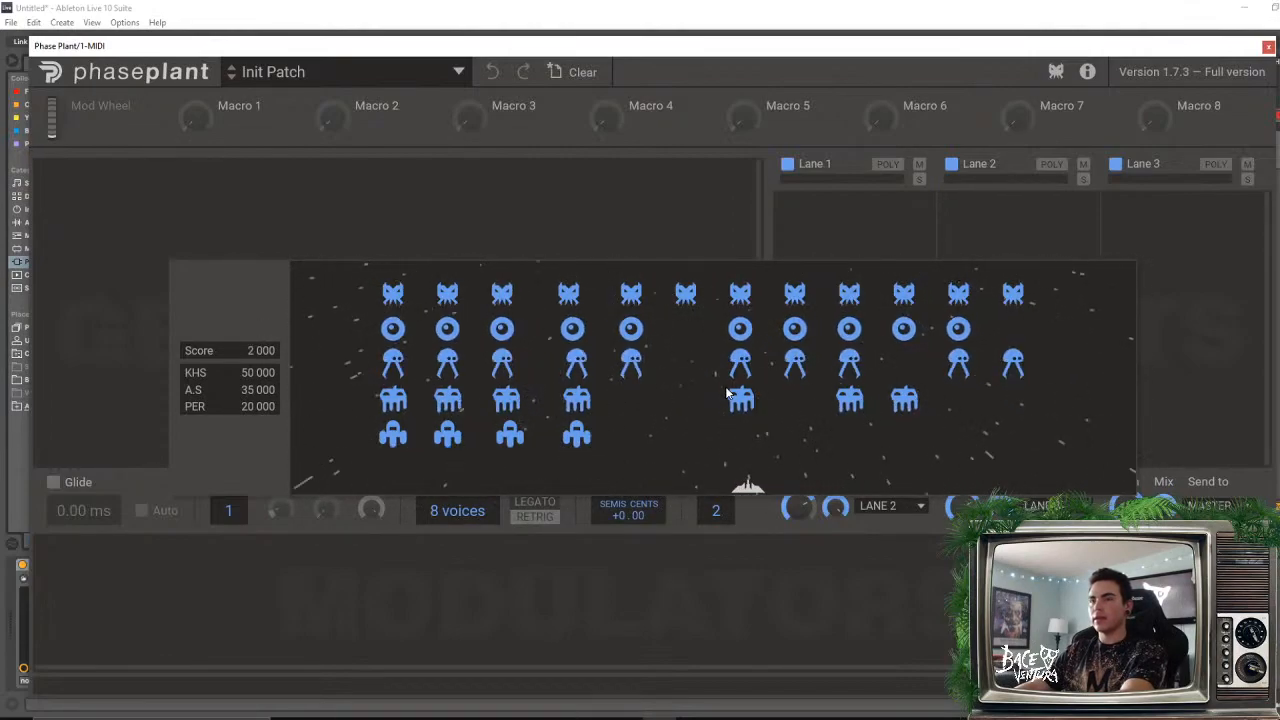
pyautogui.press('Left')
pyautogui.press('space')
pyautogui.press('space')
pyautogui.press('space')
pyautogui.press('space')
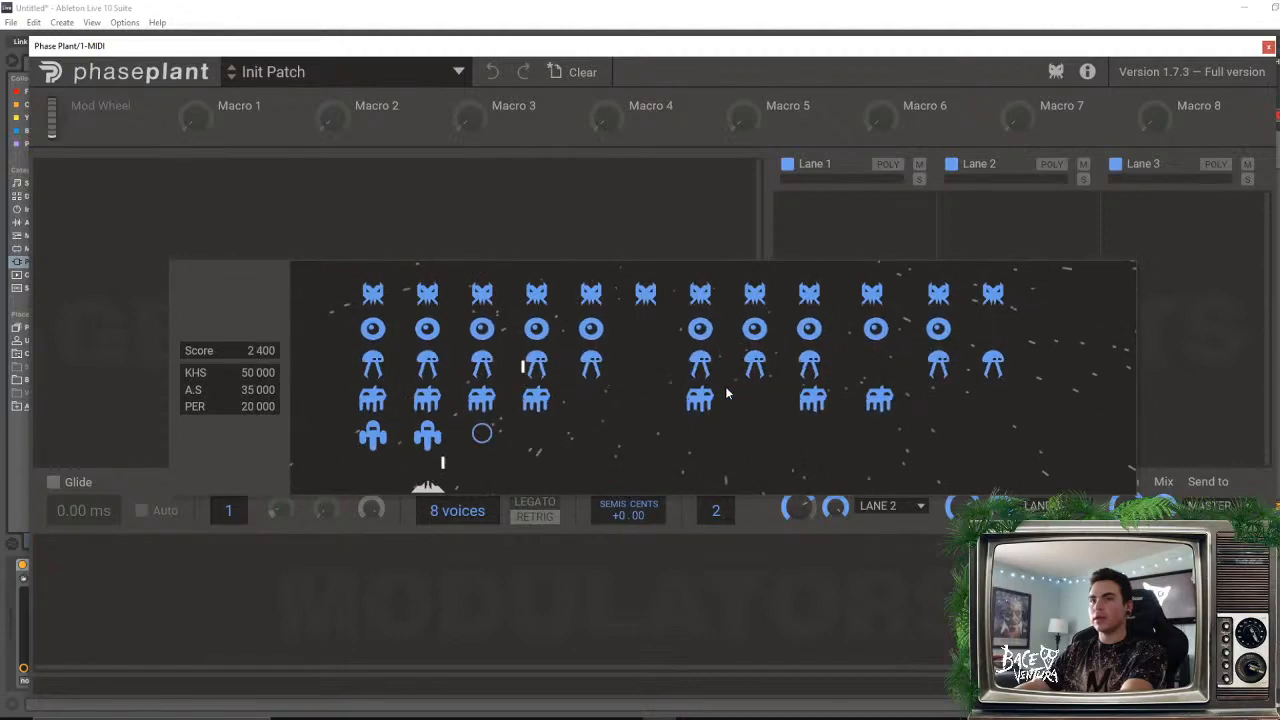
pyautogui.press('space')
pyautogui.press('Right')
pyautogui.press('space')
pyautogui.press('space')
pyautogui.press('space')
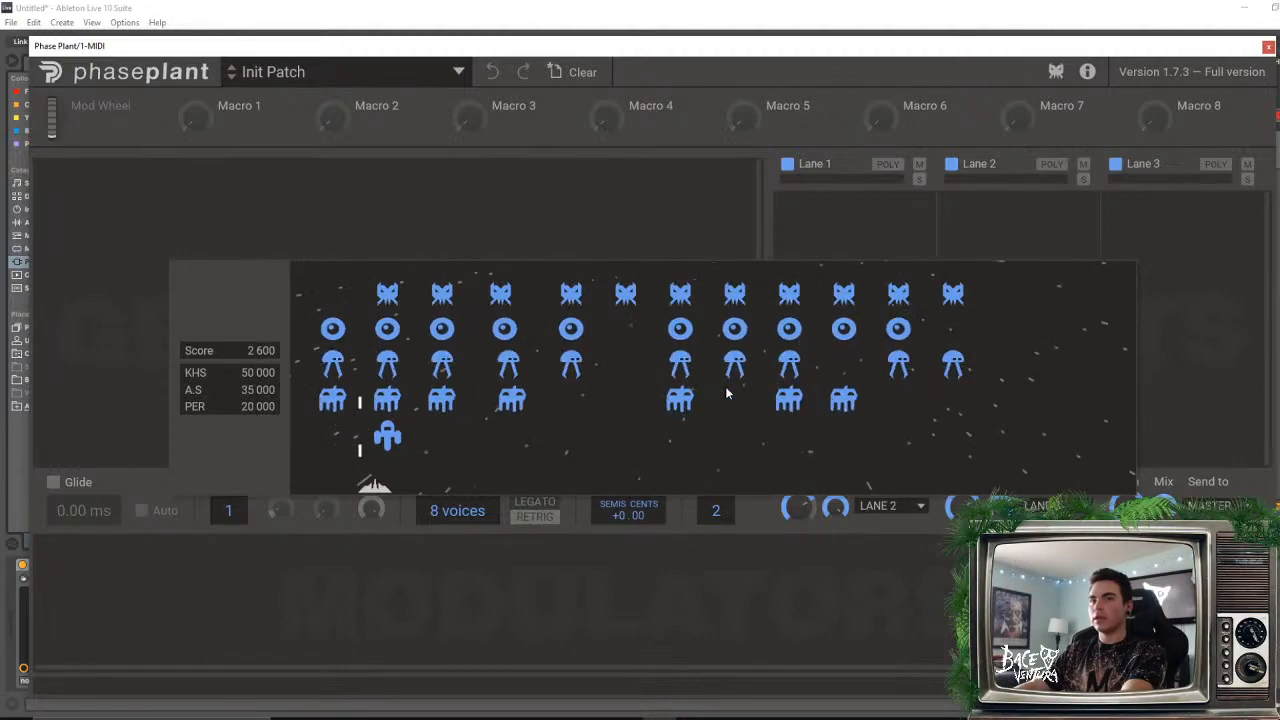
pyautogui.press('Left')
pyautogui.press('space')
pyautogui.press('space')
pyautogui.press('space')
pyautogui.press('Left')
pyautogui.press('space')
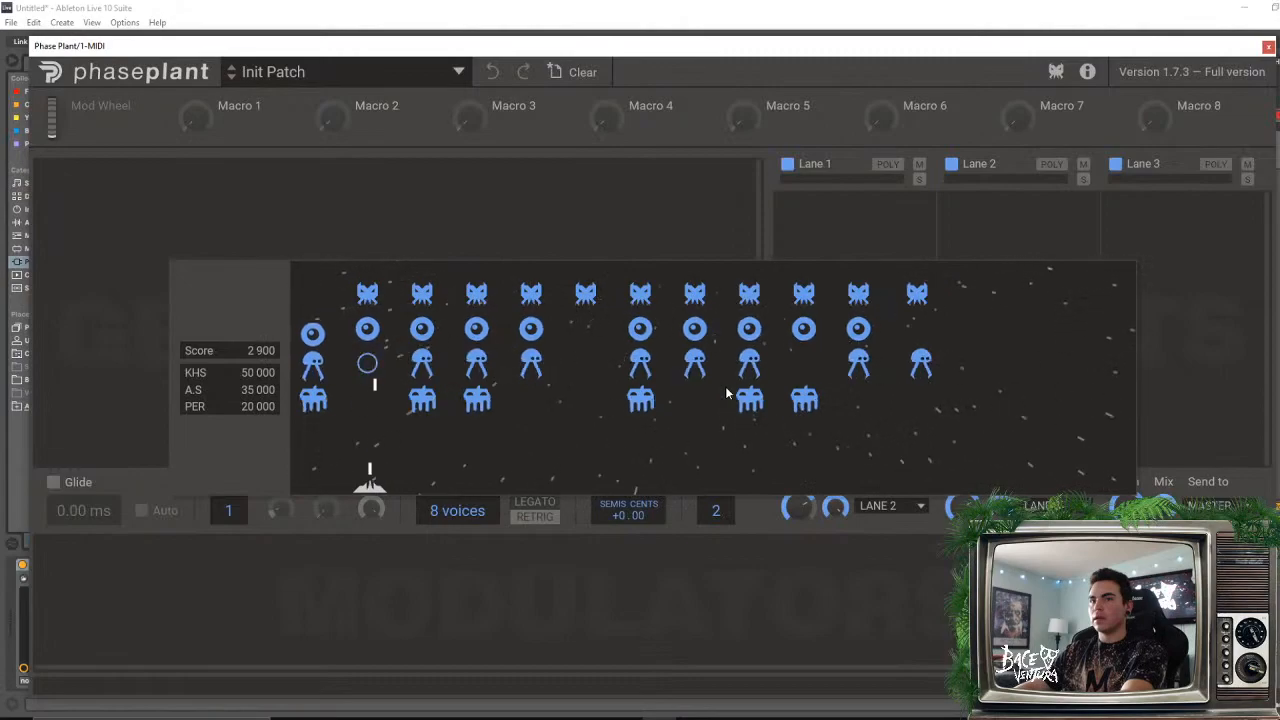
pyautogui.press('space')
pyautogui.press('Left')
pyautogui.press('space')
pyautogui.press('space')
pyautogui.press('space')
pyautogui.press('space')
pyautogui.press('Right')
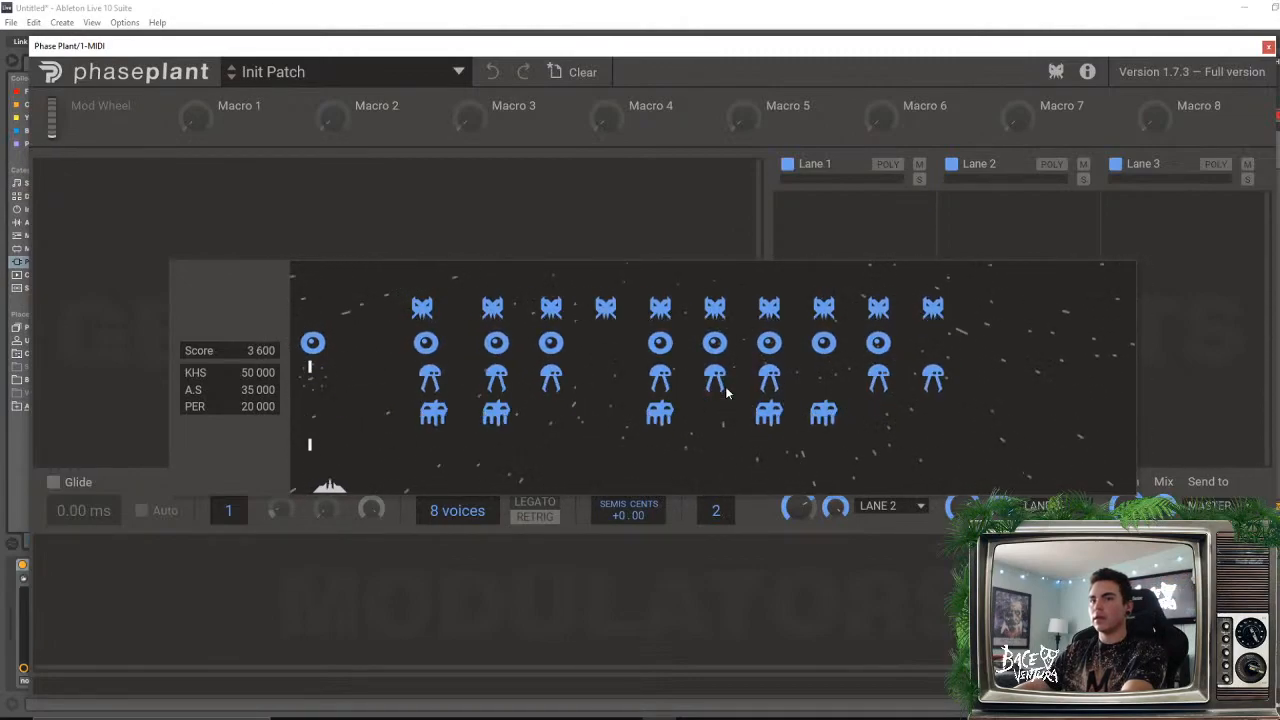
pyautogui.press('Right')
pyautogui.press('space')
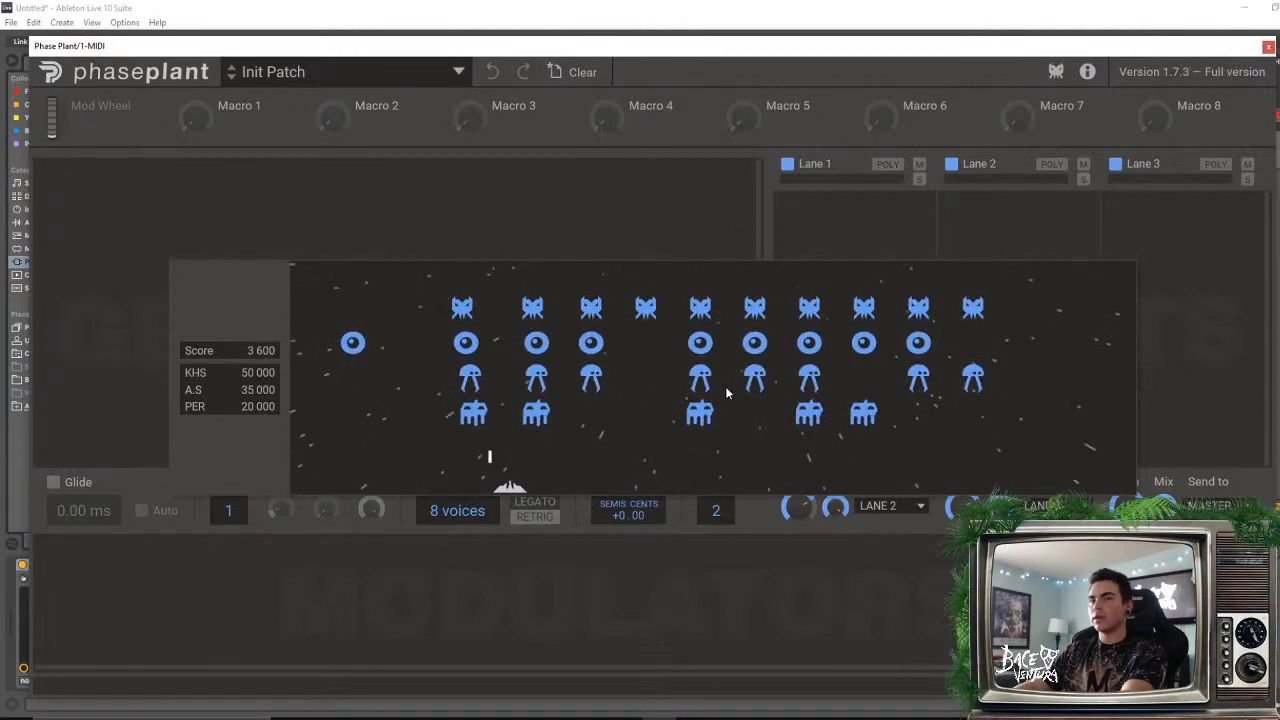
pyautogui.press('space')
pyautogui.press('space')
pyautogui.press('space')
pyautogui.press('Left')
pyautogui.press('space')
pyautogui.press('space')
pyautogui.press('space')
pyautogui.press('Right')
pyautogui.press('space')
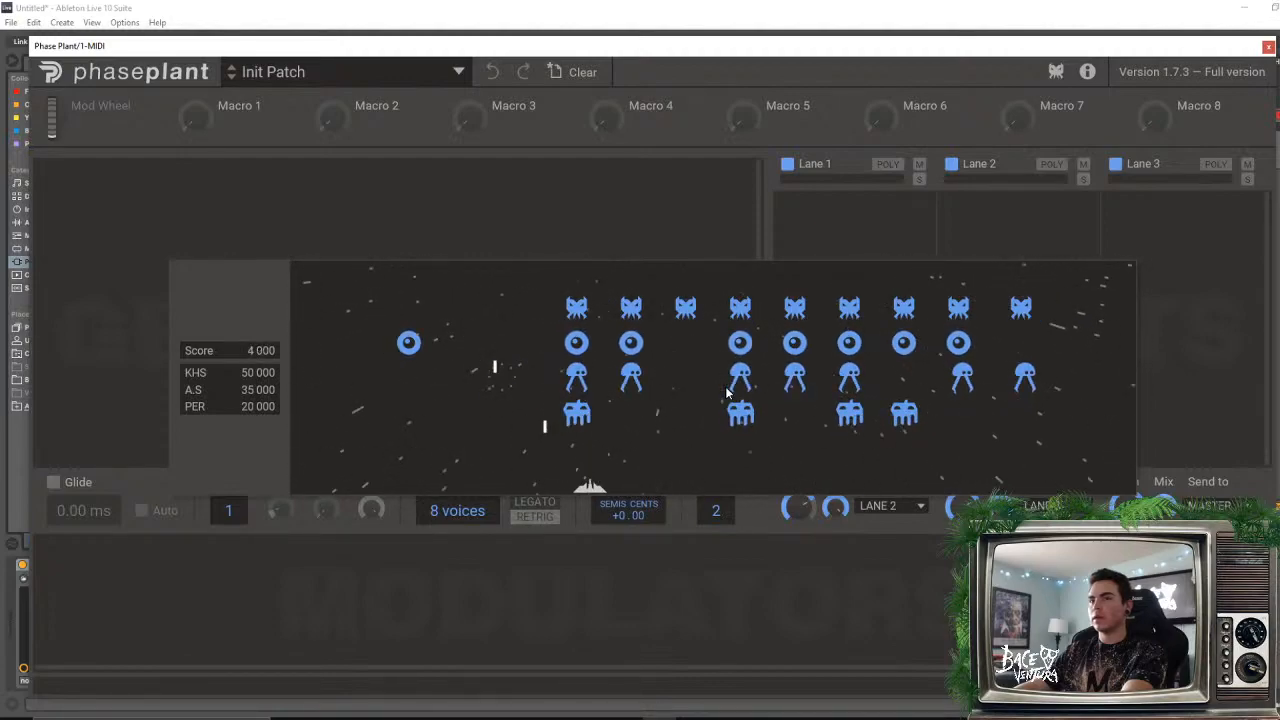
pyautogui.press('space')
pyautogui.press('Right')
pyautogui.press('space')
pyautogui.press('space')
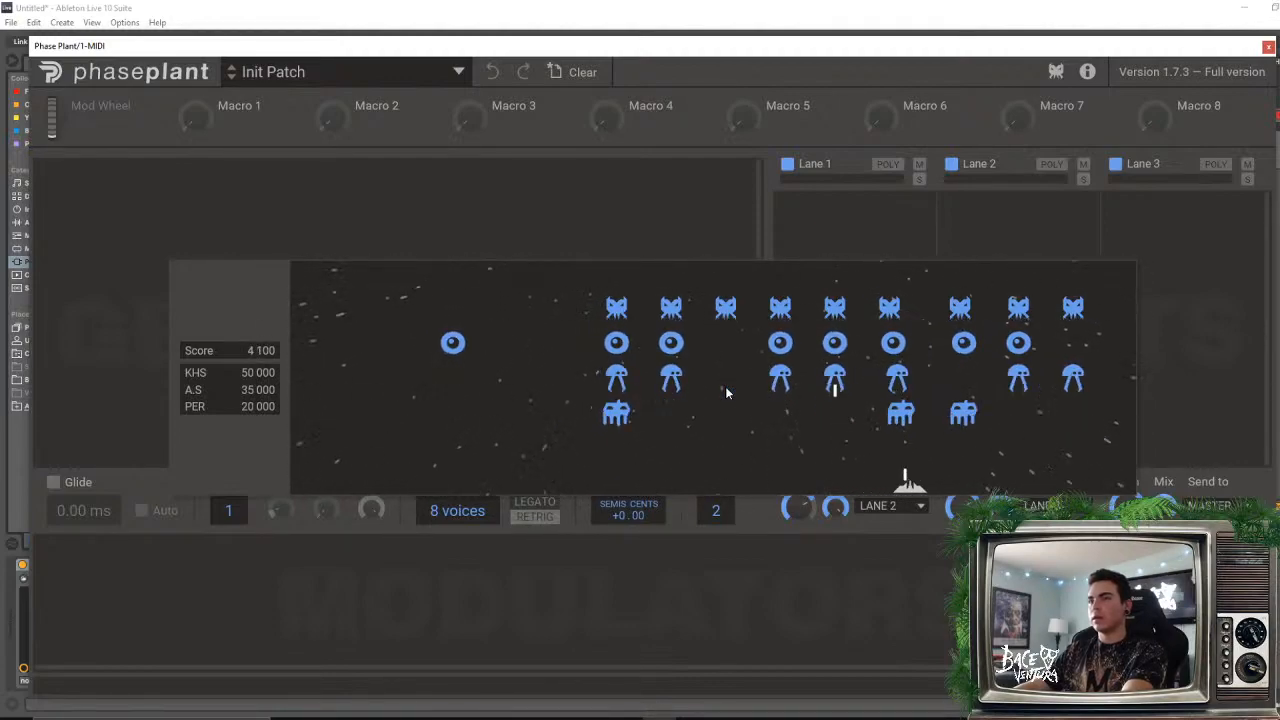
pyautogui.press('space')
pyautogui.press('space')
pyautogui.press('space')
pyautogui.press('space')
pyautogui.press('space')
pyautogui.press('space')
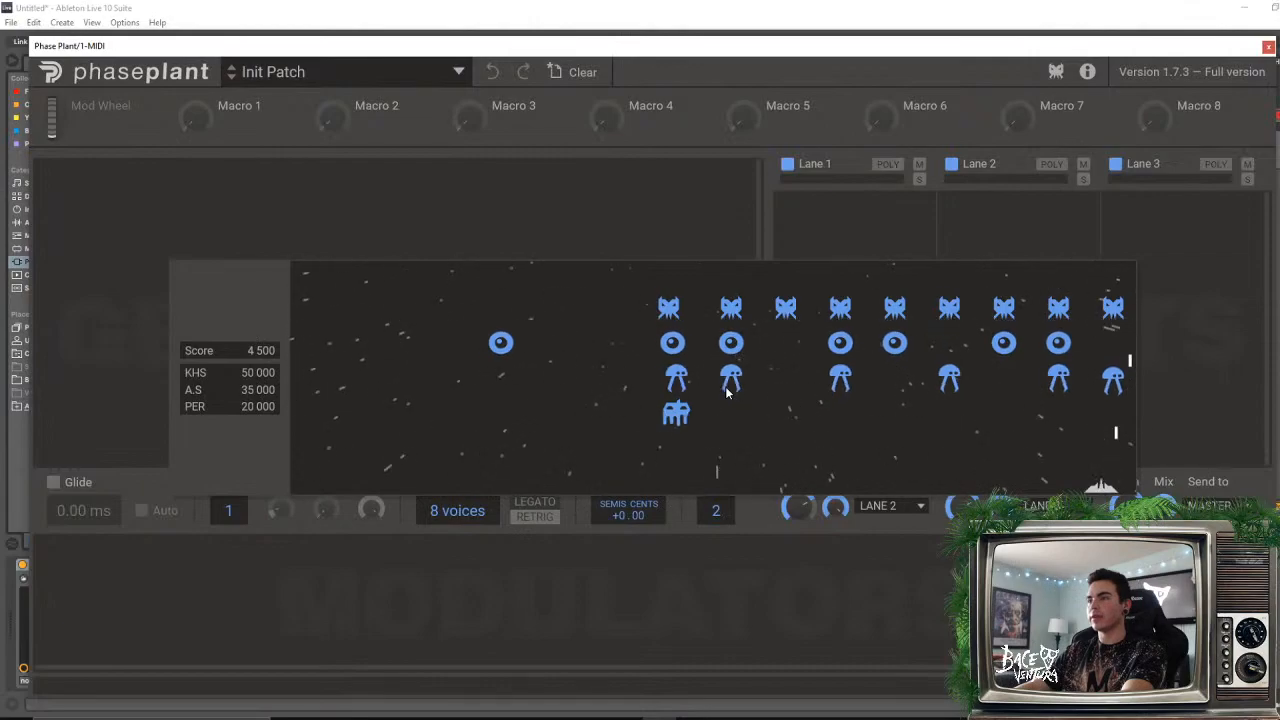
pyautogui.press('space')
pyautogui.press('Left')
pyautogui.press('space')
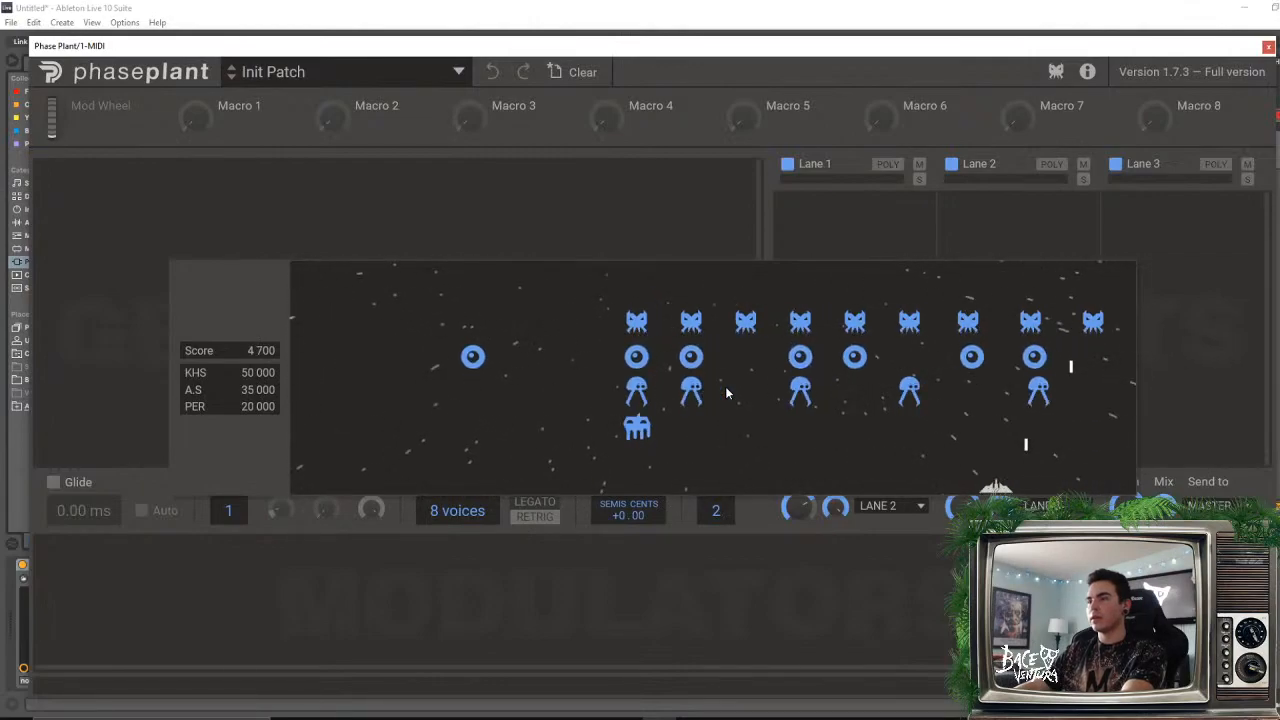
pyautogui.press('space')
pyautogui.press('Left')
pyautogui.press('space')
pyautogui.press('Left')
pyautogui.press('space')
pyautogui.press('space')
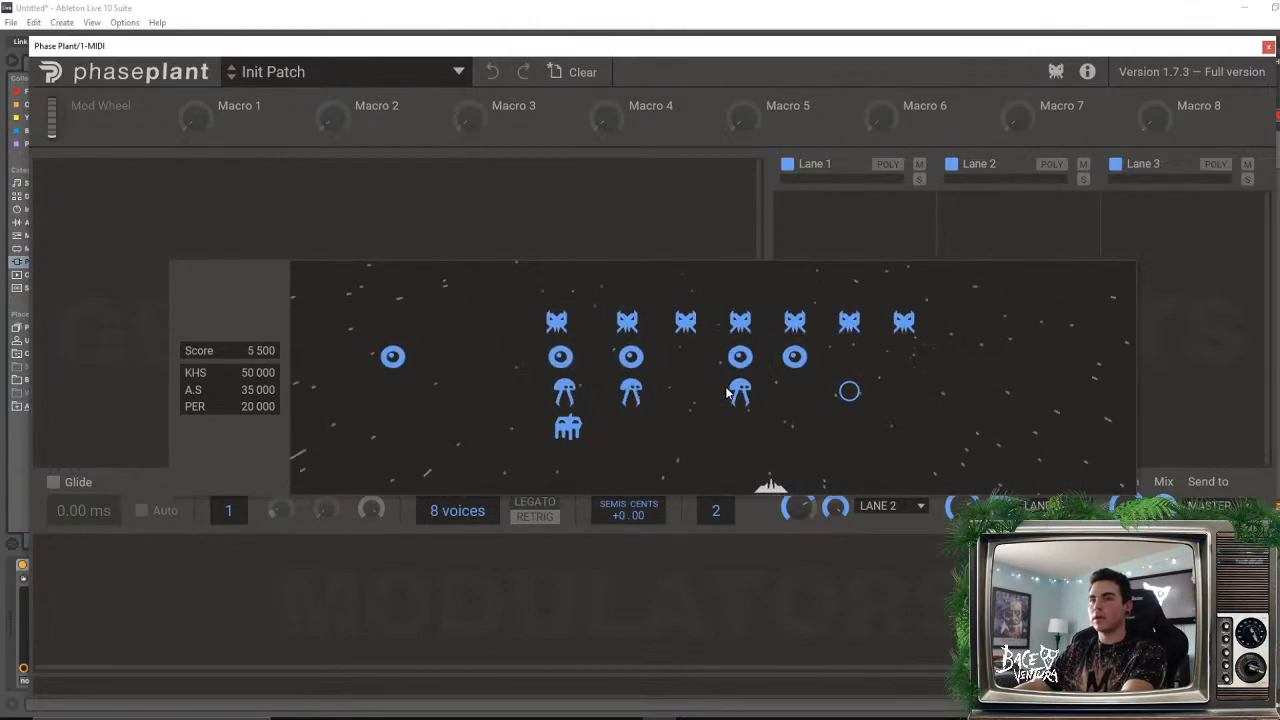
pyautogui.press('space')
pyautogui.press('space')
pyautogui.press('space')
pyautogui.press('Left')
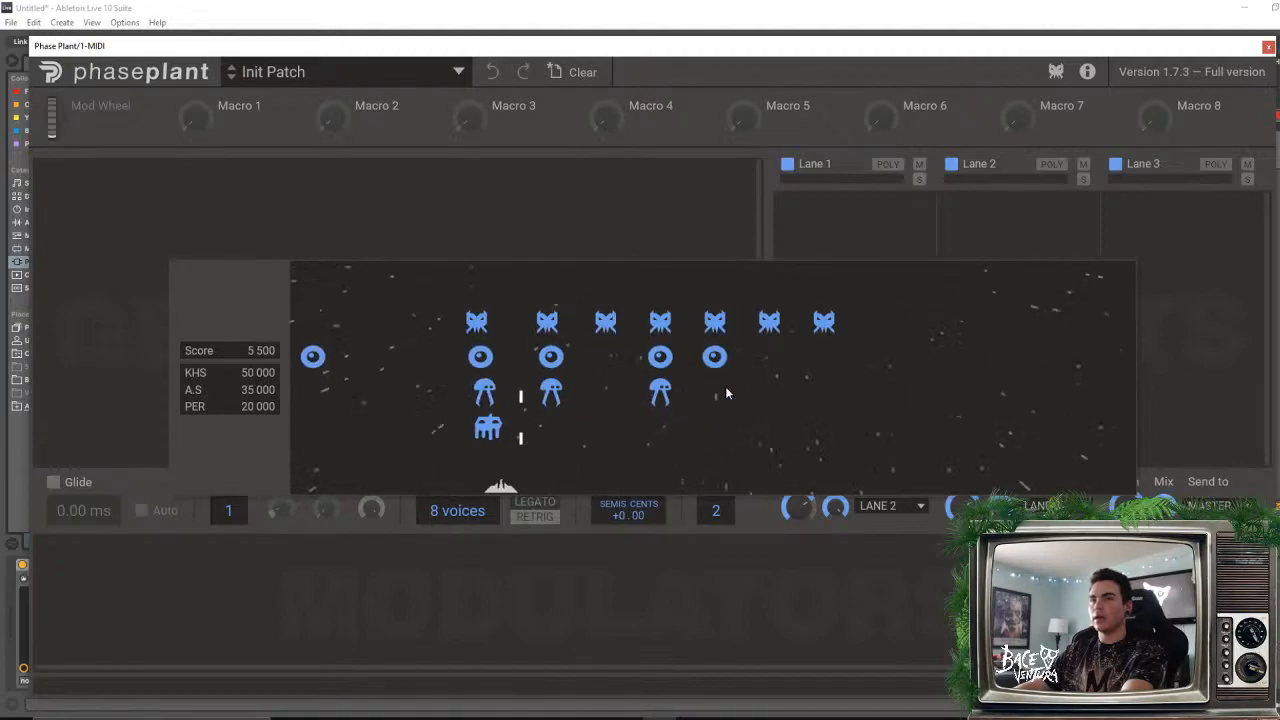
pyautogui.press('space')
pyautogui.press('Left')
pyautogui.press('space')
pyautogui.press('space')
pyautogui.press('Right')
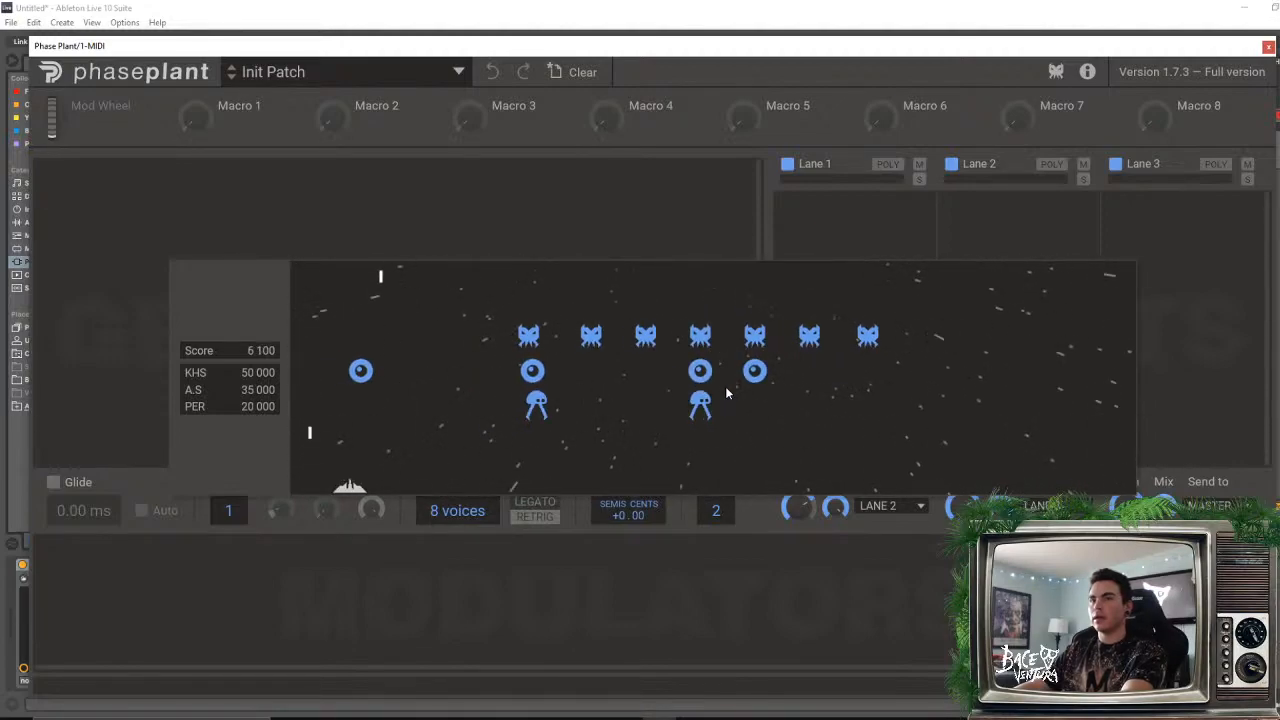
pyautogui.press('space')
pyautogui.press('space')
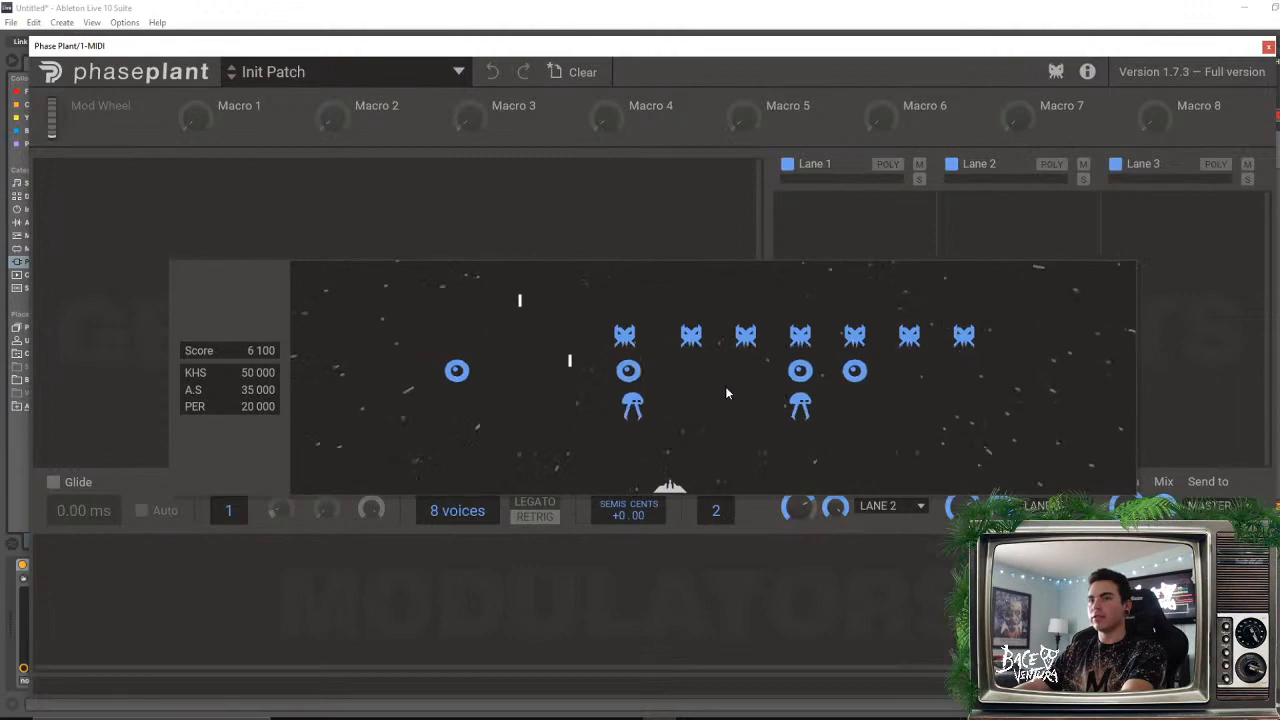
pyautogui.press('space')
pyautogui.press('space')
pyautogui.press('space')
pyautogui.press('Right')
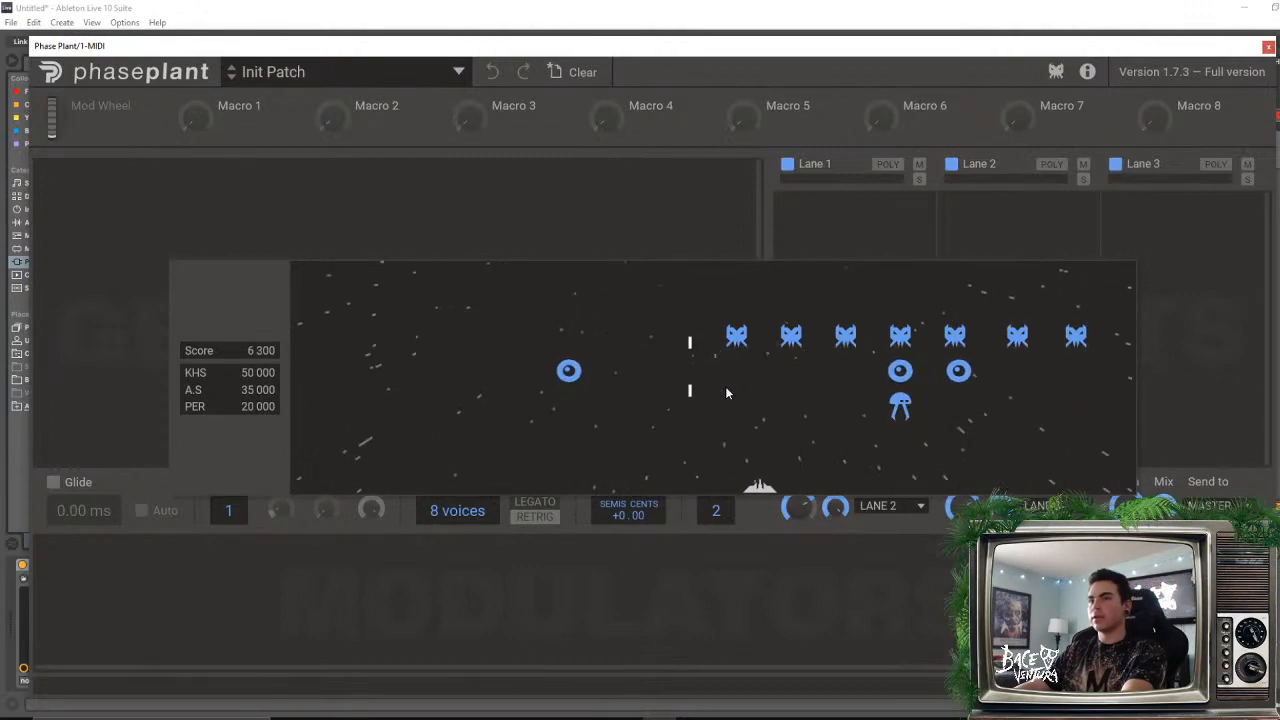
pyautogui.press('Left')
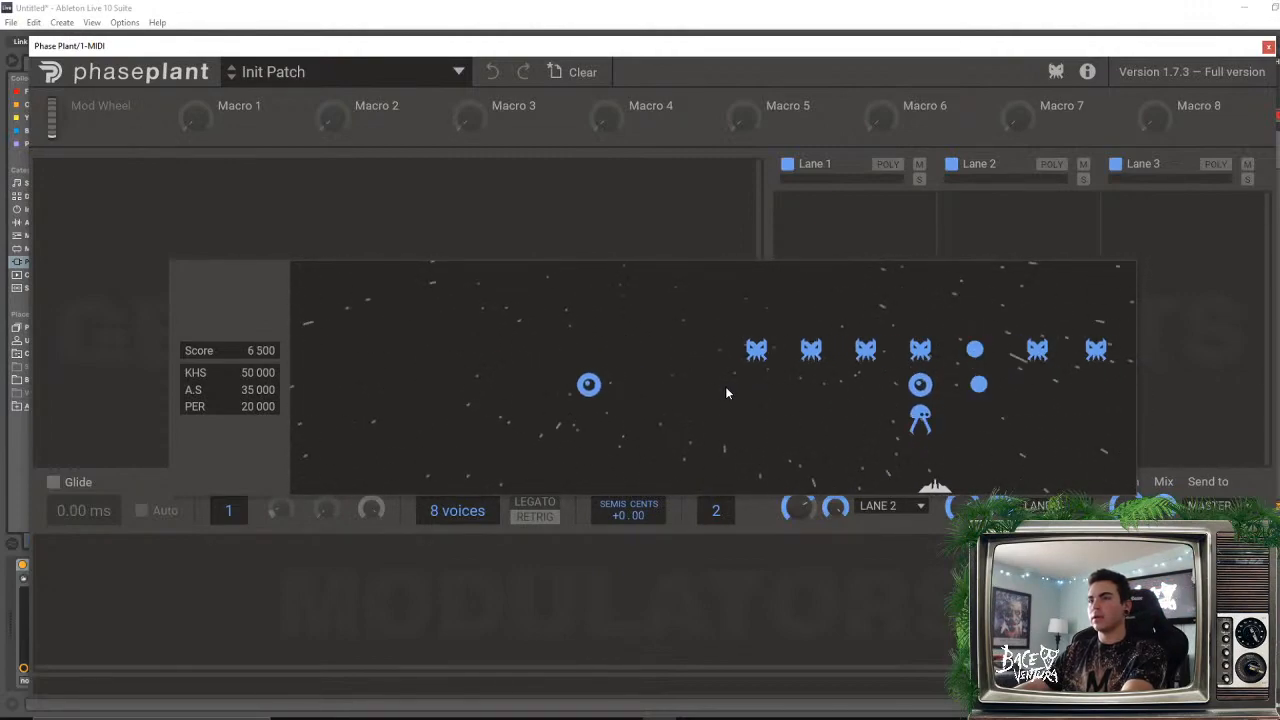
pyautogui.press('space')
pyautogui.press('space')
pyautogui.press('Left')
pyautogui.press('space')
pyautogui.press('space')
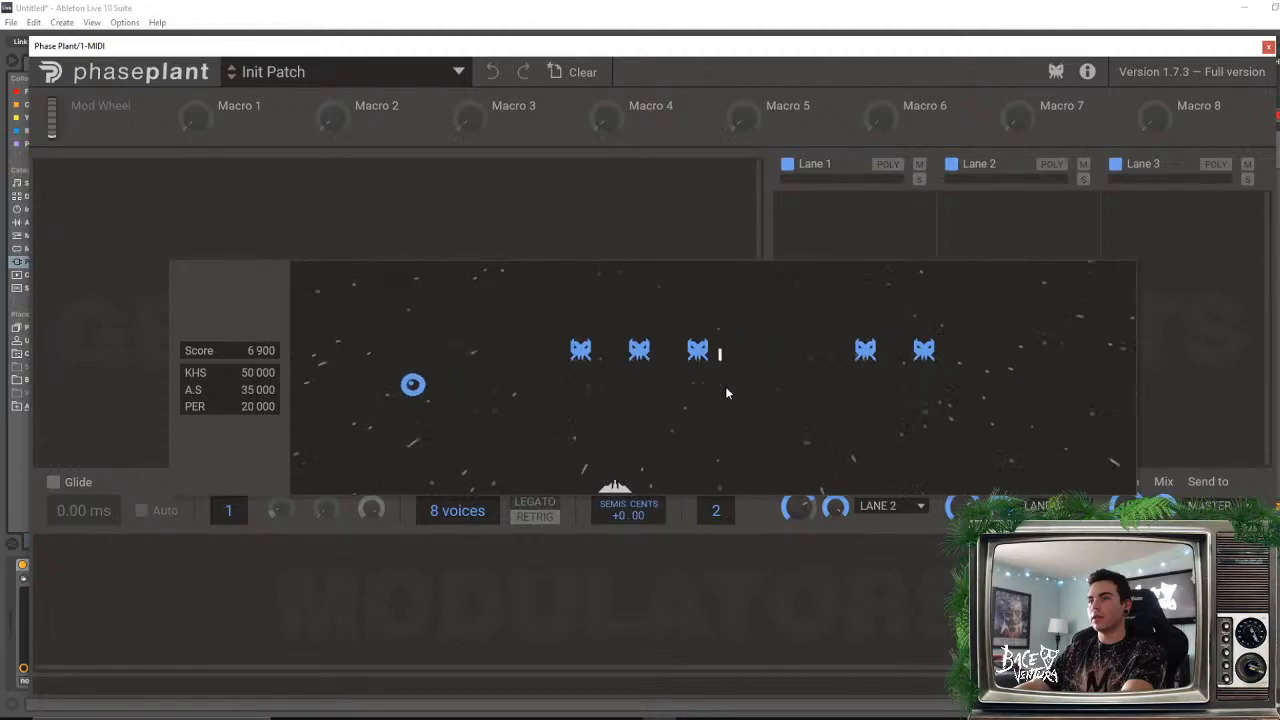
pyautogui.press('space')
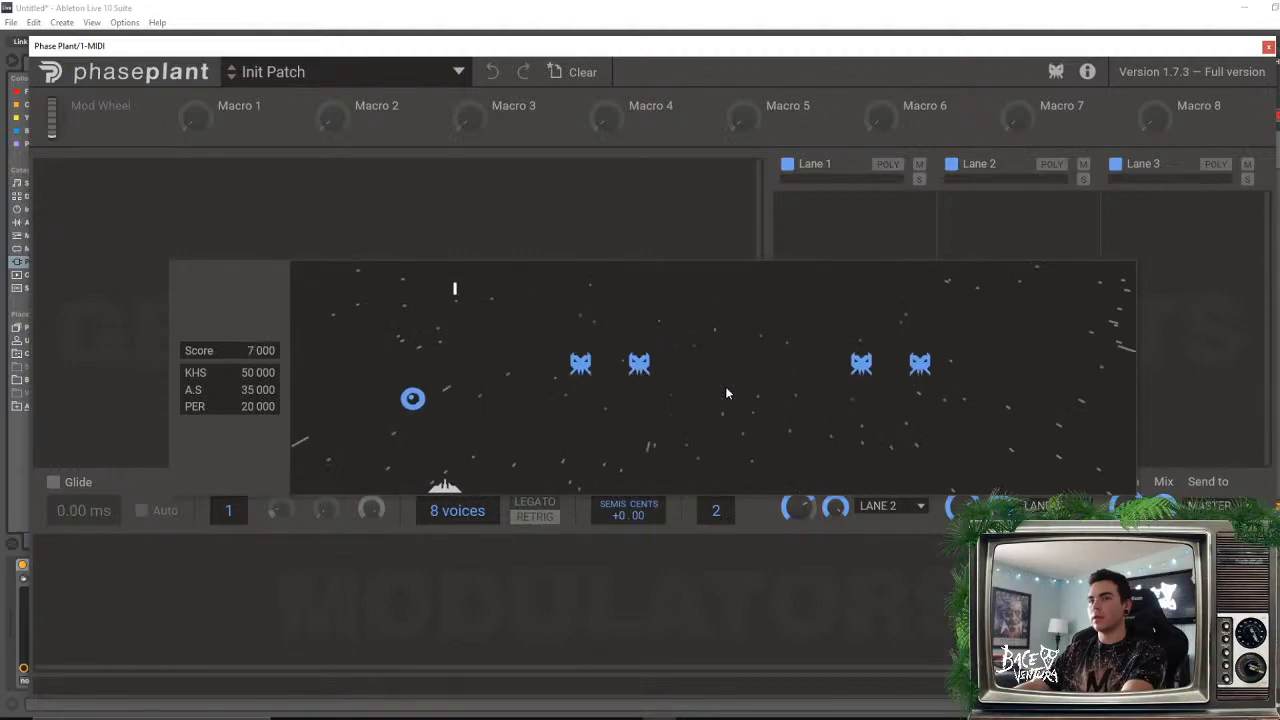
pyautogui.press('space')
pyautogui.press('Right')
pyautogui.press('space')
pyautogui.press('Right')
pyautogui.press('space')
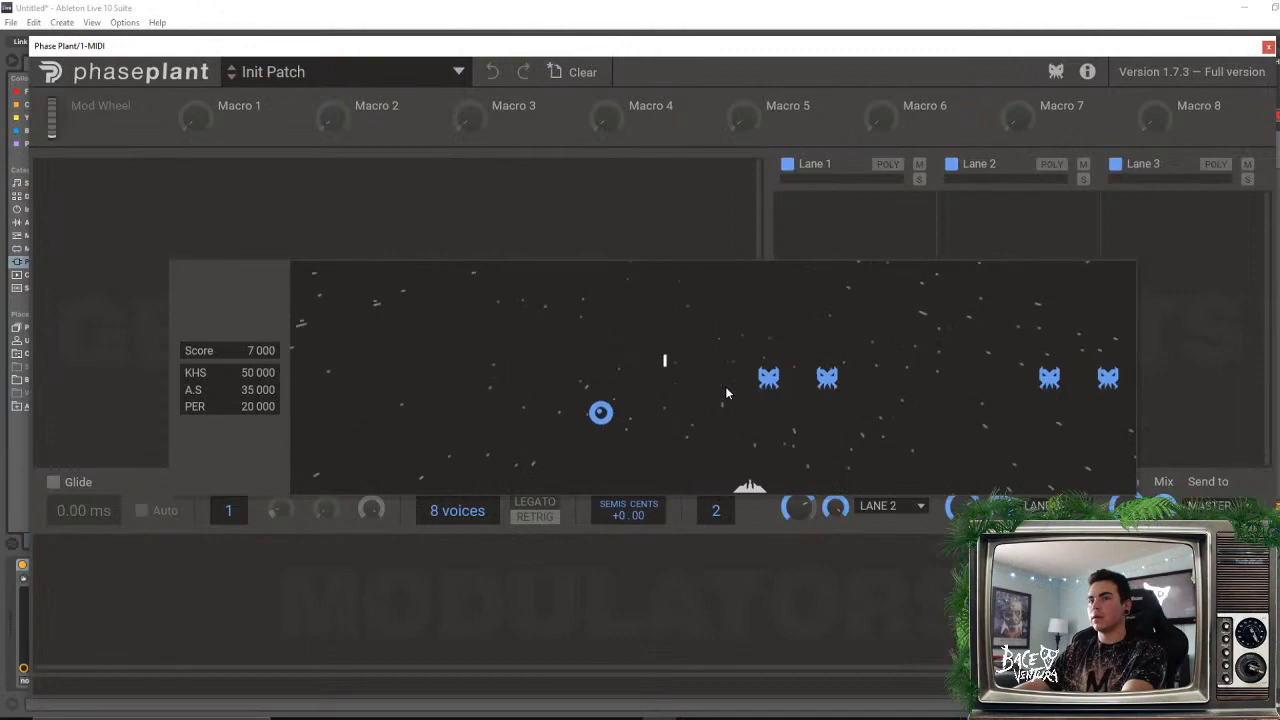
pyautogui.press('Left')
pyautogui.press('space')
pyautogui.press('Left')
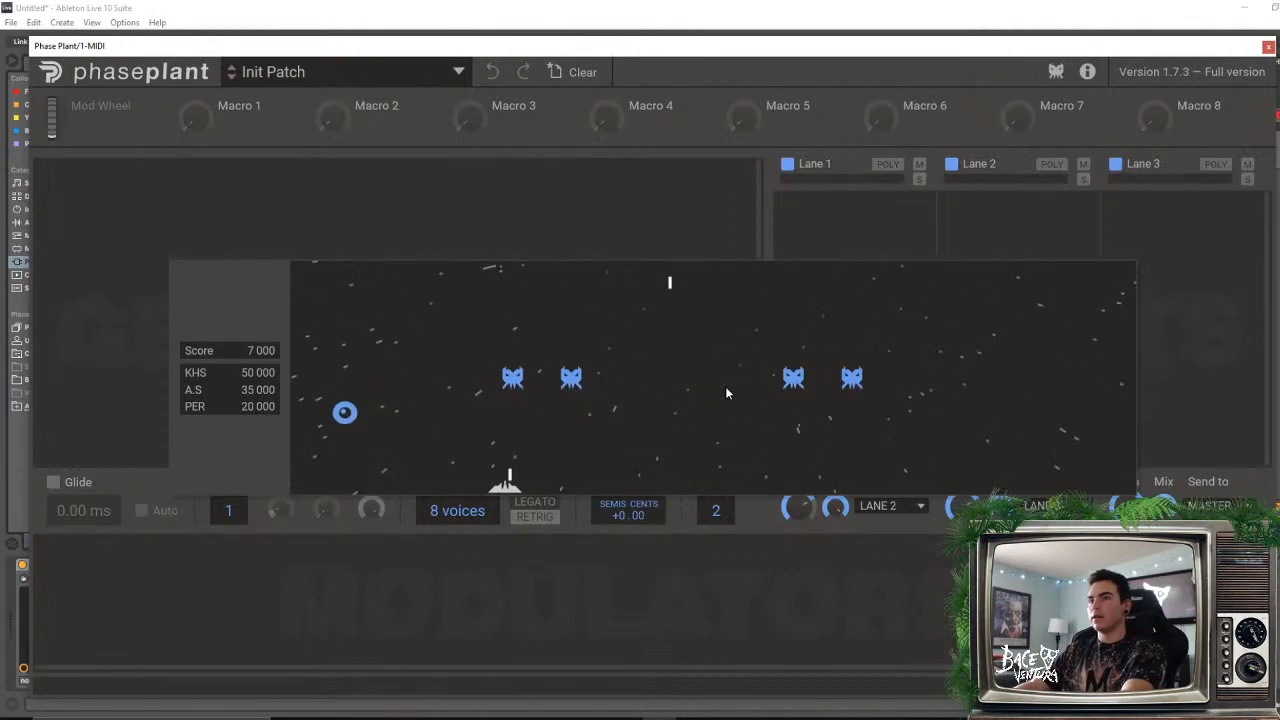
pyautogui.press('space')
pyautogui.press('Right')
pyautogui.press('space')
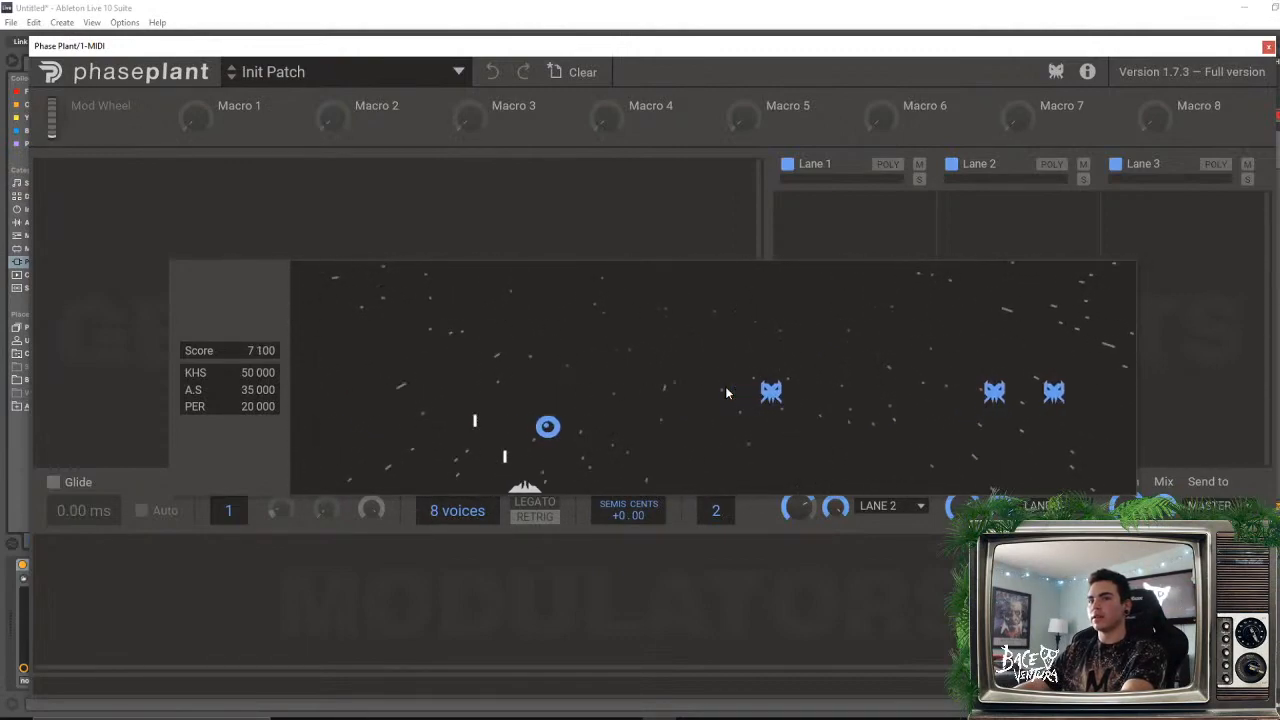
pyautogui.press('space')
pyautogui.press('Right')
pyautogui.press('space')
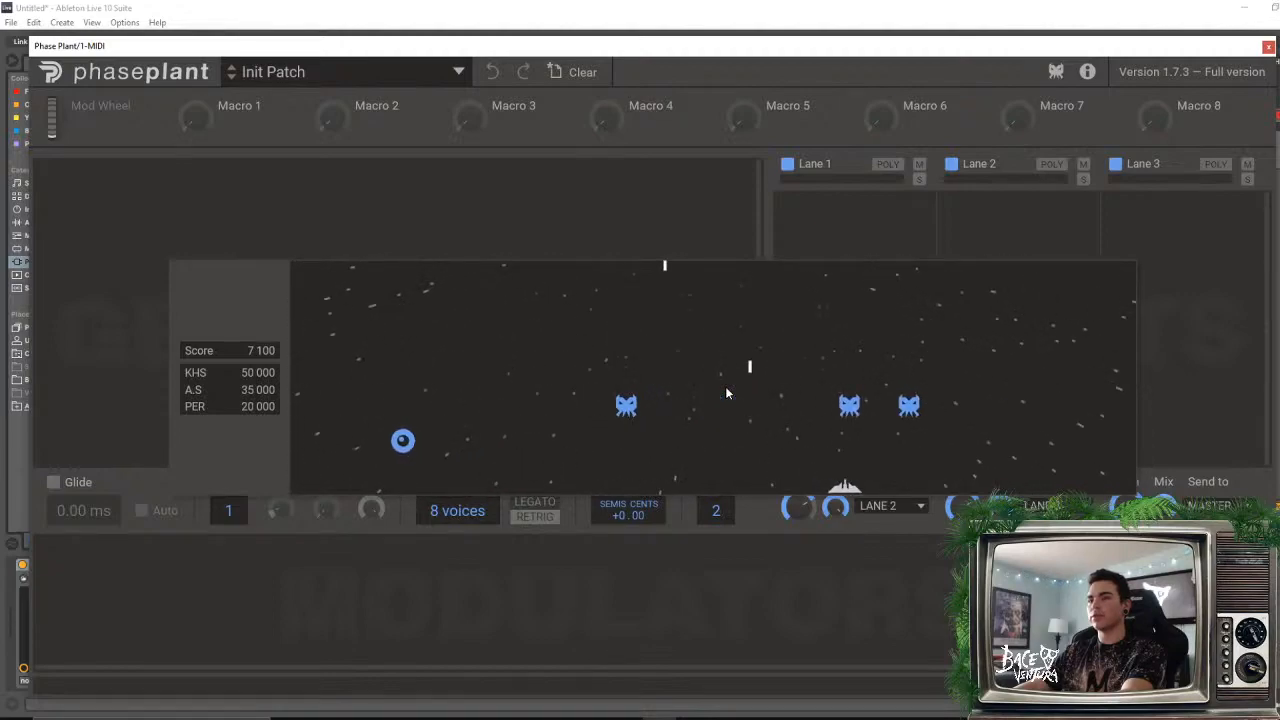
pyautogui.press('space')
pyautogui.press('Left')
pyautogui.press('space')
pyautogui.press('Left')
pyautogui.press('space')
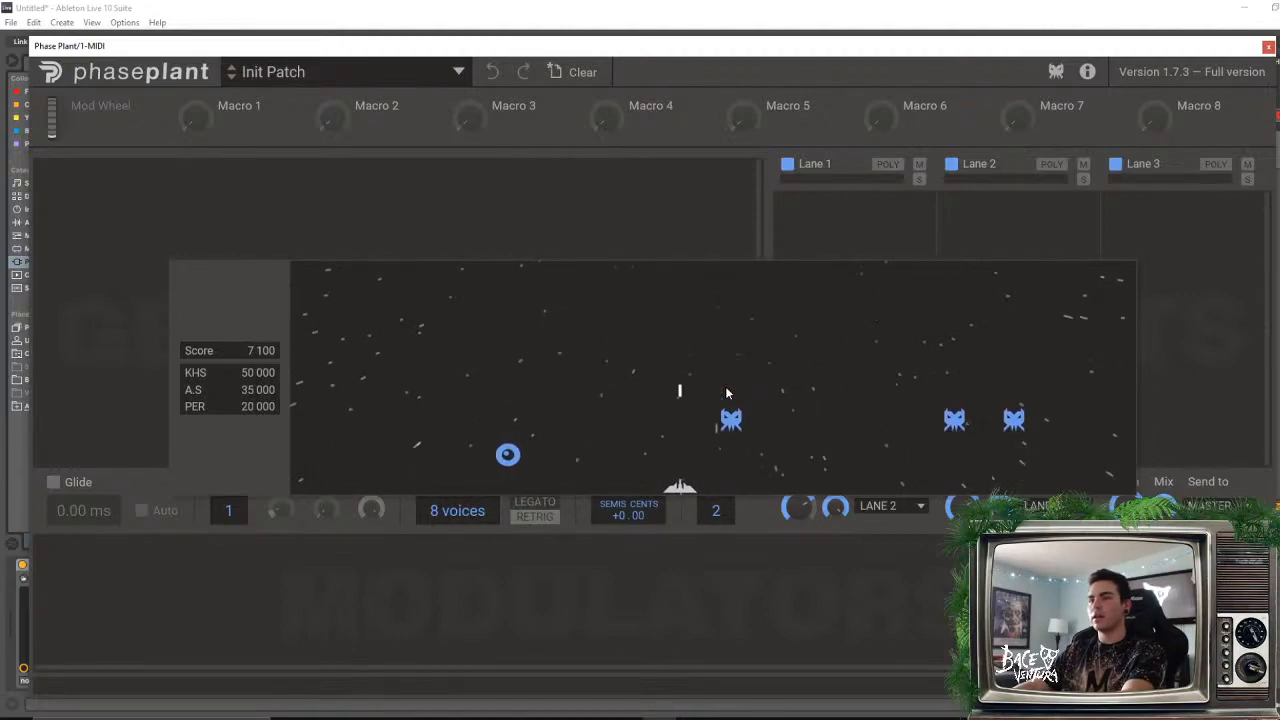
pyautogui.press('space')
pyautogui.press('Left')
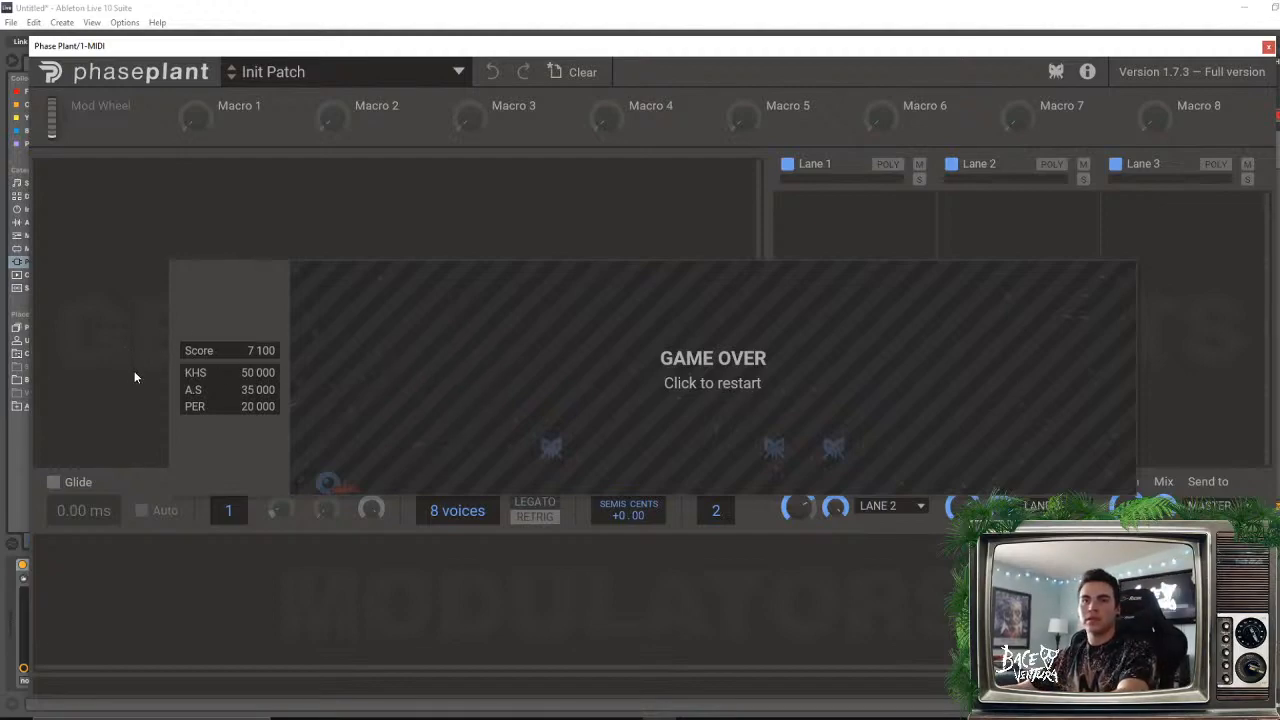
pyautogui.click(127, 335)
pyautogui.click(484, 188)
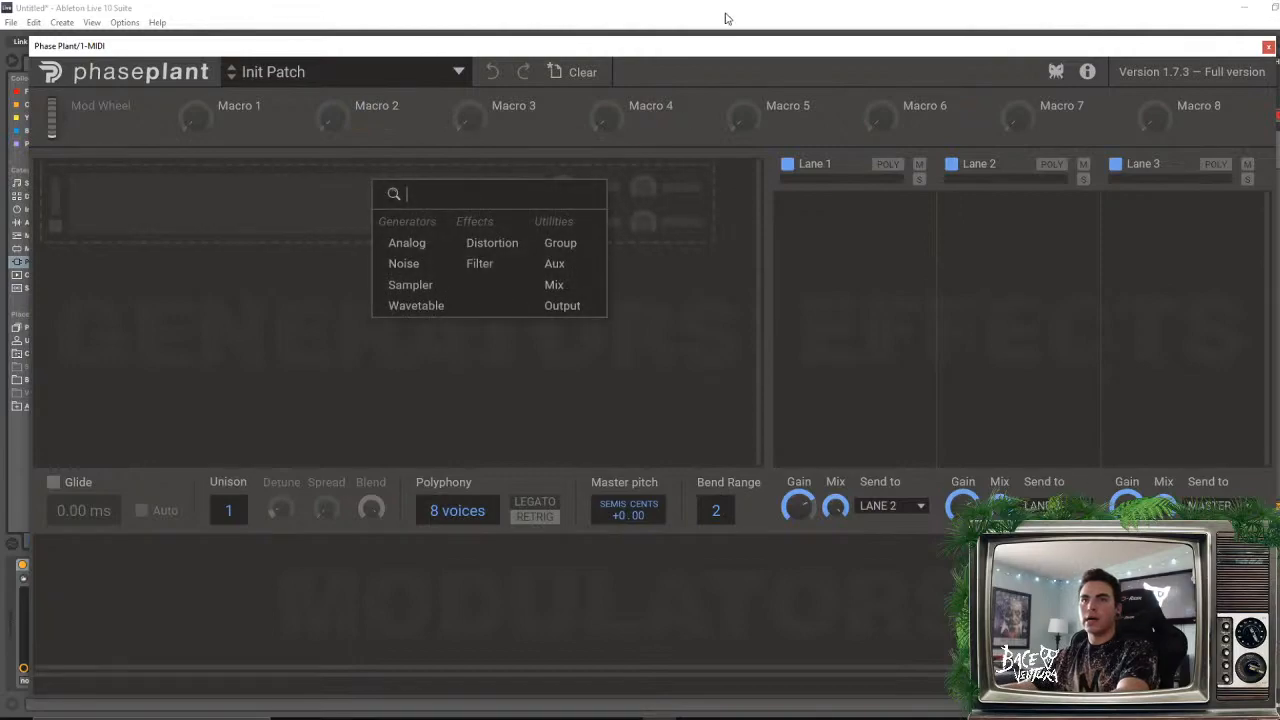
pyautogui.moveTo(572, 46); pyautogui.dragTo(558, 46)
pyautogui.click(248, 207)
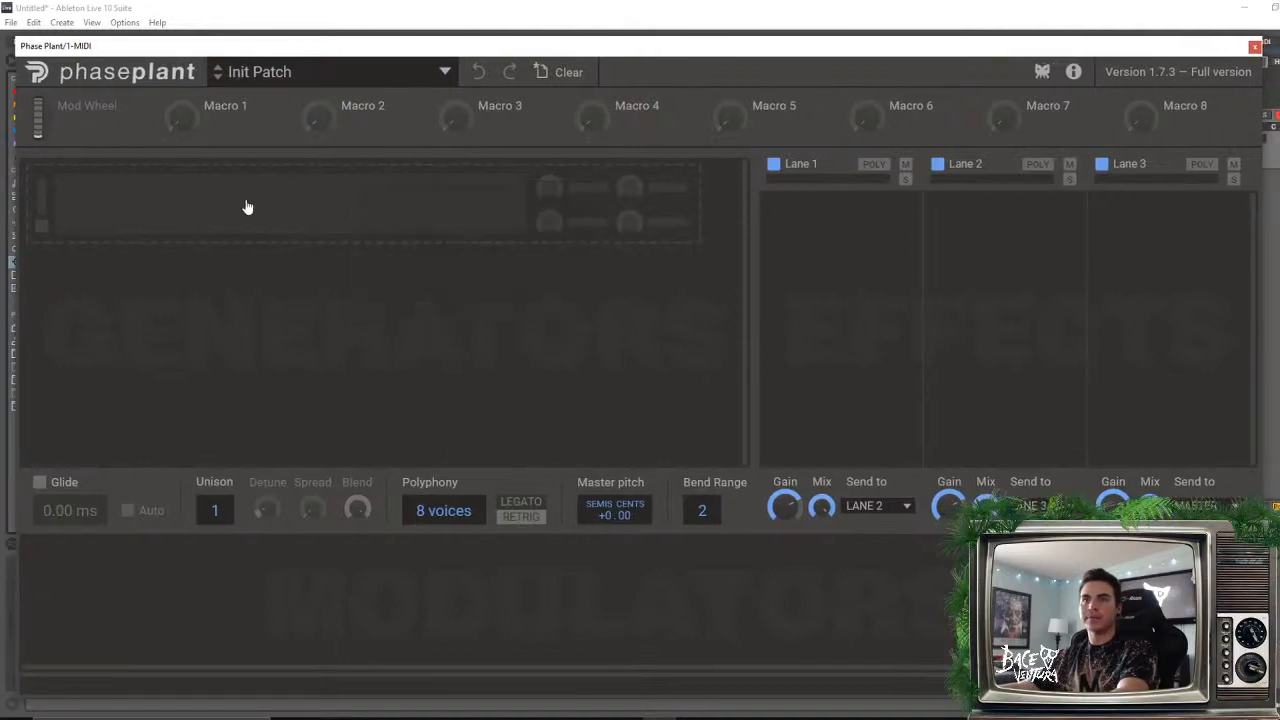
pyautogui.click(198, 210)
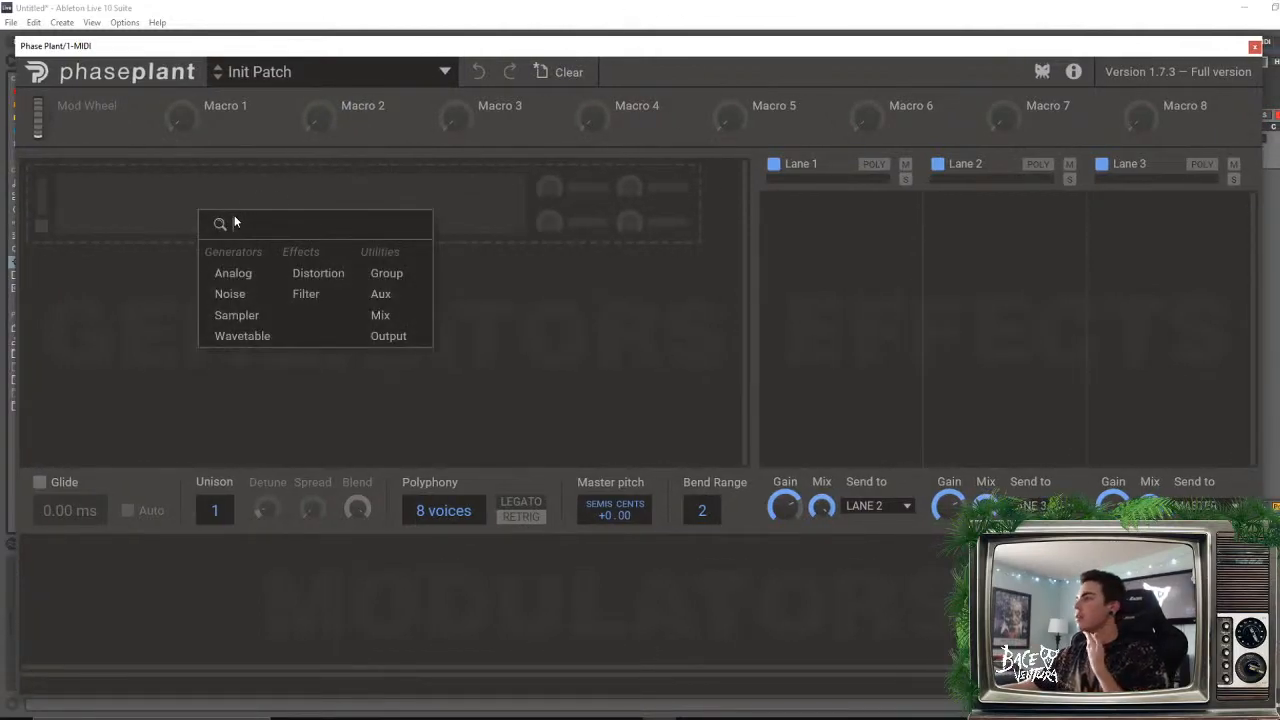
pyautogui.moveTo(332, 53)
pyautogui.mouseDown()
pyautogui.moveTo(338, 44)
pyautogui.moveTo(331, 55)
pyautogui.mouseUp()
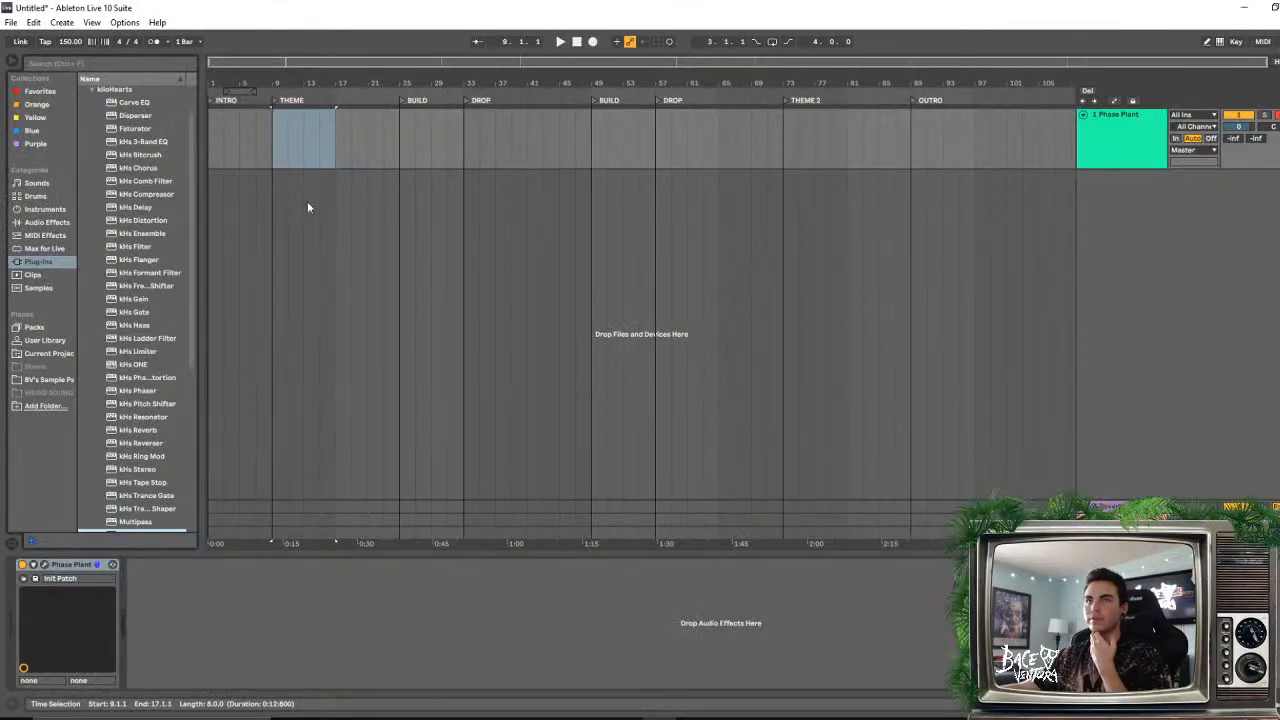
# - Insert an eight-bar MIDI clip on the Phase Plant track at the DROP marker, from bar 33 to 41, and enlarge the note editor
pyautogui.click(280, 140)
pyautogui.moveTo(460, 140); pyautogui.dragTo(532, 134)
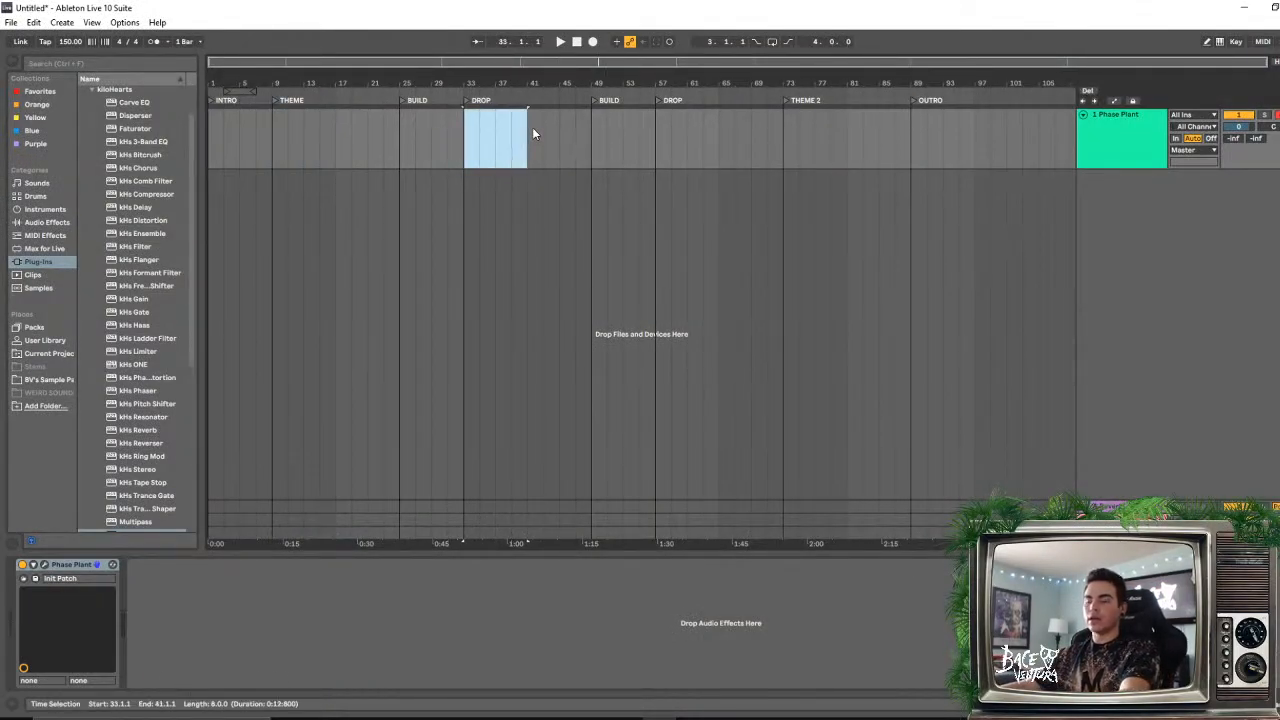
pyautogui.hotkey('ctrl', 'shift', 'm')
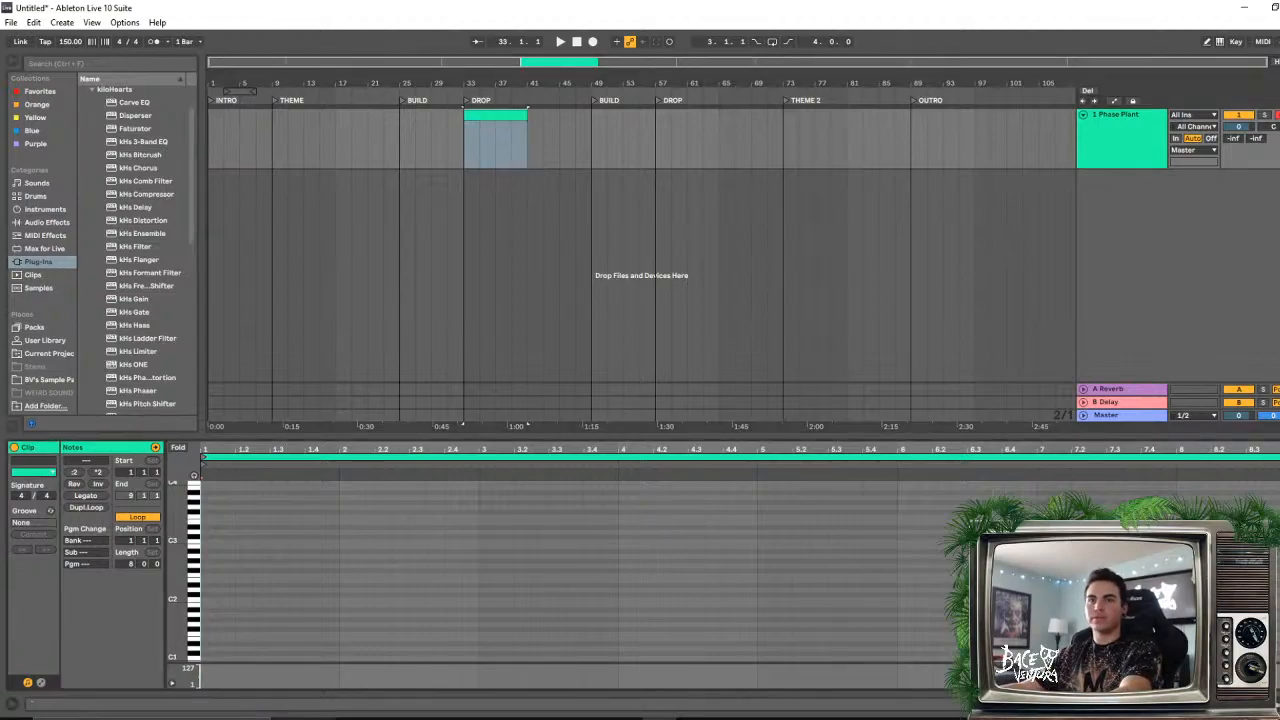
pyautogui.moveTo(315, 438); pyautogui.dragTo(310, 336)
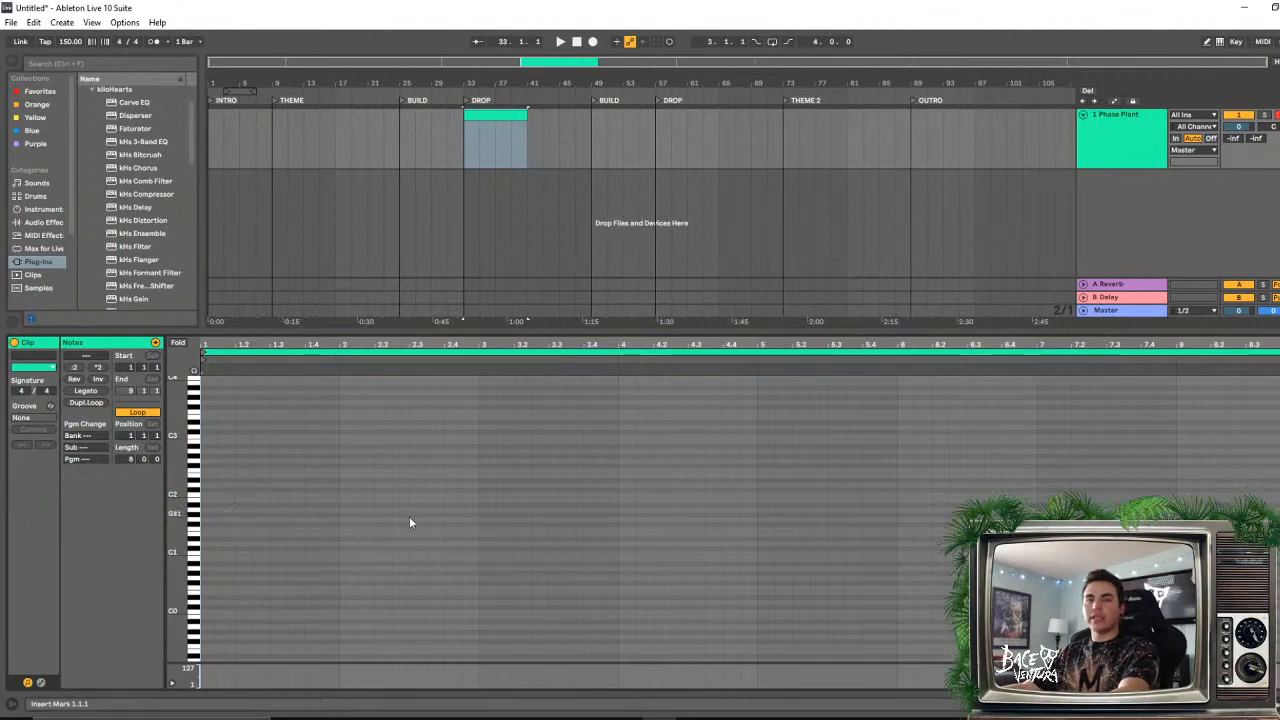
# - Lower the computer keyboard octave and add a one-beat E2 note at the start of the clip
pyautogui.scroll(-2, 389, 536)
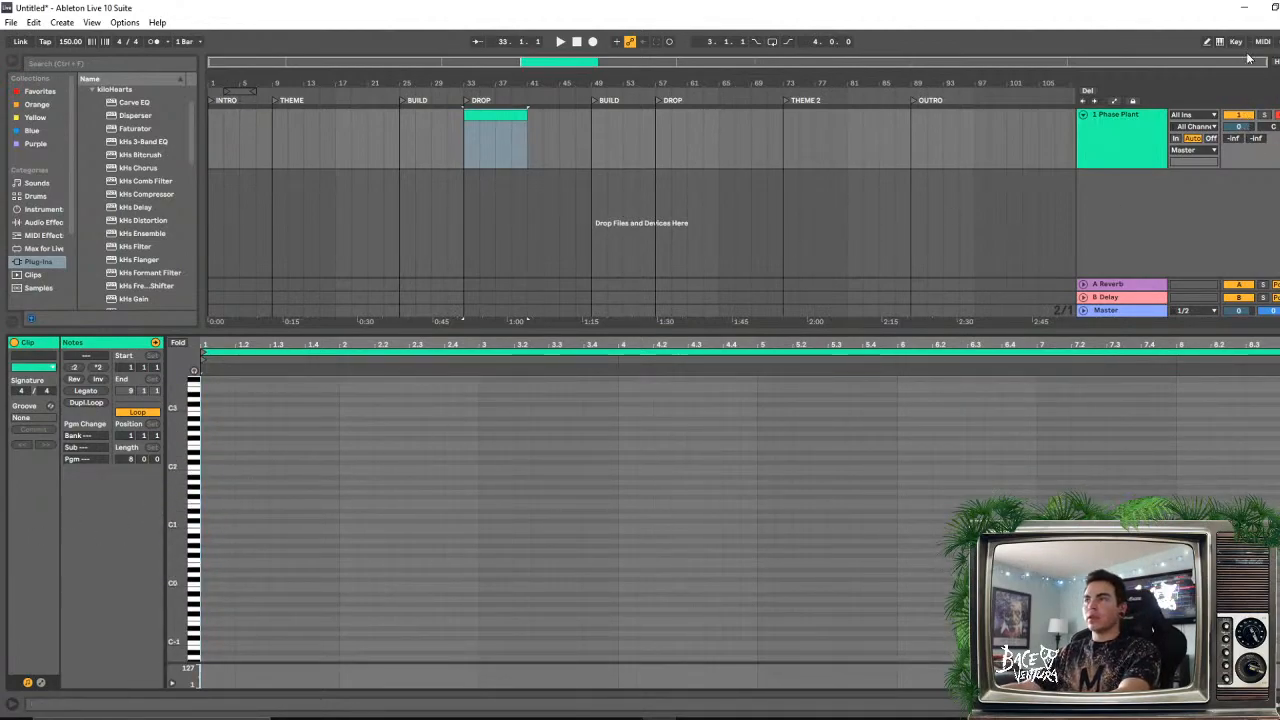
pyautogui.scroll(5, 454, 510)
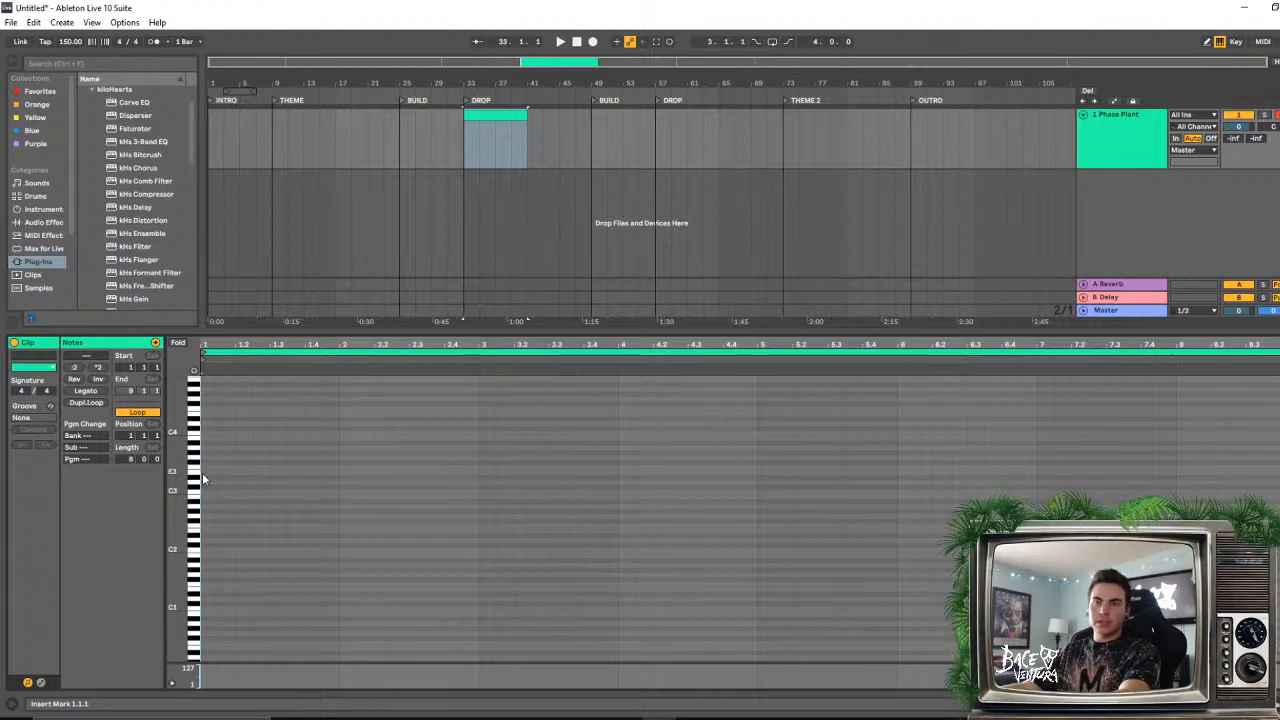
pyautogui.press('d')
pyautogui.press('z')
pyautogui.press('d')
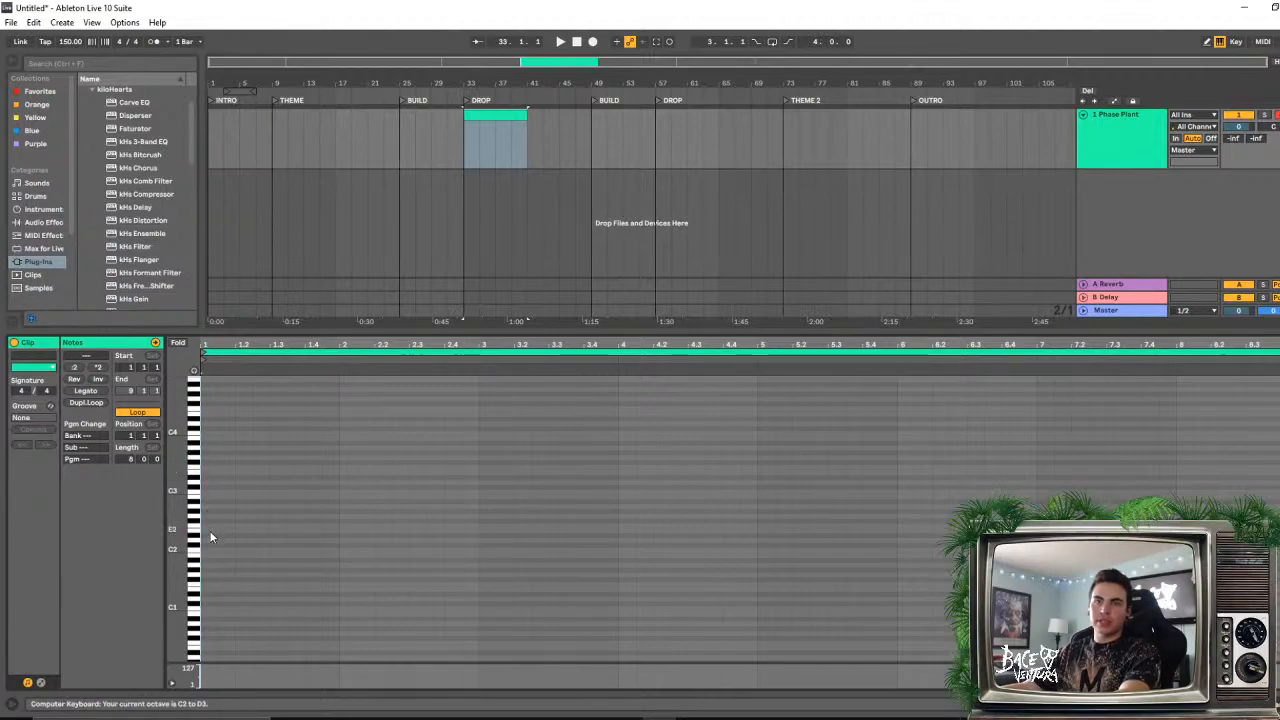
pyautogui.press('d')
pyautogui.moveTo(206, 529); pyautogui.dragTo(238, 535)
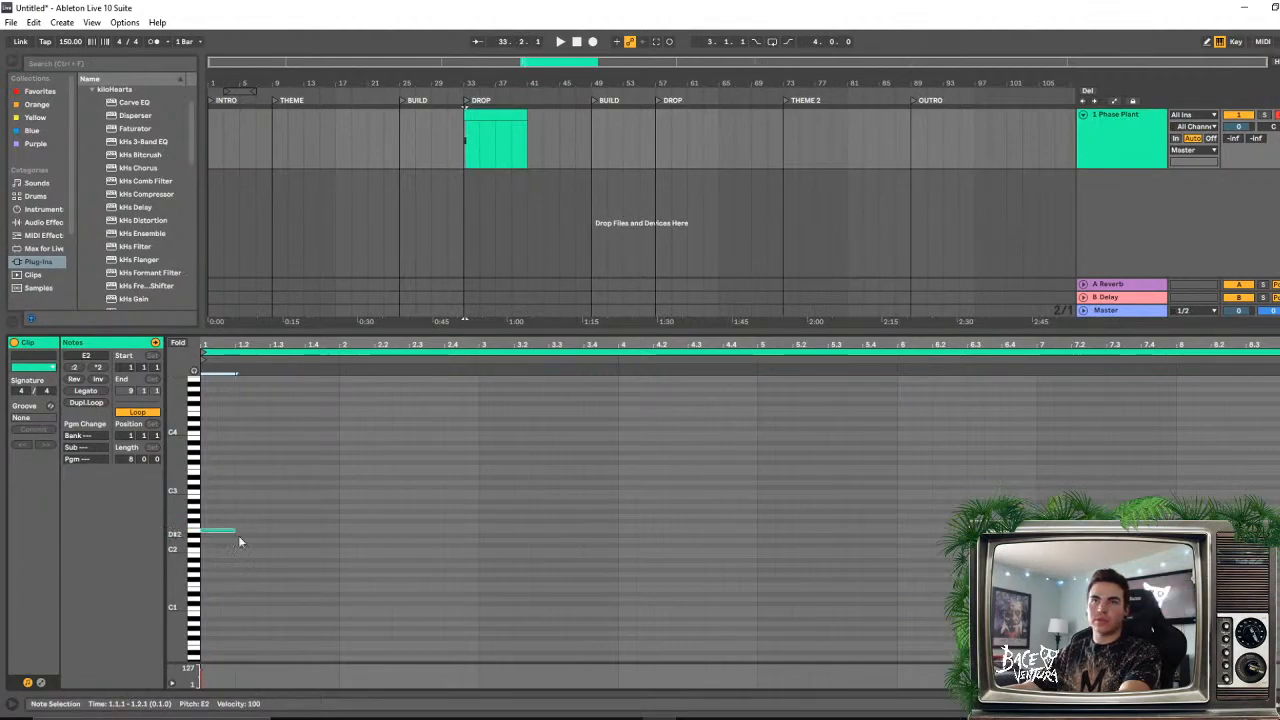
# - Shorten the MIDI clip to four bars so it ends at bar 37
pyautogui.moveTo(472, 84); pyautogui.dragTo(568, 120)
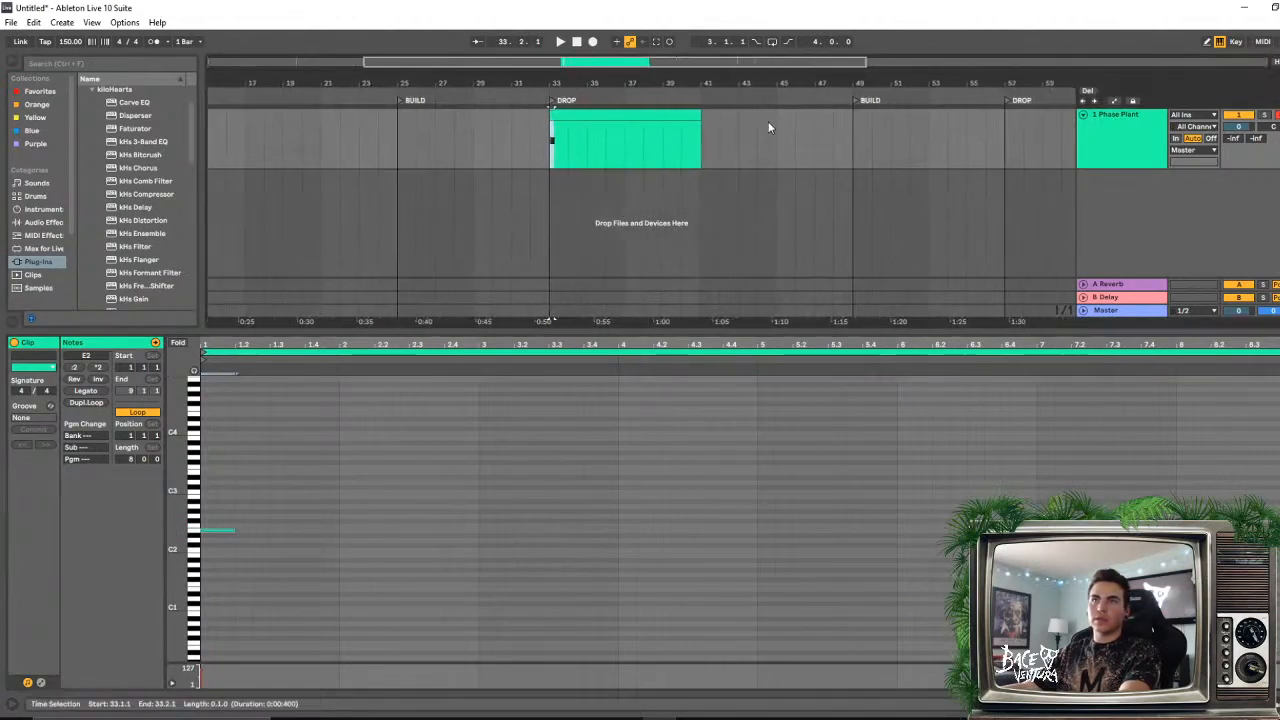
pyautogui.moveTo(700, 115); pyautogui.dragTo(625, 114)
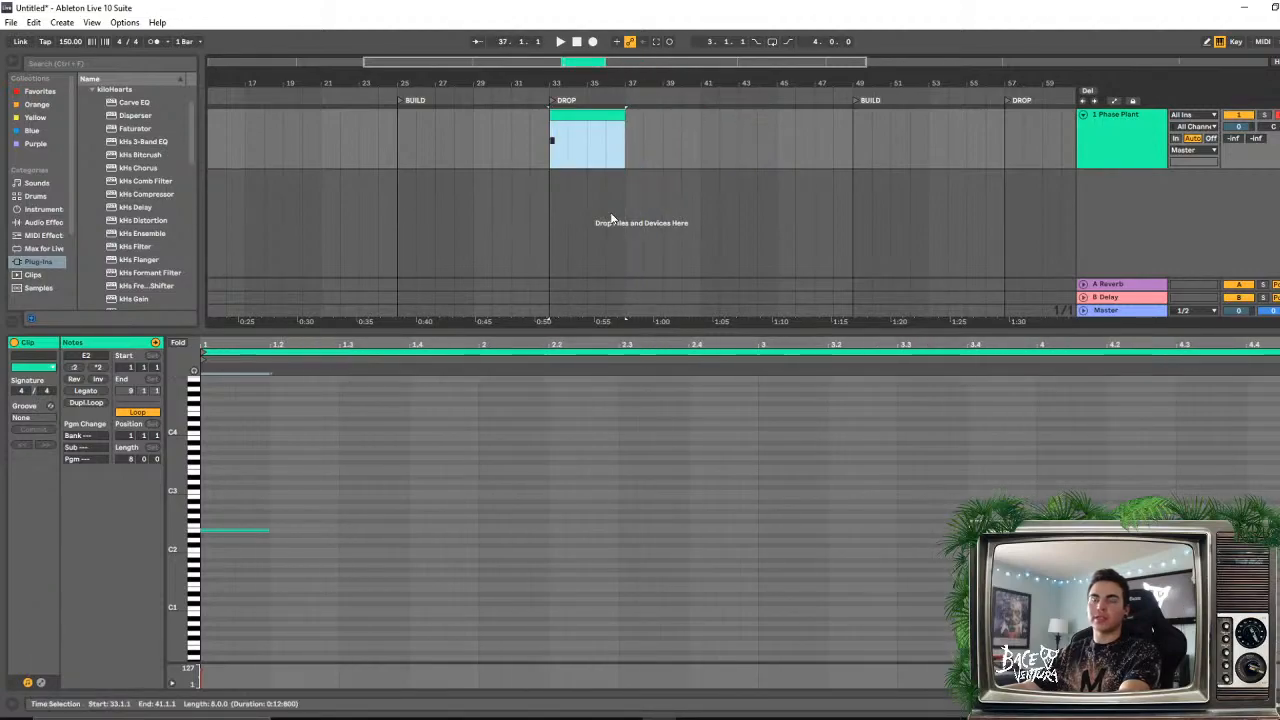
pyautogui.hotkey('ctrl', 'd')
pyautogui.hotkey('ctrl', 'd')
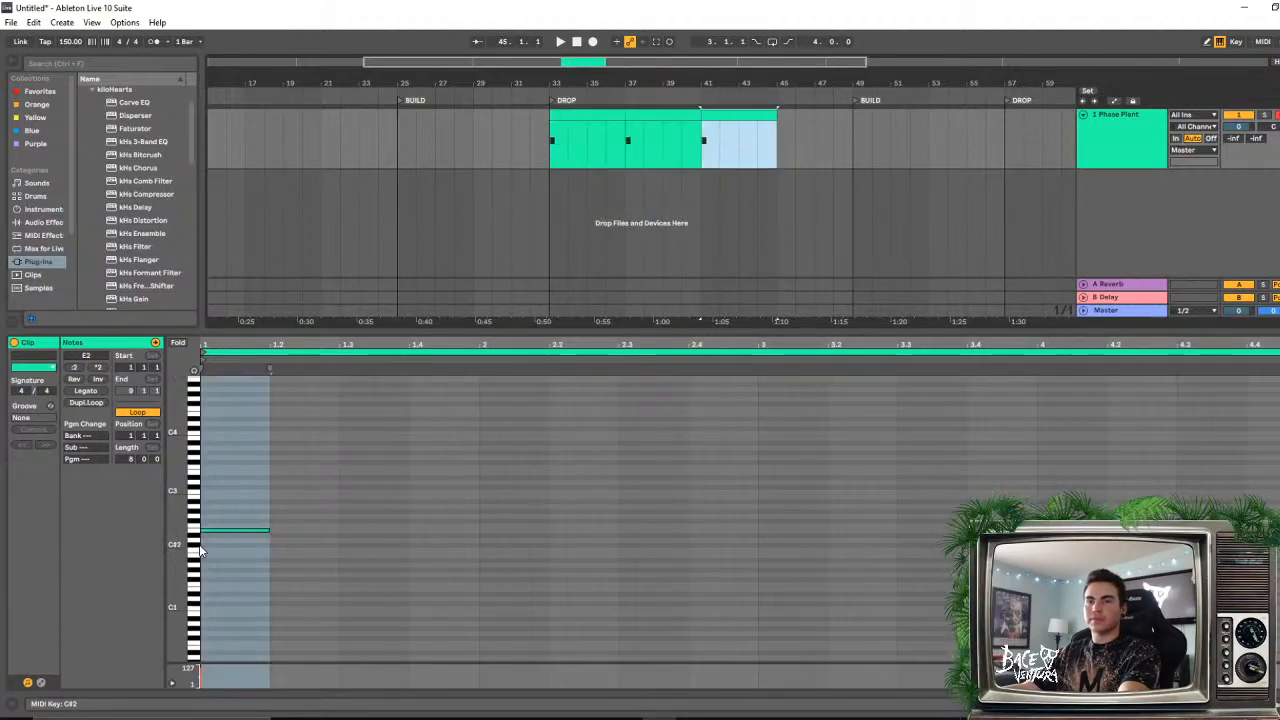
pyautogui.hotkey('ctrl', 'z')
pyautogui.hotkey('ctrl', 'z')
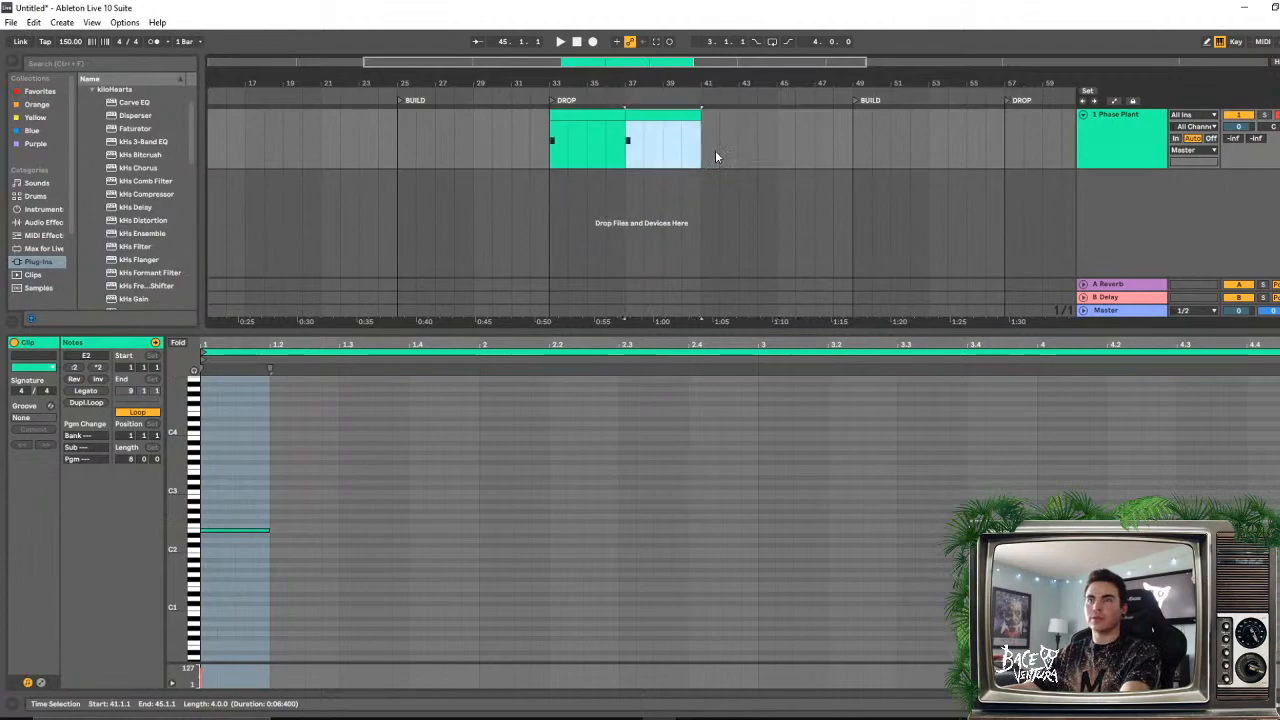
# - Duplicate the one-beat E2 note back to back until it fills the four-bar clip, and briefly play it
pyautogui.hotkey('ctrl', 'd')
pyautogui.hotkey('ctrl', 'd')
pyautogui.hotkey('ctrl', 'd')
pyautogui.hotkey('ctrl', 'd')
pyautogui.hotkey('ctrl', 'd')
pyautogui.hotkey('ctrl', 'd')
pyautogui.hotkey('ctrl', 'd')
pyautogui.hotkey('ctrl', 'd')
pyautogui.hotkey('ctrl', 'd')
pyautogui.hotkey('ctrl', 'd')
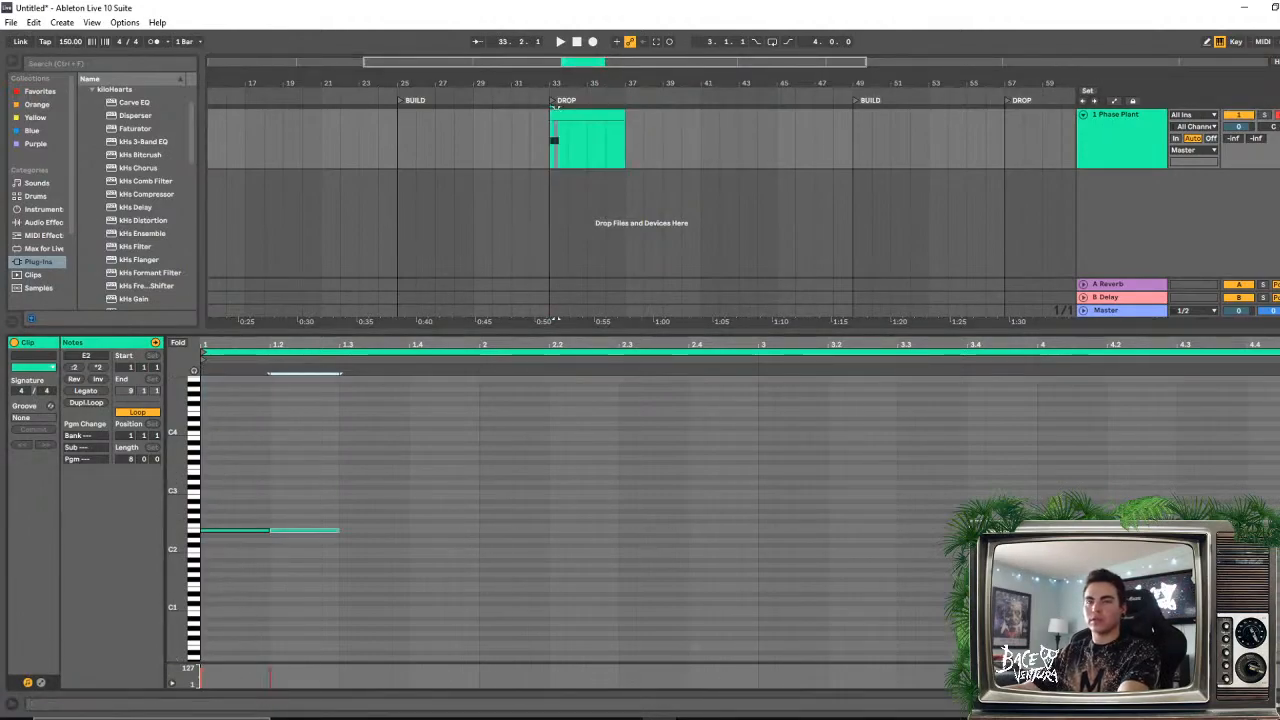
pyautogui.hotkey('ctrl', 'd')
pyautogui.hotkey('ctrl', 'd')
pyautogui.press('space')
pyautogui.press('space')
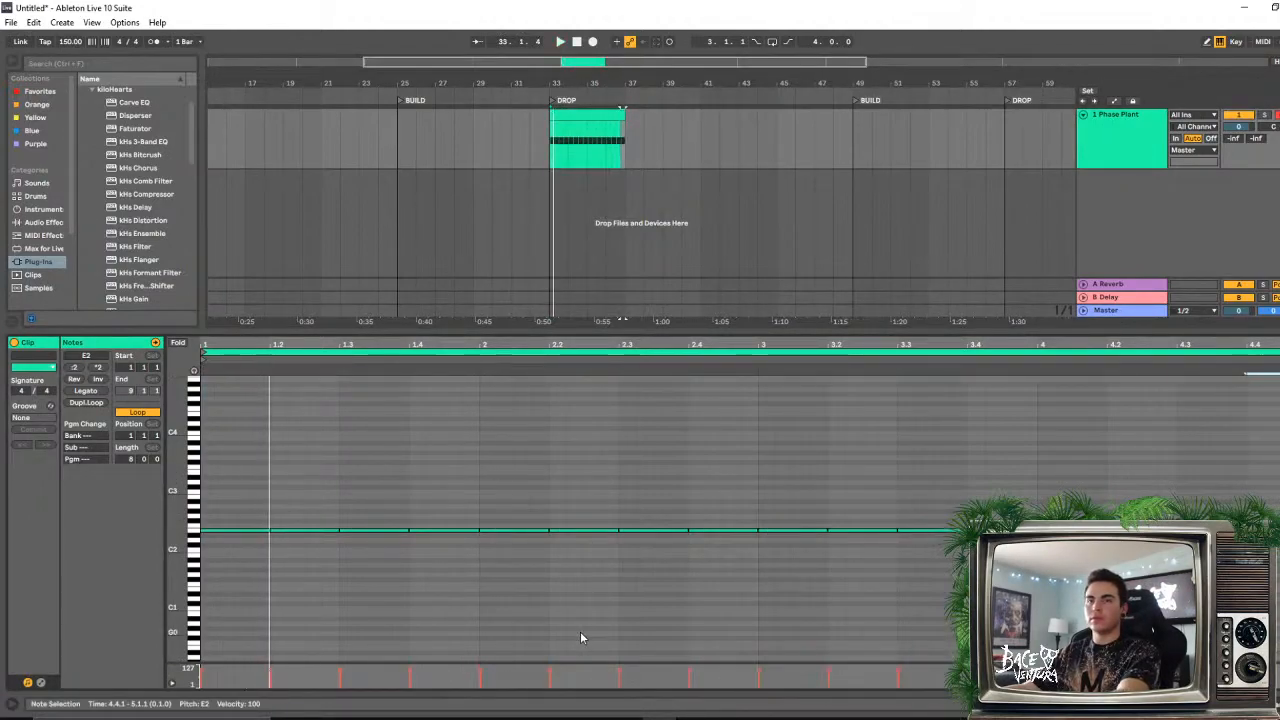
# - Hide the note editor and reopen the Phase Plant window from the track's device chain
pyautogui.doubleClick(634, 333)
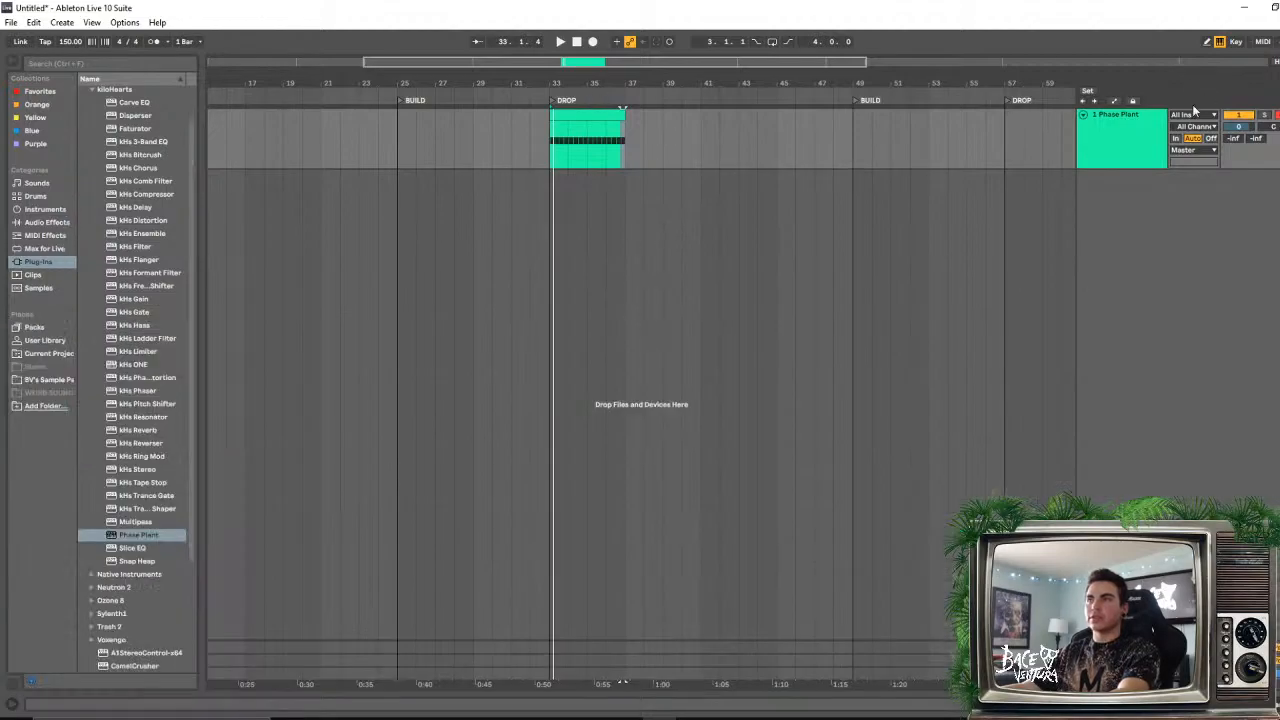
pyautogui.doubleClick(1135, 116)
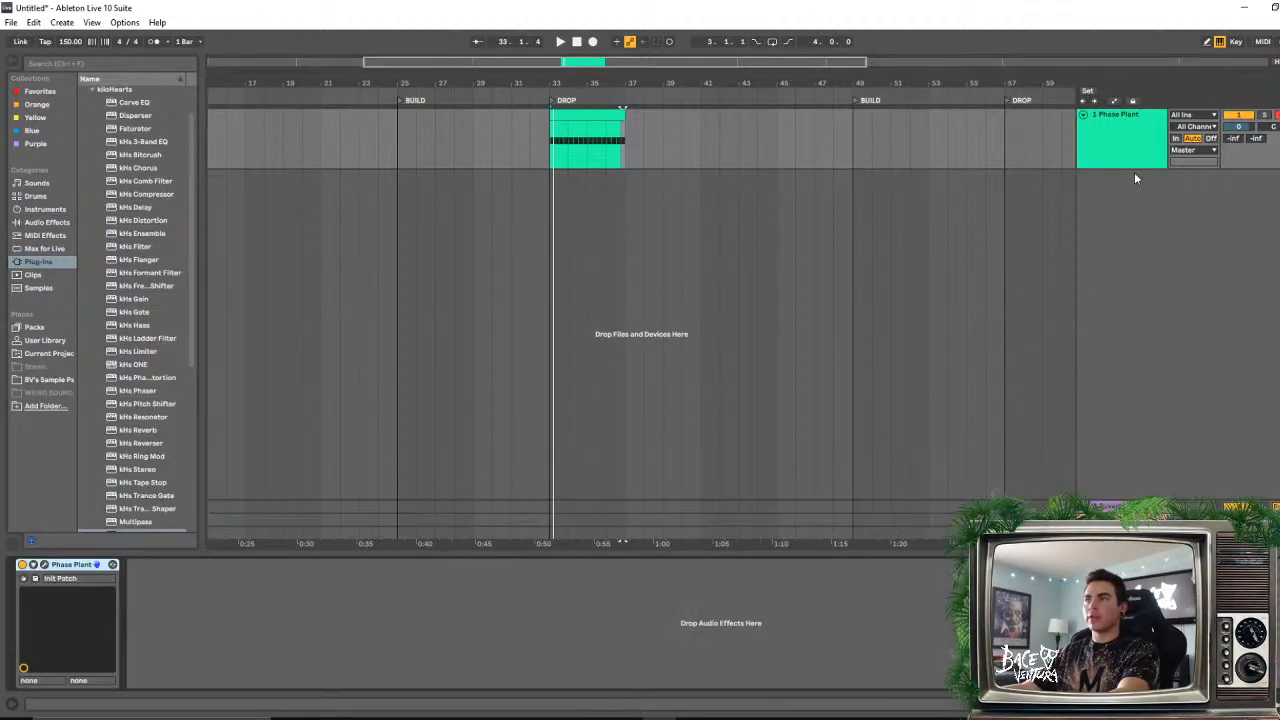
pyautogui.click(44, 565)
# - Add a Wavetable generator to the empty patch and browse its factory wavetable folders
pyautogui.click(511, 195)
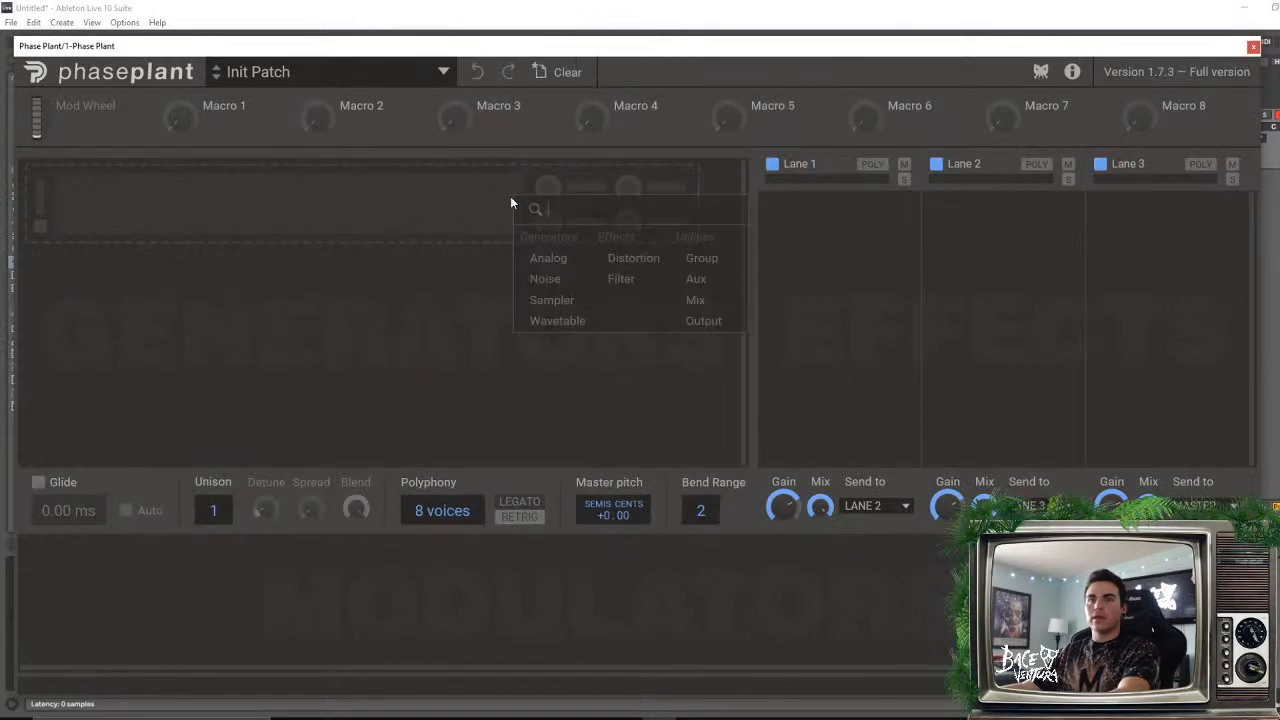
pyautogui.click(312, 202)
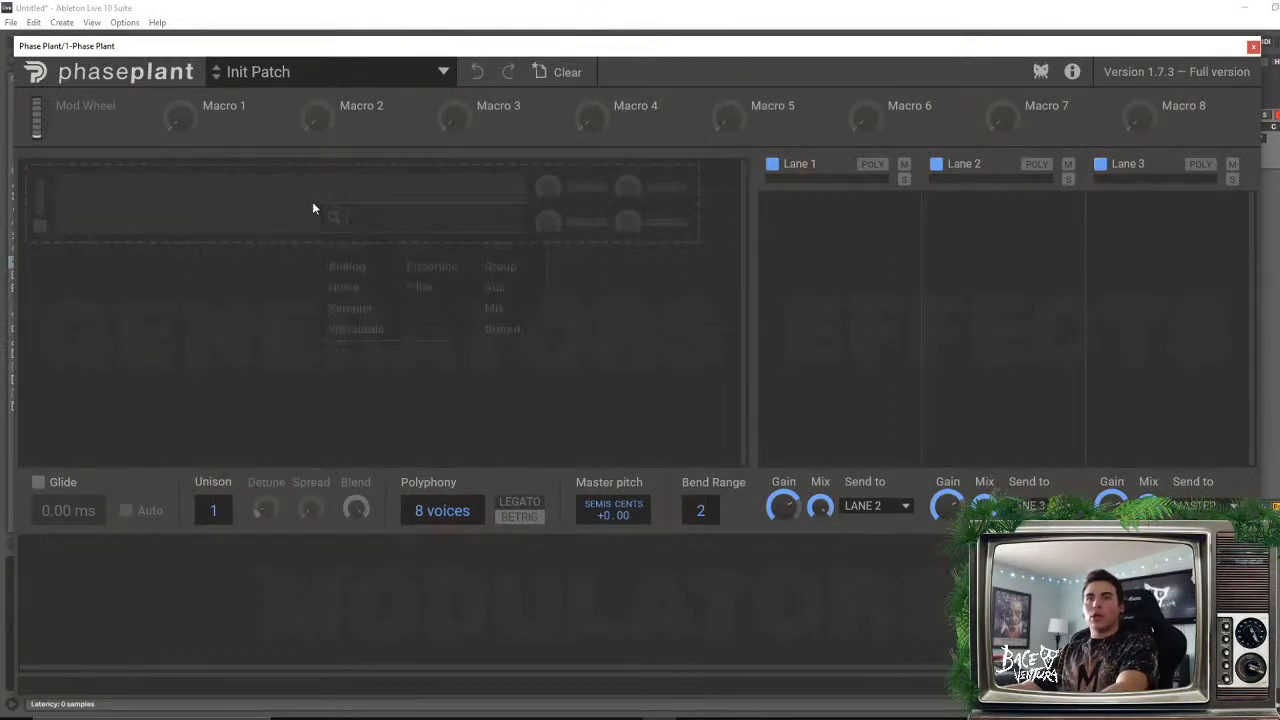
pyautogui.click(356, 329)
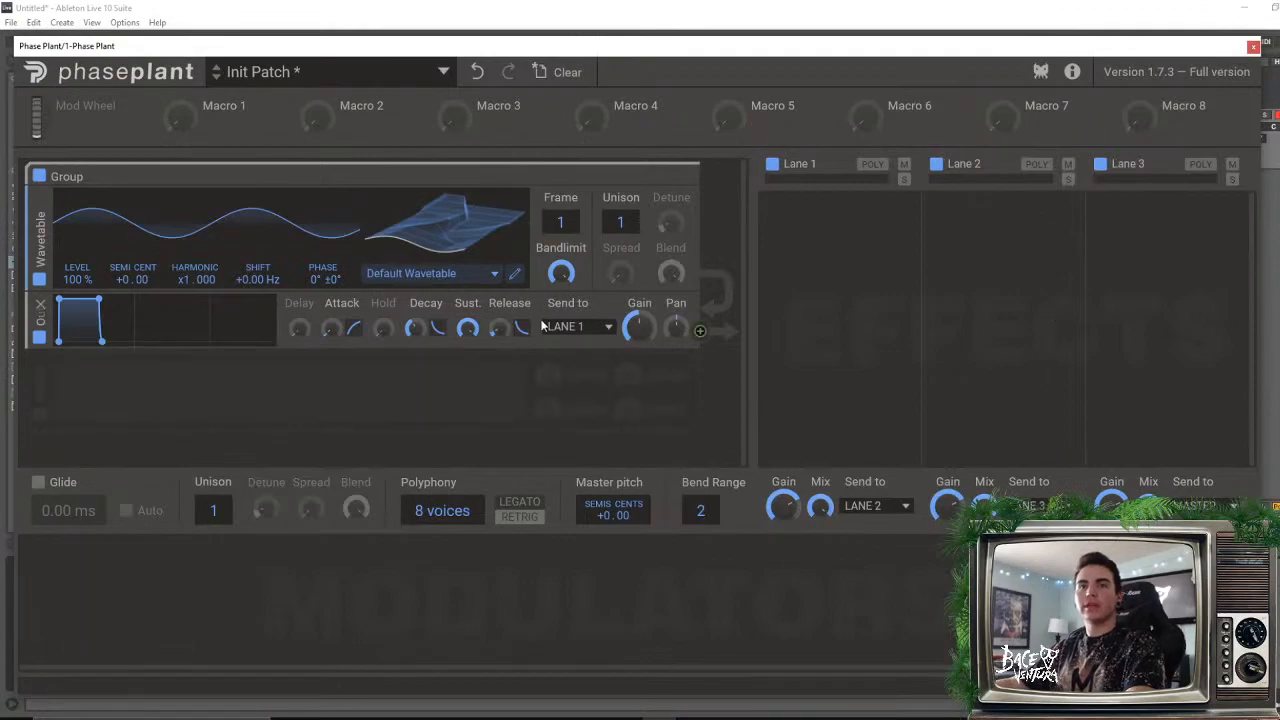
pyautogui.click(378, 275)
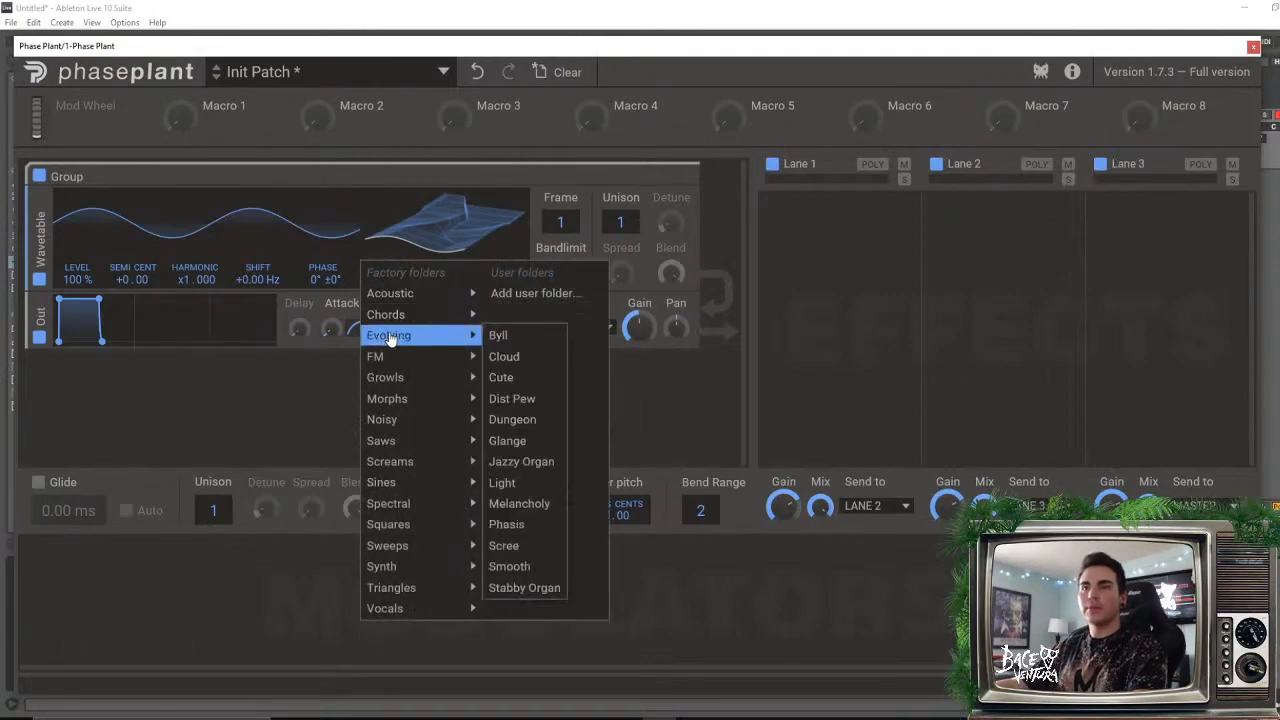
pyautogui.moveTo(393, 300)
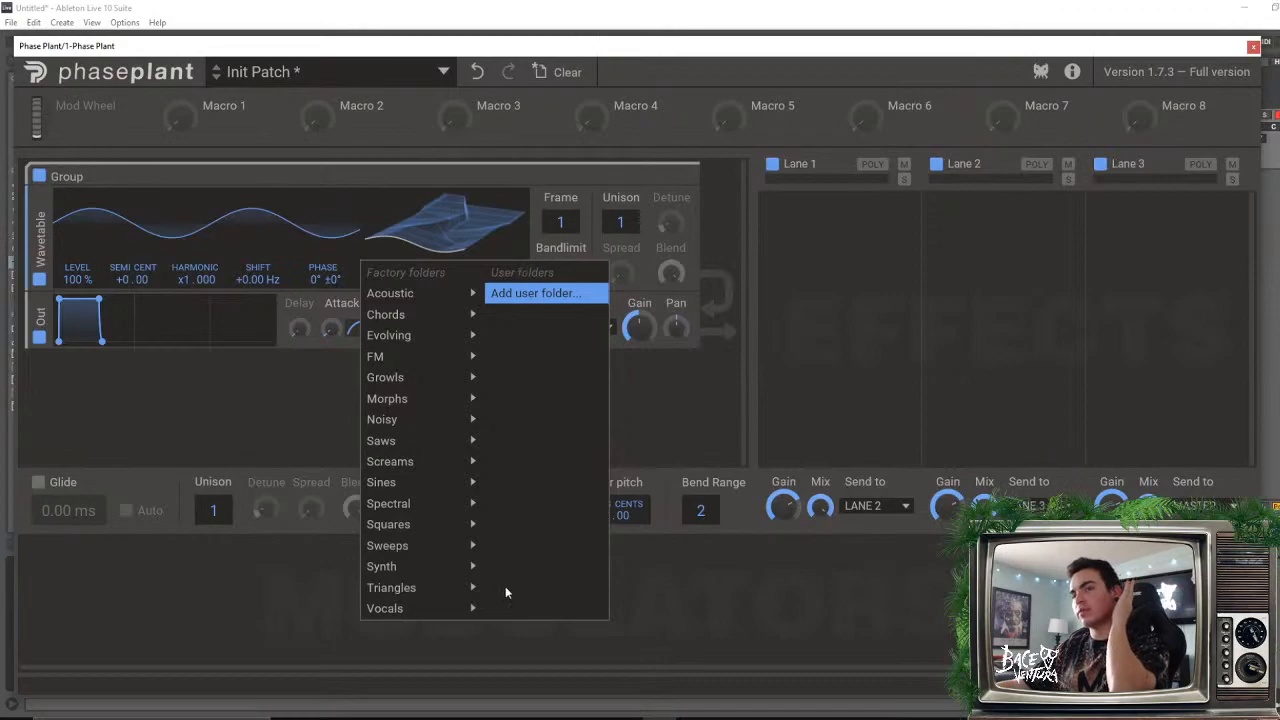
# - Switch to the Chrome window showing Splice and move it into view over the plug-in
pyautogui.click(456, 718)
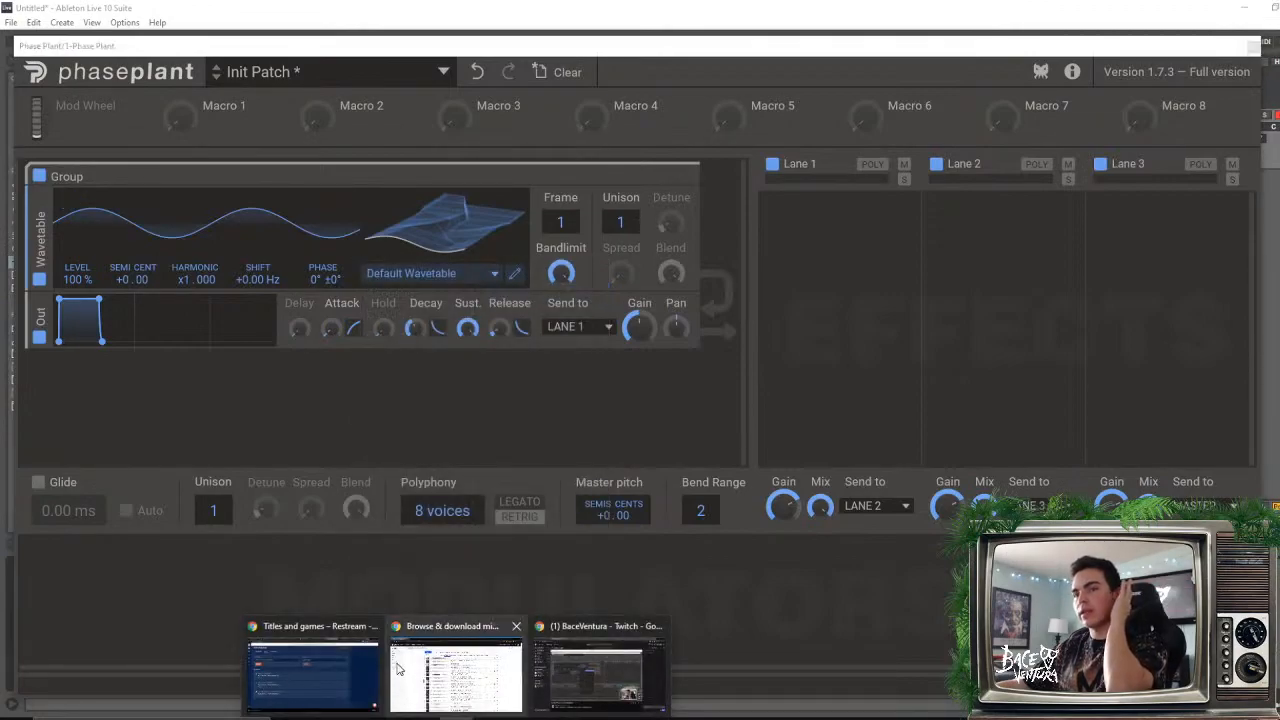
pyautogui.click(400, 668)
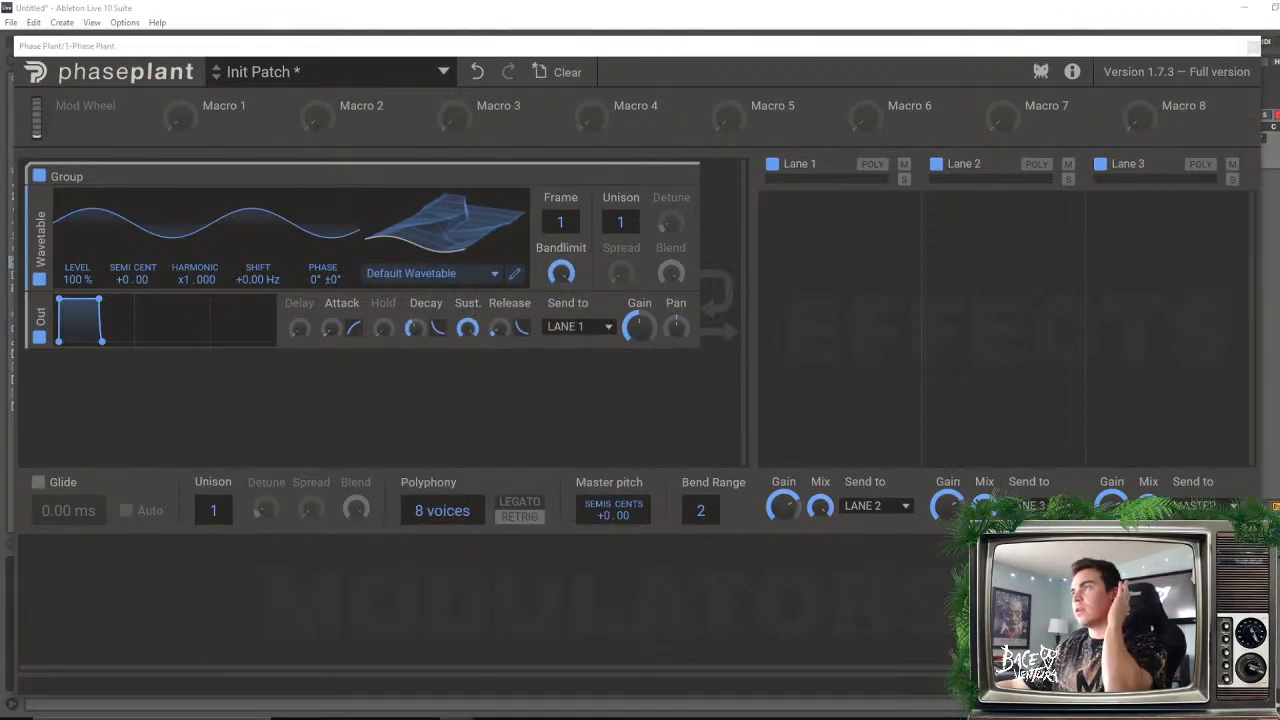
pyautogui.moveTo(1279, 120); pyautogui.dragTo(448, 40)
pyautogui.moveTo(330, 41); pyautogui.dragTo(310, 25)
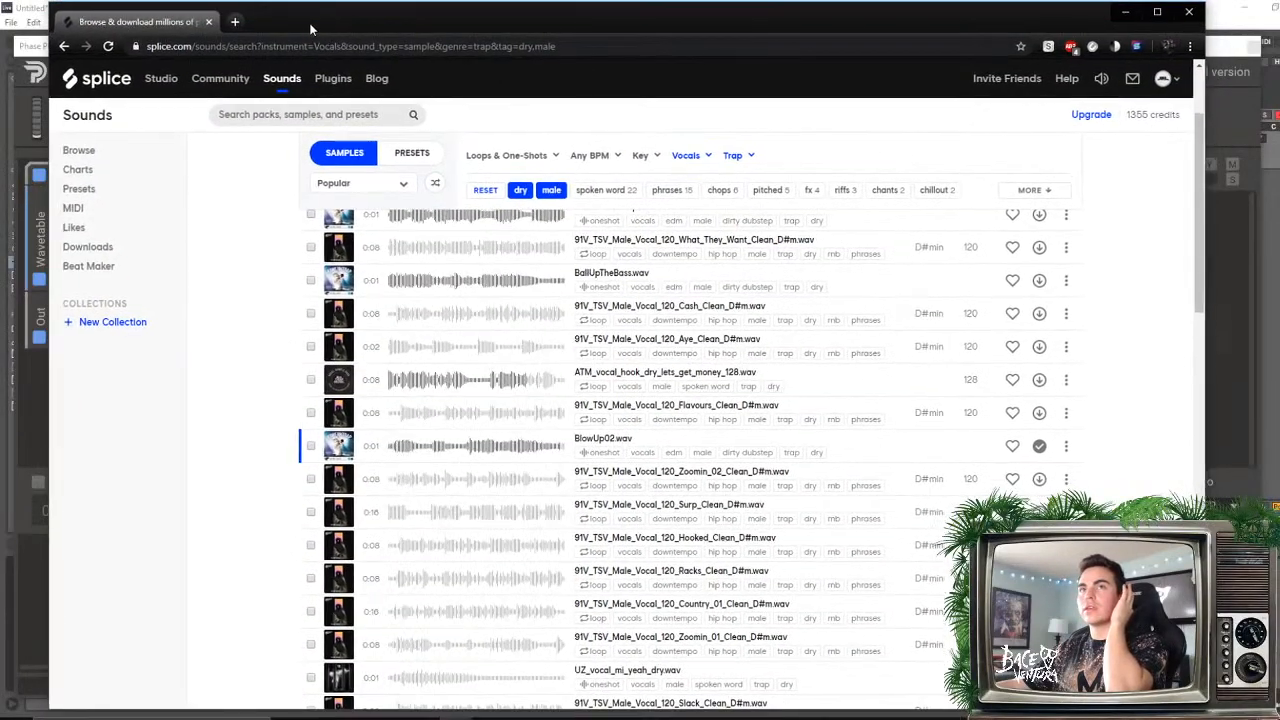
# - Search Google for "PHASEPLANT WAVETABLES" in a new tab and look through the results for wavetable sources
pyautogui.click(233, 22)
pyautogui.write('PHA')
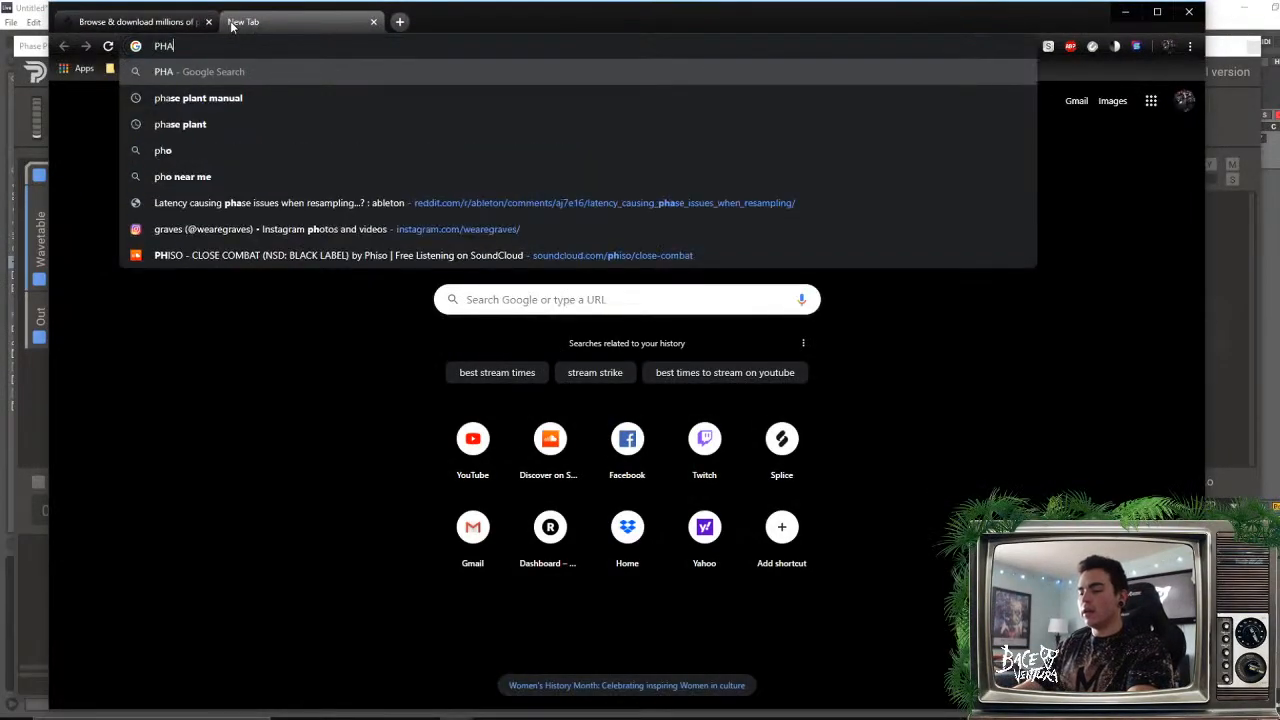
pyautogui.write('SEPLA')
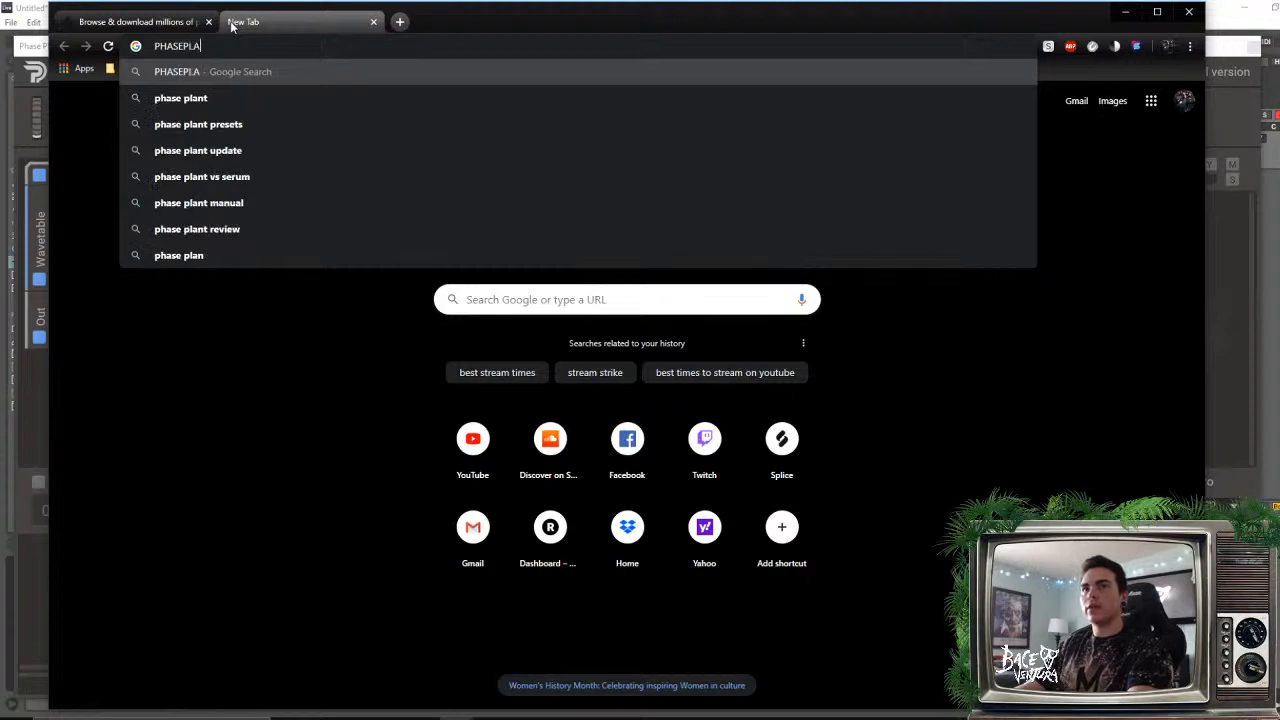
pyautogui.write('NT WAVETABLES')
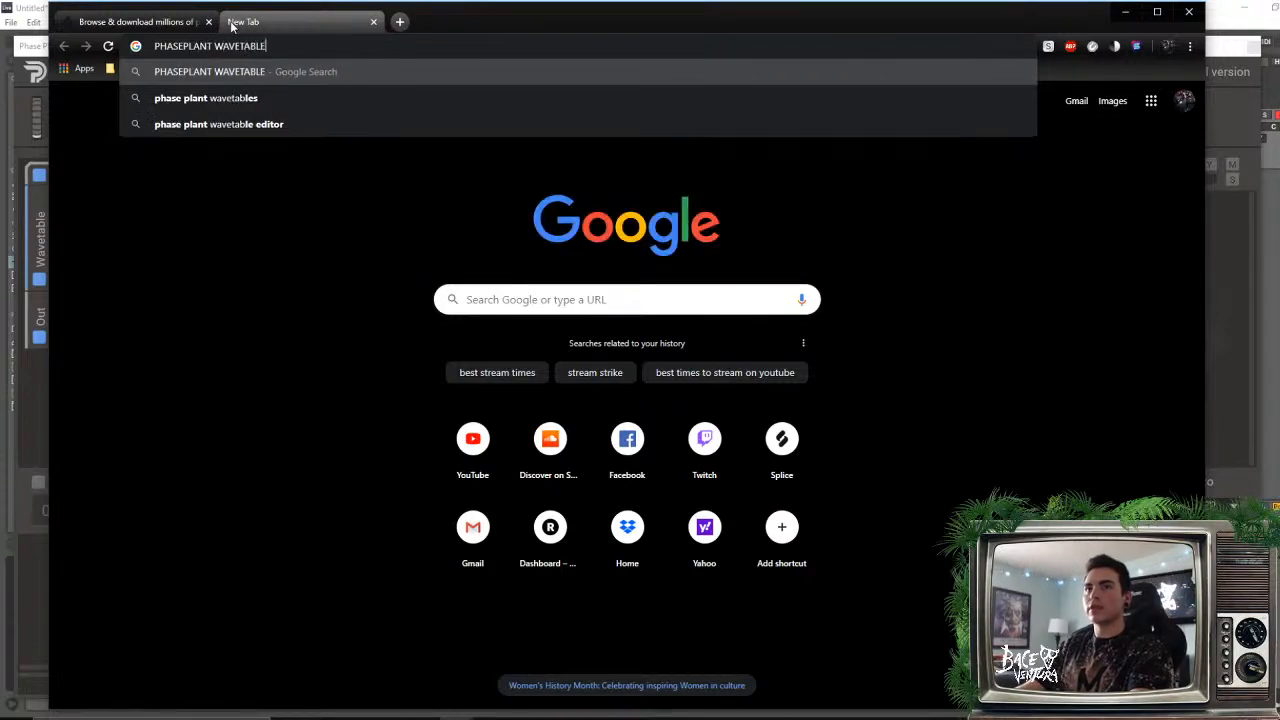
pyautogui.press('Return')
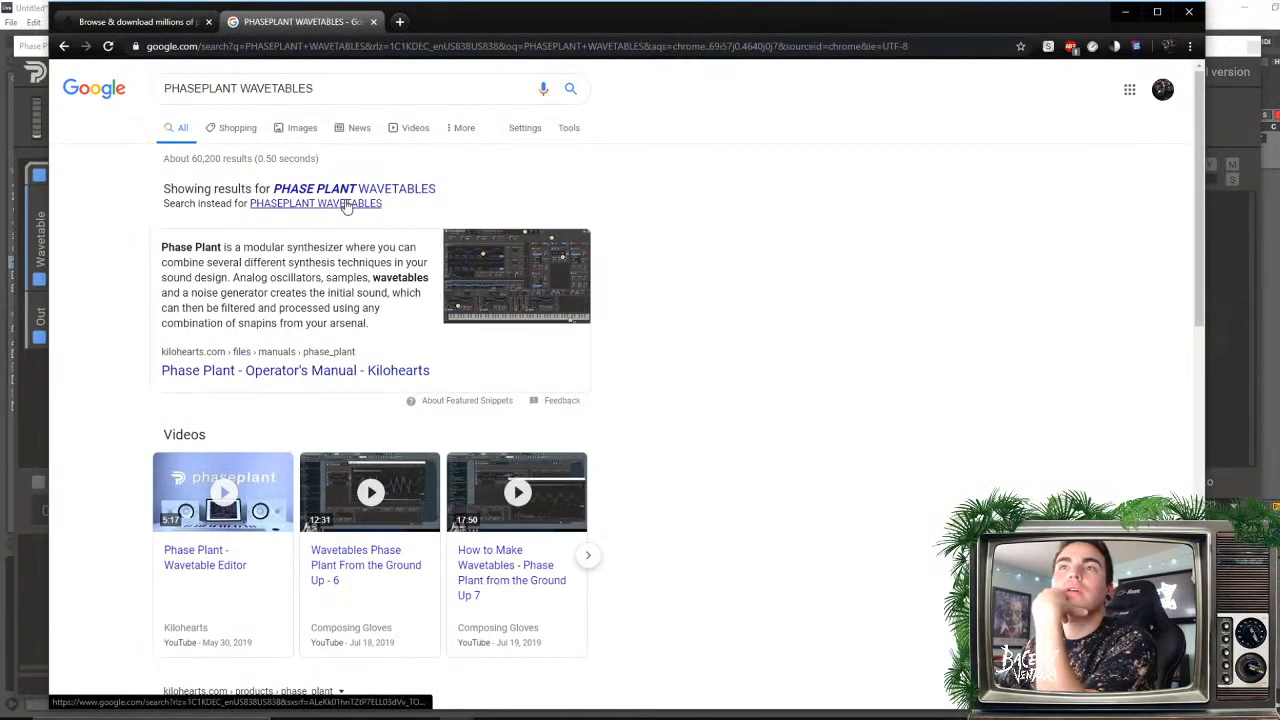
pyautogui.scroll(-2, 594, 283)
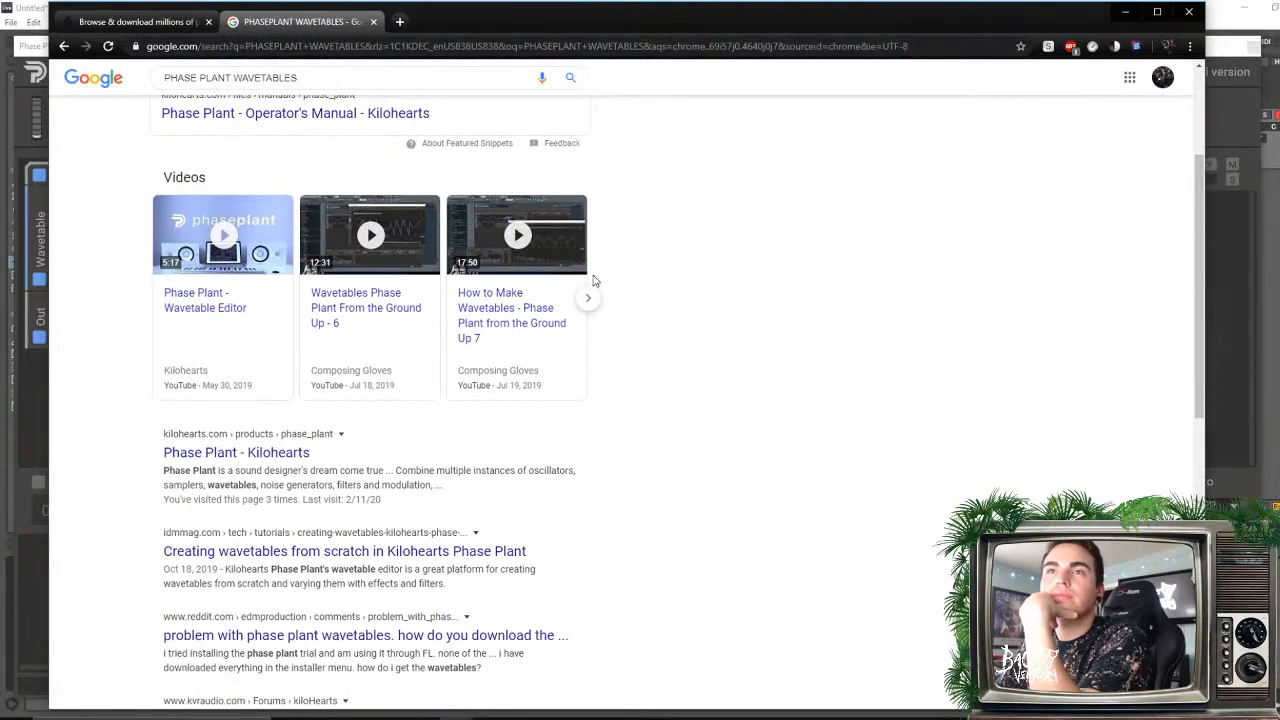
pyautogui.scroll(-1, 596, 280)
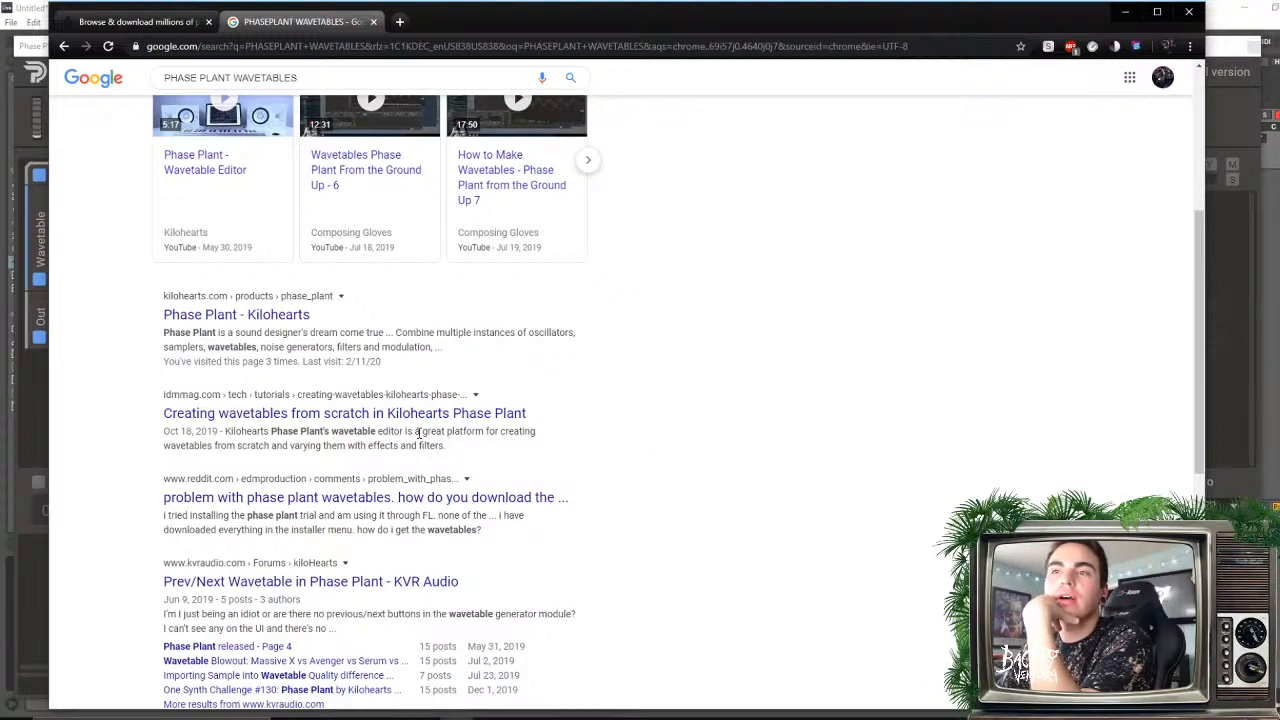
pyautogui.scroll(-1, 637, 417)
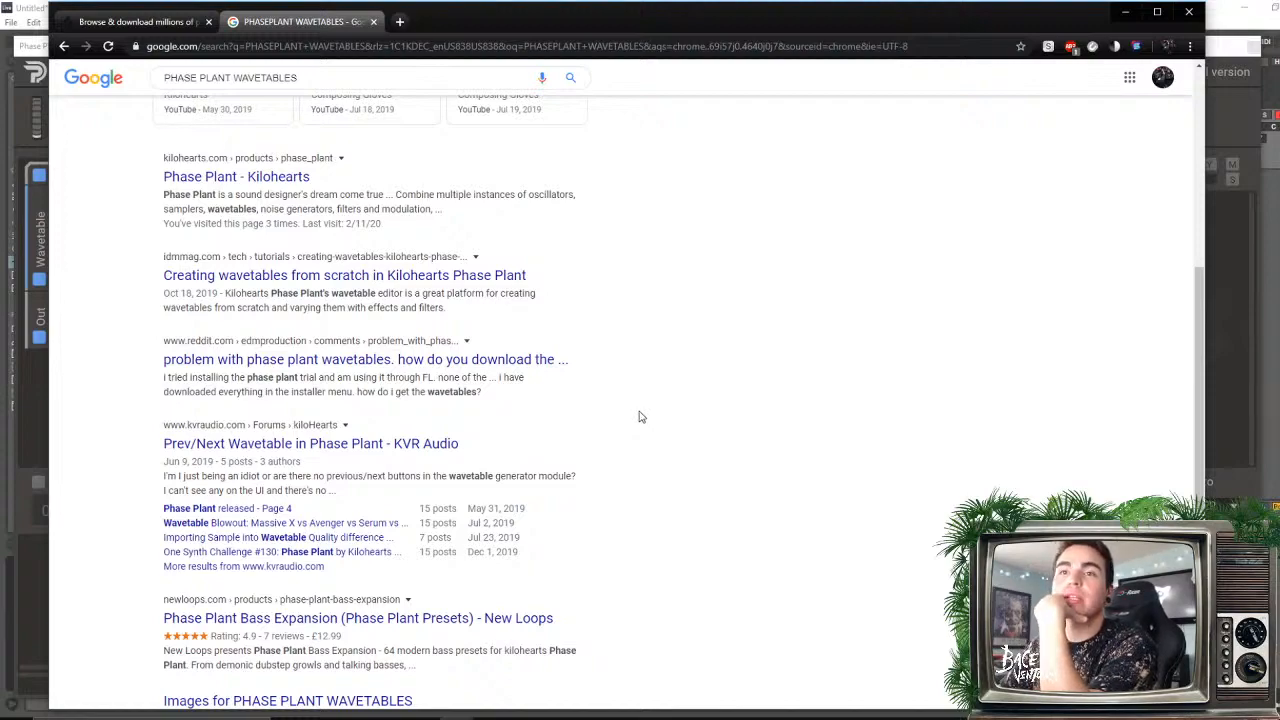
pyautogui.scroll(-1, 641, 417)
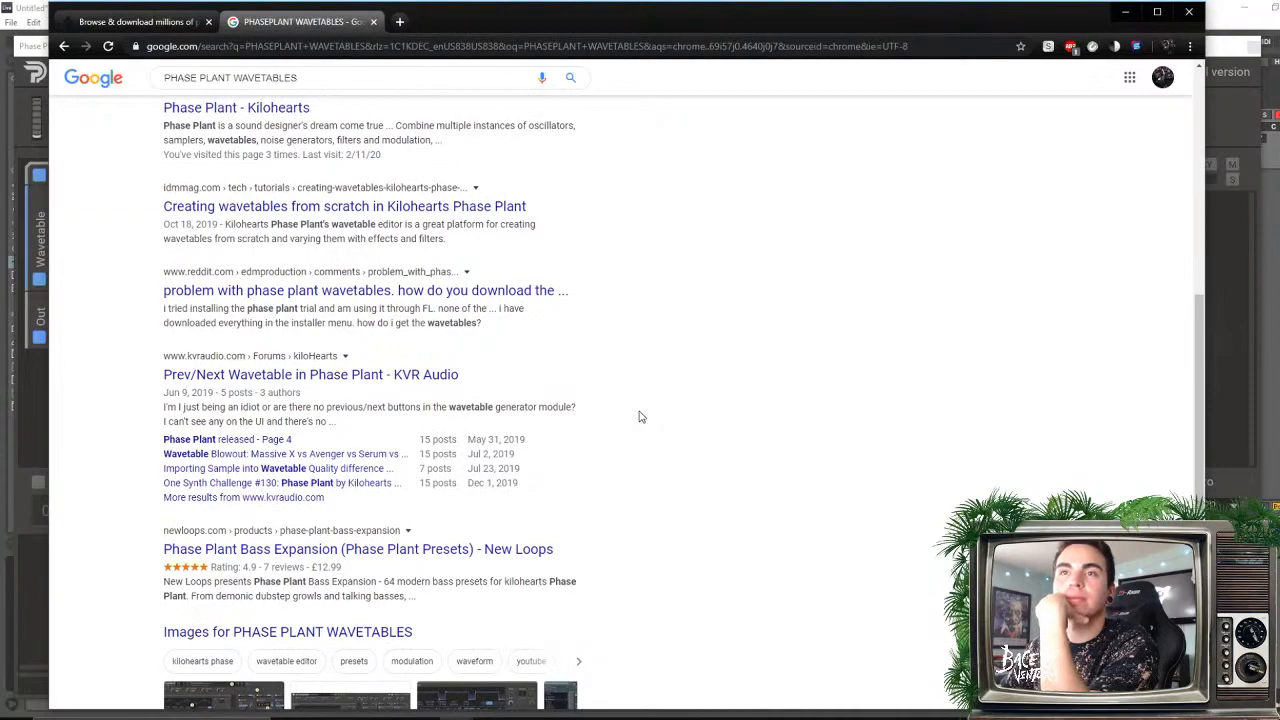
# - Look through the first and second pages of the Phase Plant wavetables search results for downloadable wavetable sources
pyautogui.scroll(-1, 641, 417)
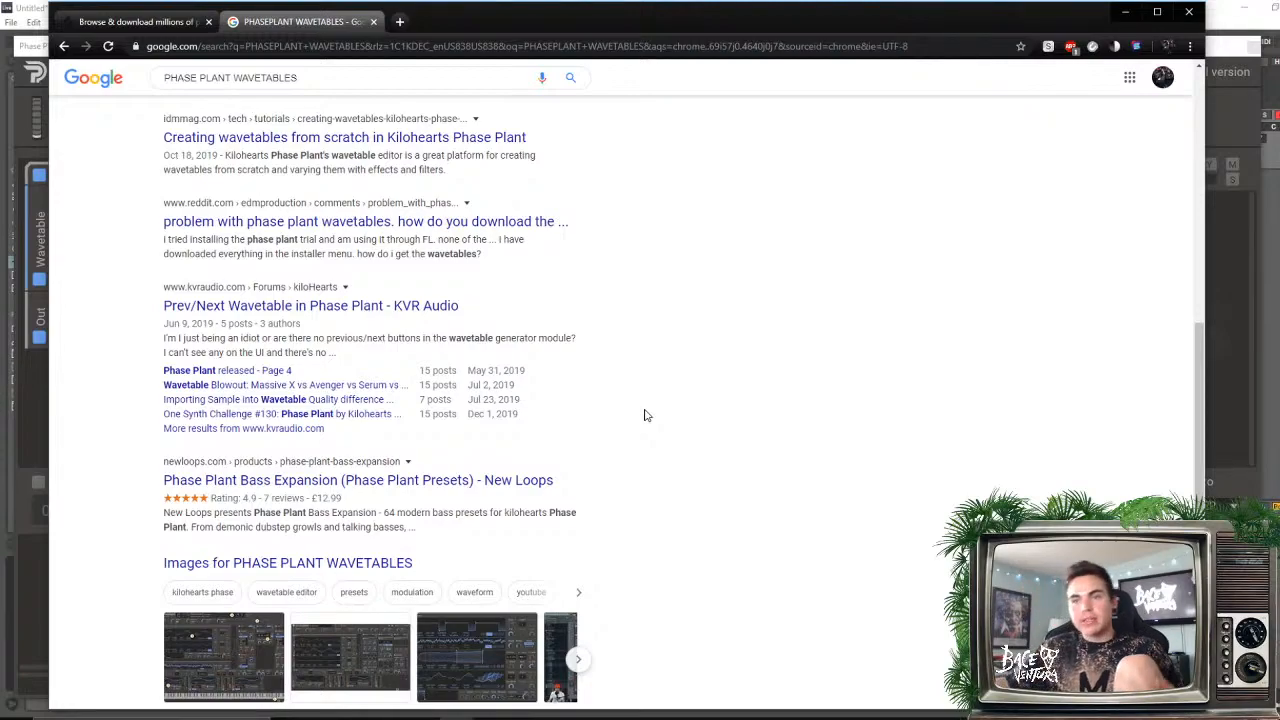
pyautogui.scroll(-3, 720, 516)
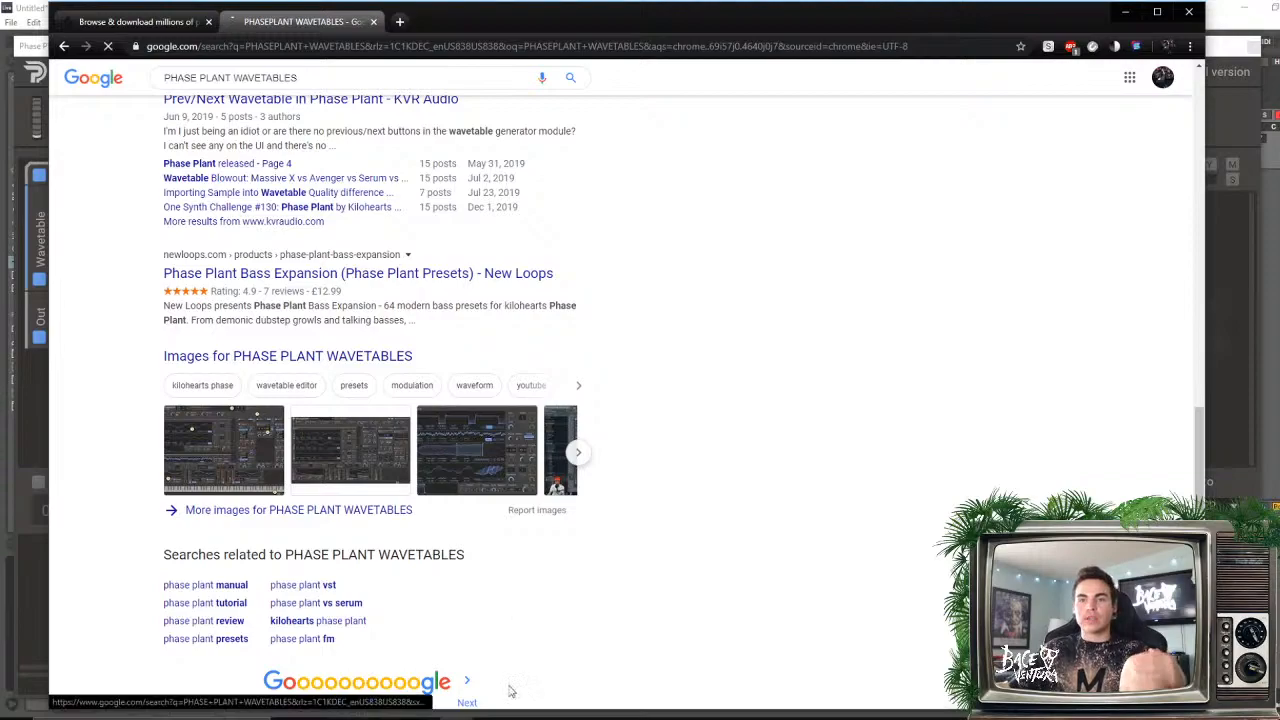
pyautogui.click(466, 690)
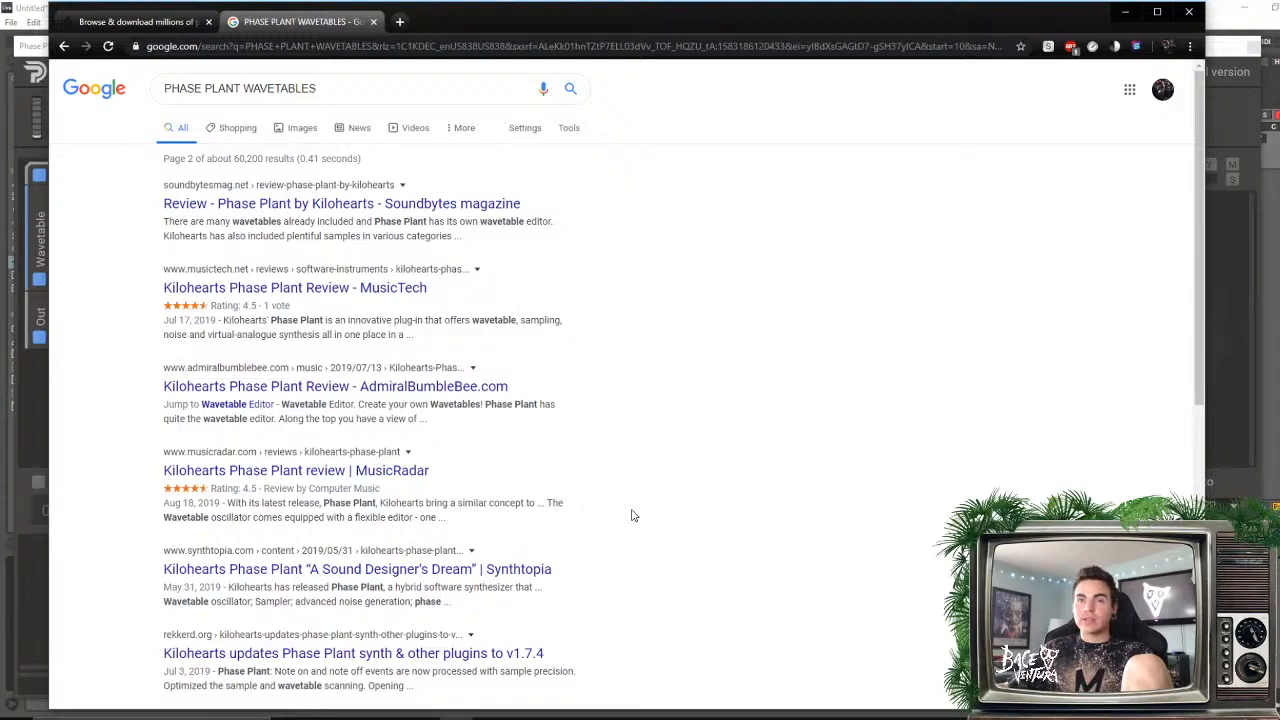
pyautogui.scroll(-3, 632, 515)
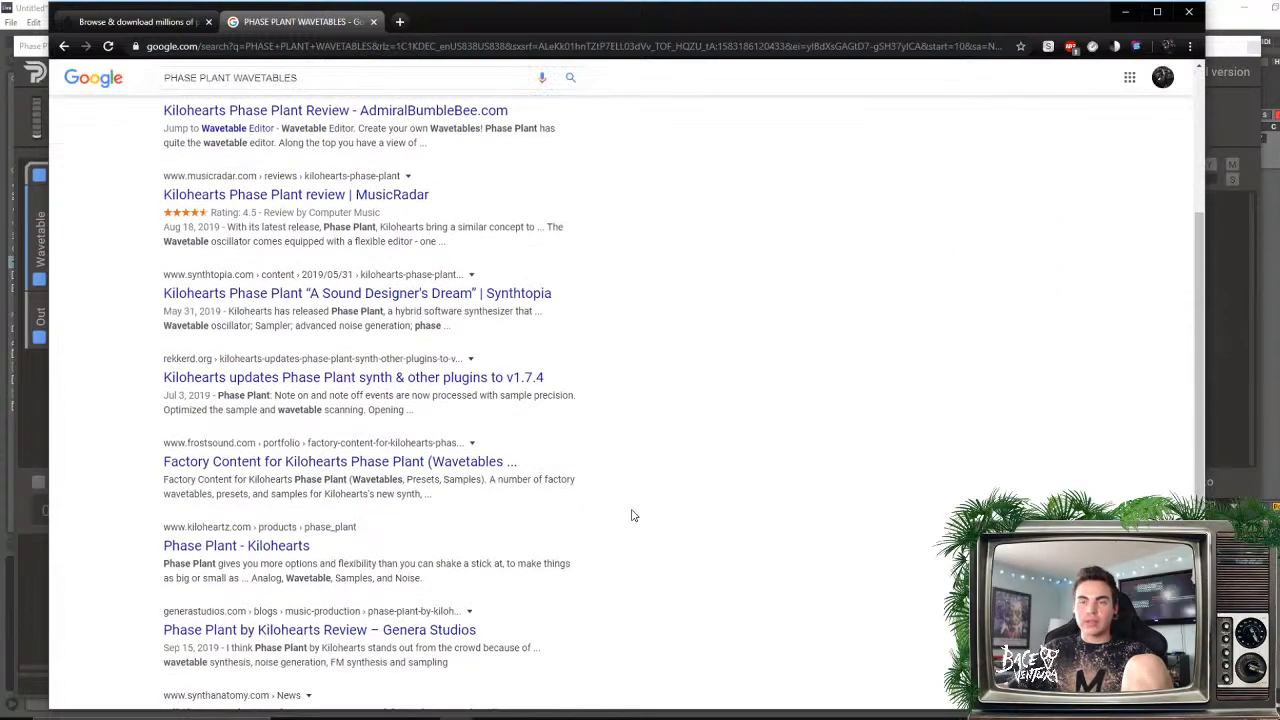
pyautogui.scroll(-3, 632, 515)
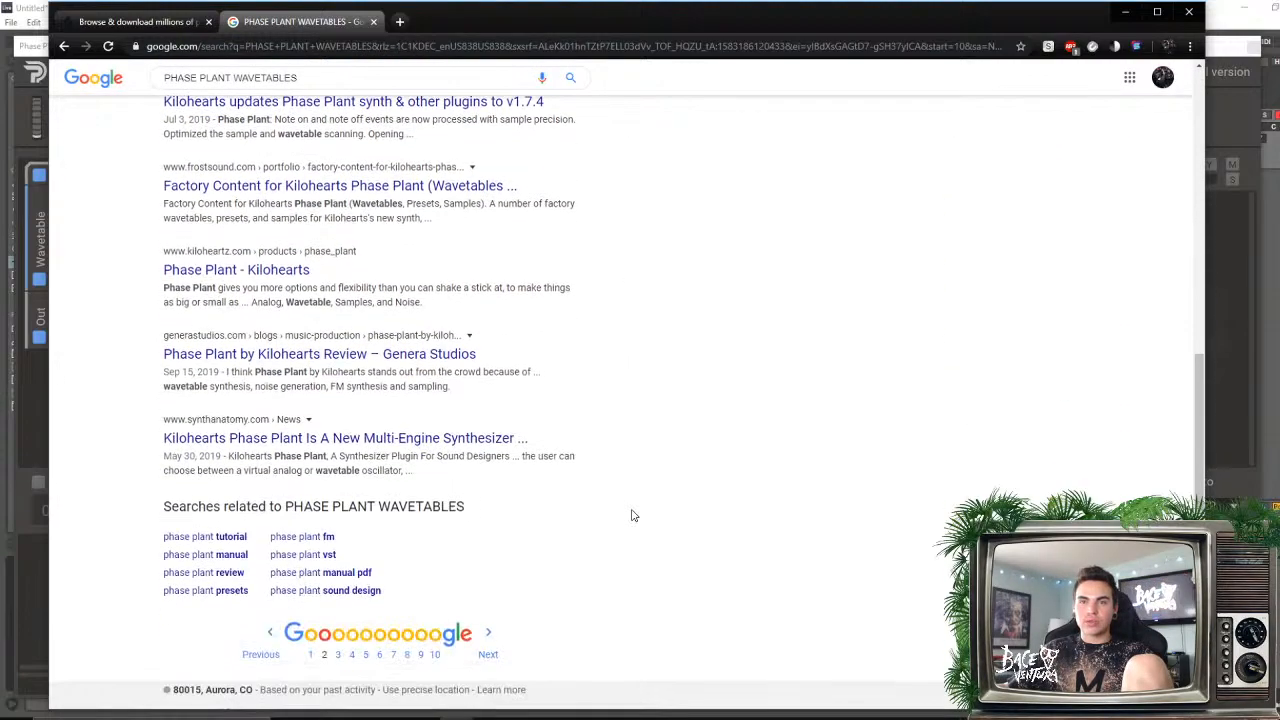
pyautogui.scroll(6, 632, 515)
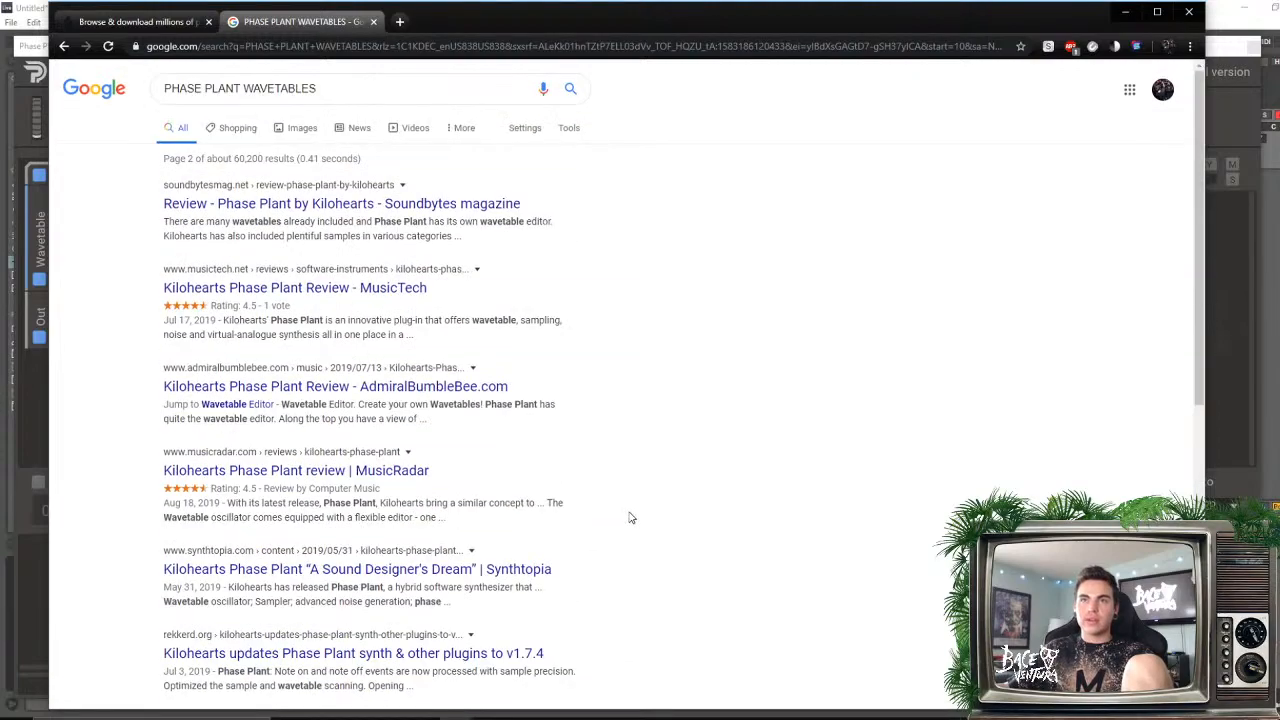
pyautogui.scroll(-6, 530, 587)
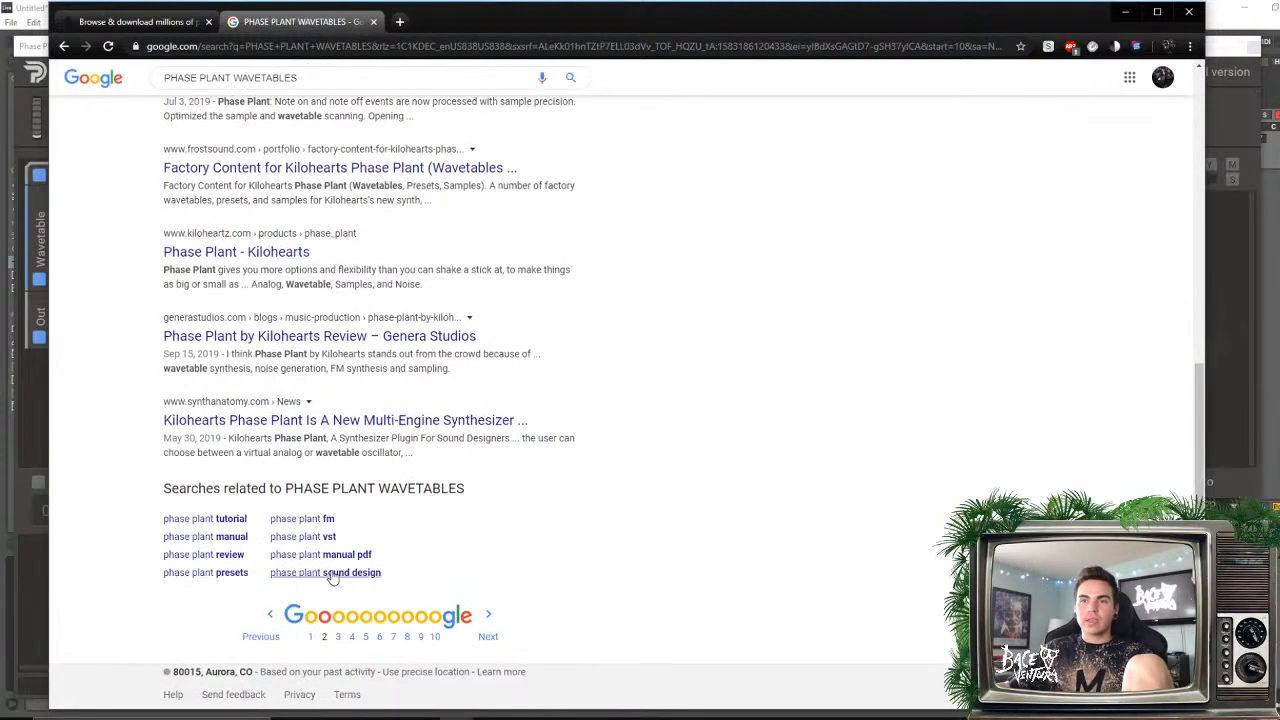
pyautogui.click(308, 643)
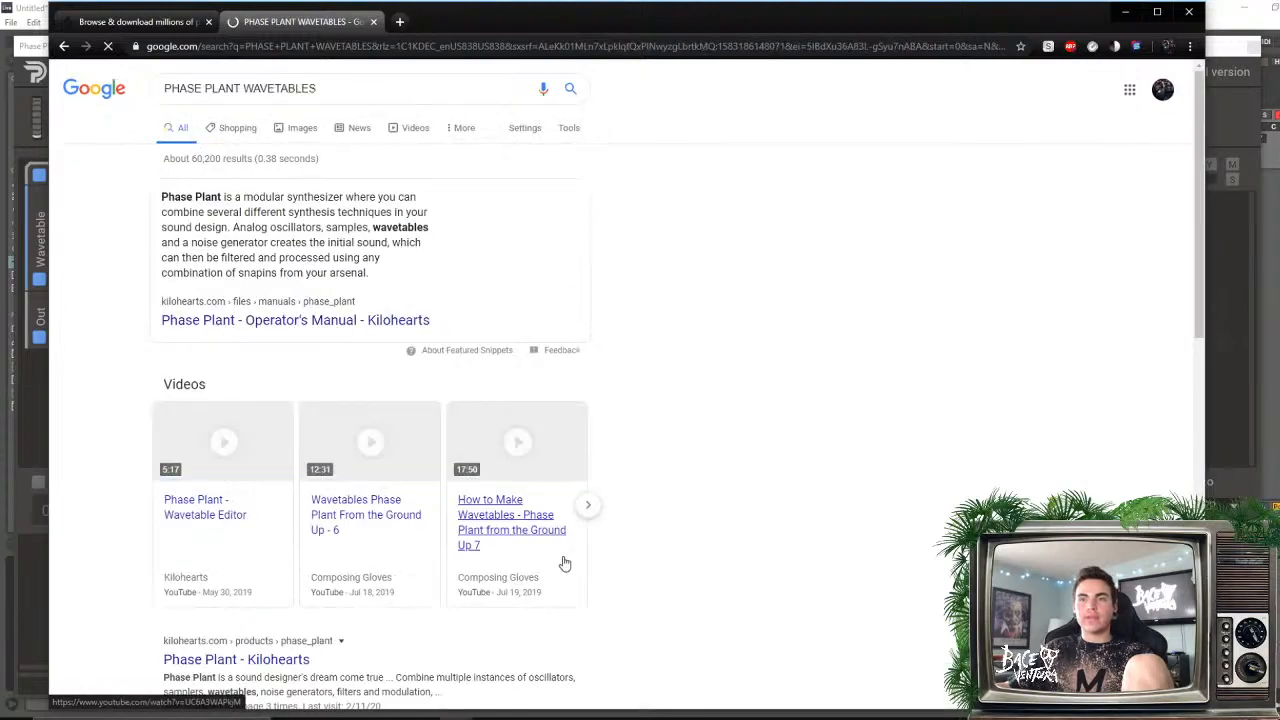
pyautogui.scroll(-4, 560, 563)
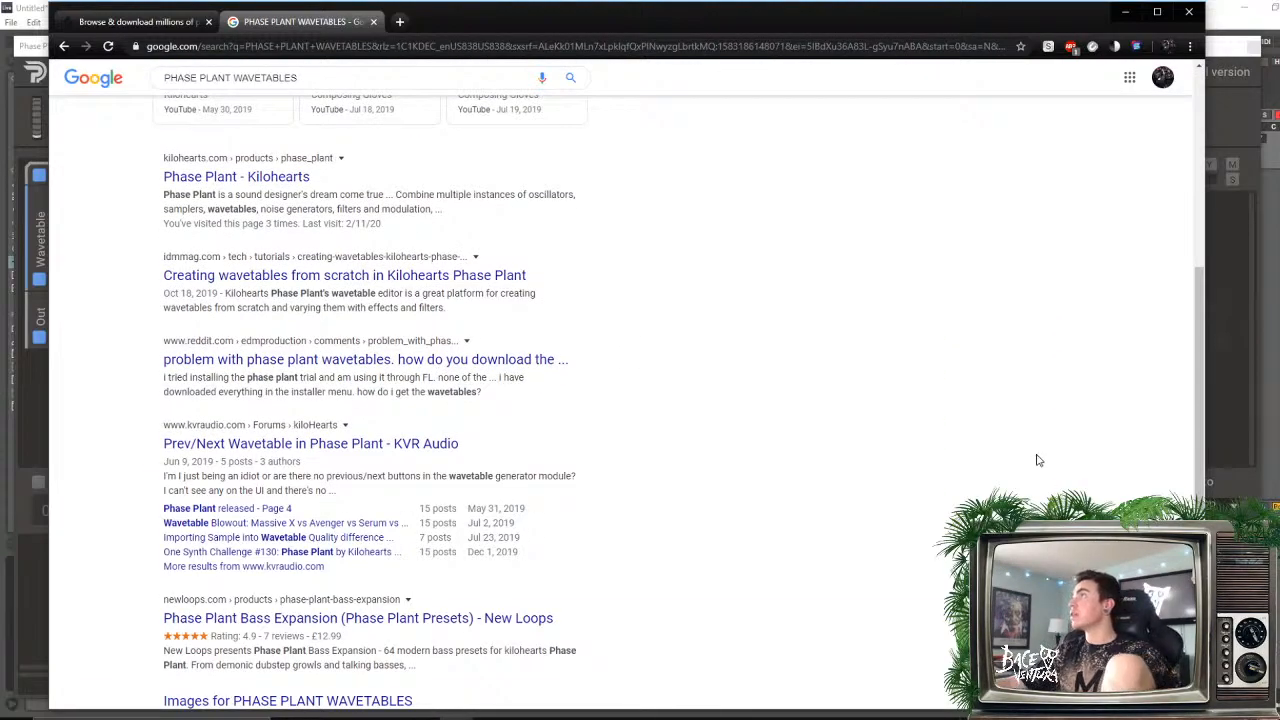
pyautogui.scroll(-4, 610, 510)
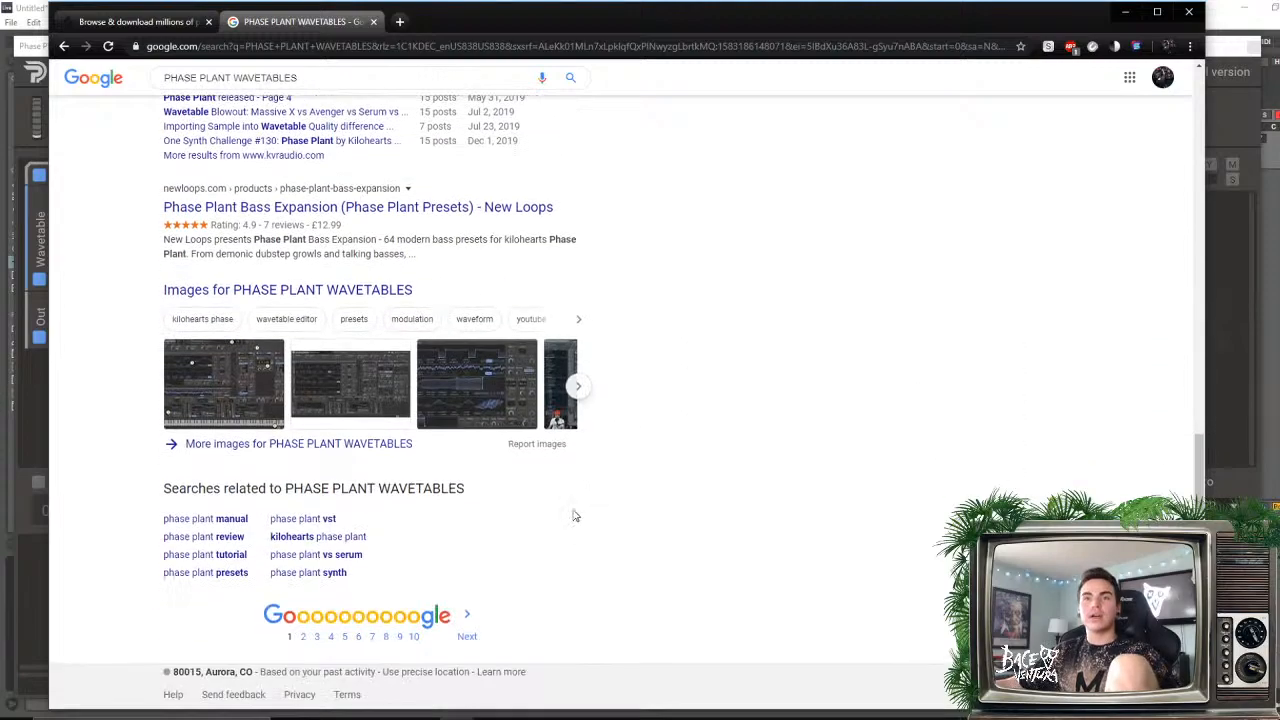
pyautogui.click(303, 637)
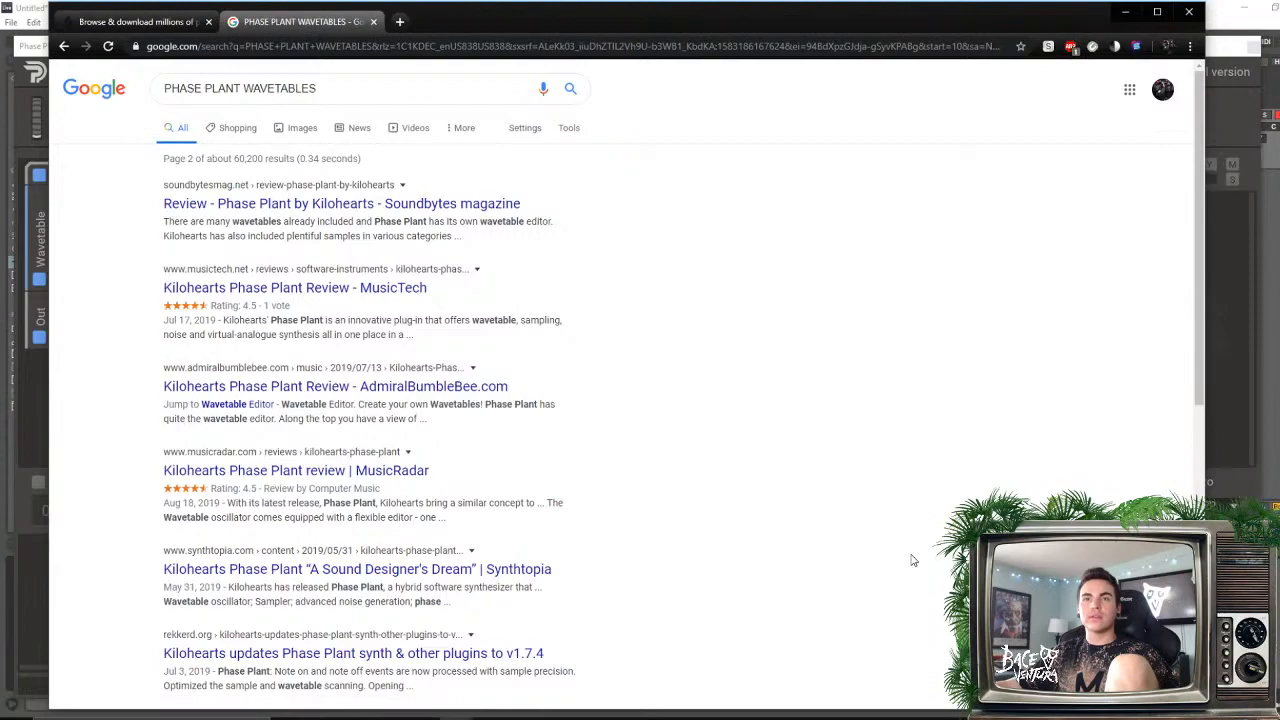
# - Close the Google search tab, minimize the browser and reposition the Phase Plant window over the Live set
pyautogui.click(373, 21)
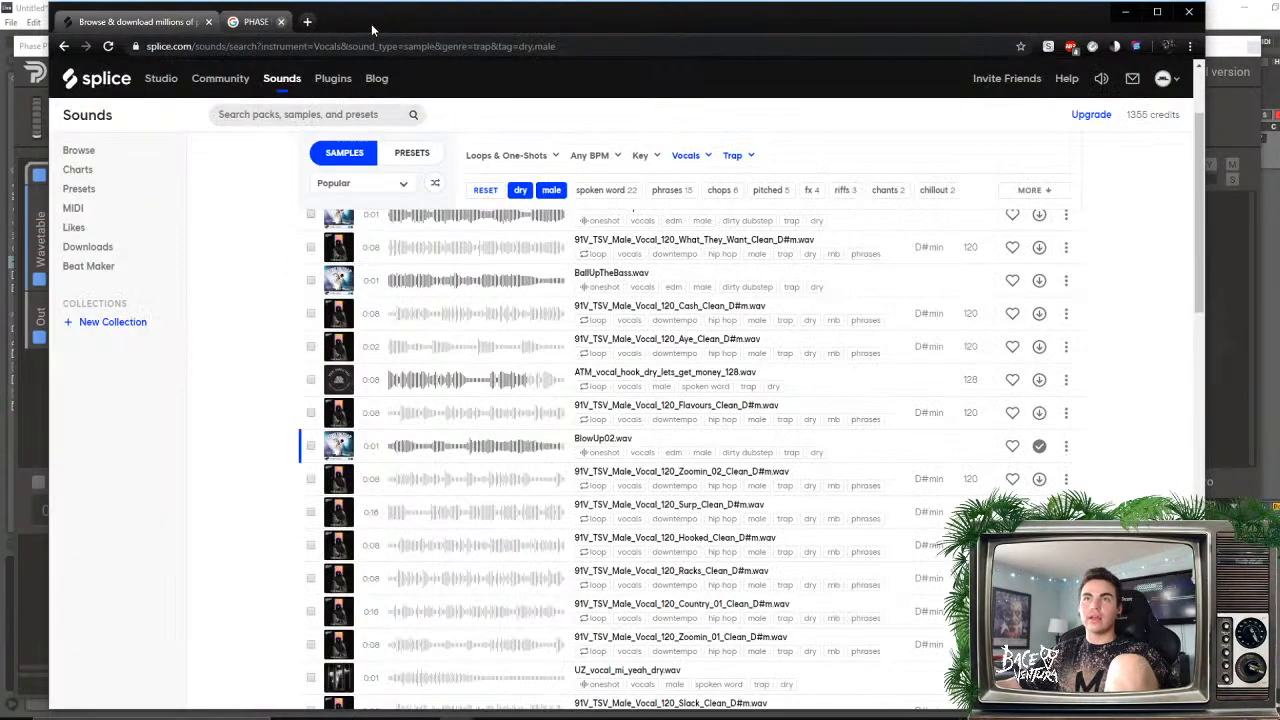
pyautogui.click(1128, 14)
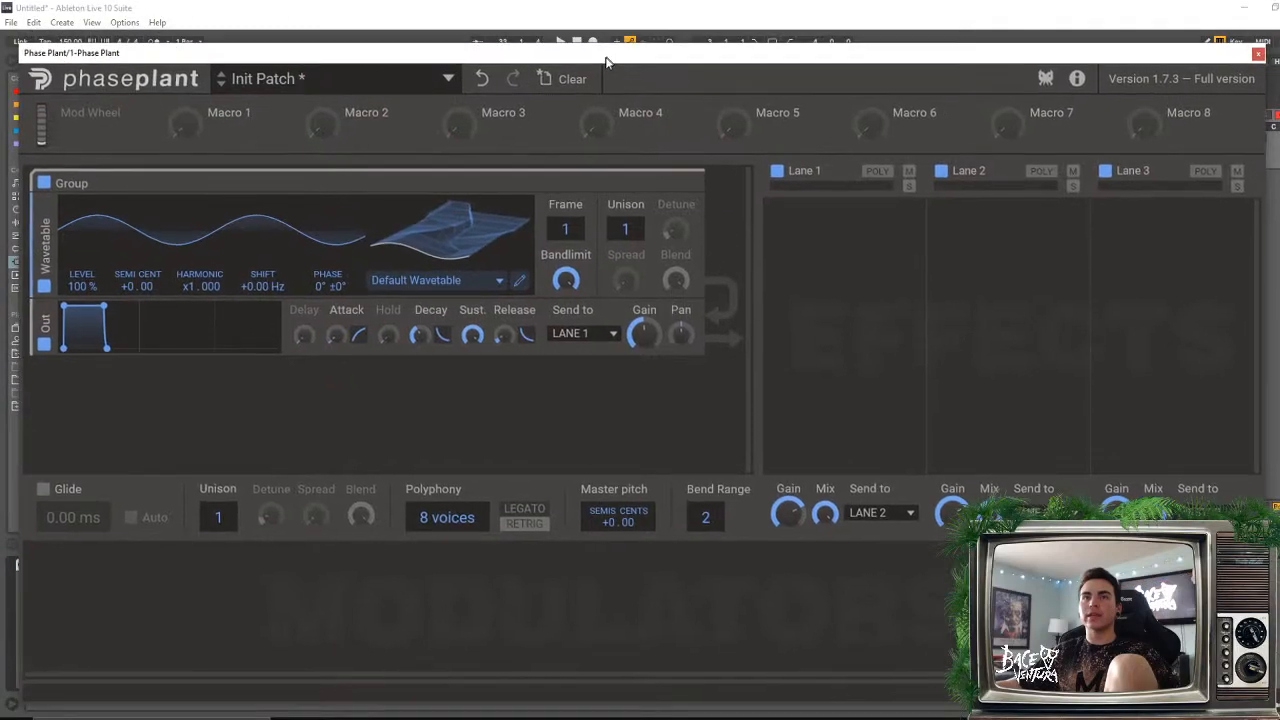
pyautogui.moveTo(606, 62); pyautogui.dragTo(628, 49)
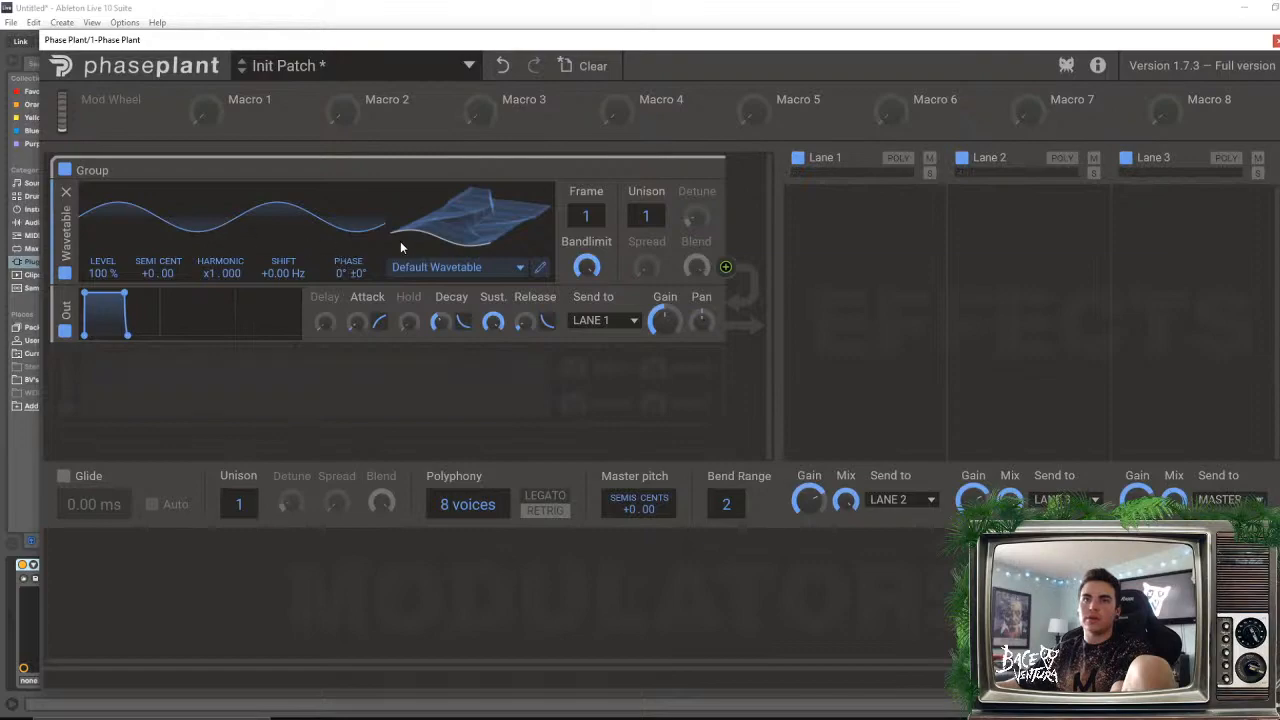
# - Load the factory FM wavetable Growl FM 1 and sweep its Frame position up to 256
pyautogui.click(484, 267)
pyautogui.moveTo(408, 354)
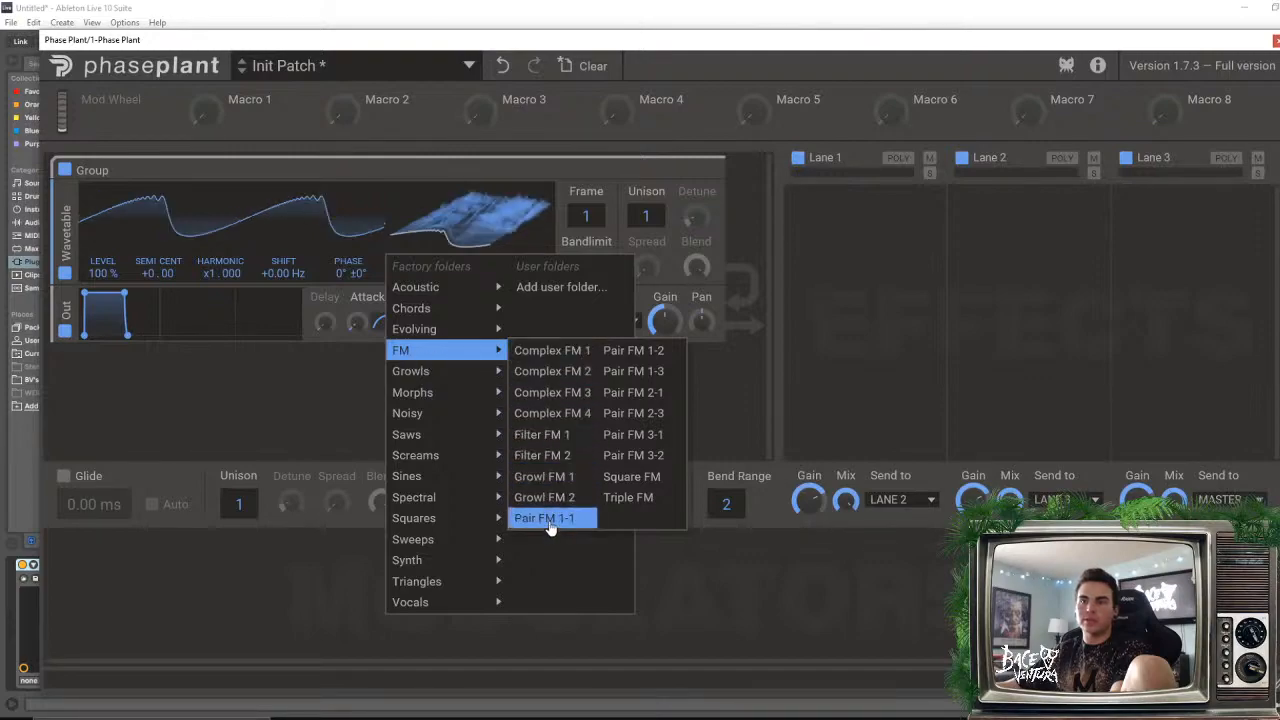
pyautogui.click(564, 477)
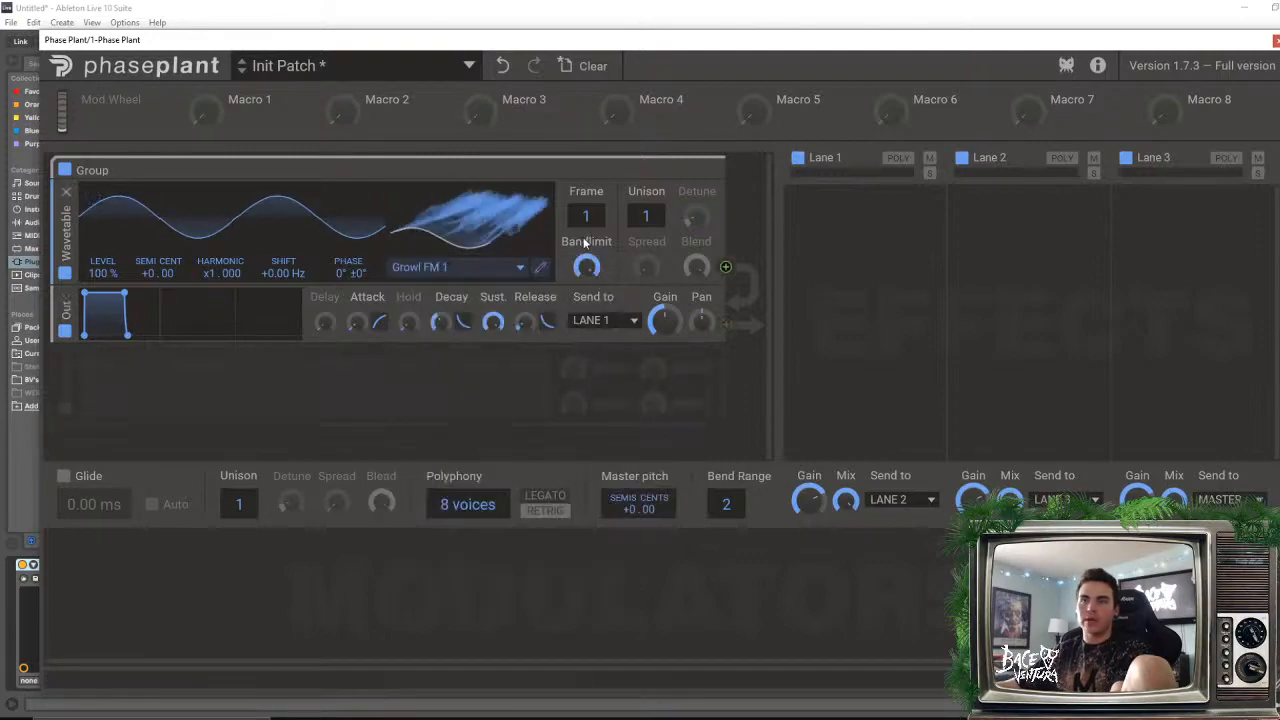
pyautogui.moveTo(586, 216); pyautogui.dragTo(586, 150)
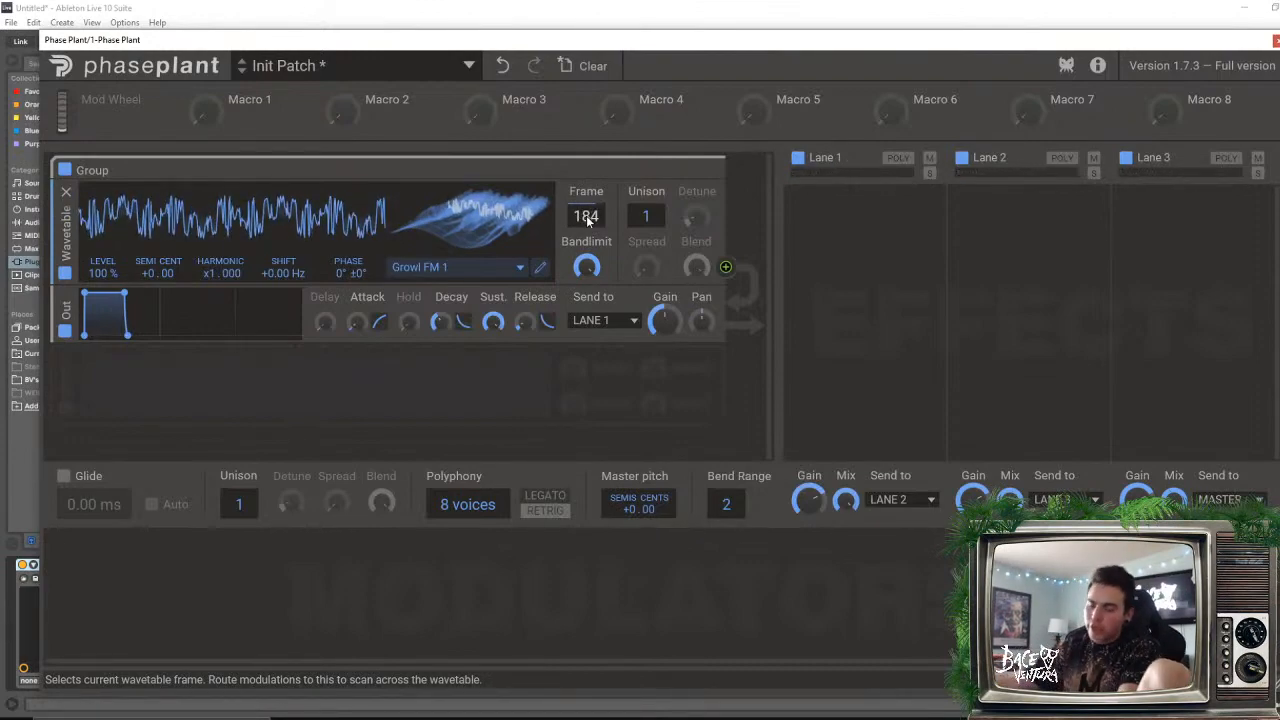
pyautogui.moveTo(646, 216); pyautogui.dragTo(586, 226)
pyautogui.moveTo(586, 216); pyautogui.dragTo(607, 262)
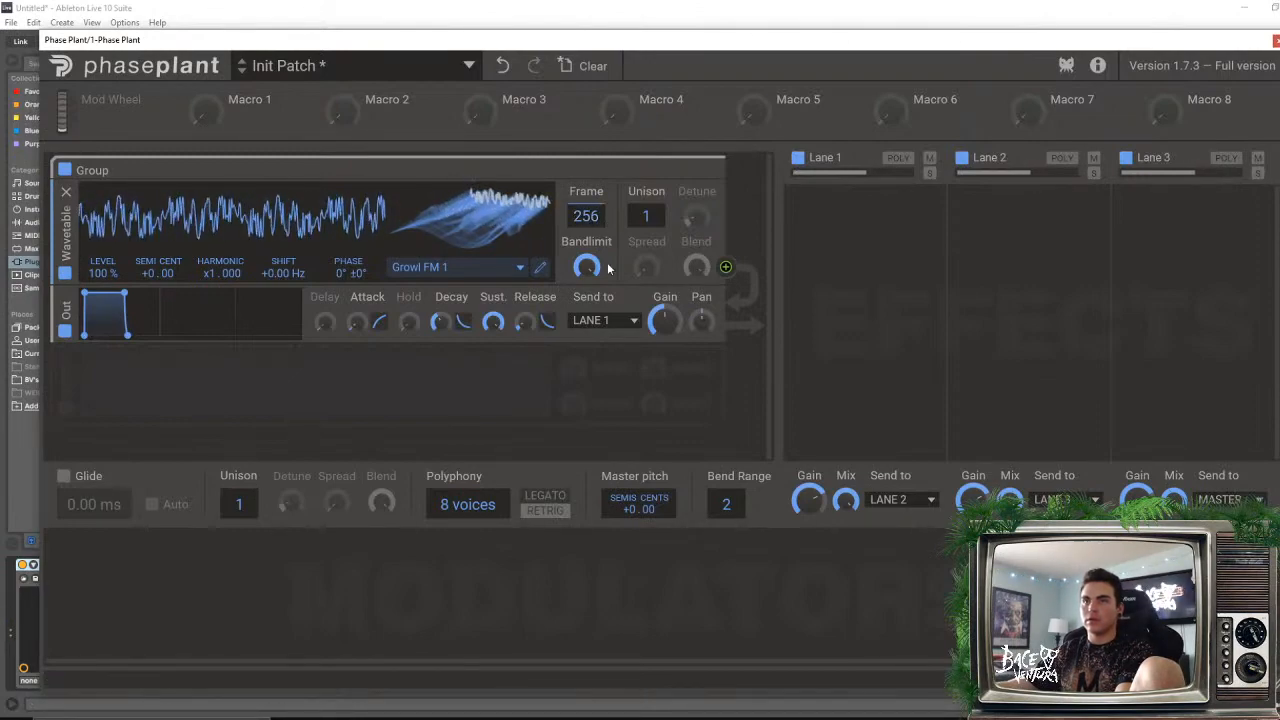
# - Try the factory FM wavetable Triple FM and scan its Frame position, ending at 241
pyautogui.click(478, 277)
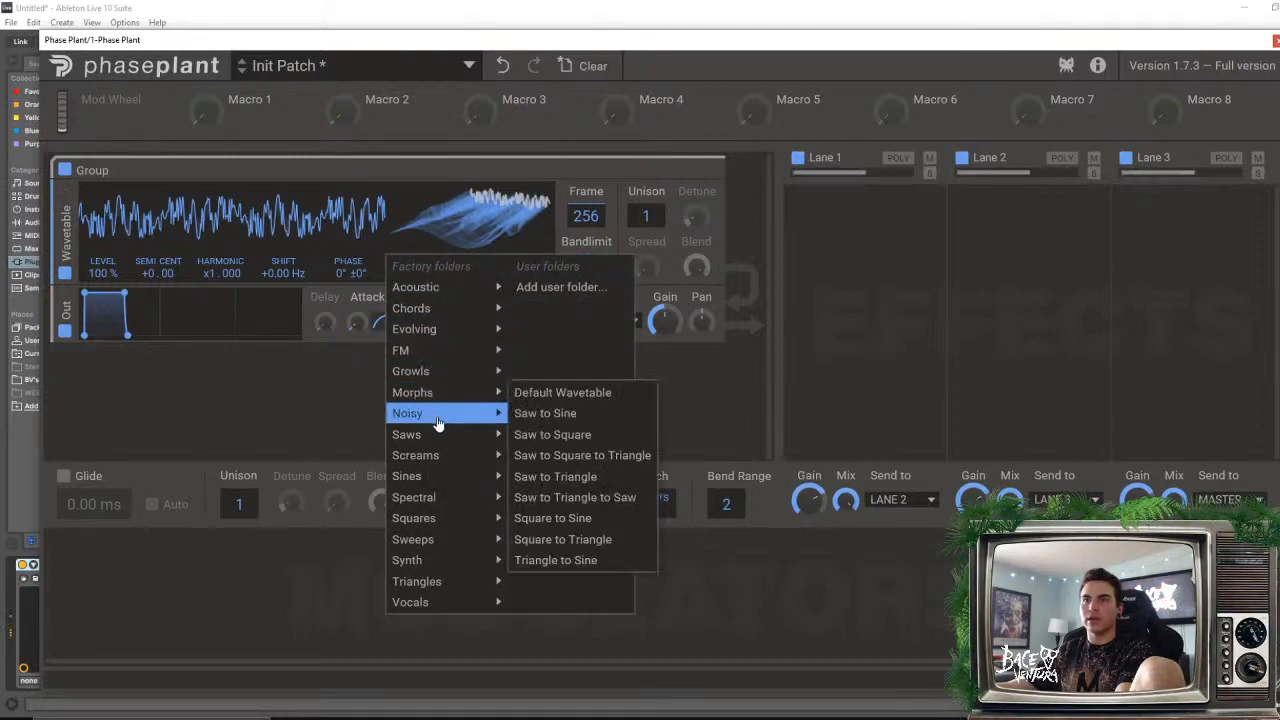
pyautogui.moveTo(469, 407)
pyautogui.moveTo(455, 350)
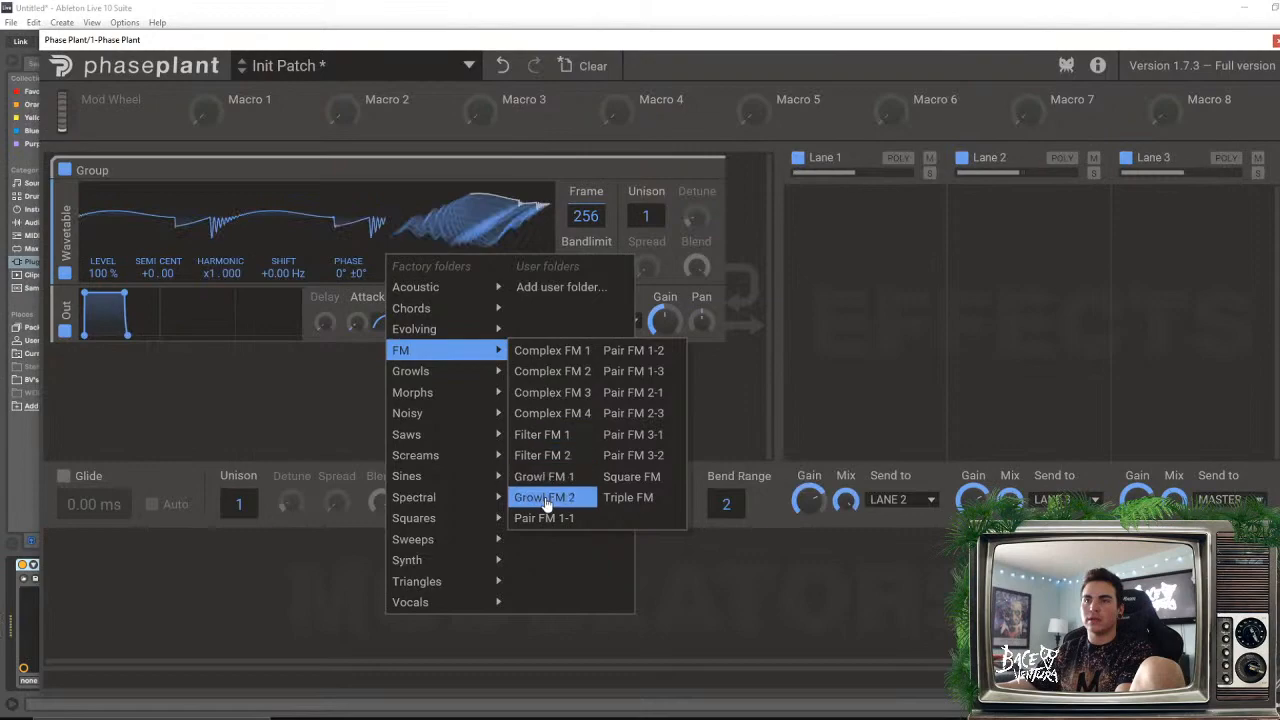
pyautogui.click(631, 505)
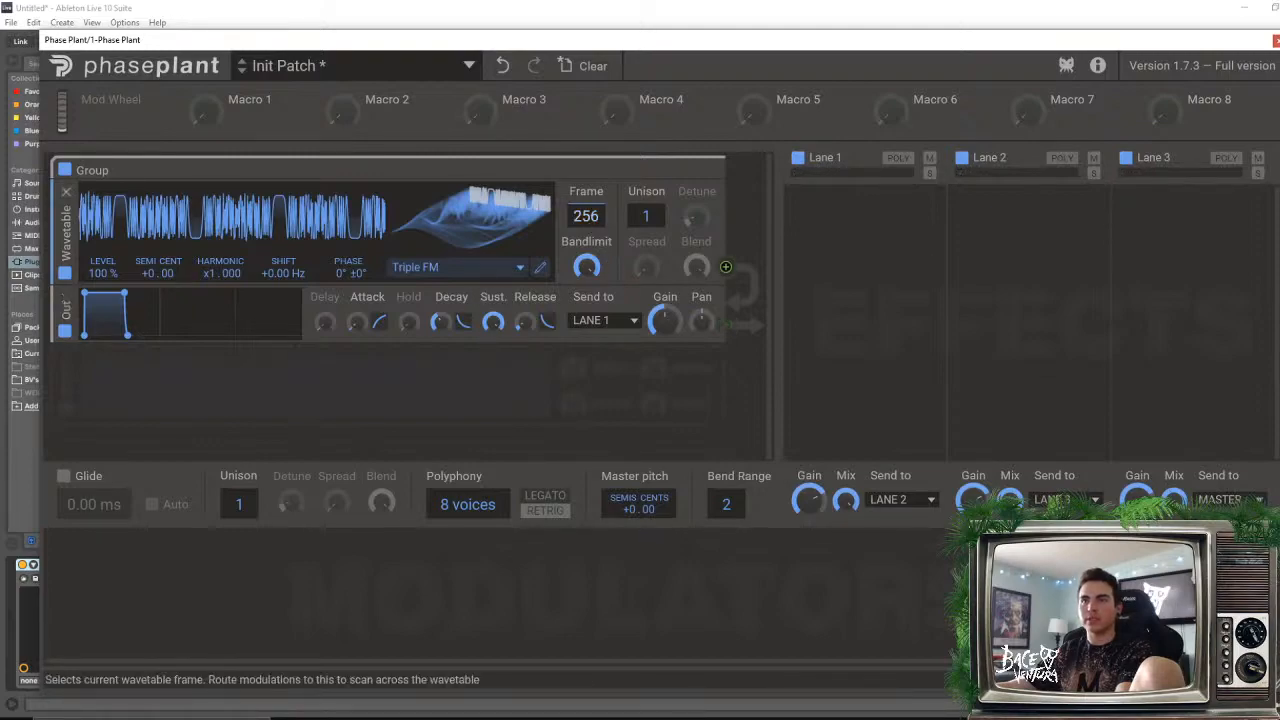
pyautogui.moveTo(588, 216)
pyautogui.mouseDown()
pyautogui.moveTo(588, 248)
pyautogui.moveTo(590, 226)
pyautogui.mouseUp()
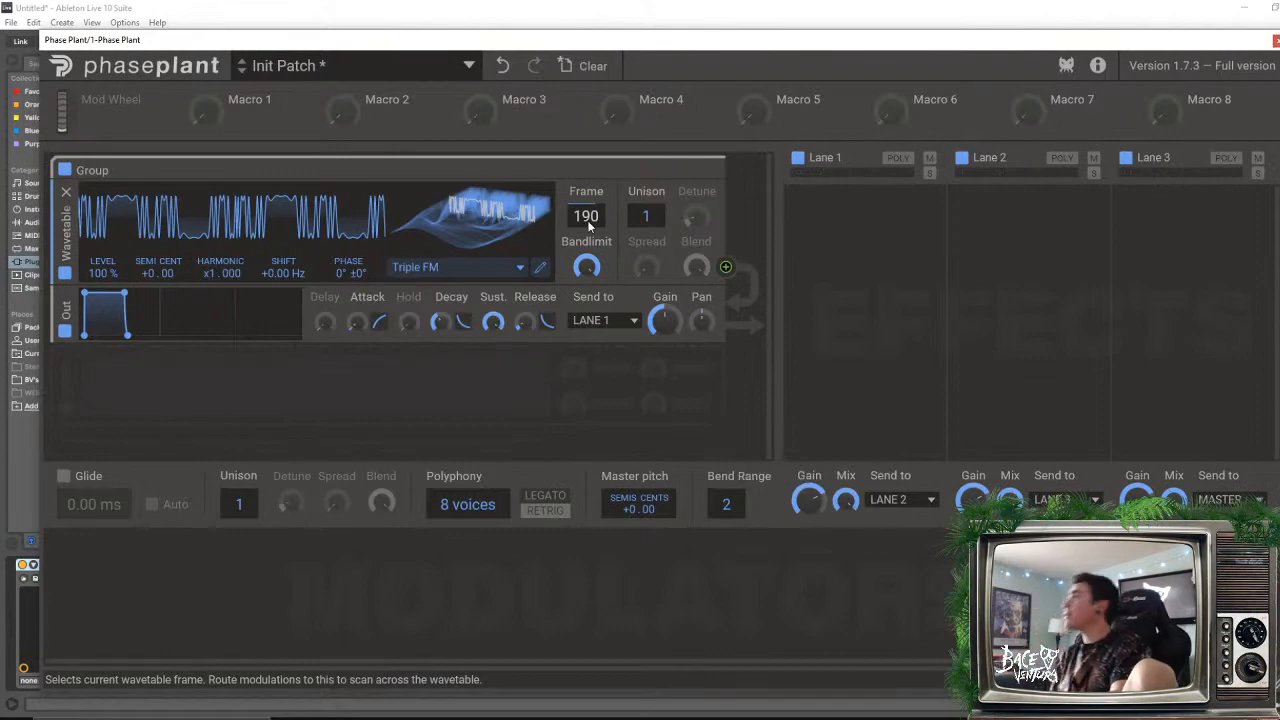
pyautogui.moveTo(586, 216)
pyautogui.mouseDown()
pyautogui.moveTo(586, 183)
pyautogui.moveTo(586, 254)
pyautogui.moveTo(585, 221)
pyautogui.mouseUp()
# - Browse the factory wavetable folders, load Vocal Shifted from Vocals and set its Frame to 162
pyautogui.click(420, 268)
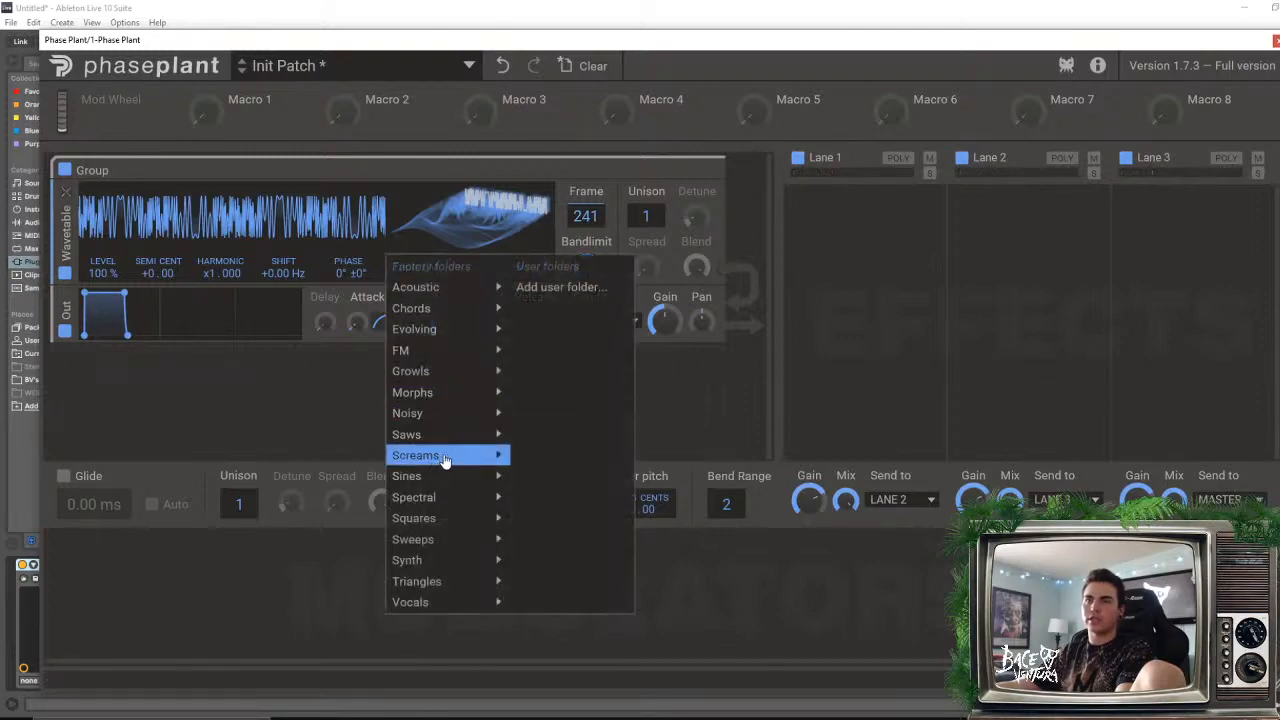
pyautogui.moveTo(407, 460)
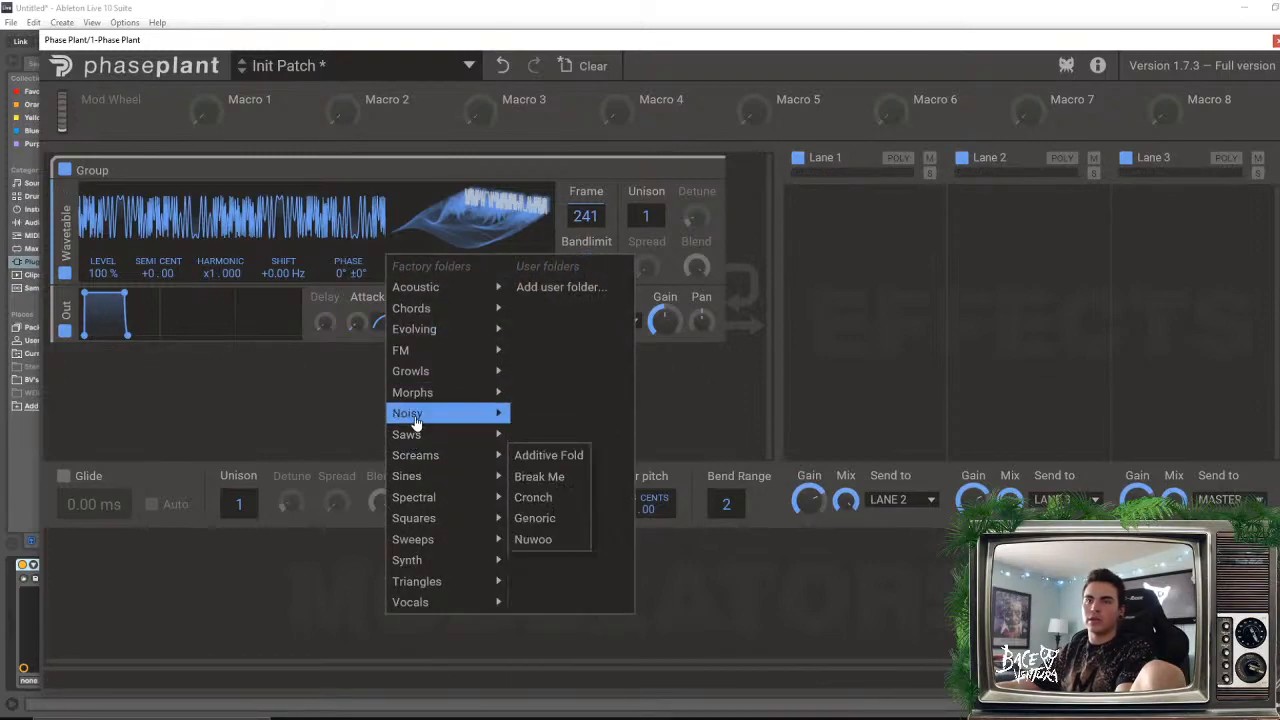
pyautogui.moveTo(424, 396)
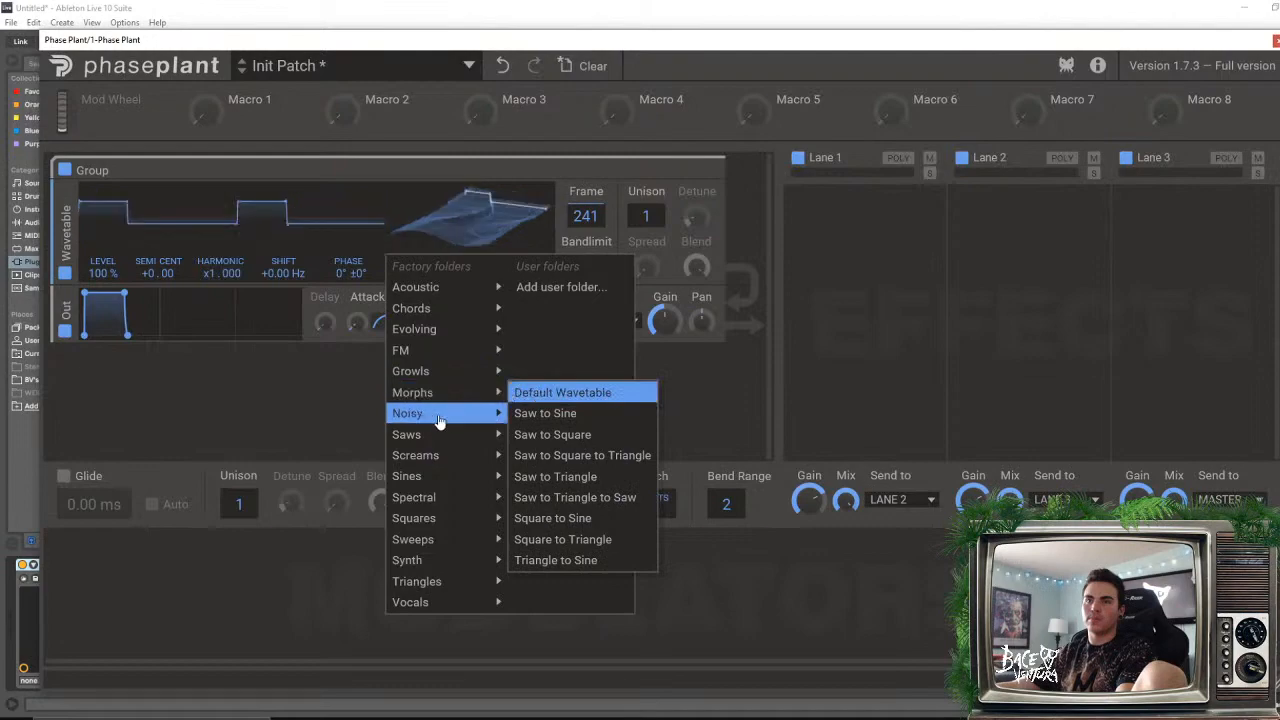
pyautogui.moveTo(428, 564)
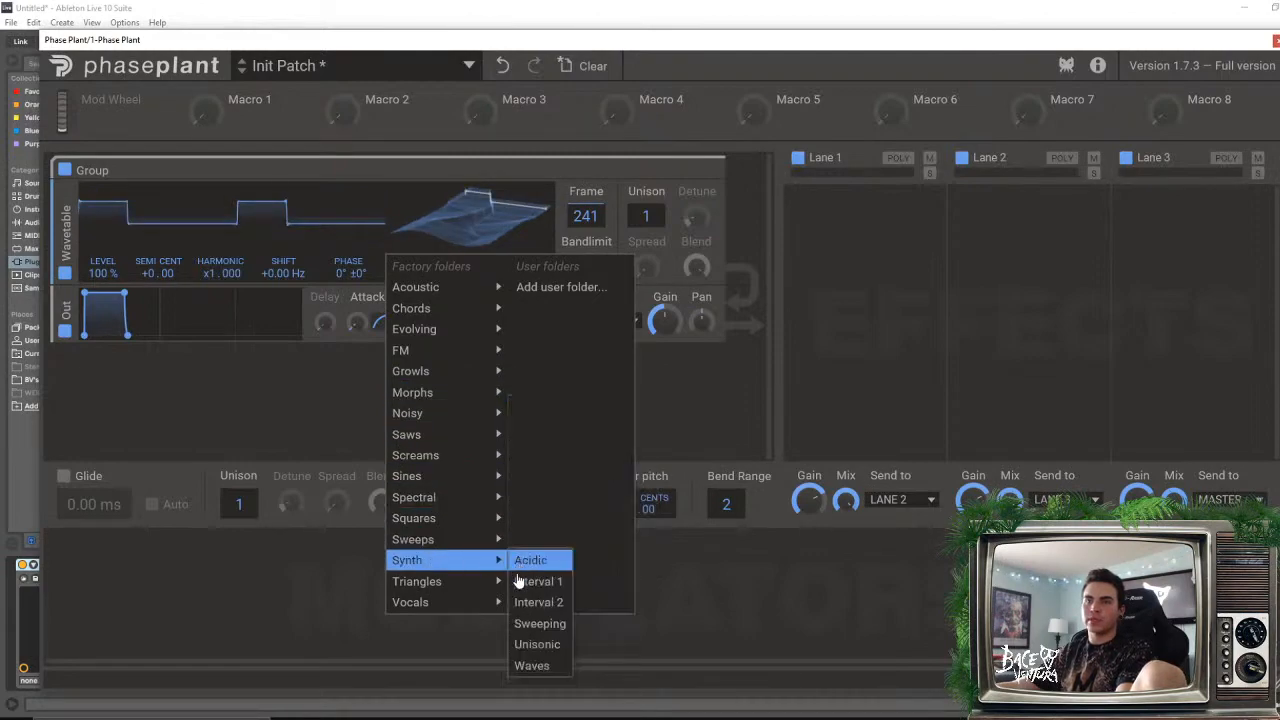
pyautogui.moveTo(414, 616)
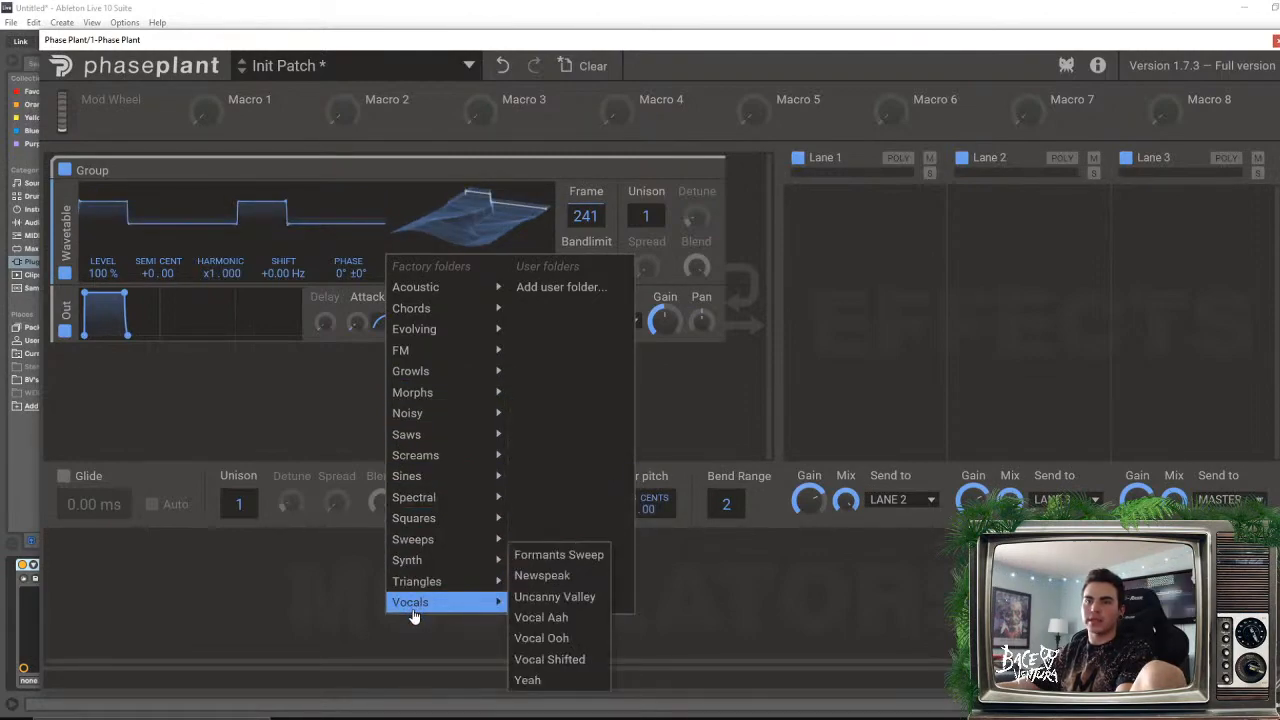
pyautogui.click(545, 659)
pyautogui.moveTo(586, 216)
pyautogui.mouseDown()
pyautogui.moveTo(586, 250)
pyautogui.moveTo(586, 214)
pyautogui.moveTo(586, 230)
pyautogui.mouseUp()
# - Add two LFO modulators side by side to the empty modulator area
pyautogui.click(157, 603)
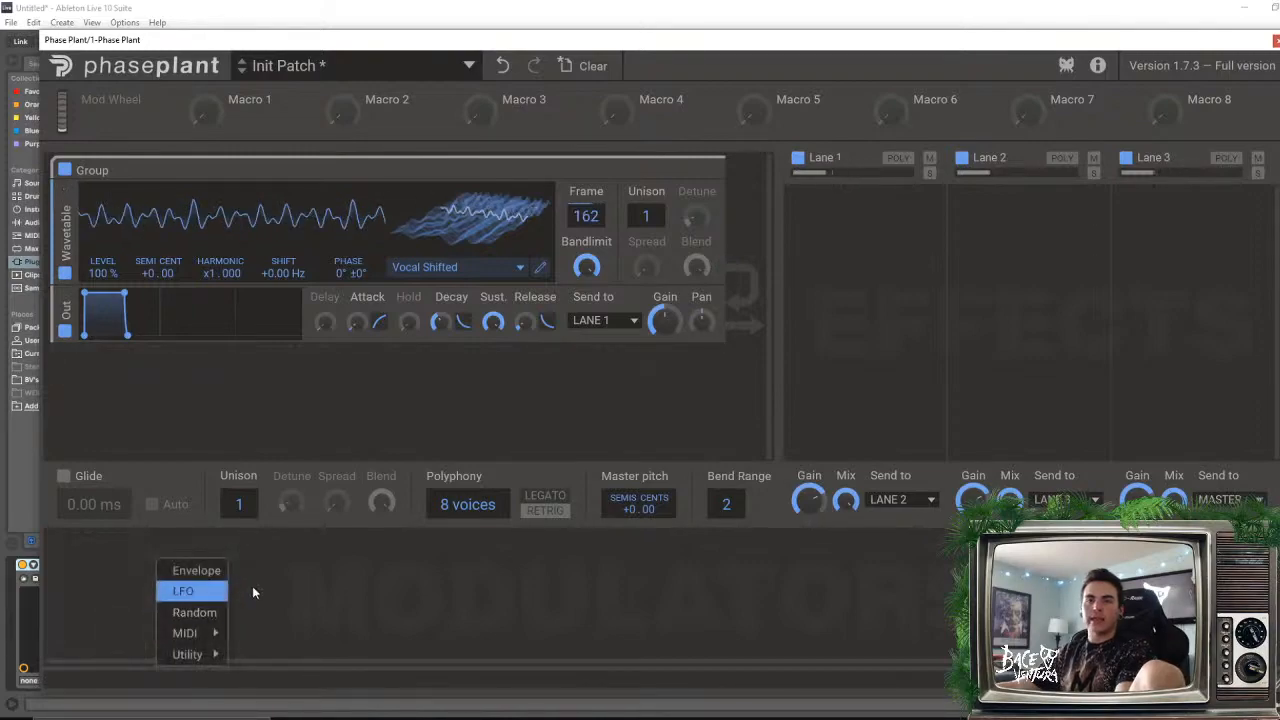
pyautogui.click(201, 597)
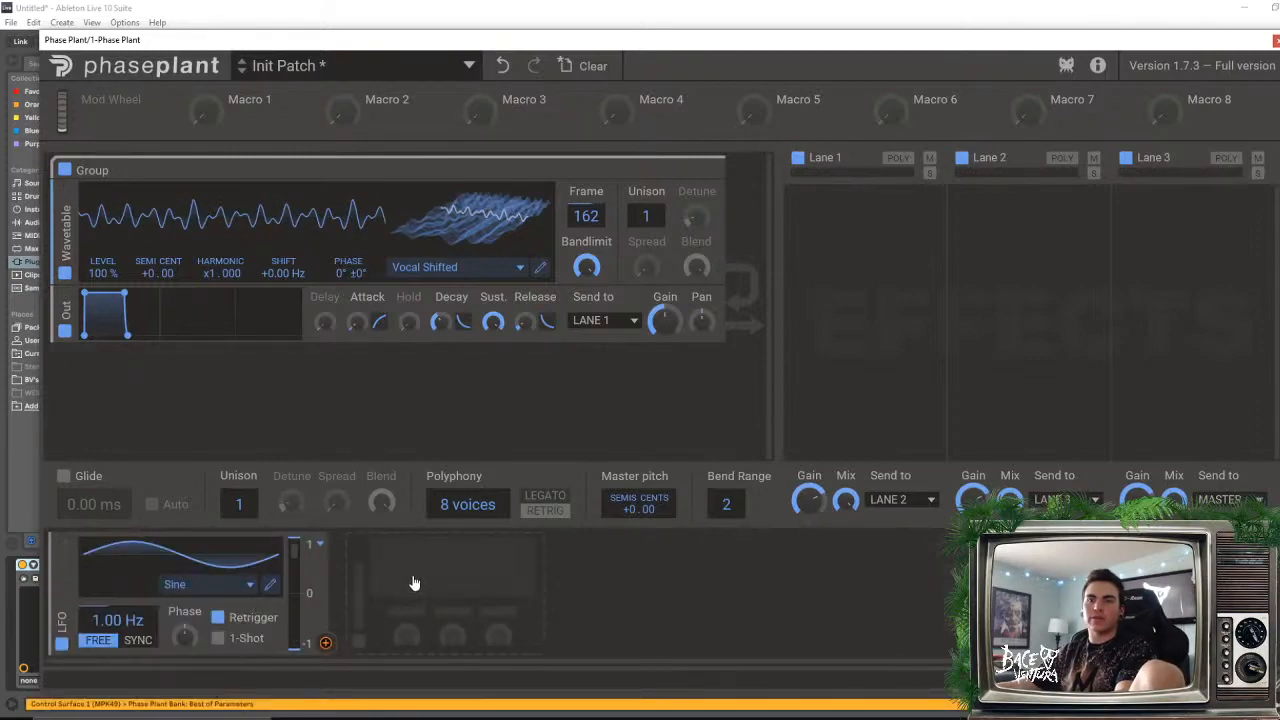
pyautogui.click(435, 568)
pyautogui.click(457, 593)
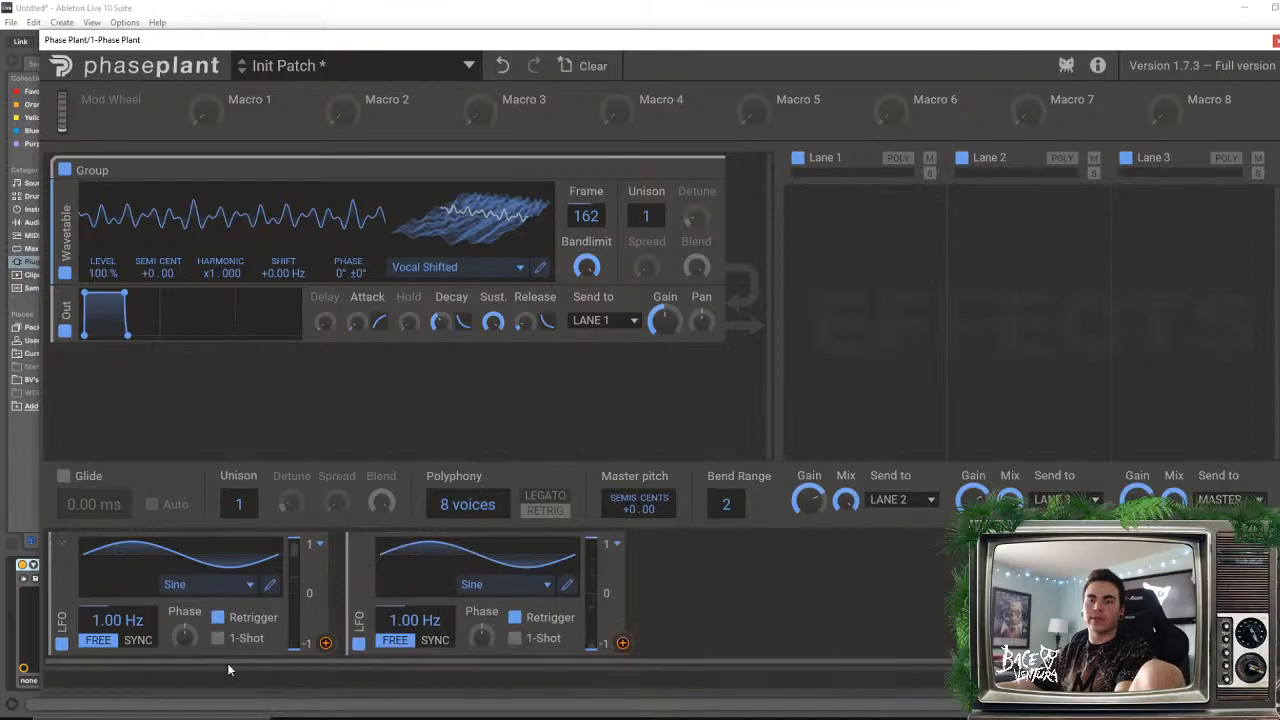
# - Route the first LFO to the wavetable's Frame, set Frame to 134 and switch that LFO to tempo sync
pyautogui.moveTo(325, 643); pyautogui.dragTo(586, 232)
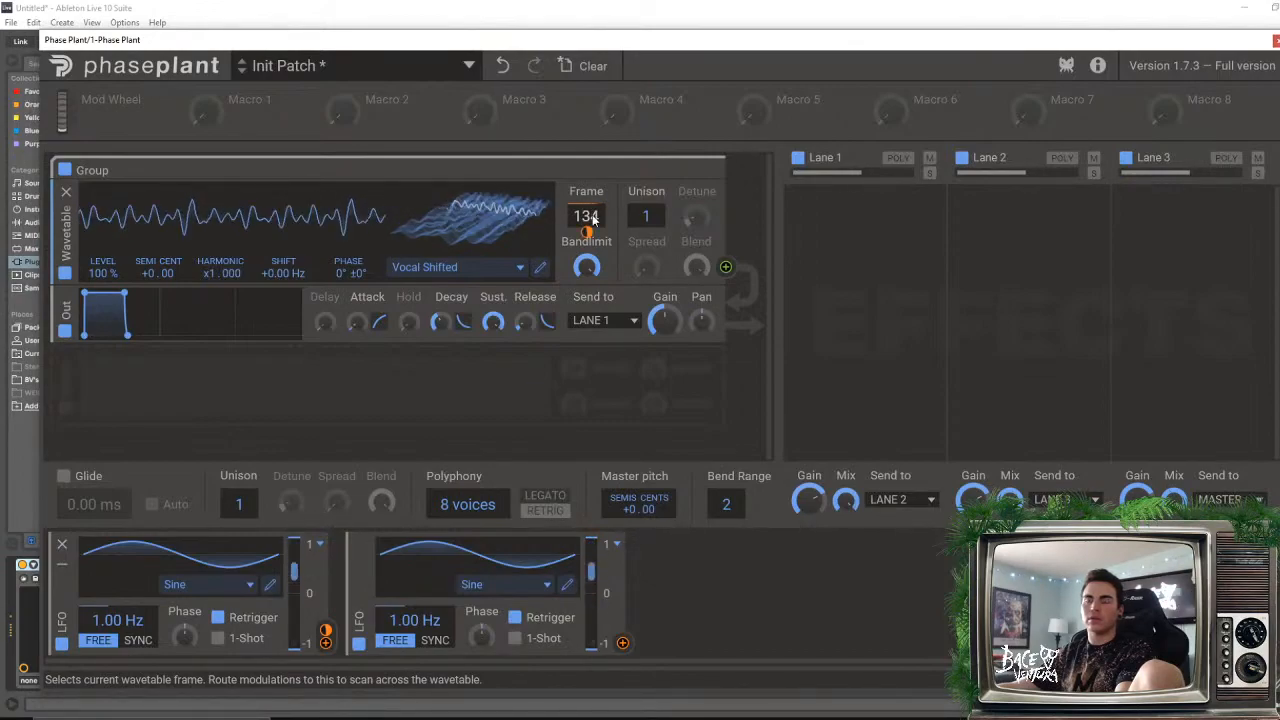
pyautogui.click(137, 640)
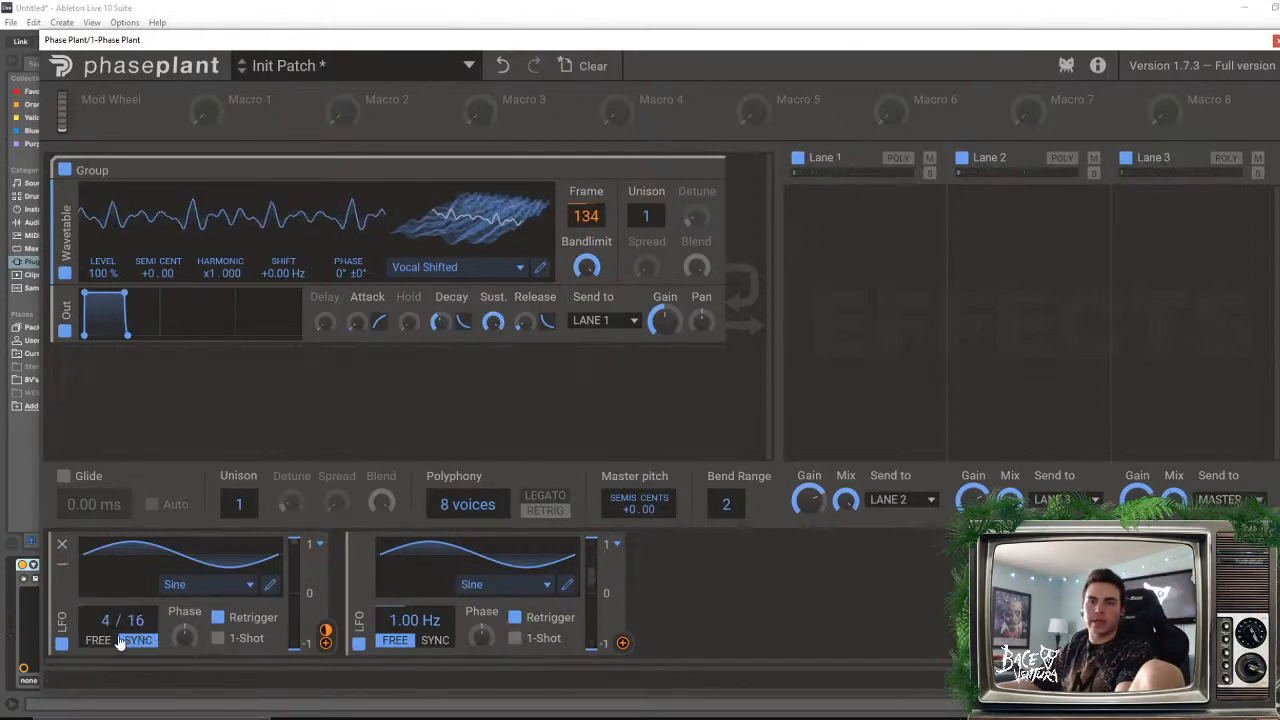
# - Reshape the first LFO's sine in the Curve Editor, moving the peak to 4/8 and setting the endpoints to 0 %
pyautogui.click(269, 584)
pyautogui.moveTo(538, 289); pyautogui.dragTo(645, 250)
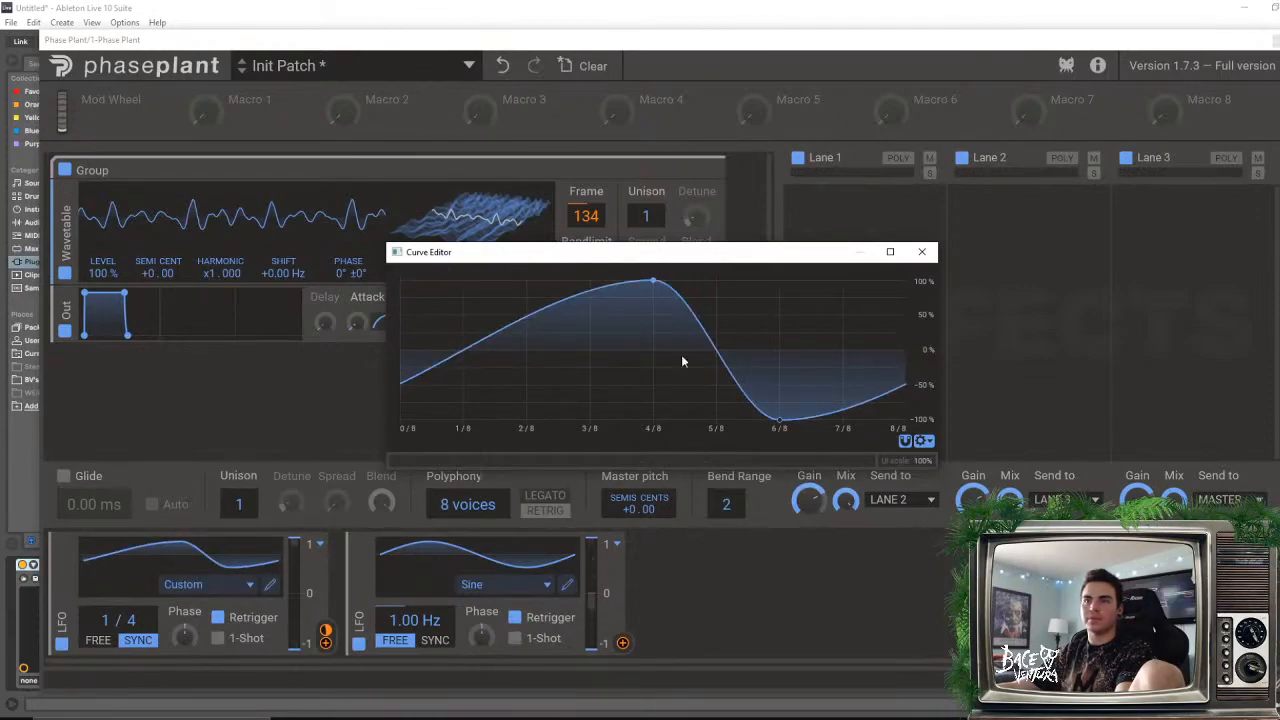
pyautogui.moveTo(866, 405); pyautogui.dragTo(888, 354)
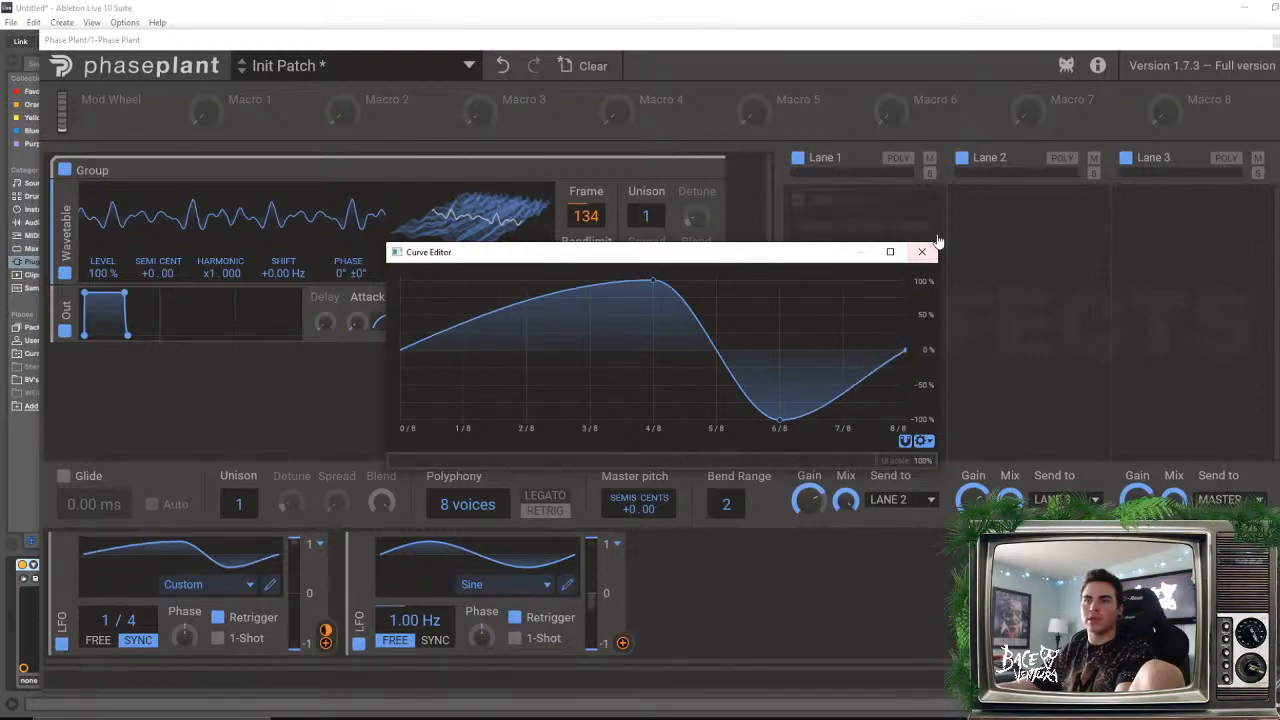
pyautogui.click(921, 251)
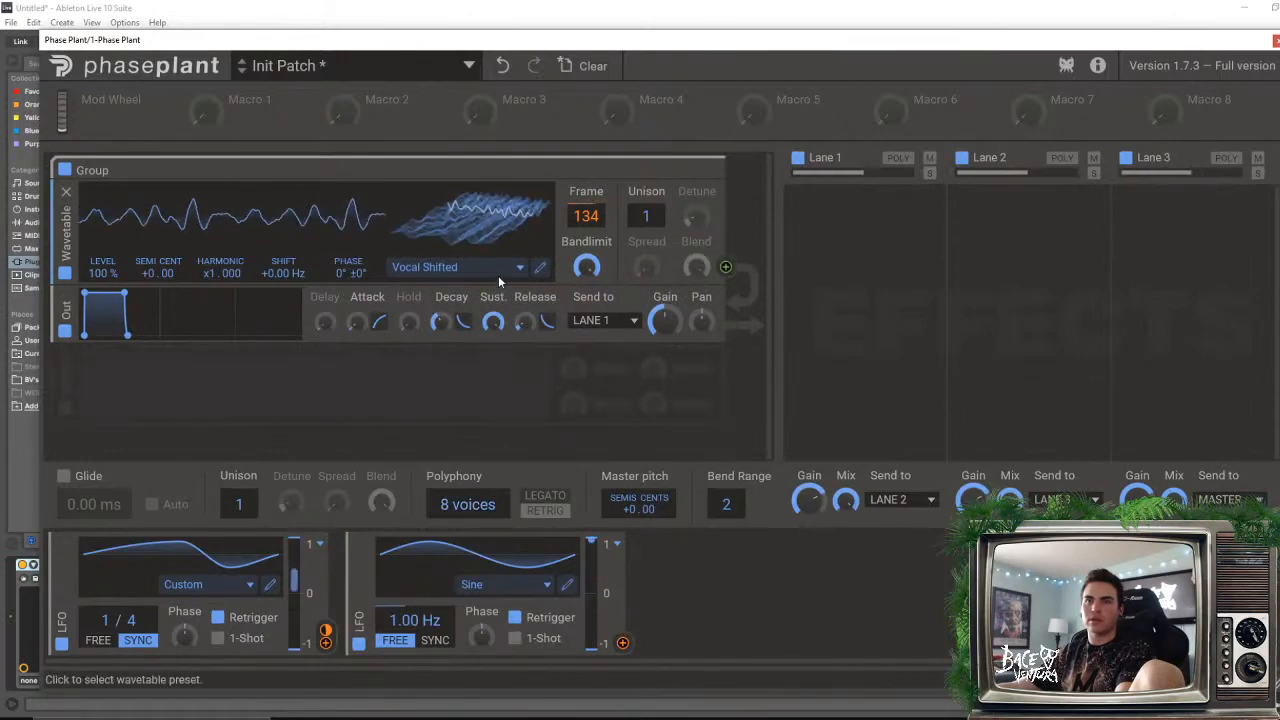
# - Reduce the first LFO's modulation depth on the wavetable's Frame and set Frame to 170
pyautogui.moveTo(326, 631); pyautogui.dragTo(326, 663)
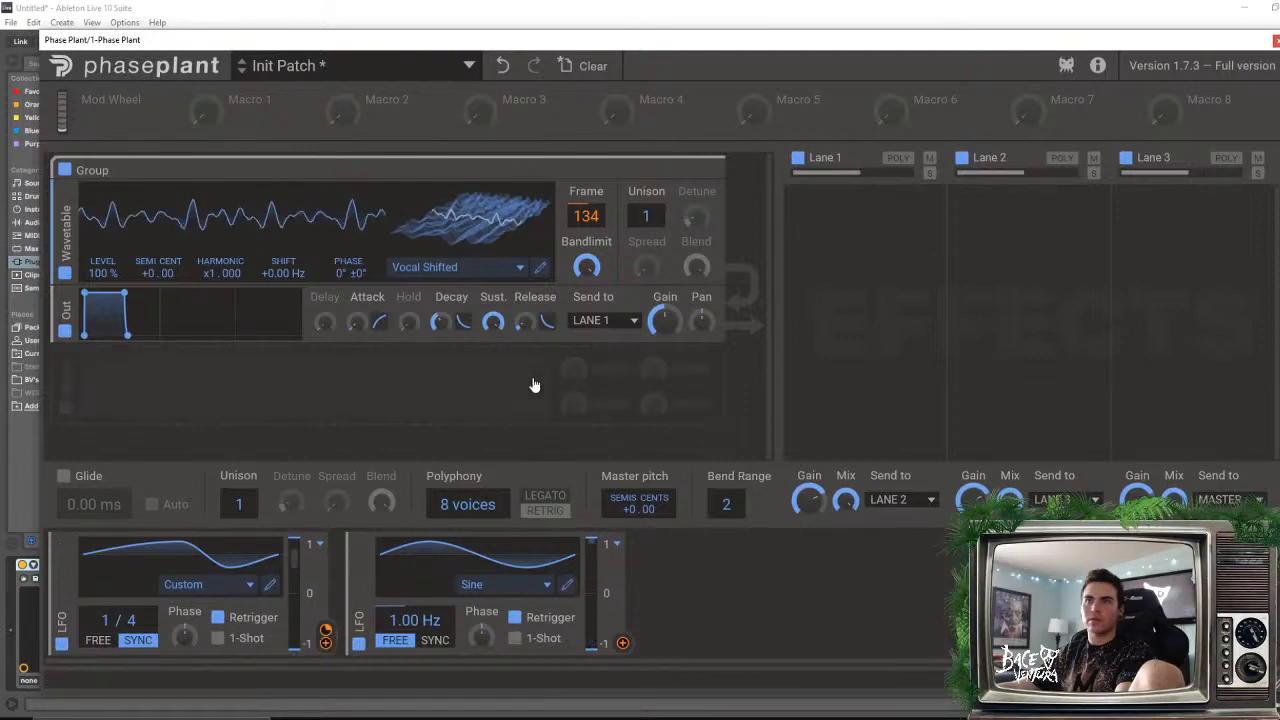
pyautogui.moveTo(588, 216); pyautogui.dragTo(588, 189)
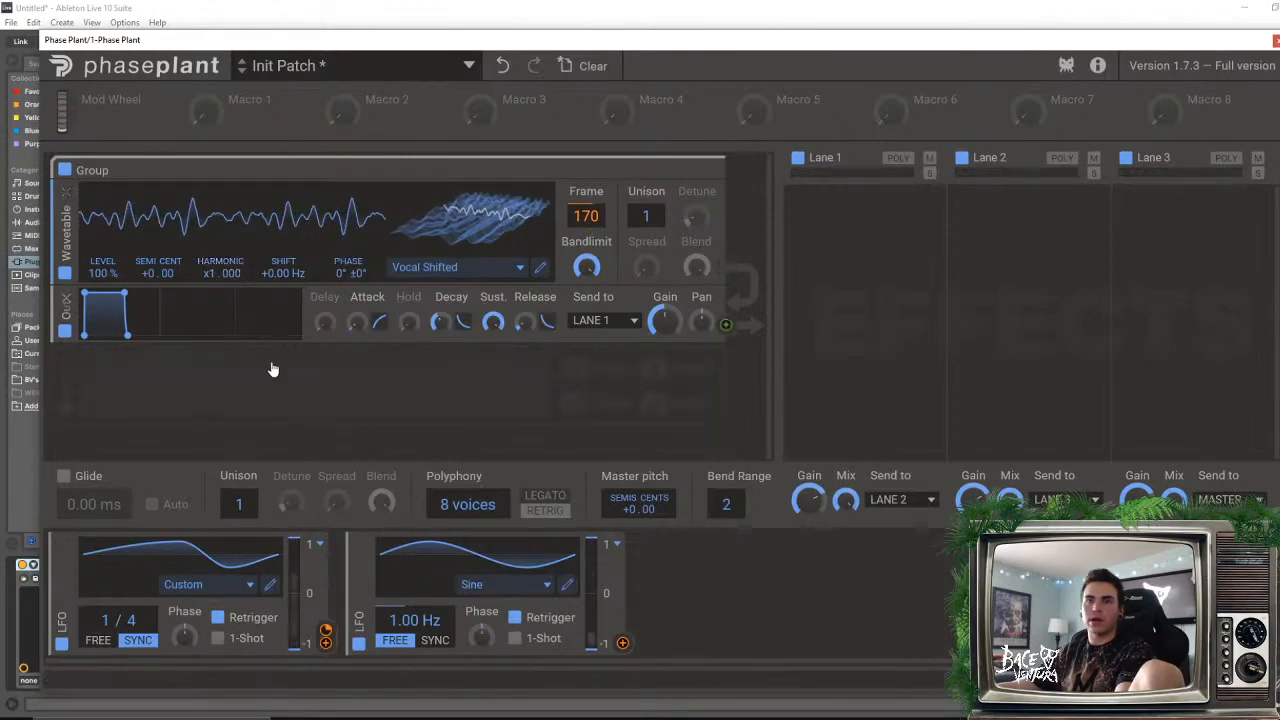
# - Reshape the first LFO's curve with both endpoints at -100 %, the 6/8 trough moved to the end and the peak at 5/8
pyautogui.click(269, 584)
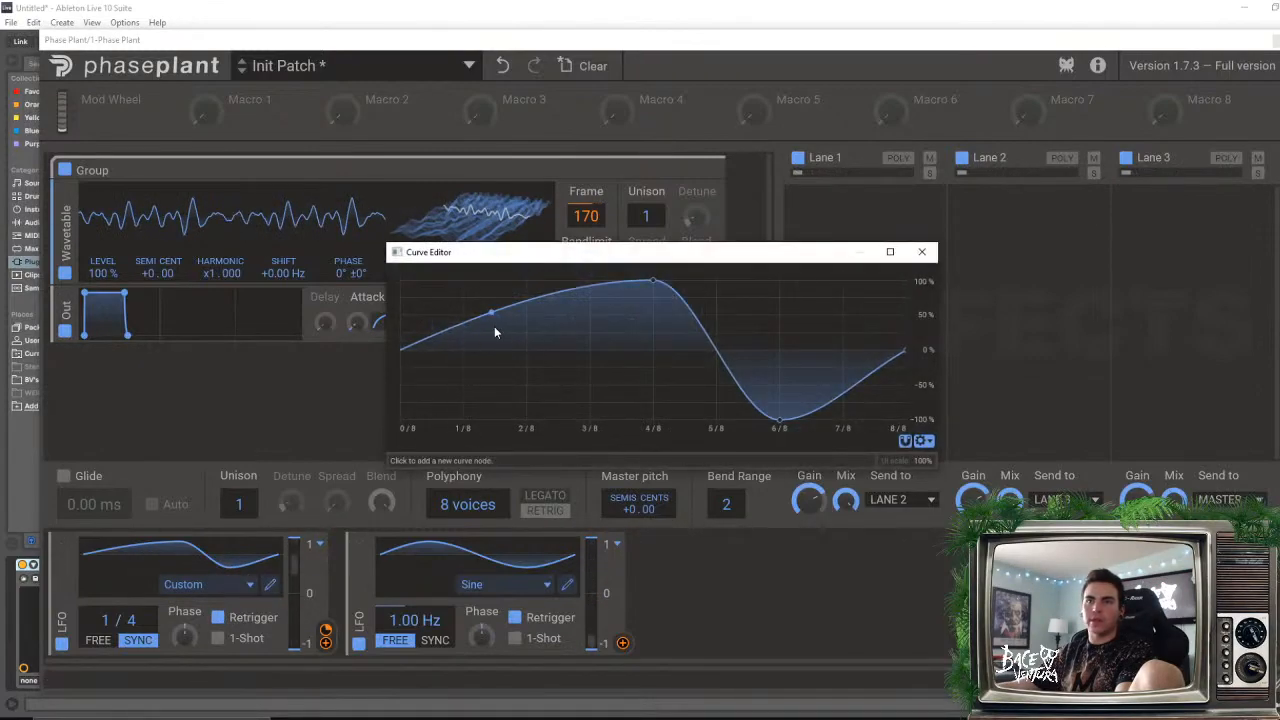
pyautogui.moveTo(494, 330); pyautogui.dragTo(347, 455)
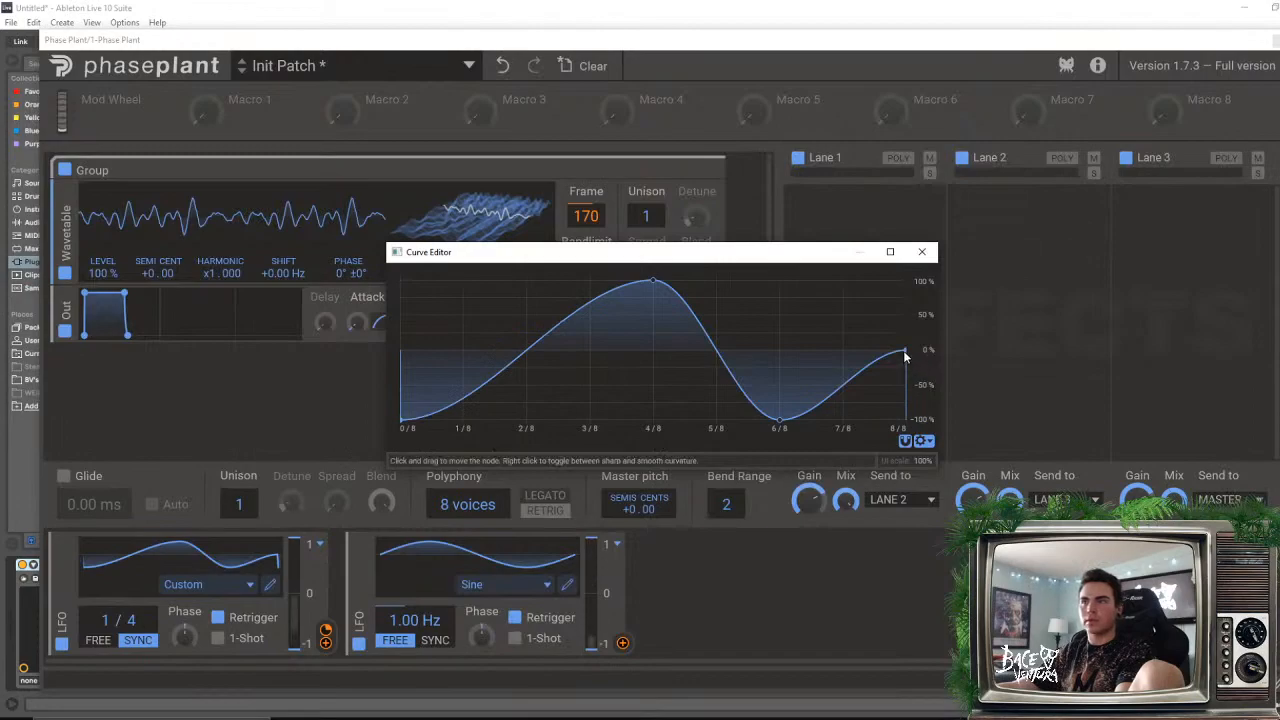
pyautogui.moveTo(905, 355); pyautogui.dragTo(897, 428)
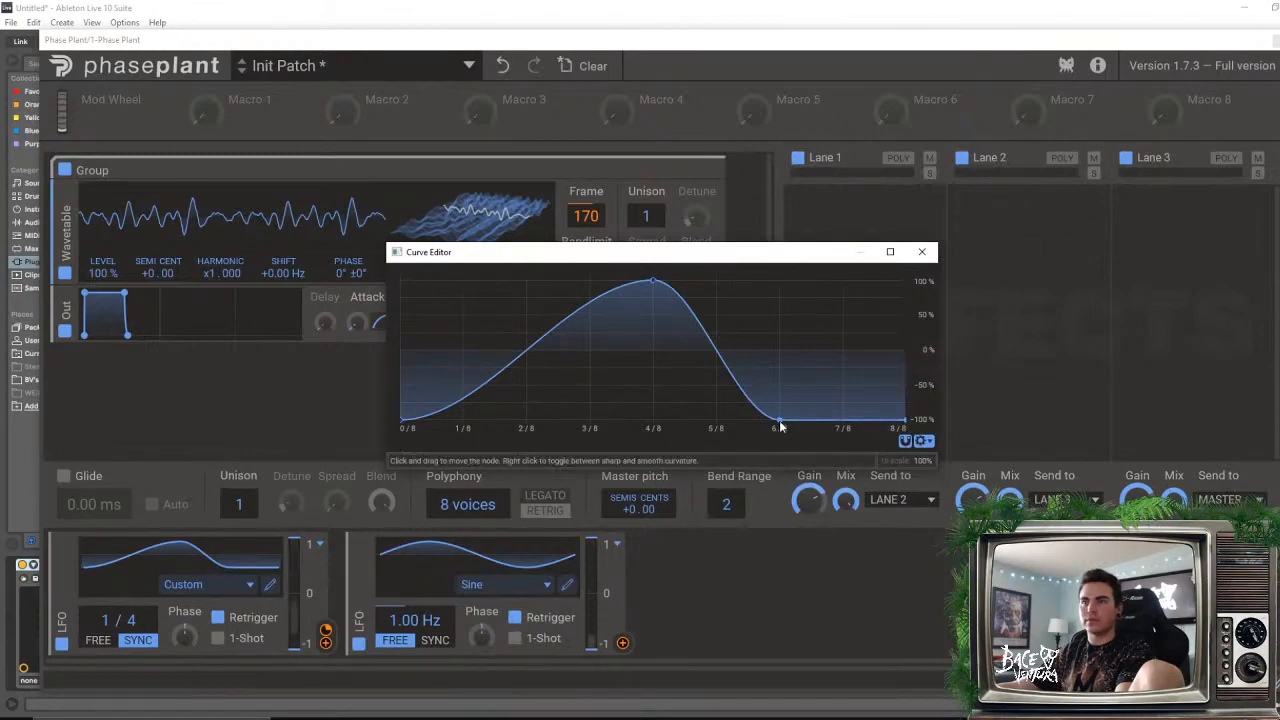
pyautogui.moveTo(781, 425); pyautogui.dragTo(891, 426)
pyautogui.moveTo(655, 285); pyautogui.dragTo(716, 283)
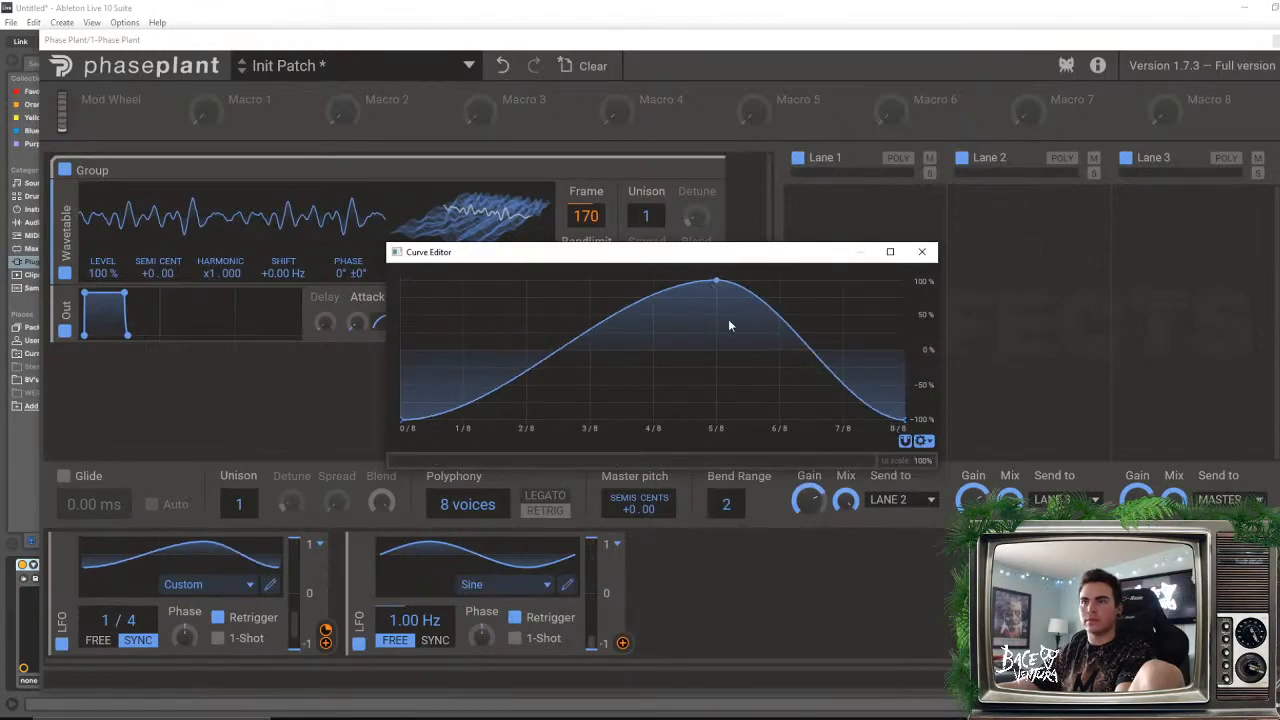
pyautogui.click(921, 252)
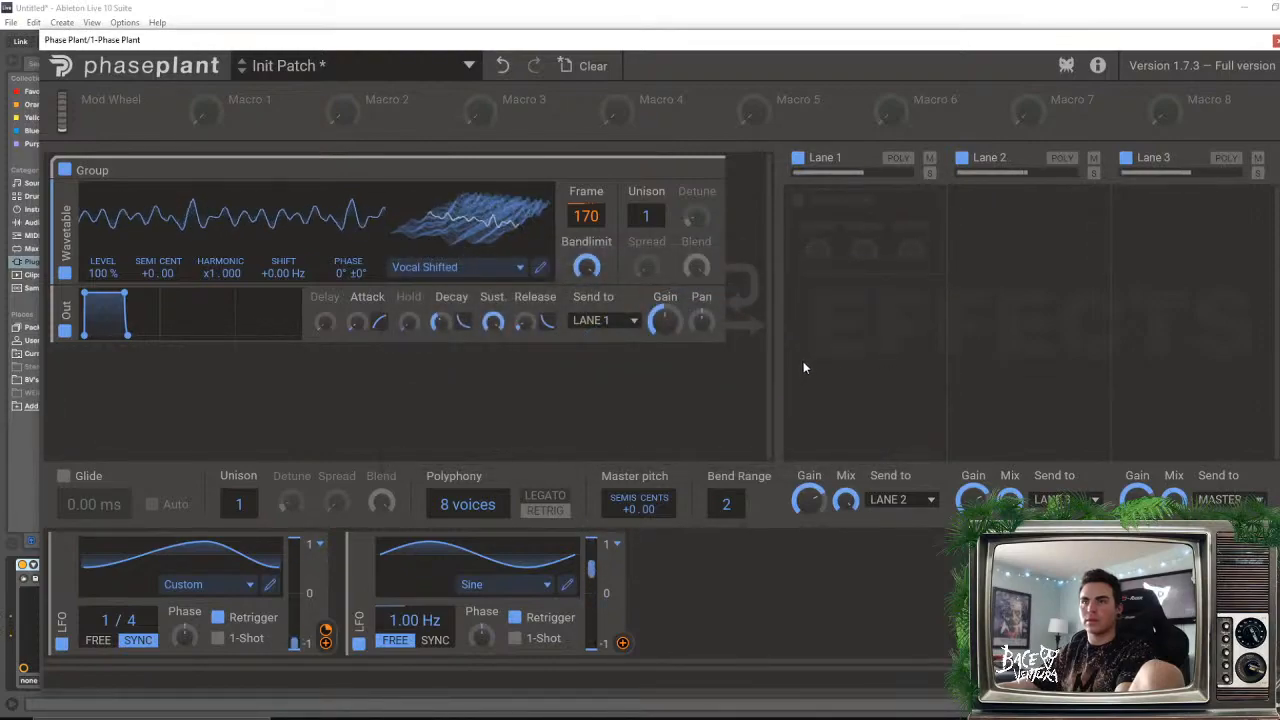
# - Add an Analog oscillator beneath the wavetable group and route its output to the wavetable's Phase at 19 %
pyautogui.click(280, 410)
pyautogui.click(310, 445)
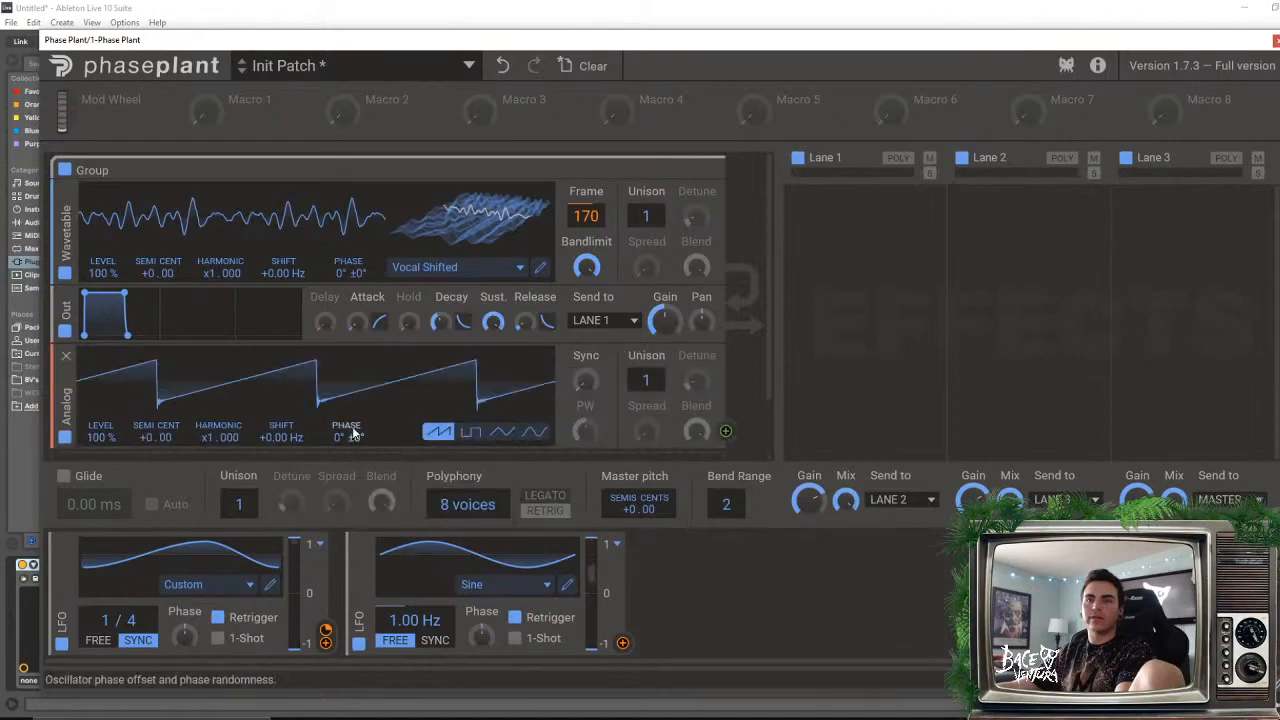
pyautogui.scroll(-2, 770, 367)
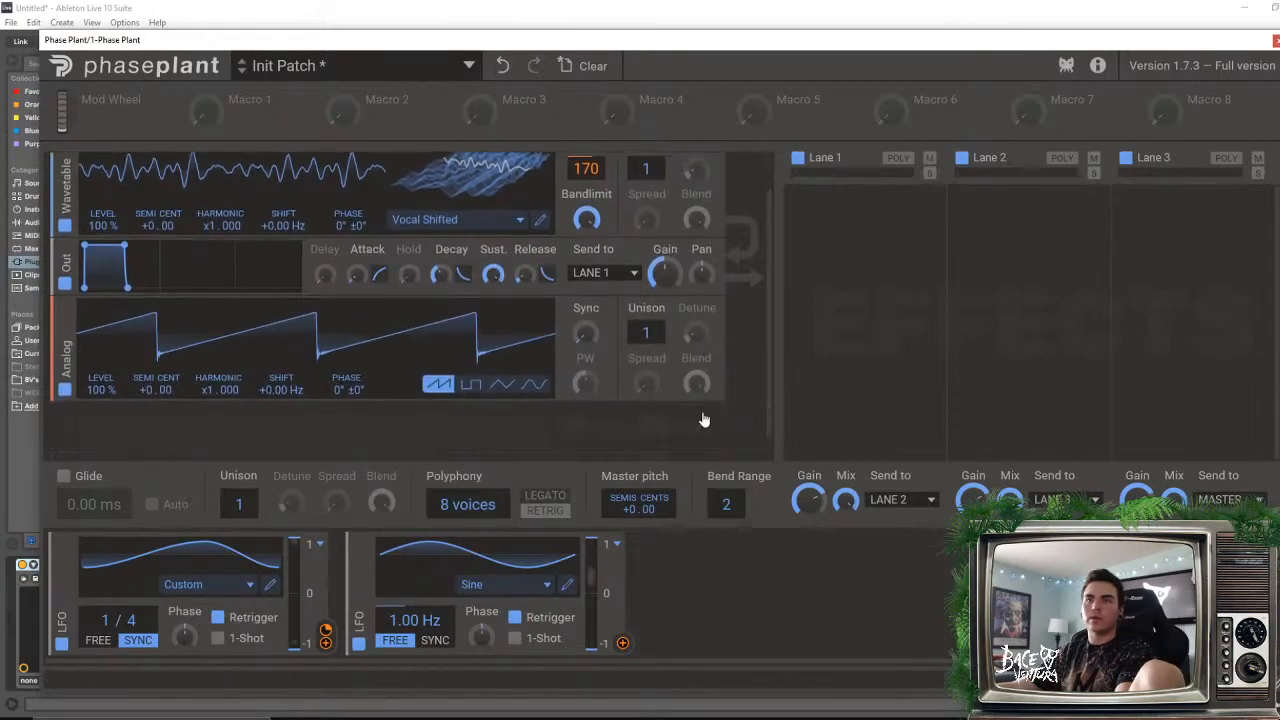
pyautogui.click(726, 385)
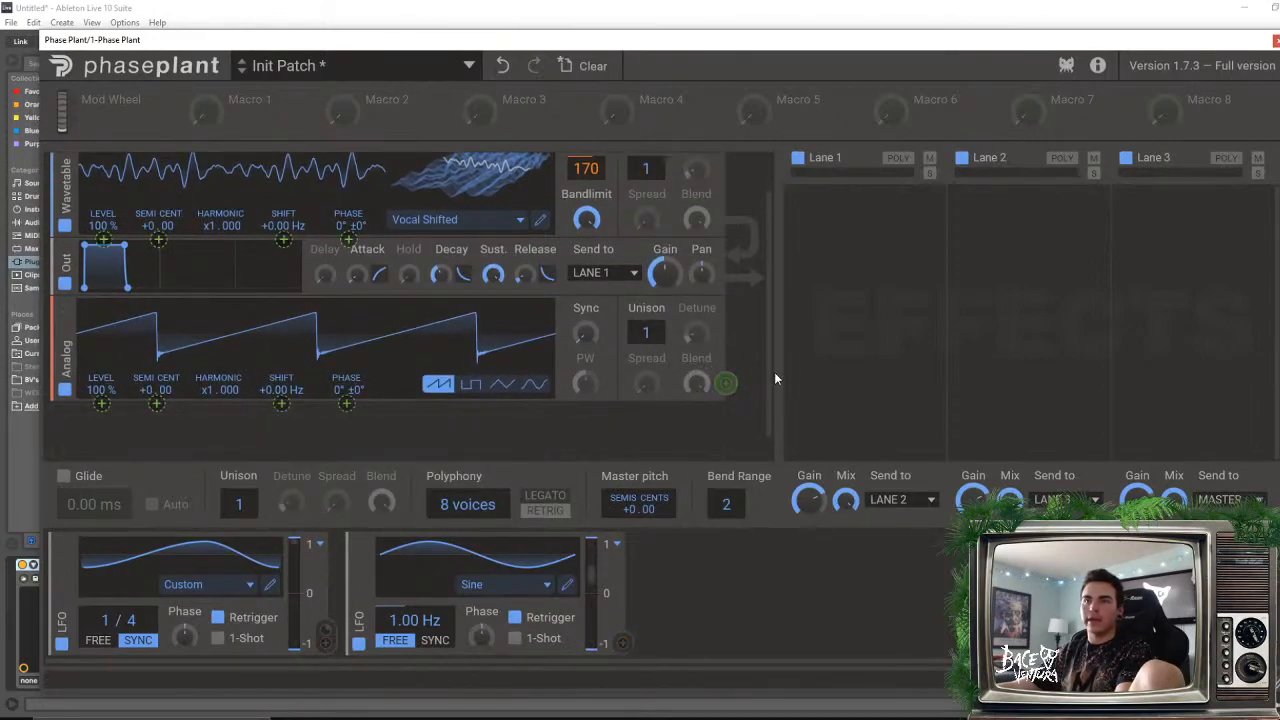
pyautogui.scroll(2, 458, 274)
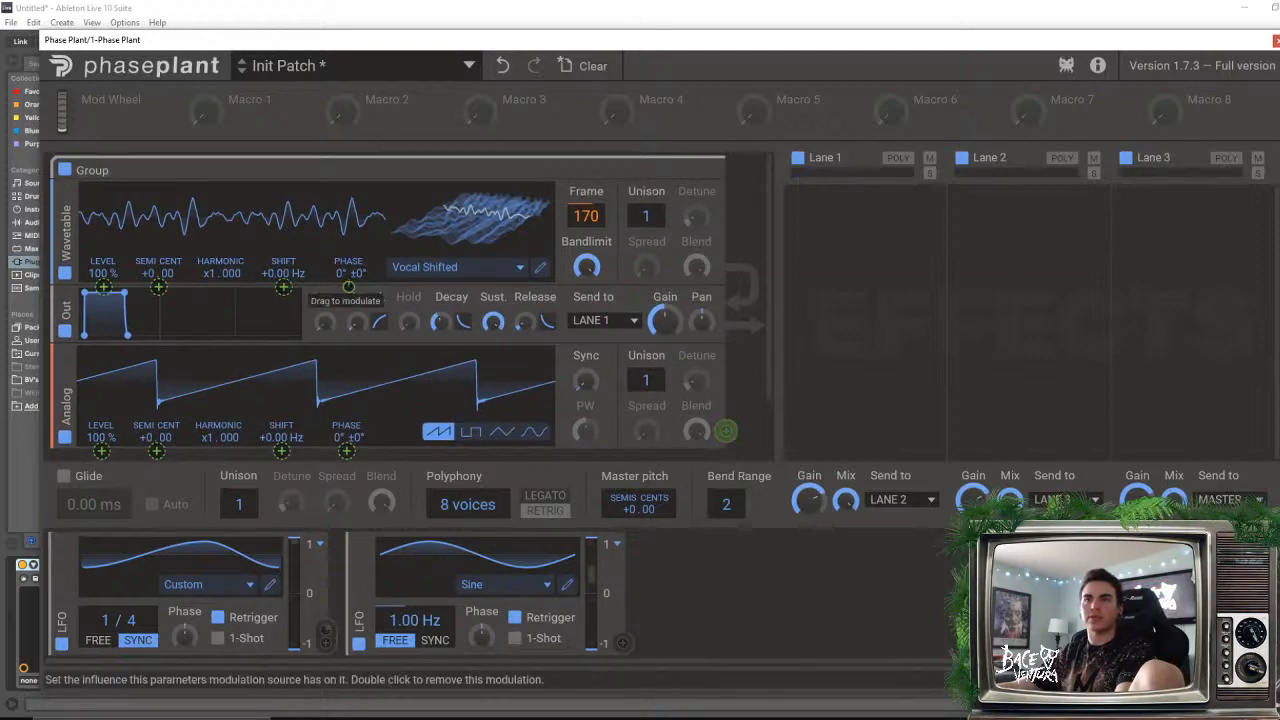
pyautogui.moveTo(348, 287)
pyautogui.mouseDown()
pyautogui.moveTo(348, 241)
pyautogui.moveTo(348, 273)
pyautogui.mouseUp()
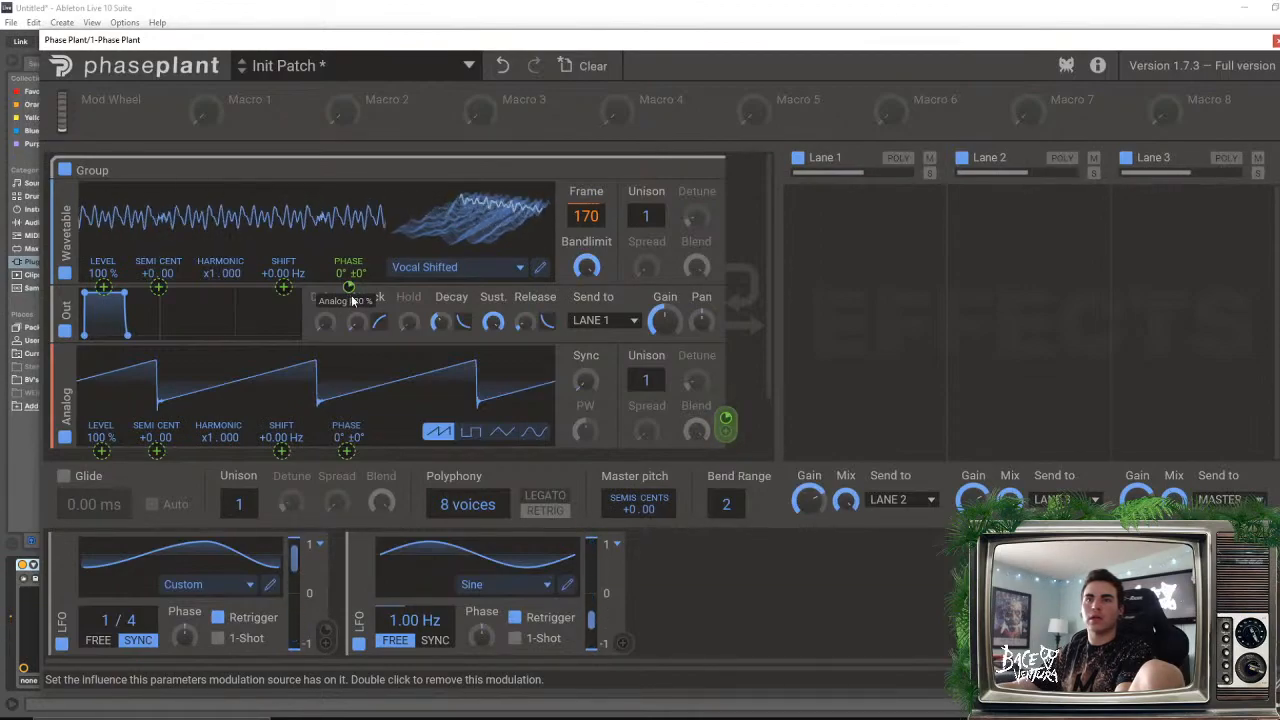
pyautogui.click(762, 347)
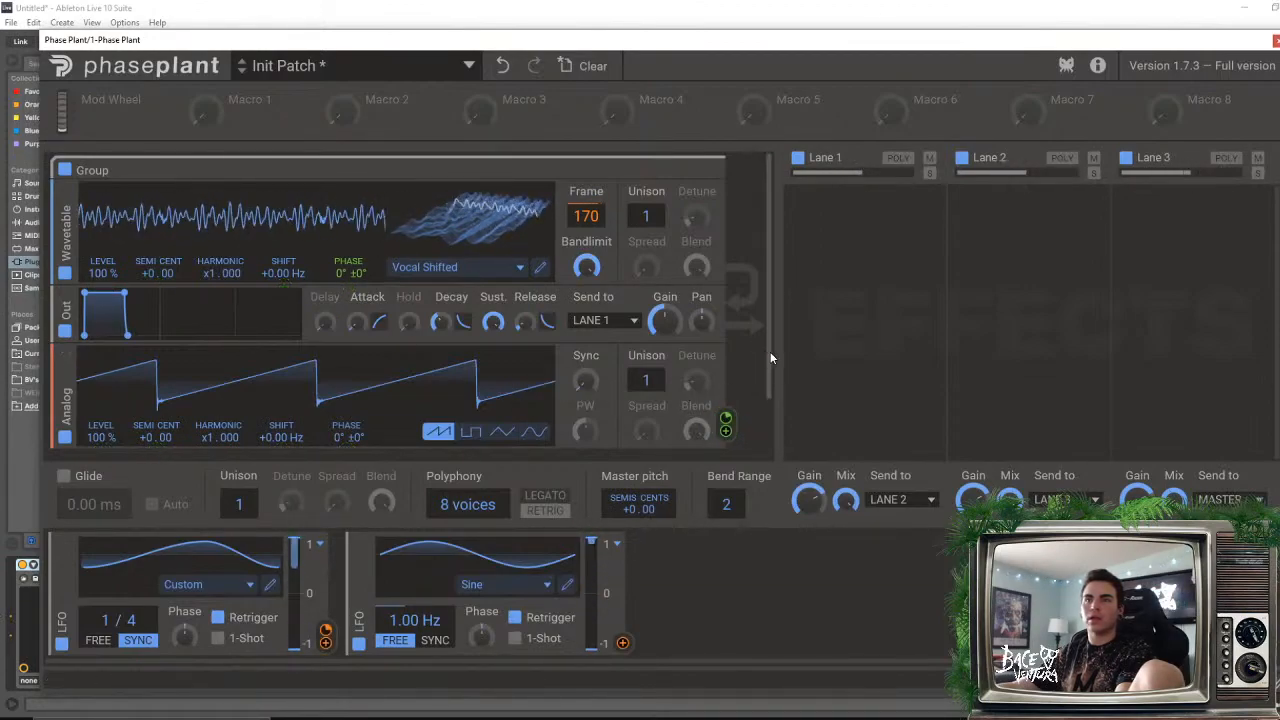
pyautogui.moveTo(360, 273); pyautogui.dragTo(348, 310)
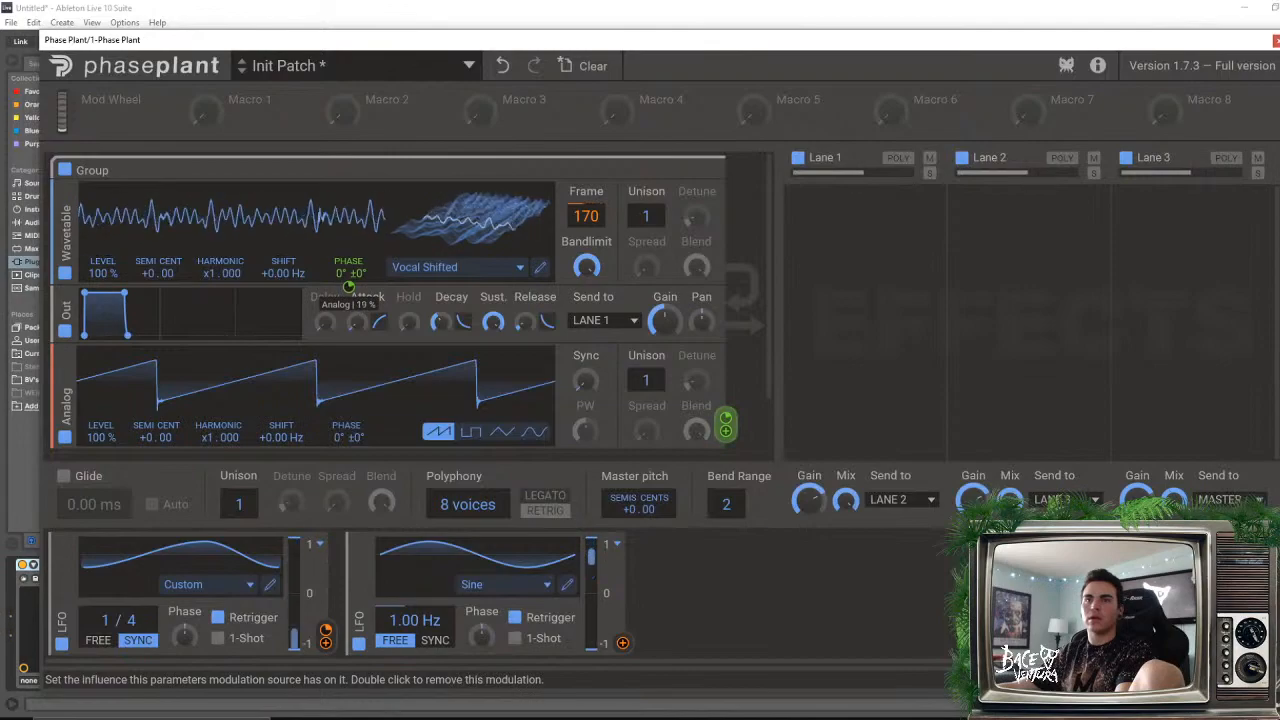
# - Try the Analog oscillator's square and sine waveforms and set it to the triangle wave
pyautogui.click(481, 439)
pyautogui.click(498, 436)
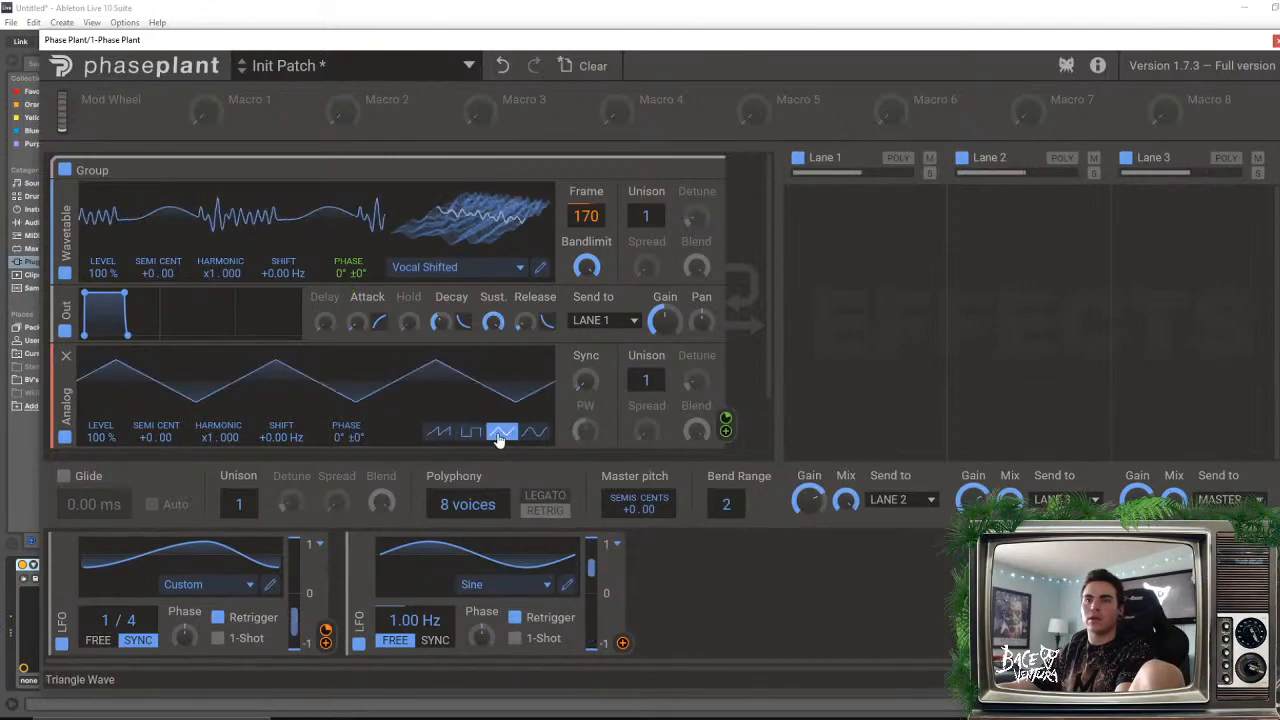
pyautogui.moveTo(772, 363); pyautogui.dragTo(767, 408)
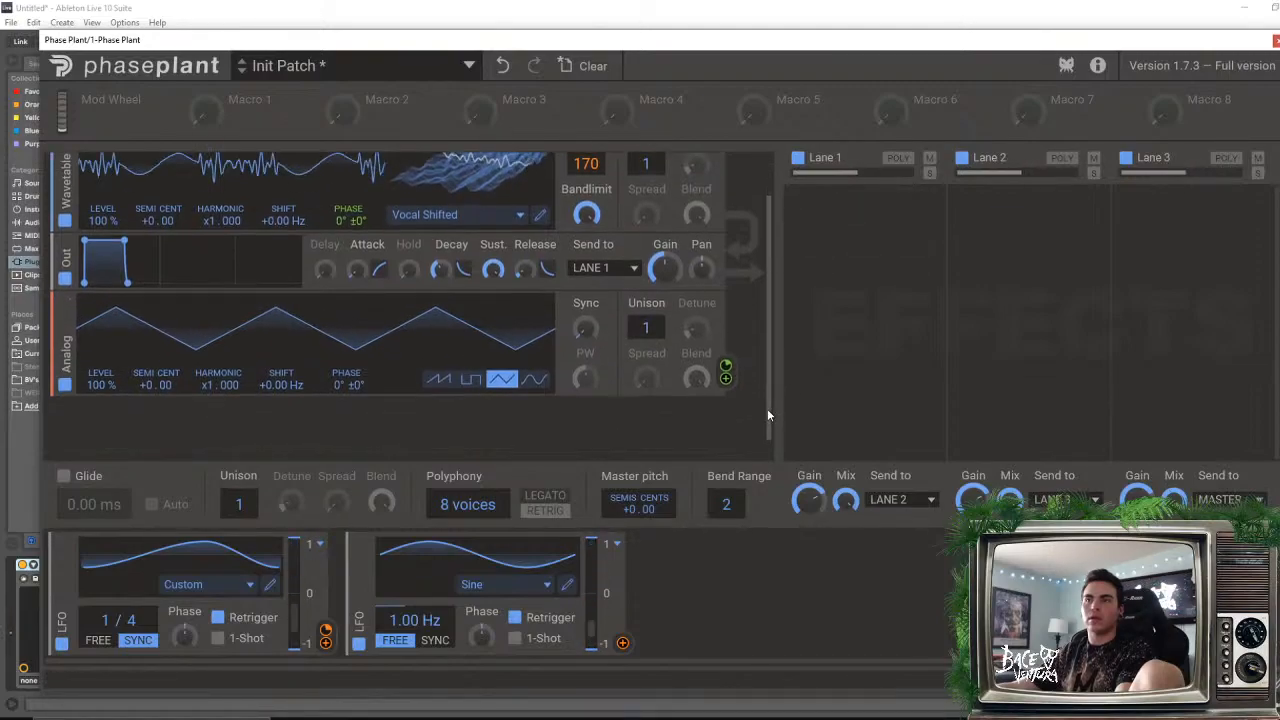
pyautogui.click(535, 380)
pyautogui.click(503, 381)
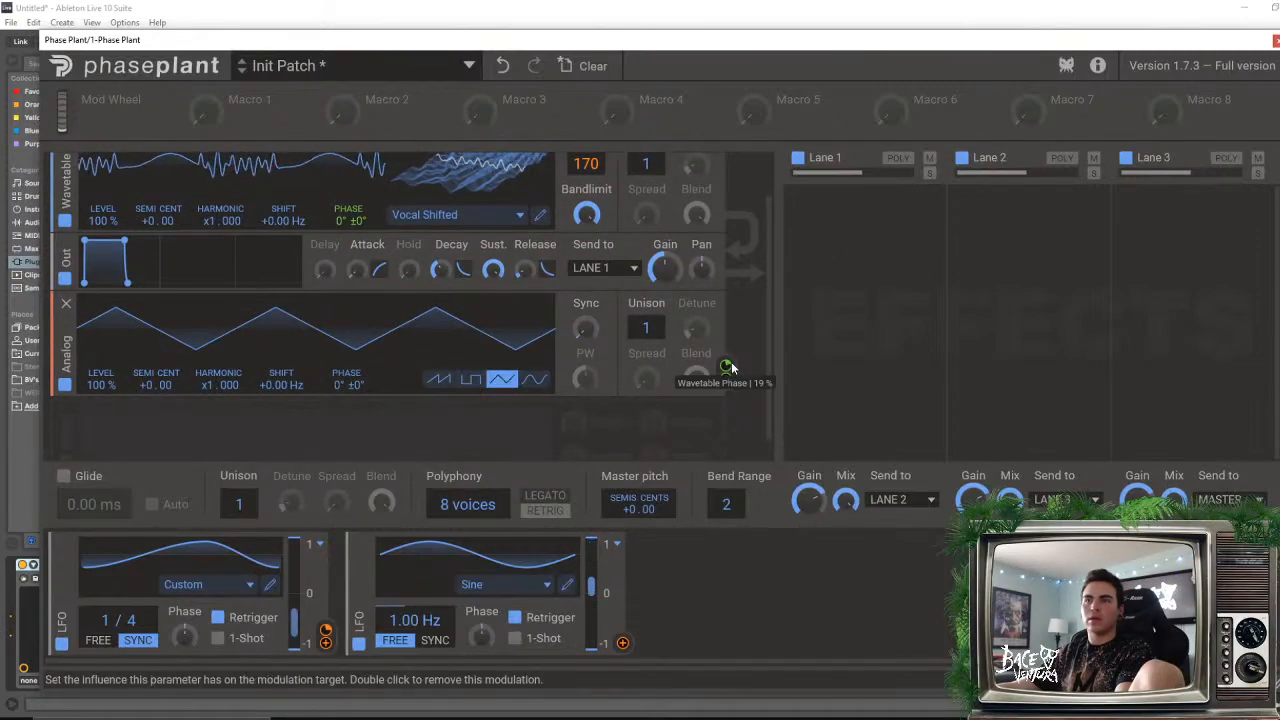
pyautogui.moveTo(763, 350); pyautogui.dragTo(774, 265)
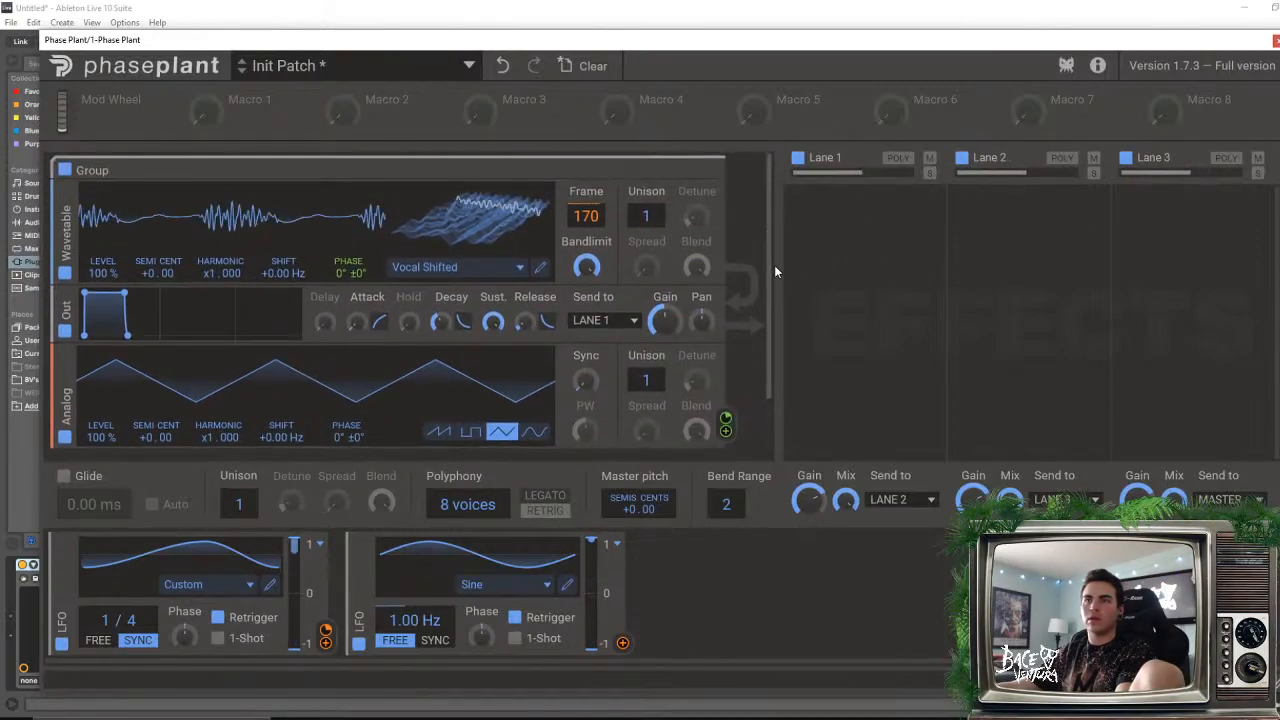
# - Adjust the Analog oscillator's modulation amount on the wavetable's Phase and set the Analog's Harmonic to x2.000
pyautogui.moveTo(152, 275)
pyautogui.mouseDown()
pyautogui.moveTo(152, 317)
pyautogui.moveTo(152, 281)
pyautogui.mouseUp()
pyautogui.doubleClick(152, 275)
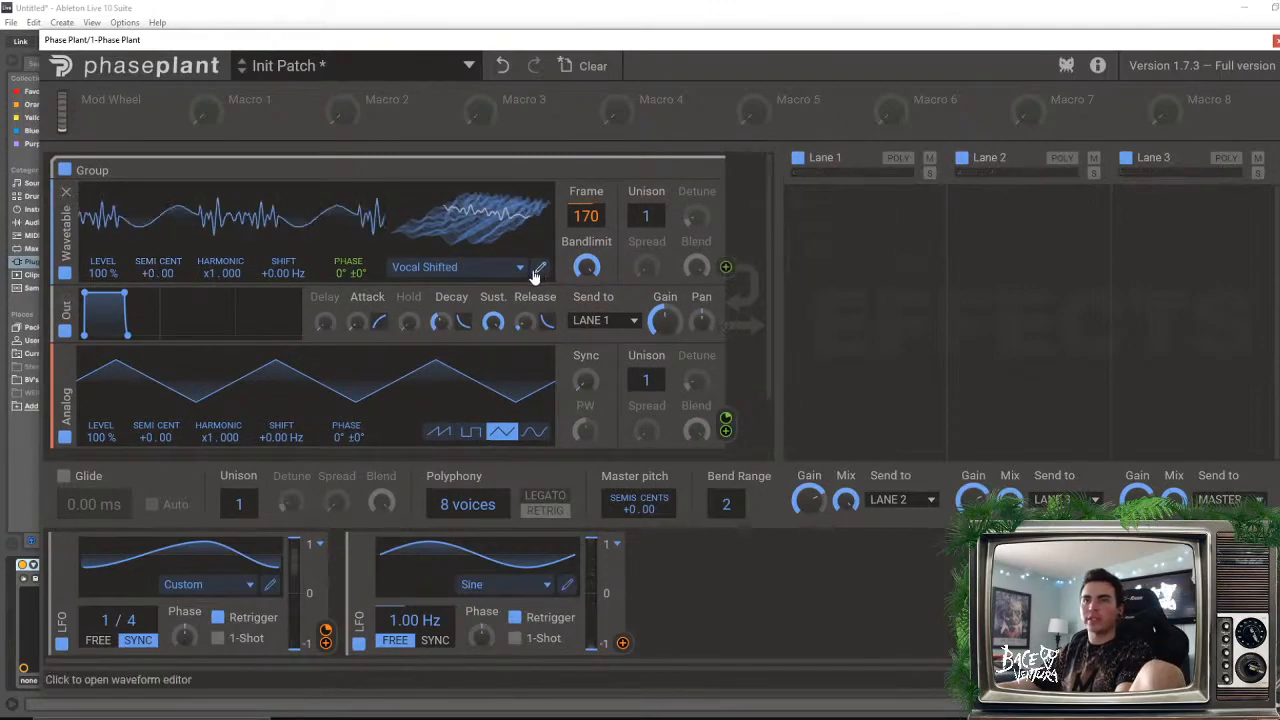
pyautogui.moveTo(348, 288)
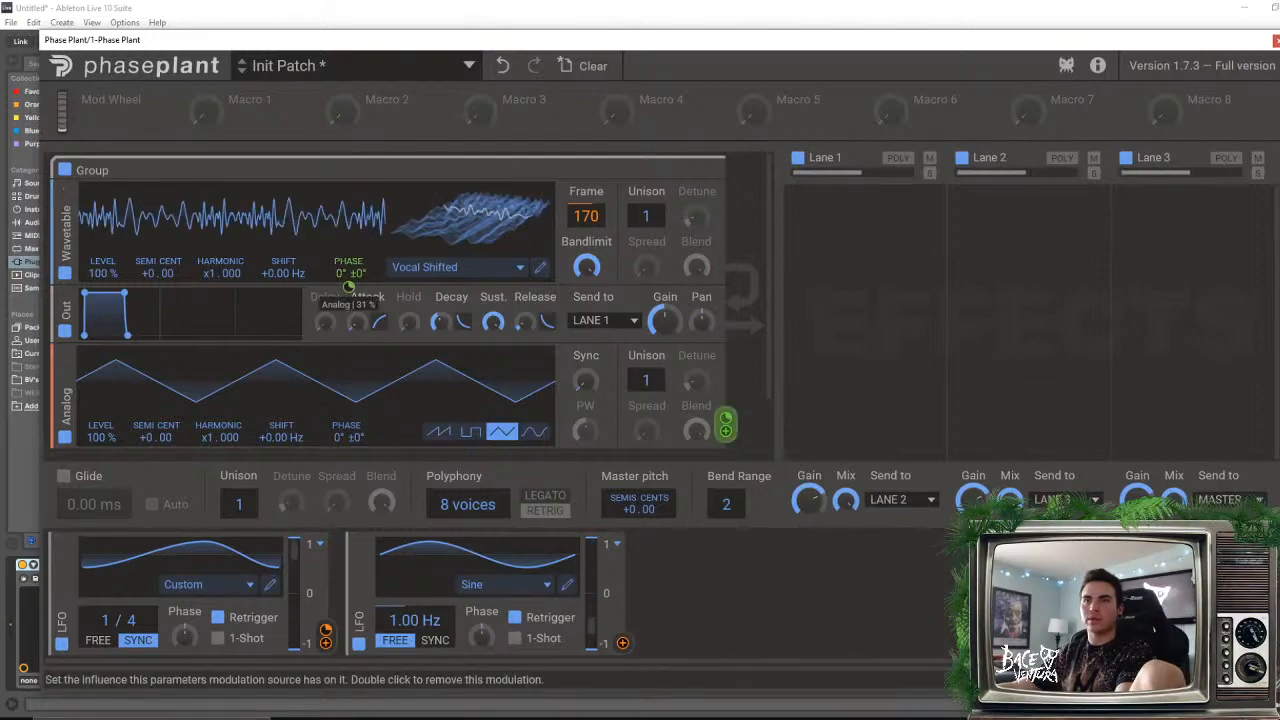
pyautogui.moveTo(348, 287); pyautogui.dragTo(348, 303)
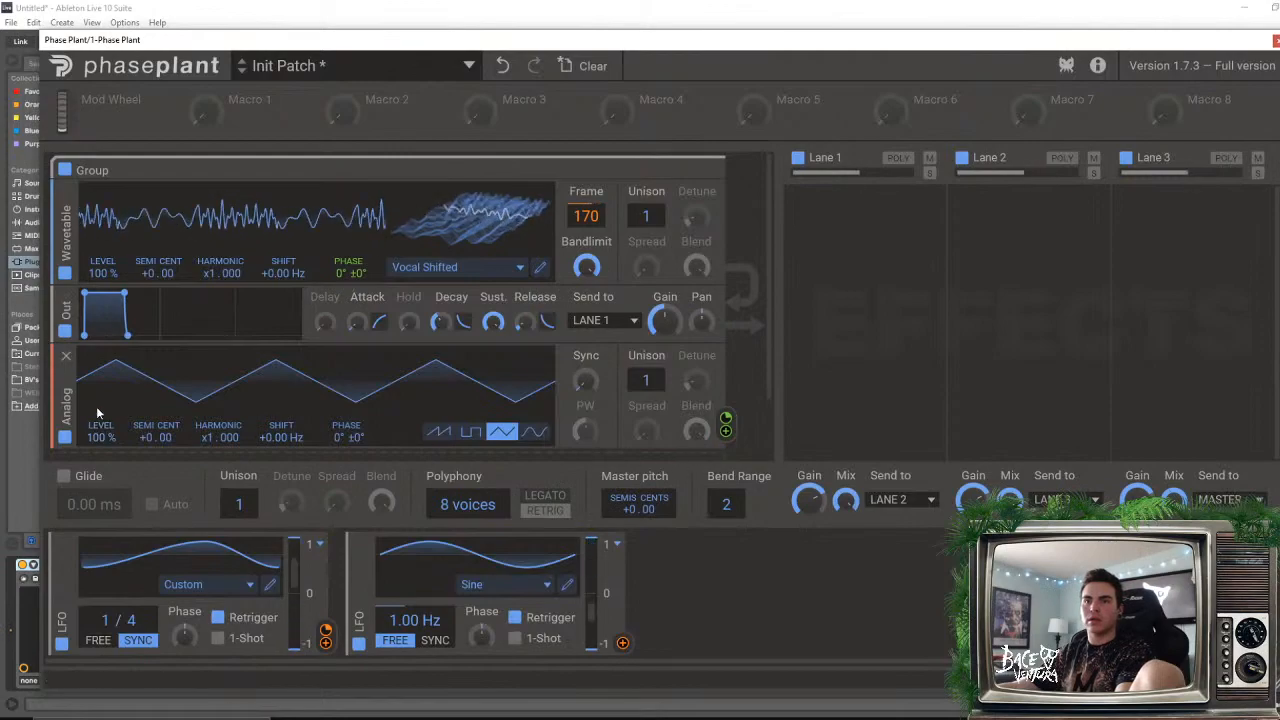
pyautogui.moveTo(211, 437); pyautogui.dragTo(211, 427)
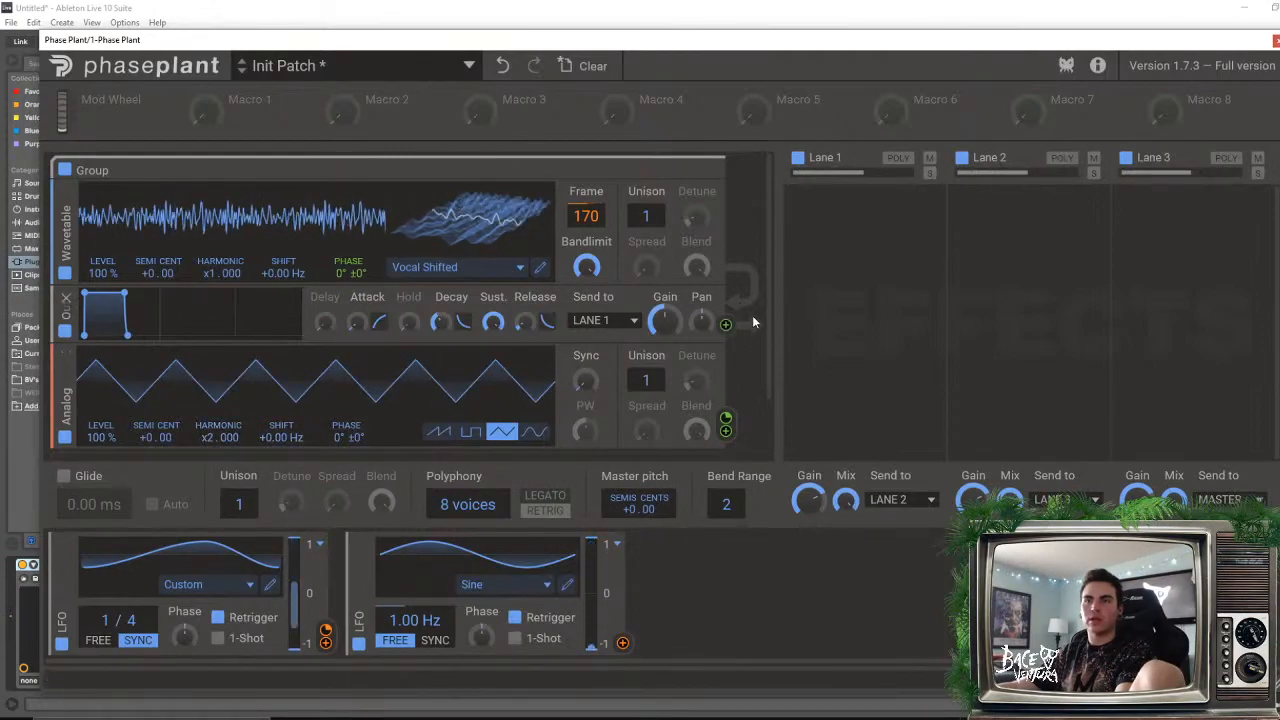
# - Set the wavetable's Frame to 125 and audition the Analog's saw wave, keeping the triangle wave selected
pyautogui.moveTo(588, 216); pyautogui.dragTo(588, 226)
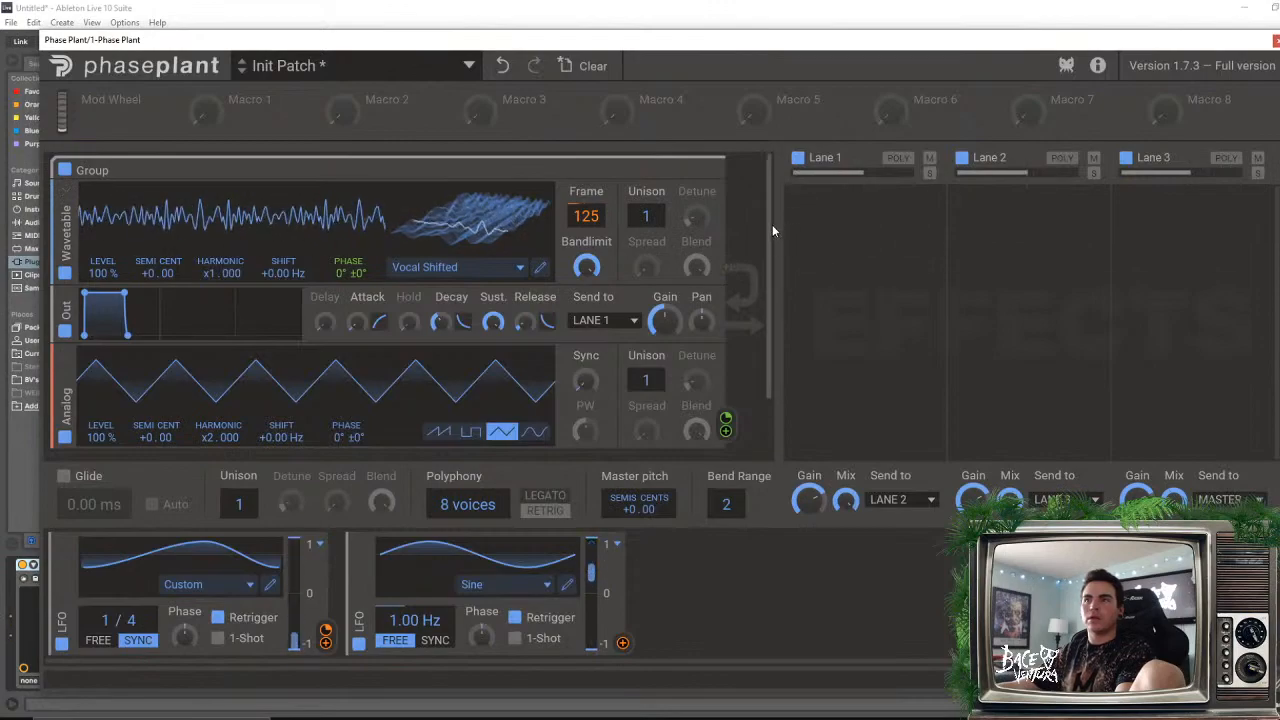
pyautogui.scroll(-1, 772, 224)
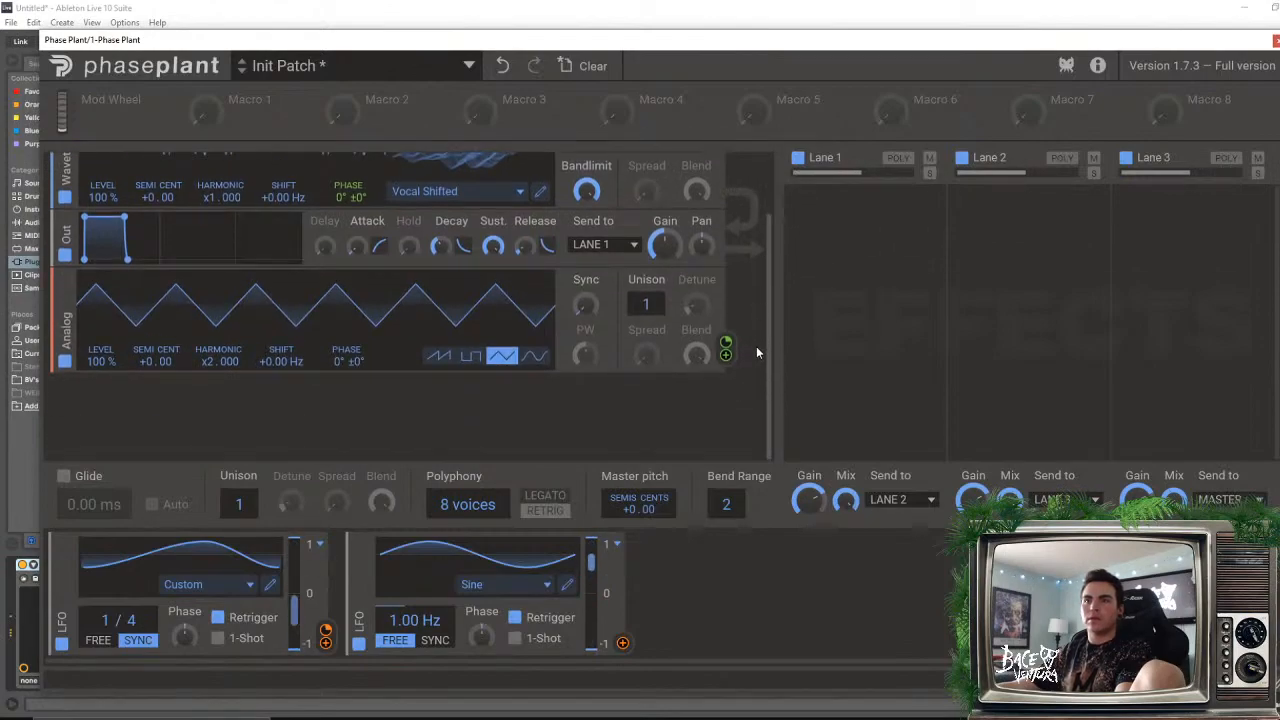
pyautogui.click(438, 357)
pyautogui.click(498, 360)
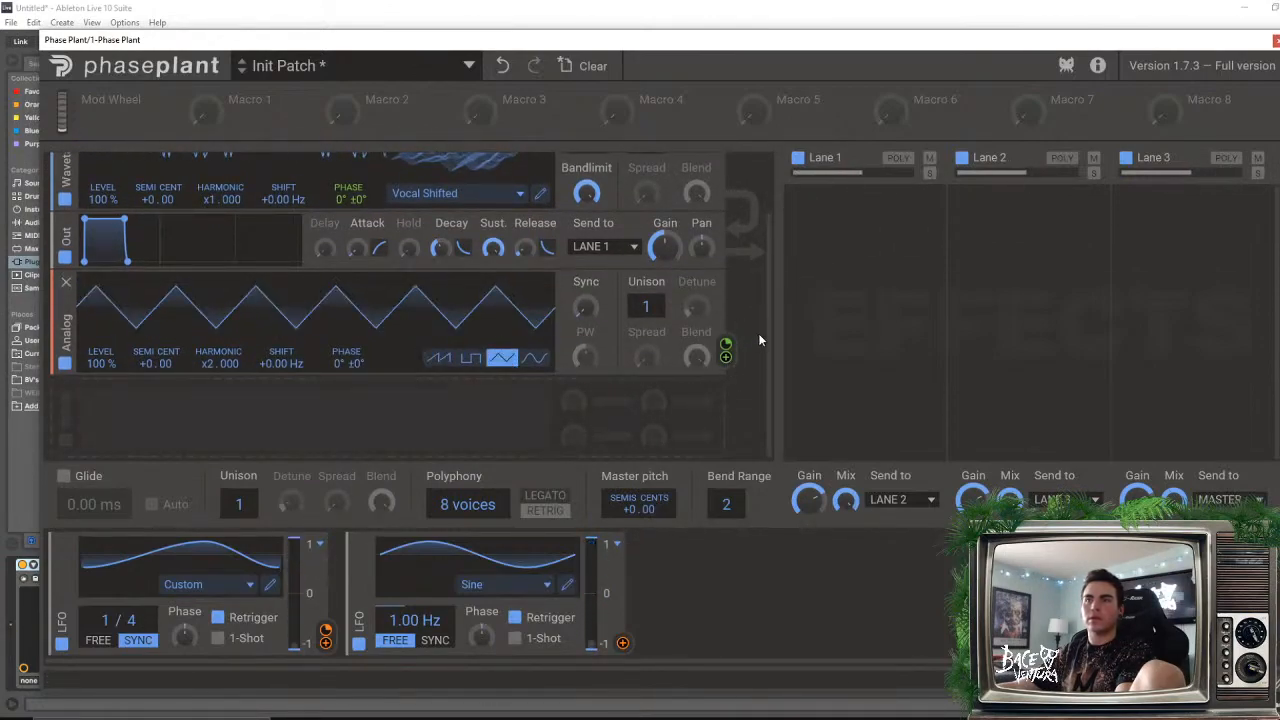
pyautogui.scroll(1, 758, 335)
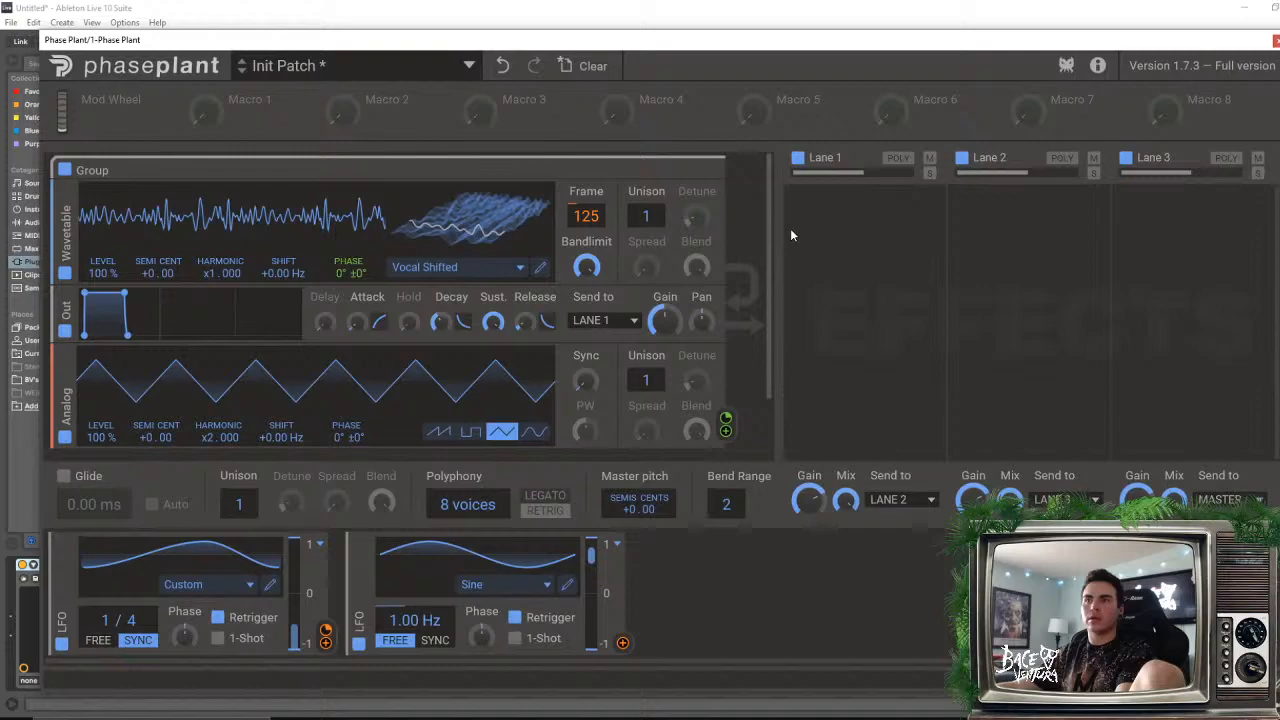
# - Audition the wavetables in the factory Vocals folder and load Newspeak
pyautogui.click(456, 274)
pyautogui.moveTo(430, 601)
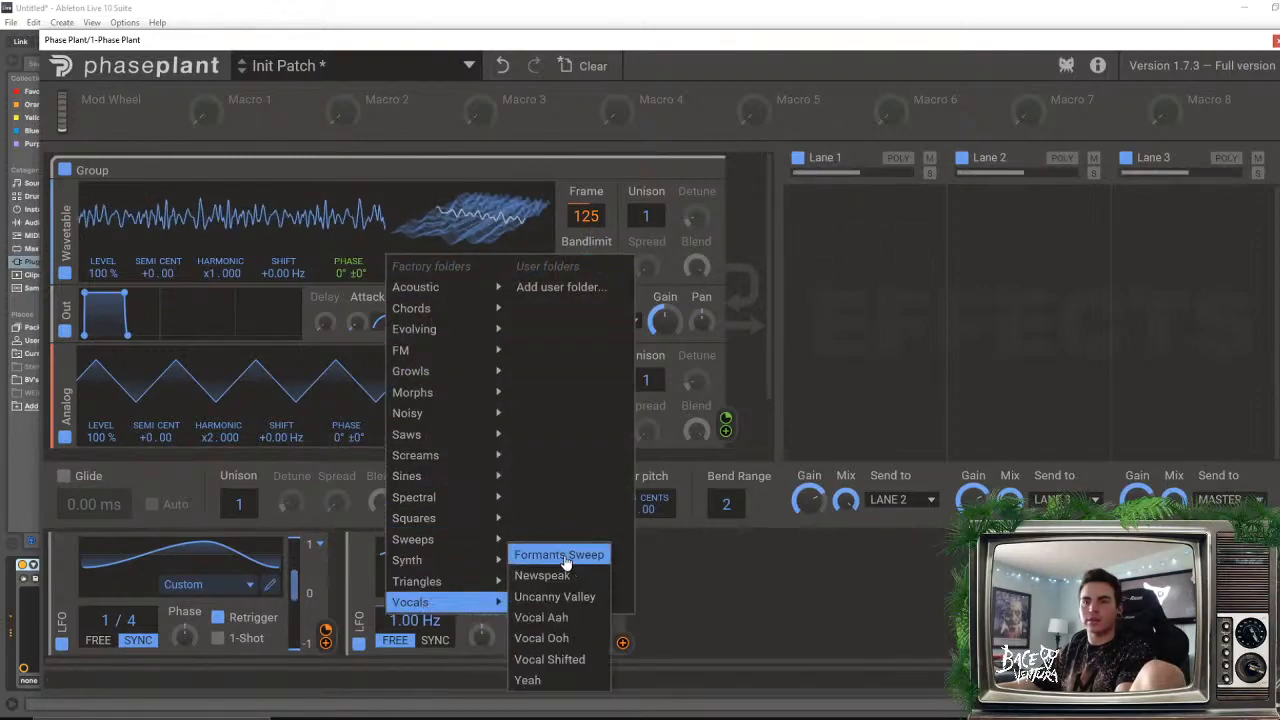
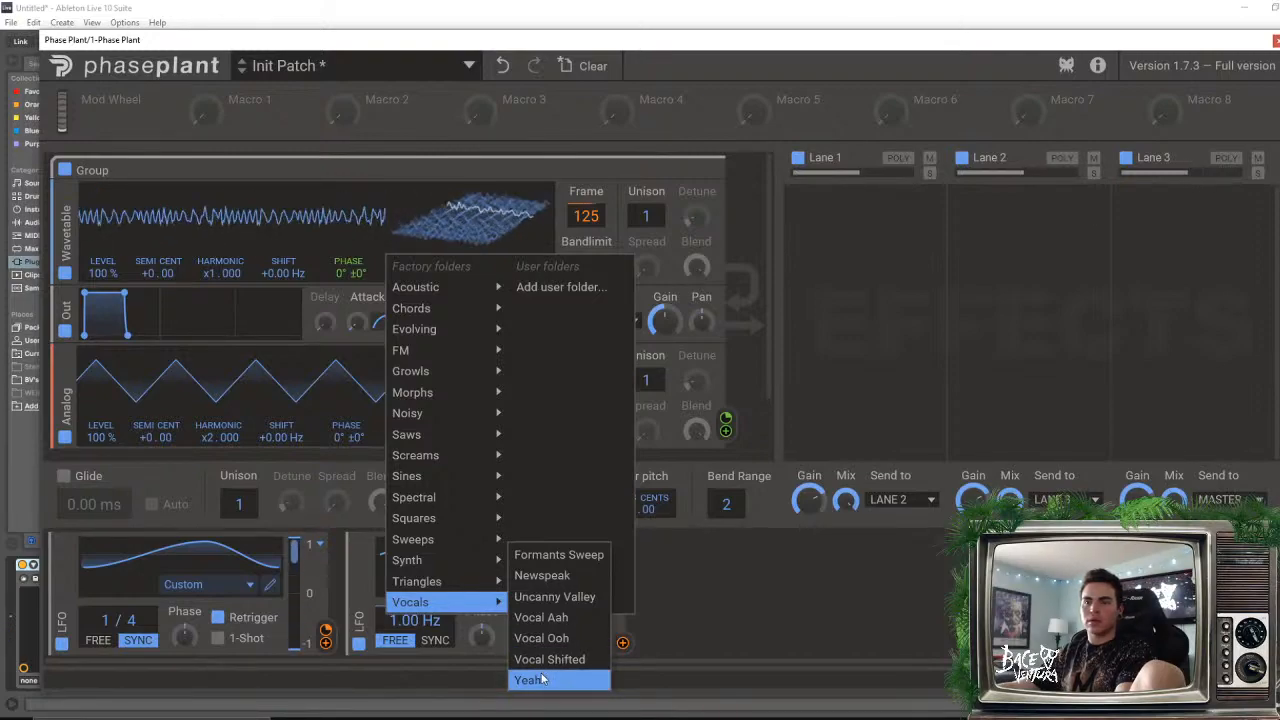
pyautogui.click(545, 576)
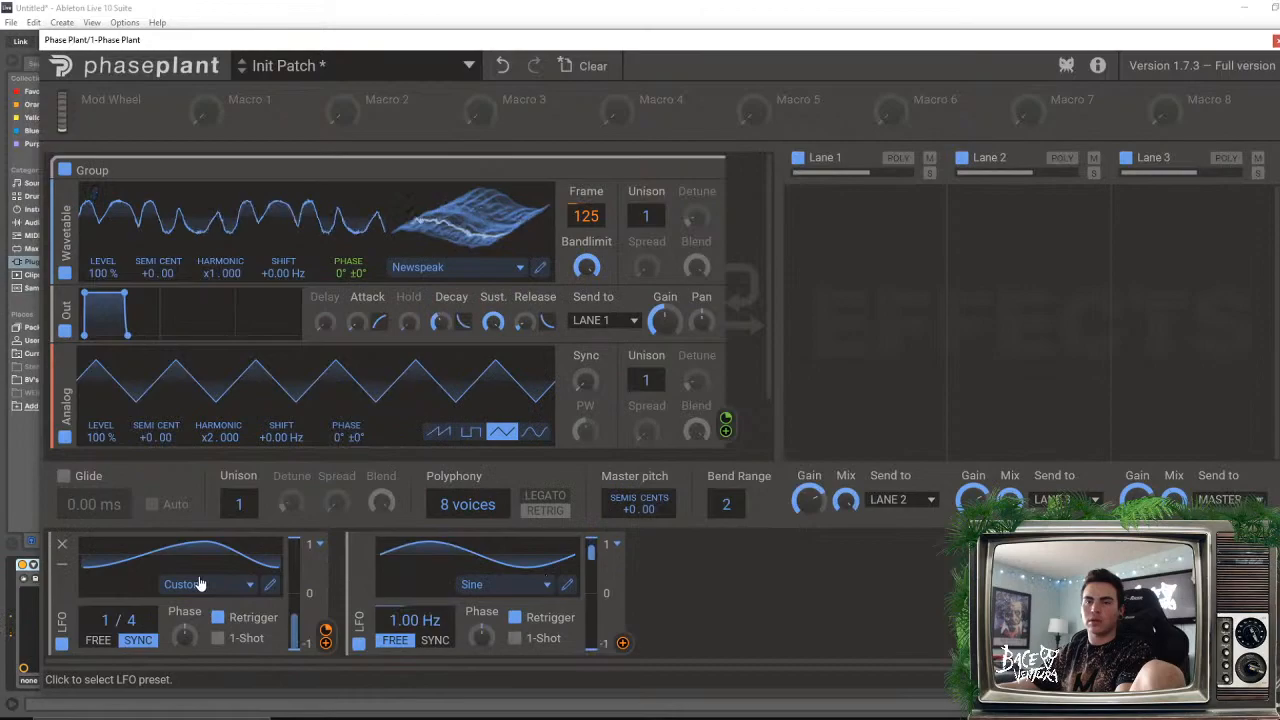
# - Move the first LFO's 100 % peak to 8/8 in the Curve Editor so the curve rises throughout the cycle
pyautogui.click(270, 585)
pyautogui.moveTo(726, 298); pyautogui.dragTo(943, 278)
pyautogui.click(921, 252)
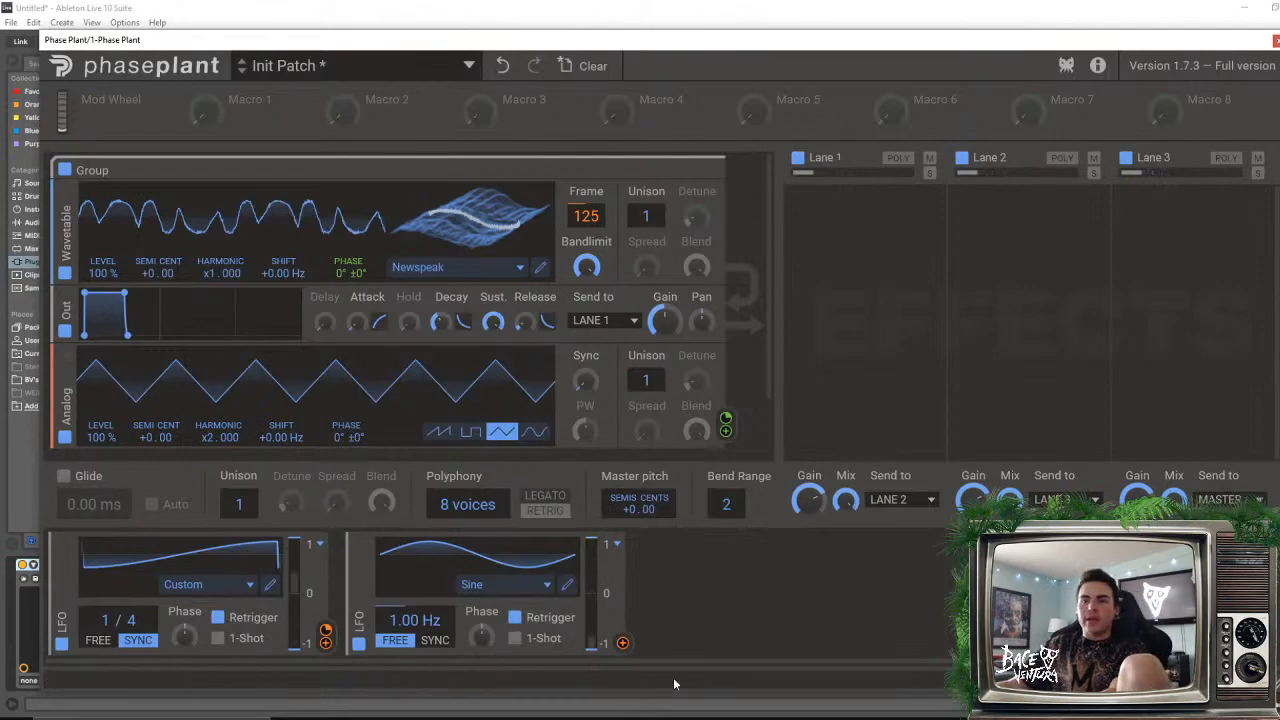
# - Route the second LFO to the wavetable's Level and switch it to tempo sync at 1/4
pyautogui.click(622, 645)
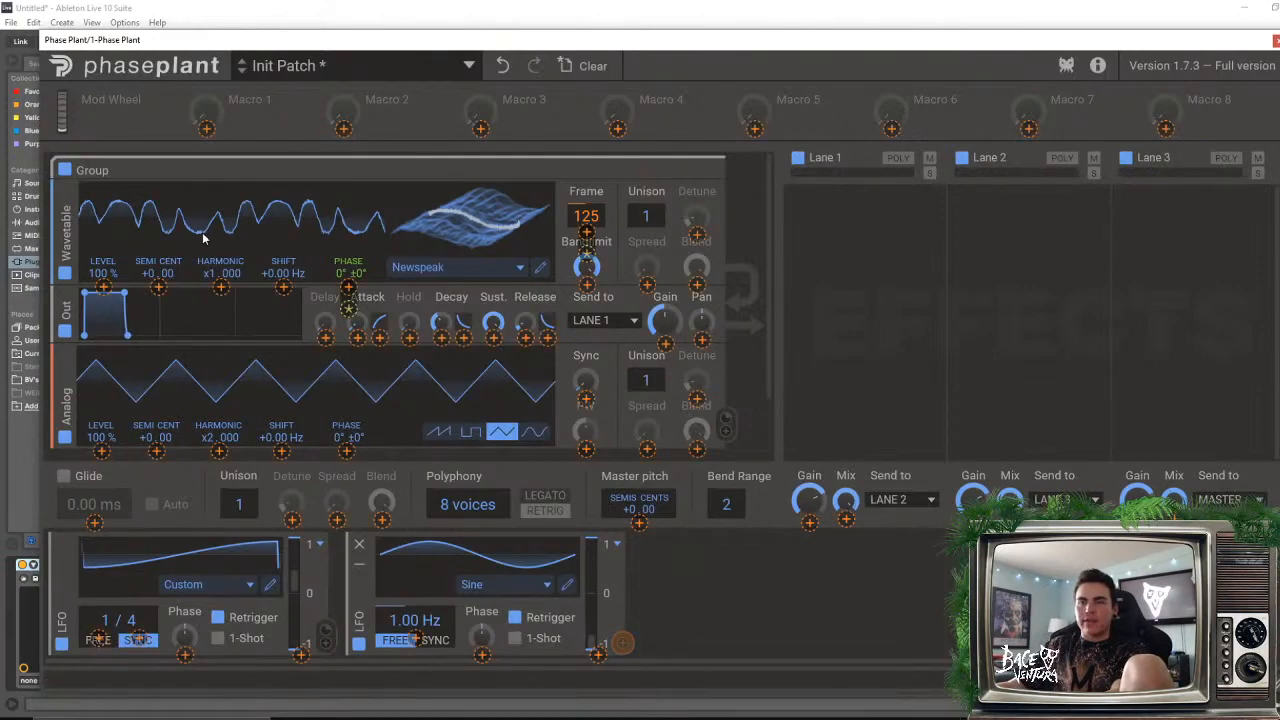
pyautogui.click(103, 287)
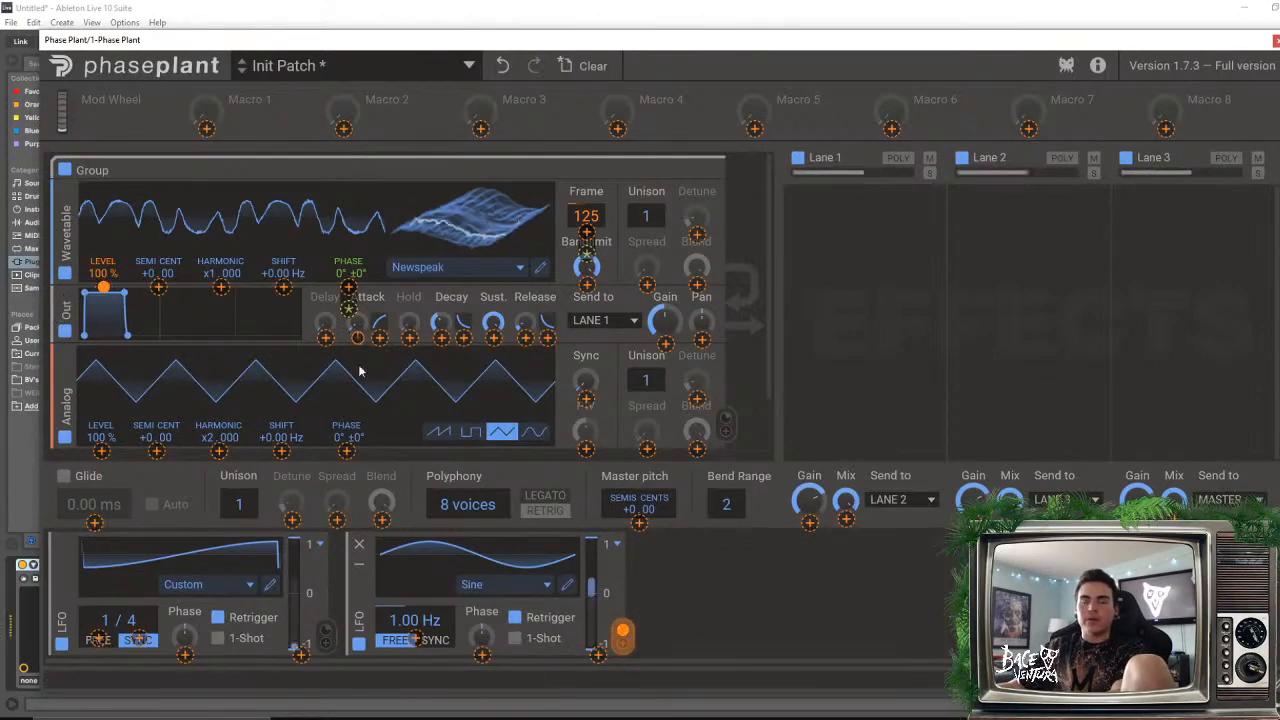
pyautogui.click(435, 639)
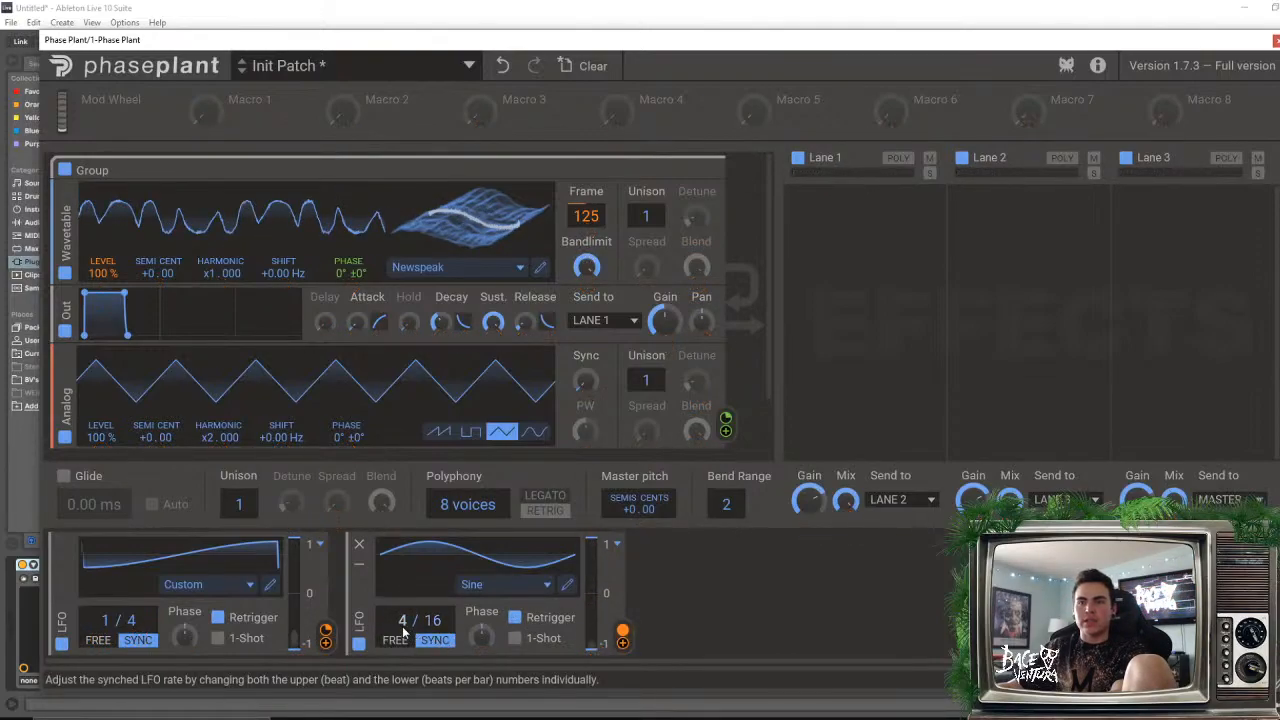
pyautogui.scroll(-3, 403, 621)
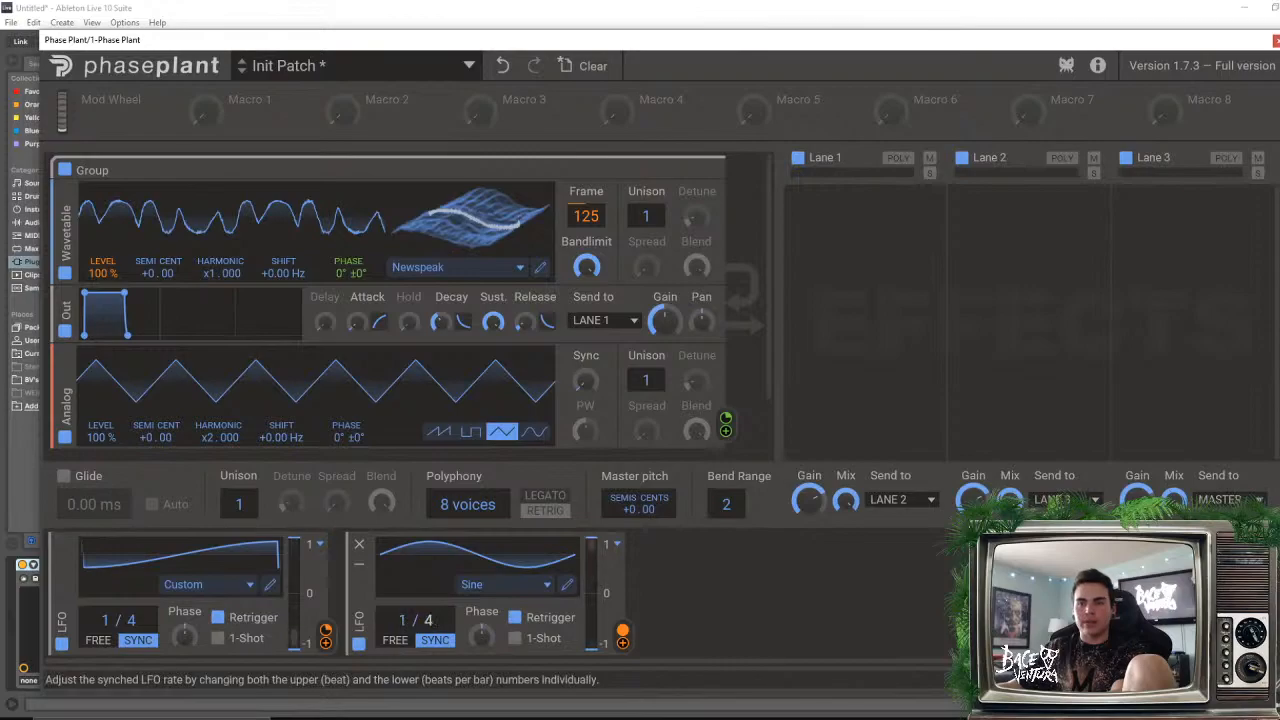
# - Reshape the second LFO with -100 % ends and nodes at 6/8 near 25 % and 7/8 at -100 %, and set the first LFO's rate to 2/4
pyautogui.click(566, 585)
pyautogui.moveTo(402, 351); pyautogui.dragTo(407, 388)
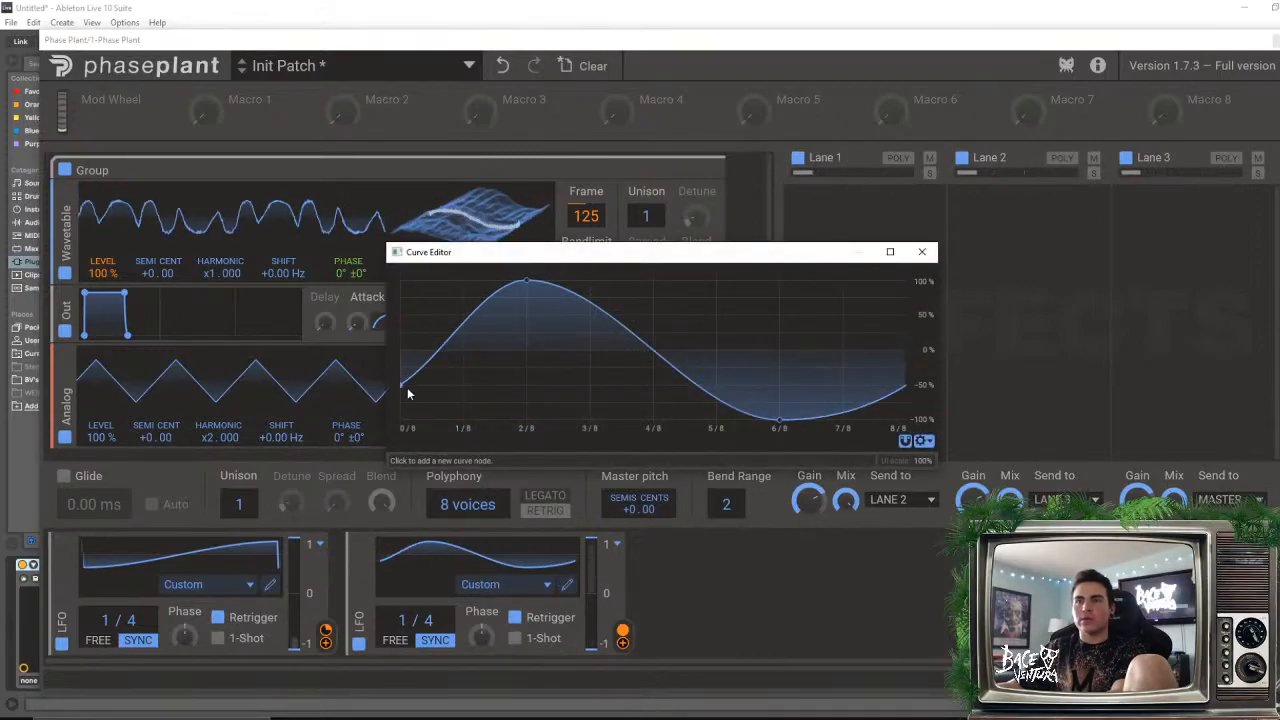
pyautogui.moveTo(670, 362); pyautogui.dragTo(716, 350)
pyautogui.moveTo(779, 419); pyautogui.dragTo(840, 420)
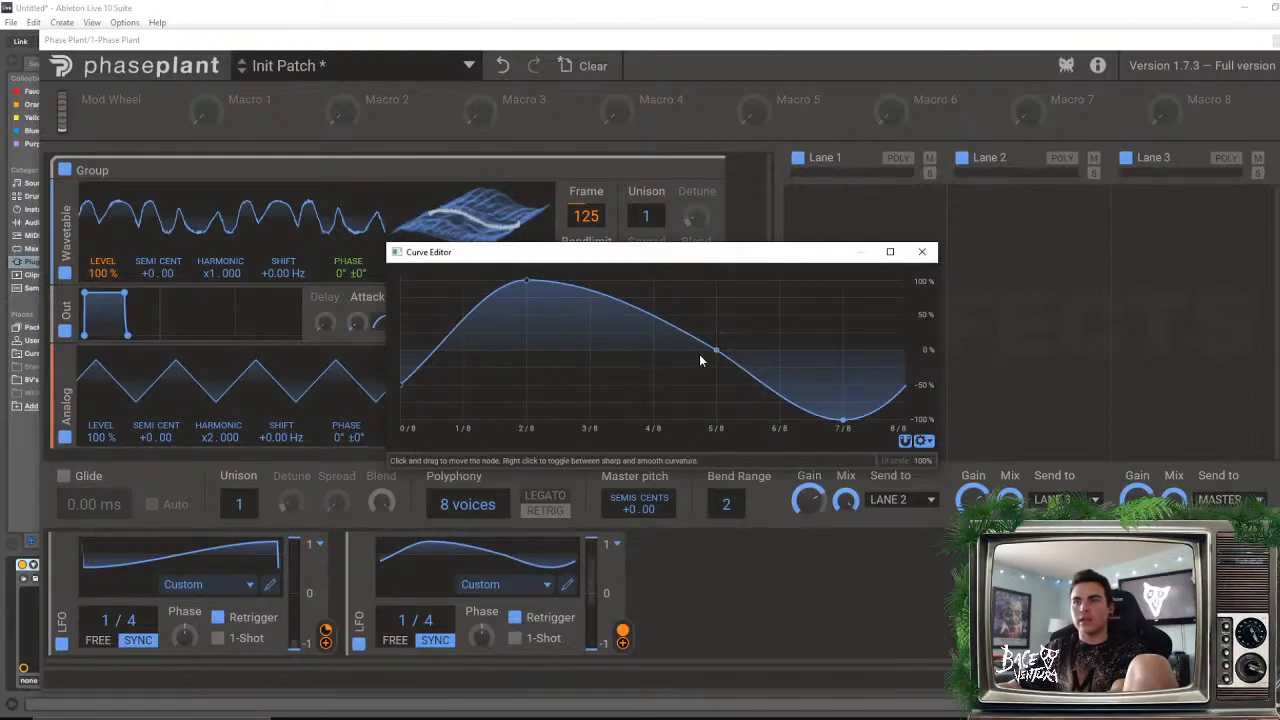
pyautogui.moveTo(716, 350); pyautogui.dragTo(716, 332)
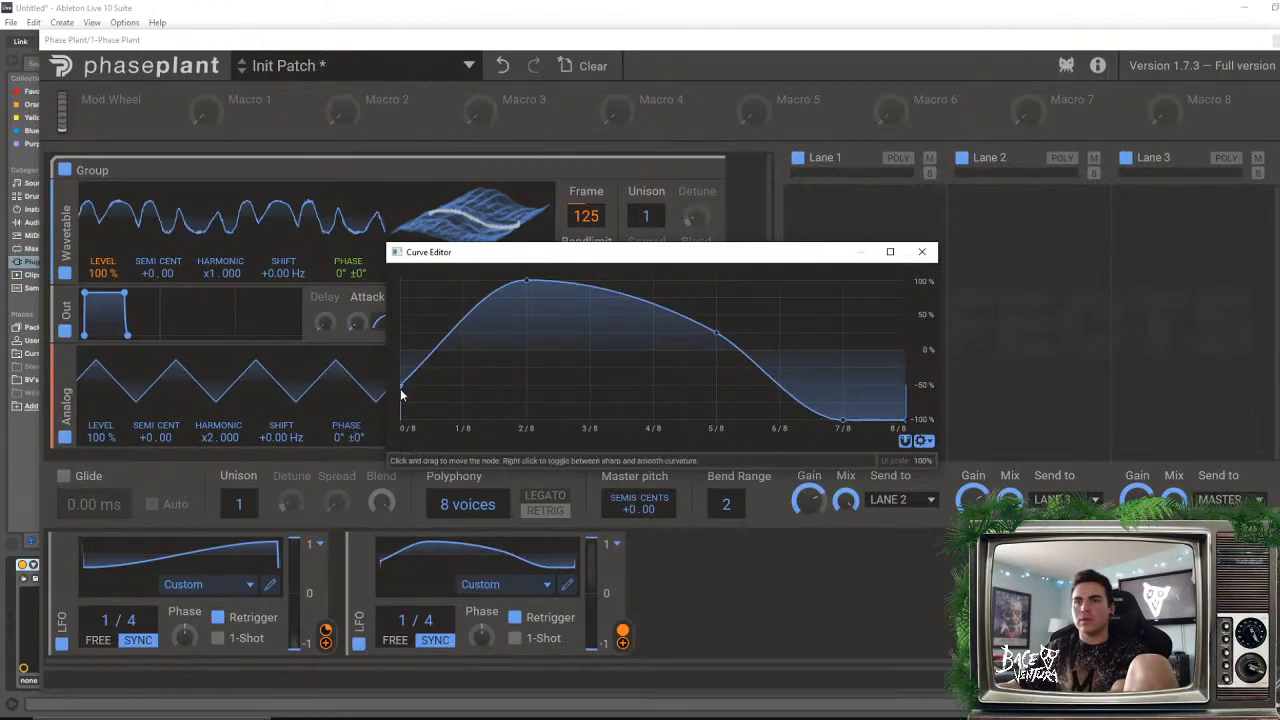
pyautogui.moveTo(401, 386); pyautogui.dragTo(392, 432)
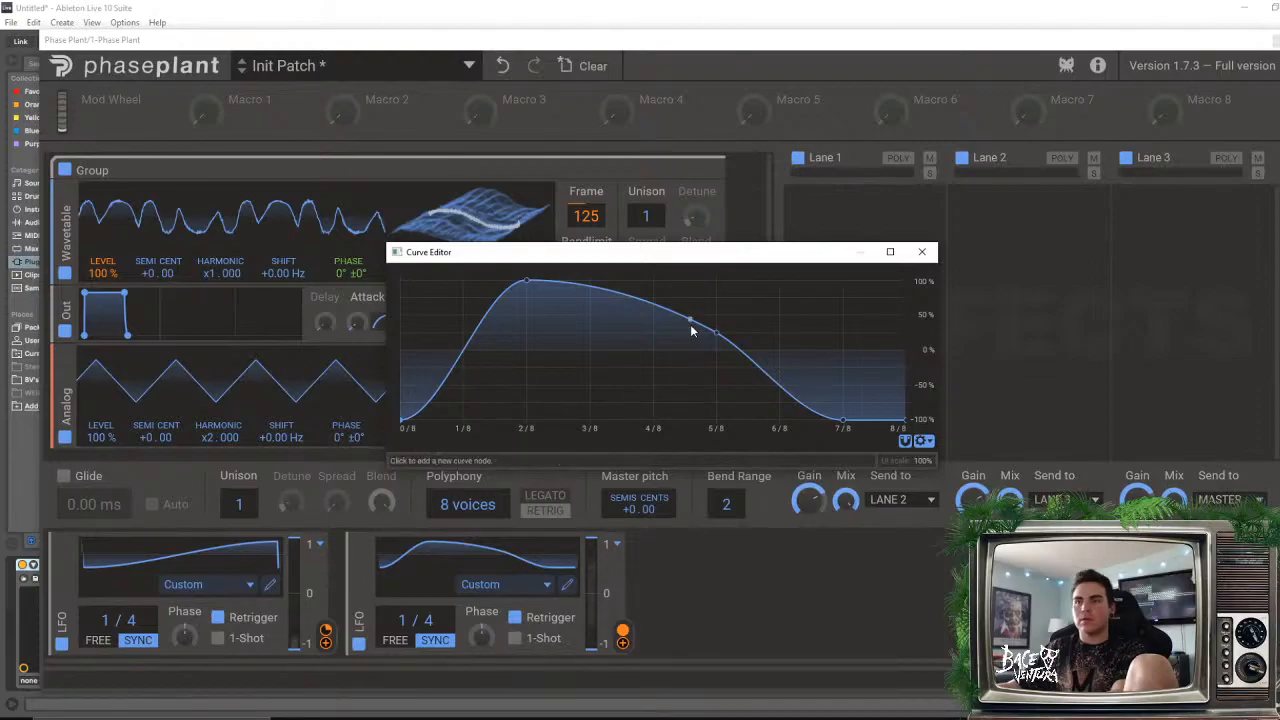
pyautogui.moveTo(716, 333); pyautogui.dragTo(767, 336)
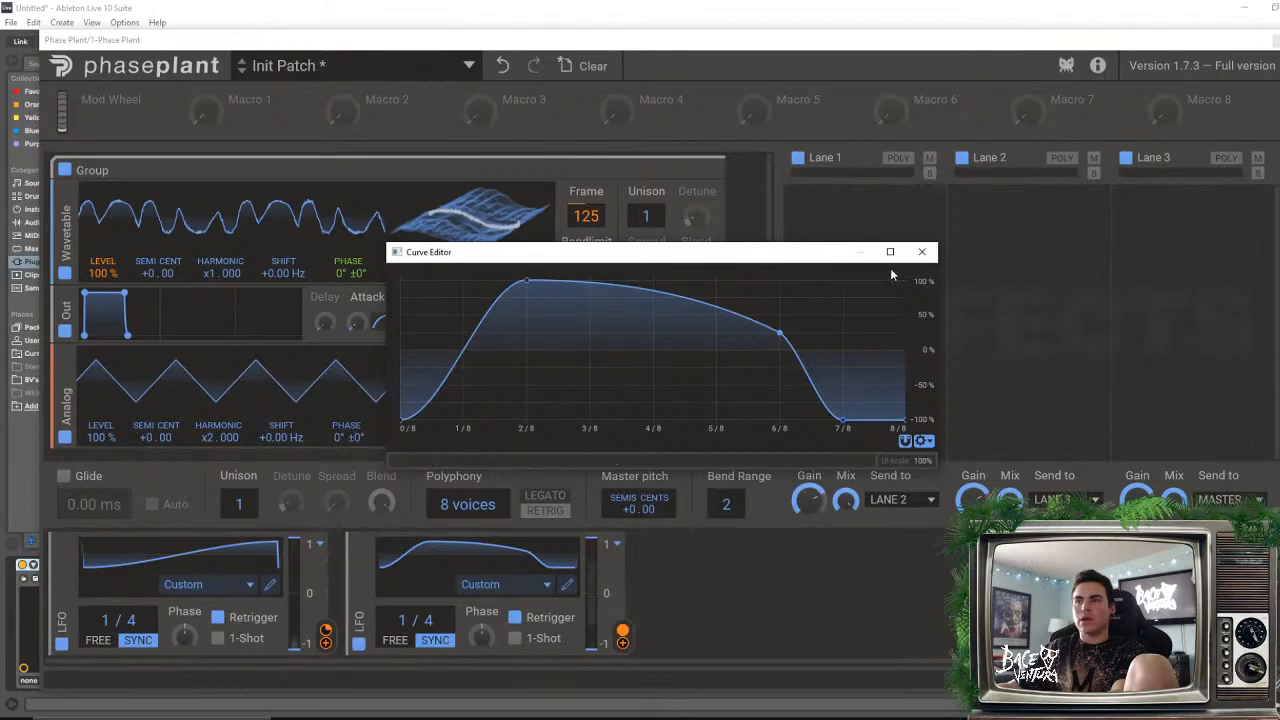
pyautogui.click(923, 252)
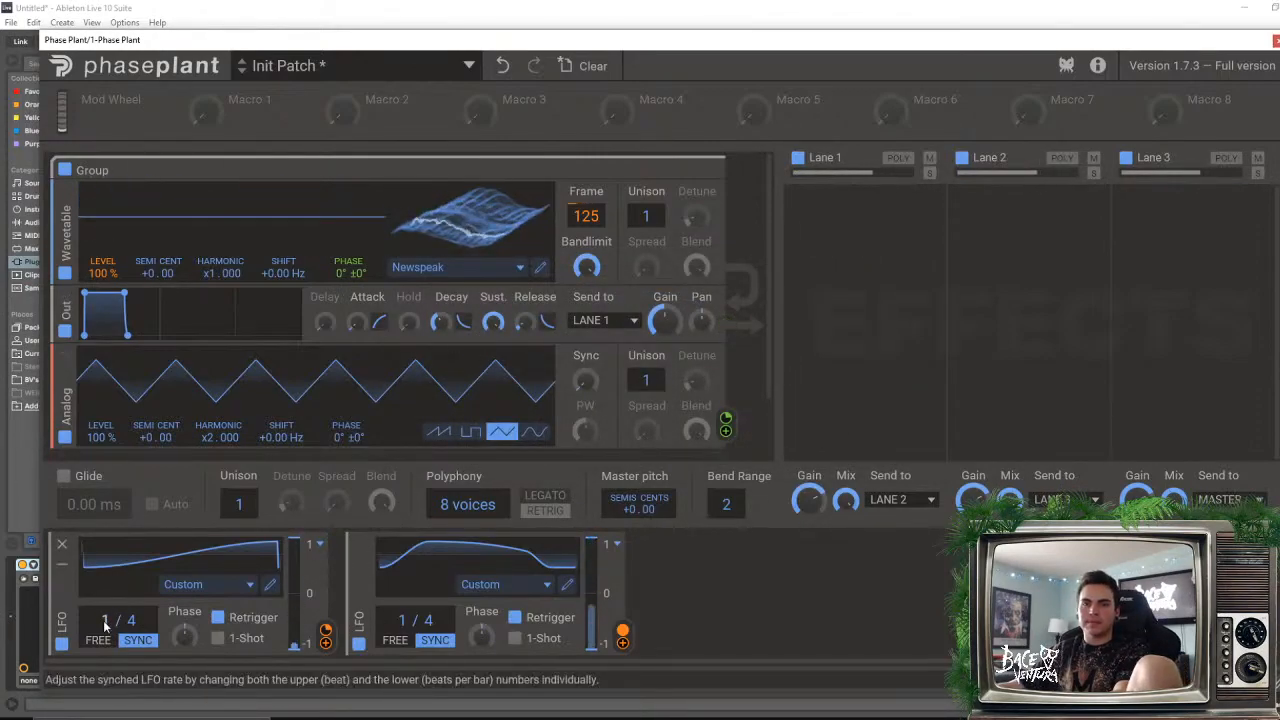
pyautogui.moveTo(106, 620); pyautogui.dragTo(106, 610)
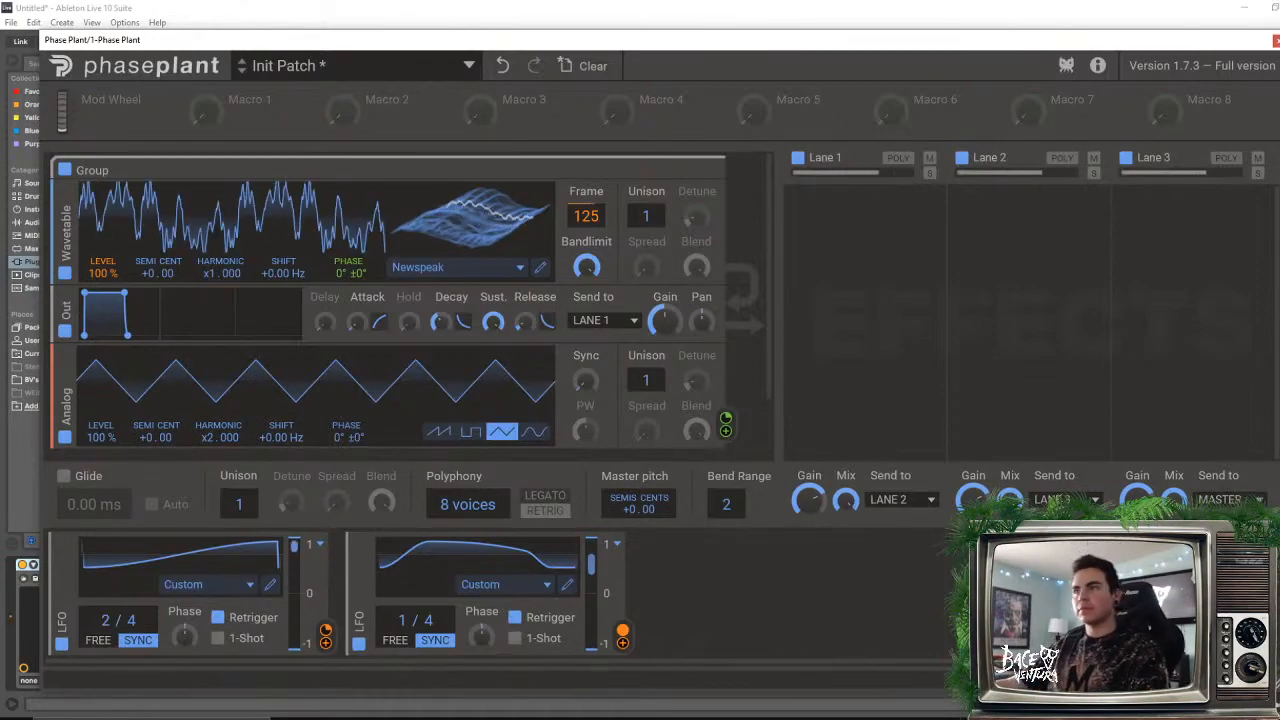
# - Add a Faturator to Lane 1, lower its Drive and Fuzz, and reduce its Mix to about half
pyautogui.click(863, 252)
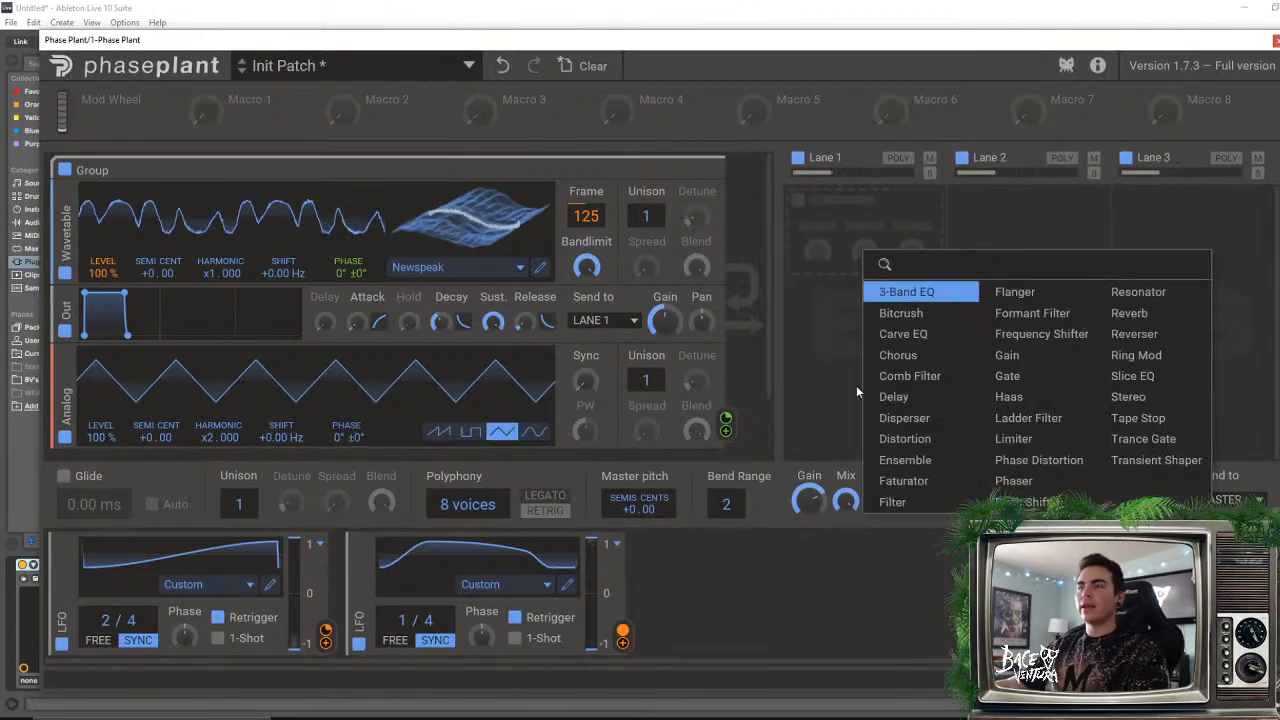
pyautogui.click(904, 482)
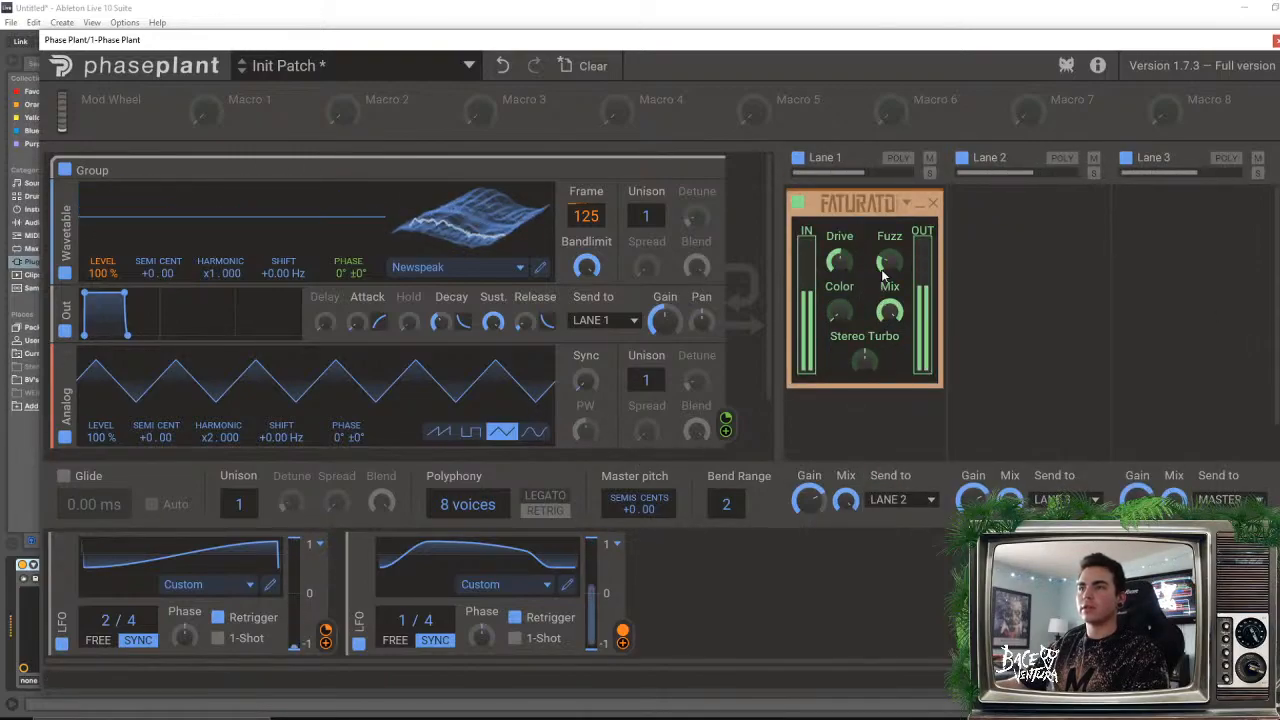
pyautogui.moveTo(889, 262); pyautogui.dragTo(836, 278)
pyautogui.moveTo(889, 312); pyautogui.dragTo(889, 352)
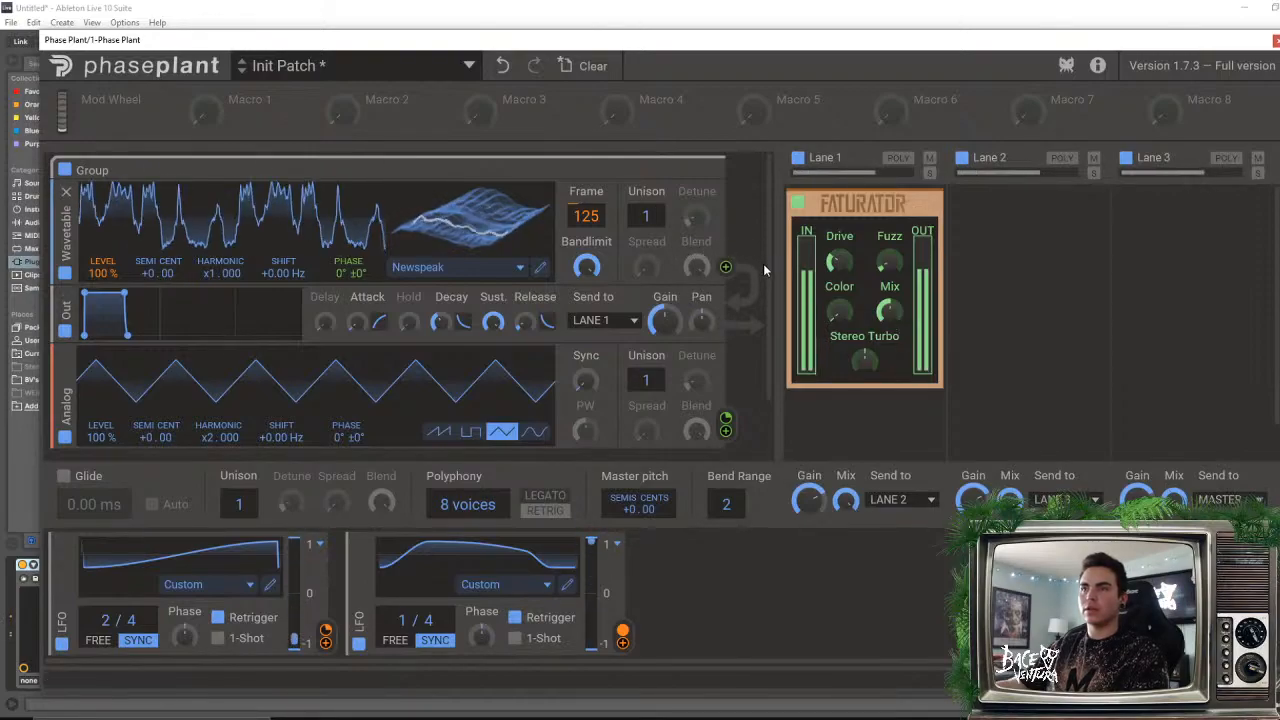
# - Raise the Analog oscillator's Sync and fine-tune it to a low setting for a denser triangle pattern
pyautogui.scroll(-1, 766, 313)
pyautogui.scroll(1, 766, 342)
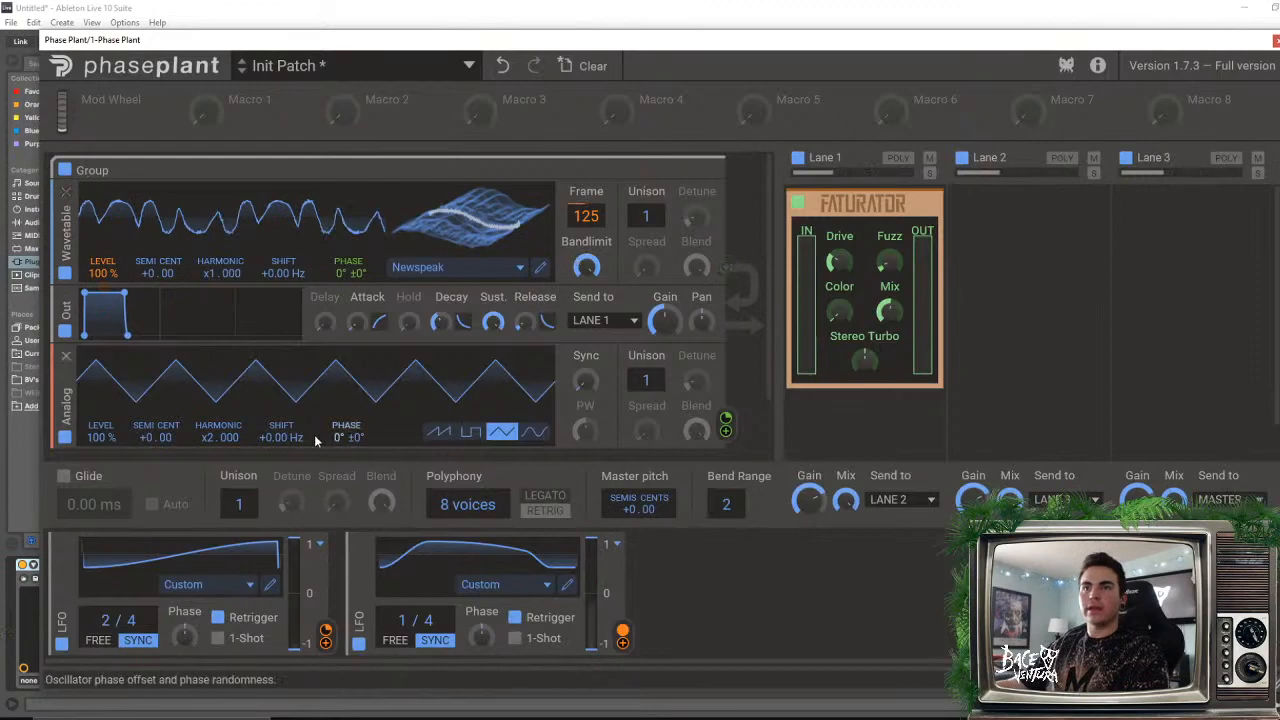
pyautogui.moveTo(588, 381)
pyautogui.mouseDown()
pyautogui.moveTo(588, 321)
pyautogui.moveTo(588, 389)
pyautogui.moveTo(588, 378)
pyautogui.mouseUp()
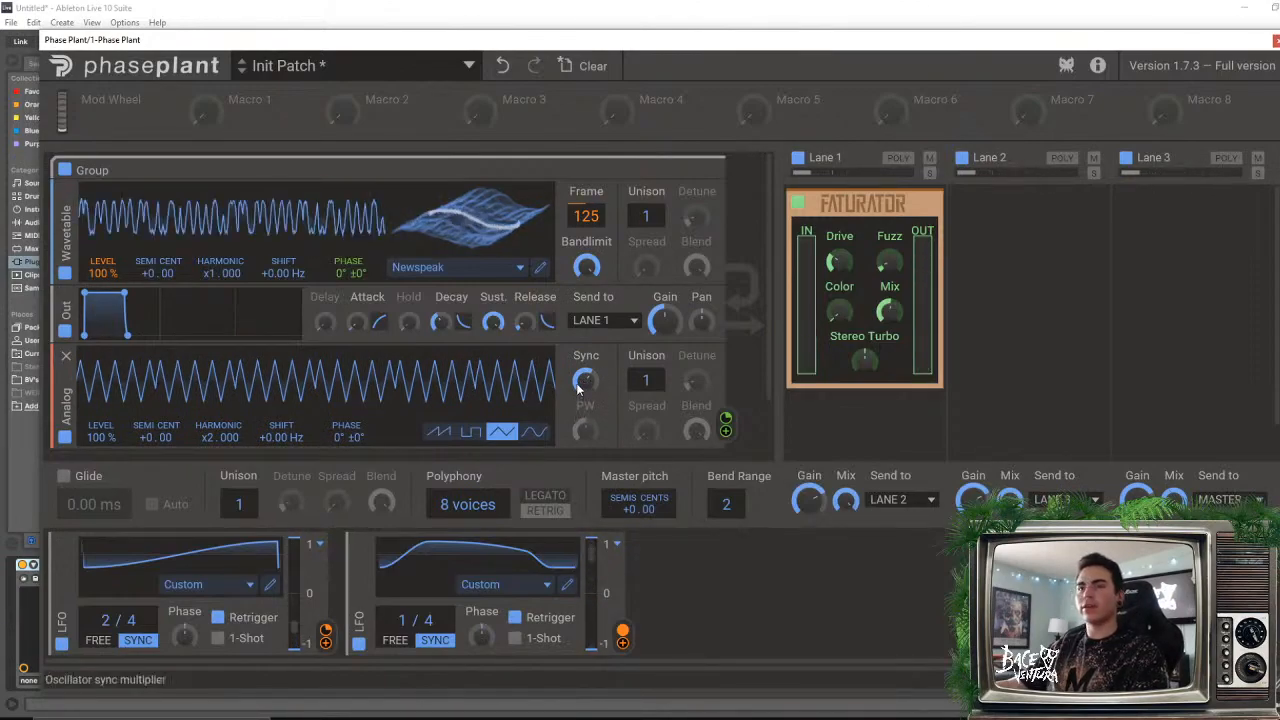
pyautogui.moveTo(591, 386); pyautogui.dragTo(589, 388)
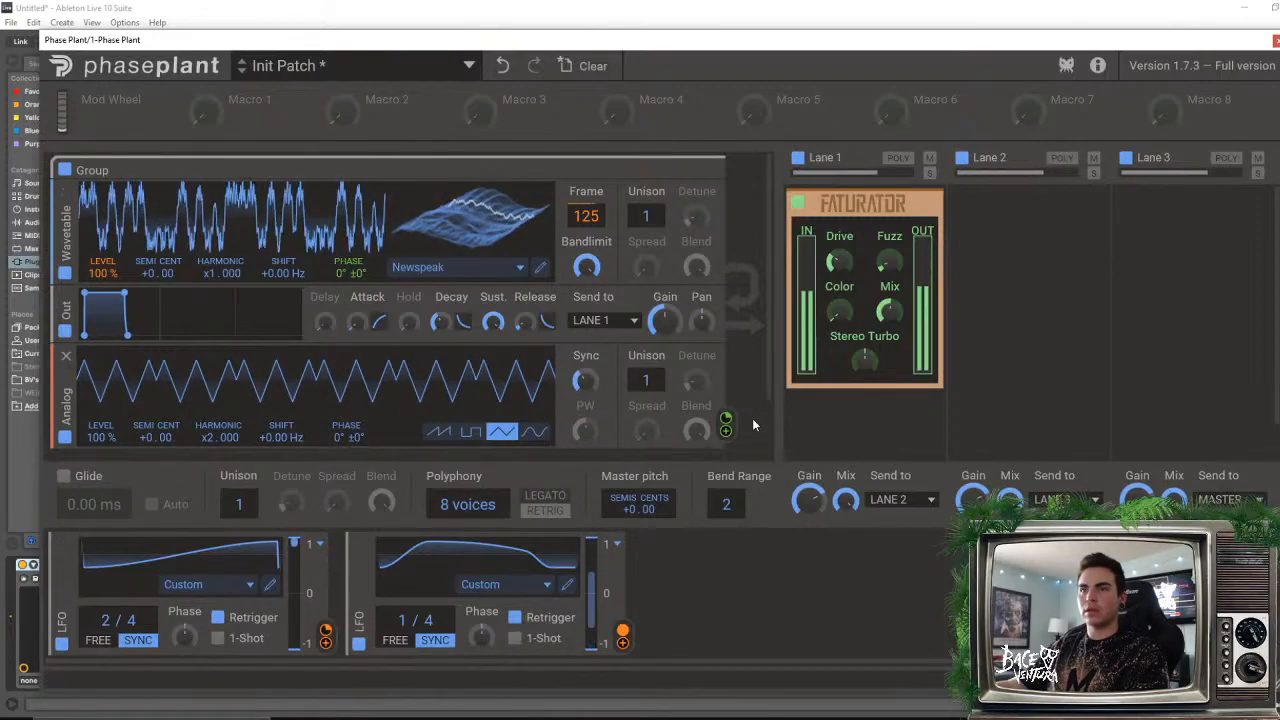
# - Try a second Analog oscillator with a saw wave as a modulator of the first Analog's phase at 30 %
pyautogui.moveTo(771, 378)
pyautogui.mouseDown()
pyautogui.moveTo(763, 498)
pyautogui.moveTo(764, 288)
pyautogui.moveTo(764, 373)
pyautogui.mouseUp()
pyautogui.click(366, 411)
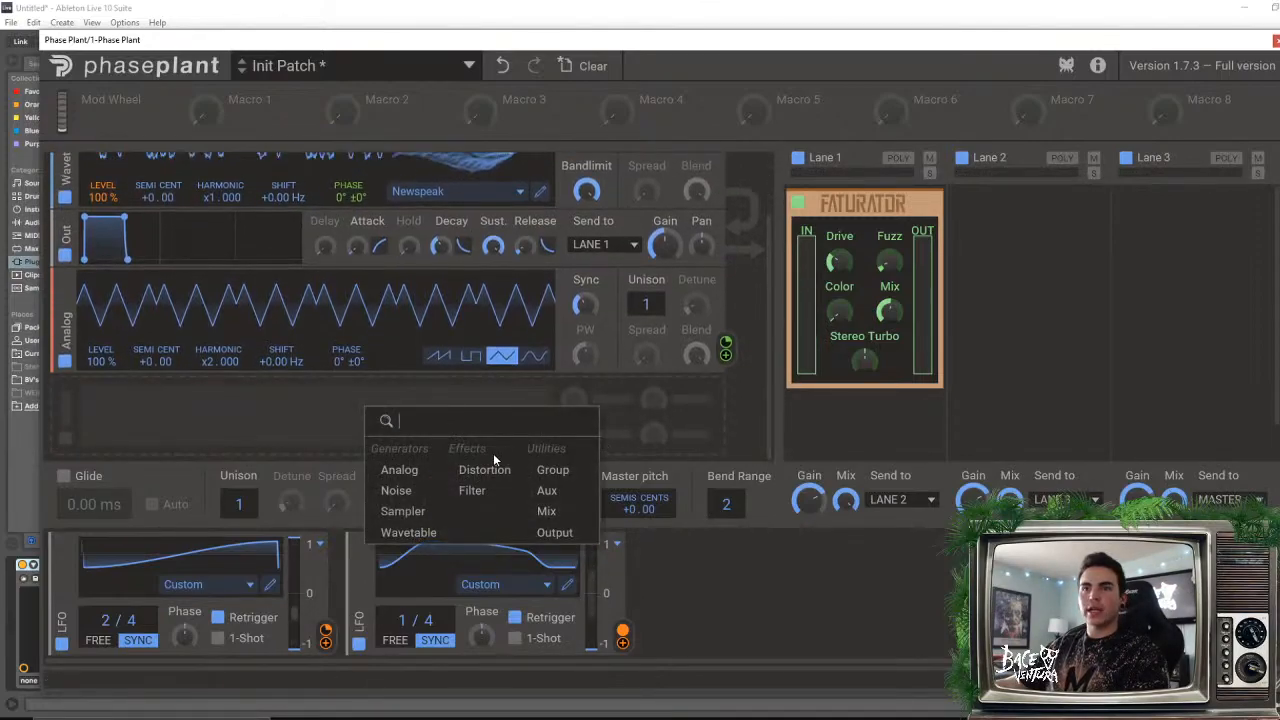
pyautogui.click(401, 470)
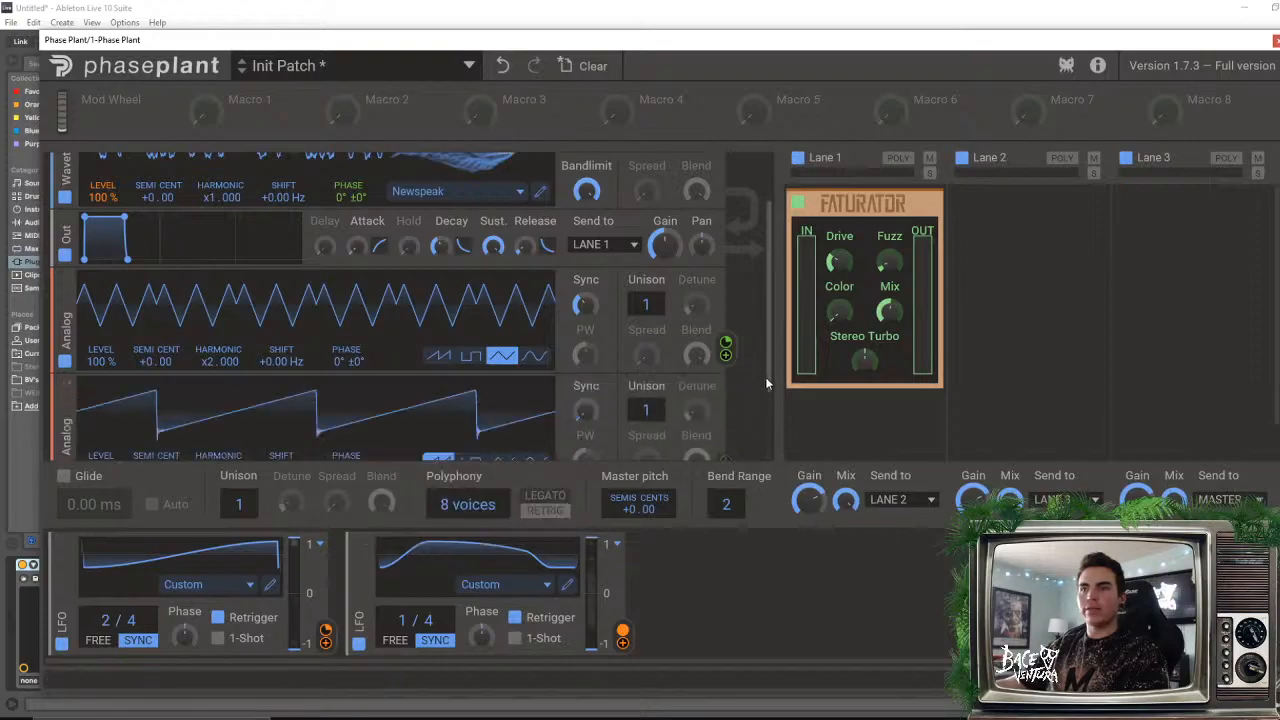
pyautogui.moveTo(766, 379); pyautogui.dragTo(726, 426)
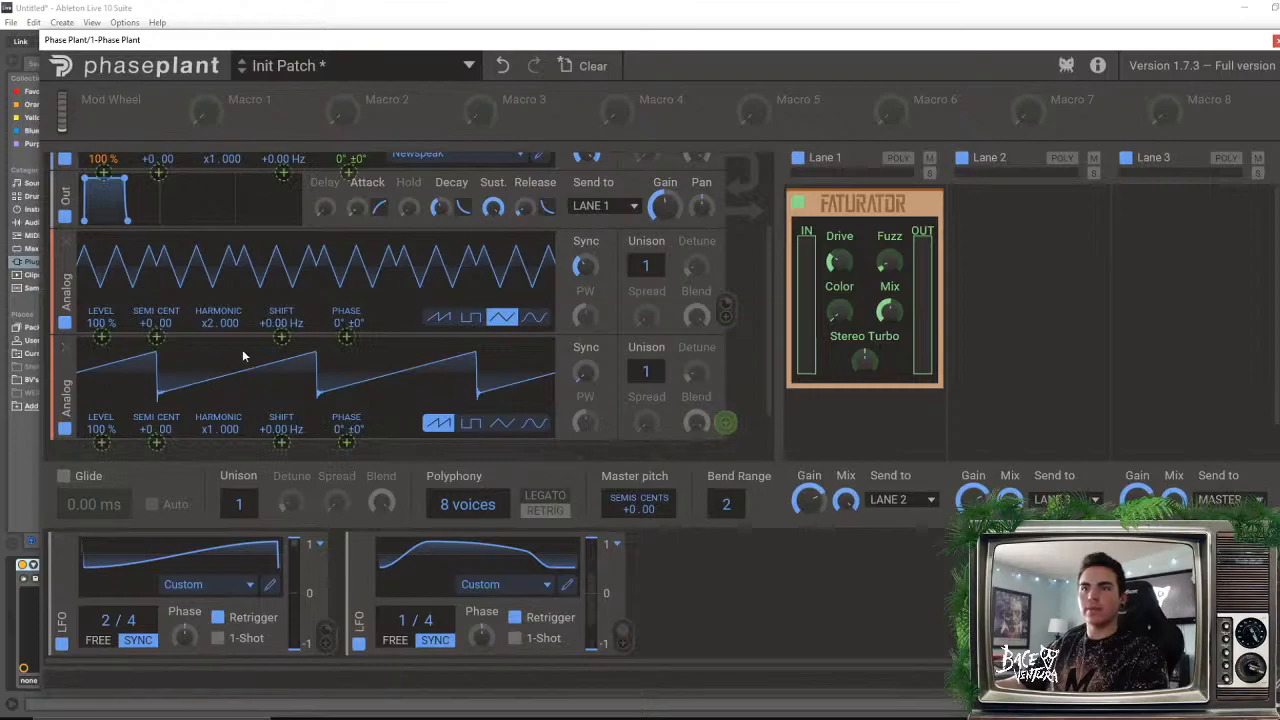
pyautogui.moveTo(242, 355); pyautogui.dragTo(348, 332)
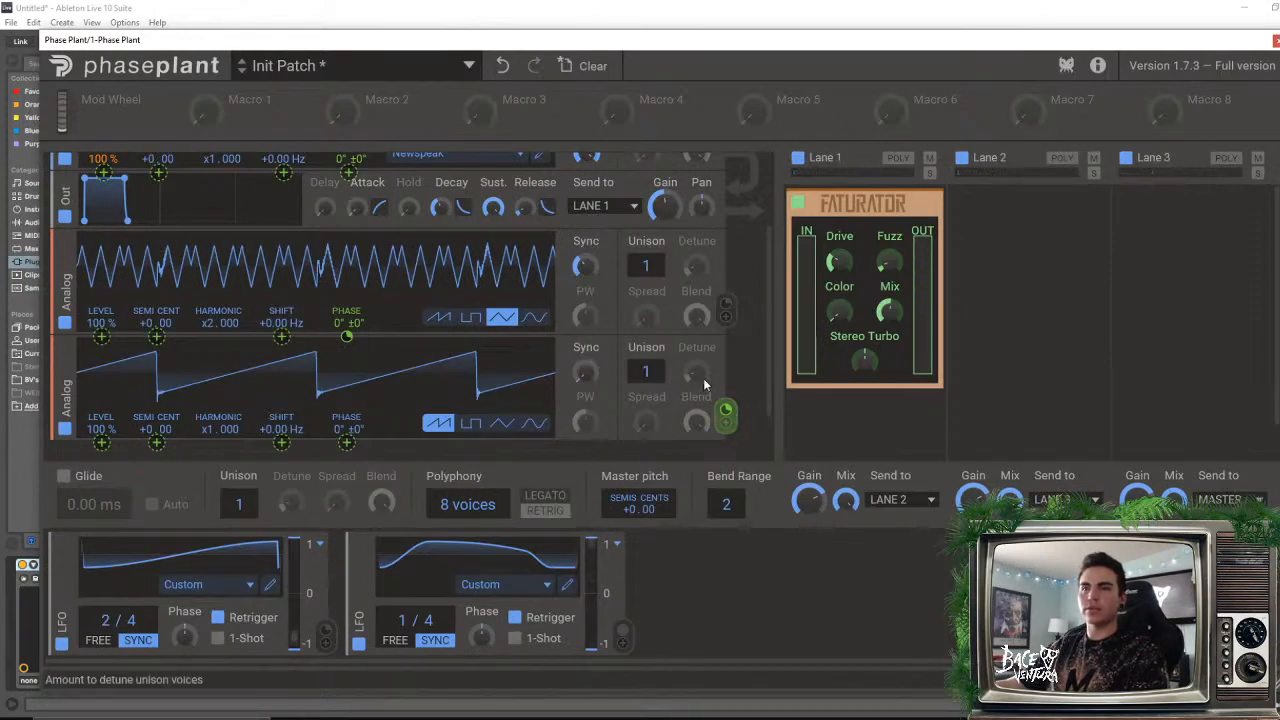
pyautogui.moveTo(586, 370)
pyautogui.mouseDown()
pyautogui.moveTo(586, 385)
pyautogui.moveTo(586, 360)
pyautogui.moveTo(596, 377)
pyautogui.mouseUp()
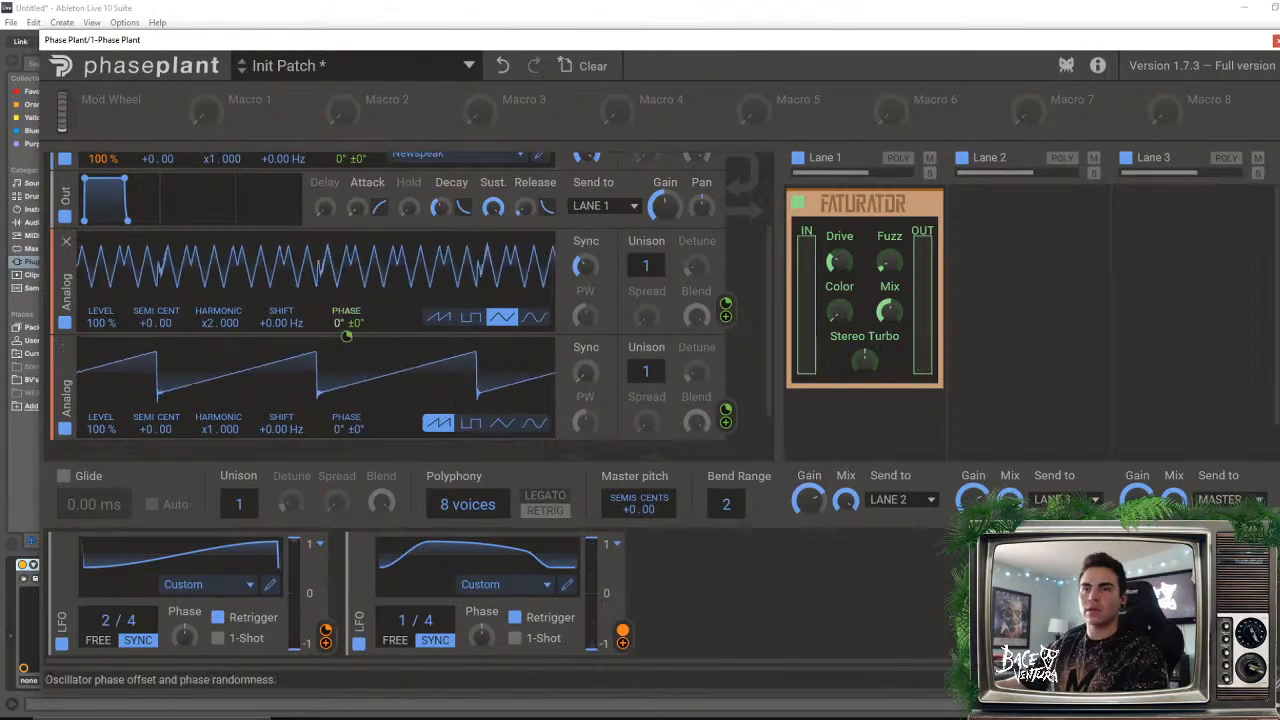
# - Remove the phase modulation from the first Analog and delete the second Analog oscillator
pyautogui.click(340, 322)
pyautogui.click(336, 323)
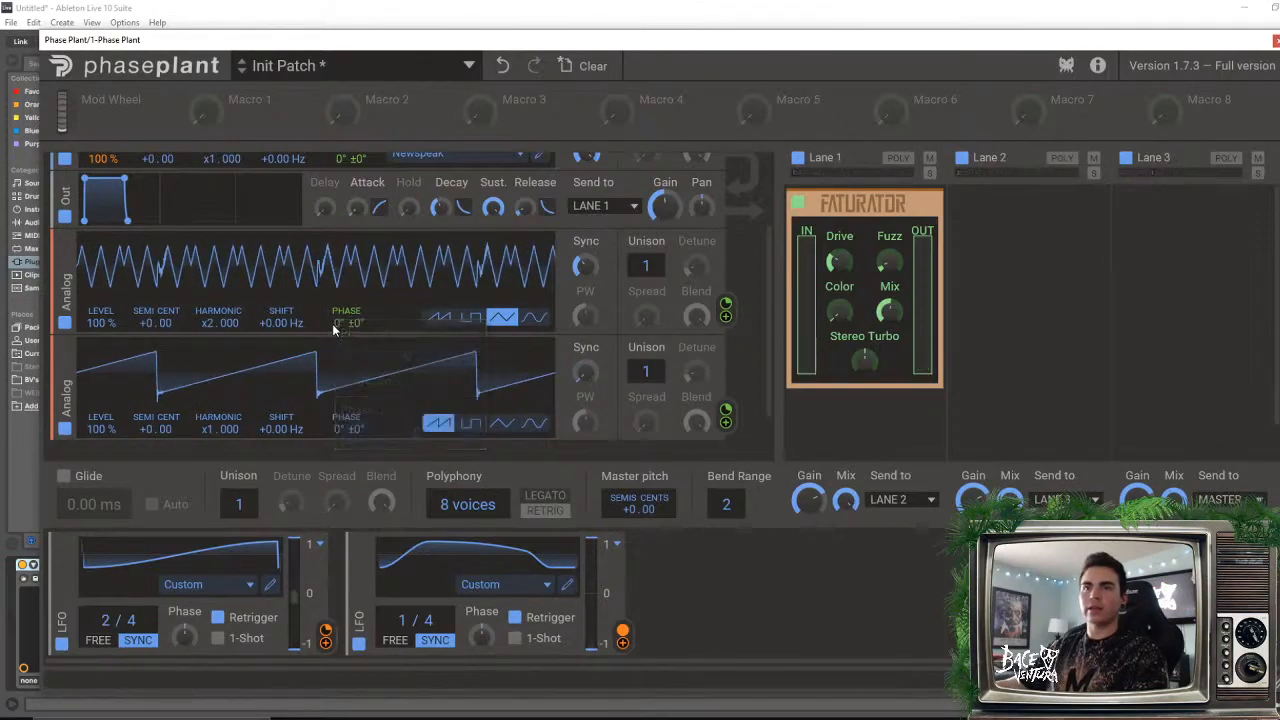
pyautogui.click(336, 323)
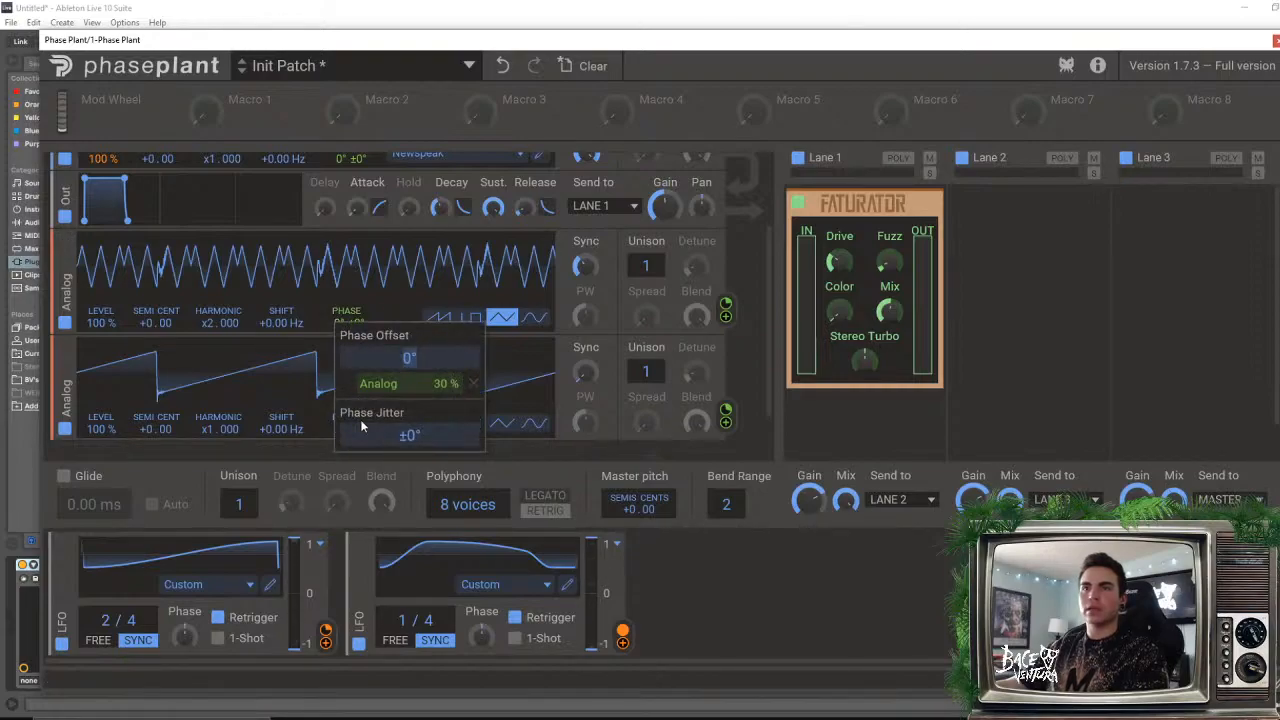
pyautogui.doubleClick(345, 330)
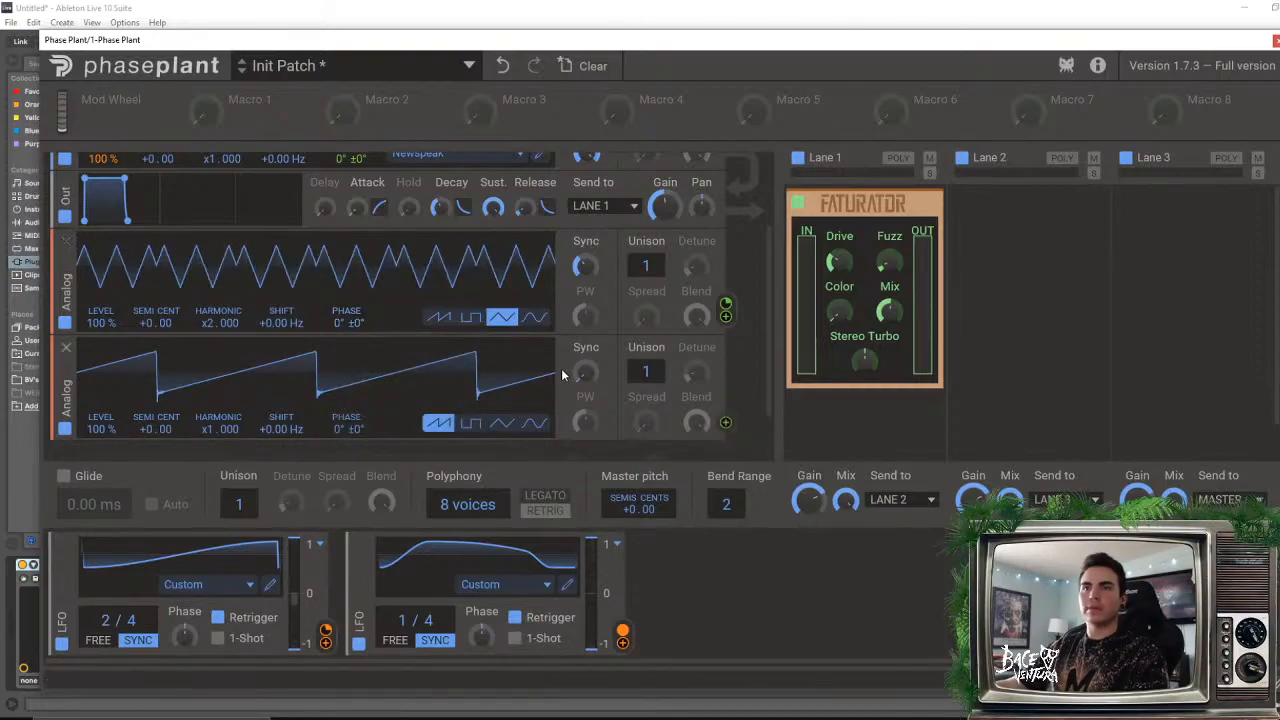
pyautogui.moveTo(768, 321)
pyautogui.mouseDown()
pyautogui.moveTo(763, 431)
pyautogui.moveTo(772, 231)
pyautogui.moveTo(750, 328)
pyautogui.mouseUp()
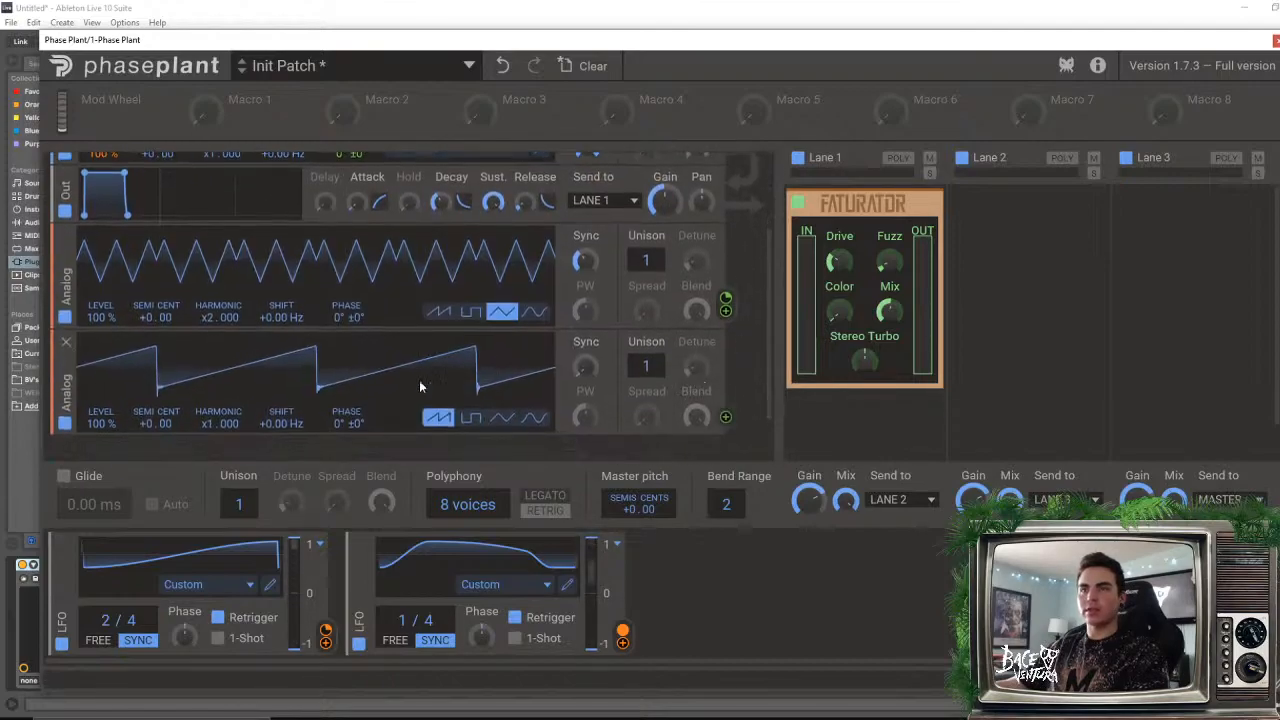
pyautogui.click(64, 344)
# - Audition wavetable Frame positions, set the Frame to 53, and set the Analog's modulation of the wavetable's phase to 13 %
pyautogui.moveTo(772, 275); pyautogui.dragTo(778, 224)
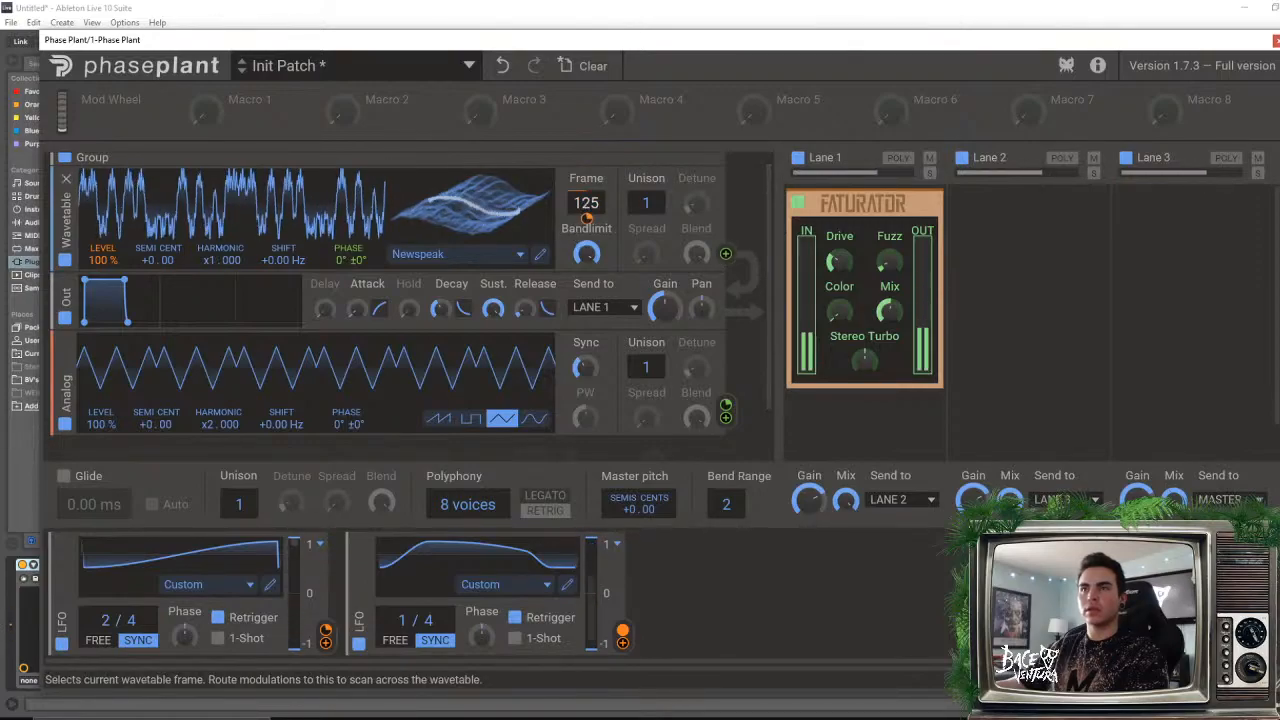
pyautogui.moveTo(586, 212); pyautogui.dragTo(586, 144)
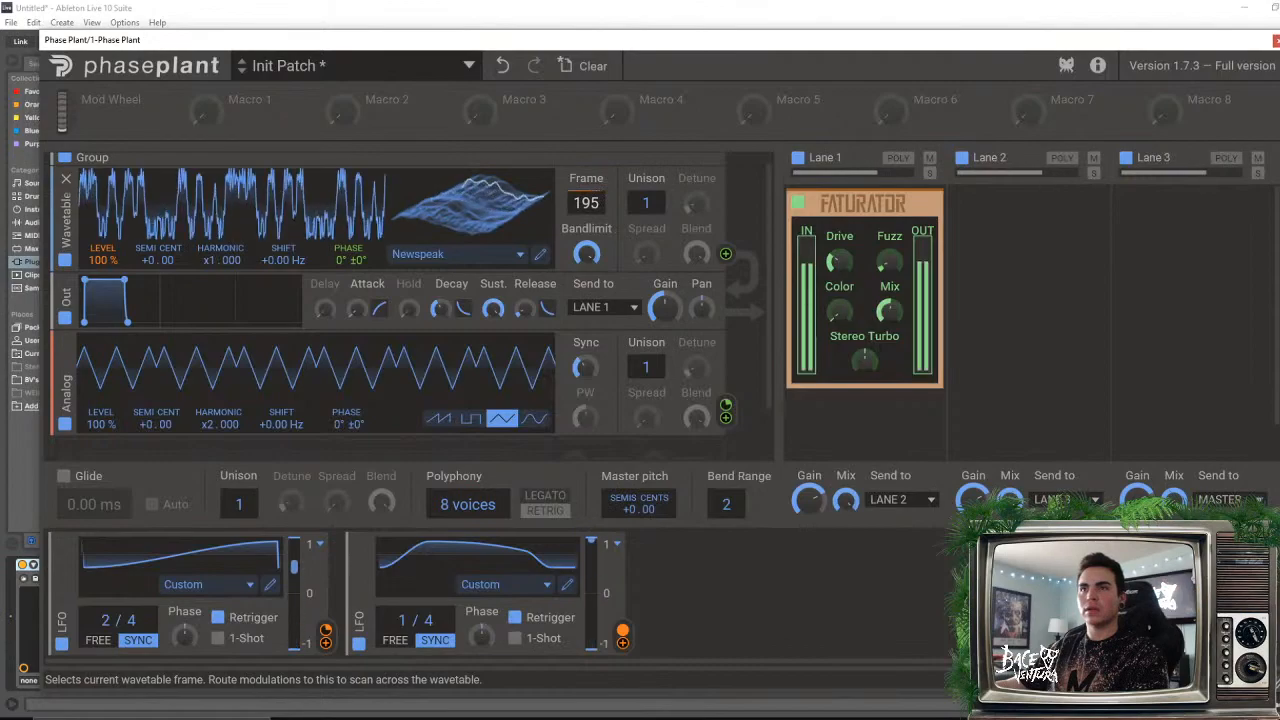
pyautogui.moveTo(586, 202); pyautogui.dragTo(586, 252)
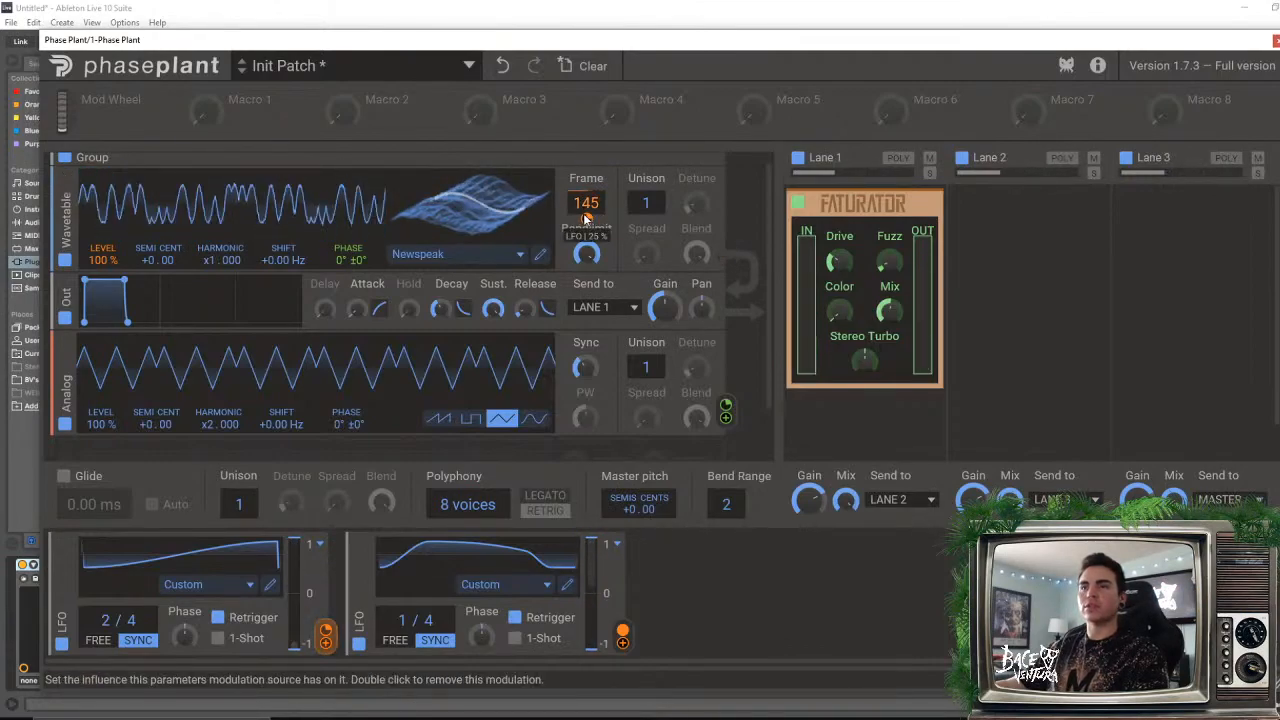
pyautogui.moveTo(589, 207); pyautogui.dragTo(589, 254)
pyautogui.moveTo(586, 202); pyautogui.dragTo(586, 212)
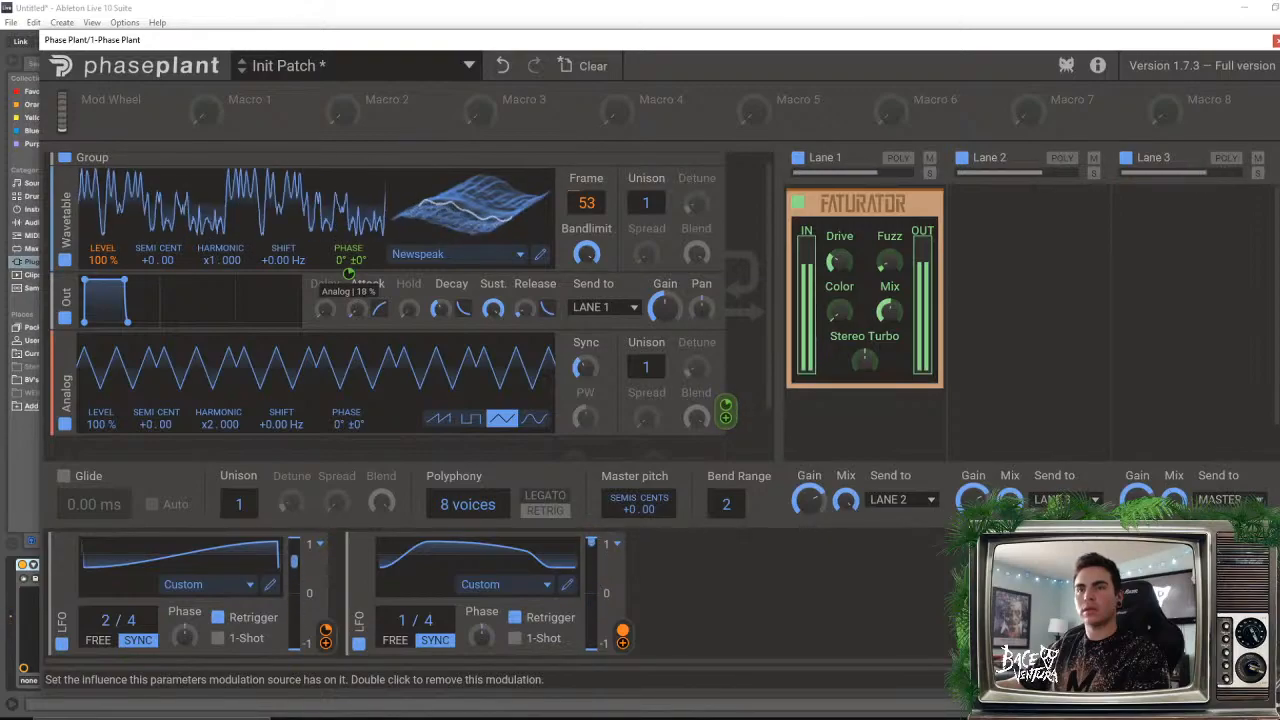
pyautogui.moveTo(349, 273); pyautogui.dragTo(349, 264)
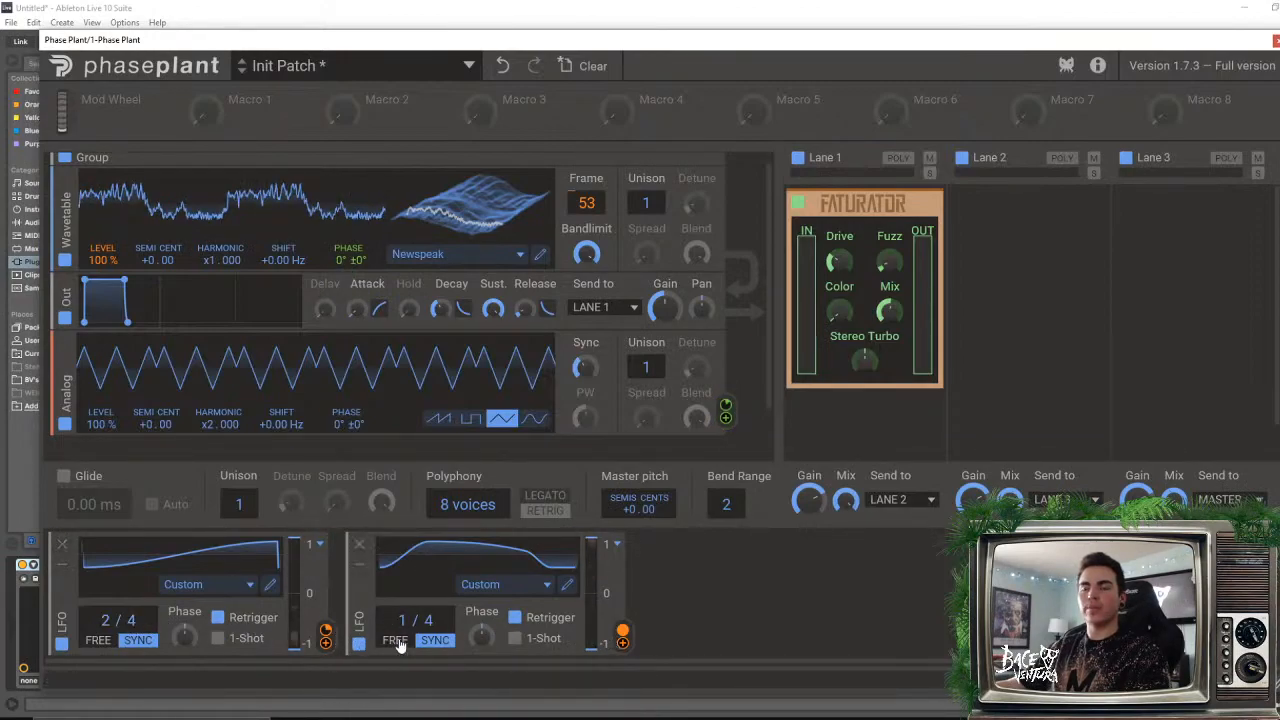
# - Try the second LFO on the depth of the Analog's phase modulation at 84 %, 42 % and 0 %, and remove it
pyautogui.moveTo(620, 648); pyautogui.dragTo(357, 315)
pyautogui.moveTo(427, 377); pyautogui.dragTo(430, 454)
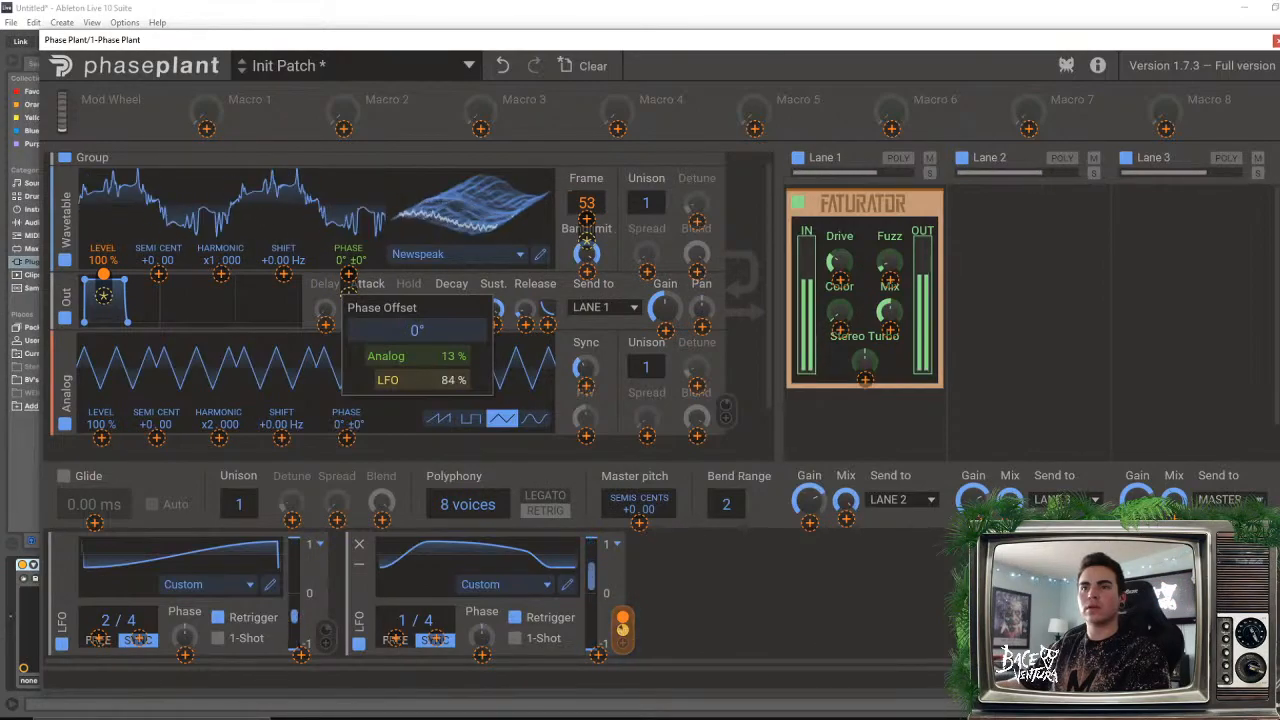
pyautogui.moveTo(430, 396); pyautogui.dragTo(430, 380)
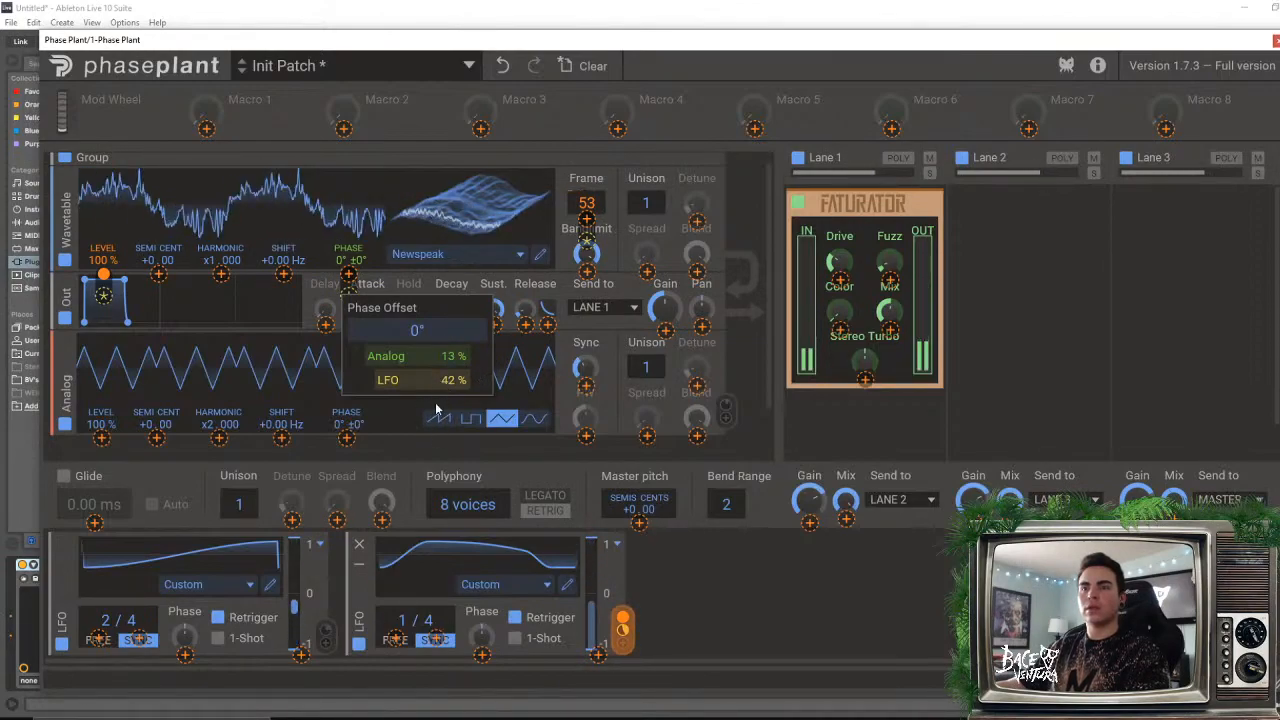
pyautogui.moveTo(440, 384); pyautogui.dragTo(440, 447)
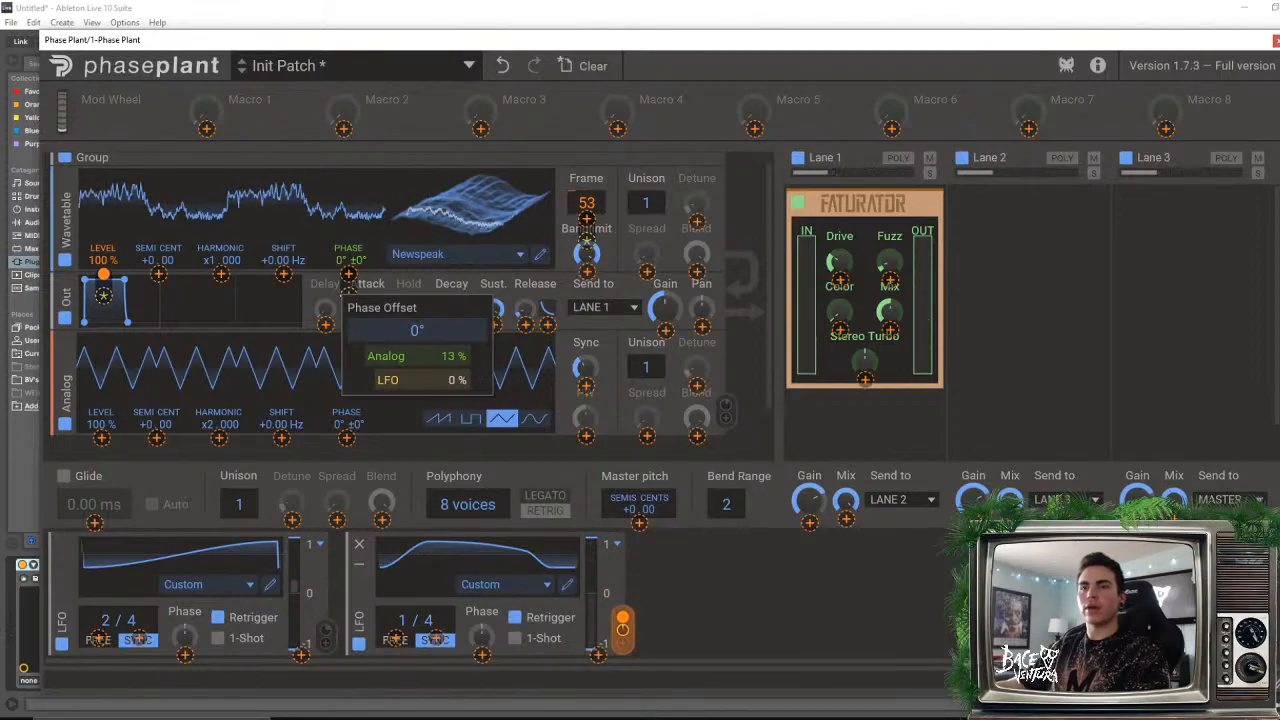
pyautogui.moveTo(440, 380)
pyautogui.mouseDown()
pyautogui.moveTo(440, 232)
pyautogui.moveTo(440, 382)
pyautogui.mouseUp()
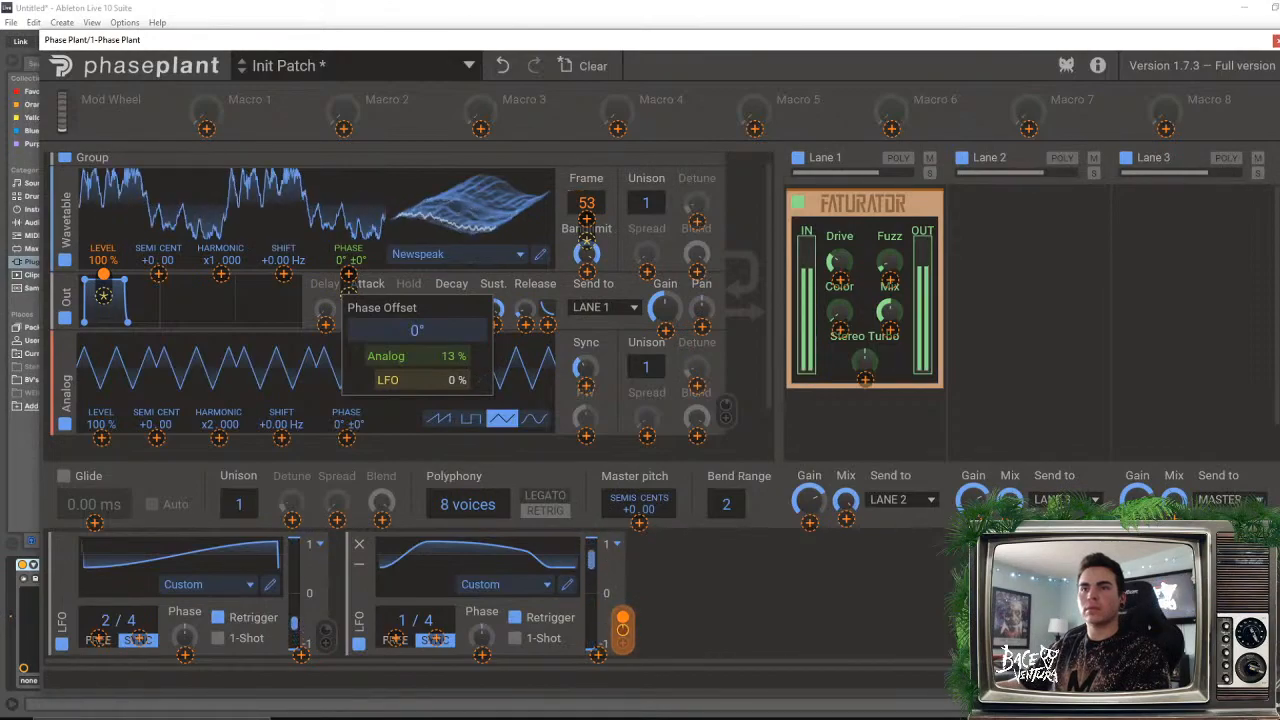
pyautogui.click(466, 380)
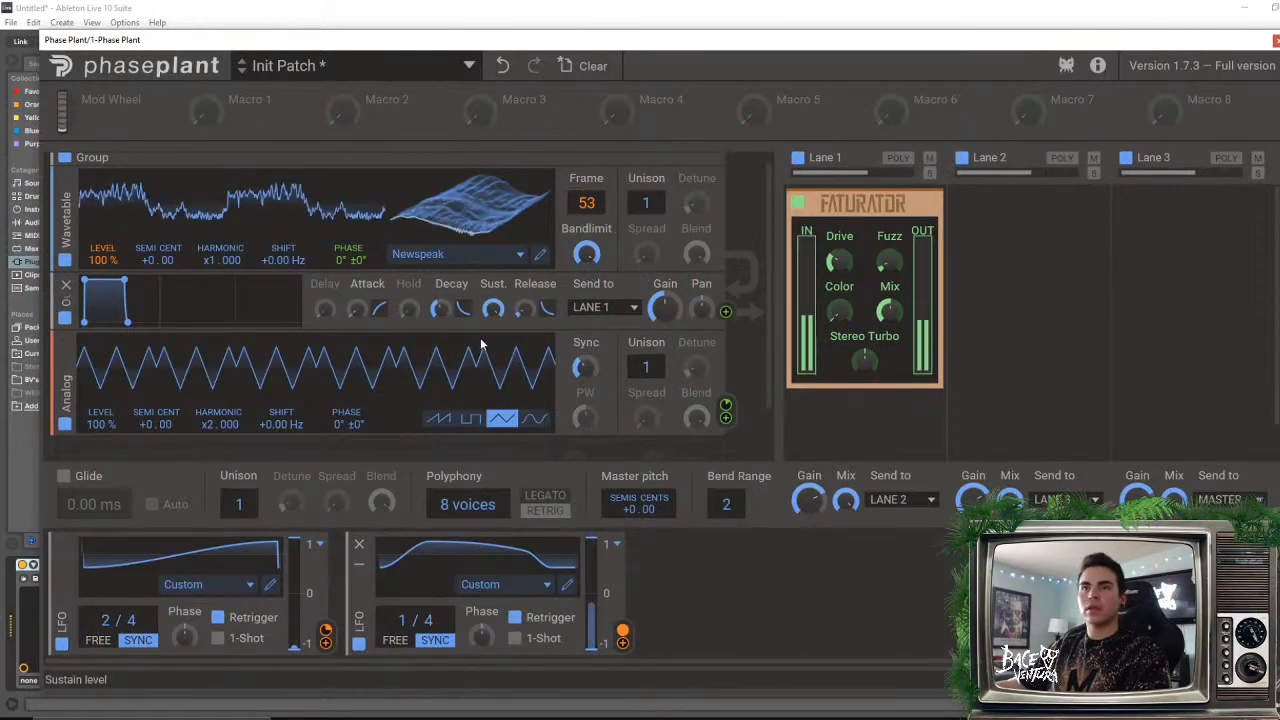
# - Try inverting the first LFO's curve so it falls from 100 % to -100 %, and restore its rising shape
pyautogui.moveTo(767, 249); pyautogui.dragTo(772, 214)
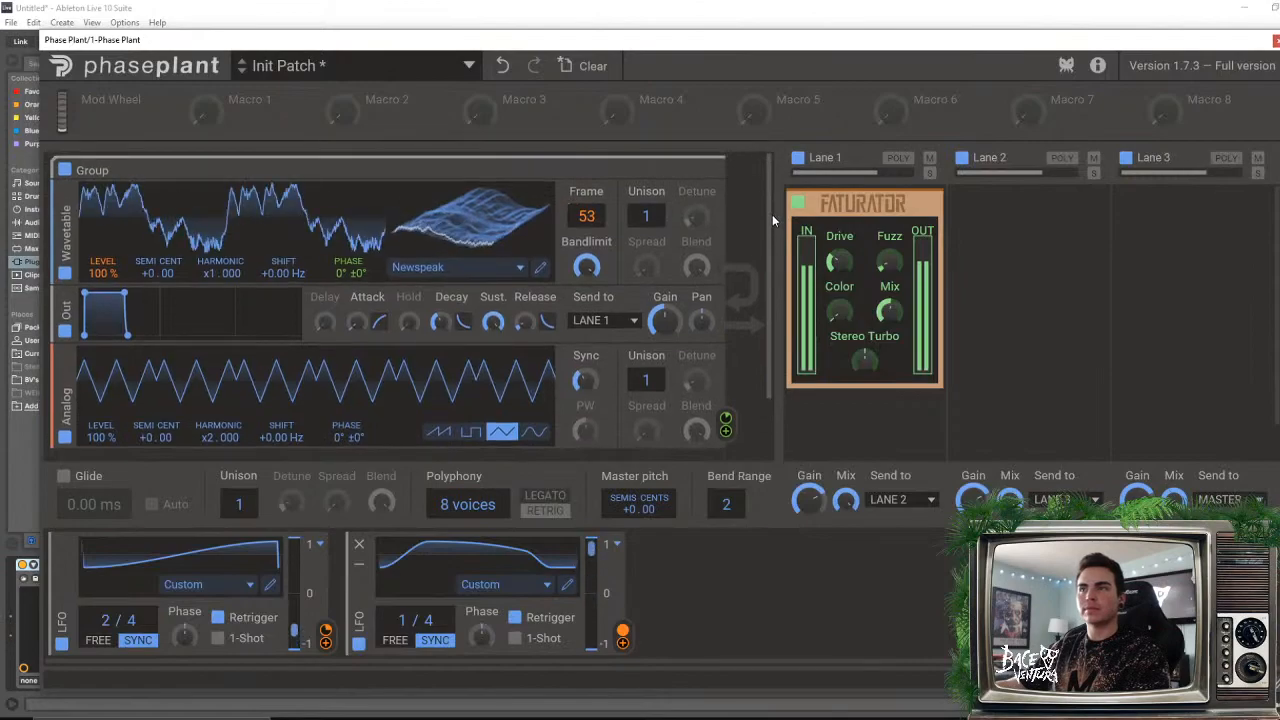
pyautogui.moveTo(769, 314); pyautogui.dragTo(763, 435)
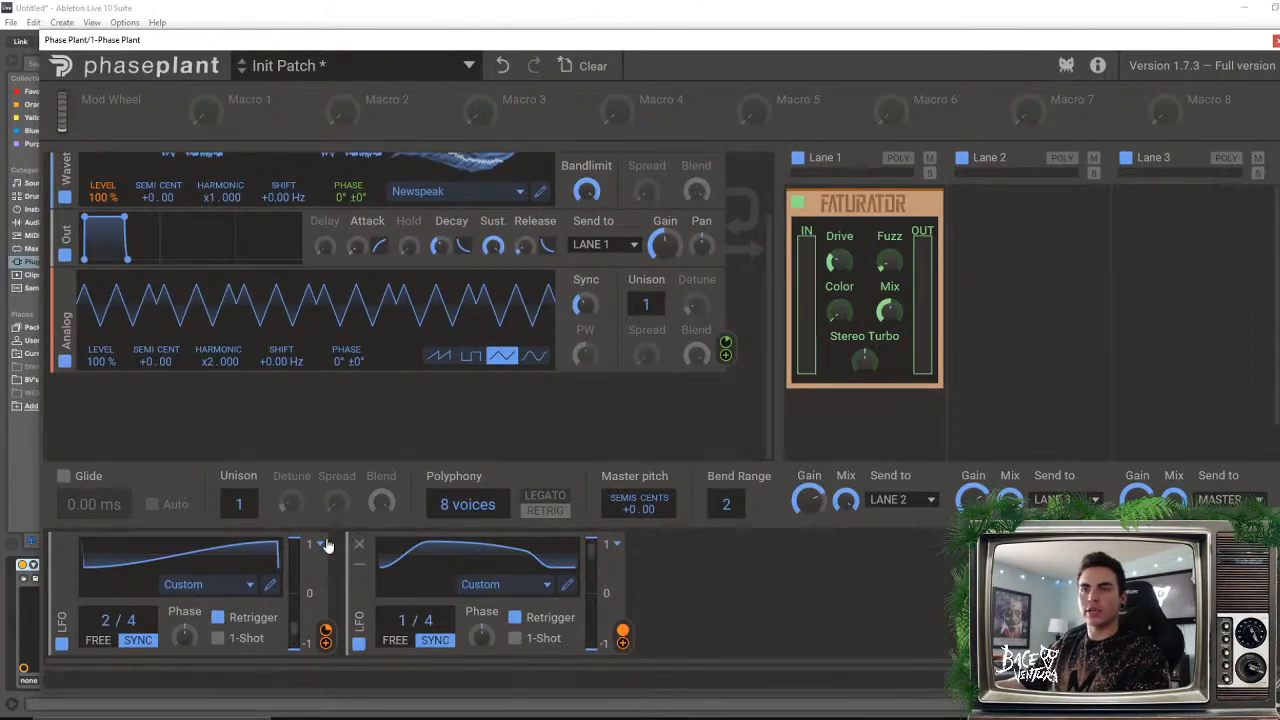
pyautogui.click(269, 584)
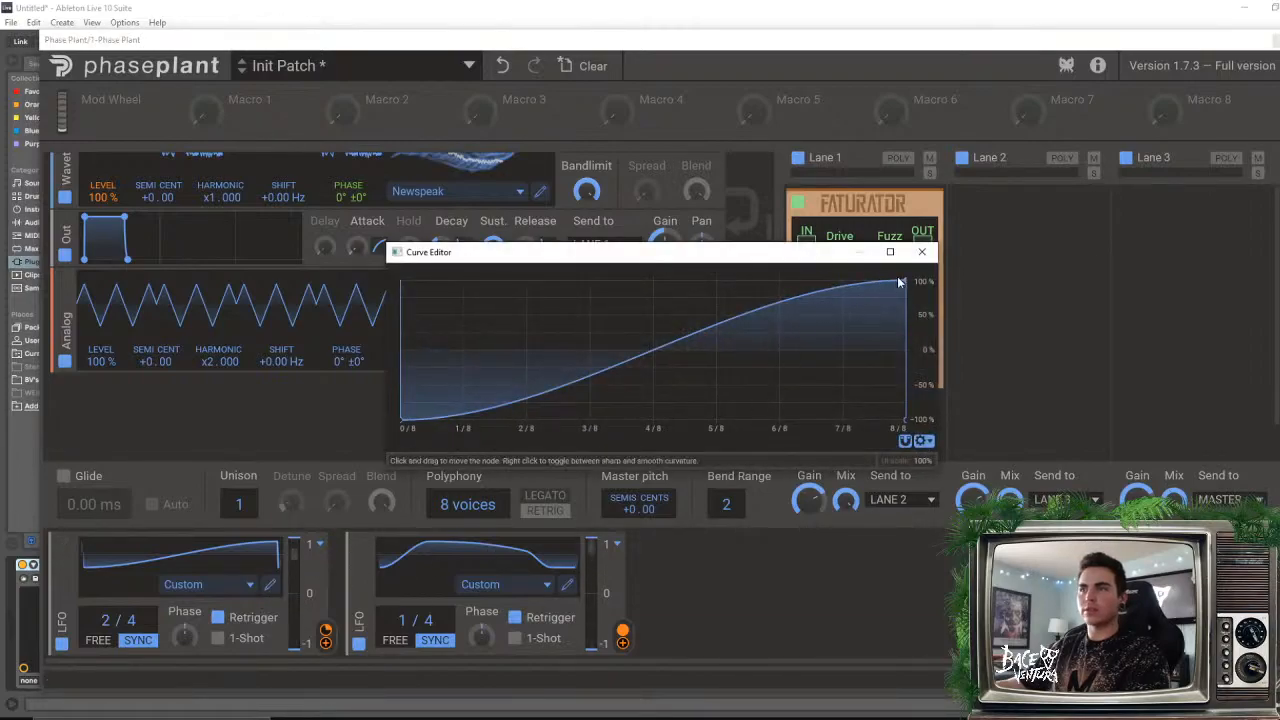
pyautogui.moveTo(905, 283); pyautogui.dragTo(906, 421)
pyautogui.moveTo(402, 420); pyautogui.dragTo(403, 278)
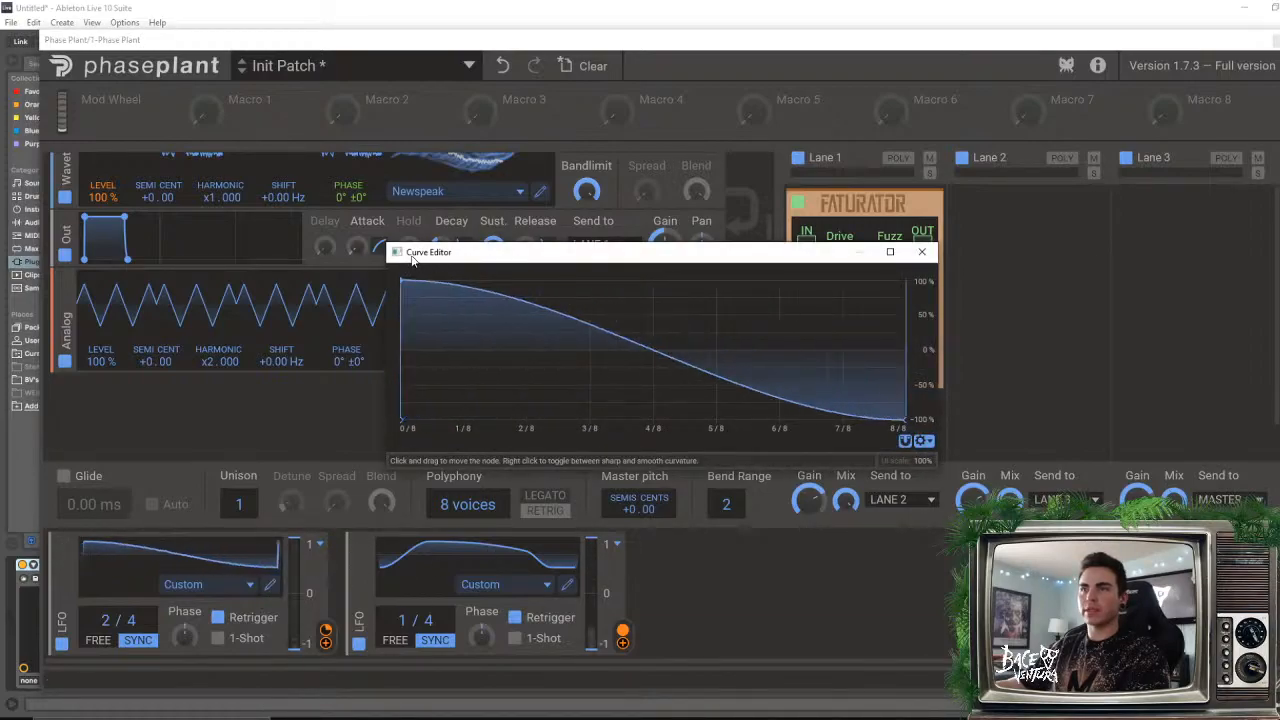
pyautogui.click(921, 252)
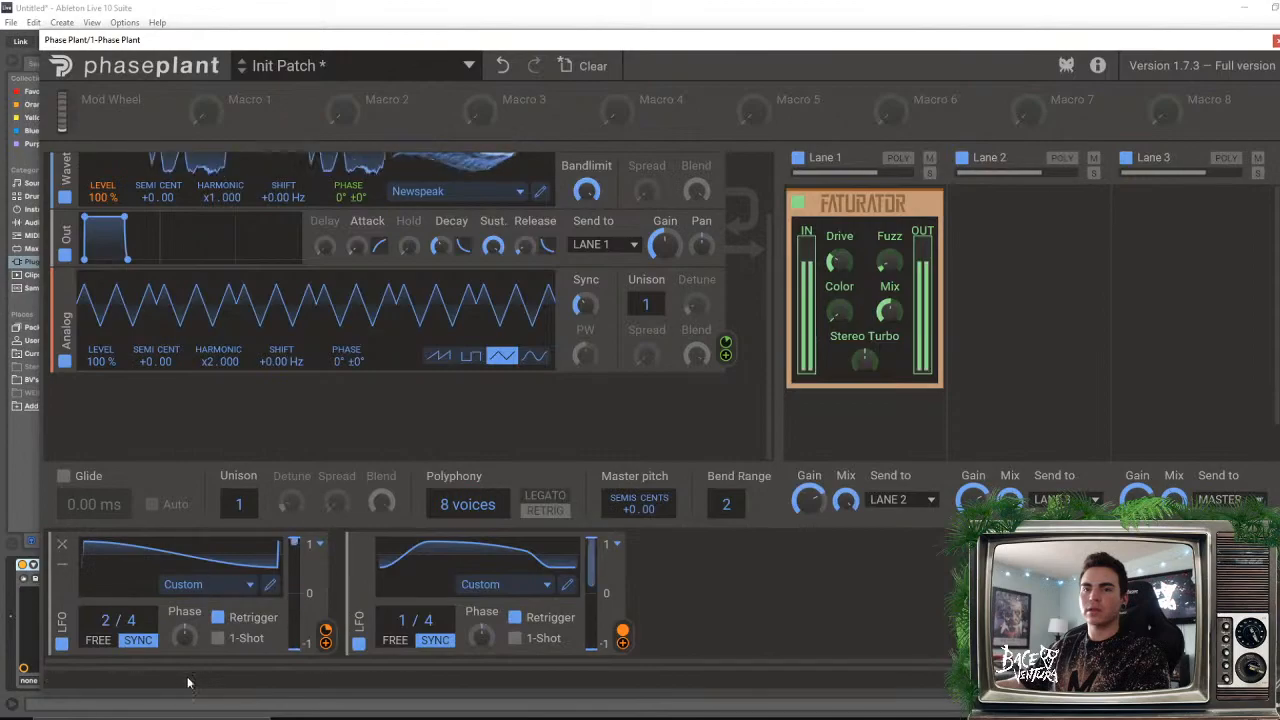
pyautogui.click(270, 584)
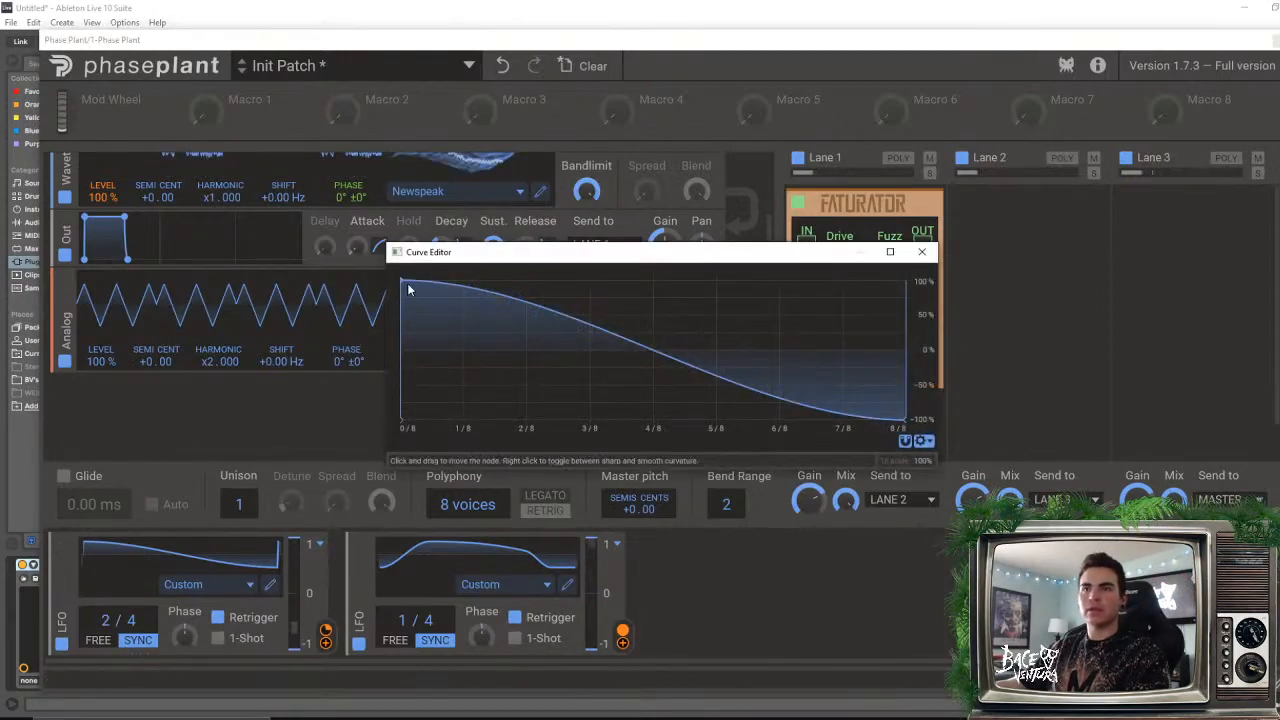
pyautogui.moveTo(408, 289); pyautogui.dragTo(963, 263)
pyautogui.click(921, 252)
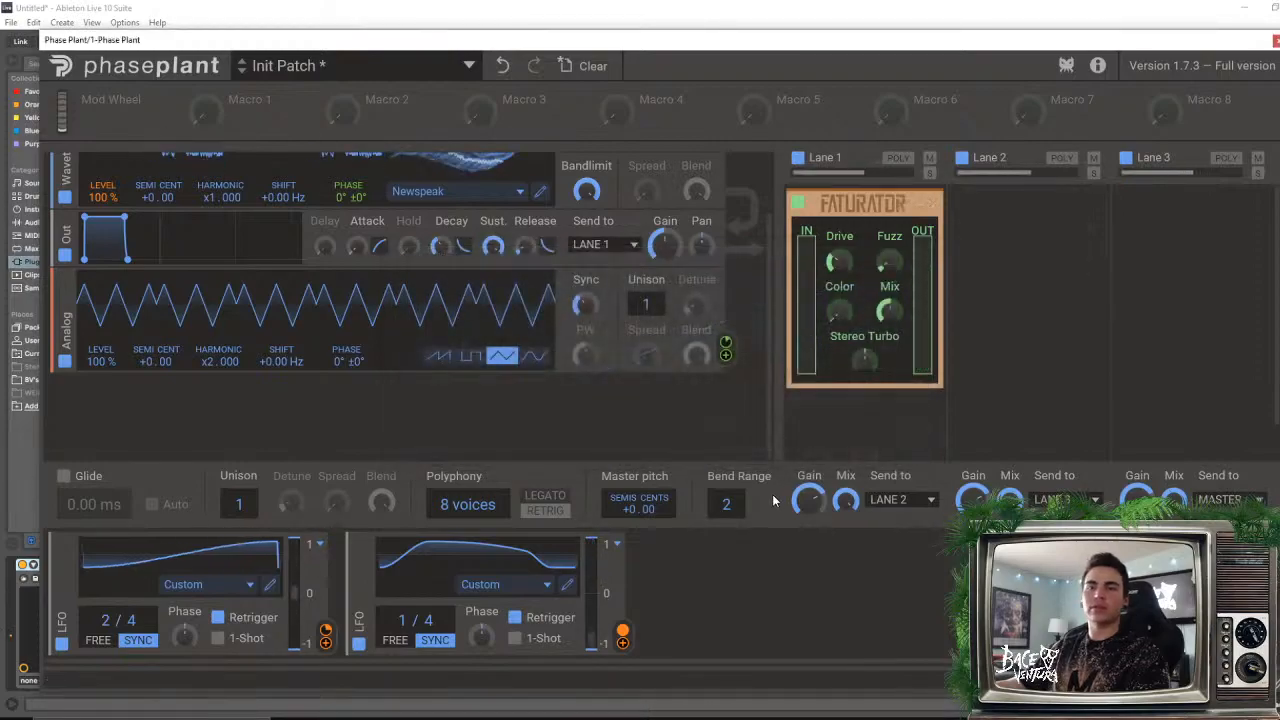
# - Collapse the Faturator and try a Resonator on Lane 3 tuned to E3, resonating on odd harmonics, with about 18.4 ms decay
pyautogui.click(928, 207)
pyautogui.click(863, 250)
pyautogui.click(1160, 218)
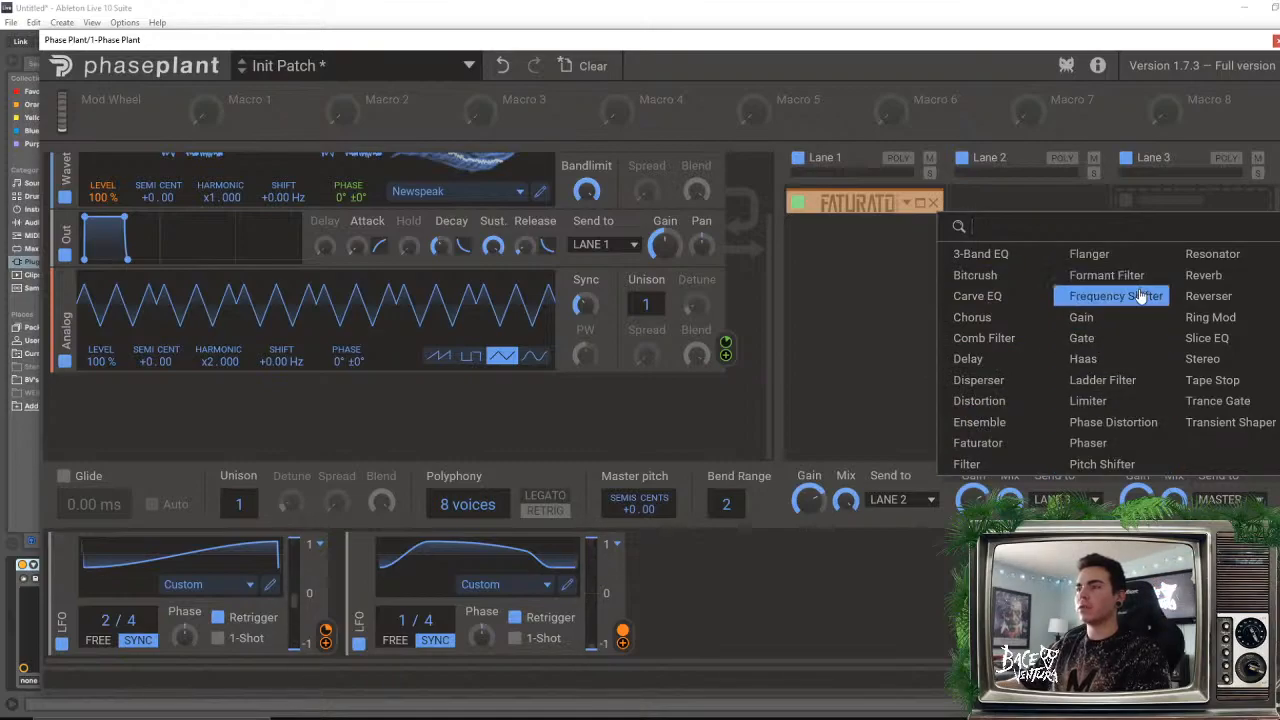
pyautogui.click(1205, 254)
pyautogui.moveTo(1166, 240); pyautogui.dragTo(1166, 310)
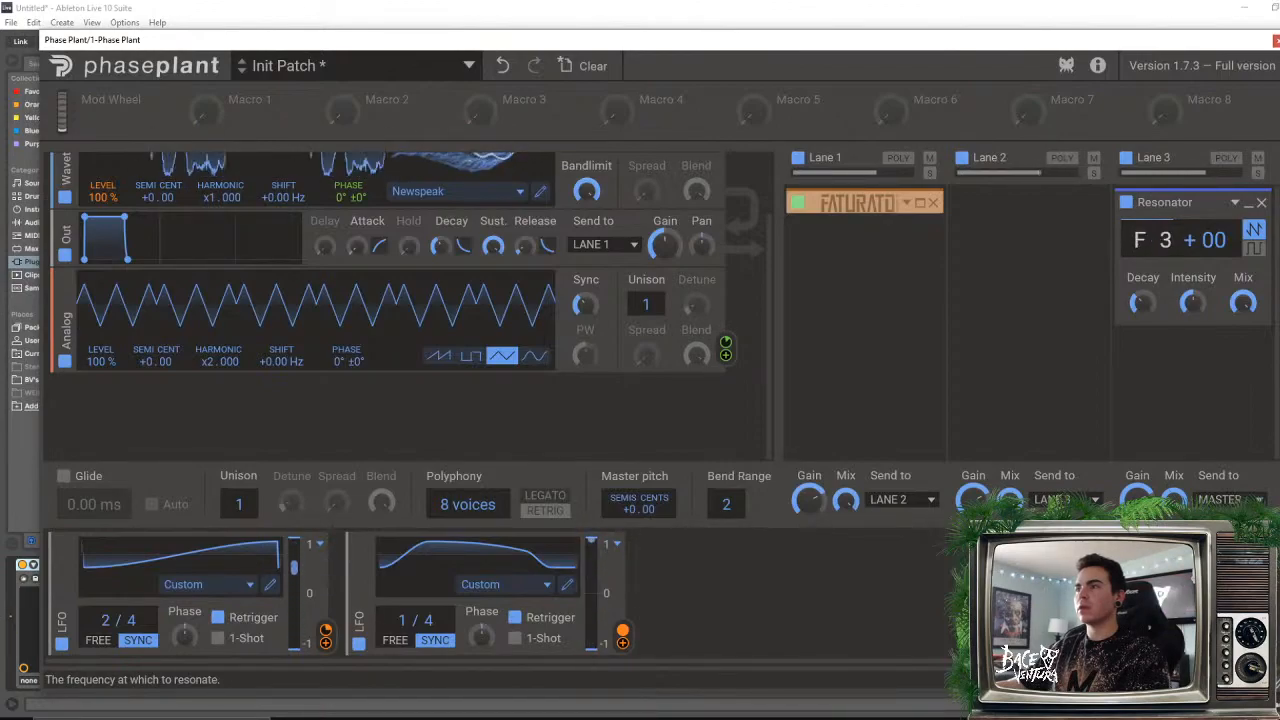
pyautogui.moveTo(1166, 240); pyautogui.dragTo(1166, 235)
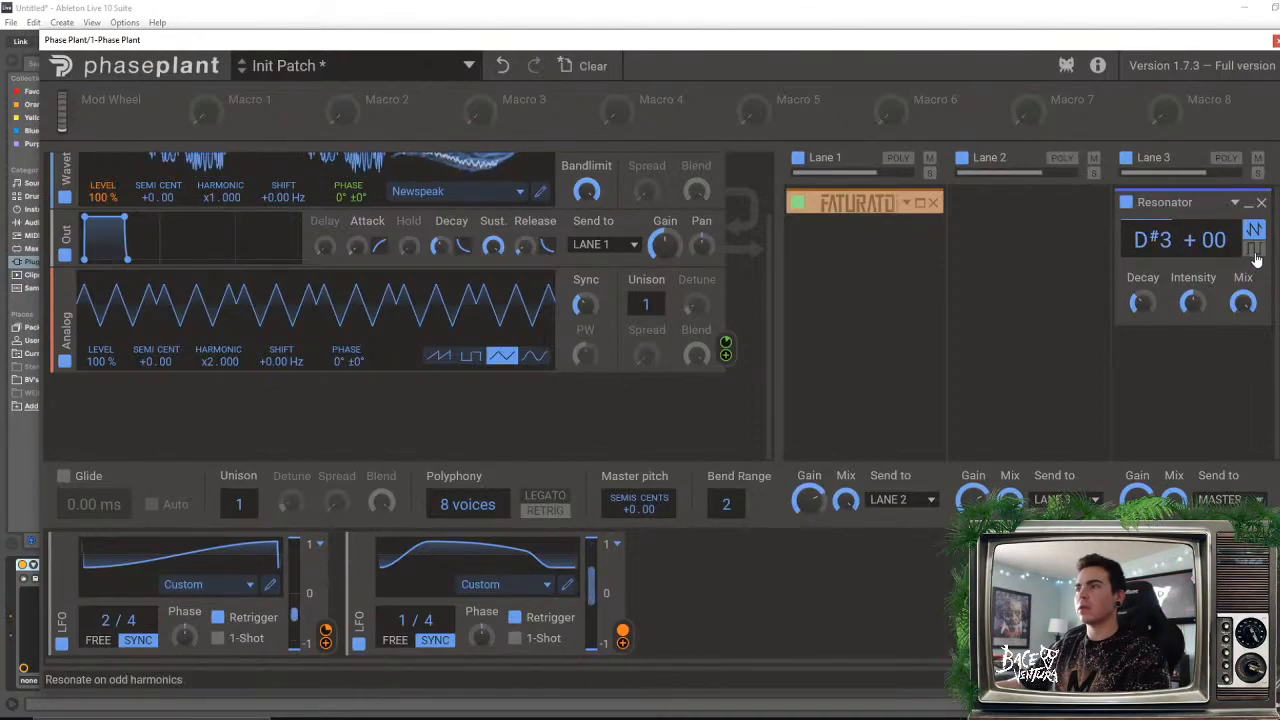
pyautogui.click(1253, 250)
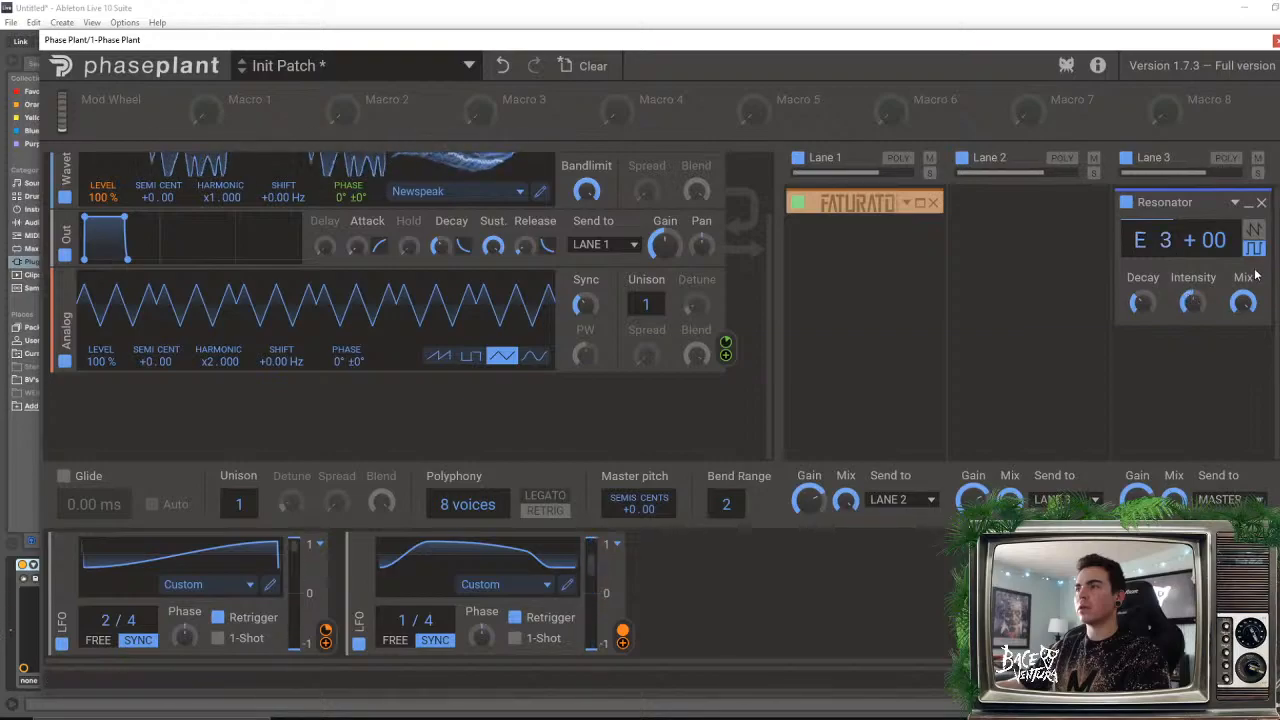
pyautogui.moveTo(1243, 302); pyautogui.dragTo(1243, 306)
pyautogui.moveTo(1141, 302); pyautogui.dragTo(1141, 304)
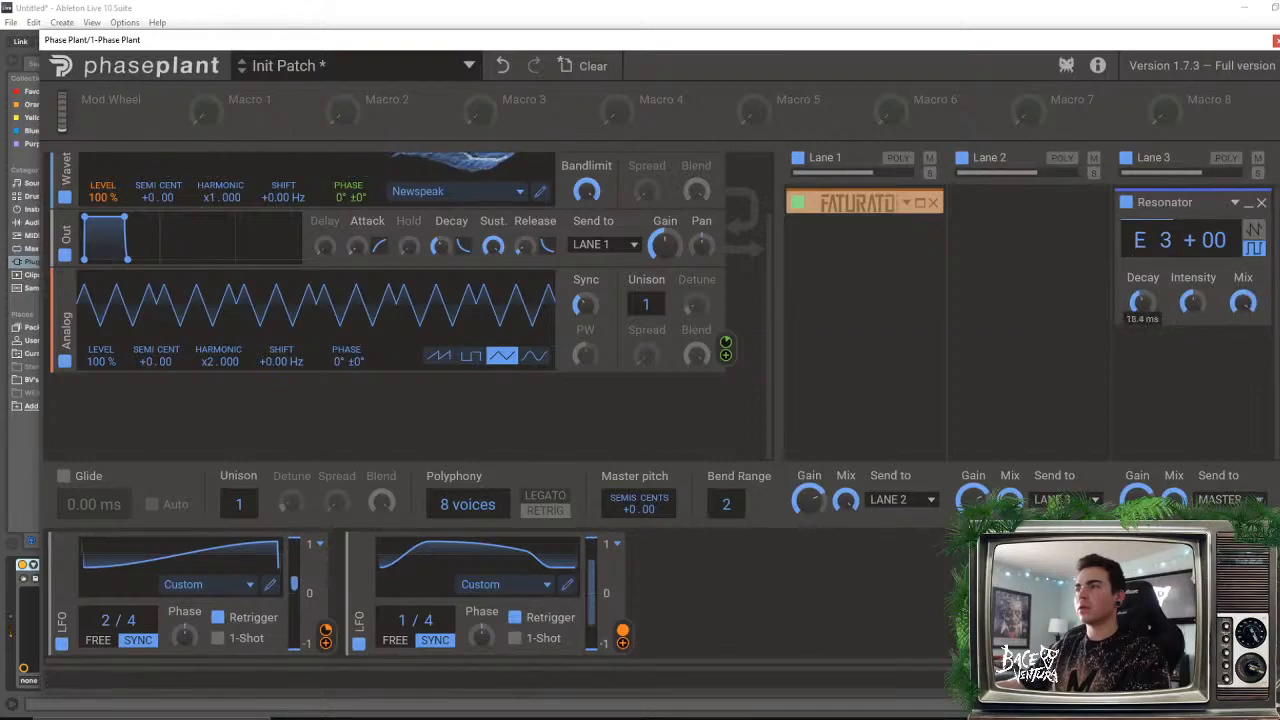
# - Try the Resonator at E2 with a shorter decay, compare it with the bypassed sound, and remove it from Lane 3
pyautogui.moveTo(1166, 240); pyautogui.dragTo(1166, 202)
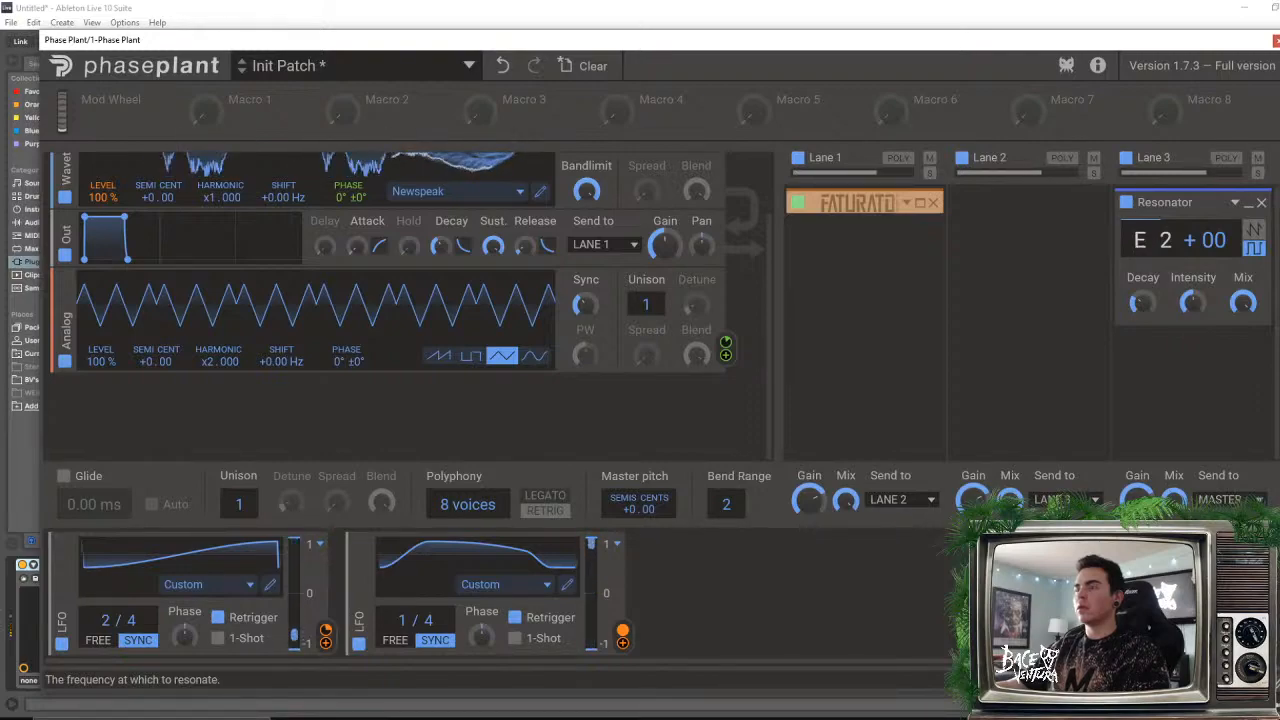
pyautogui.moveTo(1142, 303); pyautogui.dragTo(1142, 314)
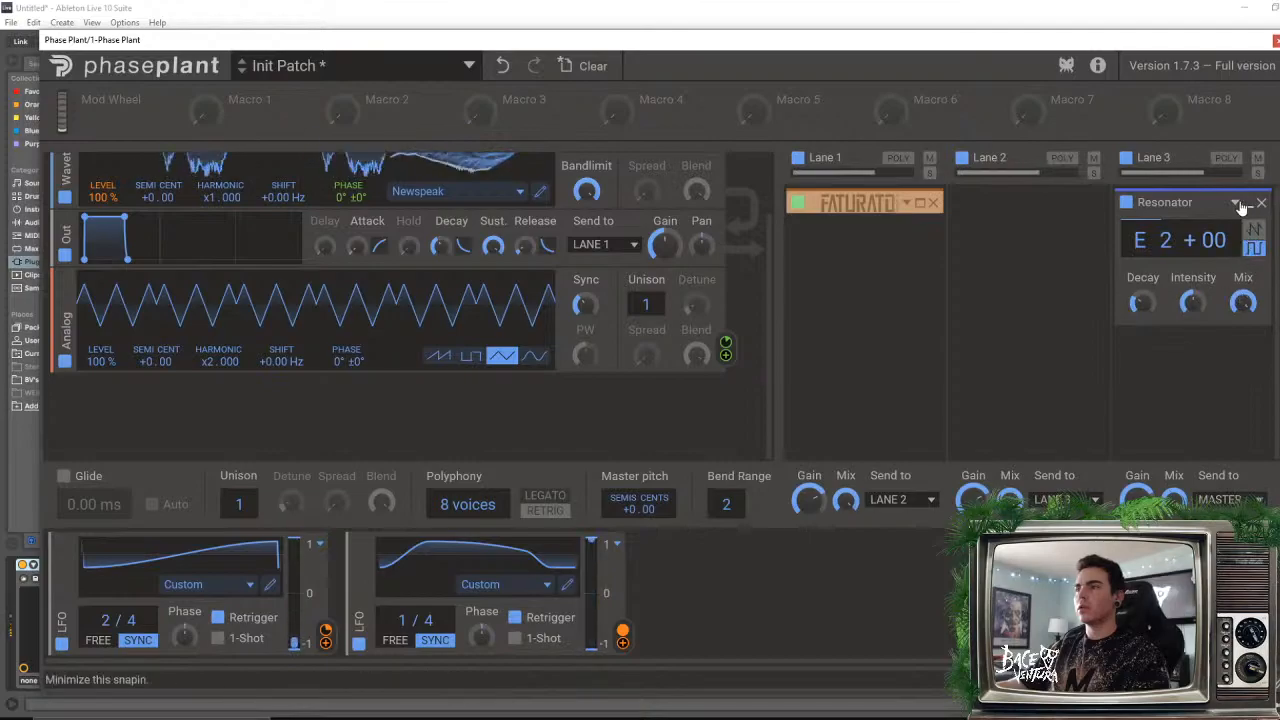
pyautogui.click(1127, 203)
pyautogui.click(1127, 203)
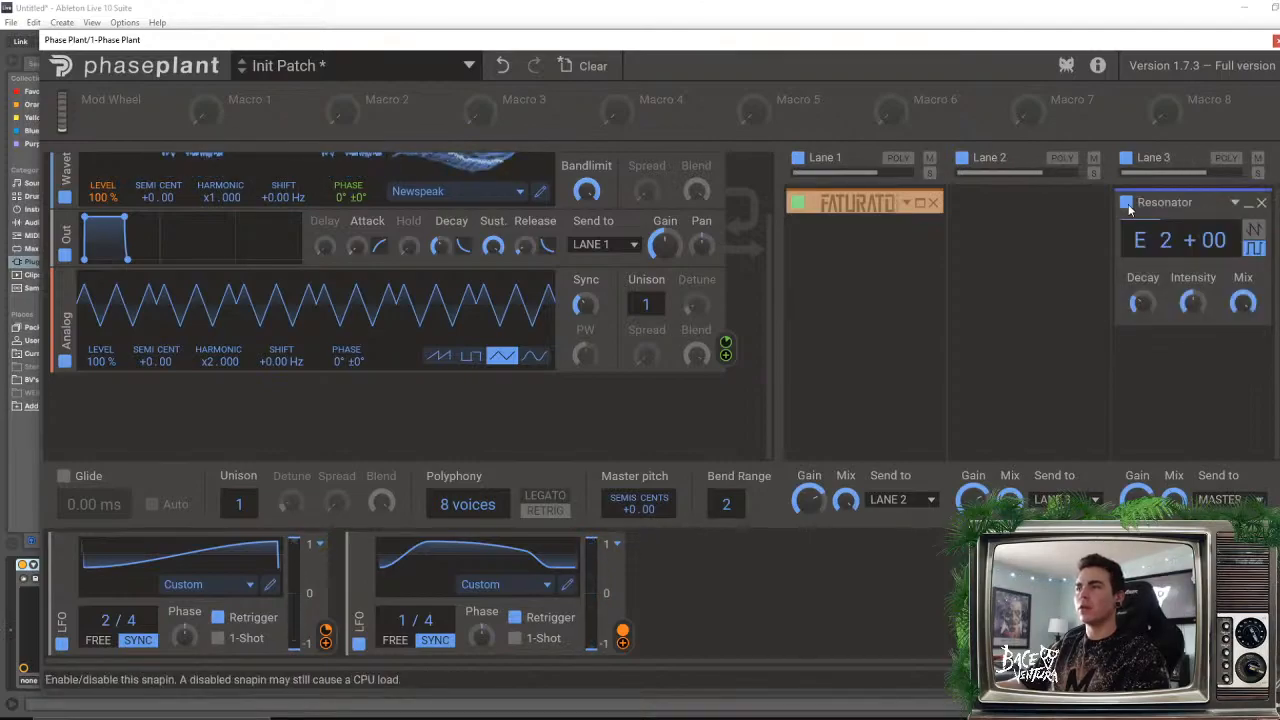
pyautogui.moveTo(1142, 303); pyautogui.dragTo(1141, 310)
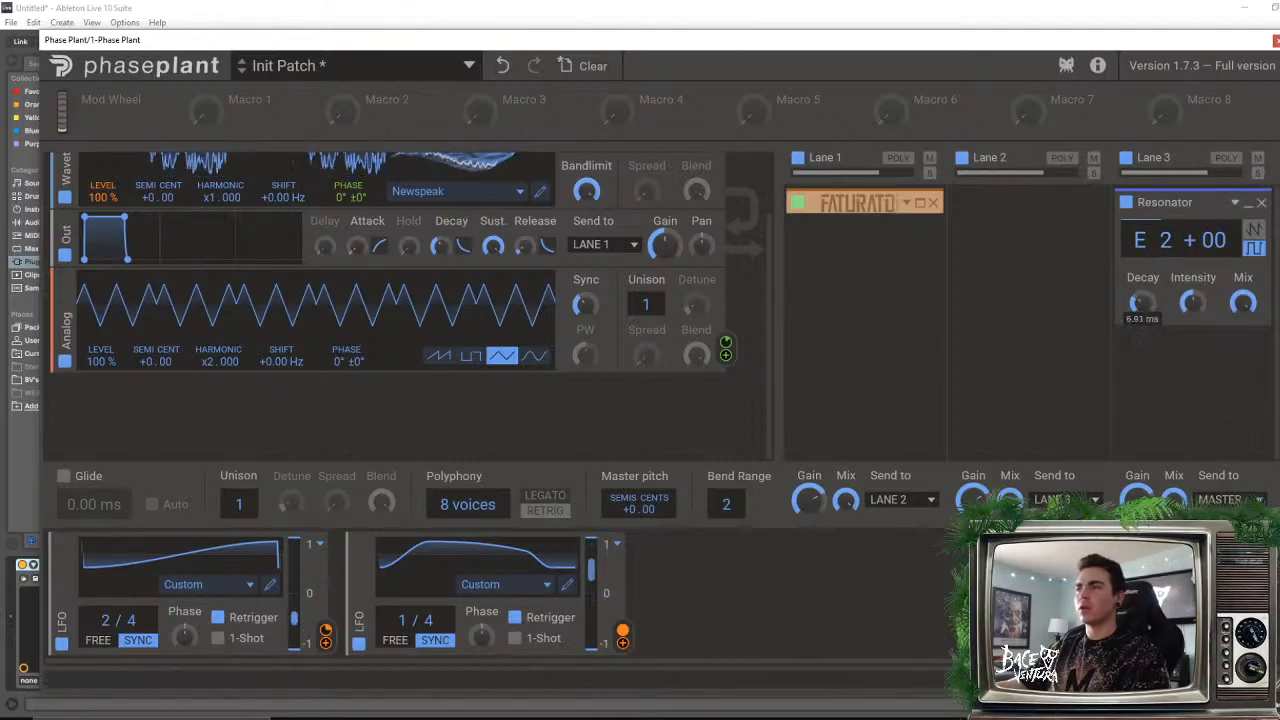
pyautogui.click(1261, 202)
# - Add a Chorus to Lane 3, raise its rate, reduce its delay and depth, and collapse it
pyautogui.click(1162, 225)
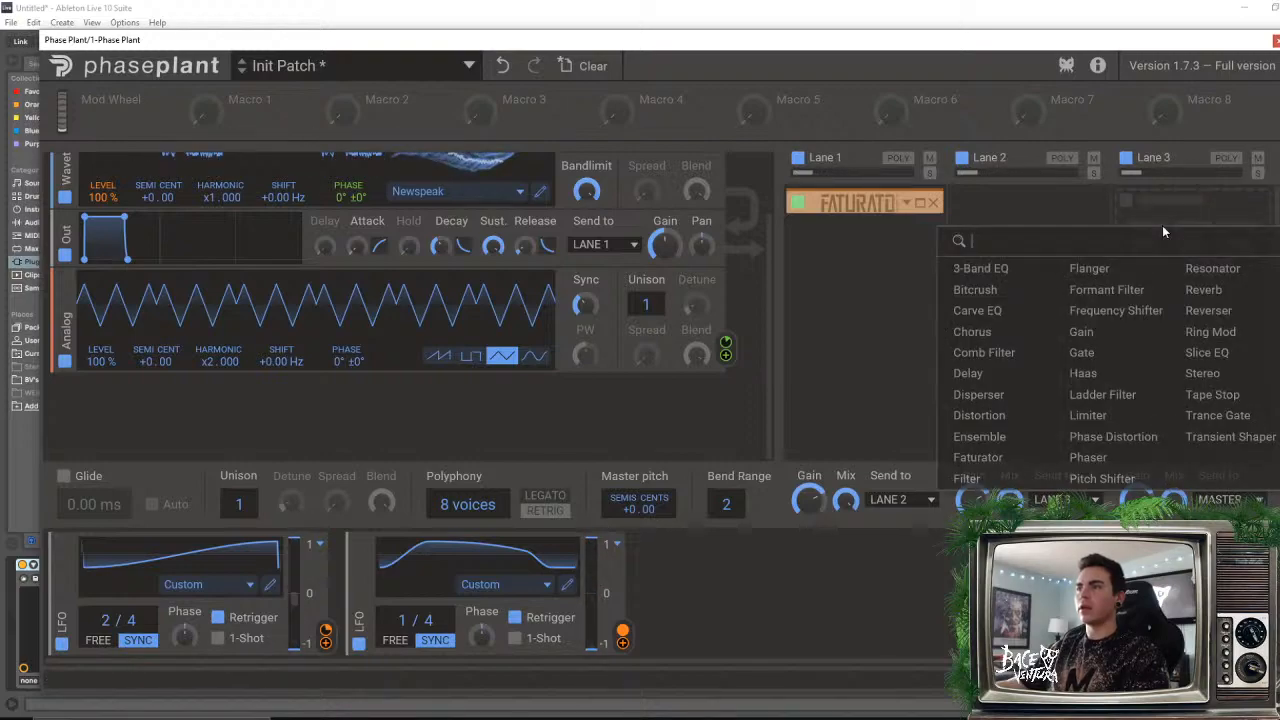
pyautogui.click(972, 331)
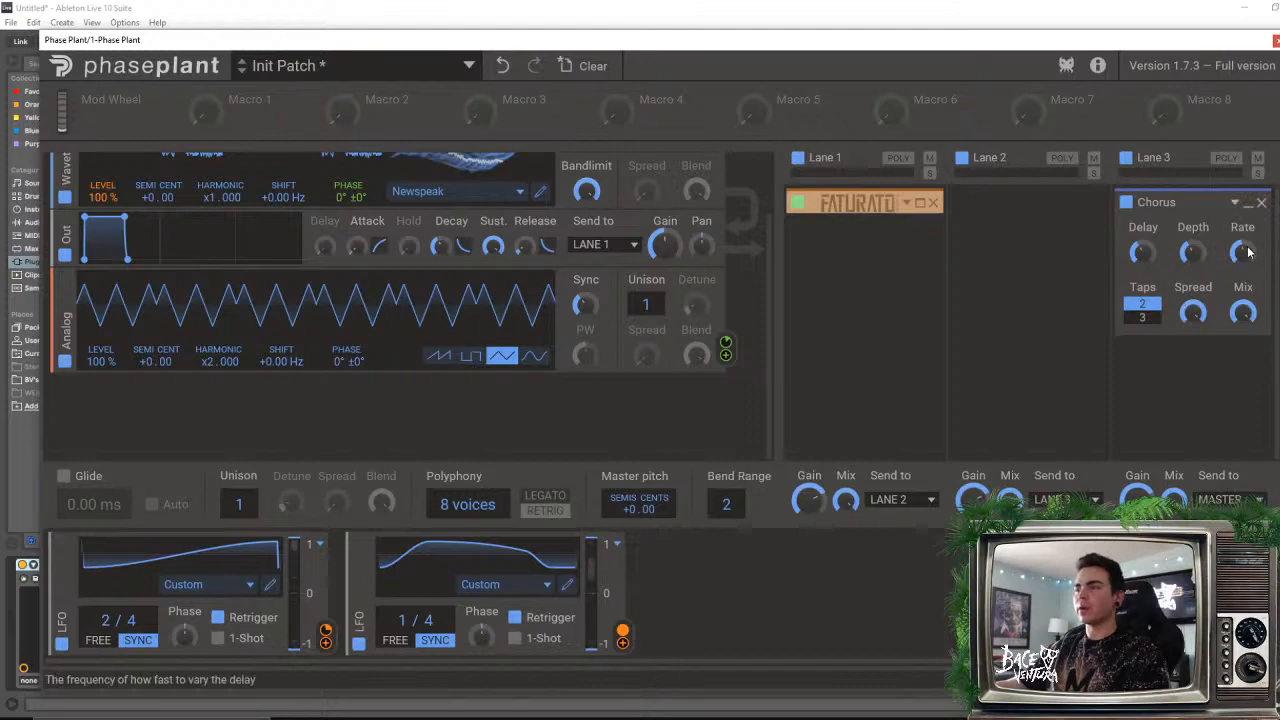
pyautogui.moveTo(1247, 252); pyautogui.dragTo(1247, 175)
pyautogui.moveTo(1147, 255); pyautogui.dragTo(1147, 285)
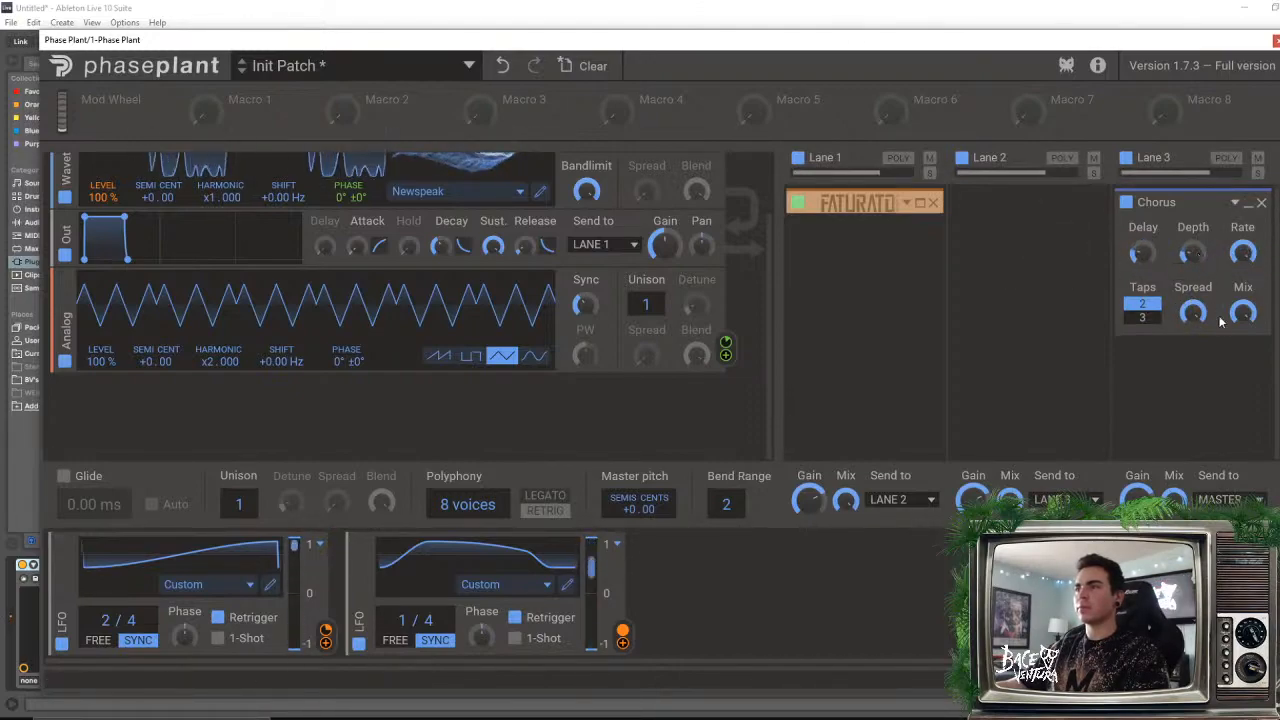
pyautogui.moveTo(1243, 313); pyautogui.dragTo(1243, 318)
pyautogui.moveTo(1142, 253); pyautogui.dragTo(1192, 268)
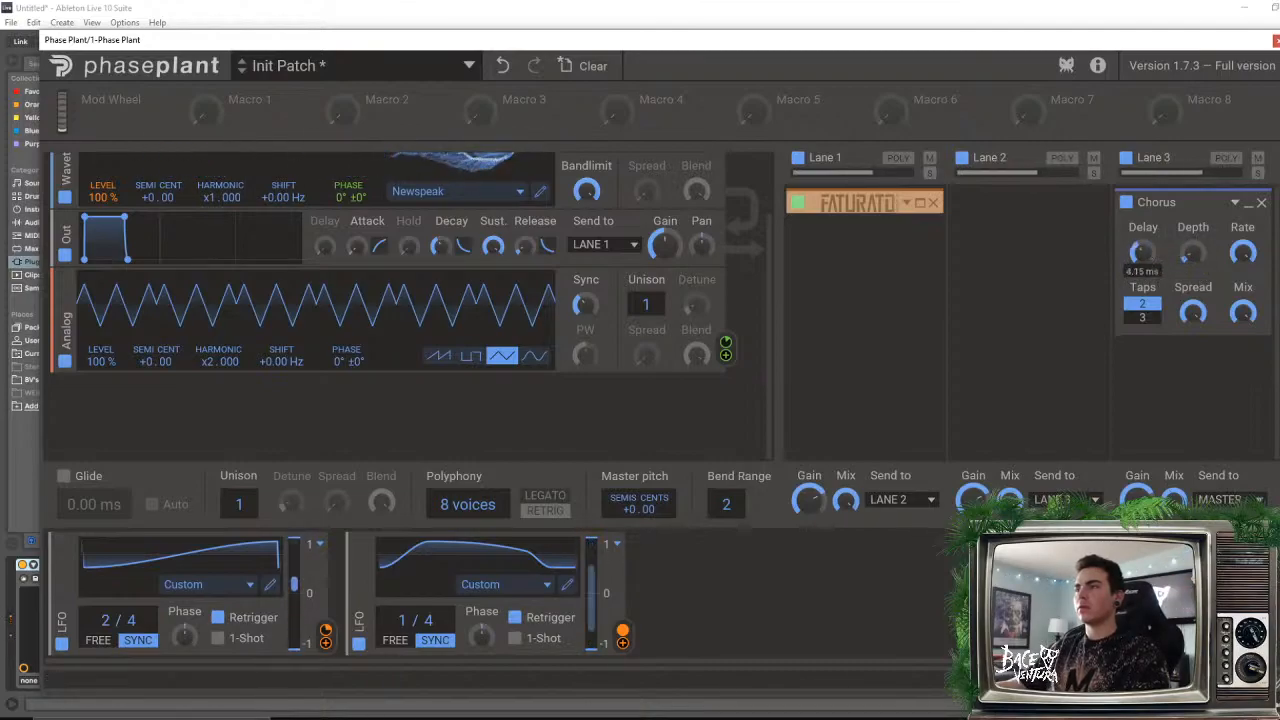
pyautogui.moveTo(1142, 253); pyautogui.dragTo(1150, 285)
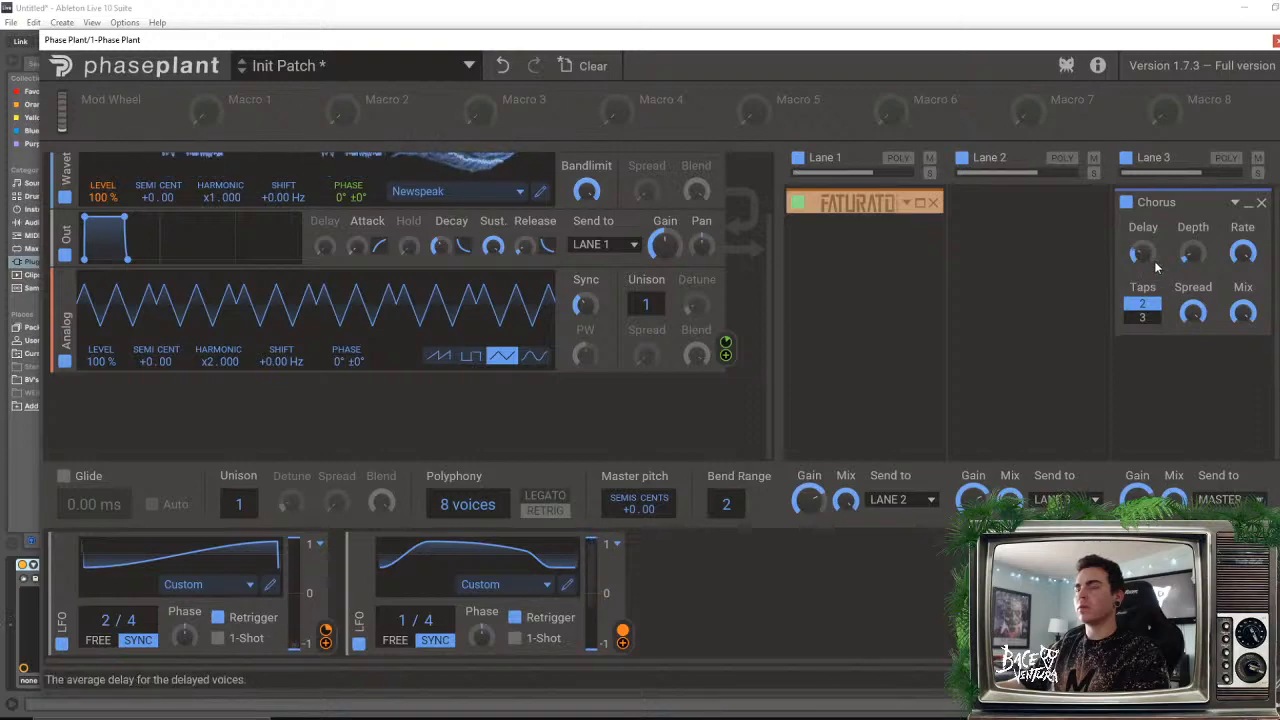
pyautogui.click(1250, 210)
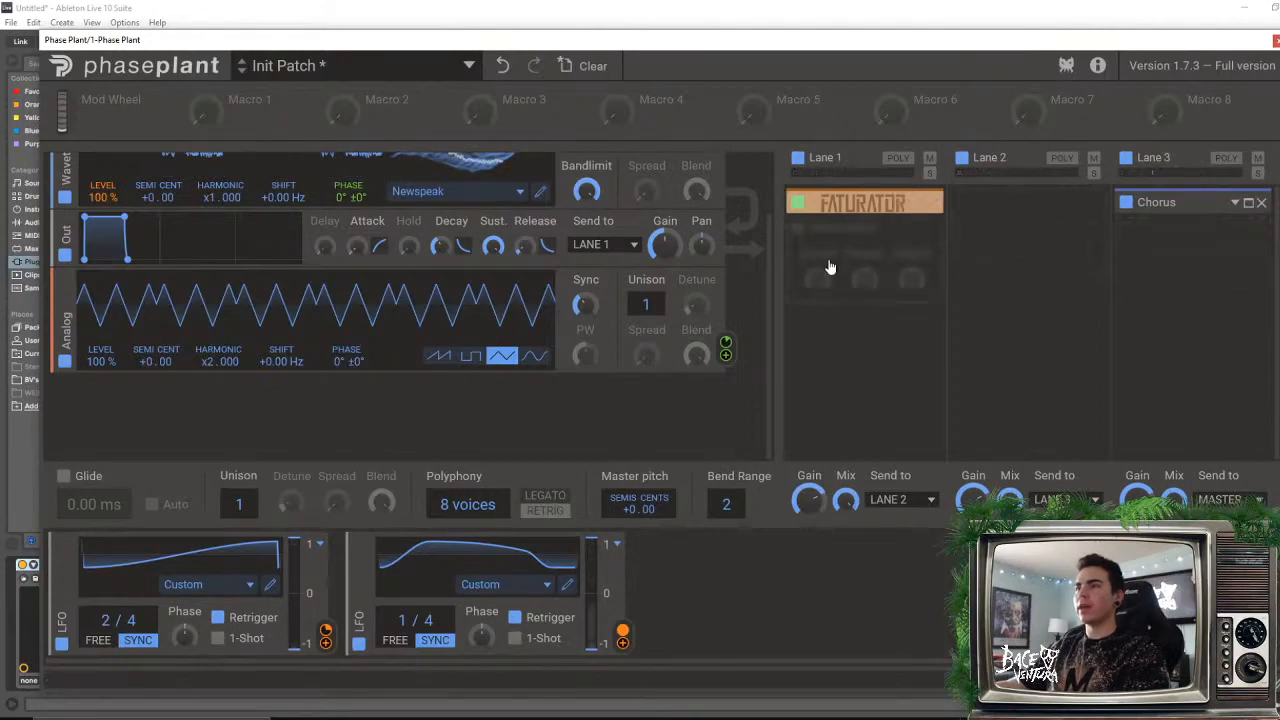
# - Add a Distortion after the Faturator on Lane 1, audition the Foldback and Sine types, and set it to Saturate
pyautogui.click(831, 270)
pyautogui.click(1168, 251)
pyautogui.click(863, 275)
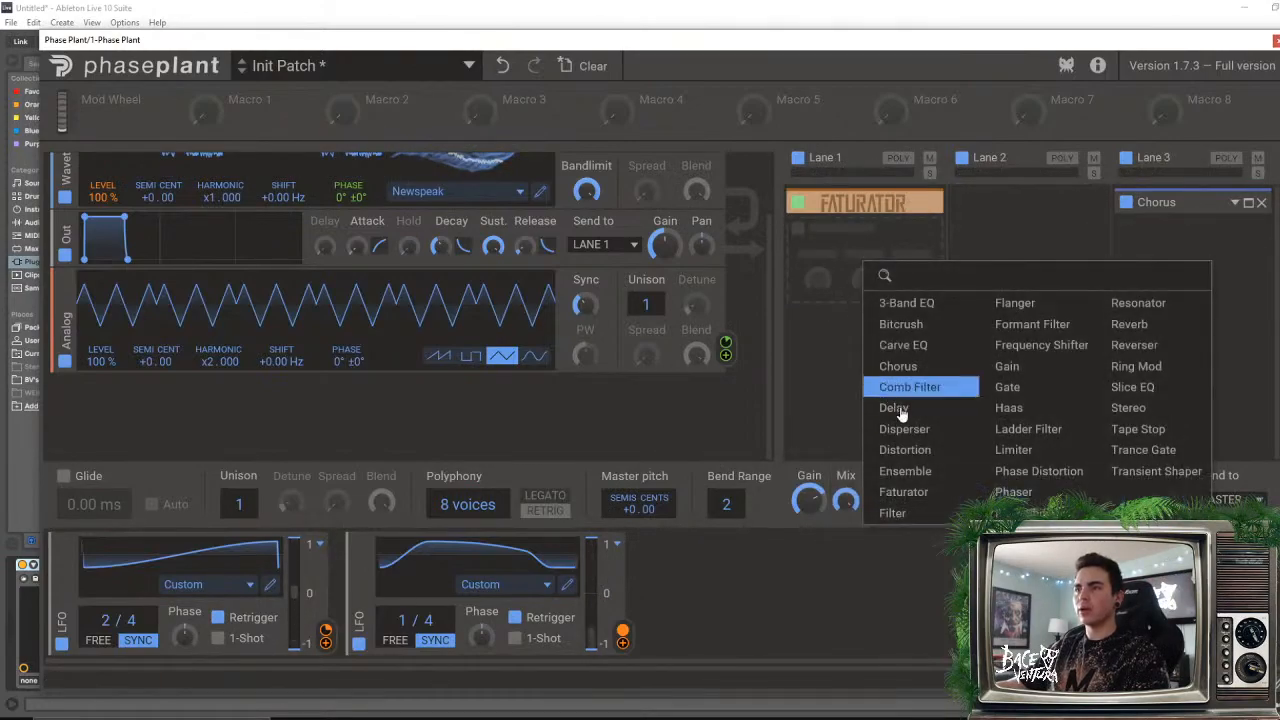
pyautogui.click(905, 449)
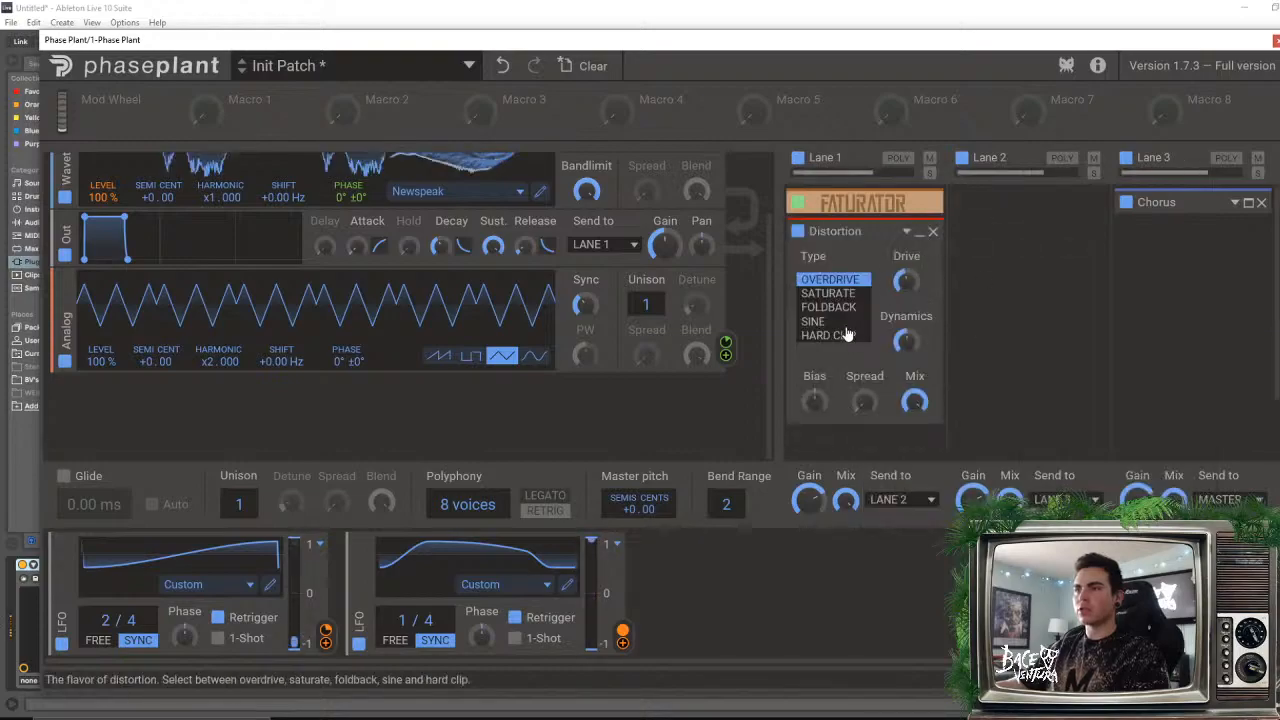
pyautogui.click(829, 293)
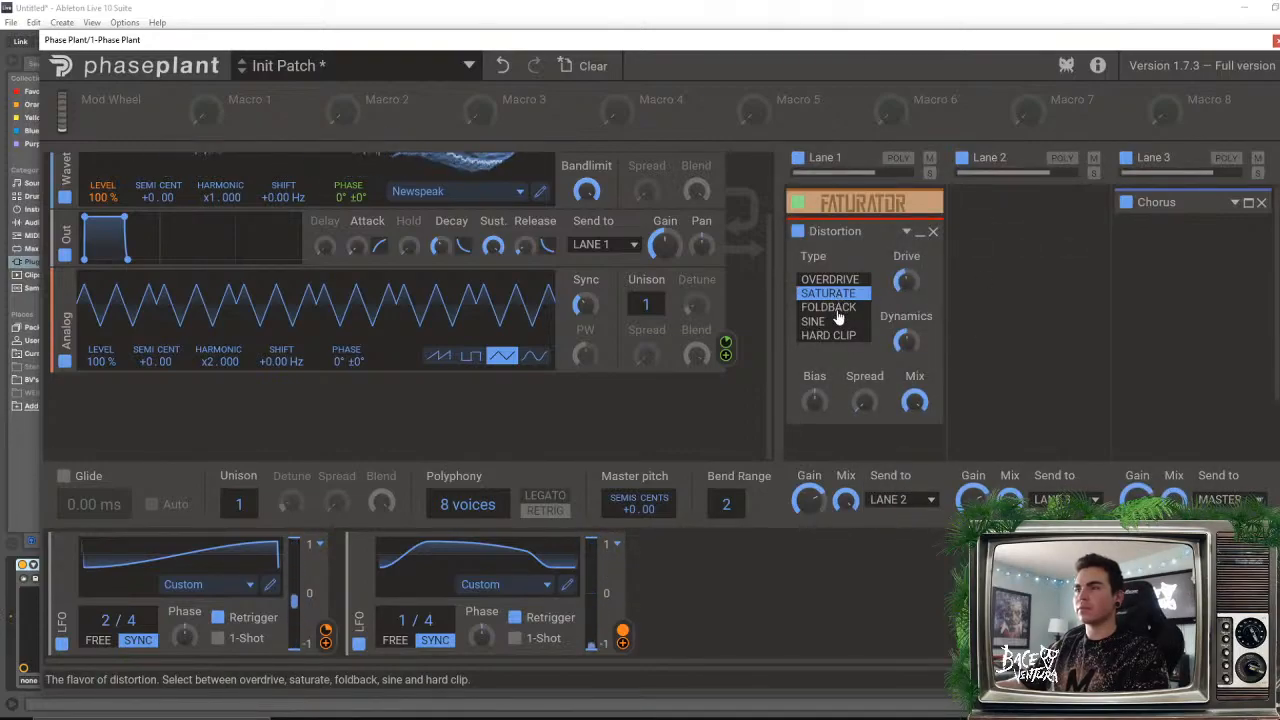
pyautogui.click(832, 308)
pyautogui.click(836, 322)
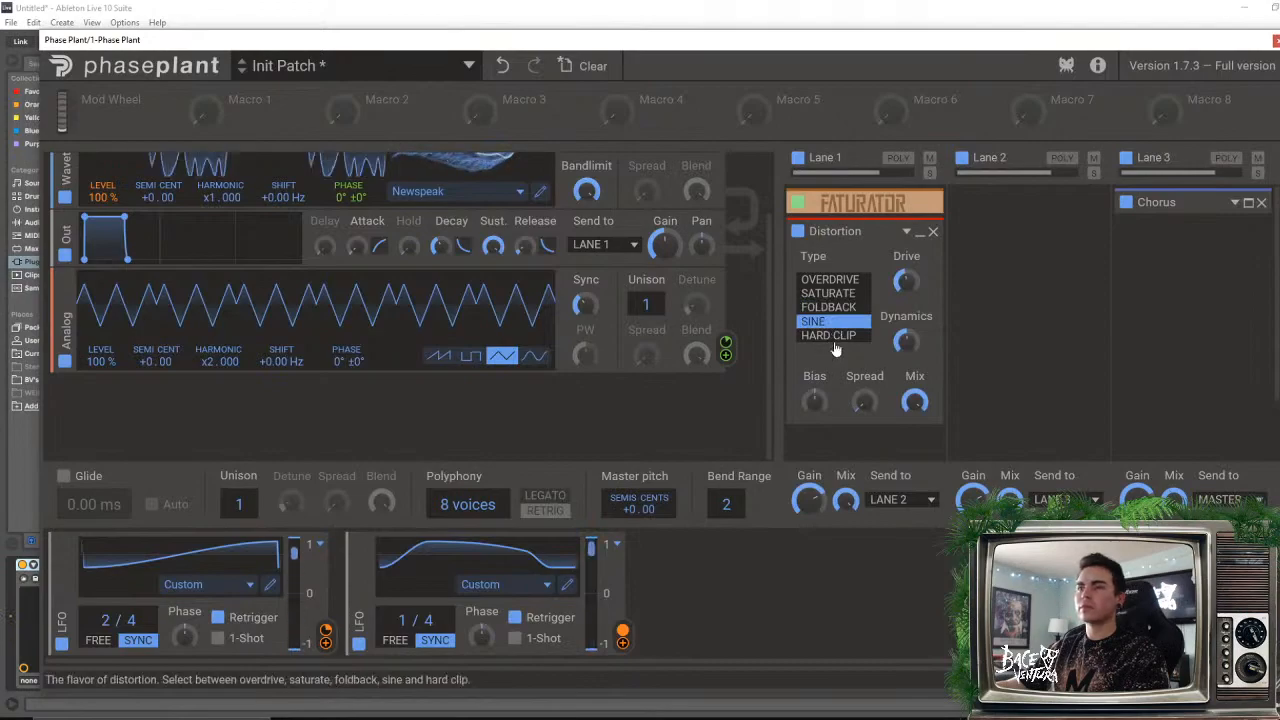
pyautogui.click(840, 309)
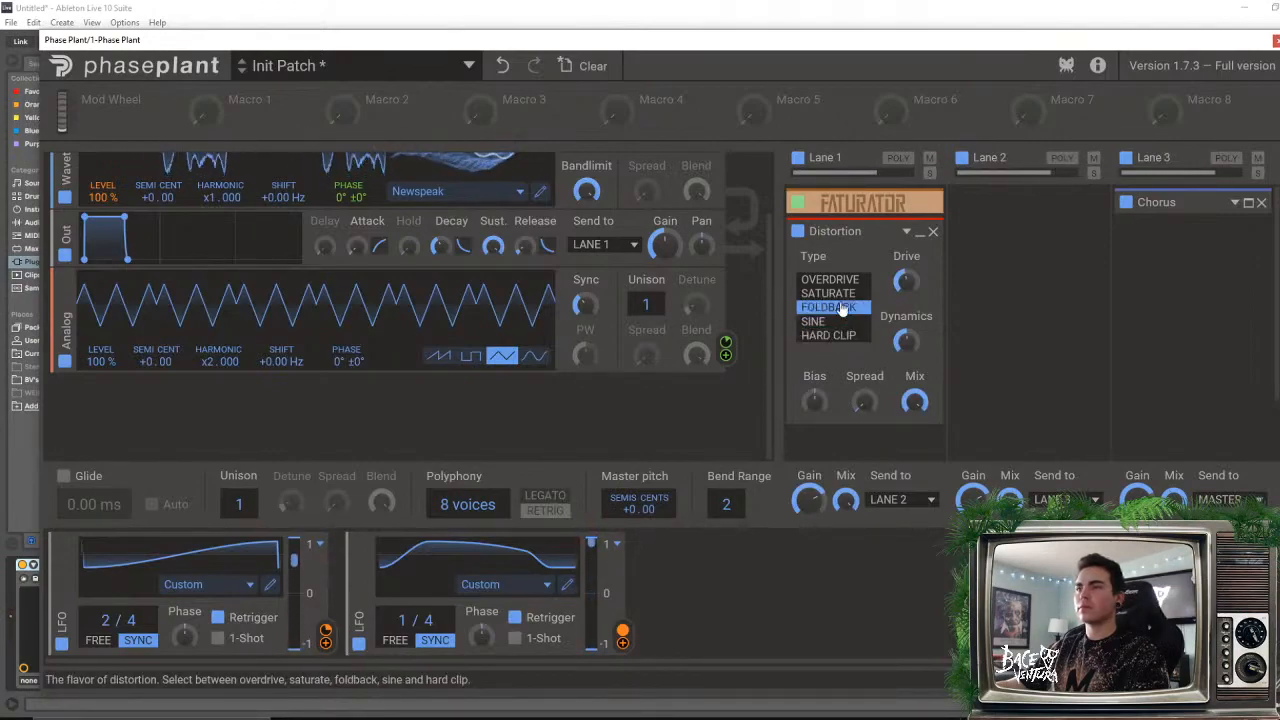
pyautogui.click(840, 296)
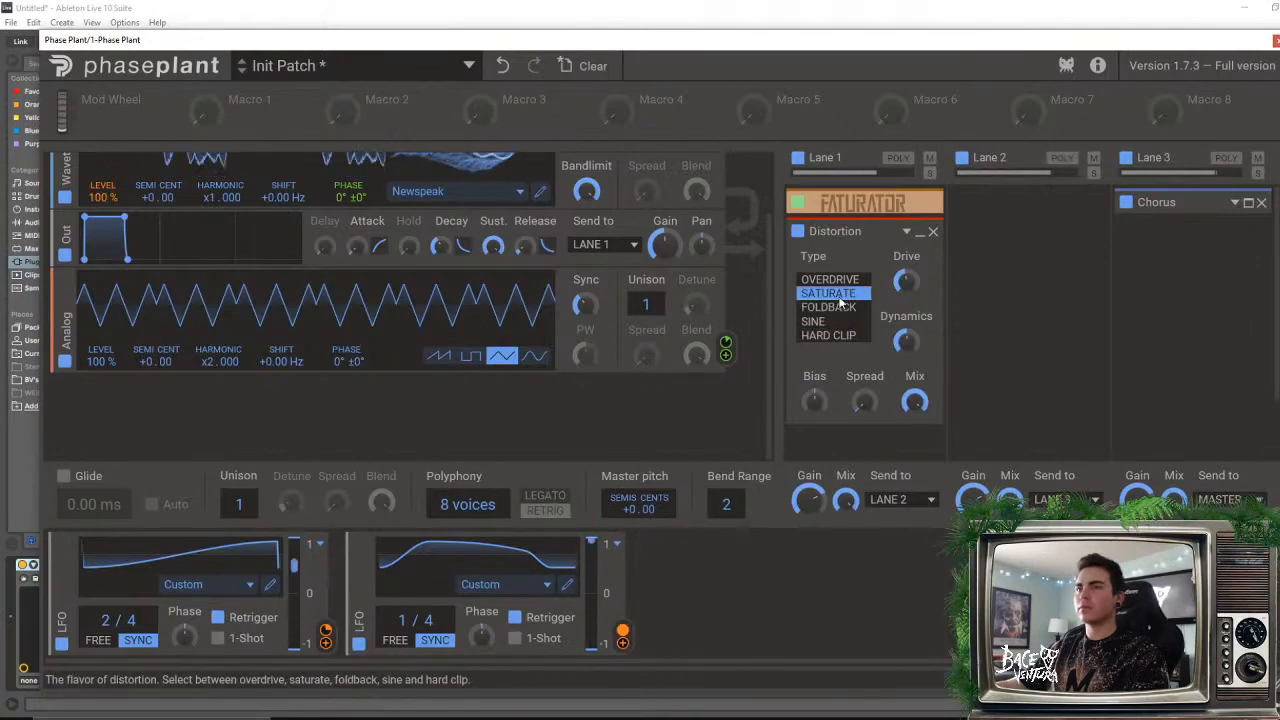
# - Try the Distortion after the Chorus on Lane 3, return it to Lane 1 below the Faturator, and collapse it
pyautogui.moveTo(835, 231); pyautogui.dragTo(1180, 250)
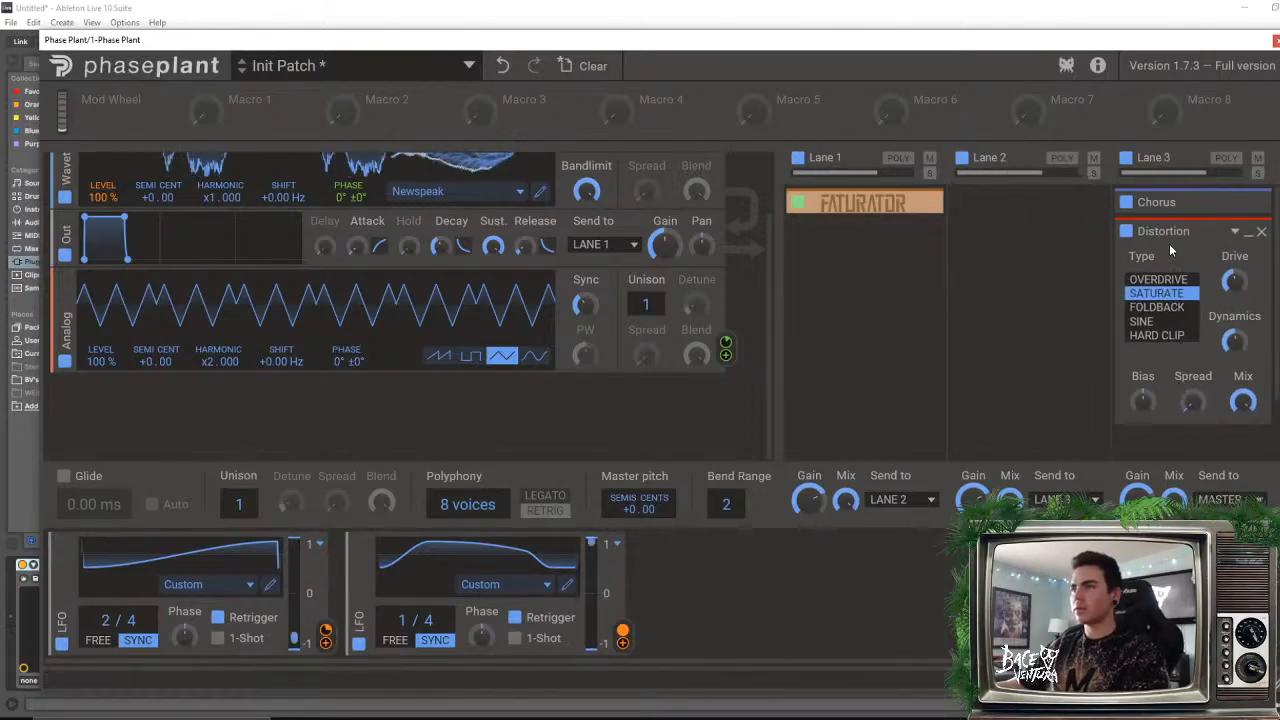
pyautogui.moveTo(1176, 234); pyautogui.dragTo(840, 238)
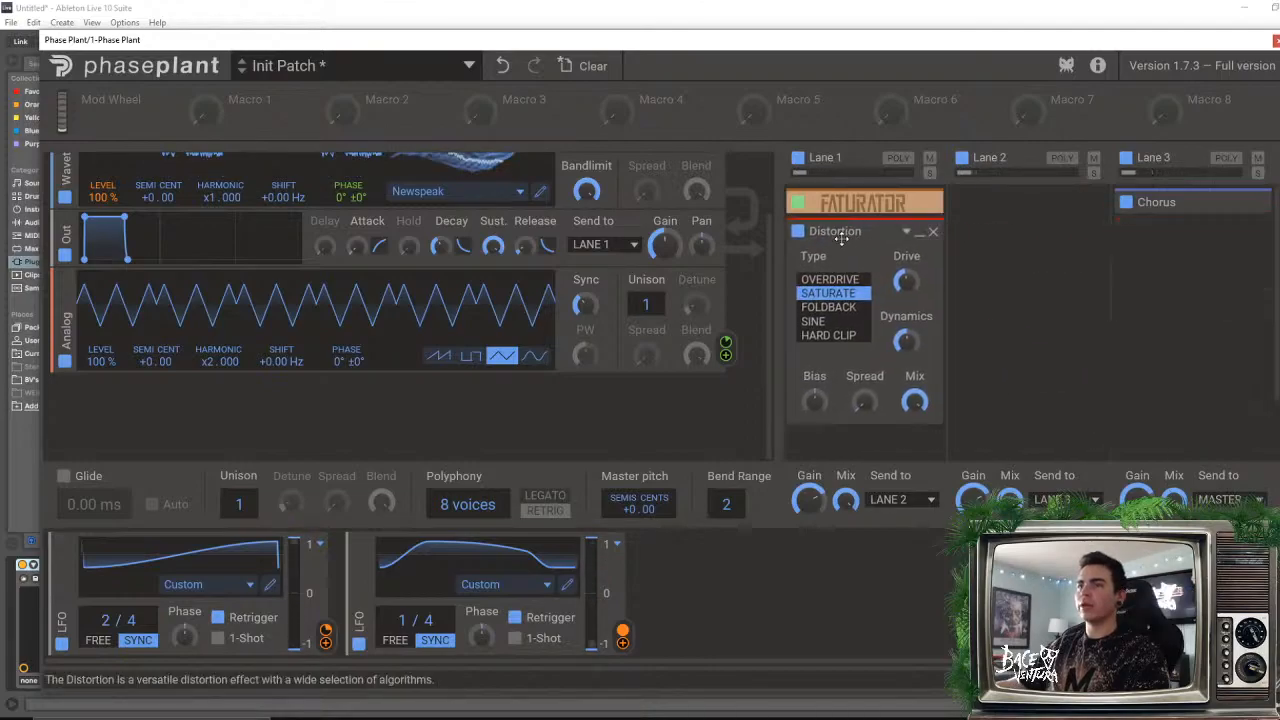
pyautogui.click(918, 235)
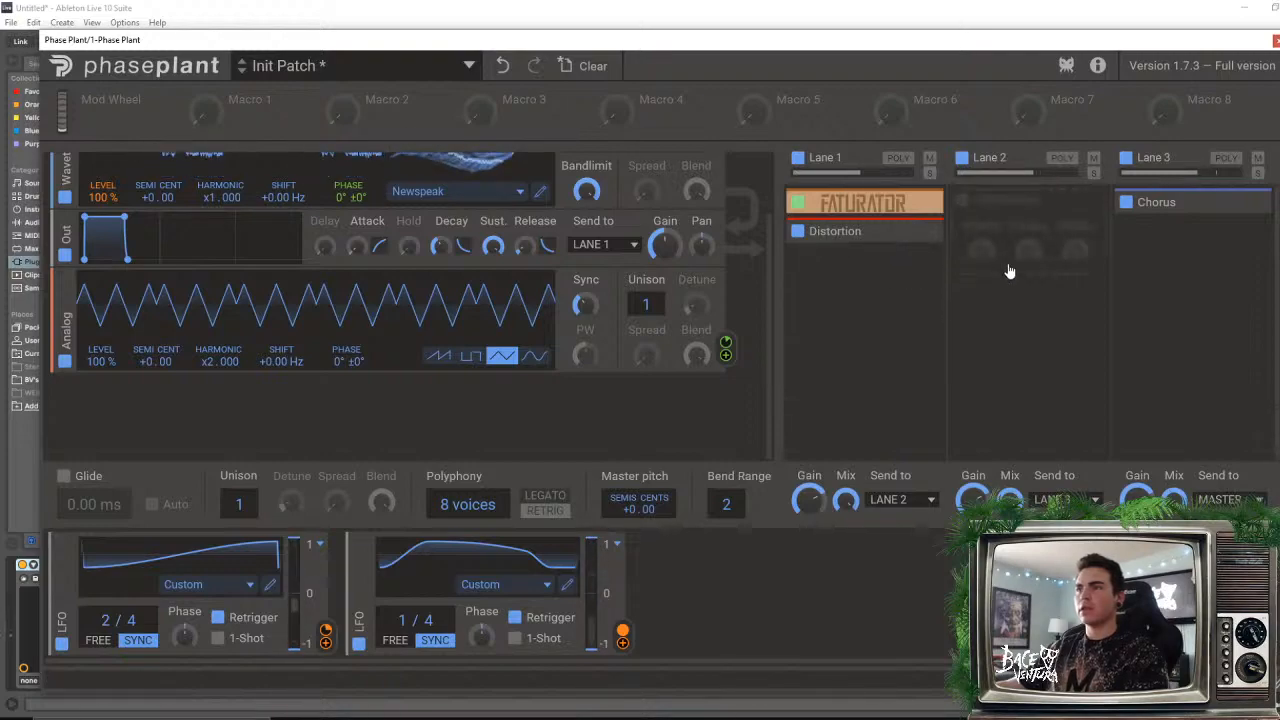
# - Add a Phase Distortion effect, place it on Lane 2, and raise its drive
pyautogui.click(1212, 242)
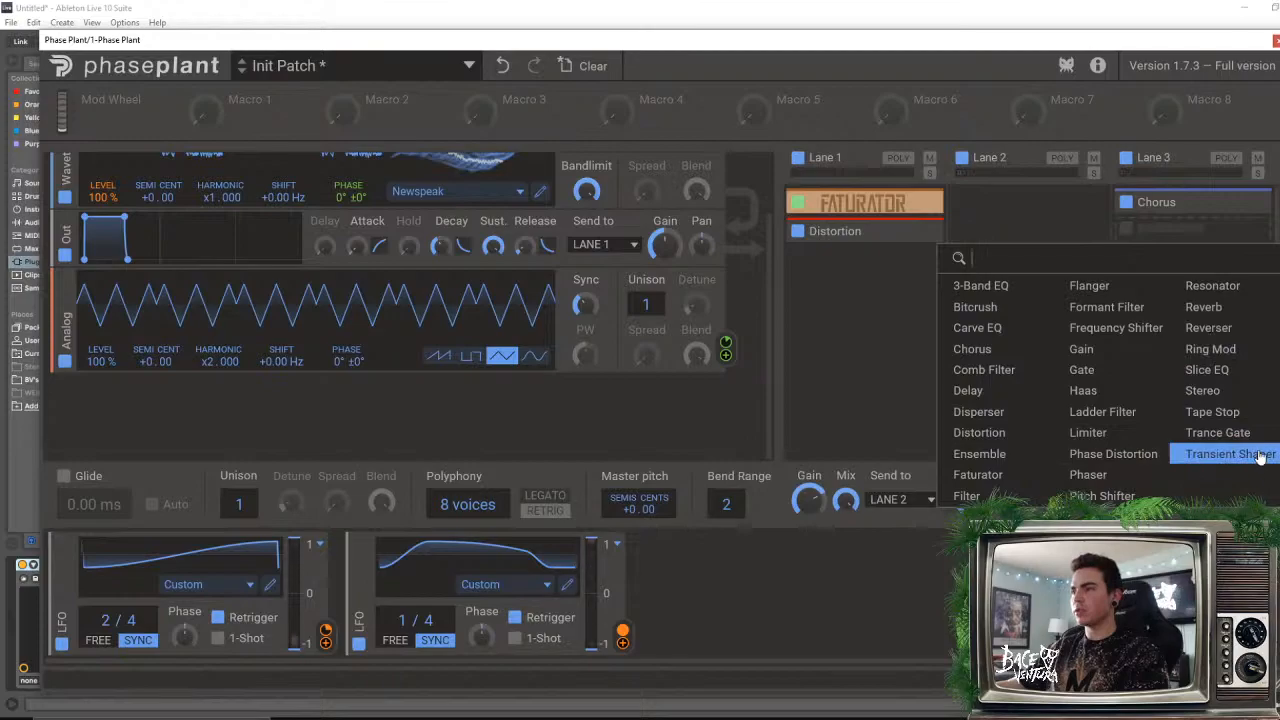
pyautogui.click(1113, 456)
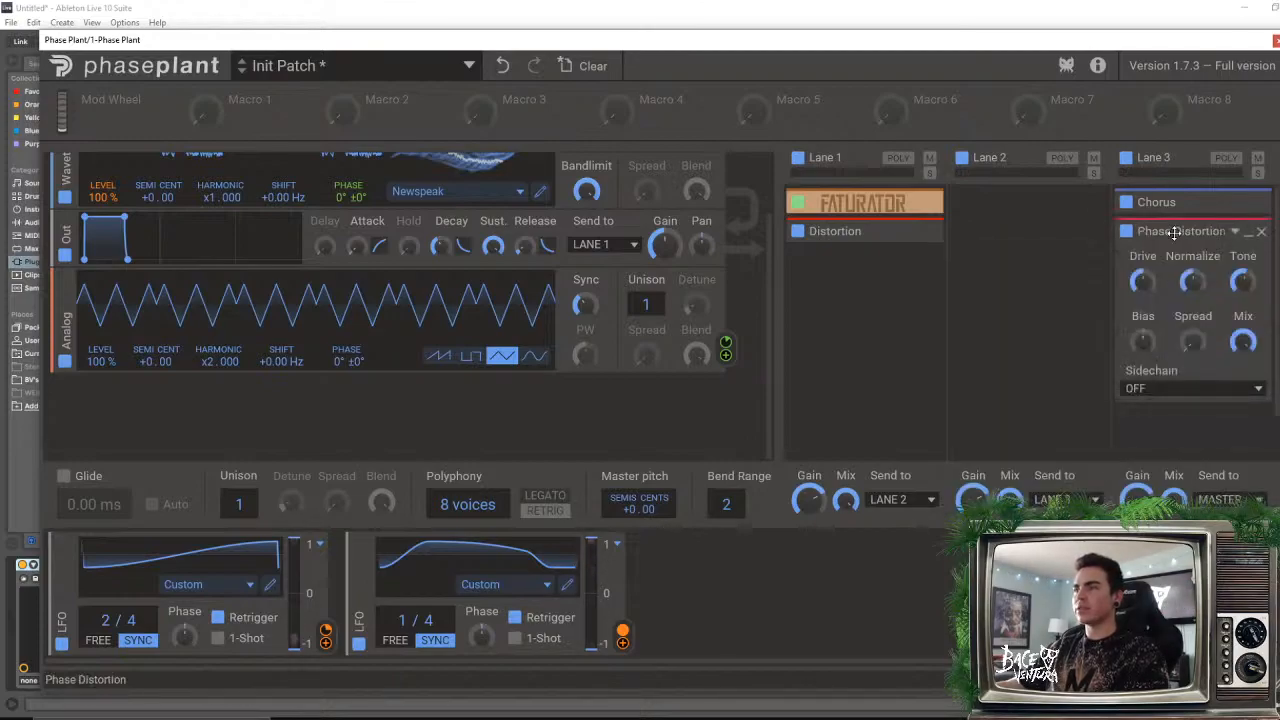
pyautogui.moveTo(1182, 228); pyautogui.dragTo(1018, 202)
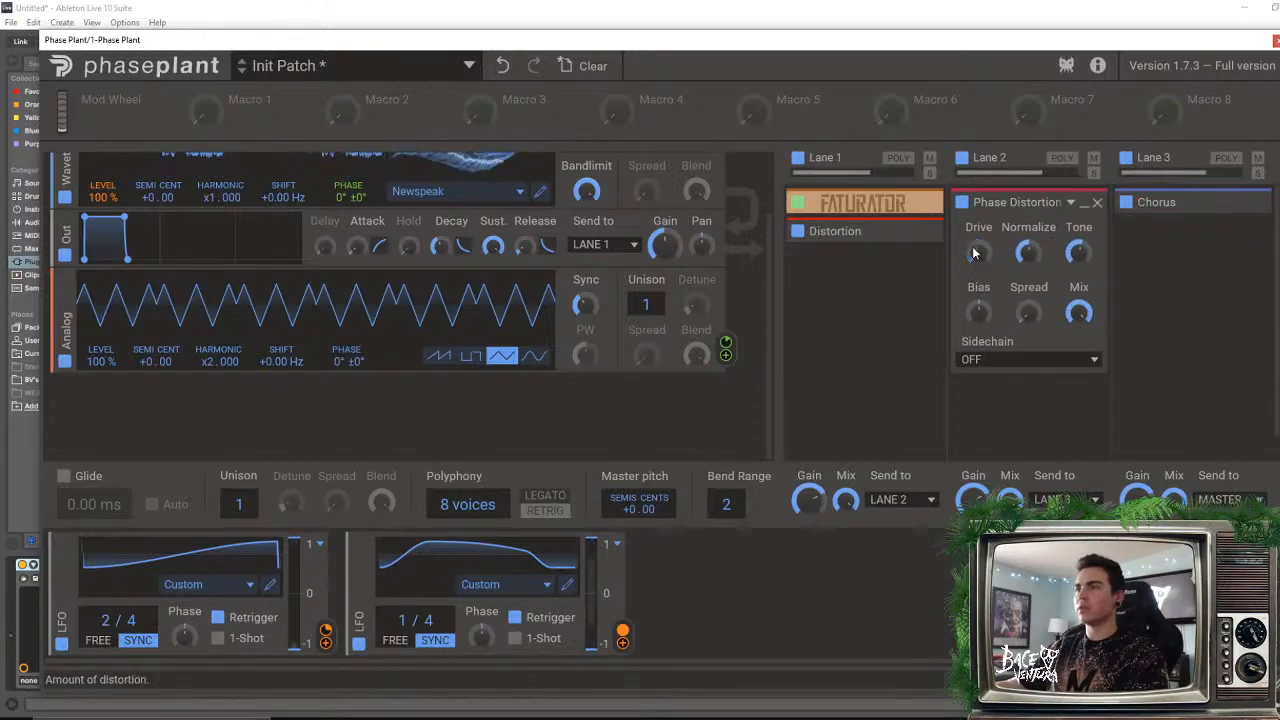
pyautogui.moveTo(975, 253); pyautogui.dragTo(975, 233)
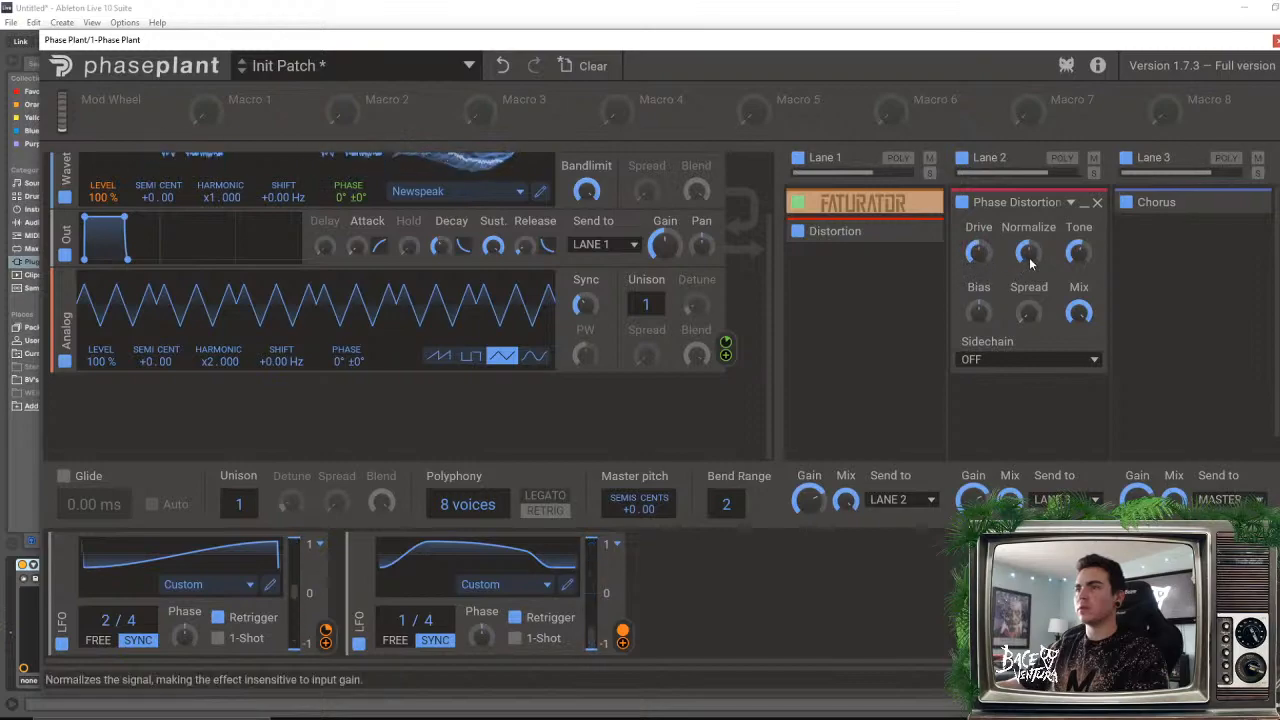
# - Try different Normalize, Bias, Spread and Mix settings on the Phase Distortion in Lane 2
pyautogui.moveTo(1077, 255); pyautogui.dragTo(1028, 250)
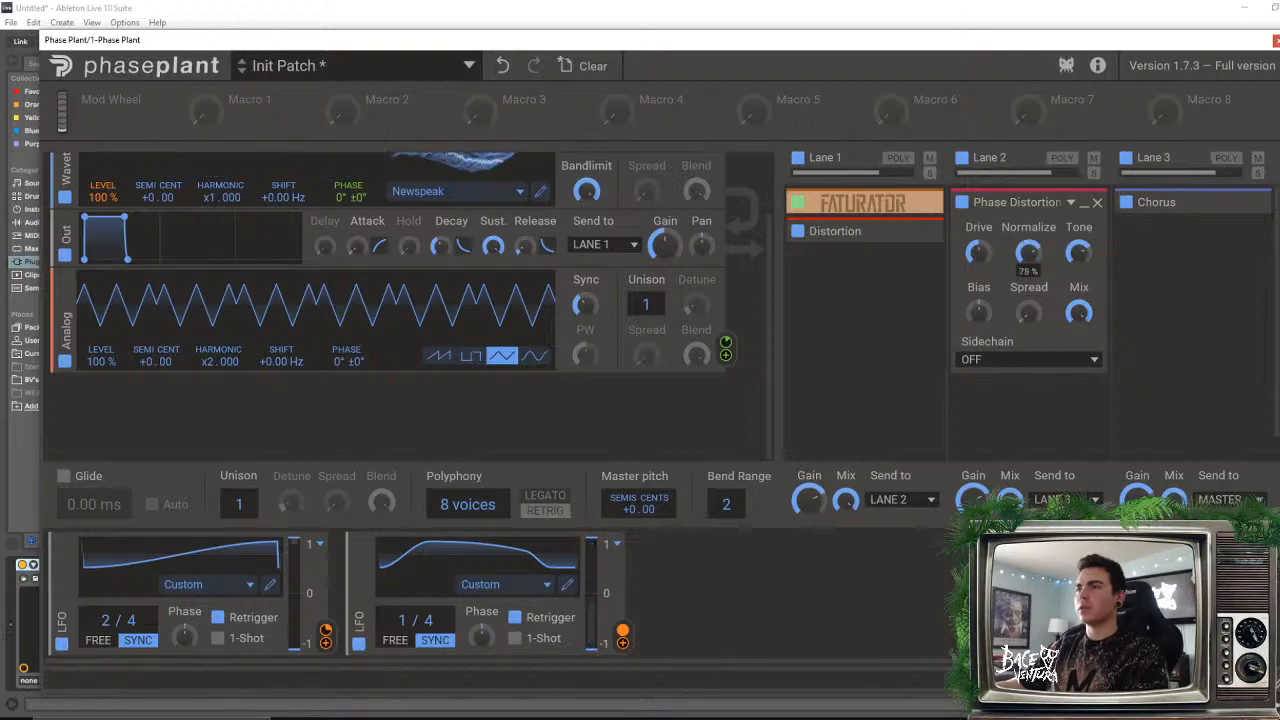
pyautogui.moveTo(1028, 253); pyautogui.dragTo(1030, 280)
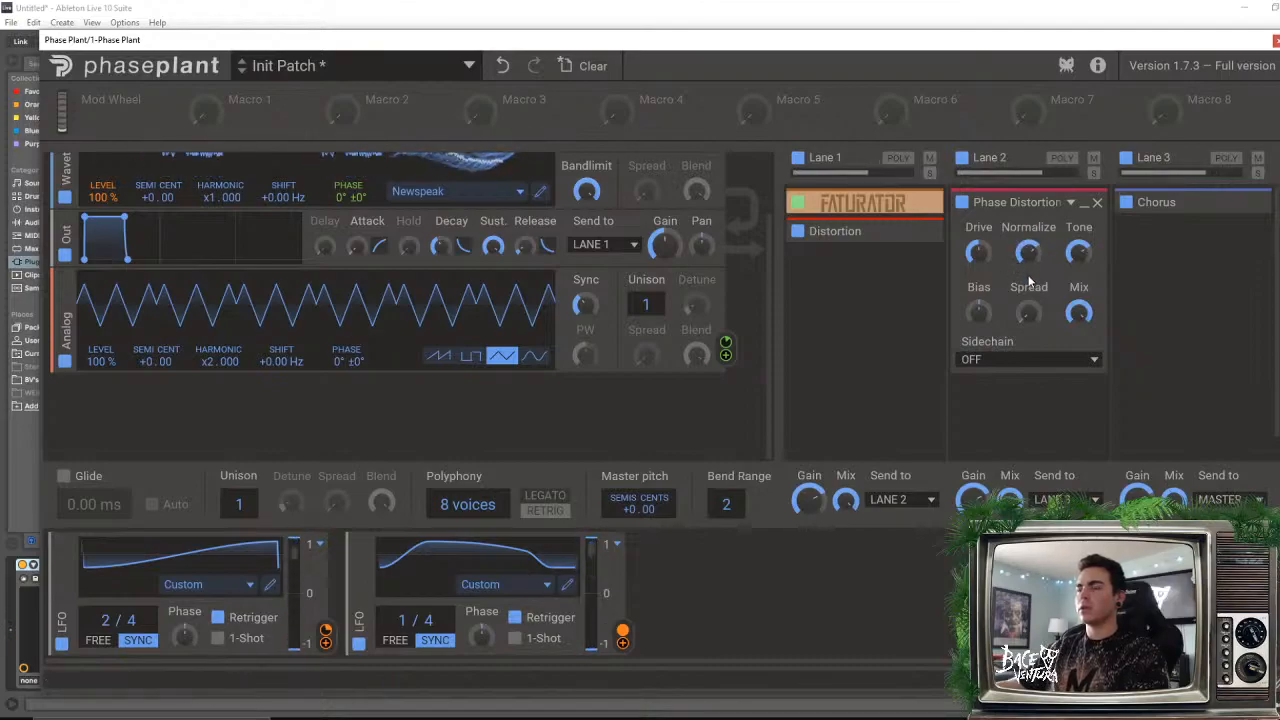
pyautogui.moveTo(978, 313); pyautogui.dragTo(1029, 306)
pyautogui.doubleClick(986, 311)
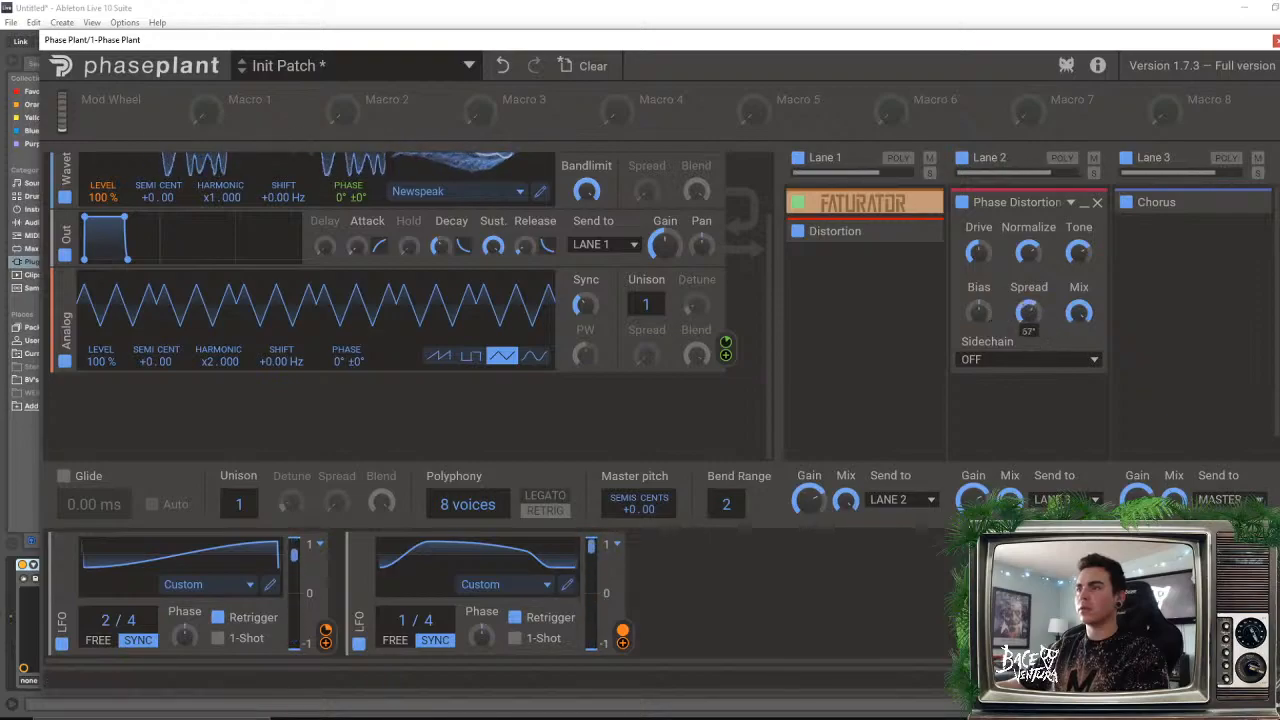
pyautogui.moveTo(1028, 253); pyautogui.dragTo(1028, 249)
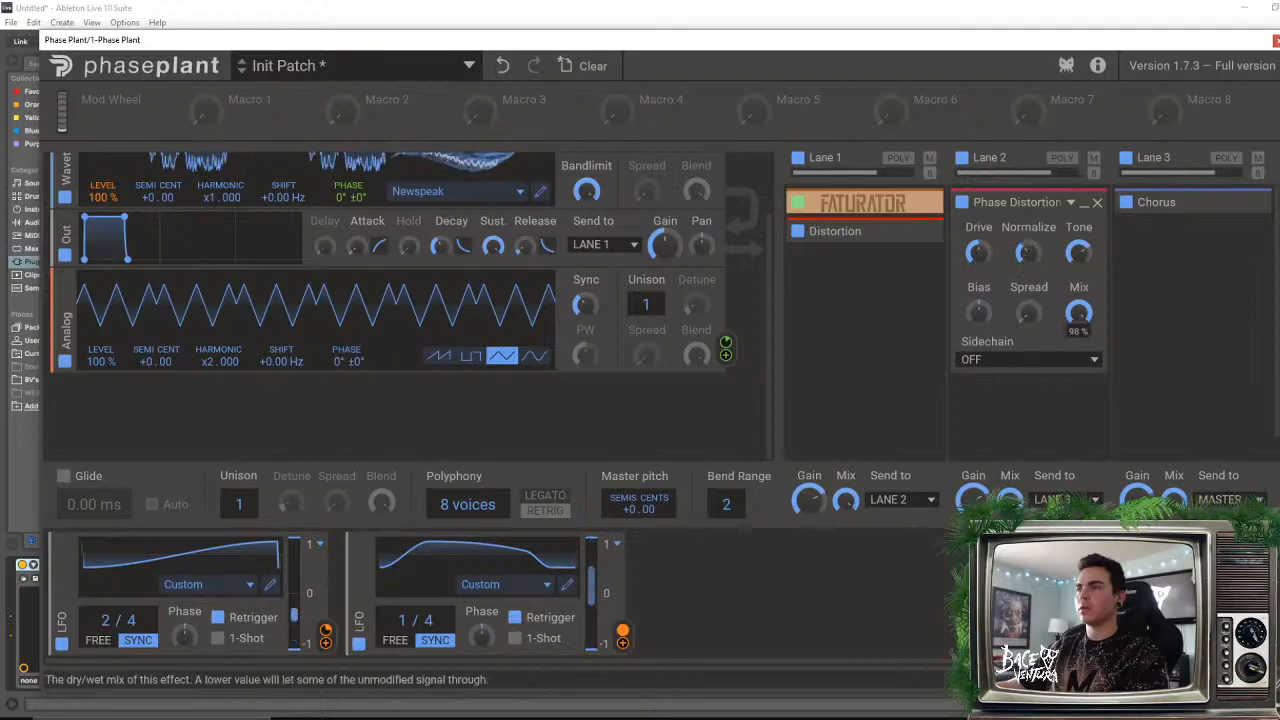
pyautogui.moveTo(1078, 313); pyautogui.dragTo(1078, 345)
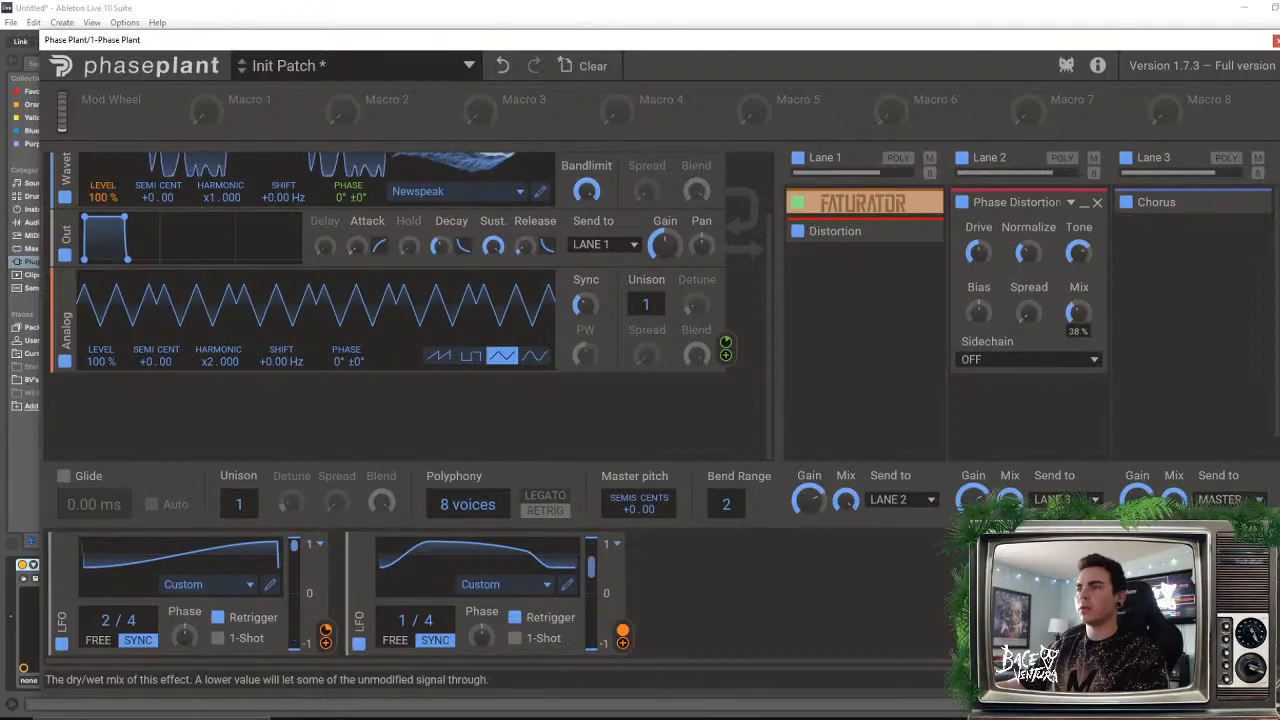
# - Replace the Phase Distortion on Lane 2 with a 3-Band EQ and boost its High band
pyautogui.click(1097, 202)
pyautogui.click(978, 238)
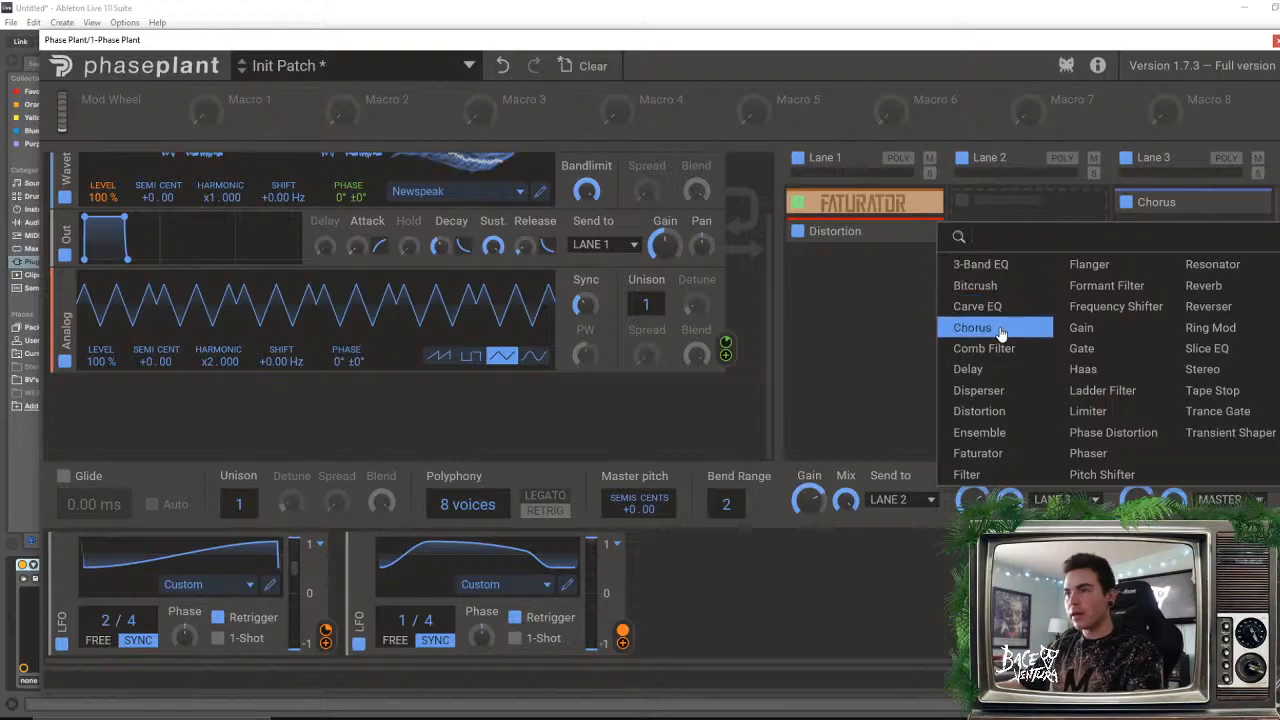
pyautogui.click(995, 266)
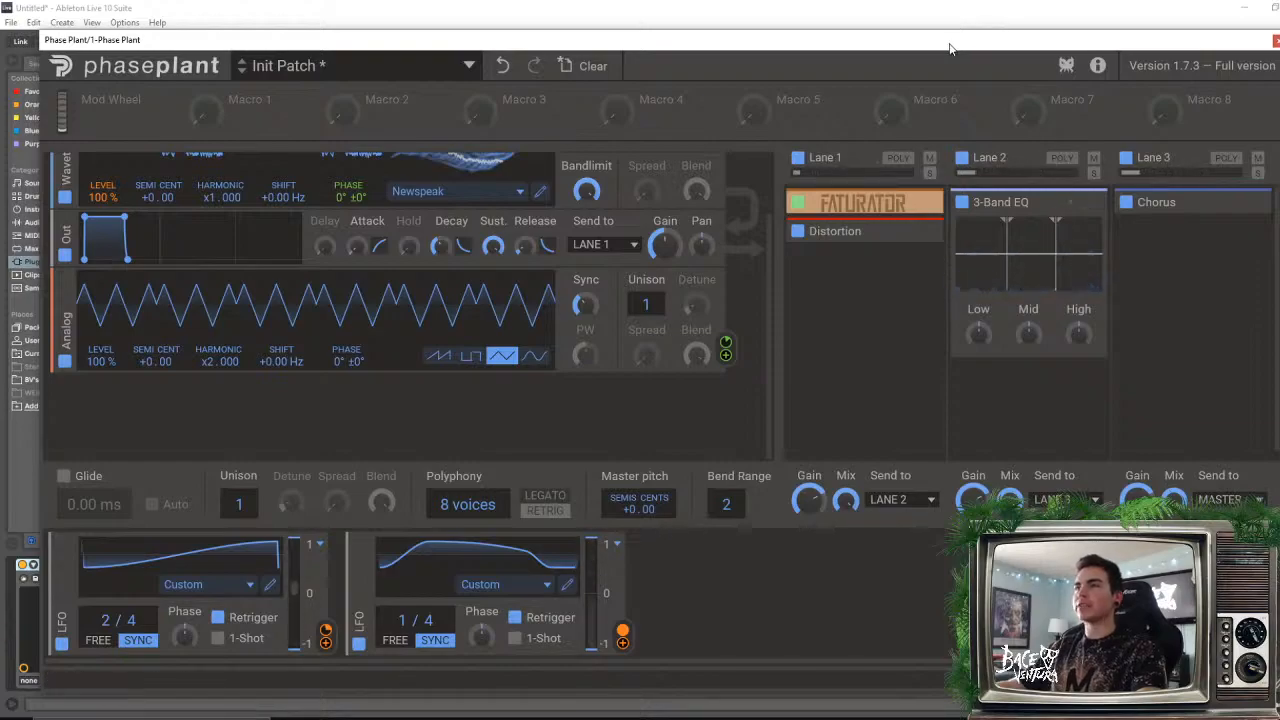
pyautogui.moveTo(950, 44)
pyautogui.mouseDown()
pyautogui.moveTo(1000, 28)
pyautogui.moveTo(958, 65)
pyautogui.moveTo(946, 54)
pyautogui.mouseUp()
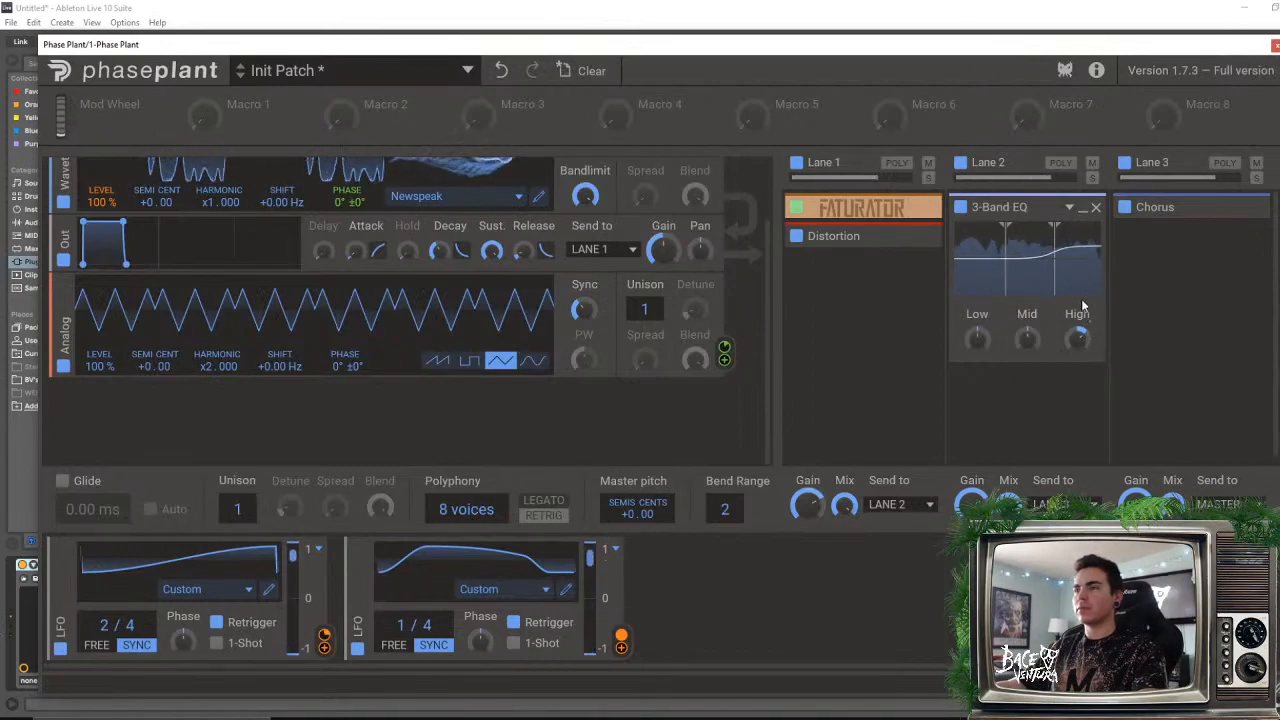
pyautogui.moveTo(1058, 275)
pyautogui.mouseDown()
pyautogui.moveTo(1066, 283)
pyautogui.moveTo(1034, 284)
pyautogui.moveTo(1061, 299)
pyautogui.mouseUp()
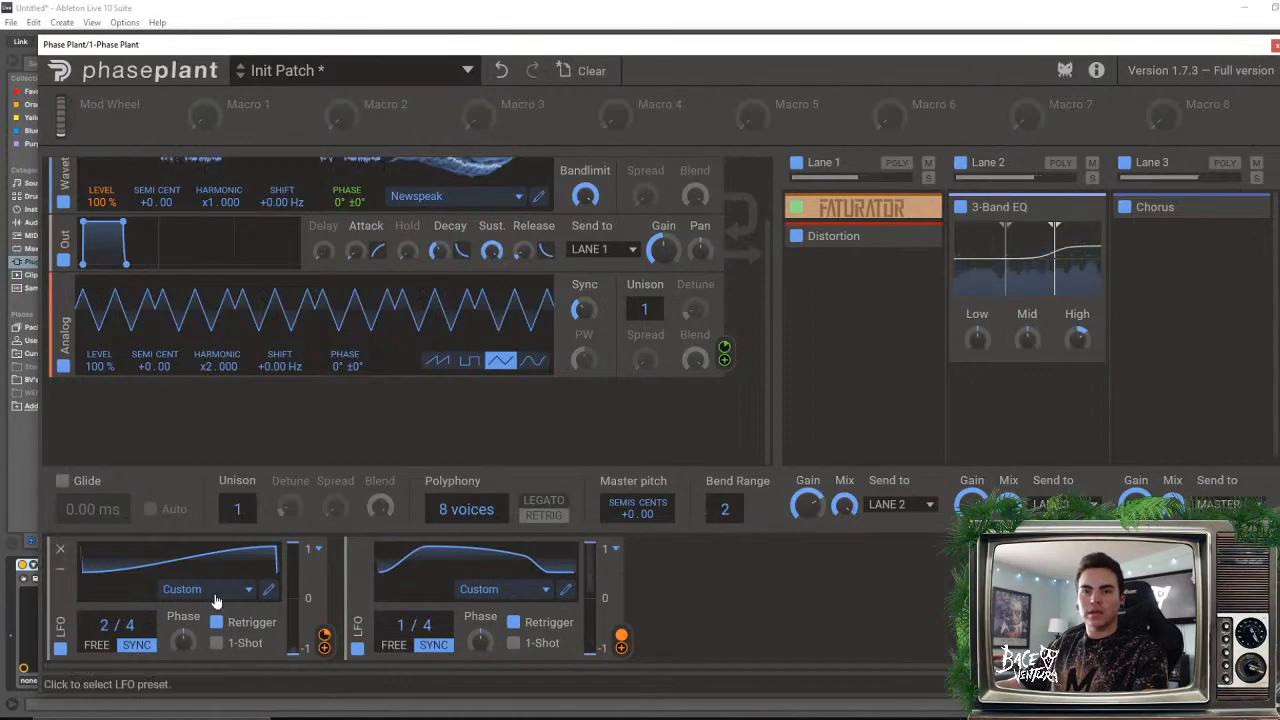
# - Set the Analog oscillator's Harmonic to x3.000 in the first group
pyautogui.scroll(2, 767, 344)
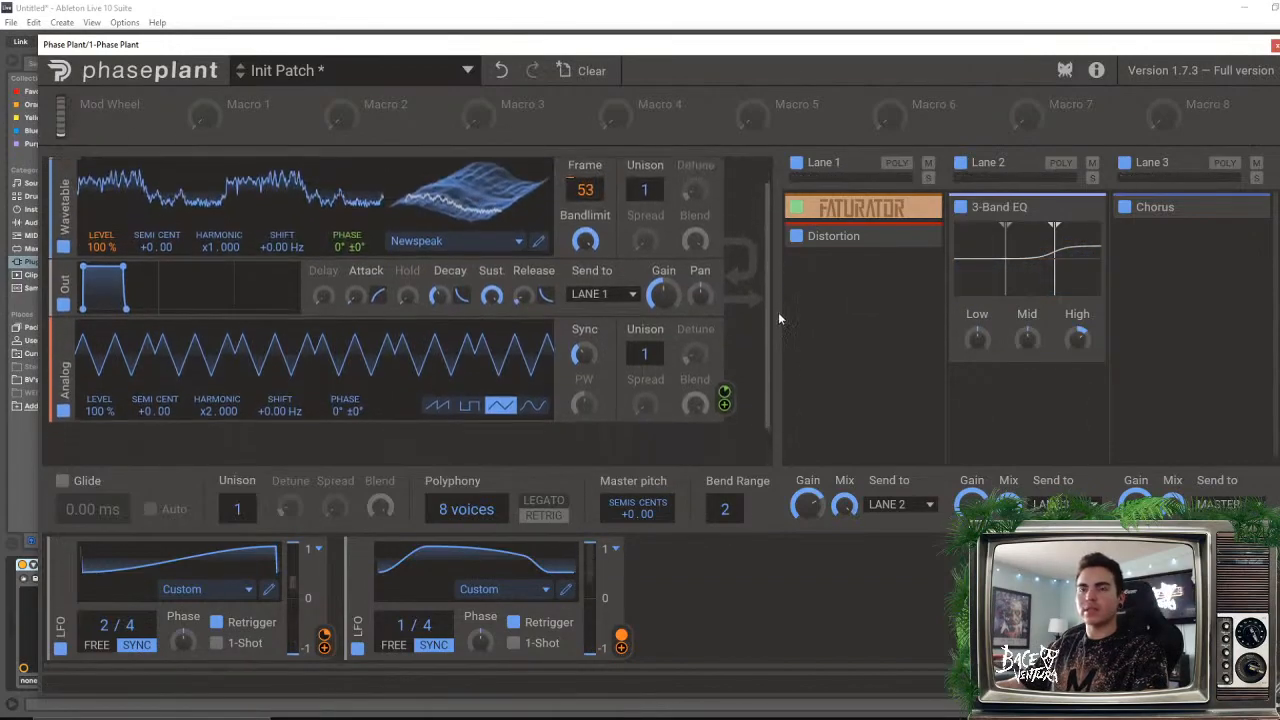
pyautogui.moveTo(779, 314); pyautogui.dragTo(790, 240)
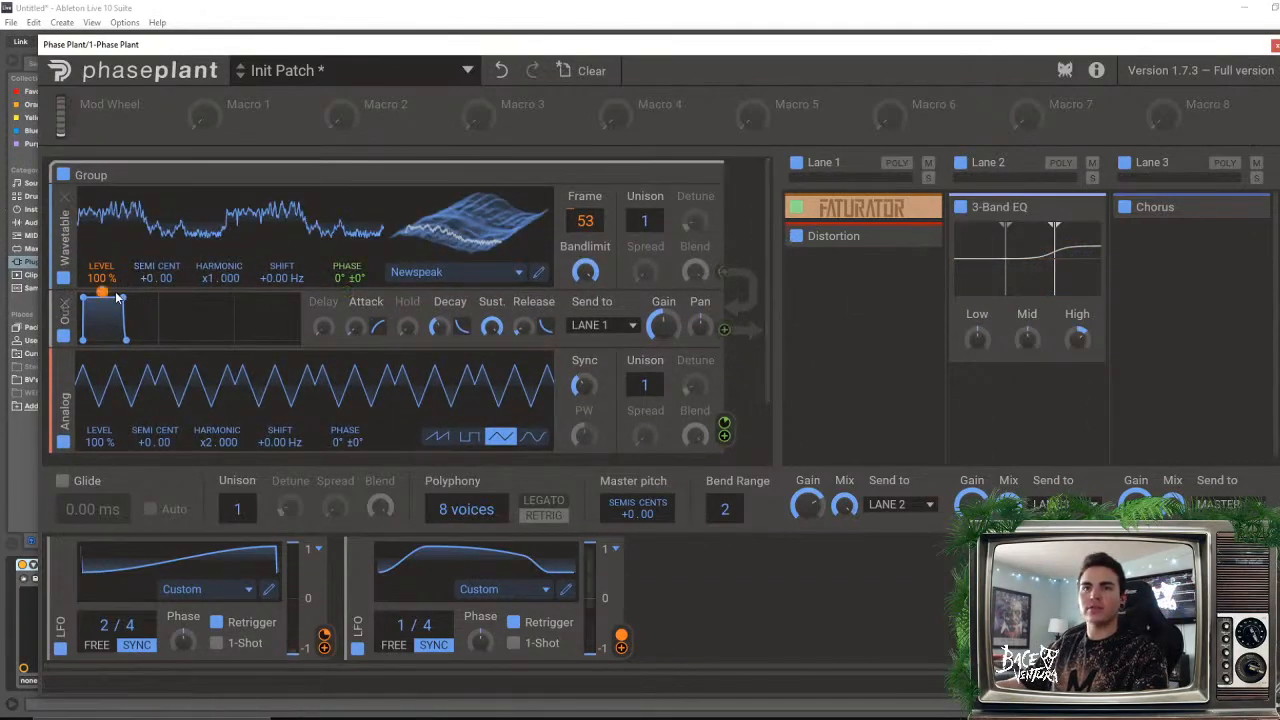
pyautogui.moveTo(208, 279)
pyautogui.mouseDown()
pyautogui.moveTo(208, 252)
pyautogui.moveTo(208, 279)
pyautogui.mouseUp()
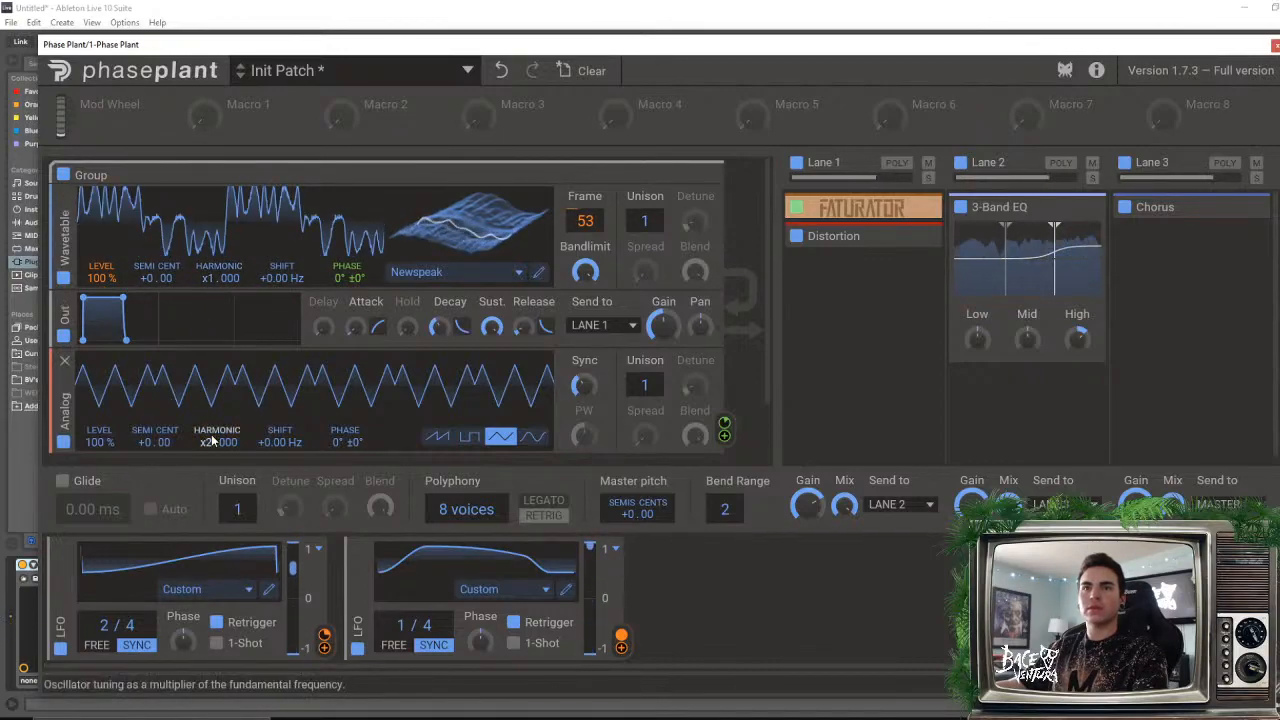
pyautogui.moveTo(212, 440); pyautogui.dragTo(212, 426)
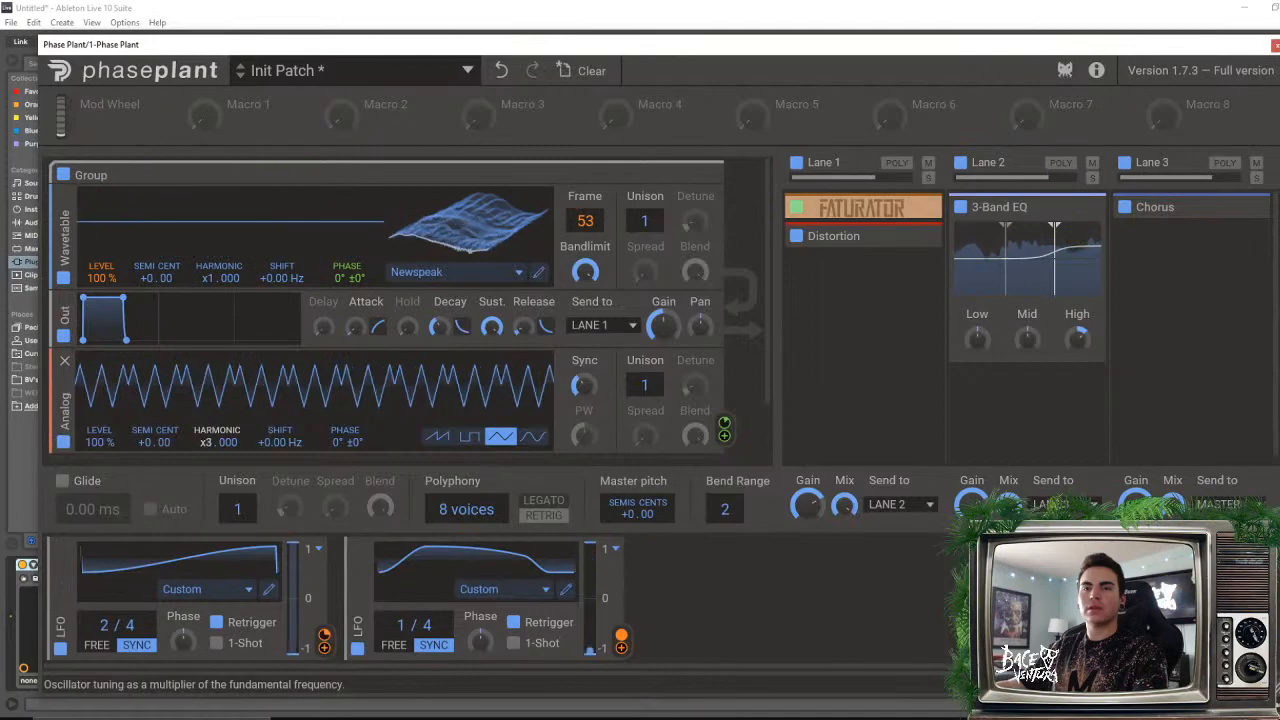
pyautogui.scroll(-1, 160, 414)
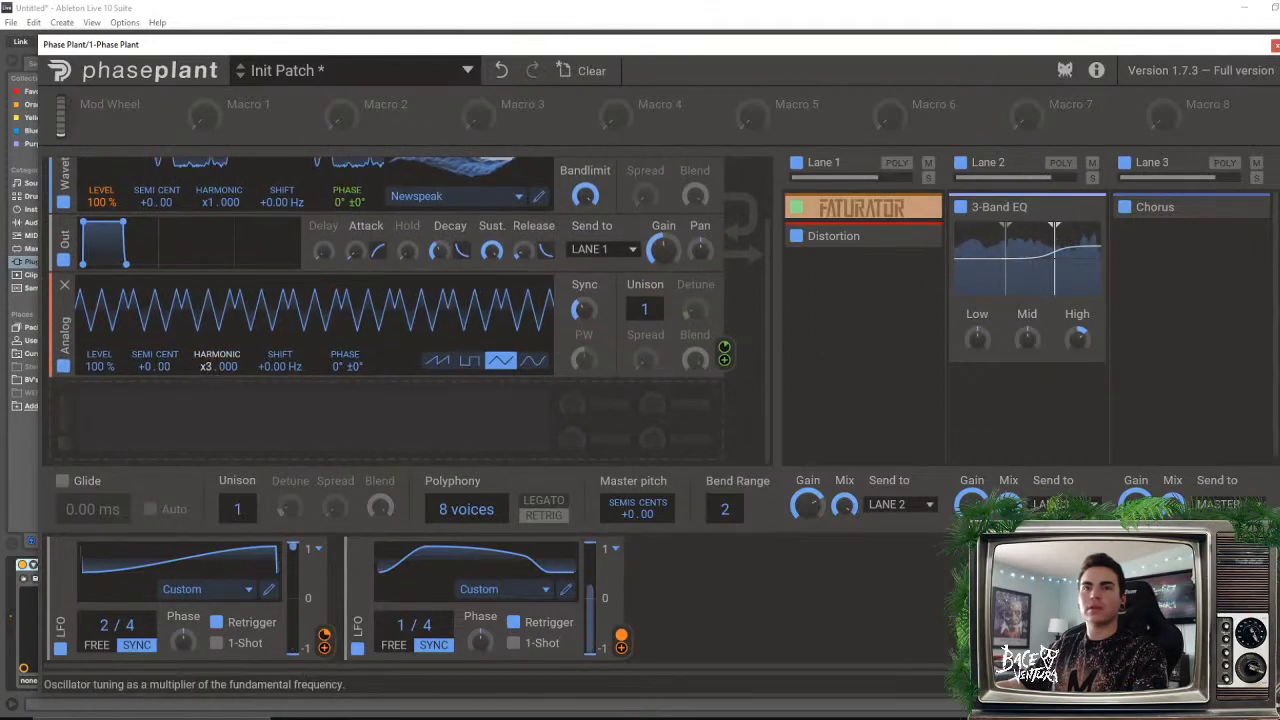
pyautogui.moveTo(208, 366)
pyautogui.mouseDown()
pyautogui.moveTo(208, 393)
pyautogui.moveTo(208, 369)
pyautogui.mouseUp()
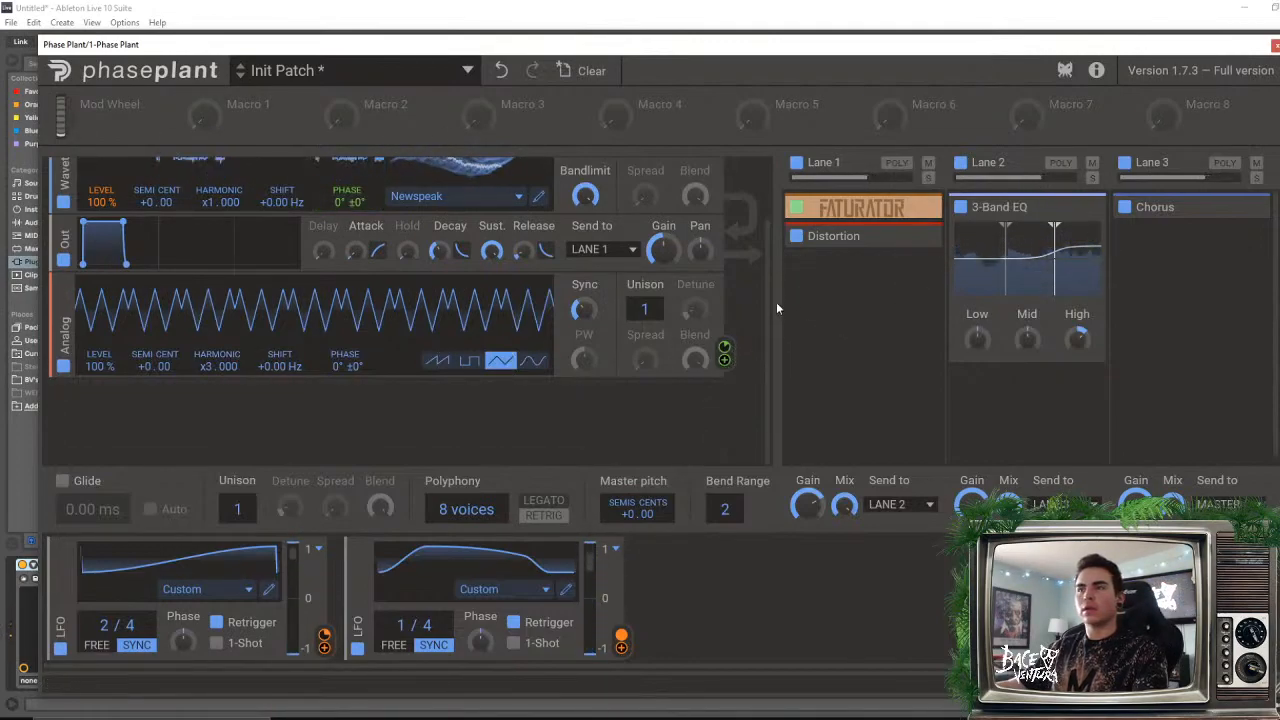
# - Add a second Group below the Analog oscillator and place a Wavetable generator in it
pyautogui.scroll(2, 776, 270)
pyautogui.scroll(-2, 775, 275)
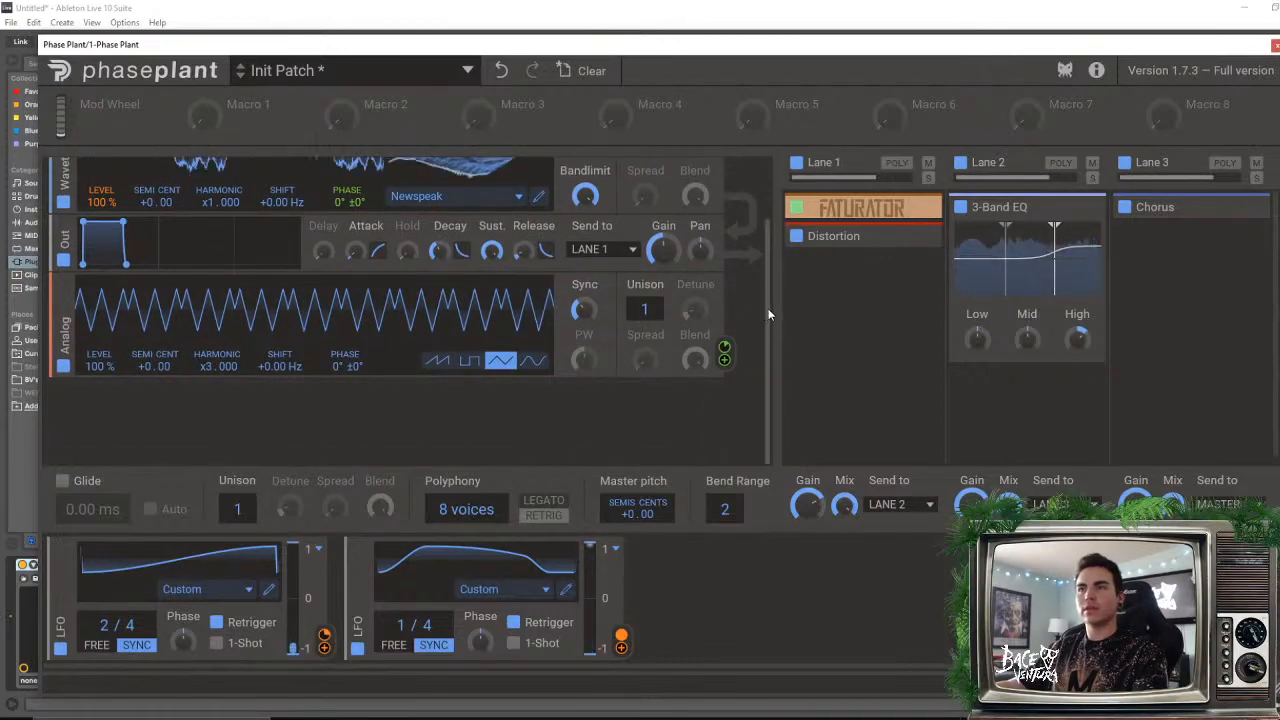
pyautogui.scroll(2, 768, 315)
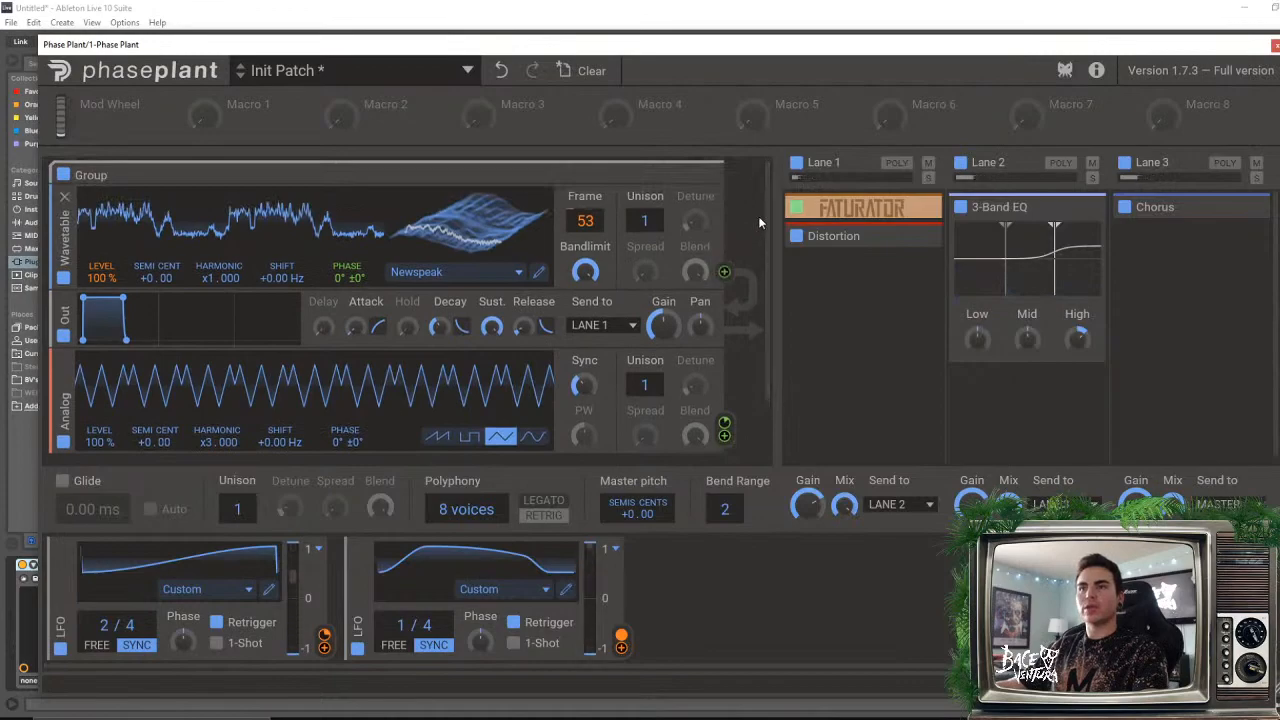
pyautogui.scroll(-2, 768, 219)
pyautogui.click(465, 417)
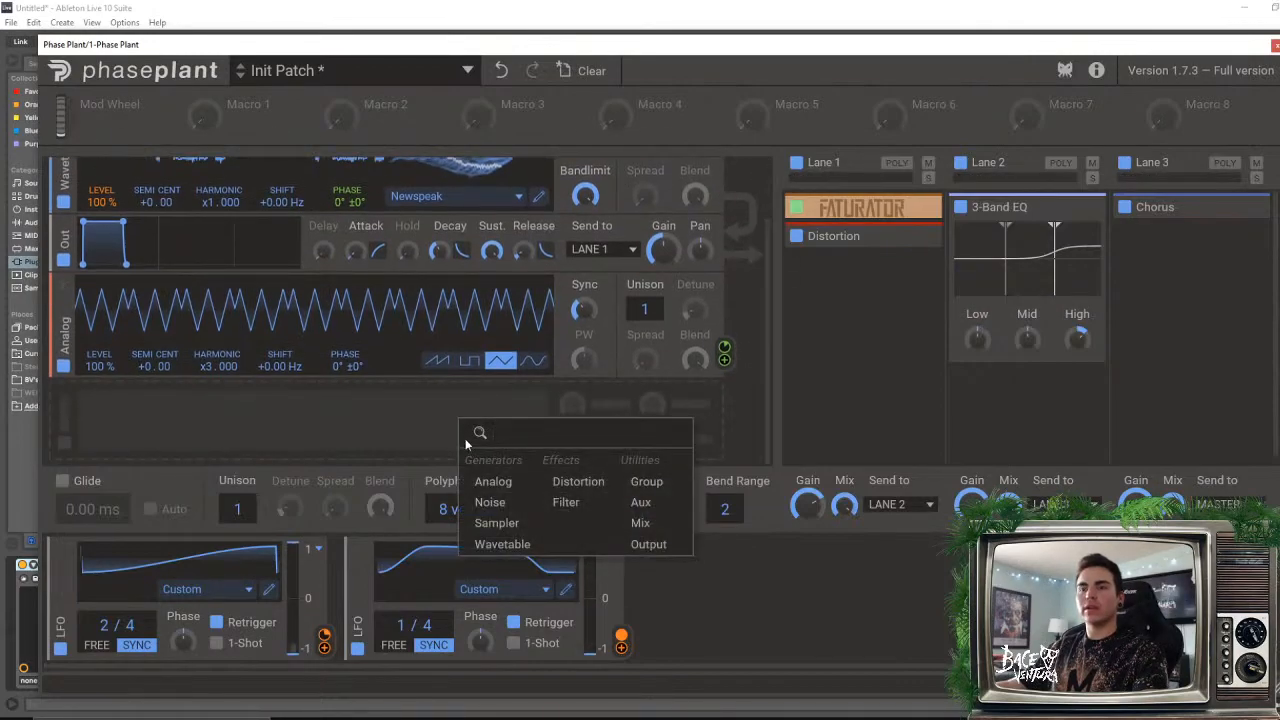
pyautogui.click(647, 482)
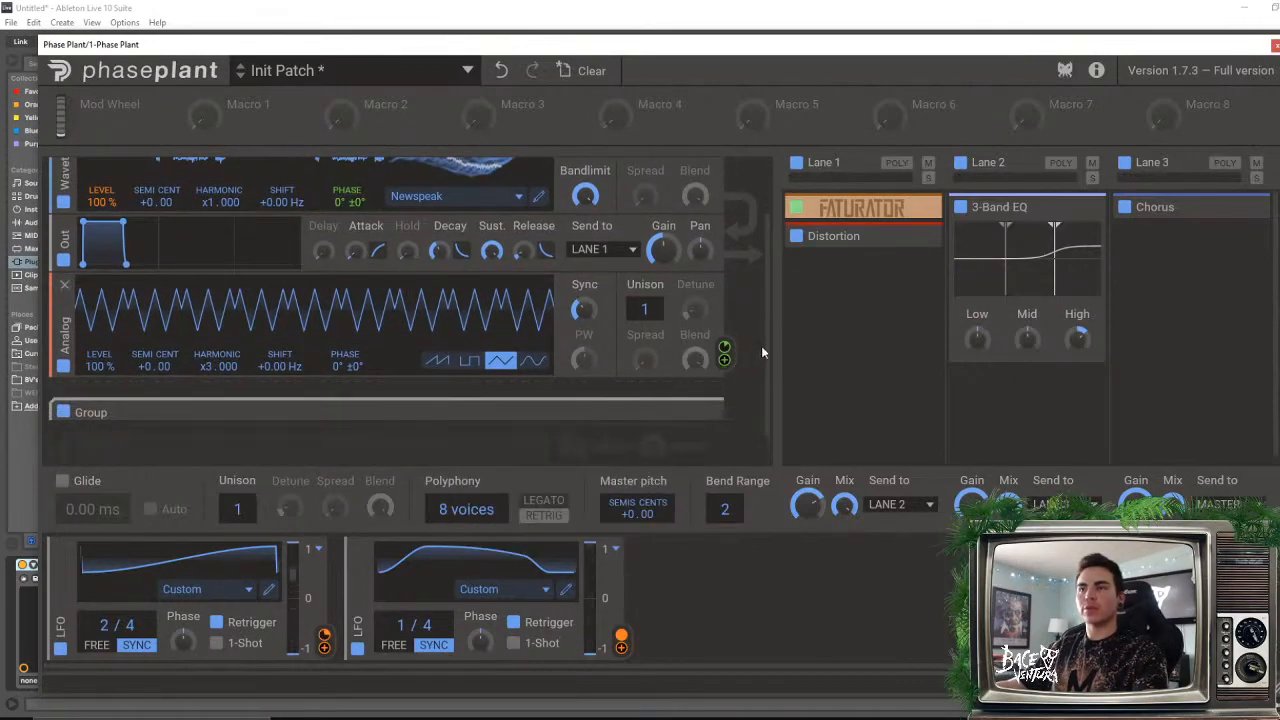
pyautogui.scroll(-1, 678, 447)
pyautogui.click(395, 403)
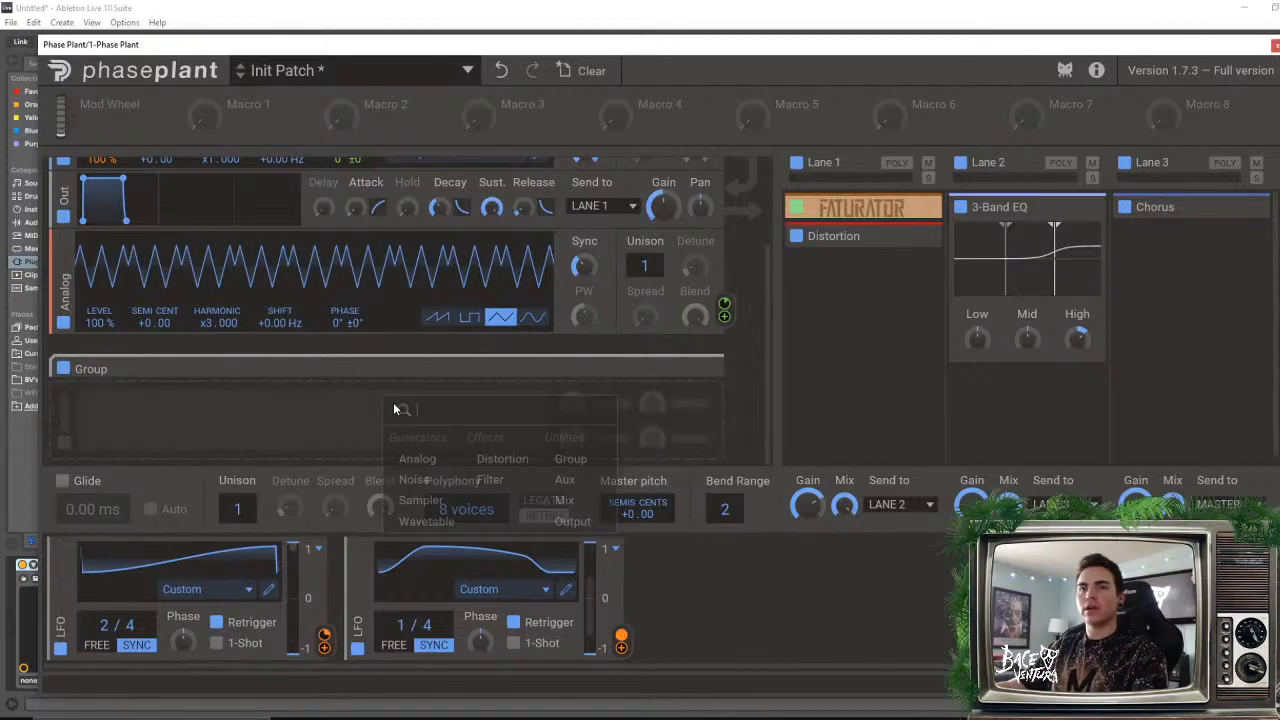
pyautogui.click(427, 522)
# - Add an Output and an Analog oscillator beneath the new Wavetable in the second group
pyautogui.scroll(-3, 766, 419)
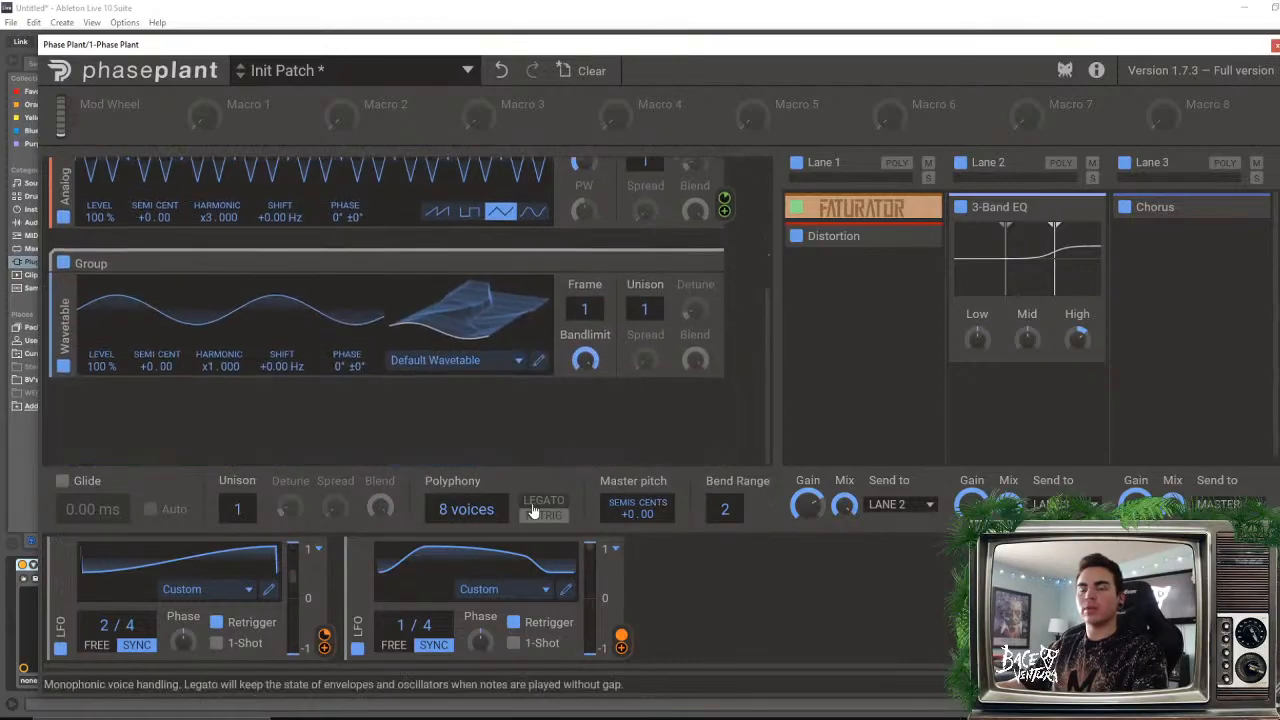
pyautogui.click(440, 418)
pyautogui.click(628, 532)
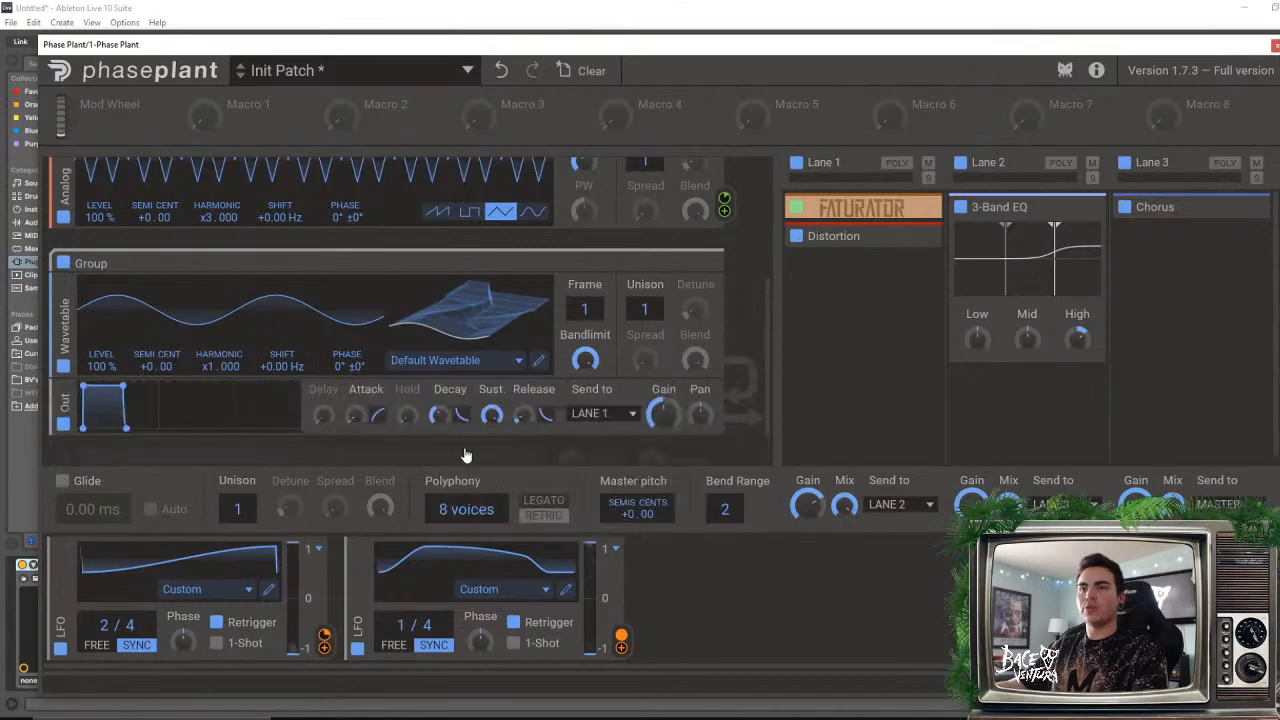
pyautogui.scroll(-2, 423, 434)
pyautogui.click(423, 434)
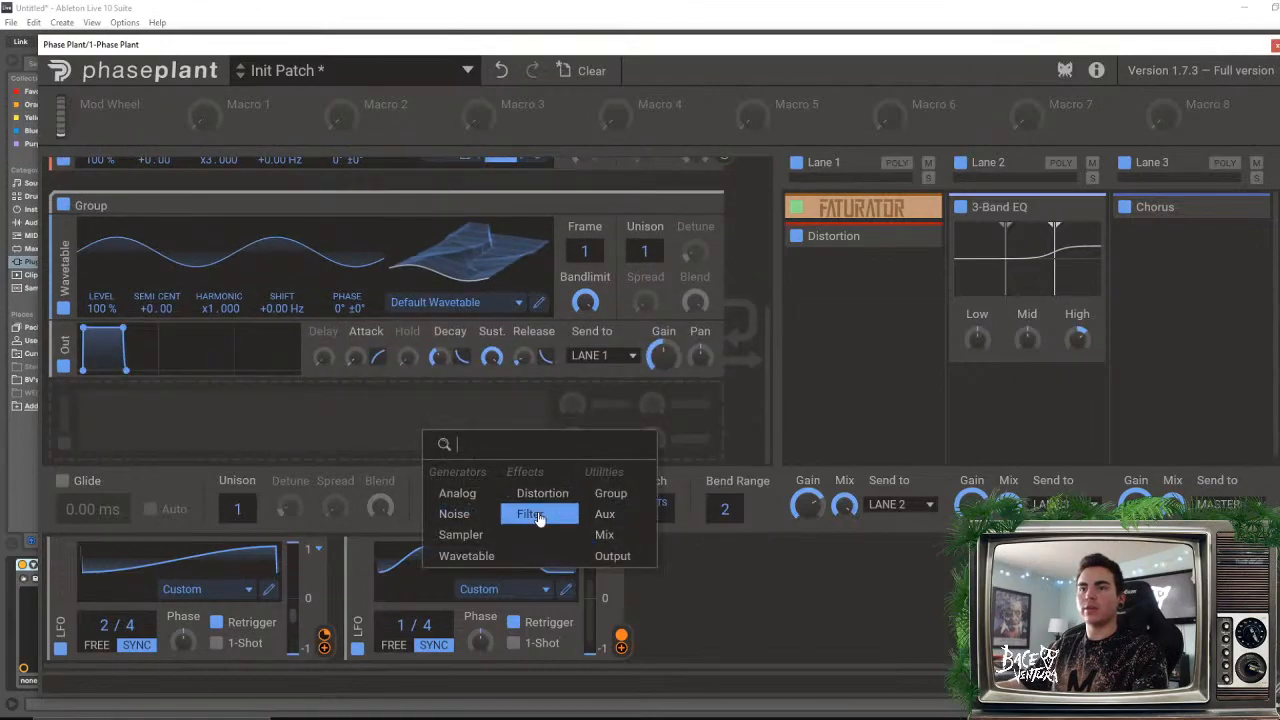
pyautogui.click(453, 493)
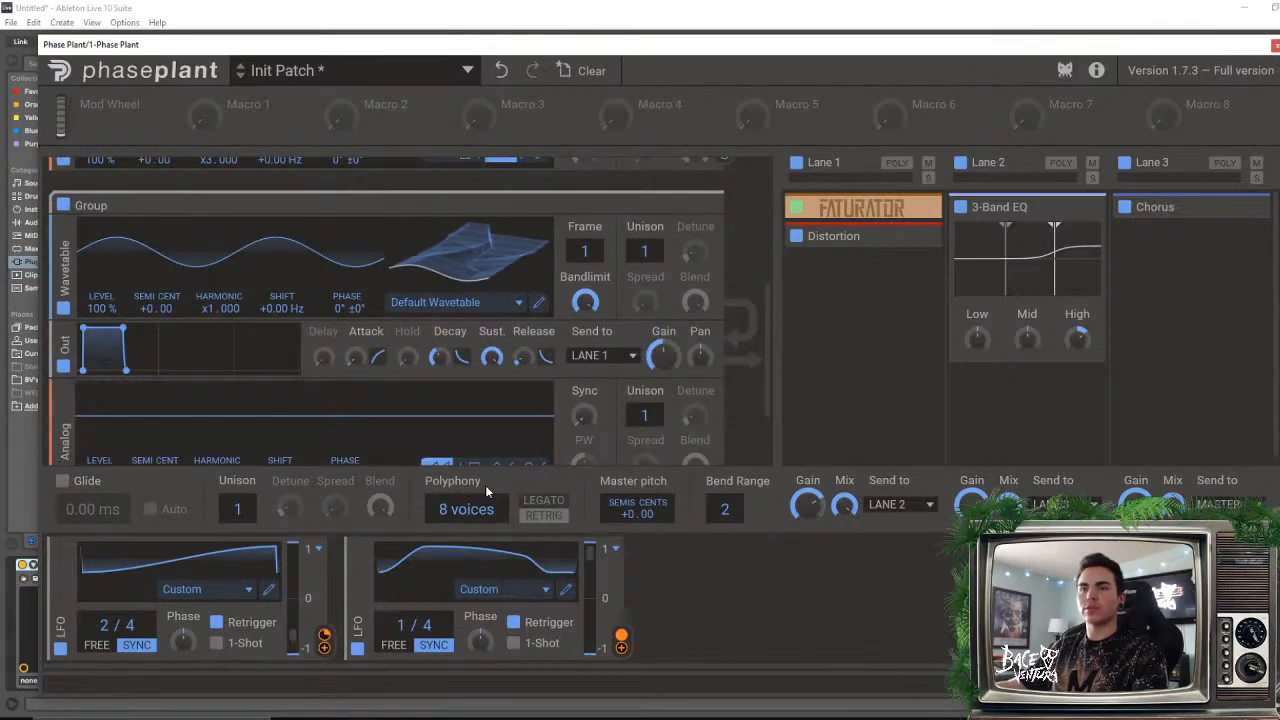
# - Browse the factory Sines and Screams wavetables and load Harmonic Blend from Spectral into the new Wavetable
pyautogui.click(427, 298)
pyautogui.moveTo(427, 425)
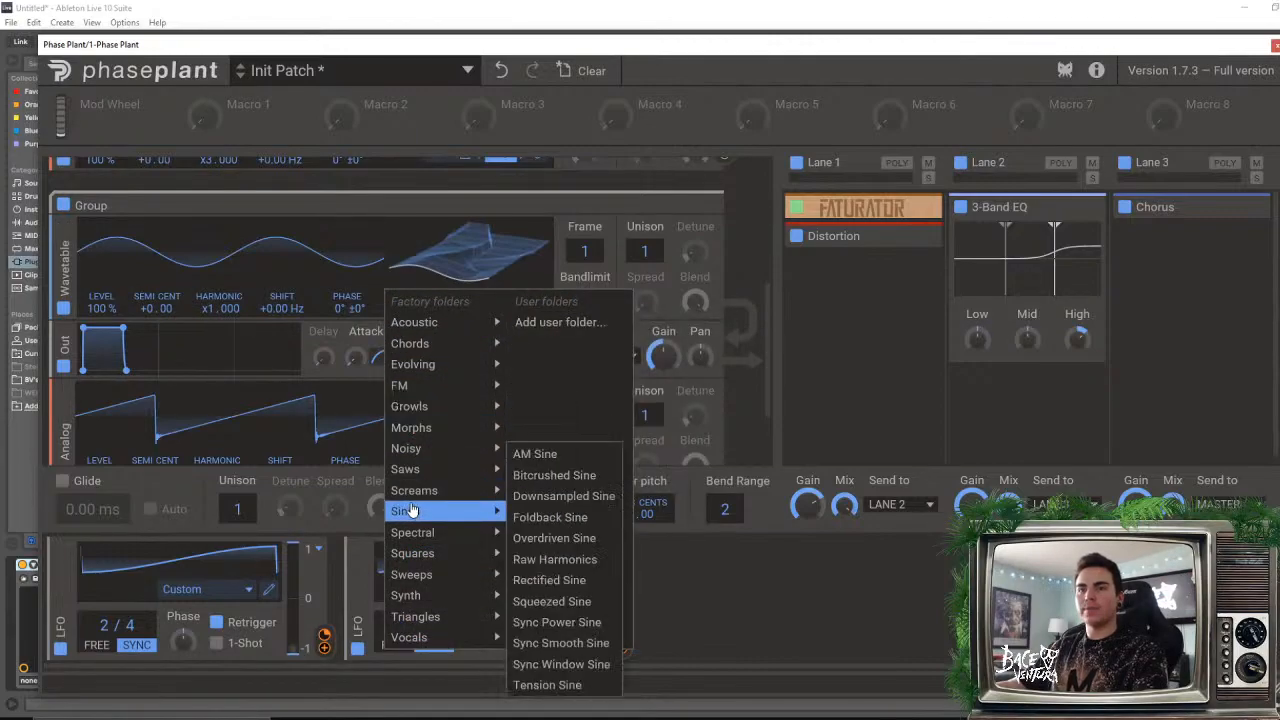
pyautogui.moveTo(425, 497)
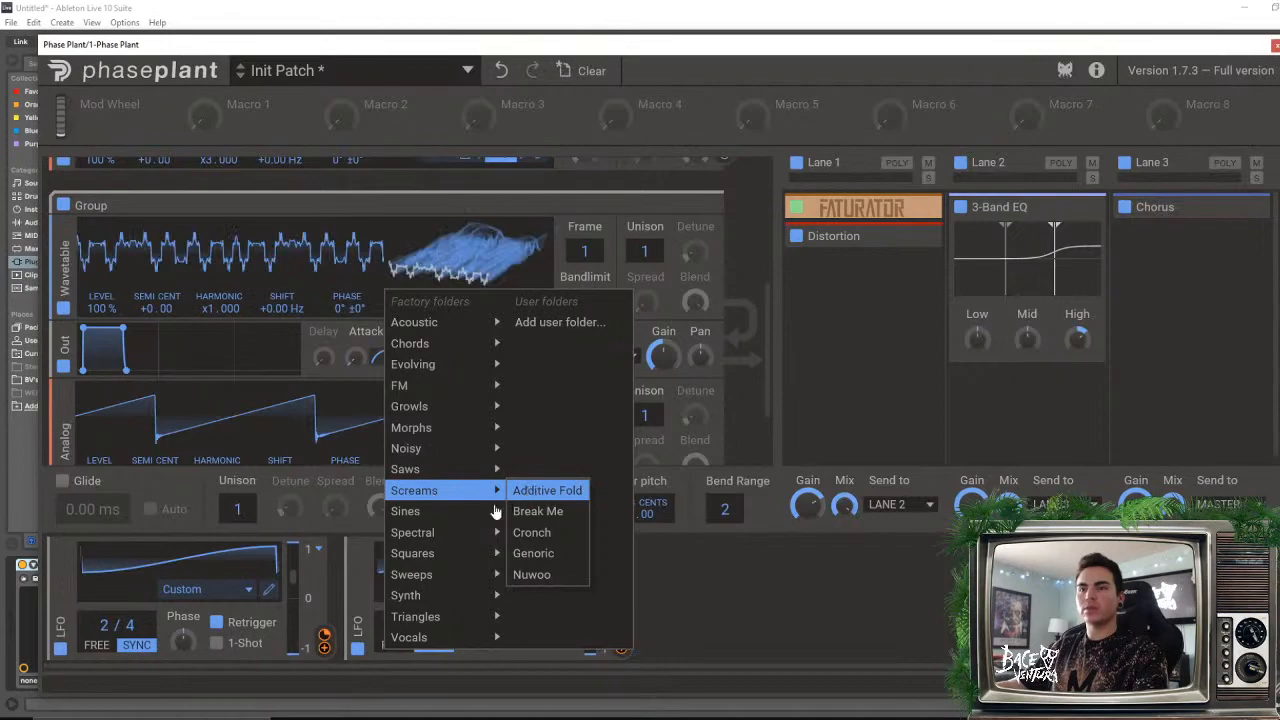
pyautogui.moveTo(437, 541)
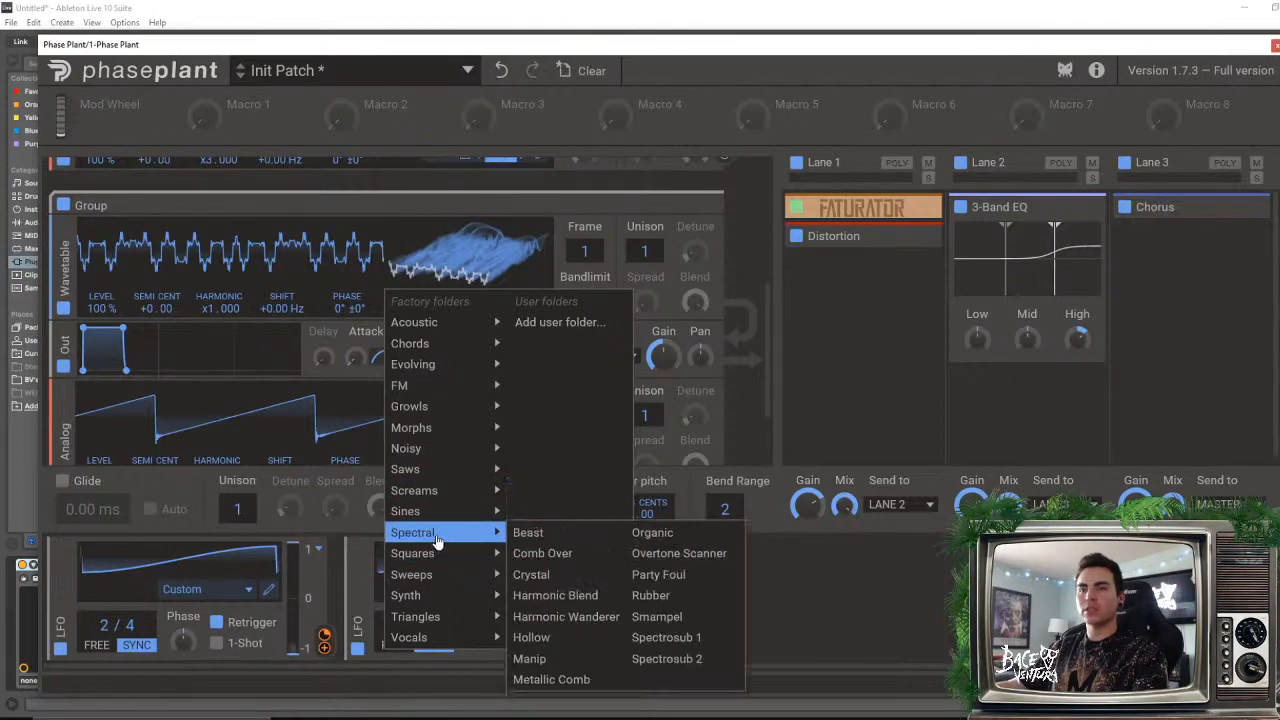
pyautogui.click(555, 595)
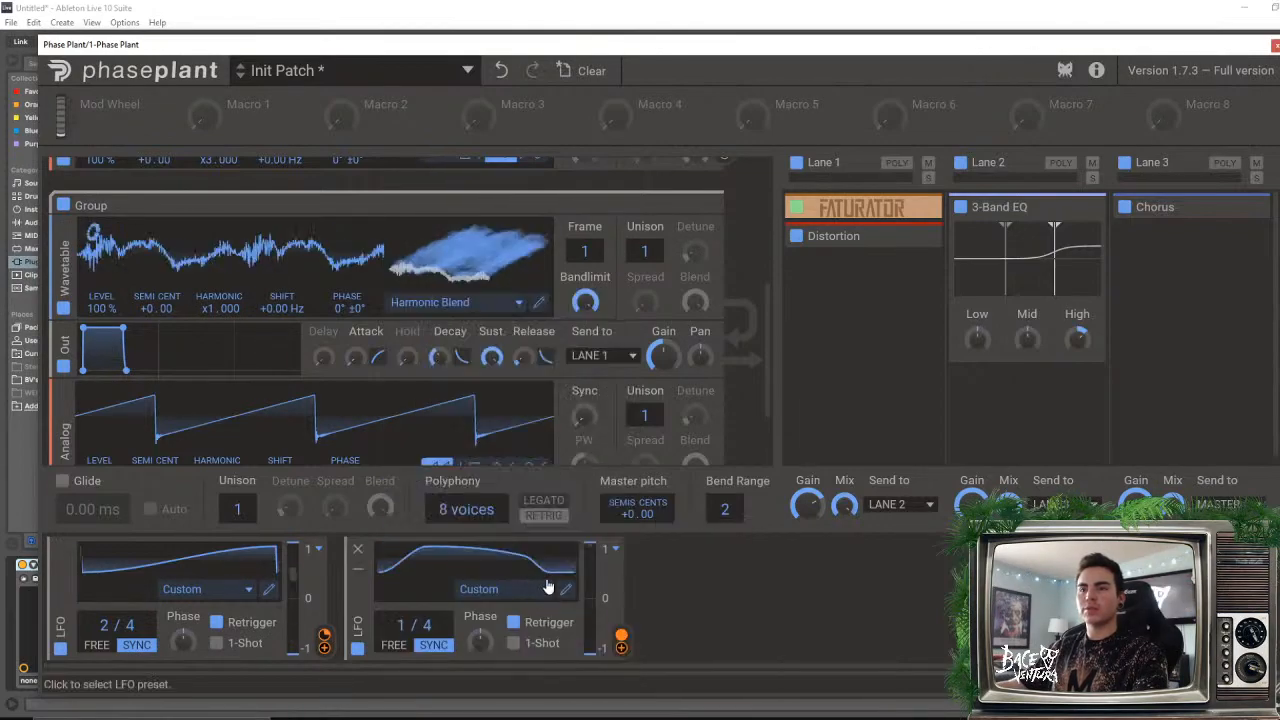
# - Modulate the new Wavetable's Level with the 1/4 LFO, and disable the first group
pyautogui.moveTo(764, 321)
pyautogui.mouseDown()
pyautogui.moveTo(765, 359)
pyautogui.moveTo(783, 310)
pyautogui.moveTo(784, 352)
pyautogui.moveTo(784, 326)
pyautogui.mouseUp()
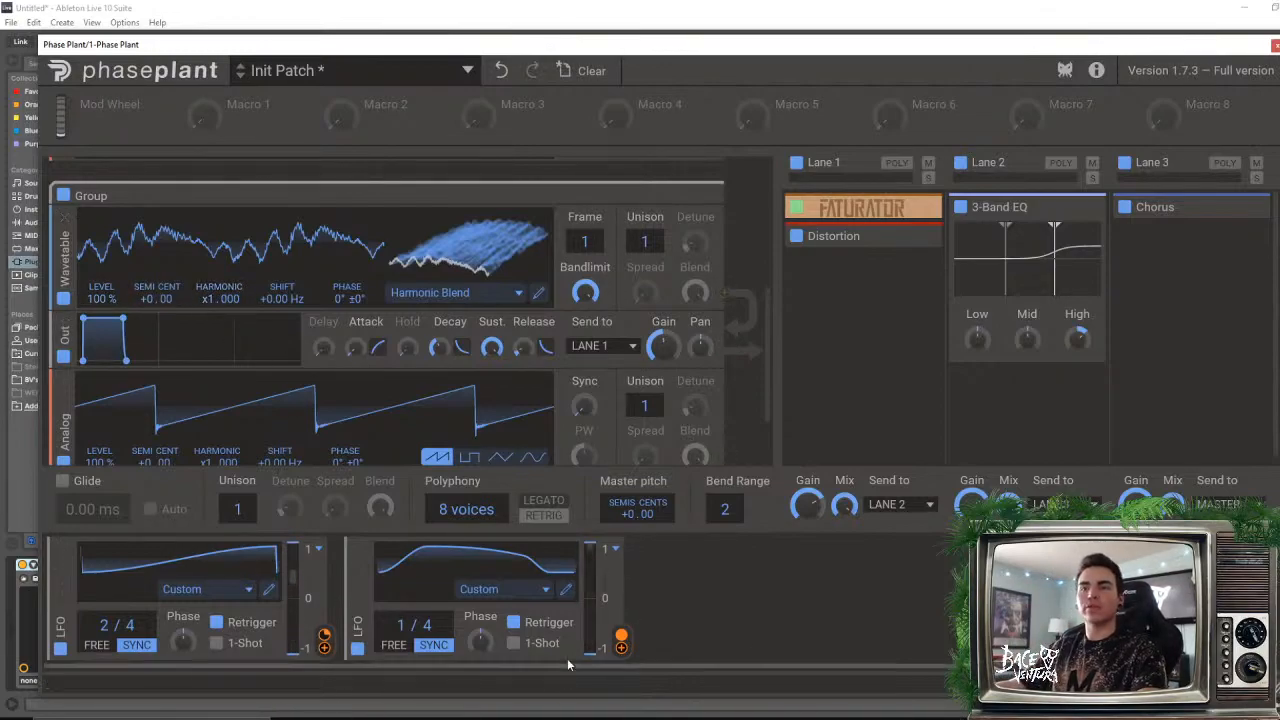
pyautogui.moveTo(617, 652); pyautogui.dragTo(627, 660)
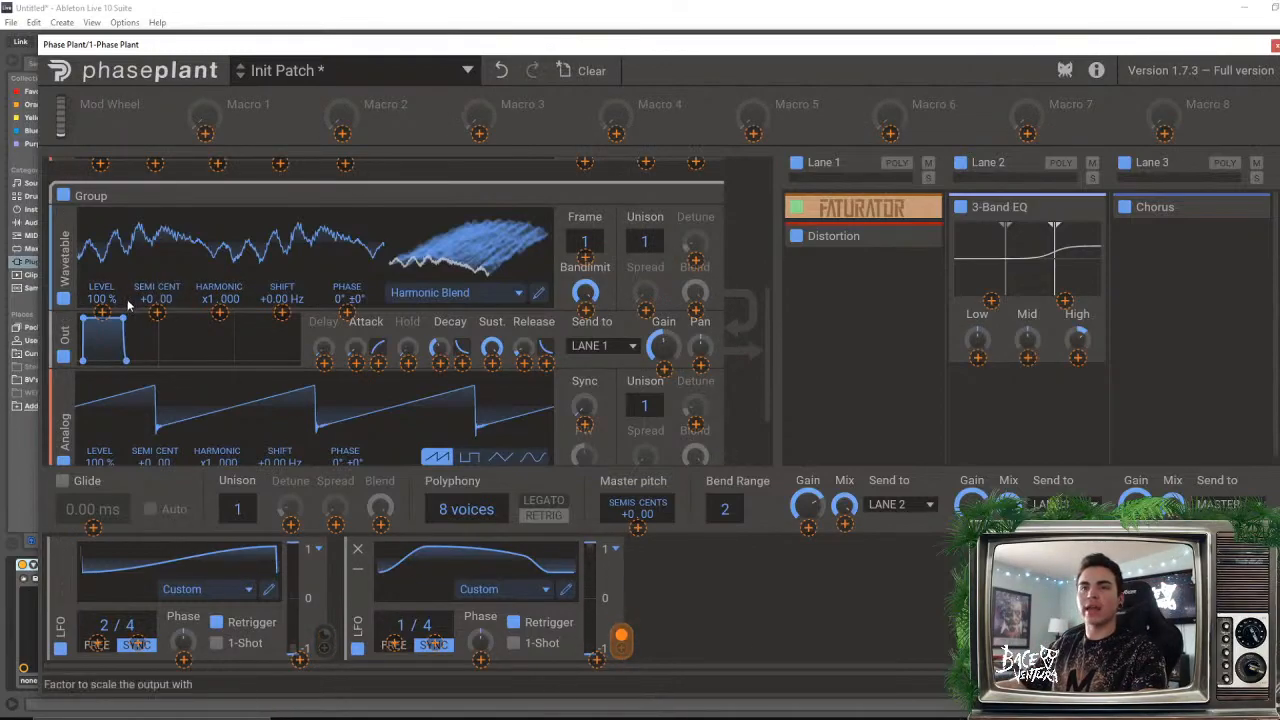
pyautogui.moveTo(128, 306); pyautogui.dragTo(104, 316)
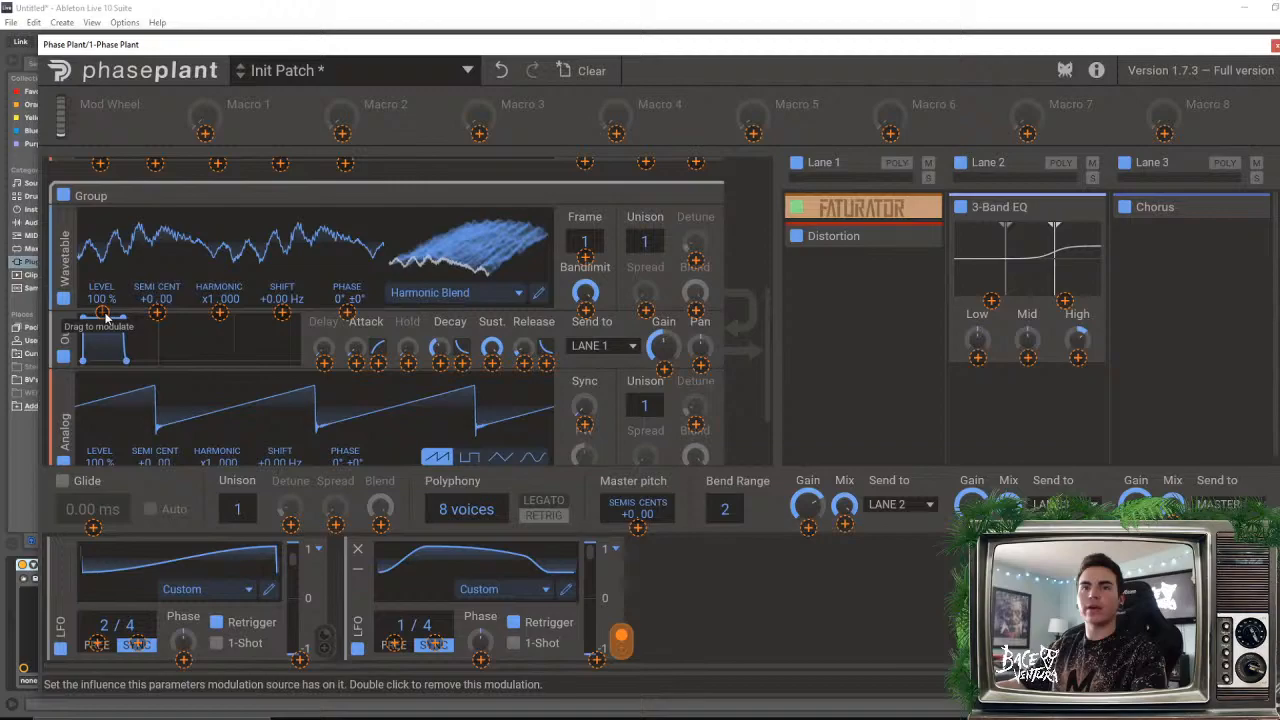
pyautogui.click(392, 196)
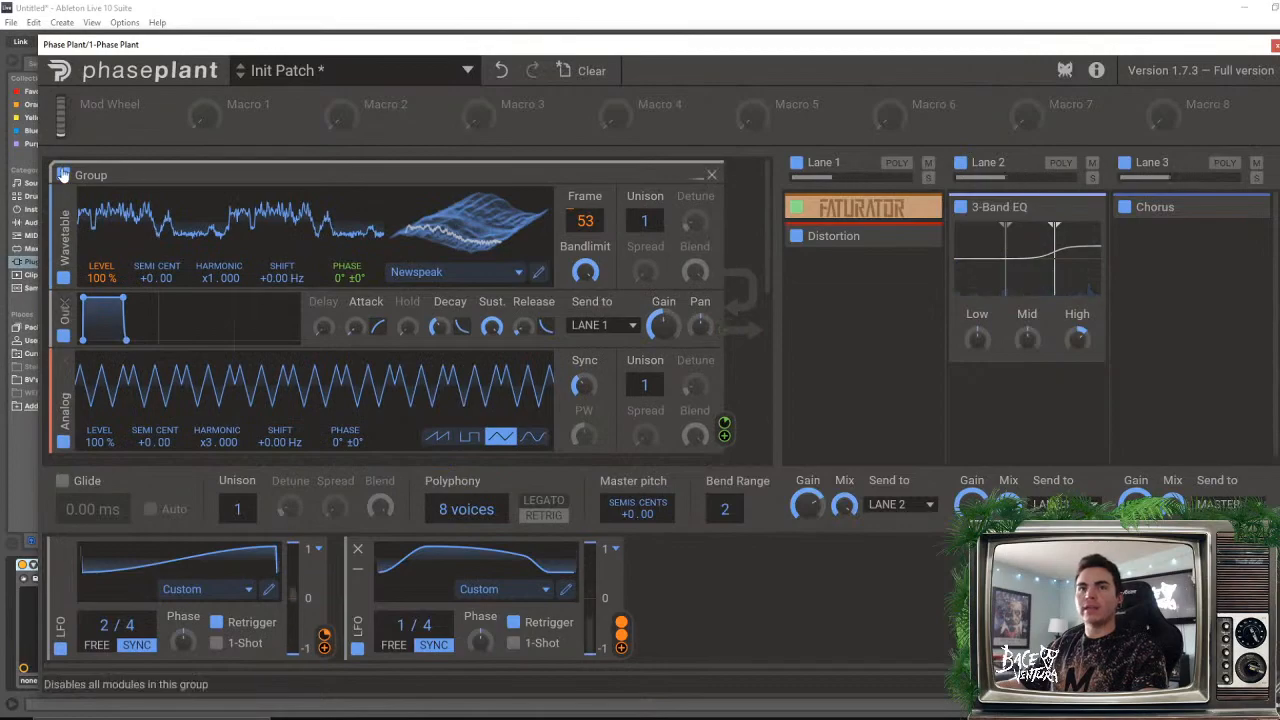
pyautogui.click(63, 175)
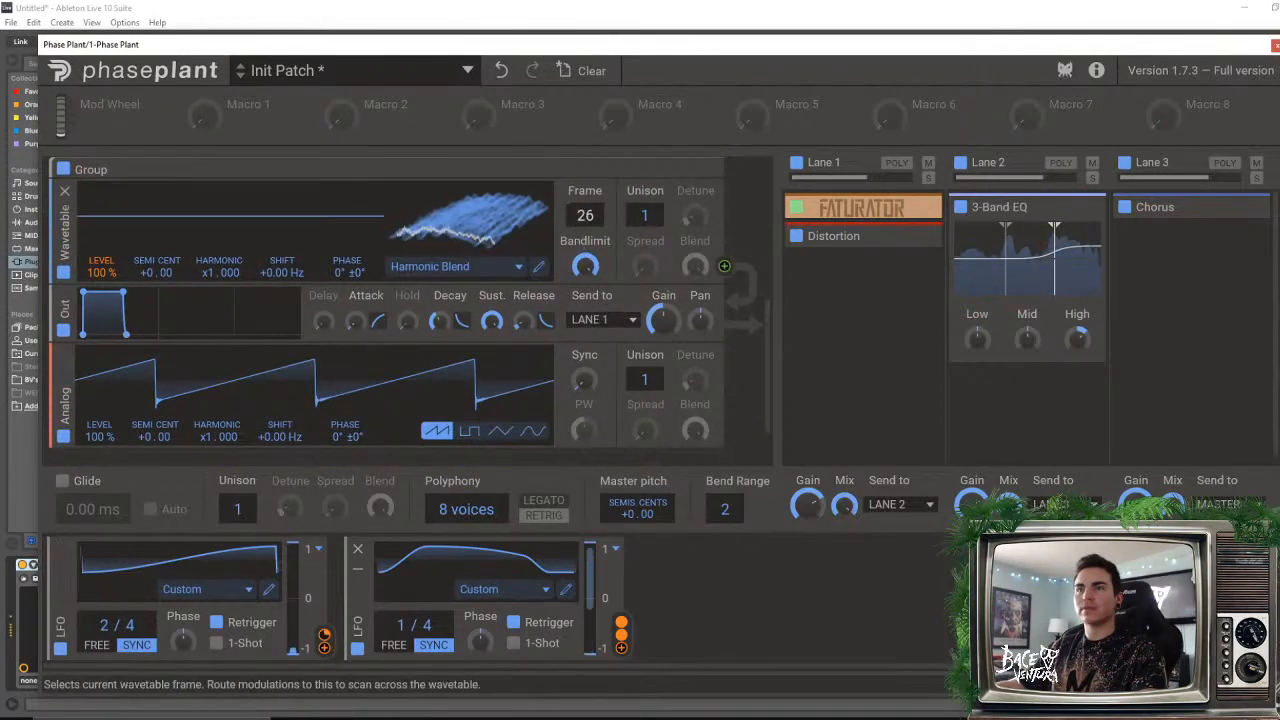
# - Set the Harmonic Blend wavetable's Frame to 105 and modulate it with the 2/4 LFO at about 27%
pyautogui.moveTo(585, 215); pyautogui.dragTo(585, 148)
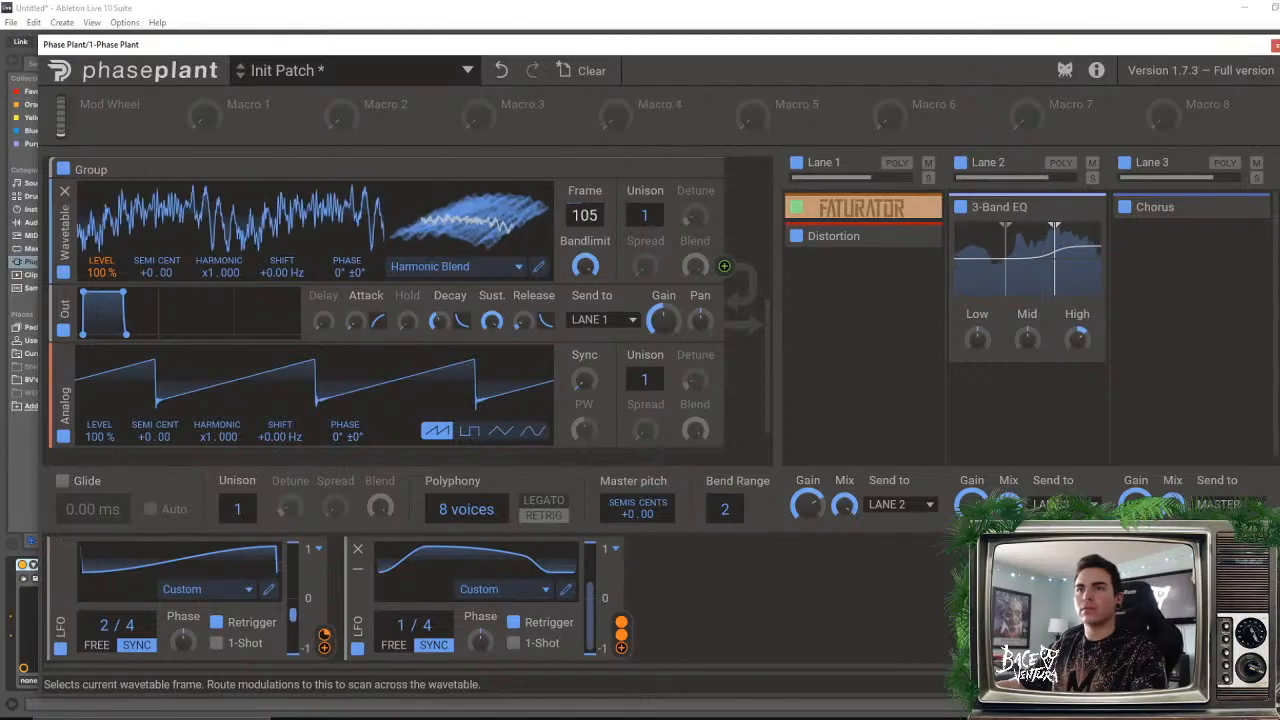
pyautogui.moveTo(324, 638); pyautogui.dragTo(452, 510)
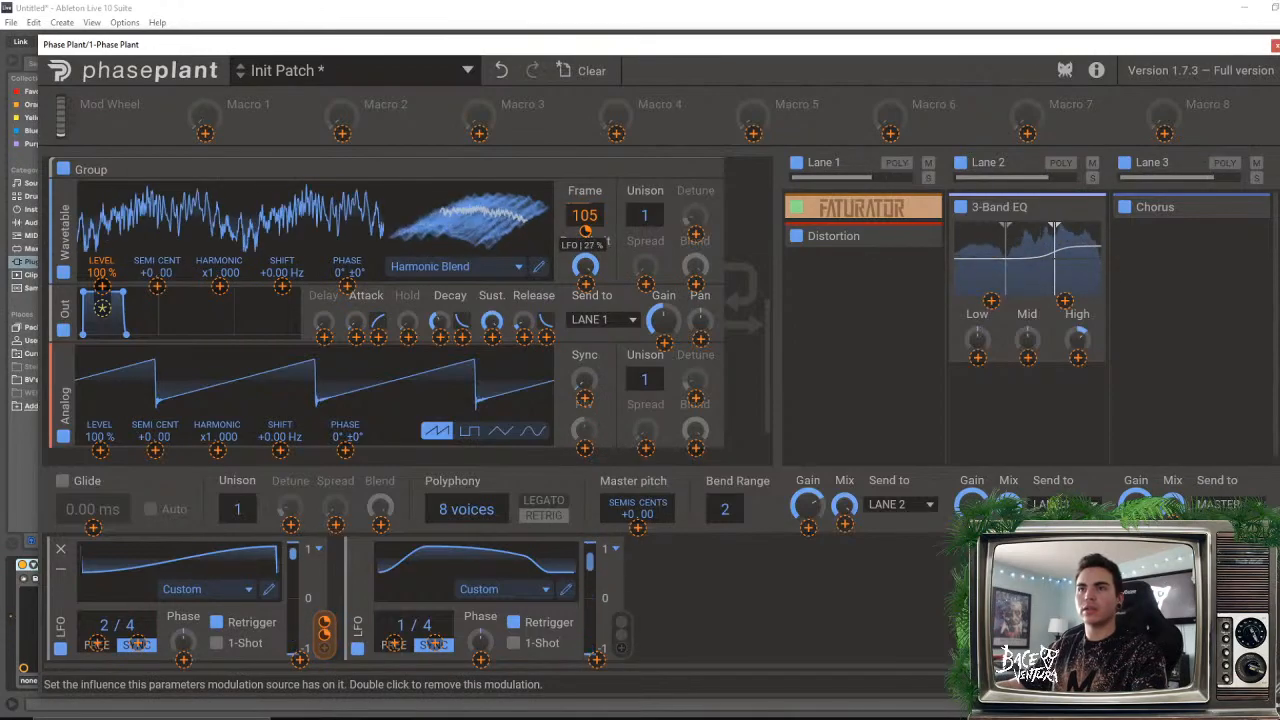
# - Set the Harmonic Blend wavetable's Frame to 115 and try tuning the oscillator 12 semitones down
pyautogui.moveTo(586, 231); pyautogui.dragTo(586, 235)
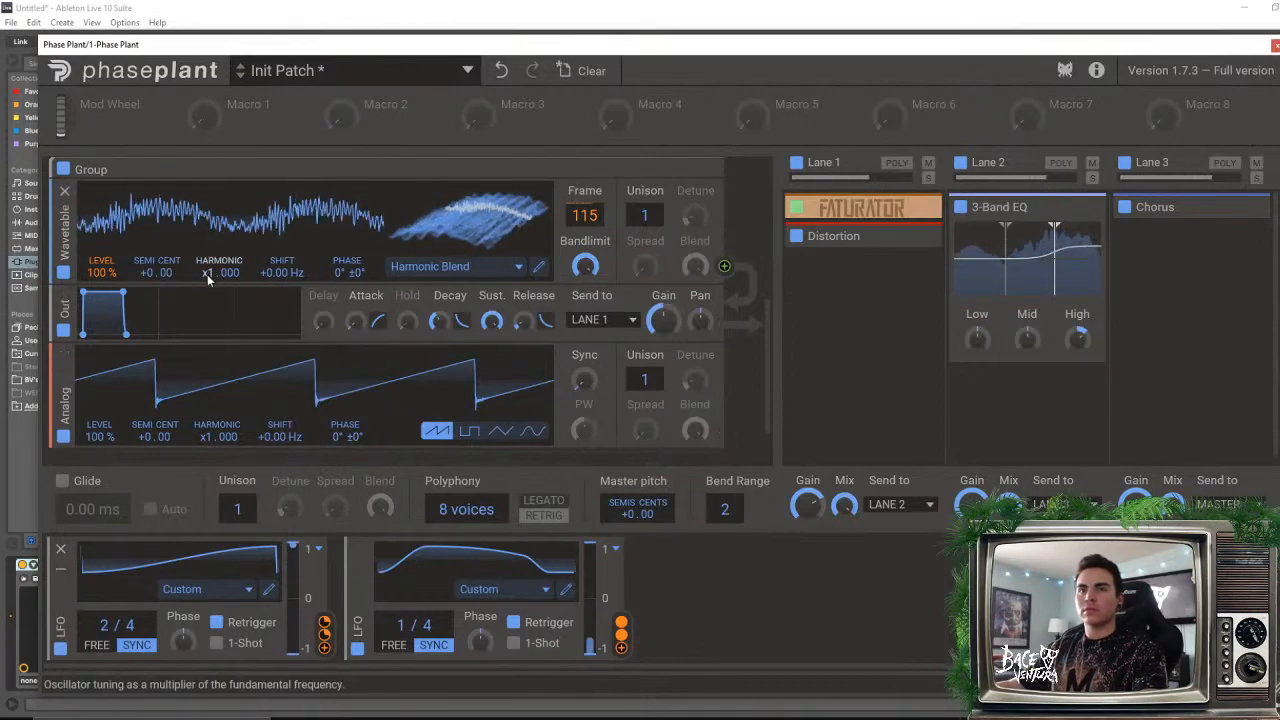
pyautogui.moveTo(158, 279); pyautogui.dragTo(158, 315)
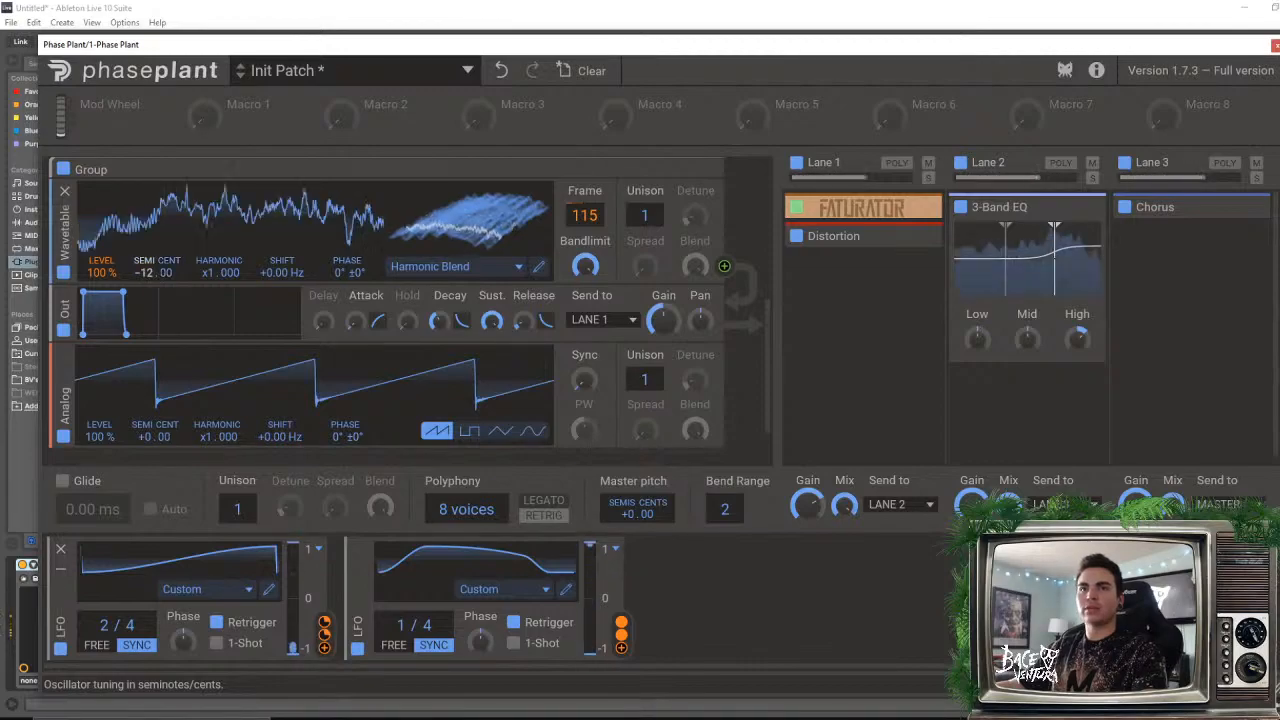
pyautogui.doubleClick(153, 273)
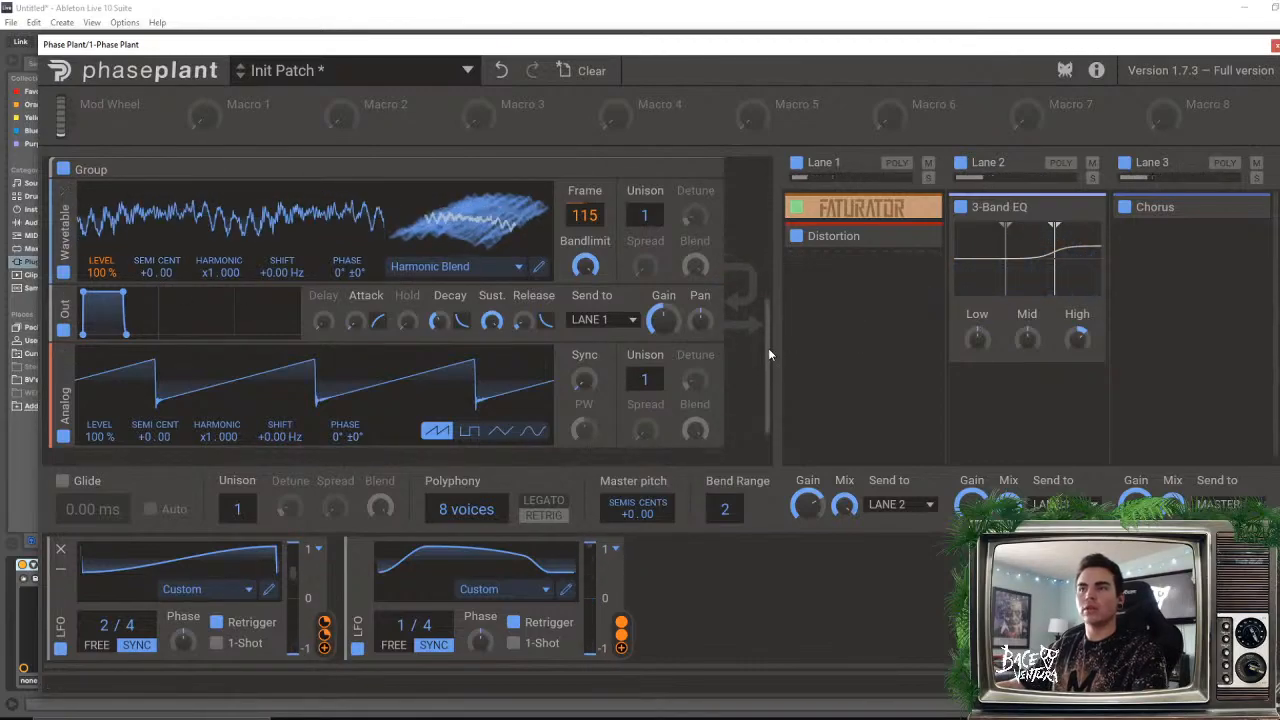
# - Enable the first group again and compare the Newspeak and Harmonic Blend groups
pyautogui.scroll(5, 770, 350)
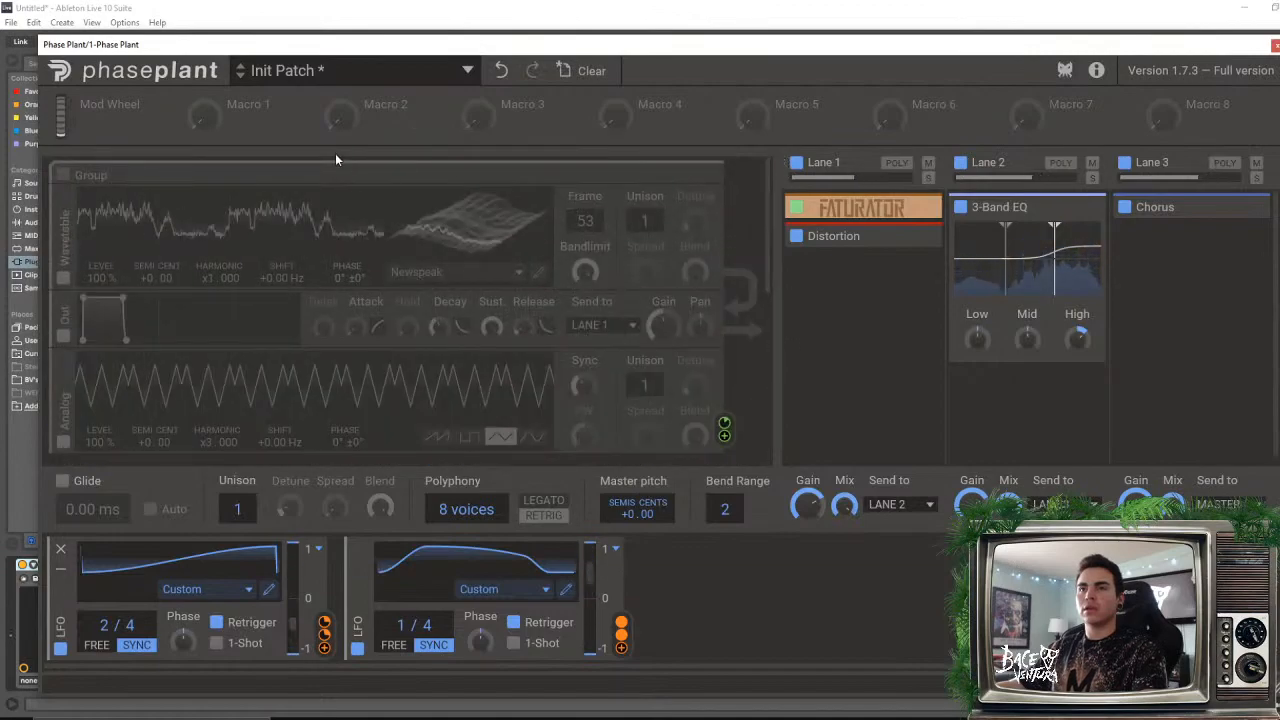
pyautogui.click(63, 175)
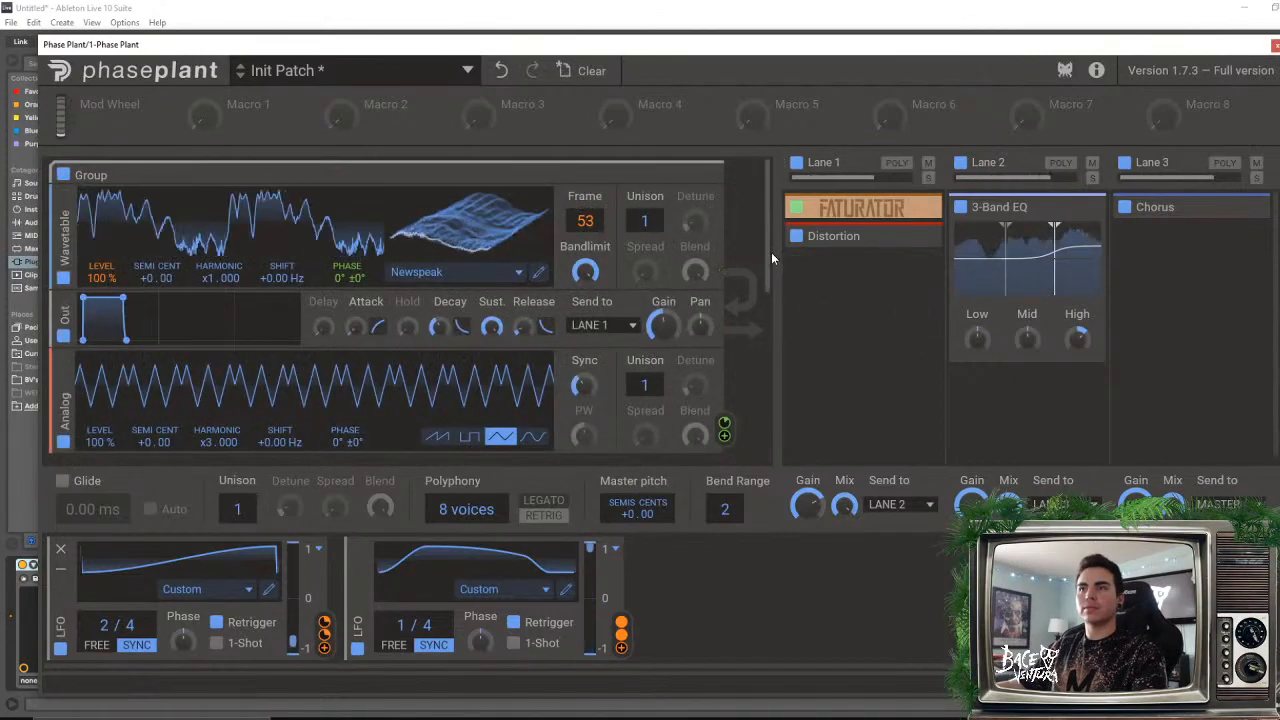
pyautogui.moveTo(768, 252); pyautogui.dragTo(774, 401)
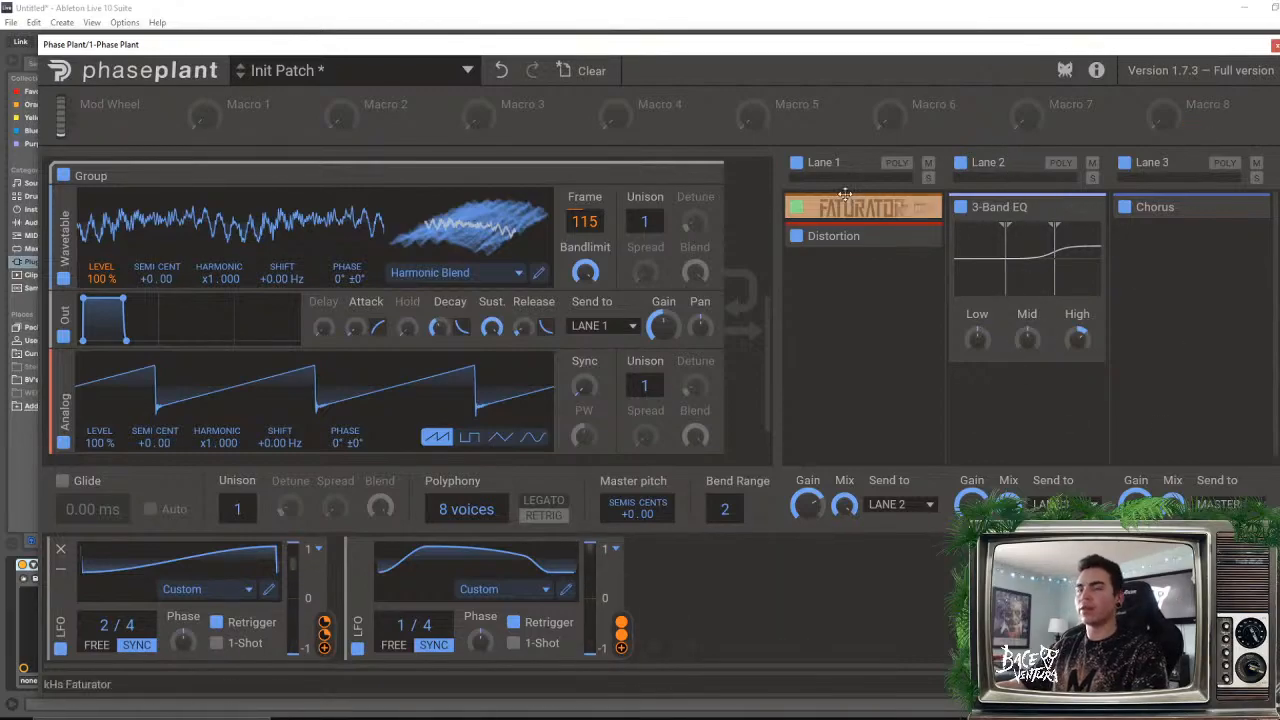
pyautogui.scroll(3, 768, 313)
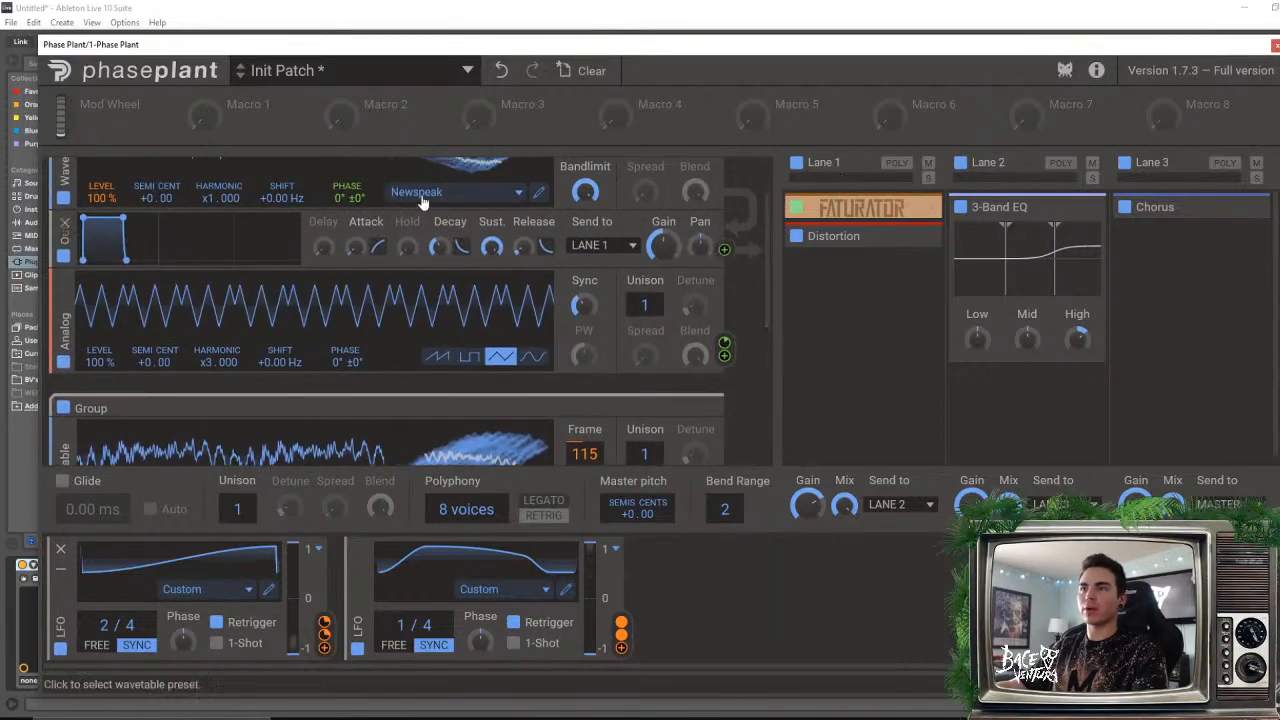
pyautogui.scroll(-5, 764, 288)
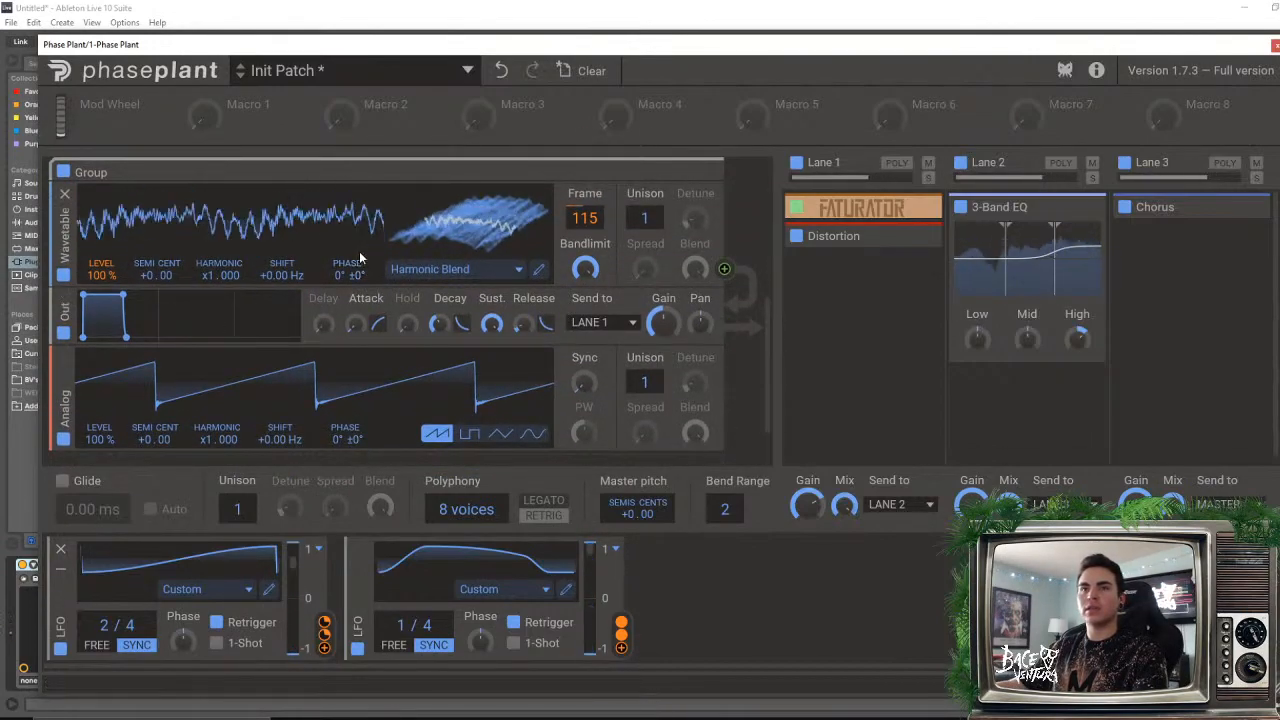
# - Modulate the Harmonic Blend wavetable's Phase with the second group's Analog oscillator, and give that oscillator a triangle wave
pyautogui.moveTo(212, 278)
pyautogui.mouseDown()
pyautogui.moveTo(212, 250)
pyautogui.moveTo(212, 286)
pyautogui.moveTo(212, 274)
pyautogui.mouseUp()
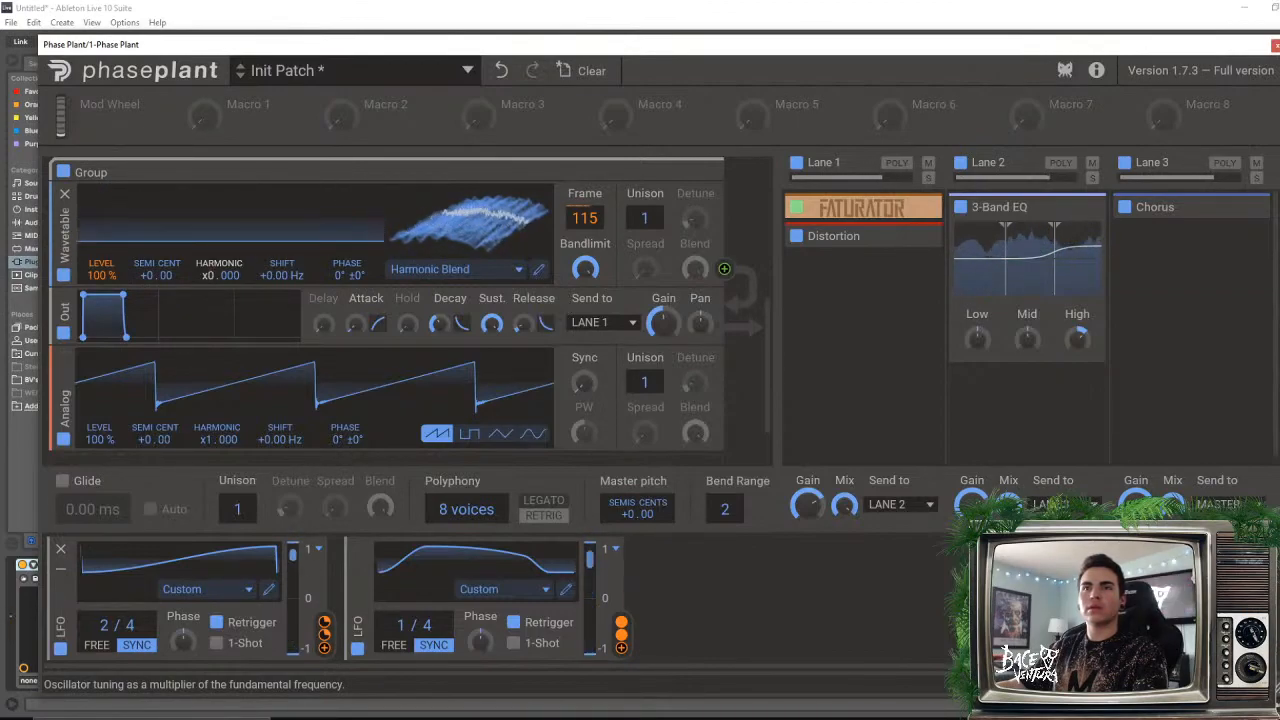
pyautogui.moveTo(211, 278); pyautogui.dragTo(211, 266)
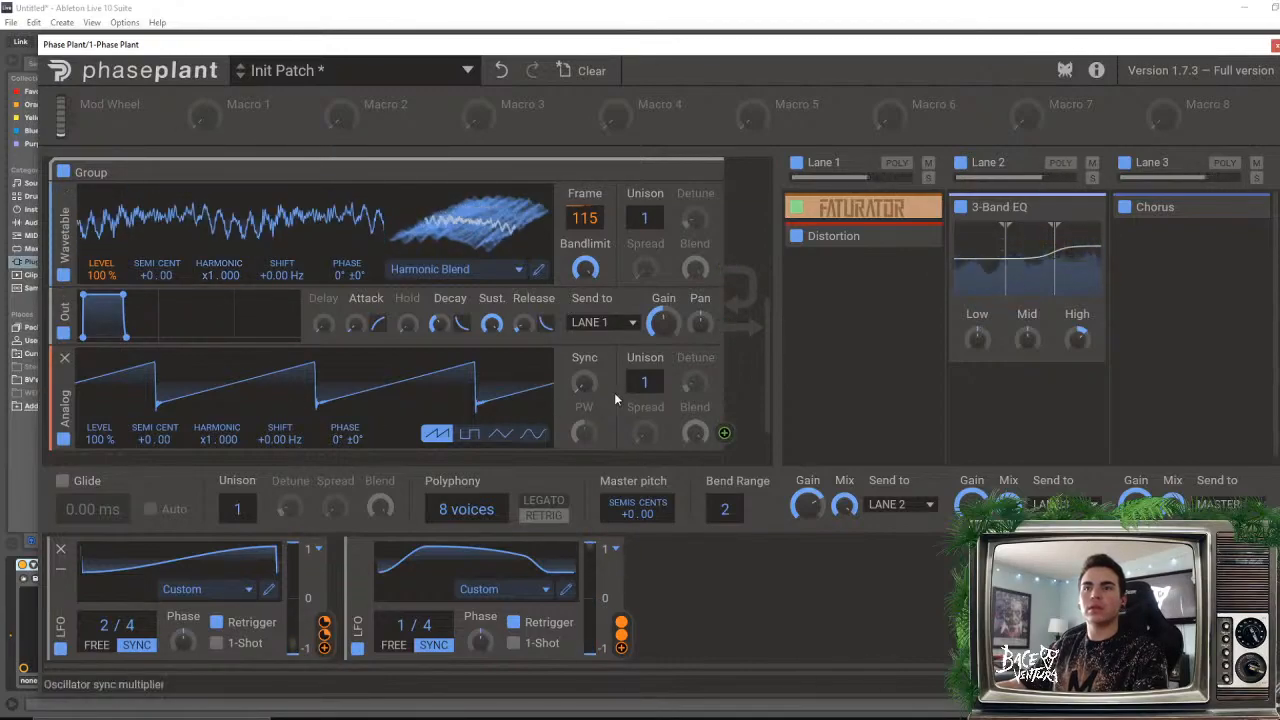
pyautogui.moveTo(356, 297)
pyautogui.mouseDown()
pyautogui.moveTo(356, 285)
pyautogui.moveTo(347, 304)
pyautogui.mouseUp()
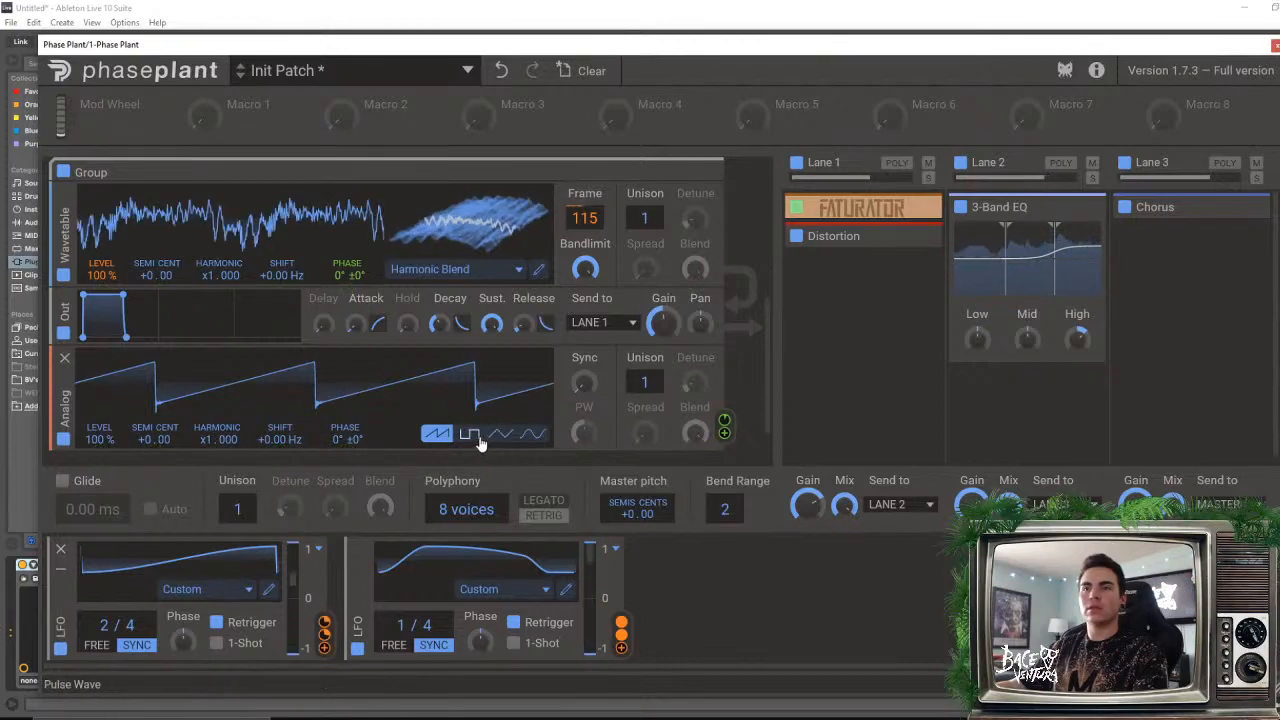
pyautogui.click(472, 436)
pyautogui.click(498, 436)
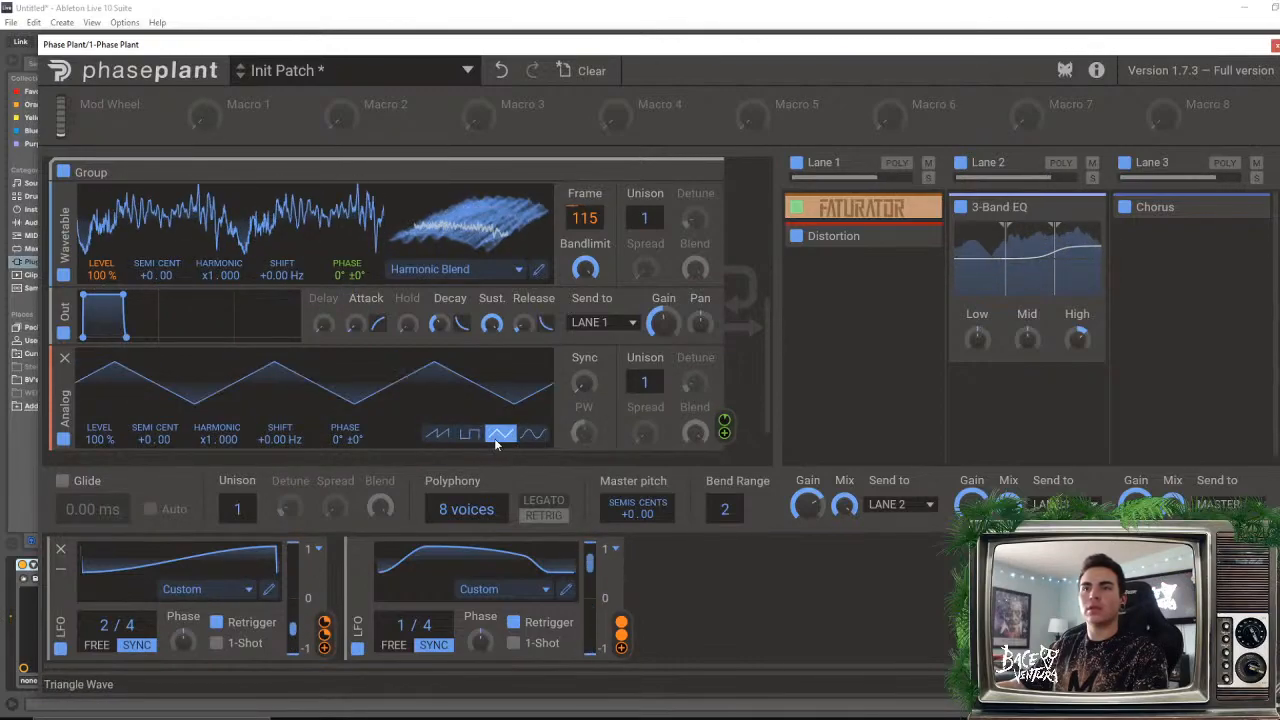
pyautogui.moveTo(584, 383)
pyautogui.mouseDown()
pyautogui.moveTo(584, 340)
pyautogui.moveTo(584, 388)
pyautogui.mouseUp()
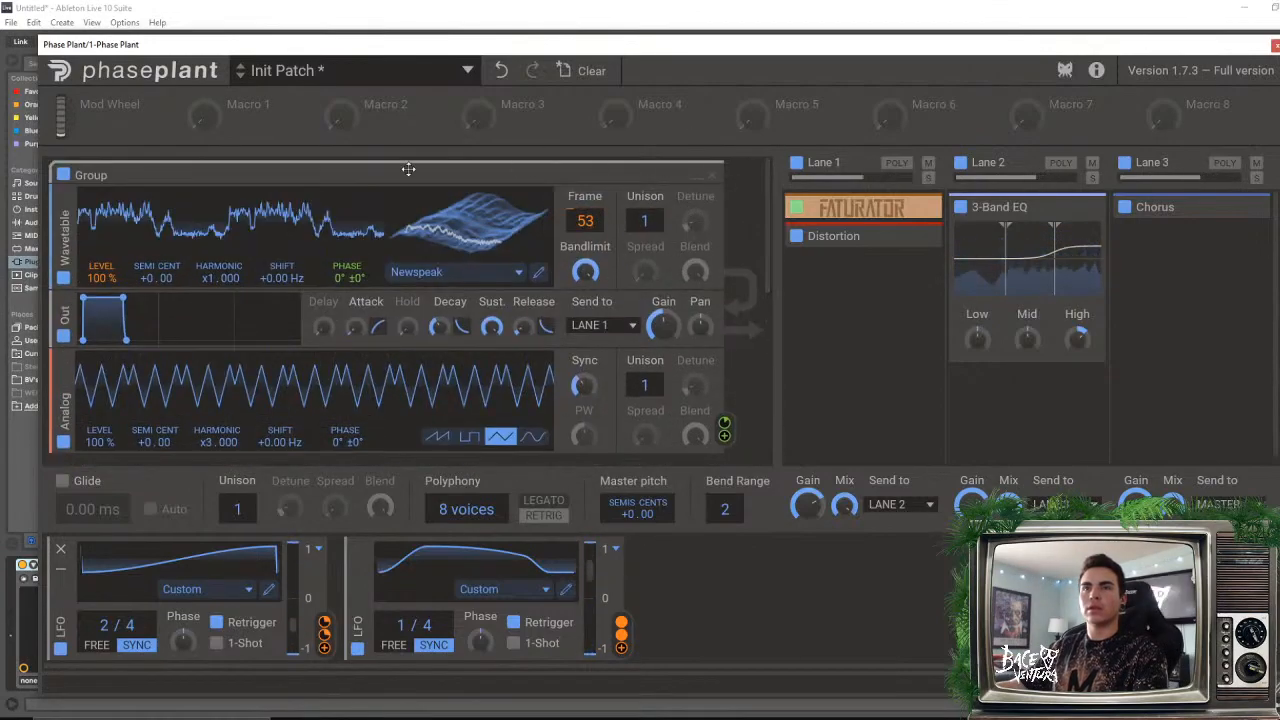
# - Adjust the Analog oscillator's phase modulation amount on the Harmonic Blend wavetable, auditioning it with the first group disabled and re-enabled
pyautogui.click(64, 176)
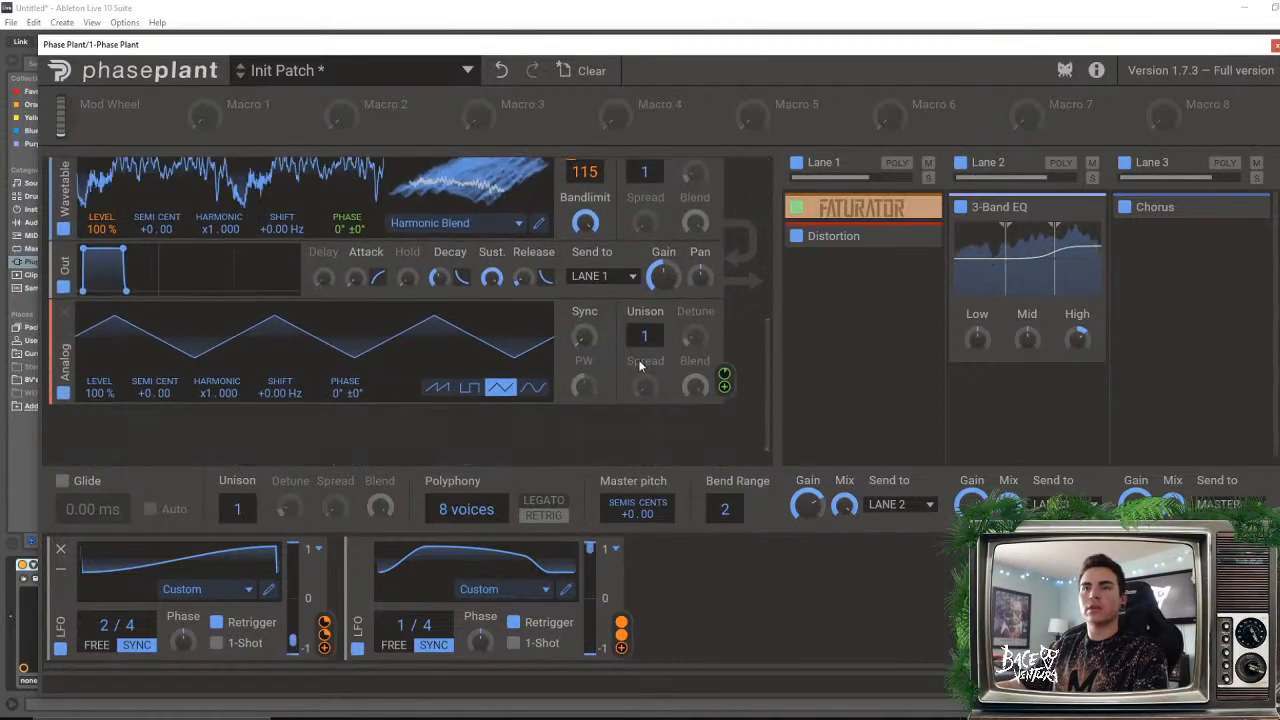
pyautogui.moveTo(347, 244); pyautogui.dragTo(347, 231)
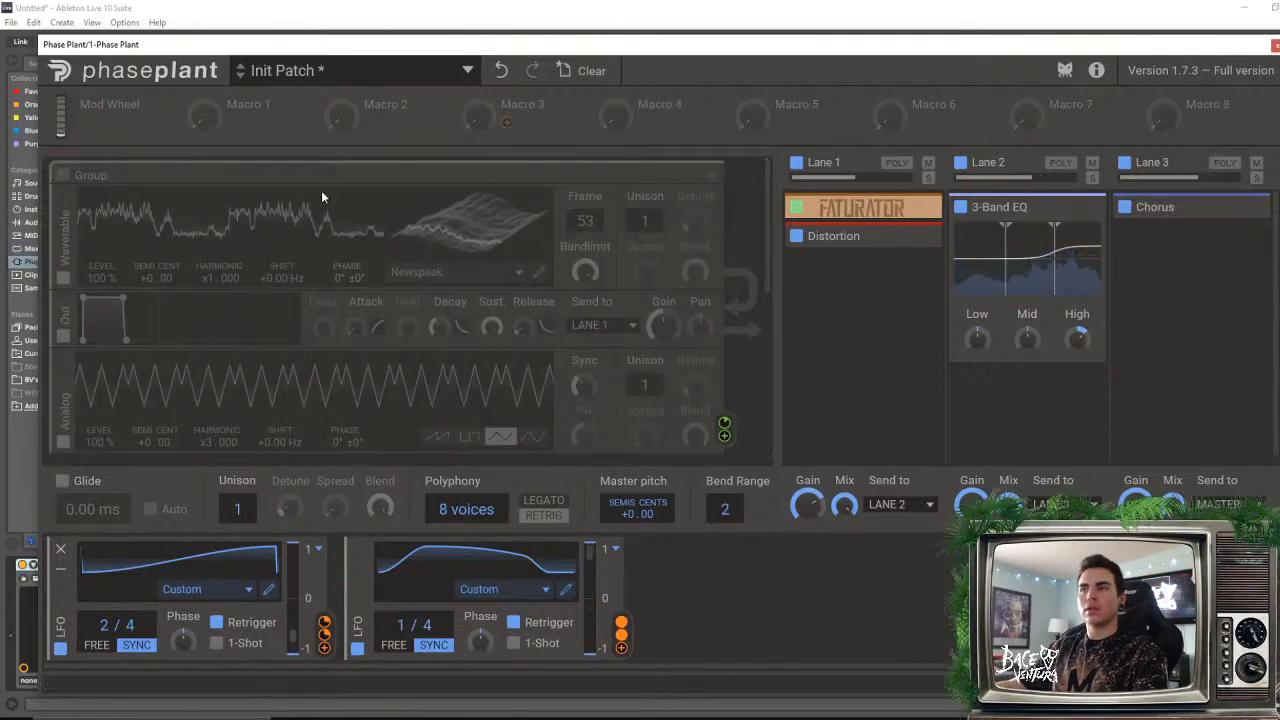
pyautogui.click(61, 177)
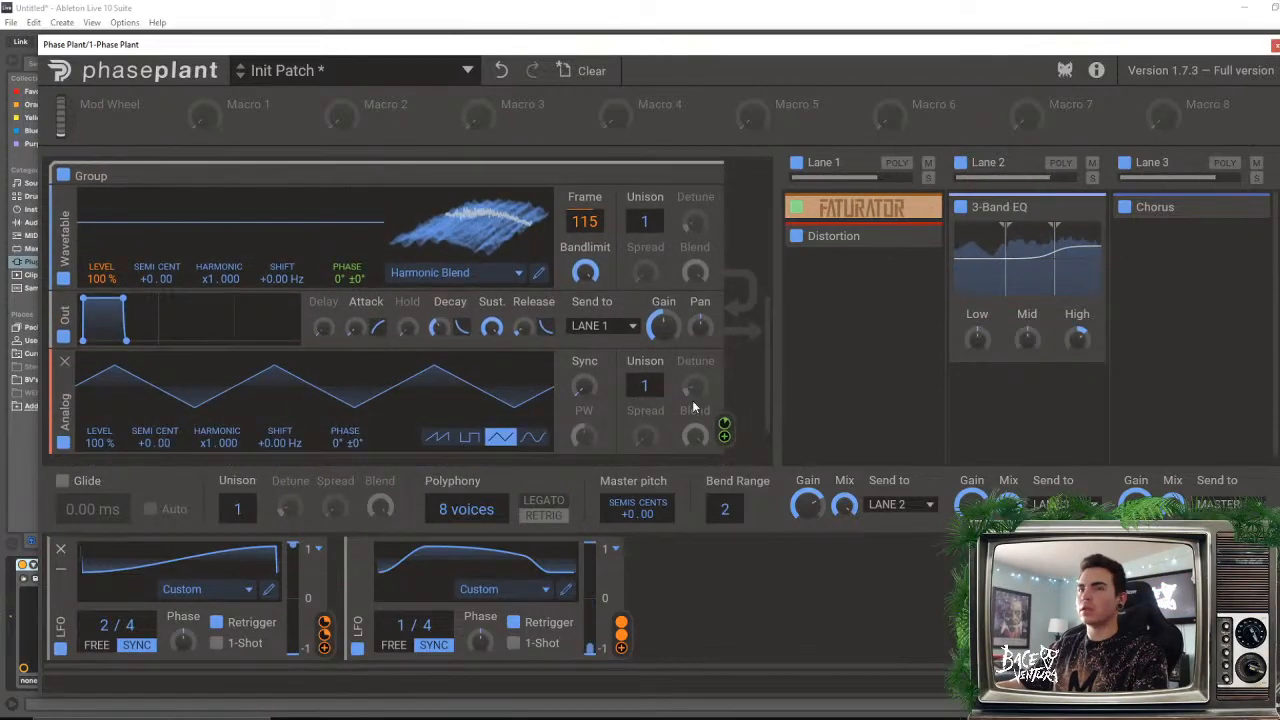
pyautogui.moveTo(347, 292)
pyautogui.mouseDown()
pyautogui.moveTo(347, 303)
pyautogui.moveTo(347, 275)
pyautogui.moveTo(347, 299)
pyautogui.mouseUp()
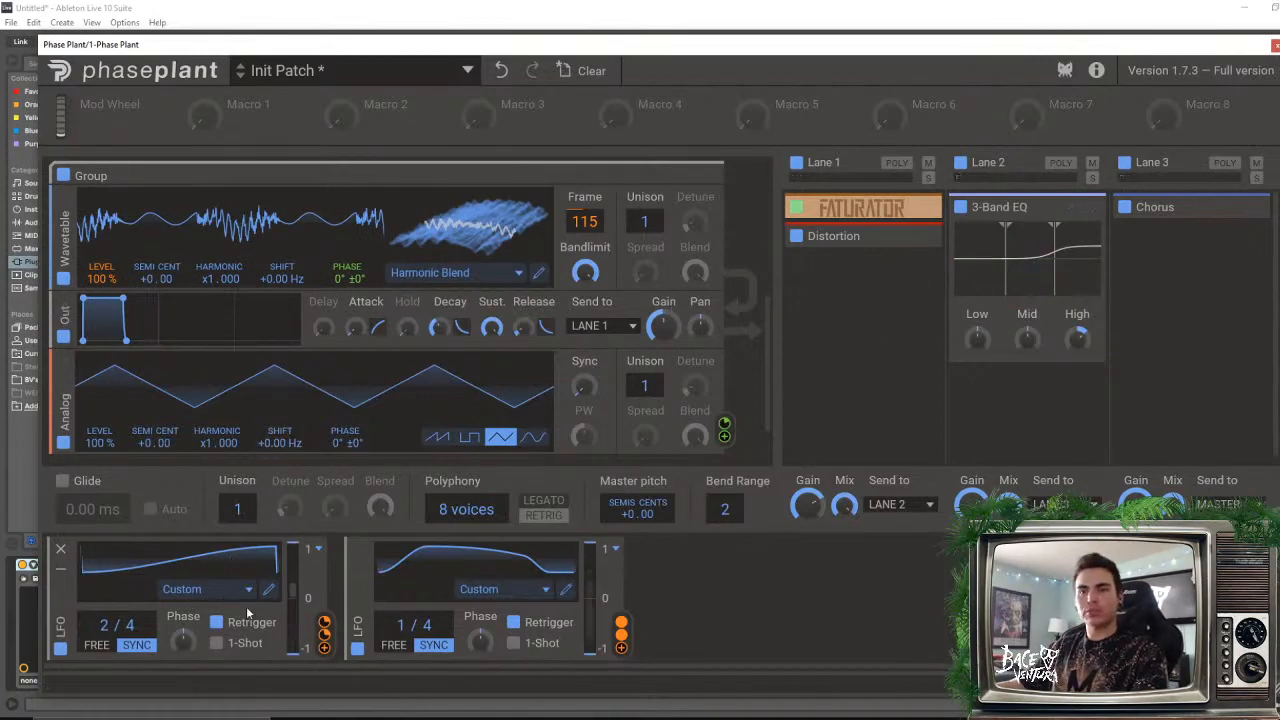
# - Try the first LFO at a 1/4 rate with its curve's end peak moved to the middle of the cycle
pyautogui.moveTo(104, 627); pyautogui.dragTo(104, 640)
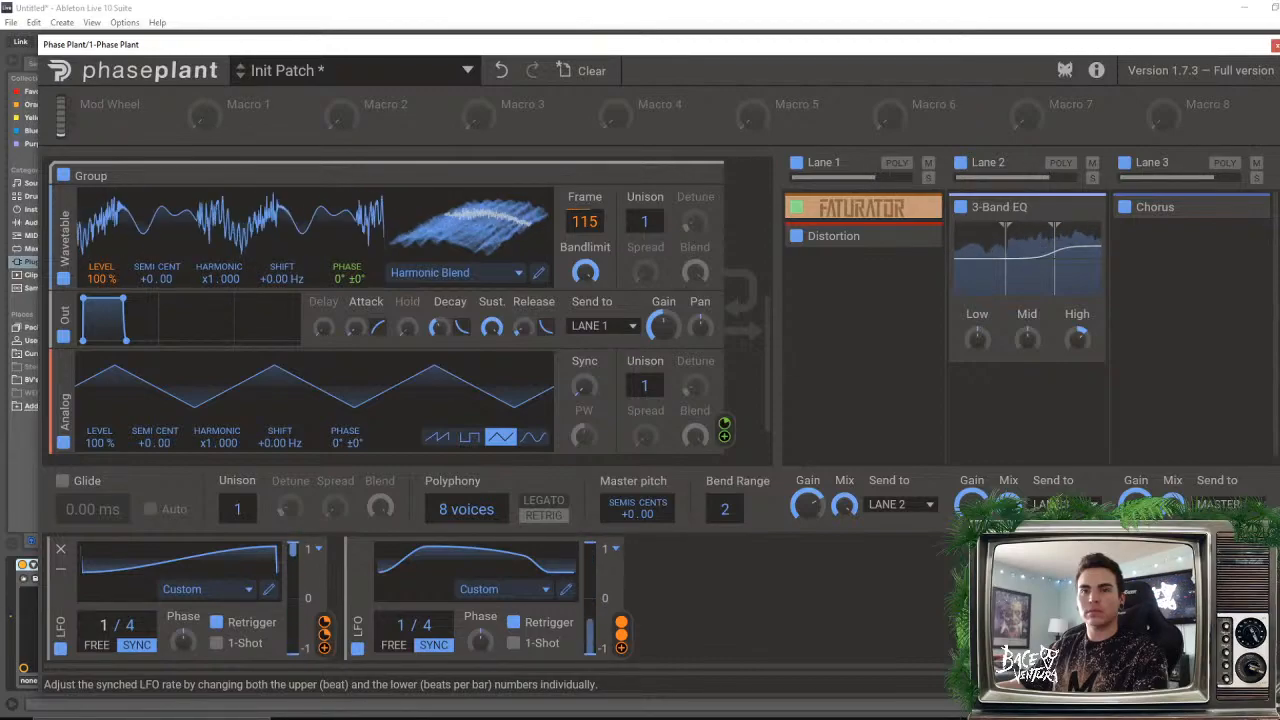
pyautogui.click(266, 593)
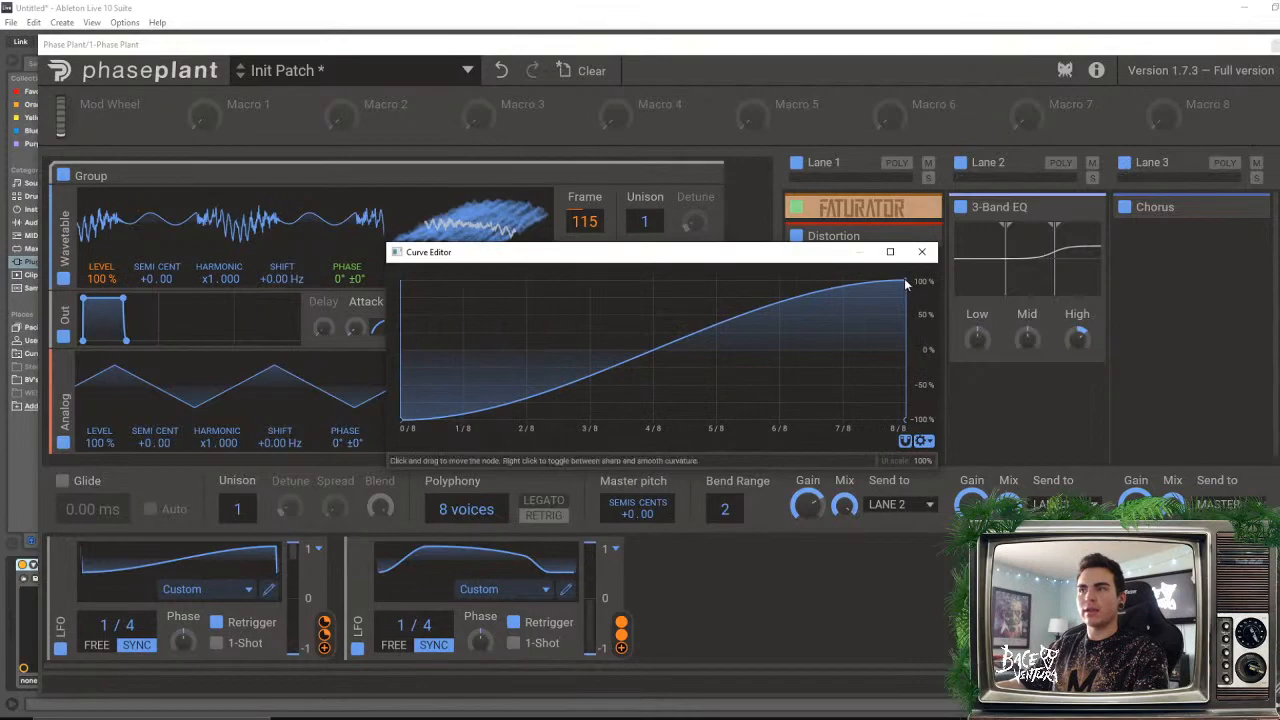
pyautogui.moveTo(906, 285); pyautogui.dragTo(653, 281)
pyautogui.click(921, 254)
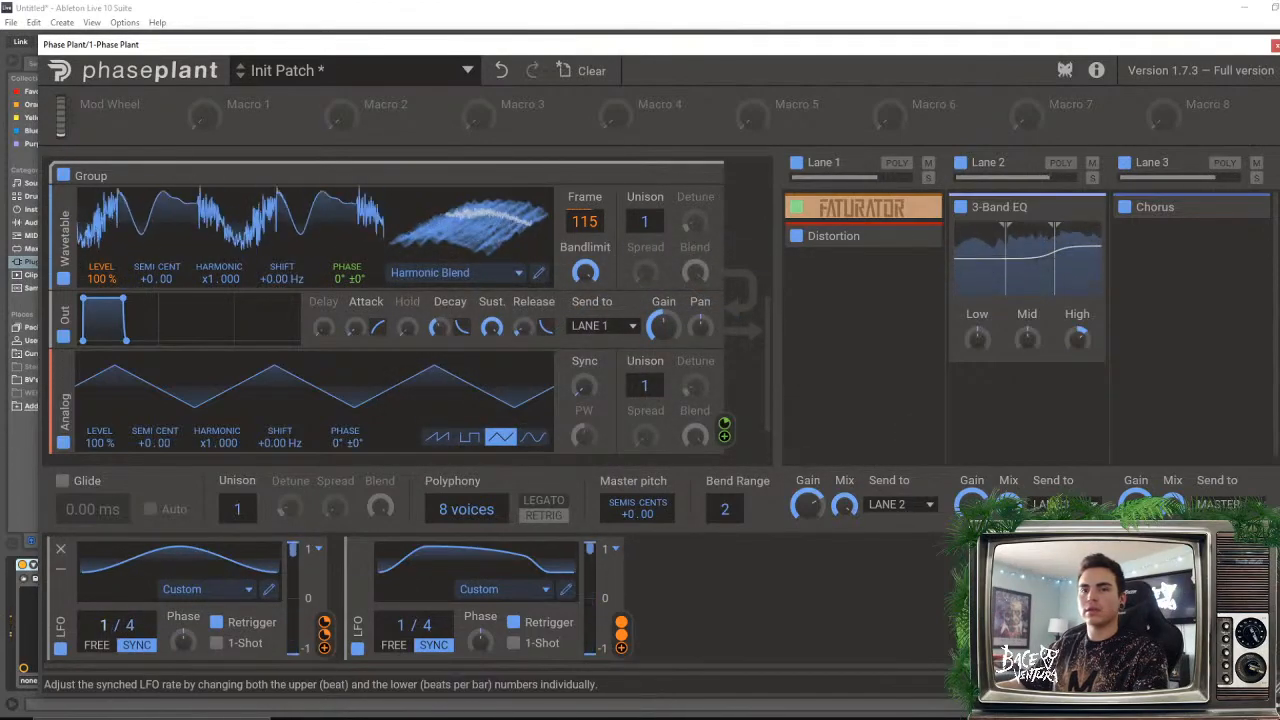
# - Restore the first LFO's 2/4 rate and its curve's peak at the cycle's end, and try scaling both LFOs' outputs
pyautogui.moveTo(113, 627); pyautogui.dragTo(113, 612)
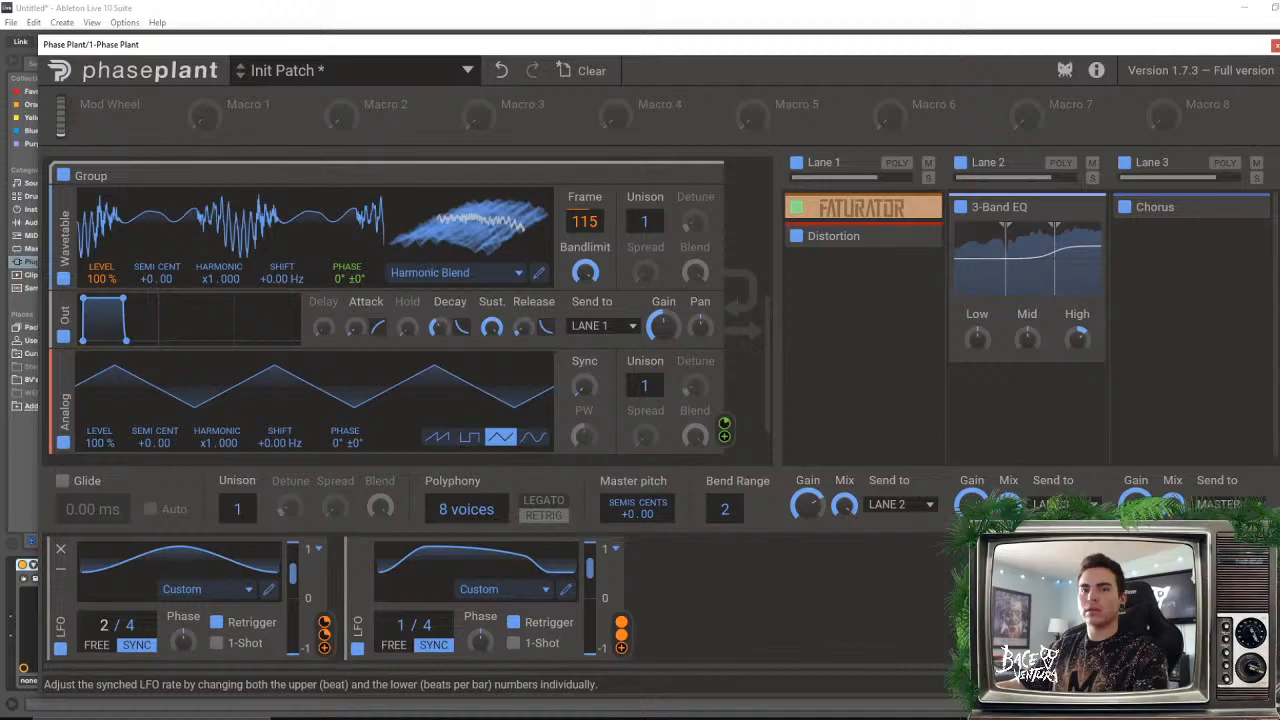
pyautogui.click(267, 590)
pyautogui.moveTo(660, 287); pyautogui.dragTo(900, 283)
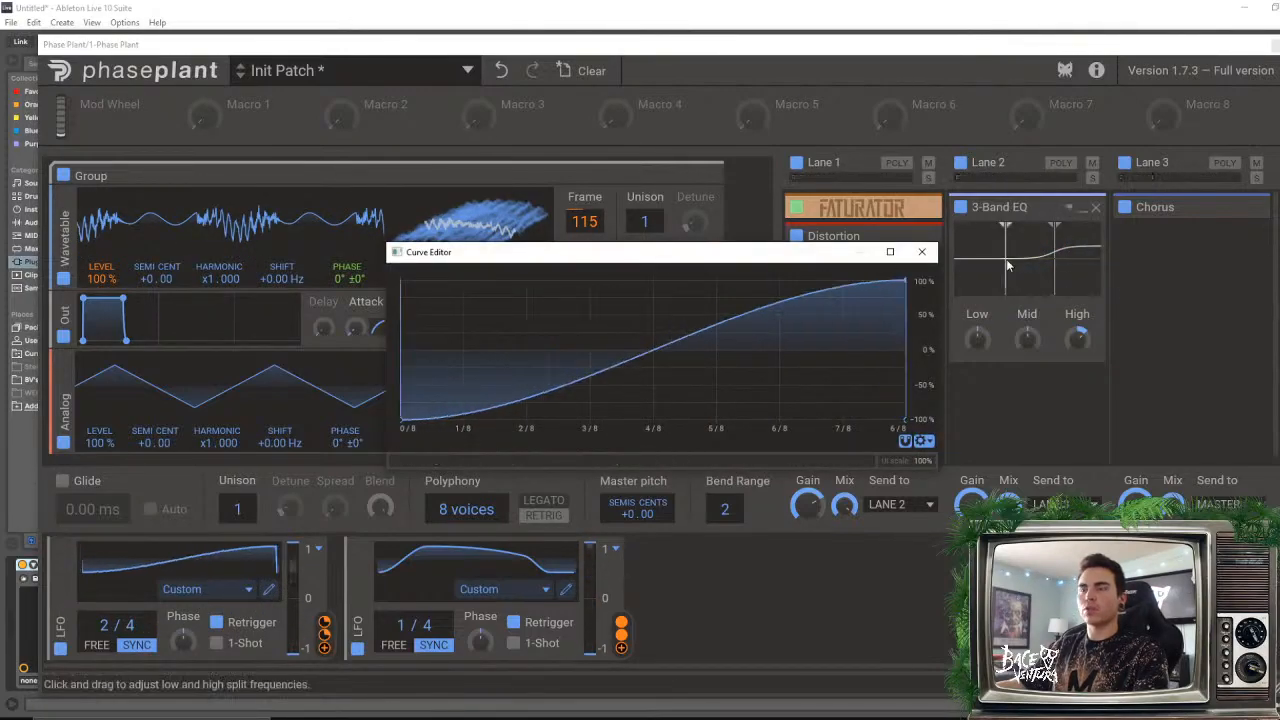
pyautogui.click(921, 252)
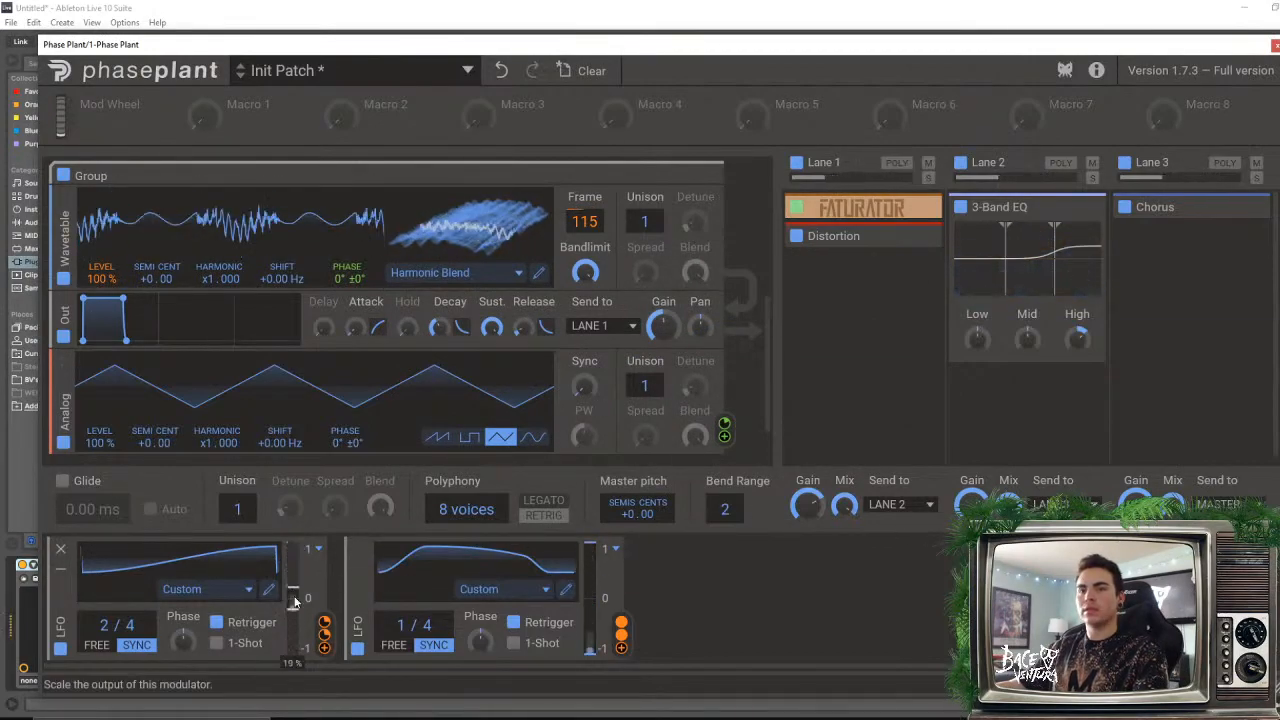
pyautogui.moveTo(295, 600)
pyautogui.mouseDown()
pyautogui.moveTo(305, 573)
pyautogui.moveTo(305, 593)
pyautogui.mouseUp()
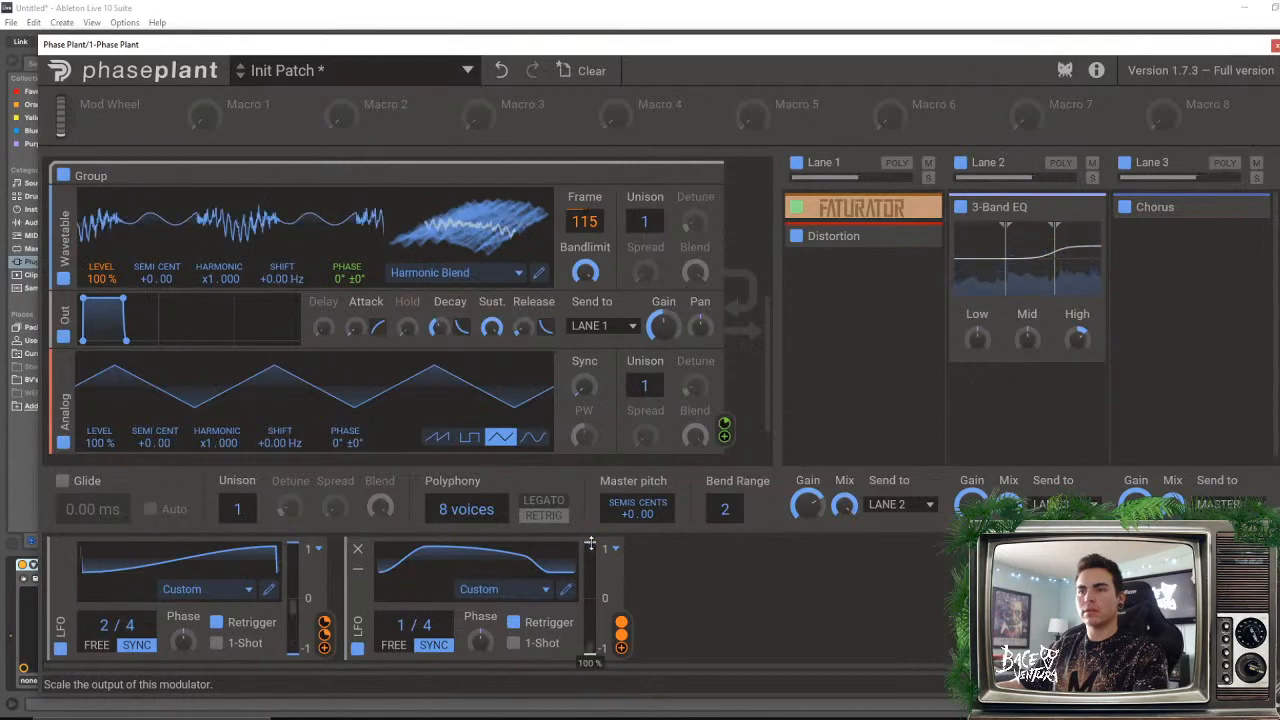
pyautogui.moveTo(590, 543); pyautogui.dragTo(594, 572)
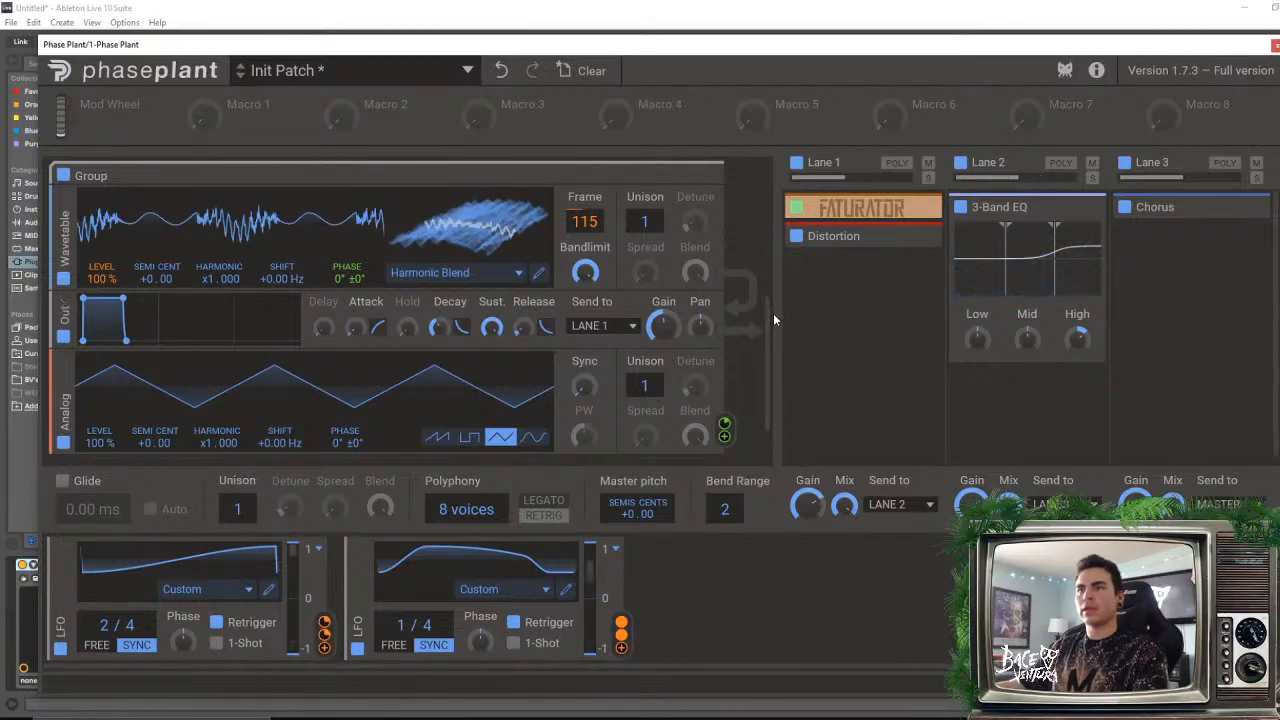
# - Collapse the Newspeak and Harmonic Blend groups
pyautogui.moveTo(773, 320); pyautogui.dragTo(774, 196)
pyautogui.scroll(1, 765, 236)
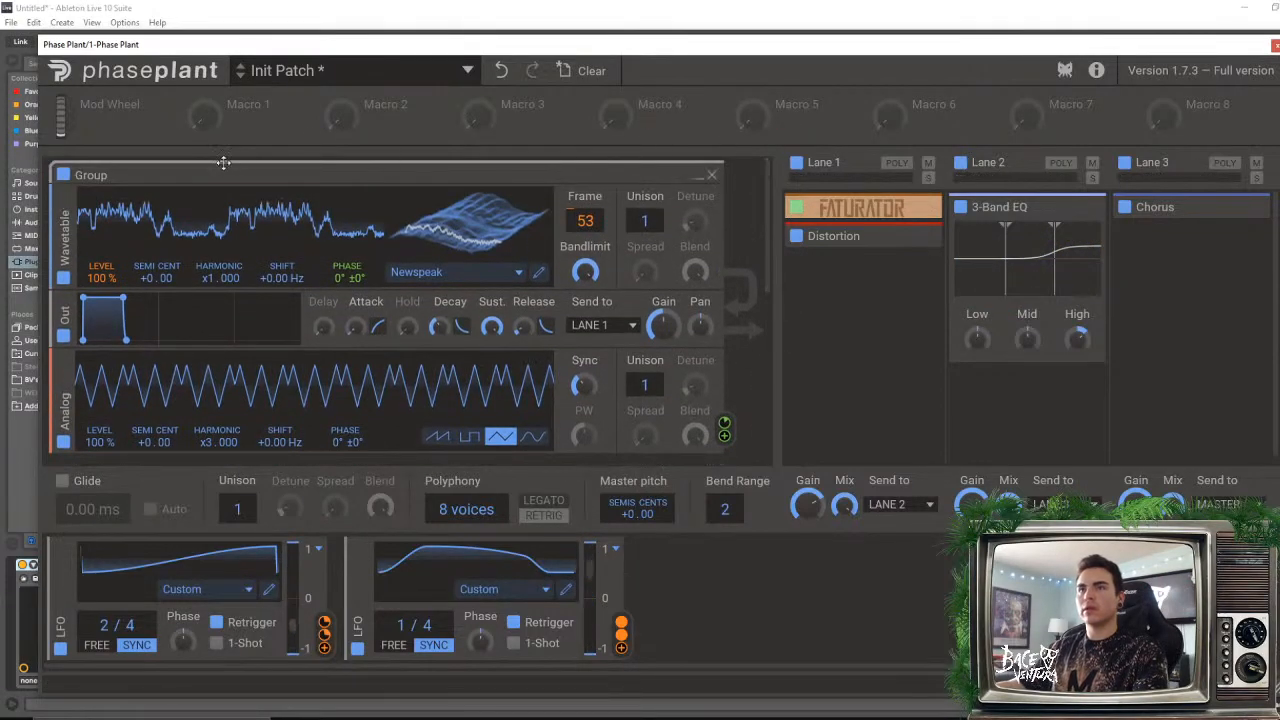
pyautogui.click(698, 181)
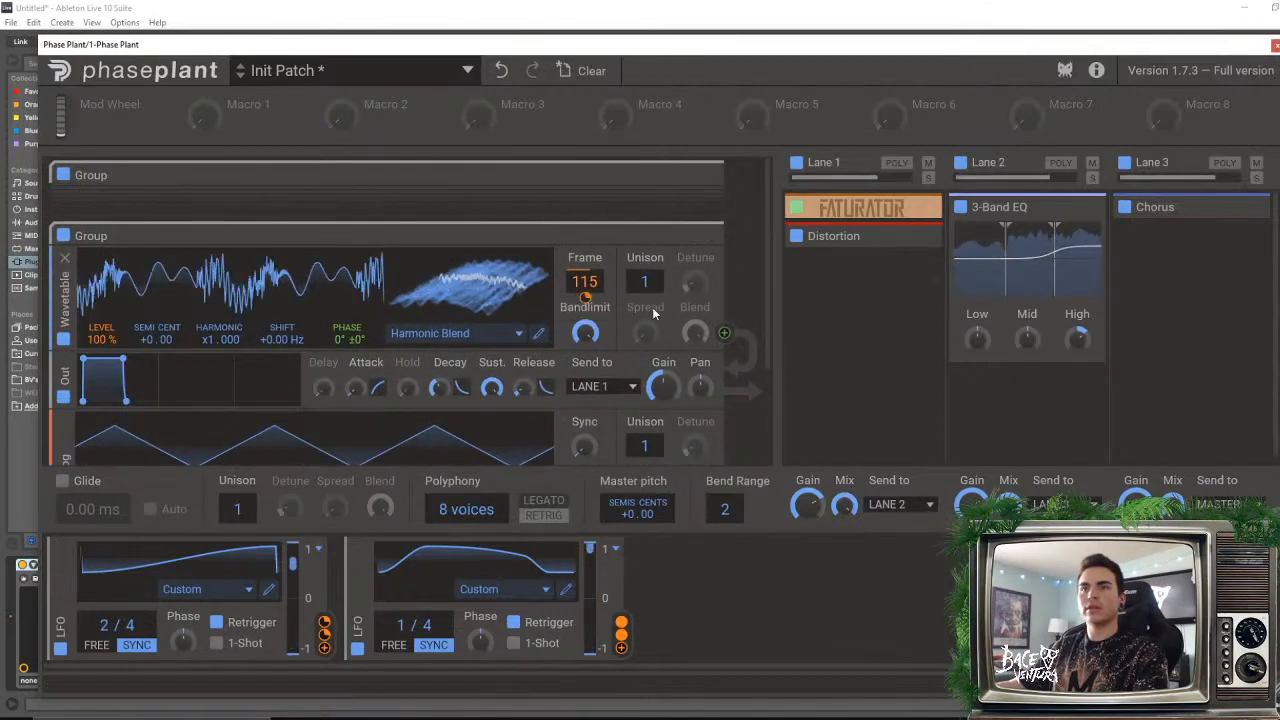
pyautogui.moveTo(769, 239); pyautogui.dragTo(770, 283)
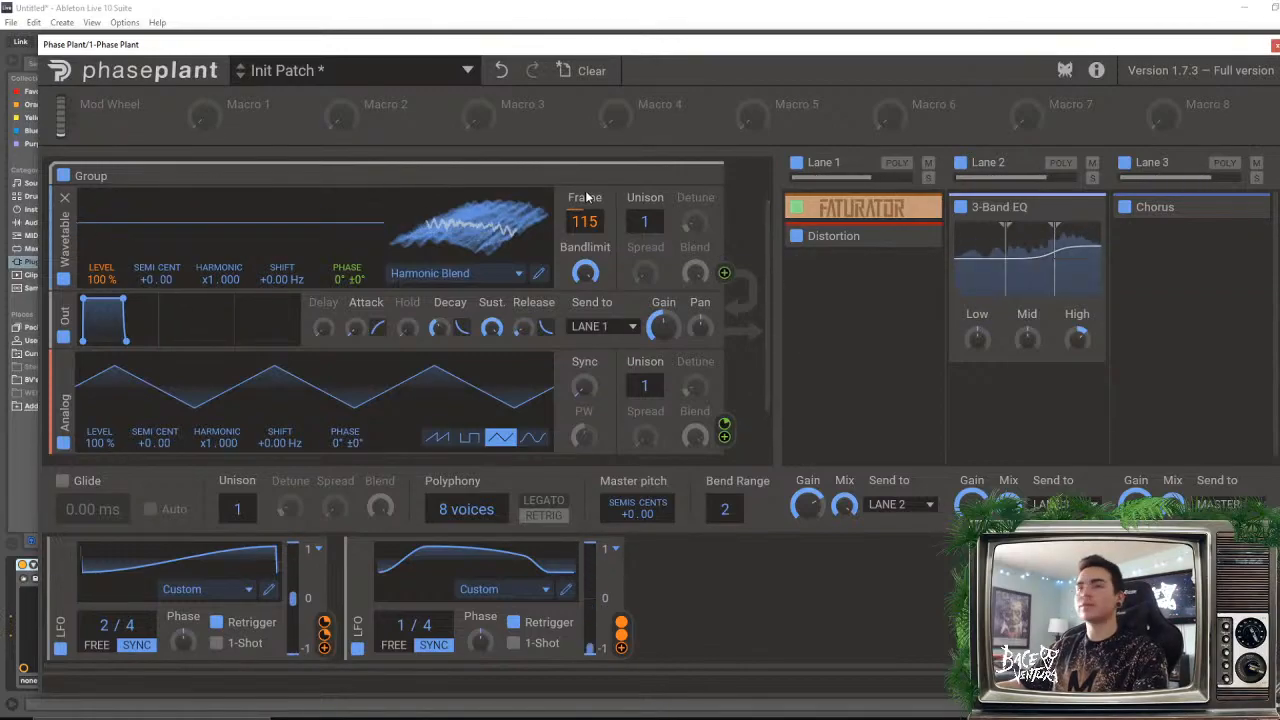
pyautogui.click(697, 176)
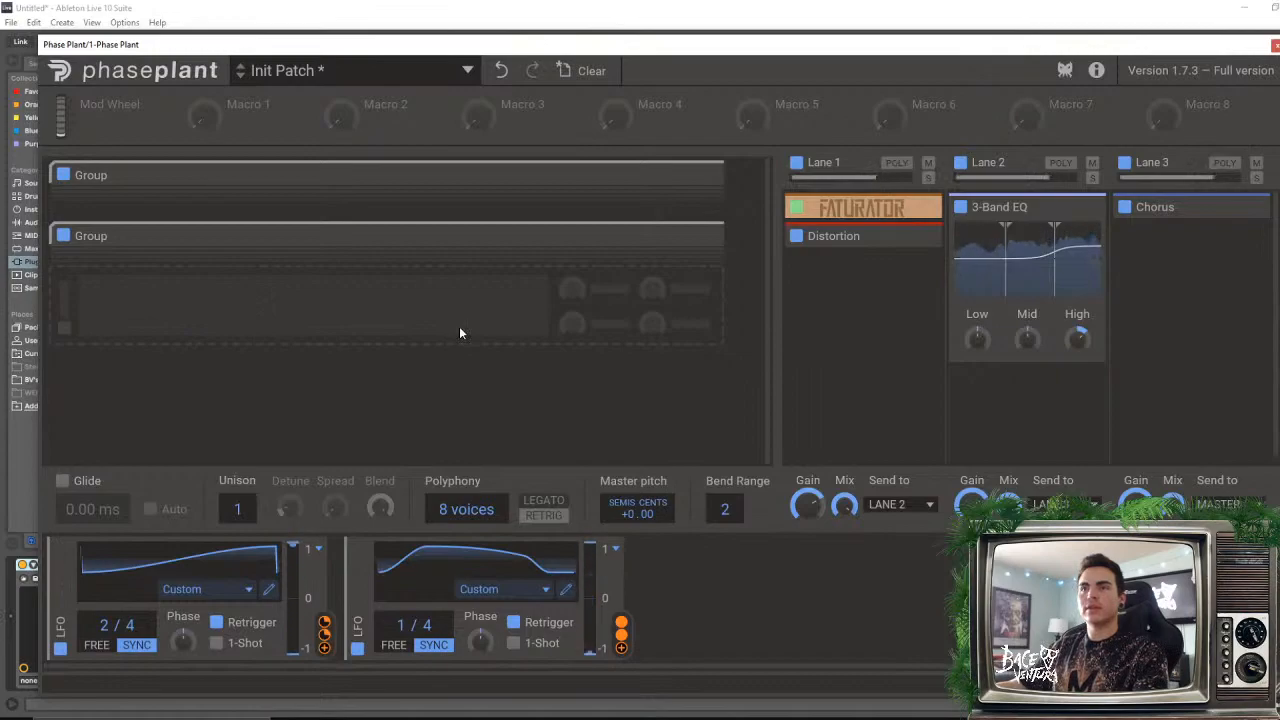
# - Add a third group containing a Wavetable, an Output and an Analog oscillator
pyautogui.click(460, 333)
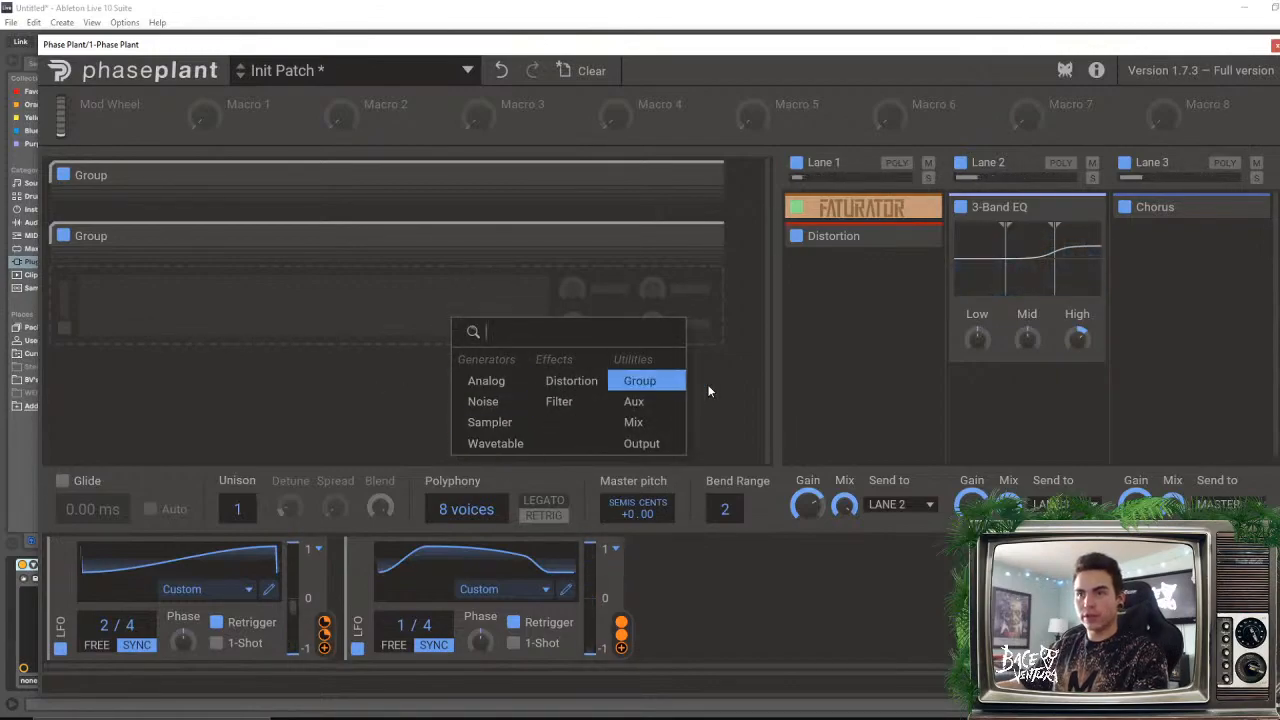
pyautogui.click(640, 382)
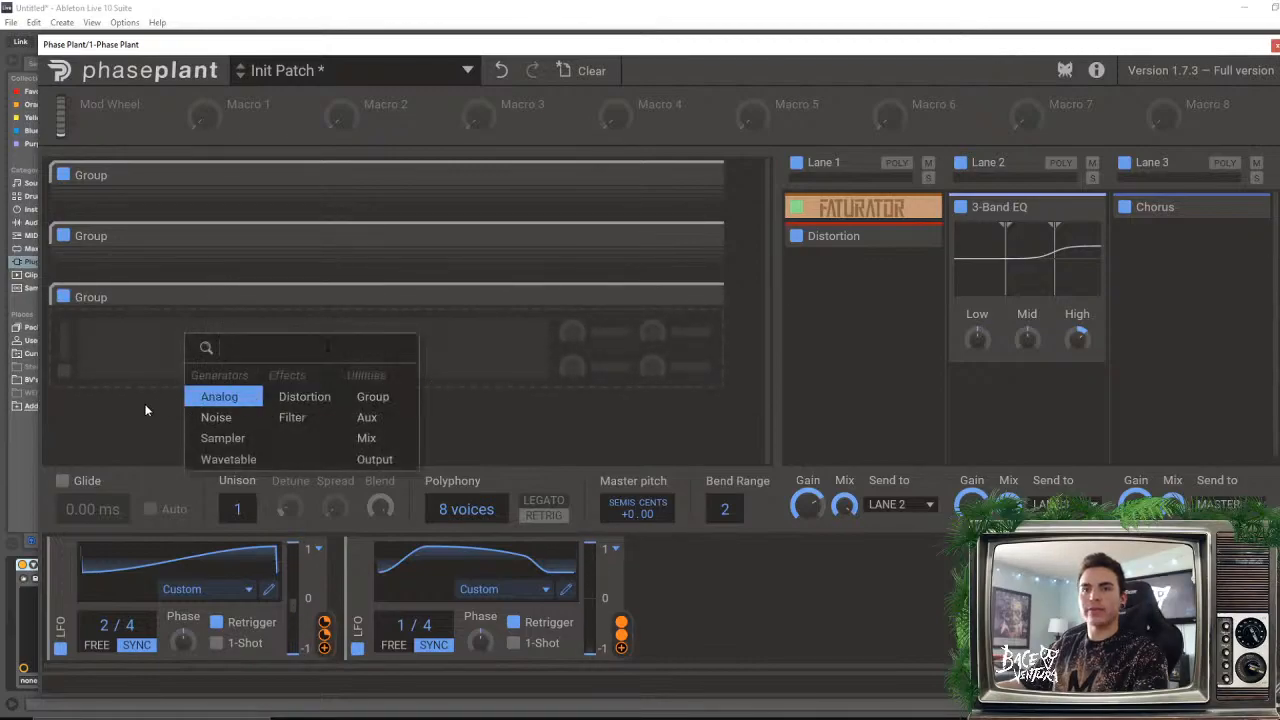
pyautogui.click(224, 458)
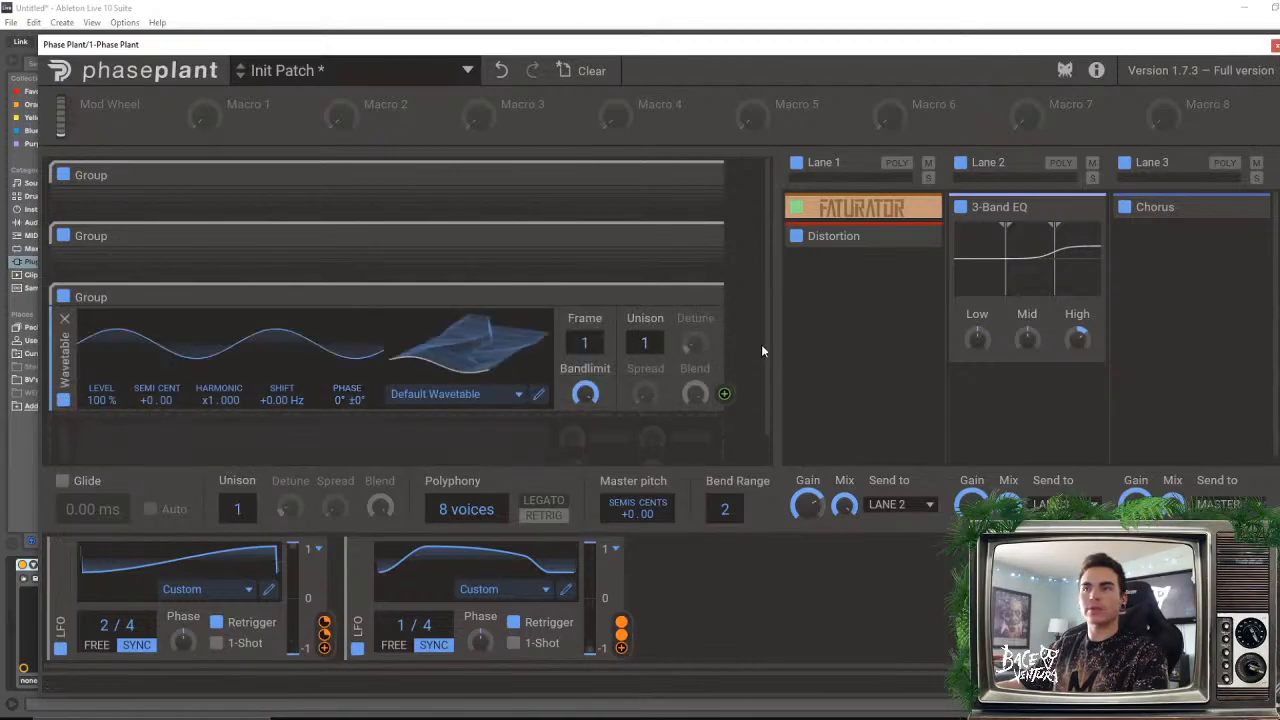
pyautogui.moveTo(764, 347); pyautogui.dragTo(766, 388)
pyautogui.click(465, 425)
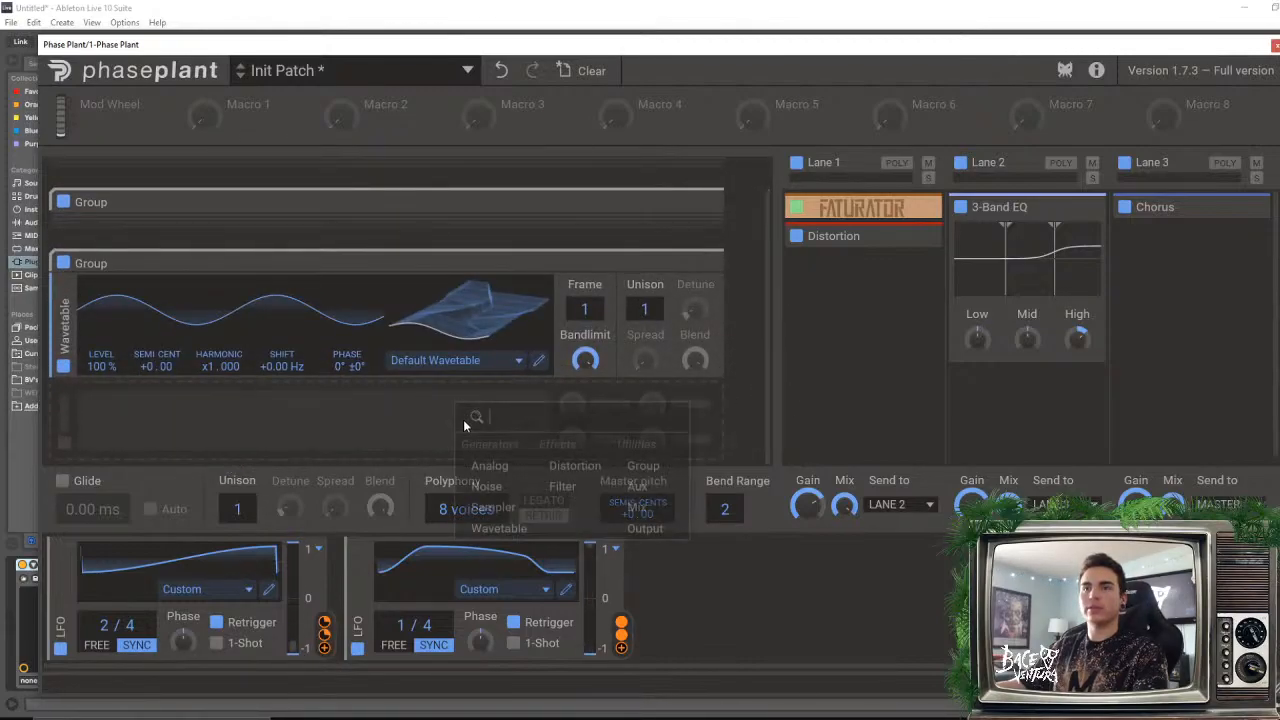
pyautogui.click(645, 528)
pyautogui.click(668, 458)
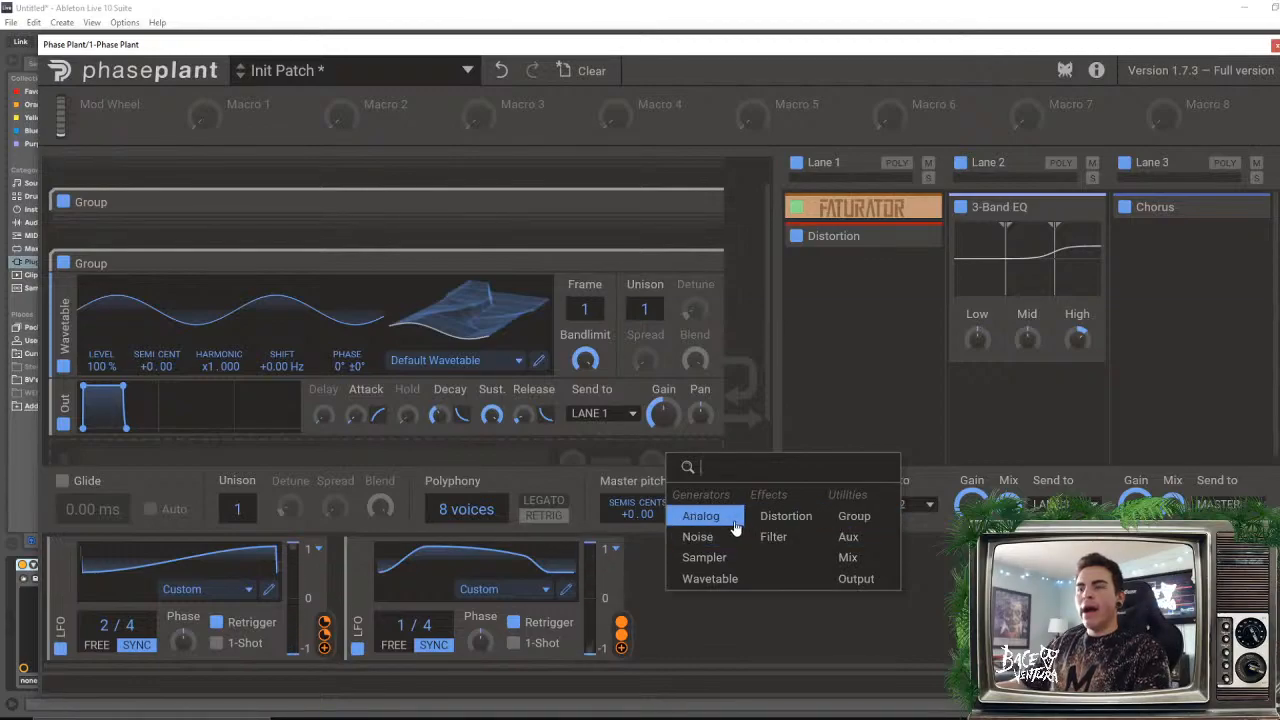
pyautogui.click(701, 516)
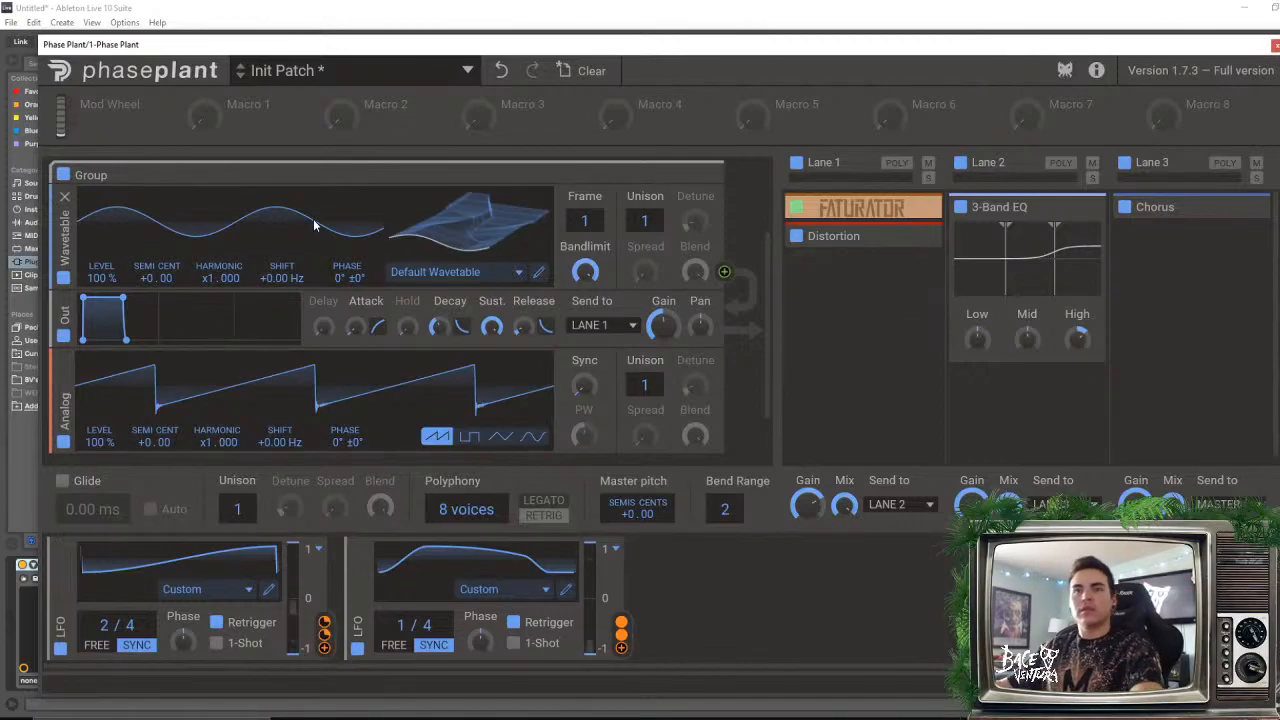
# - Browse the factory Screams, Acoustic and Noisy wavetables for the third group's Wavetable
pyautogui.moveTo(771, 275); pyautogui.dragTo(775, 165)
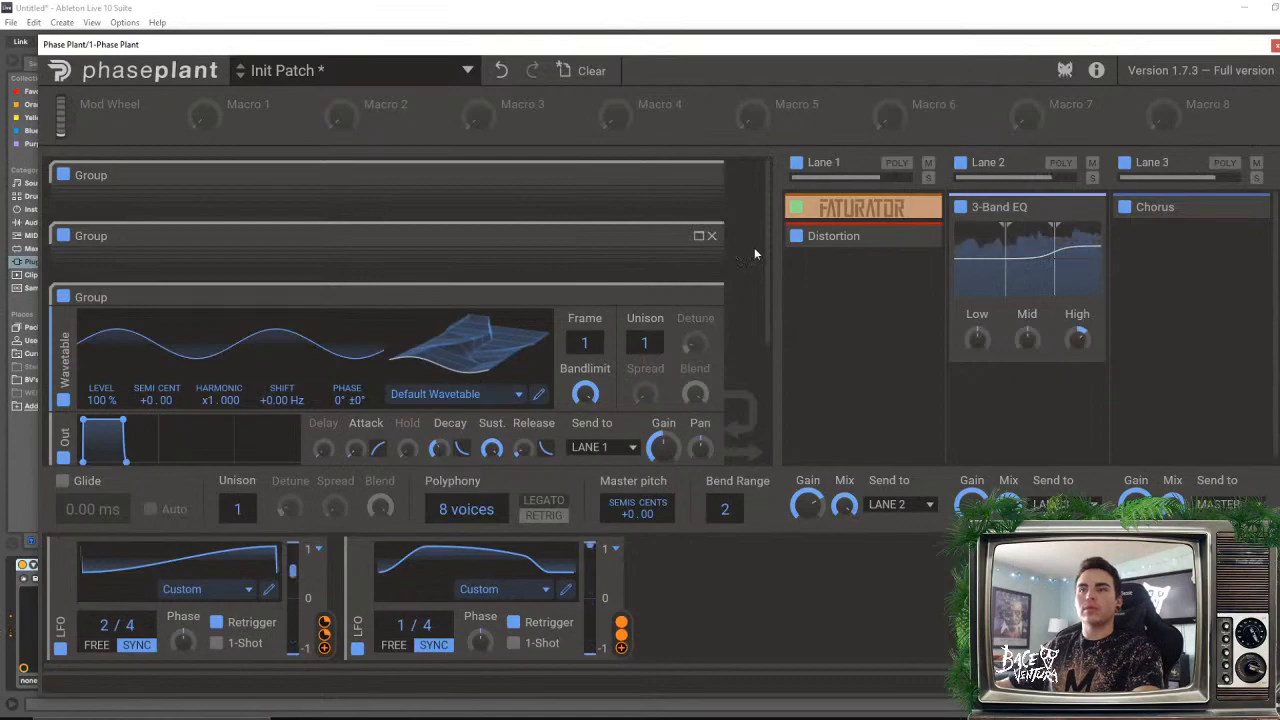
pyautogui.scroll(-1, 745, 275)
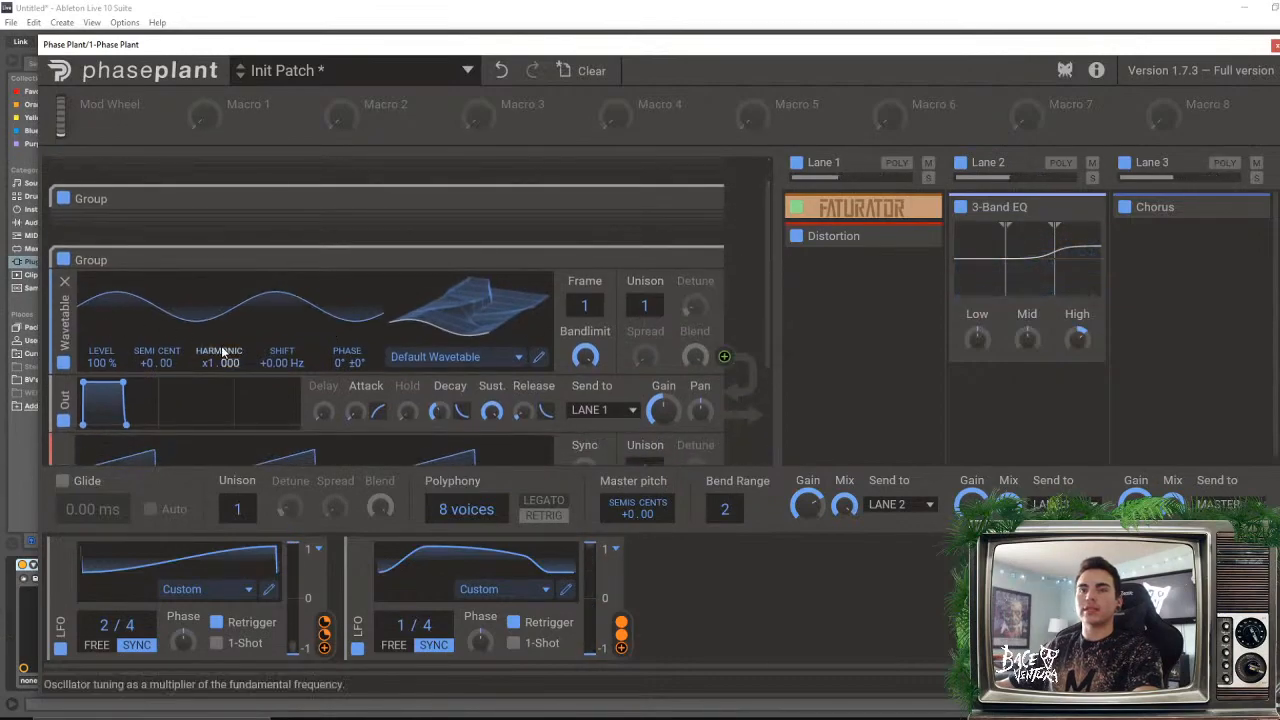
pyautogui.click(440, 357)
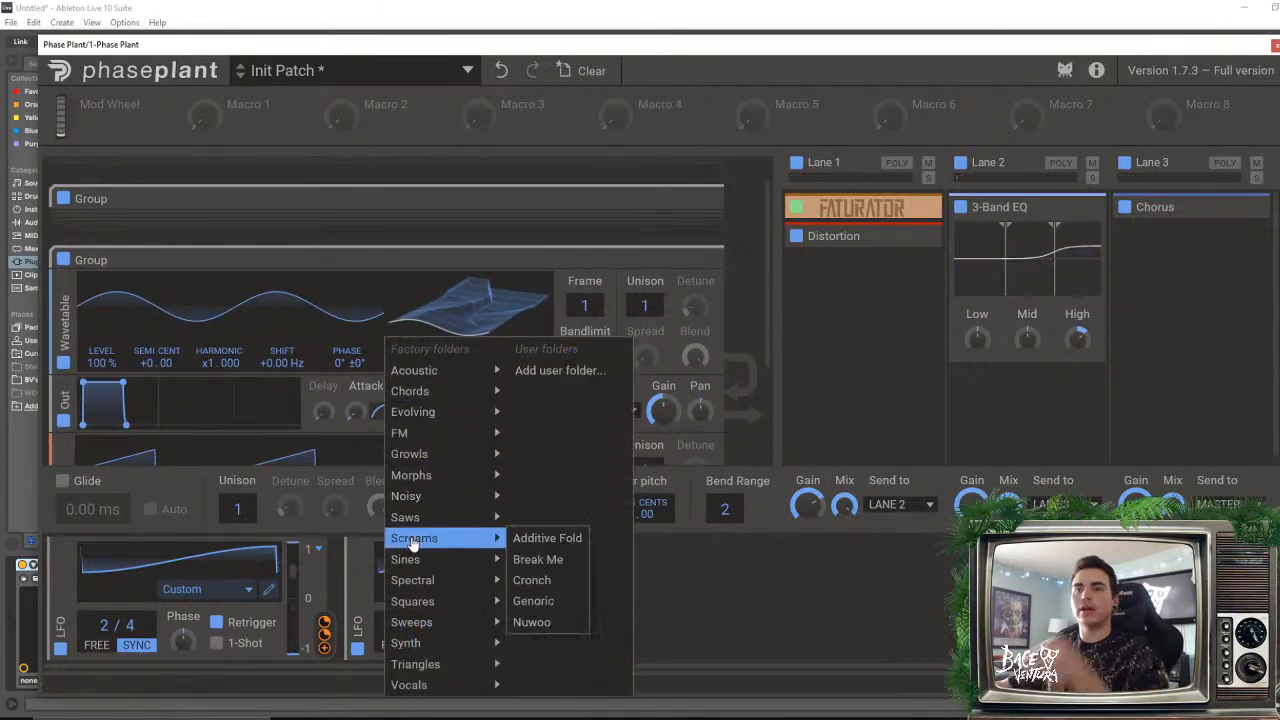
pyautogui.moveTo(422, 456)
pyautogui.moveTo(425, 372)
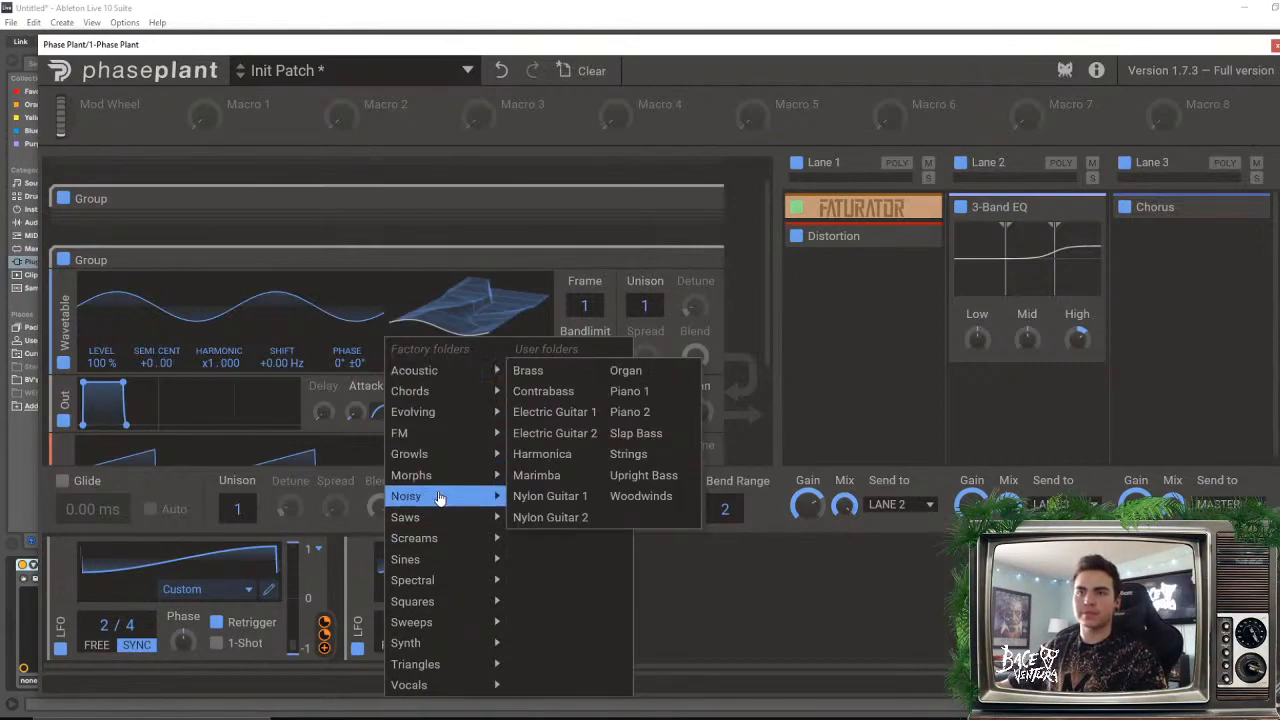
pyautogui.moveTo(440, 487)
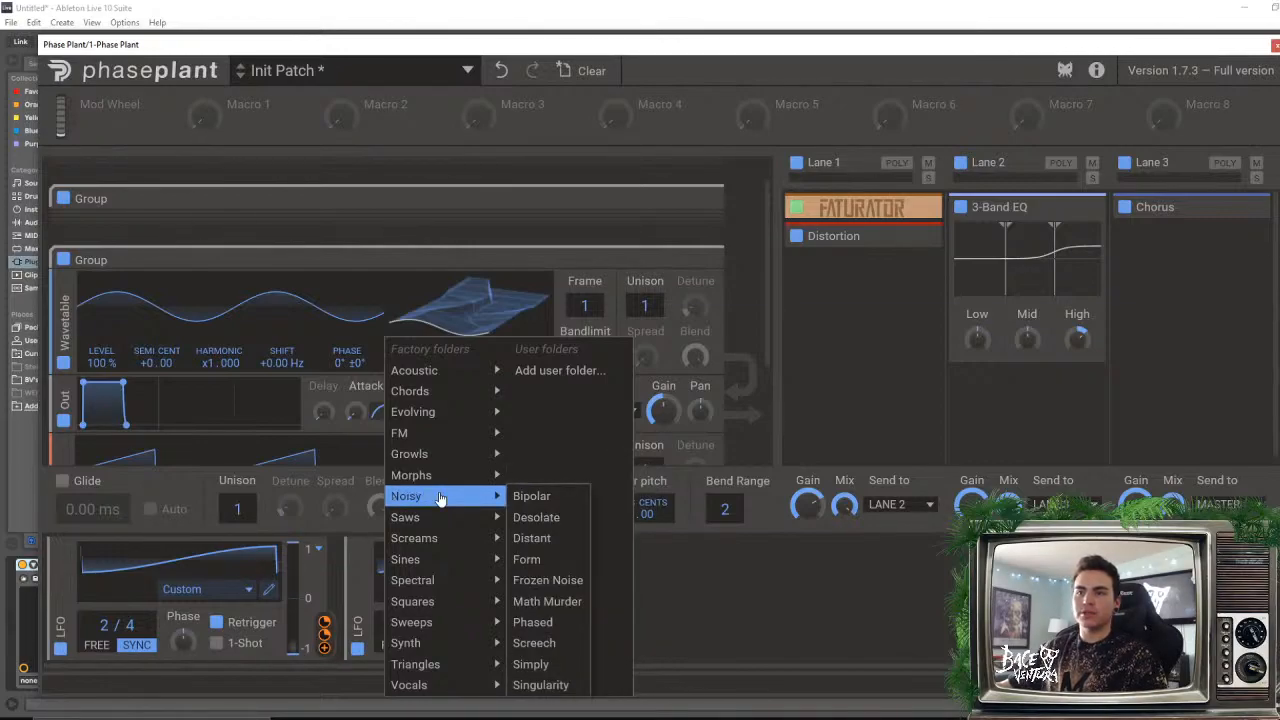
# - Load the Cronch wavetable from the Screams factory folder into the group's wavetable oscillator
pyautogui.moveTo(438, 540)
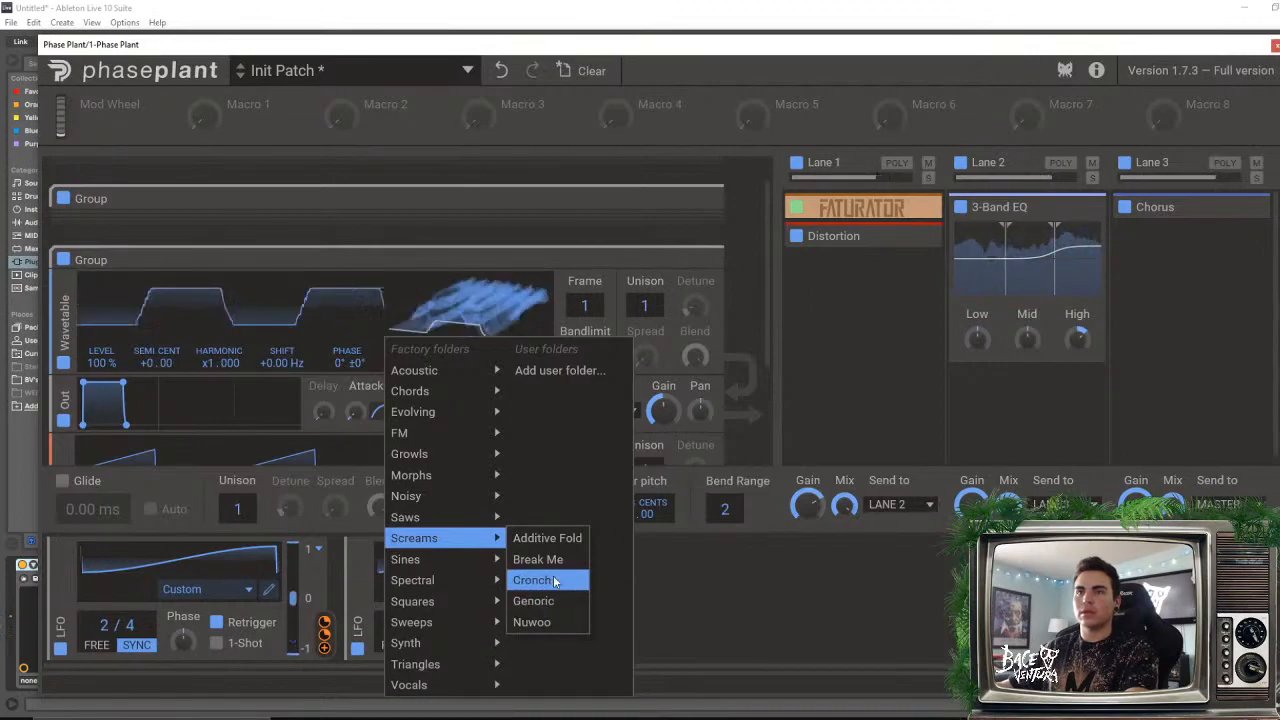
pyautogui.click(533, 580)
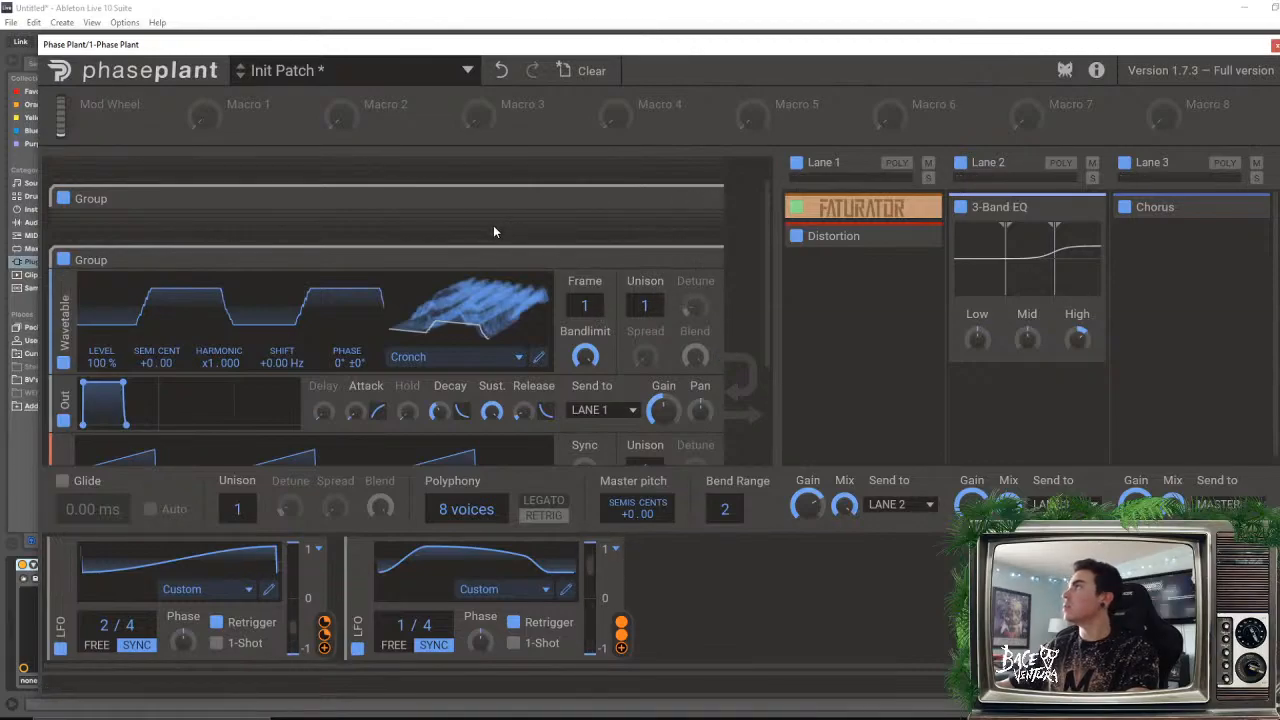
pyautogui.moveTo(585, 306)
pyautogui.mouseDown()
pyautogui.moveTo(585, 195)
pyautogui.moveTo(585, 330)
pyautogui.mouseUp()
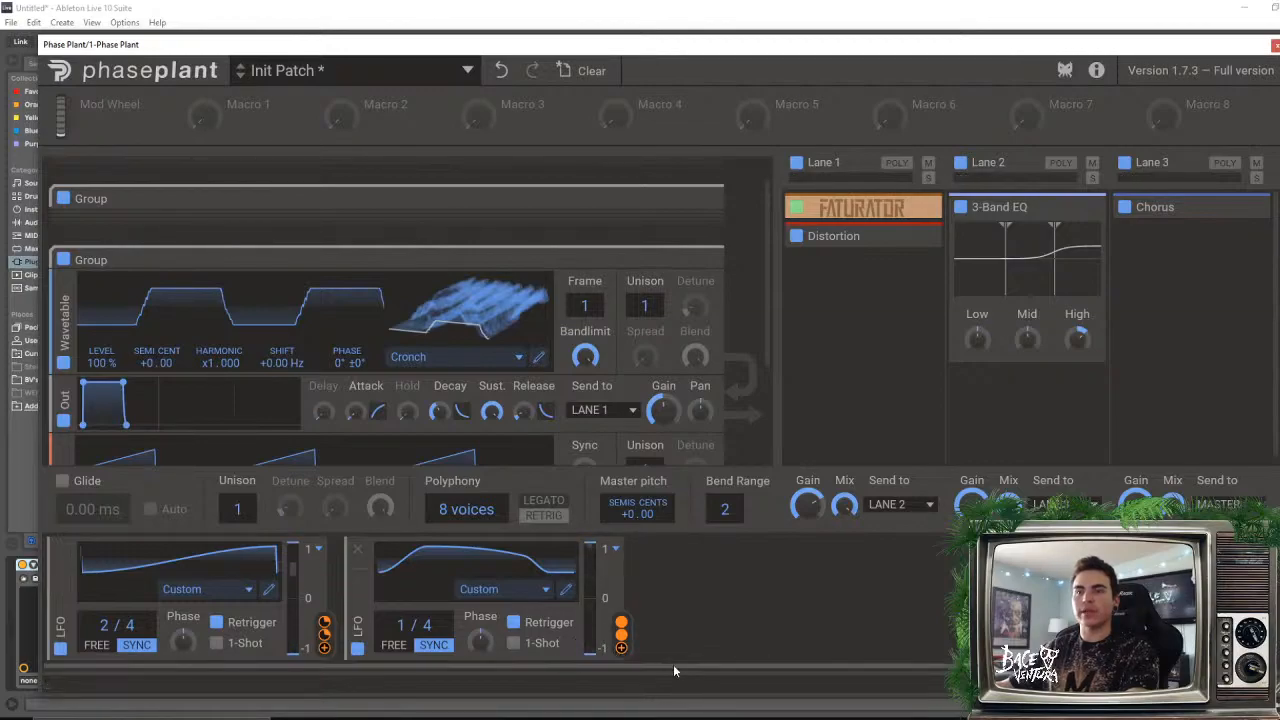
# - Modulate the wavetable's level at 100% with the 1/4 LFO and its frame at about 66% with the 2/4 LFO
pyautogui.click(622, 648)
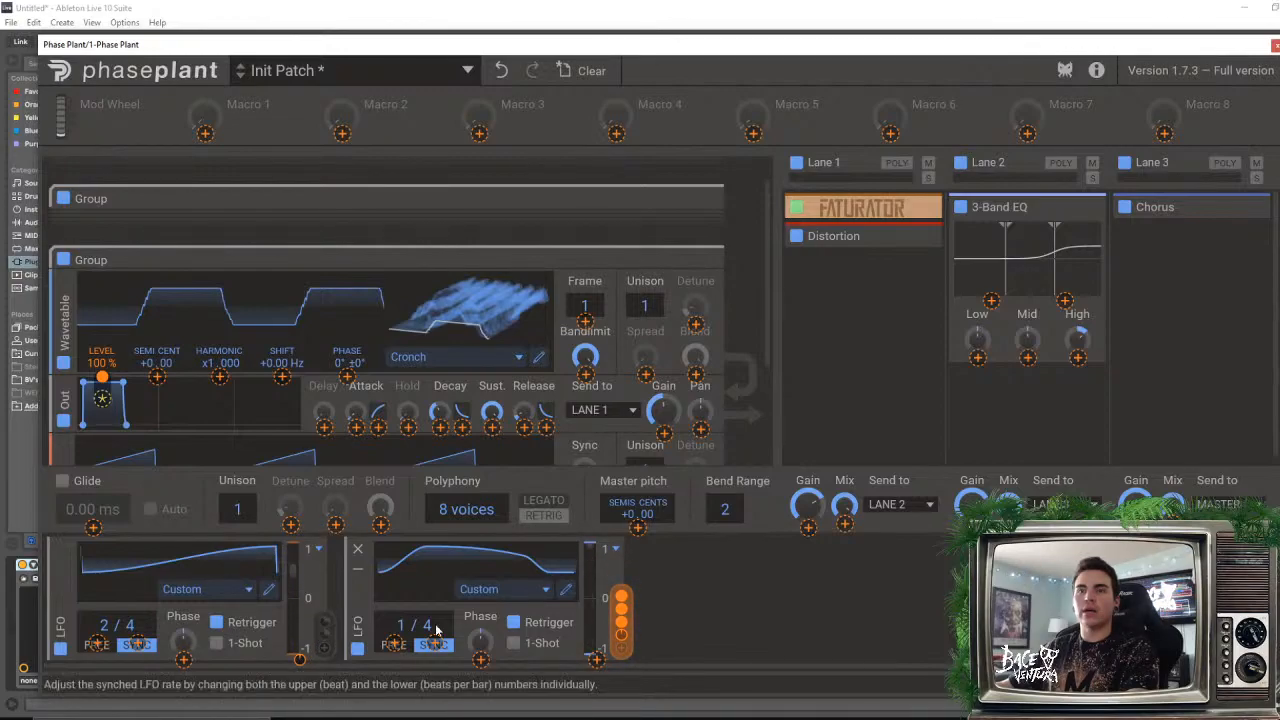
pyautogui.click(324, 651)
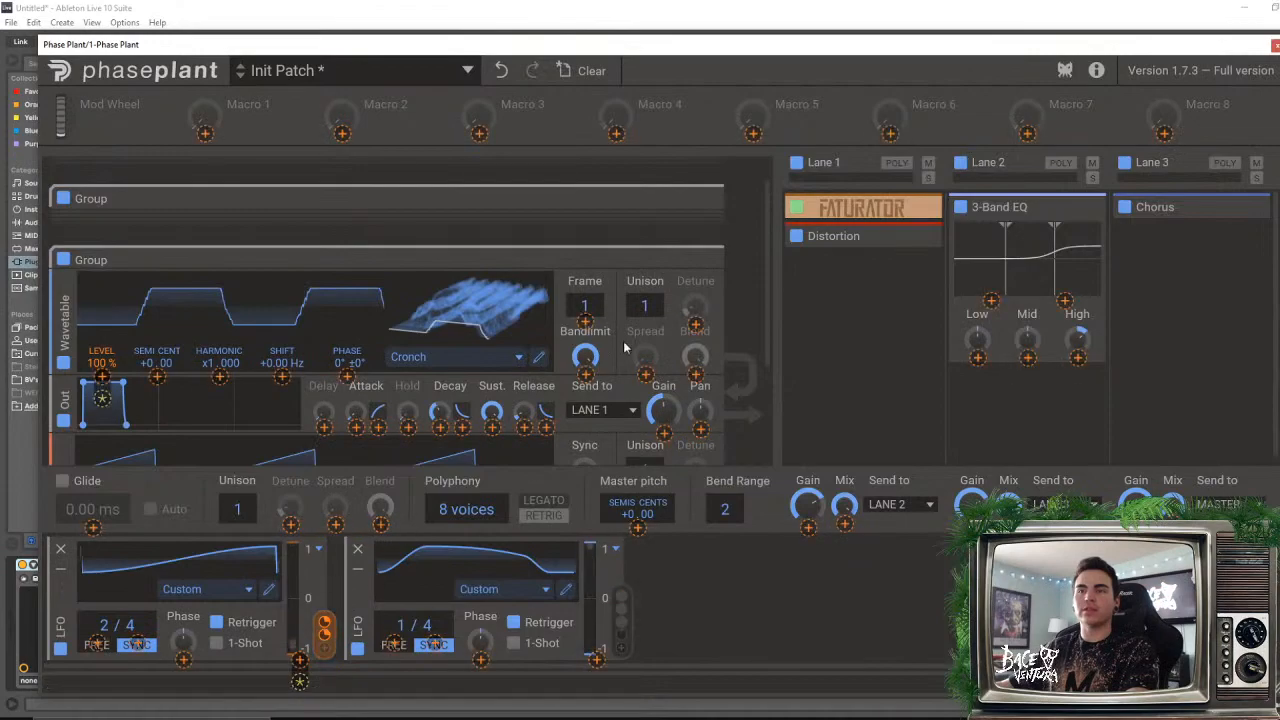
pyautogui.moveTo(586, 321); pyautogui.dragTo(586, 259)
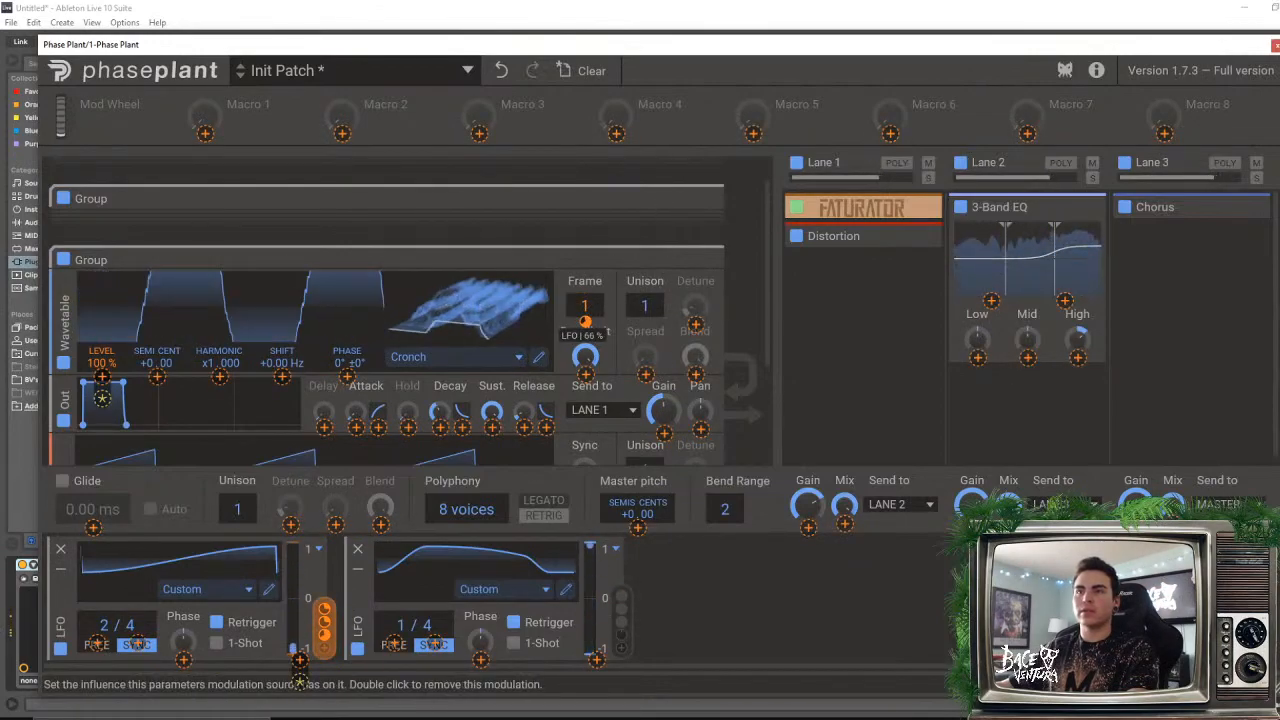
pyautogui.click(591, 254)
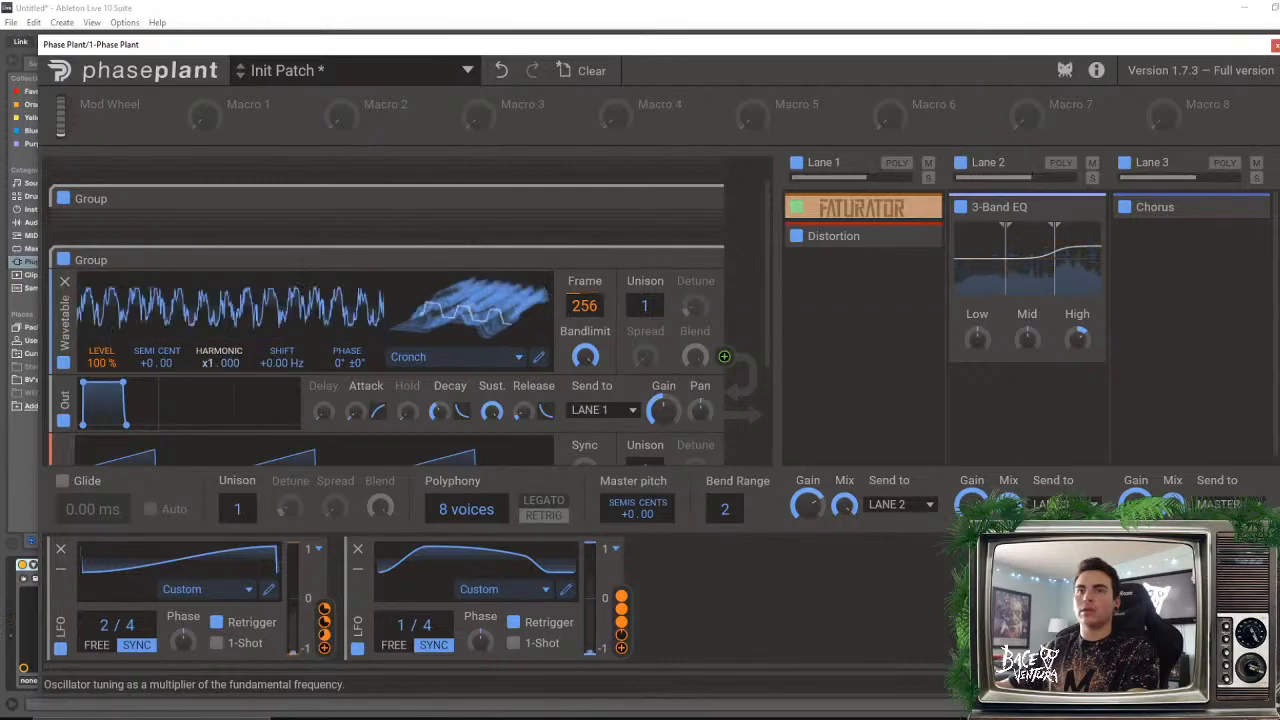
# - Set the Cronch wavetable's frame to 103 and also modulate the frame with the 1/4 LFO
pyautogui.moveTo(146, 363)
pyautogui.mouseDown()
pyautogui.moveTo(146, 403)
pyautogui.moveTo(151, 366)
pyautogui.mouseUp()
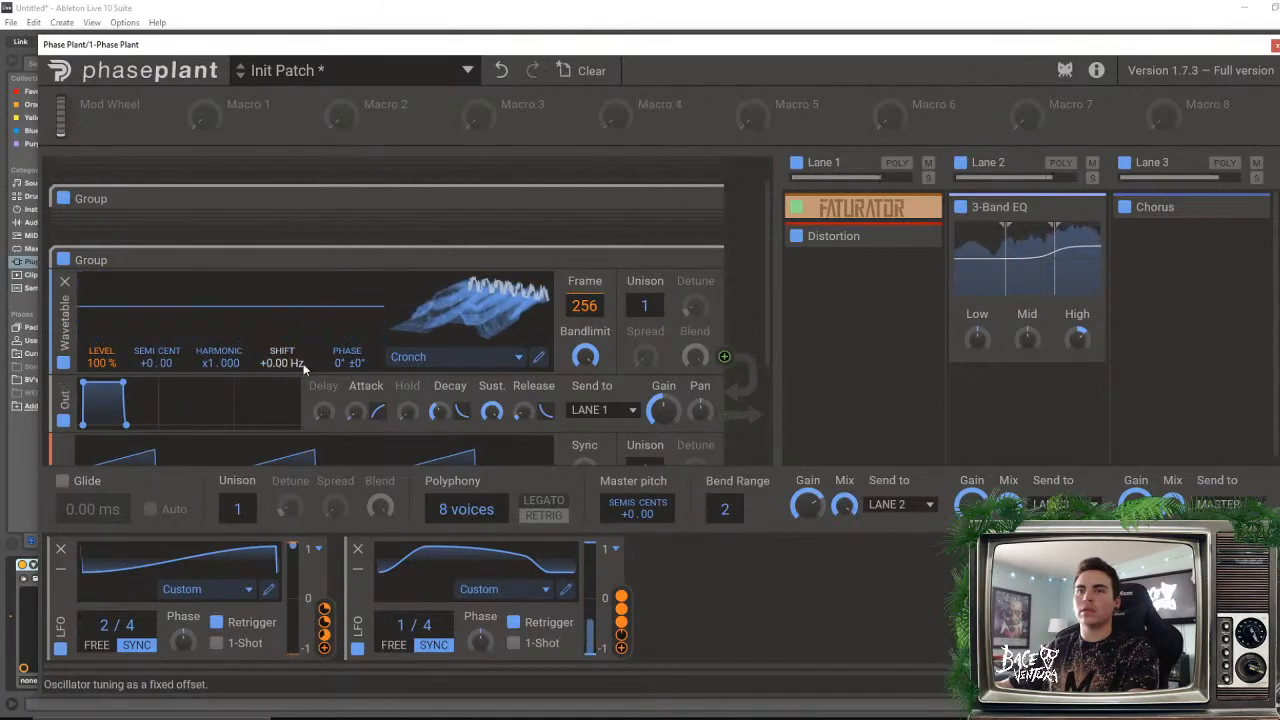
pyautogui.moveTo(766, 295)
pyautogui.mouseDown()
pyautogui.moveTo(768, 314)
pyautogui.moveTo(770, 282)
pyautogui.mouseUp()
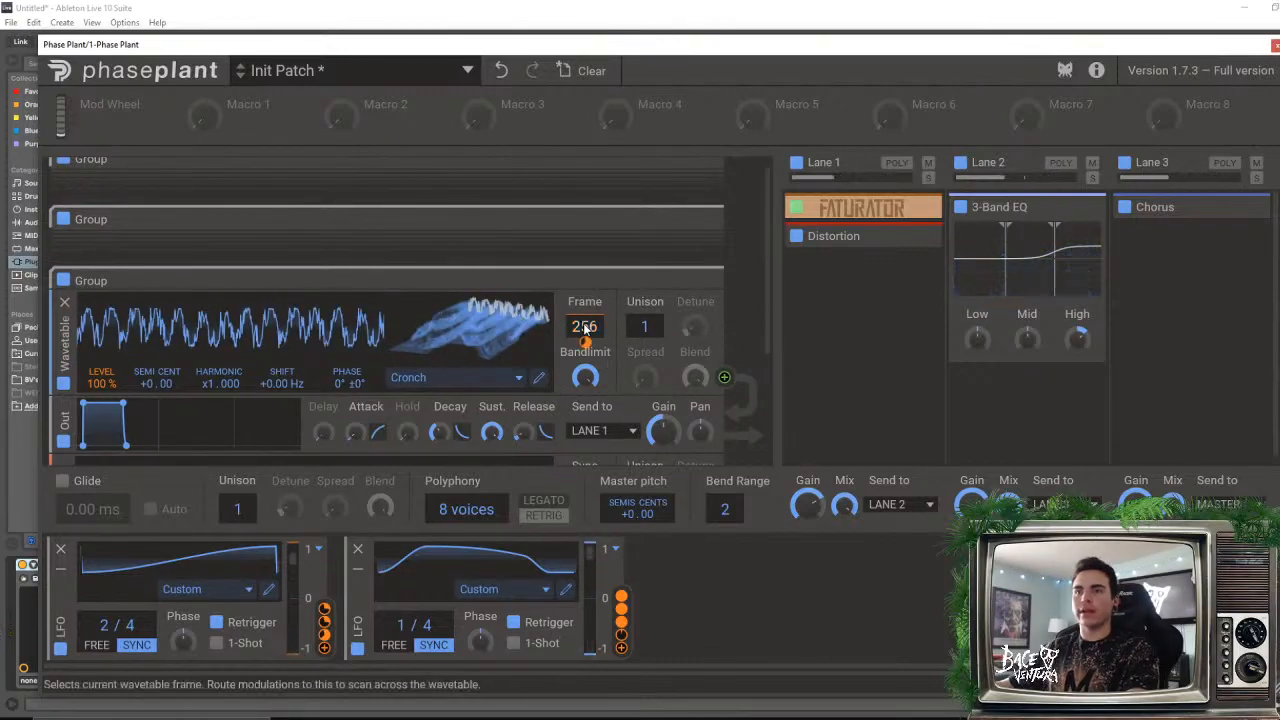
pyautogui.moveTo(586, 330); pyautogui.dragTo(586, 406)
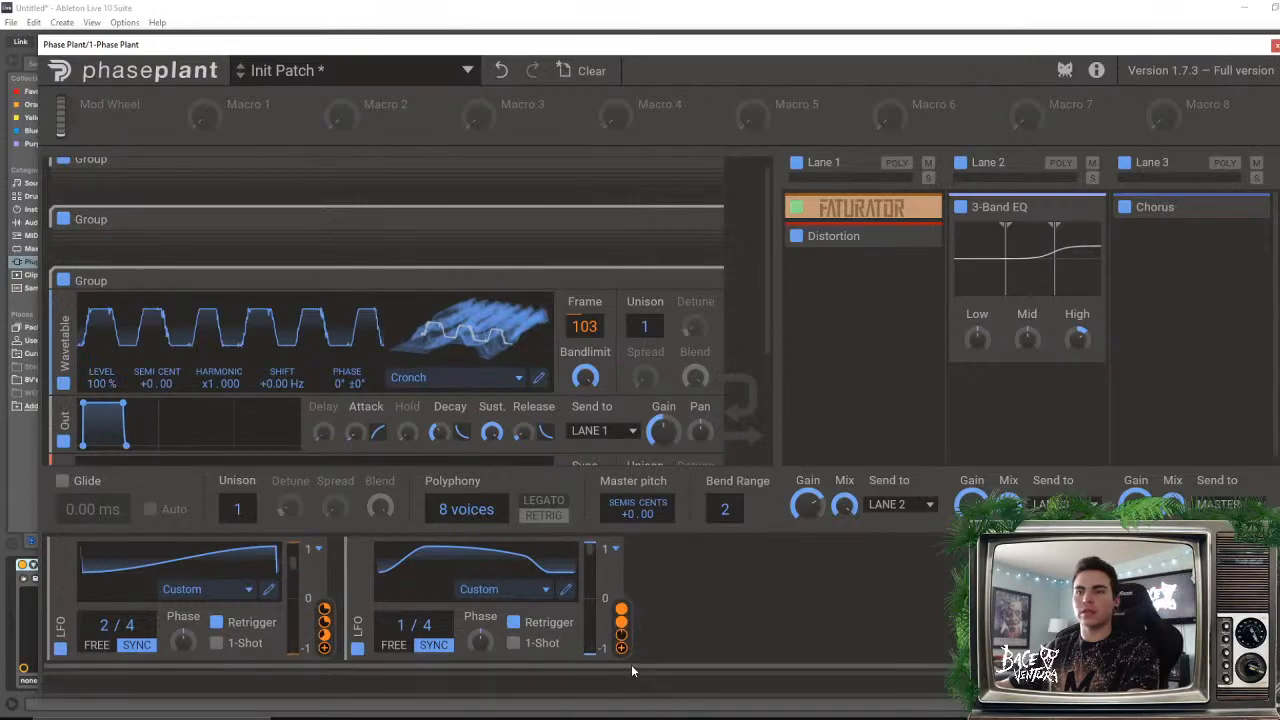
pyautogui.moveTo(621, 647); pyautogui.dragTo(585, 342)
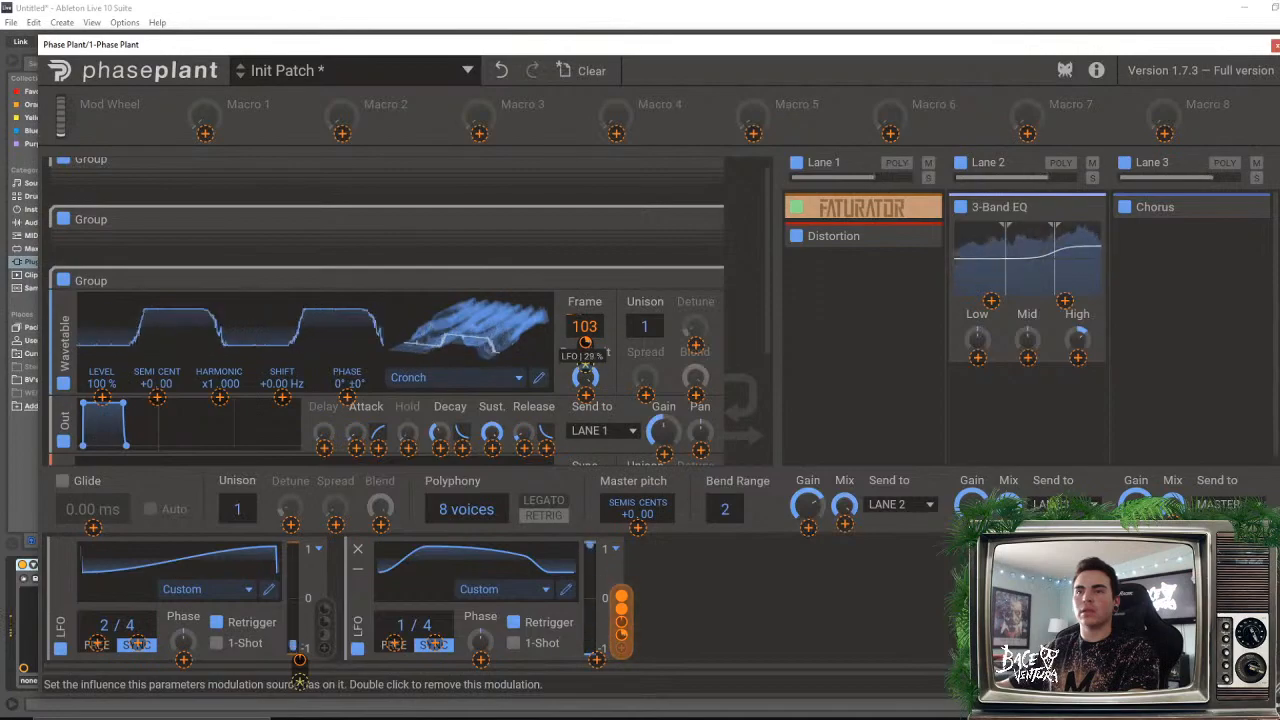
pyautogui.moveTo(586, 343); pyautogui.dragTo(586, 332)
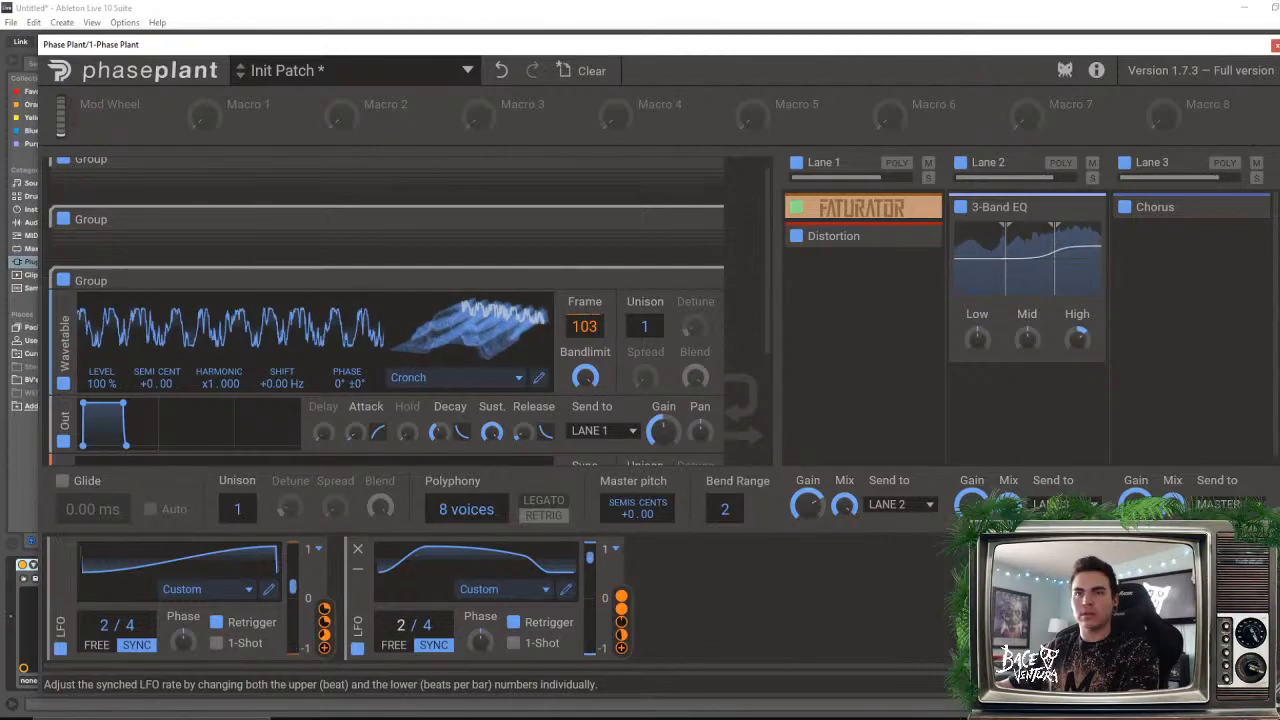
# - Try a 2/4 sync rate on the second LFO and other rates on the first LFO
pyautogui.moveTo(401, 625)
pyautogui.mouseDown()
pyautogui.moveTo(401, 612)
pyautogui.moveTo(401, 630)
pyautogui.mouseUp()
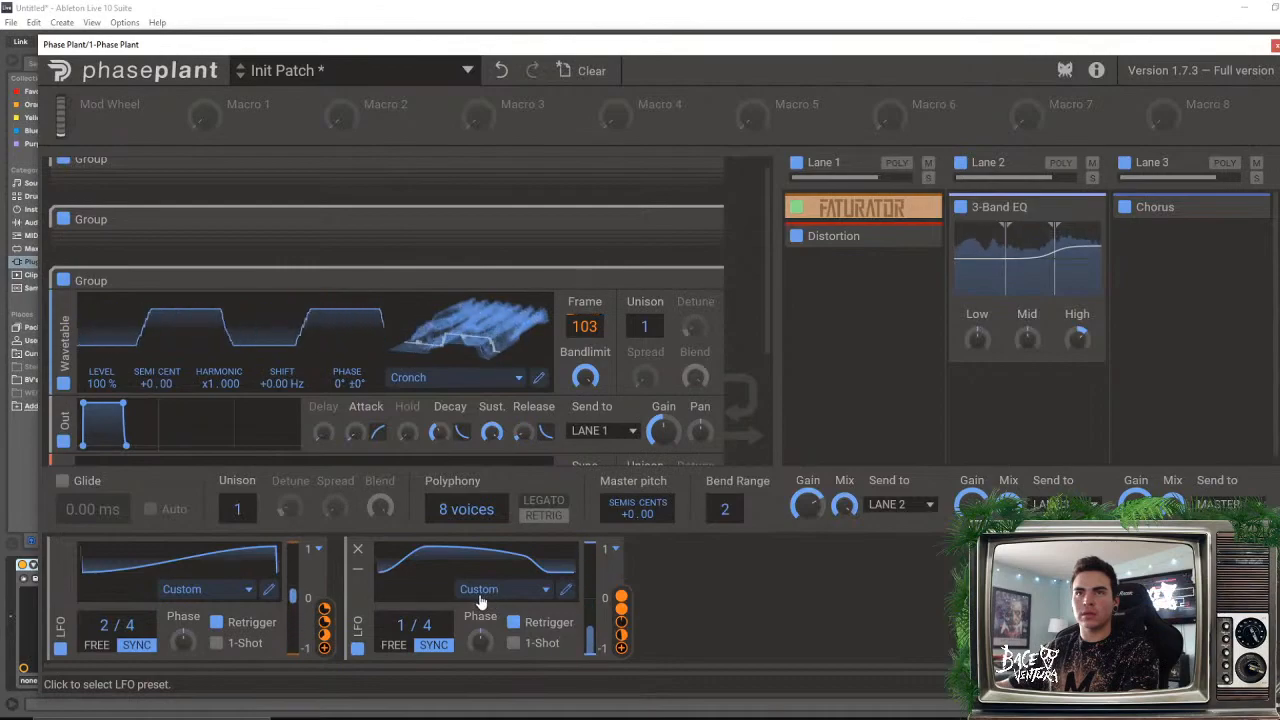
pyautogui.moveTo(103, 625)
pyautogui.mouseDown()
pyautogui.moveTo(103, 636)
pyautogui.moveTo(103, 620)
pyautogui.mouseUp()
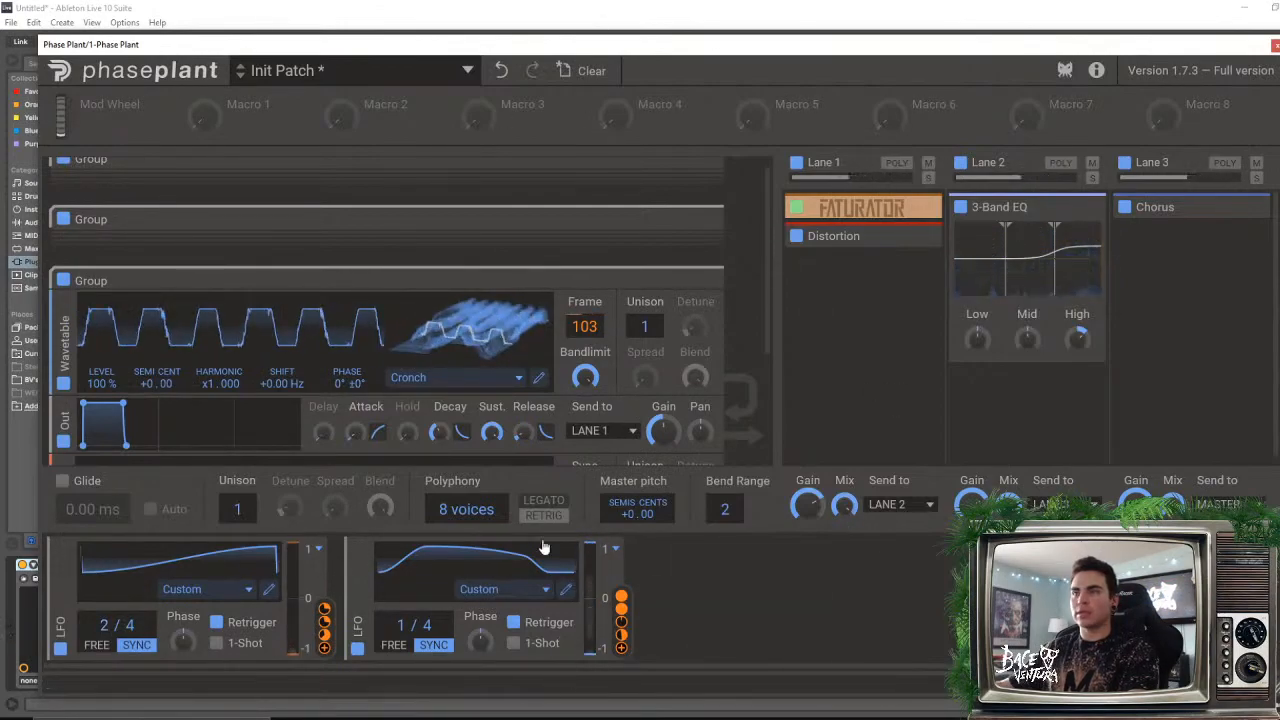
pyautogui.moveTo(103, 625)
pyautogui.mouseDown()
pyautogui.moveTo(103, 600)
pyautogui.moveTo(103, 618)
pyautogui.mouseUp()
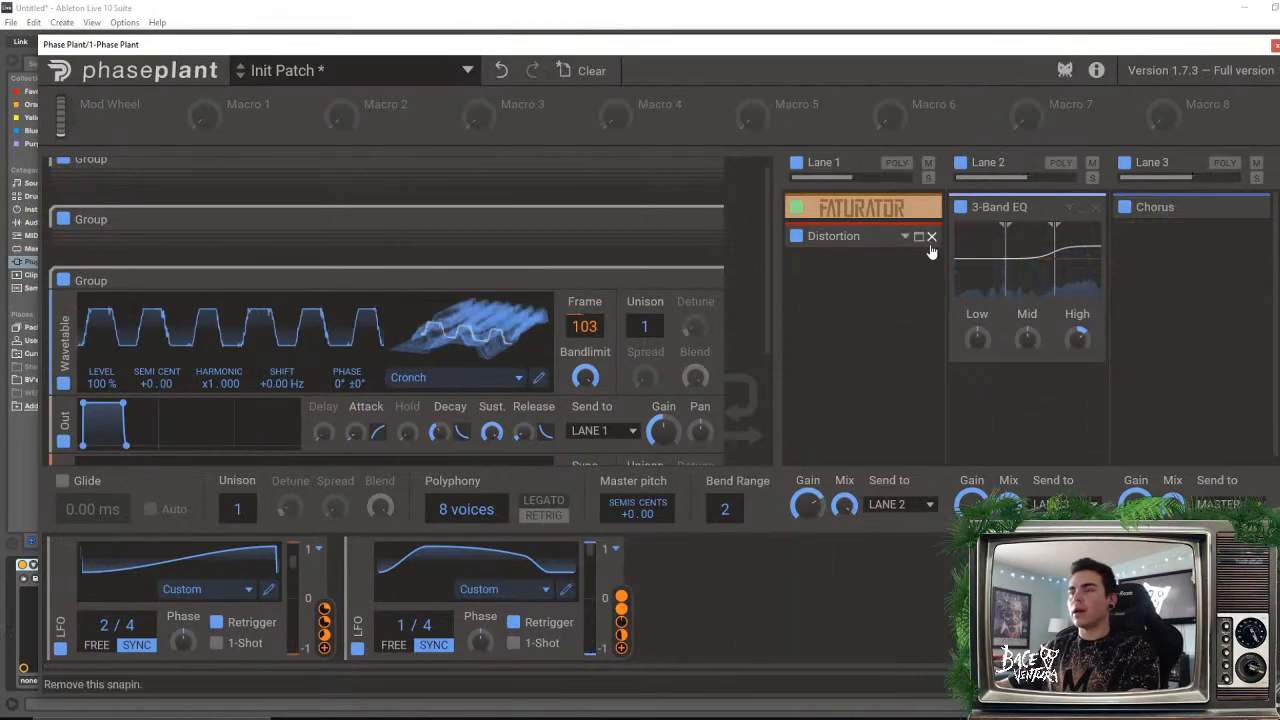
# - Minimize the 3-Band EQ in Lane 2
pyautogui.click(1081, 209)
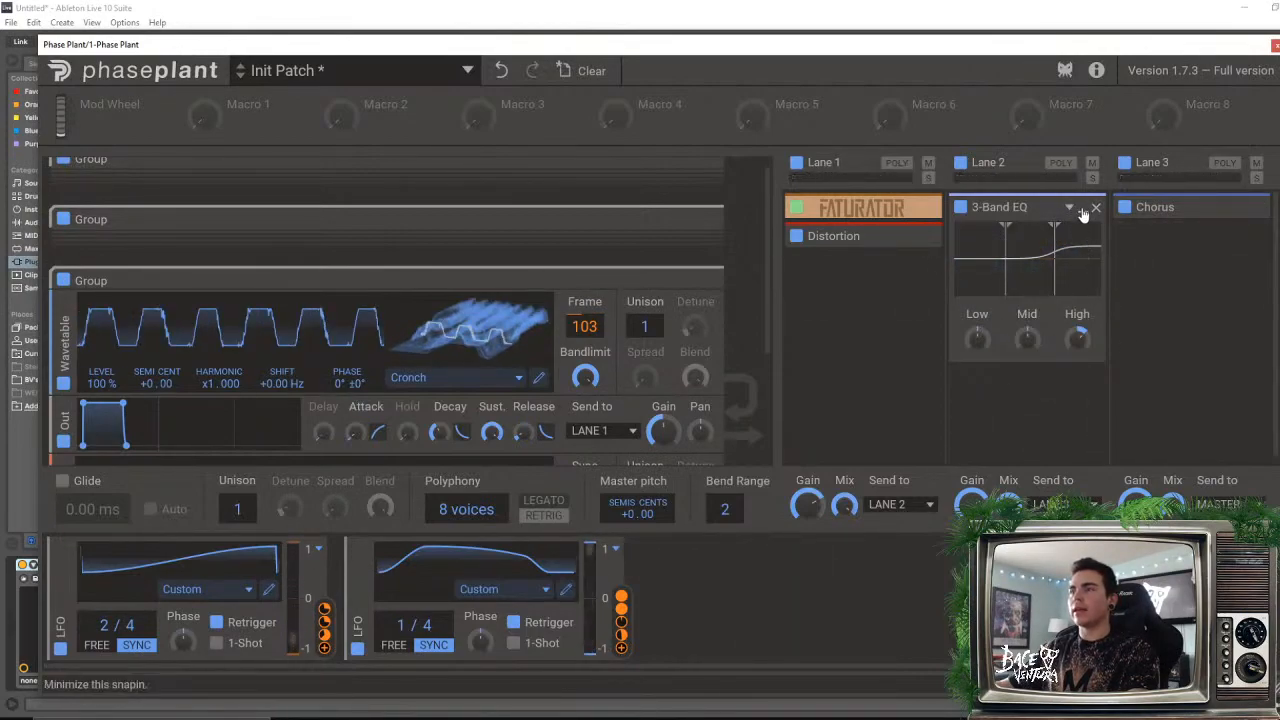
# - Try adding a Delay effect after the Chorus in Lane 3
pyautogui.click(971, 265)
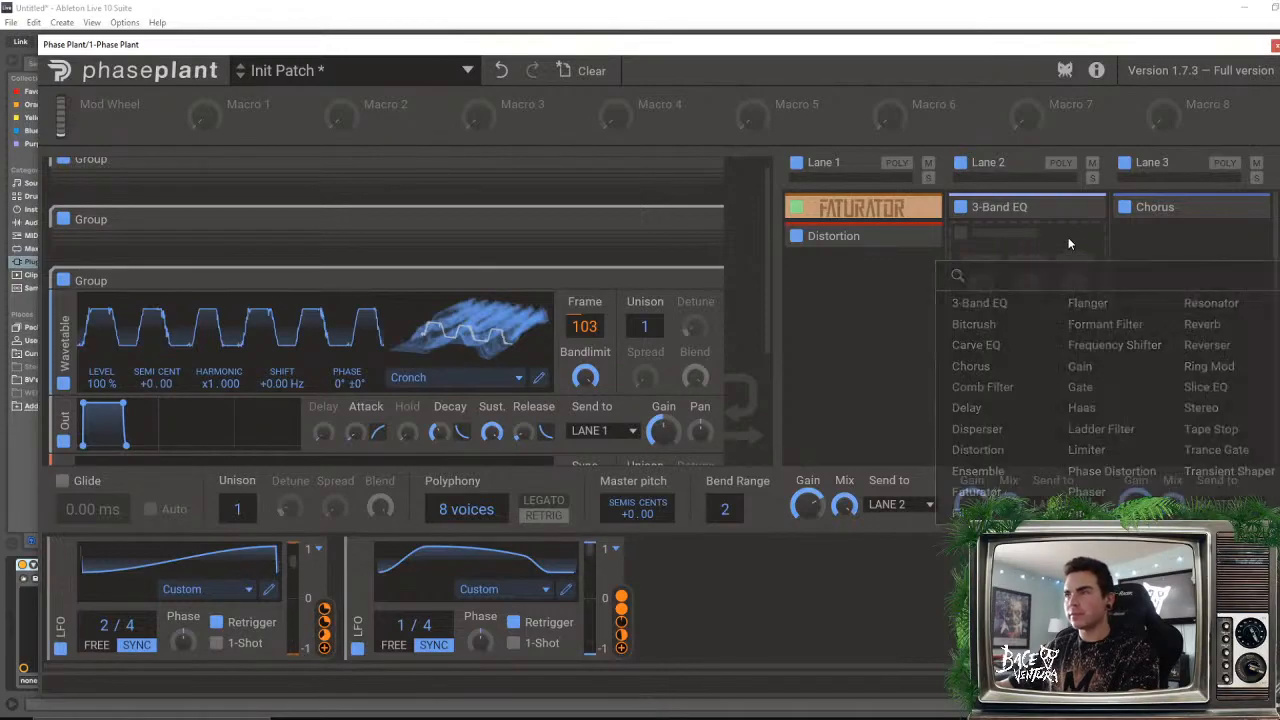
pyautogui.click(1217, 257)
pyautogui.click(1217, 257)
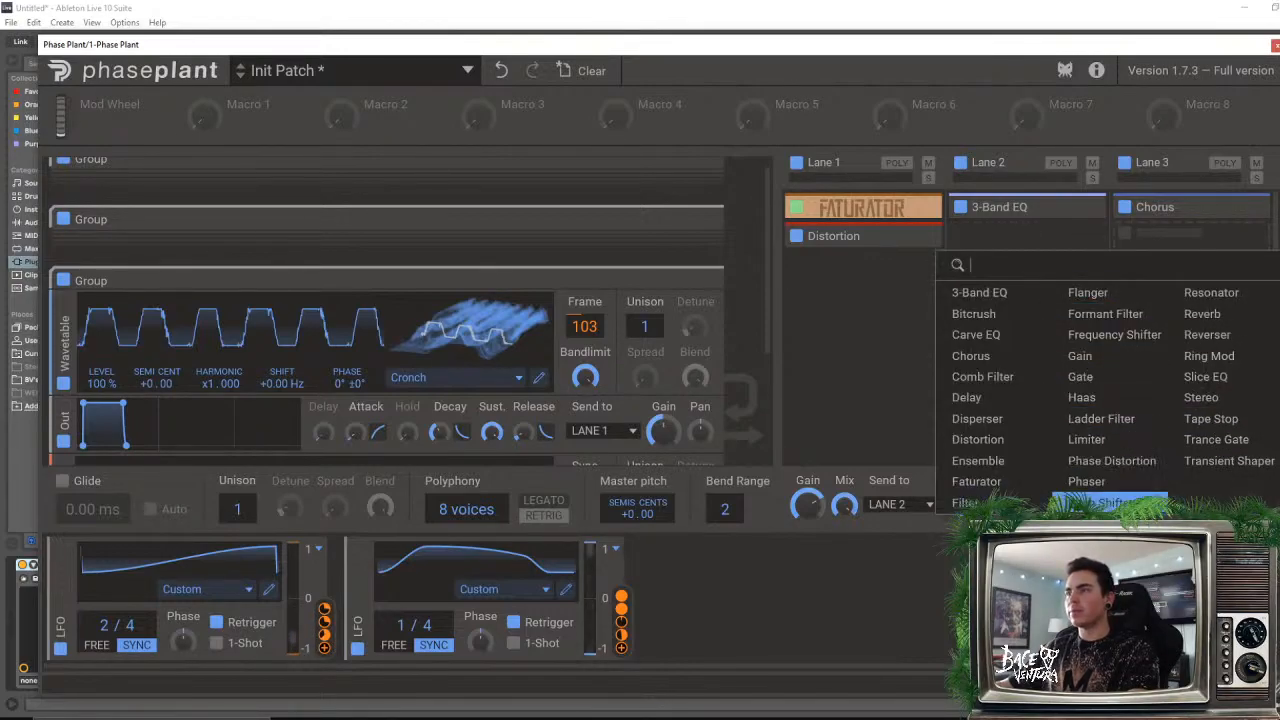
pyautogui.click(968, 398)
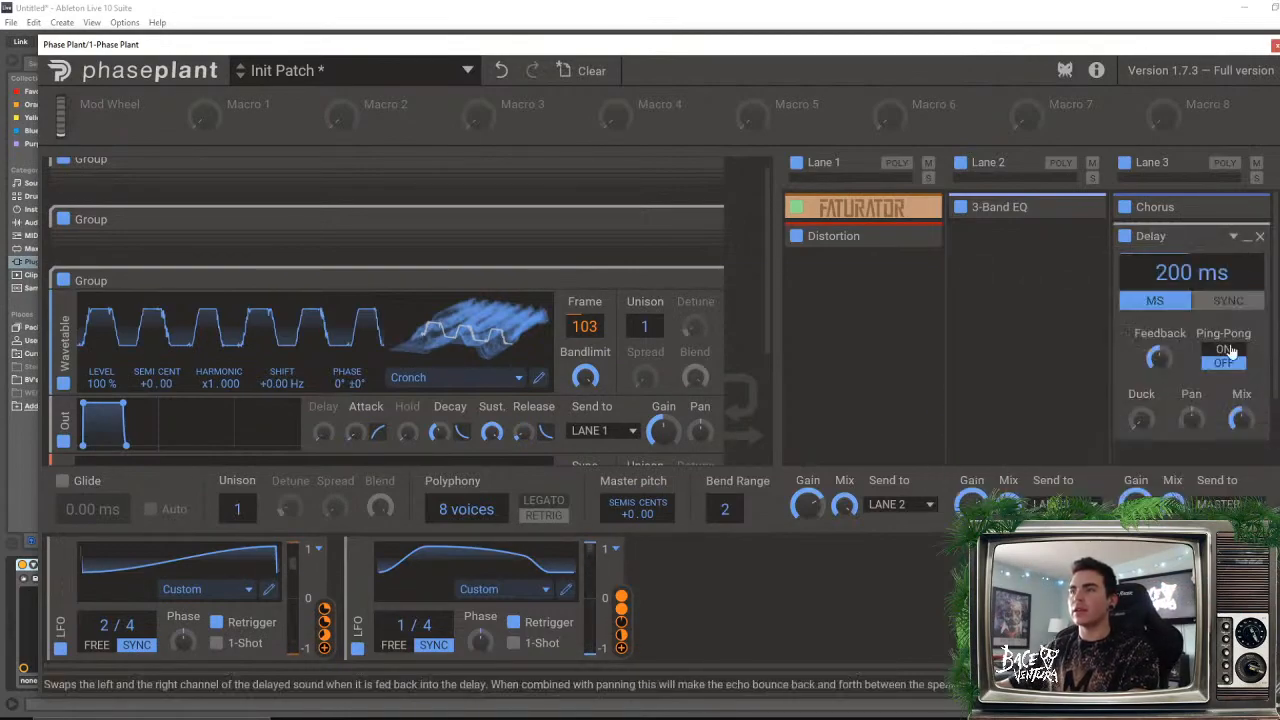
# - Try the Delay at 21.3 ms with reduced feedback and mix, and remove it from Lane 3
pyautogui.moveTo(1191, 272); pyautogui.dragTo(1191, 252)
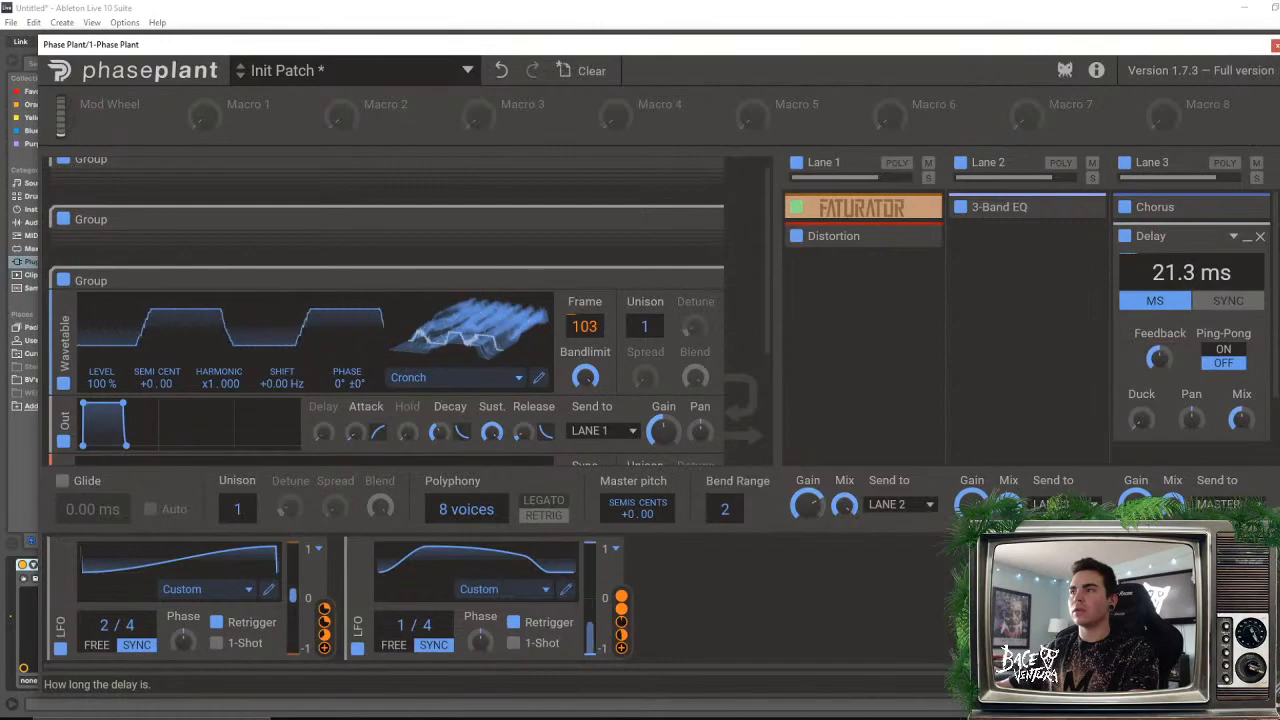
pyautogui.moveTo(1158, 357); pyautogui.dragTo(1158, 368)
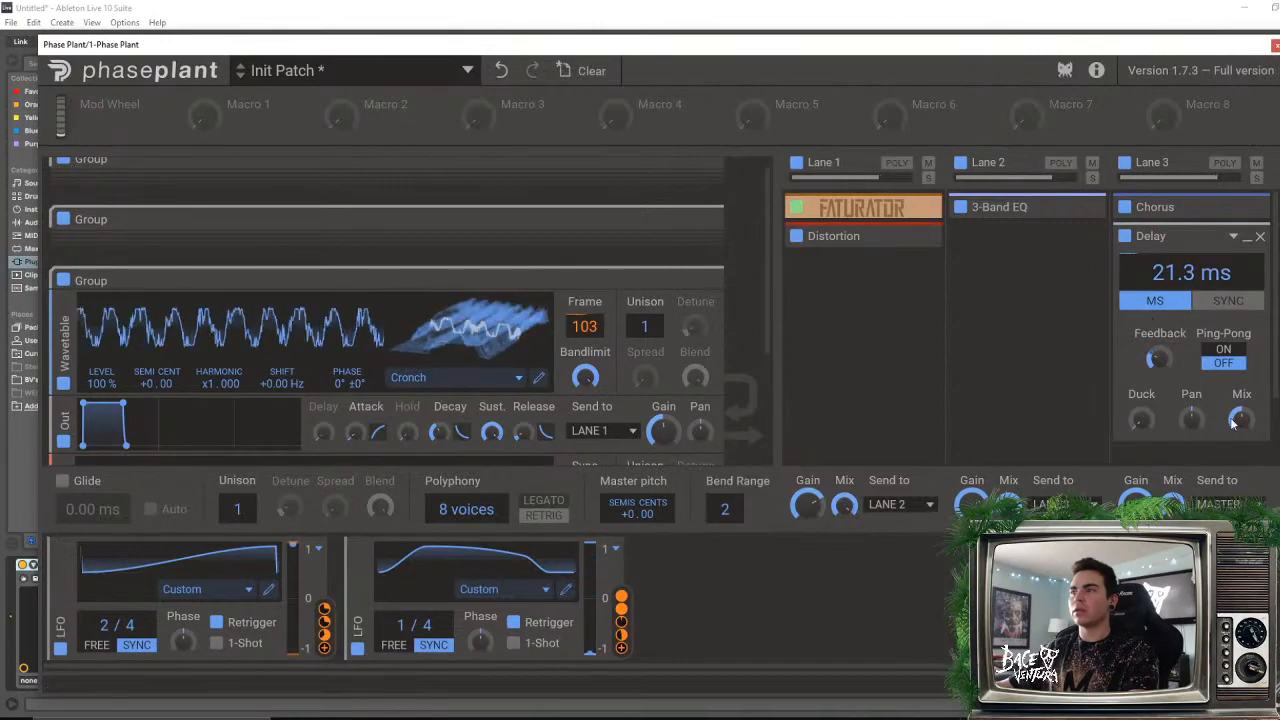
pyautogui.moveTo(1241, 419); pyautogui.dragTo(1241, 427)
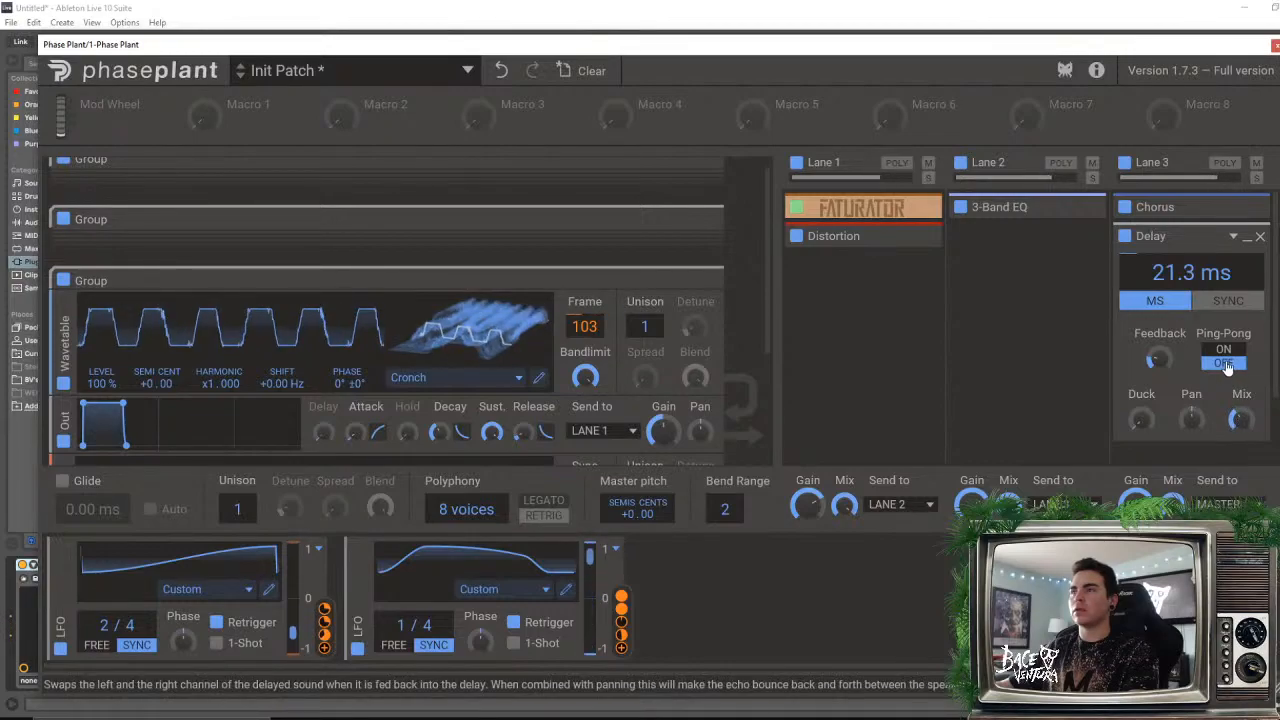
pyautogui.click(1259, 236)
# - Add a Comb Filter after the Chorus in Lane 3 with its cutoff at 218 Hz
pyautogui.click(1203, 318)
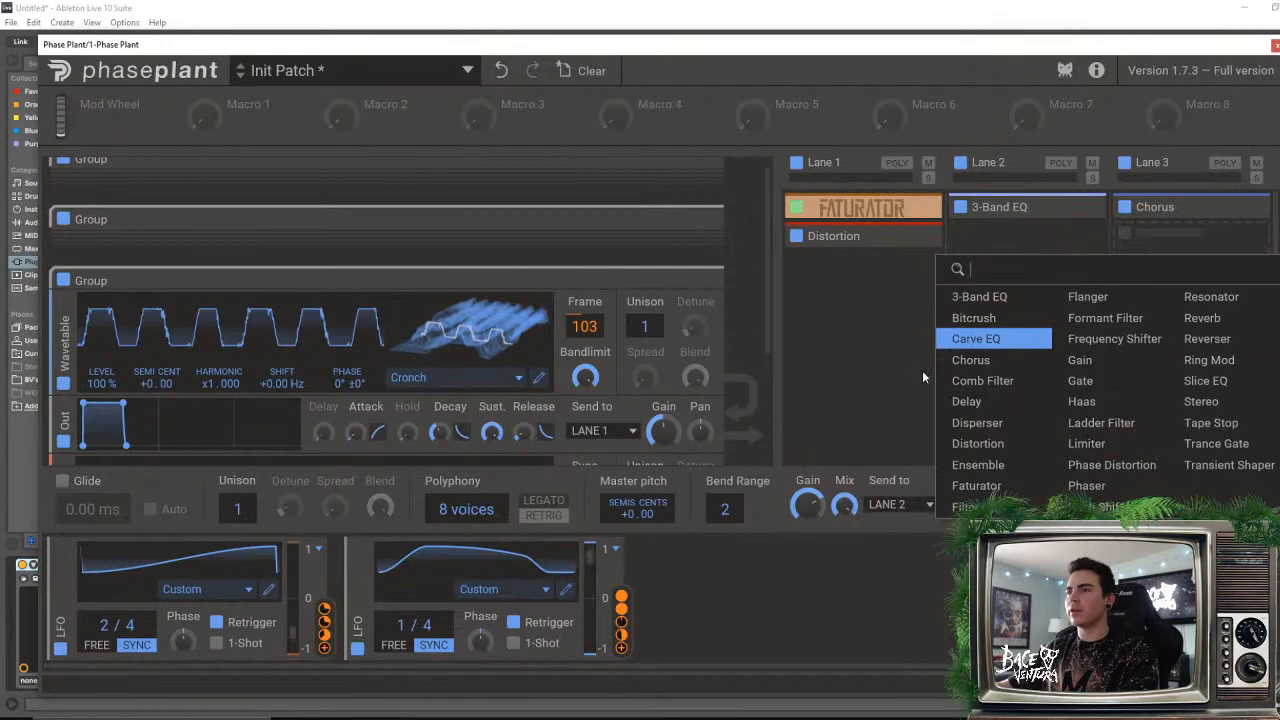
pyautogui.click(984, 378)
pyautogui.moveTo(1182, 292); pyautogui.dragTo(1182, 341)
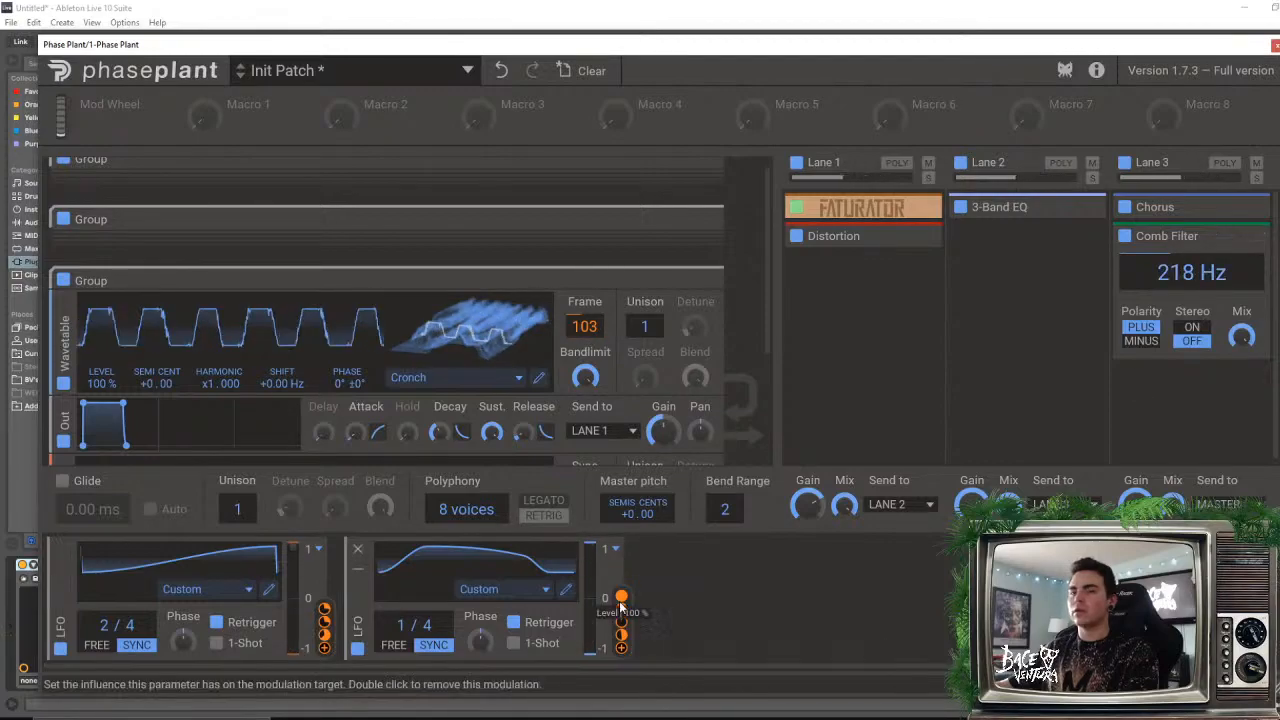
# - Modulate the Comb Filter's cutoff with the 1/4 LFO and set the cutoff to 160 Hz
pyautogui.click(621, 648)
pyautogui.moveTo(1192, 294); pyautogui.dragTo(1192, 270)
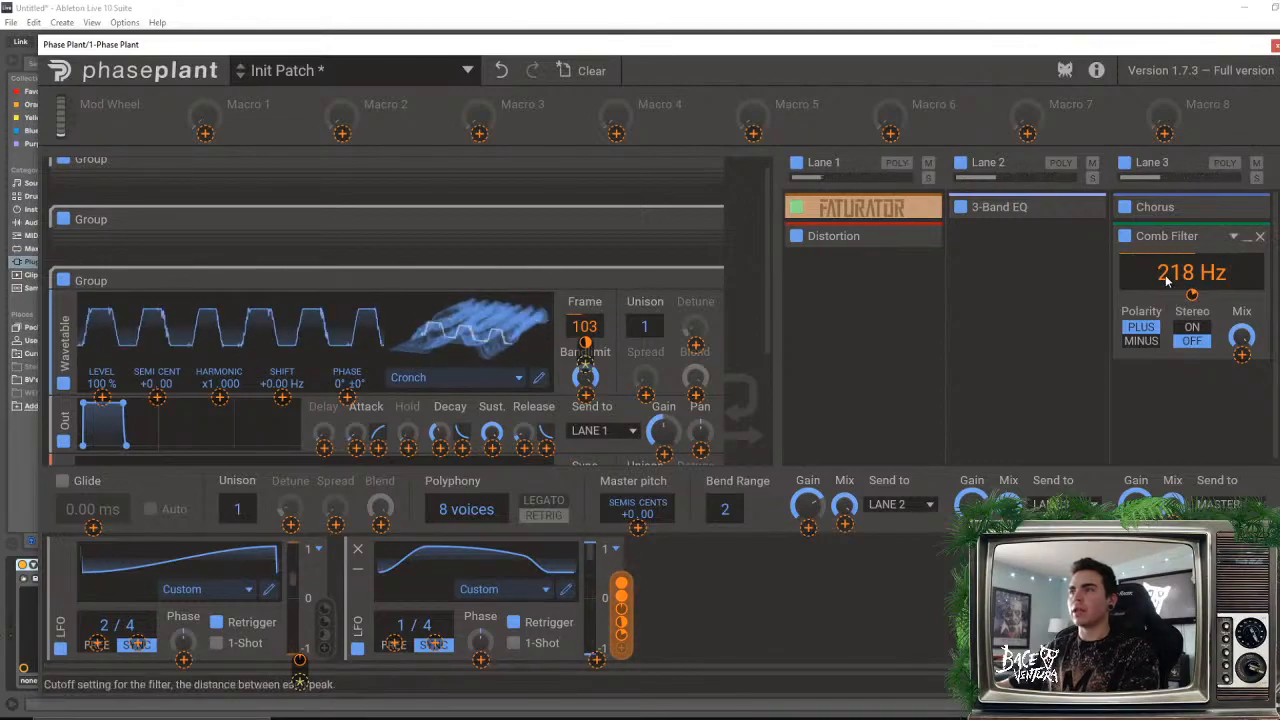
pyautogui.click(1175, 191)
pyautogui.moveTo(1187, 285); pyautogui.dragTo(1187, 268)
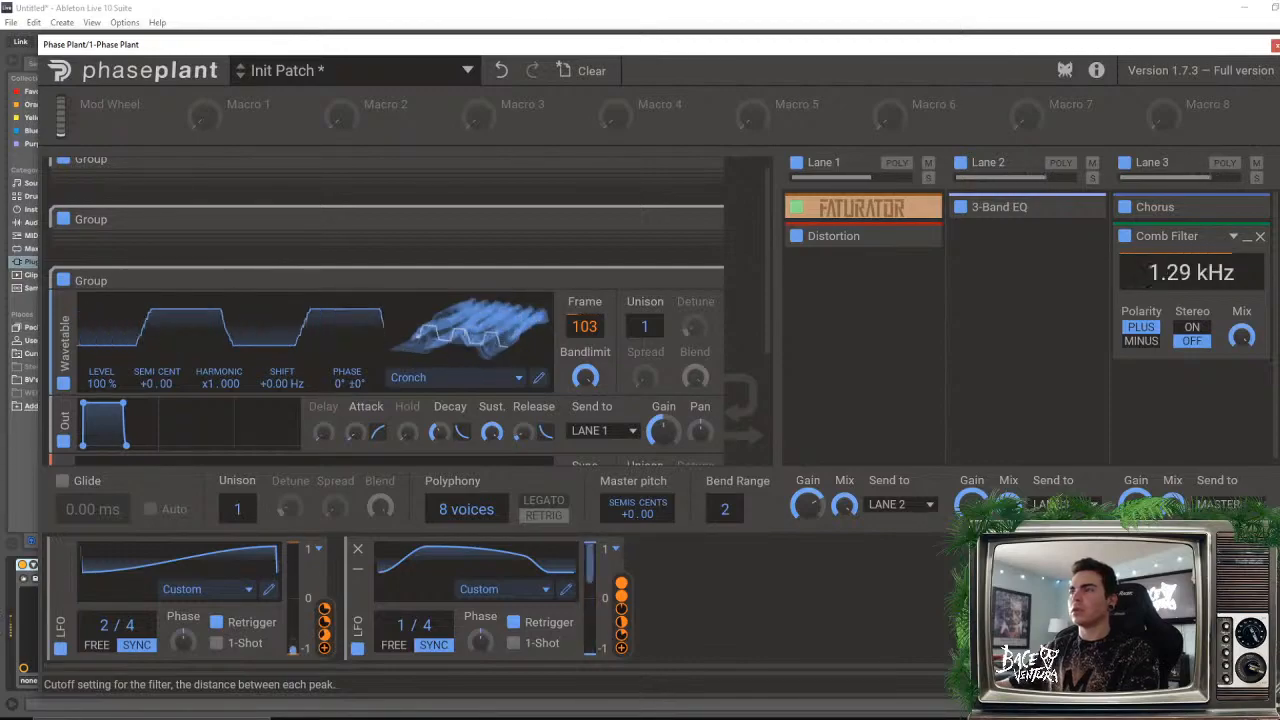
pyautogui.moveTo(1190, 272); pyautogui.dragTo(1190, 278)
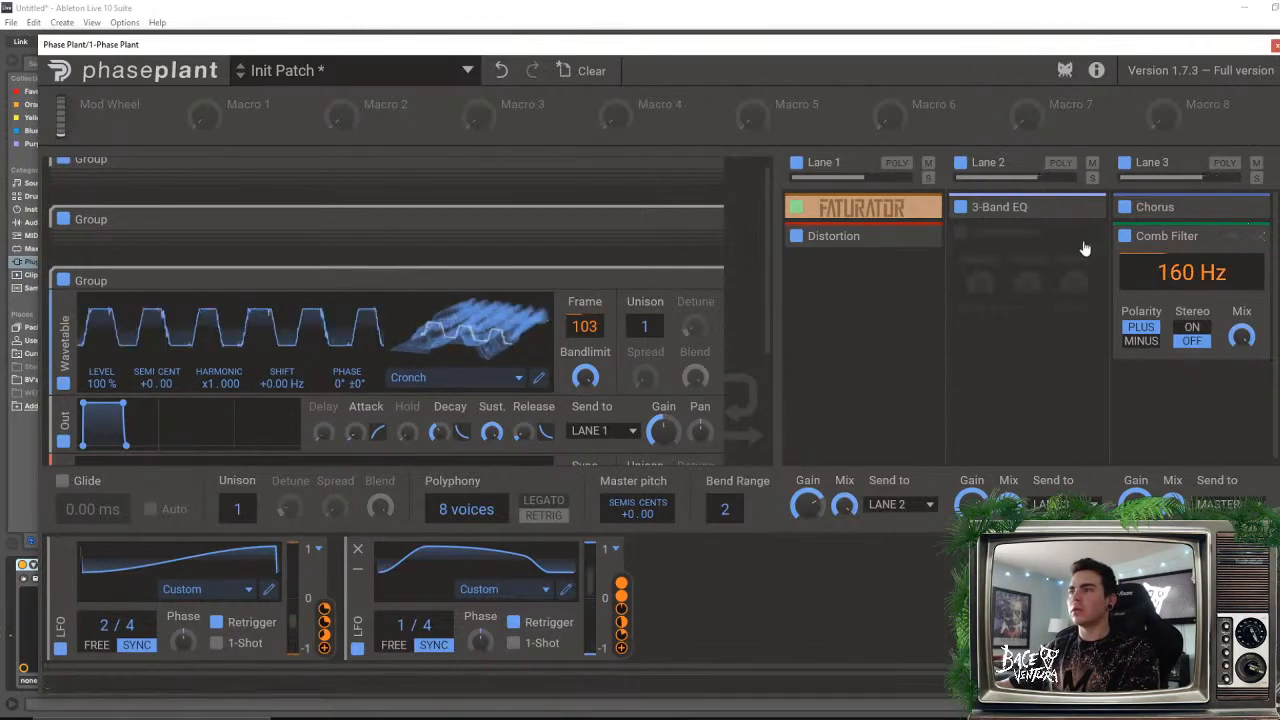
# - Compare the sound with the Comb Filter bypassed and enabled, and try a lower mix
pyautogui.click(1127, 236)
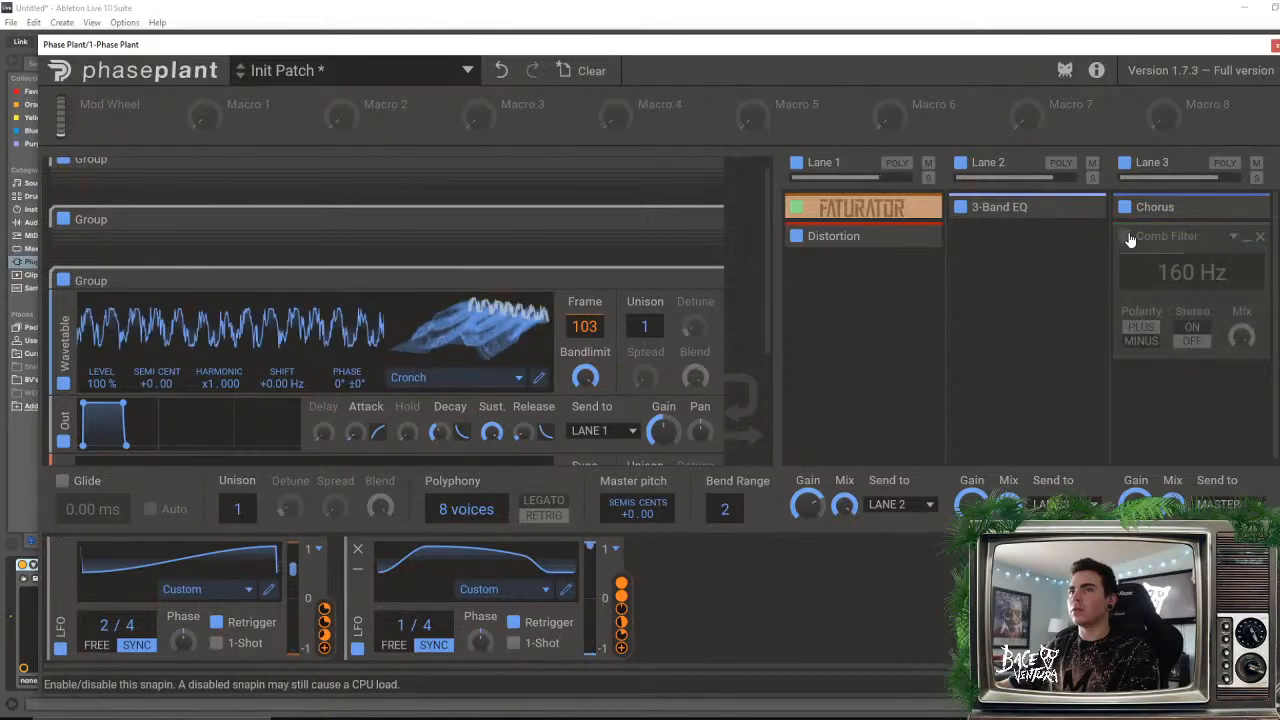
pyautogui.click(1127, 236)
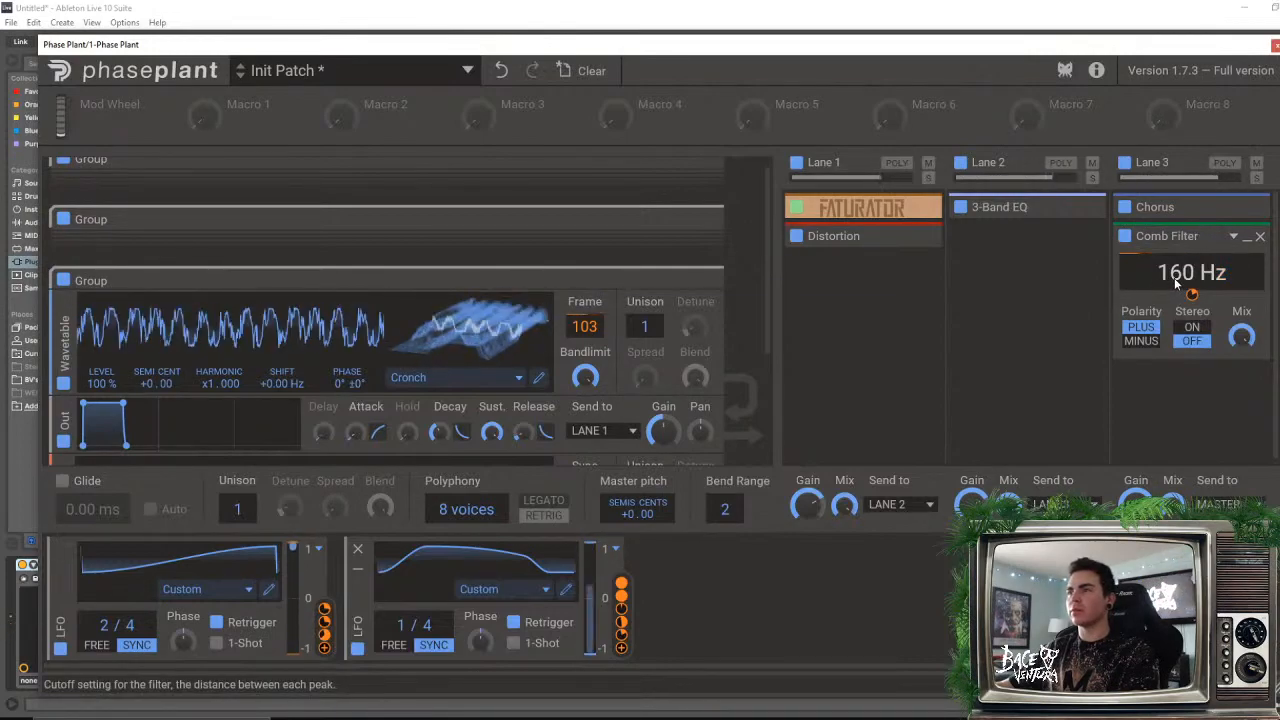
pyautogui.moveTo(1241, 337); pyautogui.dragTo(1241, 385)
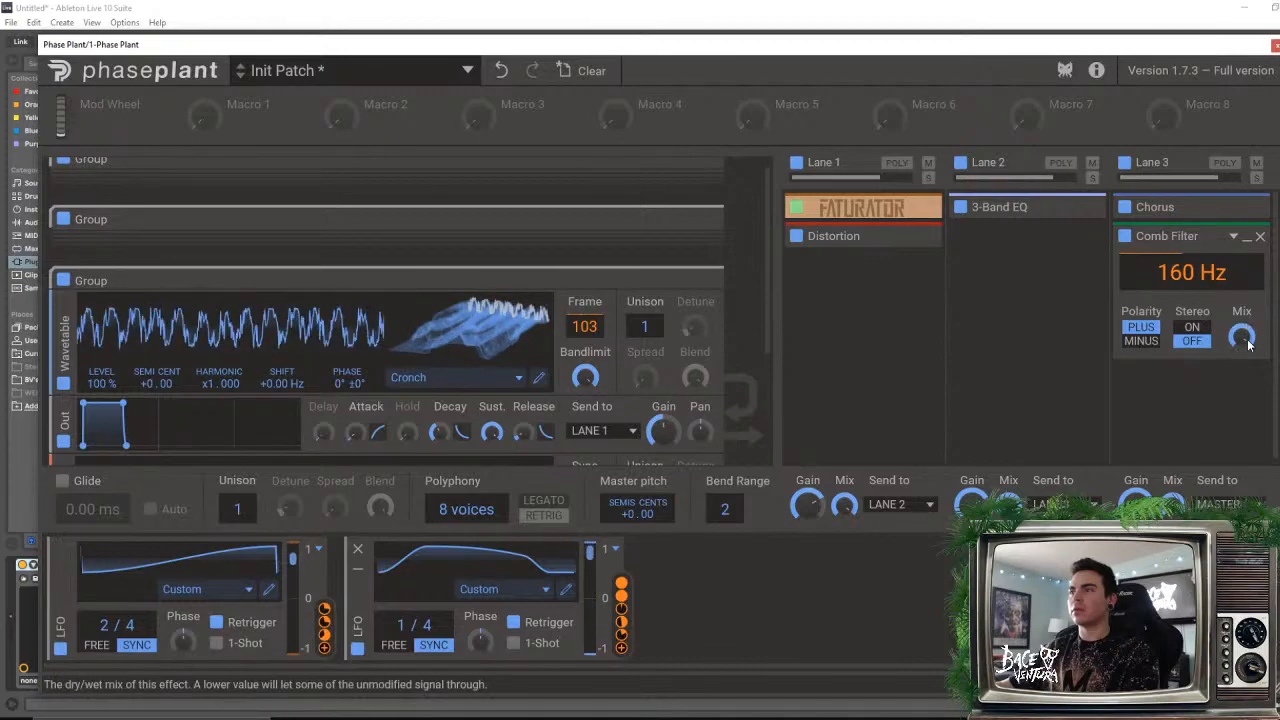
# - Move the Chorus below the Comb Filter and relocate the Comb Filter to the end of Lane 1, after Distortion
pyautogui.moveTo(1155, 207); pyautogui.dragTo(1210, 335)
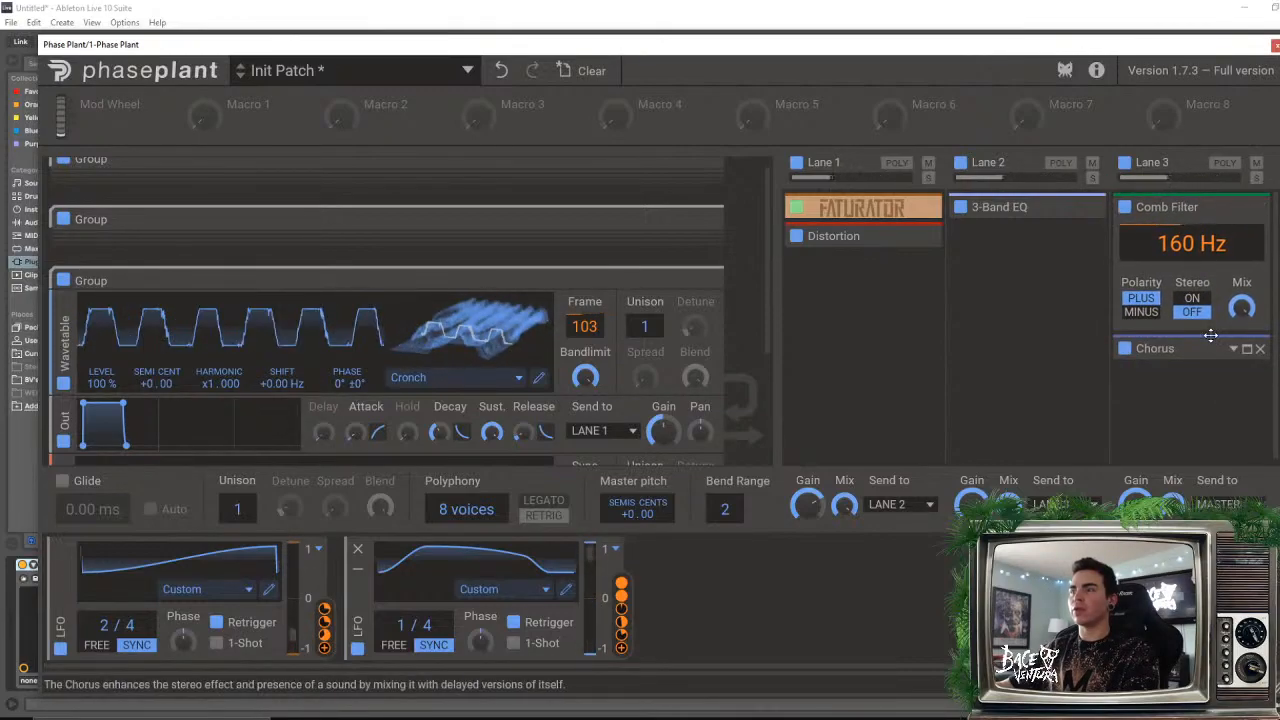
pyautogui.moveTo(1187, 209); pyautogui.dragTo(930, 403)
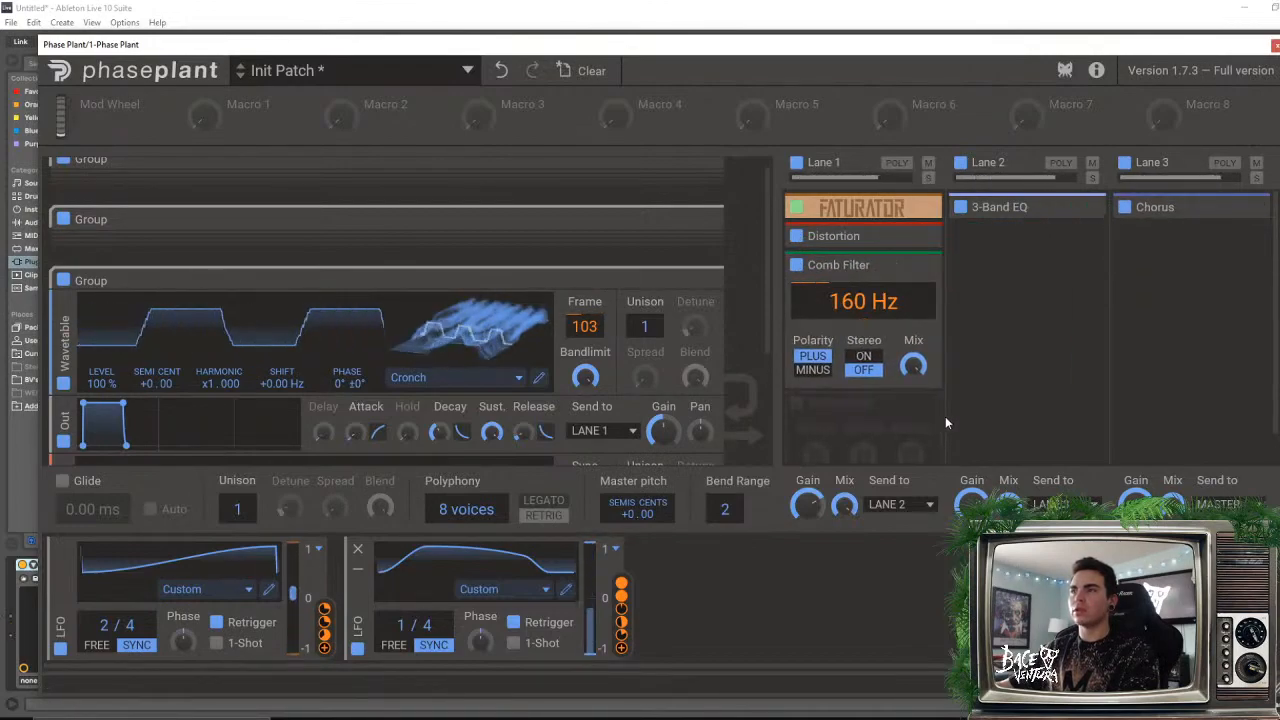
# - Try the Comb Filter first in Lane 1 and between Faturator and Distortion, and return it below Distortion
pyautogui.moveTo(867, 268); pyautogui.dragTo(857, 362)
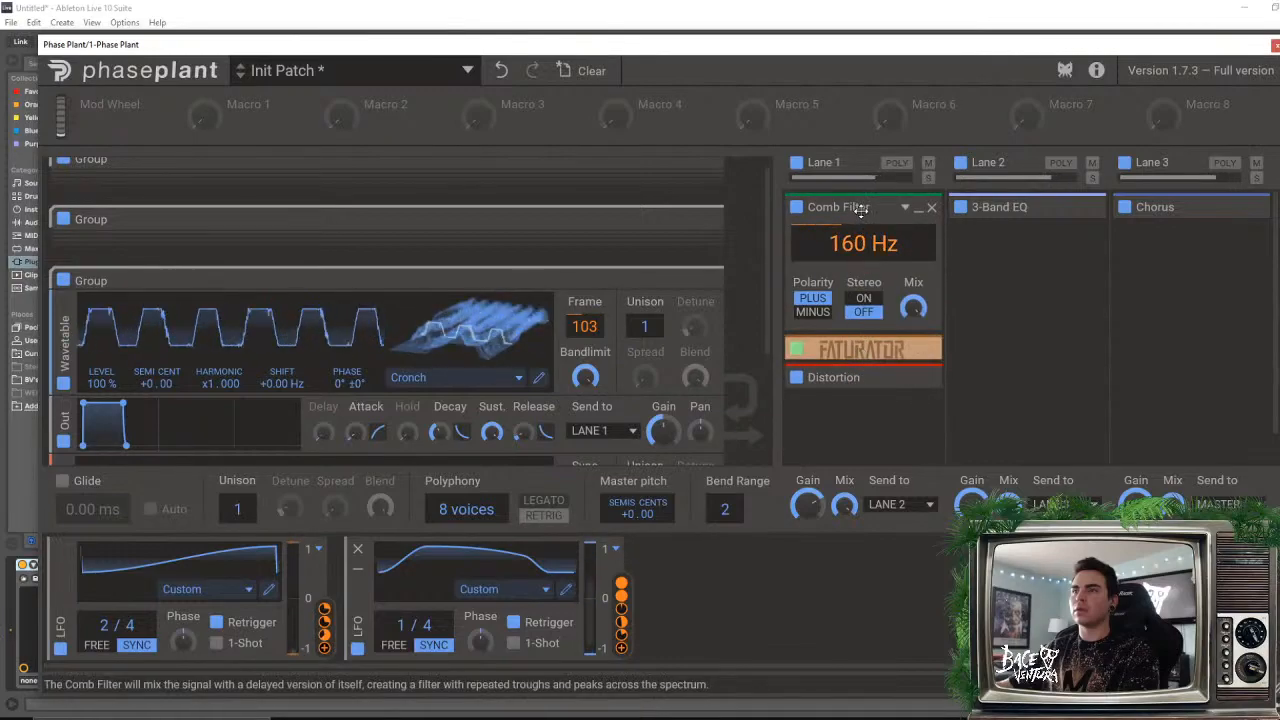
pyautogui.moveTo(860, 210); pyautogui.dragTo(866, 395)
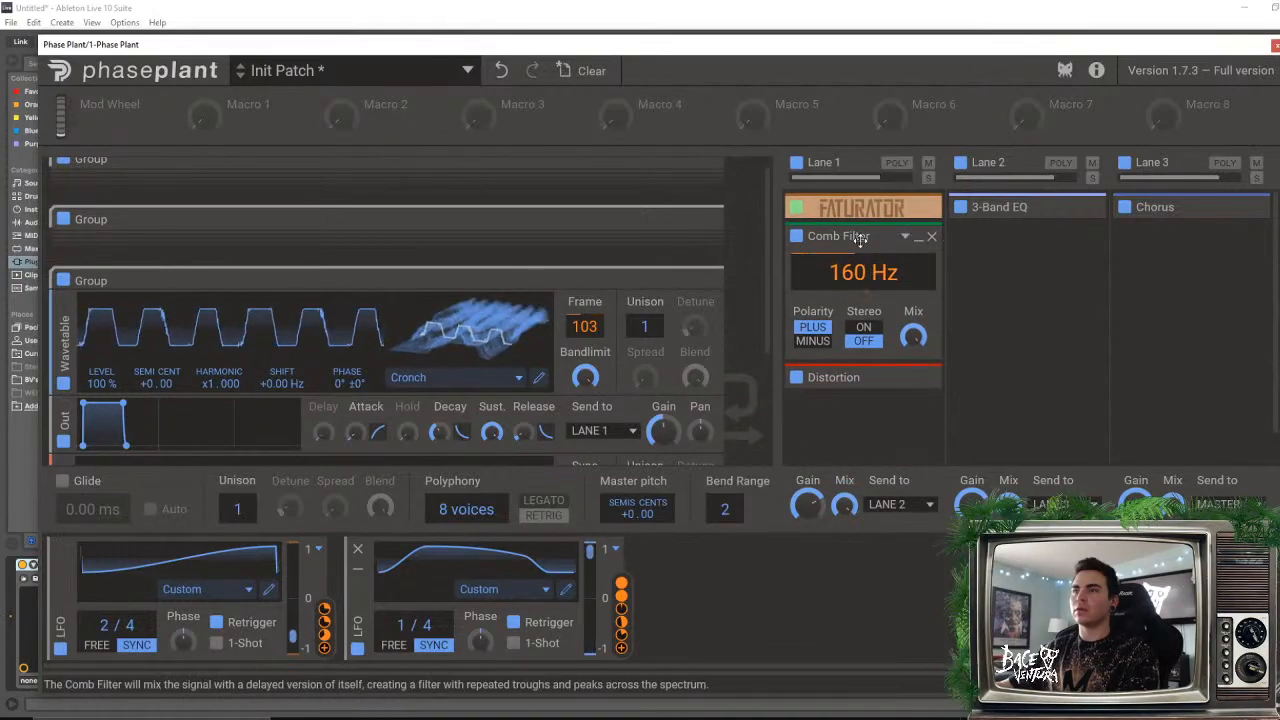
pyautogui.moveTo(849, 237); pyautogui.dragTo(850, 421)
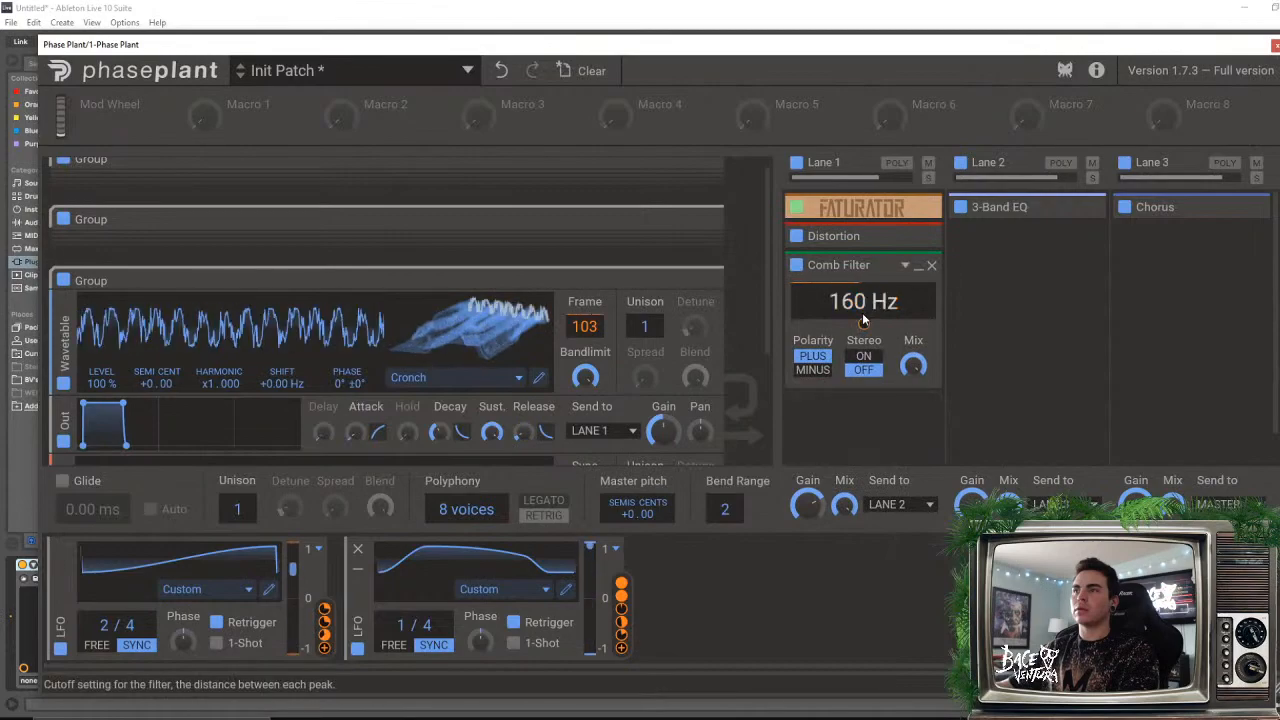
# - Move the Comb Filter to the start of Lane 2, above the 3-Band EQ, and collapse it along with the Cronch group
pyautogui.moveTo(850, 265); pyautogui.dragTo(1004, 205)
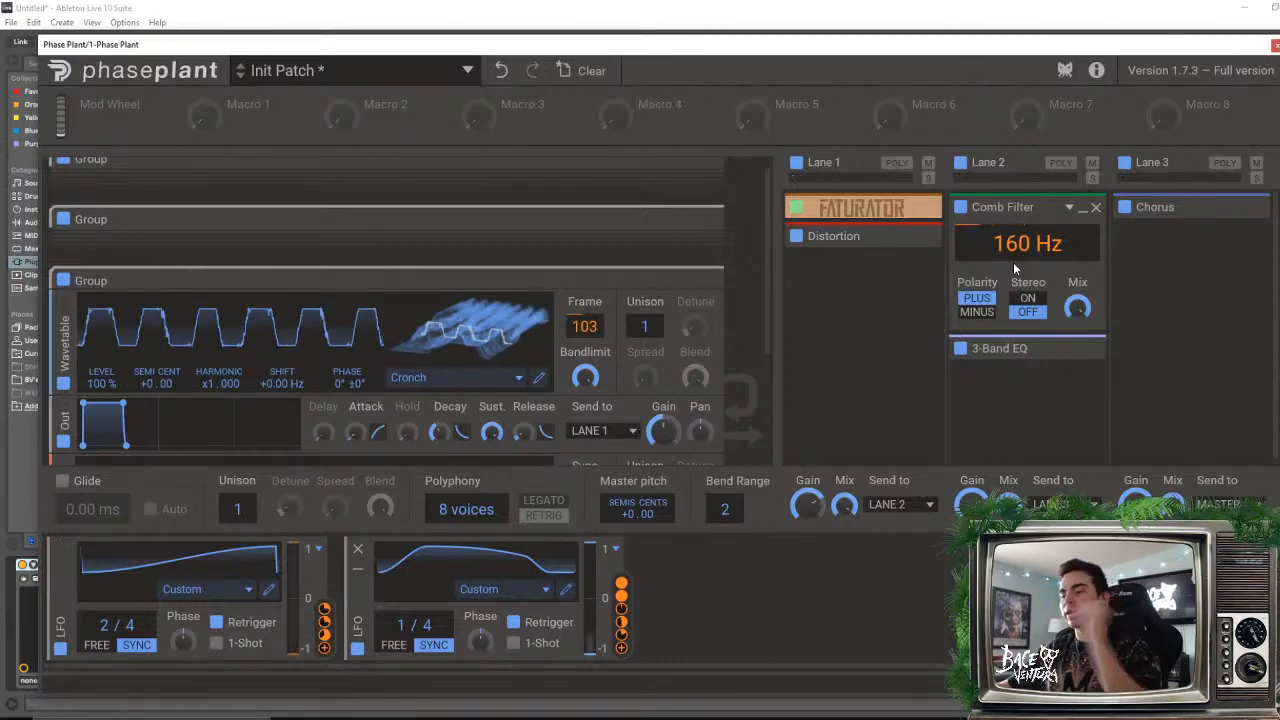
pyautogui.click(1082, 207)
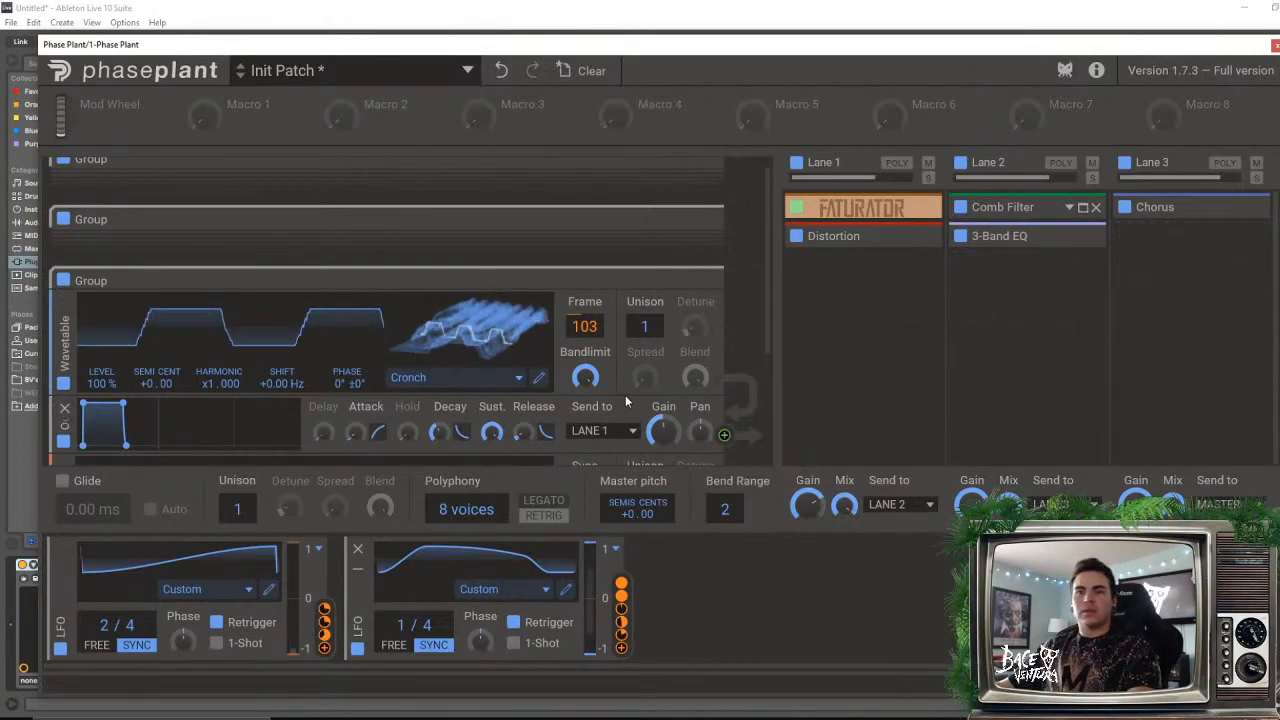
pyautogui.scroll(1, 768, 300)
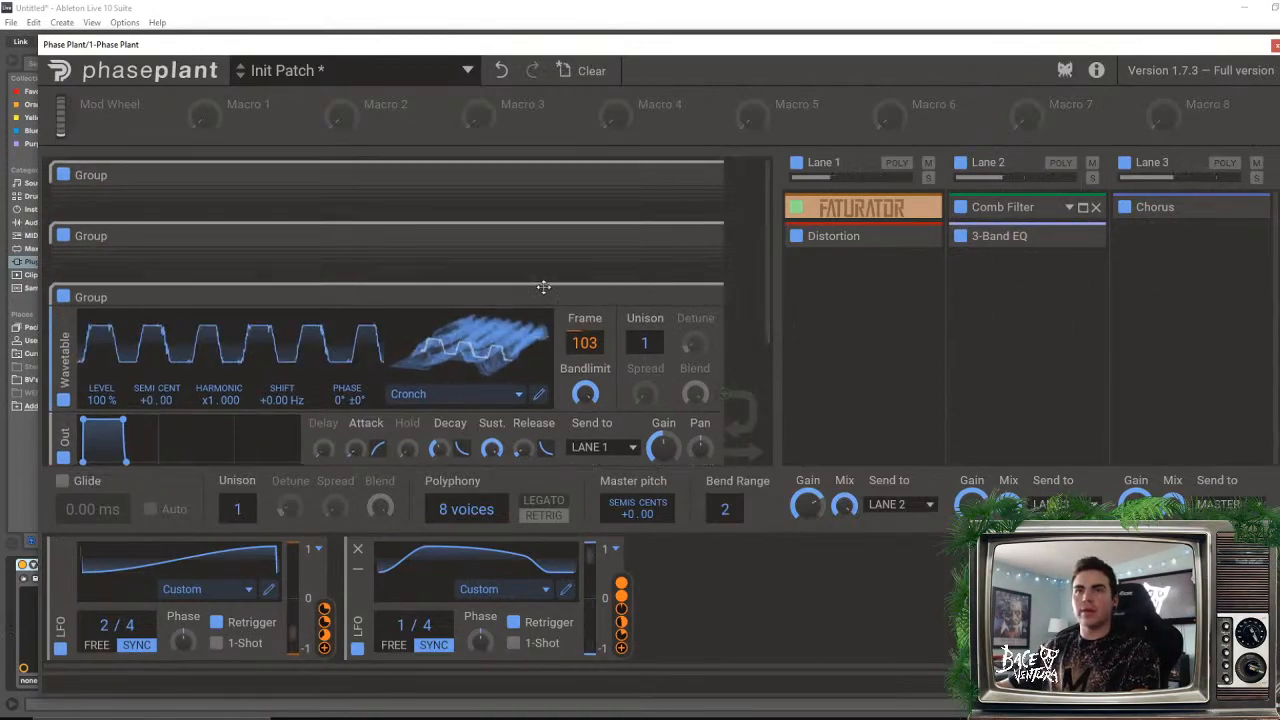
pyautogui.click(698, 298)
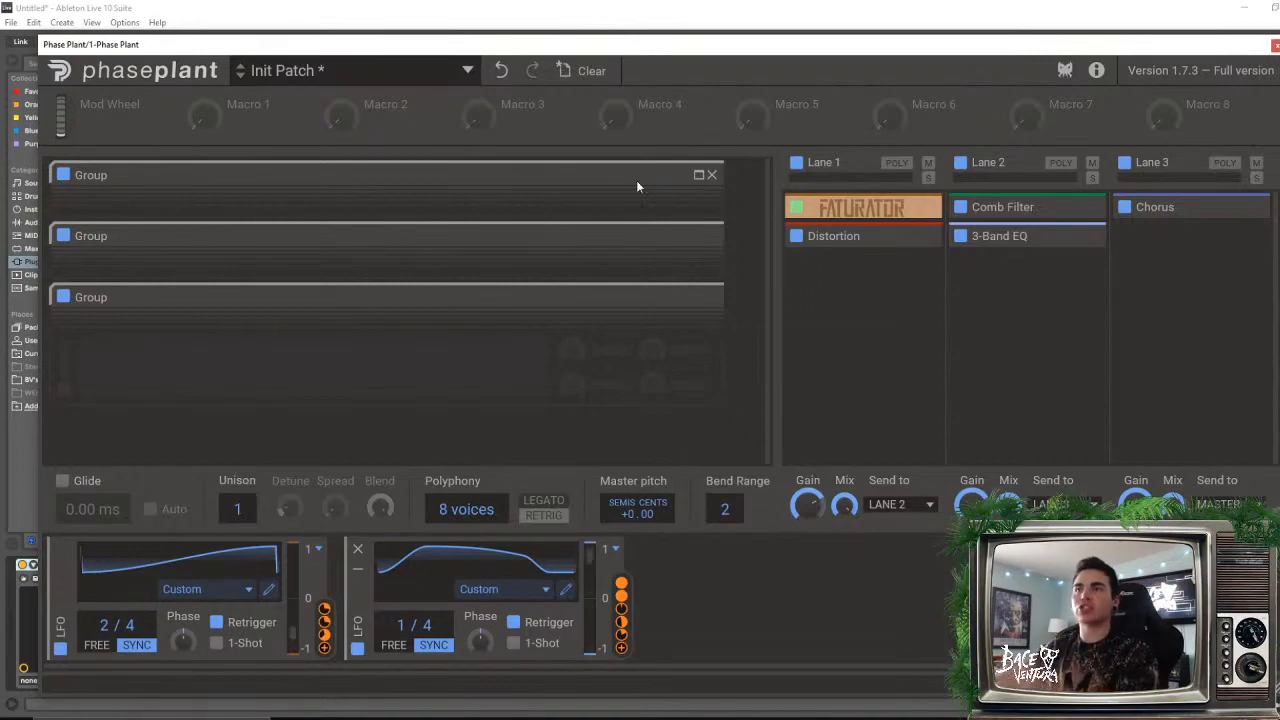
# - Expand all three generator groups to show their oscillators and output settings
pyautogui.click(697, 174)
pyautogui.scroll(-3, 674, 200)
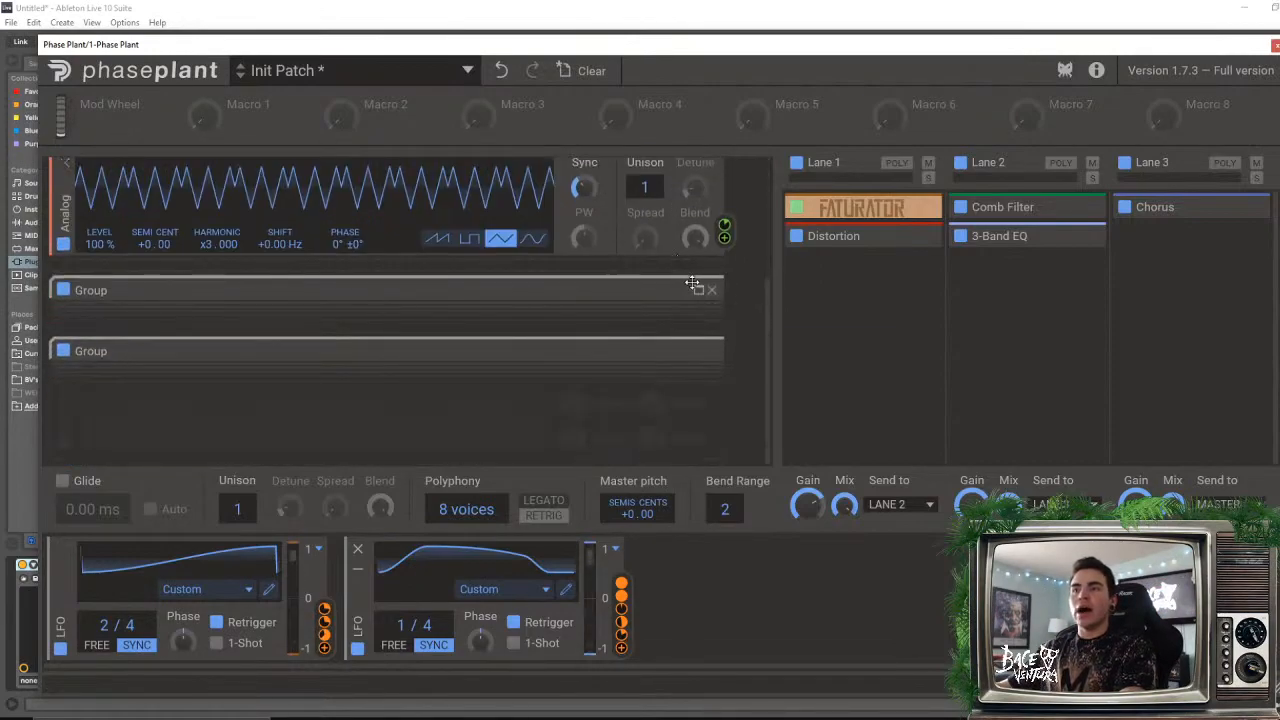
pyautogui.click(697, 288)
pyautogui.scroll(-4, 686, 341)
pyautogui.click(697, 350)
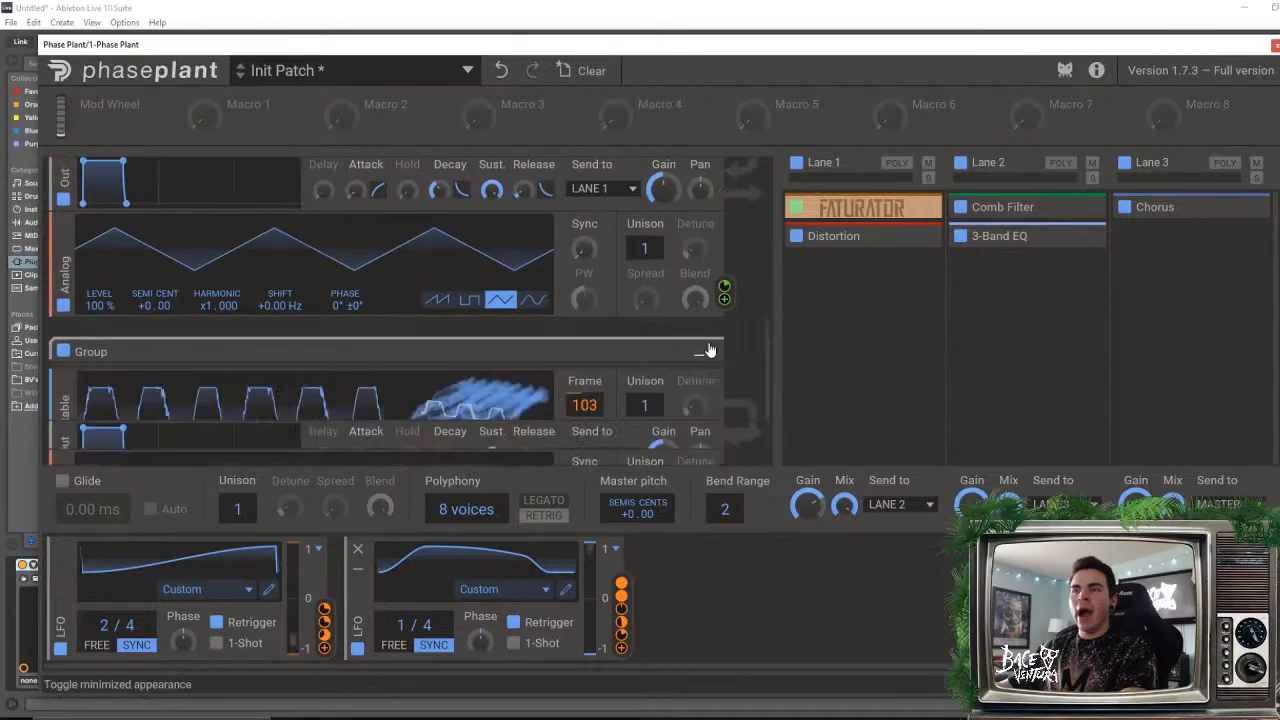
pyautogui.scroll(3, 717, 293)
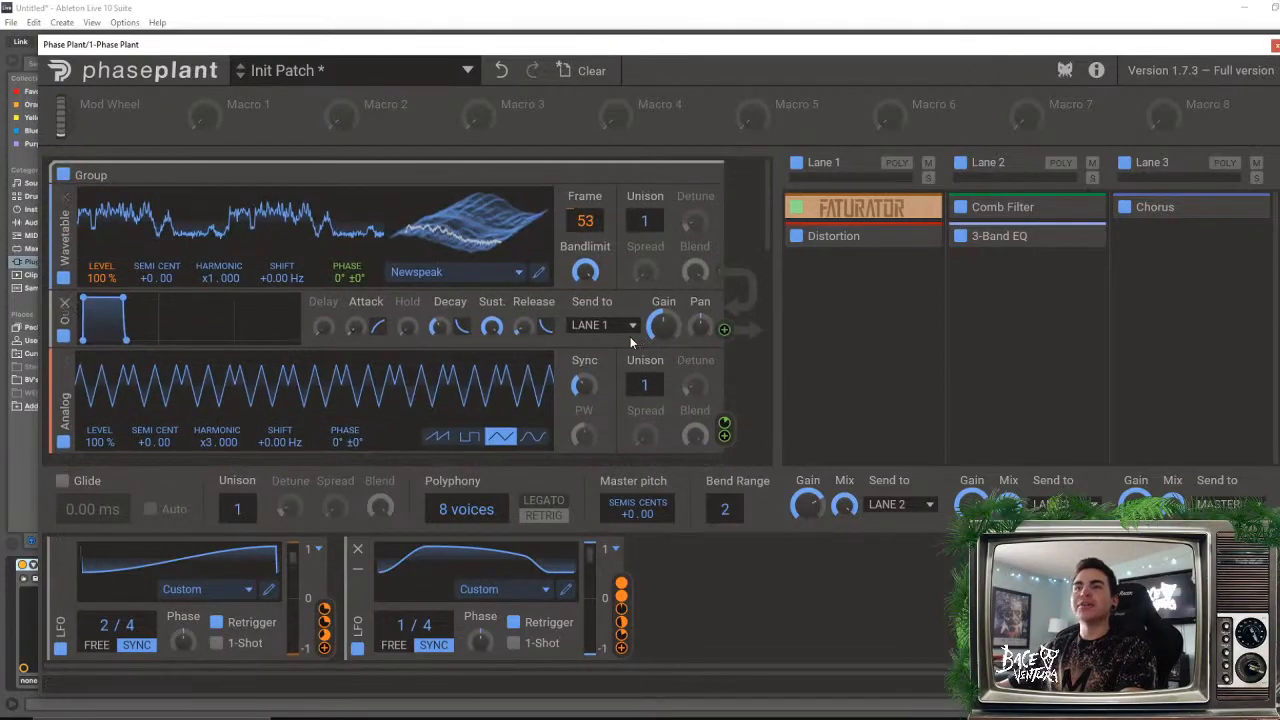
# - Send the Harmonic Blend group's output to Lane 2 and the Cronch group's output to Lane 3
pyautogui.scroll(5, 598, 340)
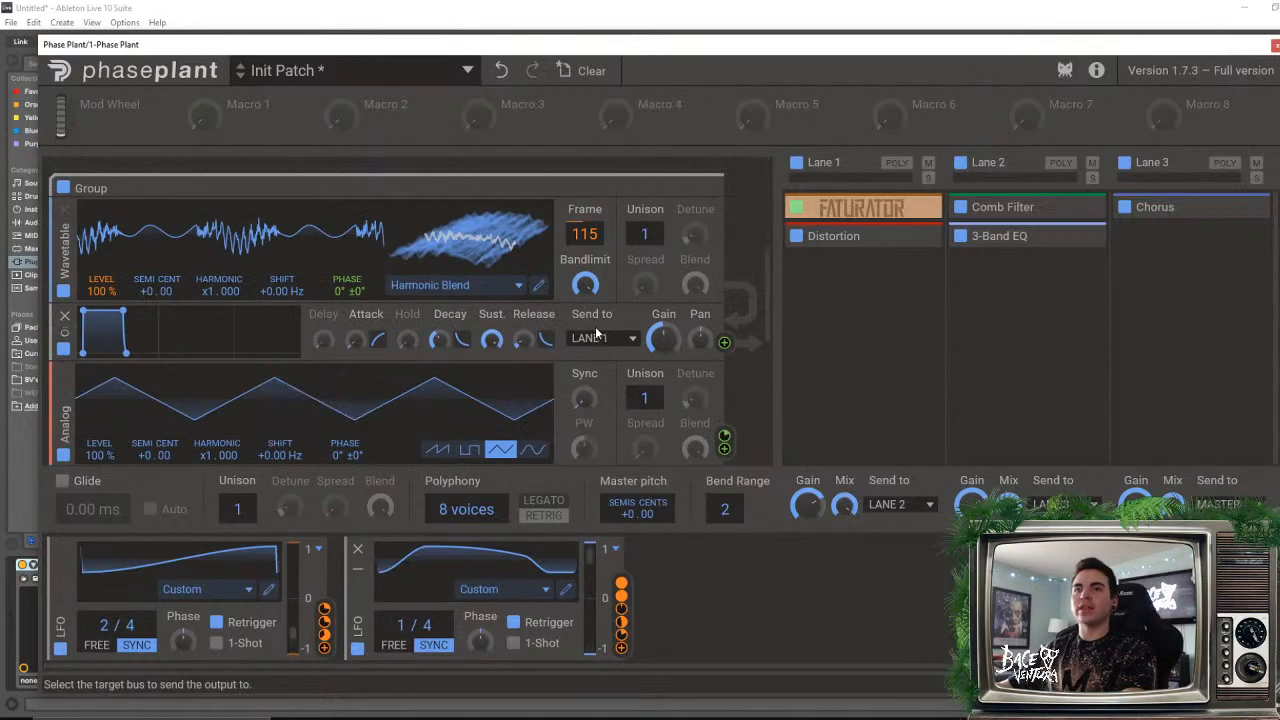
pyautogui.click(596, 335)
pyautogui.click(600, 373)
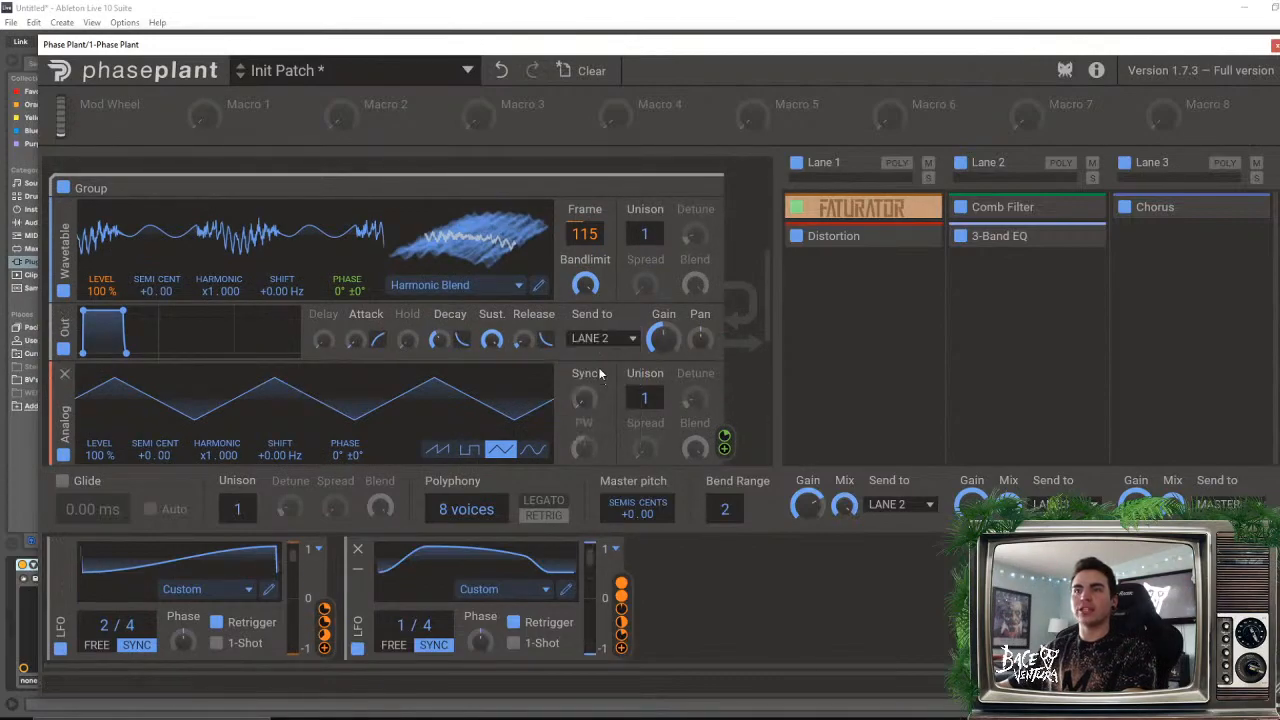
pyautogui.scroll(5, 600, 373)
pyautogui.scroll(-3, 598, 367)
pyautogui.click(598, 352)
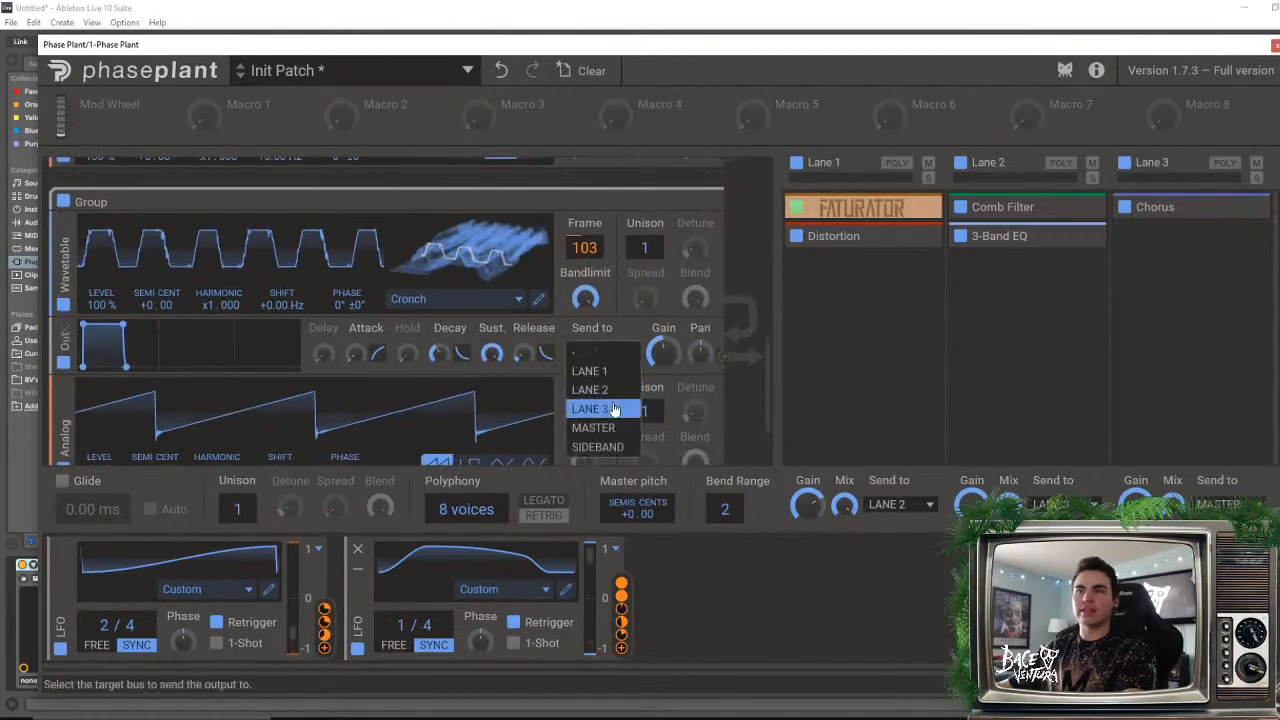
pyautogui.click(612, 410)
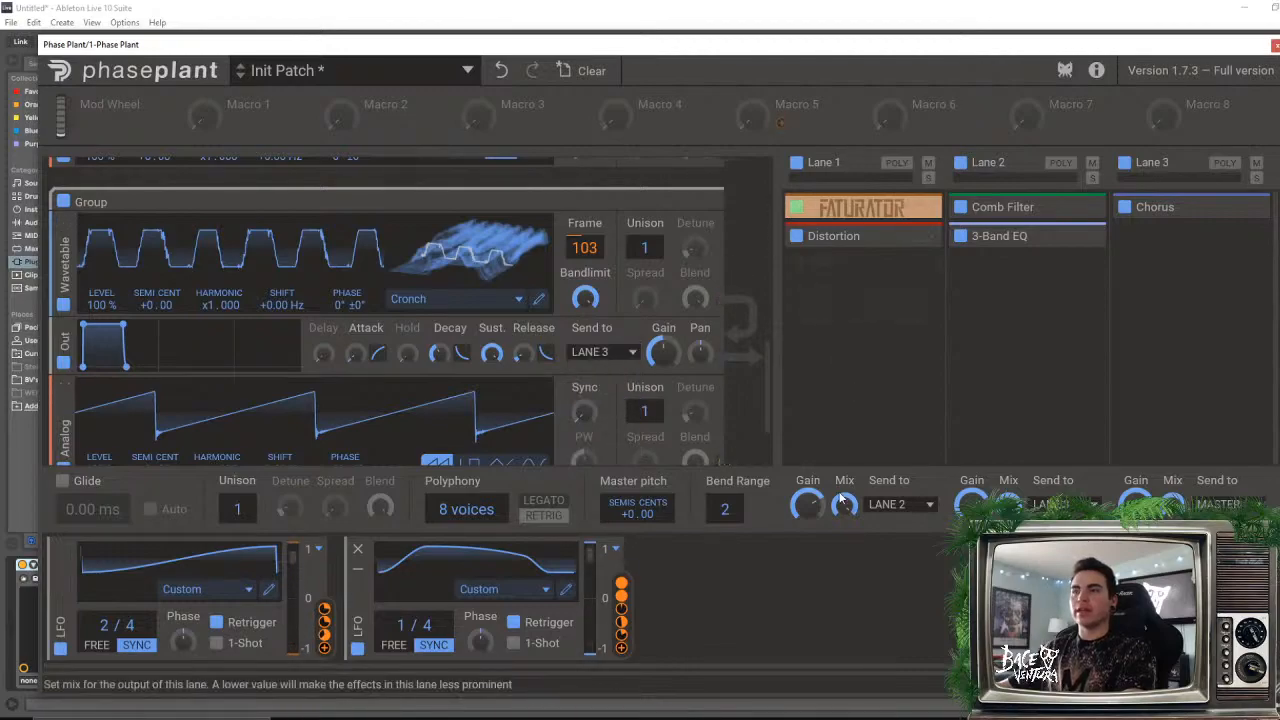
# - Route the outputs of Lane 1 and Lane 2 directly to Master
pyautogui.click(900, 504)
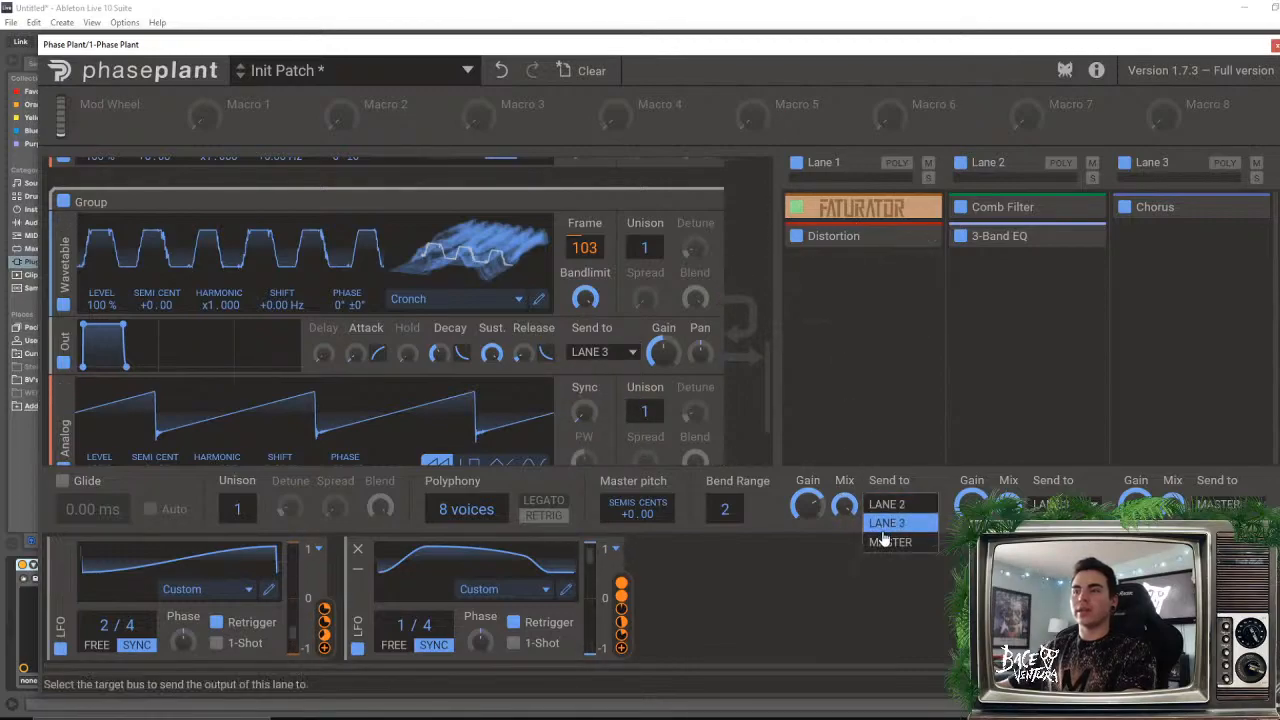
pyautogui.click(903, 525)
pyautogui.click(1066, 546)
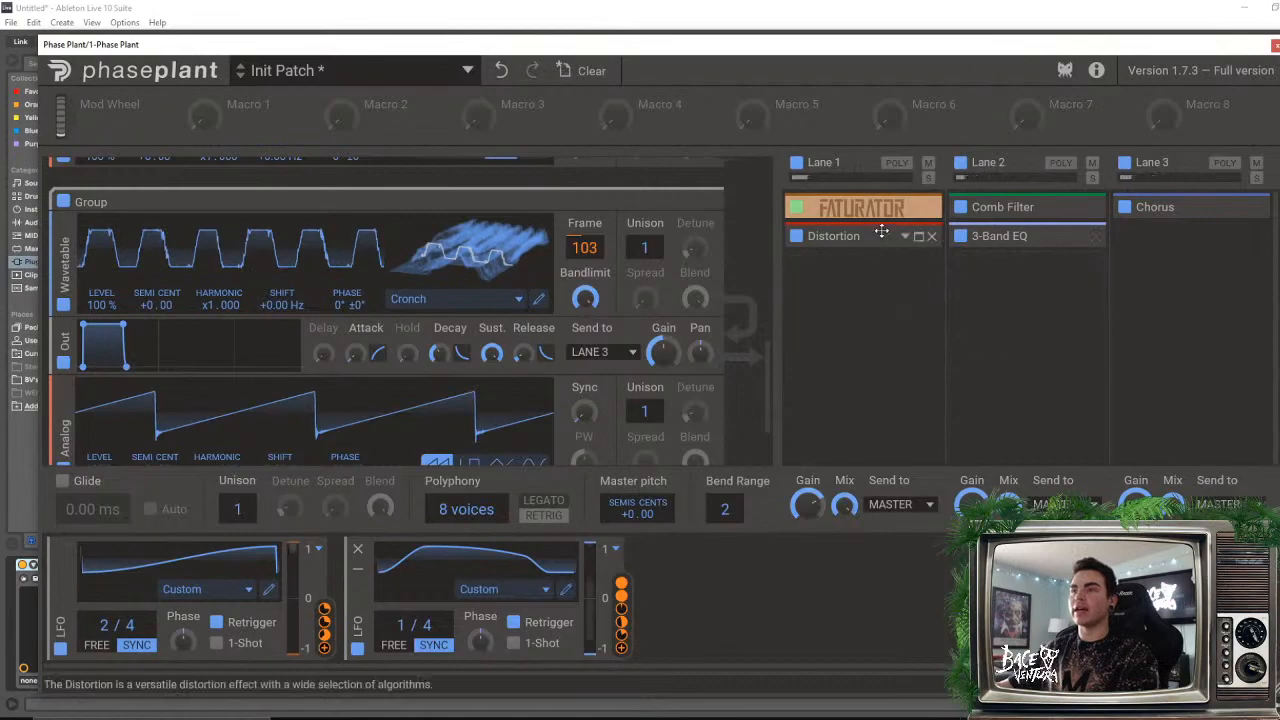
# - Copy Lane 1's Faturator and Distortion into Lanes 2 and 3, ahead of the effects already there
pyautogui.moveTo(841, 208); pyautogui.dragTo(1000, 205)
pyautogui.moveTo(852, 236); pyautogui.dragTo(1162, 205)
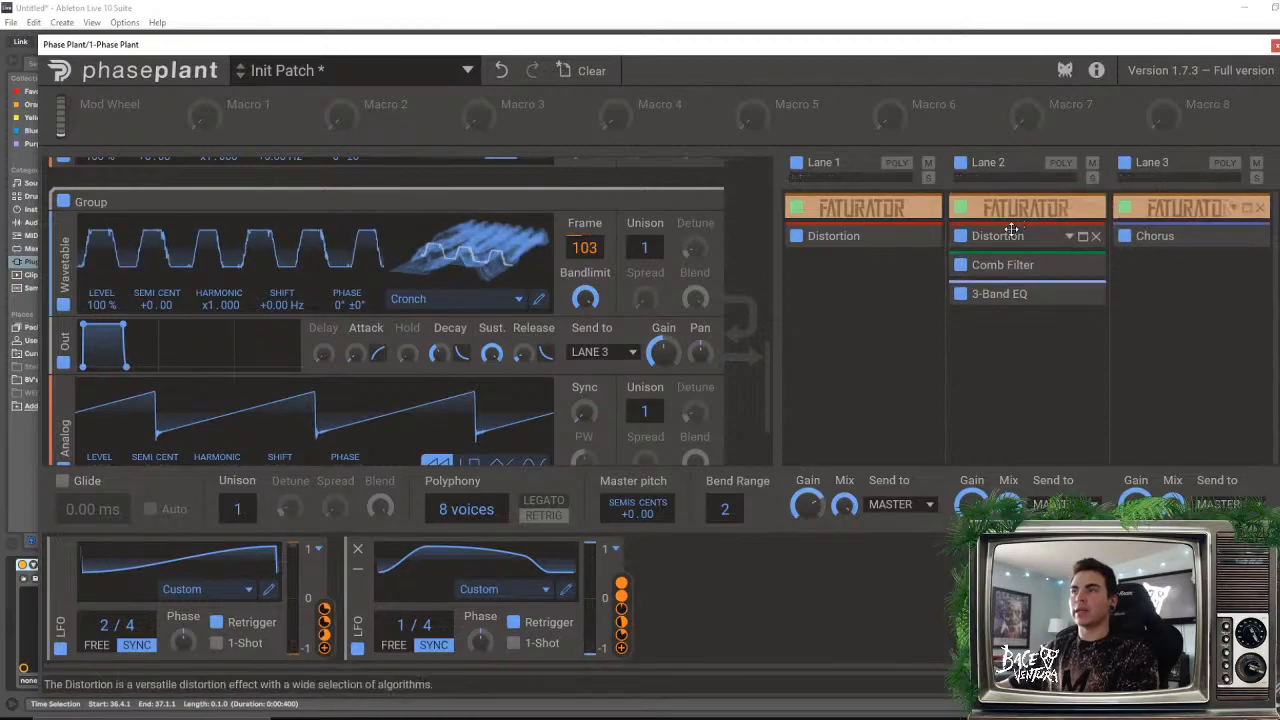
pyautogui.moveTo(1012, 232); pyautogui.dragTo(1158, 265)
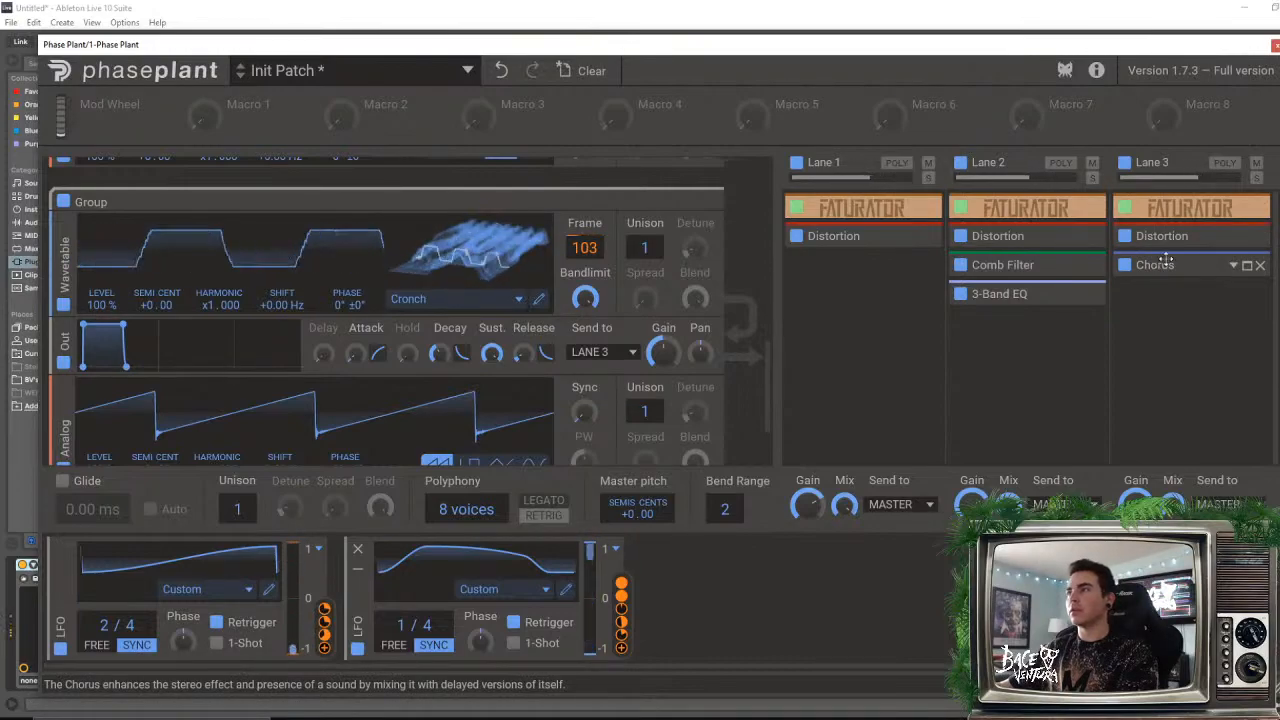
# - Shift the plugin window aside, lower the Ableton track volume to -10.6 dB, and move the window back
pyautogui.moveTo(1144, 52); pyautogui.dragTo(1045, 43)
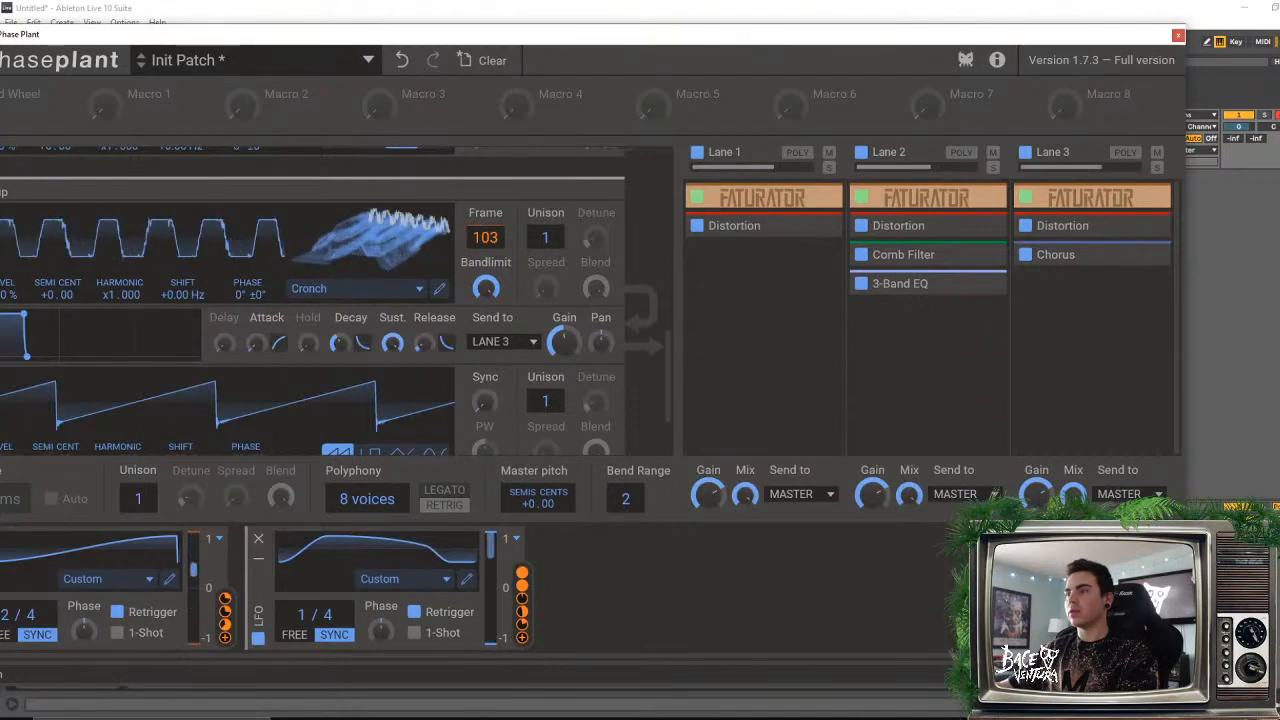
pyautogui.moveTo(1239, 127); pyautogui.dragTo(1239, 160)
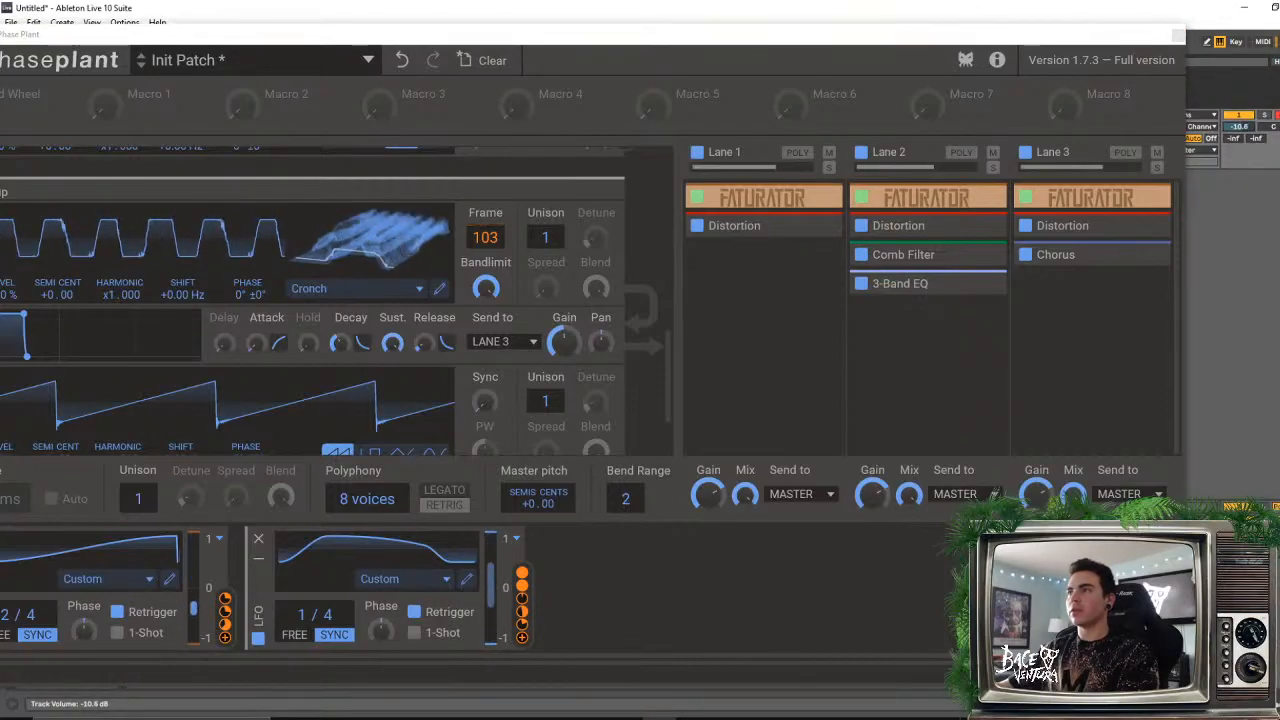
pyautogui.moveTo(860, 44); pyautogui.dragTo(933, 41)
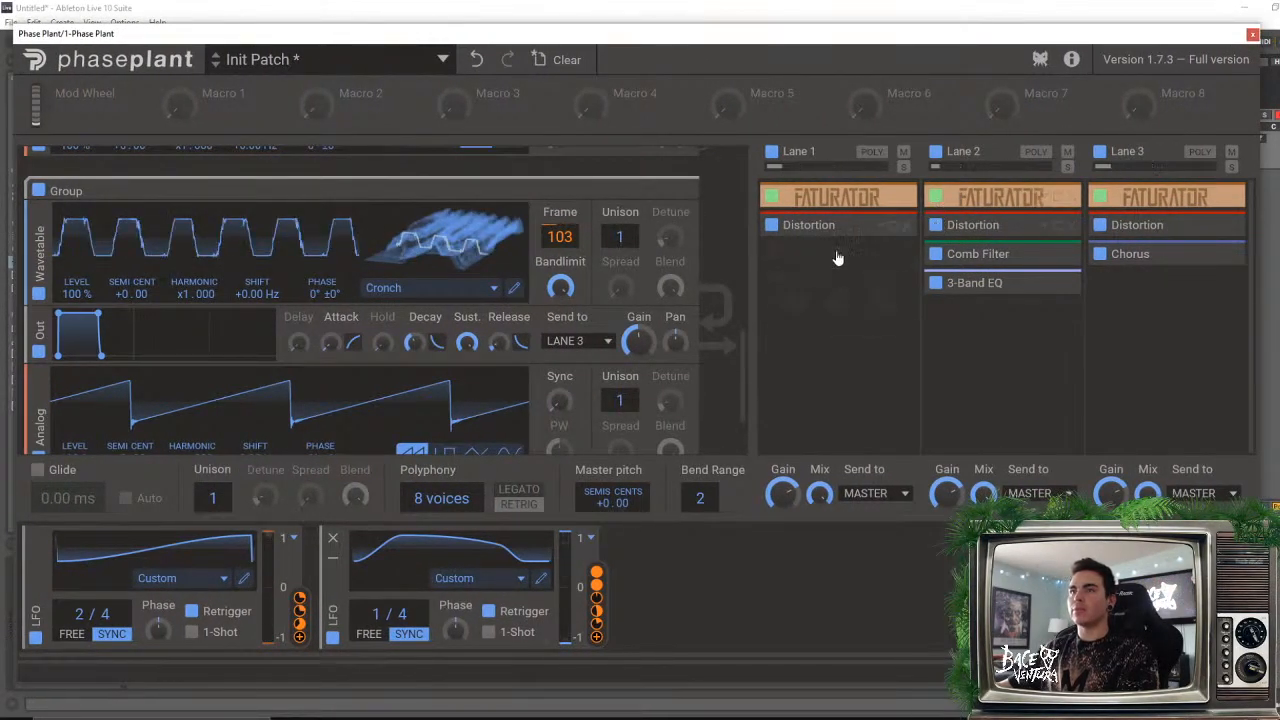
# - Collapse the Newspeak, Harmonic Blend and Cronch generator groups
pyautogui.scroll(-5, 740, 340)
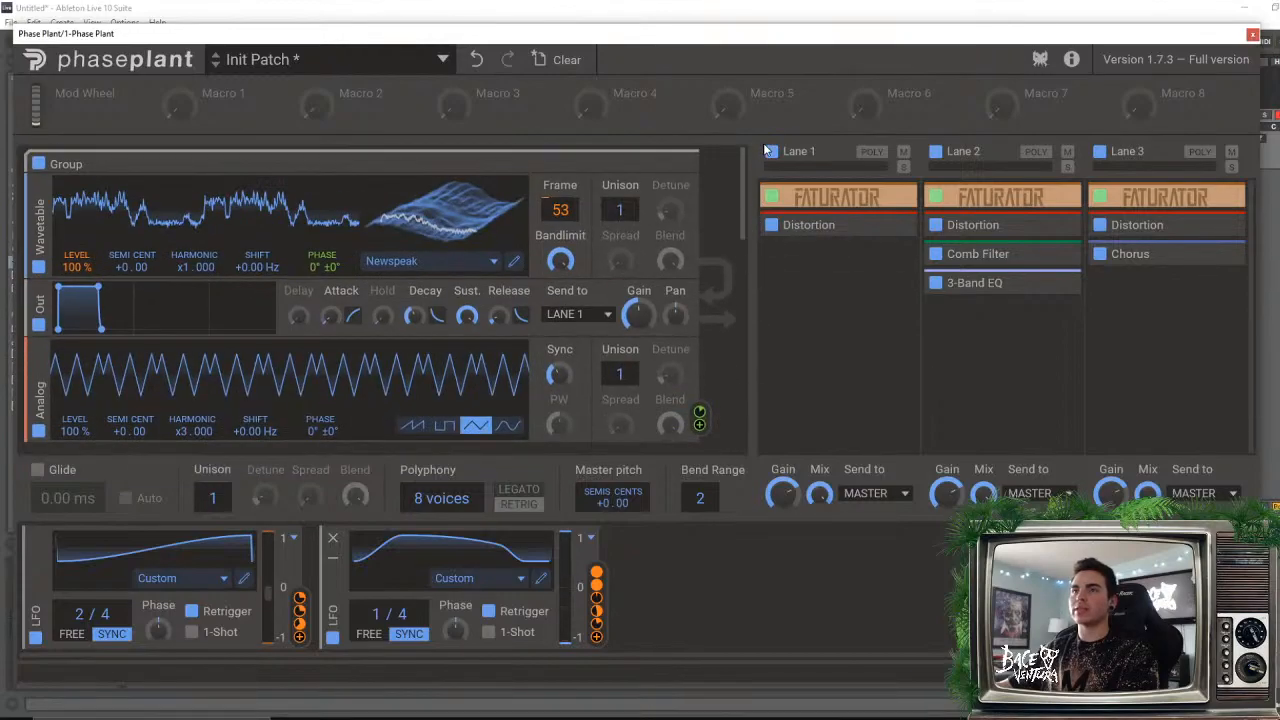
pyautogui.click(673, 169)
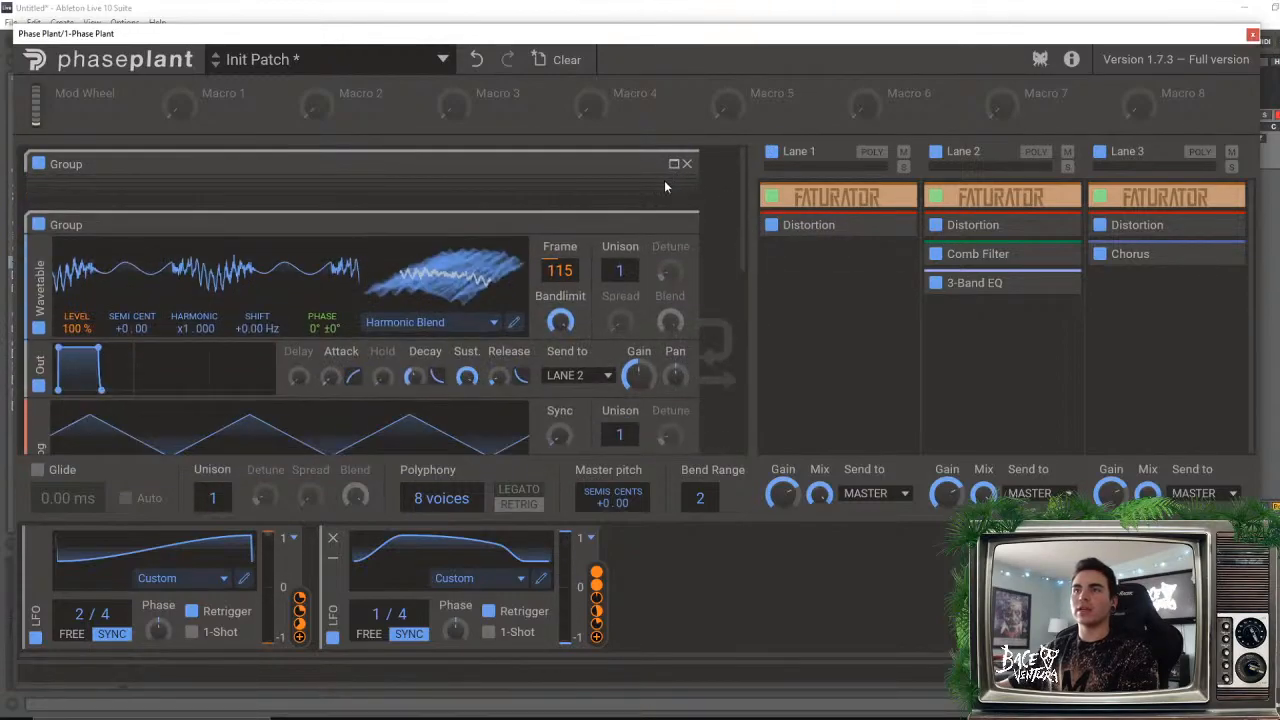
pyautogui.click(673, 226)
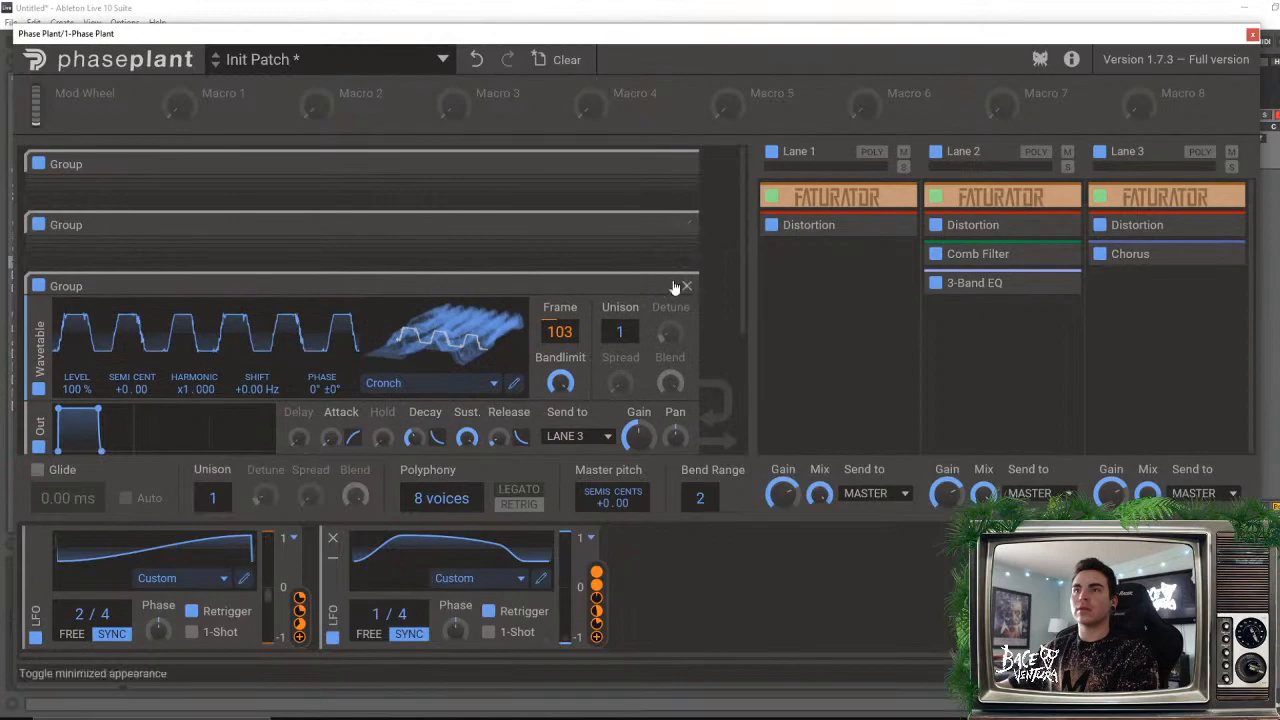
pyautogui.click(674, 287)
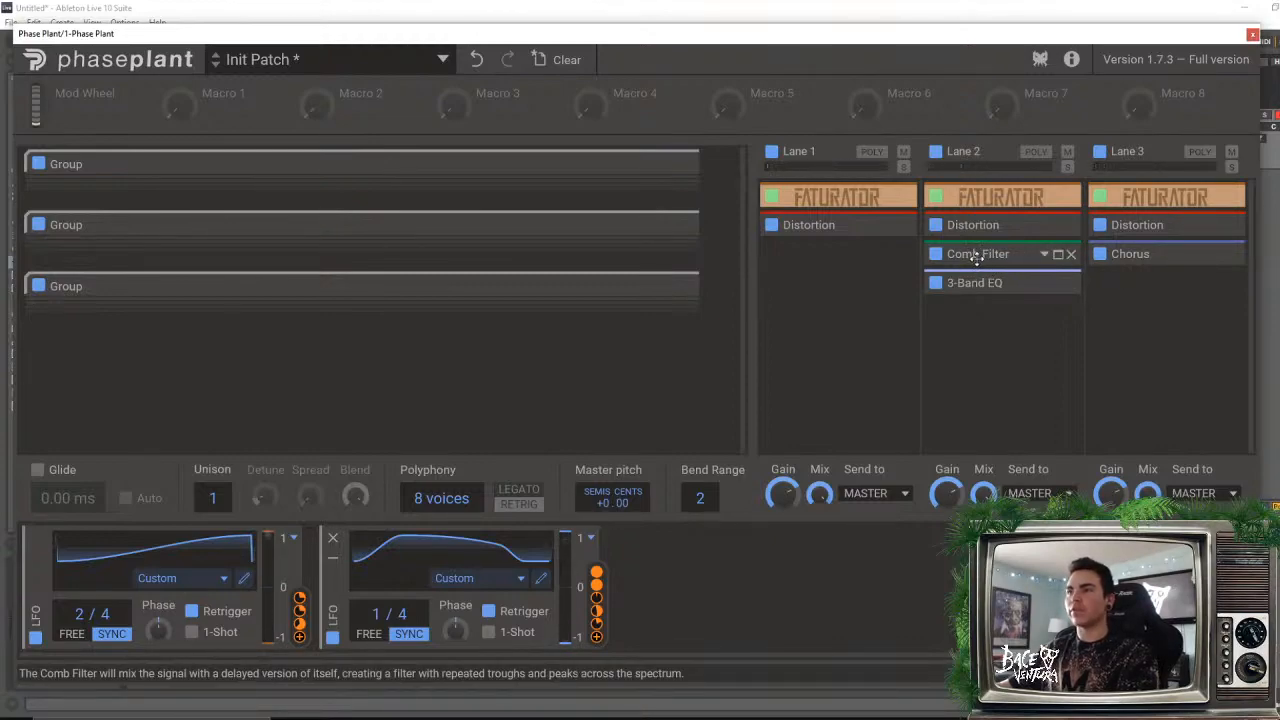
# - Copy the 3-Band EQ to Lanes 1 and 3, and add a Comb Filter copy after Lane 1's bypassed EQ
pyautogui.moveTo(978, 285); pyautogui.dragTo(825, 289)
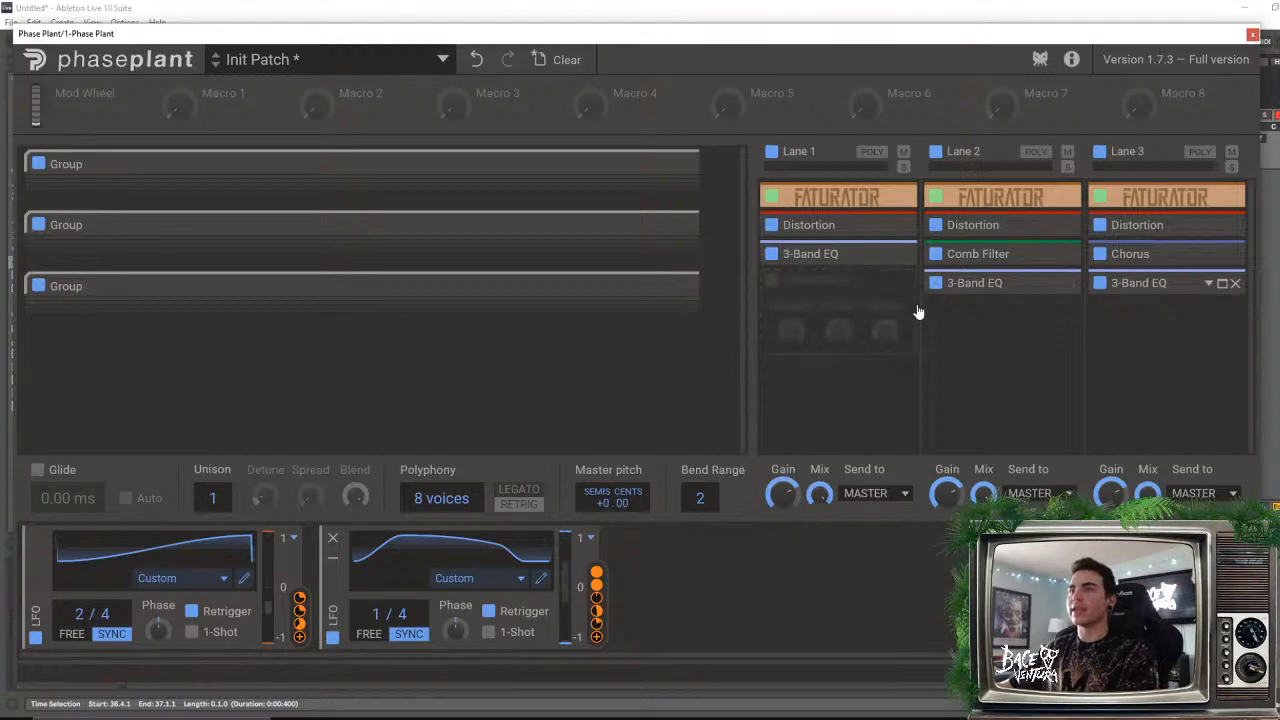
pyautogui.click(775, 258)
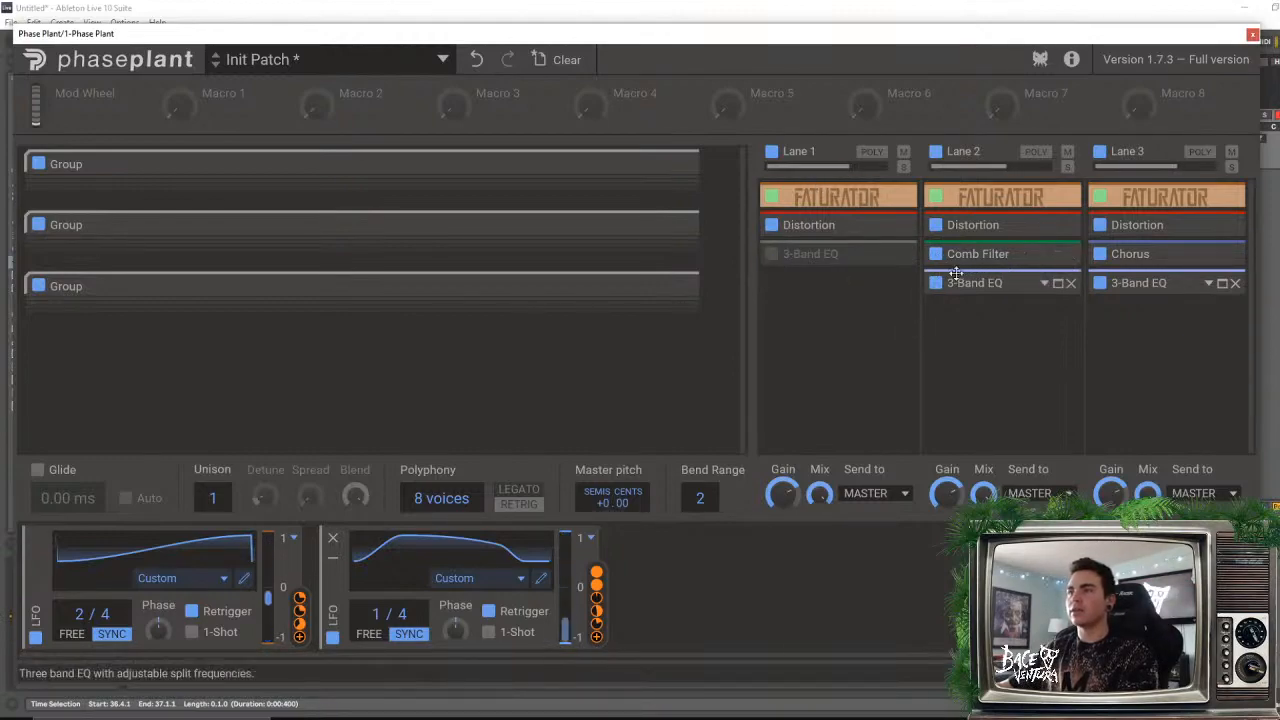
pyautogui.moveTo(978, 258); pyautogui.dragTo(820, 281)
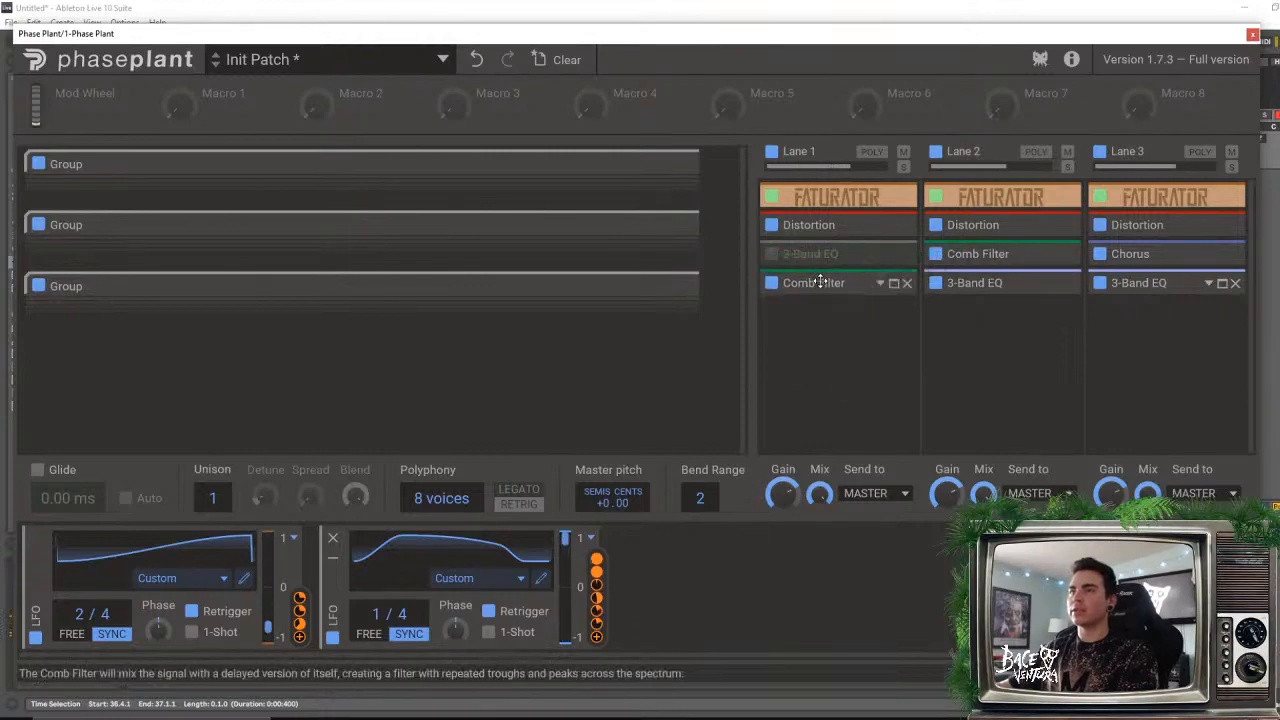
# - Compare the sound with the 3-Band EQs toggled, enabling them in Lanes 1 and 2 and bypassing the one in Lane 3
pyautogui.click(938, 283)
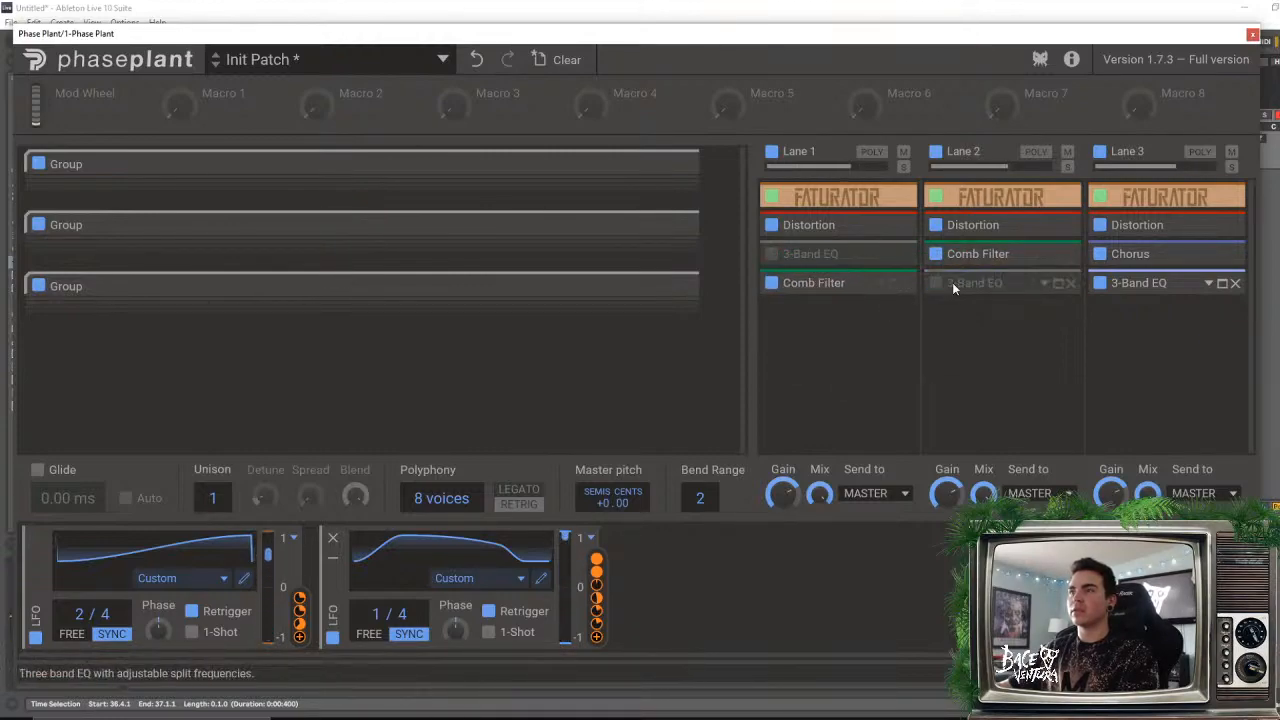
pyautogui.click(938, 283)
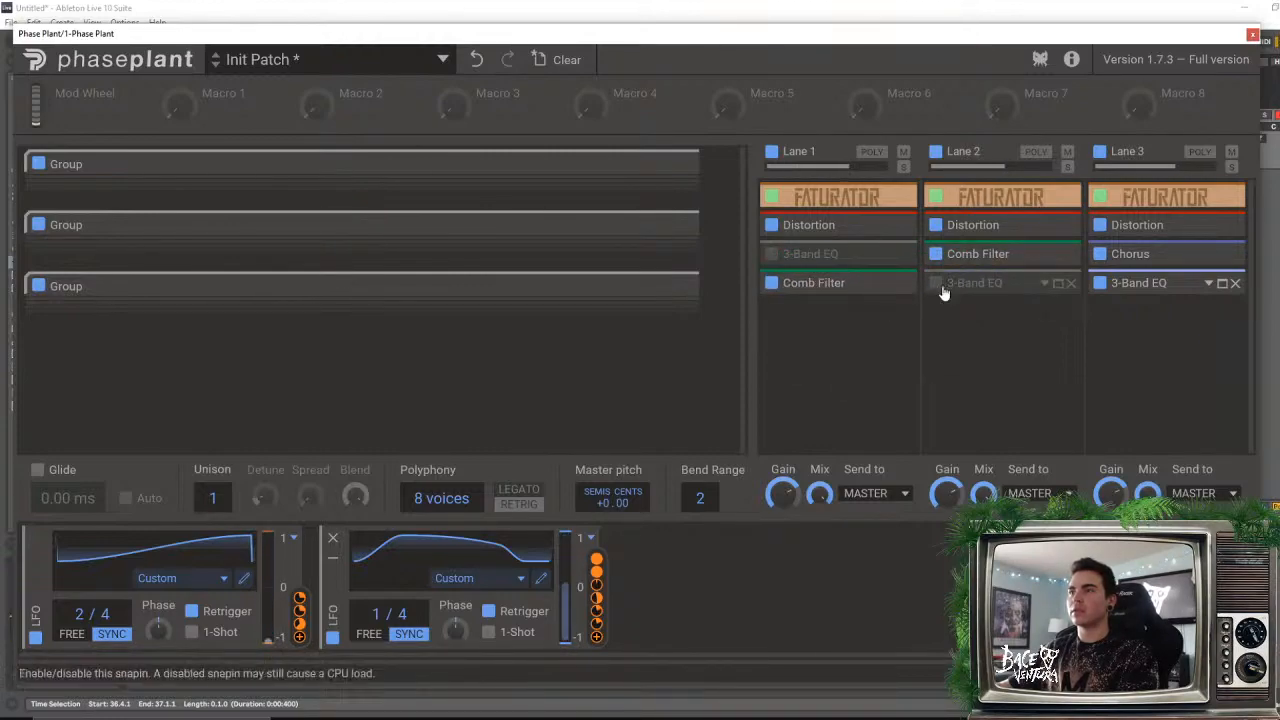
pyautogui.click(1102, 284)
pyautogui.click(773, 254)
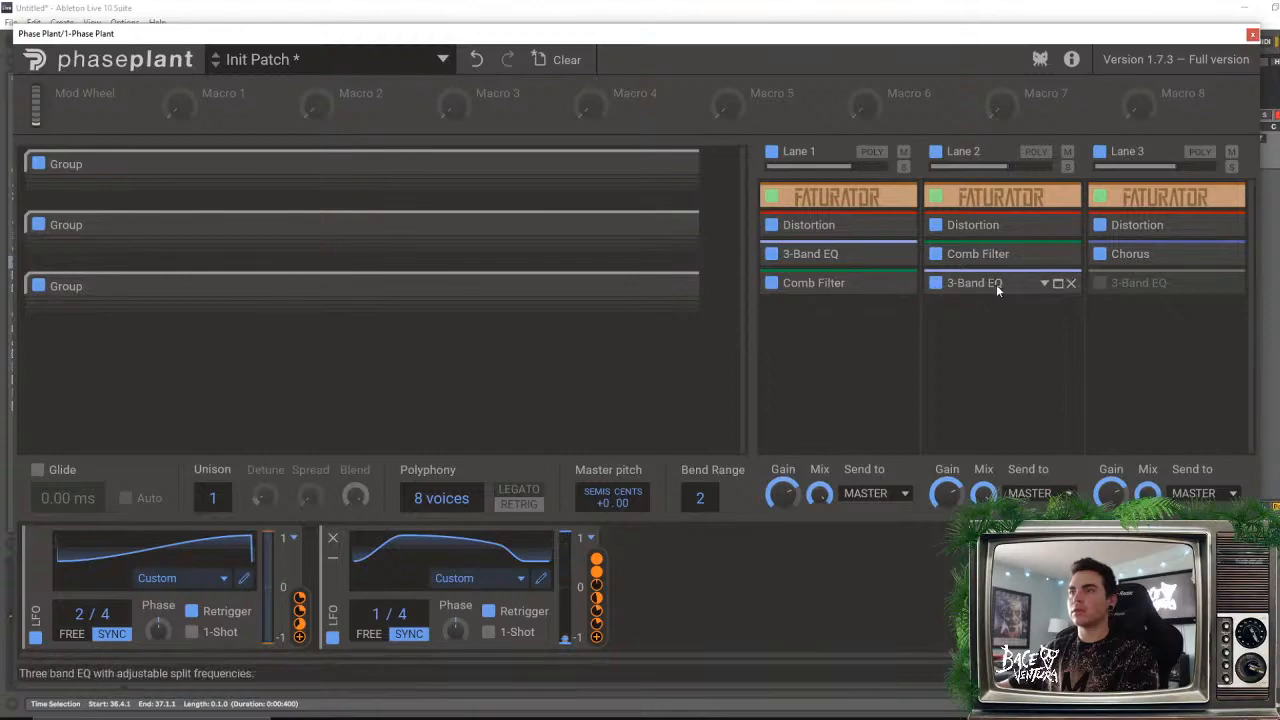
# - Place Lane 2's Comb Filter after its 3-Band EQ and try a Comb Filter copy at the end of Lane 3
pyautogui.moveTo(980, 254); pyautogui.dragTo(1106, 340)
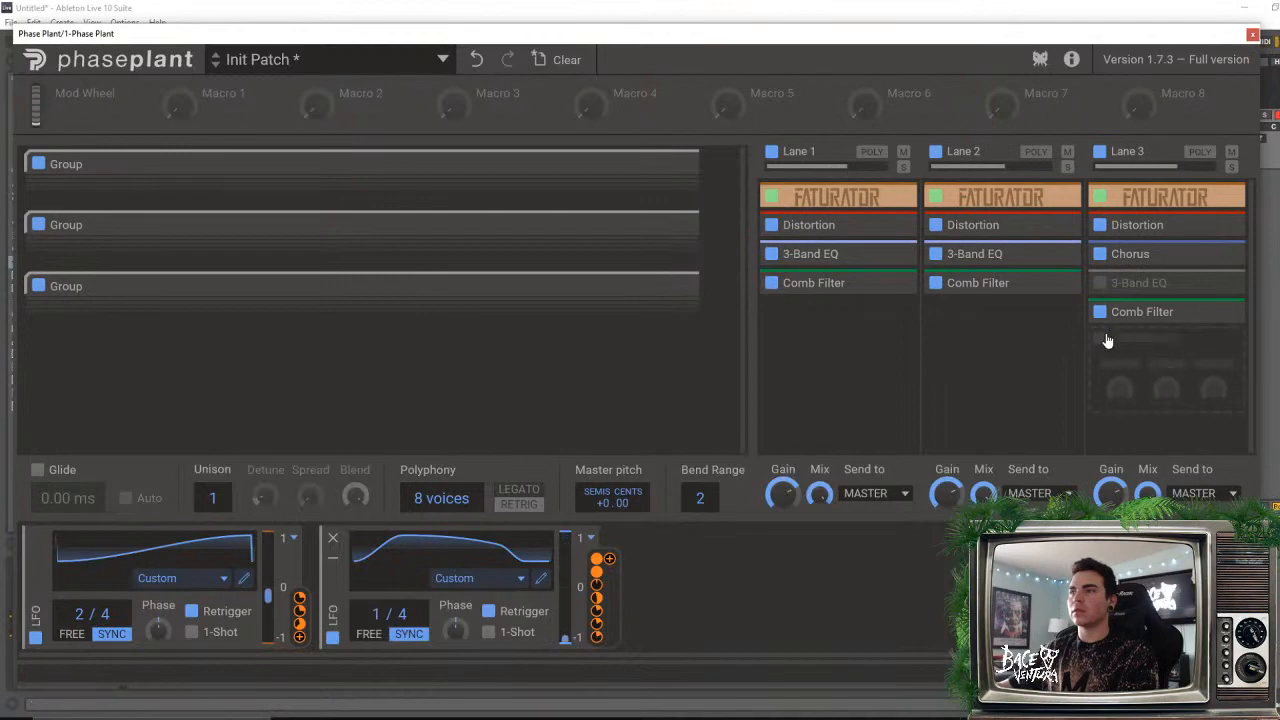
pyautogui.click(1236, 314)
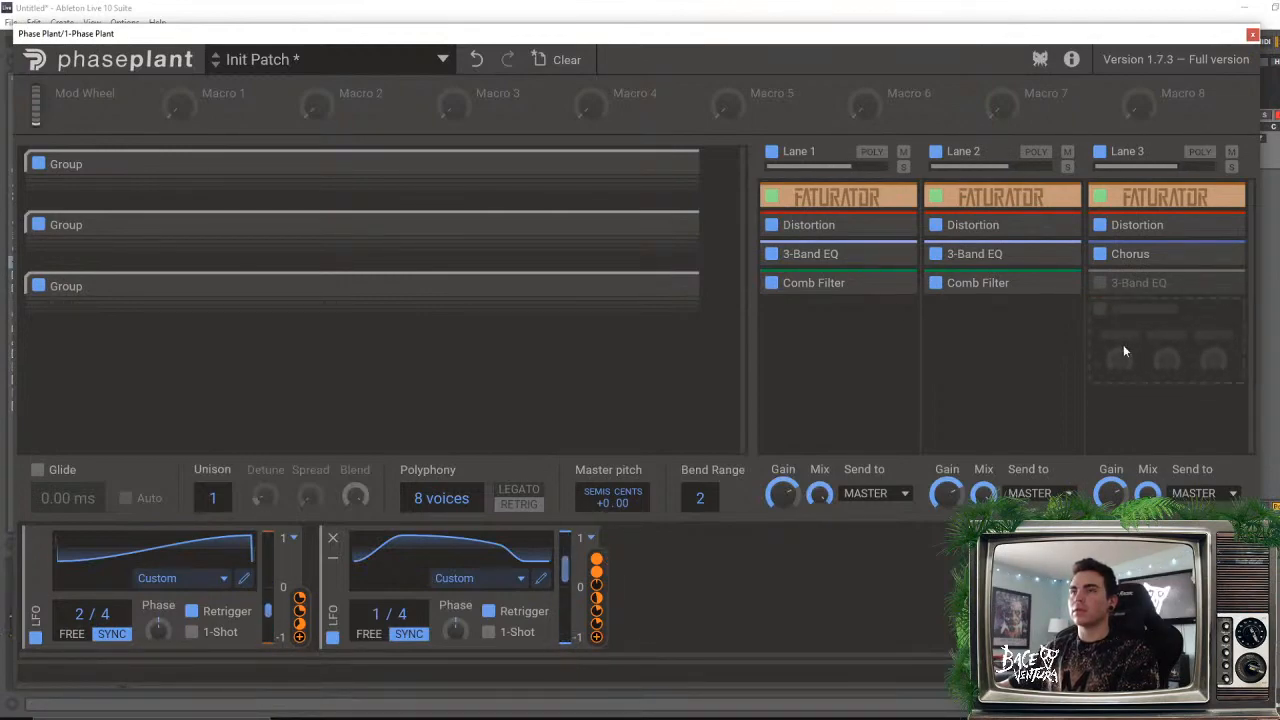
# - Undo the 3-Band EQ and Comb Filter changes across the lanes and the collapsing of the generator groups
pyautogui.click(476, 60)
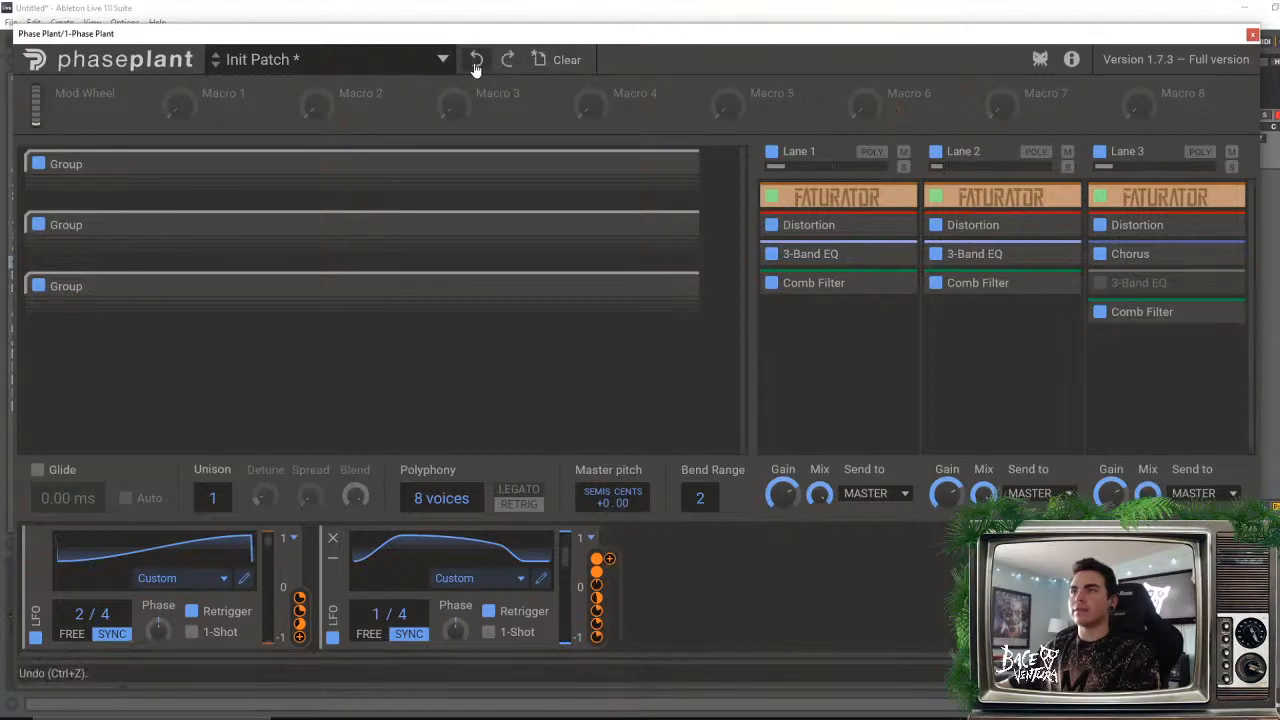
pyautogui.click(476, 60)
pyautogui.click(476, 60)
pyautogui.click(476, 60)
pyautogui.click(476, 60)
pyautogui.click(476, 60)
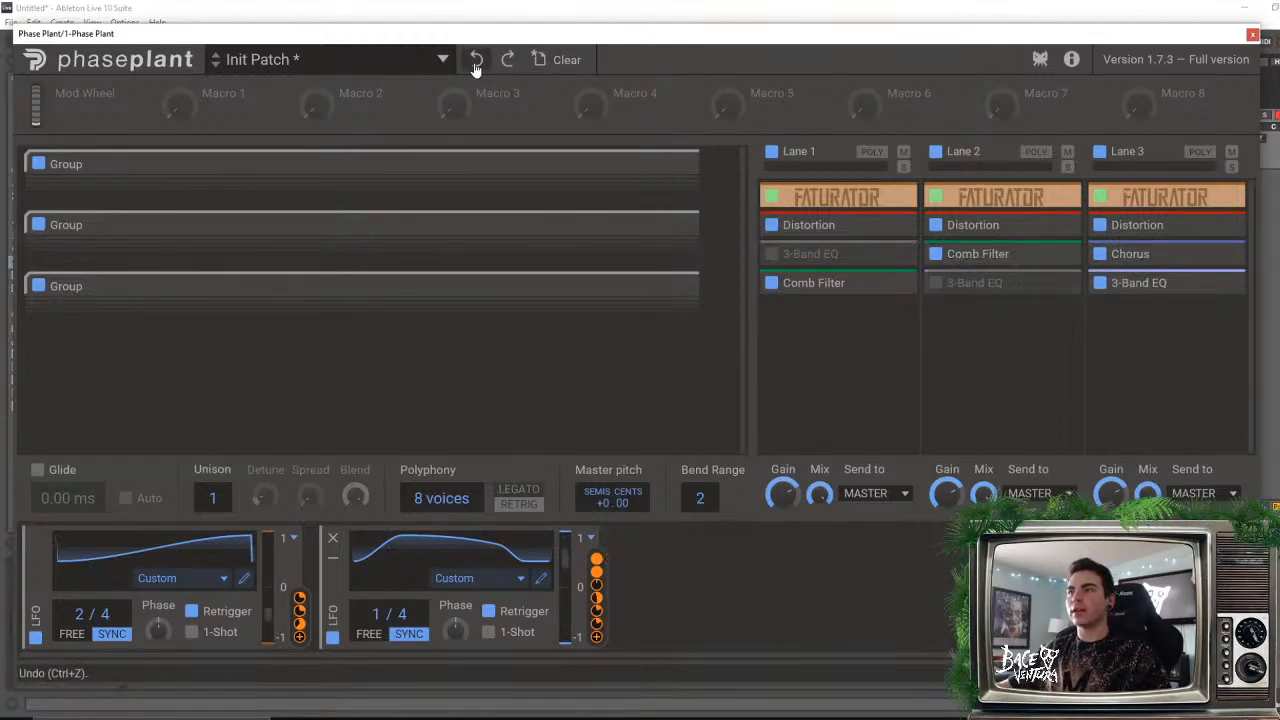
pyautogui.click(476, 60)
pyautogui.click(476, 60)
pyautogui.click(476, 60)
pyautogui.click(476, 60)
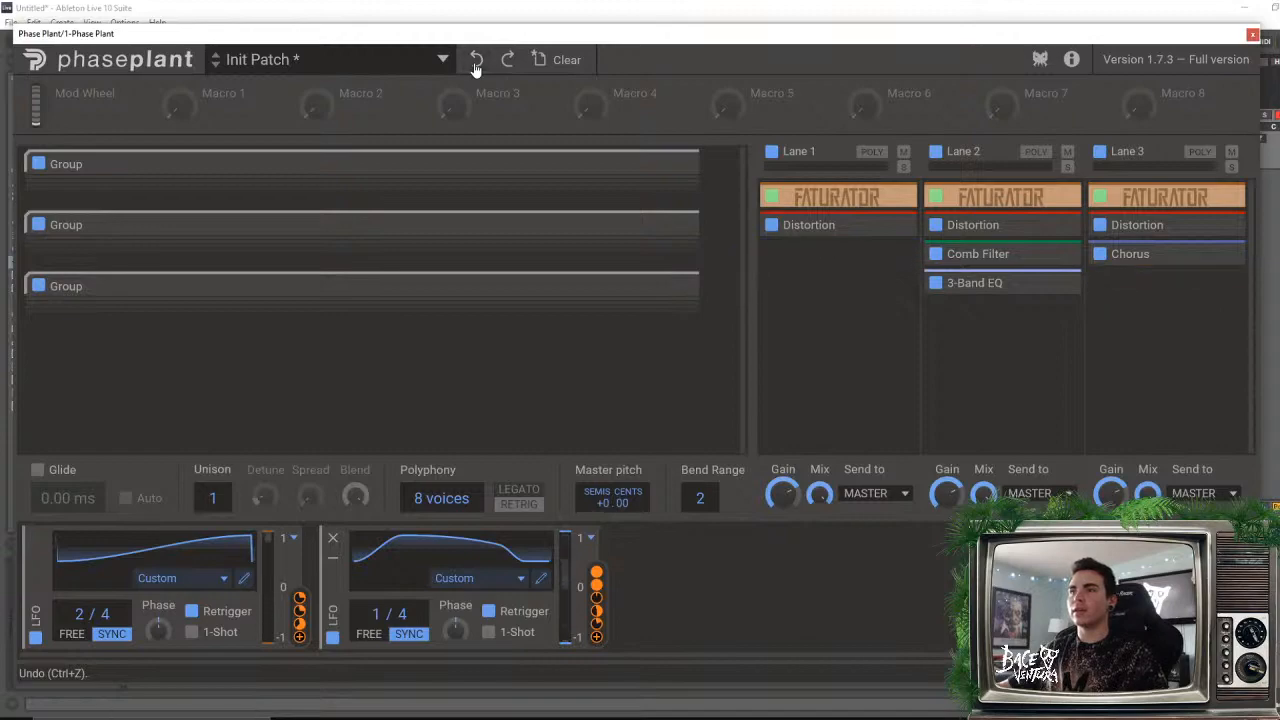
pyautogui.click(476, 60)
pyautogui.click(476, 60)
pyautogui.click(476, 60)
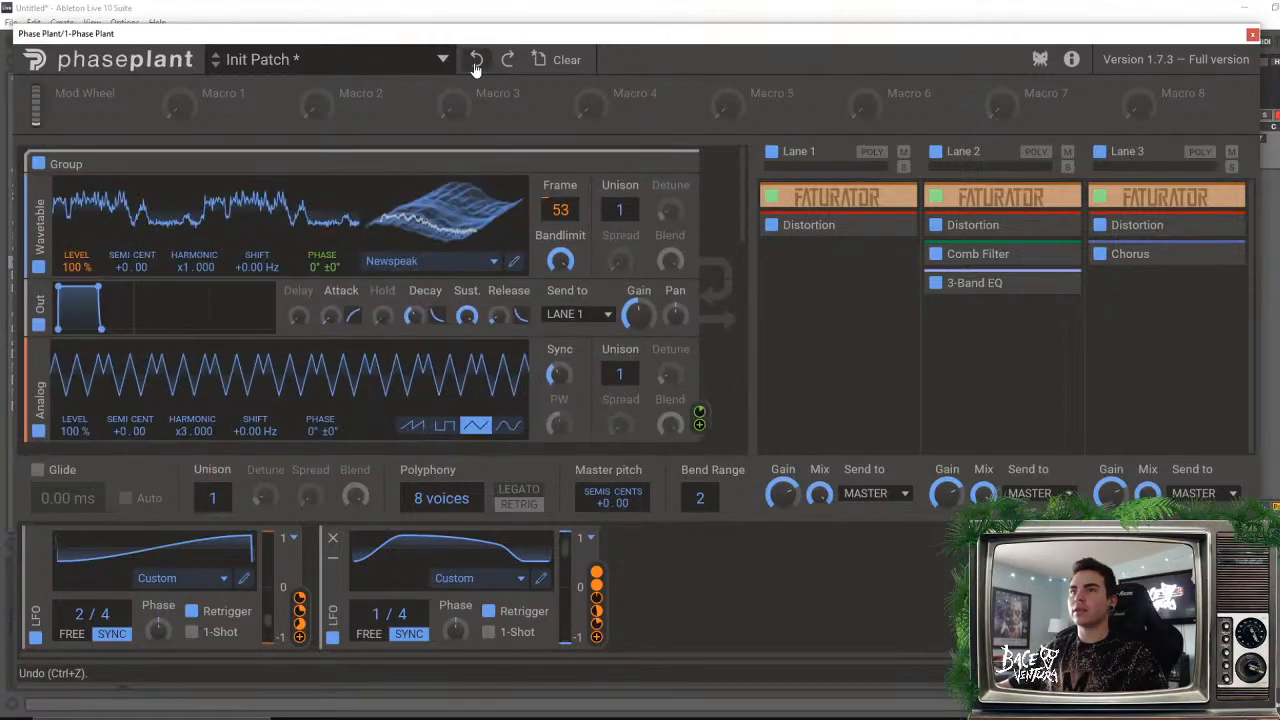
# - Undo the Faturator and Distortion copies in Lanes 2 and 3 and the routing of Lanes 1 and 2 to Master
pyautogui.click(476, 60)
pyautogui.click(476, 60)
pyautogui.click(476, 60)
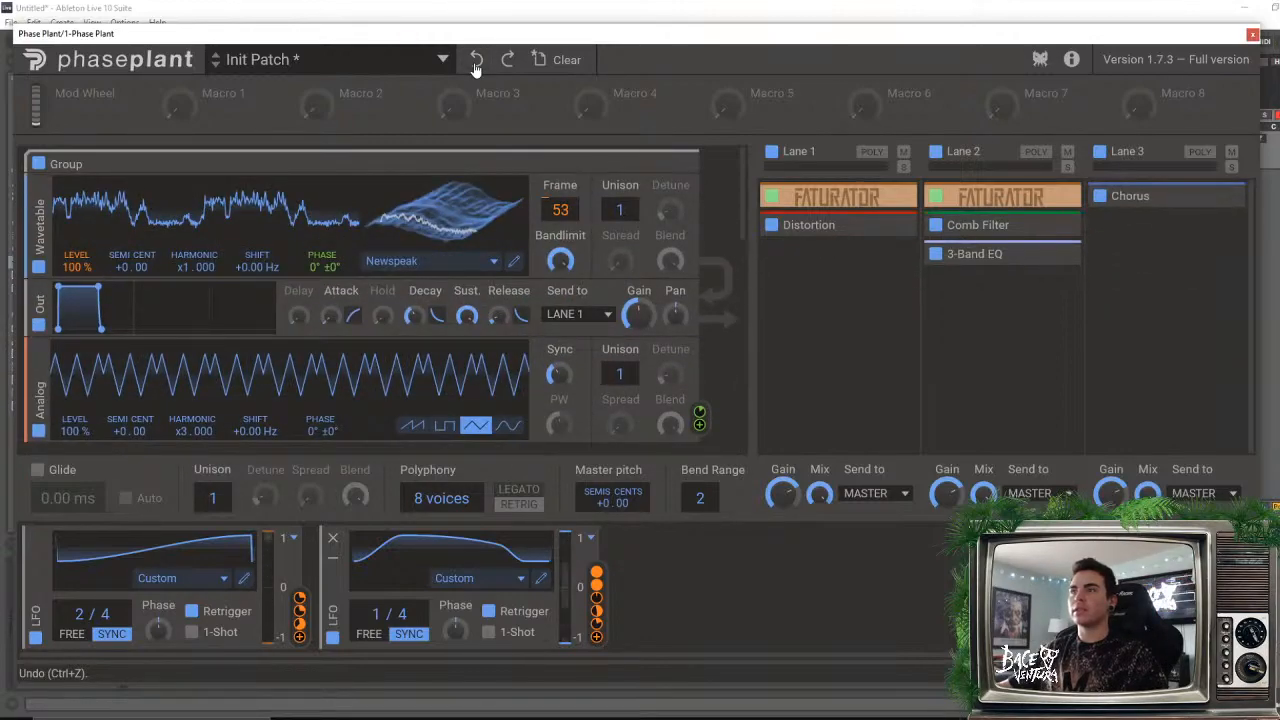
pyautogui.click(476, 60)
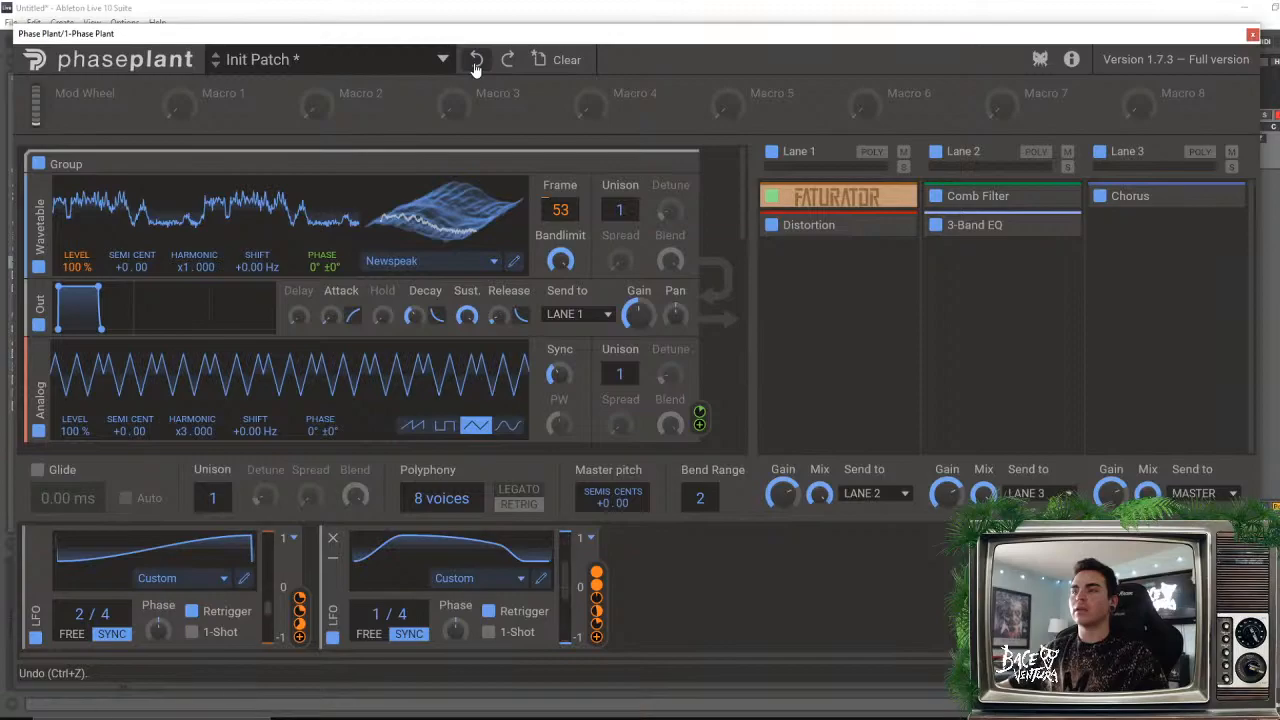
pyautogui.scroll(-3, 466, 212)
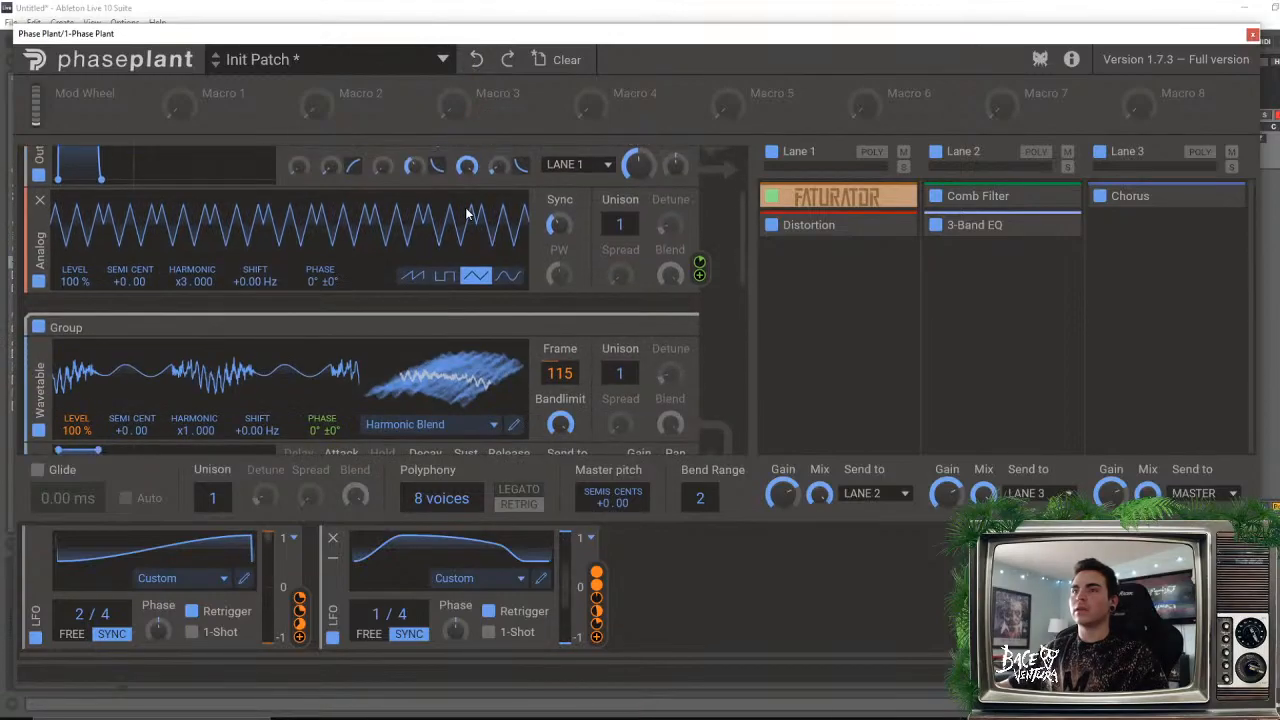
pyautogui.scroll(-6, 466, 212)
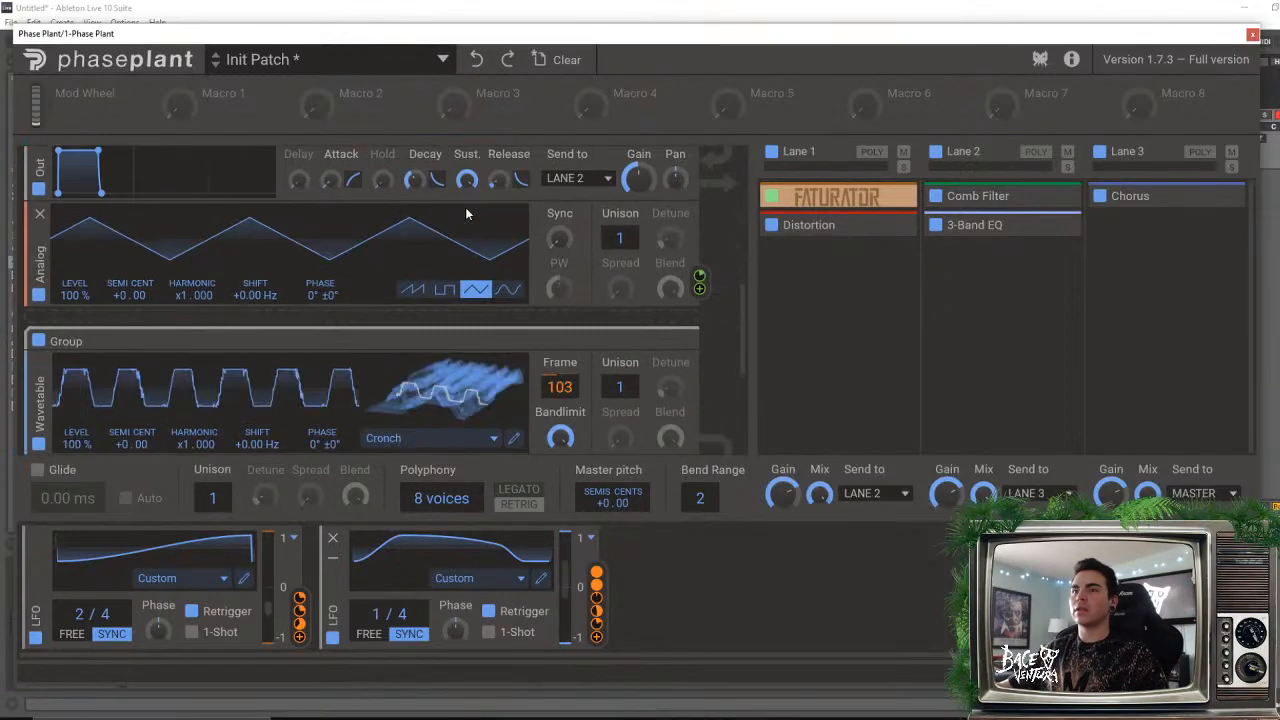
pyautogui.click(477, 61)
pyautogui.scroll(6, 468, 262)
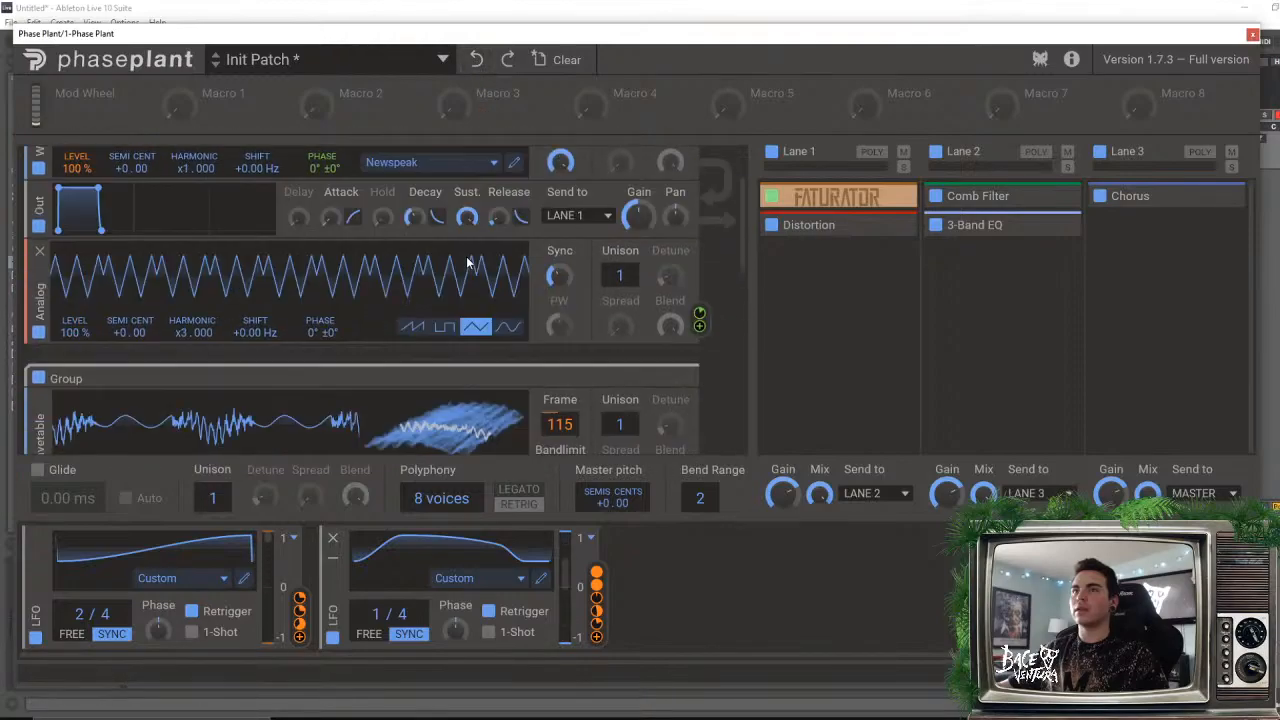
pyautogui.scroll(-5, 466, 258)
pyautogui.scroll(4, 466, 255)
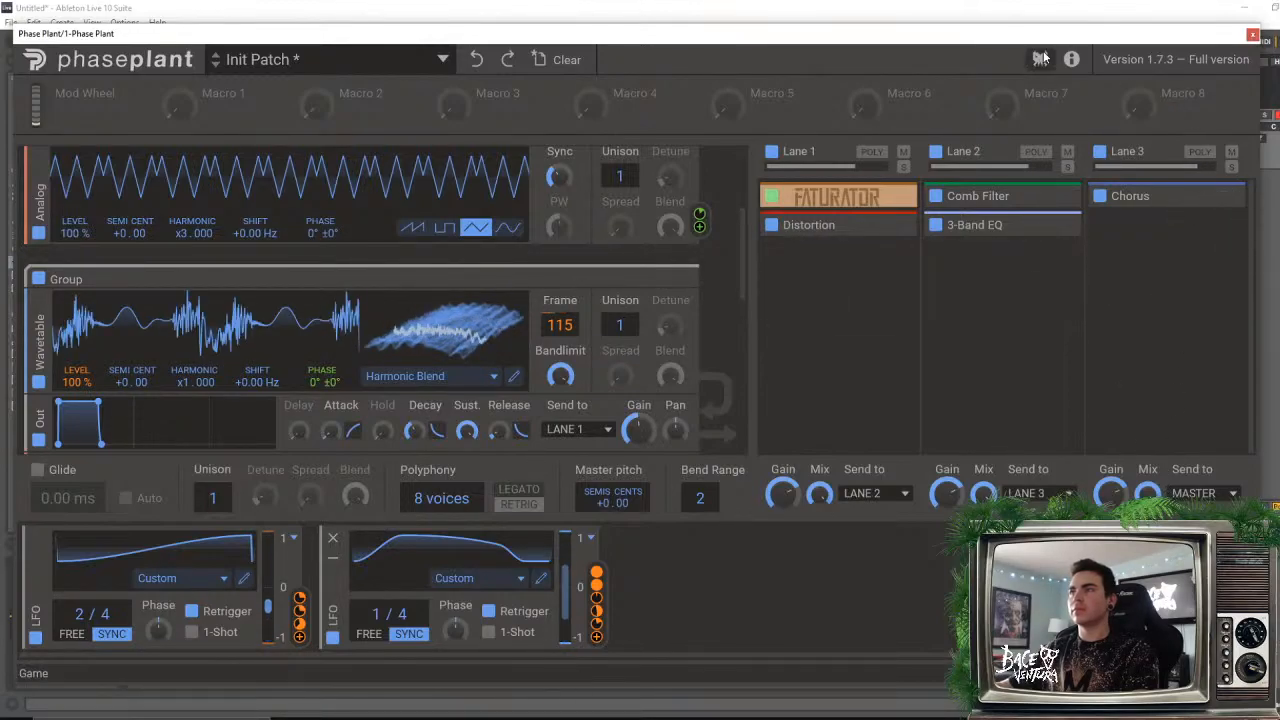
# - Add a Filter to the first generator group and move it above the group's Analog oscillator
pyautogui.moveTo(1009, 40); pyautogui.dragTo(1024, 50)
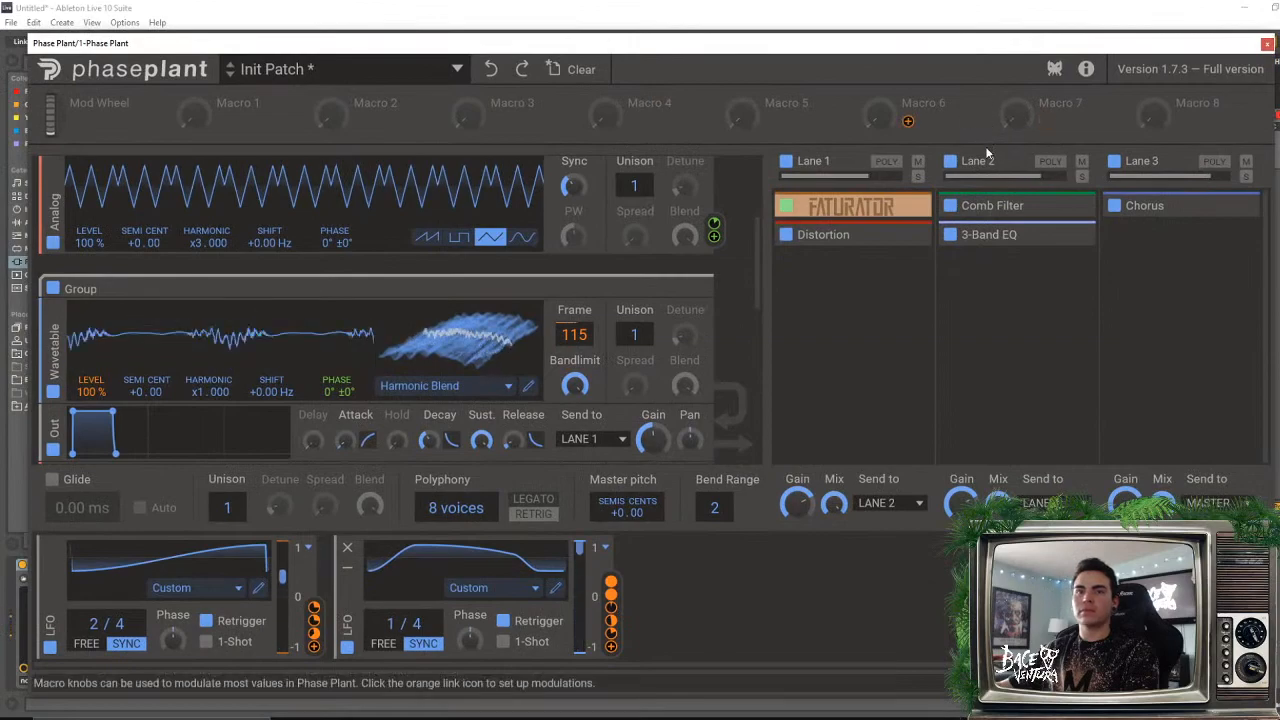
pyautogui.moveTo(755, 270); pyautogui.dragTo(760, 184)
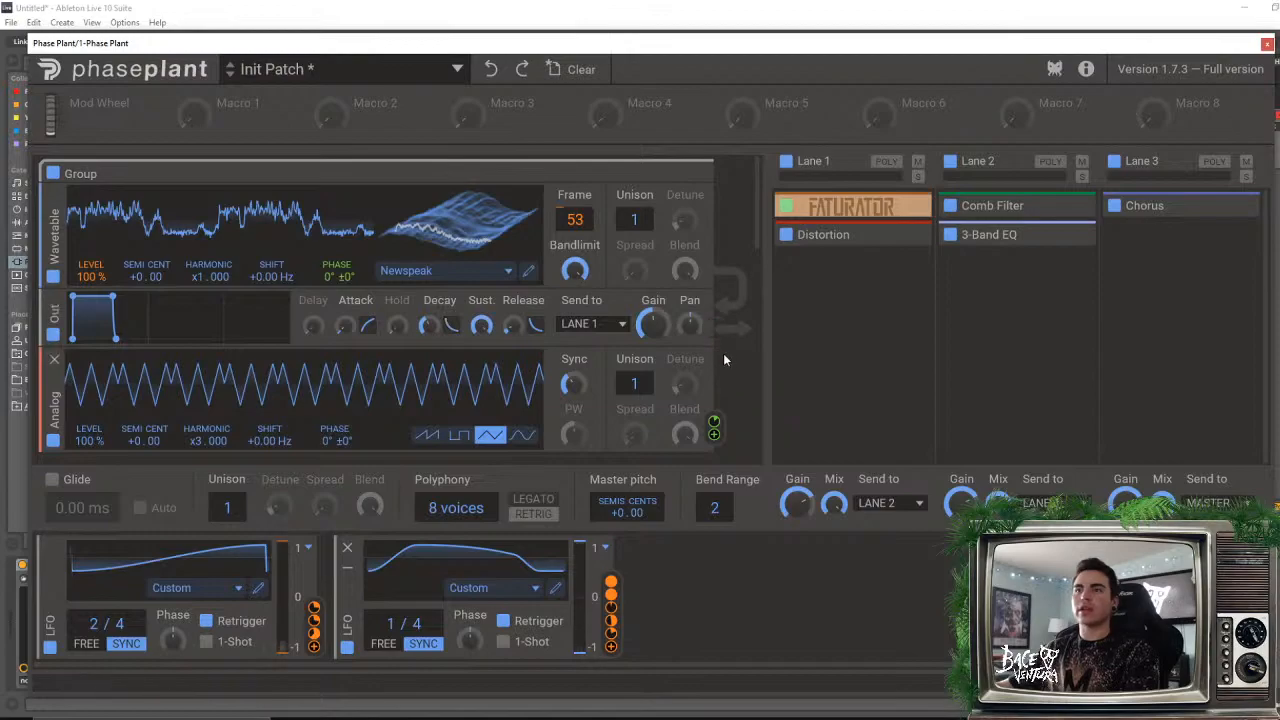
pyautogui.scroll(-3, 710, 378)
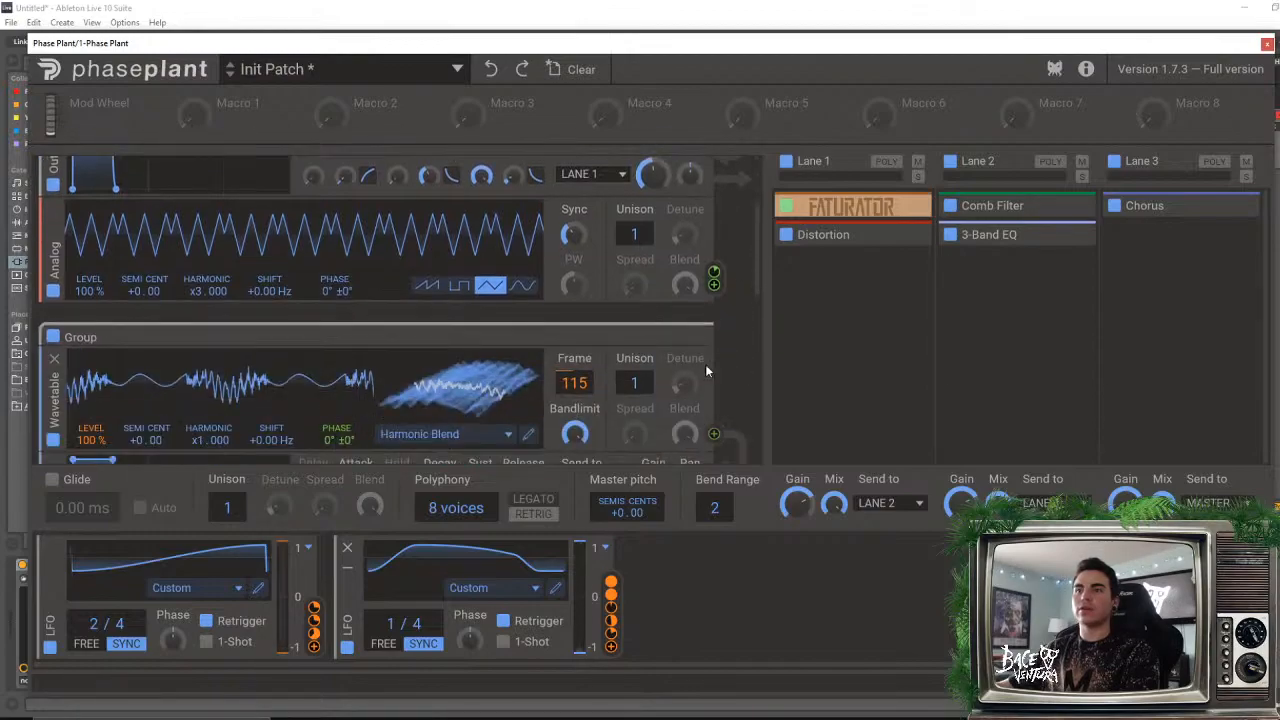
pyautogui.click(585, 318)
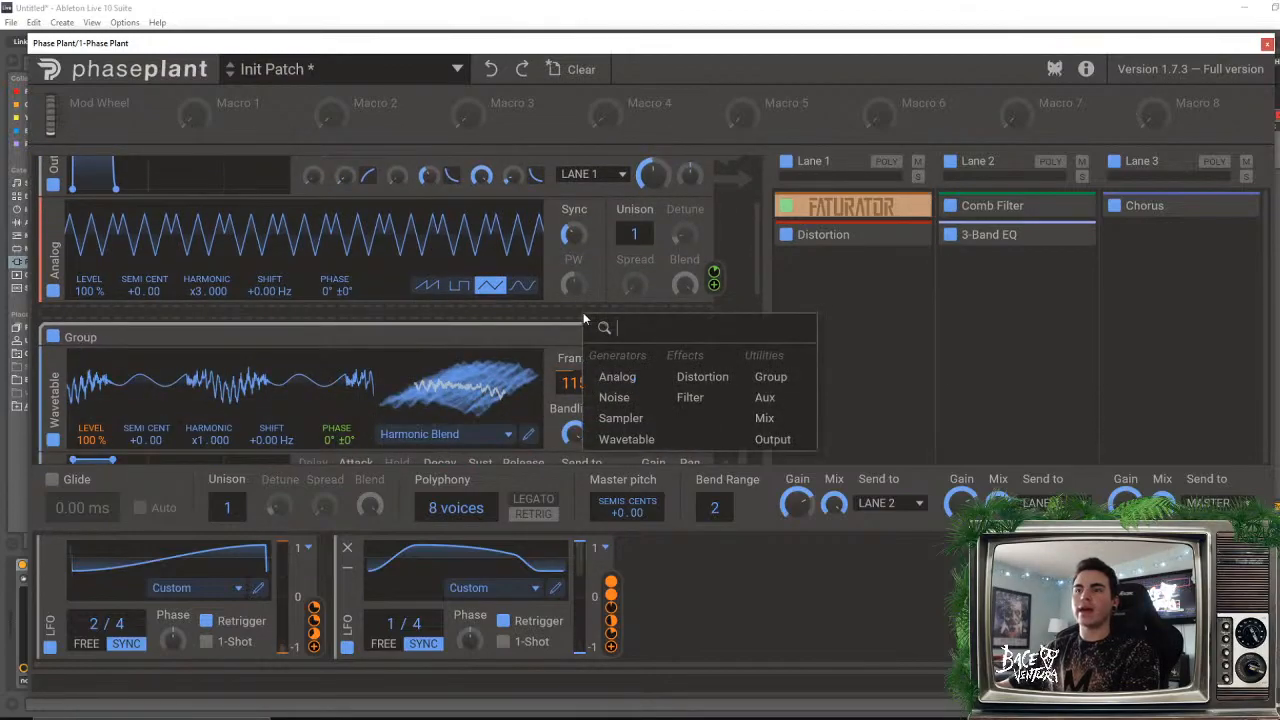
pyautogui.click(727, 399)
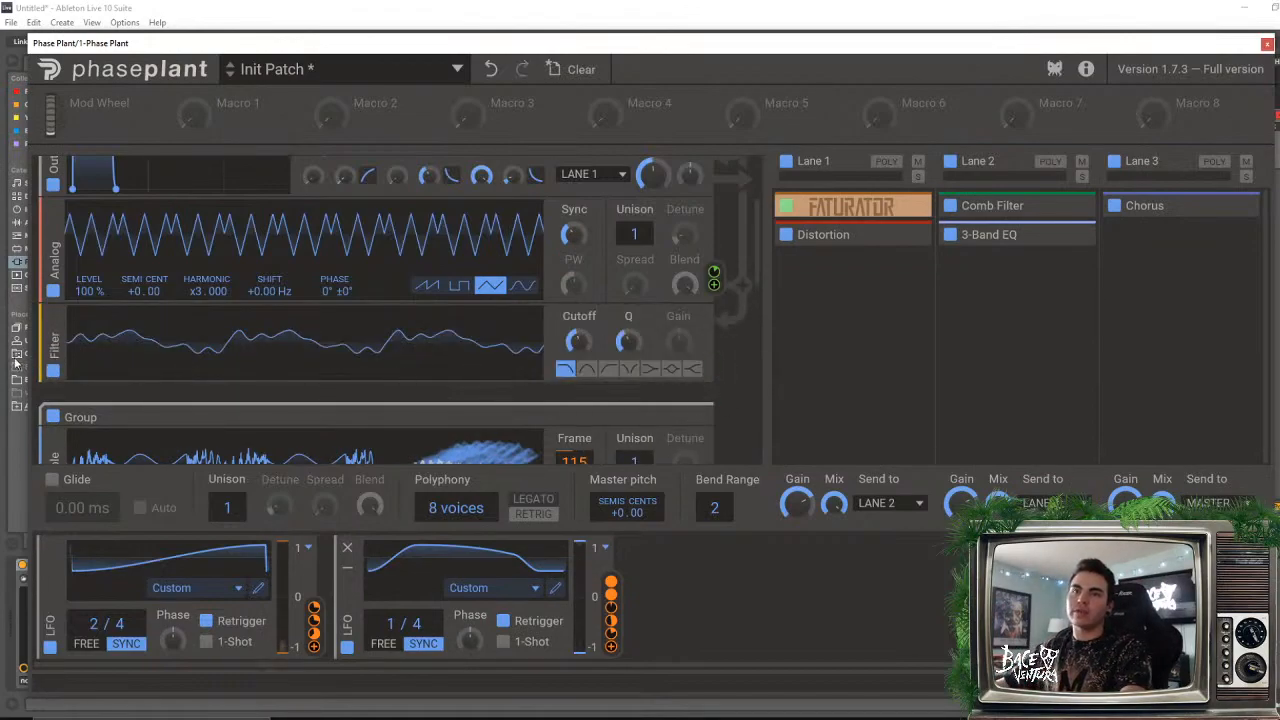
pyautogui.moveTo(52, 346); pyautogui.dragTo(64, 232)
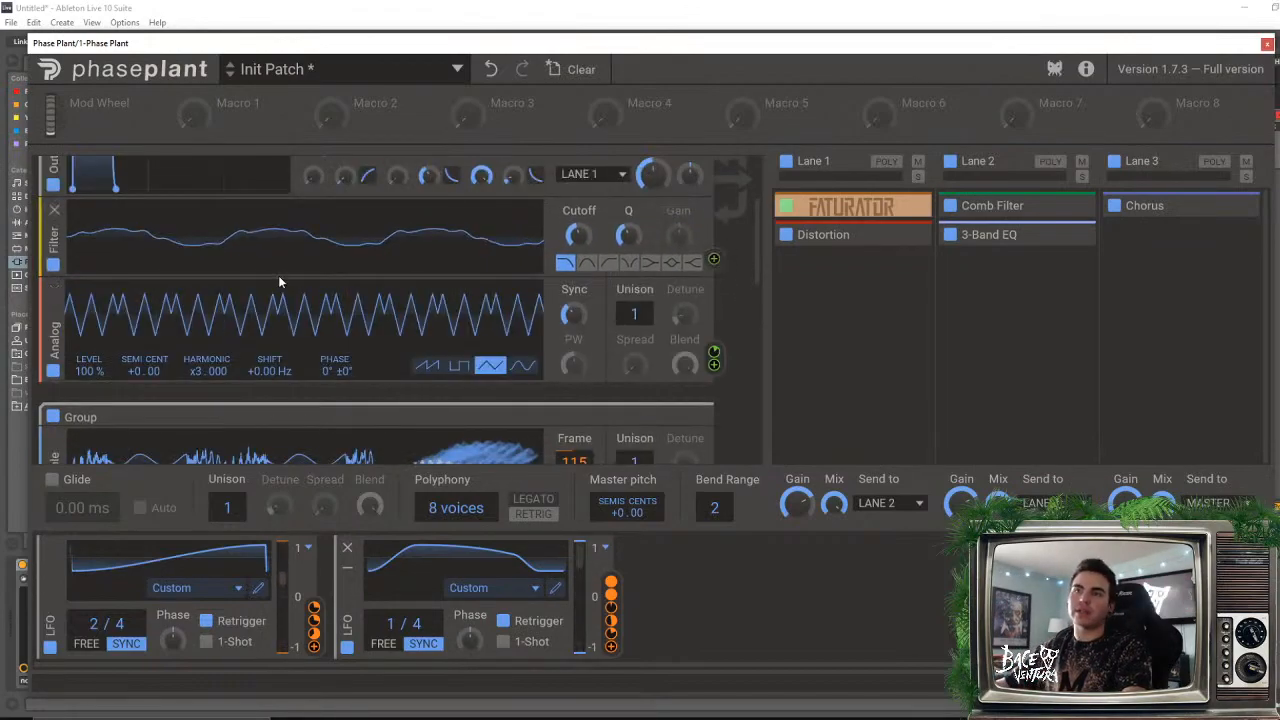
# - Try the Filter's high-pass, low-shelf and notch types with a cutoff of about 3.94 kHz, and a band-pass with a lowered cutoff
pyautogui.click(607, 264)
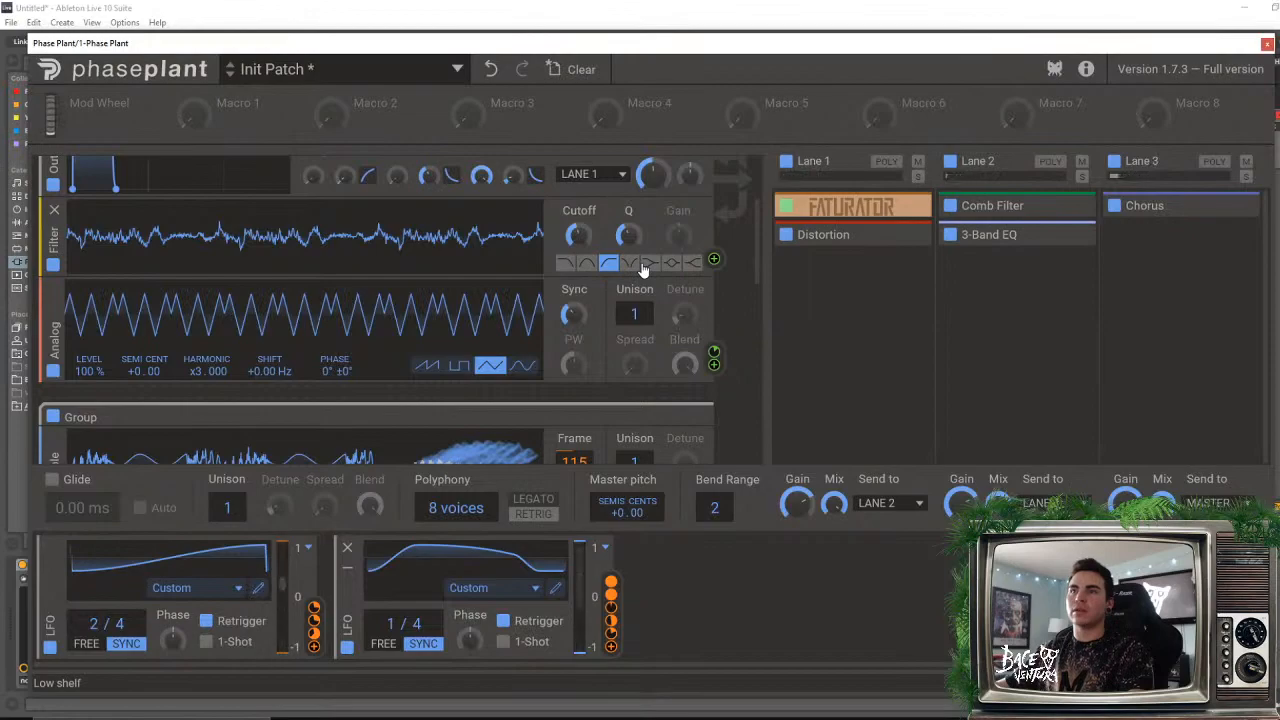
pyautogui.click(645, 265)
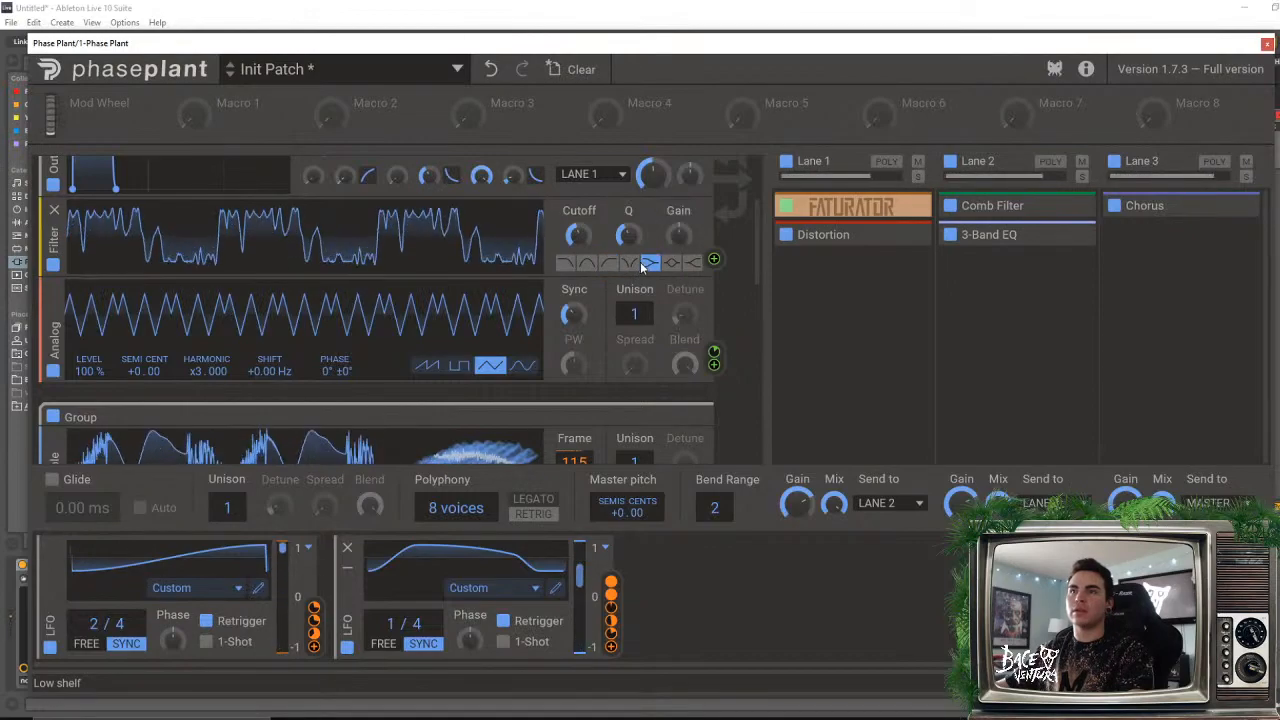
pyautogui.click(629, 264)
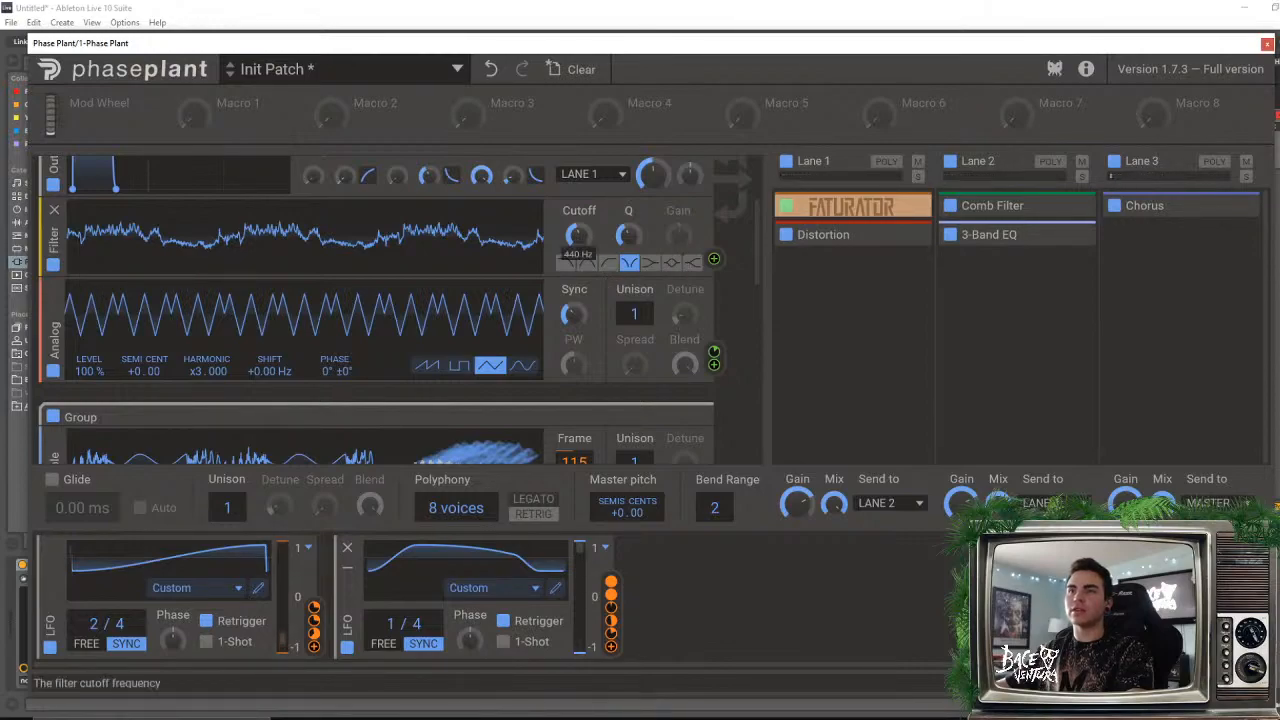
pyautogui.moveTo(578, 235); pyautogui.dragTo(578, 176)
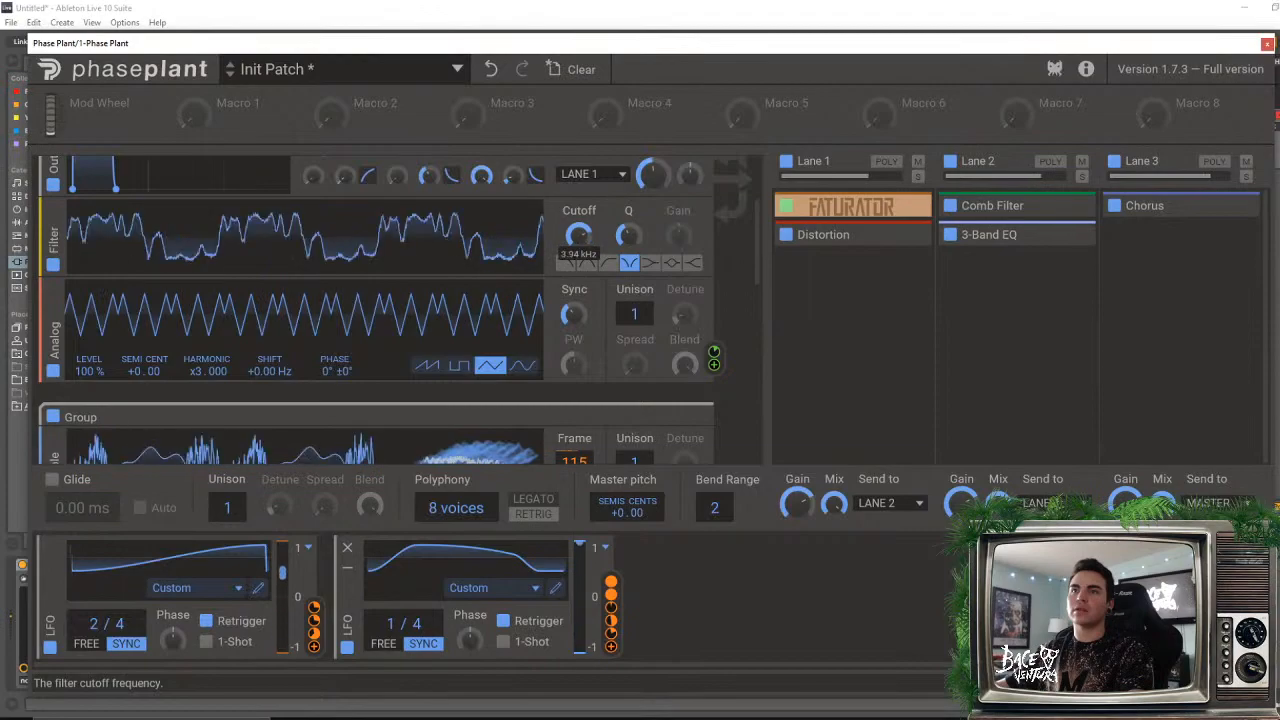
pyautogui.click(588, 264)
pyautogui.moveTo(580, 237); pyautogui.dragTo(580, 286)
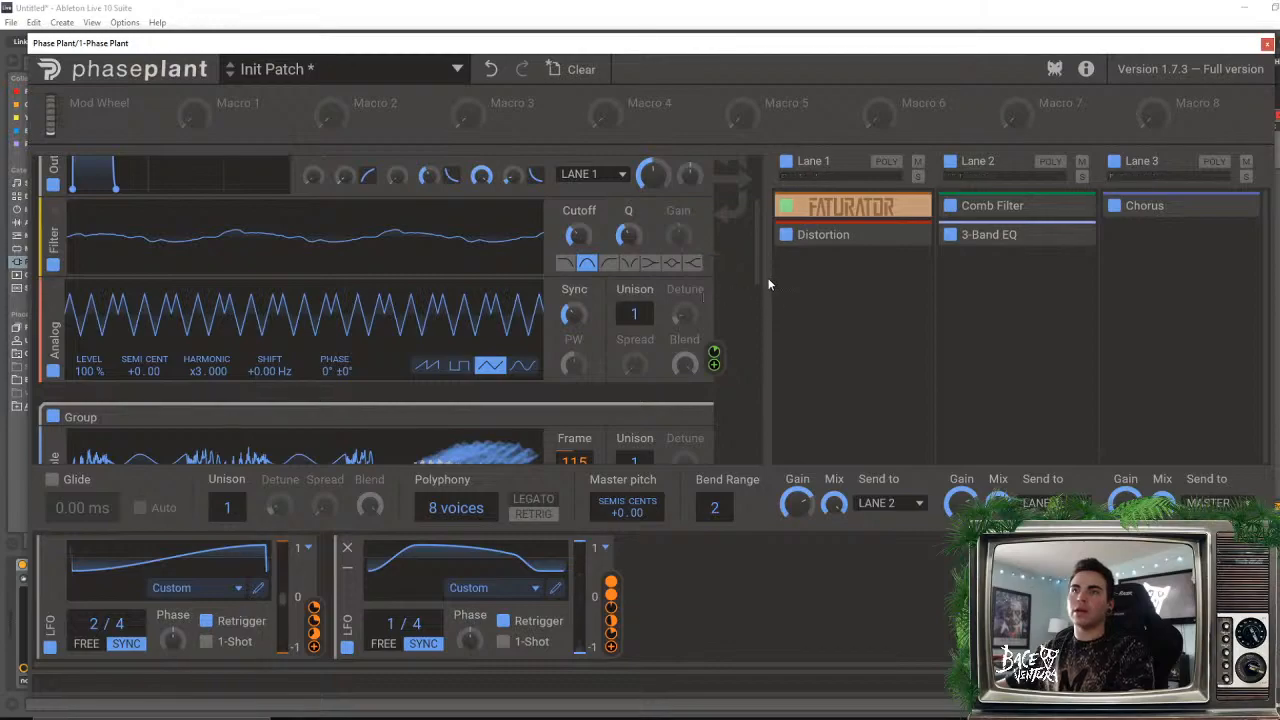
# - Place the band-pass Filter directly after the Newspeak wavetable, ahead of its output, and try sweeping the cutoff
pyautogui.moveTo(760, 284); pyautogui.dragTo(763, 237)
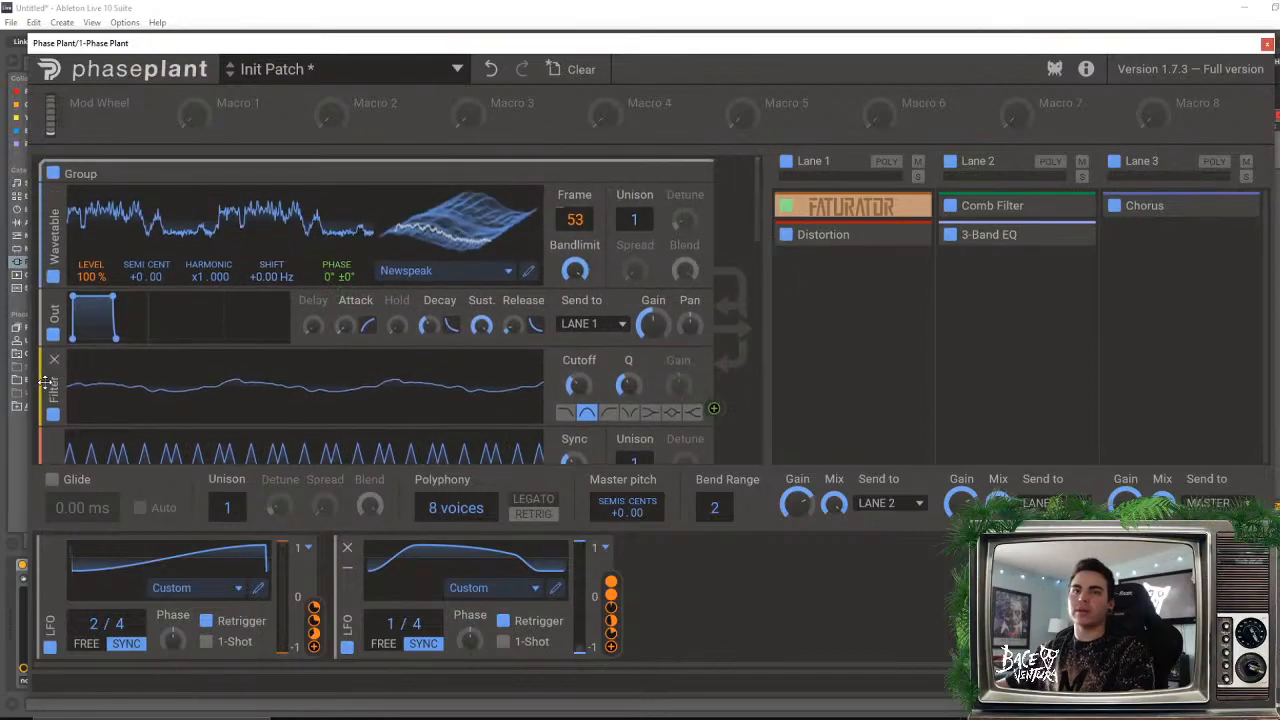
pyautogui.moveTo(45, 380); pyautogui.dragTo(60, 262)
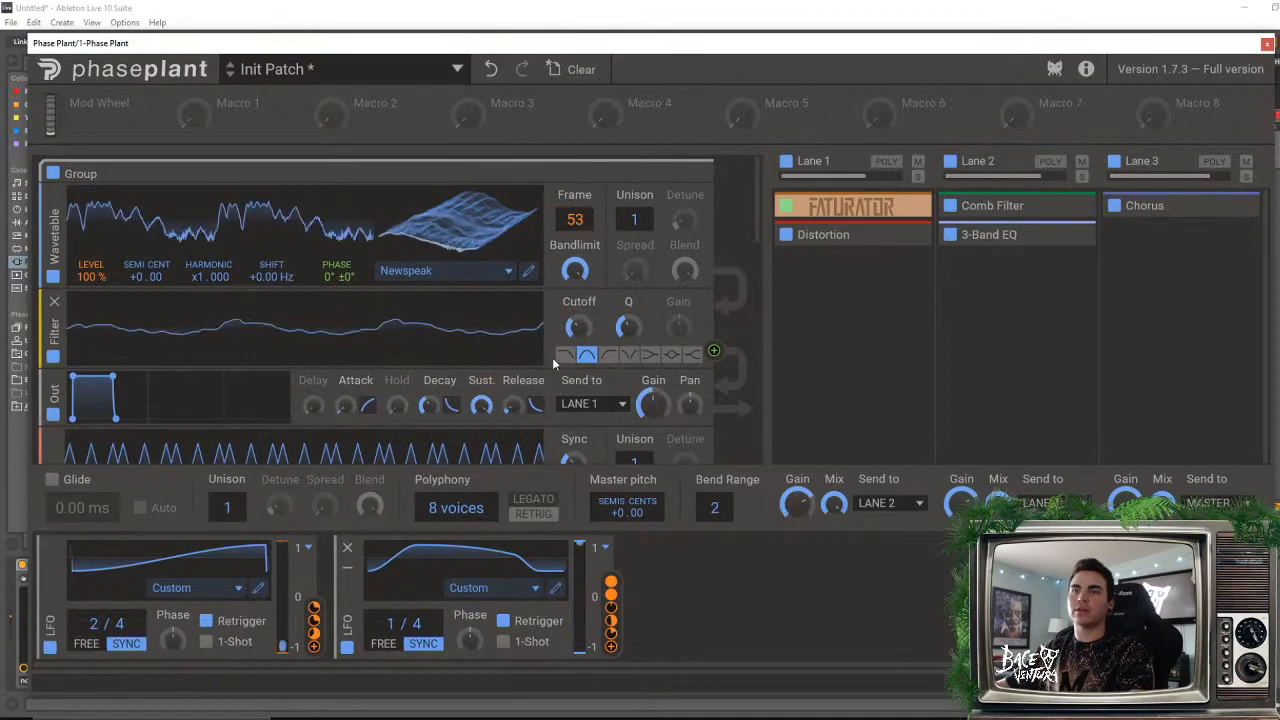
pyautogui.moveTo(578, 327); pyautogui.dragTo(578, 254)
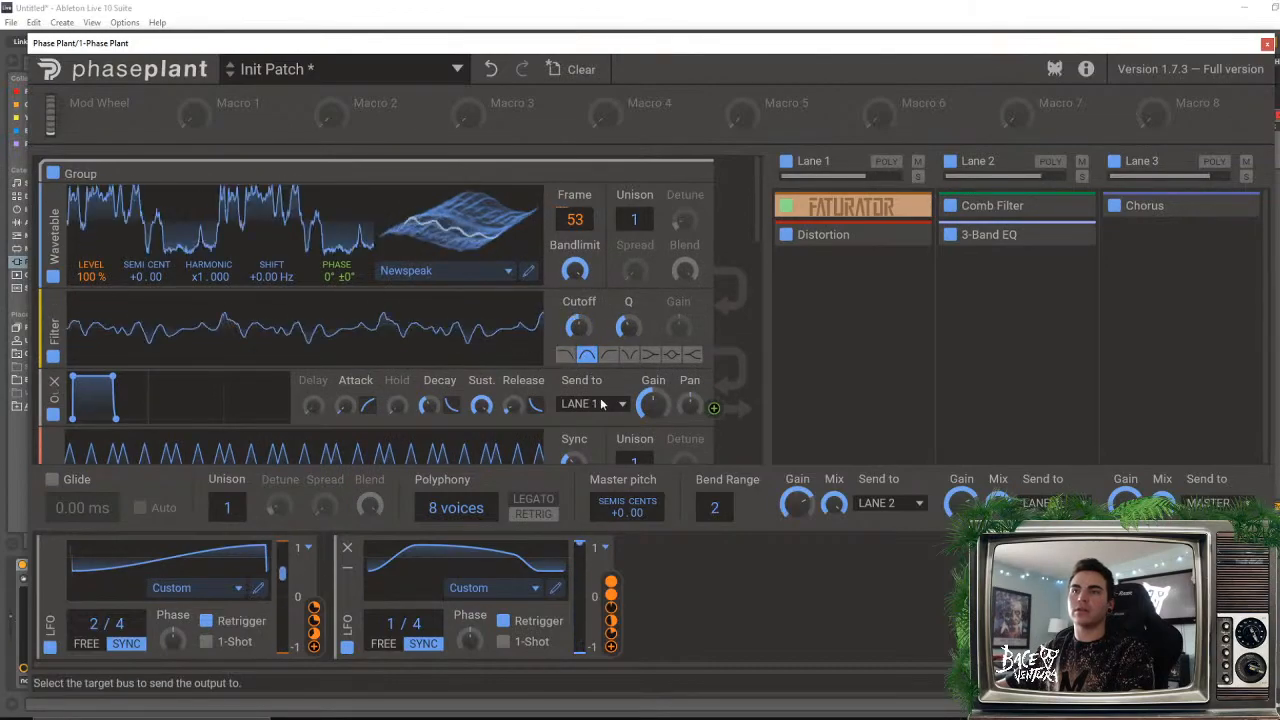
# - Try high-pass, low-pass, notch and peak types at different cutoffs on the Newspeak wavetable's Filter, and remove the Filter from the group
pyautogui.click(608, 355)
pyautogui.moveTo(580, 325); pyautogui.dragTo(580, 268)
pyautogui.click(566, 355)
pyautogui.click(630, 355)
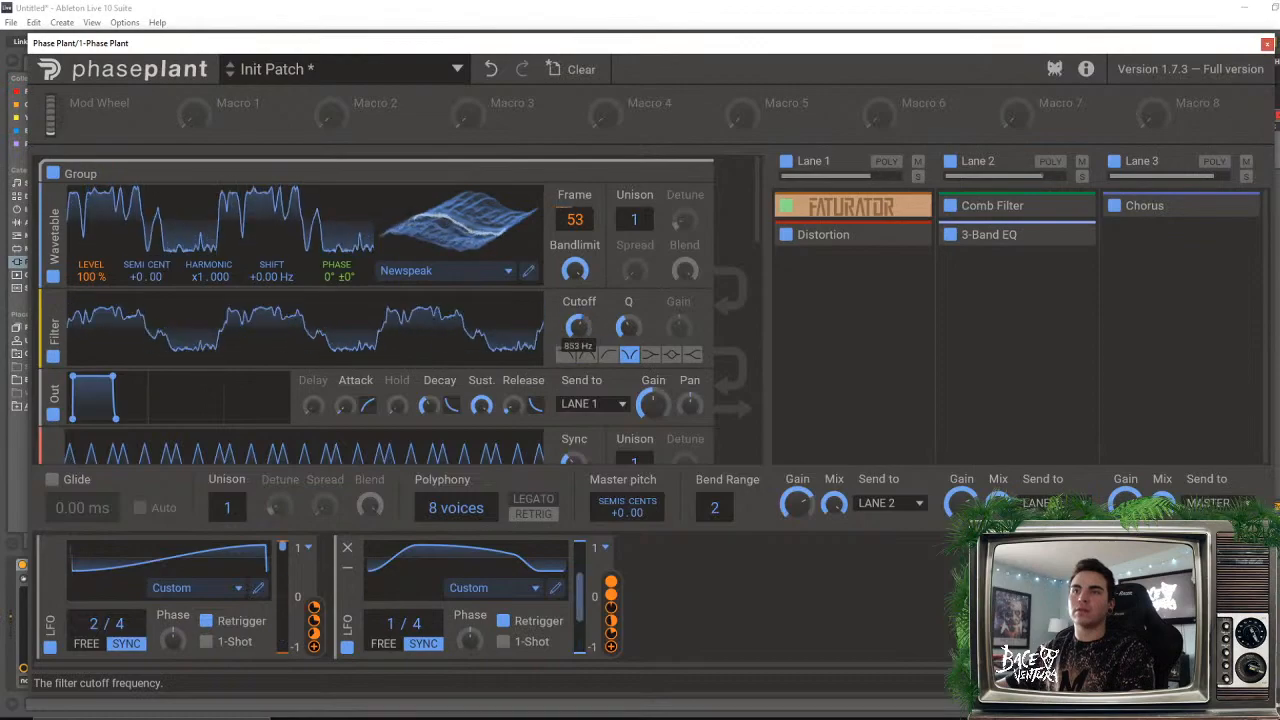
pyautogui.click(671, 354)
pyautogui.moveTo(580, 327); pyautogui.dragTo(580, 215)
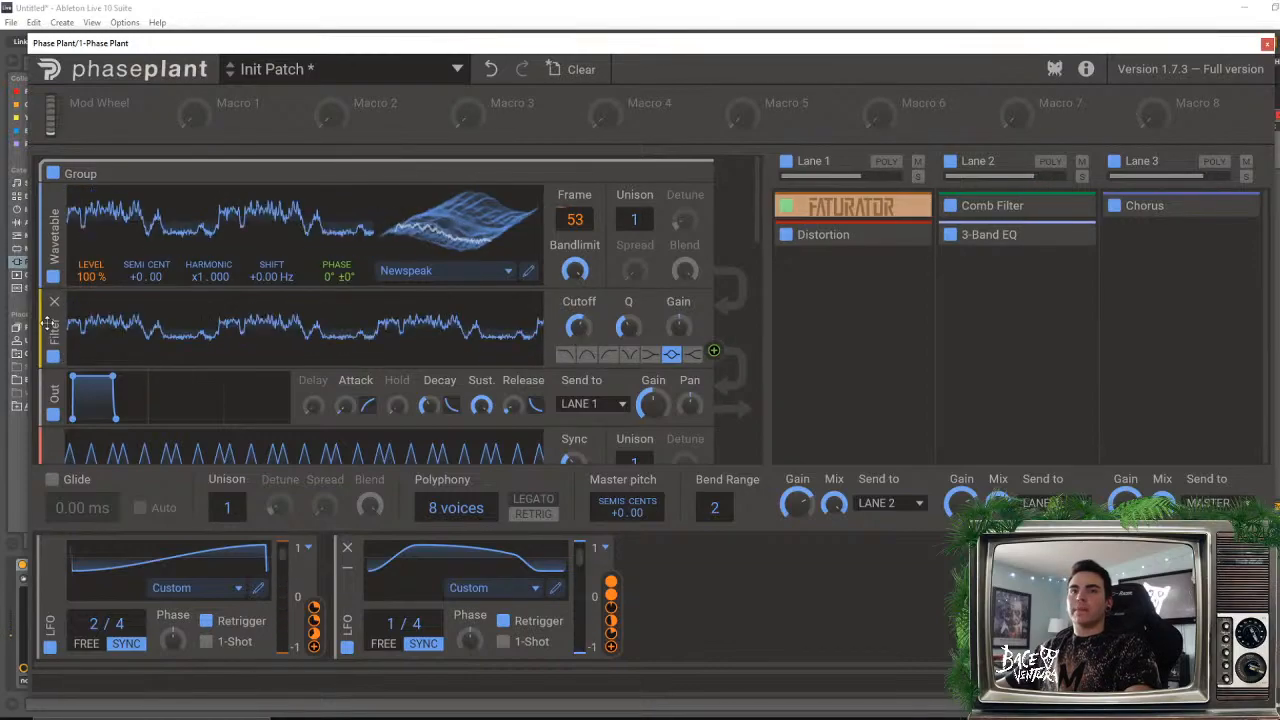
pyautogui.click(55, 303)
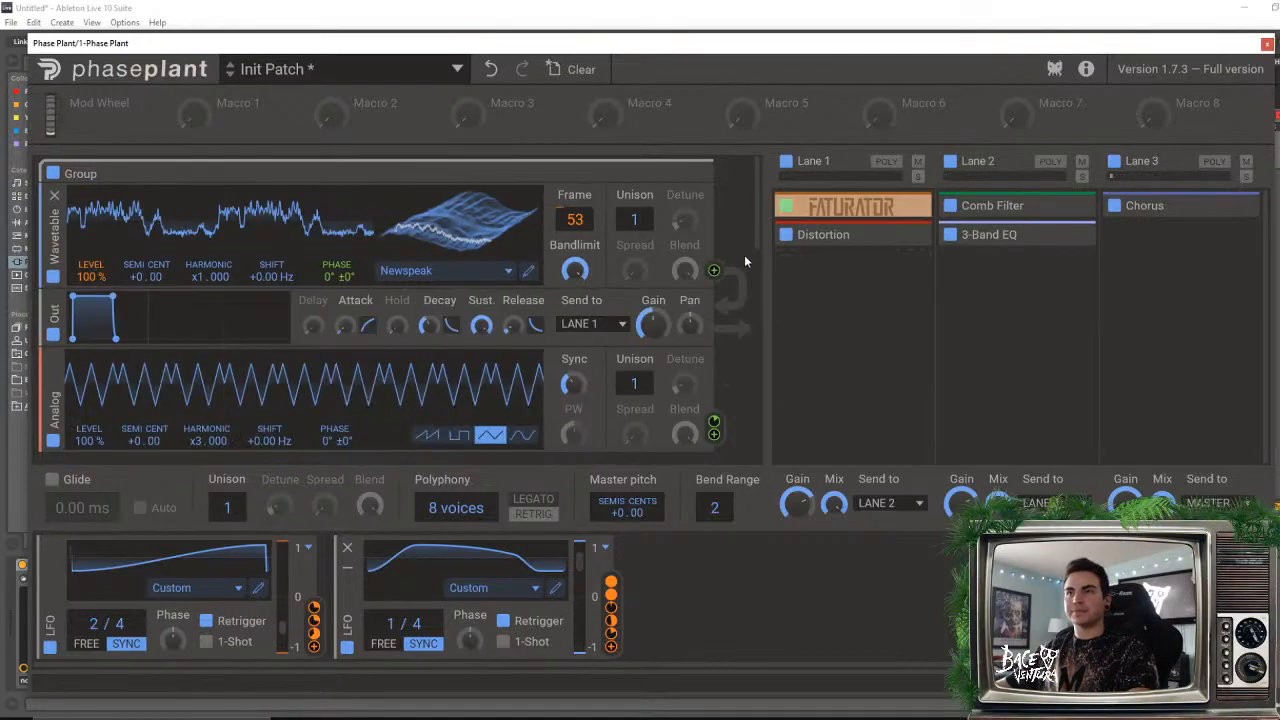
pyautogui.moveTo(752, 254); pyautogui.dragTo(751, 425)
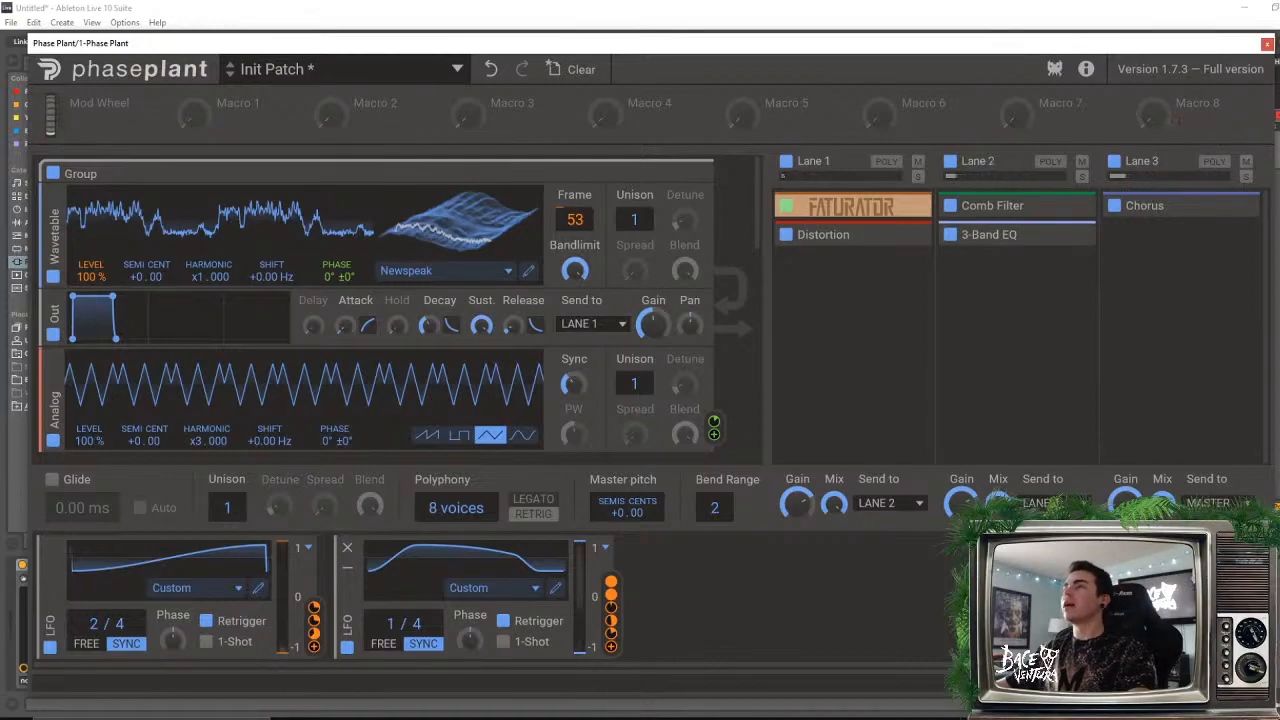
# - Close the Phase Plant window, widen Ableton Live's browser, and load the SerumFX_x64 plug-in after Phase Plant on its track
pyautogui.click(1267, 44)
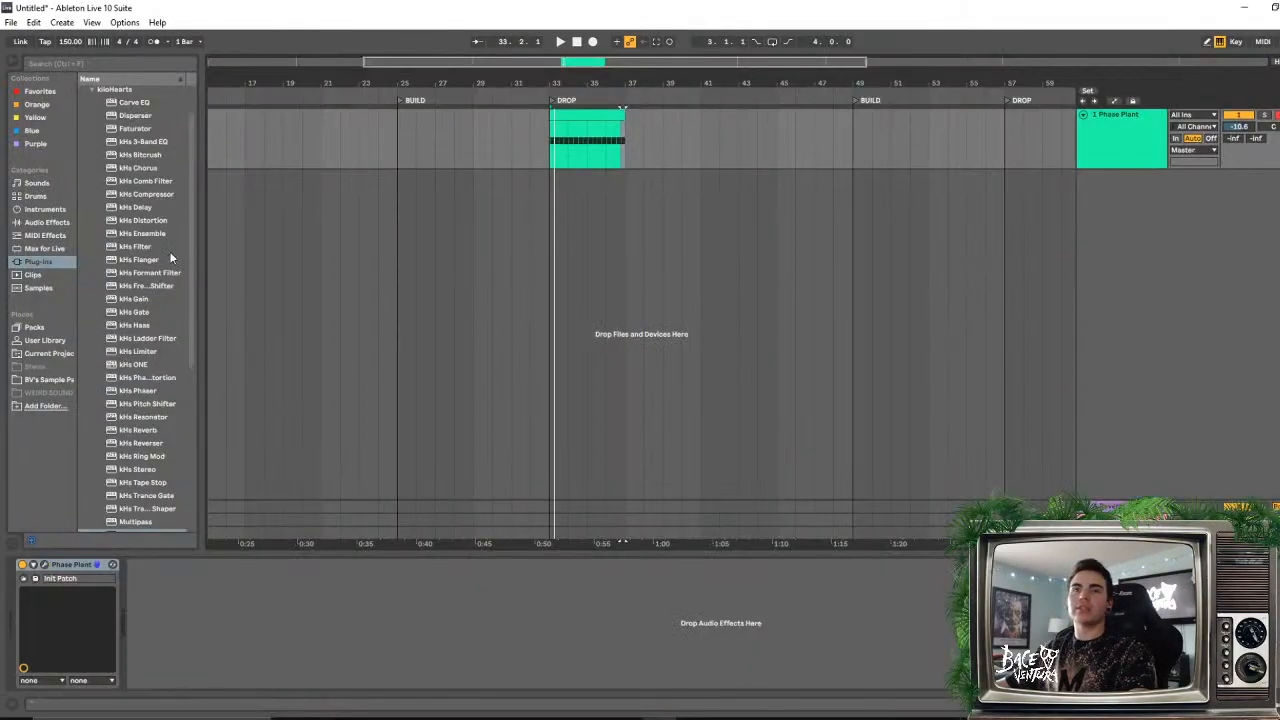
pyautogui.moveTo(205, 266); pyautogui.dragTo(280, 279)
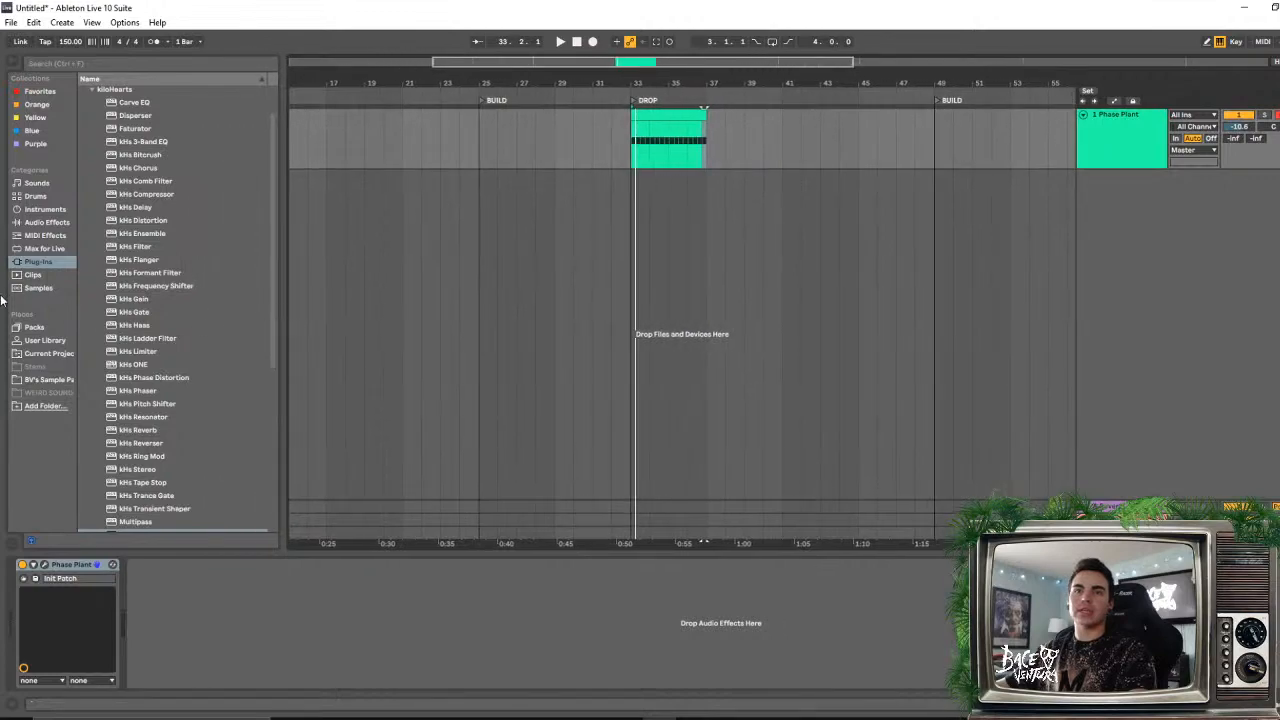
pyautogui.click(45, 222)
pyautogui.click(38, 261)
pyautogui.scroll(-6, 138, 420)
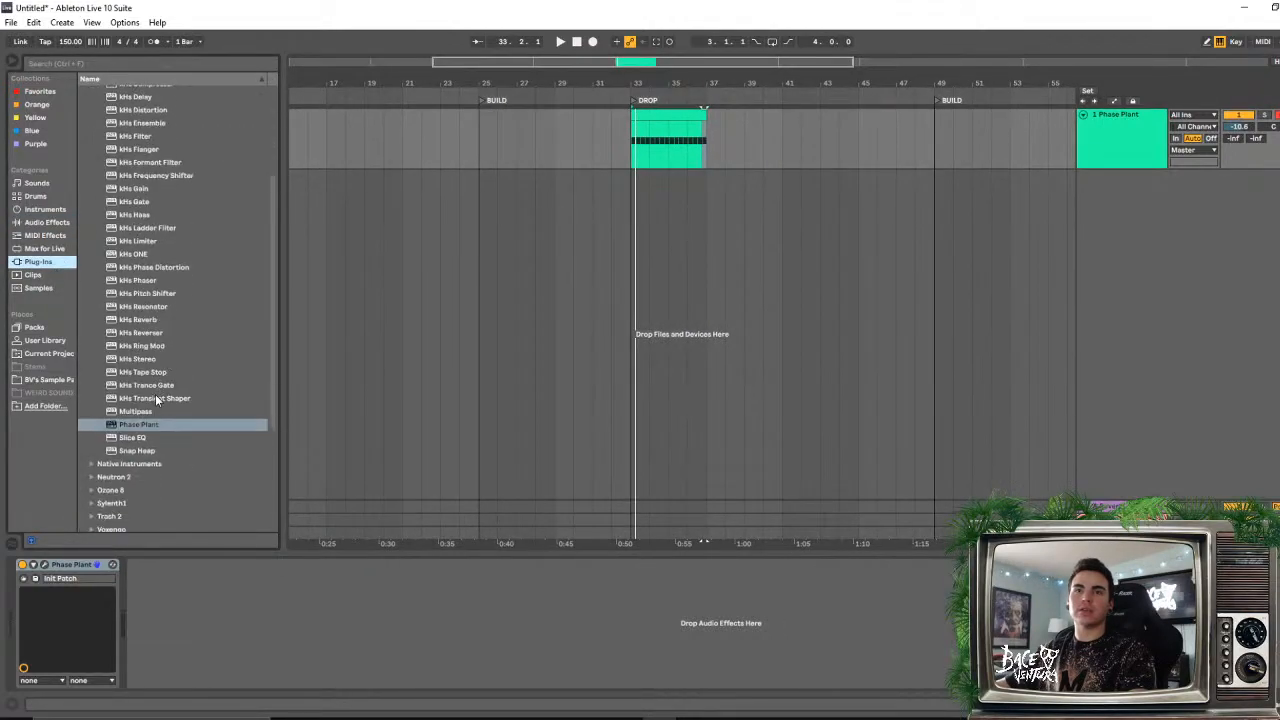
pyautogui.doubleClick(138, 446)
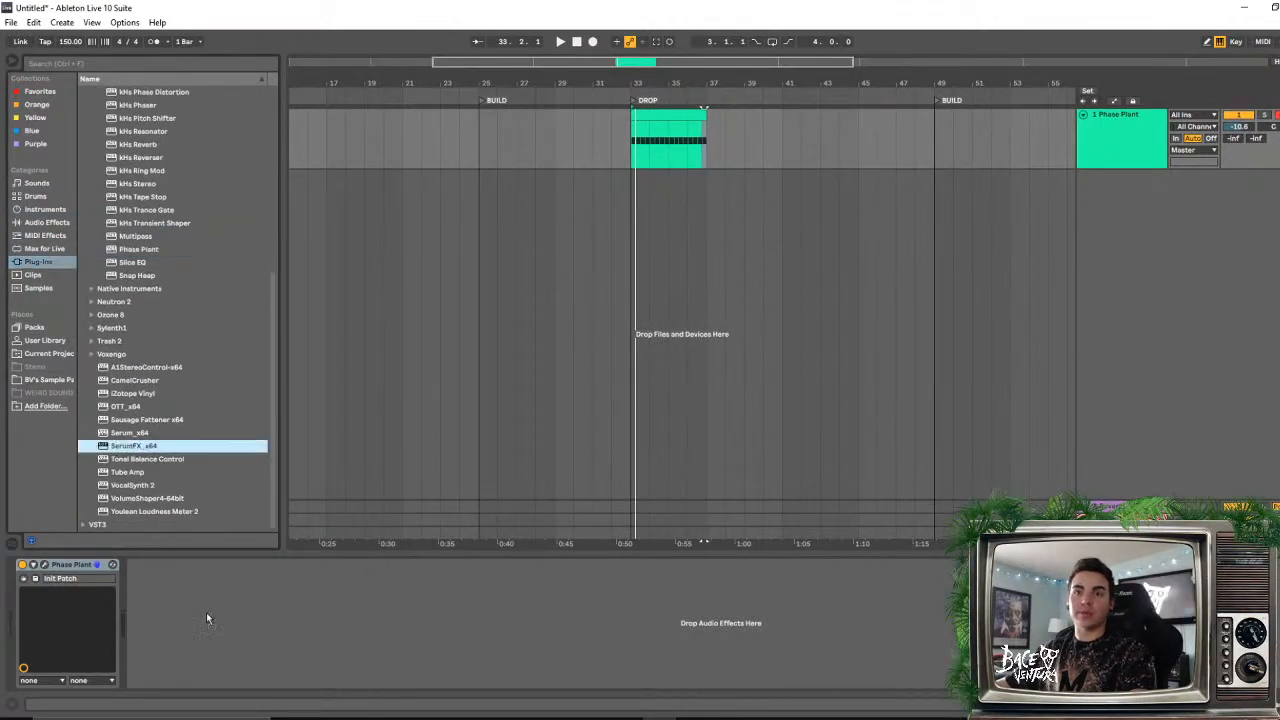
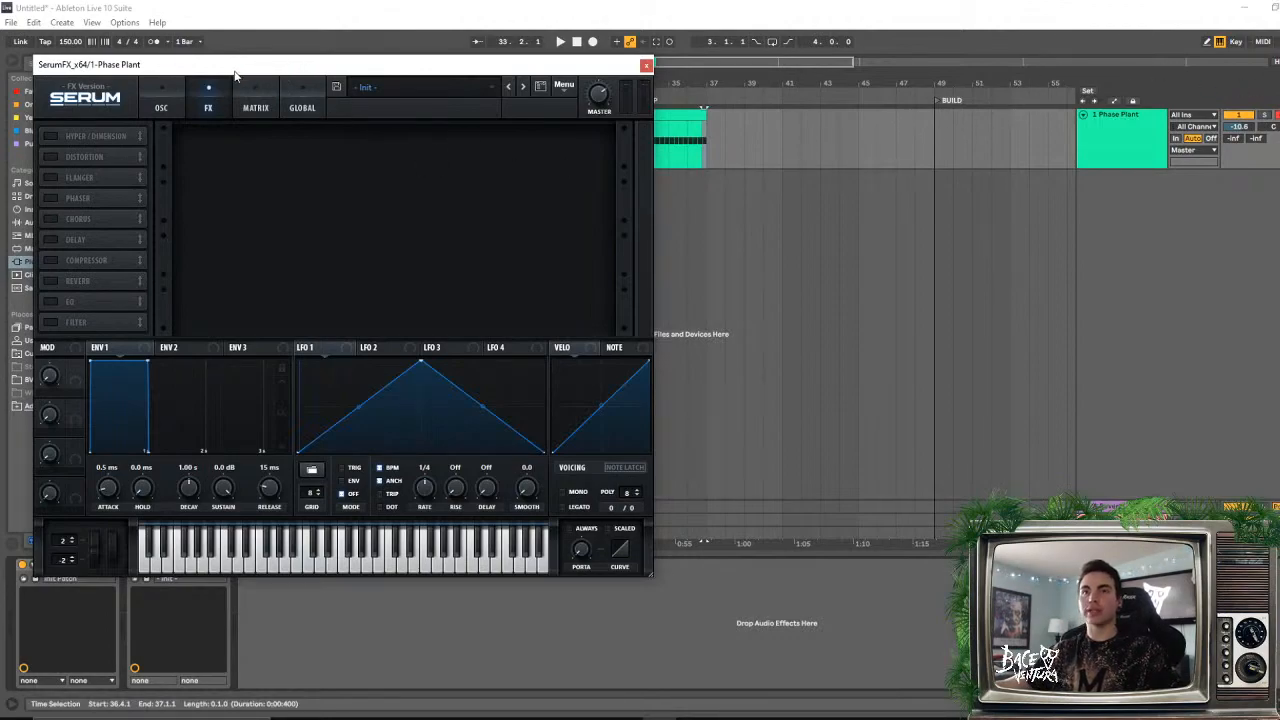
# - Enable SerumFX's Filter effect, set its type to Reverb from the Misc filters, and lower its cutoff to about 36 Hz
pyautogui.moveTo(244, 66); pyautogui.dragTo(526, 78)
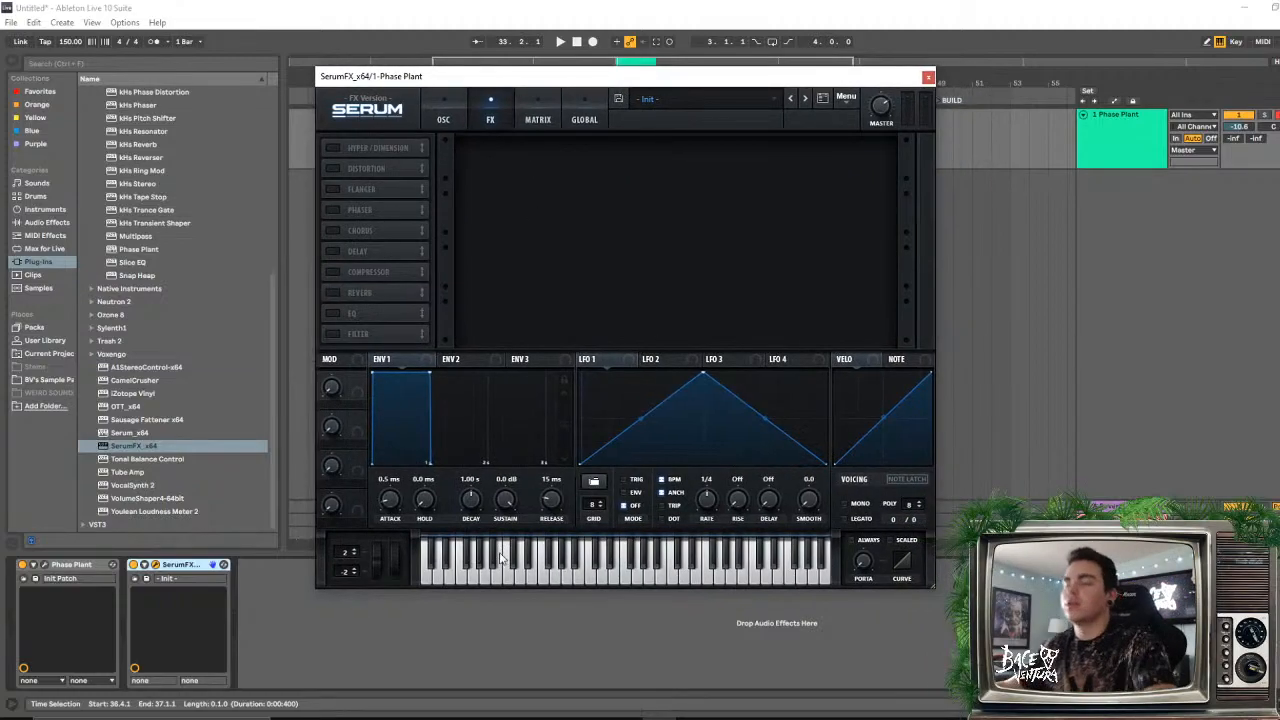
pyautogui.click(332, 334)
pyautogui.click(549, 160)
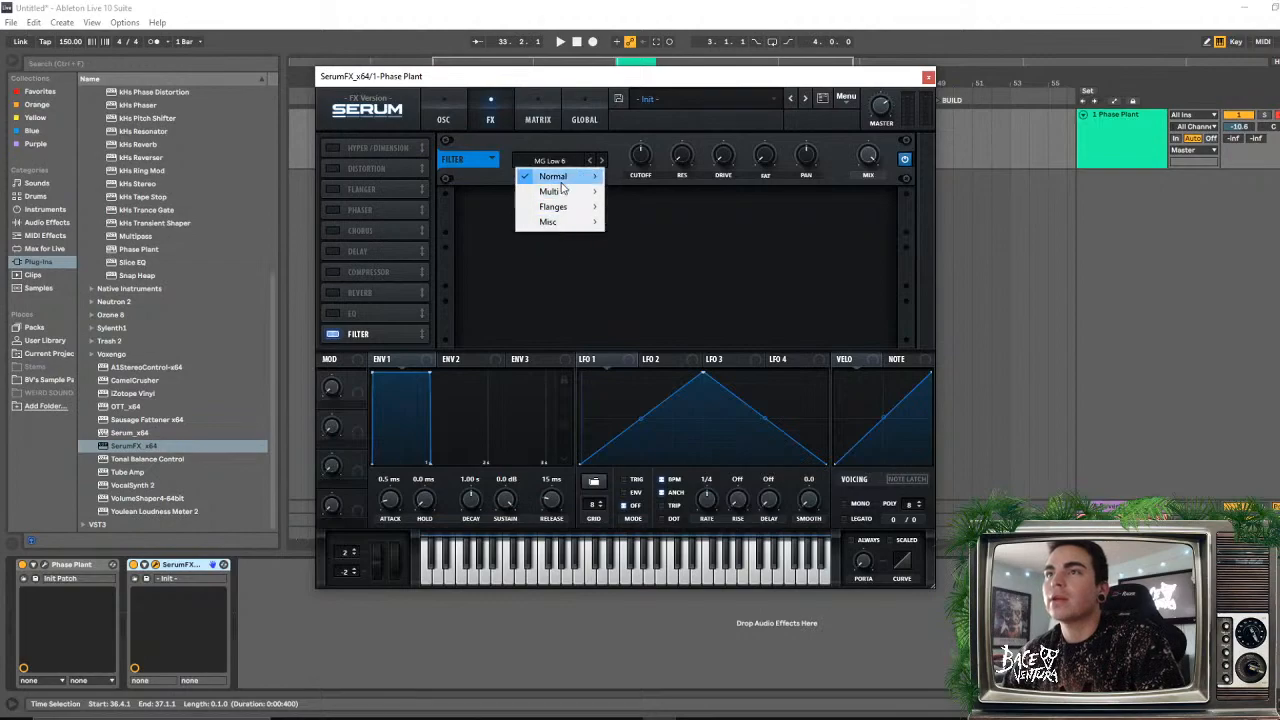
pyautogui.moveTo(571, 227)
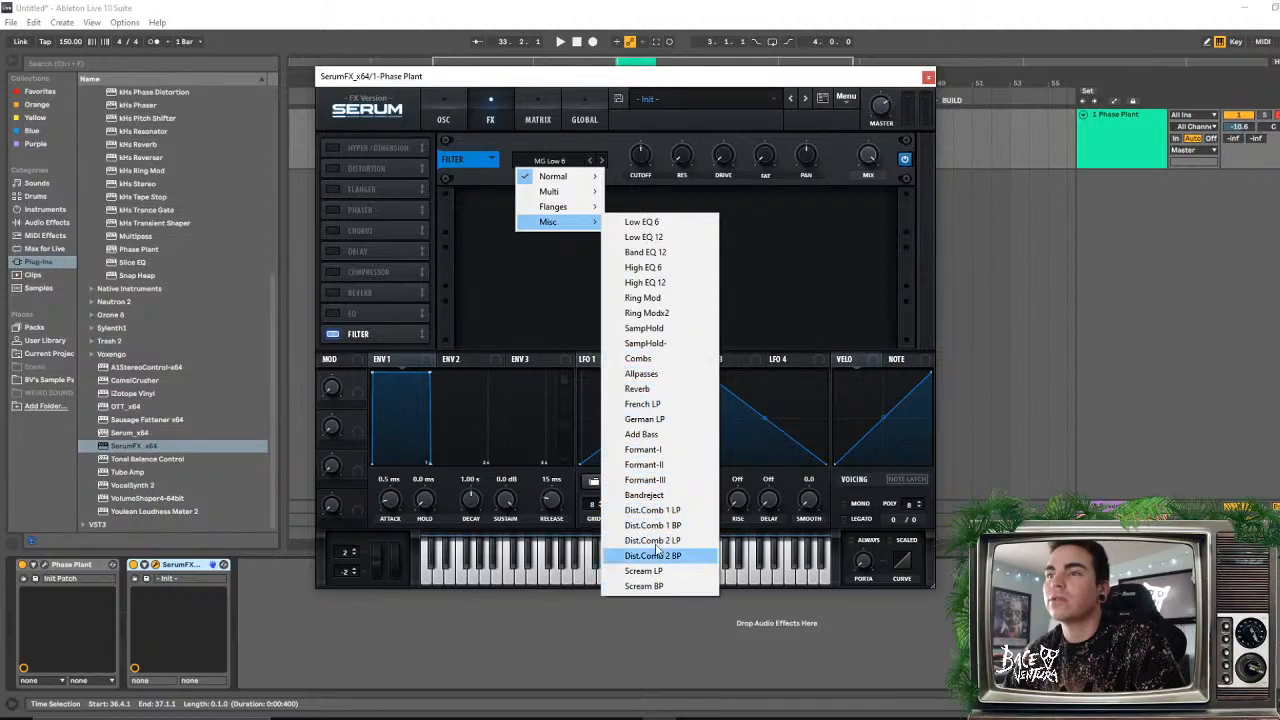
pyautogui.click(662, 389)
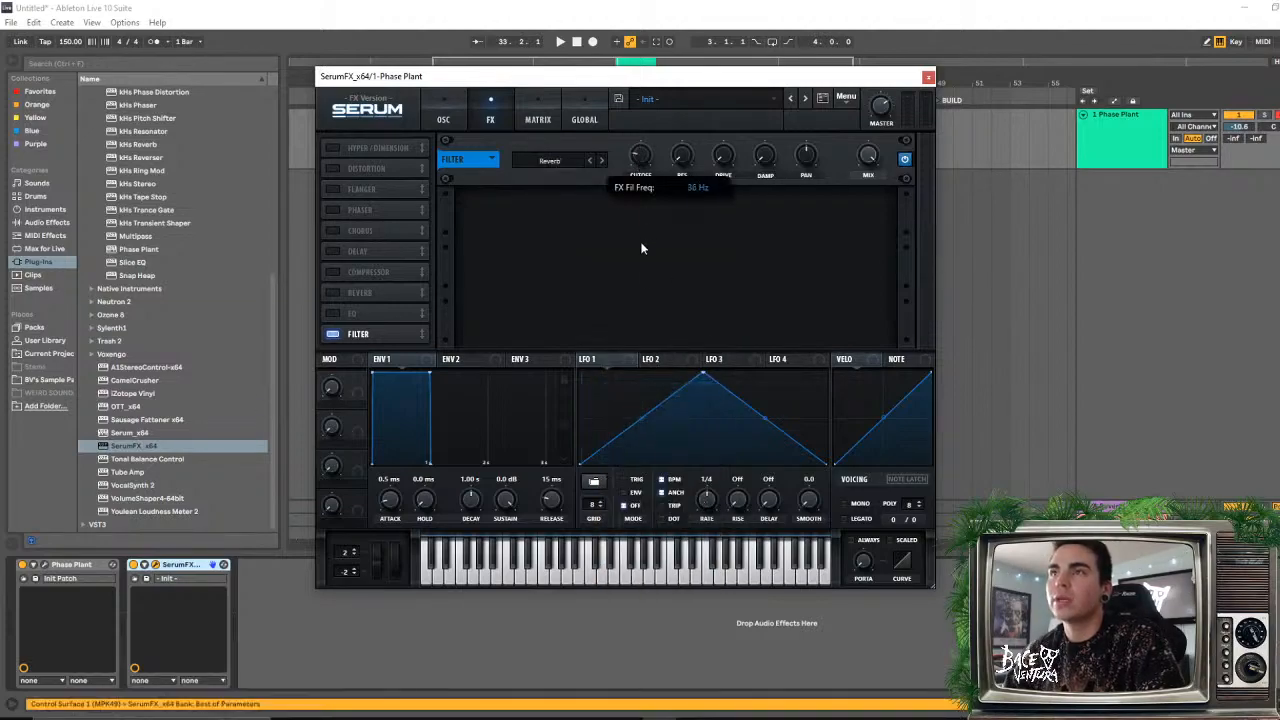
# - Assign LFO 1 to the Reverb filter's cutoff, enable Note Latch, and reduce the modulation depth
pyautogui.moveTo(586, 360); pyautogui.dragTo(641, 155)
pyautogui.click(906, 478)
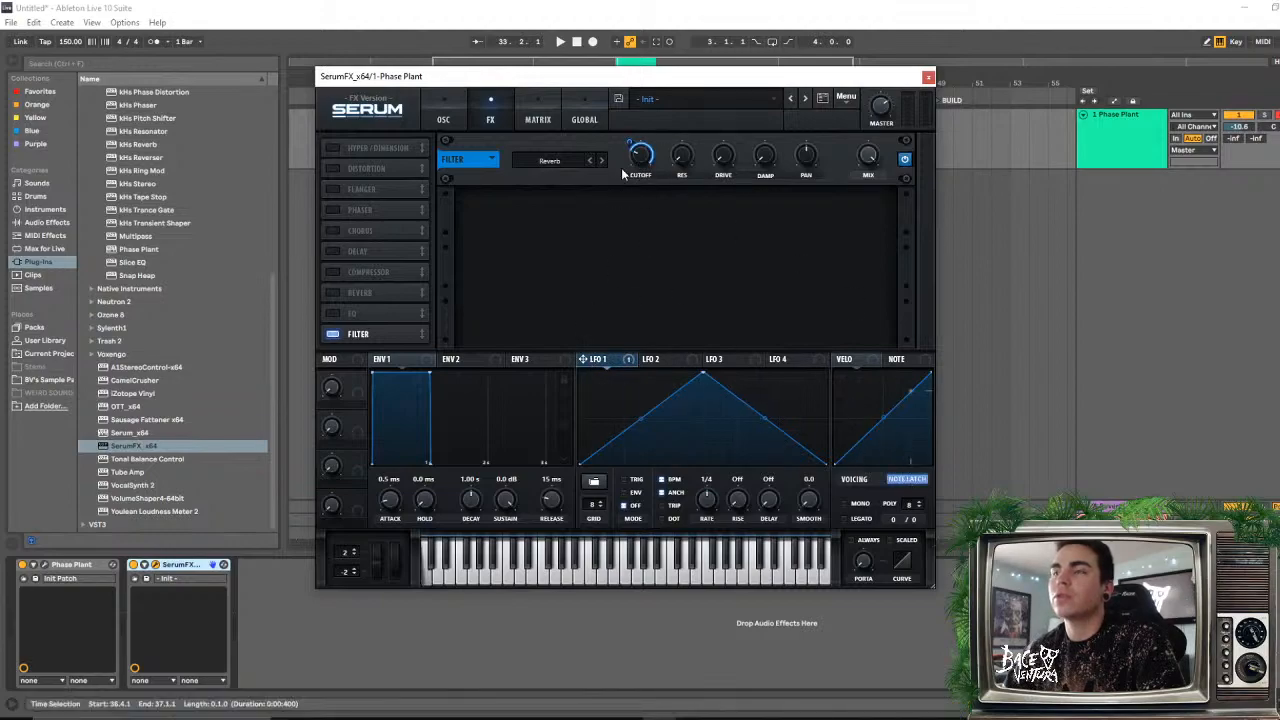
pyautogui.moveTo(633, 183); pyautogui.dragTo(629, 231)
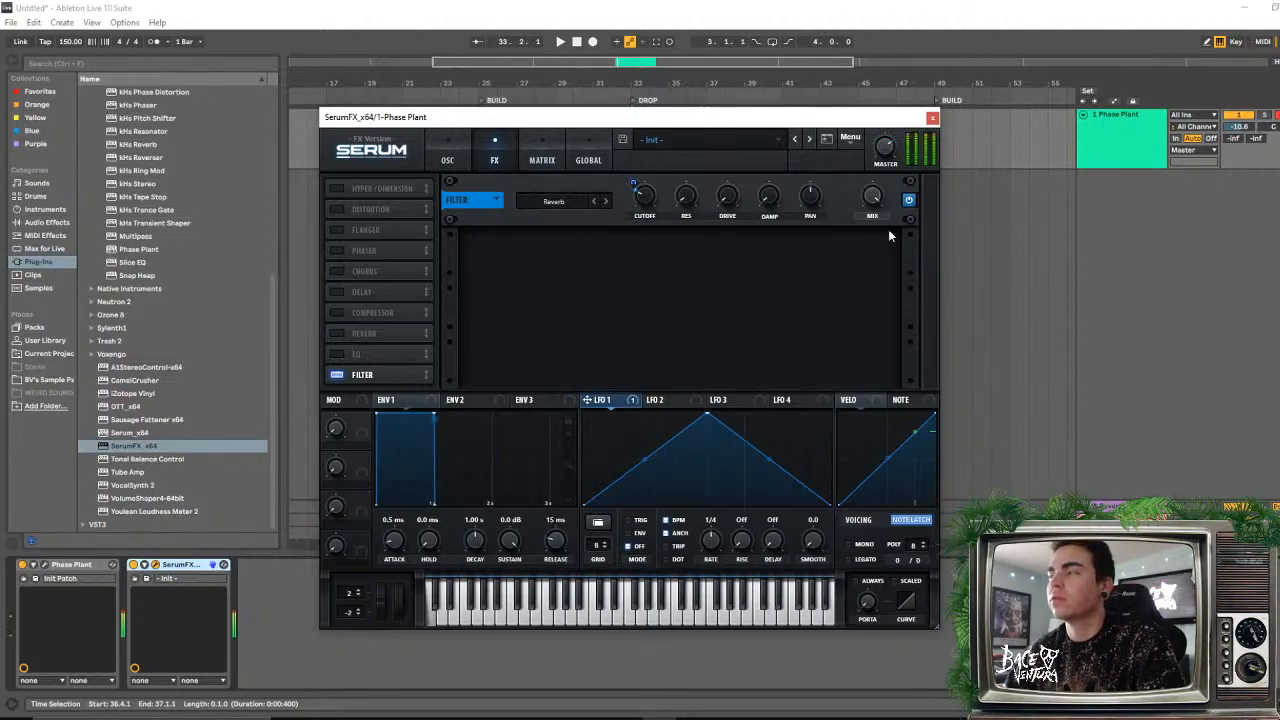
# - Raise the Phase Plant track's volume to -3.5 dB and return to the SerumFX filter's cutoff
pyautogui.moveTo(884, 150)
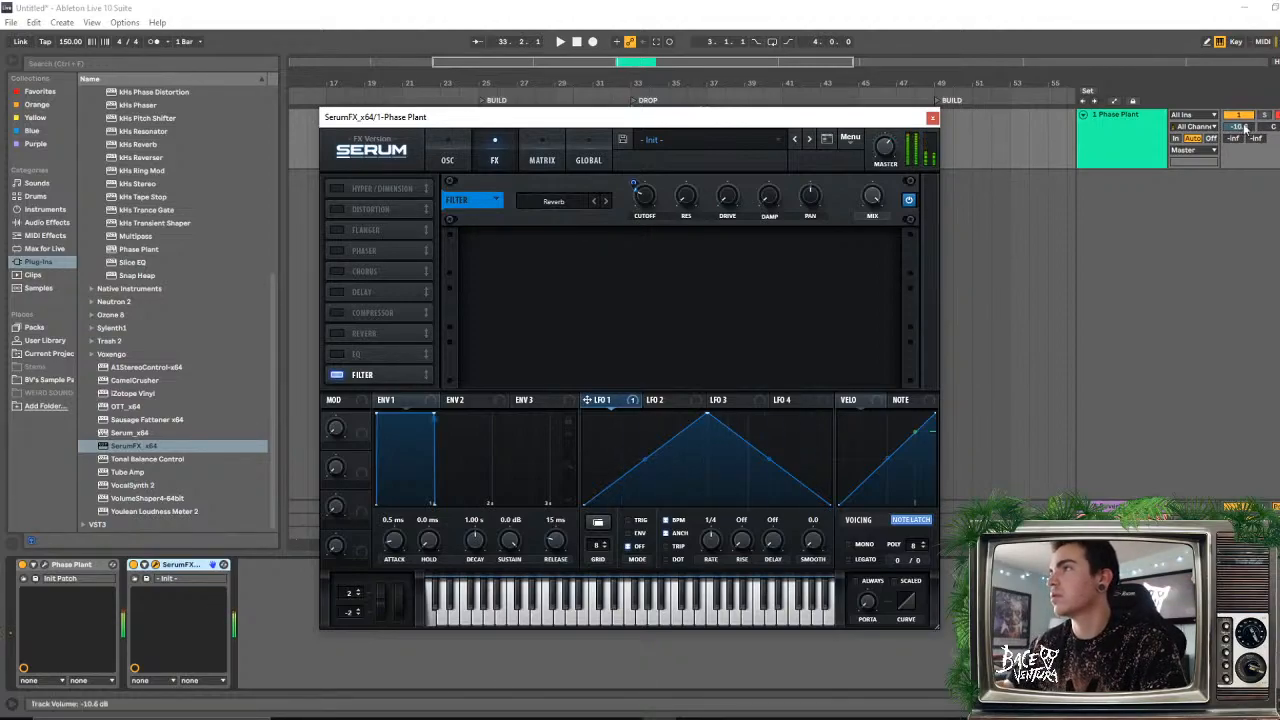
pyautogui.moveTo(1240, 127); pyautogui.dragTo(1240, 105)
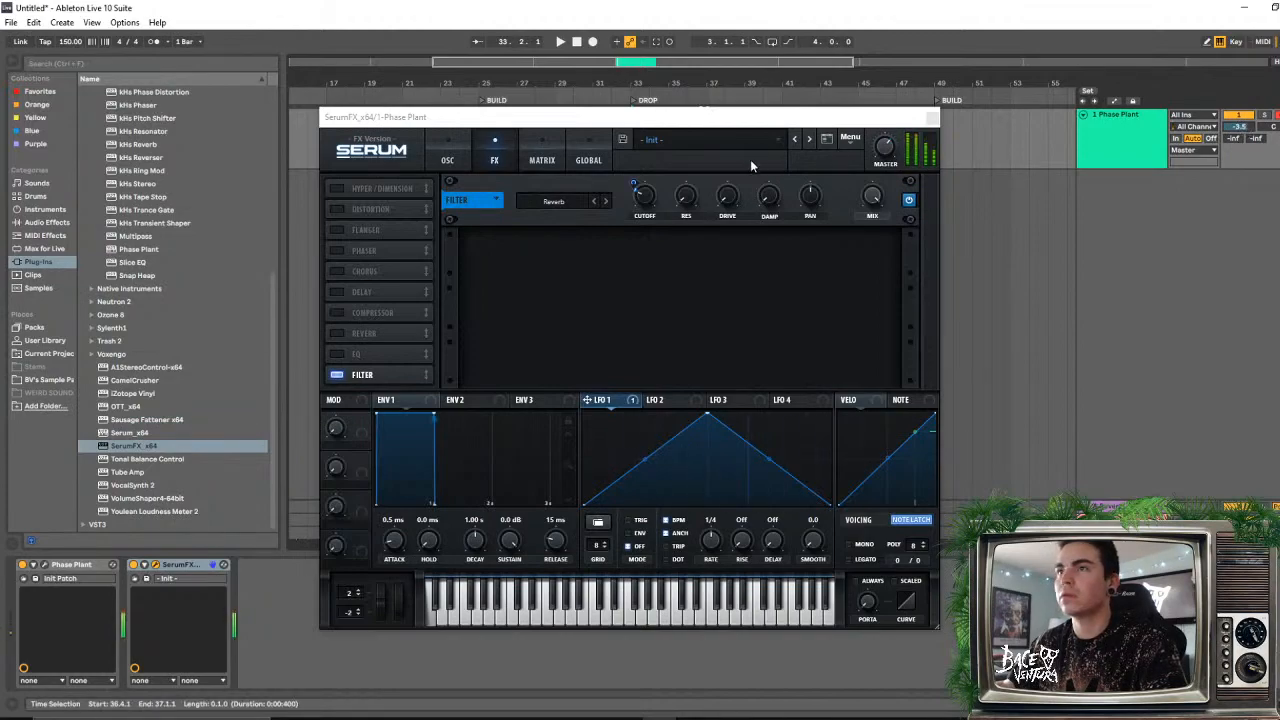
pyautogui.click(646, 203)
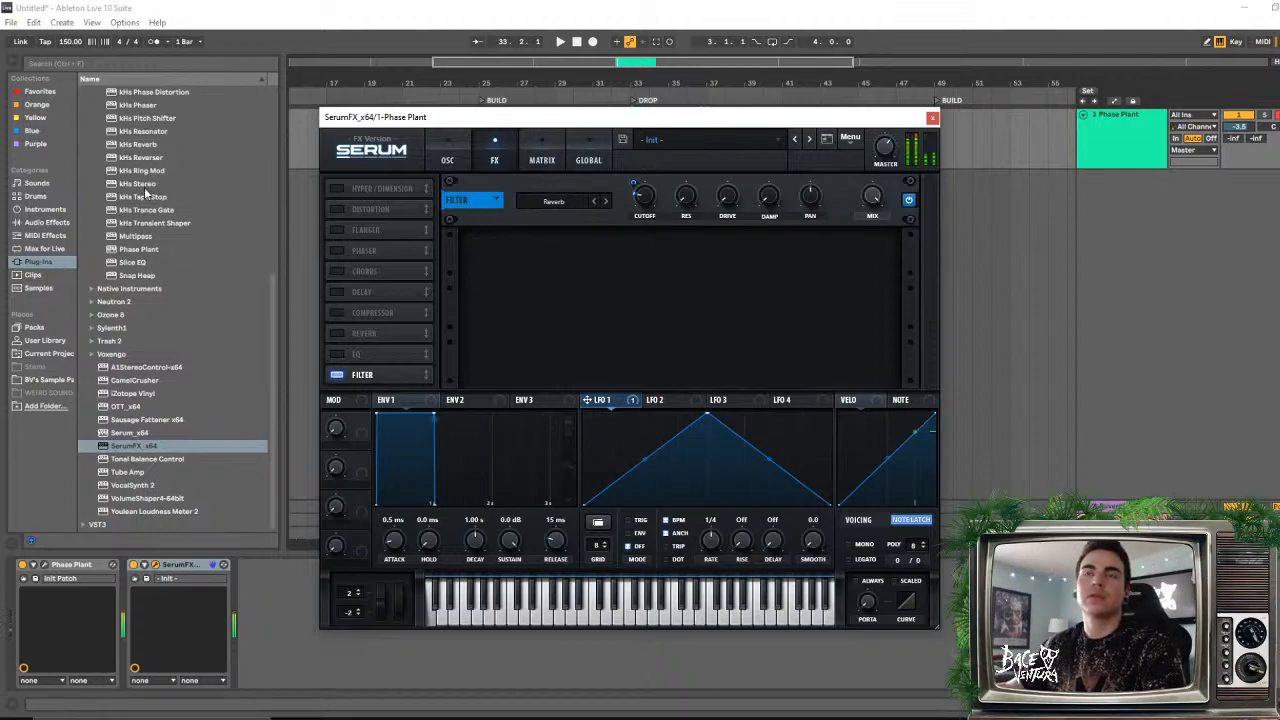
# - Add EQ Eight from the audio effects after SerumFX, and move the SerumFX window clear of its spectrum display
pyautogui.scroll(6, 145, 193)
pyautogui.click(60, 225)
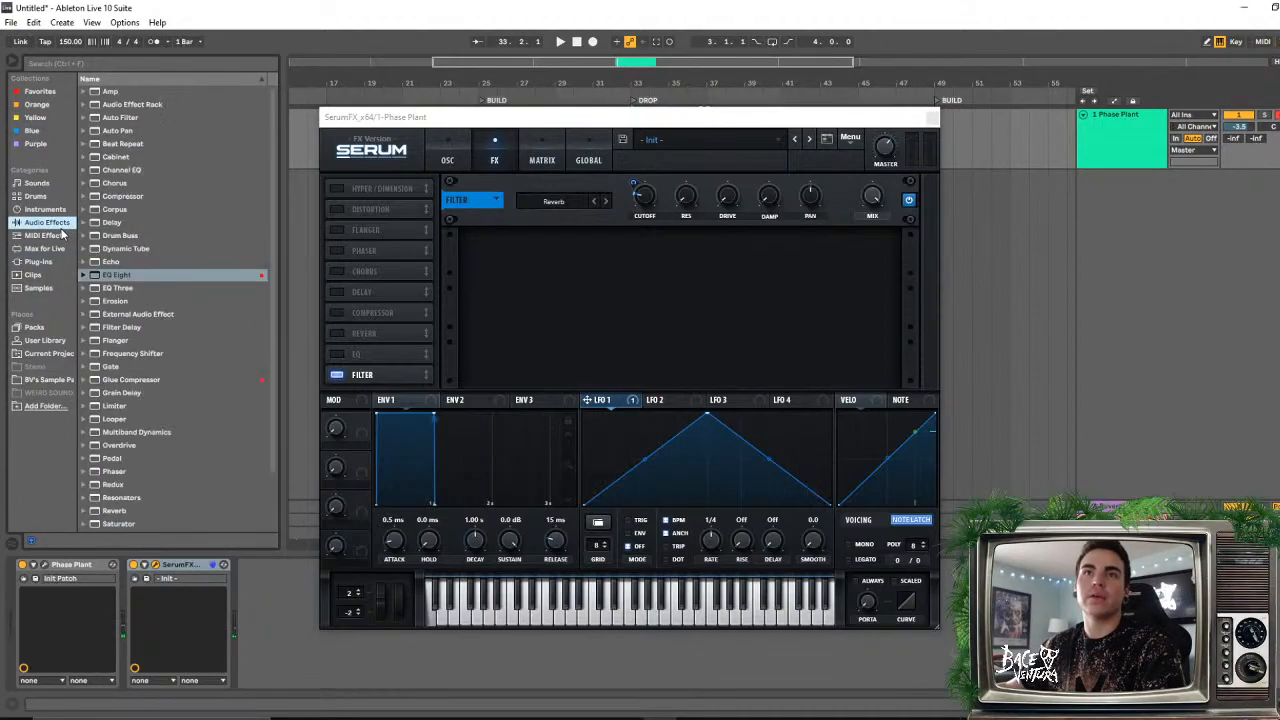
pyautogui.doubleClick(115, 275)
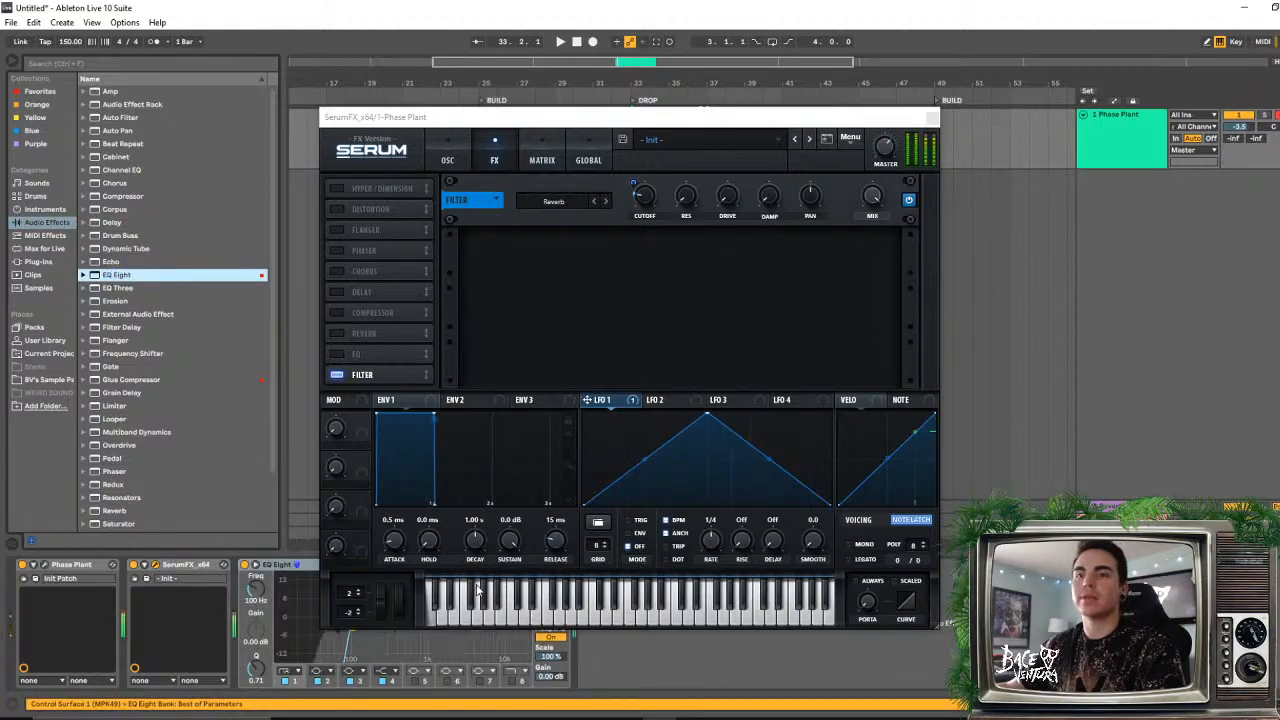
pyautogui.moveTo(453, 120); pyautogui.dragTo(506, 71)
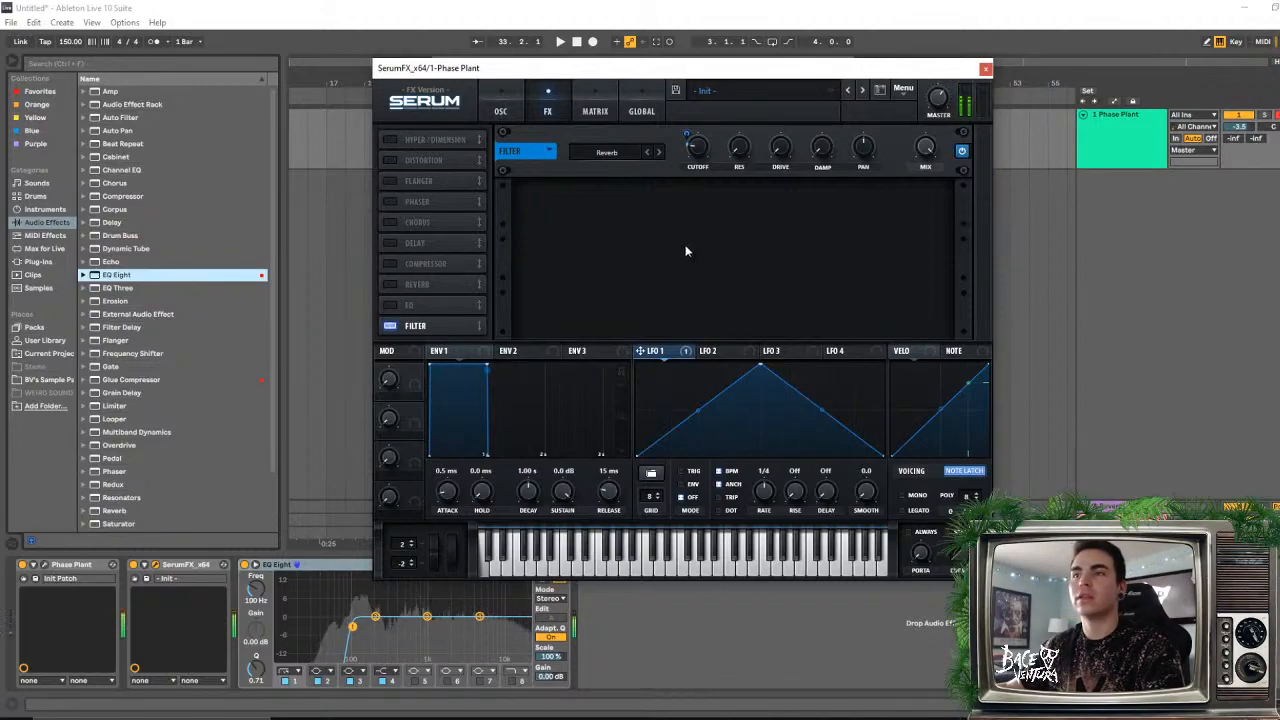
pyautogui.moveTo(679, 73); pyautogui.dragTo(650, 71)
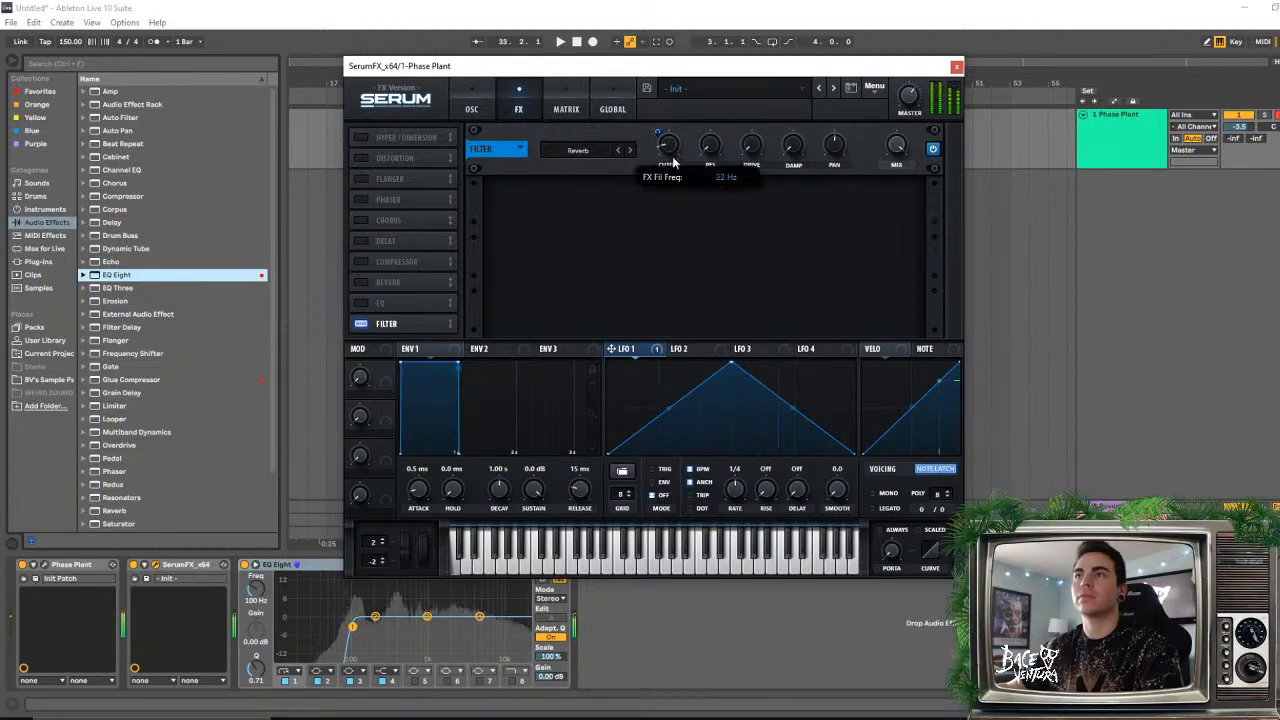
# - Try different cutoffs on the Reverb filter, up to about 50 Hz, and compare it bypassed and active
pyautogui.moveTo(673, 160)
pyautogui.mouseDown()
pyautogui.moveTo(676, 147)
pyautogui.moveTo(673, 158)
pyautogui.mouseUp()
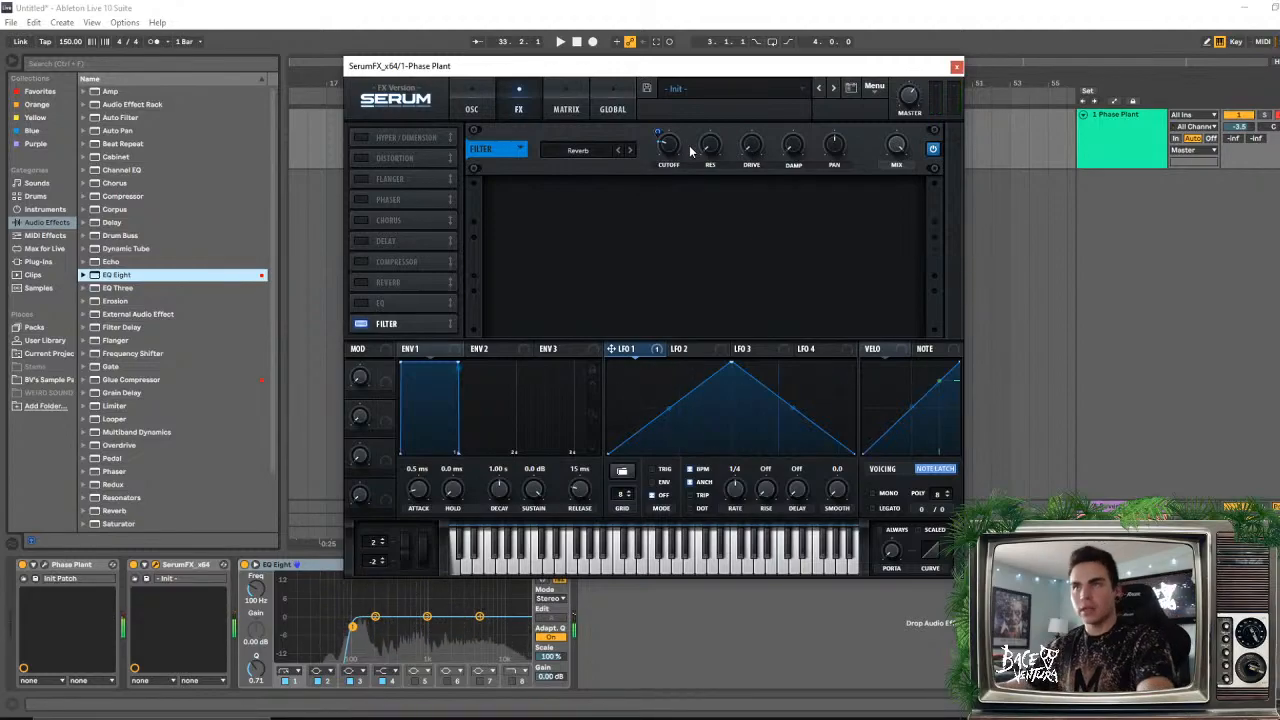
pyautogui.moveTo(674, 147)
pyautogui.mouseDown()
pyautogui.moveTo(676, 128)
pyautogui.moveTo(676, 147)
pyautogui.mouseUp()
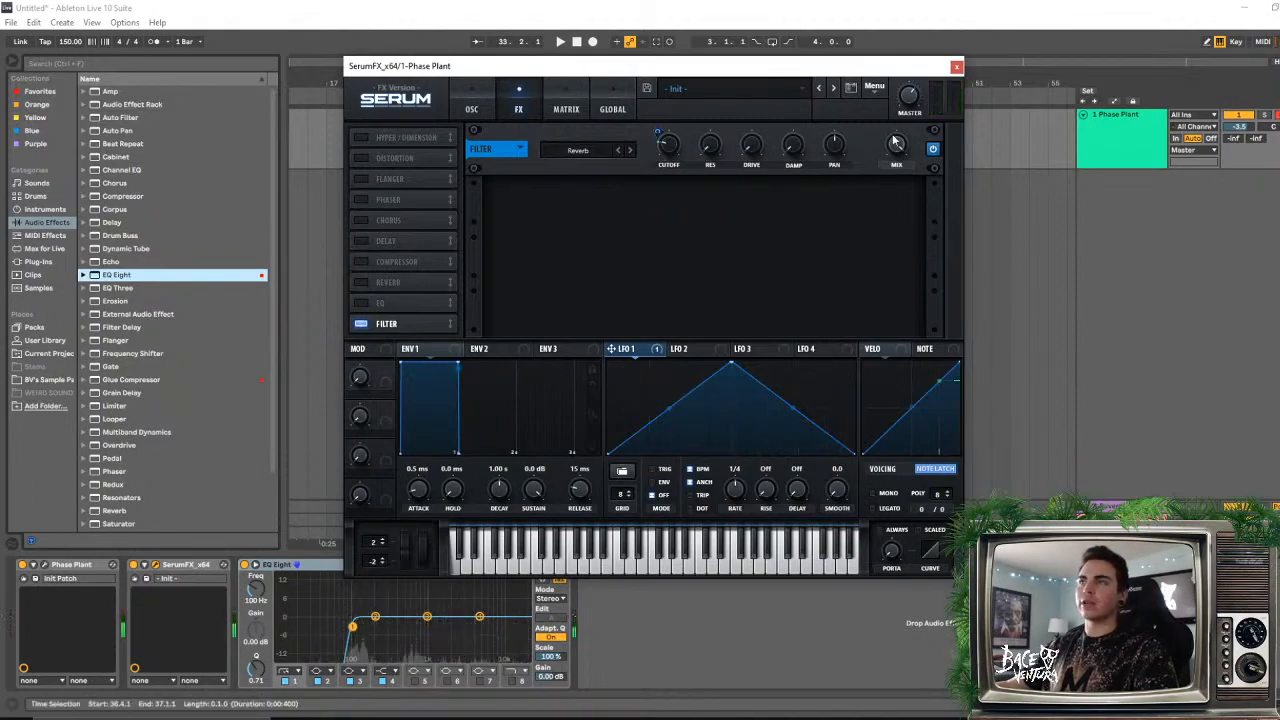
pyautogui.click(934, 150)
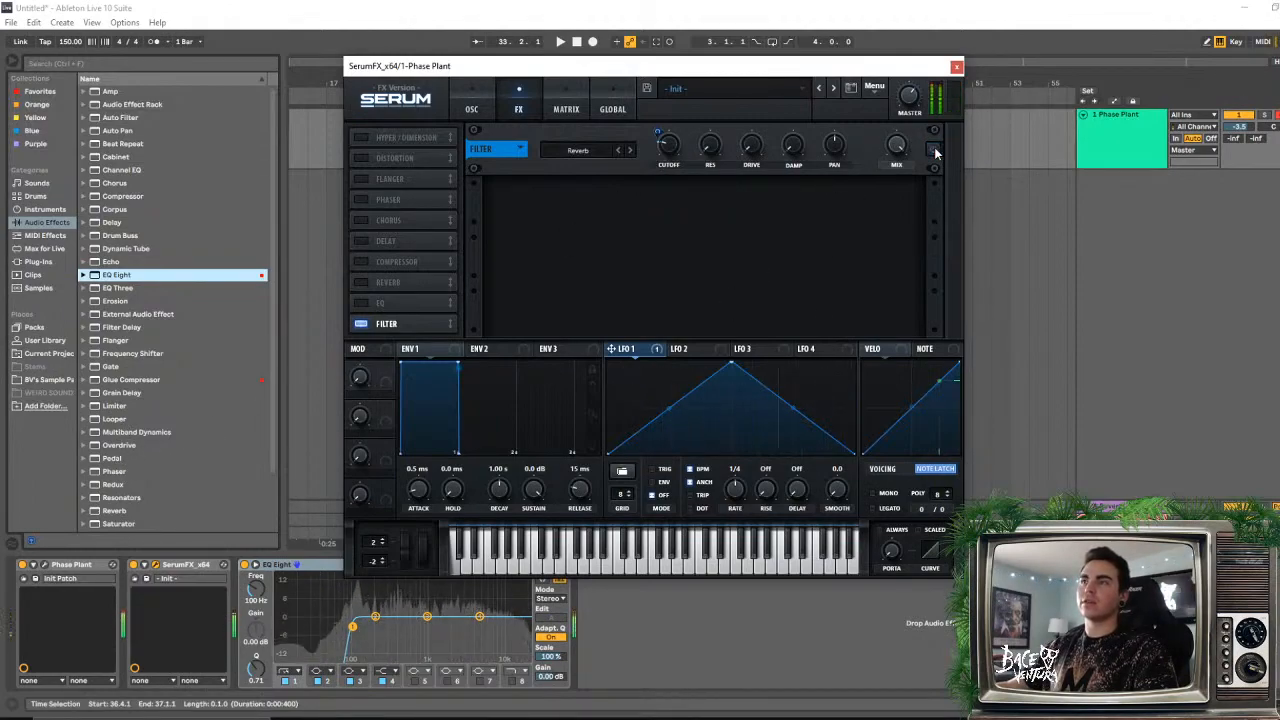
pyautogui.click(934, 150)
pyautogui.moveTo(671, 148)
pyautogui.mouseDown()
pyautogui.moveTo(685, 115)
pyautogui.moveTo(681, 162)
pyautogui.mouseUp()
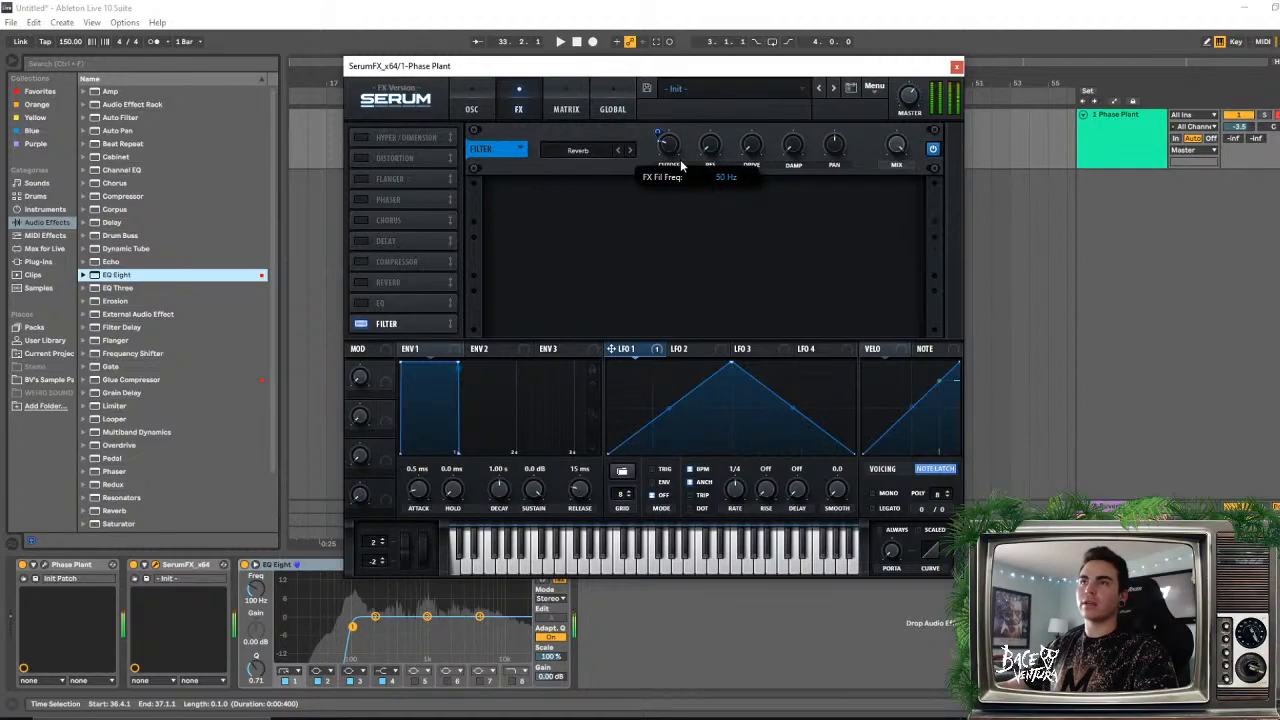
# - Change the SerumFX filter type to Combs from the Misc filters, compare it with bypass, and sweep its cutoff
pyautogui.click(572, 151)
pyautogui.moveTo(590, 211)
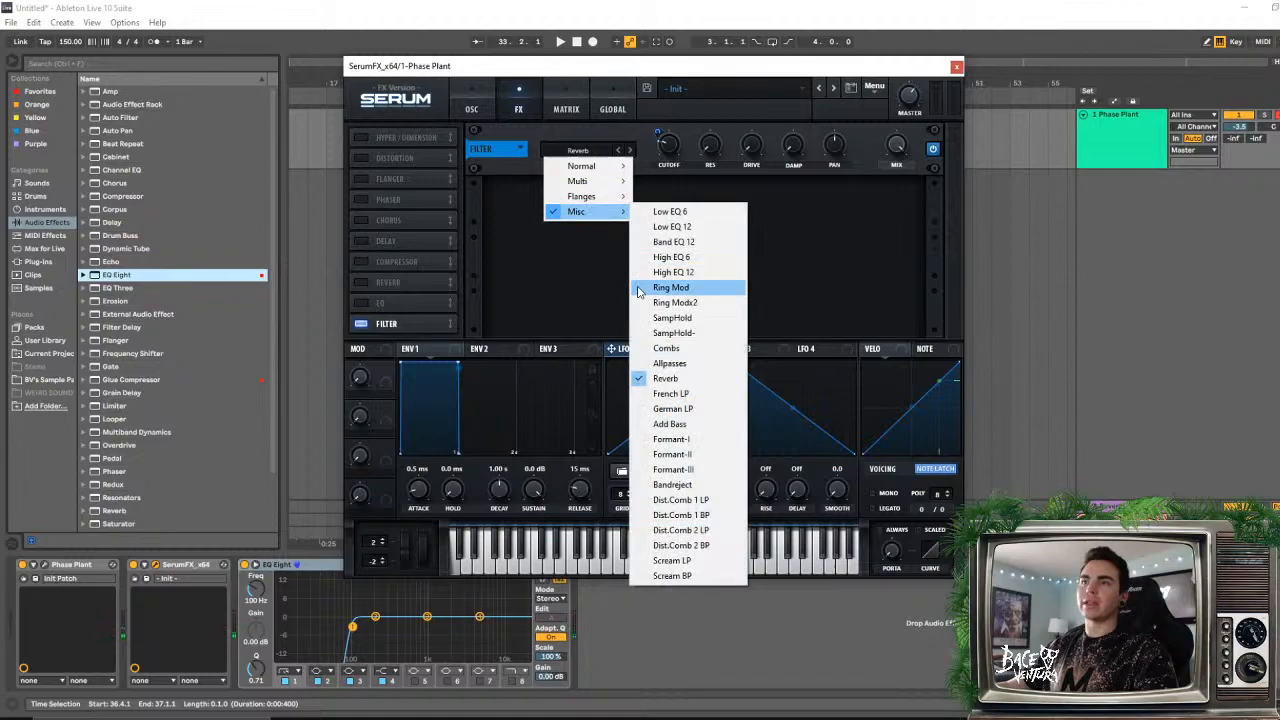
pyautogui.click(666, 348)
pyautogui.moveTo(677, 148); pyautogui.dragTo(681, 150)
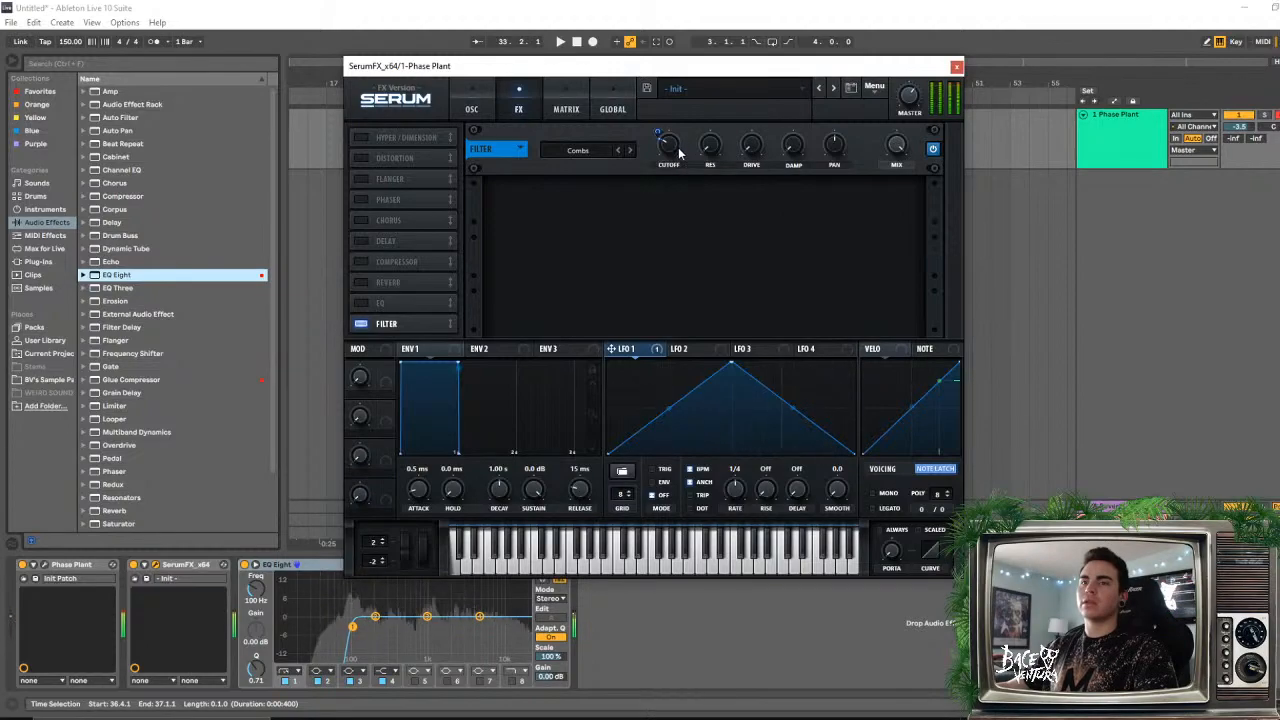
pyautogui.click(932, 152)
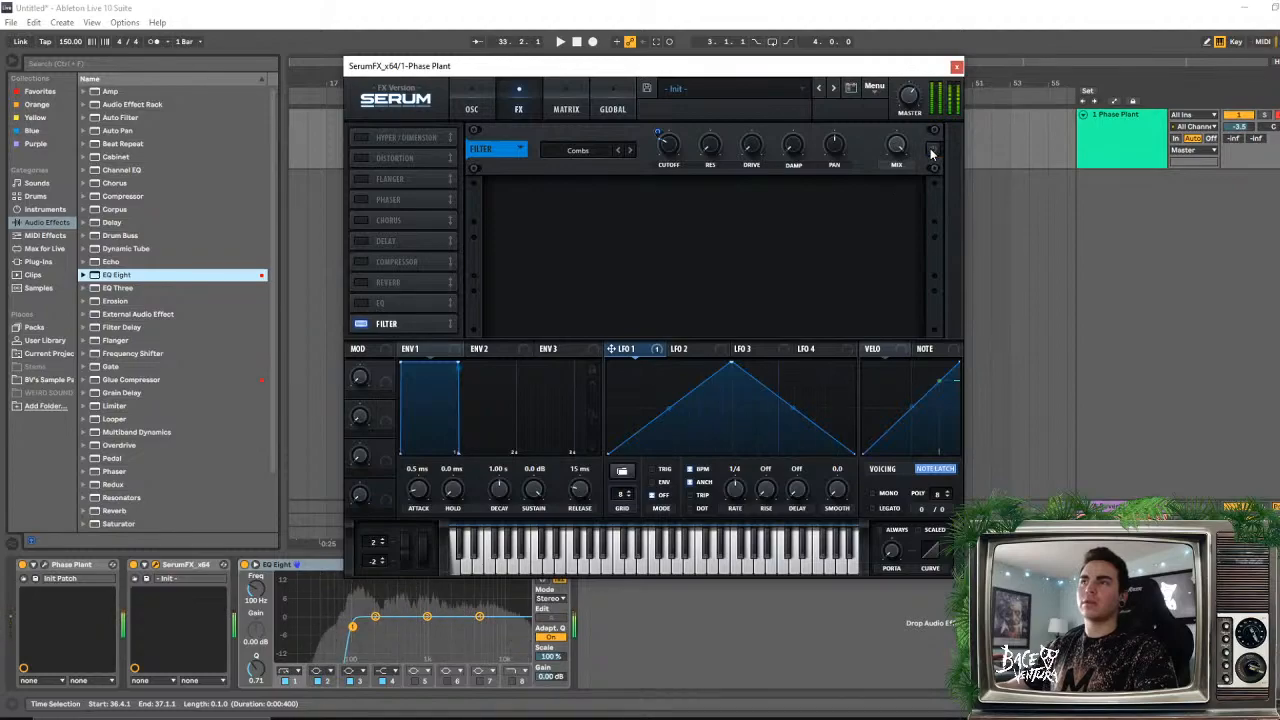
pyautogui.click(932, 152)
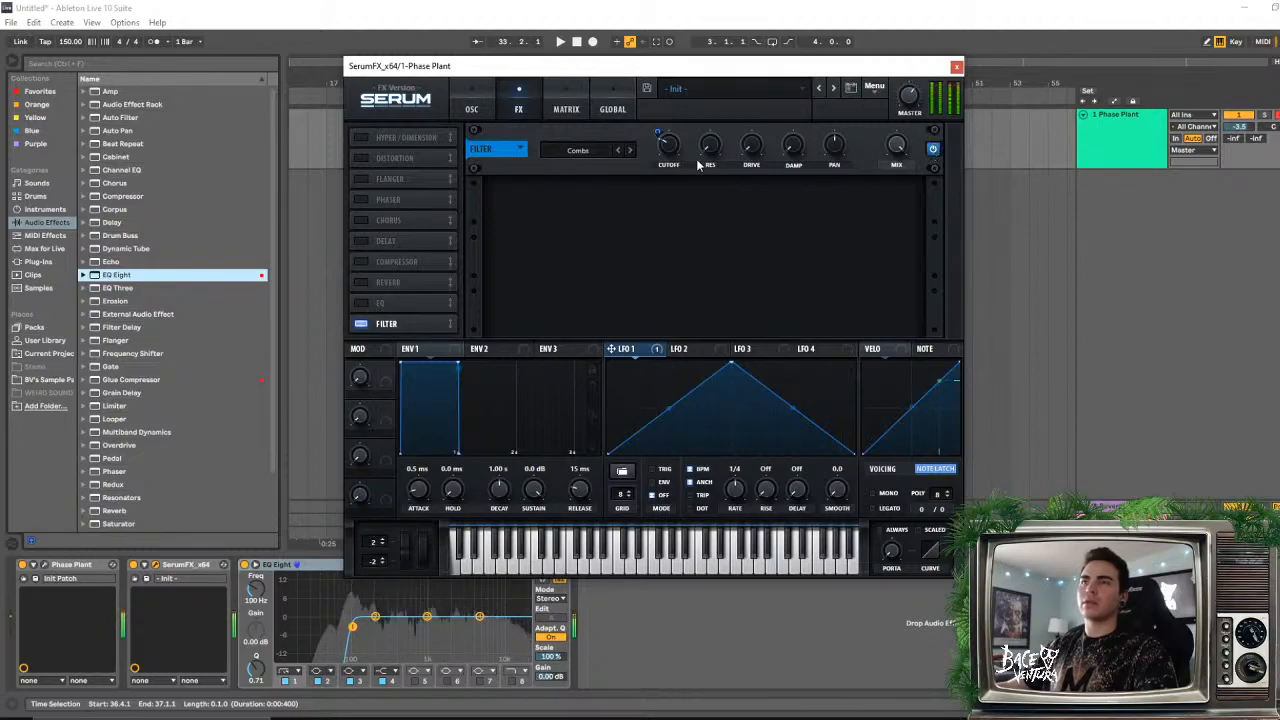
pyautogui.moveTo(676, 150); pyautogui.dragTo(704, 184)
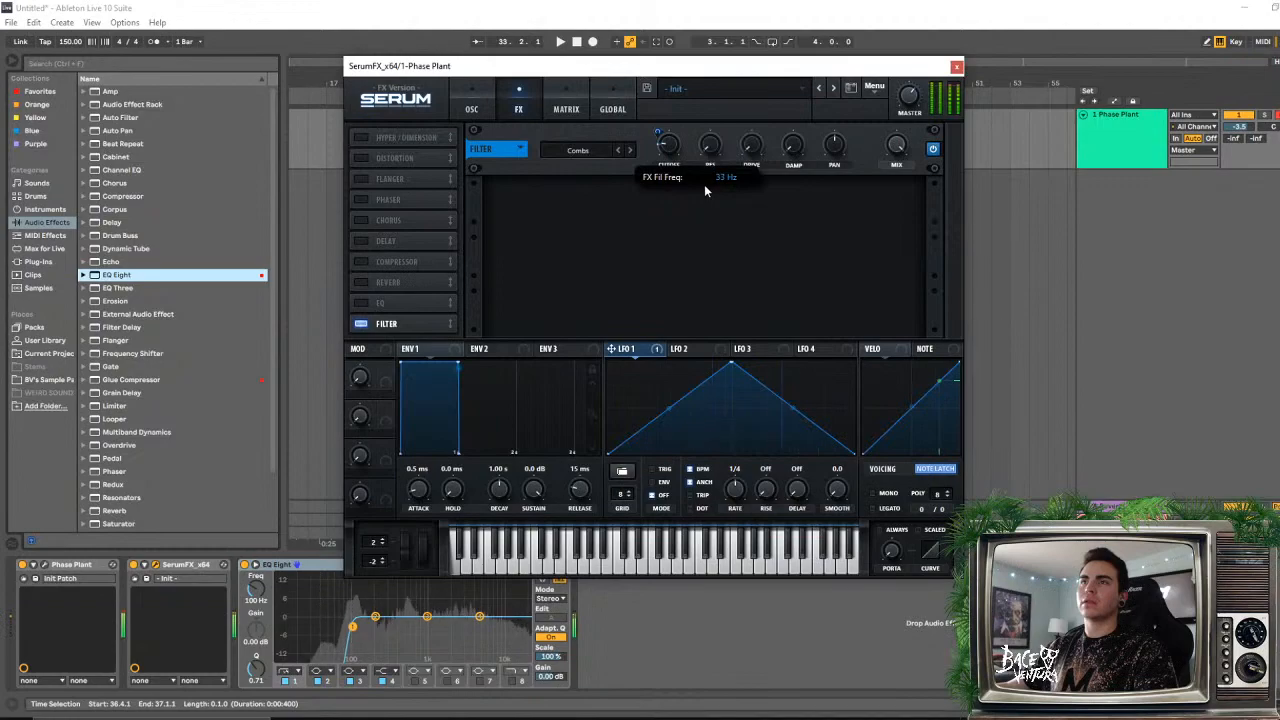
pyautogui.moveTo(704, 184); pyautogui.dragTo(667, 134)
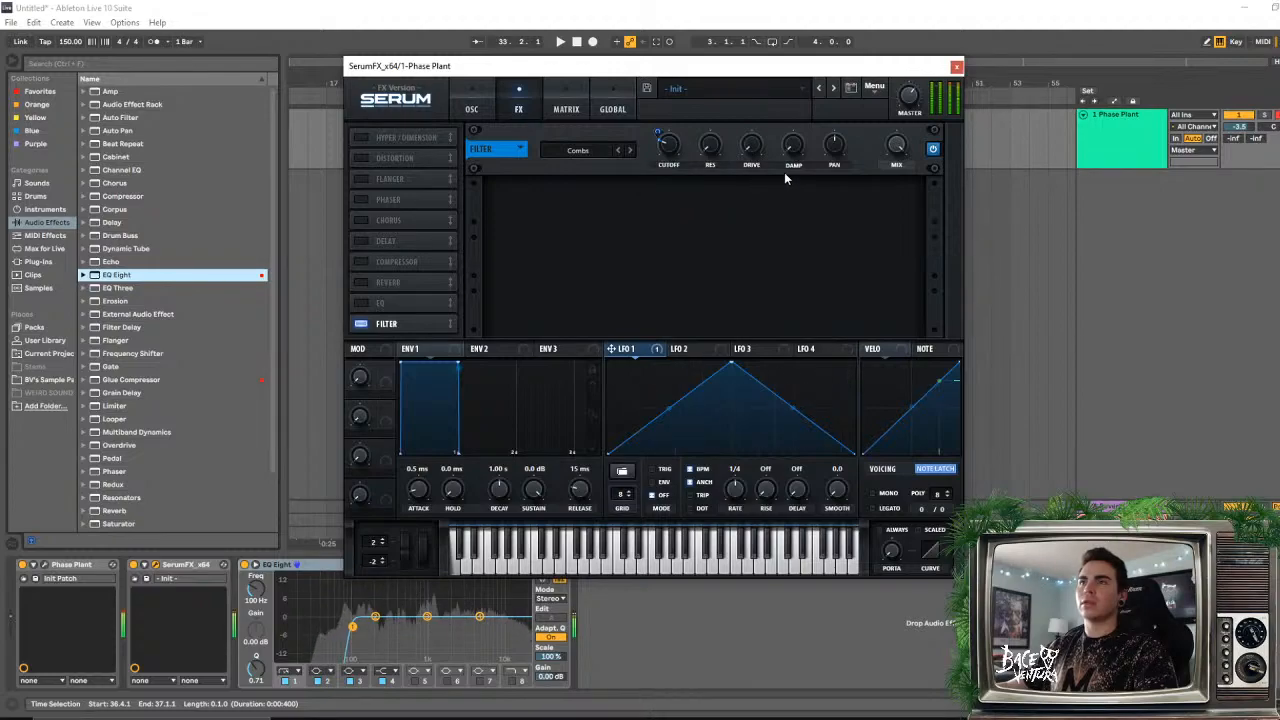
# - Enable SerumFX's Distortion, place it directly after the Filter in the effect order, and set its type to HardClip
pyautogui.click(390, 158)
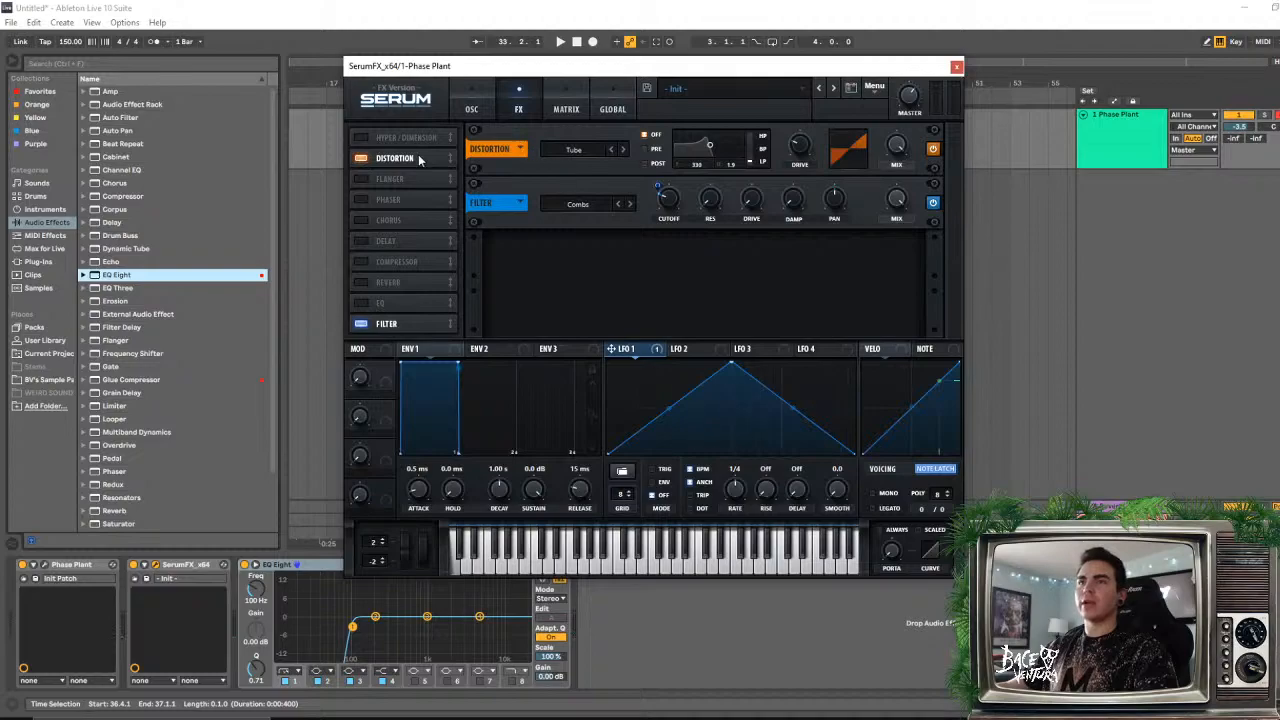
pyautogui.moveTo(420, 160); pyautogui.dragTo(405, 380)
pyautogui.moveTo(412, 306); pyautogui.dragTo(418, 200)
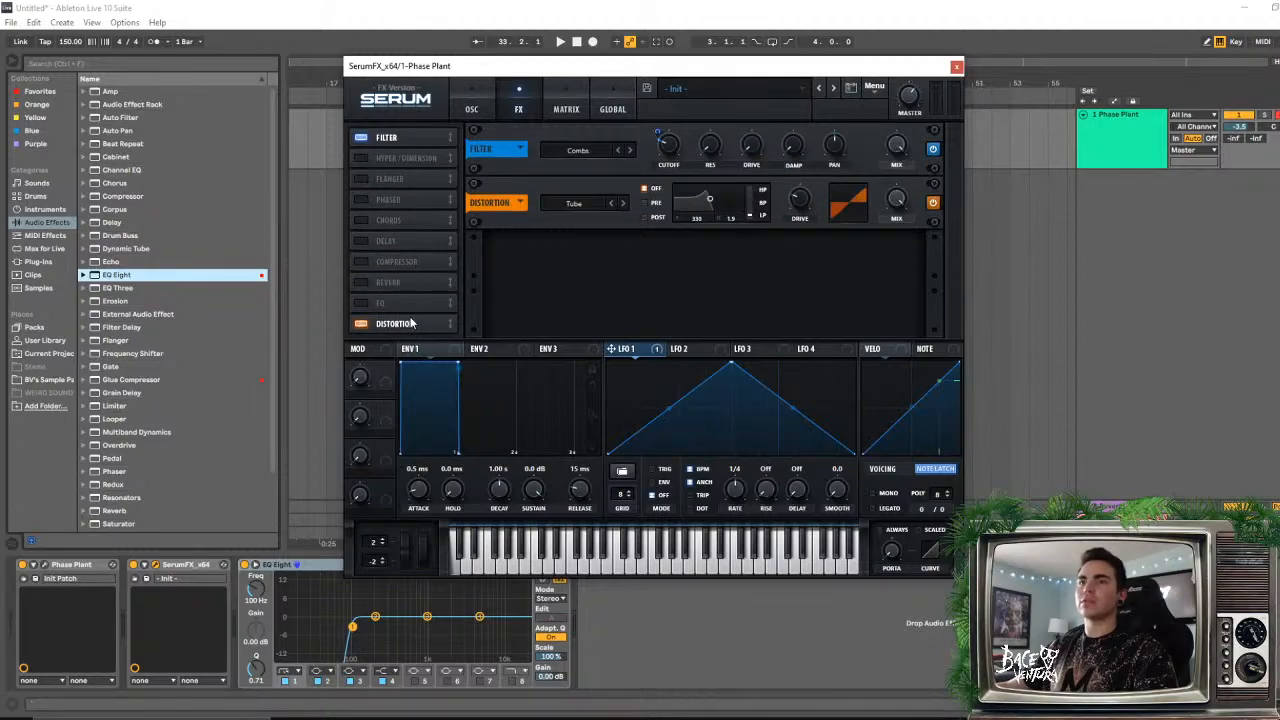
pyautogui.moveTo(410, 323); pyautogui.dragTo(420, 161)
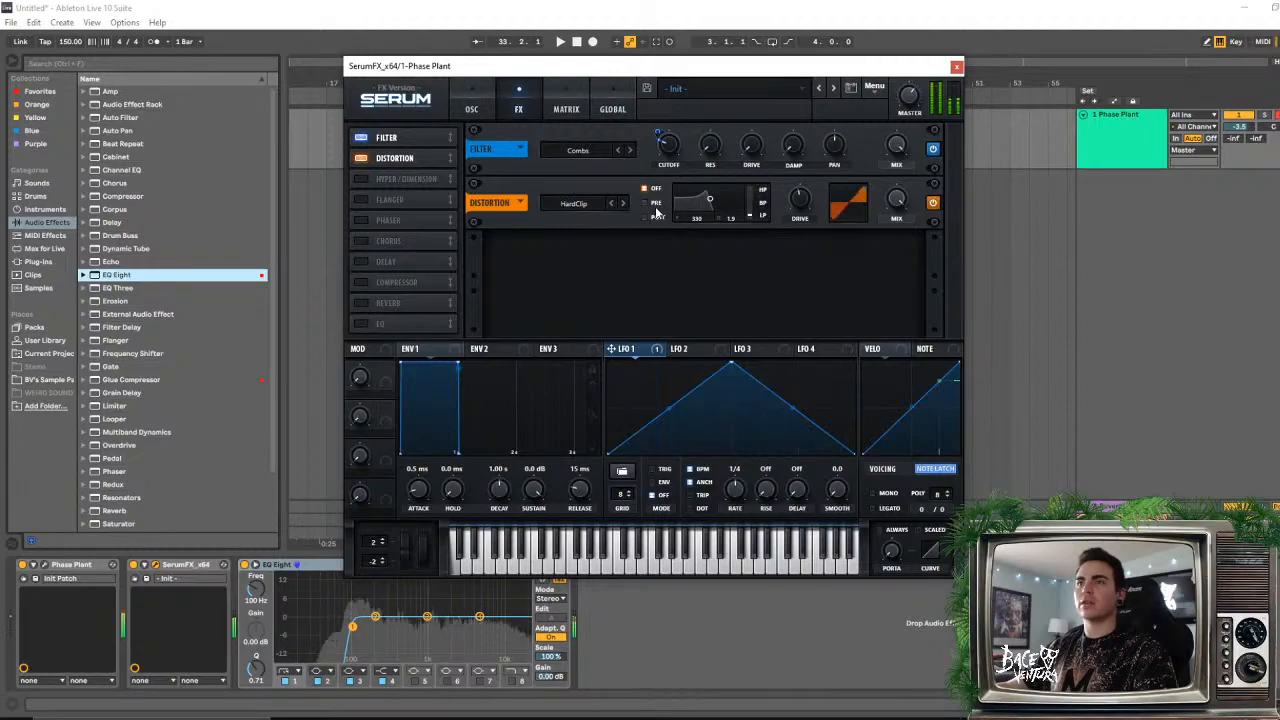
# - Move the Distortion ahead of the Filter, set its type back to Tube, and adjust its drive
pyautogui.moveTo(395, 158)
pyautogui.mouseDown()
pyautogui.moveTo(405, 116)
pyautogui.moveTo(409, 143)
pyautogui.mouseUp()
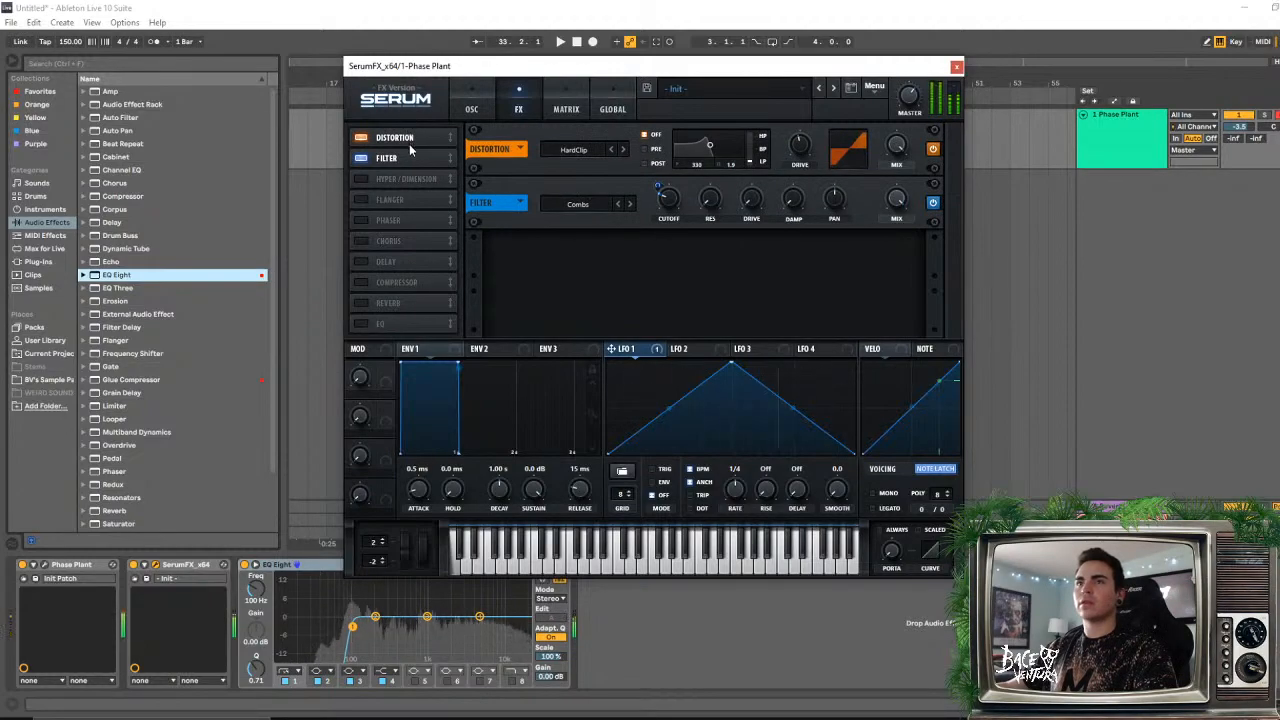
pyautogui.click(611, 149)
pyautogui.click(612, 150)
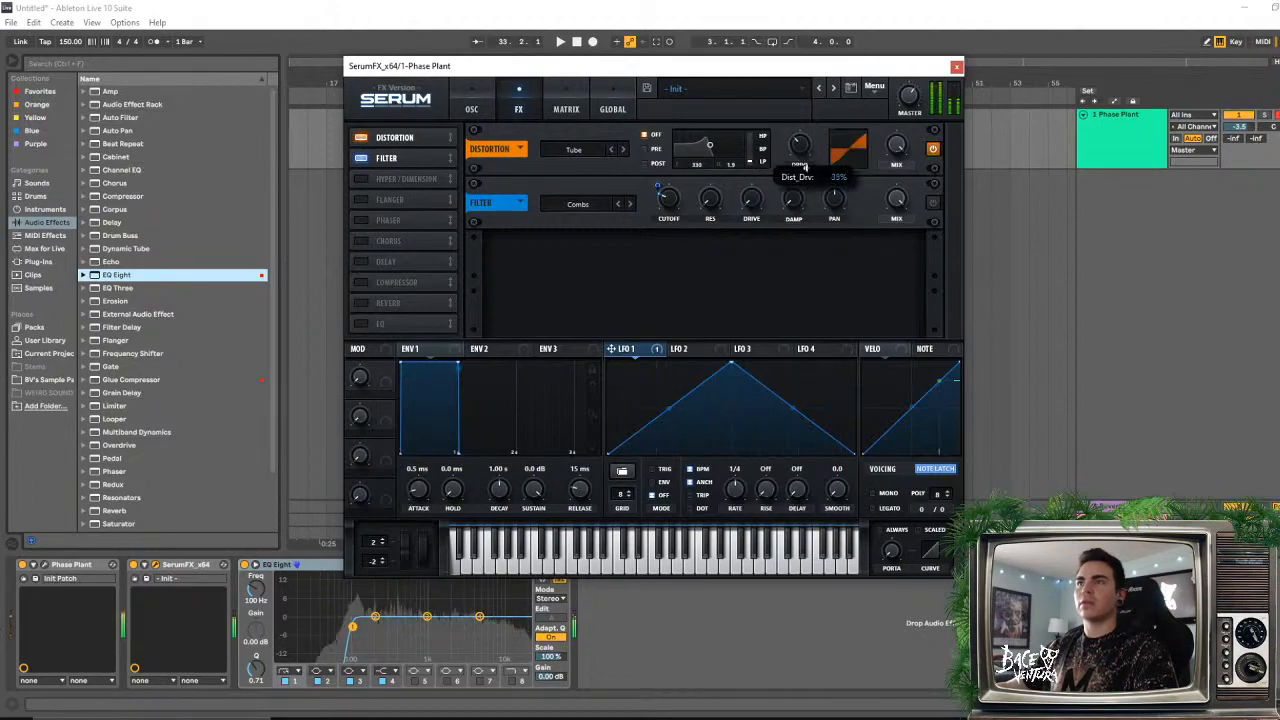
pyautogui.moveTo(804, 162); pyautogui.dragTo(825, 120)
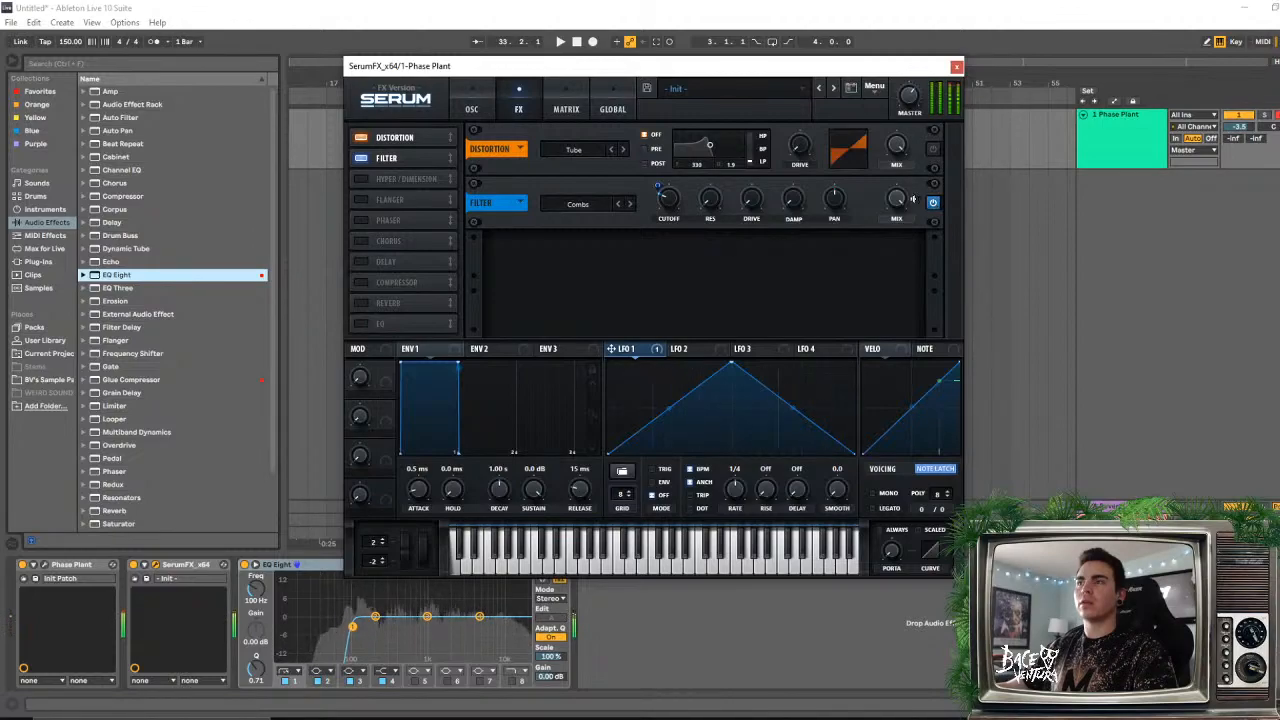
# - Compare the Combs filter on and off with the Distortion bypassed, and leave the filter bypassed
pyautogui.click(625, 206)
pyautogui.click(922, 204)
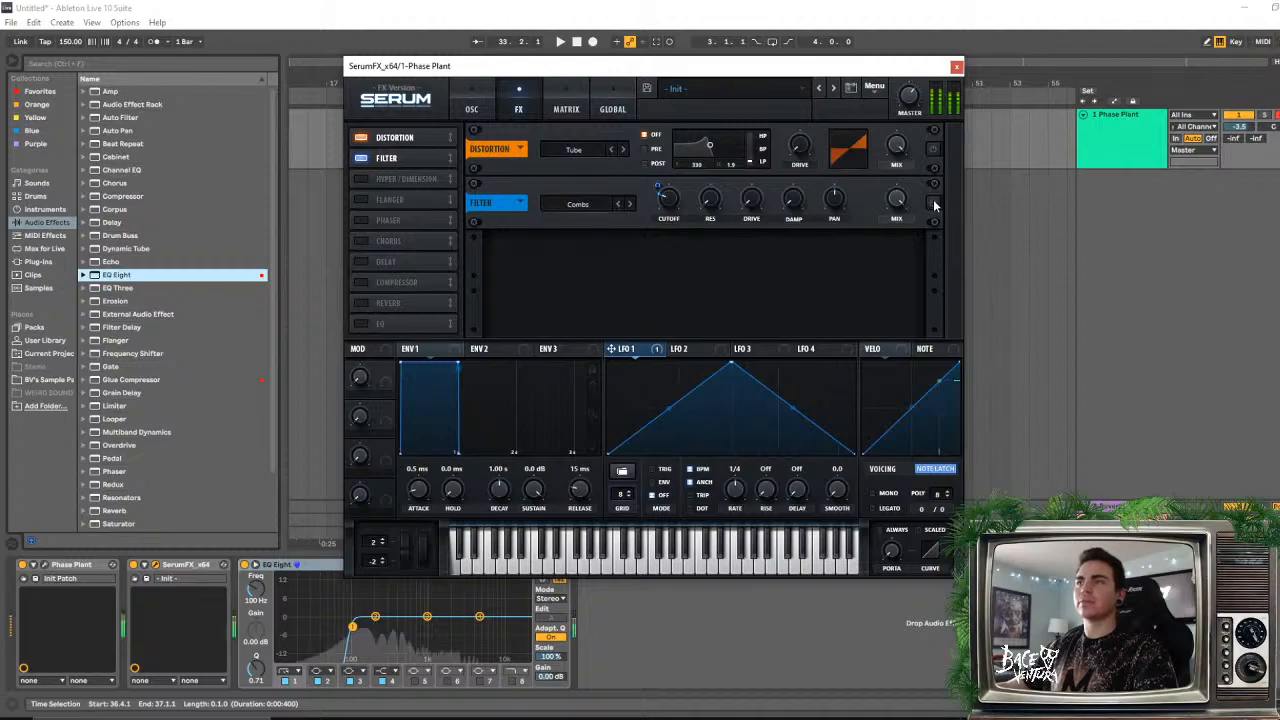
pyautogui.click(934, 203)
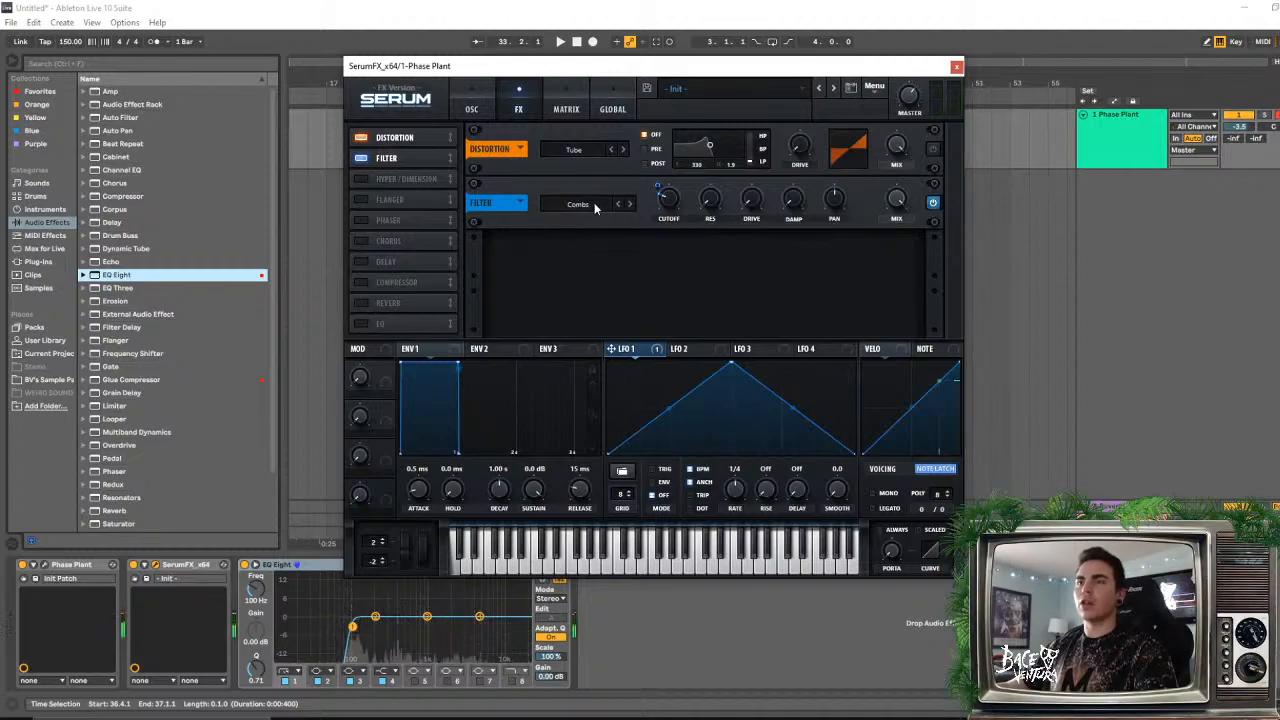
pyautogui.click(933, 203)
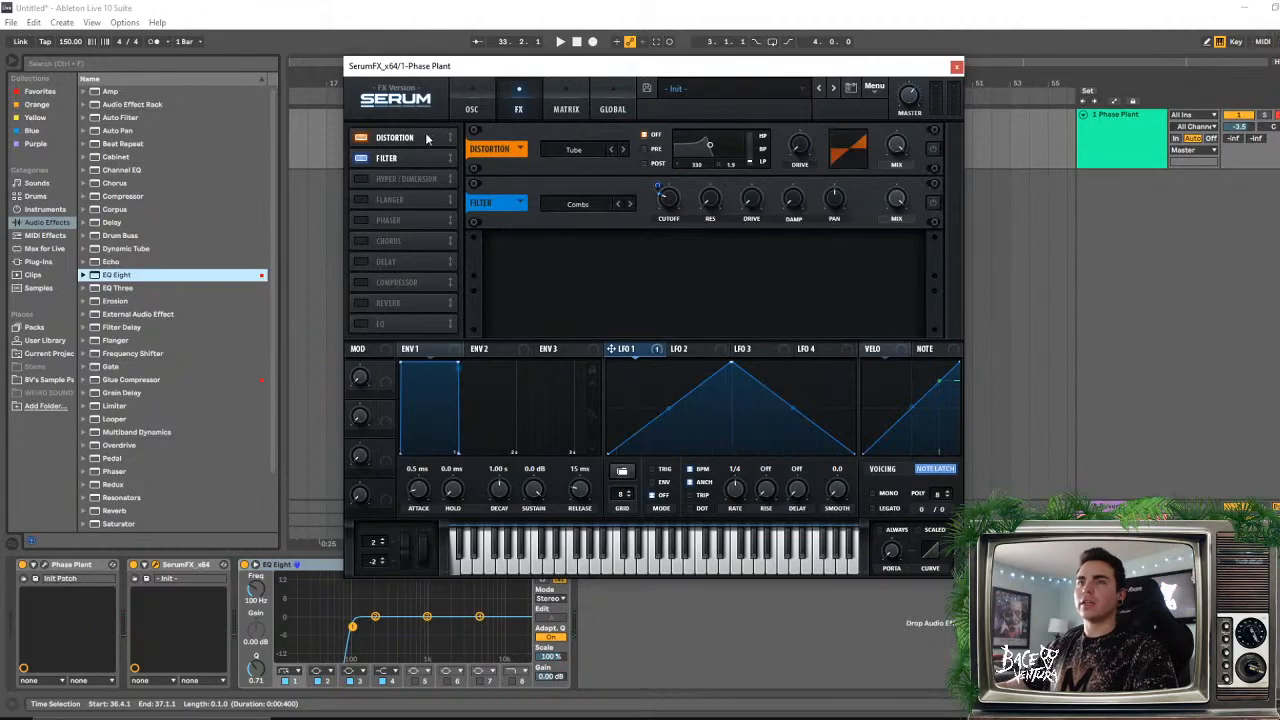
# - Enable SerumFX's EQ, switch its low band to the low-cut shape, and modulate that band's frequency with LFO 1
pyautogui.click(371, 321)
pyautogui.click(661, 268)
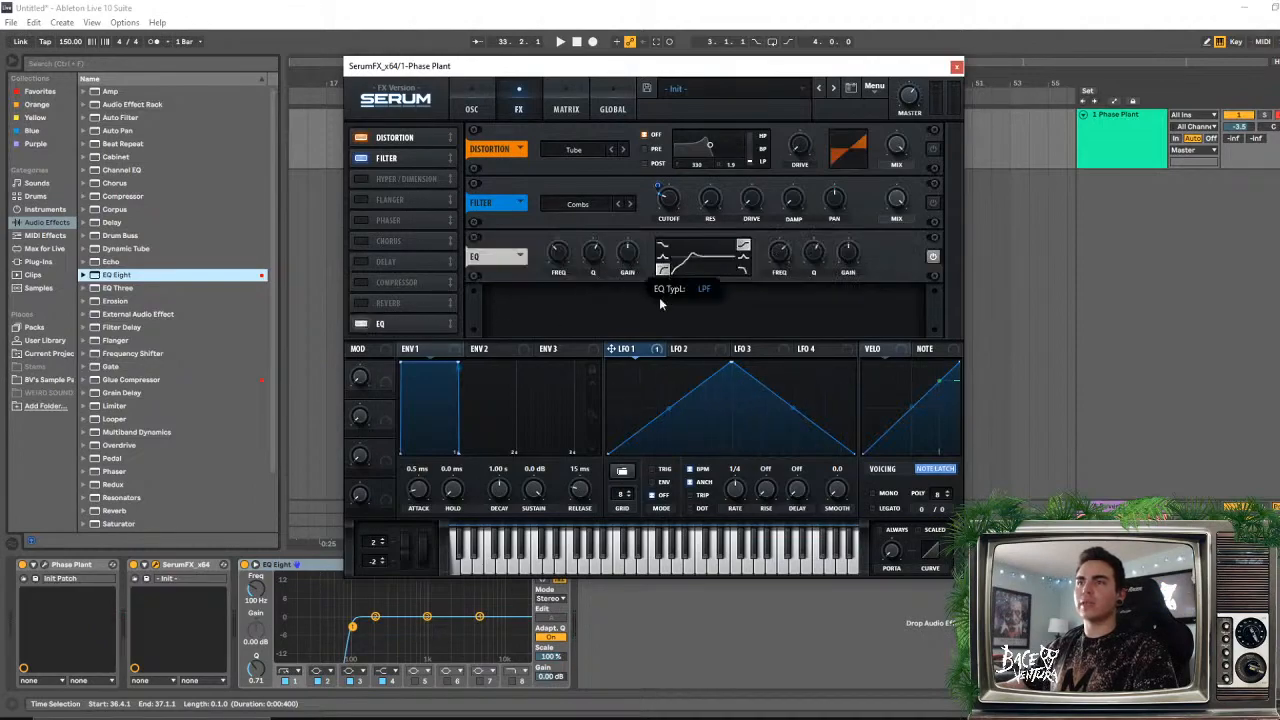
pyautogui.moveTo(557, 256); pyautogui.dragTo(550, 252)
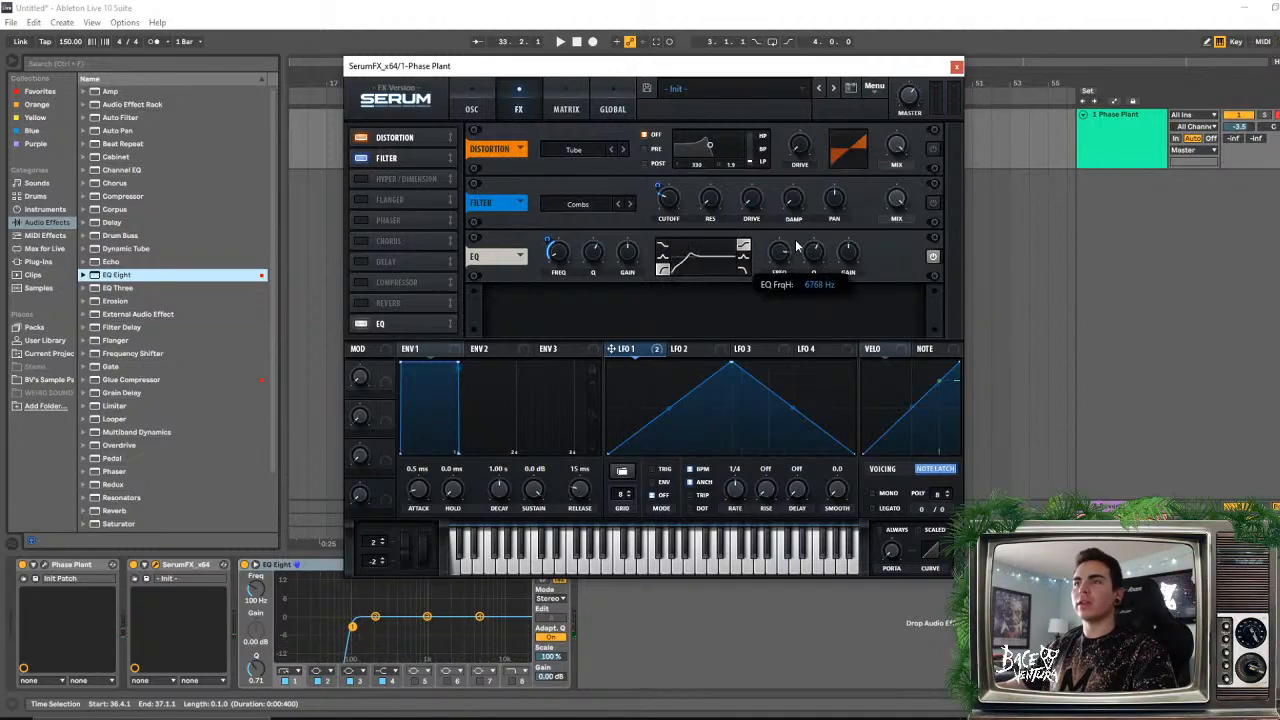
# - Assign LFO 1 to the EQ's high-band frequency, change that band to a peak shape, and set its gain to about 3.8 dB
pyautogui.moveTo(622, 349); pyautogui.dragTo(780, 252)
pyautogui.moveTo(769, 242); pyautogui.dragTo(757, 276)
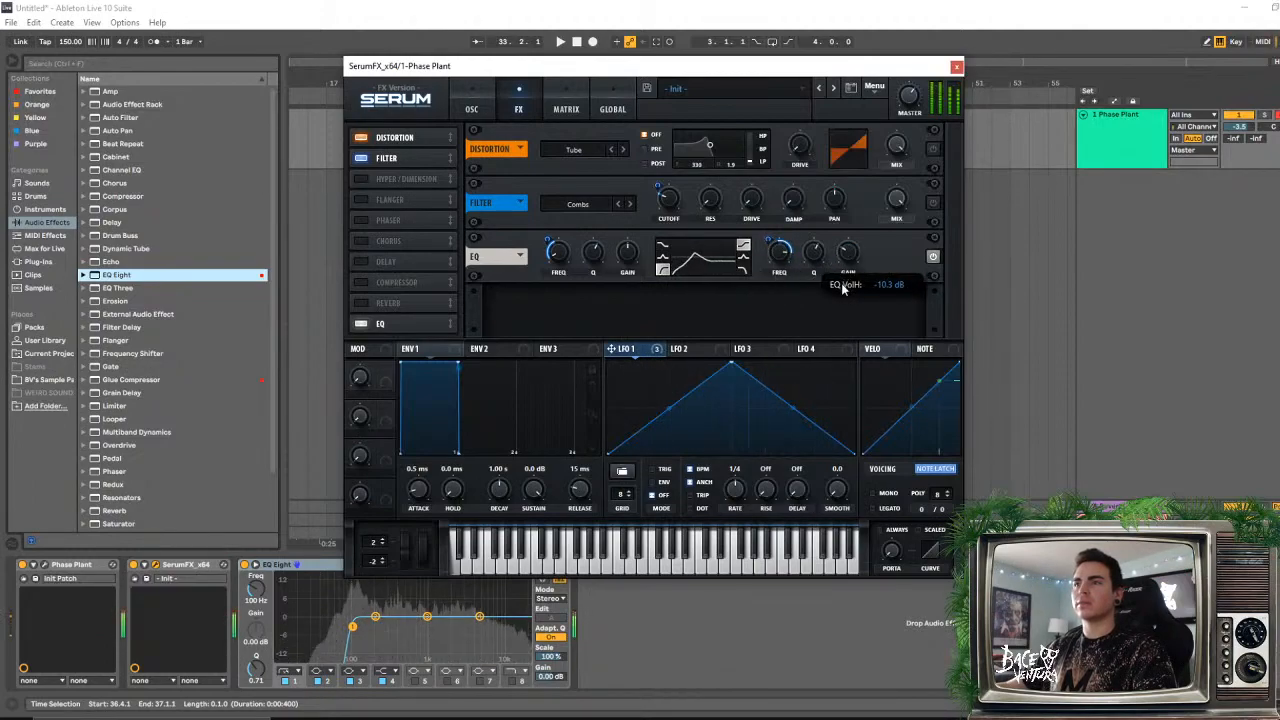
pyautogui.click(743, 257)
pyautogui.moveTo(855, 252); pyautogui.dragTo(865, 203)
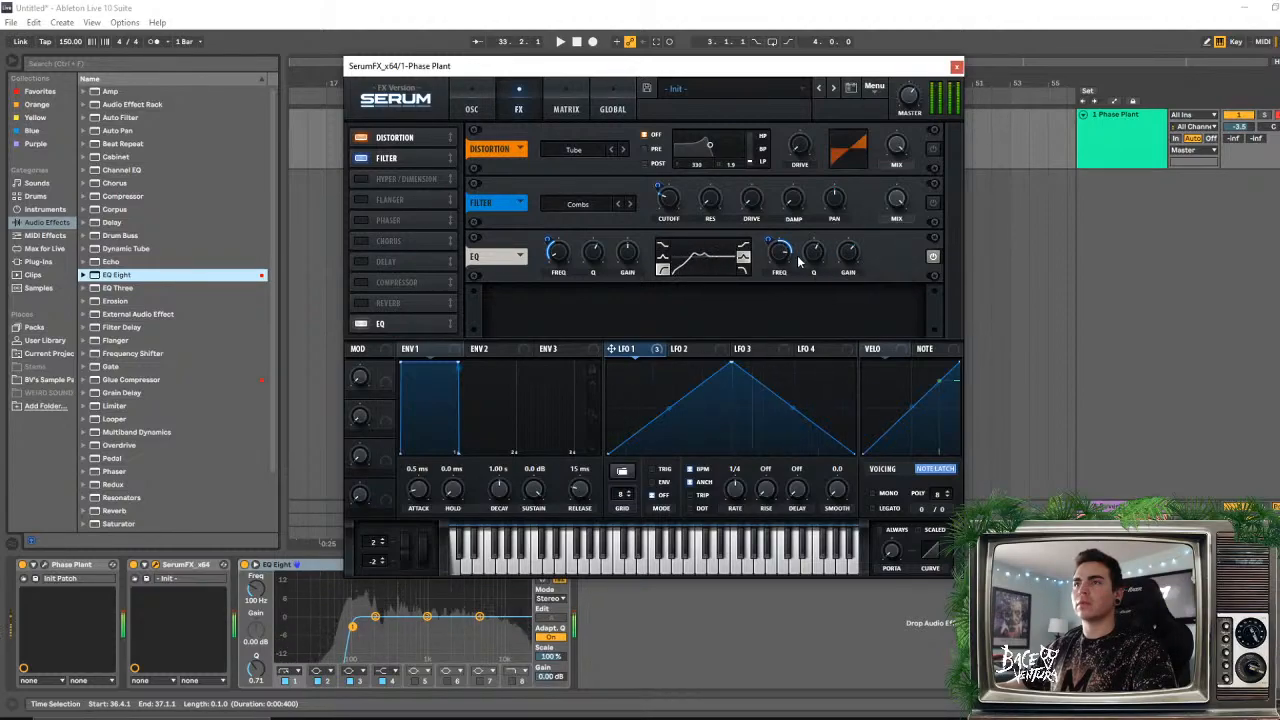
pyautogui.moveTo(786, 261)
pyautogui.mouseDown()
pyautogui.moveTo(794, 248)
pyautogui.moveTo(788, 259)
pyautogui.mouseUp()
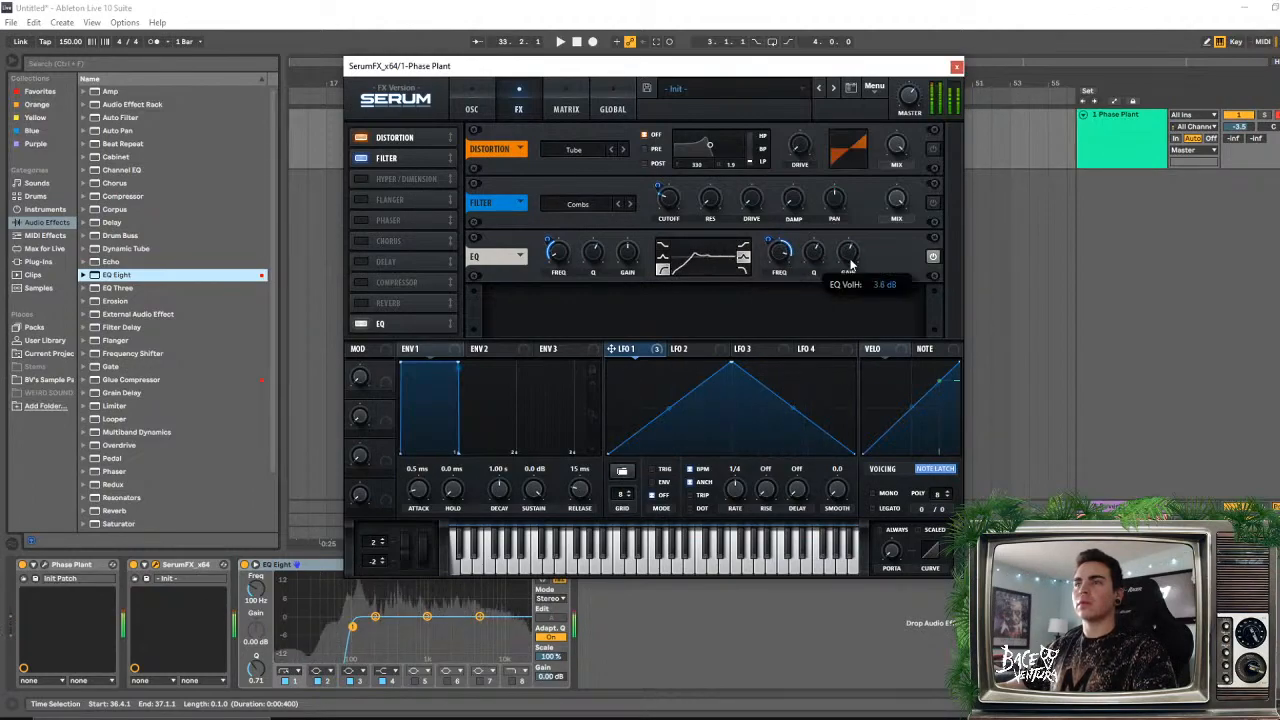
pyautogui.rightClick(789, 262)
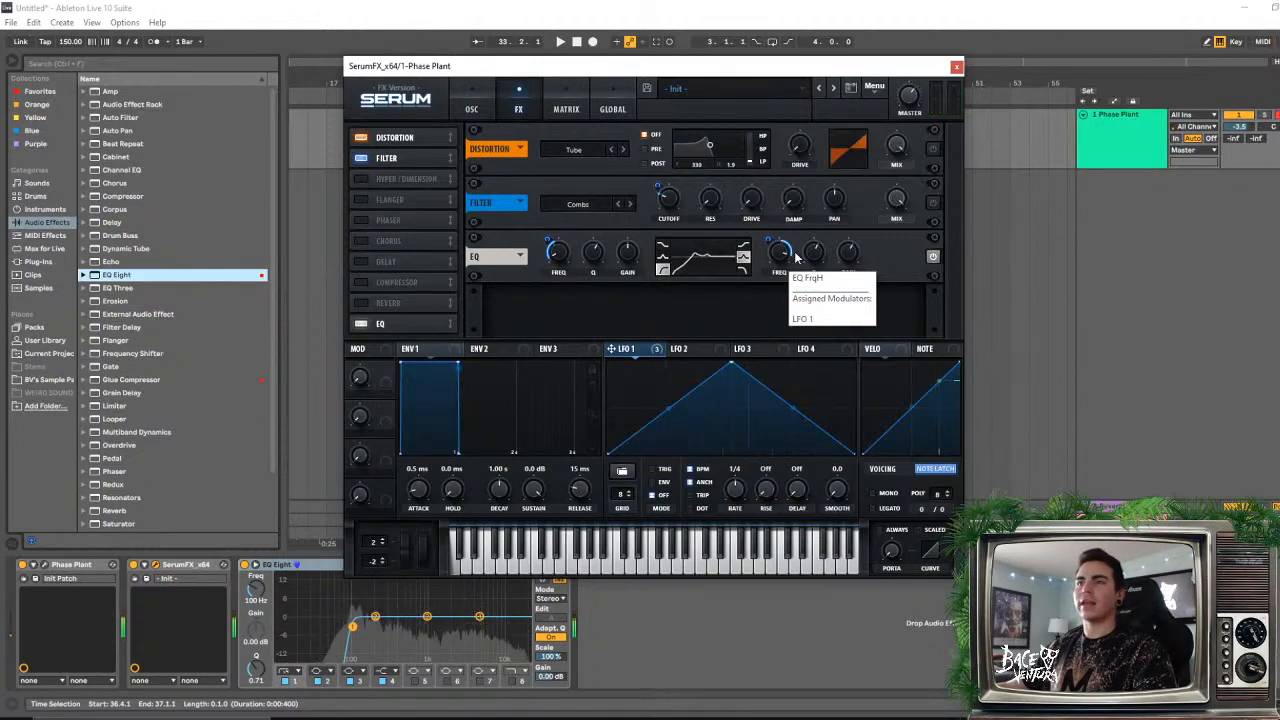
# - Move the SerumFX window aside, open Phase Plant, and bypass the Distortion in Lane 1
pyautogui.moveTo(640, 73); pyautogui.dragTo(678, 93)
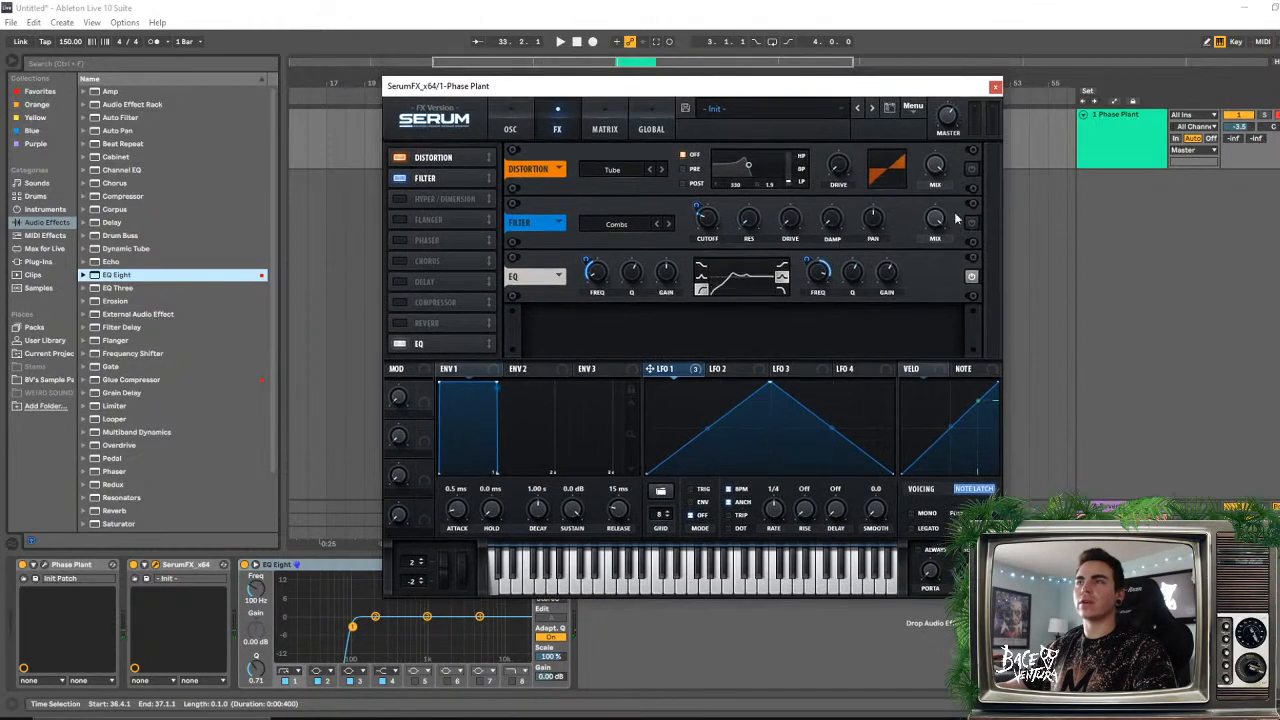
pyautogui.click(46, 566)
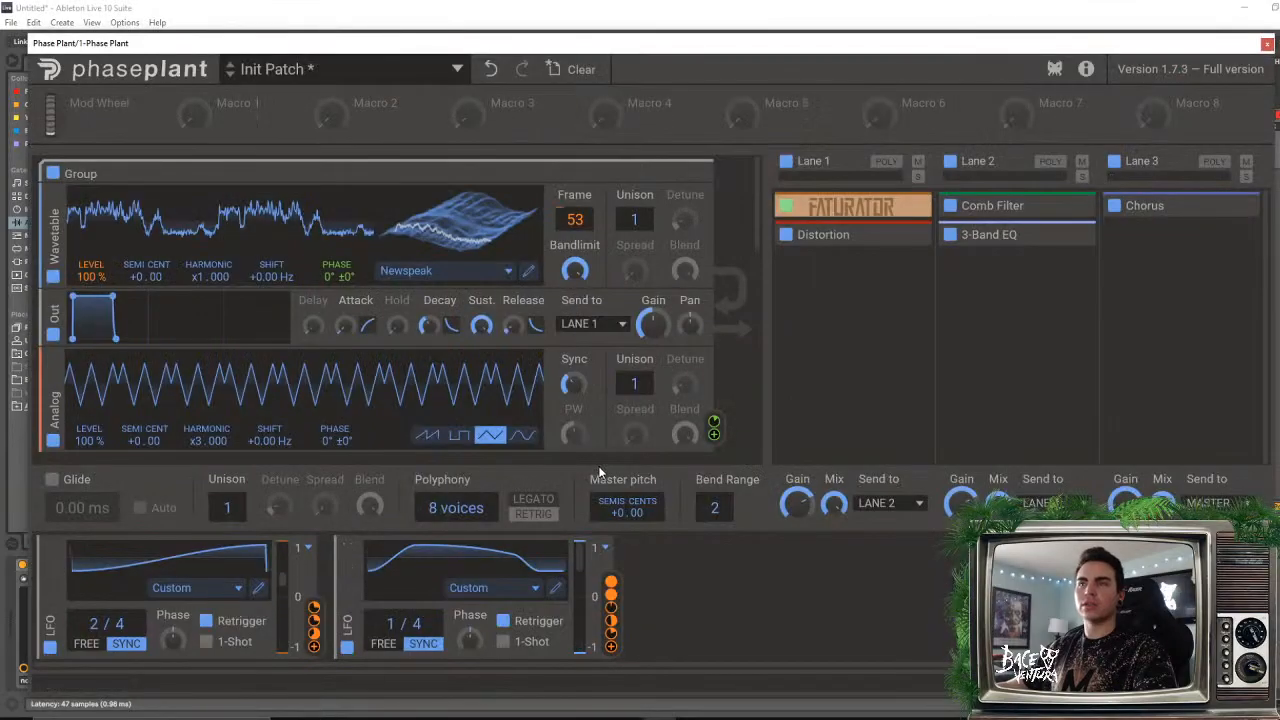
pyautogui.click(788, 236)
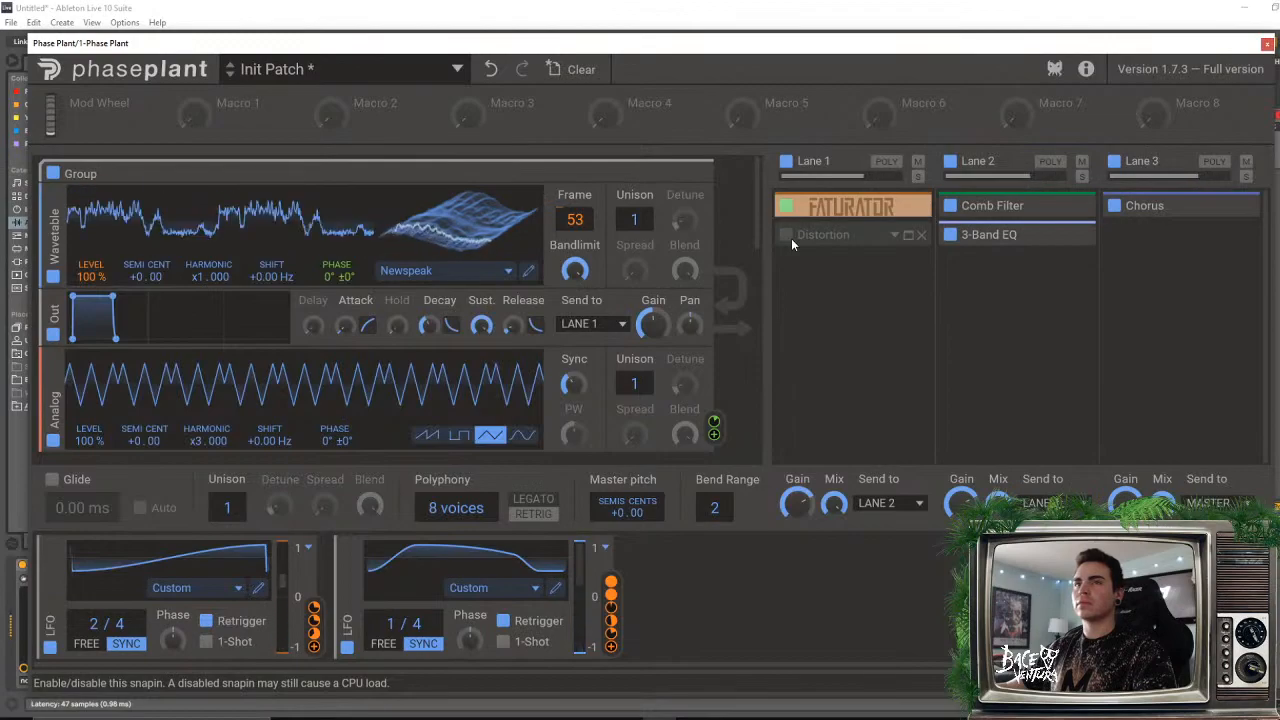
# - Re-enable the Distortion in Phase Plant's Lane 1 and lower its mix, closing the Phase Plant window when done
pyautogui.click(789, 236)
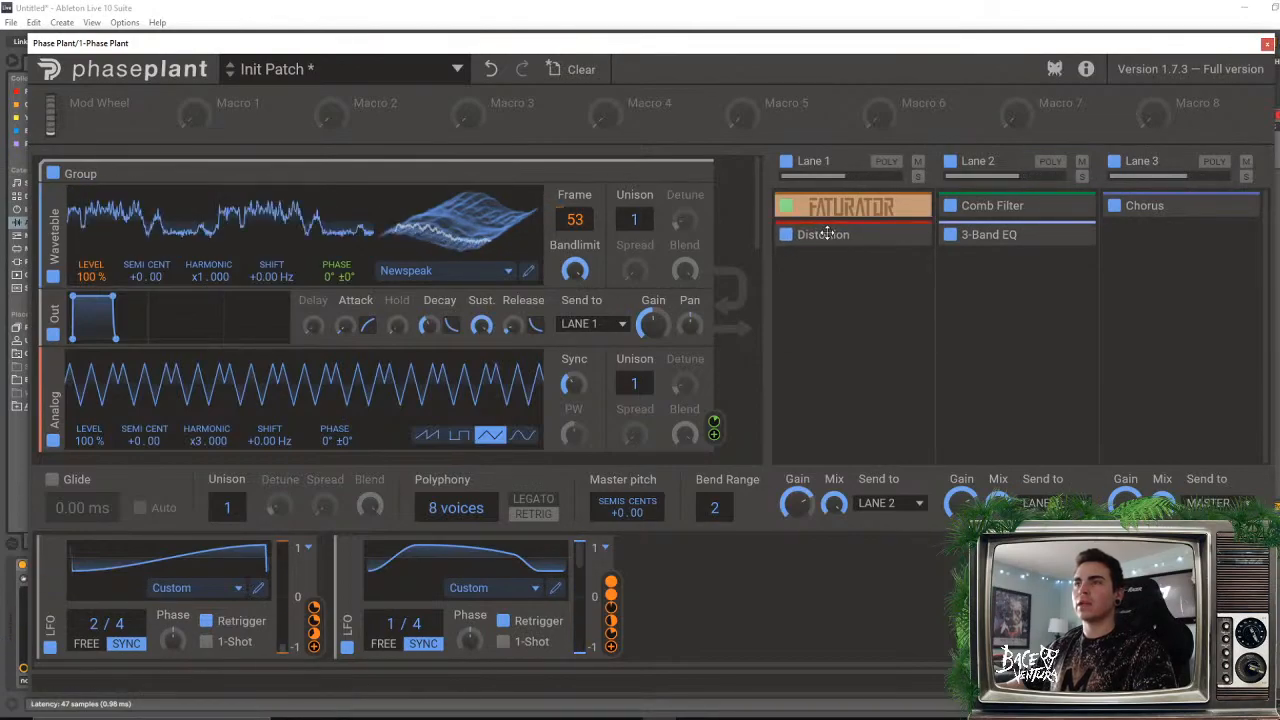
pyautogui.click(908, 235)
pyautogui.moveTo(903, 400); pyautogui.dragTo(903, 494)
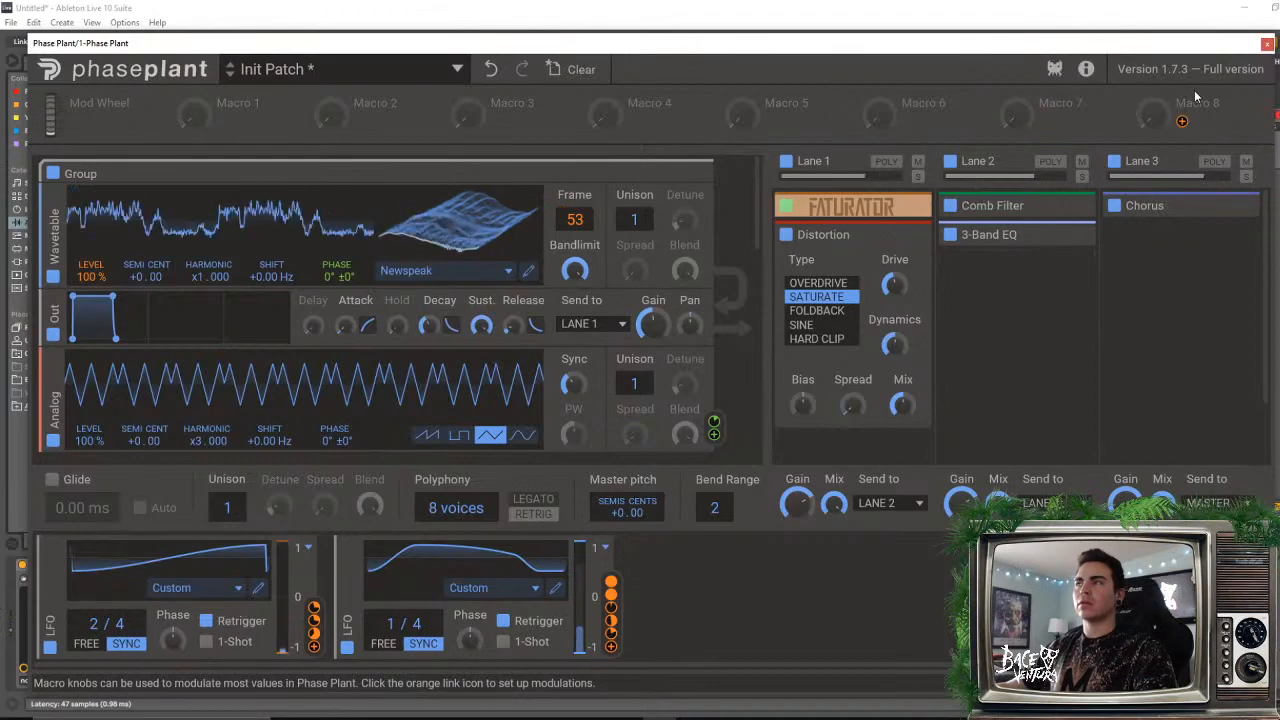
pyautogui.click(1266, 44)
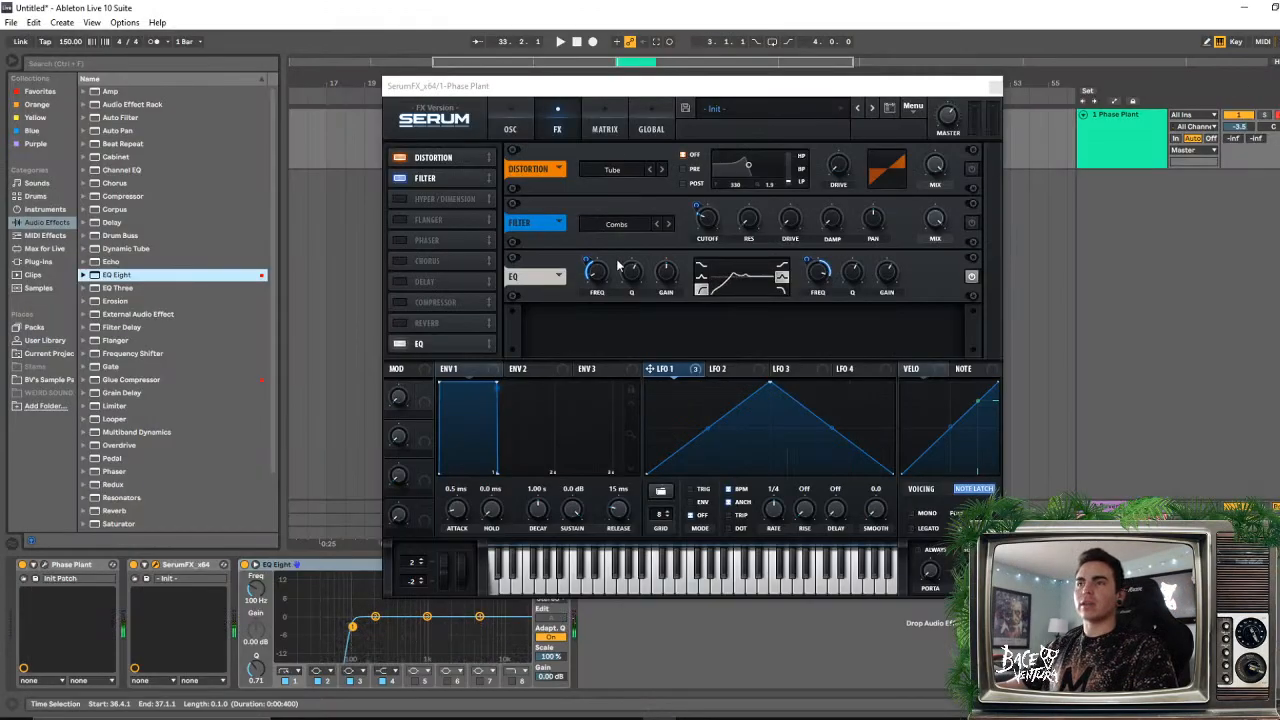
# - Move the EQ to the start of SerumFX's effects chain, remove the Distortion, and re-enable the Combs filter
pyautogui.moveTo(420, 343); pyautogui.dragTo(453, 157)
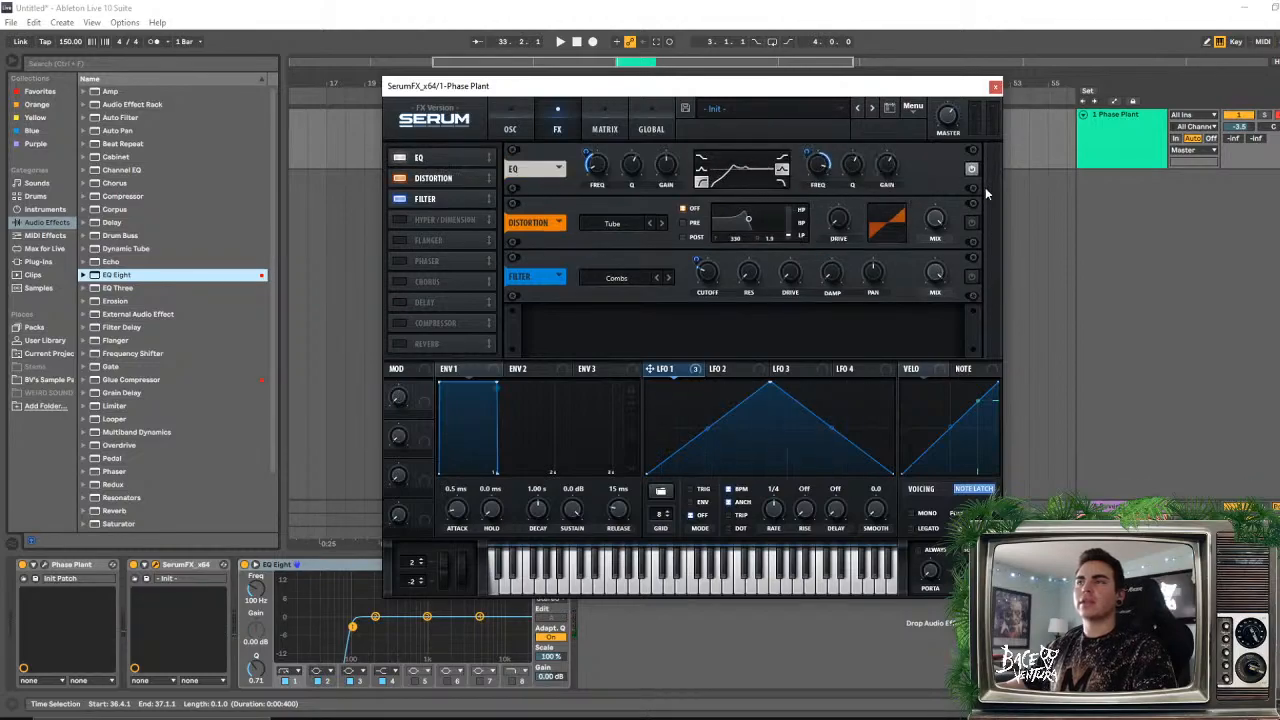
pyautogui.click(399, 178)
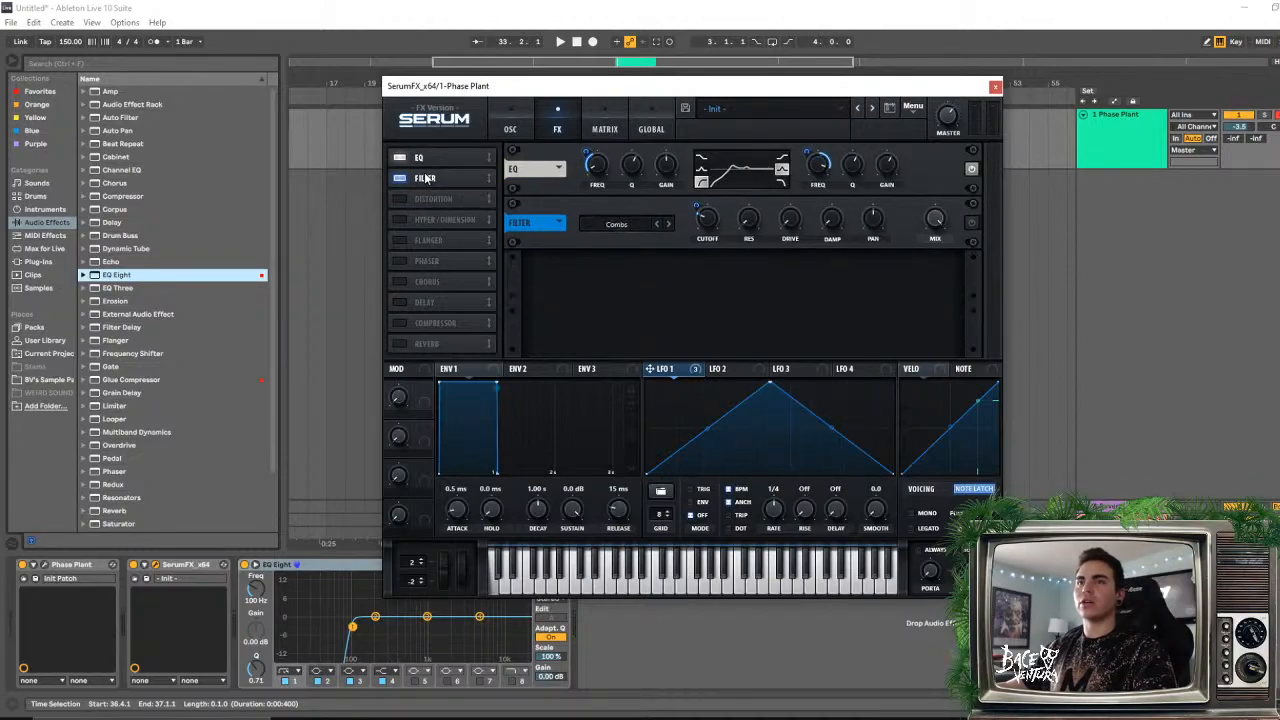
pyautogui.click(970, 224)
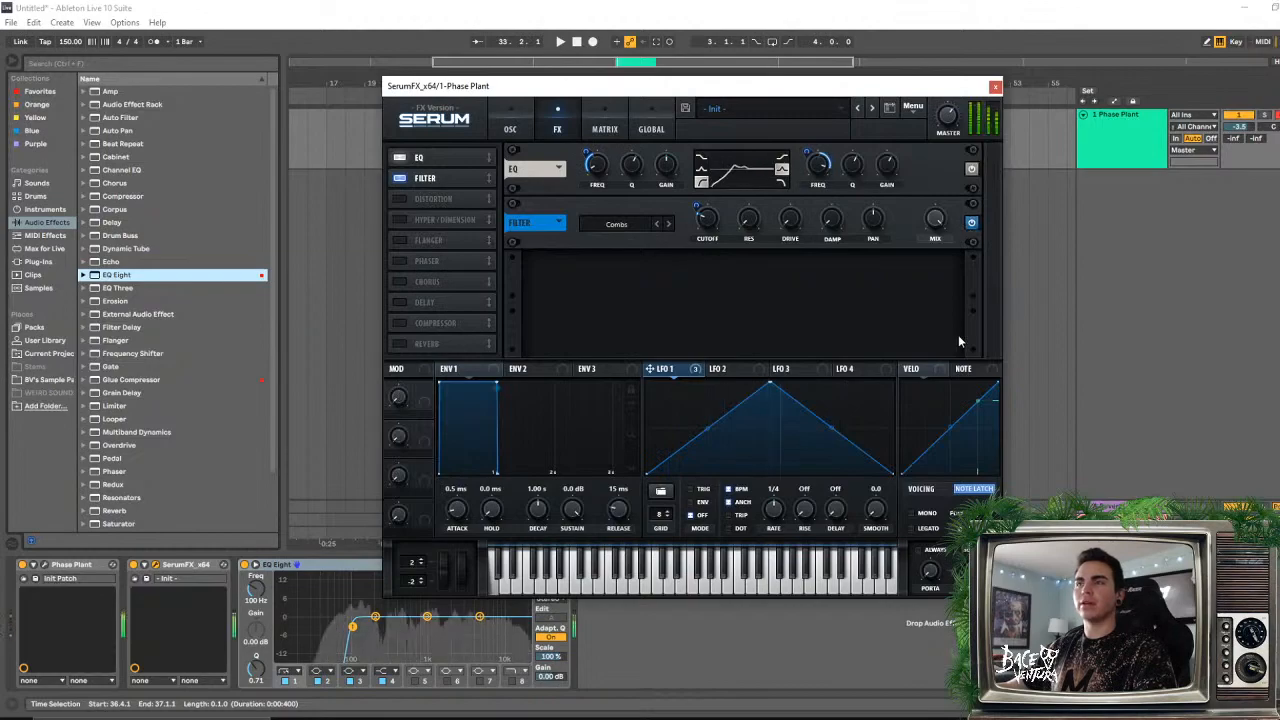
# - Fine-tune the Combs filter's cutoff within its low range and adjust SerumFX's master volume
pyautogui.moveTo(714, 226)
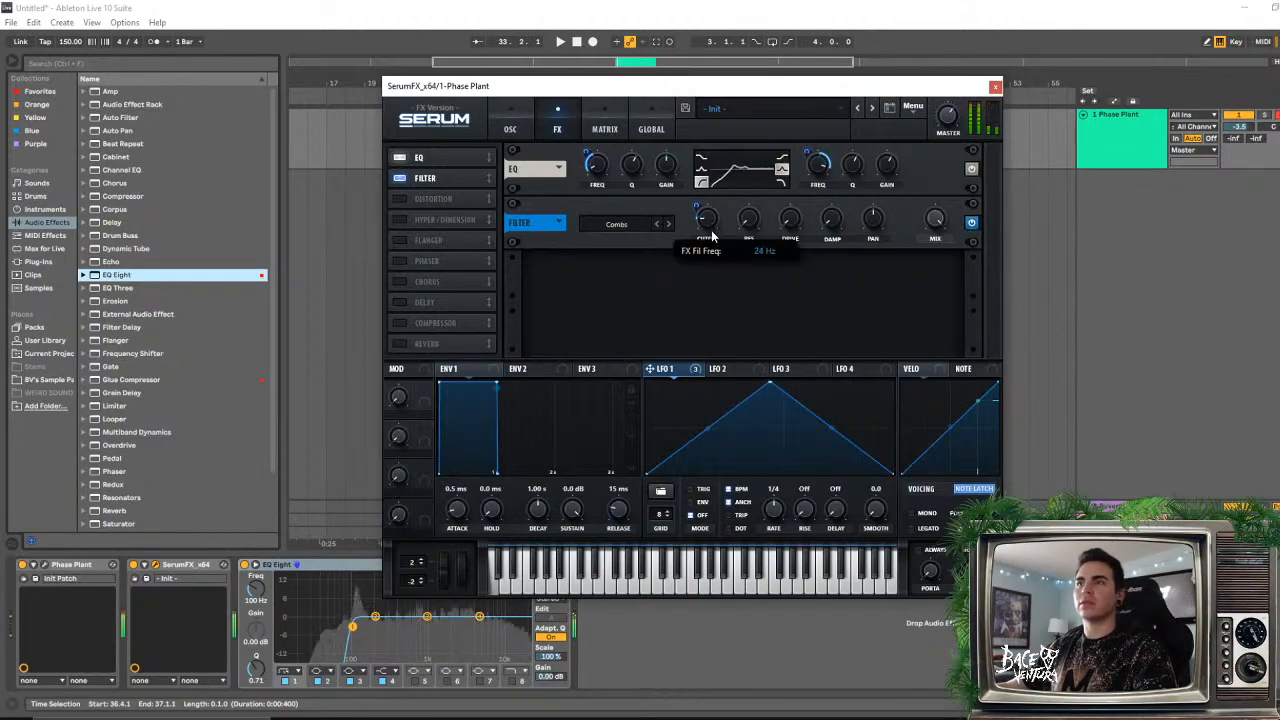
pyautogui.moveTo(714, 226); pyautogui.dragTo(729, 245)
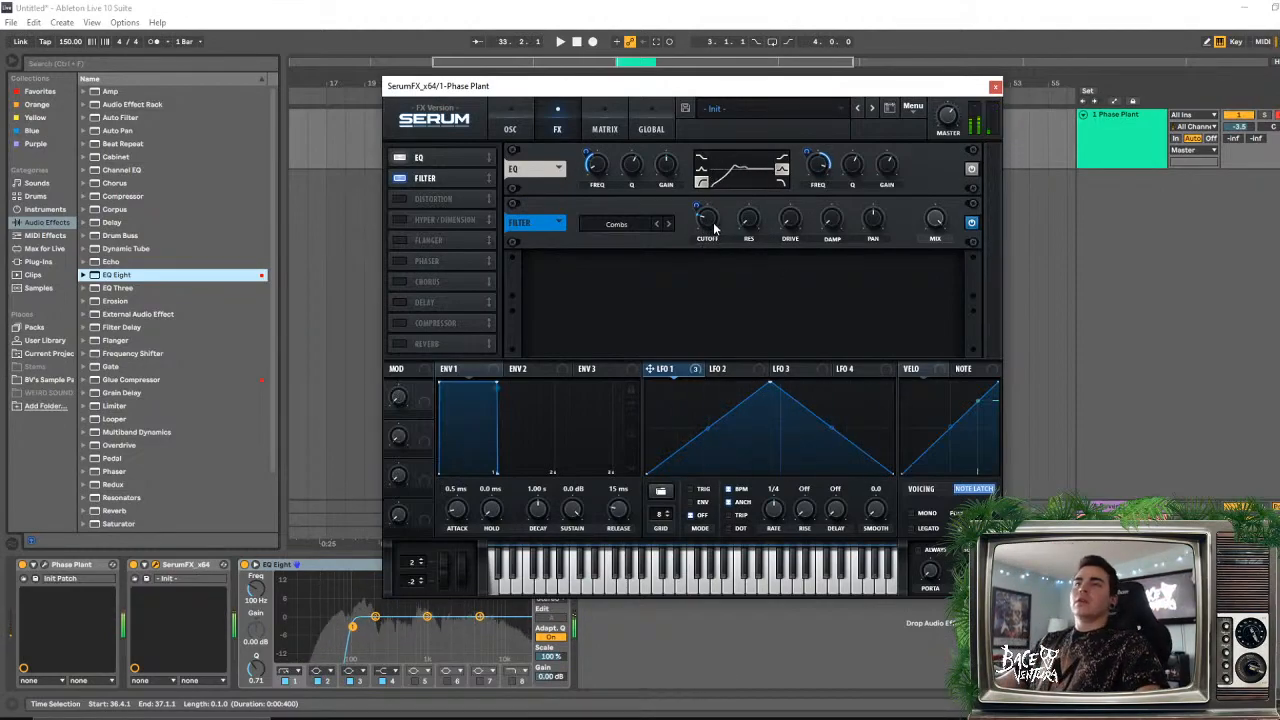
pyautogui.moveTo(713, 223); pyautogui.dragTo(716, 226)
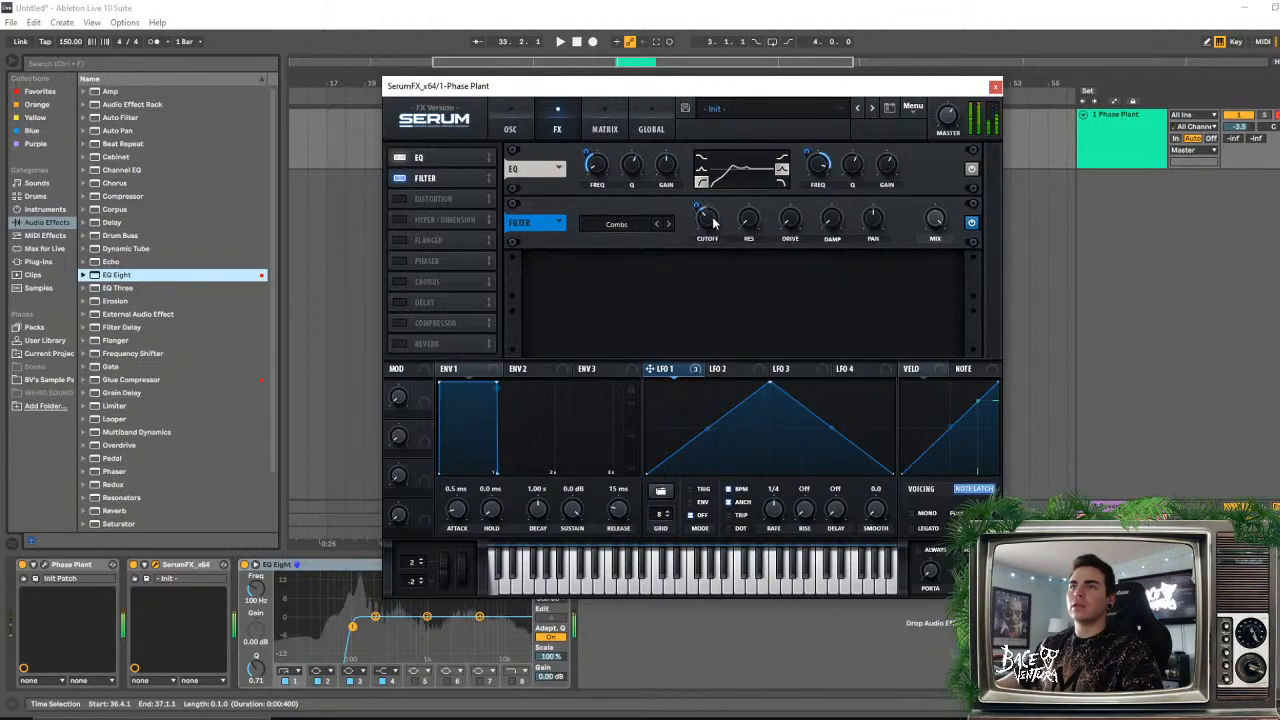
pyautogui.moveTo(705, 213); pyautogui.dragTo(709, 257)
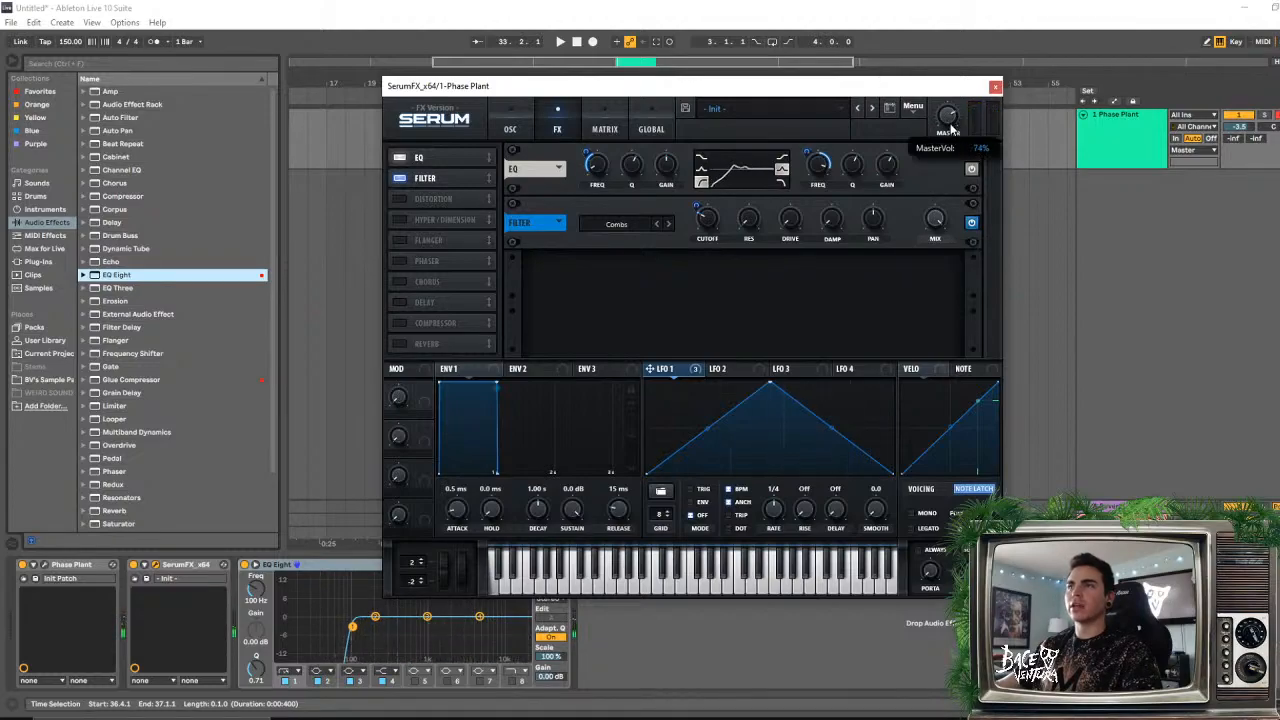
pyautogui.moveTo(952, 130); pyautogui.dragTo(952, 113)
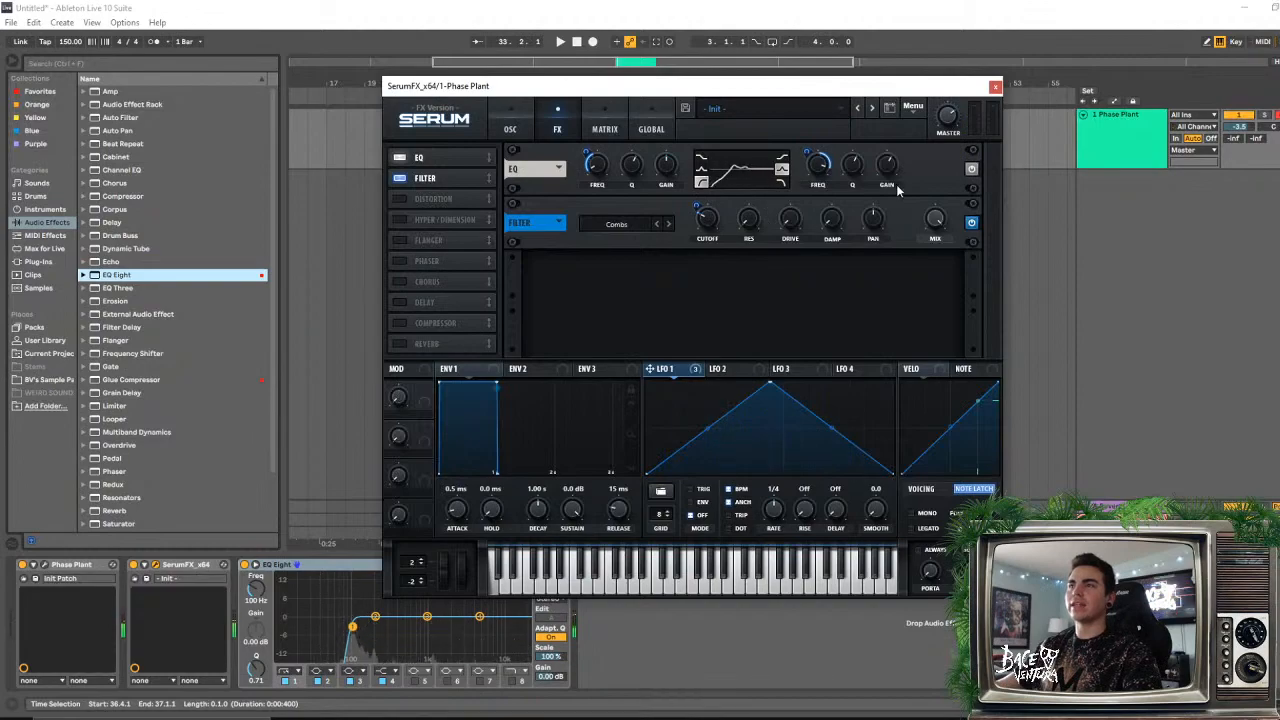
# - Compare the Combs filter off and on, leave it on, and modulate its mix with LFO 1
pyautogui.moveTo(840, 86); pyautogui.dragTo(844, 82)
pyautogui.click(974, 222)
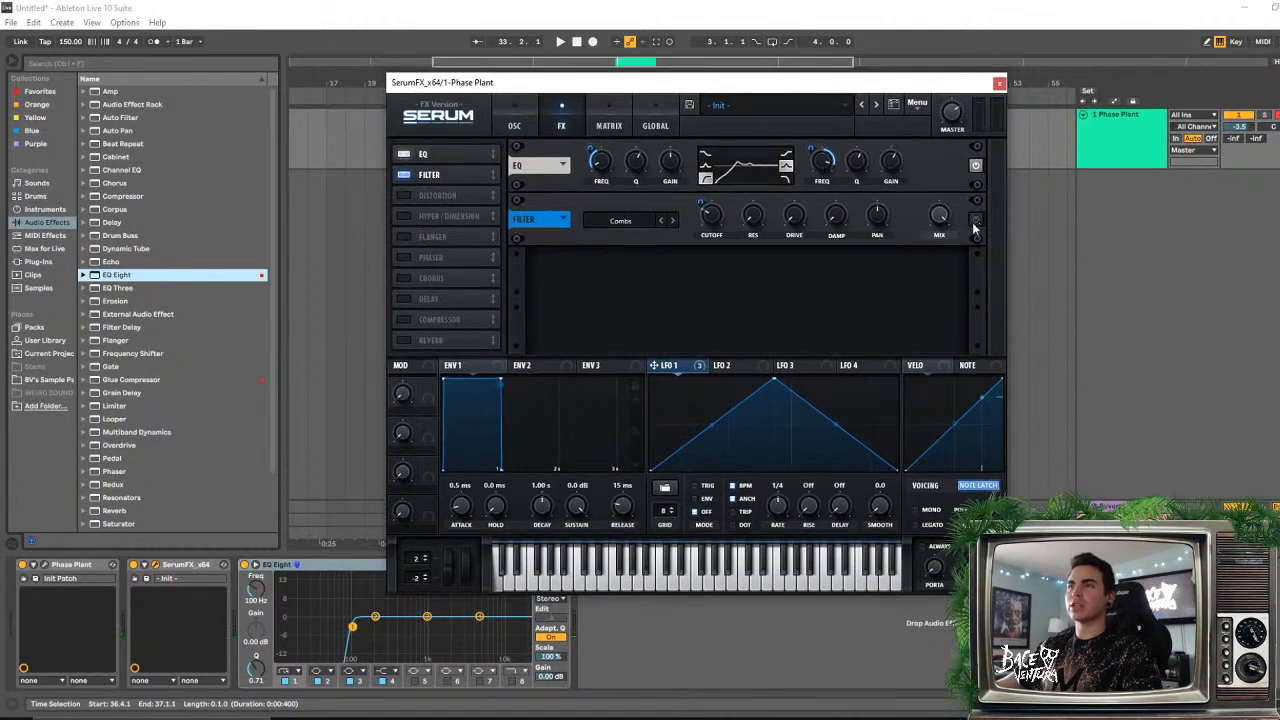
pyautogui.click(974, 220)
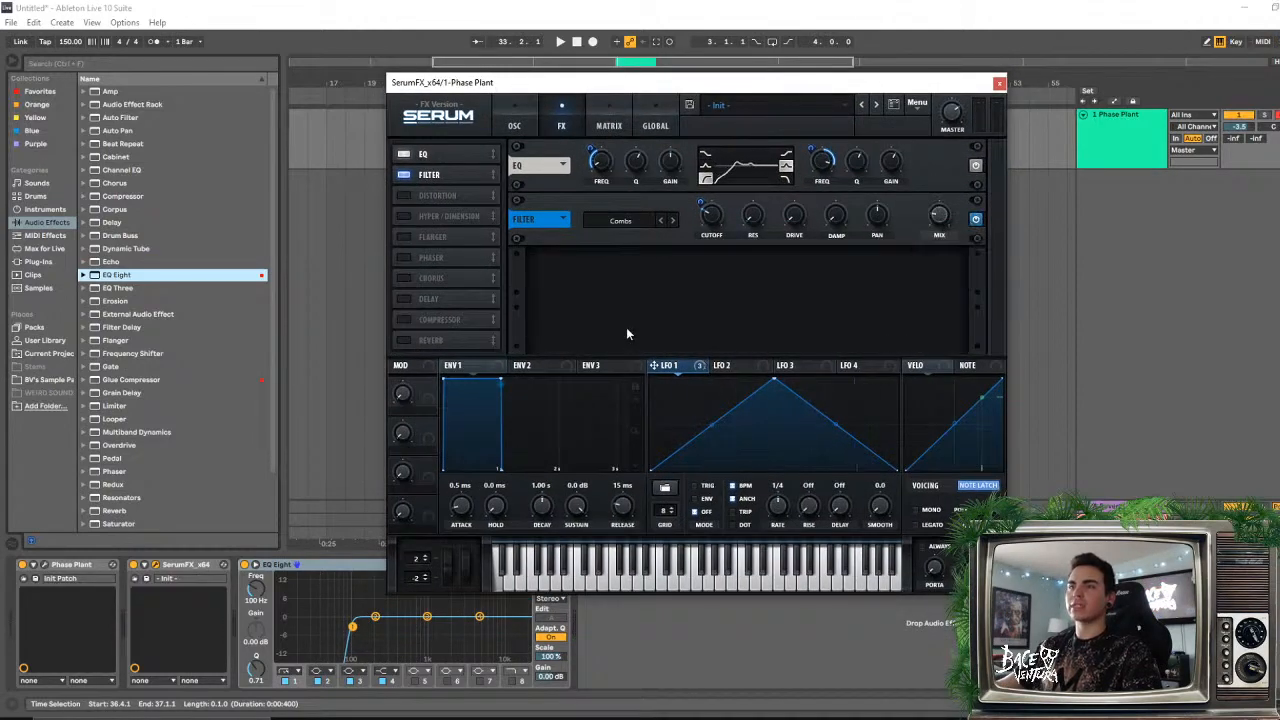
pyautogui.moveTo(929, 222); pyautogui.dragTo(932, 220)
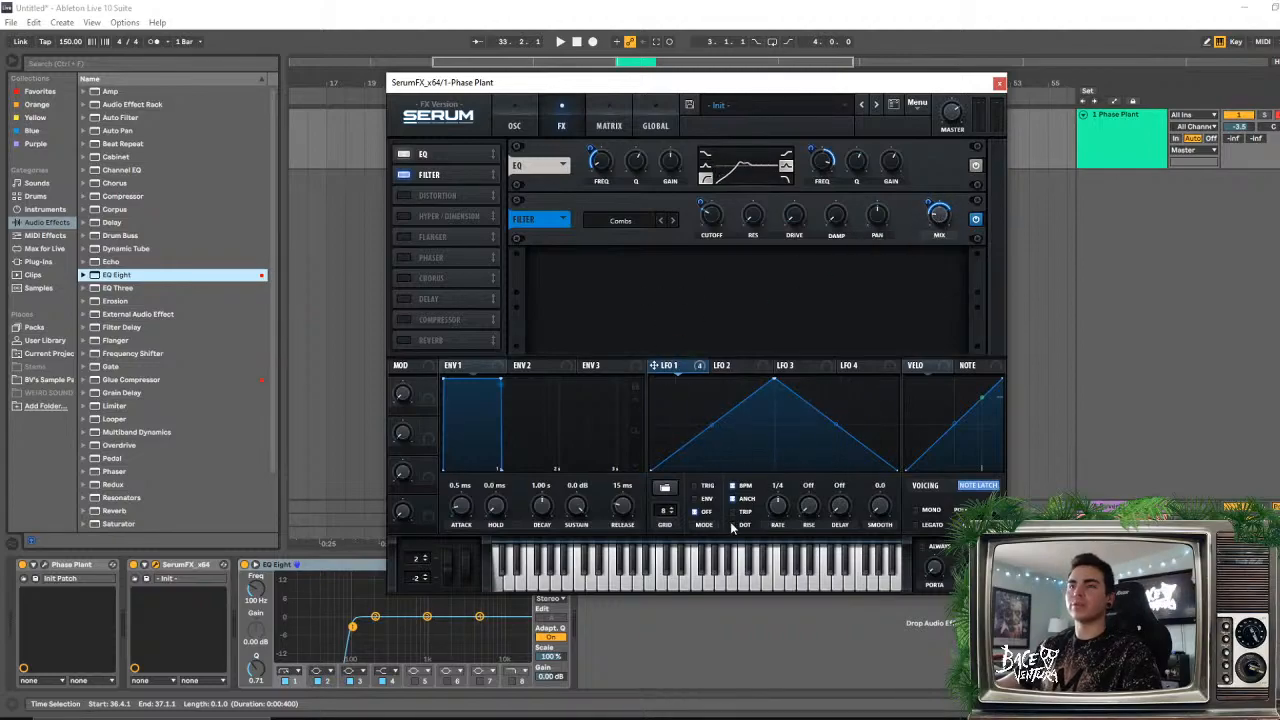
# - Try an LFO 1 shape with an early peak and an added late point, rounding the fall between them
pyautogui.moveTo(773, 381); pyautogui.dragTo(678, 378)
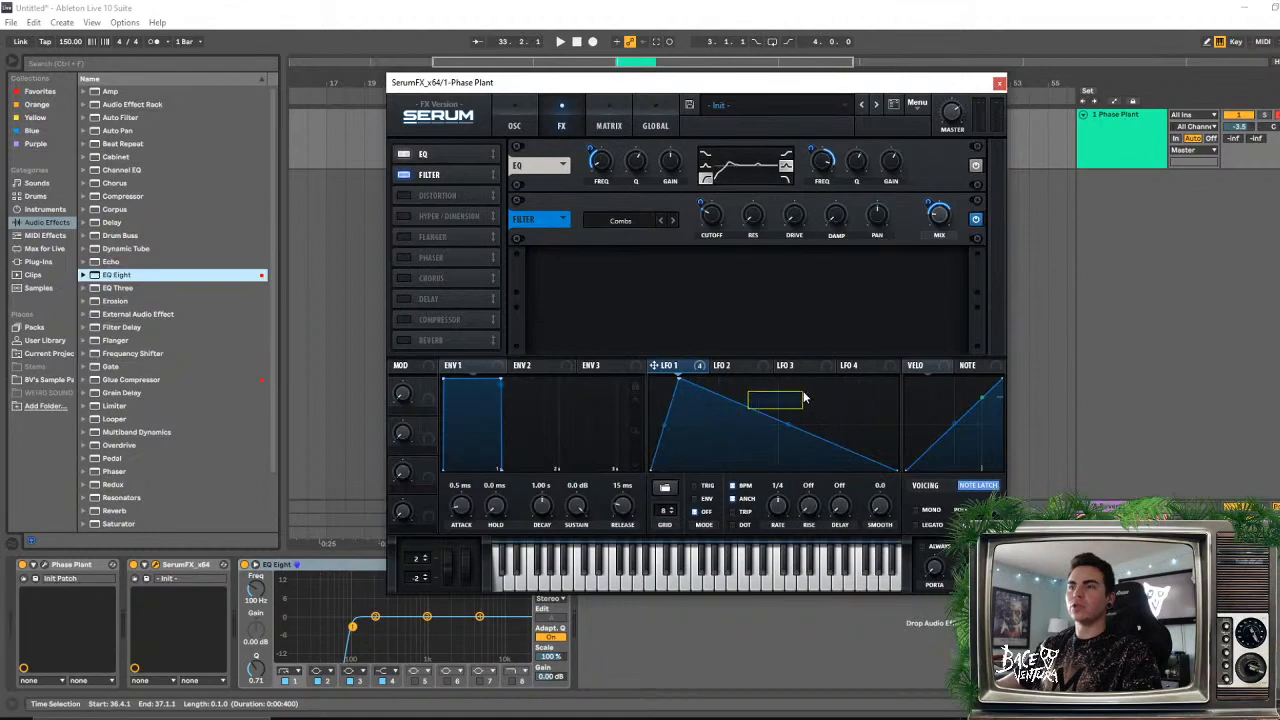
pyautogui.moveTo(773, 419); pyautogui.dragTo(835, 432)
pyautogui.doubleClick(854, 425)
pyautogui.moveTo(747, 402); pyautogui.dragTo(863, 428)
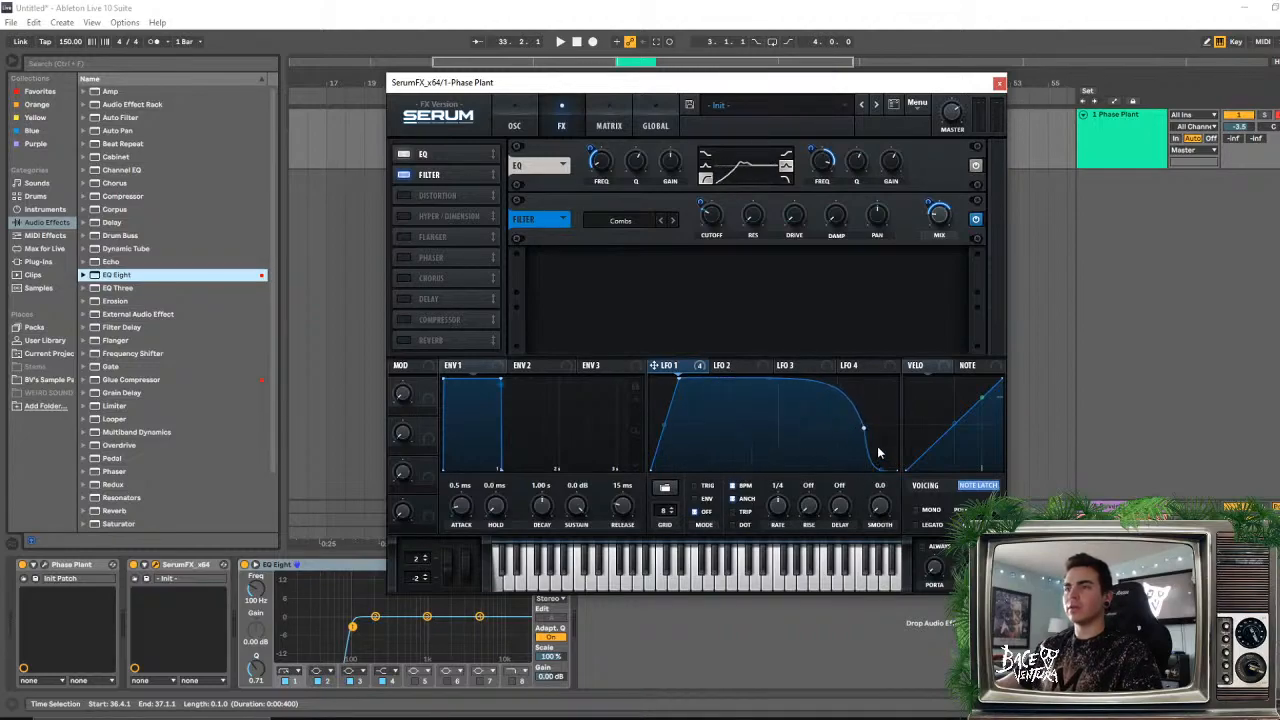
pyautogui.moveTo(769, 380); pyautogui.dragTo(767, 398)
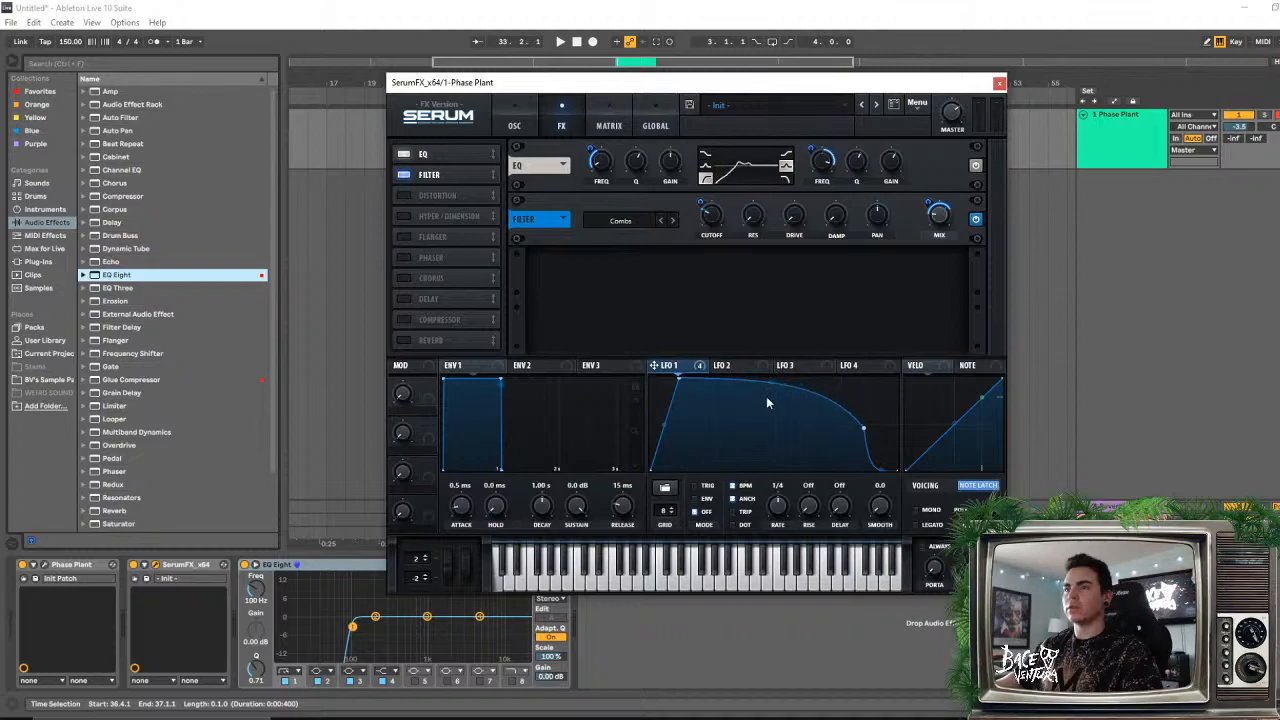
pyautogui.moveTo(865, 430); pyautogui.dragTo(842, 426)
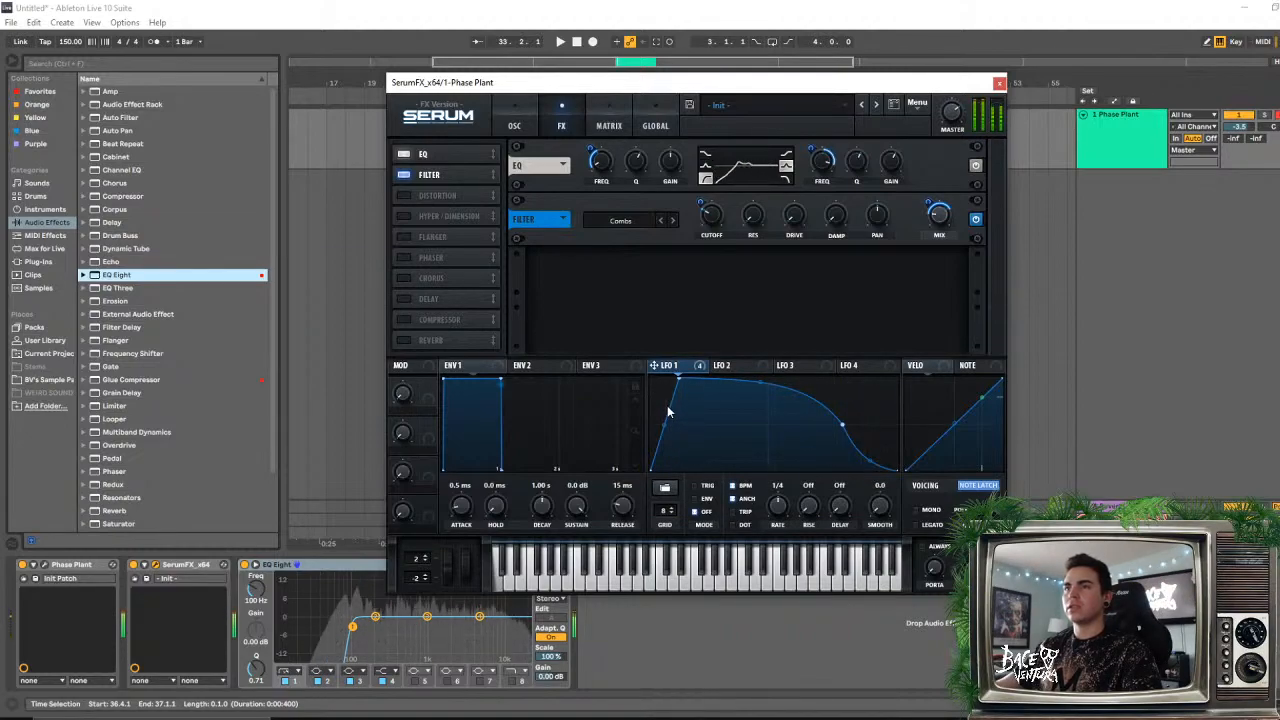
pyautogui.moveTo(679, 378)
pyautogui.mouseDown()
pyautogui.moveTo(714, 376)
pyautogui.moveTo(678, 377)
pyautogui.mouseUp()
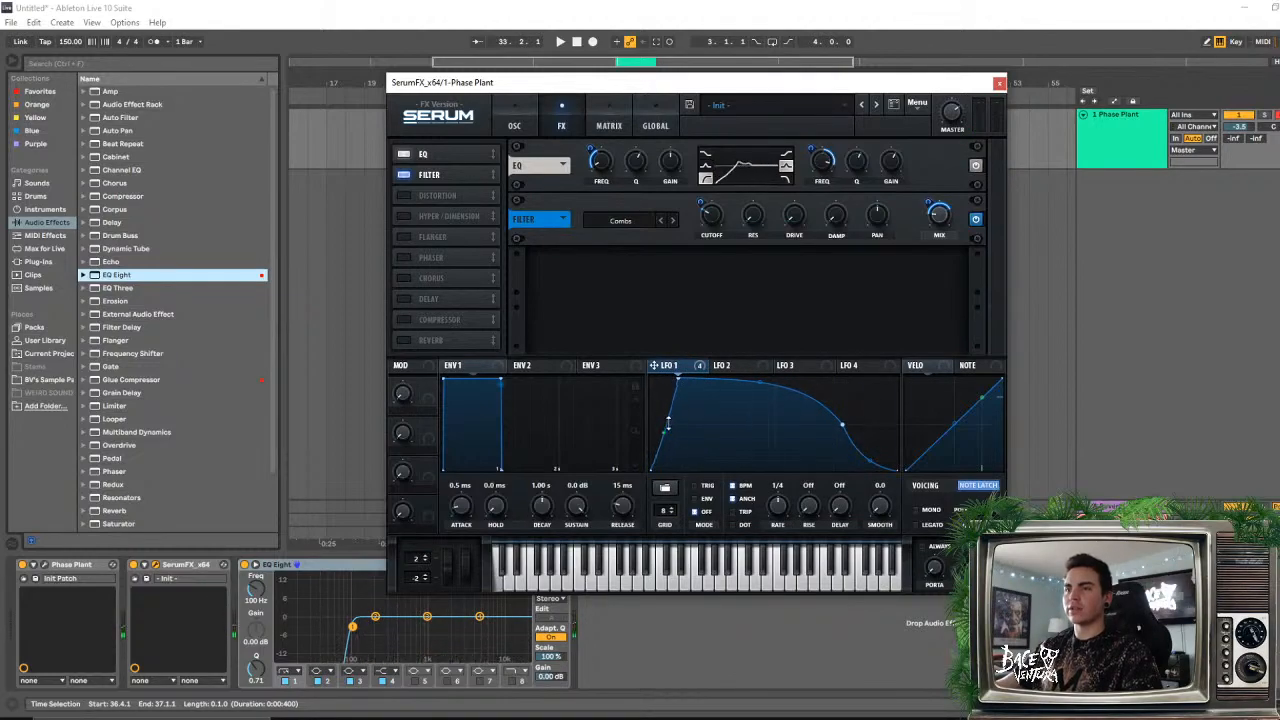
# - Shift LFO 1's peak to about a quarter of the cycle, delete the added point, and bend the fall into a concave curve
pyautogui.moveTo(678, 378); pyautogui.dragTo(709, 378)
pyautogui.moveTo(842, 425); pyautogui.dragTo(828, 470)
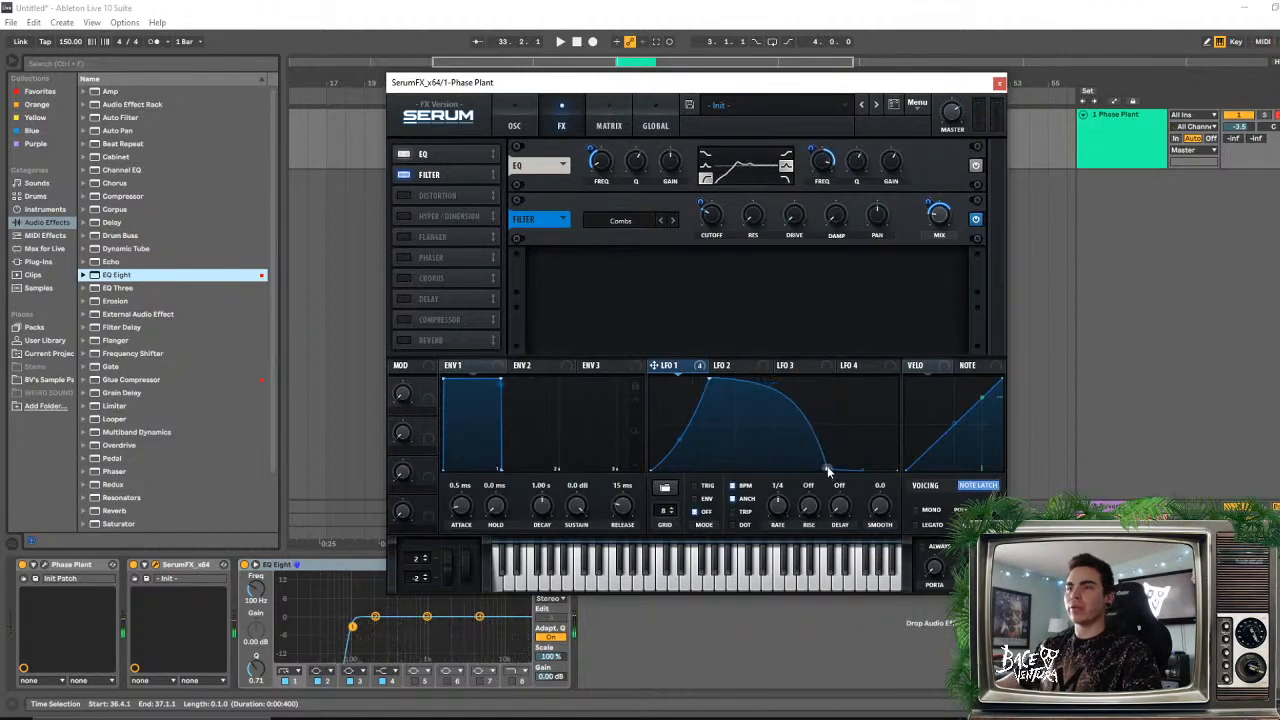
pyautogui.doubleClick(828, 468)
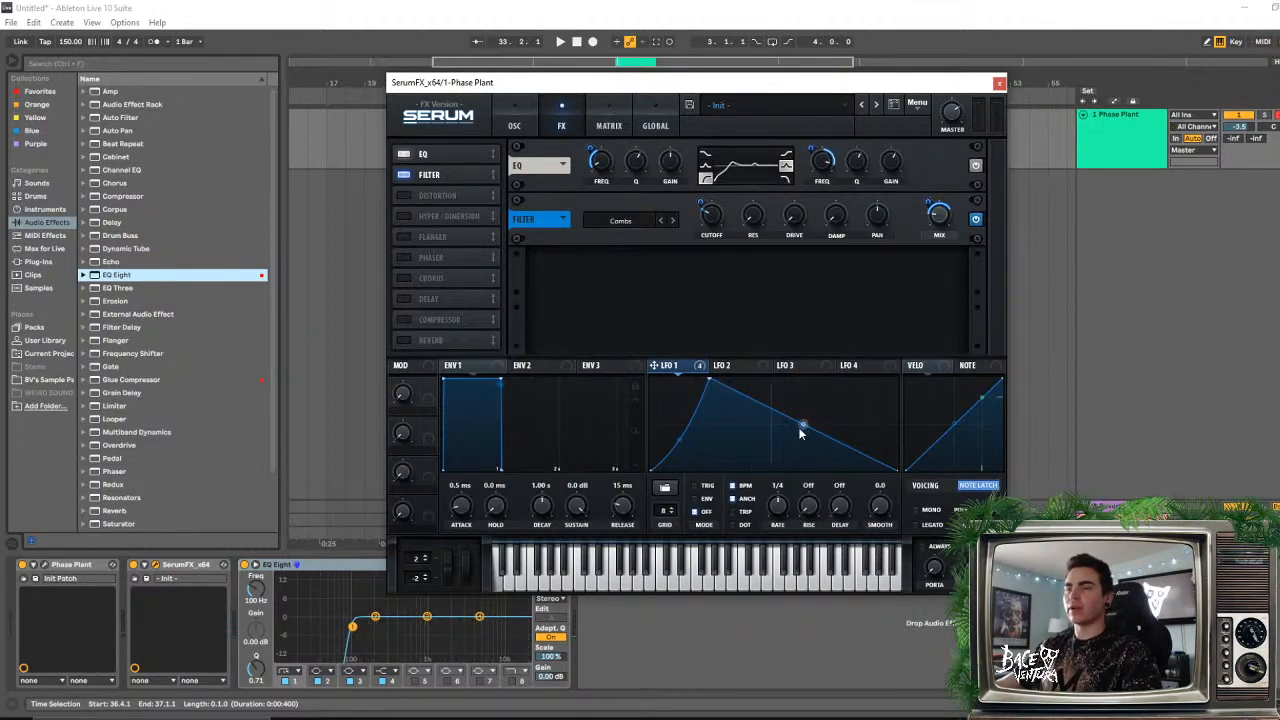
pyautogui.moveTo(802, 424); pyautogui.dragTo(801, 450)
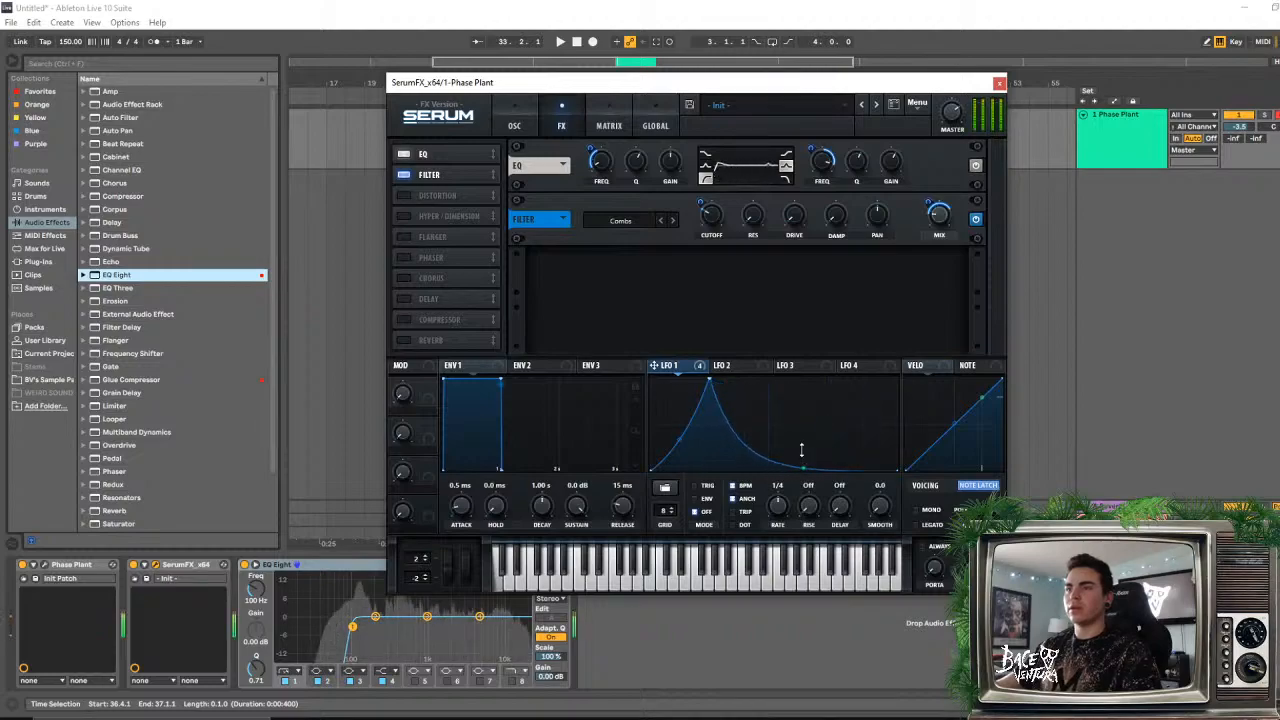
# - Try LFO 1's peak at the middle, near the start and at the end of the cycle, straightening the final rising ramp
pyautogui.moveTo(709, 385); pyautogui.dragTo(777, 378)
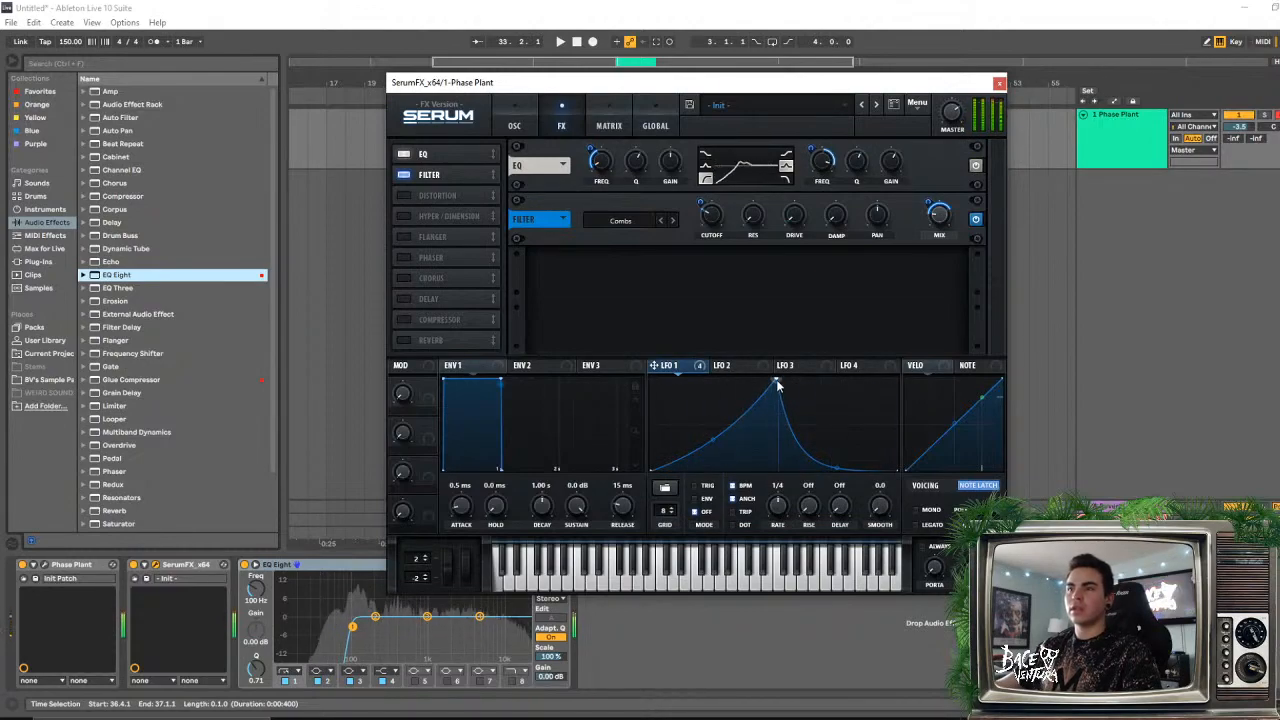
pyautogui.moveTo(777, 381)
pyautogui.mouseDown()
pyautogui.moveTo(715, 378)
pyautogui.moveTo(777, 373)
pyautogui.mouseUp()
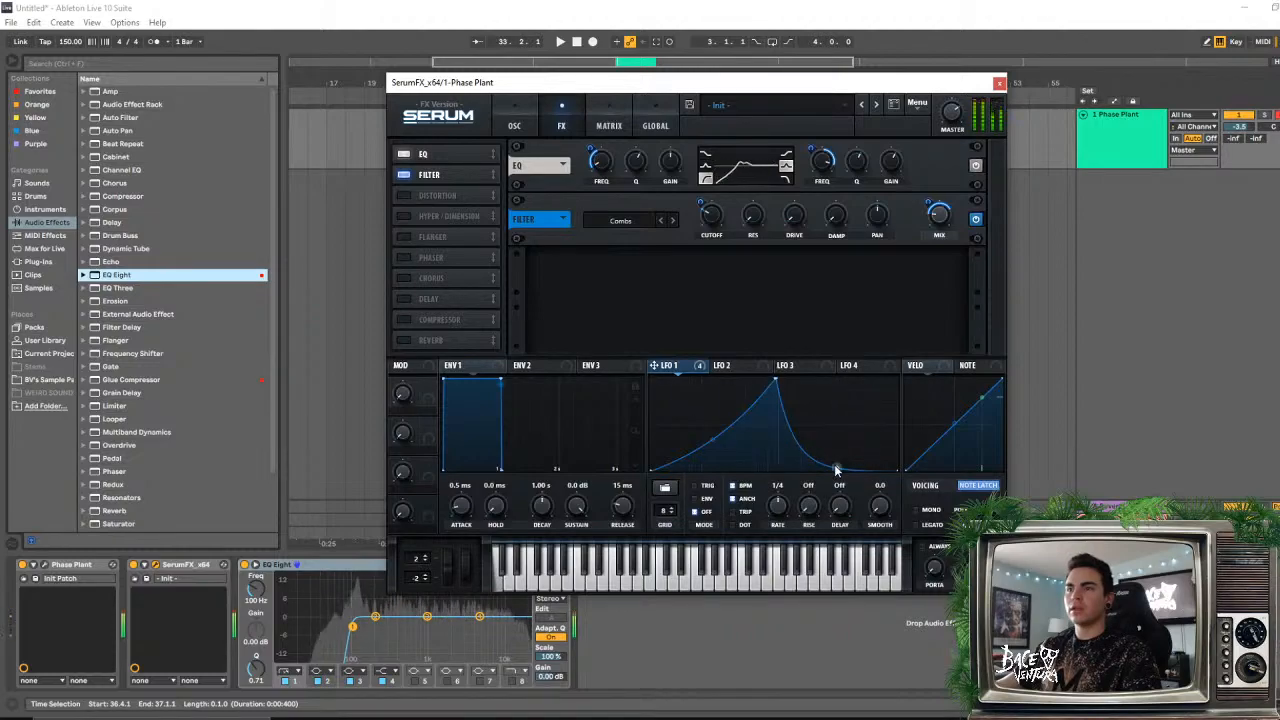
pyautogui.moveTo(777, 381); pyautogui.dragTo(670, 370)
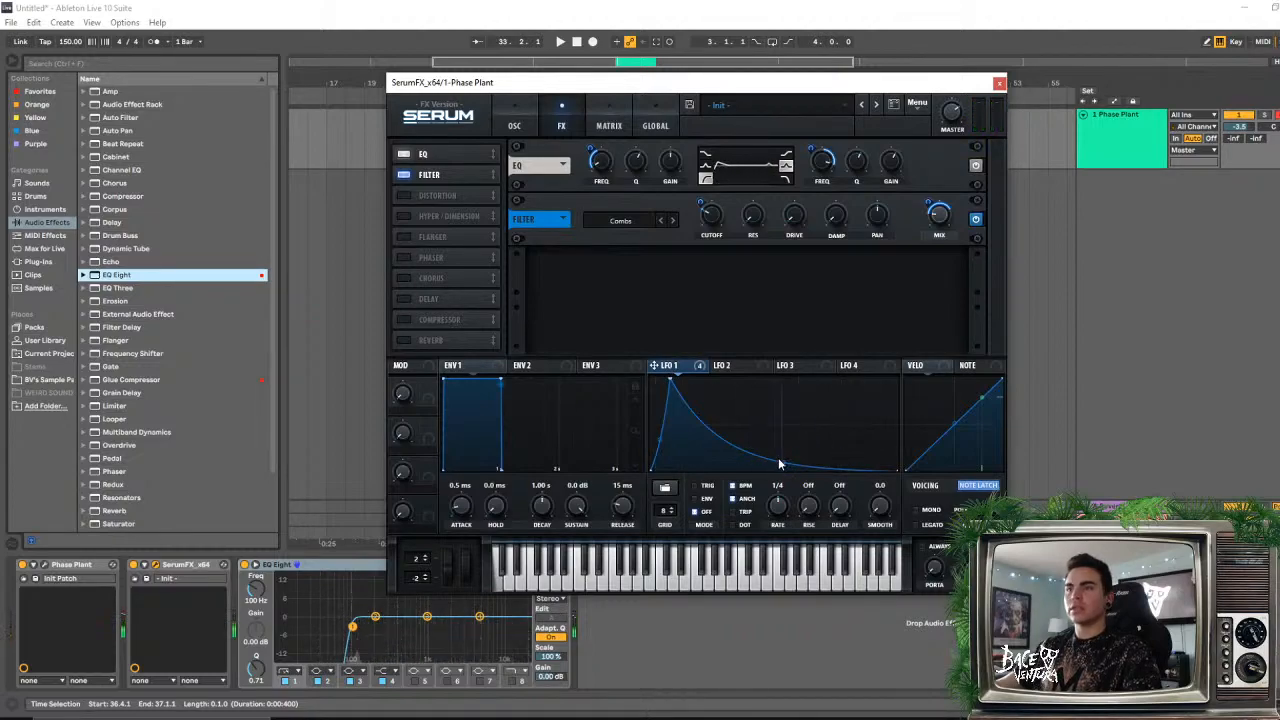
pyautogui.moveTo(684, 372); pyautogui.dragTo(910, 360)
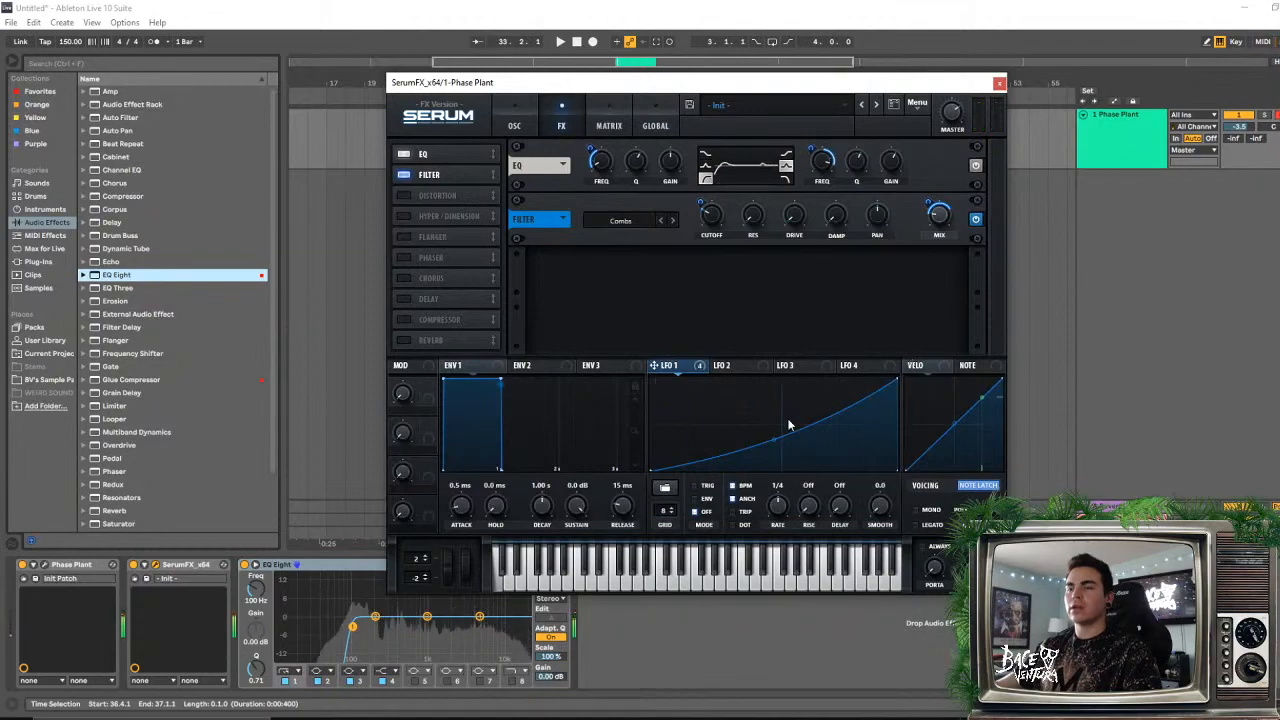
pyautogui.moveTo(775, 441); pyautogui.dragTo(781, 432)
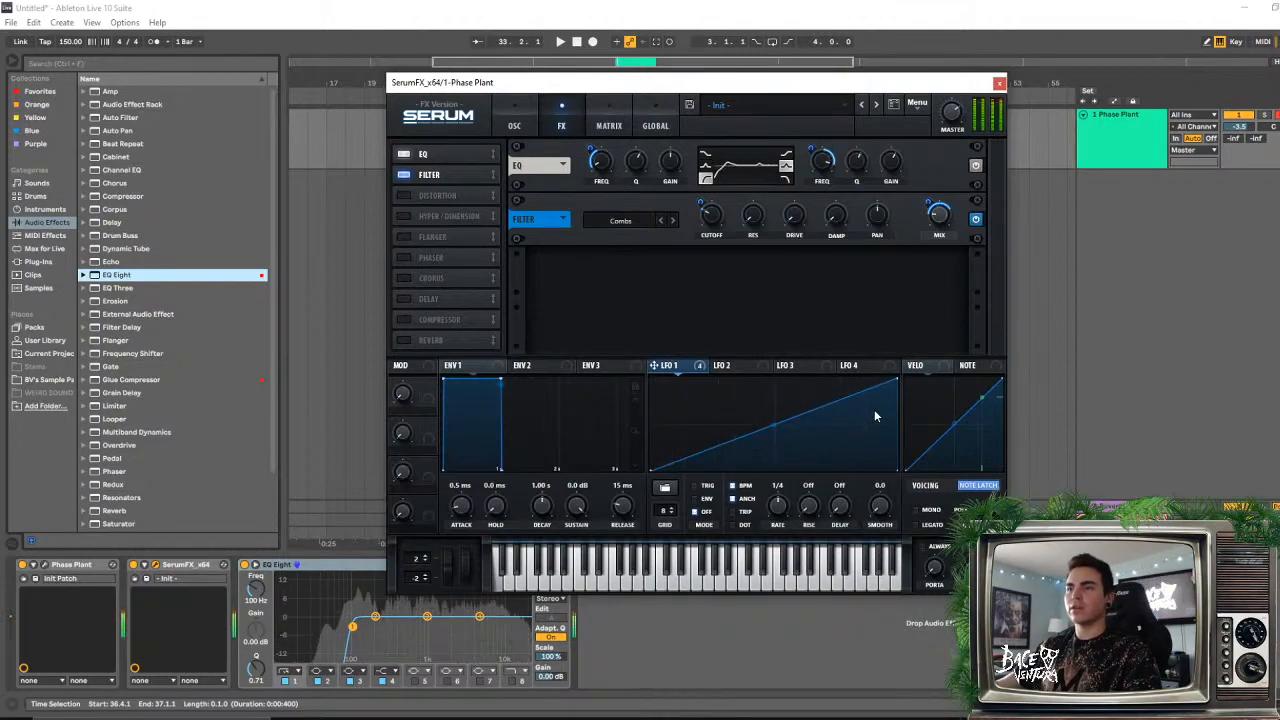
pyautogui.moveTo(897, 380); pyautogui.dragTo(974, 364)
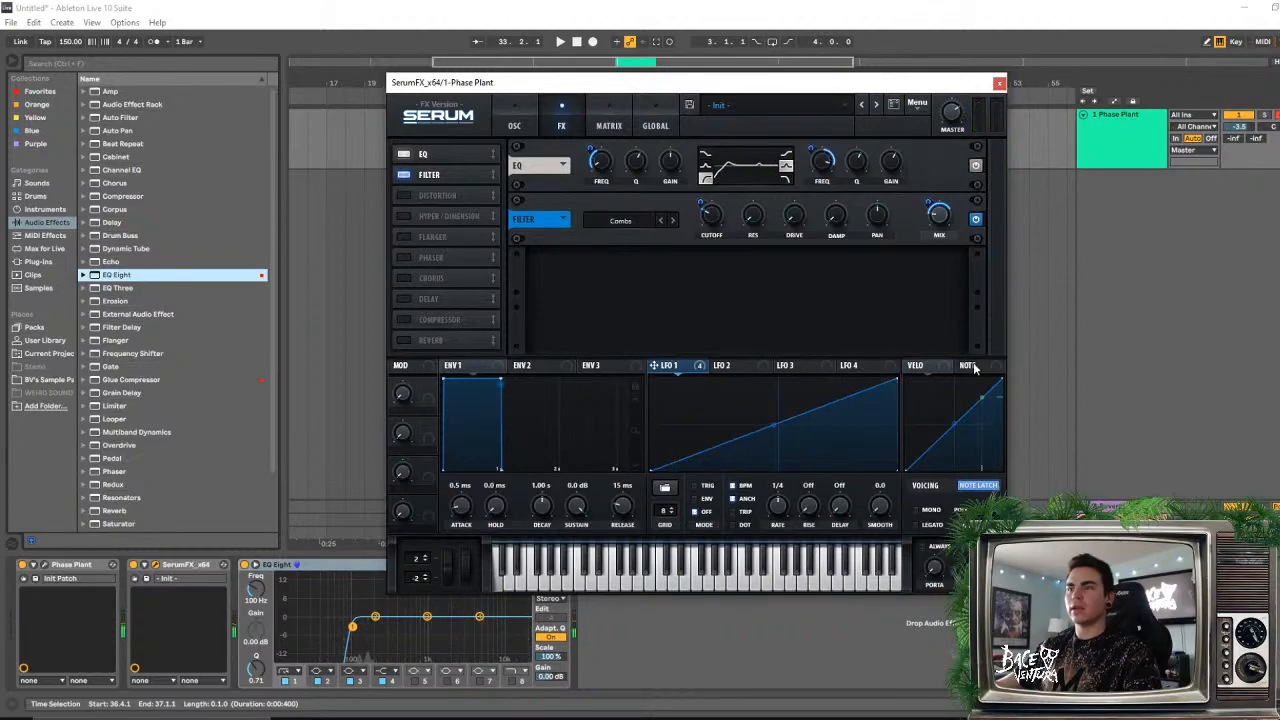
# - Set LFO 1's rate to 1/2 and turn its shape into a straight falling ramp
pyautogui.moveTo(790, 497); pyautogui.dragTo(786, 589)
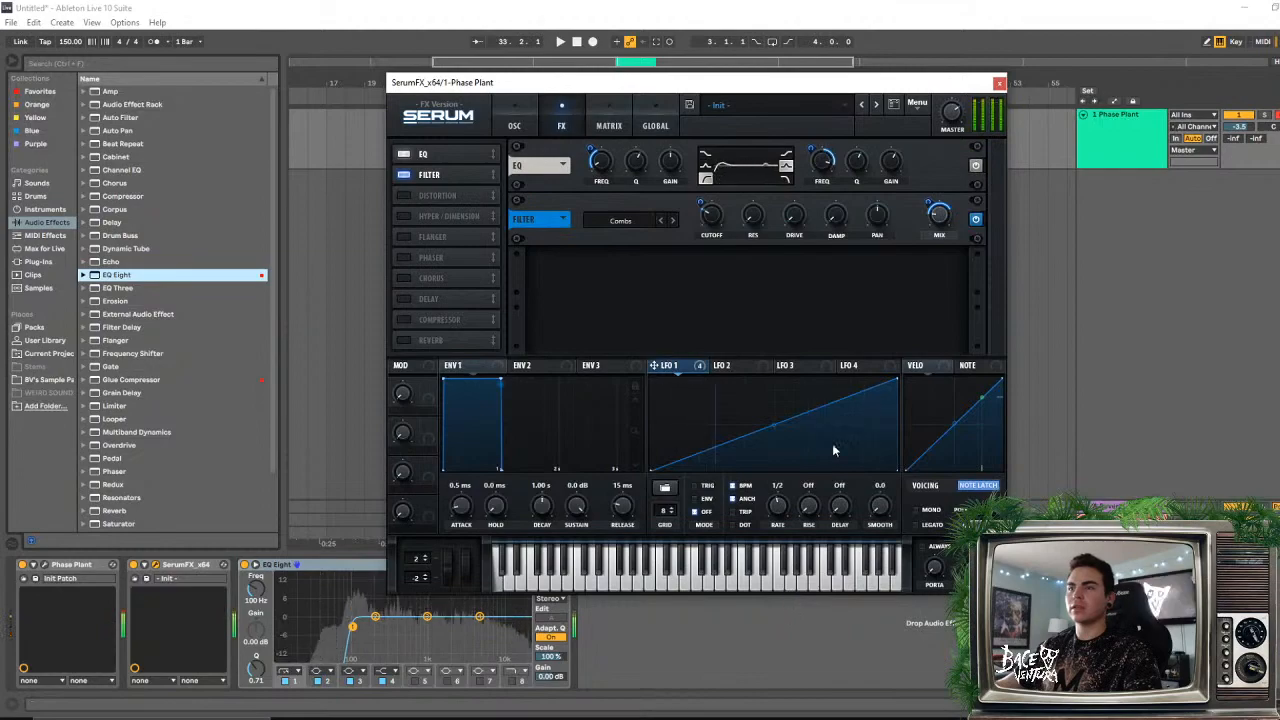
pyautogui.moveTo(895, 383); pyautogui.dragTo(580, 368)
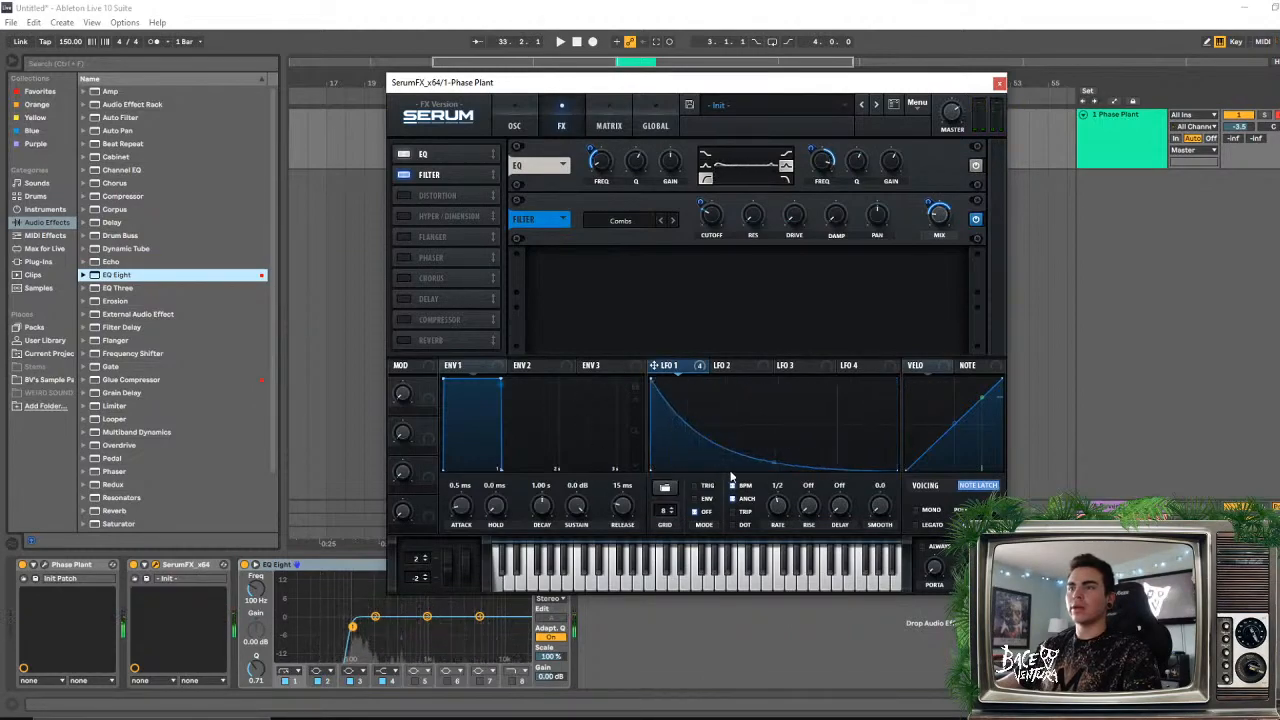
pyautogui.moveTo(773, 463); pyautogui.dragTo(774, 440)
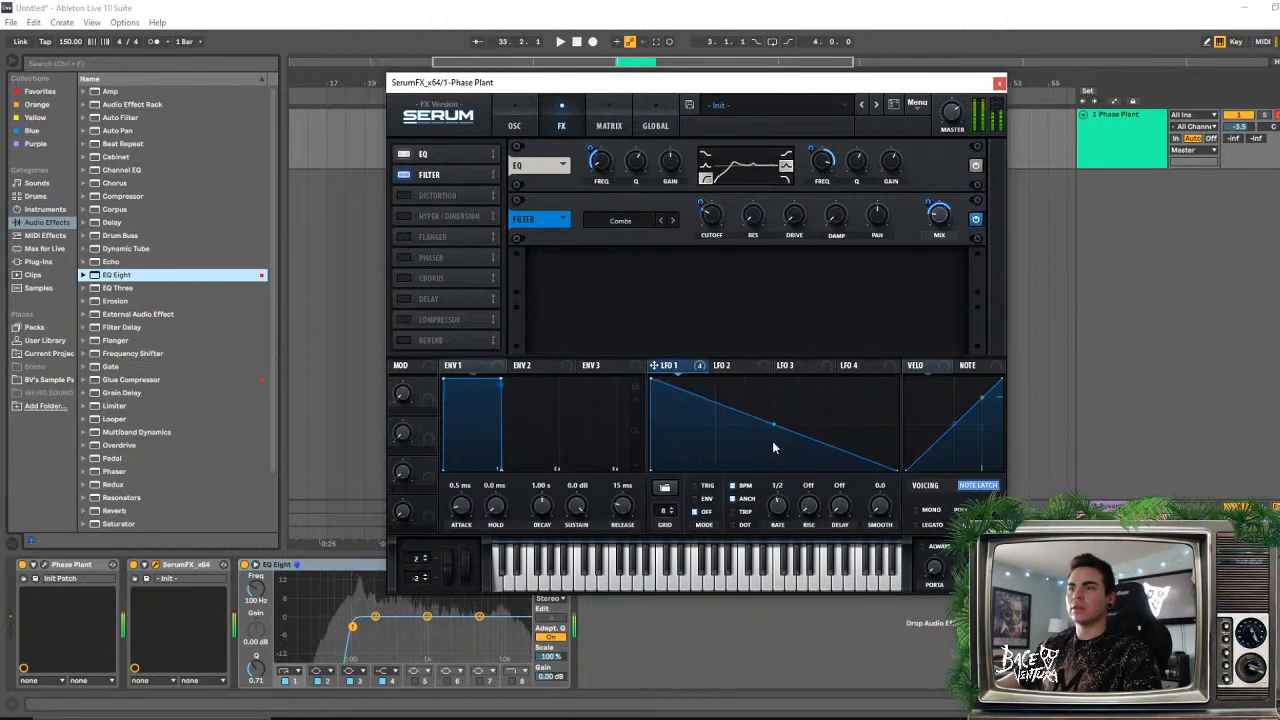
# - Place LFO 1's peak at the middle of the cycle, with a convex rise and a steep concave fall
pyautogui.moveTo(654, 379); pyautogui.dragTo(771, 375)
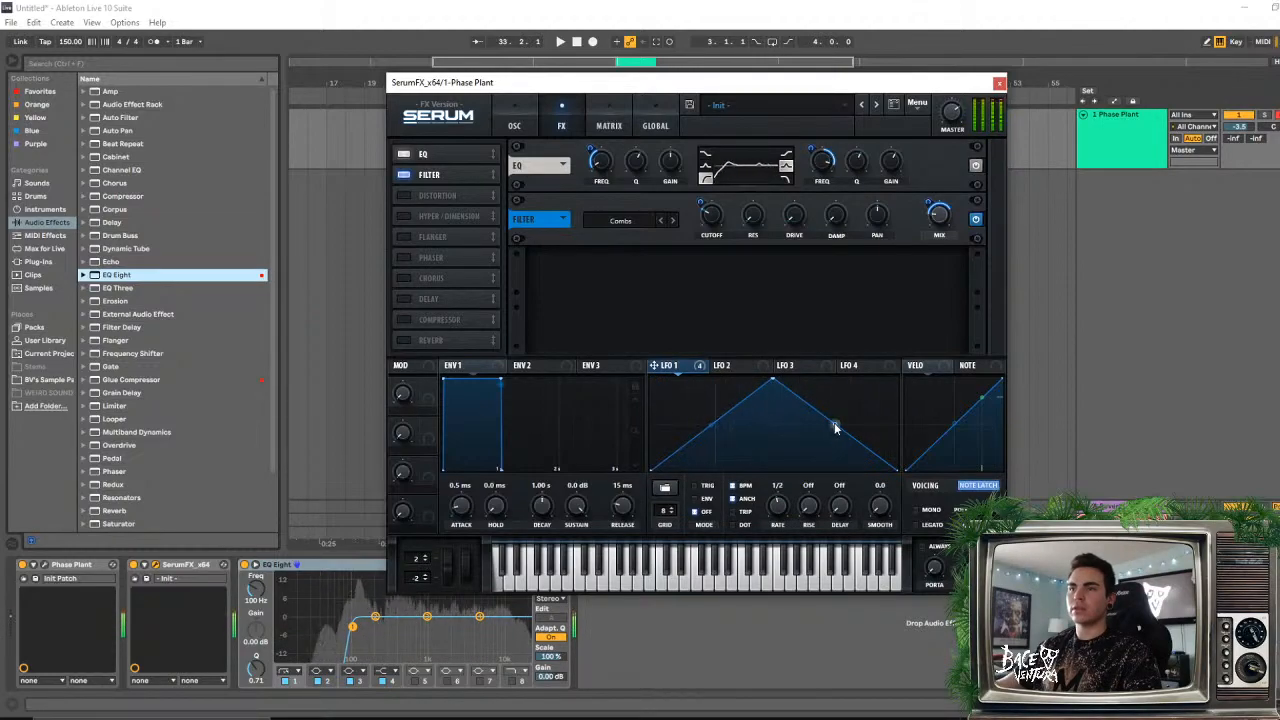
pyautogui.moveTo(836, 428); pyautogui.dragTo(836, 457)
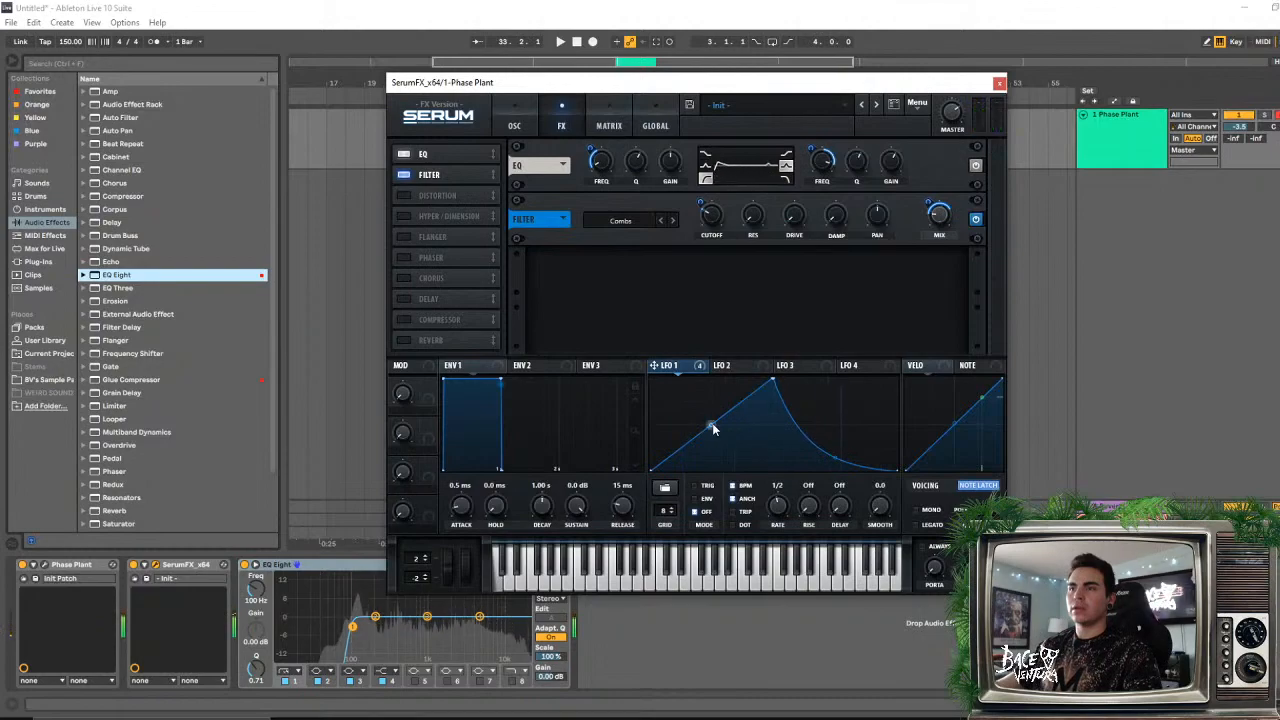
pyautogui.moveTo(712, 428); pyautogui.dragTo(772, 381)
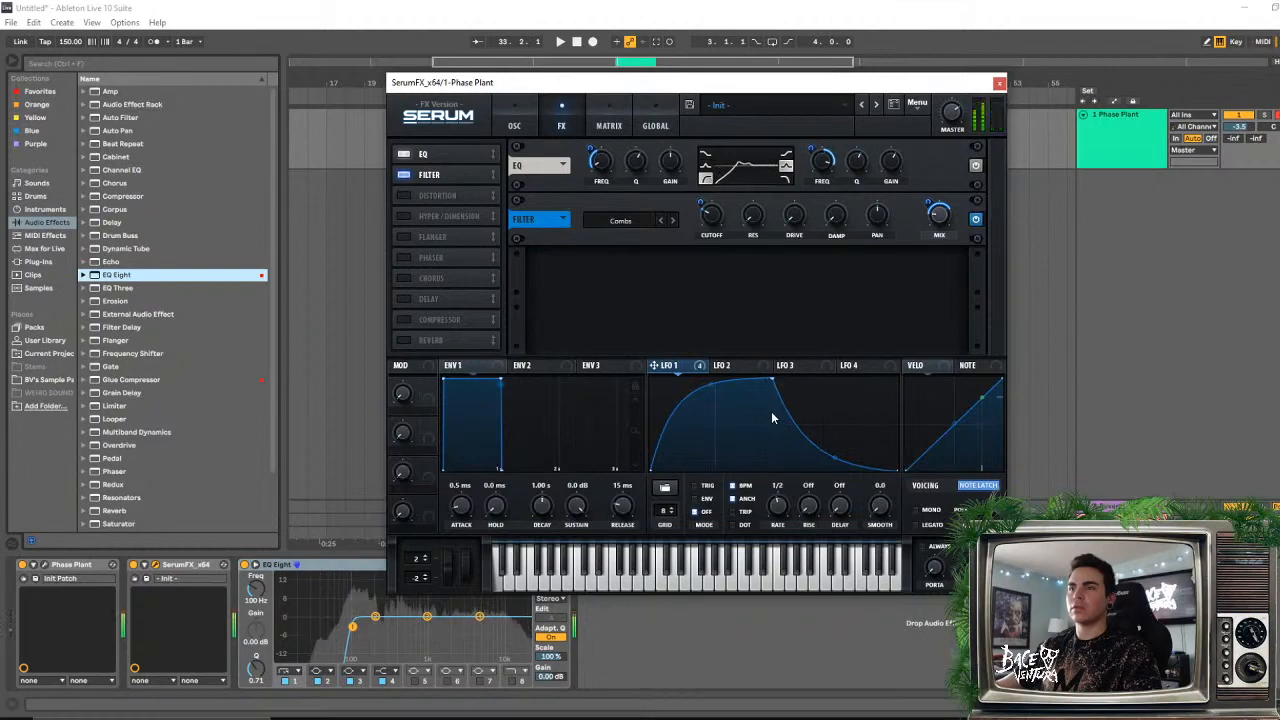
pyautogui.moveTo(836, 457); pyautogui.dragTo(837, 464)
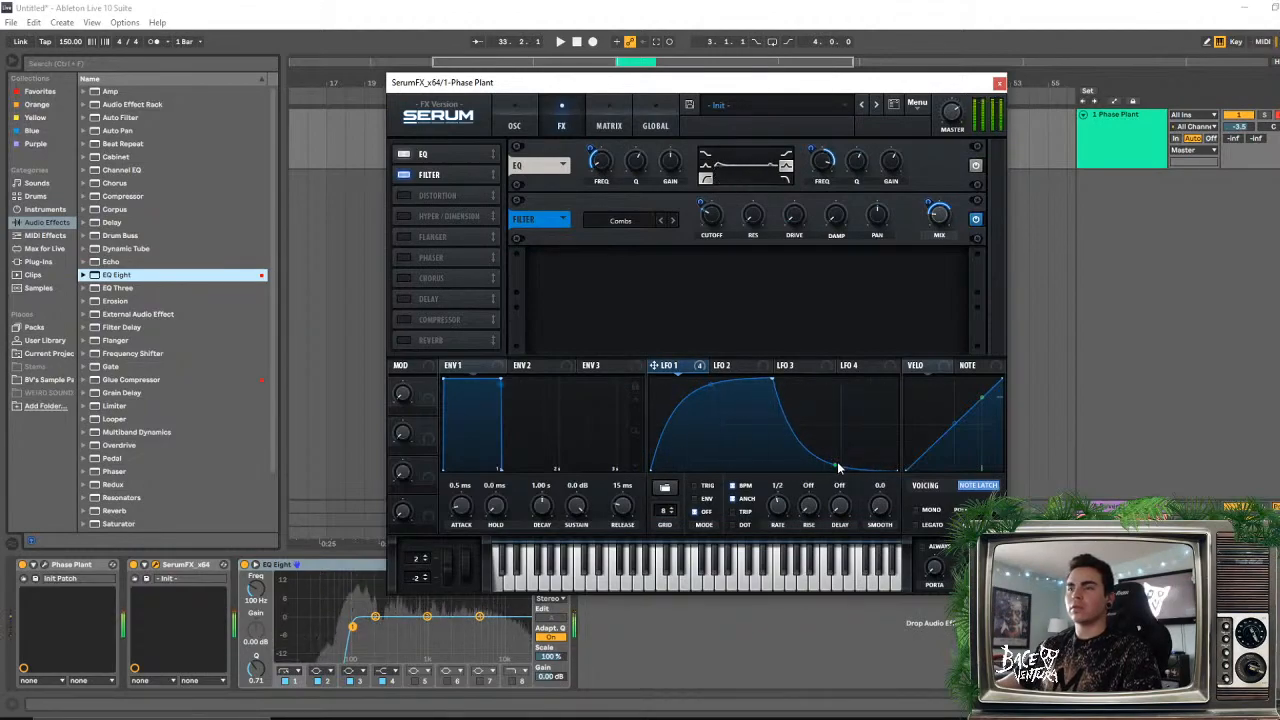
# - Set LFO 1's rate to 1/4 and switch its mode to ENV, keeping the peak at mid-cycle
pyautogui.moveTo(772, 383)
pyautogui.mouseDown()
pyautogui.moveTo(652, 381)
pyautogui.moveTo(773, 370)
pyautogui.mouseUp()
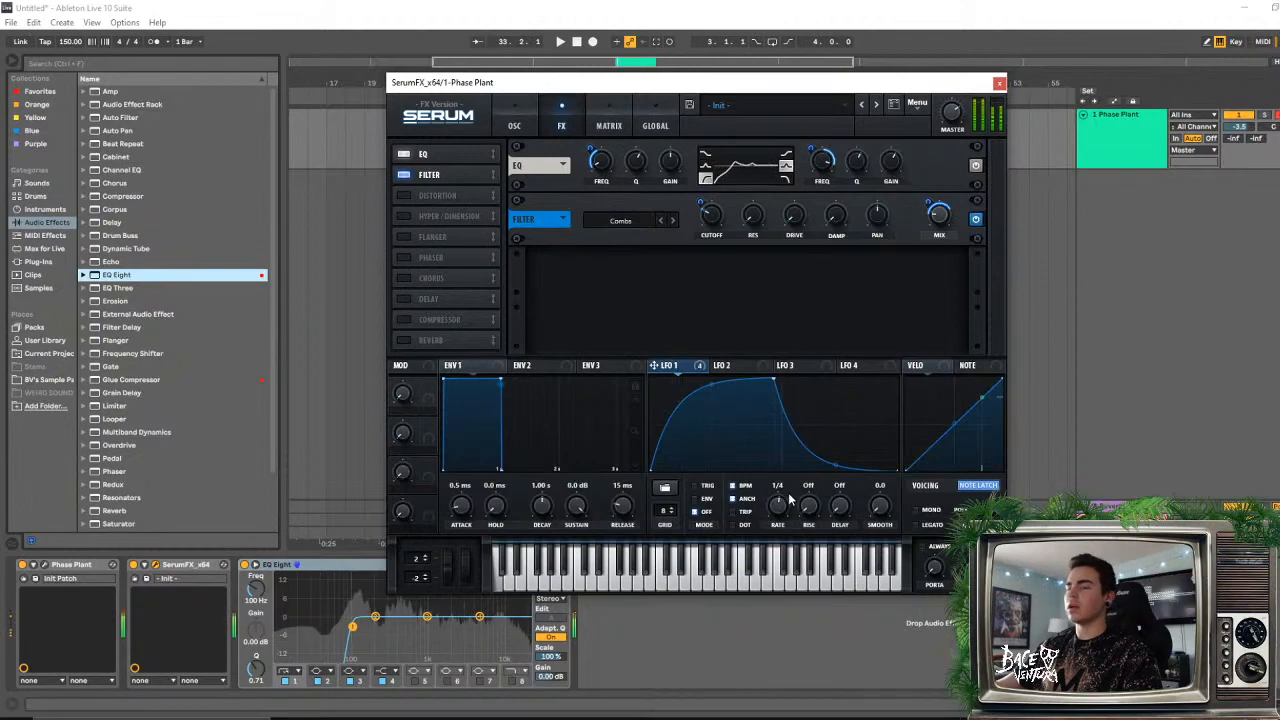
pyautogui.moveTo(775, 383); pyautogui.dragTo(777, 333)
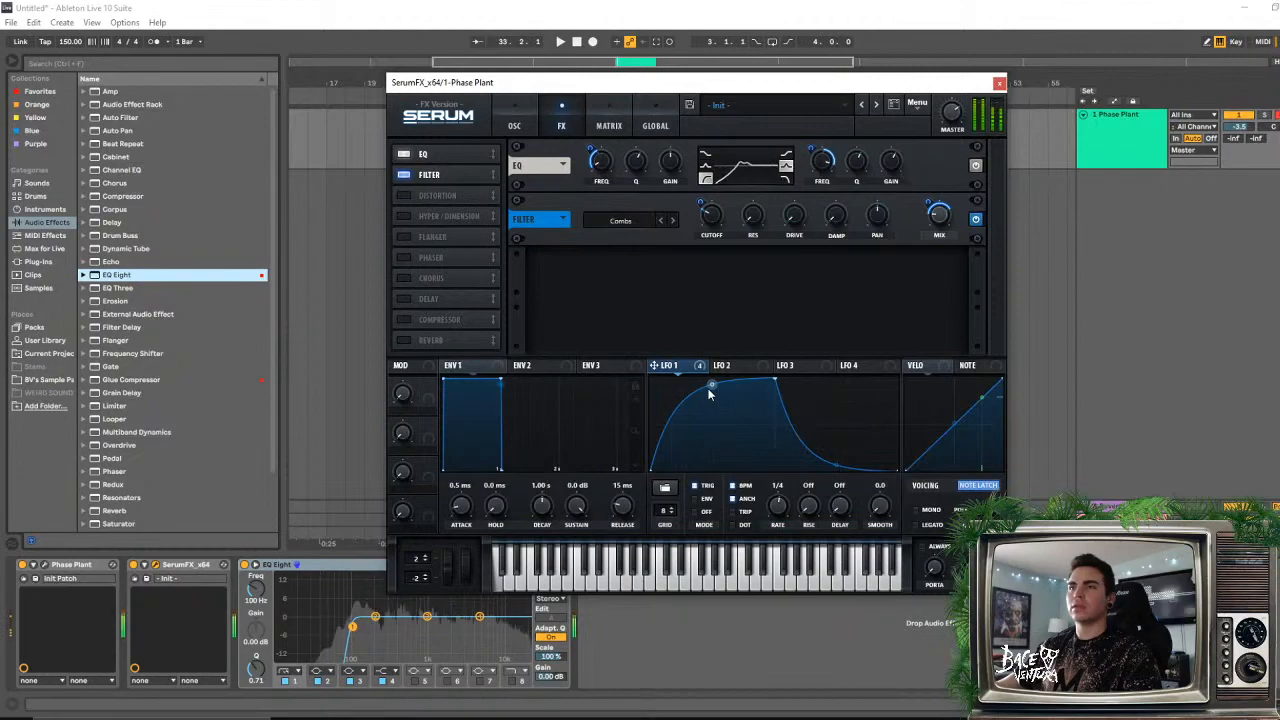
pyautogui.moveTo(714, 388); pyautogui.dragTo(783, 394)
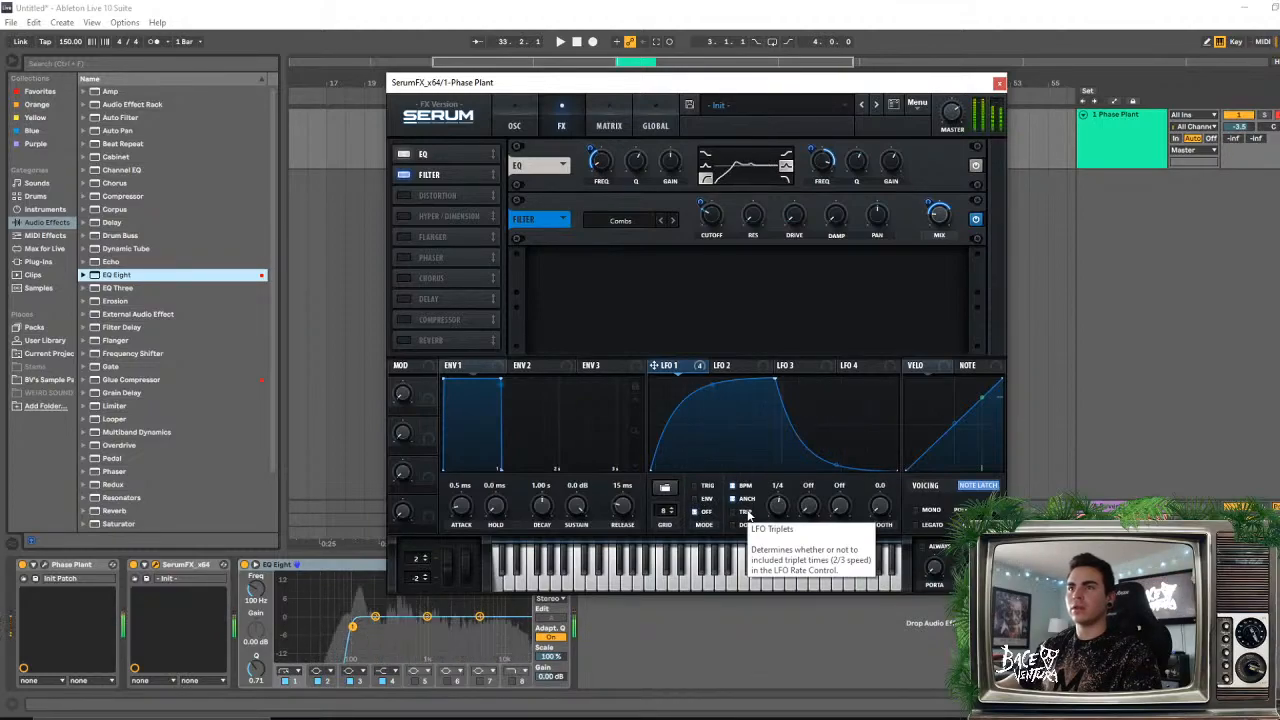
pyautogui.click(700, 499)
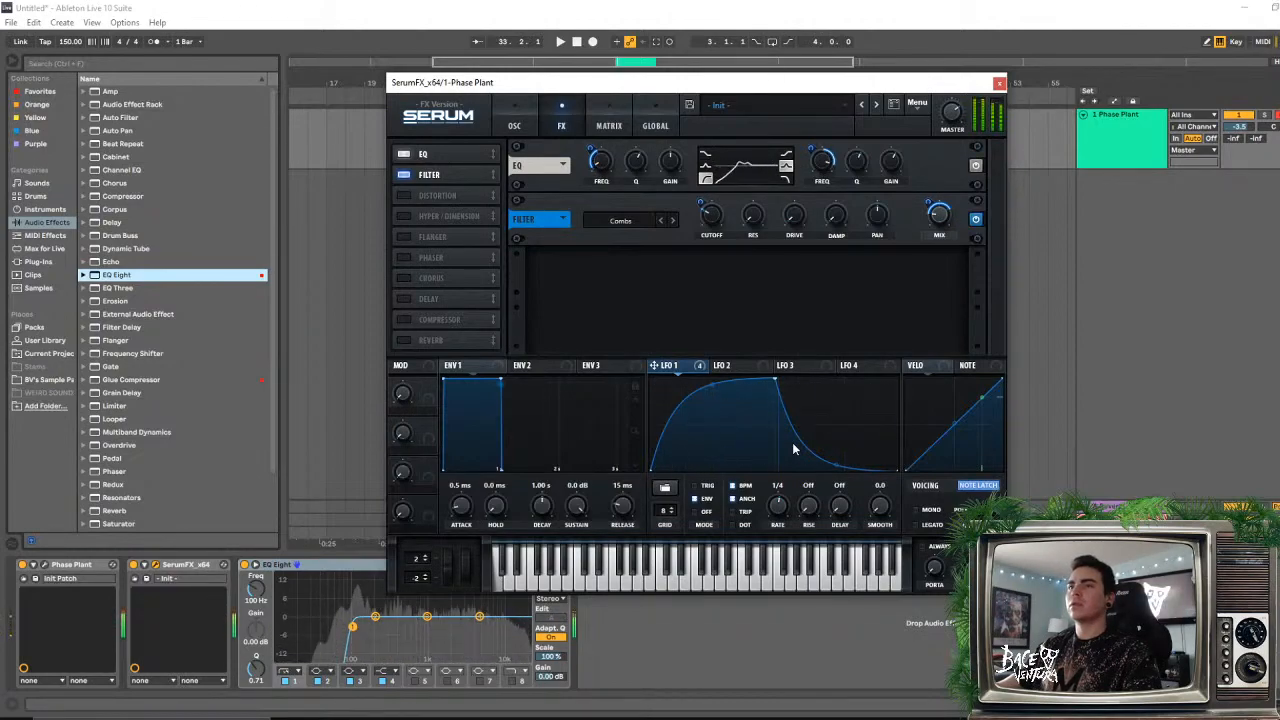
# - Close SerumFX, open the drop clip's notes and transpose them down two octaves to E0, then audition the clip
pyautogui.moveTo(690, 84); pyautogui.dragTo(644, 205)
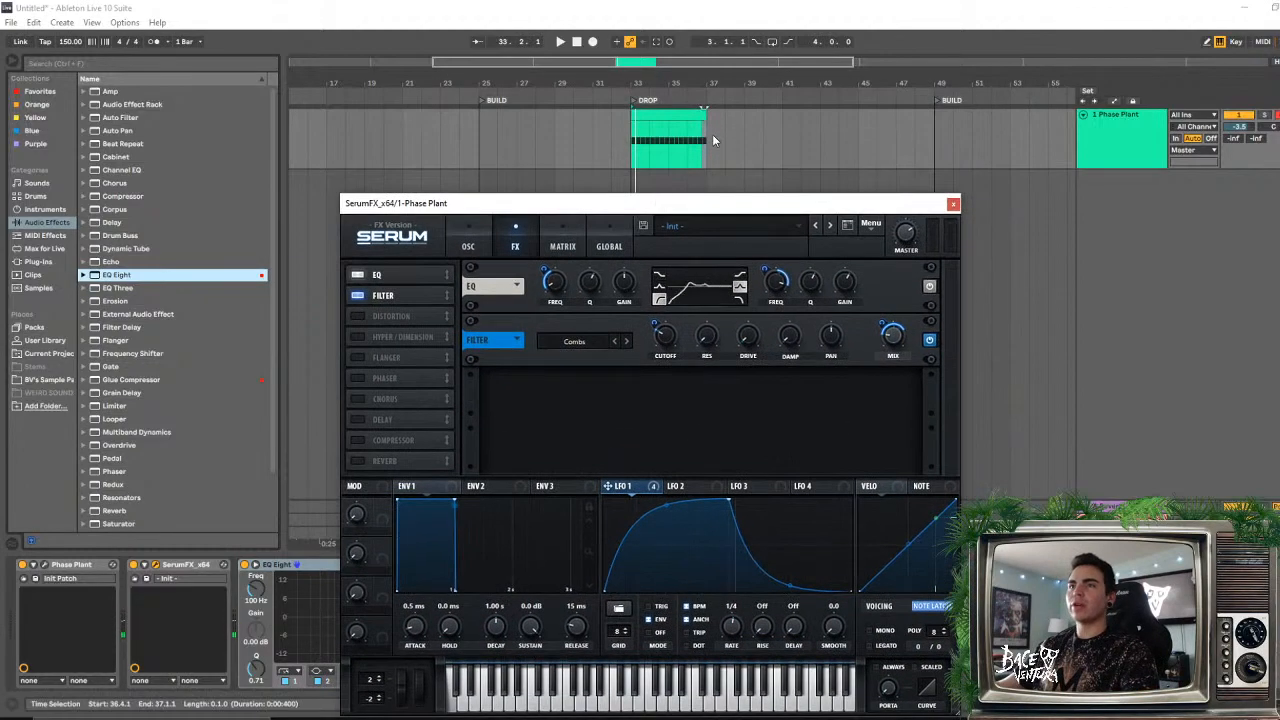
pyautogui.click(652, 113)
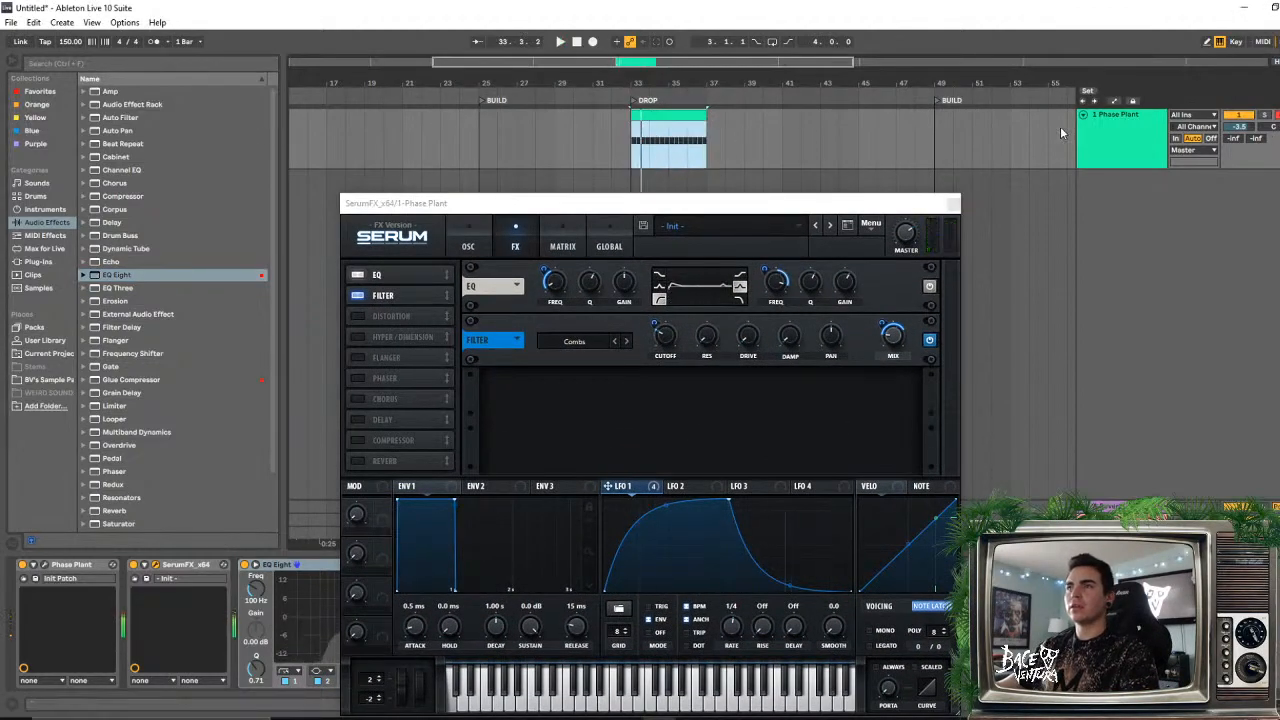
pyautogui.doubleClick(649, 115)
pyautogui.click(953, 204)
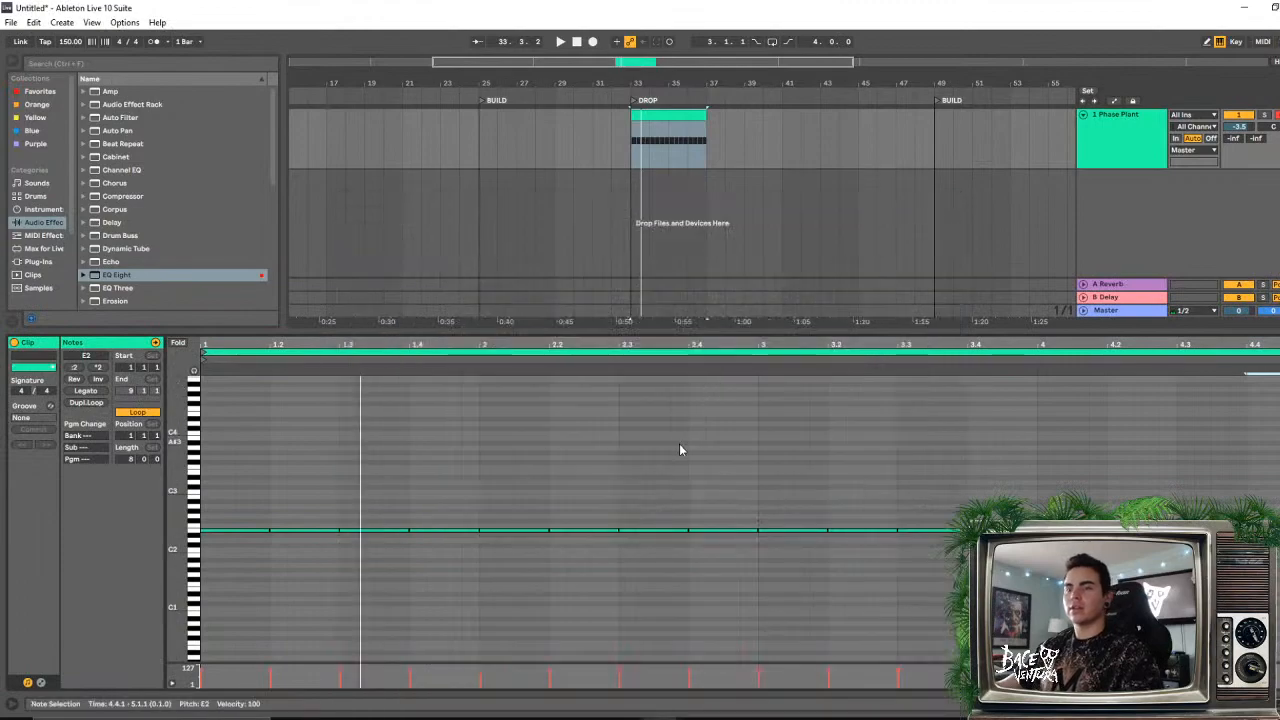
pyautogui.hotkey('shift', 'Down')
pyautogui.hotkey('shift', 'Down')
pyautogui.press('space')
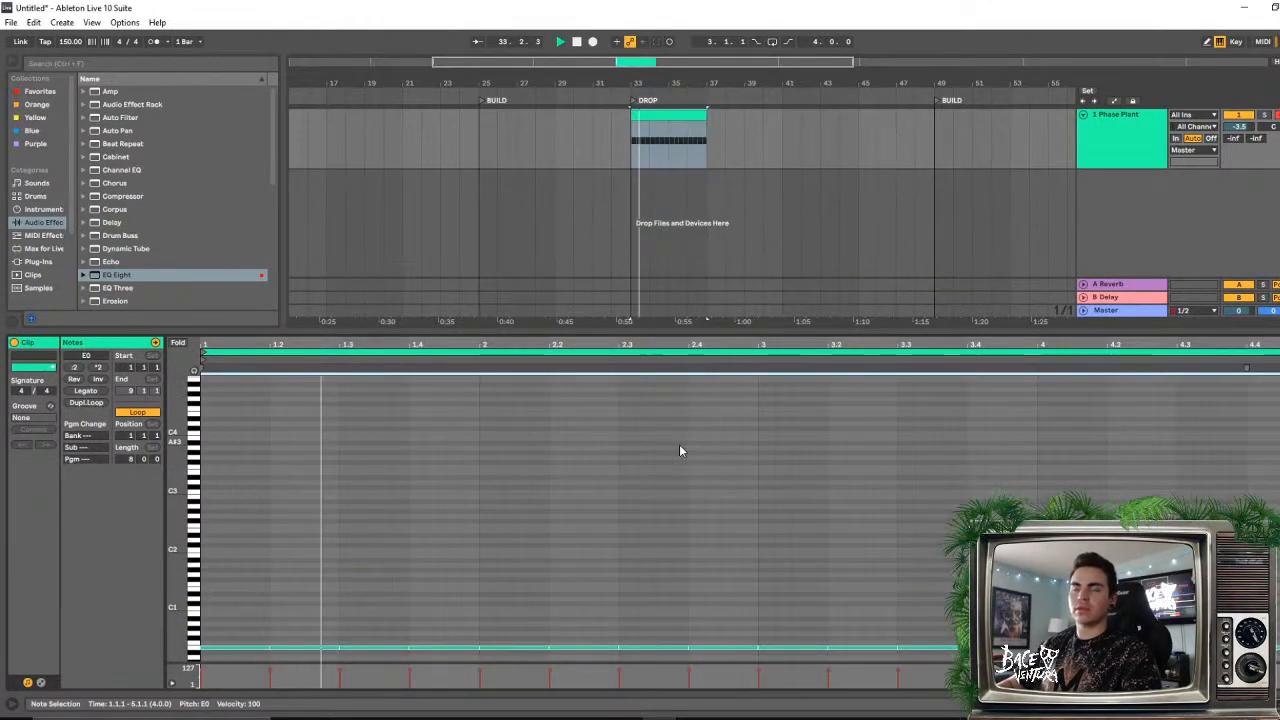
pyautogui.click(253, 614)
pyautogui.press('space')
# - Stretch the clip's notes to double length and delete those from bar 5 onward
pyautogui.moveTo(249, 600); pyautogui.dragTo(1270, 700)
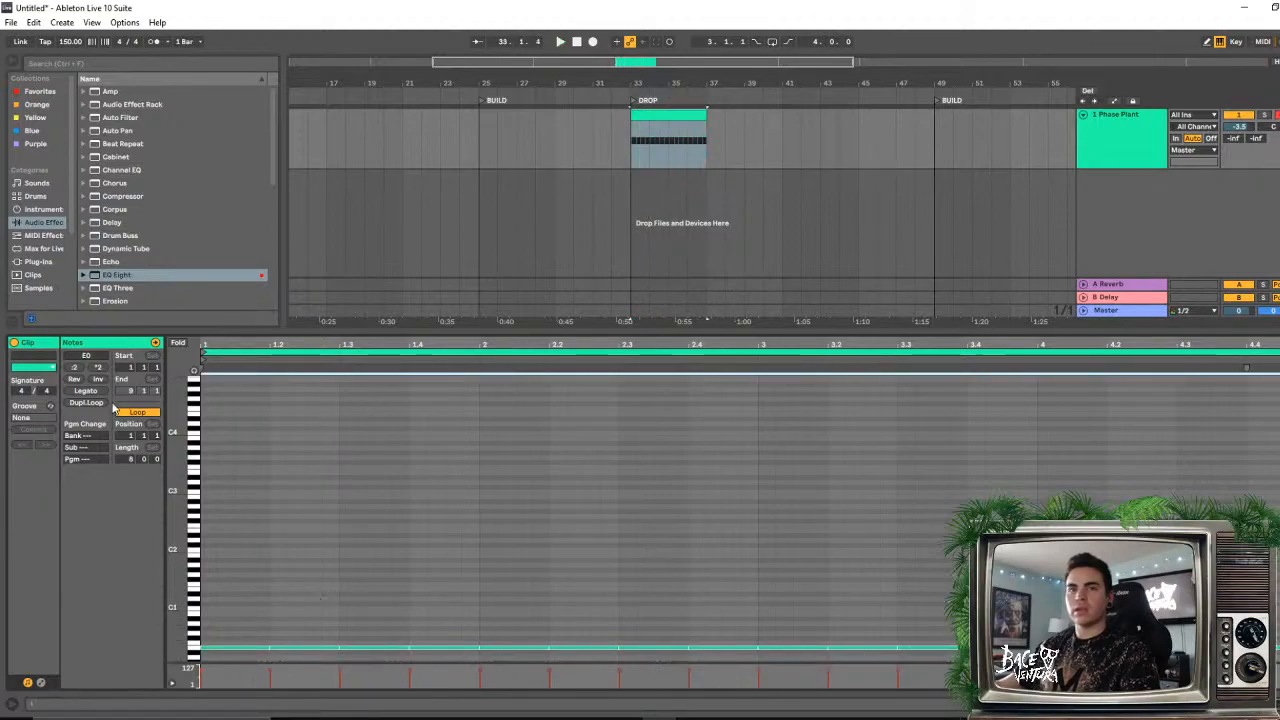
pyautogui.click(97, 368)
pyautogui.press('space')
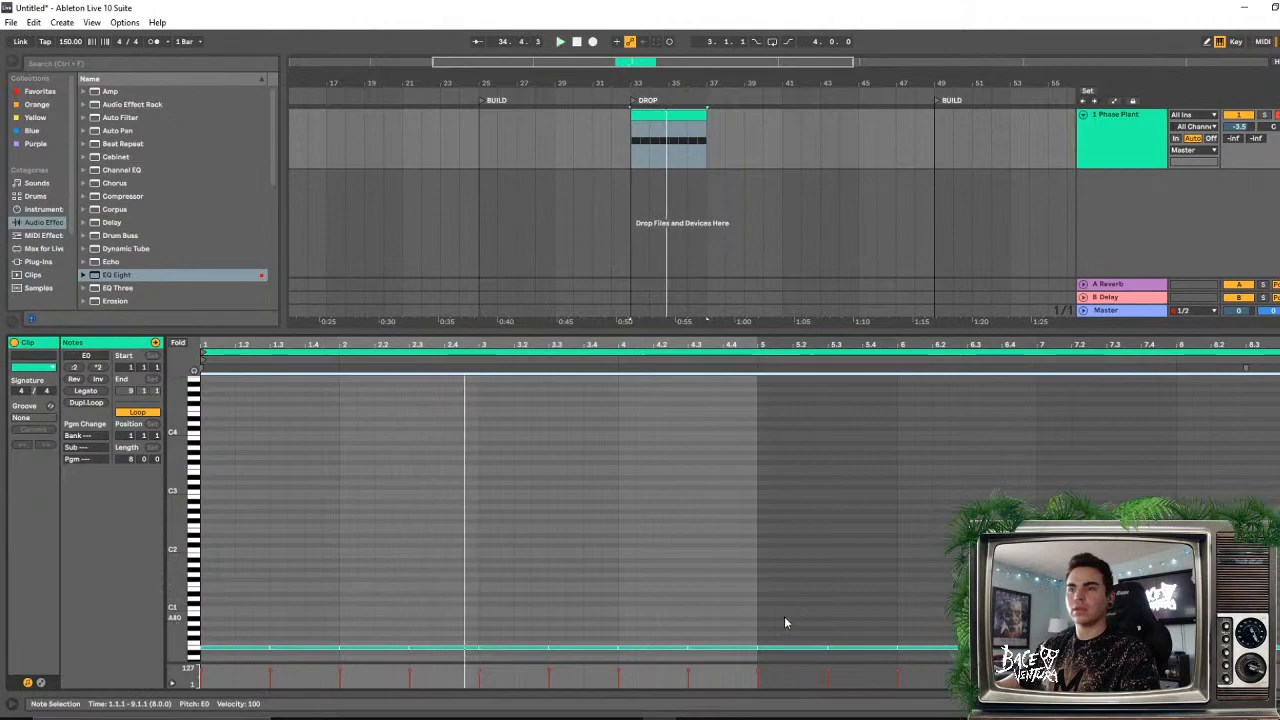
pyautogui.press('space')
pyautogui.moveTo(783, 616); pyautogui.dragTo(1264, 675)
pyautogui.press('Delete')
pyautogui.press('space')
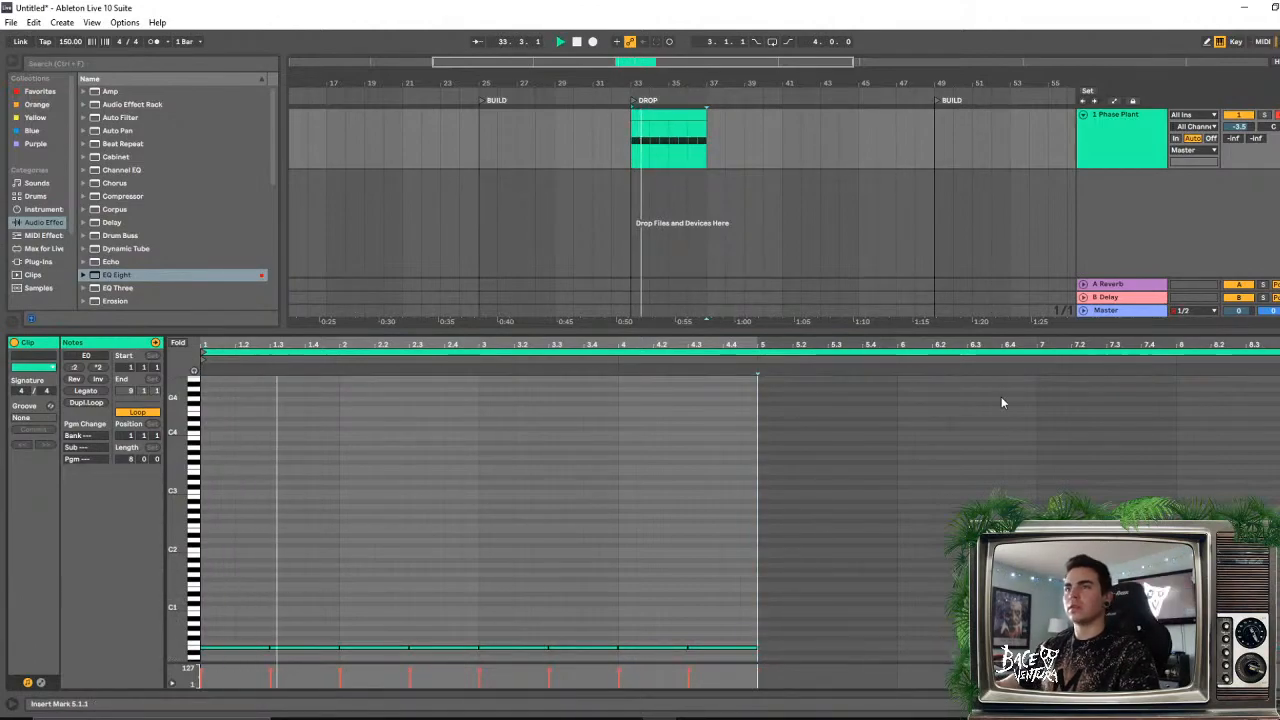
# - Play the edited drop clip, bring back the Phase Plant track's device chain and narrow the browser
pyautogui.click(852, 330)
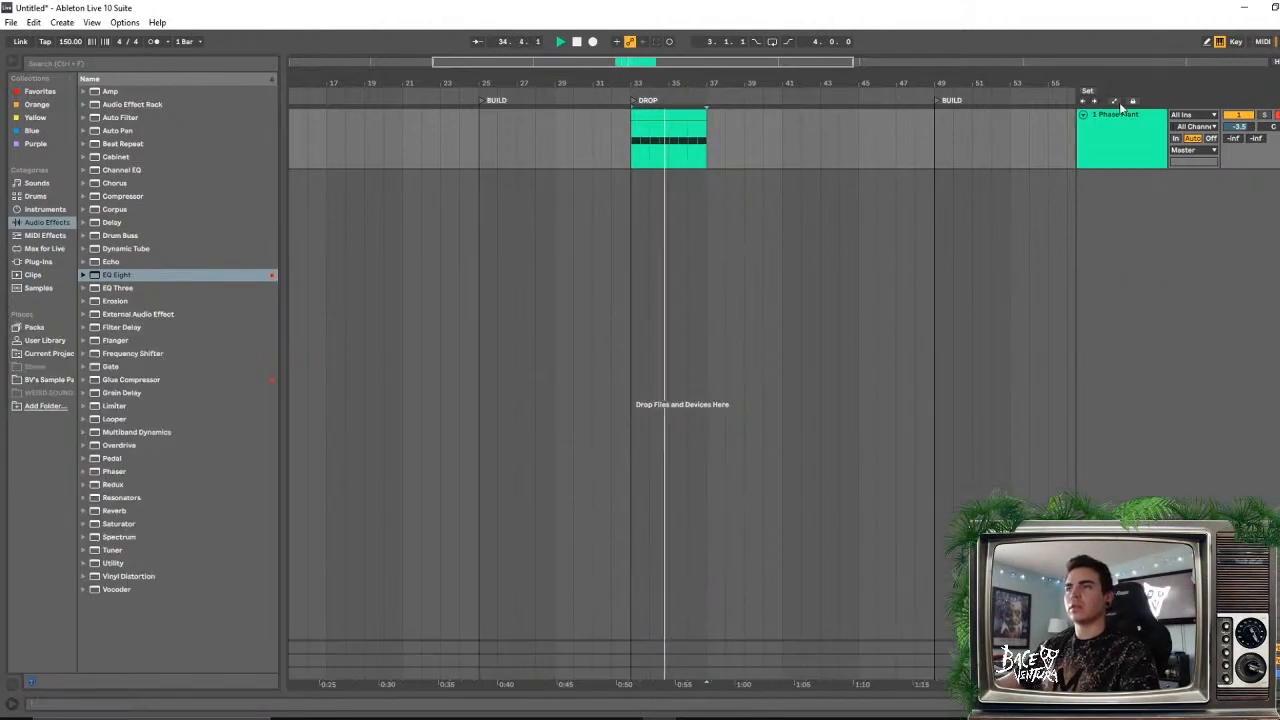
pyautogui.press('space')
pyautogui.doubleClick(668, 112)
pyautogui.press('space')
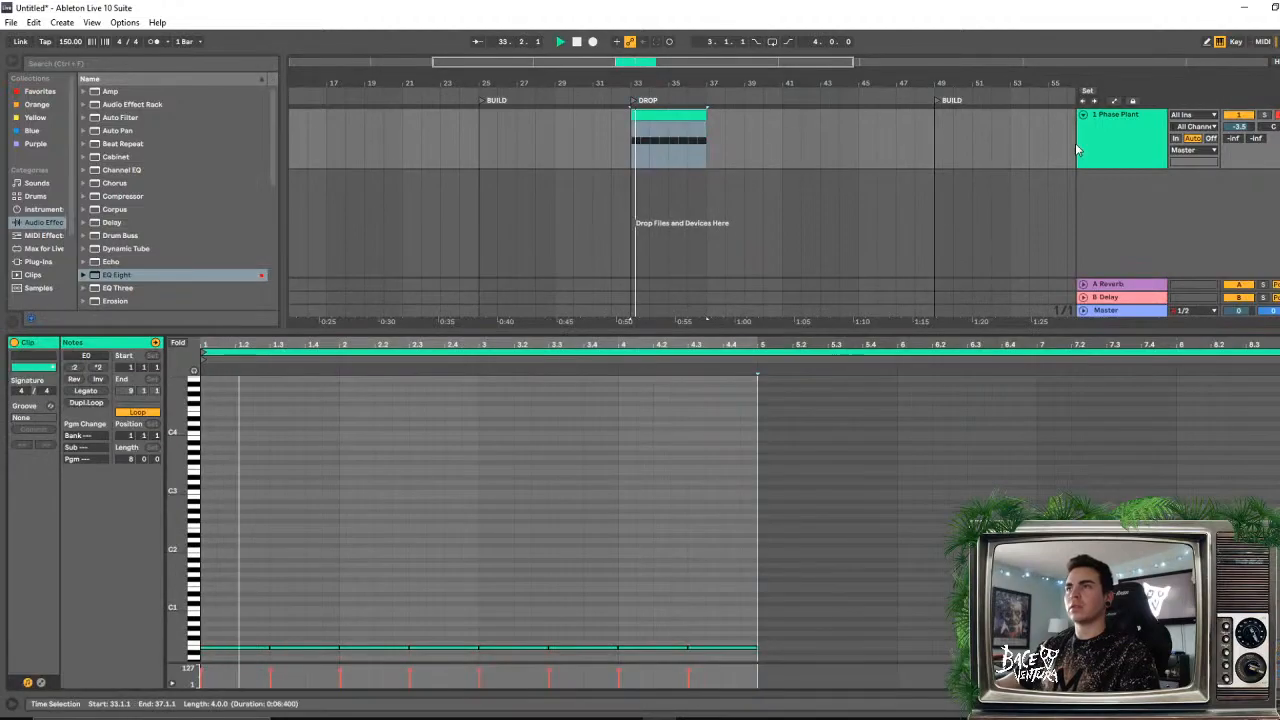
pyautogui.click(1106, 148)
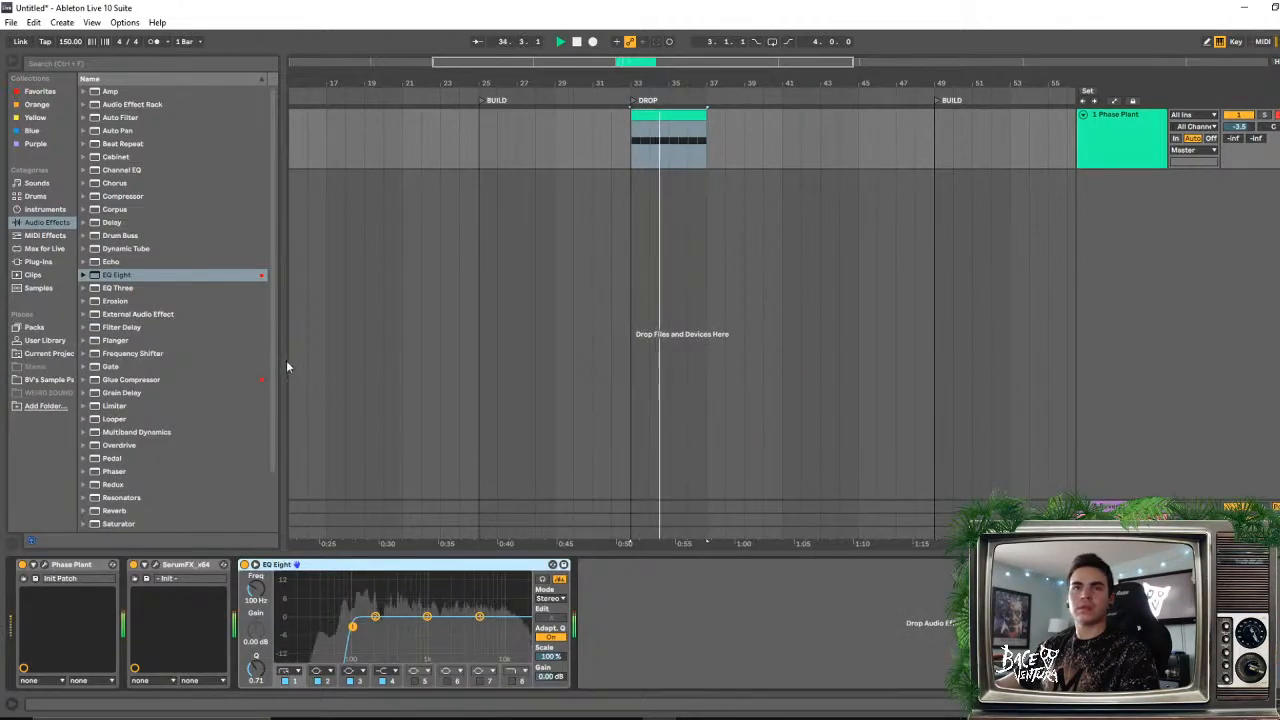
pyautogui.moveTo(283, 355); pyautogui.dragTo(206, 355)
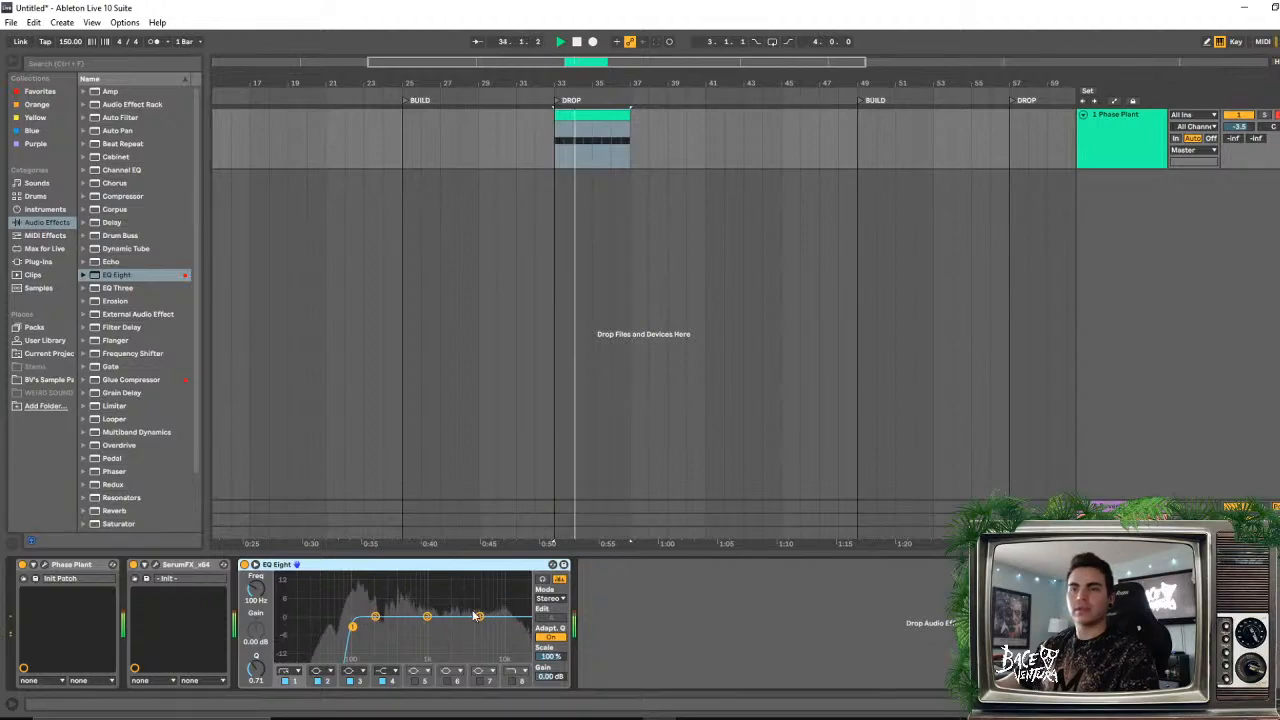
# - Reopen SerumFX and enable Delay with BPM sync off and linked left and right times of 16.84 ms
pyautogui.press('space')
pyautogui.click(700, 552)
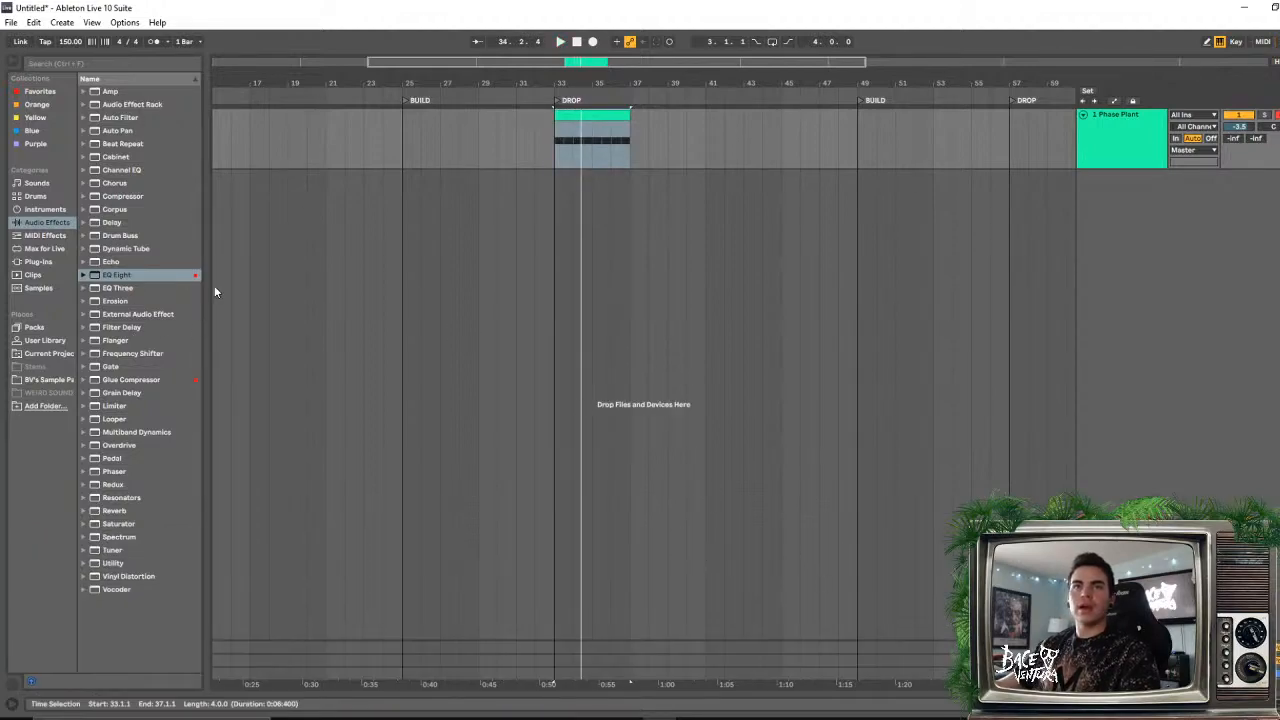
pyautogui.doubleClick(1156, 144)
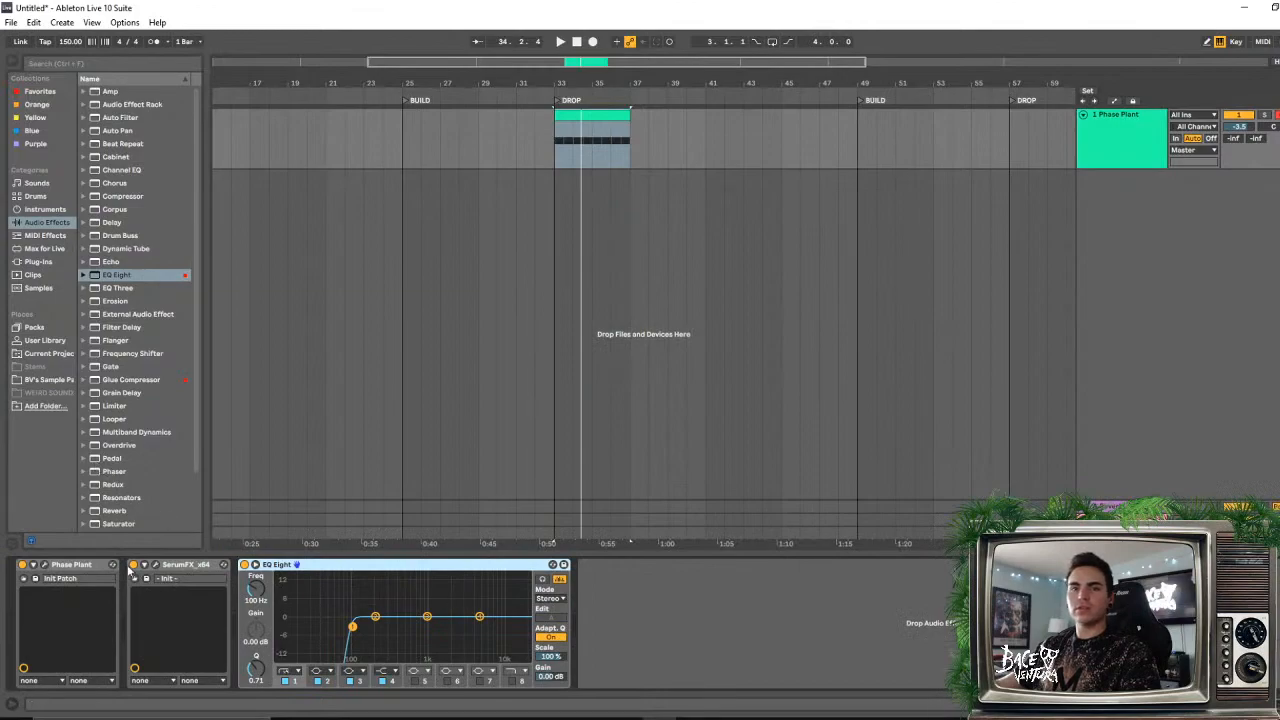
pyautogui.click(158, 565)
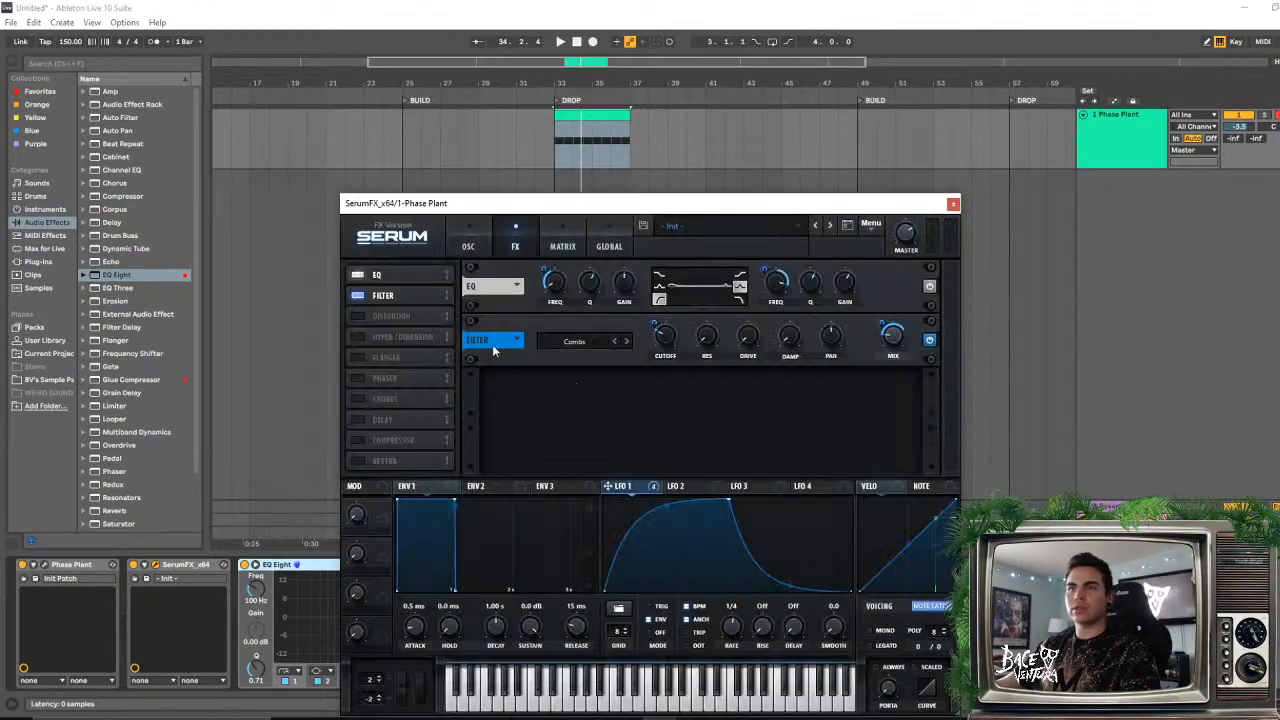
pyautogui.click(357, 420)
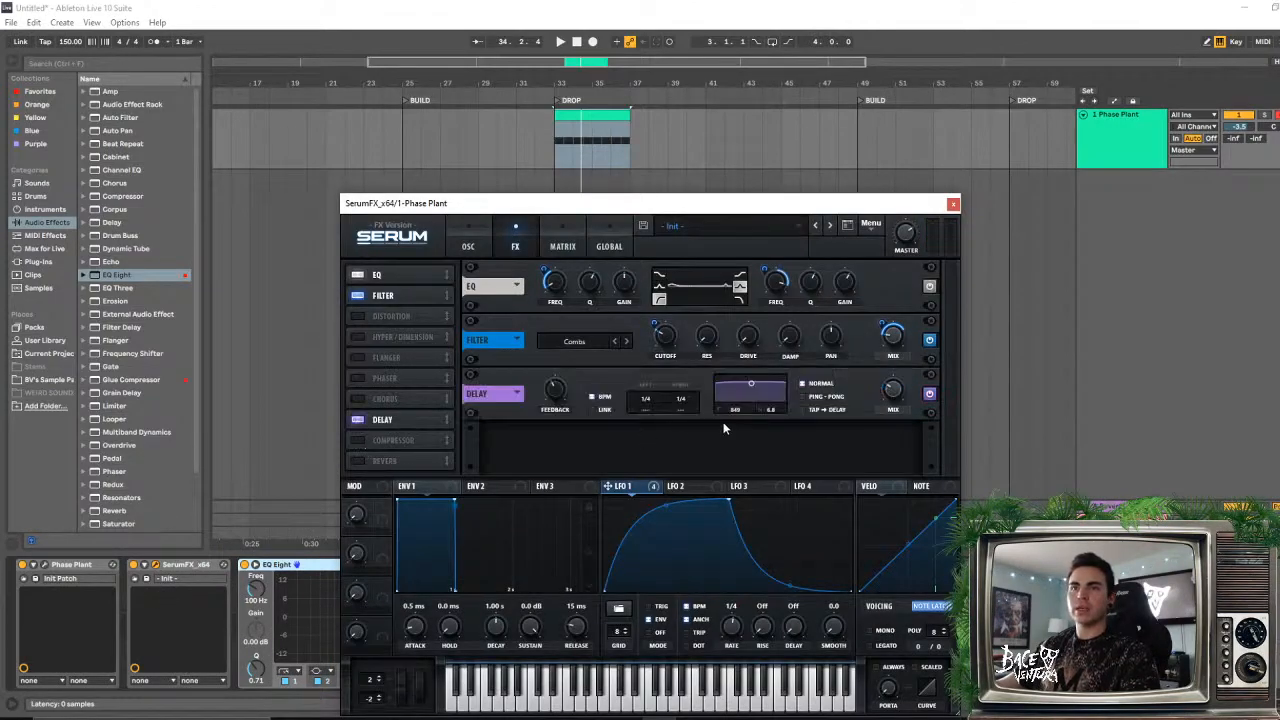
pyautogui.click(602, 411)
pyautogui.click(600, 398)
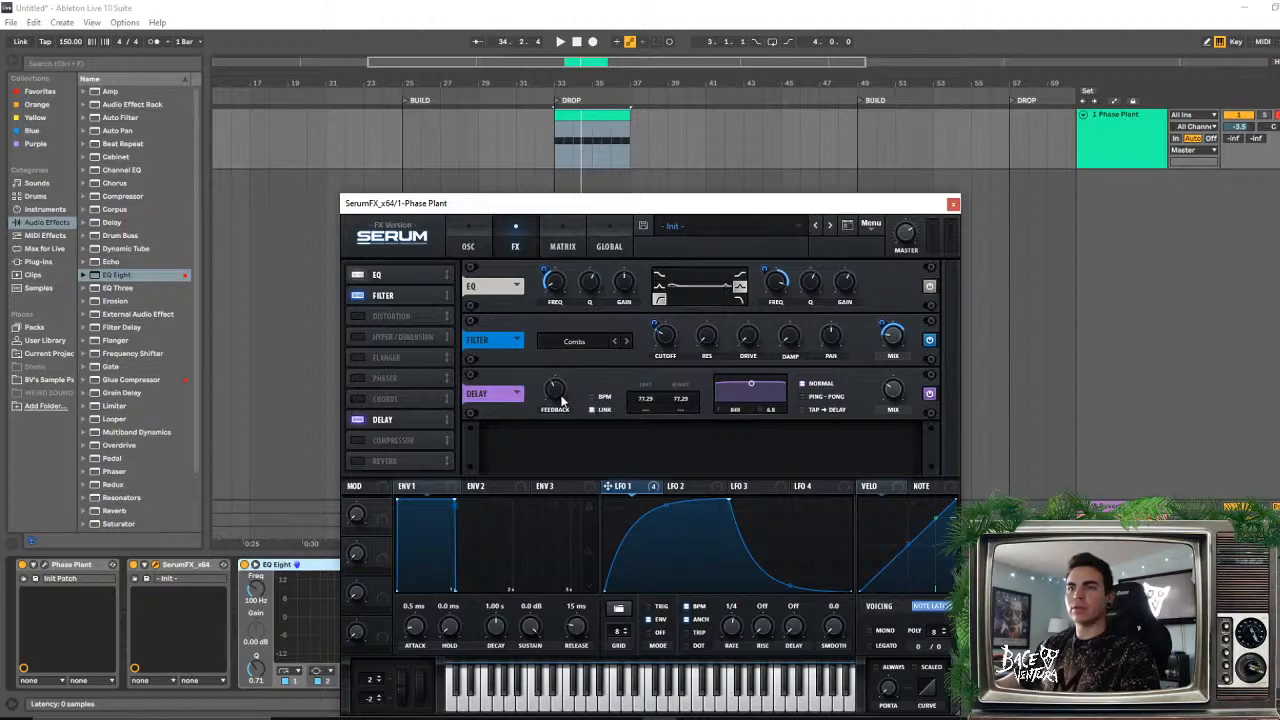
pyautogui.moveTo(646, 400); pyautogui.dragTo(655, 442)
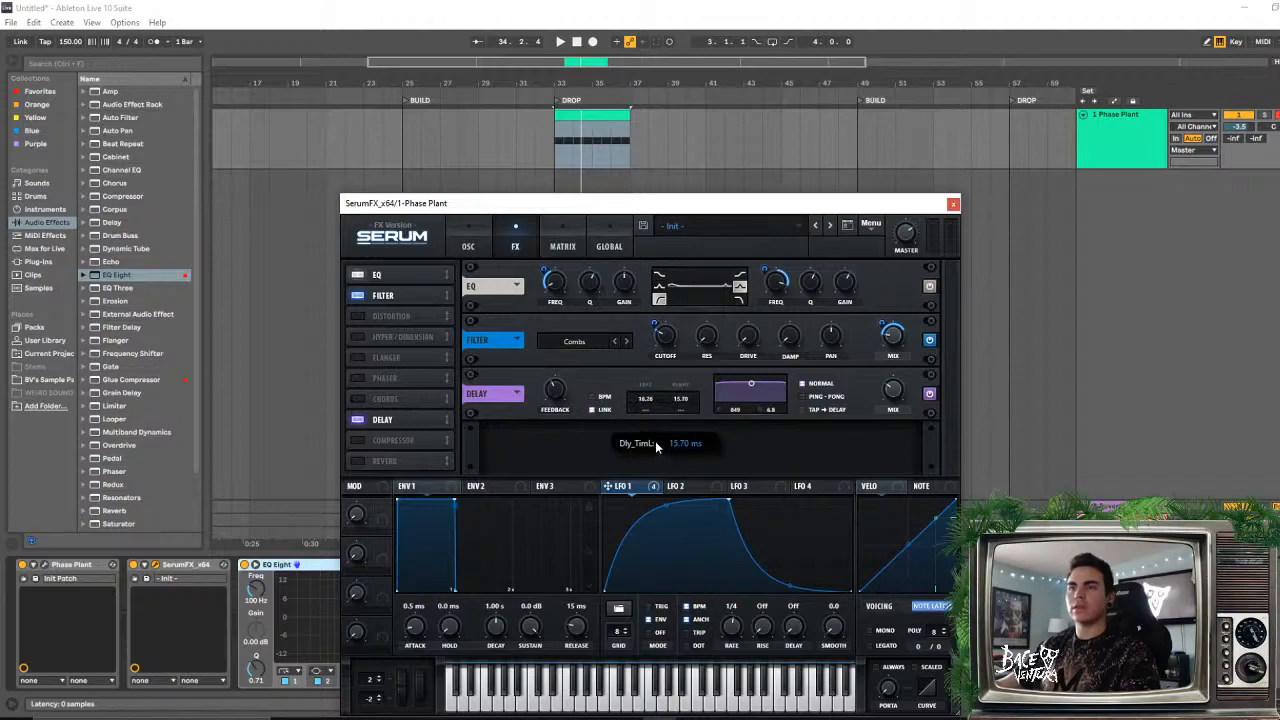
# - Assign LFO 1 to the delay's feedback and mix, and set the delay filter's second value to 4.6
pyautogui.moveTo(556, 393)
pyautogui.mouseDown()
pyautogui.moveTo(559, 406)
pyautogui.moveTo(555, 392)
pyautogui.mouseUp()
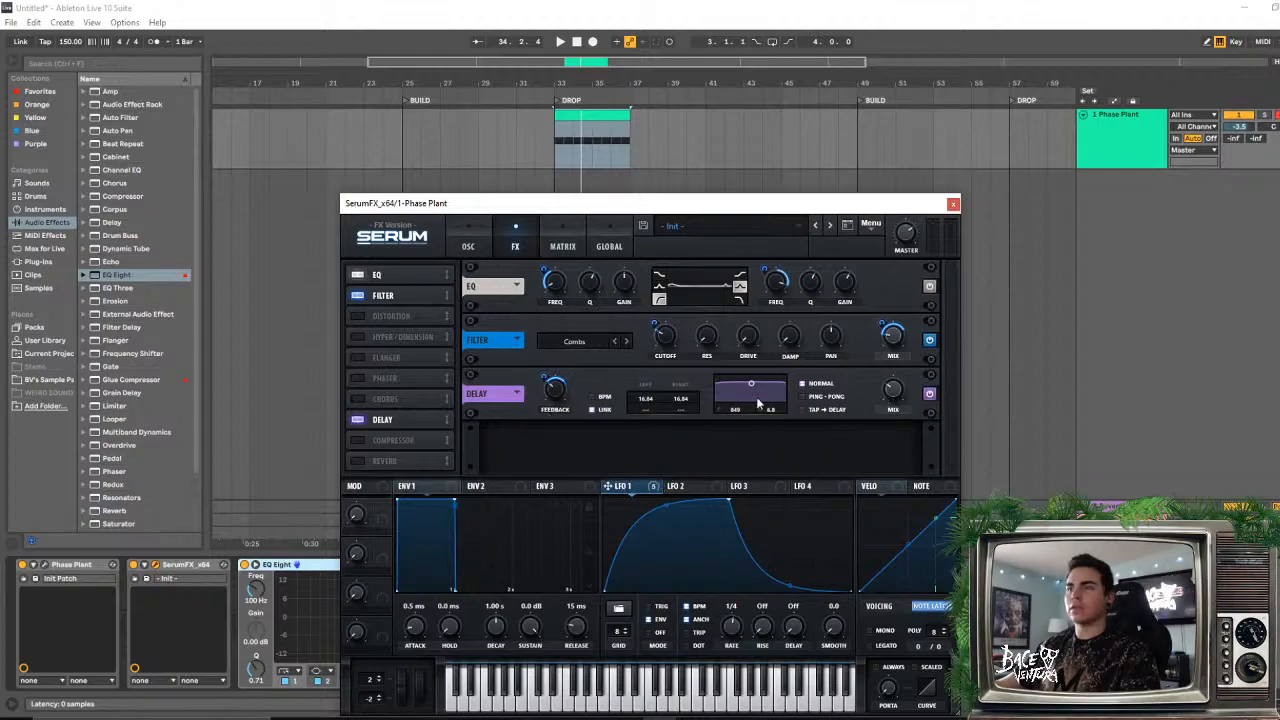
pyautogui.moveTo(751, 384); pyautogui.dragTo(751, 391)
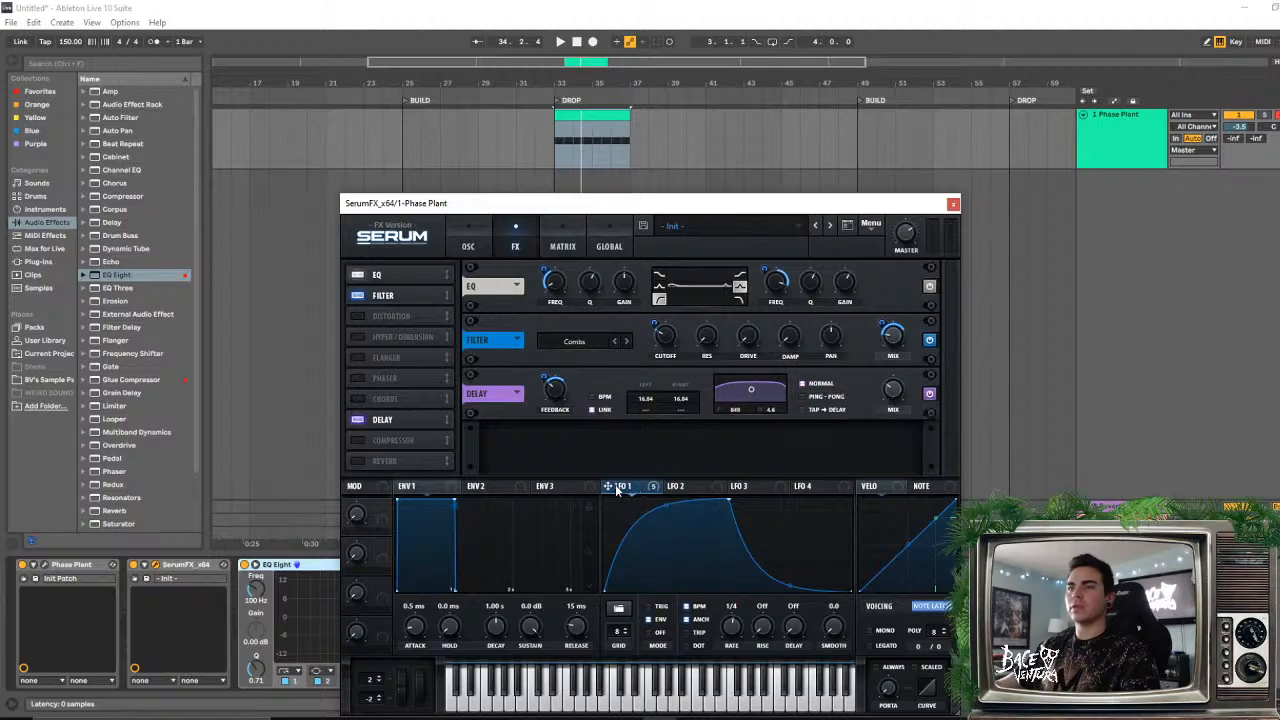
pyautogui.moveTo(903, 422); pyautogui.dragTo(881, 377)
pyautogui.press('space')
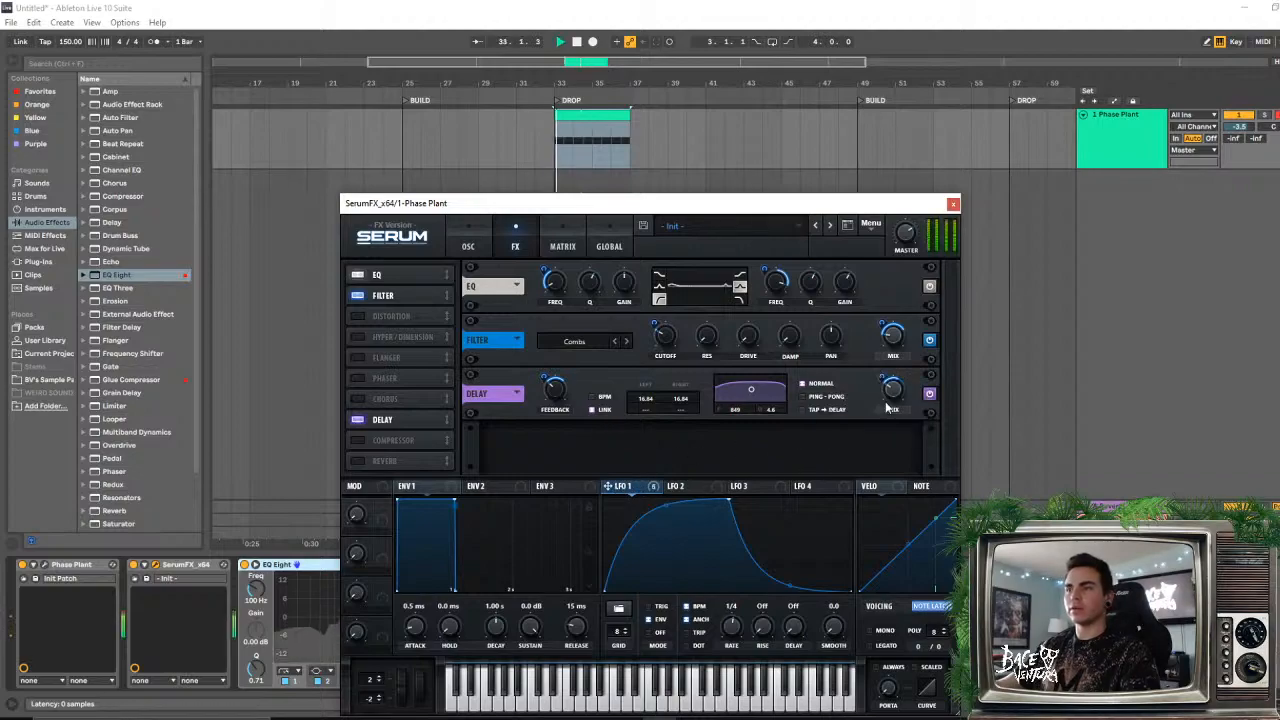
# - Raise the linked delay times to about 26 ms, adjust the delay's feedback and set LFO 1's mode to OFF
pyautogui.moveTo(651, 399)
pyautogui.mouseDown()
pyautogui.moveTo(654, 378)
pyautogui.moveTo(652, 447)
pyautogui.moveTo(666, 414)
pyautogui.mouseUp()
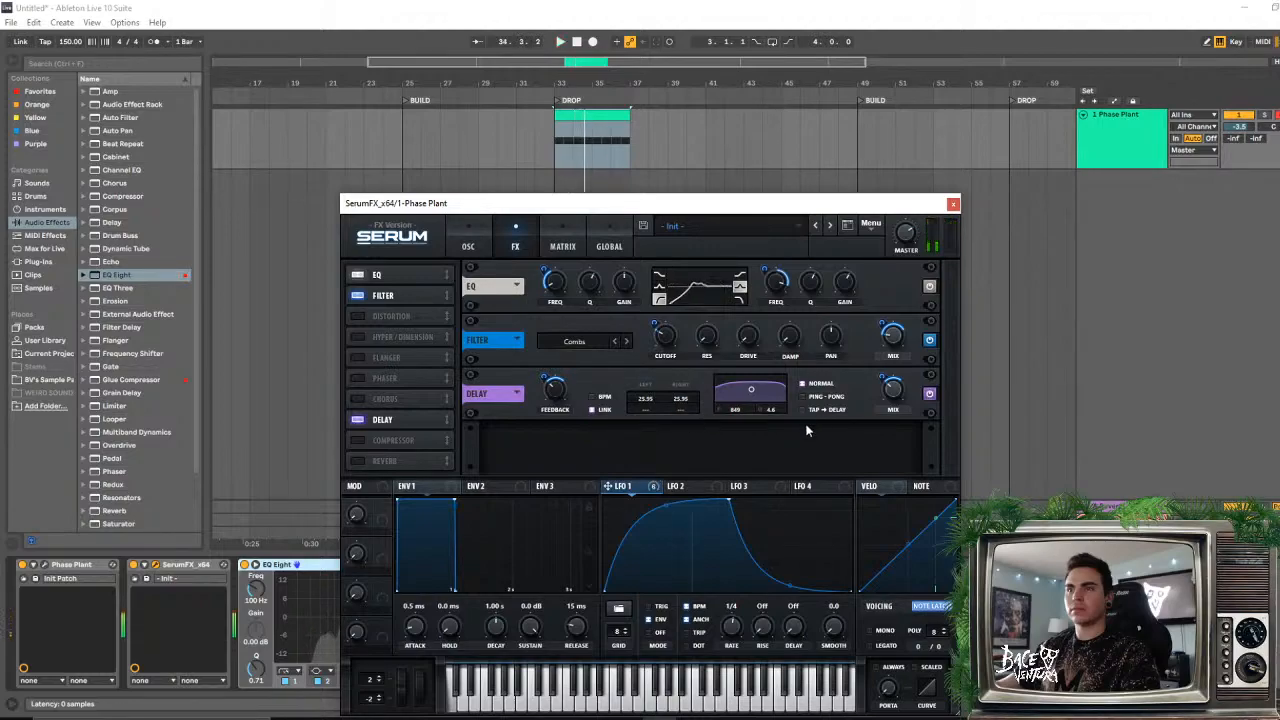
pyautogui.moveTo(570, 395)
pyautogui.mouseDown()
pyautogui.moveTo(568, 378)
pyautogui.moveTo(556, 395)
pyautogui.mouseUp()
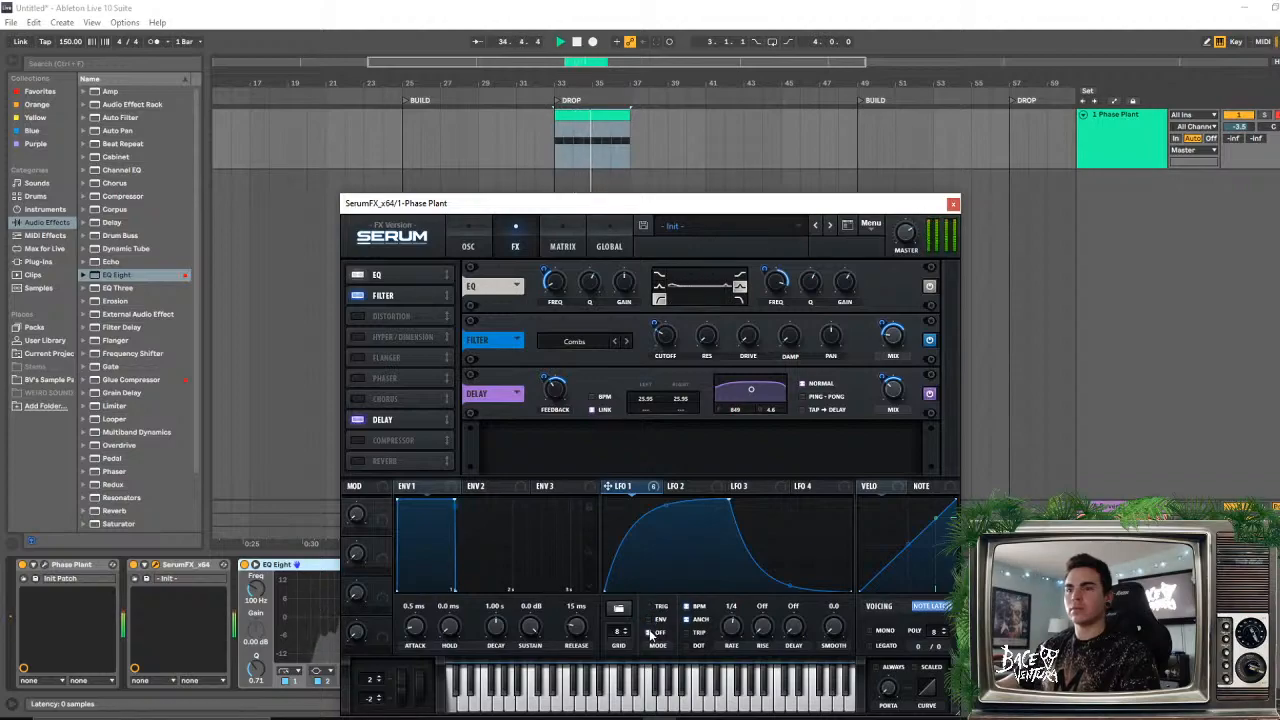
# - Bypass SerumFX to hear the dry Phase Plant sound, then reactivate it and play the clip for comparison
pyautogui.click(134, 565)
pyautogui.press('space')
pyautogui.press('space')
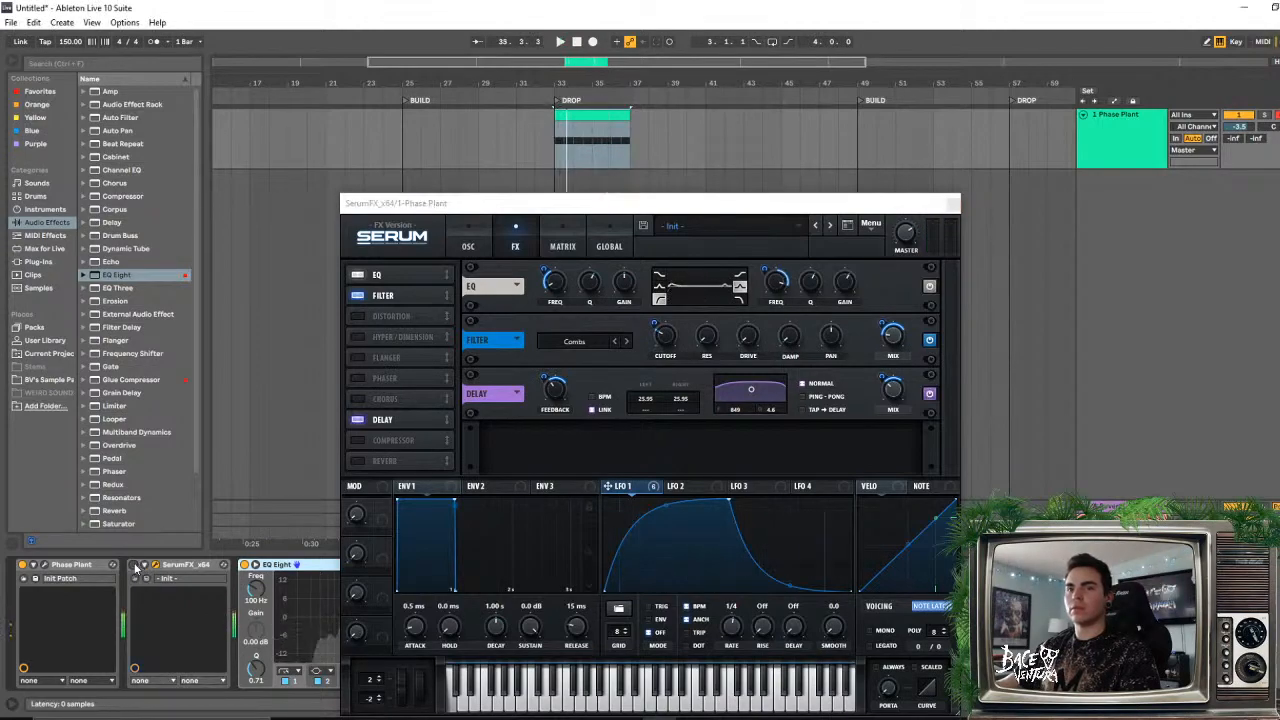
pyautogui.click(134, 565)
pyautogui.press('space')
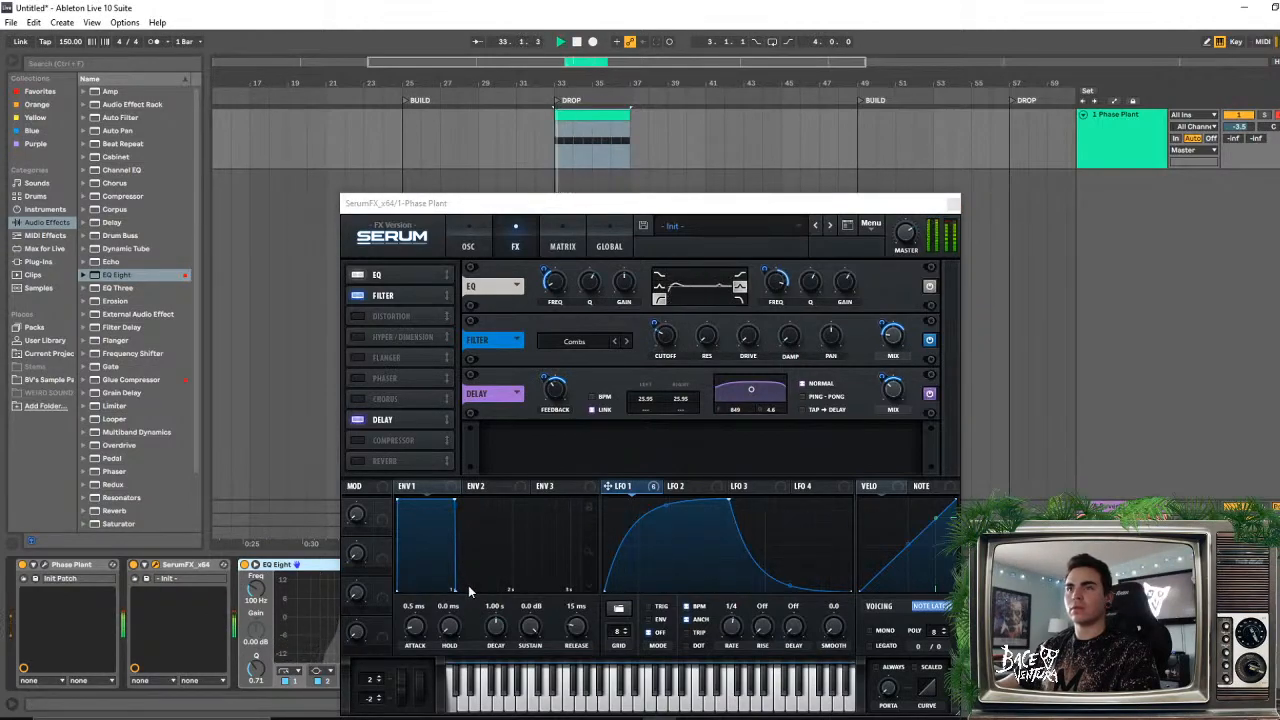
# - Set LFO 1's mode to TRIG and lower the linked delay times to 19.98 ms
pyautogui.click(649, 607)
pyautogui.press('space')
pyautogui.press('space')
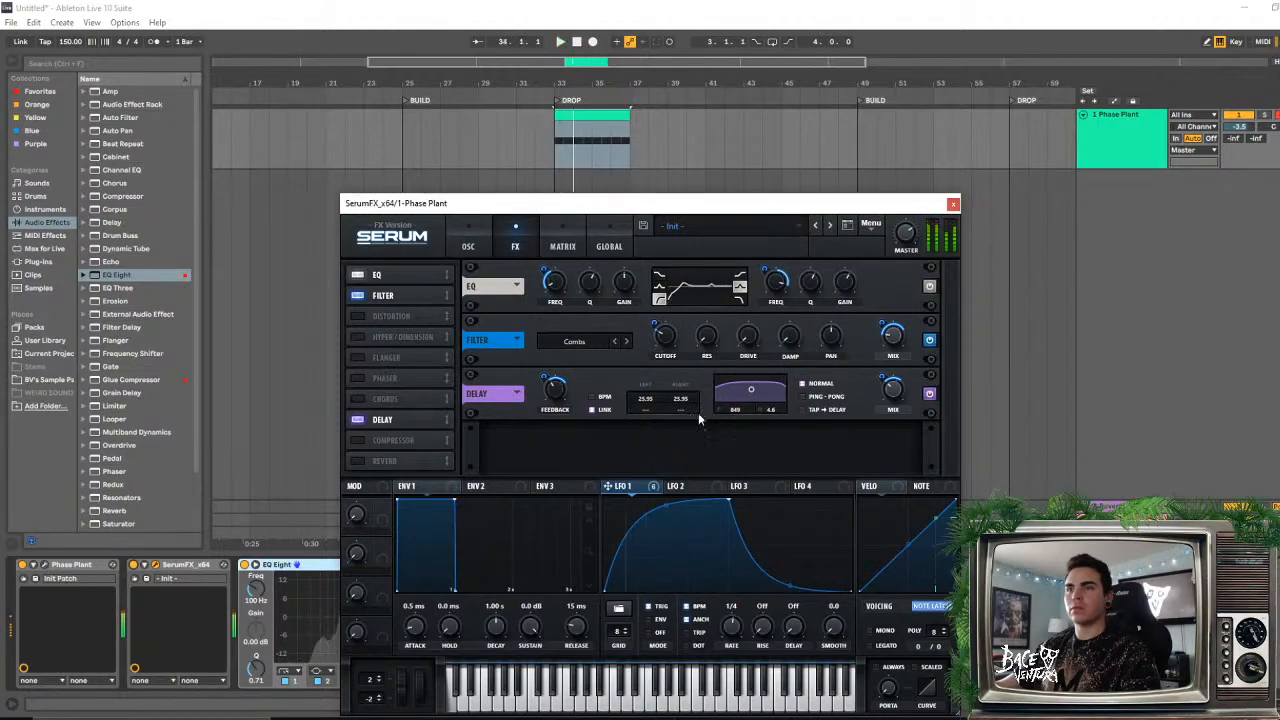
pyautogui.moveTo(645, 400)
pyautogui.mouseDown()
pyautogui.moveTo(643, 424)
pyautogui.moveTo(647, 406)
pyautogui.mouseUp()
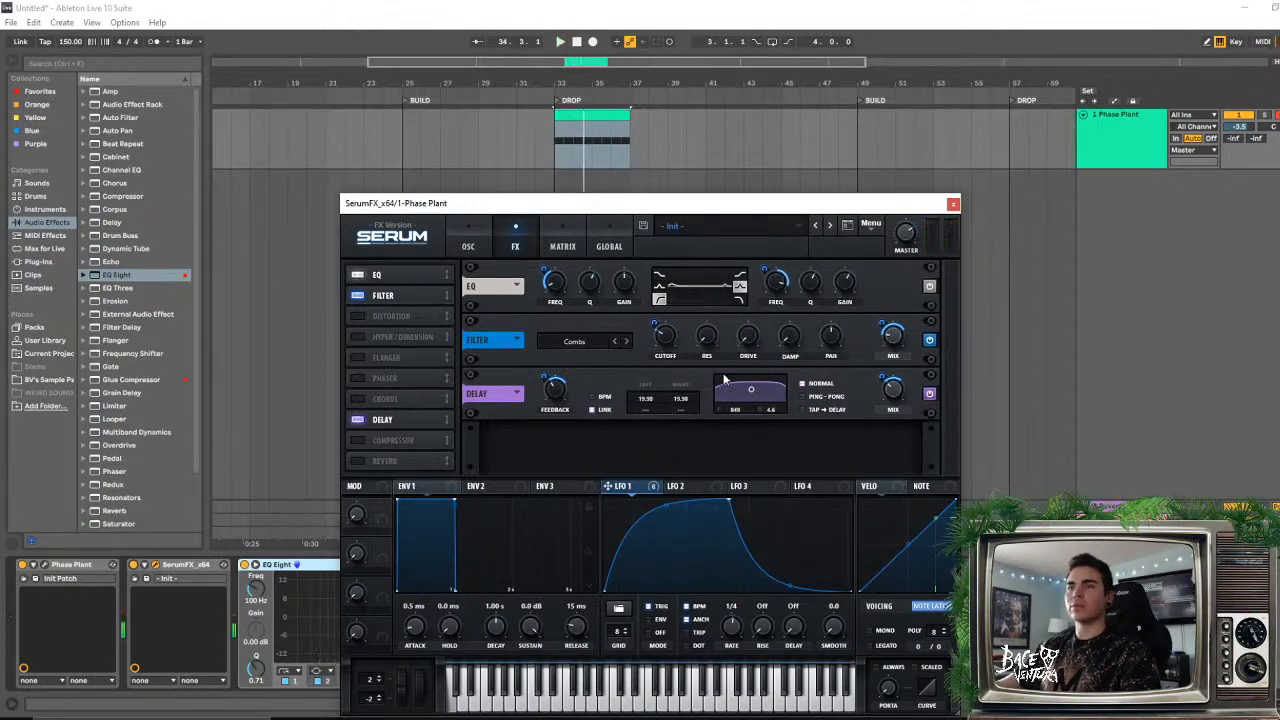
# - Bypass the delay, set its linked times to 19.32 ms, and audition LFO 1 in ENV and TRIG modes
pyautogui.click(930, 394)
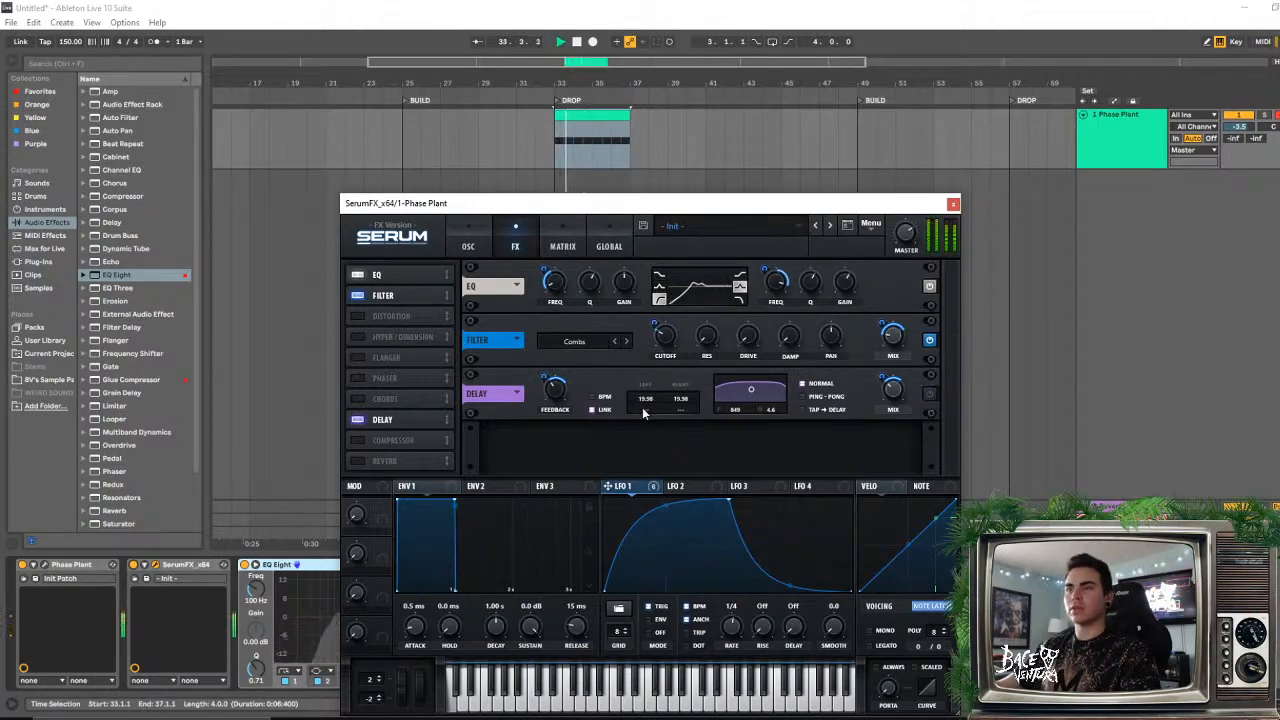
pyautogui.moveTo(644, 402); pyautogui.dragTo(654, 410)
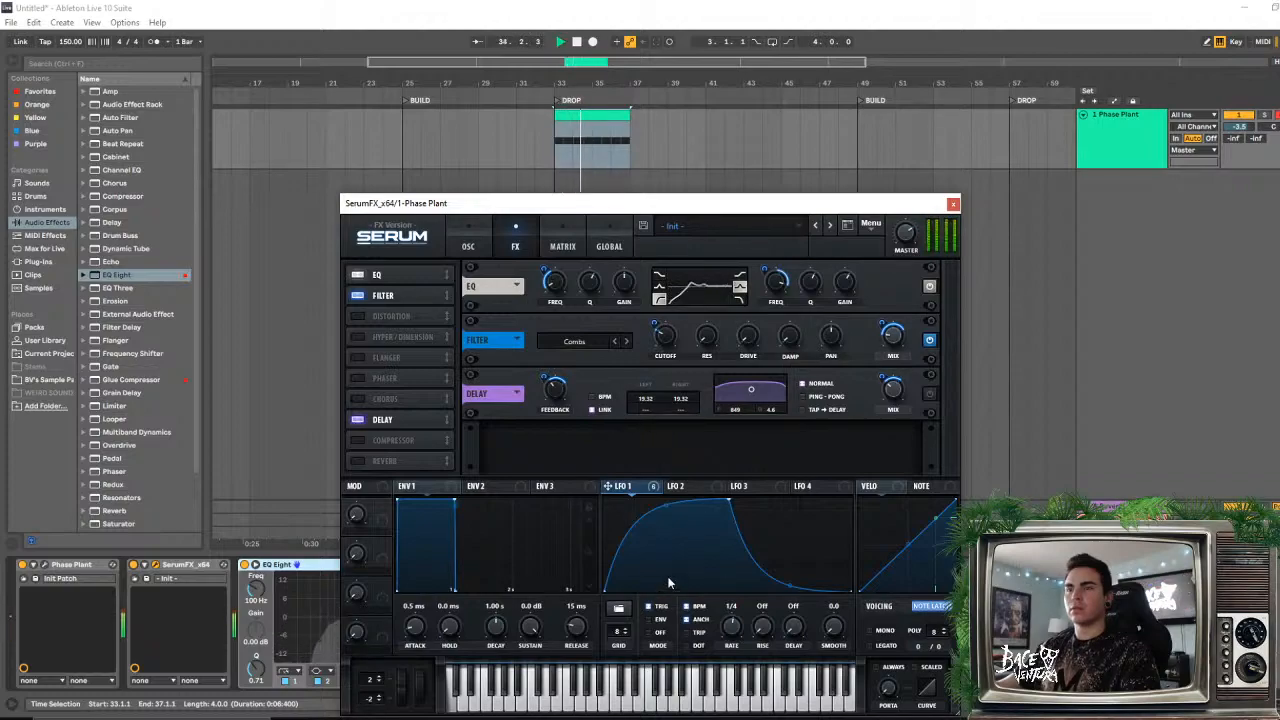
pyautogui.press('space')
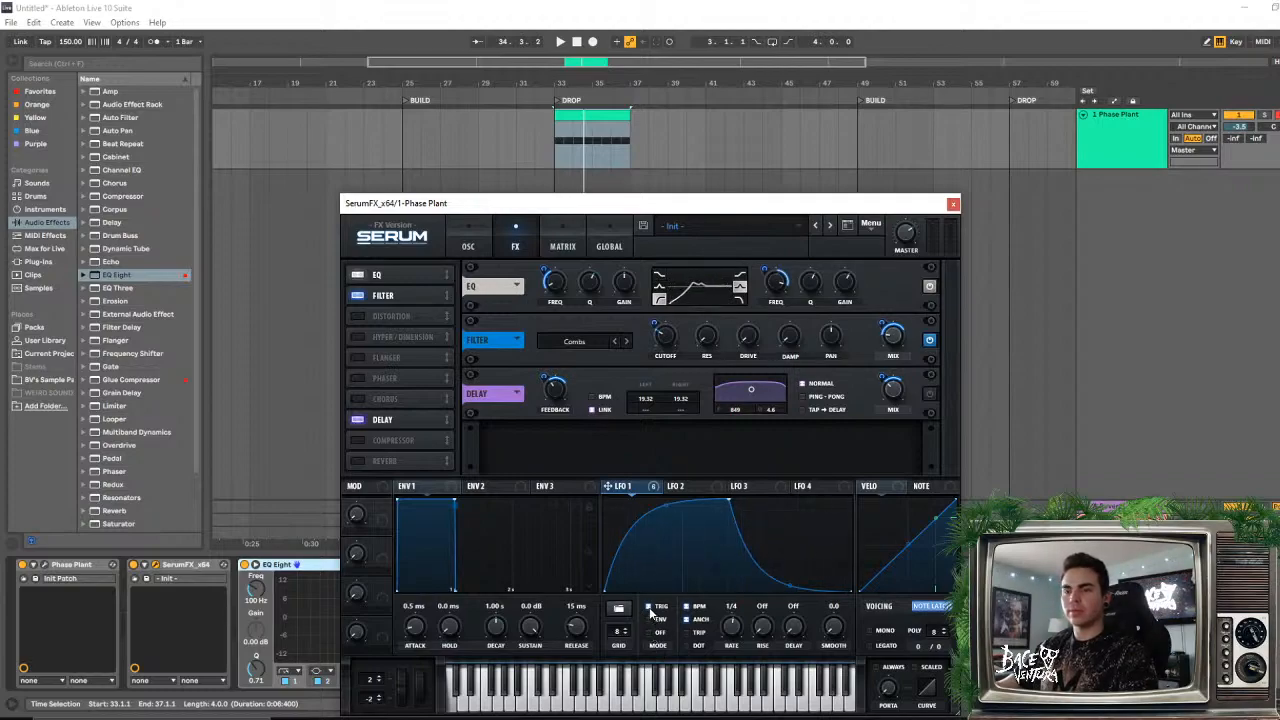
pyautogui.moveTo(651, 613)
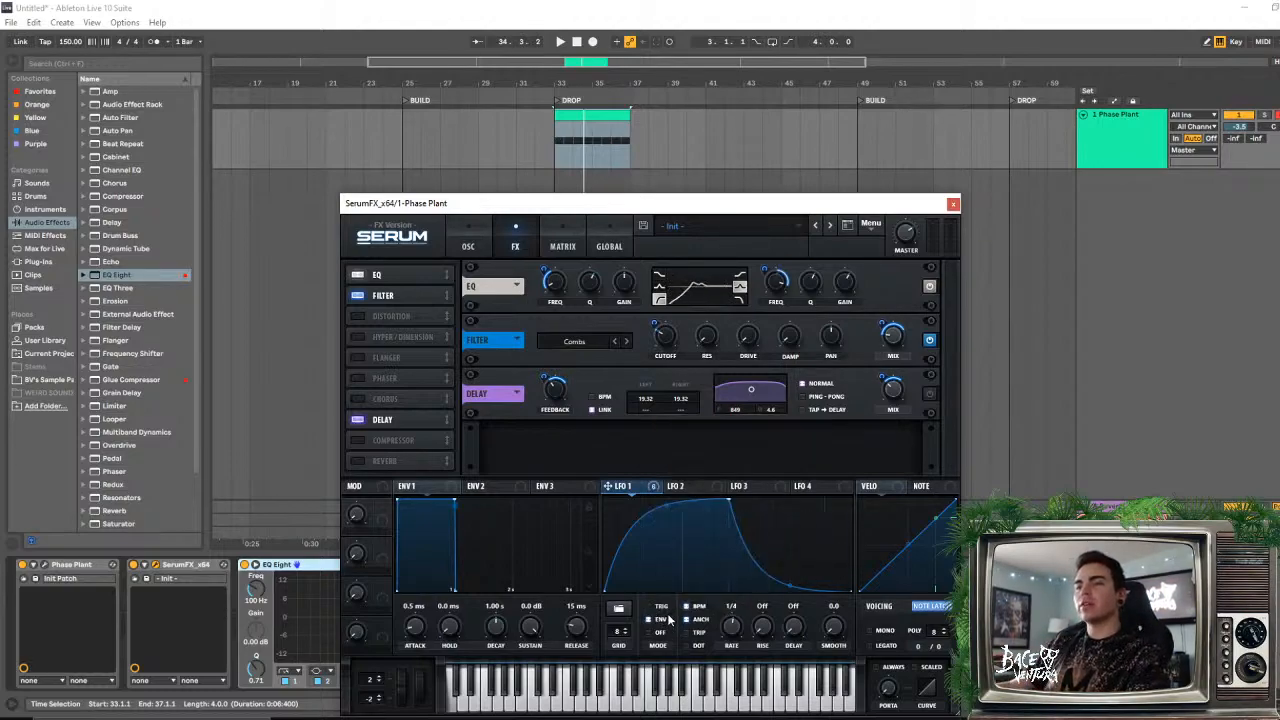
pyautogui.press('space')
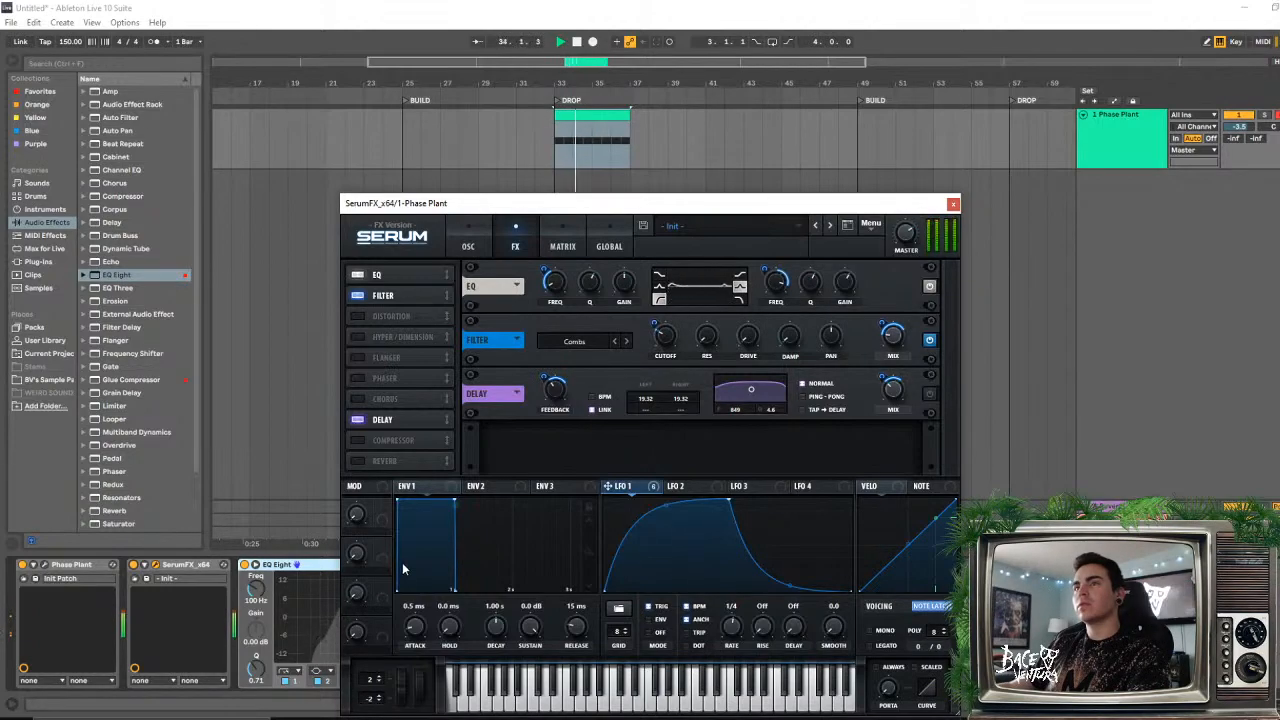
# - Audition the clip from the DROP with the SerumFX delay bypassed and LFO 1 in TRIG mode
pyautogui.press('space')
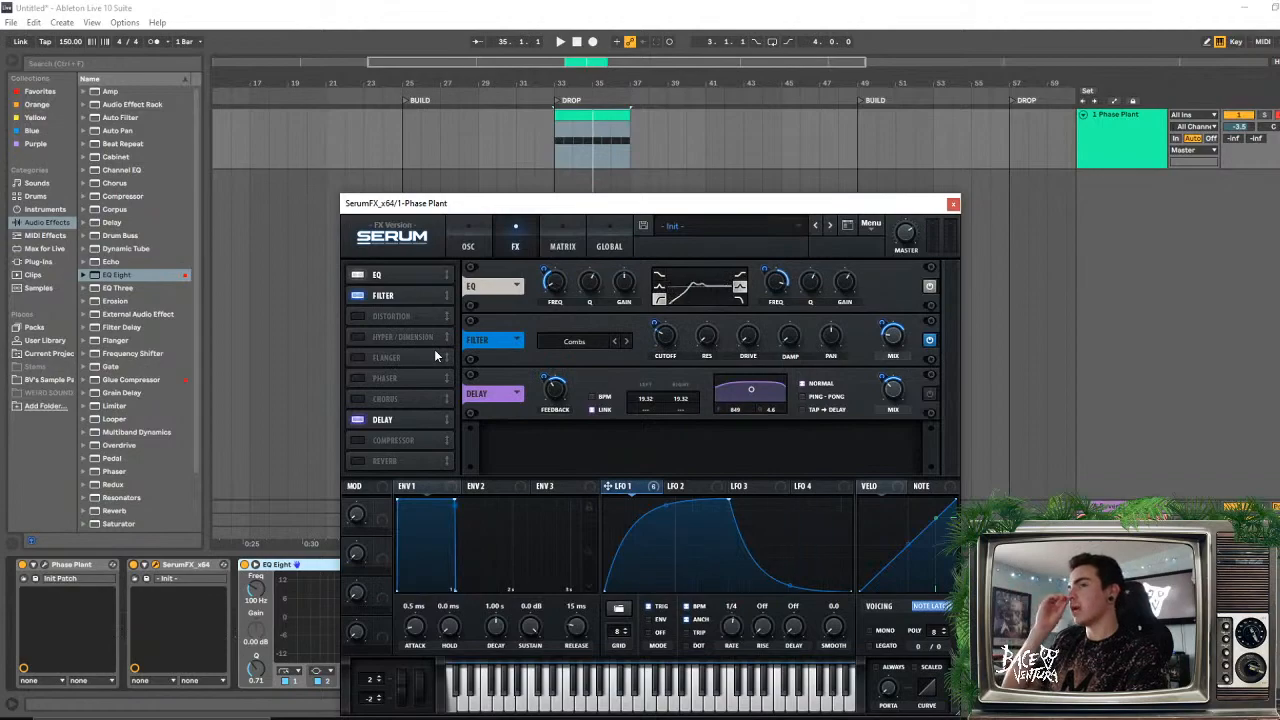
pyautogui.press('space')
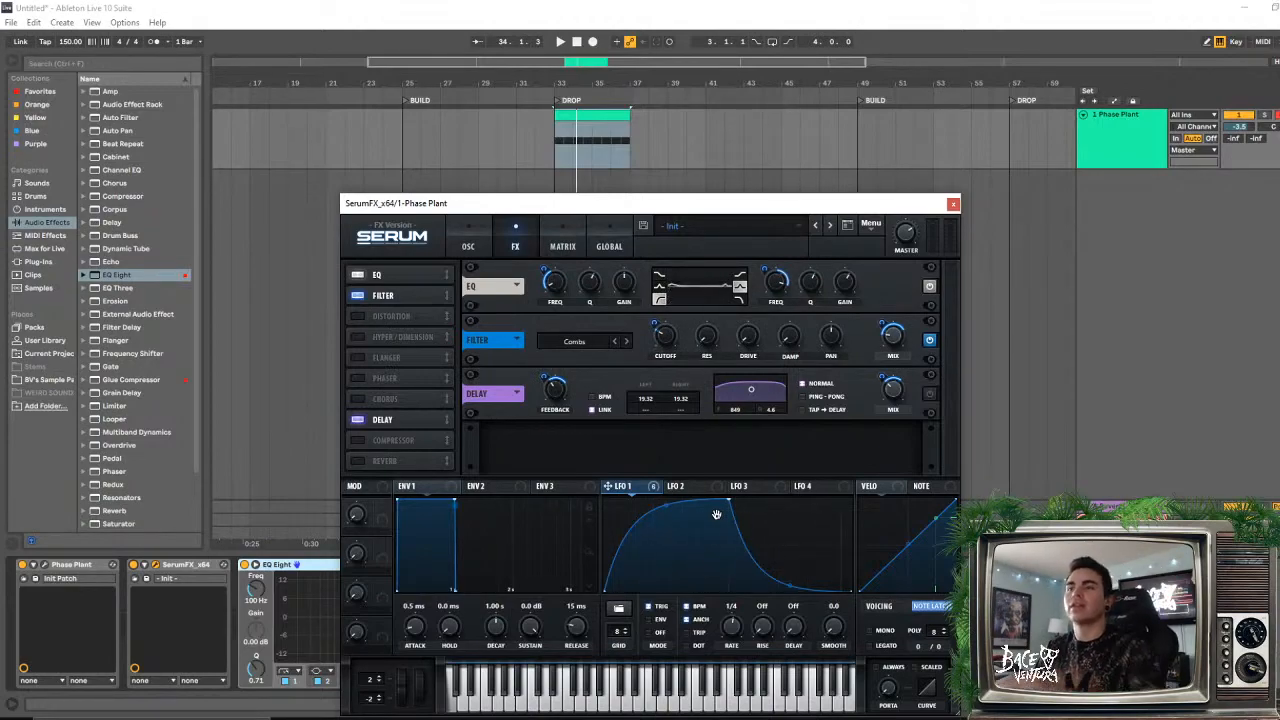
pyautogui.press('space')
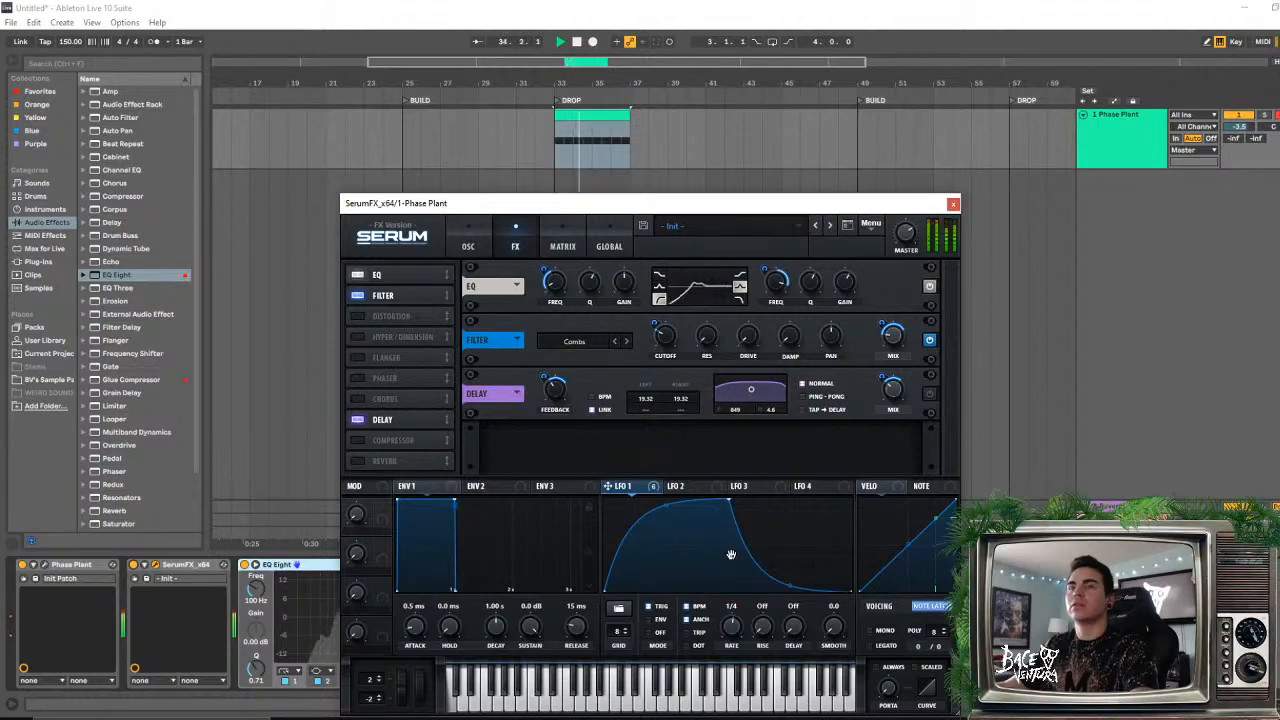
pyautogui.press('space')
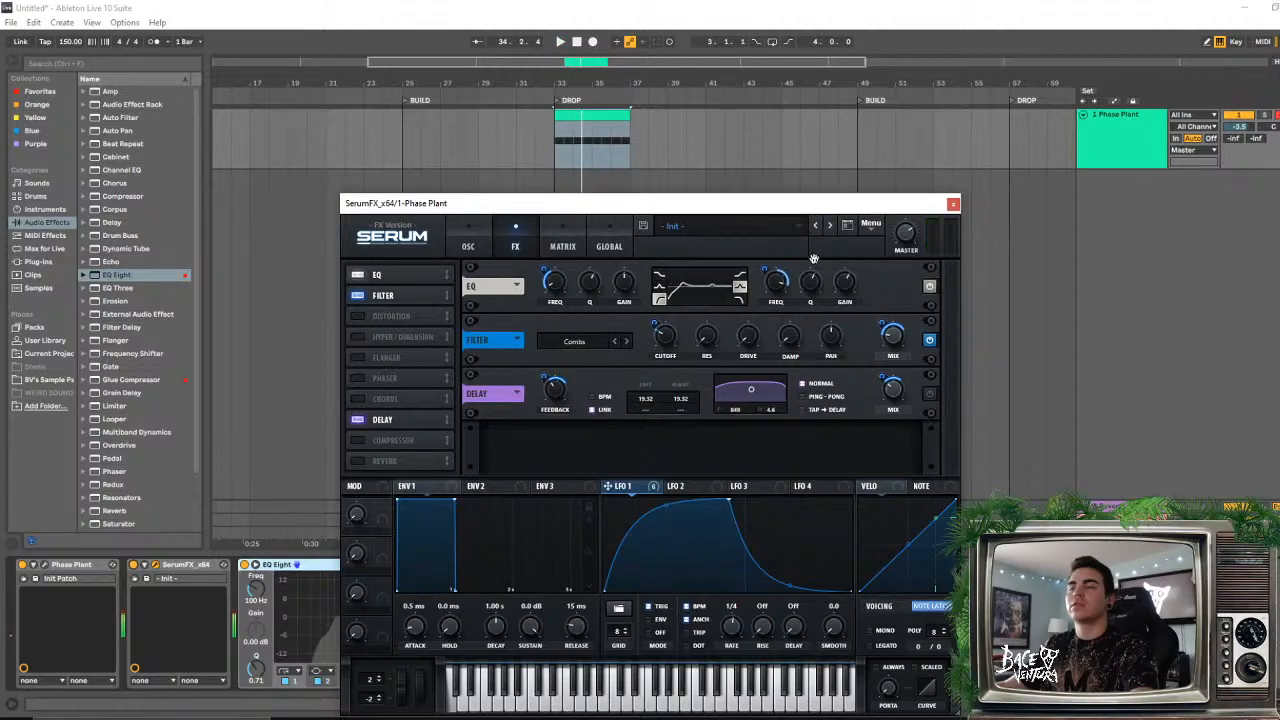
# - Close the SerumFX window and widen the device browser
pyautogui.click(953, 203)
pyautogui.press('a')
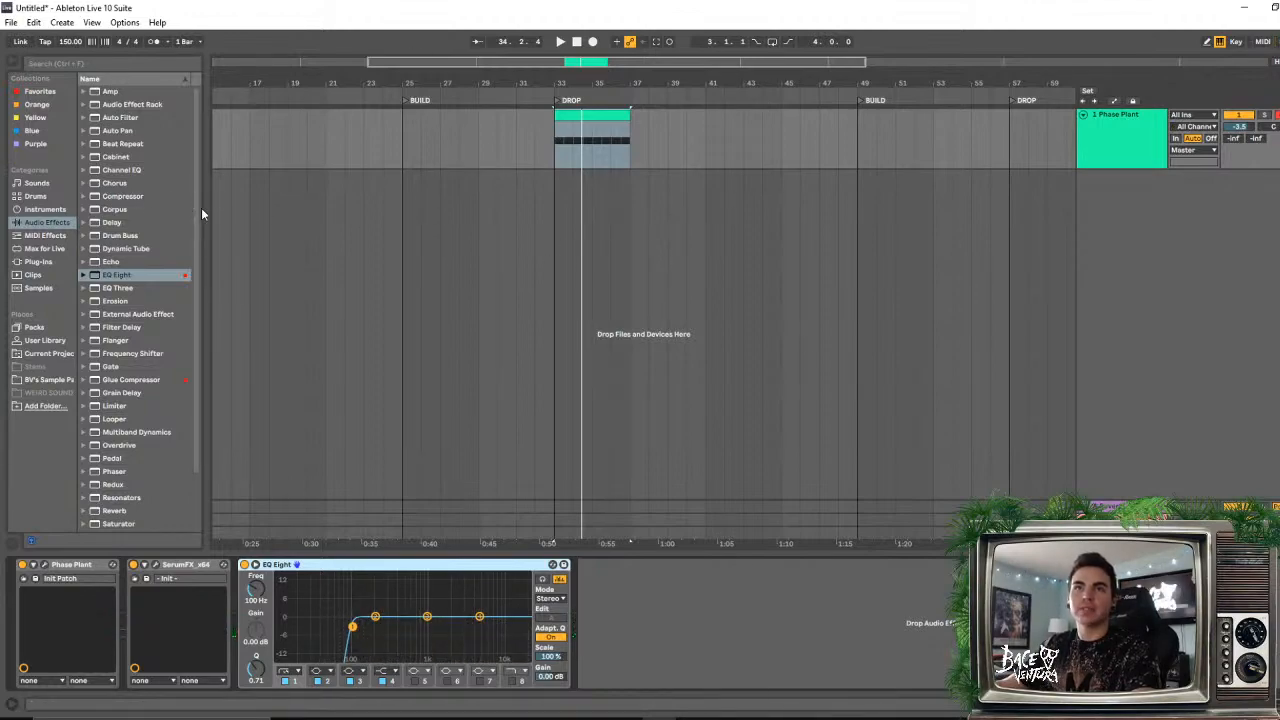
pyautogui.moveTo(205, 209); pyautogui.dragTo(229, 245)
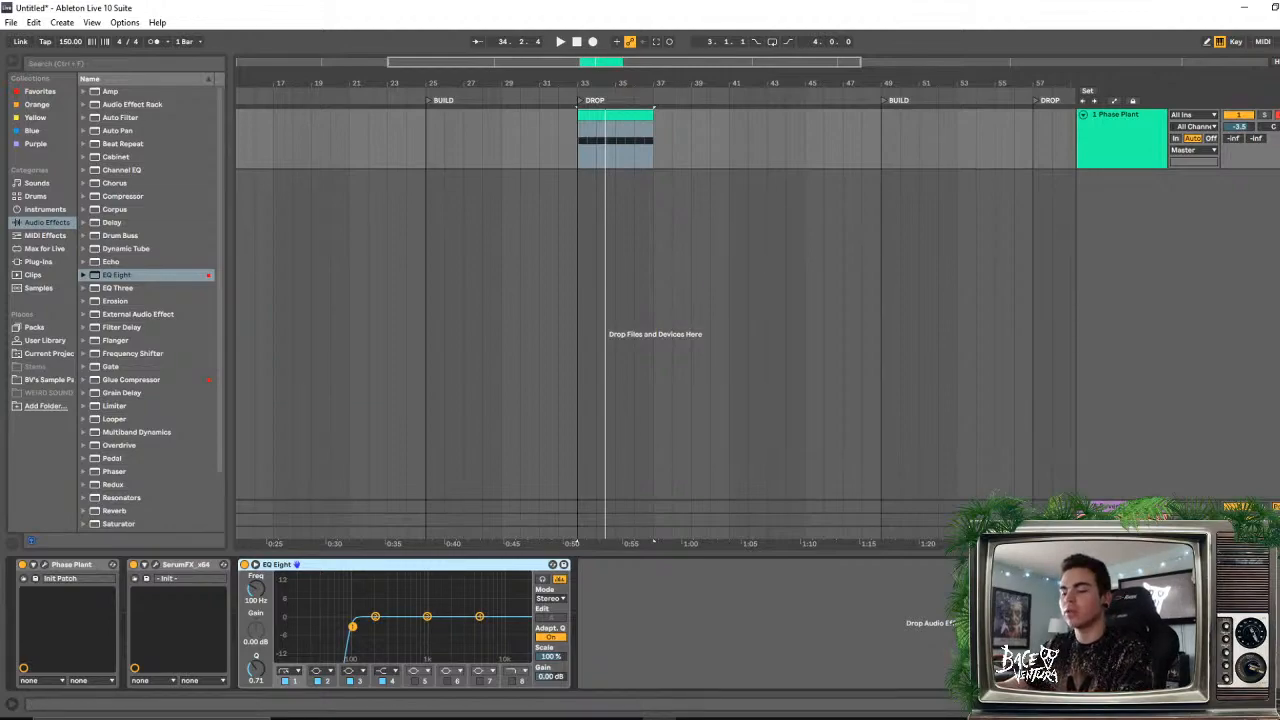
pyautogui.press('a')
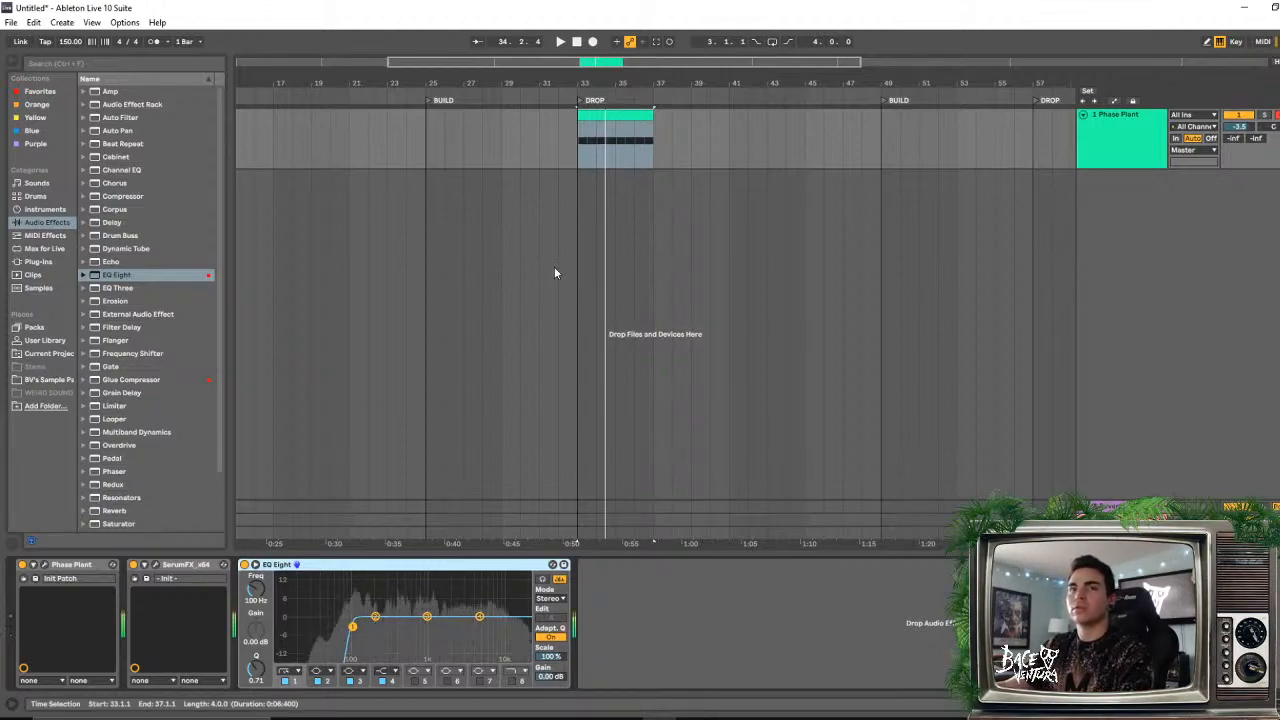
# - Try the Chorus preset Yo Man! between SerumFX and EQ Eight on the Phase Plant track
pyautogui.click(84, 184)
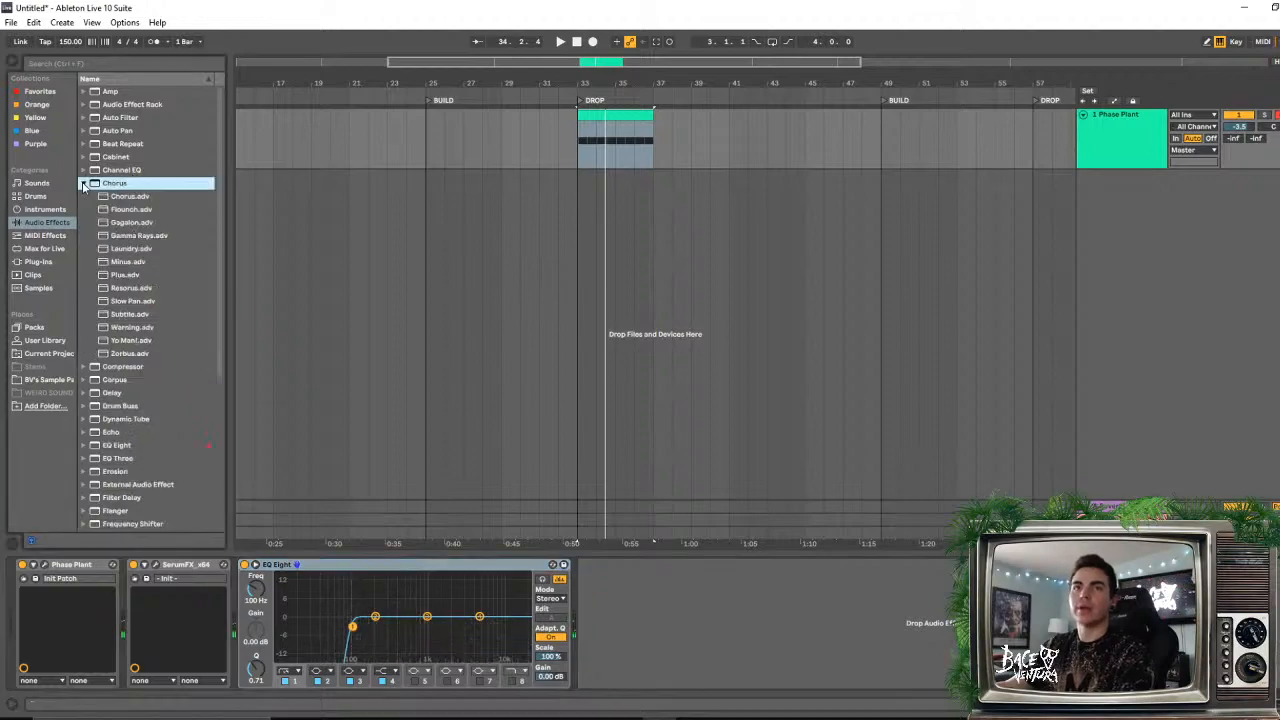
pyautogui.scroll(-5, 137, 247)
pyautogui.moveTo(128, 202); pyautogui.dragTo(680, 710)
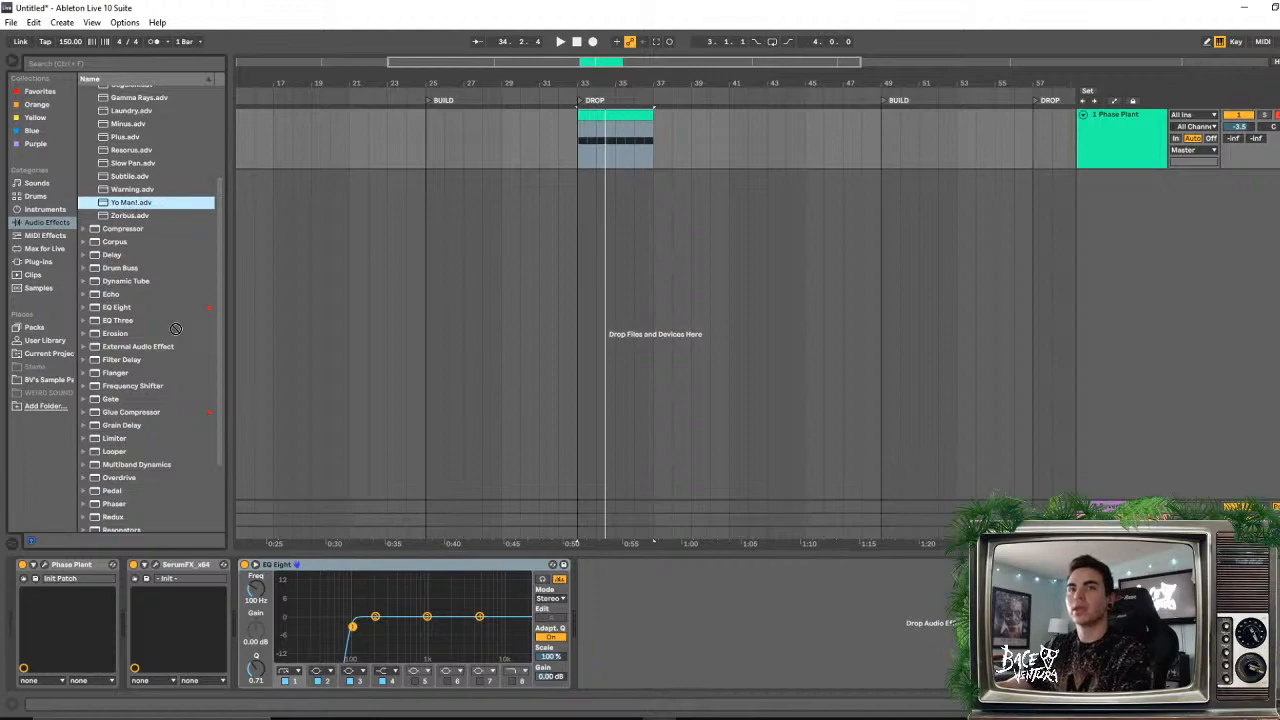
pyautogui.moveTo(300, 543); pyautogui.dragTo(272, 605)
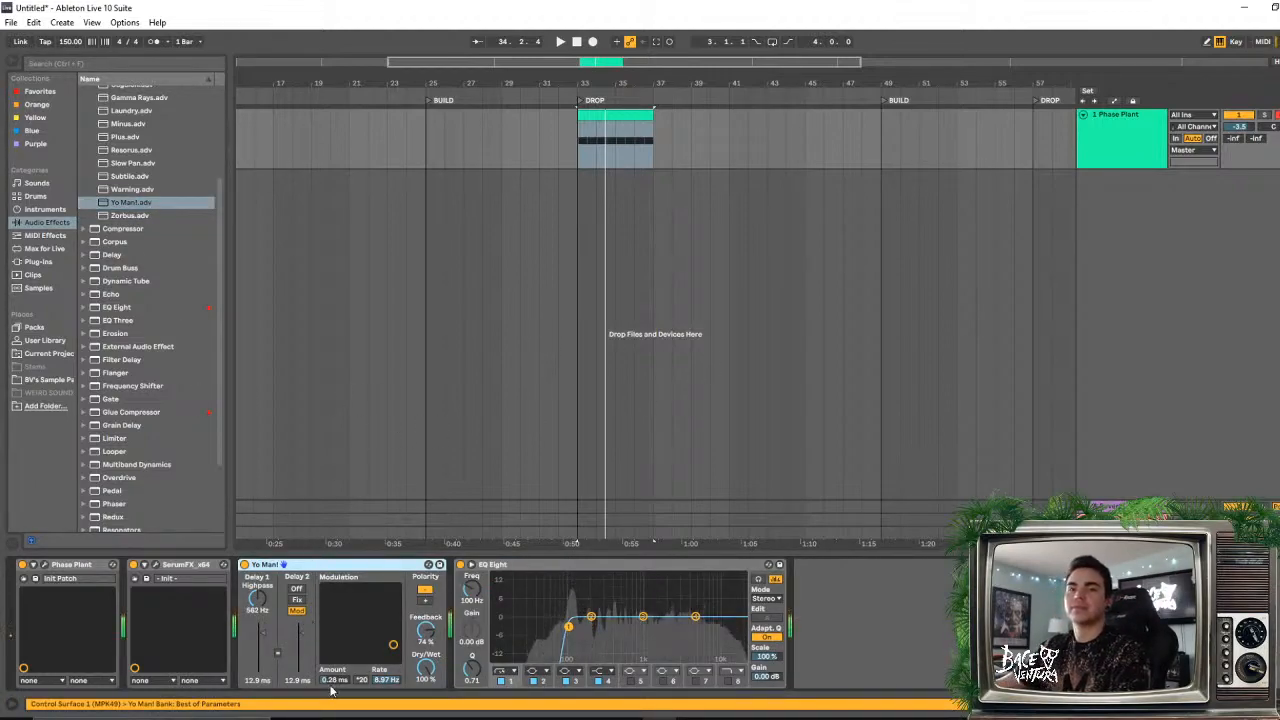
# - Try different Delay 1 and Delay 2 times on the Yo Man! chorus and delete the device
pyautogui.moveTo(303, 635); pyautogui.dragTo(263, 652)
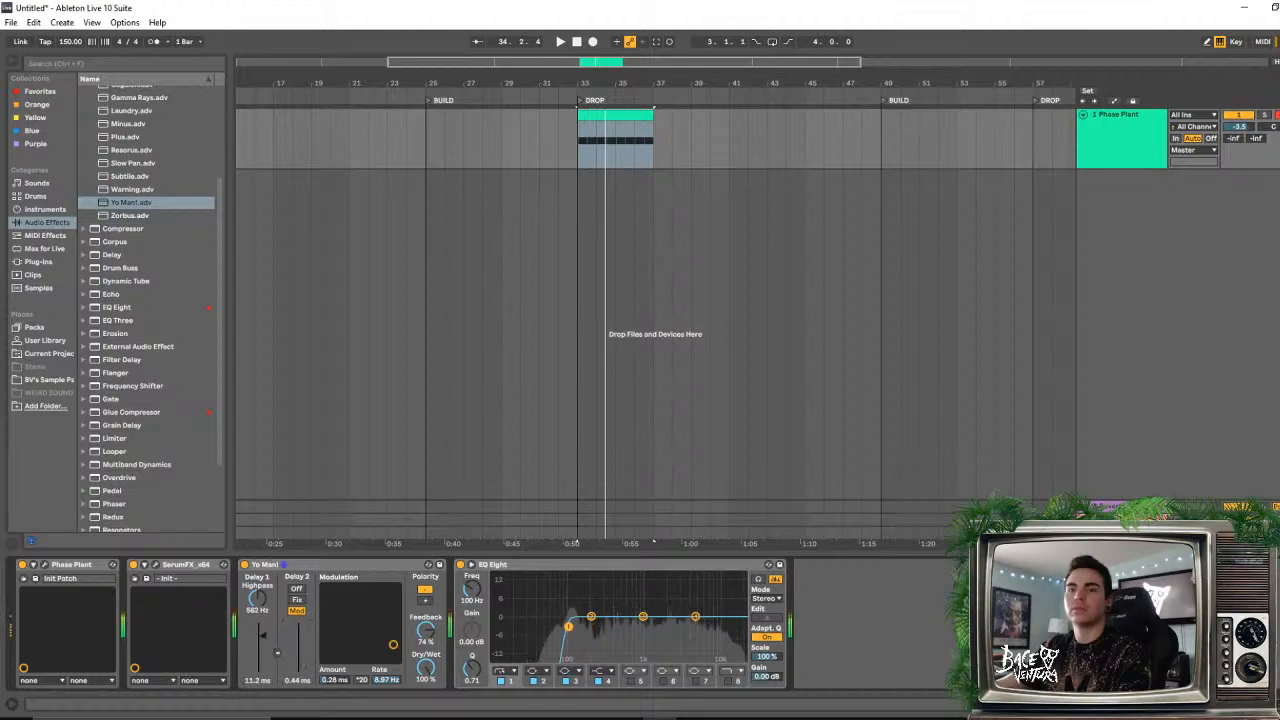
pyautogui.moveTo(263, 634); pyautogui.dragTo(263, 638)
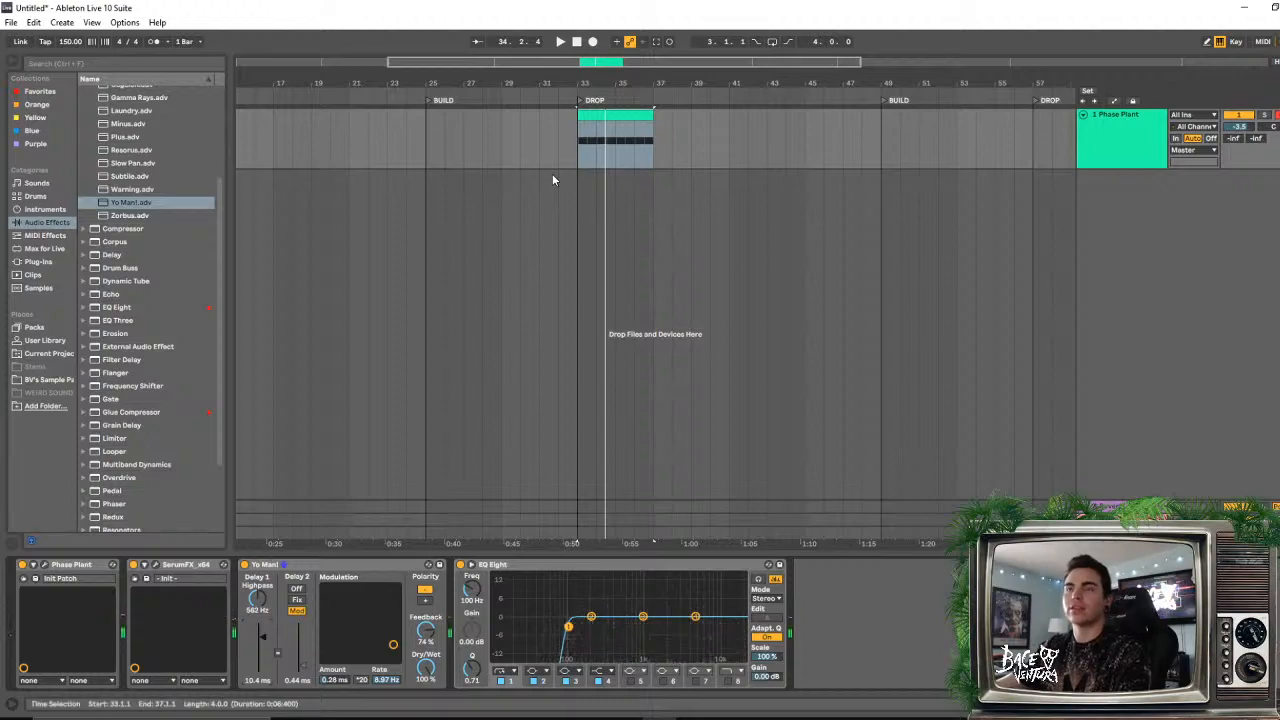
pyautogui.click(604, 117)
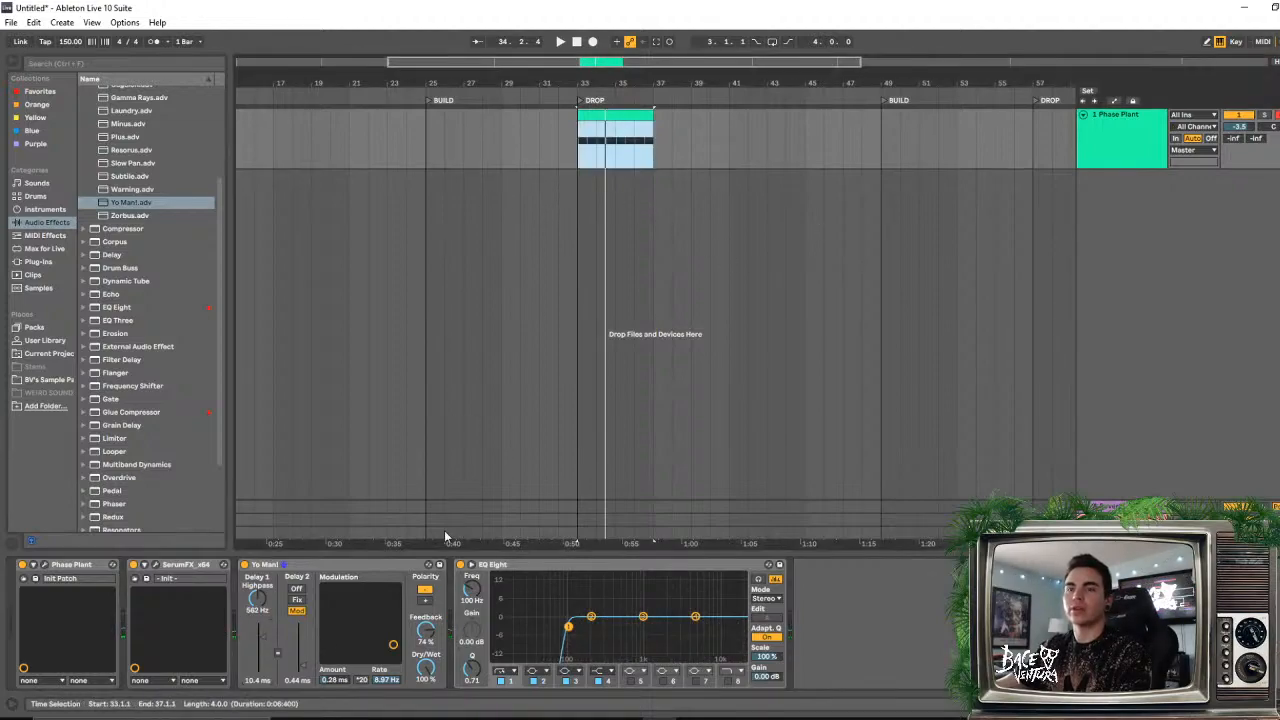
pyautogui.click(312, 570)
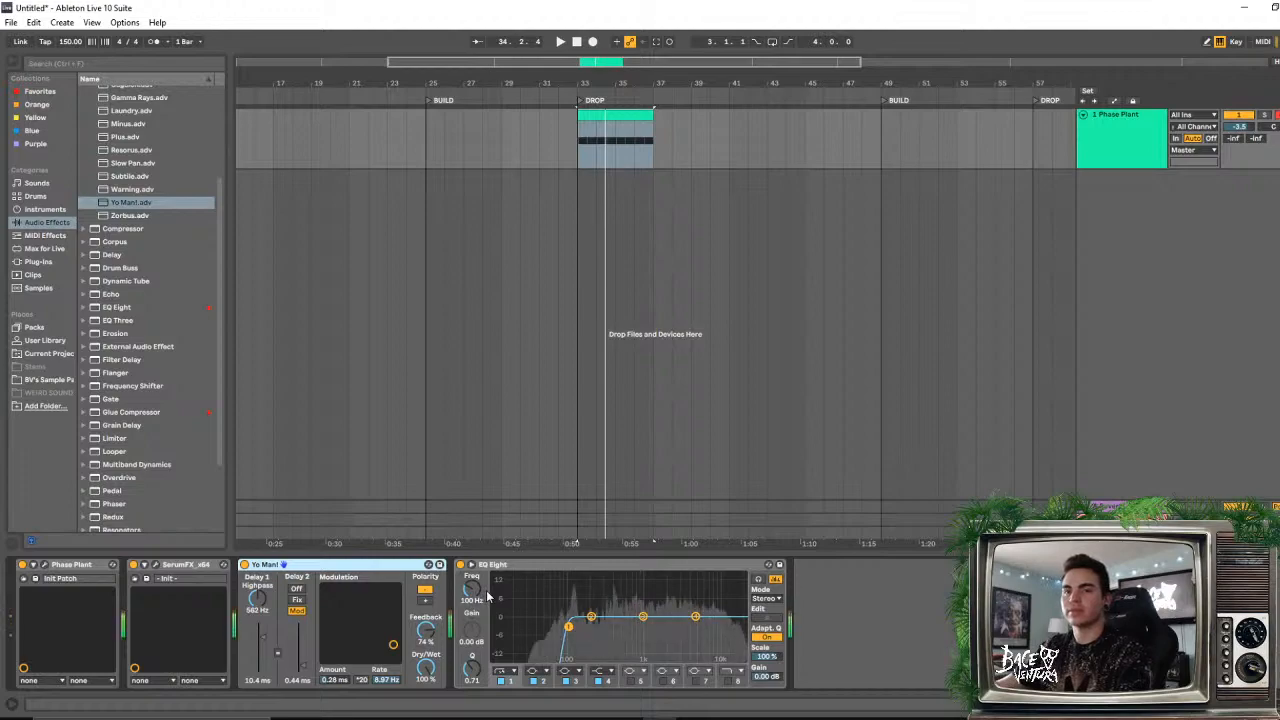
pyautogui.moveTo(276, 640); pyautogui.dragTo(276, 655)
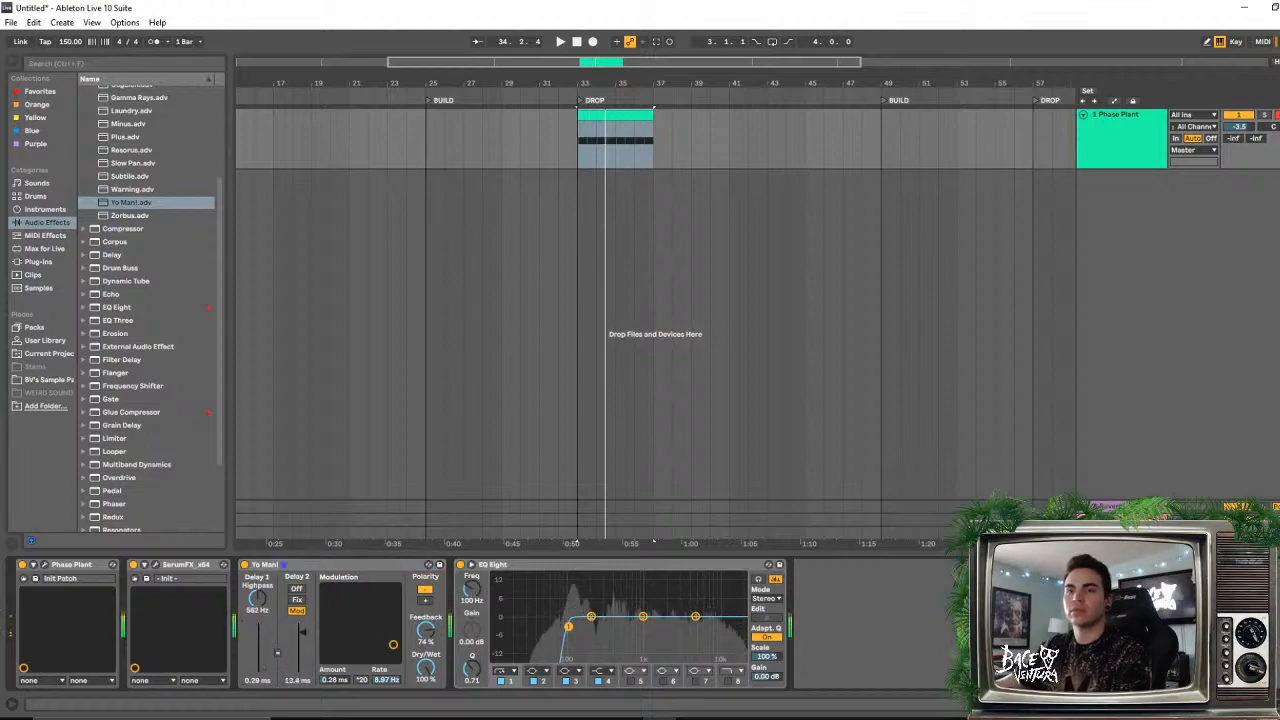
pyautogui.moveTo(302, 635); pyautogui.dragTo(302, 655)
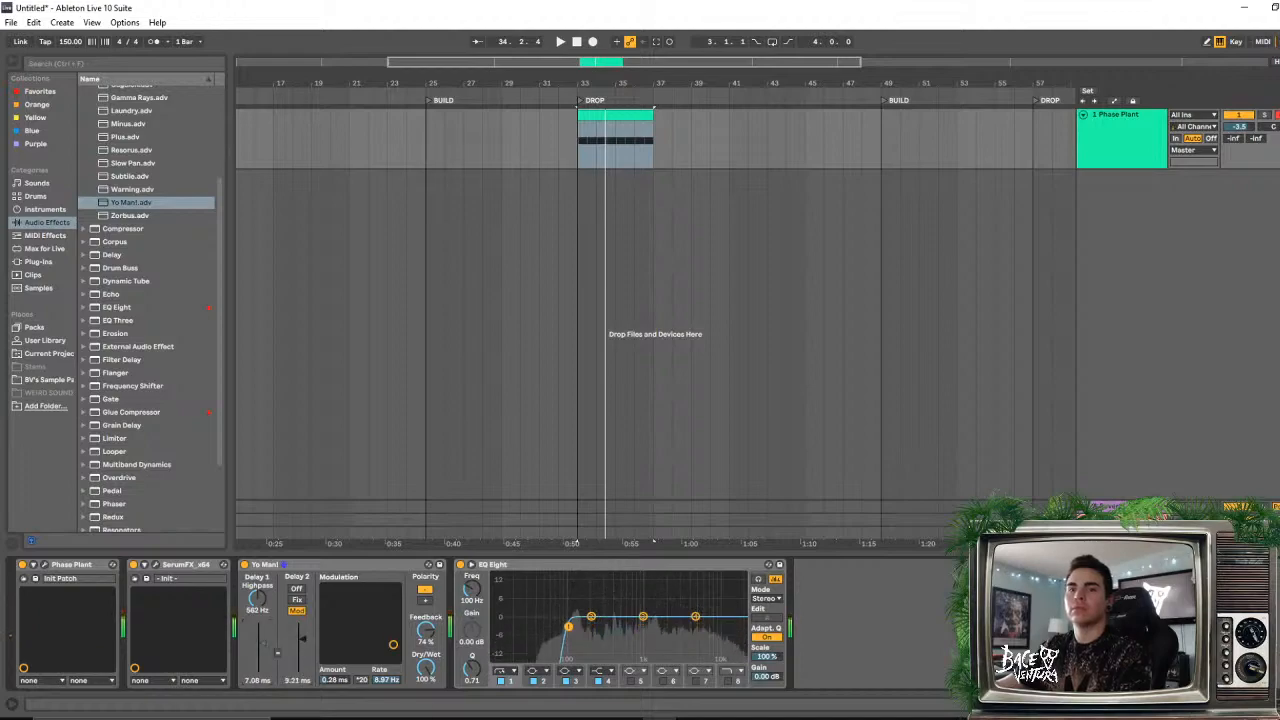
pyautogui.click(337, 567)
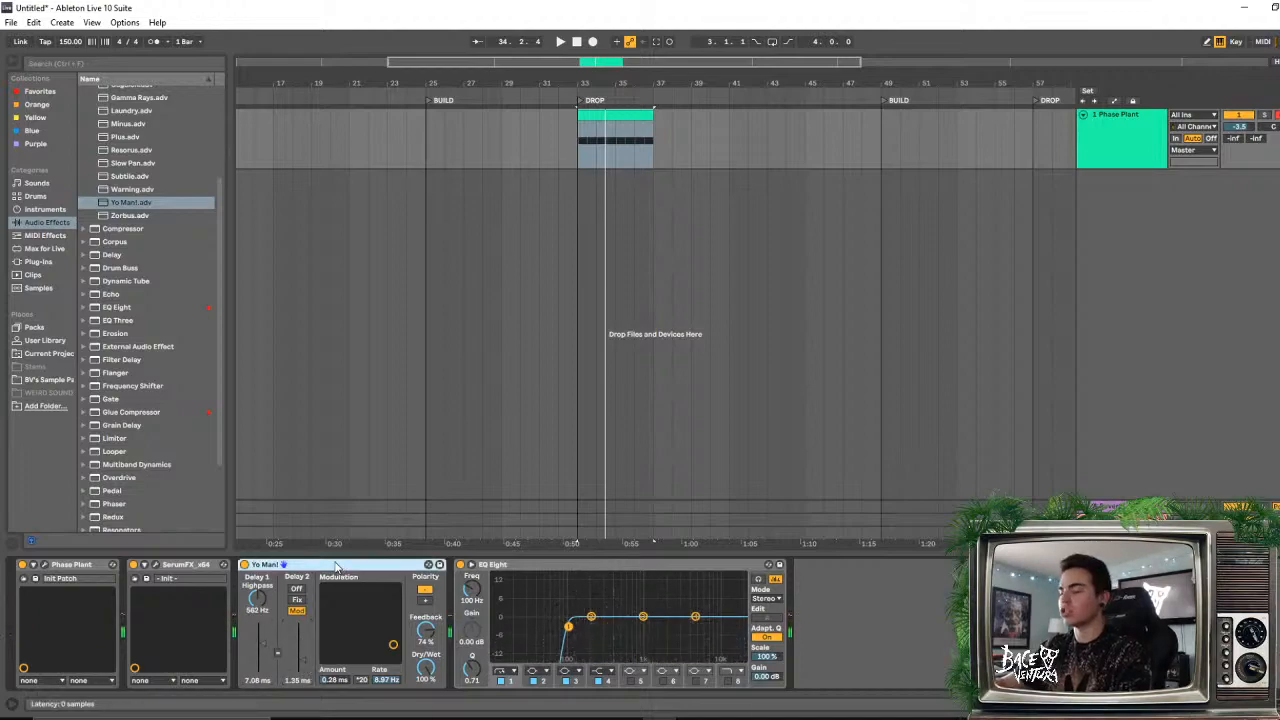
pyautogui.press('Delete')
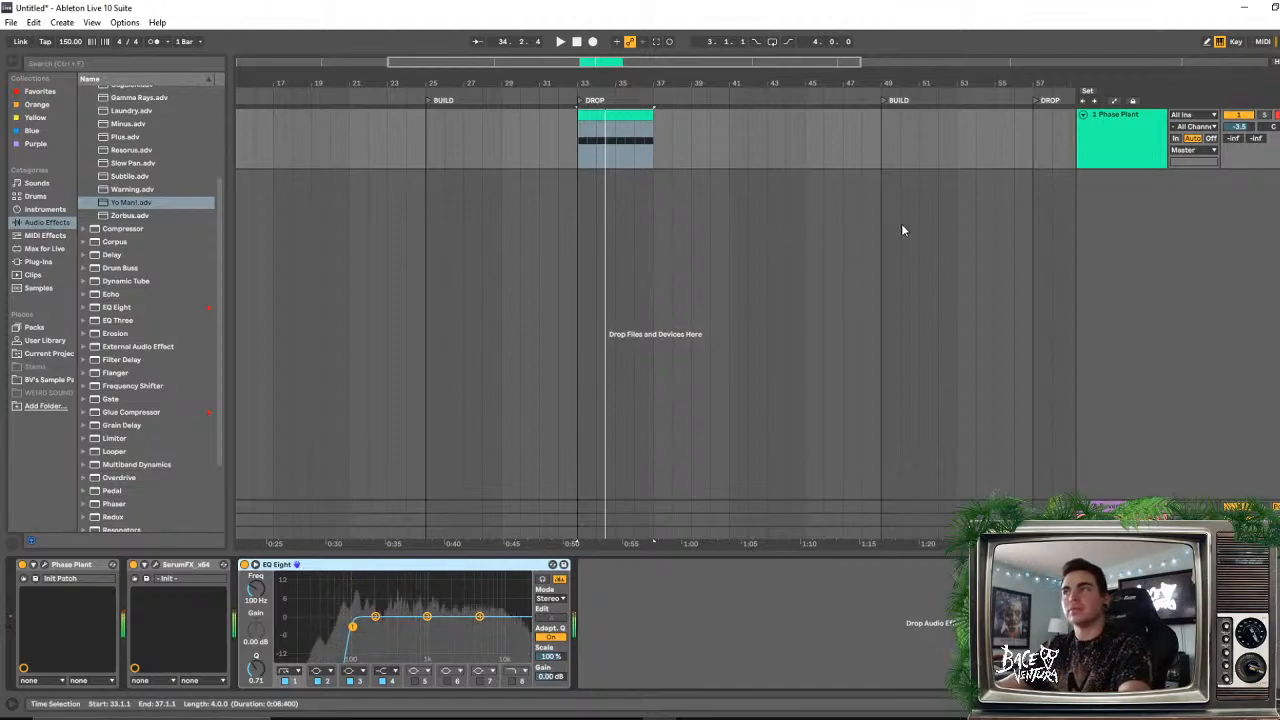
# - Insert an audio track below Phase Plant and set its input to Resampling
pyautogui.click(1120, 135)
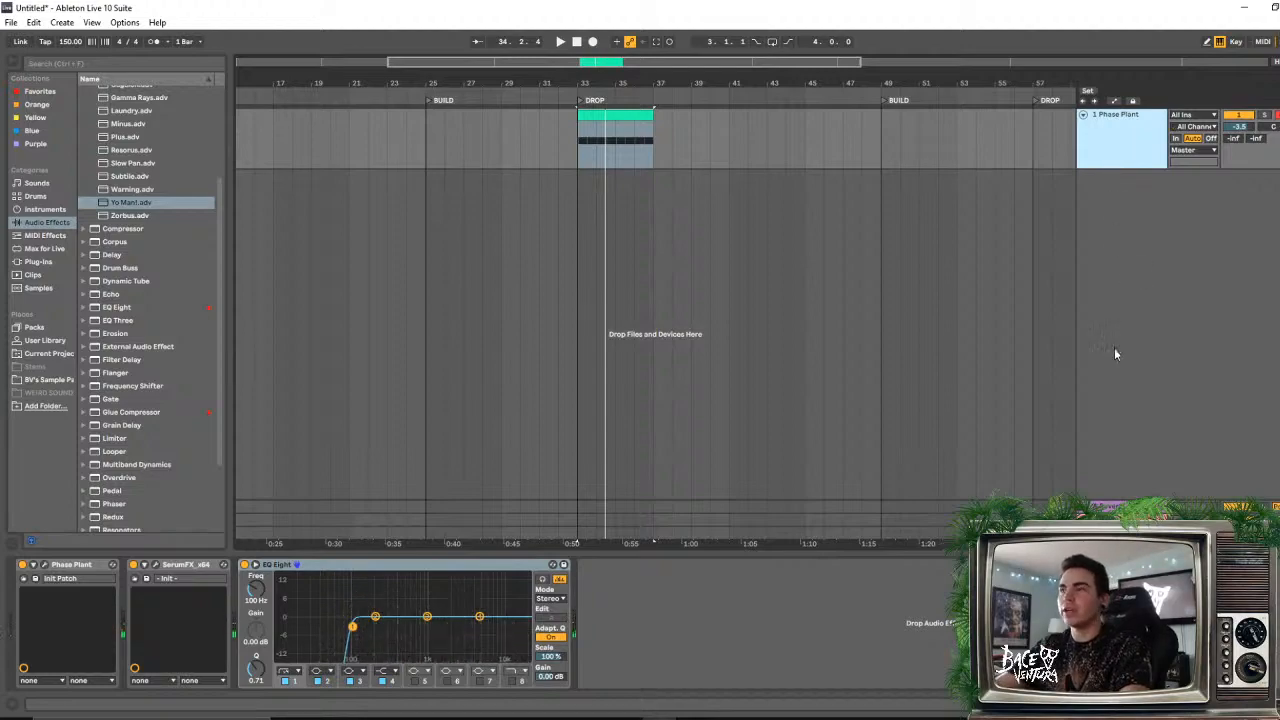
pyautogui.hotkey('ctrl', 't')
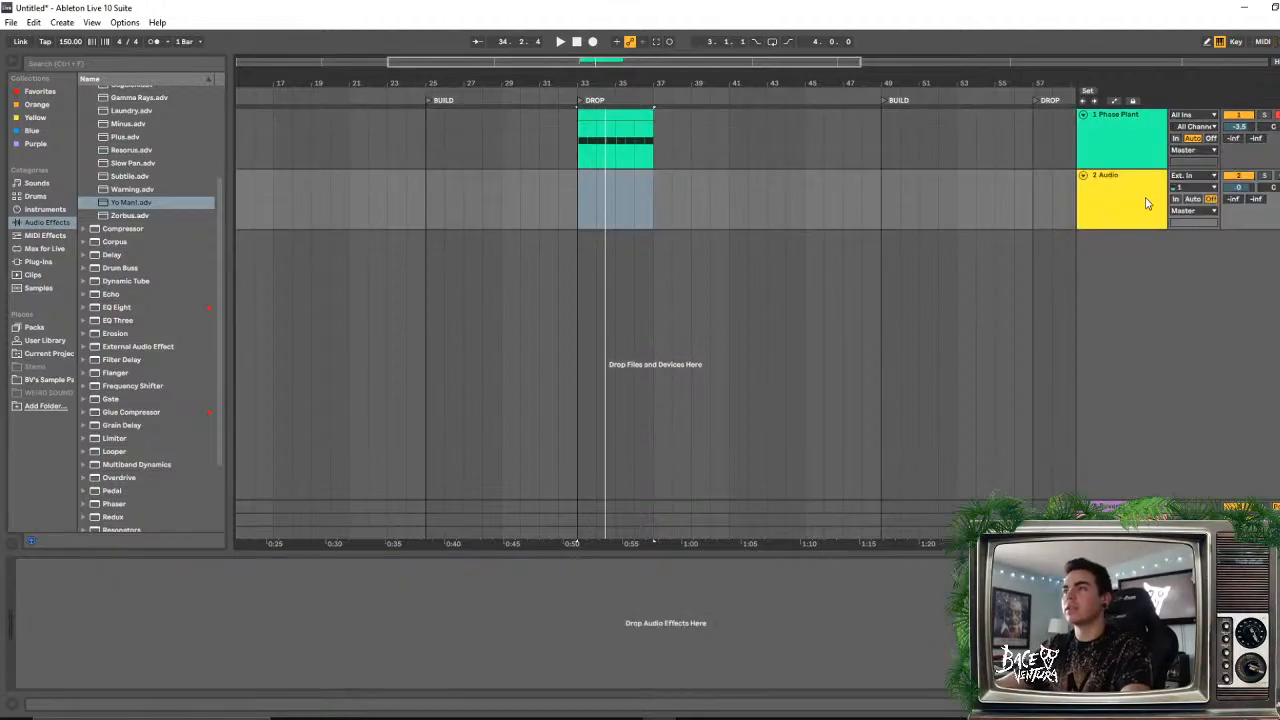
pyautogui.click(1205, 177)
pyautogui.click(1205, 211)
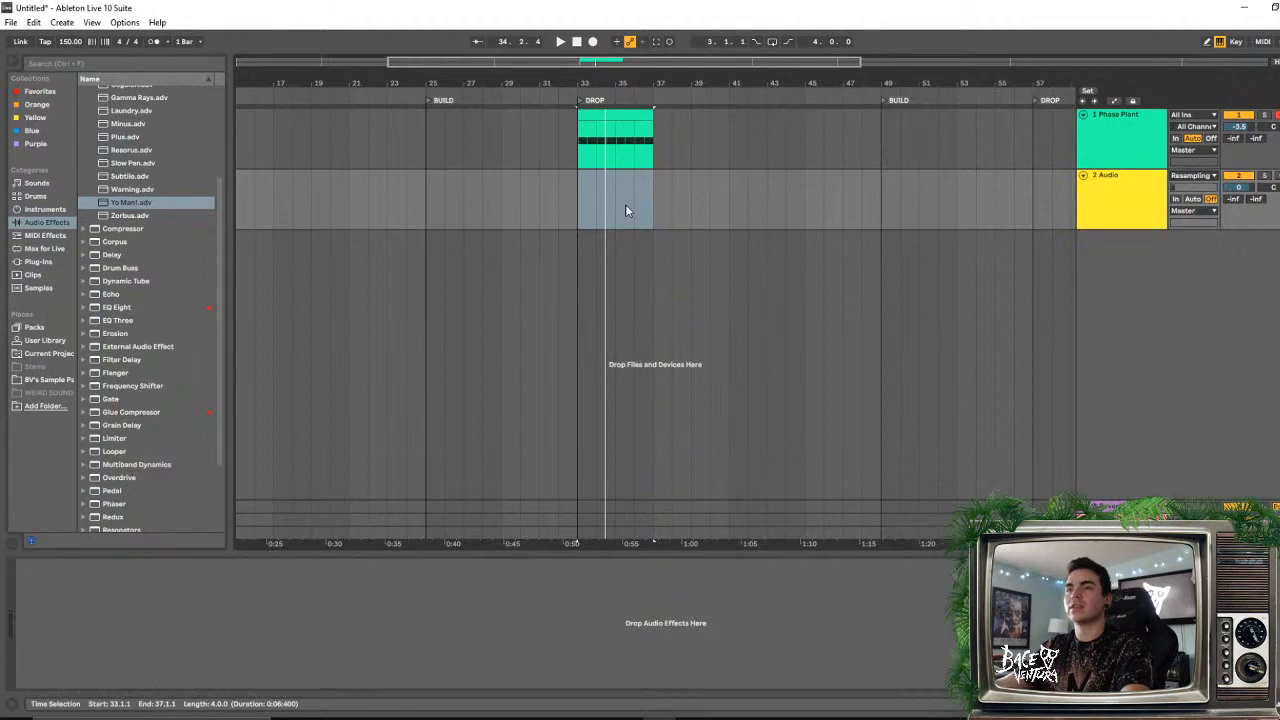
# - Record the resampled bass onto the audio track from bar 33, stopping in bar 35
pyautogui.click(594, 195)
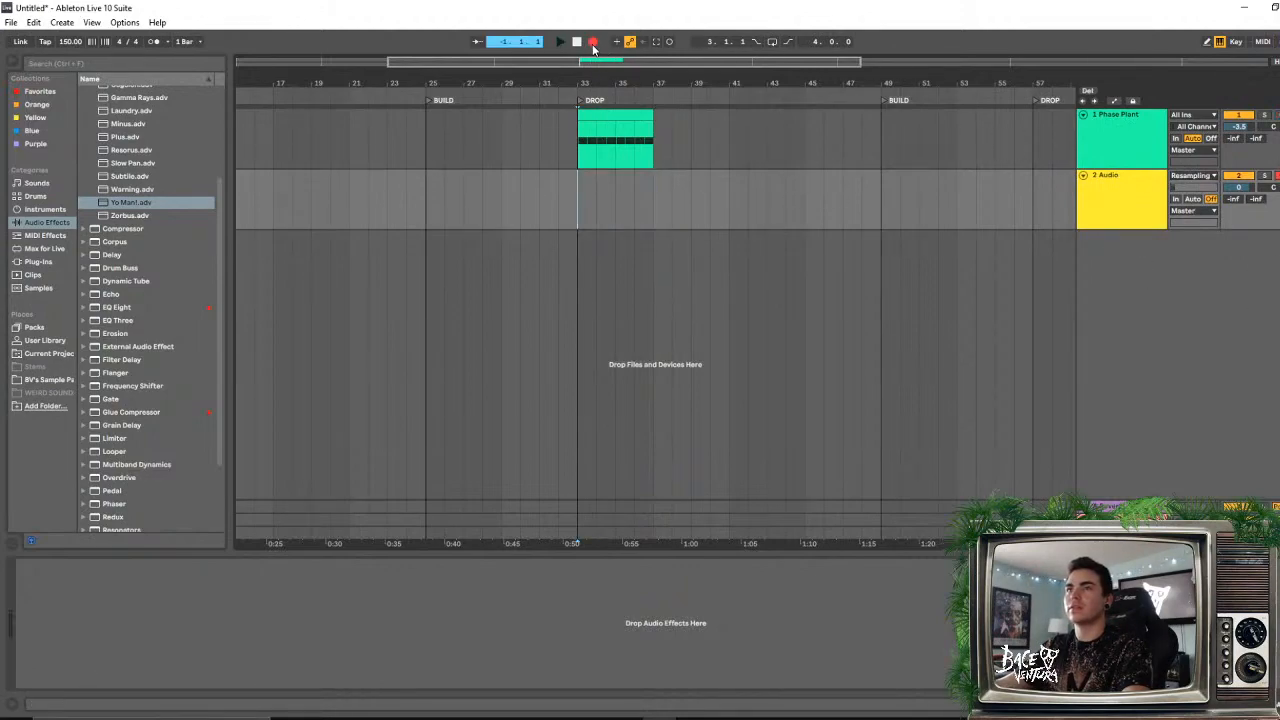
pyautogui.press('F9')
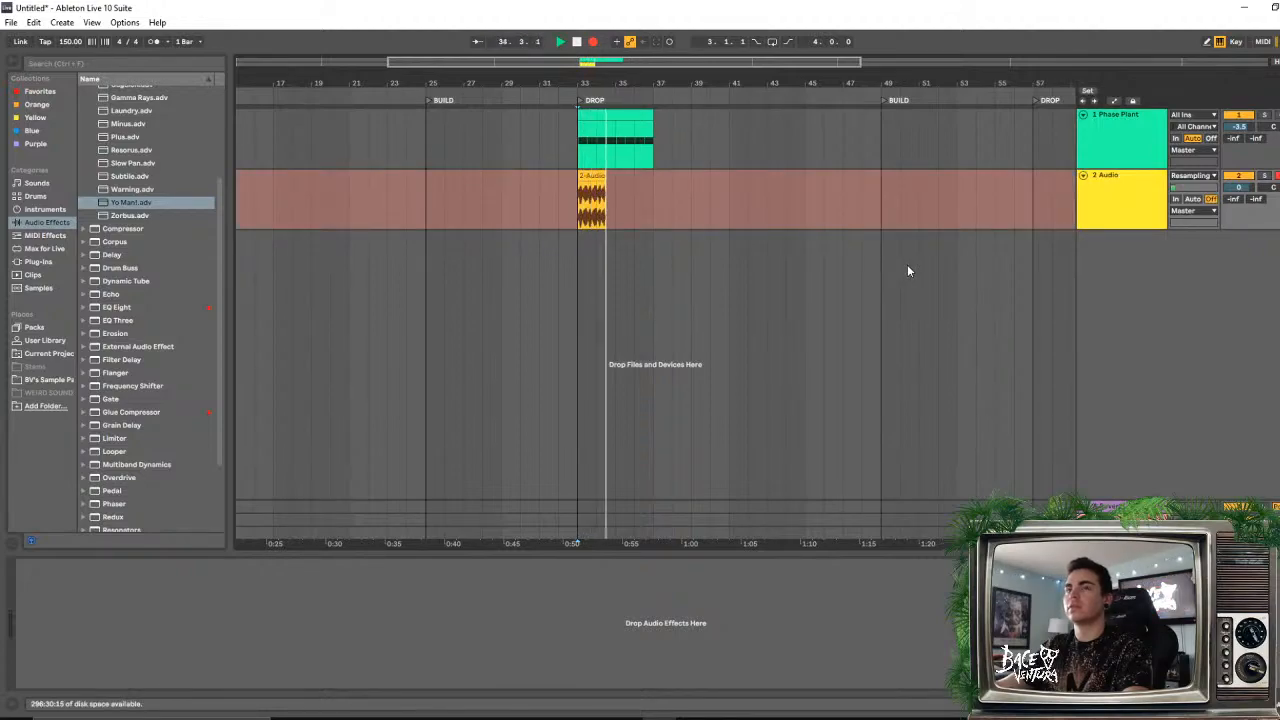
pyautogui.press('F9')
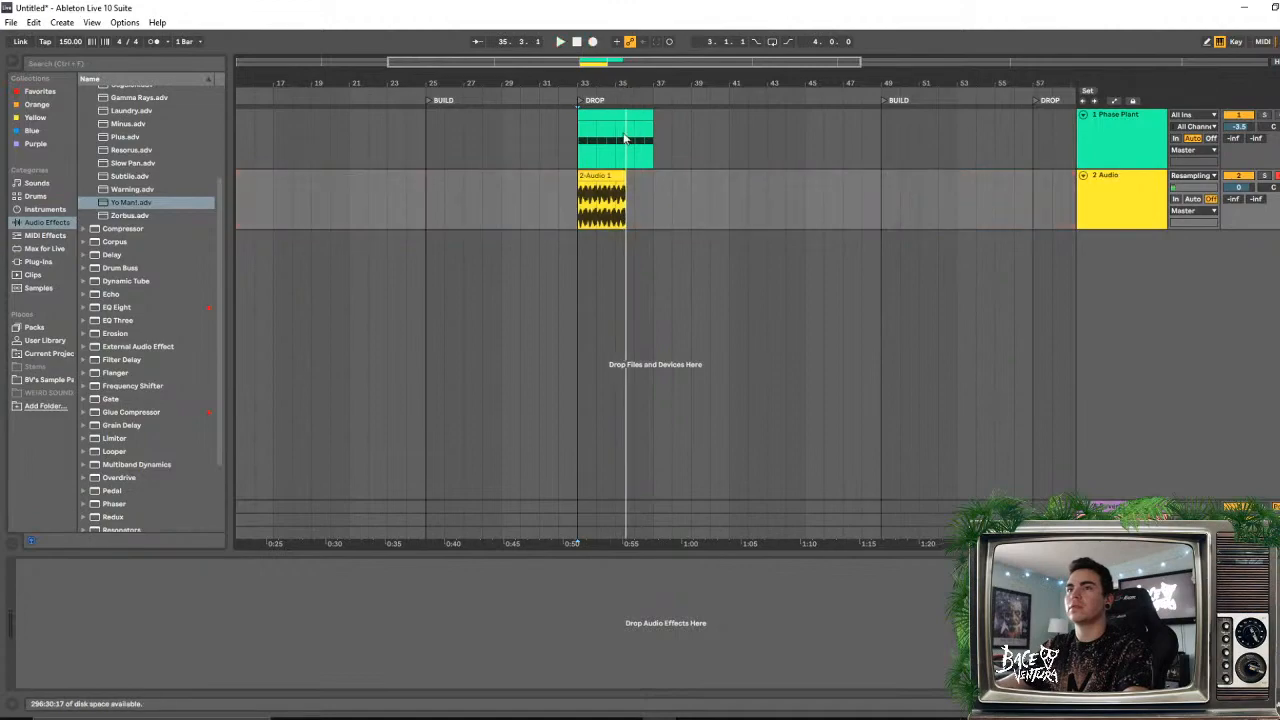
# - Record another resampled take on the audio track from bar 35 to just past bar 37
pyautogui.press('space')
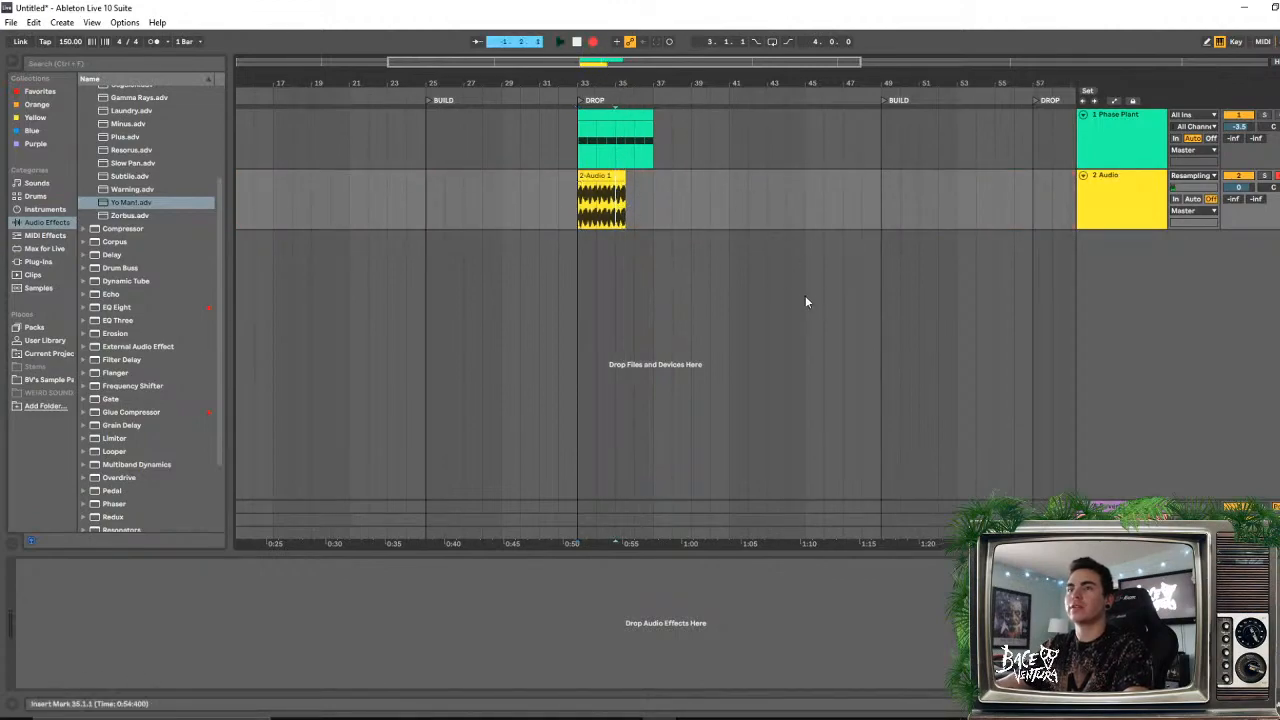
pyautogui.press('F9')
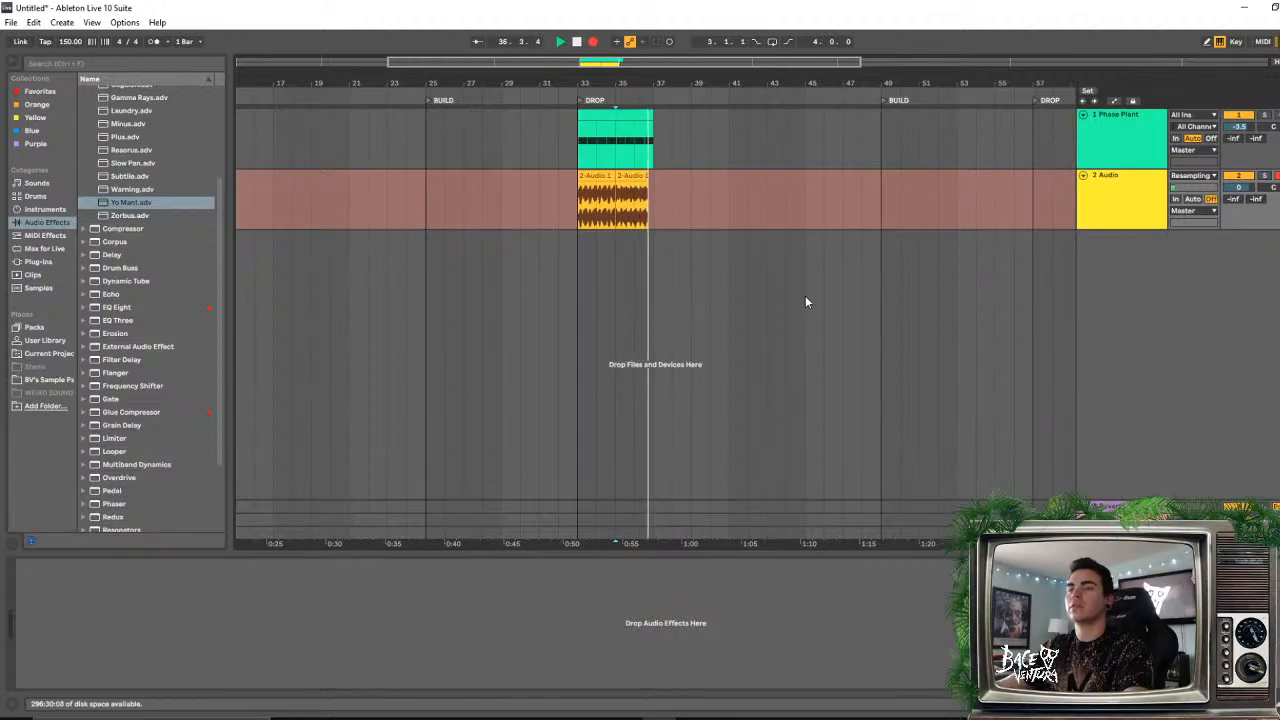
pyautogui.press('F9')
pyautogui.click(617, 214)
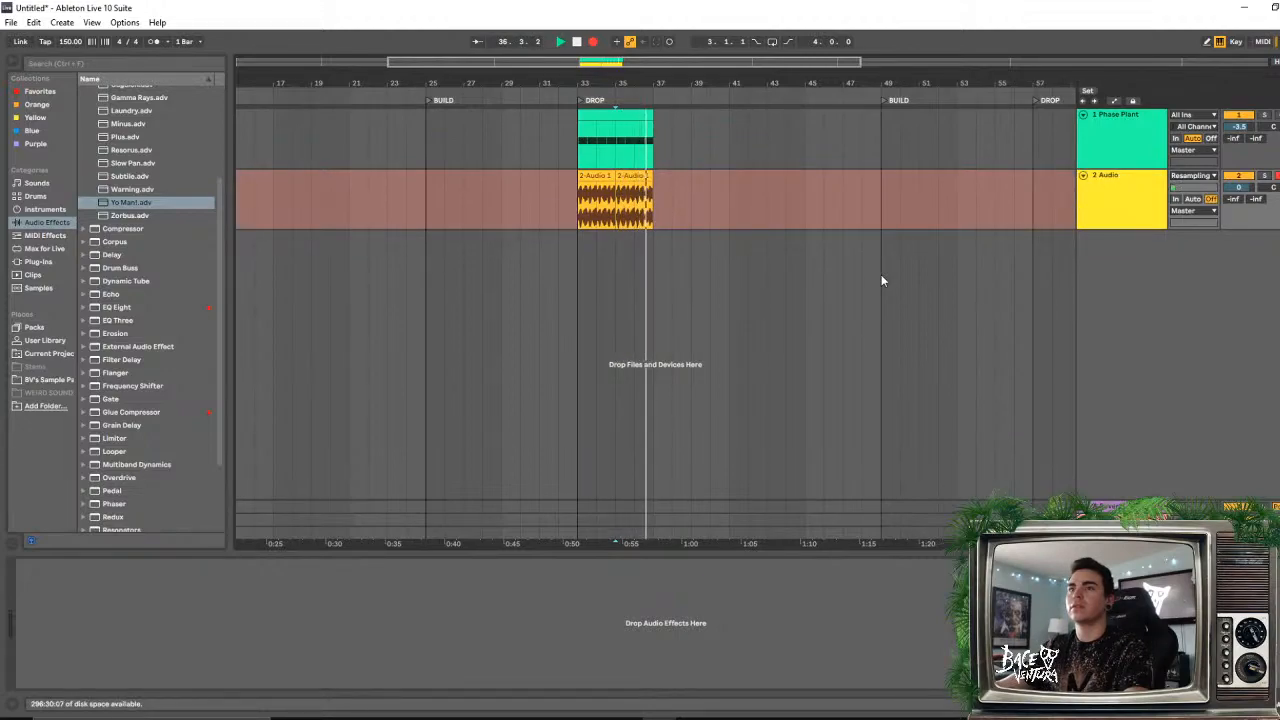
pyautogui.press('space')
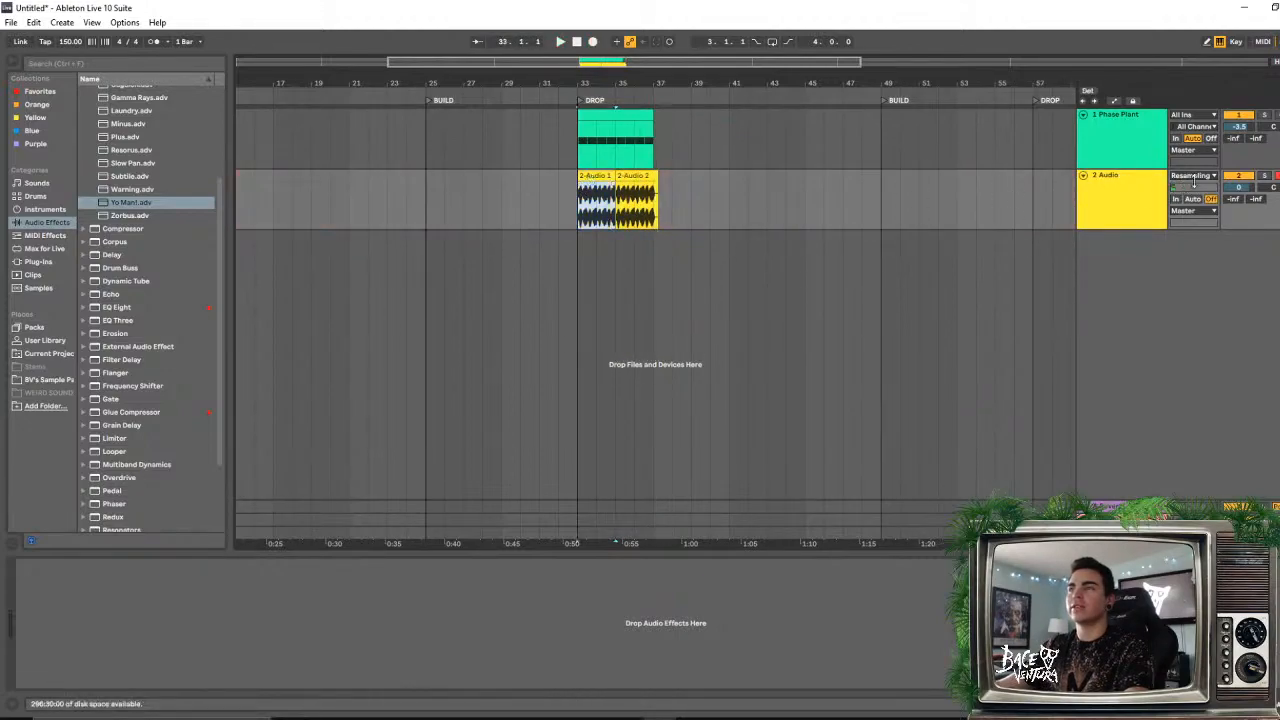
# - Play the recorded audio across the join at bar 35, with the Phase Plant track deactivated
pyautogui.click(614, 200)
pyautogui.press('space')
pyautogui.click(599, 200)
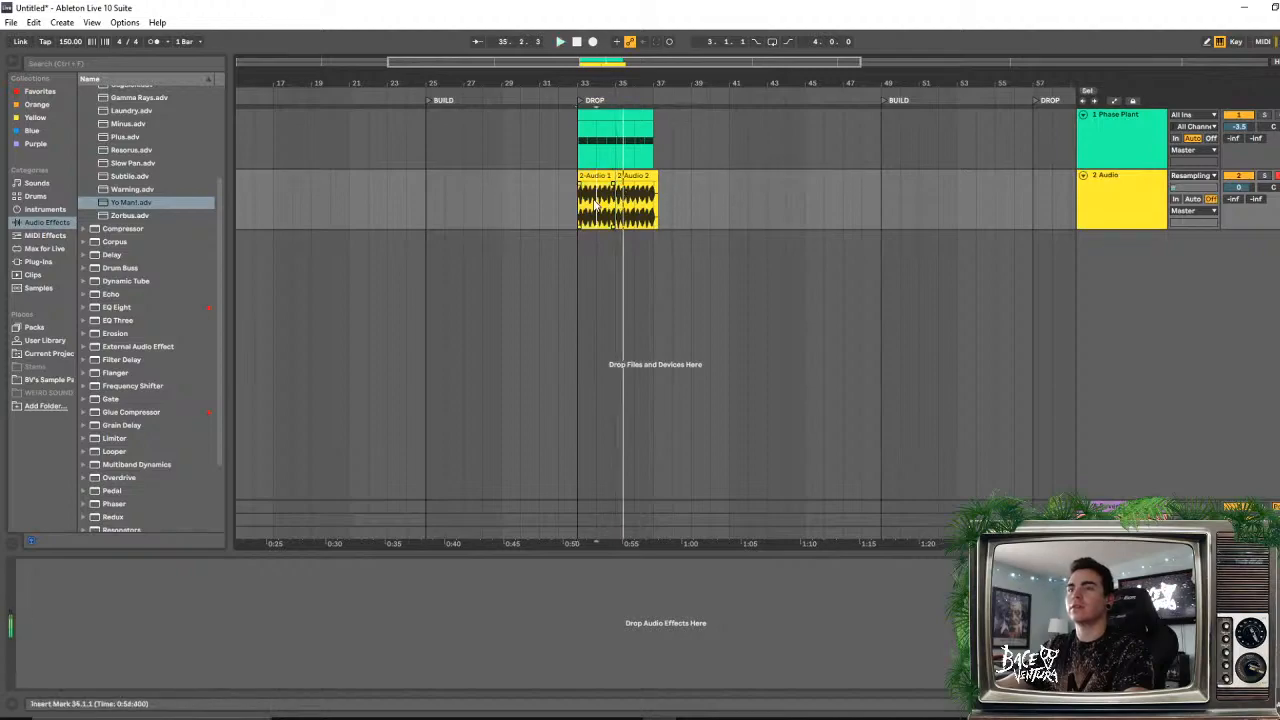
pyautogui.press('space')
pyautogui.press('space')
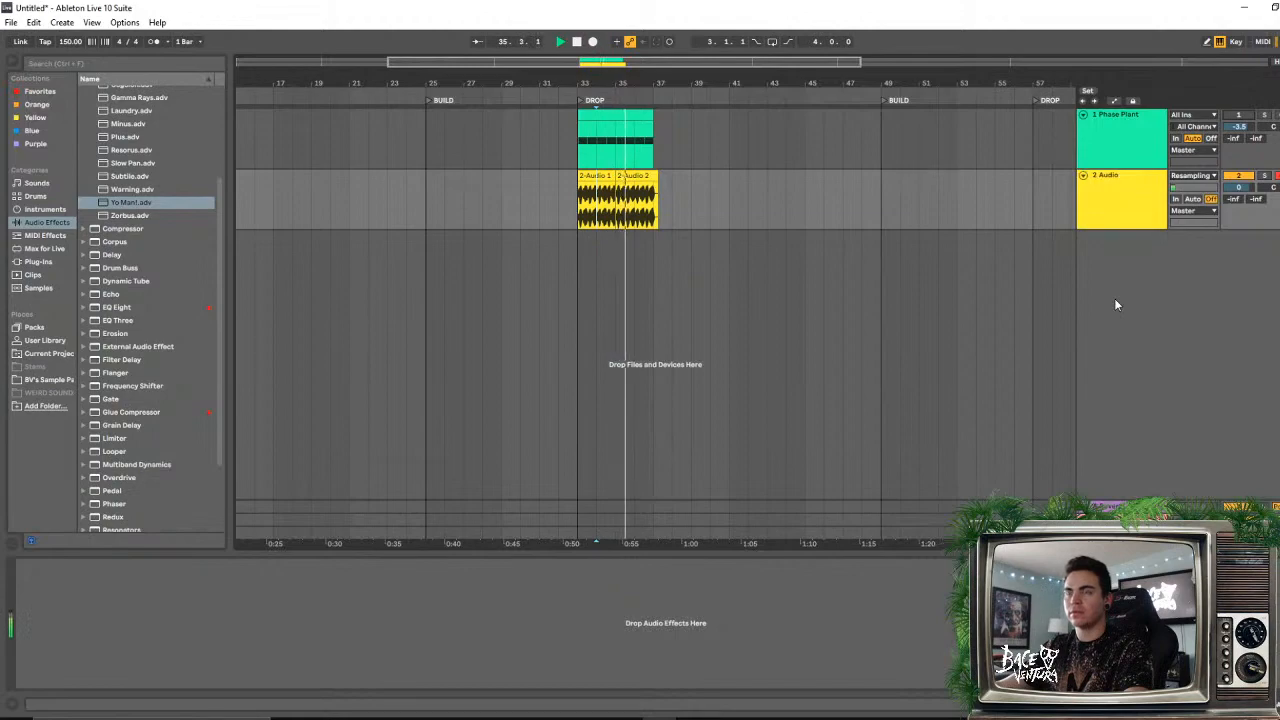
pyautogui.click(598, 176)
pyautogui.press('space')
# - Try to re-record the second audio clip from bar 35 with Phase Plant still deactivated
pyautogui.click(627, 176)
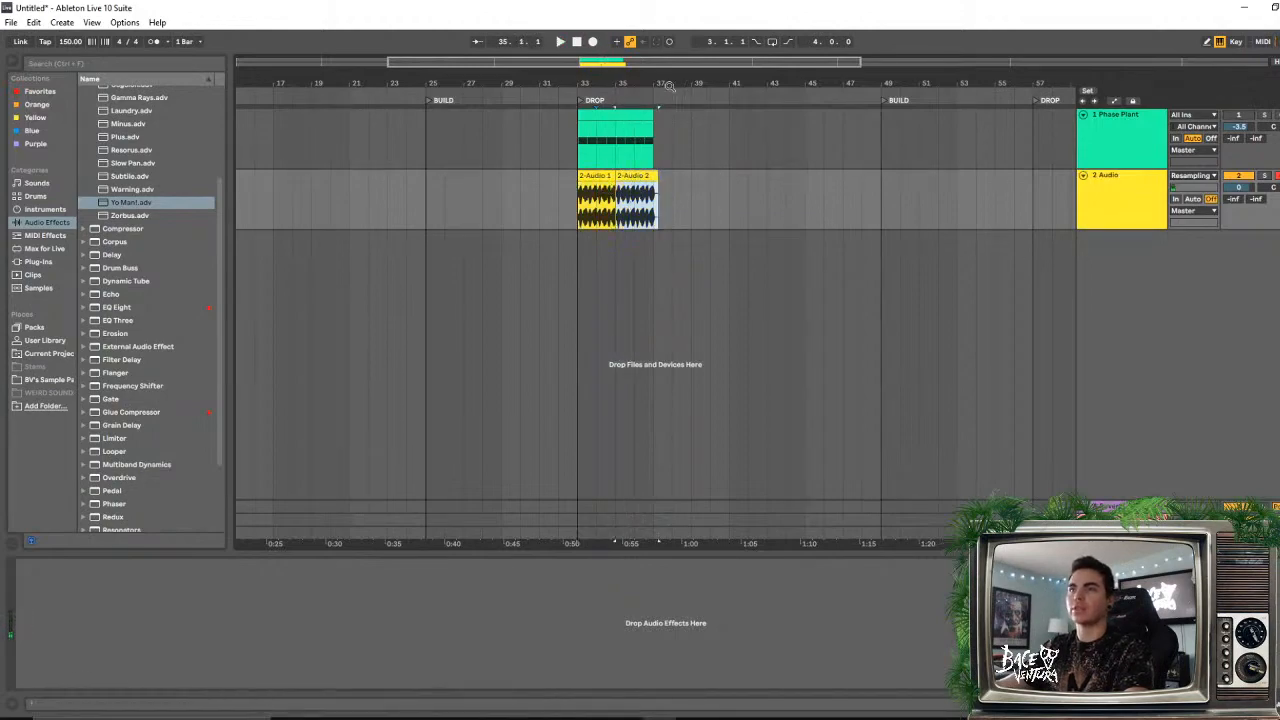
pyautogui.click(593, 41)
pyautogui.press('space')
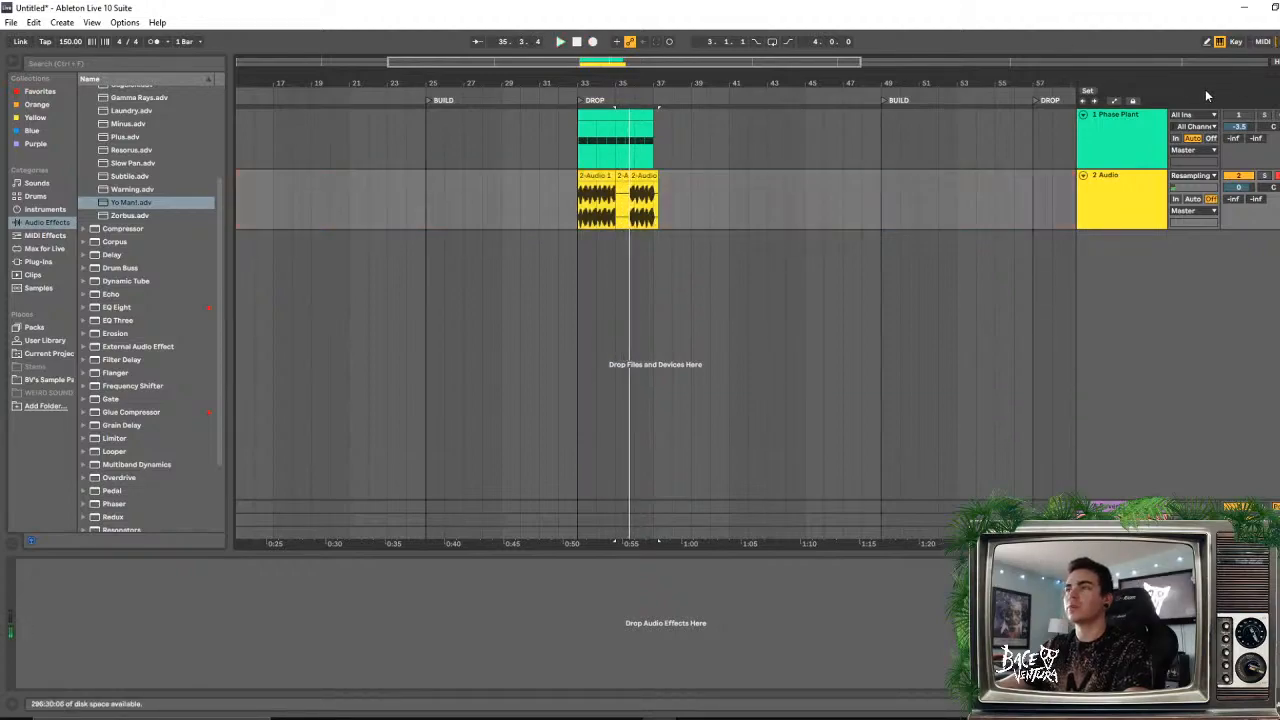
# - Reactivate the Phase Plant track and re-record the resampled bass from bar 35 to just past bar 37
pyautogui.click(1247, 115)
pyautogui.click(615, 207)
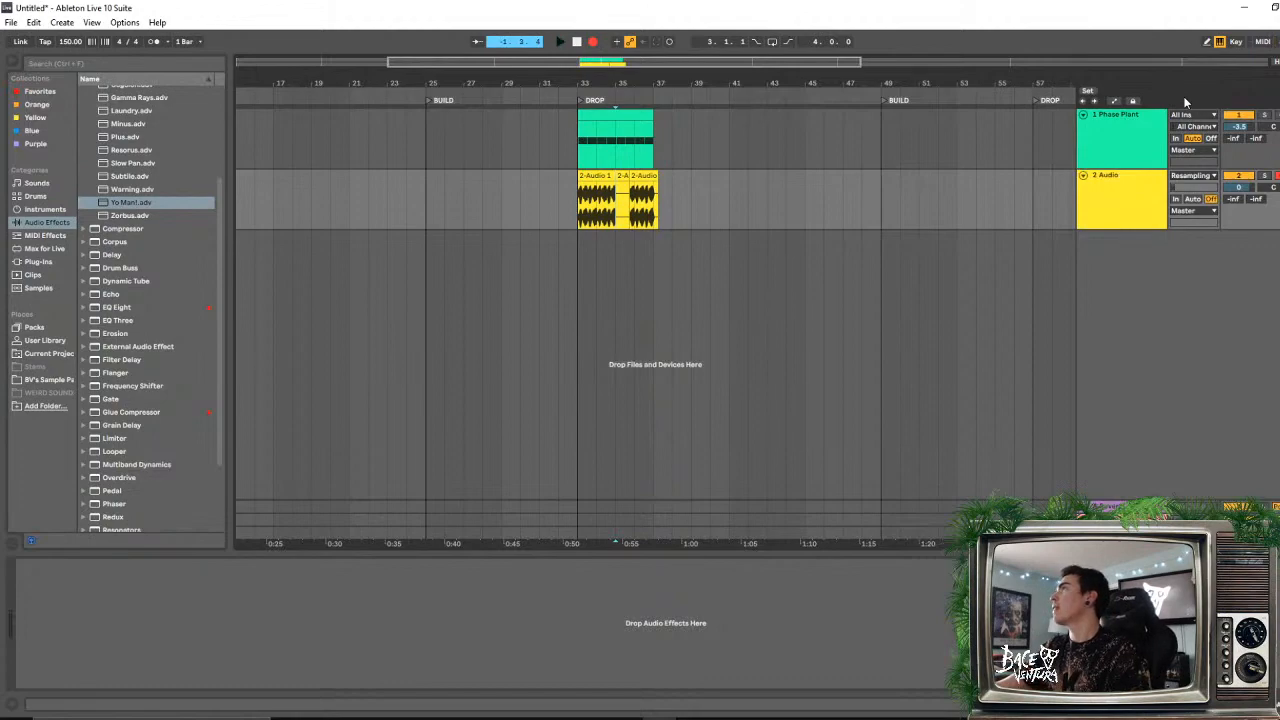
pyautogui.press('space')
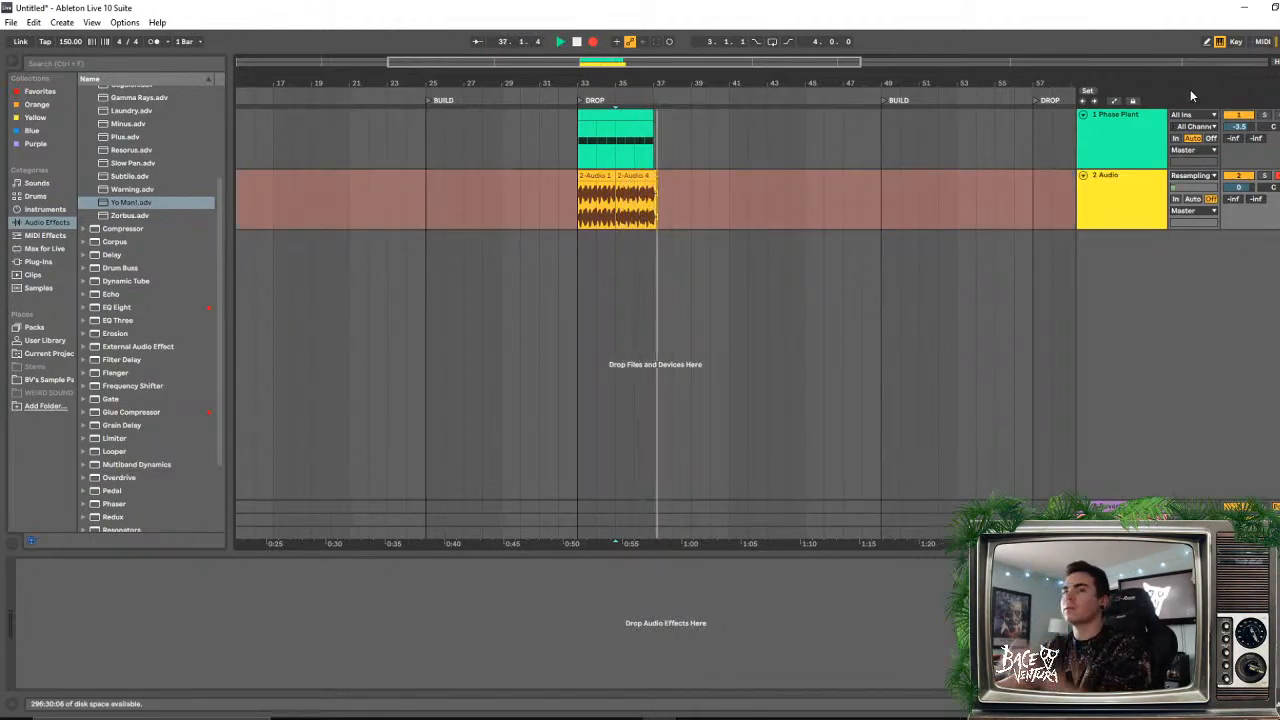
pyautogui.press('space')
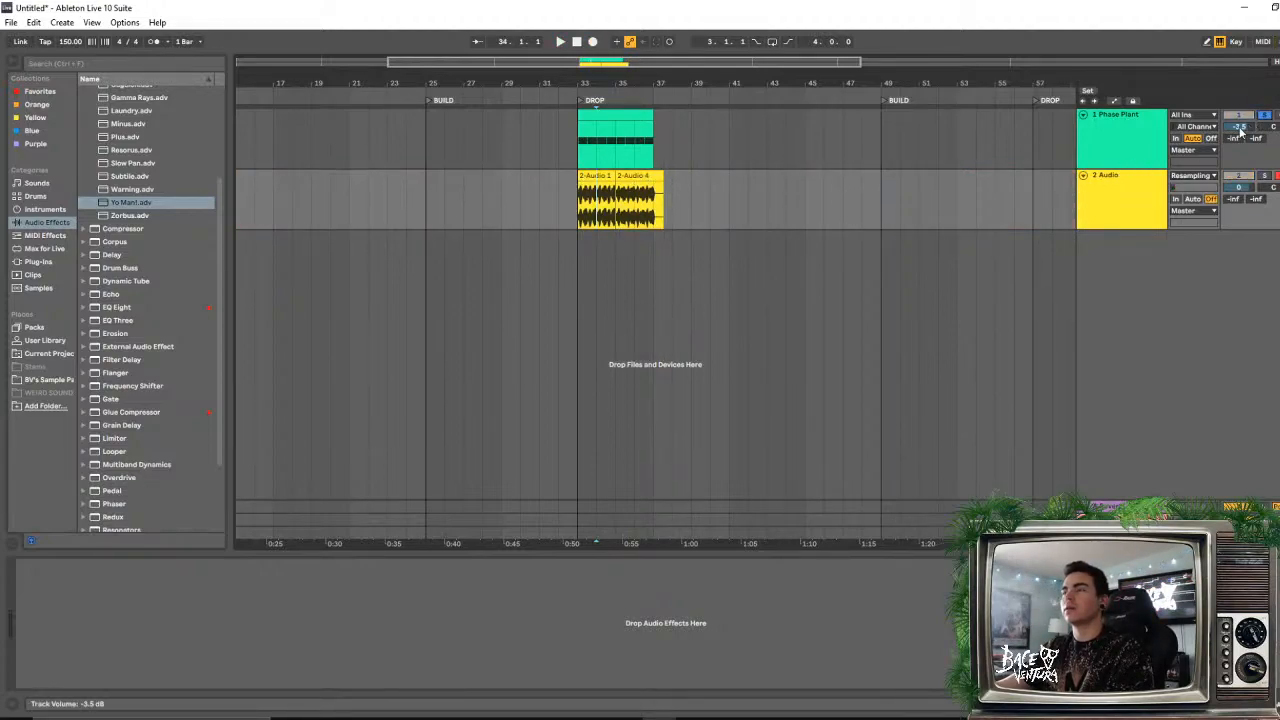
# - Deactivate the Phase Plant track and play the recorded audio across the join at bar 35
pyautogui.press('space')
pyautogui.click(1267, 117)
pyautogui.click(1213, 118)
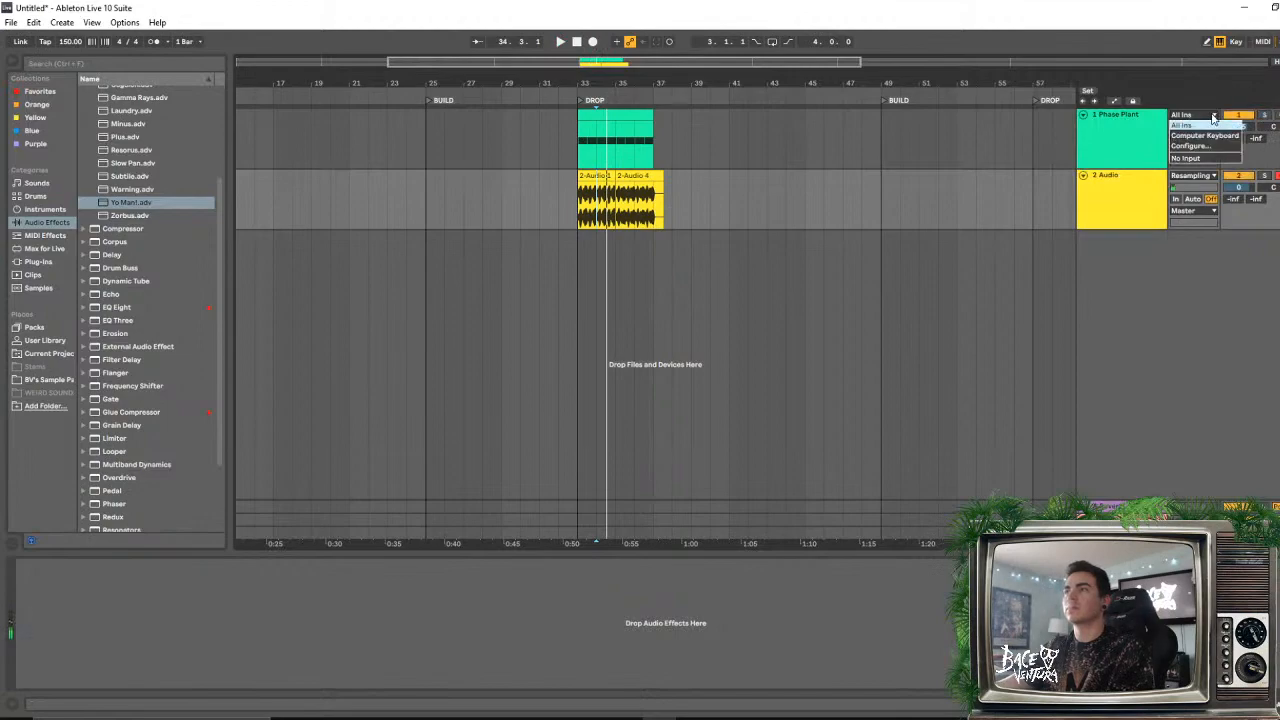
pyautogui.click(1236, 118)
pyautogui.click(1236, 118)
pyautogui.press('space')
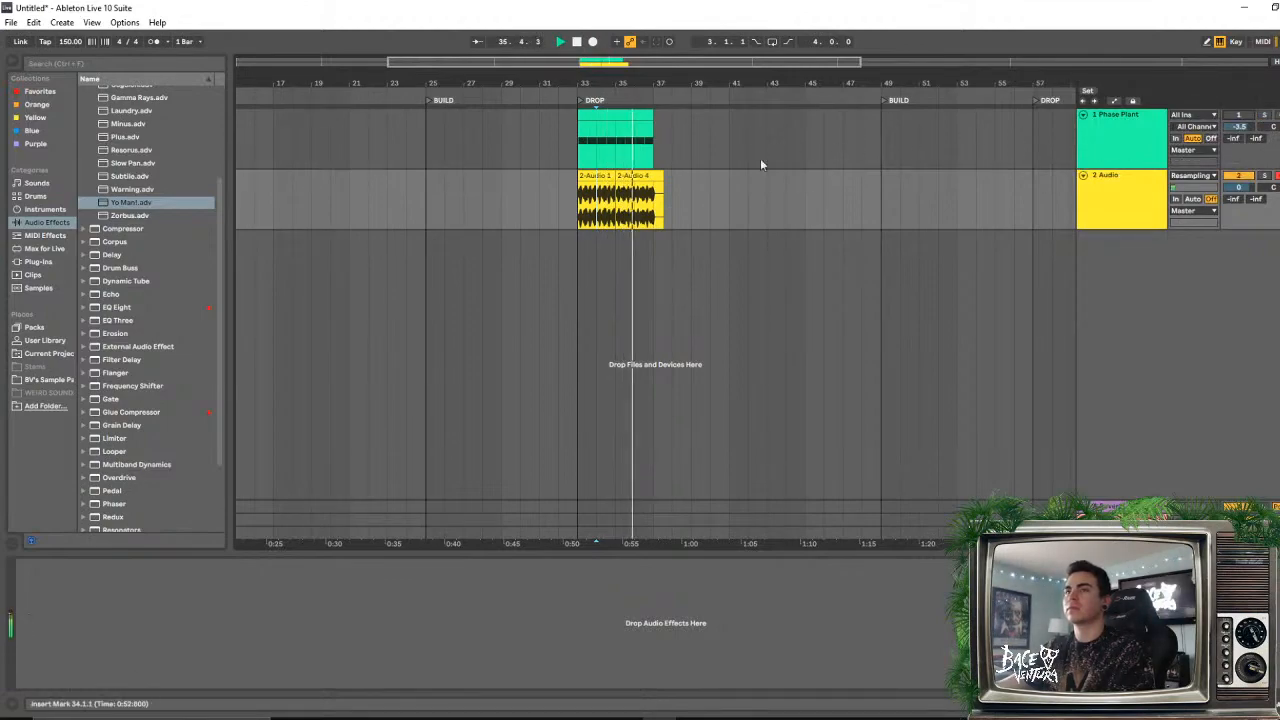
# - Delete the second recorded audio clip starting at bar 35 and set the audio track's input to Ext. In
pyautogui.click(627, 170)
pyautogui.press('space')
pyautogui.press('Delete')
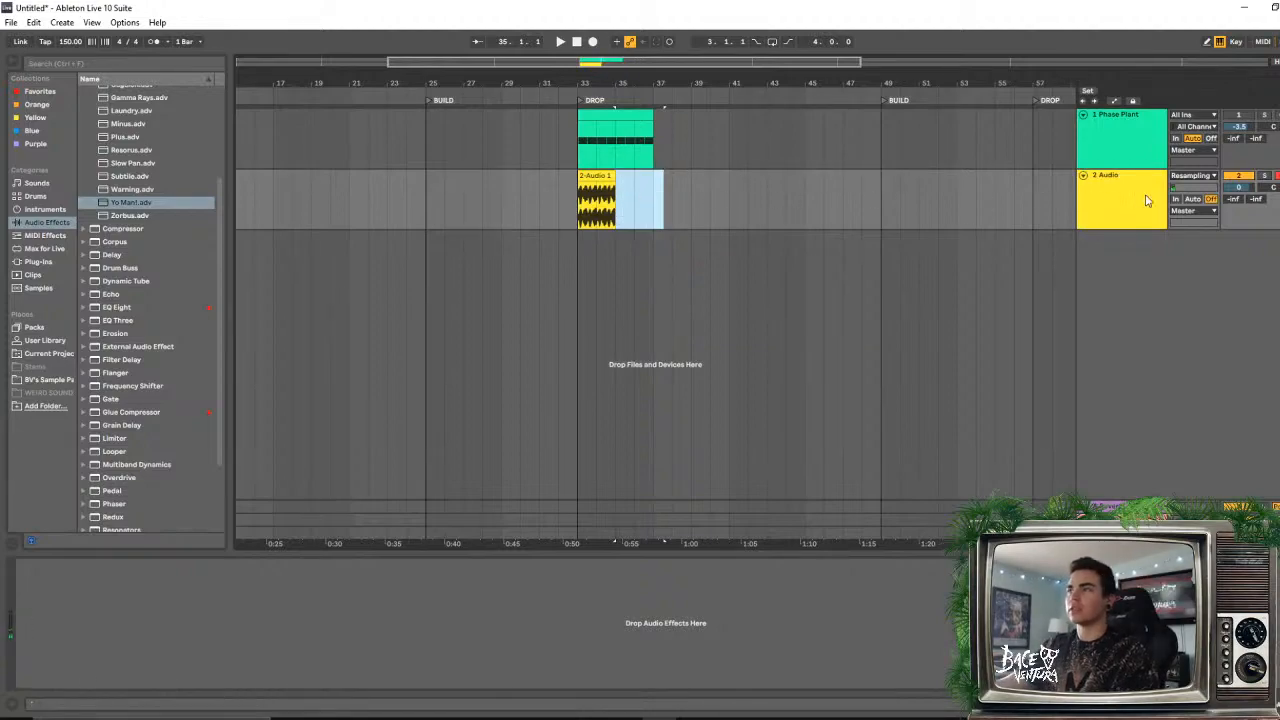
pyautogui.click(1133, 141)
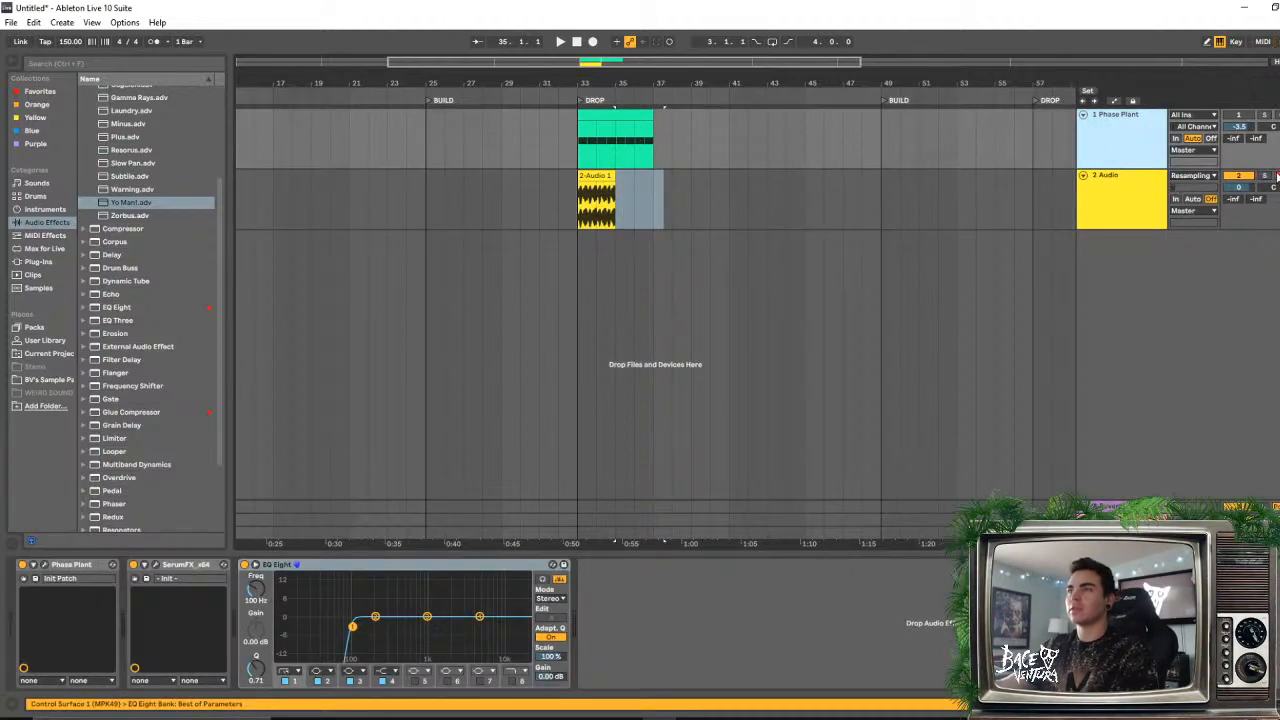
pyautogui.click(1195, 175)
pyautogui.click(1195, 186)
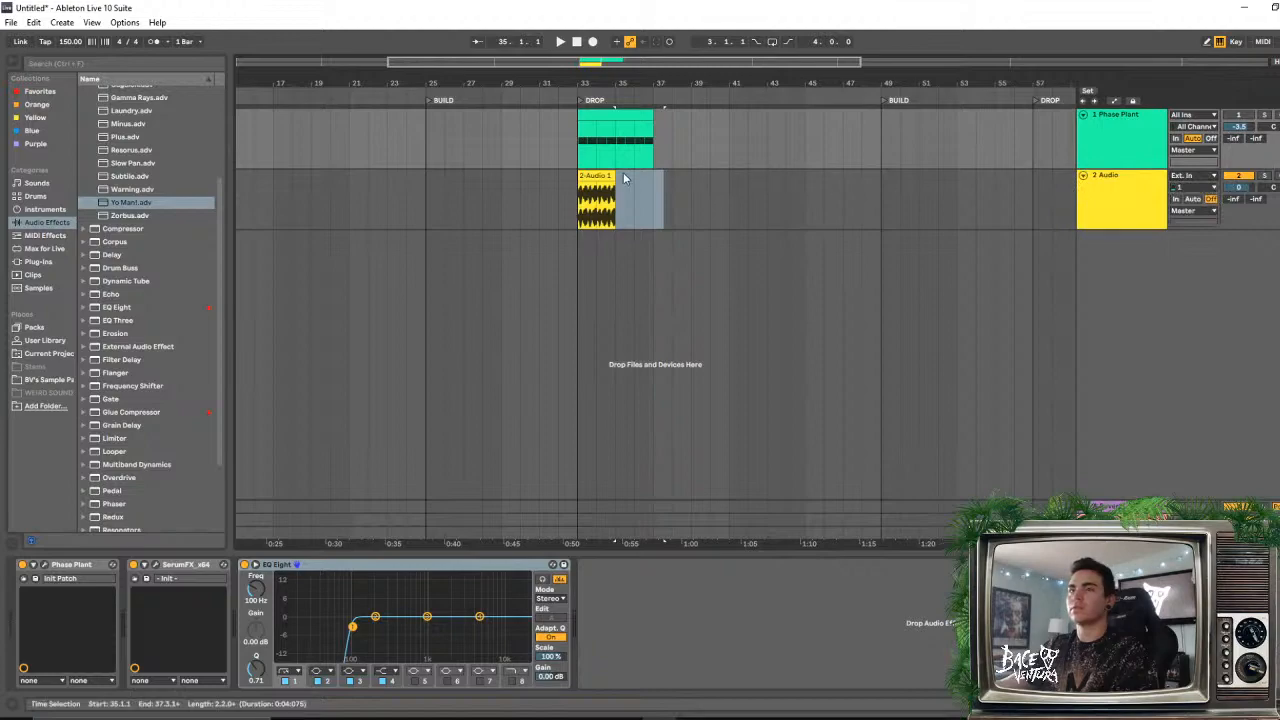
pyautogui.click(694, 200)
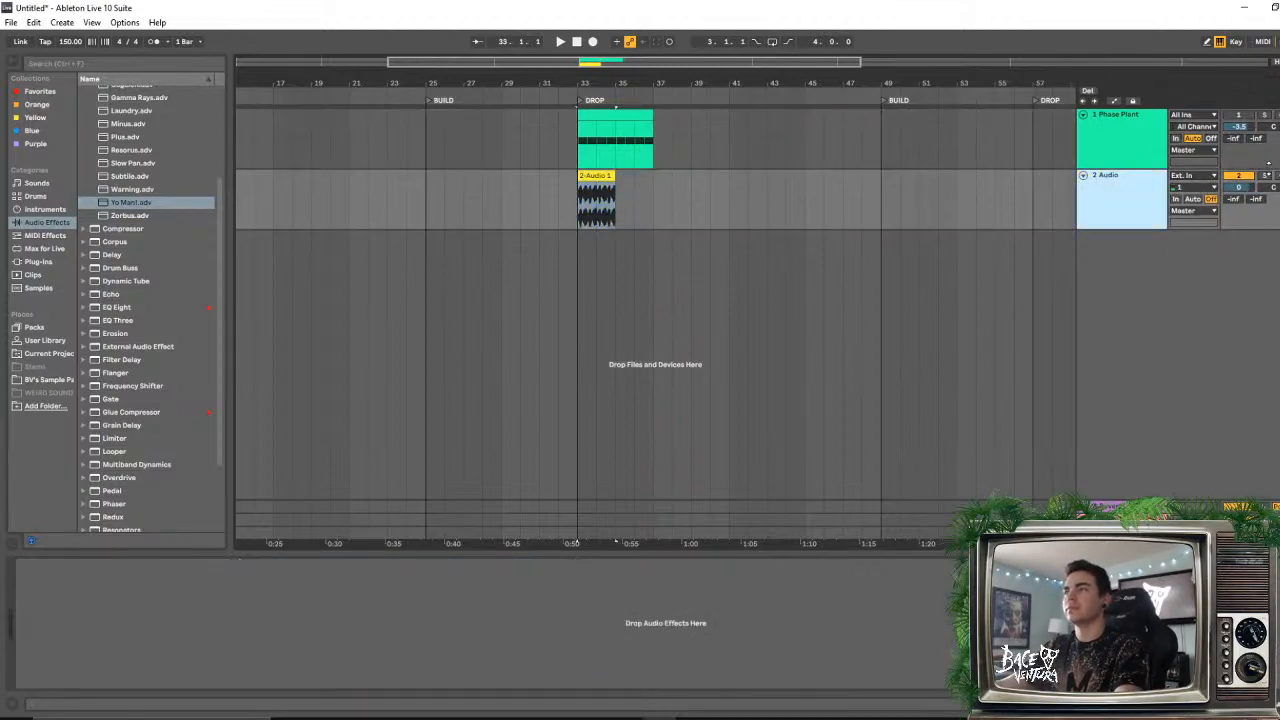
# - Fold the Phase Plant track and play the remaining audio clip from bar 33 on the audio track
pyautogui.moveTo(1268, 169); pyautogui.dragTo(1268, 122)
pyautogui.press('space')
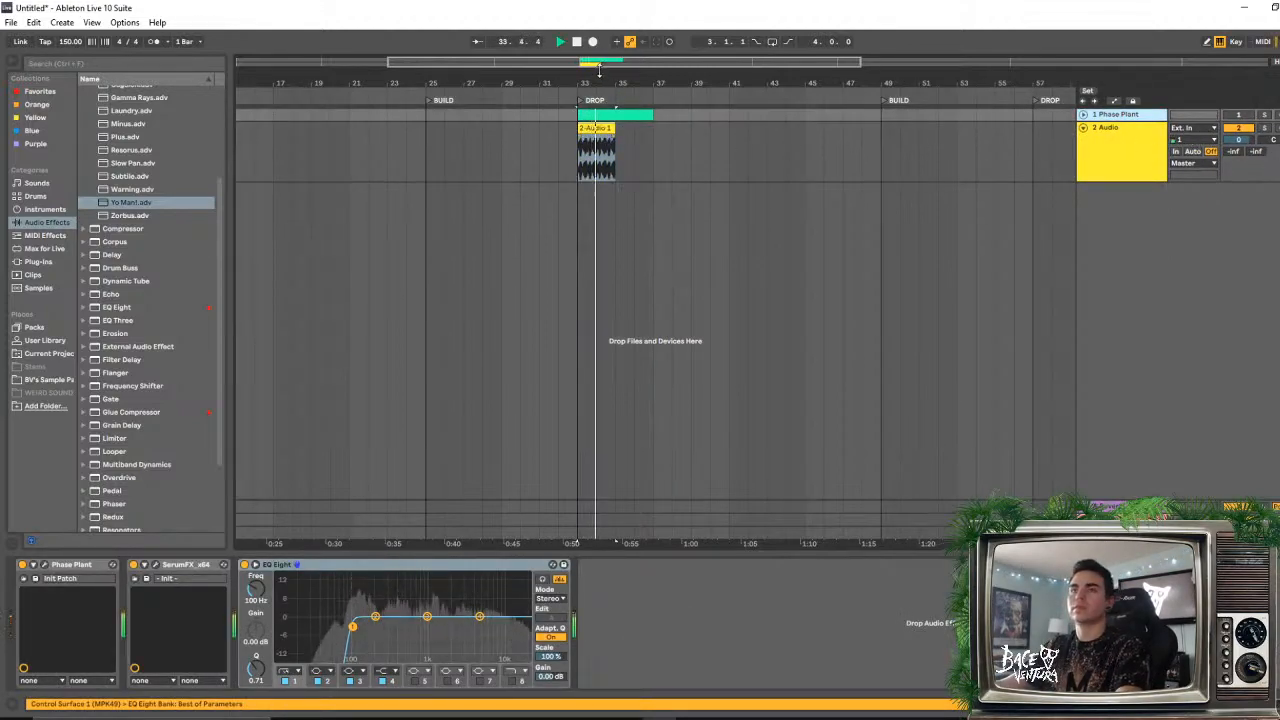
pyautogui.moveTo(599, 70); pyautogui.dragTo(600, 130)
pyautogui.click(1118, 154)
pyautogui.press('space')
pyautogui.press('space')
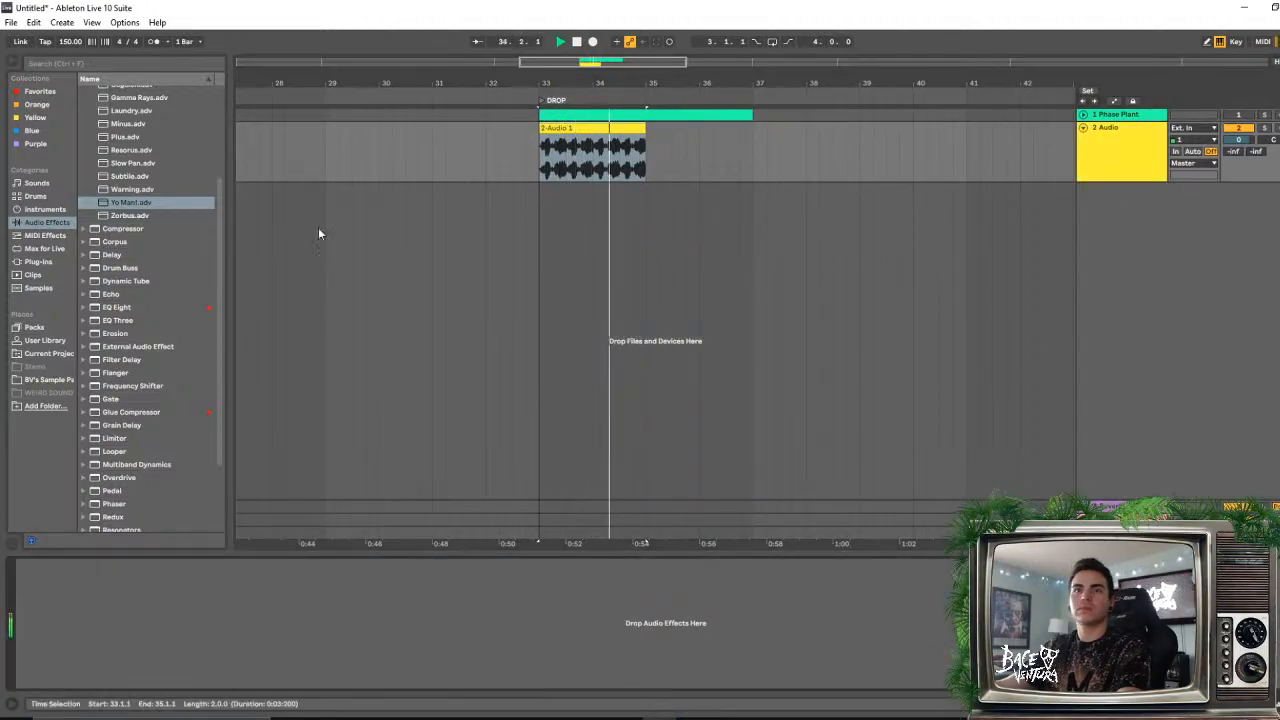
# - Try the Yo Man! chorus preset on the audio track with Delay 1 at 0.53 ms and Delay 2 at 3.19 ms
pyautogui.click(130, 204)
pyautogui.moveTo(311, 590); pyautogui.dragTo(759, 622)
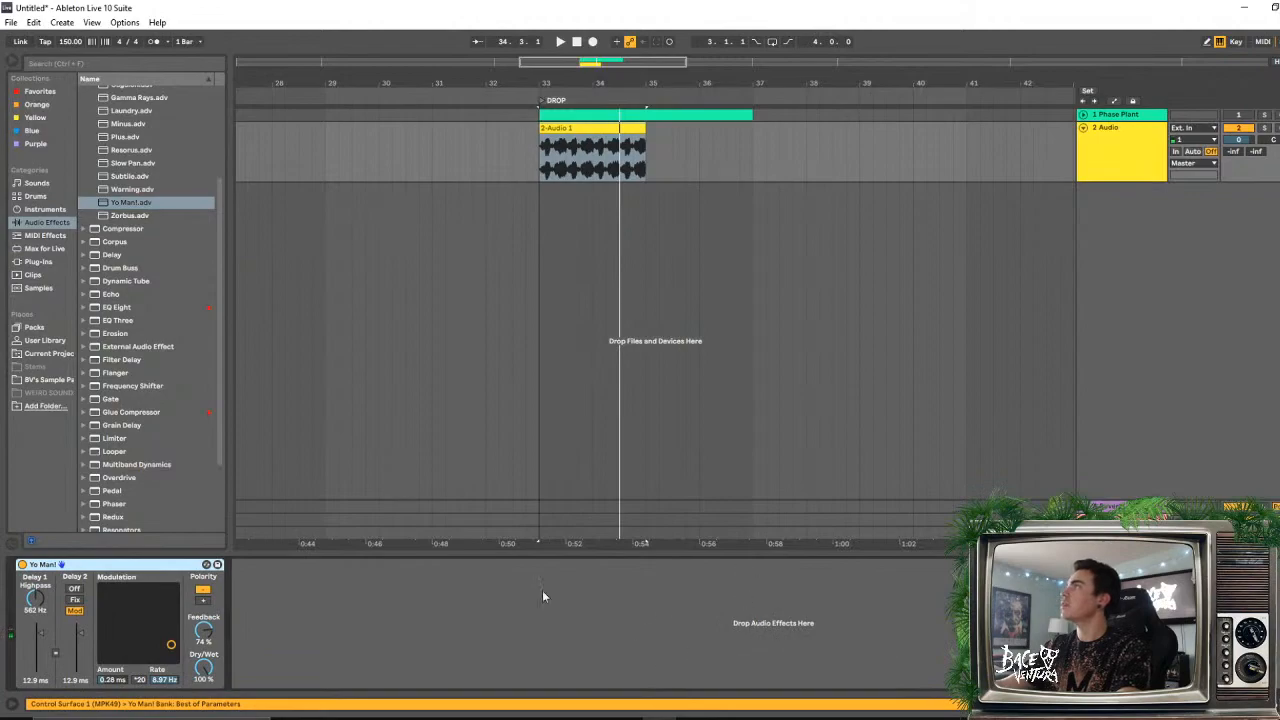
pyautogui.press('space')
pyautogui.moveTo(42, 635); pyautogui.dragTo(81, 662)
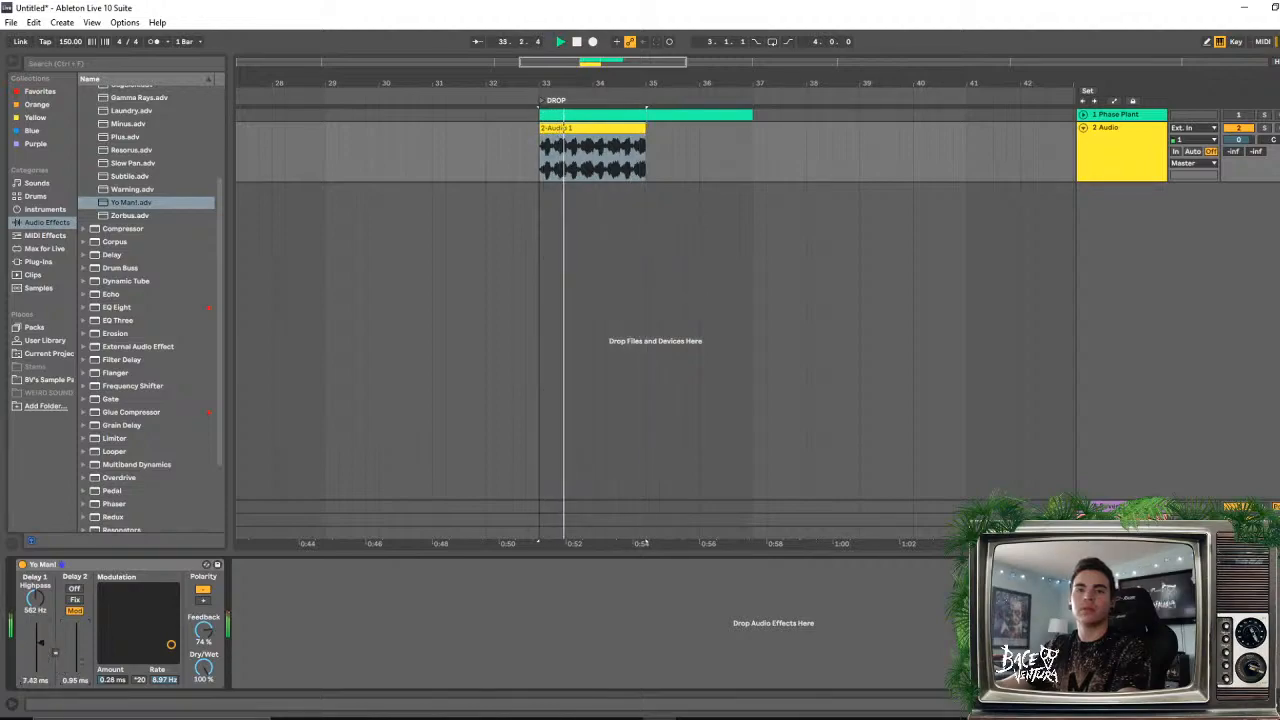
pyautogui.moveTo(42, 655); pyautogui.dragTo(42, 668)
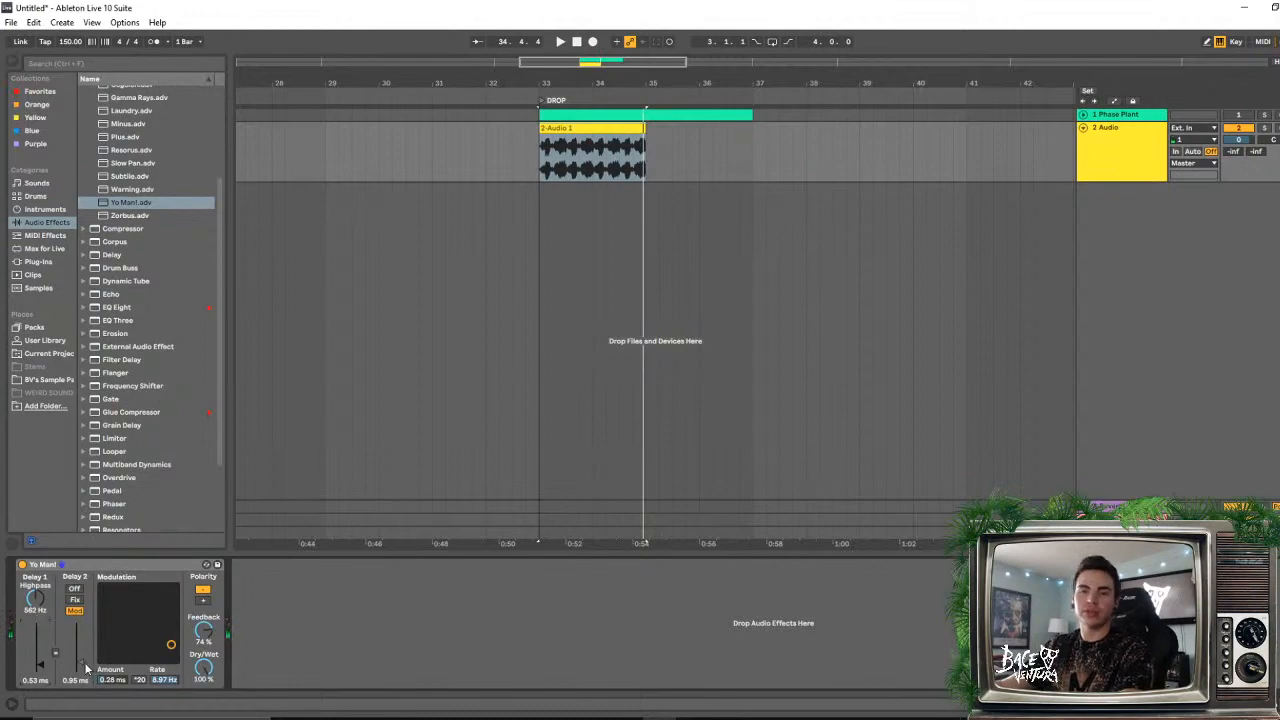
pyautogui.moveTo(86, 666); pyautogui.dragTo(81, 653)
# - Remove the Yo Man! chorus from the audio track and look through the Corpus presets
pyautogui.click(129, 567)
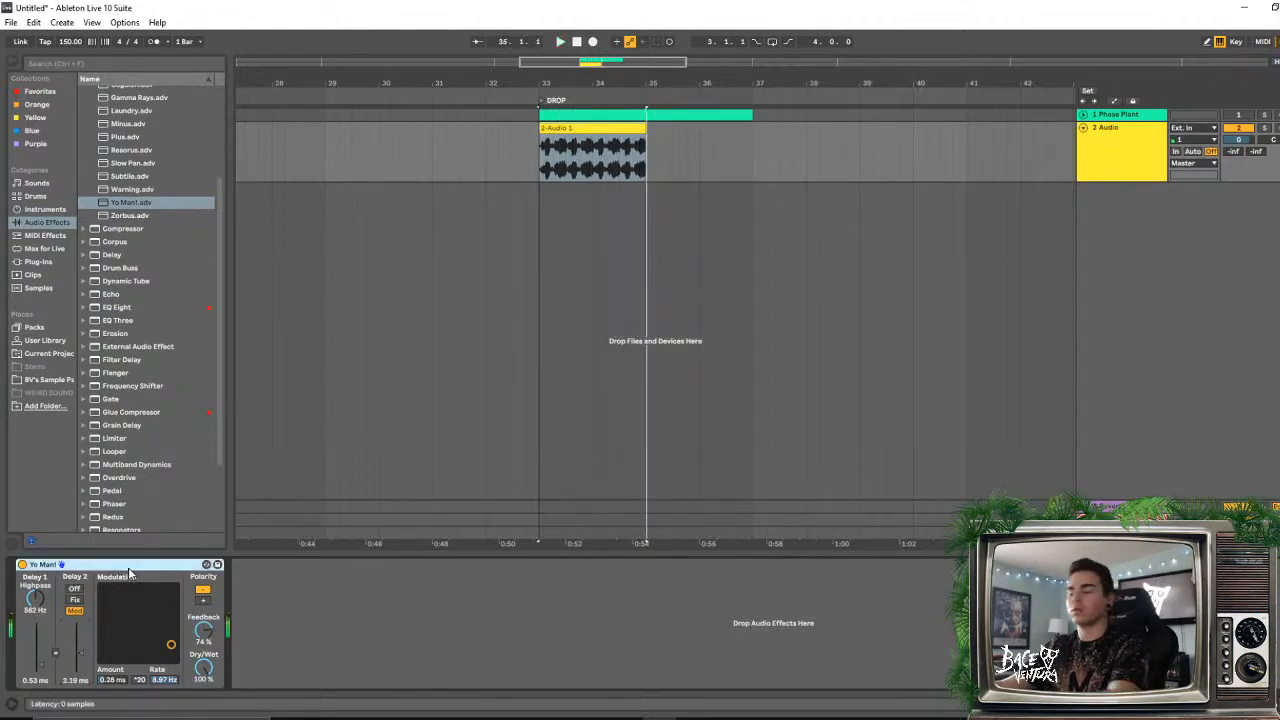
pyautogui.press('Delete')
pyautogui.scroll(5, 80, 200)
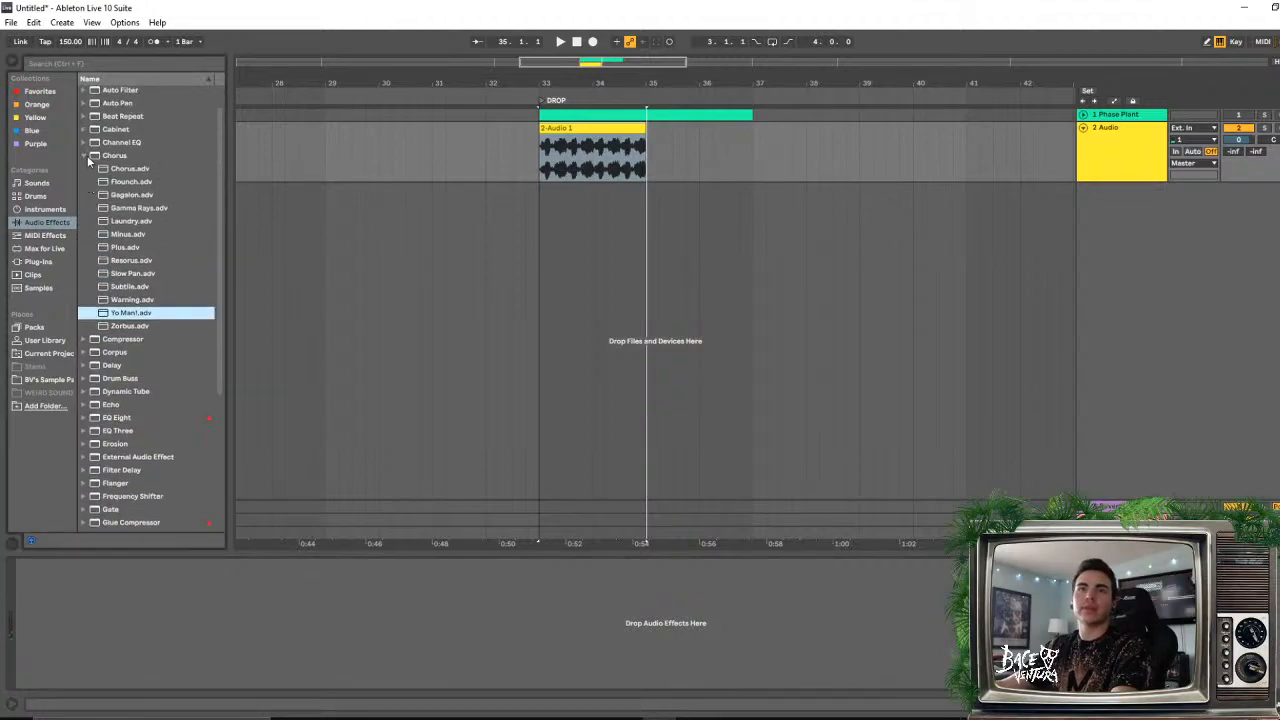
pyautogui.click(84, 155)
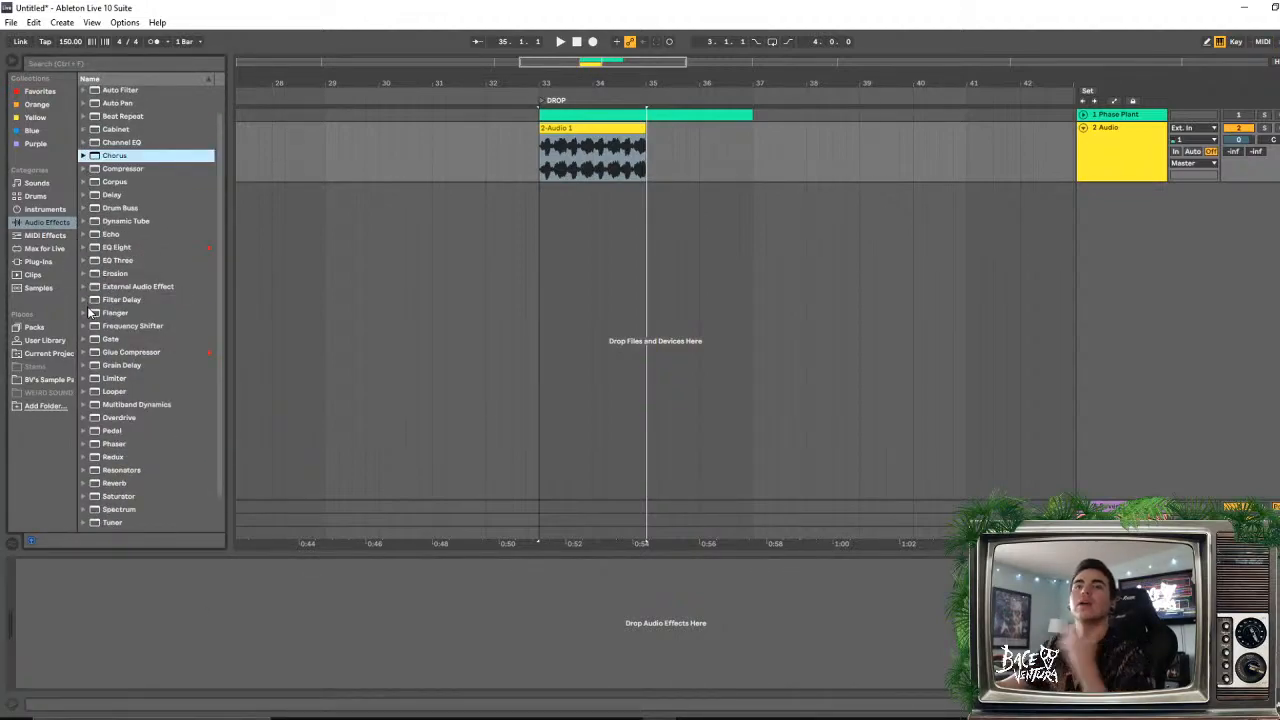
pyautogui.click(83, 182)
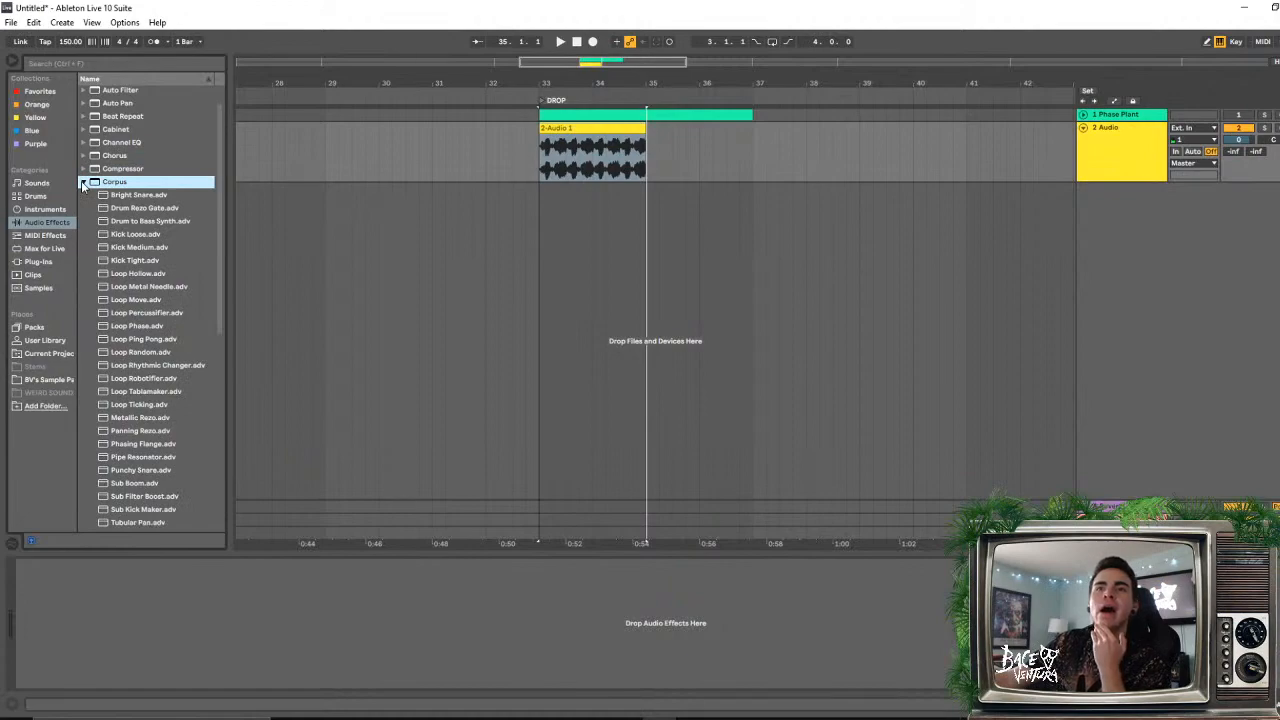
pyautogui.click(83, 182)
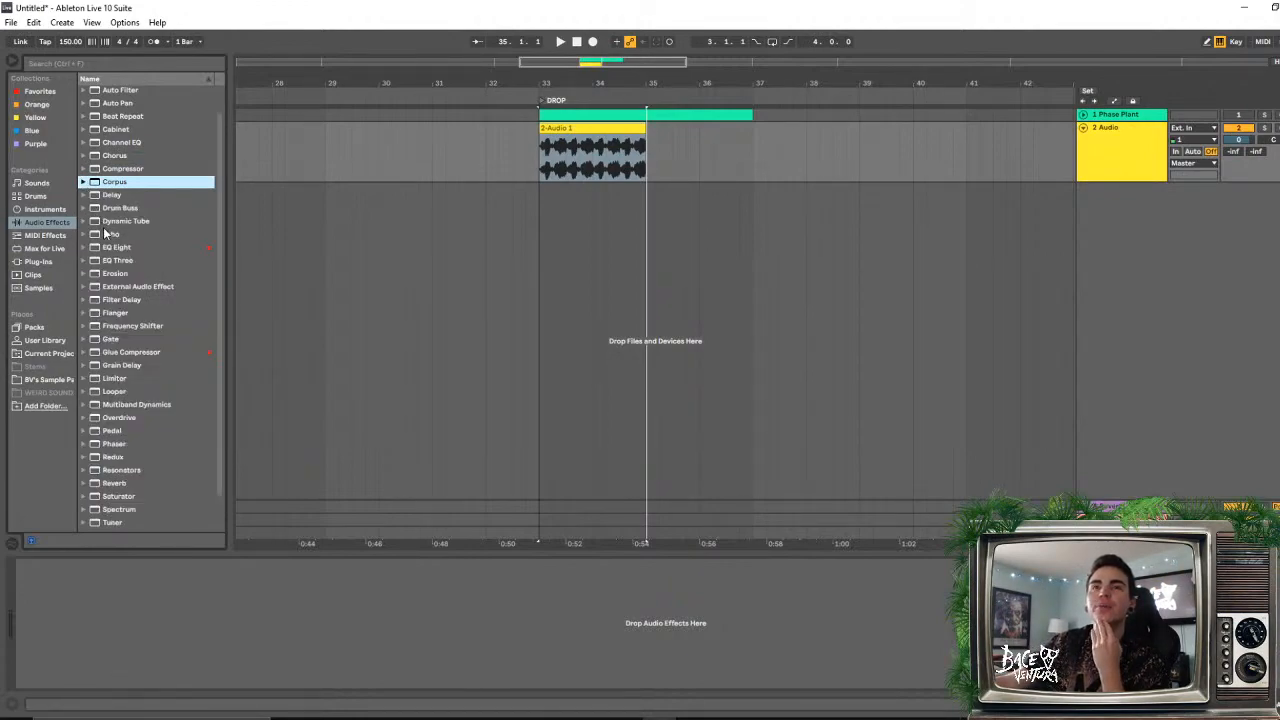
# - Add the Grain Delay preset Rubberband to the audio track, set its random pitch to 0.00 and play the clip
pyautogui.click(84, 366)
pyautogui.scroll(-3, 140, 450)
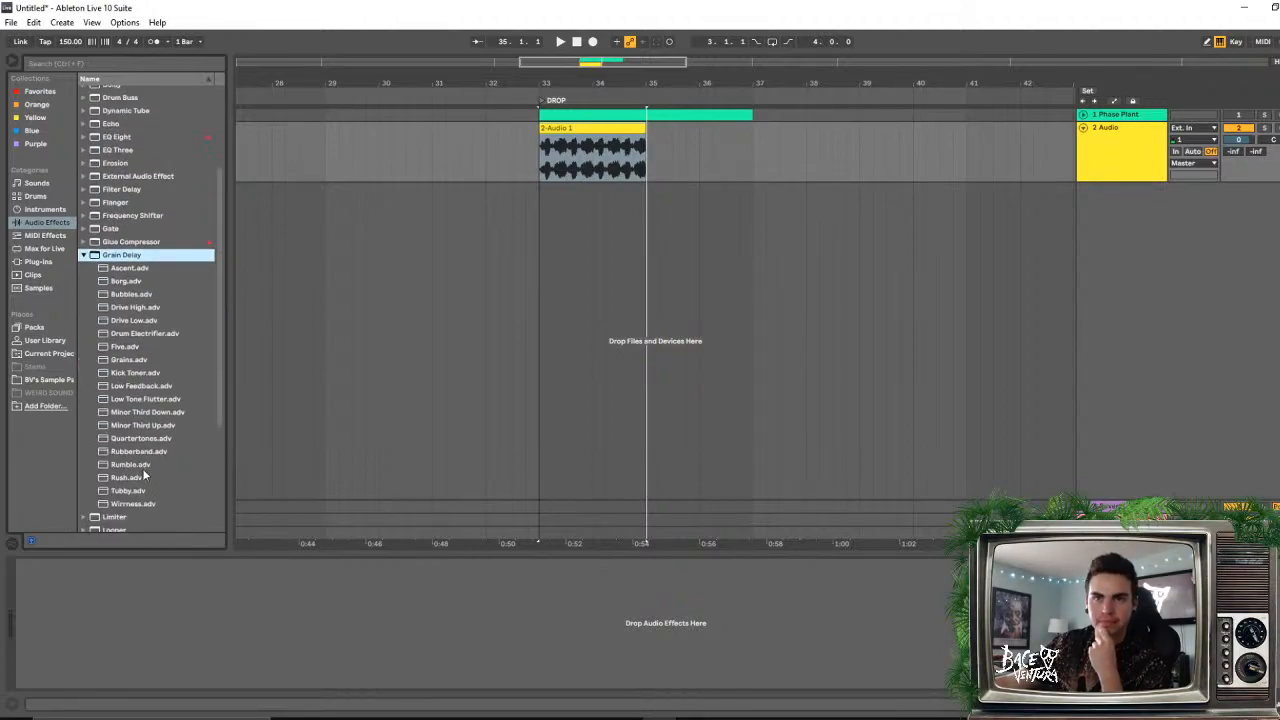
pyautogui.moveTo(140, 451); pyautogui.dragTo(196, 509)
pyautogui.moveTo(280, 604); pyautogui.dragTo(280, 606)
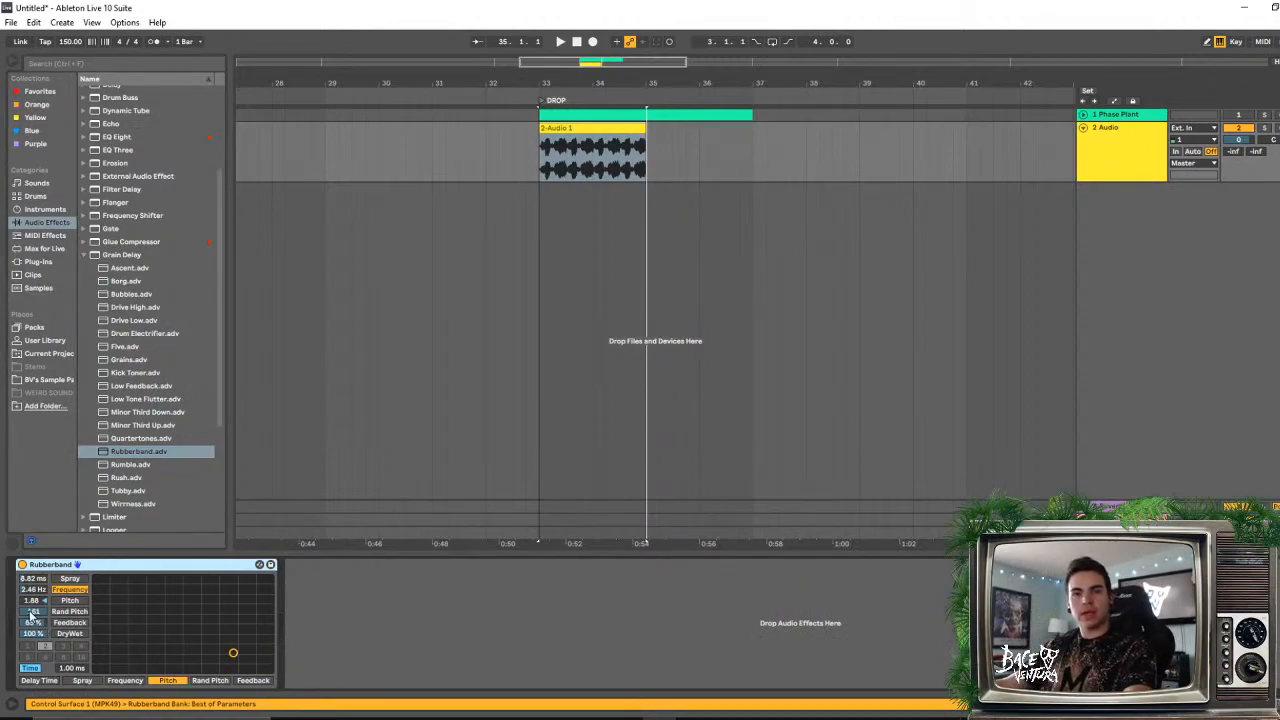
pyautogui.press('space')
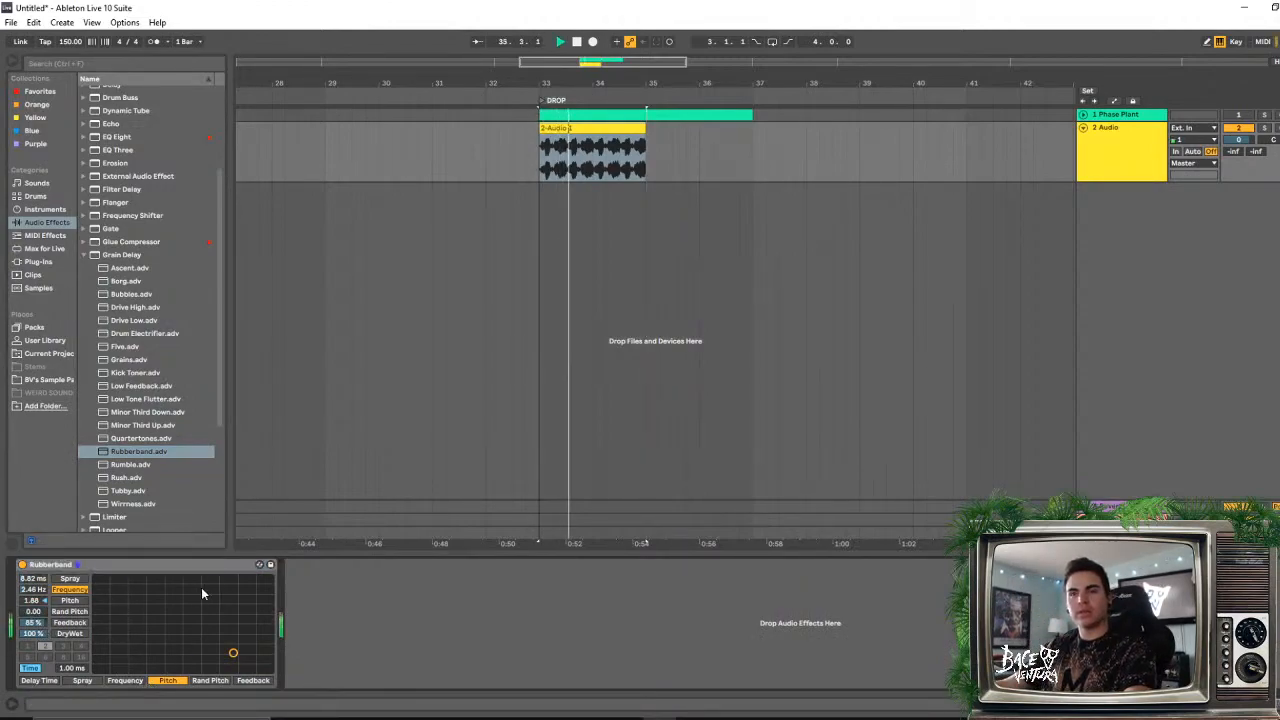
# - Set Rubberband's feedback to 56% and its dry/wet to 13% while playing the clip
pyautogui.press('space')
pyautogui.press('space')
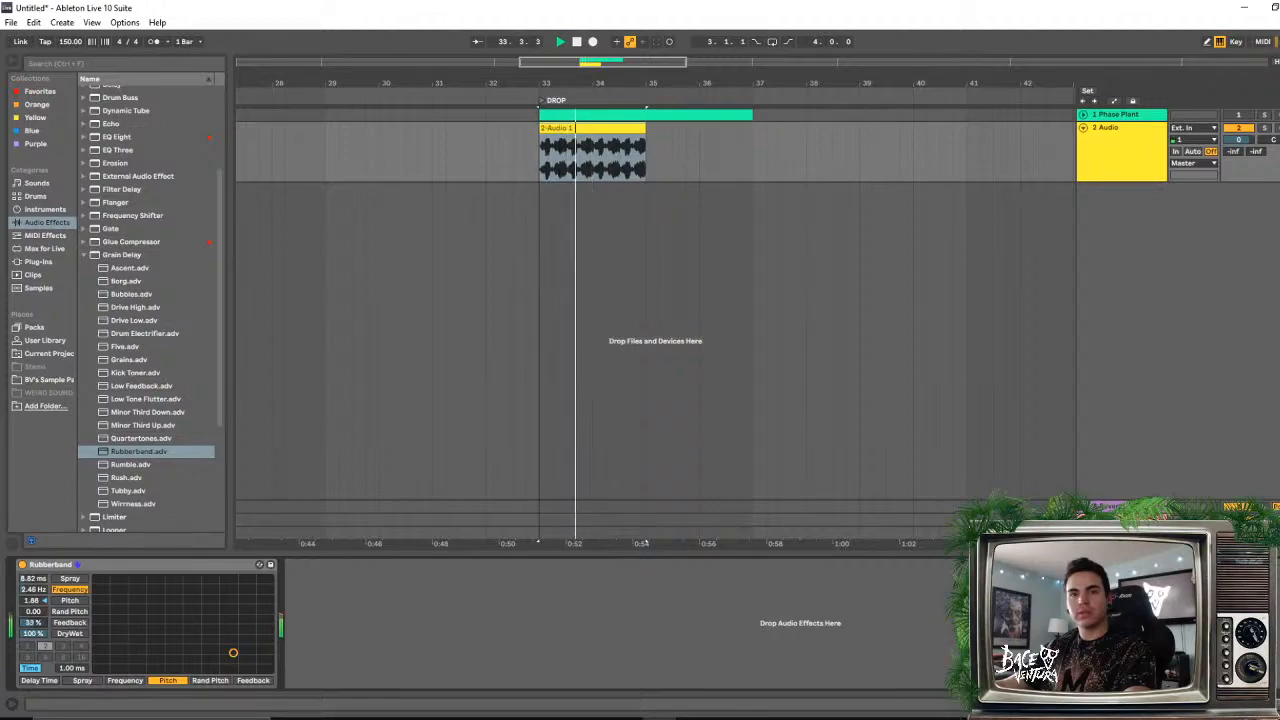
pyautogui.moveTo(33, 633); pyautogui.dragTo(33, 700)
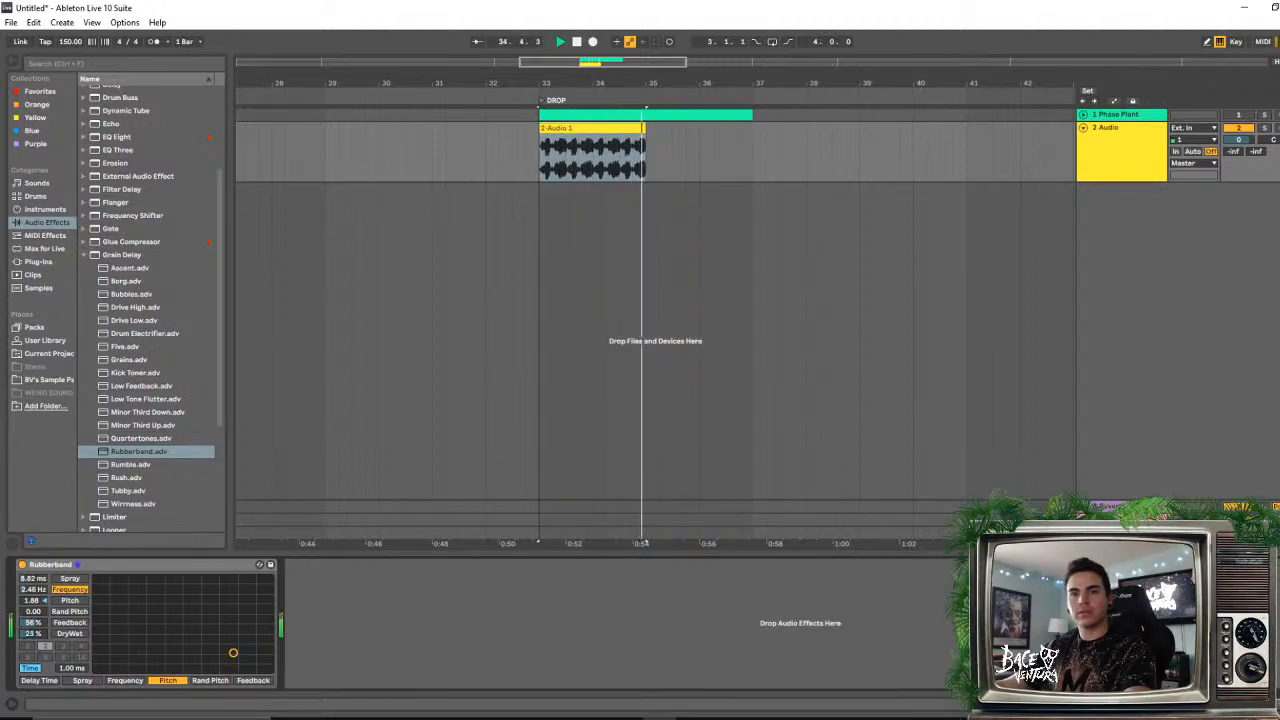
pyautogui.press('space')
pyautogui.press('space')
# - Delete the Rubberband device and the whole resampled audio track
pyautogui.click(162, 566)
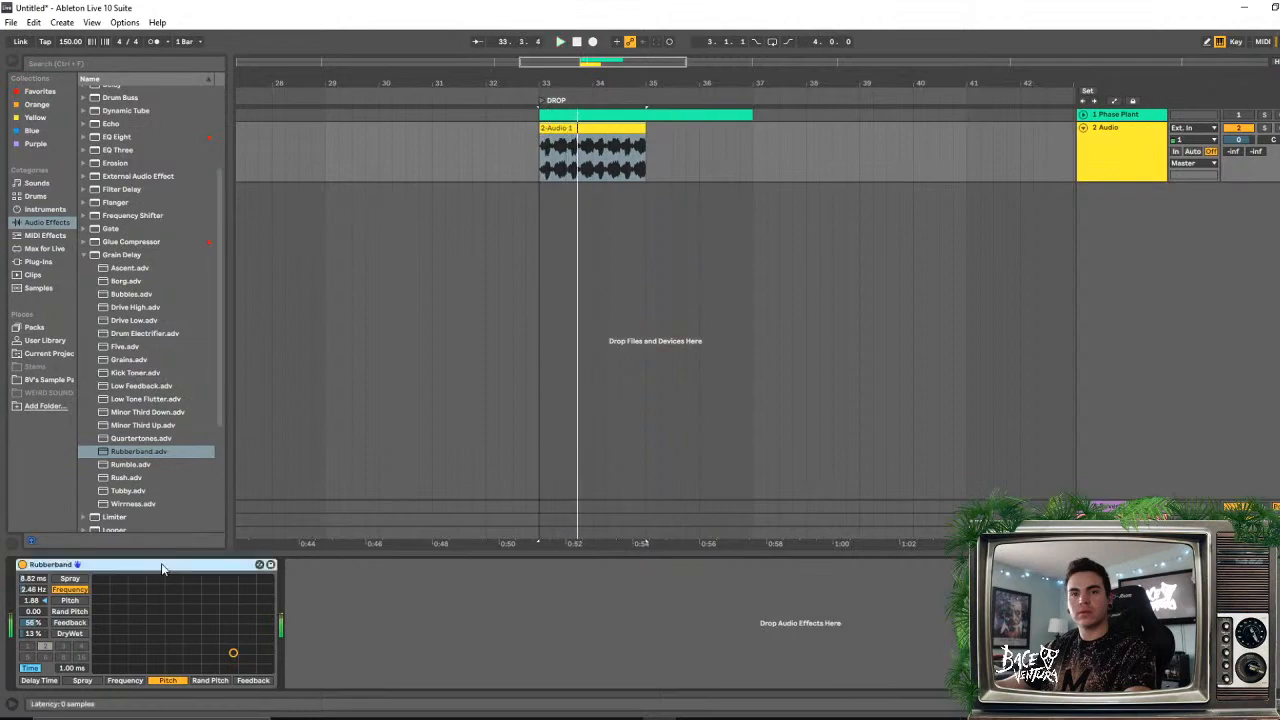
pyautogui.press('Delete')
pyautogui.click(1136, 150)
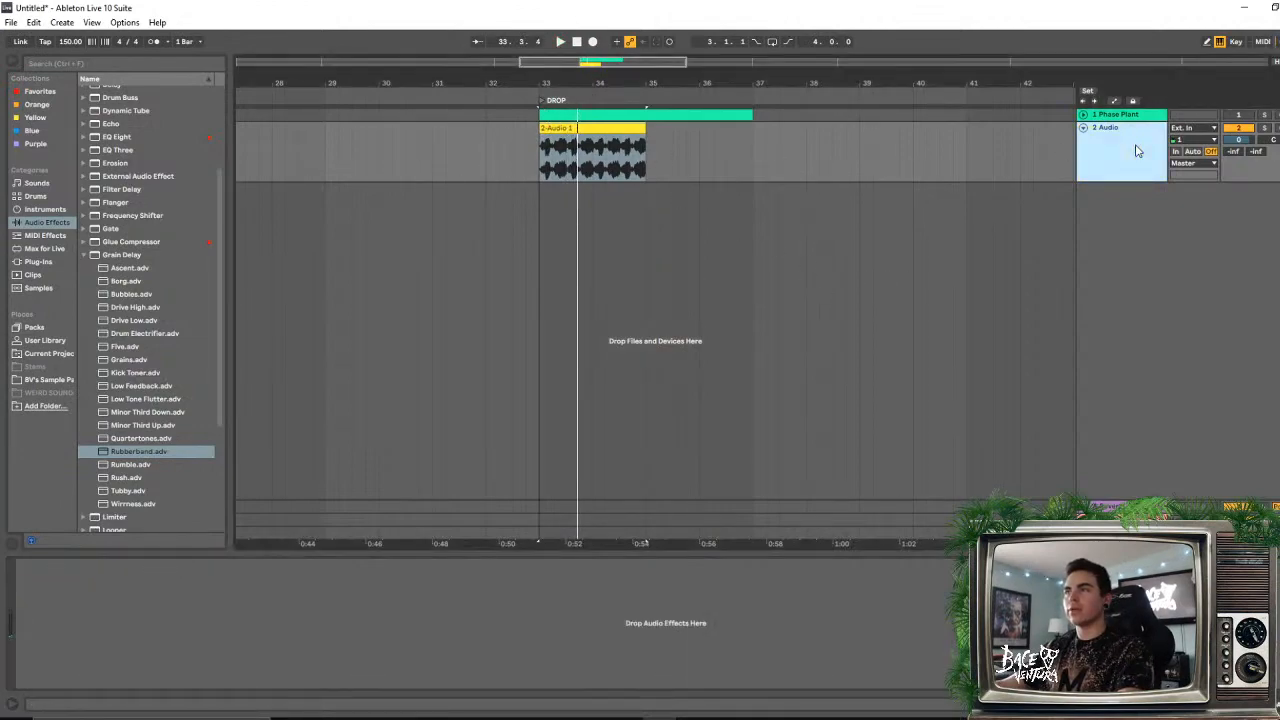
pyautogui.press('Delete')
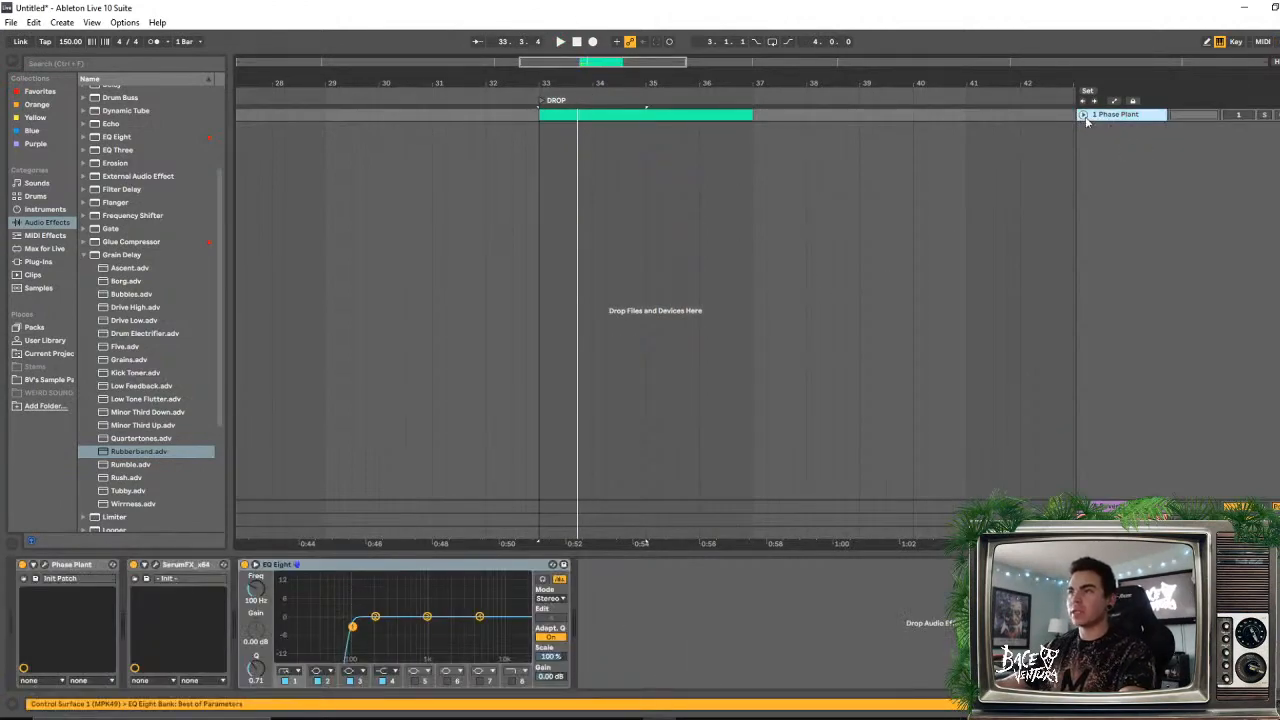
# - Unfold and reactivate the Phase Plant track, and play its MIDI clip from bar 33
pyautogui.click(1084, 116)
pyautogui.click(1242, 117)
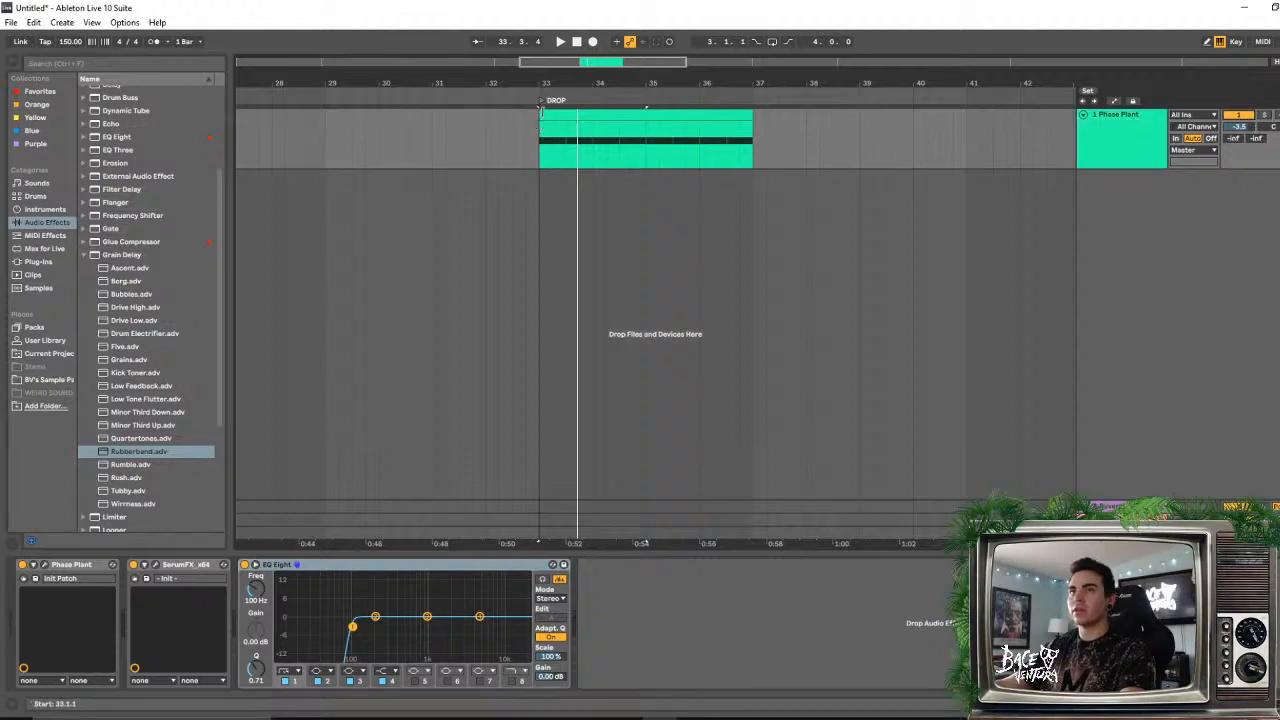
pyautogui.click(715, 115)
pyautogui.press('space')
pyautogui.doubleClick(1117, 149)
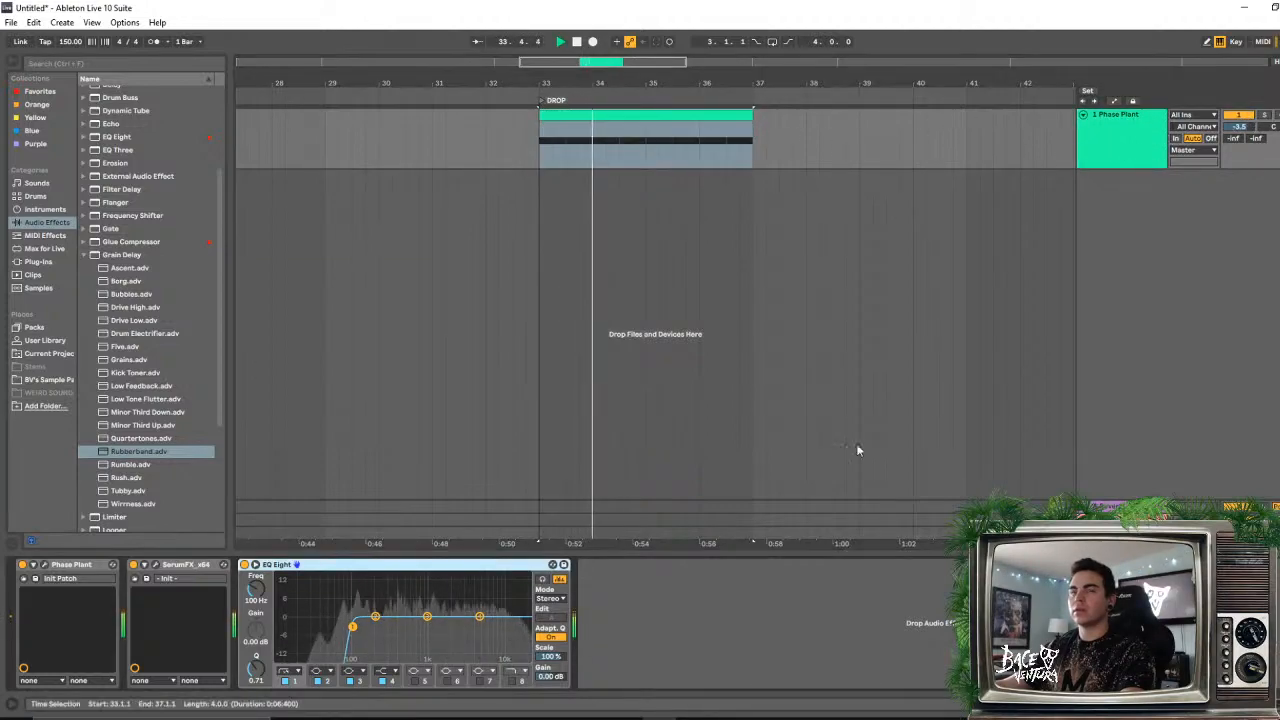
# - Examine the Phase Plant patch's oscillator groups and the second LFO's curve
pyautogui.click(35, 578)
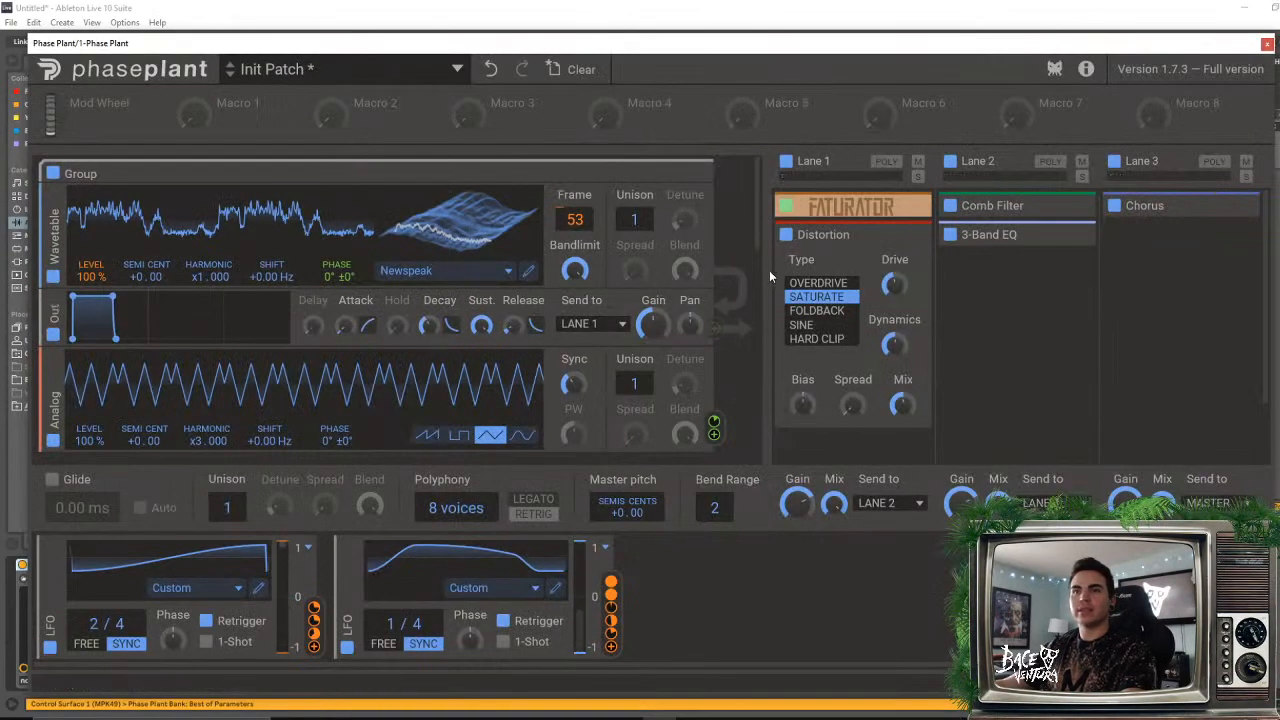
pyautogui.scroll(-5, 750, 319)
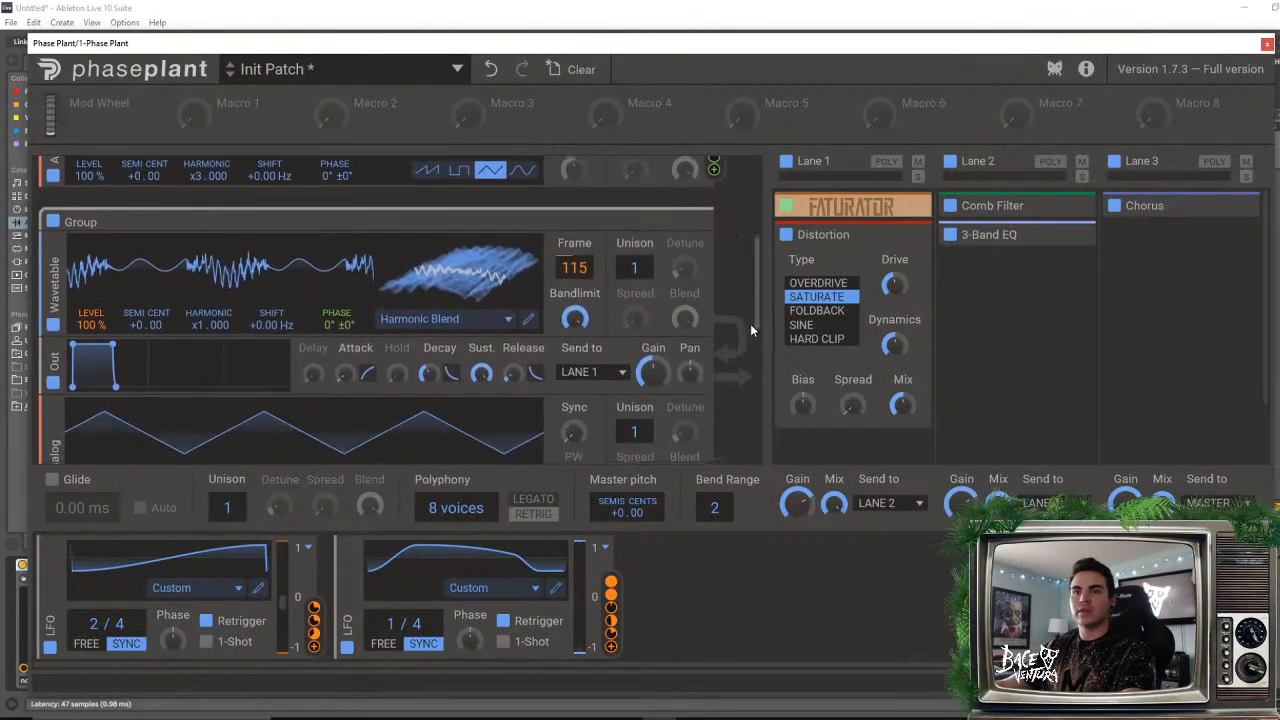
pyautogui.click(555, 588)
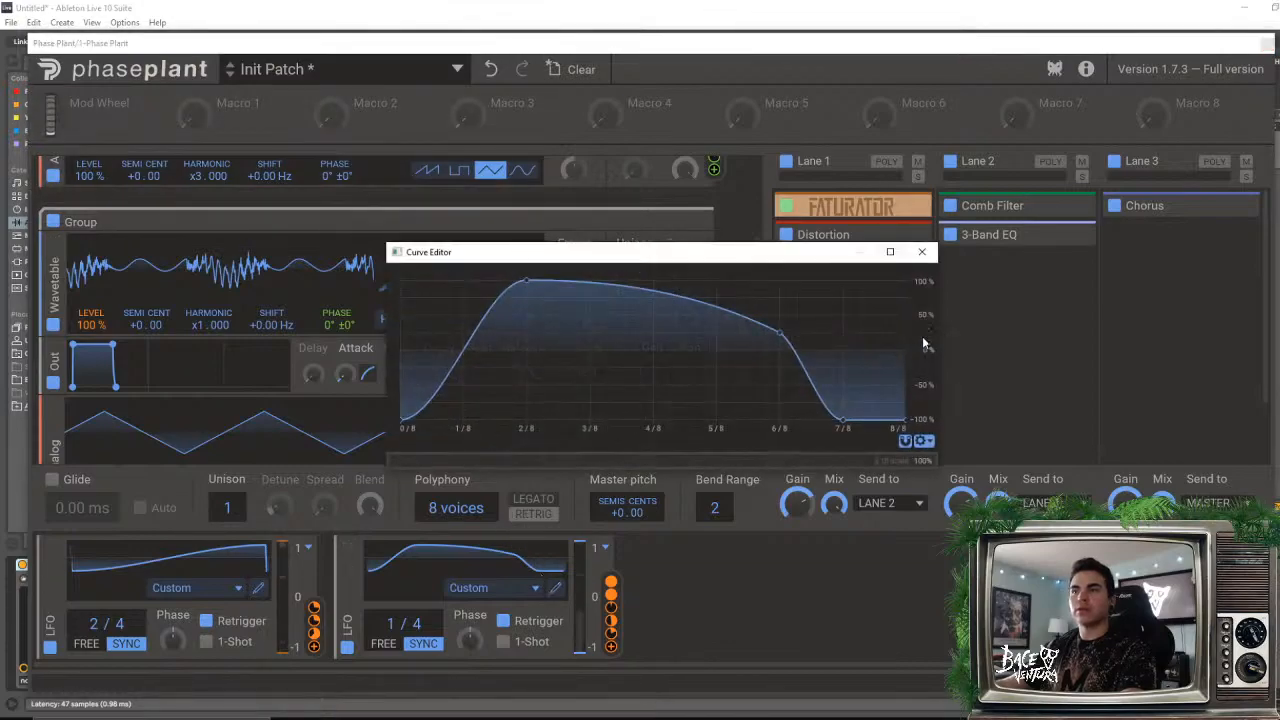
pyautogui.click(921, 251)
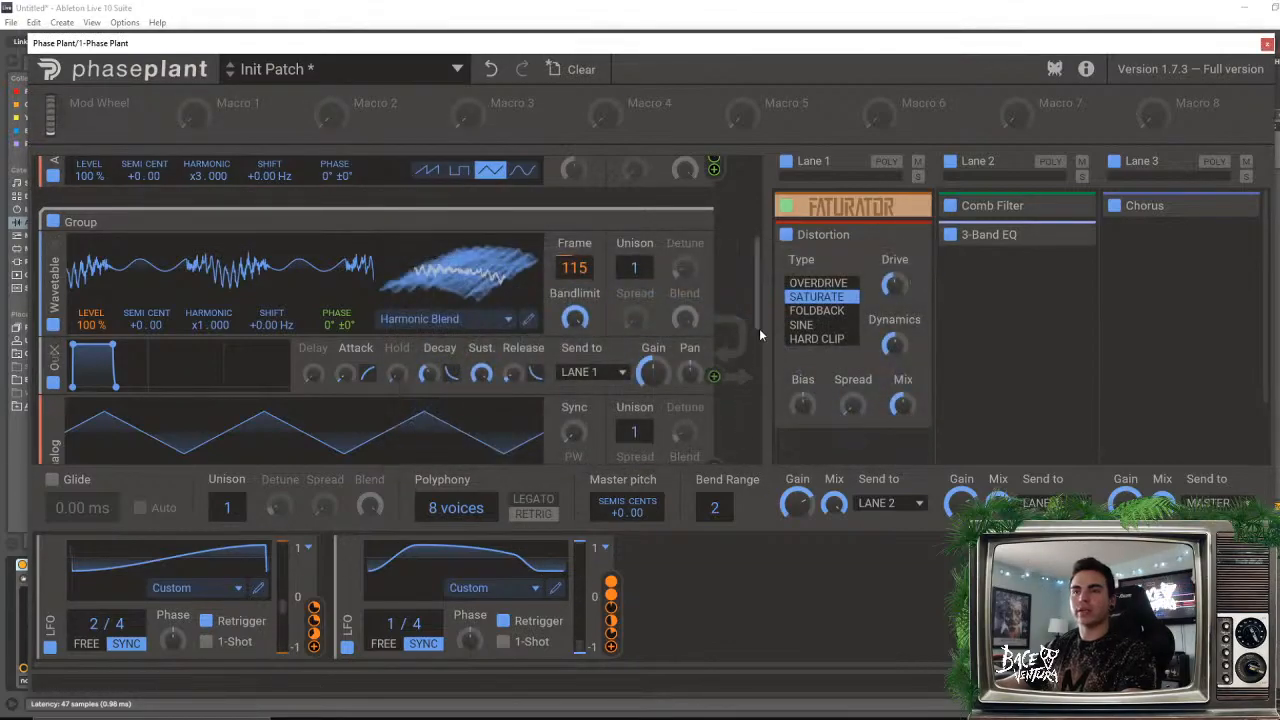
pyautogui.scroll(-3, 758, 330)
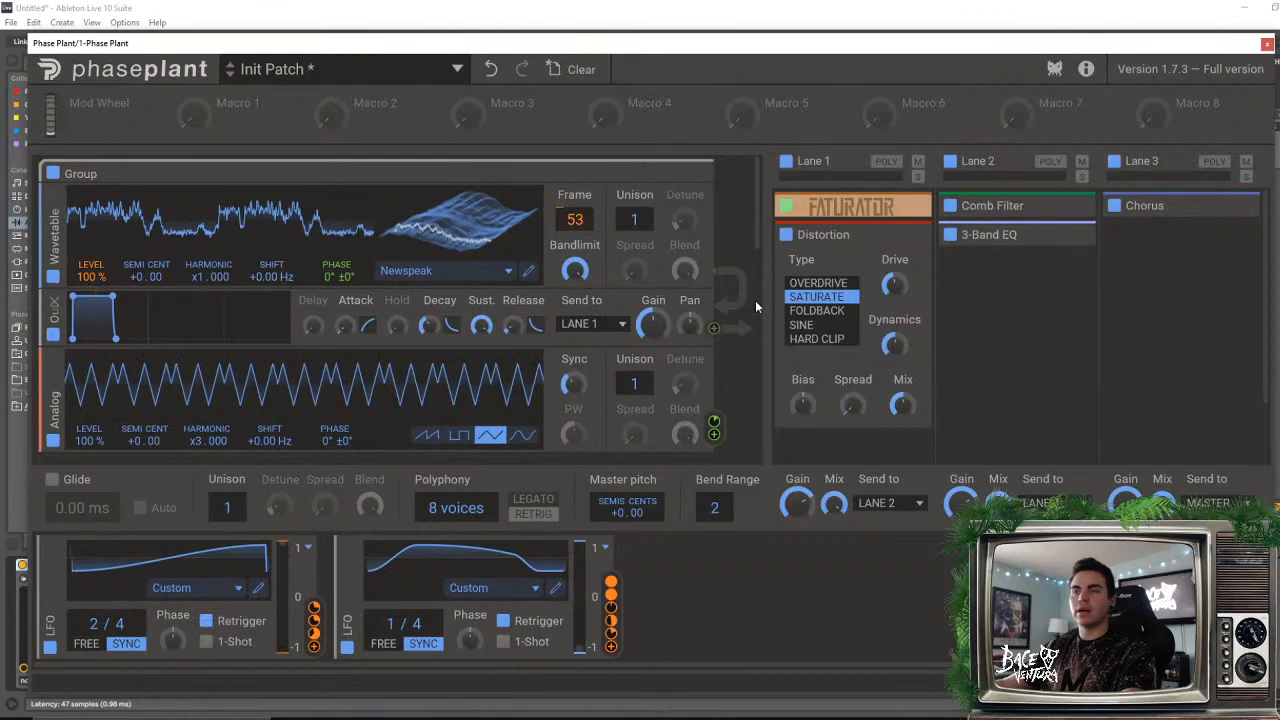
pyautogui.moveTo(761, 241); pyautogui.dragTo(765, 345)
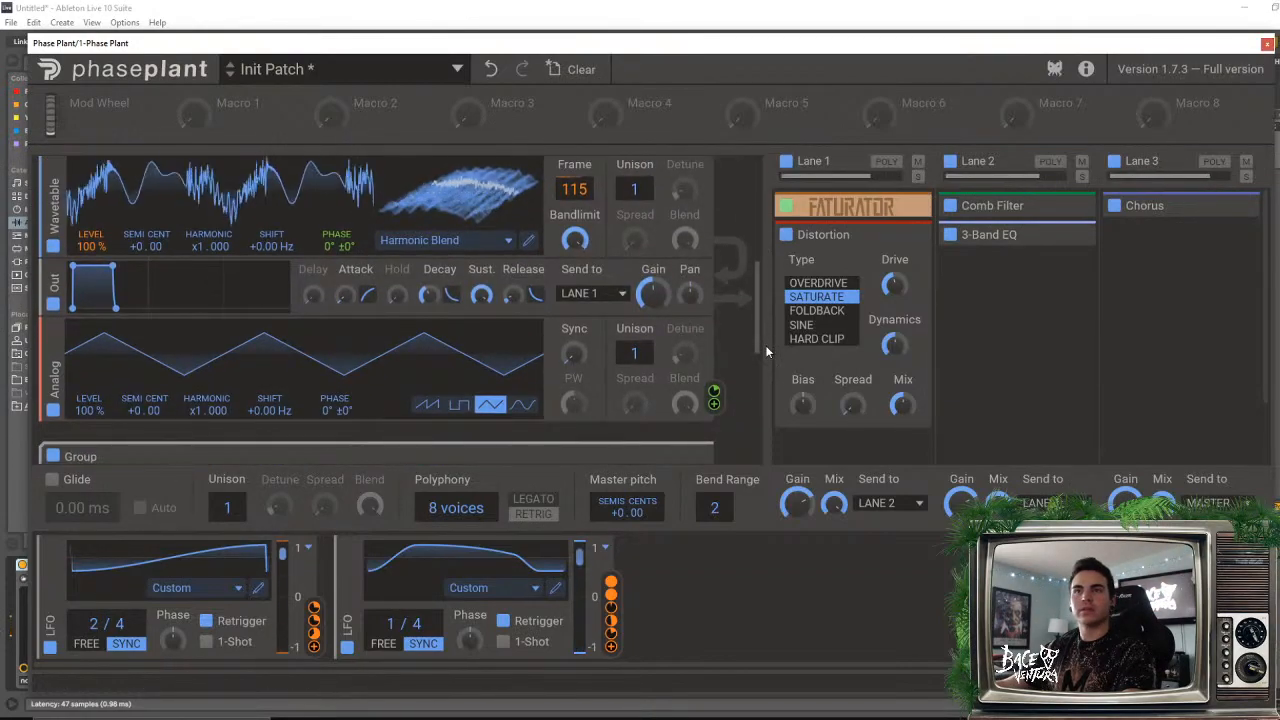
pyautogui.click(1267, 44)
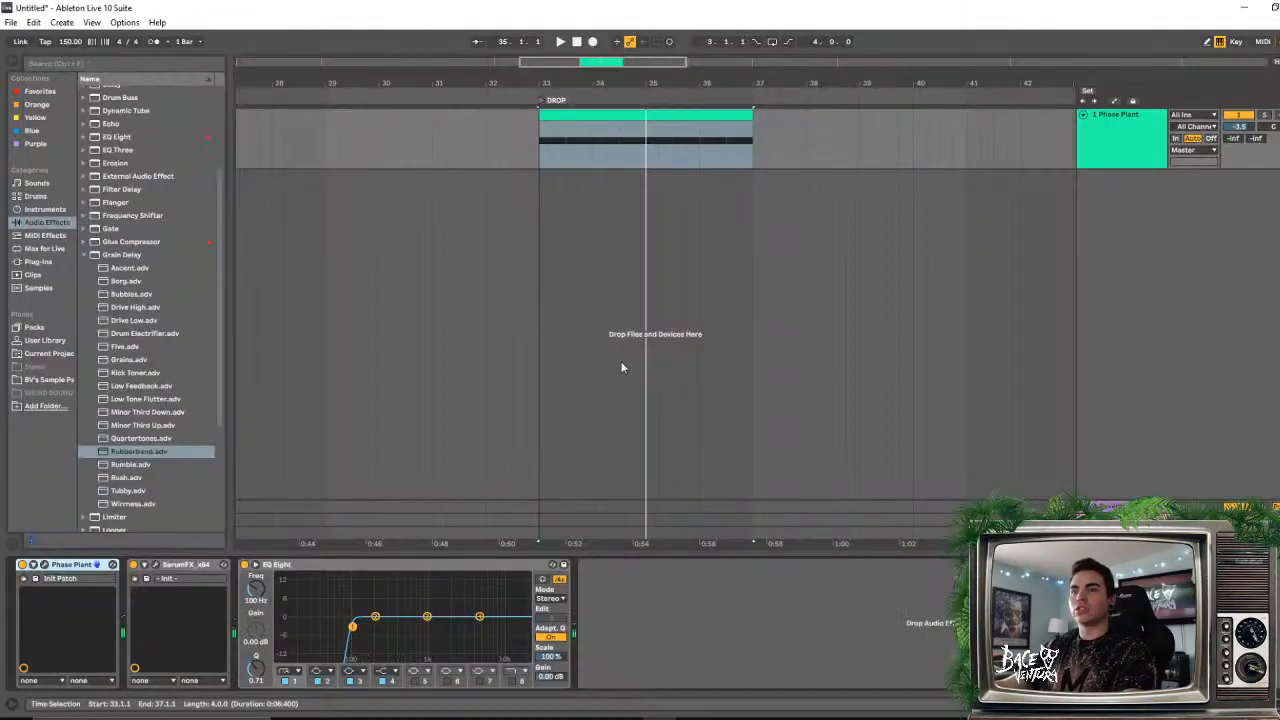
# - Open SerumFX, switch to Chrome and search the web in a new tab for "SERUM FX TRIGGER NOT WORKING"
pyautogui.click(155, 566)
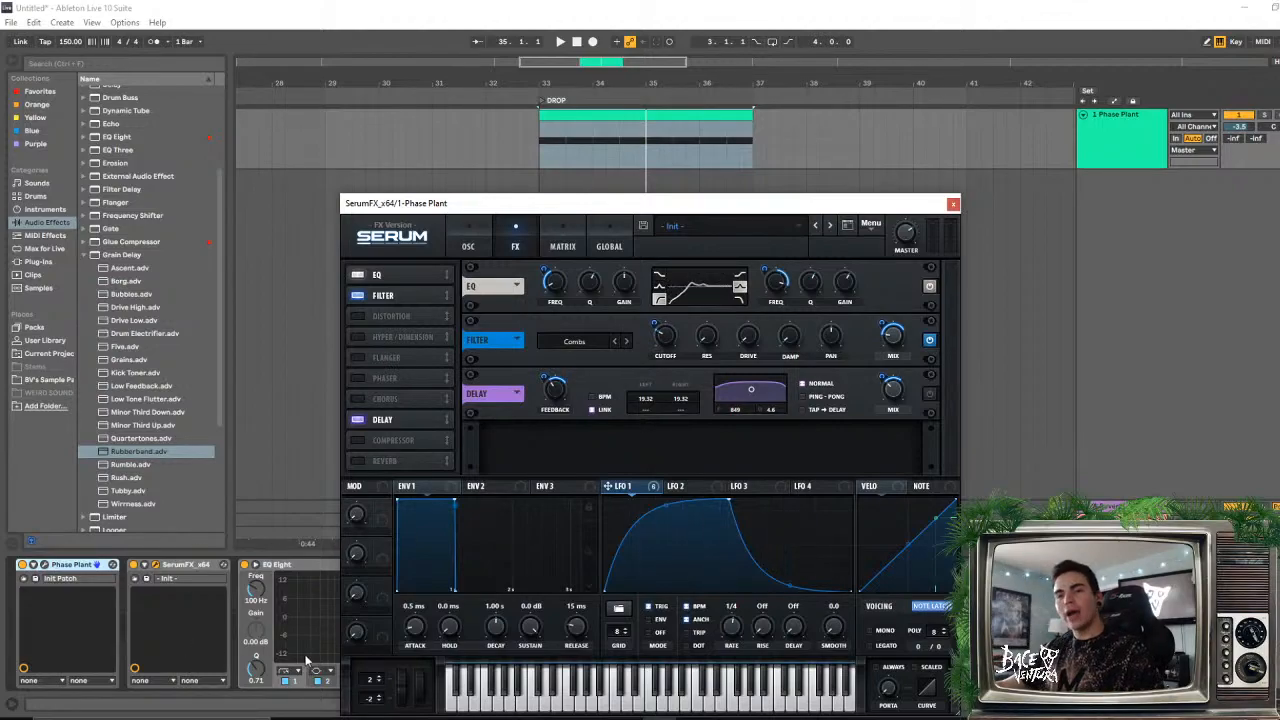
pyautogui.click(456, 718)
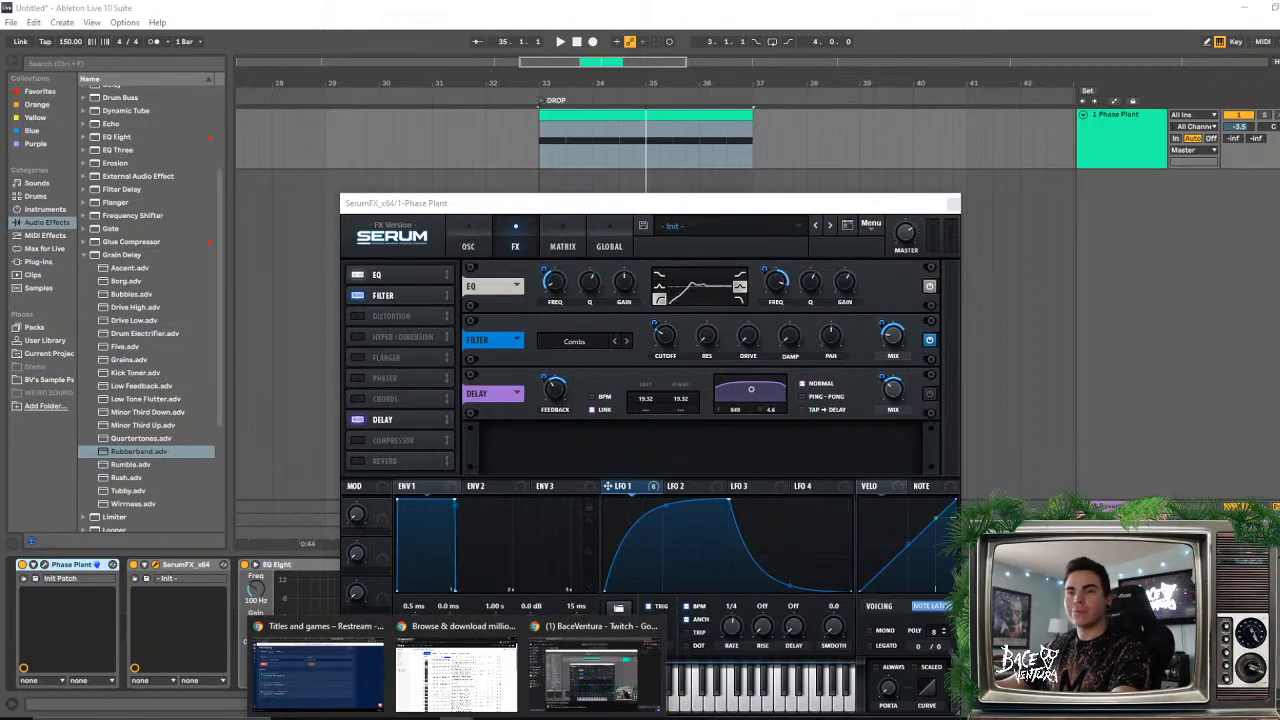
pyautogui.click(456, 670)
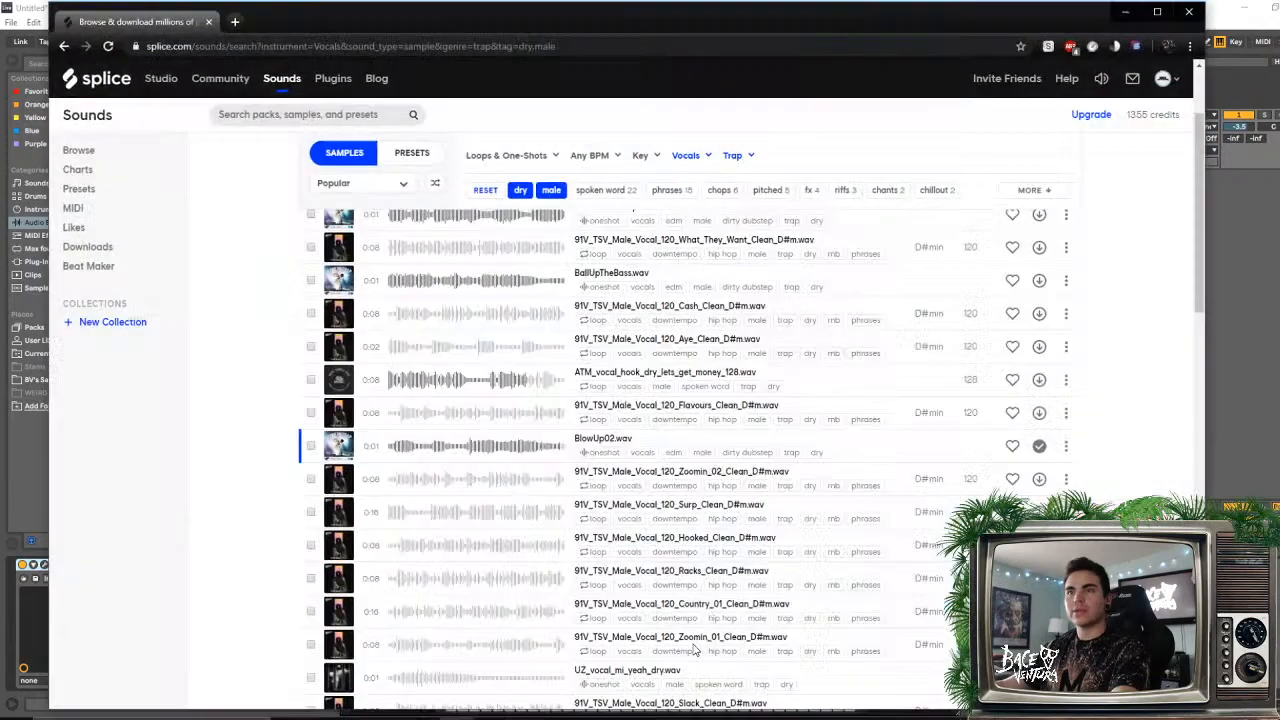
pyautogui.click(234, 22)
pyautogui.write('SERU,')
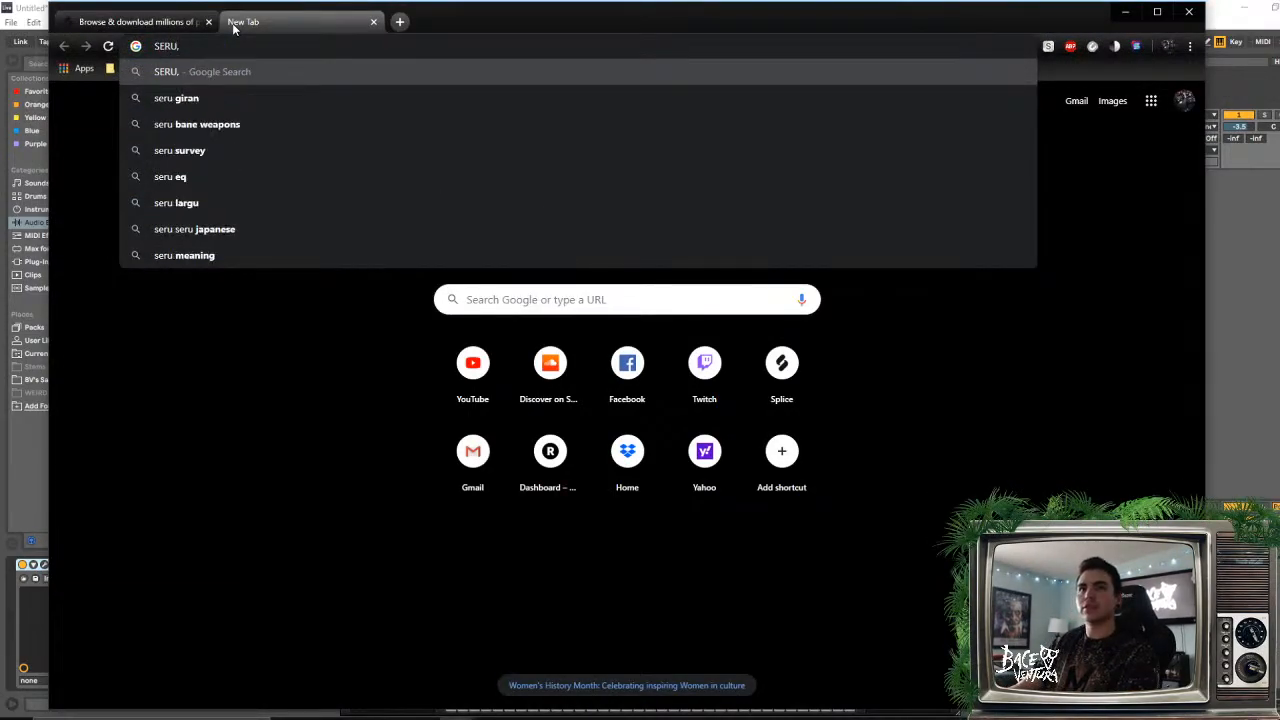
pyautogui.press('BackSpace')
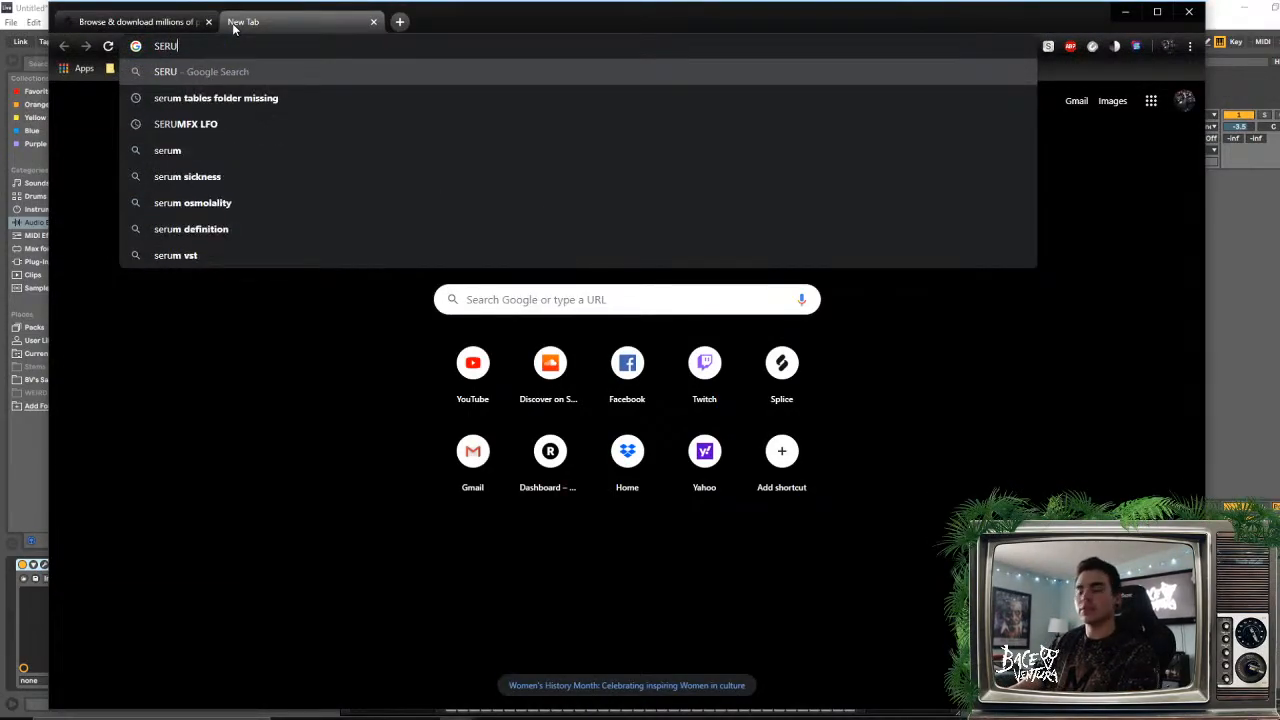
pyautogui.write('M FX TRI')
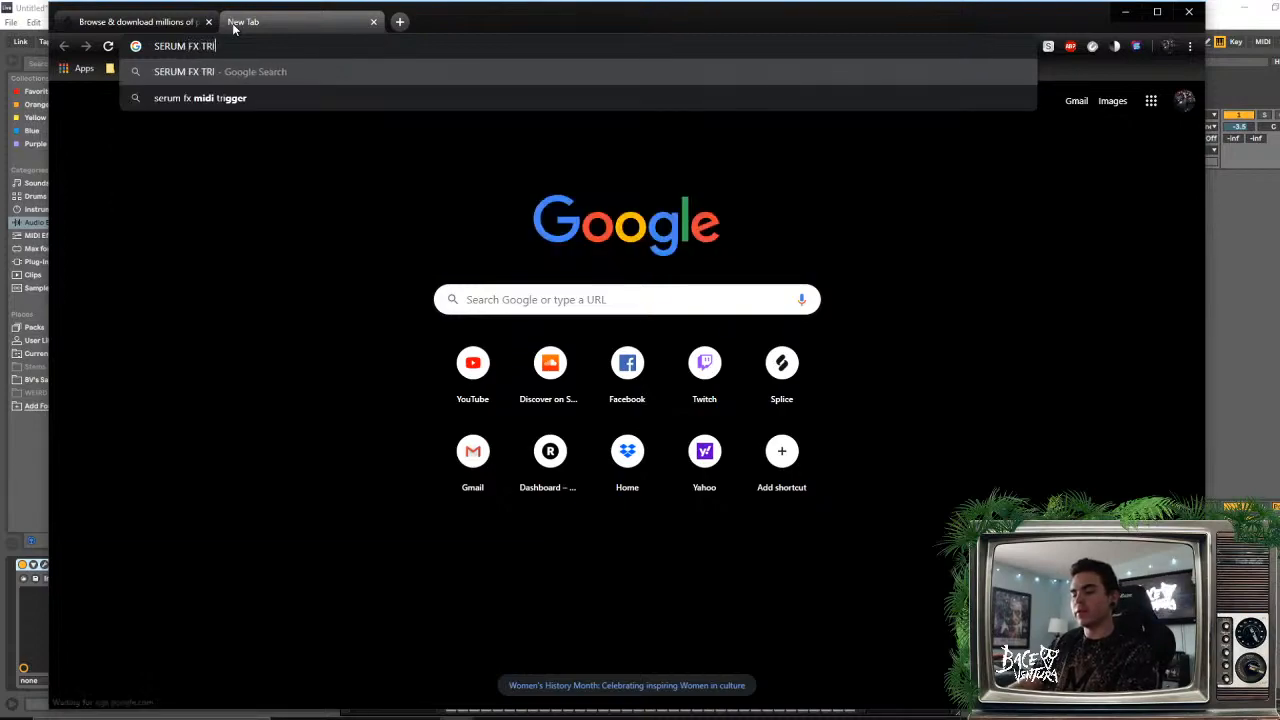
pyautogui.write('GGER NOT WO')
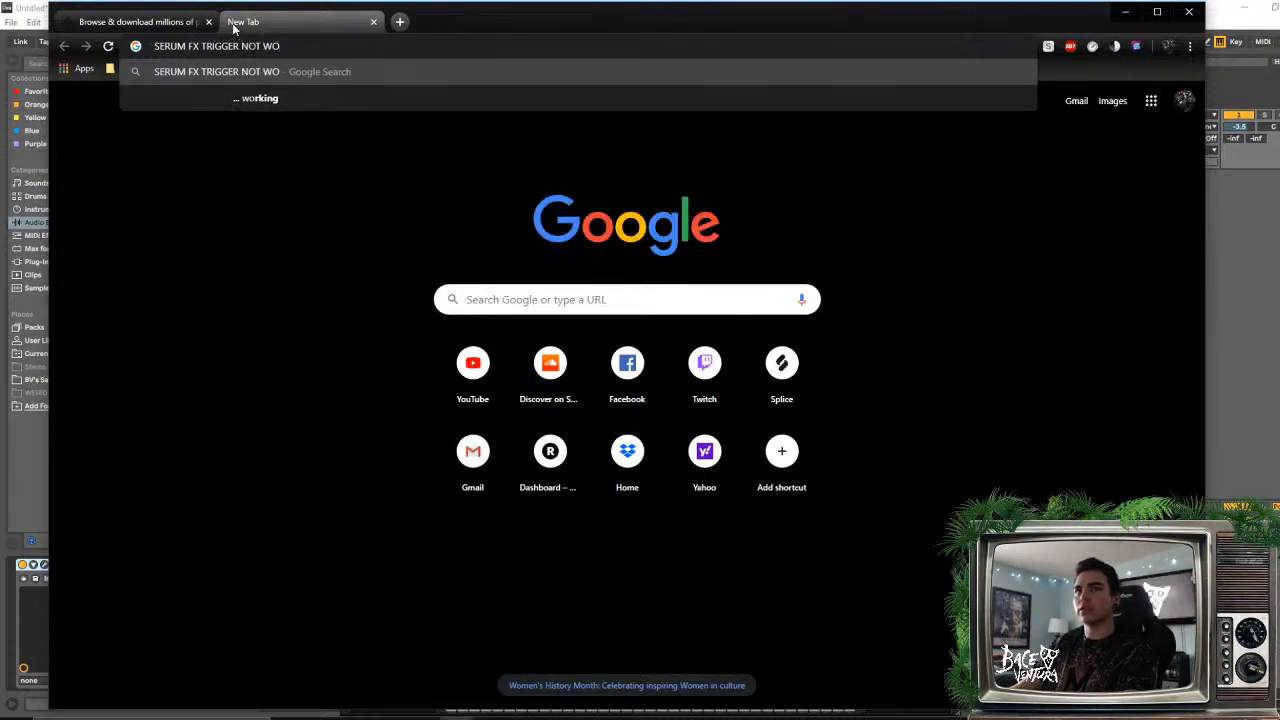
pyautogui.write('RKING')
pyautogui.press('Return')
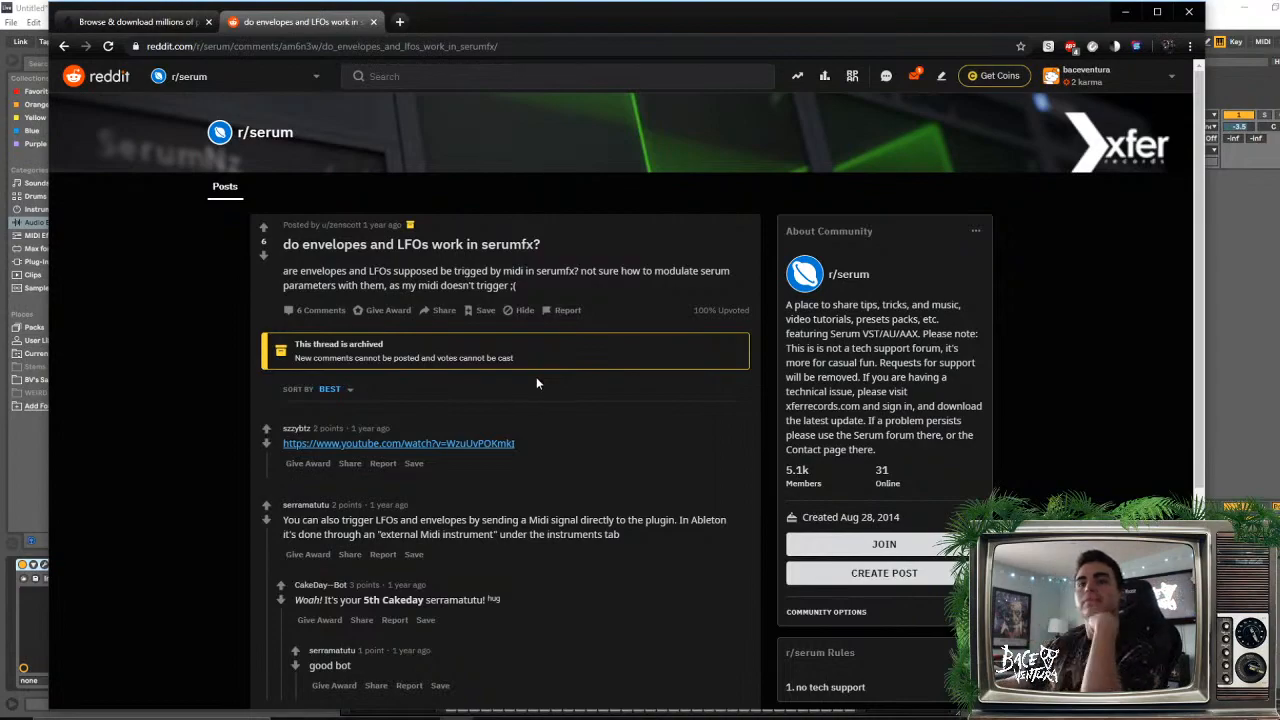
# - Read the Reddit thread about MIDI-triggered envelopes and LFOs in SerumFX, and return to Ableton Live
pyautogui.scroll(-1, 606, 612)
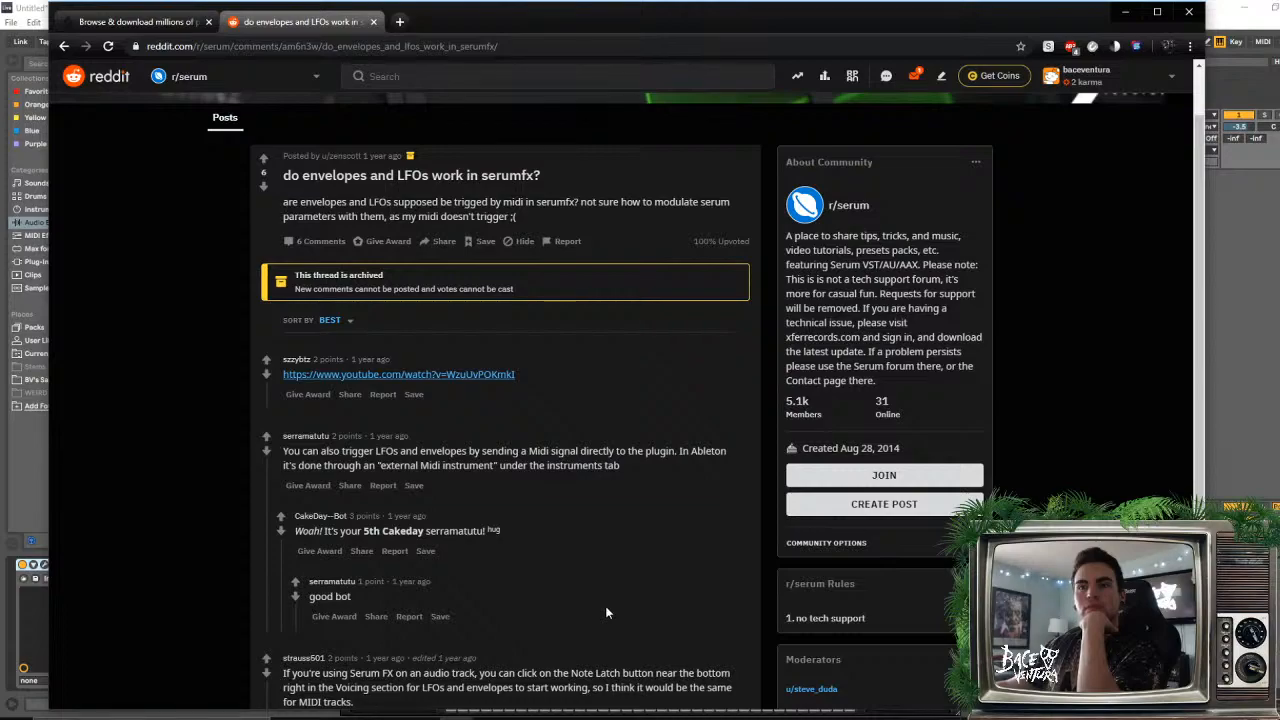
pyautogui.scroll(-1, 606, 612)
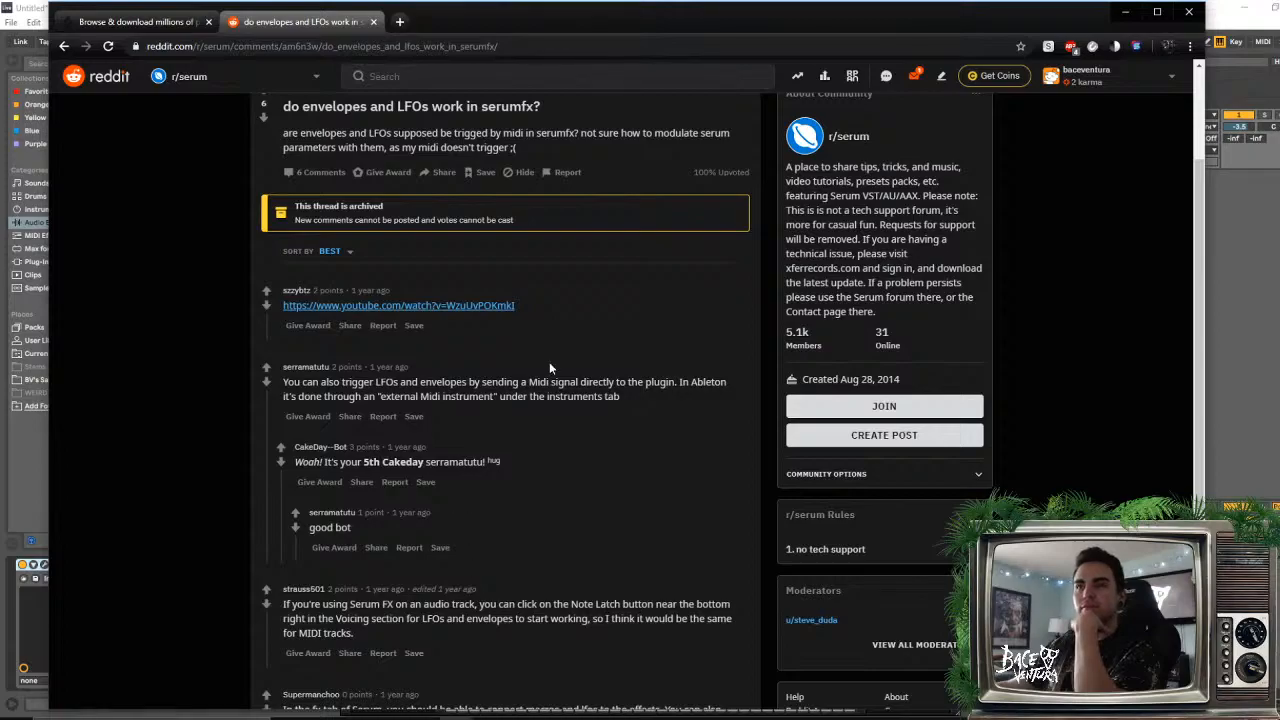
pyautogui.moveTo(574, 17)
pyautogui.mouseDown()
pyautogui.moveTo(579, 255)
pyautogui.moveTo(572, 37)
pyautogui.mouseUp()
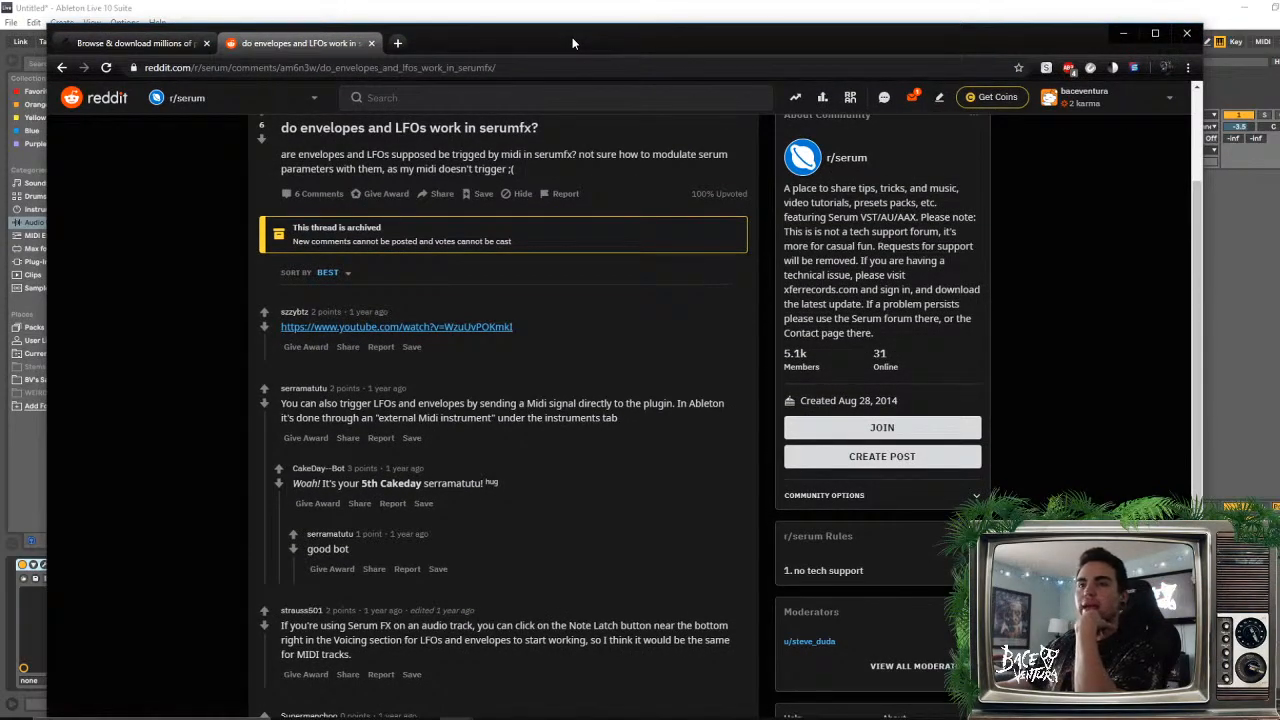
pyautogui.moveTo(572, 37); pyautogui.dragTo(759, 36)
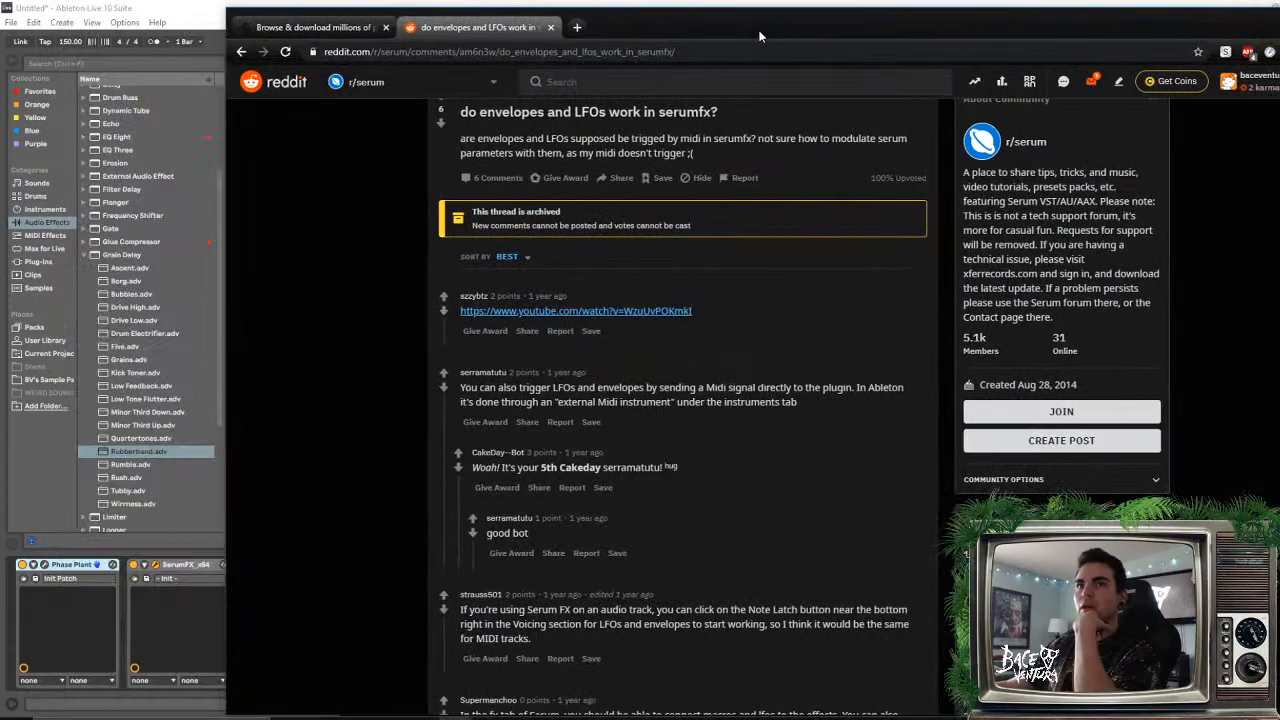
pyautogui.click(1279, 18)
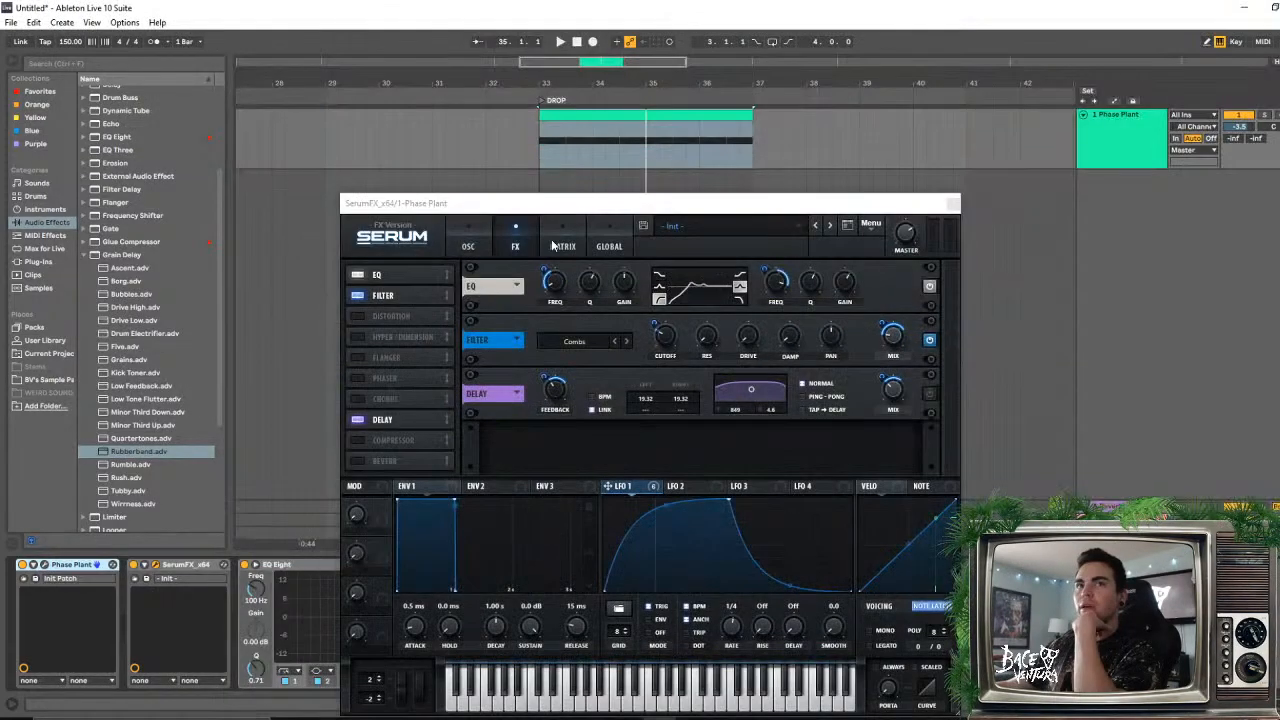
# - Replace Phase Plant on the track with External Instrument and route its MIDI to 1-Ext. Instrument, 1-SerumFX x64
pyautogui.click(42, 210)
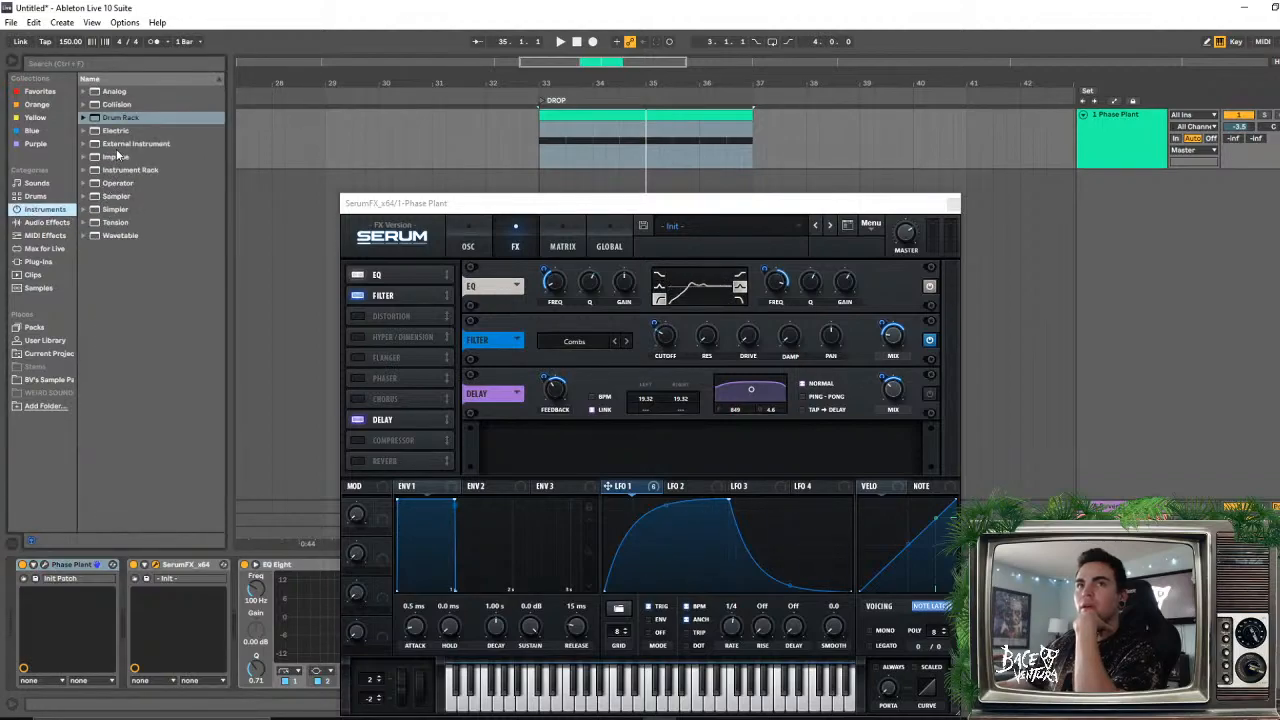
pyautogui.moveTo(118, 148); pyautogui.dragTo(1107, 156)
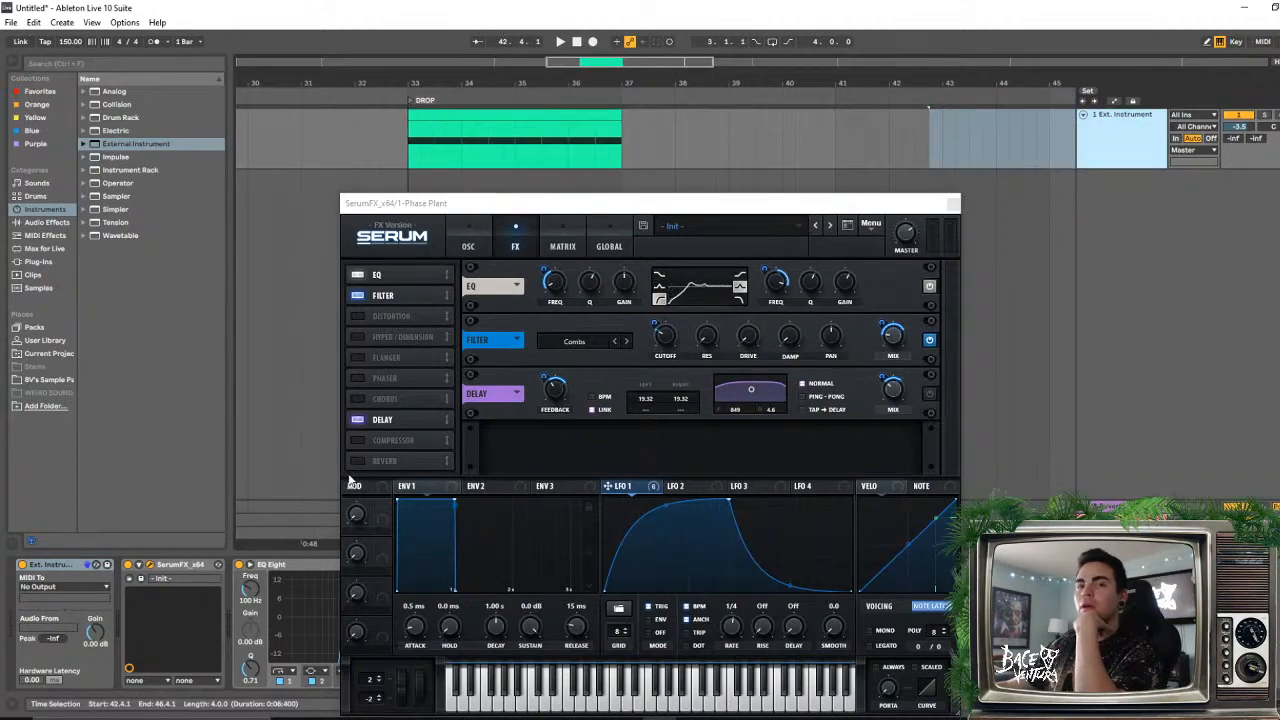
pyautogui.click(56, 585)
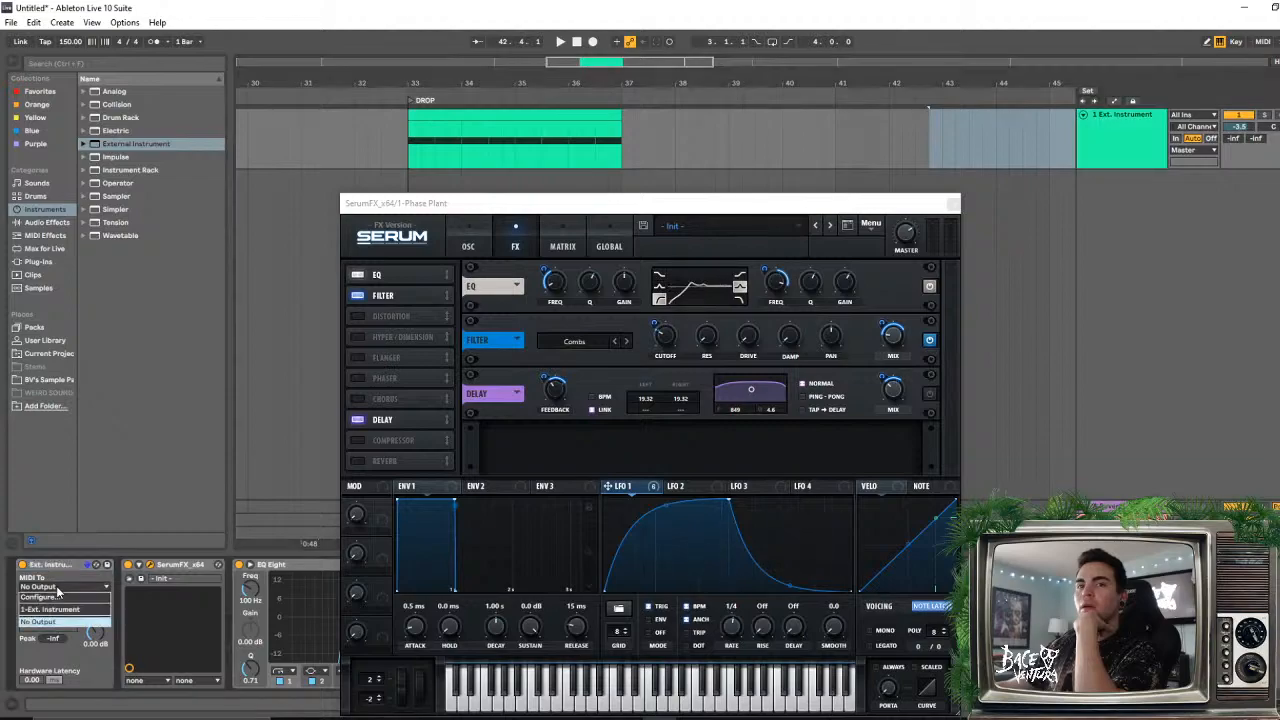
pyautogui.click(57, 588)
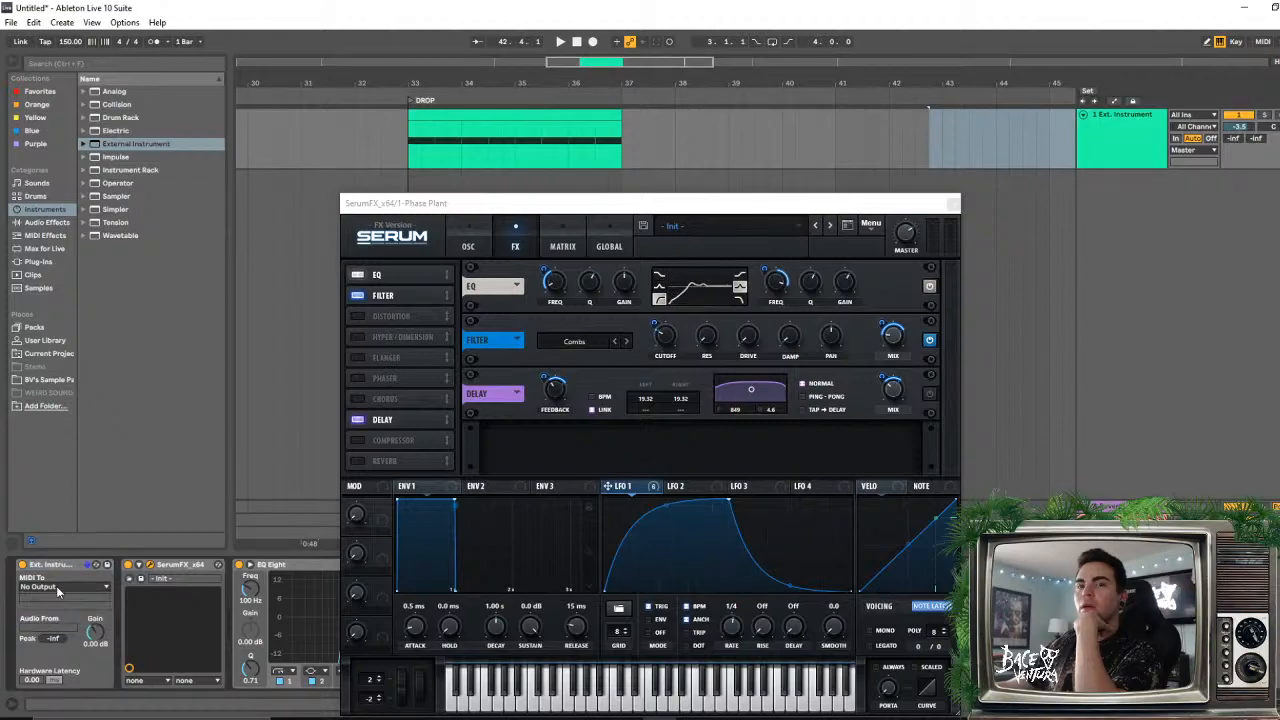
pyautogui.click(57, 590)
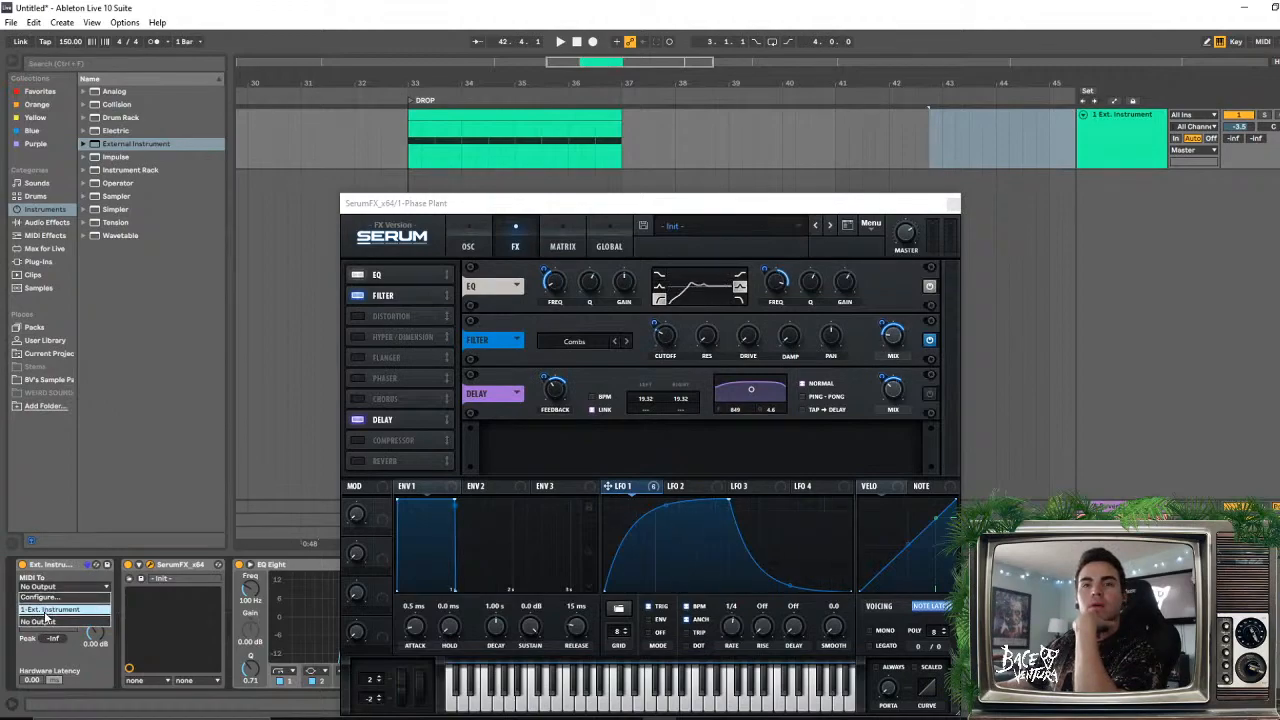
pyautogui.click(44, 611)
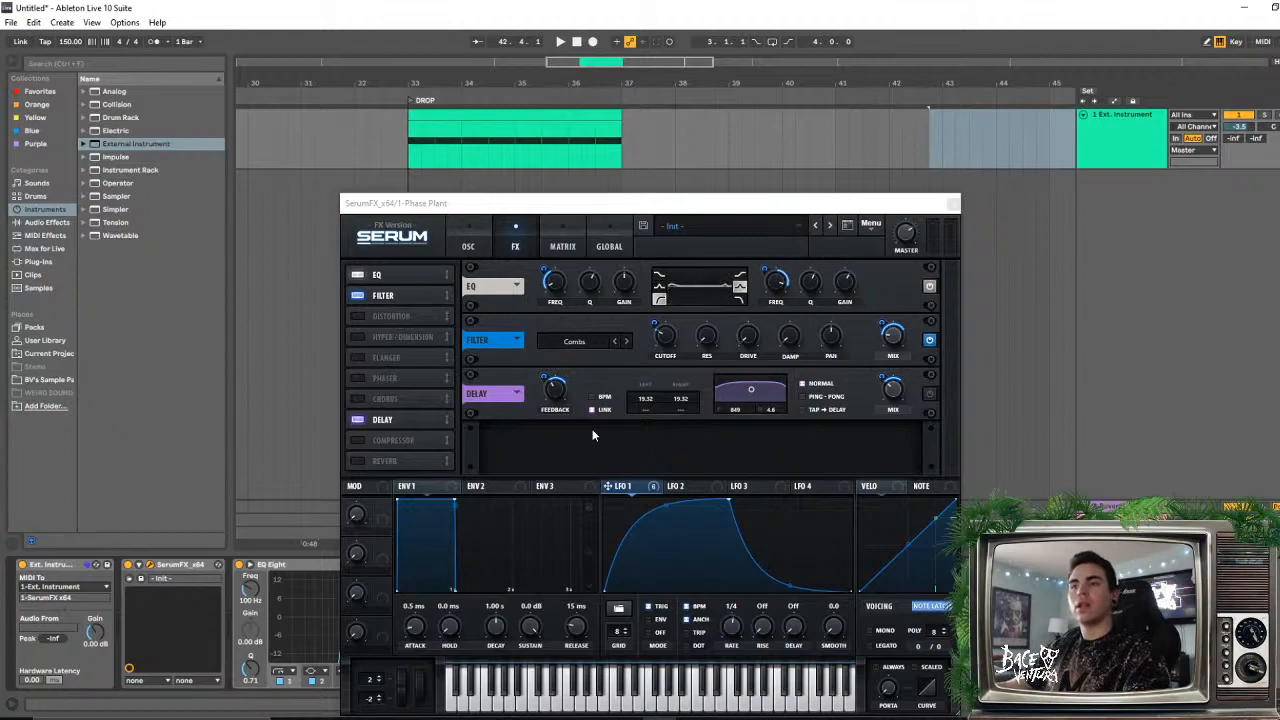
# - Play the MIDI clip at bar 33 to test the SerumFX routing, and check External Instrument's MIDI destination options
pyautogui.press('space')
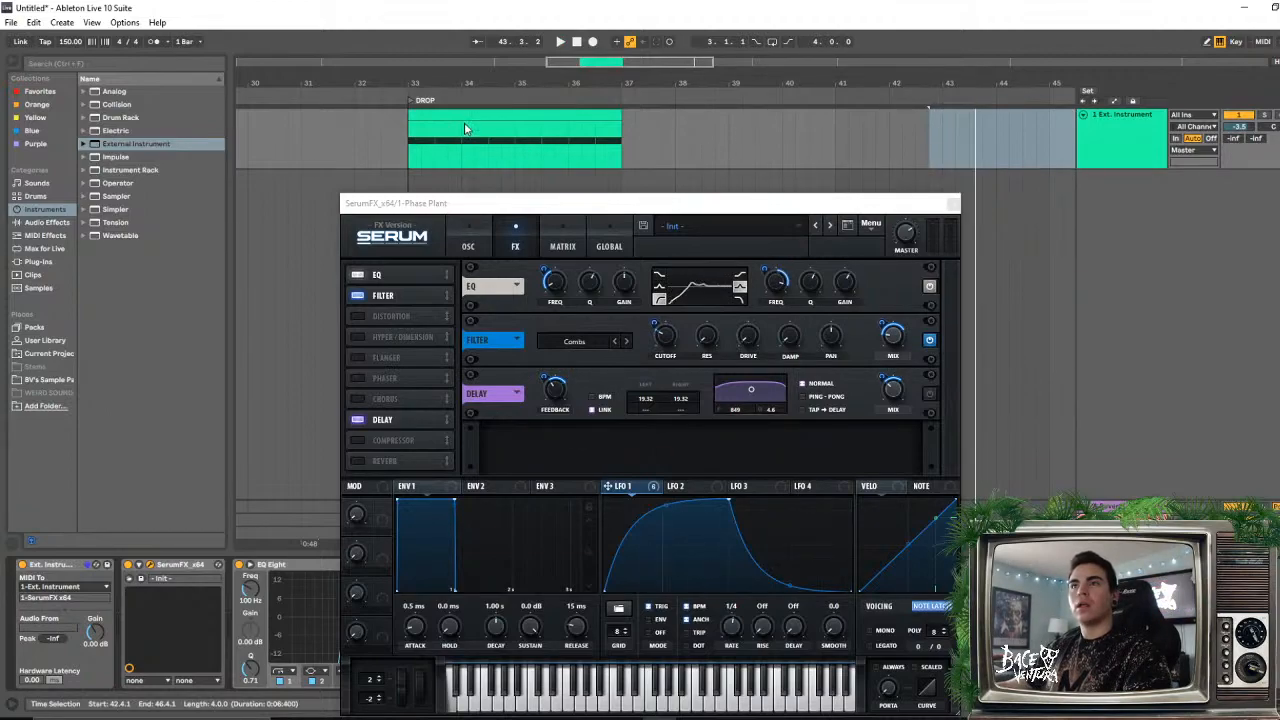
pyautogui.click(474, 133)
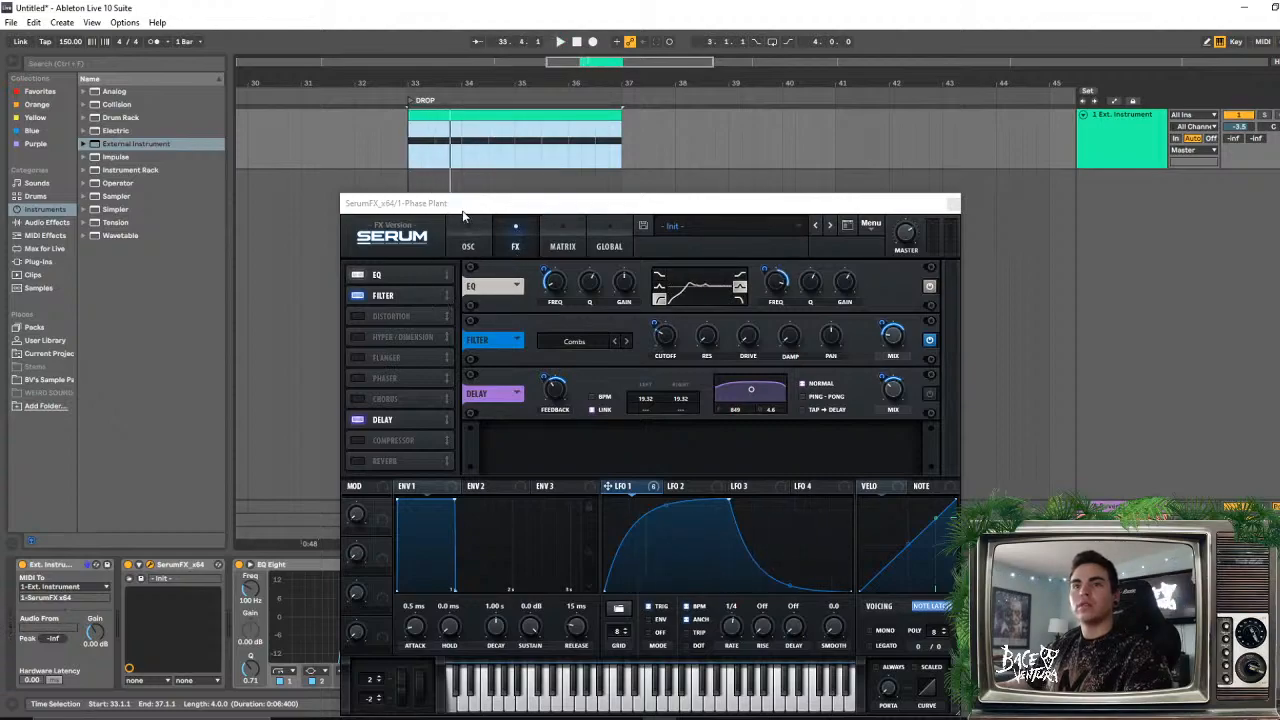
pyautogui.moveTo(463, 206); pyautogui.dragTo(563, 139)
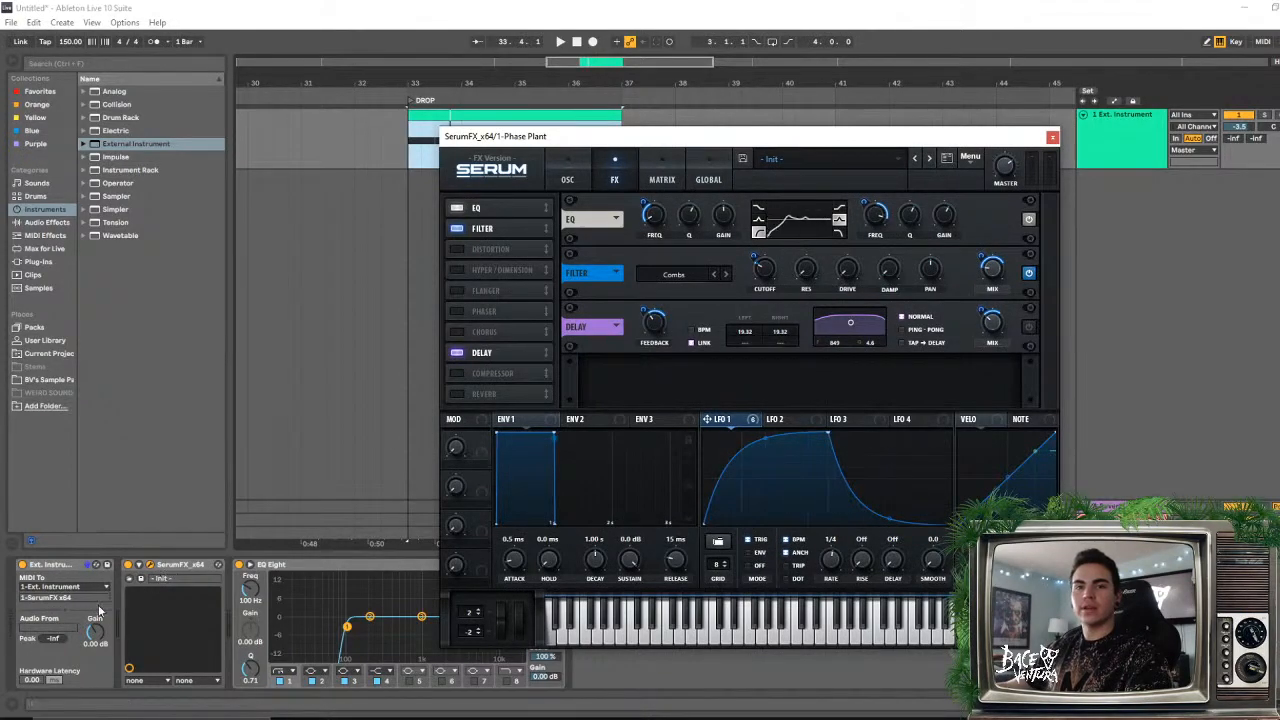
pyautogui.press('space')
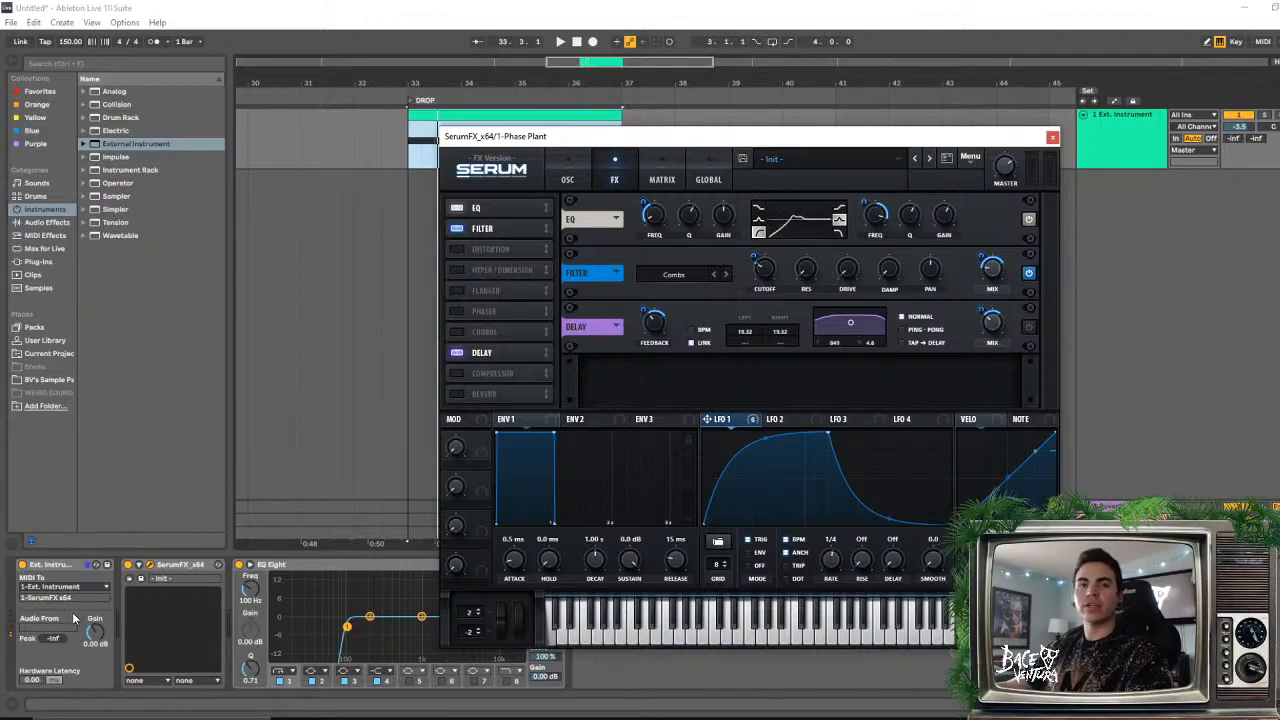
pyautogui.press('space')
pyautogui.click(48, 587)
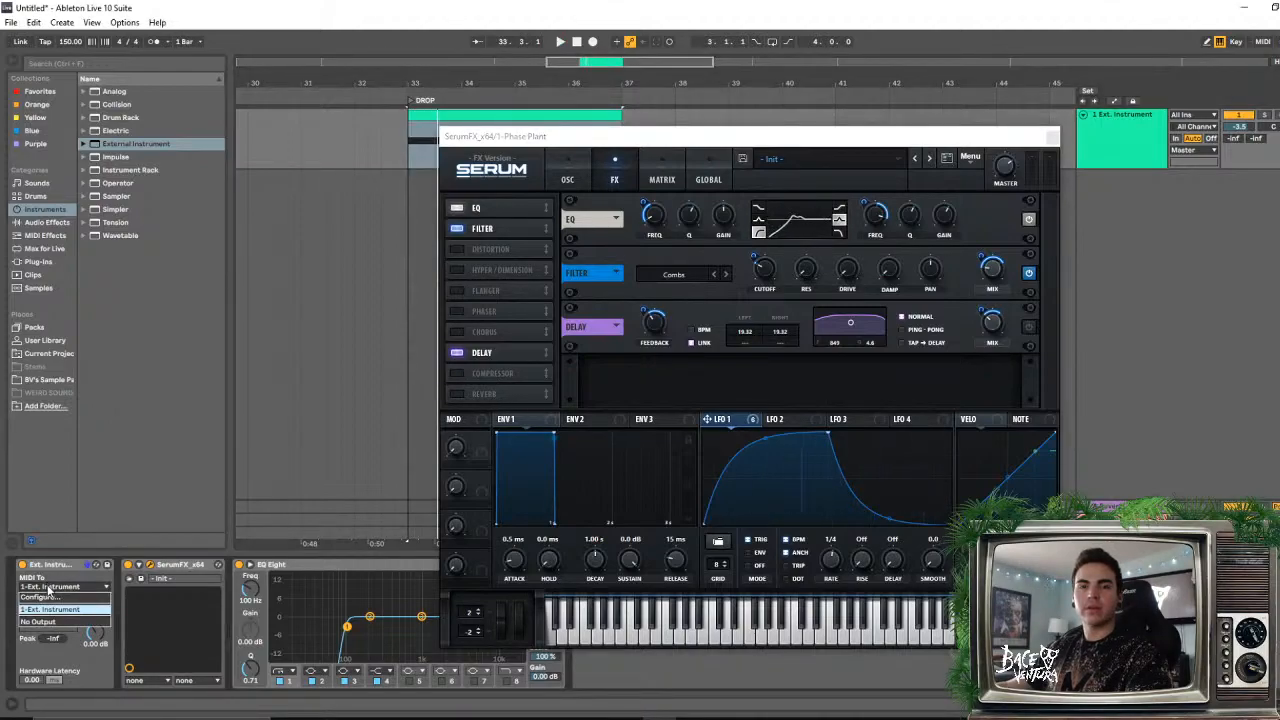
pyautogui.click(48, 591)
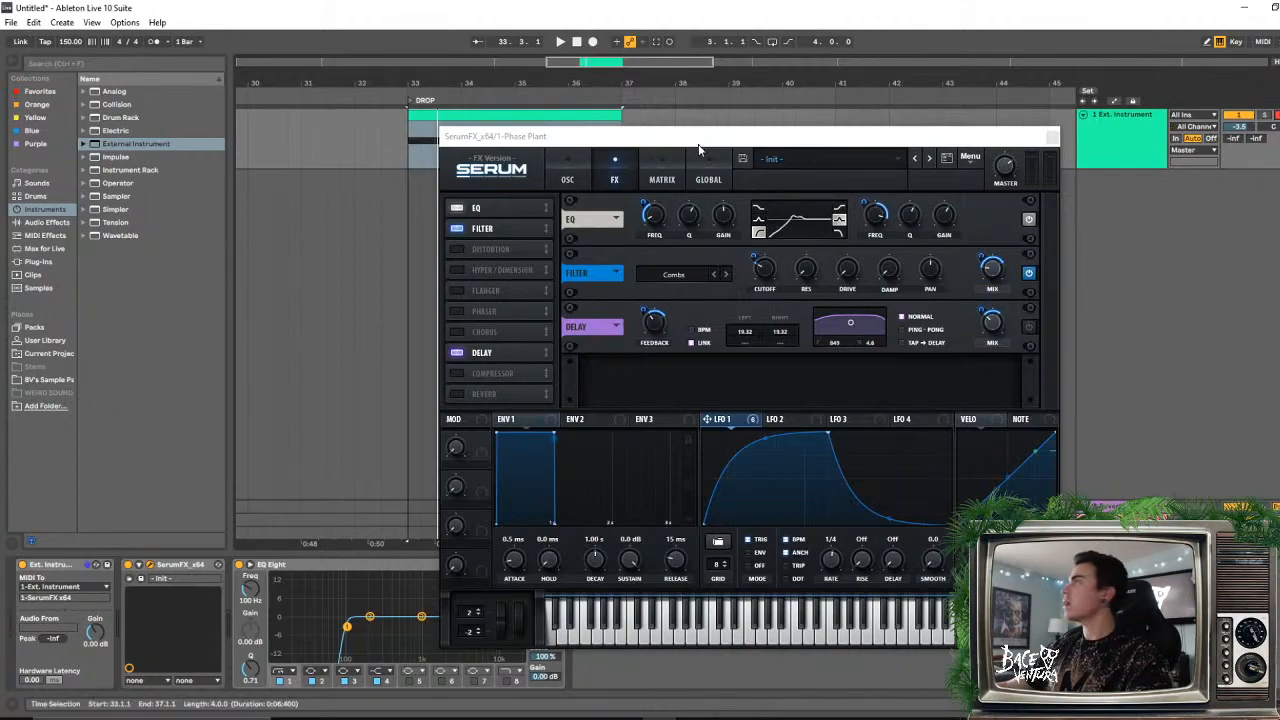
pyautogui.moveTo(699, 142); pyautogui.dragTo(808, 96)
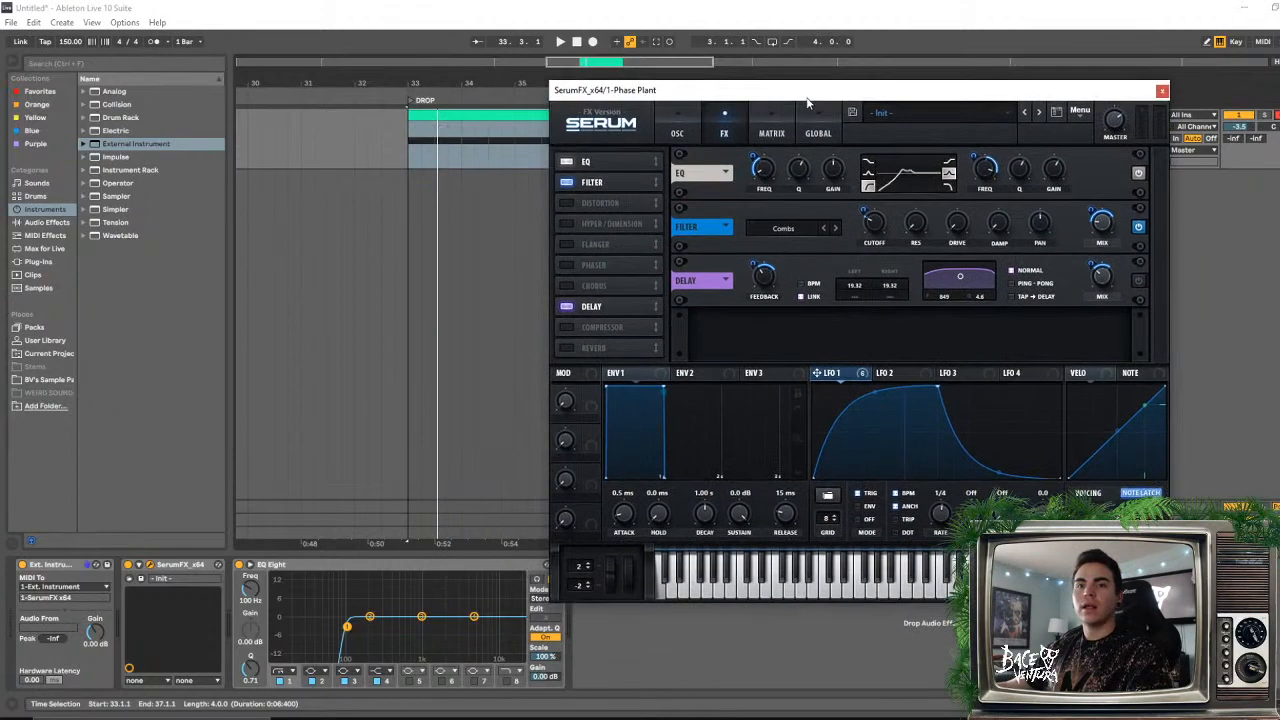
# - Try deleting External Instrument, and undo back through its insertion to restore Phase Plant on the track
pyautogui.click(54, 629)
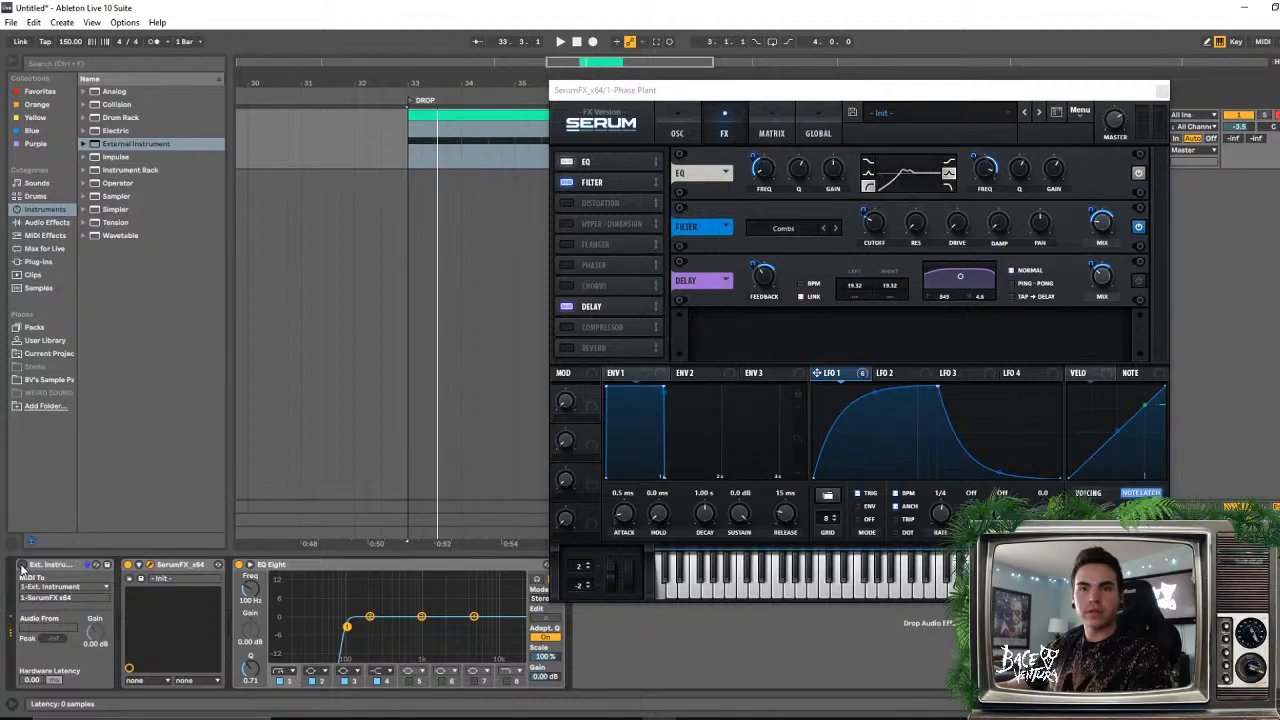
pyautogui.click(60, 566)
pyautogui.press('Delete')
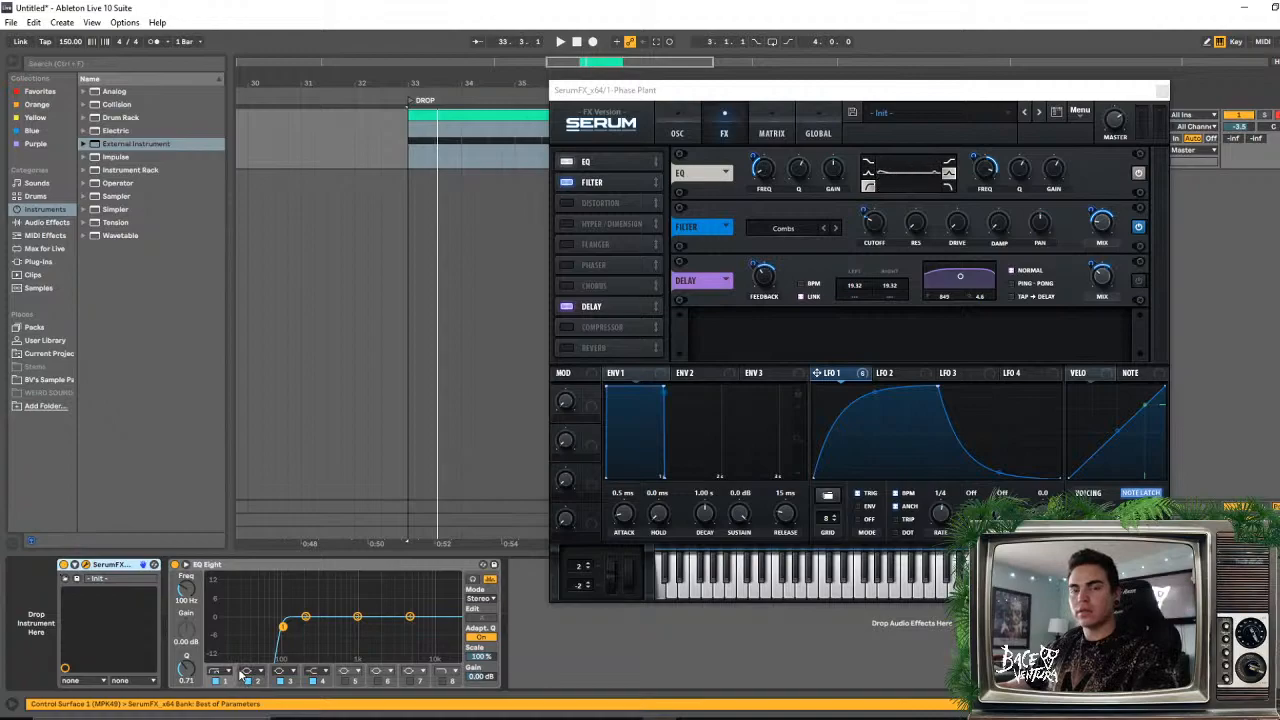
pyautogui.hotkey('ctrl', 'z')
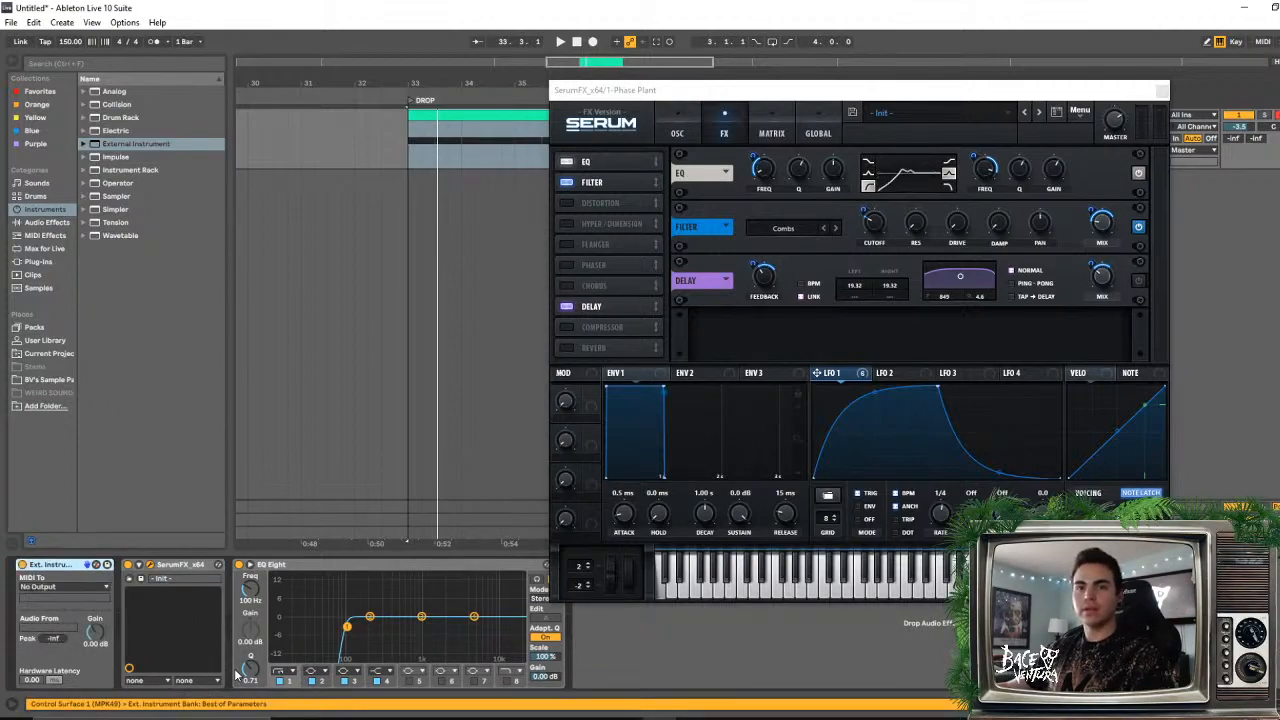
pyautogui.hotkey('ctrl', 'z')
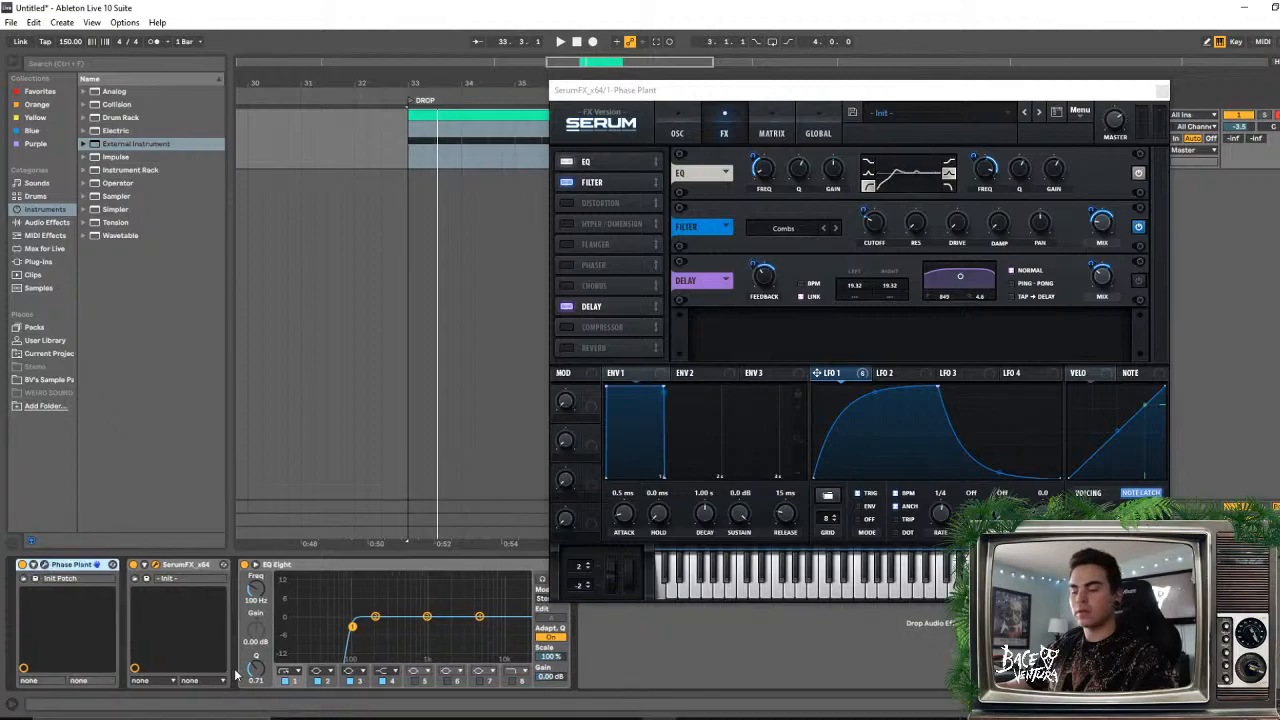
# - Play the clip through the restored Phase Plant chain and examine the patch's wavetable and analog oscillators
pyautogui.press('space')
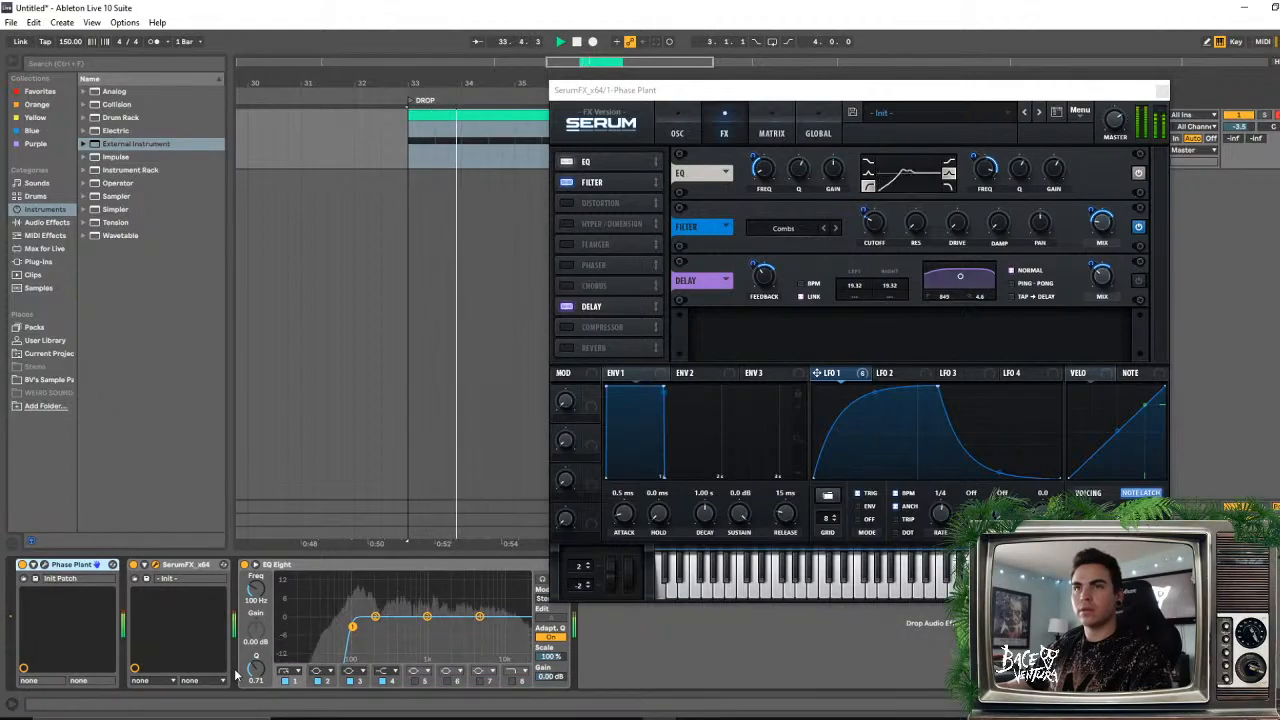
pyautogui.click(43, 567)
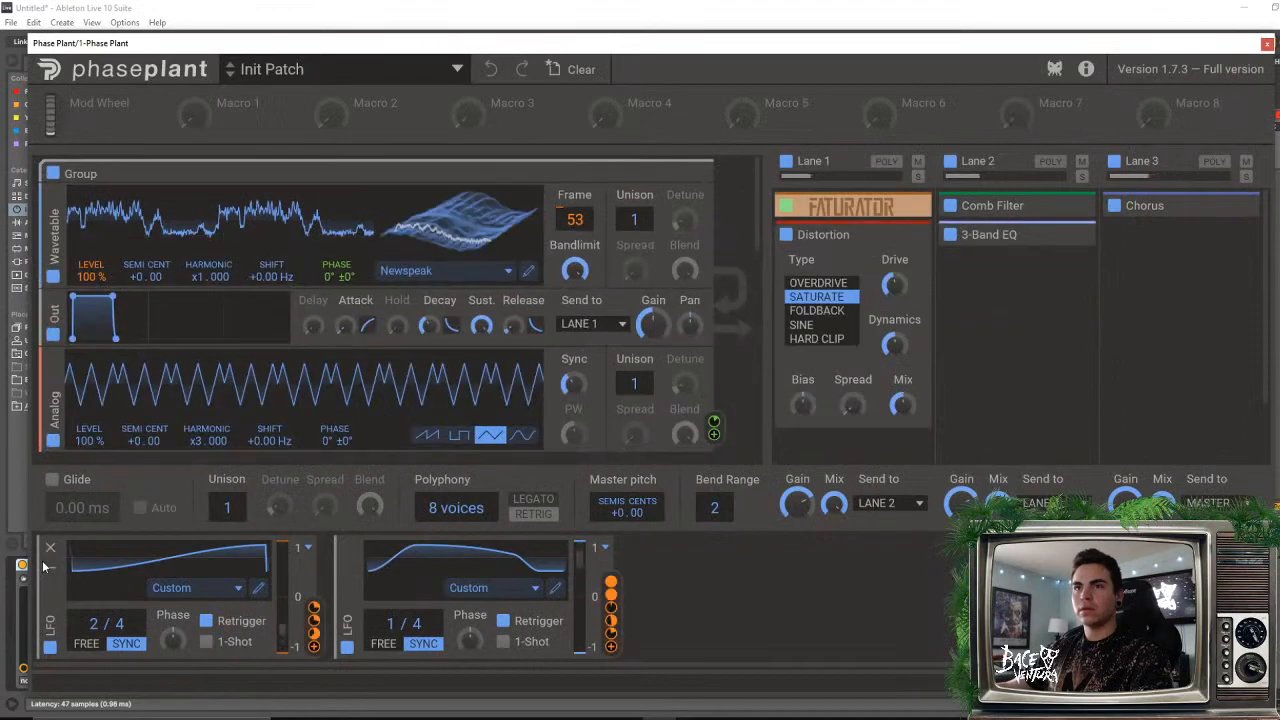
pyautogui.scroll(-5, 405, 343)
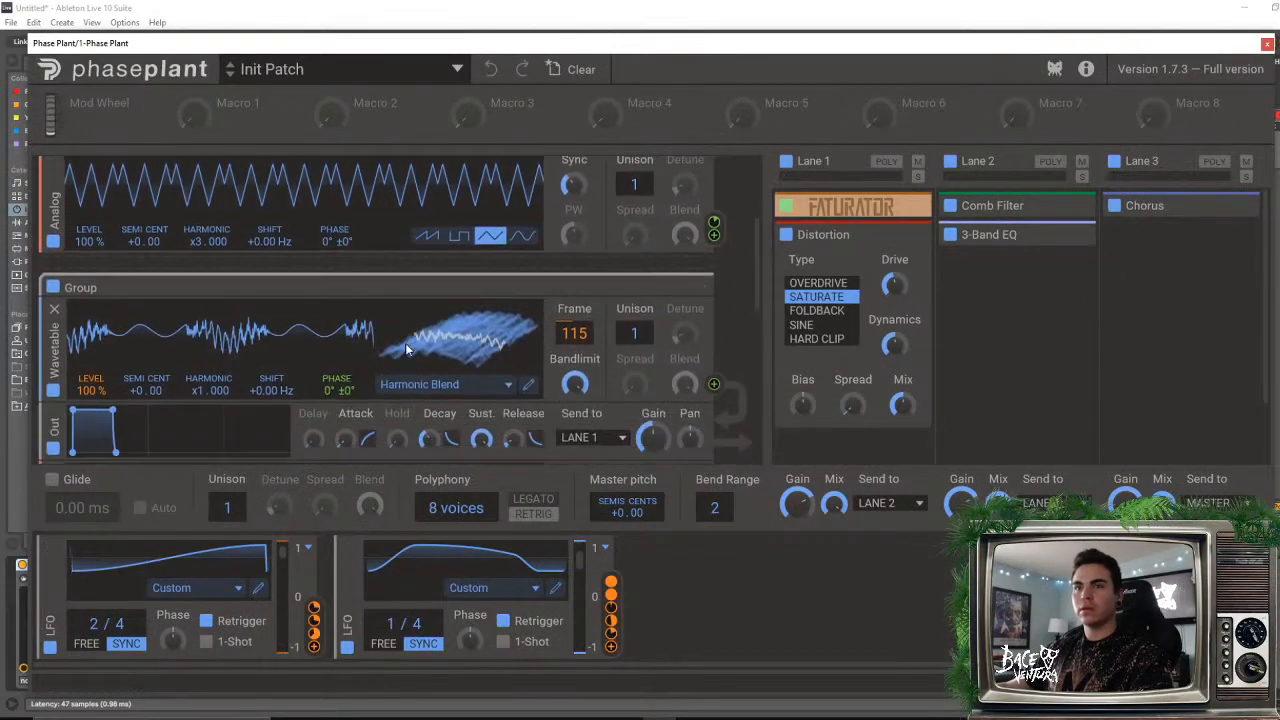
pyautogui.scroll(-8, 405, 348)
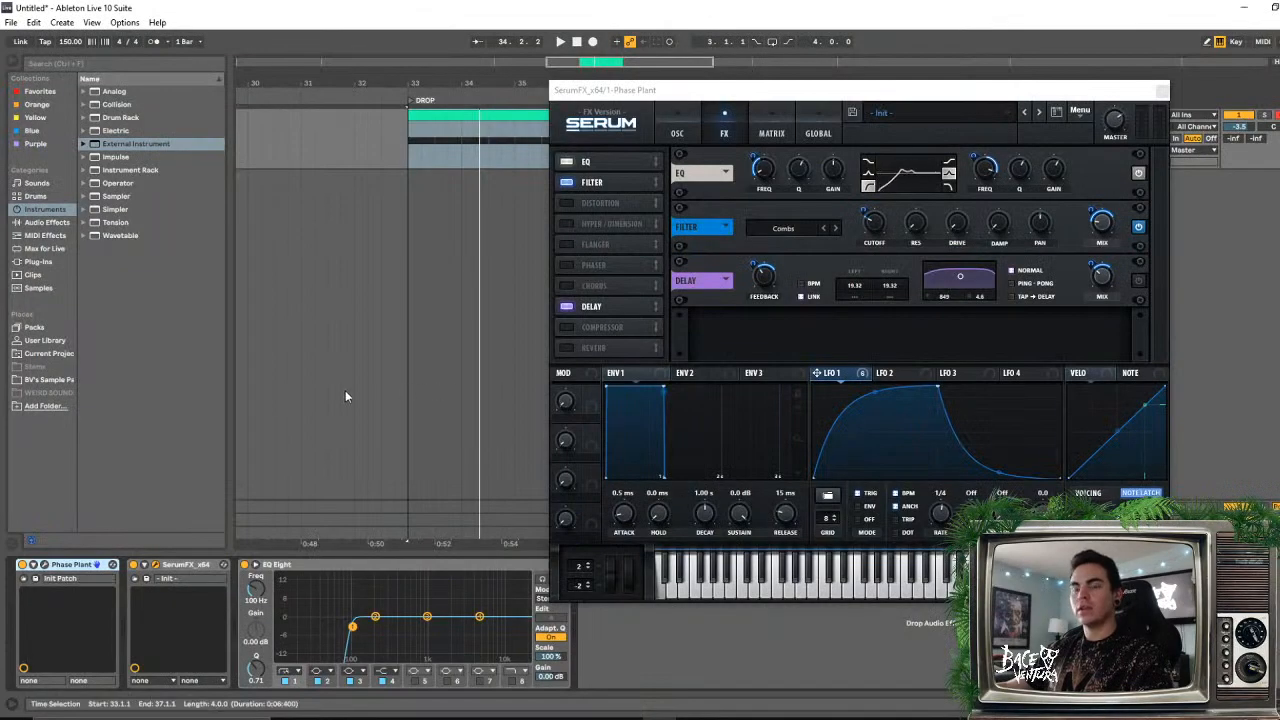
pyautogui.press('a')
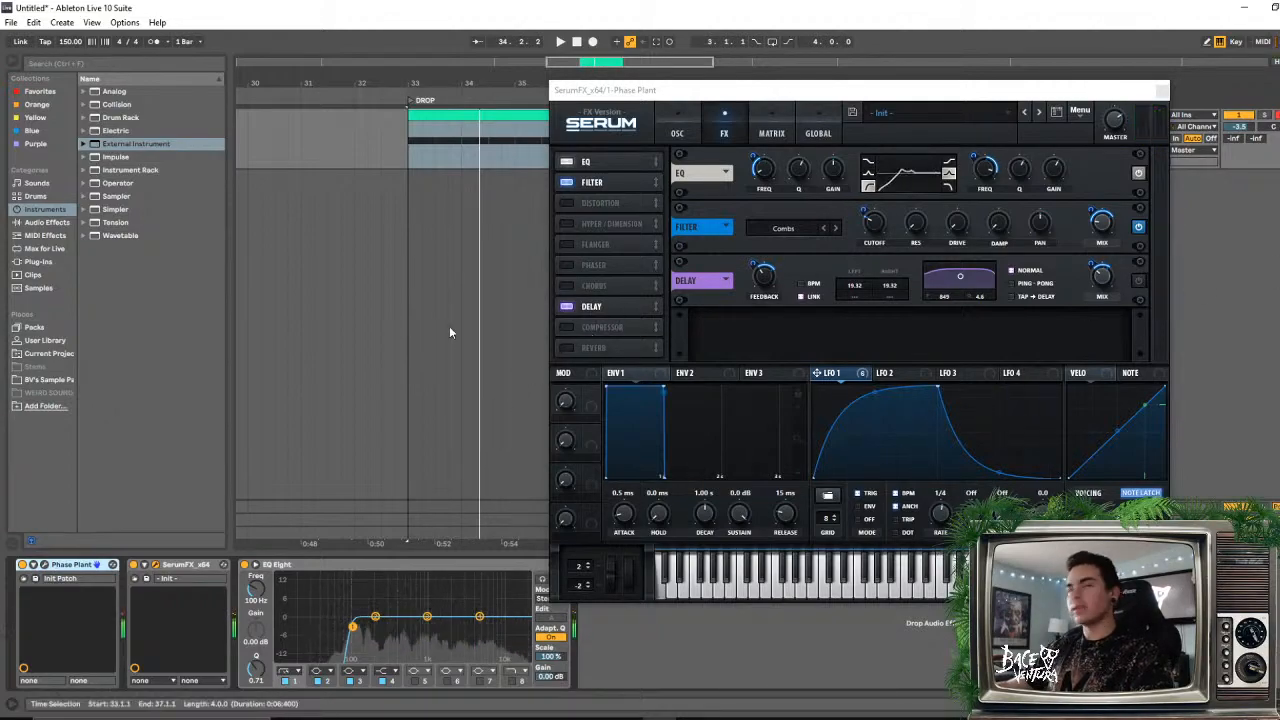
# - Switch to Chrome and reread the r/serum thread's advice on triggering envelopes and LFOs in SerumFX
pyautogui.moveTo(768, 89); pyautogui.dragTo(673, 106)
pyautogui.click(455, 718)
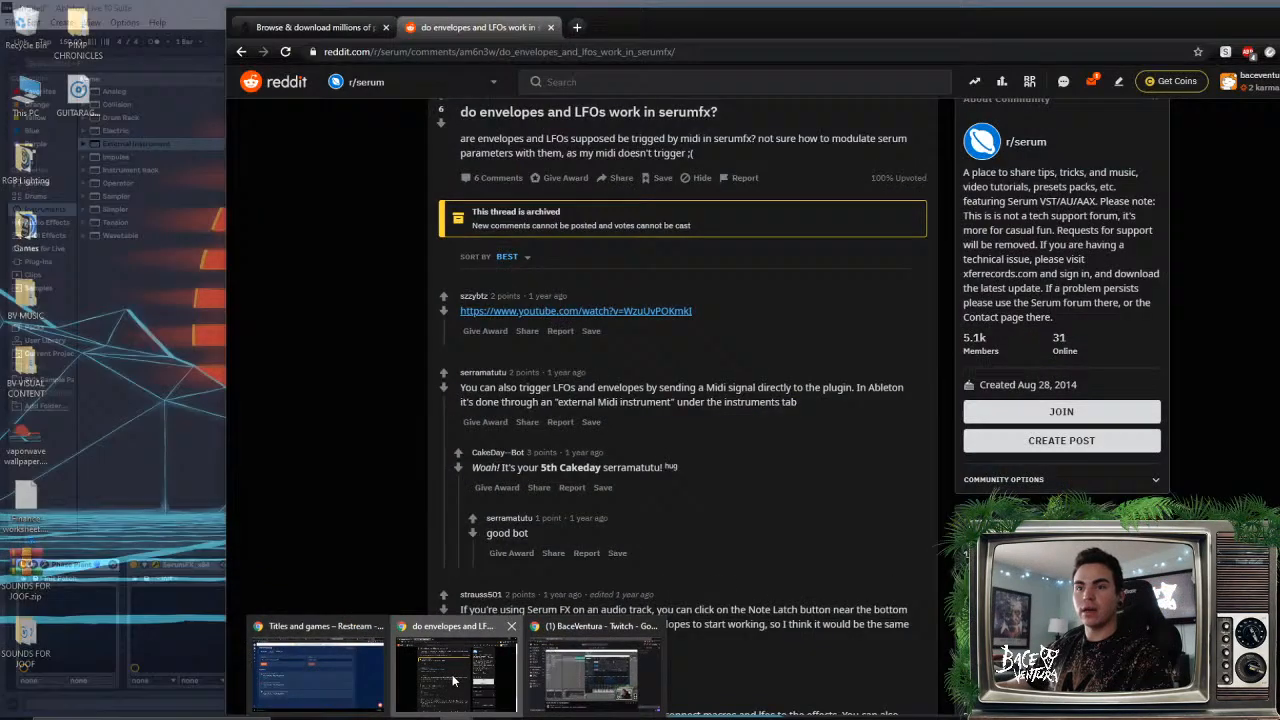
pyautogui.click(453, 681)
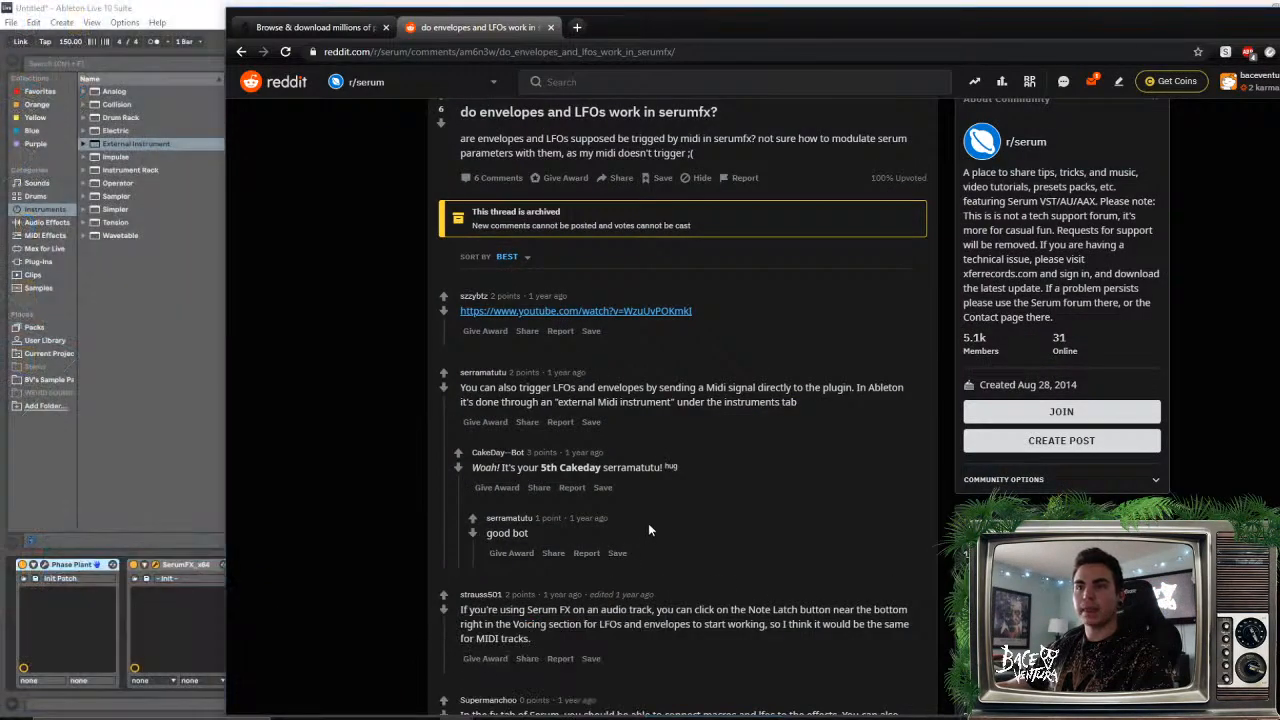
pyautogui.scroll(-1, 648, 523)
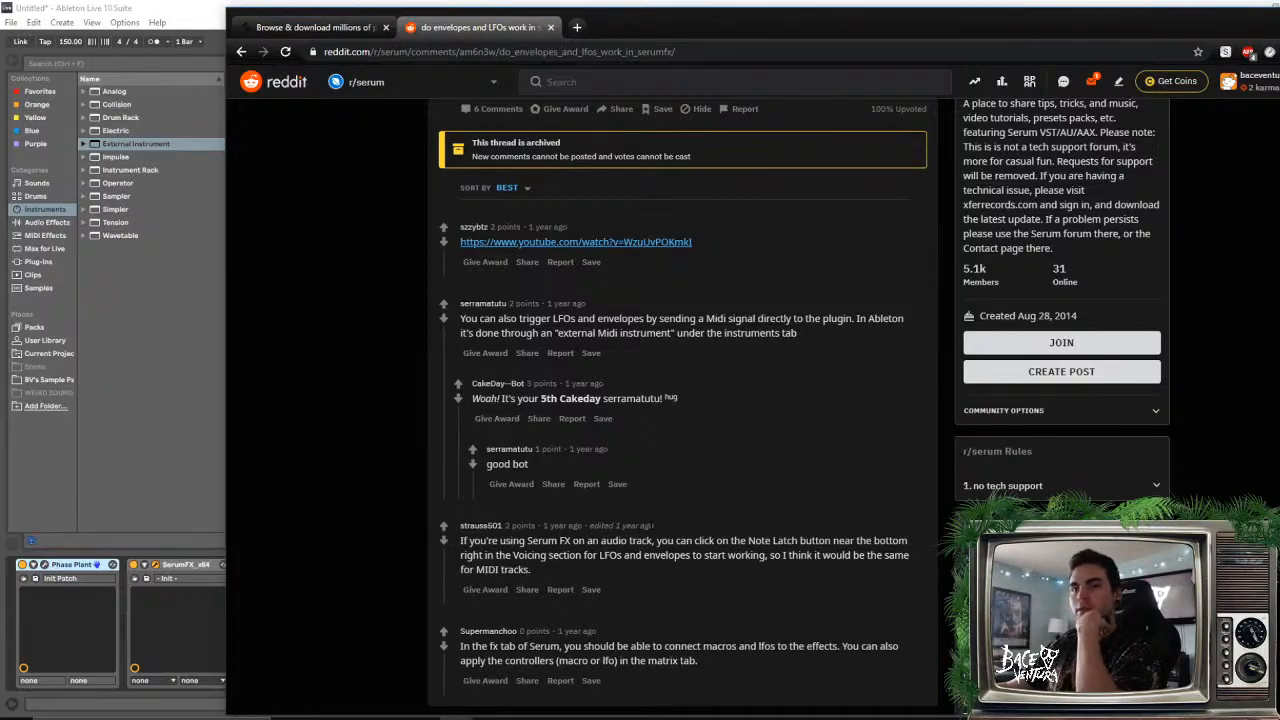
pyautogui.scroll(-1, 650, 528)
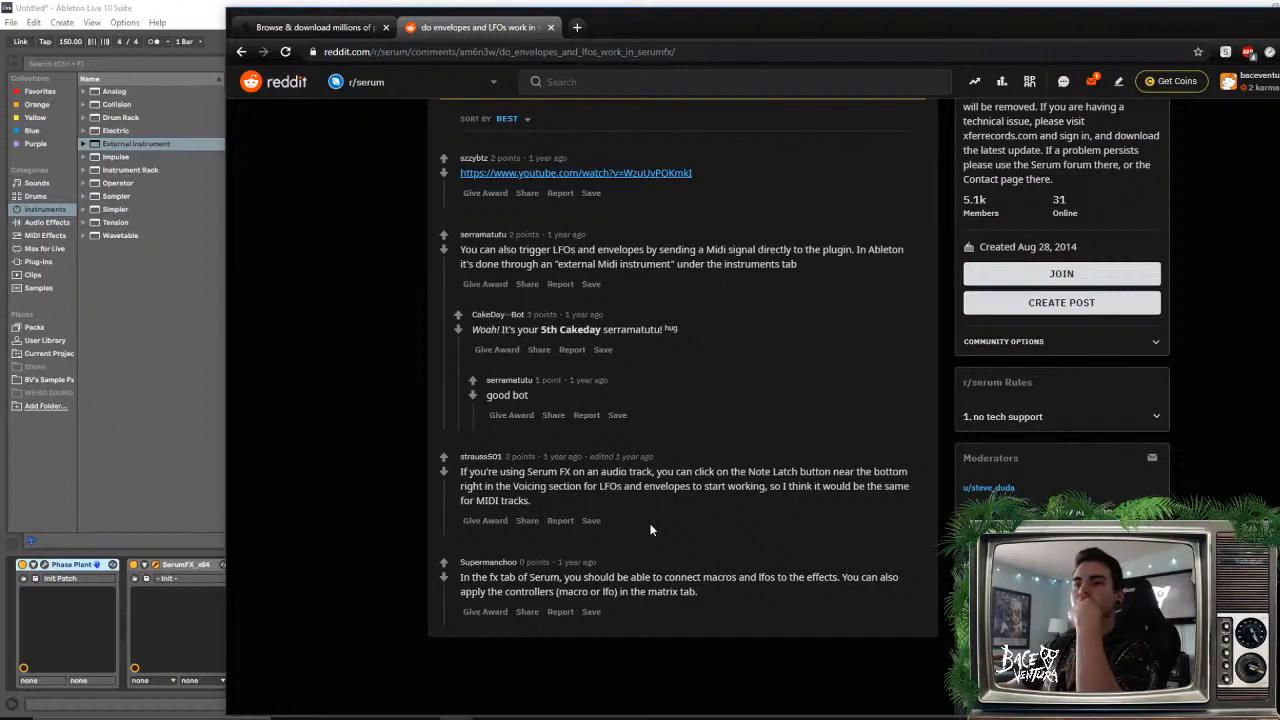
pyautogui.scroll(2, 650, 530)
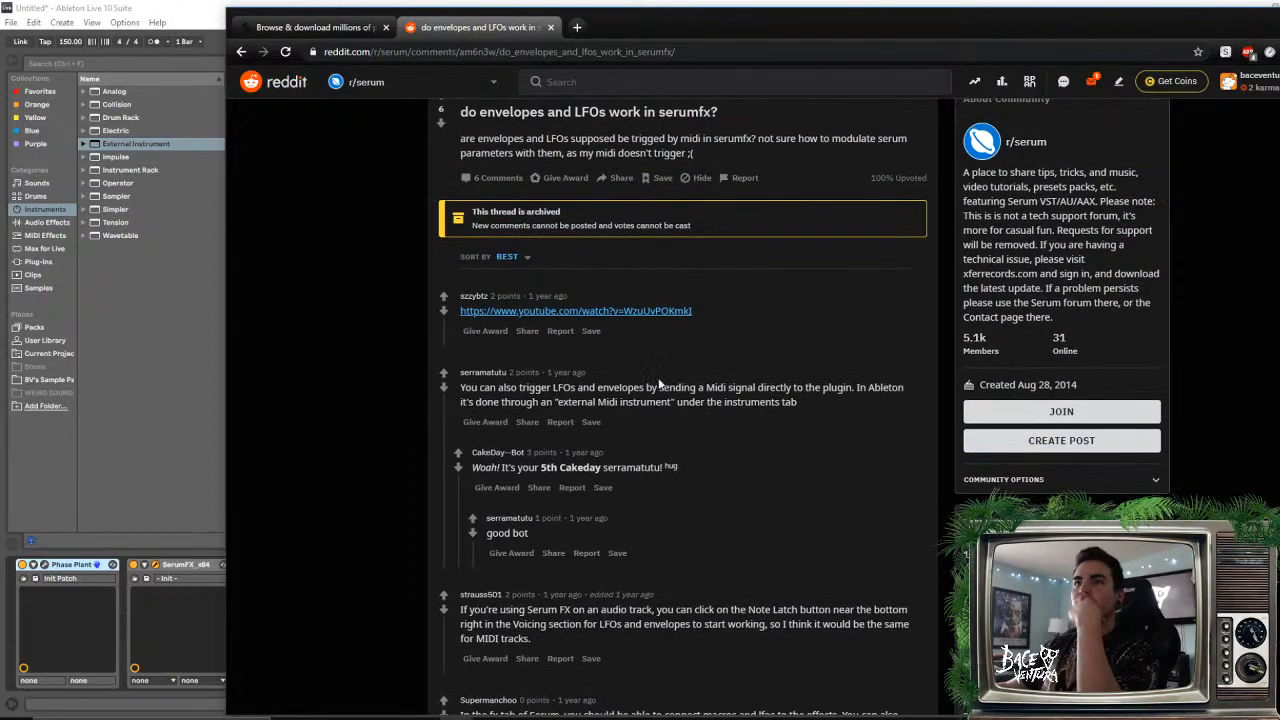
pyautogui.scroll(2, 650, 423)
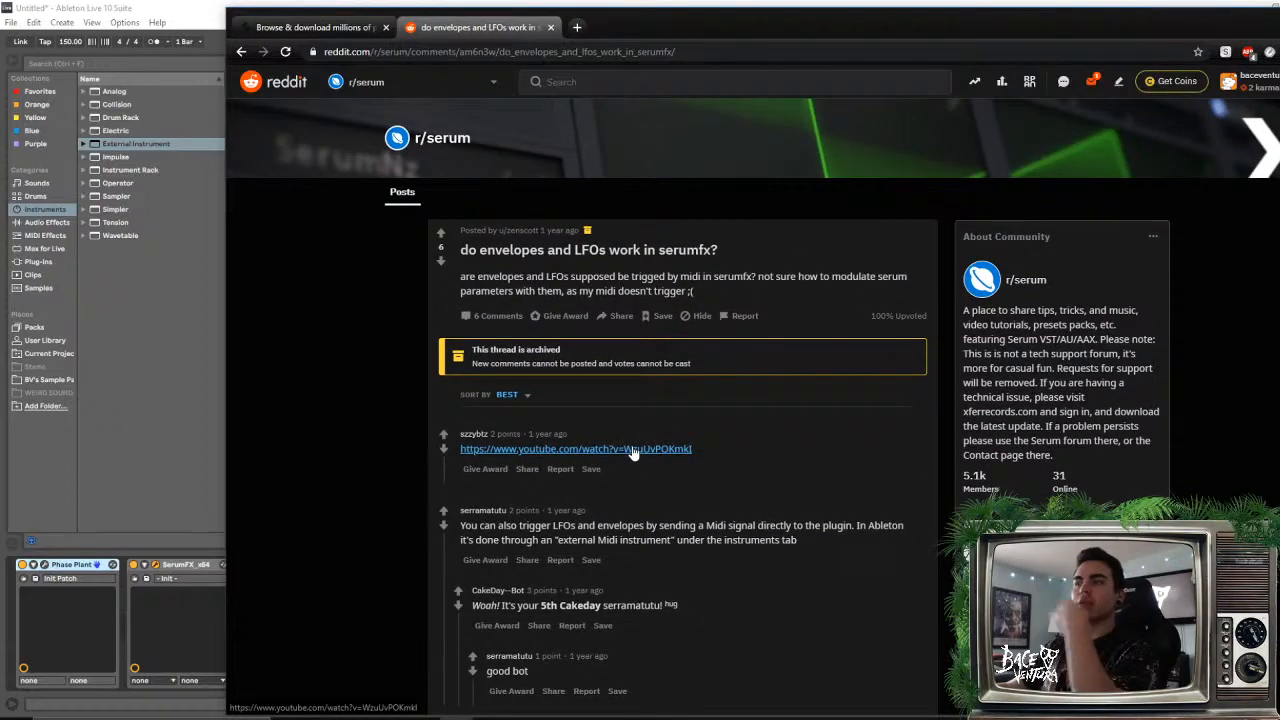
# - Return to Ableton Live, set SerumFX's LFO 1 mode to Off, and play the clip to test the modulation
pyautogui.click(205, 363)
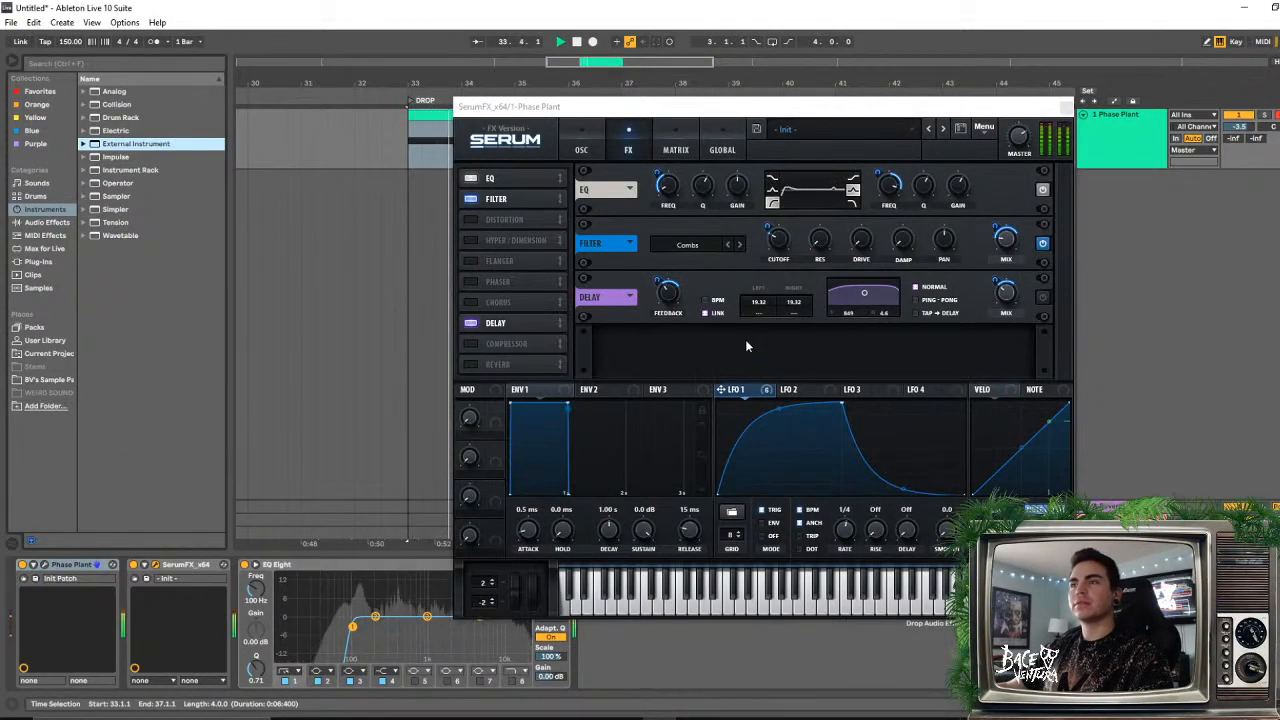
pyautogui.click(765, 543)
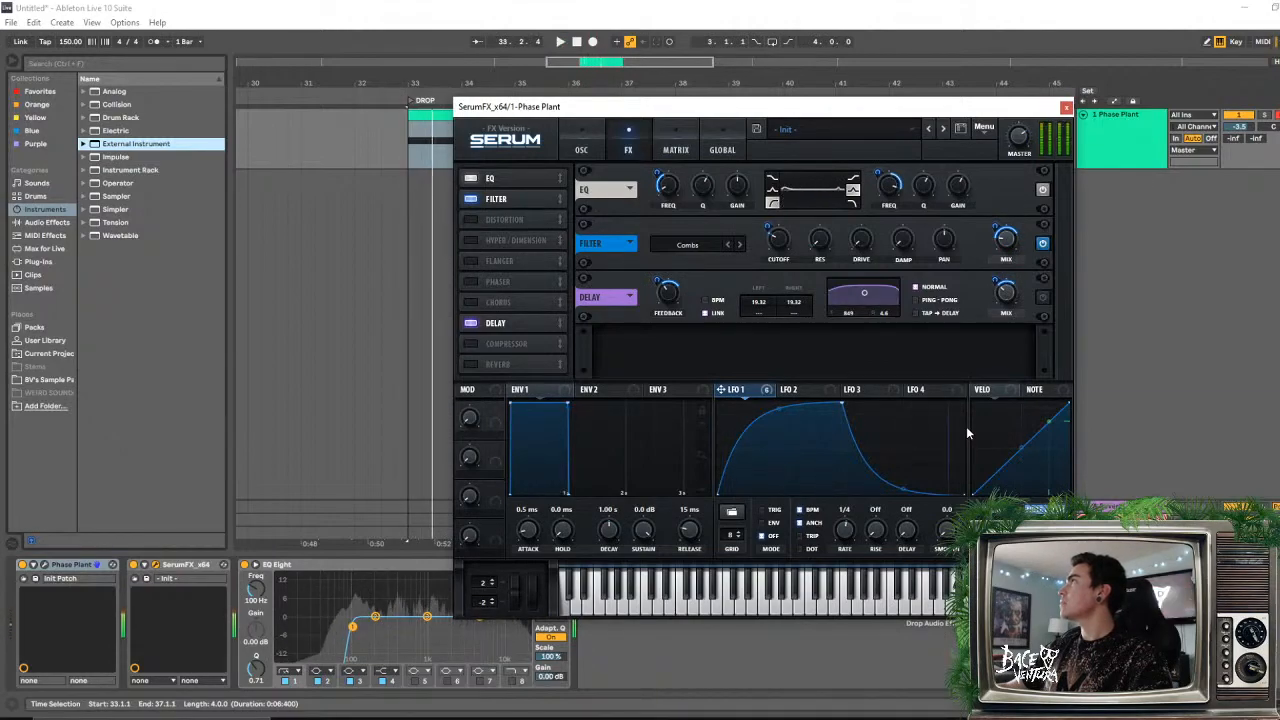
pyautogui.press('space')
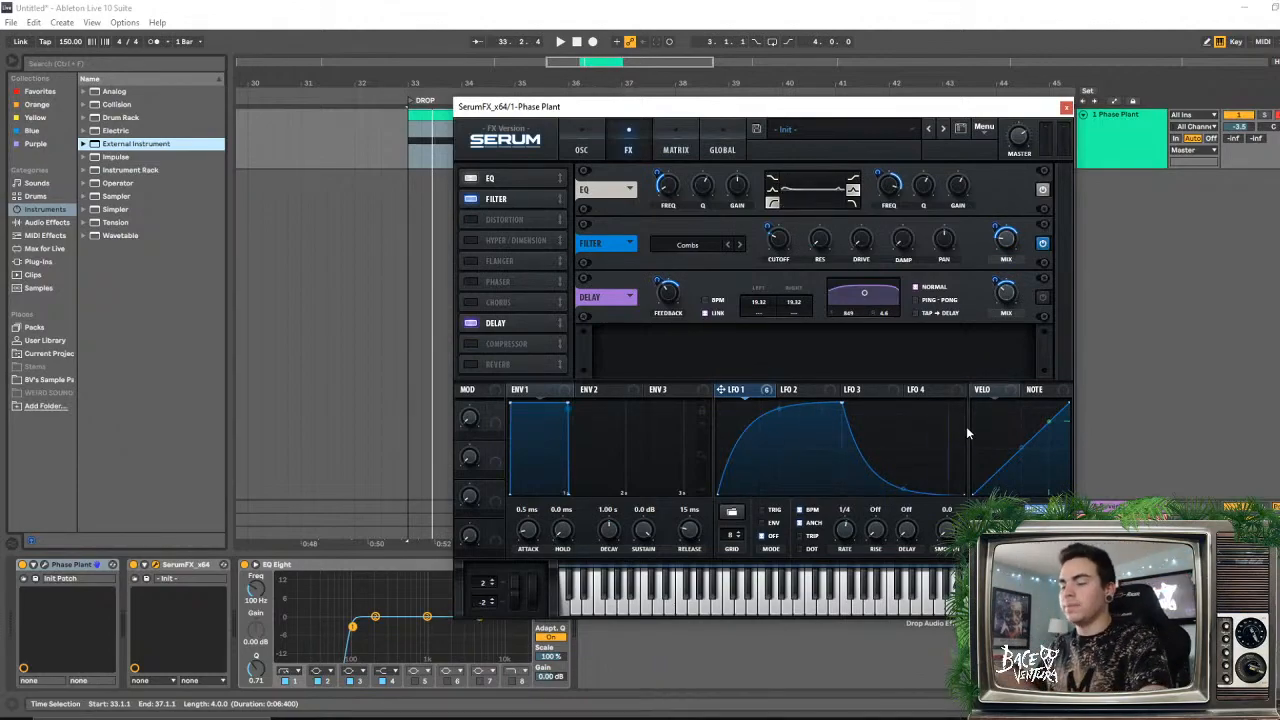
pyautogui.press('space')
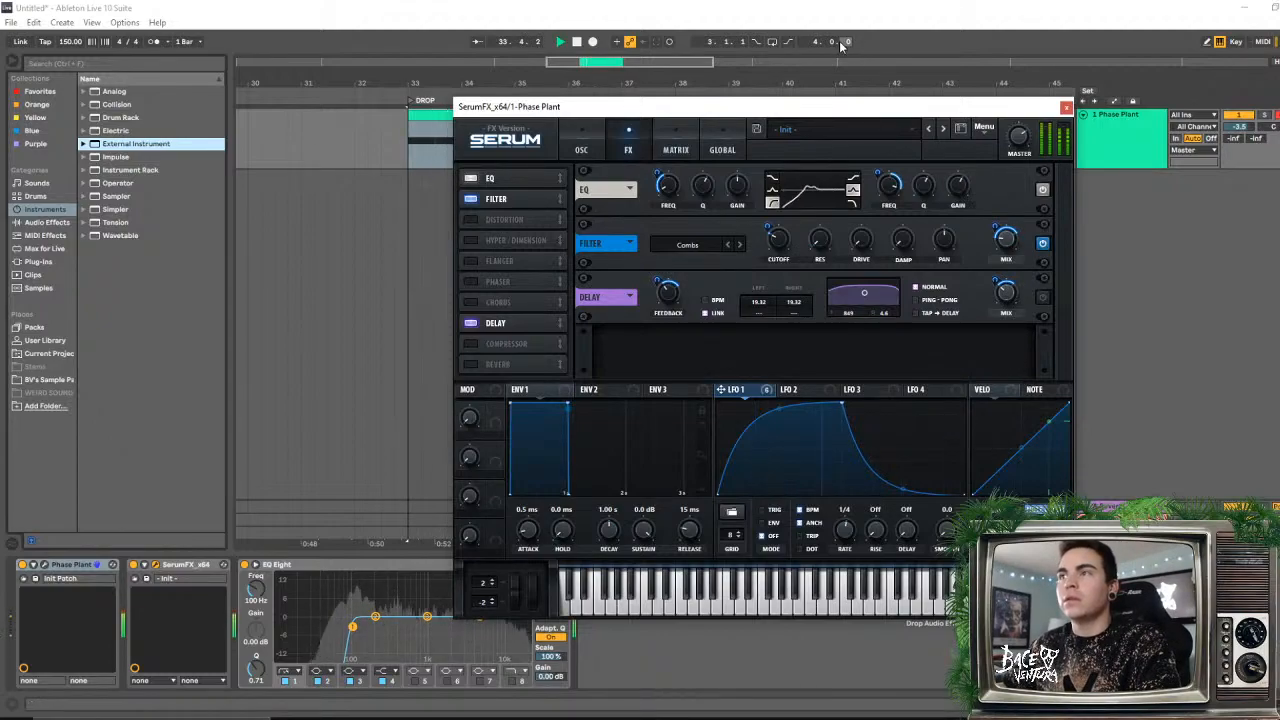
pyautogui.press('space')
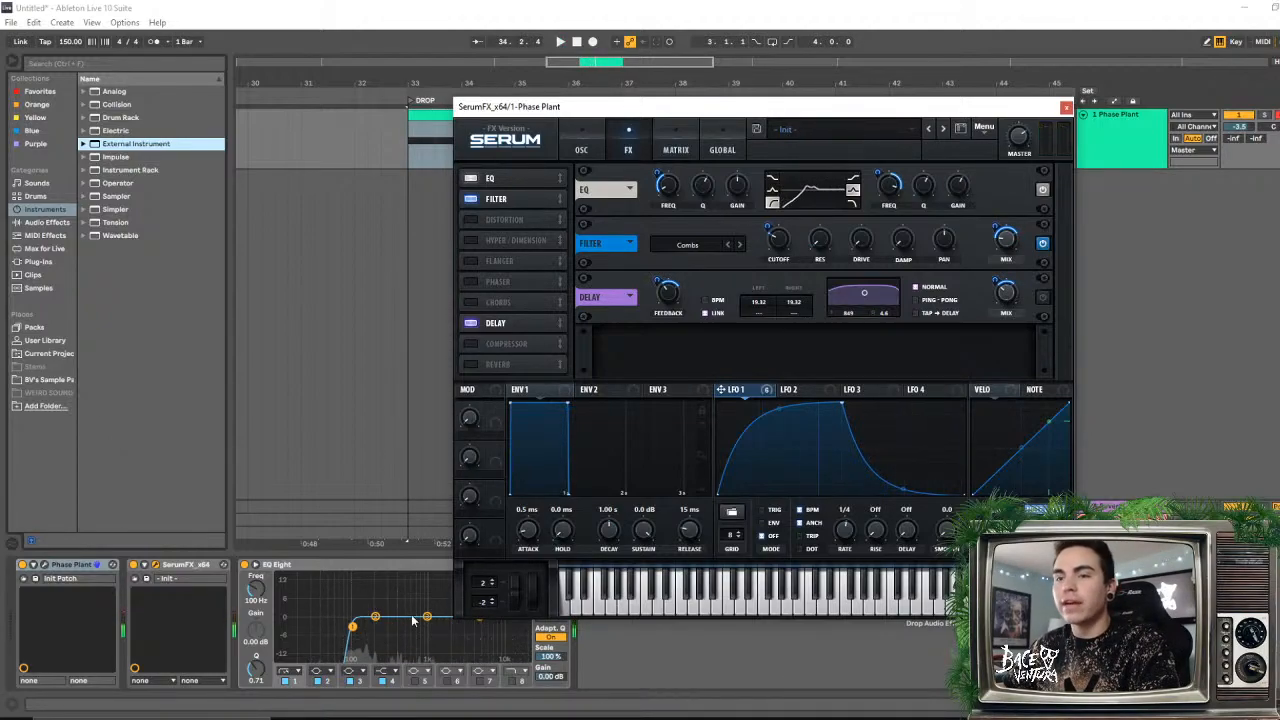
# - Switch to the Reddit thread in Chrome, open the YouTube video linked in its first comment, and skip ahead through the introduction
pyautogui.moveTo(440, 716)
pyautogui.click(471, 663)
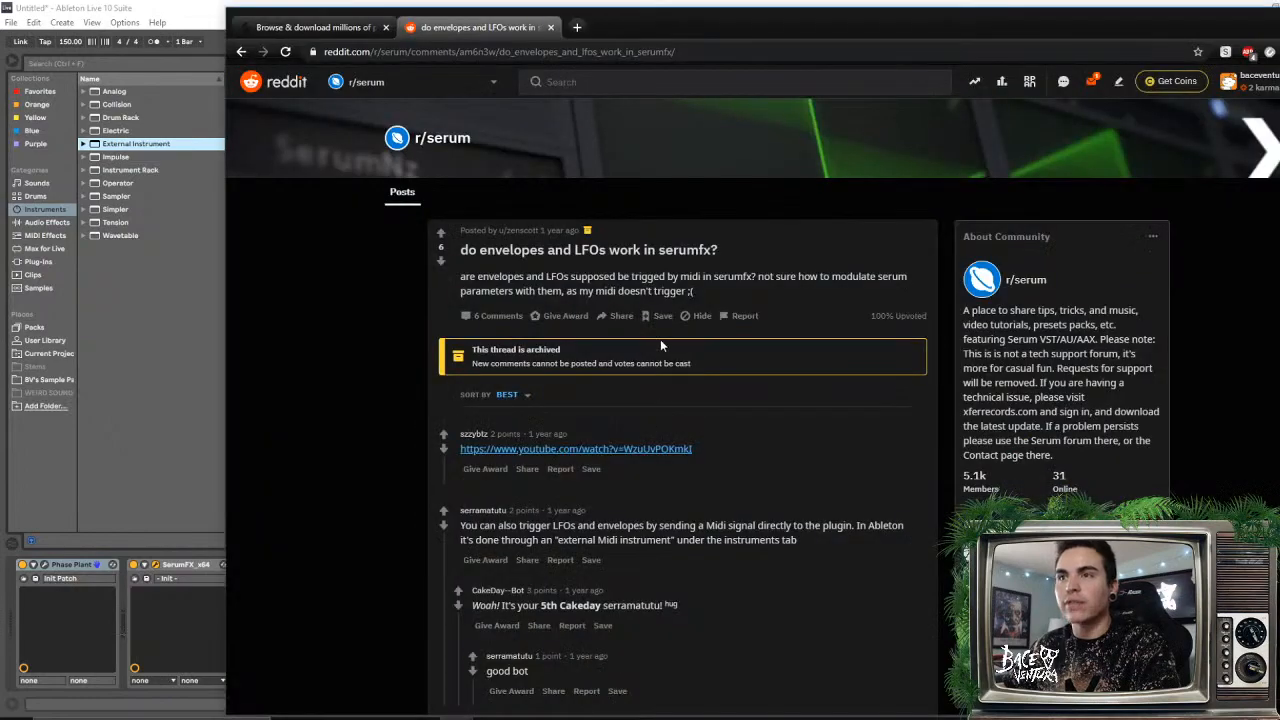
pyautogui.click(621, 448)
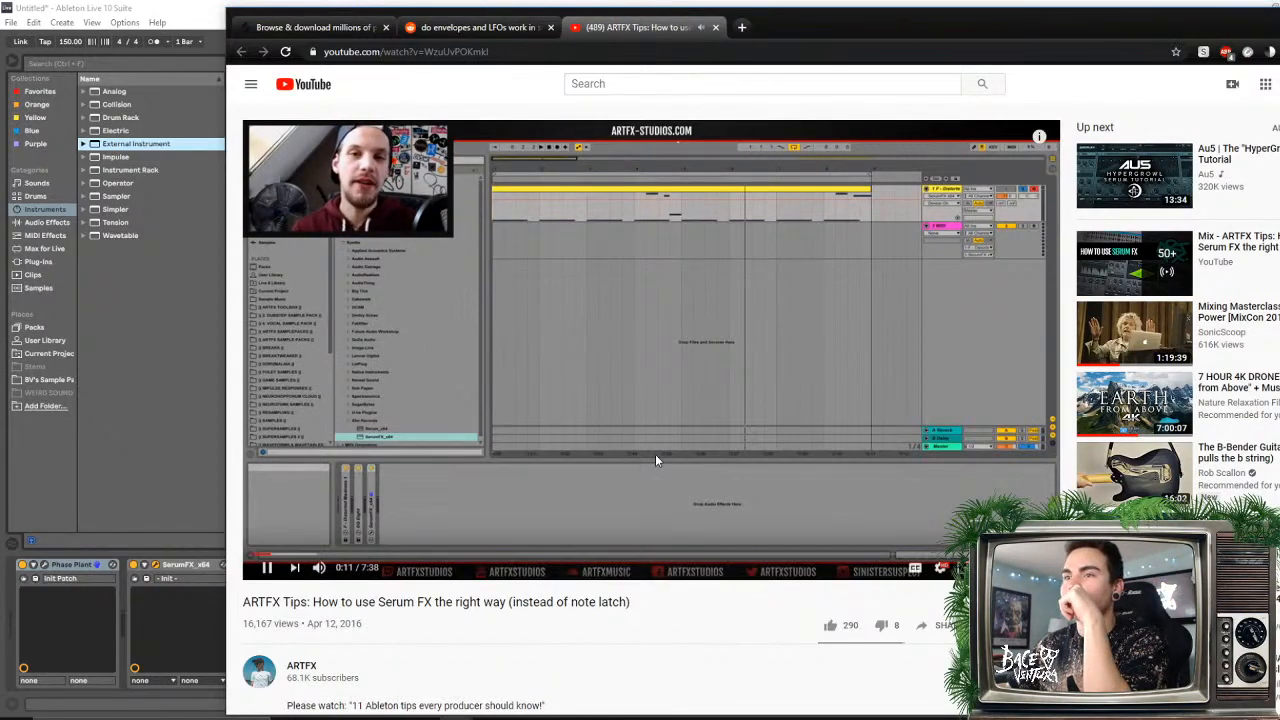
pyautogui.press('Right')
pyautogui.press('Right')
pyautogui.press('Right')
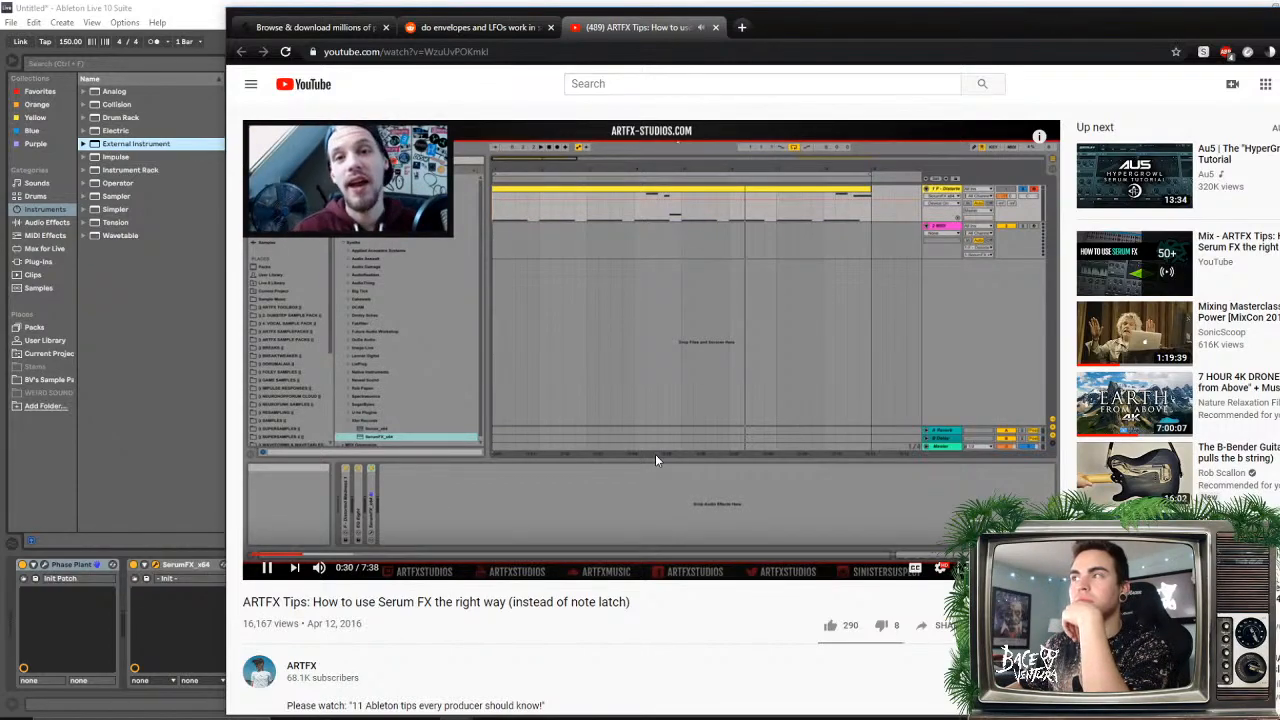
pyautogui.press('Right')
pyautogui.press('Right')
pyautogui.press('Right')
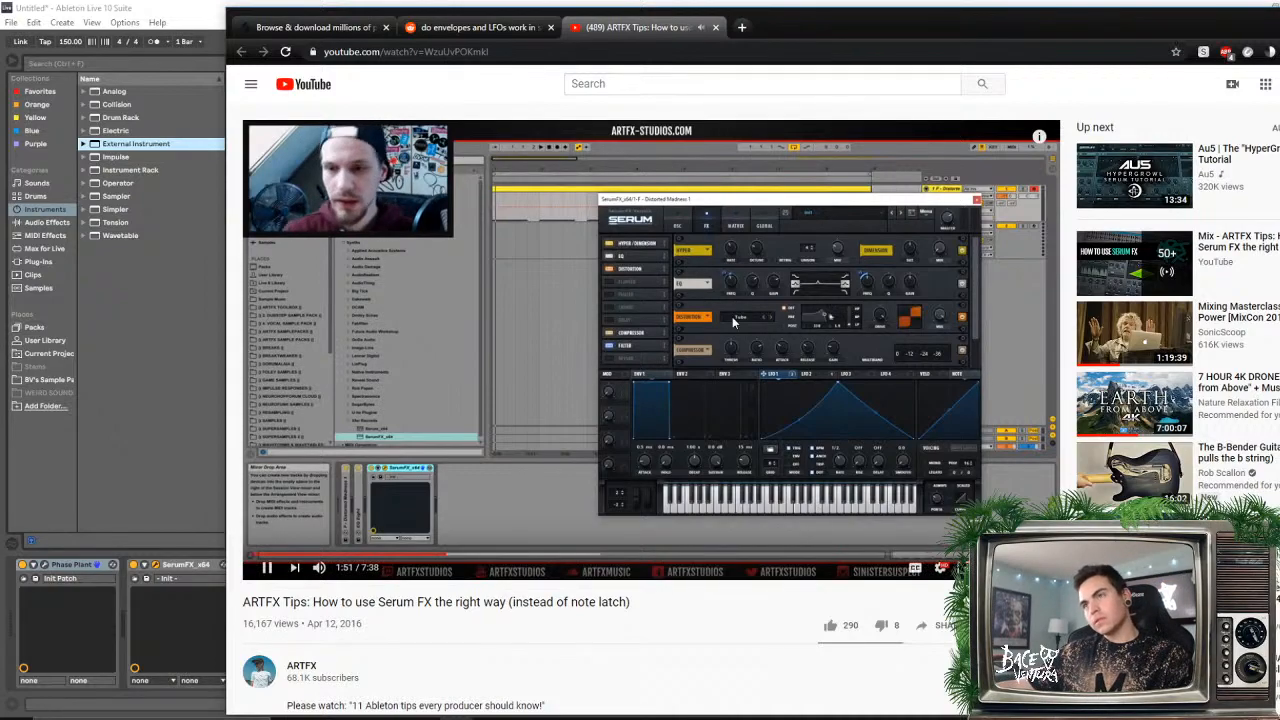
# - Watch the Serum FX tutorial from the effects demonstration through the setup of the separate MIDI track, and pause it there
pyautogui.click(739, 421)
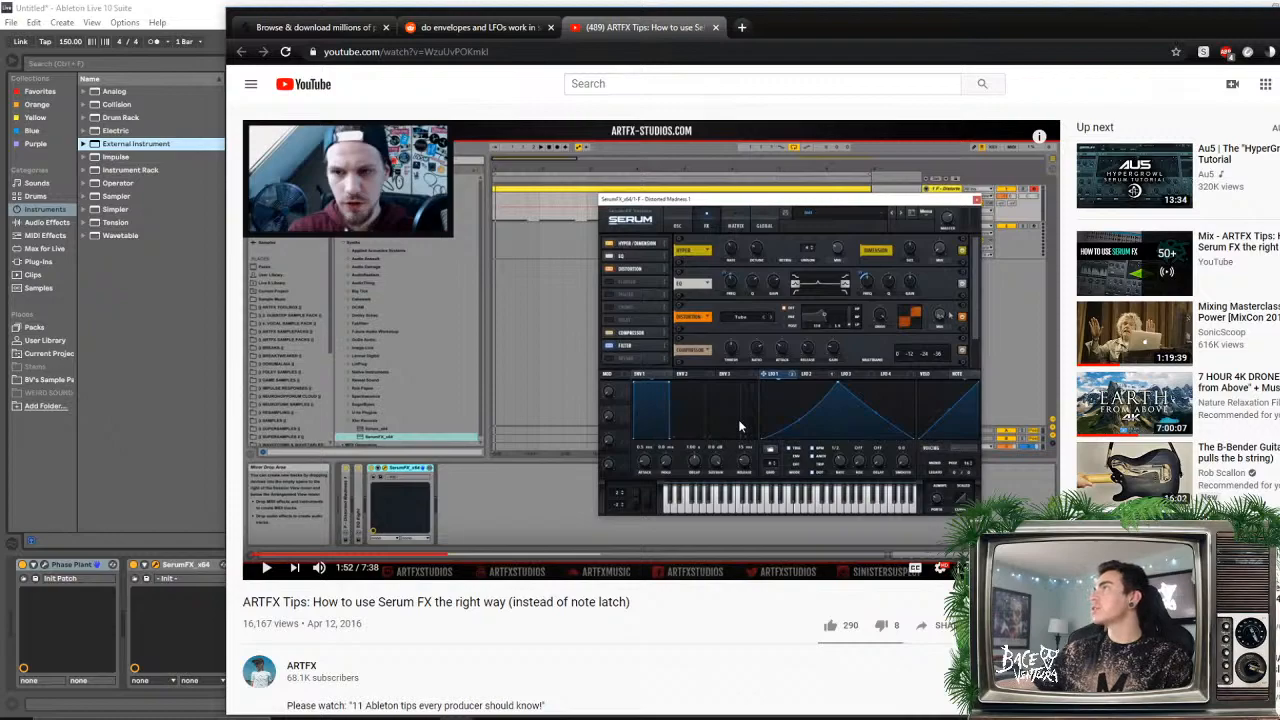
pyautogui.click(738, 419)
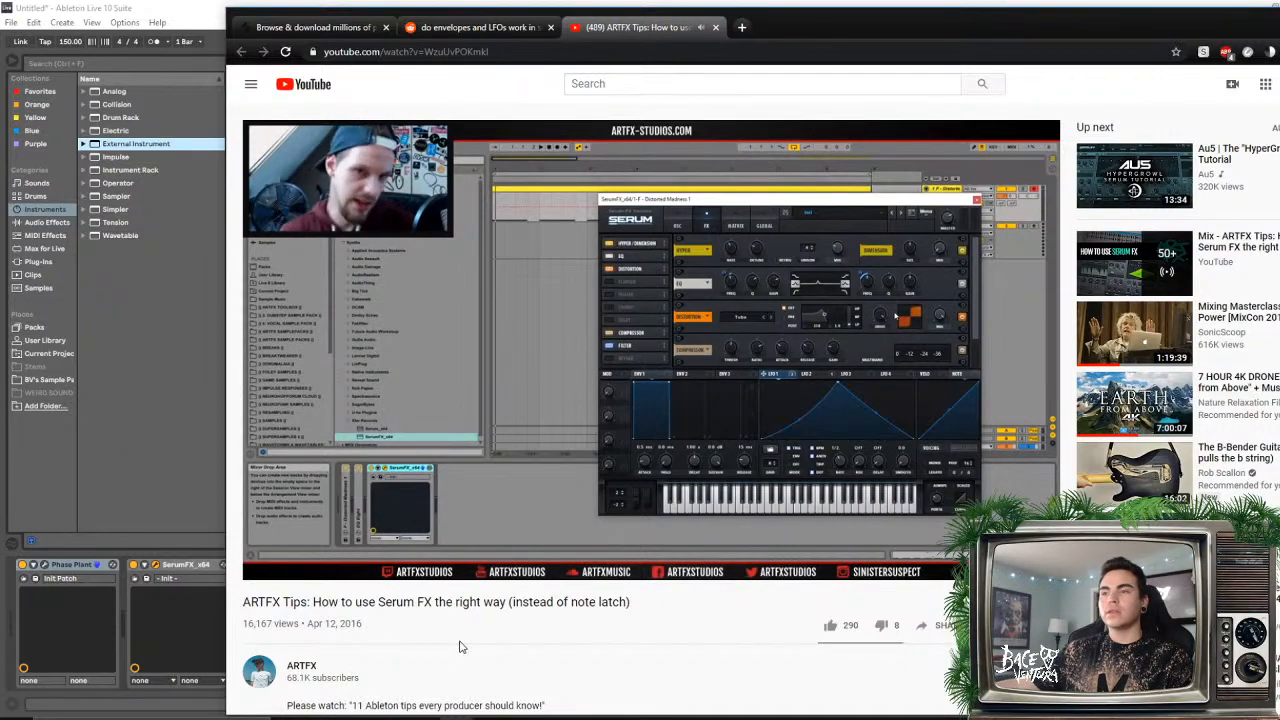
pyautogui.moveTo(469, 493)
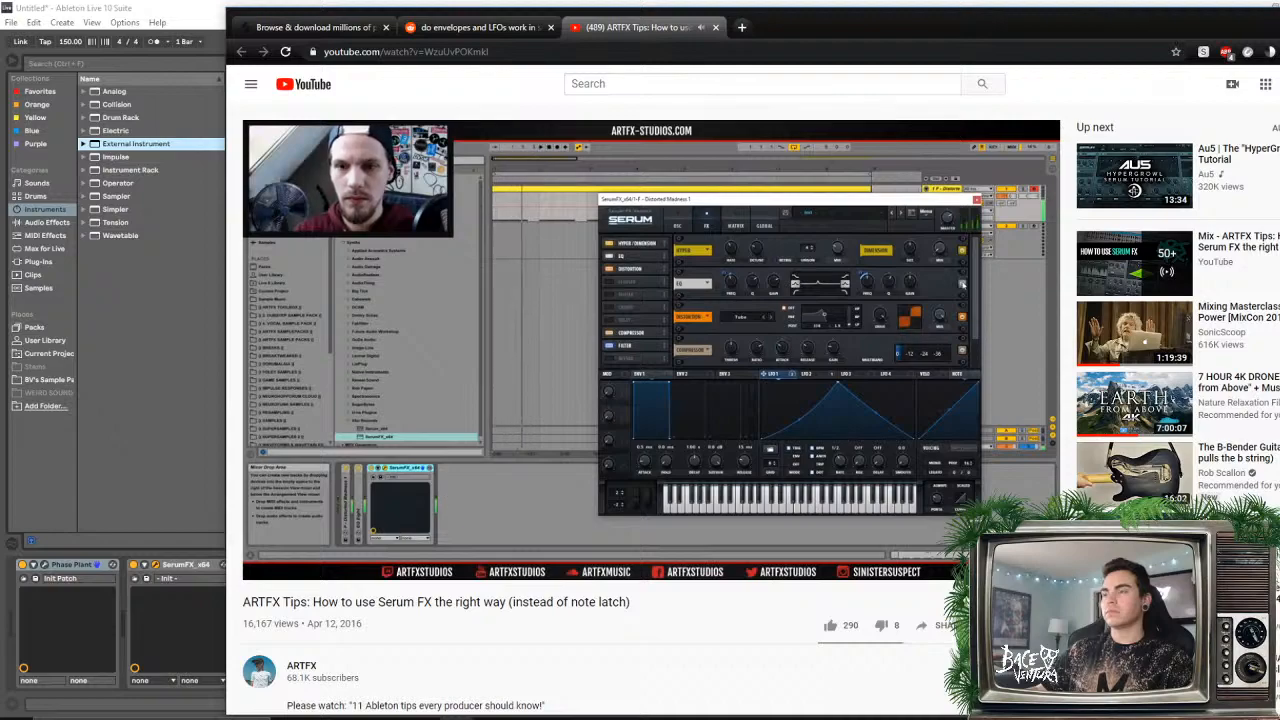
pyautogui.click(469, 493)
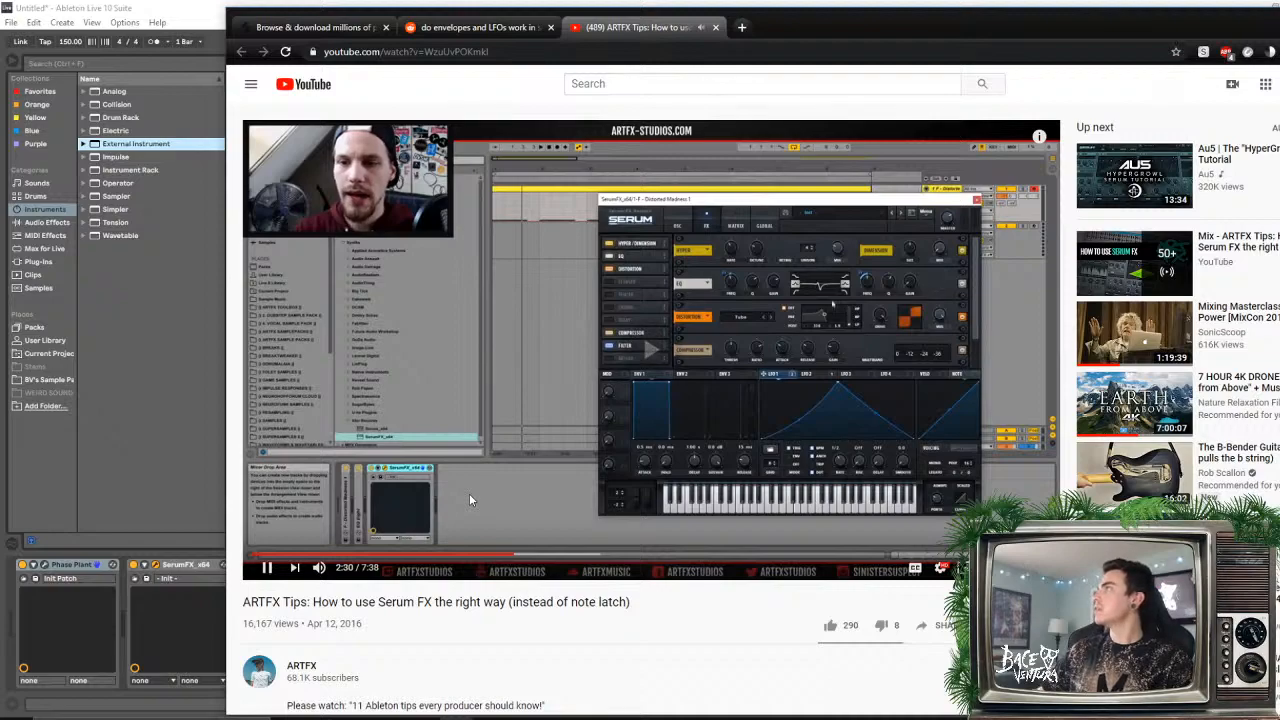
pyautogui.press('Right')
pyautogui.press('Right')
pyautogui.press('Right')
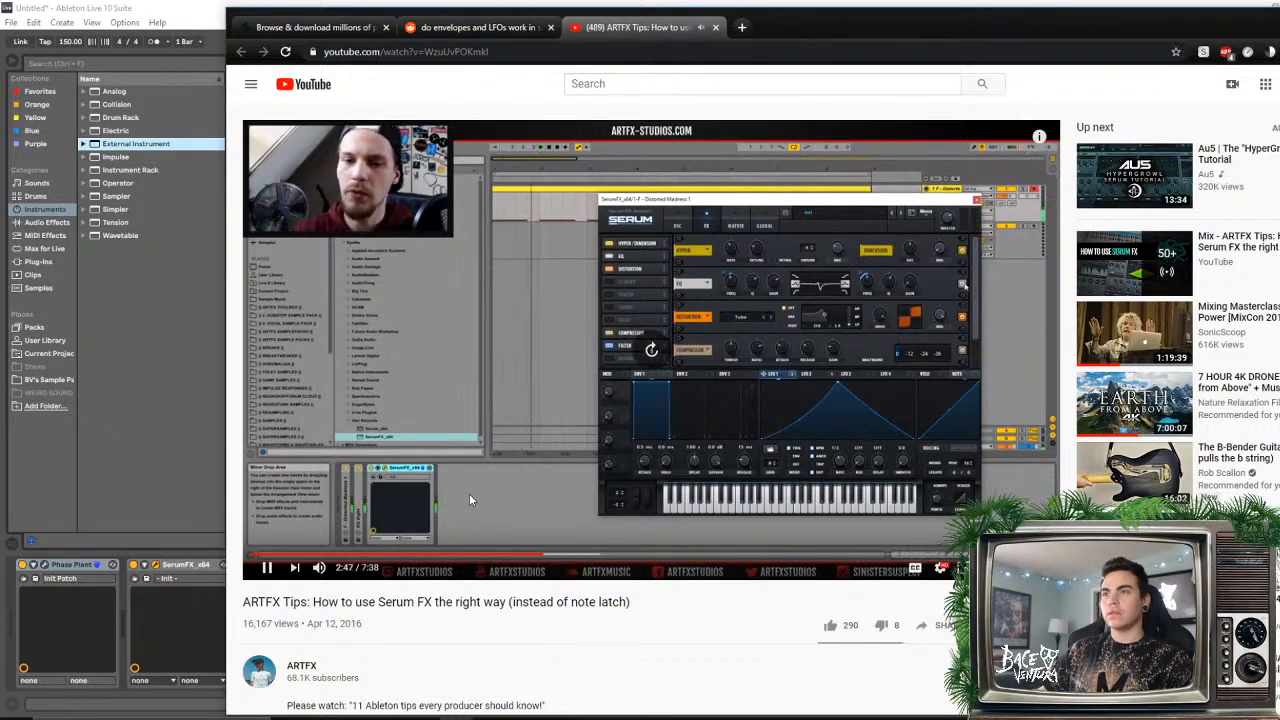
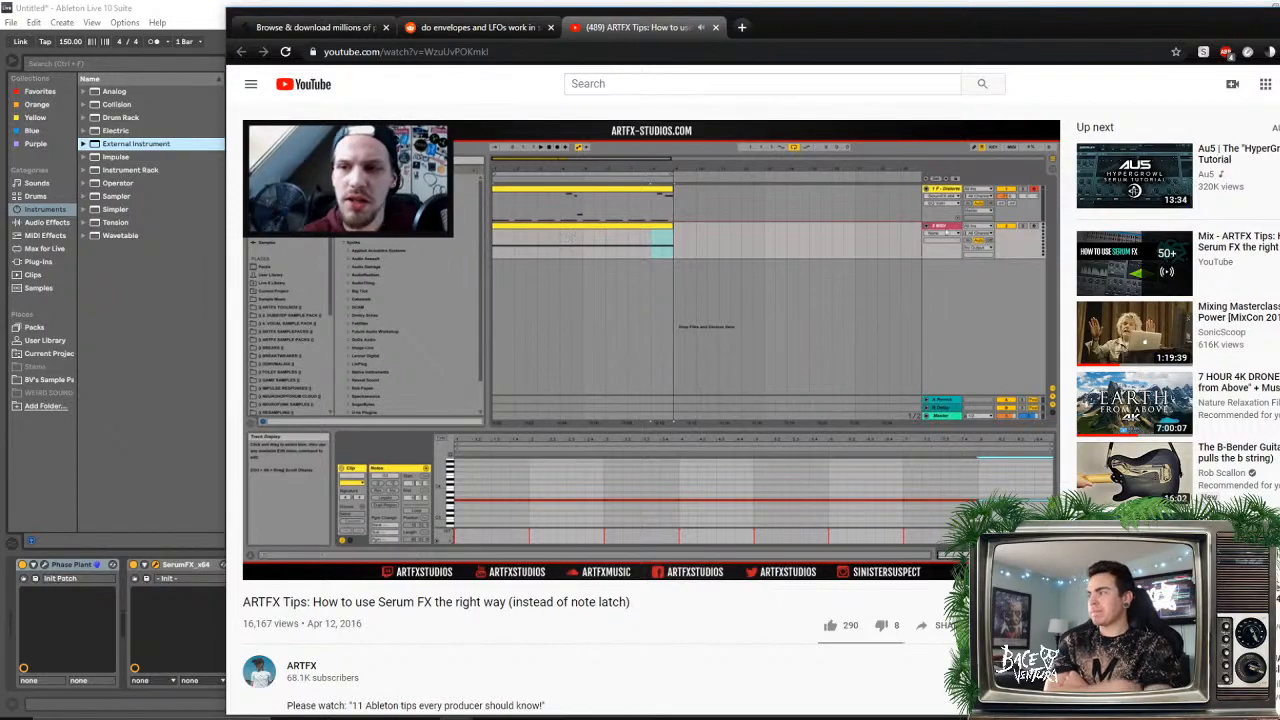
pyautogui.click(469, 494)
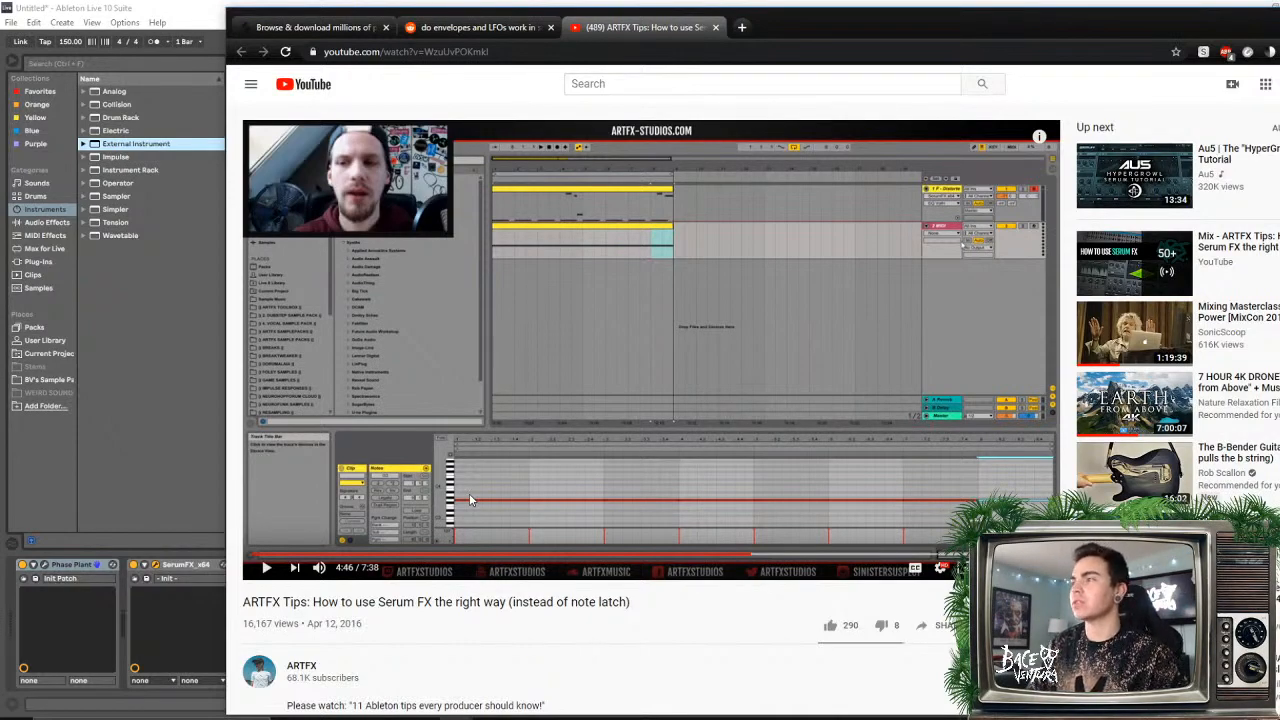
# - Watch the ARTFX Serum FX tutorial up to 5:50, pause it, and switch to Ableton Live
pyautogui.click(469, 493)
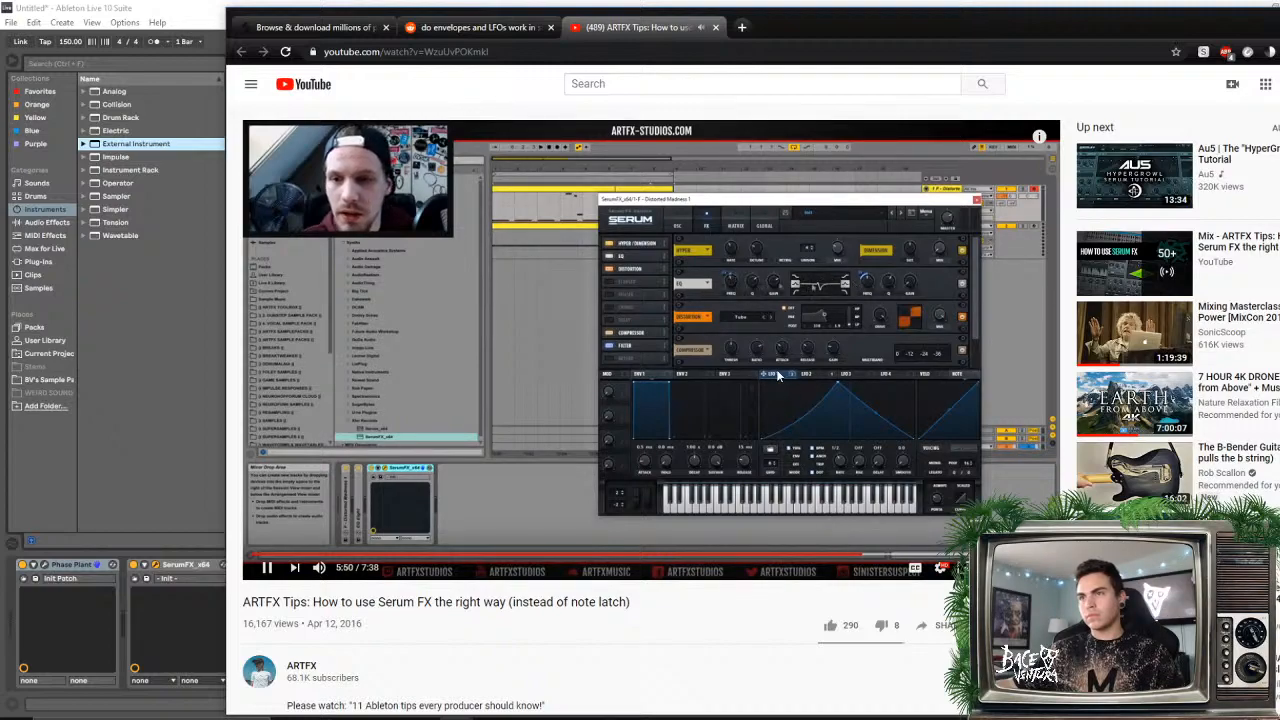
pyautogui.click(568, 374)
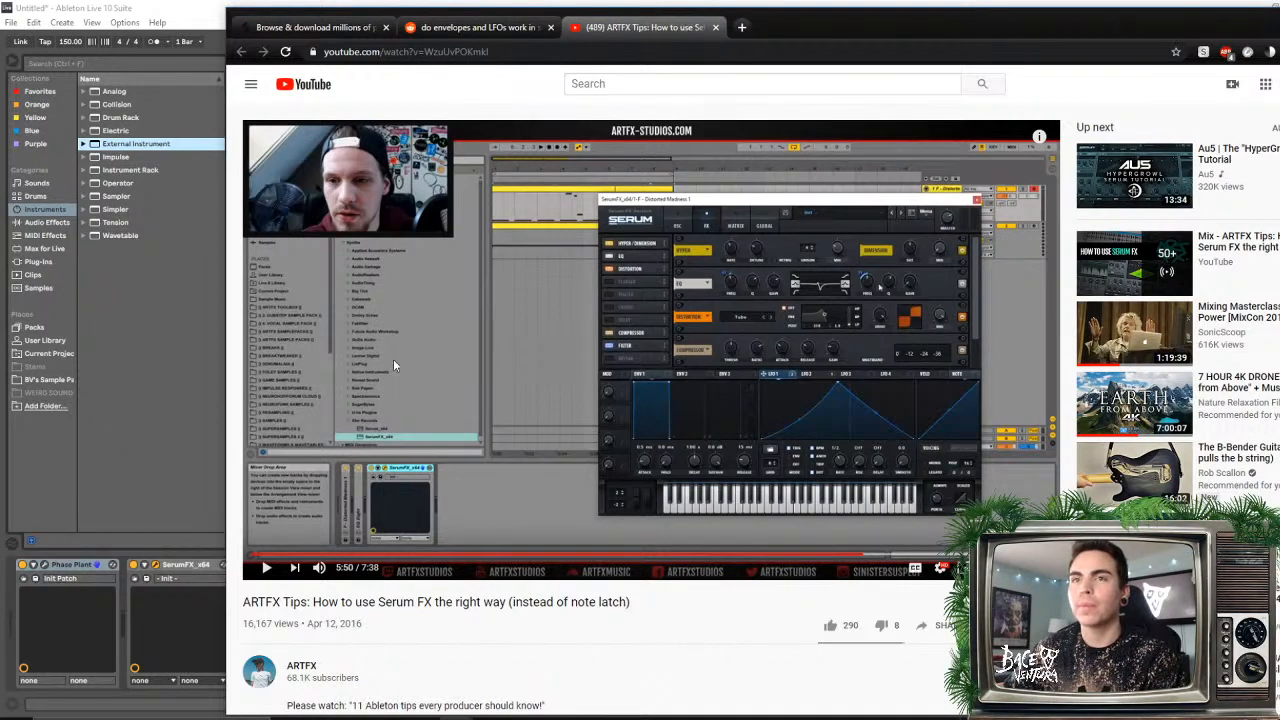
pyautogui.click(139, 461)
pyautogui.click(980, 482)
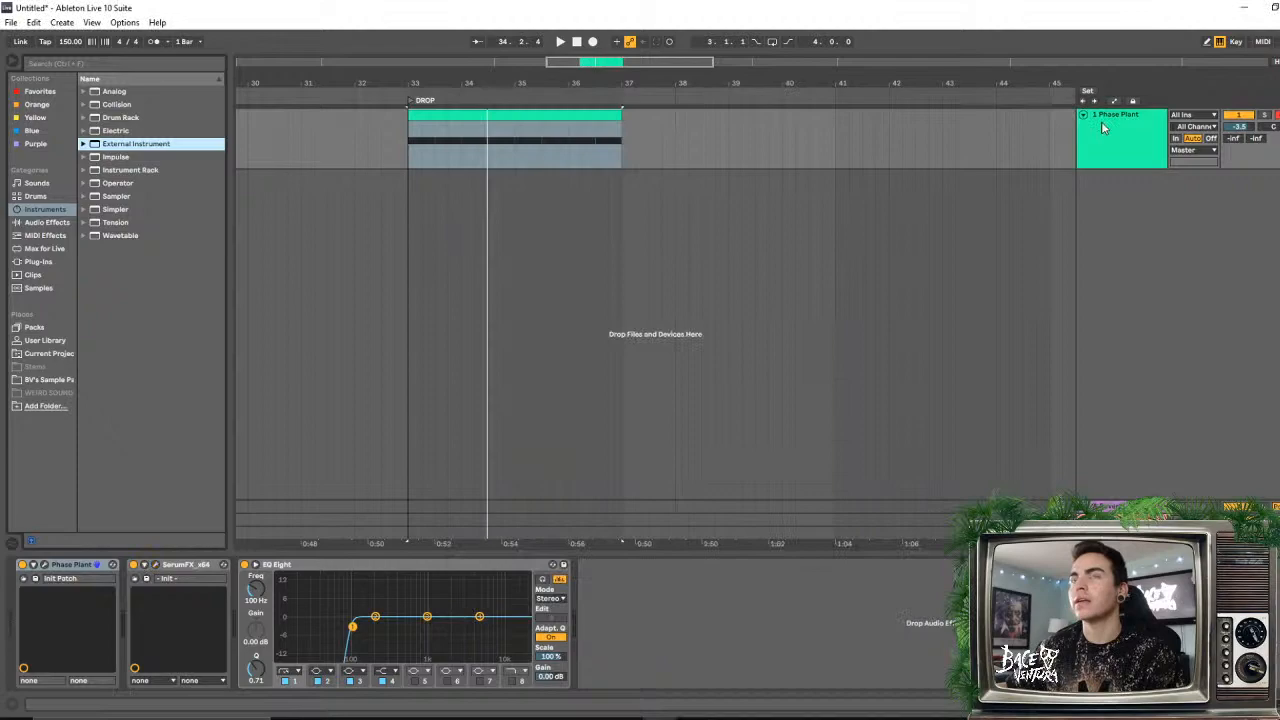
pyautogui.click(1066, 108)
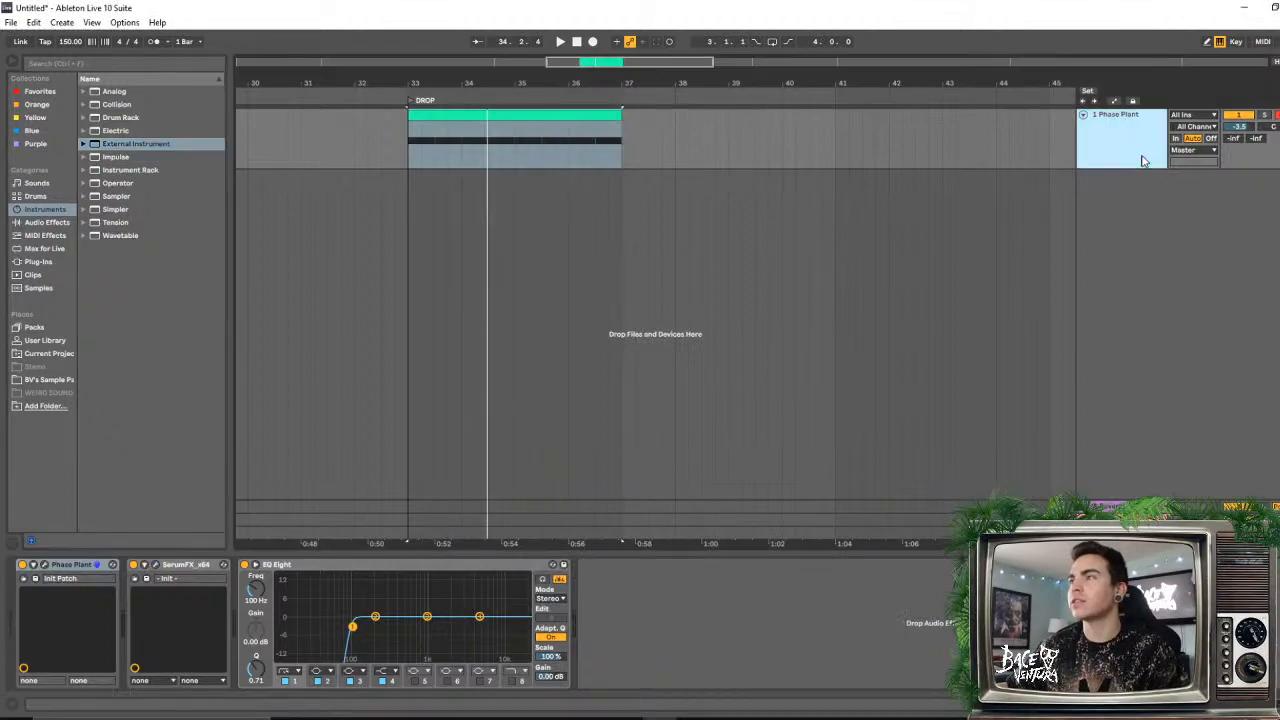
pyautogui.hotkey('ctrl', 't')
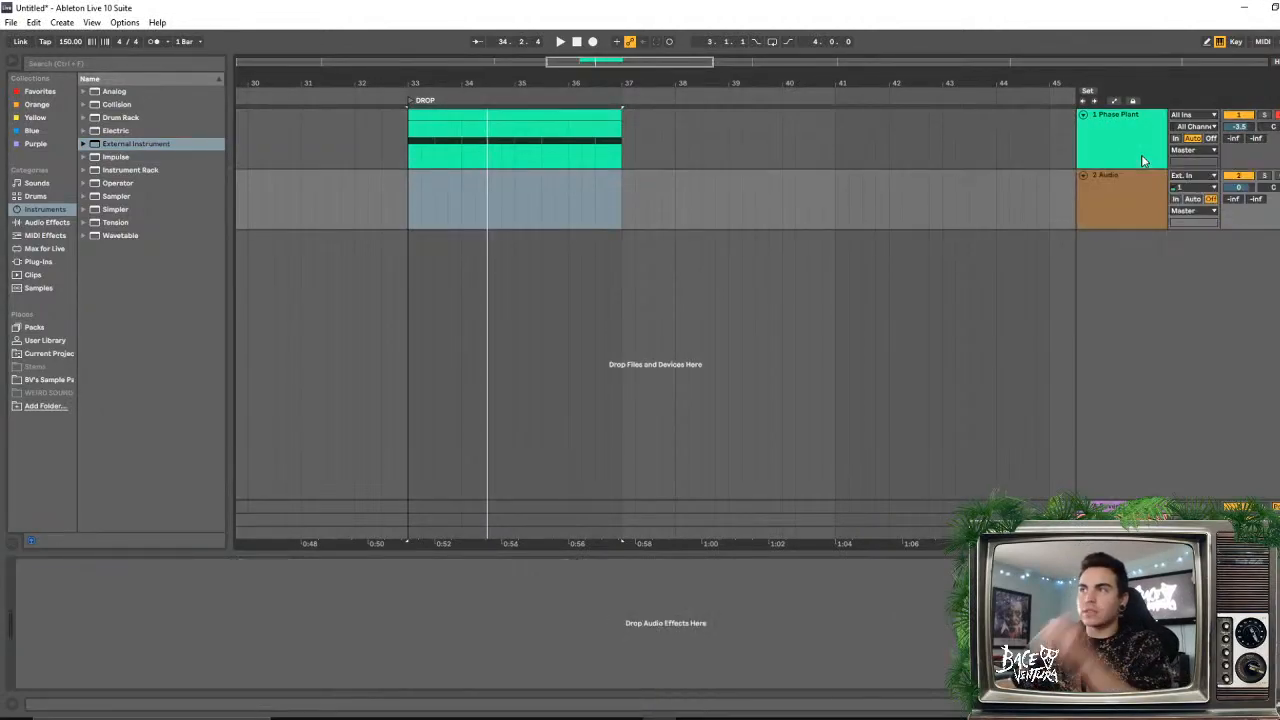
pyautogui.press('Delete')
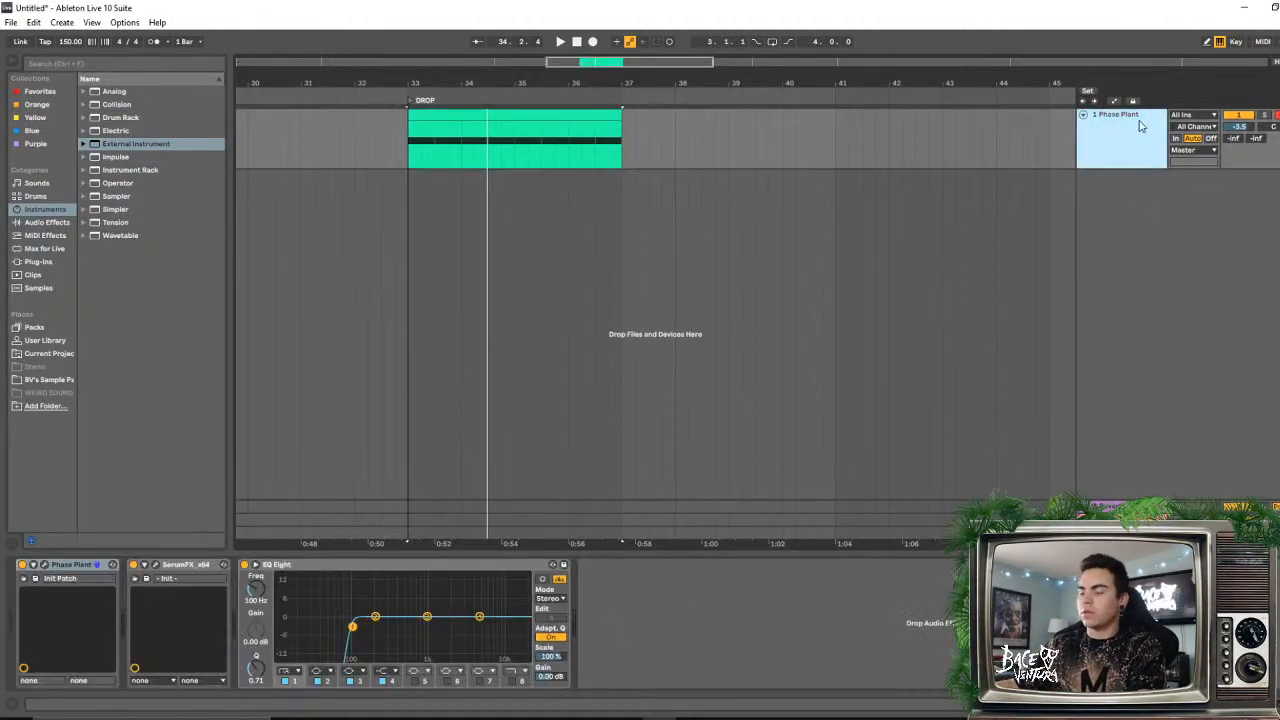
# - Insert a MIDI track below the Phase Plant track and copy the Phase Plant clip at the DROP marker onto it
pyautogui.hotkey('ctrl', 'shift', 't')
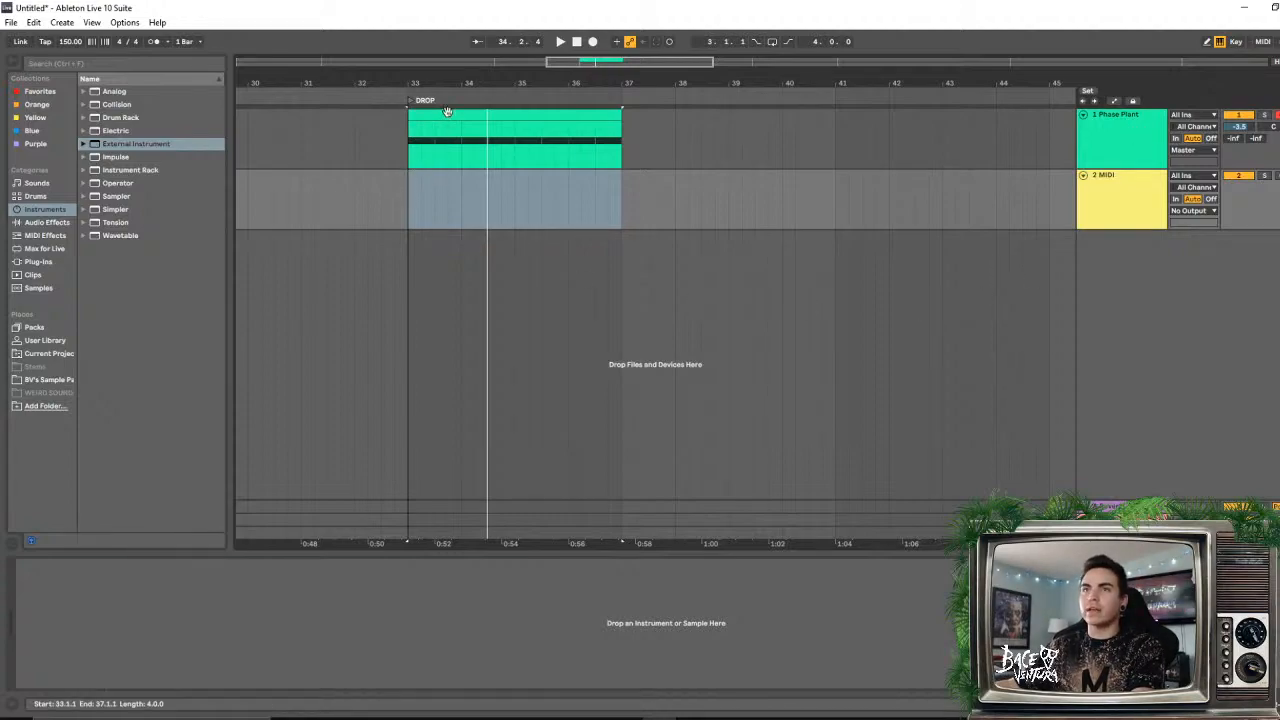
pyautogui.moveTo(437, 115); pyautogui.dragTo(443, 191)
pyautogui.click(1125, 202)
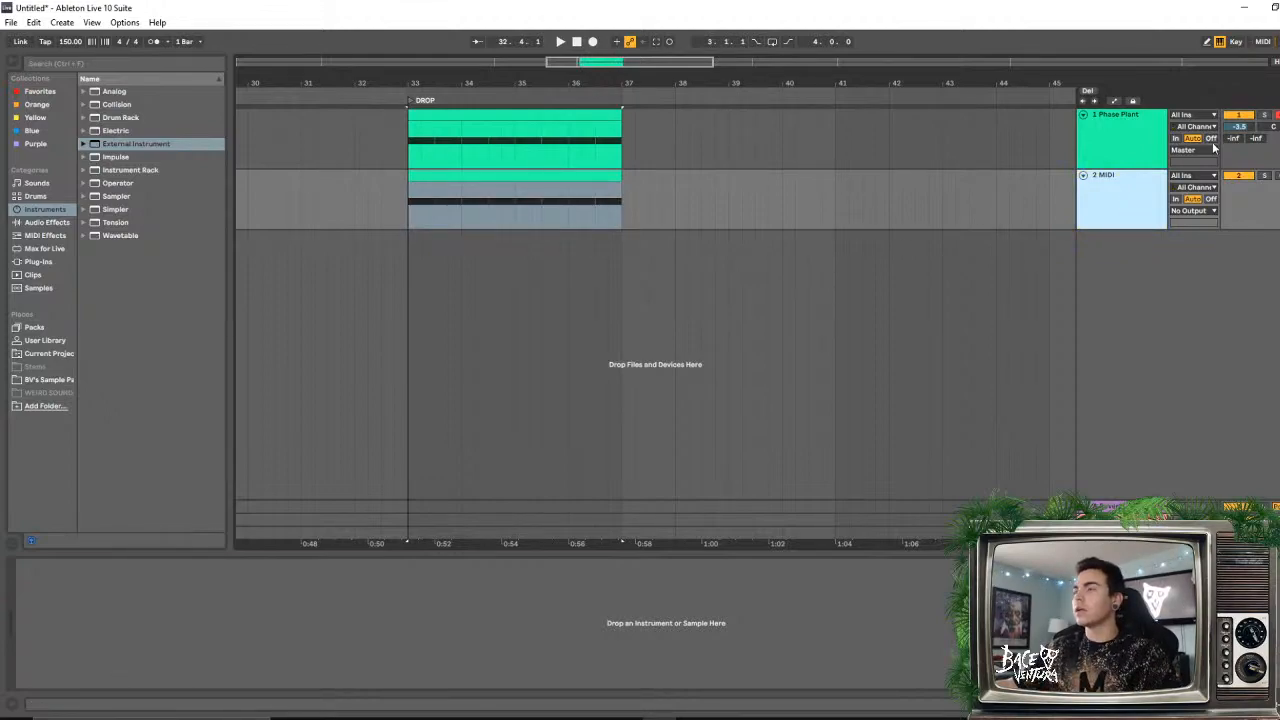
# - Turn off computer keyboard MIDI input and show the automation lanes in the arrangement
pyautogui.click(1220, 42)
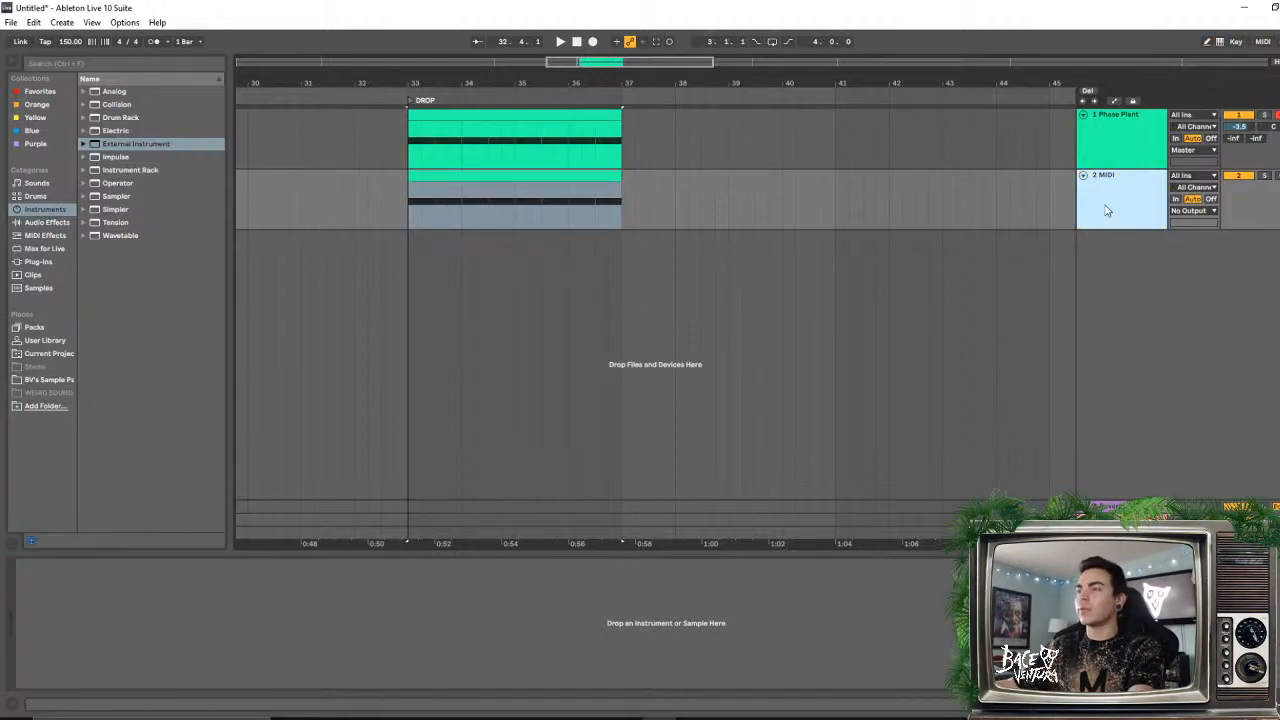
pyautogui.hotkey('ctrl', 'a')
pyautogui.press('a')
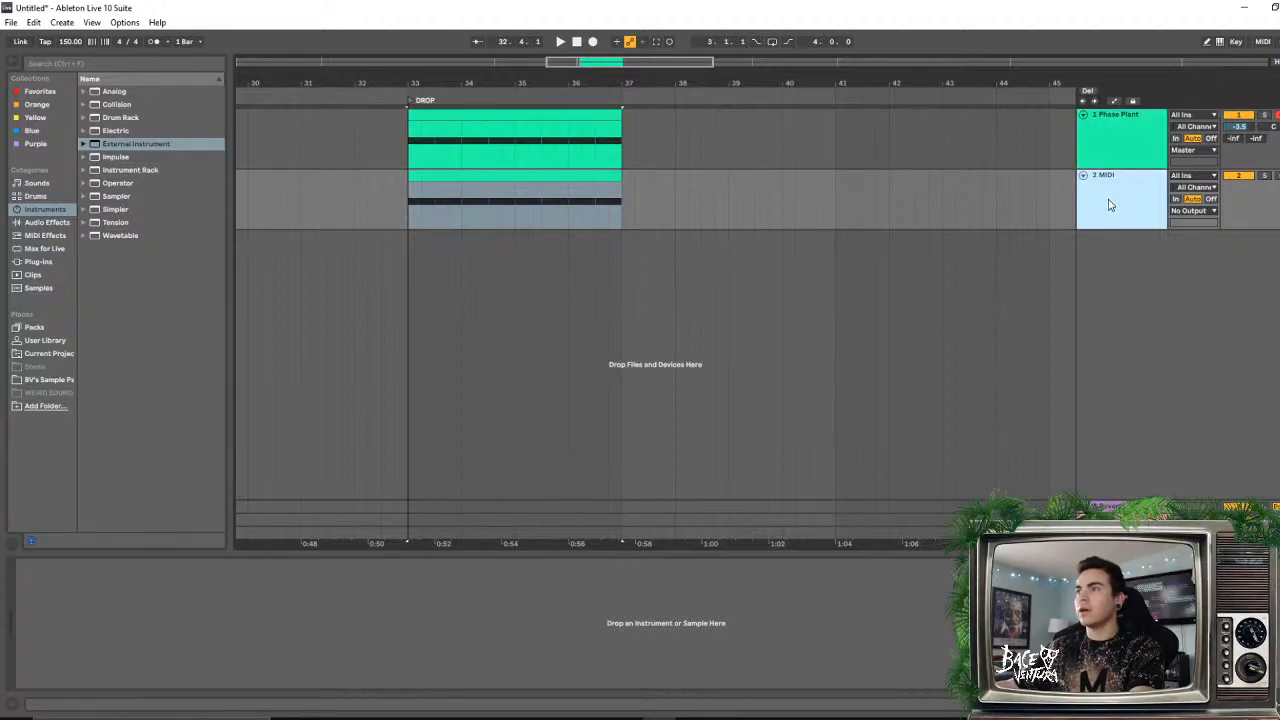
pyautogui.click(1097, 187)
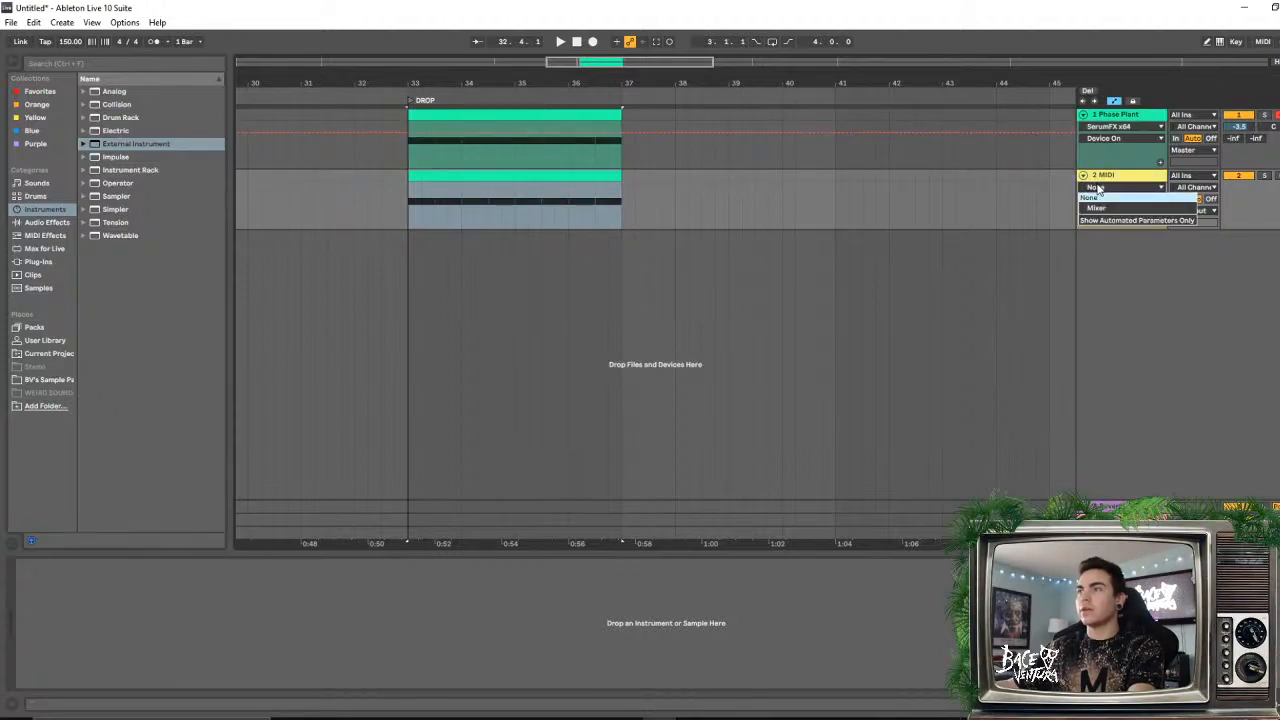
pyautogui.click(1105, 178)
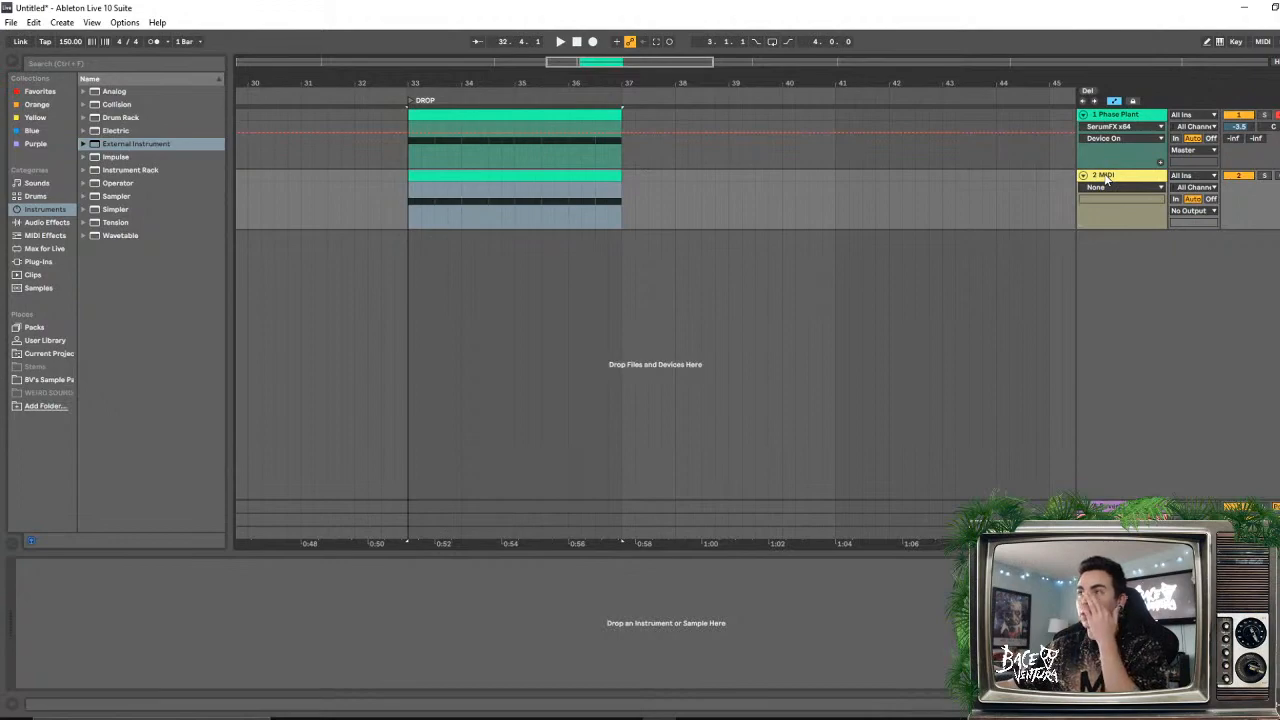
# - Route the new MIDI track's output to 1-Phase Plant, with 1-SerumFX x64 as the destination
pyautogui.click(1190, 211)
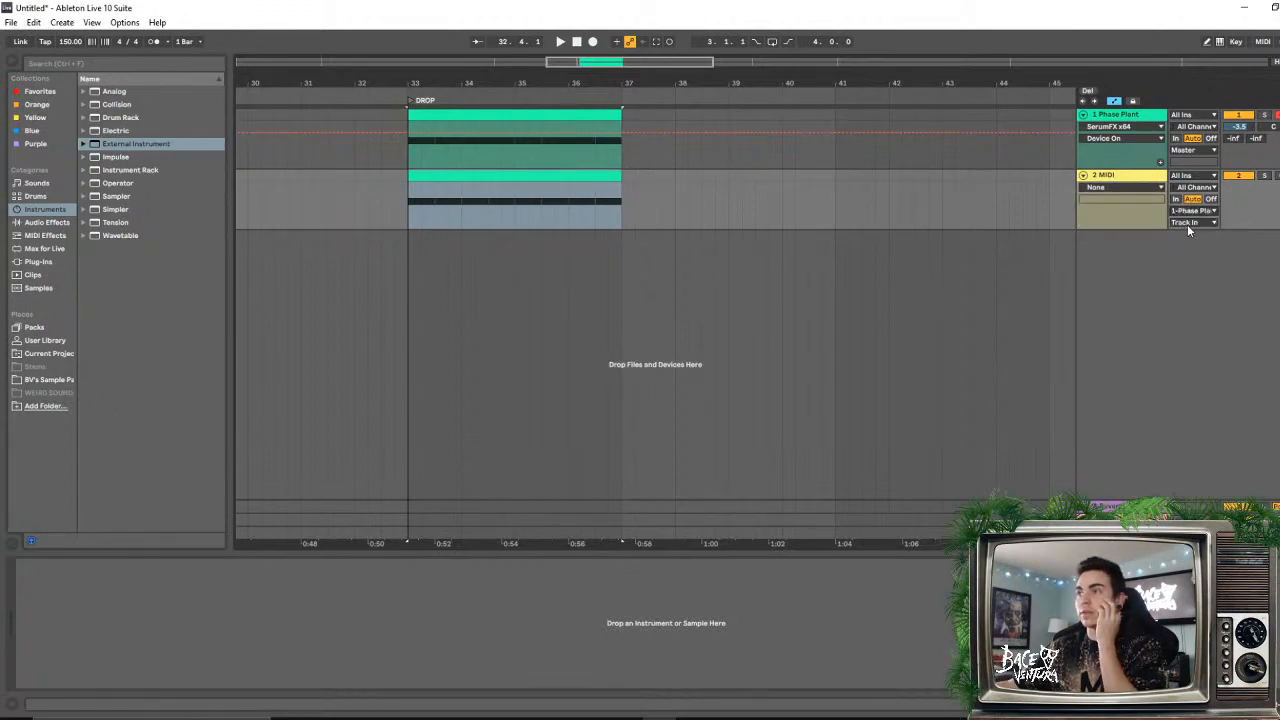
pyautogui.click(1187, 222)
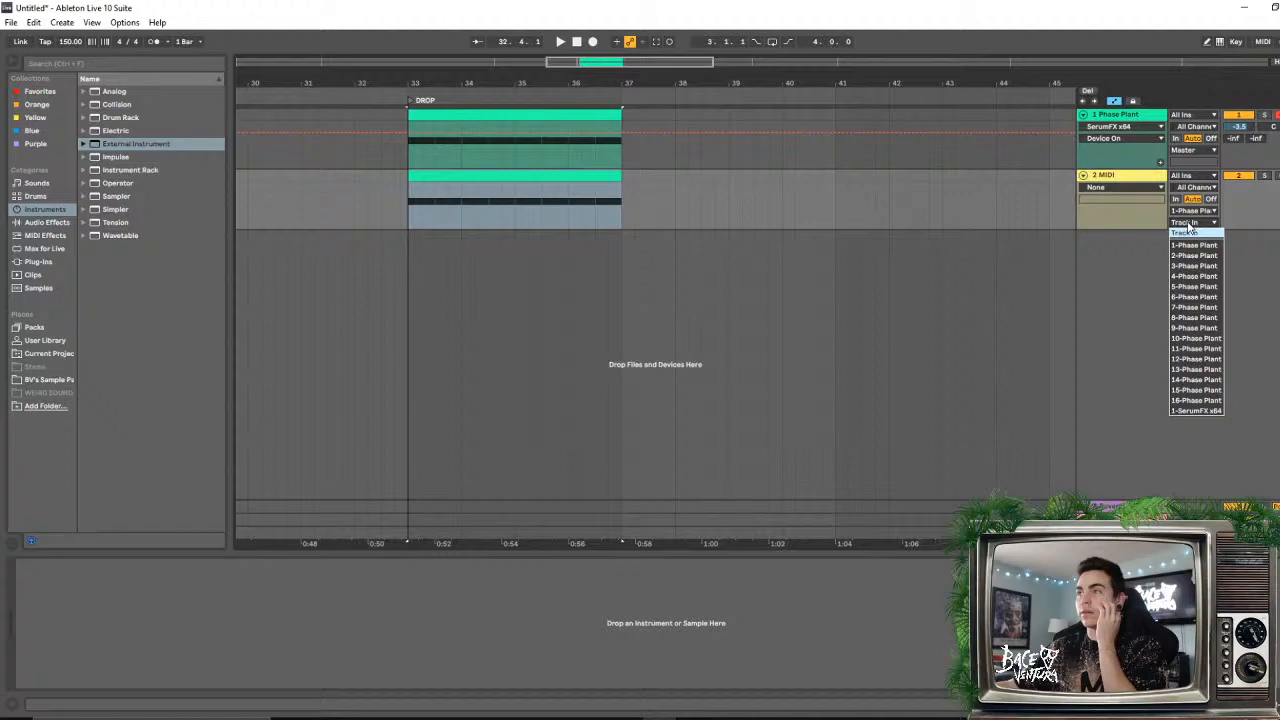
pyautogui.click(1192, 410)
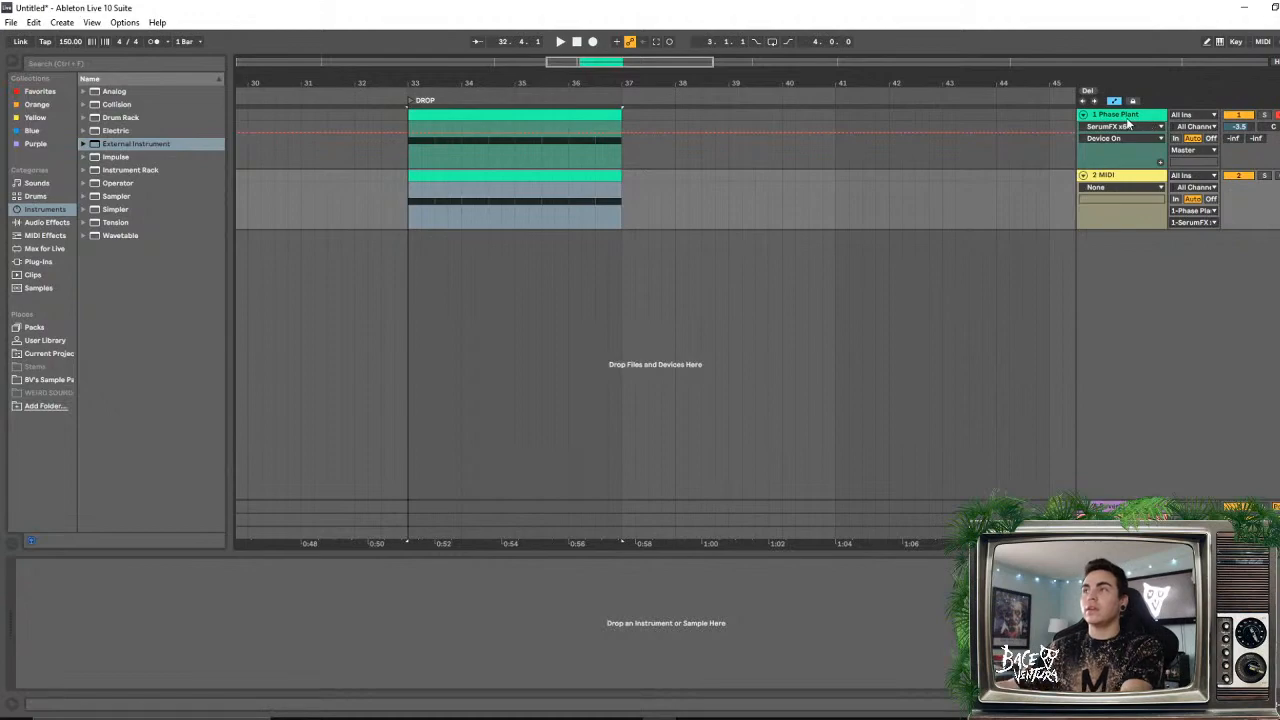
# - Show the Phase Plant track's device chain and open the SerumFX_x64 plugin window
pyautogui.doubleClick(443, 114)
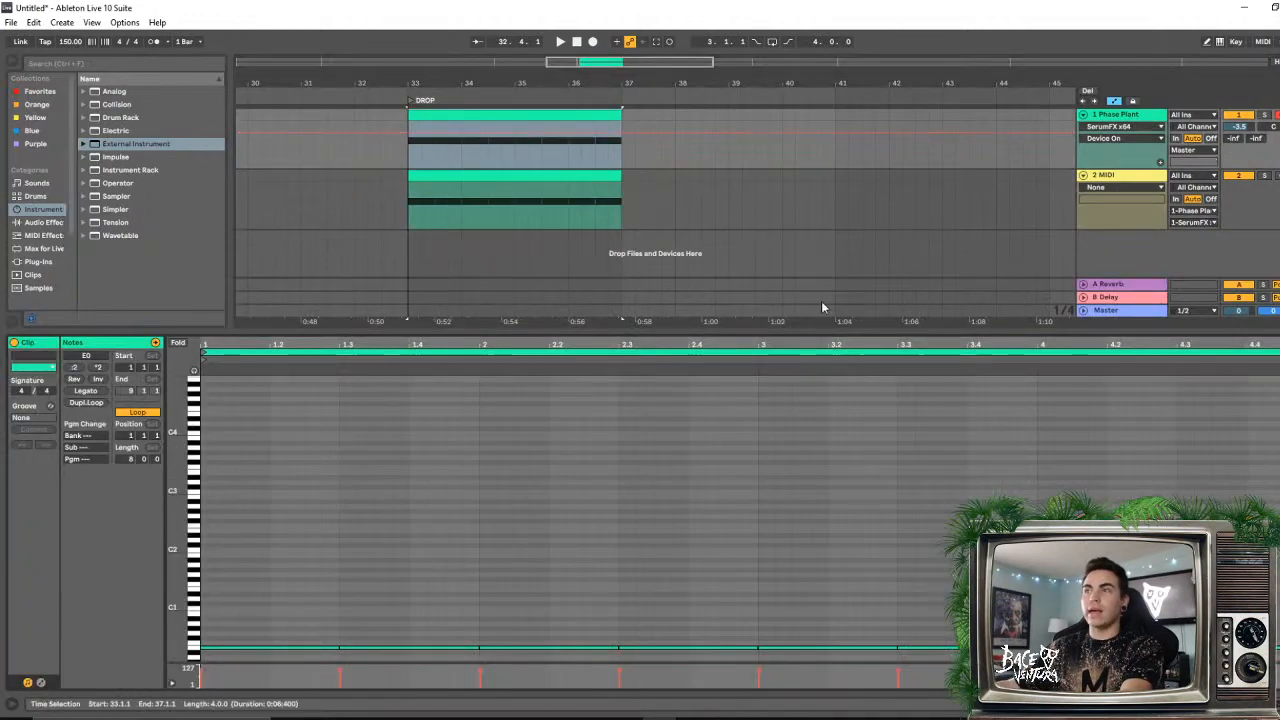
pyautogui.hotkey('ctrl', 'alt', 'l')
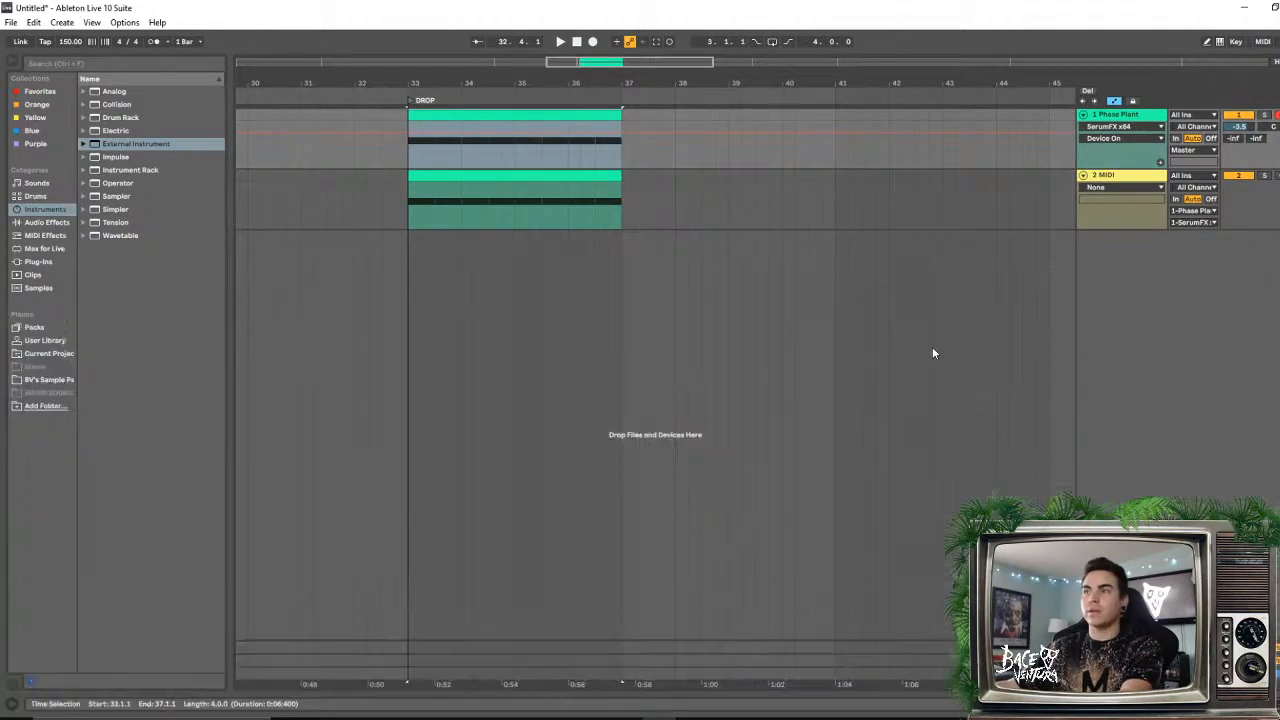
pyautogui.hotkey('ctrl', 'alt', 'l')
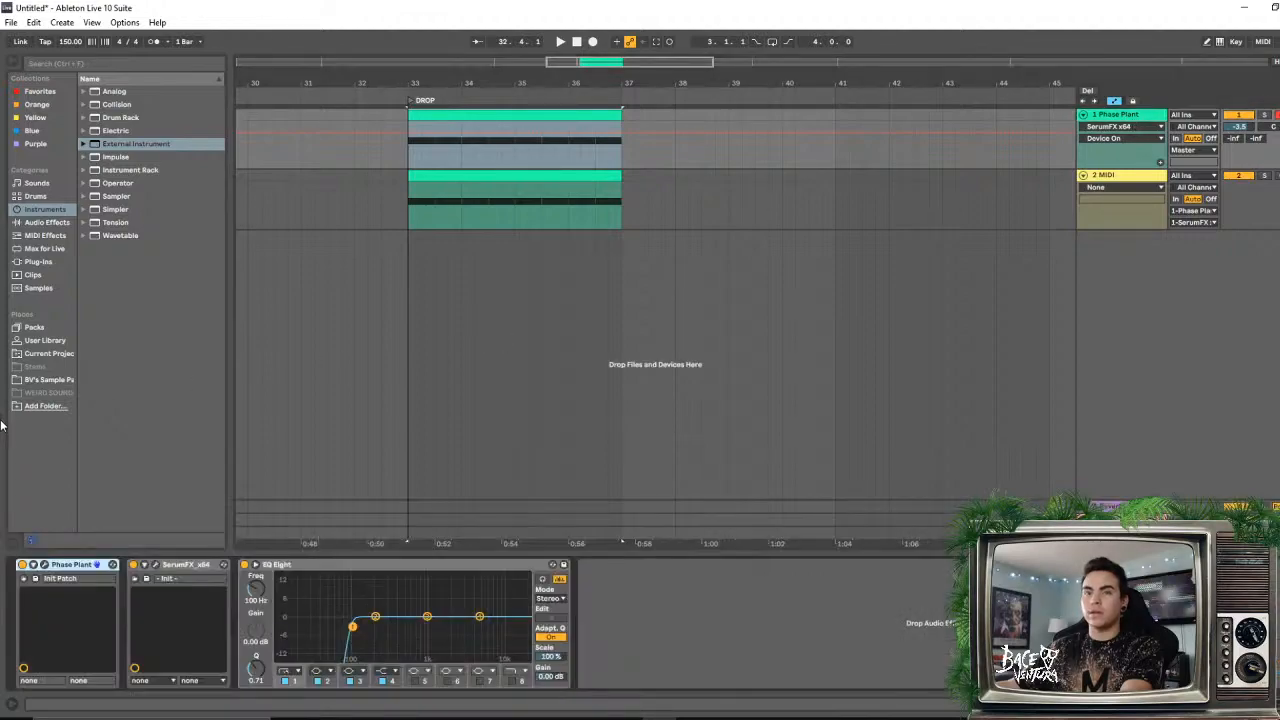
pyautogui.click(155, 566)
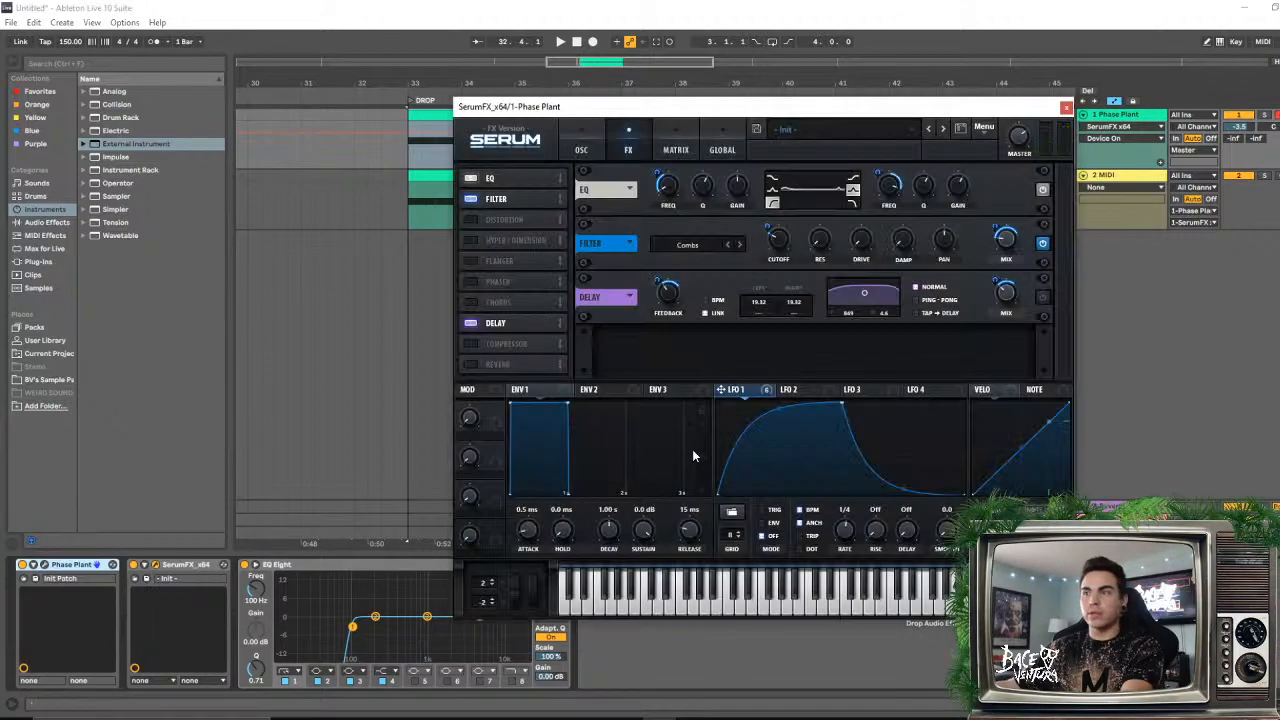
# - Audition the drop, bypass SerumFX's Filter, and move the plugin window aside to uncover the clips
pyautogui.press('space')
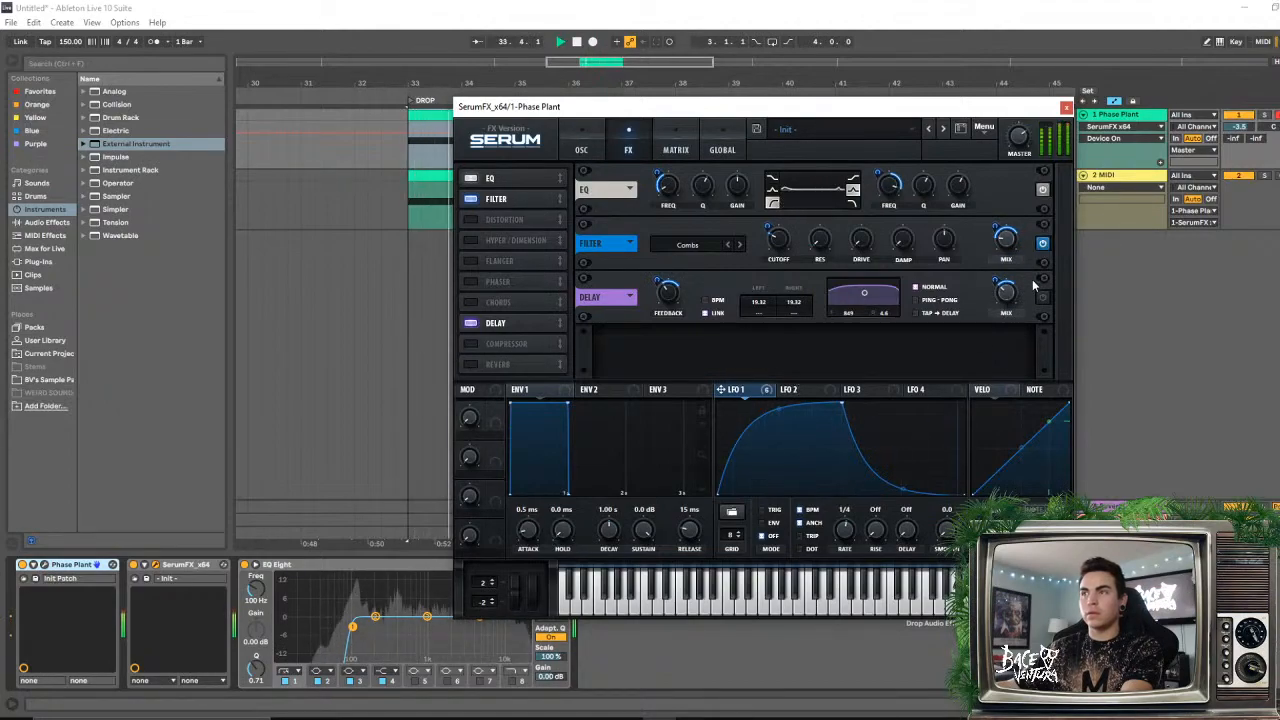
pyautogui.press('space')
pyautogui.moveTo(630, 113); pyautogui.dragTo(715, 106)
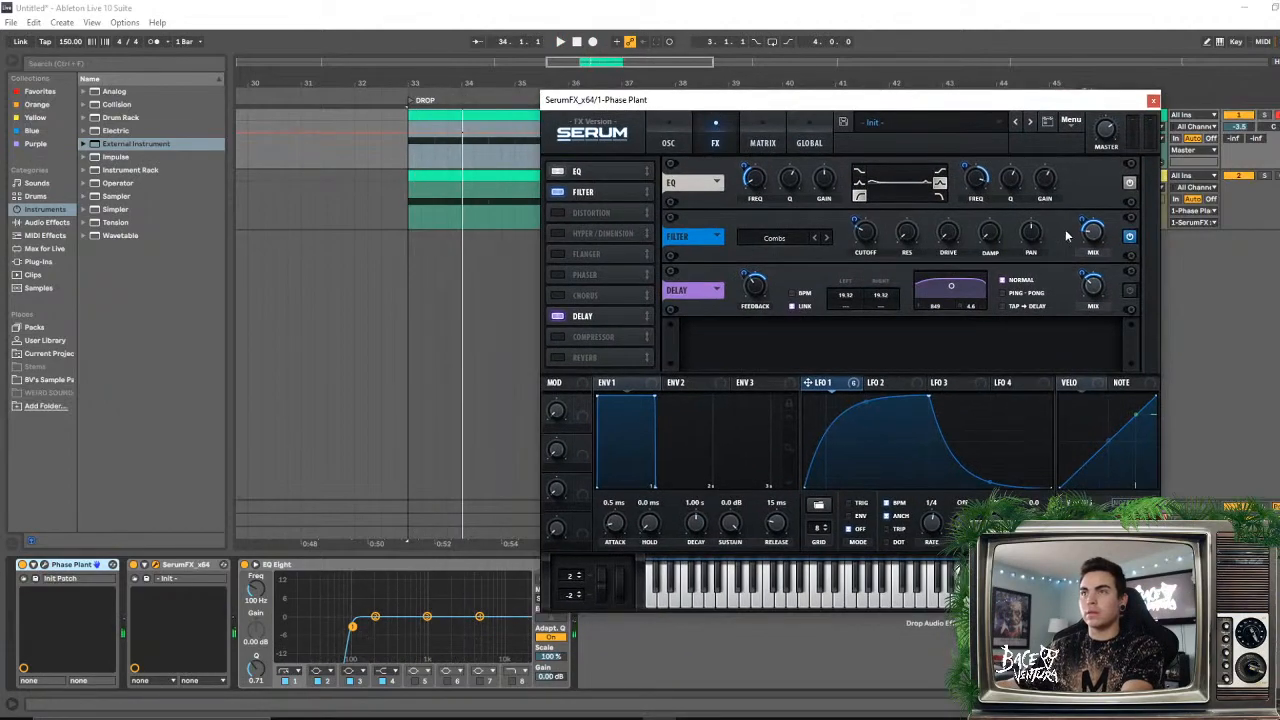
pyautogui.press('space')
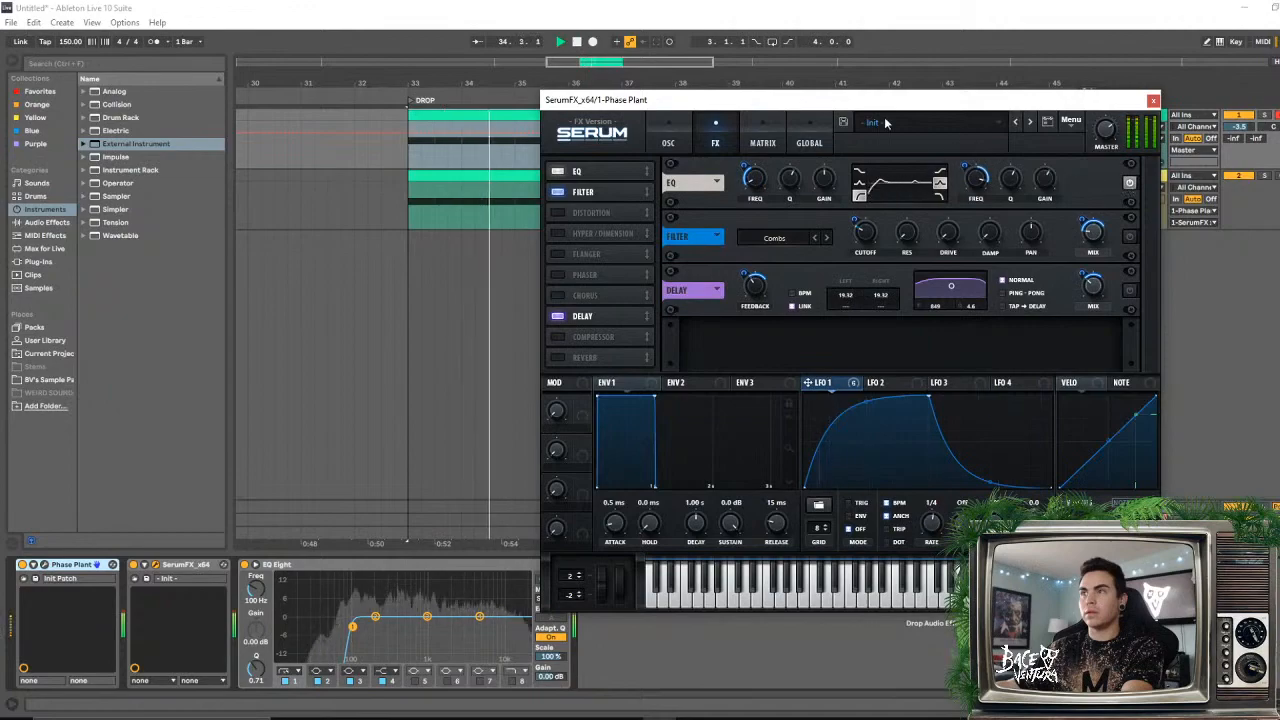
pyautogui.moveTo(847, 105); pyautogui.dragTo(846, 131)
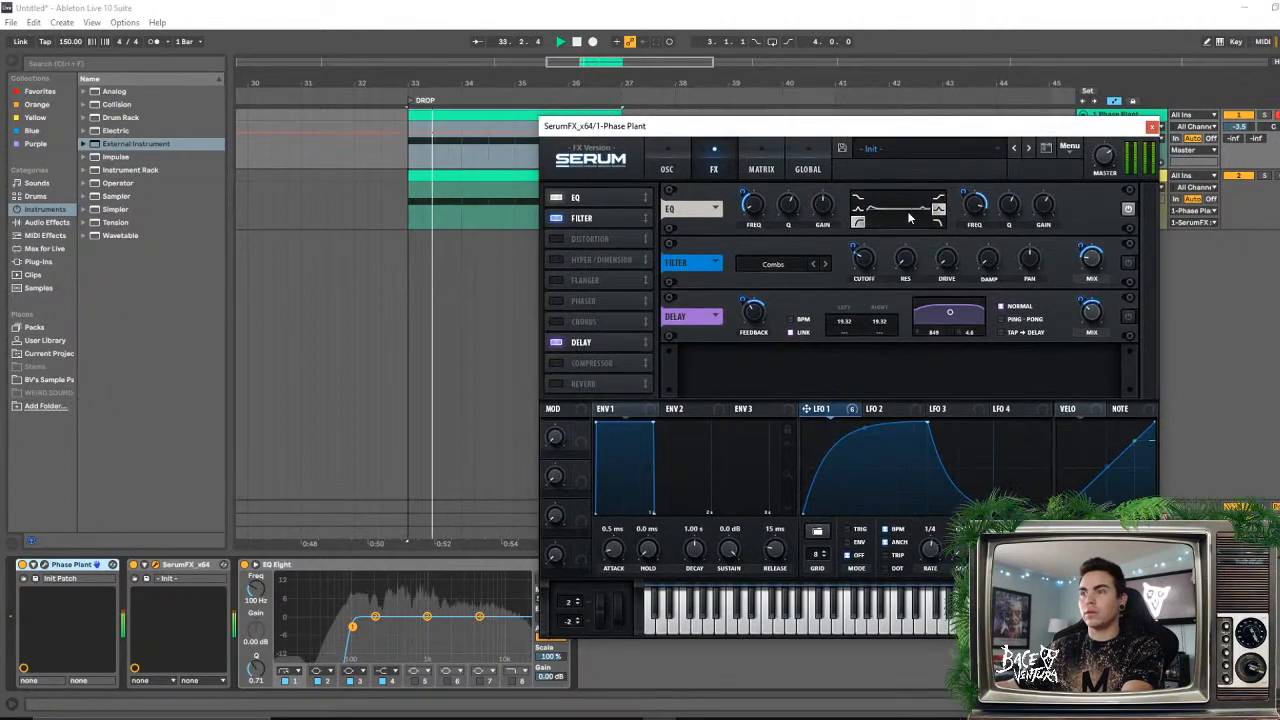
pyautogui.moveTo(749, 132); pyautogui.dragTo(890, 130)
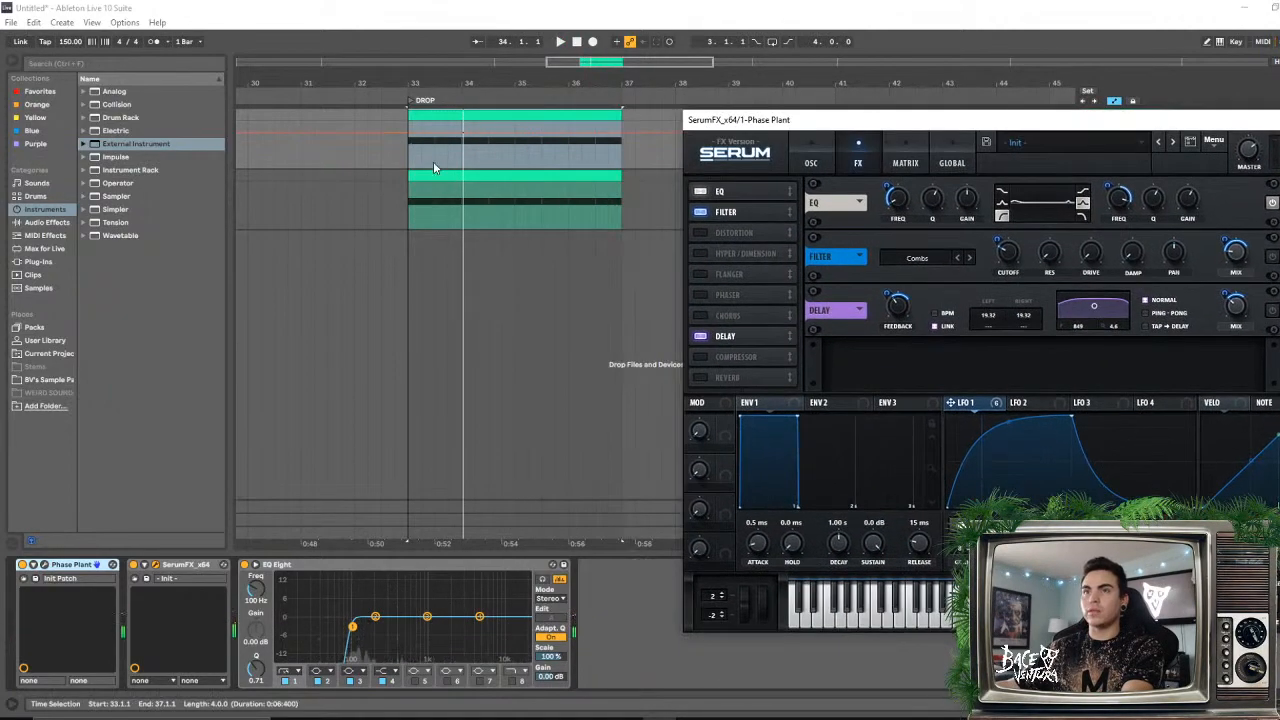
# - Shorten the E0 notes in the MIDI track's clip to one beat and fill the gaps with copies on F0
pyautogui.doubleClick(430, 177)
pyautogui.moveTo(315, 576); pyautogui.dragTo(1123, 648)
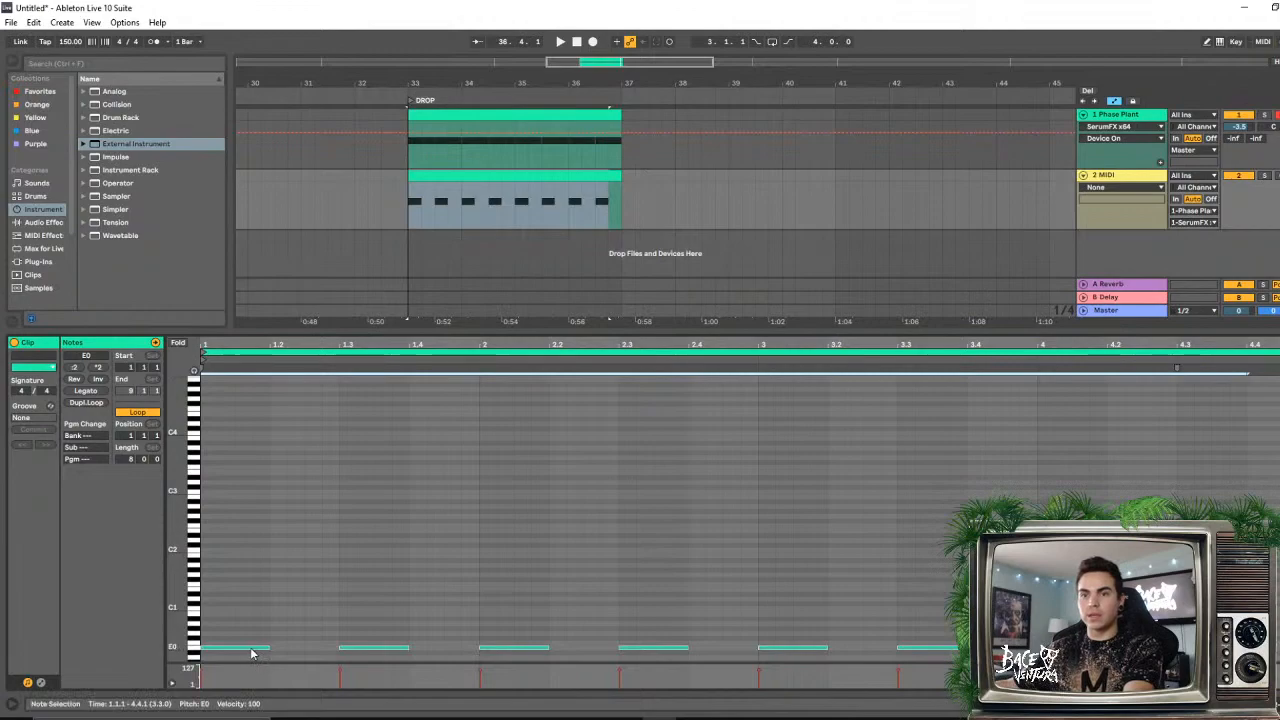
pyautogui.moveTo(252, 653); pyautogui.dragTo(322, 648)
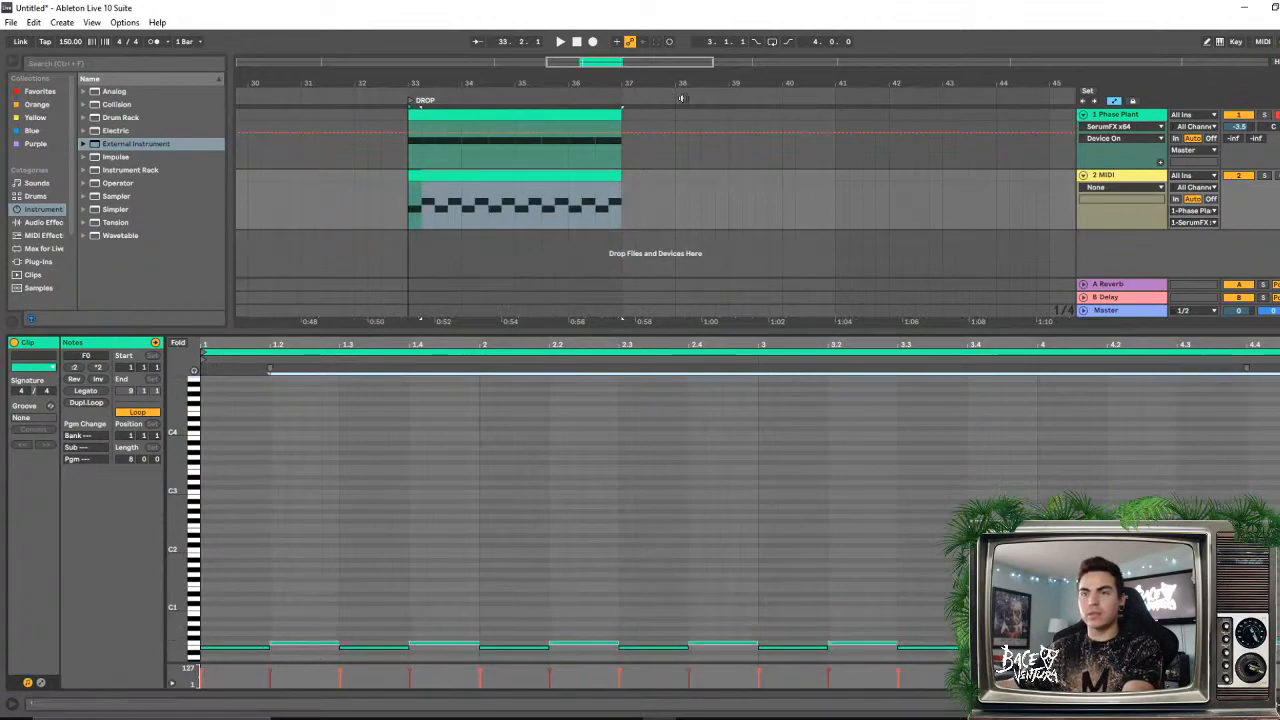
# - Audition the drop and shift all F0 notes half a beat earlier so the first one starts at 1.1.3
pyautogui.click(1141, 115)
pyautogui.press('space')
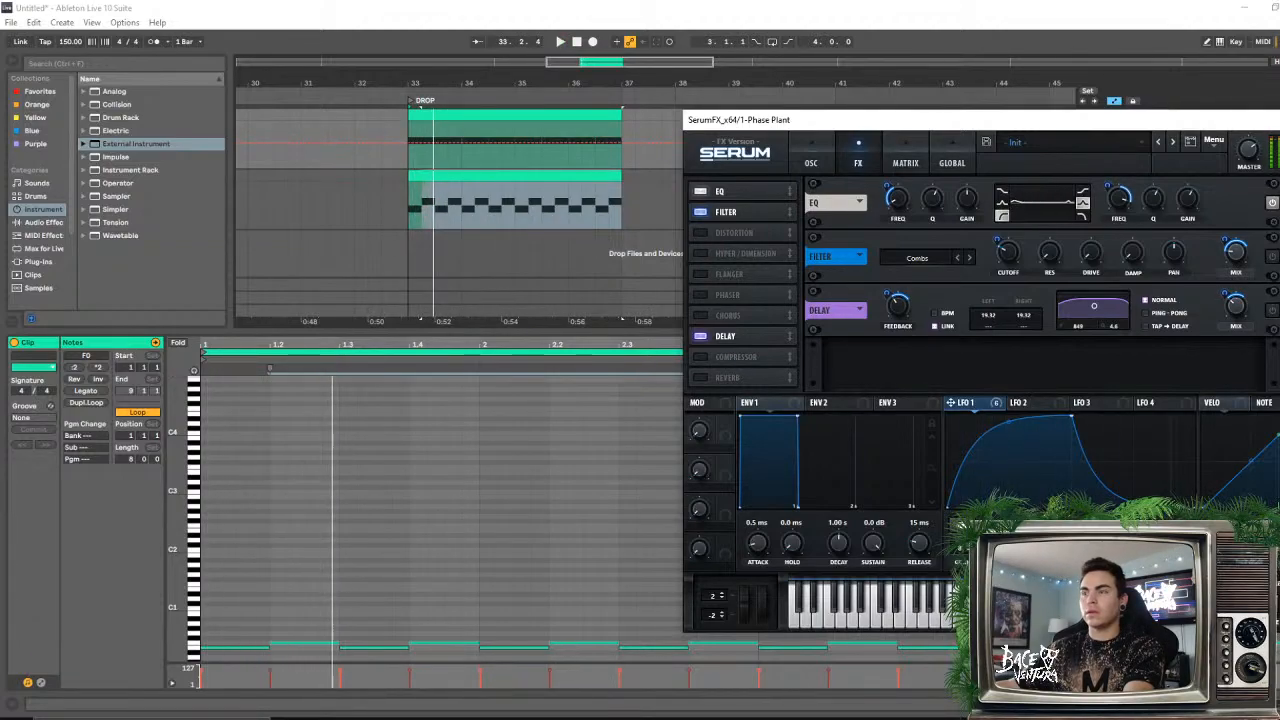
pyautogui.click(279, 648)
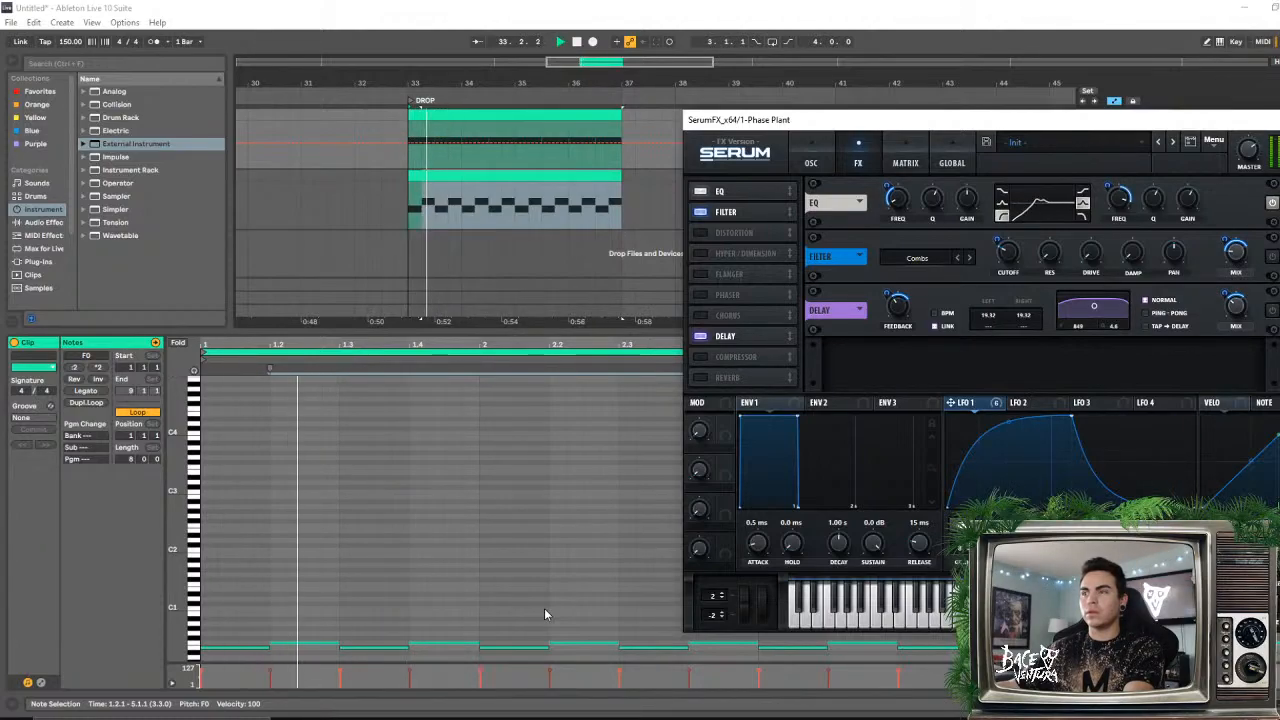
pyautogui.moveTo(312, 647); pyautogui.dragTo(270, 647)
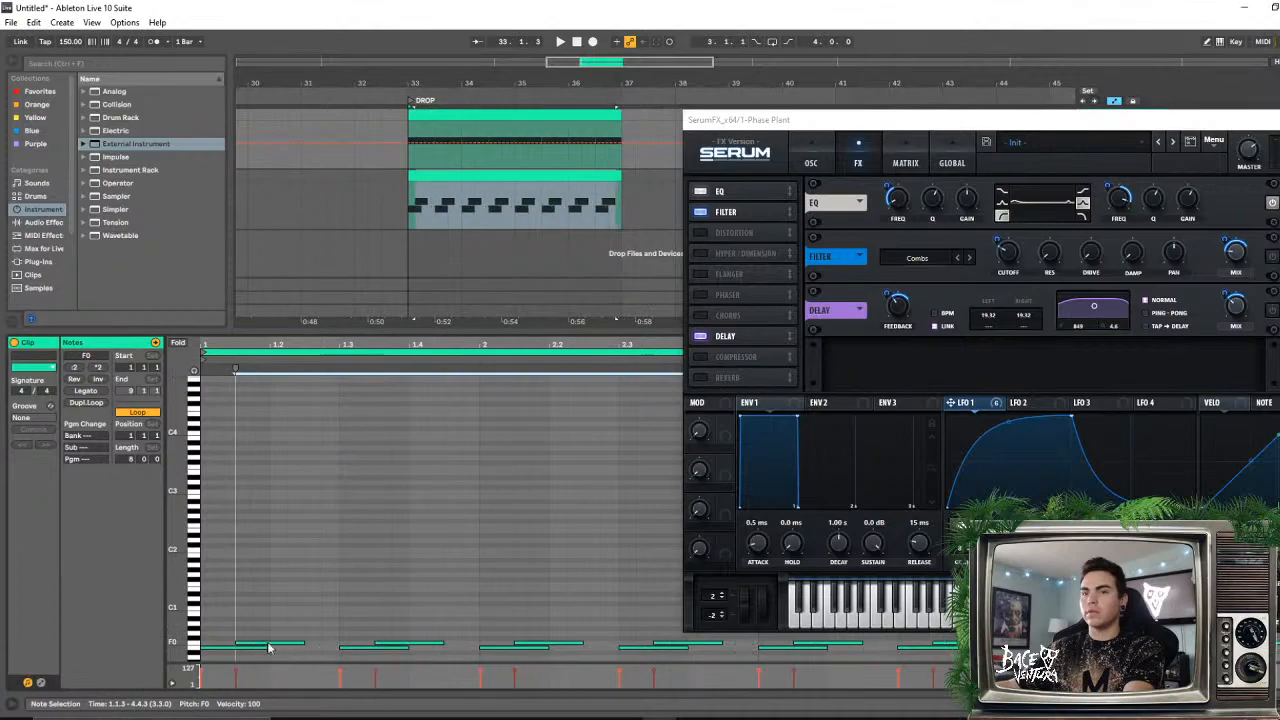
pyautogui.press('space')
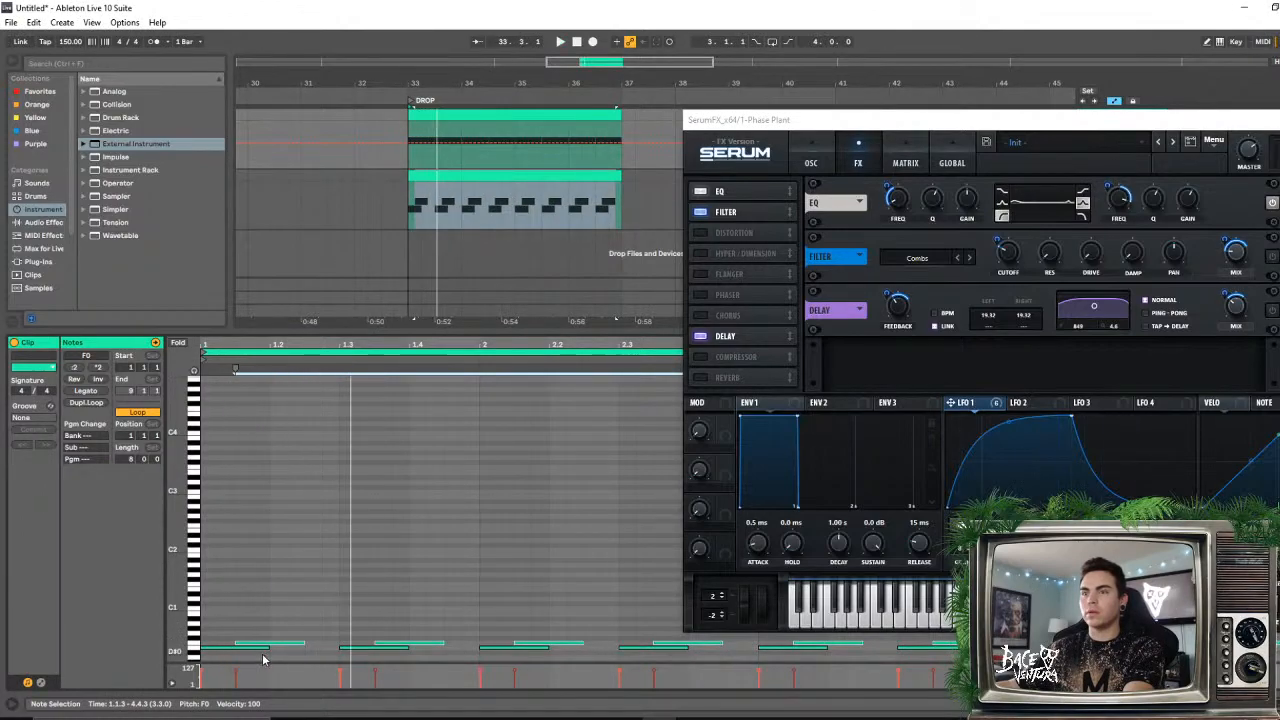
pyautogui.press('space')
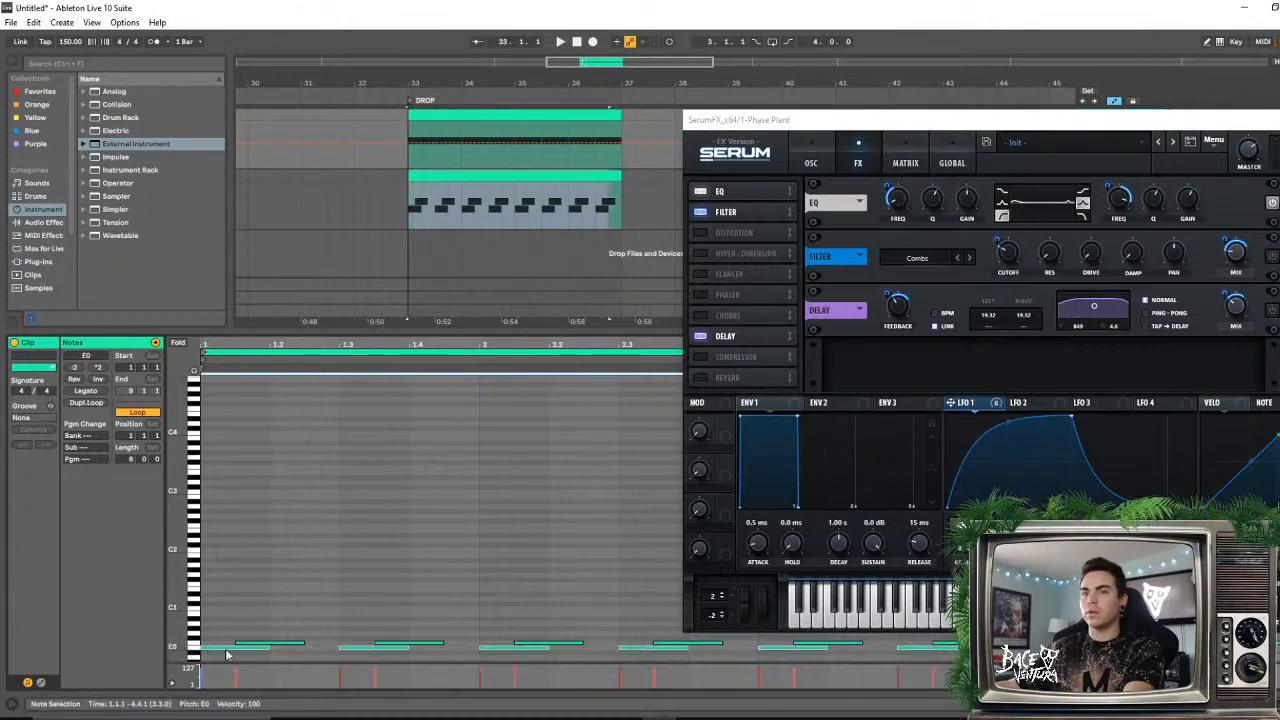
# - Shorten all E0 notes to half a beat so each ends where its F0 note starts, and audition the drop repeatedly
pyautogui.moveTo(268, 649); pyautogui.dragTo(238, 650)
pyautogui.press('space')
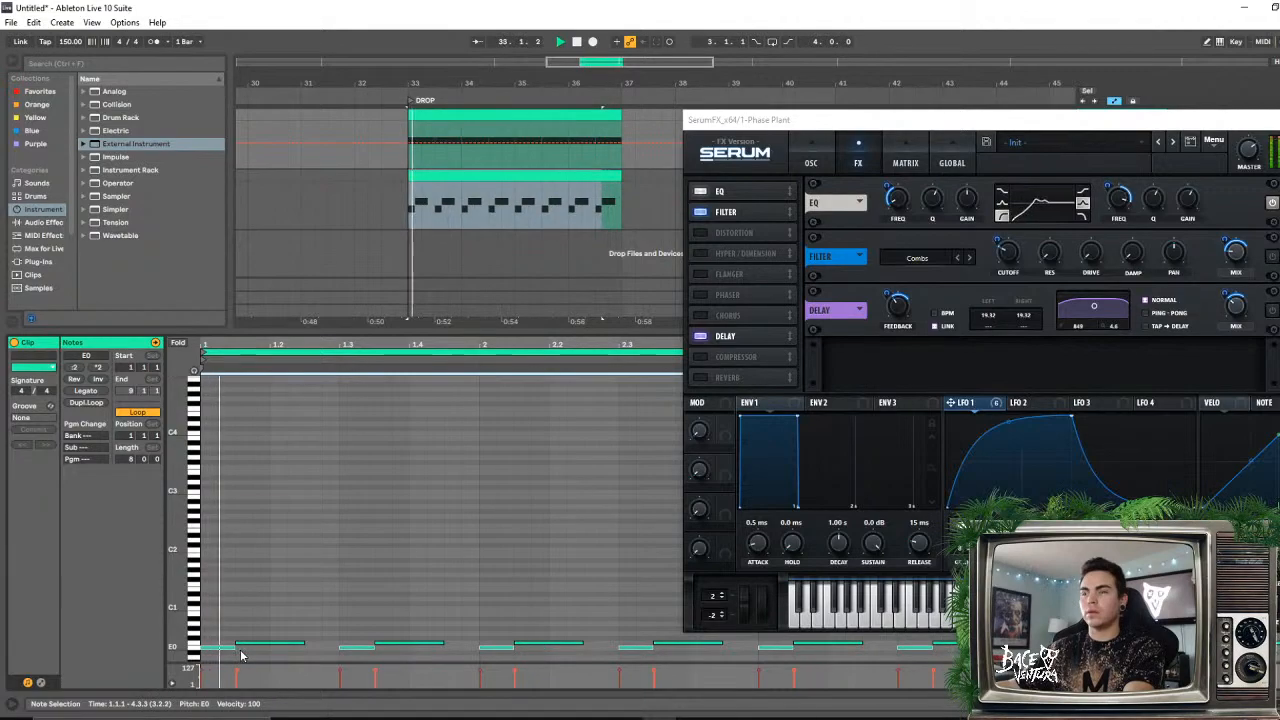
pyautogui.press('space')
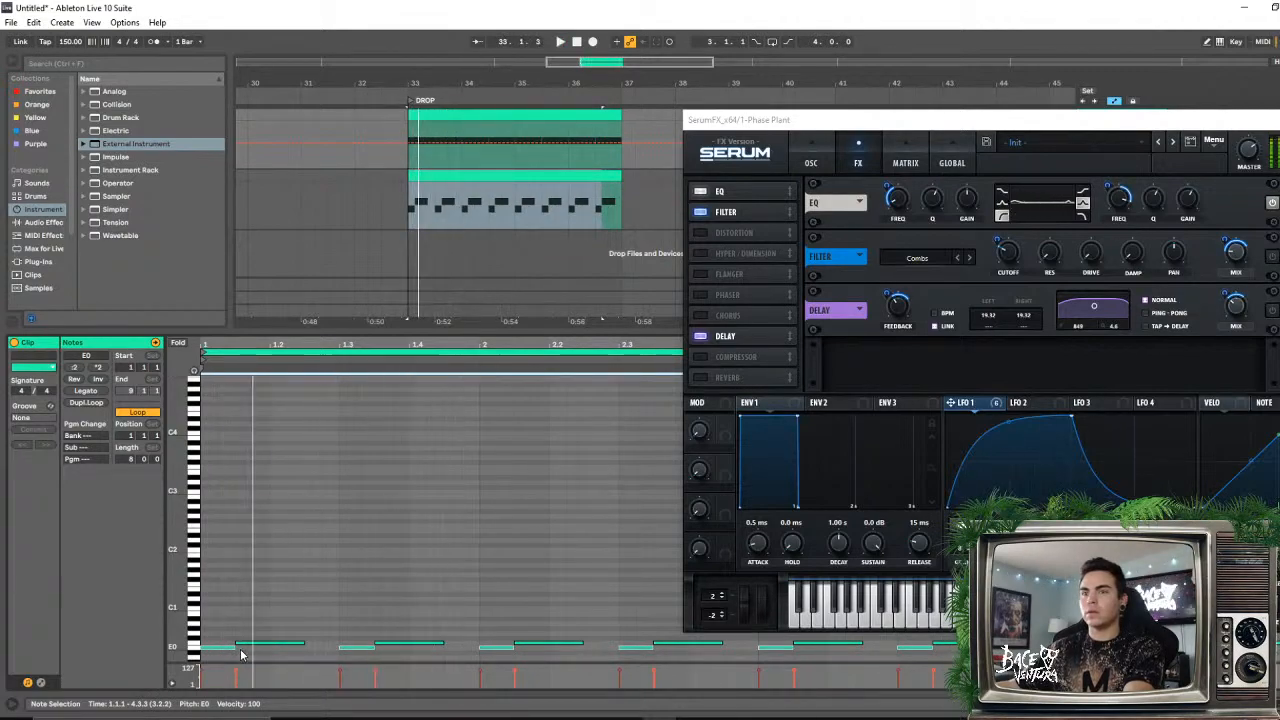
pyautogui.press('space')
pyautogui.press('space')
pyautogui.press('space')
pyautogui.click(247, 644)
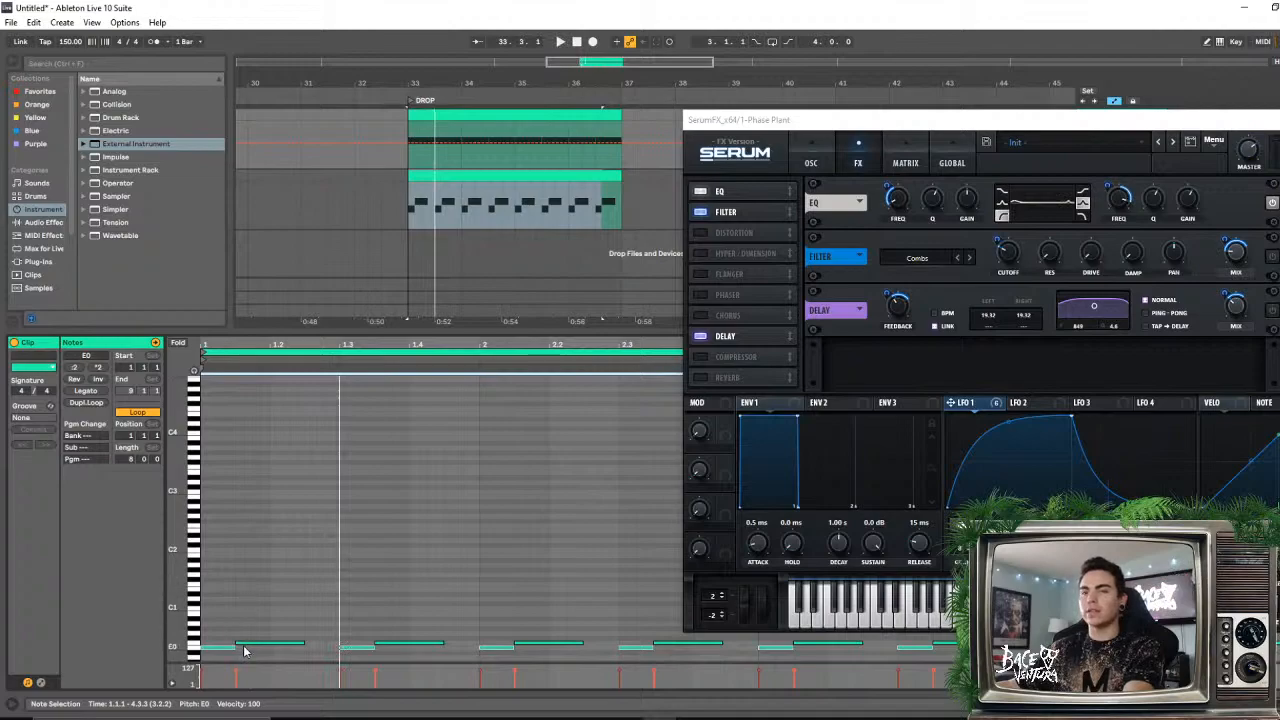
pyautogui.press('space')
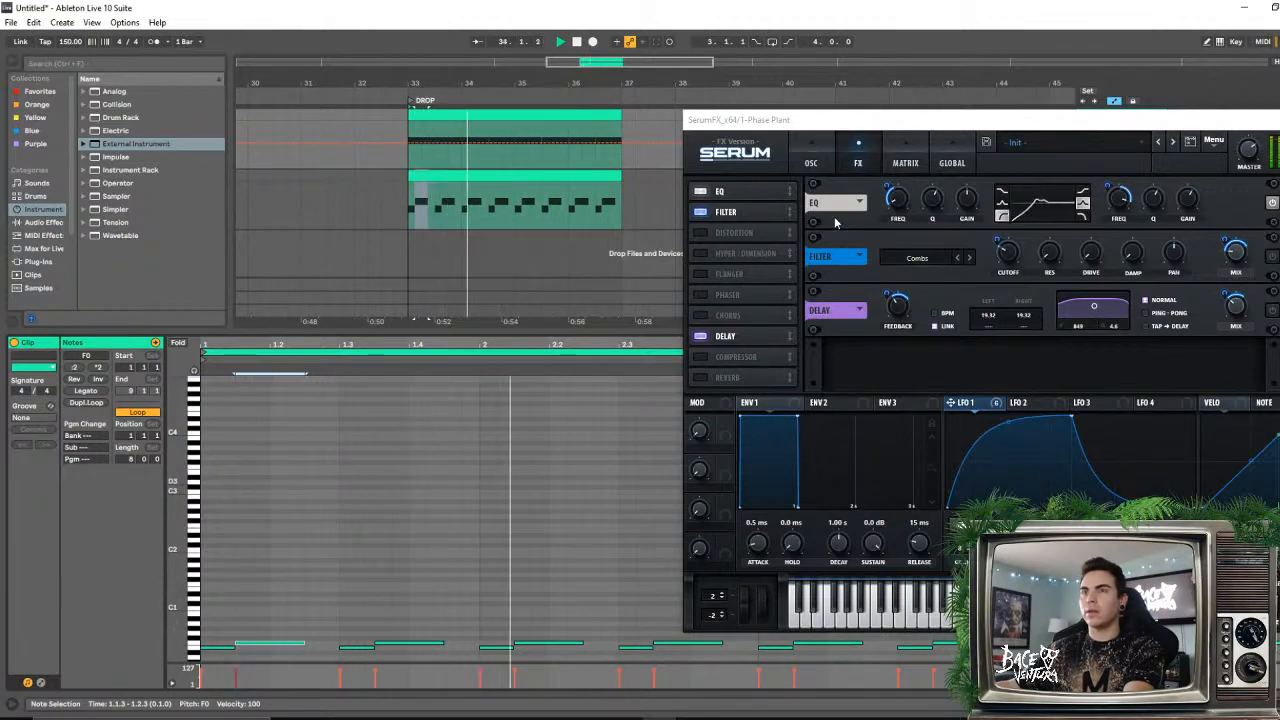
# - Switch off the MIDI track, and toggle the Phase Plant clip off and back on
pyautogui.moveTo(848, 122); pyautogui.dragTo(747, 193)
pyautogui.click(455, 117)
pyautogui.press('0')
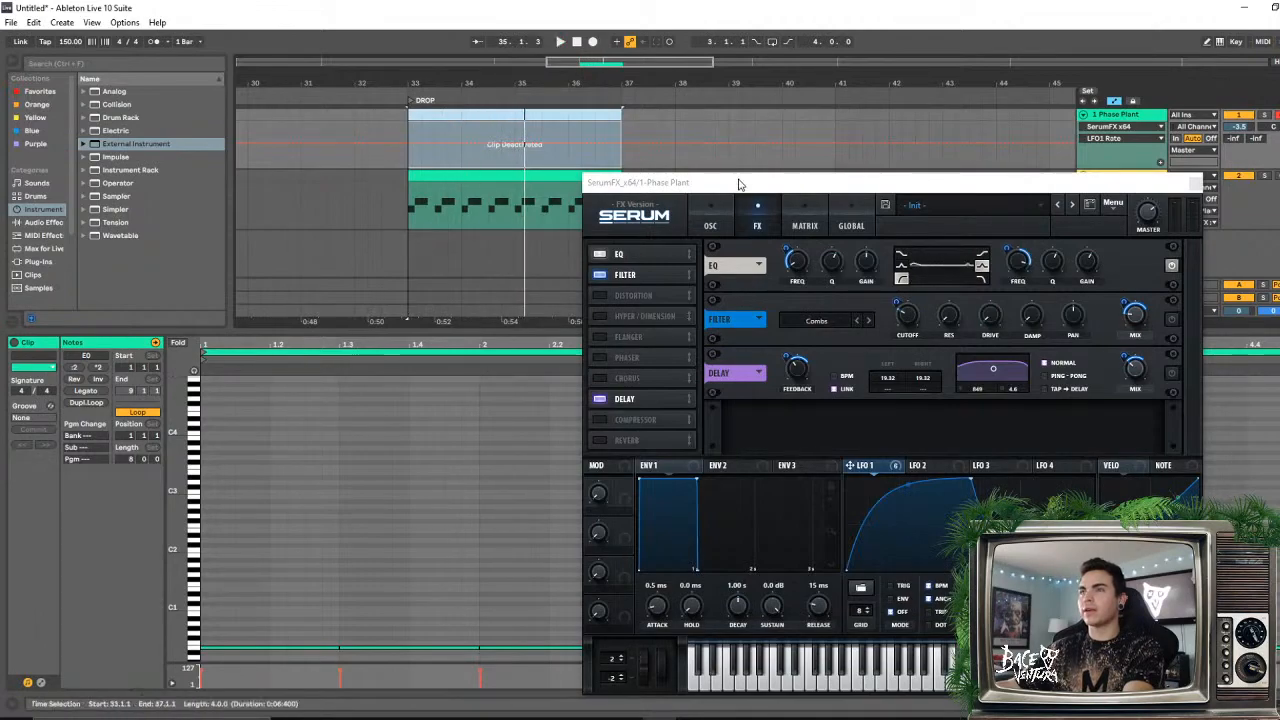
pyautogui.moveTo(739, 184); pyautogui.dragTo(690, 222)
pyautogui.click(1004, 212)
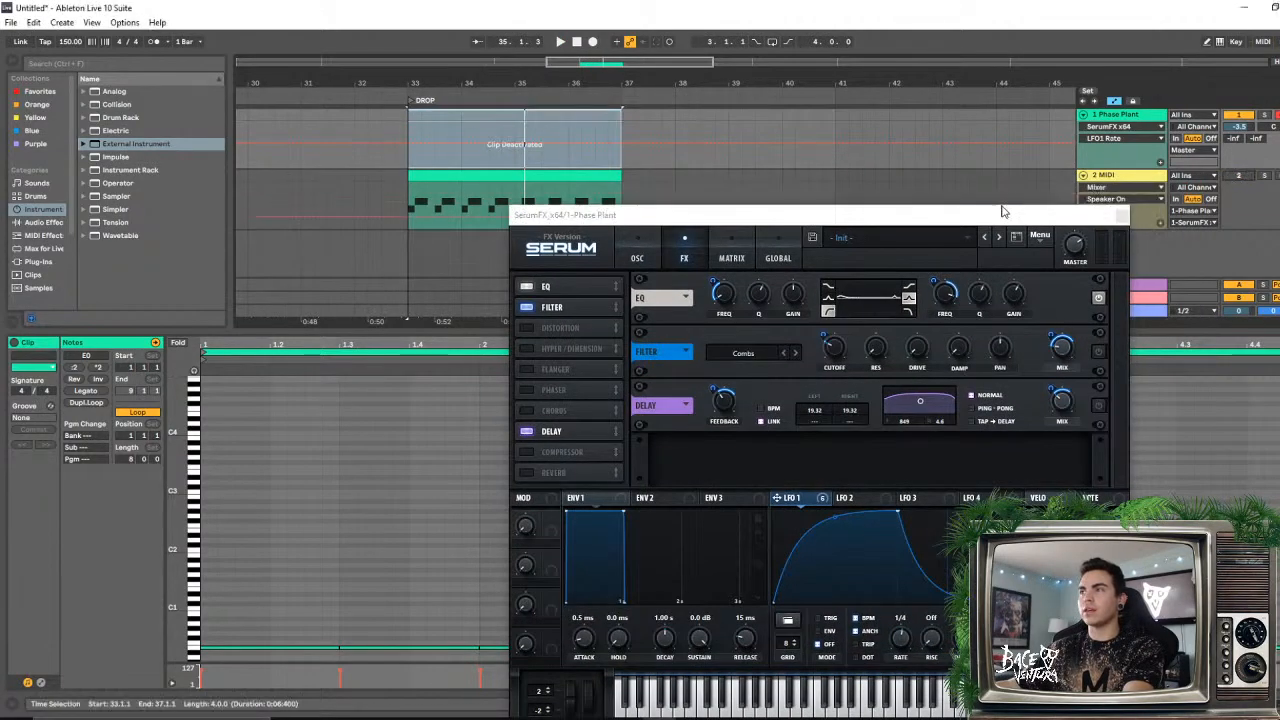
pyautogui.click(520, 118)
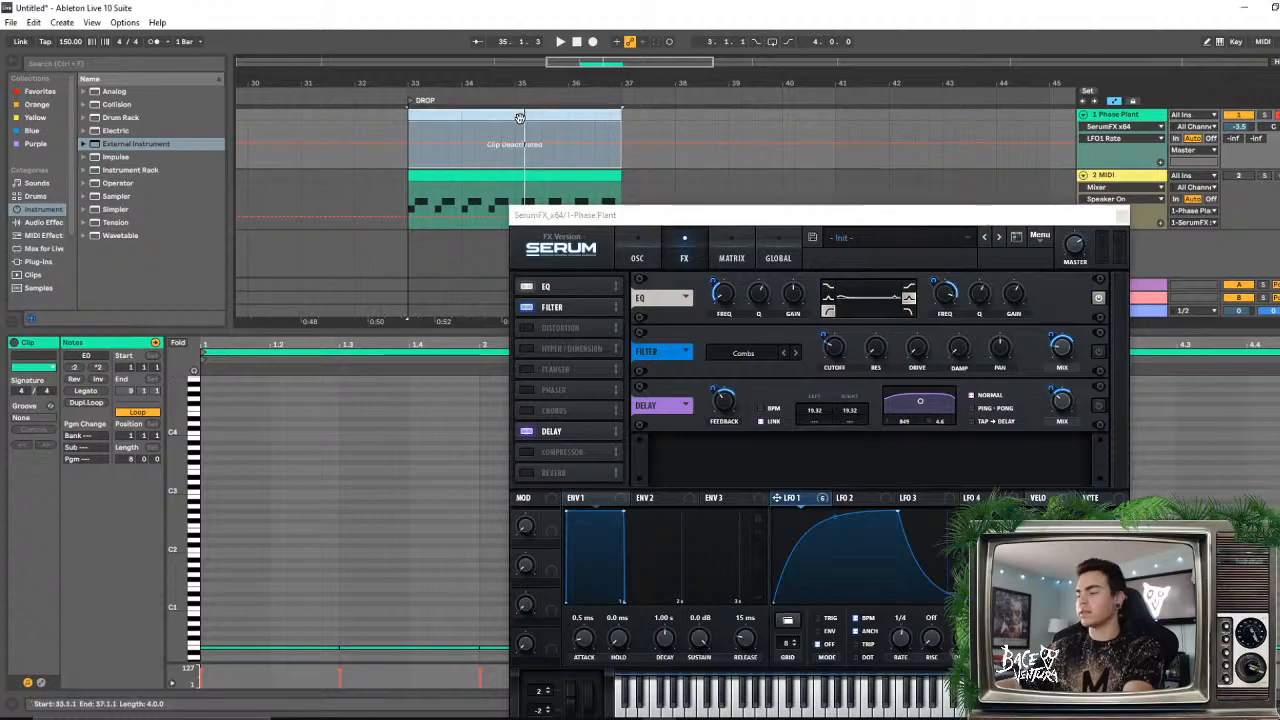
pyautogui.press('0')
# - Audition the drop repeatedly with the MIDI track switched off and move the SerumFX window higher
pyautogui.press('space')
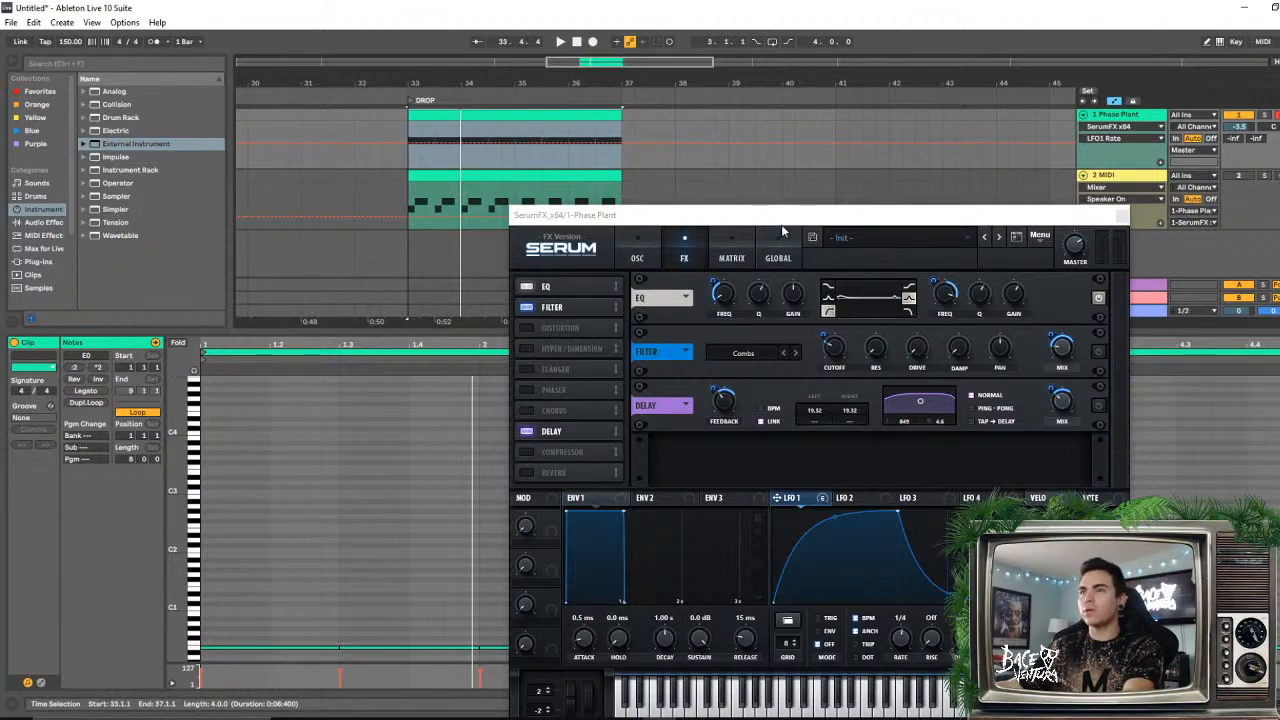
pyautogui.moveTo(781, 226); pyautogui.dragTo(770, 142)
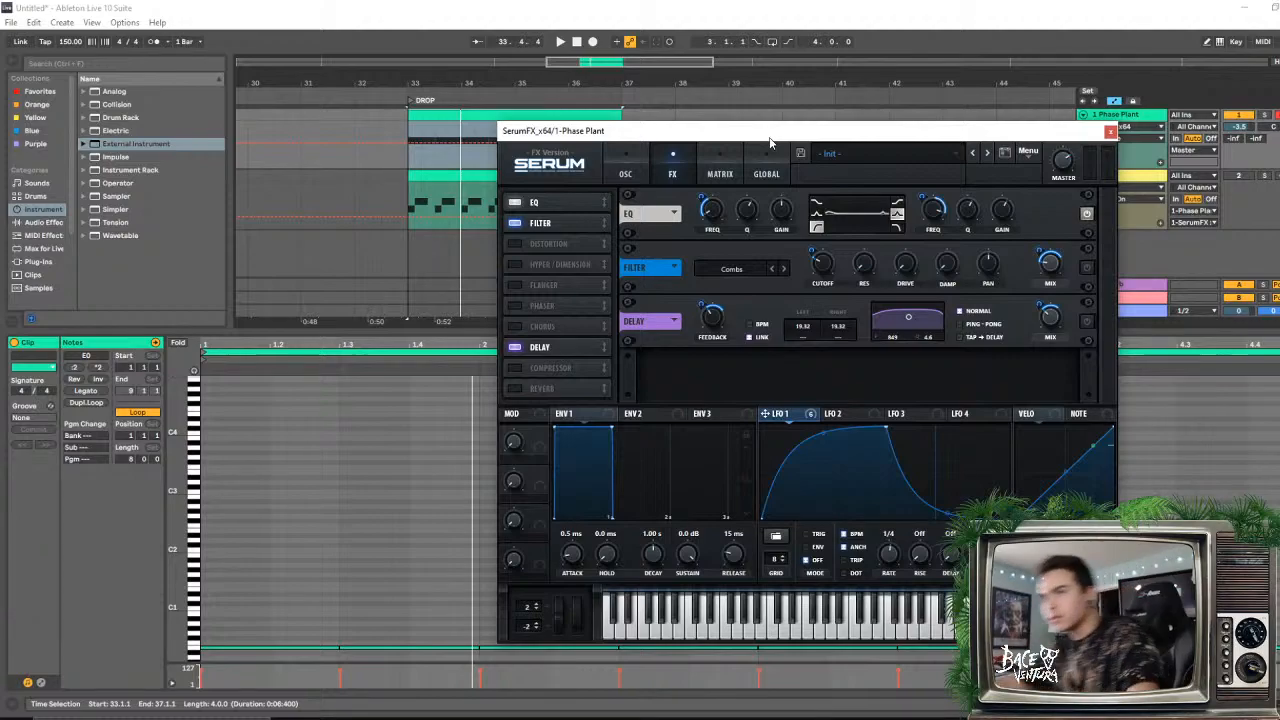
pyautogui.press('space')
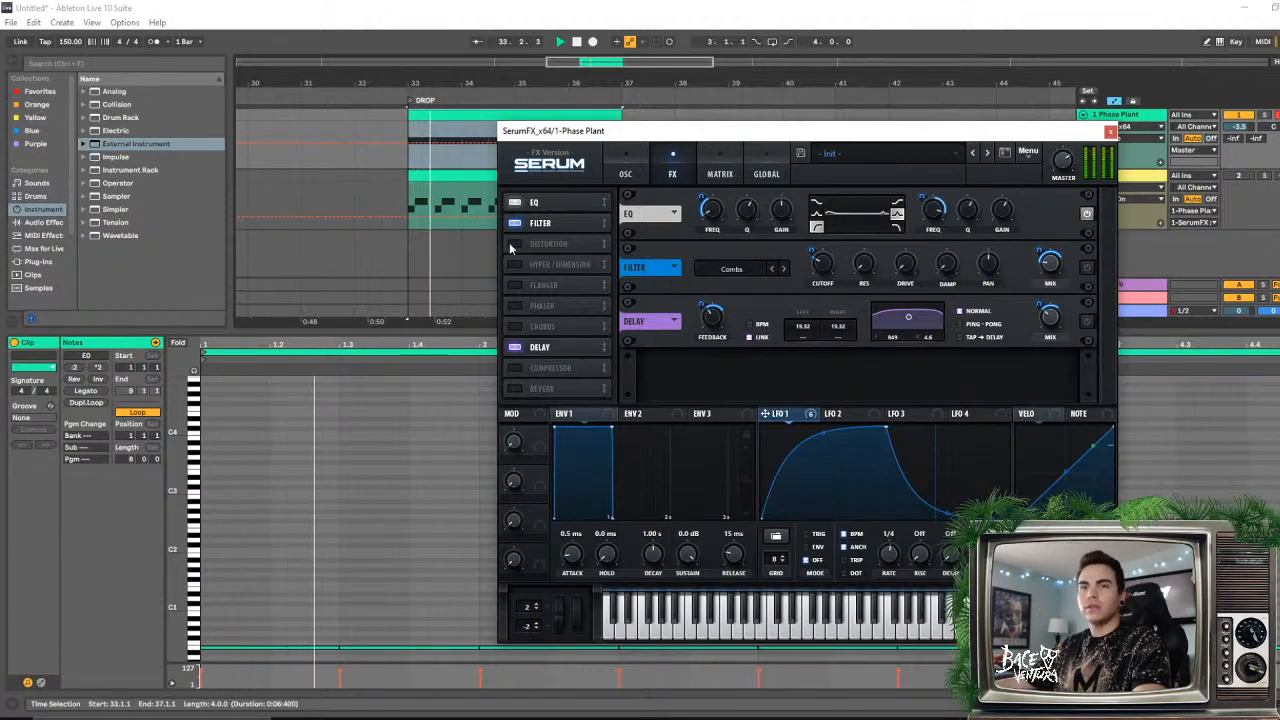
pyautogui.moveTo(772, 137); pyautogui.dragTo(804, 100)
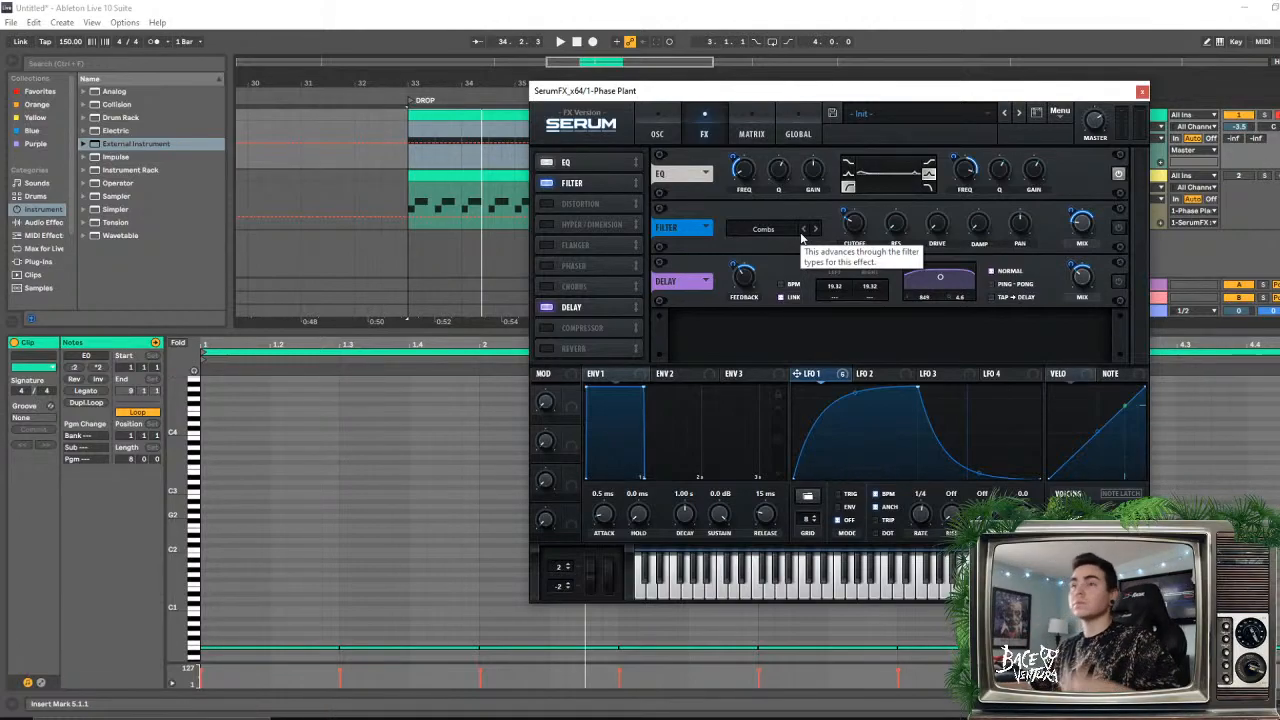
pyautogui.press('space')
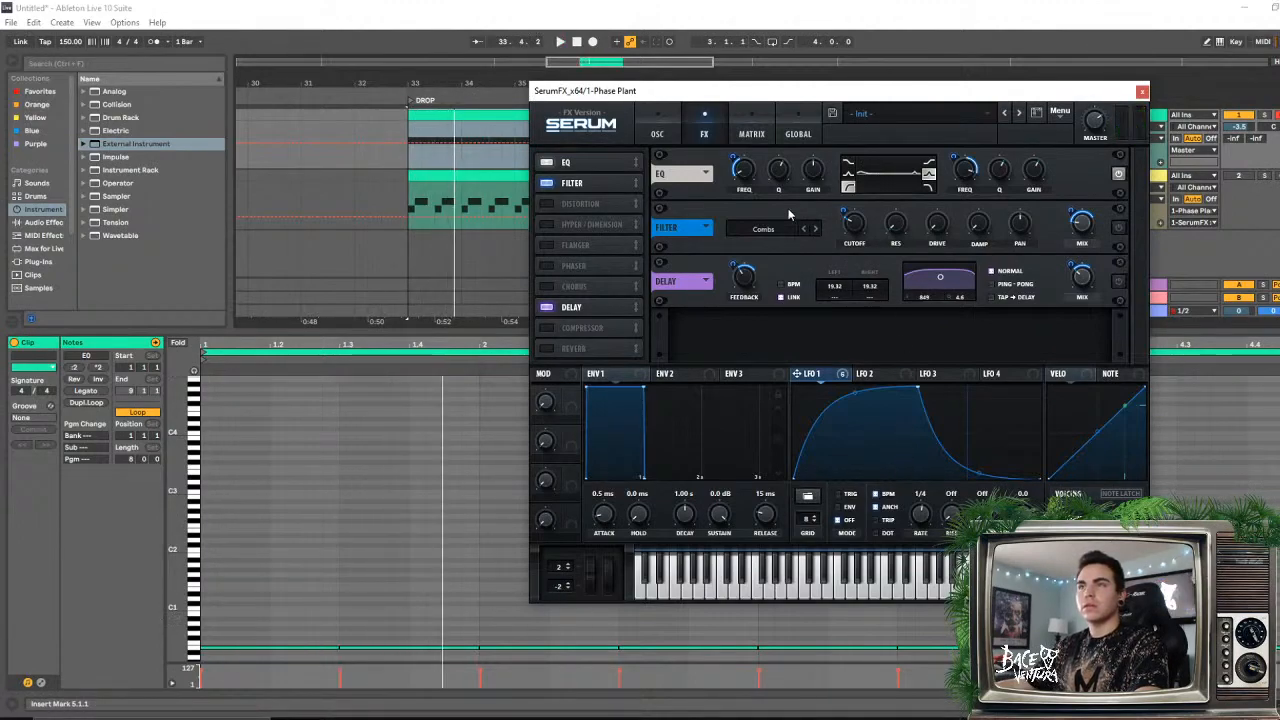
# - Turn the MIDI track back on and lower the Phase Plant track's volume to -6.2 dB while auditioning the drop
pyautogui.click(1237, 176)
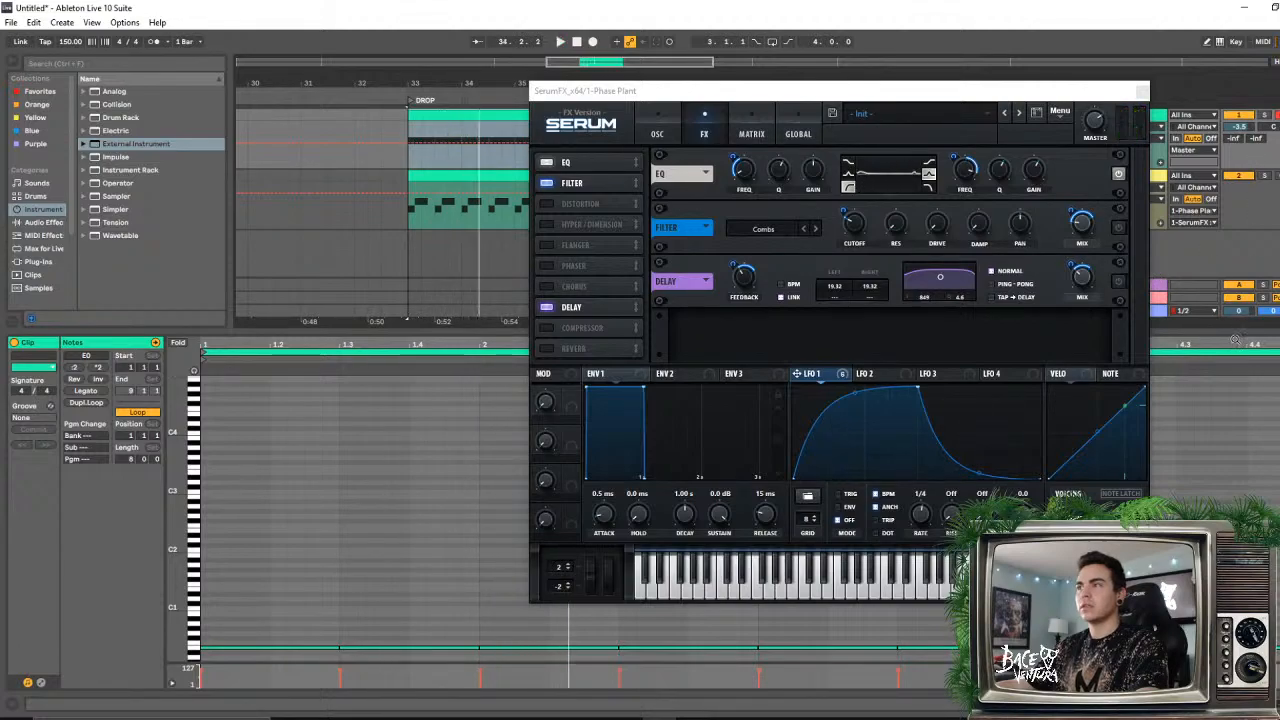
pyautogui.moveTo(1243, 333); pyautogui.dragTo(1237, 490)
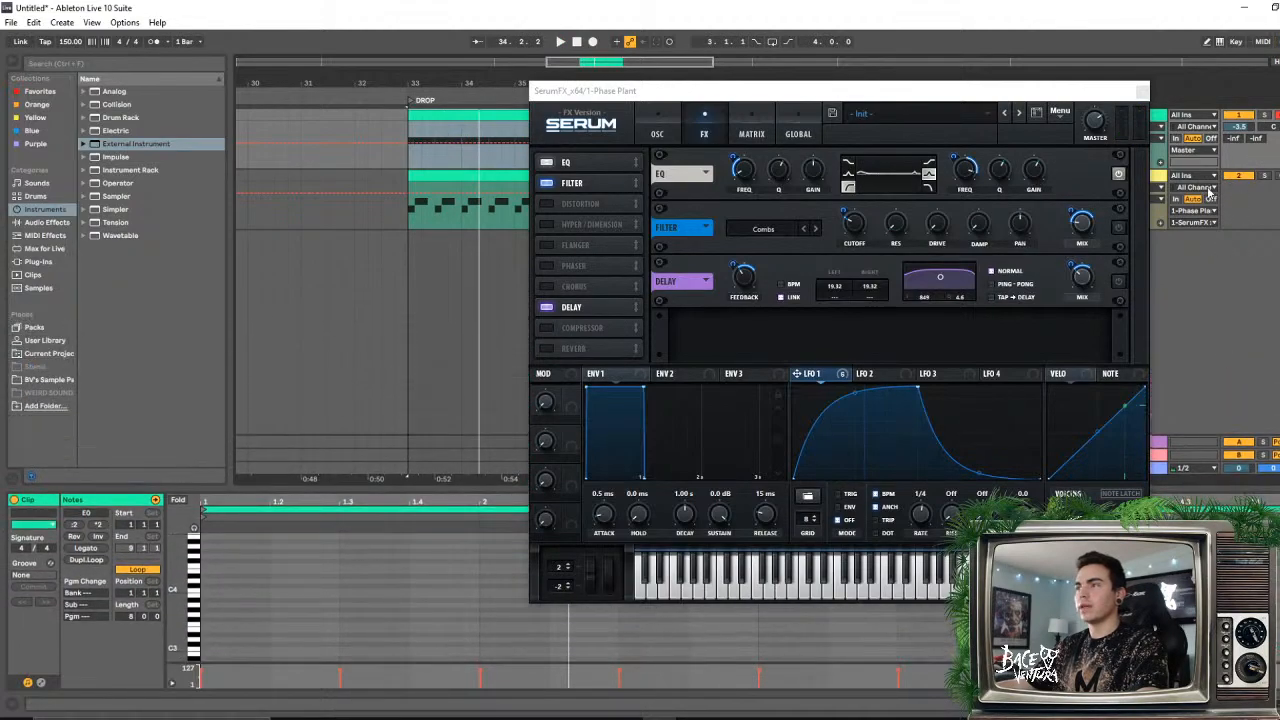
pyautogui.moveTo(1232, 130); pyautogui.dragTo(1232, 150)
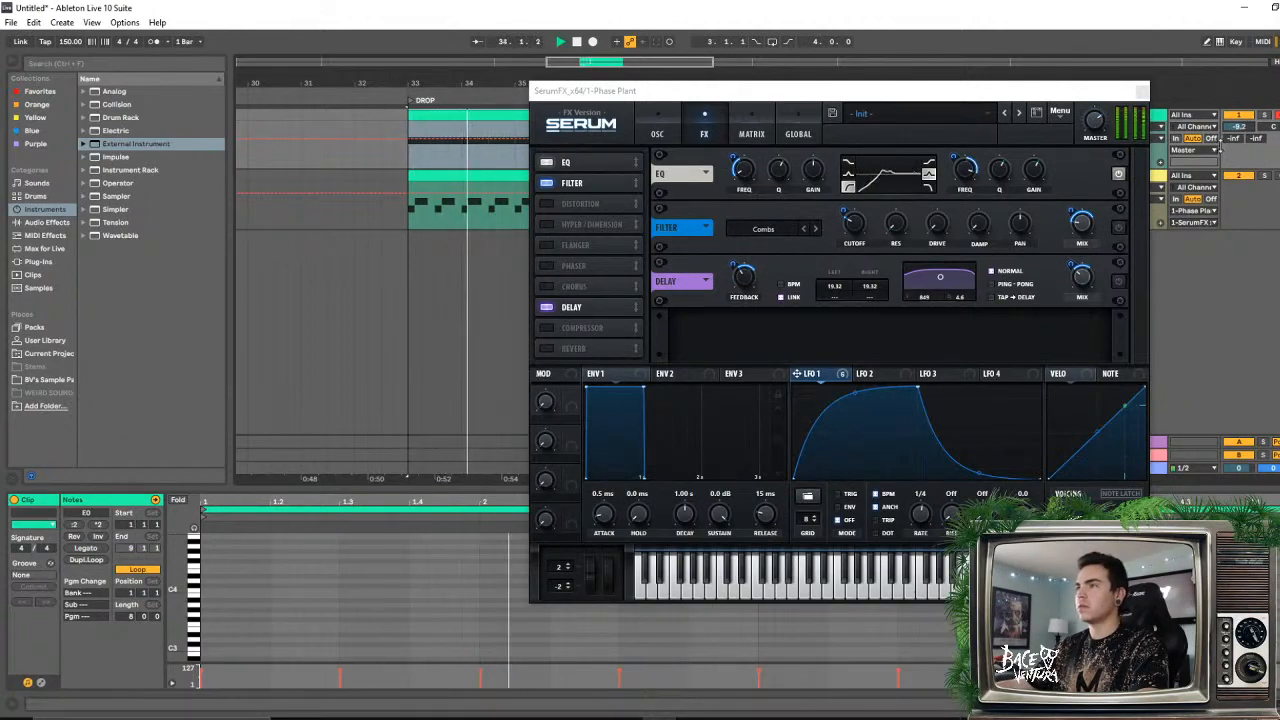
pyautogui.moveTo(1238, 127); pyautogui.dragTo(1238, 117)
pyautogui.press('space')
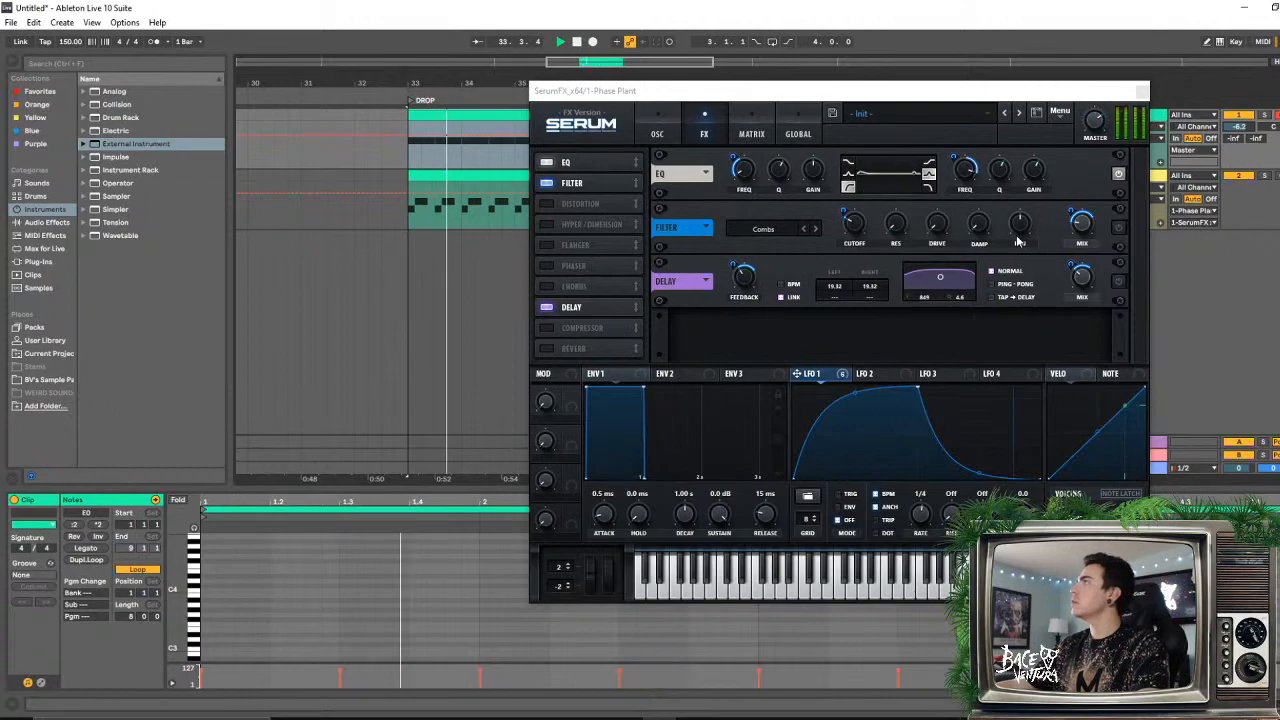
# - Open the MIDI track's clip with more room for the note editor and delete all F0 notes
pyautogui.moveTo(829, 89); pyautogui.dragTo(900, 86)
pyautogui.scroll(-6, 475, 570)
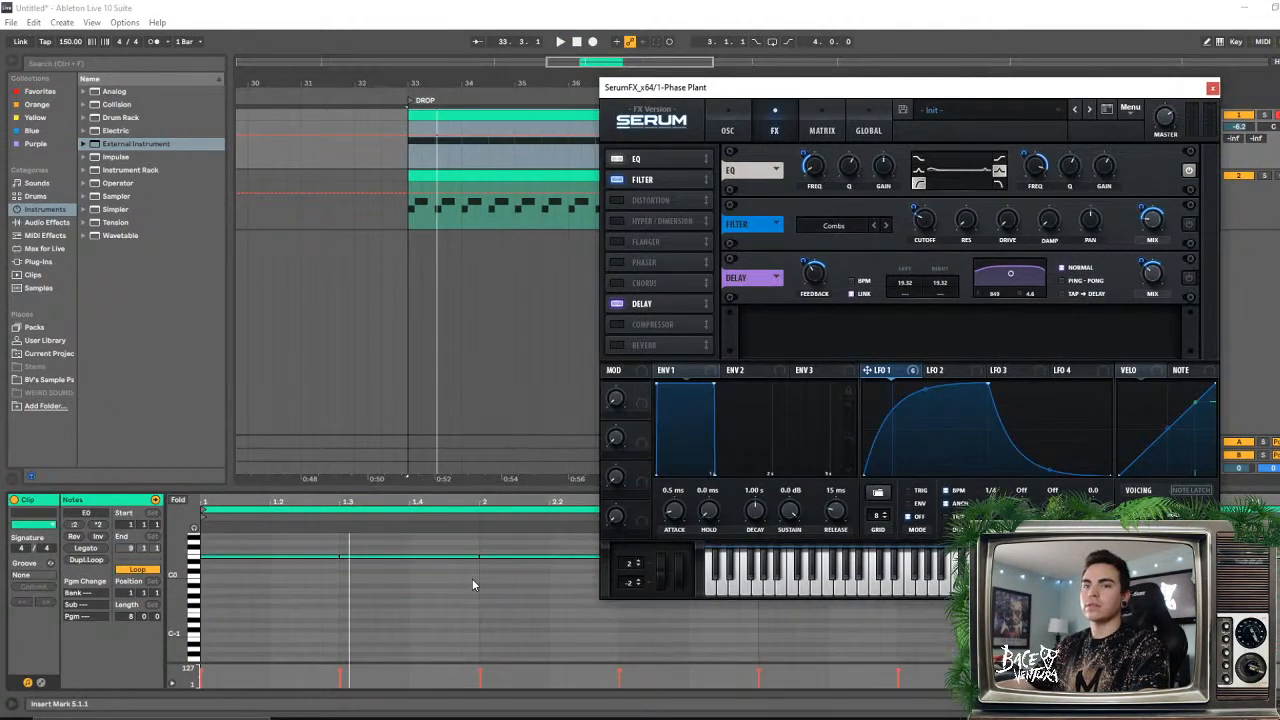
pyautogui.click(515, 176)
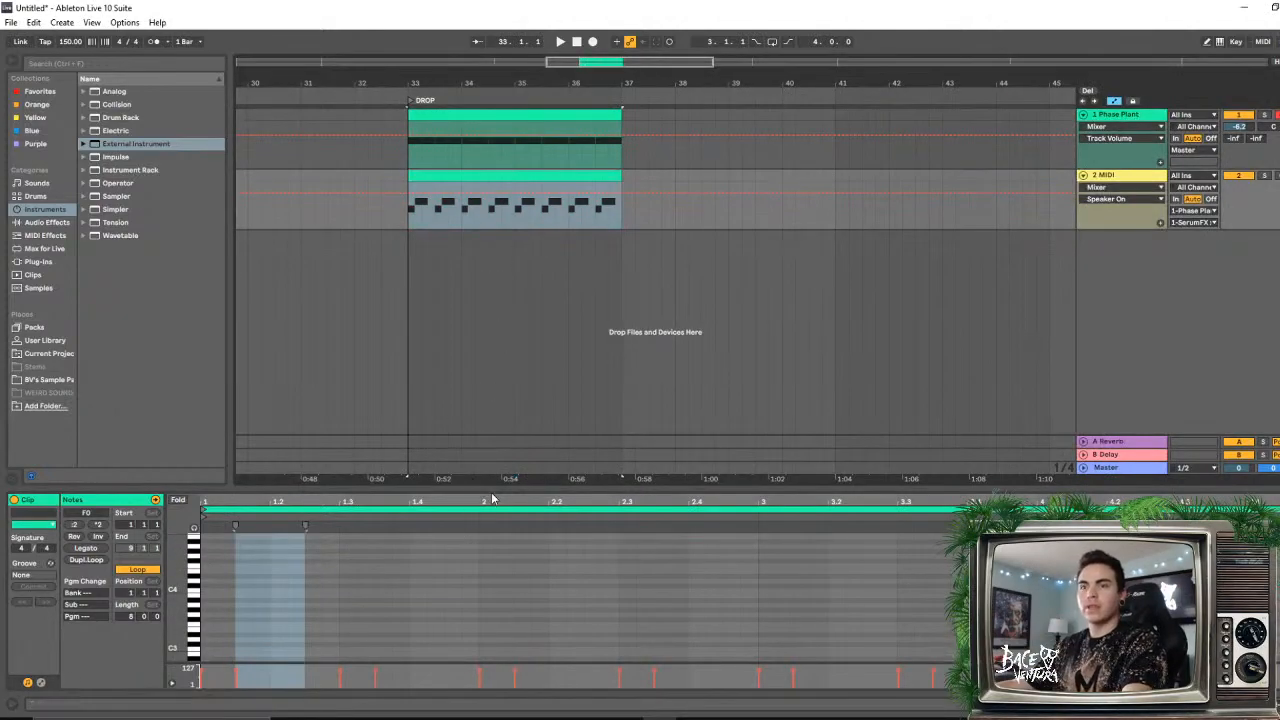
pyautogui.moveTo(491, 495); pyautogui.dragTo(488, 340)
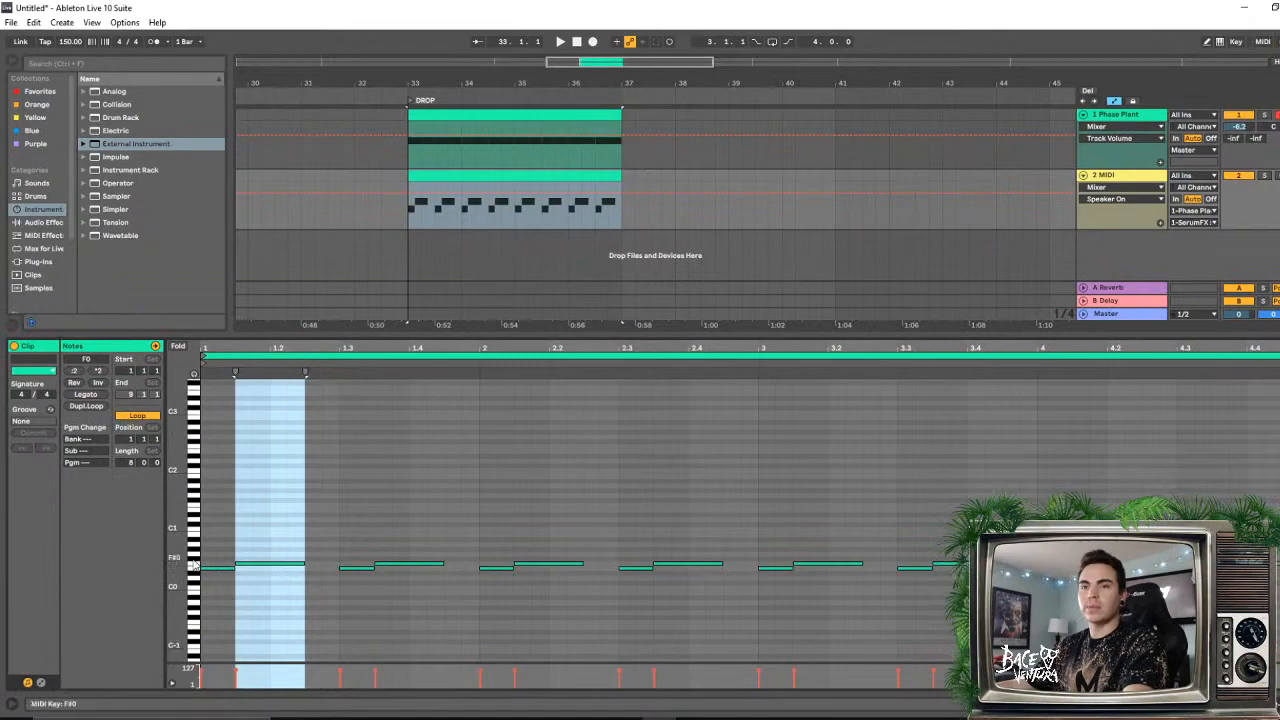
pyautogui.click(195, 566)
pyautogui.press('Delete')
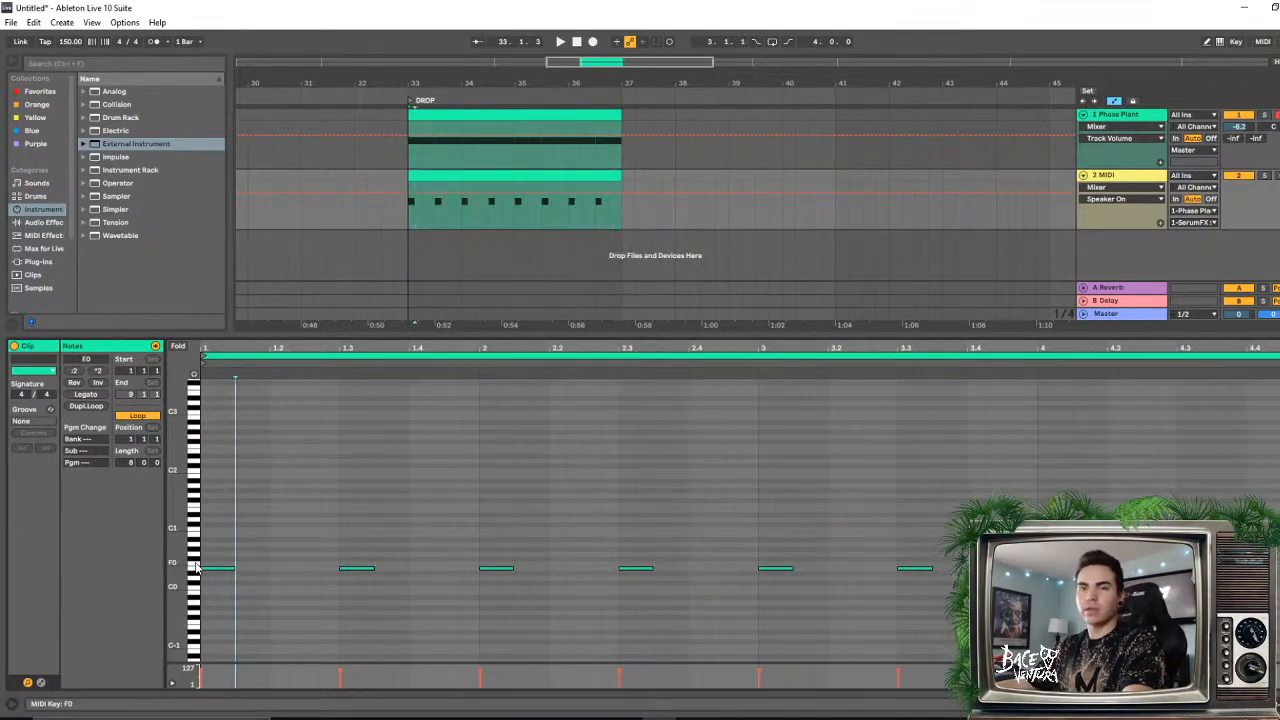
# - Lengthen all E0 notes to two beats so they follow one another without gaps
pyautogui.click(197, 567)
pyautogui.hotkey('shift', 'Right')
pyautogui.hotkey('shift', 'Right')
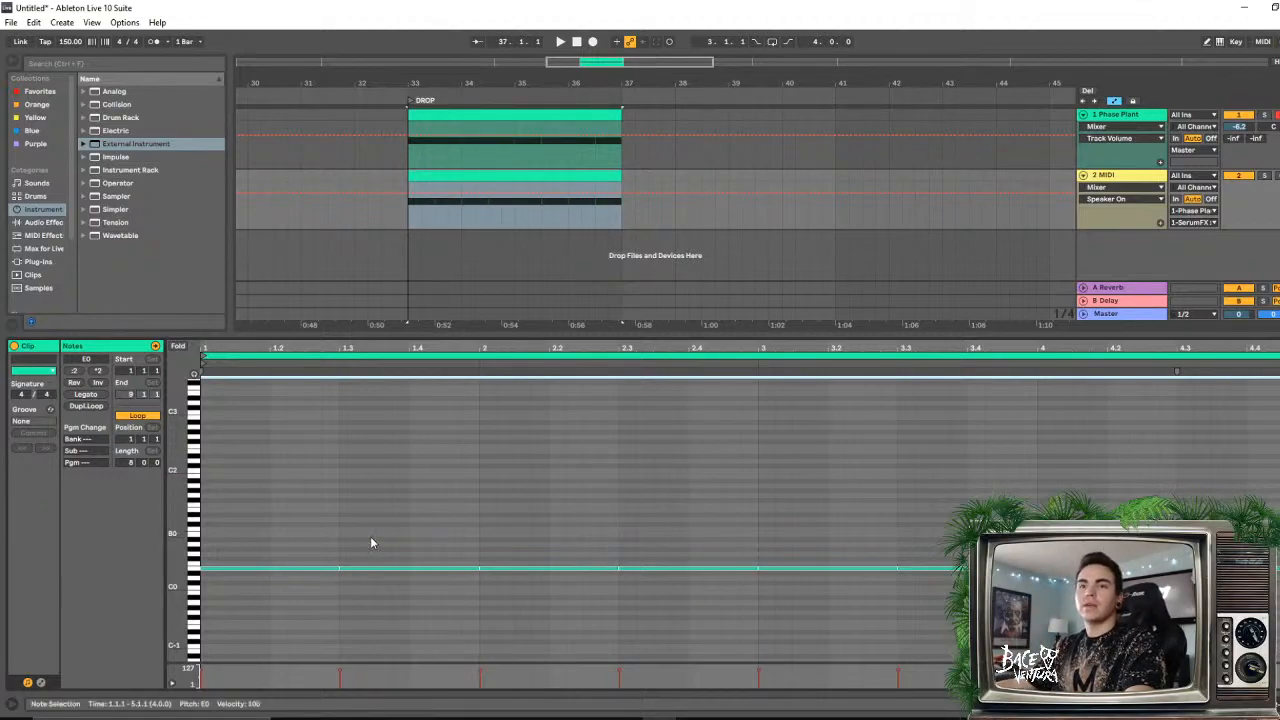
# - Compress all E0 notes to half their timing, making each one beat long, and start playback of the drop
pyautogui.moveTo(282, 527); pyautogui.dragTo(958, 658)
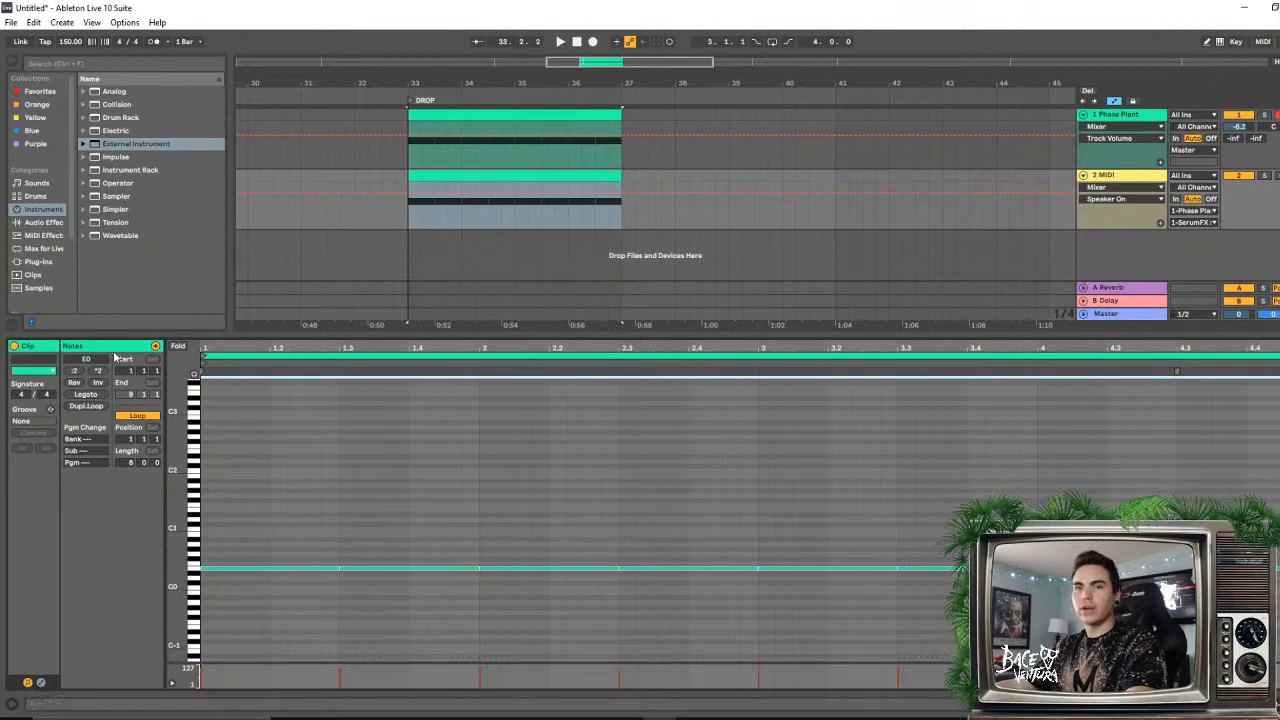
pyautogui.click(73, 372)
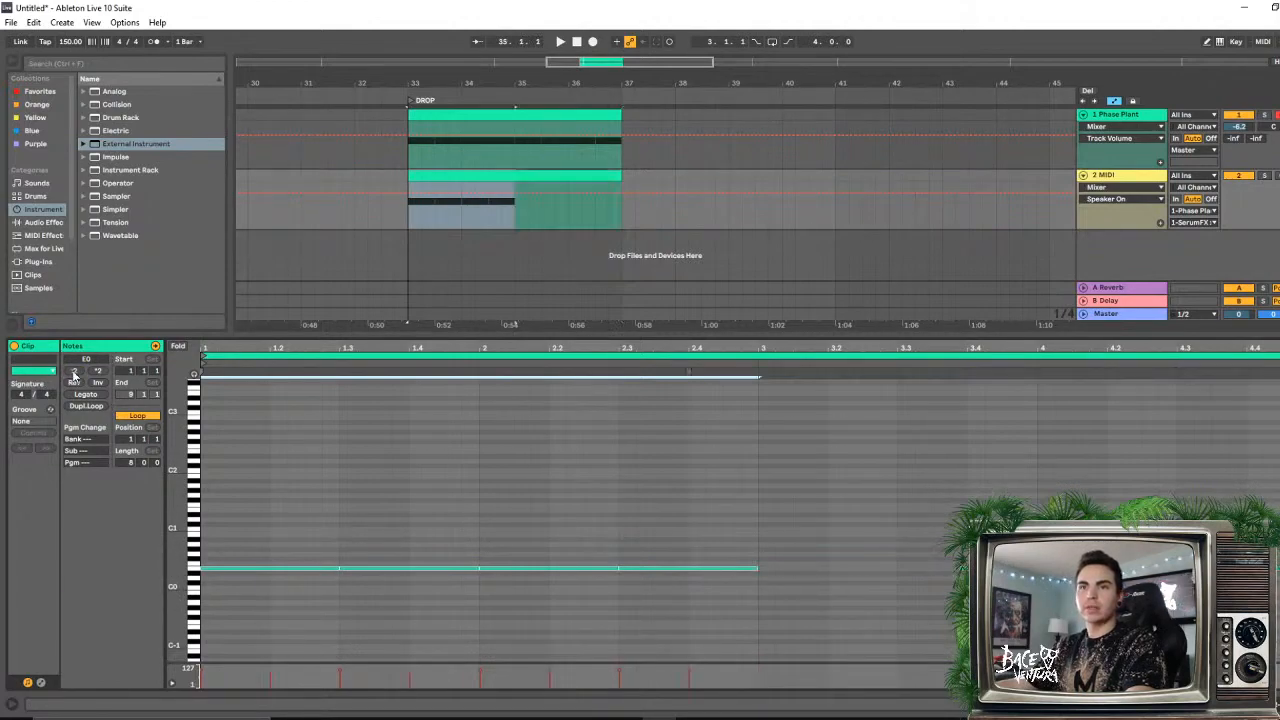
pyautogui.click(237, 514)
pyautogui.press('space')
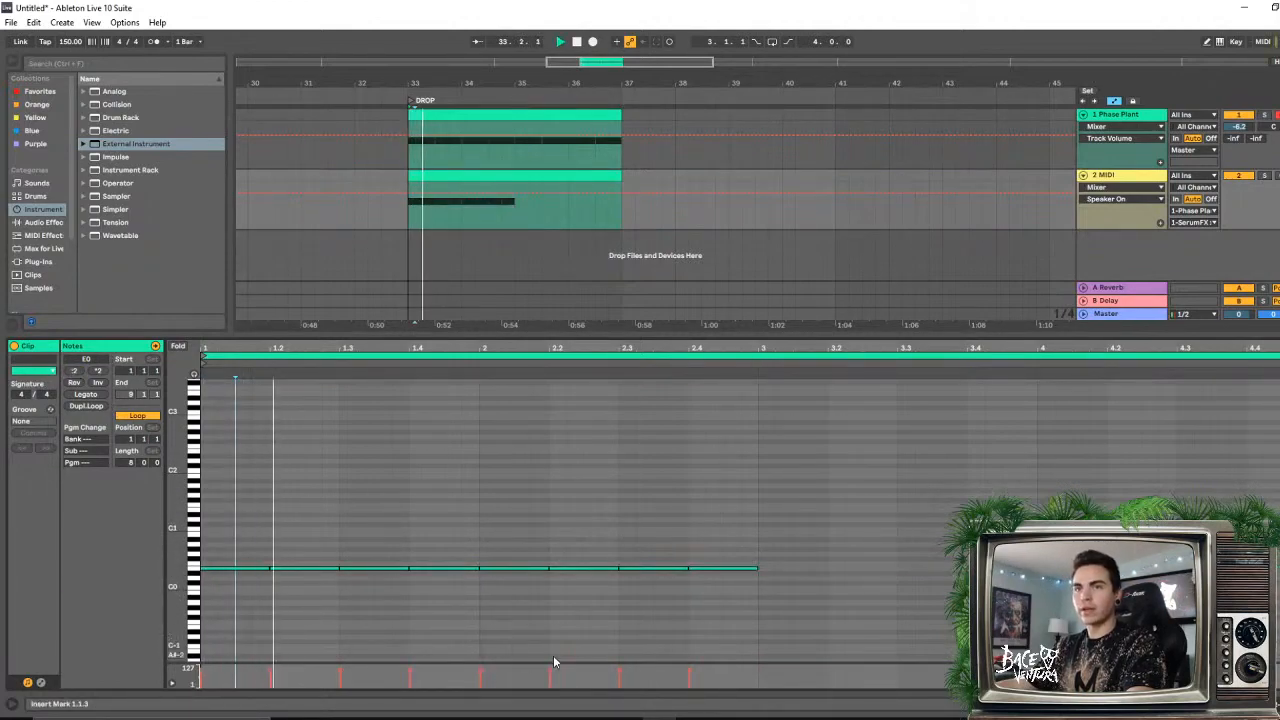
# - Show the Phase Plant track's devices and watch SerumFX's effects while the drop plays with one-beat notes
pyautogui.doubleClick(1130, 178)
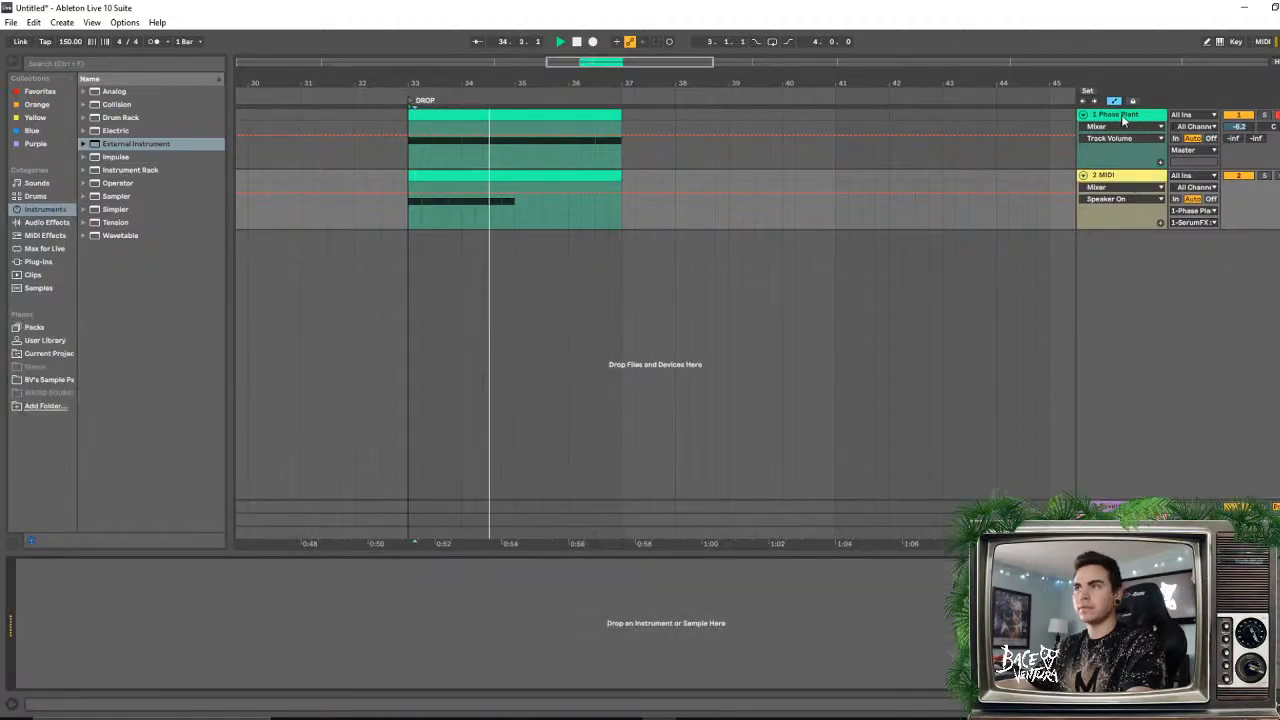
pyautogui.doubleClick(1122, 115)
pyautogui.click(1122, 115)
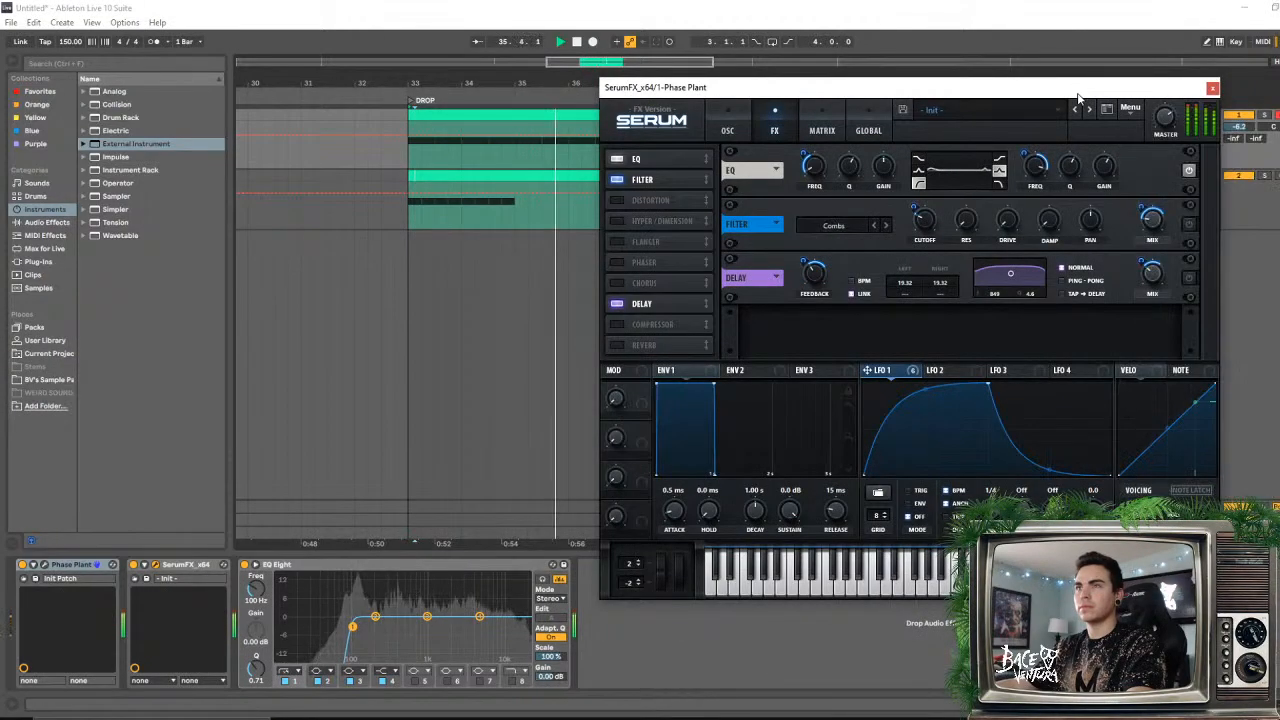
pyautogui.click(514, 218)
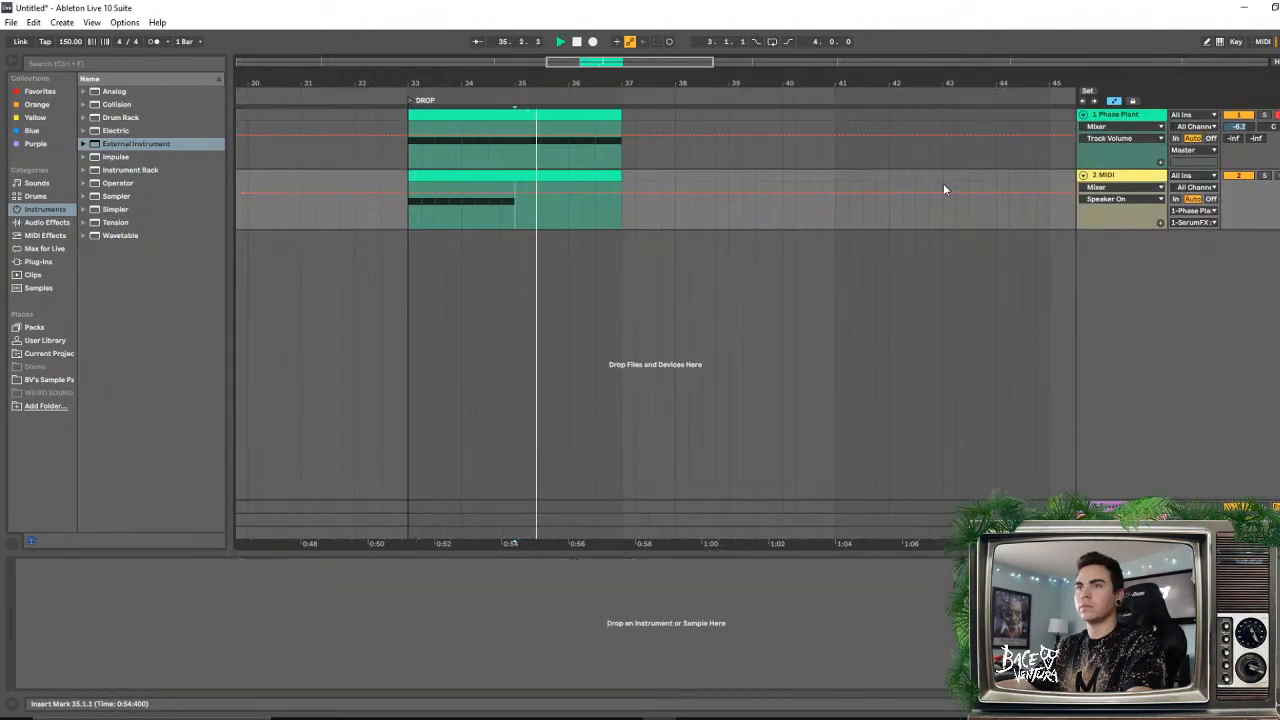
pyautogui.click(447, 177)
pyautogui.click(1116, 115)
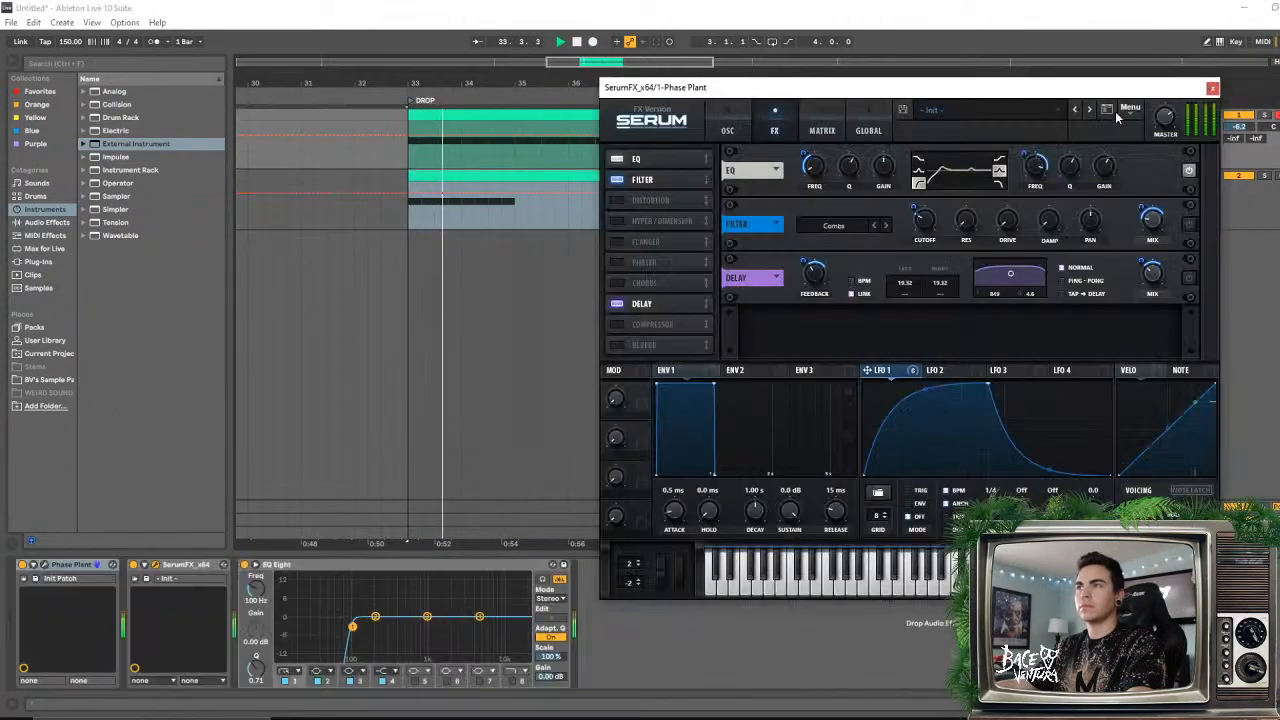
pyautogui.click(1107, 110)
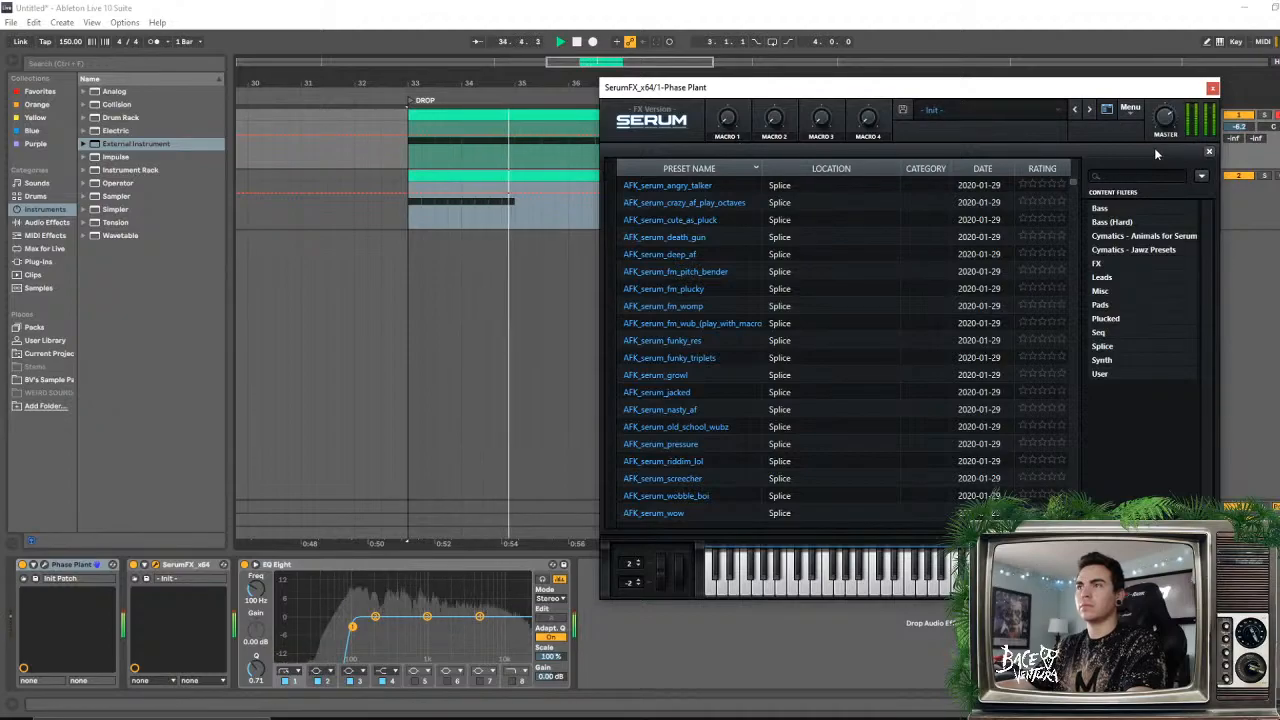
pyautogui.click(1105, 111)
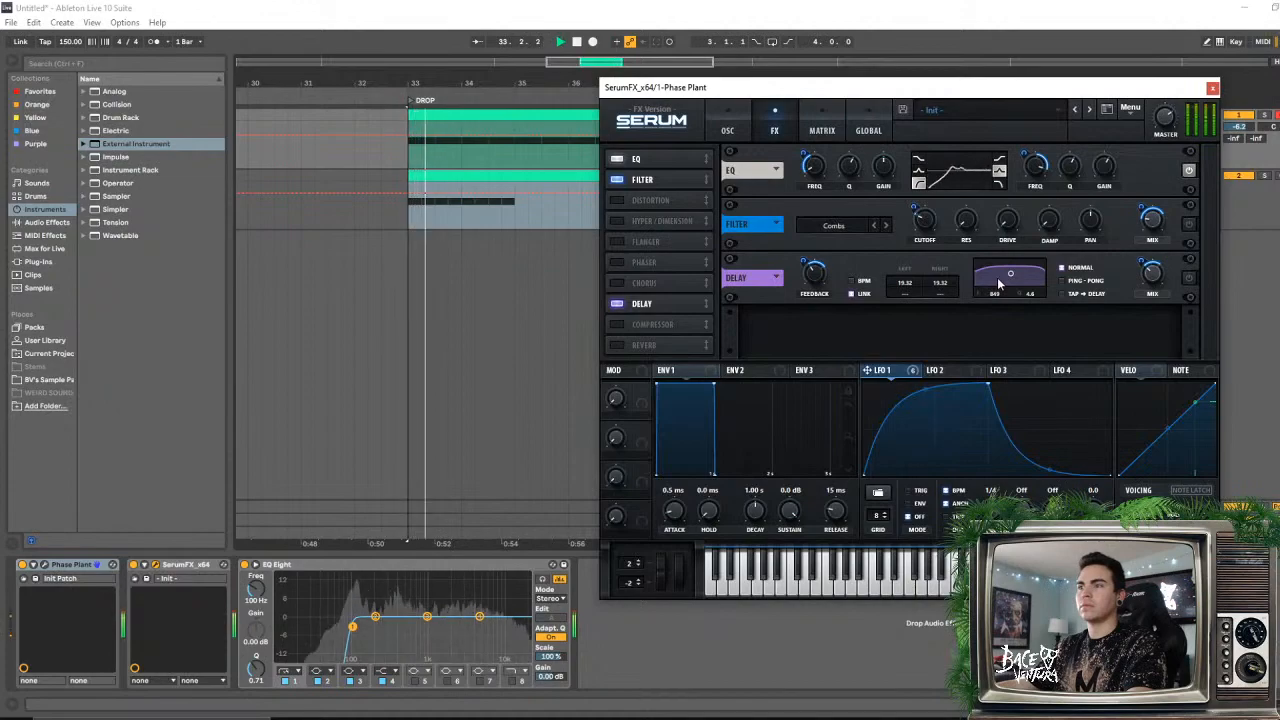
# - Restart the drop, reopen the MIDI track's clip, and audition the one-beat notes again with SerumFX in view
pyautogui.press('space')
pyautogui.press('space')
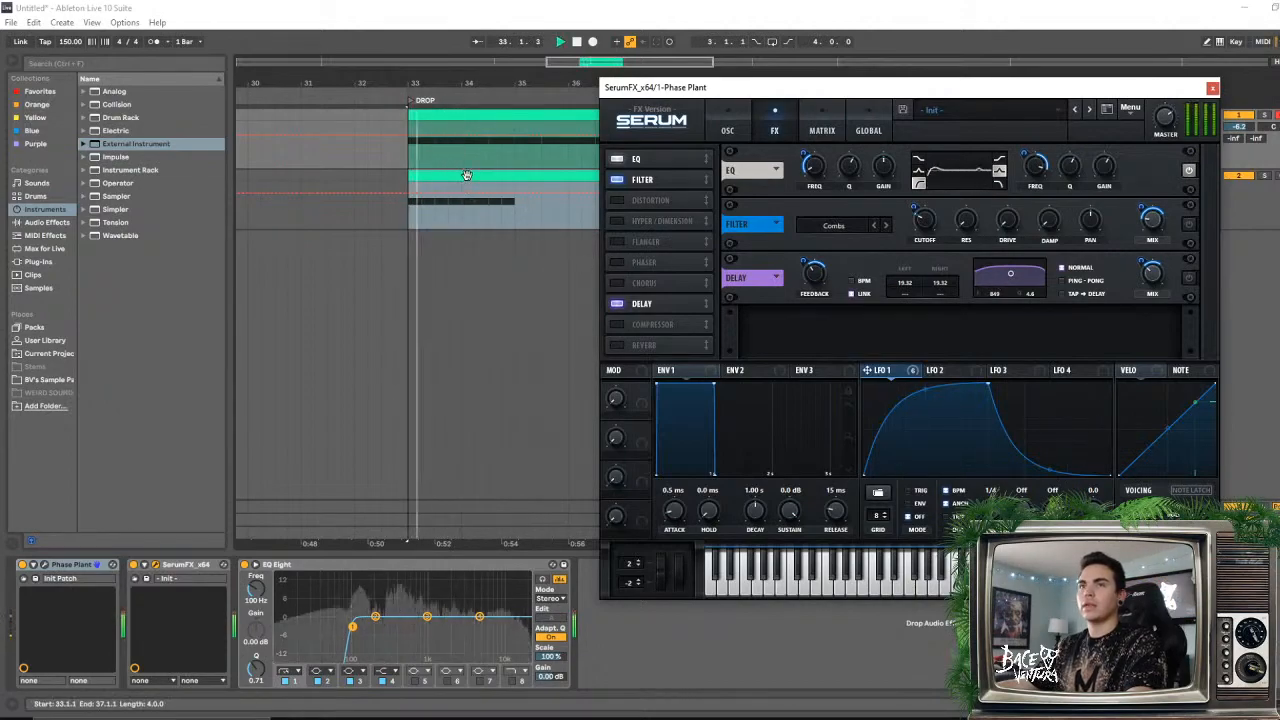
pyautogui.press('space')
pyautogui.doubleClick(467, 175)
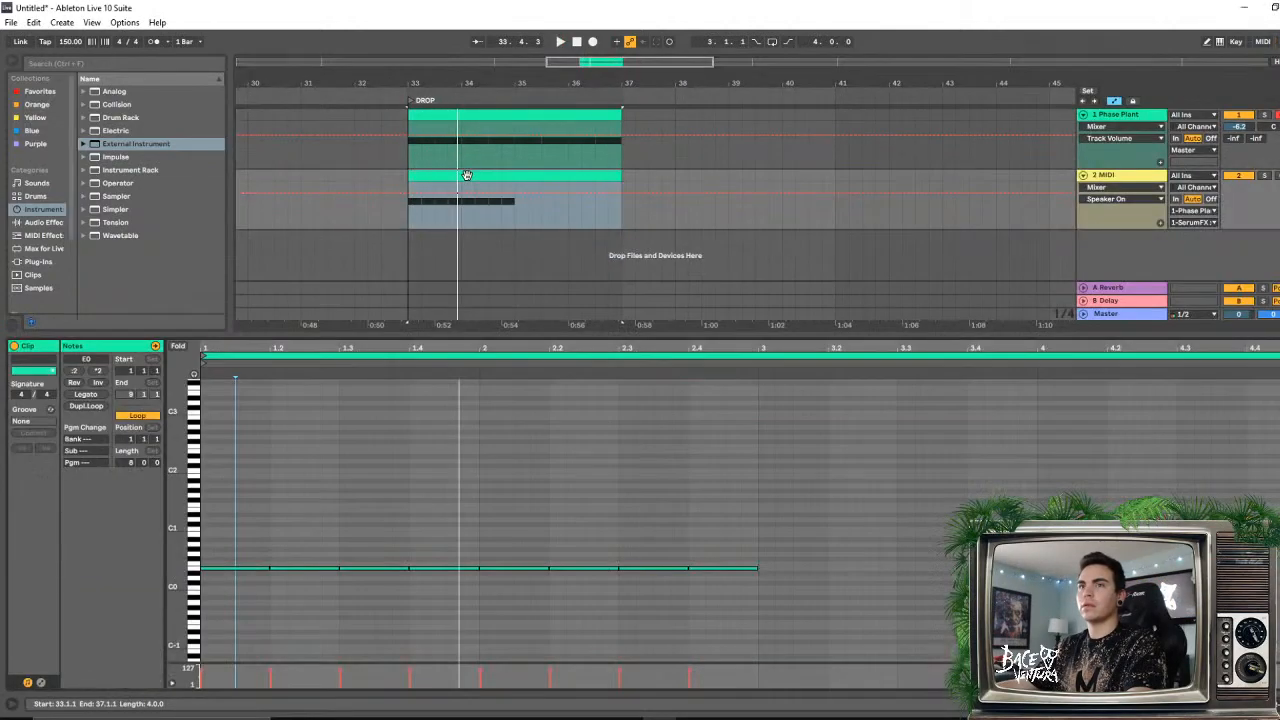
pyautogui.press('space')
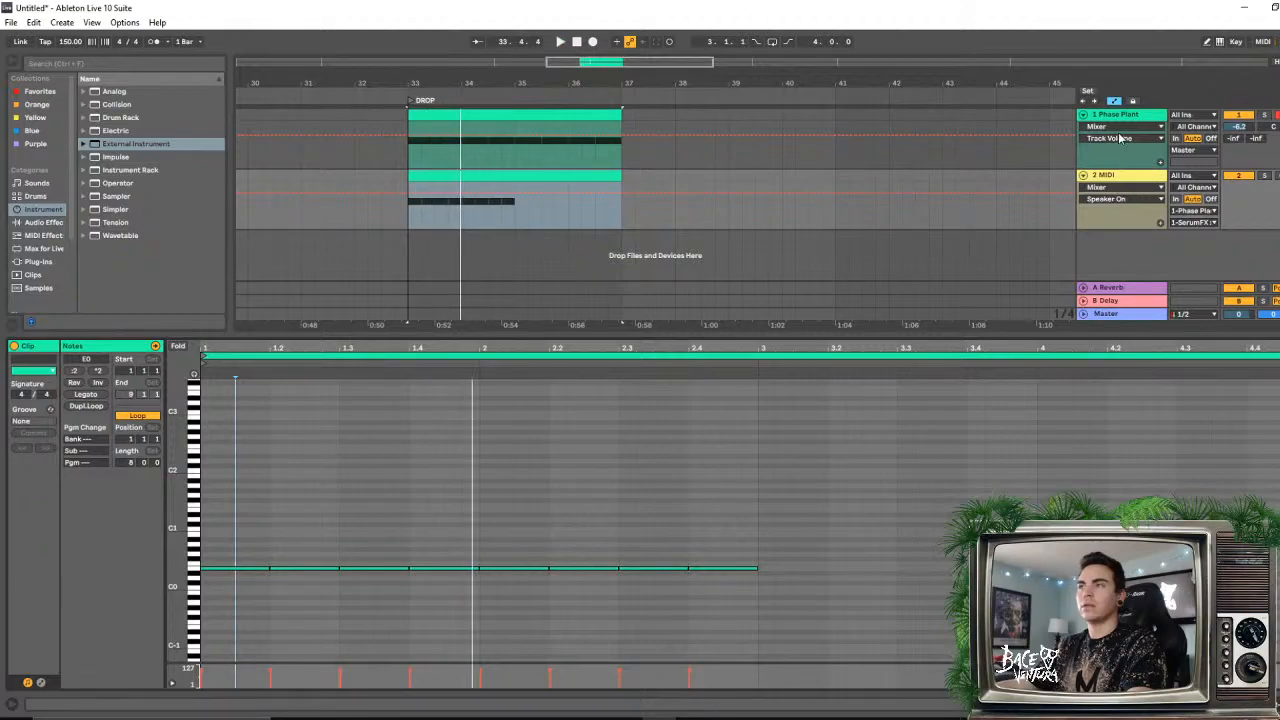
pyautogui.click(1120, 117)
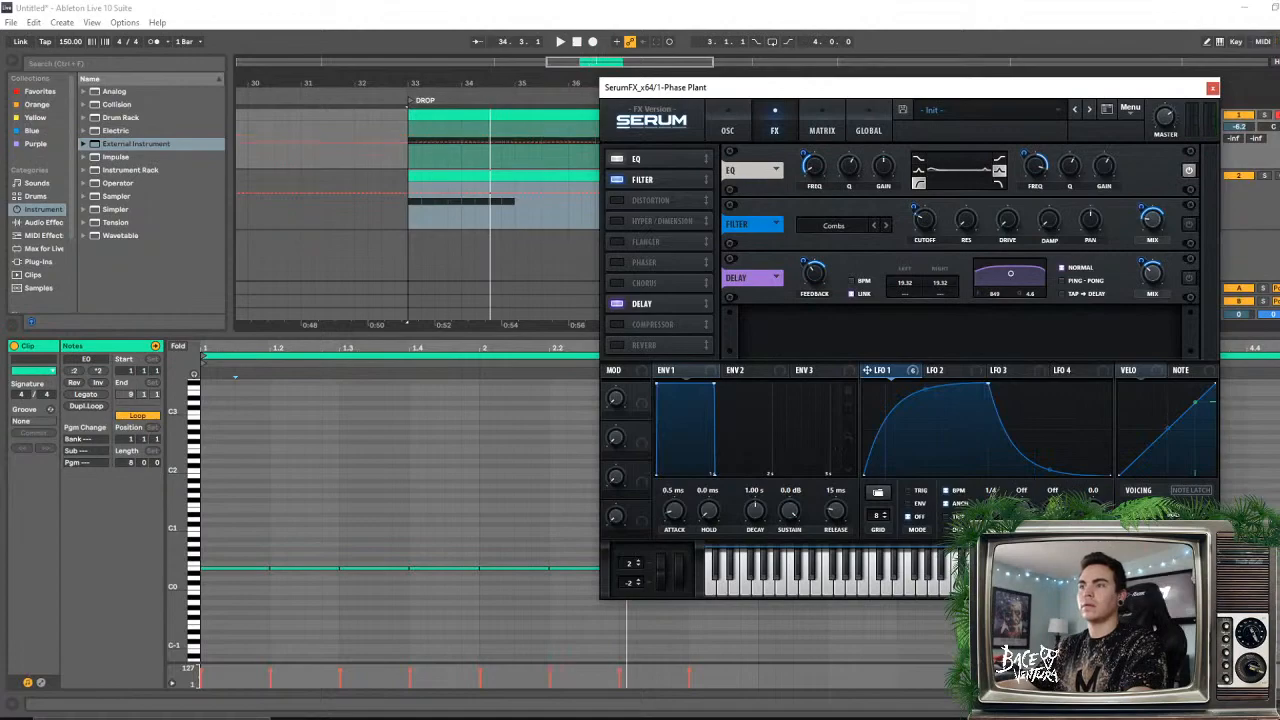
pyautogui.press('space')
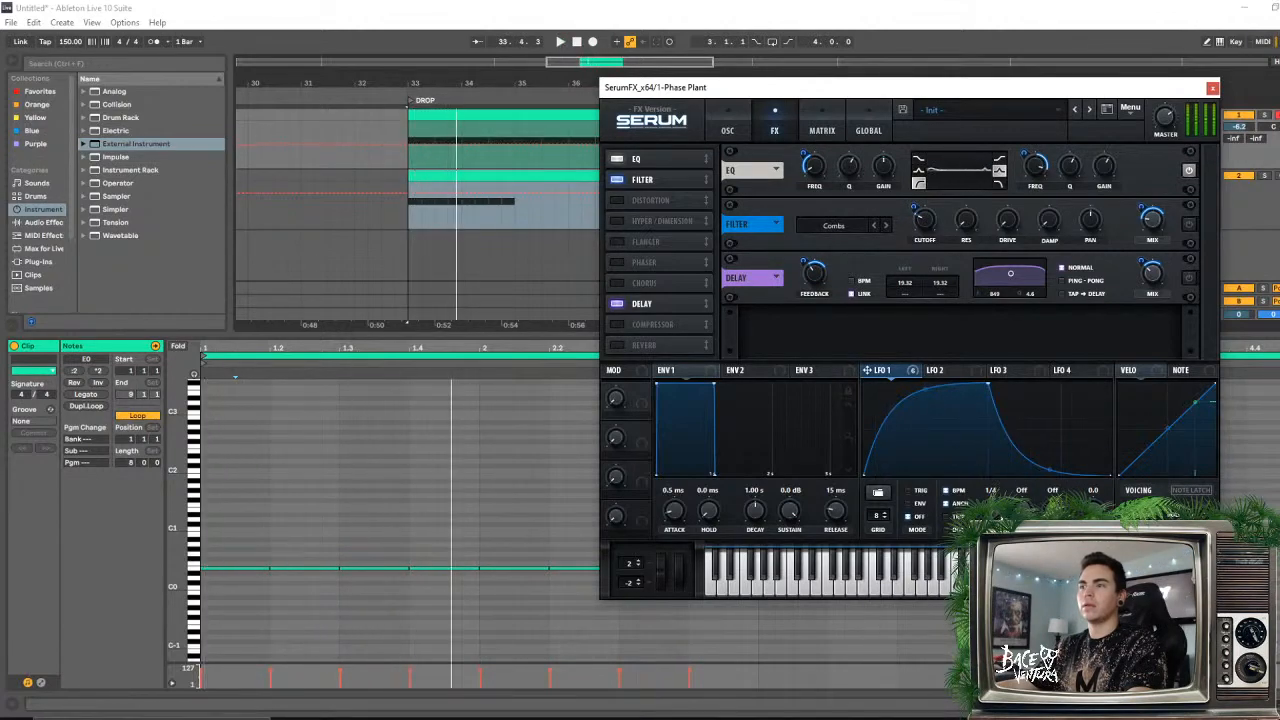
pyautogui.press('space')
# - Stretch all E0 notes in the MIDI clip to double their timing, audition the drop, and bring SerumFX back up
pyautogui.click(511, 176)
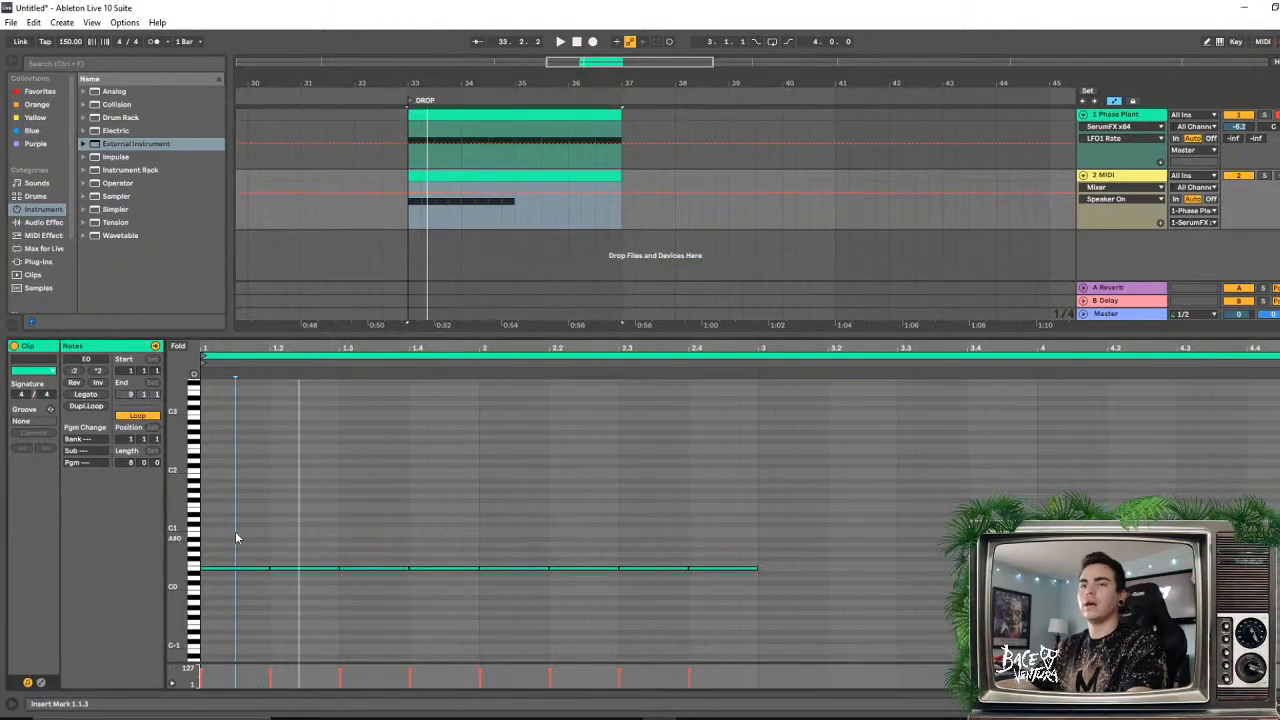
pyautogui.moveTo(231, 520); pyautogui.dragTo(922, 661)
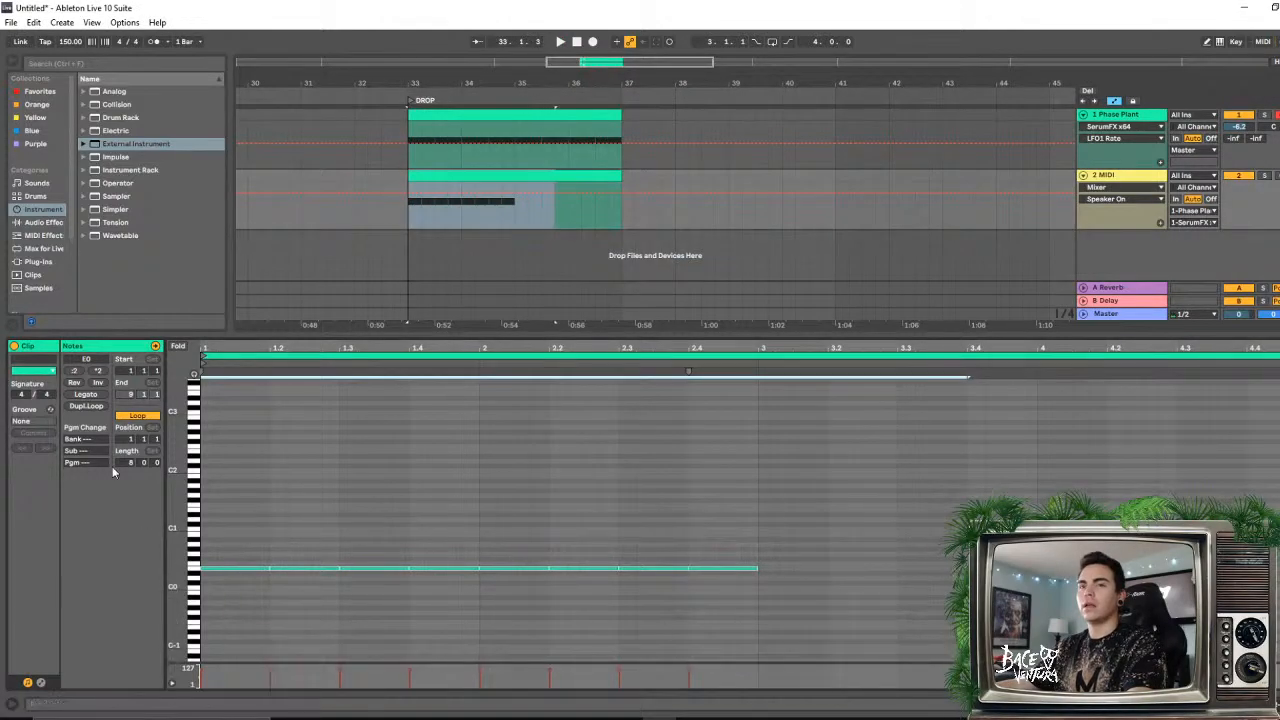
pyautogui.click(99, 371)
pyautogui.press('space')
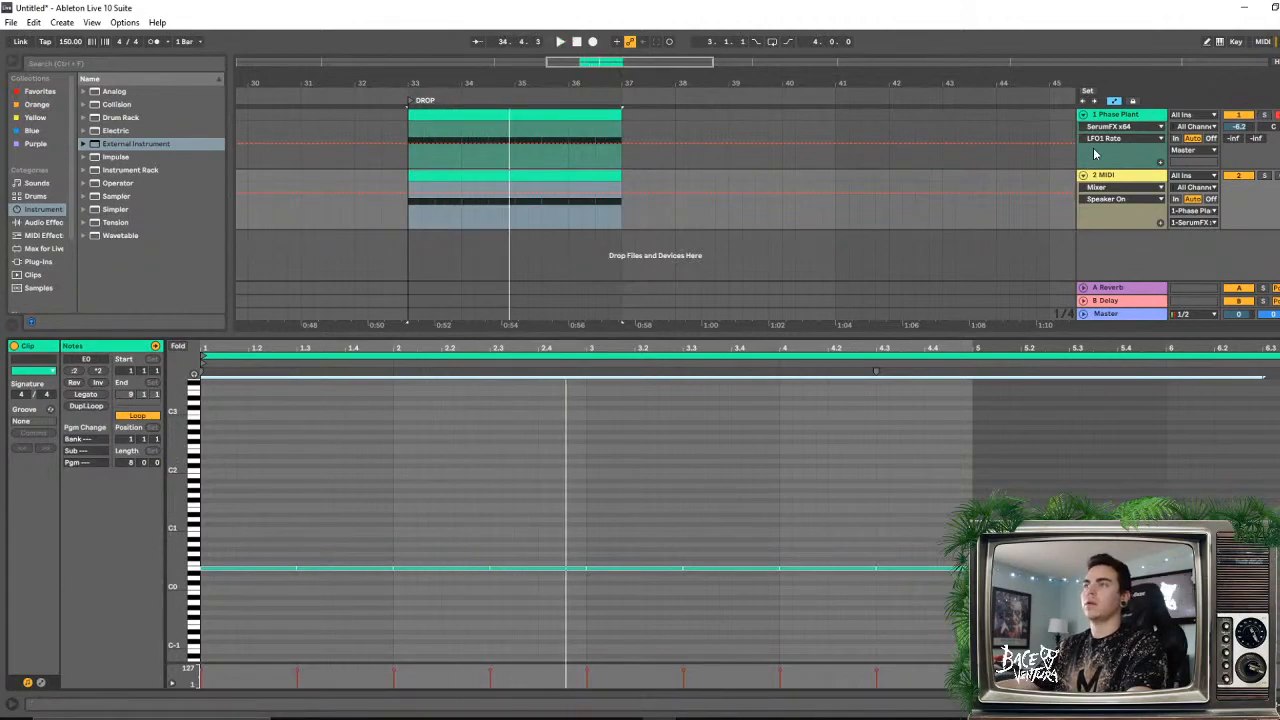
pyautogui.click(1110, 118)
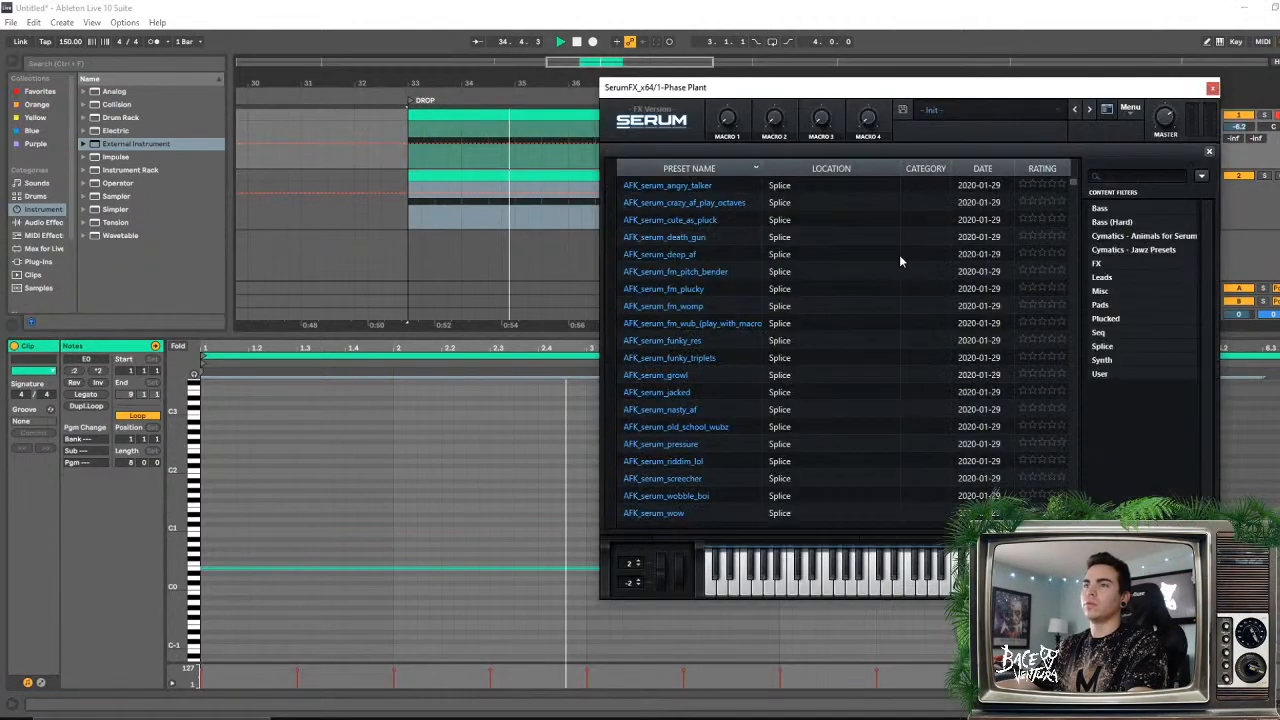
# - Leave SerumFX's preset browser for its effects page and set the playback position to the start of the drop
pyautogui.click(1108, 110)
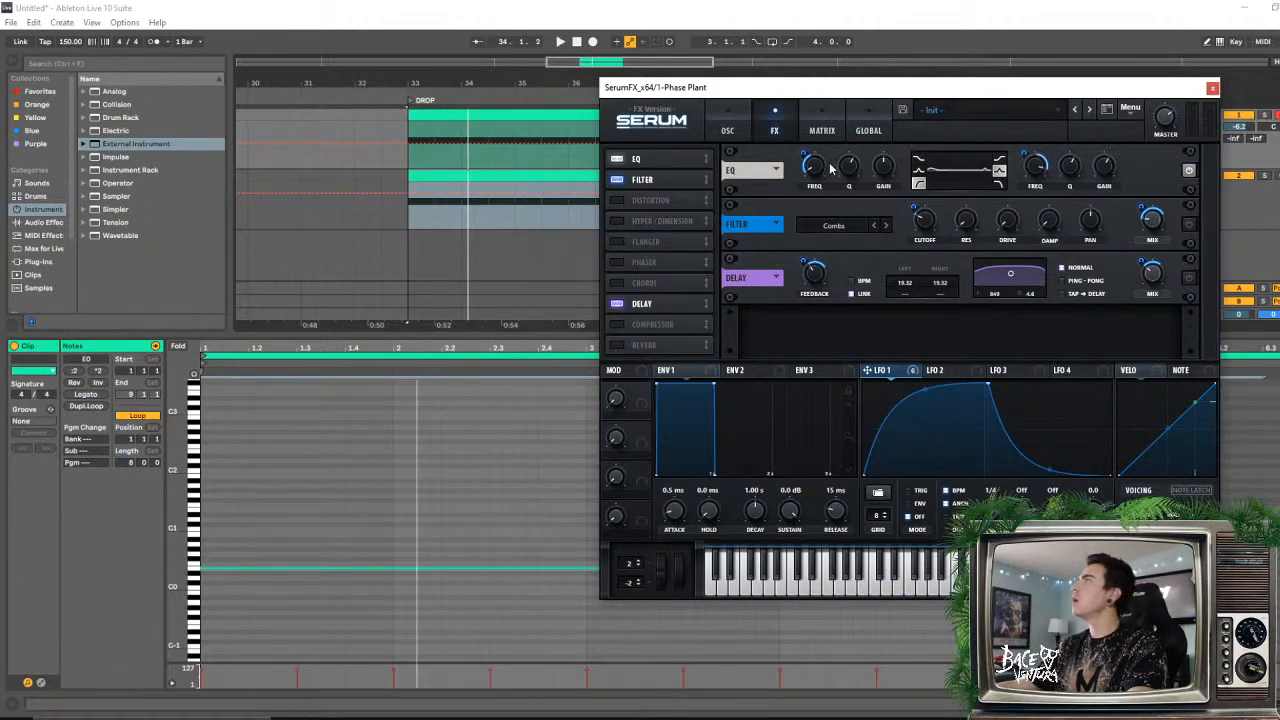
pyautogui.moveTo(862, 91)
pyautogui.mouseDown()
pyautogui.moveTo(1279, 99)
pyautogui.moveTo(900, 5)
pyautogui.moveTo(920, 49)
pyautogui.mouseUp()
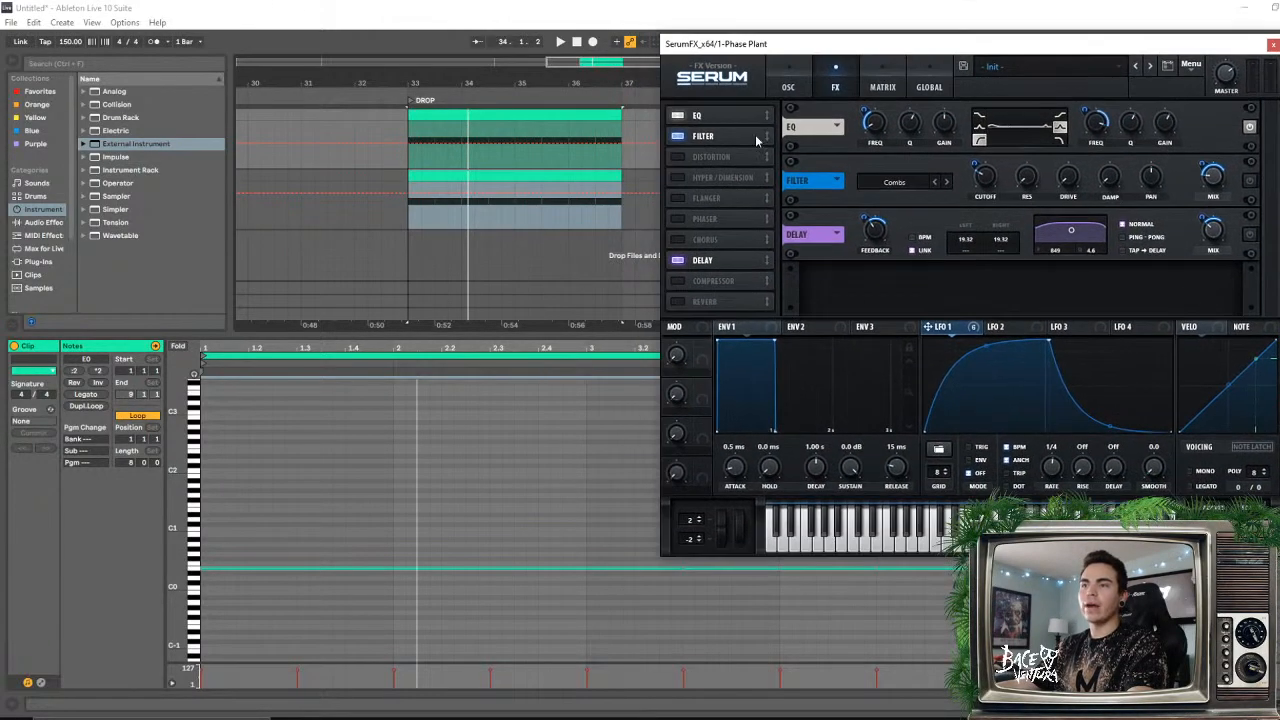
pyautogui.click(437, 484)
pyautogui.click(250, 521)
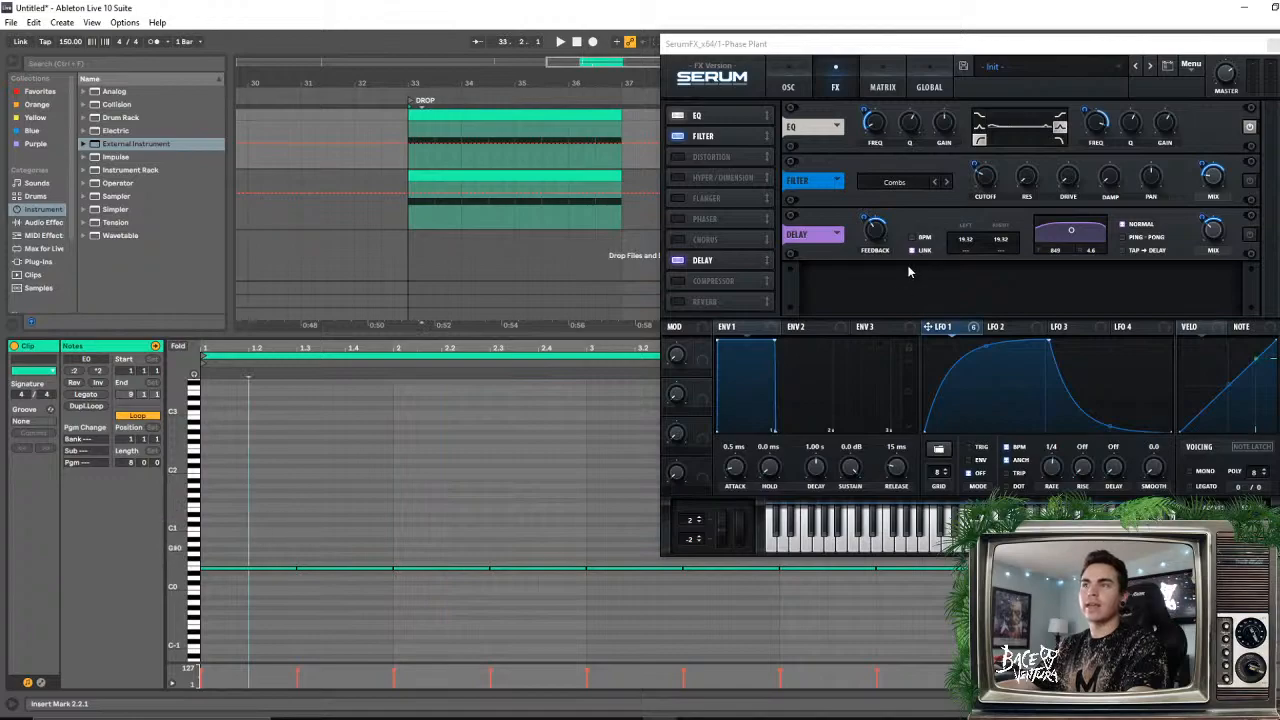
pyautogui.click(208, 463)
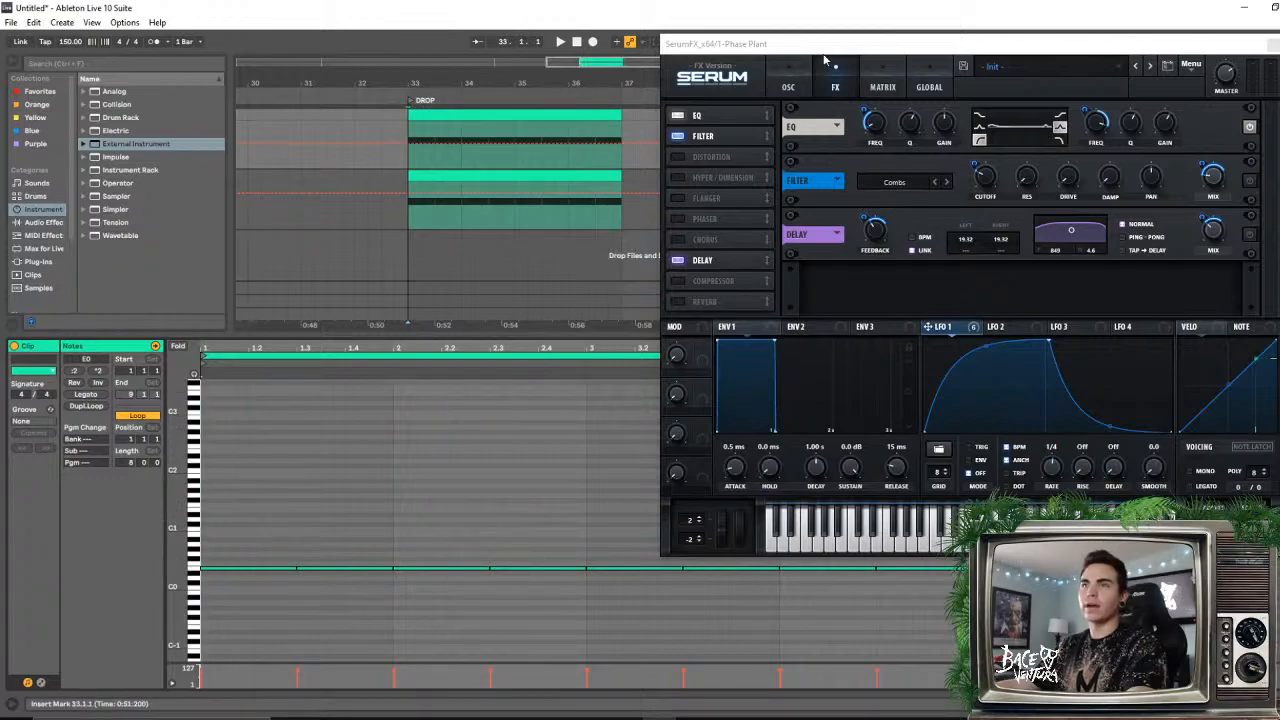
pyautogui.moveTo(1148, 42); pyautogui.dragTo(828, 282)
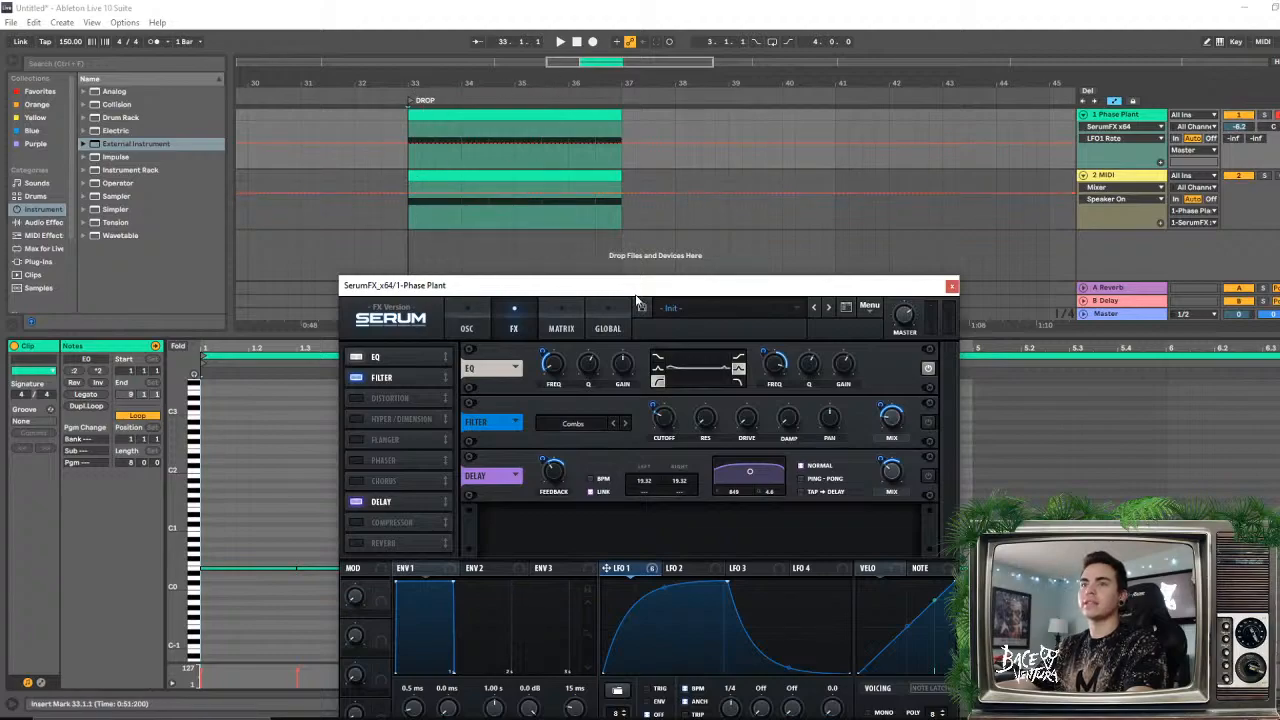
pyautogui.moveTo(636, 300); pyautogui.dragTo(576, 213)
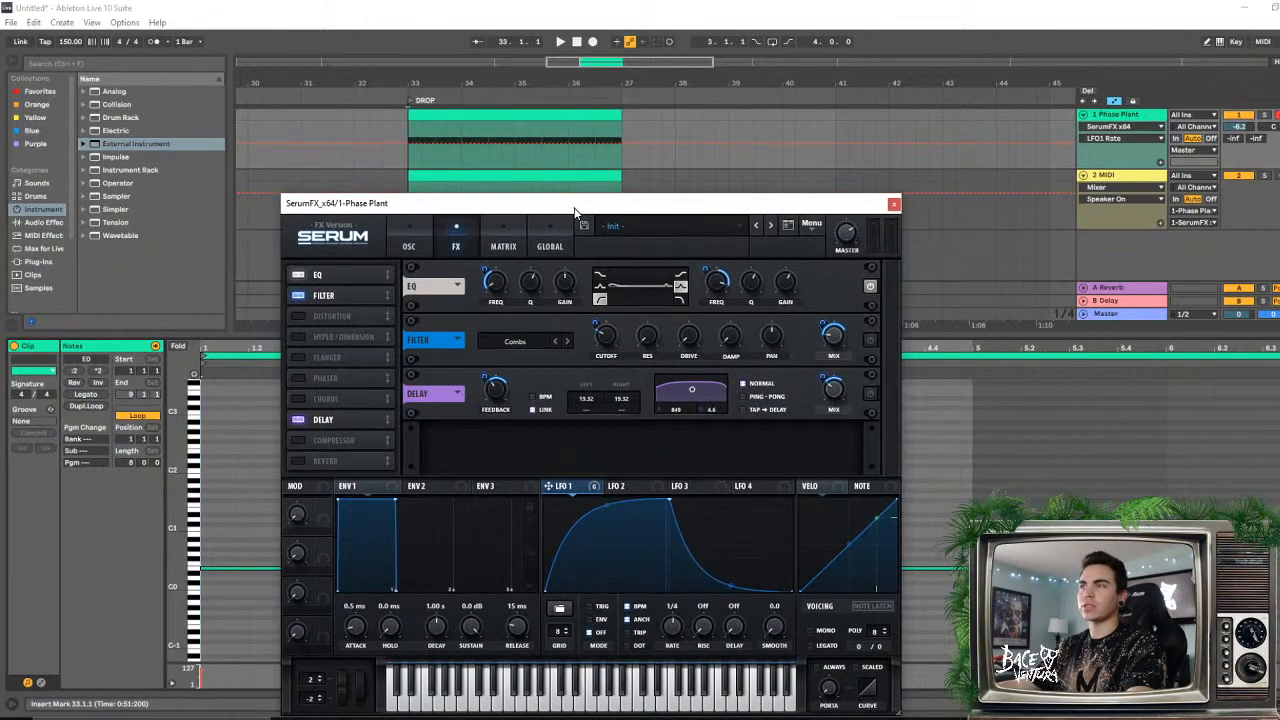
# - Audition the drop with the MIDI track switched off and back on, and set SerumFX's LFO 1 mode to Trig
pyautogui.click(1239, 177)
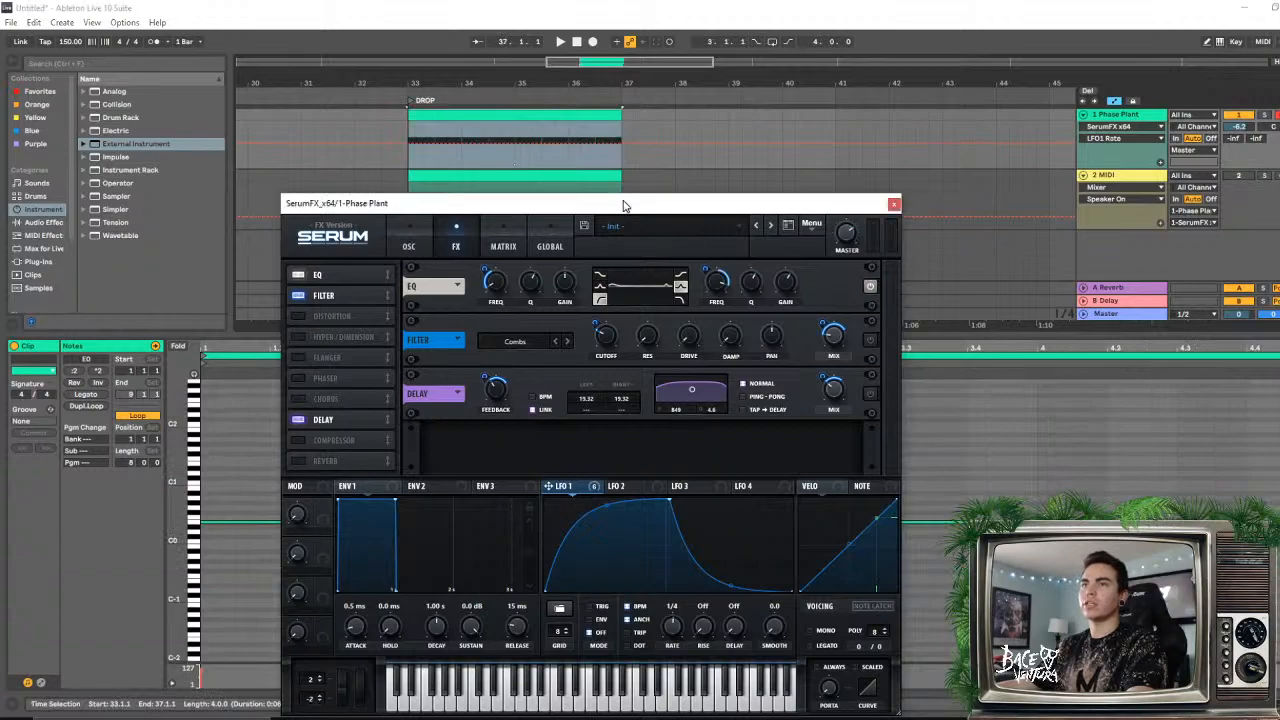
pyautogui.moveTo(617, 207); pyautogui.dragTo(703, 140)
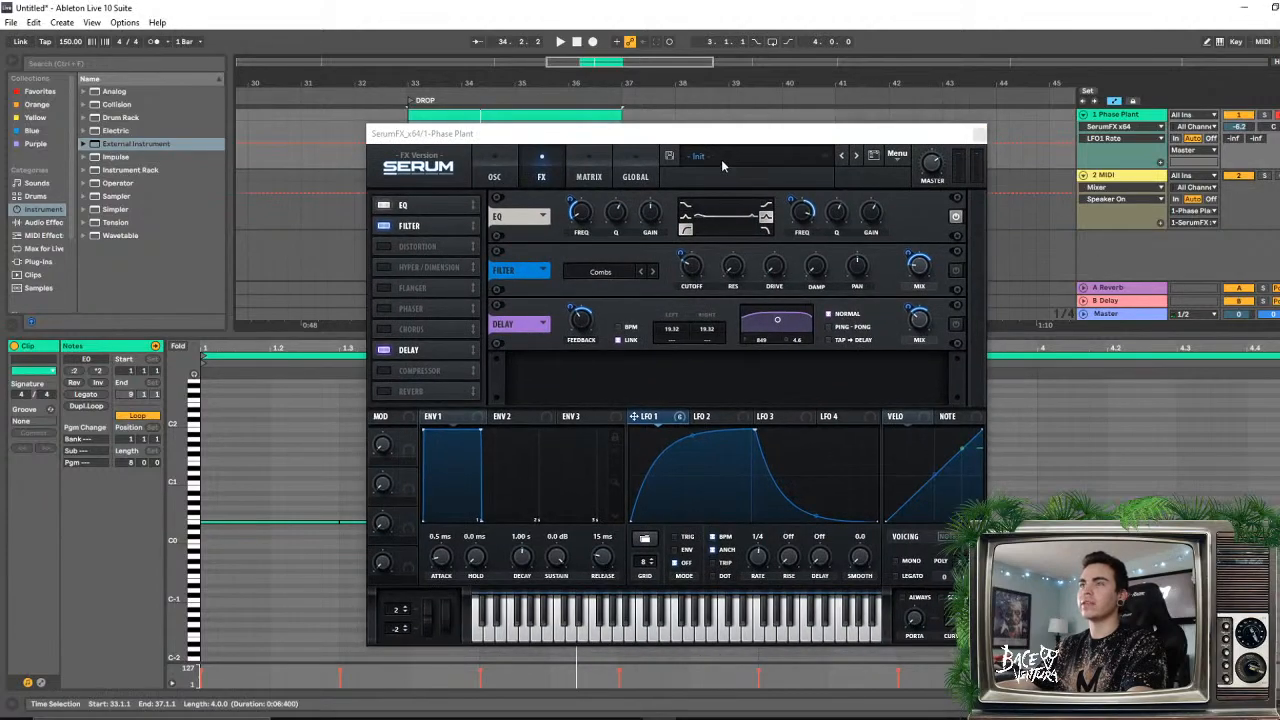
pyautogui.moveTo(708, 143); pyautogui.dragTo(936, 129)
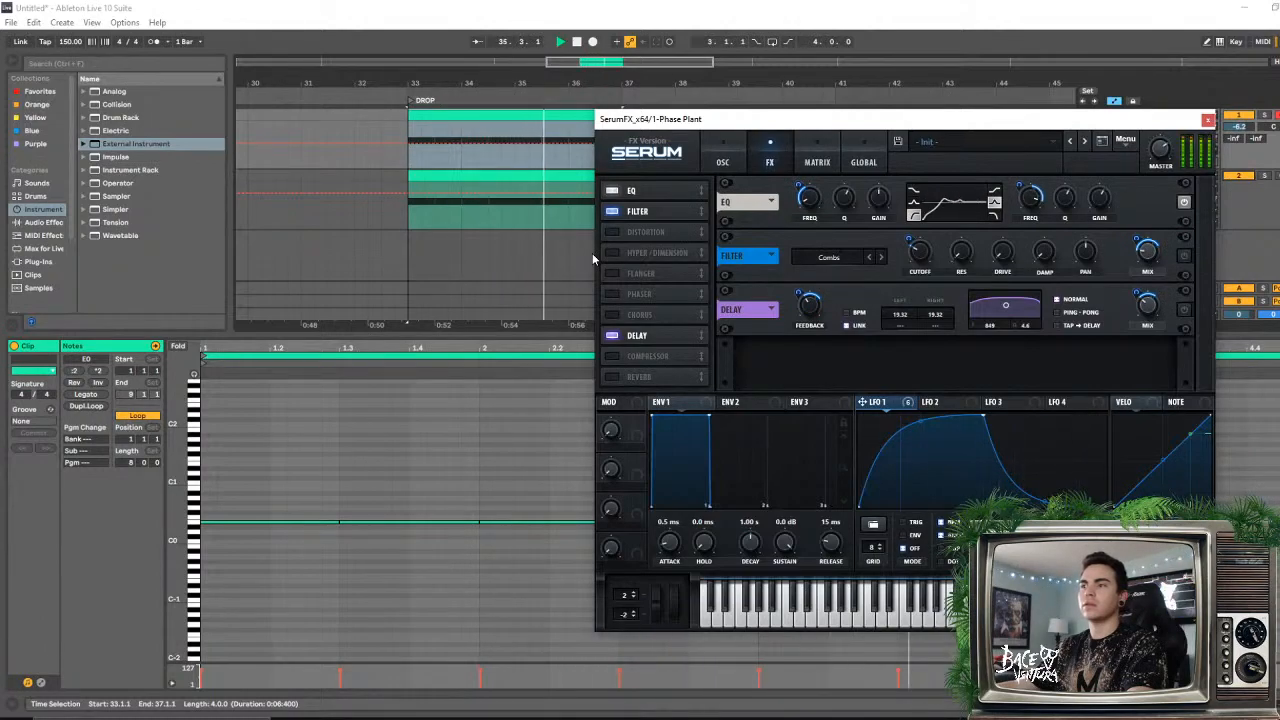
pyautogui.click(903, 523)
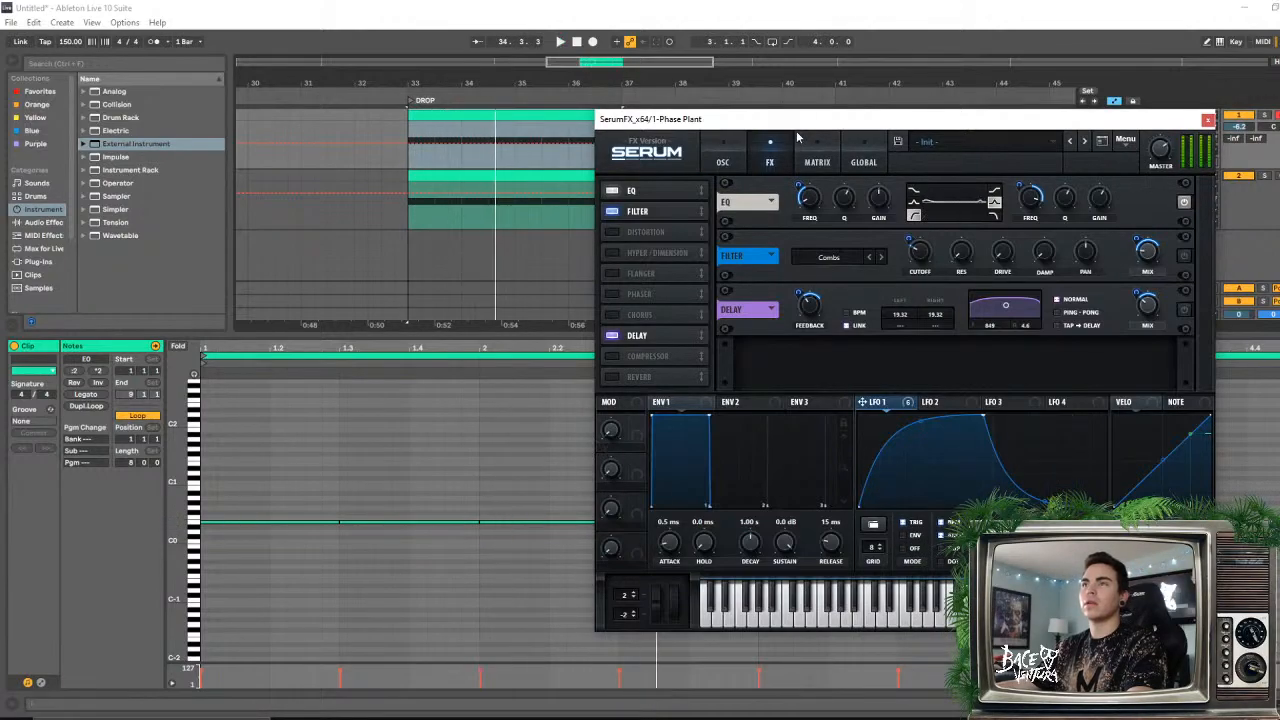
# - Try the E0 notes at half timing while the drop plays with SerumFX in view, and stretch them back to double
pyautogui.moveTo(797, 120); pyautogui.dragTo(904, 51)
pyautogui.click(238, 491)
pyautogui.press('space')
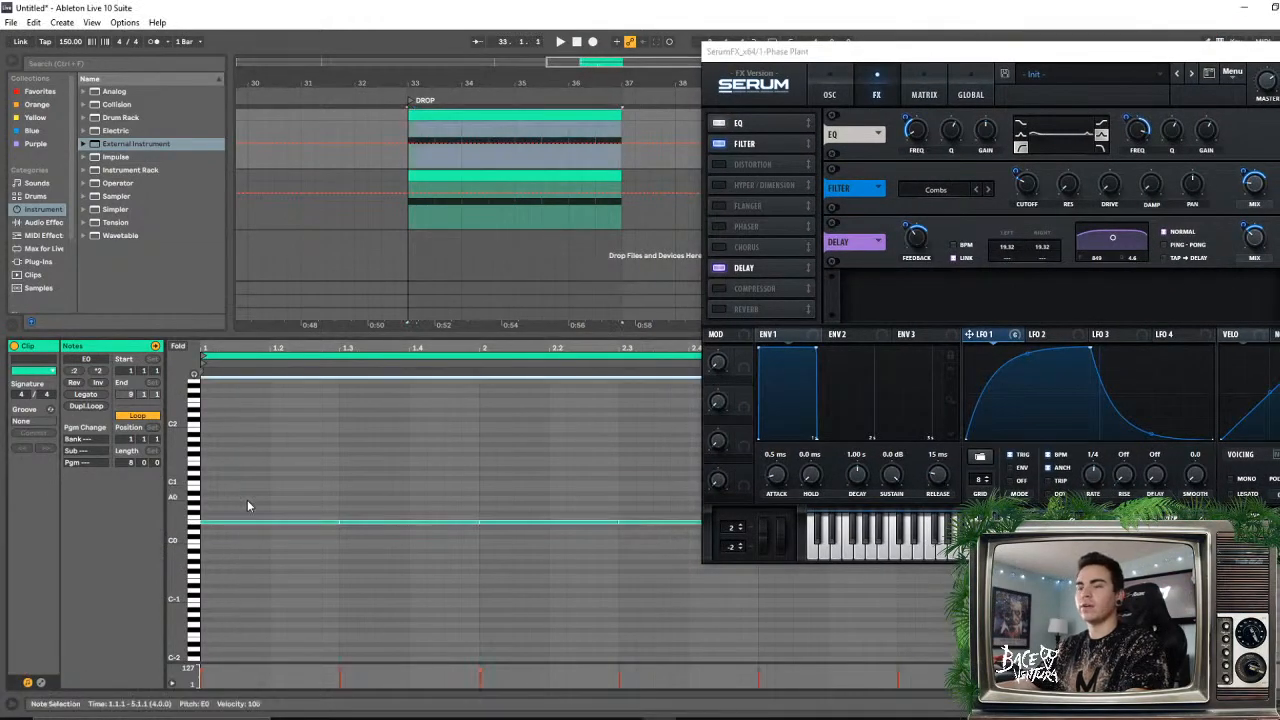
pyautogui.press('space')
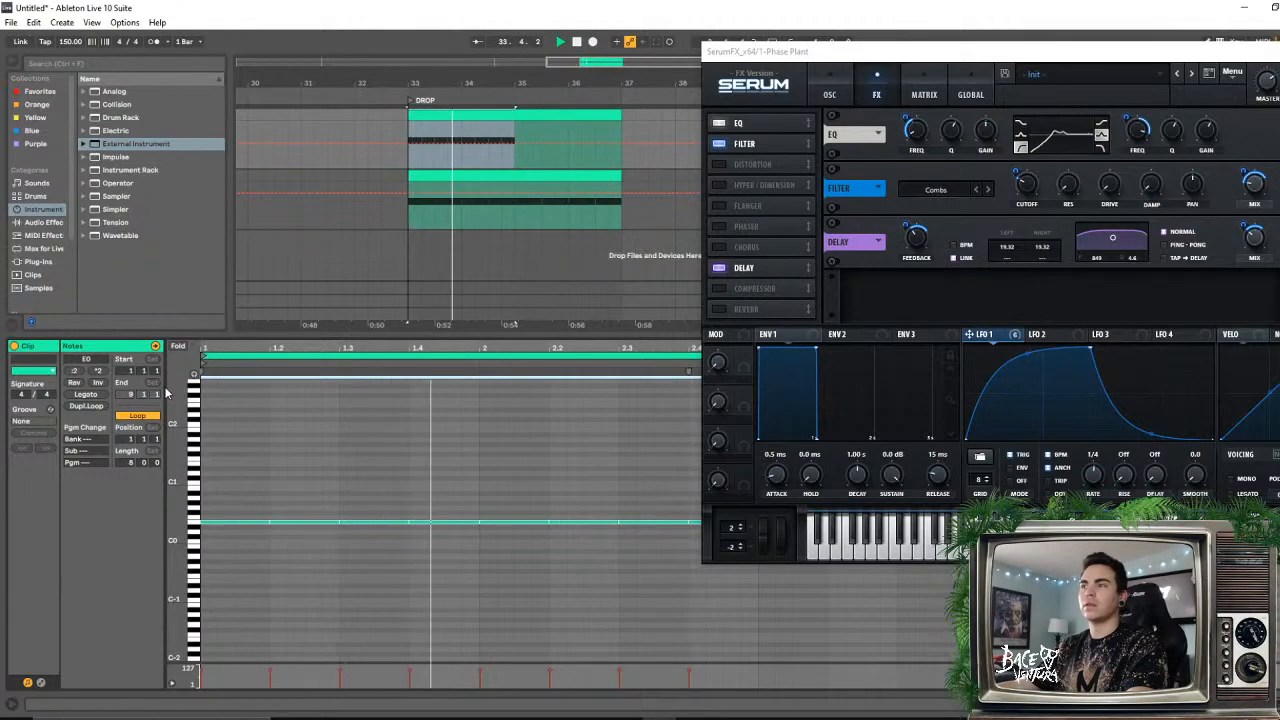
pyautogui.click(99, 373)
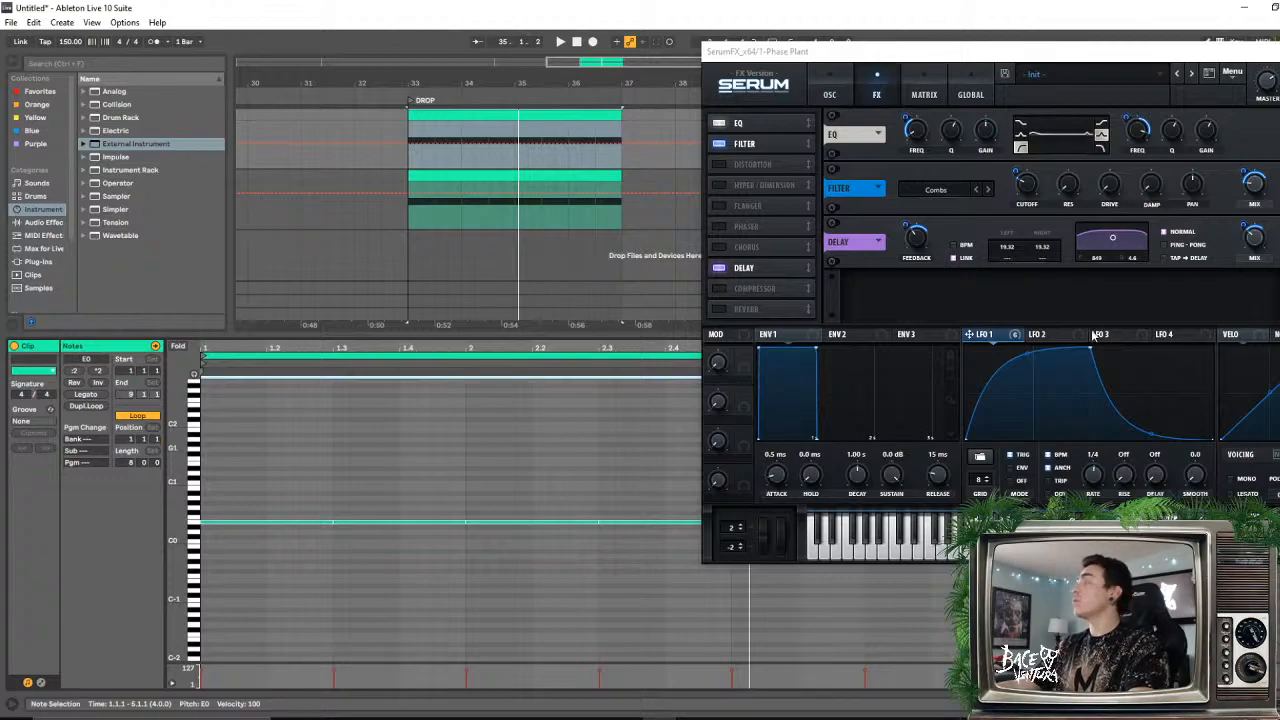
# - Open SerumFX's oscillator page, switch on its filter, and look through the available filter types
pyautogui.moveTo(970, 64); pyautogui.dragTo(990, 128)
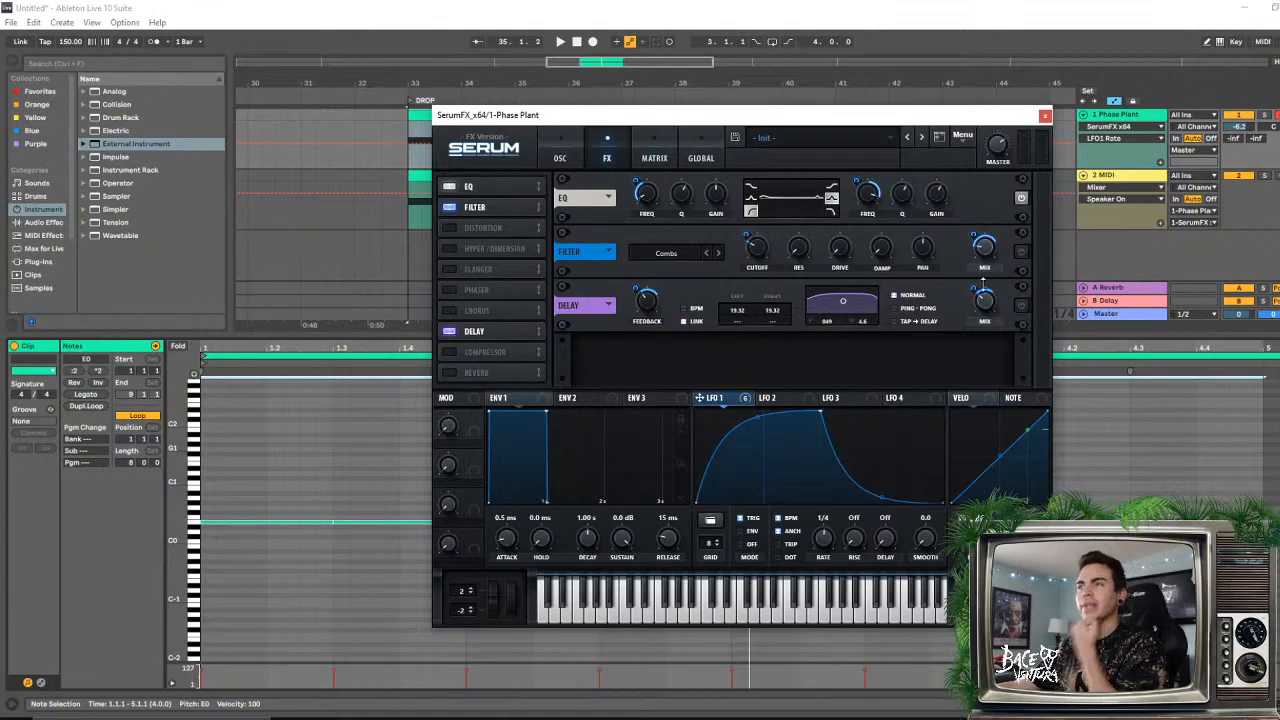
pyautogui.moveTo(712, 118); pyautogui.dragTo(616, 289)
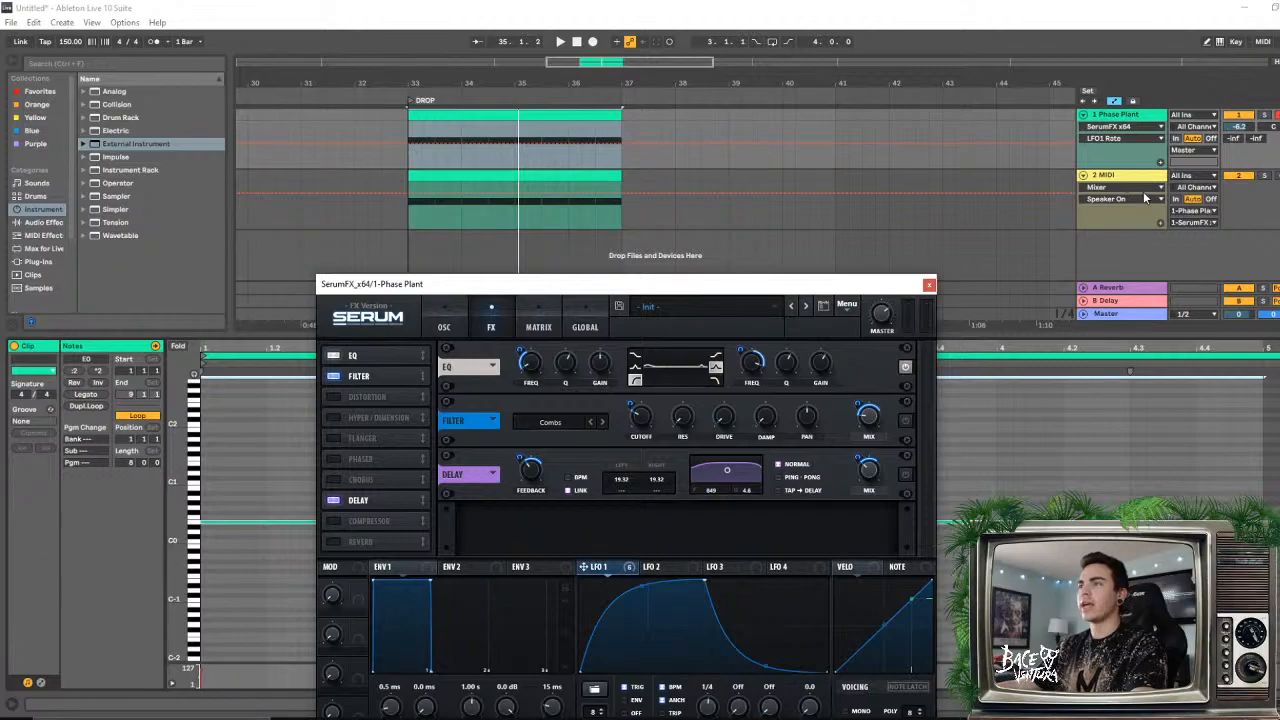
pyautogui.moveTo(621, 287); pyautogui.dragTo(599, 176)
pyautogui.click(433, 158)
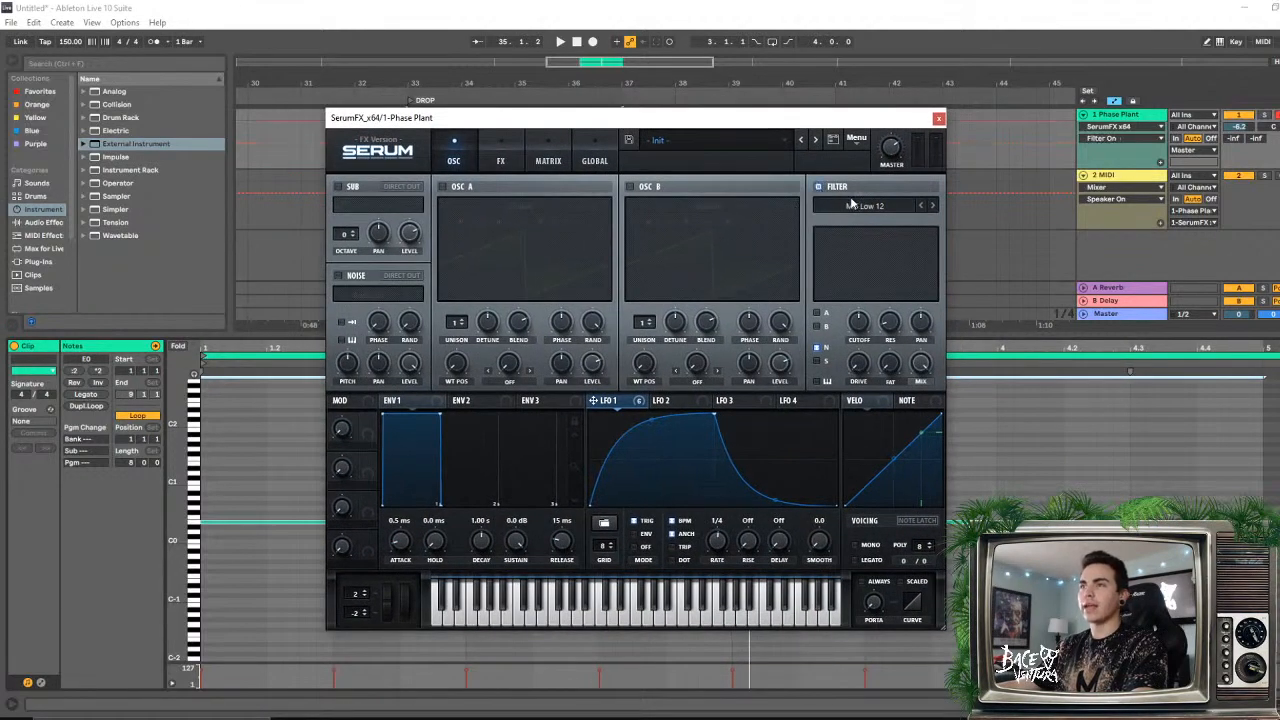
pyautogui.click(851, 205)
pyautogui.moveTo(851, 250)
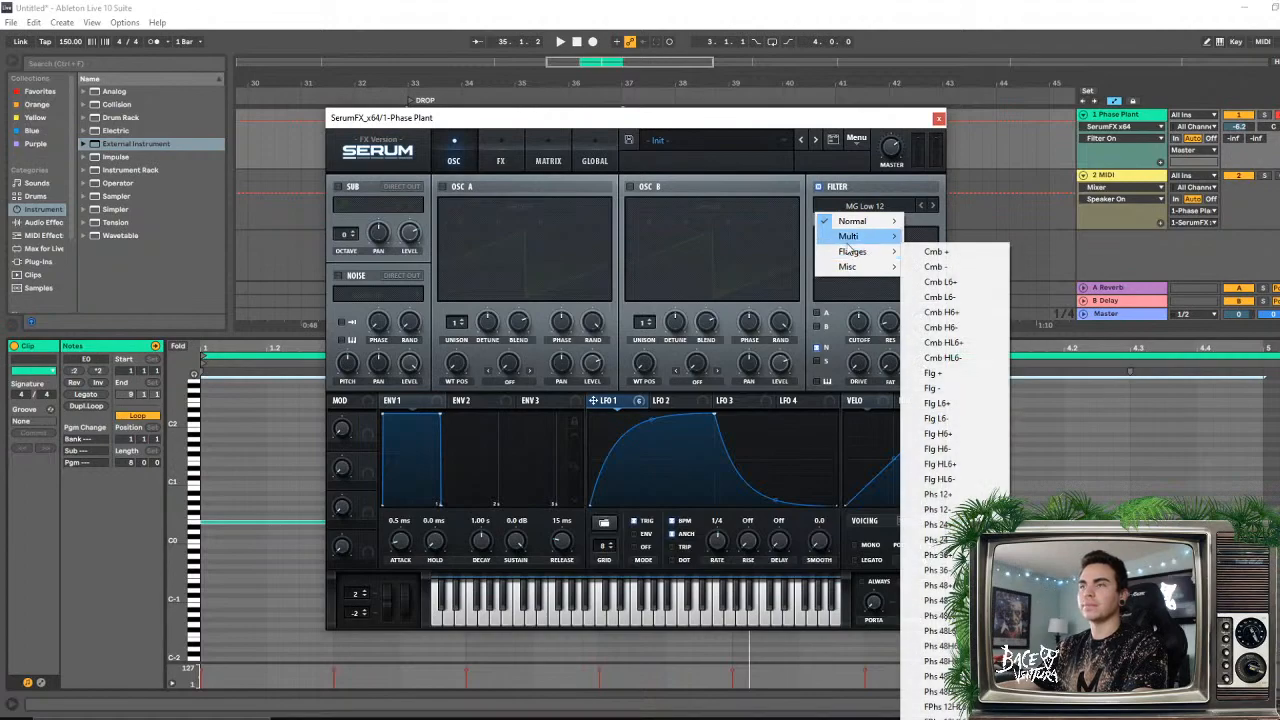
pyautogui.moveTo(689, 121); pyautogui.dragTo(682, 121)
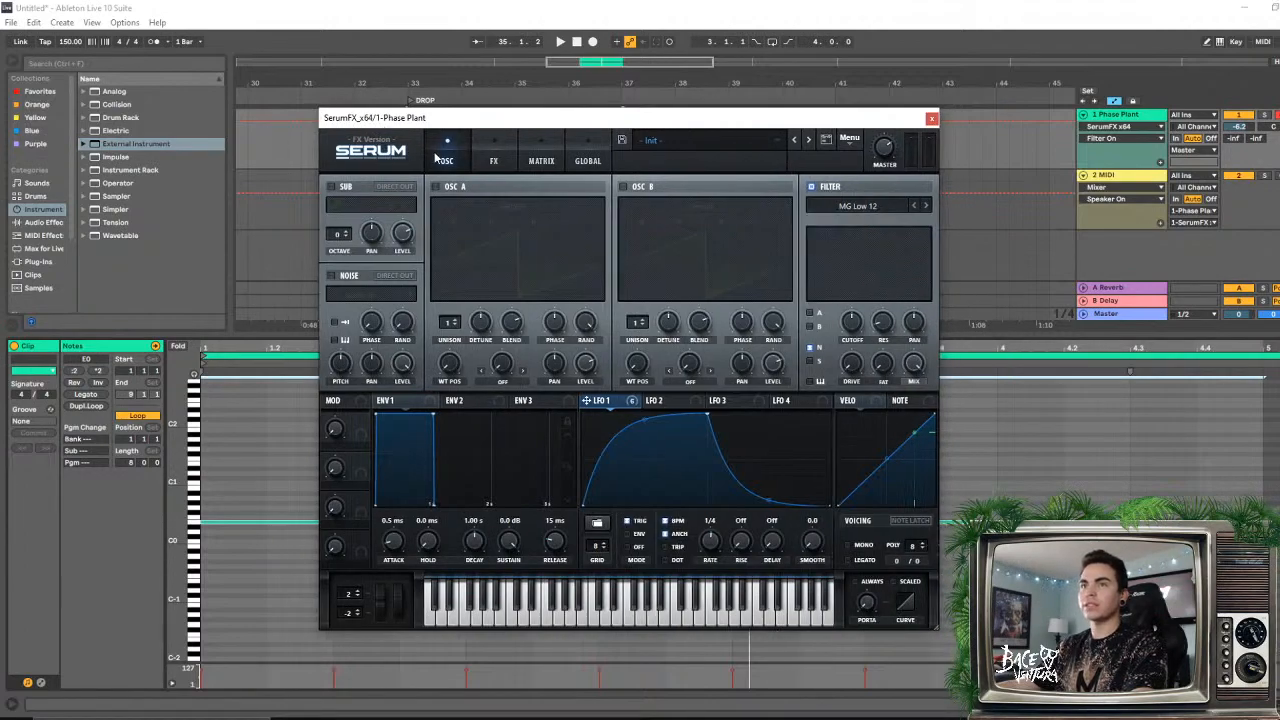
# - Compare SerumFX's effects, matrix and oscillator pages, ending on the oscillator page
pyautogui.click(492, 161)
pyautogui.click(540, 161)
pyautogui.click(490, 164)
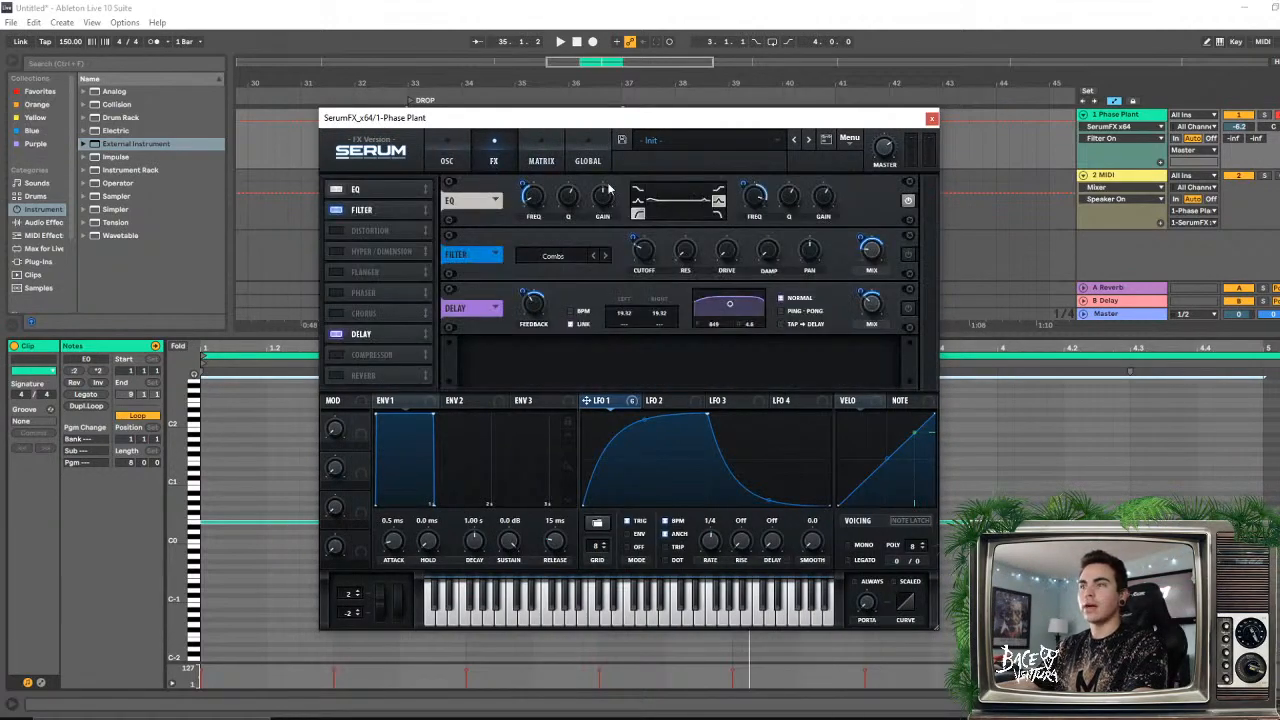
pyautogui.click(448, 163)
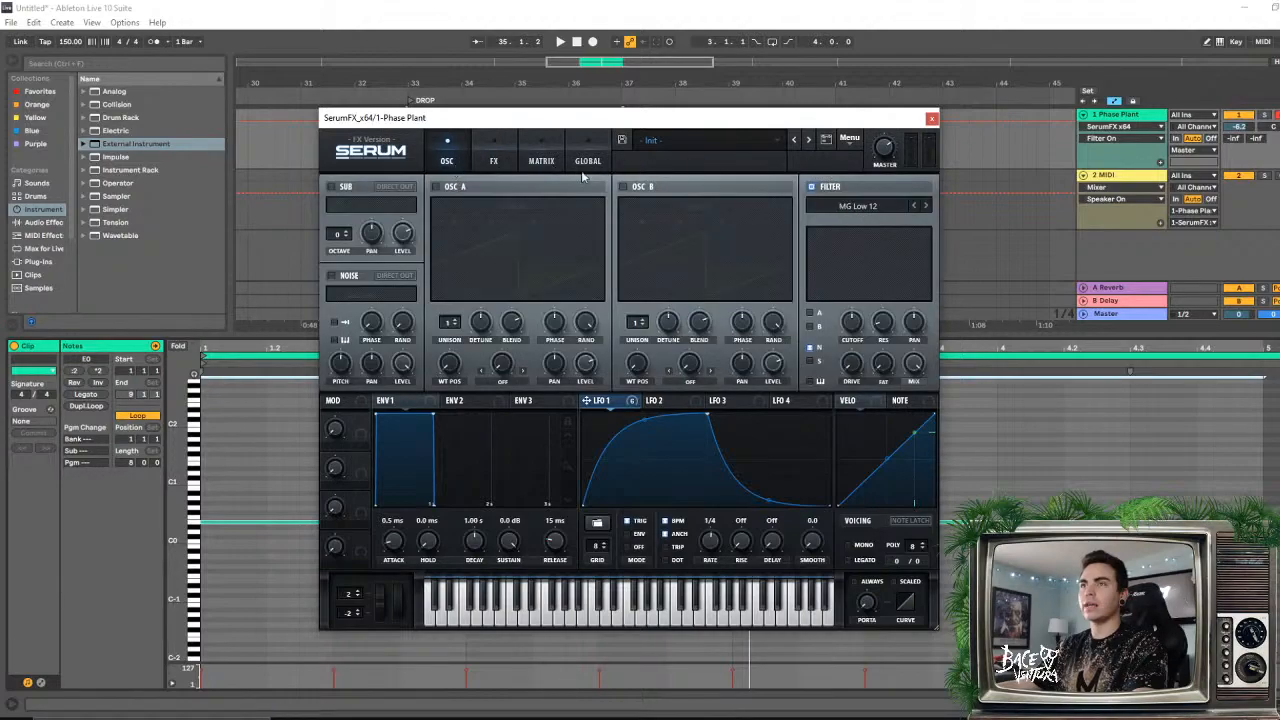
pyautogui.click(494, 163)
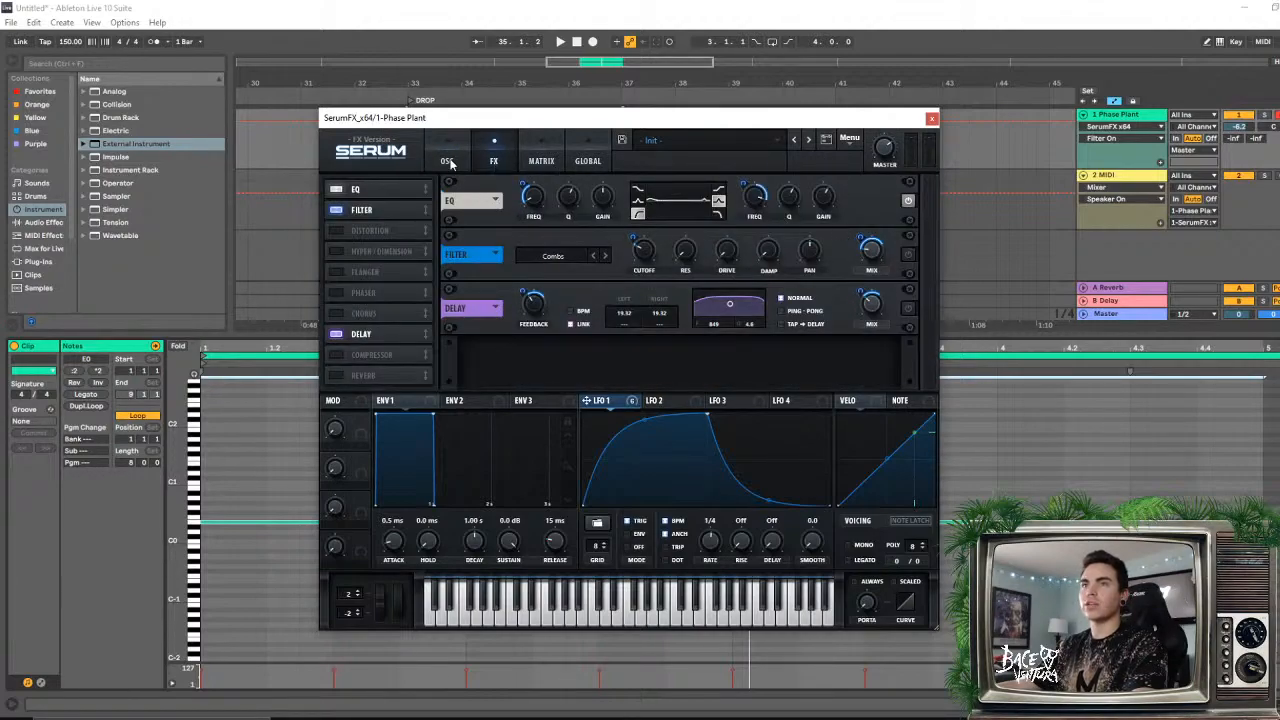
pyautogui.click(449, 163)
pyautogui.click(490, 165)
pyautogui.click(452, 165)
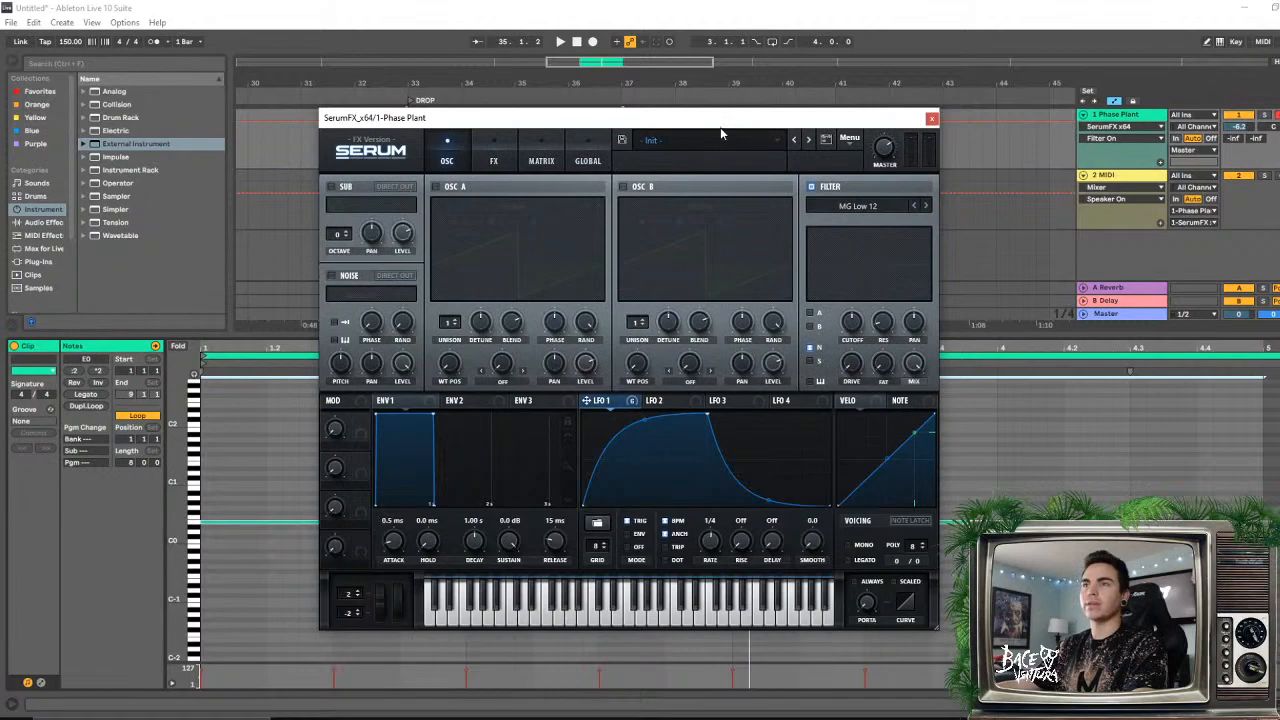
# - Set the filter type on SerumFX's oscillator page to Allpasses from the Misc group
pyautogui.moveTo(720, 131); pyautogui.dragTo(720, 120)
pyautogui.click(846, 204)
pyautogui.moveTo(855, 224)
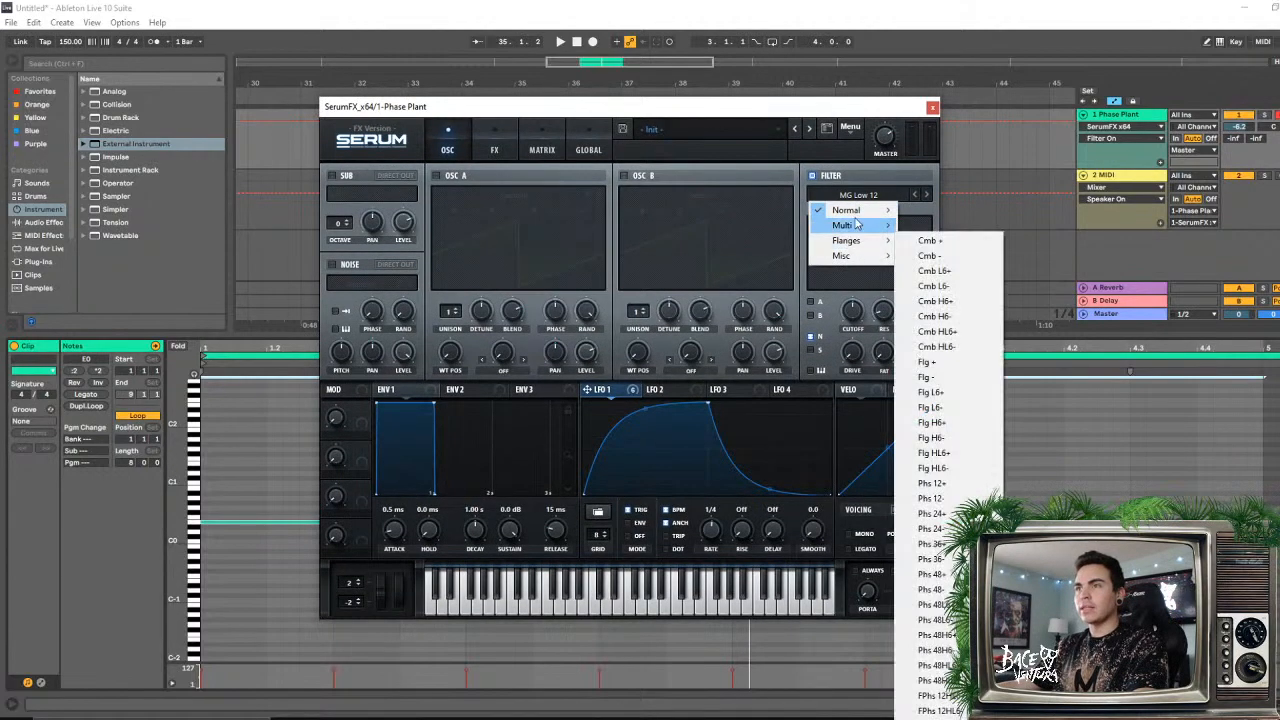
pyautogui.moveTo(848, 256)
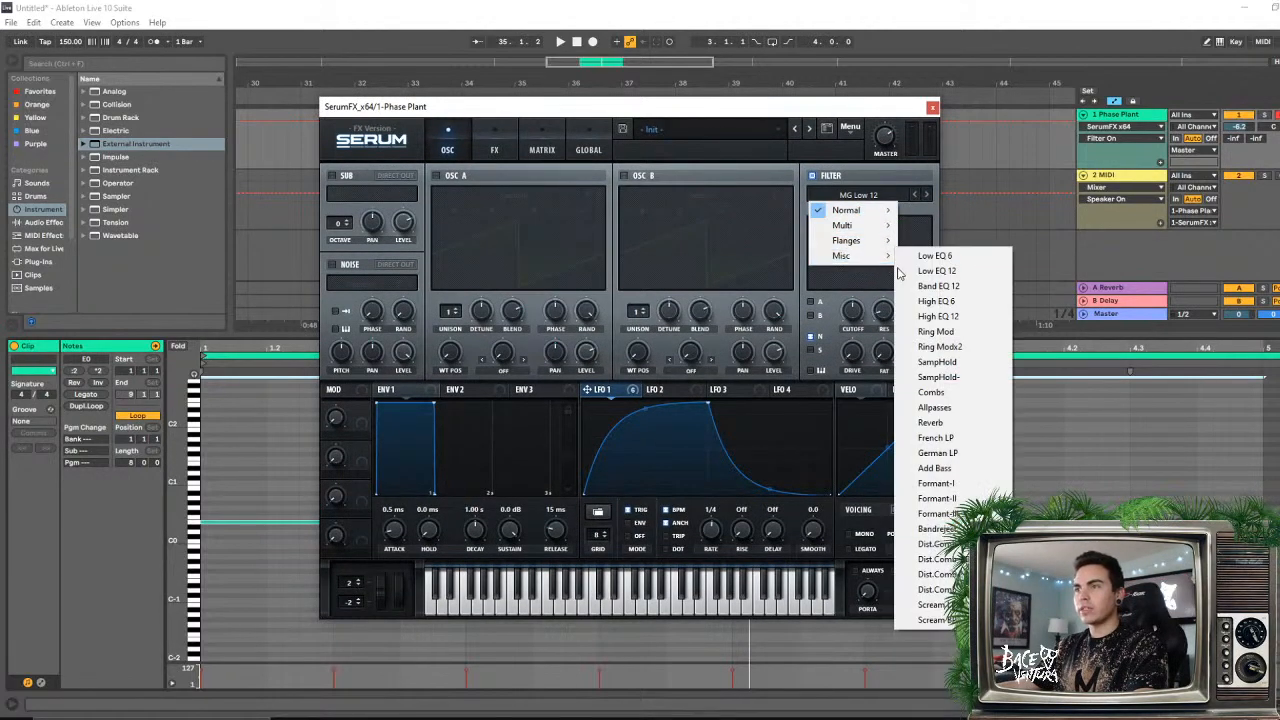
pyautogui.click(934, 408)
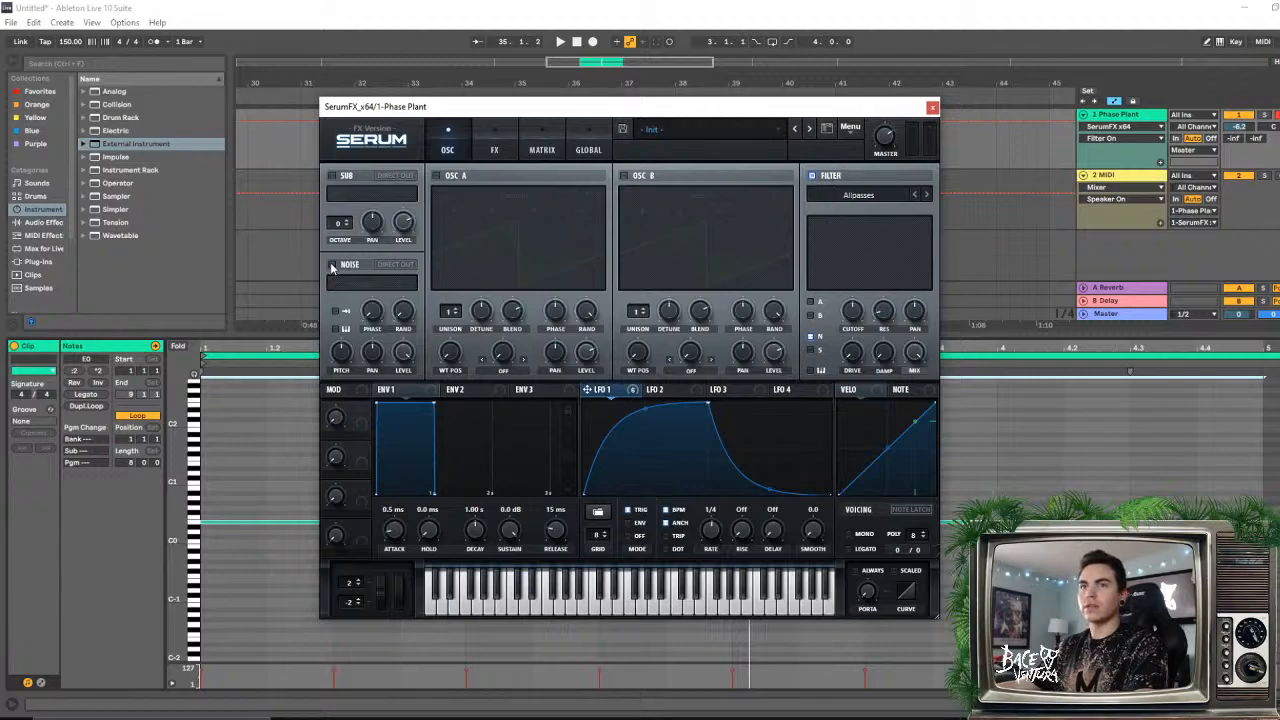
# - Enable SerumFX's noise oscillator and choose Audio In as its source
pyautogui.click(332, 265)
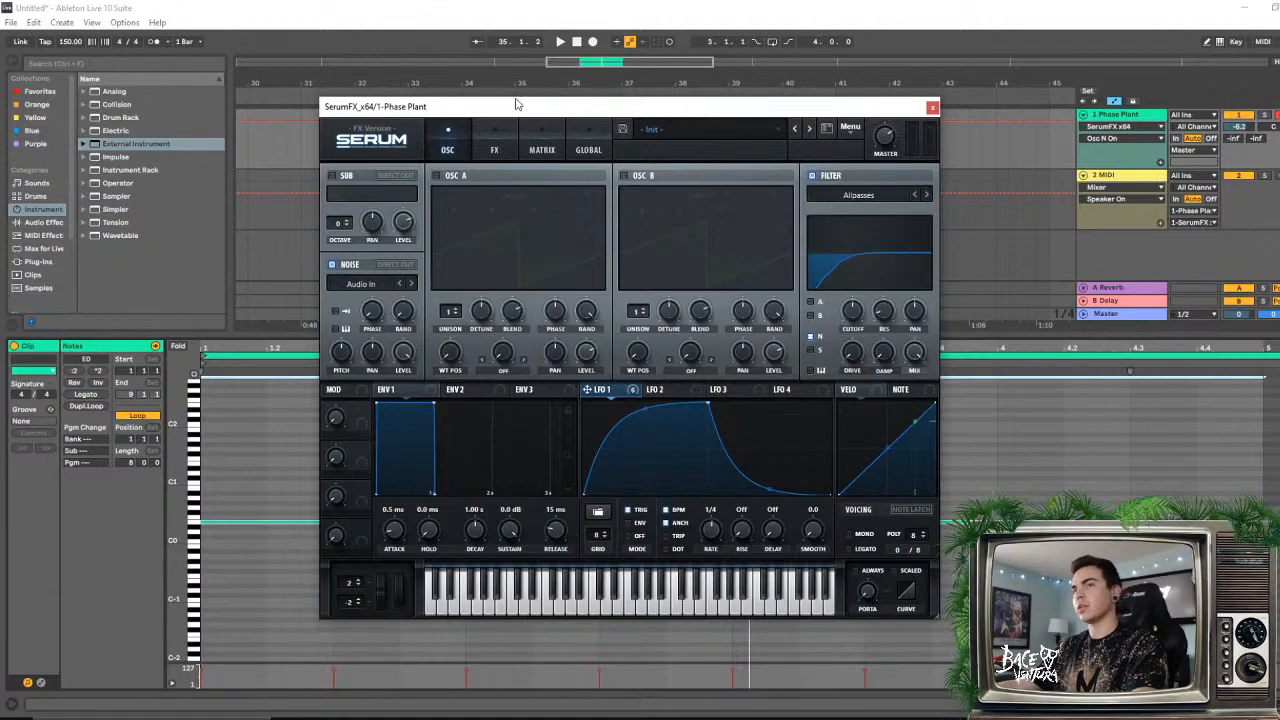
pyautogui.moveTo(508, 112); pyautogui.dragTo(568, 107)
pyautogui.click(422, 279)
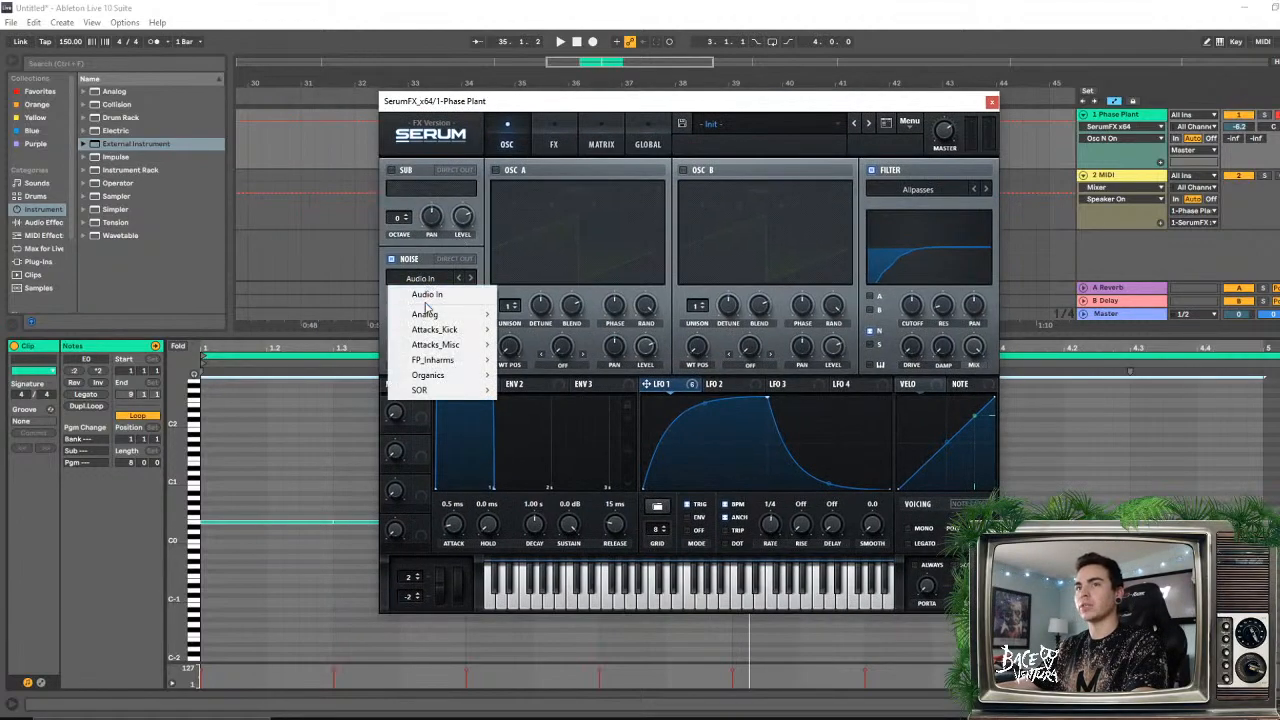
pyautogui.click(427, 294)
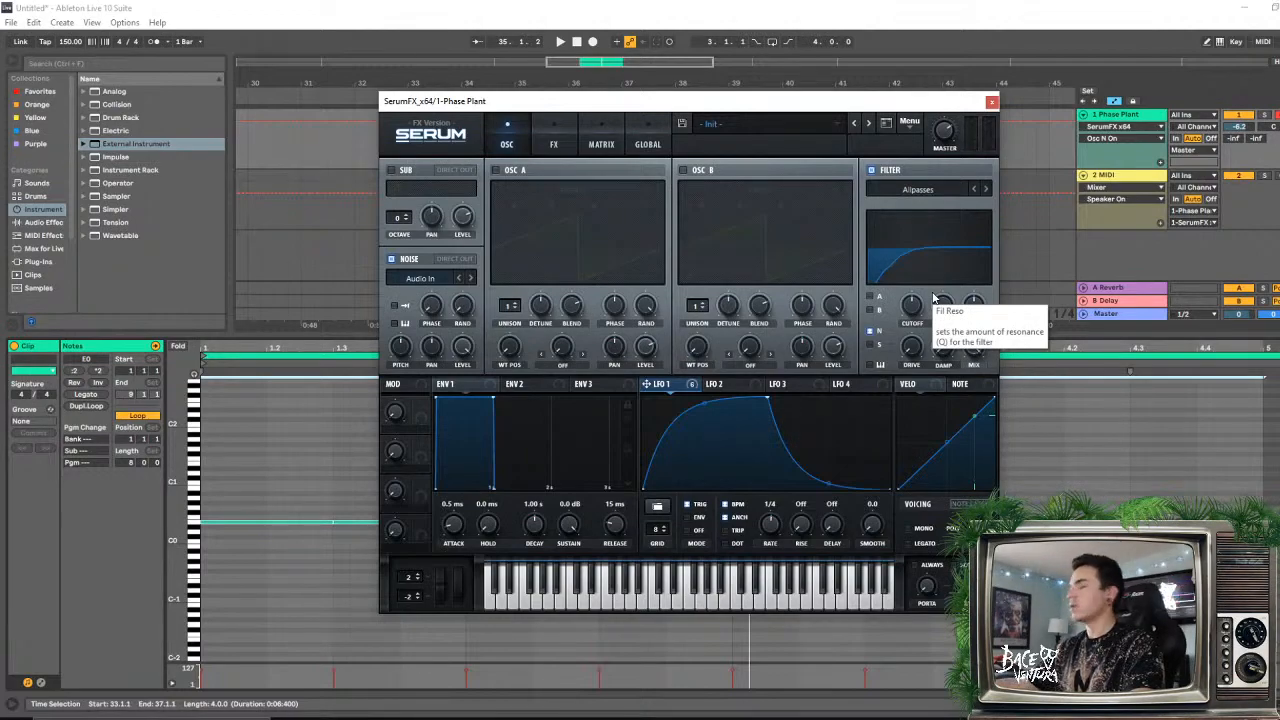
# - Lower the Allpasses filter's cutoff and modulate it with LFO 1 while auditioning the drop
pyautogui.press('space')
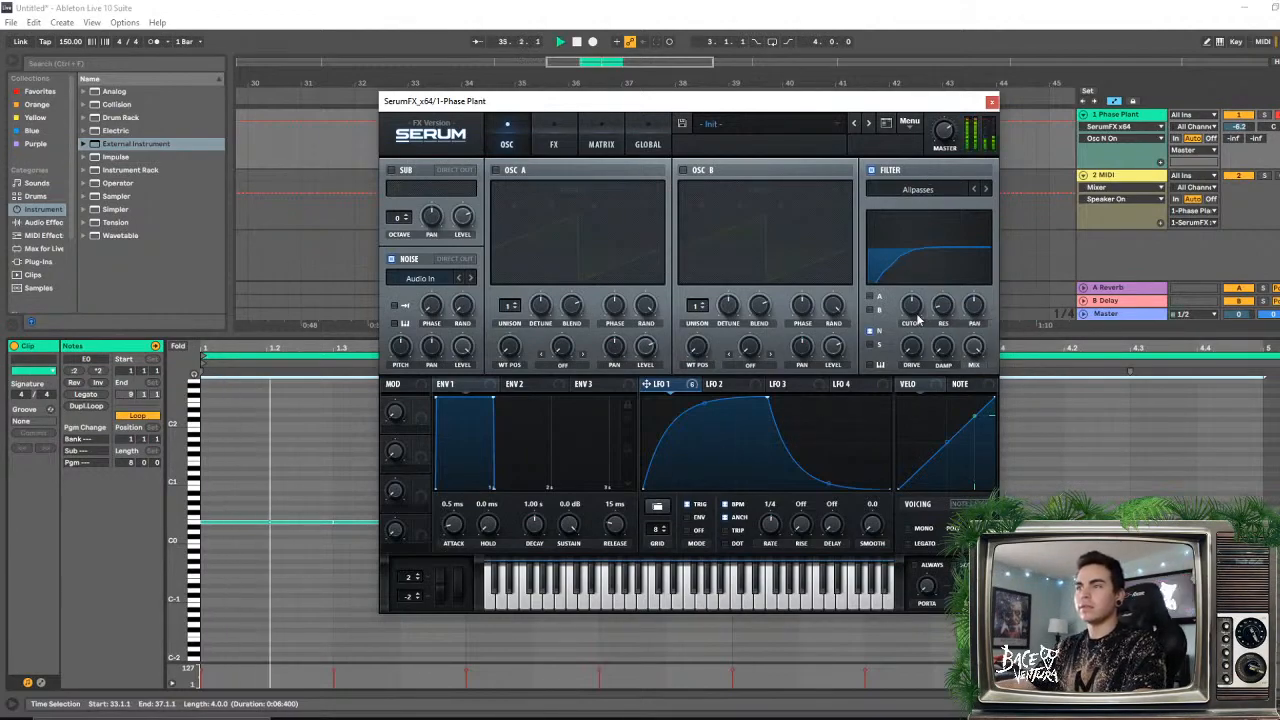
pyautogui.moveTo(912, 307); pyautogui.dragTo(914, 322)
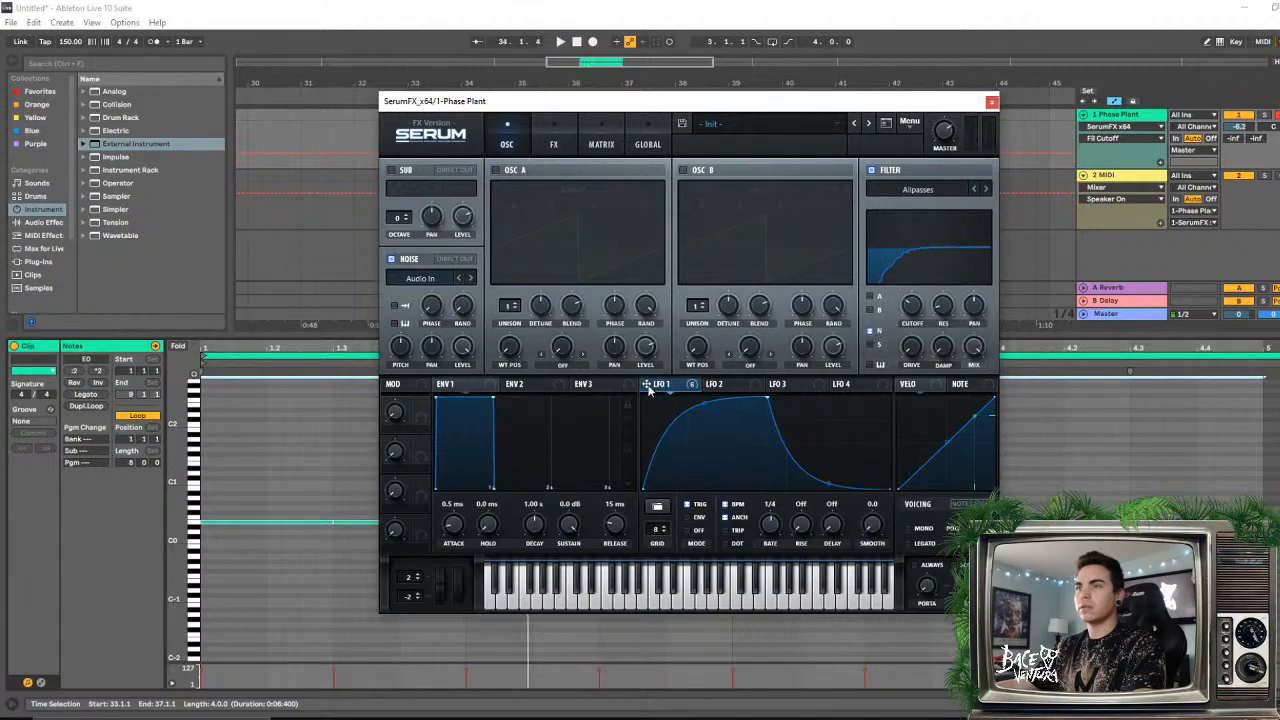
pyautogui.moveTo(905, 296); pyautogui.dragTo(911, 305)
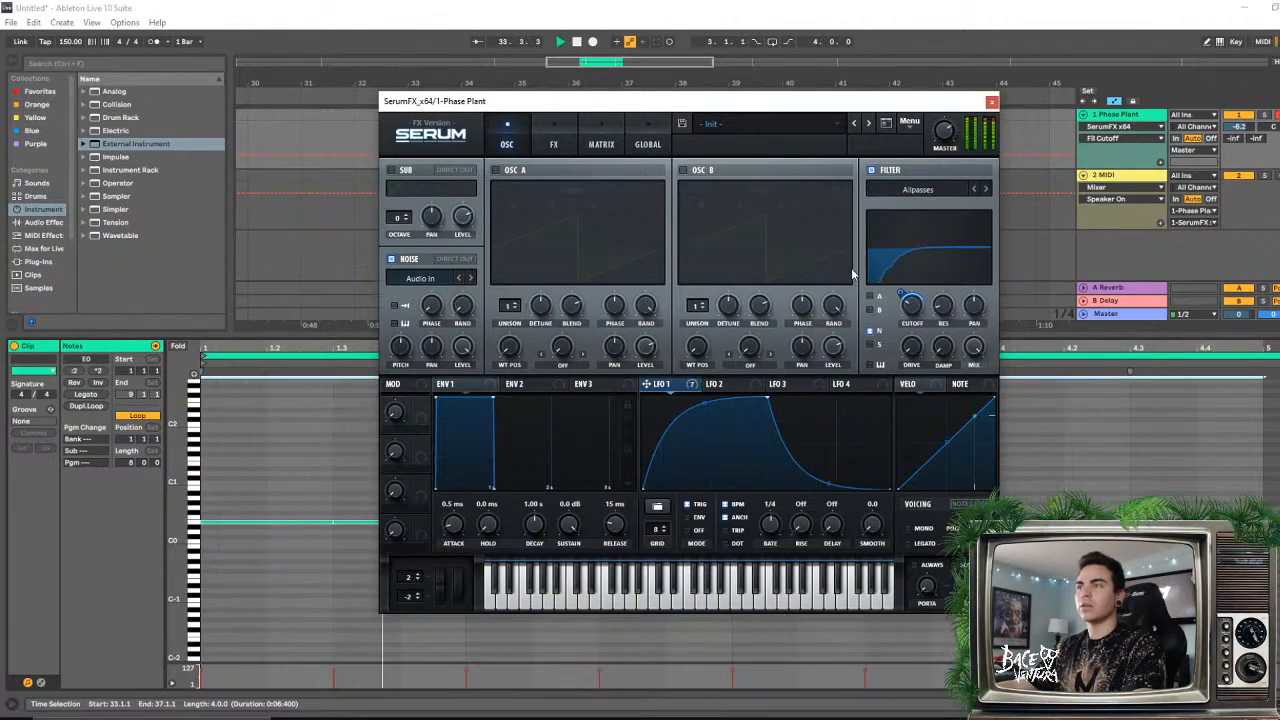
pyautogui.press('space')
# - Turn off SerumFX's main filter and noise oscillator, and audition the drop from the effects page before closing the plug-in window
pyautogui.click(869, 171)
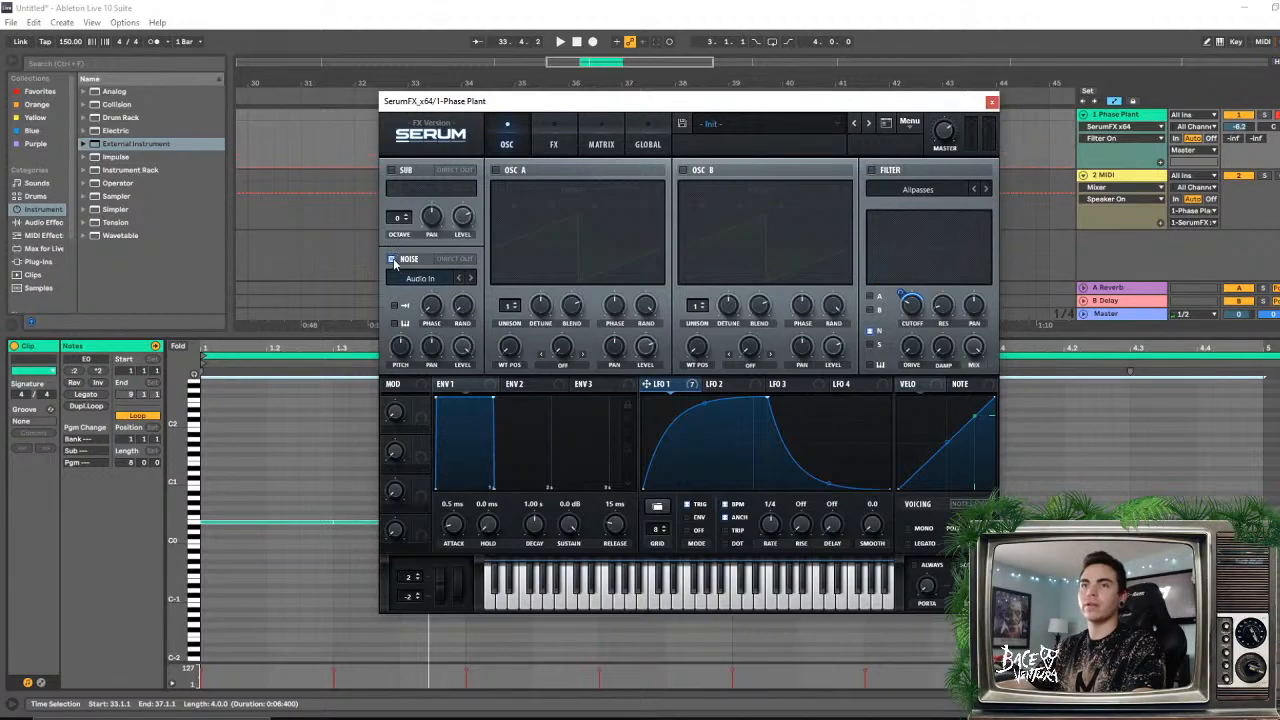
pyautogui.press('space')
pyautogui.click(553, 144)
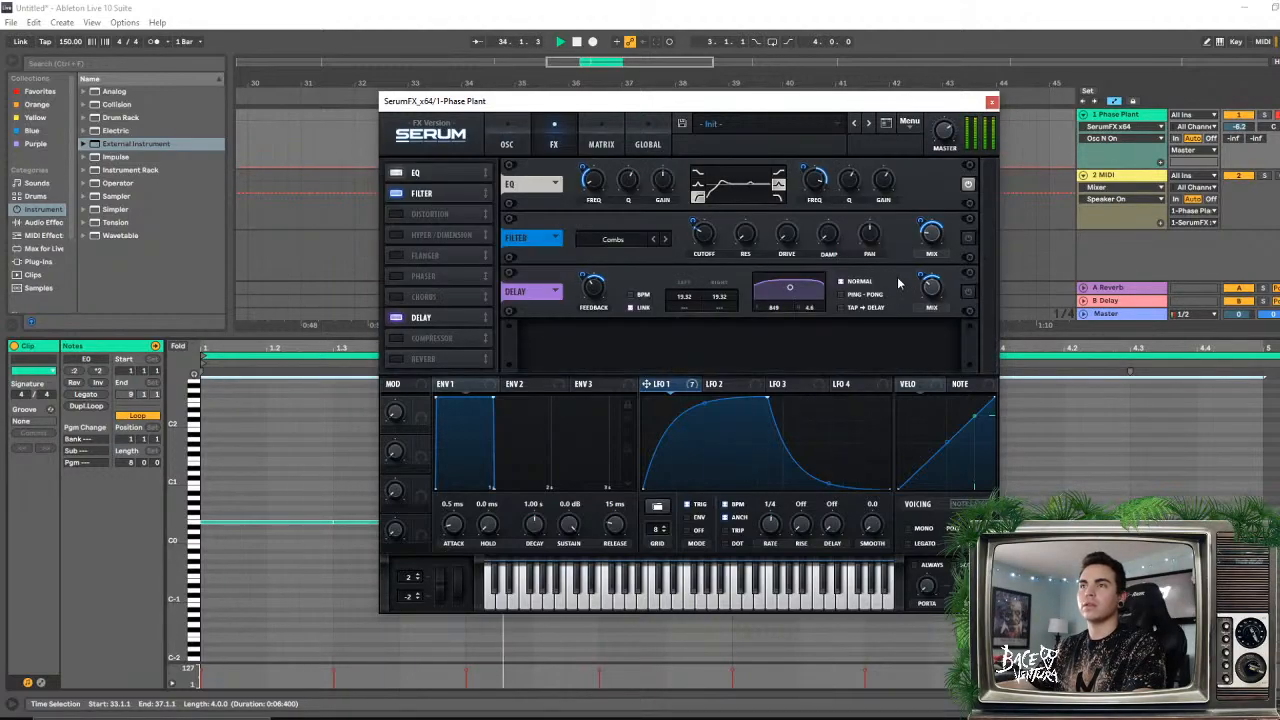
pyautogui.press('space')
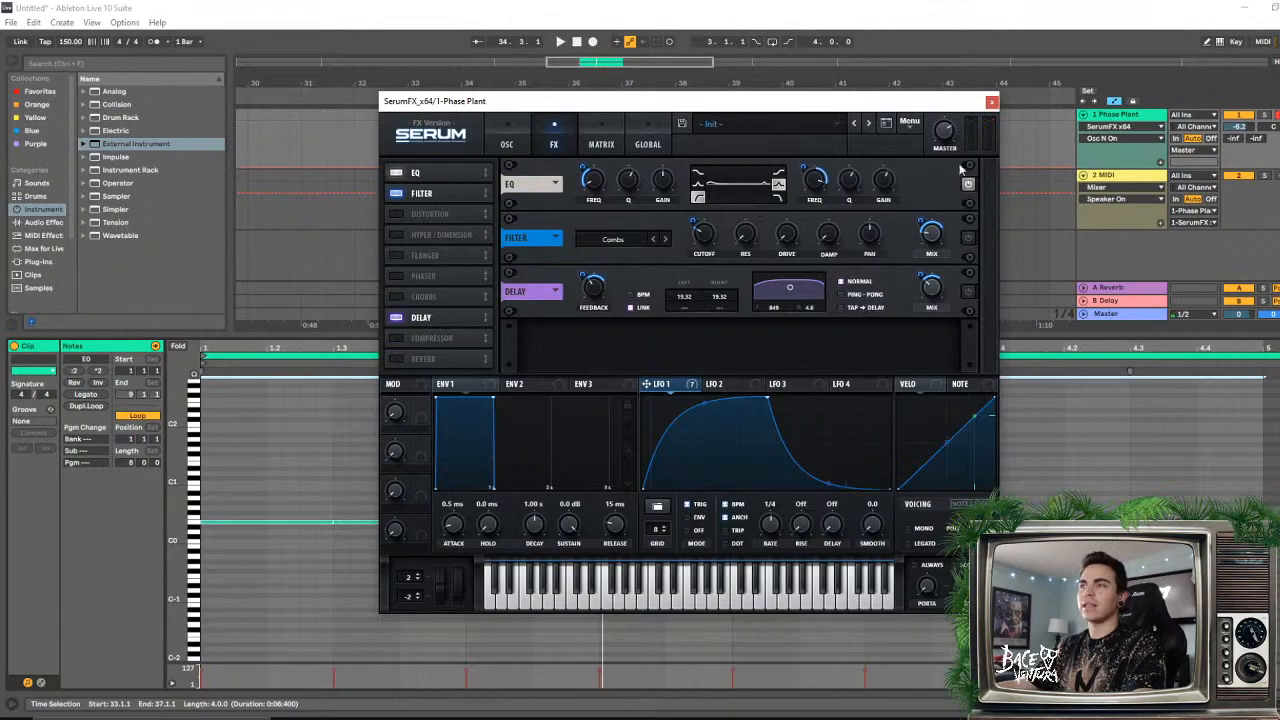
pyautogui.click(992, 102)
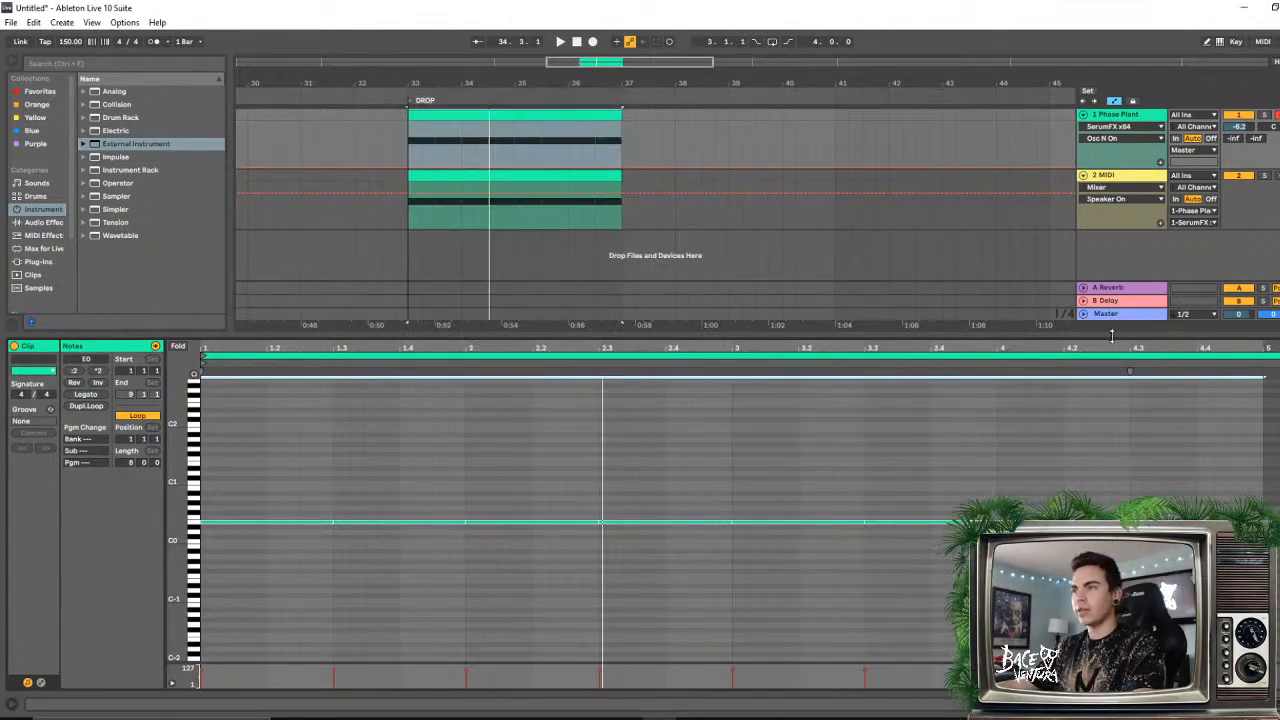
# - Show the device chain of the 1 Phase Plant track and open its Phase Plant instrument
pyautogui.click(1275, 704)
pyautogui.doubleClick(1118, 116)
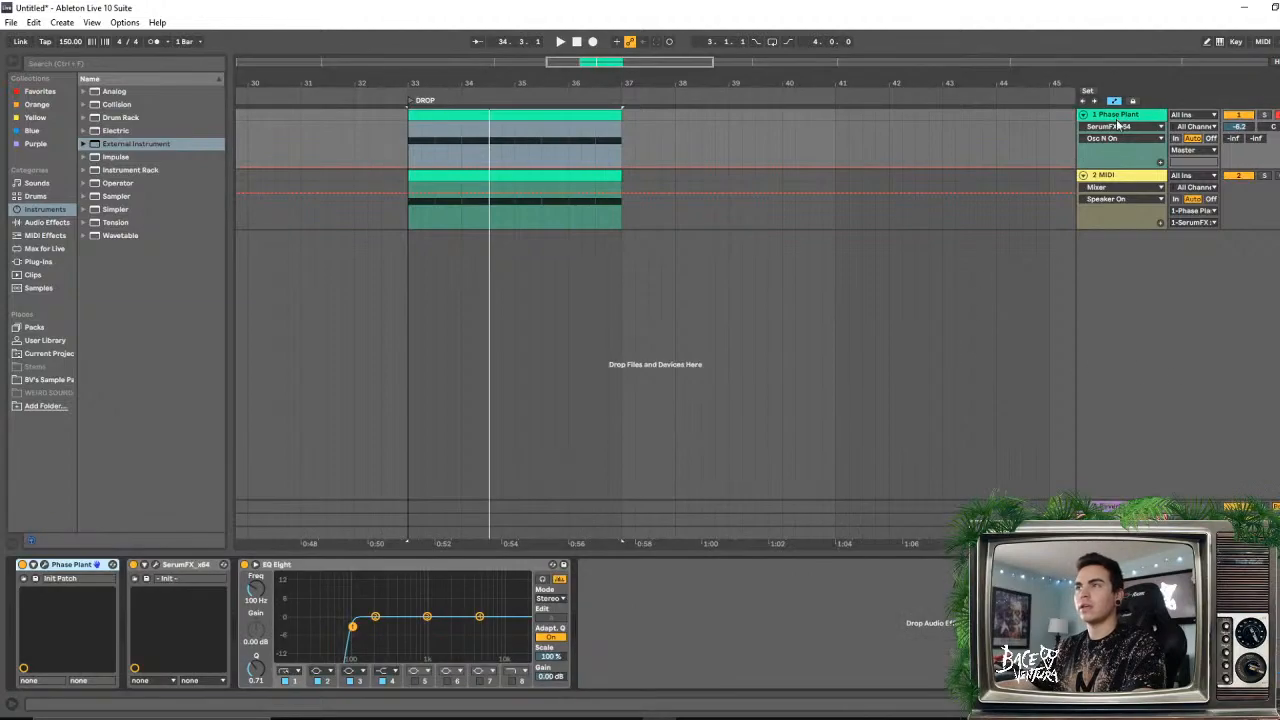
pyautogui.click(43, 566)
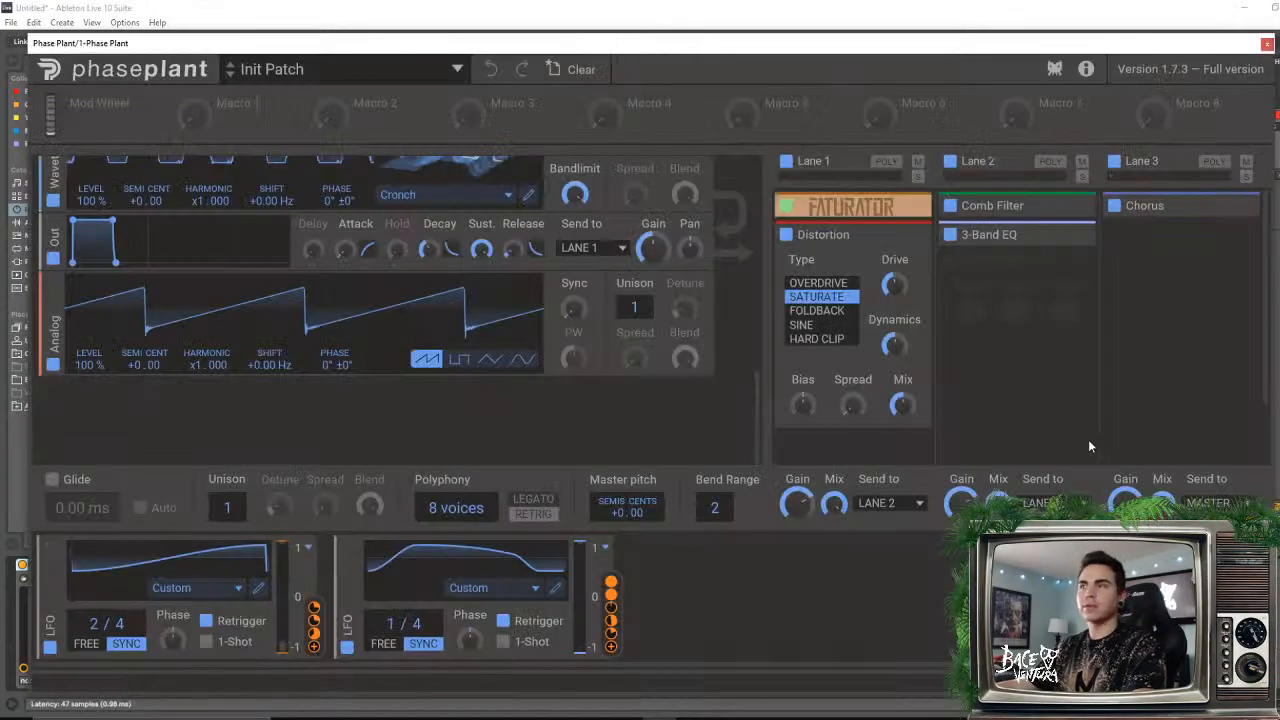
# - Try a Carve EQ after the Chorus in Phase Plant's Lane 3 with a dip sculpted into its curve, and remove it
pyautogui.click(1146, 283)
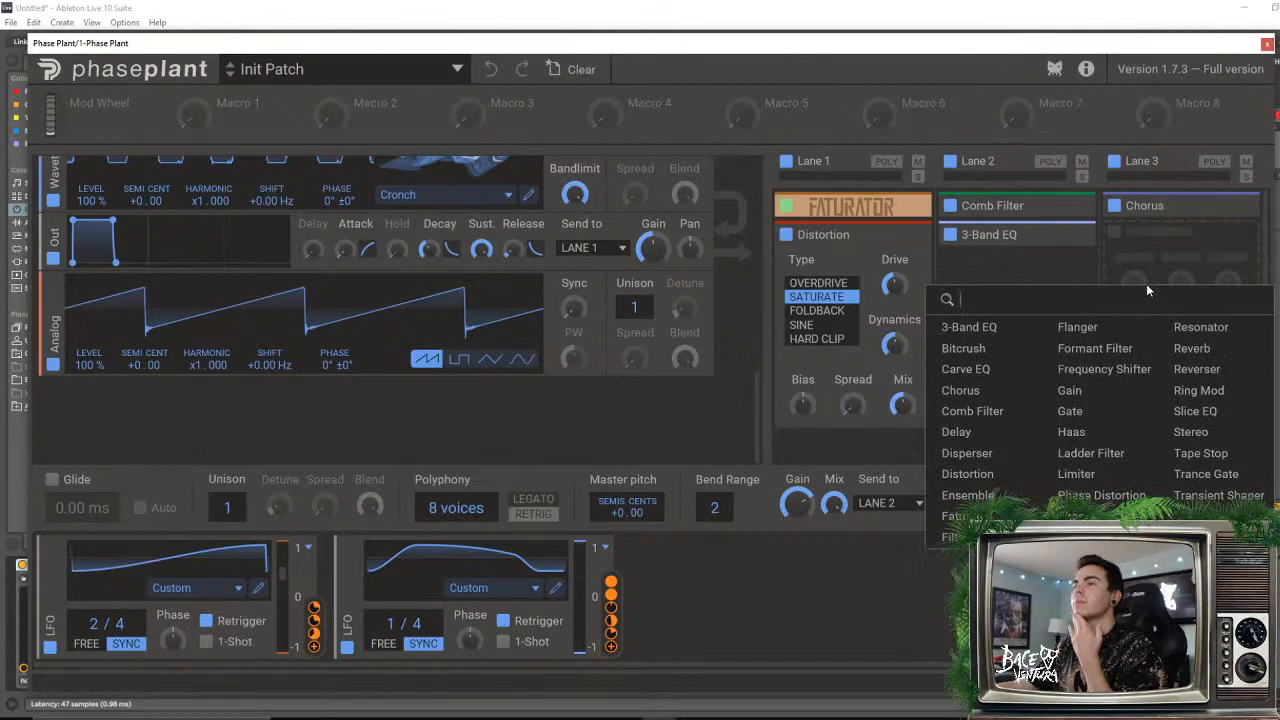
pyautogui.click(951, 370)
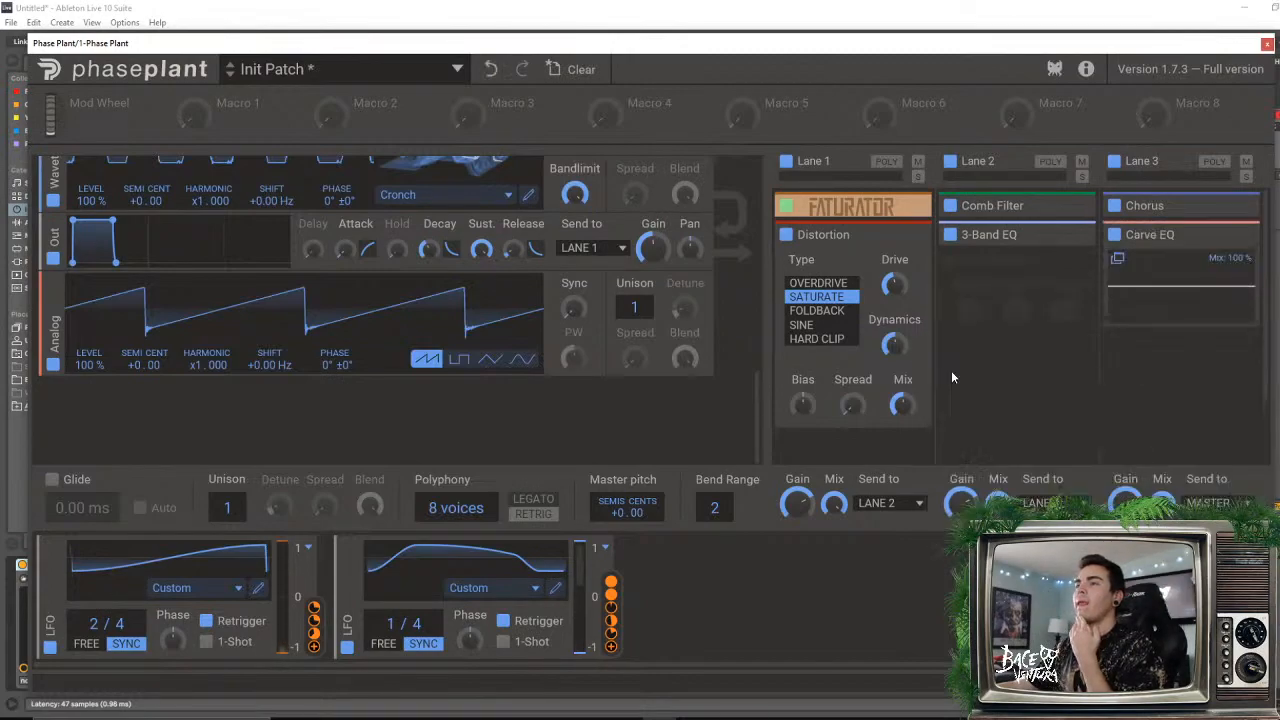
pyautogui.click(1196, 289)
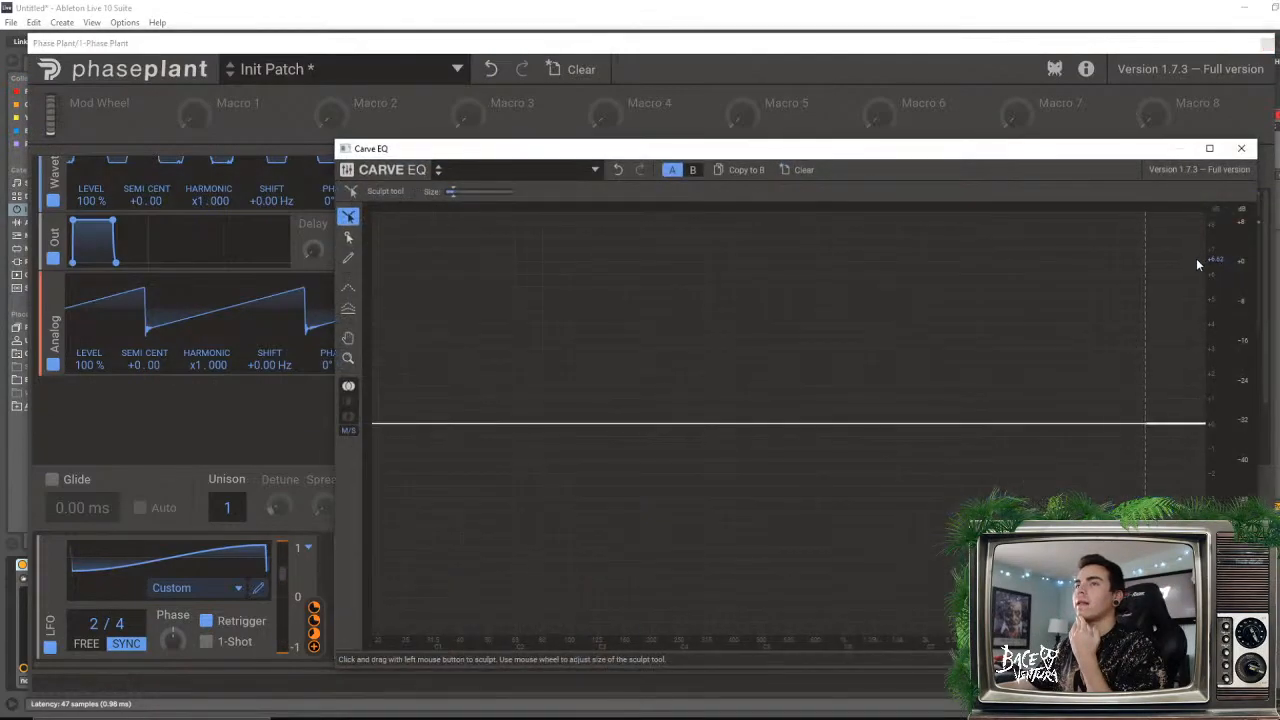
pyautogui.moveTo(461, 427)
pyautogui.mouseDown()
pyautogui.moveTo(507, 550)
pyautogui.moveTo(871, 343)
pyautogui.moveTo(488, 558)
pyautogui.moveTo(657, 366)
pyautogui.moveTo(833, 572)
pyautogui.moveTo(458, 581)
pyautogui.moveTo(552, 587)
pyautogui.moveTo(672, 460)
pyautogui.moveTo(714, 306)
pyautogui.moveTo(935, 325)
pyautogui.moveTo(808, 476)
pyautogui.moveTo(641, 472)
pyautogui.mouseUp()
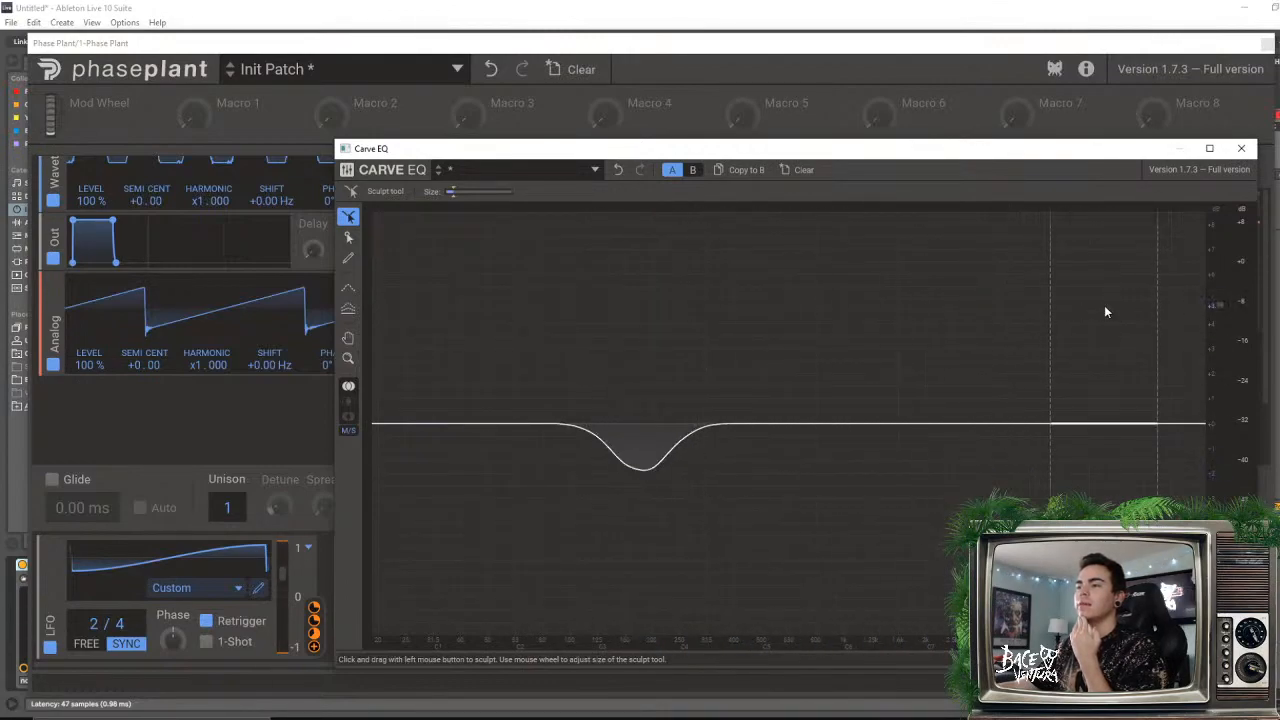
pyautogui.click(1241, 150)
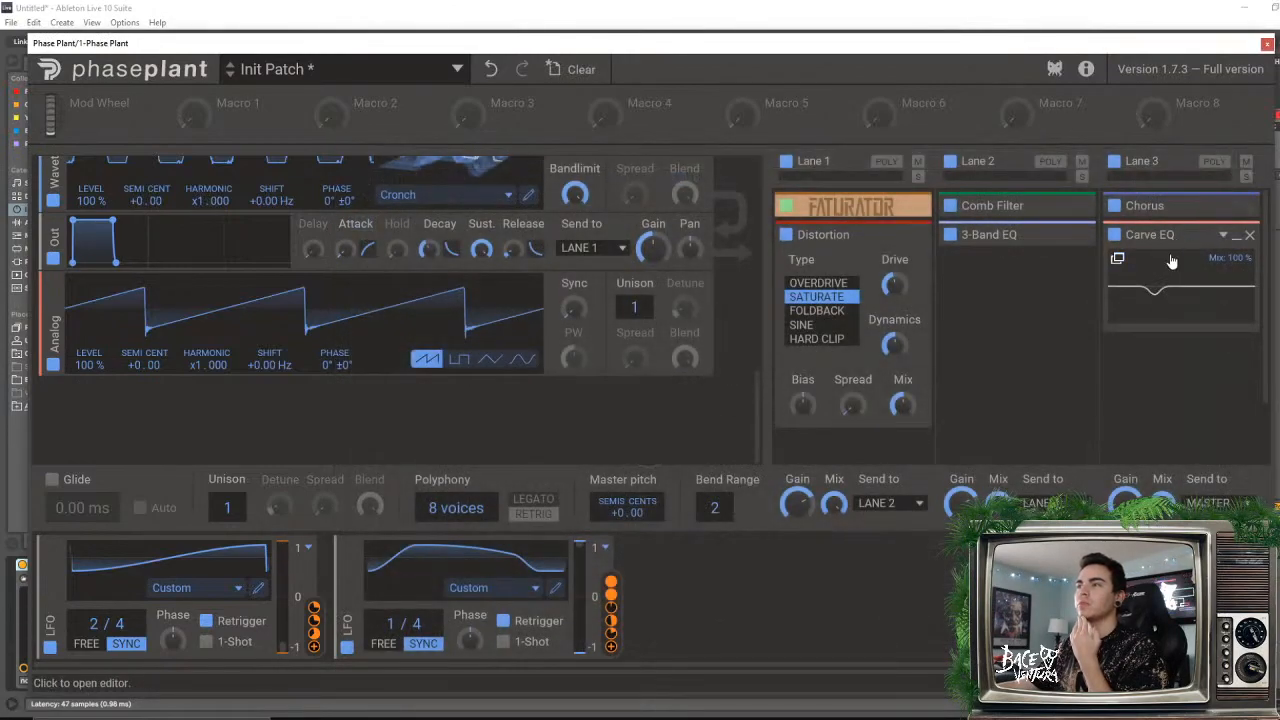
pyautogui.click(1248, 237)
# - Try a high-pass Filter after the Chorus in Lane 3 with its cutoff lowered to about 31.9 Hz, and remove it
pyautogui.click(1209, 240)
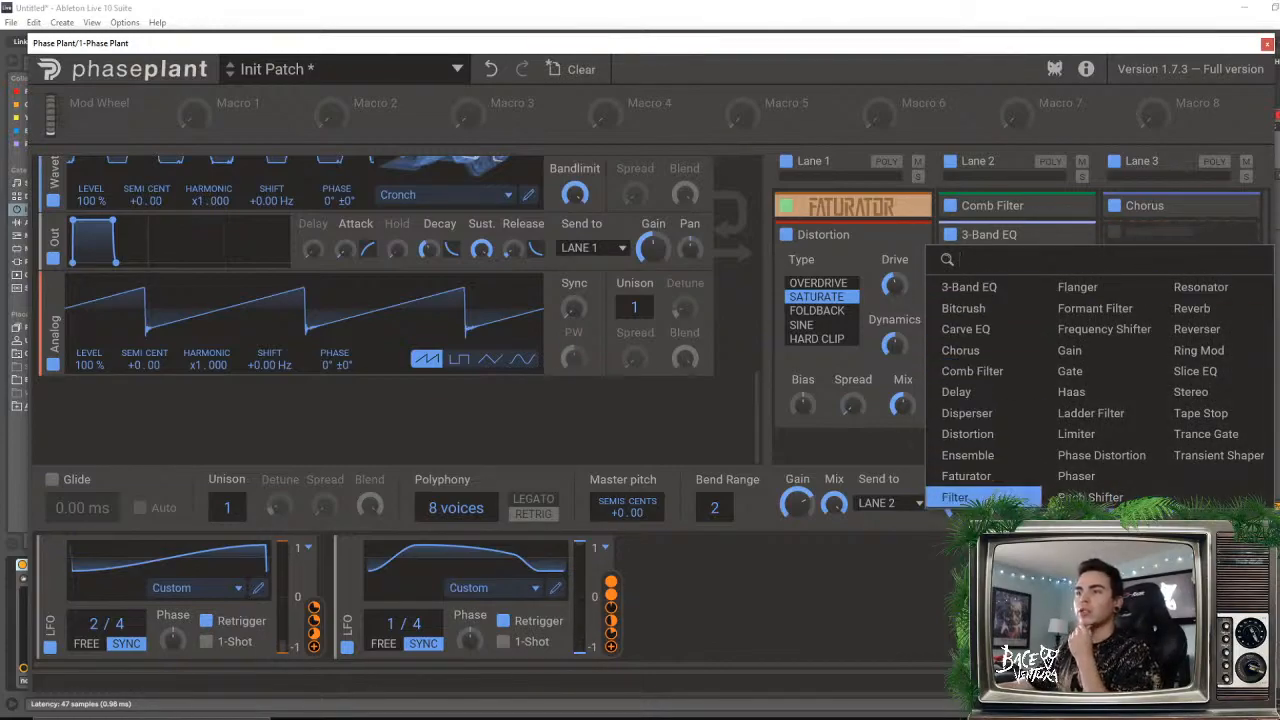
pyautogui.click(960, 497)
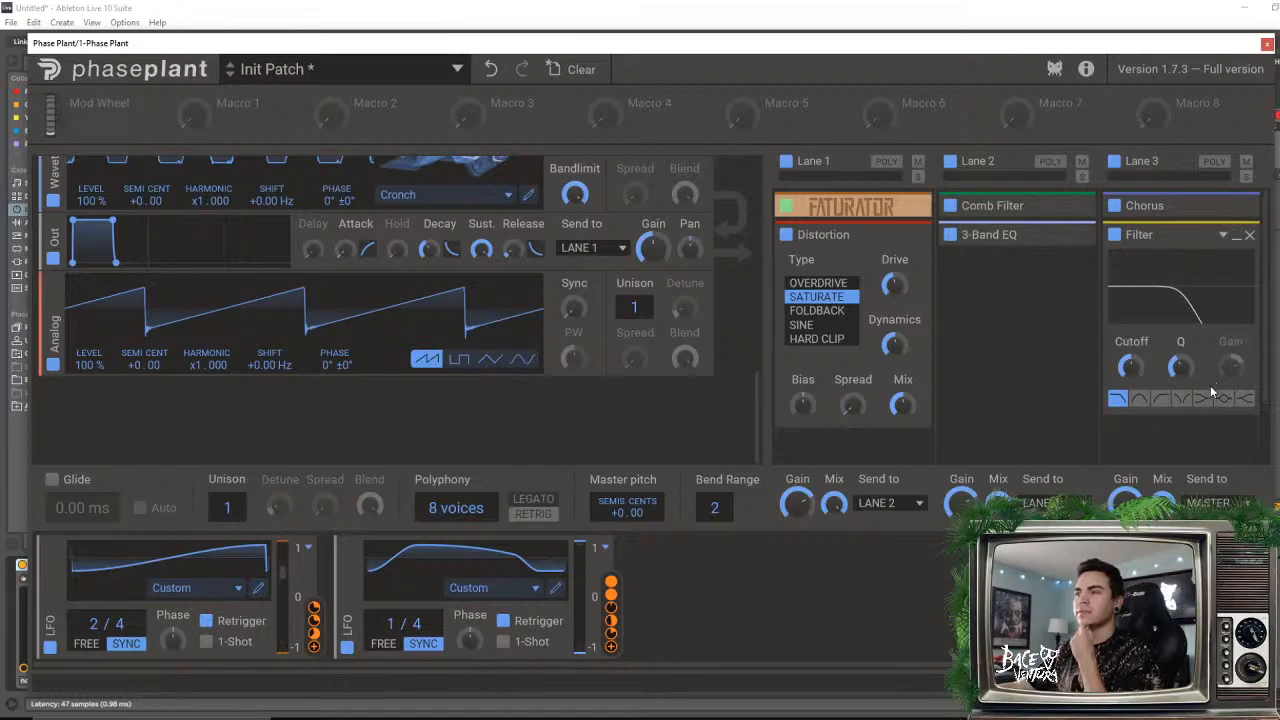
pyautogui.click(1160, 398)
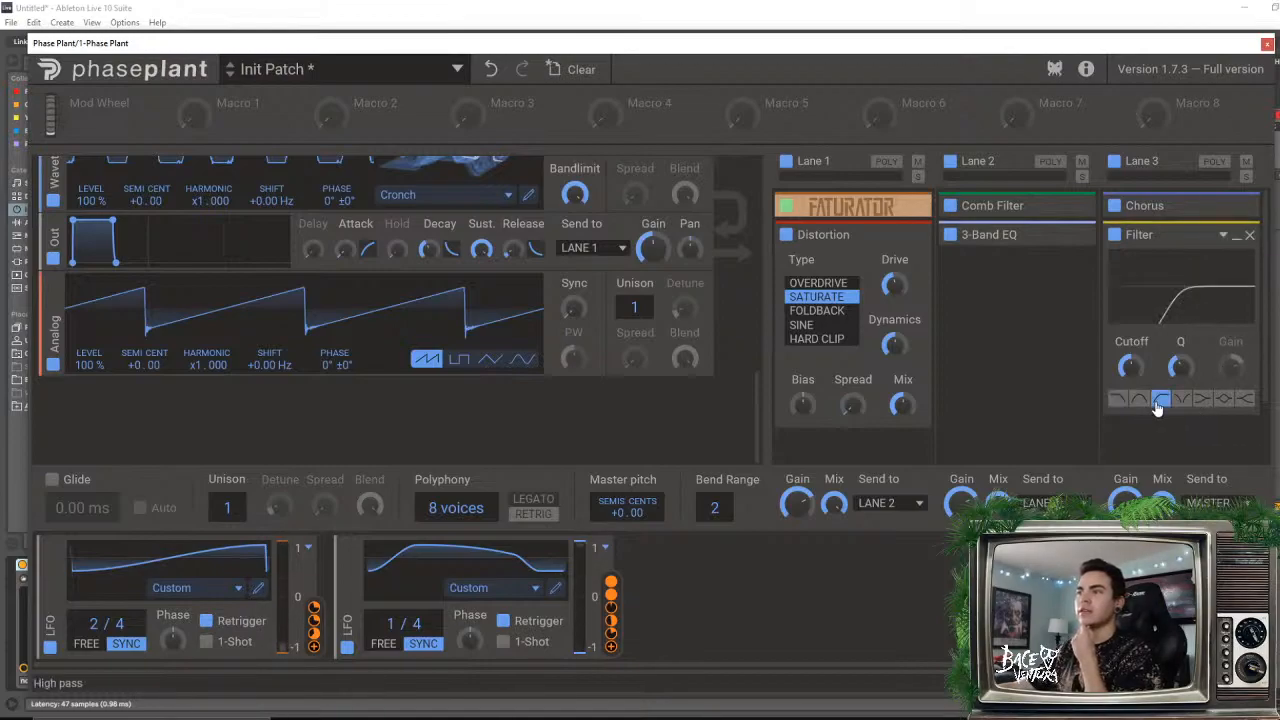
pyautogui.moveTo(1128, 367); pyautogui.dragTo(1128, 372)
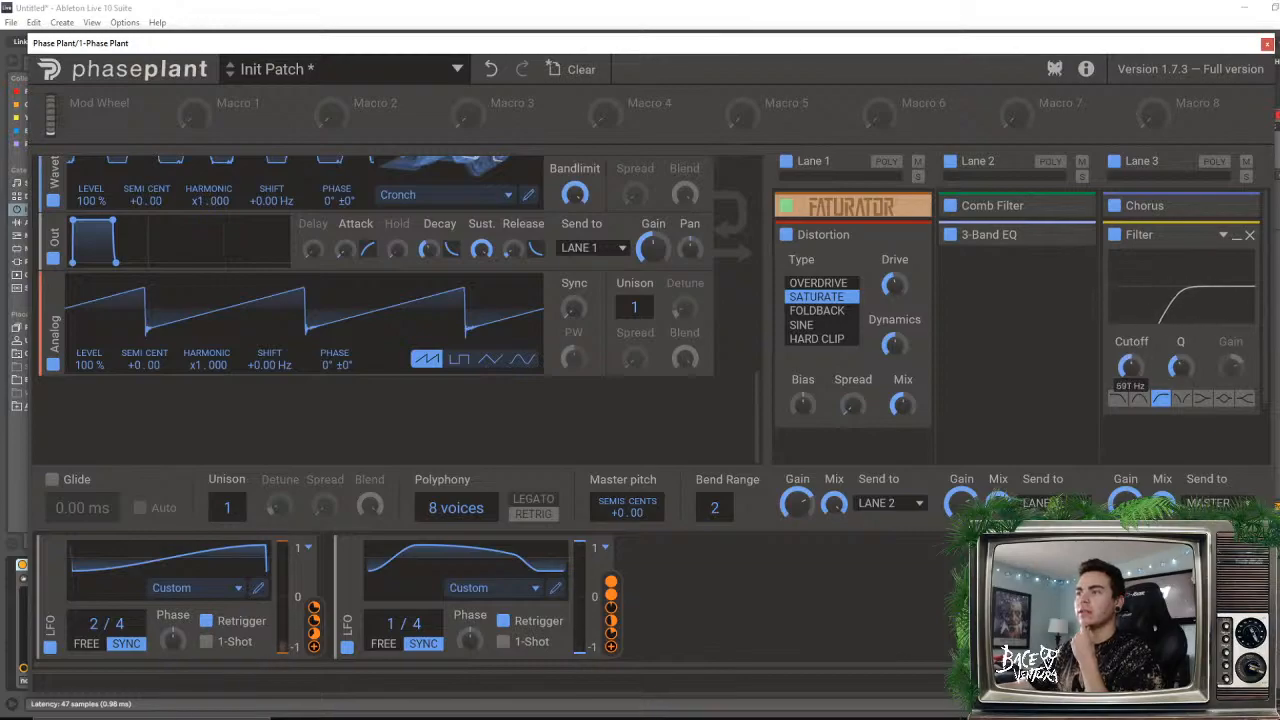
pyautogui.moveTo(1128, 370); pyautogui.dragTo(1128, 367)
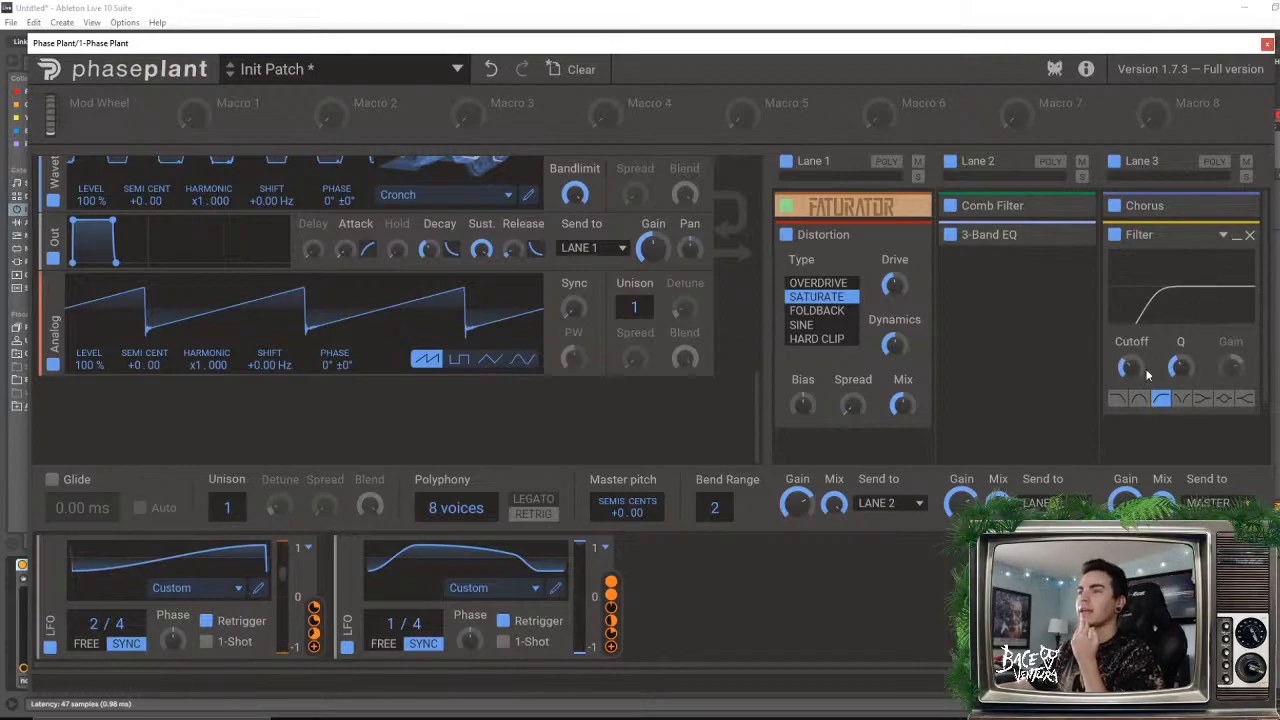
pyautogui.moveTo(1129, 367); pyautogui.dragTo(1129, 385)
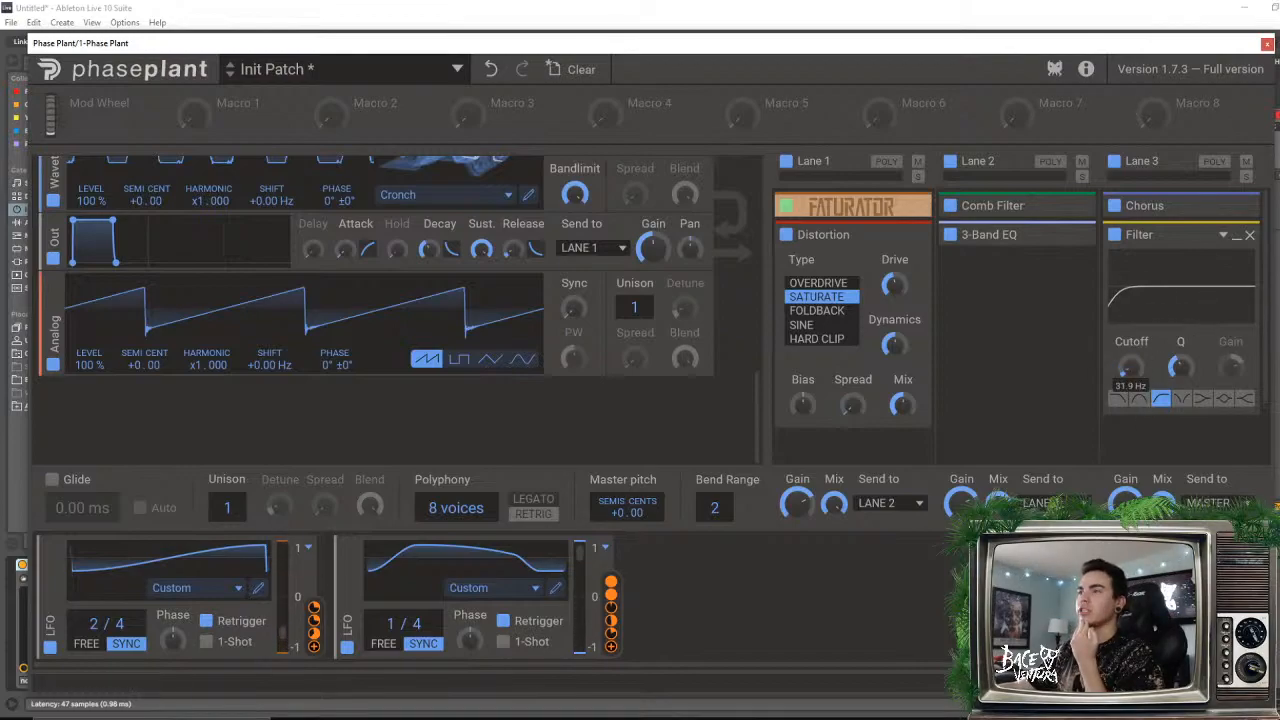
pyautogui.click(1249, 234)
# - Try a Slice EQ in Lane 3 with a low-end cut, check its modulation targets for the second LFO, and remove it
pyautogui.click(1162, 275)
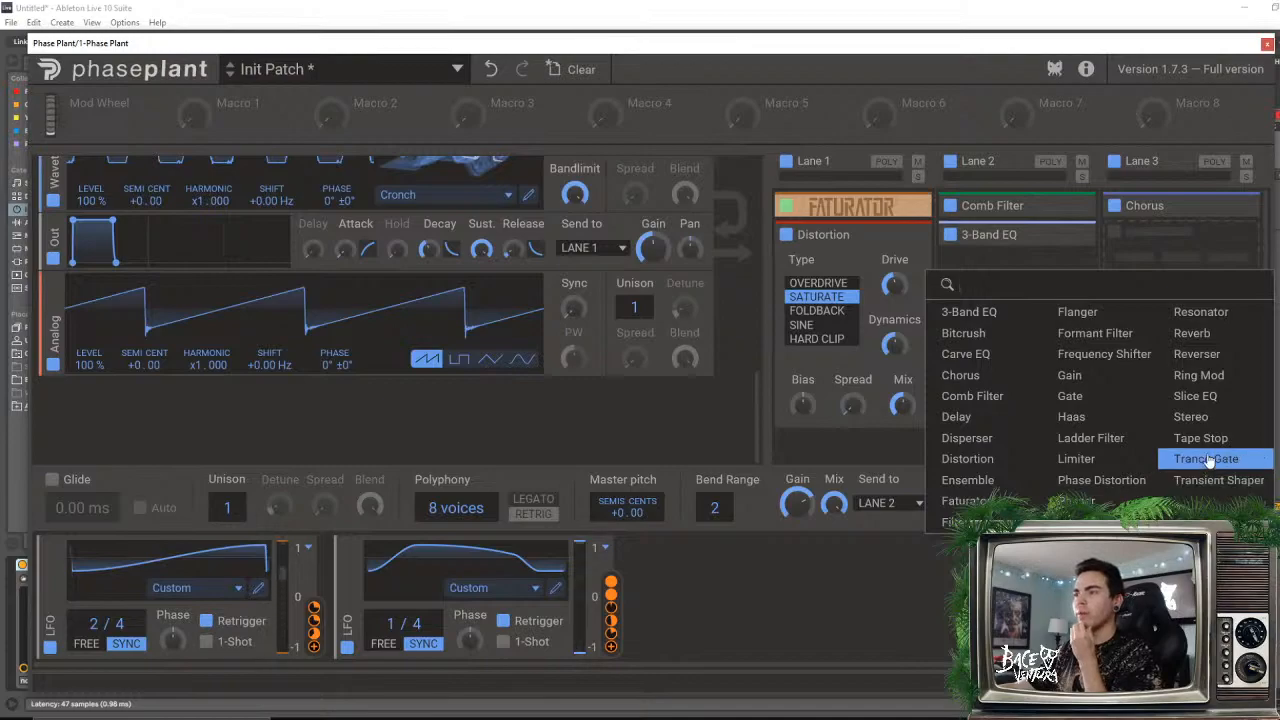
pyautogui.click(1194, 396)
pyautogui.click(1117, 258)
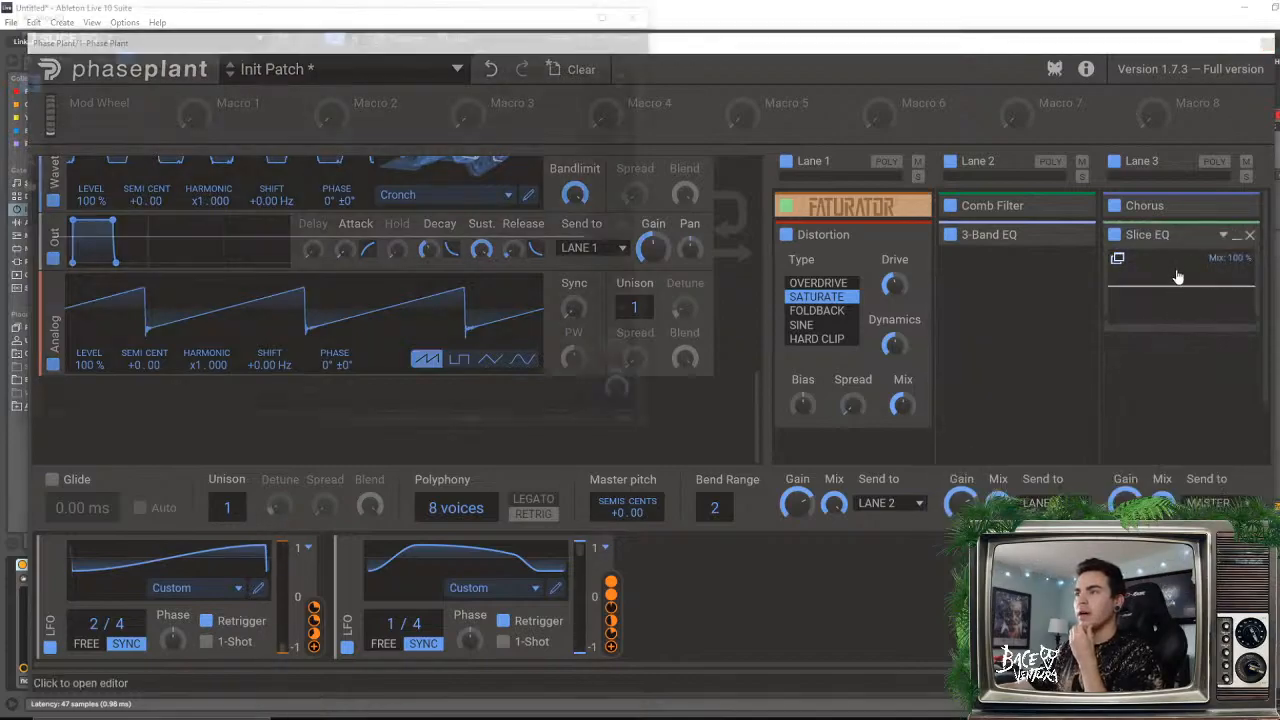
pyautogui.moveTo(452, 383); pyautogui.dragTo(521, 455)
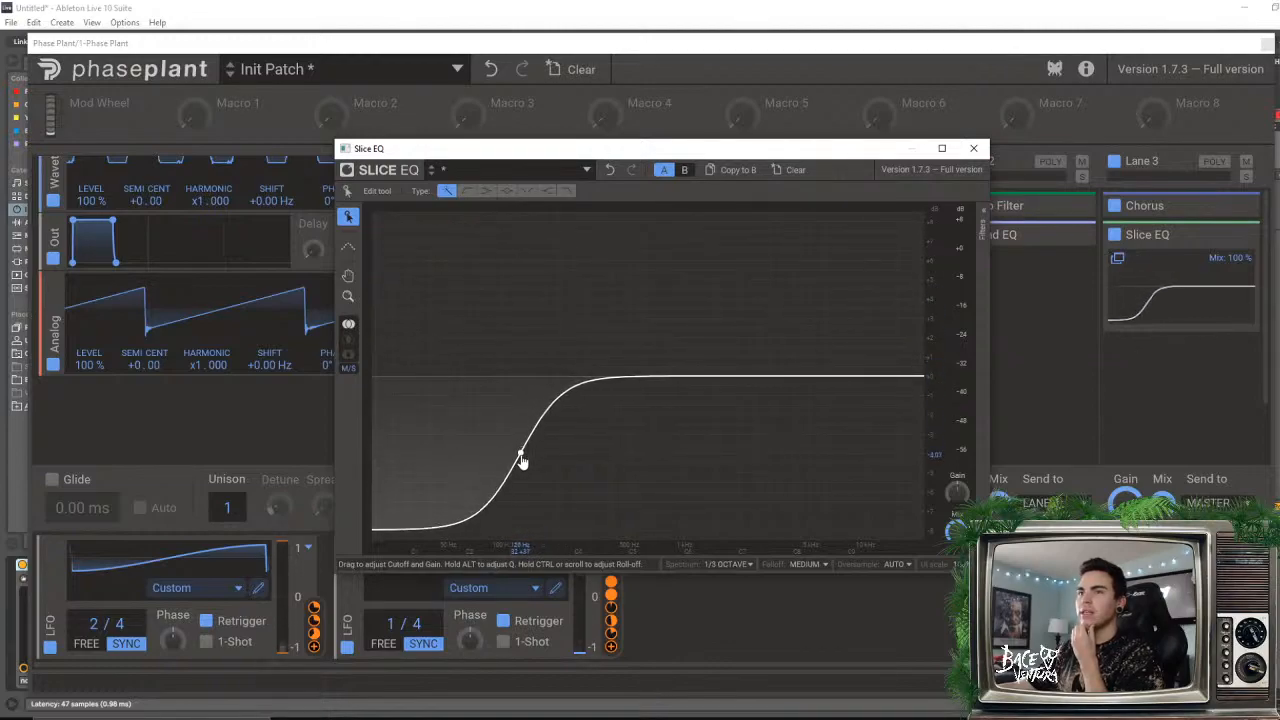
pyautogui.moveTo(543, 152); pyautogui.dragTo(752, 82)
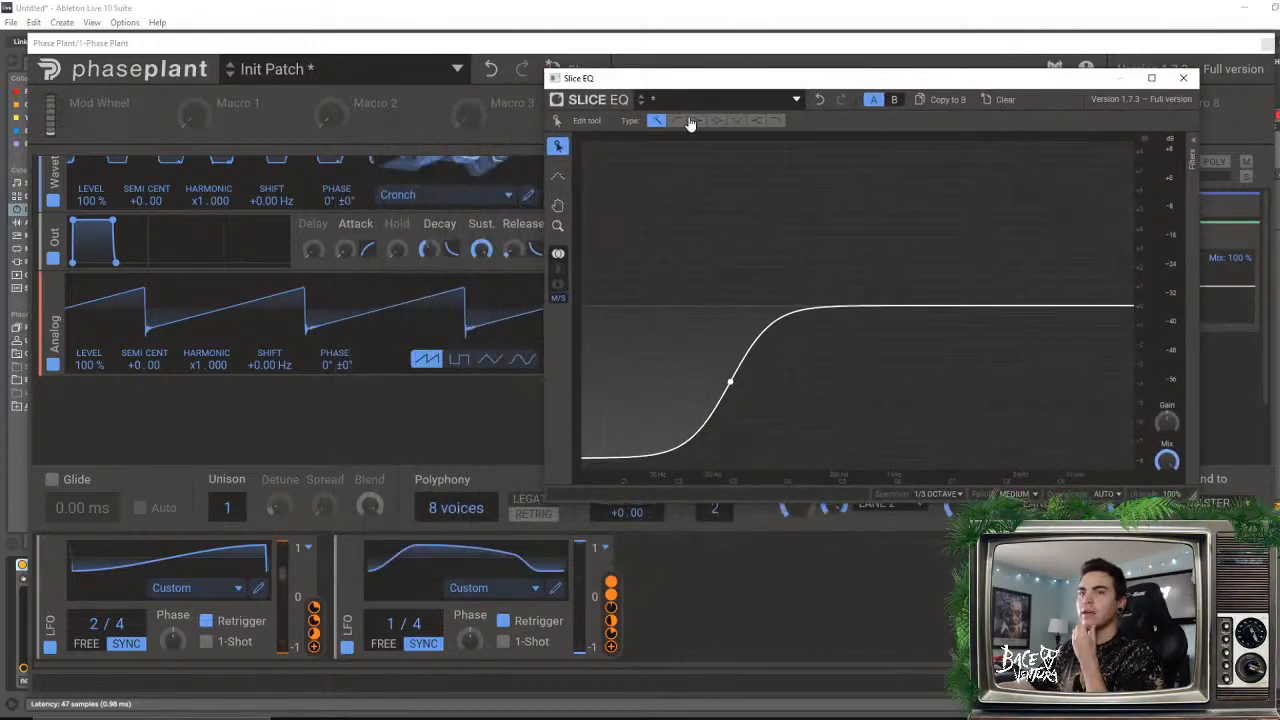
pyautogui.moveTo(613, 650); pyautogui.dragTo(613, 650)
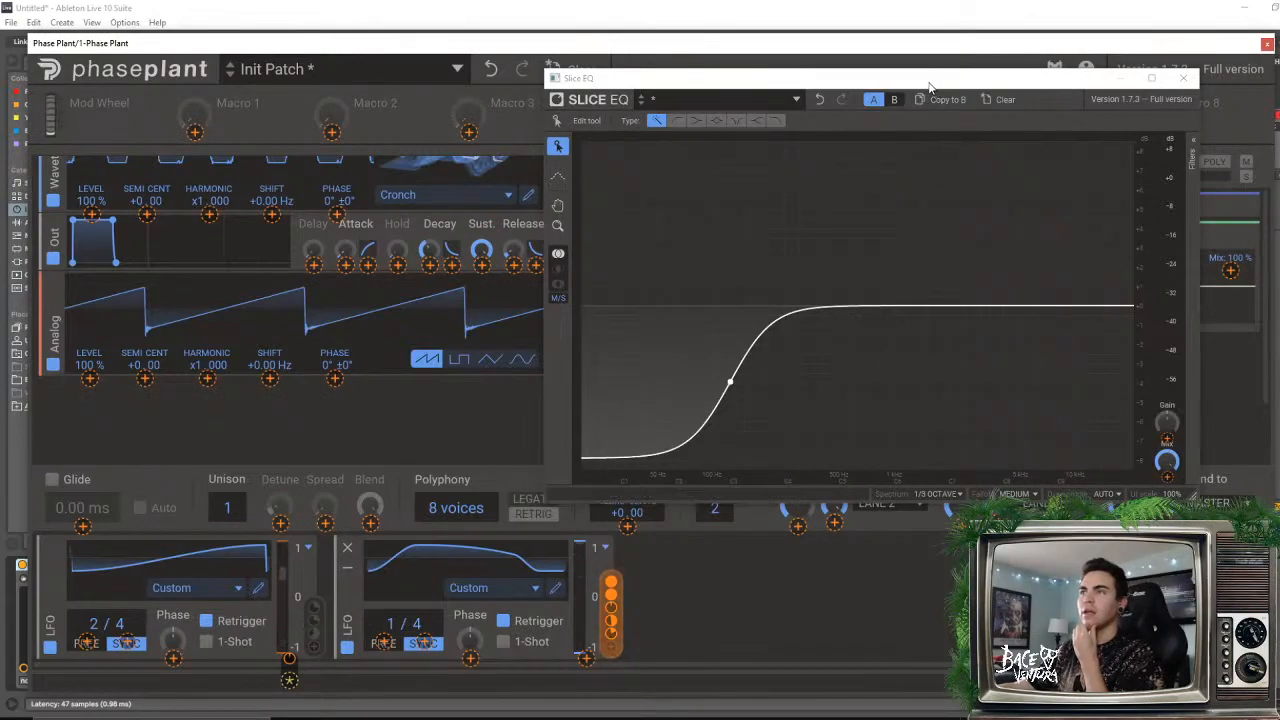
pyautogui.moveTo(929, 84); pyautogui.dragTo(746, 84)
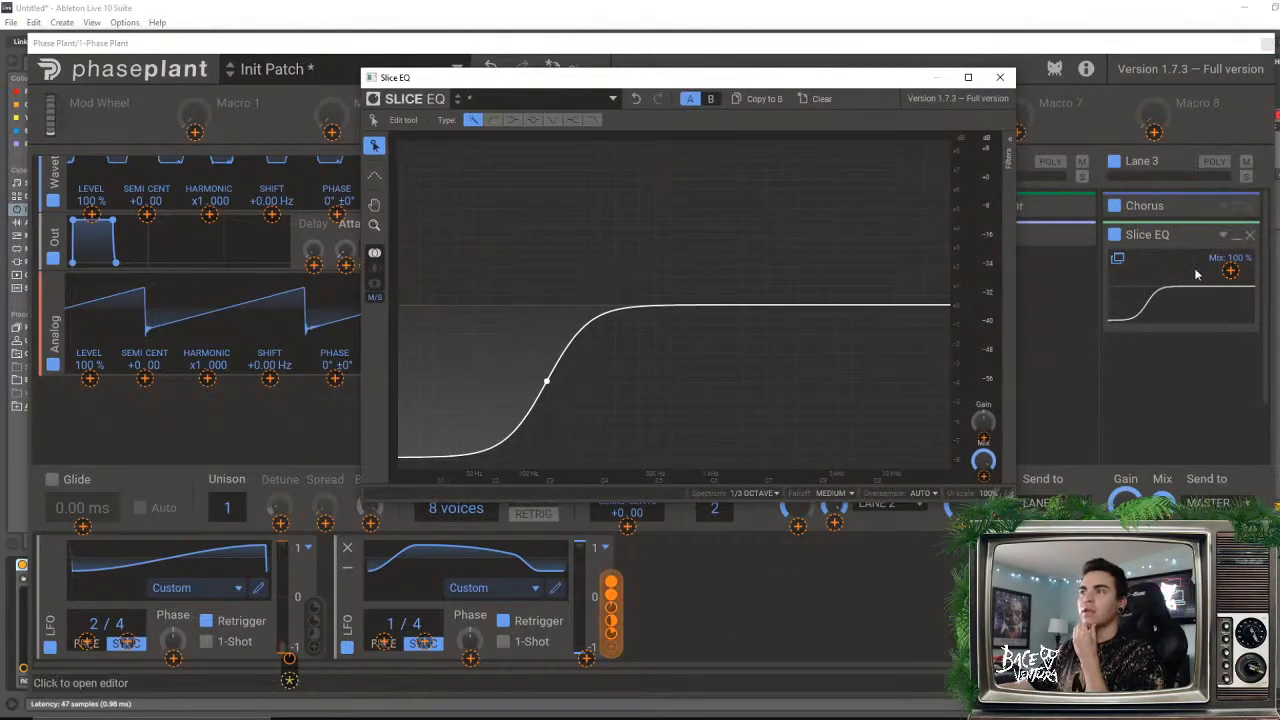
pyautogui.click(1000, 78)
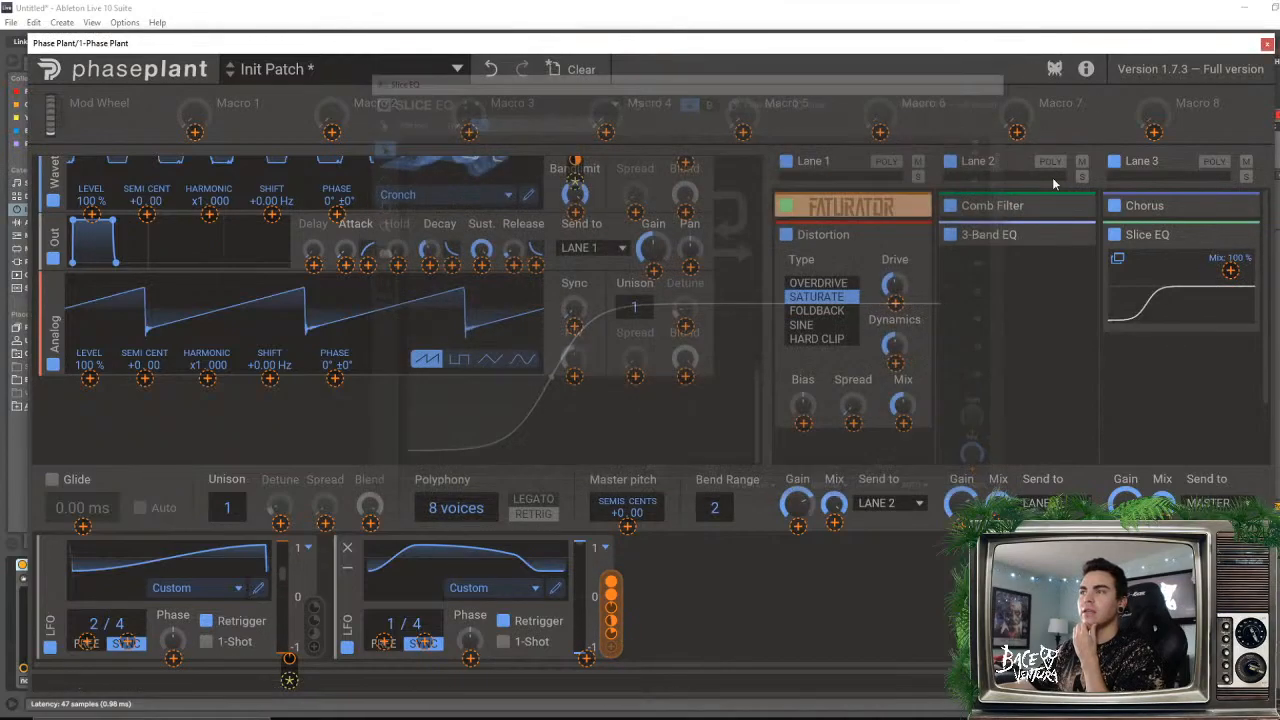
pyautogui.click(1249, 235)
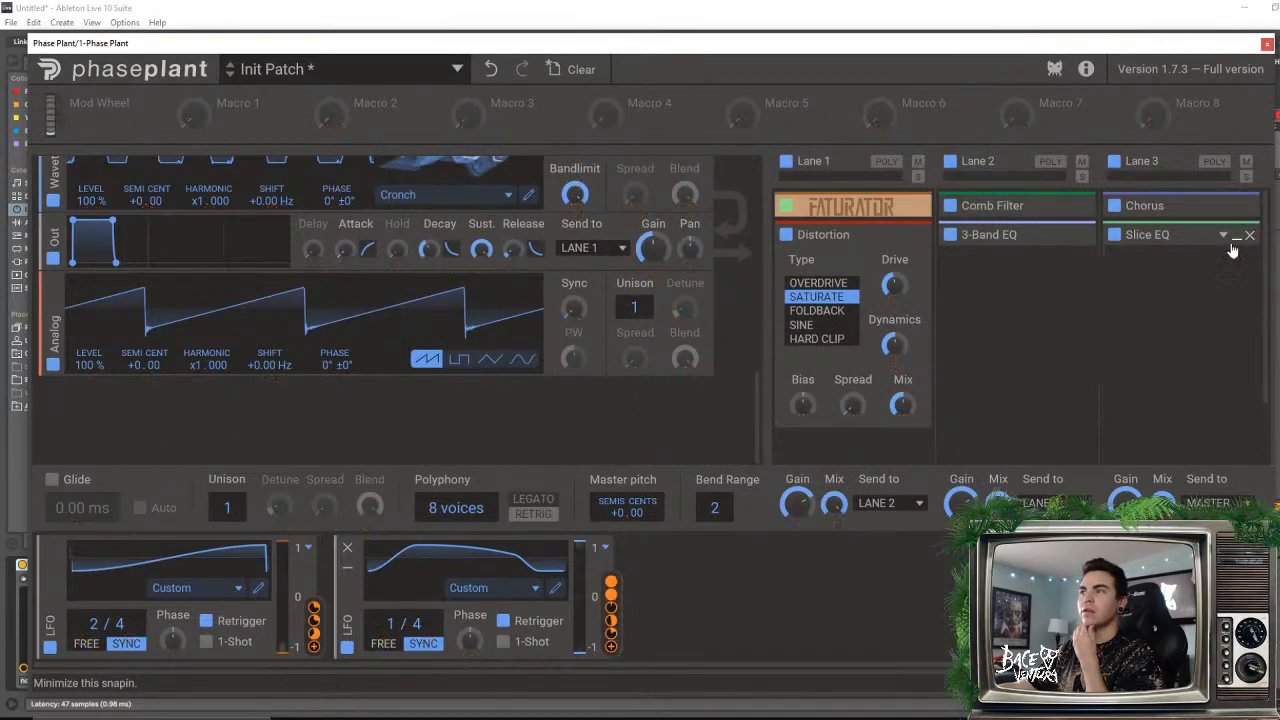
# - Try a 3-Band EQ in Lane 3 with the lows at about -12.29 dB and the low split at 500 Hz, and remove it
pyautogui.click(1161, 268)
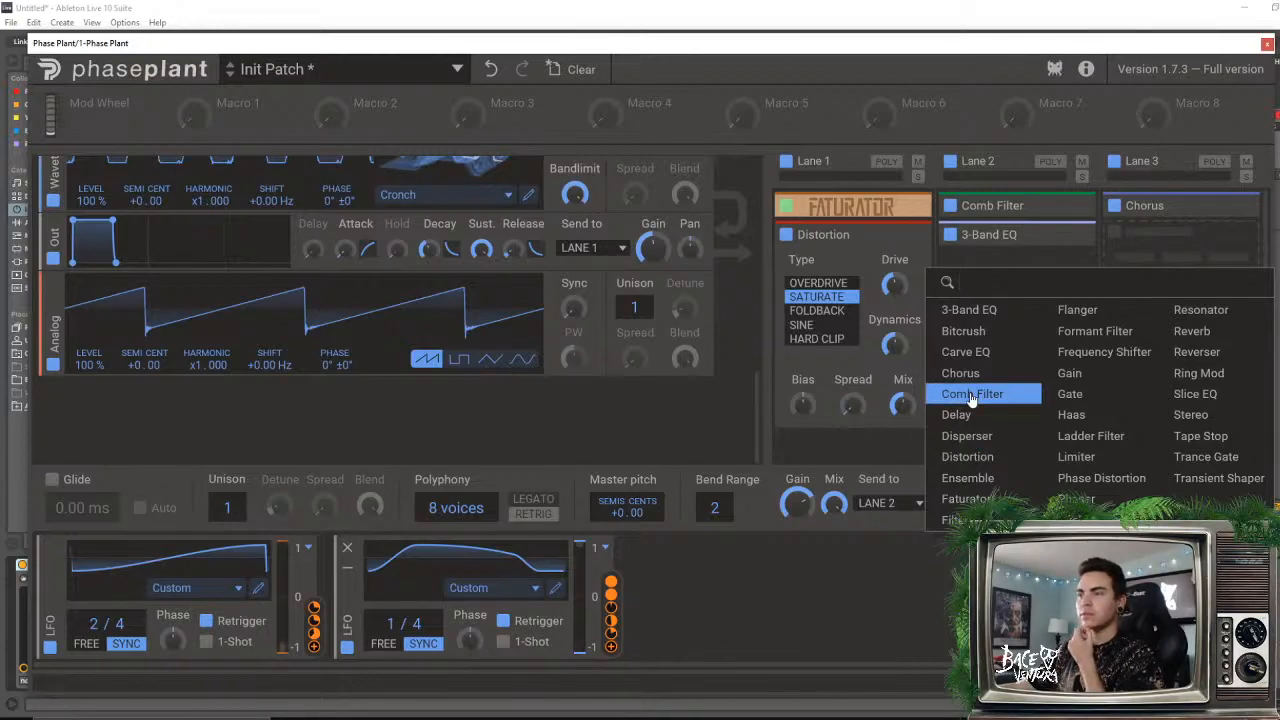
pyautogui.click(968, 310)
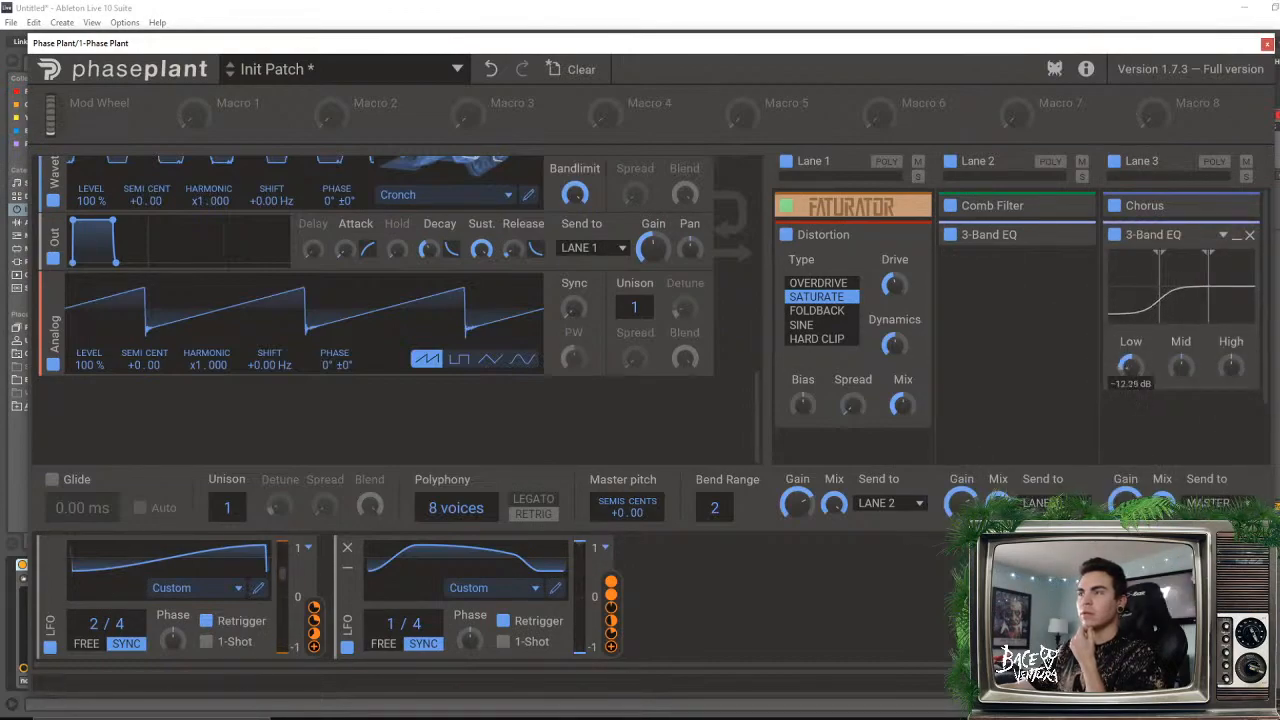
pyautogui.moveTo(1158, 288); pyautogui.dragTo(1177, 287)
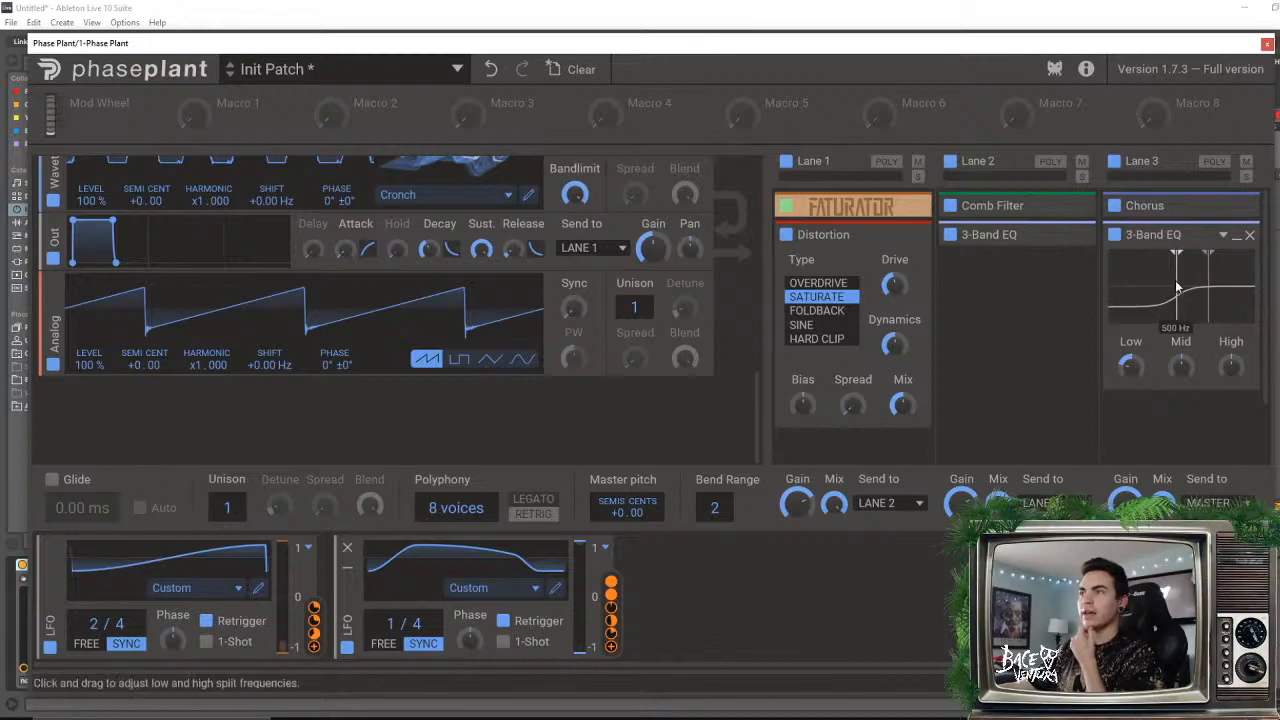
pyautogui.click(1249, 234)
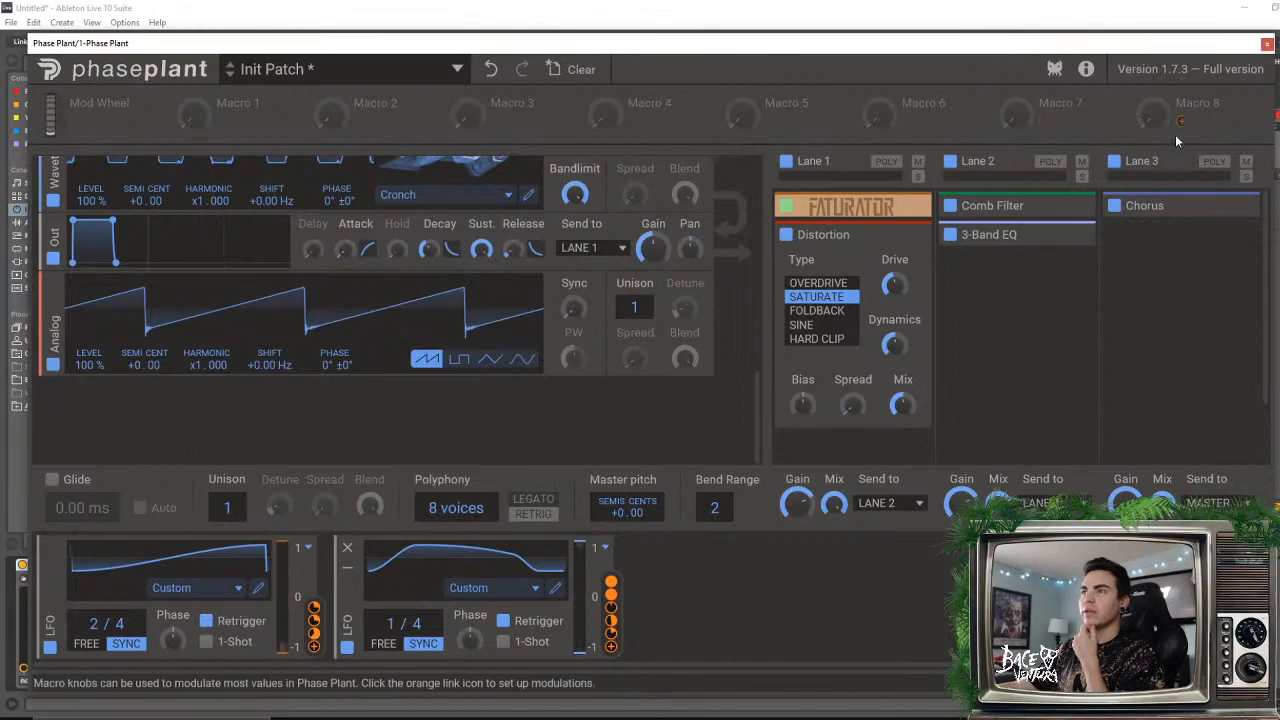
pyautogui.click(1267, 45)
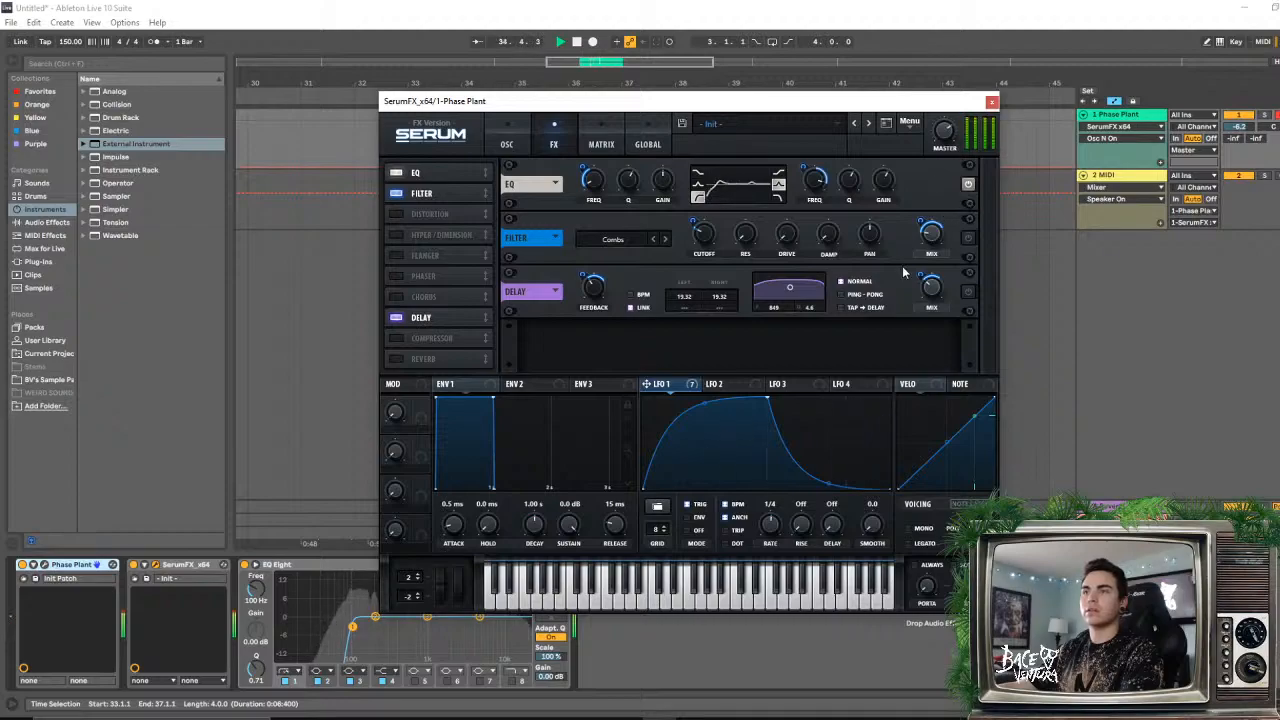
# - Close SerumFX and modulate the level of Phase Plant's Cronch wavetable oscillator with the second LFO, set to 1/4
pyautogui.click(991, 101)
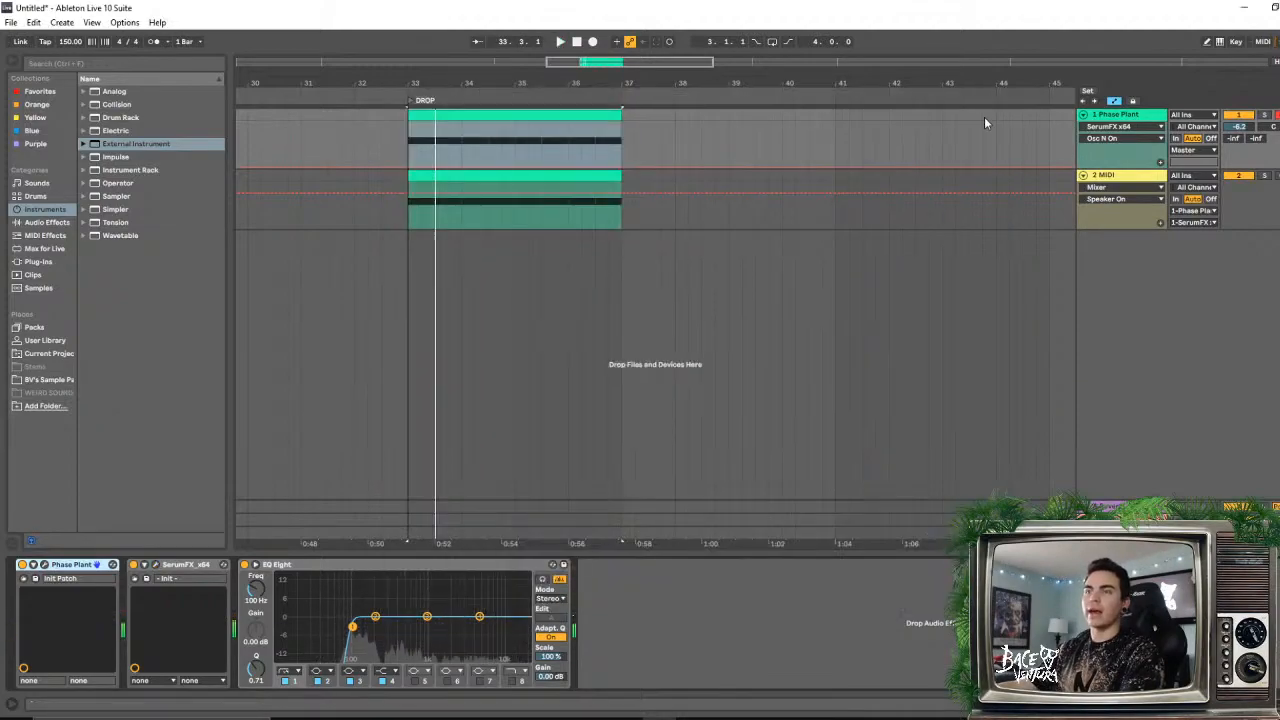
pyautogui.click(44, 566)
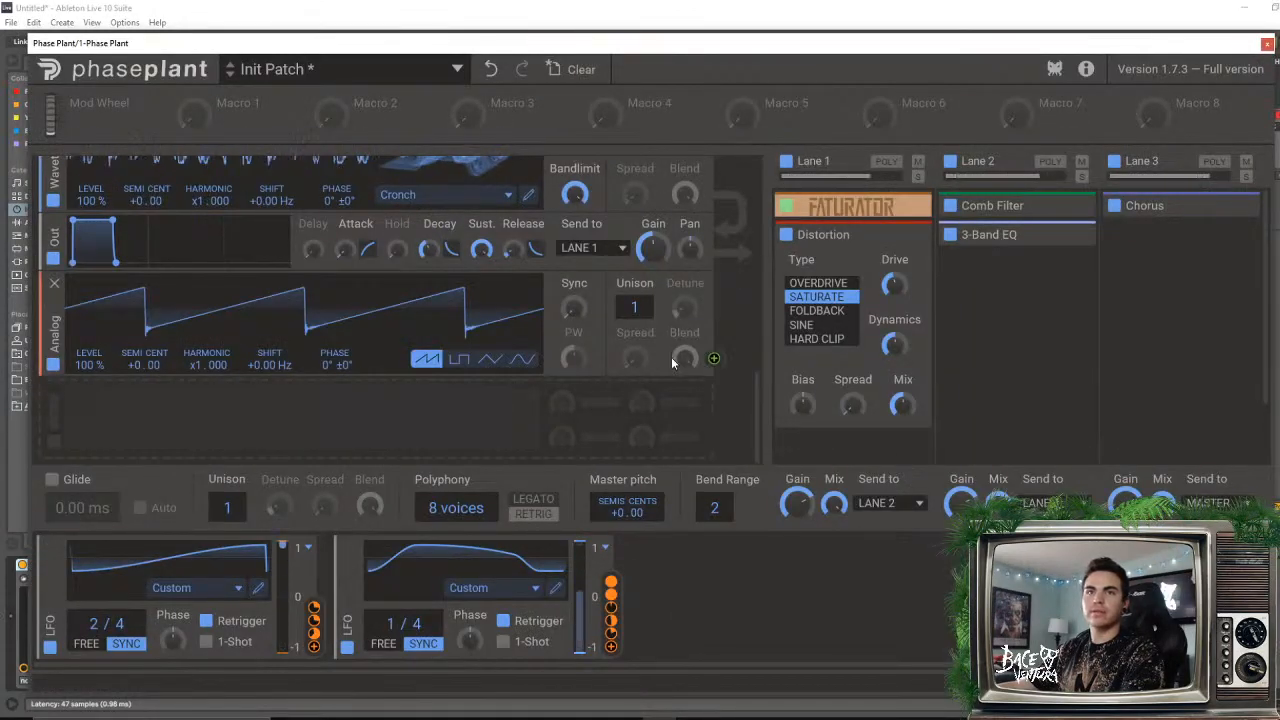
pyautogui.scroll(3, 671, 356)
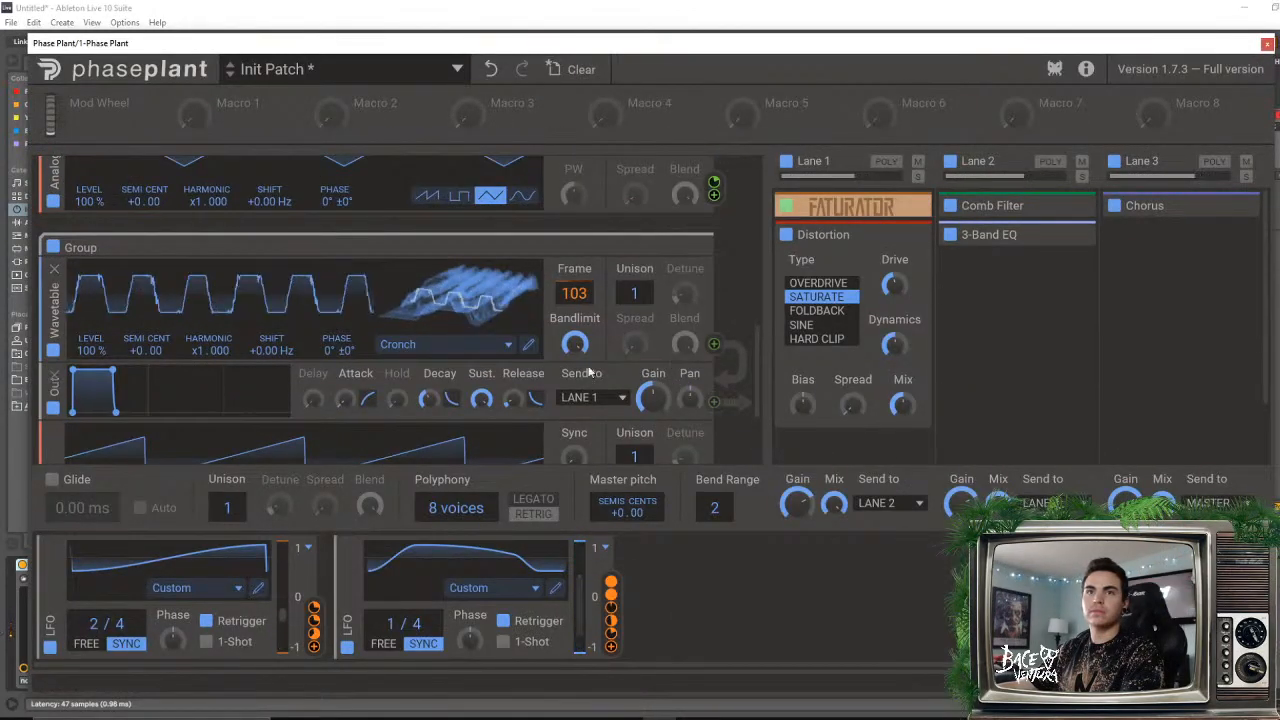
pyautogui.scroll(-1, 760, 352)
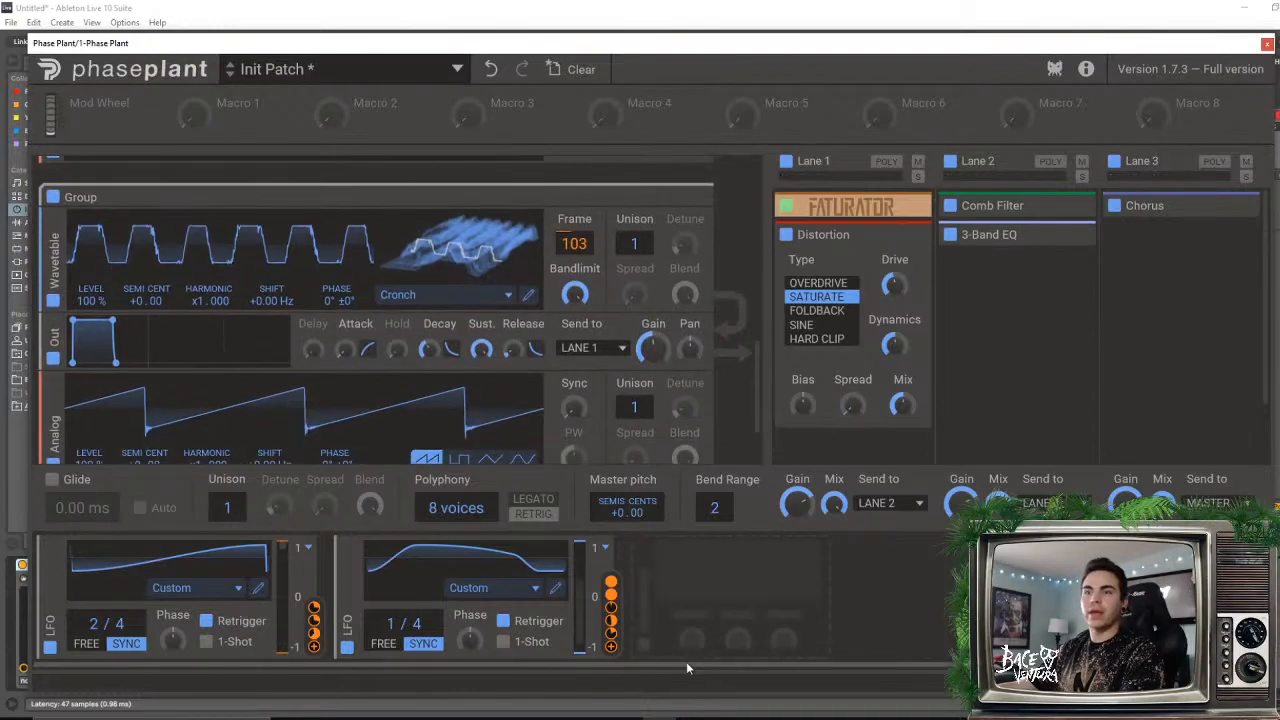
pyautogui.click(611, 648)
pyautogui.click(91, 314)
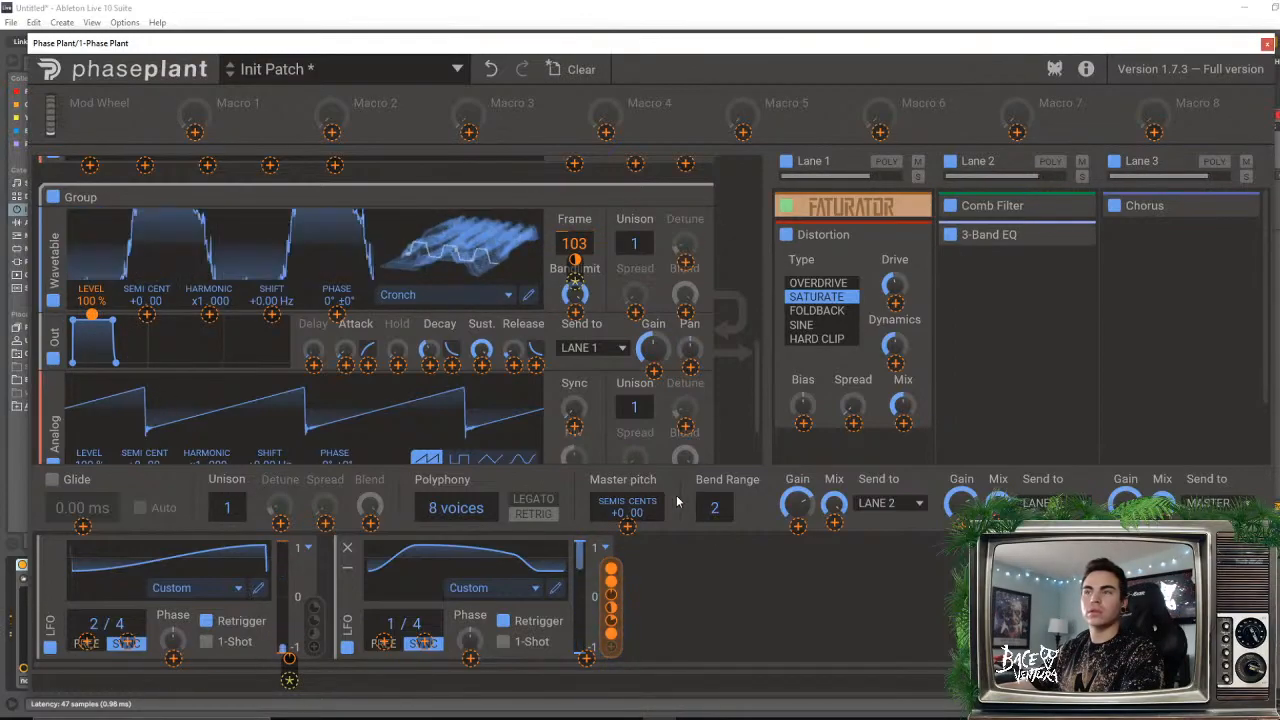
pyautogui.click(767, 613)
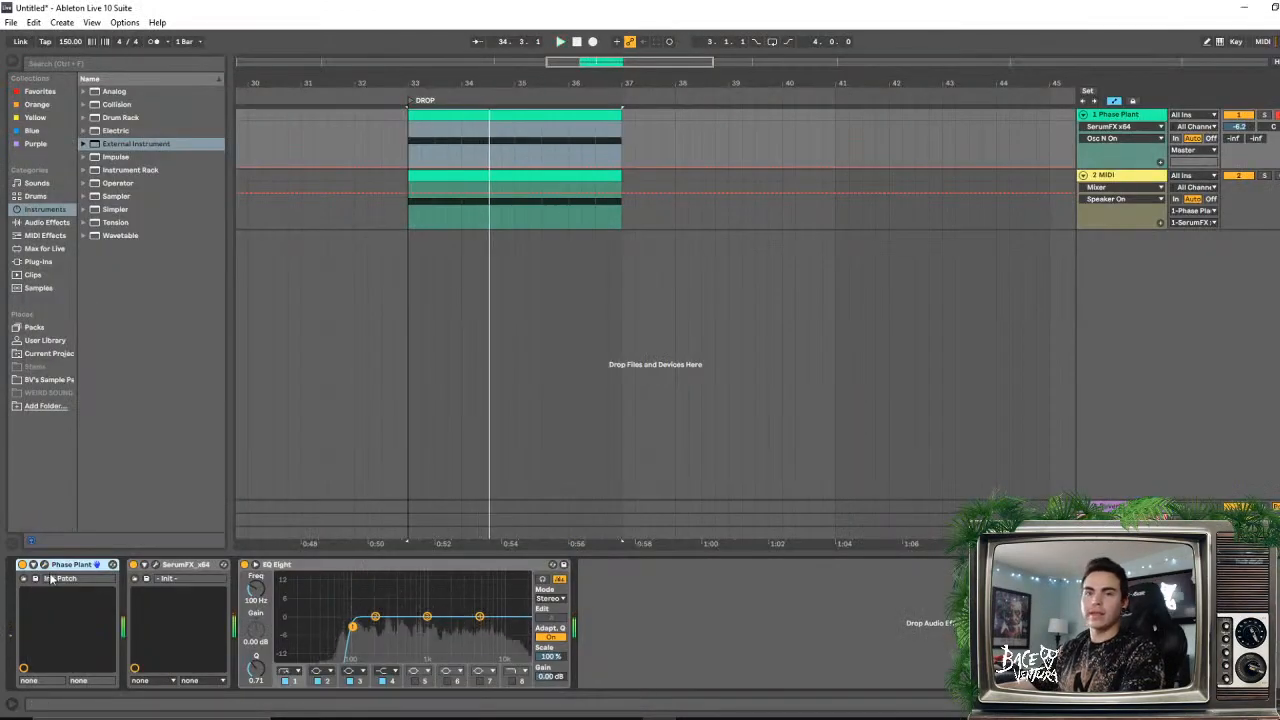
# - Compare the drop with SerumFX bypassed and re-enabled, and open the SerumFX window
pyautogui.click(133, 566)
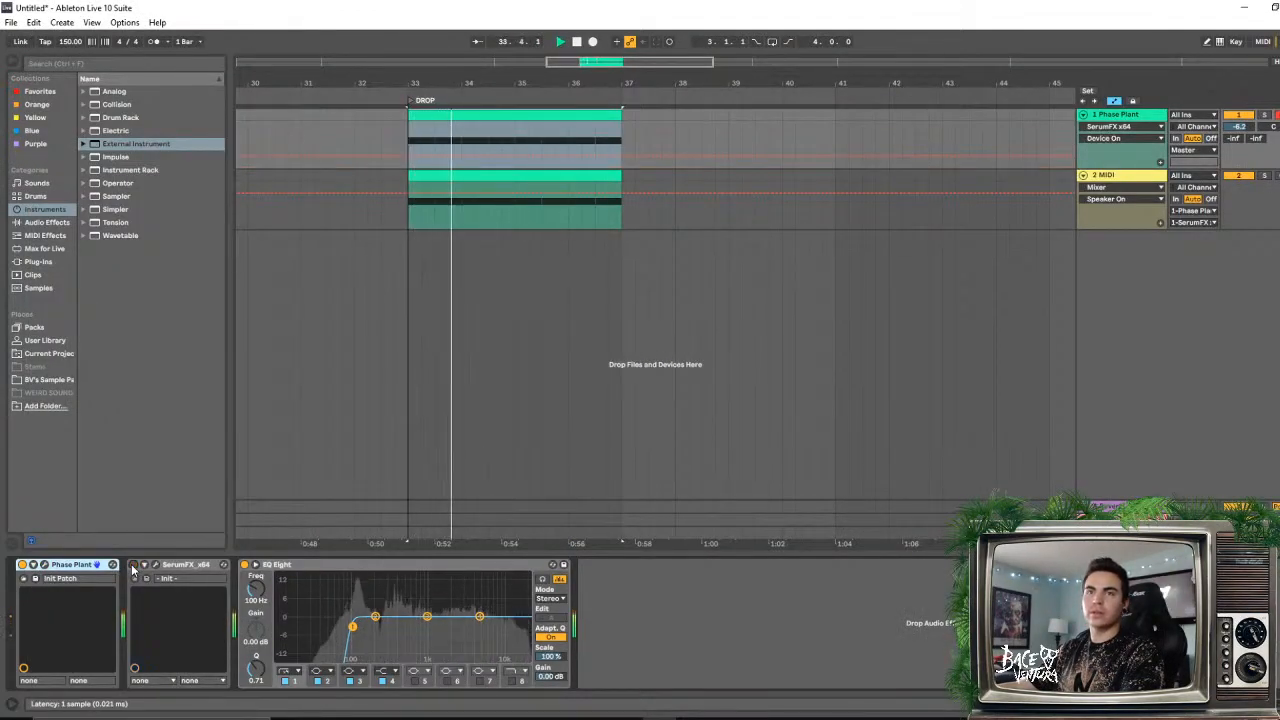
pyautogui.click(132, 567)
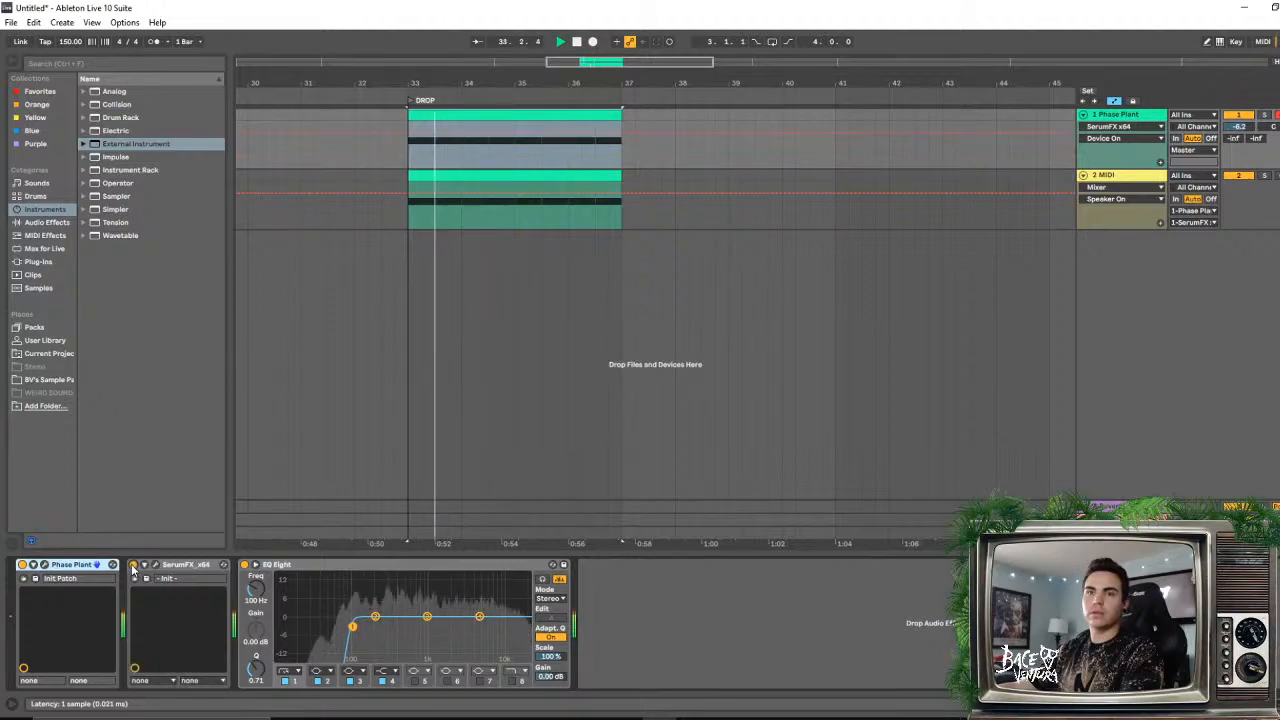
pyautogui.click(155, 565)
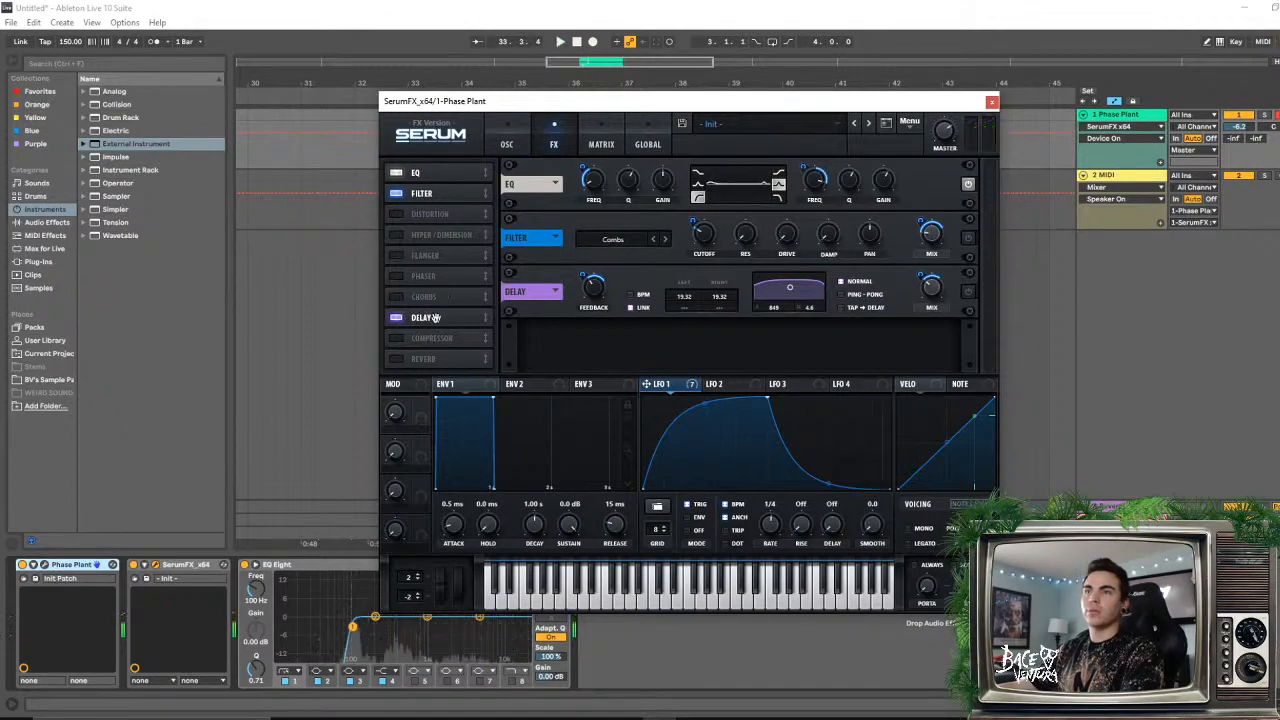
# - Try the SerumFX delay with both delay times at 22.00 and a shifted cutoff on the Combs filter while auditioning the drop
pyautogui.press('space')
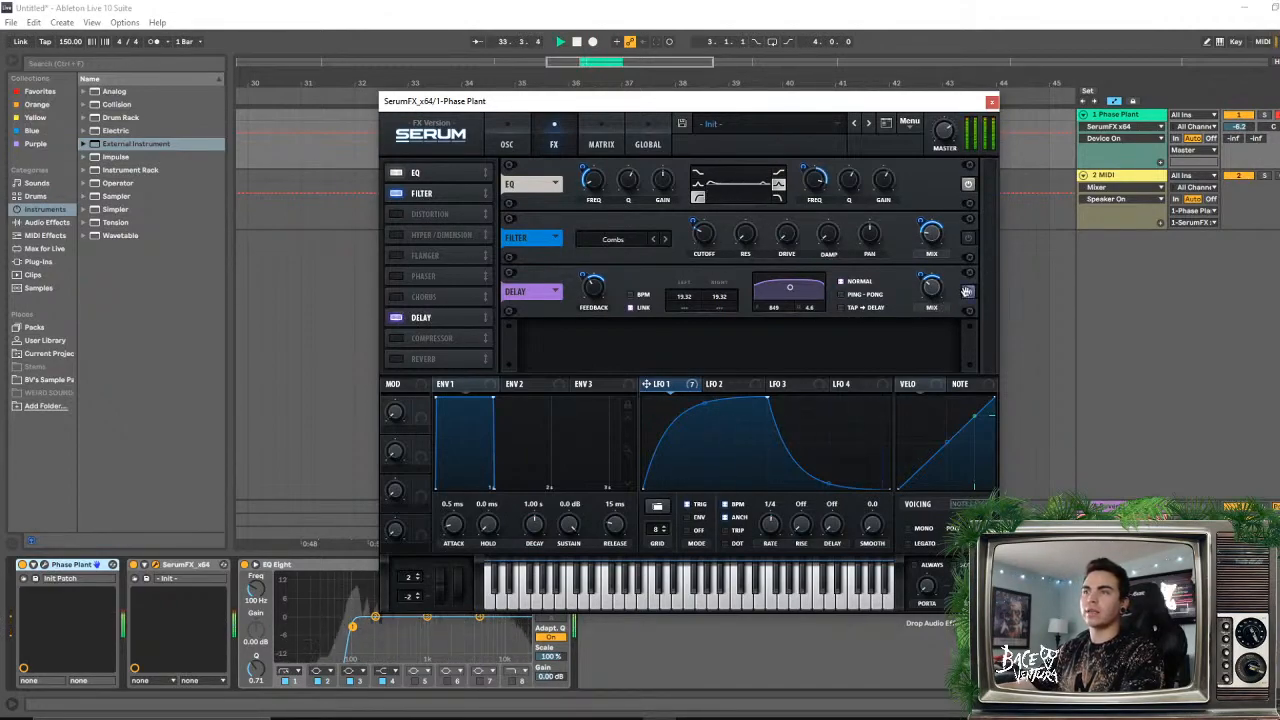
pyautogui.moveTo(685, 298); pyautogui.dragTo(693, 307)
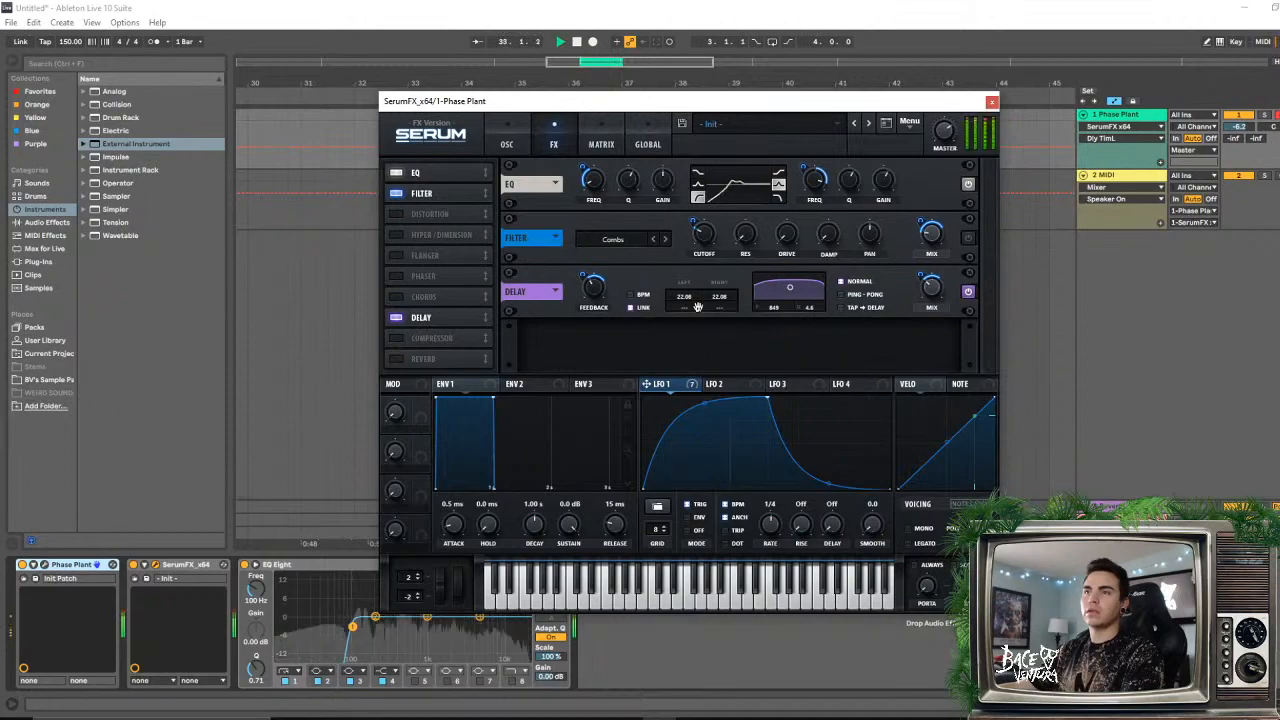
pyautogui.press('space')
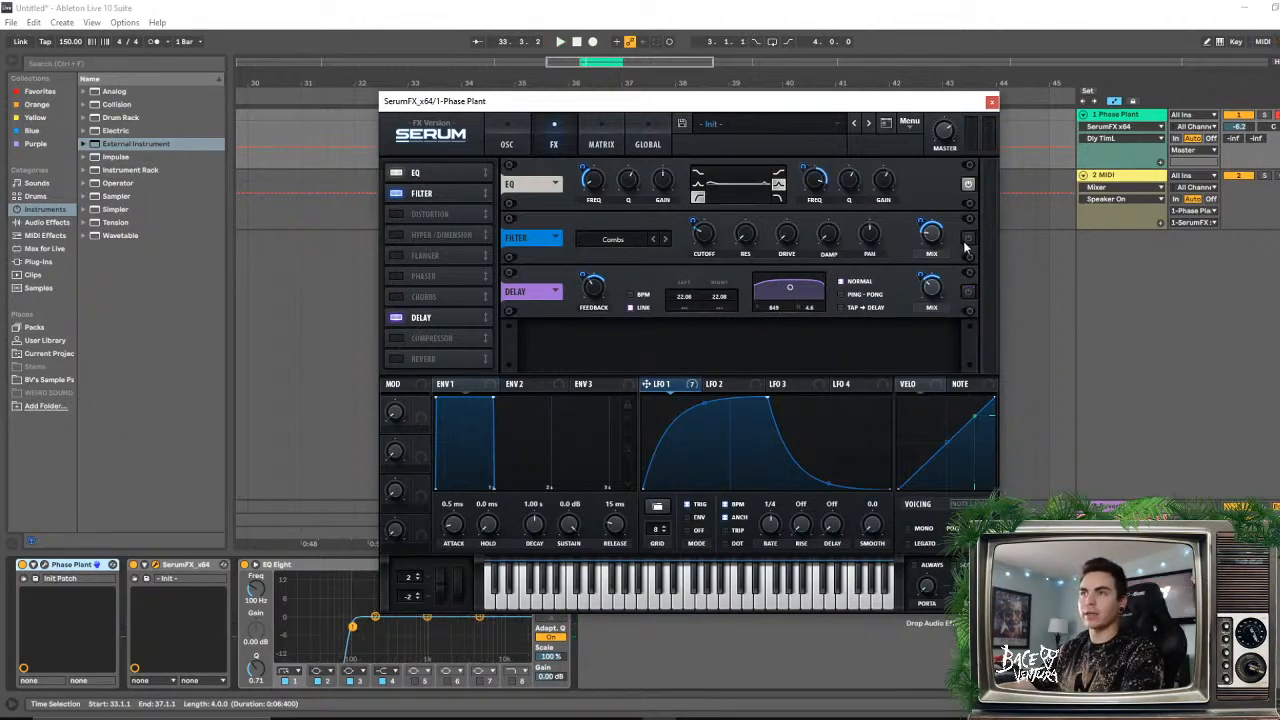
pyautogui.moveTo(703, 236); pyautogui.dragTo(698, 260)
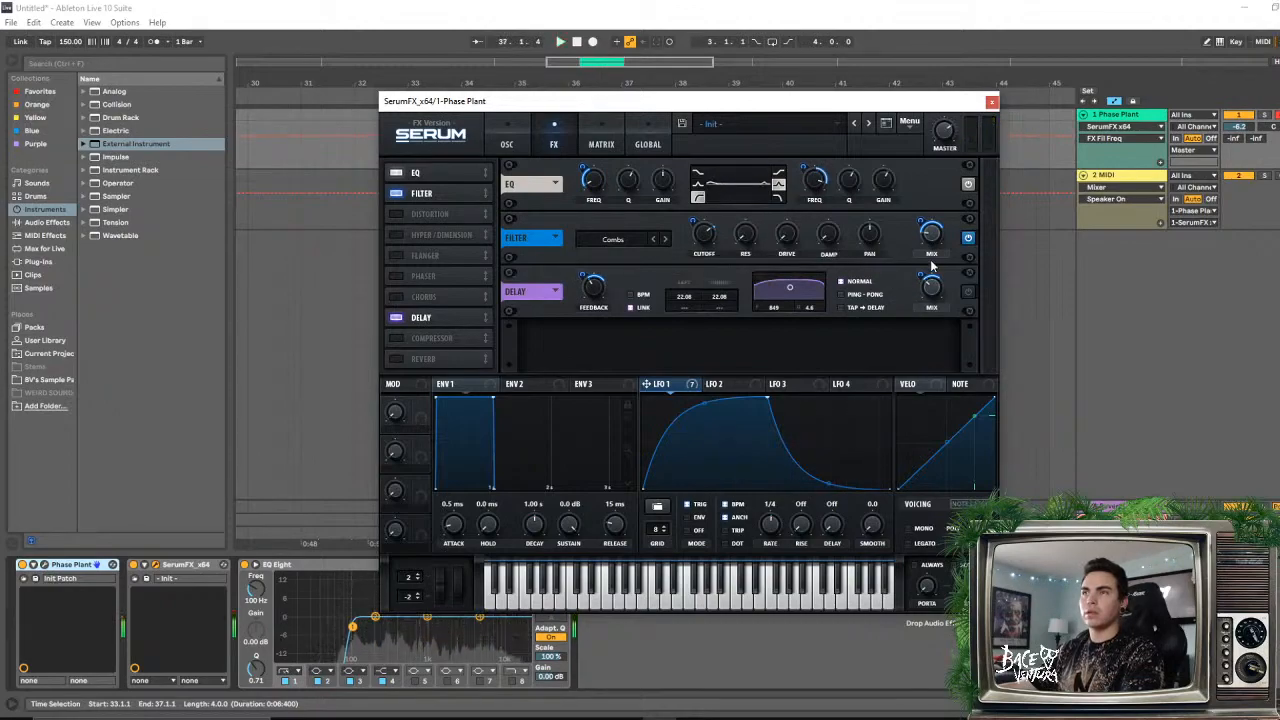
# - Remove the filter and delay from the SerumFX effects chain and close its window
pyautogui.click(396, 193)
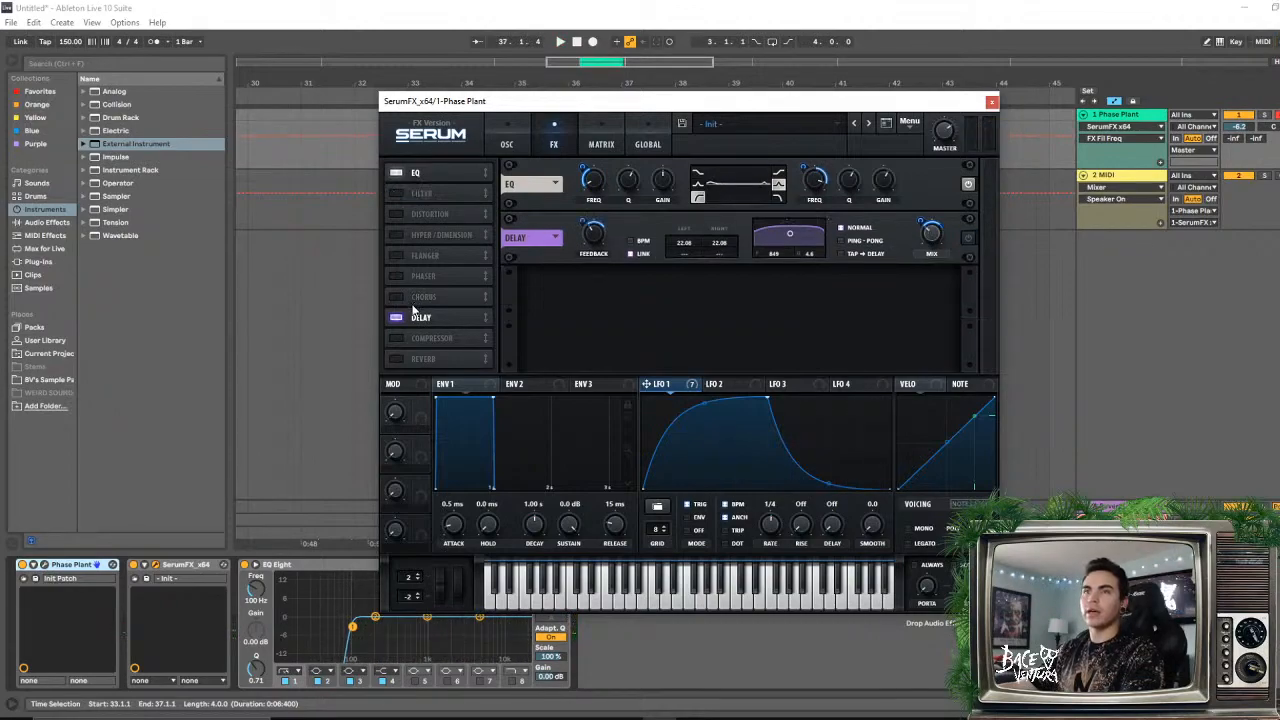
pyautogui.click(397, 318)
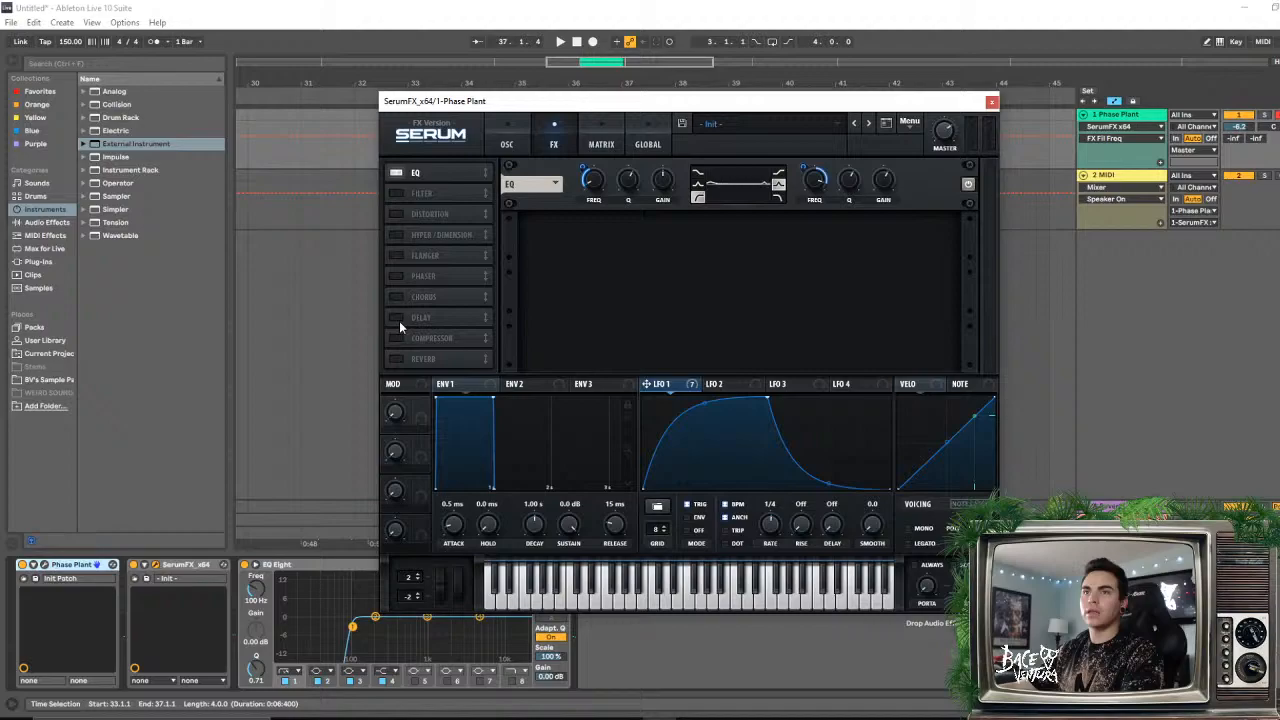
pyautogui.click(991, 103)
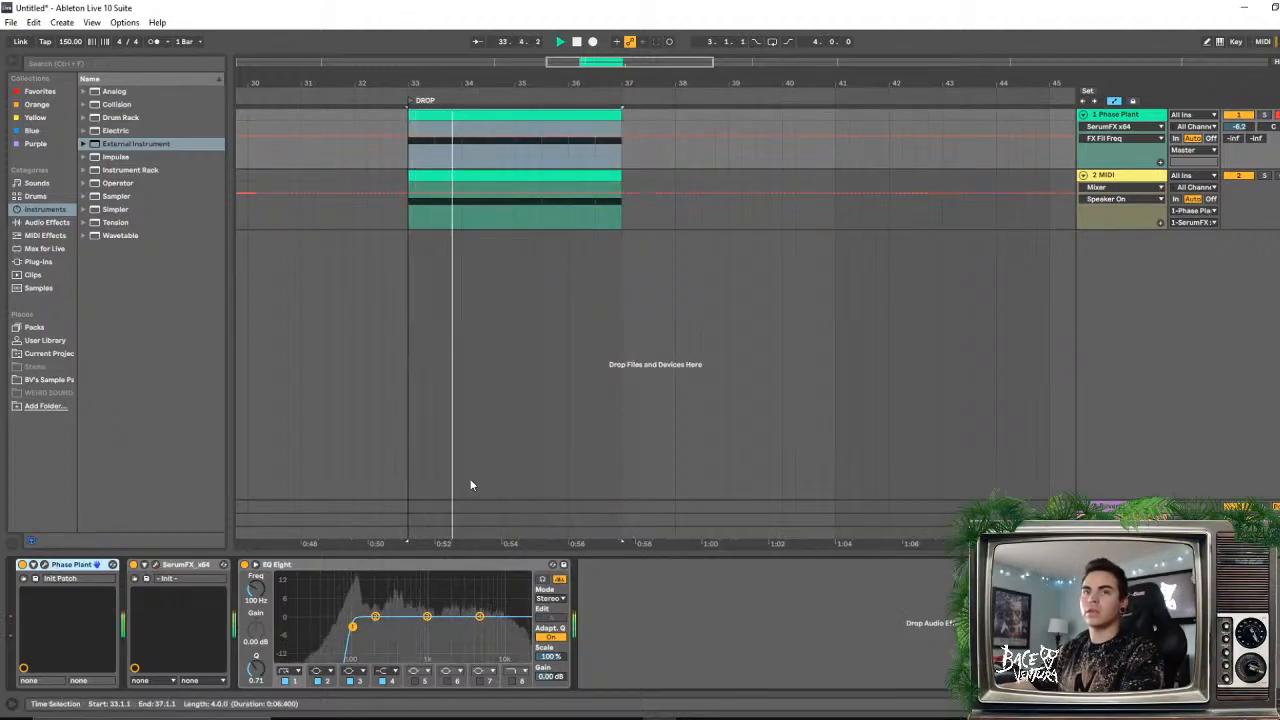
# - Enlarge the EQ Eight display, boost band 2 by about 10.1 dB near 165 Hz, and turn on audition mode
pyautogui.doubleClick(438, 605)
pyautogui.moveTo(738, 315); pyautogui.dragTo(705, 266)
pyautogui.moveTo(658, 409); pyautogui.dragTo(630, 318)
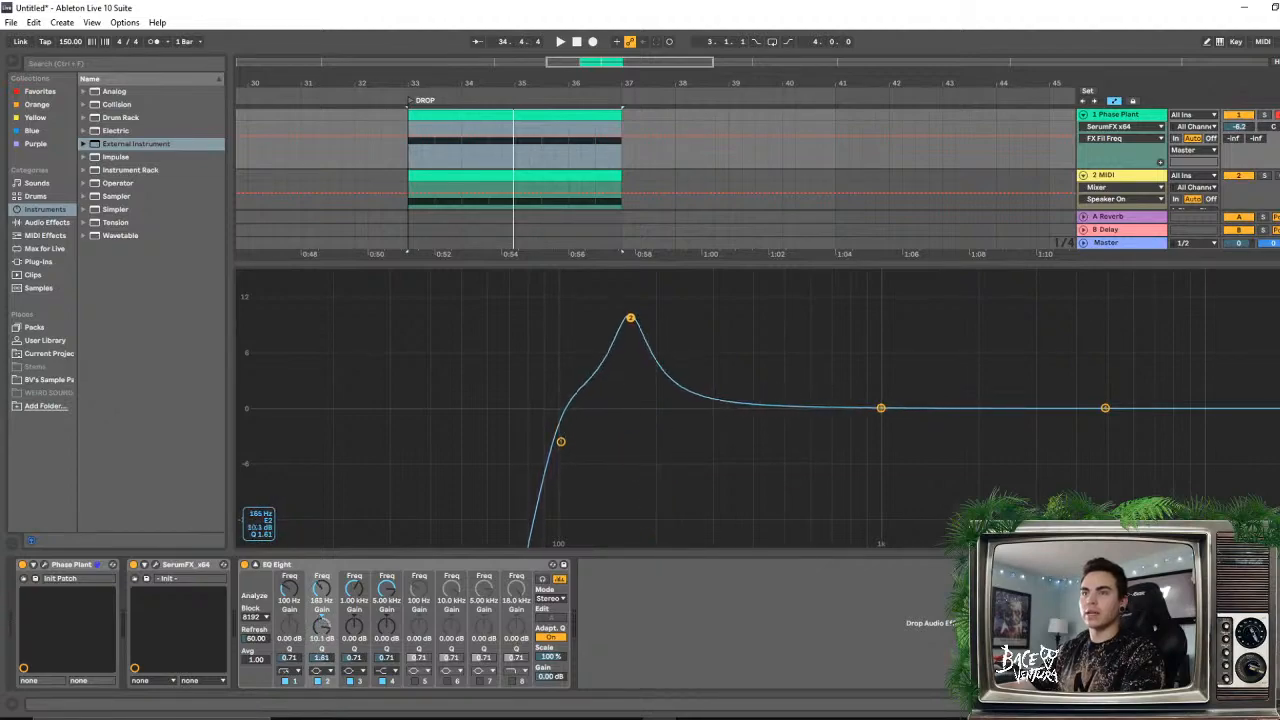
pyautogui.click(542, 579)
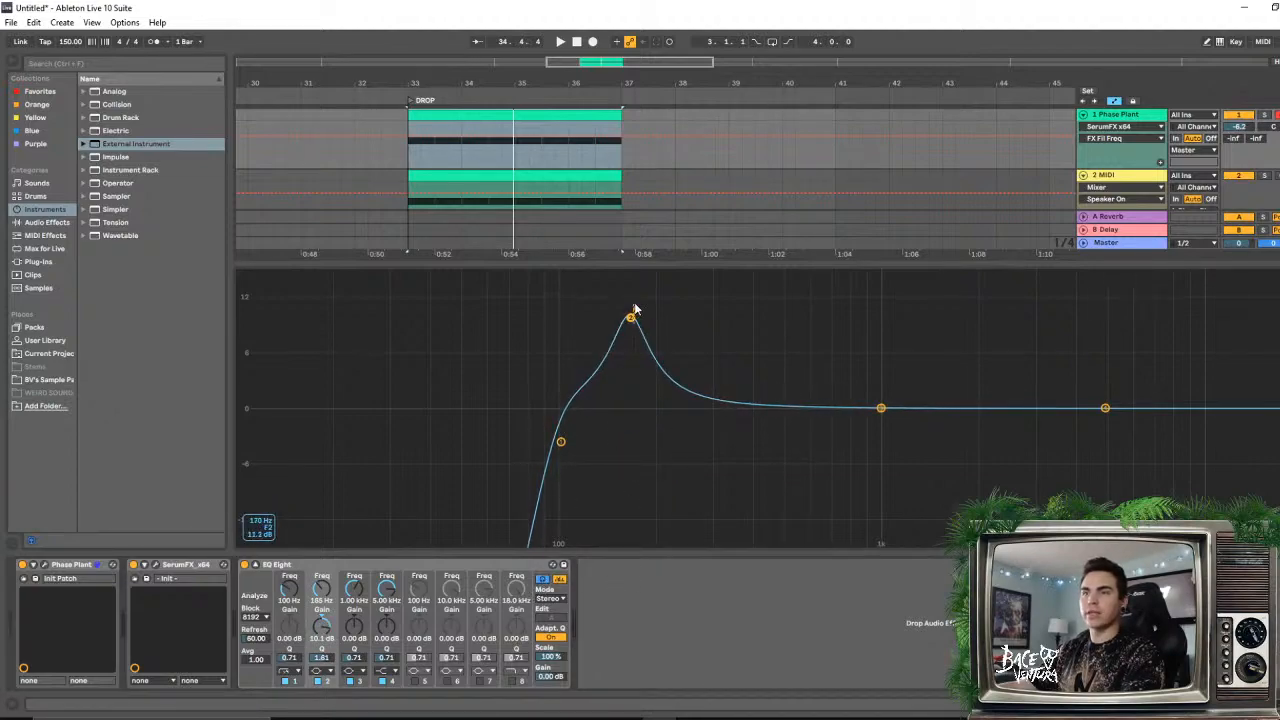
# - Solo-listen to EQ Eight band 2 and set it to about -5.24 dB at 121 Hz with a Q of about 3.15
pyautogui.moveTo(630, 318); pyautogui.dragTo(619, 543)
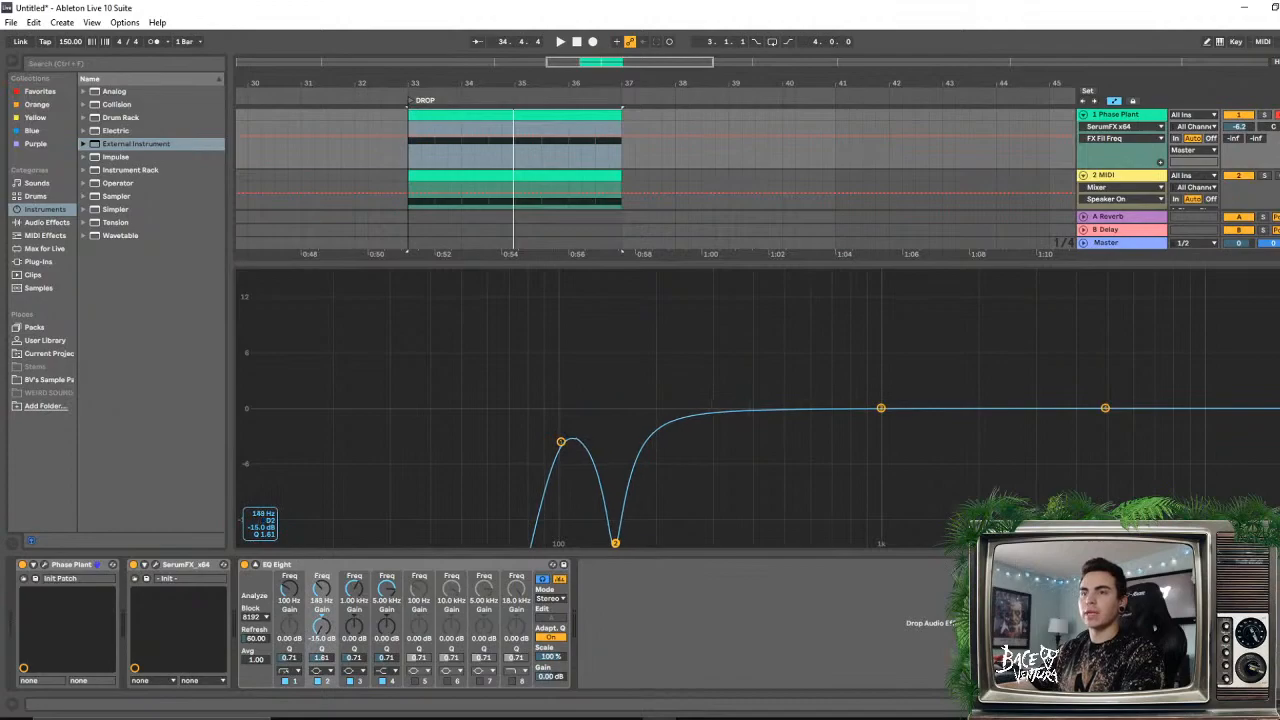
pyautogui.press('space')
pyautogui.moveTo(613, 543); pyautogui.dragTo(587, 543)
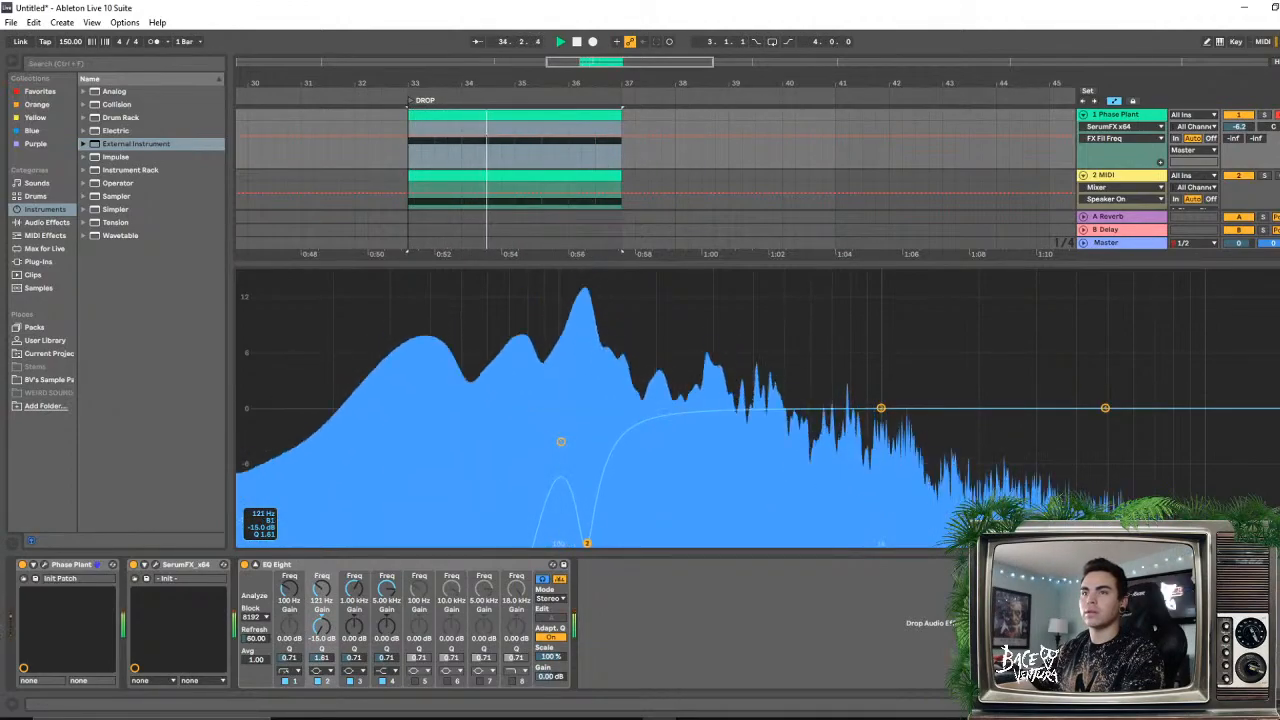
pyautogui.press('space')
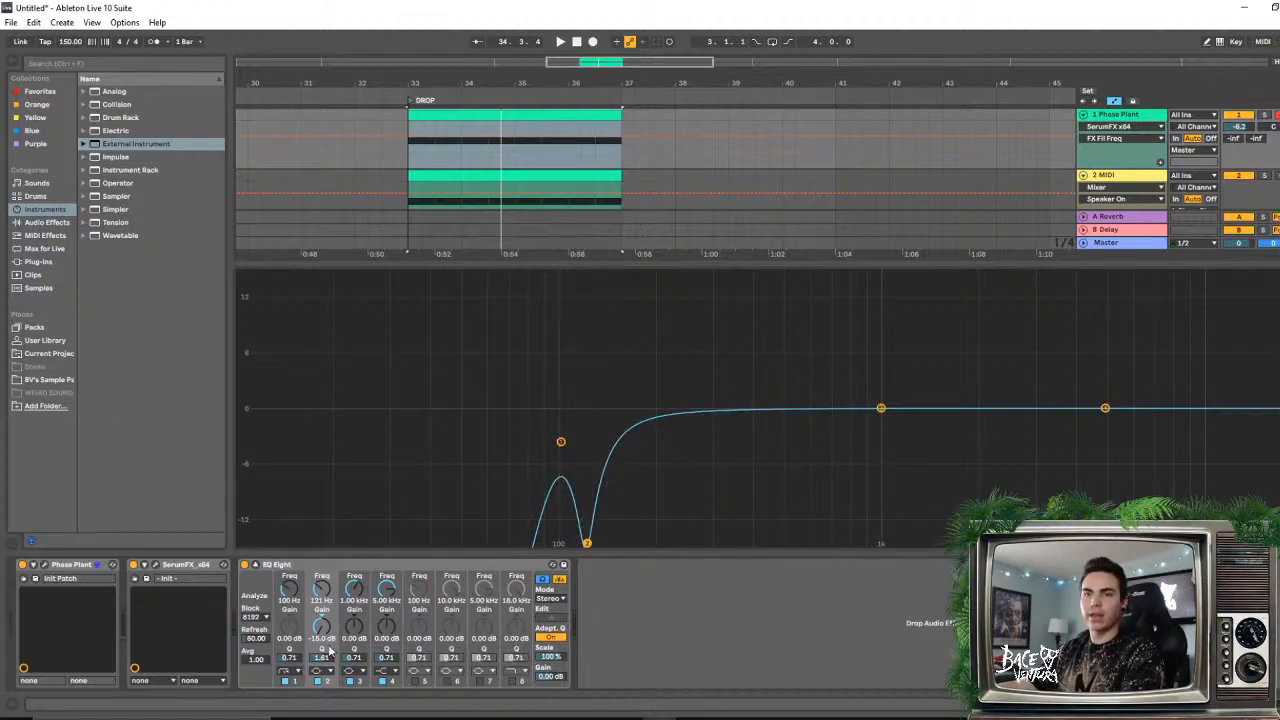
pyautogui.moveTo(330, 650); pyautogui.dragTo(322, 632)
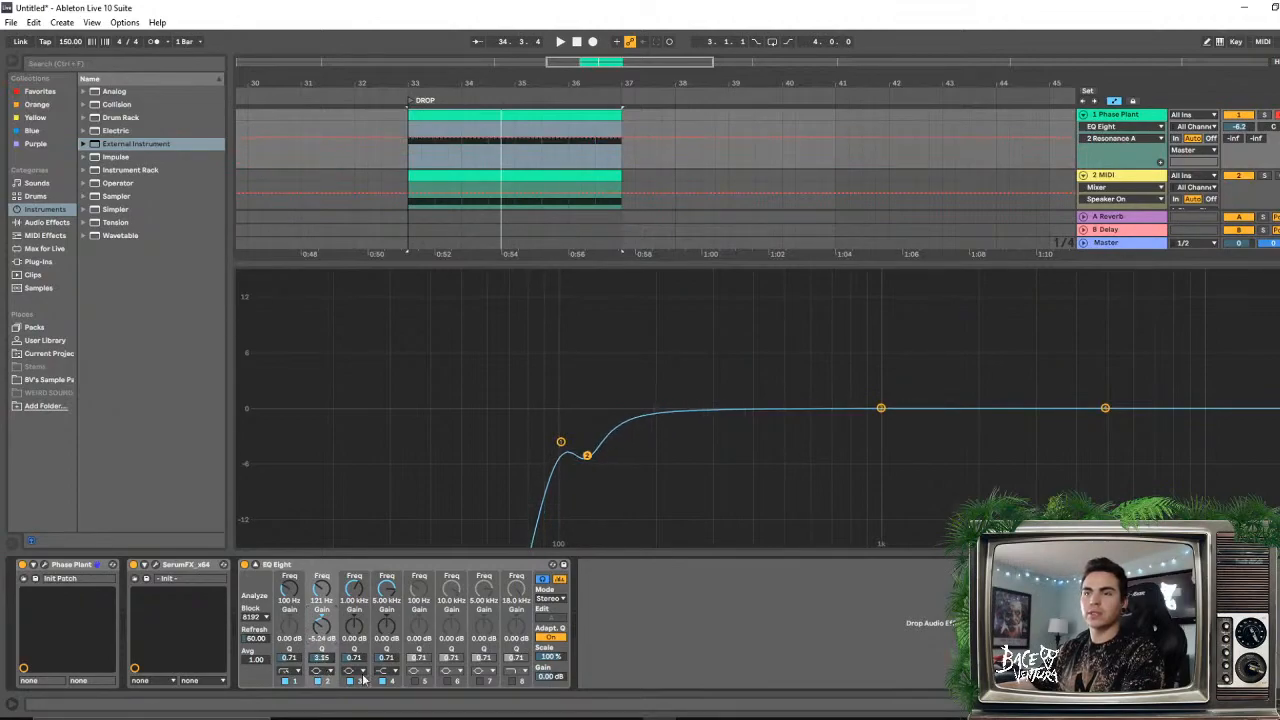
# - Cut EQ Eight band 3 by about 3.34 dB at 397 Hz with a Q of about 6.21 and audition the drop
pyautogui.moveTo(880, 408); pyautogui.dragTo(753, 438)
pyautogui.press('space')
pyautogui.press('space')
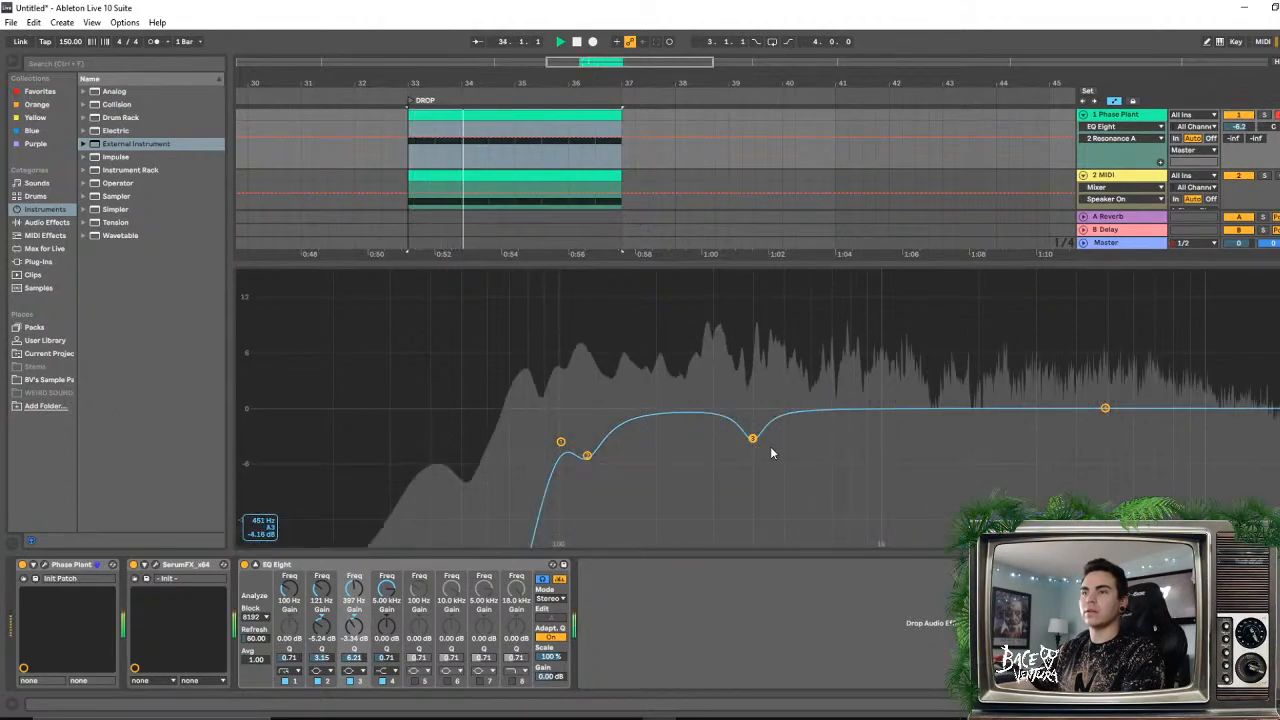
pyautogui.press('space')
# - Enable EQ Eight band 5, cut it by about 3.34 dB at 2.33 kHz with a Q of about 4.55, and audition the drop
pyautogui.click(416, 686)
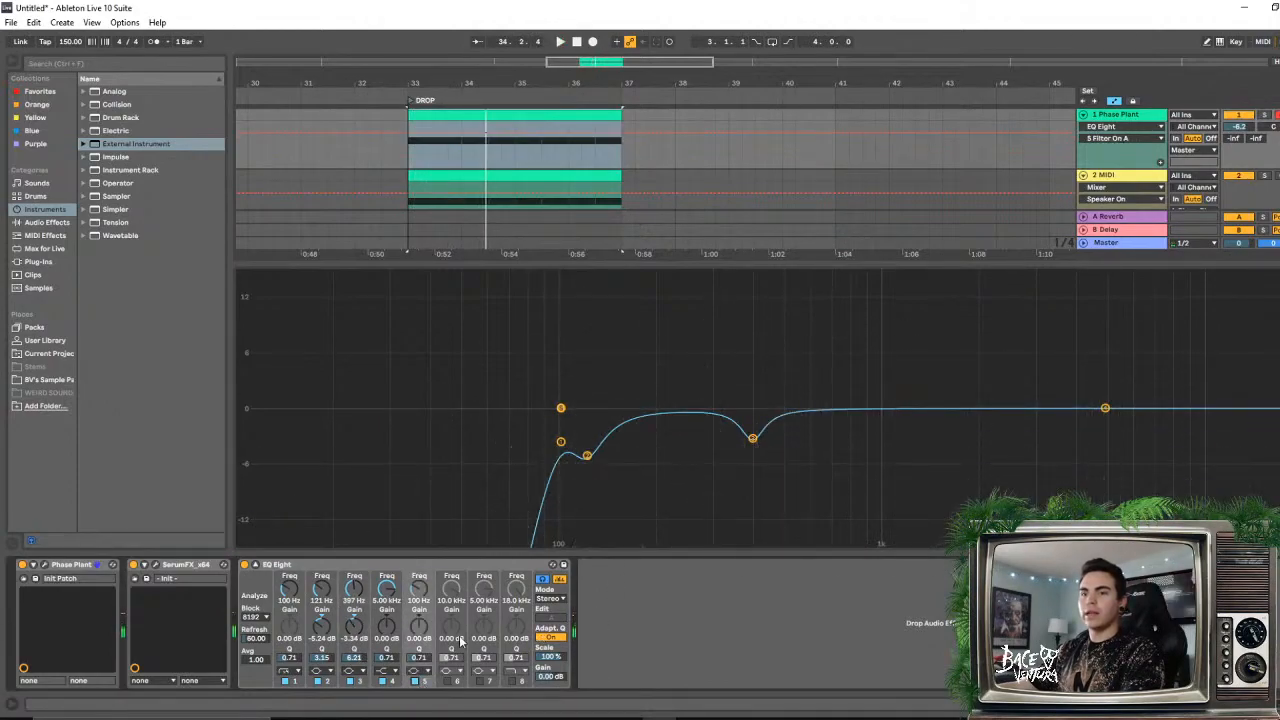
pyautogui.moveTo(561, 408); pyautogui.dragTo(999, 438)
pyautogui.press('space')
pyautogui.press('space')
pyautogui.press('space')
pyautogui.press('space')
pyautogui.press('space')
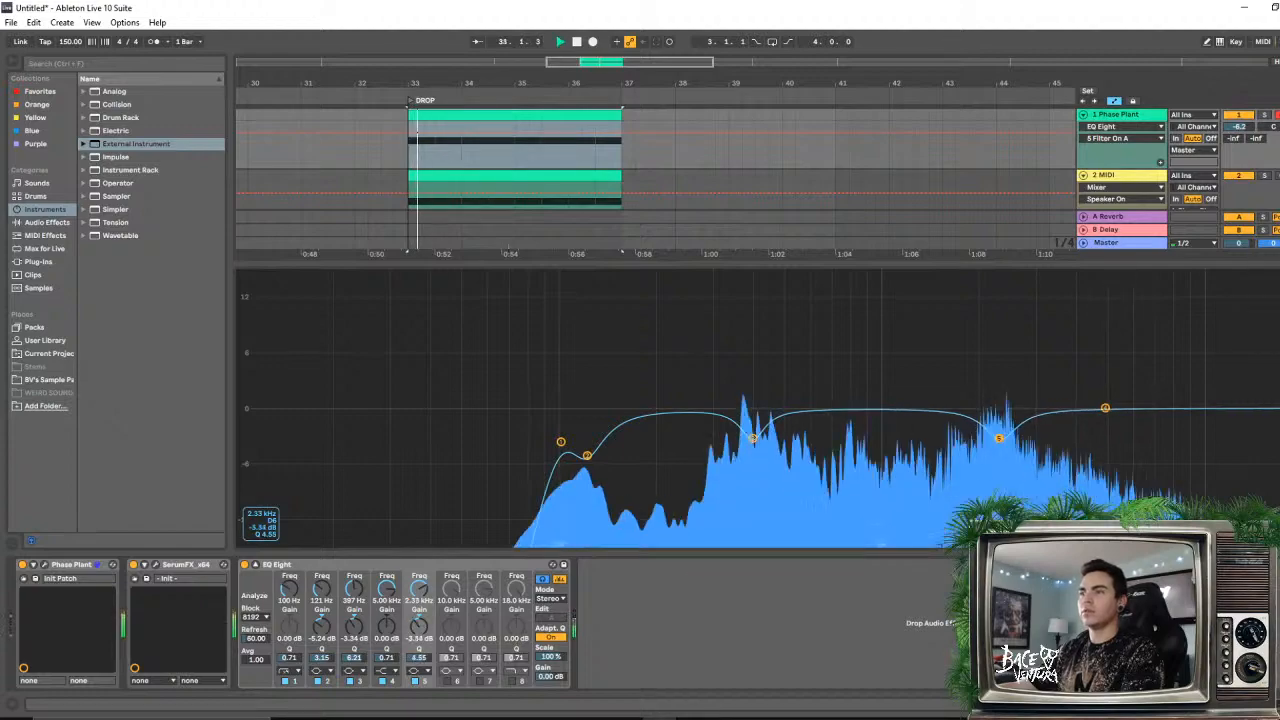
pyautogui.press('space')
# - Enable EQ Eight band 6, cut it by about 3.03 dB at 4.71 kHz with a Q of about 6.05, and audition the drop
pyautogui.click(449, 681)
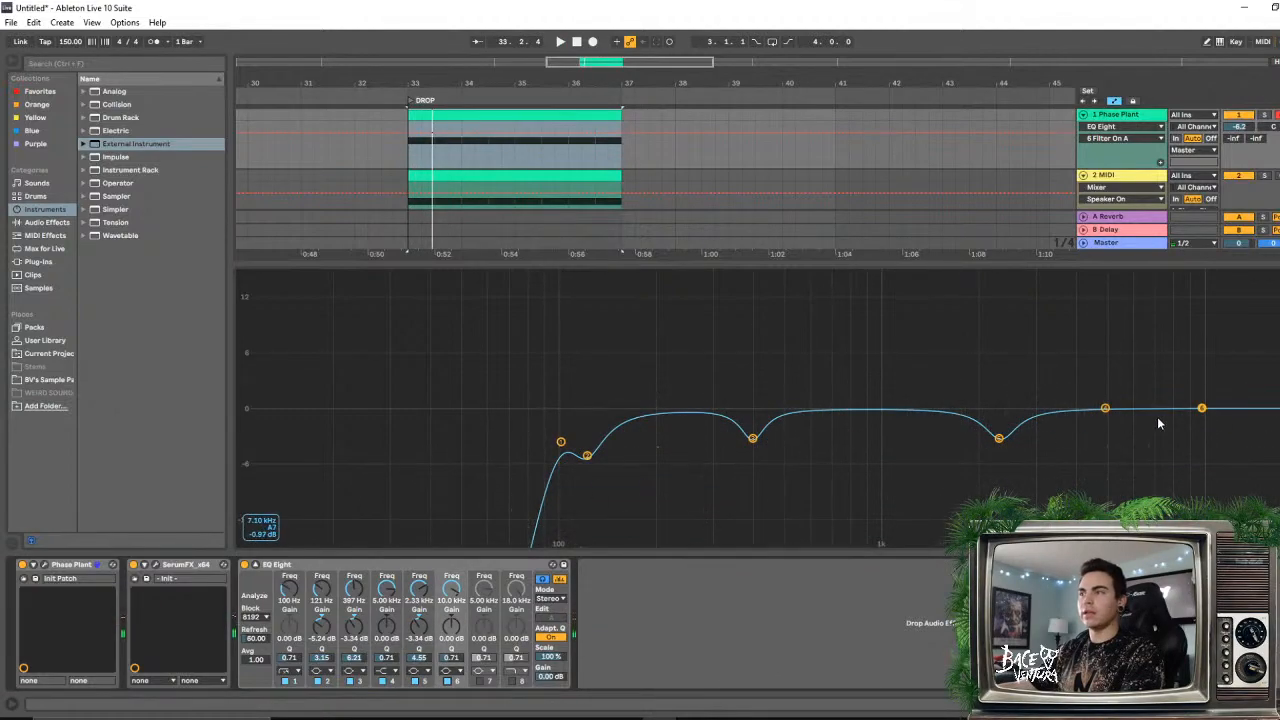
pyautogui.moveTo(1201, 409); pyautogui.dragTo(1097, 435)
pyautogui.press('space')
pyautogui.press('space')
pyautogui.press('space')
pyautogui.press('space')
pyautogui.press('space')
pyautogui.press('space')
pyautogui.press('space')
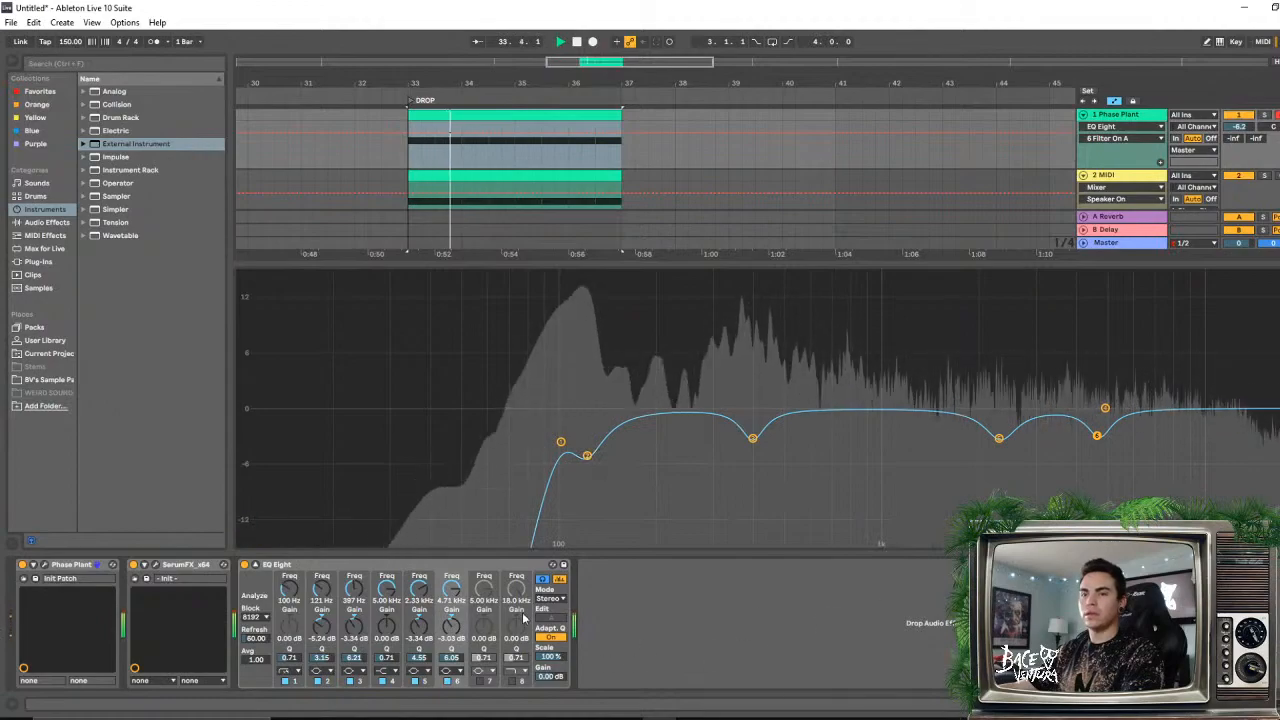
pyautogui.press('space')
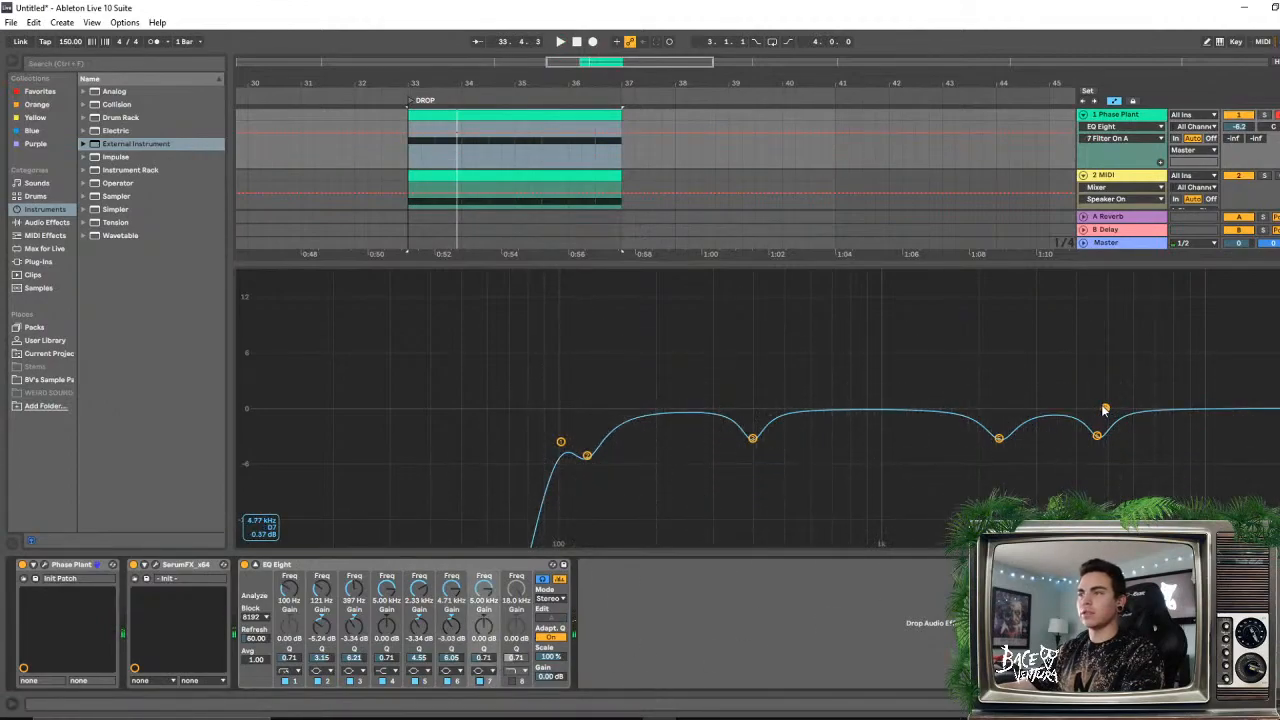
# - Change EQ Eight band 4 to a bell, try a deep cut near 14.8 kHz, and settle it at 11.0 kHz with about 0.04 dB gain
pyautogui.click(384, 671)
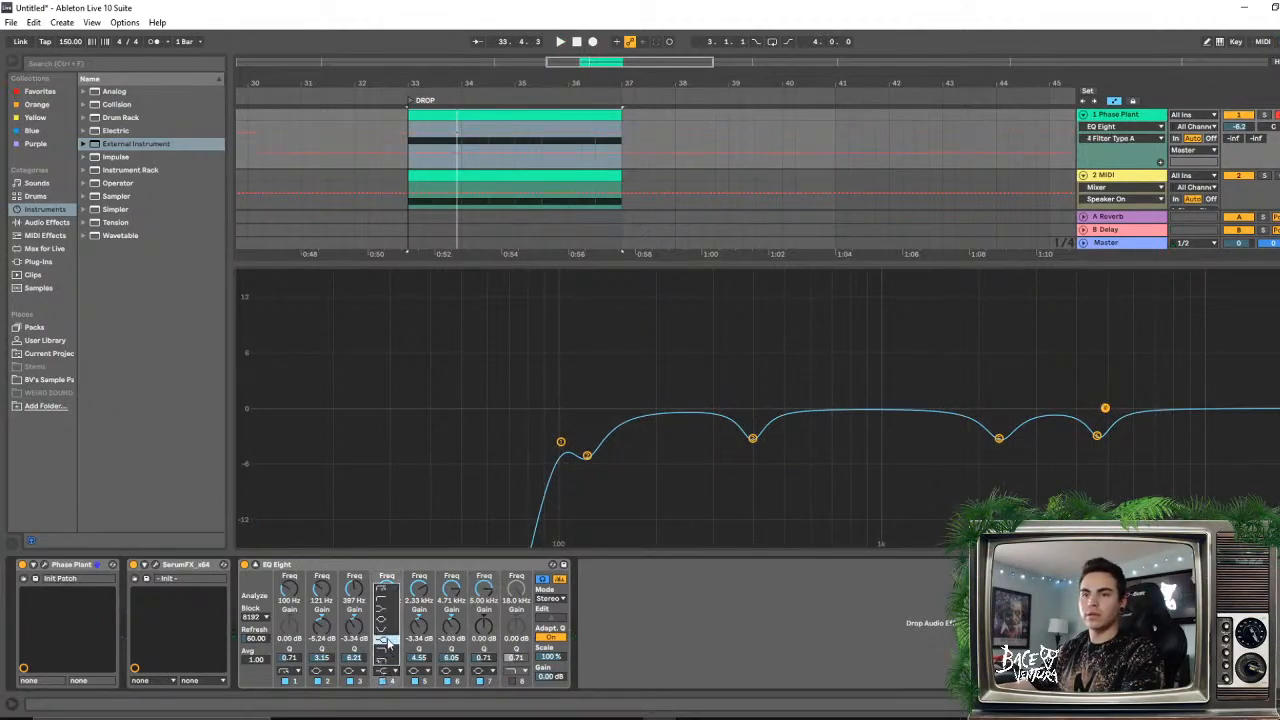
pyautogui.click(388, 621)
pyautogui.moveTo(1103, 418); pyautogui.dragTo(1258, 547)
pyautogui.press('space')
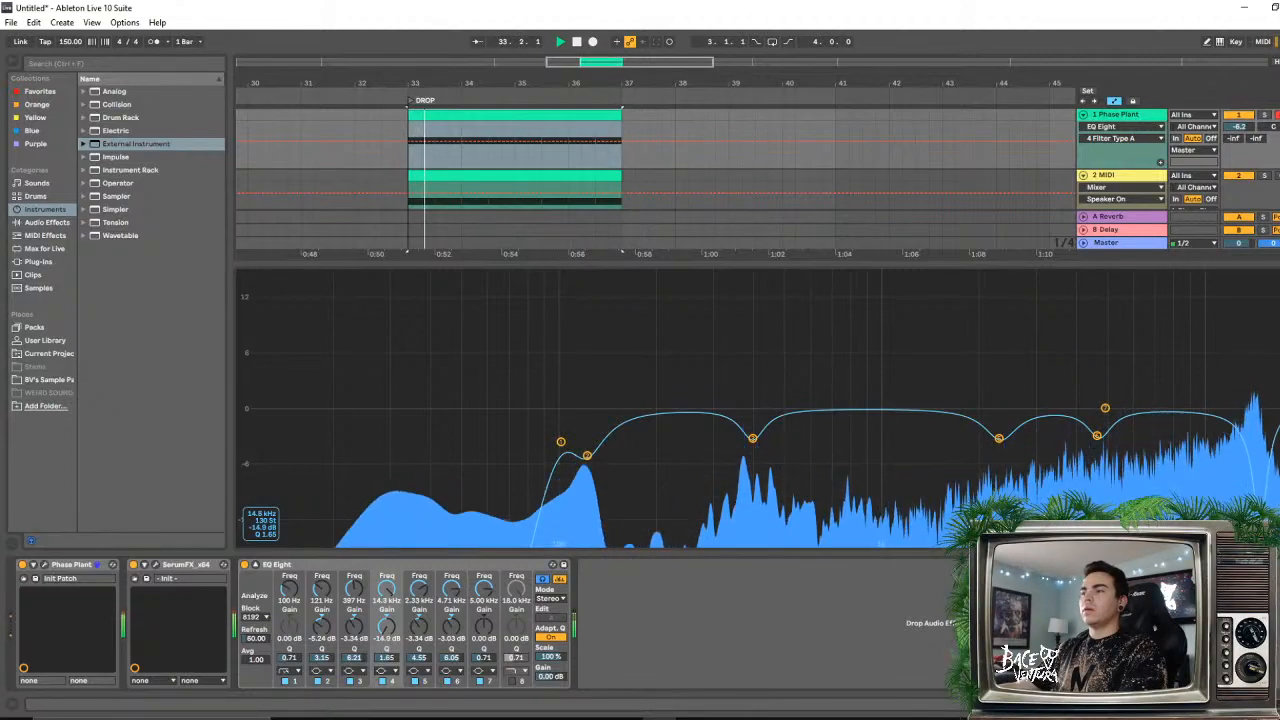
pyautogui.moveTo(1259, 546); pyautogui.dragTo(1250, 547)
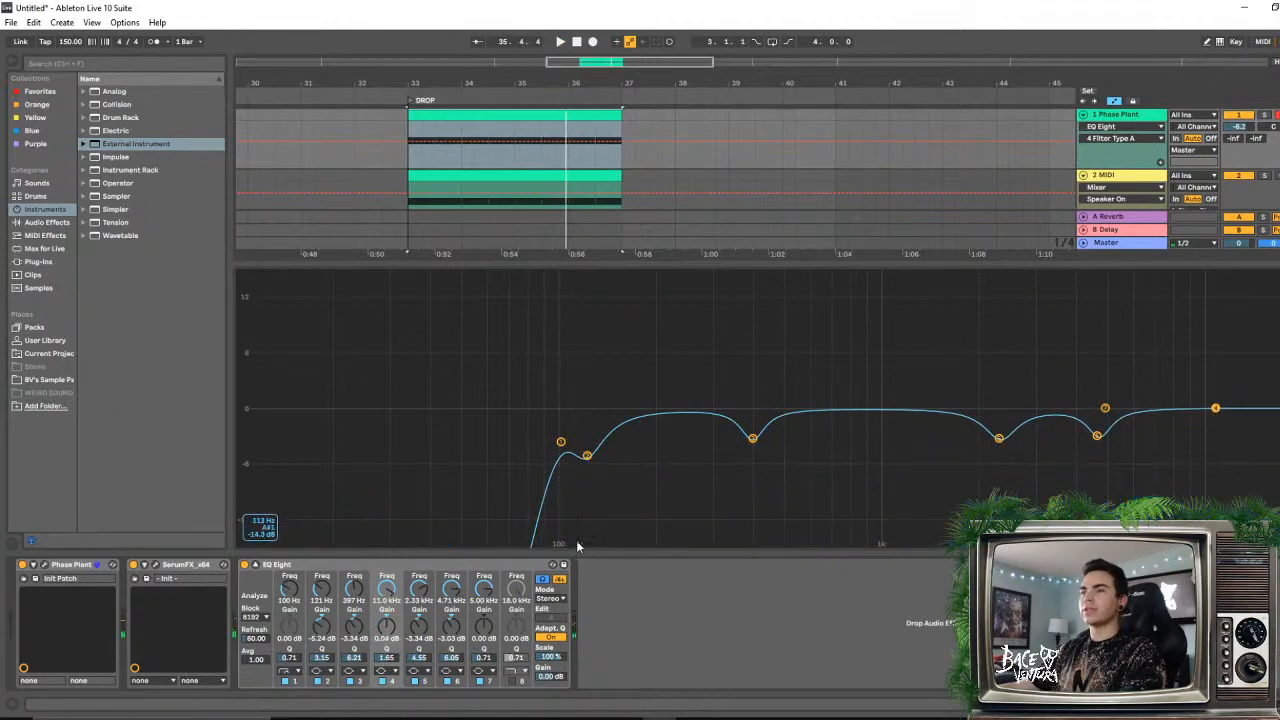
# - Collapse the enlarged EQ Eight display and play the drop repeatedly to check the equalized sound
pyautogui.press('space')
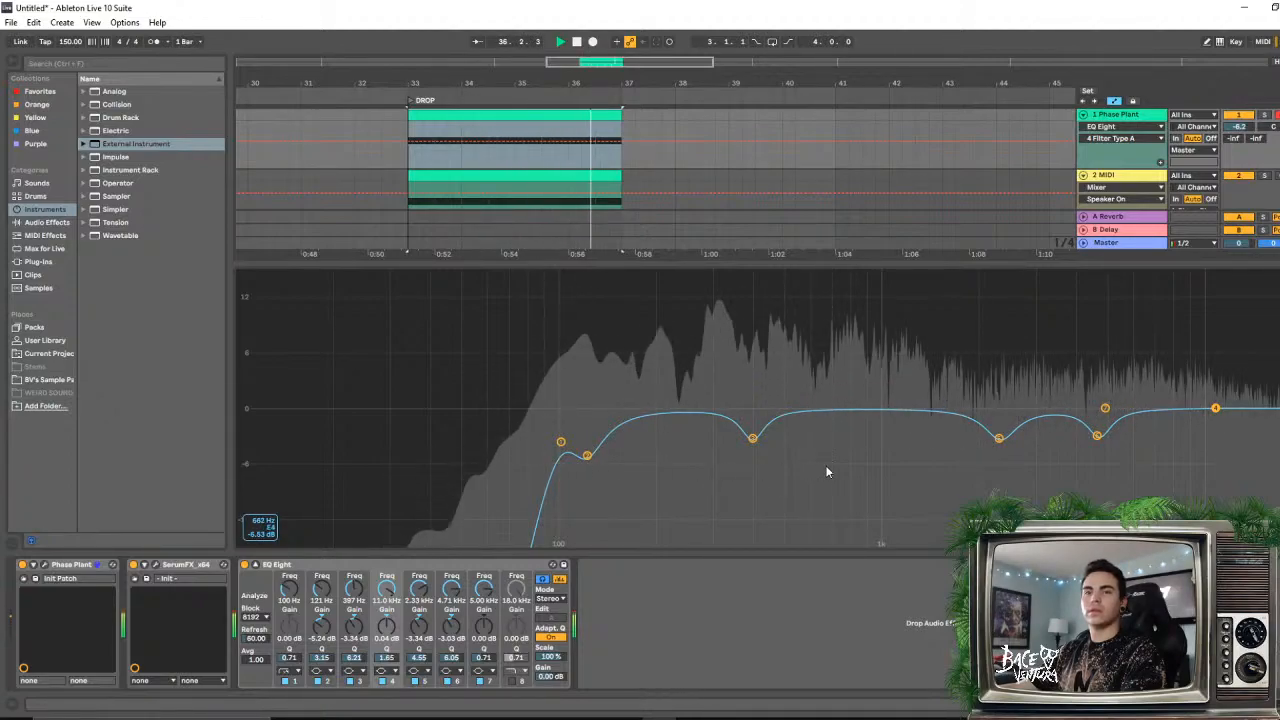
pyautogui.doubleClick(776, 262)
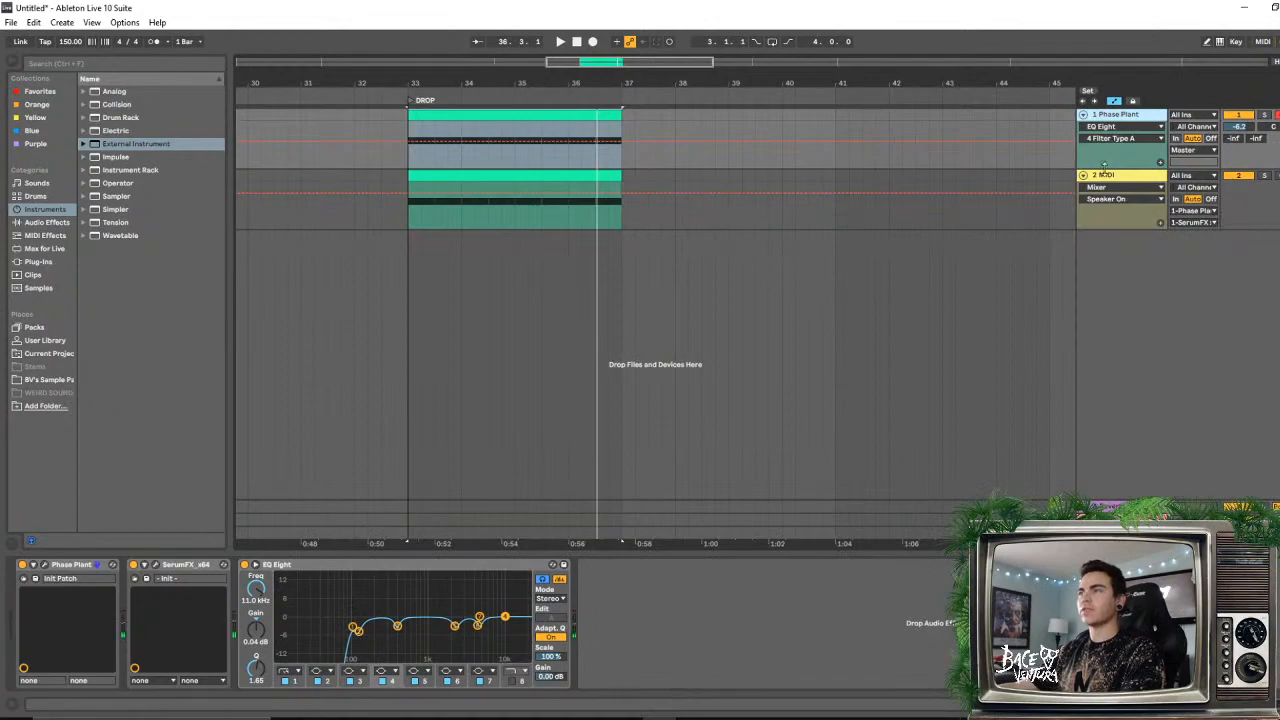
pyautogui.press('space')
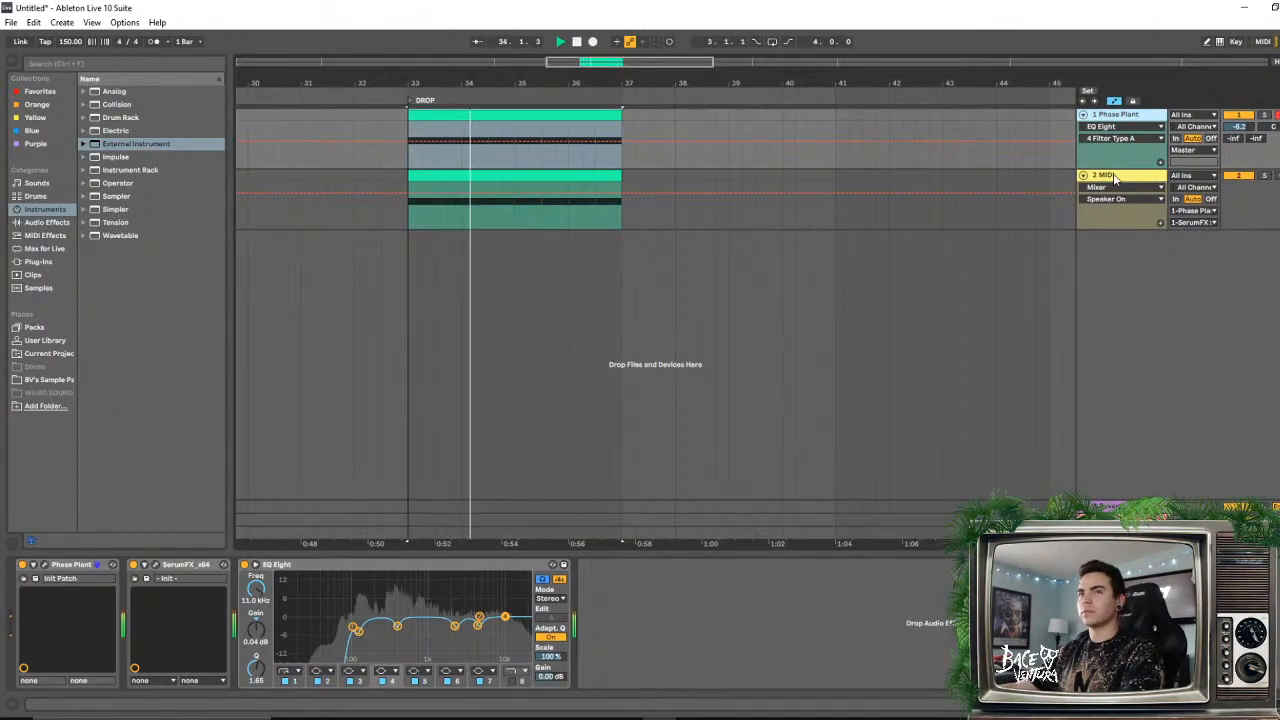
pyautogui.press('space')
pyautogui.press('space')
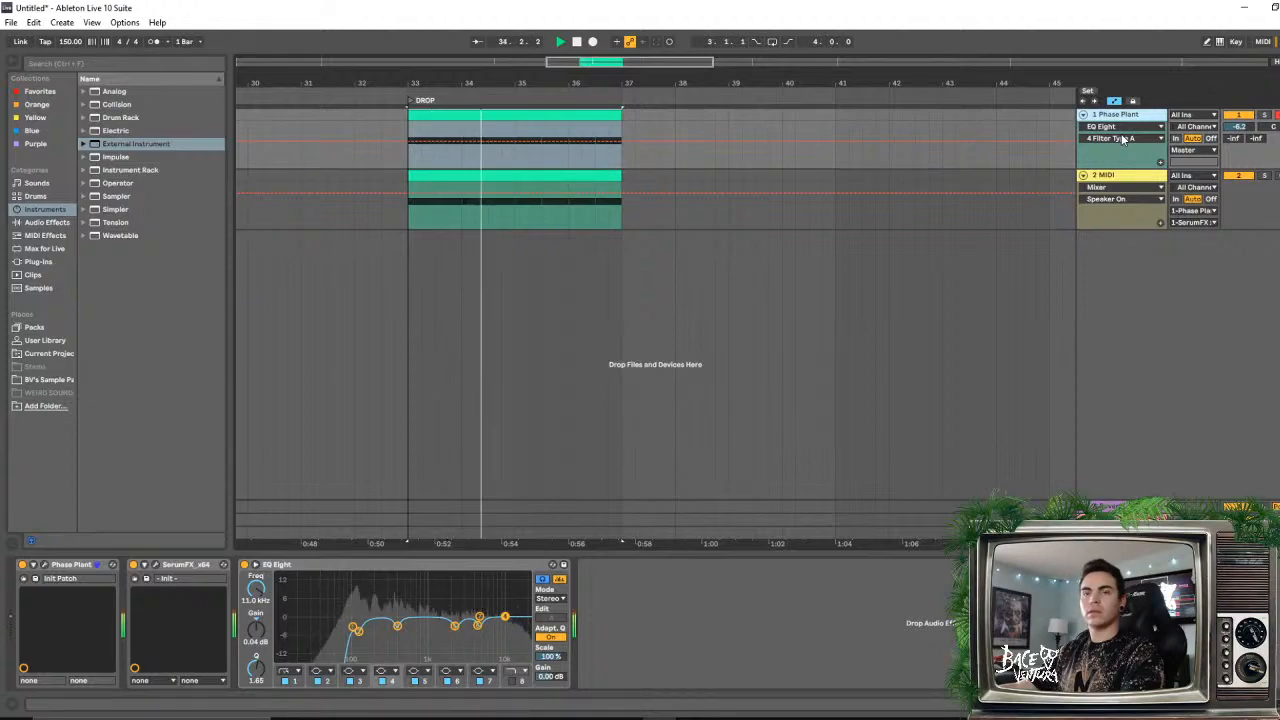
pyautogui.press('space')
pyautogui.press('space')
pyautogui.press('space')
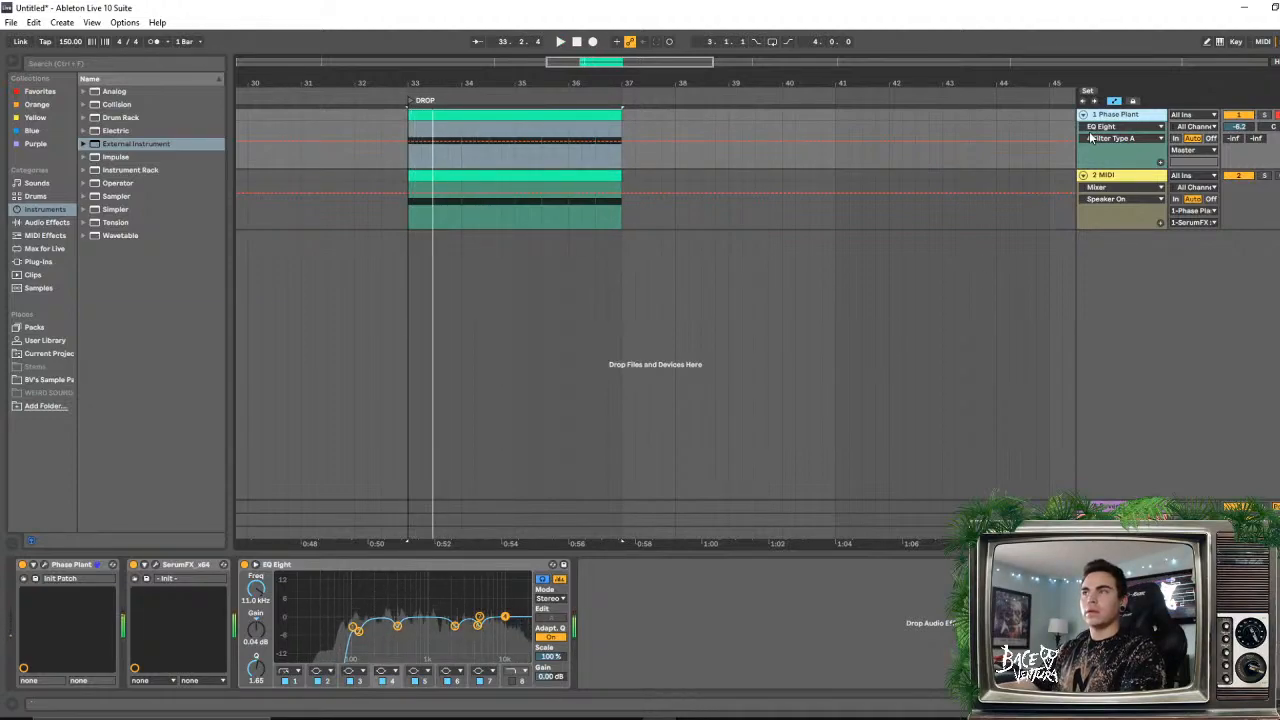
# - Group the Phase Plant and MIDI tracks and fold the group
pyautogui.click(1120, 178)
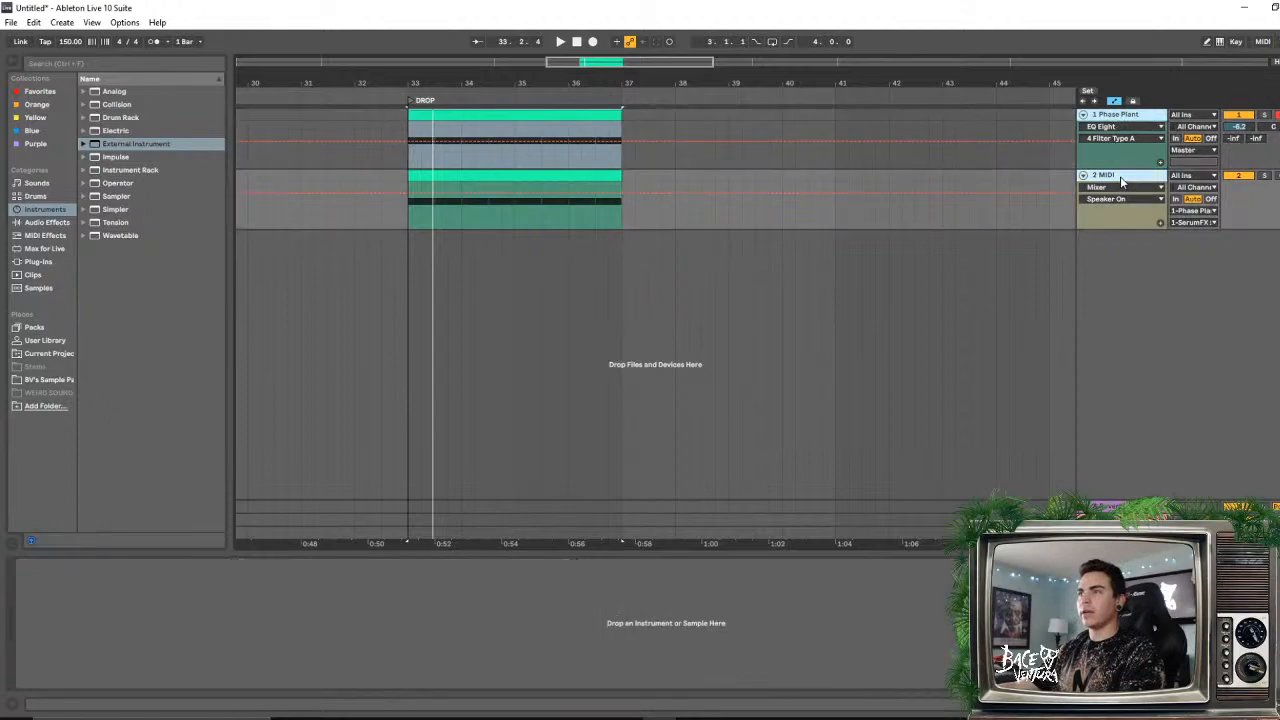
pyautogui.hotkey('ctrl', 'g')
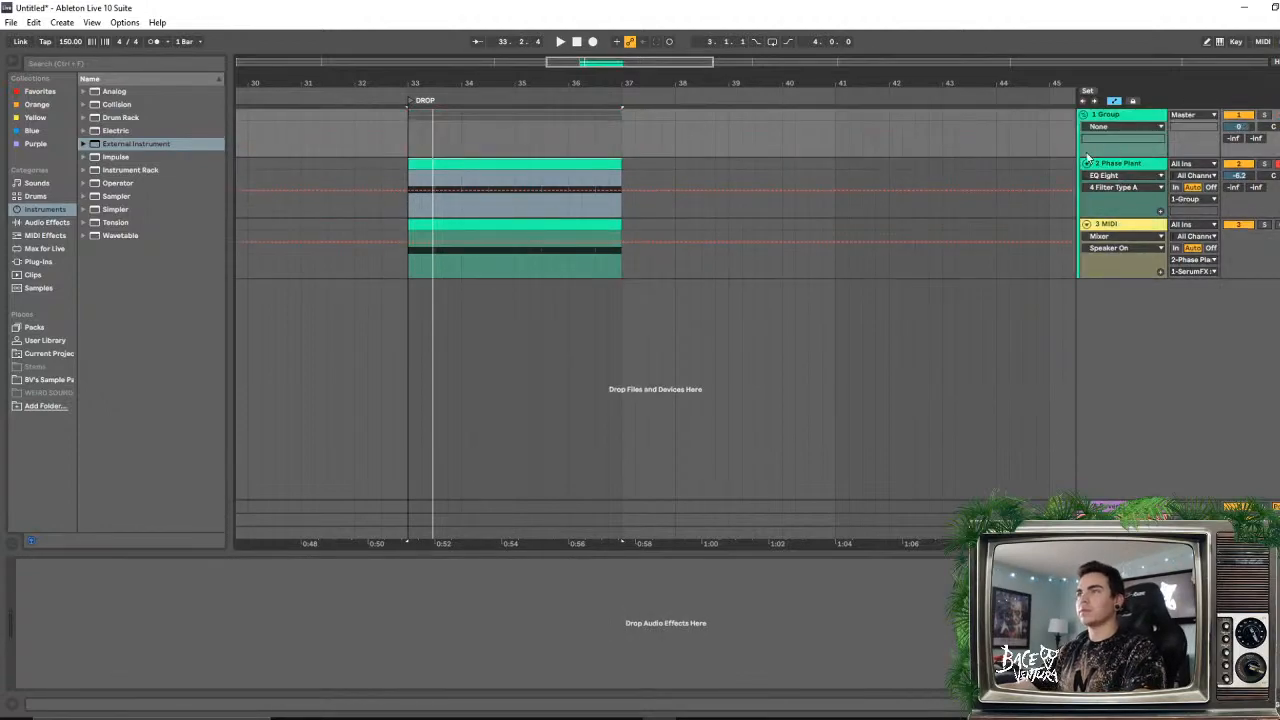
pyautogui.click(1083, 116)
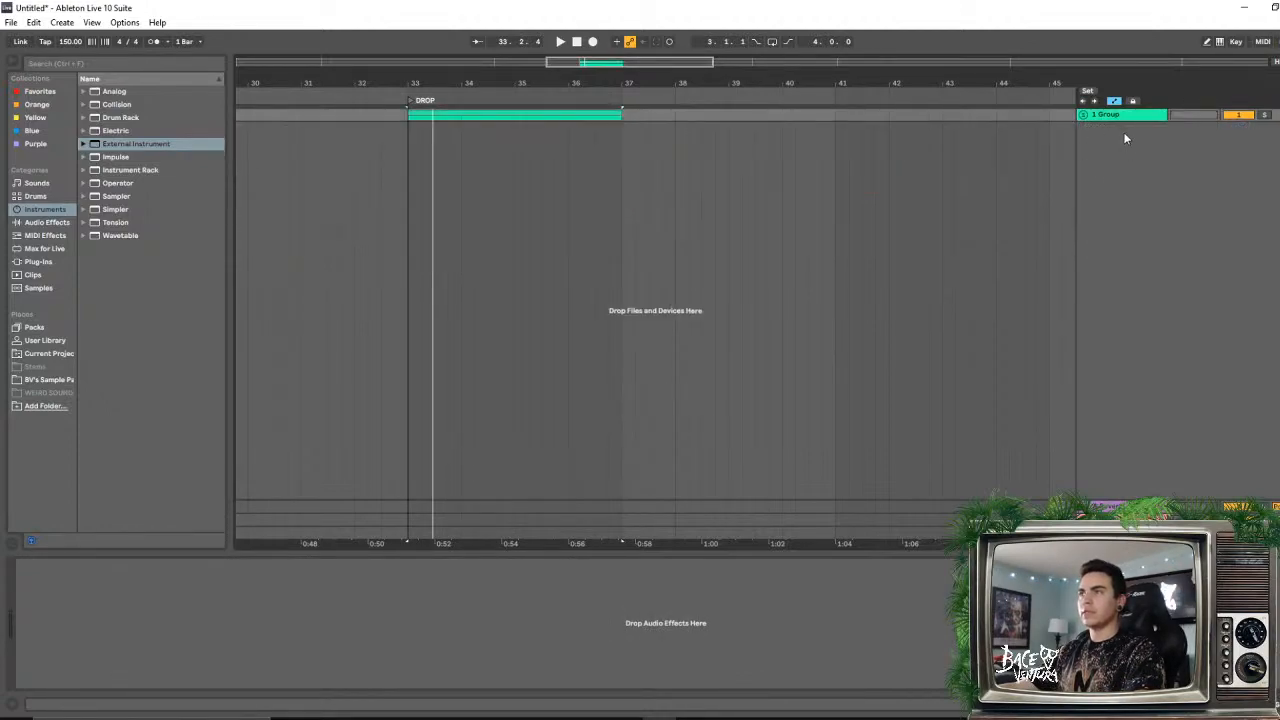
# - Insert a new MIDI track below the group and open its name for editing
pyautogui.click(1120, 154)
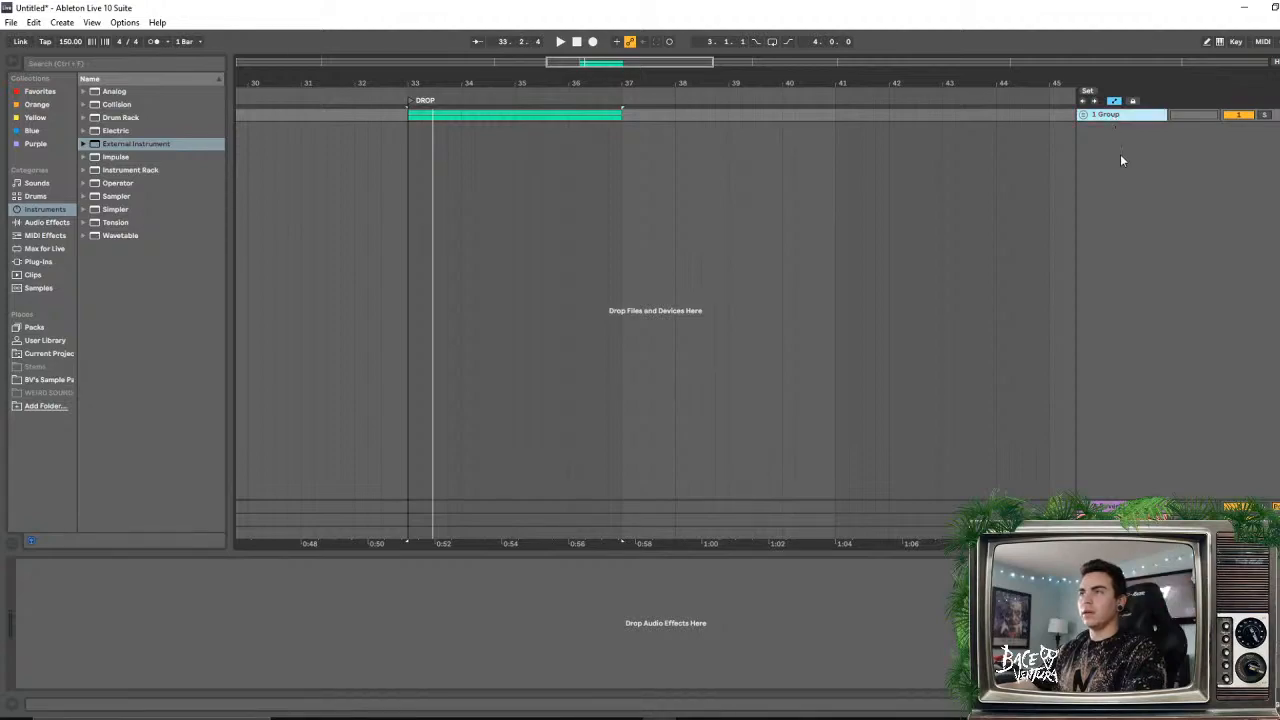
pyautogui.rightClick(1120, 154)
pyautogui.click(1160, 172)
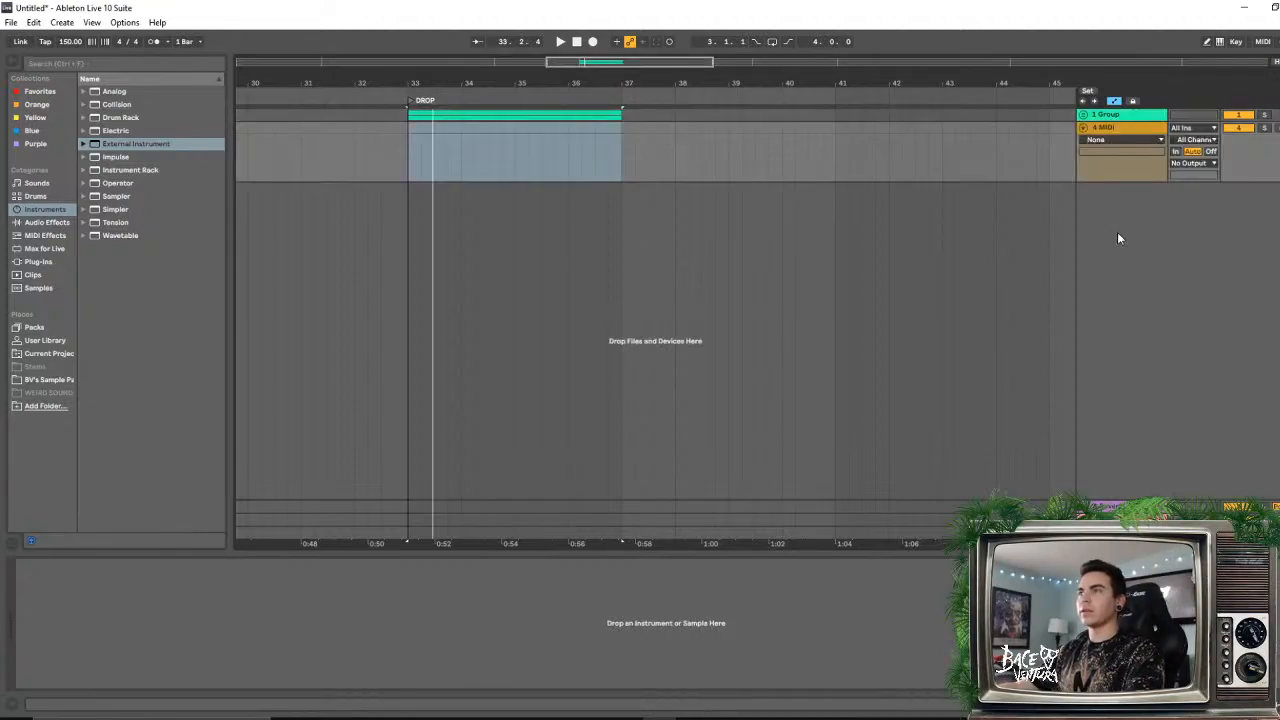
pyautogui.click(1122, 130)
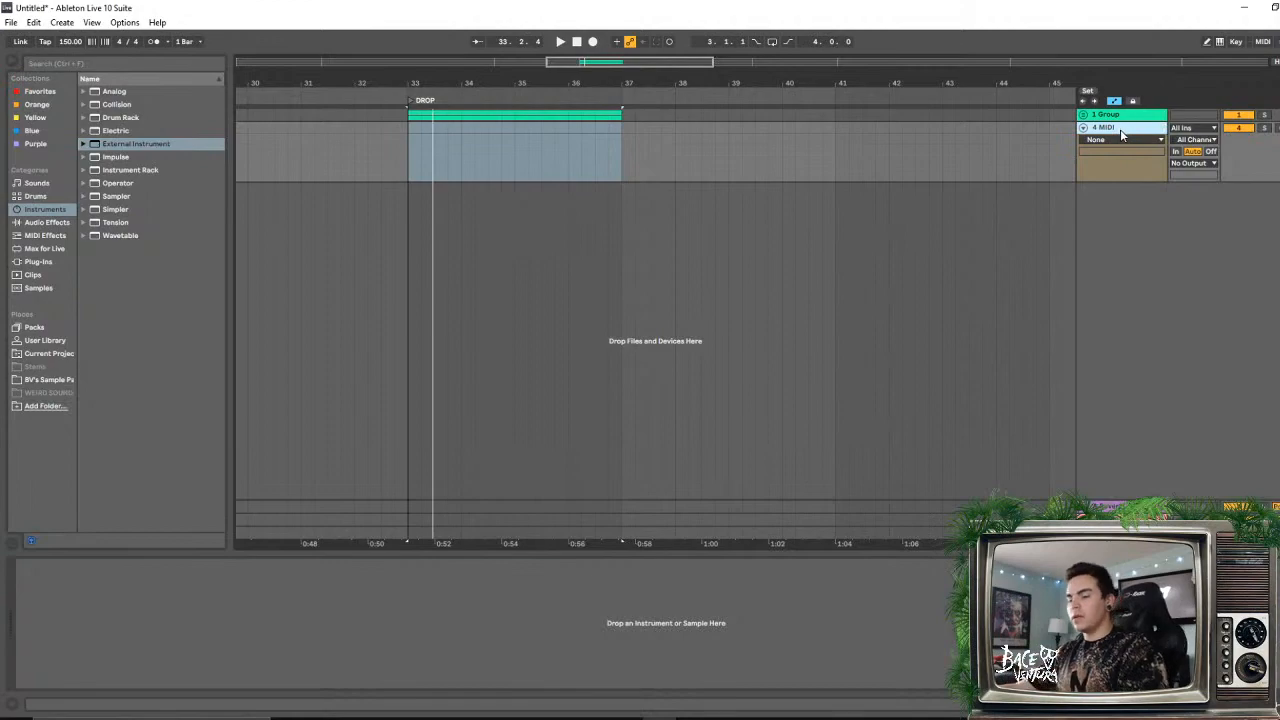
pyautogui.hotkey('ctrl', 'r')
pyautogui.click(1123, 131)
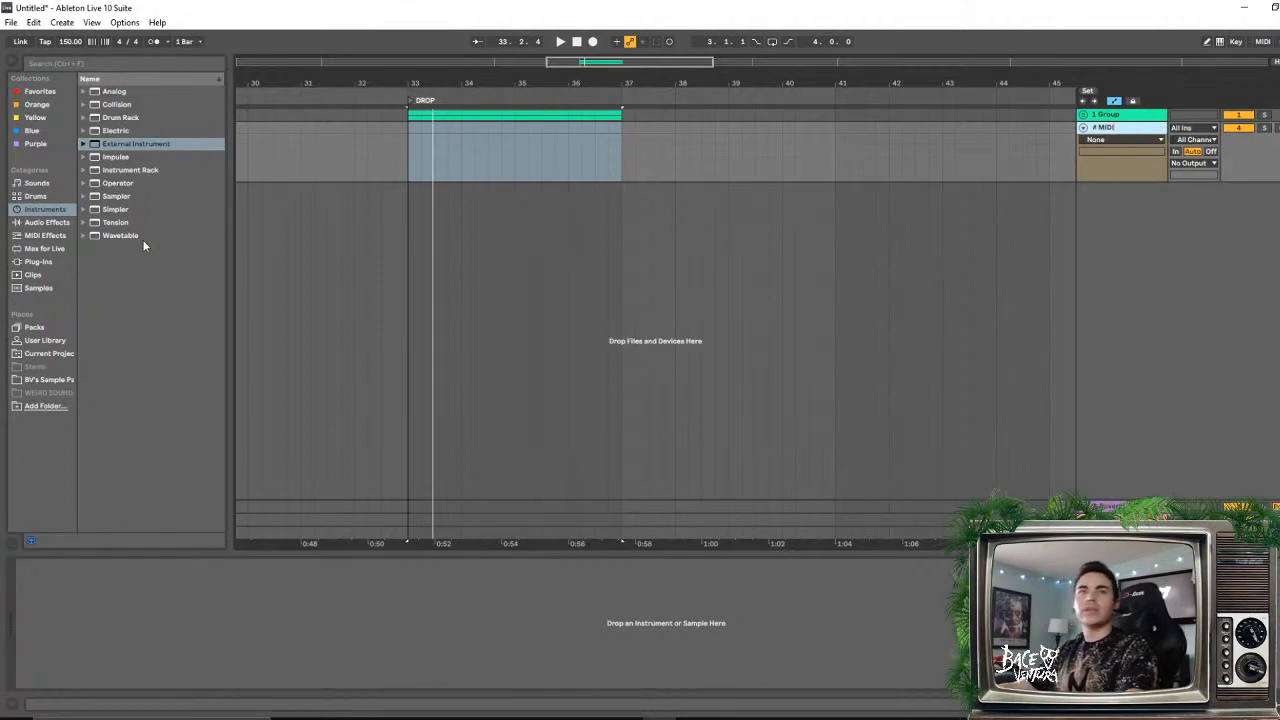
# - Load the Phase Plant plug-in onto the new MIDI track below the group
pyautogui.click(44, 248)
pyautogui.click(38, 261)
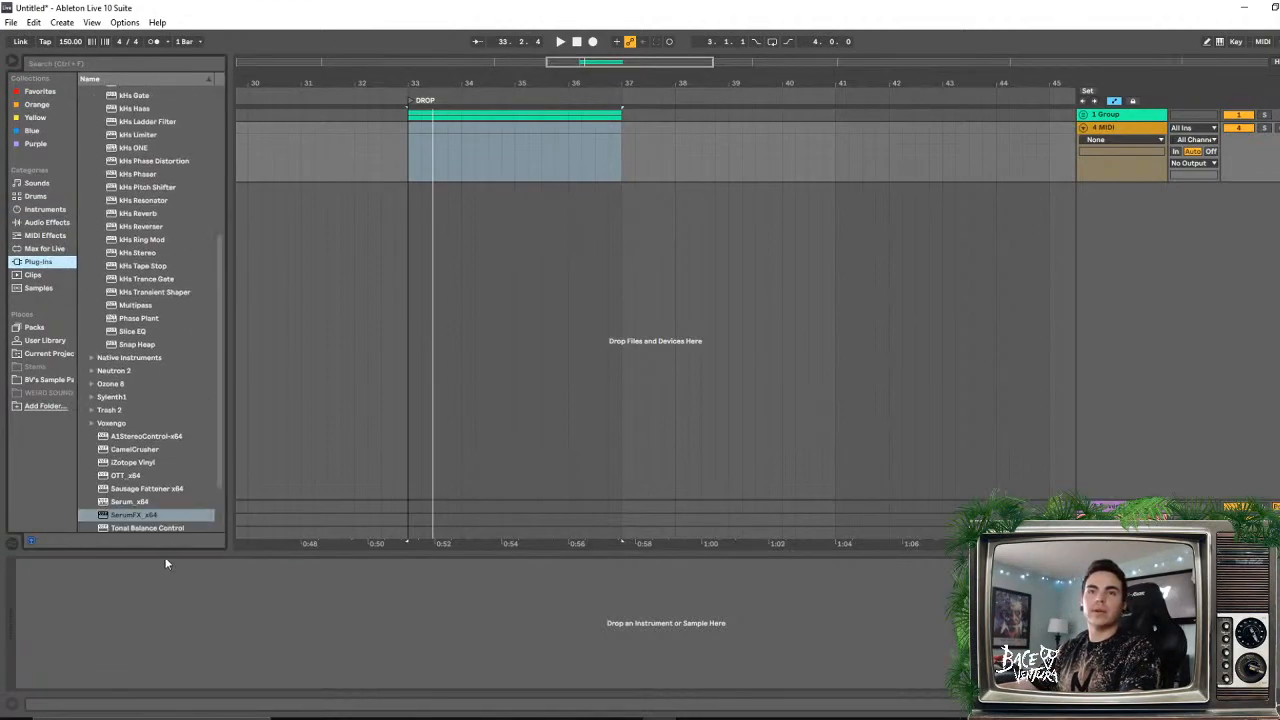
pyautogui.scroll(-2, 139, 507)
pyautogui.scroll(4, 135, 392)
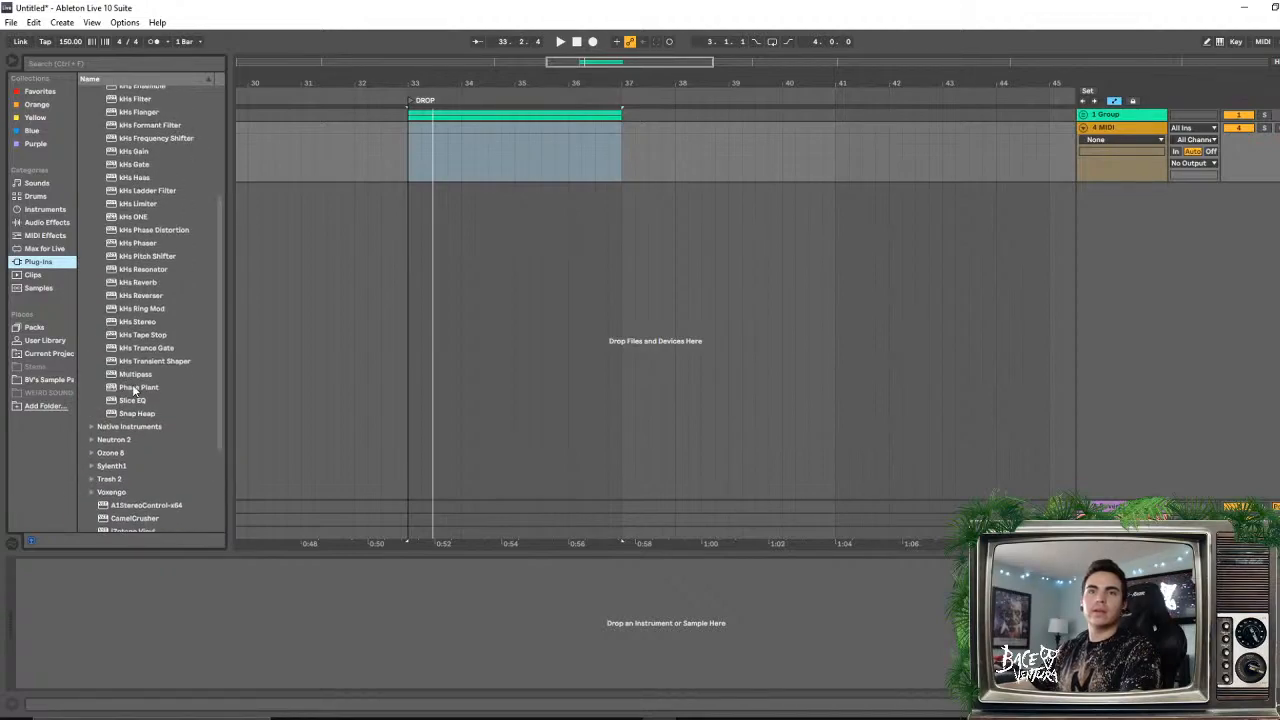
pyautogui.scroll(-3, 137, 477)
pyautogui.scroll(4, 137, 470)
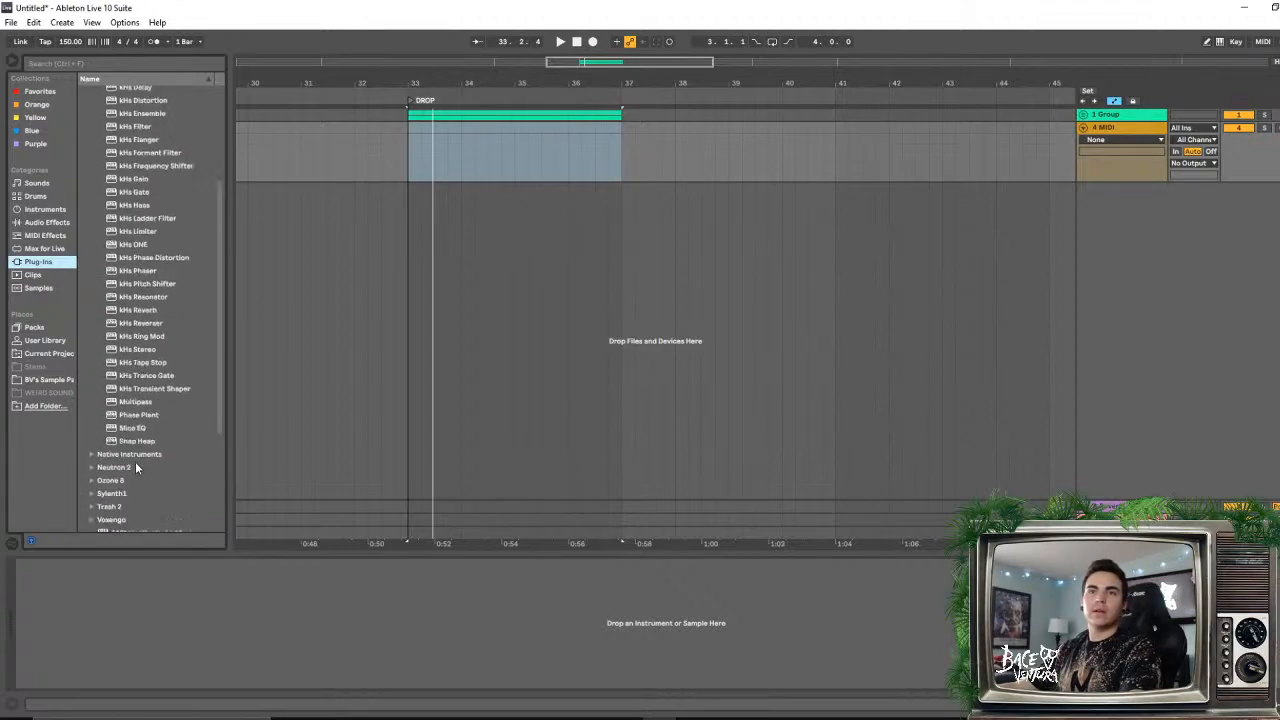
pyautogui.moveTo(137, 414); pyautogui.dragTo(229, 399)
pyautogui.moveTo(817, 225); pyautogui.dragTo(811, 274)
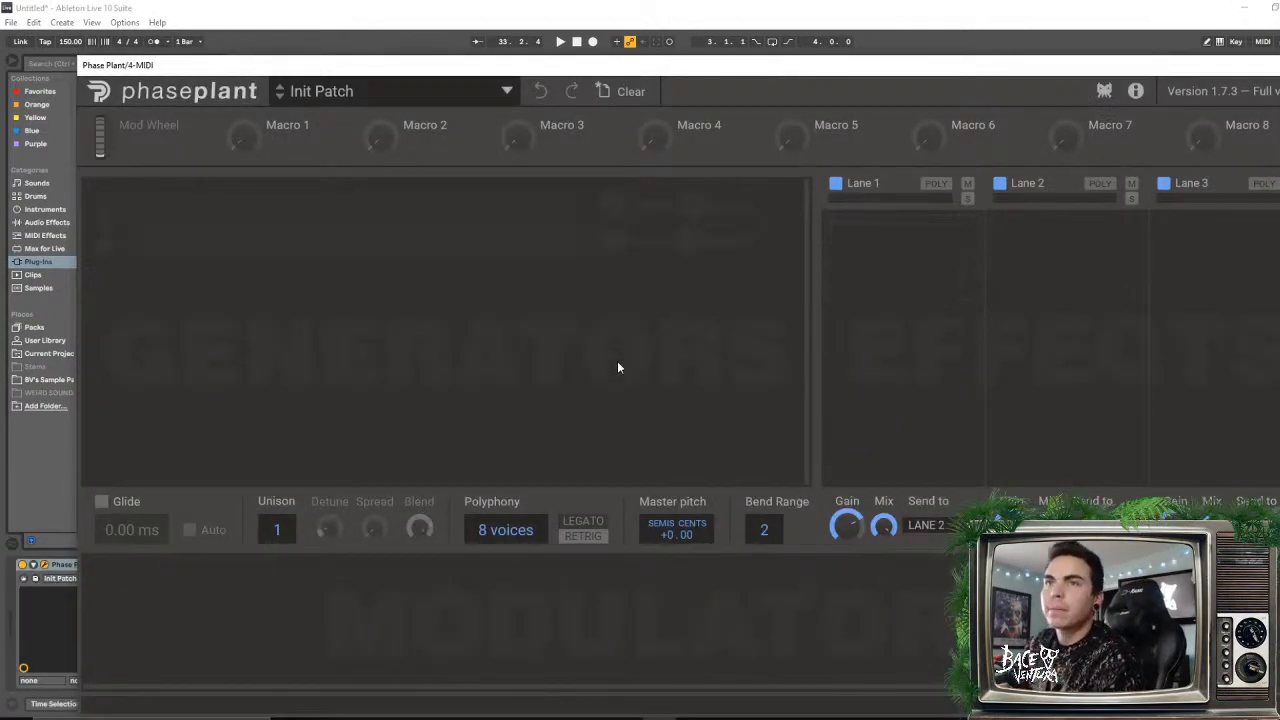
# - Add a wavetable generator using the Spectral wavetable Comb Over and set its frame to 150
pyautogui.click(617, 367)
pyautogui.click(562, 370)
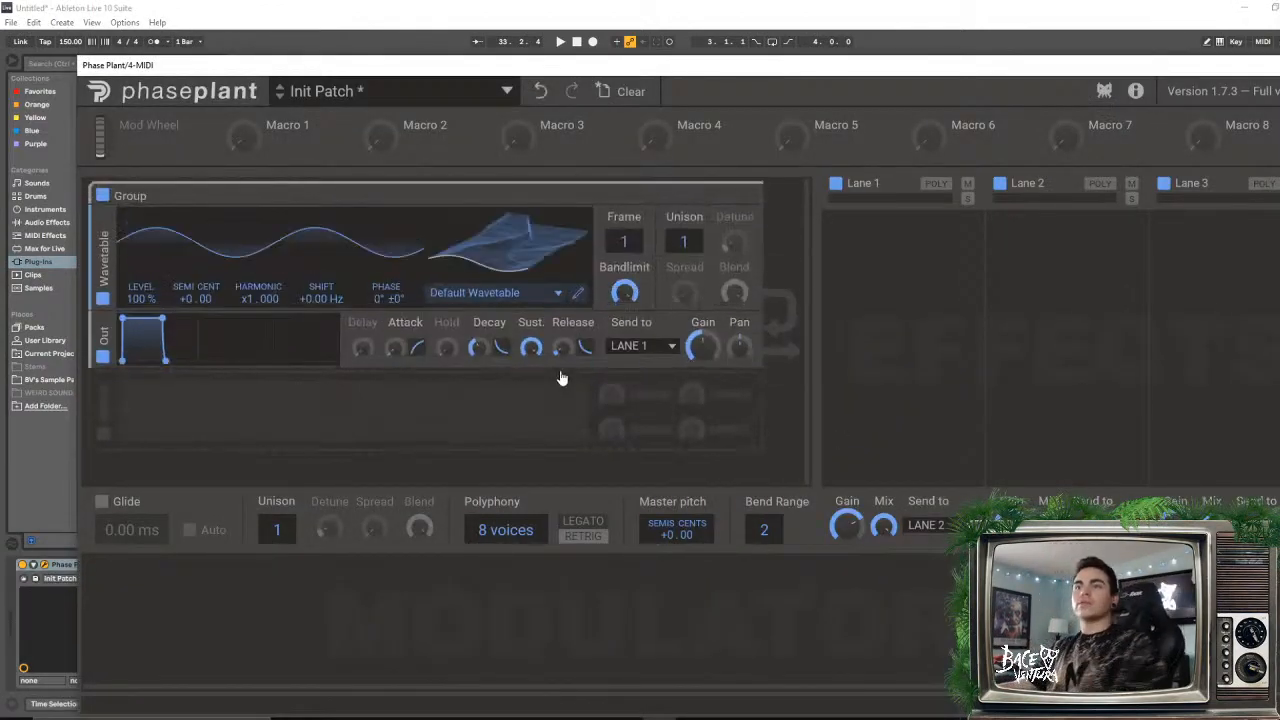
pyautogui.click(484, 294)
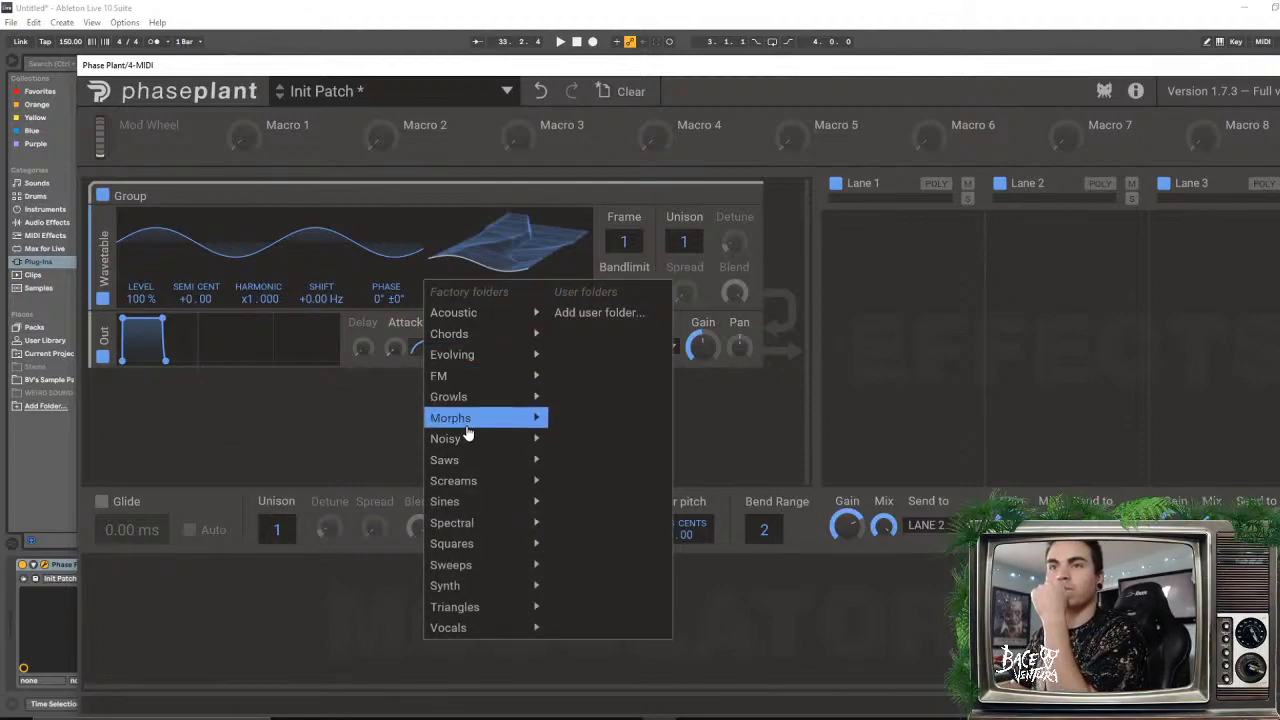
pyautogui.moveTo(471, 375)
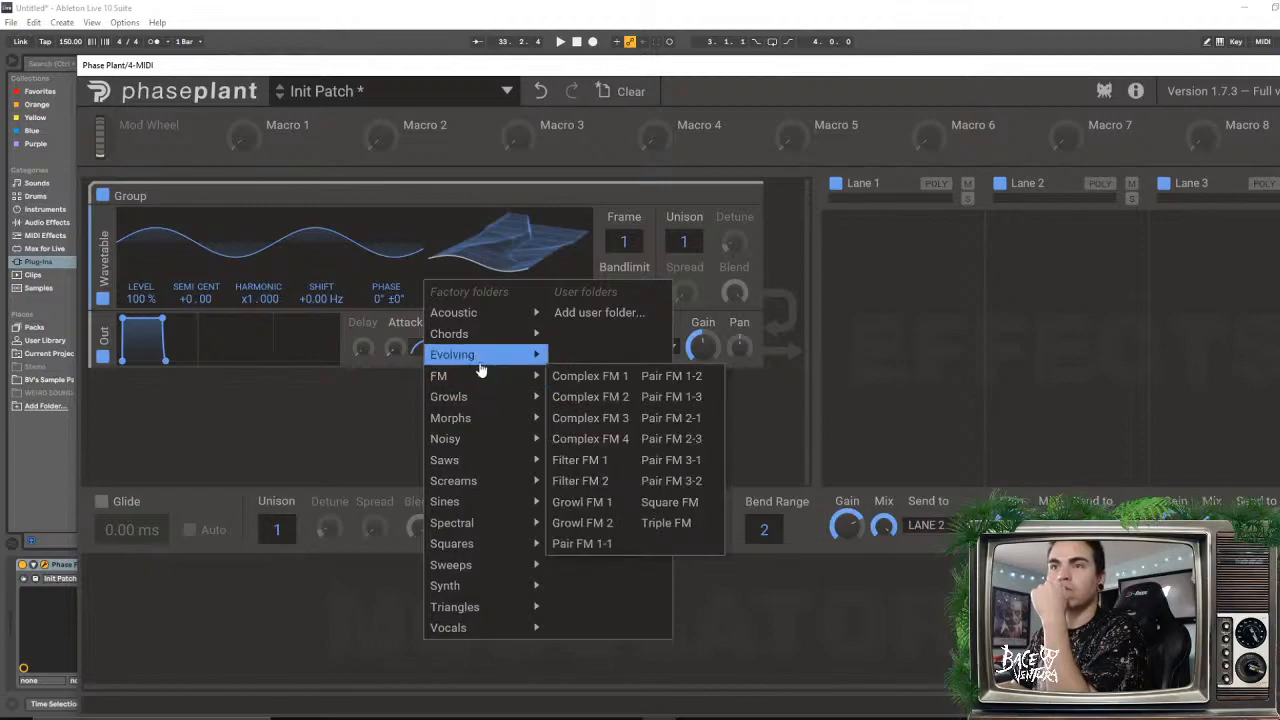
pyautogui.moveTo(467, 341)
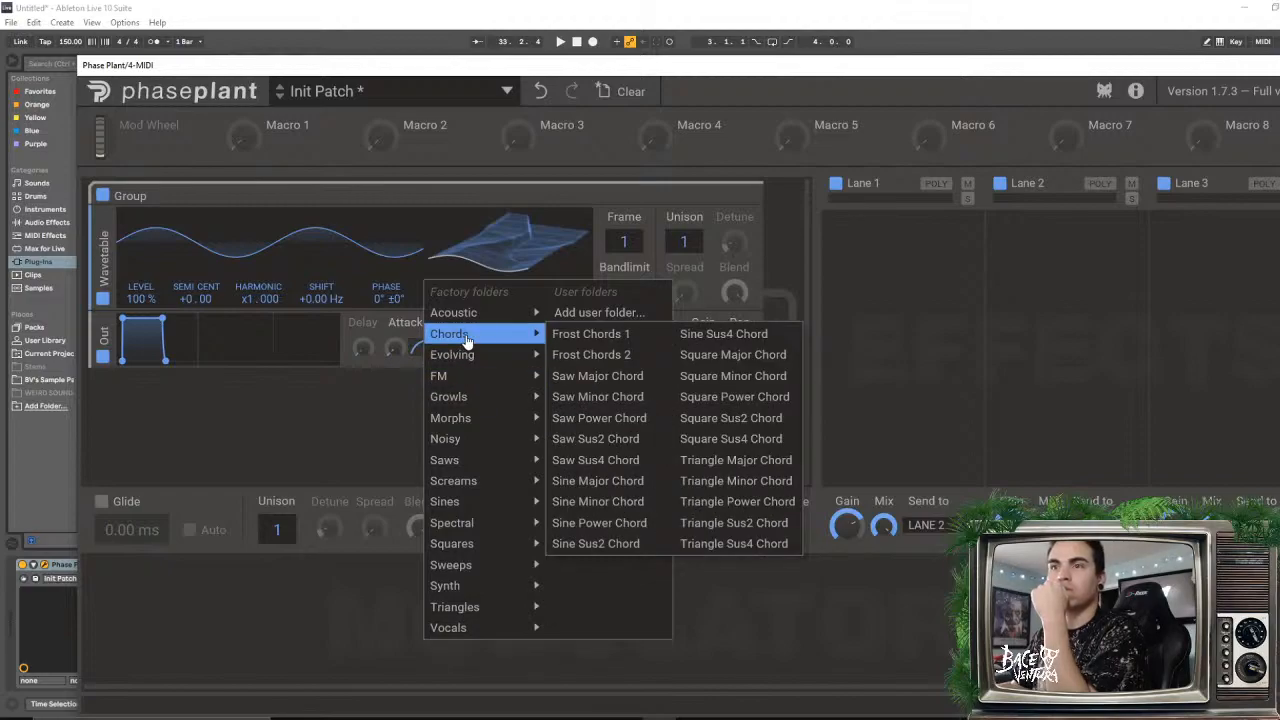
pyautogui.moveTo(481, 452)
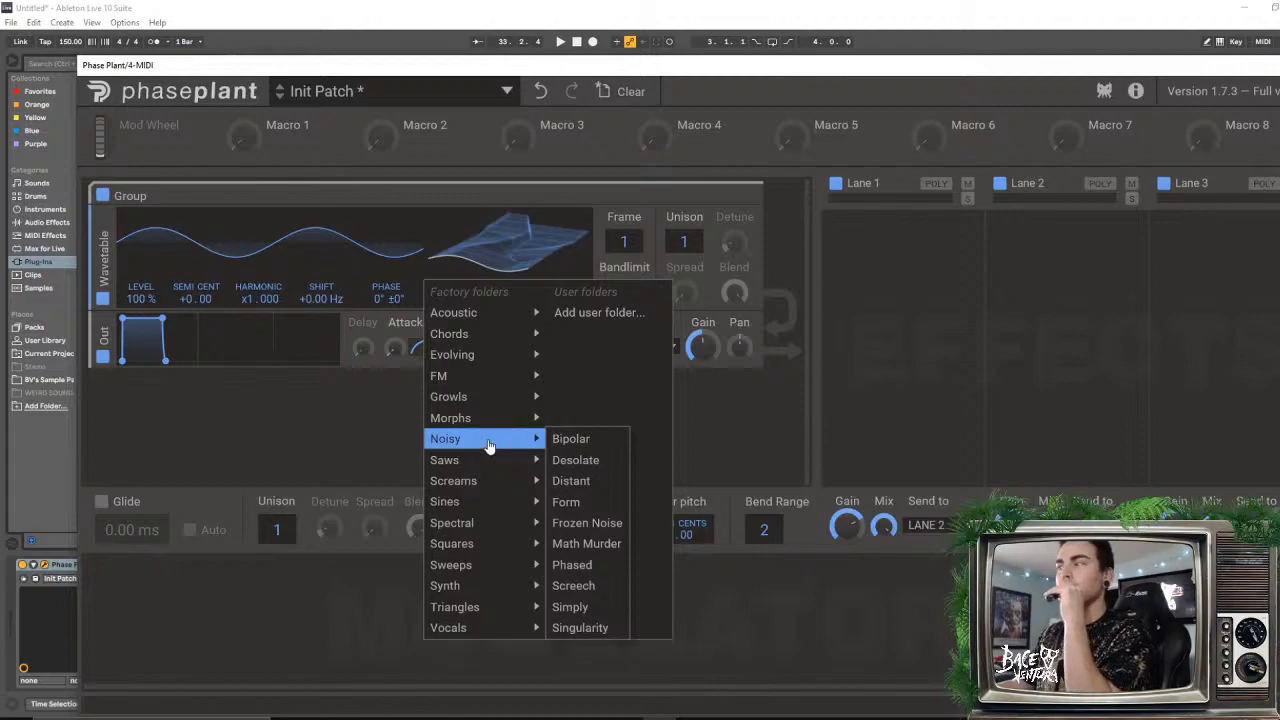
pyautogui.moveTo(490, 525)
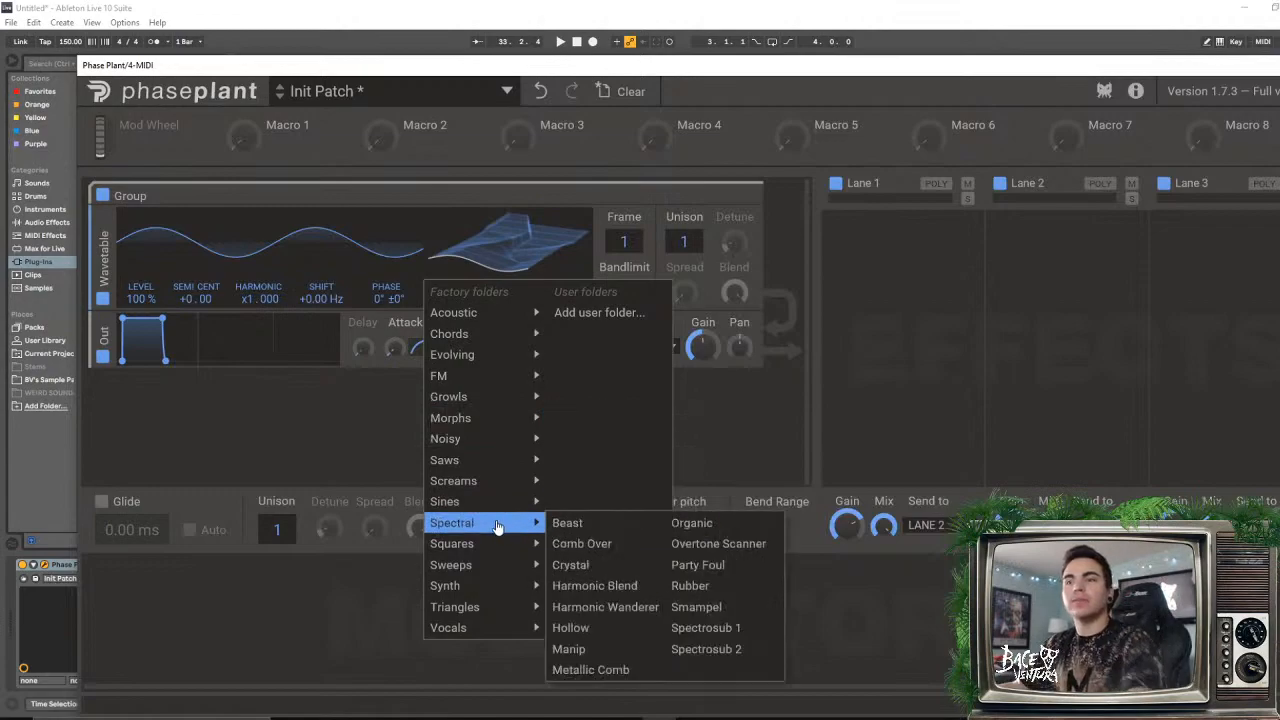
pyautogui.click(619, 549)
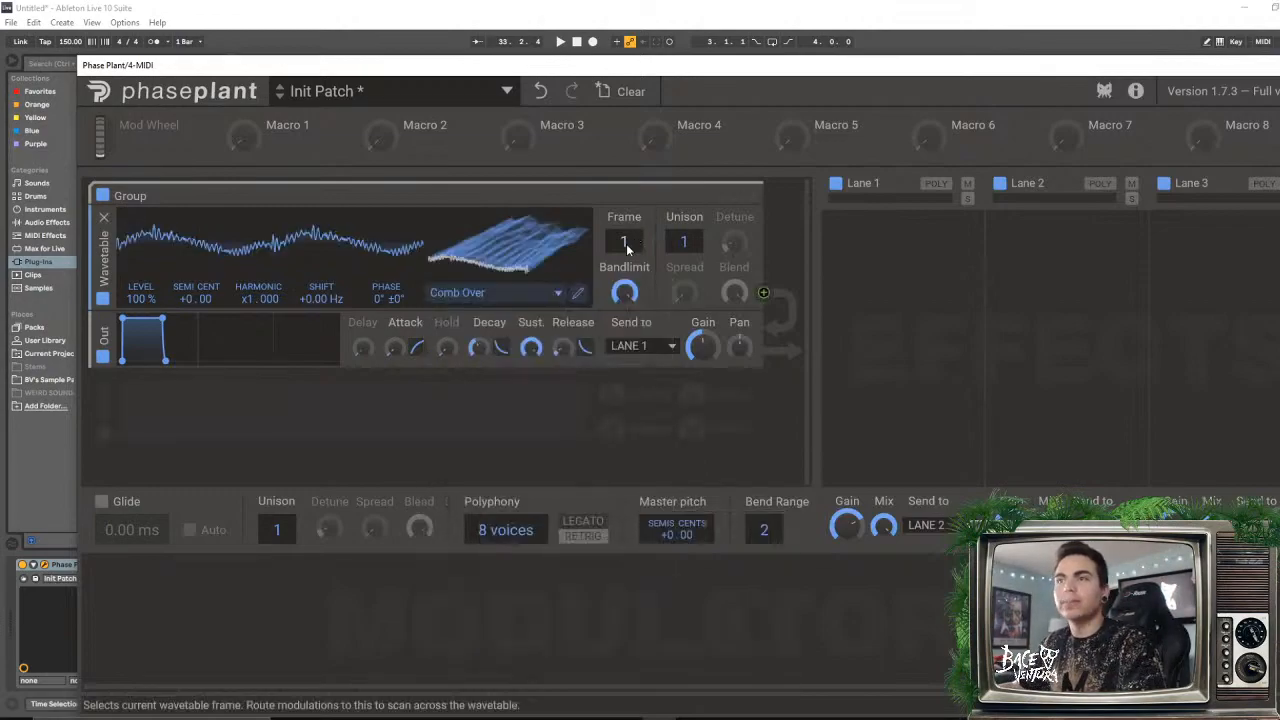
pyautogui.moveTo(627, 245); pyautogui.dragTo(627, 124)
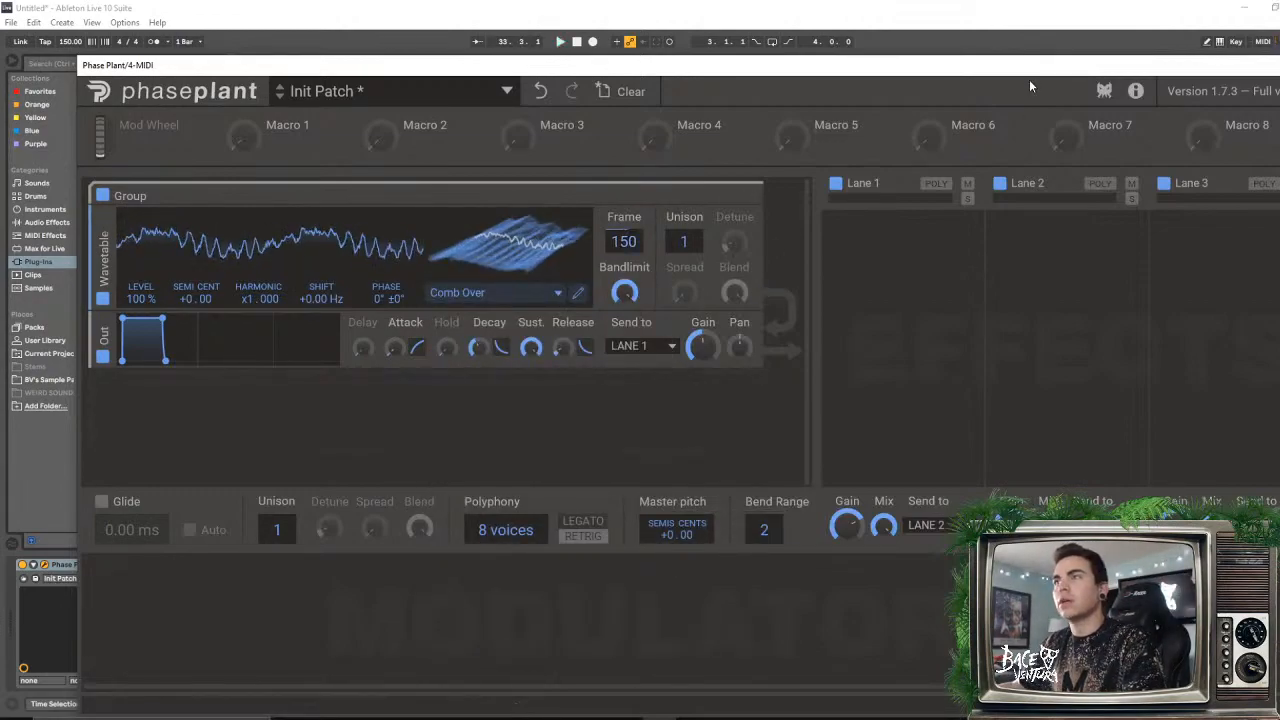
# - Mute and unfold the first group, and copy its Phase Plant clip at bars 33–37 onto the new Phase Plant track
pyautogui.moveTo(1030, 76); pyautogui.dragTo(946, 364)
pyautogui.click(1236, 118)
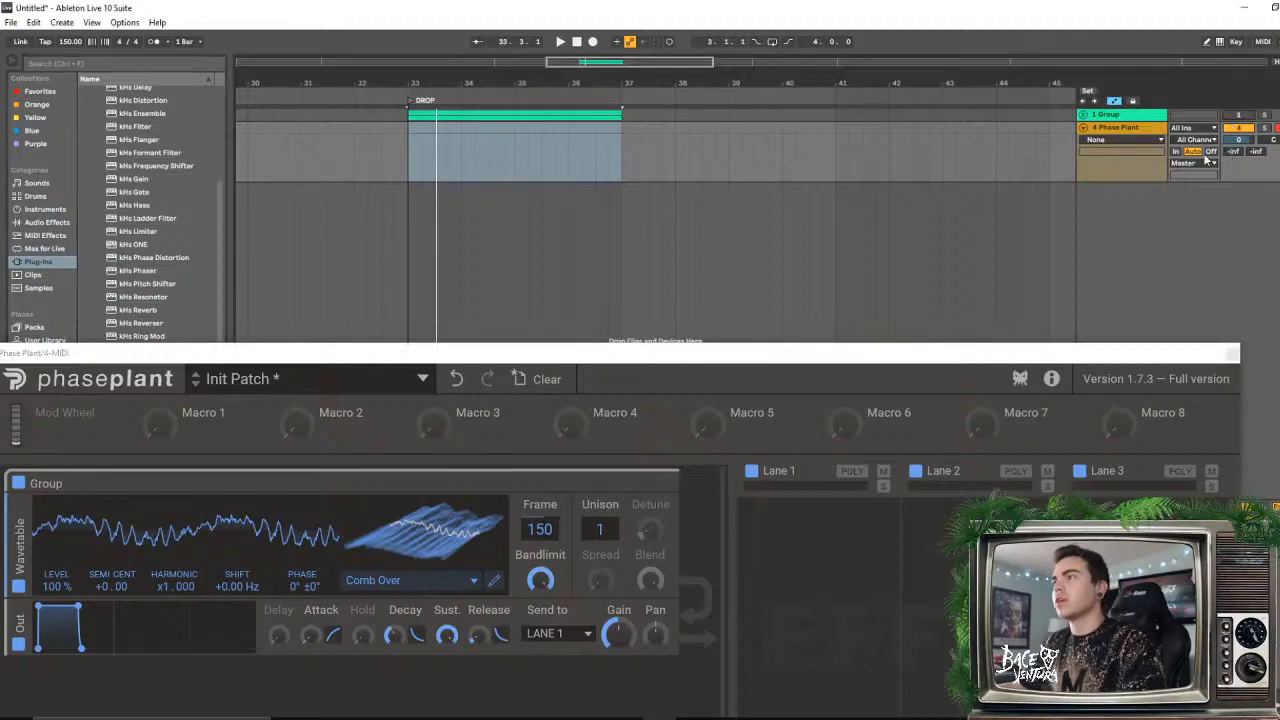
pyautogui.click(1084, 116)
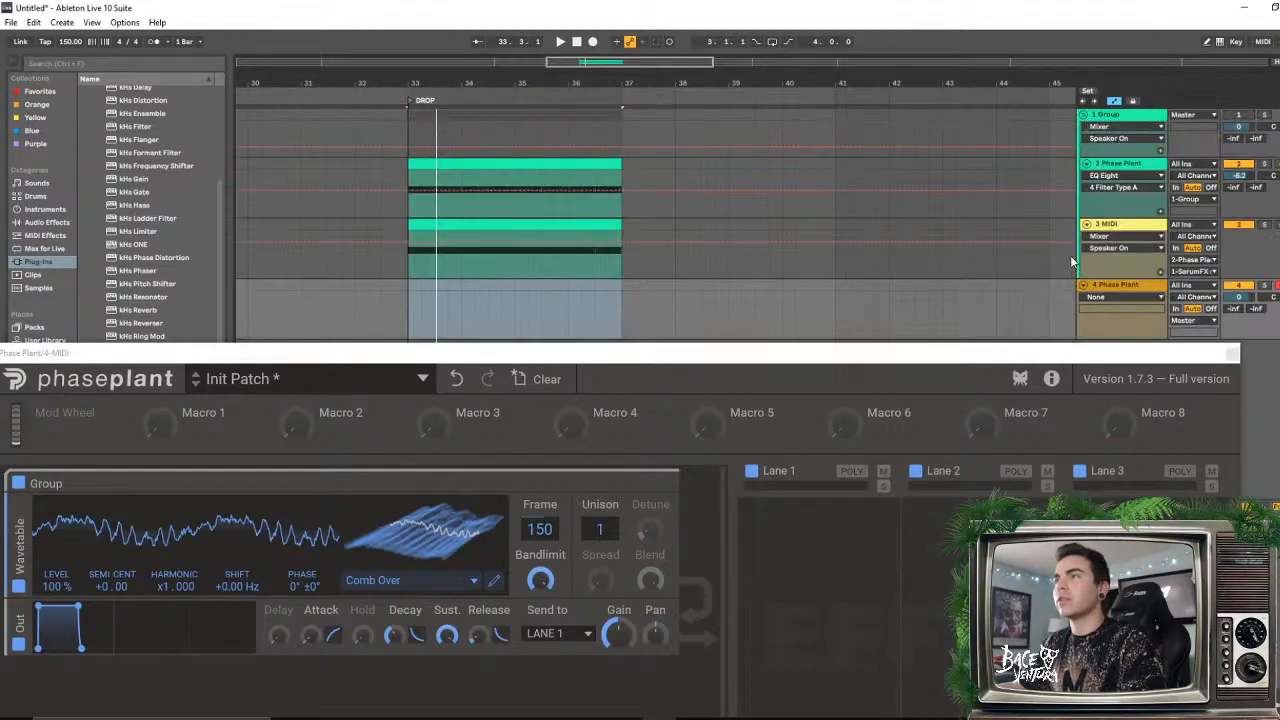
pyautogui.click(1235, 355)
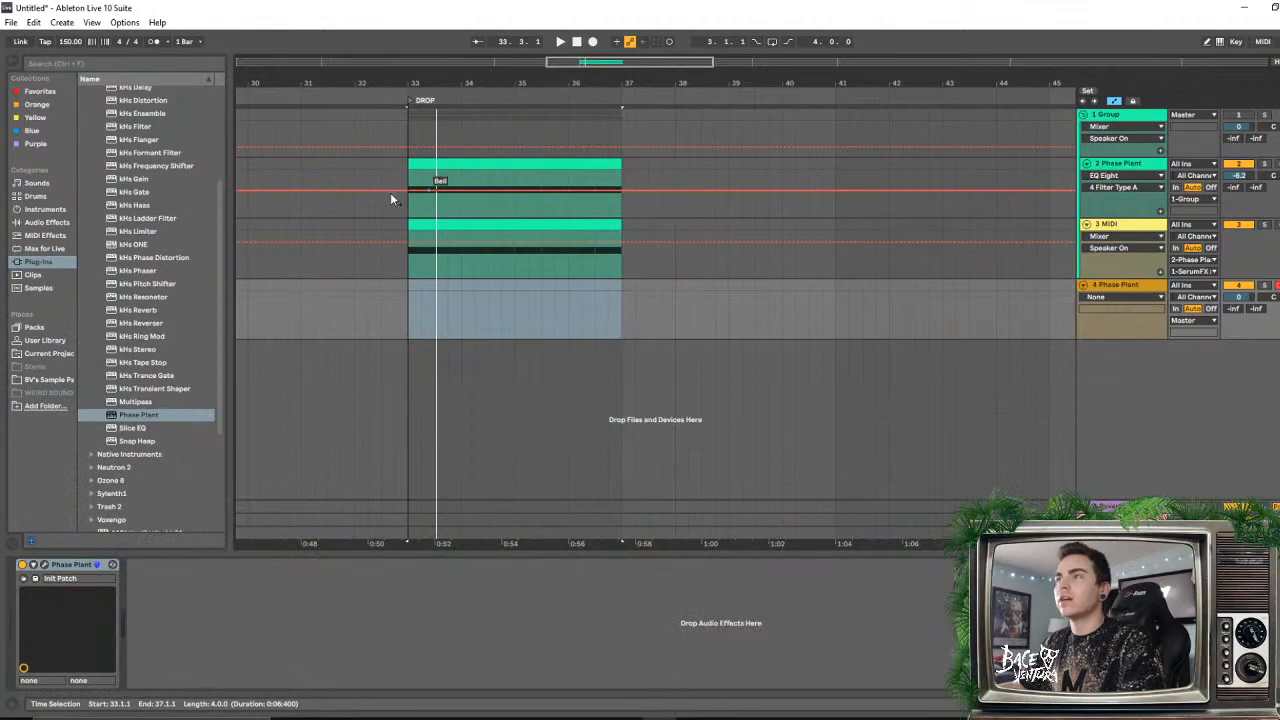
pyautogui.click(491, 165)
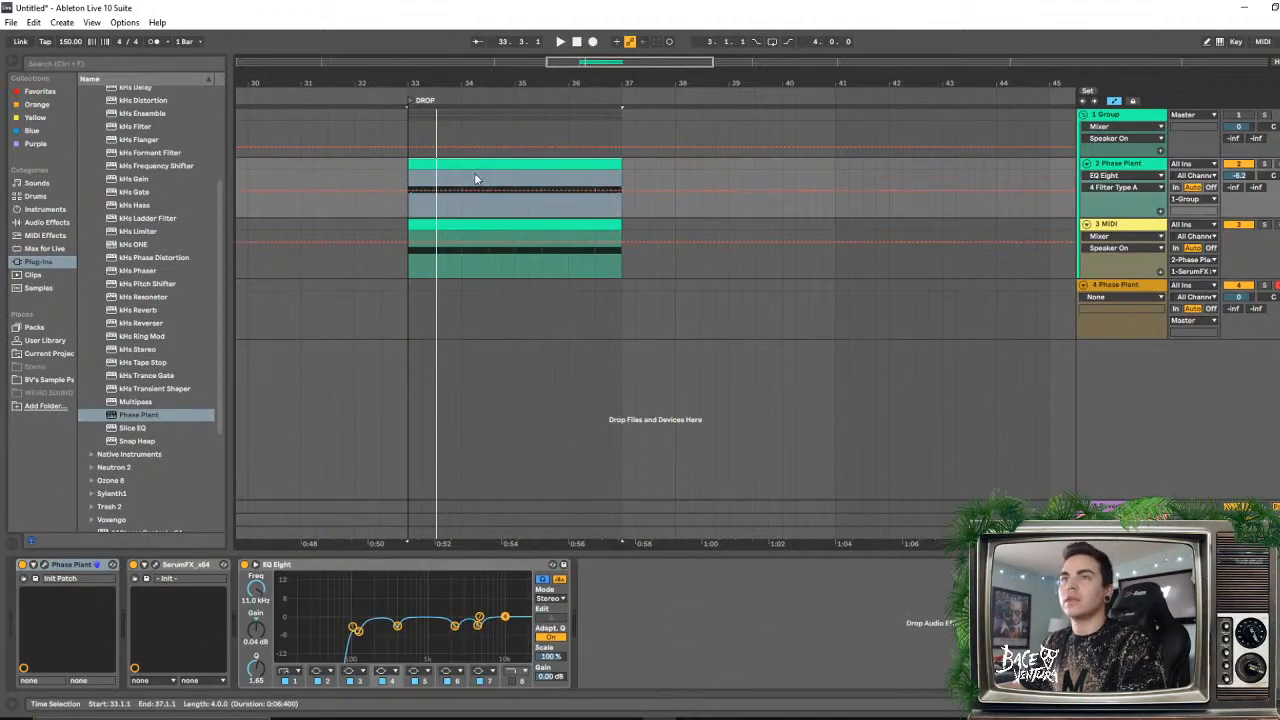
pyautogui.moveTo(477, 166); pyautogui.dragTo(482, 318)
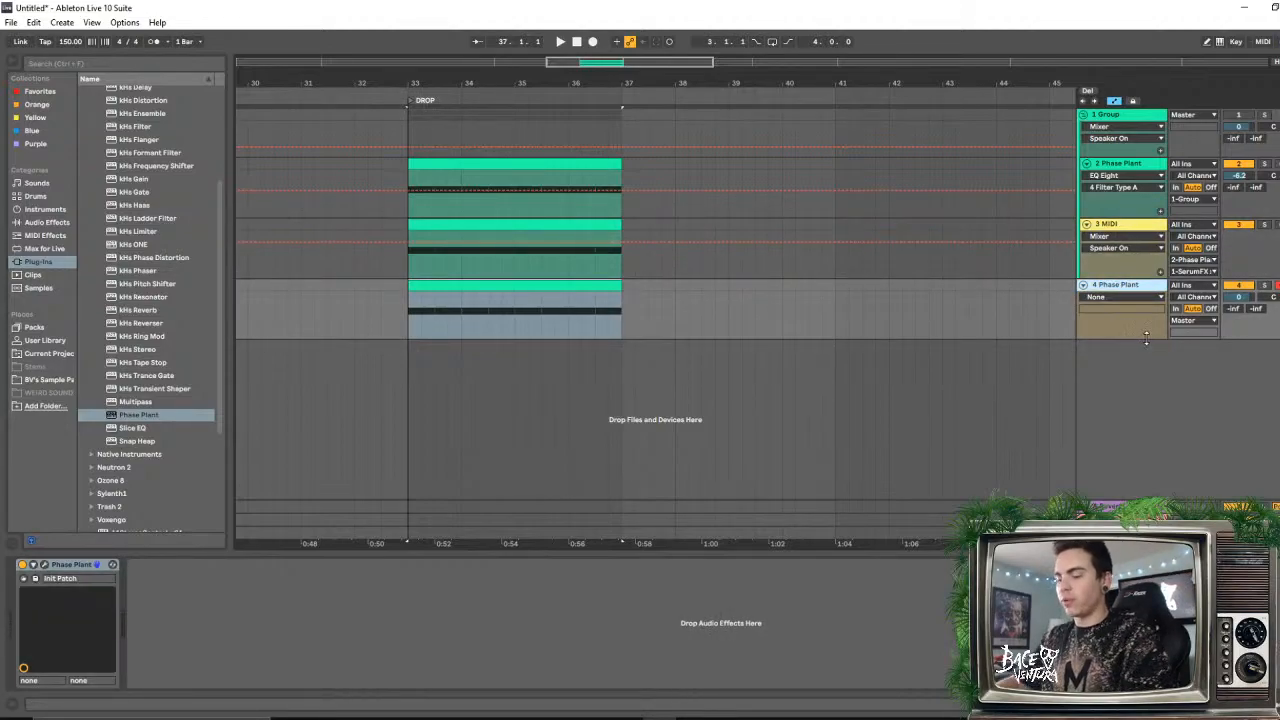
# - Insert another MIDI track below the new Phase Plant track and route its output to 4-Phase Plant
pyautogui.hotkey('ctrl', 'shift', 't')
pyautogui.click(1117, 350)
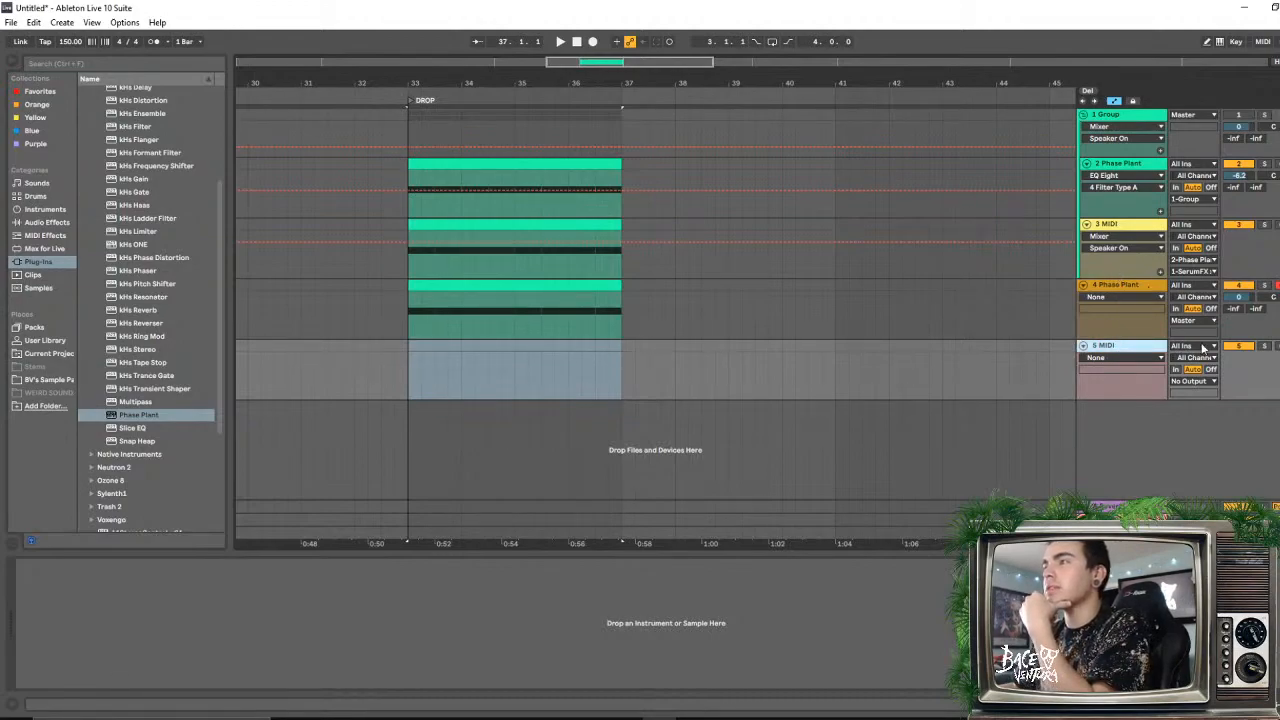
pyautogui.click(1192, 381)
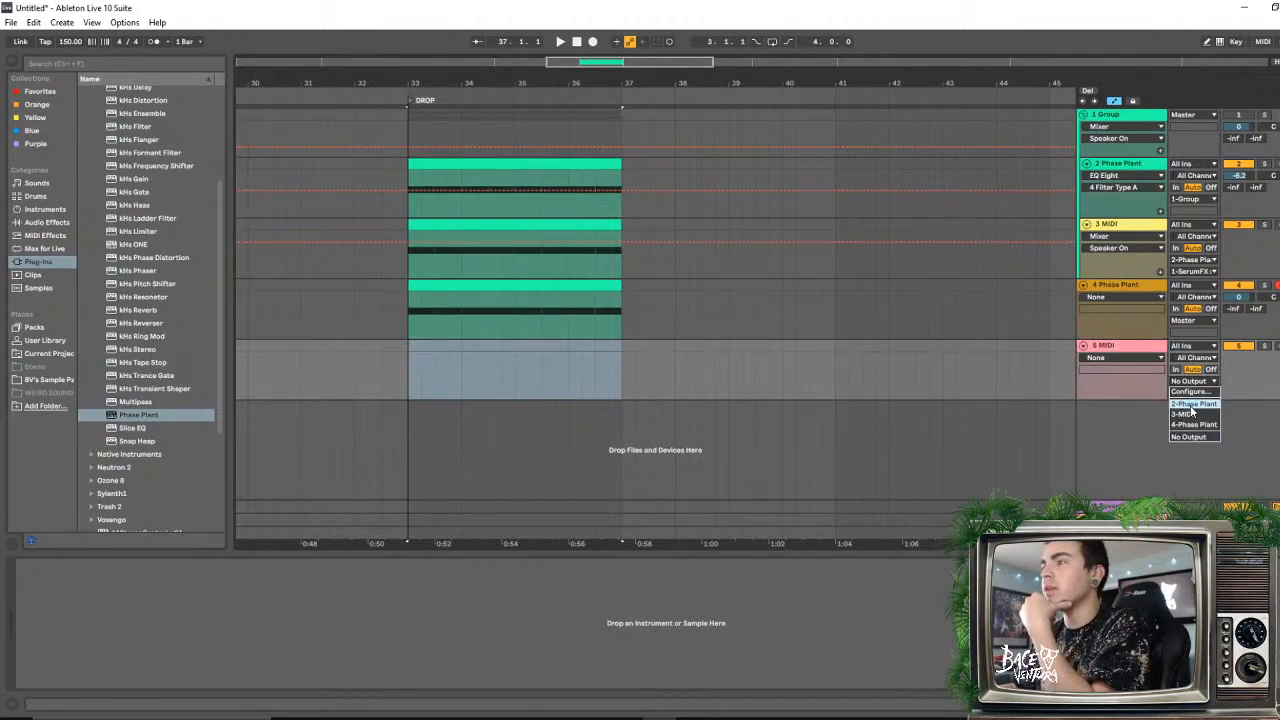
pyautogui.click(1193, 424)
pyautogui.click(1194, 393)
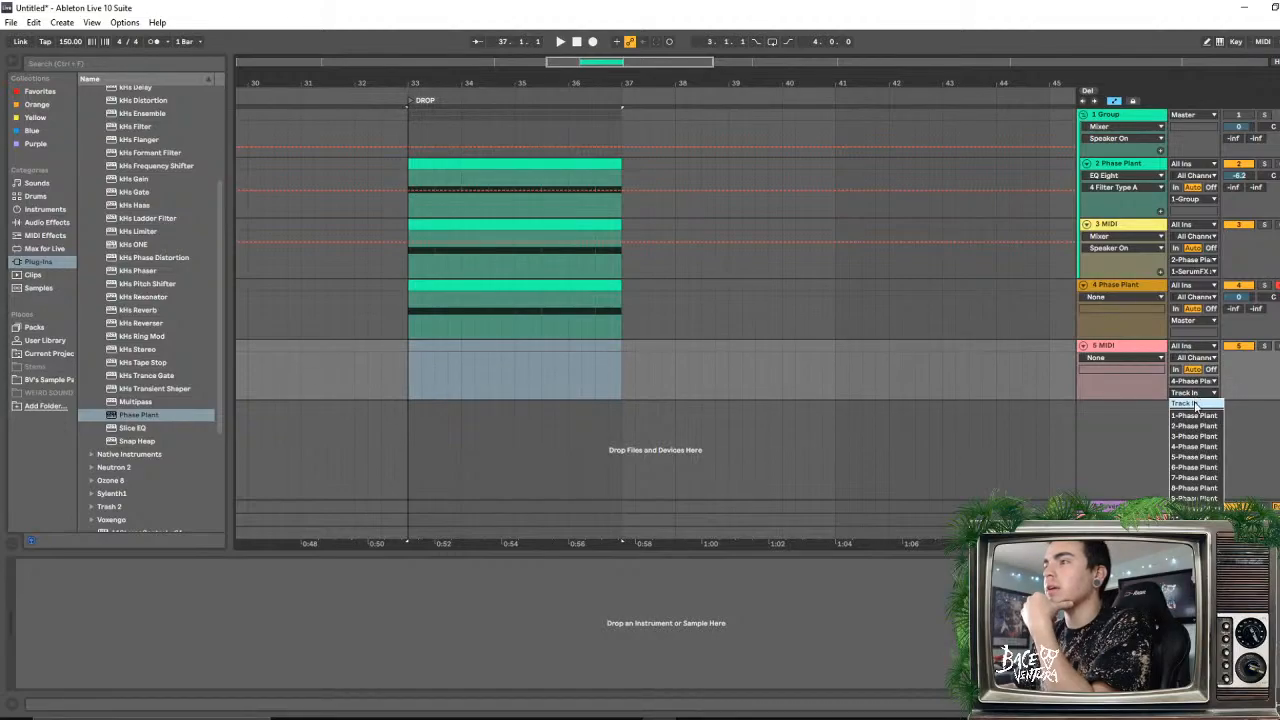
pyautogui.click(1120, 346)
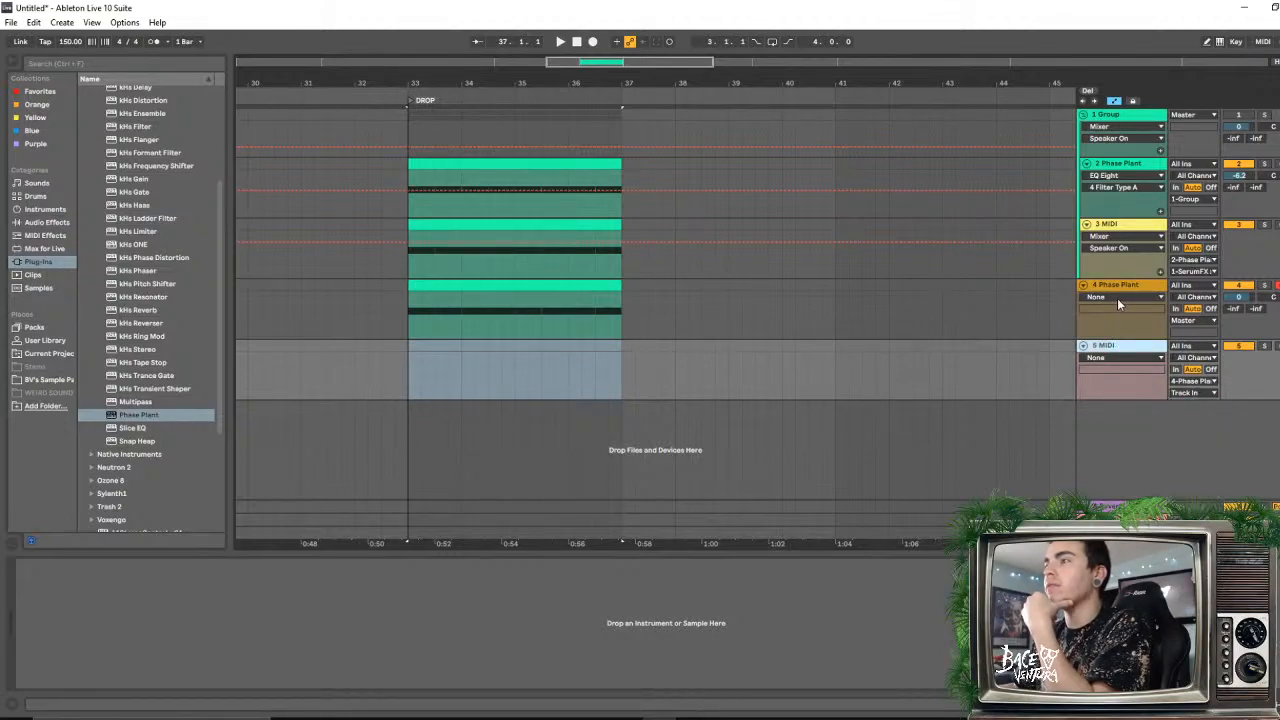
# - Add SerumFX_x64 after Phase Plant on track 4 and send the 5 MIDI track's output to 1-SerumFX
pyautogui.click(1117, 298)
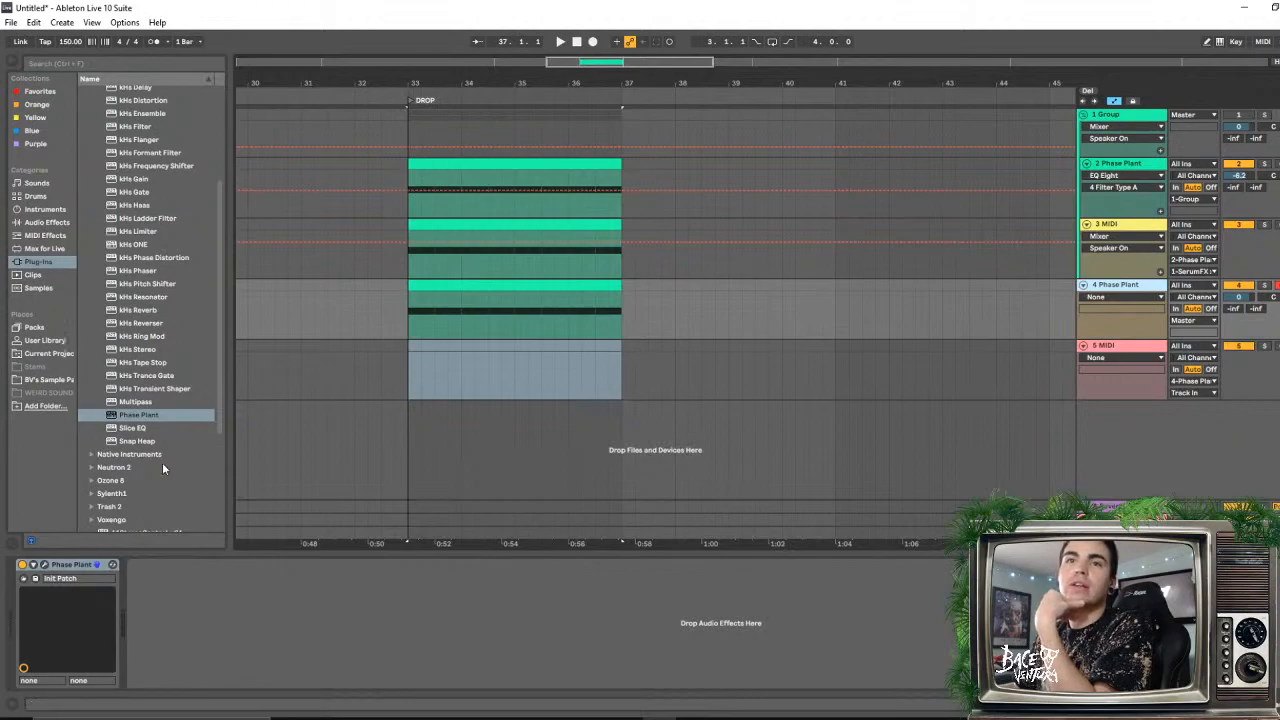
pyautogui.scroll(-4, 155, 470)
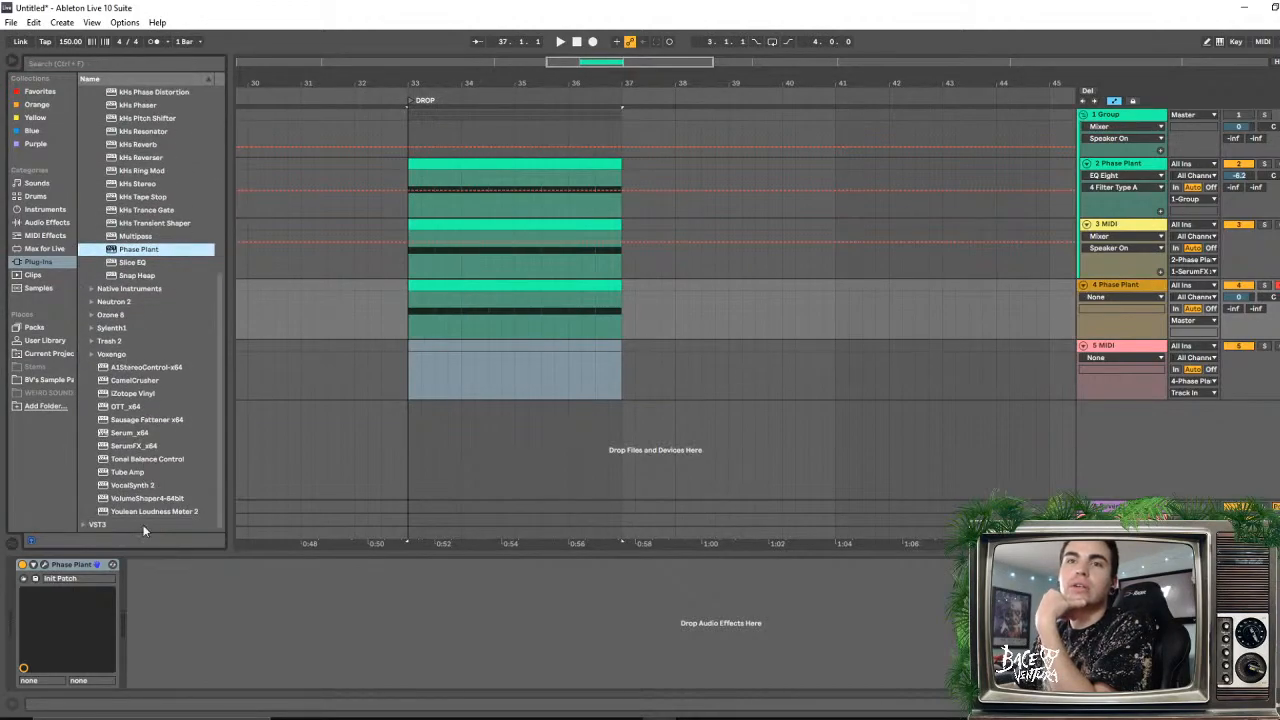
pyautogui.doubleClick(137, 446)
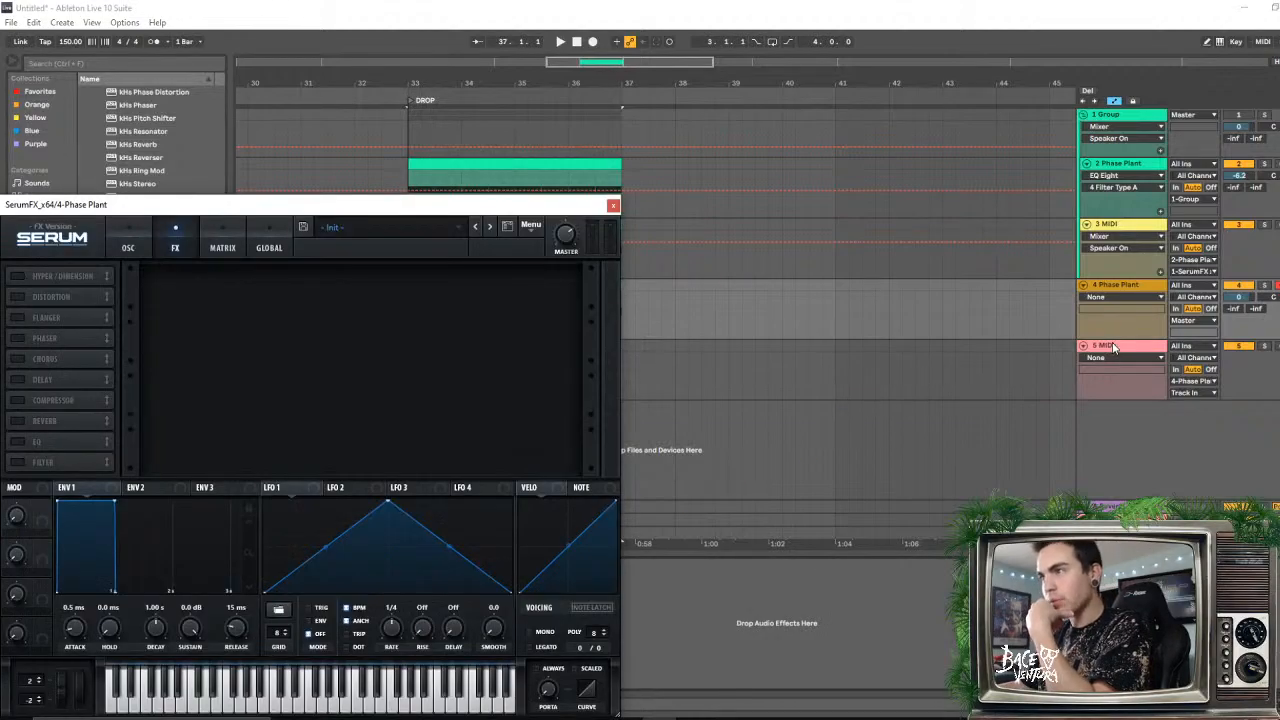
pyautogui.click(1191, 395)
pyautogui.click(1193, 560)
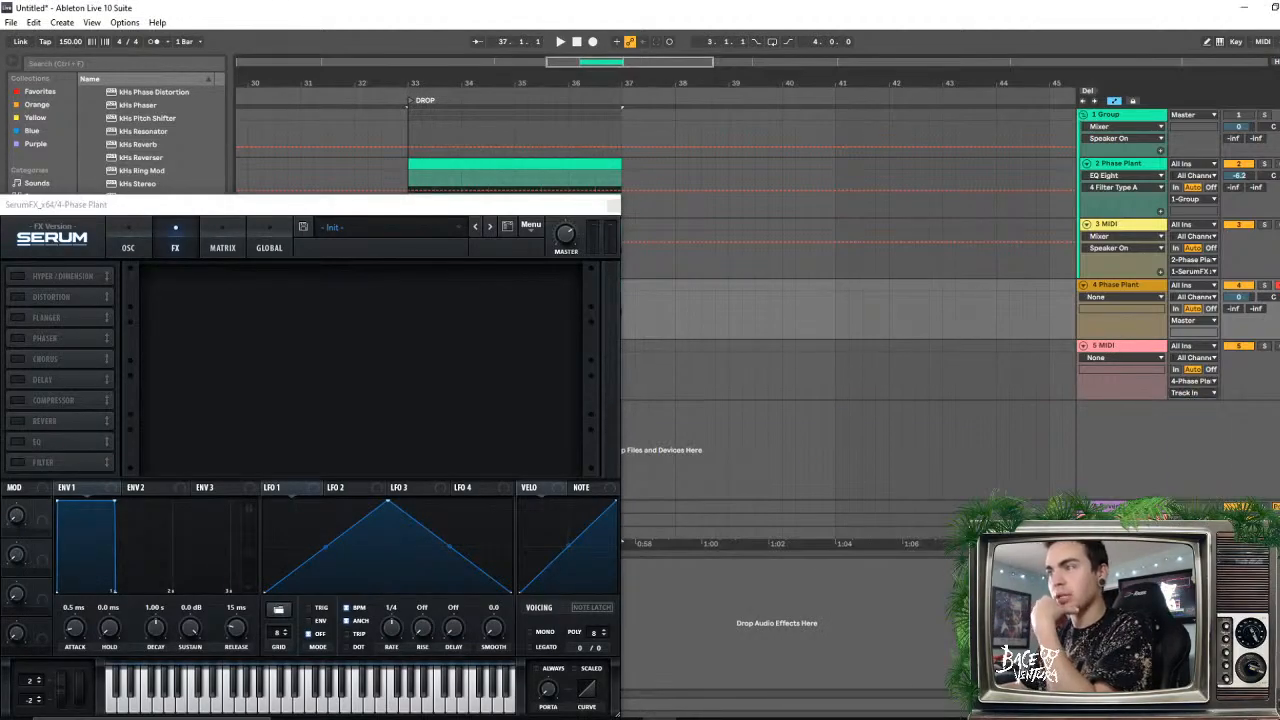
pyautogui.click(612, 206)
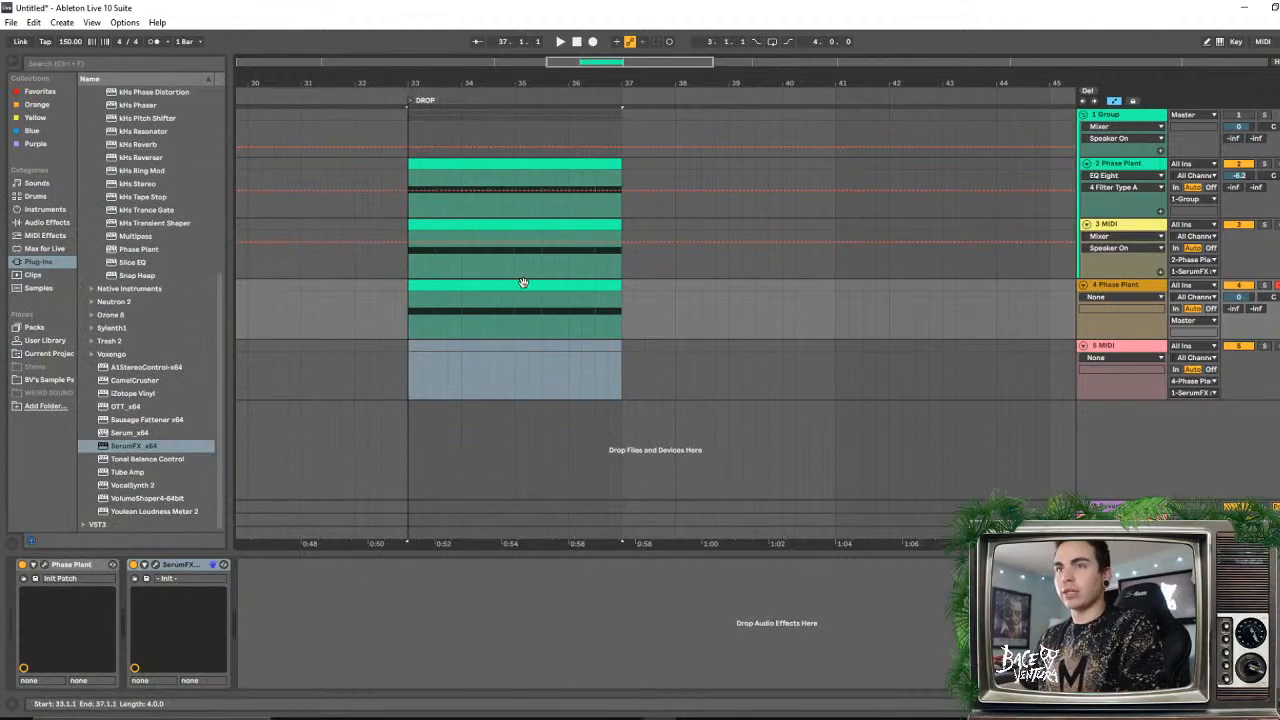
# - Copy the clip from the 4 Phase Plant track to the same bars on the 5 MIDI track
pyautogui.click(496, 300)
pyautogui.moveTo(488, 337); pyautogui.dragTo(492, 347)
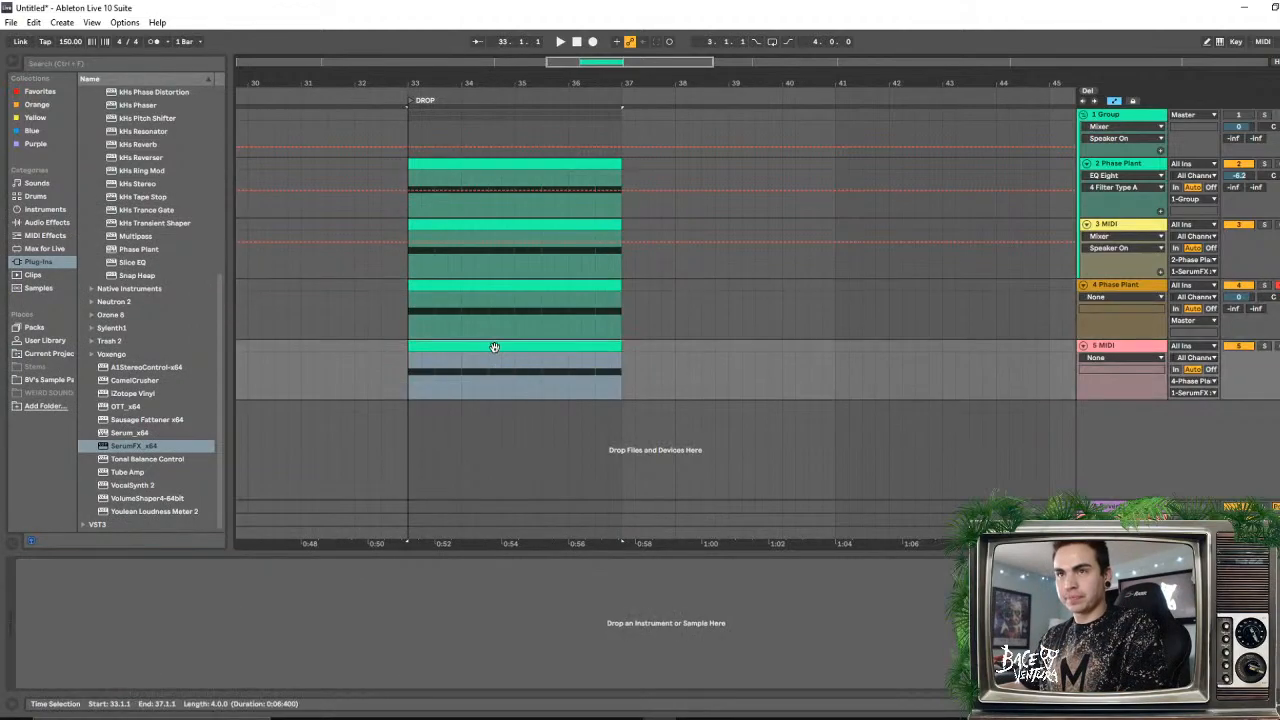
pyautogui.click(497, 284)
# - Play the drop repeatedly, switching the 5 MIDI track off and back on to compare the sound
pyautogui.press('space')
pyautogui.press('space')
pyautogui.press('space')
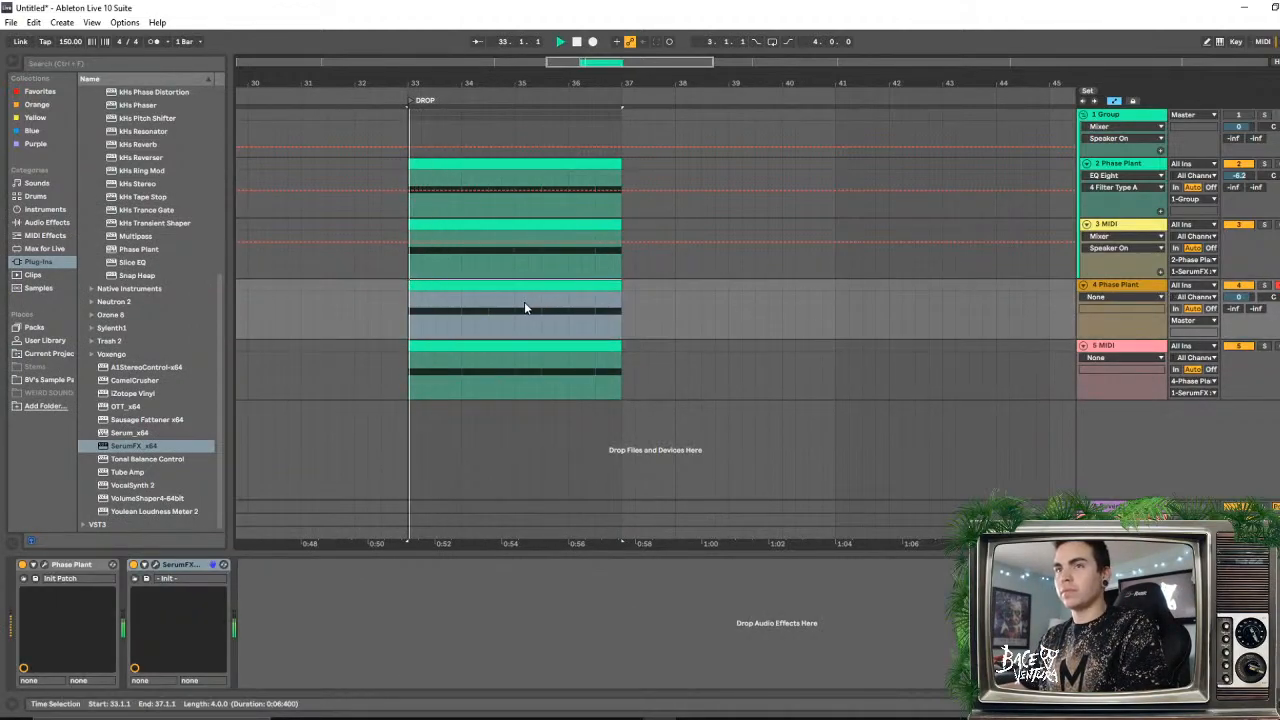
pyautogui.press('space')
pyautogui.click(1252, 347)
pyautogui.press('space')
pyautogui.press('space')
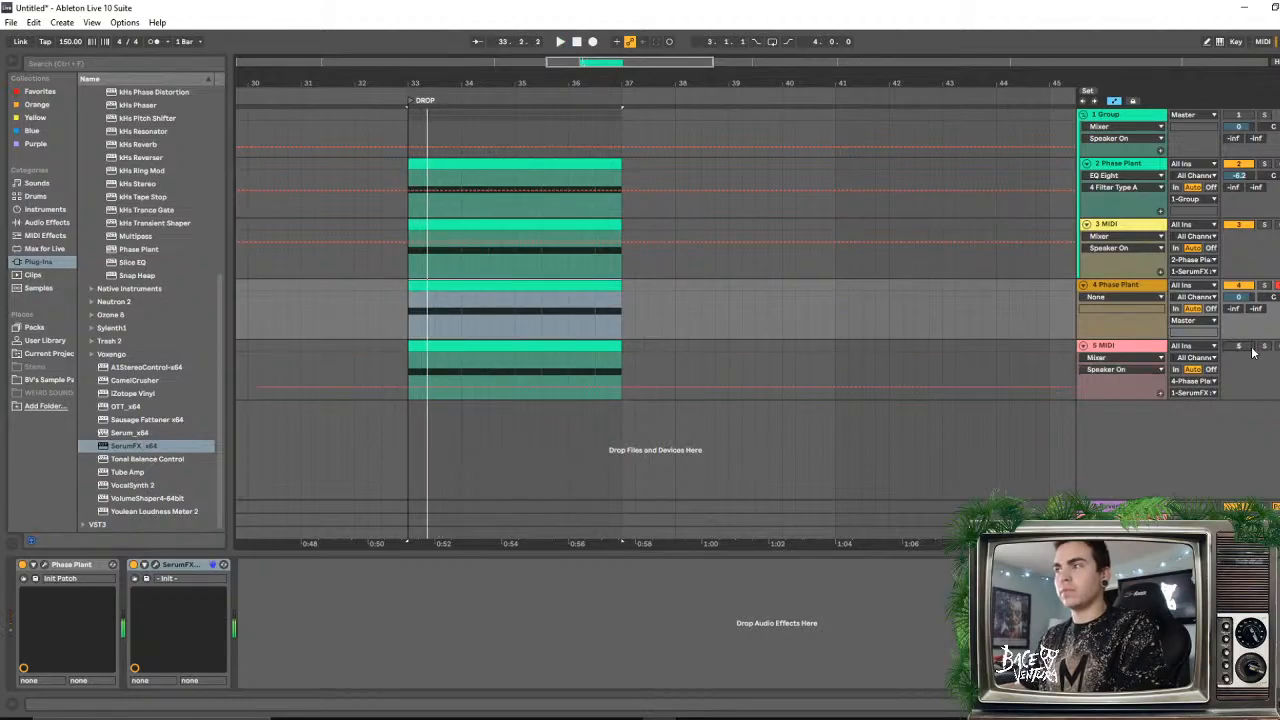
pyautogui.click(1252, 347)
pyautogui.press('space')
pyautogui.press('space')
# - Reopen the Phase Plant editor on track 4 and enable the computer MIDI keyboard for playing notes
pyautogui.doubleClick(458, 284)
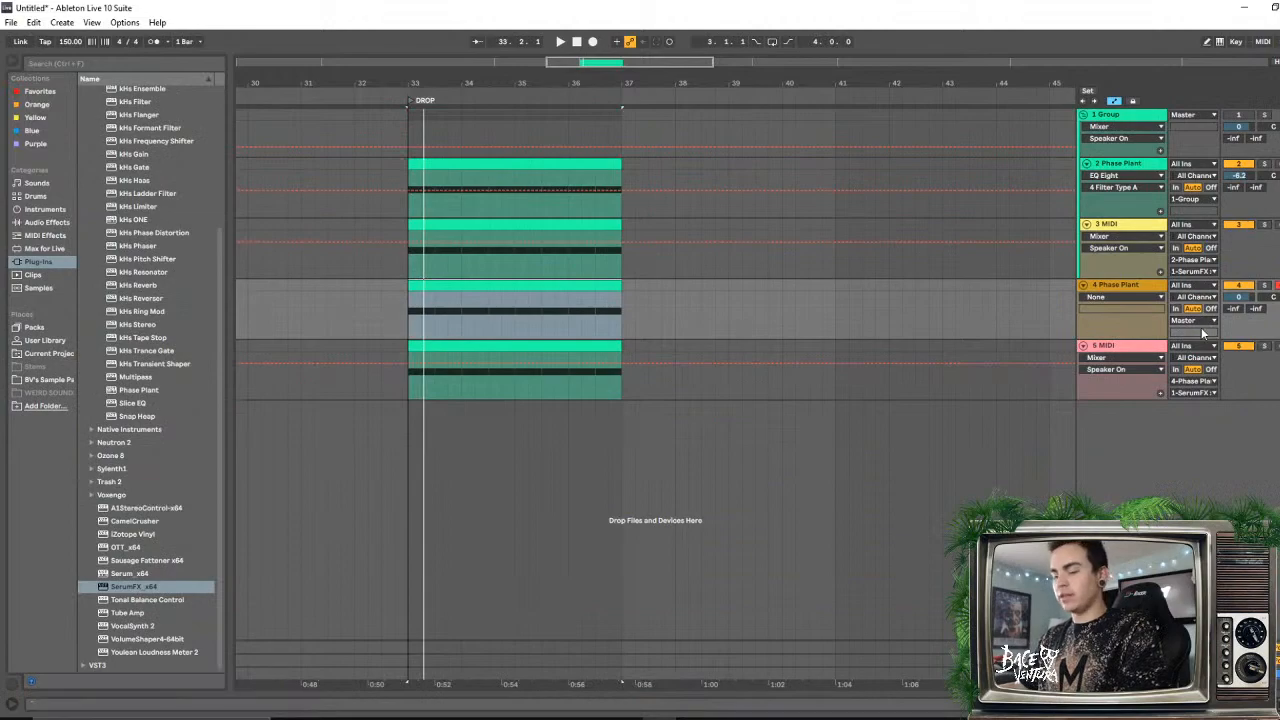
pyautogui.doubleClick(1134, 285)
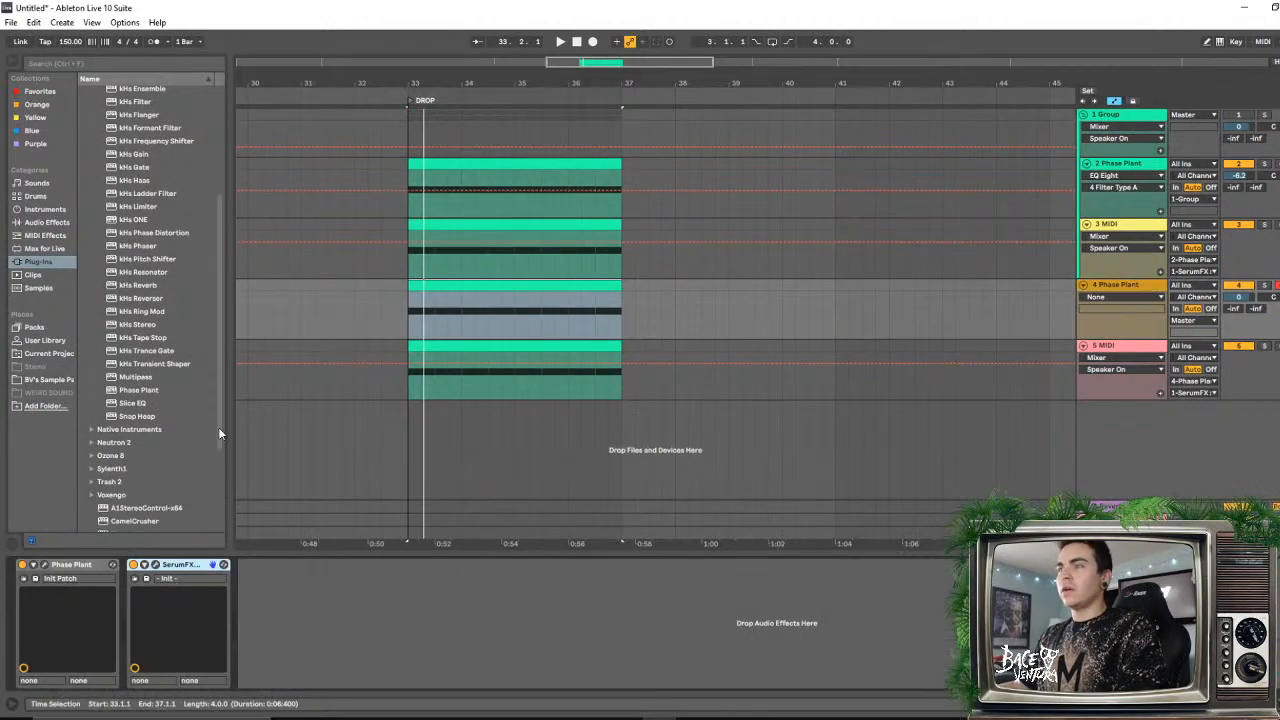
pyautogui.click(44, 567)
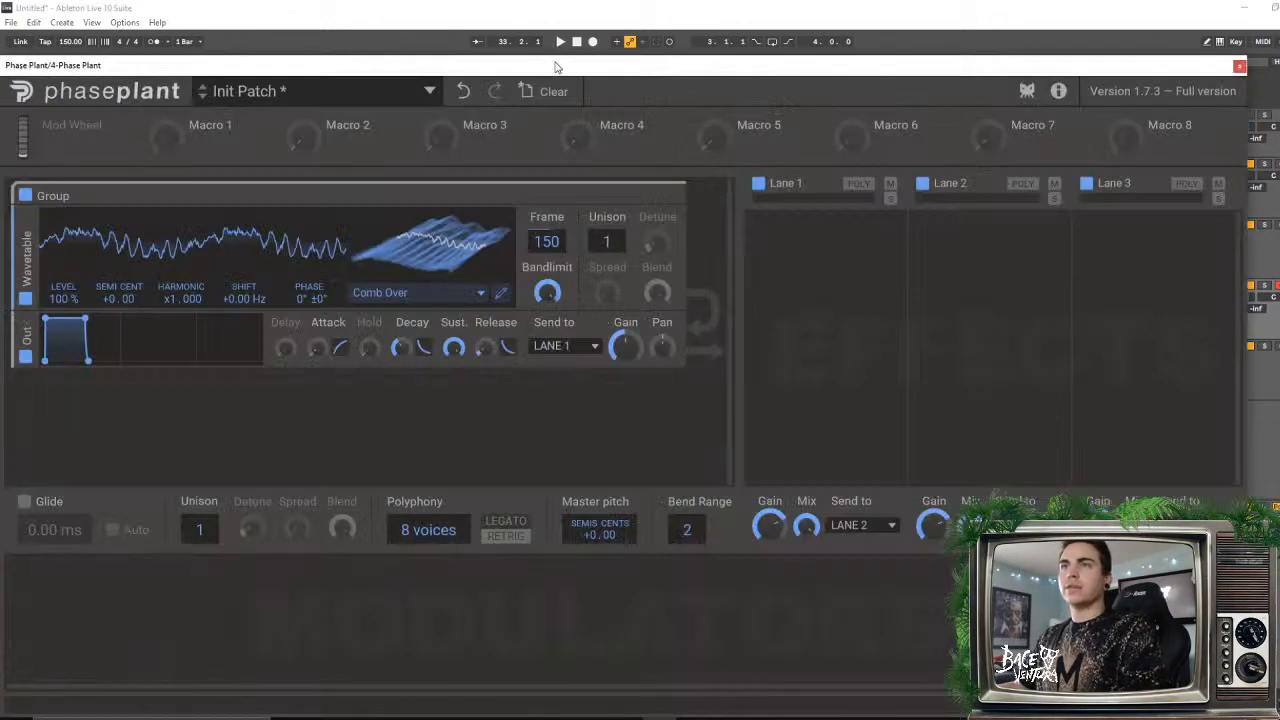
pyautogui.moveTo(643, 72); pyautogui.dragTo(700, 117)
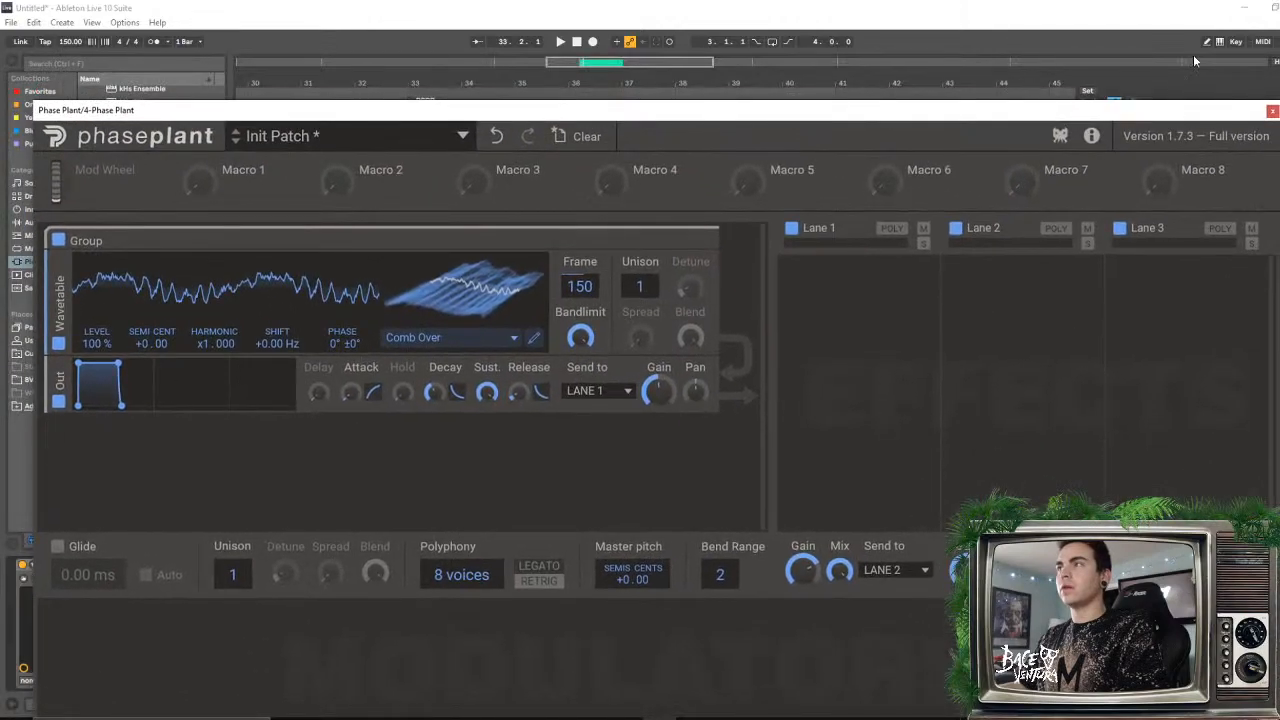
pyautogui.click(1220, 42)
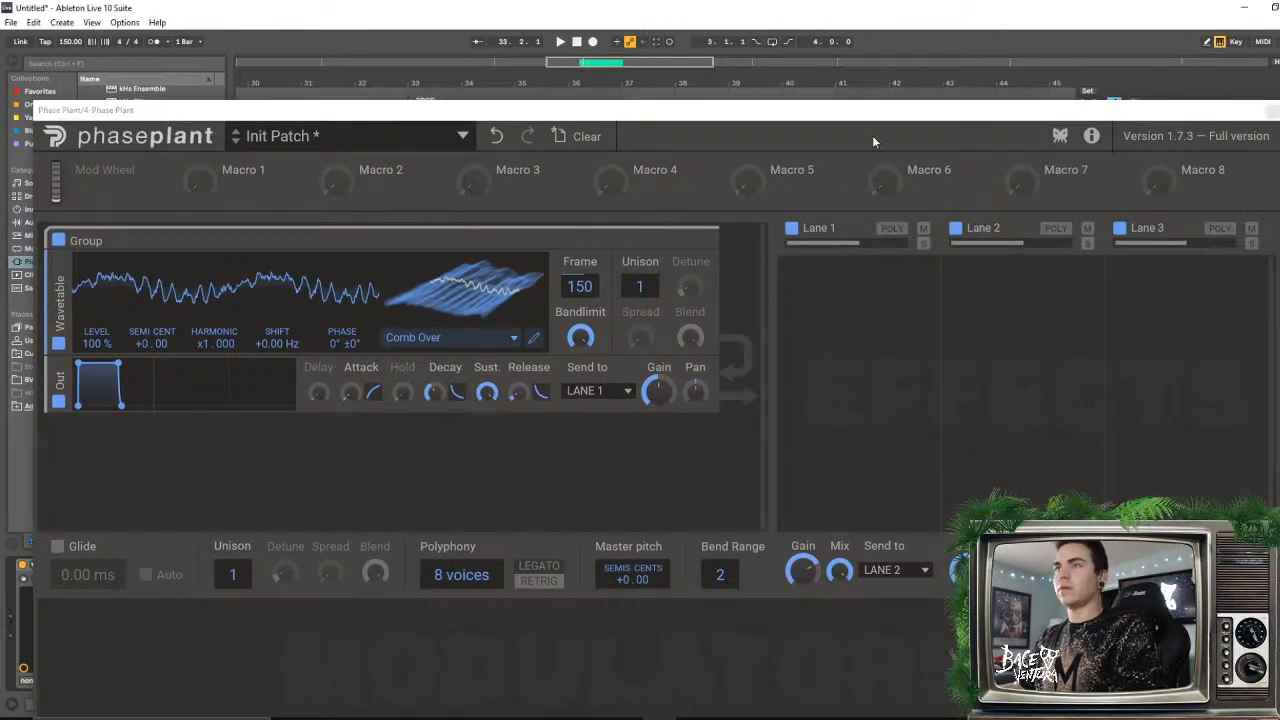
# - Raise the Comb Over wavetable's frame to about 230
pyautogui.moveTo(810, 114); pyautogui.dragTo(802, 81)
pyautogui.moveTo(580, 255); pyautogui.dragTo(580, 193)
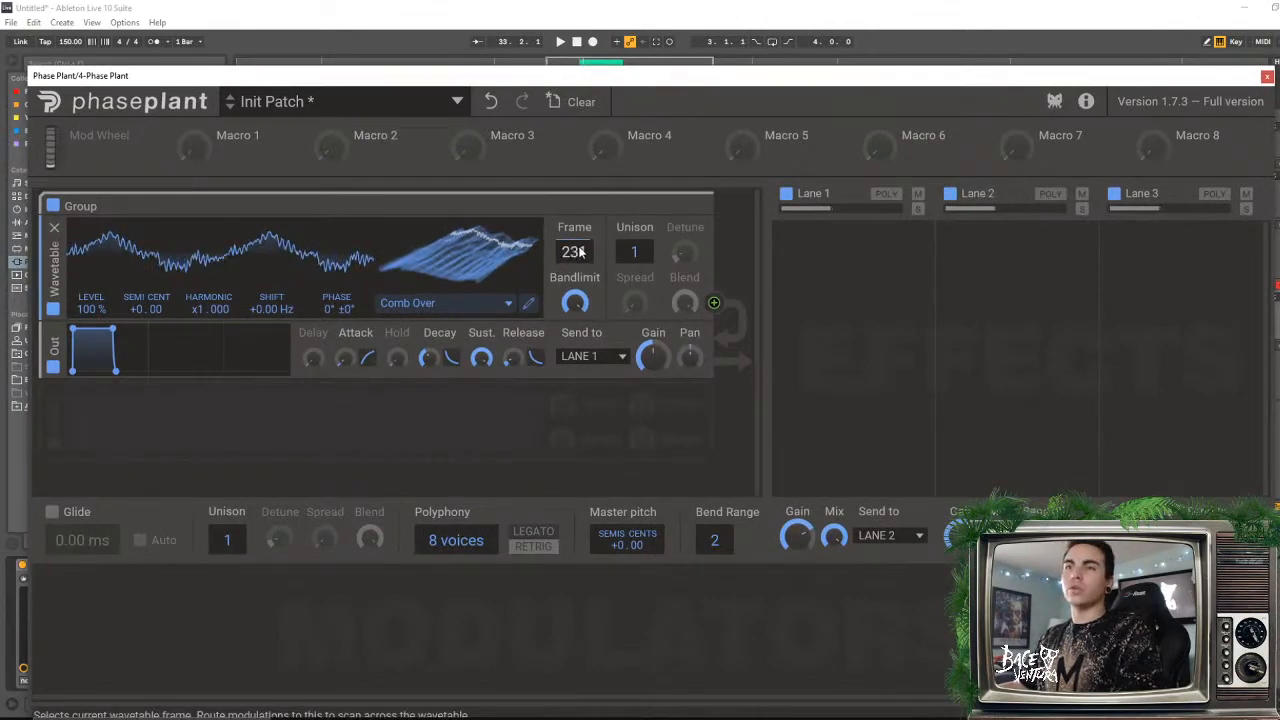
# - Lower the Comb Over wavetable's frame to 20
pyautogui.moveTo(580, 252); pyautogui.dragTo(580, 344)
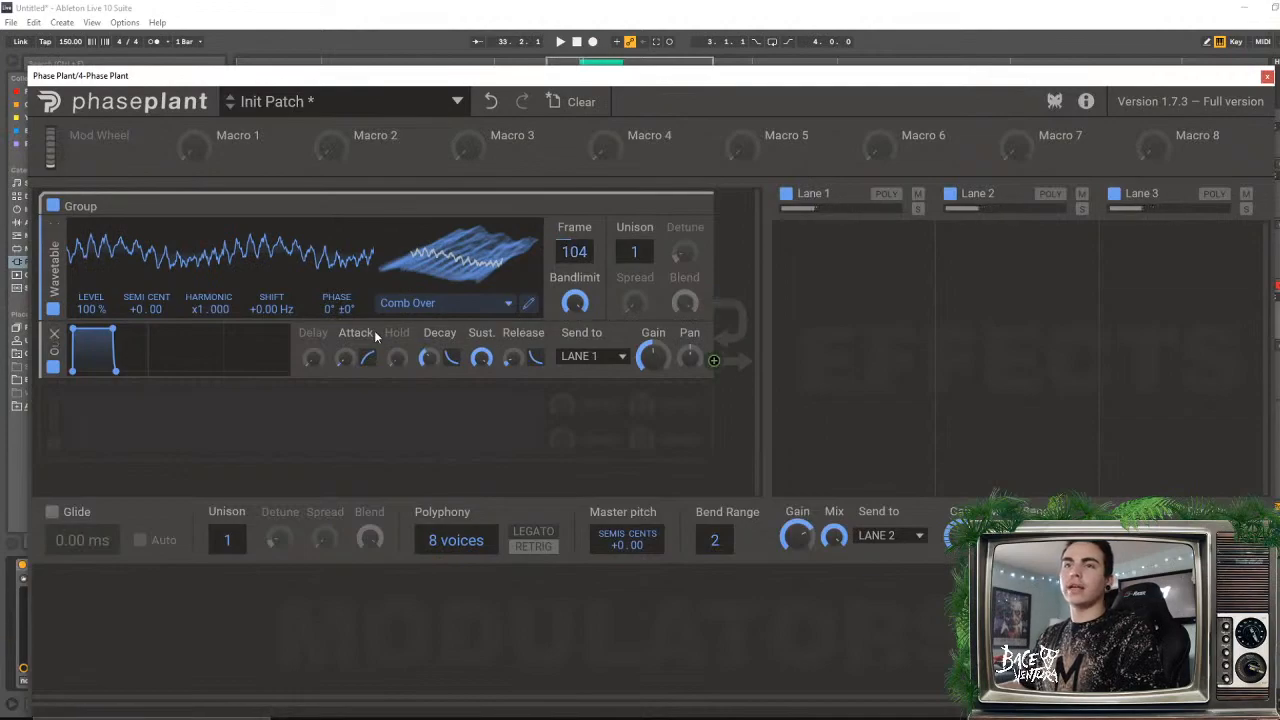
pyautogui.moveTo(574, 252); pyautogui.dragTo(578, 379)
pyautogui.click(386, 409)
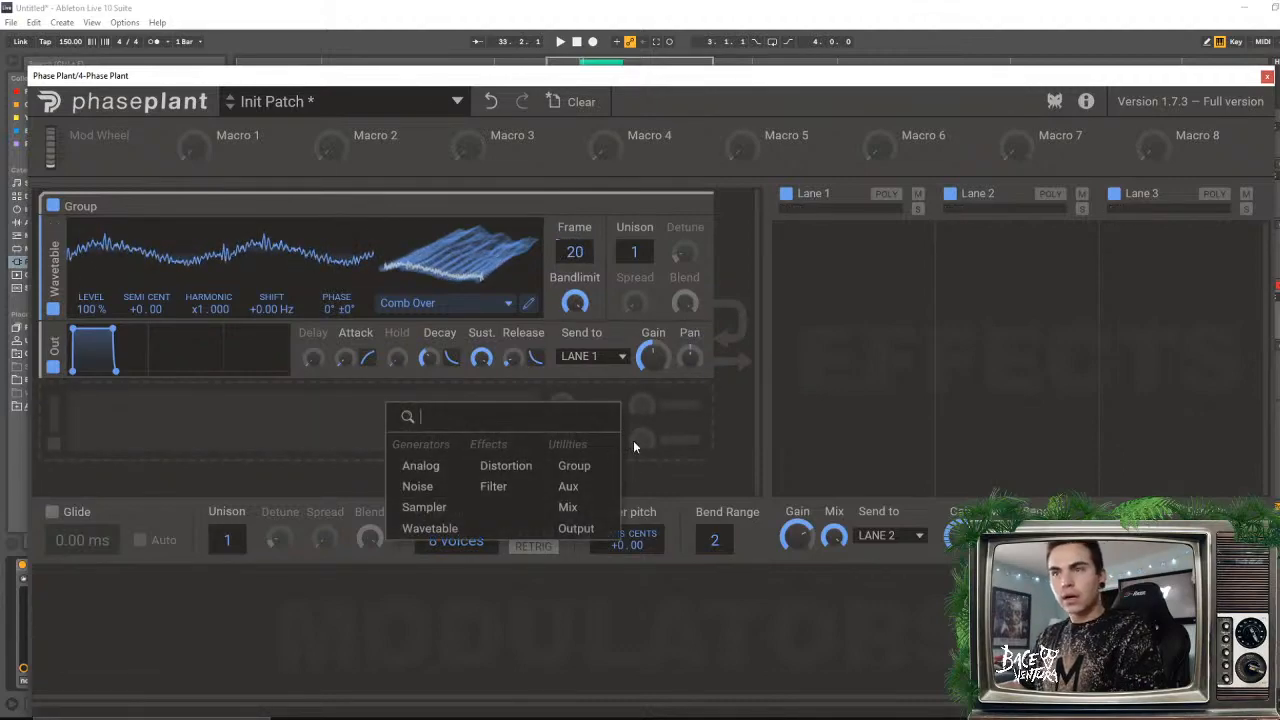
pyautogui.click(634, 446)
# - Add two LFO modulators with sine shapes
pyautogui.click(127, 595)
pyautogui.click(188, 627)
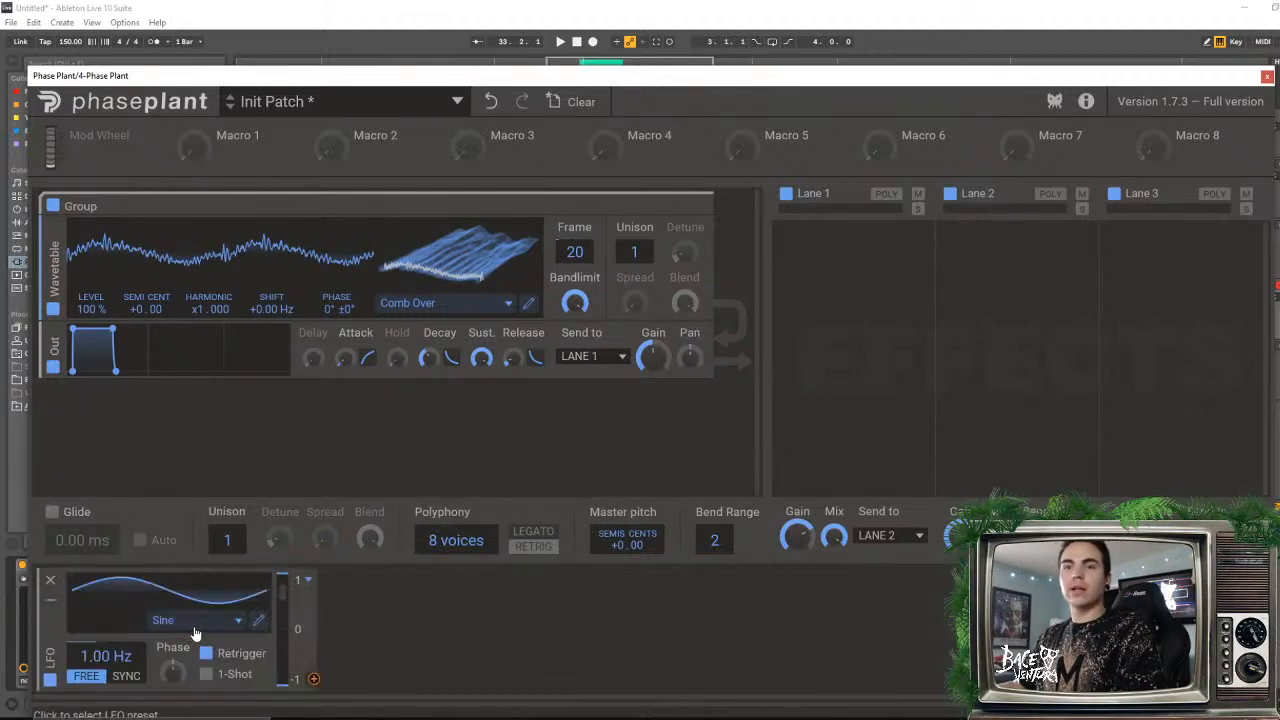
pyautogui.click(400, 613)
pyautogui.click(424, 627)
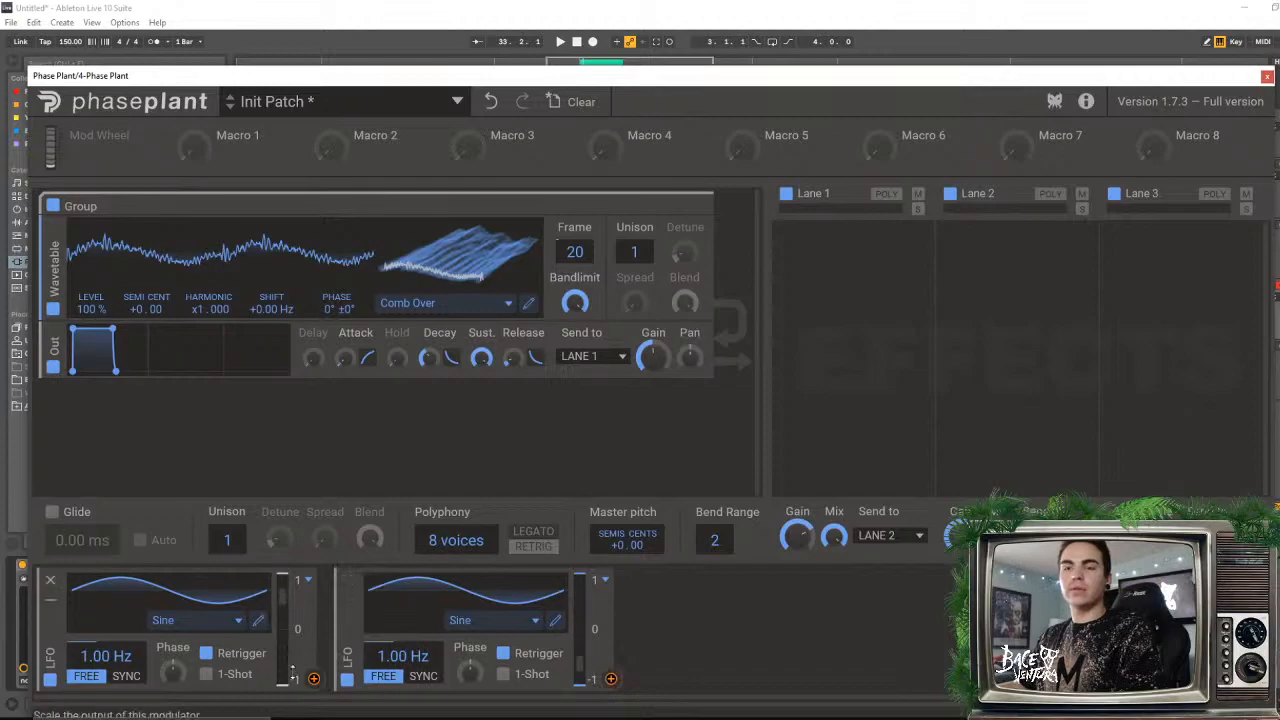
# - Tempo-sync the first LFO at a 2/4 rate and route it to the wavetable's Frame at about 32 %
pyautogui.click(126, 676)
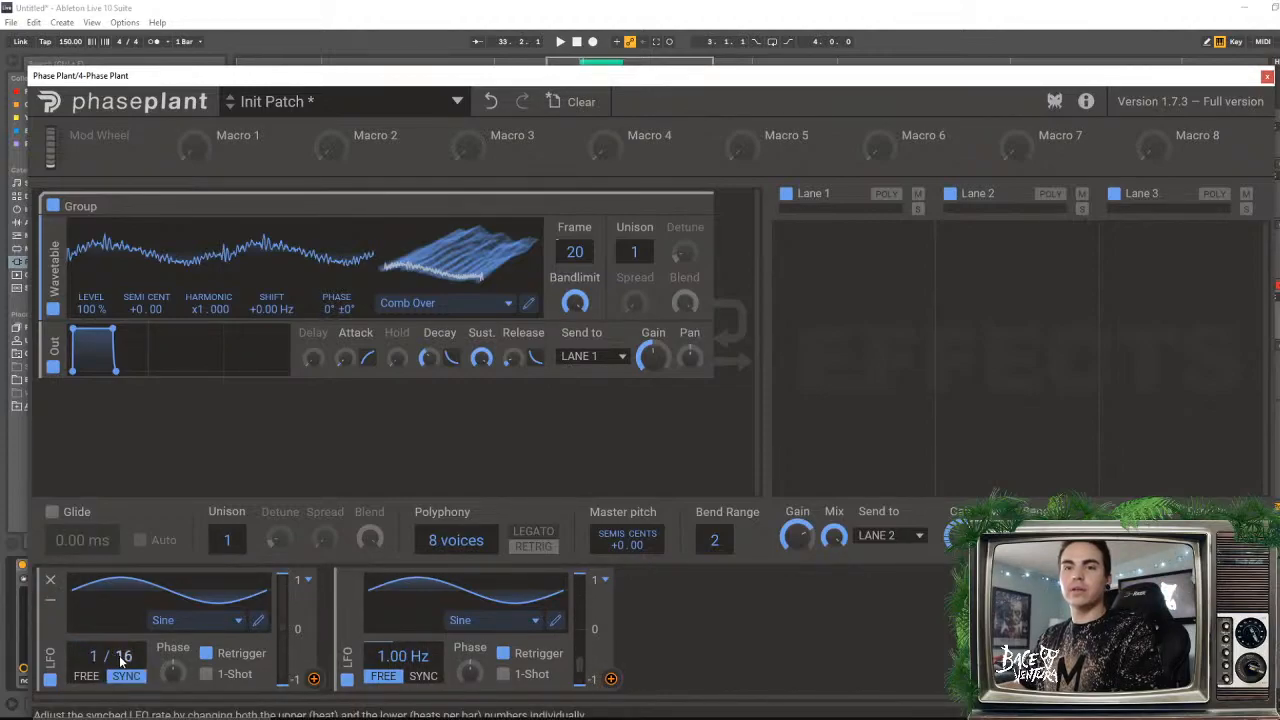
pyautogui.moveTo(121, 660); pyautogui.dragTo(121, 680)
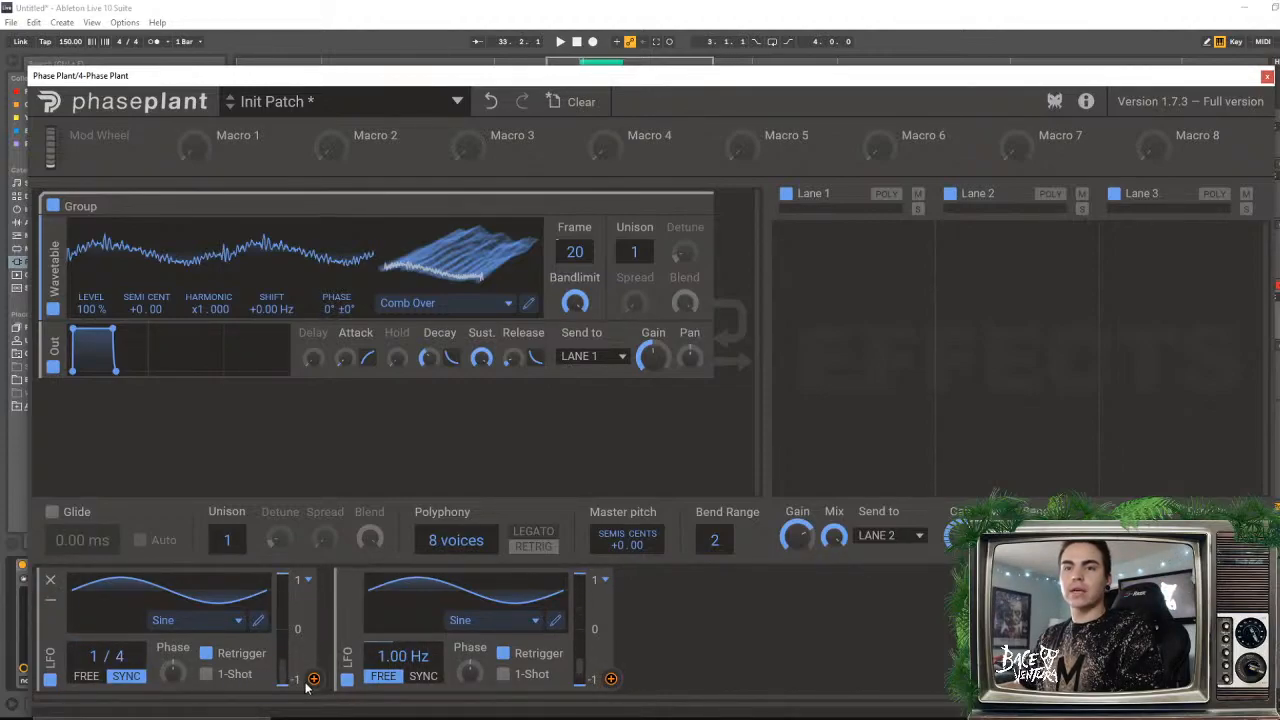
pyautogui.moveTo(313, 678); pyautogui.dragTo(575, 254)
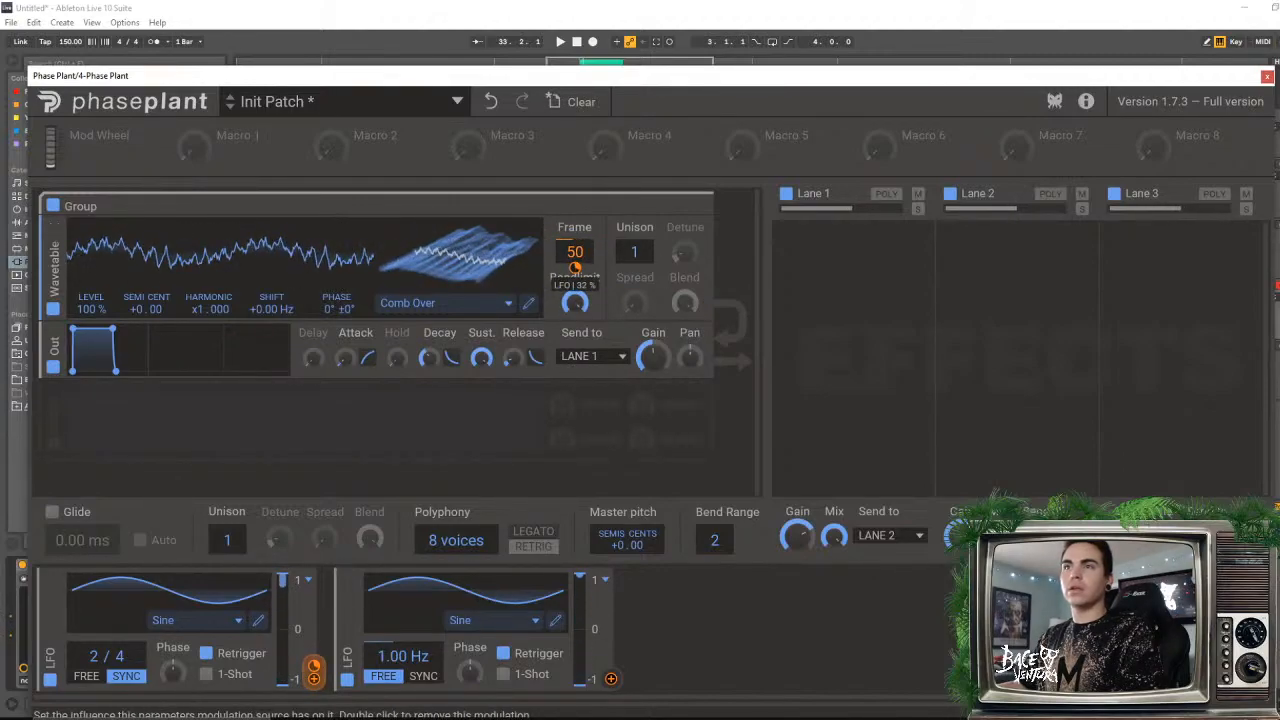
# - Adjust the modulated Comb Over wavetable's frame to 146
pyautogui.moveTo(582, 252); pyautogui.dragTo(575, 278)
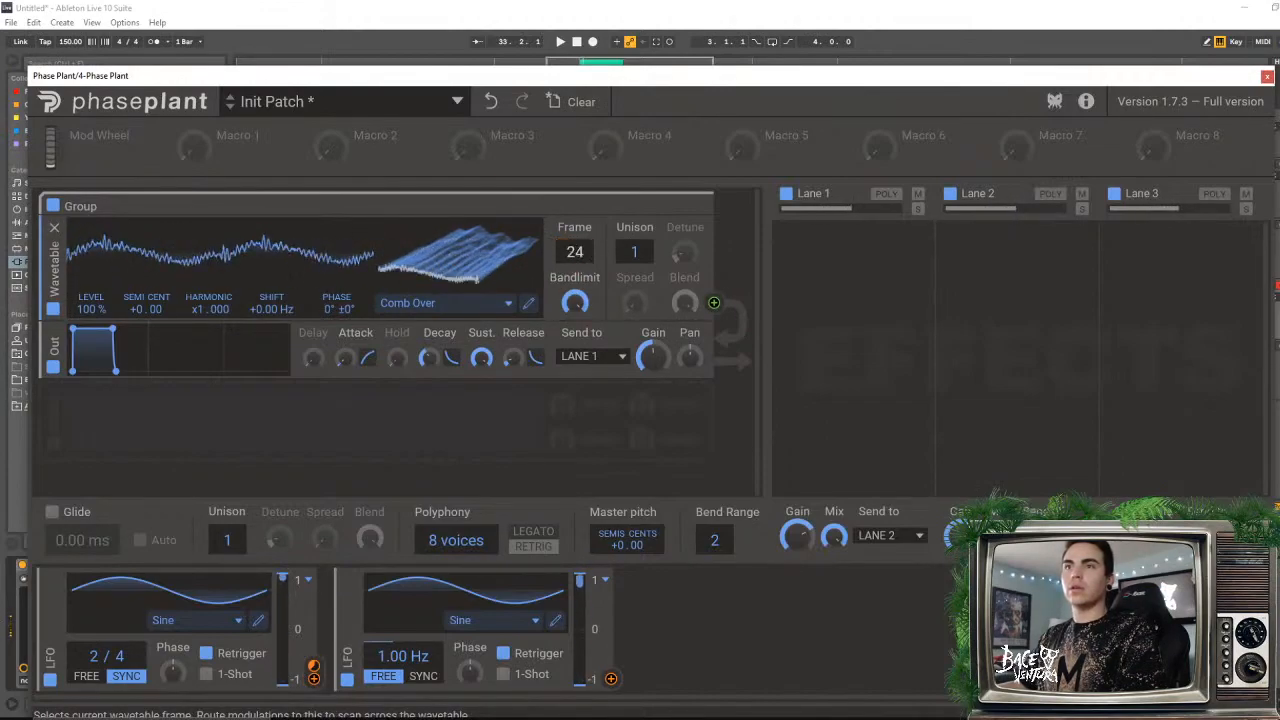
pyautogui.moveTo(574, 252); pyautogui.dragTo(574, 222)
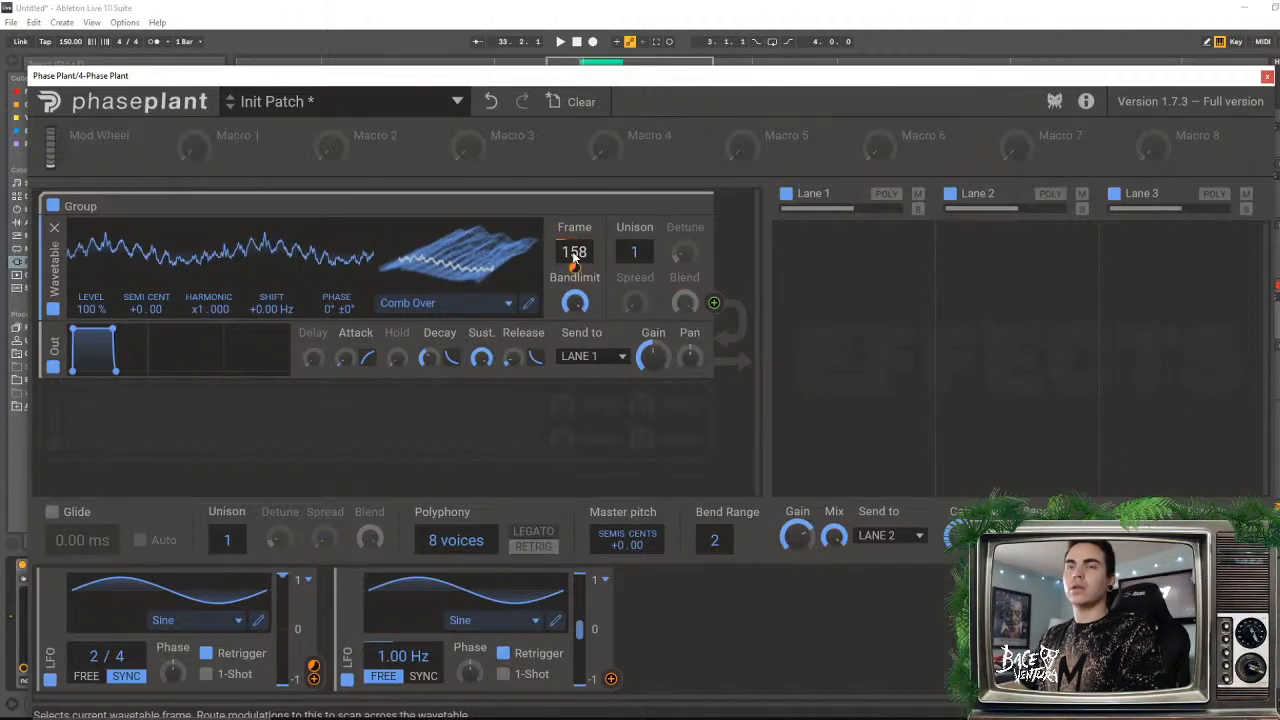
pyautogui.moveTo(574, 258); pyautogui.dragTo(574, 269)
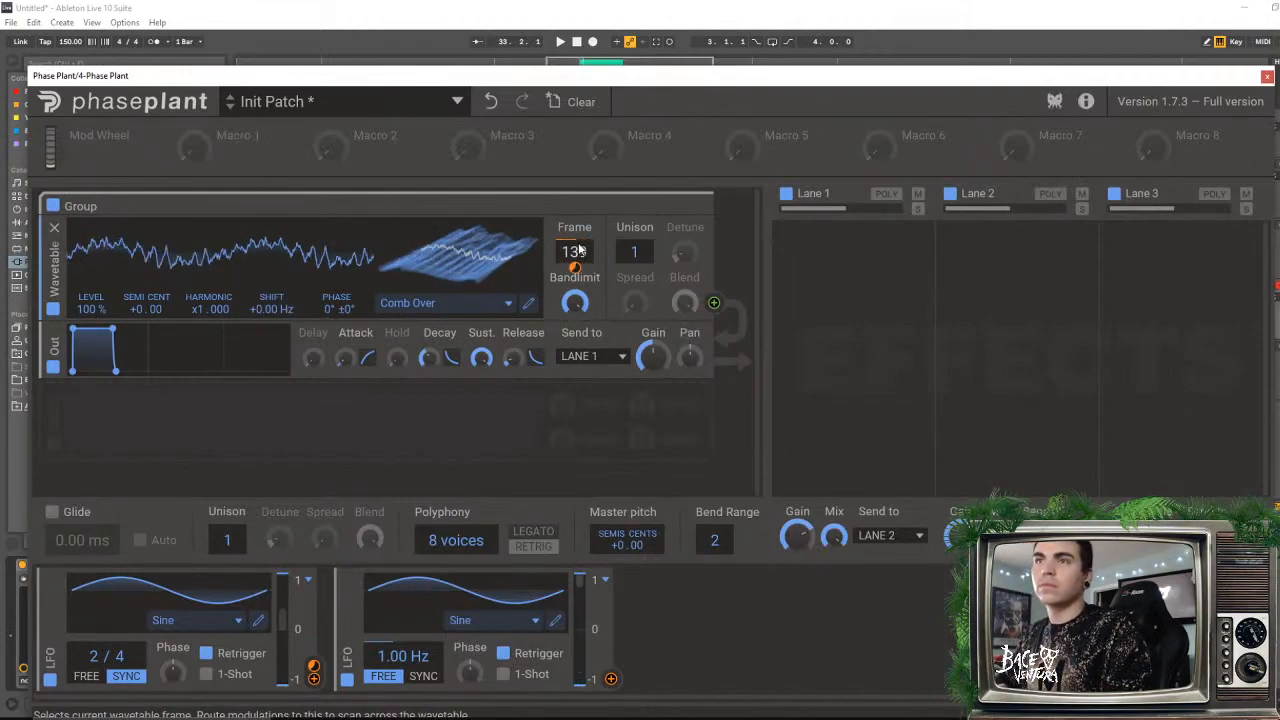
pyautogui.moveTo(574, 262); pyautogui.dragTo(577, 256)
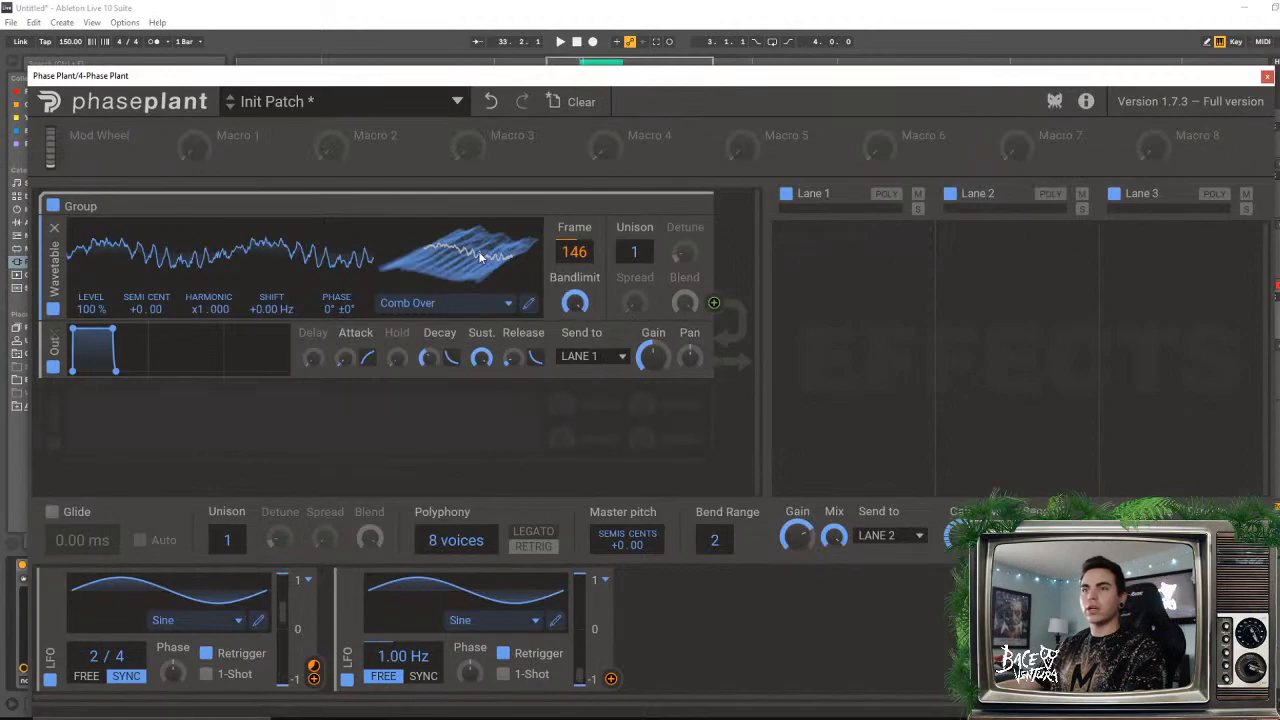
# - Add an Analog oscillator after the output module and route the second LFO to the wavetable's Level
pyautogui.click(270, 427)
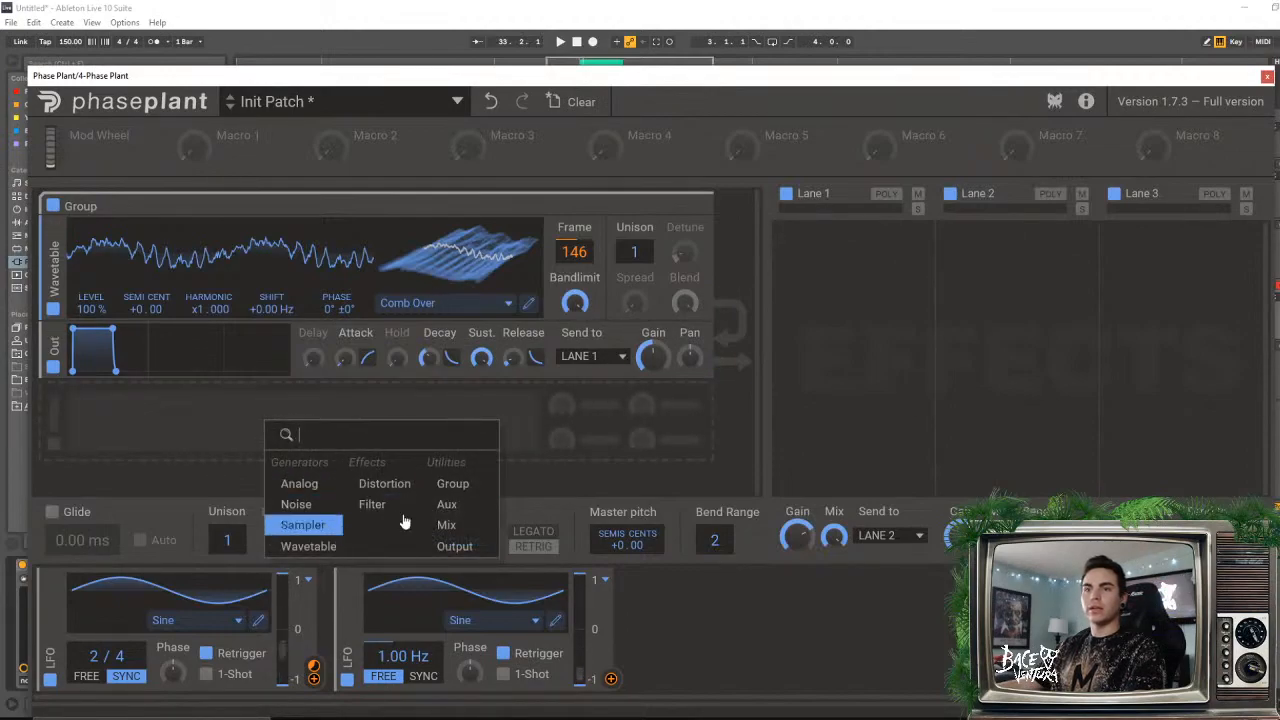
pyautogui.click(280, 485)
pyautogui.scroll(-1, 754, 422)
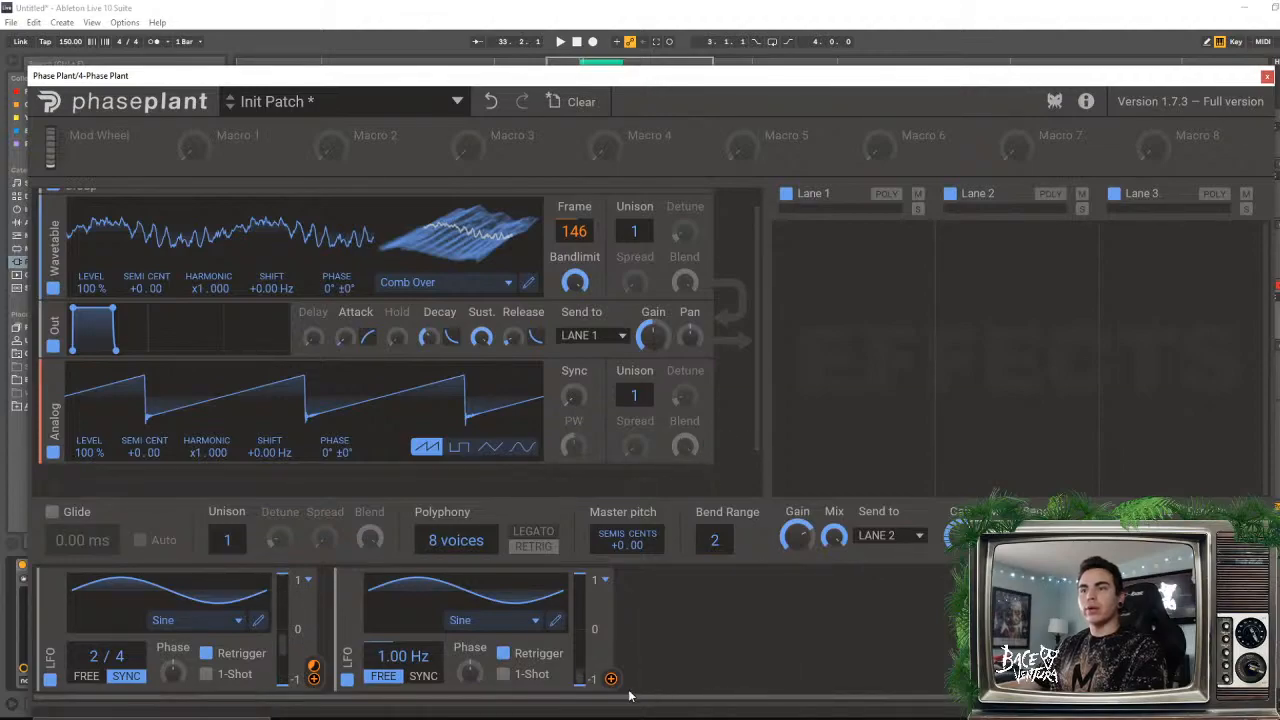
pyautogui.moveTo(617, 683); pyautogui.dragTo(575, 268)
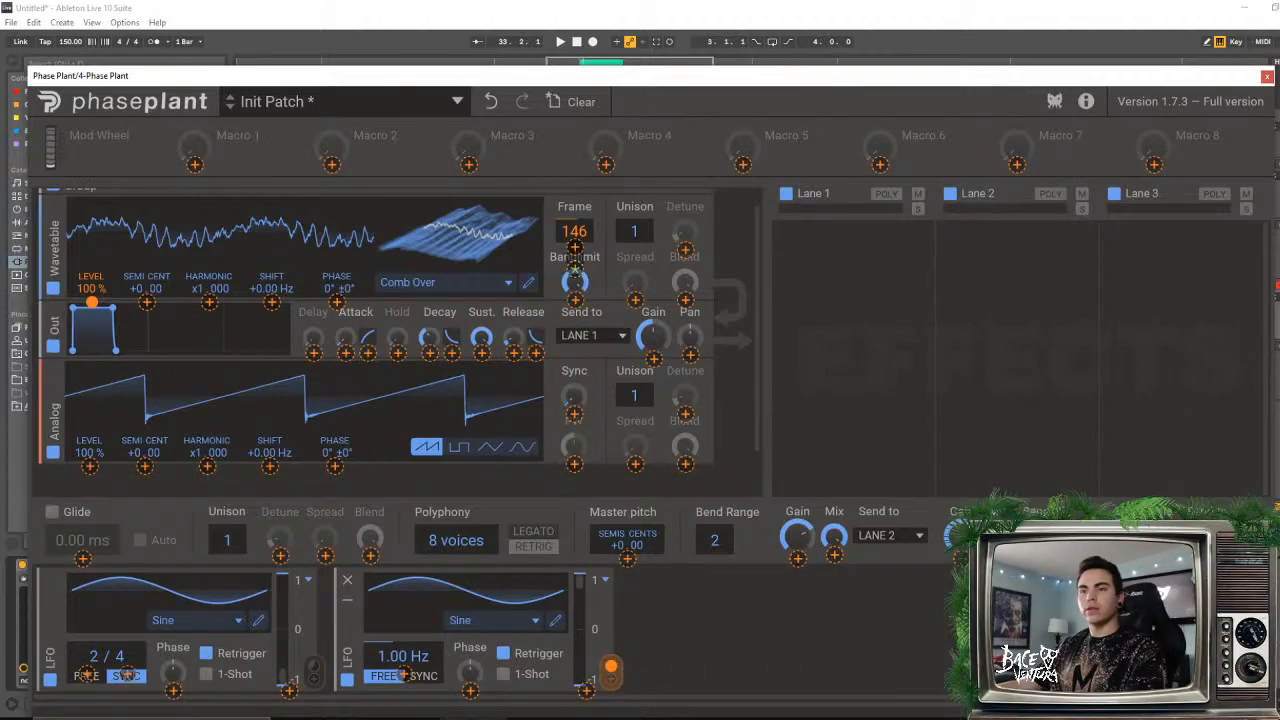
# - Reshape the first LFO's curve into one smooth rise from -100 % to 100 % across the full cycle
pyautogui.click(258, 620)
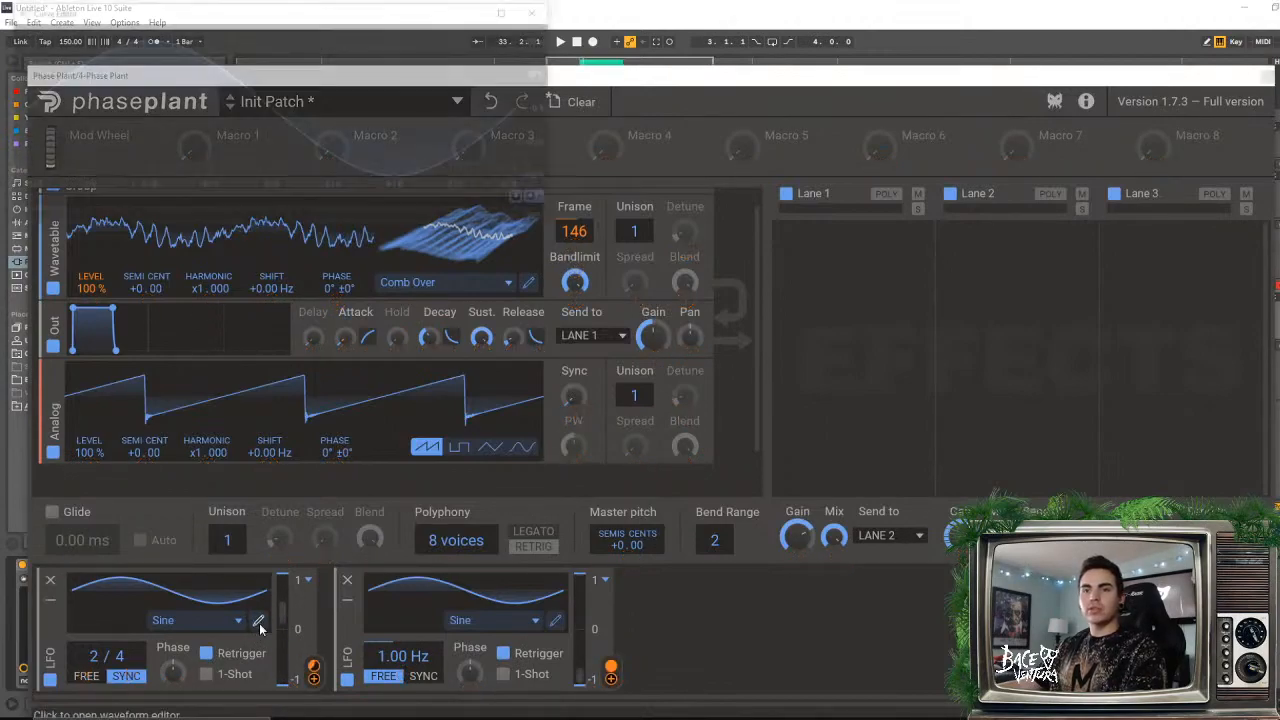
pyautogui.moveTo(524, 282); pyautogui.dragTo(767, 219)
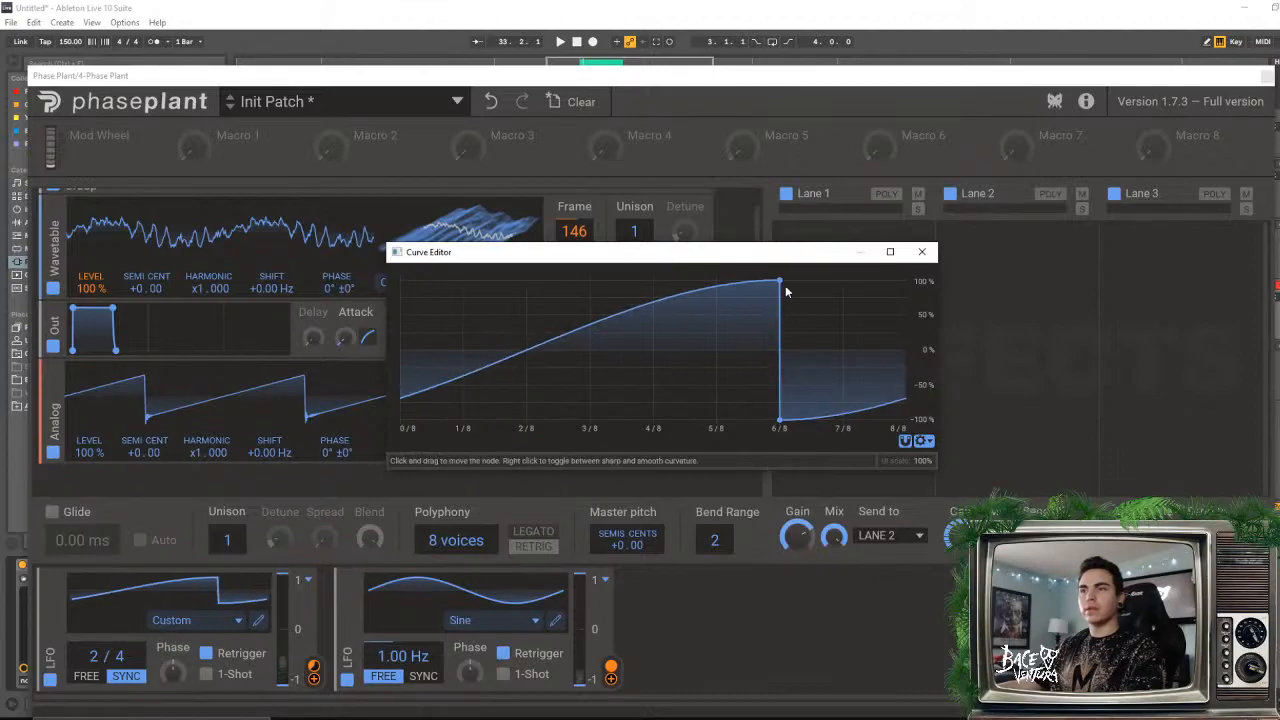
pyautogui.doubleClick(780, 420)
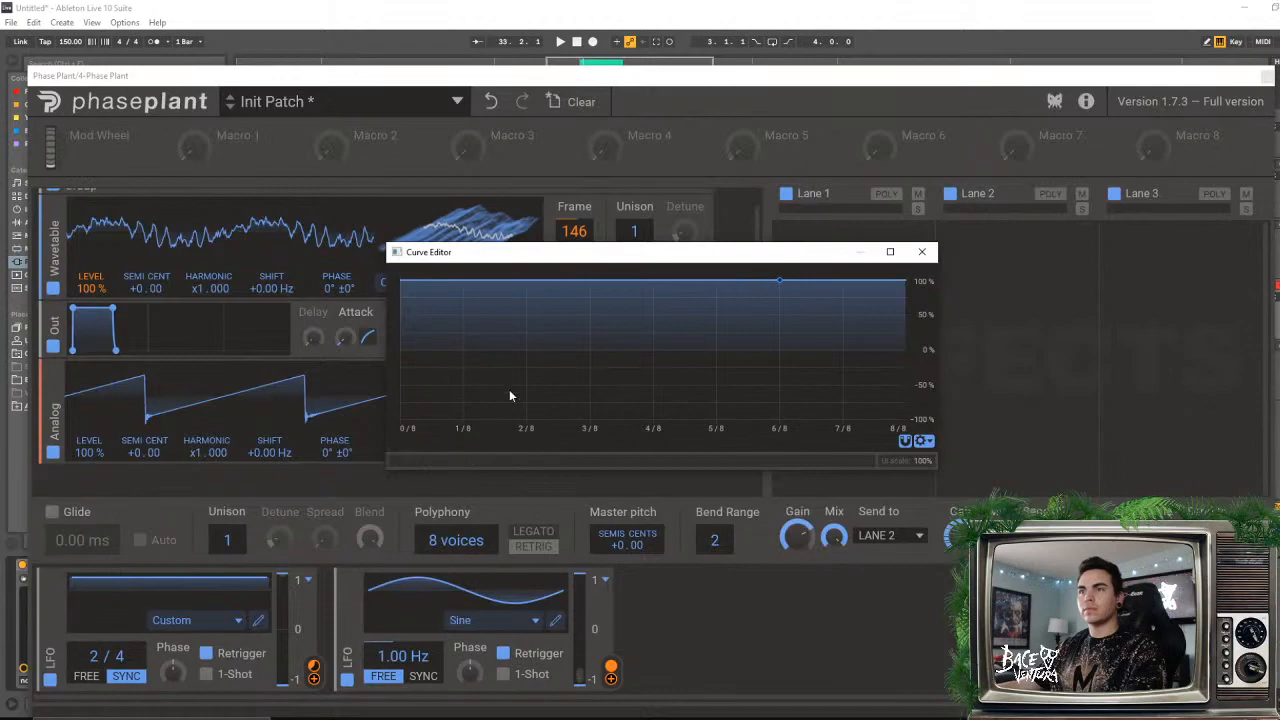
pyautogui.moveTo(636, 281); pyautogui.dragTo(353, 502)
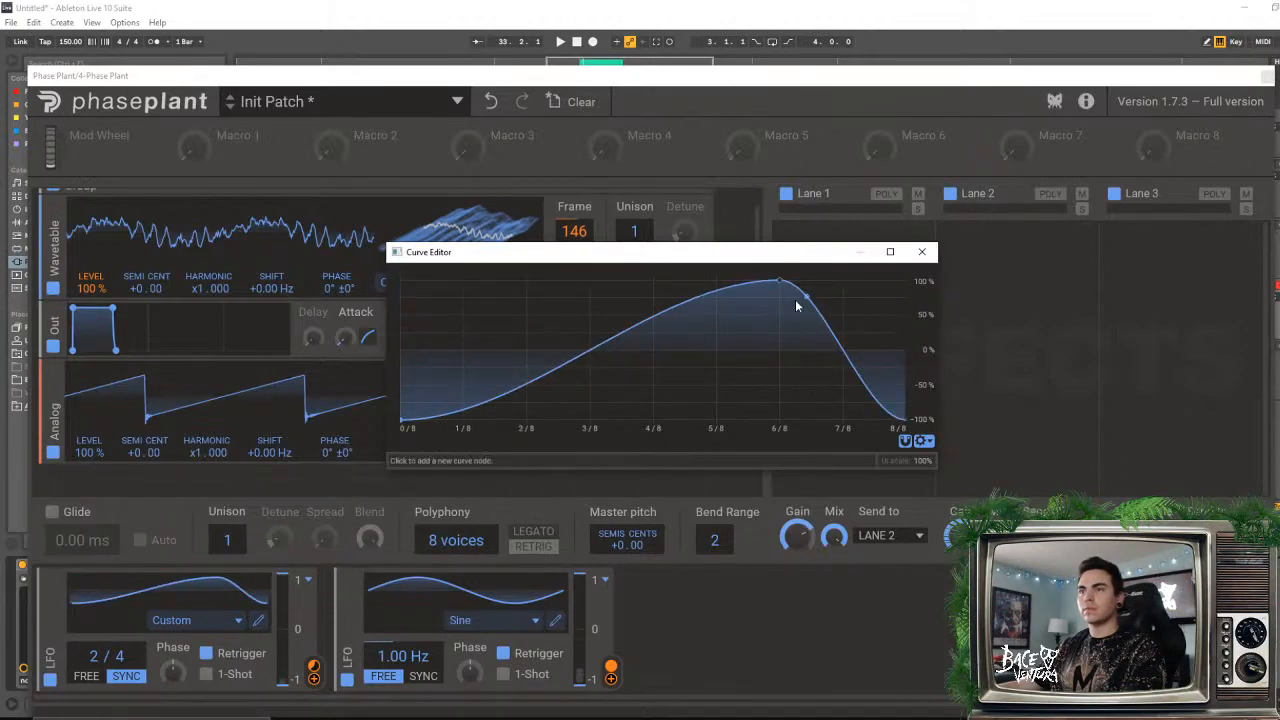
pyautogui.moveTo(782, 285); pyautogui.dragTo(932, 272)
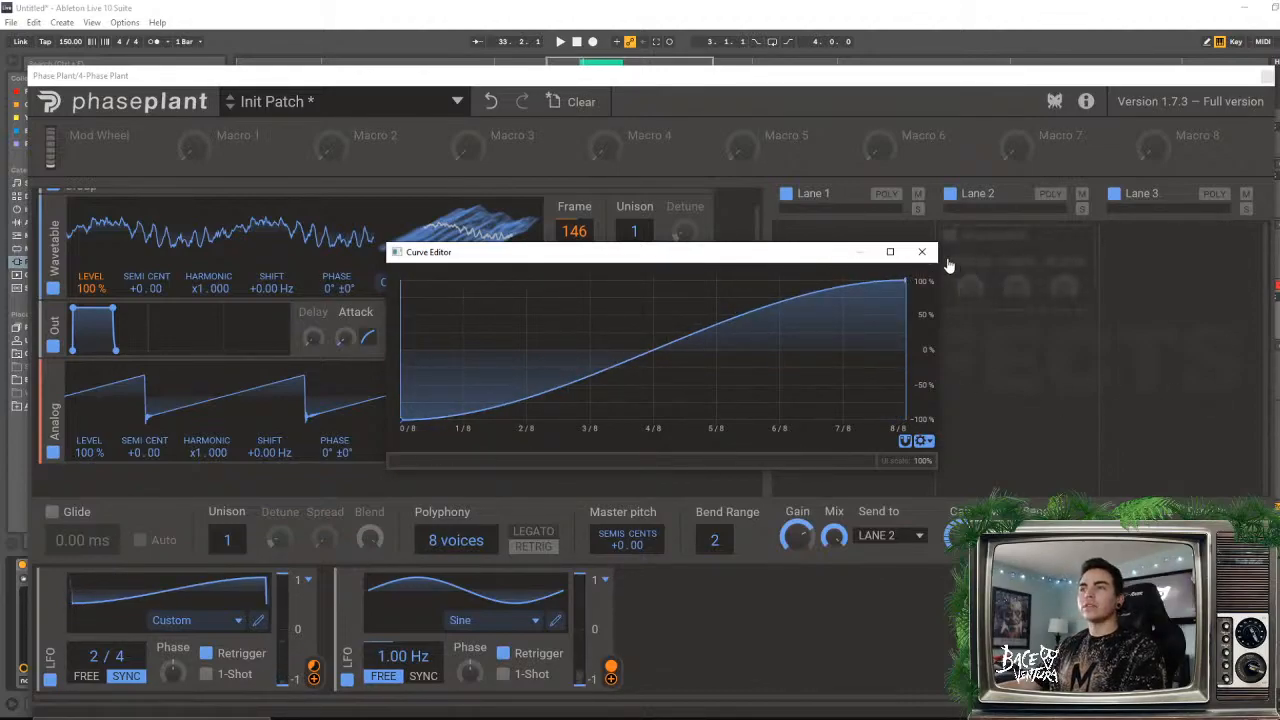
pyautogui.click(921, 252)
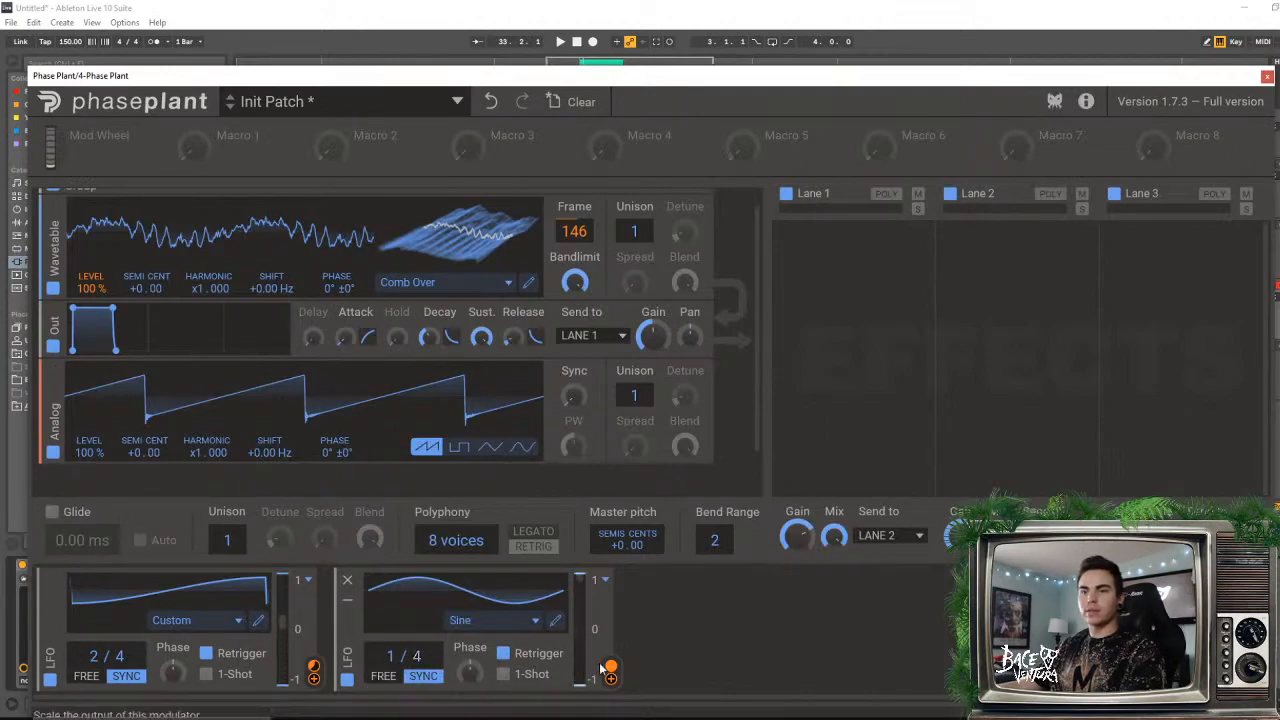
# - Reshape the second LFO's curve to rise from -100 % to 100 % at 2/8, ease down until 6/8, and reach -100 % at 7/8
pyautogui.click(555, 620)
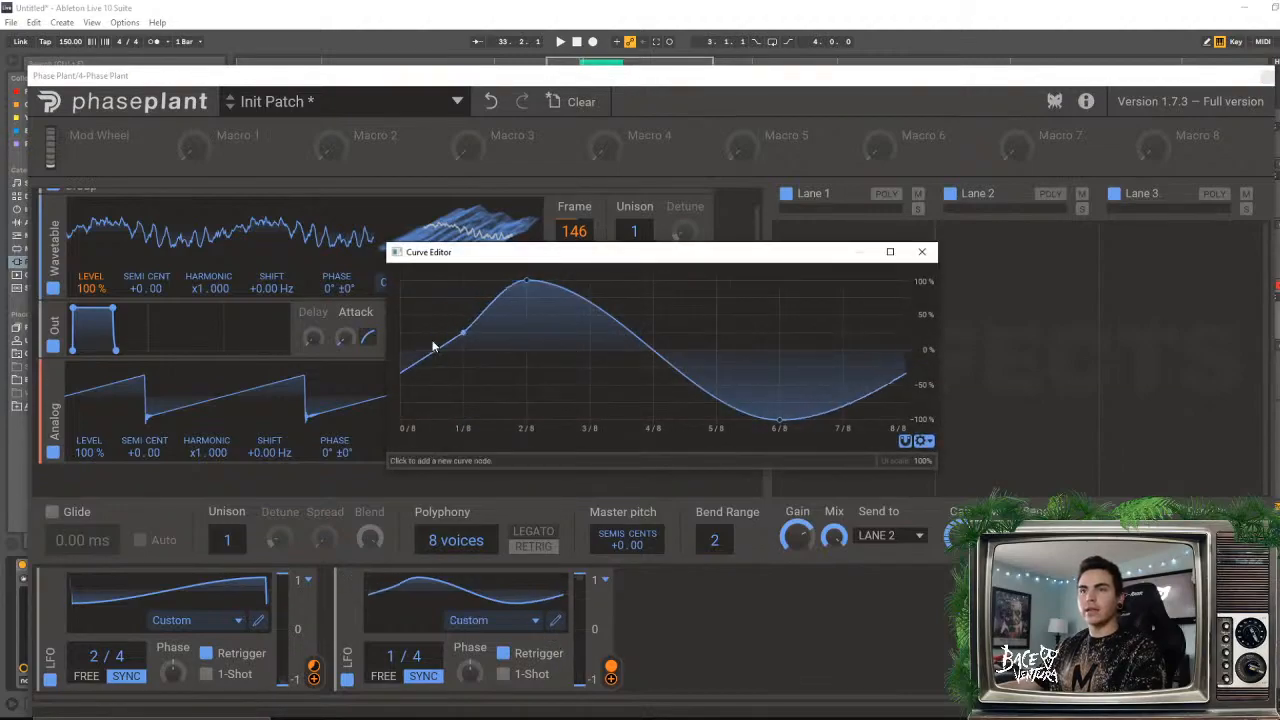
pyautogui.moveTo(433, 343); pyautogui.dragTo(402, 420)
pyautogui.moveTo(678, 385); pyautogui.dragTo(832, 342)
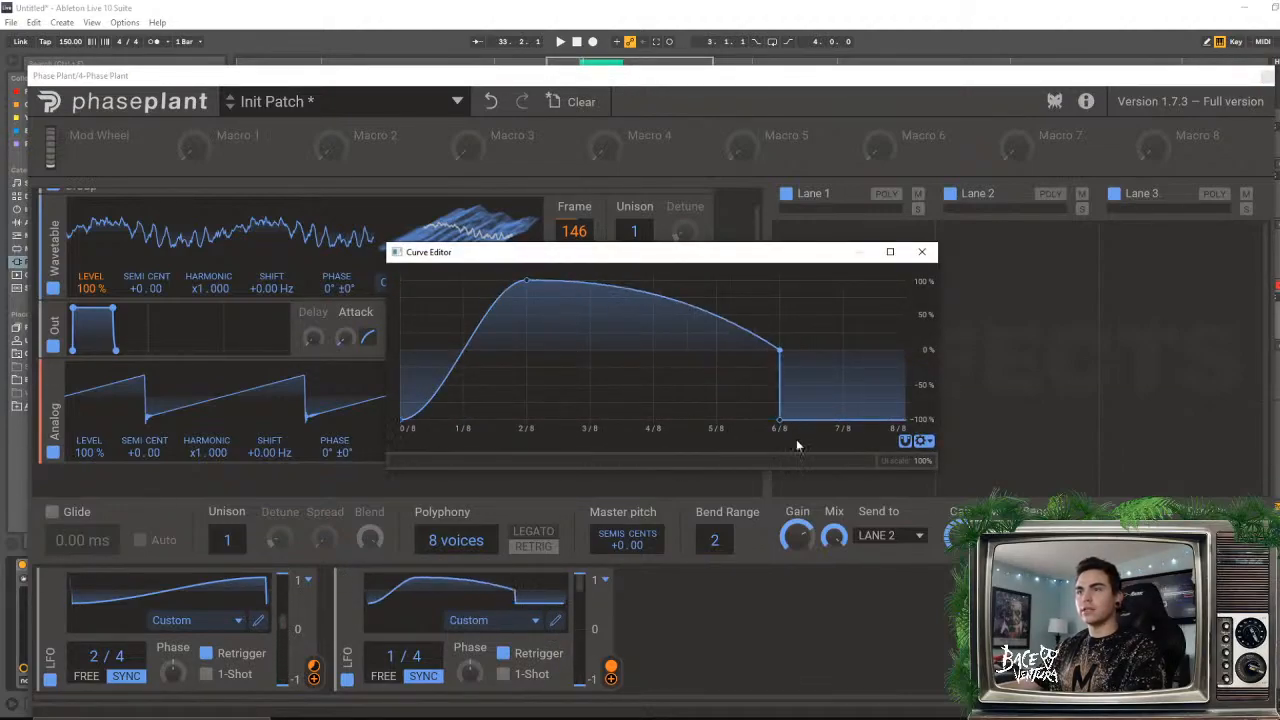
pyautogui.moveTo(780, 420); pyautogui.dragTo(865, 432)
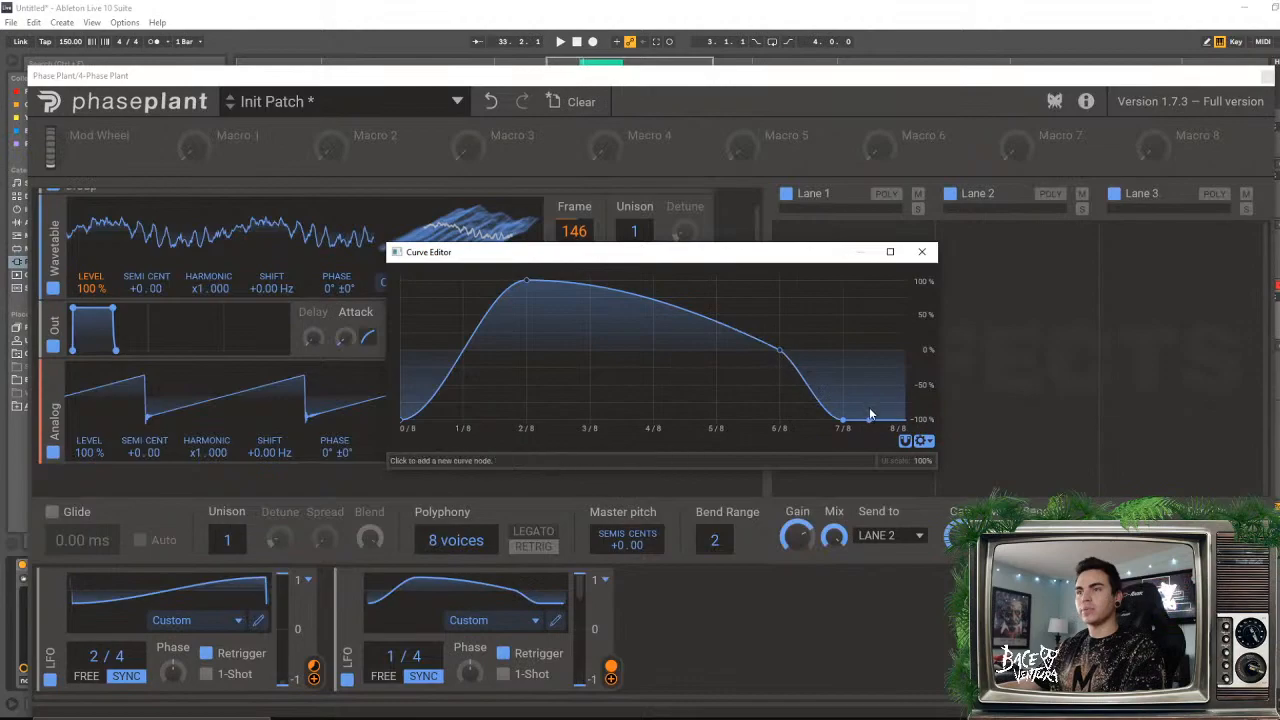
pyautogui.moveTo(781, 358); pyautogui.dragTo(785, 342)
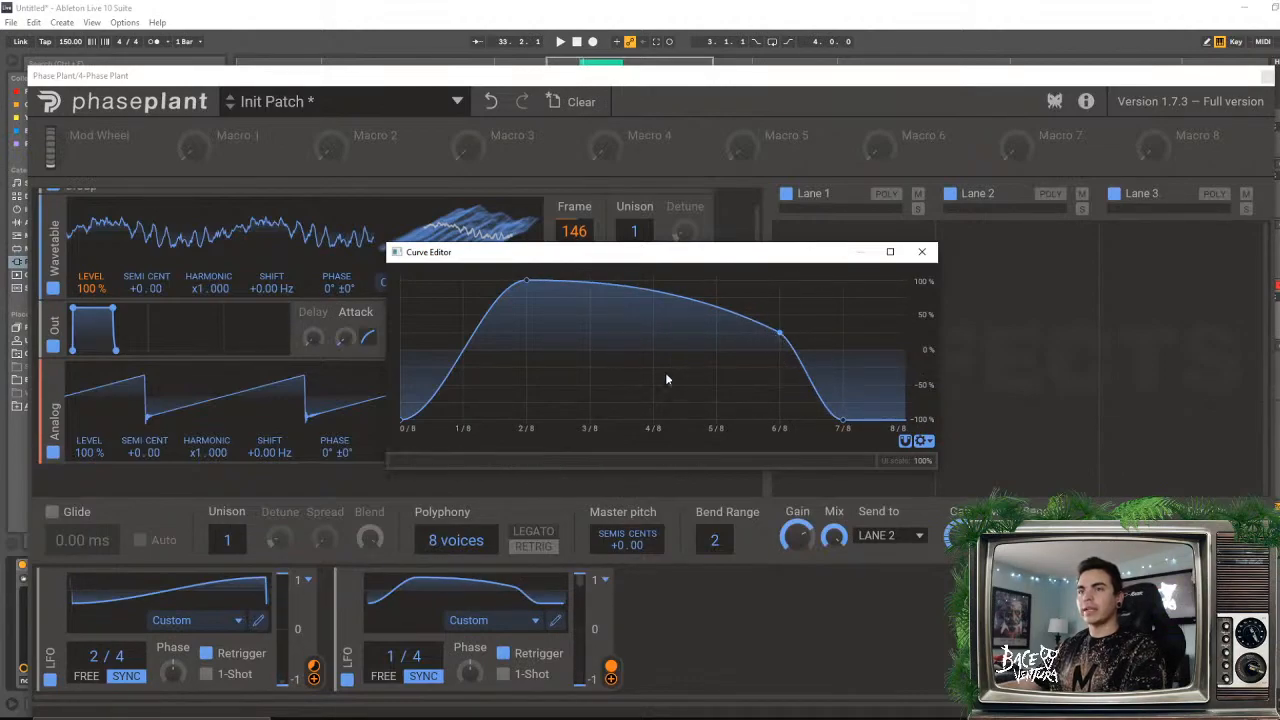
pyautogui.click(922, 254)
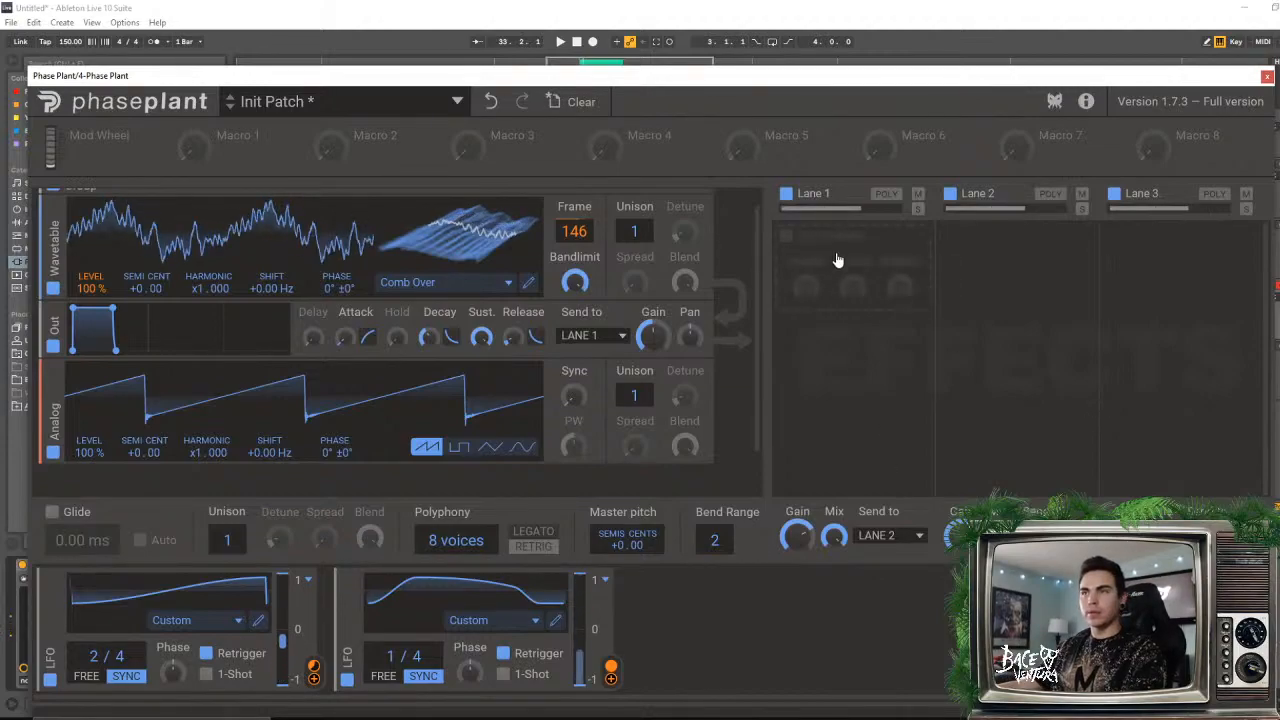
# - Modulate the wavetable's phase with the Analog oscillator, switch that oscillator to a triangle wave, and adjust the modulation amount
pyautogui.scroll(2, 756, 305)
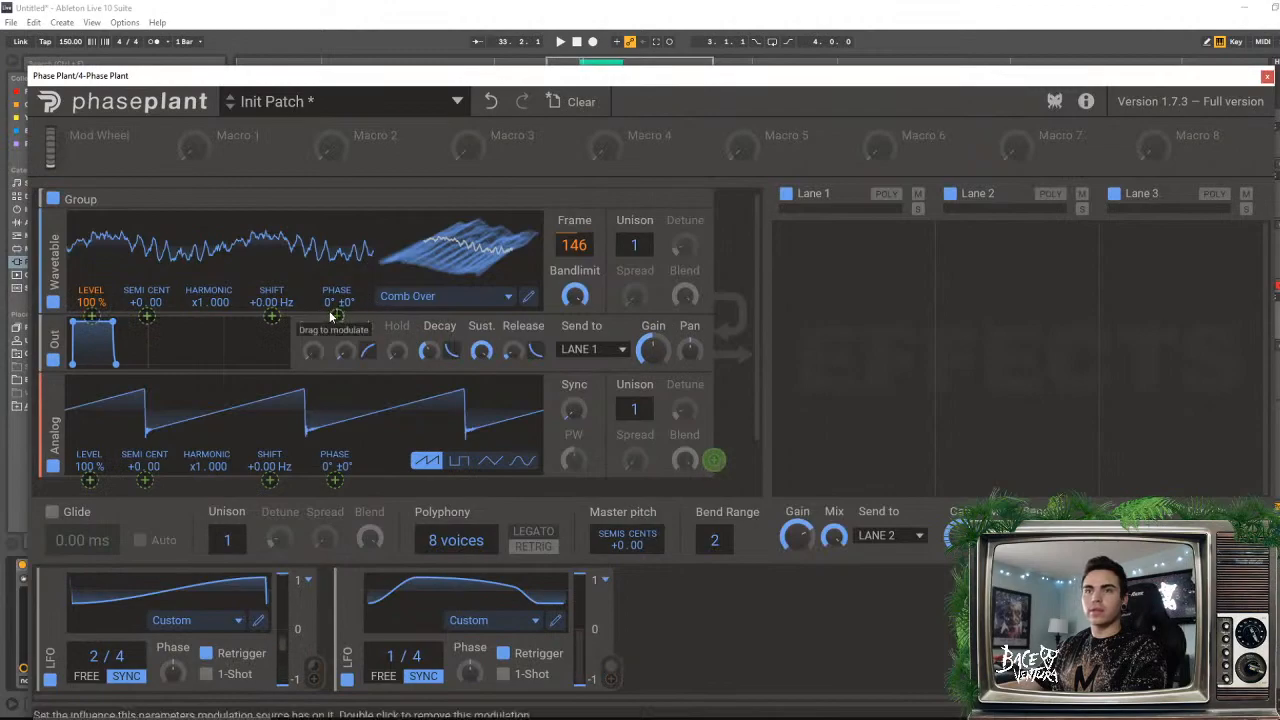
pyautogui.moveTo(337, 316); pyautogui.dragTo(337, 322)
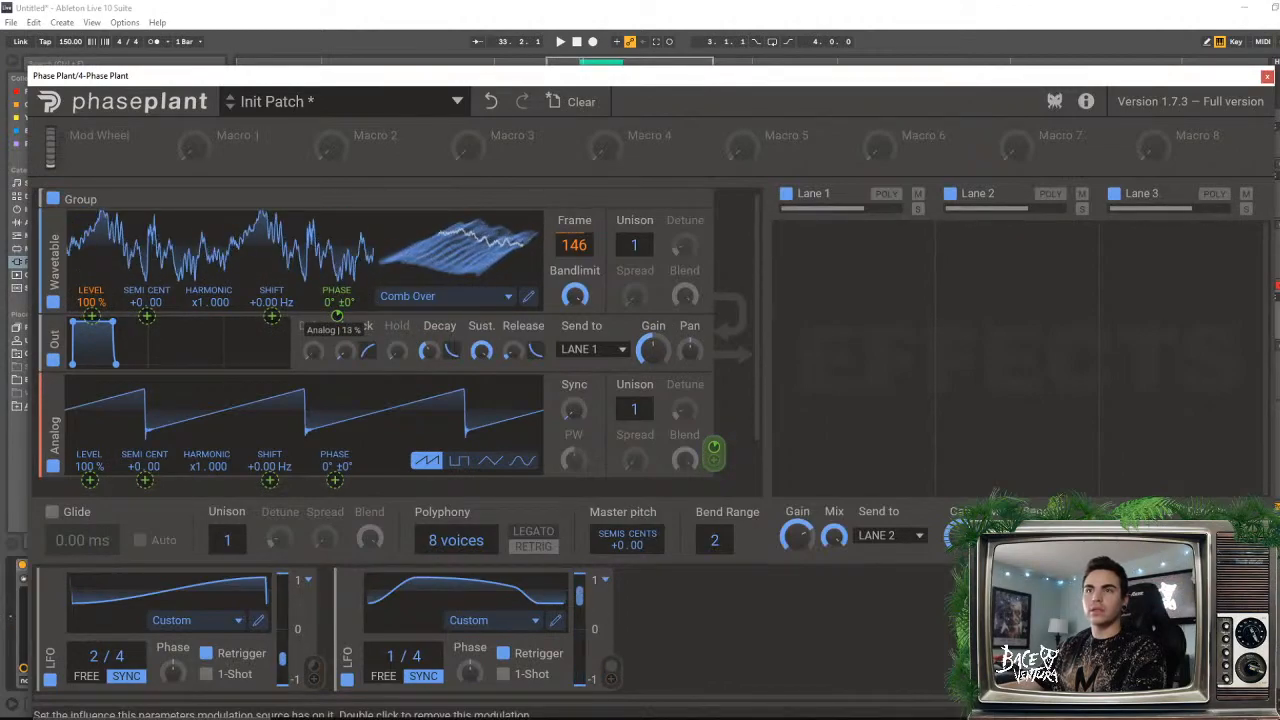
pyautogui.click(505, 490)
pyautogui.click(490, 460)
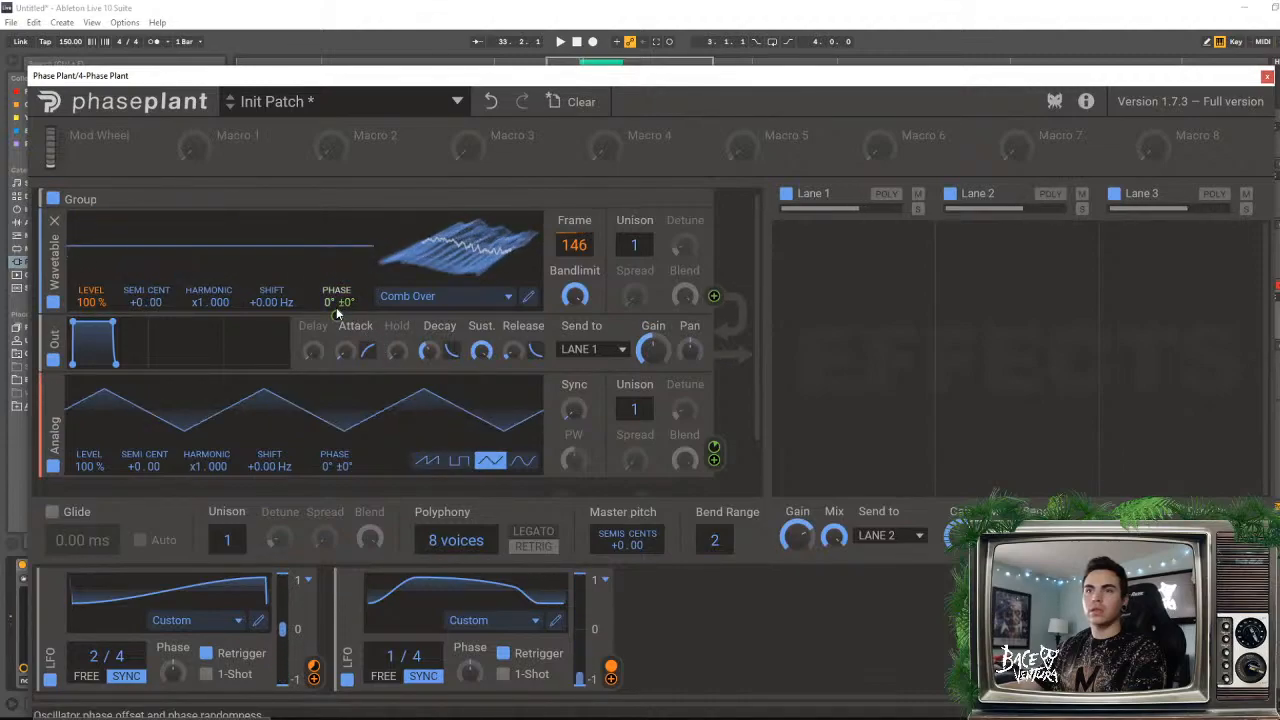
pyautogui.moveTo(337, 315)
pyautogui.mouseDown()
pyautogui.moveTo(337, 285)
pyautogui.moveTo(337, 310)
pyautogui.mouseUp()
# - Add a Faturator effect to Lane 1 and reduce its mix
pyautogui.scroll(-1, 749, 335)
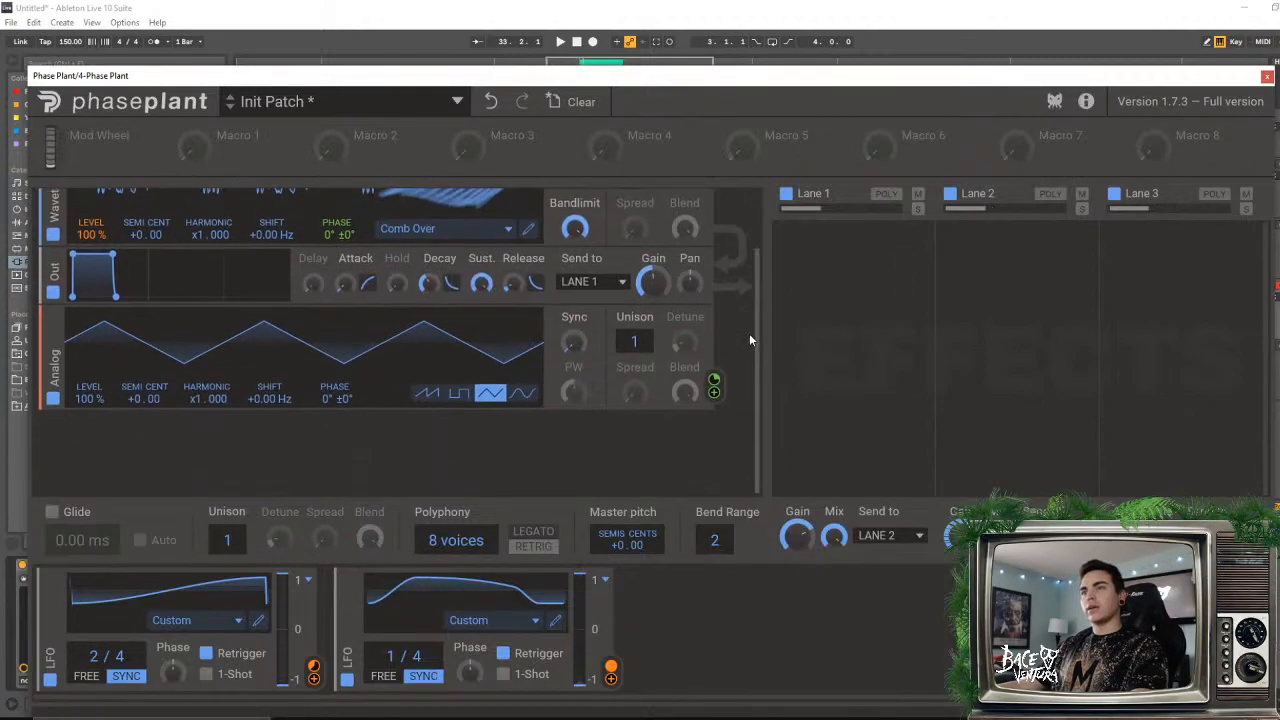
pyautogui.scroll(1, 750, 340)
pyautogui.scroll(-1, 760, 300)
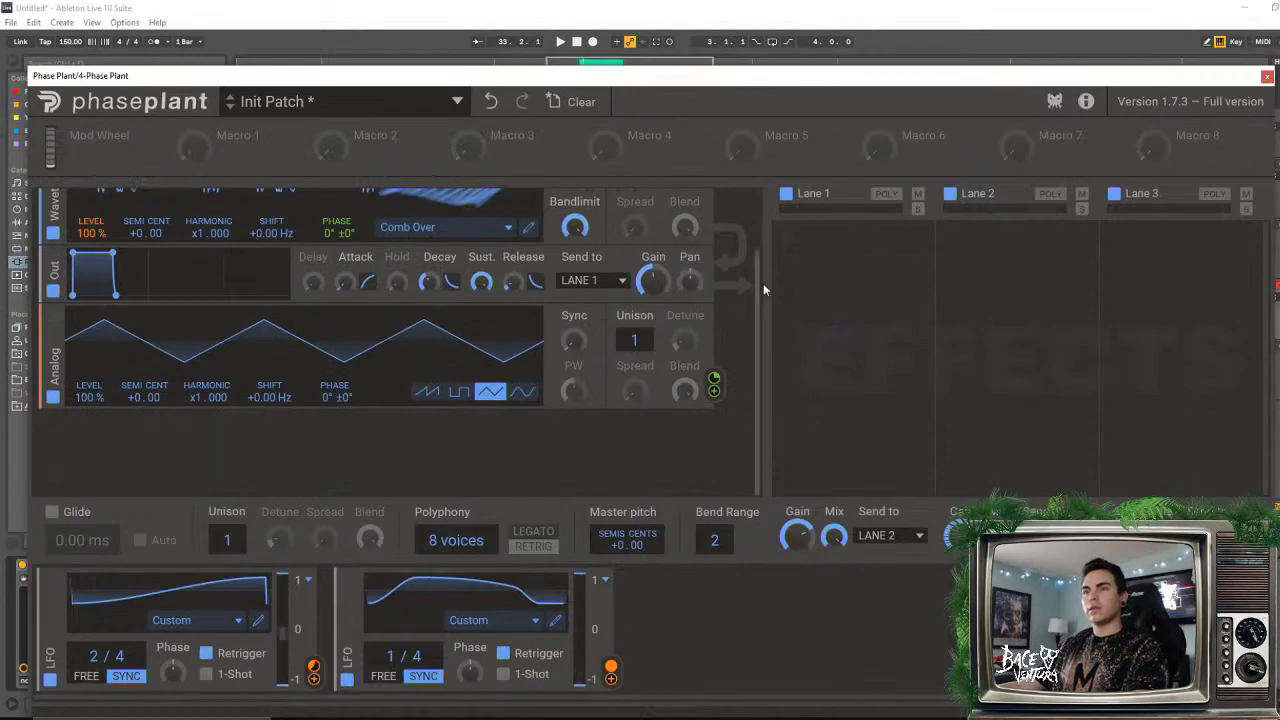
pyautogui.scroll(1, 758, 262)
pyautogui.click(840, 243)
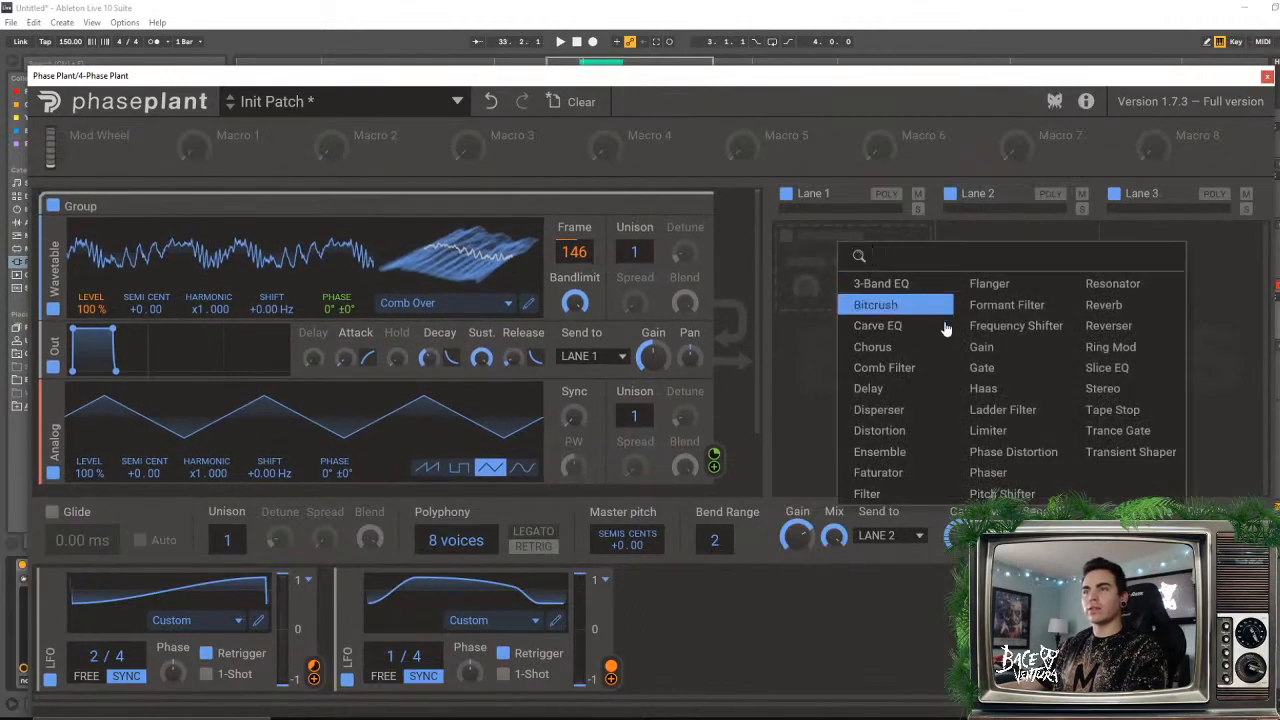
pyautogui.click(884, 473)
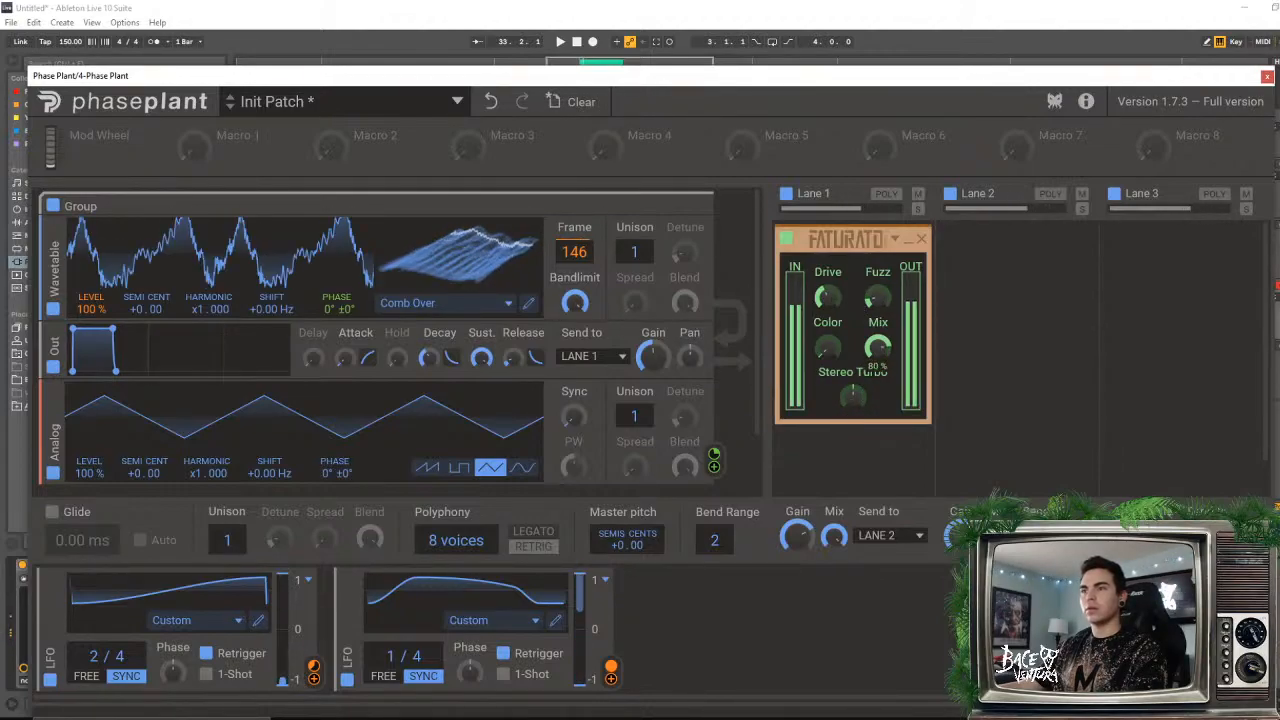
pyautogui.moveTo(894, 345); pyautogui.dragTo(894, 305)
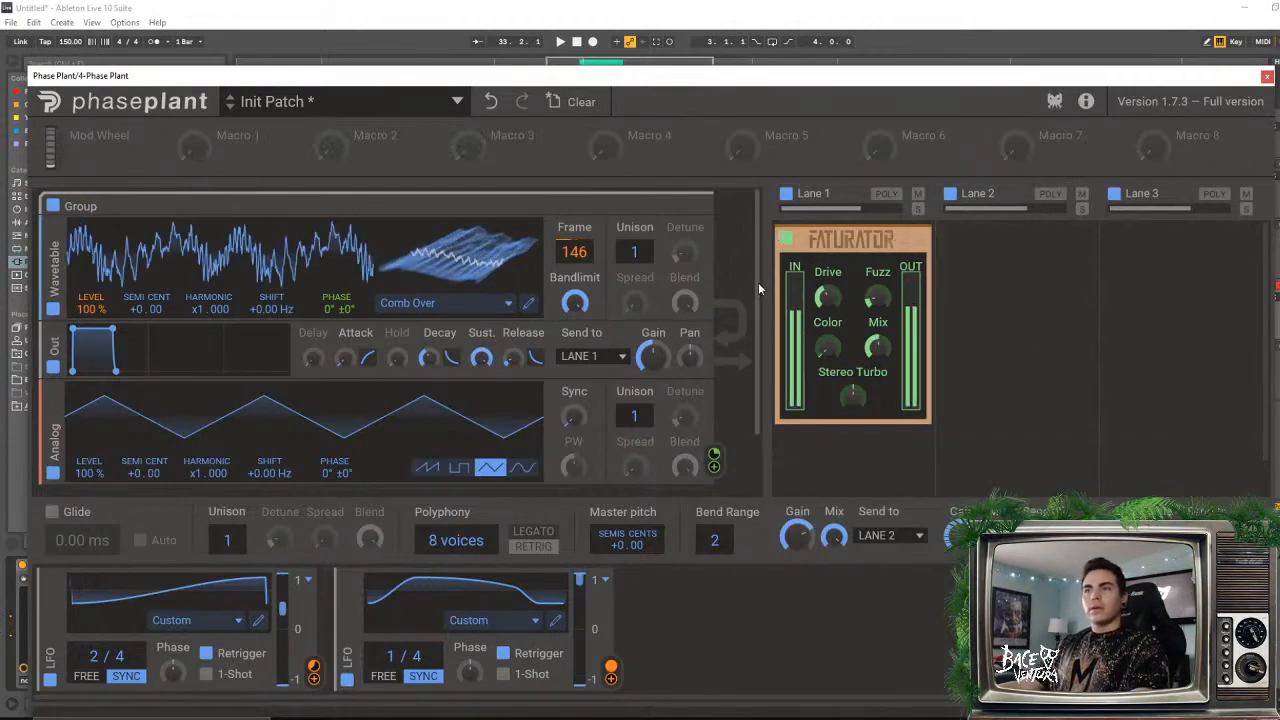
# - Collapse the first group and add a second group below it containing a Wavetable oscillator
pyautogui.click(699, 206)
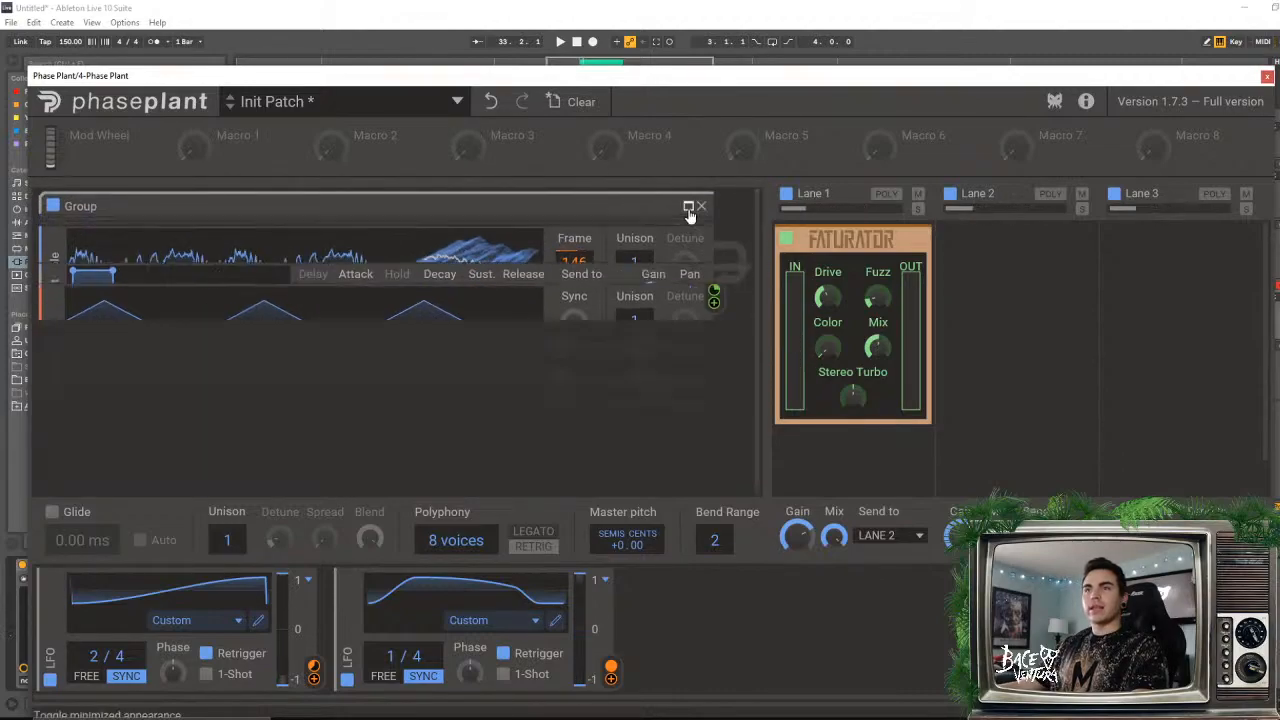
pyautogui.click(286, 291)
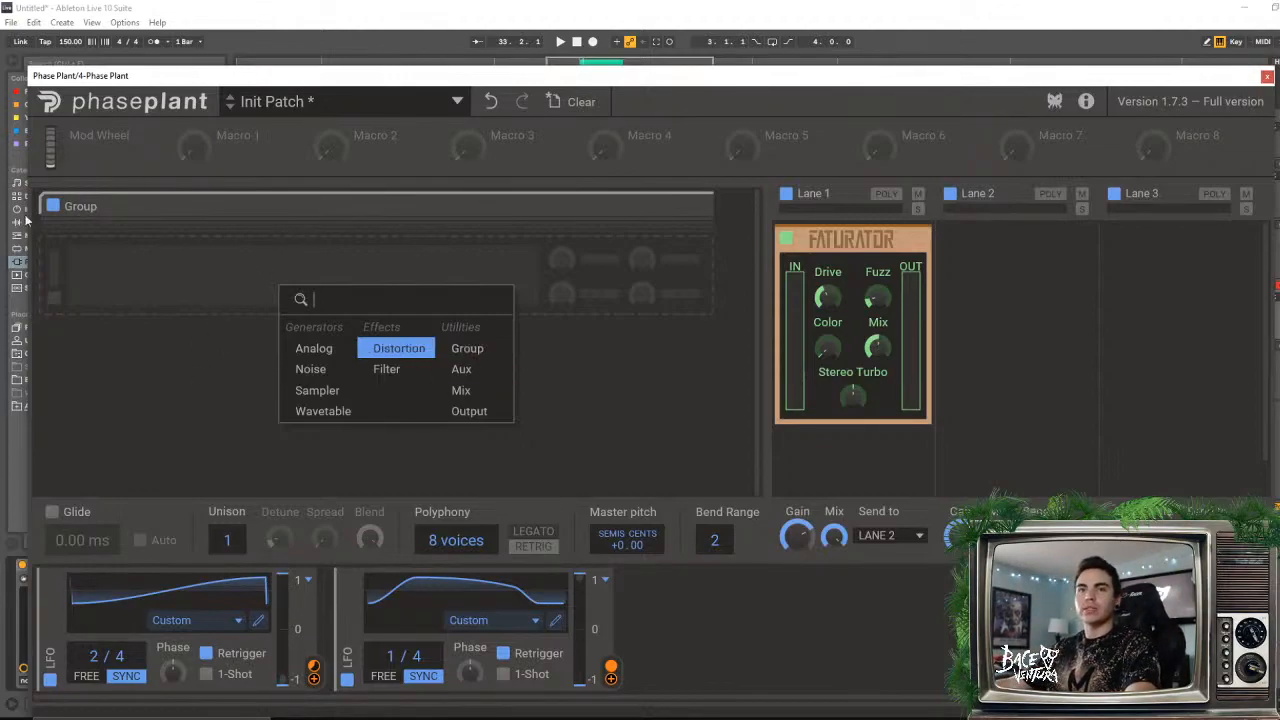
pyautogui.click(469, 352)
pyautogui.click(250, 326)
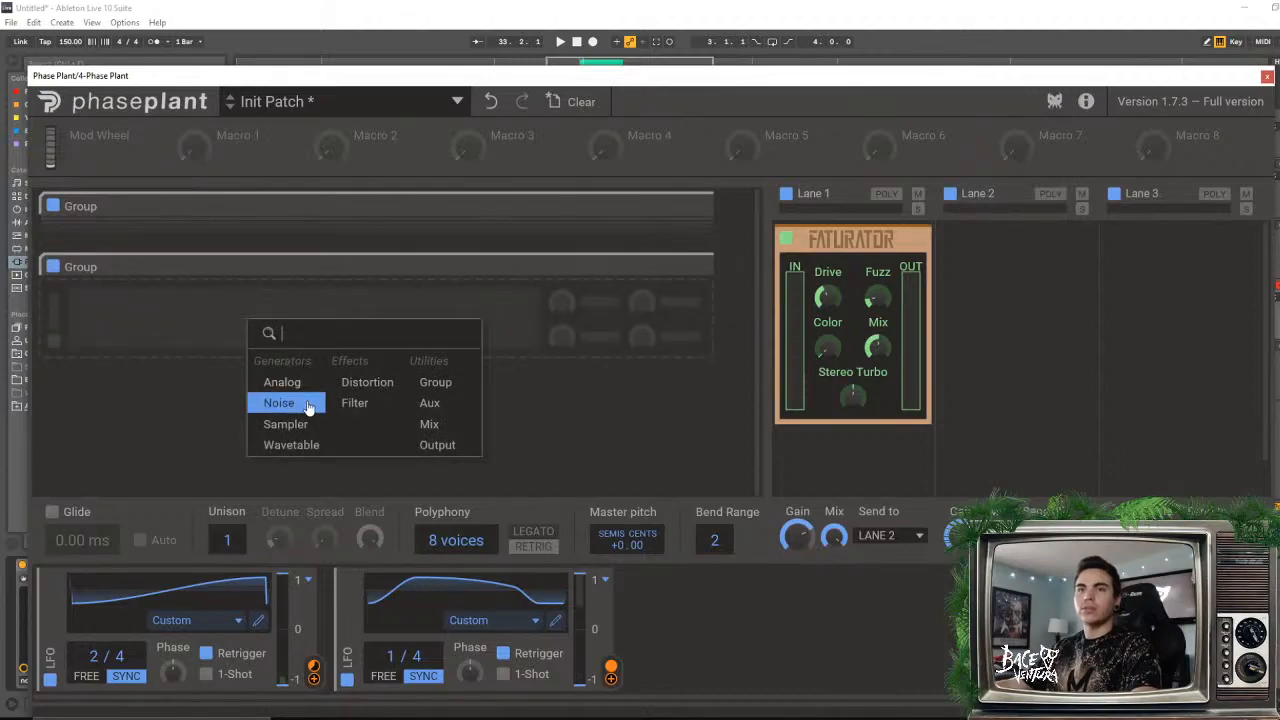
pyautogui.click(300, 443)
# - Load the Rubber wavetable from the Spectral folder into the second group's oscillator and raise its frame position
pyautogui.click(508, 364)
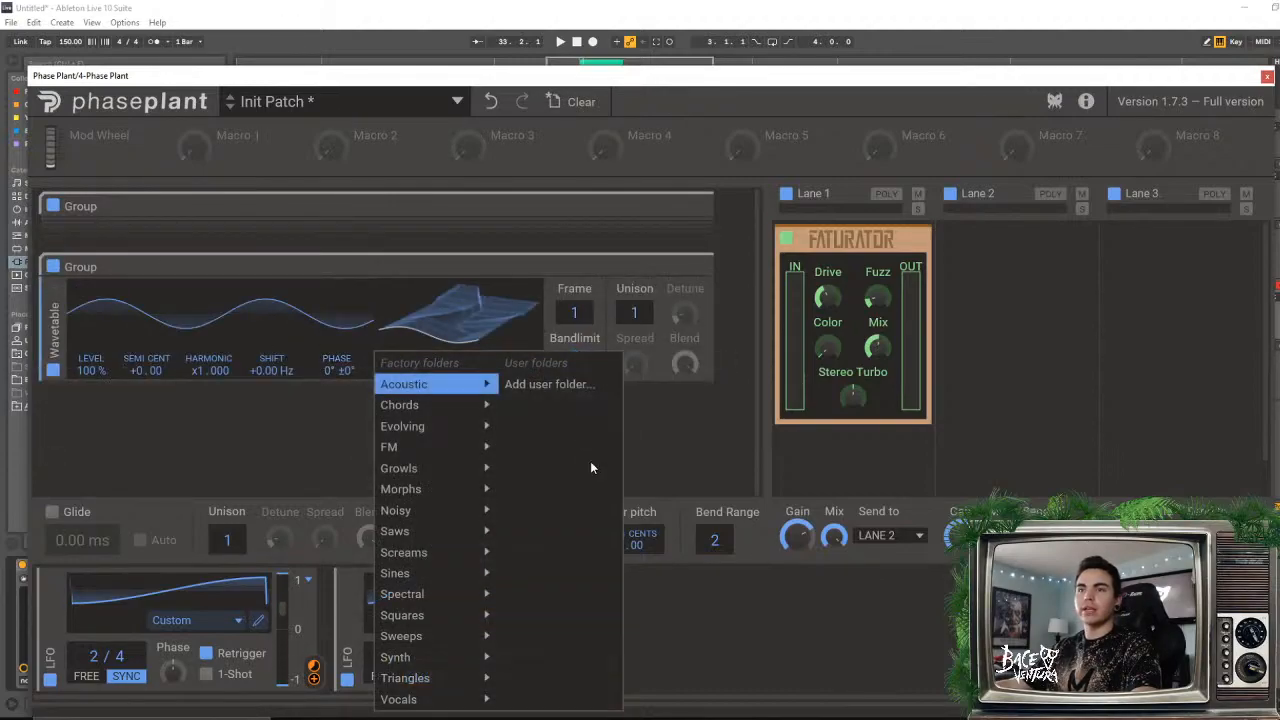
pyautogui.moveTo(416, 576)
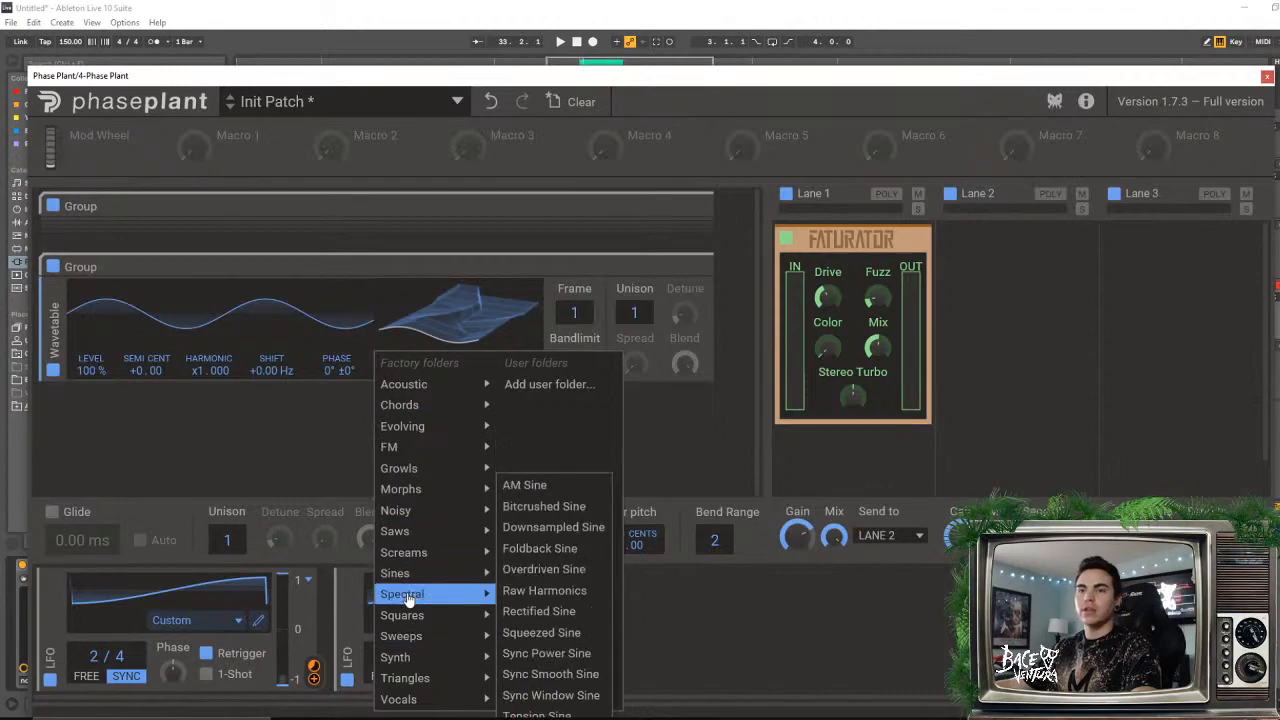
pyautogui.moveTo(414, 598)
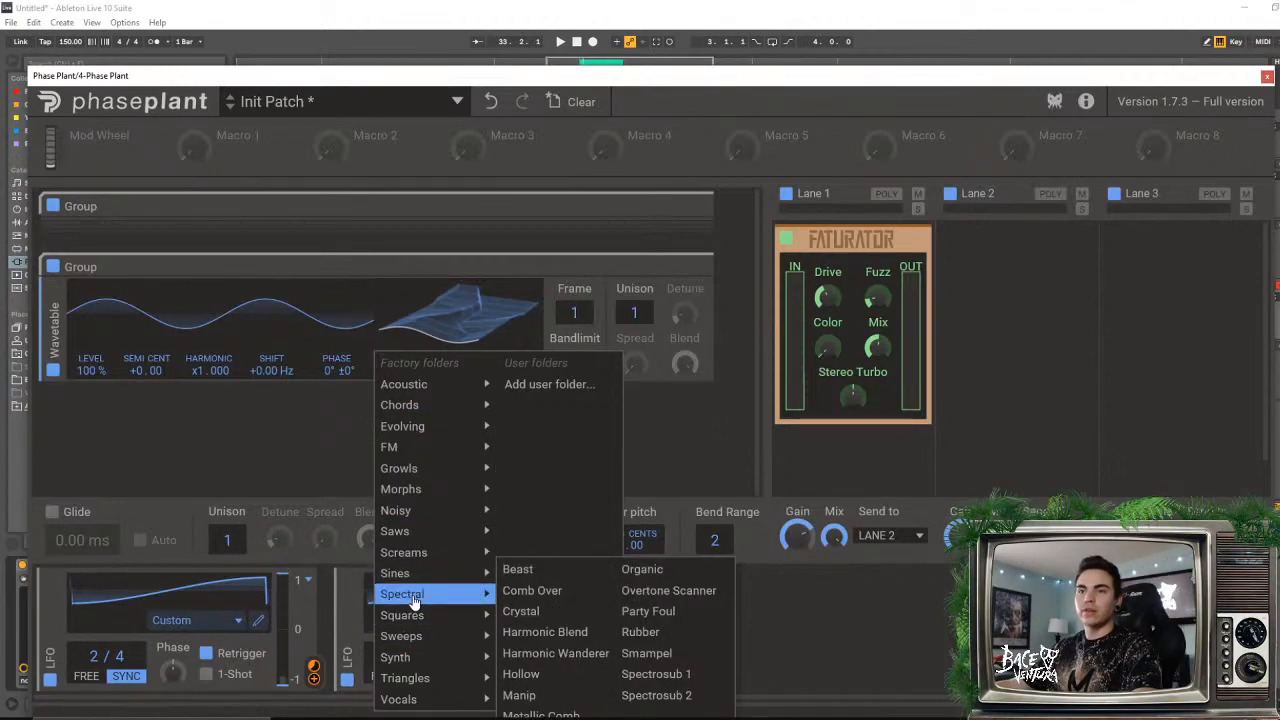
pyautogui.click(508, 592)
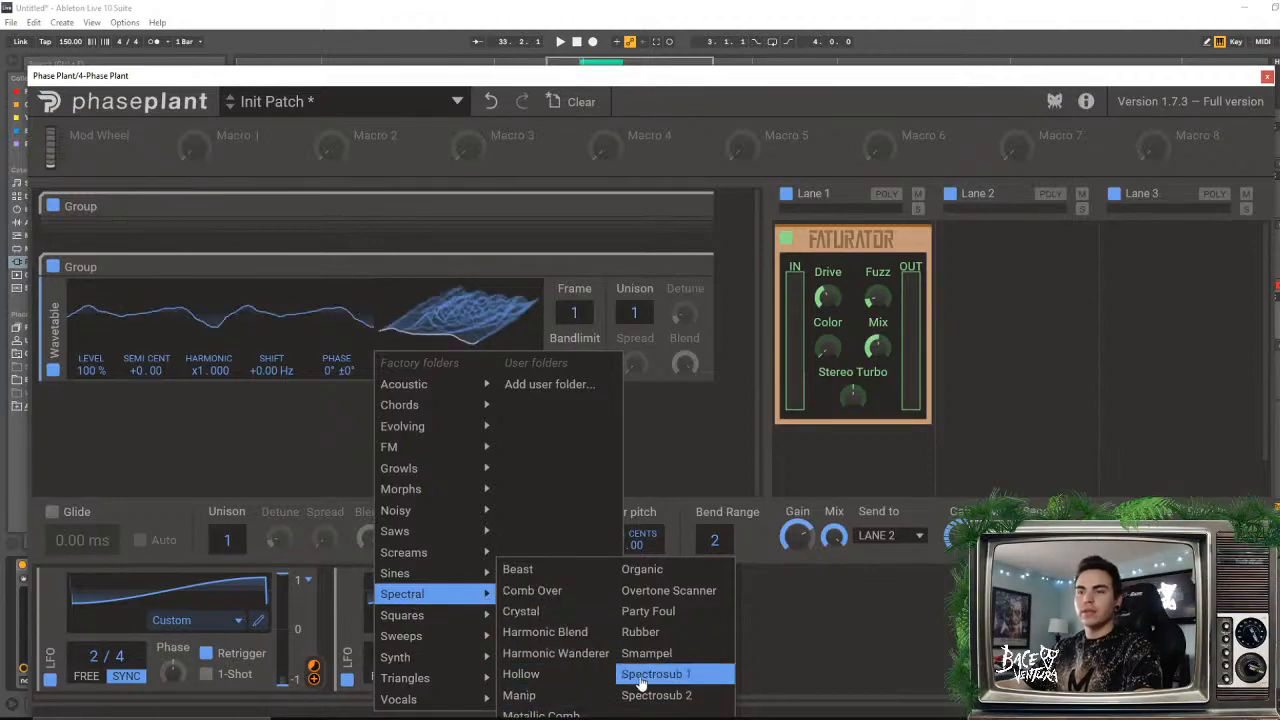
pyautogui.click(649, 633)
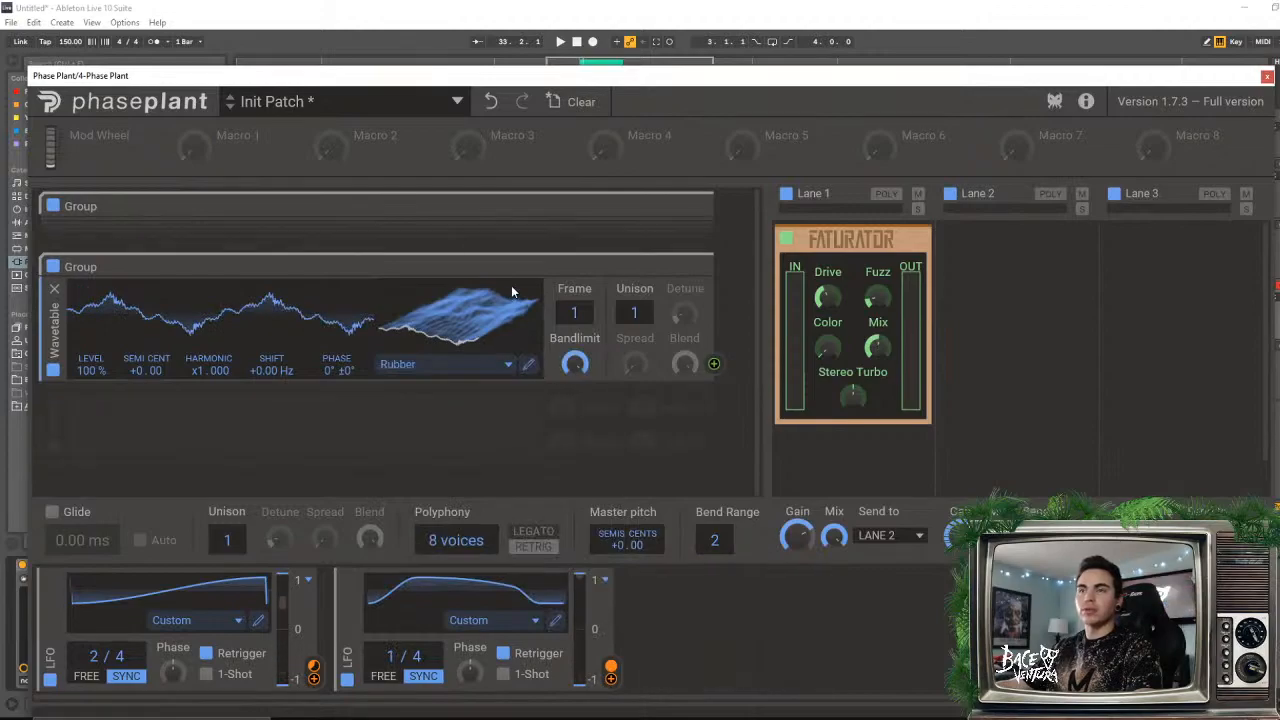
pyautogui.moveTo(574, 314); pyautogui.dragTo(574, 223)
# - Add an Output and an Analog oscillator to the second group below the wavetable
pyautogui.click(364, 407)
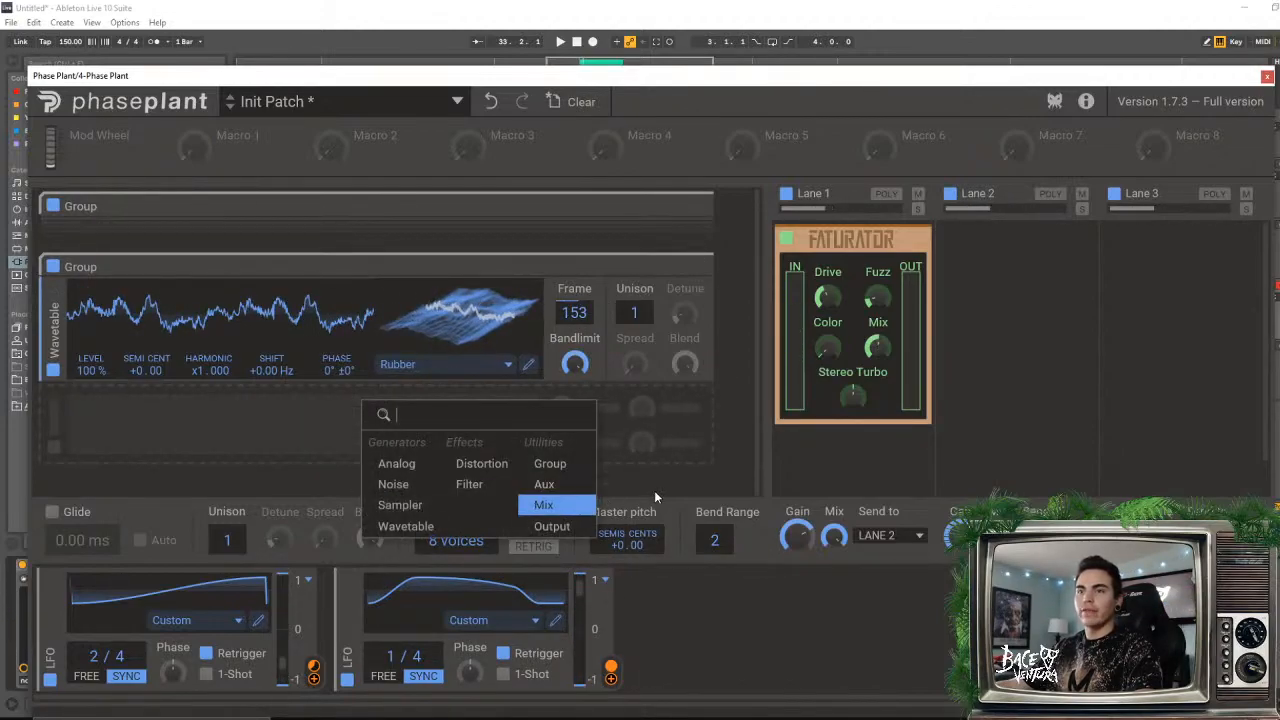
pyautogui.click(552, 523)
pyautogui.click(481, 462)
pyautogui.click(488, 489)
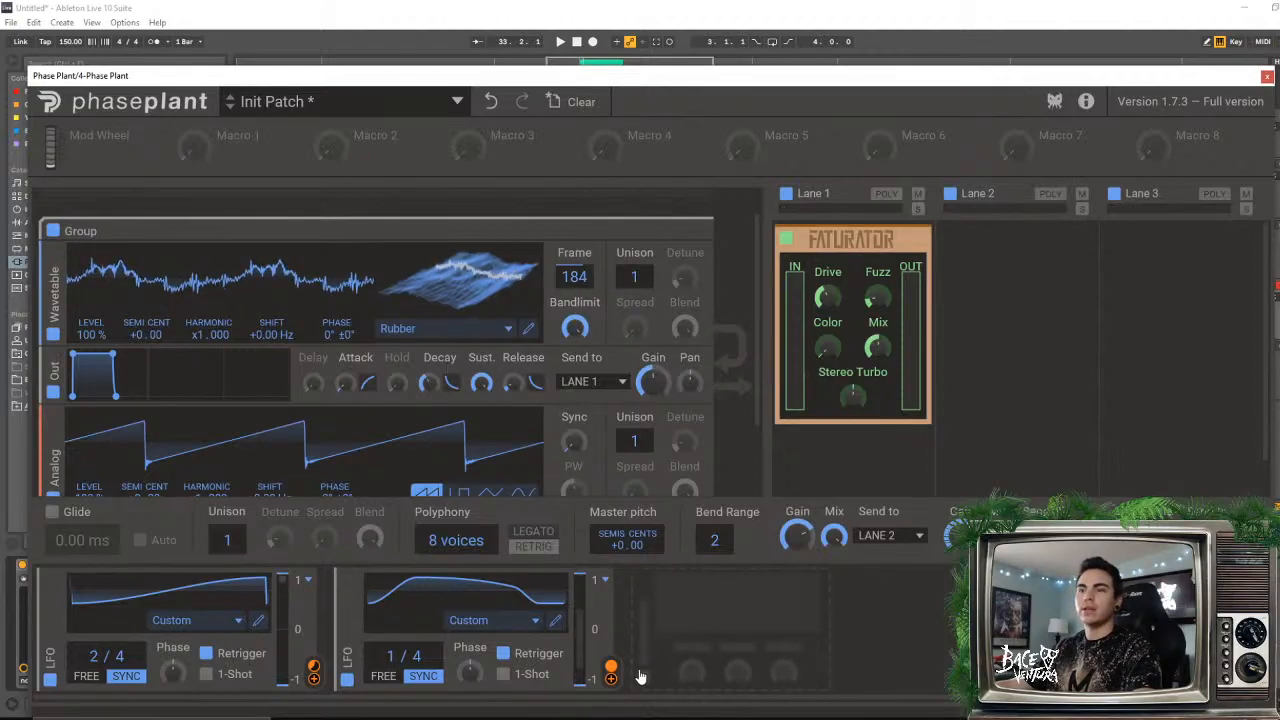
# - Modulate the Rubber wavetable's level with the second LFO and its frame with the first LFO, setting the frame to 128
pyautogui.moveTo(611, 679); pyautogui.dragTo(254, 364)
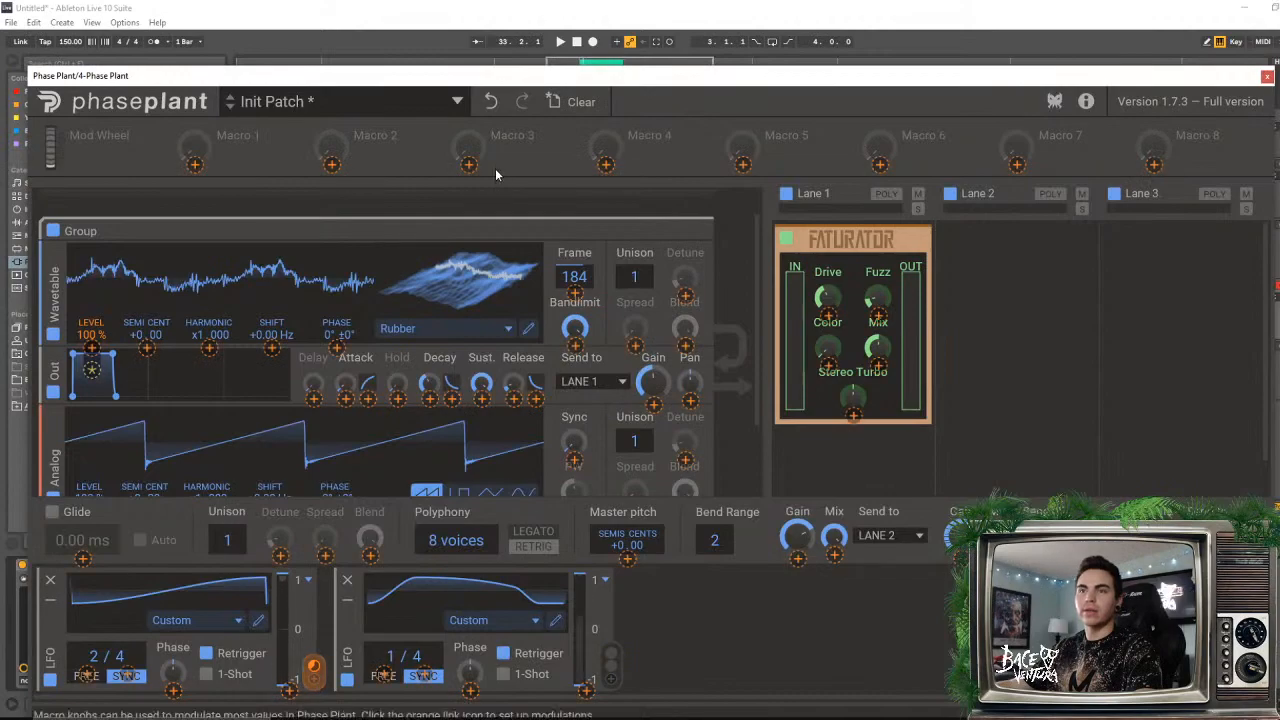
pyautogui.moveTo(573, 298)
pyautogui.mouseDown()
pyautogui.moveTo(573, 282)
pyautogui.moveTo(574, 322)
pyautogui.mouseUp()
pyautogui.click(573, 333)
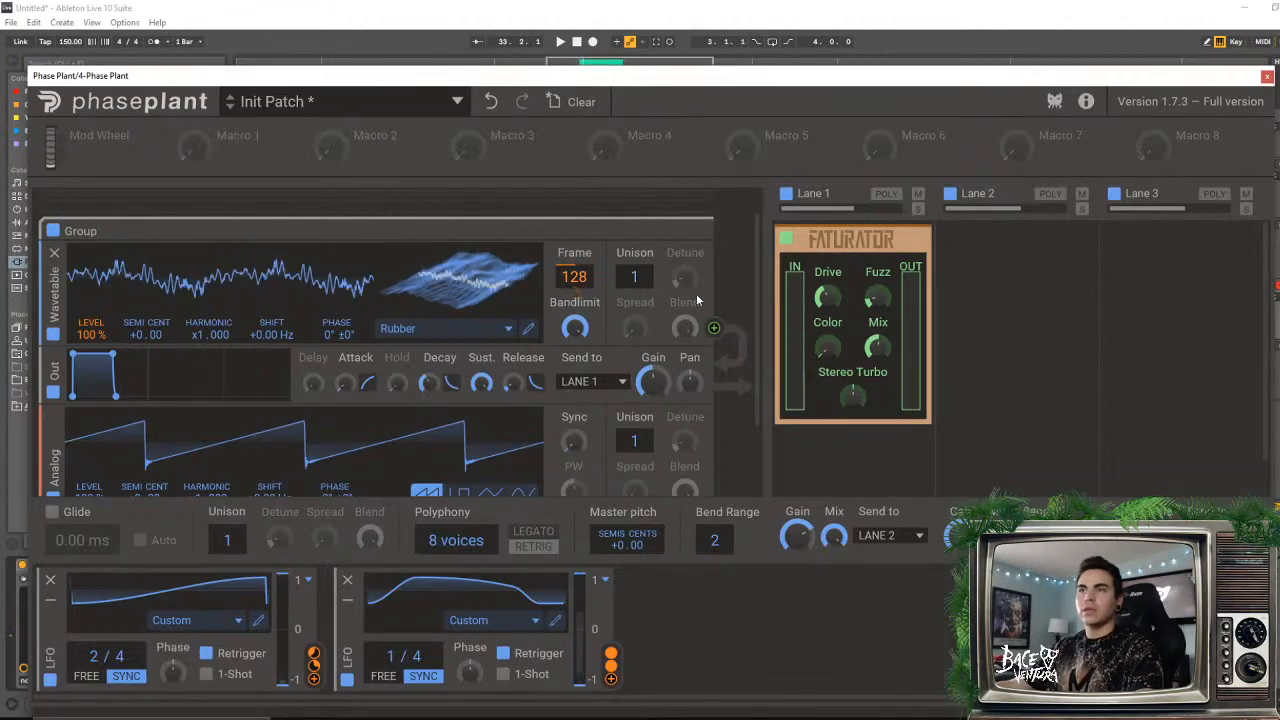
# - Modulate the Rubber wavetable's phase with the second group's Analog oscillator at 39 %, and switch that oscillator to a triangle wave
pyautogui.moveTo(756, 250); pyautogui.dragTo(757, 180)
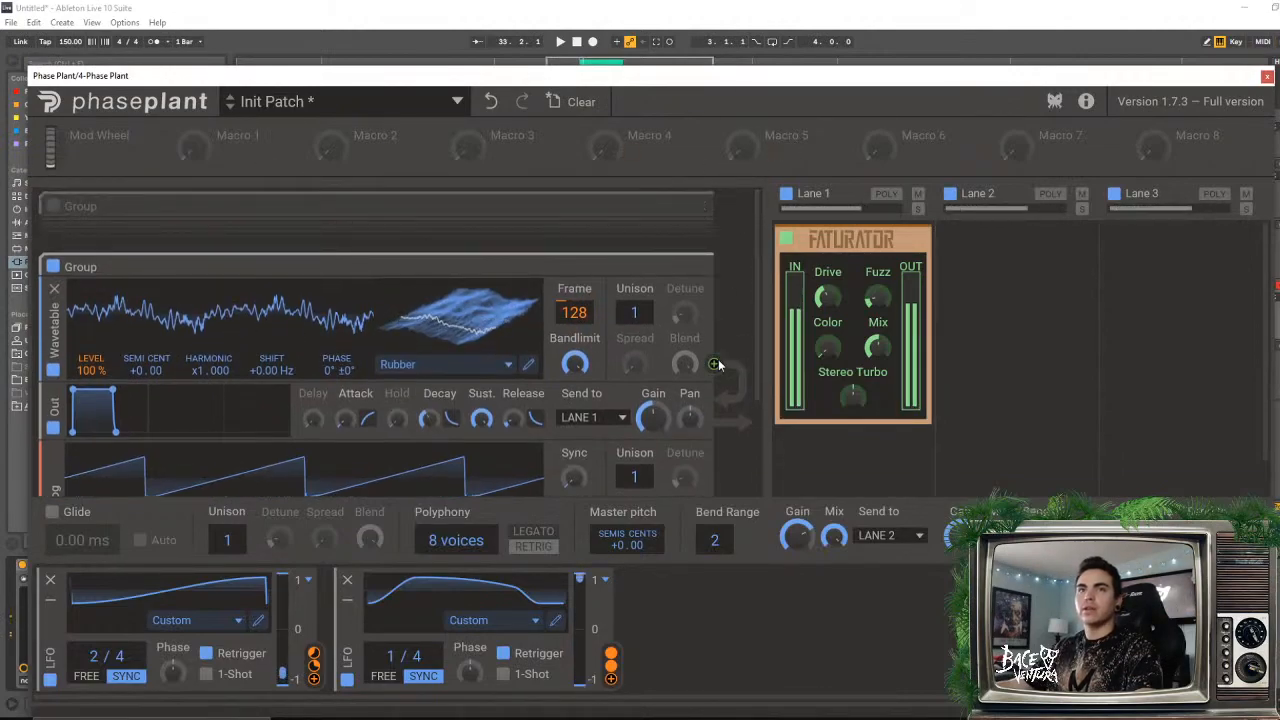
pyautogui.moveTo(763, 300); pyautogui.dragTo(408, 336)
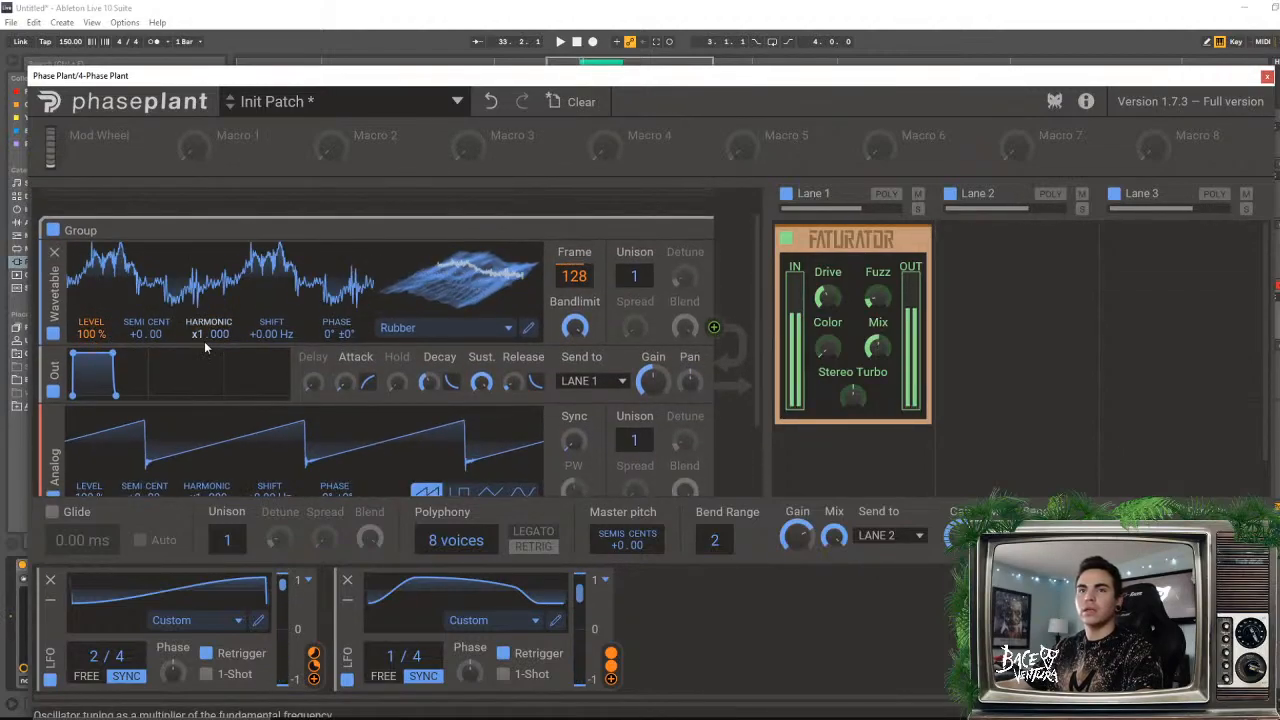
pyautogui.moveTo(755, 349); pyautogui.dragTo(756, 396)
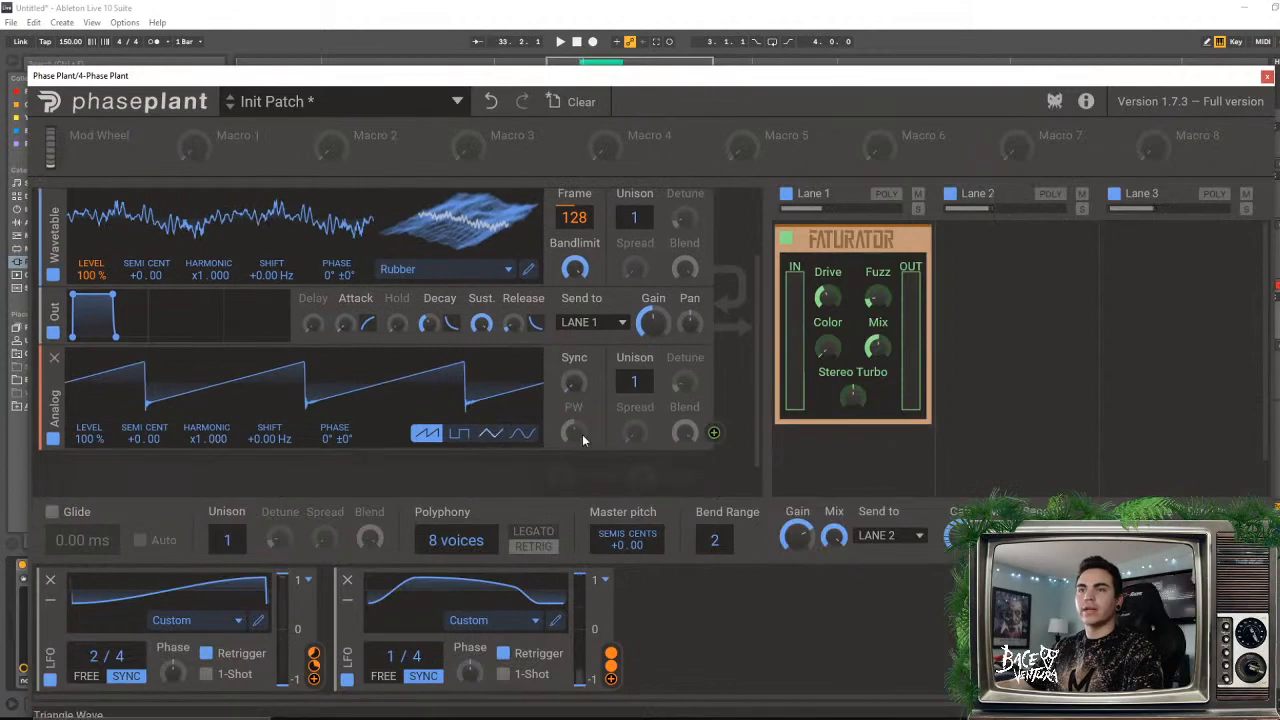
pyautogui.click(713, 434)
pyautogui.moveTo(337, 289); pyautogui.dragTo(337, 255)
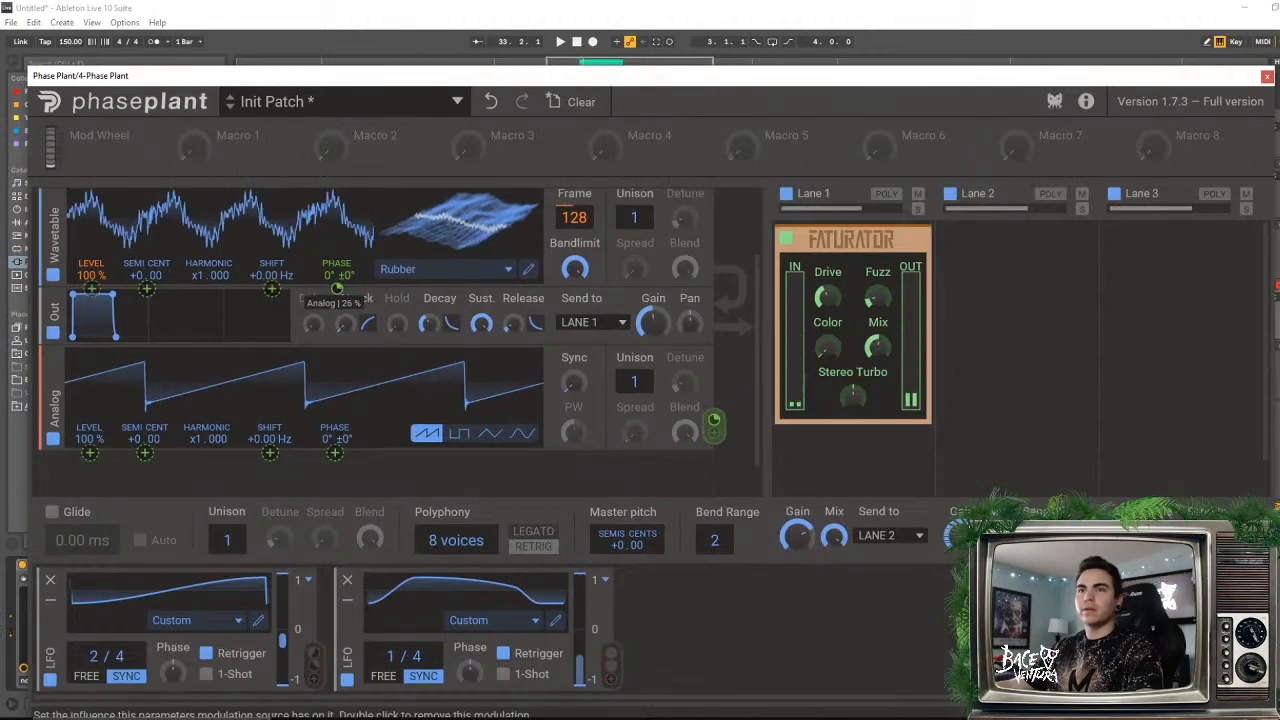
pyautogui.click(490, 433)
pyautogui.moveTo(337, 289); pyautogui.dragTo(337, 276)
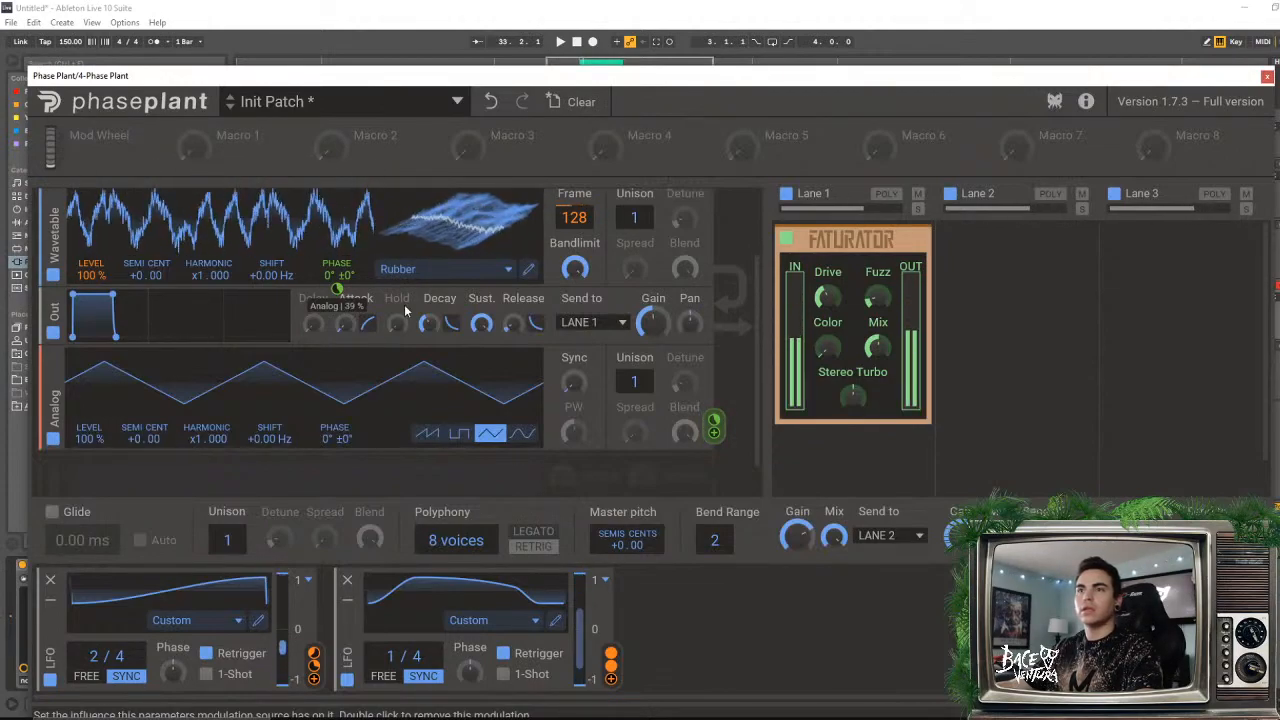
# - Re-enable the first group and fine-tune the phase modulation on the second group's wavetable
pyautogui.moveTo(758, 314); pyautogui.dragTo(760, 246)
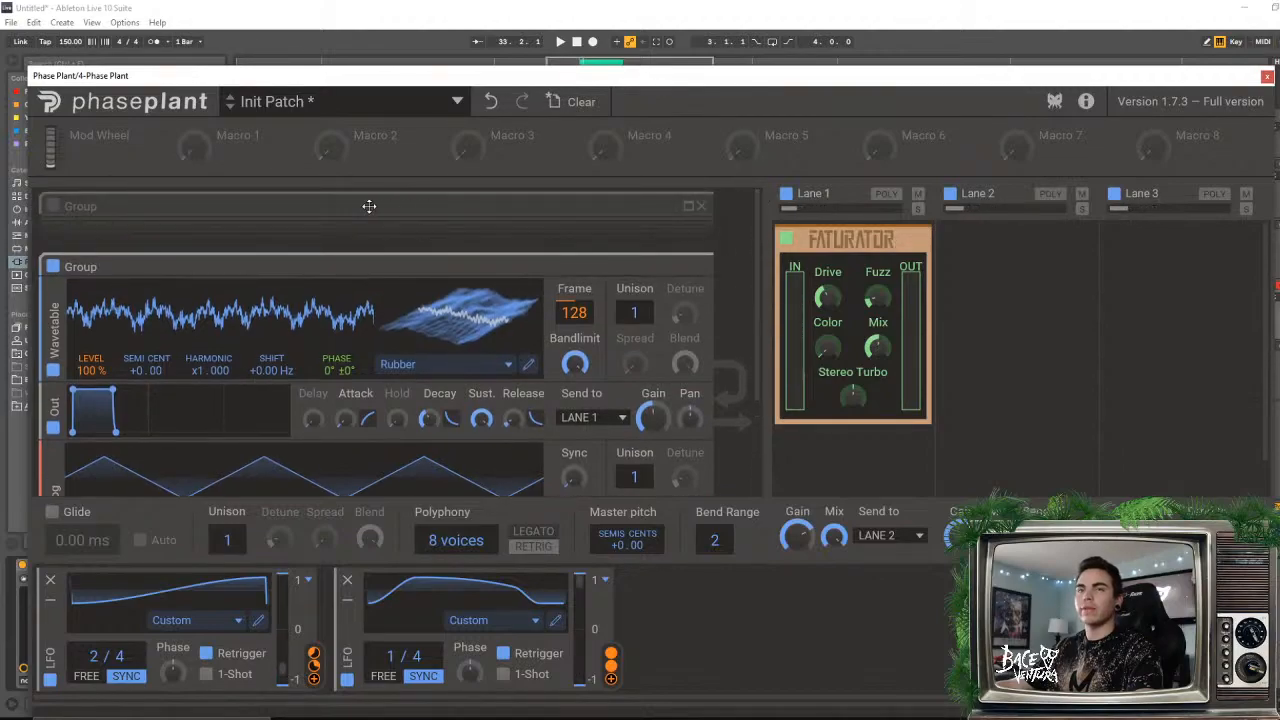
pyautogui.click(52, 206)
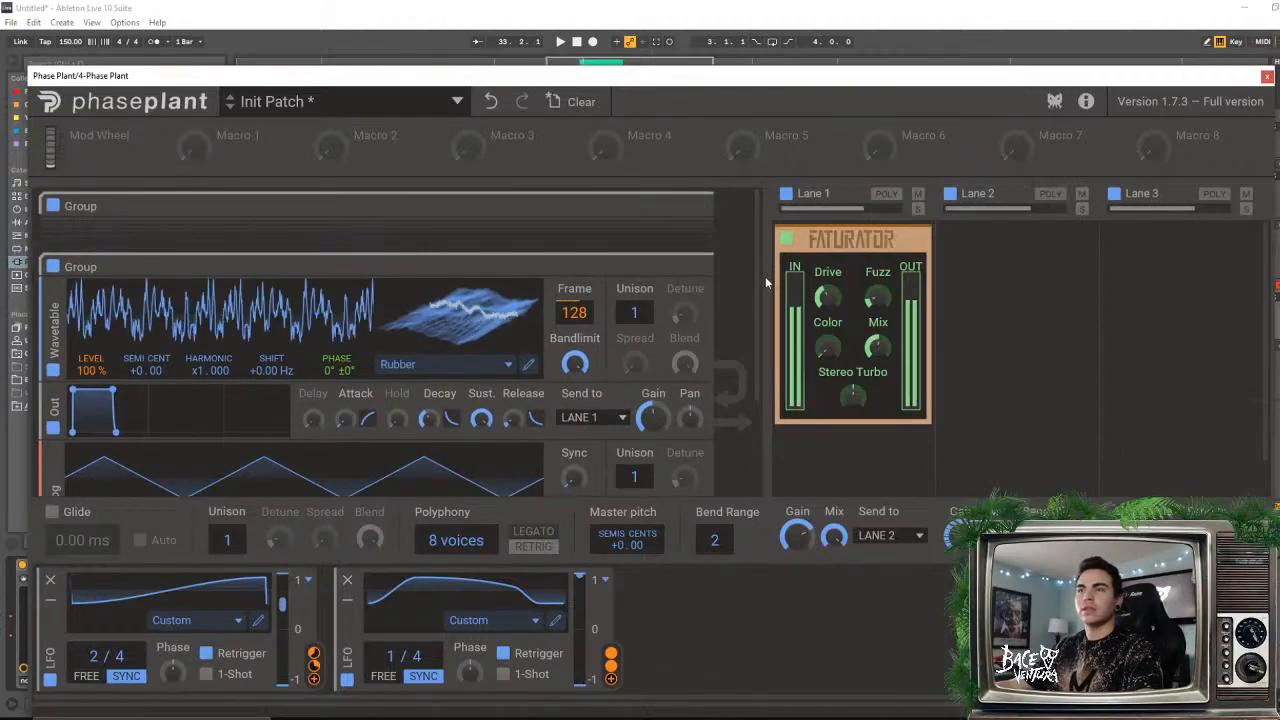
pyautogui.moveTo(758, 290); pyautogui.dragTo(753, 368)
pyautogui.moveTo(337, 271); pyautogui.dragTo(337, 270)
# - Try a harmonic of x2.000 on the second group's Analog oscillator, then return it to x1.000
pyautogui.moveTo(757, 337); pyautogui.dragTo(761, 298)
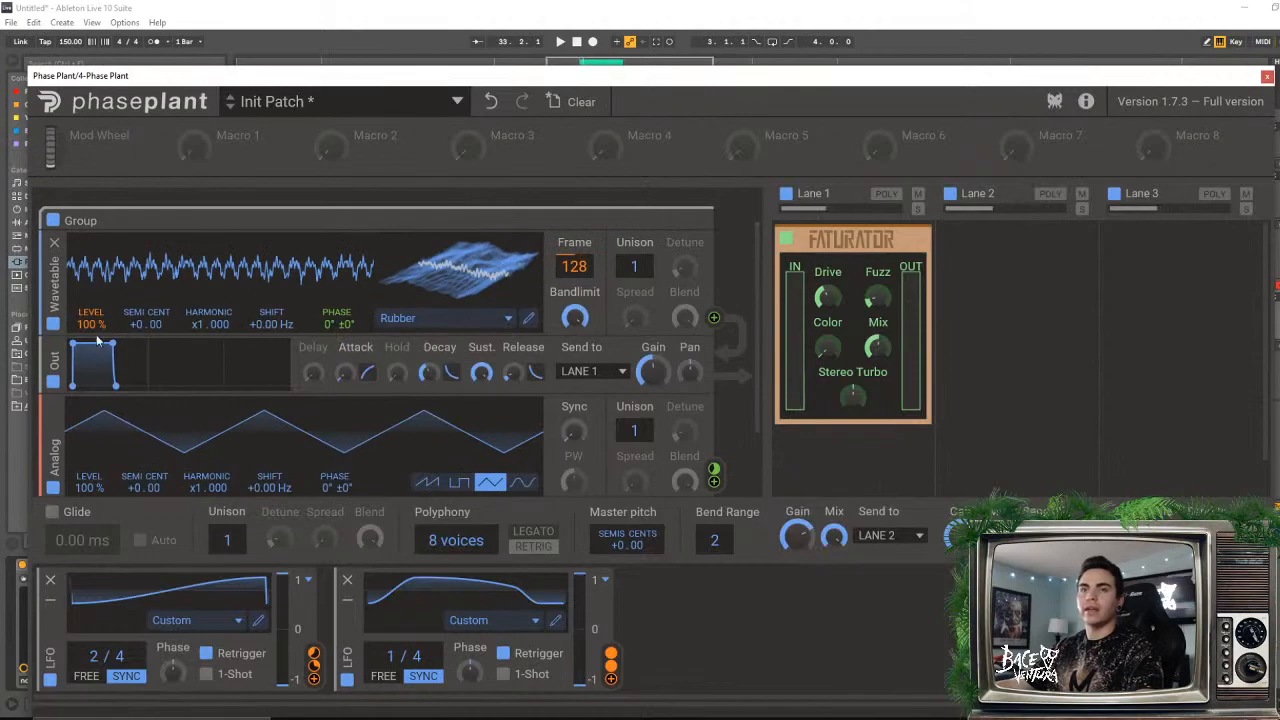
pyautogui.moveTo(208, 487); pyautogui.dragTo(208, 470)
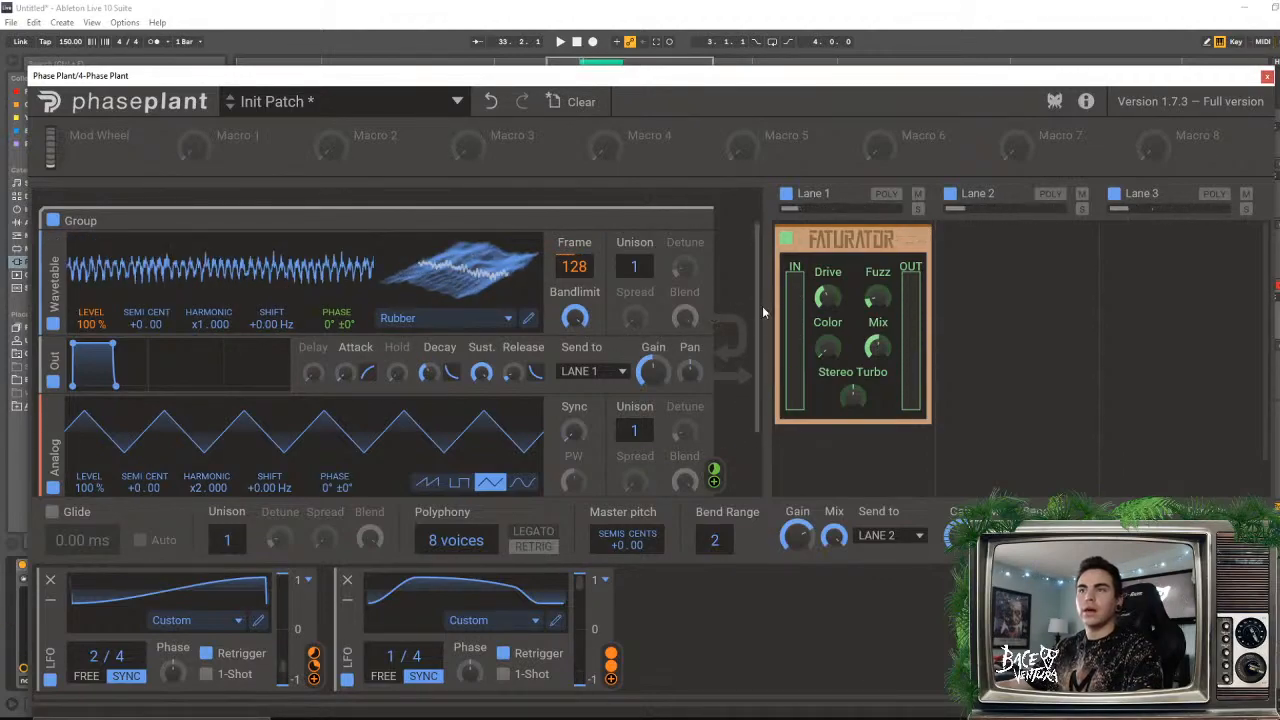
pyautogui.scroll(-1, 624, 389)
pyautogui.moveTo(198, 453); pyautogui.dragTo(198, 468)
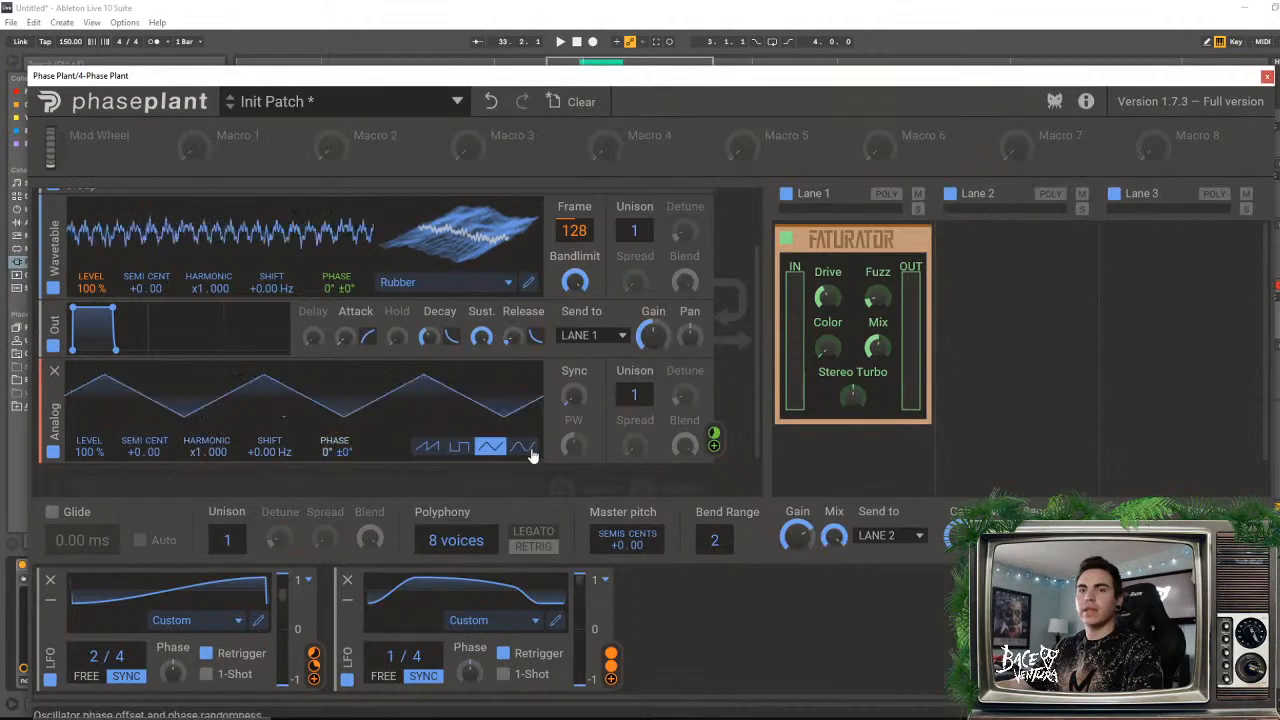
# - Add a small amount of sync to the second group's Analog oscillator and collapse that group
pyautogui.moveTo(572, 395)
pyautogui.mouseDown()
pyautogui.moveTo(572, 370)
pyautogui.moveTo(572, 421)
pyautogui.moveTo(573, 397)
pyautogui.mouseUp()
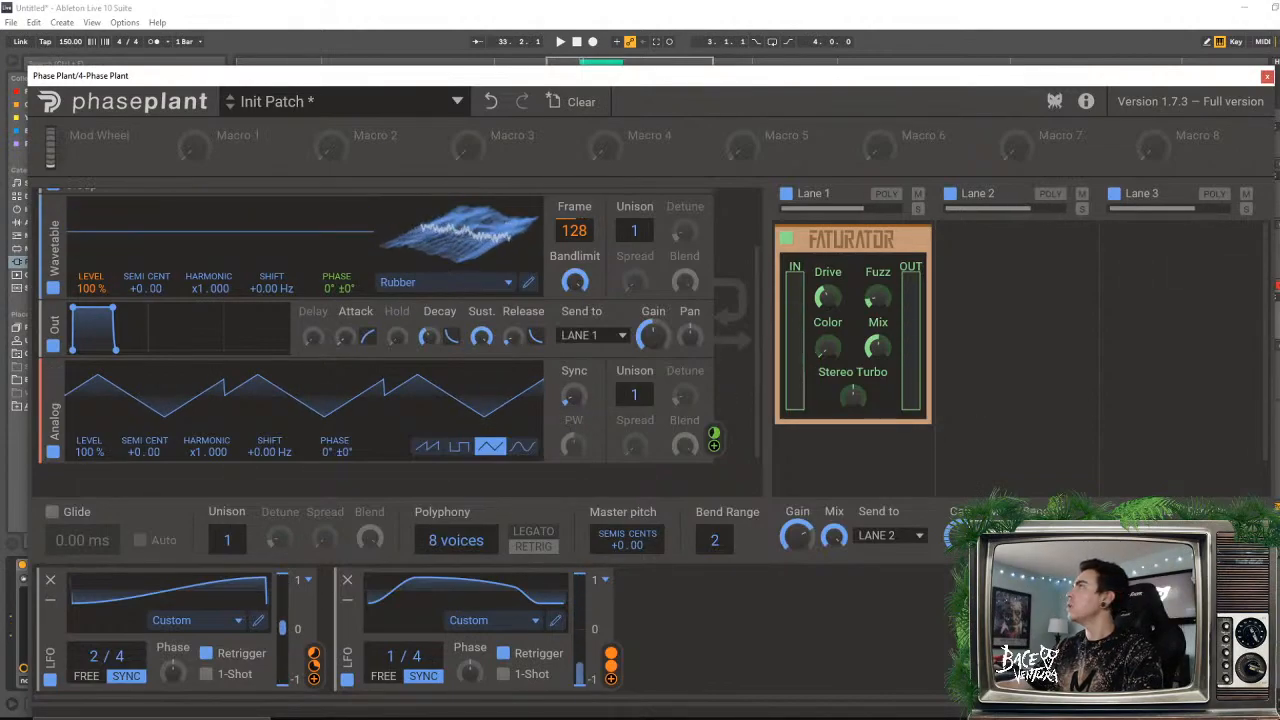
pyautogui.moveTo(757, 299); pyautogui.dragTo(765, 233)
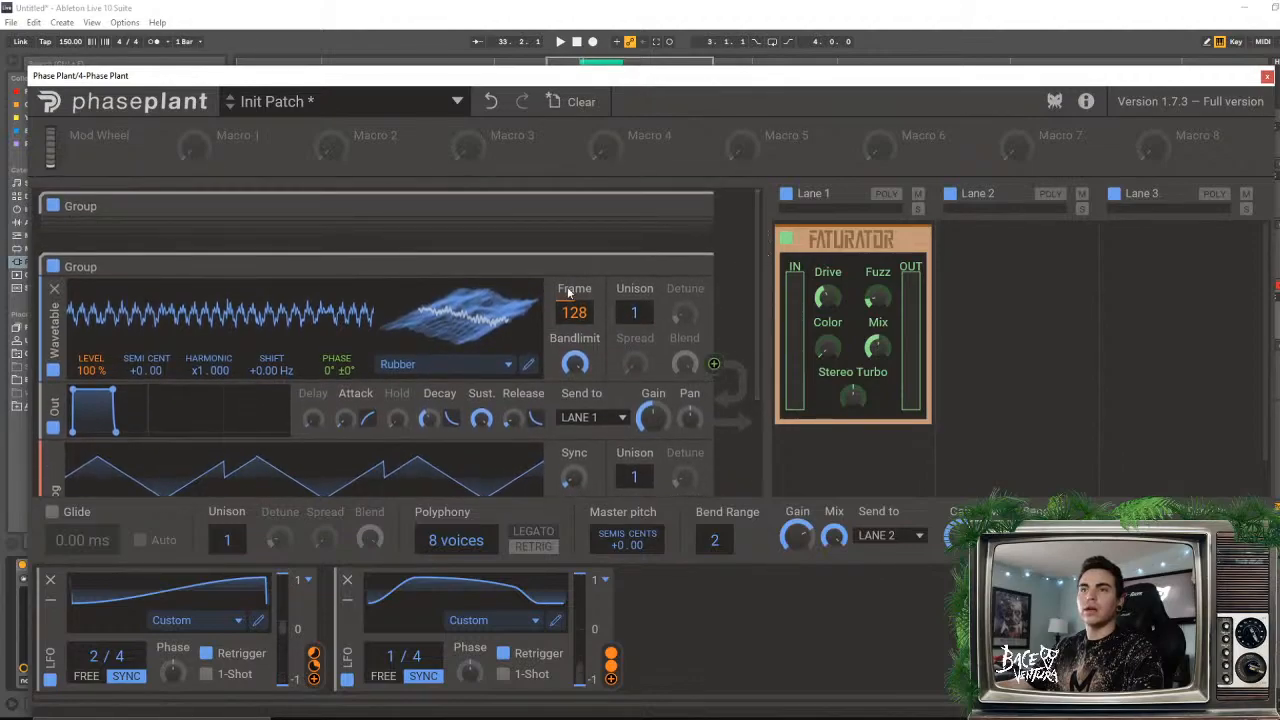
pyautogui.click(620, 268)
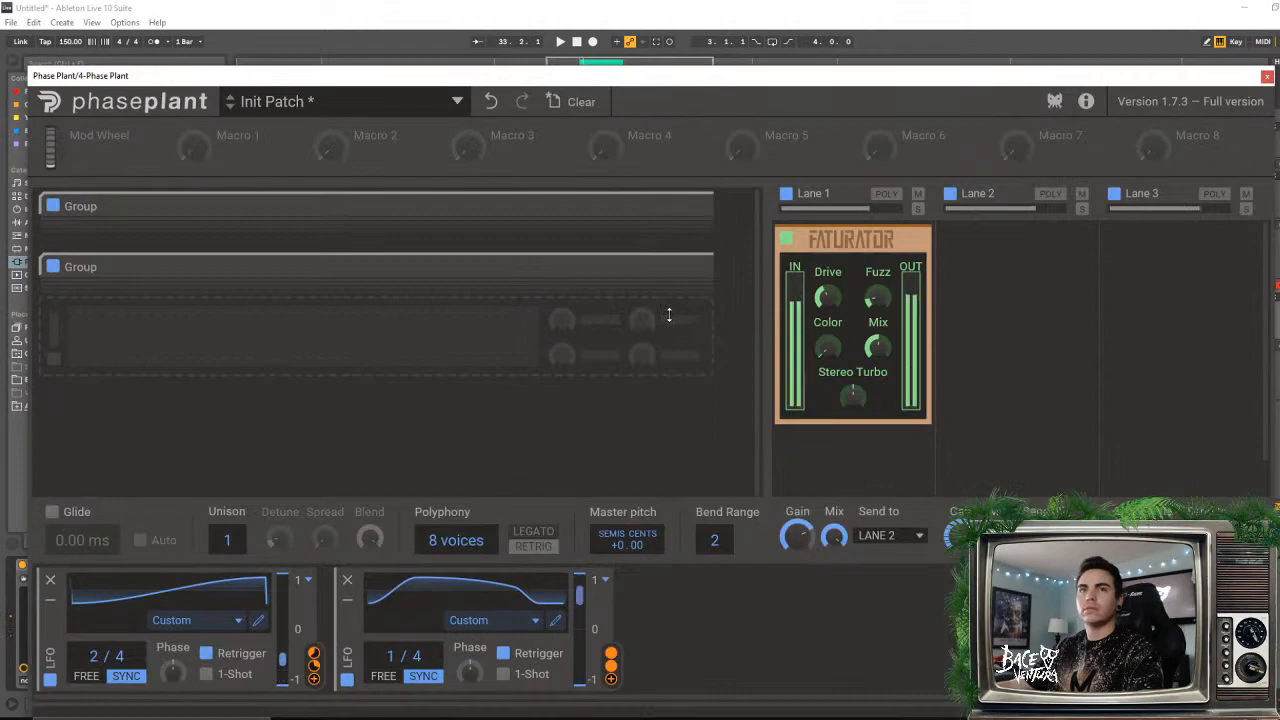
# - Add a third group containing a Wavetable oscillator, an Output and an Analog oscillator
pyautogui.click(355, 335)
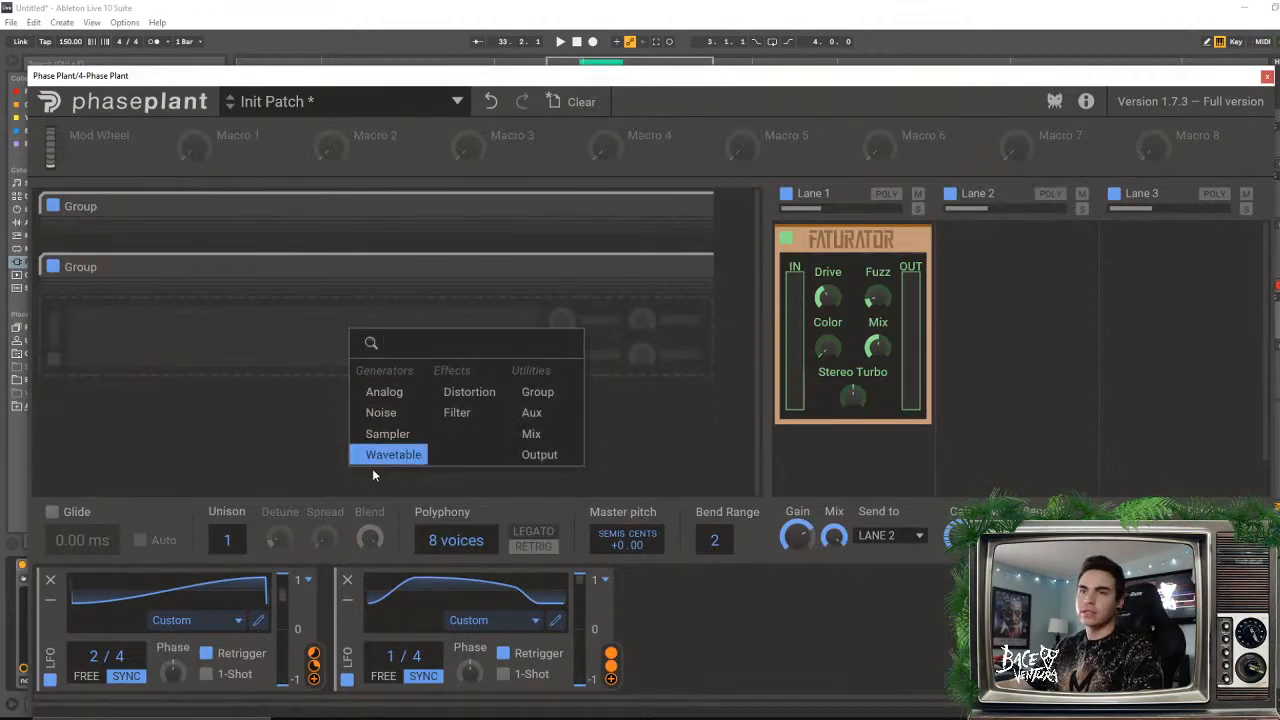
pyautogui.click(535, 393)
pyautogui.click(341, 395)
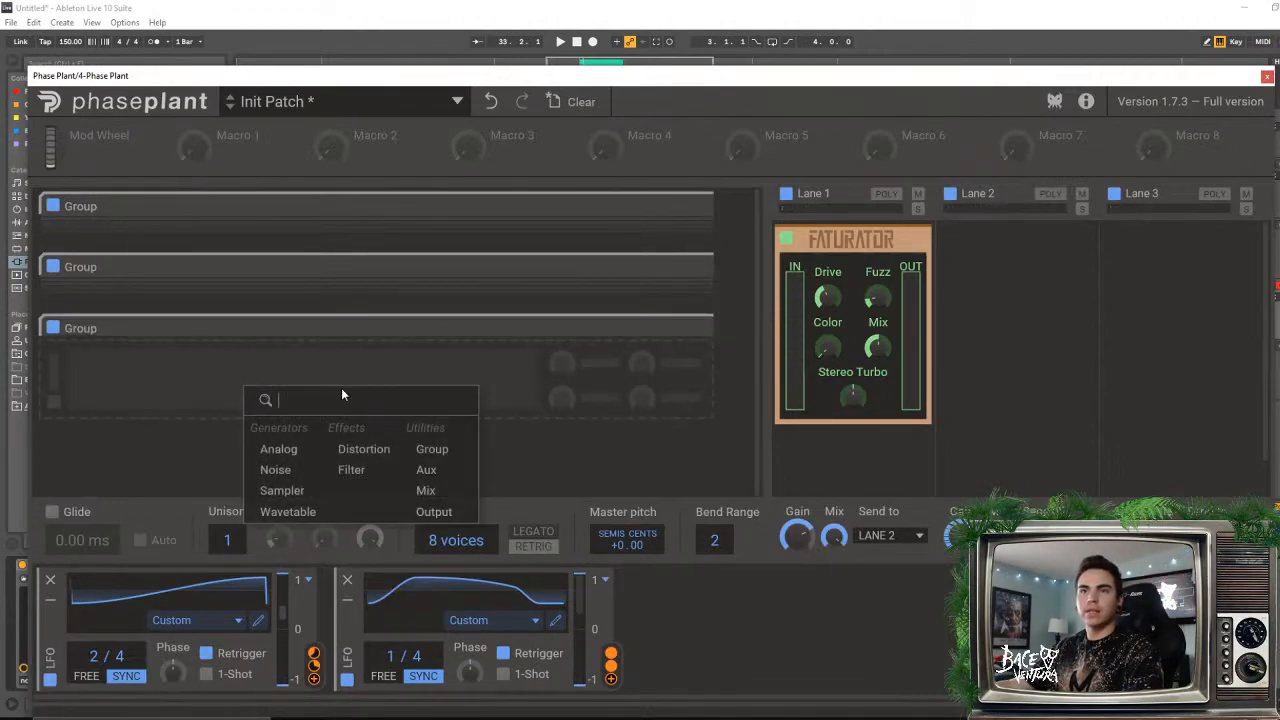
pyautogui.click(279, 515)
pyautogui.click(474, 428)
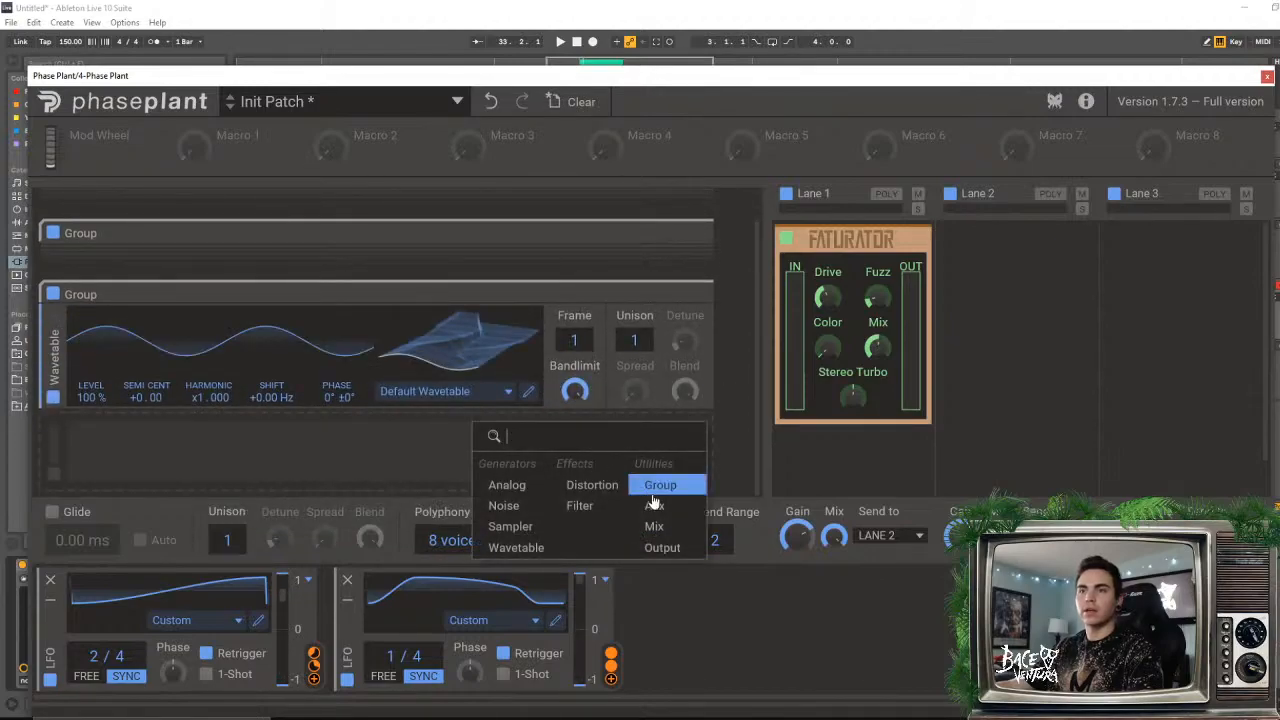
pyautogui.click(668, 550)
pyautogui.click(469, 485)
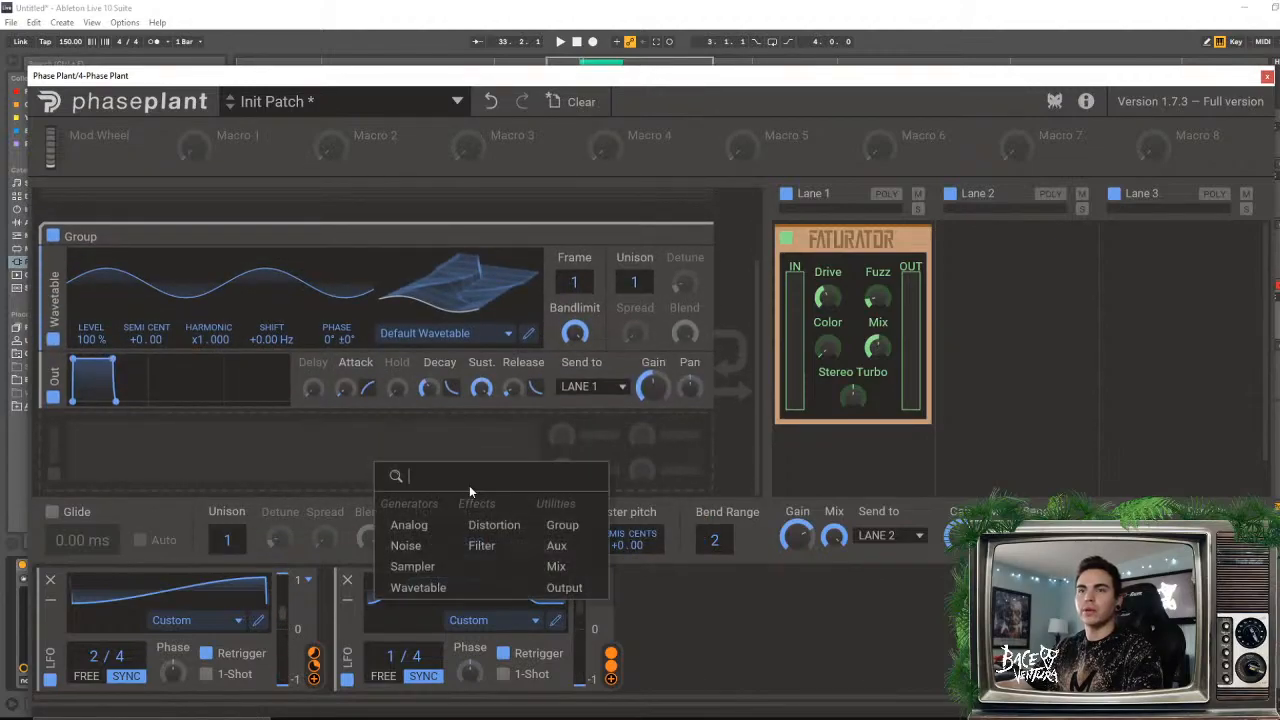
pyautogui.click(434, 526)
# - Browse the factory wavetables for the third group's Wavetable oscillator and try EEPROM Queen from the Squares folder
pyautogui.click(482, 336)
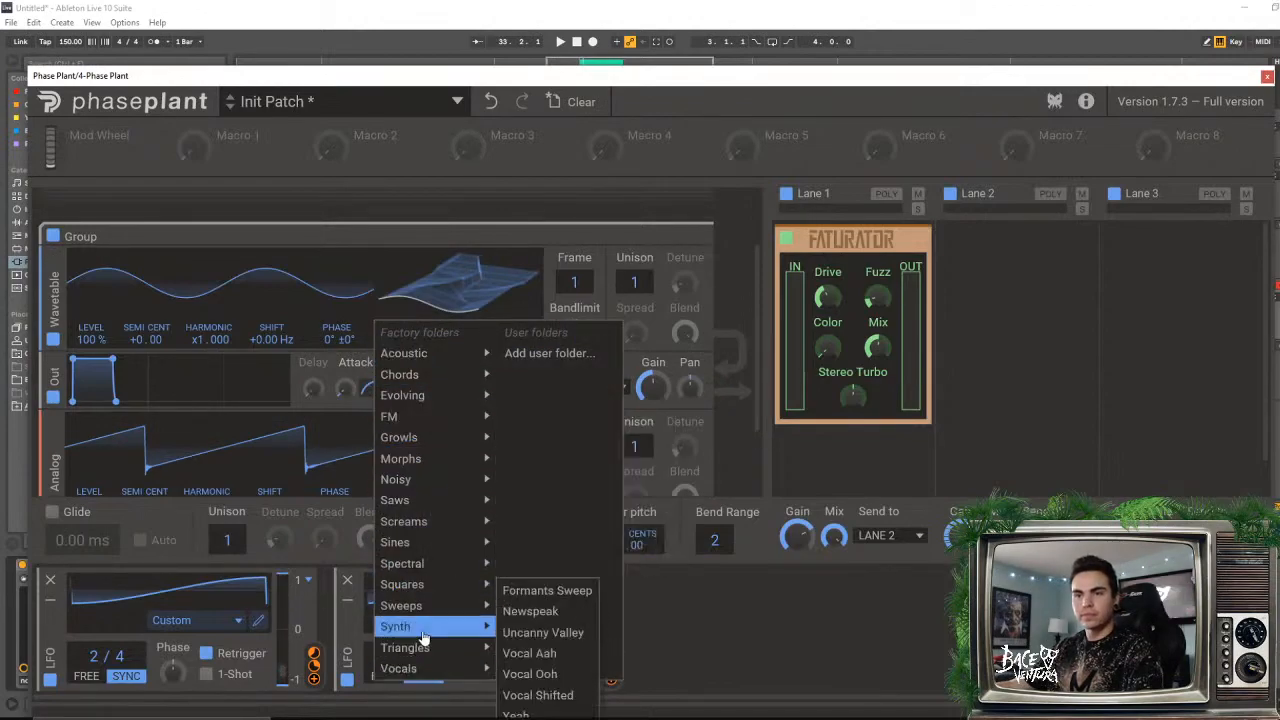
pyautogui.moveTo(424, 637)
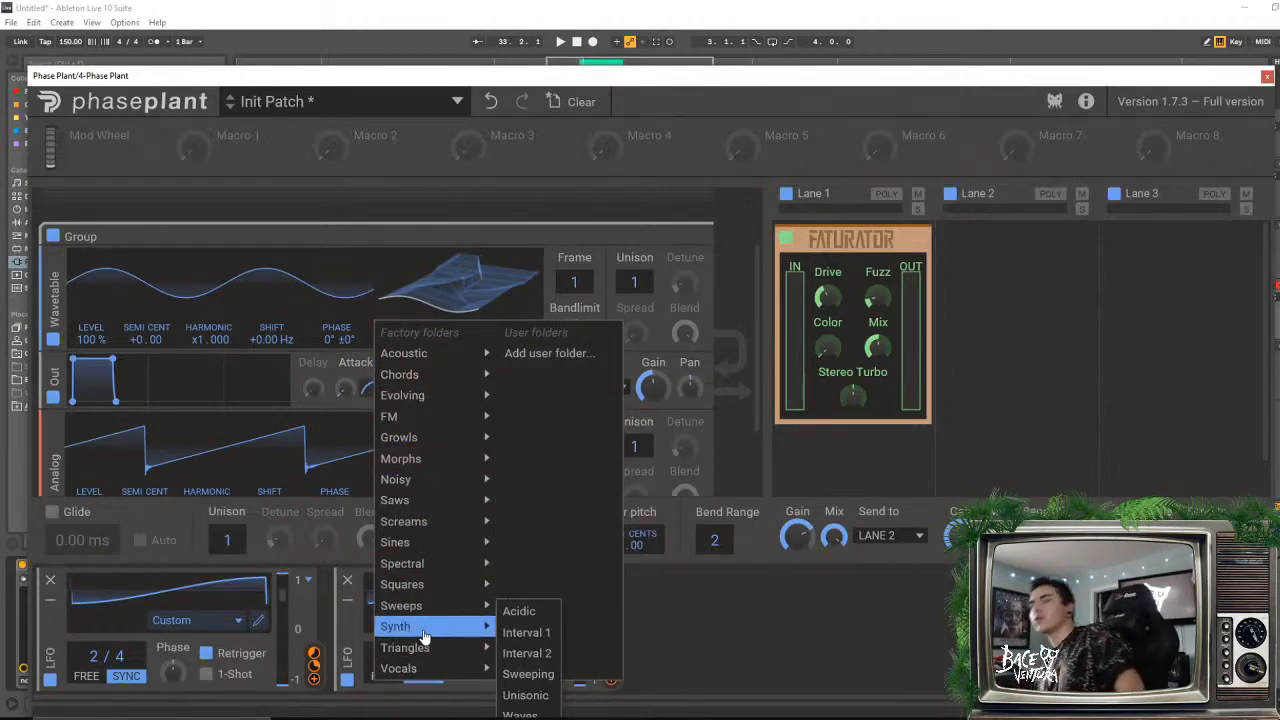
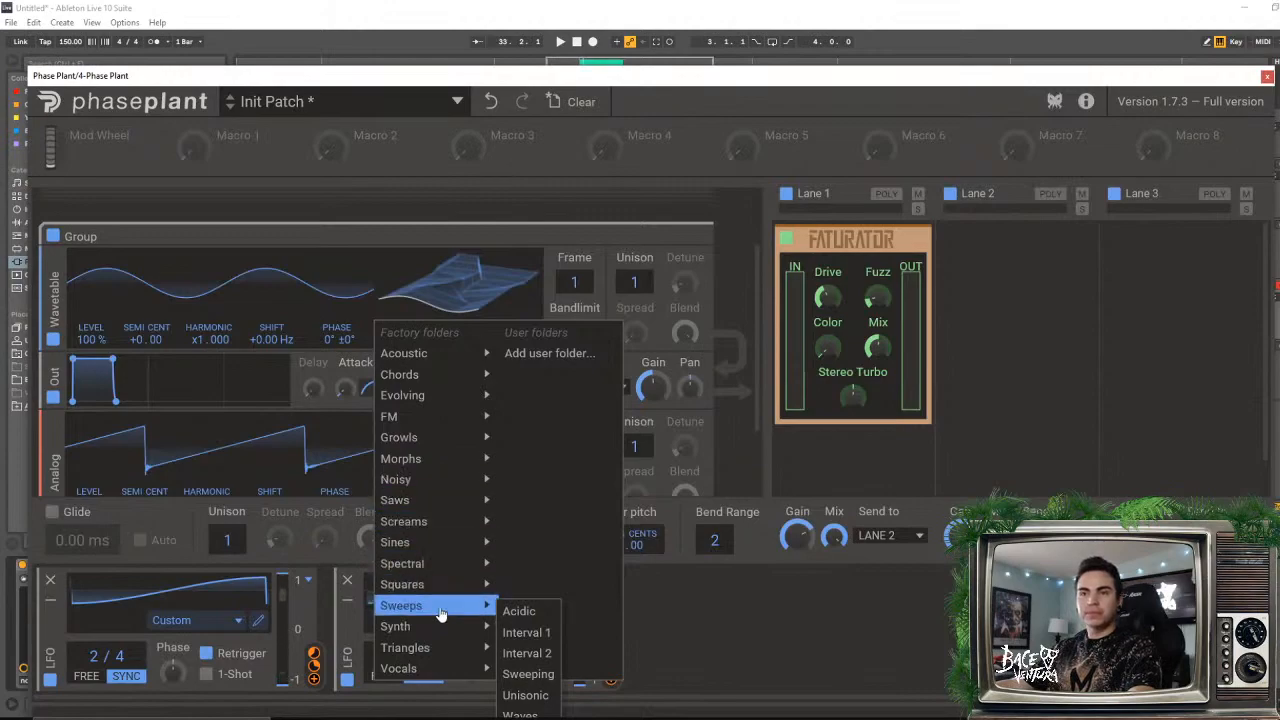
pyautogui.moveTo(426, 607)
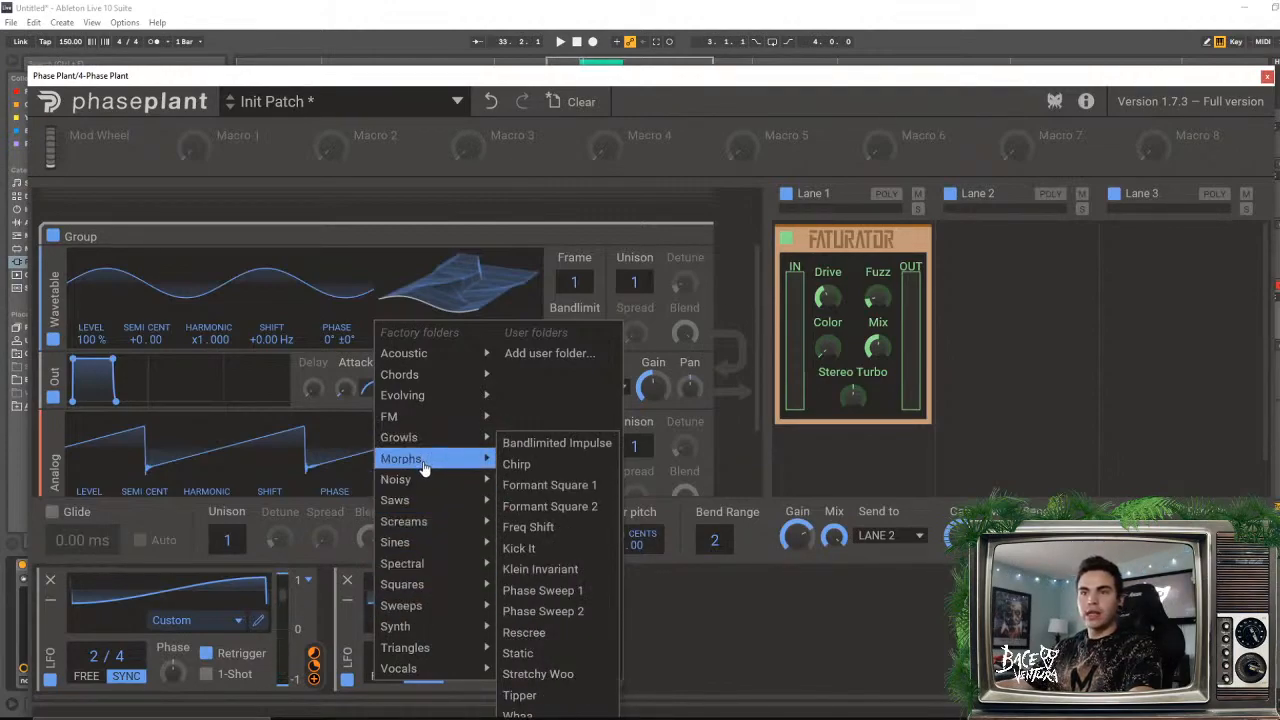
pyautogui.moveTo(421, 482)
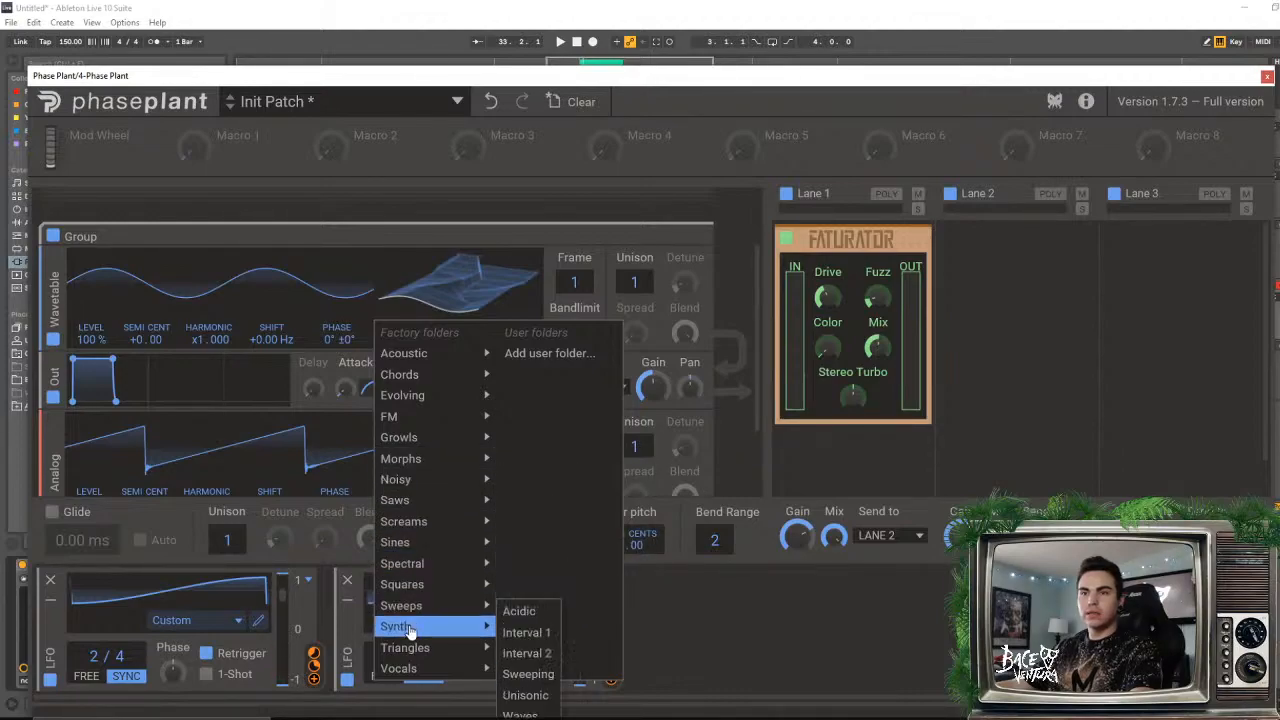
pyautogui.moveTo(415, 567)
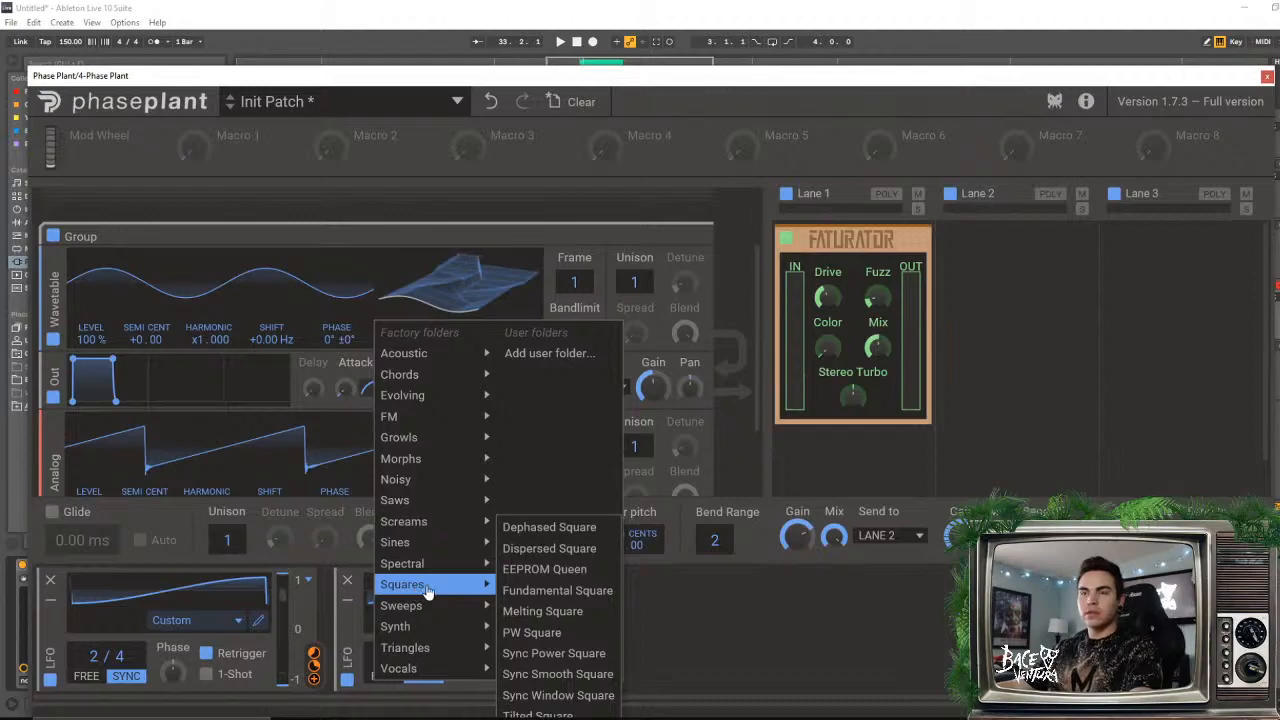
pyautogui.click(553, 579)
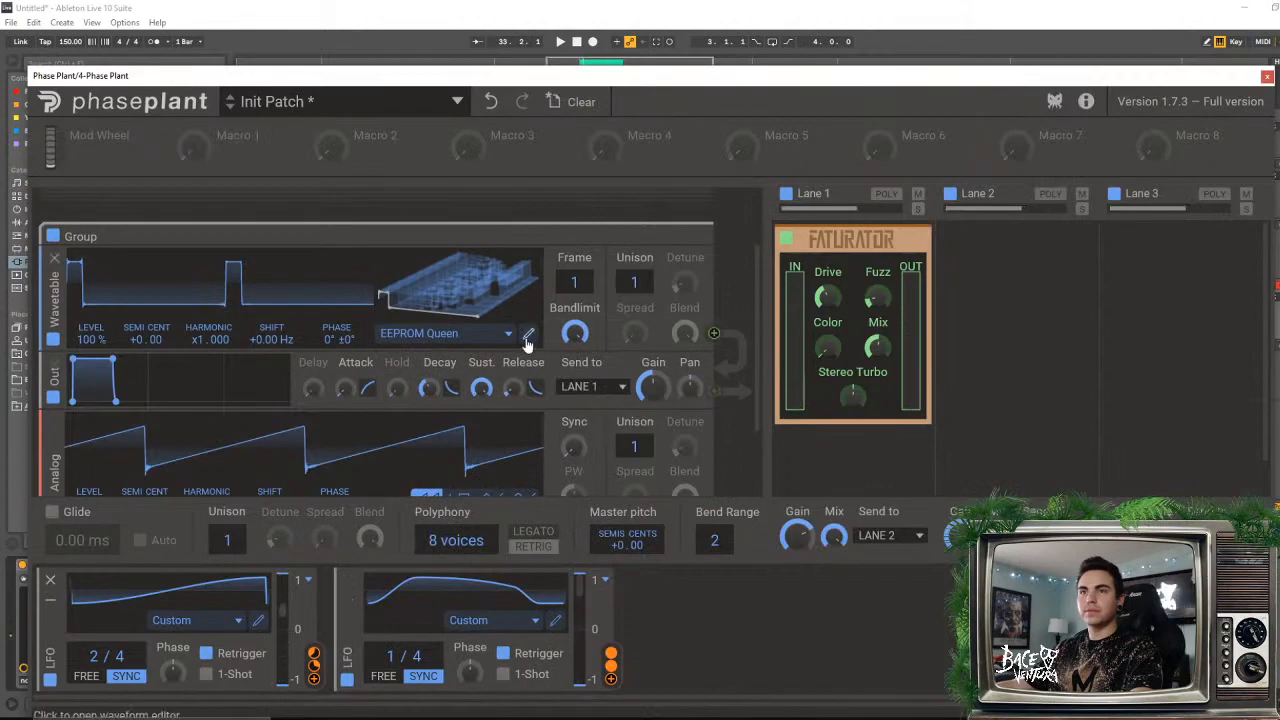
# - Disable the first and second groups so that only the third group plays
pyautogui.moveTo(758, 247); pyautogui.dragTo(757, 186)
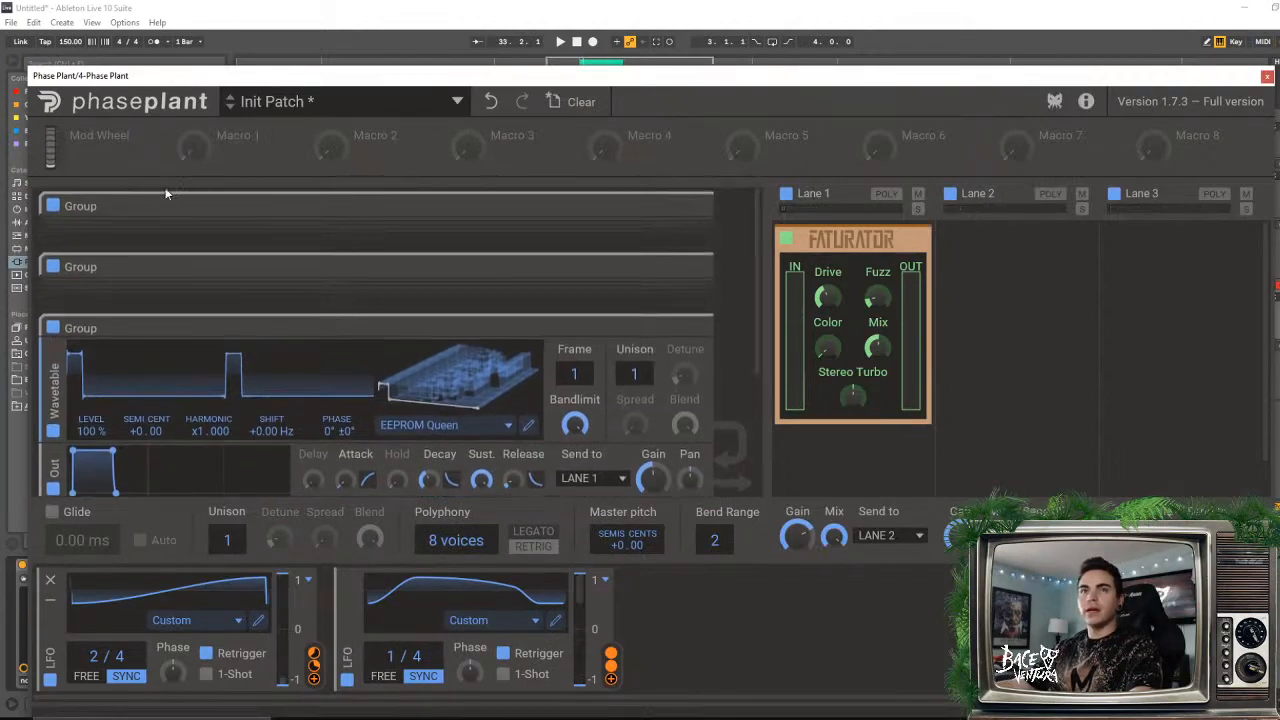
pyautogui.click(53, 206)
pyautogui.click(53, 267)
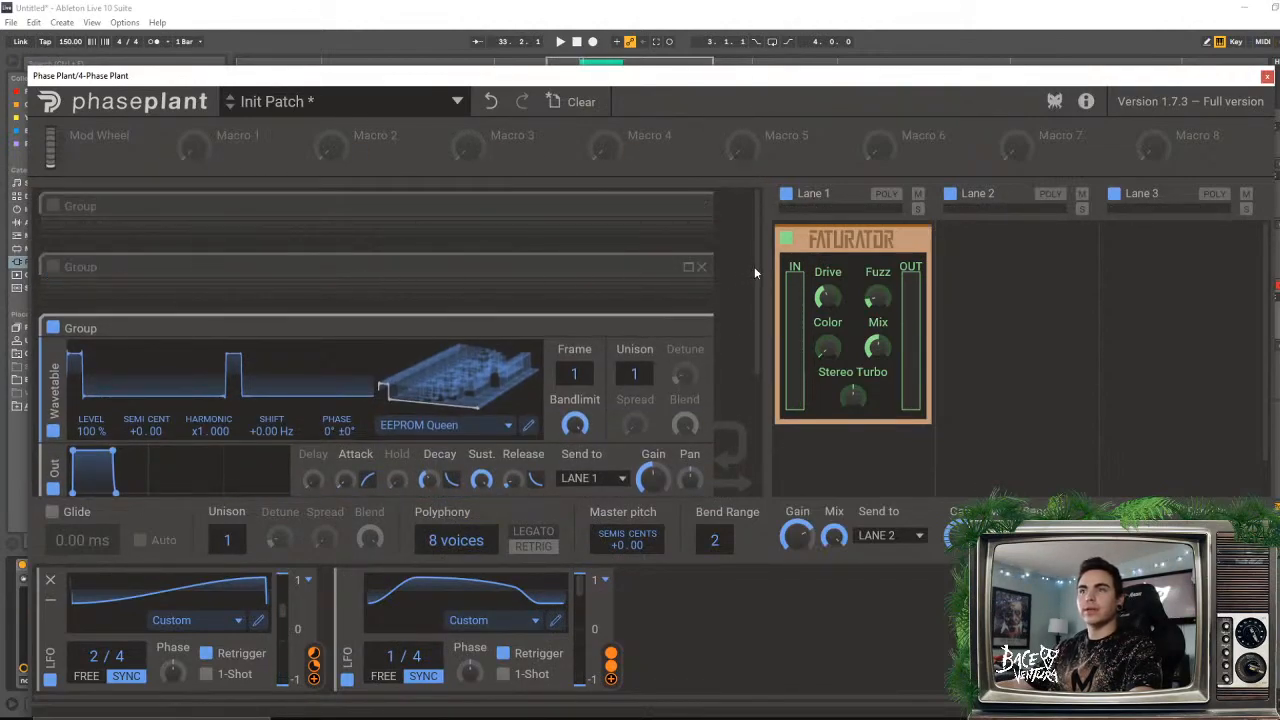
pyautogui.moveTo(755, 273); pyautogui.dragTo(754, 331)
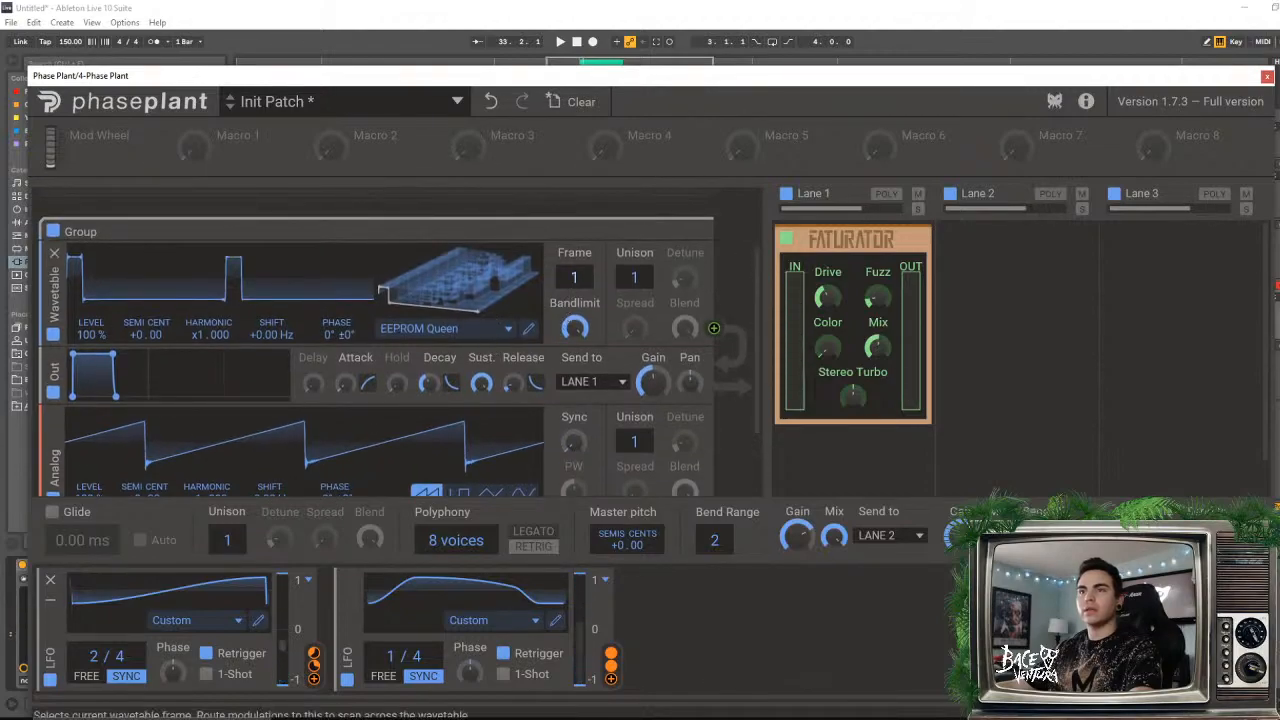
# - Scan the frames of the EEPROM Queen wavetable and inspect frame 1 in the wavetable editor
pyautogui.moveTo(574, 277); pyautogui.dragTo(574, 193)
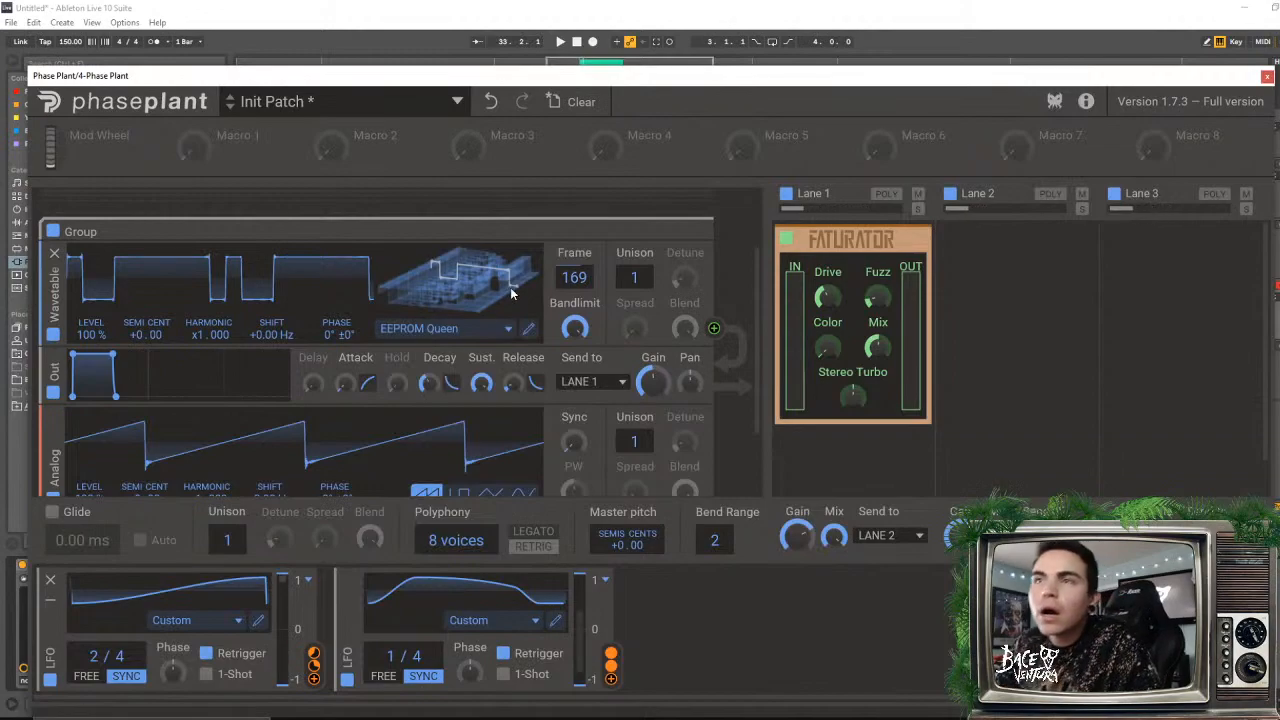
pyautogui.moveTo(572, 281); pyautogui.dragTo(512, 344)
pyautogui.click(529, 331)
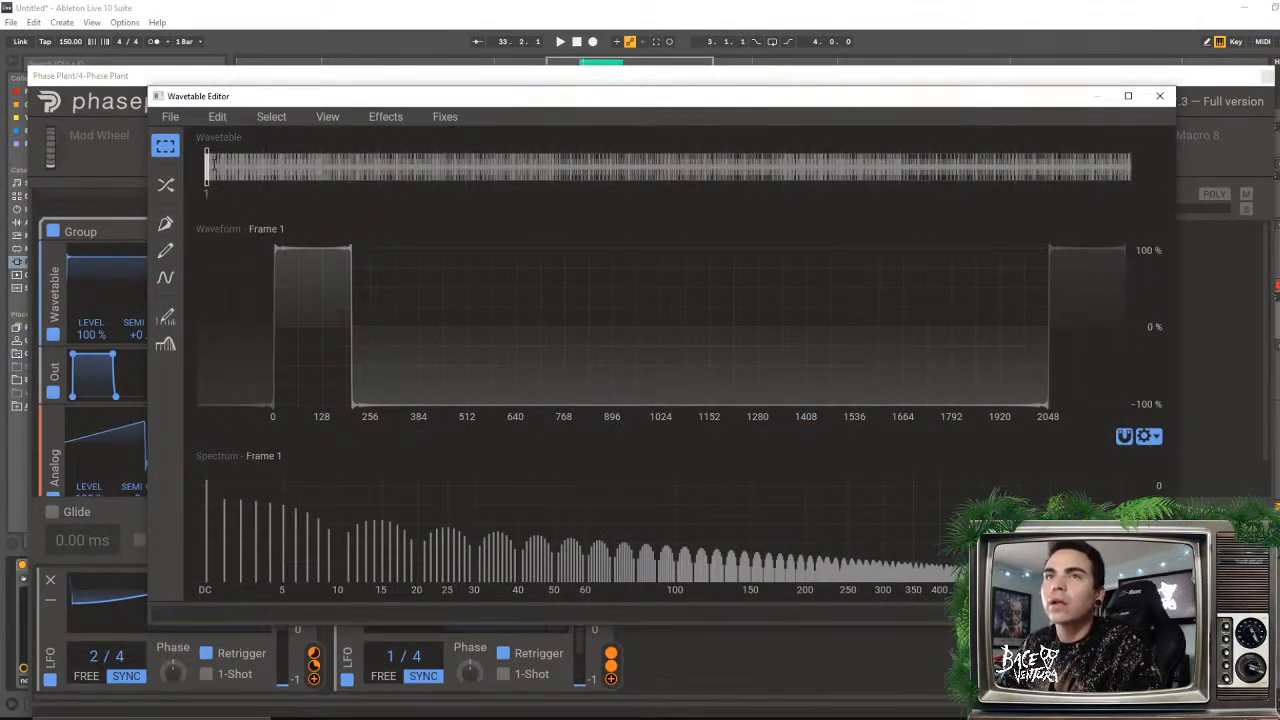
pyautogui.moveTo(211, 163)
pyautogui.mouseDown()
pyautogui.moveTo(706, 139)
pyautogui.moveTo(1110, 140)
pyautogui.moveTo(207, 160)
pyautogui.mouseUp()
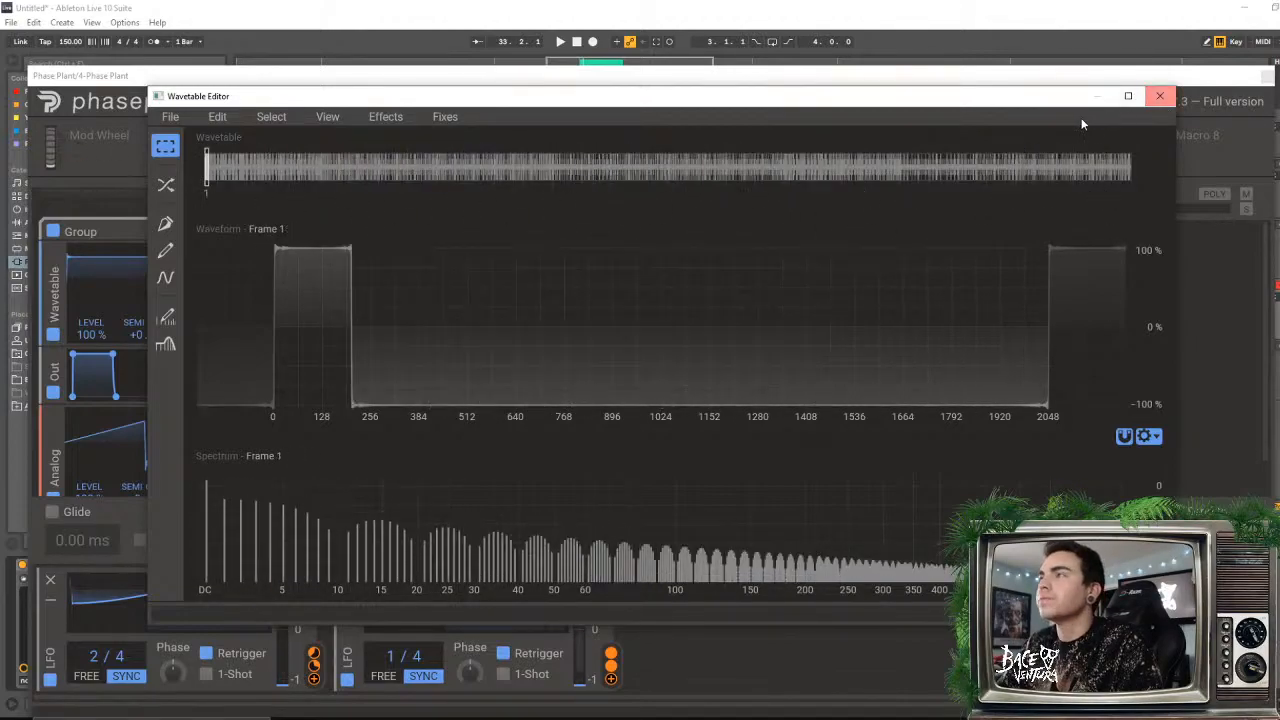
pyautogui.click(1159, 95)
# - Load the Overtone Scanner wavetable from the Spectral folder into the third group's oscillator and set its frame to 211
pyautogui.click(453, 334)
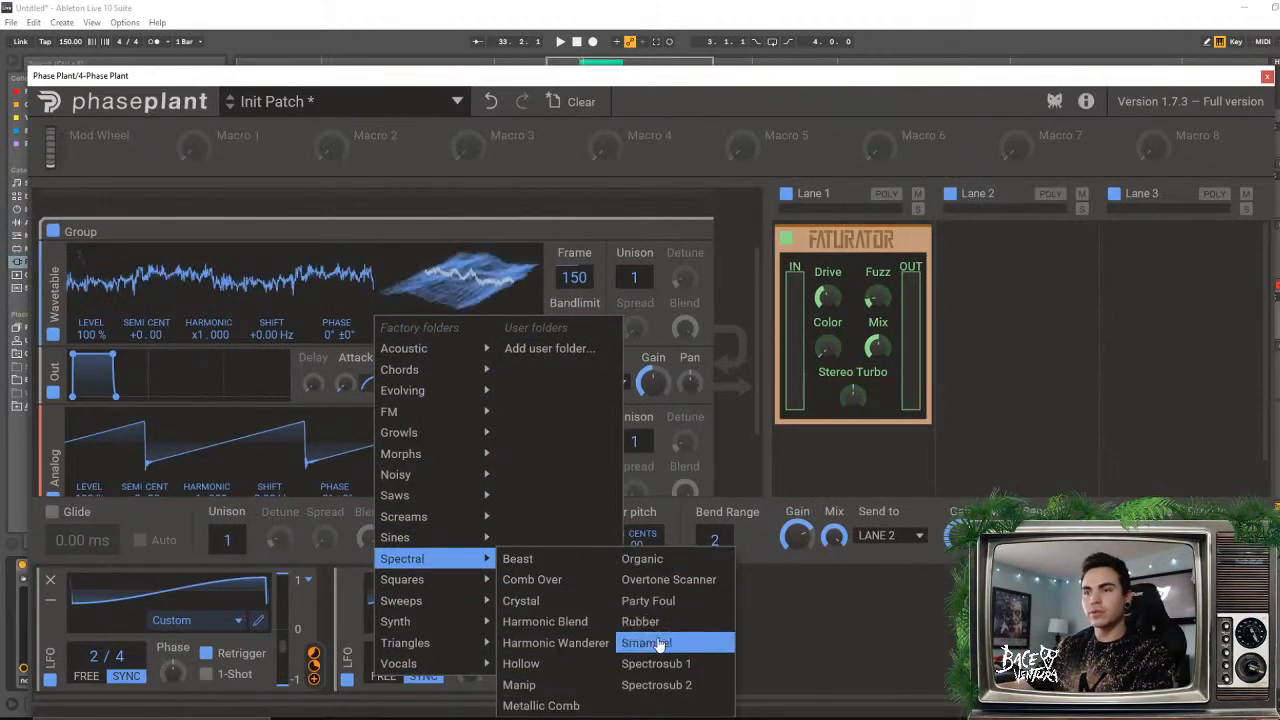
pyautogui.click(662, 580)
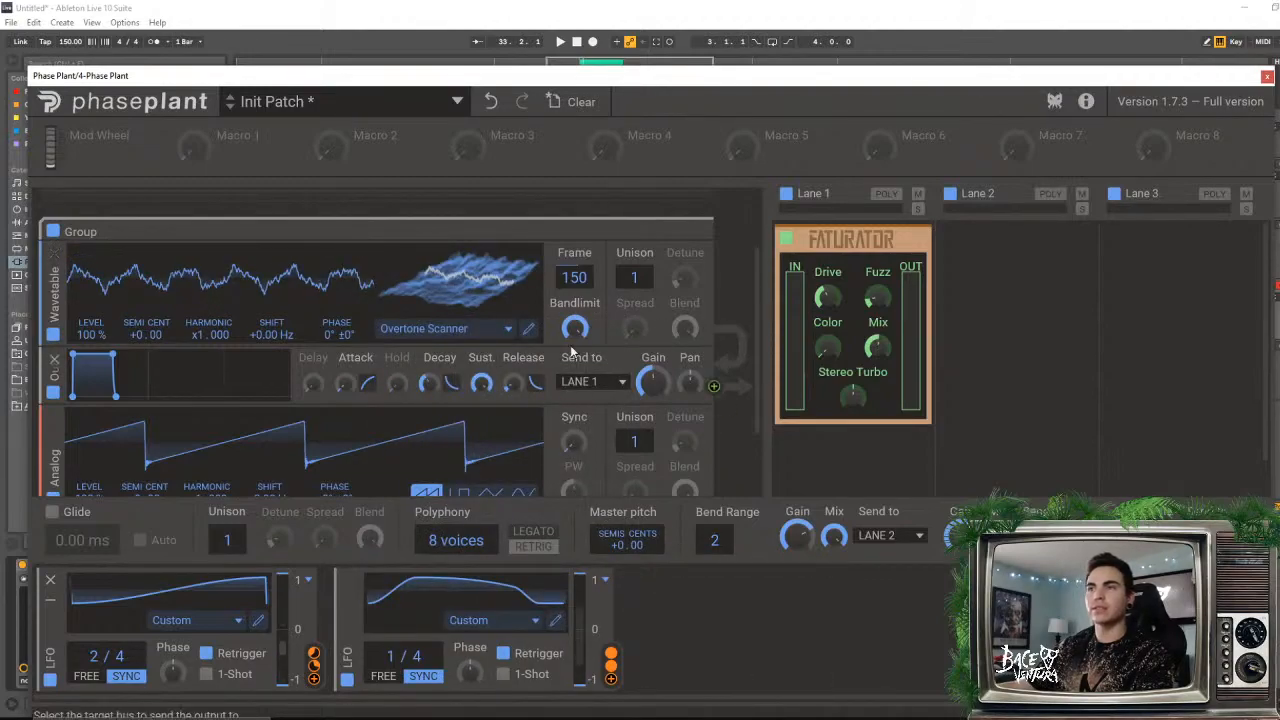
pyautogui.moveTo(574, 278); pyautogui.dragTo(574, 218)
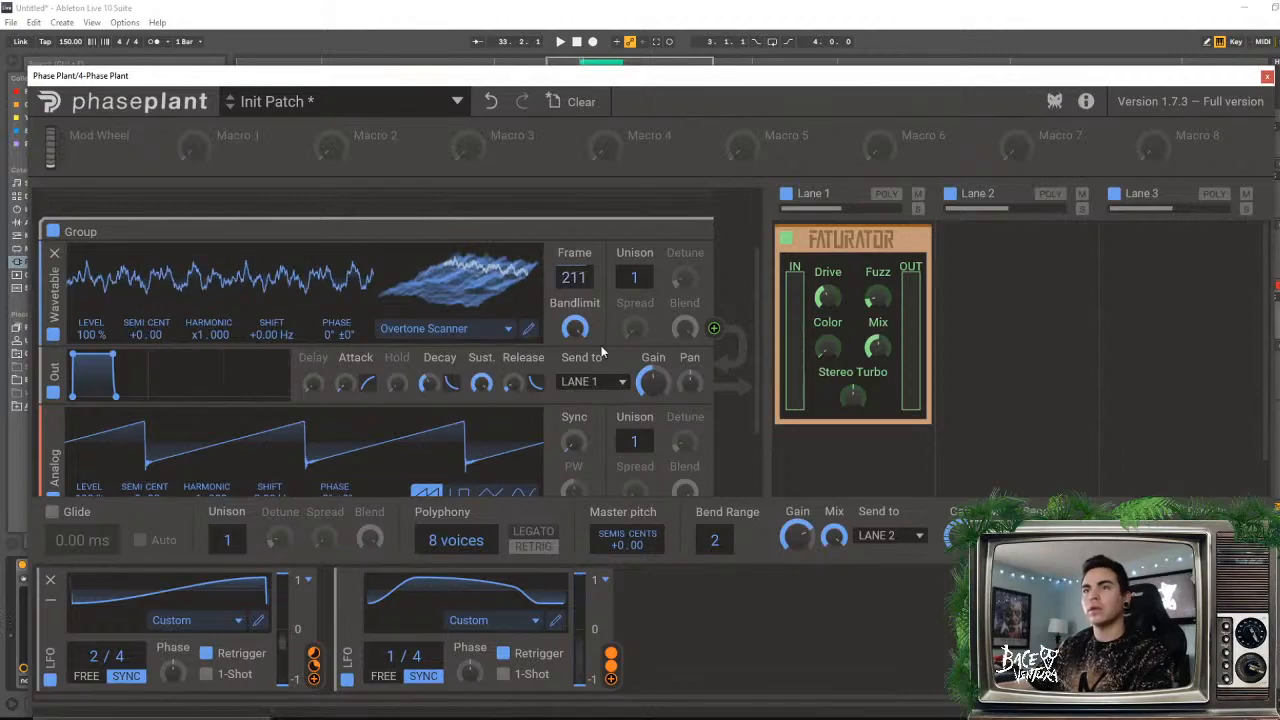
# - Audition wavetables from the Vocals and Growls folders and load Zone into the third group's Wavetable oscillator
pyautogui.click(443, 334)
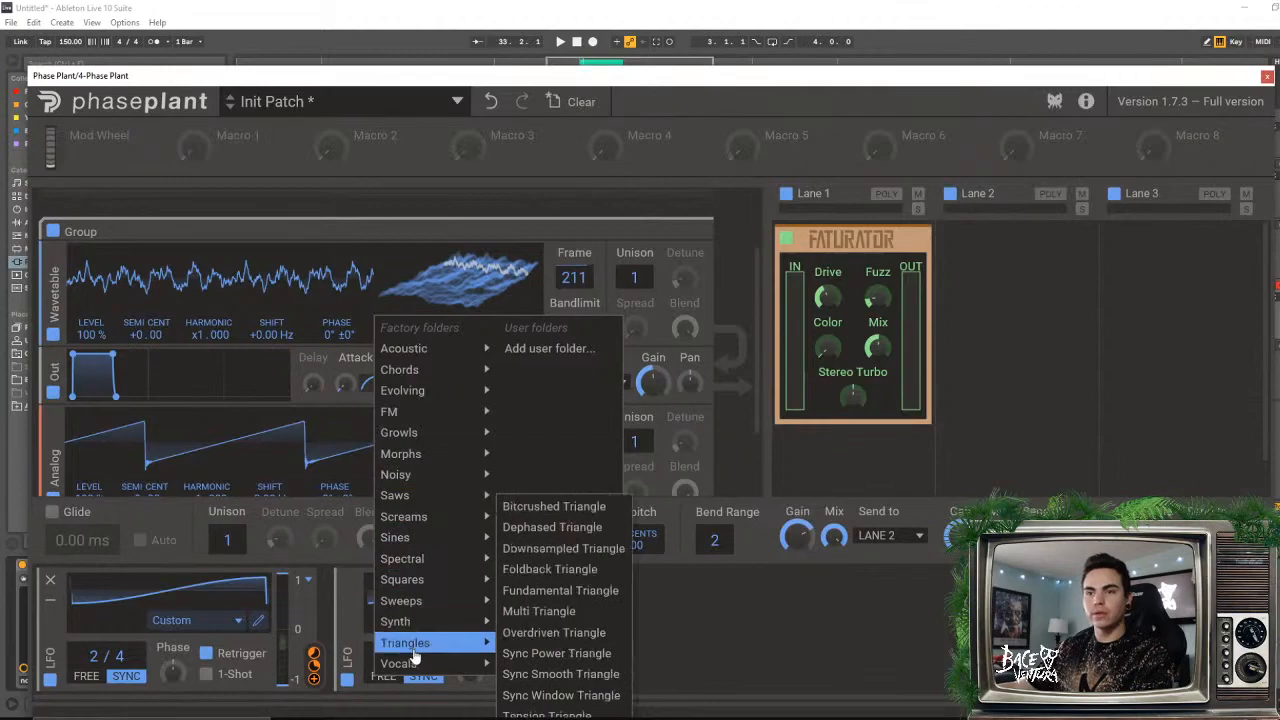
pyautogui.moveTo(415, 664)
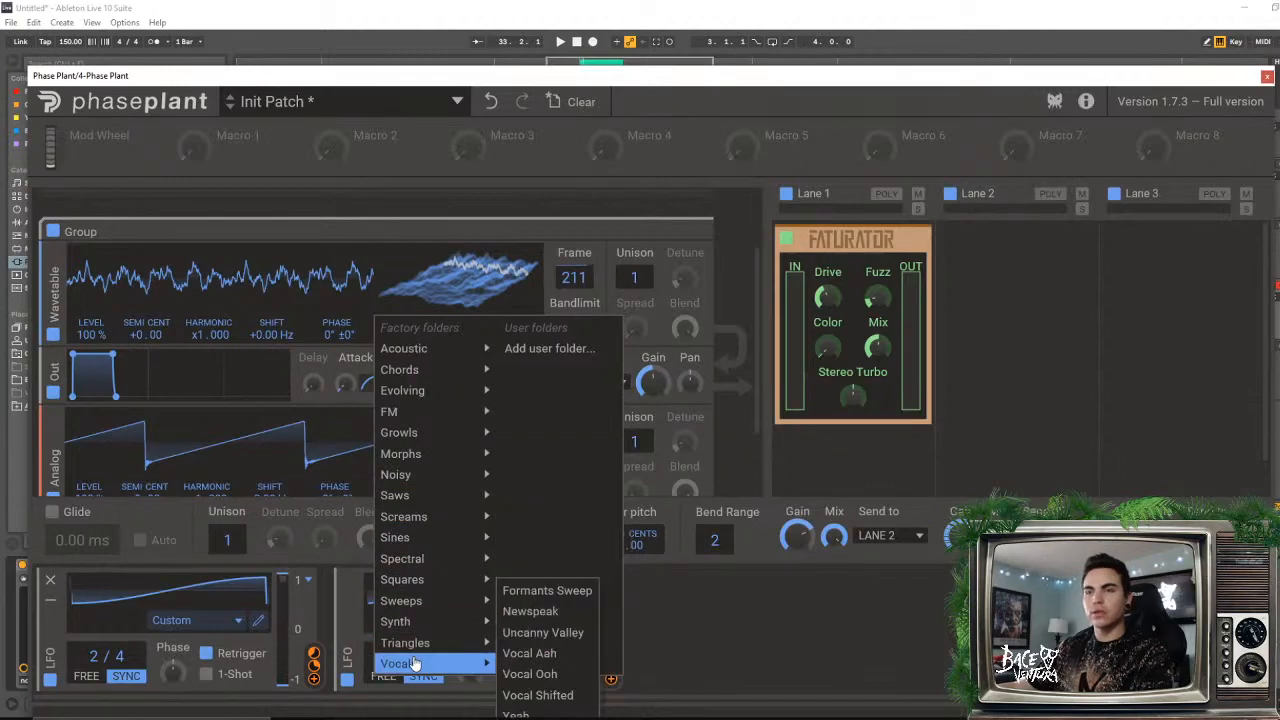
pyautogui.click(510, 611)
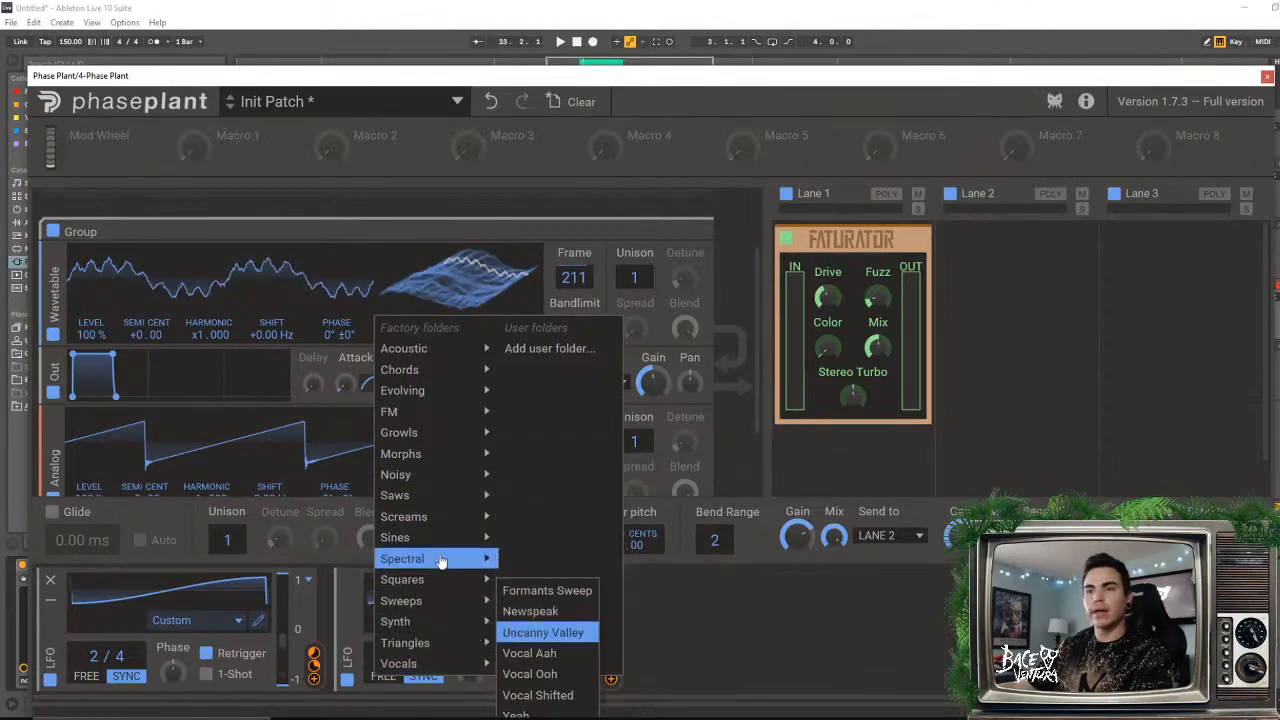
pyautogui.moveTo(433, 440)
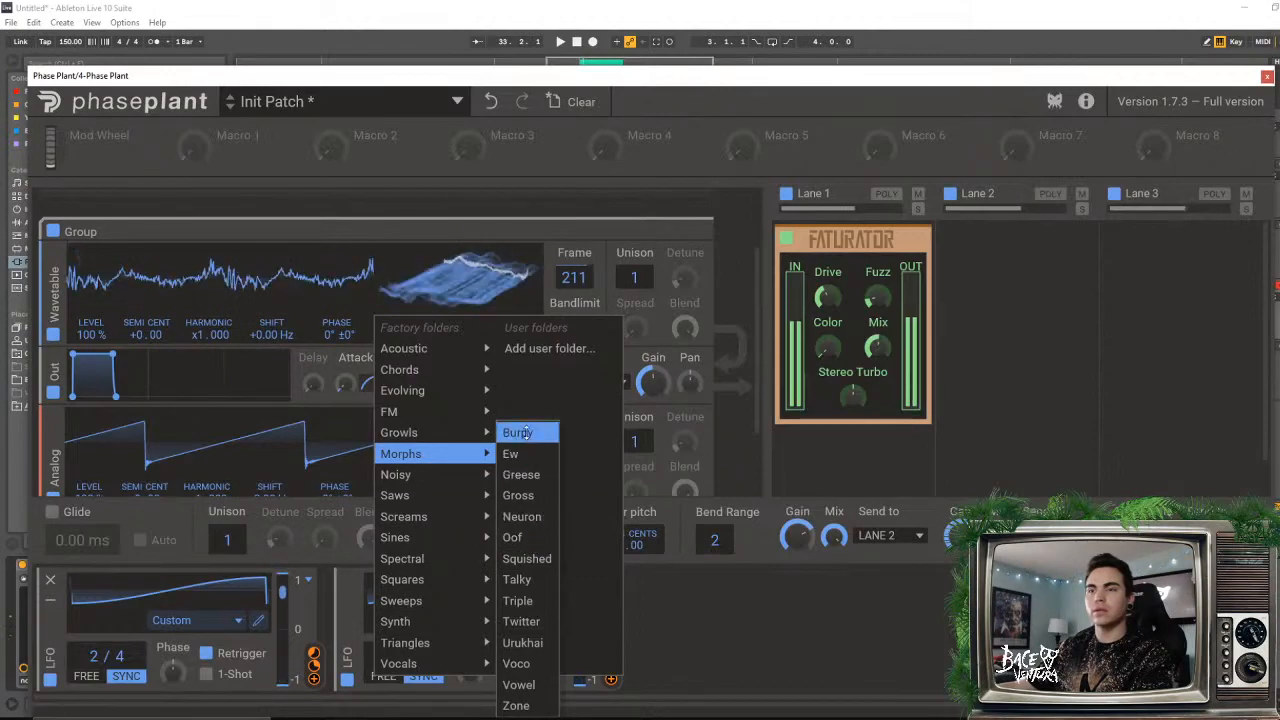
pyautogui.click(516, 705)
# - Modulate the Zone wavetable's level with the second LFO and its frame with the first LFO at about 46 %
pyautogui.scroll(-1, 756, 290)
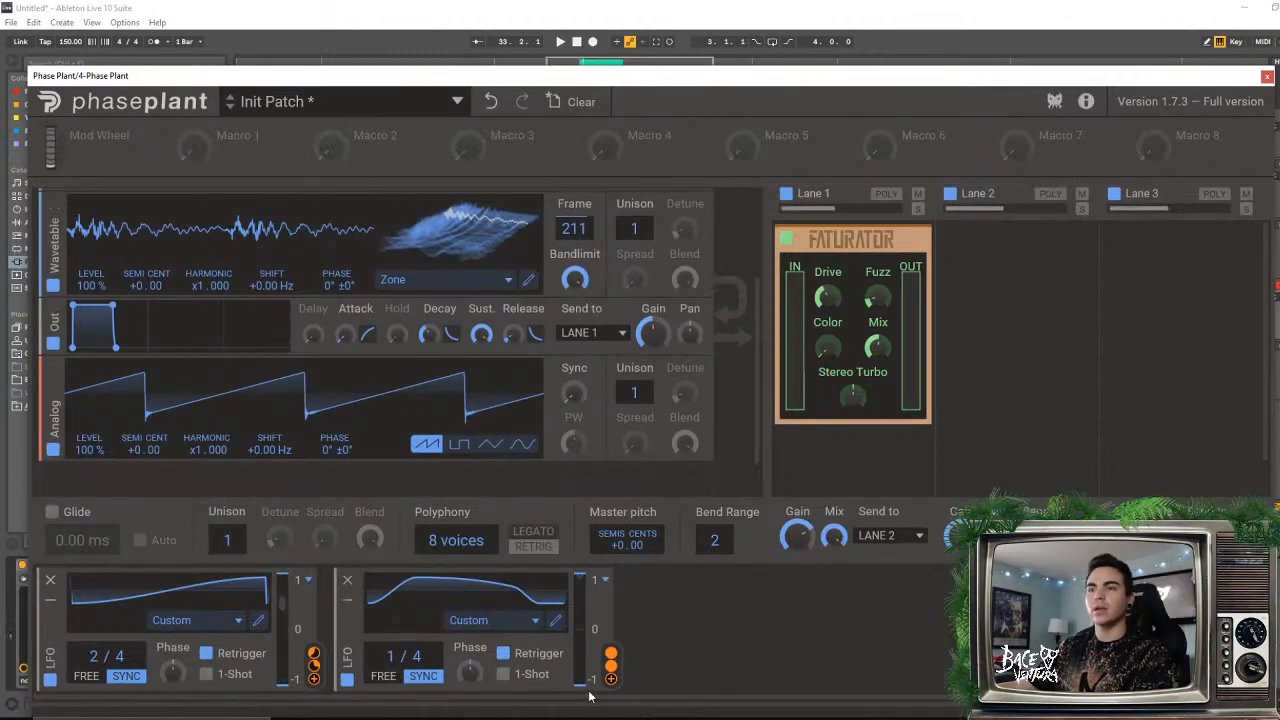
pyautogui.moveTo(608, 680); pyautogui.dragTo(353, 578)
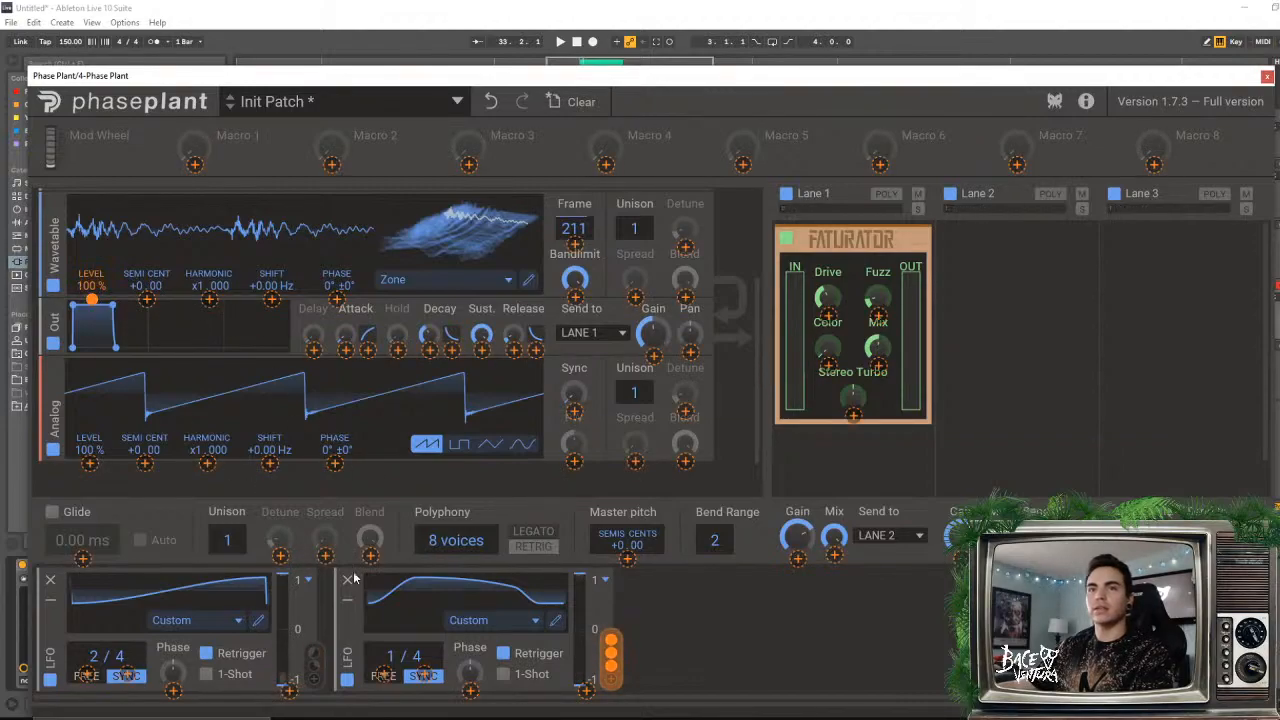
pyautogui.moveTo(289, 712); pyautogui.dragTo(289, 690)
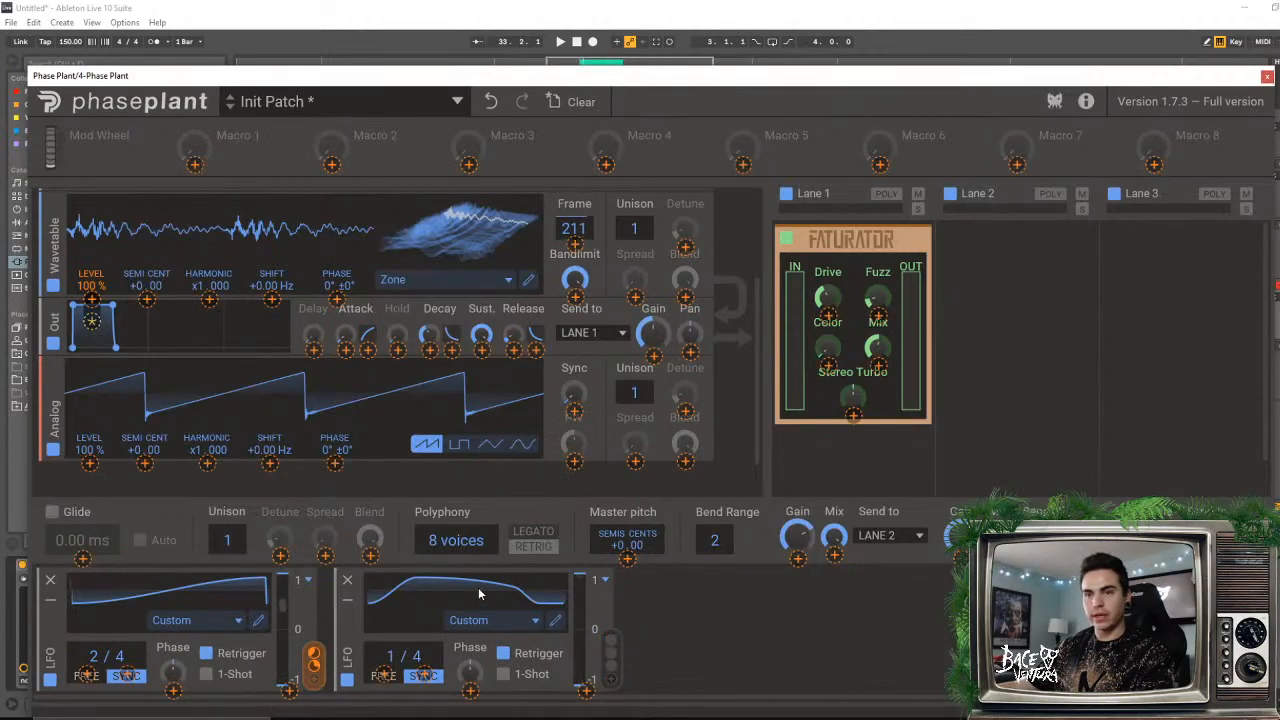
pyautogui.moveTo(575, 243); pyautogui.dragTo(574, 244)
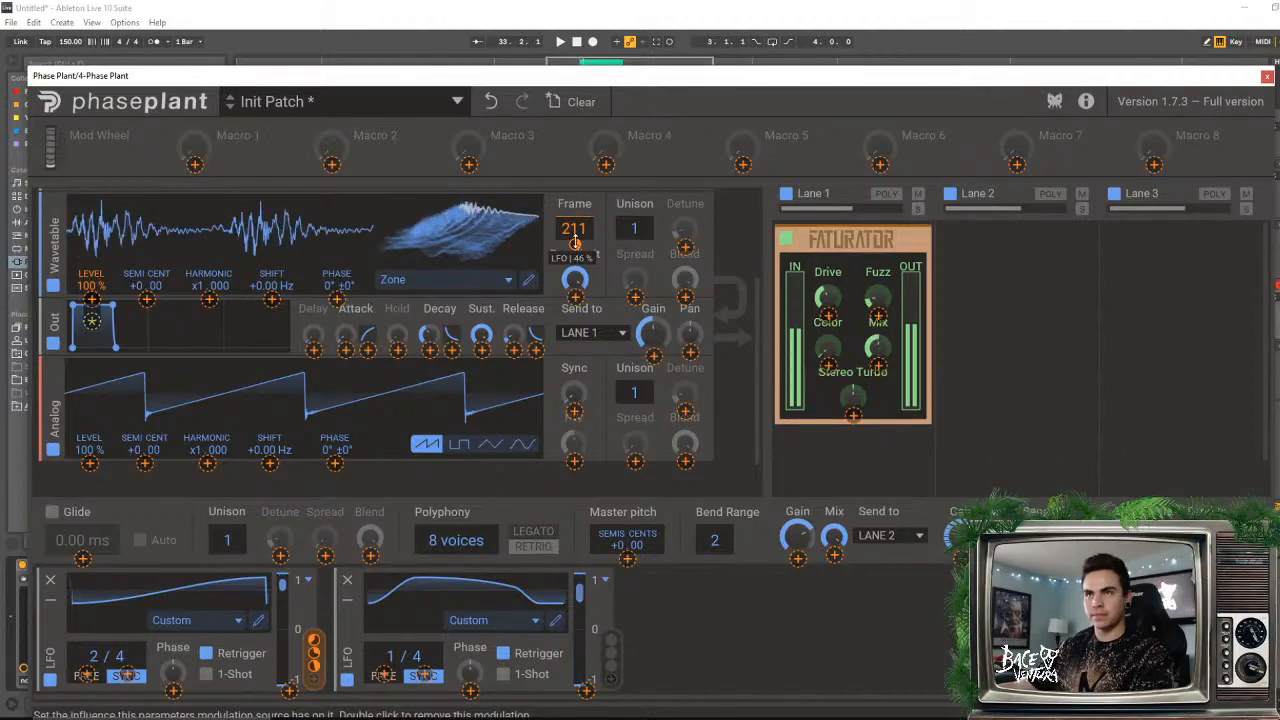
# - Re-enable the second and first groups so that all three layers play together
pyautogui.click(758, 318)
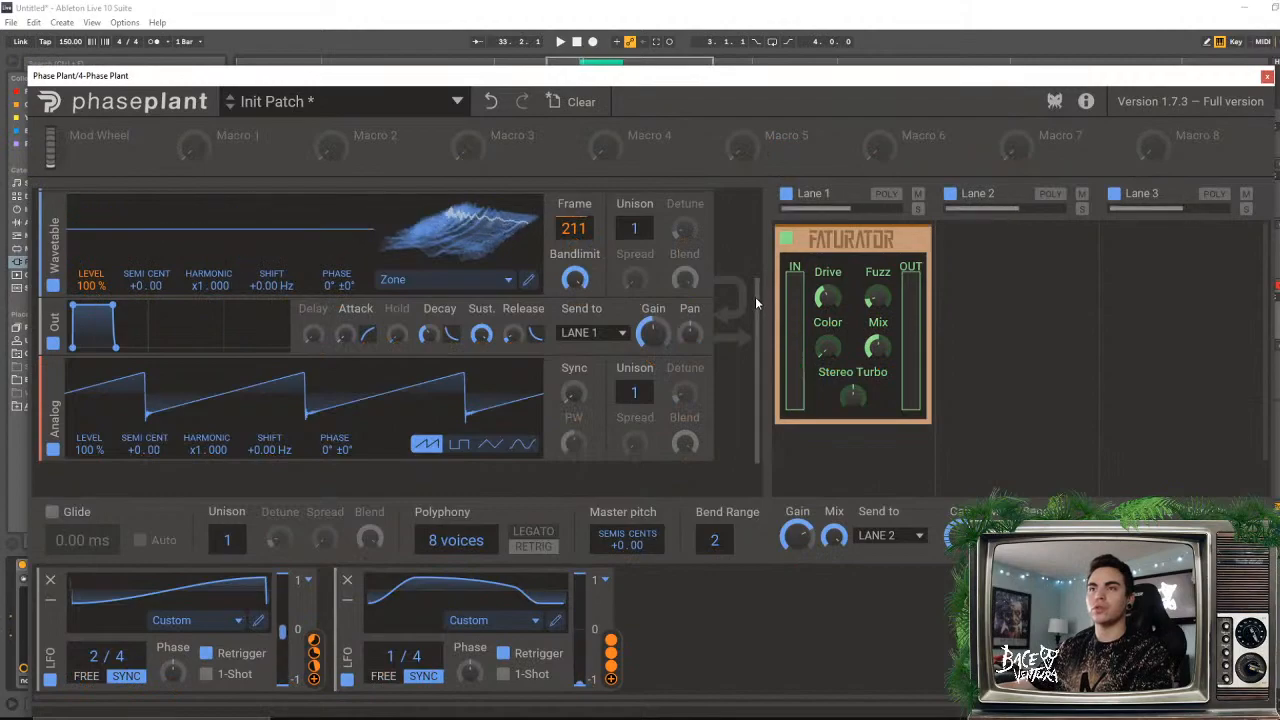
pyautogui.scroll(3, 754, 307)
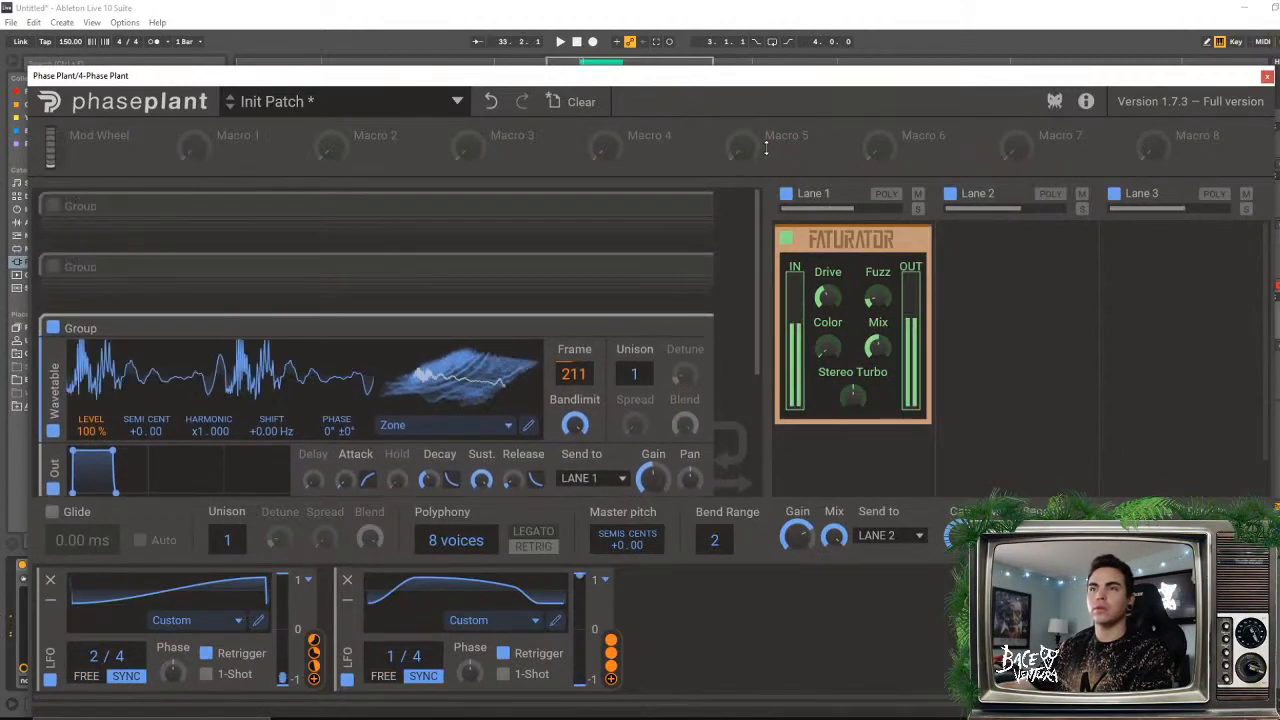
pyautogui.click(55, 268)
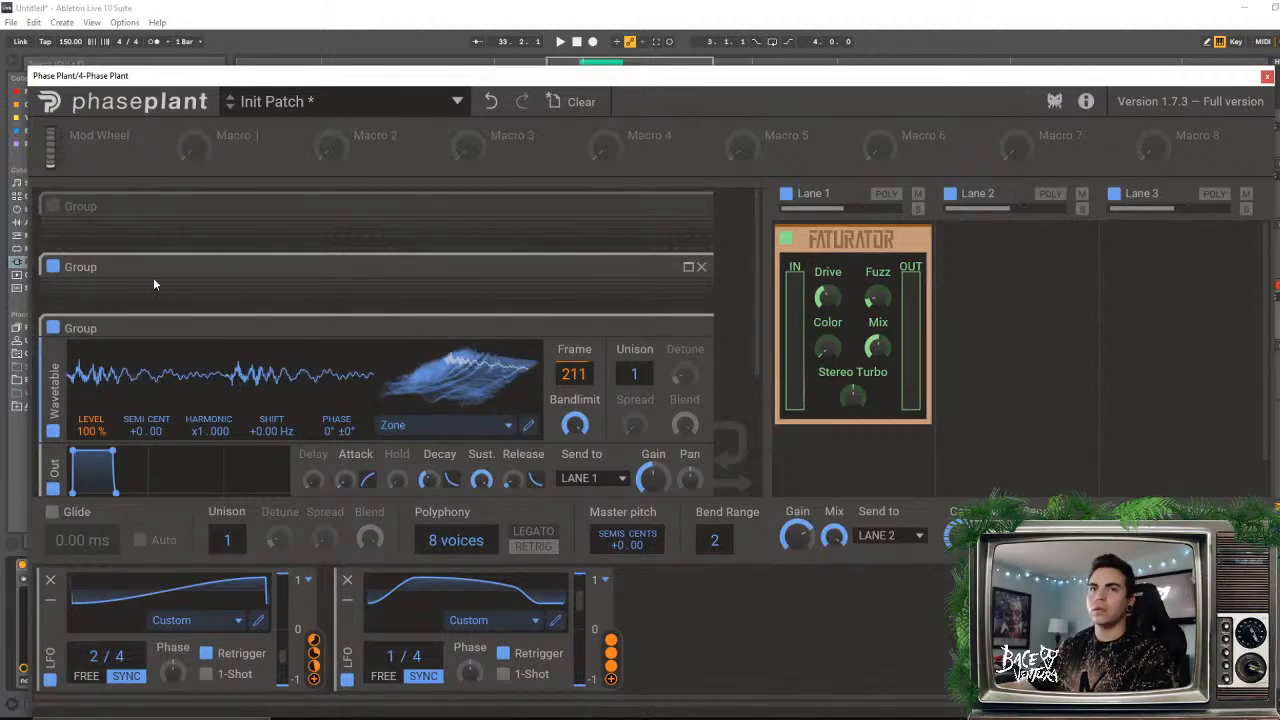
pyautogui.click(52, 207)
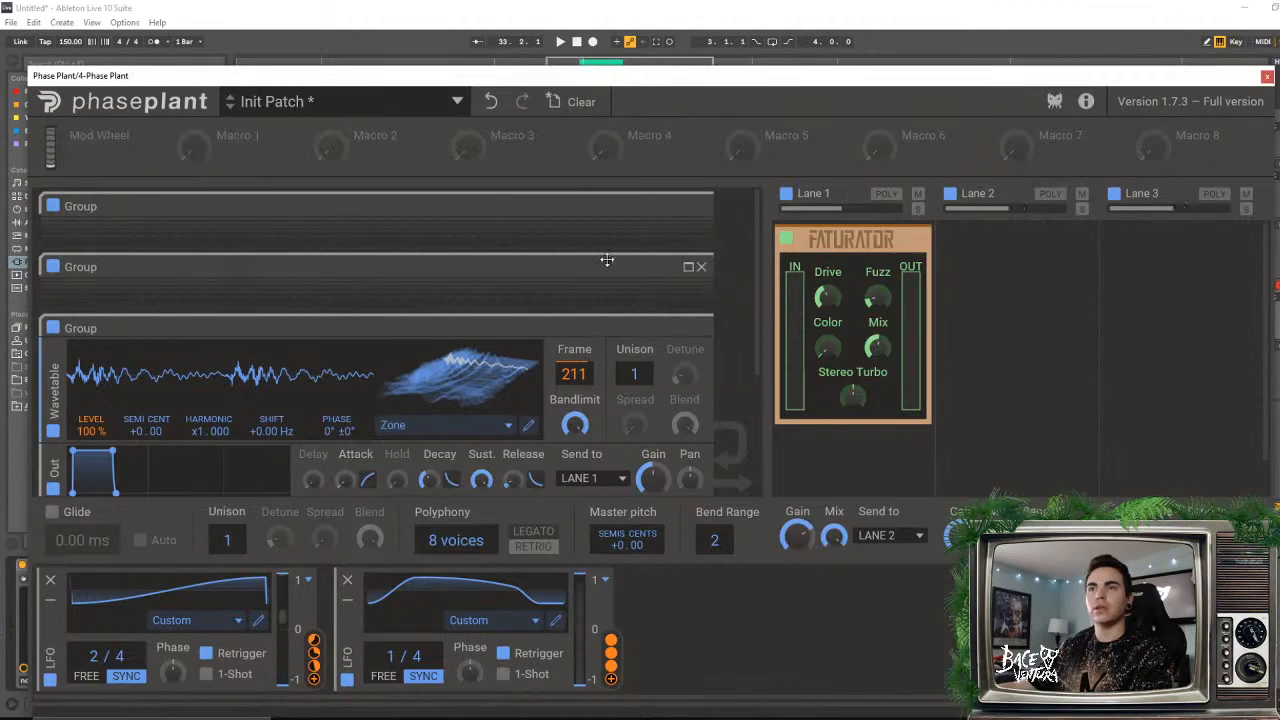
# - Expand the second group and slightly lower its Output gain
pyautogui.click(687, 269)
pyautogui.moveTo(757, 269); pyautogui.dragTo(748, 327)
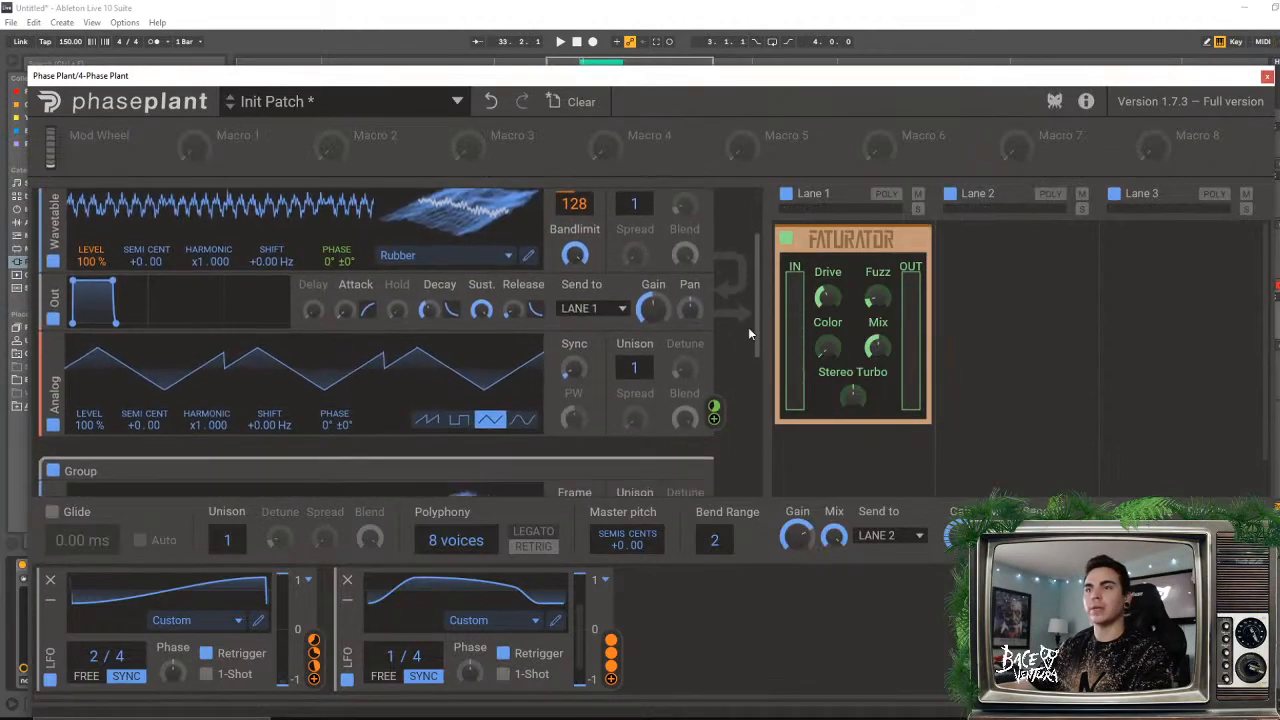
pyautogui.moveTo(653, 308); pyautogui.dragTo(653, 331)
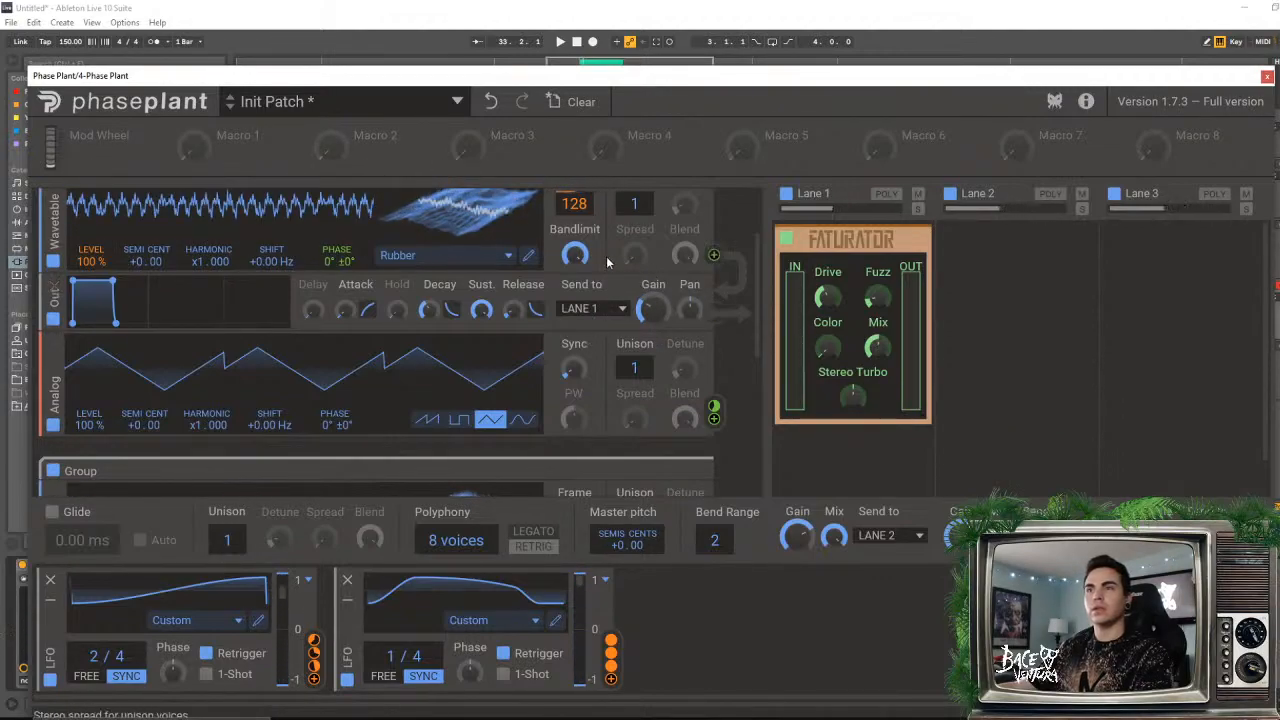
# - Reduce the sync on the second group's Analog oscillator to zero
pyautogui.scroll(-3, 600, 258)
pyautogui.scroll(-3, 595, 321)
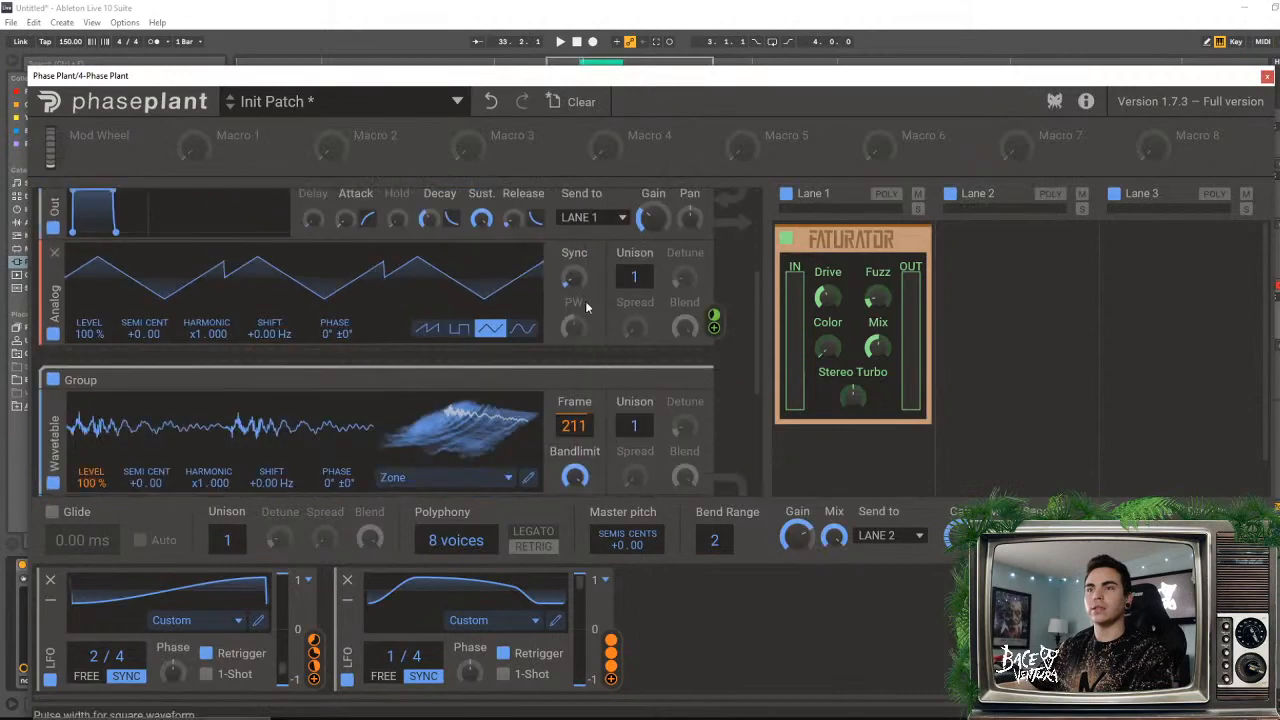
pyautogui.moveTo(574, 277); pyautogui.dragTo(574, 306)
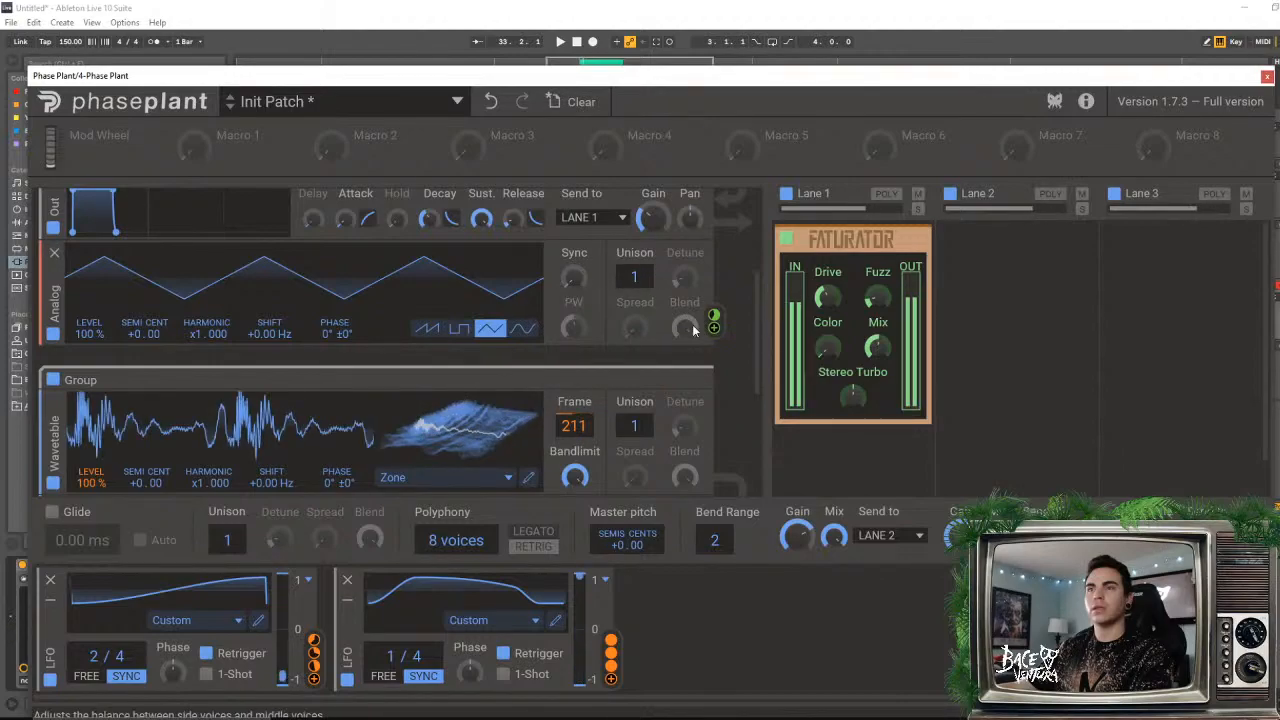
# - Briefly disable the third group to compare the sound without it, and re-enable it
pyautogui.moveTo(758, 314); pyautogui.dragTo(762, 341)
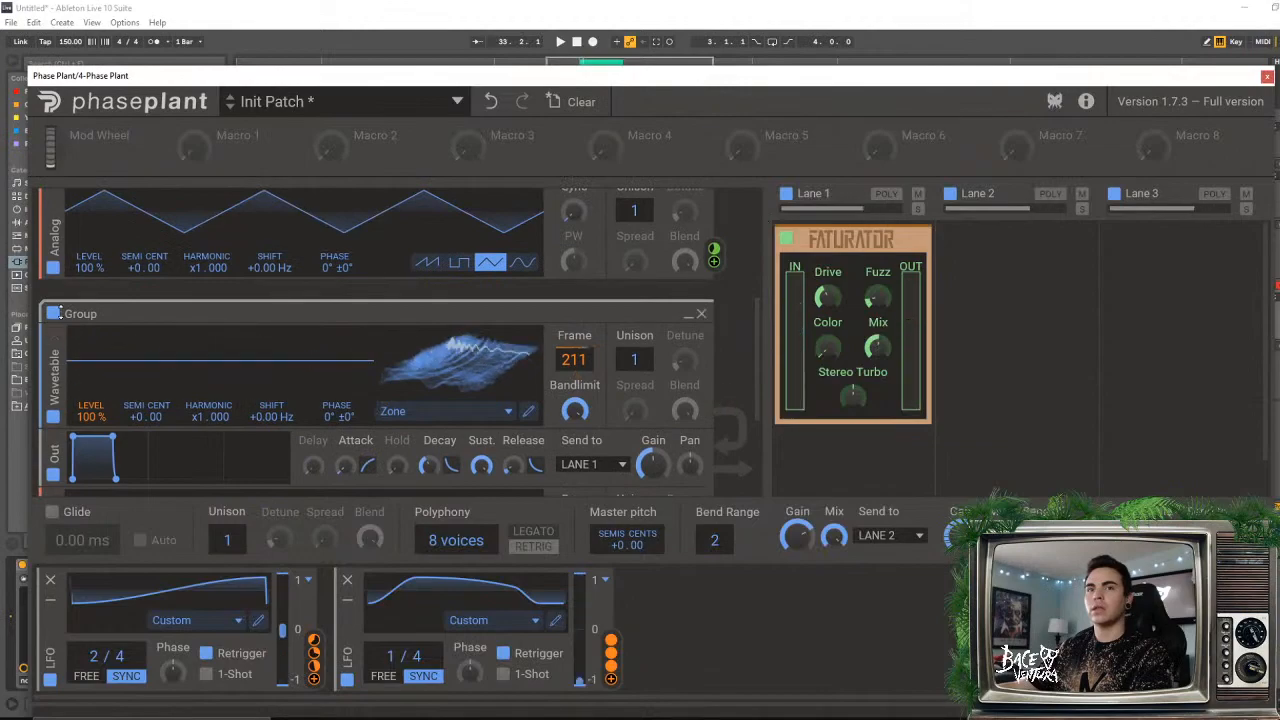
pyautogui.click(53, 313)
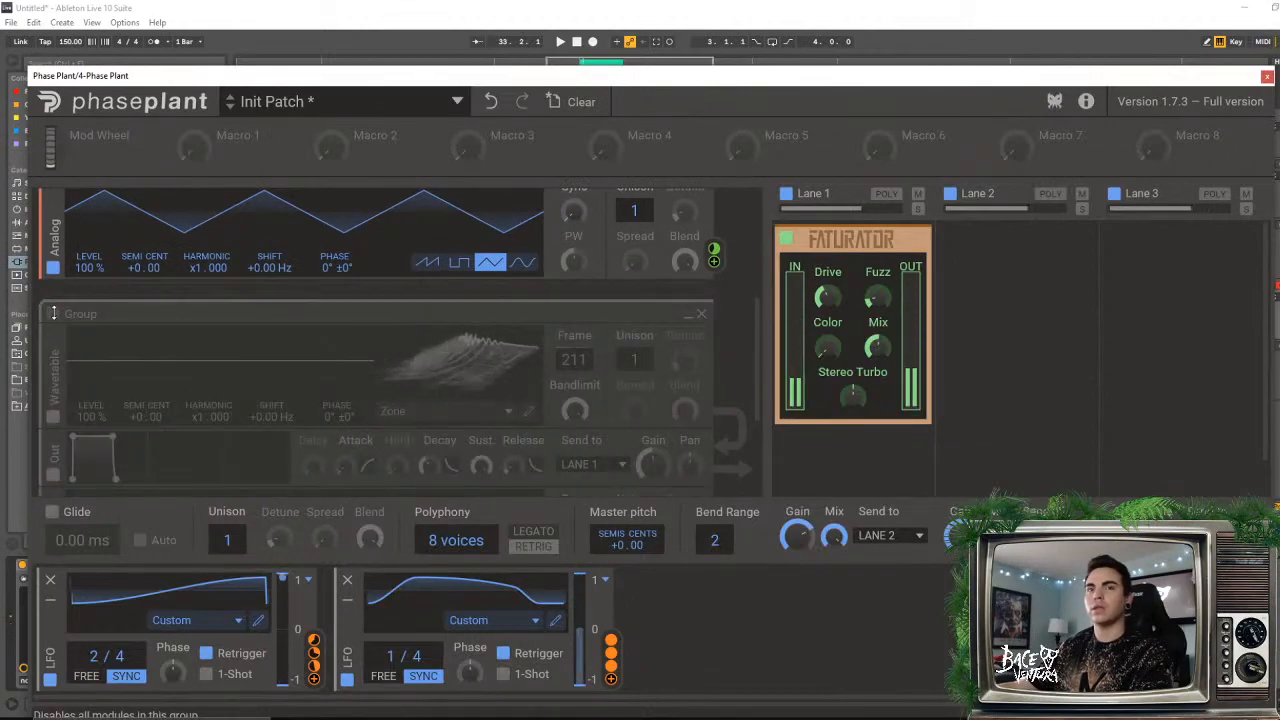
pyautogui.click(53, 313)
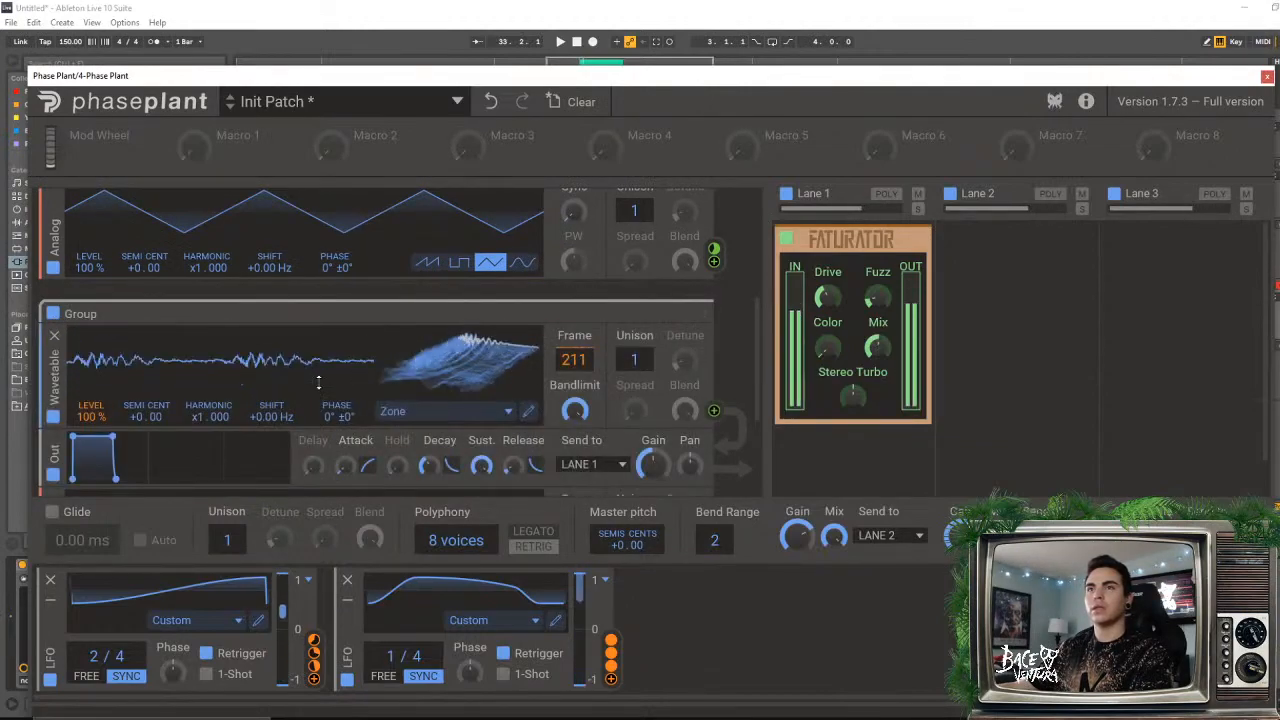
# - Collapse the second group and set the third group's Zone wavetable frame to 176
pyautogui.moveTo(752, 305); pyautogui.dragTo(766, 202)
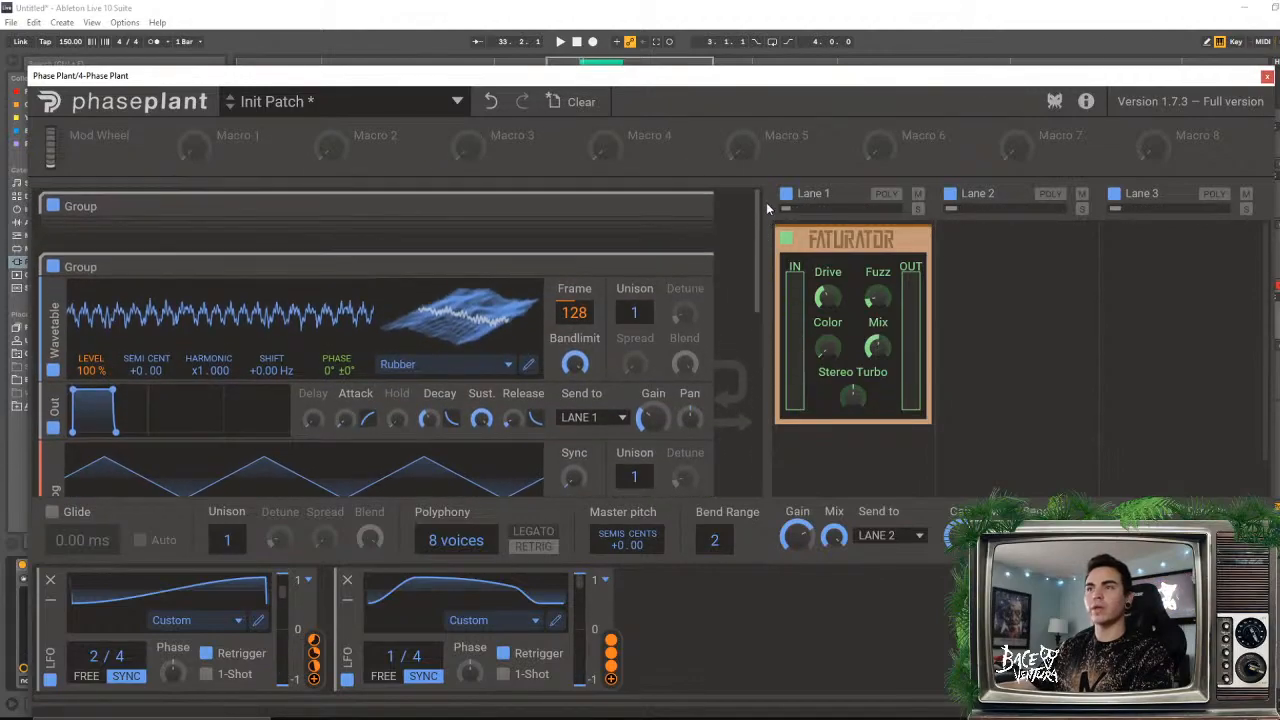
pyautogui.click(688, 268)
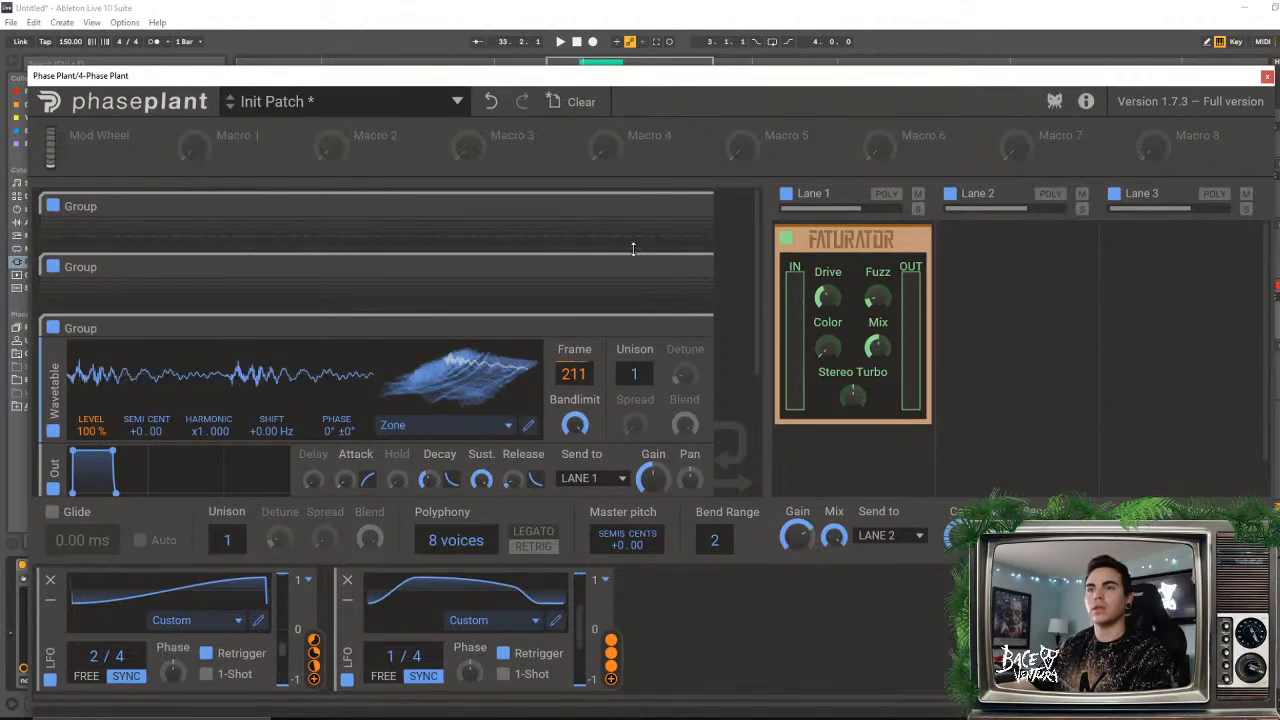
pyautogui.scroll(-3, 758, 250)
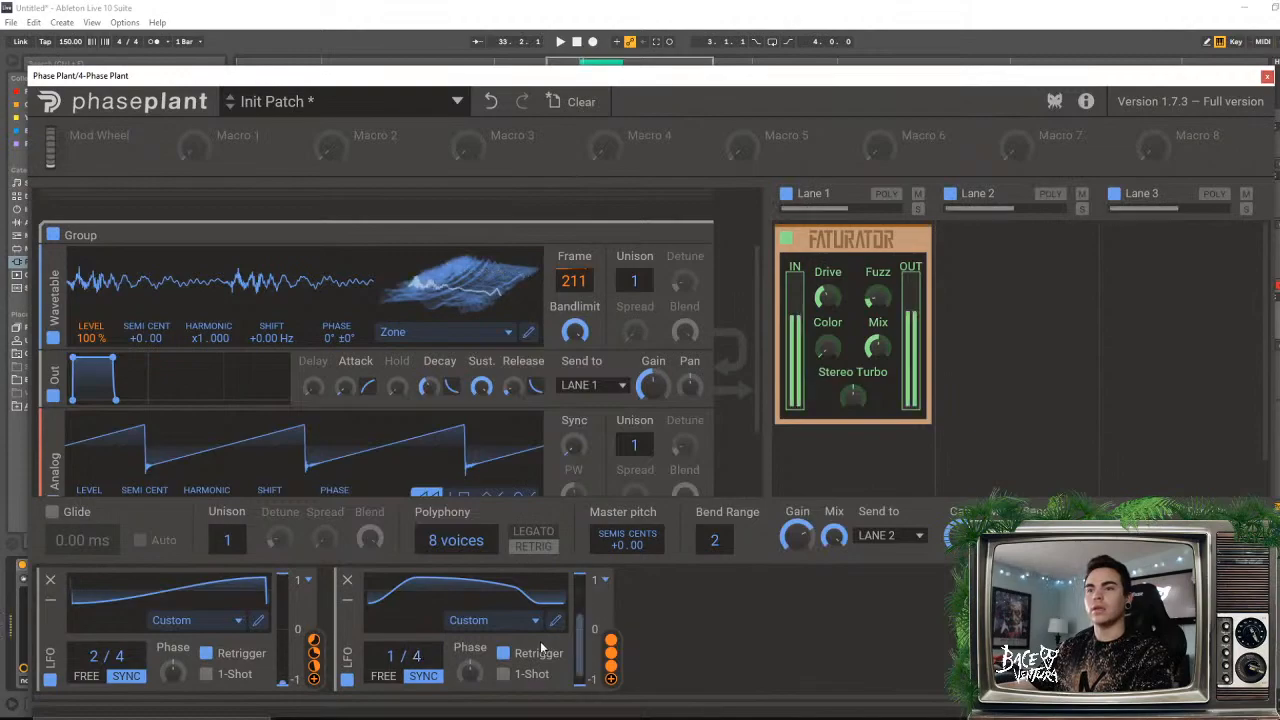
pyautogui.moveTo(313, 640); pyautogui.dragTo(314, 676)
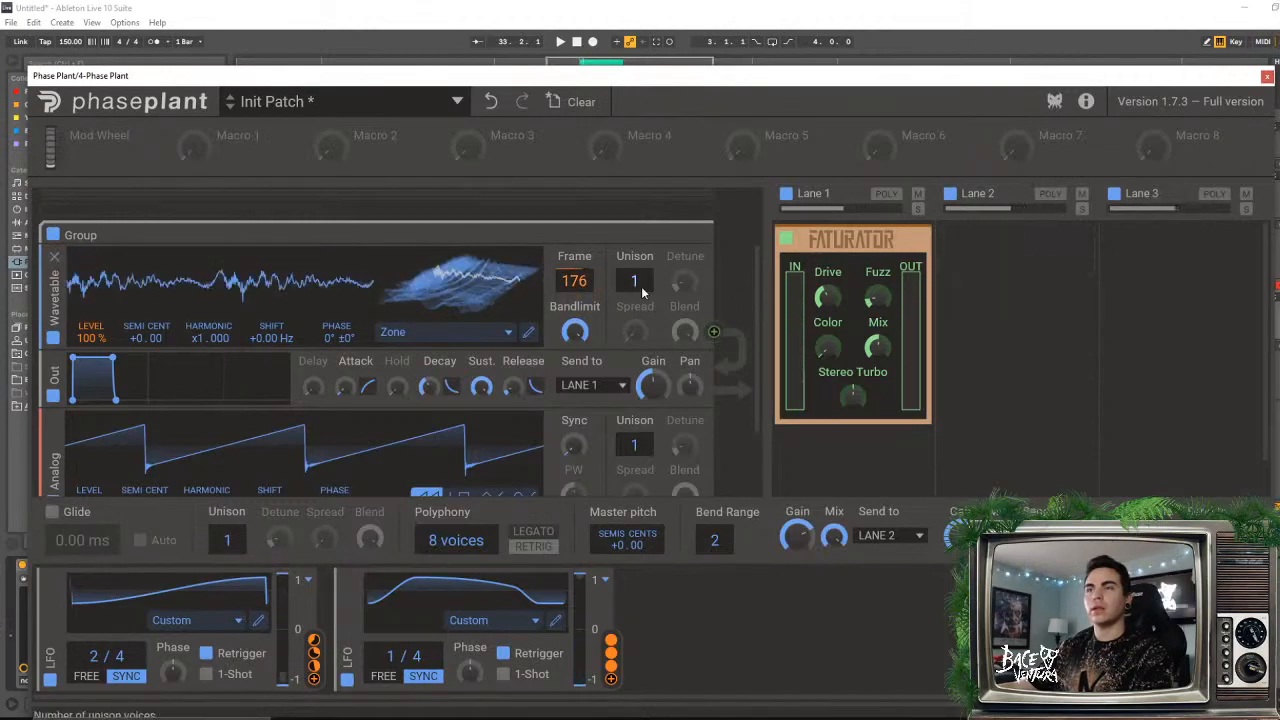
# - Set the third group's Analog oscillator to a triangle wave and route it to modulate the Zone wavetable's phase
pyautogui.scroll(-2, 757, 289)
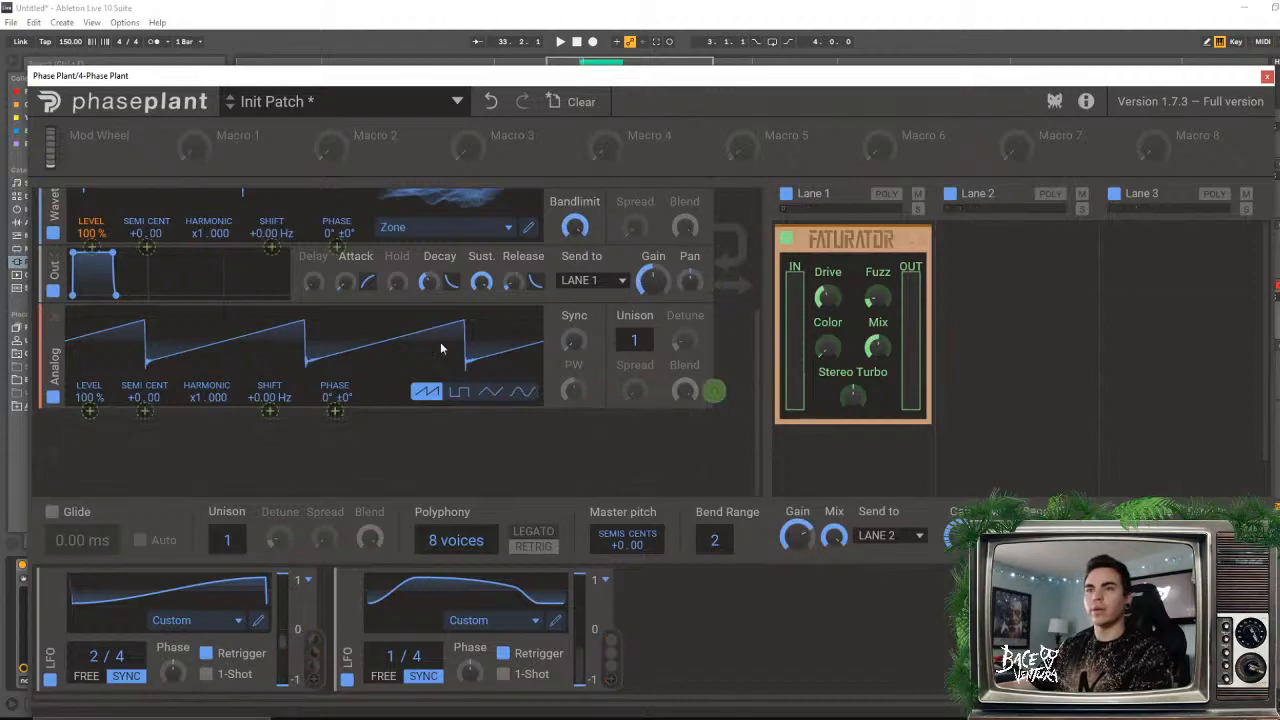
pyautogui.click(491, 396)
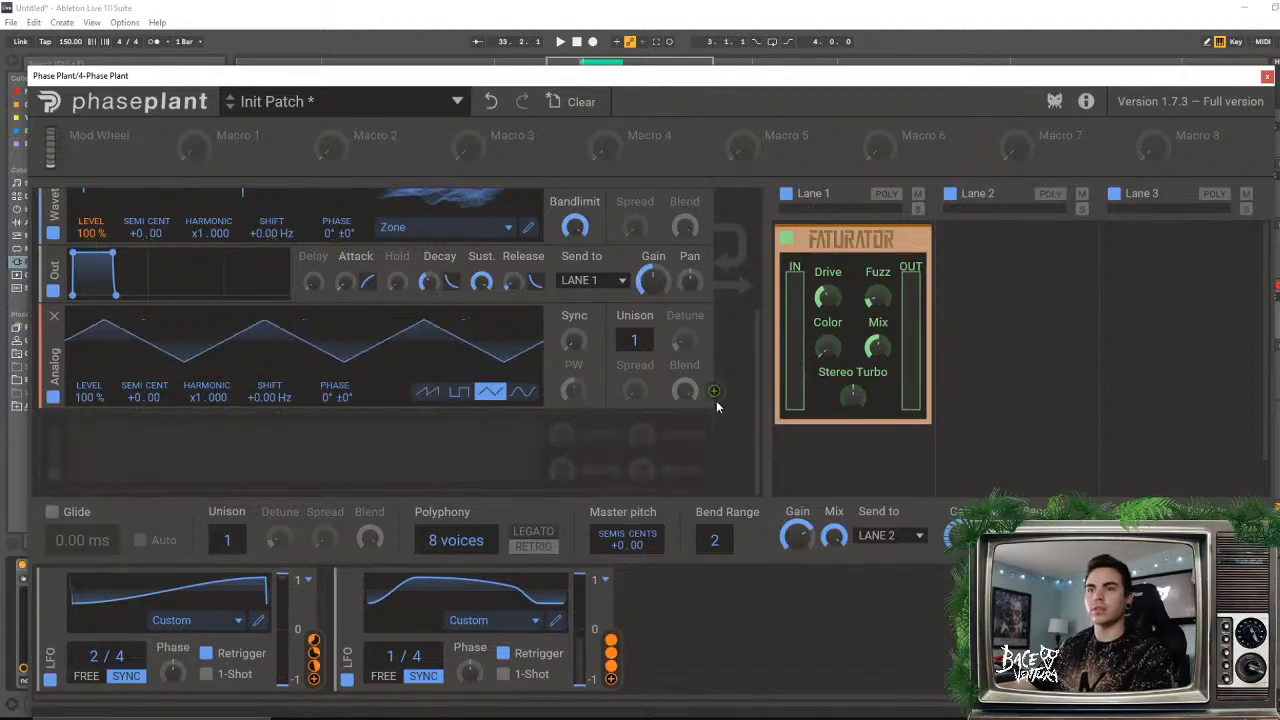
pyautogui.moveTo(713, 395); pyautogui.dragTo(337, 251)
# - Briefly disable the first and second groups to hear the third group alone, and re-enable both
pyautogui.moveTo(759, 327); pyautogui.dragTo(765, 205)
pyautogui.click(53, 206)
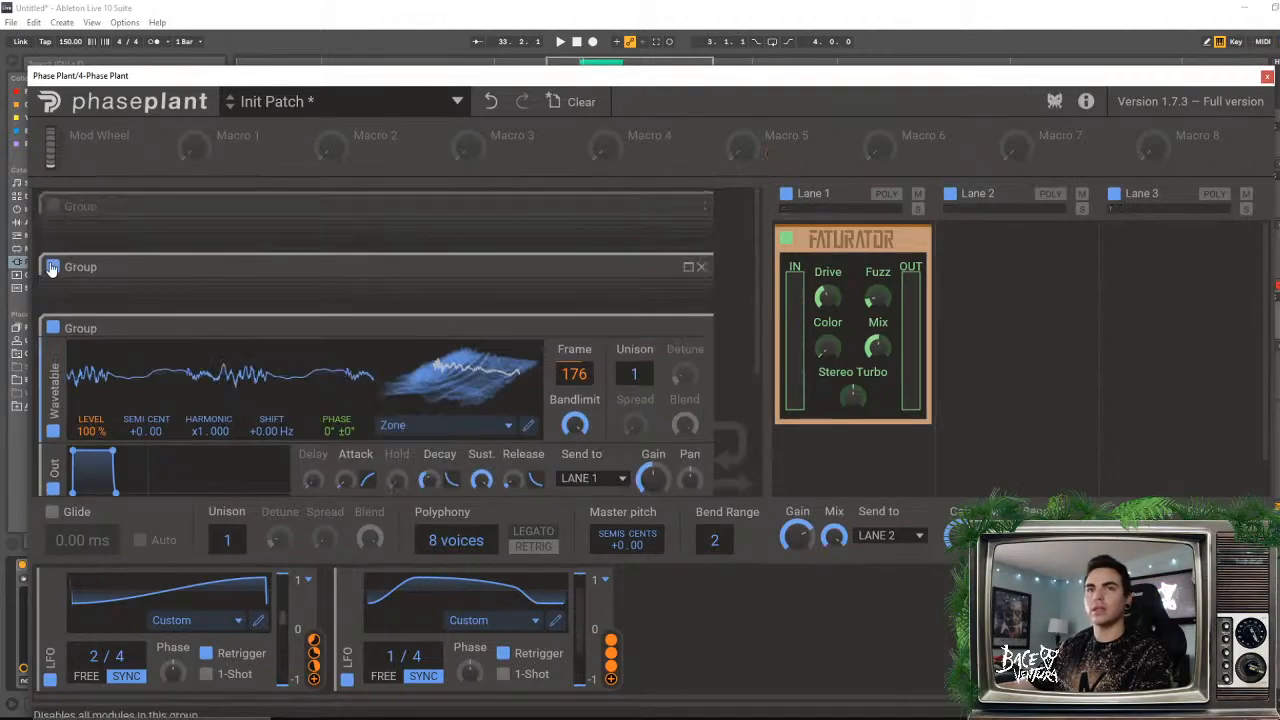
pyautogui.click(53, 266)
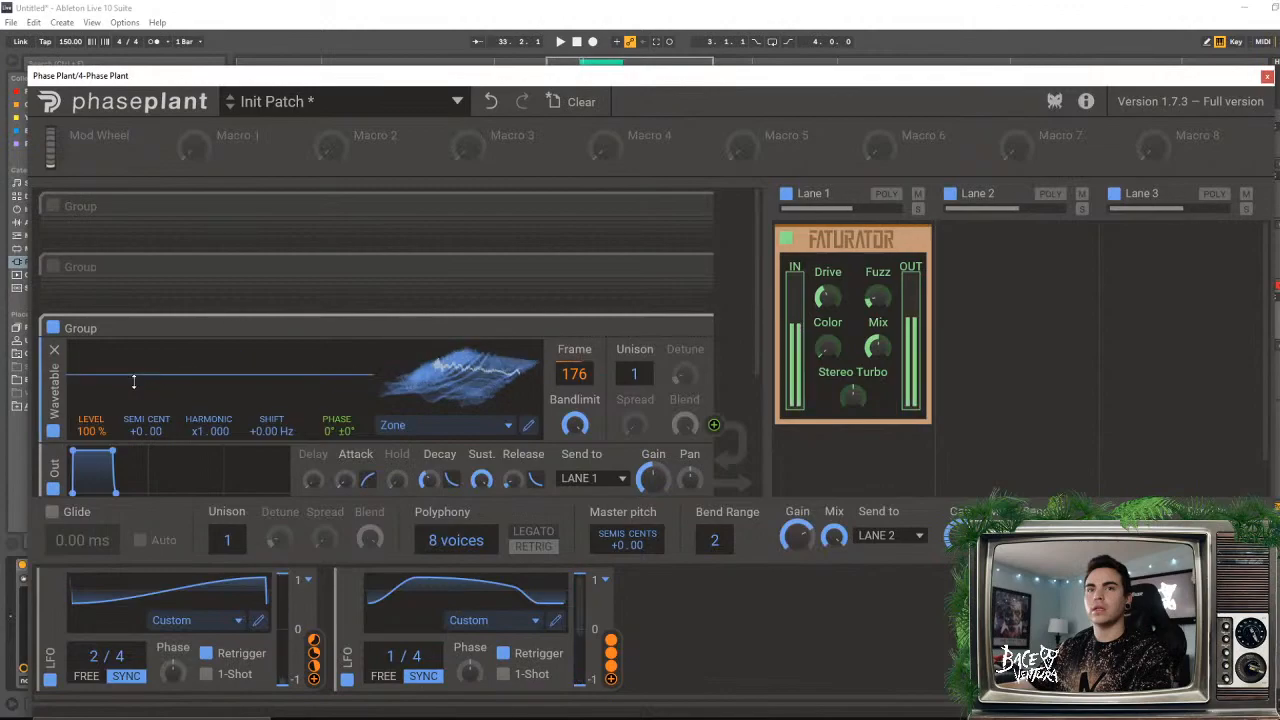
pyautogui.click(53, 266)
pyautogui.click(53, 206)
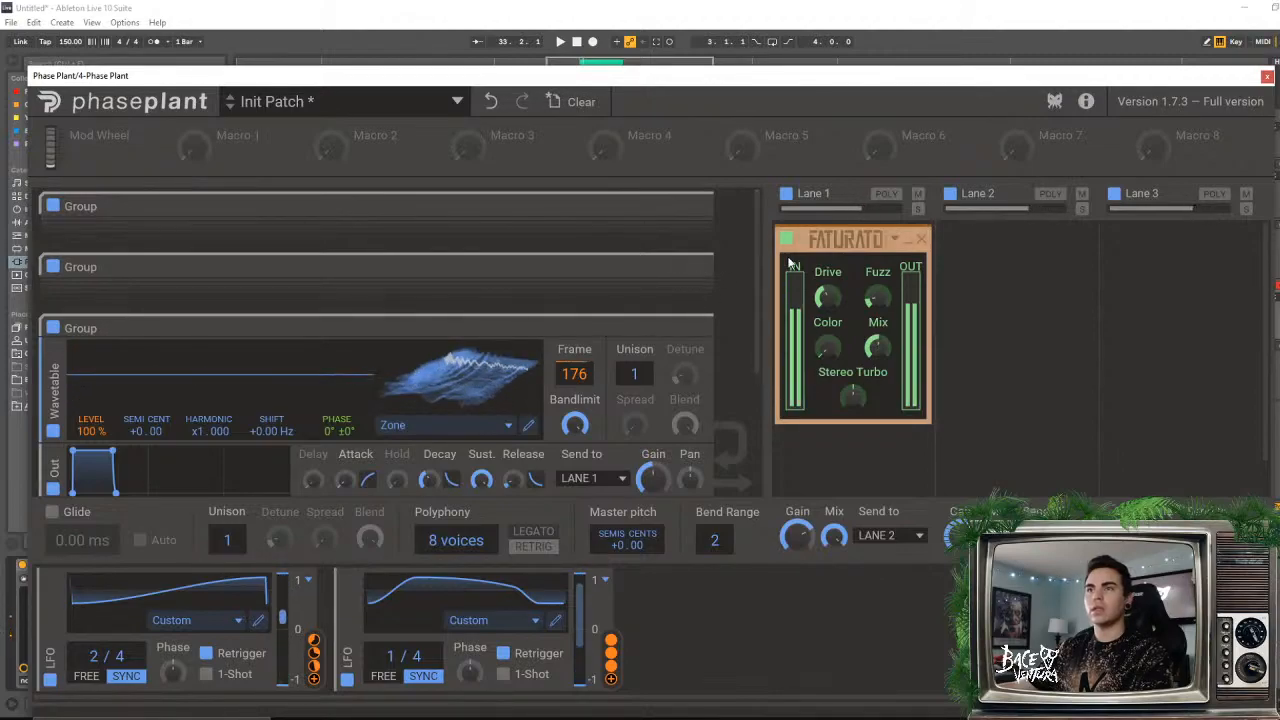
# - Try rates of 4/4 on the first LFO and 2/4 on the second, returning them to 2/4 and 1/4
pyautogui.scroll(-2, 695, 341)
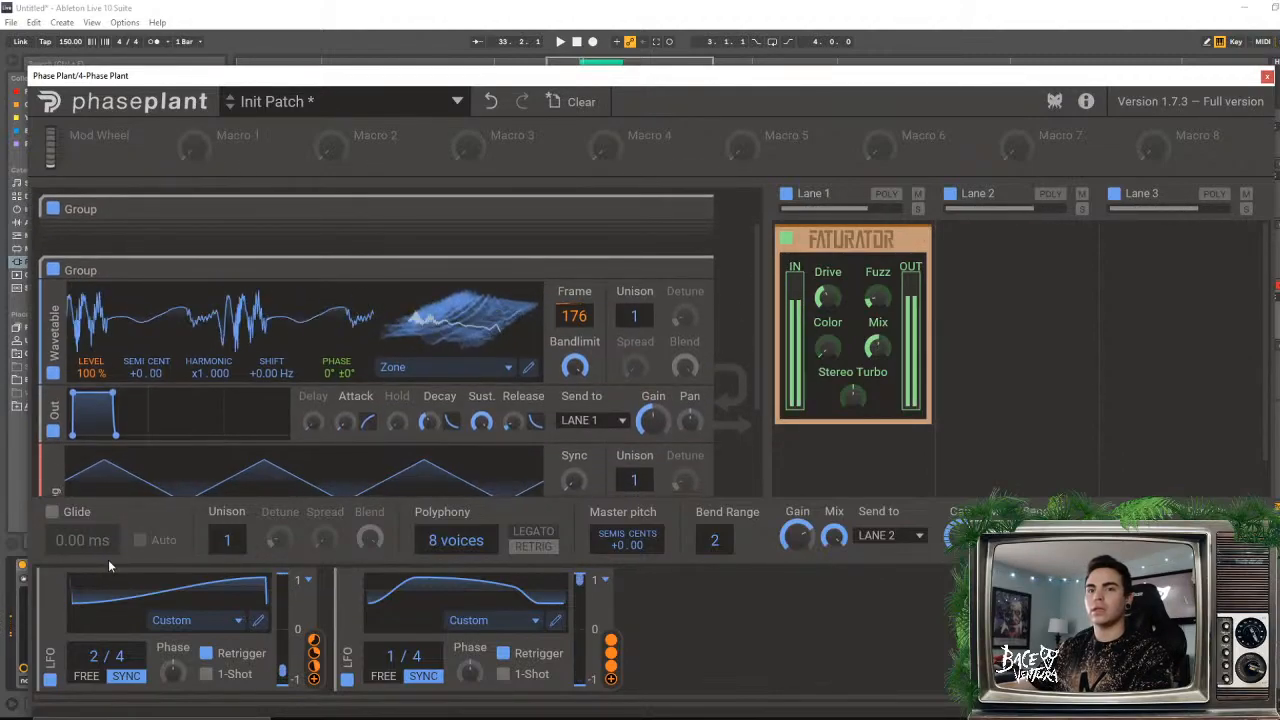
pyautogui.moveTo(94, 657); pyautogui.dragTo(94, 635)
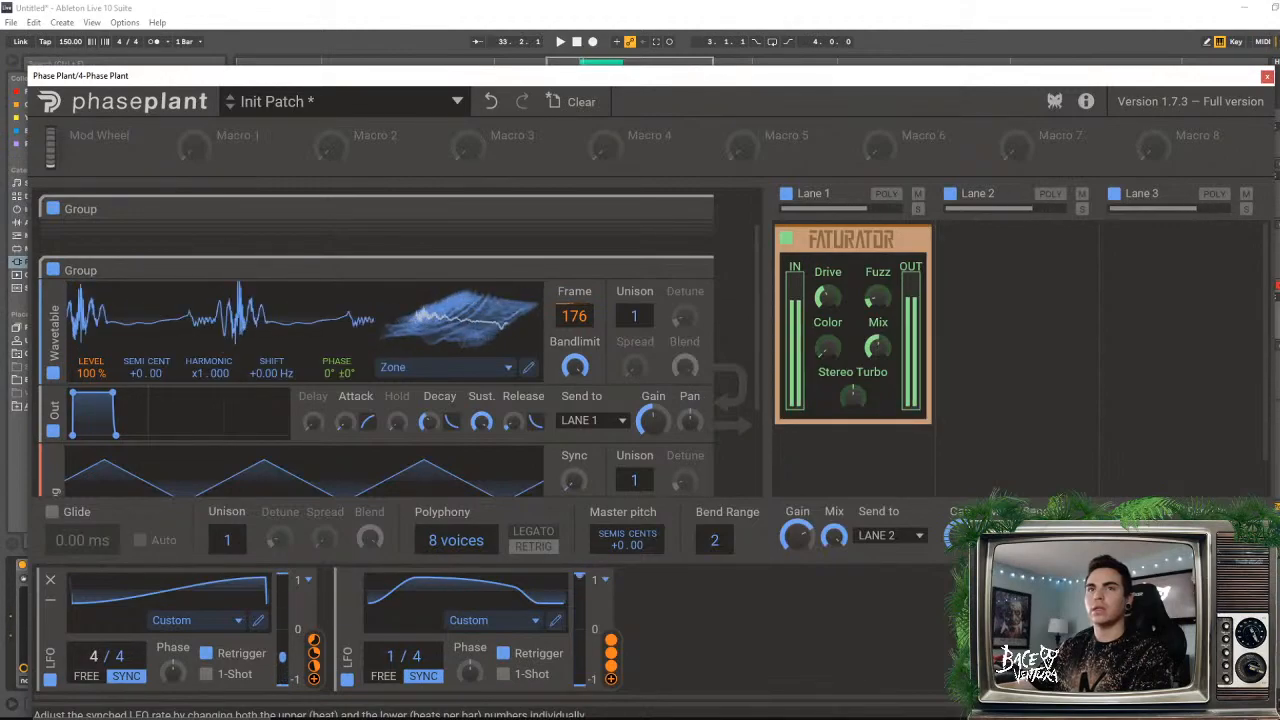
pyautogui.moveTo(94, 657)
pyautogui.mouseDown()
pyautogui.moveTo(94, 668)
pyautogui.moveTo(94, 650)
pyautogui.mouseUp()
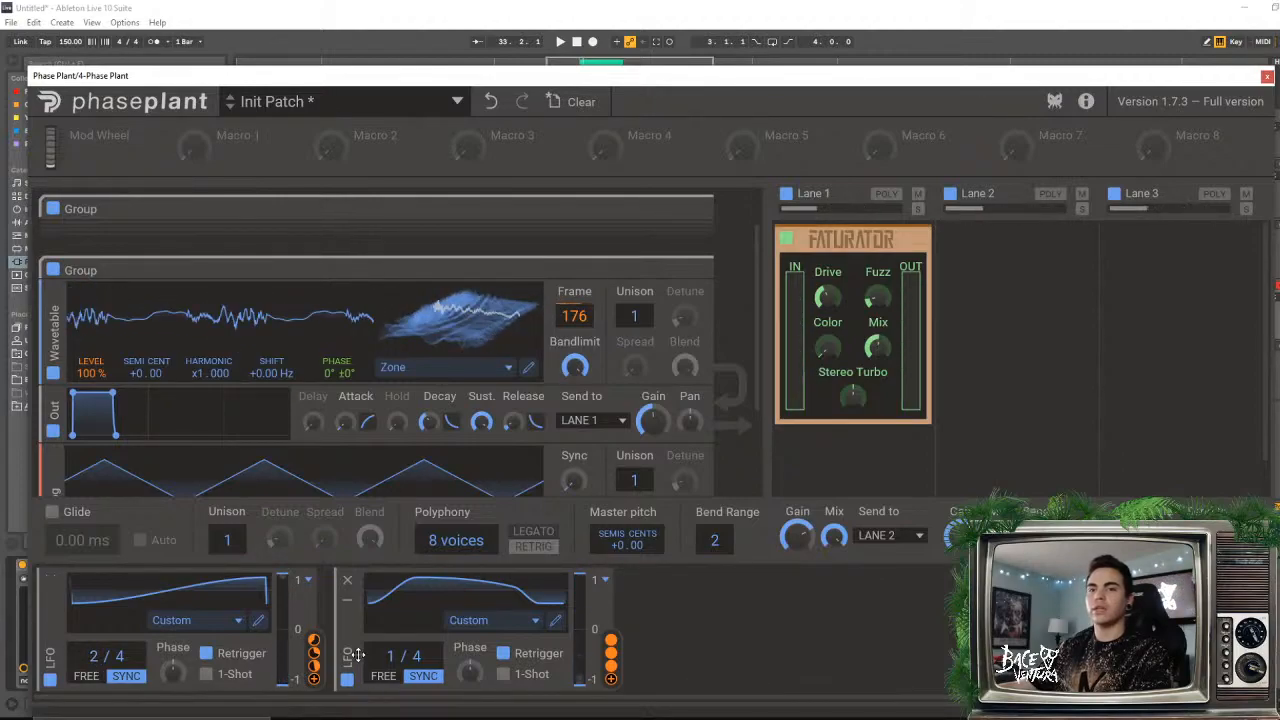
pyautogui.moveTo(391, 657); pyautogui.dragTo(391, 649)
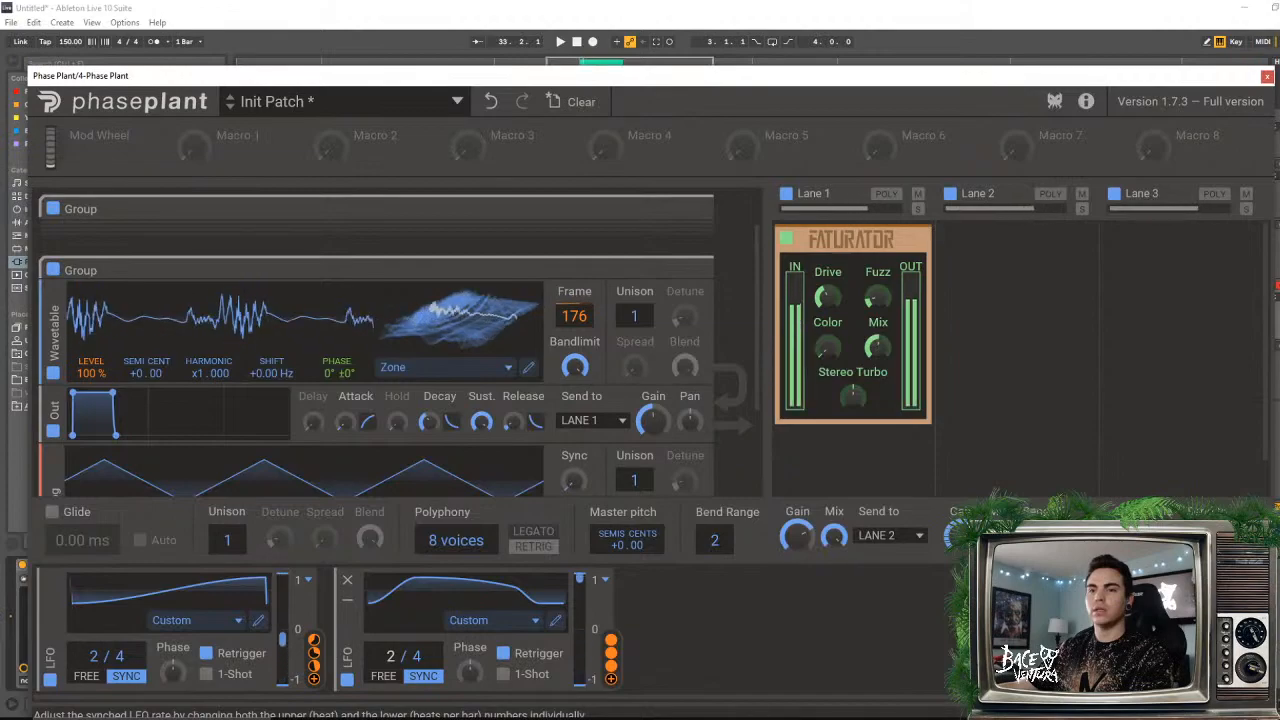
pyautogui.moveTo(391, 657)
pyautogui.mouseDown()
pyautogui.moveTo(391, 643)
pyautogui.moveTo(391, 664)
pyautogui.mouseUp()
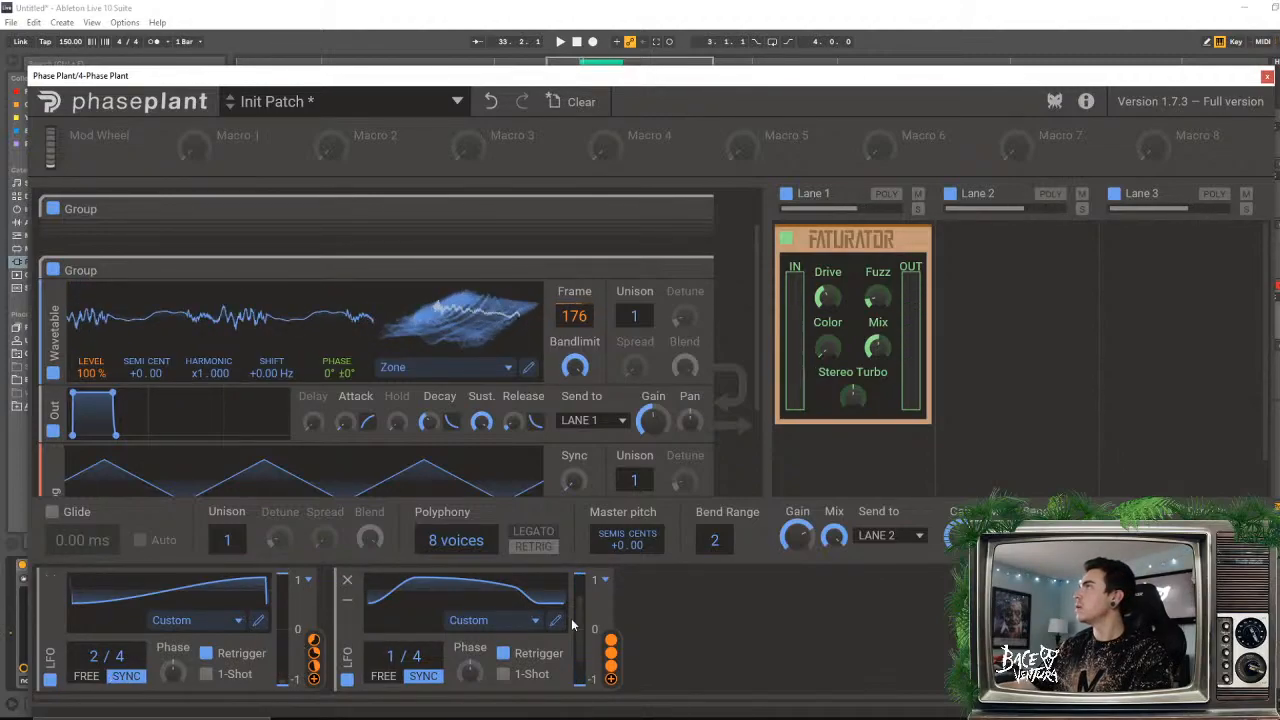
# - Try a Disperser in Lane 3 with its amount and pinch raised while sweeping its frequency
pyautogui.click(1014, 296)
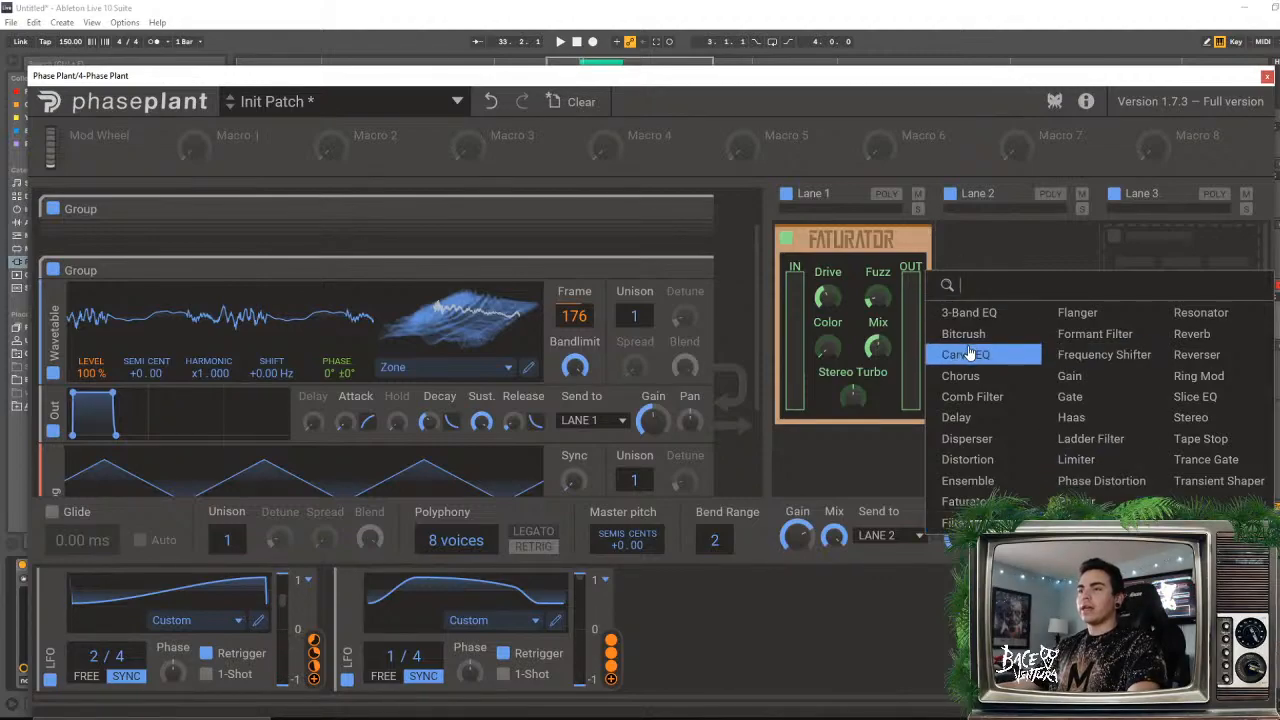
pyautogui.click(967, 439)
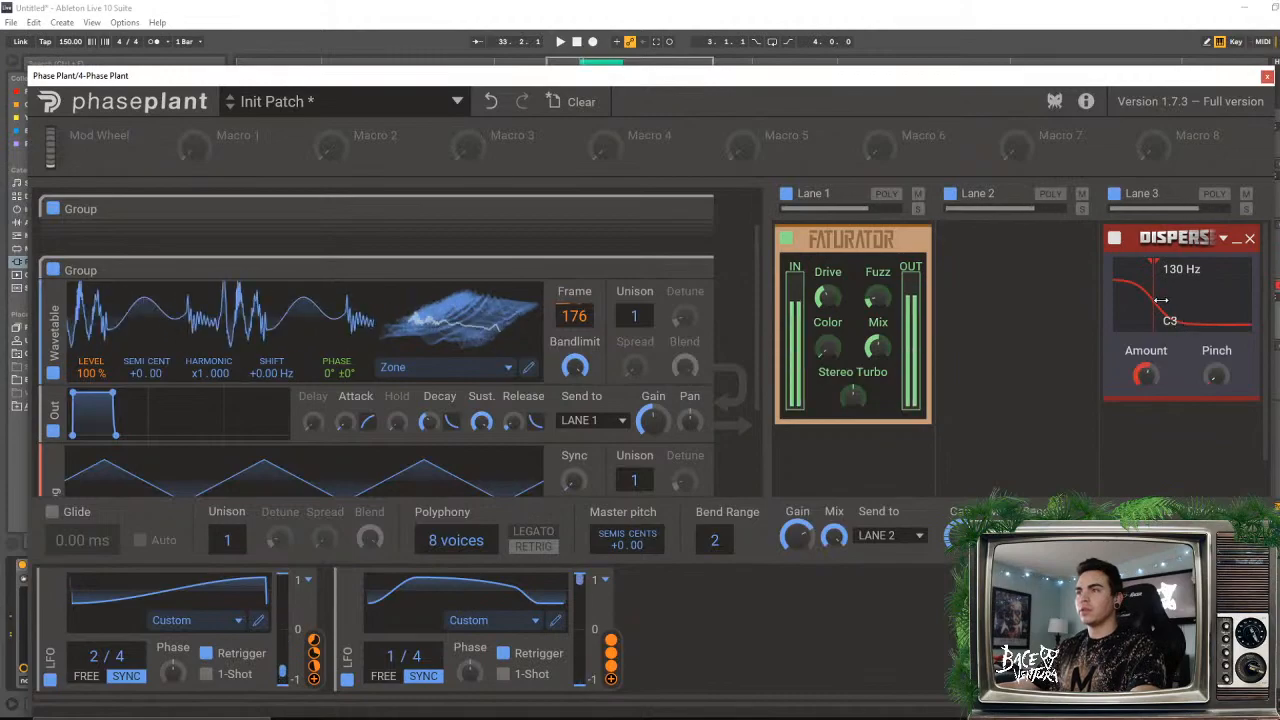
pyautogui.moveTo(1149, 269); pyautogui.dragTo(1226, 297)
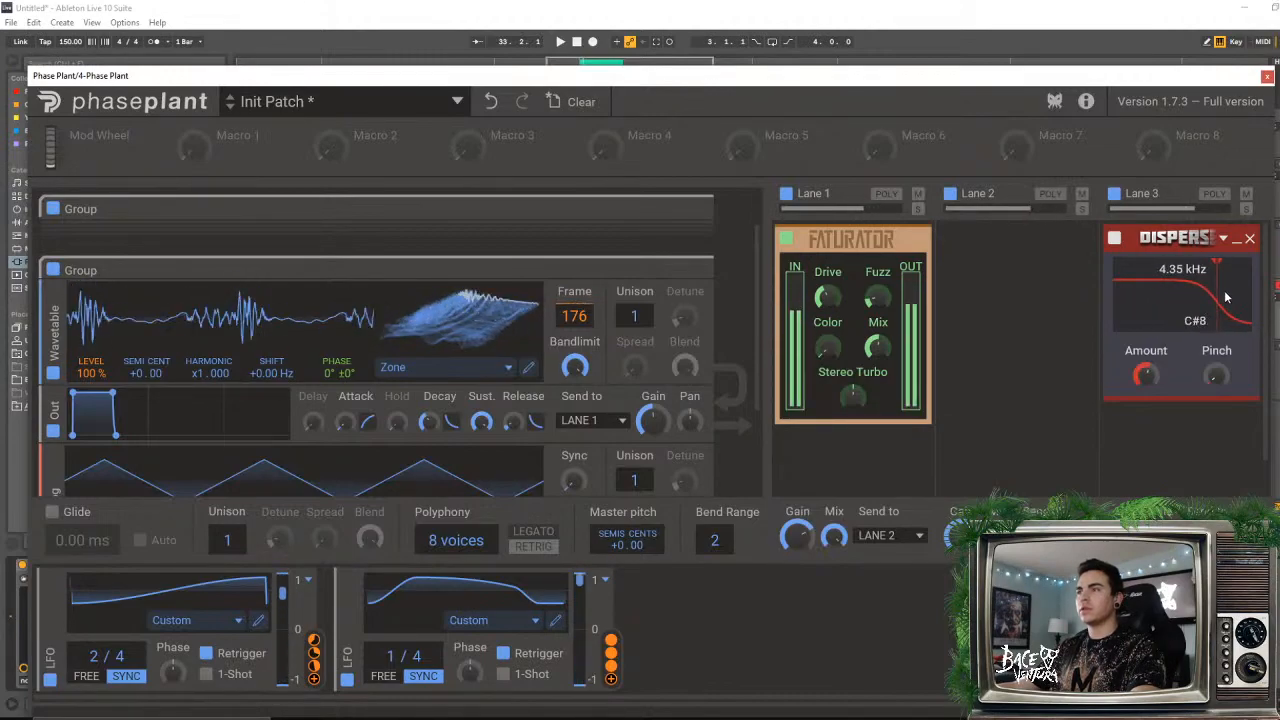
pyautogui.moveTo(1214, 375); pyautogui.dragTo(1170, 298)
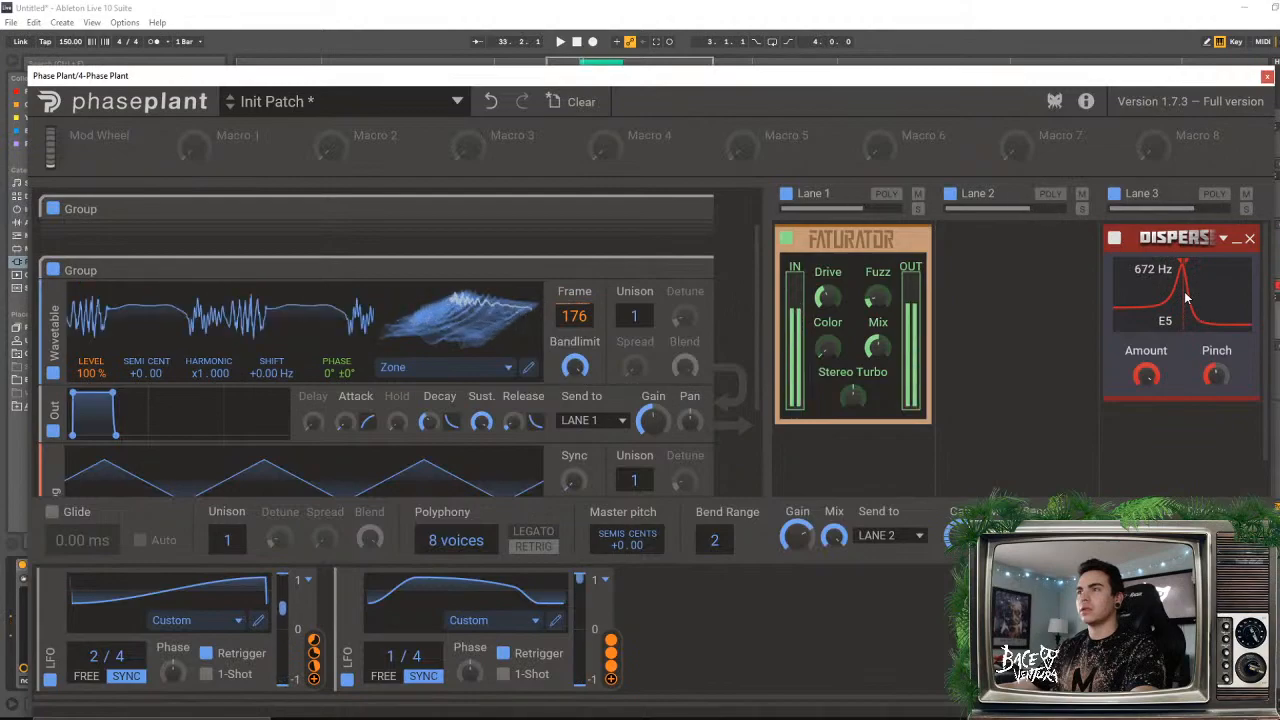
# - Retune the Disperser to 1.33 kHz, compare the sound with it bypassed, and raise its frequency to 2.55 kHz
pyautogui.moveTo(1187, 297); pyautogui.dragTo(1216, 297)
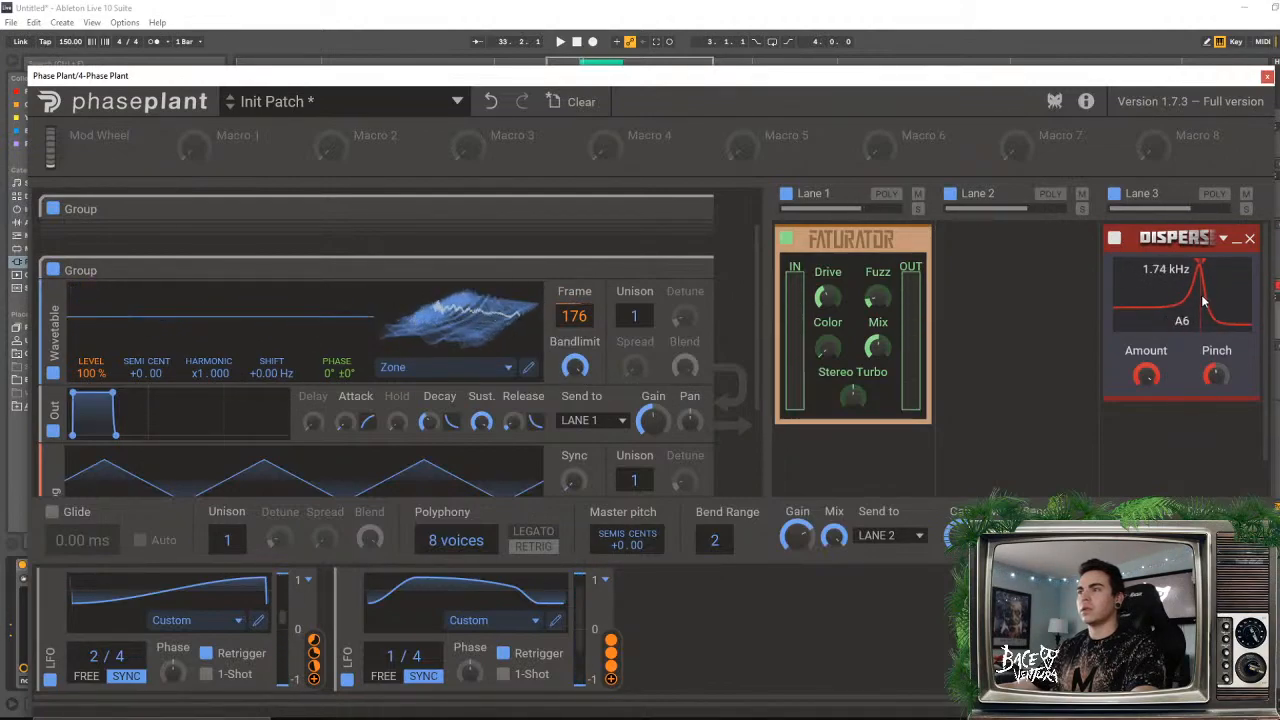
pyautogui.moveTo(1203, 300); pyautogui.dragTo(1193, 302)
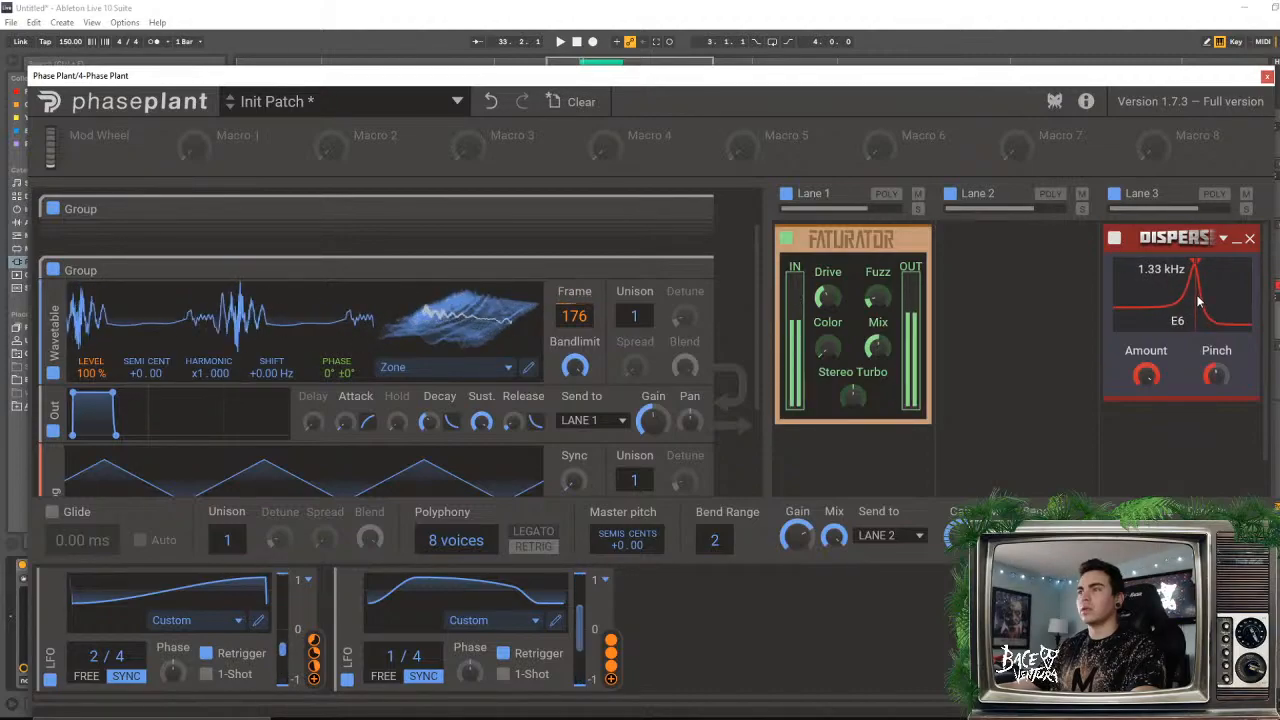
pyautogui.click(1115, 238)
pyautogui.click(1115, 238)
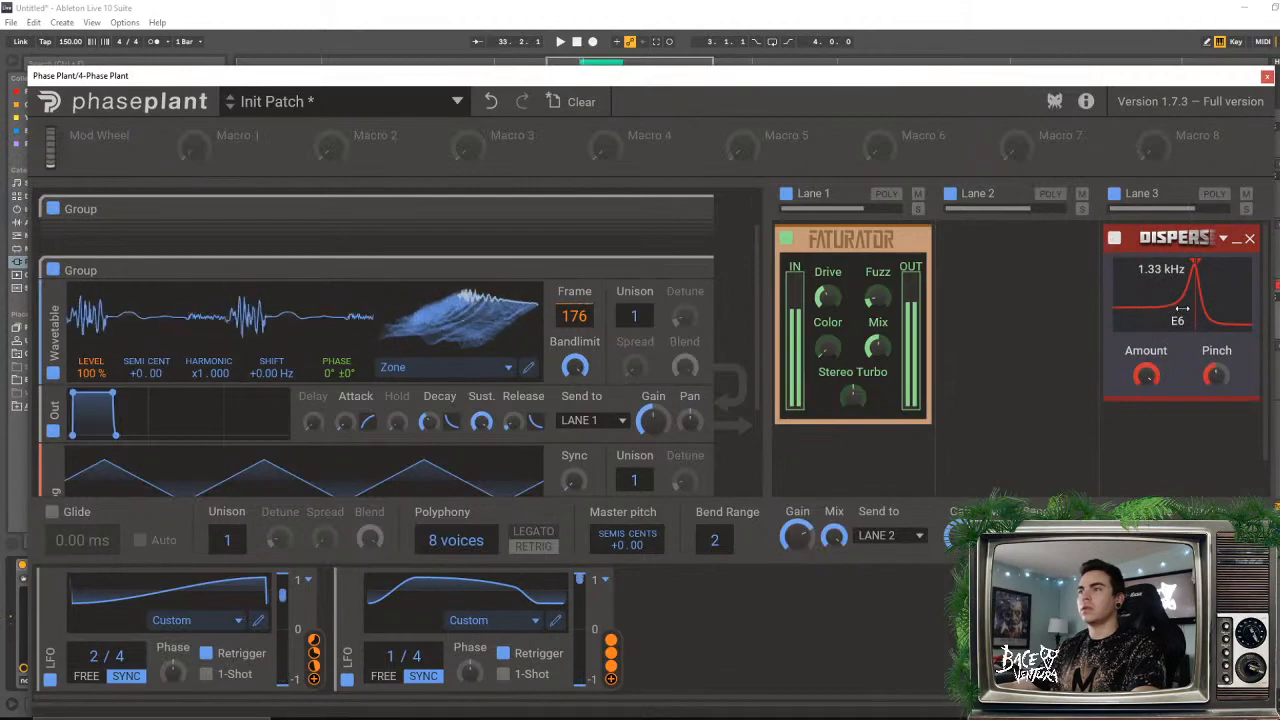
pyautogui.moveTo(1182, 310)
pyautogui.mouseDown()
pyautogui.moveTo(1161, 319)
pyautogui.moveTo(1221, 350)
pyautogui.moveTo(1192, 334)
pyautogui.moveTo(1214, 332)
pyautogui.moveTo(1172, 336)
pyautogui.moveTo(1211, 329)
pyautogui.moveTo(1172, 320)
pyautogui.moveTo(1193, 319)
pyautogui.moveTo(1158, 323)
pyautogui.moveTo(1200, 318)
pyautogui.mouseUp()
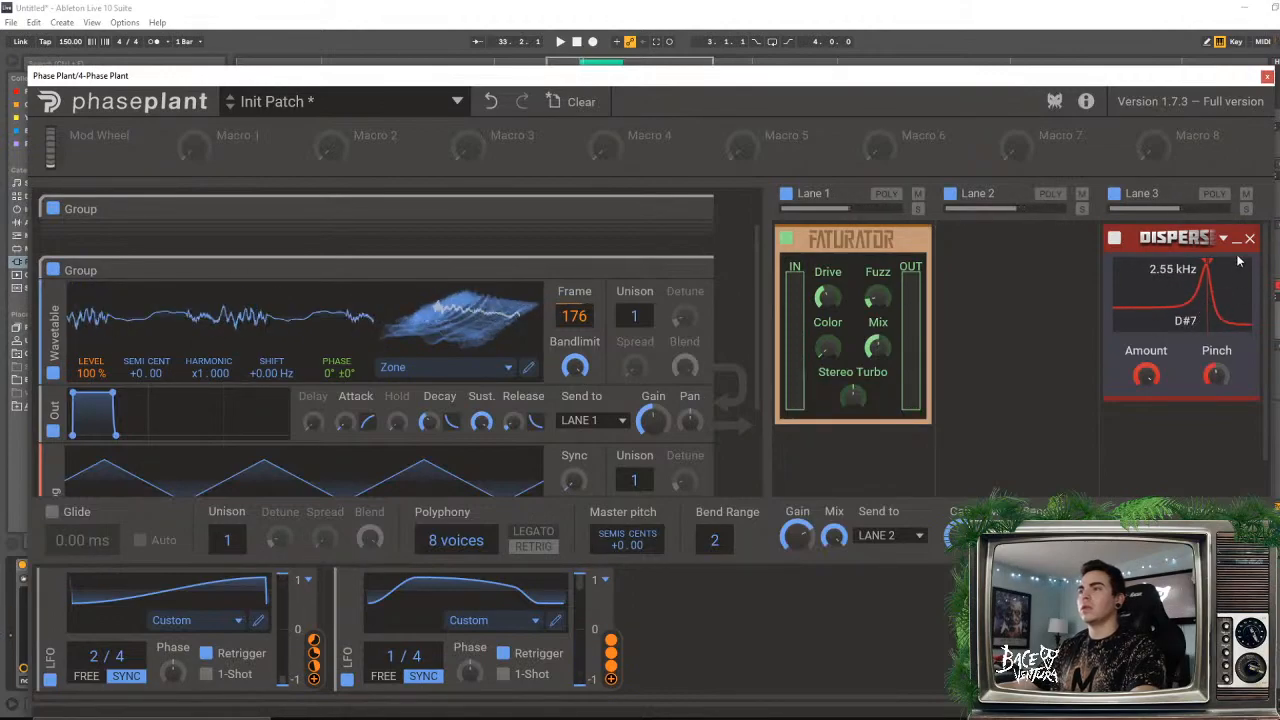
# - Replace the Disperser with a Distortion effect, placing it under a collapsed Faturator in Lane 1
pyautogui.click(1222, 238)
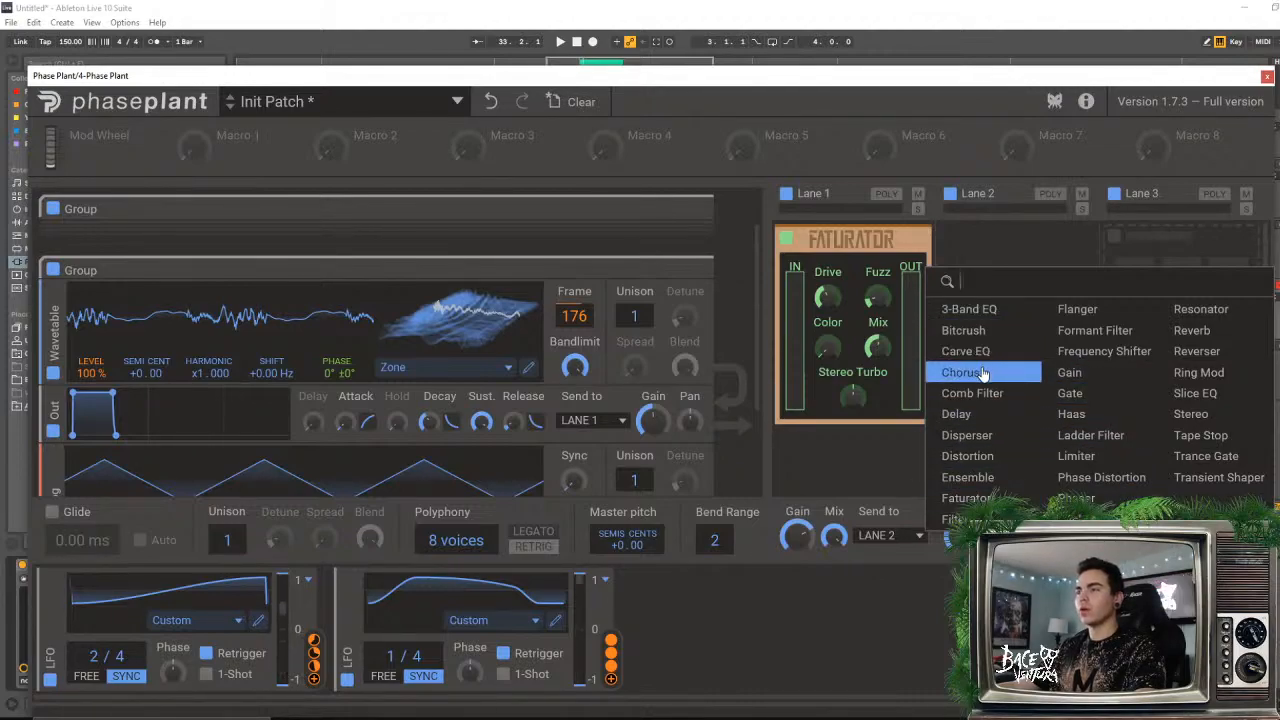
pyautogui.click(970, 460)
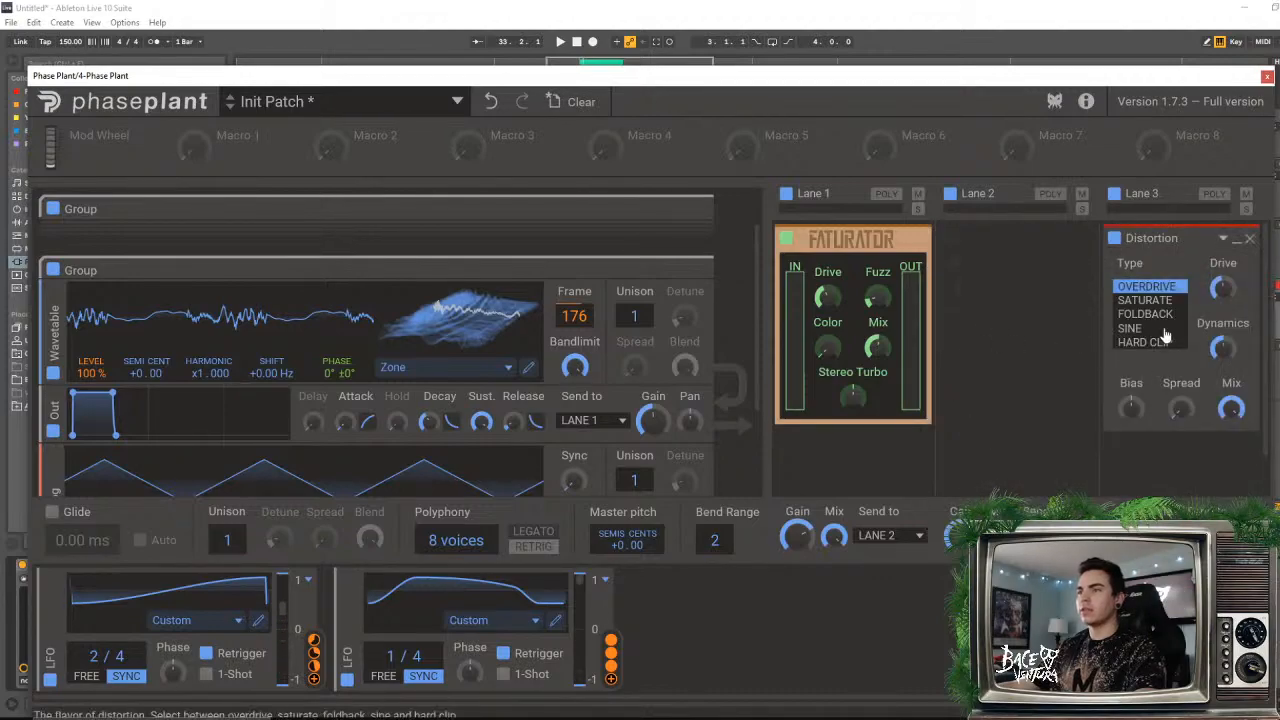
pyautogui.moveTo(1152, 242); pyautogui.dragTo(840, 432)
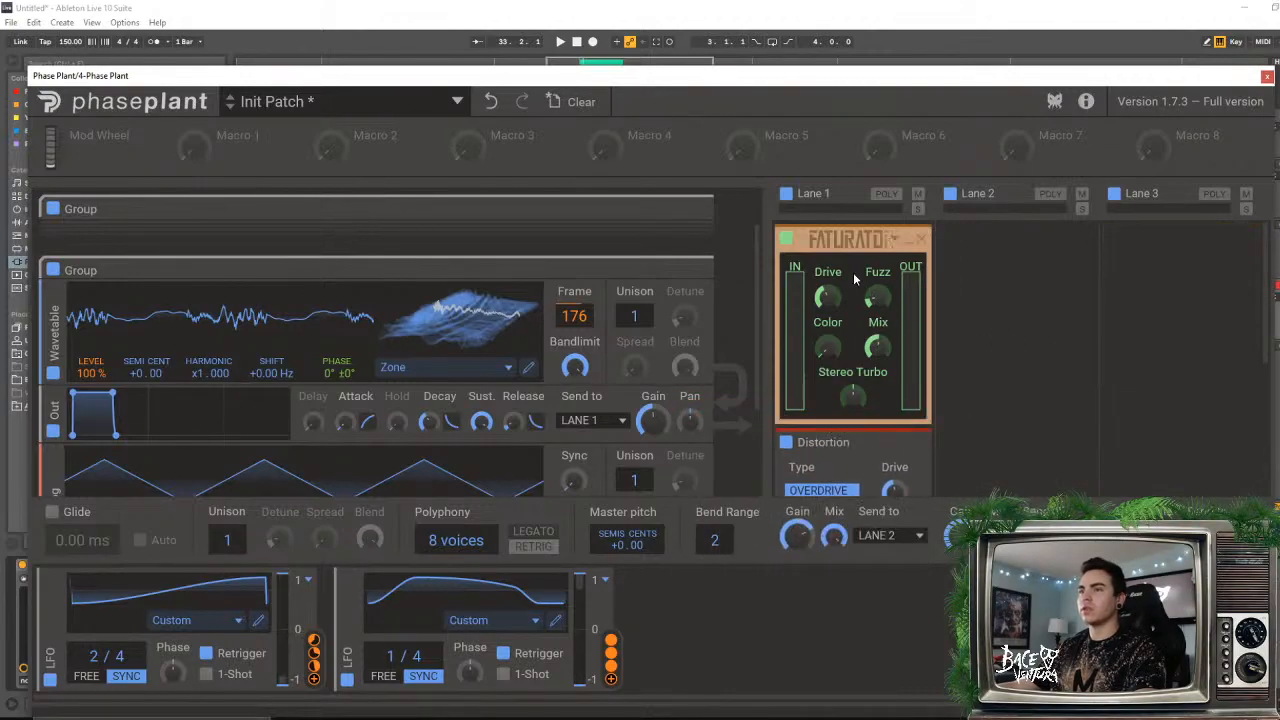
pyautogui.click(911, 244)
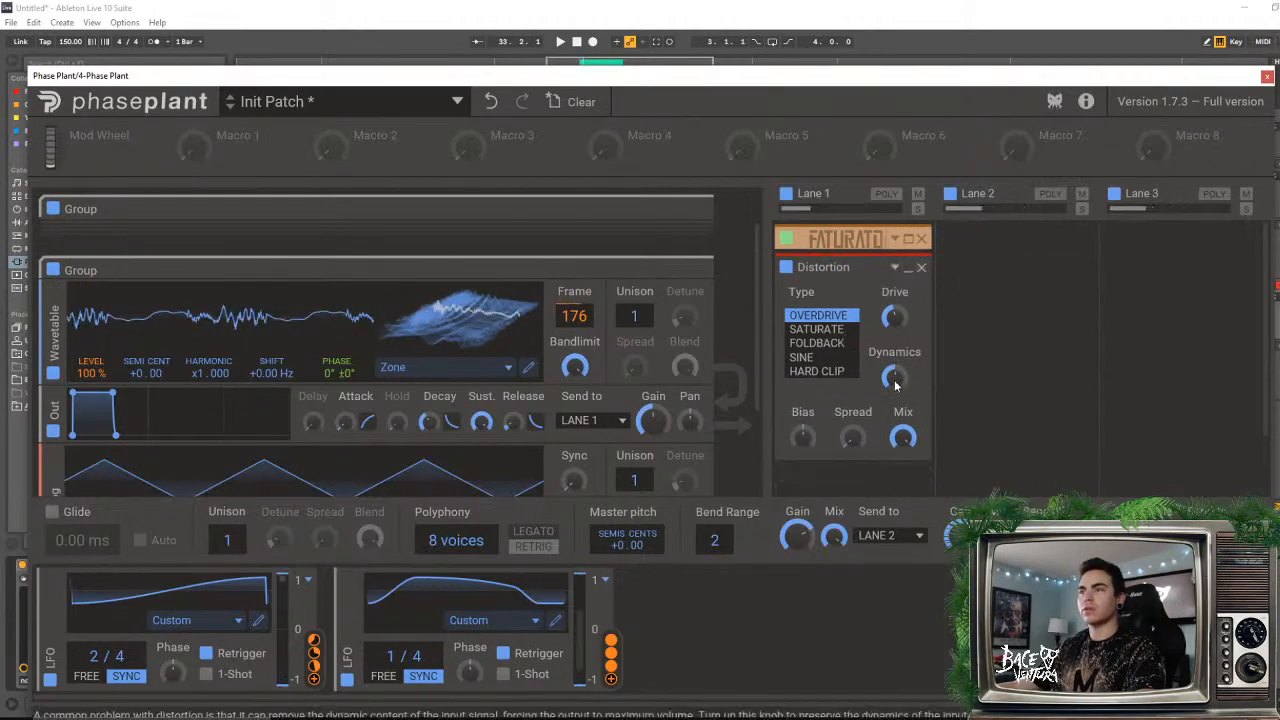
# - Audition the Saturate and Foldback distortion types, settle on Sine, and lower the Distortion's mix
pyautogui.click(814, 330)
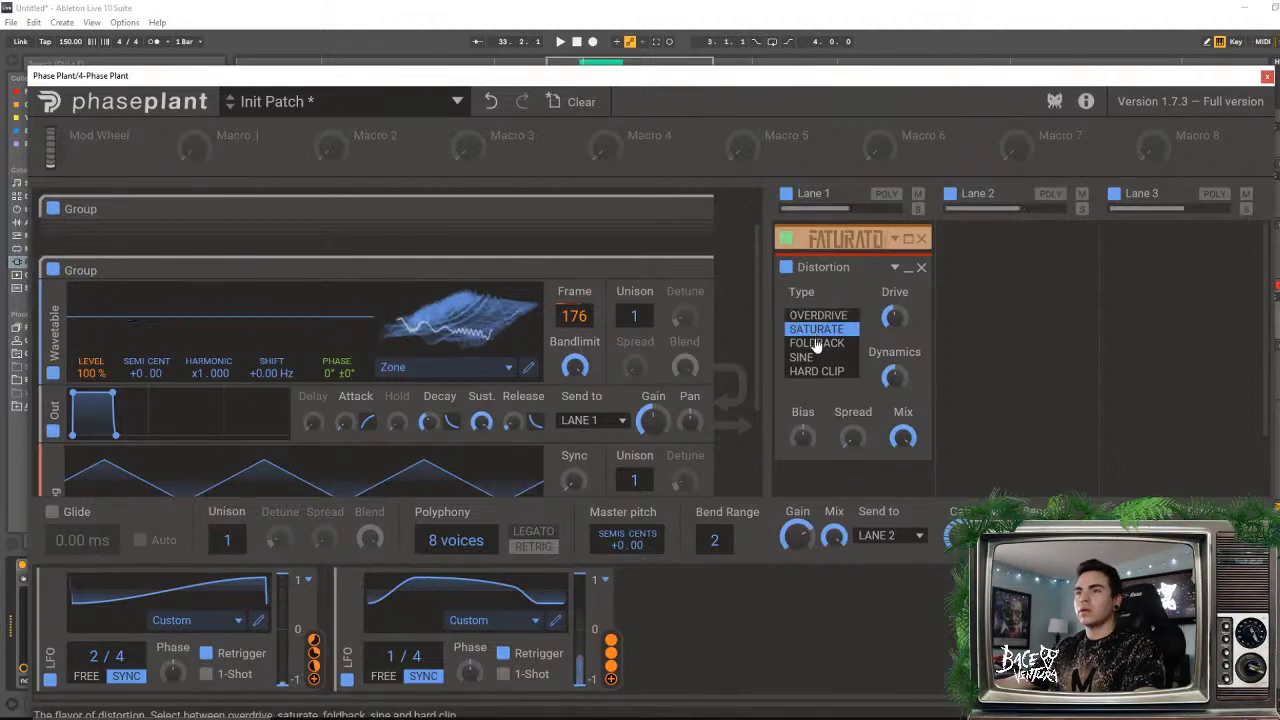
pyautogui.click(816, 344)
pyautogui.click(814, 362)
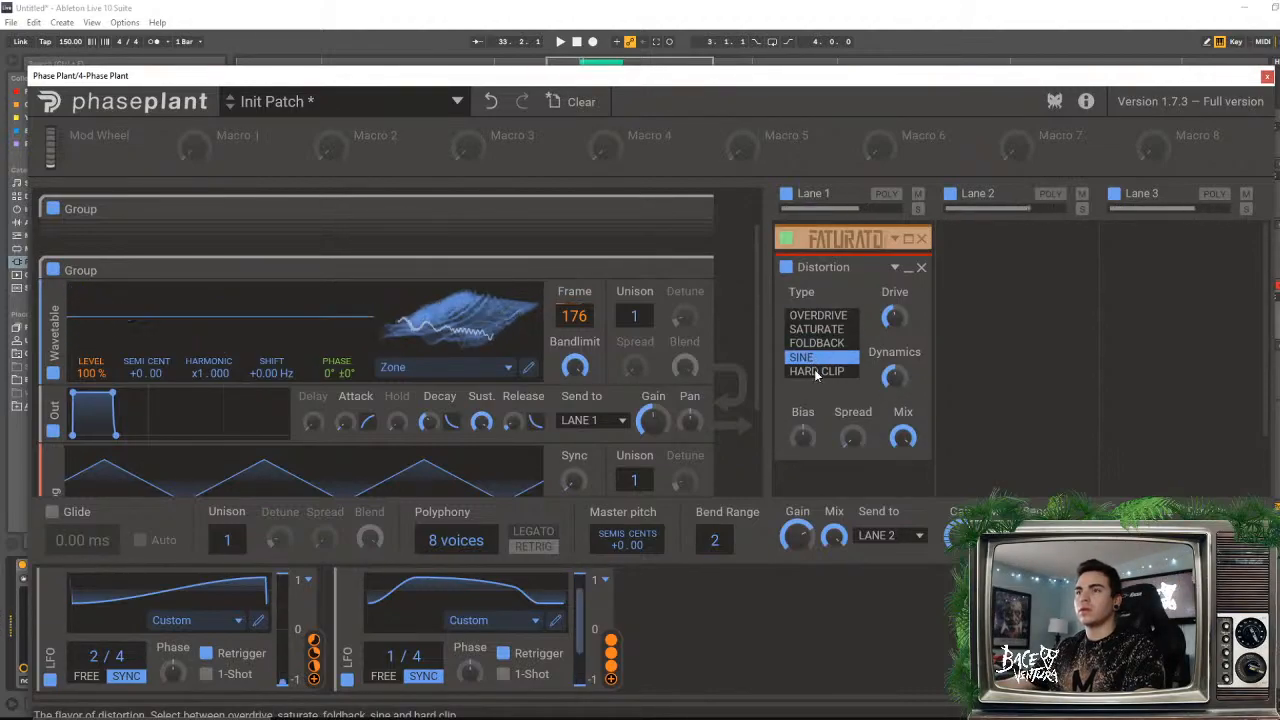
pyautogui.moveTo(893, 440); pyautogui.dragTo(893, 495)
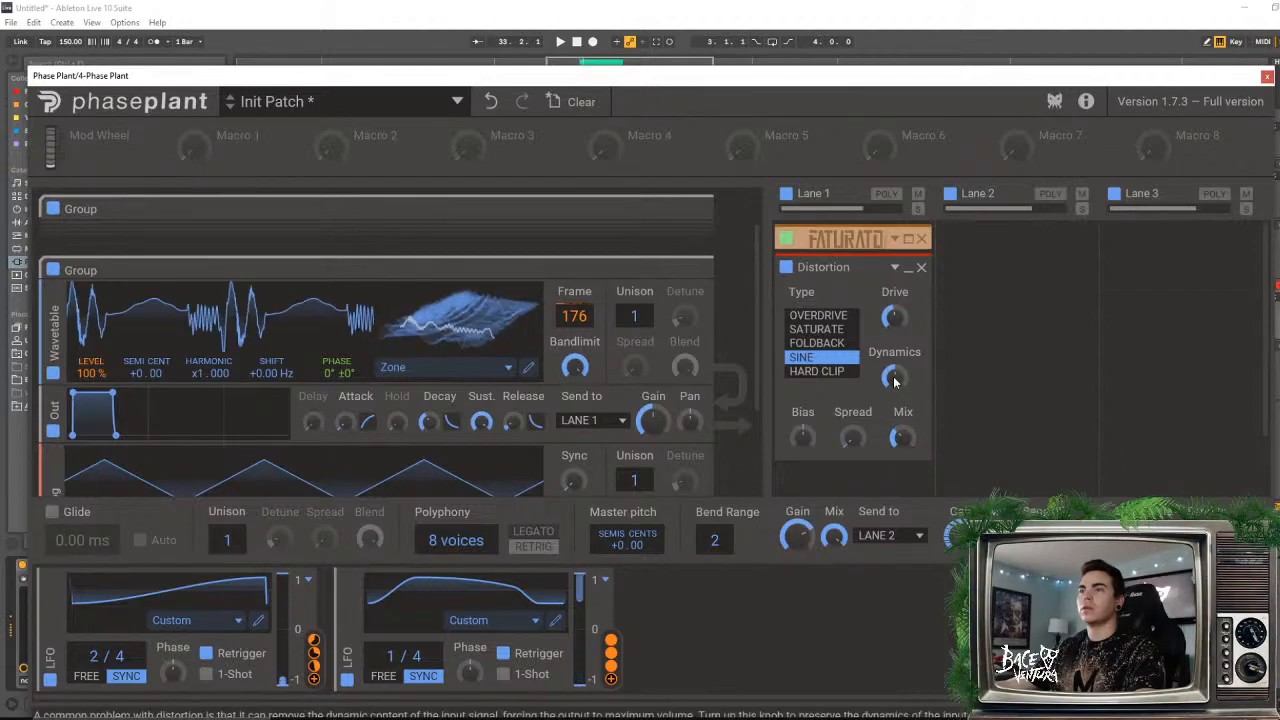
# - Collapse the Distortion in Lane 1 and add a Comb Filter set to 413 Hz in Lane 3
pyautogui.click(907, 269)
pyautogui.click(1157, 277)
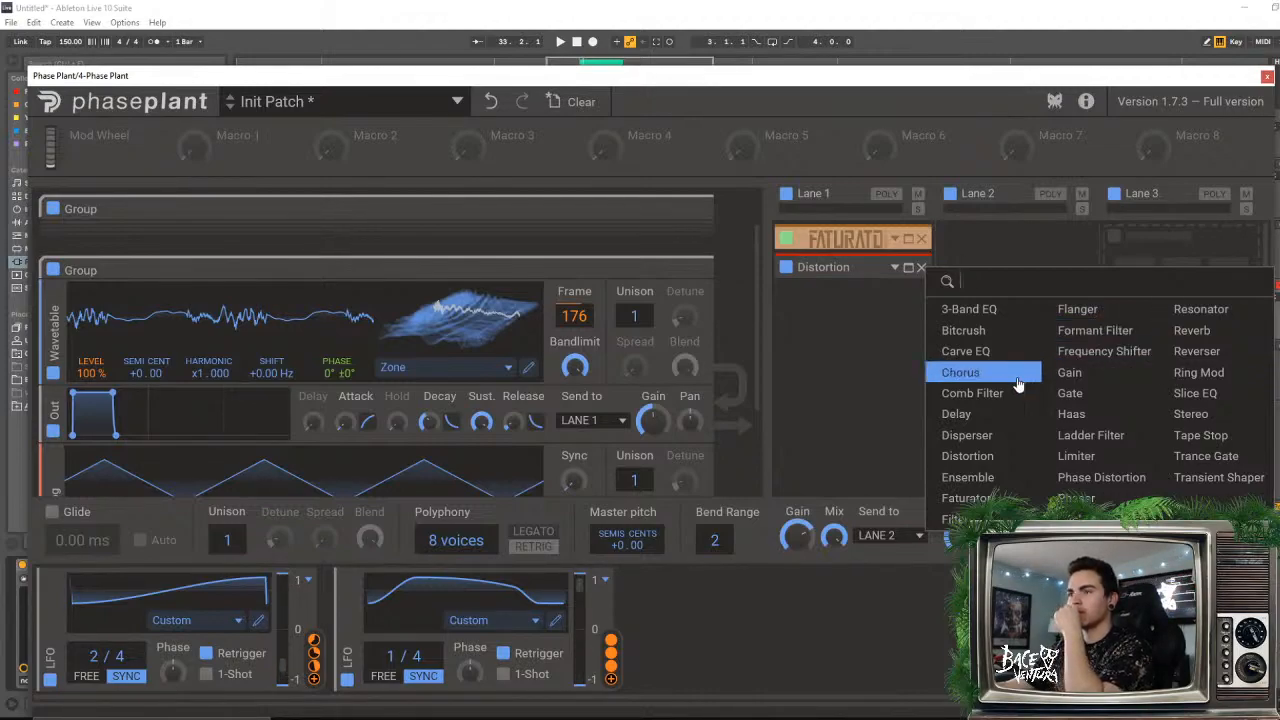
pyautogui.click(980, 392)
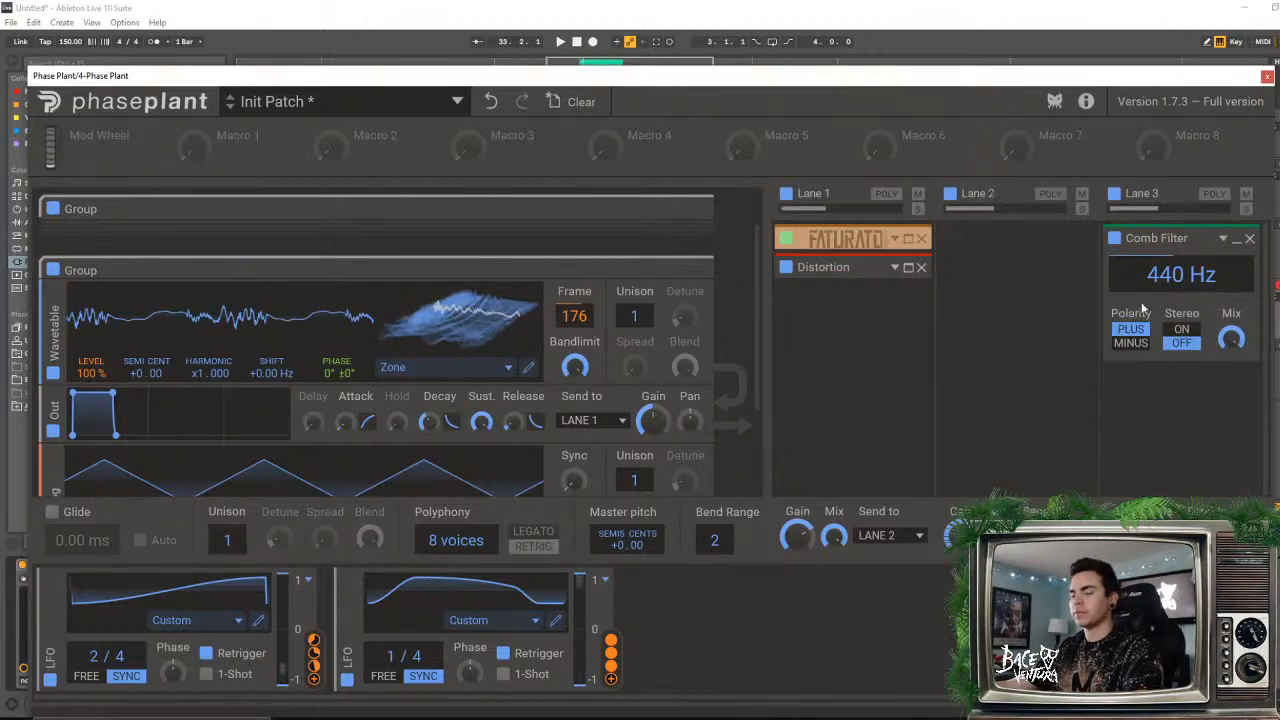
pyautogui.moveTo(1152, 285)
pyautogui.mouseDown()
pyautogui.moveTo(1152, 330)
pyautogui.moveTo(1152, 255)
pyautogui.moveTo(1152, 290)
pyautogui.mouseUp()
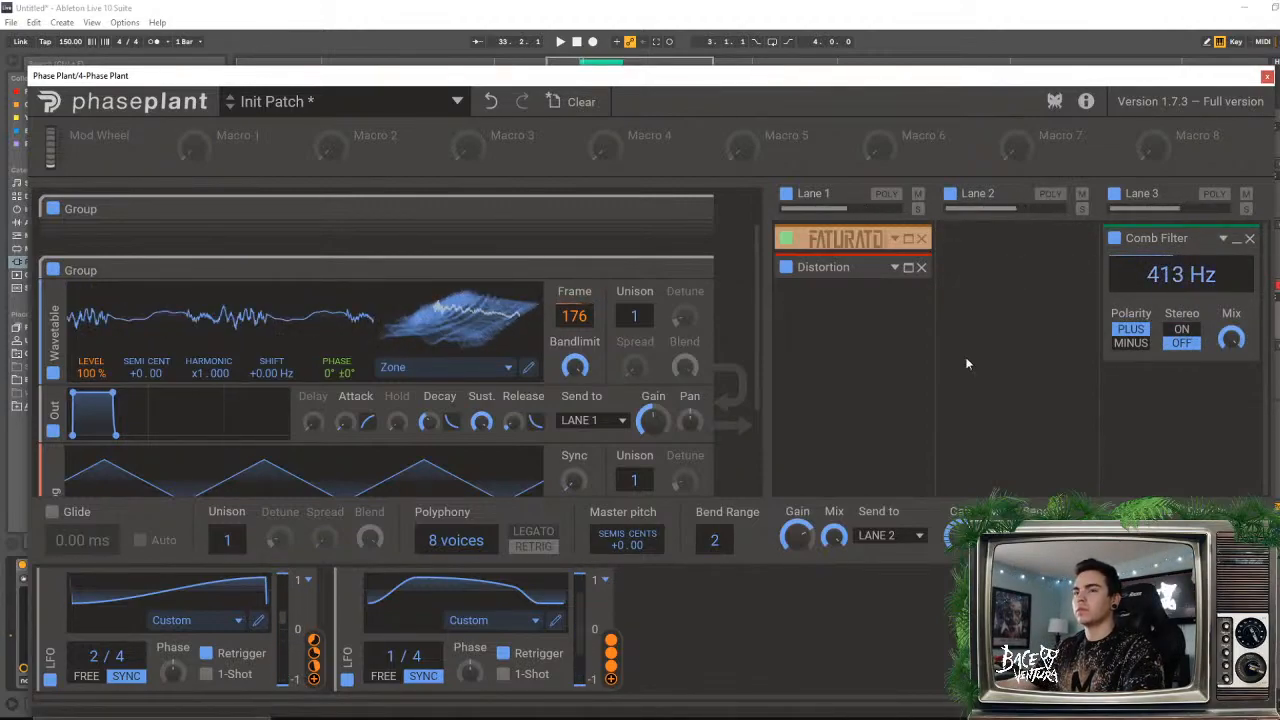
# - Modulate the Comb Filter's frequency with the 1/4 LFO by 18%, set its base frequency to 203 Hz and minimize it
pyautogui.click(610, 681)
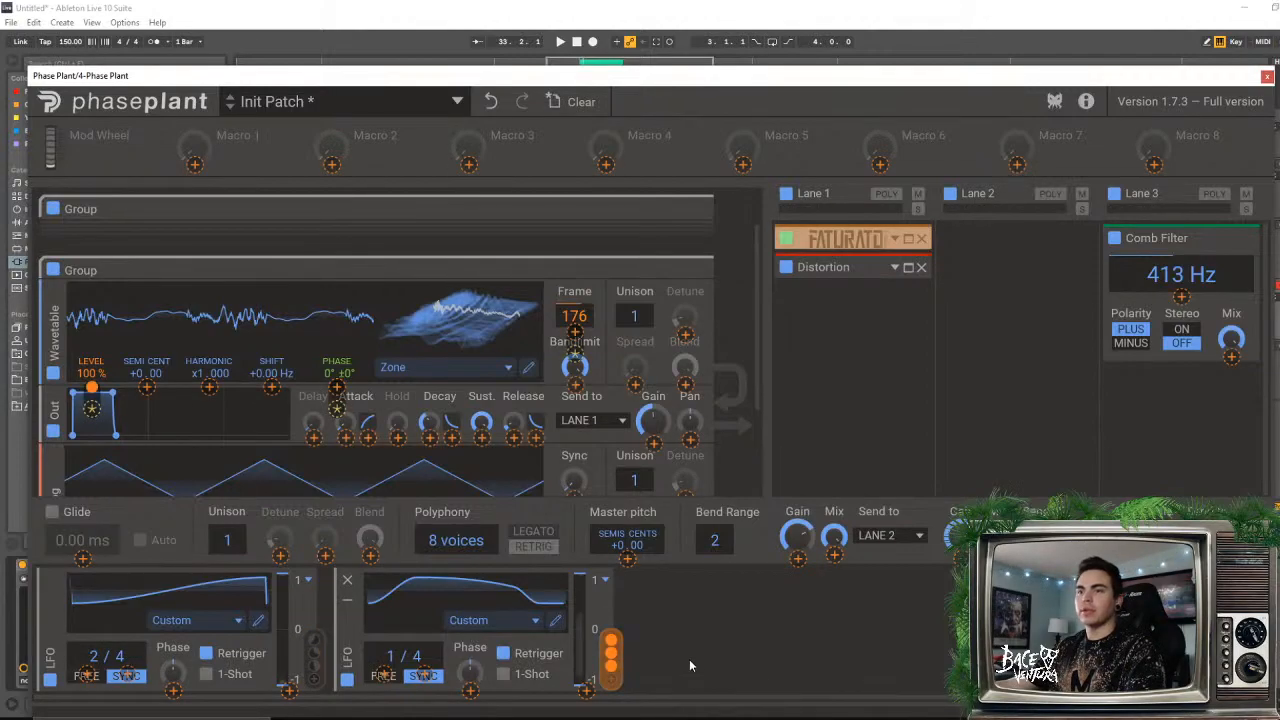
pyautogui.moveTo(1182, 297); pyautogui.dragTo(1182, 262)
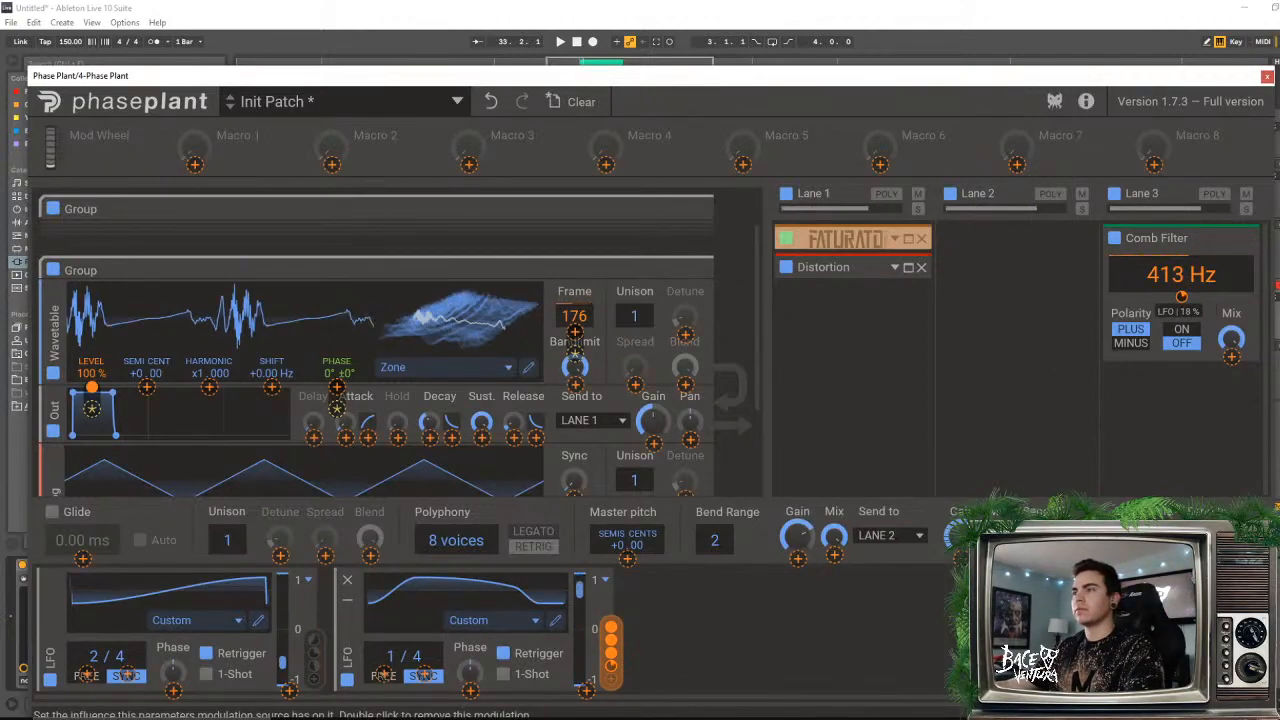
pyautogui.click(1163, 345)
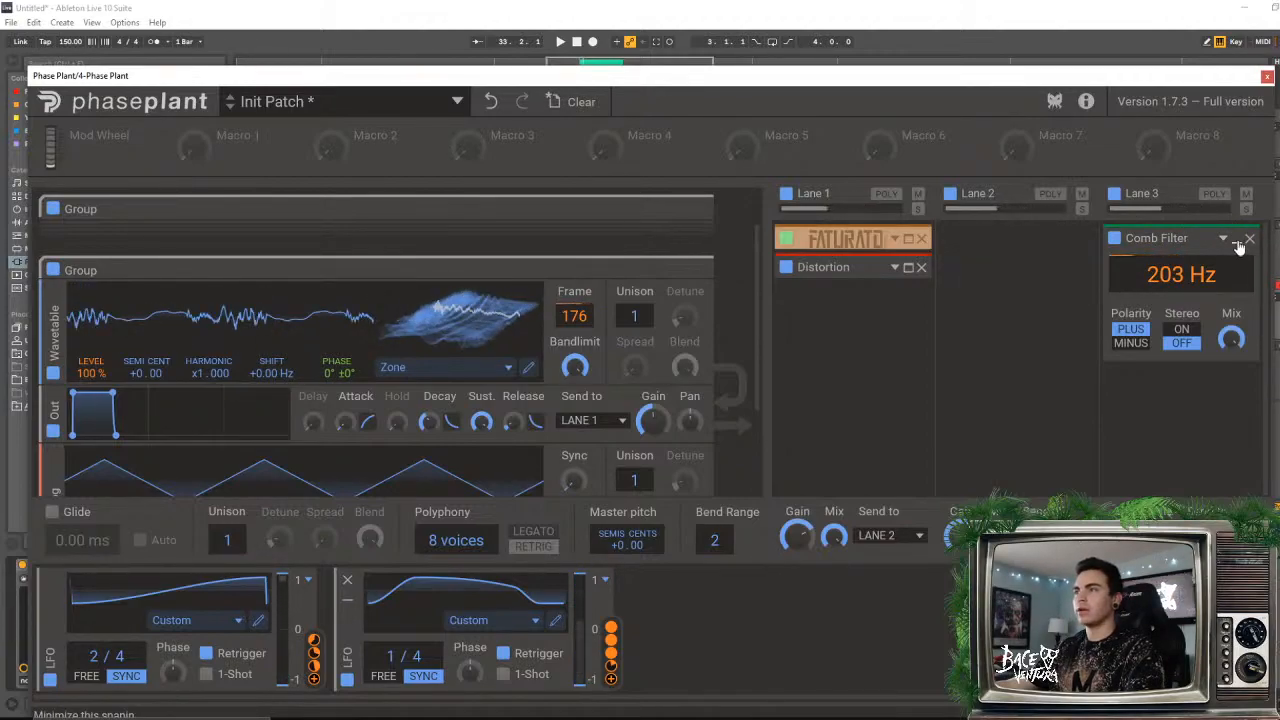
pyautogui.click(1235, 242)
# - Try a Chorus after the Comb Filter in Lane 3, adjusting its delay and depth and comparing the sound with it bypassed
pyautogui.click(1195, 288)
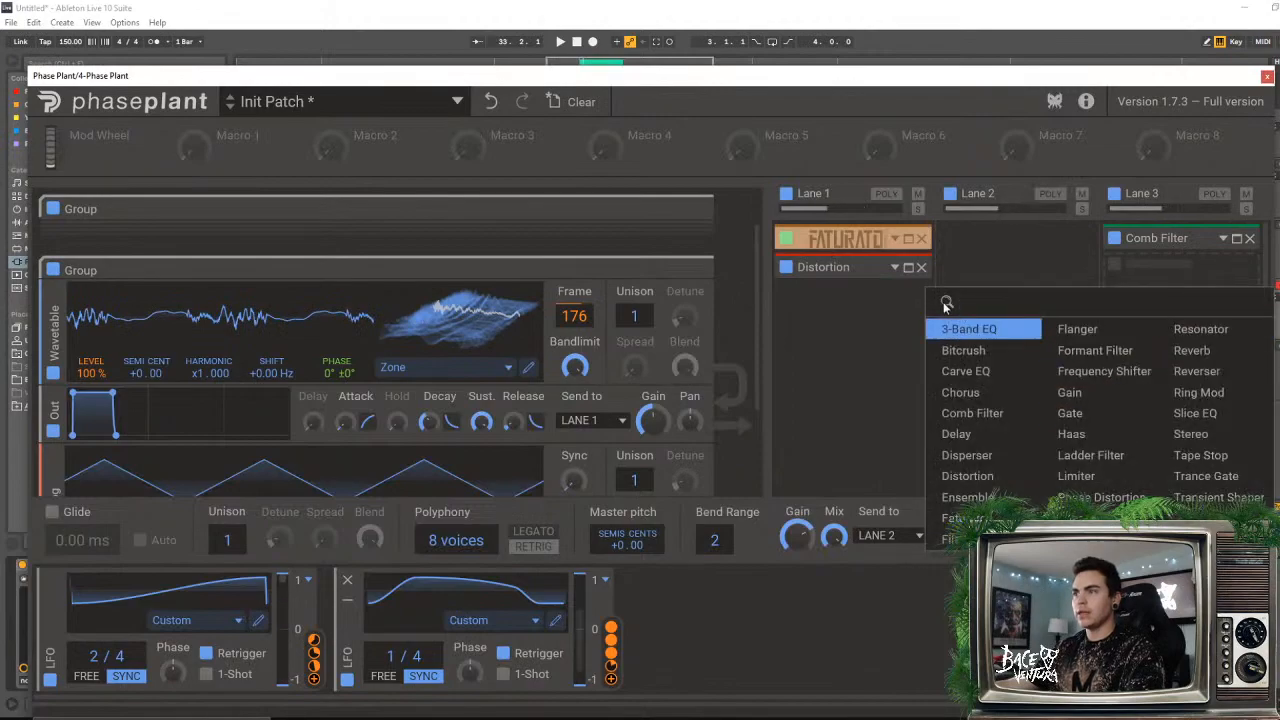
pyautogui.click(955, 391)
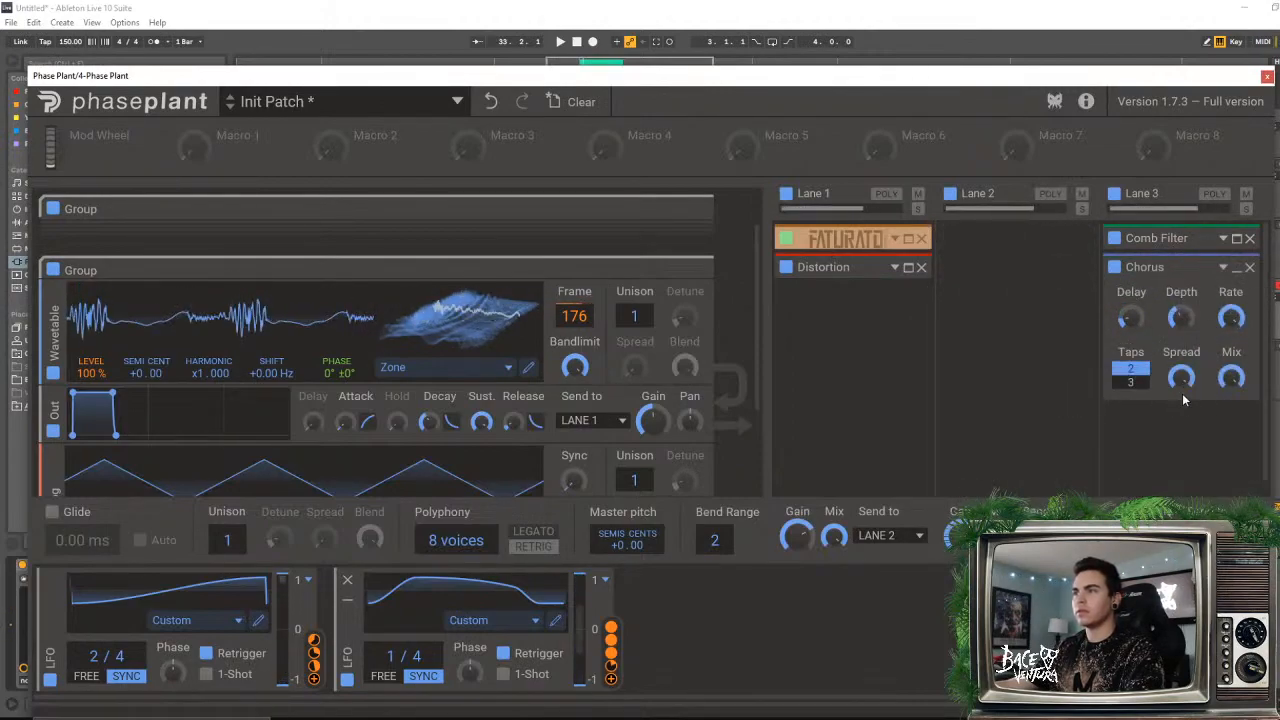
pyautogui.moveTo(1130, 317); pyautogui.dragTo(1130, 335)
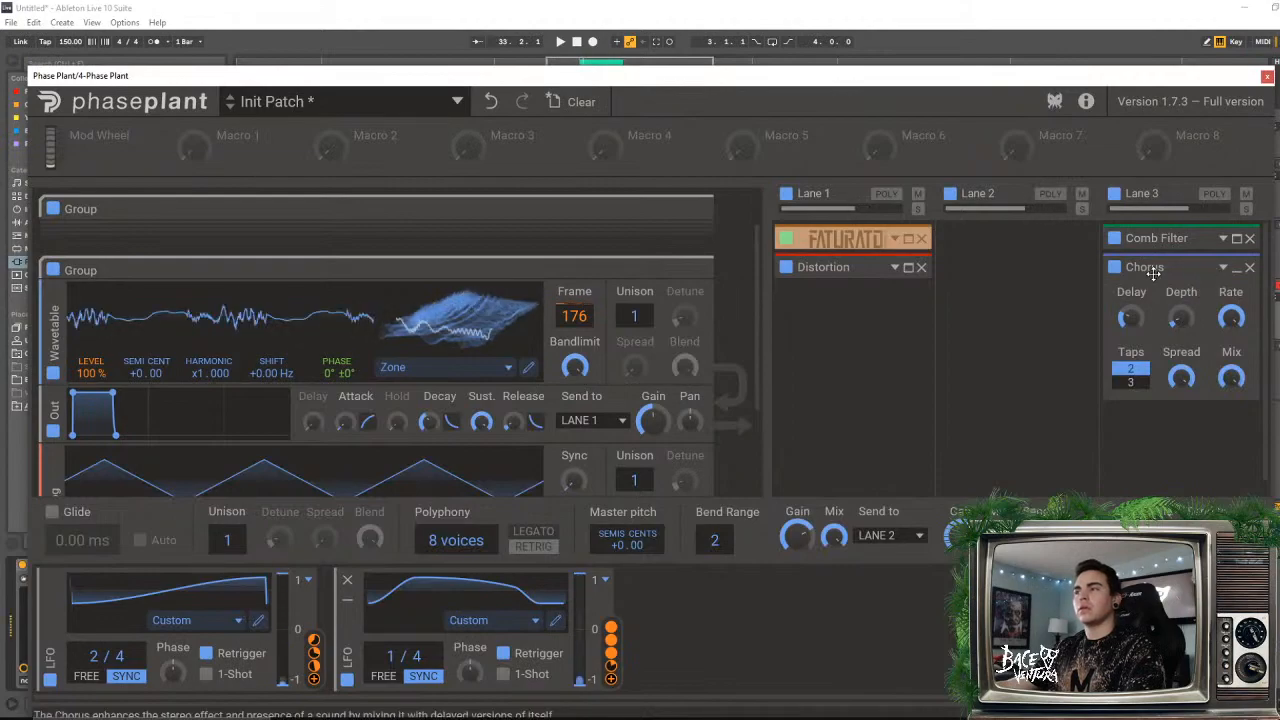
pyautogui.click(1115, 267)
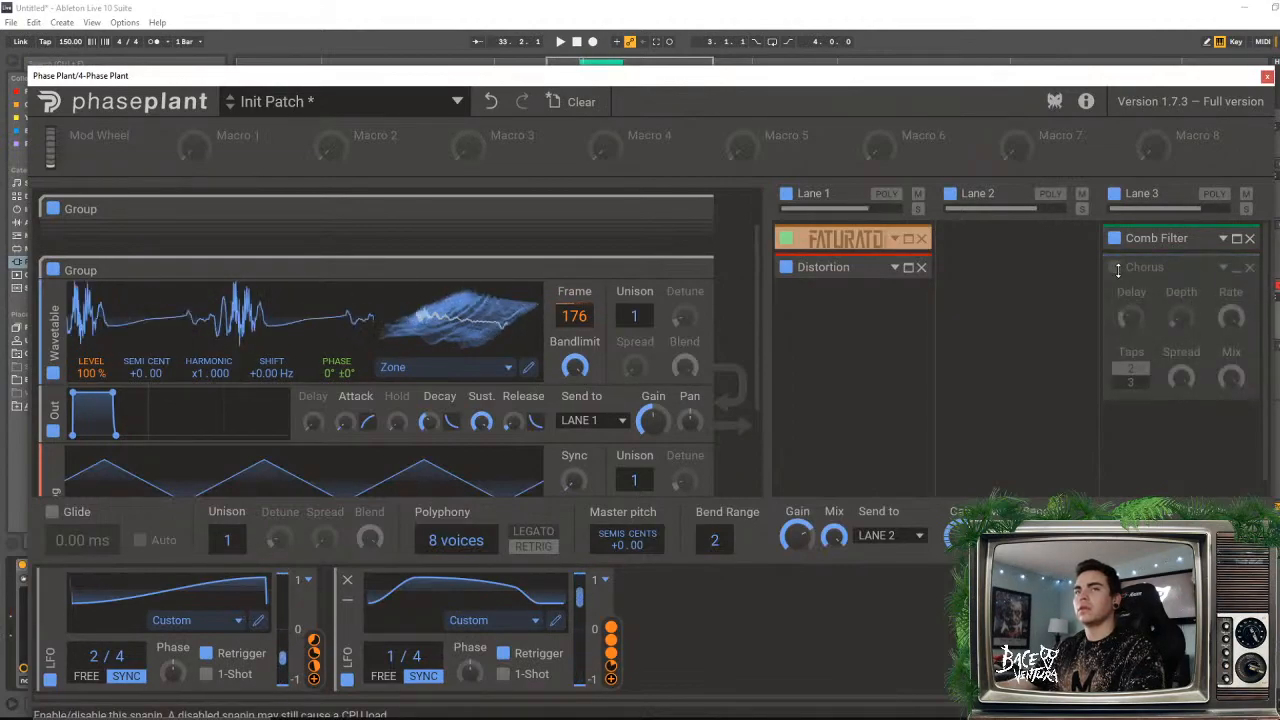
pyautogui.click(1115, 268)
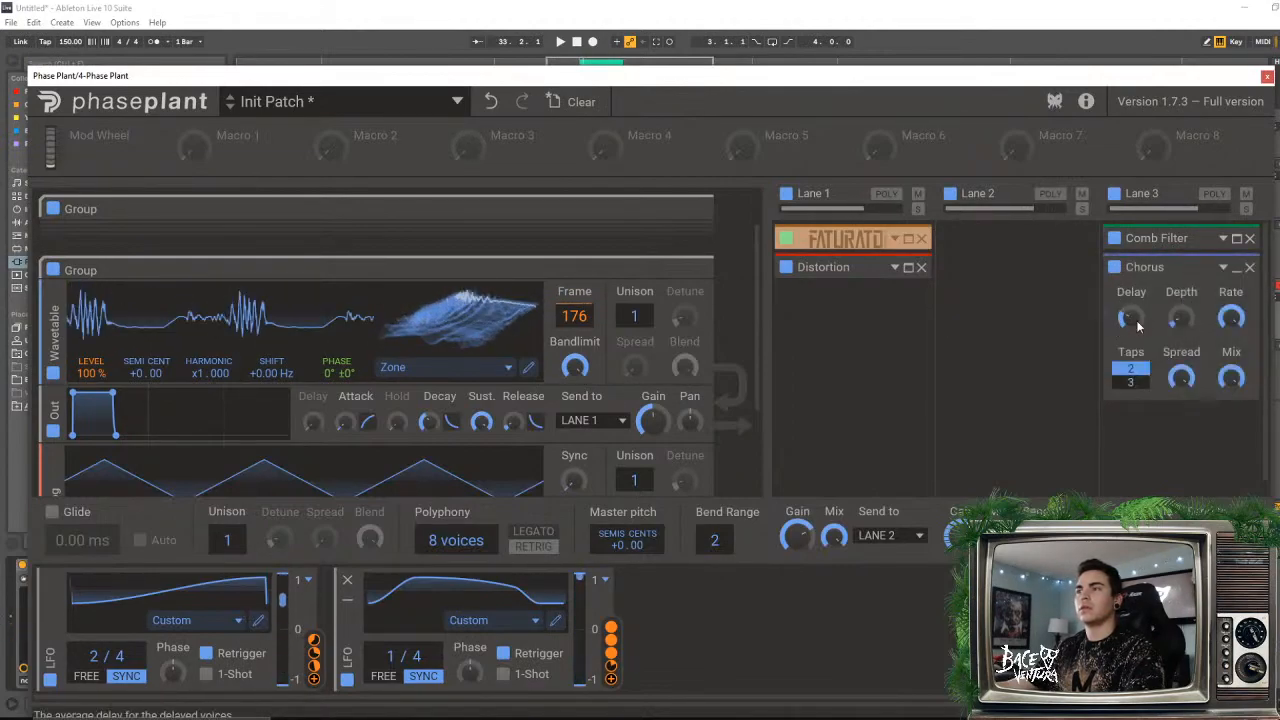
pyautogui.click(1115, 268)
pyautogui.click(1021, 276)
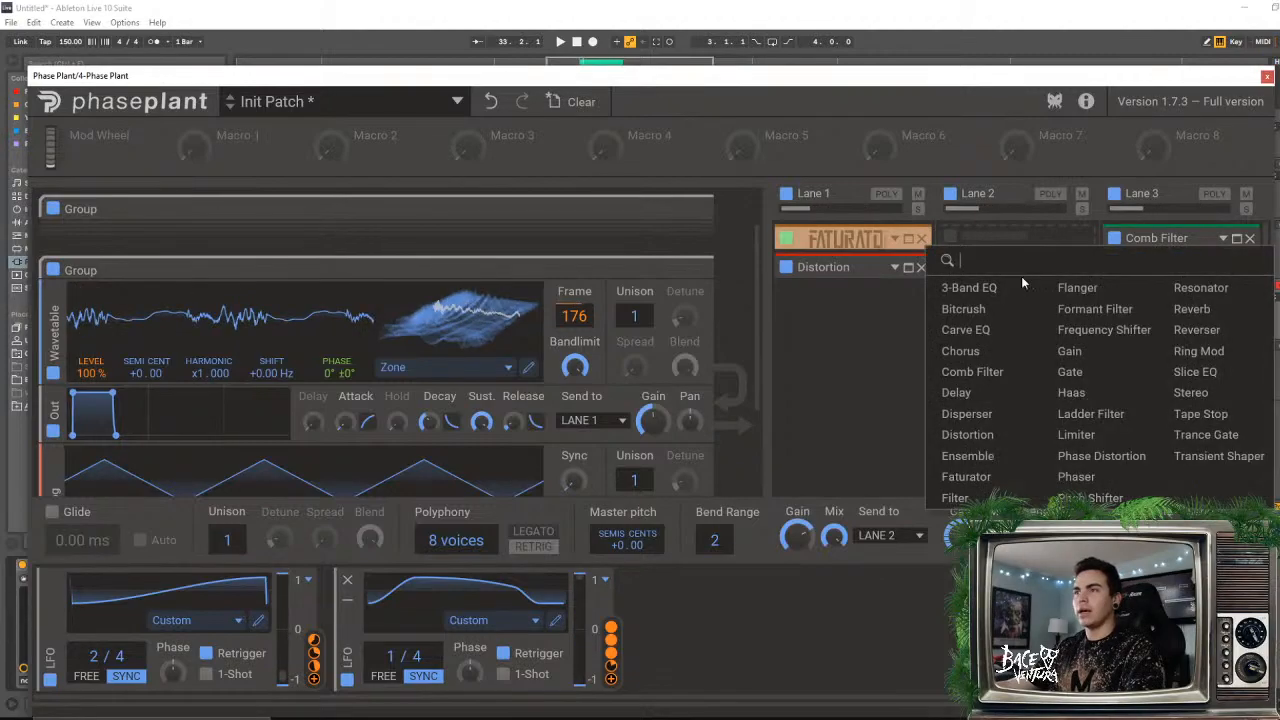
pyautogui.click(980, 329)
pyautogui.click(1053, 246)
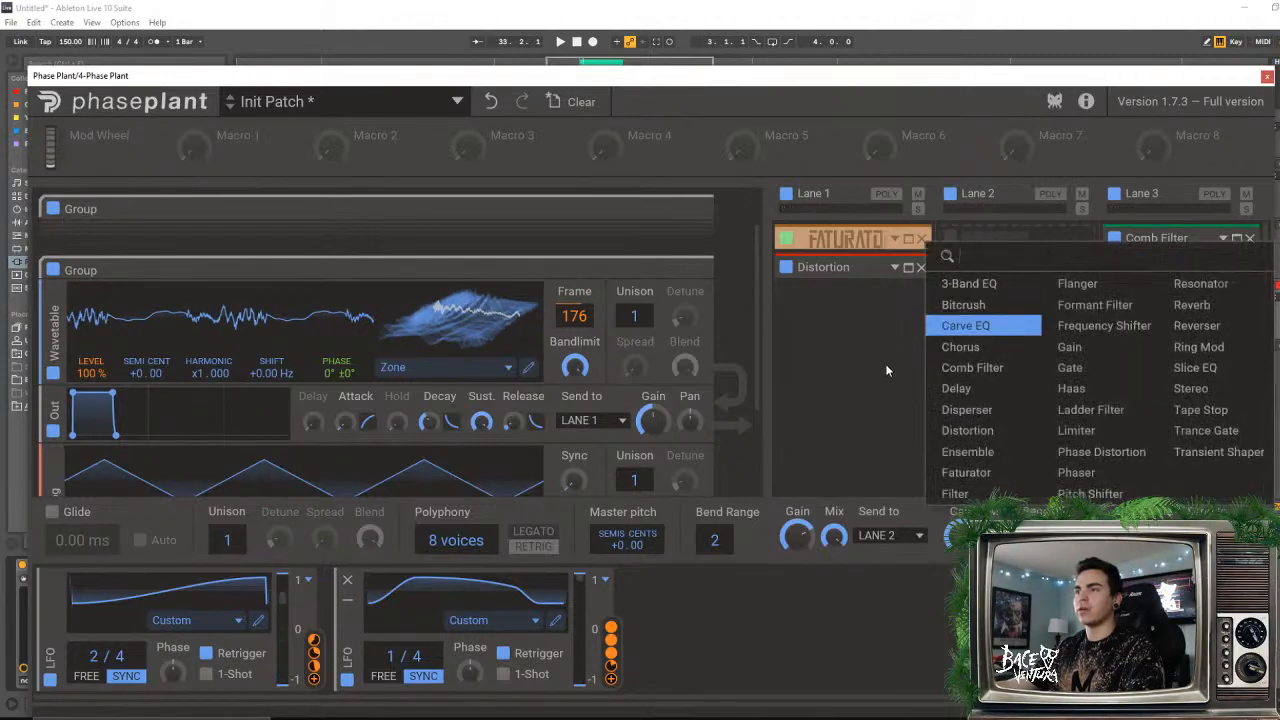
pyautogui.click(886, 370)
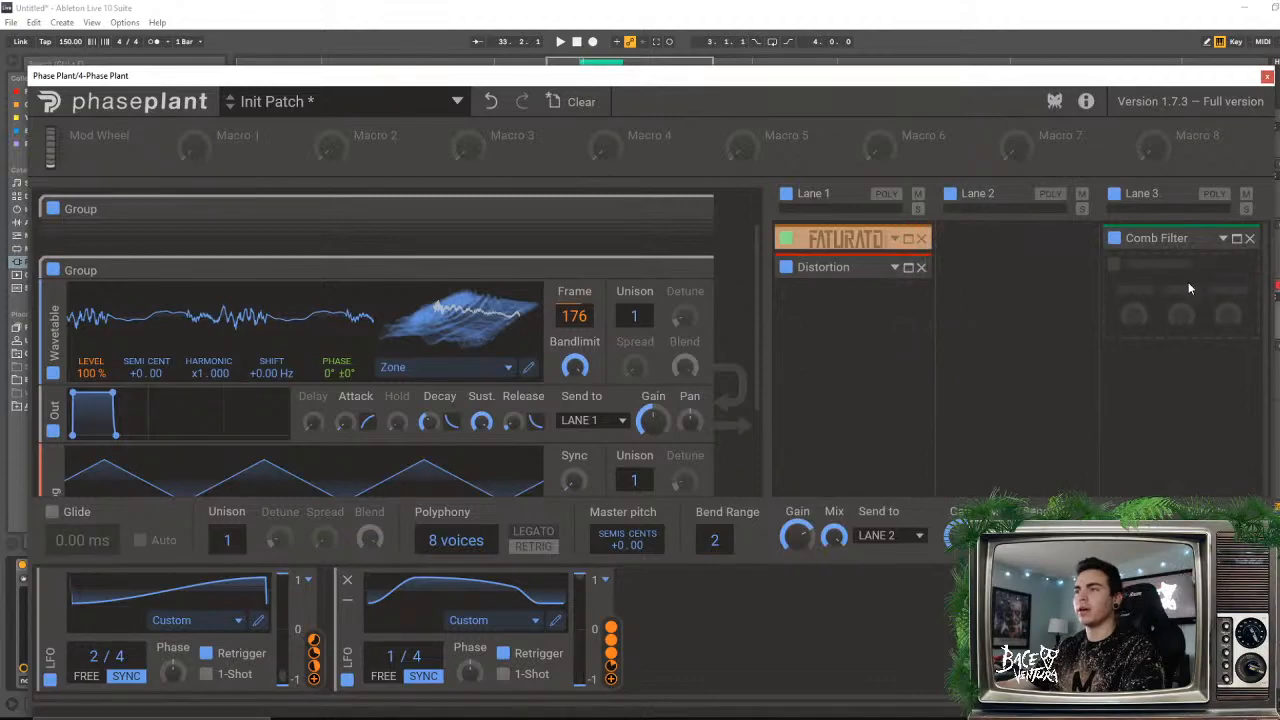
pyautogui.click(1188, 282)
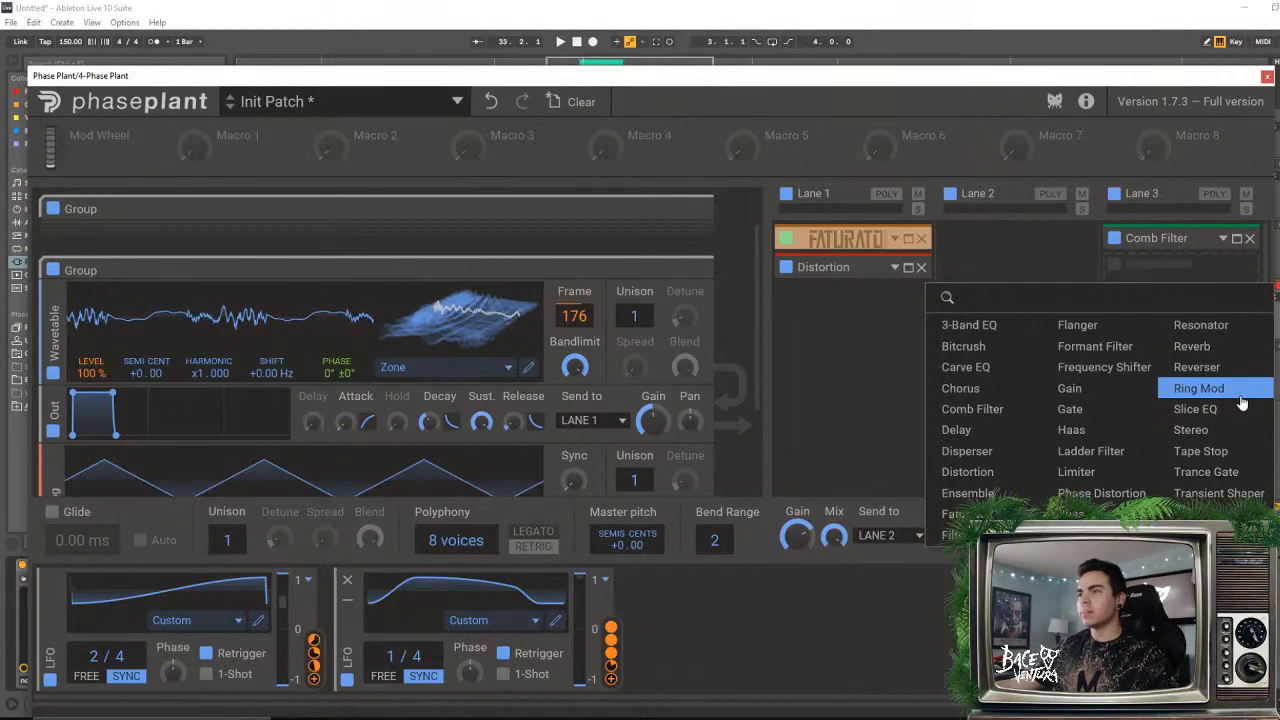
pyautogui.click(893, 366)
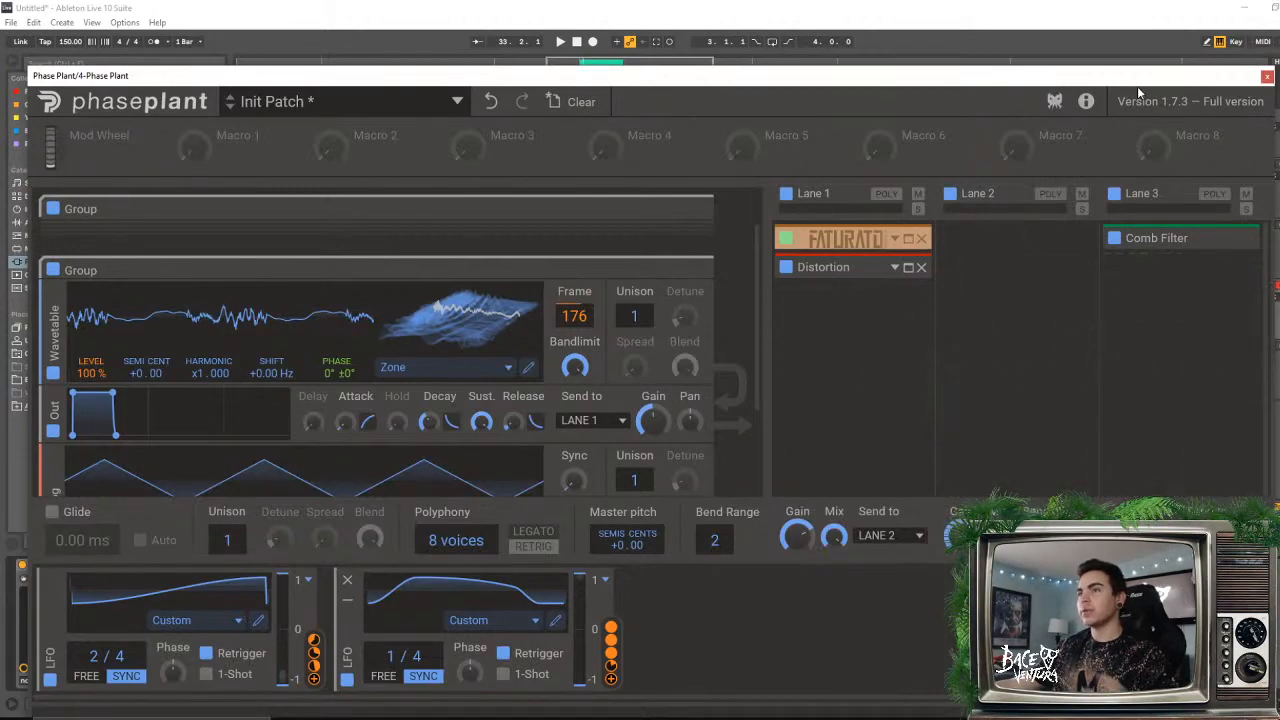
# - Close the Phase Plant window, fold the 1 Group track and show the 4 Phase Plant track's devices
pyautogui.click(1267, 77)
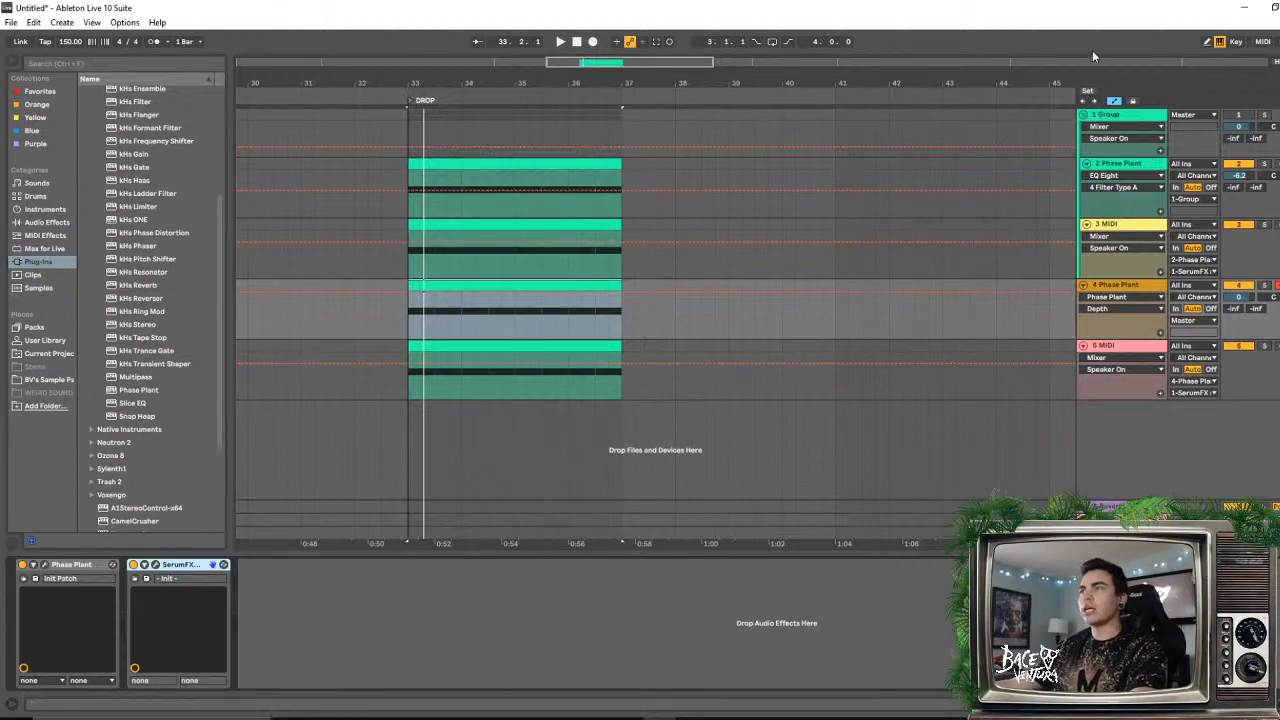
pyautogui.click(1082, 114)
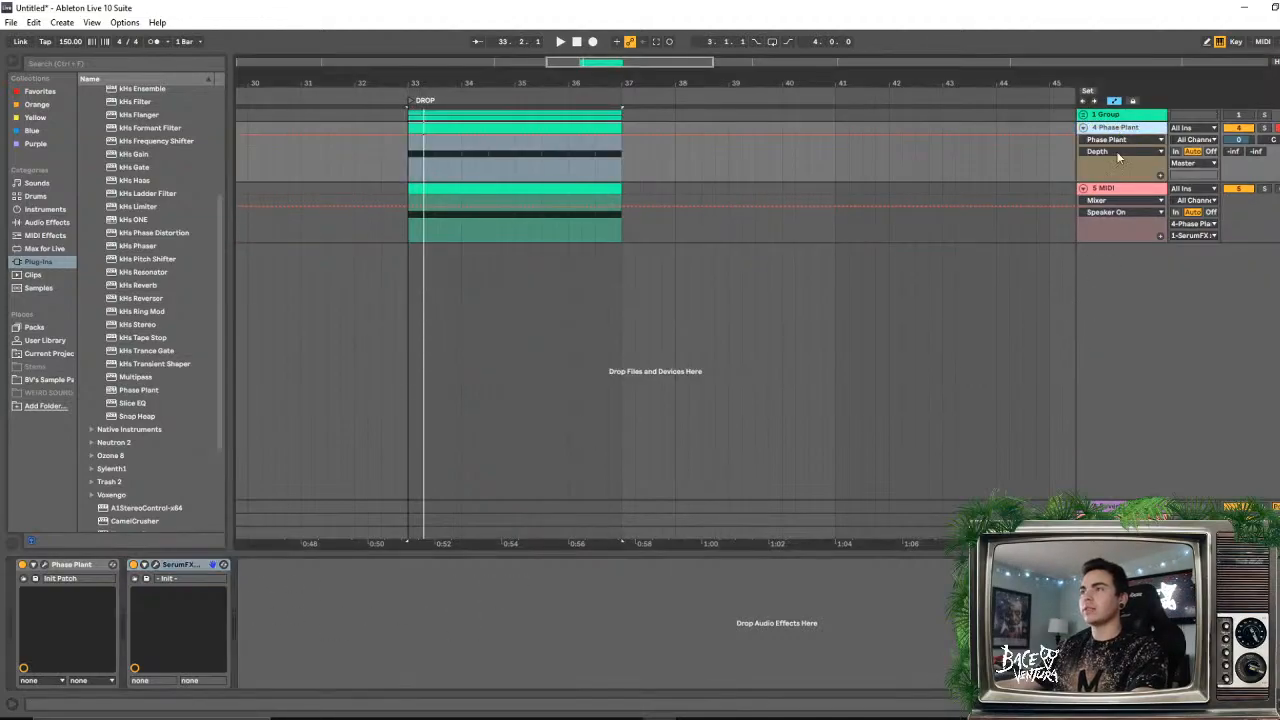
pyautogui.click(1110, 188)
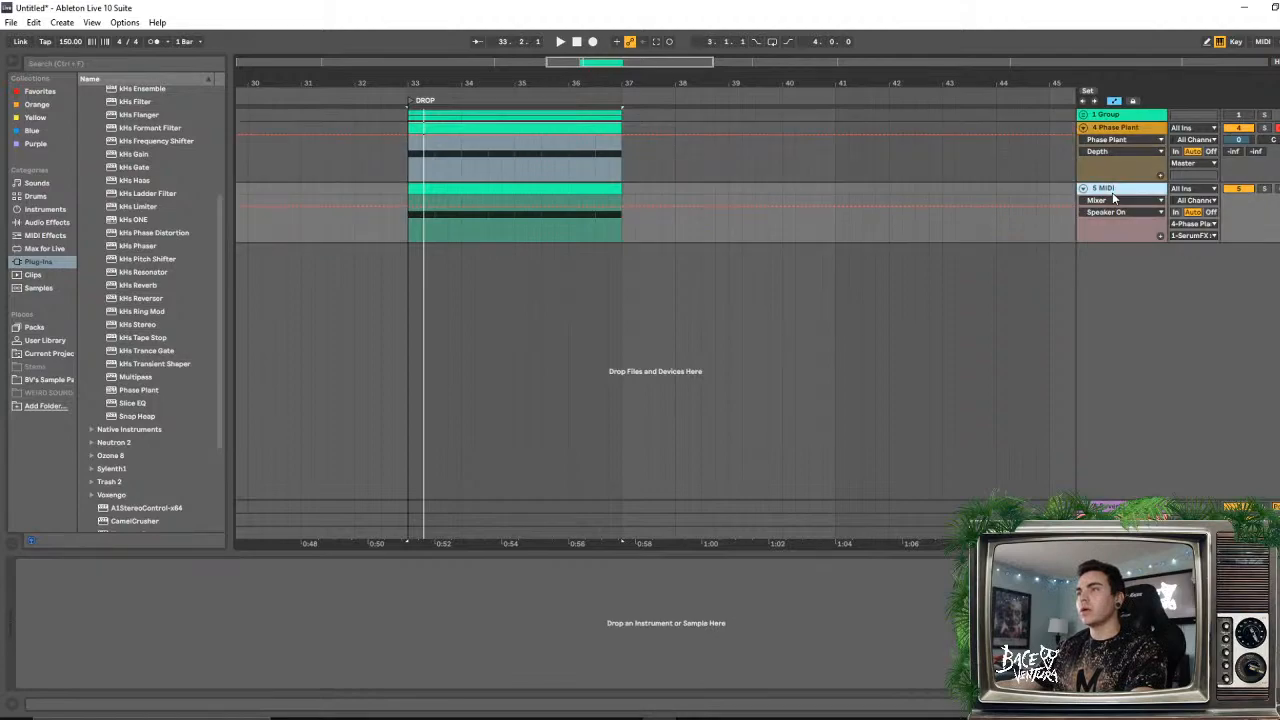
pyautogui.click(1126, 129)
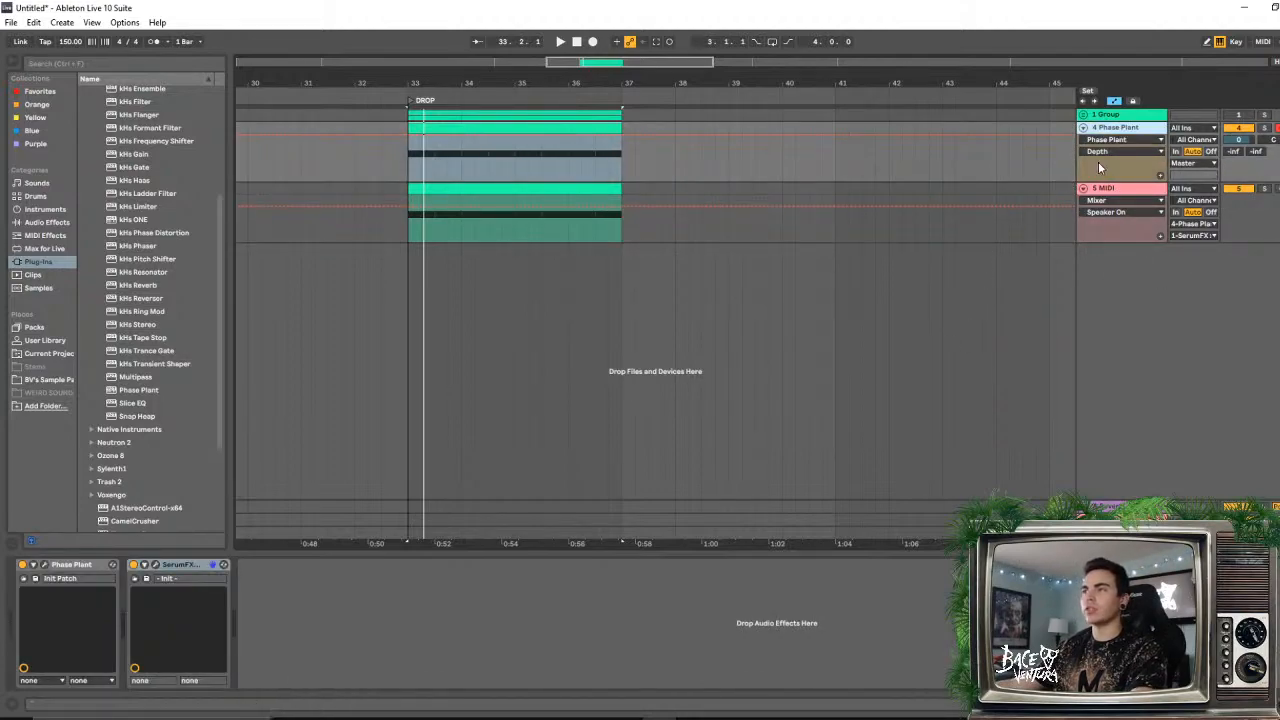
# - Open the SerumFX window from the 4 Phase Plant track and place it clear of the device chain
pyautogui.click(155, 566)
pyautogui.moveTo(499, 205); pyautogui.dragTo(913, 156)
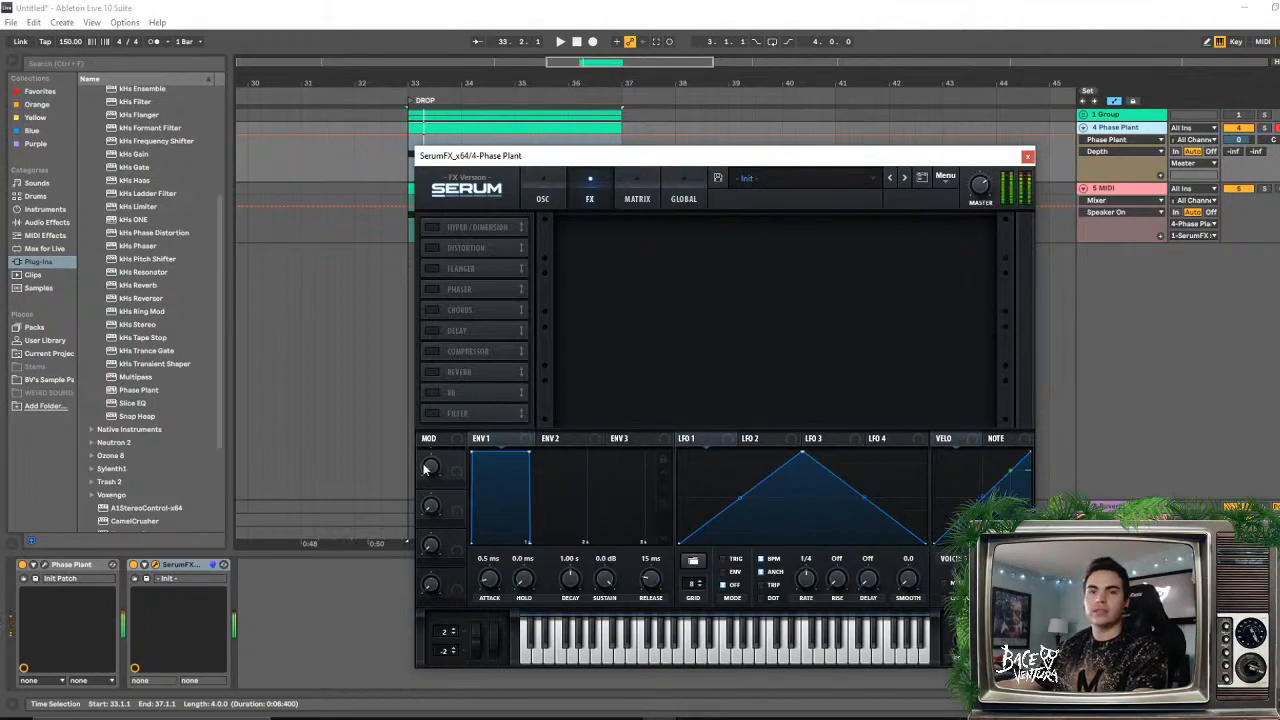
pyautogui.click(45, 566)
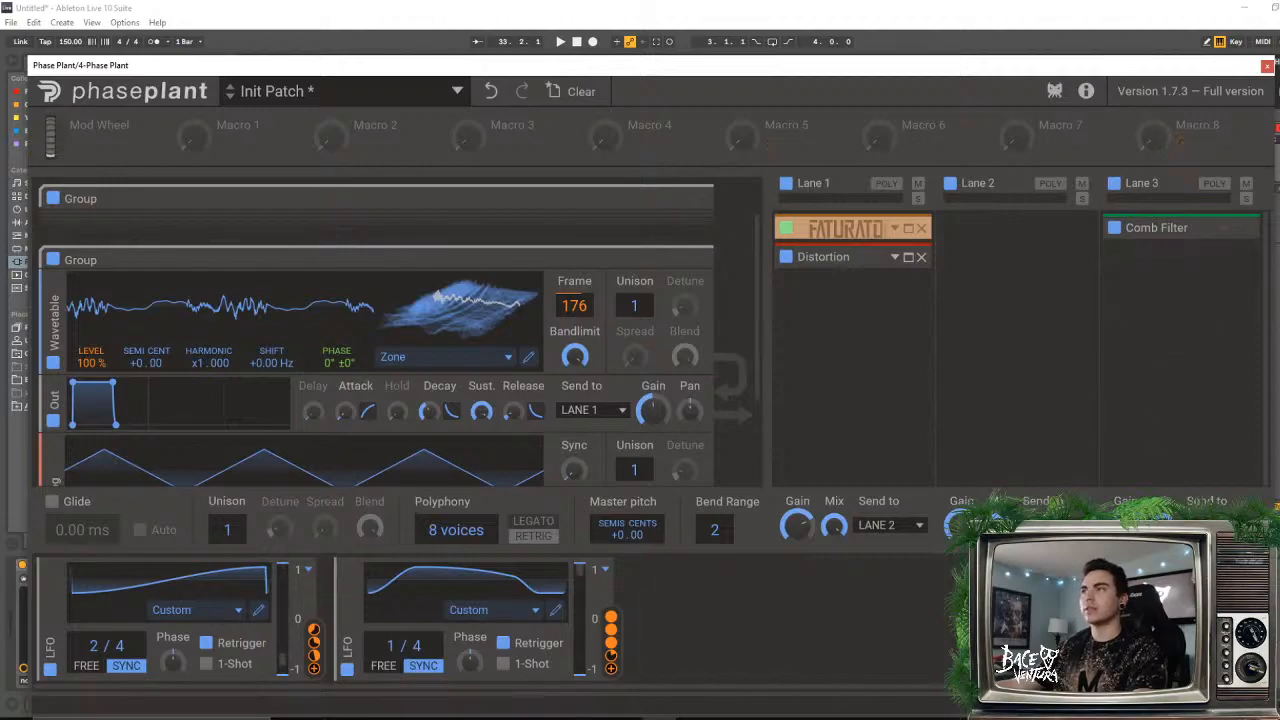
pyautogui.click(1266, 65)
pyautogui.moveTo(718, 156); pyautogui.dragTo(703, 128)
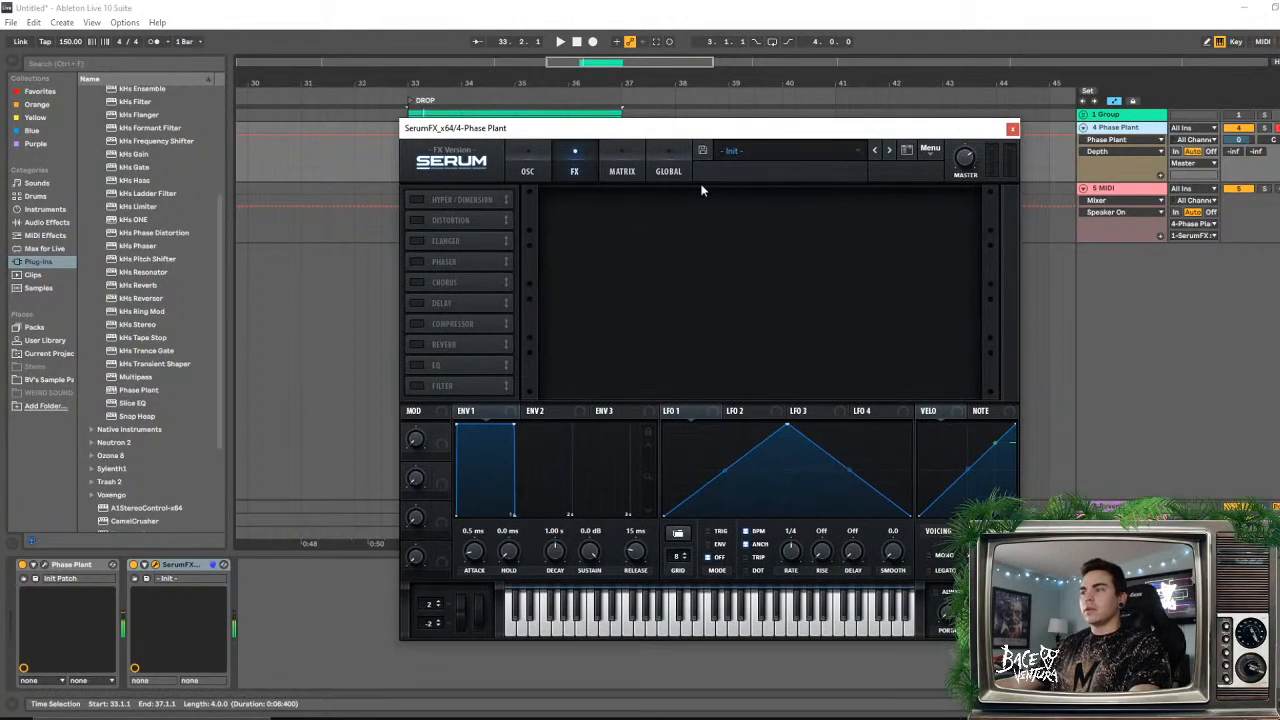
# - Add Live's Limiter audio effect after Ozone 8 on the Master track and select its ceiling value
pyautogui.click(1083, 532)
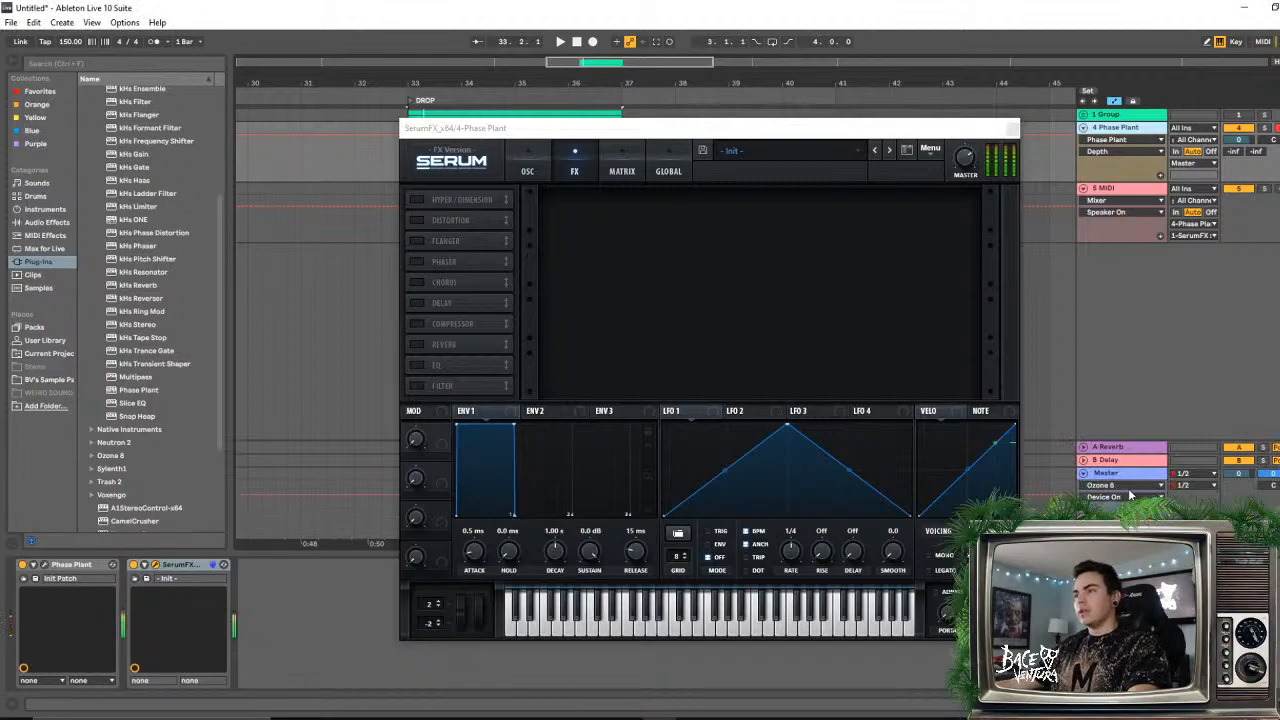
pyautogui.click(1132, 497)
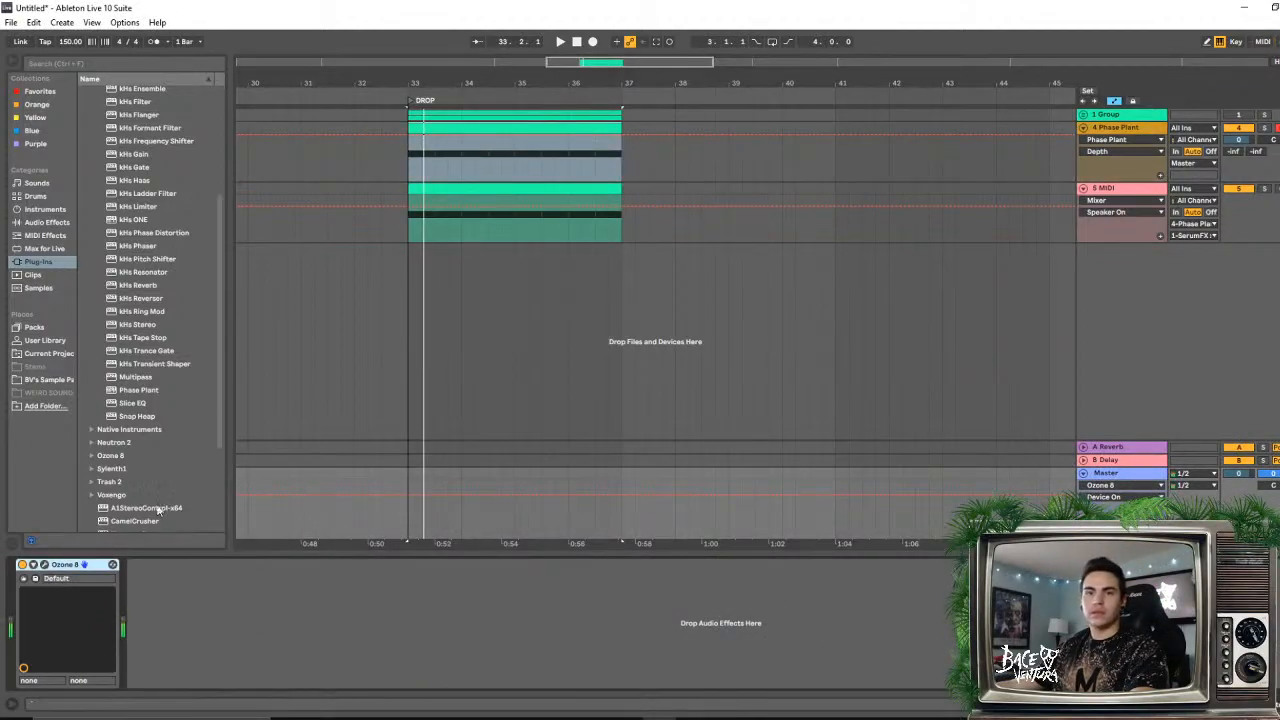
pyautogui.scroll(-3, 152, 242)
pyautogui.scroll(1, 87, 246)
pyautogui.click(50, 222)
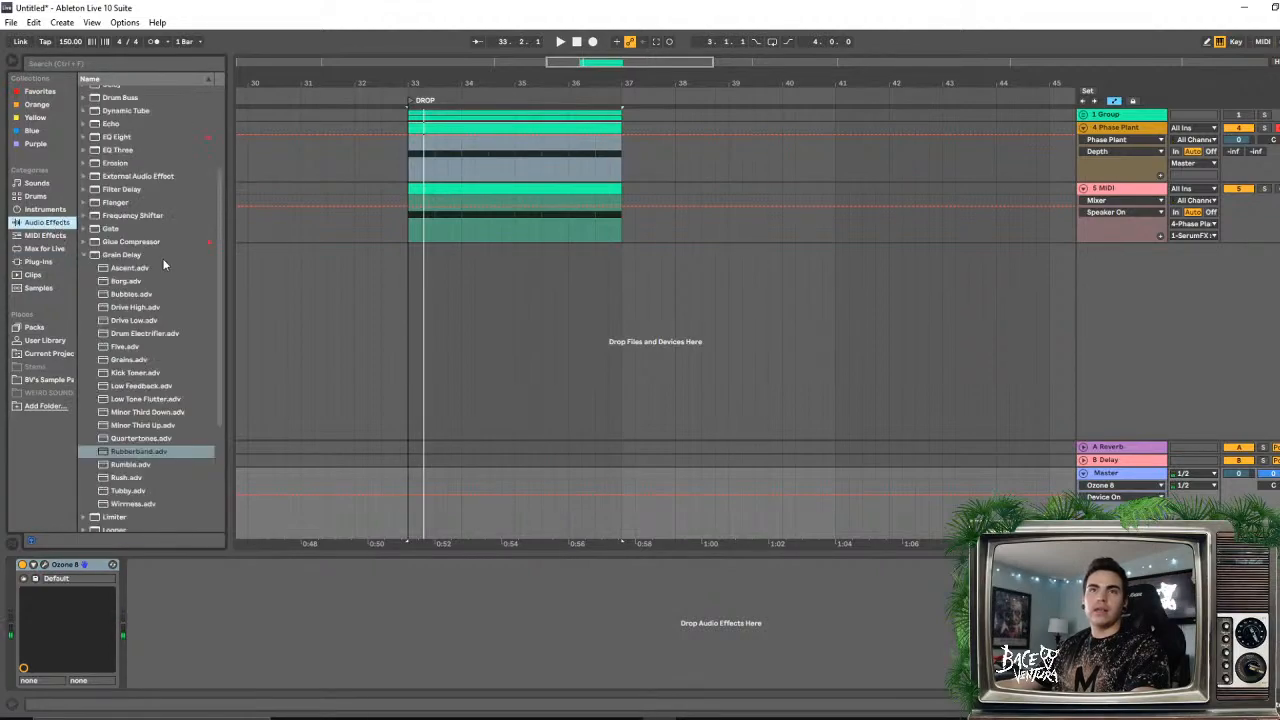
pyautogui.click(85, 255)
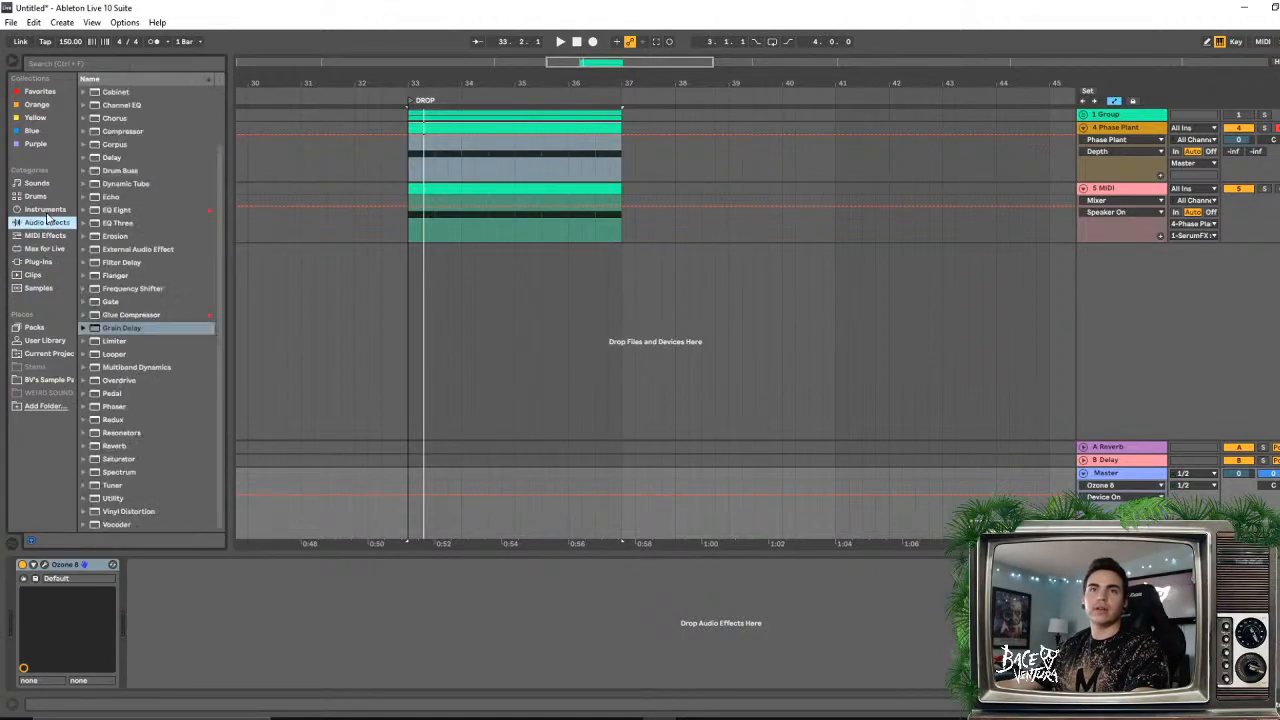
pyautogui.moveTo(115, 345); pyautogui.dragTo(260, 690)
pyautogui.click(184, 588)
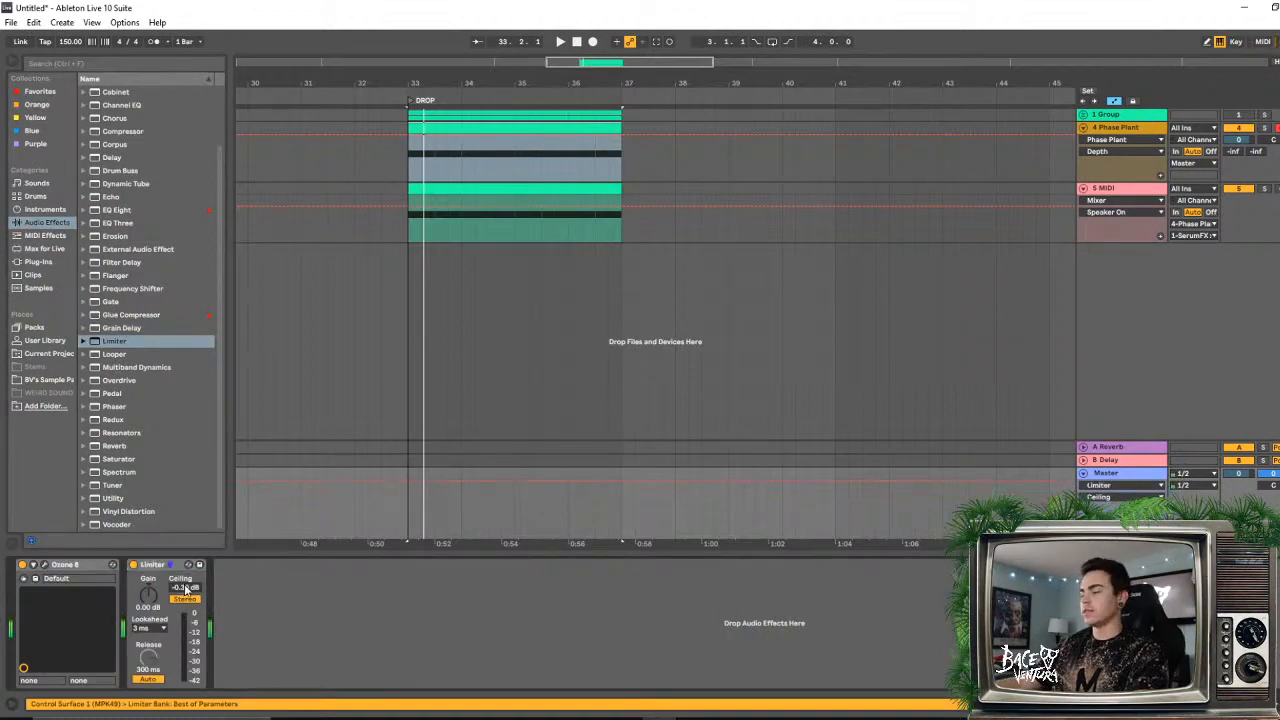
# - Return to SerumFX on the 4 Phase Plant track, enable its EQ and switch the low band to a low-cut filter
pyautogui.click(1127, 195)
pyautogui.click(1115, 128)
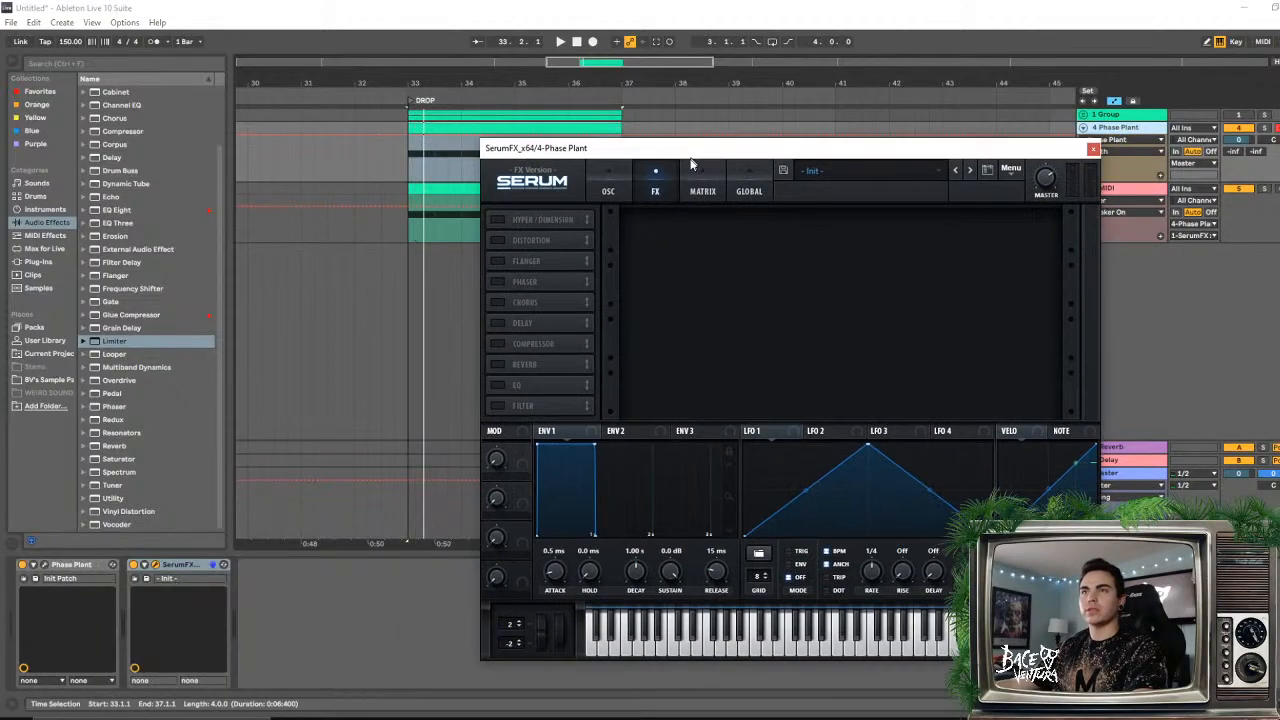
pyautogui.moveTo(690, 163); pyautogui.dragTo(615, 167)
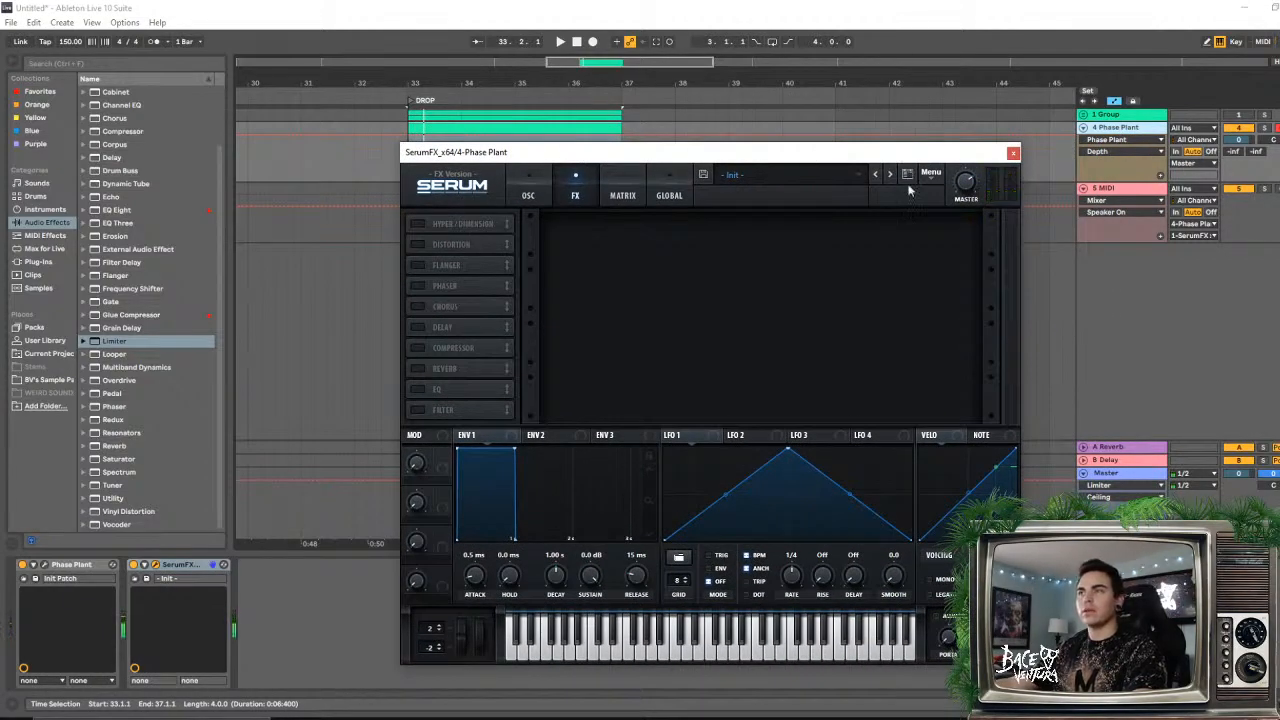
pyautogui.click(417, 389)
pyautogui.click(718, 247)
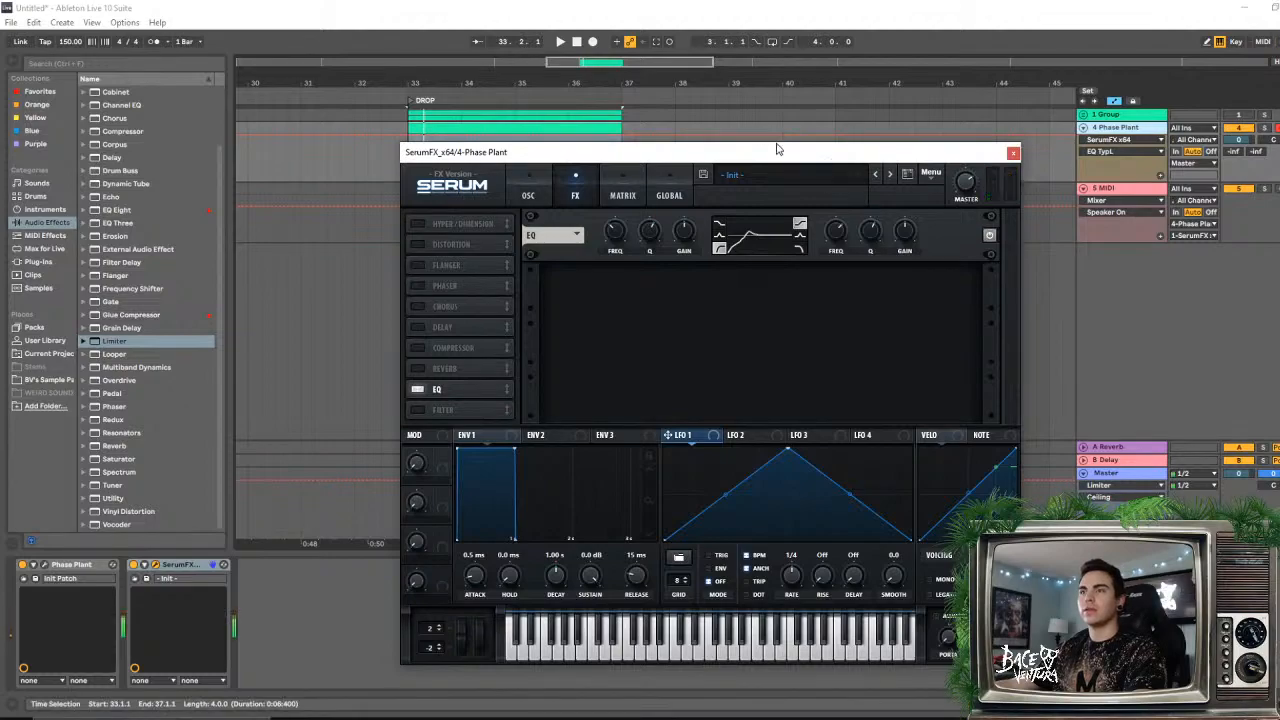
# - Assign LFO 1 to the EQ low-cut frequency and adjust its base frequency and modulation depth during playback
pyautogui.moveTo(708, 157); pyautogui.dragTo(804, 234)
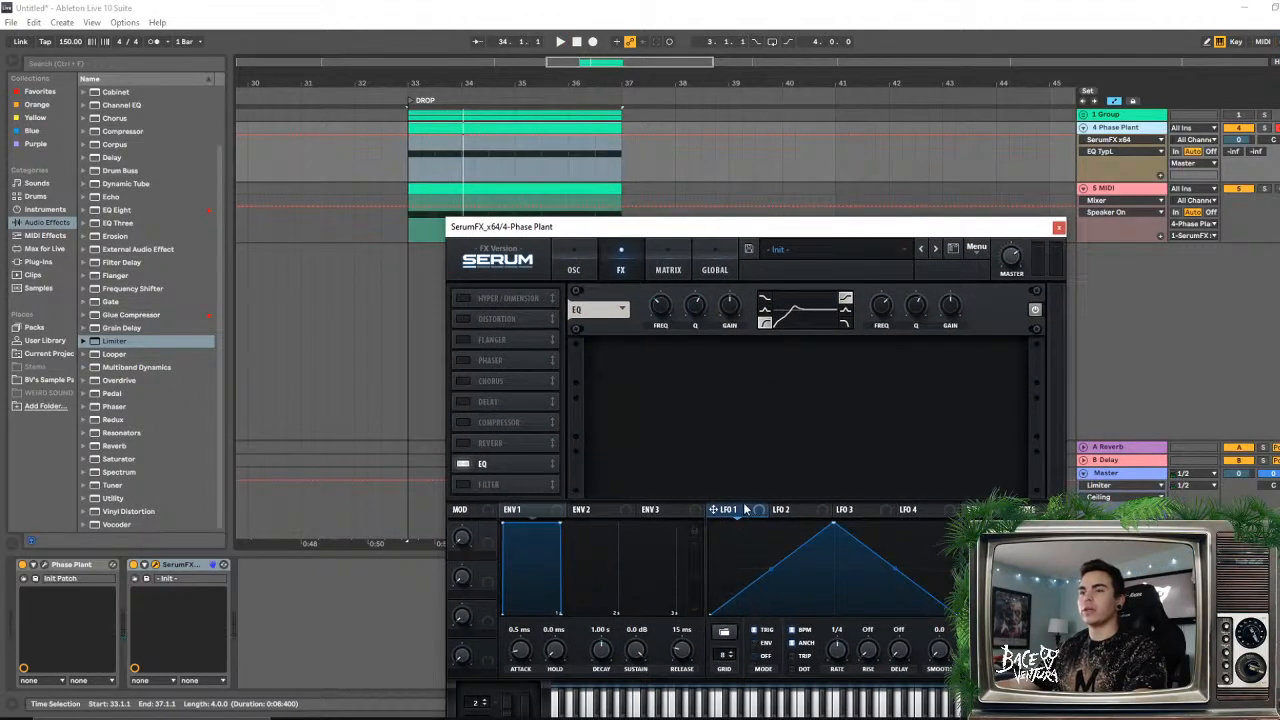
pyautogui.click(655, 307)
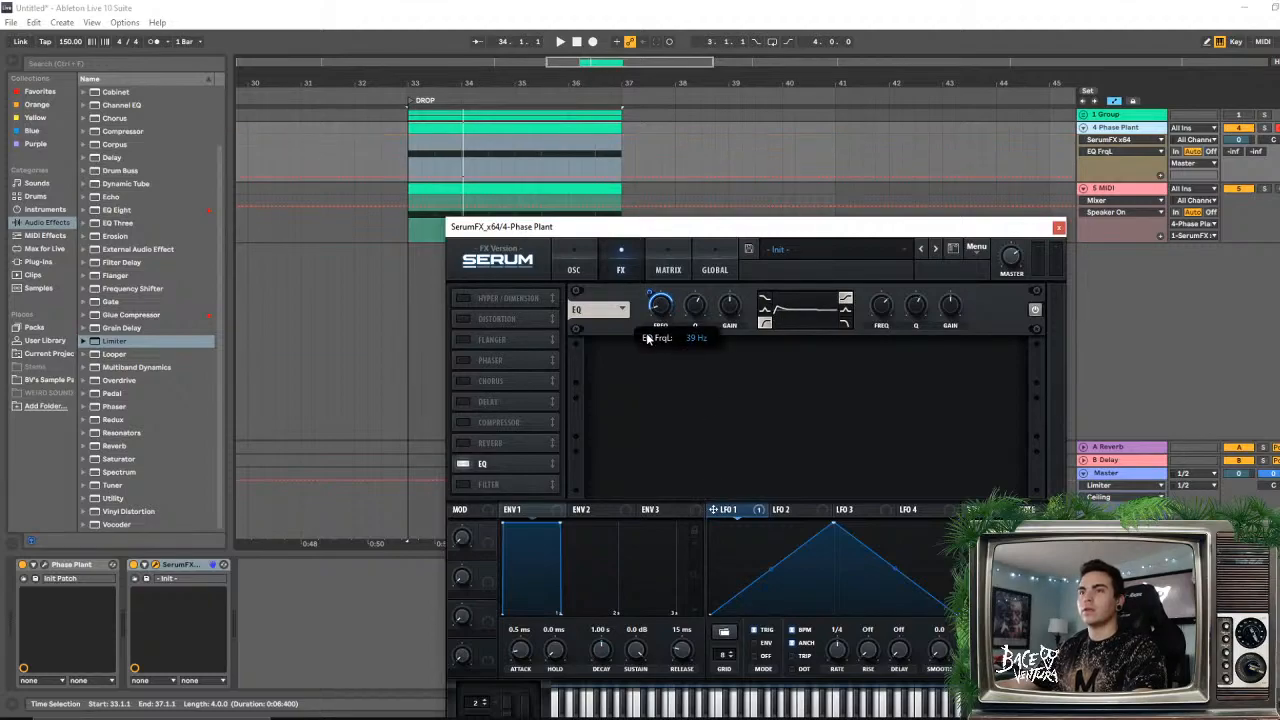
pyautogui.moveTo(648, 338); pyautogui.dragTo(648, 345)
pyautogui.moveTo(650, 293); pyautogui.dragTo(651, 301)
pyautogui.press('space')
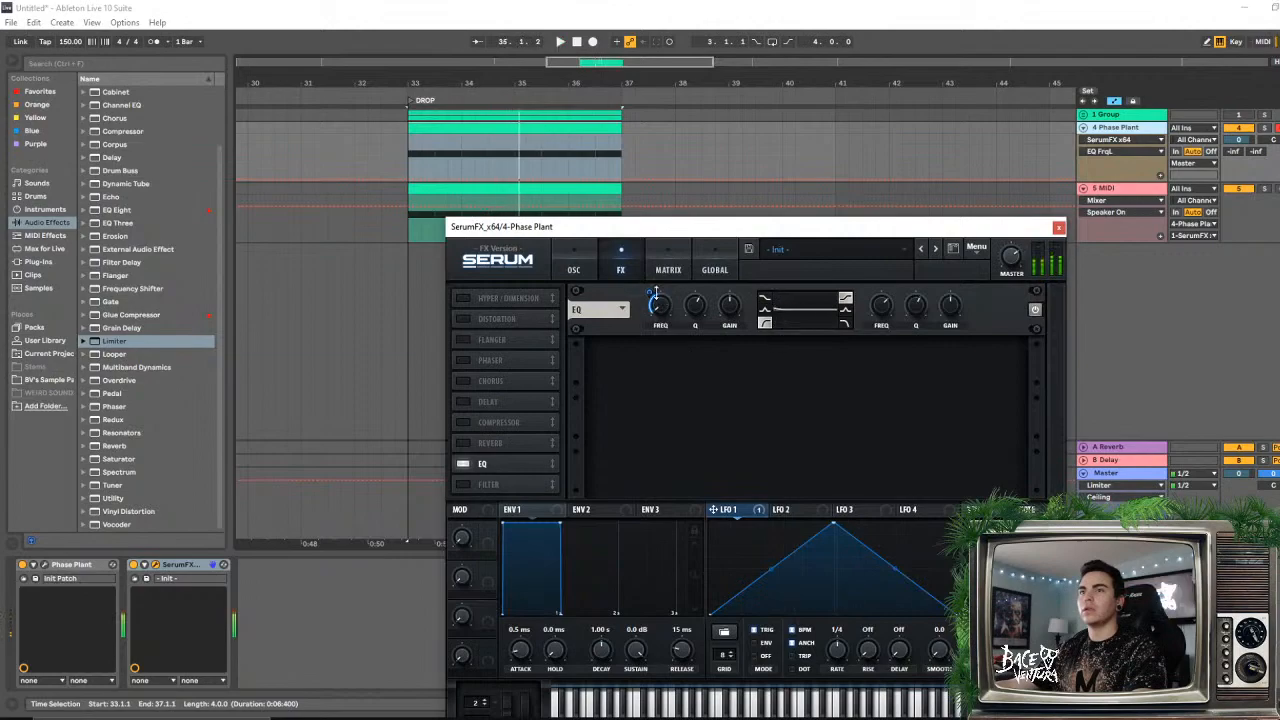
pyautogui.moveTo(649, 298)
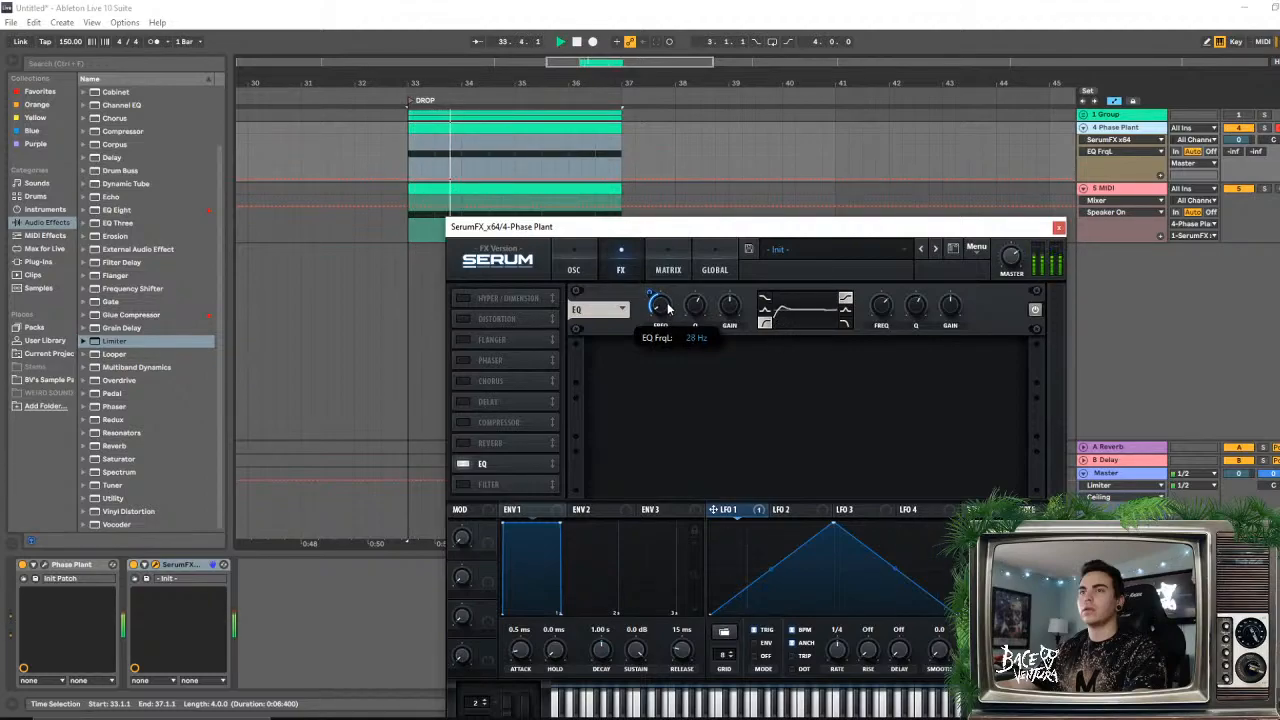
pyautogui.moveTo(649, 292); pyautogui.dragTo(649, 290)
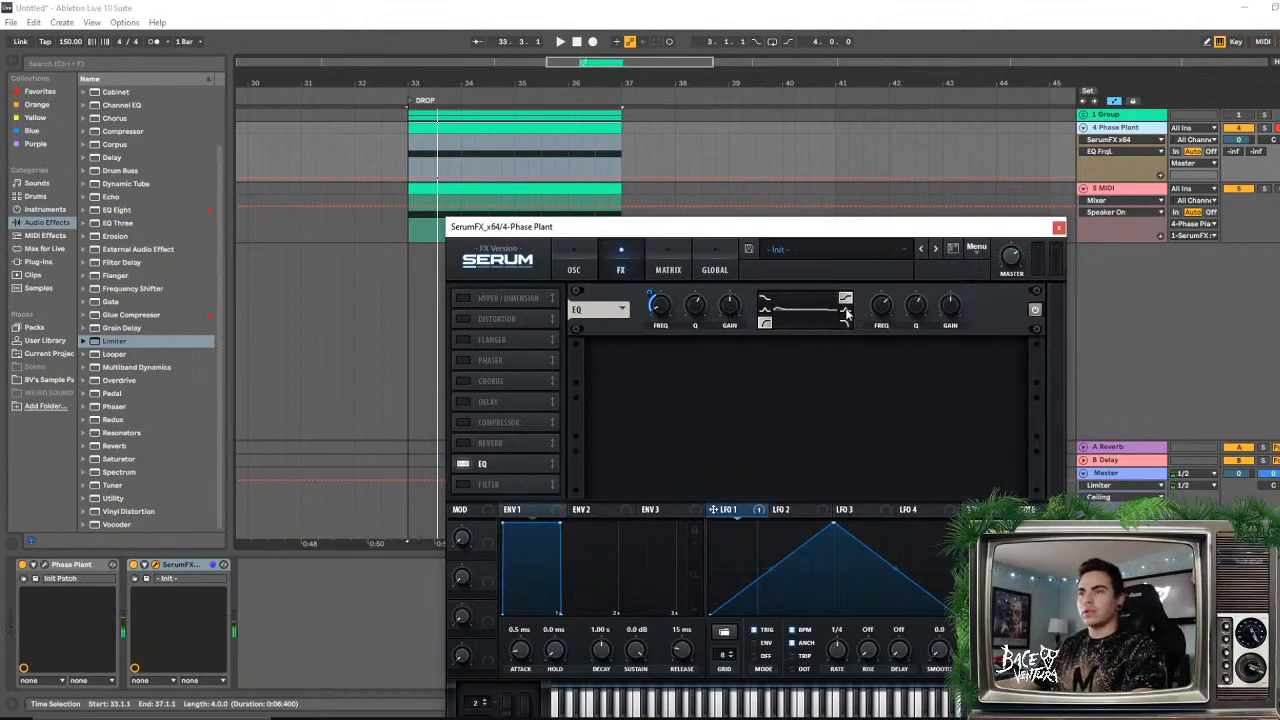
# - Switch the EQ's high band to a peak filter and modulate its frequency with LFO 1 while listening
pyautogui.click(877, 309)
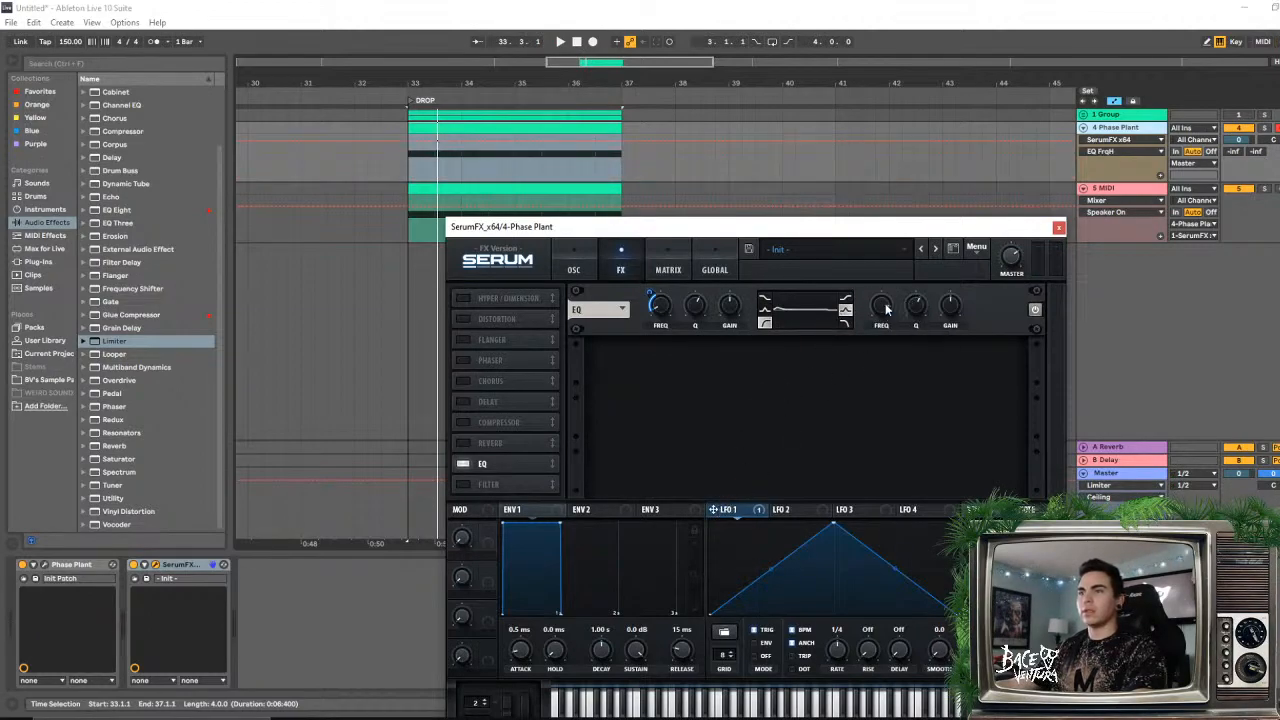
pyautogui.moveTo(886, 309); pyautogui.dragTo(966, 286)
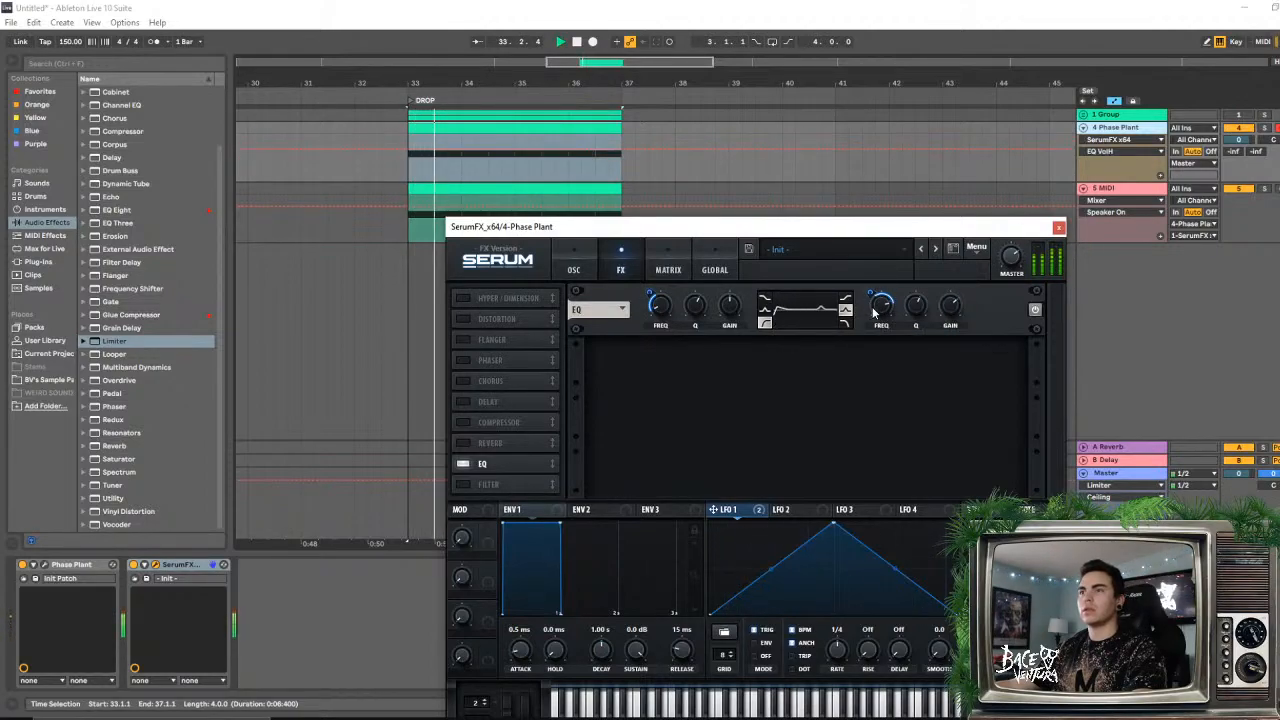
pyautogui.moveTo(881, 310); pyautogui.dragTo(880, 322)
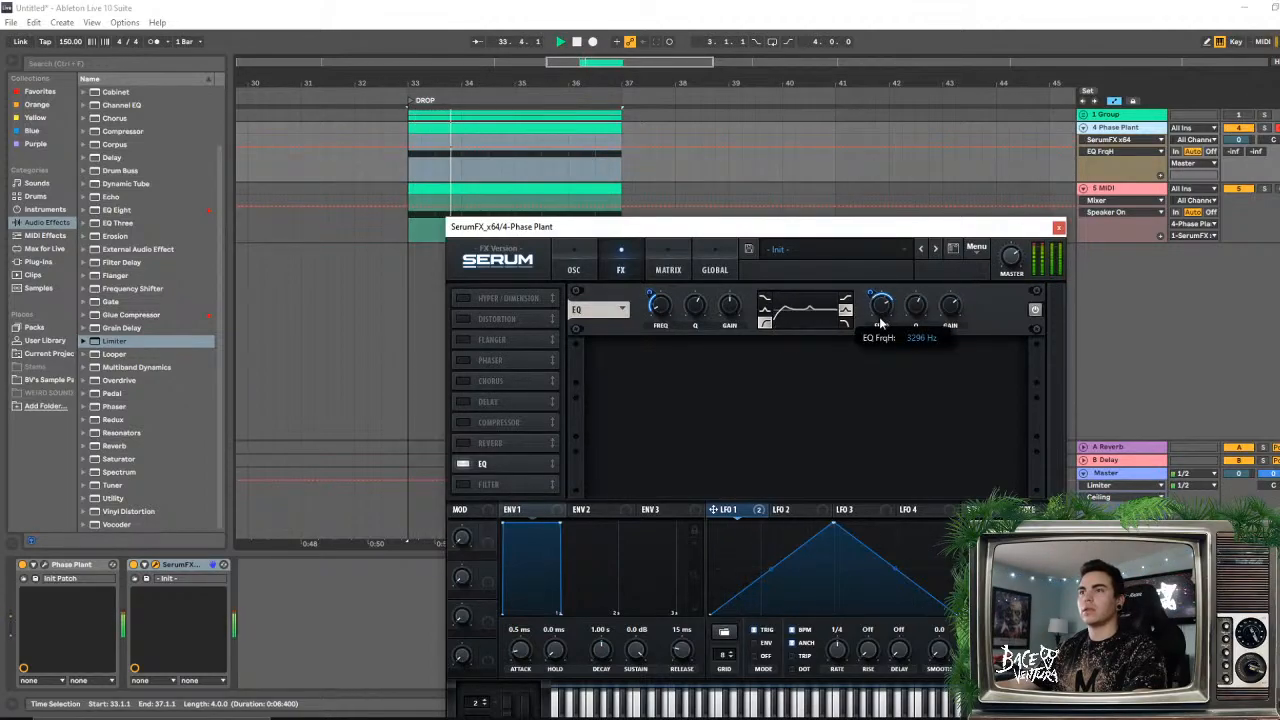
# - Set the high EQ band's gain to about 4.6 dB and replay the loop to audition it
pyautogui.click(946, 312)
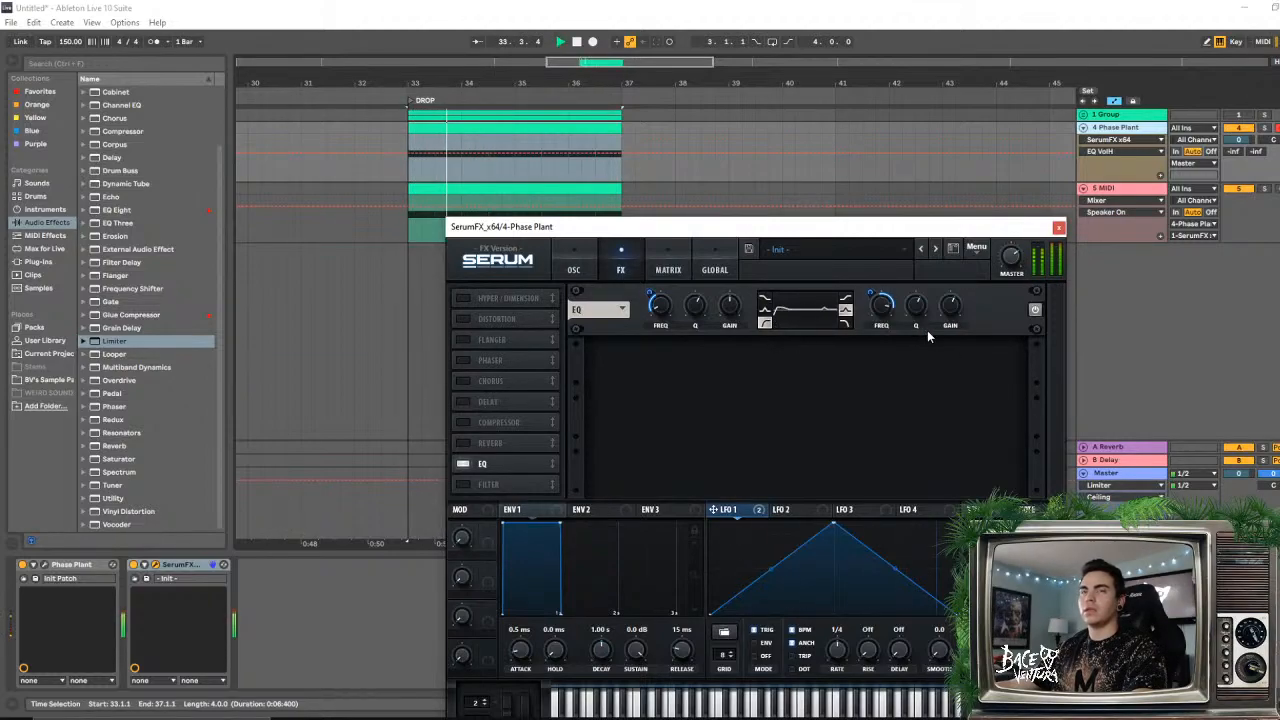
pyautogui.moveTo(953, 305)
pyautogui.moveTo(953, 305)
pyautogui.mouseDown()
pyautogui.moveTo(944, 385)
pyautogui.moveTo(967, 318)
pyautogui.mouseUp()
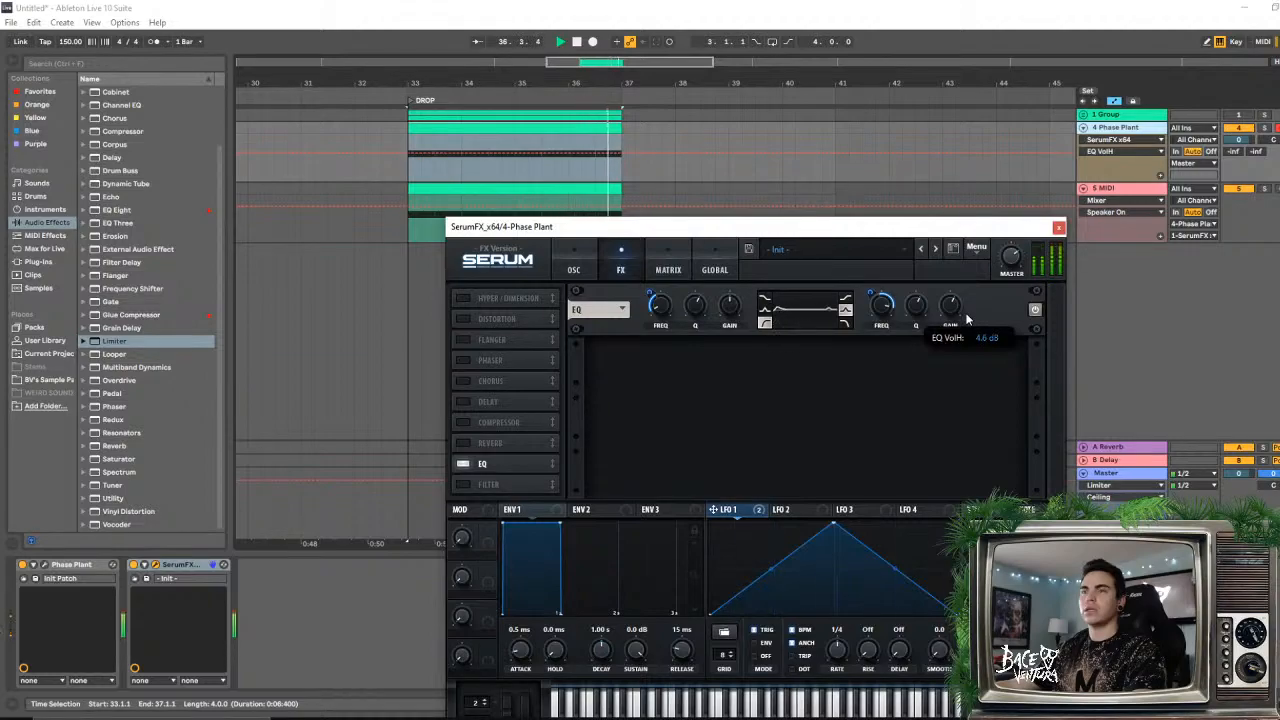
pyautogui.press('space')
pyautogui.press('space')
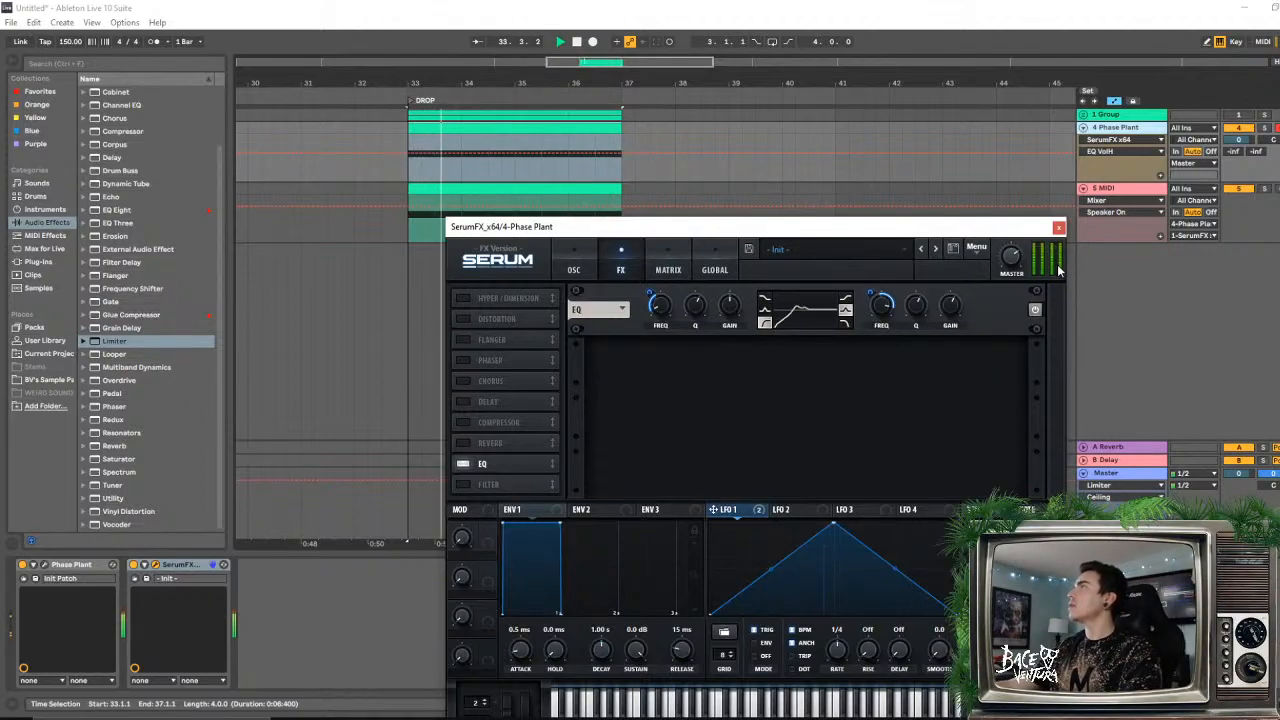
pyautogui.press('space')
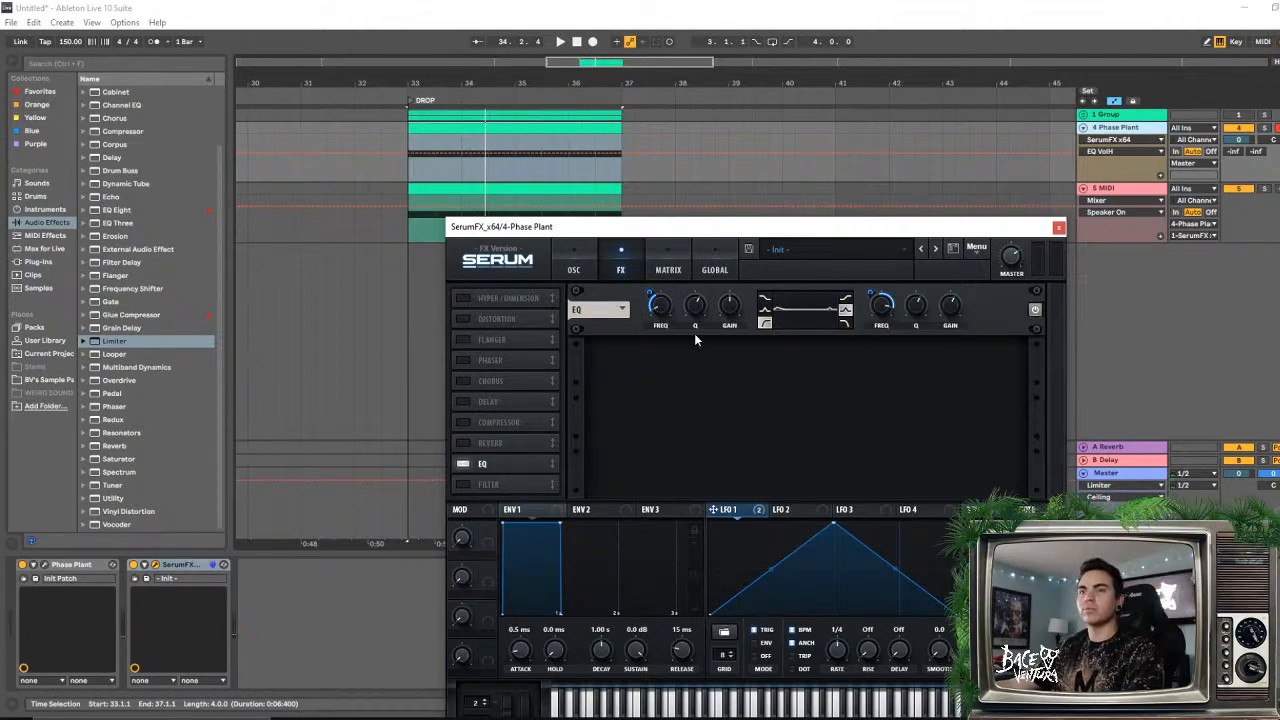
# - Move EQ to the top of the SerumFX effect order and reposition the plugin window to show its LFO controls
pyautogui.moveTo(500, 463); pyautogui.dragTo(518, 262)
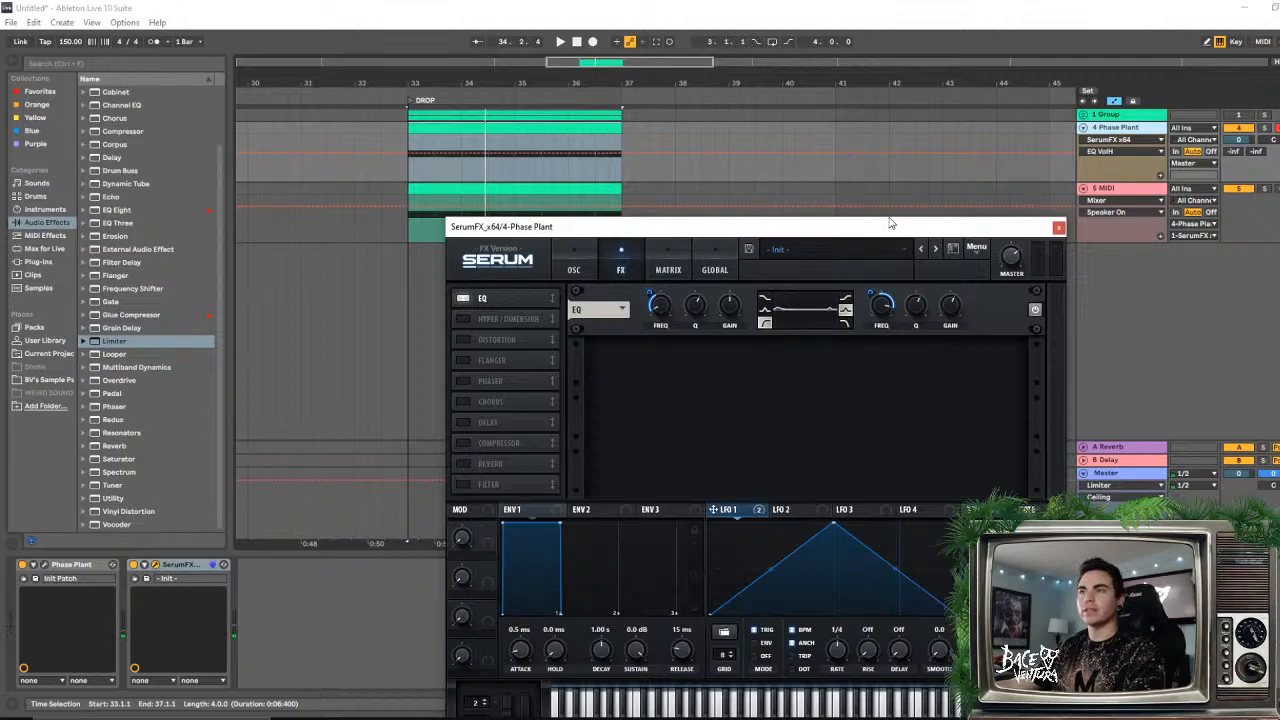
pyautogui.moveTo(891, 223); pyautogui.dragTo(888, 145)
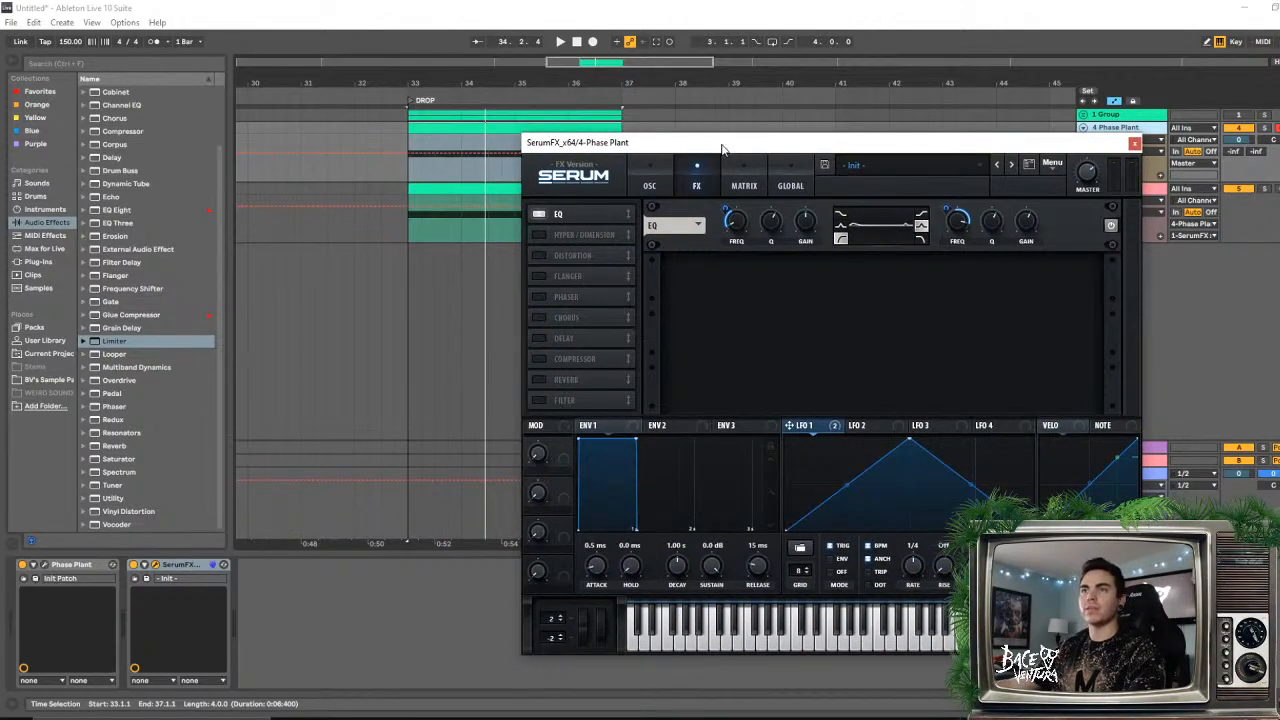
pyautogui.moveTo(723, 148); pyautogui.dragTo(727, 176)
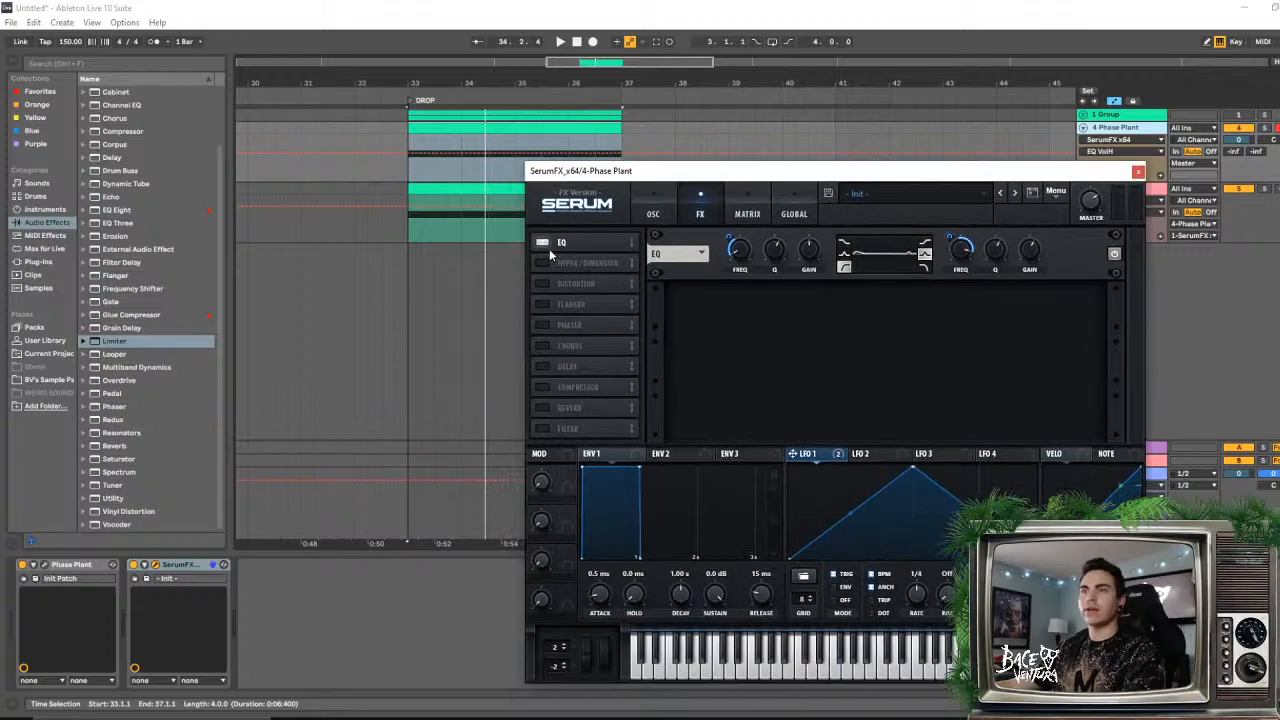
# - Enable the Filter effect, place it directly below EQ and set its type to the Flanges option Flg -
pyautogui.click(542, 428)
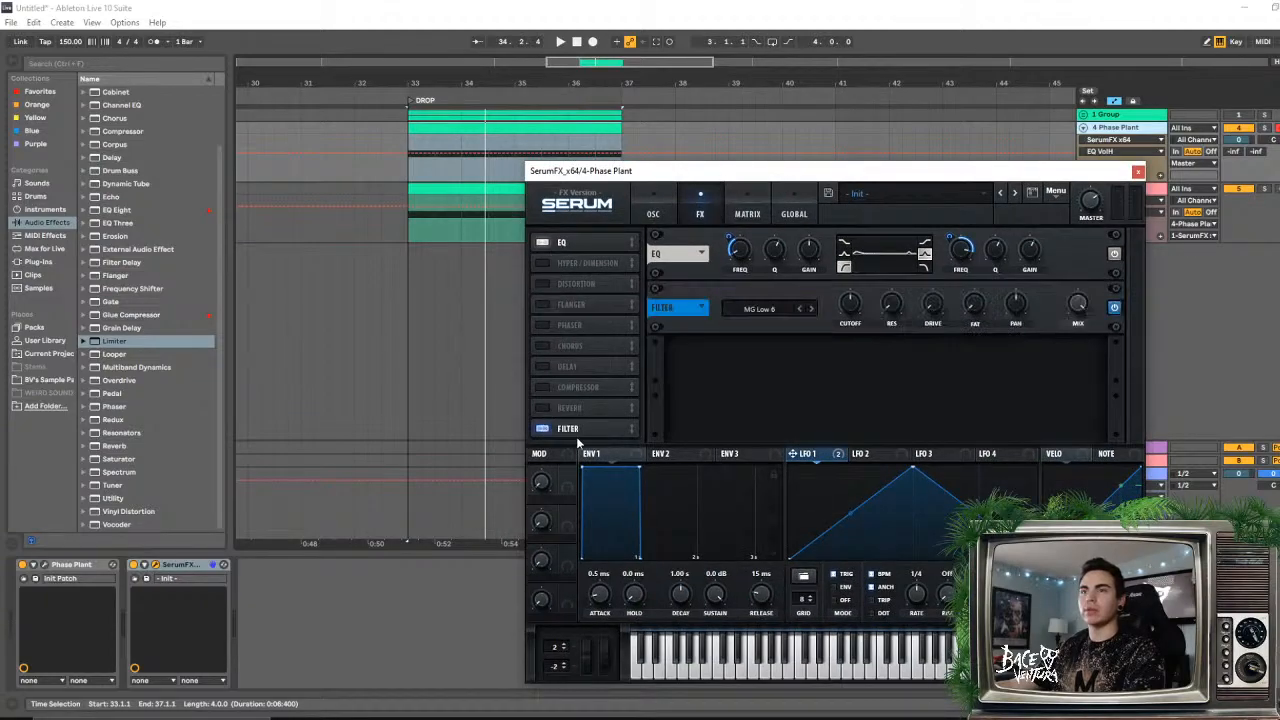
pyautogui.click(735, 306)
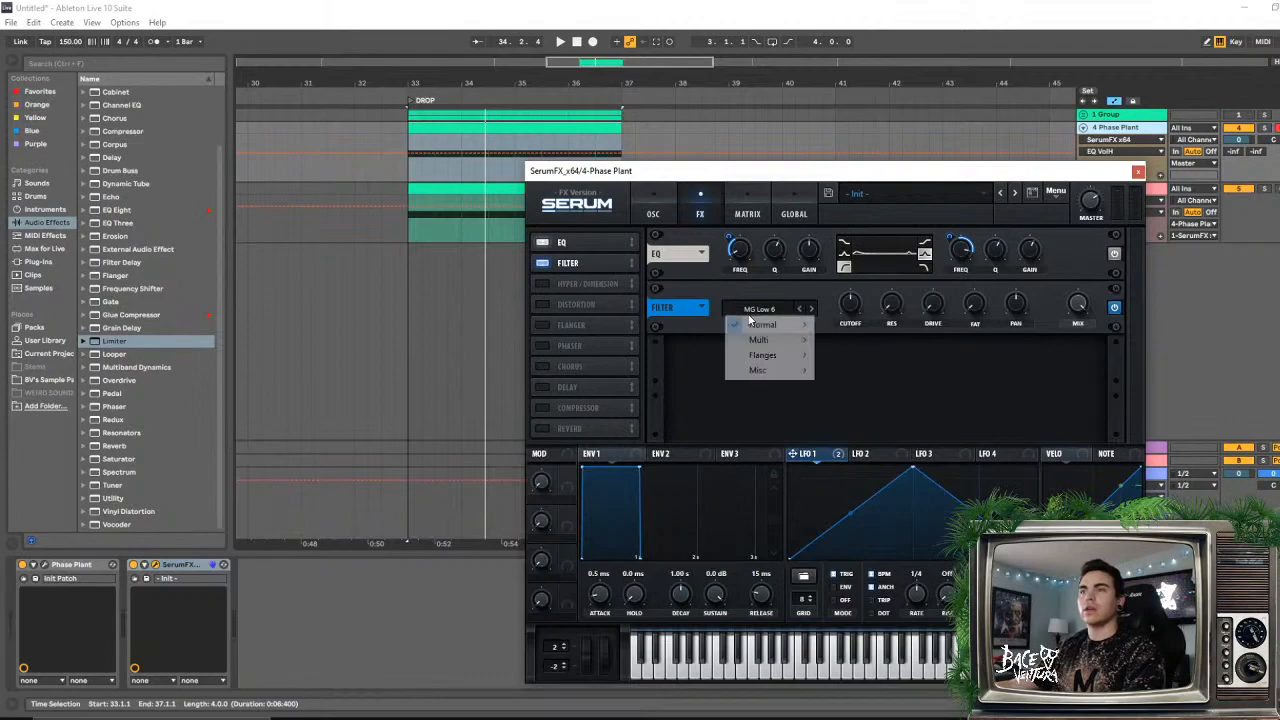
pyautogui.moveTo(762, 355)
pyautogui.click(852, 401)
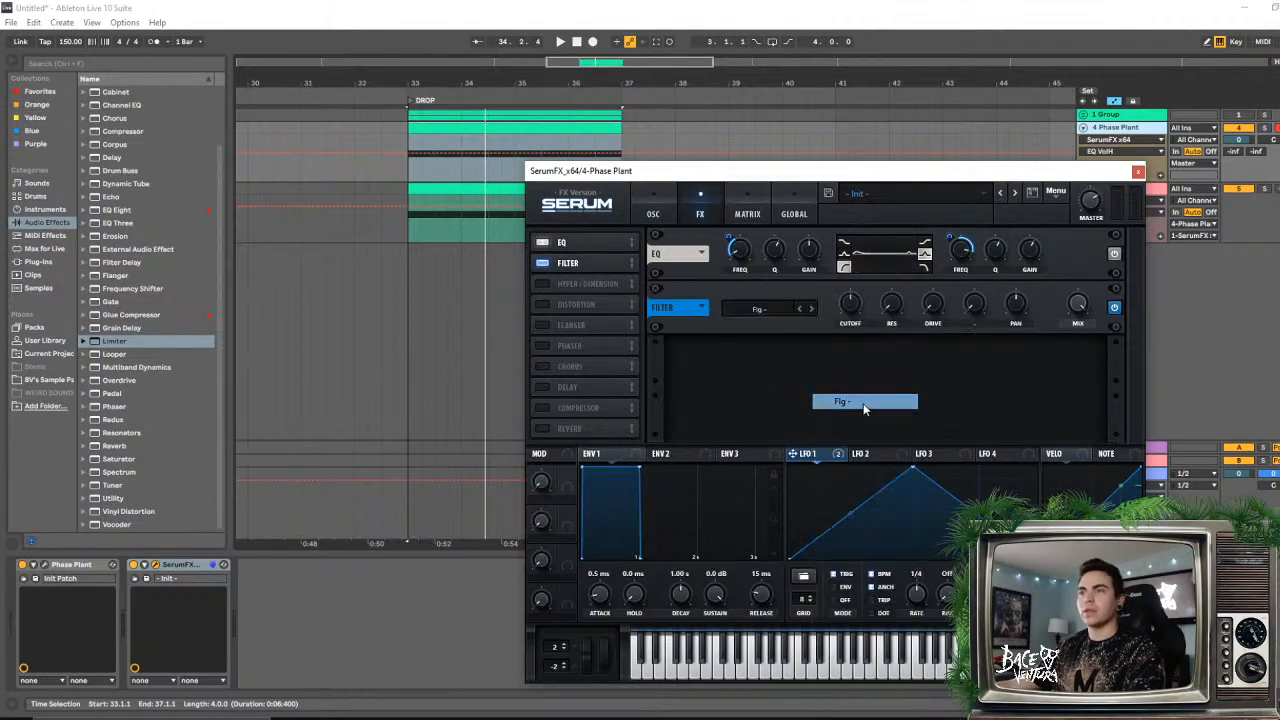
# - Modulate the Filter cutoff with LFO 1 and lower the cutoff to 20 Hz during playback
pyautogui.click(850, 305)
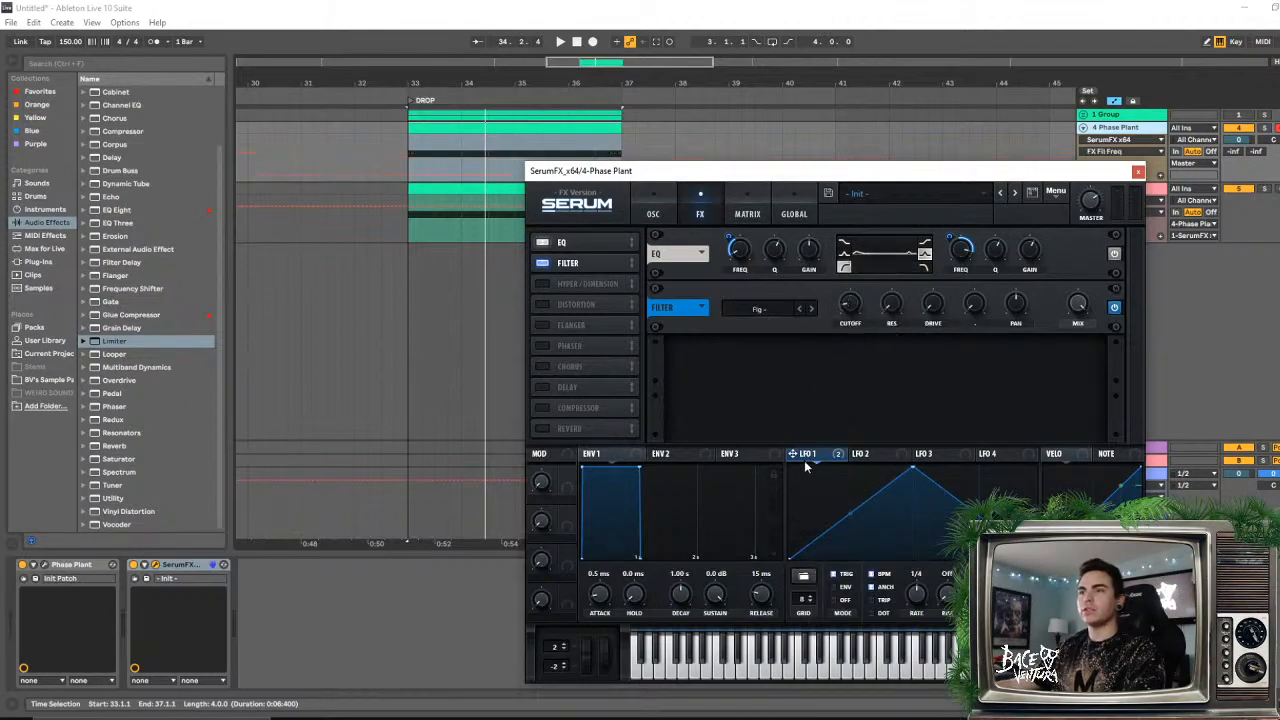
pyautogui.moveTo(833, 296); pyautogui.dragTo(848, 304)
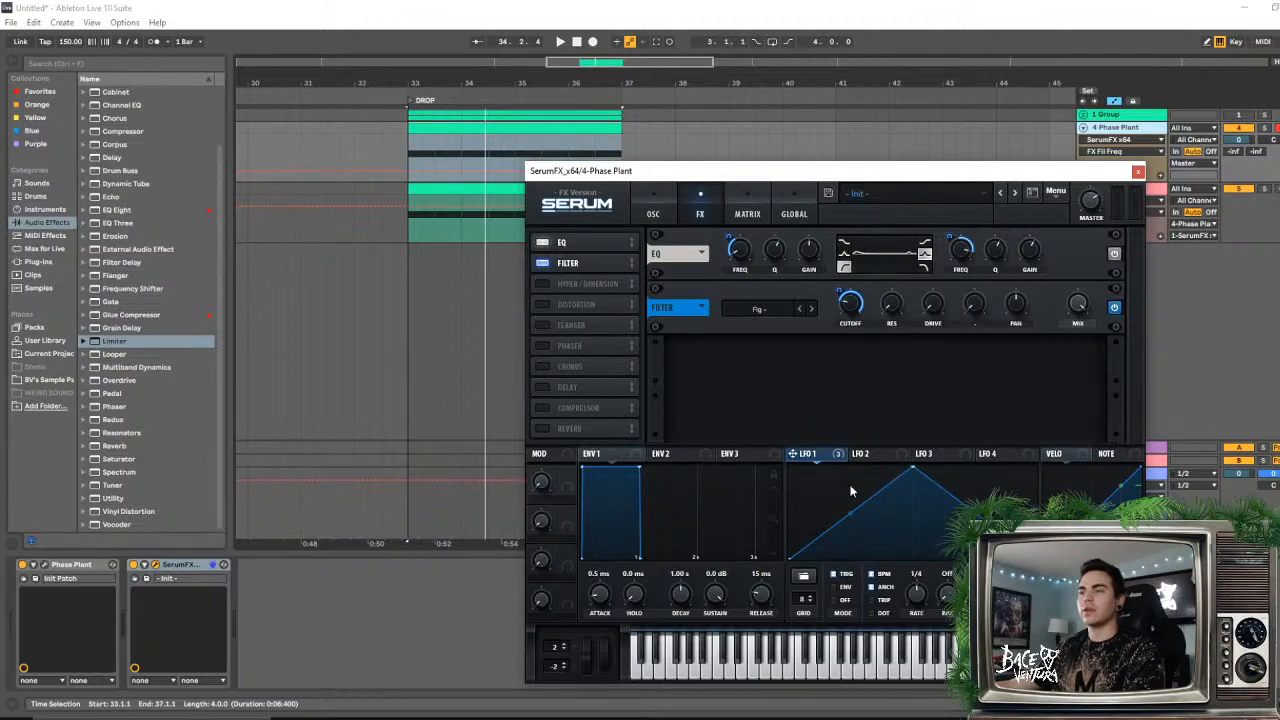
pyautogui.moveTo(853, 304)
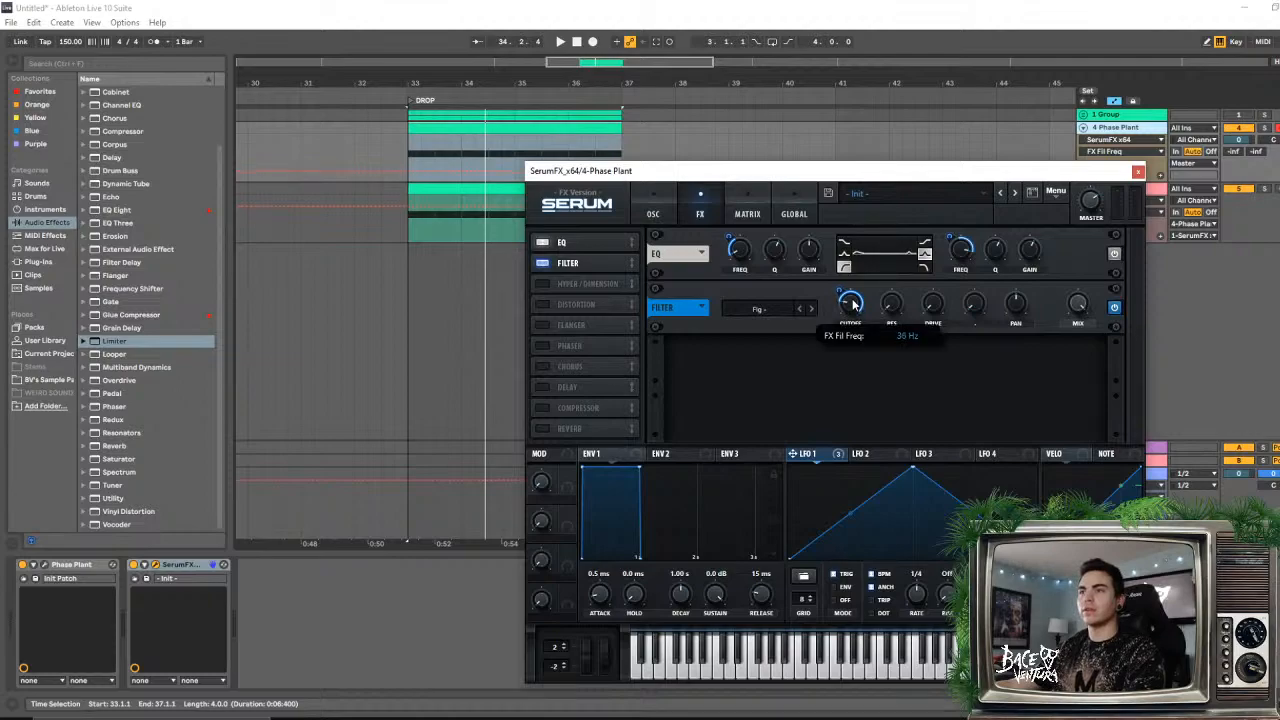
pyautogui.press('space')
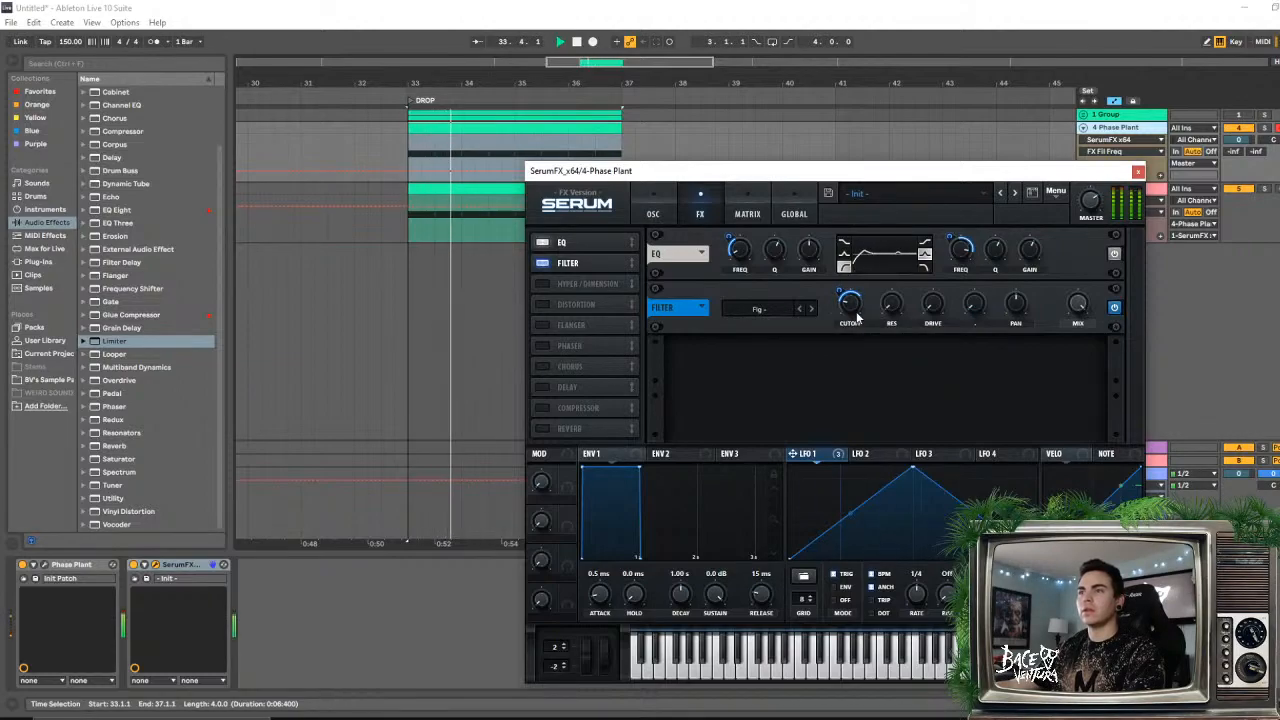
pyautogui.moveTo(845, 328)
pyautogui.mouseDown()
pyautogui.moveTo(845, 287)
pyautogui.moveTo(851, 333)
pyautogui.mouseUp()
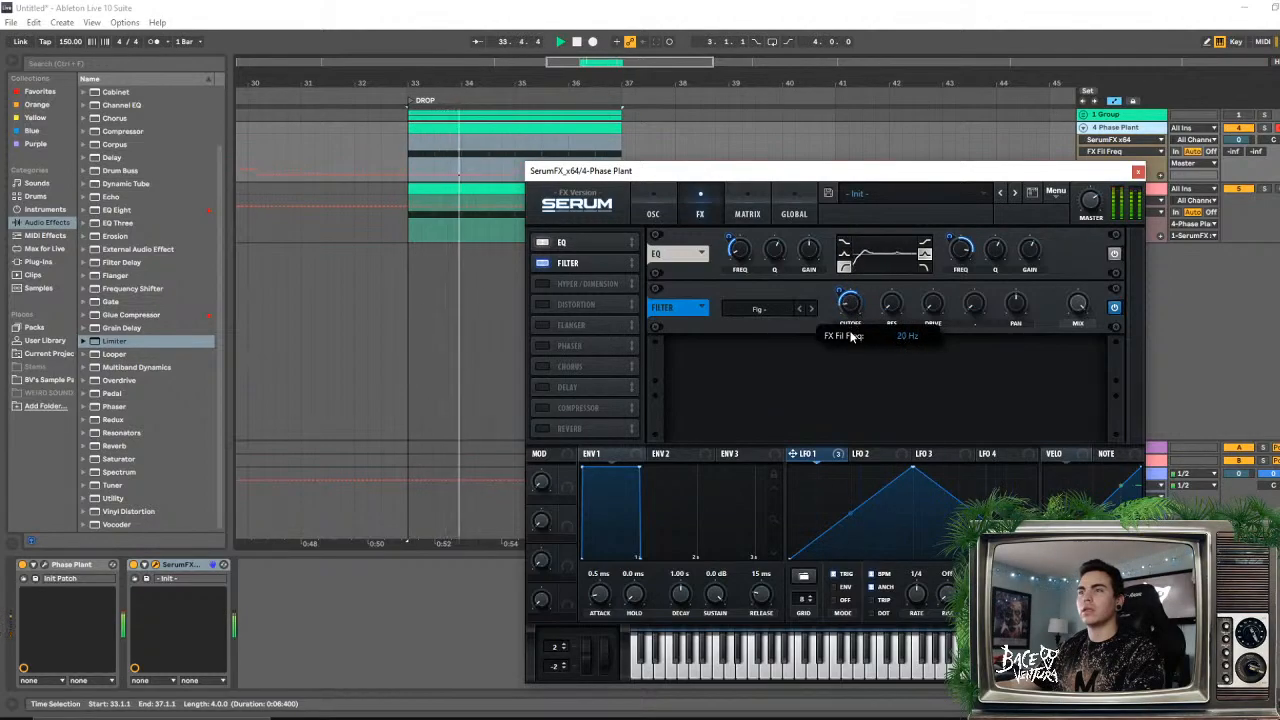
# - Try the Ring Mod and Ring Modx2 filter types while sweeping the cutoff during playback
pyautogui.click(760, 309)
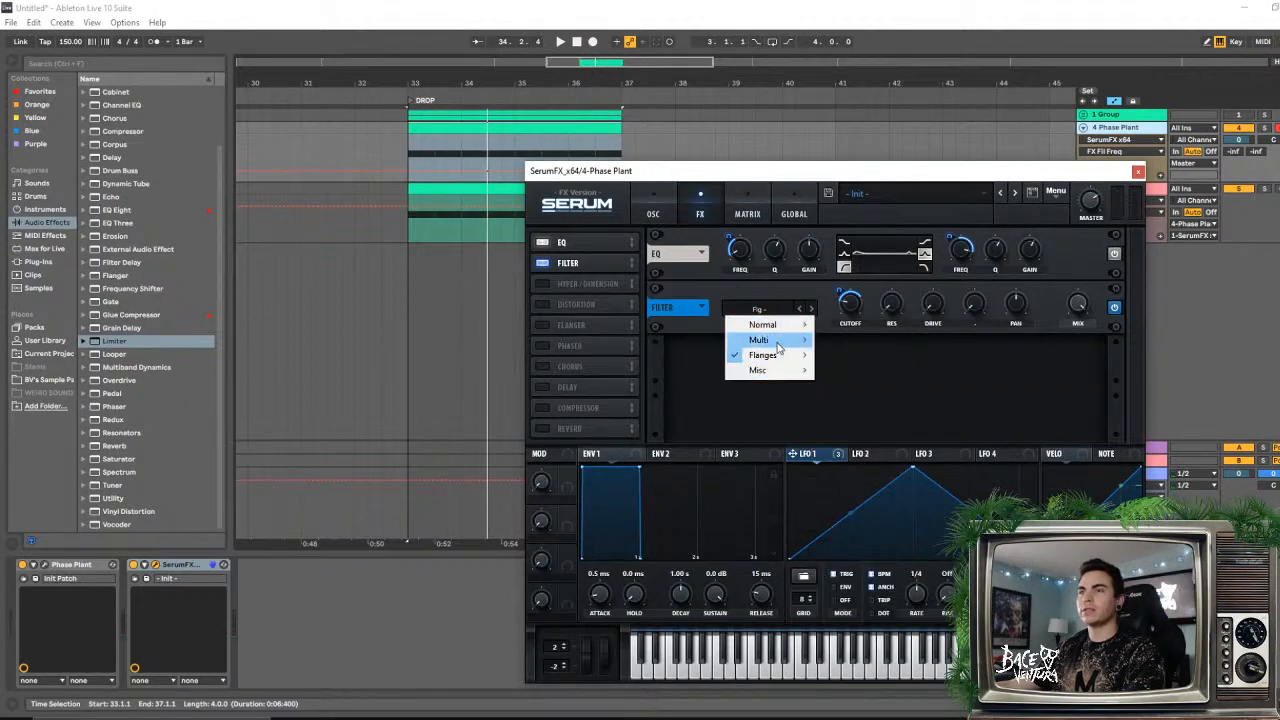
pyautogui.moveTo(773, 341)
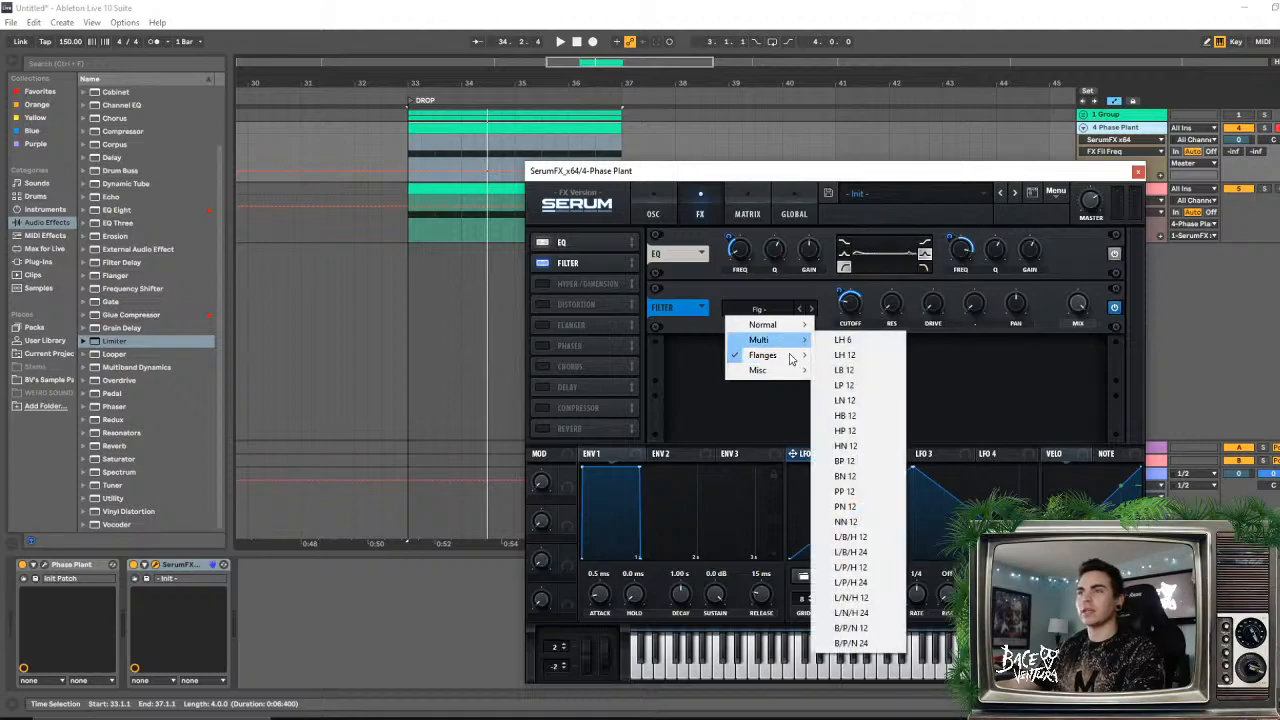
pyautogui.moveTo(767, 374)
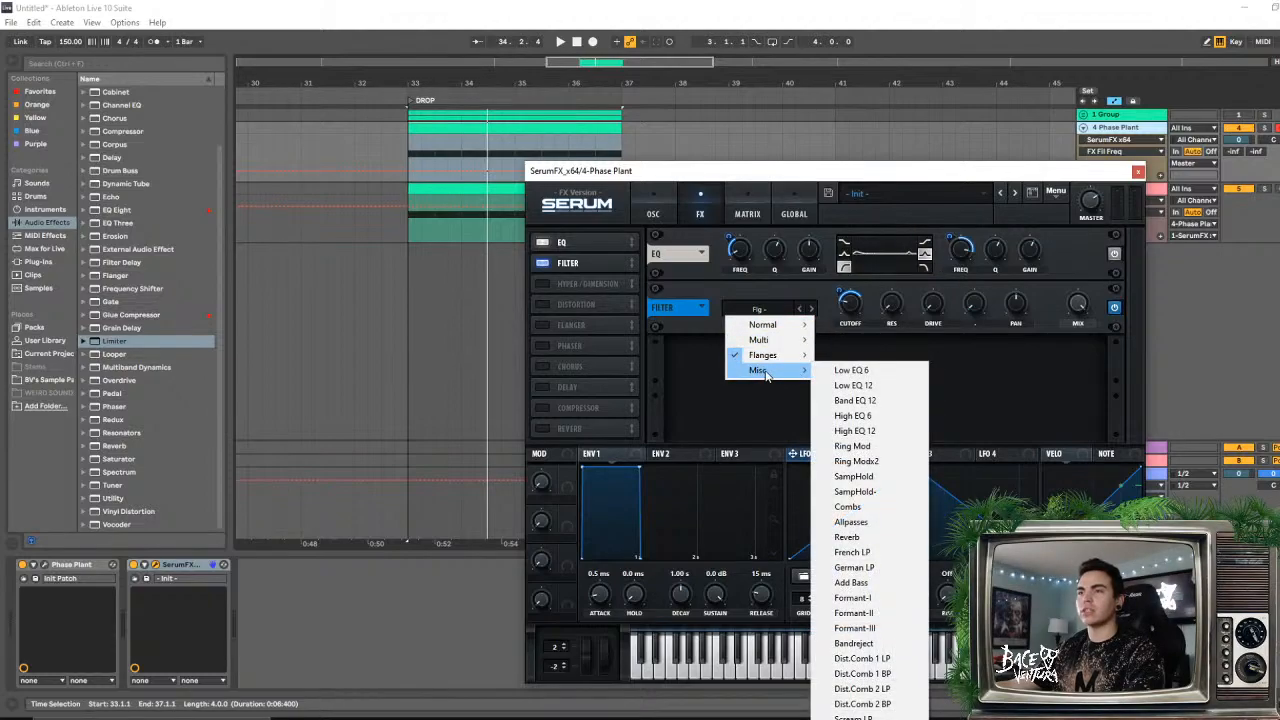
pyautogui.click(869, 447)
pyautogui.press('space')
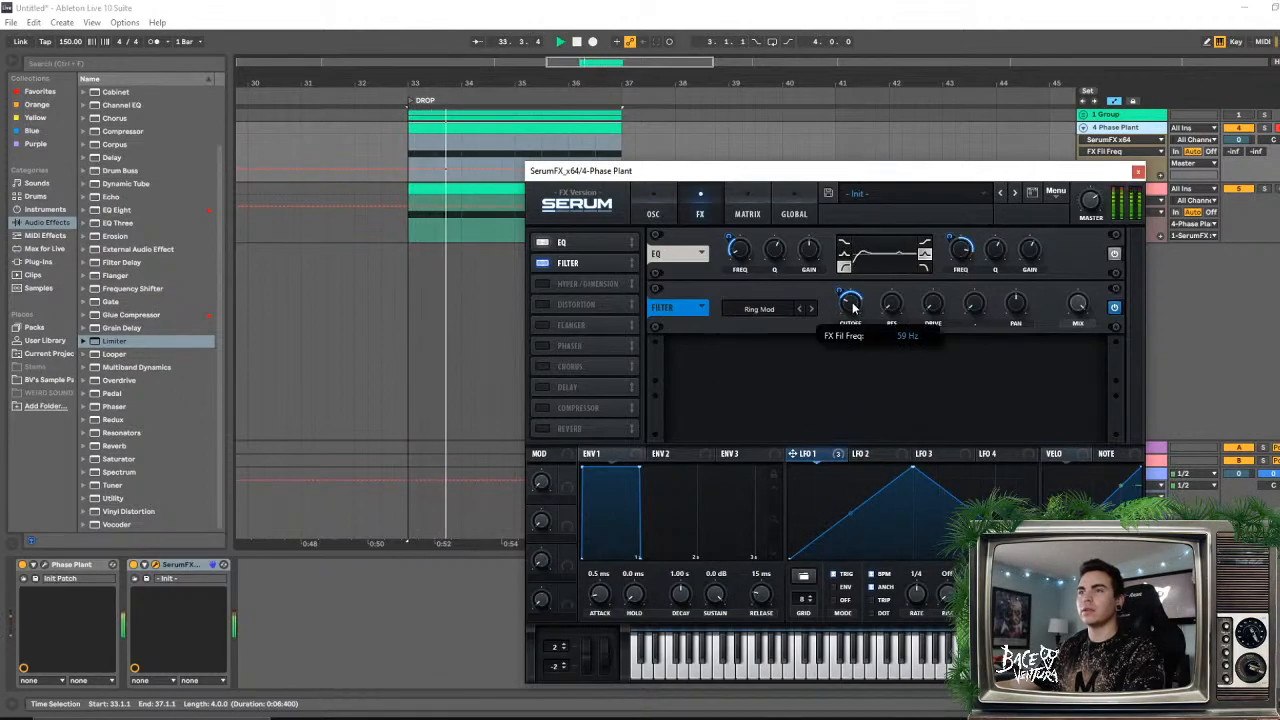
pyautogui.press('space')
pyautogui.press('space')
pyautogui.moveTo(840, 291); pyautogui.dragTo(866, 347)
pyautogui.click(811, 309)
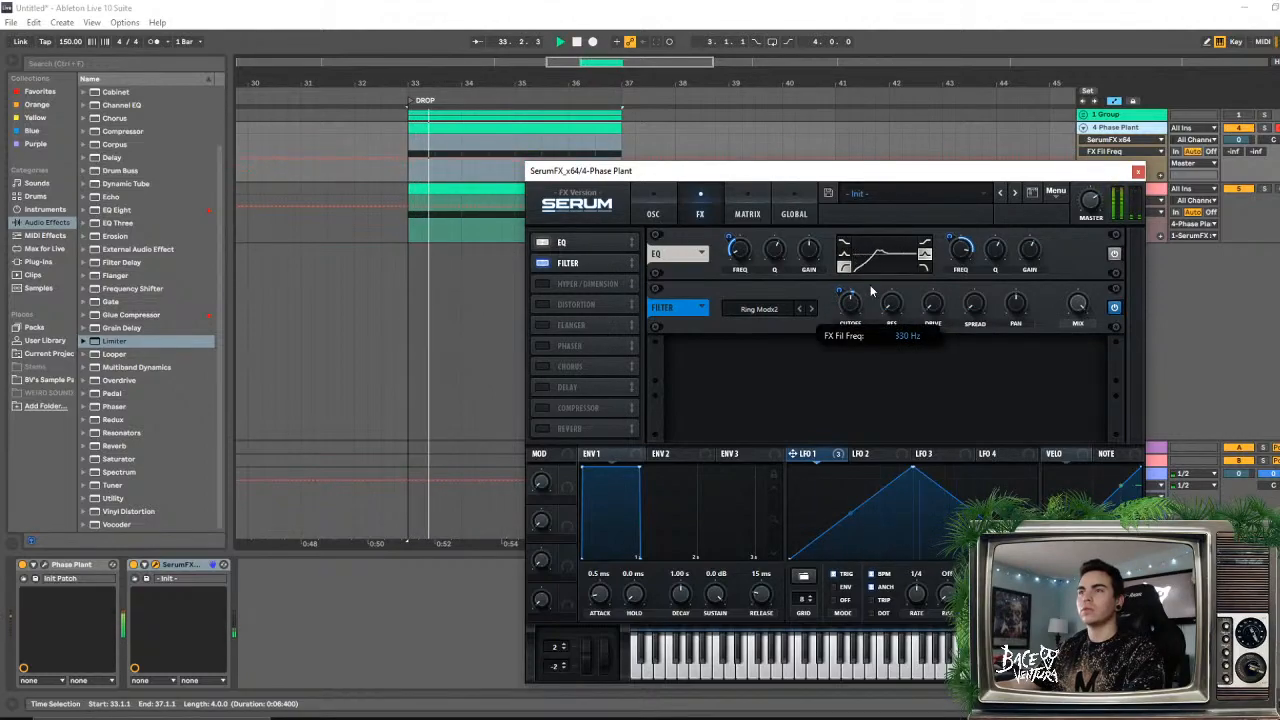
# - Change the Filter type to Combs and tune its cutoff to about 34 Hz during playback
pyautogui.click(759, 309)
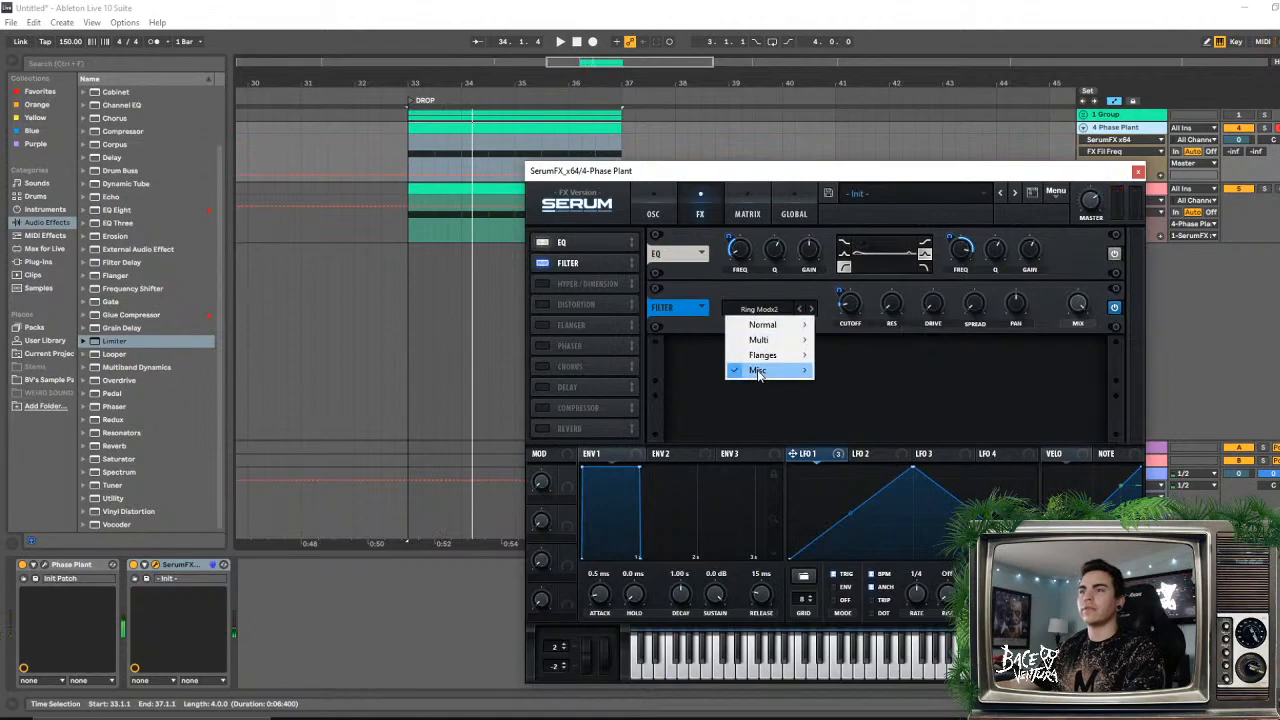
pyautogui.moveTo(765, 370)
pyautogui.click(880, 507)
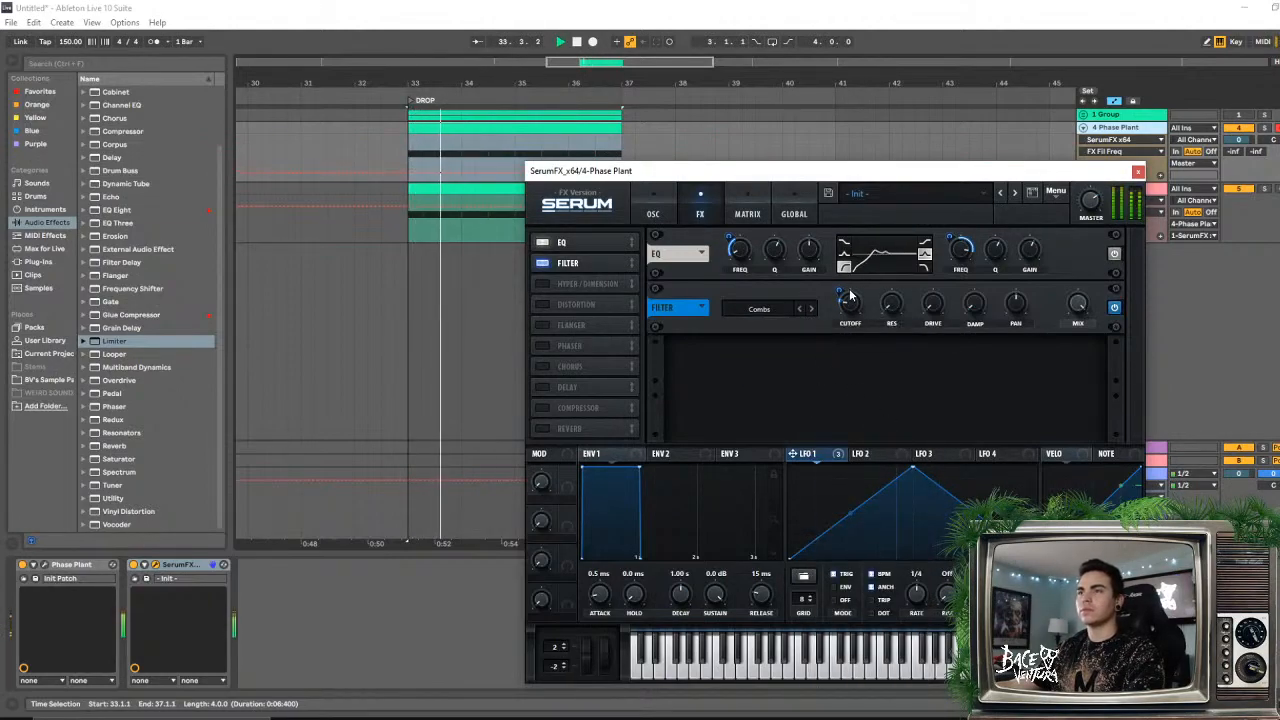
pyautogui.moveTo(840, 290)
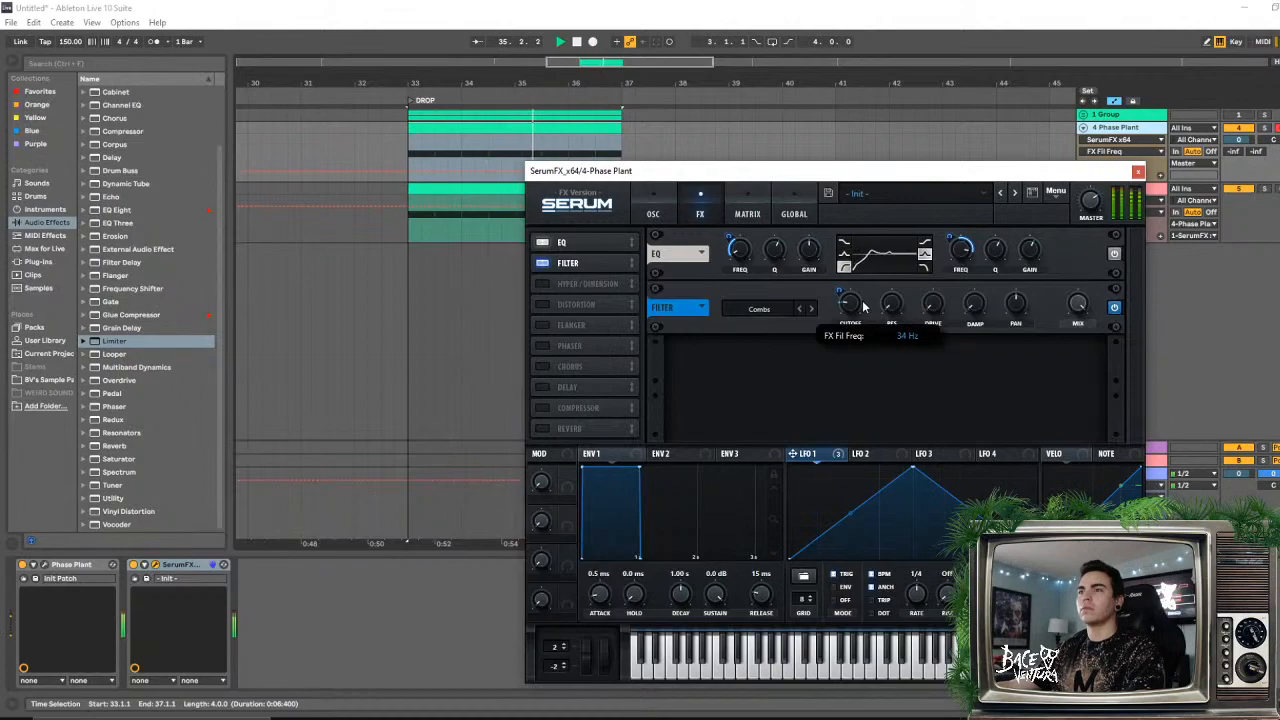
# - Compare the loop with the Combs filter bypassed and enabled, leaving it enabled and stopping playback
pyautogui.press('space')
pyautogui.press('space')
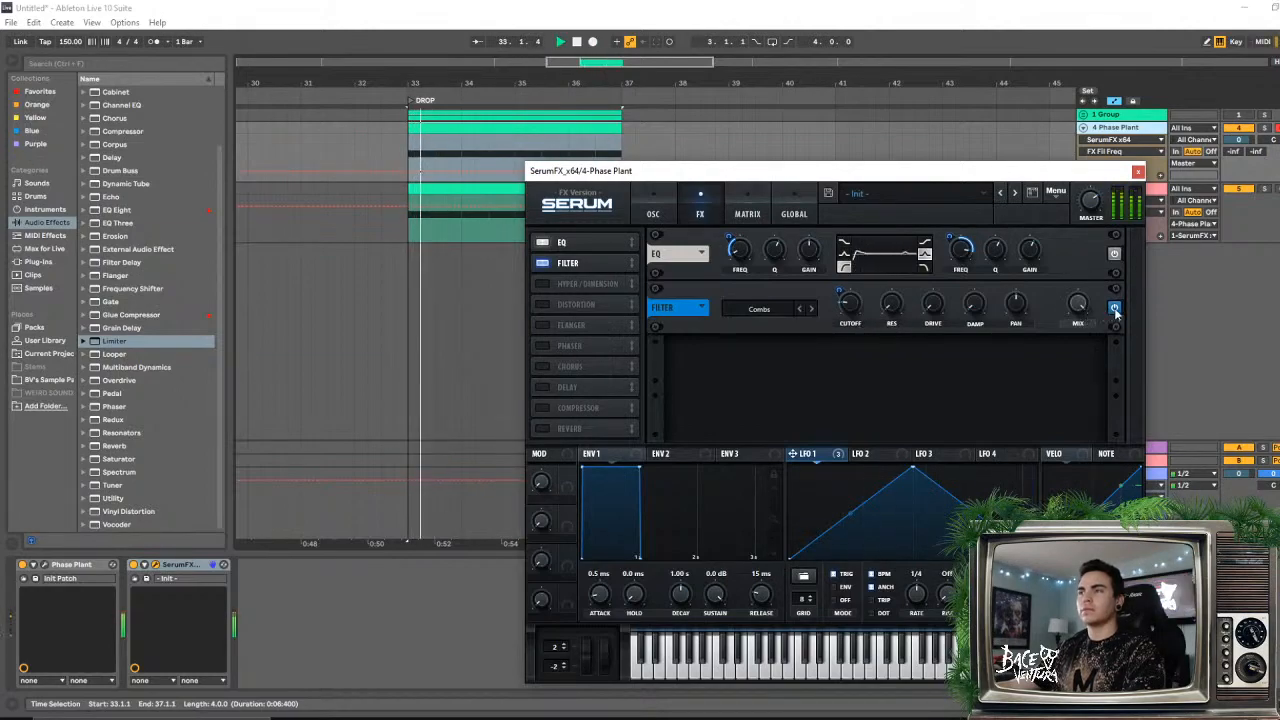
pyautogui.press('space')
pyautogui.press('space')
pyautogui.click(1115, 309)
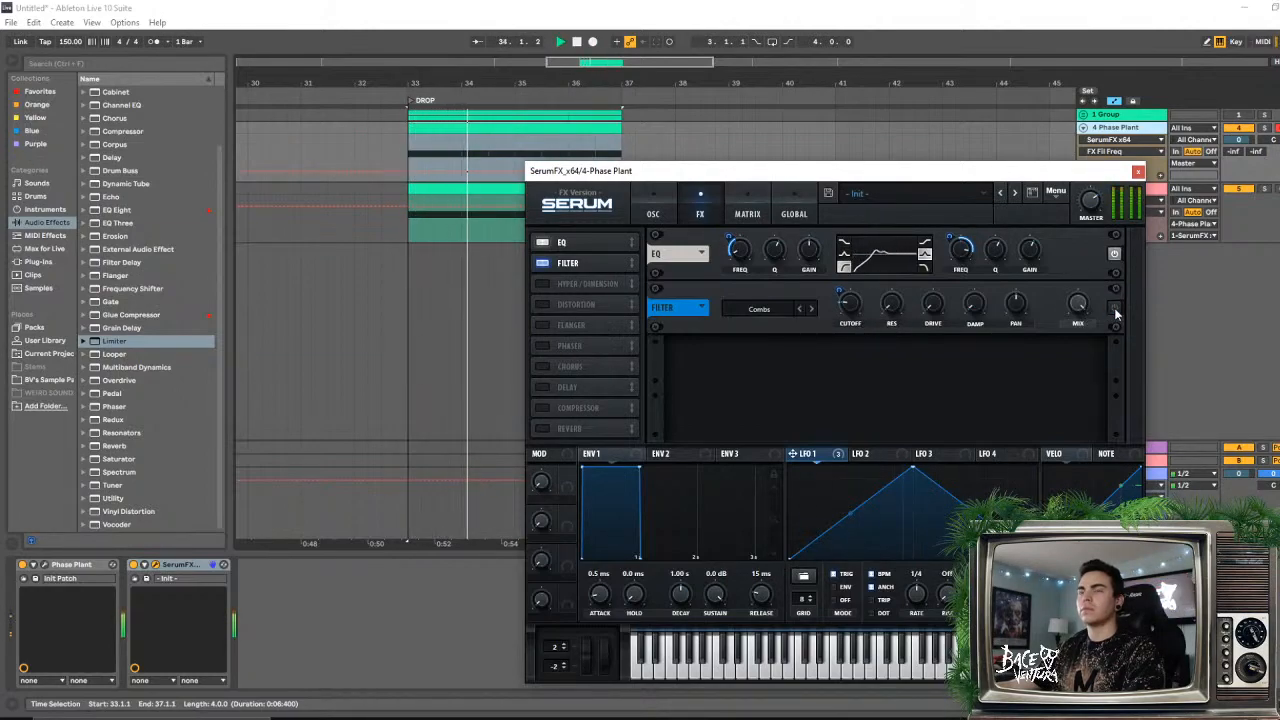
pyautogui.press('space')
pyautogui.press('space')
pyautogui.click(1115, 309)
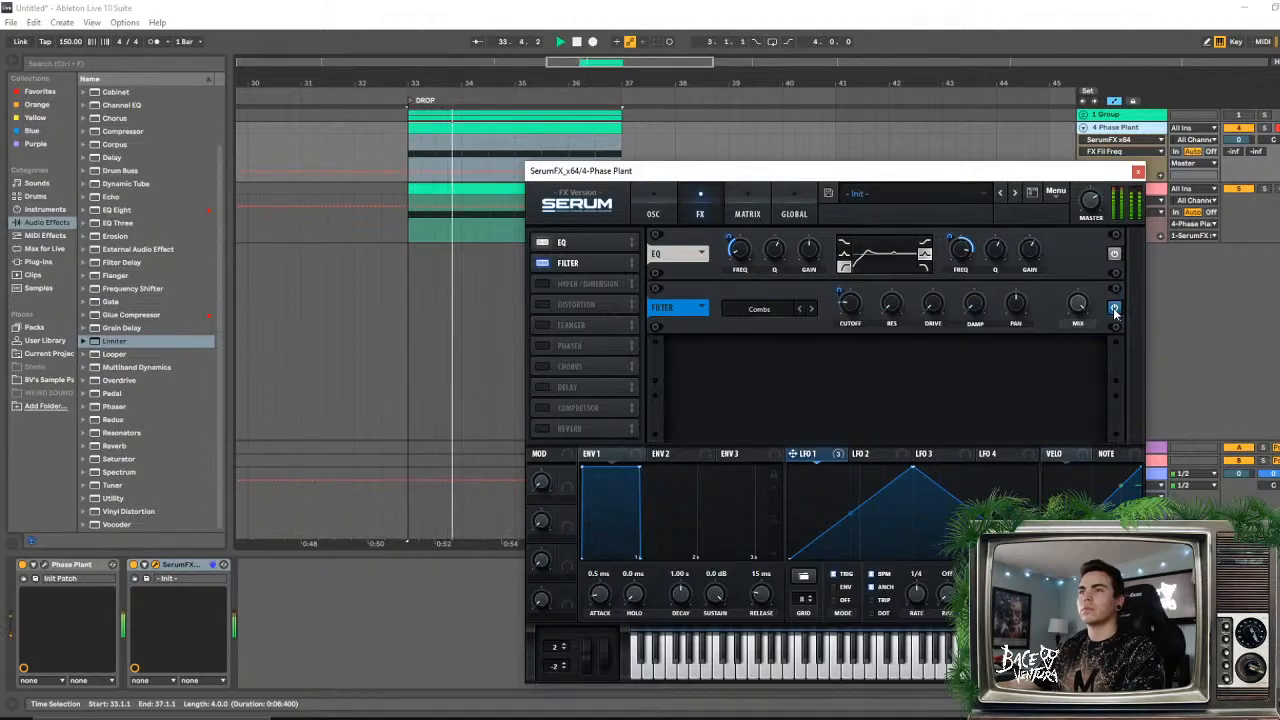
pyautogui.press('space')
pyautogui.press('space')
pyautogui.press('space')
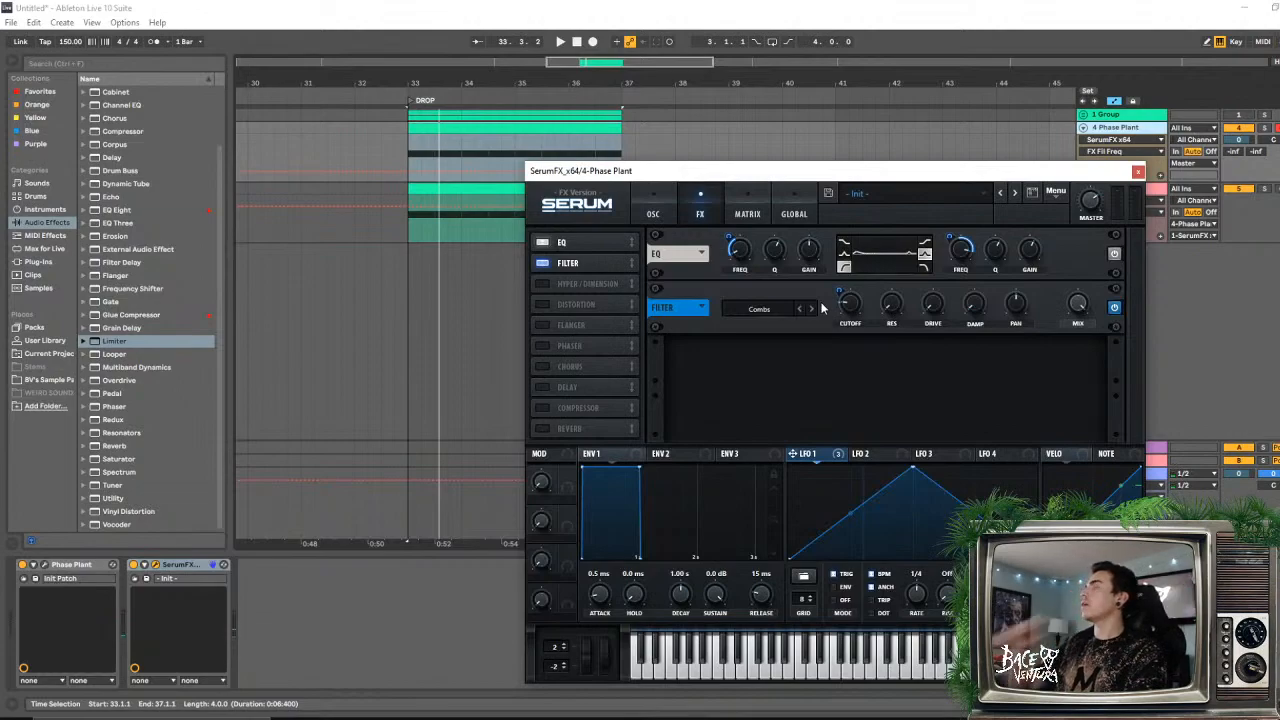
# - Change the SerumFX Filter type to Reverb and tune its cutoff to about 40 Hz during playback
pyautogui.press('space')
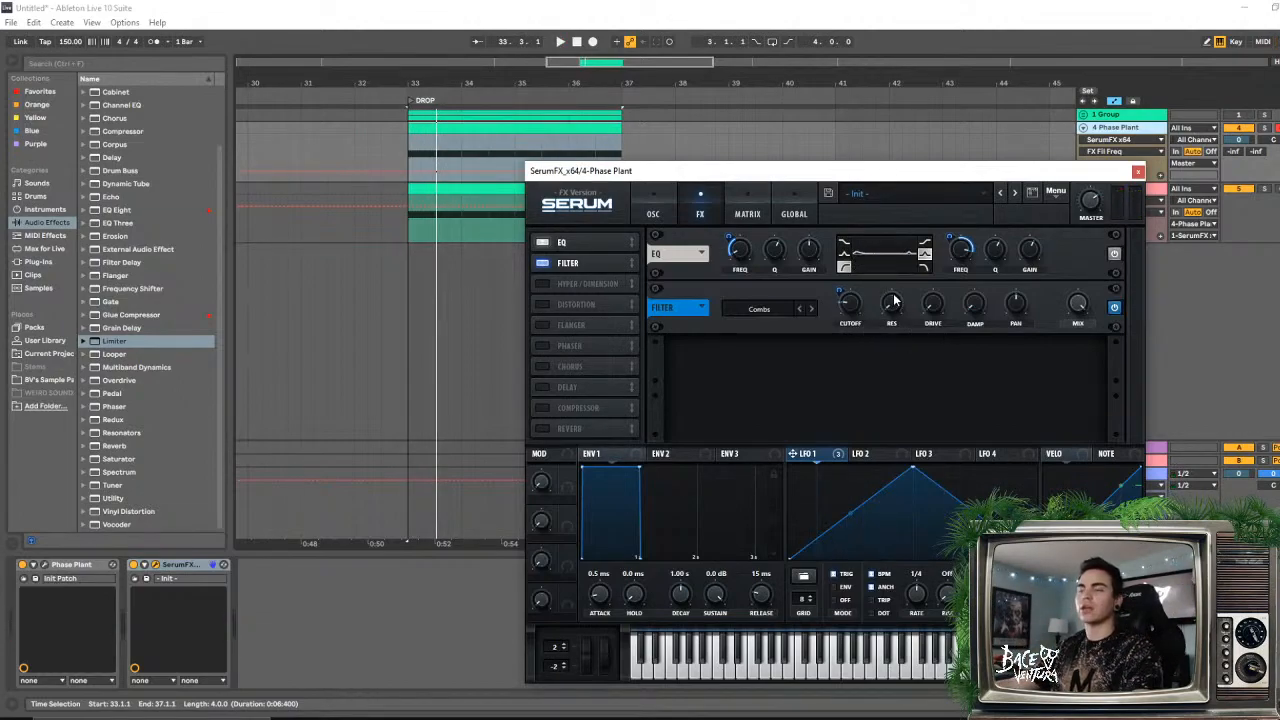
pyautogui.click(740, 308)
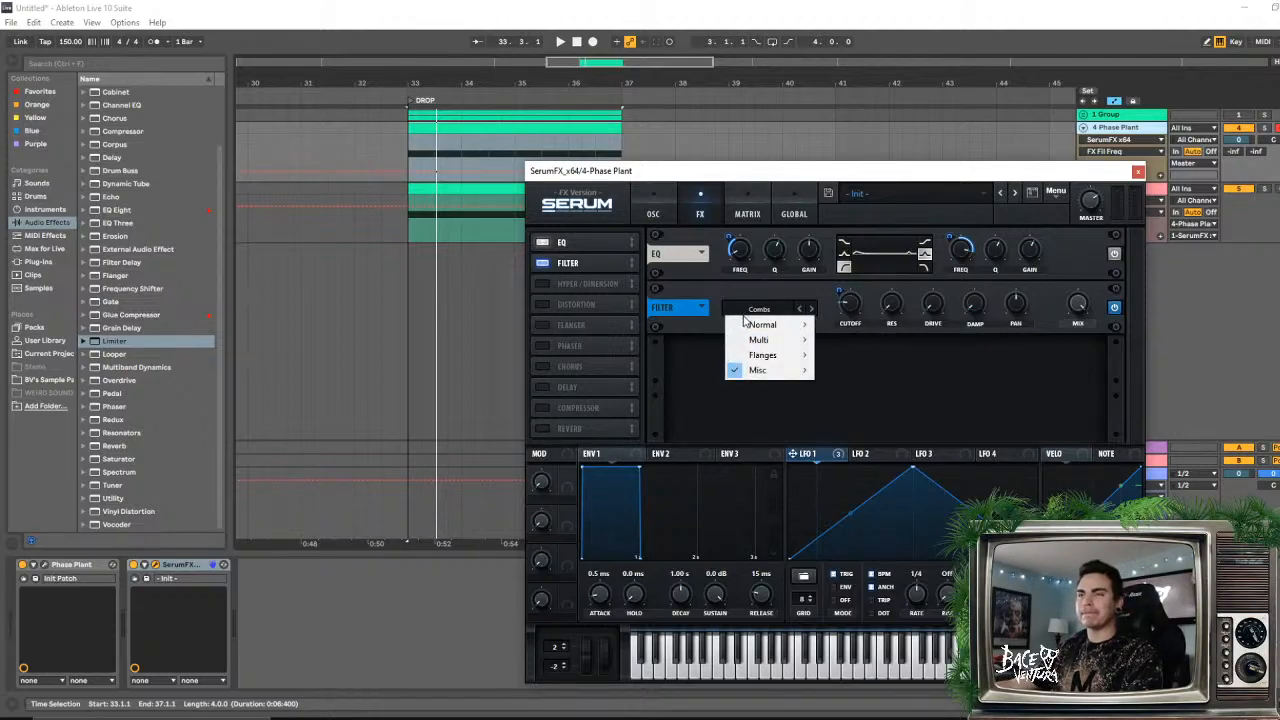
pyautogui.moveTo(757, 370)
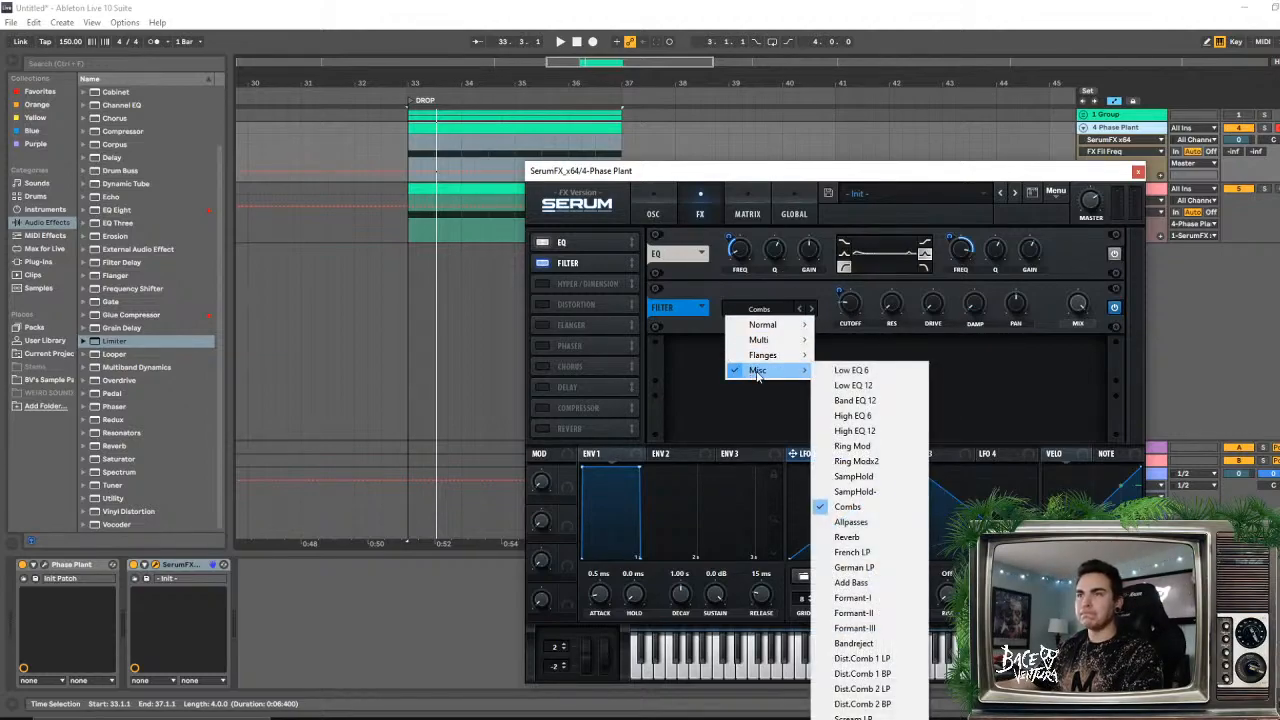
pyautogui.click(895, 537)
pyautogui.moveTo(851, 317)
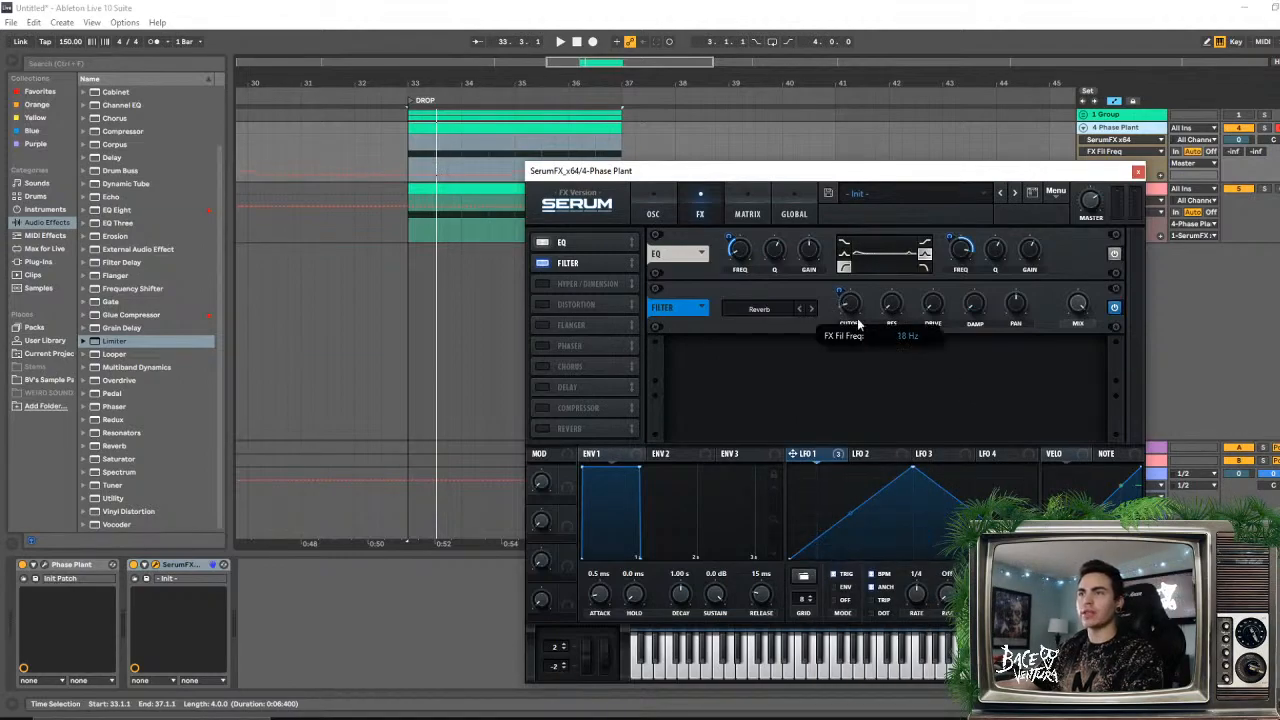
pyautogui.press('space')
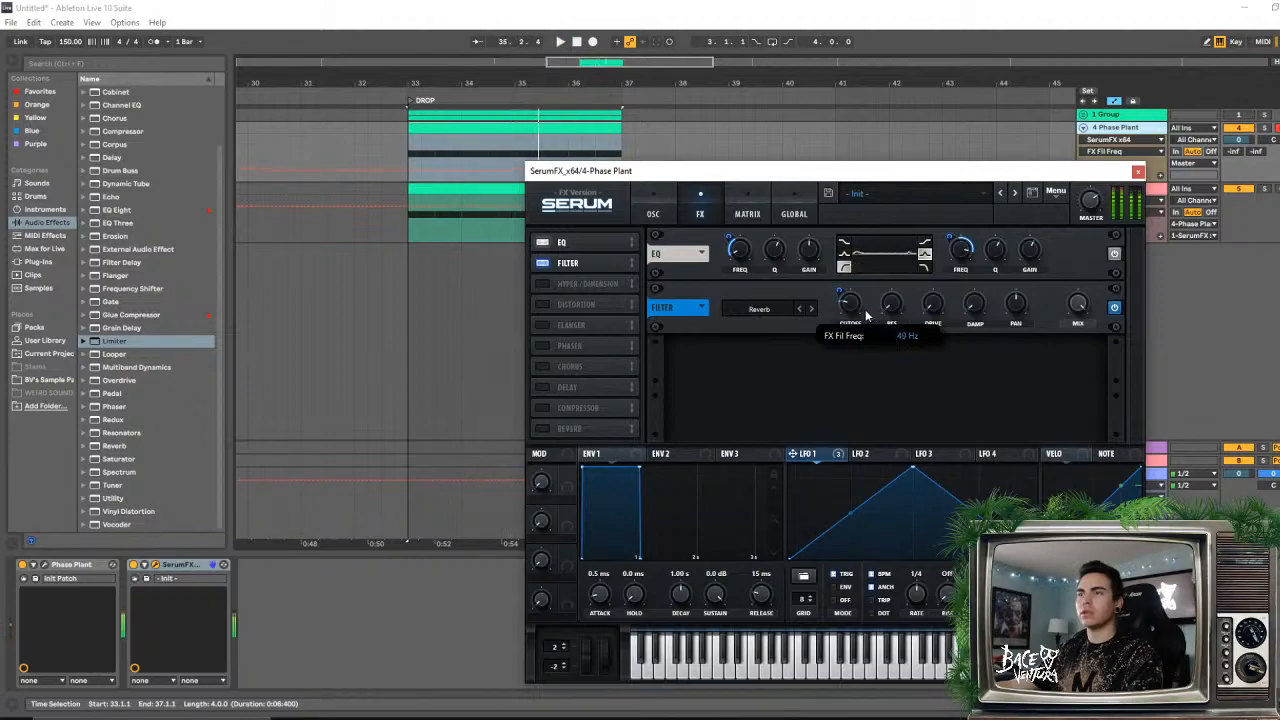
pyautogui.moveTo(866, 318); pyautogui.dragTo(896, 337)
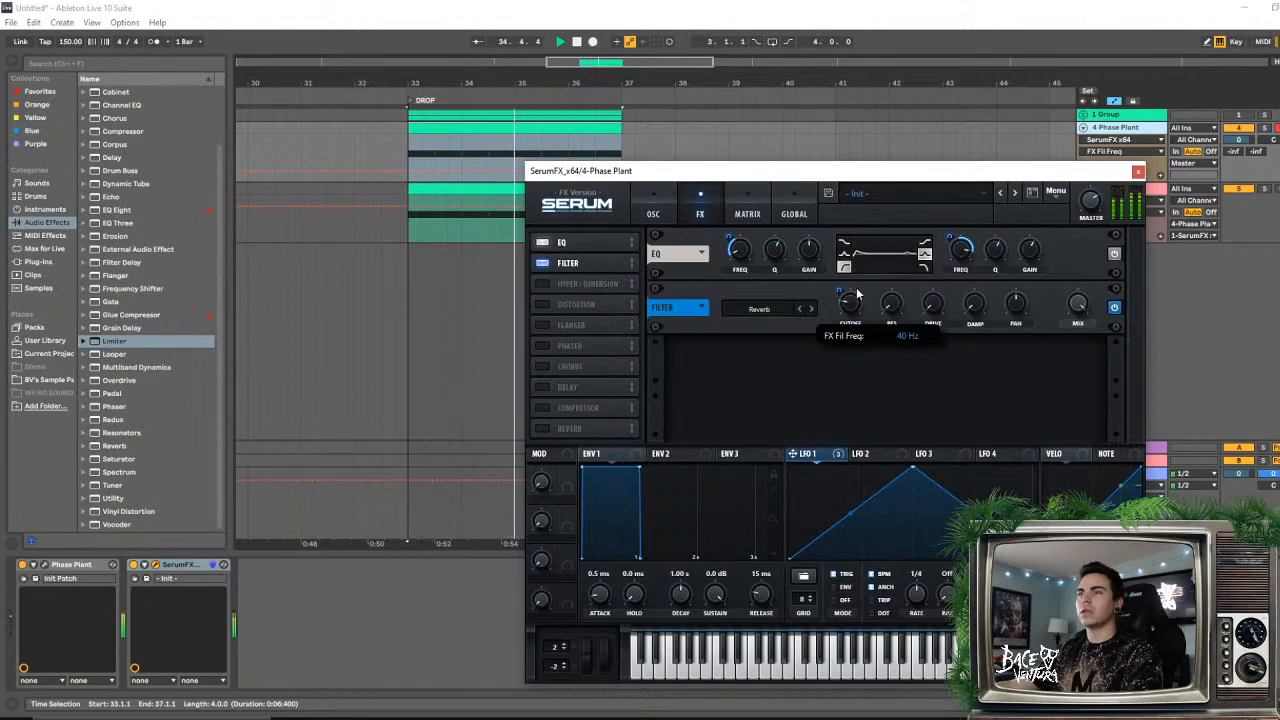
pyautogui.click(775, 310)
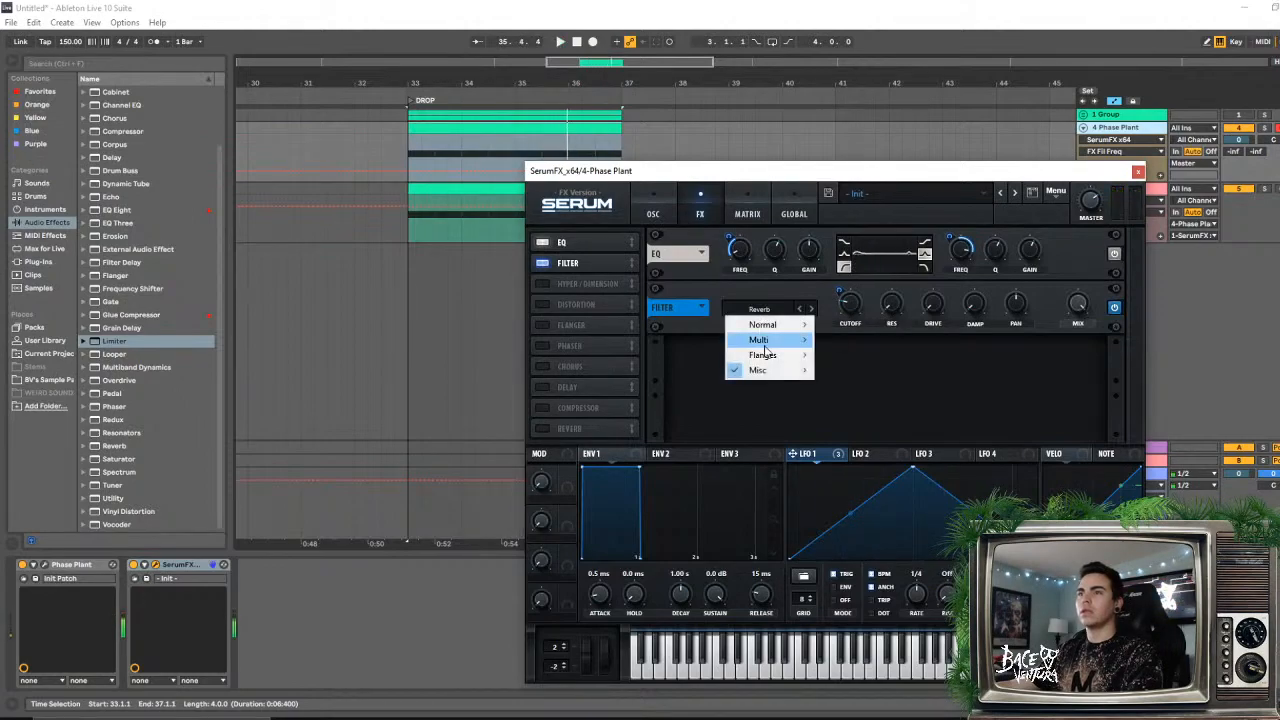
pyautogui.click(855, 376)
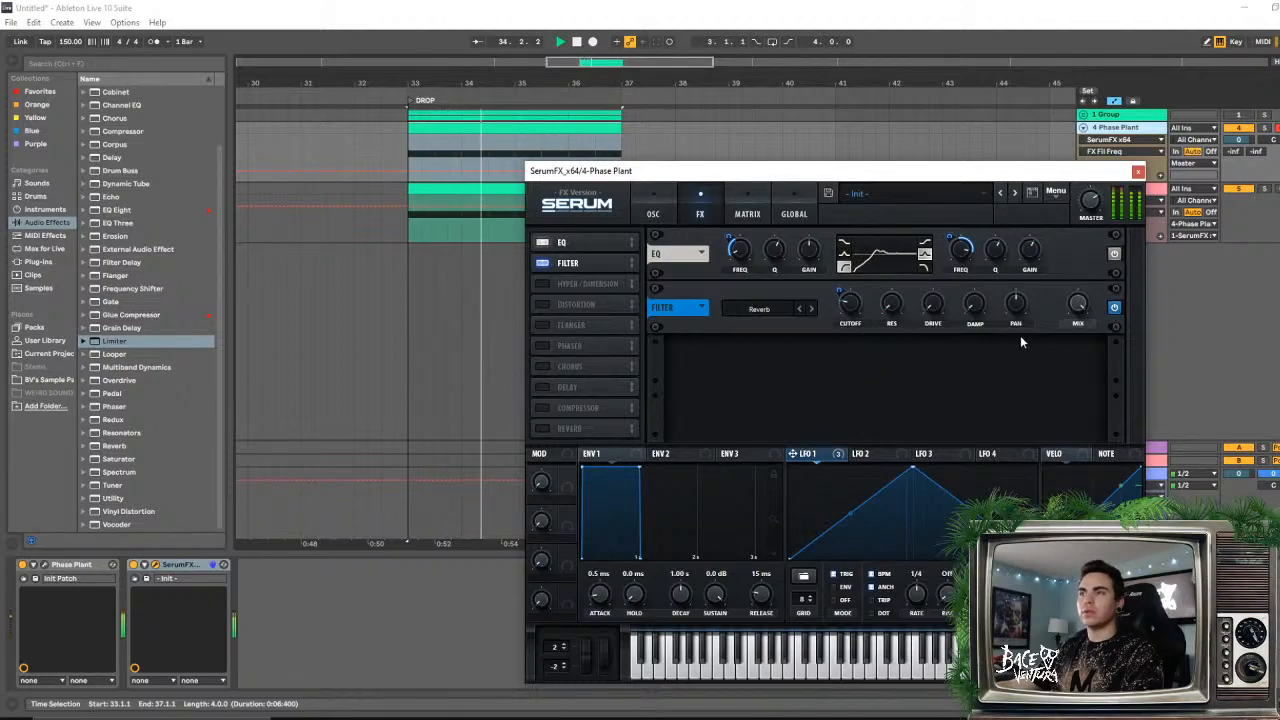
# - Bypass the SerumFX Filter and add an EQ Eight after SerumFX on the Phase Plant track
pyautogui.click(1114, 307)
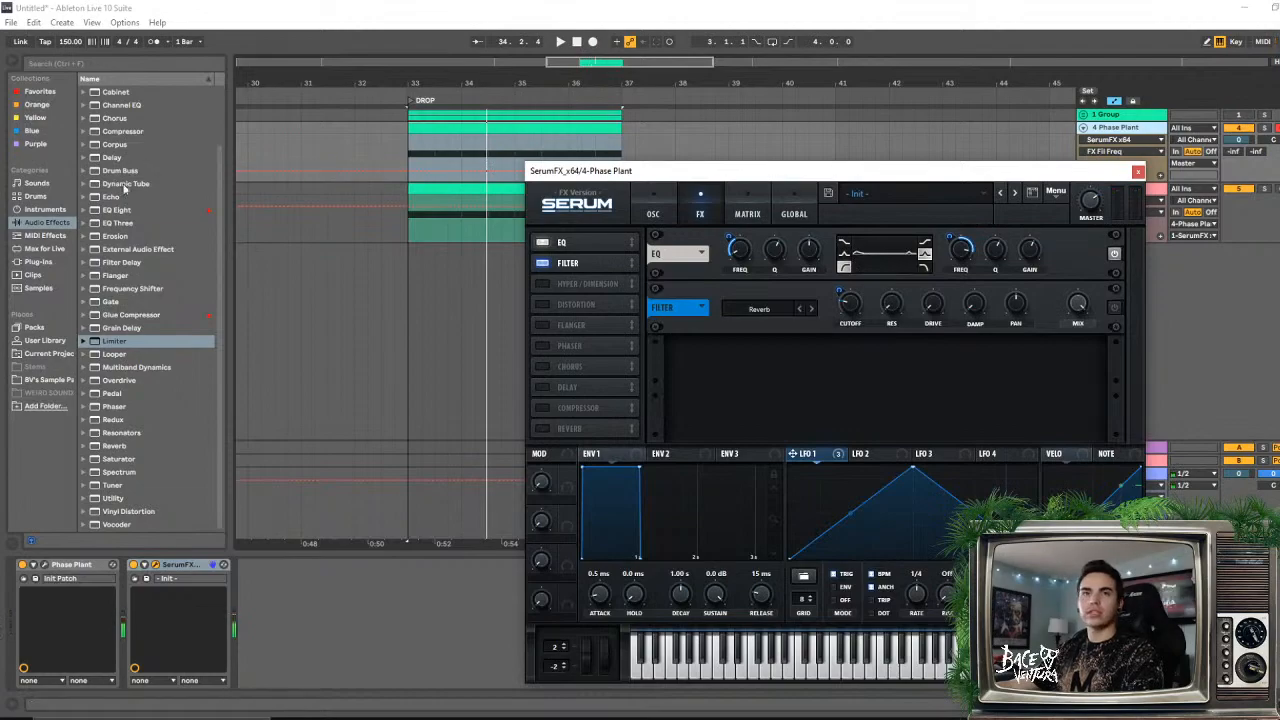
pyautogui.click(129, 197)
pyautogui.moveTo(110, 210); pyautogui.dragTo(310, 450)
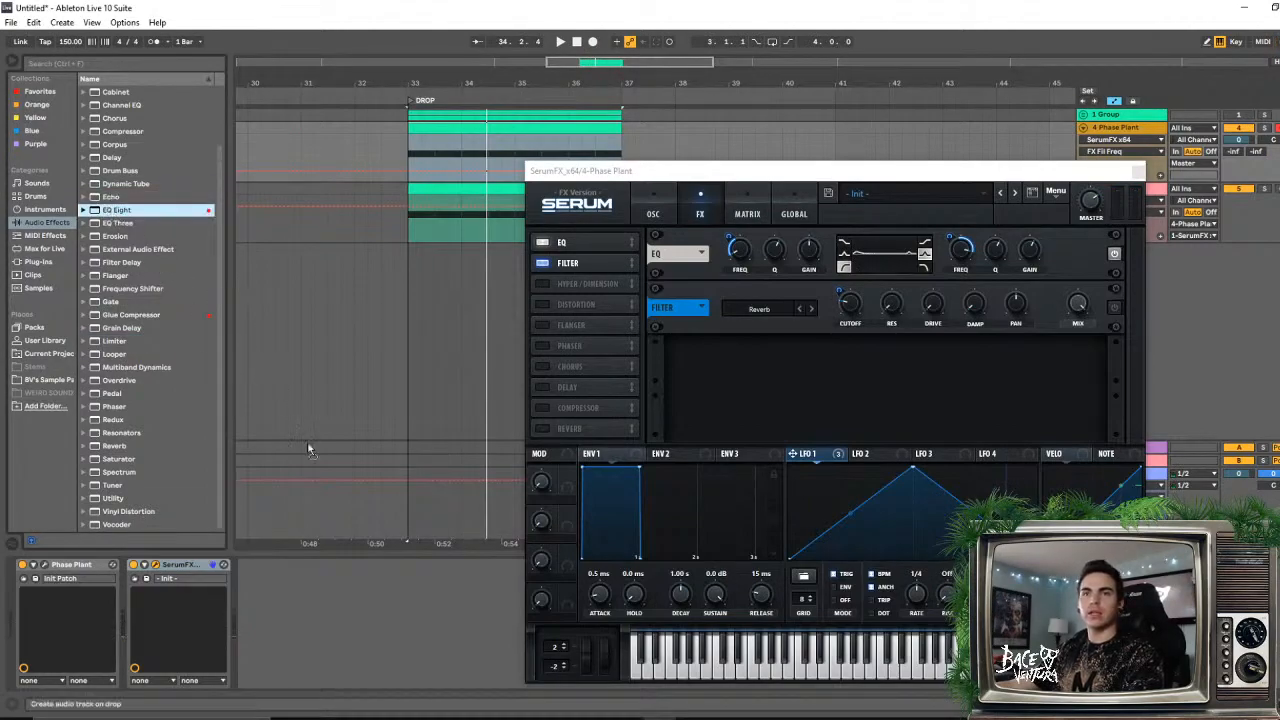
pyautogui.moveTo(380, 610); pyautogui.dragTo(385, 611)
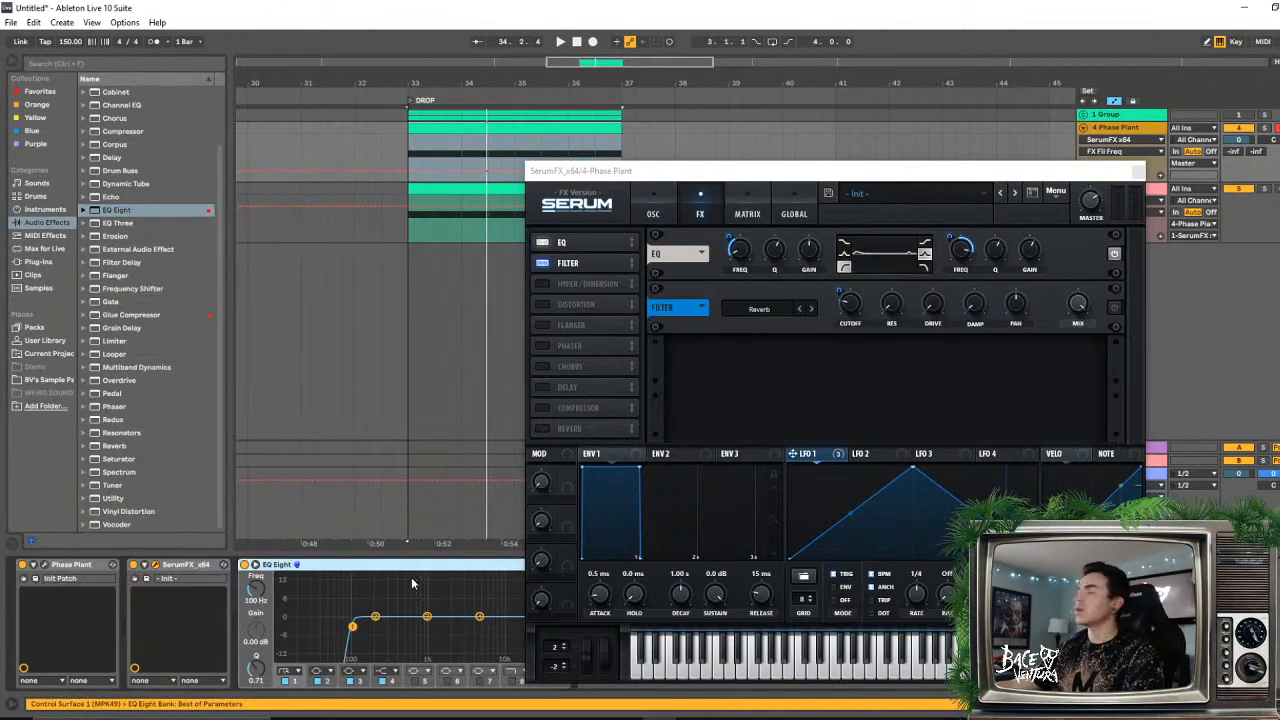
# - Raise the EQ Eight's first-band low cut to 130 Hz while auditioning the loop
pyautogui.press('space')
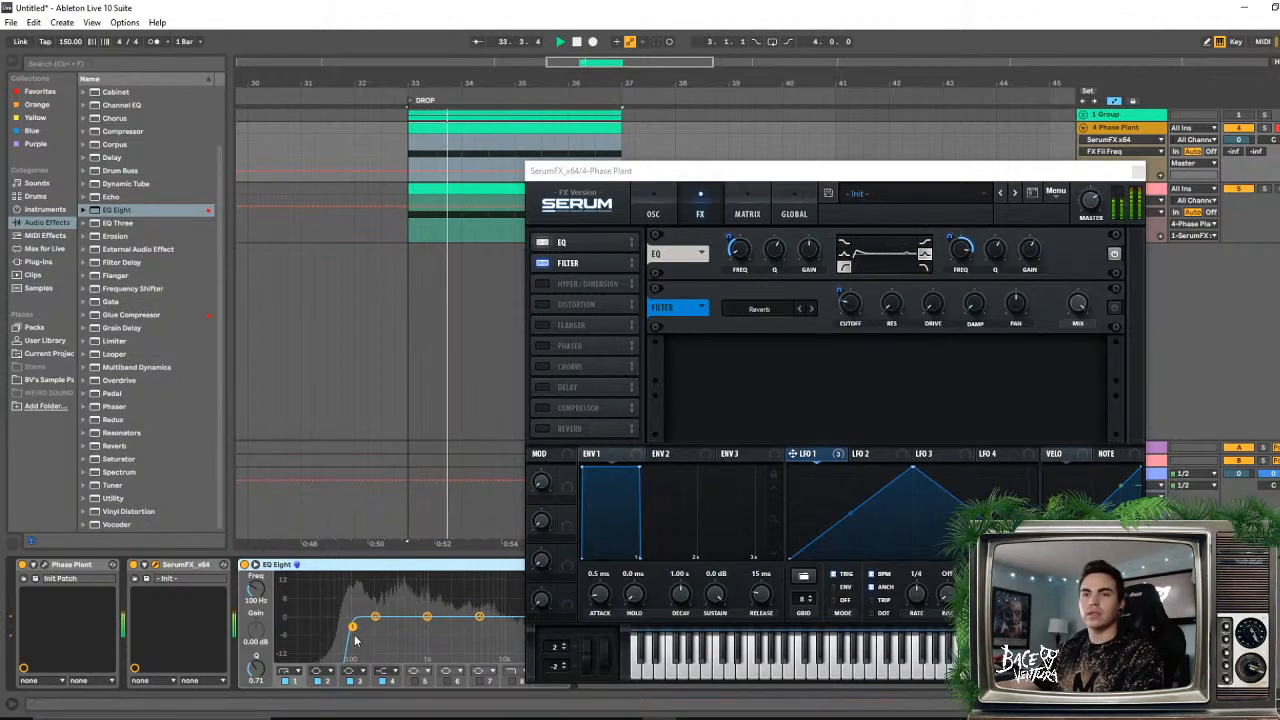
pyautogui.moveTo(353, 628)
pyautogui.mouseDown()
pyautogui.moveTo(368, 625)
pyautogui.moveTo(355, 626)
pyautogui.mouseUp()
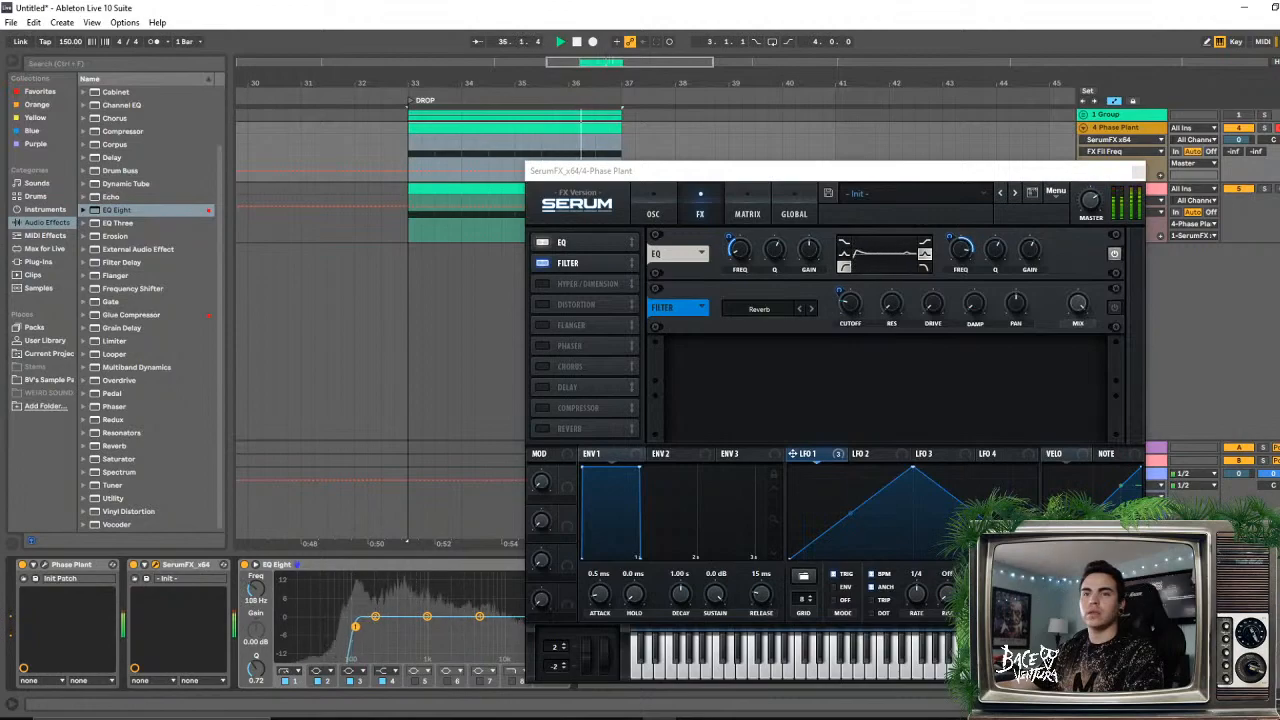
pyautogui.press('space')
pyautogui.click(256, 593)
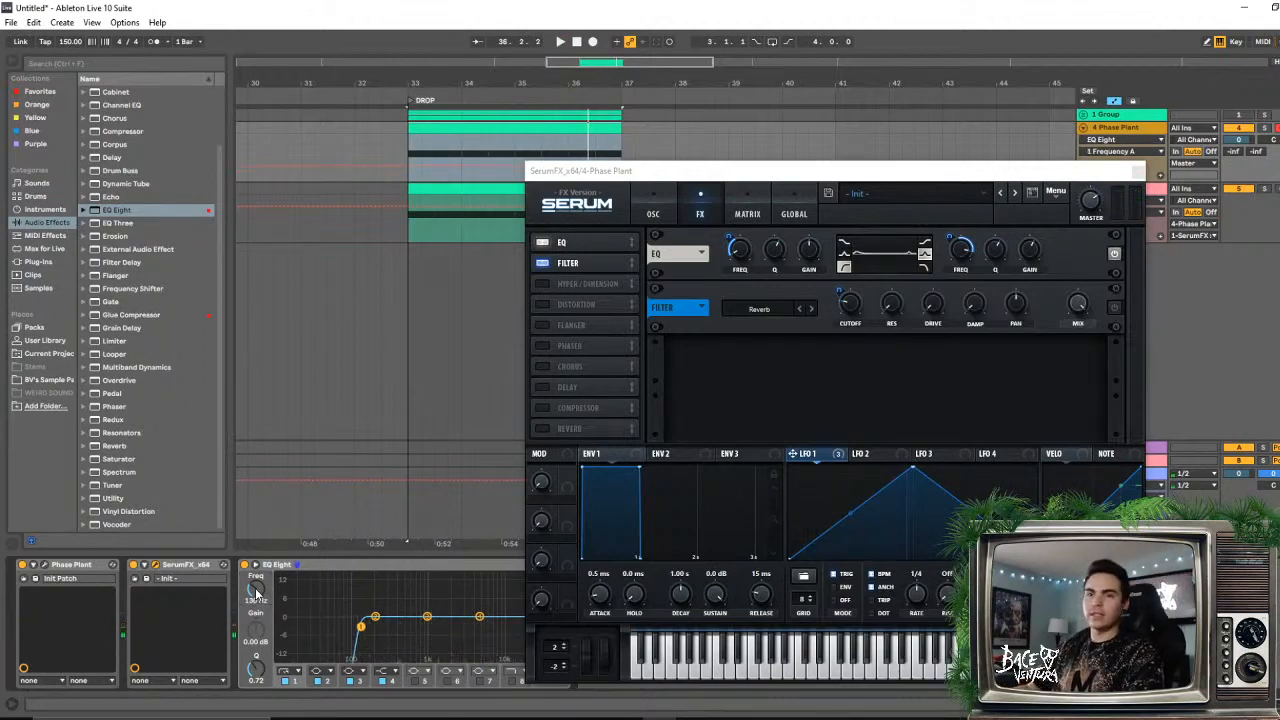
pyautogui.press('space')
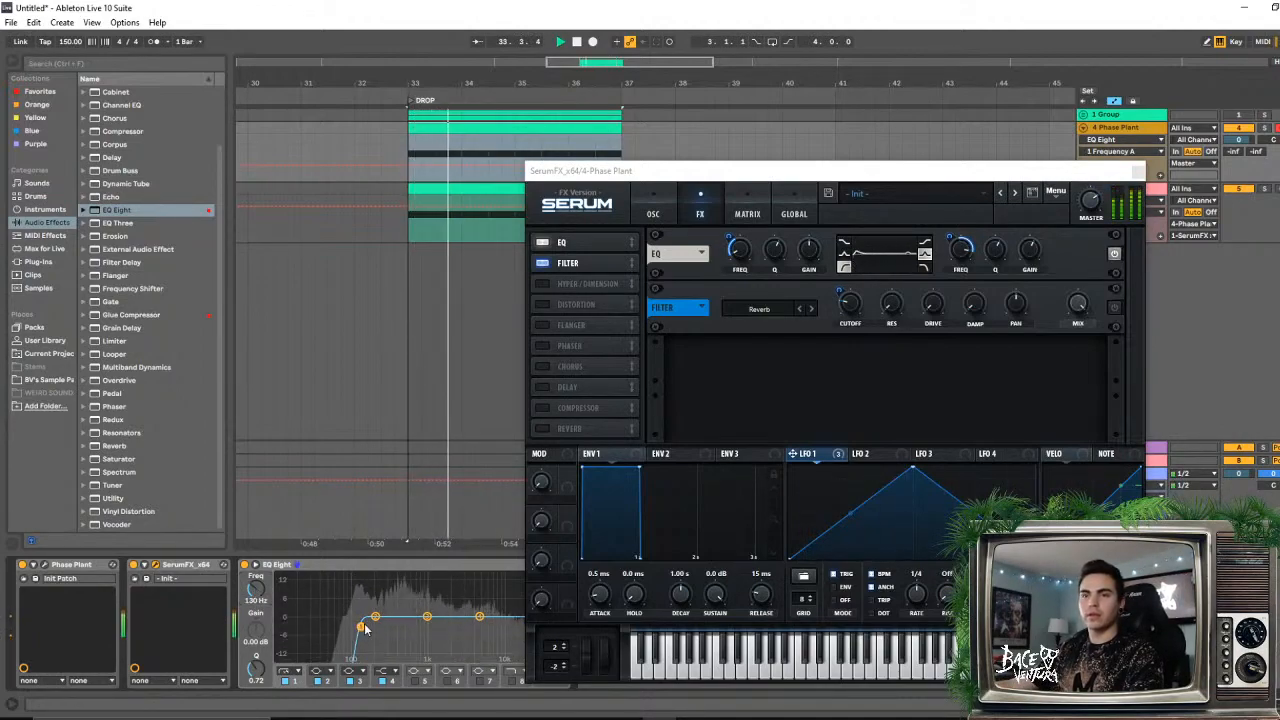
# - Shape the EQ Eight's second band to 163 Hz with a gain of -0.87 dB and a Q of 1.93
pyautogui.moveTo(375, 617); pyautogui.dragTo(376, 631)
pyautogui.press('super')
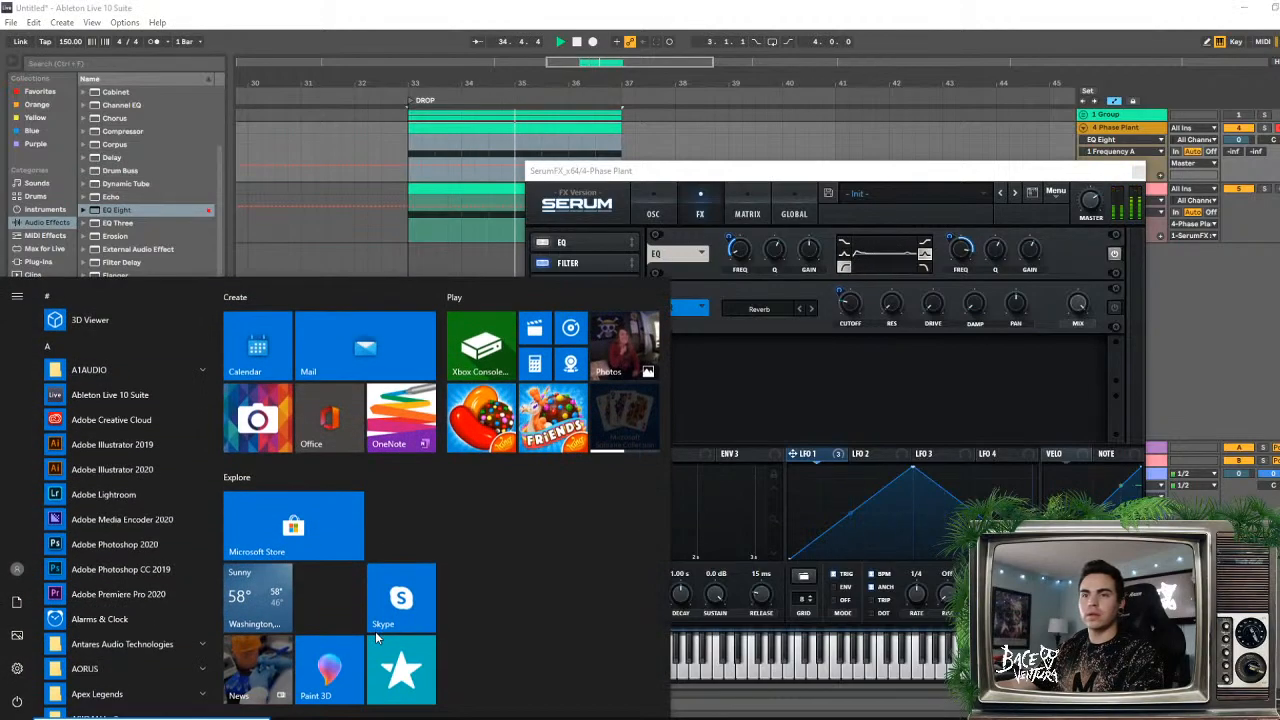
pyautogui.click(757, 496)
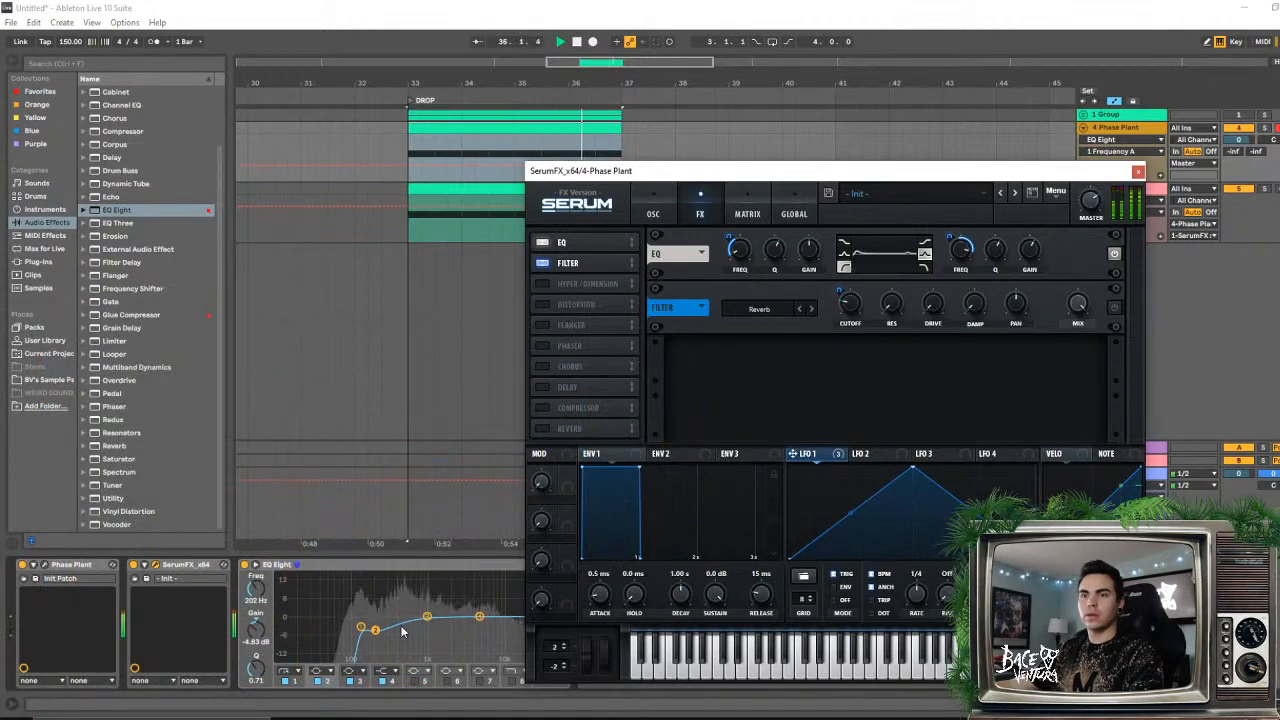
pyautogui.moveTo(376, 630)
pyautogui.mouseDown()
pyautogui.moveTo(376, 649)
pyautogui.moveTo(368, 619)
pyautogui.mouseUp()
pyautogui.press('space')
pyautogui.press('space')
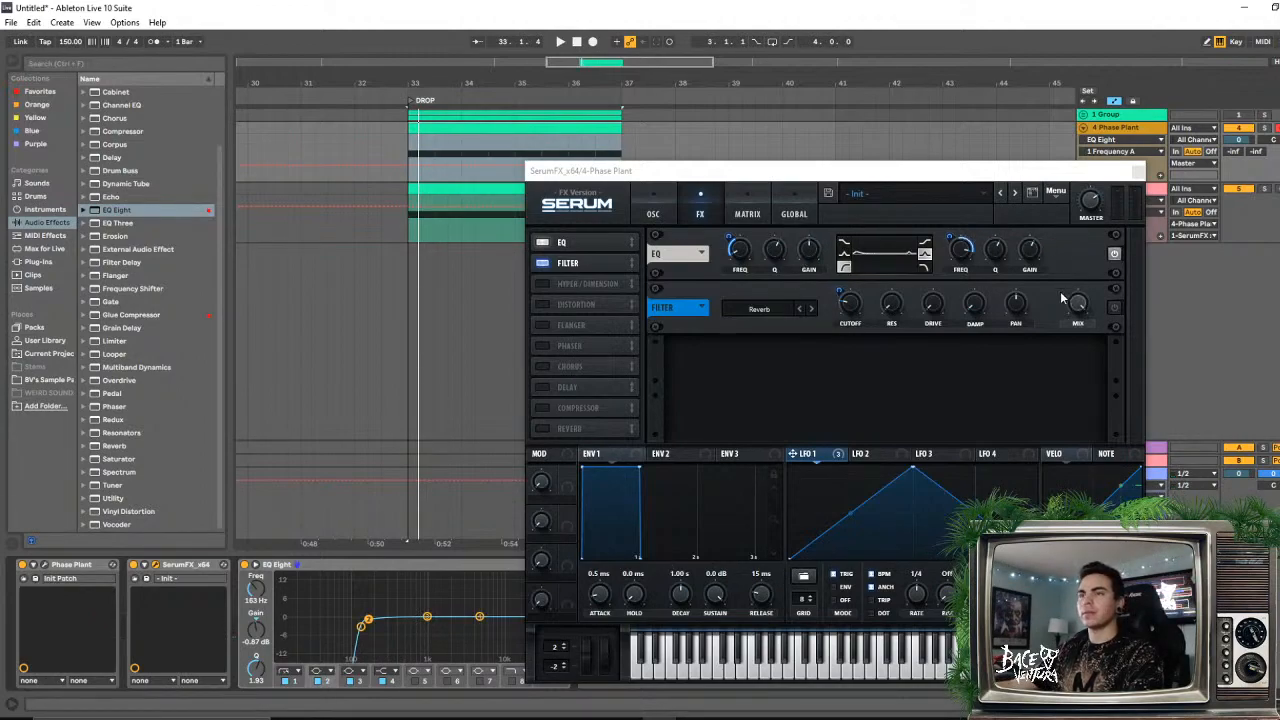
# - Re-enable the SerumFX Reverb filter and adjust its cutoff while the loop plays
pyautogui.press('space')
pyautogui.click(1114, 307)
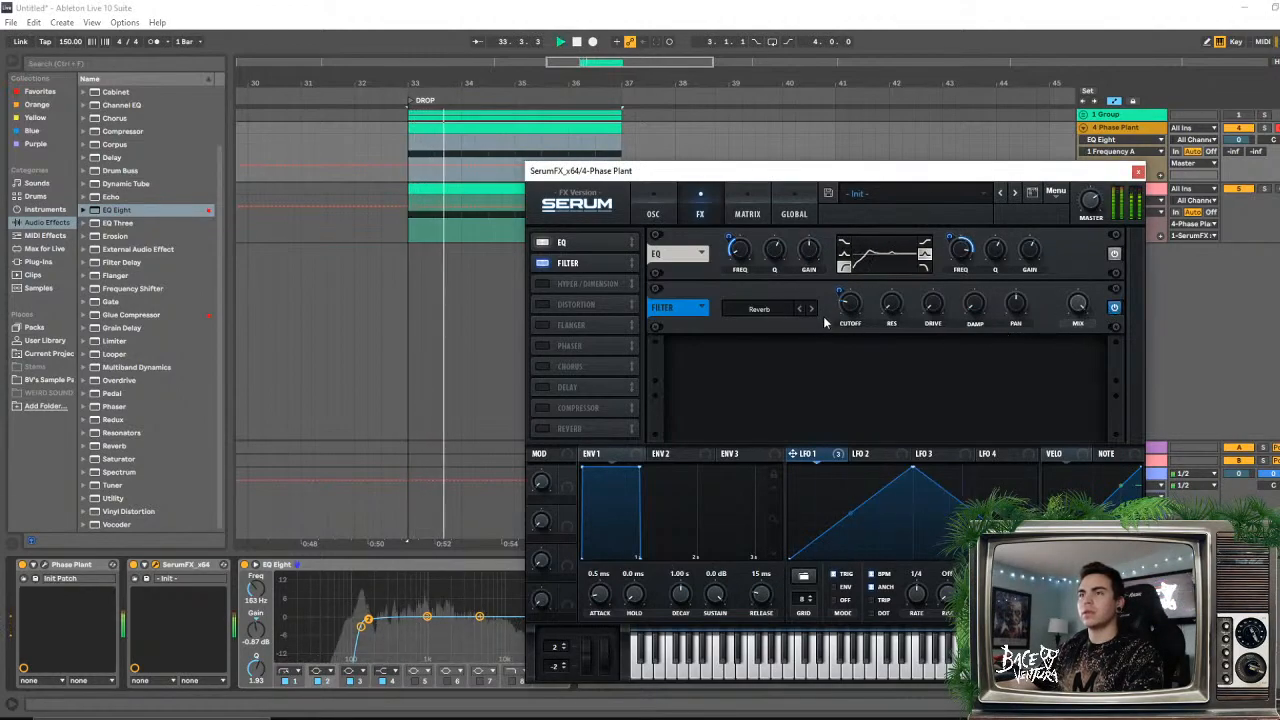
pyautogui.moveTo(850, 318)
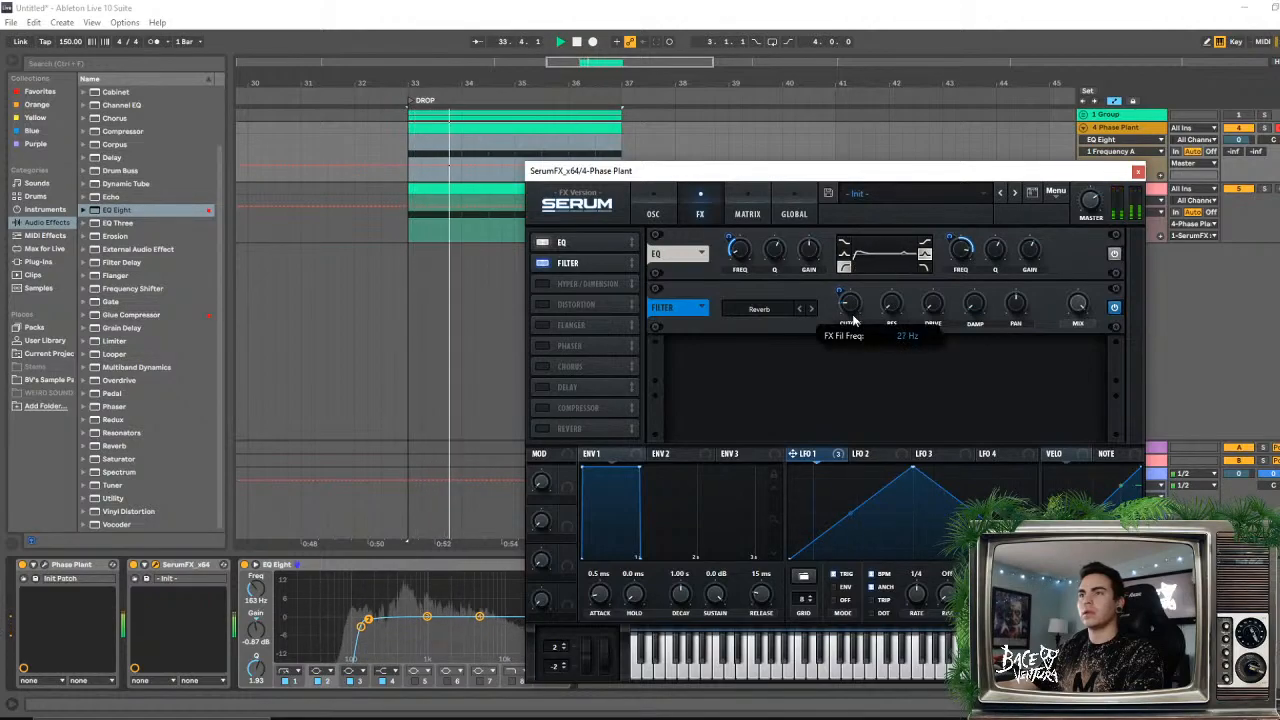
pyautogui.moveTo(853, 320); pyautogui.dragTo(853, 317)
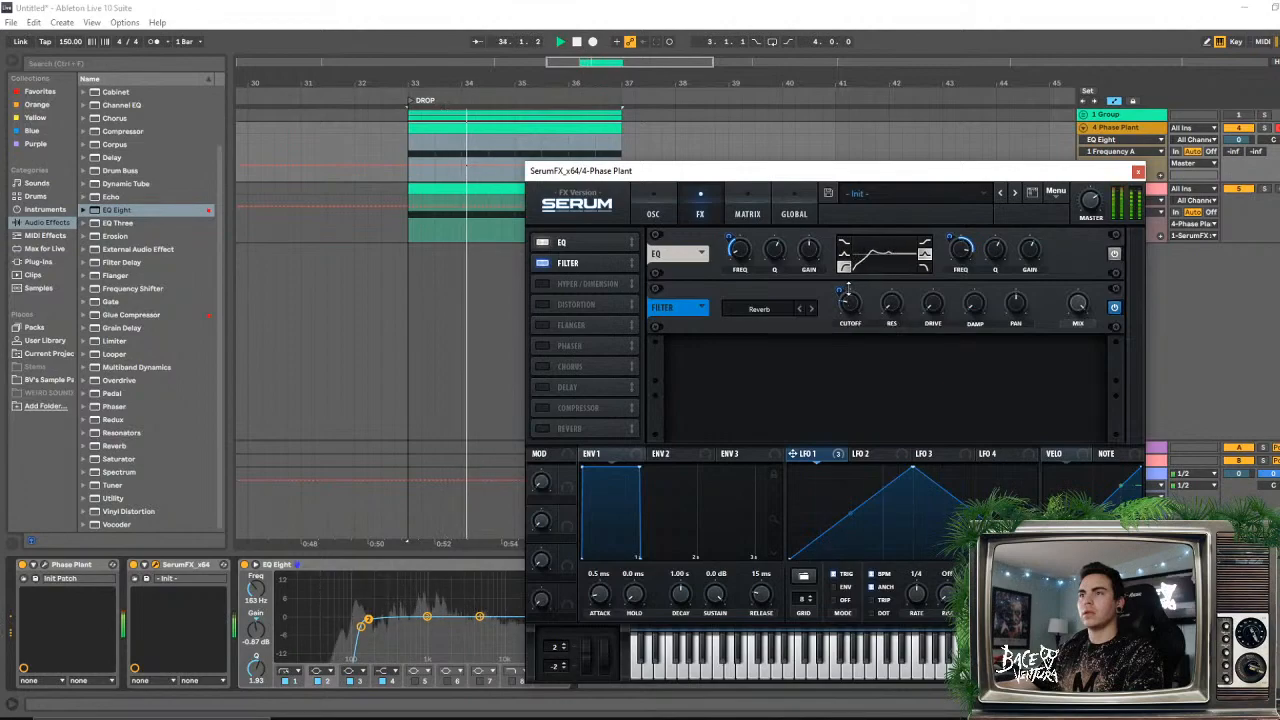
pyautogui.moveTo(842, 300)
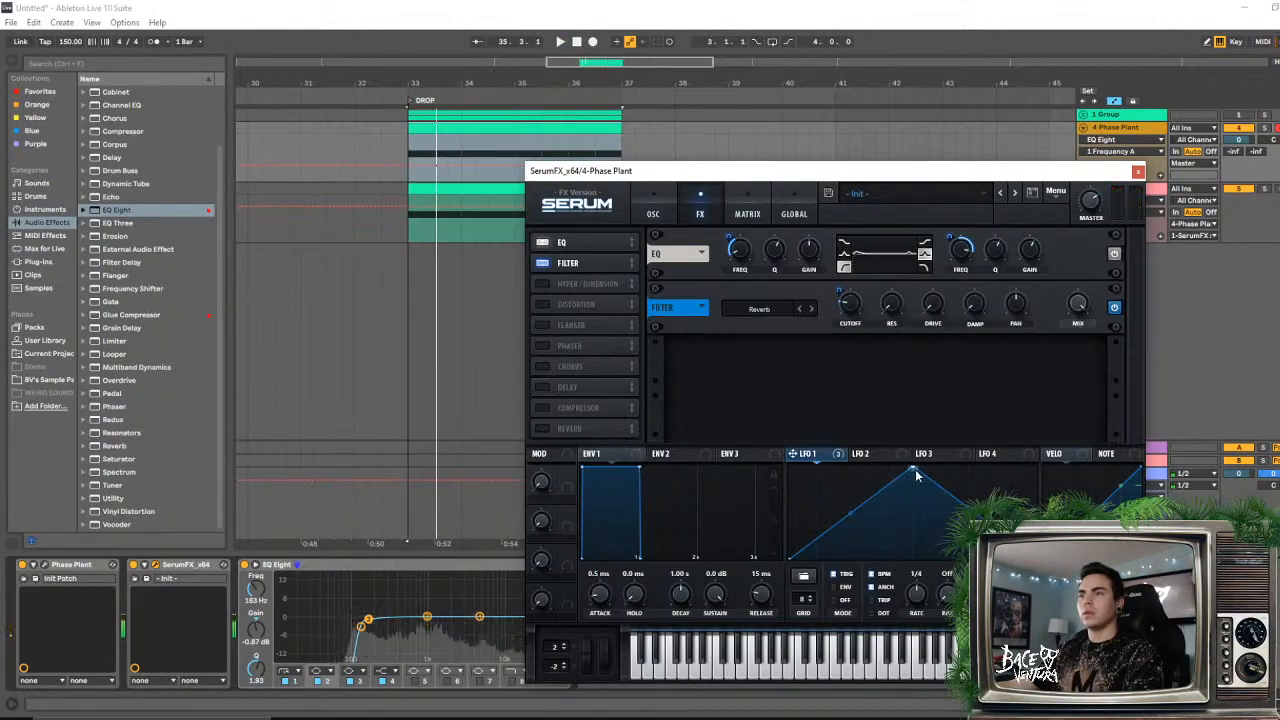
# - Reshape LFO 1 with an earlier peak about a quarter through the cycle and a rounded, slower fall, and audition the loop
pyautogui.moveTo(916, 476); pyautogui.dragTo(1044, 436)
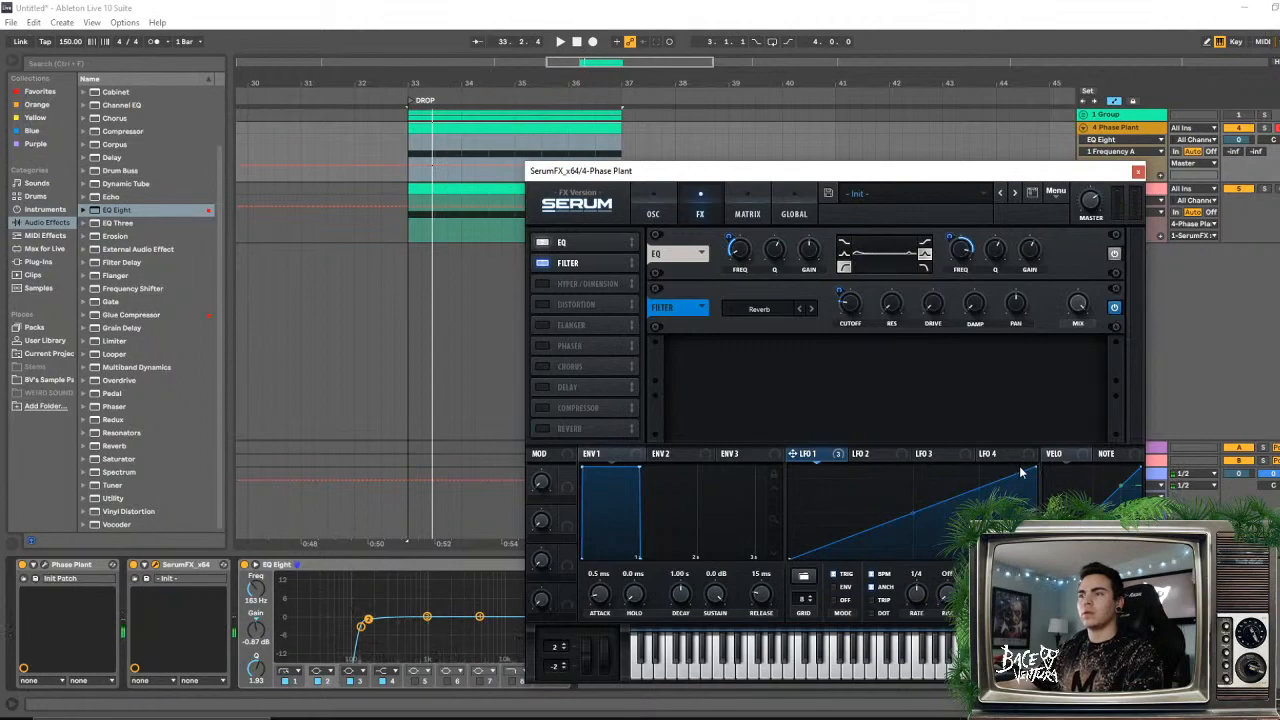
pyautogui.moveTo(1022, 471); pyautogui.dragTo(836, 468)
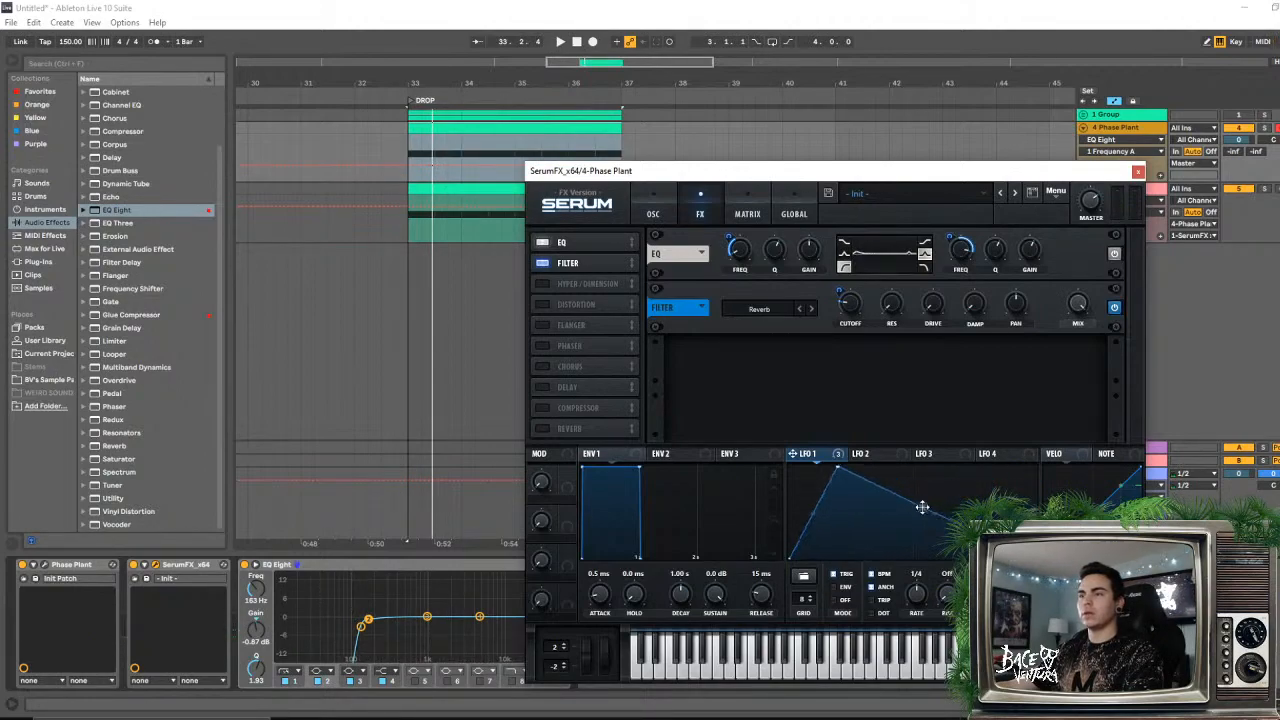
pyautogui.moveTo(922, 507); pyautogui.dragTo(983, 483)
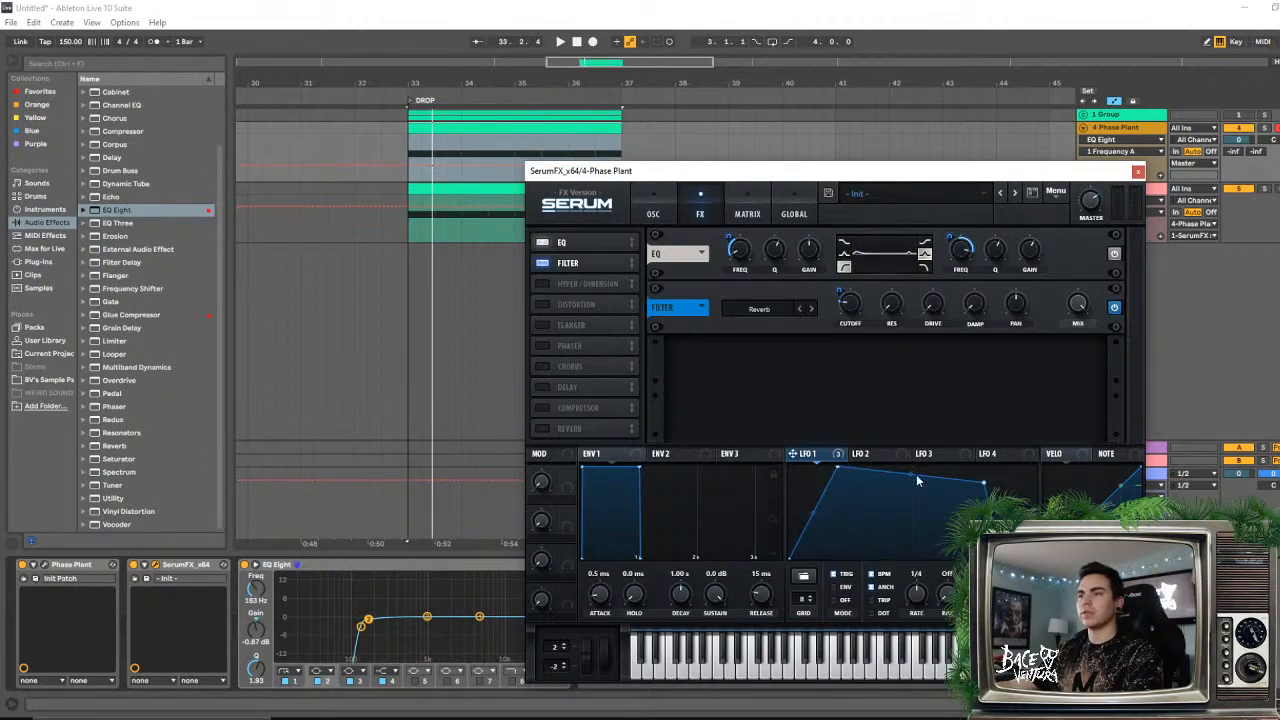
pyautogui.press('space')
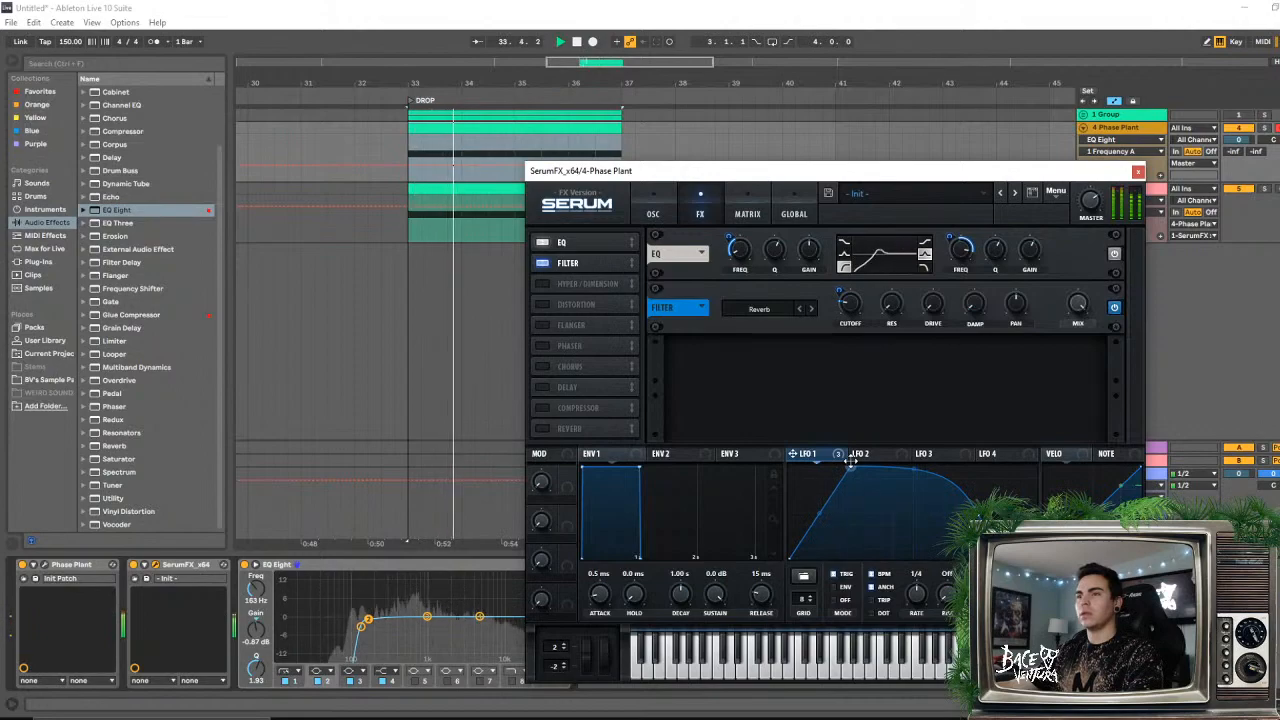
# - Sweep the Reverb filter's cutoff during playback and bring it to about 39 Hz
pyautogui.moveTo(848, 311)
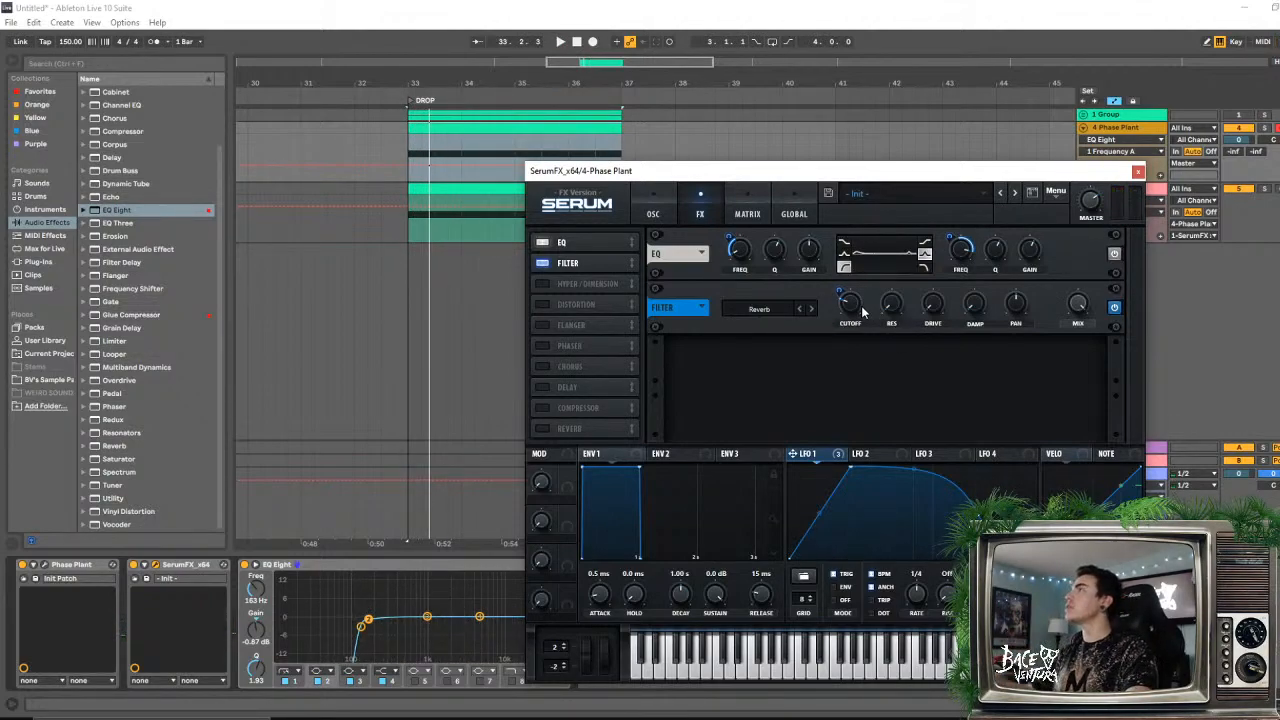
pyautogui.press('space')
pyautogui.moveTo(857, 308); pyautogui.dragTo(858, 310)
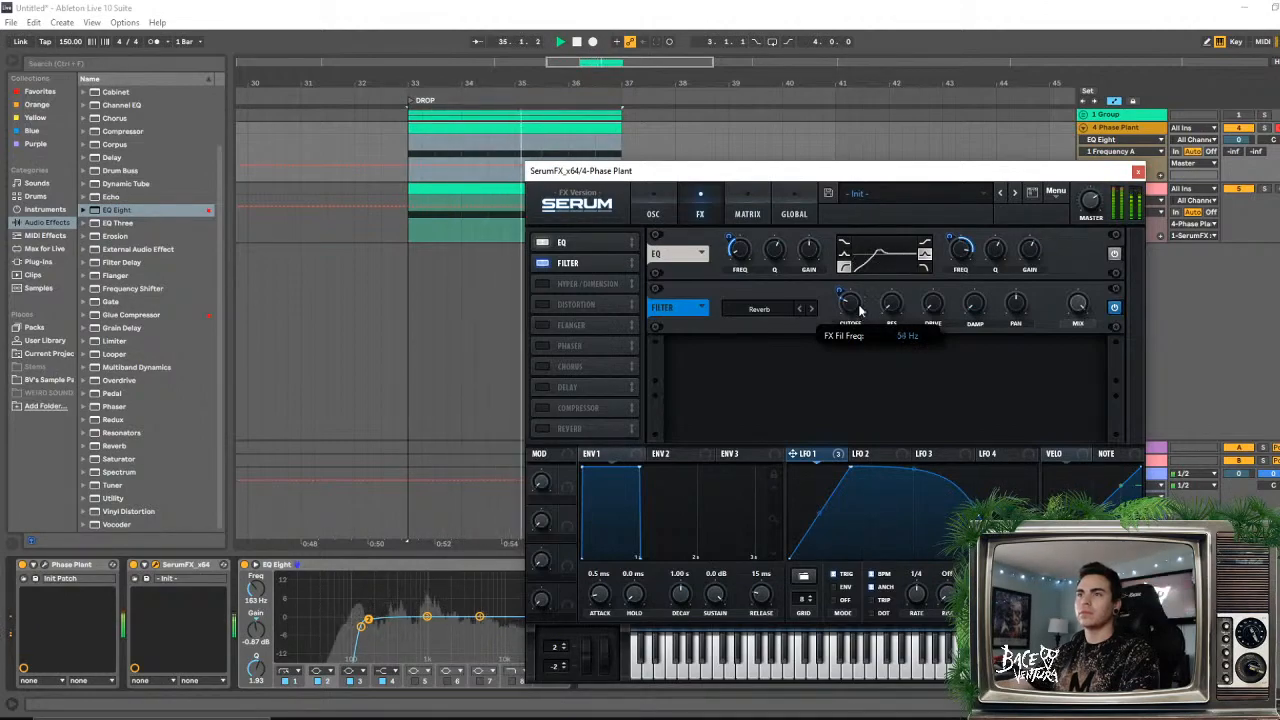
pyautogui.press('space')
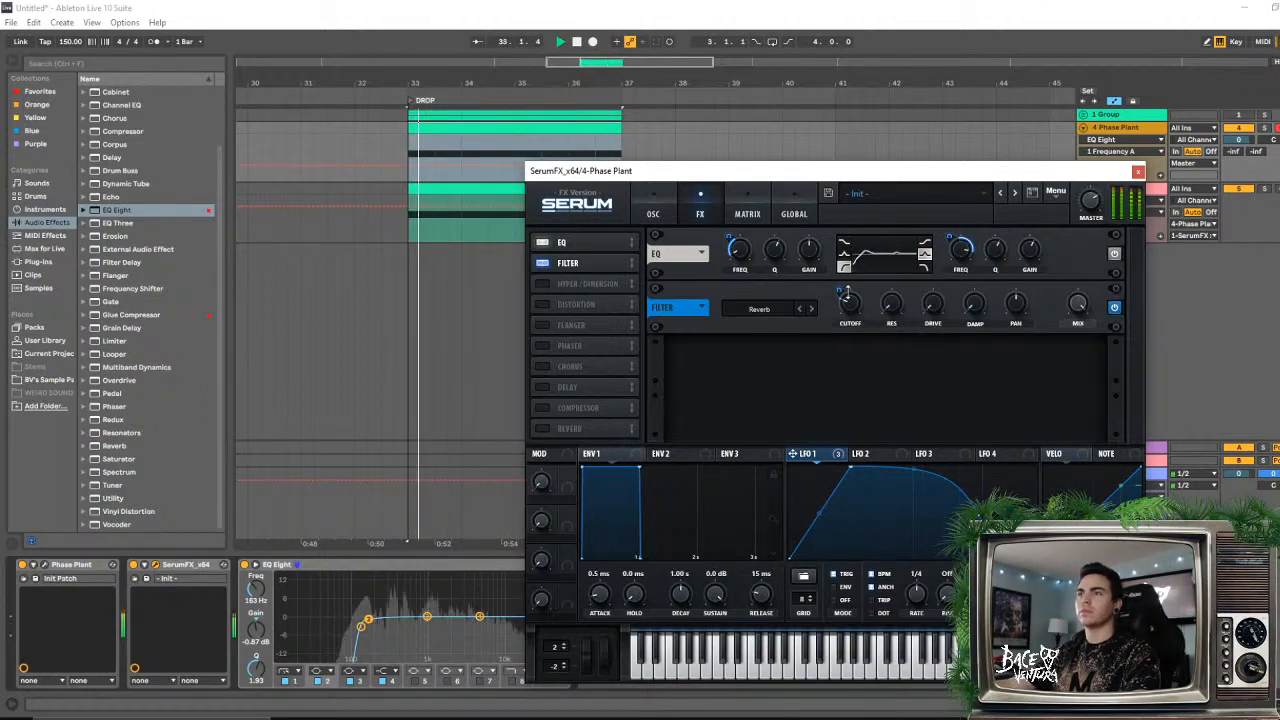
pyautogui.moveTo(850, 310)
pyautogui.mouseDown()
pyautogui.moveTo(853, 322)
pyautogui.moveTo(855, 309)
pyautogui.mouseUp()
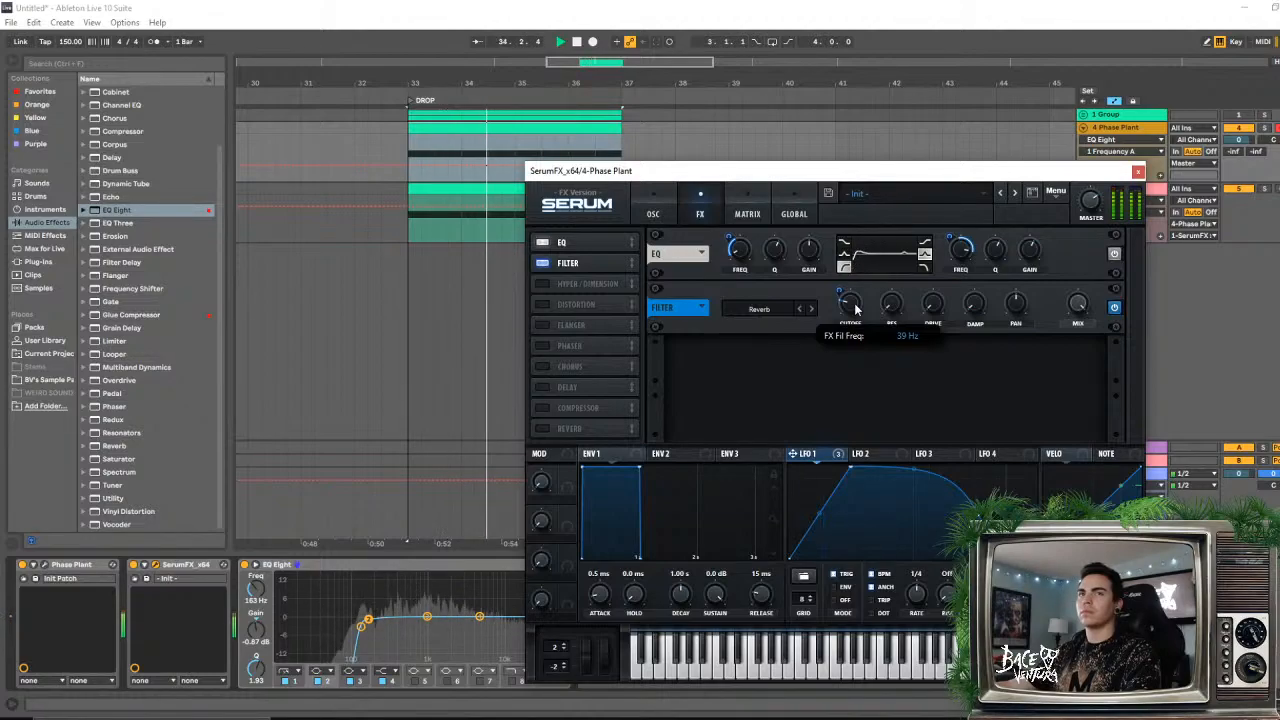
# - Fine-tune the Reverb filter's cutoff to about 36 Hz while repeatedly restarting the loop from the drop
pyautogui.press('space')
pyautogui.press('space')
pyautogui.press('space')
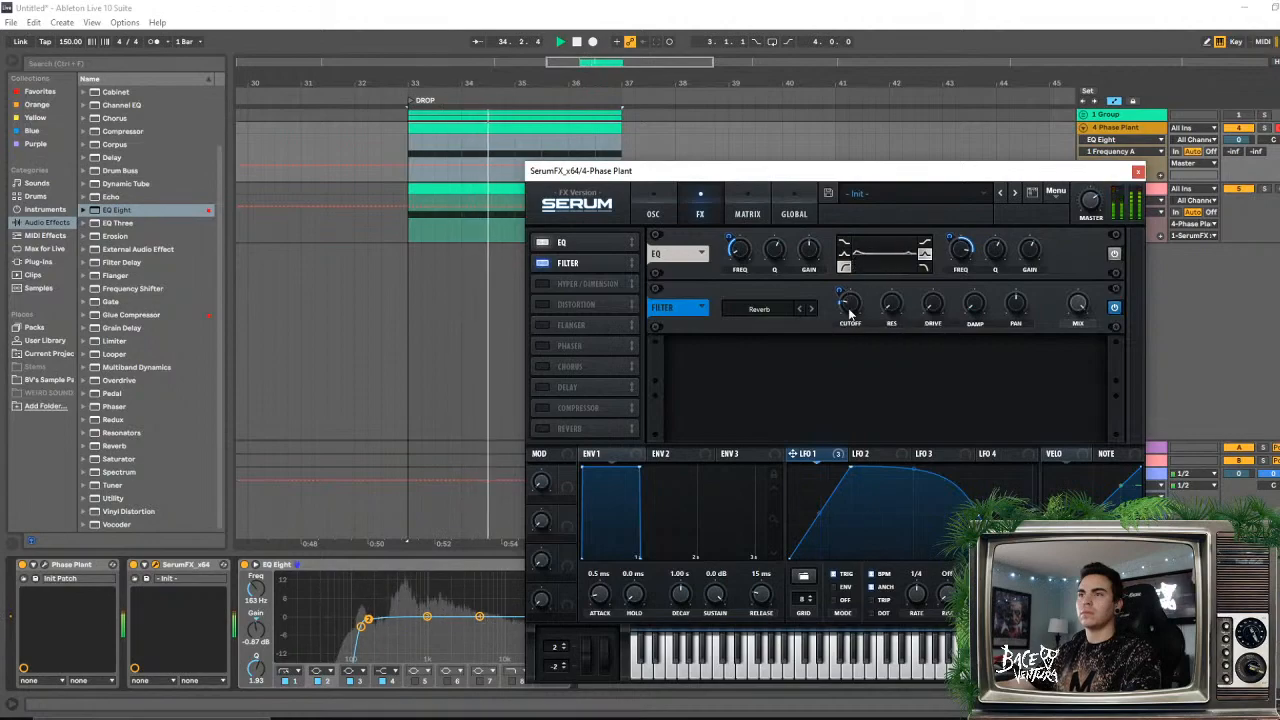
pyautogui.press('space')
pyautogui.press('space')
pyautogui.press('space')
pyautogui.press('space')
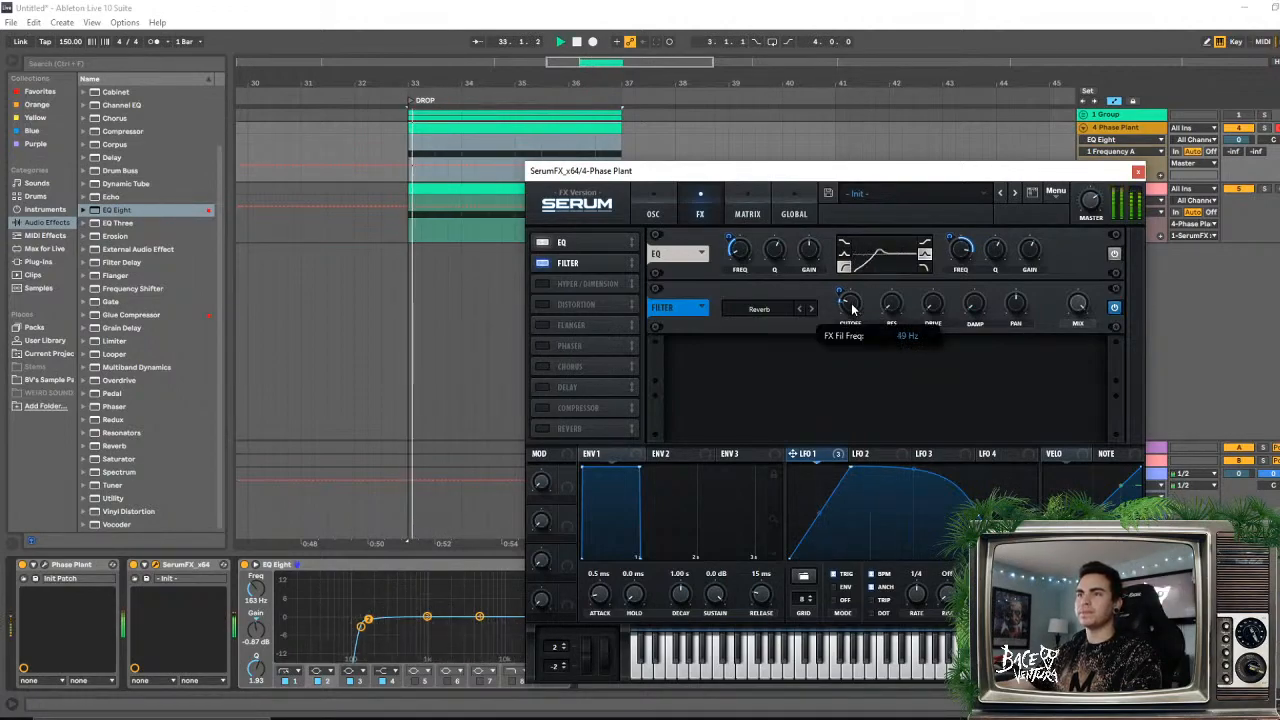
pyautogui.press('space')
pyautogui.press('space')
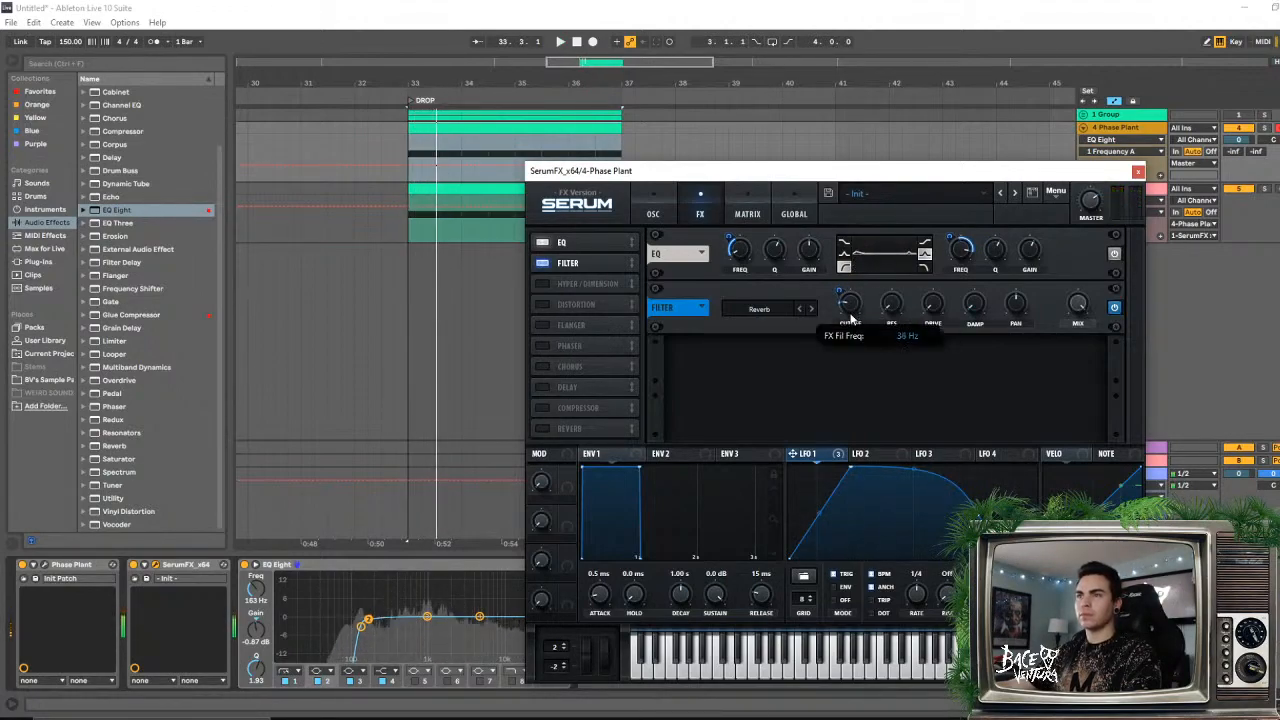
pyautogui.press('space')
pyautogui.press('space')
pyautogui.press('space')
pyautogui.press('space')
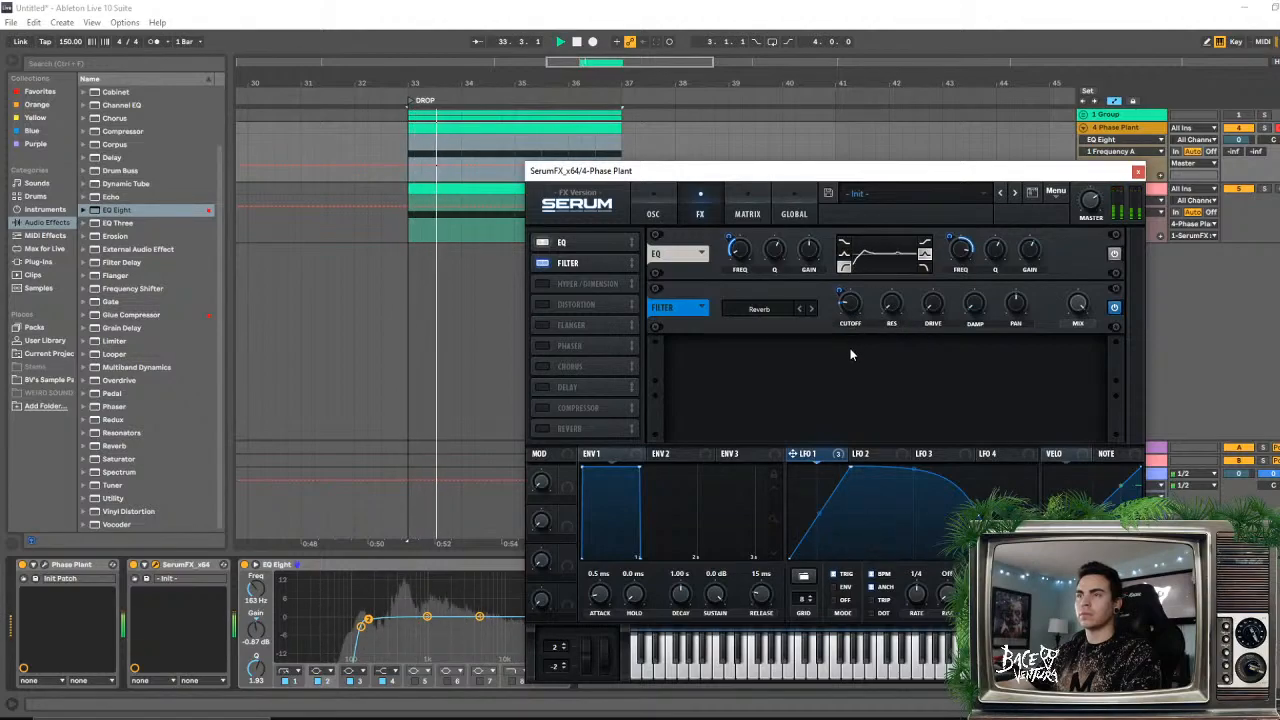
# - Enable SerumFX's oscillator-page filter and the noise oscillator's Audio In source, and set the filter type to Allpasses
pyautogui.click(653, 214)
pyautogui.press('space')
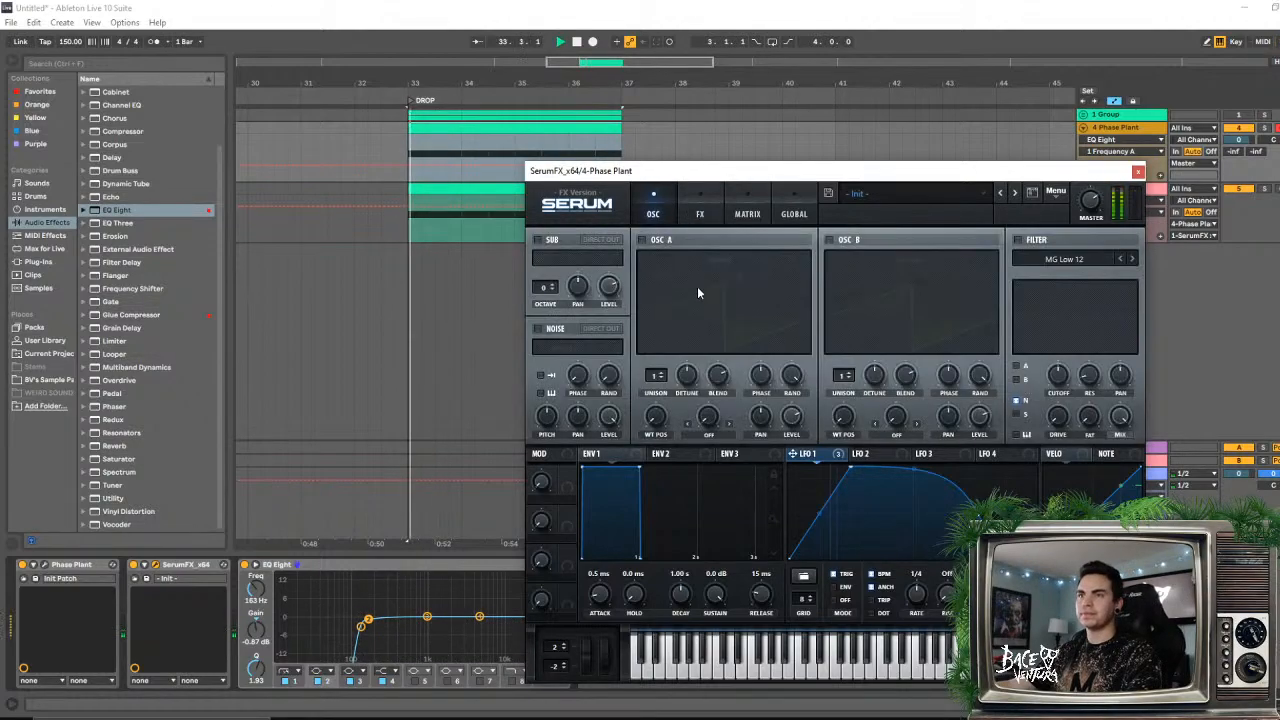
pyautogui.press('space')
pyautogui.click(1062, 259)
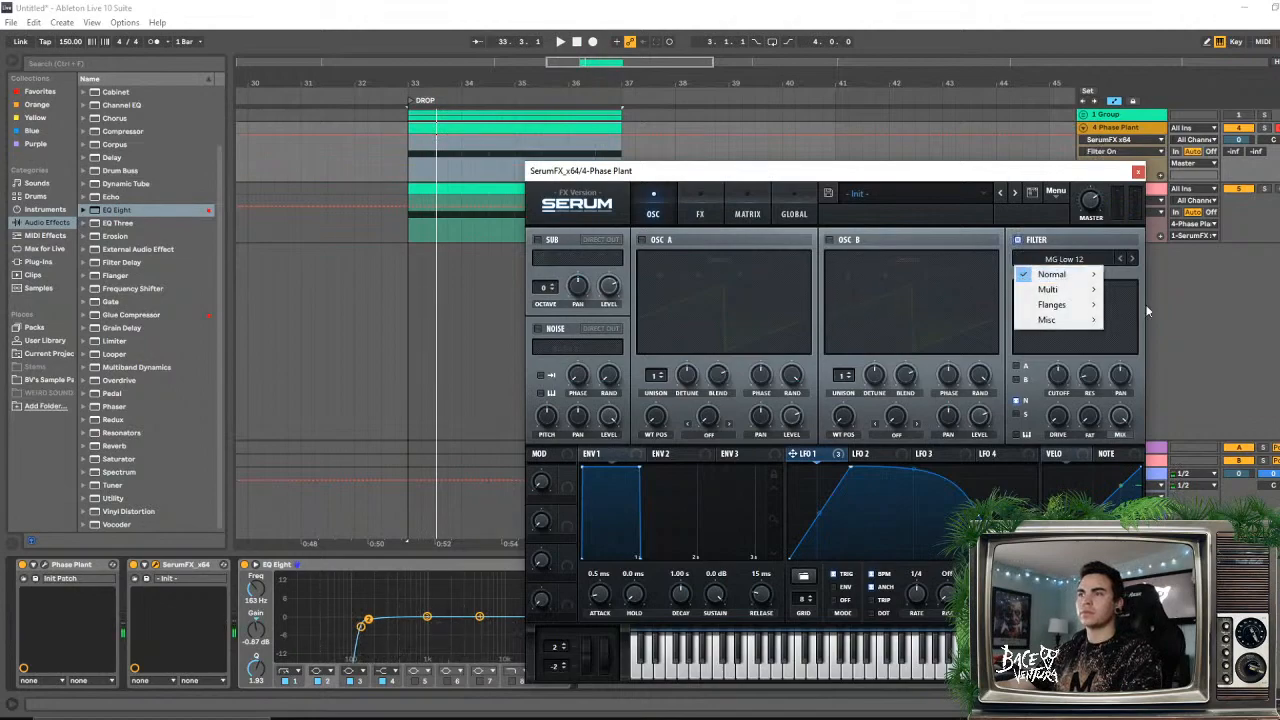
pyautogui.moveTo(1043, 322)
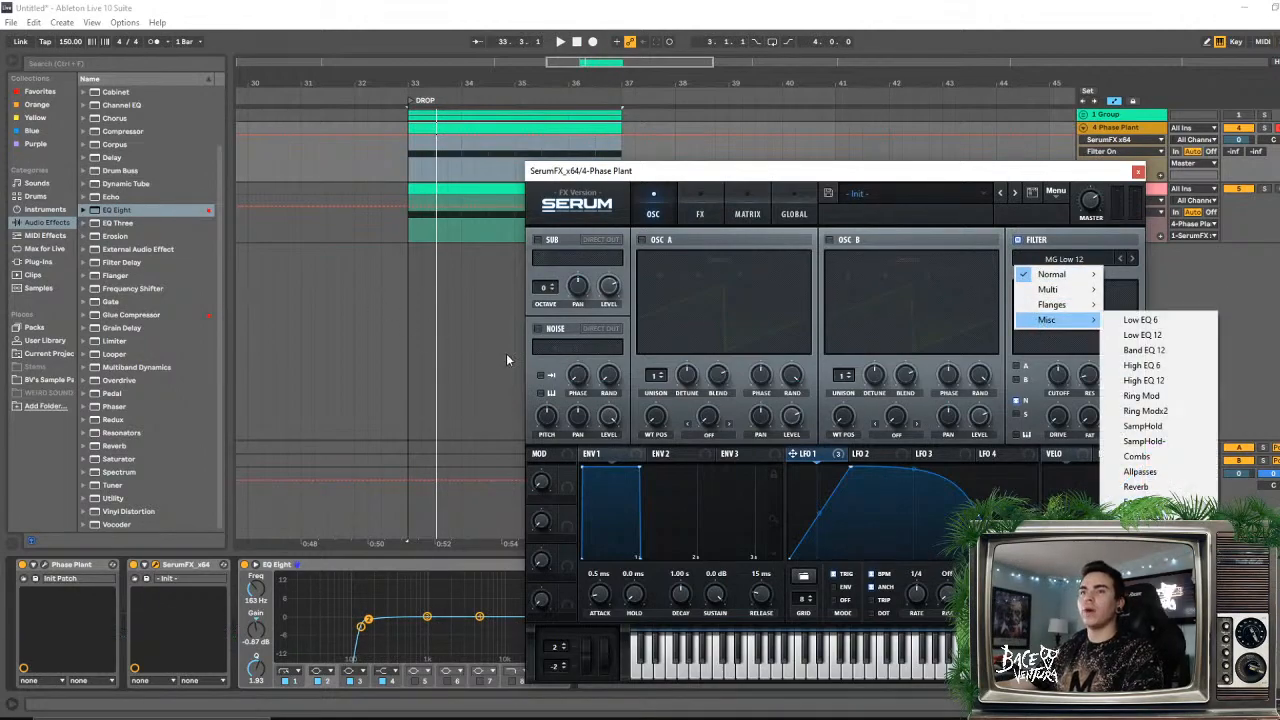
pyautogui.click(547, 331)
pyautogui.click(1062, 259)
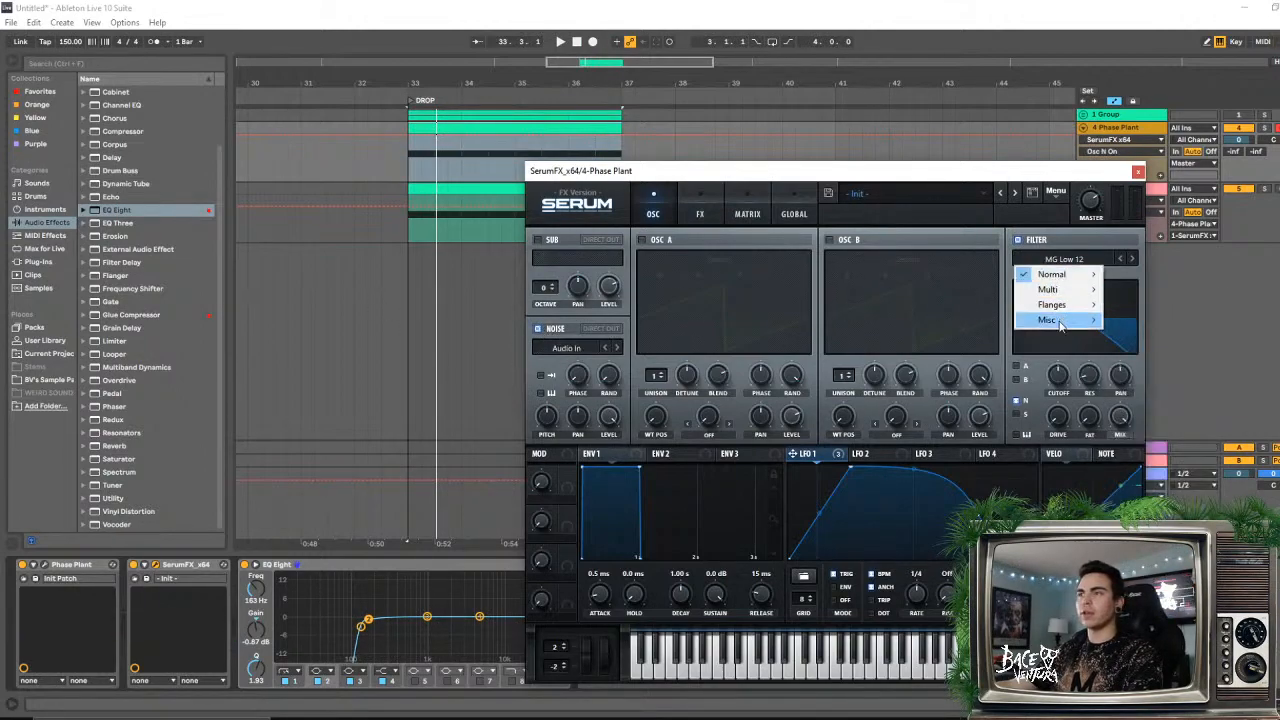
pyautogui.moveTo(1046, 320)
pyautogui.click(1160, 471)
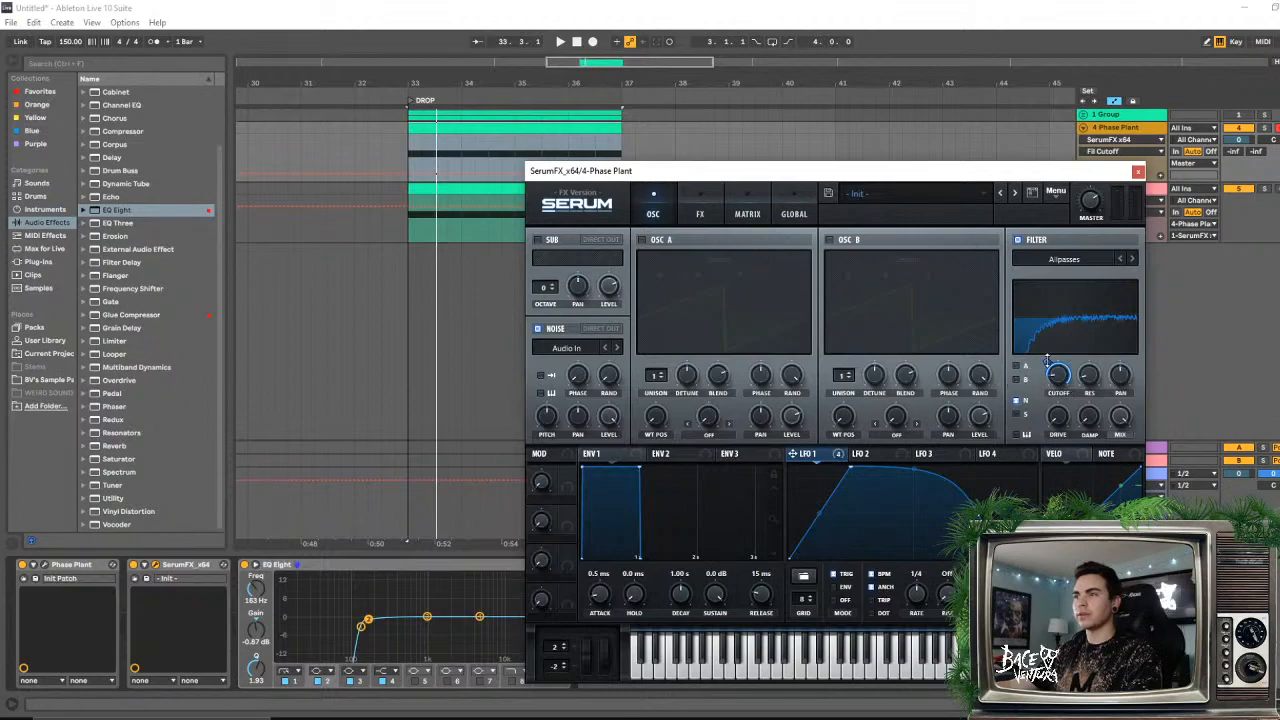
# - Modulate the Allpasses filter's cutoff with LFO 1 at an amount of 24 and sweep the cutoff down to about 12 Hz during playback
pyautogui.moveTo(1049, 370); pyautogui.dragTo(1050, 372)
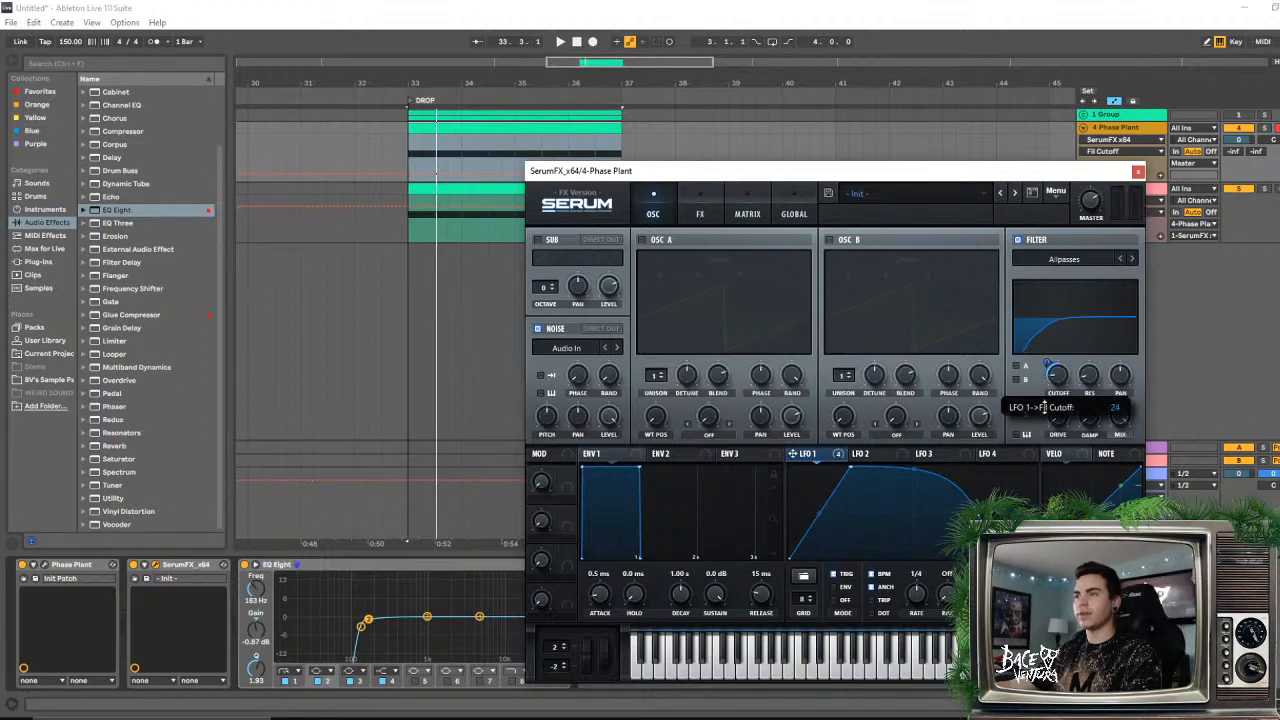
pyautogui.press('space')
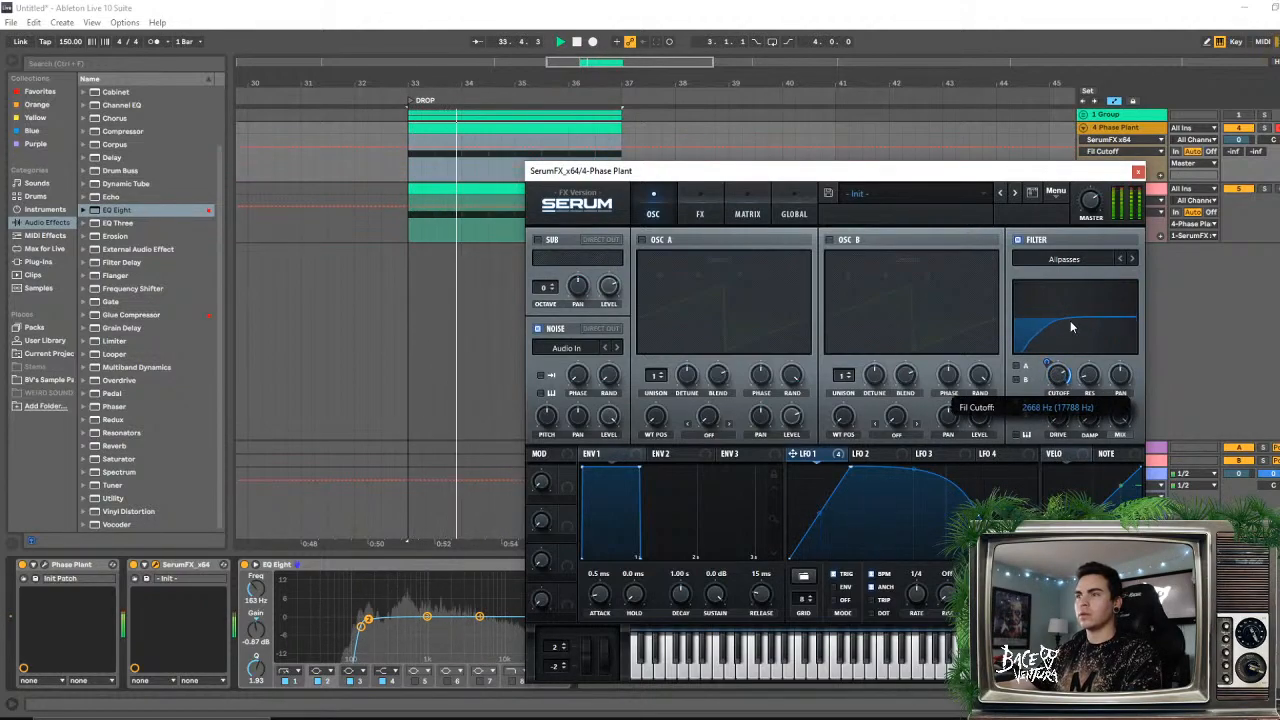
pyautogui.moveTo(1070, 322); pyautogui.dragTo(1059, 375)
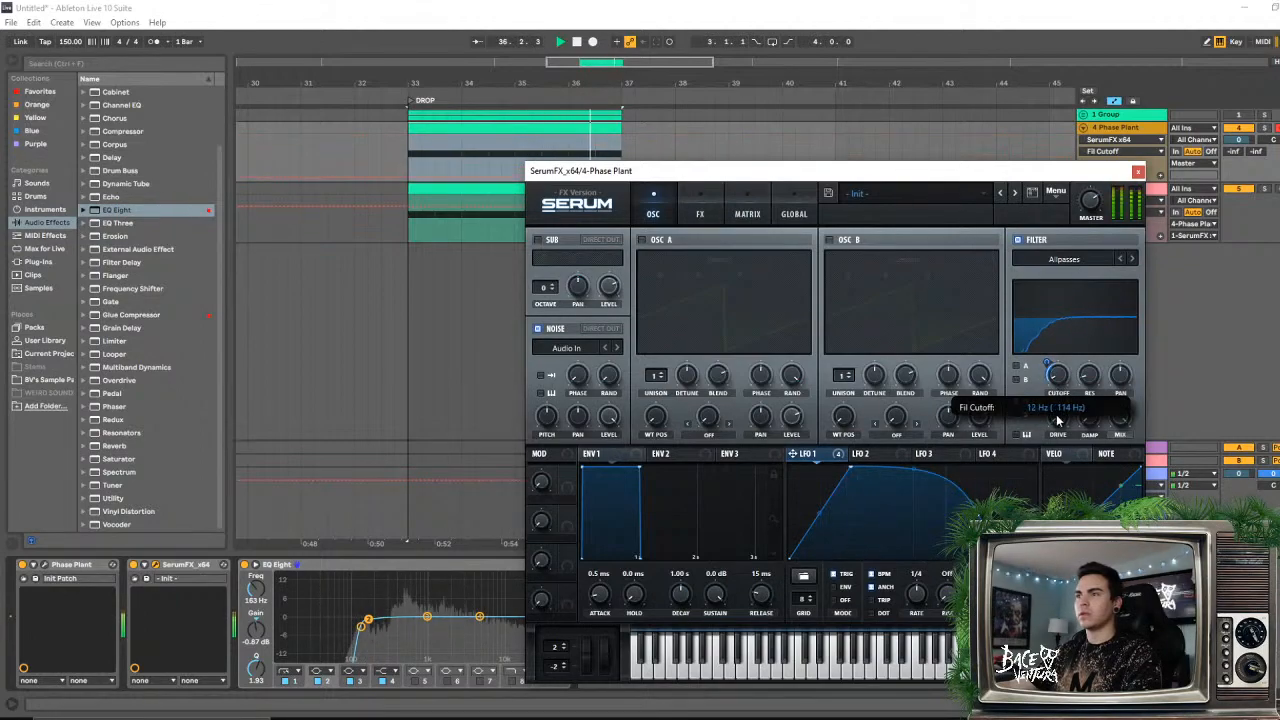
# - Compare the loop with the Allpasses filter bypassed and re-enabled, and readjust its cutoff
pyautogui.click(1018, 241)
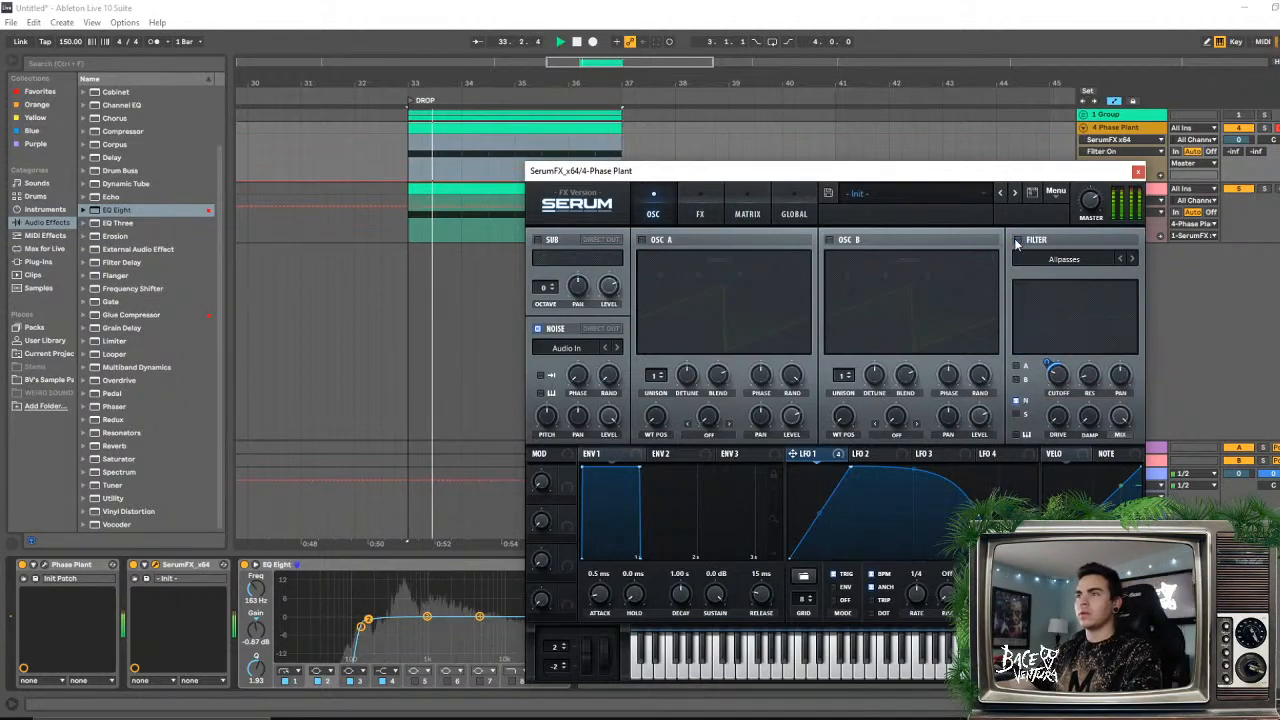
pyautogui.click(1018, 241)
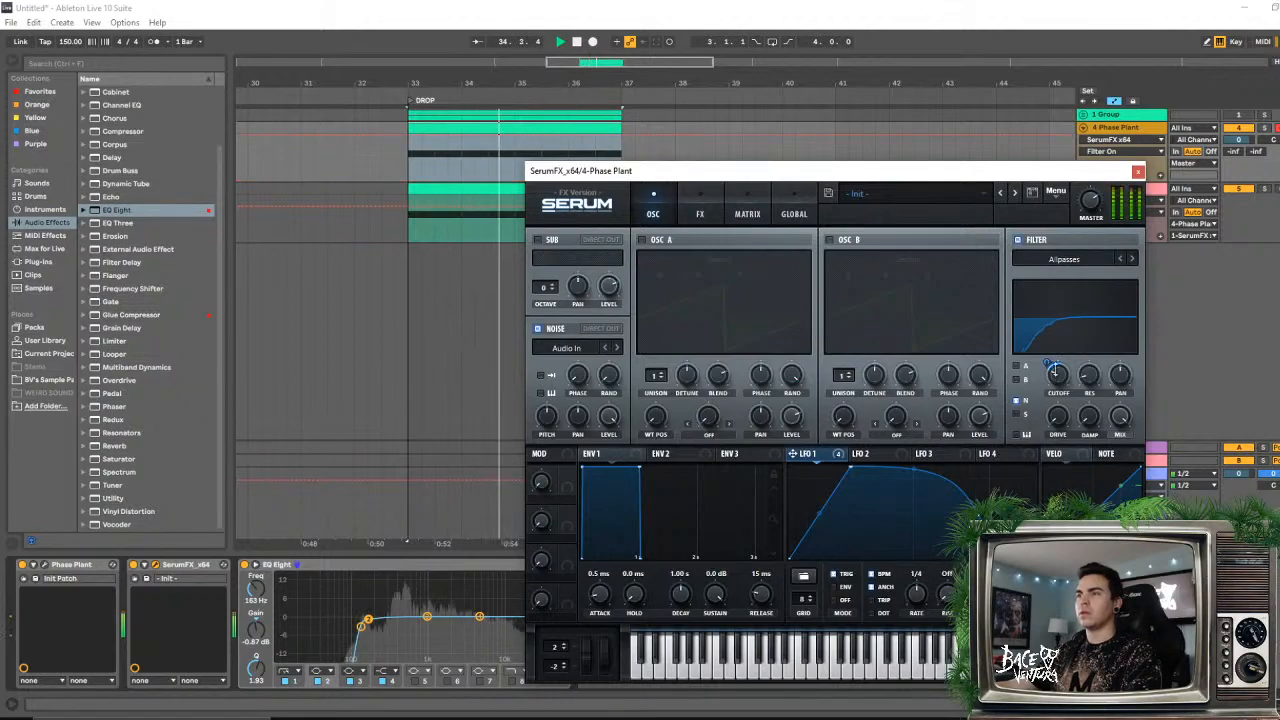
pyautogui.moveTo(1055, 370); pyautogui.dragTo(1058, 398)
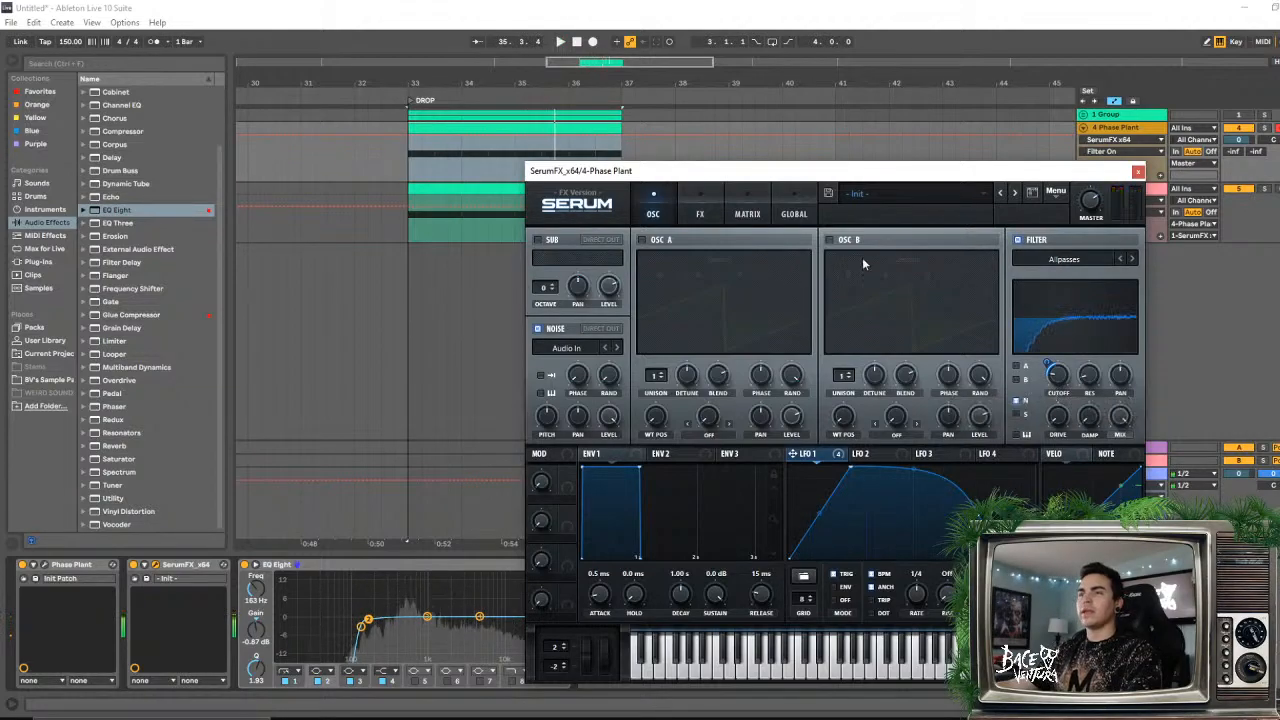
# - Try the Phs 12- and Phs 24+ types on the effects-rack filter, varying its cutoff and LFO 1 modulation amount during playback
pyautogui.click(701, 214)
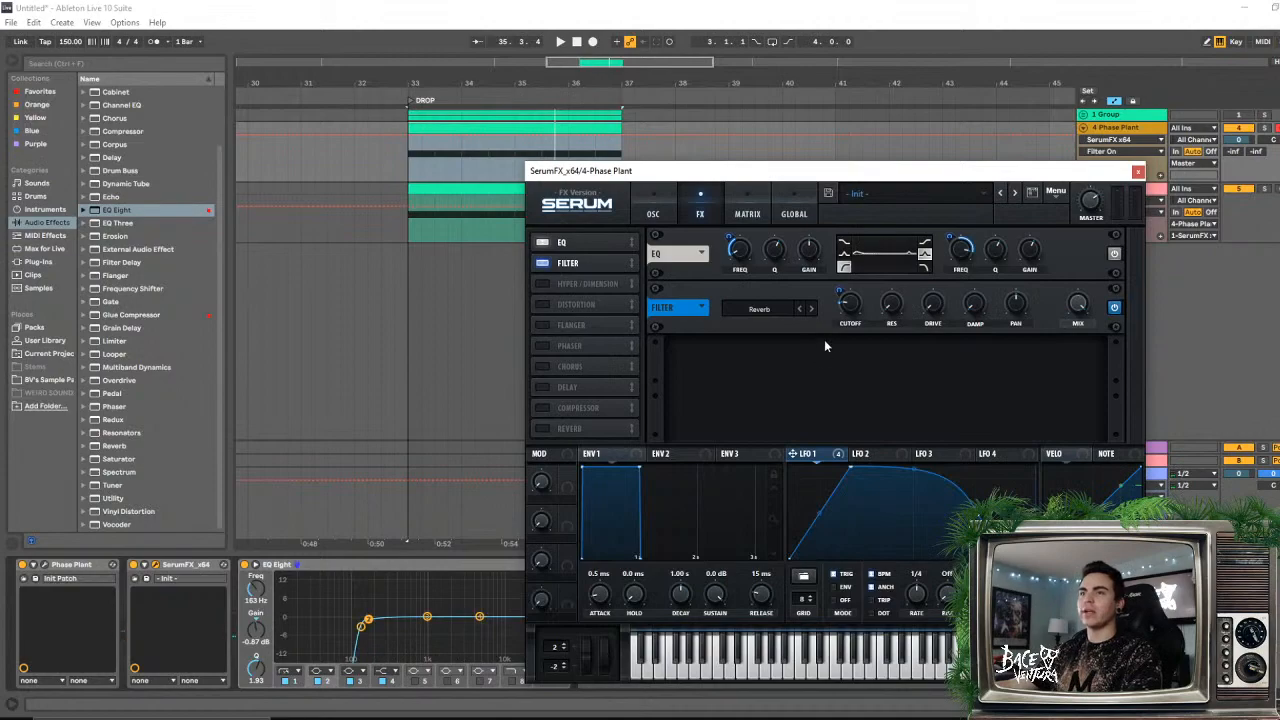
pyautogui.press('space')
pyautogui.moveTo(840, 313)
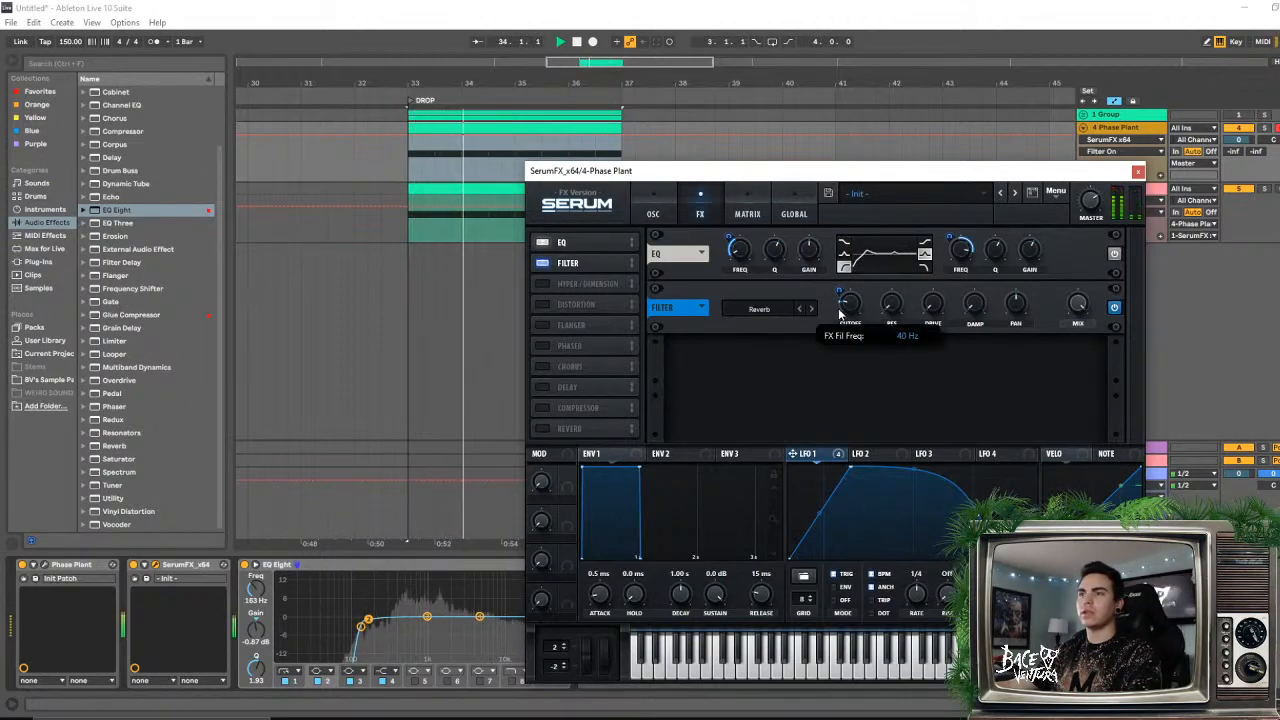
pyautogui.click(758, 310)
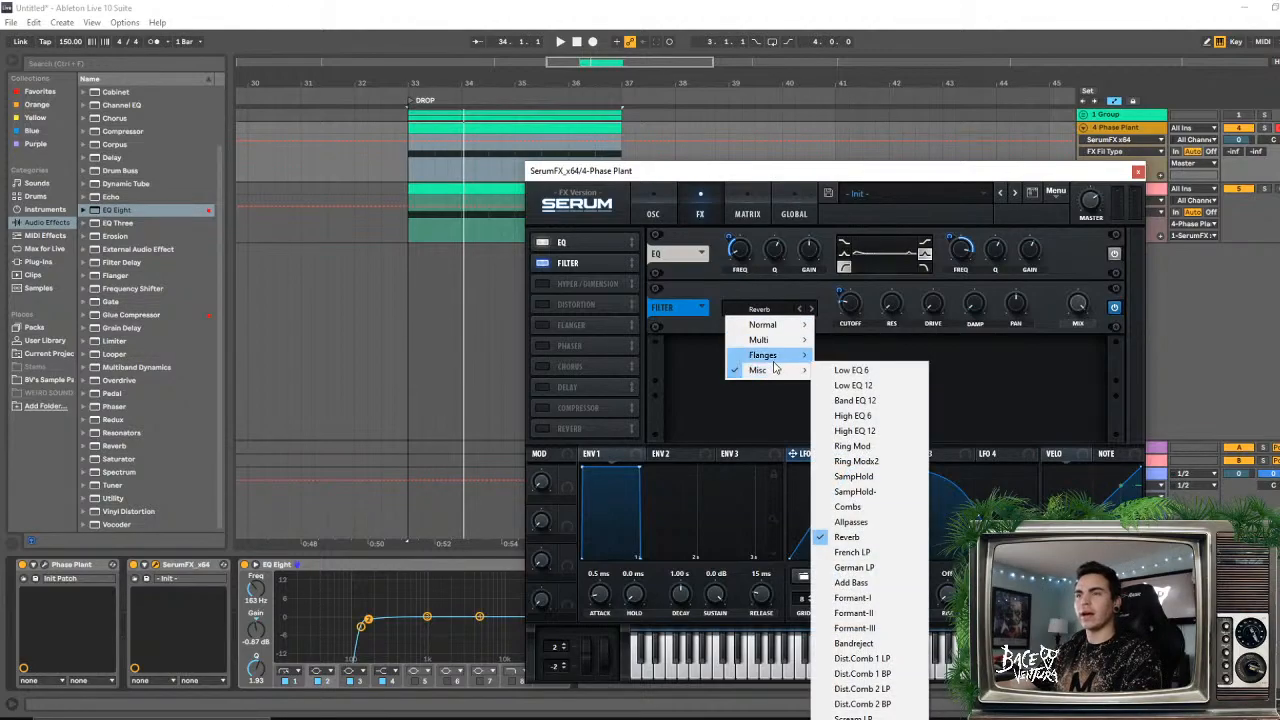
pyautogui.moveTo(776, 365)
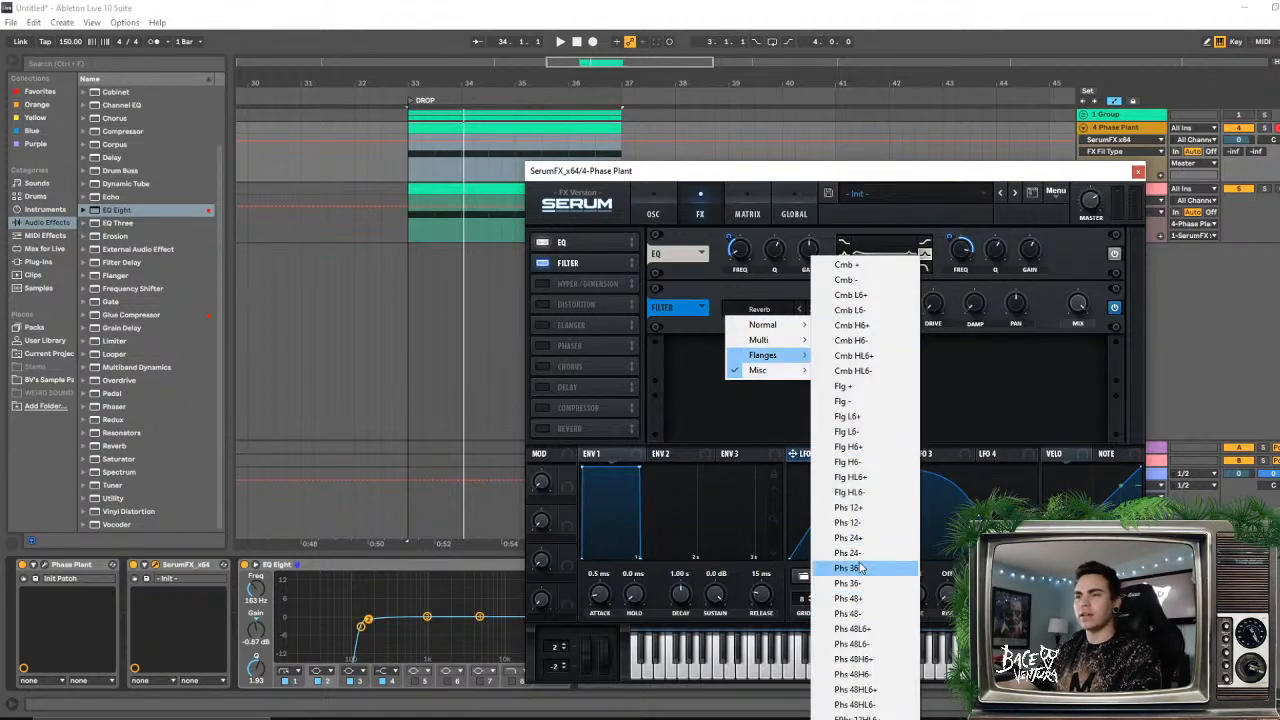
pyautogui.click(847, 522)
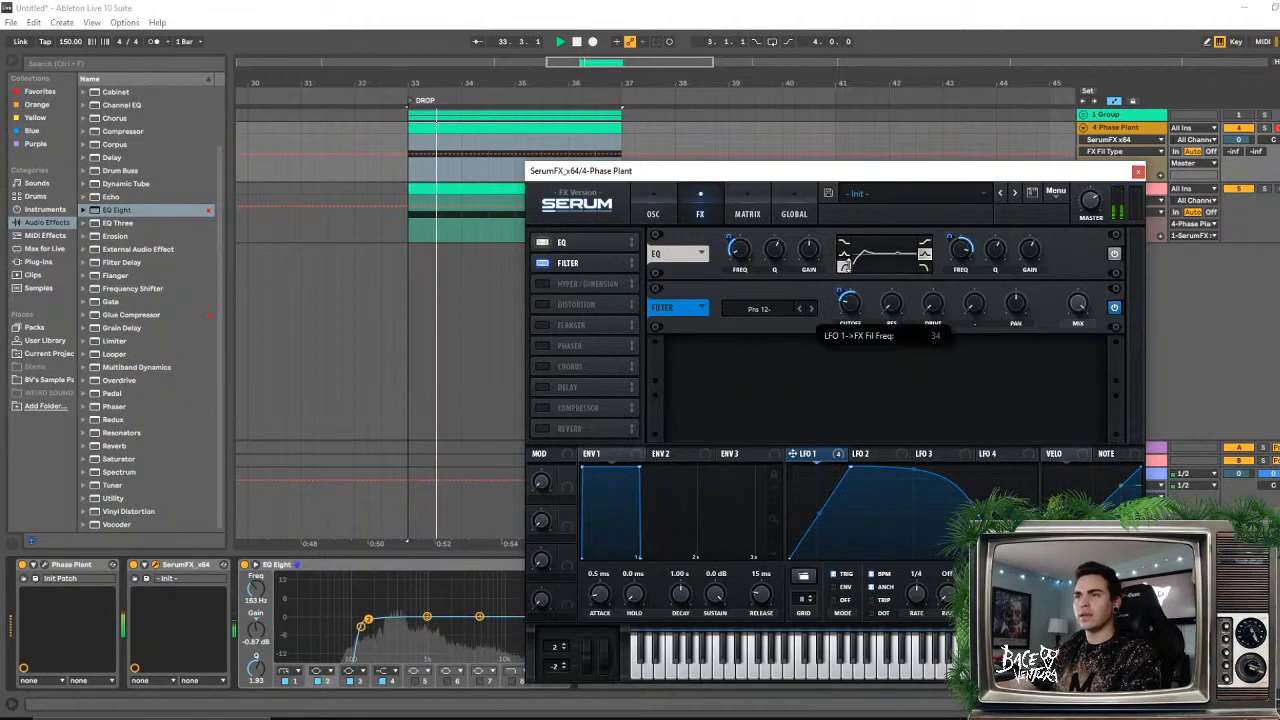
pyautogui.moveTo(843, 280); pyautogui.dragTo(853, 315)
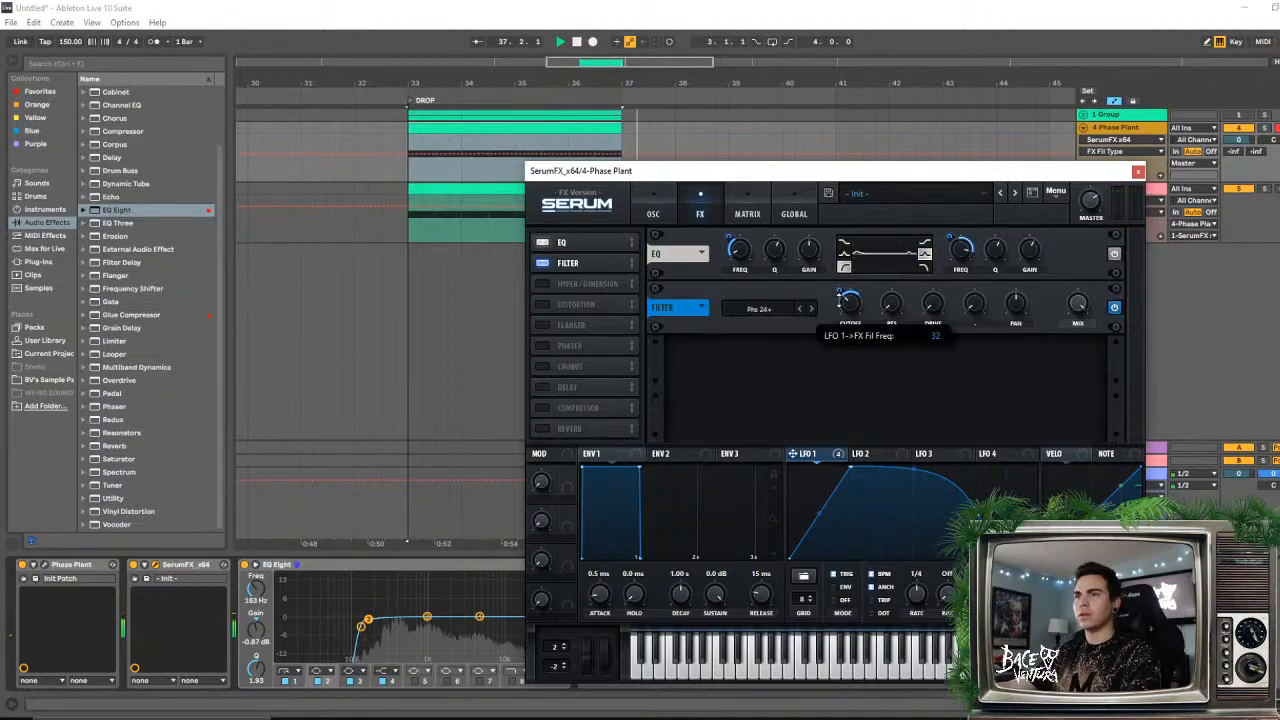
pyautogui.moveTo(848, 306); pyautogui.dragTo(841, 353)
pyautogui.moveTo(851, 301); pyautogui.dragTo(849, 326)
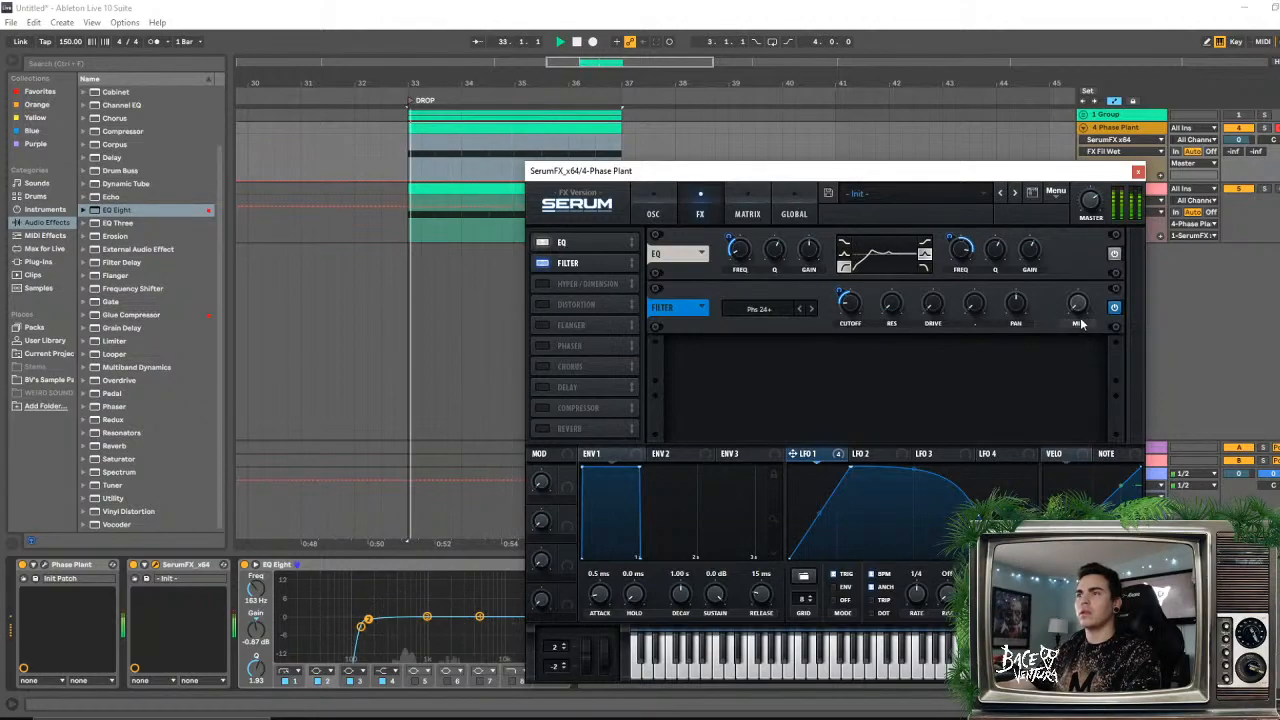
# - Vary the Phs 24+ filter's mix and compare the loop with the filter bypassed and re-enabled
pyautogui.moveTo(1077, 303); pyautogui.dragTo(1100, 243)
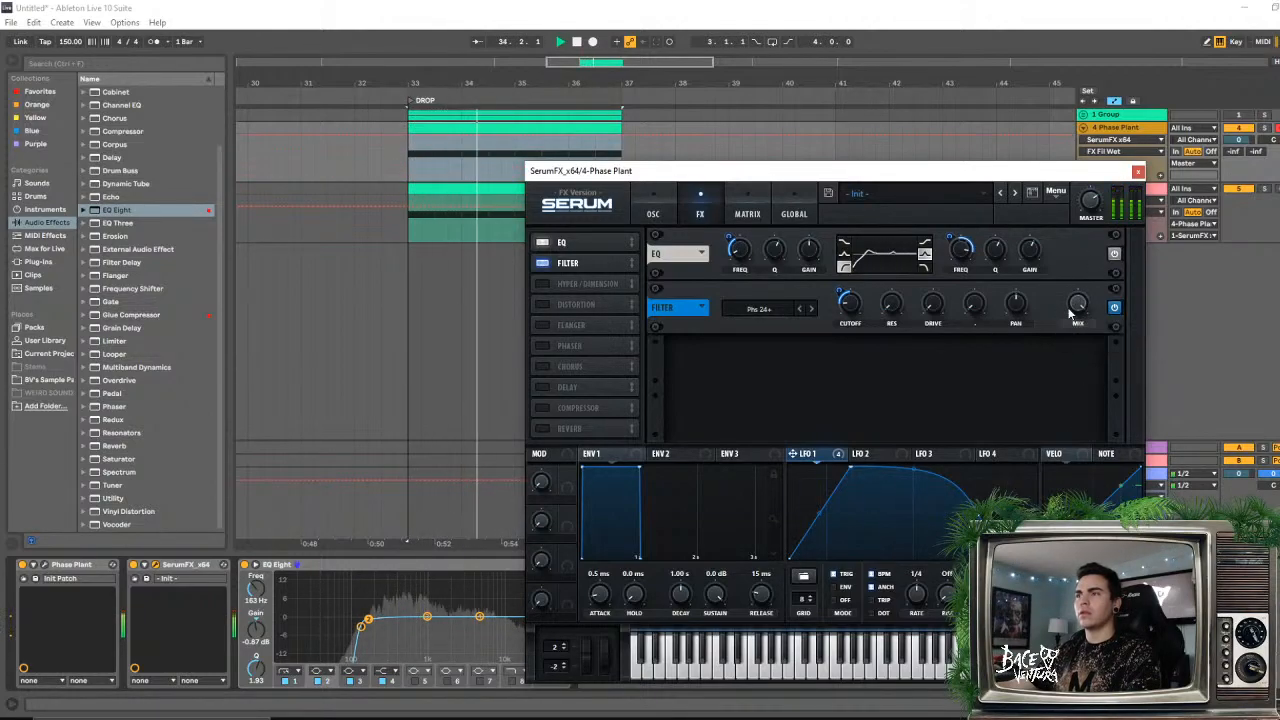
pyautogui.click(1116, 309)
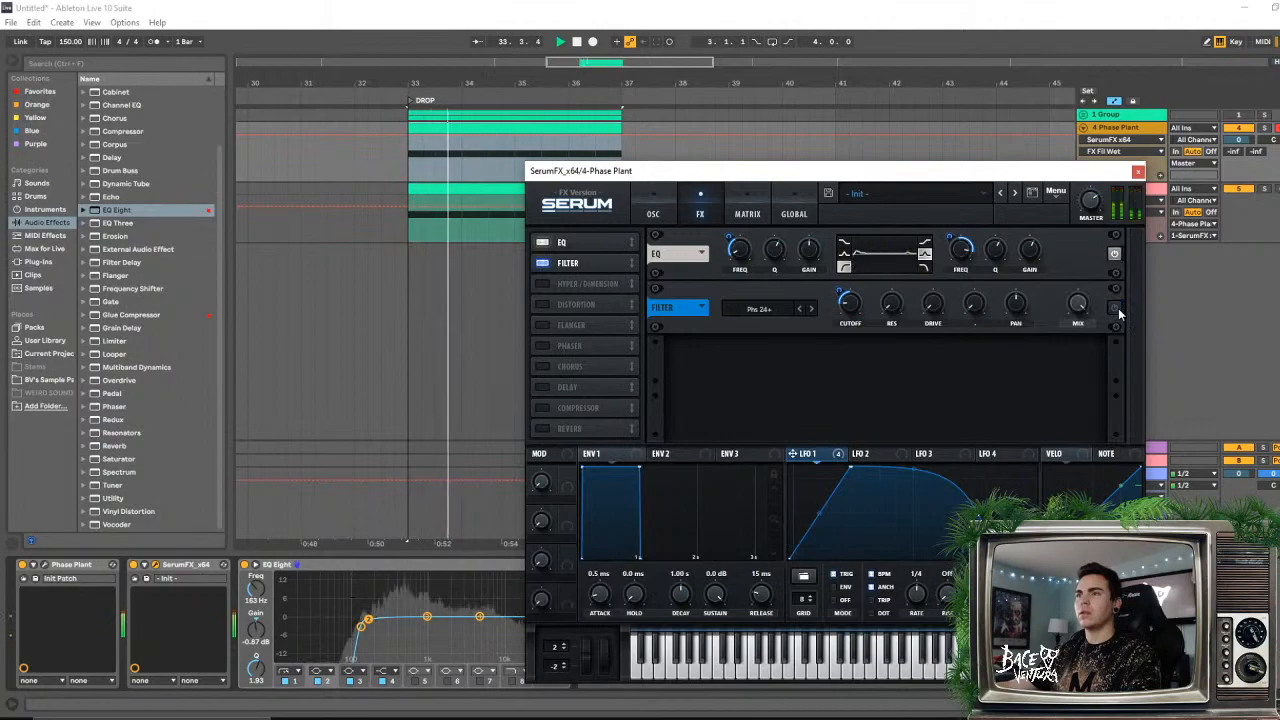
pyautogui.click(1115, 308)
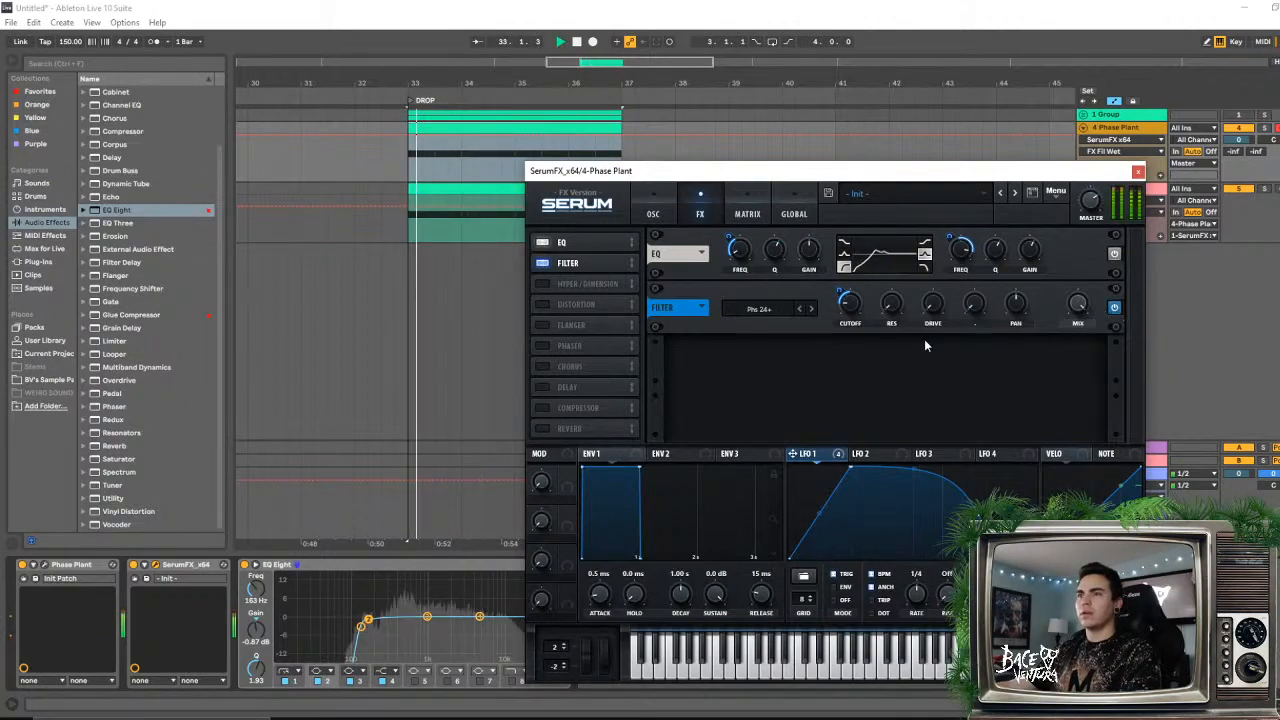
# - Try the Flg - type on the effects-rack filter and sweep its cutoff while the loop plays
pyautogui.click(781, 309)
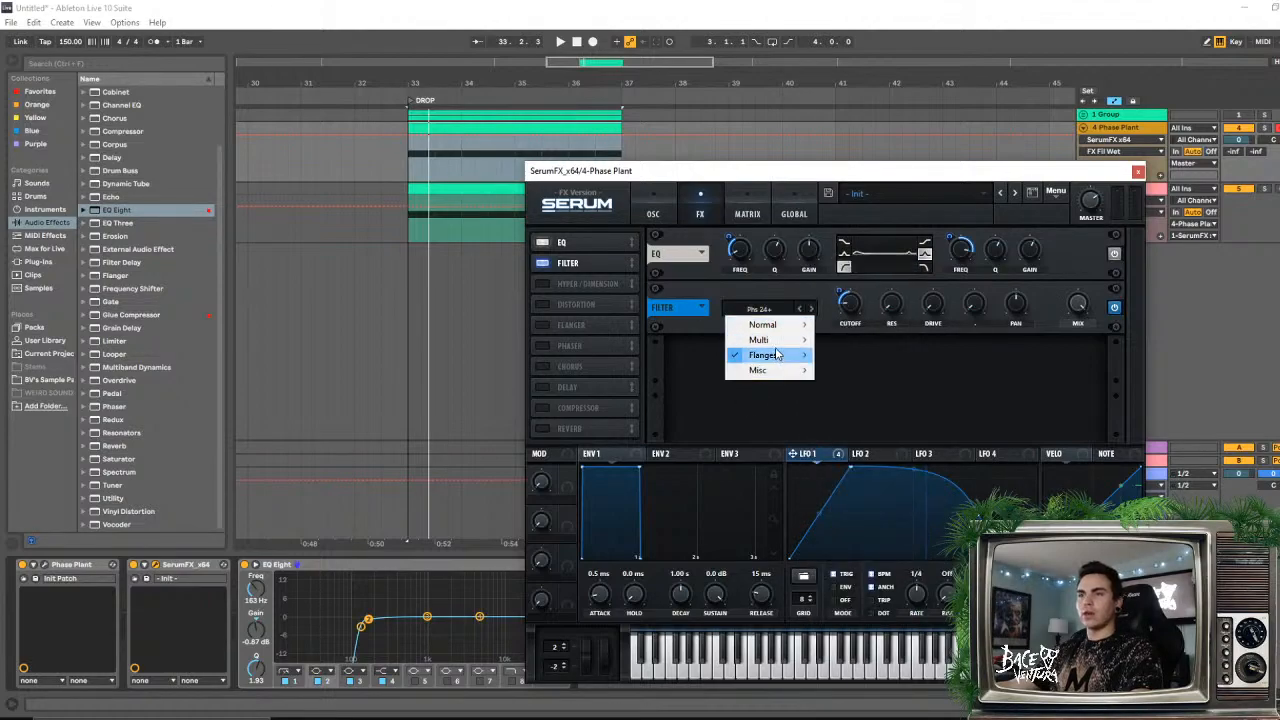
pyautogui.moveTo(766, 344)
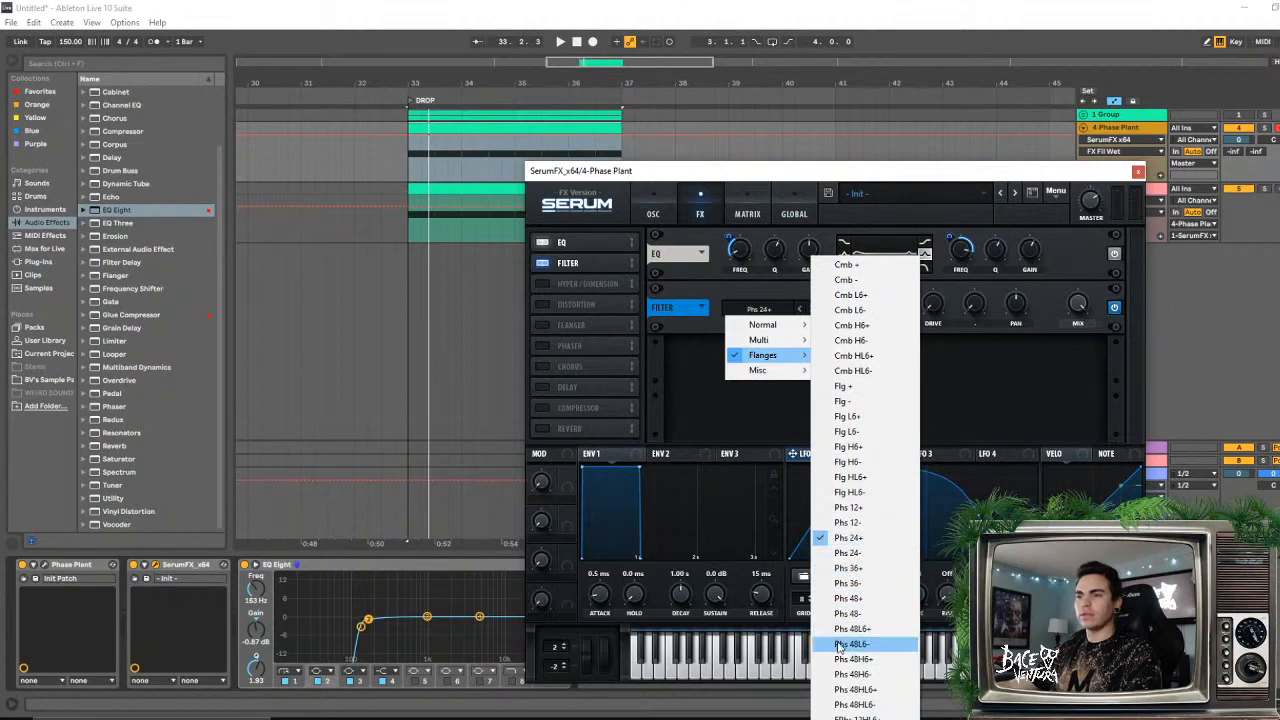
pyautogui.click(842, 401)
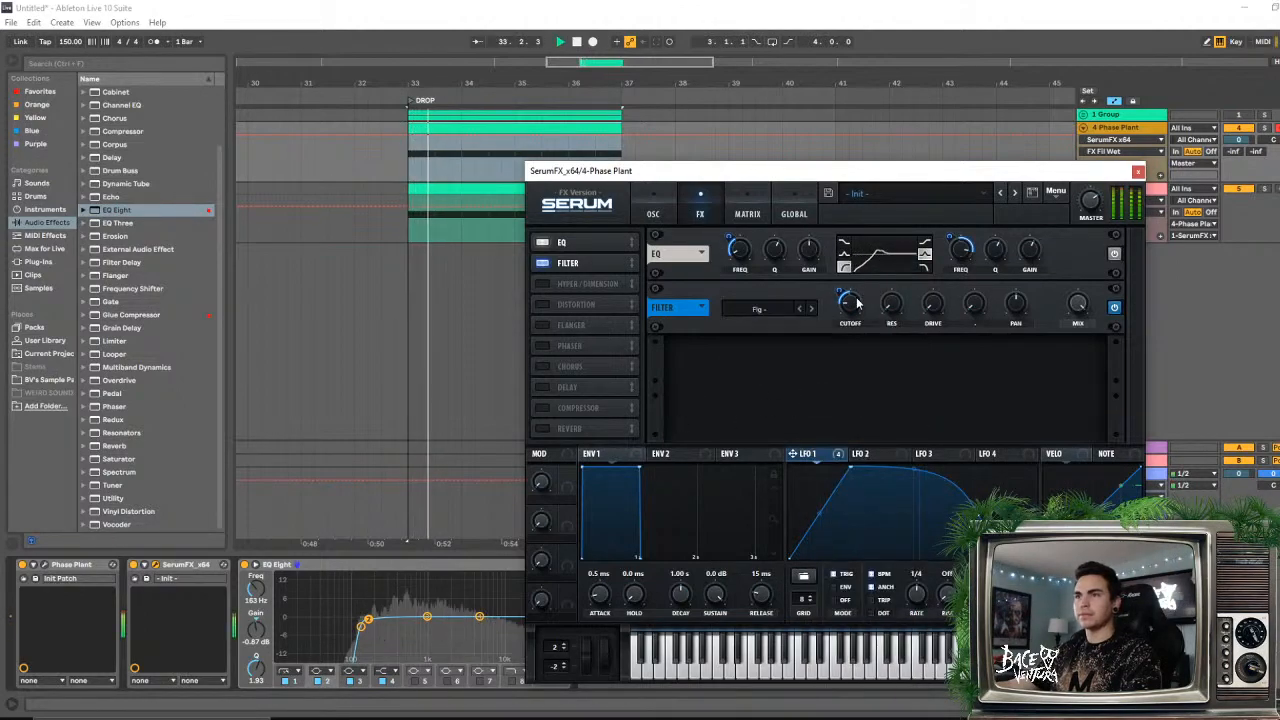
pyautogui.moveTo(847, 304); pyautogui.dragTo(868, 295)
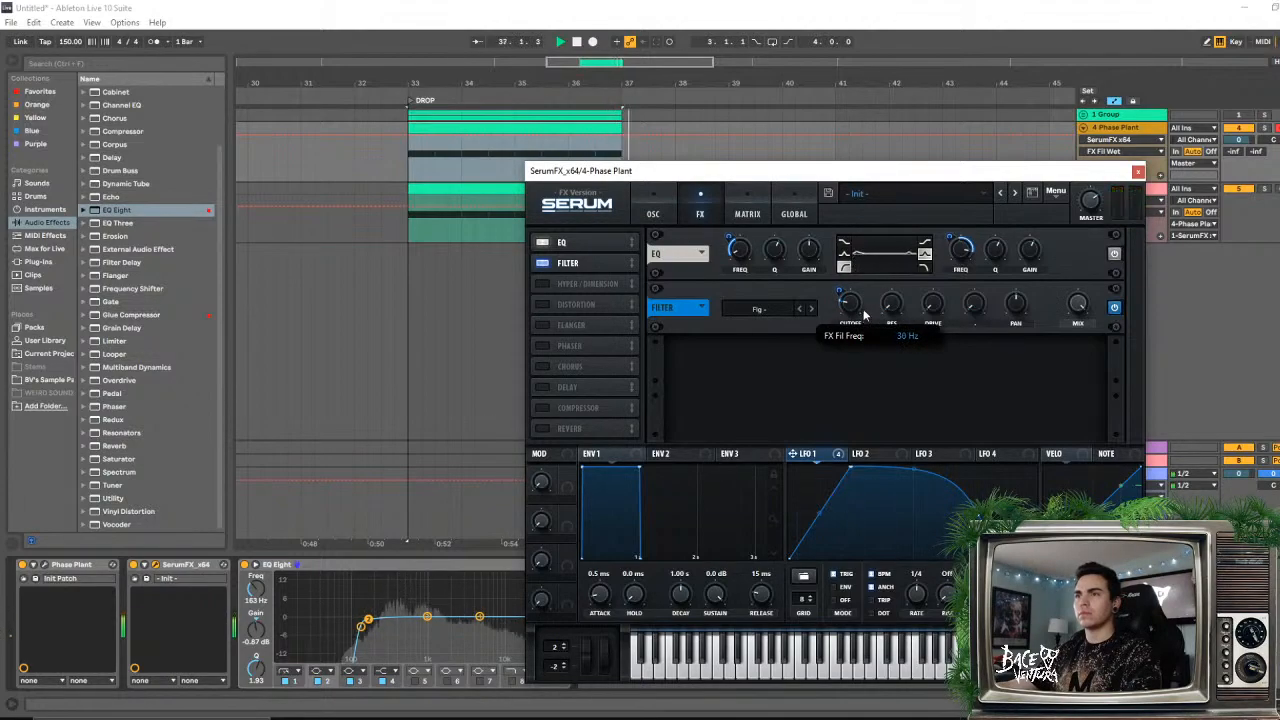
# - Fine-tune the Flg - filter's cutoff to about 35 Hz while repeatedly restarting the loop from the drop
pyautogui.press('space')
pyautogui.press('space')
pyautogui.press('space')
pyautogui.moveTo(865, 313)
pyautogui.mouseDown()
pyautogui.moveTo(862, 300)
pyautogui.moveTo(857, 320)
pyautogui.moveTo(891, 258)
pyautogui.moveTo(878, 329)
pyautogui.mouseUp()
pyautogui.press('space')
pyautogui.press('space')
pyautogui.press('space')
pyautogui.press('space')
pyautogui.press('space')
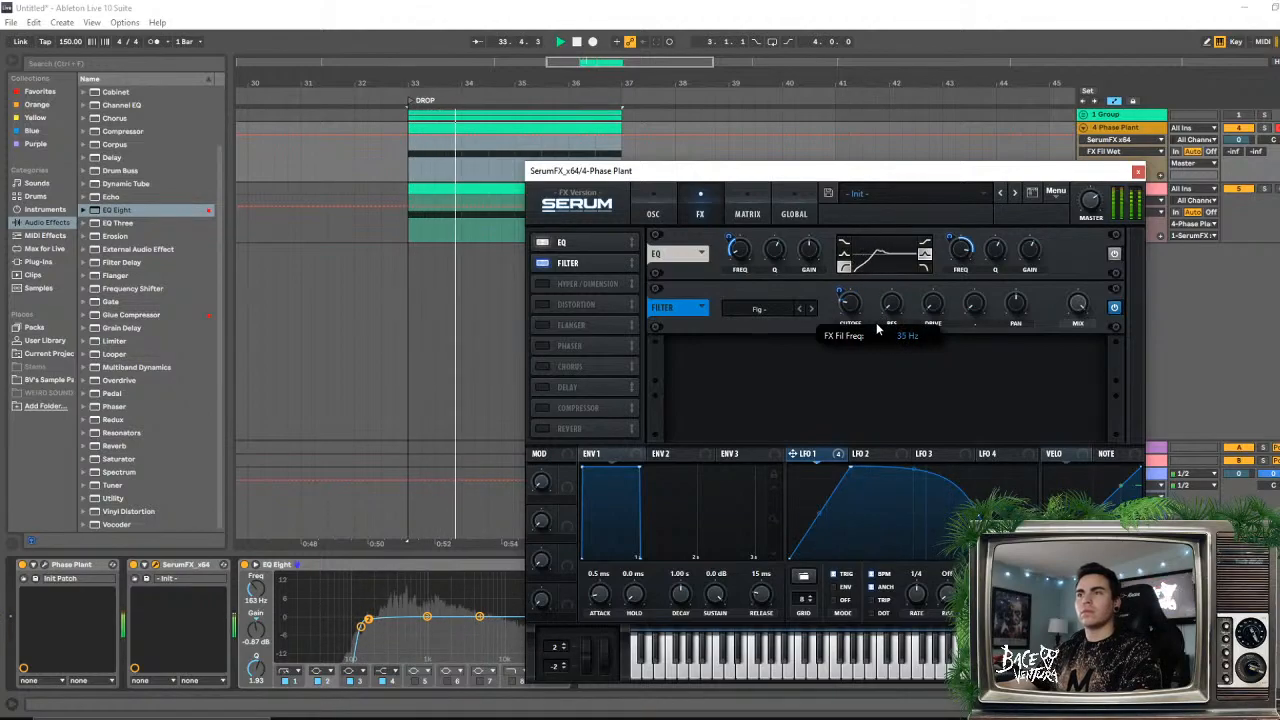
# - Try the Cmb - type on the effects-rack filter and bring its cutoff to about 20 Hz
pyautogui.click(760, 309)
pyautogui.moveTo(783, 360)
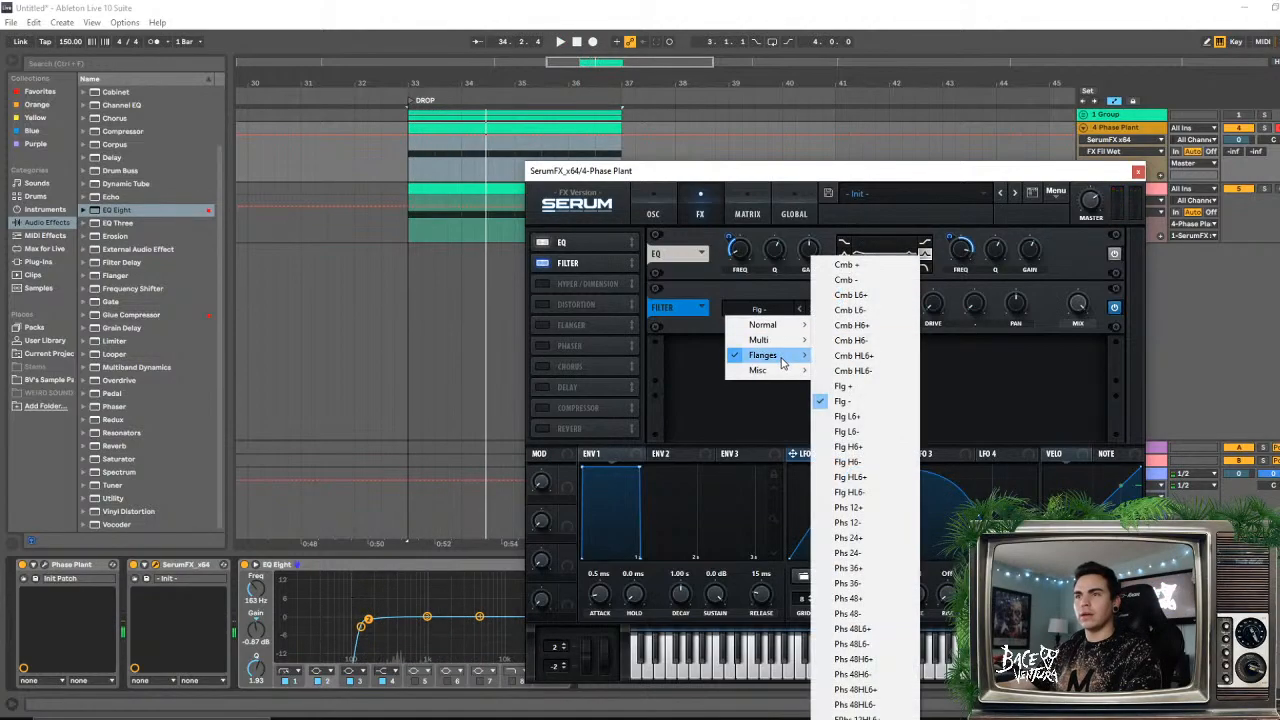
pyautogui.click(846, 280)
pyautogui.click(811, 309)
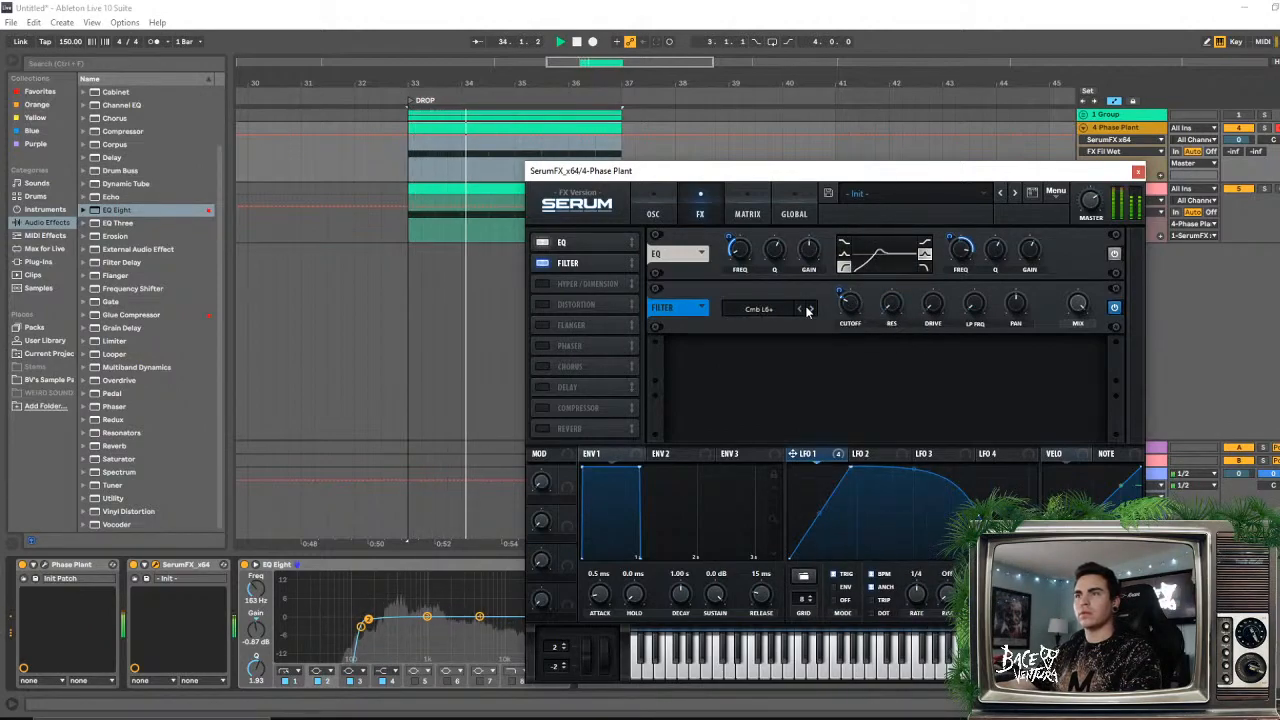
pyautogui.click(800, 309)
pyautogui.moveTo(860, 306); pyautogui.dragTo(857, 290)
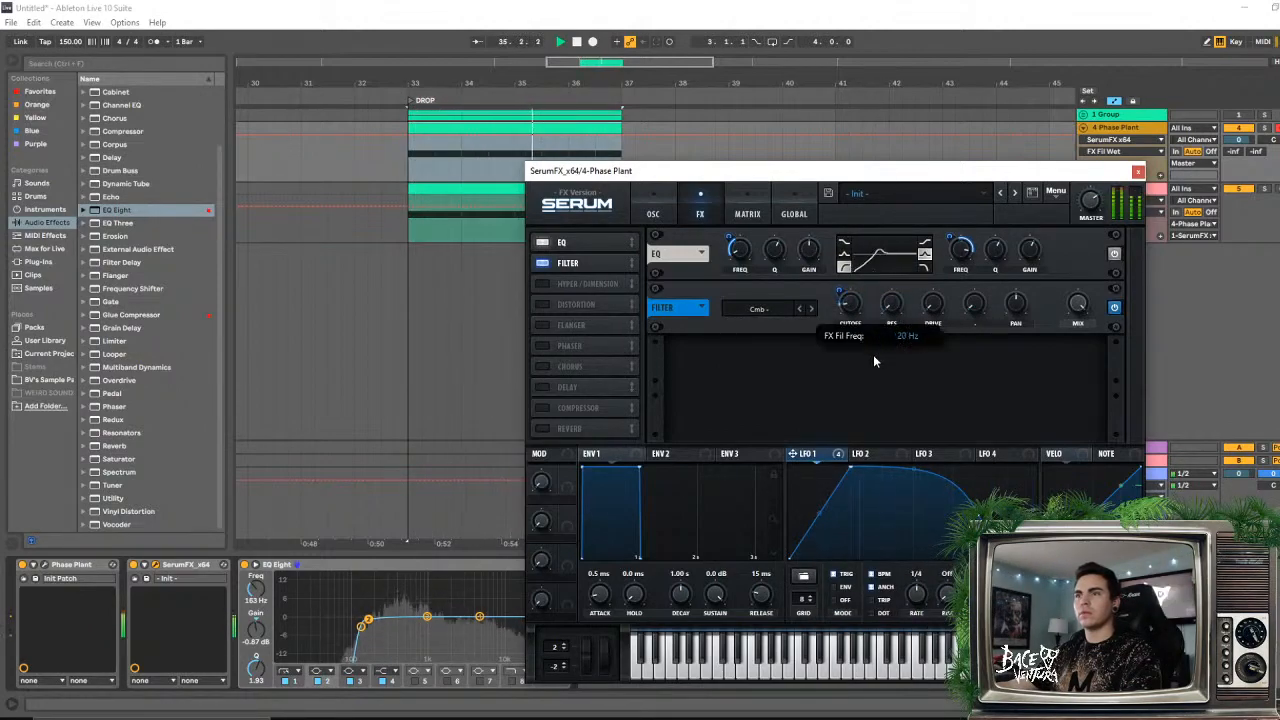
# - Return the effects-rack filter to the Reverb type and adjust its cutoff to about 43 Hz during playback
pyautogui.click(757, 309)
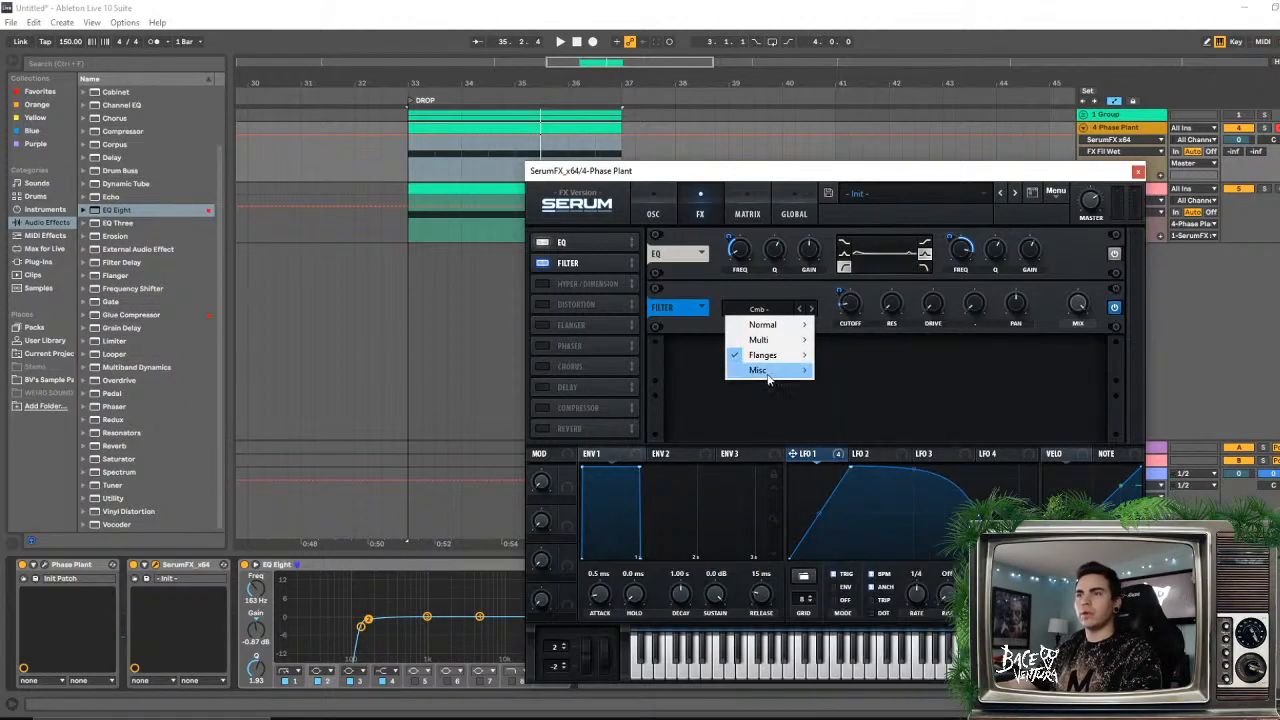
pyautogui.moveTo(768, 378)
pyautogui.click(863, 539)
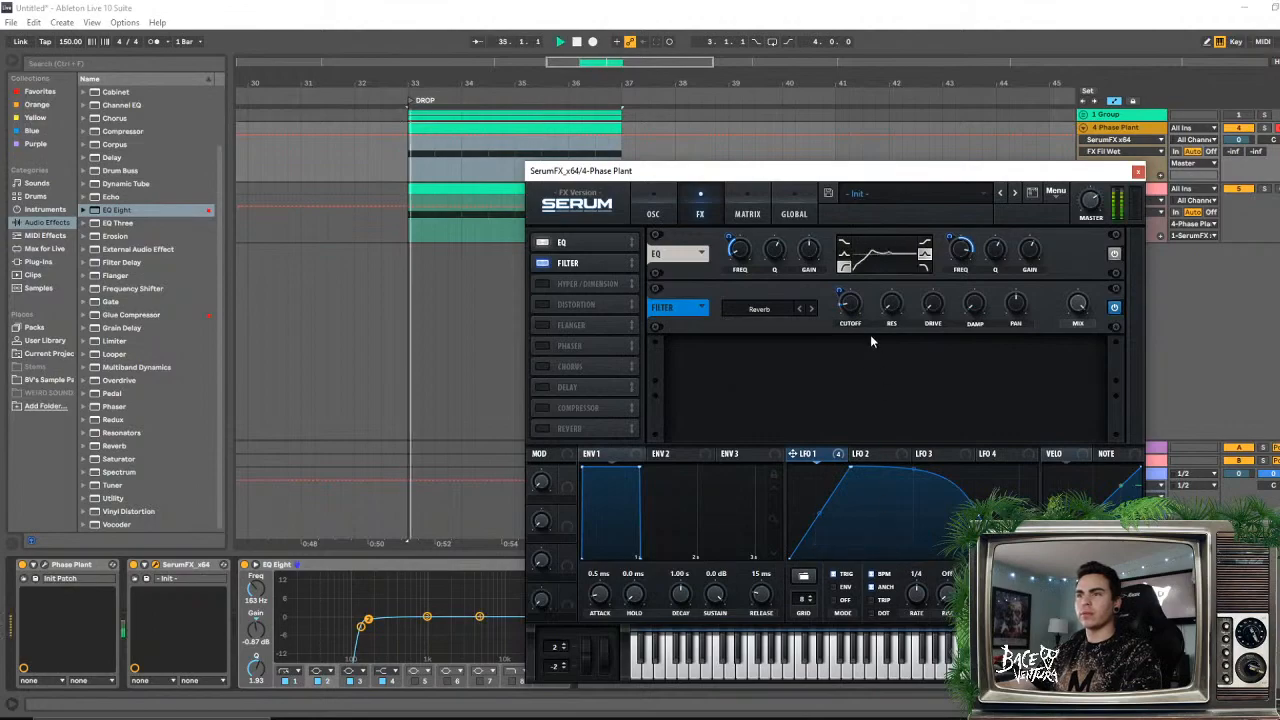
pyautogui.moveTo(855, 304)
pyautogui.mouseDown()
pyautogui.moveTo(868, 288)
pyautogui.moveTo(844, 287)
pyautogui.moveTo(852, 316)
pyautogui.moveTo(845, 295)
pyautogui.mouseUp()
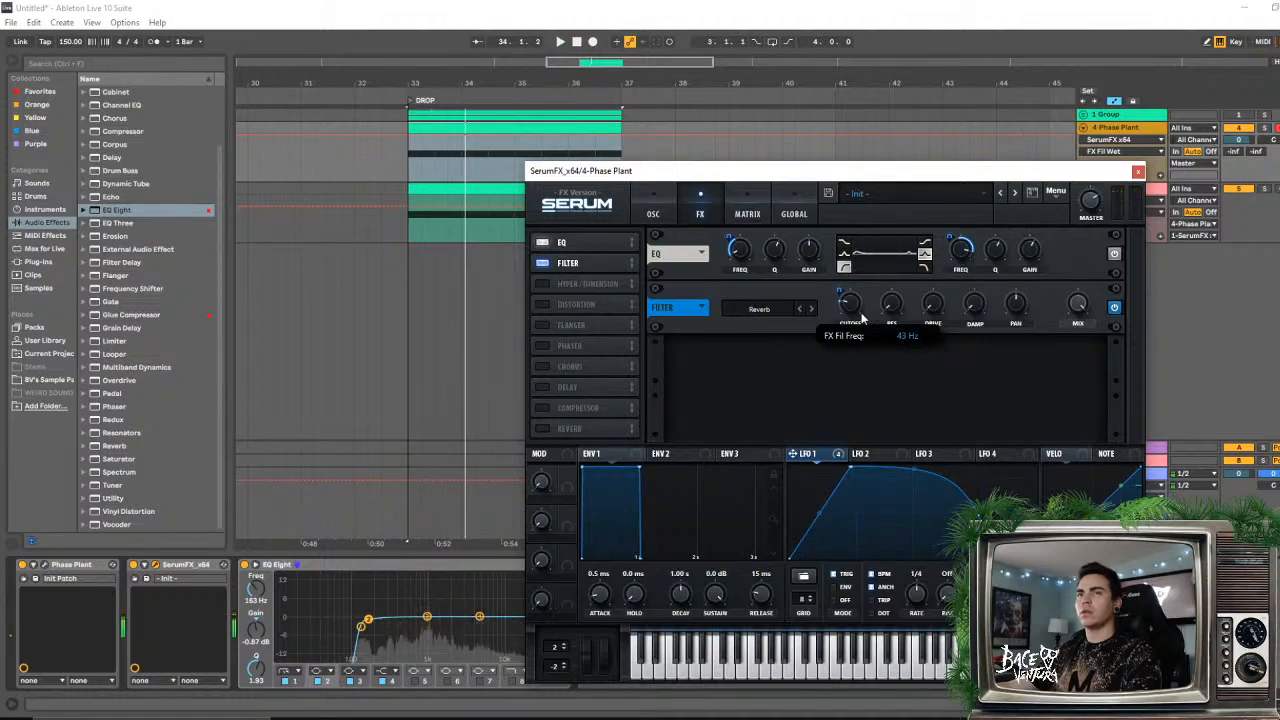
# - Raise the Reverb filter's cutoff to about 50 Hz, audition the loop from the drop, and close the SerumFX window
pyautogui.moveTo(862, 316); pyautogui.dragTo(862, 315)
pyautogui.press('space')
pyautogui.press('space')
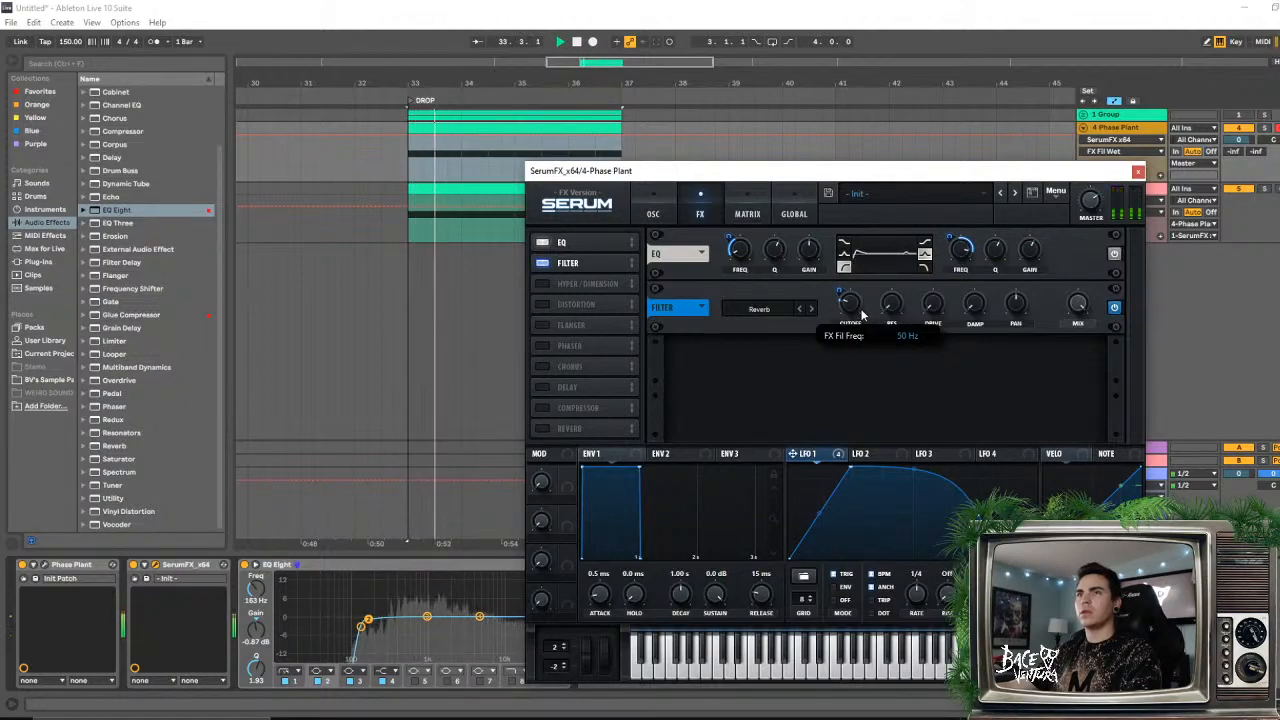
pyautogui.press('space')
pyautogui.press('space')
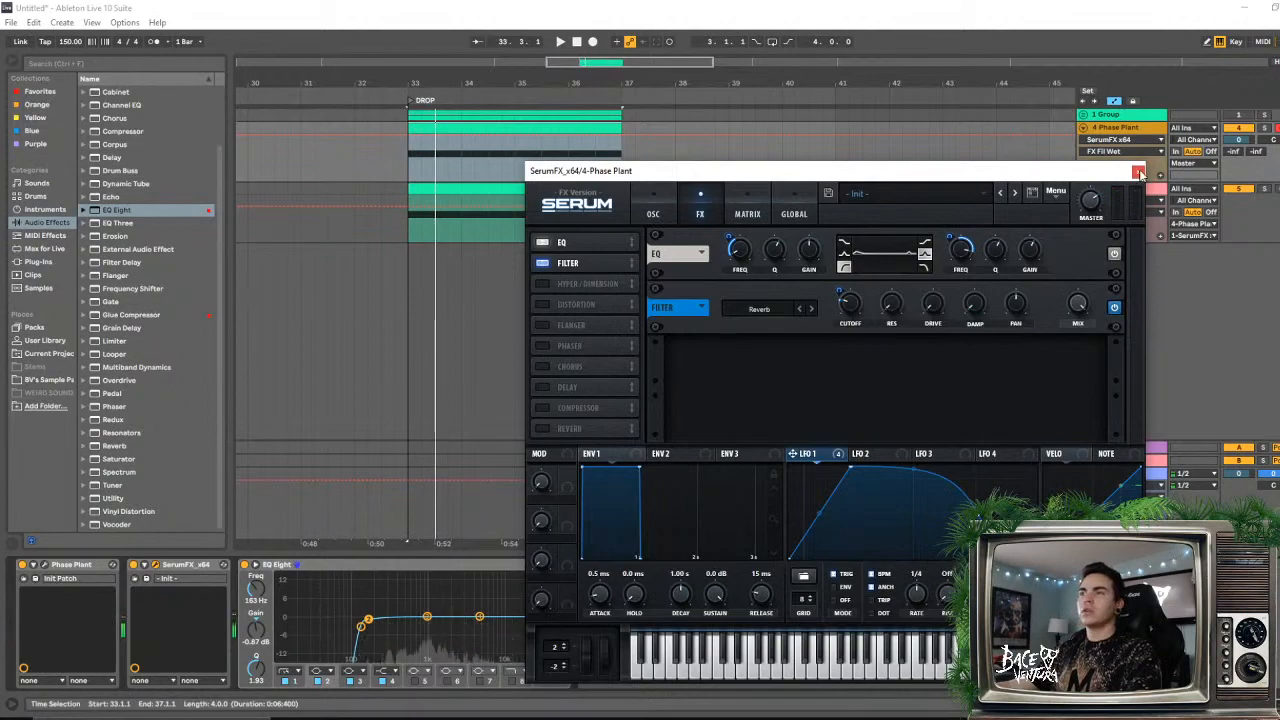
pyautogui.click(1138, 172)
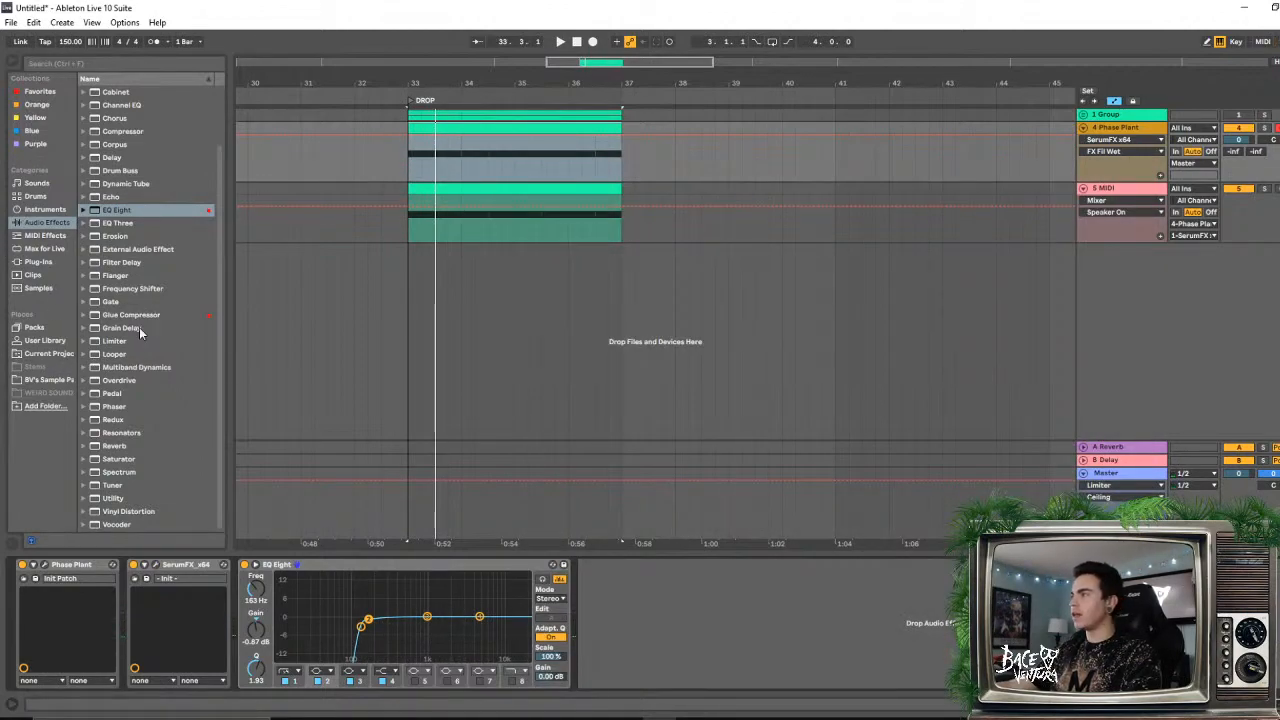
# - Find the Chorus presets among the audio effects and load Yo Man! after EQ Eight on the Phase Plant track
pyautogui.click(150, 173)
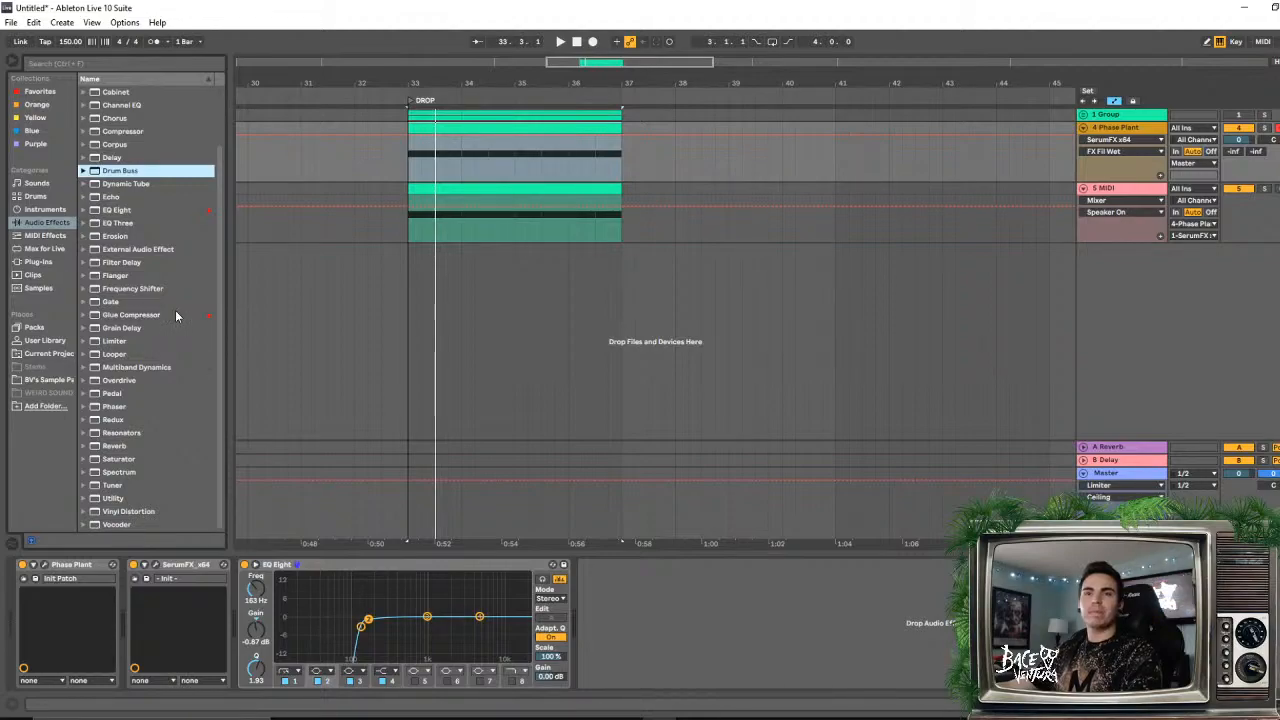
pyautogui.scroll(3, 138, 178)
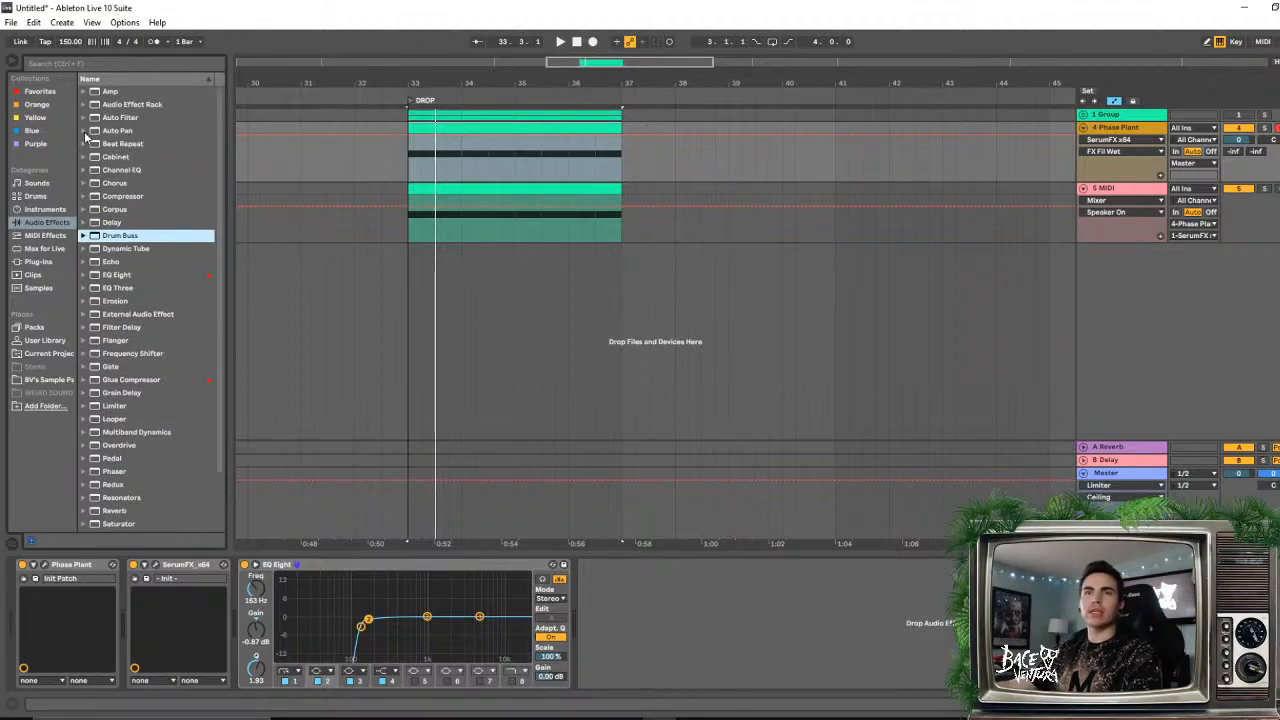
pyautogui.click(97, 187)
pyautogui.click(84, 184)
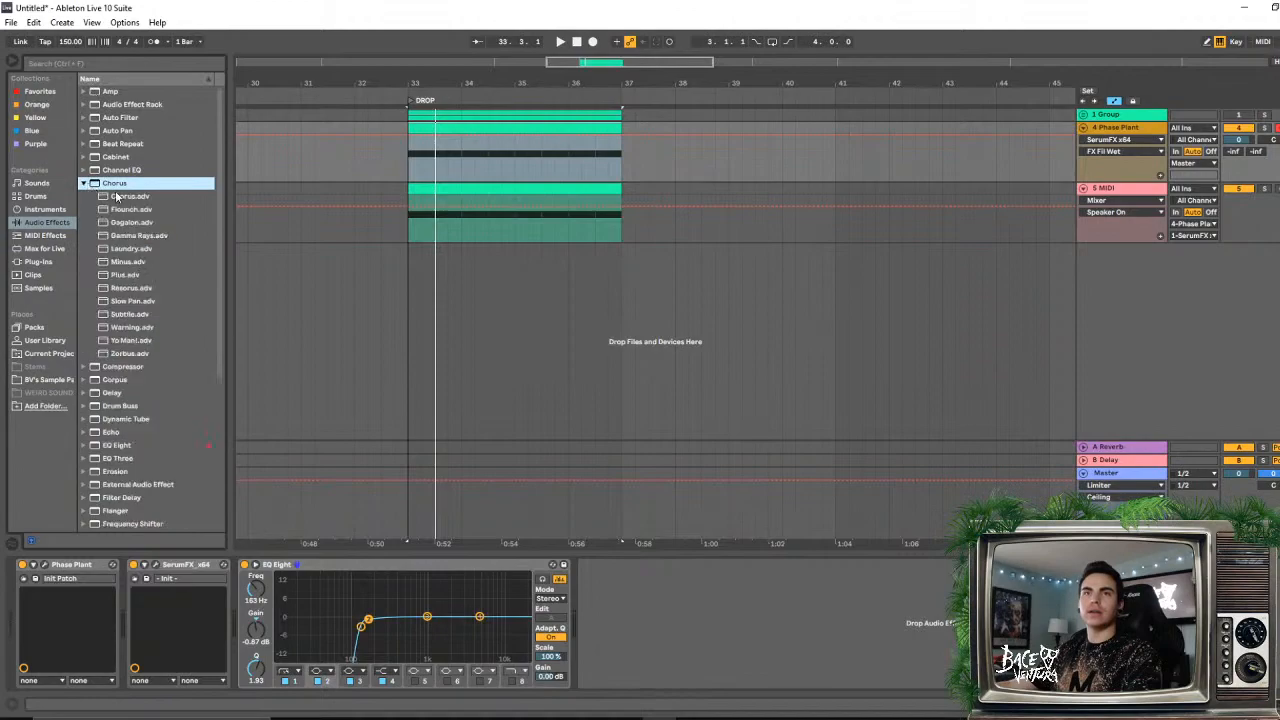
pyautogui.scroll(-3, 118, 200)
pyautogui.moveTo(131, 260); pyautogui.dragTo(190, 340)
pyautogui.moveTo(645, 593); pyautogui.dragTo(648, 598)
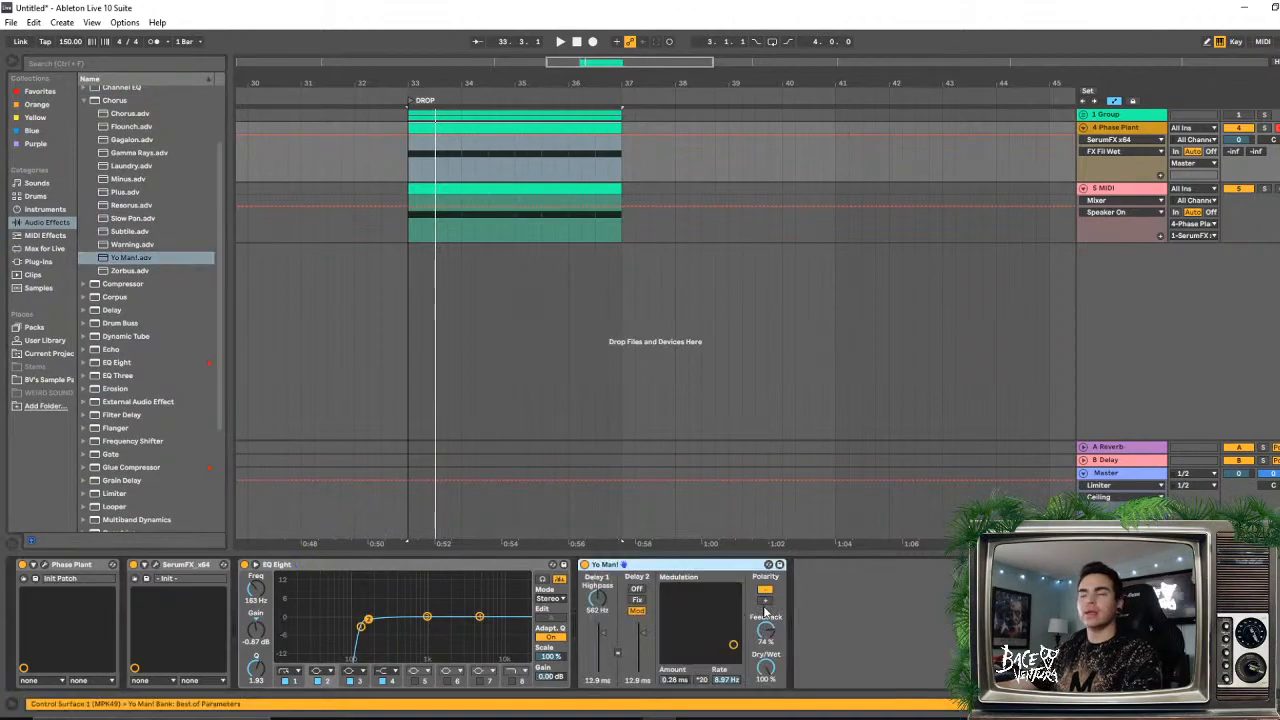
# - Set the Yo Man! chorus's Delay 1 time to 0.72 ms and Delay 2 time to 1.82 ms while auditioning the drop
pyautogui.press('space')
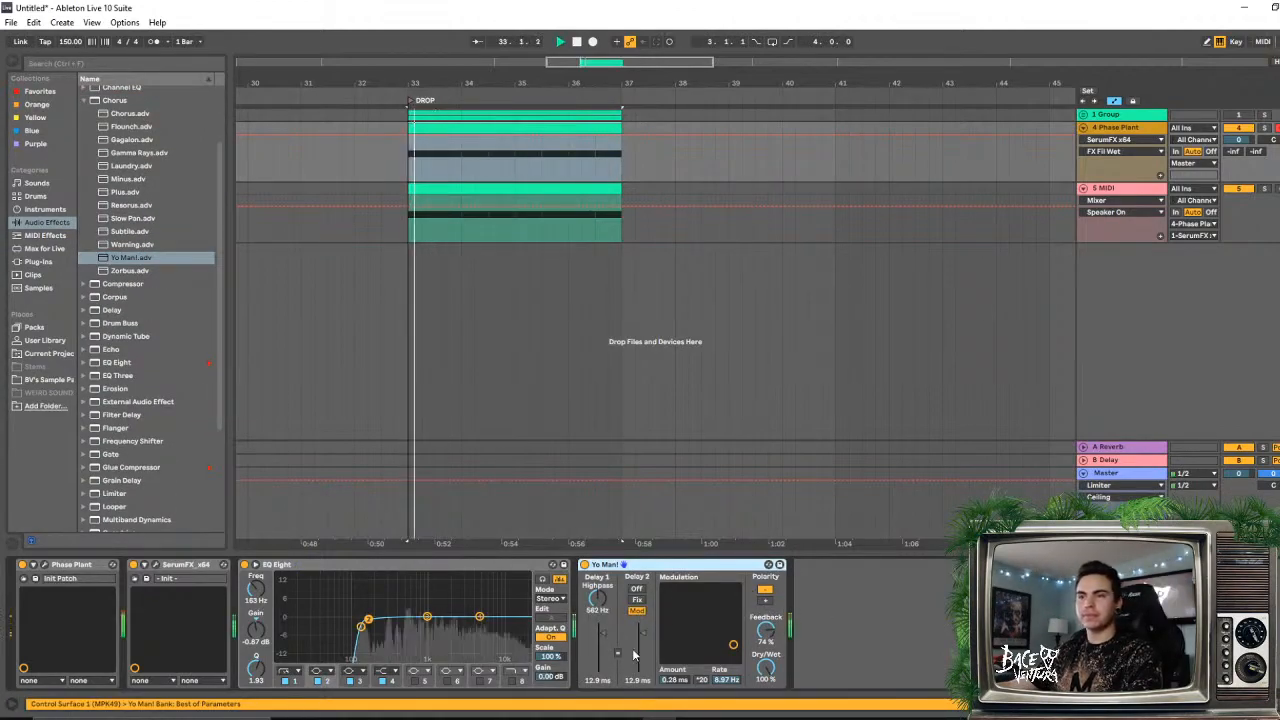
pyautogui.moveTo(605, 642); pyautogui.dragTo(605, 670)
pyautogui.moveTo(641, 630); pyautogui.dragTo(613, 662)
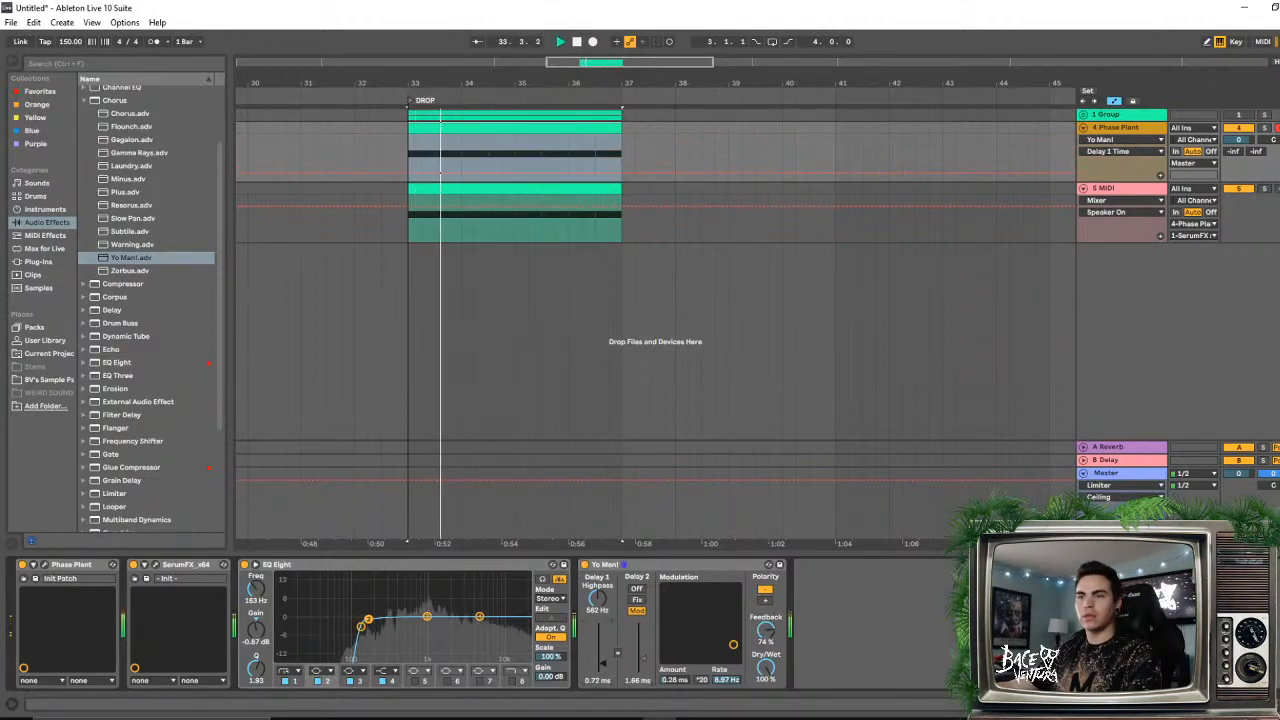
pyautogui.moveTo(602, 629); pyautogui.dragTo(602, 659)
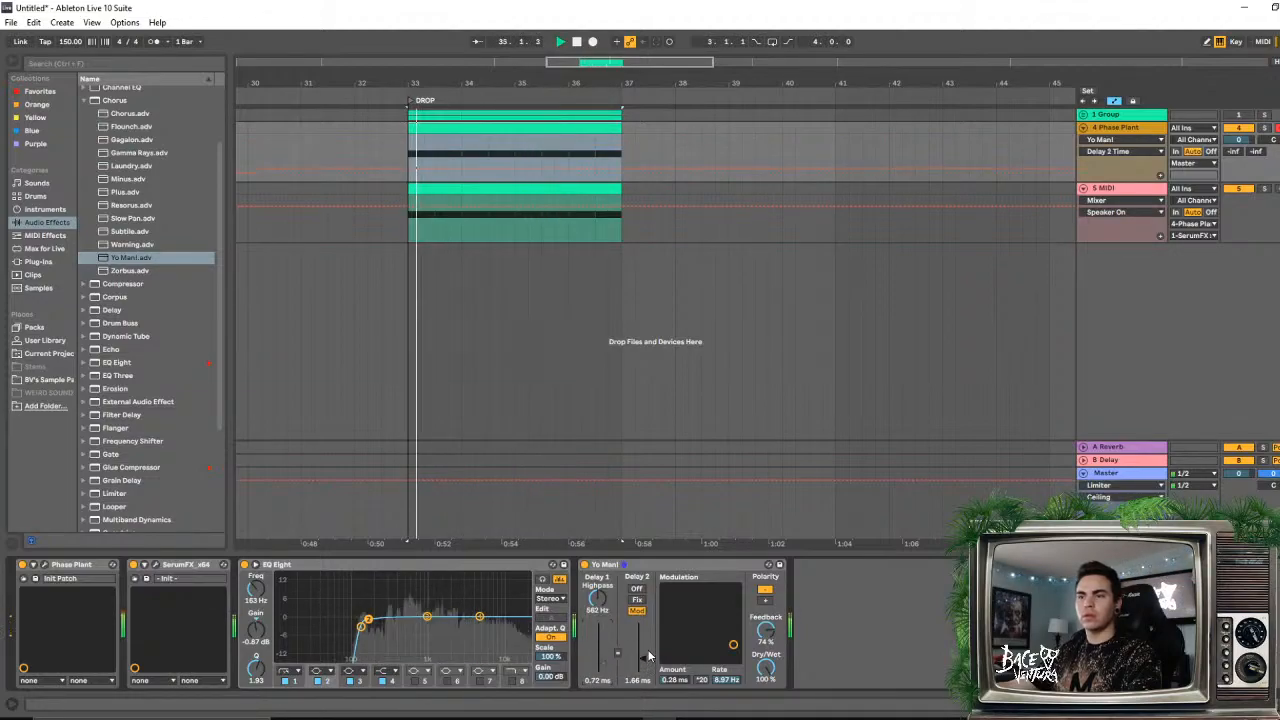
pyautogui.moveTo(648, 655); pyautogui.dragTo(646, 657)
pyautogui.press('space')
pyautogui.press('space')
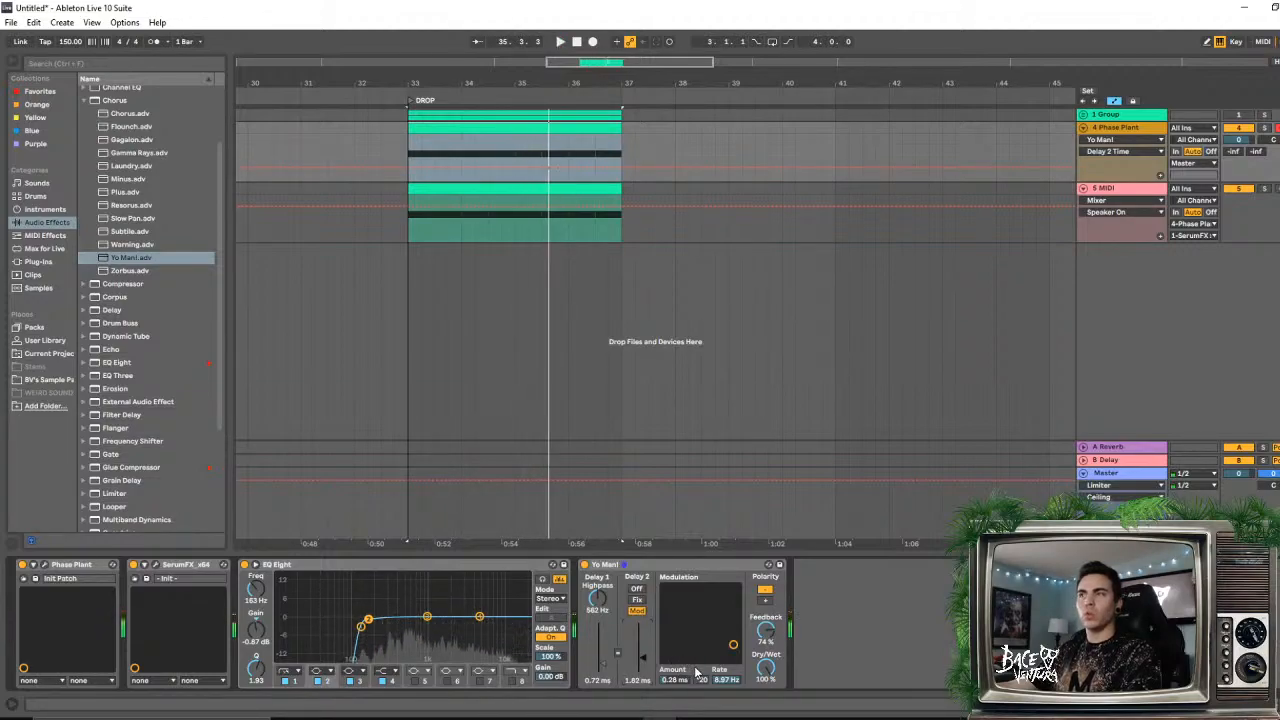
# - Fold the EQ Eight device and raise the Yo Man! chorus's Delay 2 time to 3.65 ms during playback
pyautogui.doubleClick(387, 565)
pyautogui.press('space')
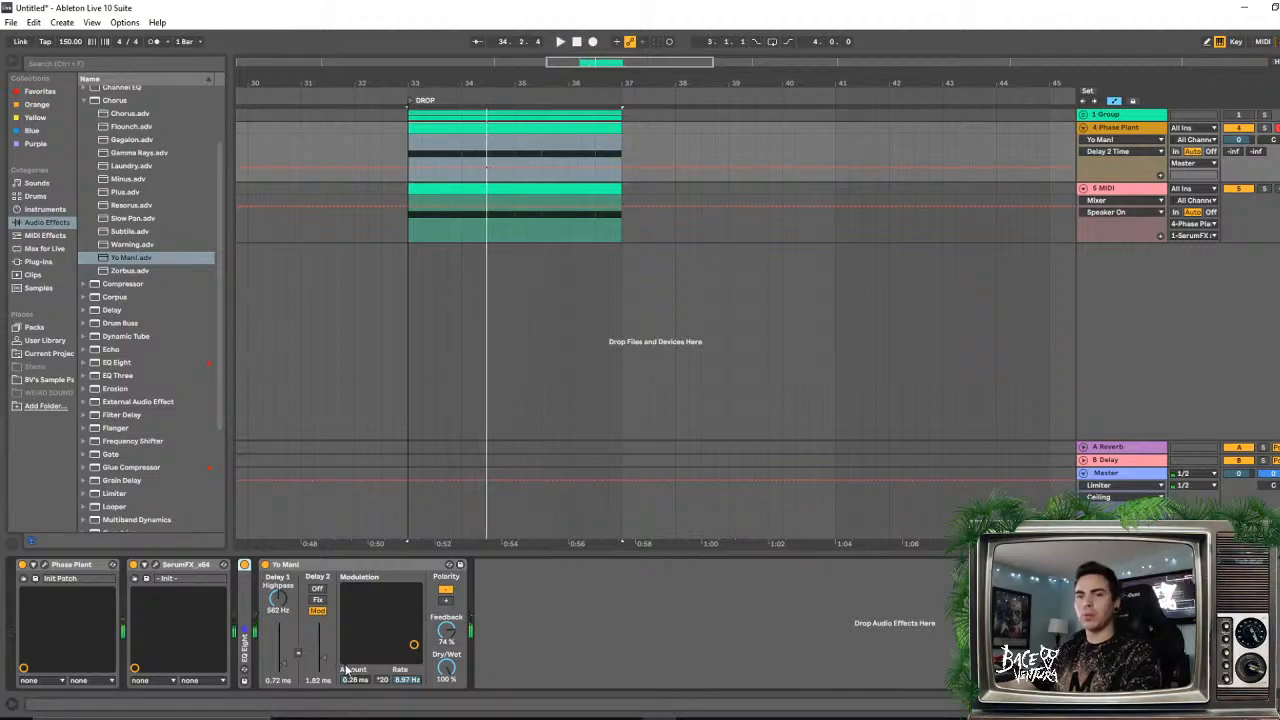
pyautogui.press('space')
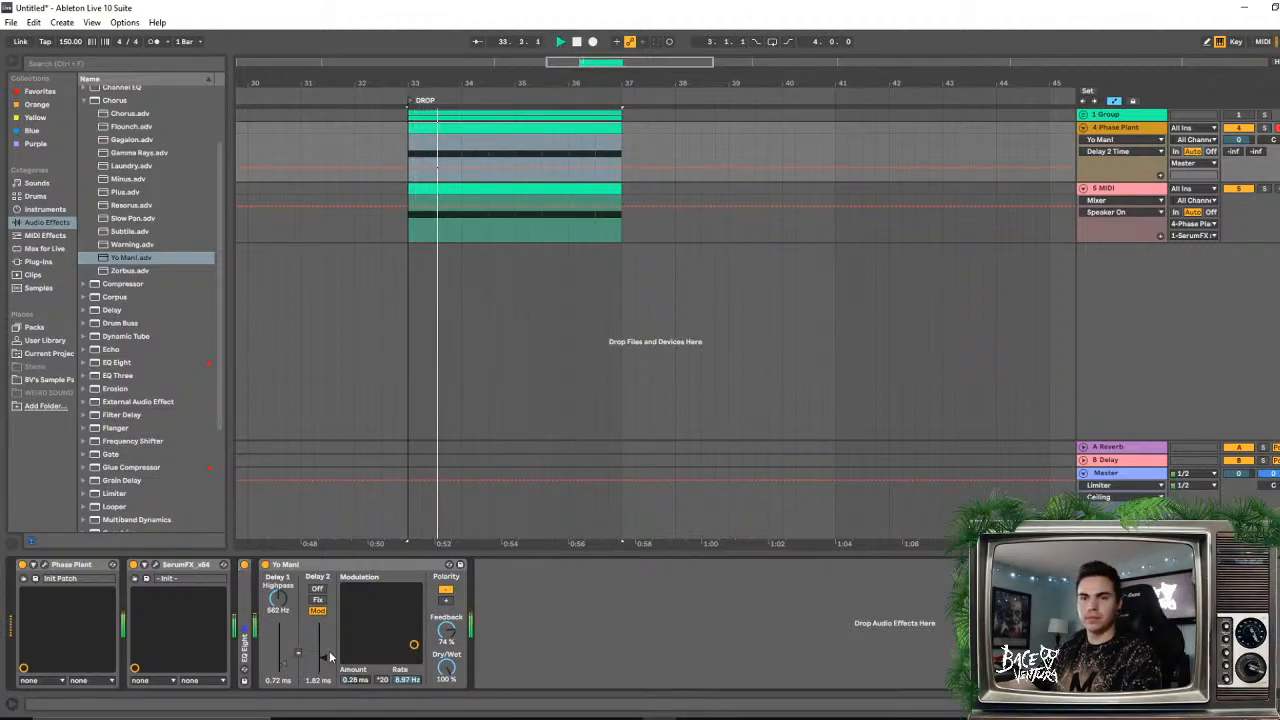
pyautogui.moveTo(323, 657); pyautogui.dragTo(323, 651)
pyautogui.press('space')
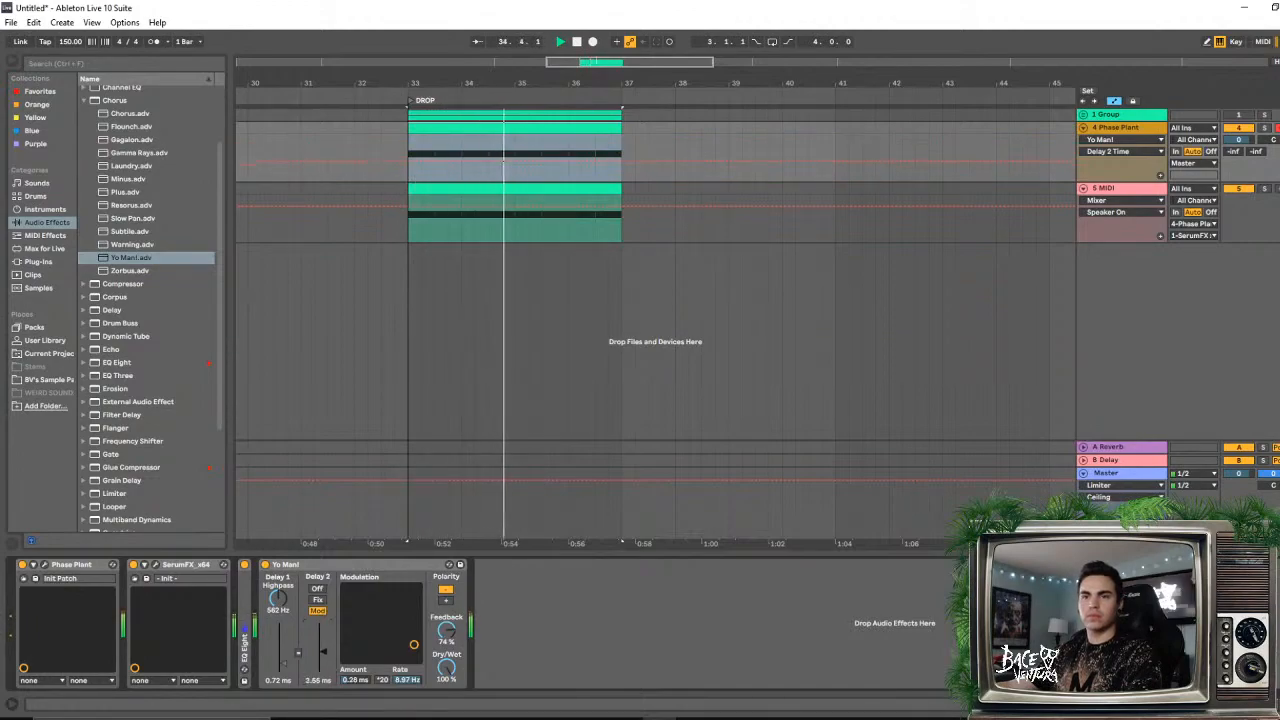
# - Compare the loop with the Yo Man! chorus bypassed and active, and set its dry/wet to 75%
pyautogui.click(265, 565)
pyautogui.press('space')
pyautogui.click(265, 565)
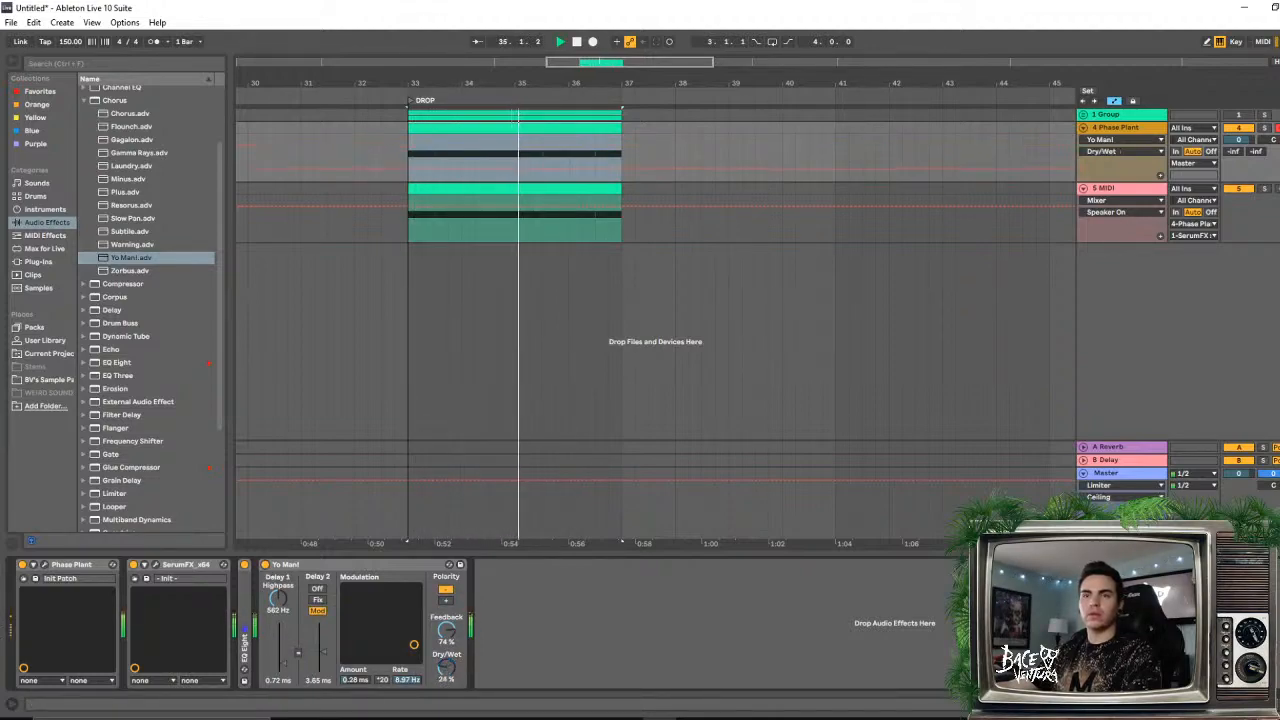
pyautogui.moveTo(446, 666); pyautogui.dragTo(446, 666)
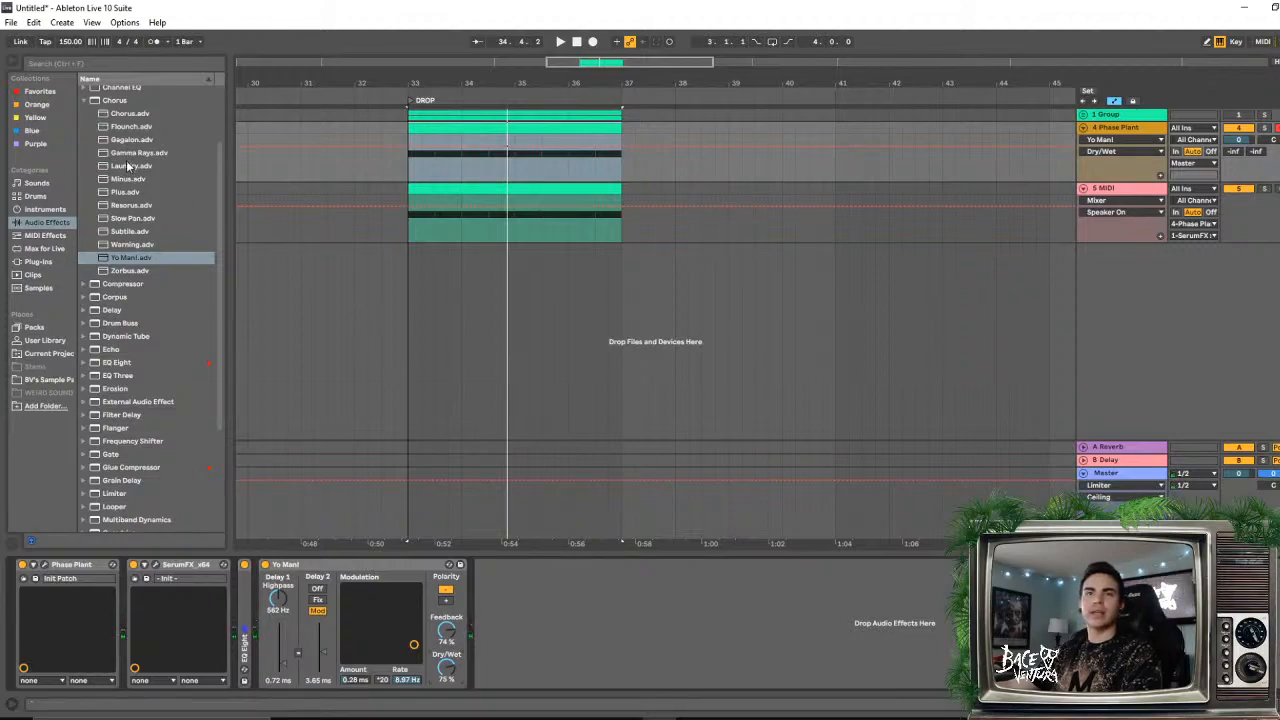
# - Collapse the Chorus presets, move the Yo Man! chorus ahead of EQ Eight, and audition the new device order
pyautogui.scroll(3, 110, 168)
pyautogui.click(85, 183)
pyautogui.scroll(-3, 114, 328)
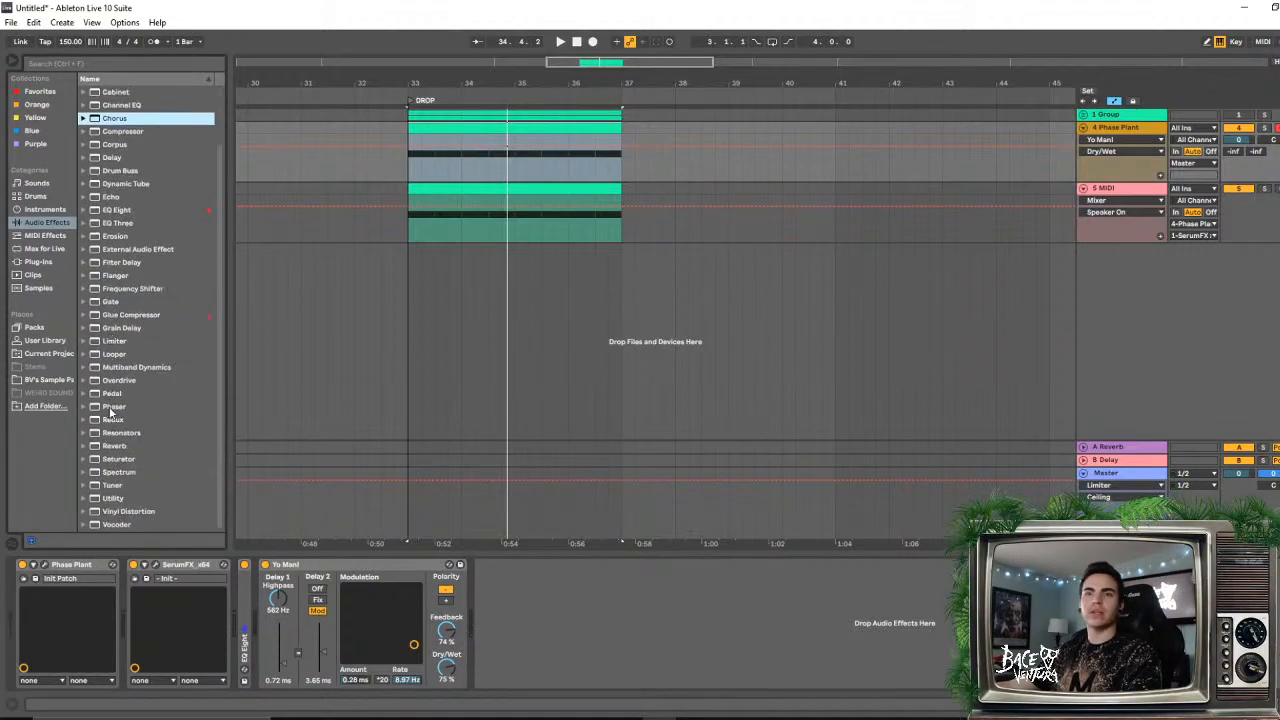
pyautogui.moveTo(250, 607); pyautogui.dragTo(468, 625)
pyautogui.press('space')
pyautogui.moveTo(299, 566); pyautogui.dragTo(468, 590)
pyautogui.press('space')
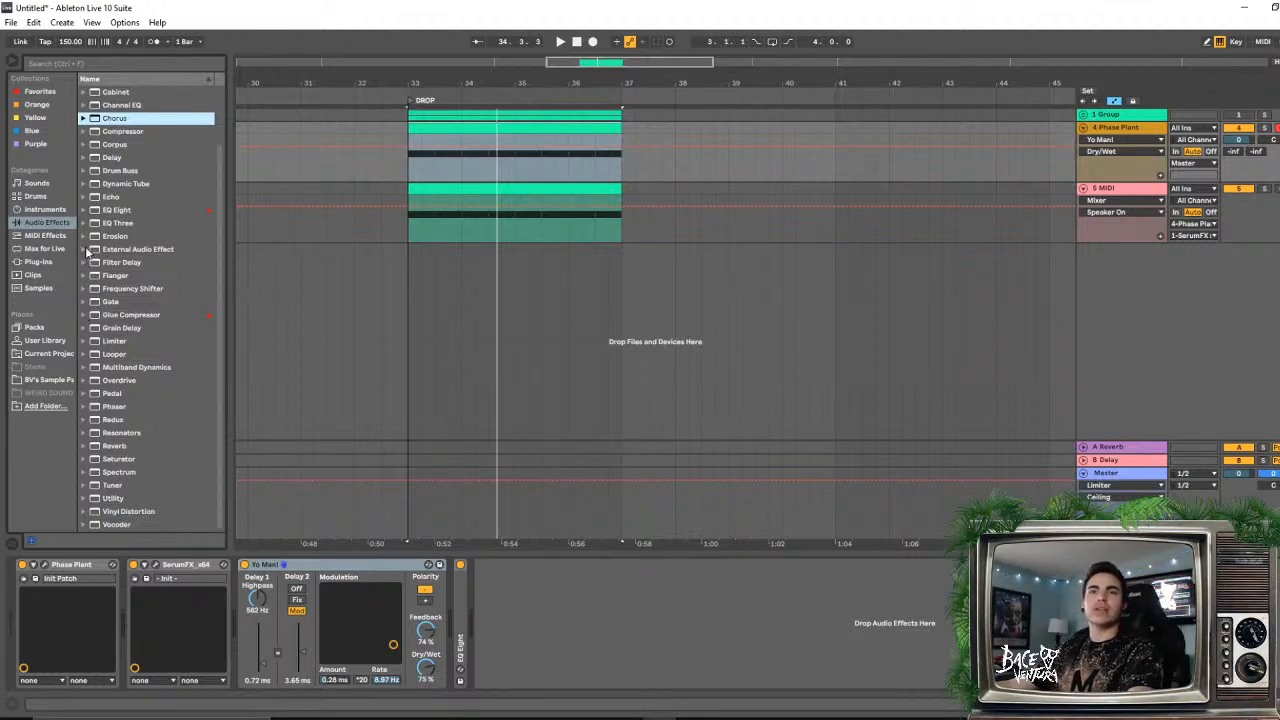
# - Load the Grain Delay preset Rubberband between the Yo Man! chorus and EQ Eight and play the drop
pyautogui.click(84, 328)
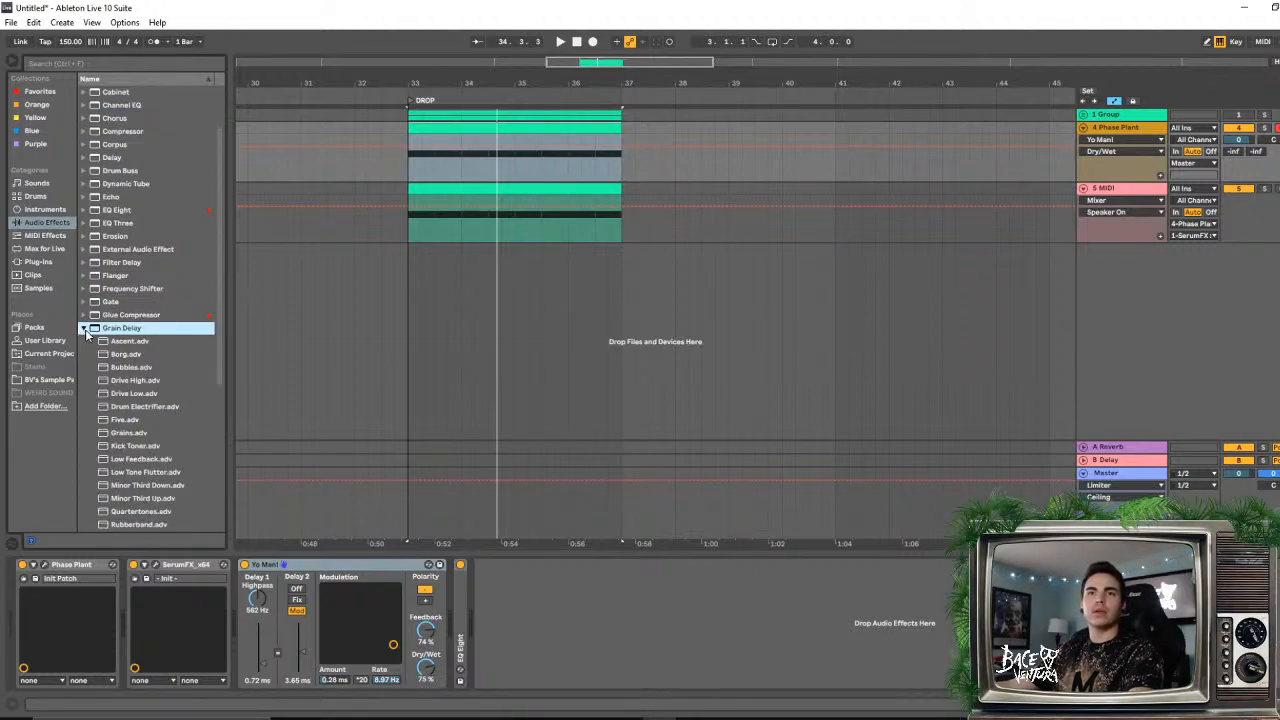
pyautogui.click(84, 329)
pyautogui.click(84, 328)
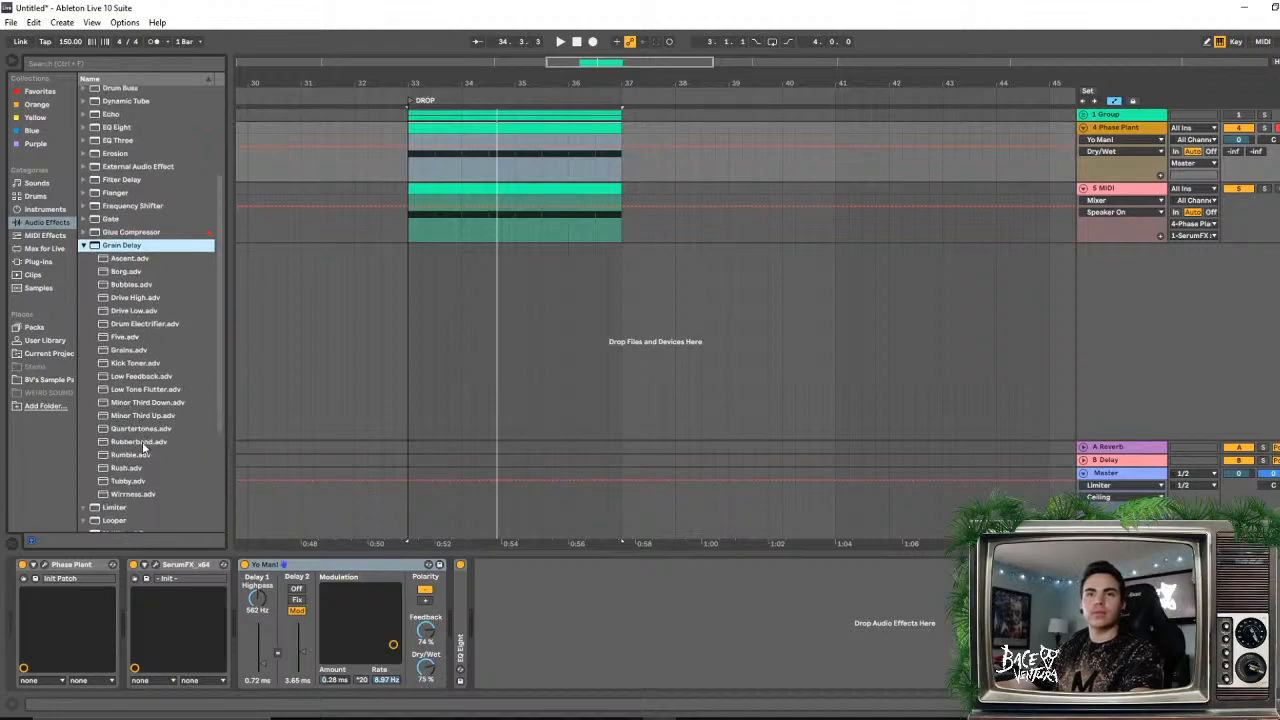
pyautogui.click(136, 443)
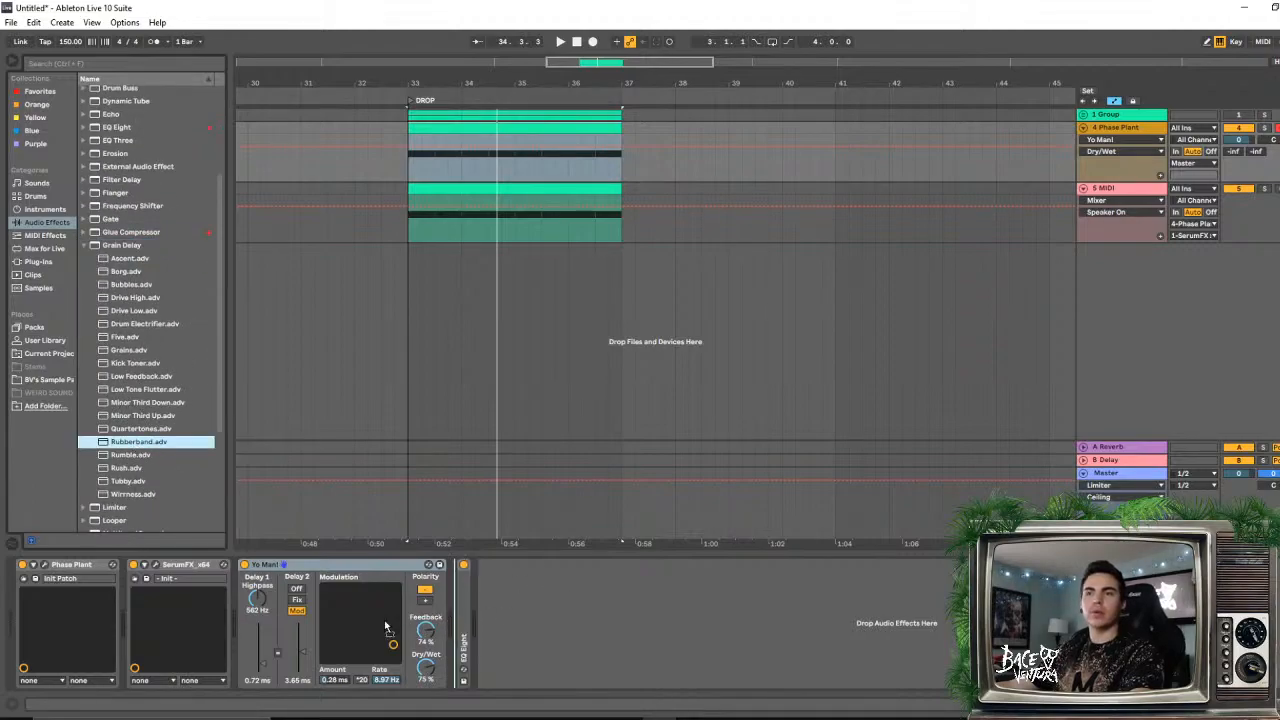
pyautogui.moveTo(385, 627); pyautogui.dragTo(450, 620)
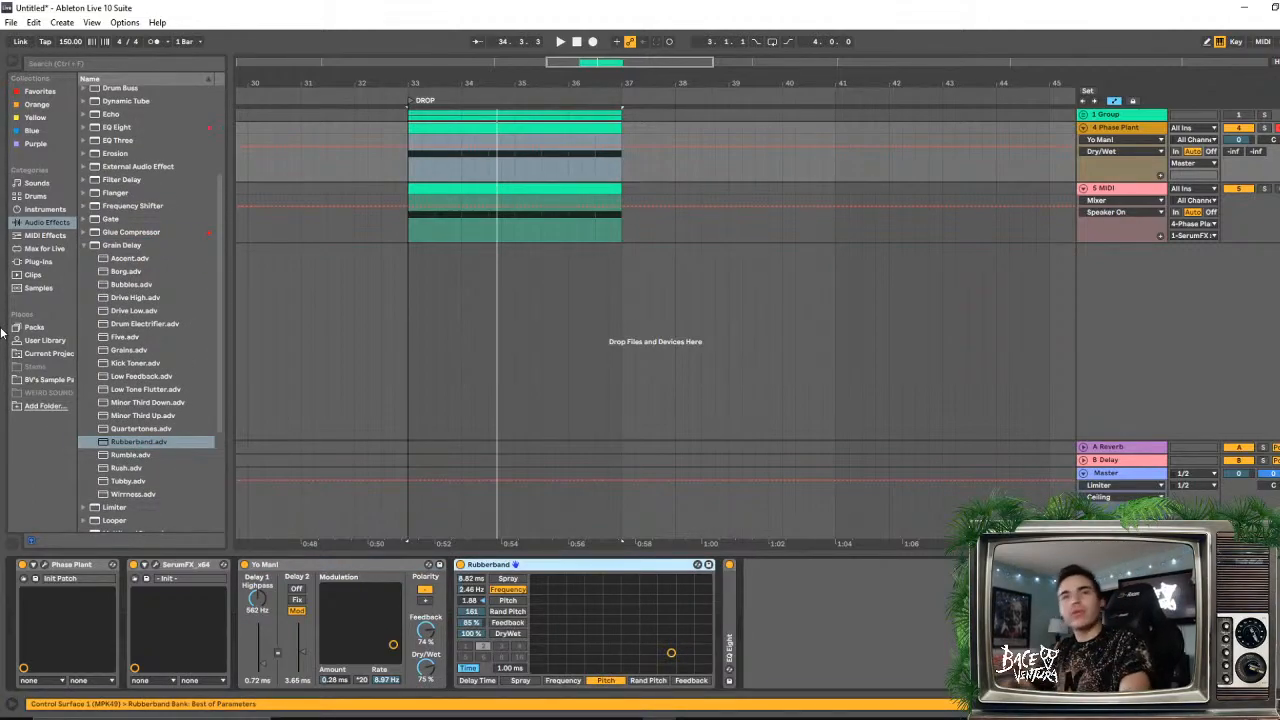
pyautogui.press('space')
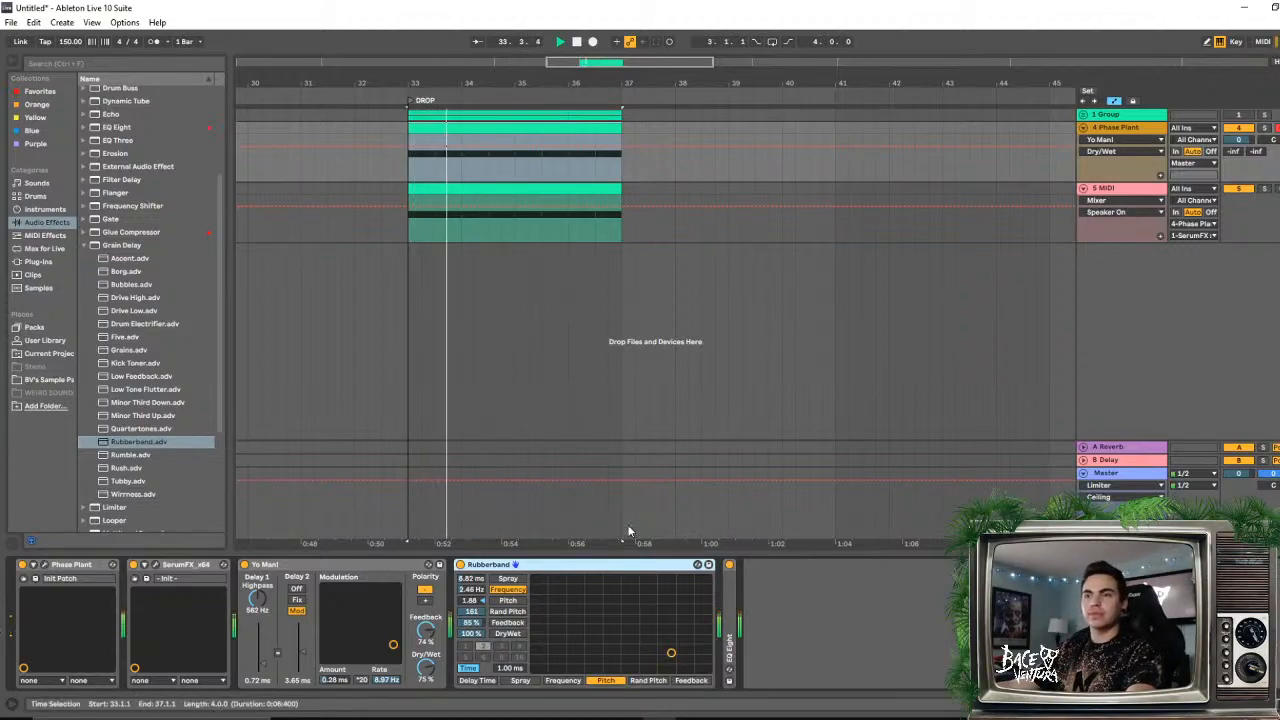
# - Try Rubberband with random pitch at 0.00, feedback at 58% and dry/wet at 6.6%, and delete the device
pyautogui.moveTo(479, 612); pyautogui.dragTo(556, 648)
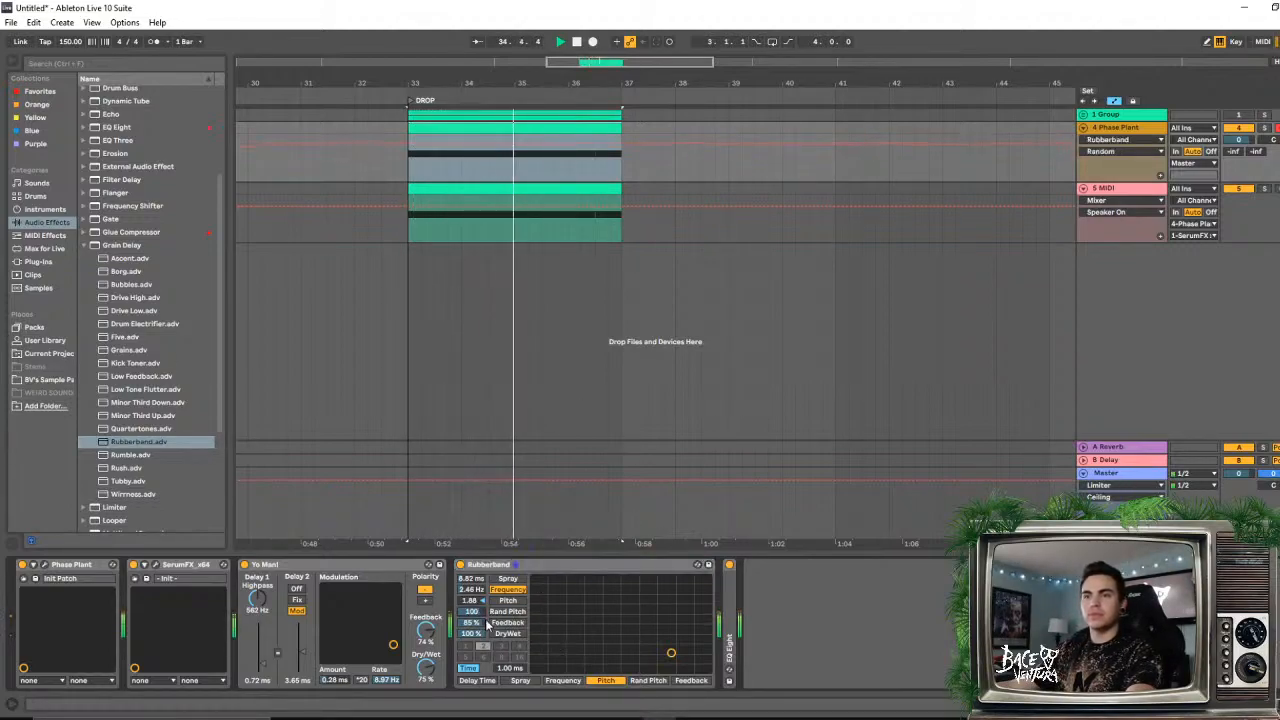
pyautogui.moveTo(475, 612); pyautogui.dragTo(477, 655)
pyautogui.moveTo(671, 653); pyautogui.dragTo(654, 623)
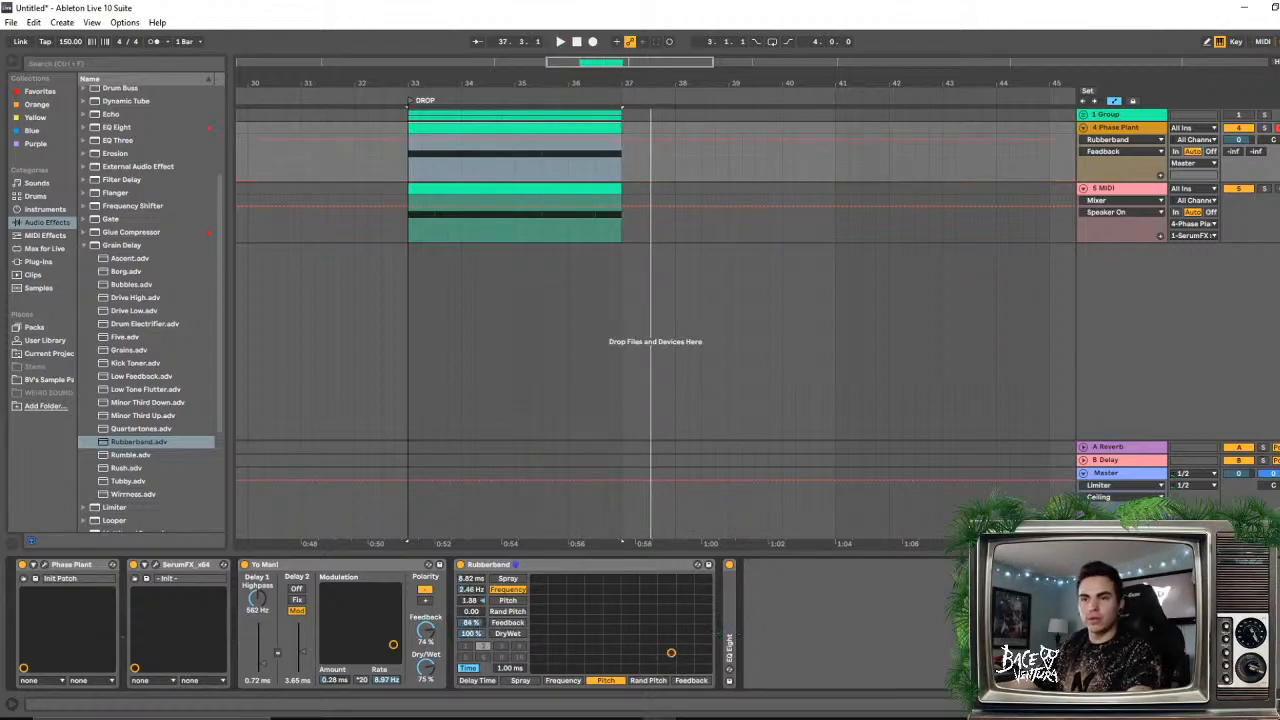
pyautogui.press('space')
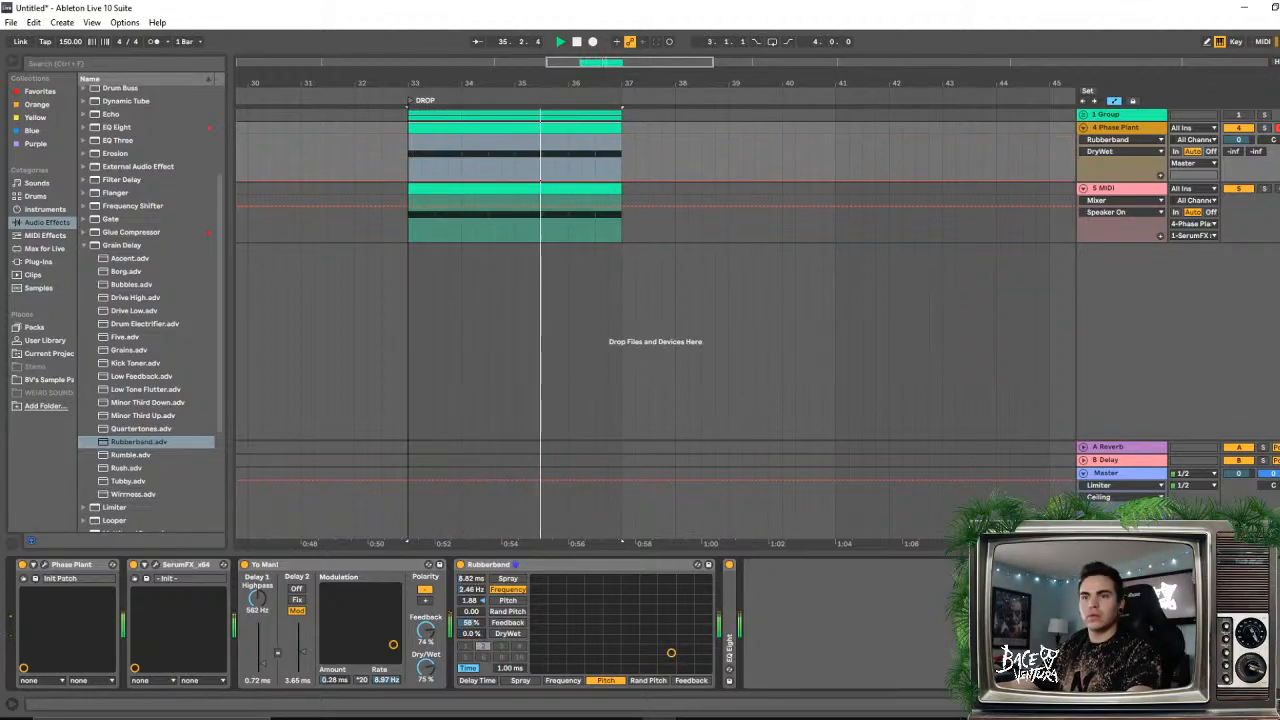
pyautogui.click(620, 566)
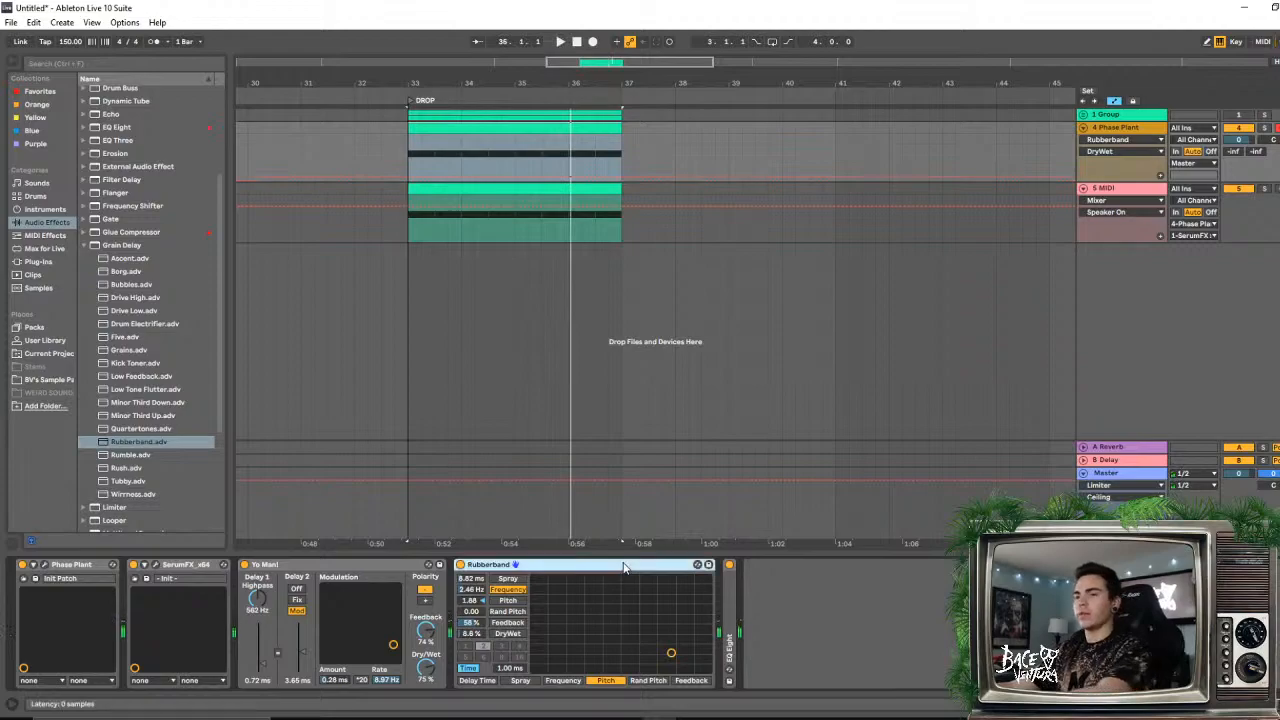
pyautogui.press('Delete')
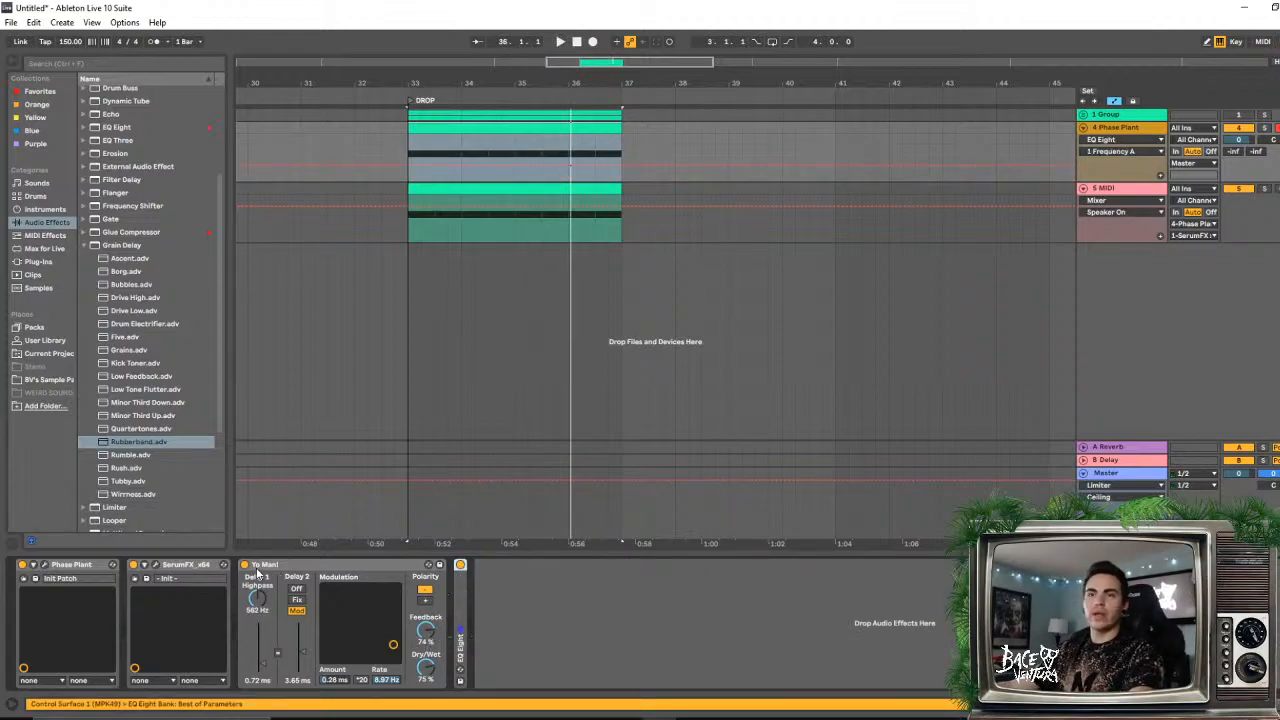
# - Turn off the Yo Man! chorus and load the Rubberband preset after EQ Eight for playback
pyautogui.moveTo(134, 442); pyautogui.dragTo(188, 482)
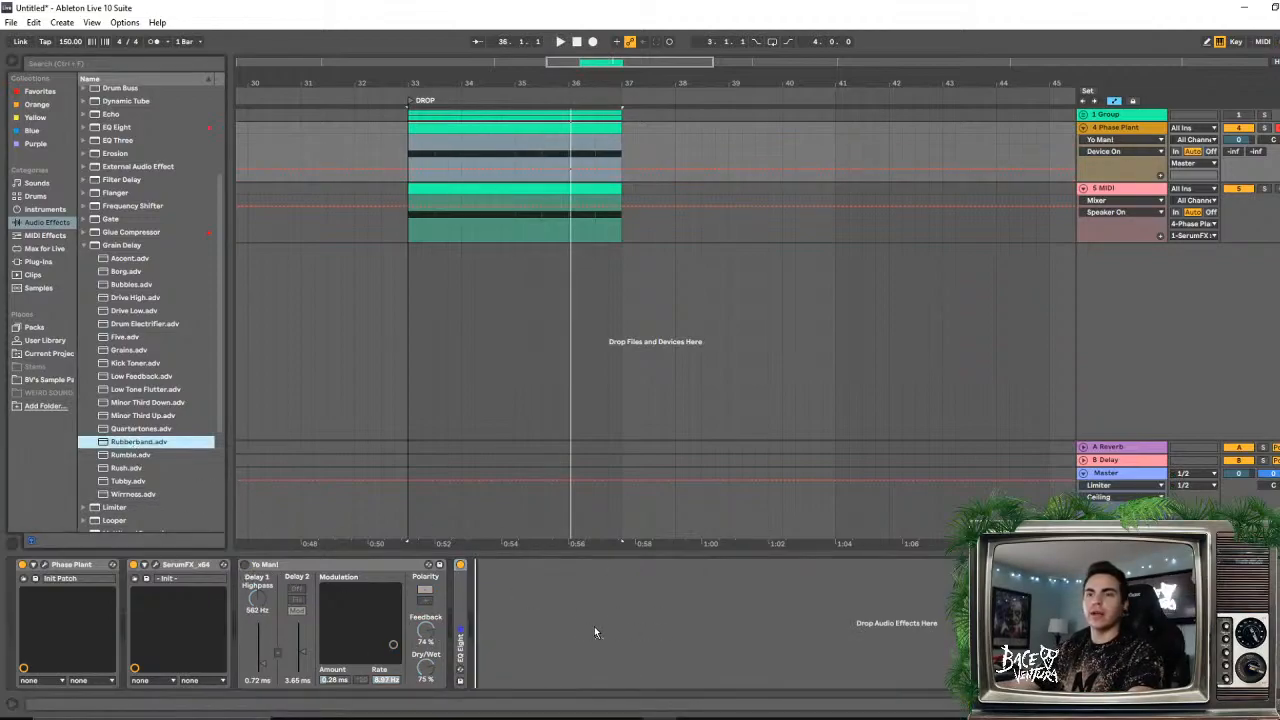
pyautogui.moveTo(594, 630); pyautogui.dragTo(598, 627)
pyautogui.press('space')
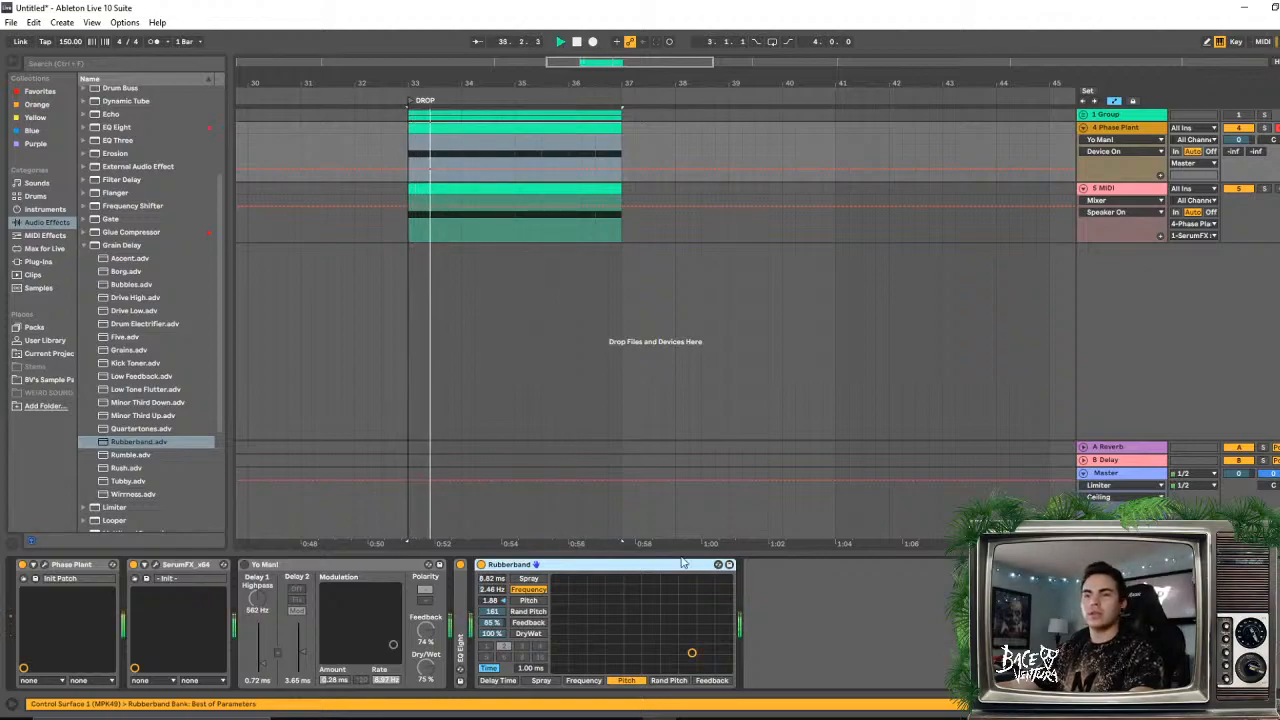
# - Set Rubberband's random pitch to 0.00 and dry/wet to 13%, restarting the loop to hear it
pyautogui.doubleClick(492, 611)
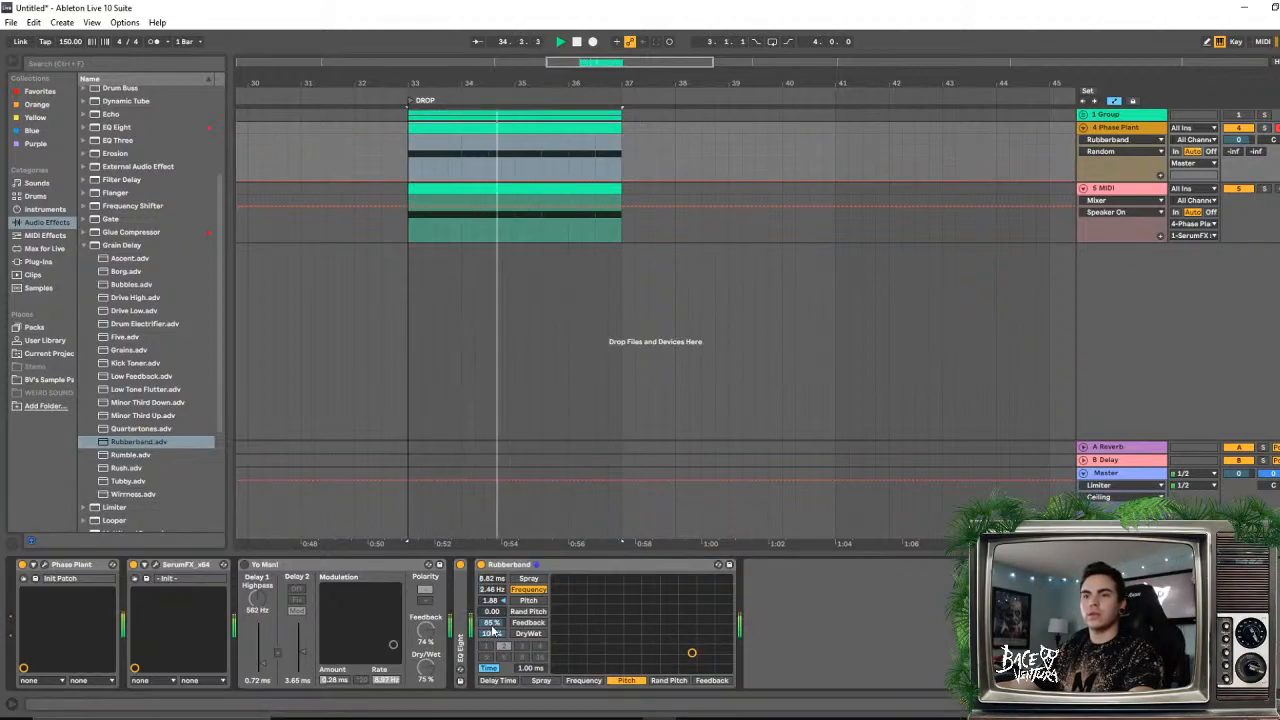
pyautogui.moveTo(492, 635)
pyautogui.mouseDown()
pyautogui.moveTo(492, 690)
pyautogui.moveTo(492, 594)
pyautogui.moveTo(497, 657)
pyautogui.mouseUp()
pyautogui.press('space')
pyautogui.press('space')
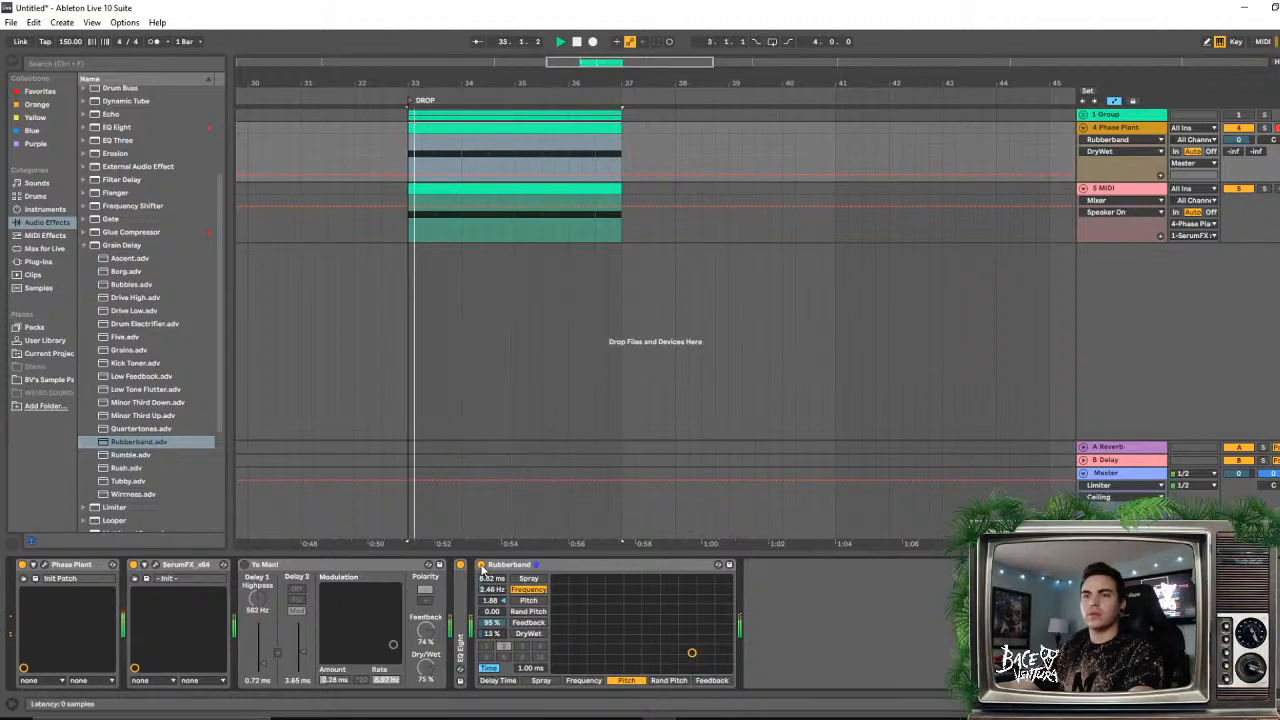
# - Compare Rubberband bypassed and active, try its dry/wet at about 58%, and delete the device
pyautogui.click(481, 566)
pyautogui.click(481, 566)
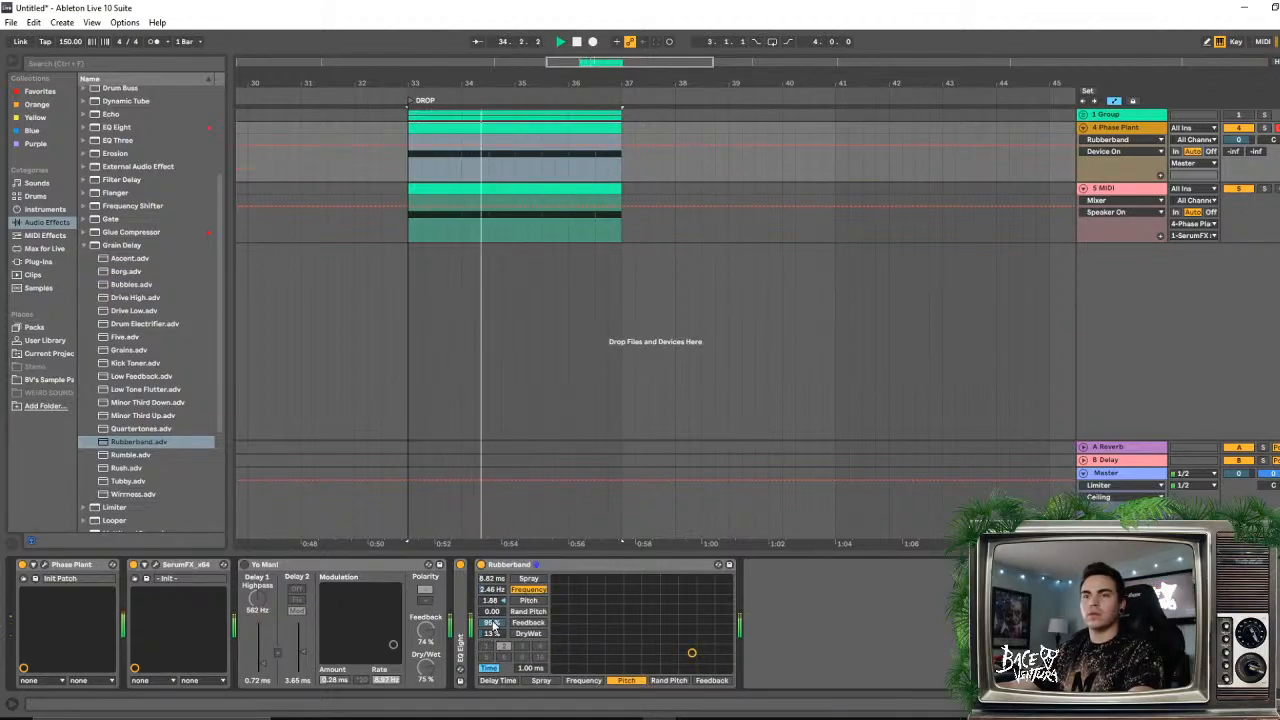
pyautogui.click(491, 630)
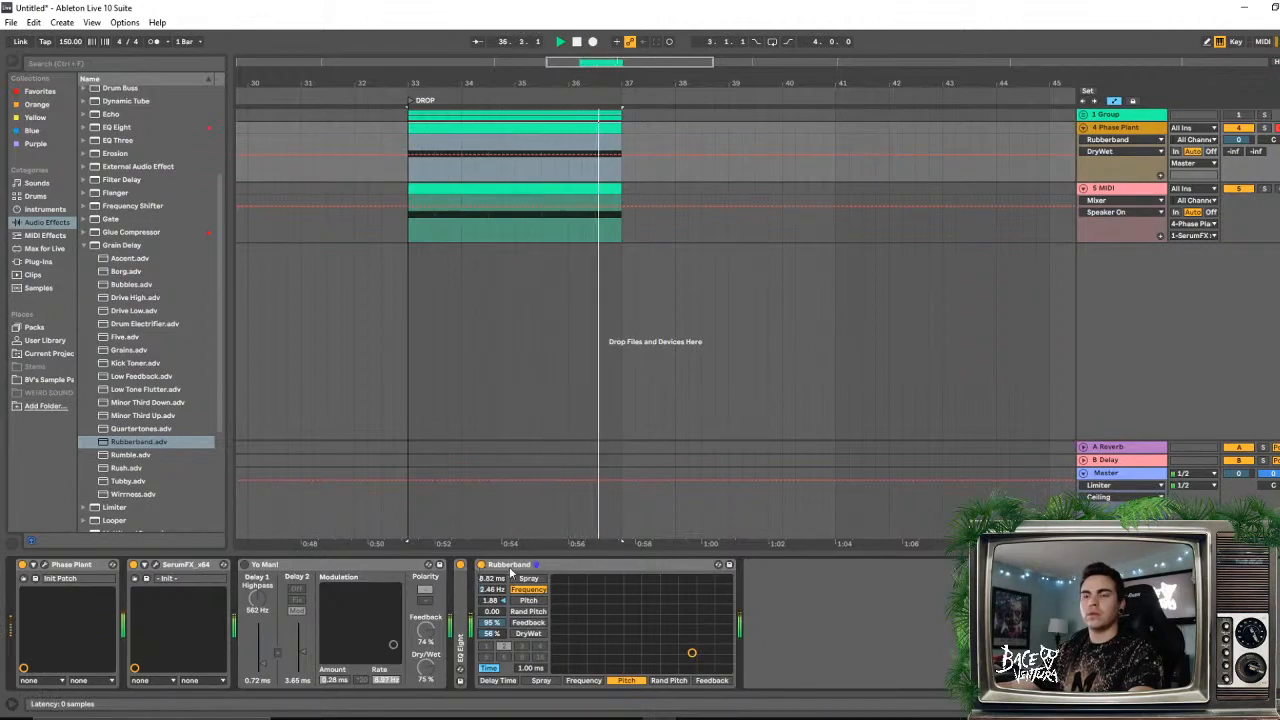
pyautogui.click(617, 566)
pyautogui.press('Delete')
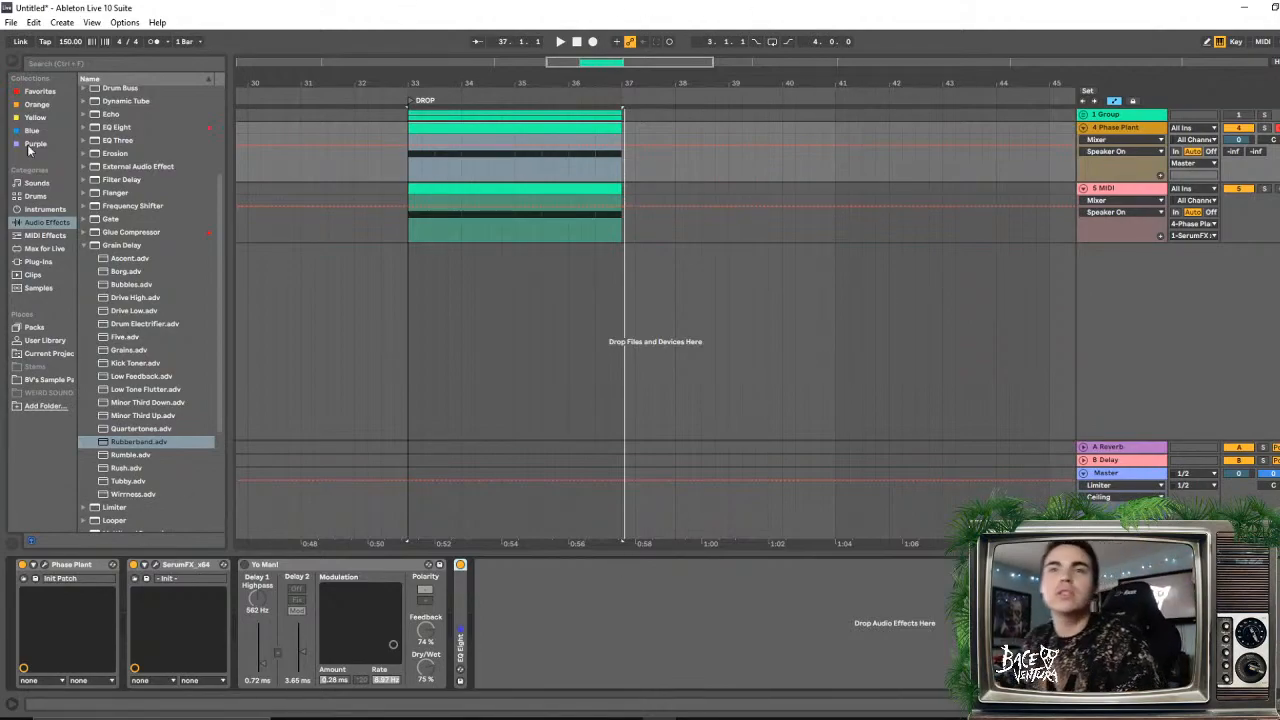
# - Try the Grain Delay preset Ascent before EQ Eight, replace it with Borg, and set Borg's feedback to 52%
pyautogui.moveTo(135, 262); pyautogui.dragTo(457, 660)
pyautogui.press('space')
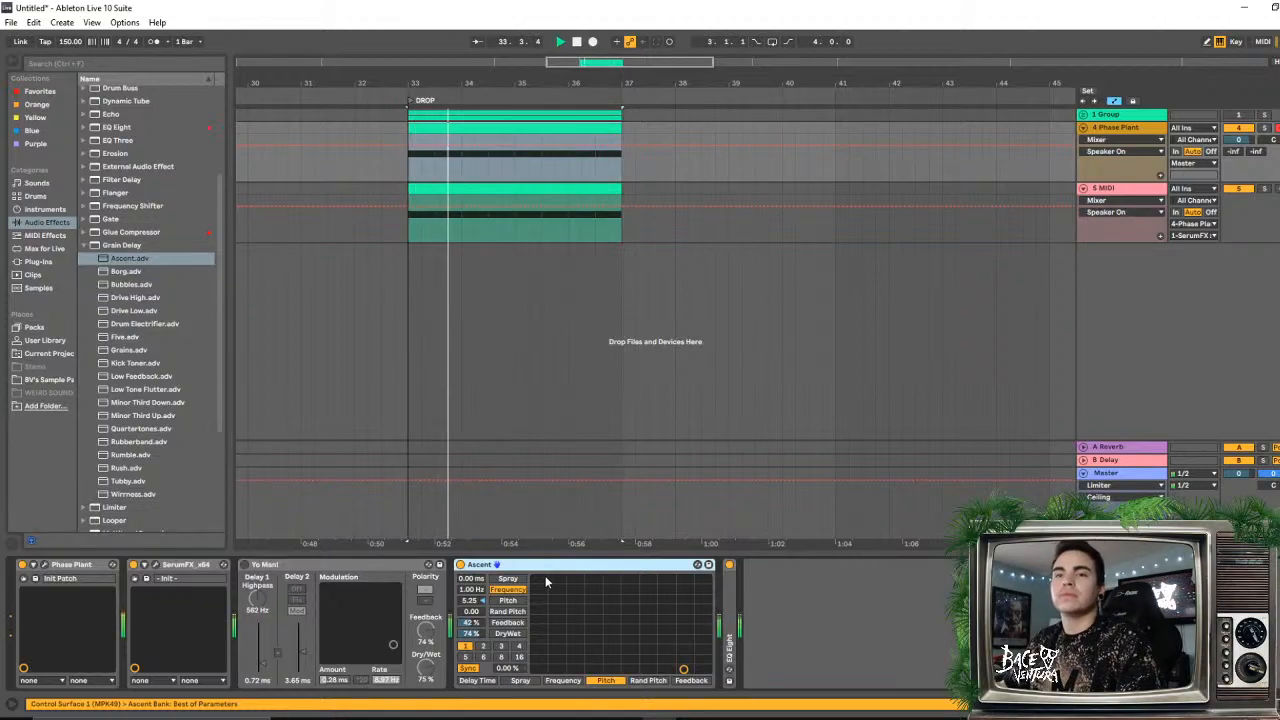
pyautogui.click(125, 271)
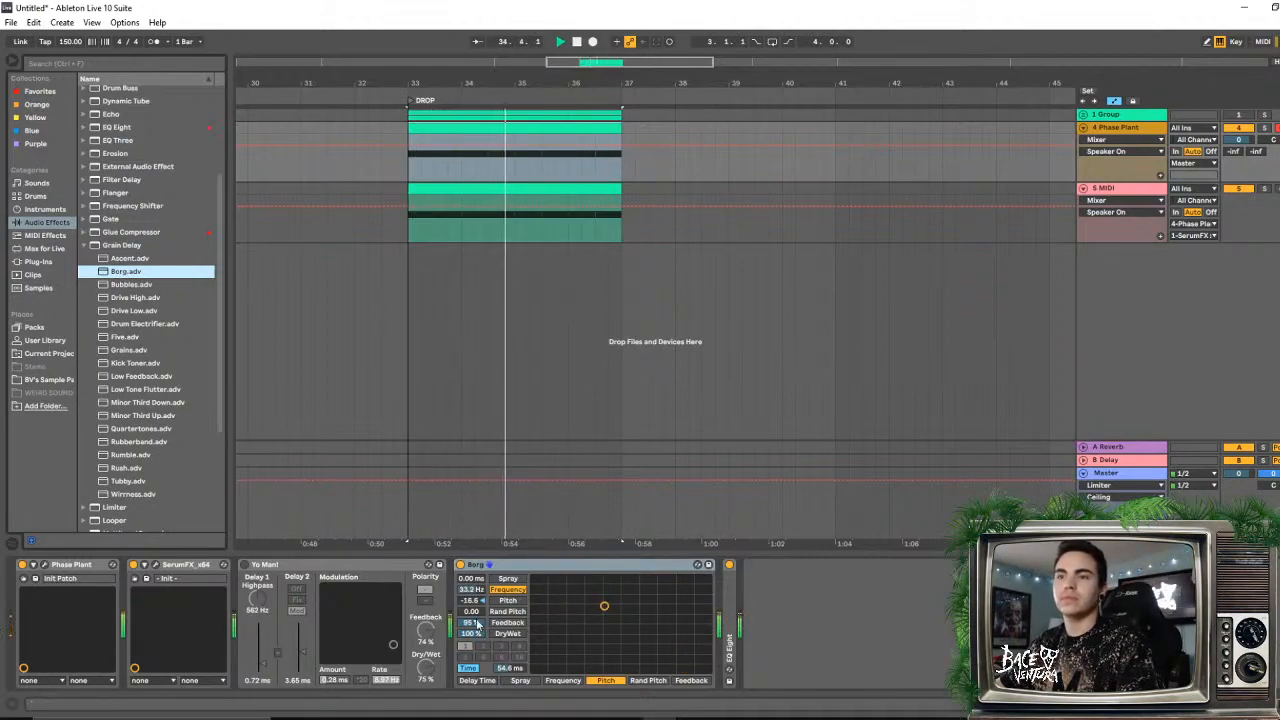
pyautogui.moveTo(476, 623)
pyautogui.mouseDown()
pyautogui.moveTo(473, 684)
pyautogui.moveTo(476, 610)
pyautogui.mouseUp()
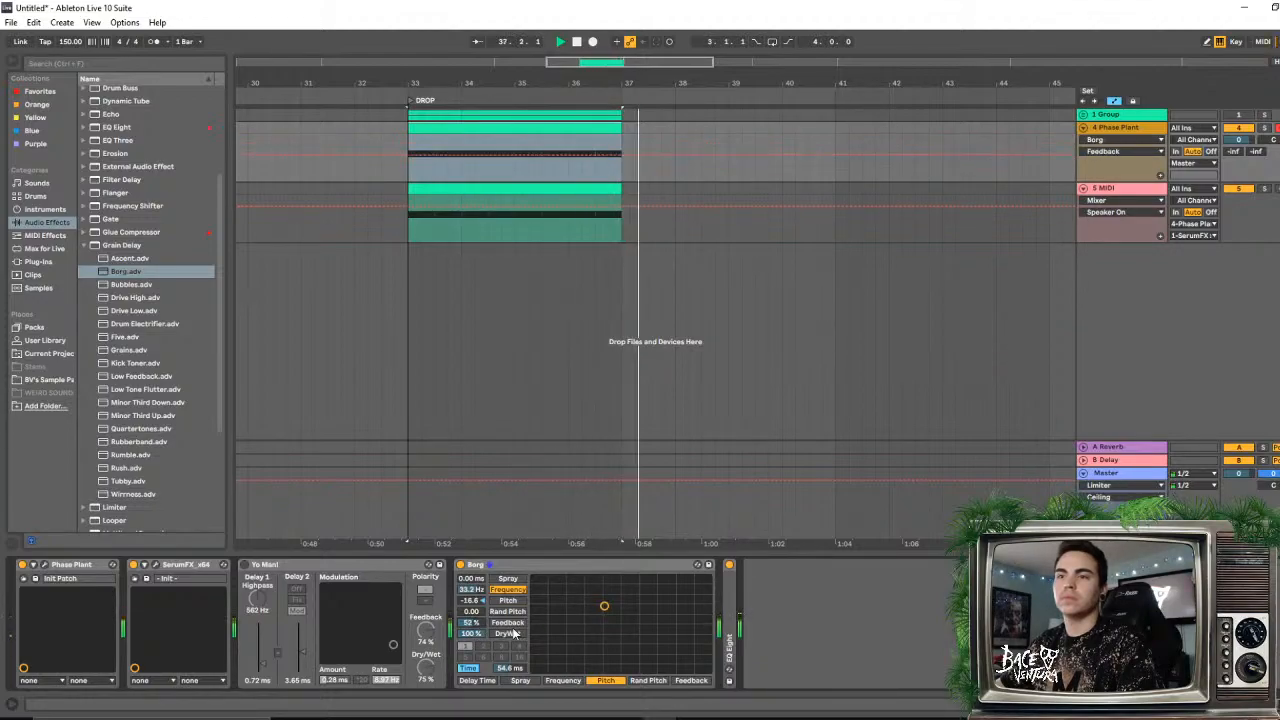
# - Replace Borg with the Grain Delay preset Bubbles before EQ Eight and play the loop to hear it
pyautogui.press('space')
pyautogui.press('space')
pyautogui.press('space')
pyautogui.moveTo(136, 287); pyautogui.dragTo(514, 603)
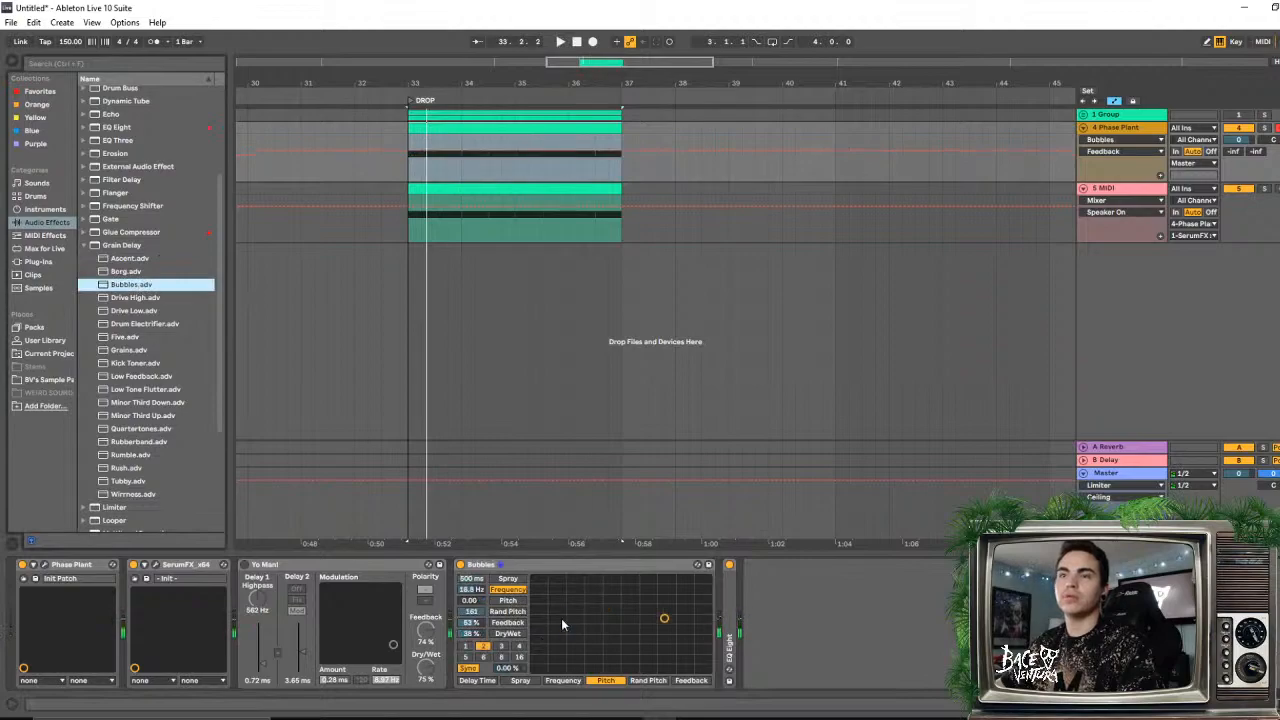
pyautogui.press('space')
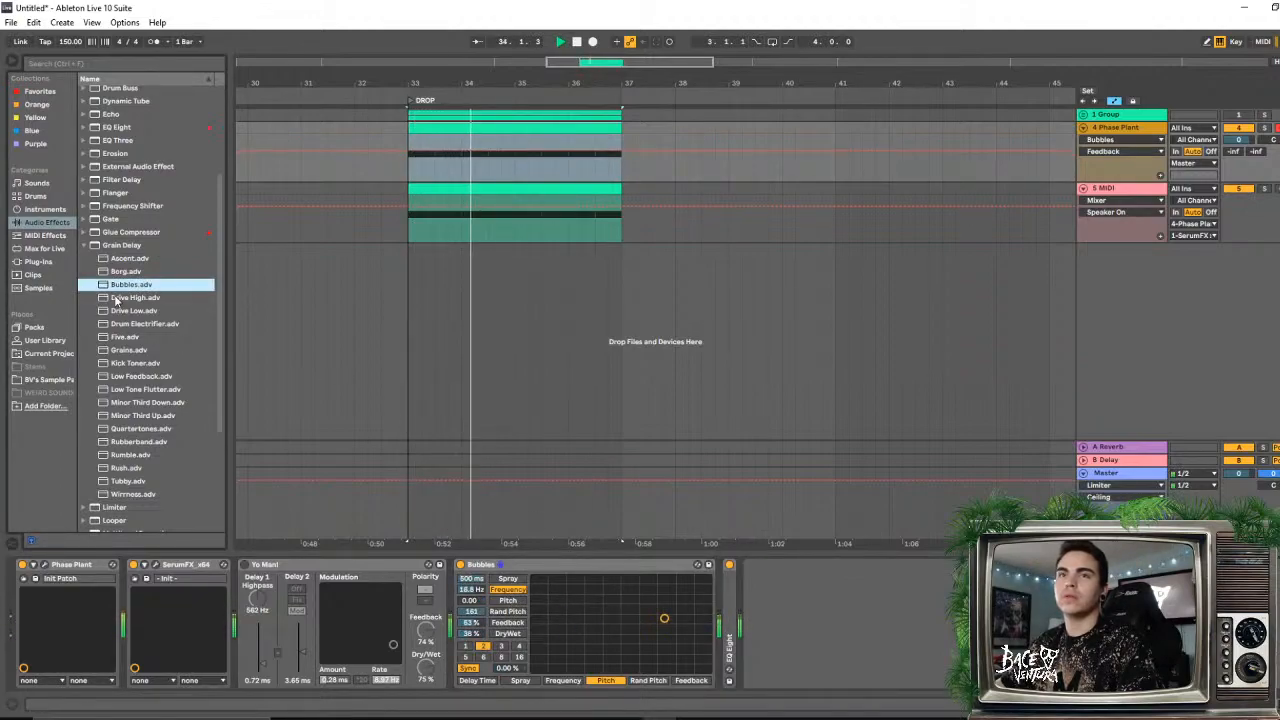
# - Replace Bubbles with the Grain Delay preset Drive High and compare it bypassed and active during playback
pyautogui.moveTo(116, 298); pyautogui.dragTo(556, 594)
pyautogui.press('space')
pyautogui.press('space')
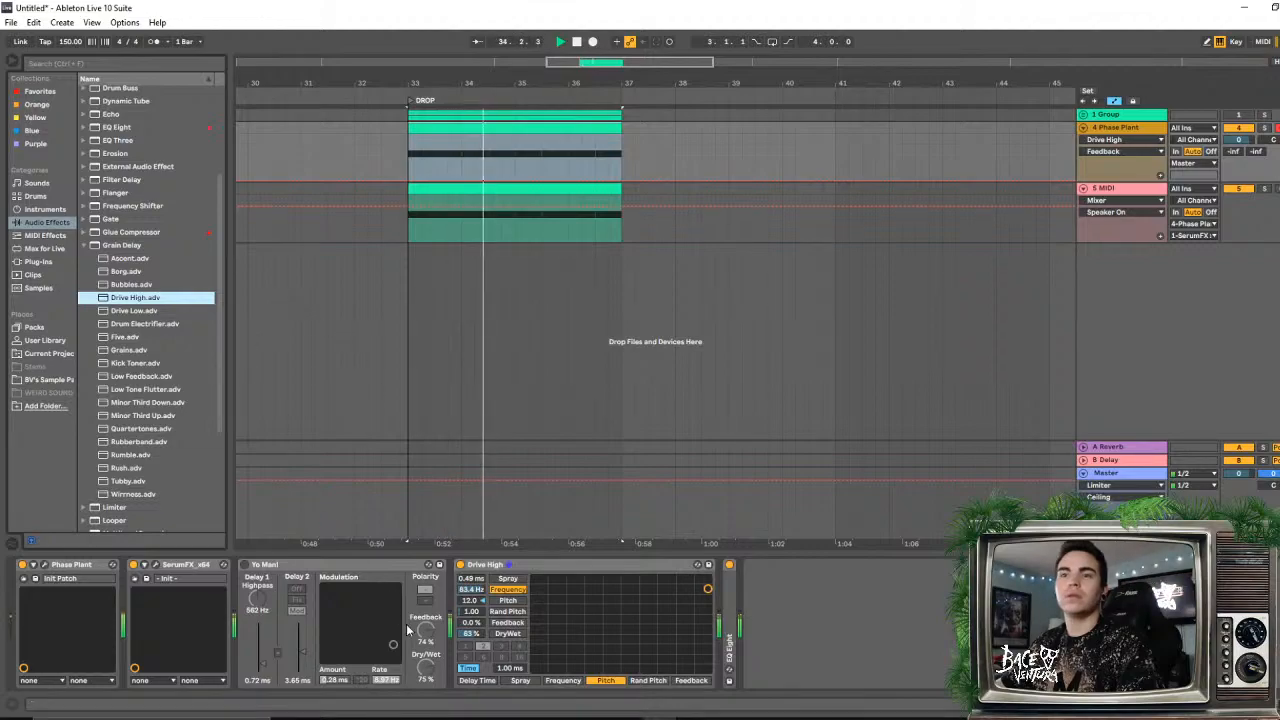
pyautogui.click(460, 565)
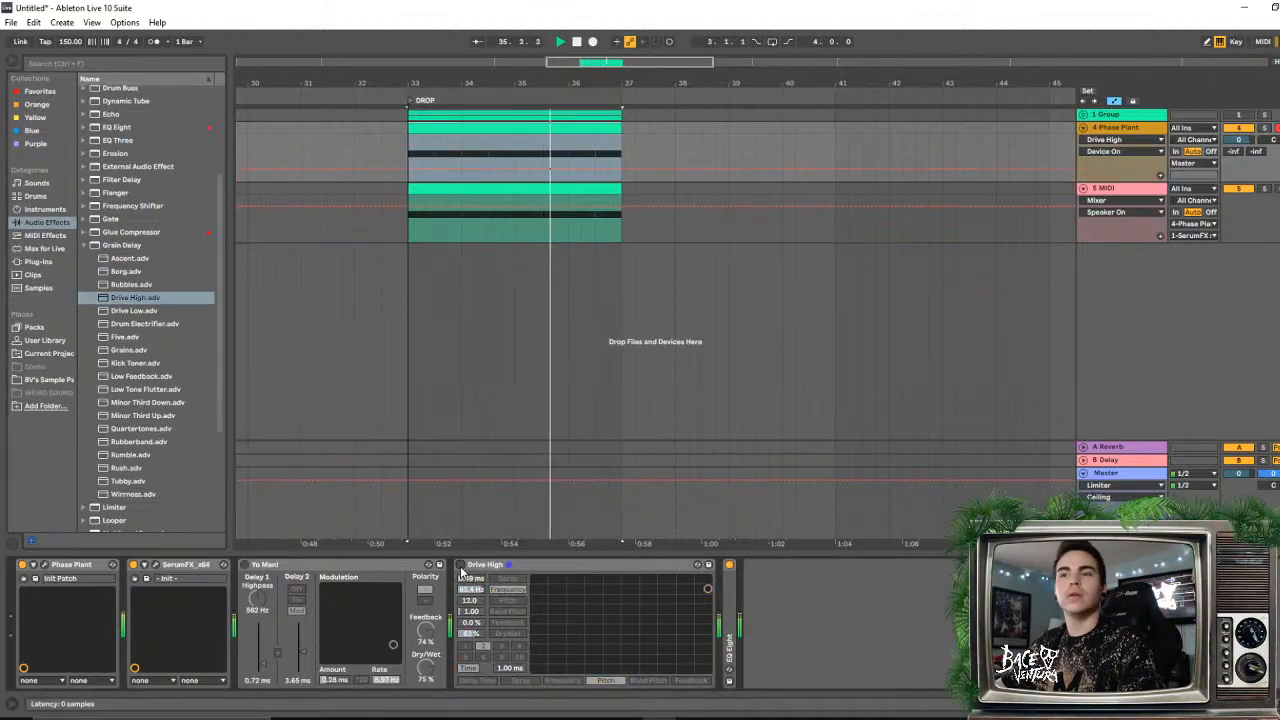
pyautogui.click(460, 565)
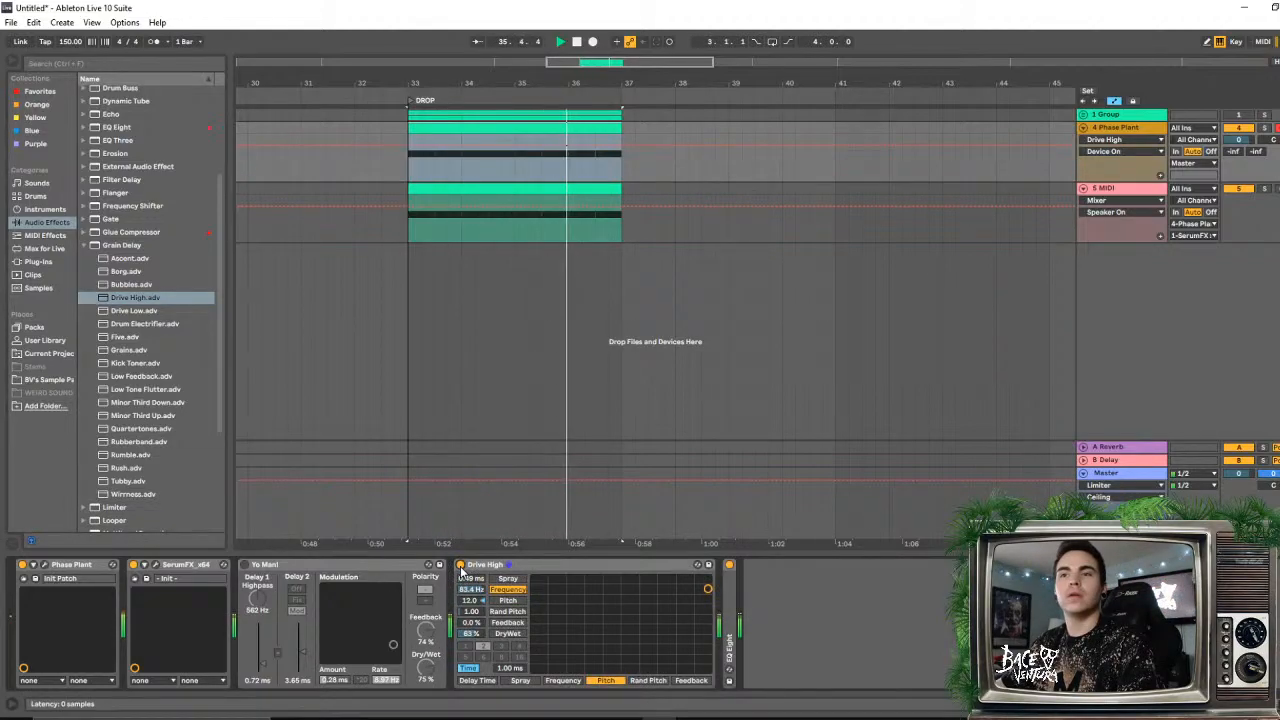
# - Turn on the Yo Man! chorus, try Drive High ahead of it, and delete Drive High
pyautogui.click(247, 566)
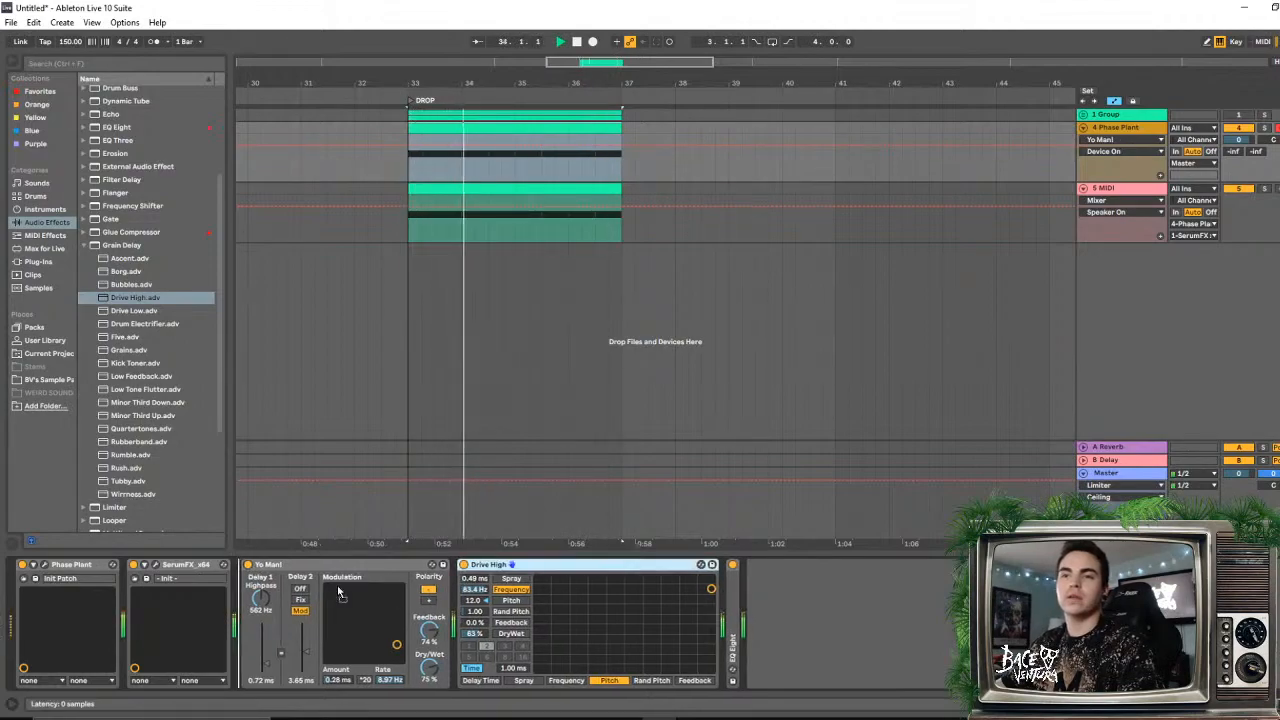
pyautogui.moveTo(338, 591); pyautogui.dragTo(333, 595)
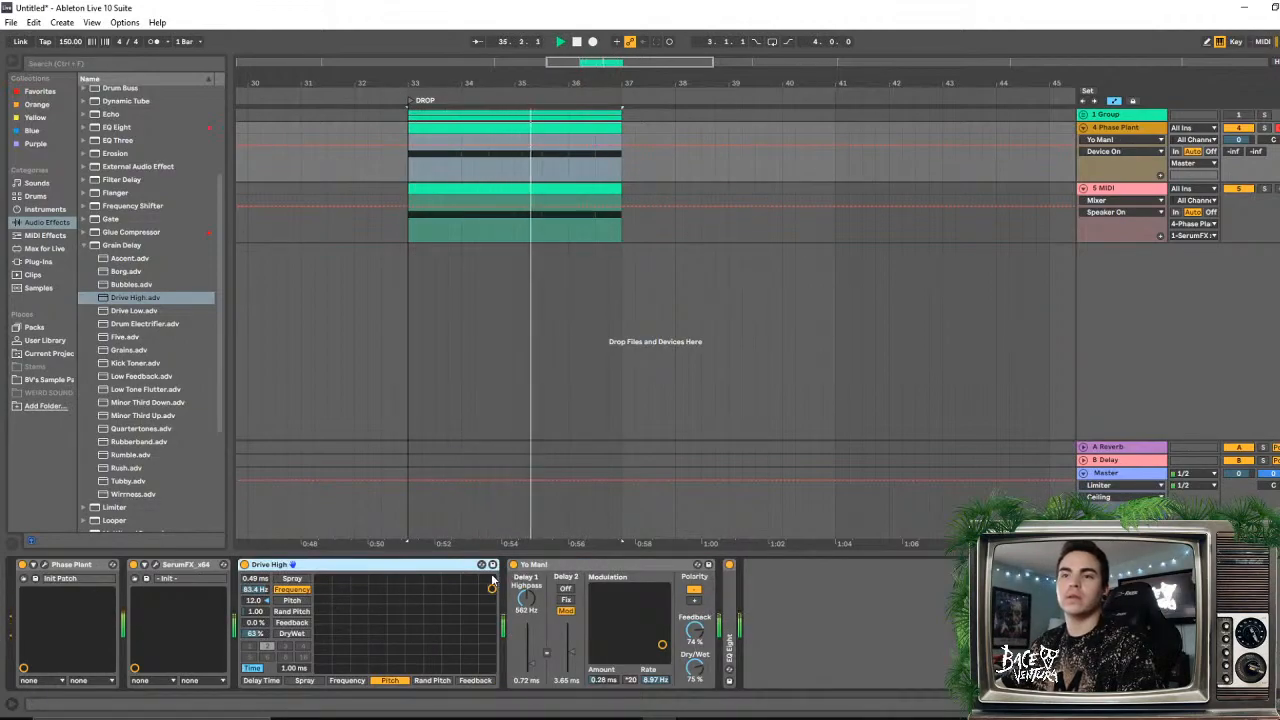
pyautogui.click(245, 566)
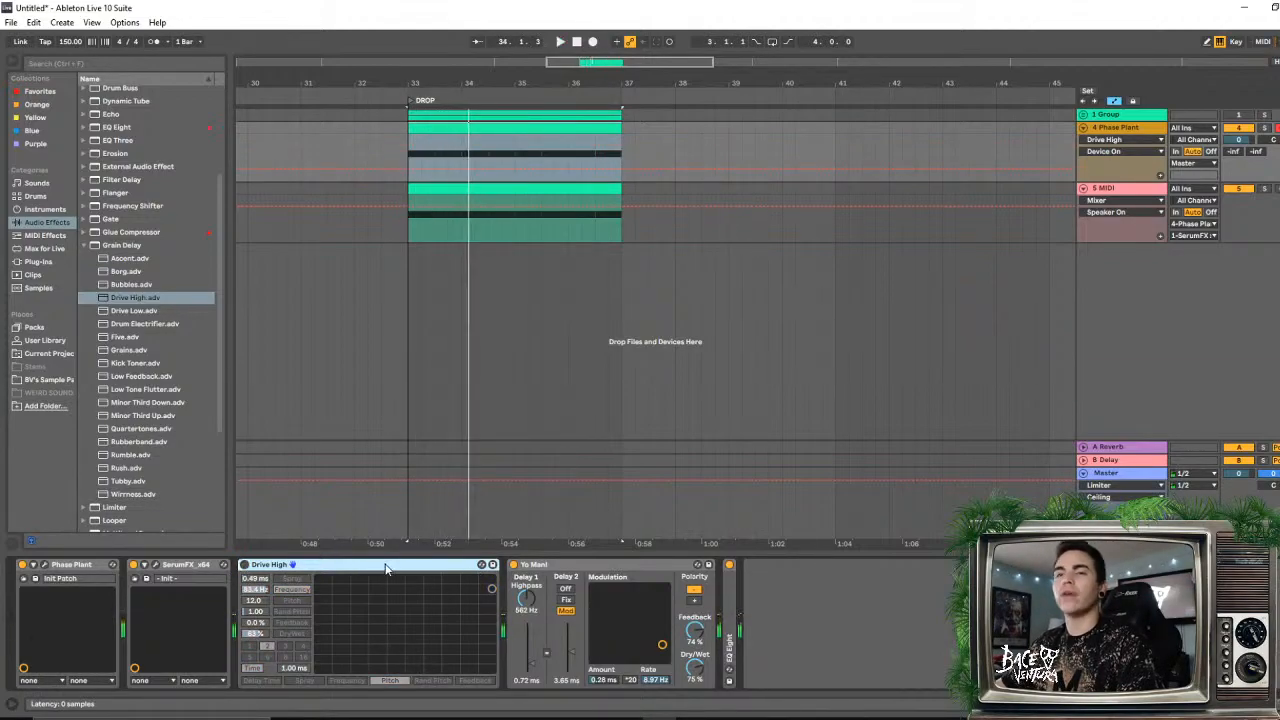
pyautogui.press('Delete')
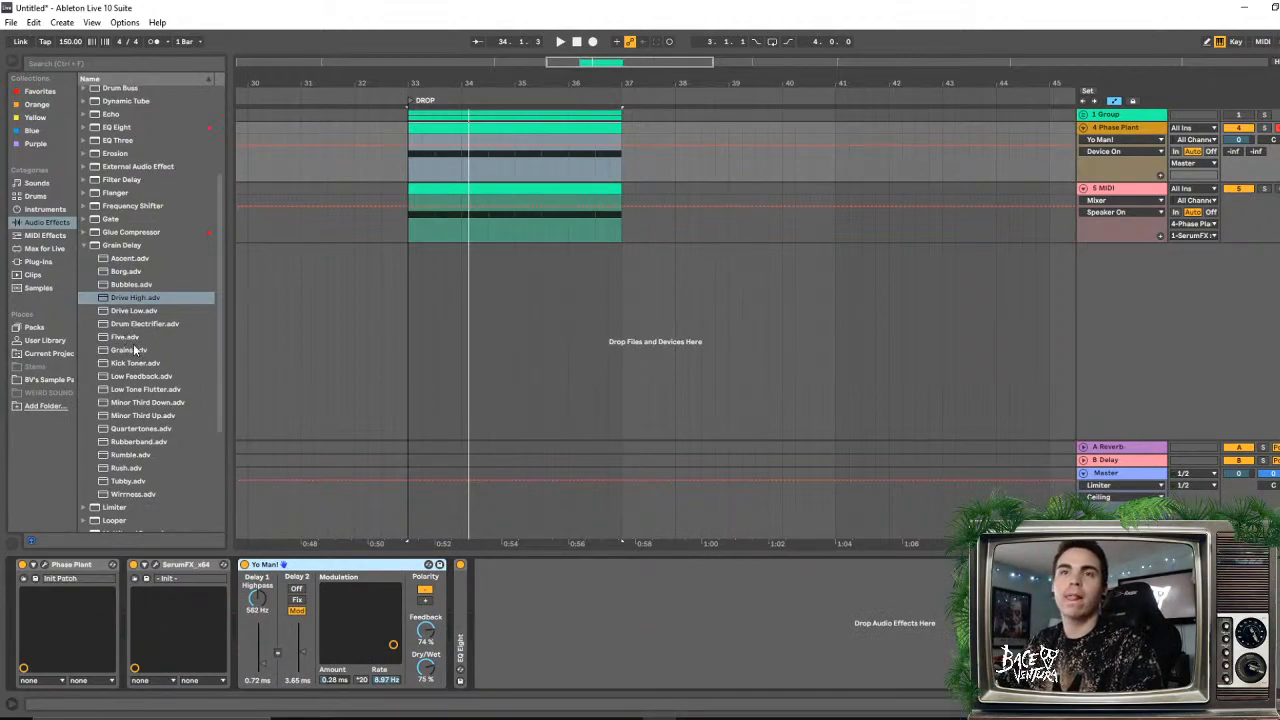
# - Load the Grain Delay preset Quartertones between Yo Man! and EQ Eight and lower its feedback to 8.9% during playback
pyautogui.click(148, 429)
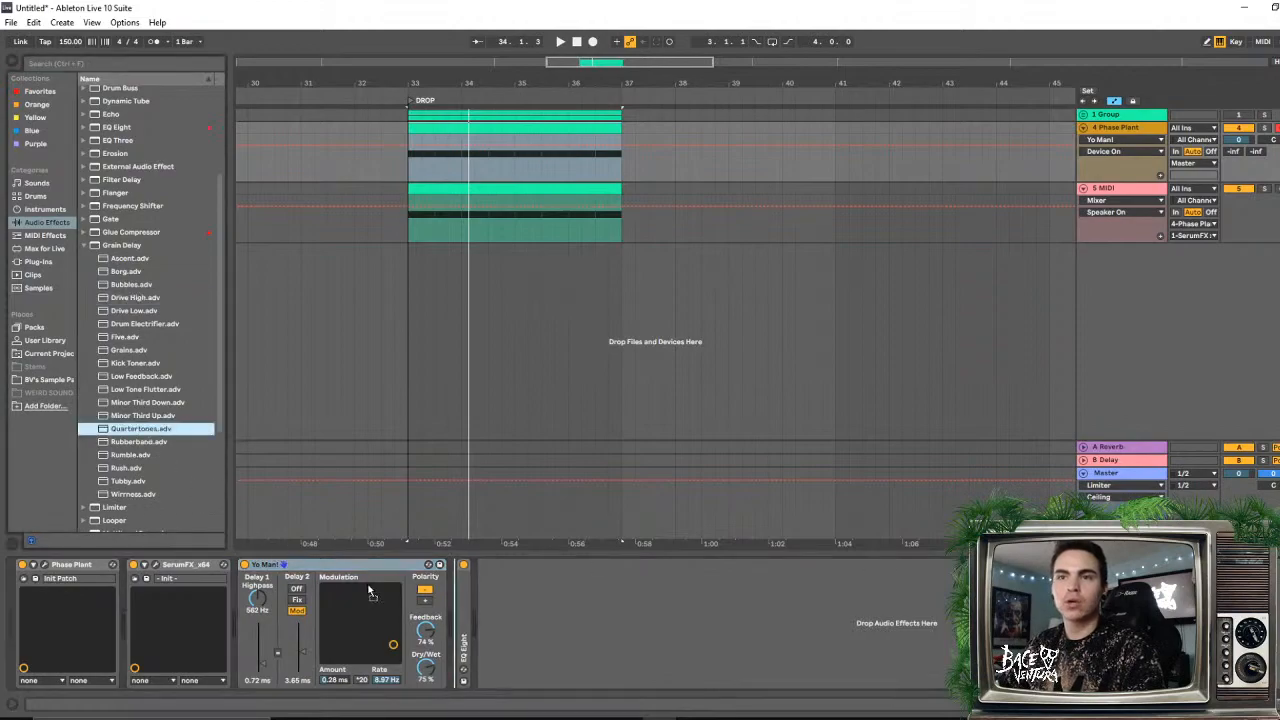
pyautogui.moveTo(370, 592); pyautogui.dragTo(376, 592)
pyautogui.press('space')
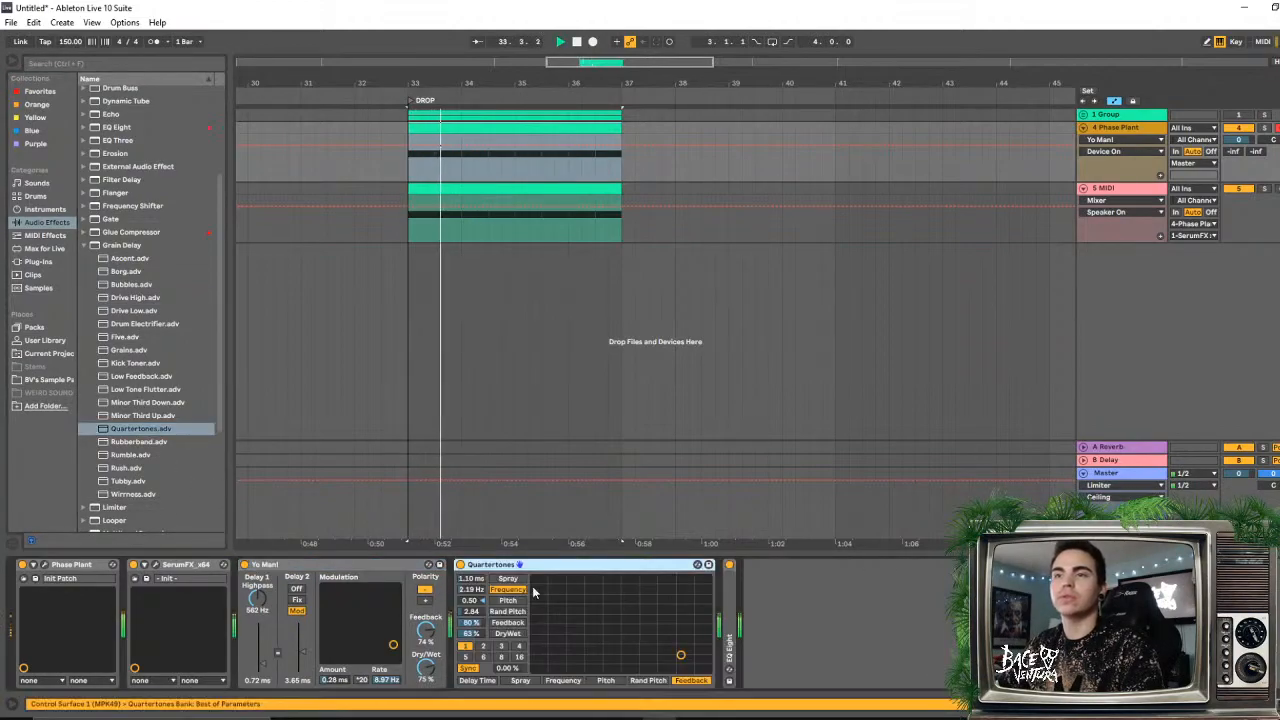
pyautogui.moveTo(471, 623); pyautogui.dragTo(471, 691)
pyautogui.press('space')
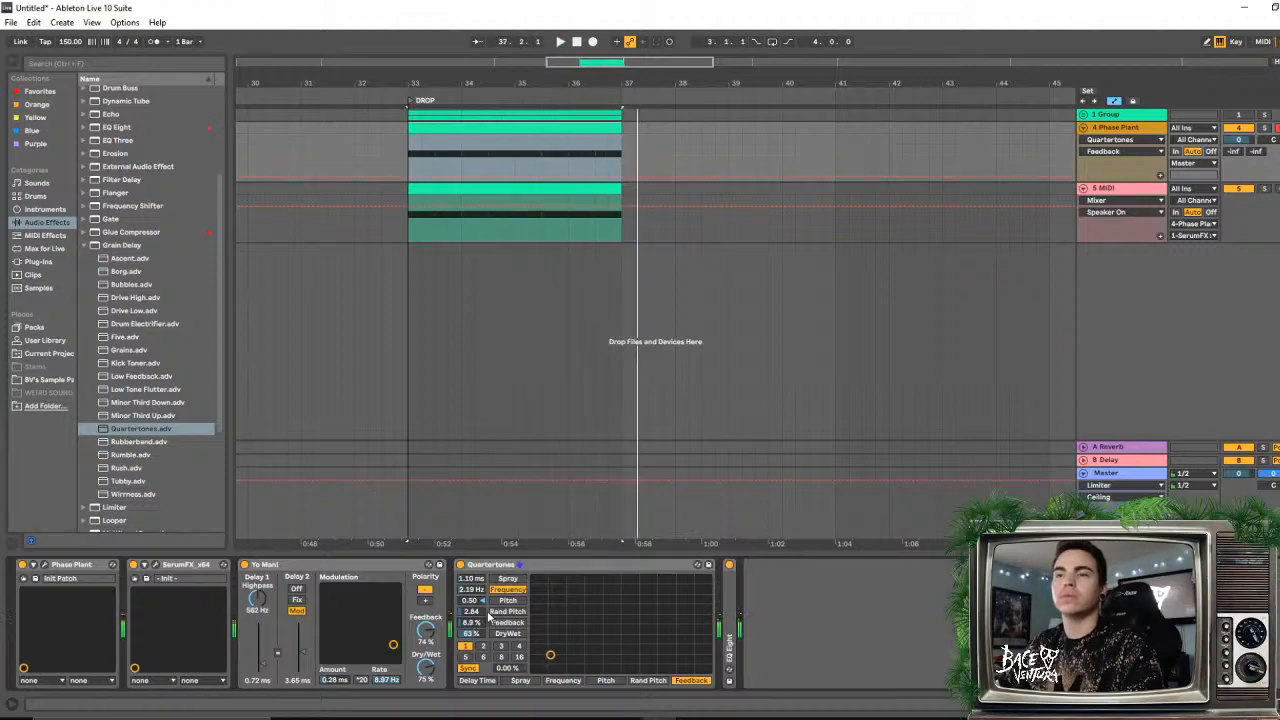
# - Raise Quartertones' feedback to 95% and replay the loop to hear it
pyautogui.press('space')
pyautogui.moveTo(473, 623); pyautogui.dragTo(473, 555)
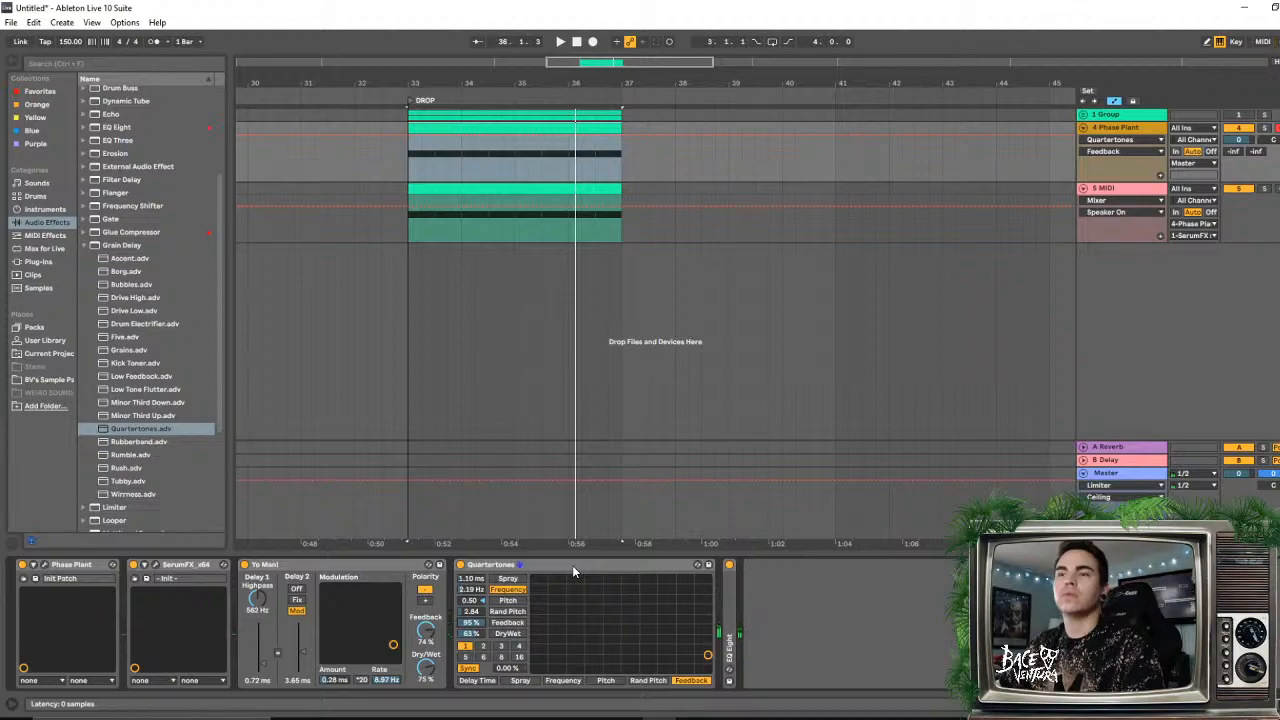
pyautogui.press('space')
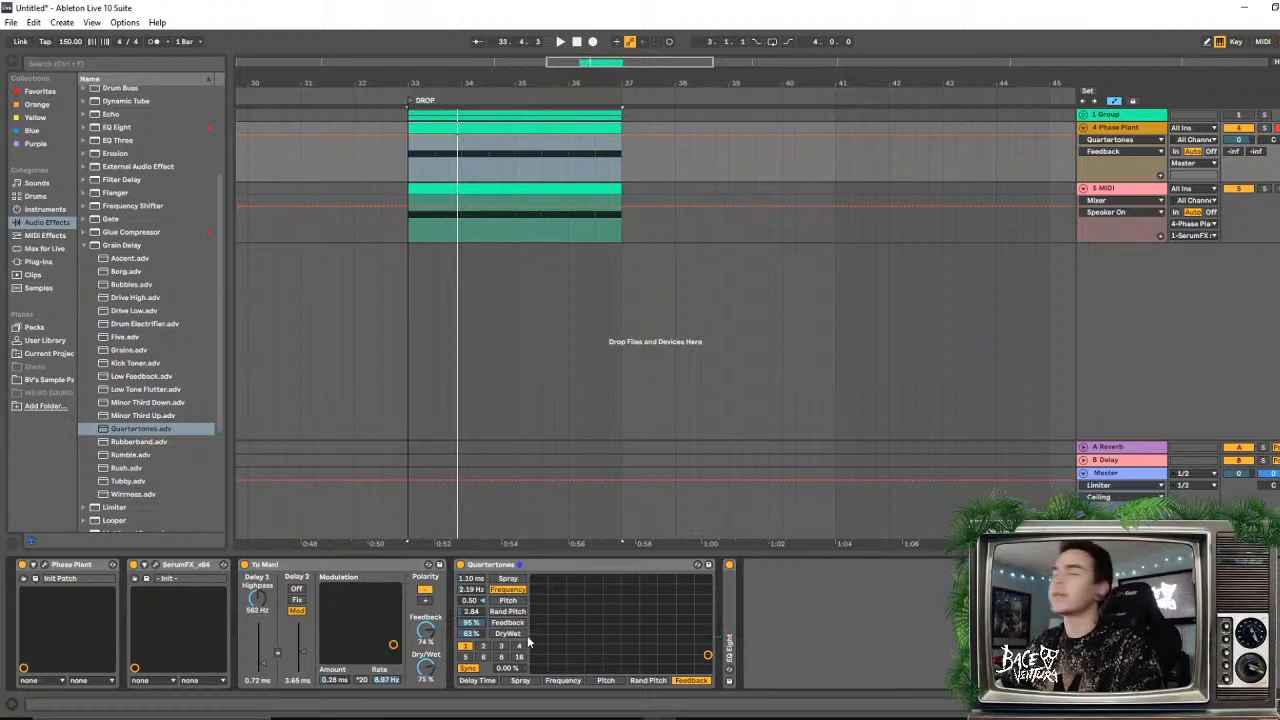
pyautogui.press('space')
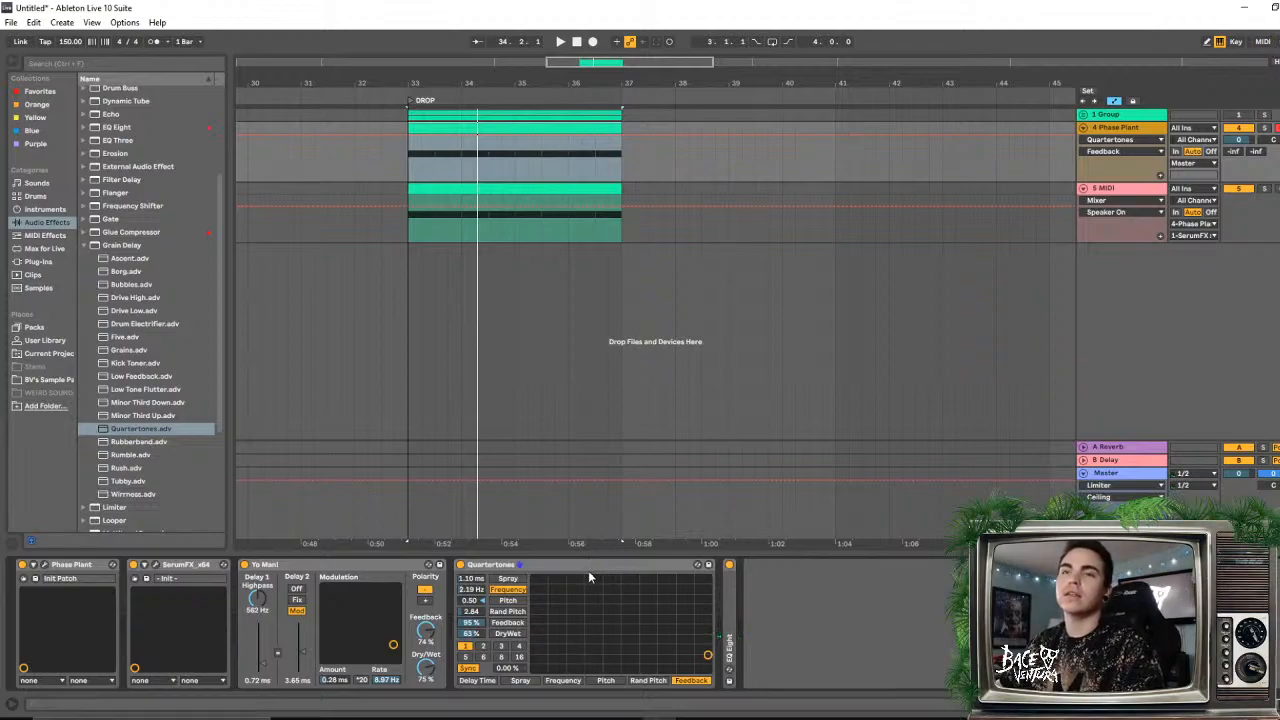
# - Replace Quartertones with the Grain Delay preset Rumble and compare it bypassed and active during playback
pyautogui.click(130, 456)
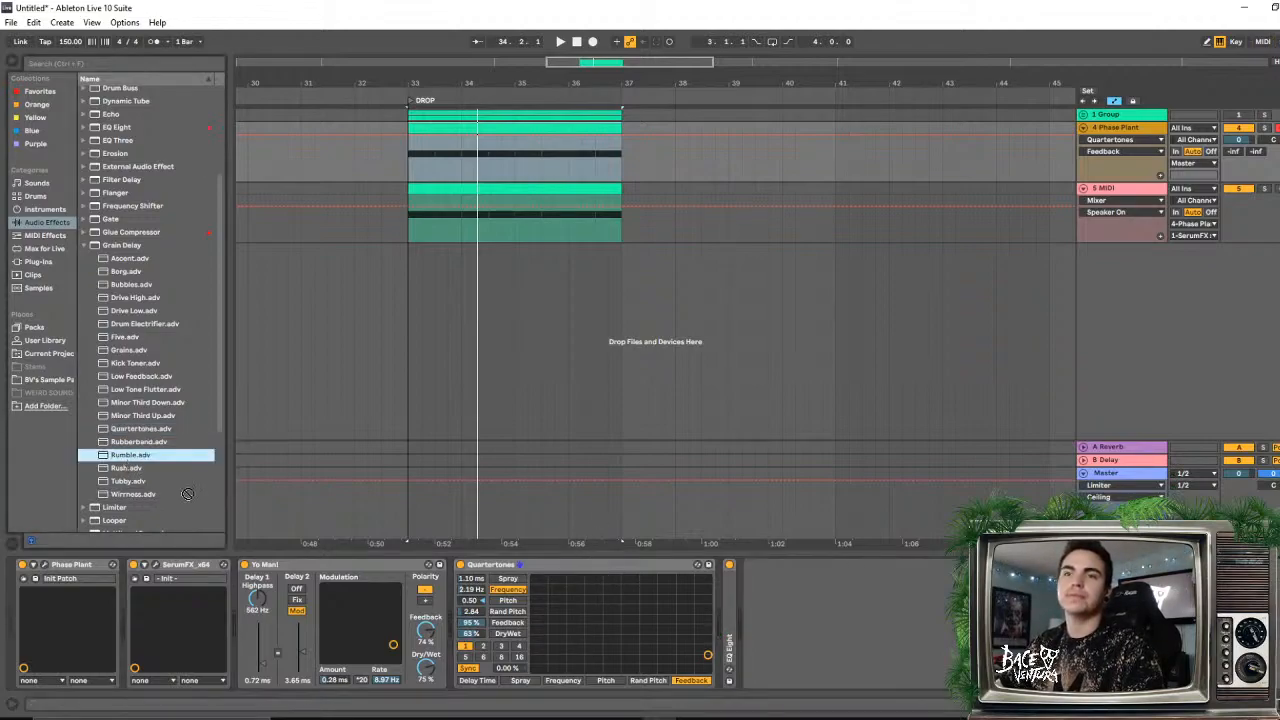
pyautogui.moveTo(186, 494); pyautogui.dragTo(616, 603)
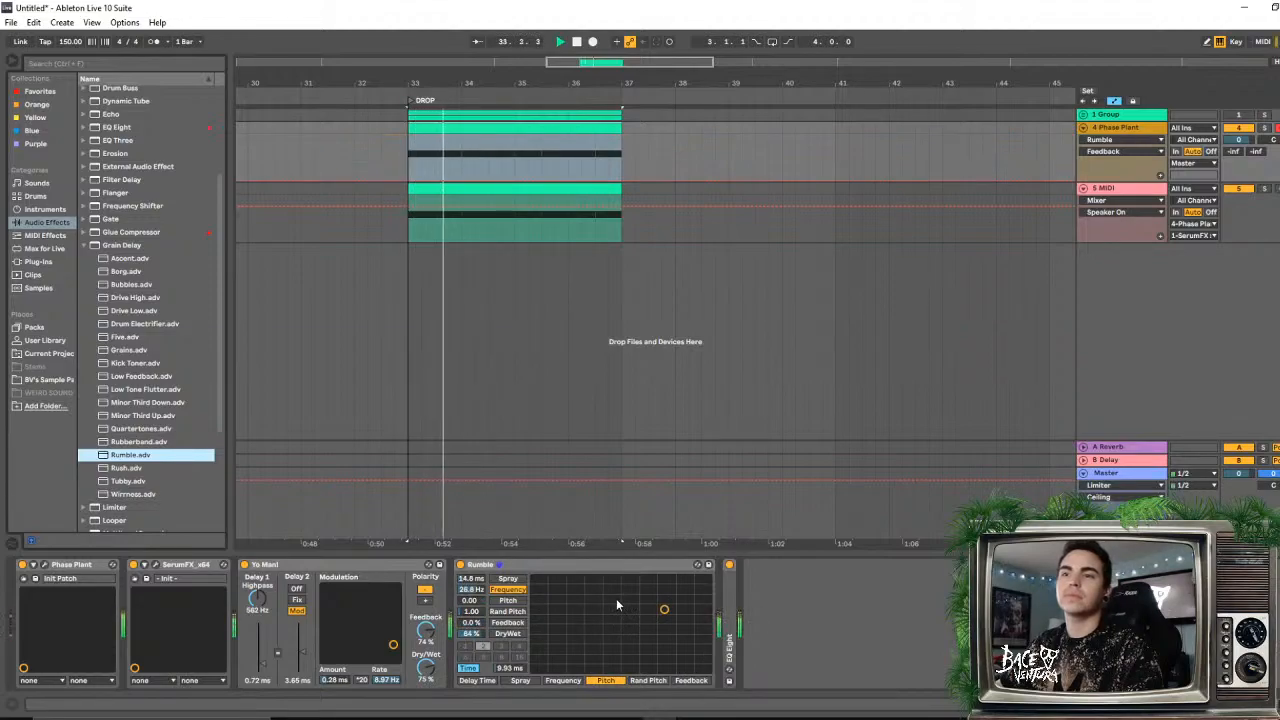
pyautogui.click(461, 565)
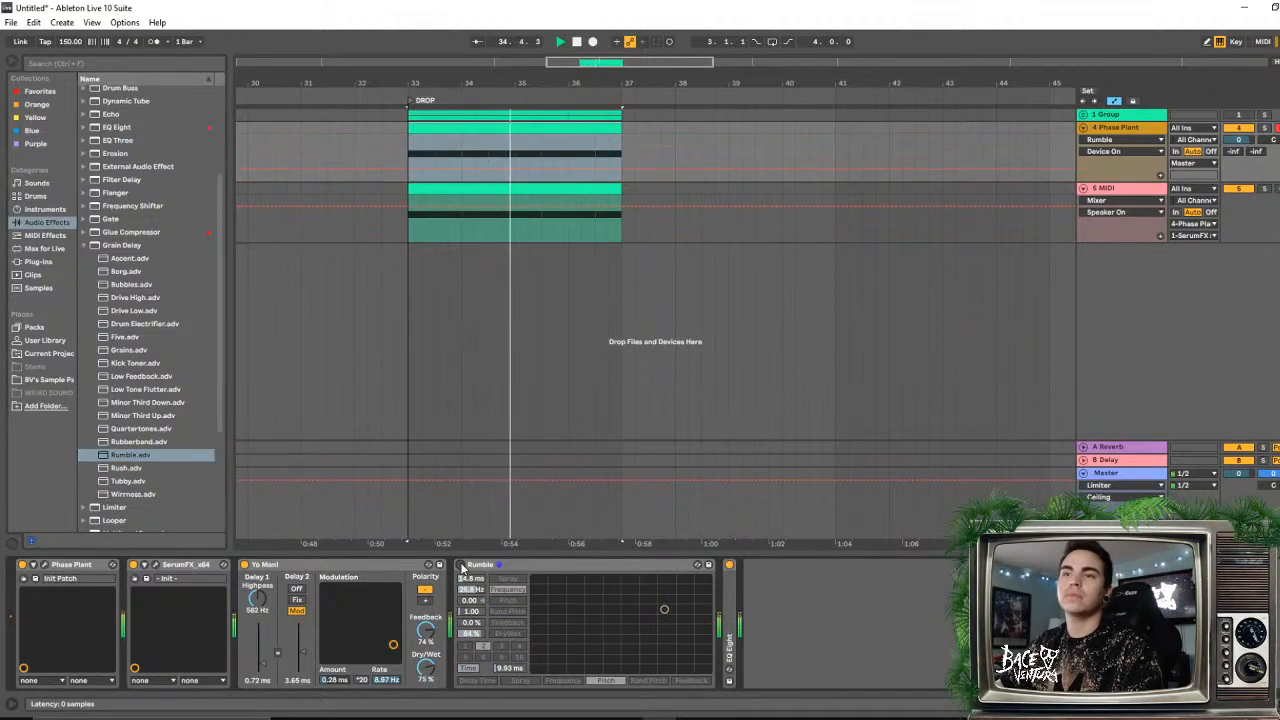
pyautogui.click(461, 565)
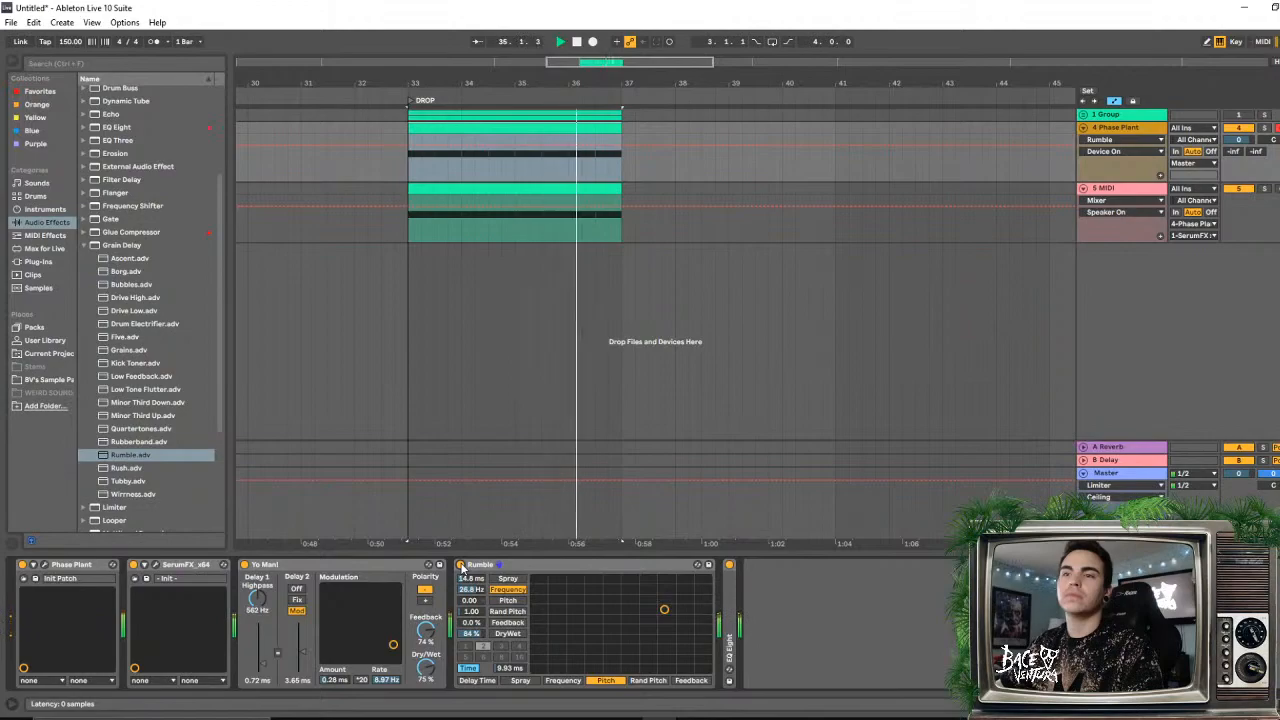
# - Turn off the Yo Man! chorus and compare the sound with Rumble bypassed and active, replaying the loop
pyautogui.click(244, 565)
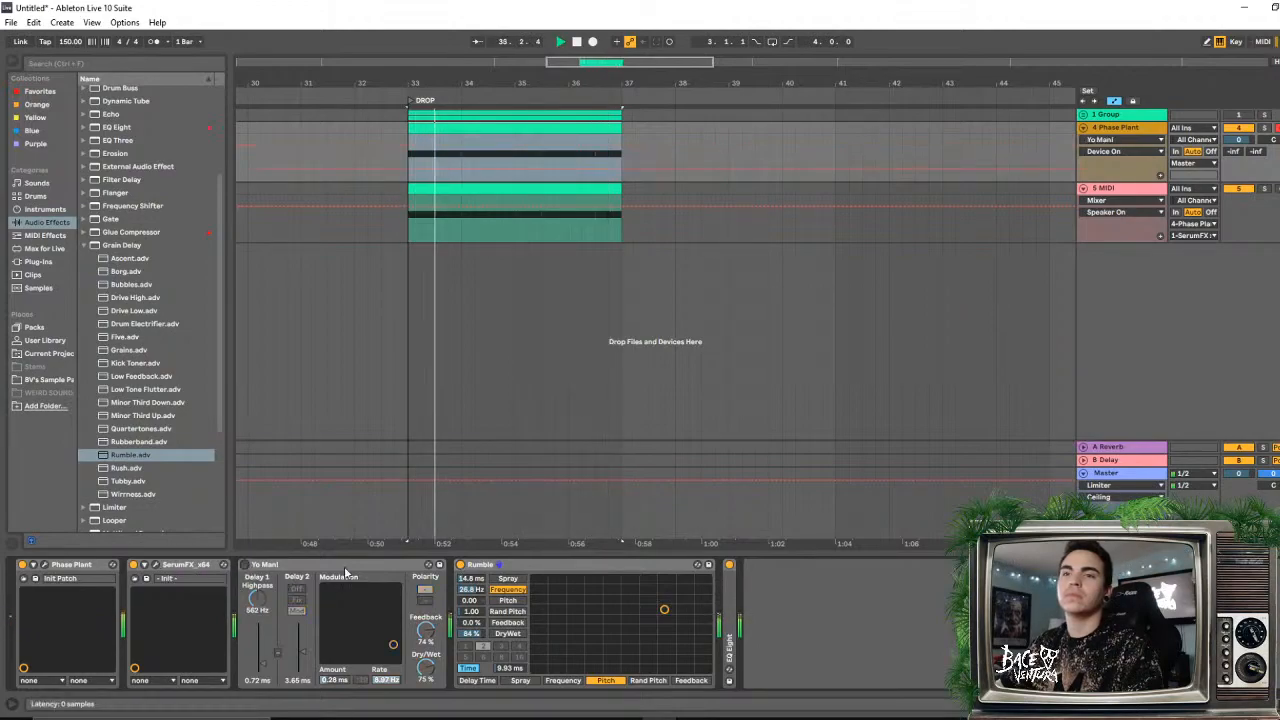
pyautogui.click(461, 565)
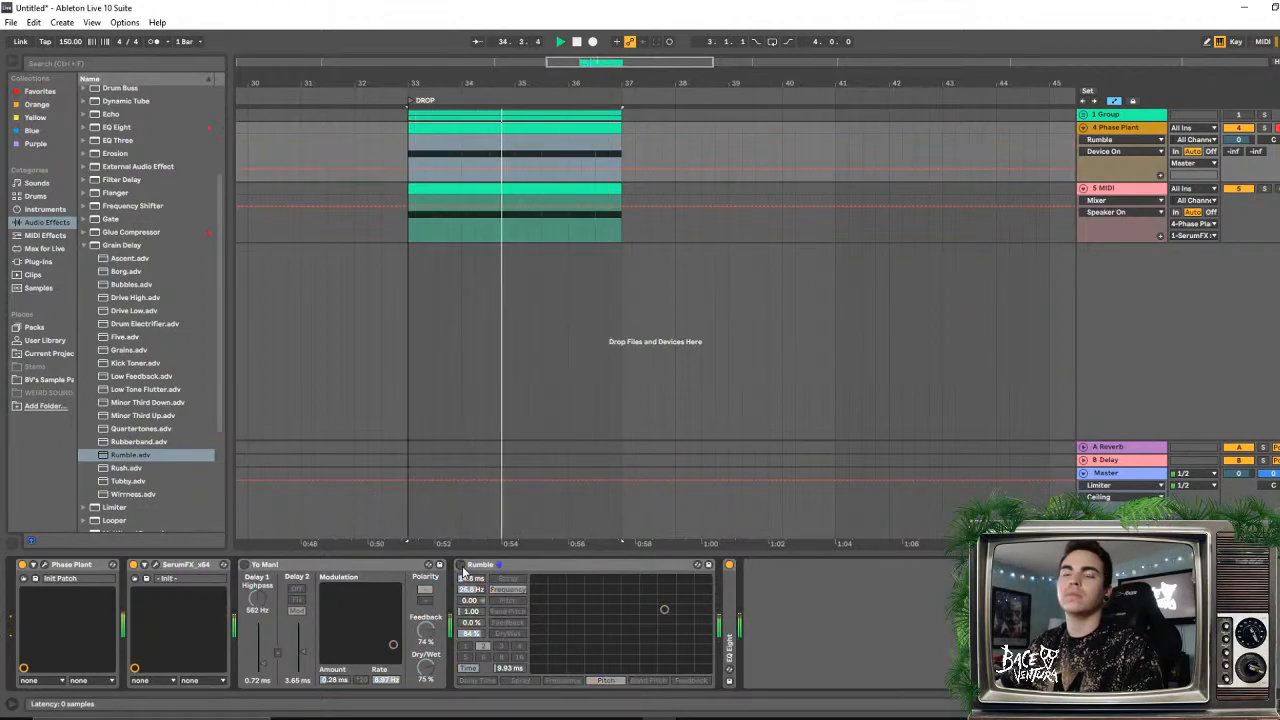
pyautogui.click(461, 565)
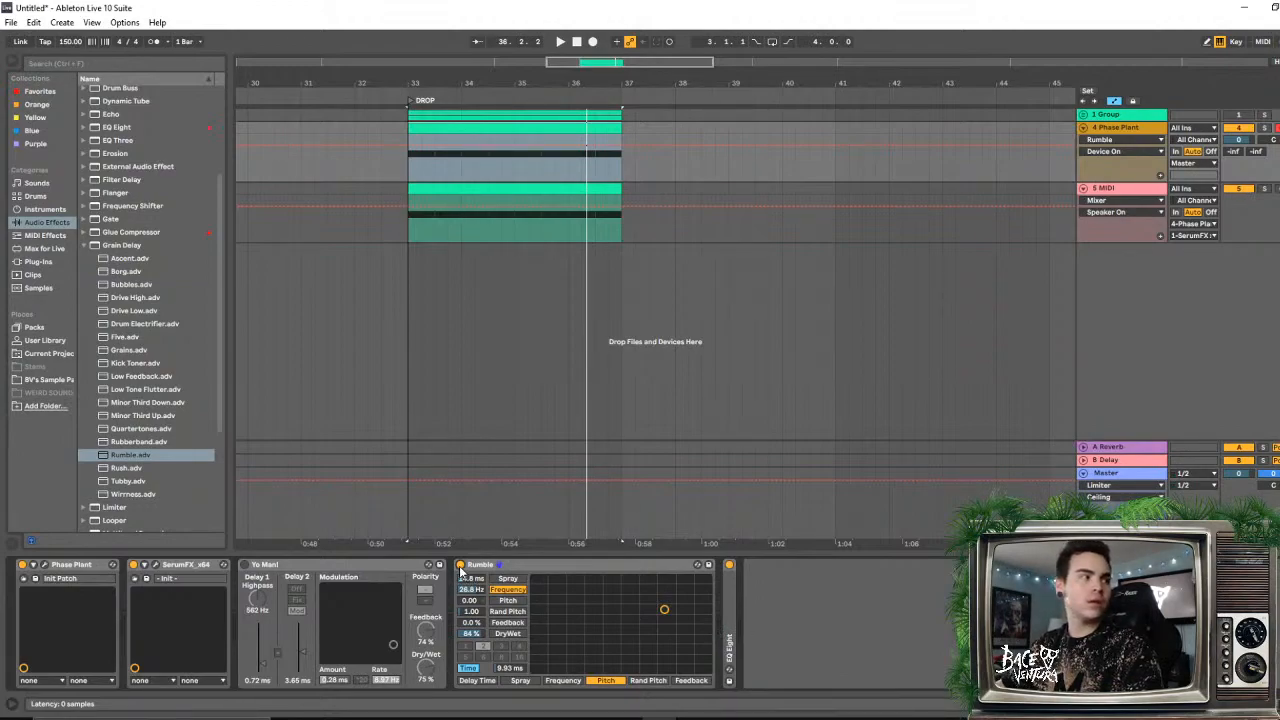
pyautogui.press('space')
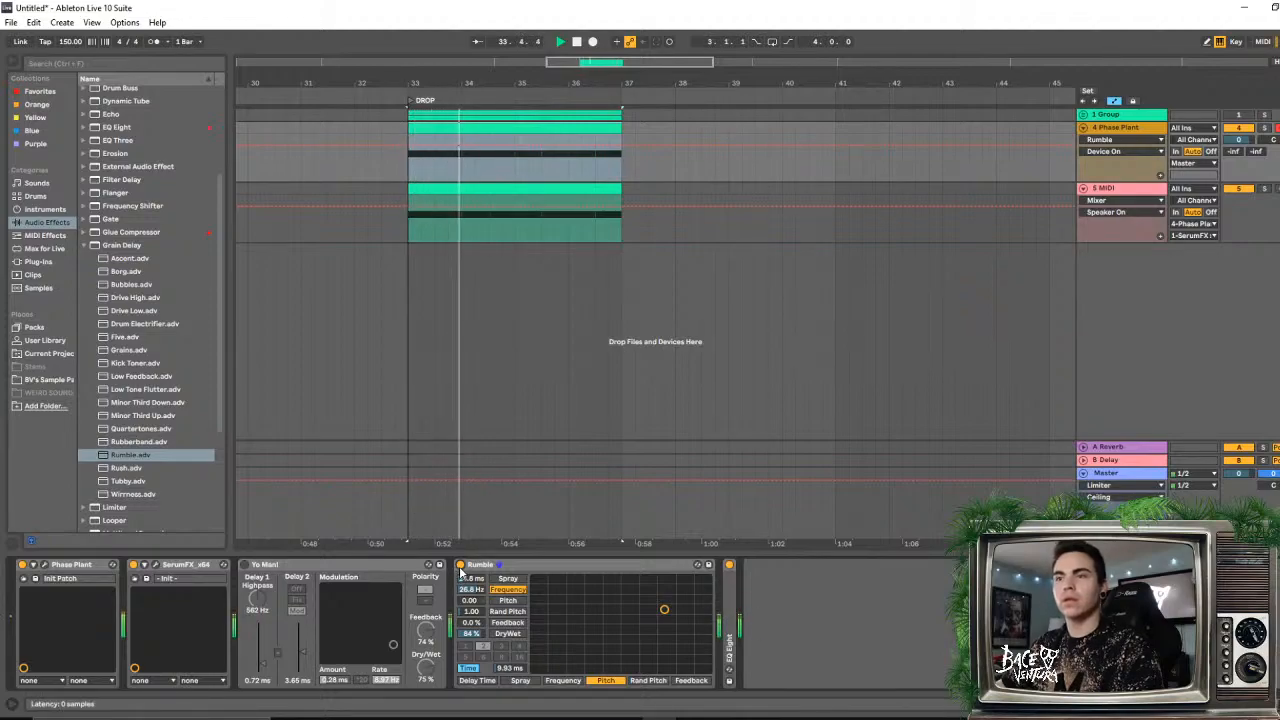
# - Bypass Rumble, turn the Yo Man! chorus back on, and delete Rumble from the chain
pyautogui.click(460, 566)
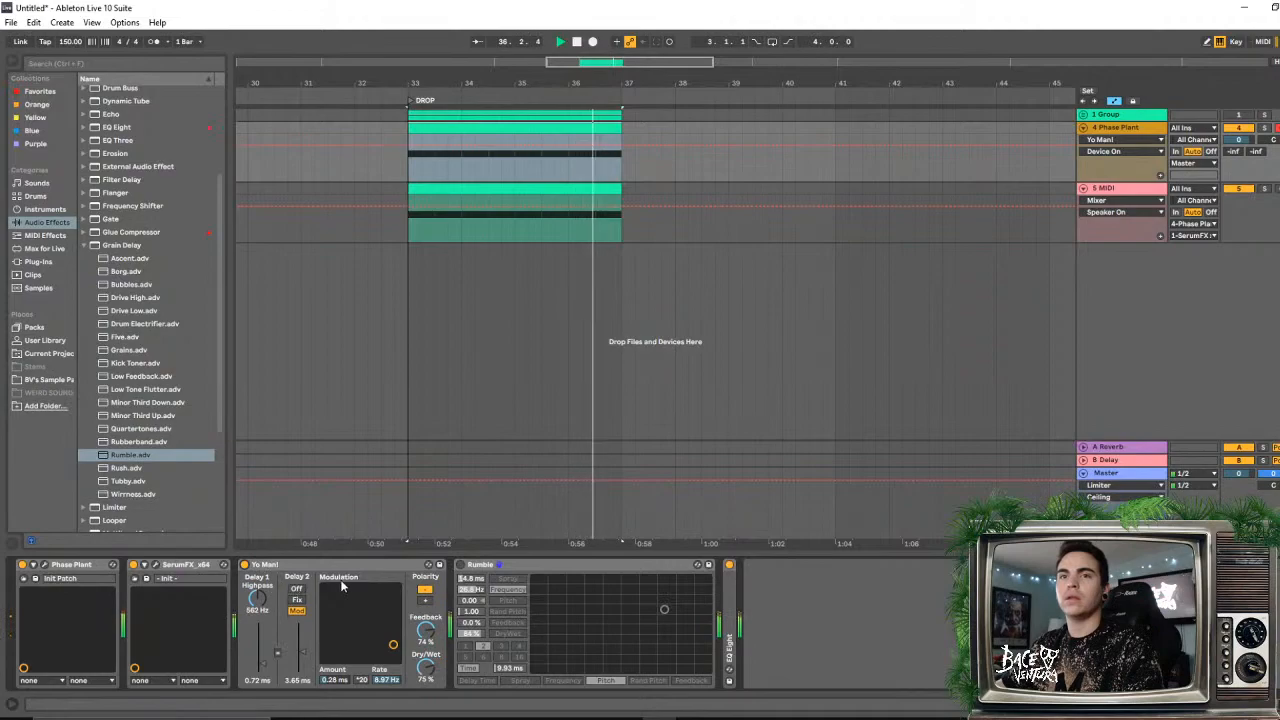
pyautogui.click(577, 567)
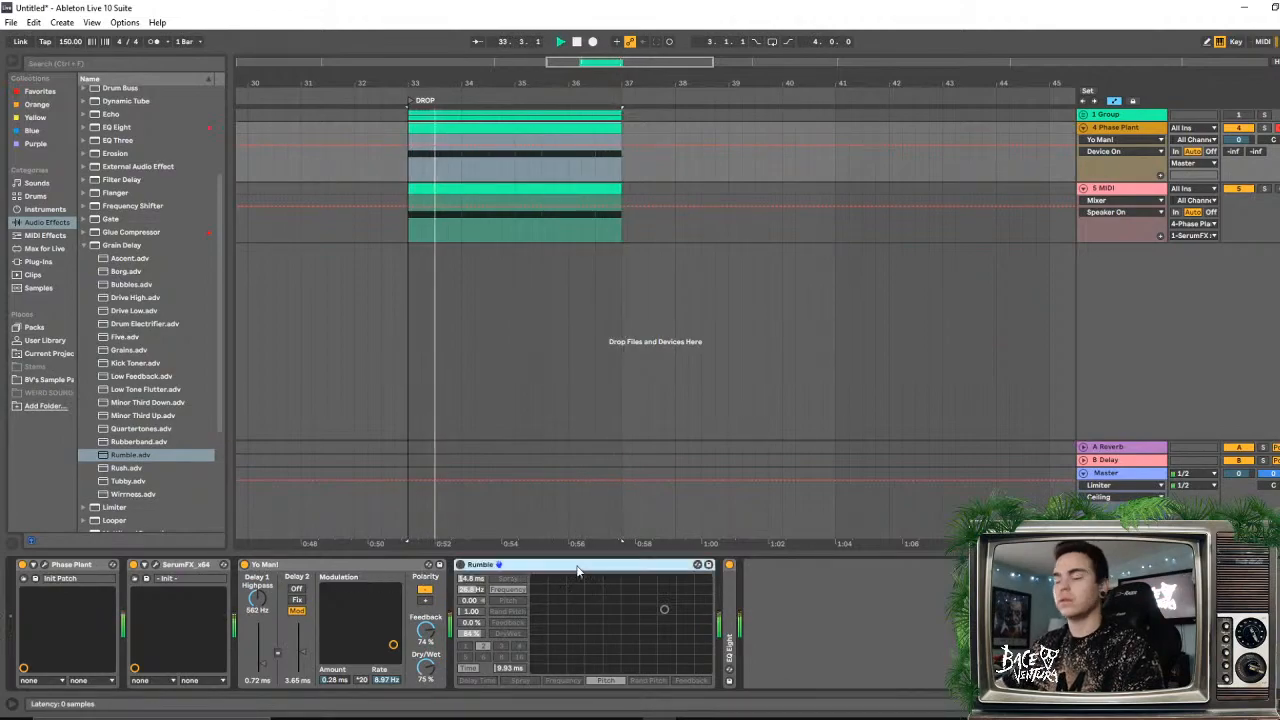
pyautogui.press('Delete')
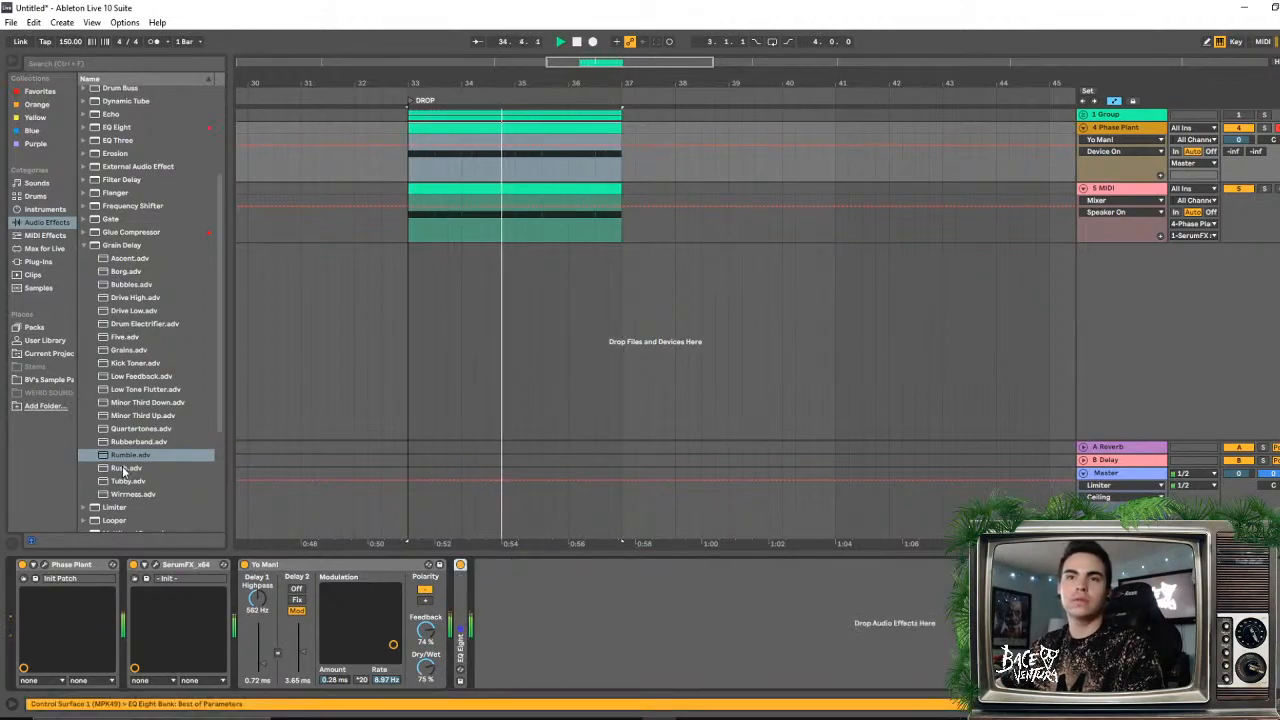
# - Collapse the Grain Delay presets and look through the list of audio effects
pyautogui.scroll(4, 135, 396)
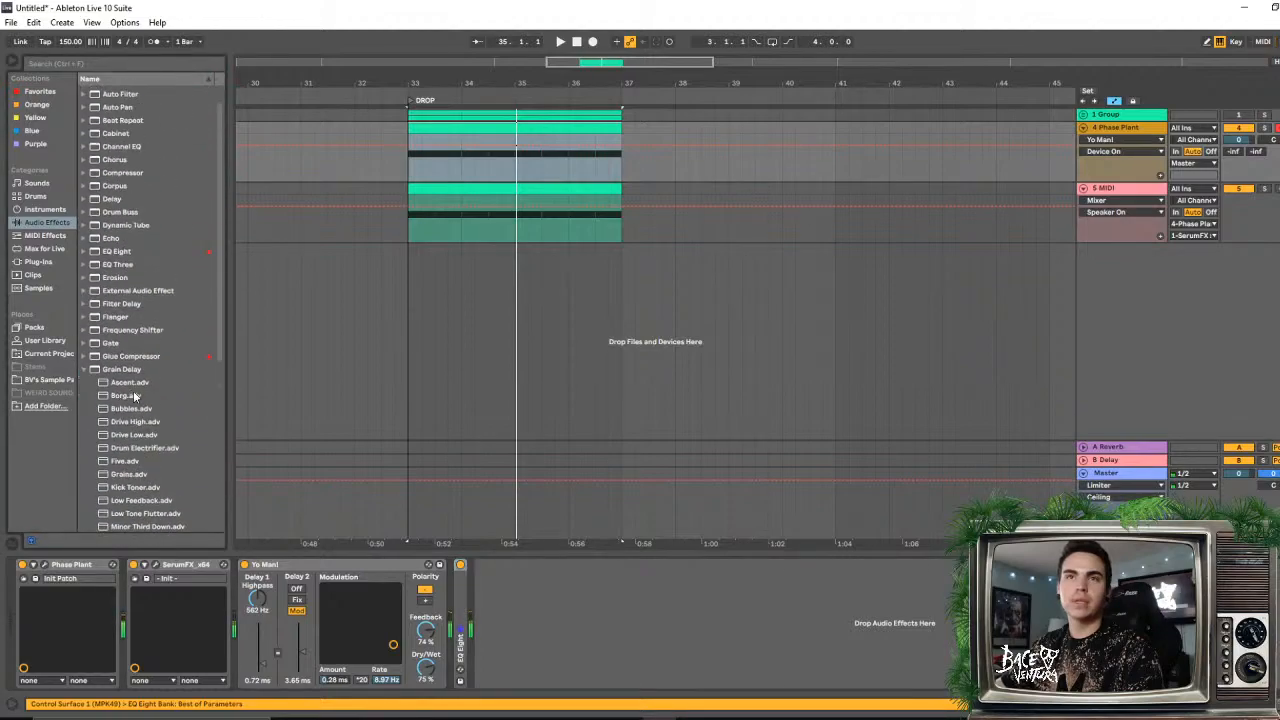
pyautogui.click(84, 369)
pyautogui.scroll(-1, 150, 392)
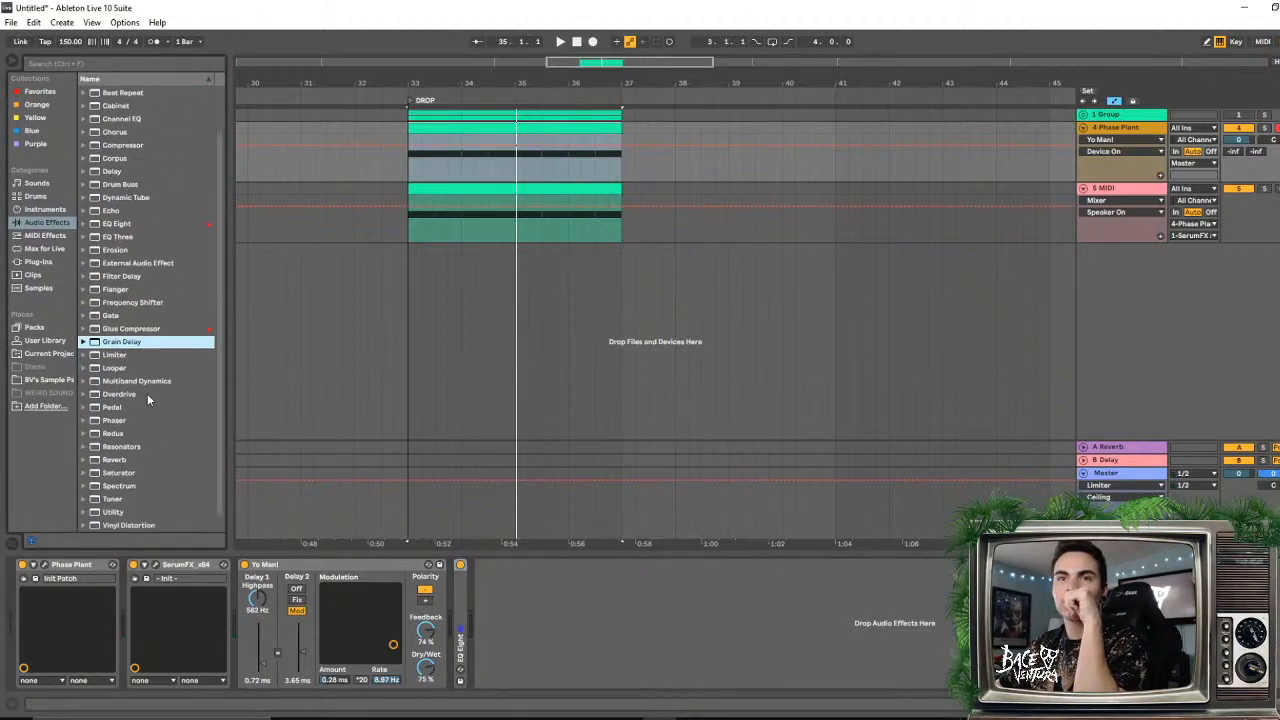
pyautogui.scroll(2, 158, 406)
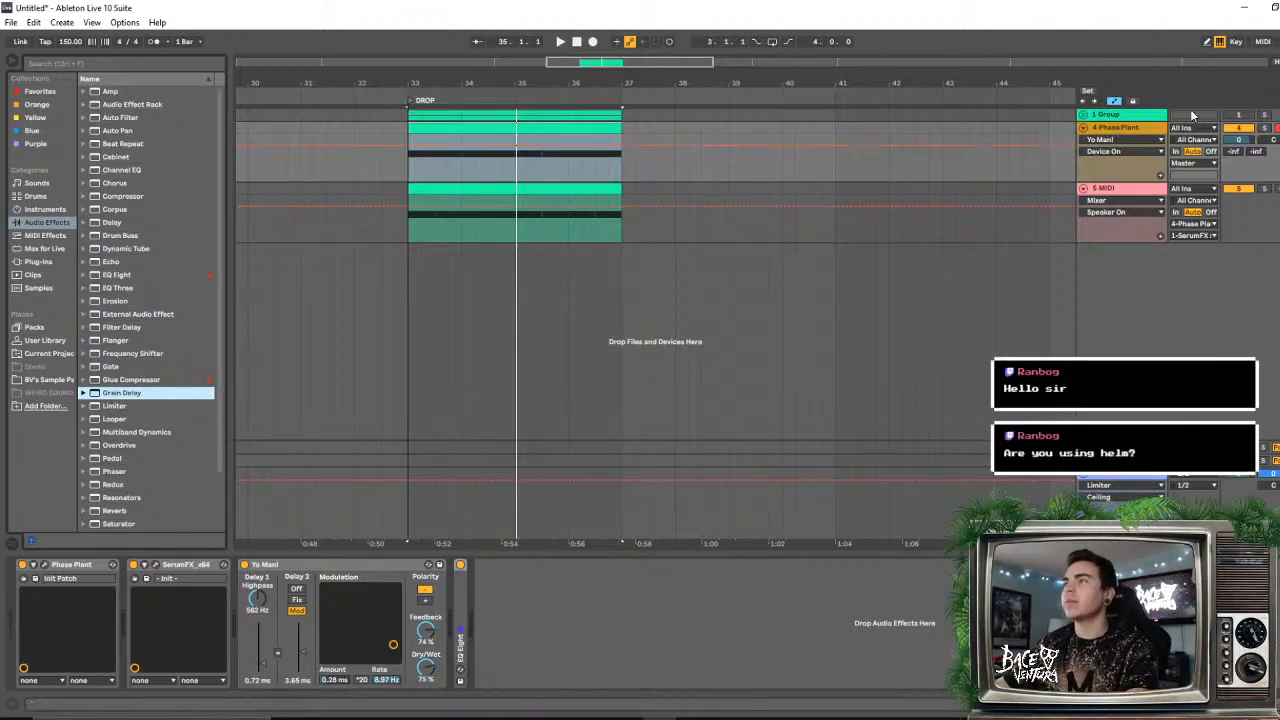
# - Activate track 1 Group, mute the Phase Plant and MIDI tracks, and play from the DROP at bar 33
pyautogui.click(410, 118)
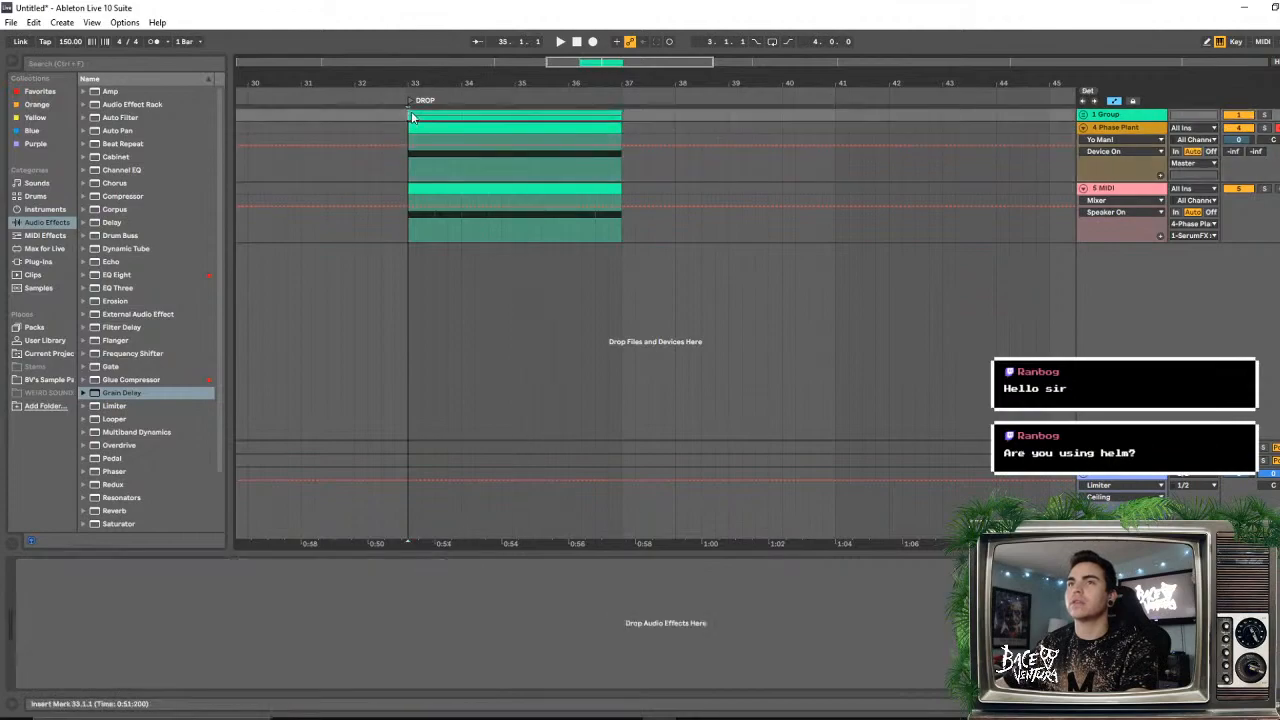
pyautogui.click(1238, 128)
pyautogui.click(1238, 189)
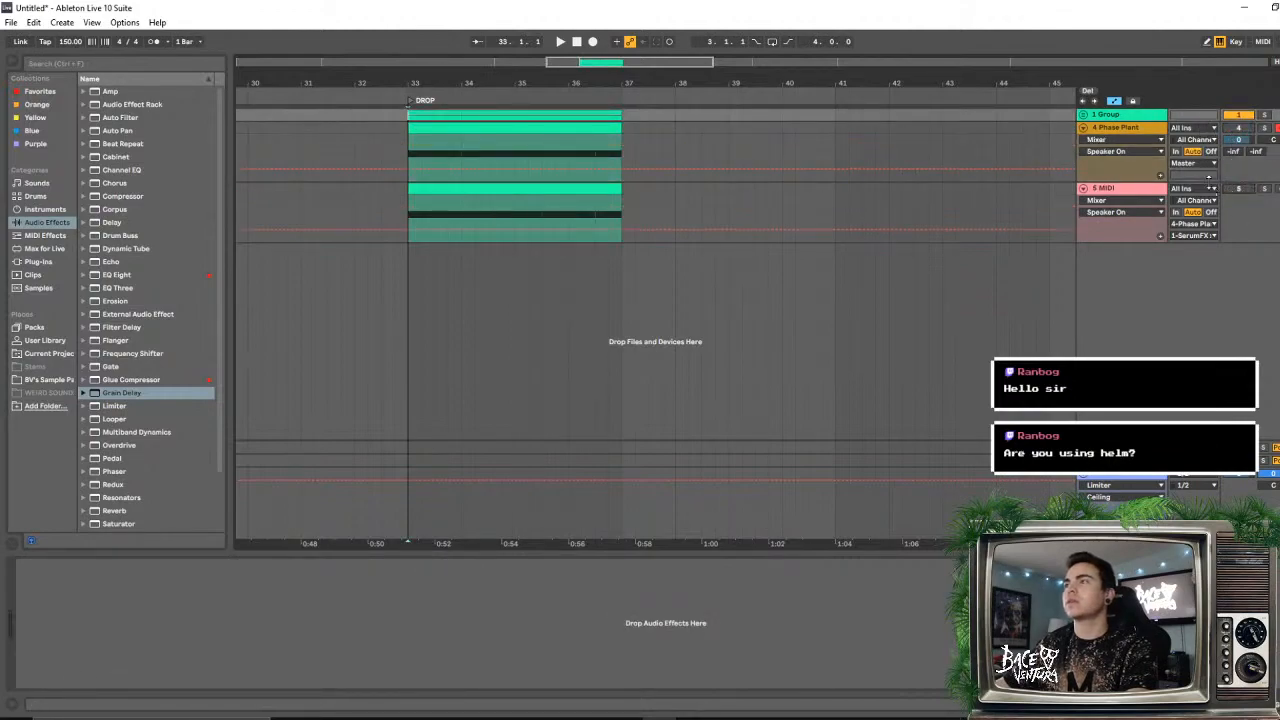
pyautogui.press('space')
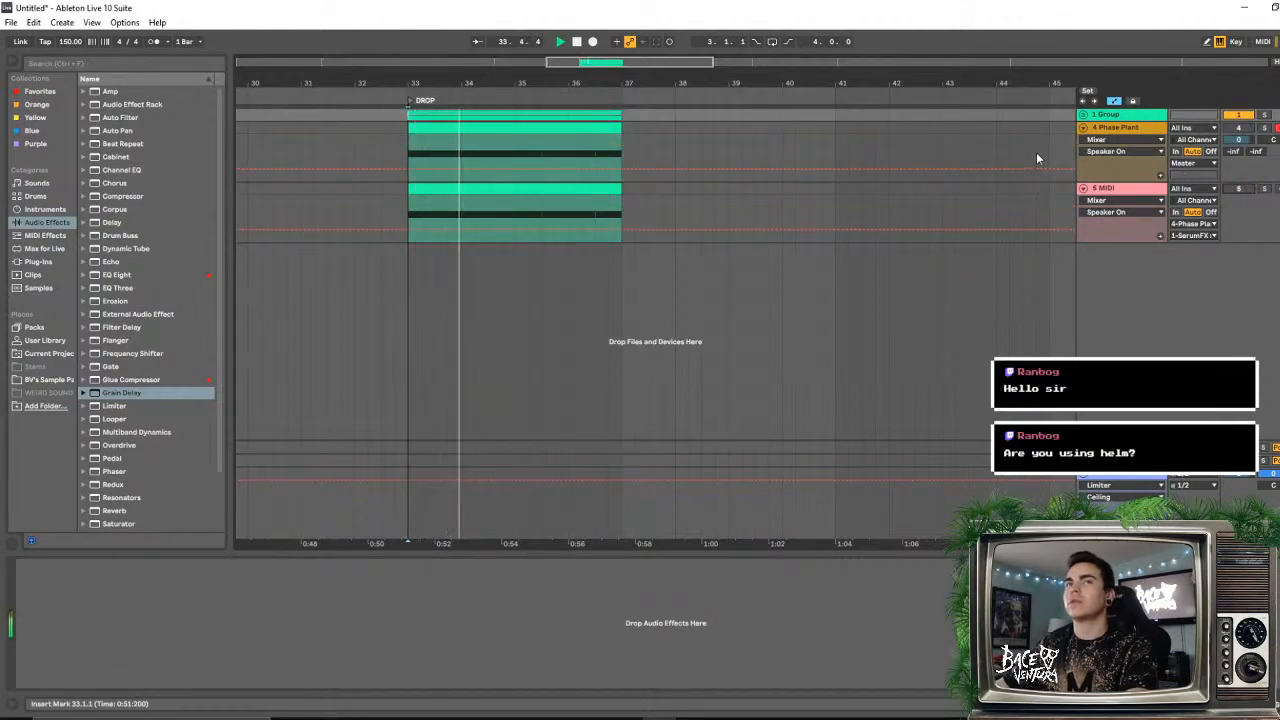
# - Unmute the Phase Plant and MIDI tracks and group them together
pyautogui.click(1135, 167)
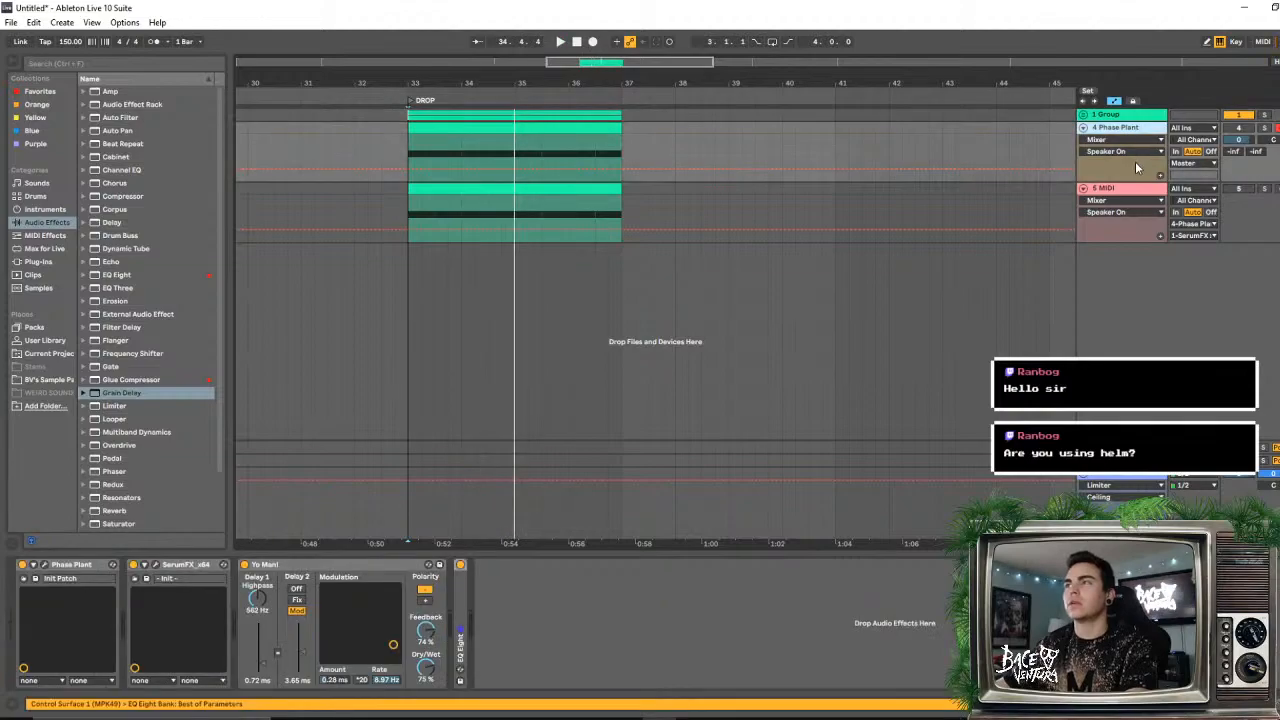
pyautogui.click(1238, 130)
pyautogui.click(1238, 190)
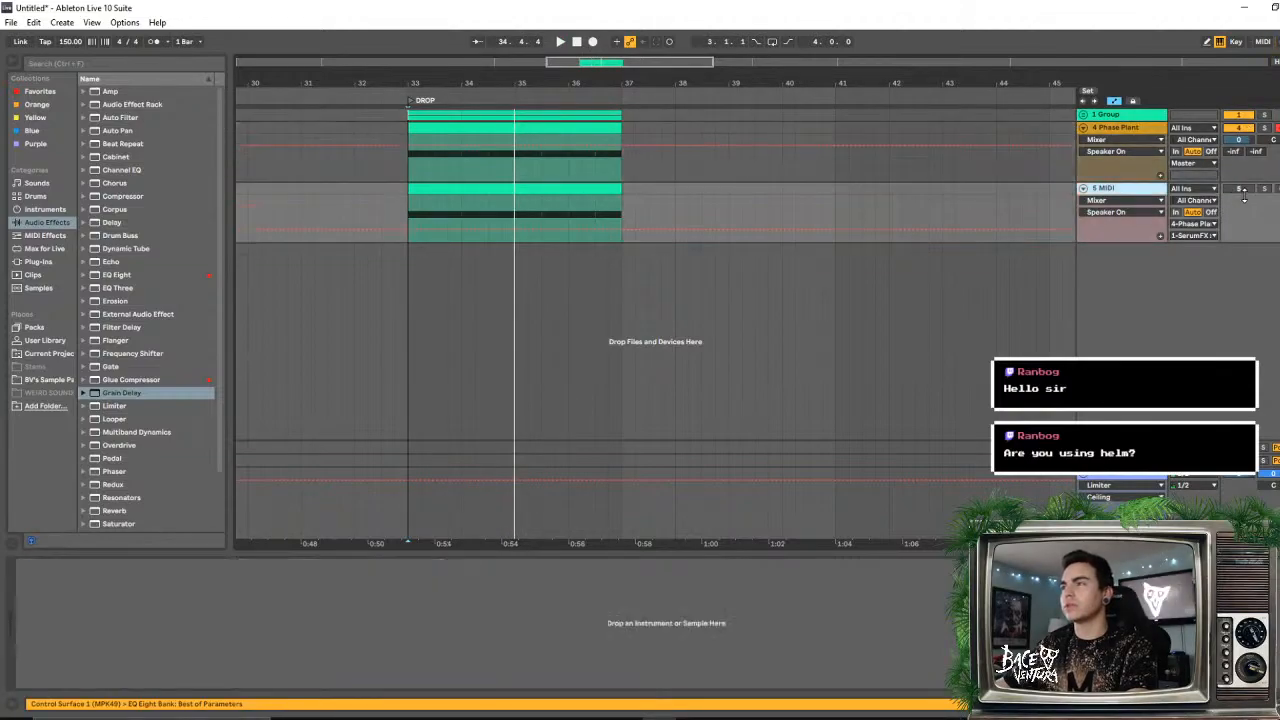
pyautogui.click(1160, 191)
pyautogui.hotkey('ctrl', 'g')
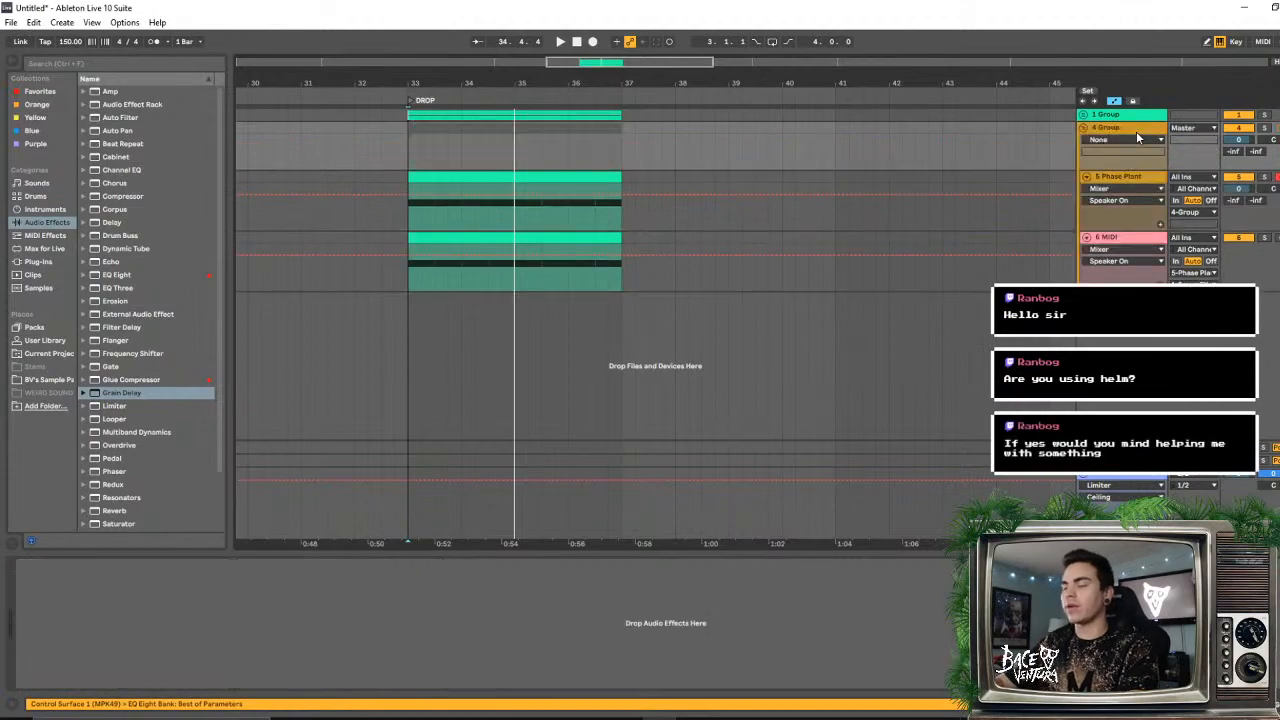
# - Play from the DROP with 4 Group soloed, and collapse the group in the arrangement
pyautogui.press('space')
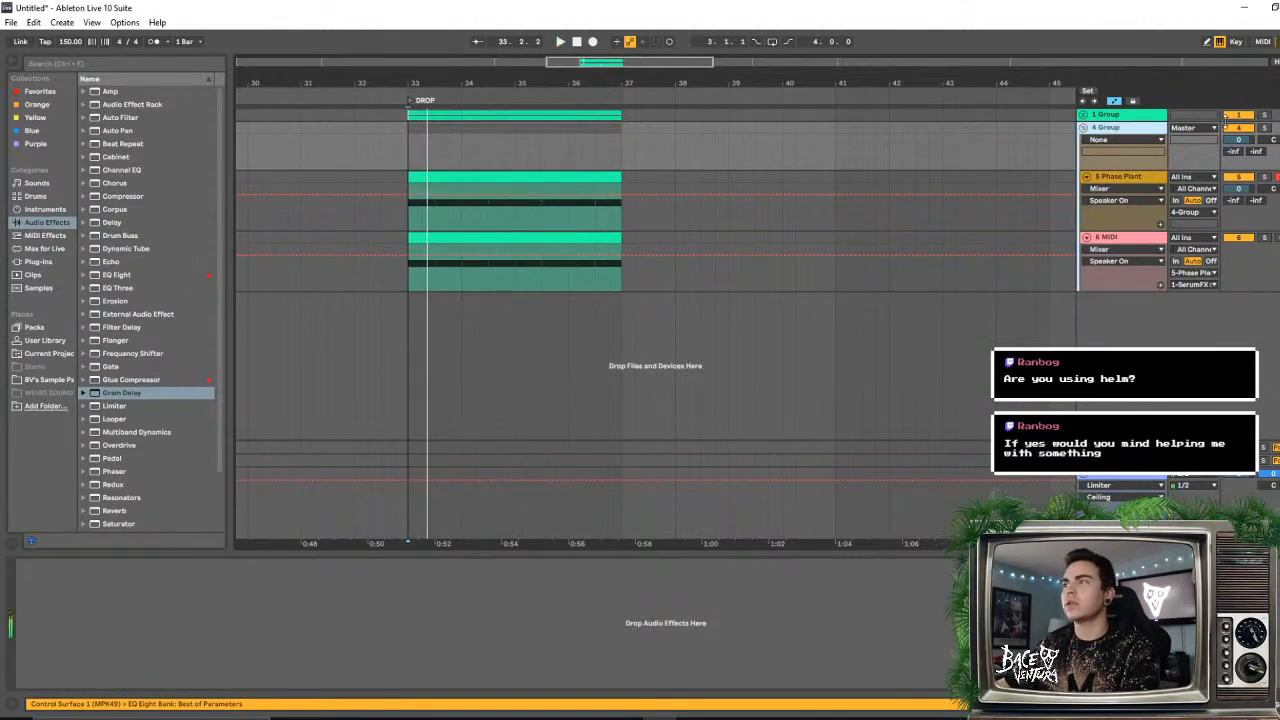
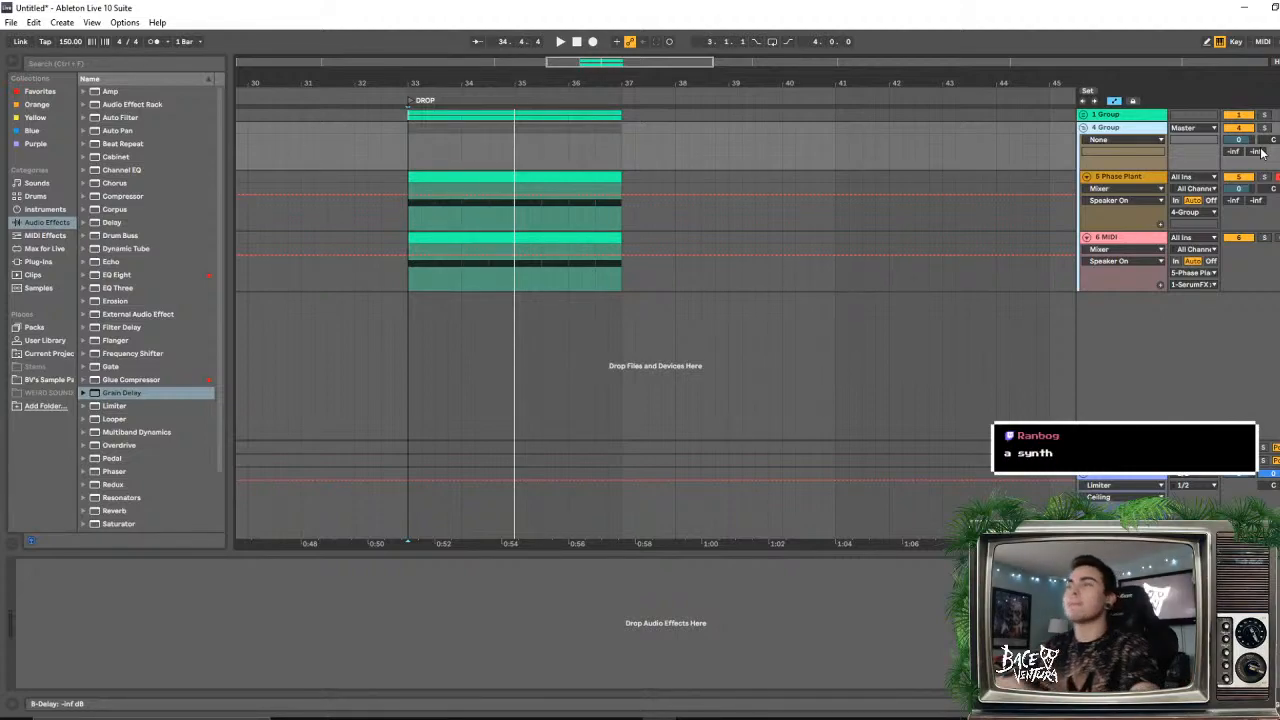
pyautogui.click(1118, 177)
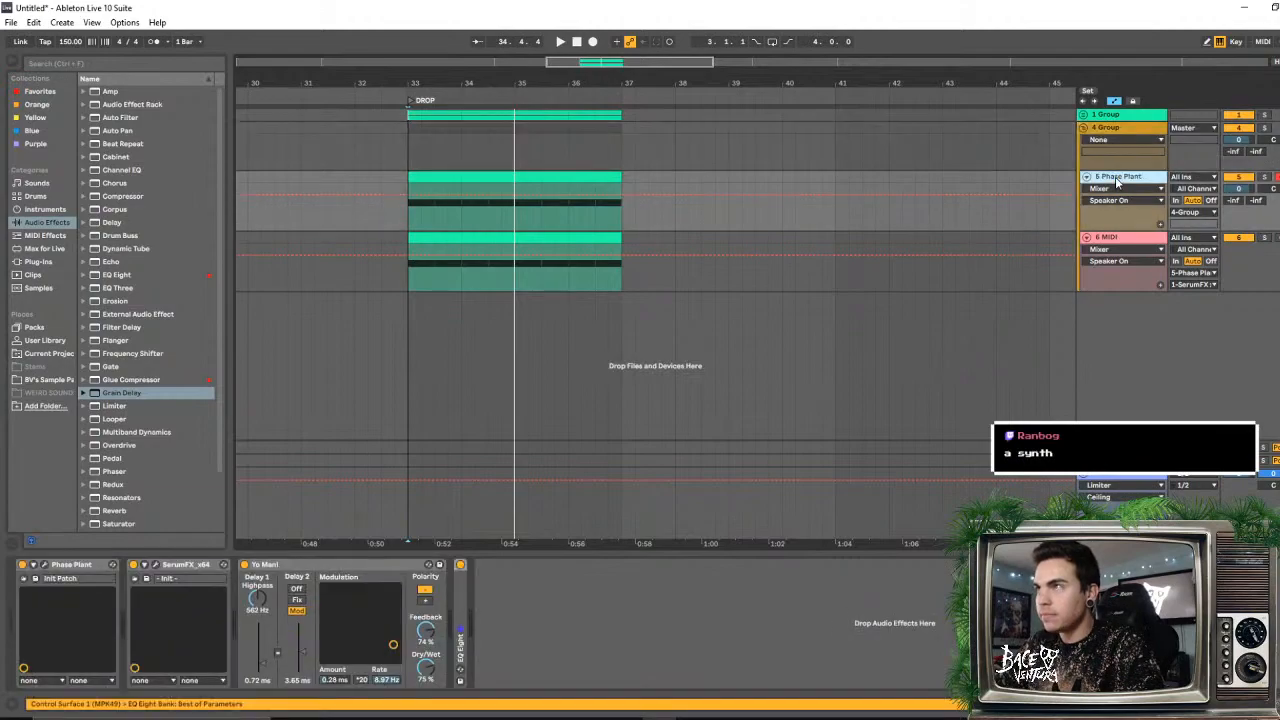
pyautogui.click(1118, 129)
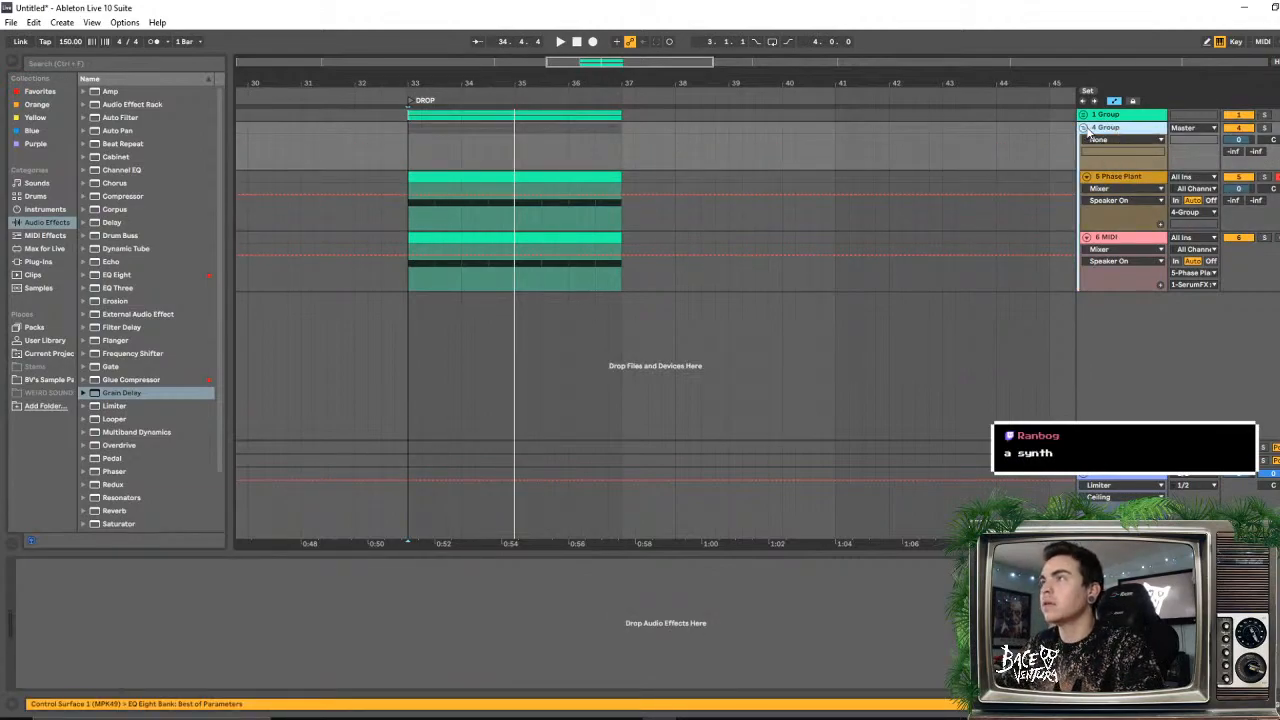
pyautogui.click(1085, 130)
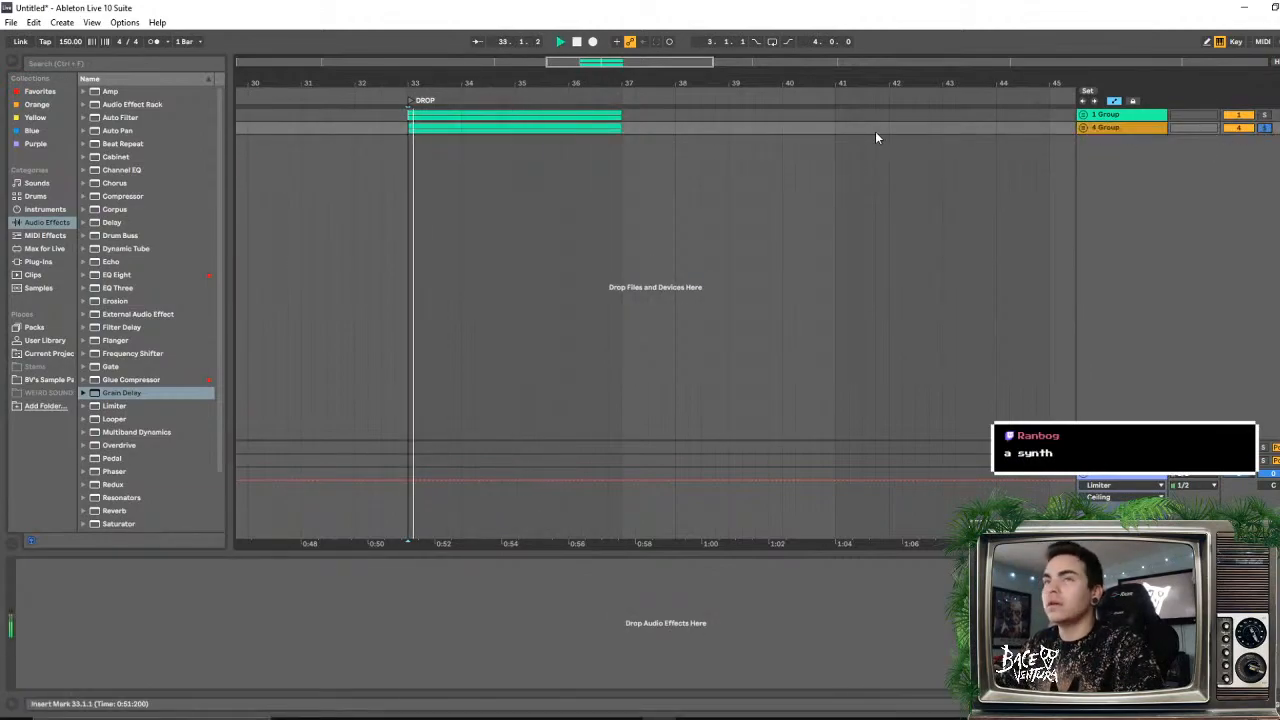
pyautogui.click(1085, 130)
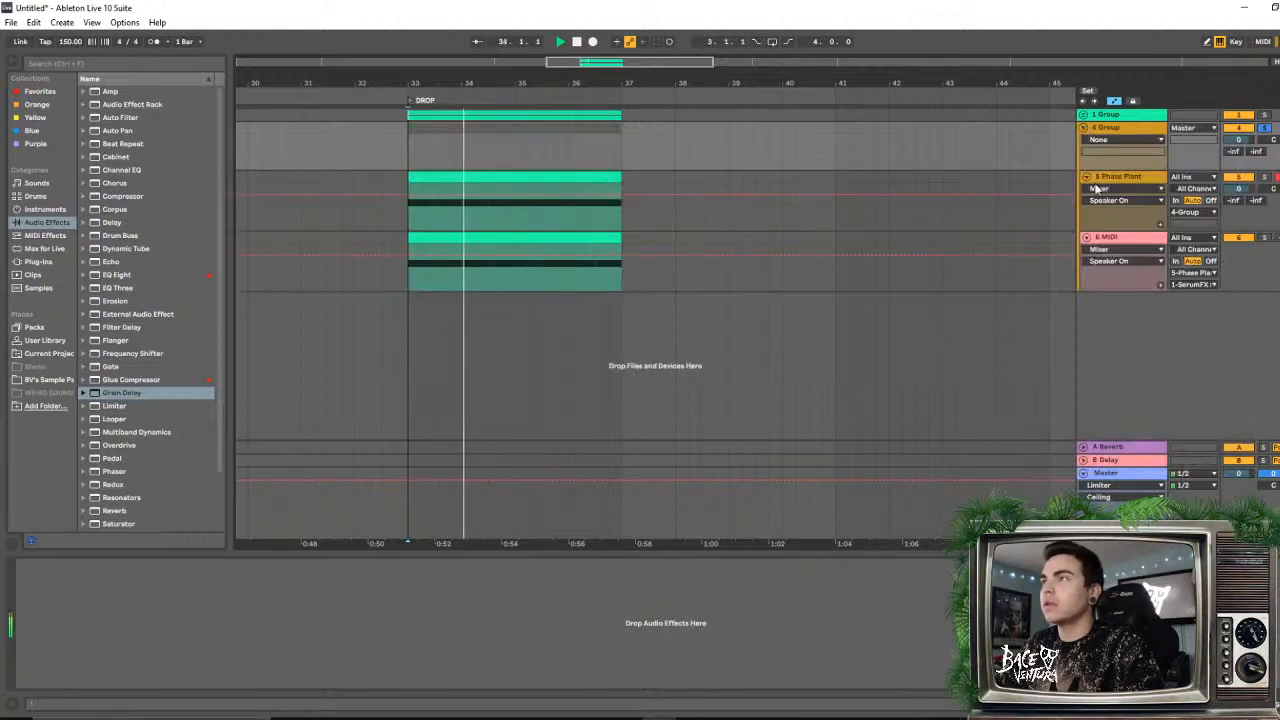
pyautogui.click(1085, 128)
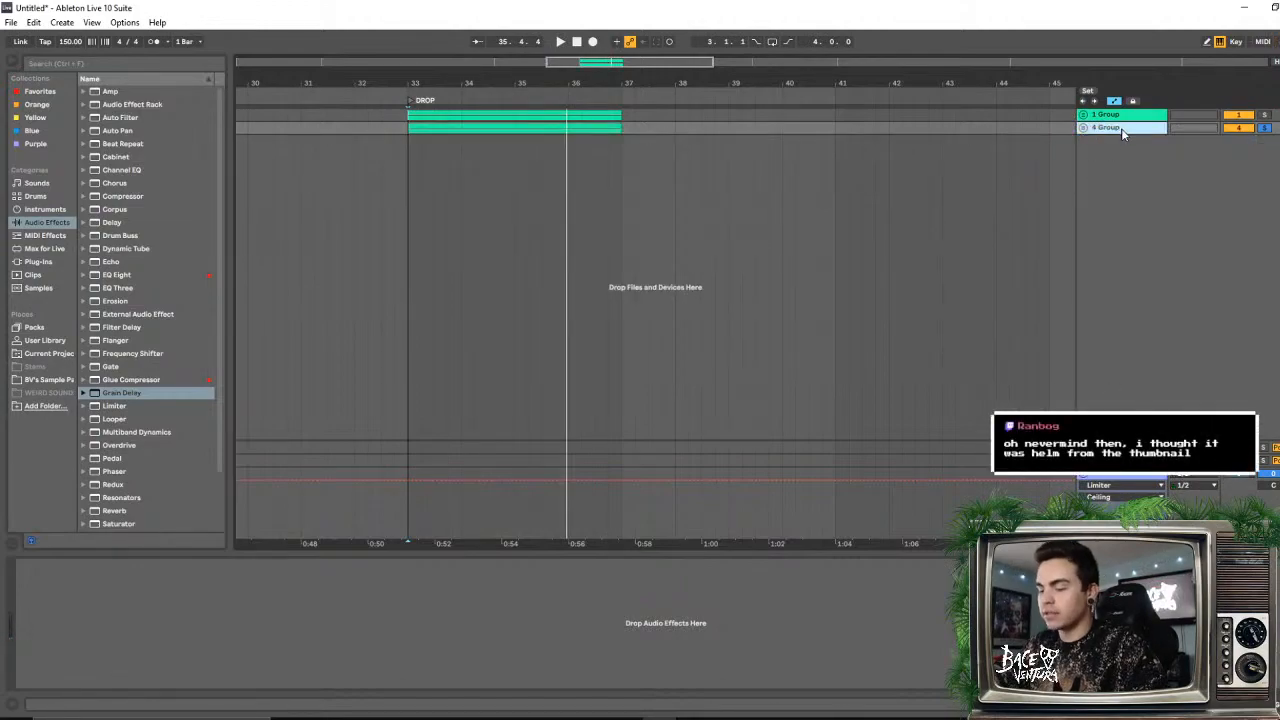
# - Insert a new MIDI track below 4 Group and load the Phase Plant plug-in onto it
pyautogui.hotkey('ctrl', 'shift', 't')
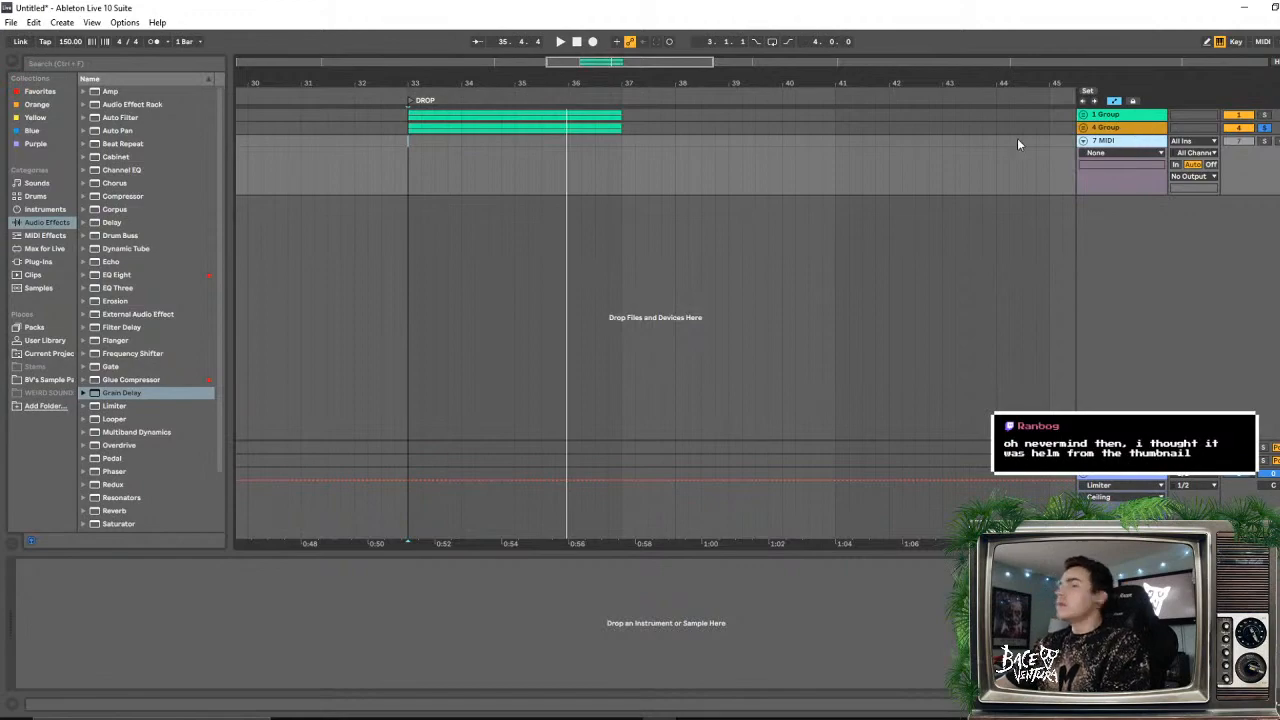
pyautogui.click(1138, 152)
pyautogui.click(1124, 145)
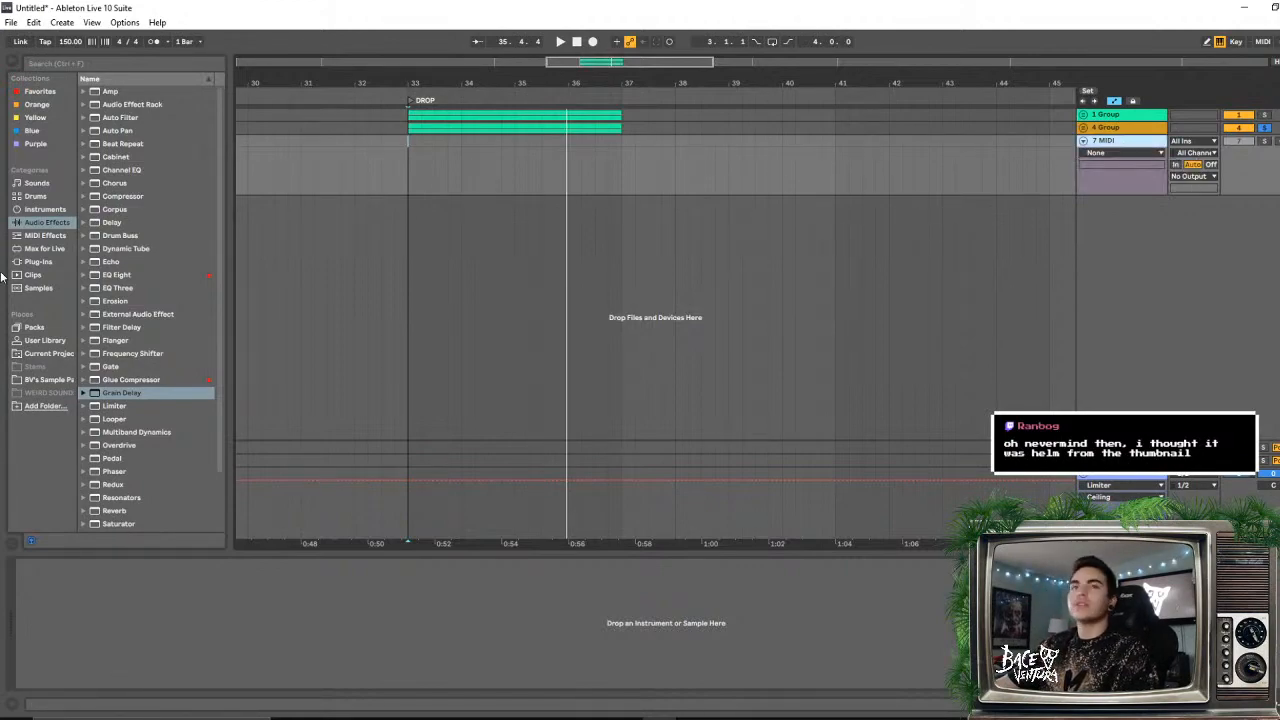
pyautogui.click(40, 261)
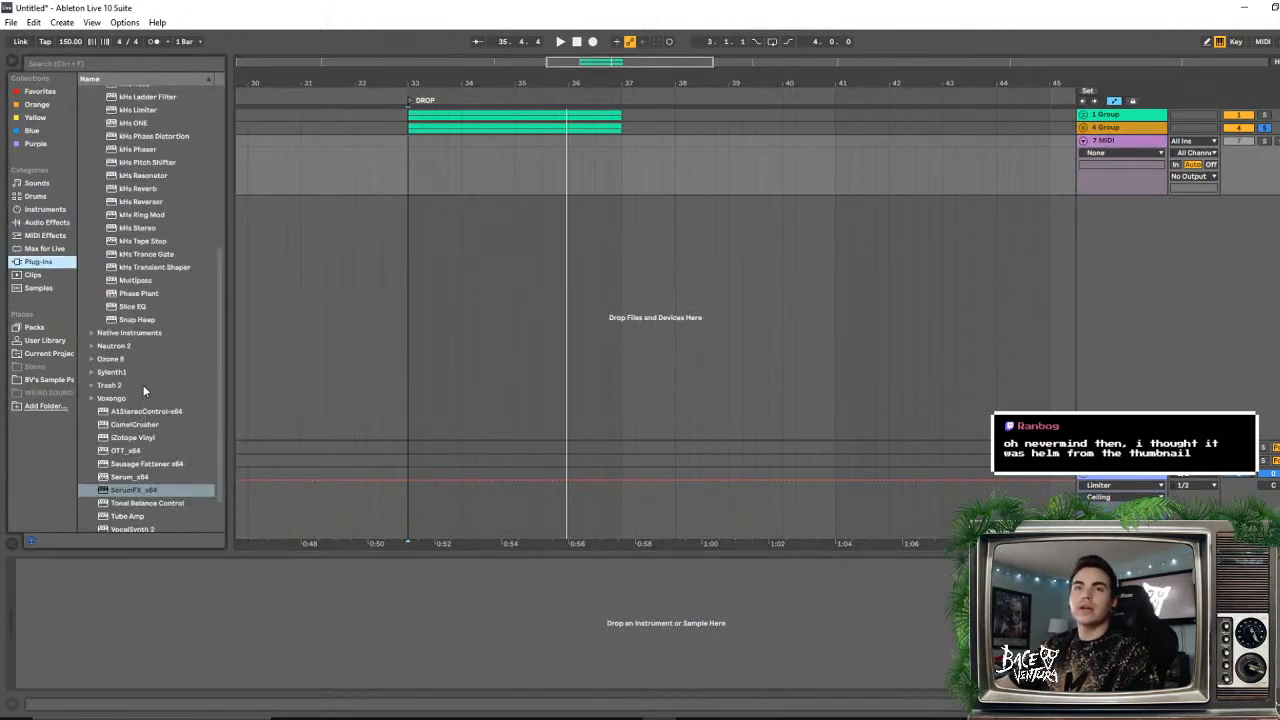
pyautogui.scroll(-2, 146, 452)
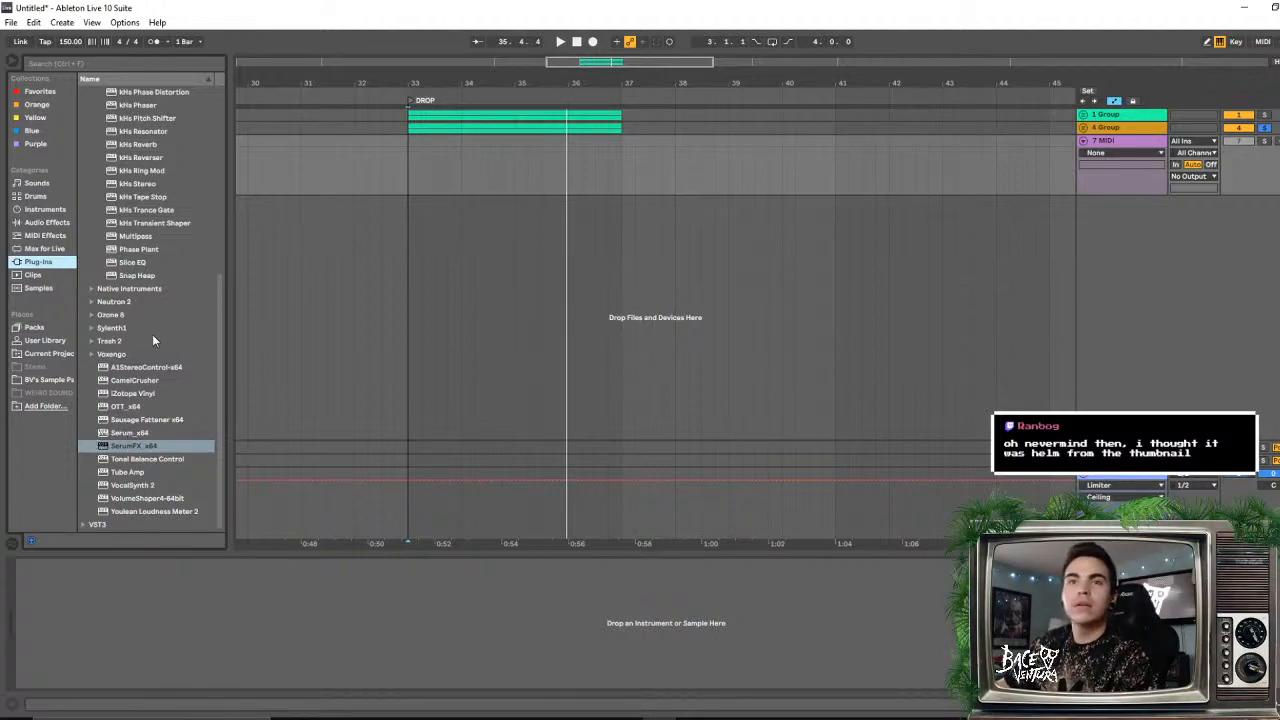
pyautogui.scroll(1, 153, 333)
pyautogui.moveTo(153, 289); pyautogui.dragTo(501, 190)
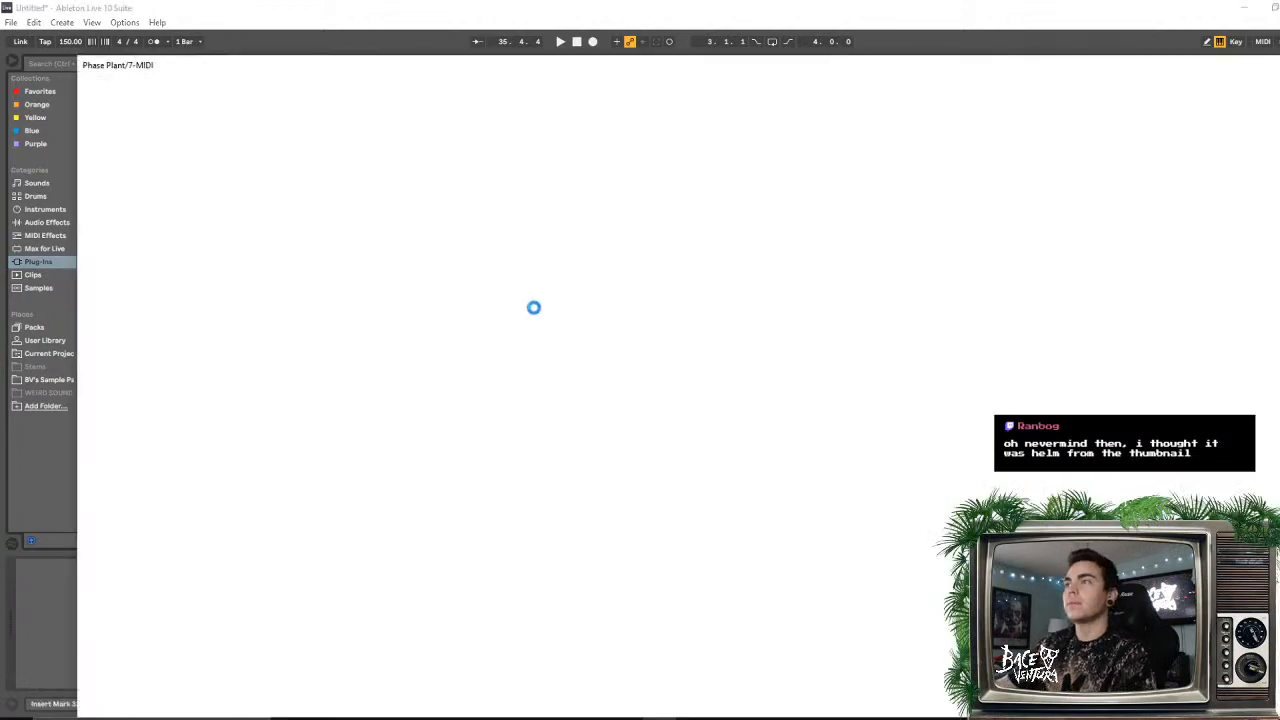
pyautogui.moveTo(553, 67); pyautogui.dragTo(508, 43)
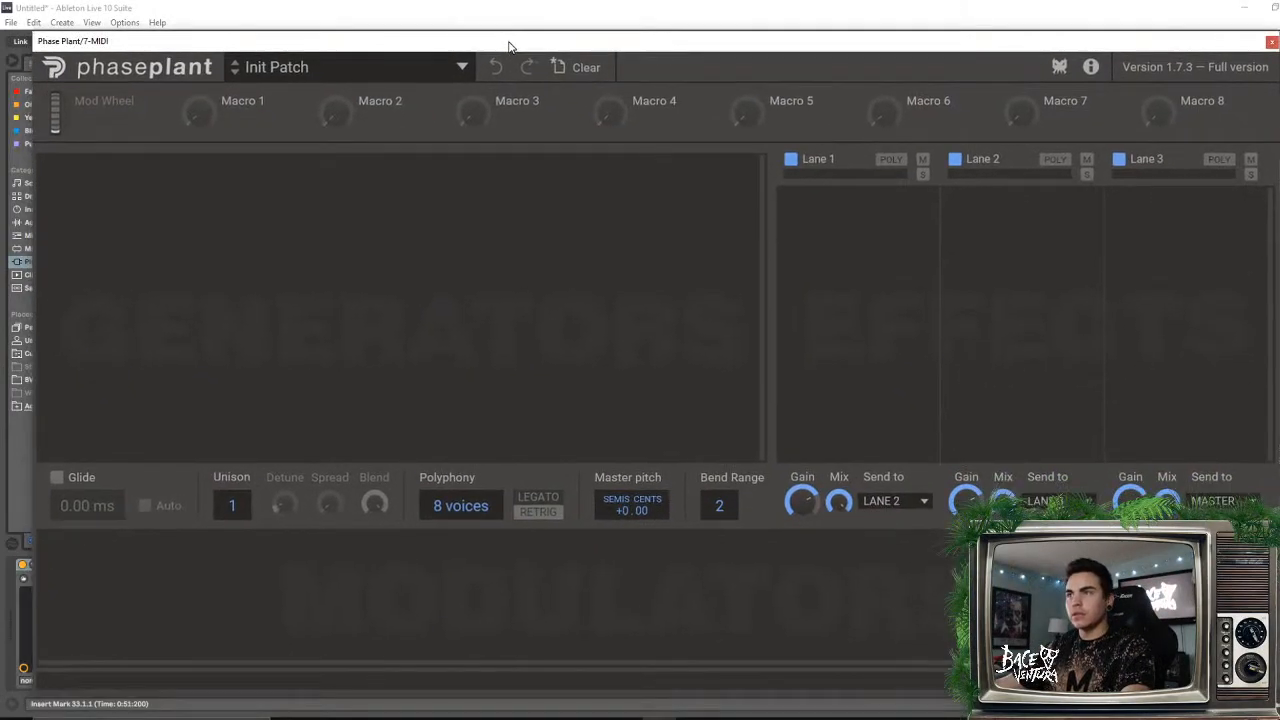
# - Add a Wavetable generator to the Phase Plant patch and close the plug-in window
pyautogui.click(306, 219)
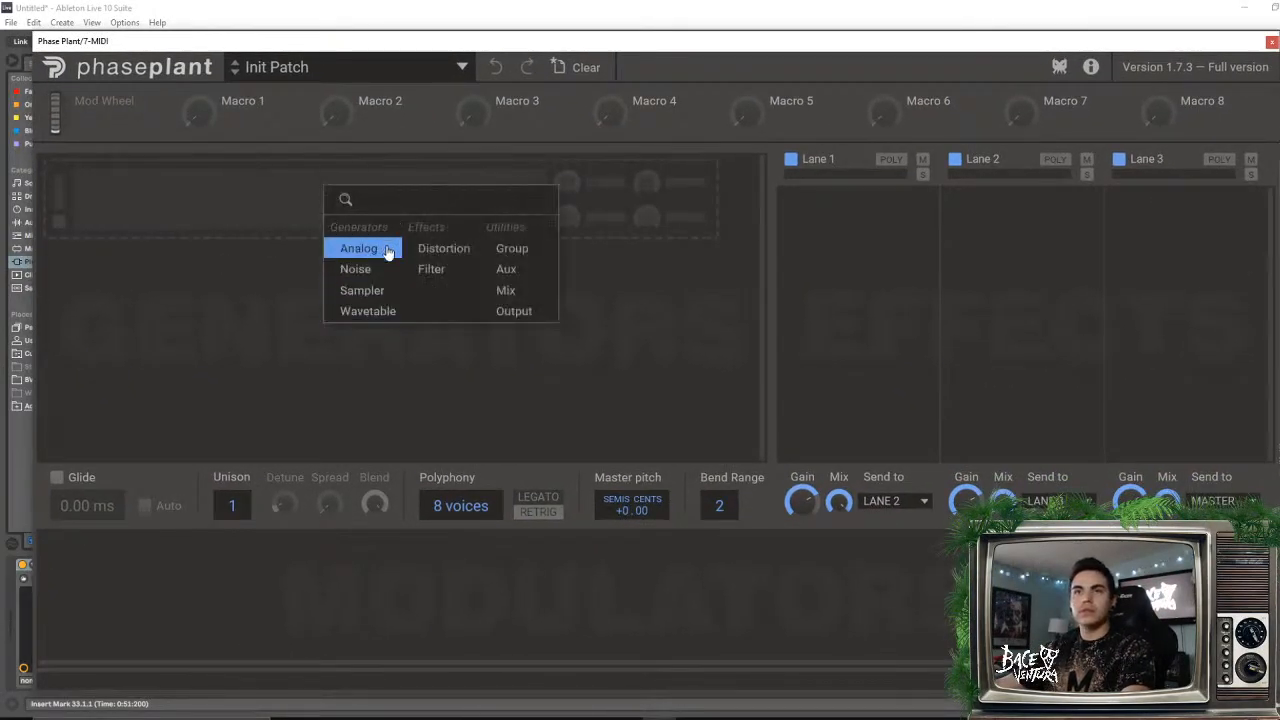
pyautogui.click(388, 312)
pyautogui.click(485, 279)
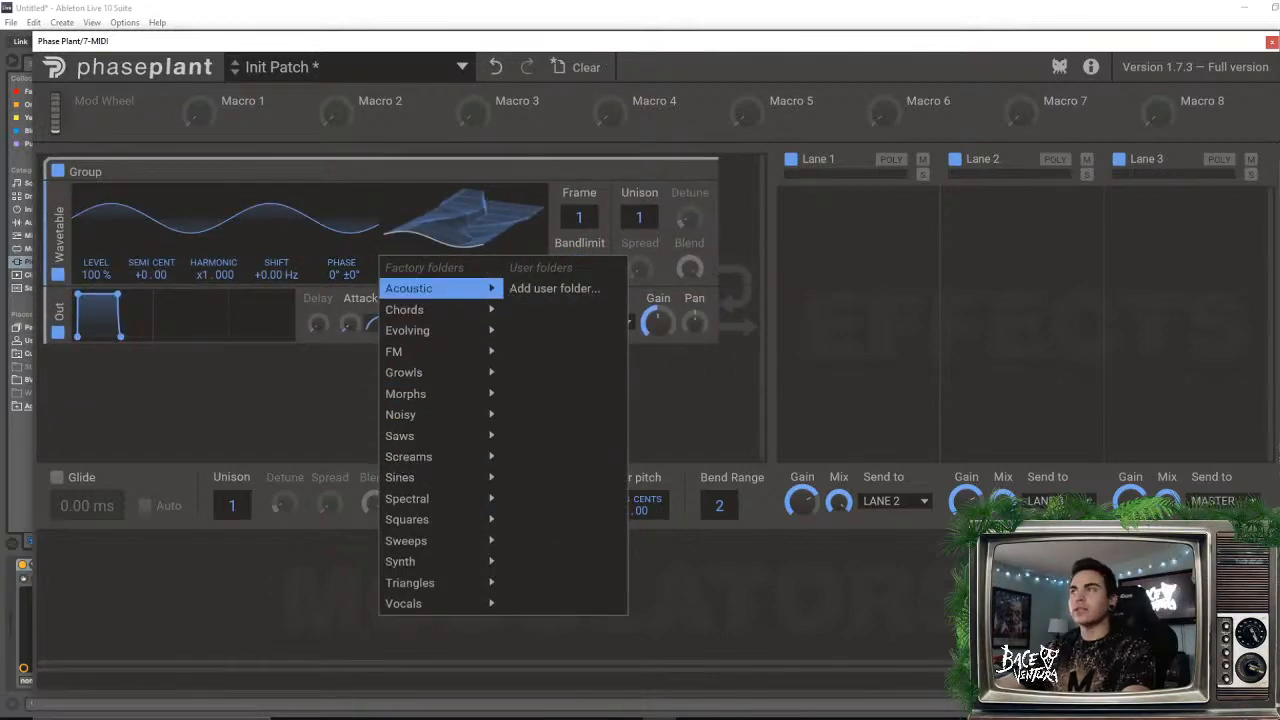
pyautogui.click(1271, 44)
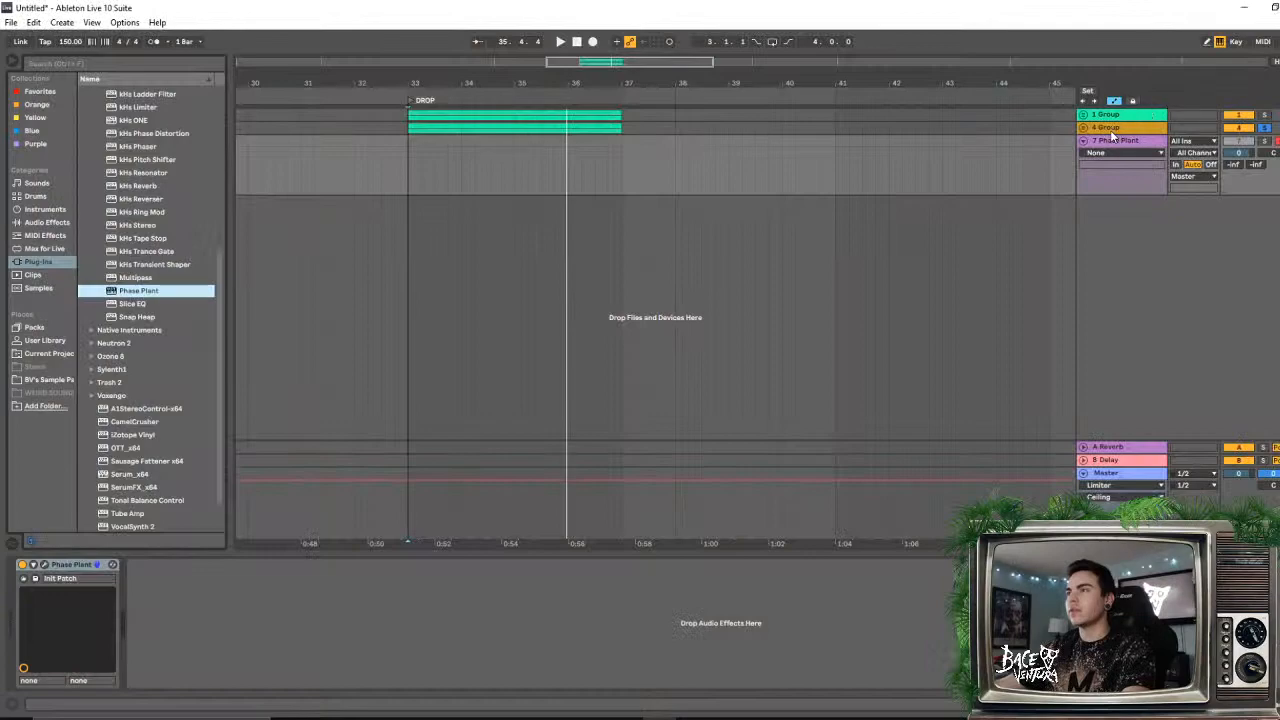
# - Solo the 7 Phase Plant track and insert another MIDI track below it
pyautogui.click(1245, 121)
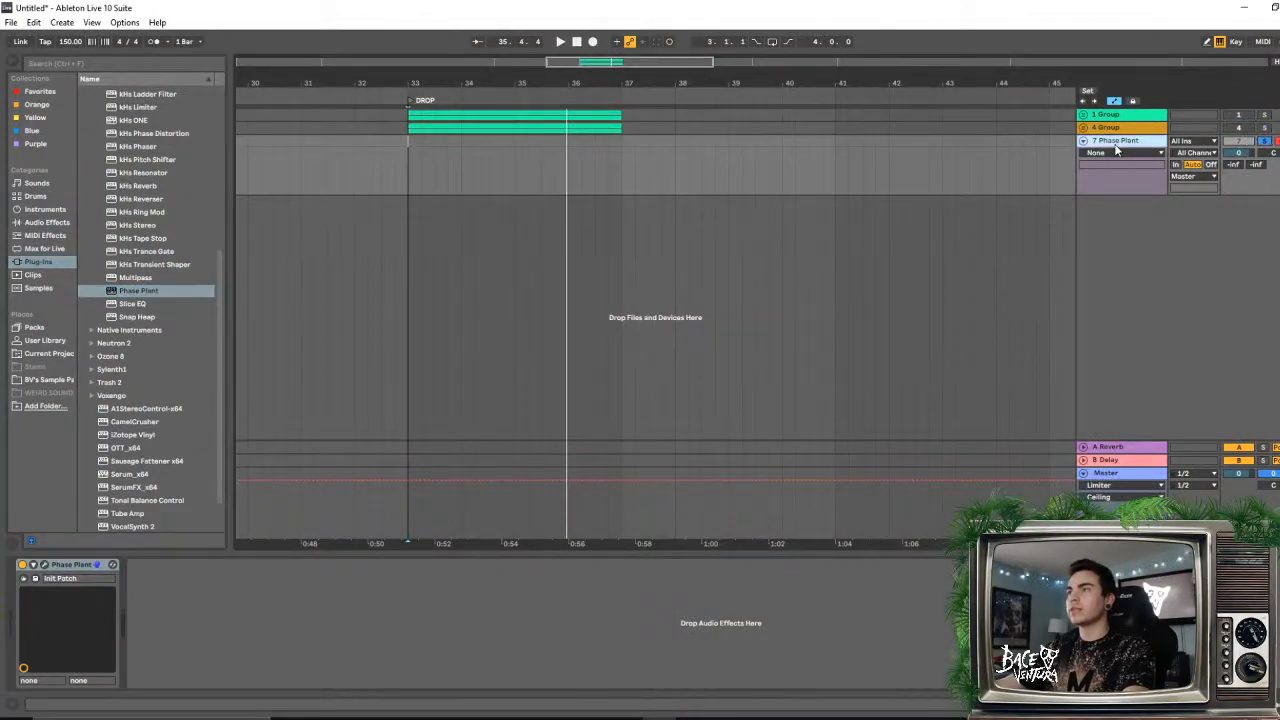
pyautogui.hotkey('ctrl', 'shift', 't')
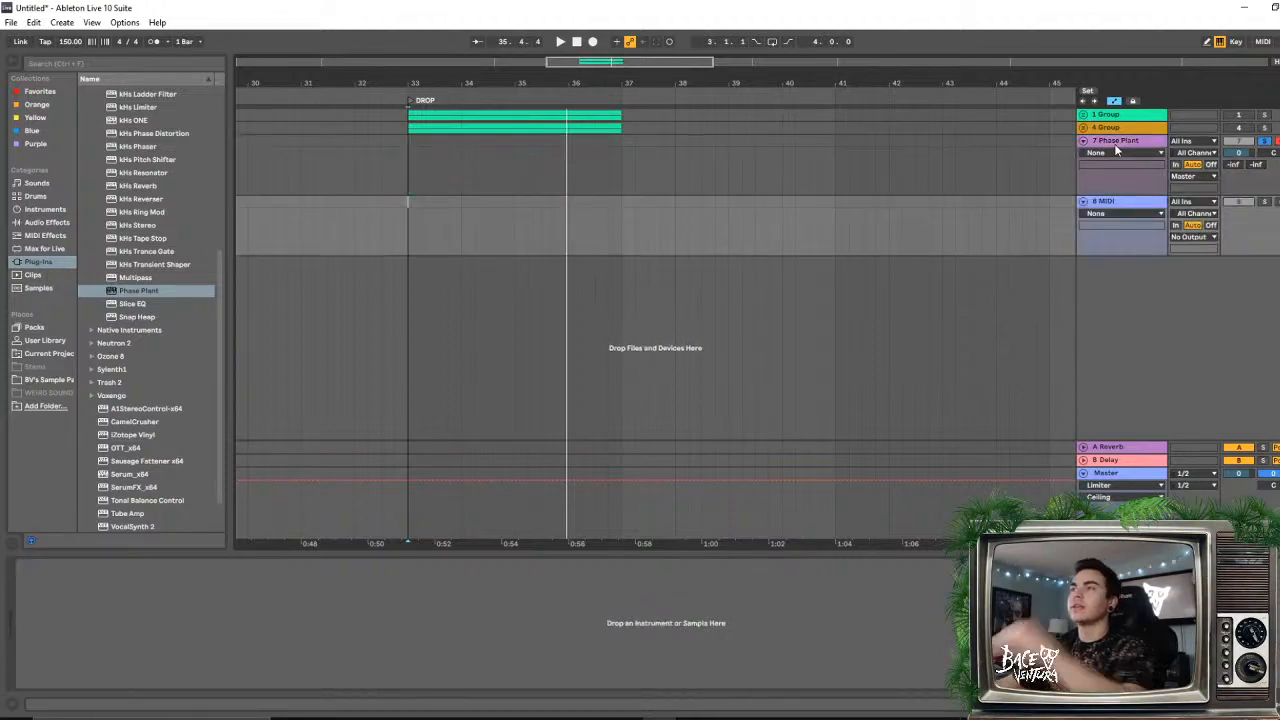
# - Add SerumFX_x64 after Phase Plant on track 7
pyautogui.click(1122, 161)
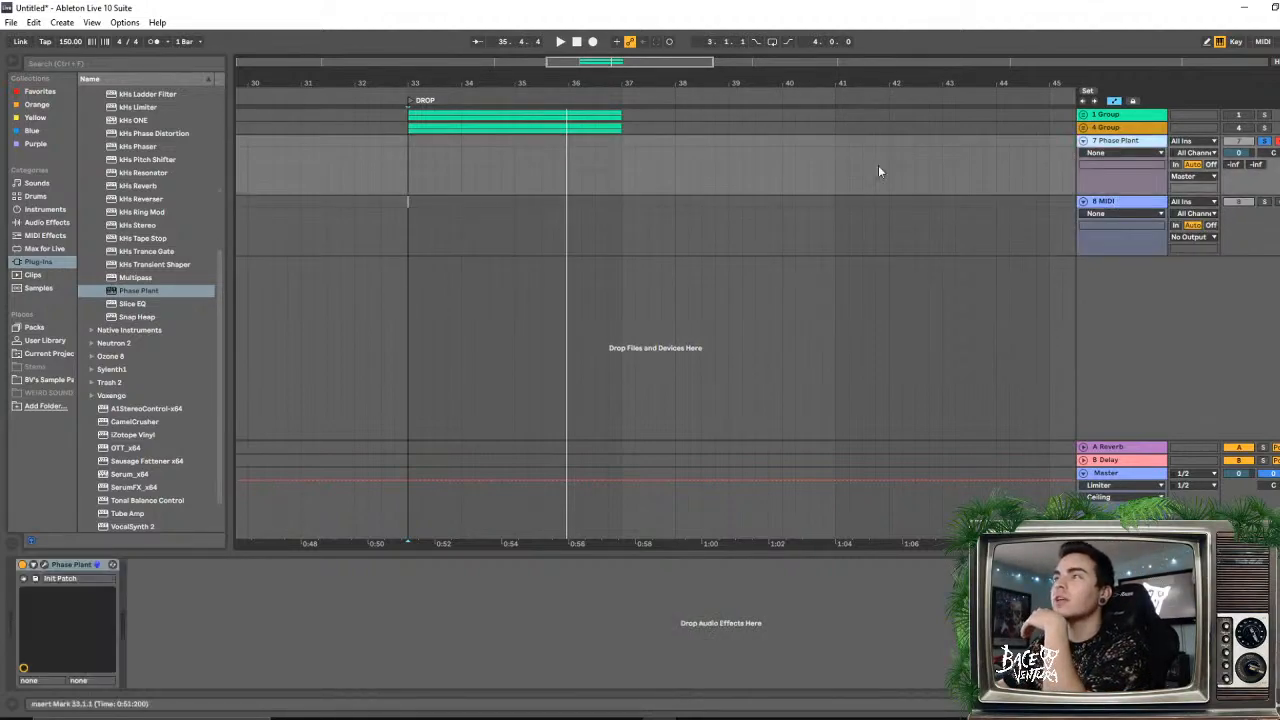
pyautogui.scroll(-2, 140, 395)
pyautogui.scroll(-1, 140, 394)
pyautogui.moveTo(137, 447); pyautogui.dragTo(238, 407)
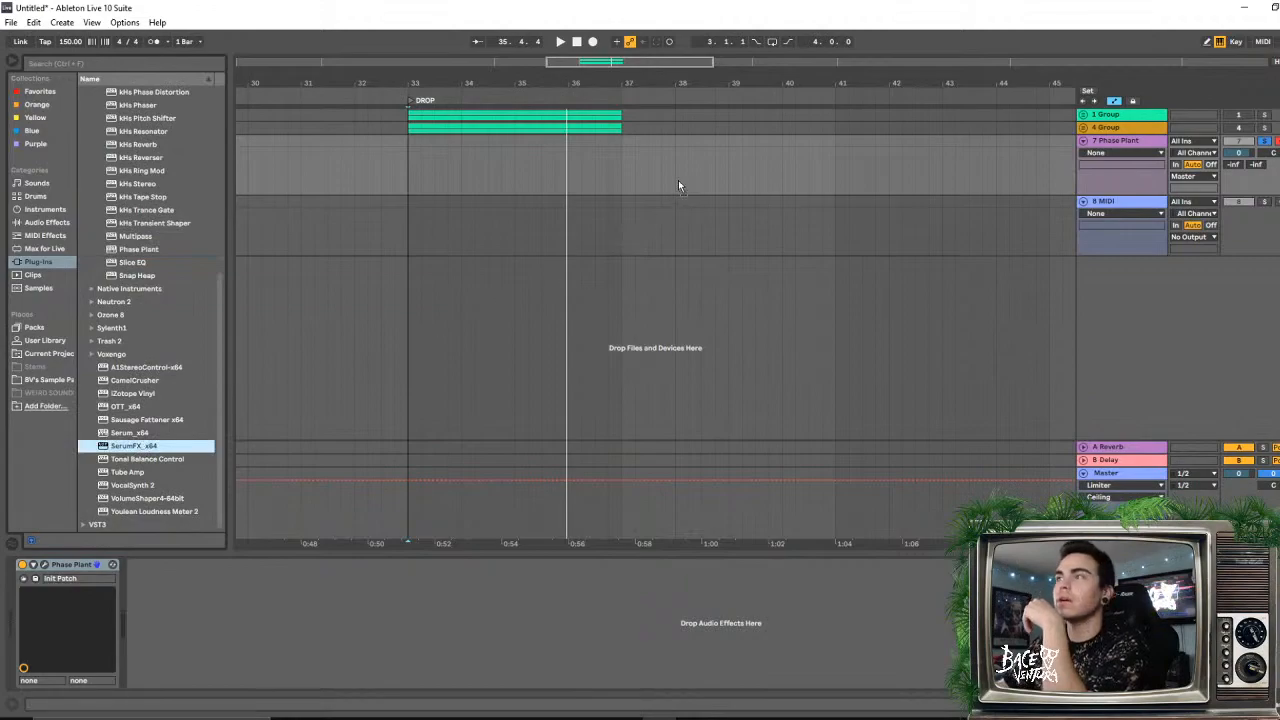
pyautogui.moveTo(678, 185); pyautogui.dragTo(680, 186)
# - Route the output of track 8 MIDI to the 7-Phase Plant track's SerumFX input
pyautogui.click(1131, 203)
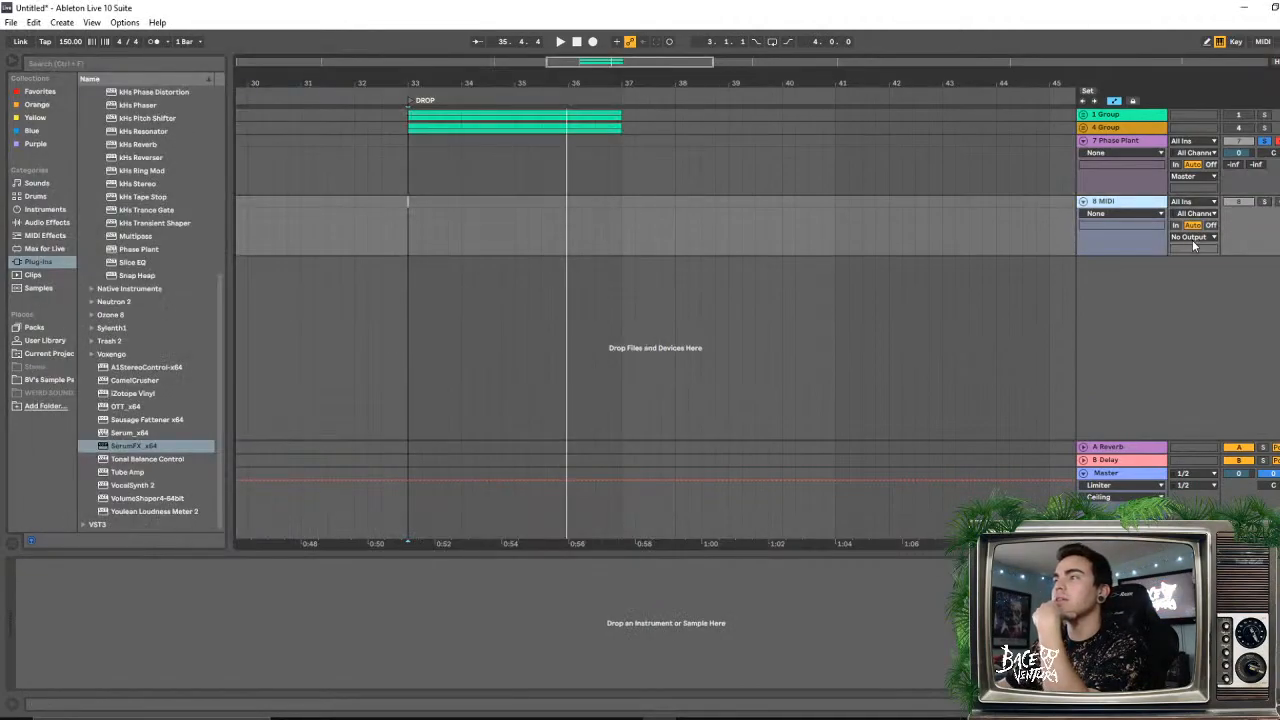
pyautogui.click(1193, 238)
pyautogui.click(1192, 249)
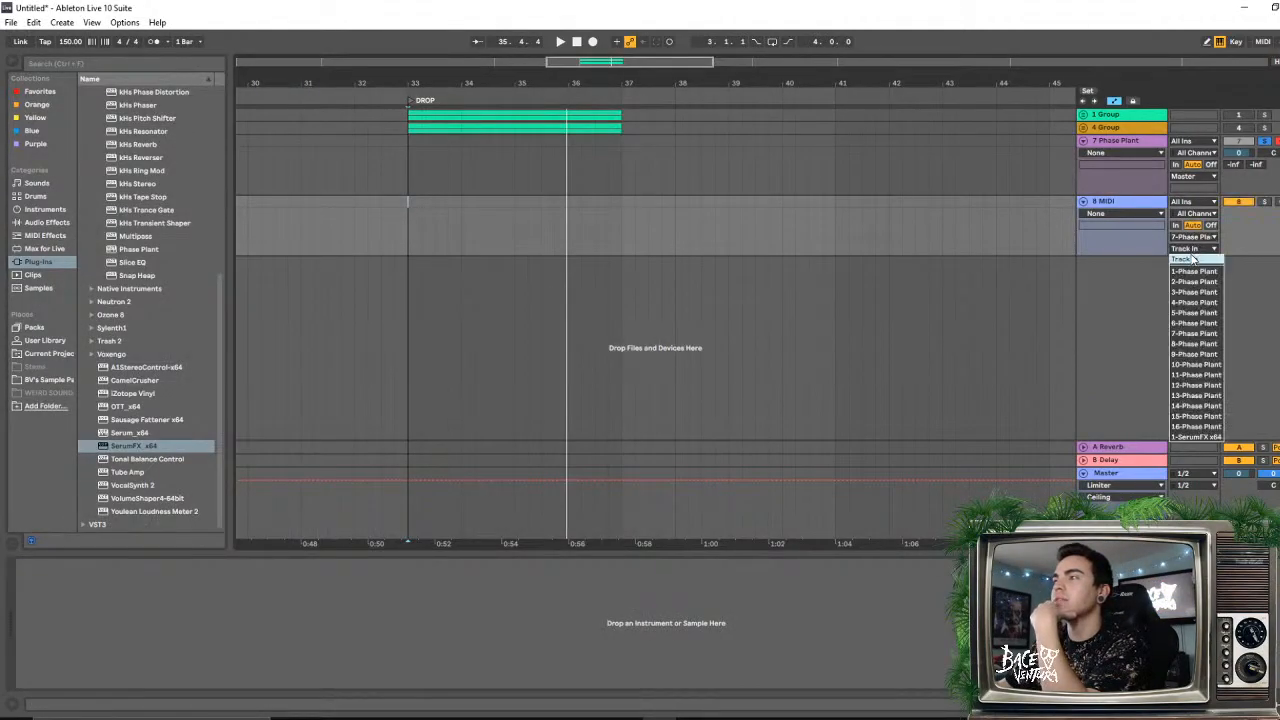
pyautogui.click(1196, 437)
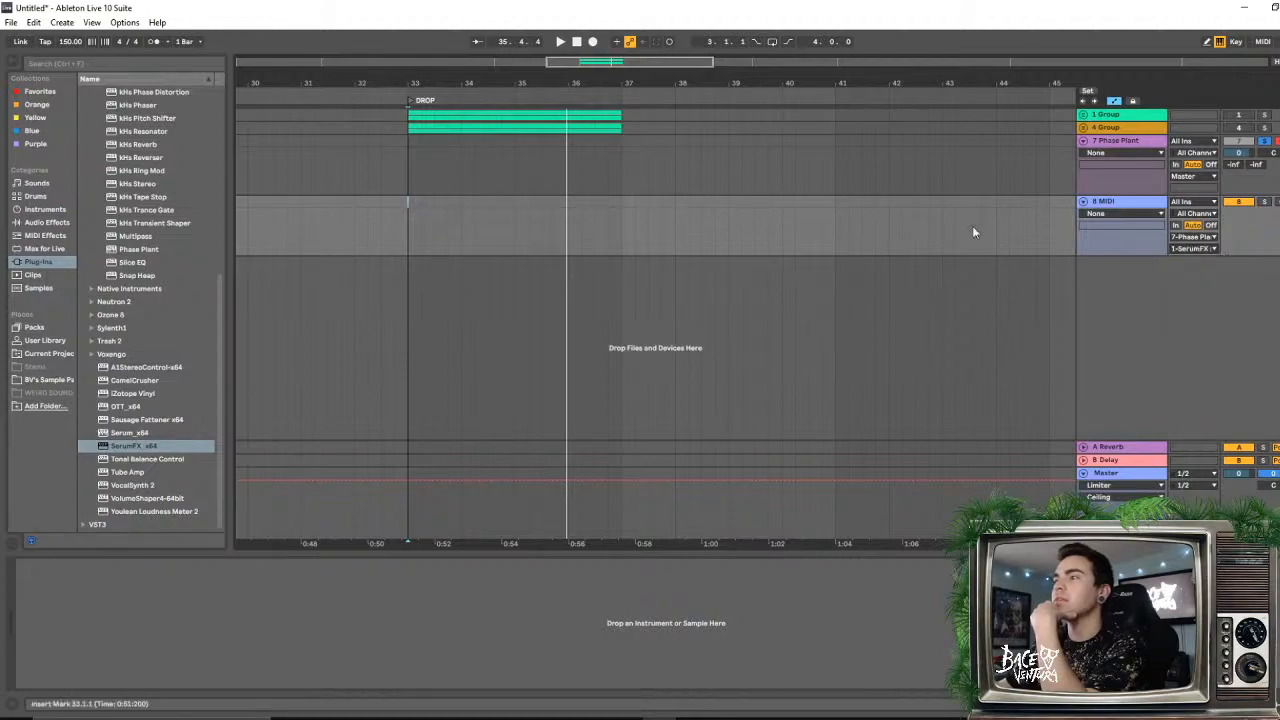
# - Copy the bar 33 to 37 MIDI clips from tracks 5 and 6 onto tracks 7 and 8, then collapse 4 Group
pyautogui.click(1126, 146)
pyautogui.click(650, 64)
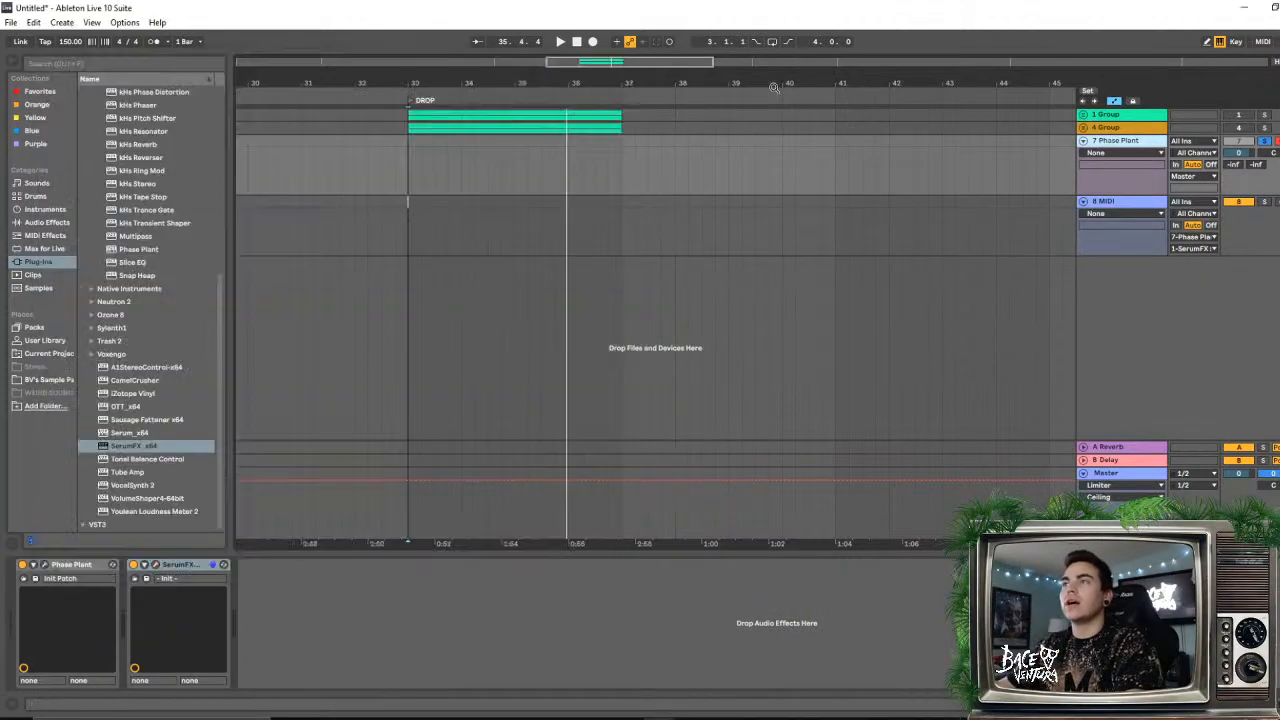
pyautogui.click(1085, 128)
pyautogui.moveTo(471, 236); pyautogui.dragTo(462, 379)
pyautogui.scroll(-1, 585, 302)
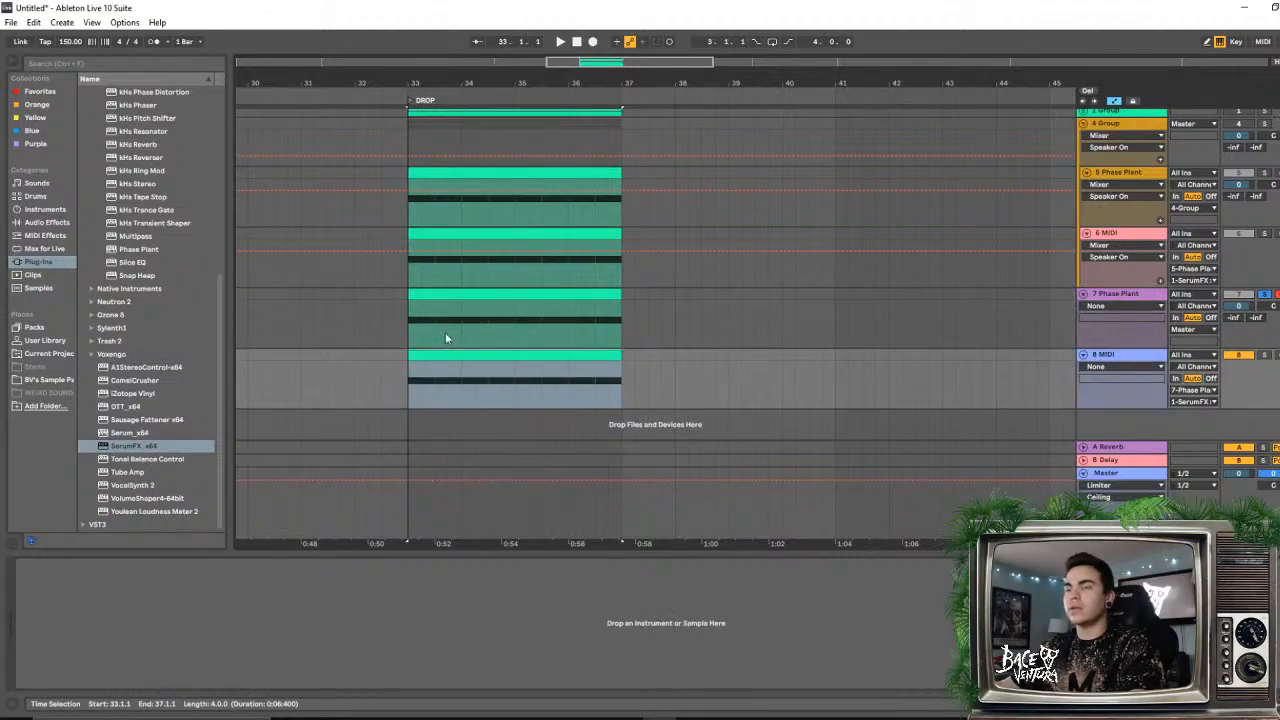
pyautogui.click(1083, 133)
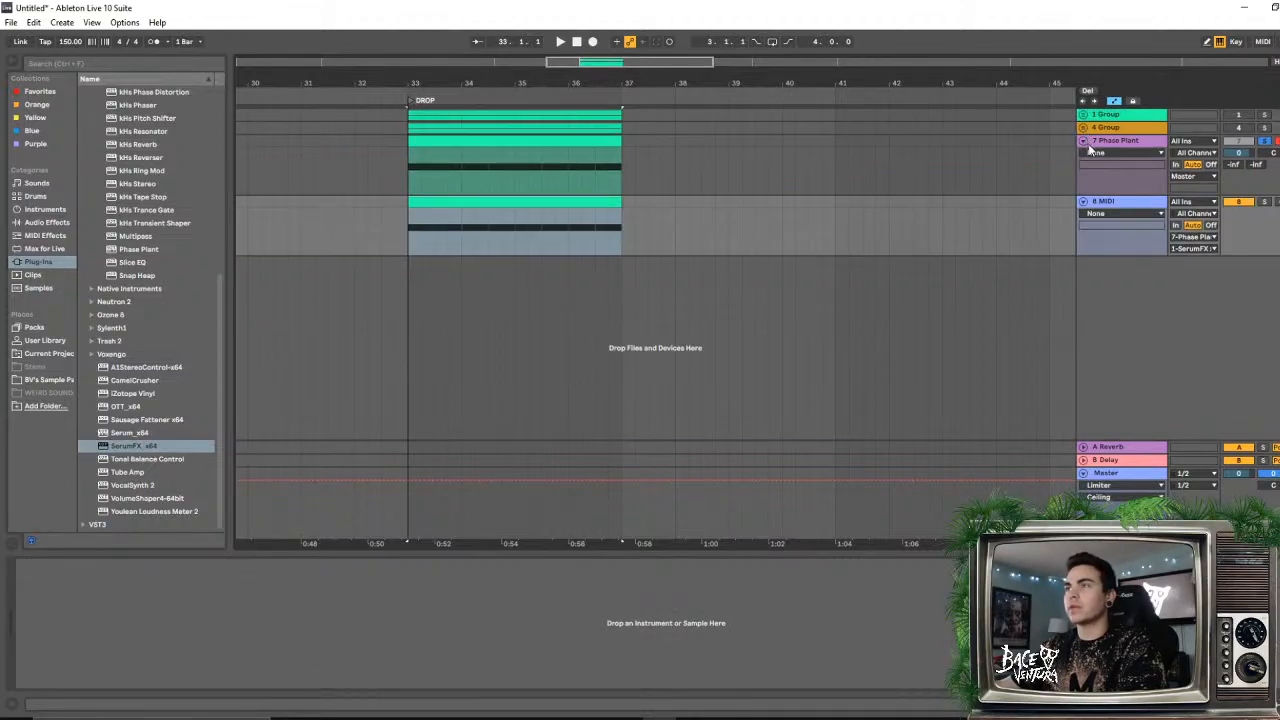
# - In track 7's Phase Plant, load the Smampel wavetable from the Spectral folder and set its frame to 154
pyautogui.click(453, 143)
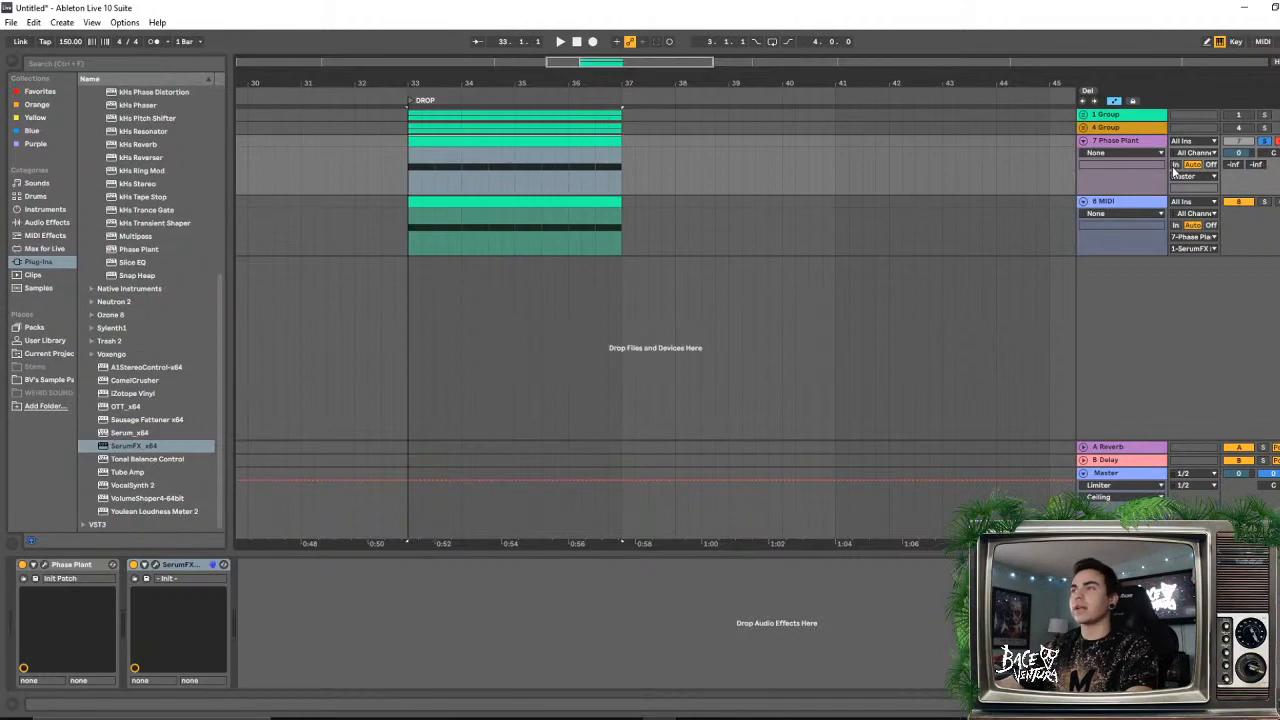
pyautogui.click(44, 566)
pyautogui.click(445, 270)
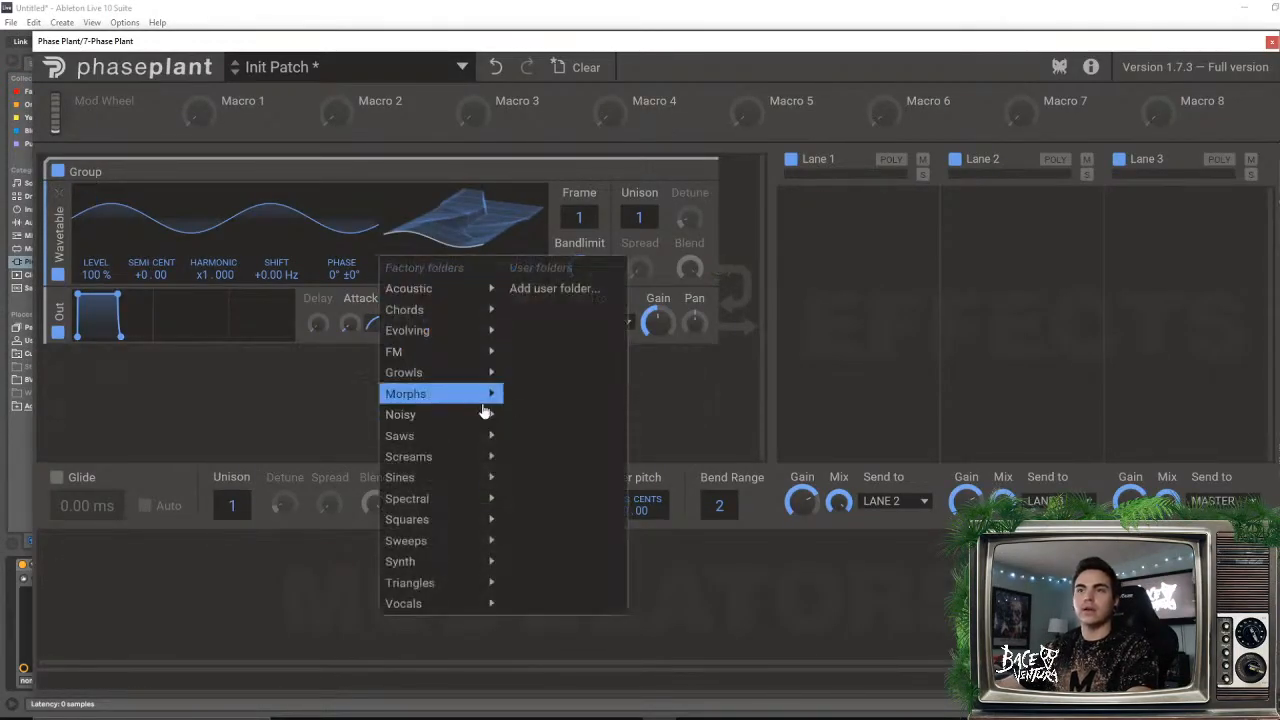
pyautogui.moveTo(418, 500)
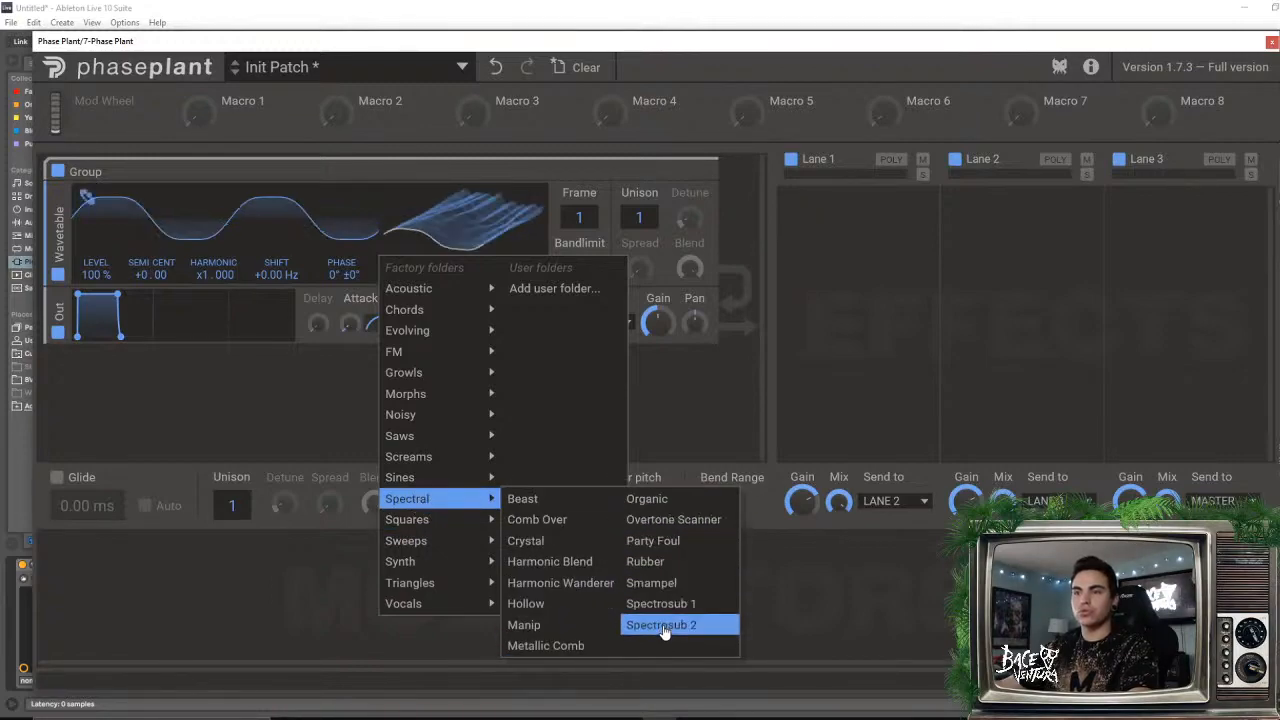
pyautogui.click(665, 583)
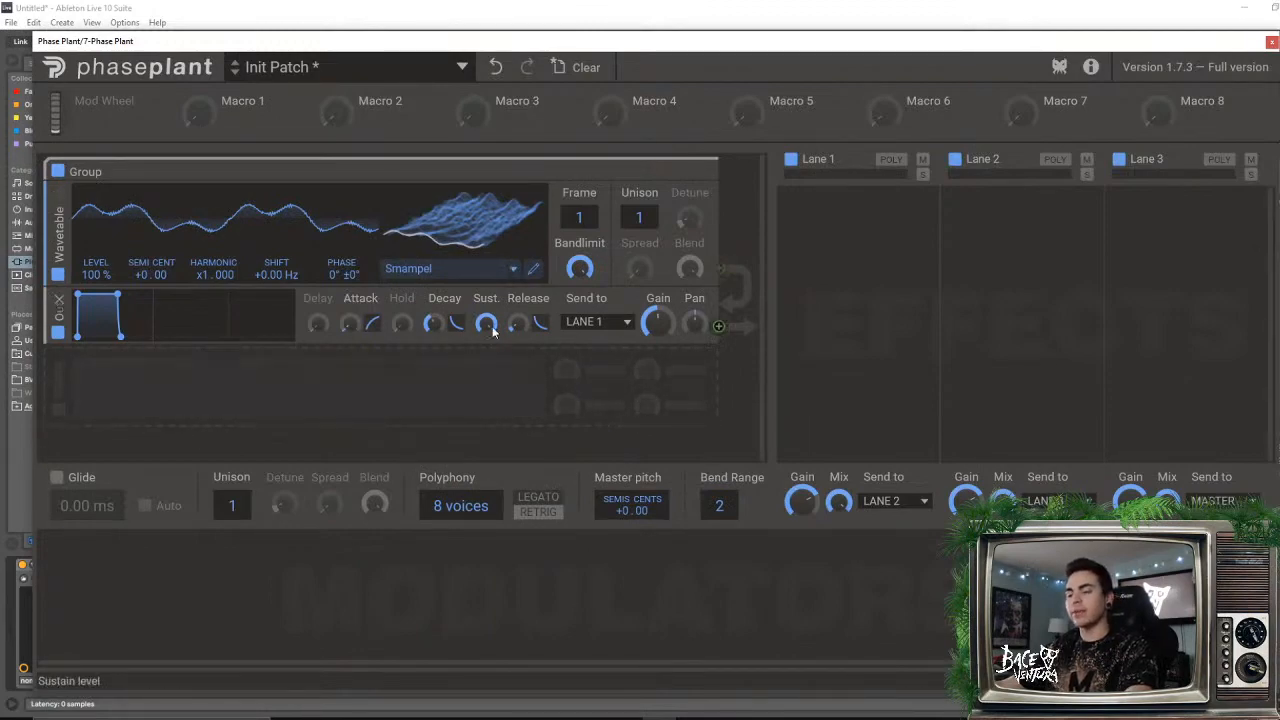
pyautogui.moveTo(579, 217); pyautogui.dragTo(579, 185)
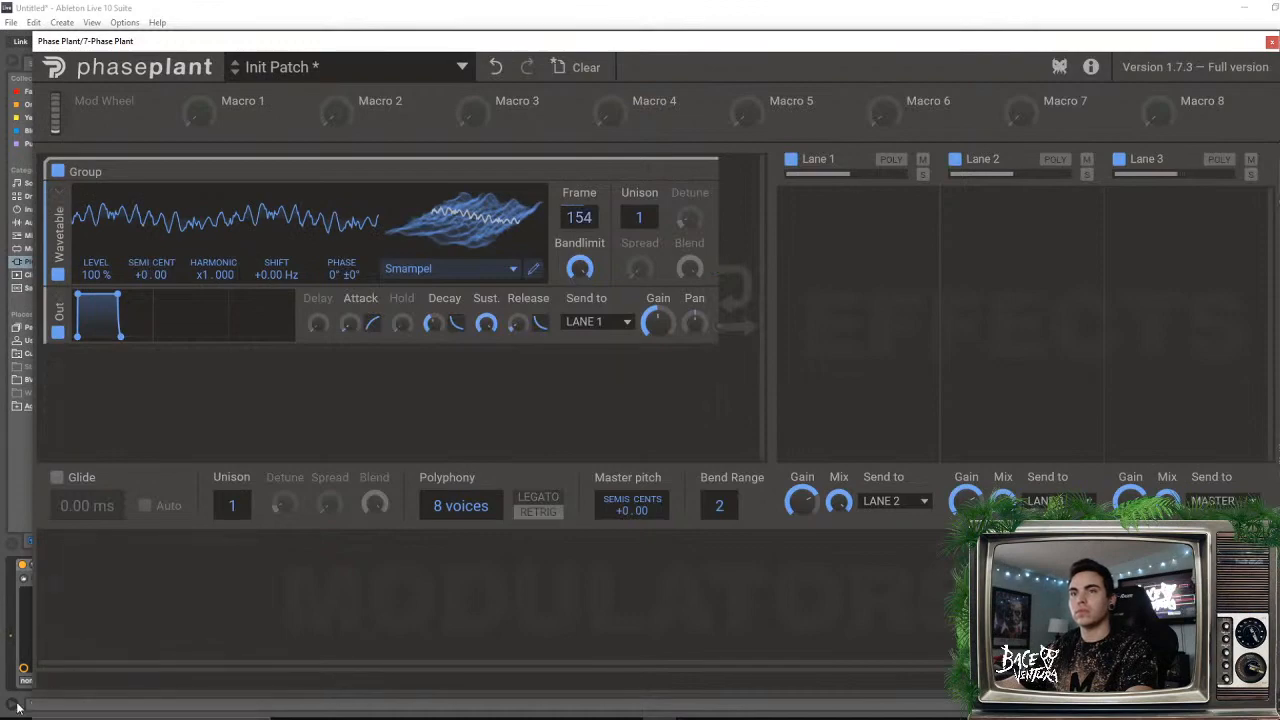
# - Add two sine LFO modulators and switch both to synced rates of 1/4
pyautogui.click(145, 563)
pyautogui.click(177, 591)
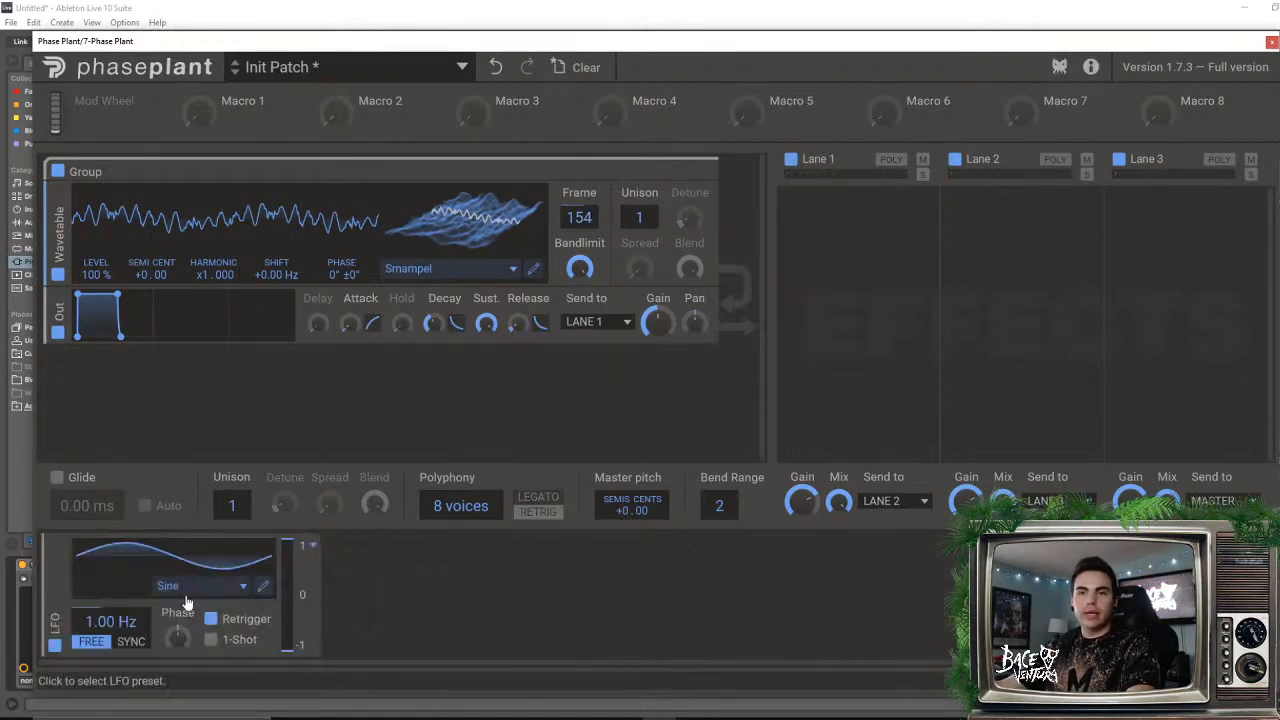
pyautogui.click(398, 565)
pyautogui.click(434, 600)
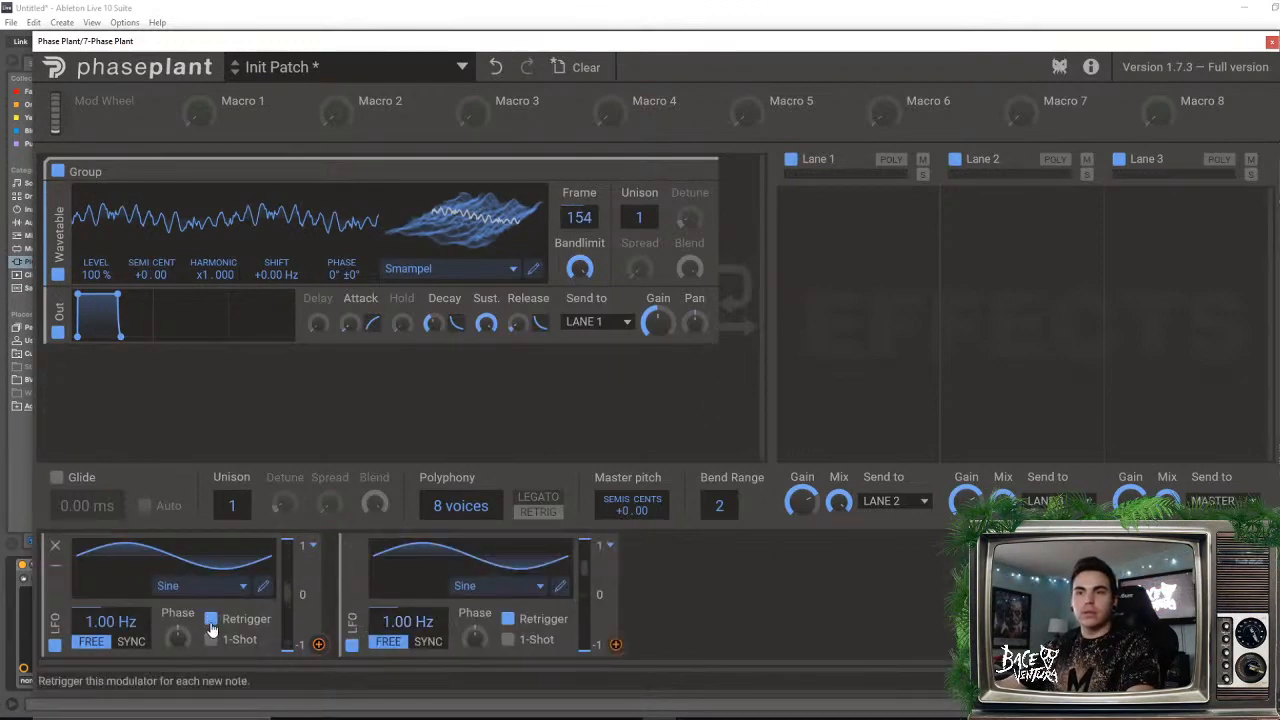
pyautogui.click(131, 641)
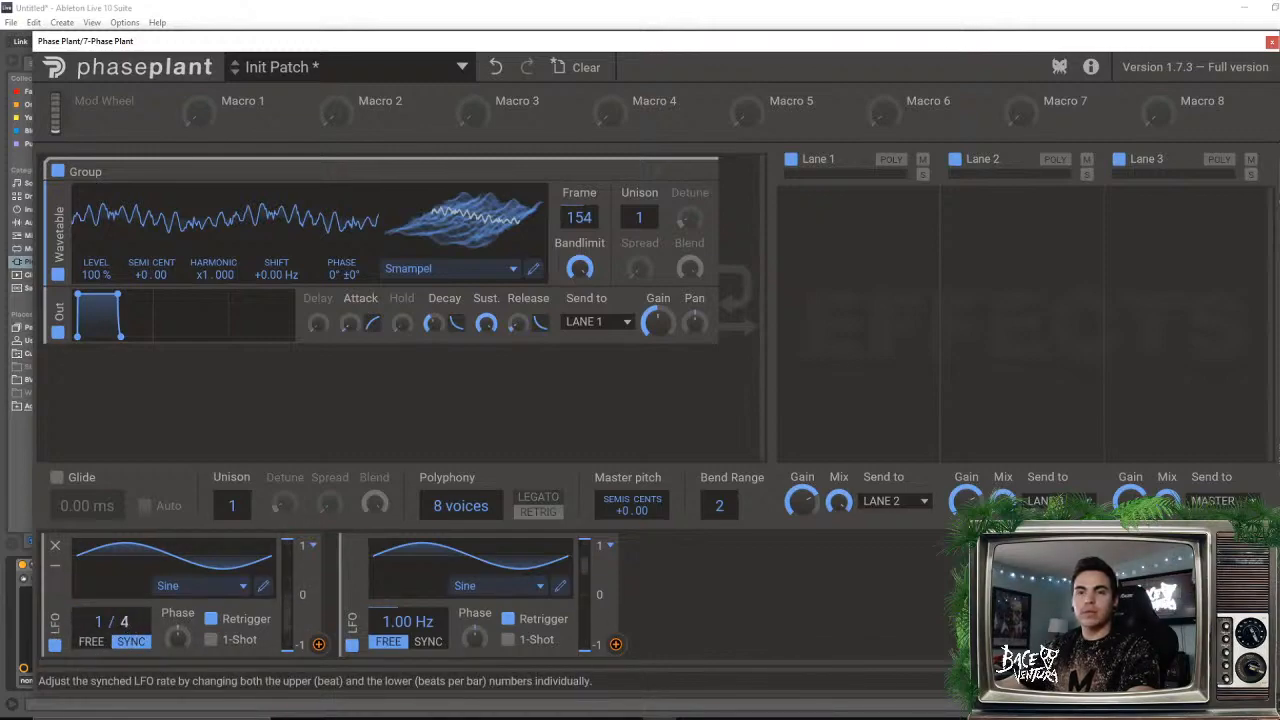
pyautogui.click(428, 641)
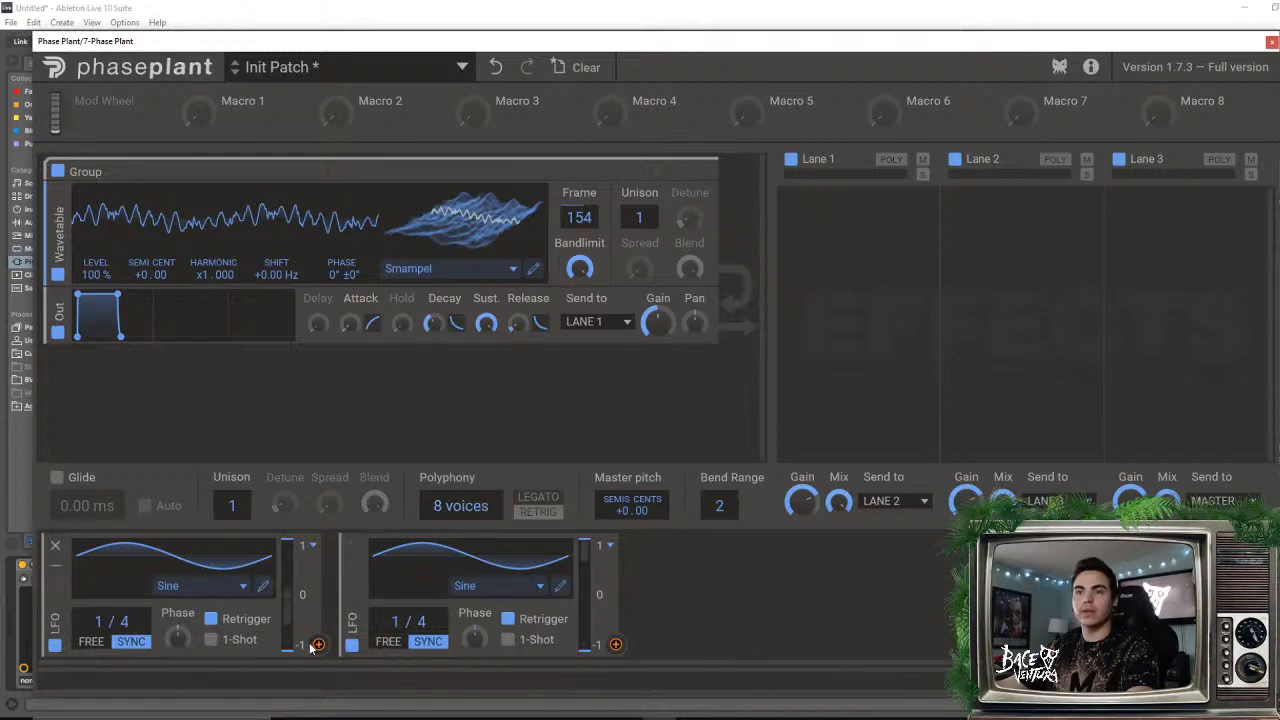
# - Modulate the Smampel wavetable's frame with the first LFO and its level with the second, and set the frame to 135
pyautogui.moveTo(316, 646); pyautogui.dragTo(580, 239)
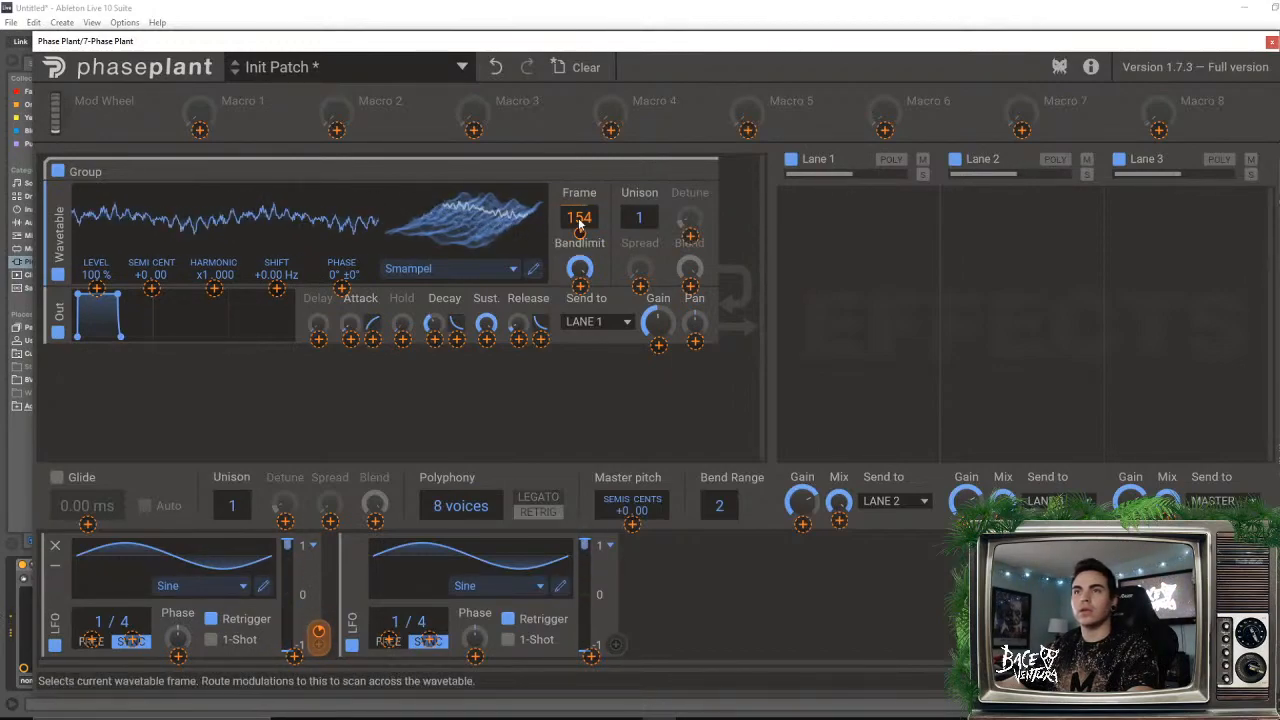
pyautogui.click(600, 221)
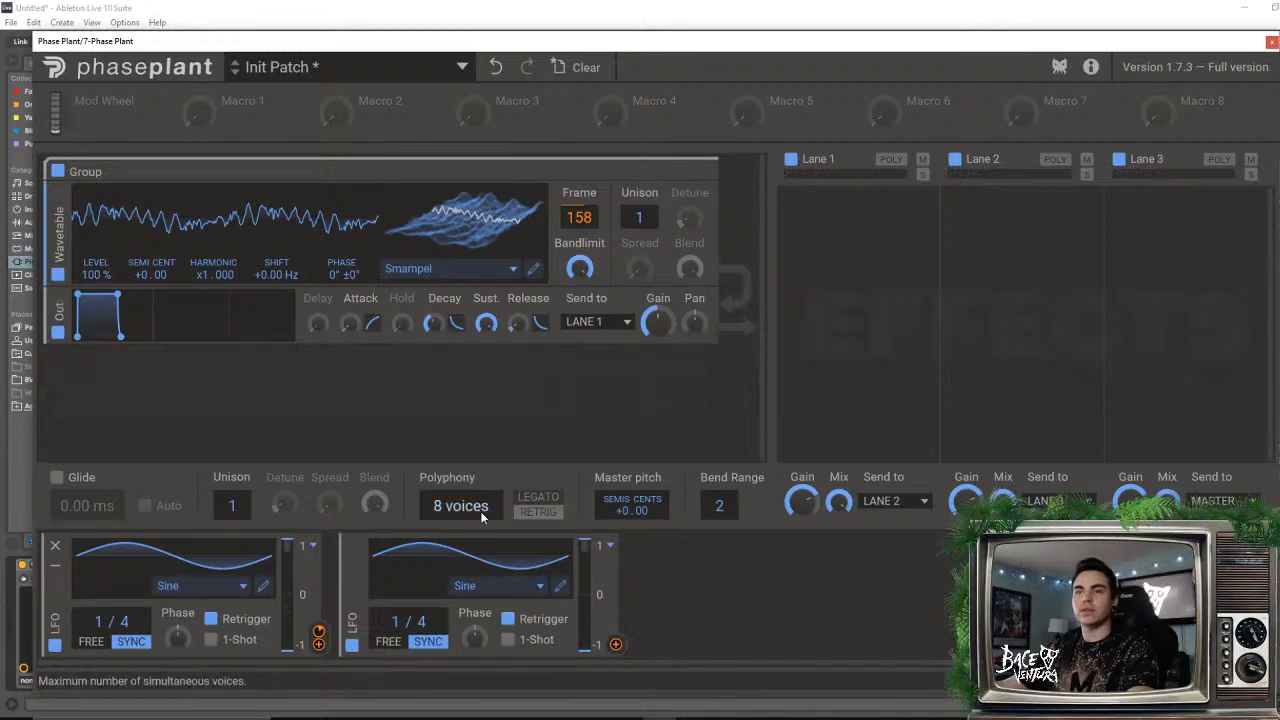
pyautogui.click(615, 644)
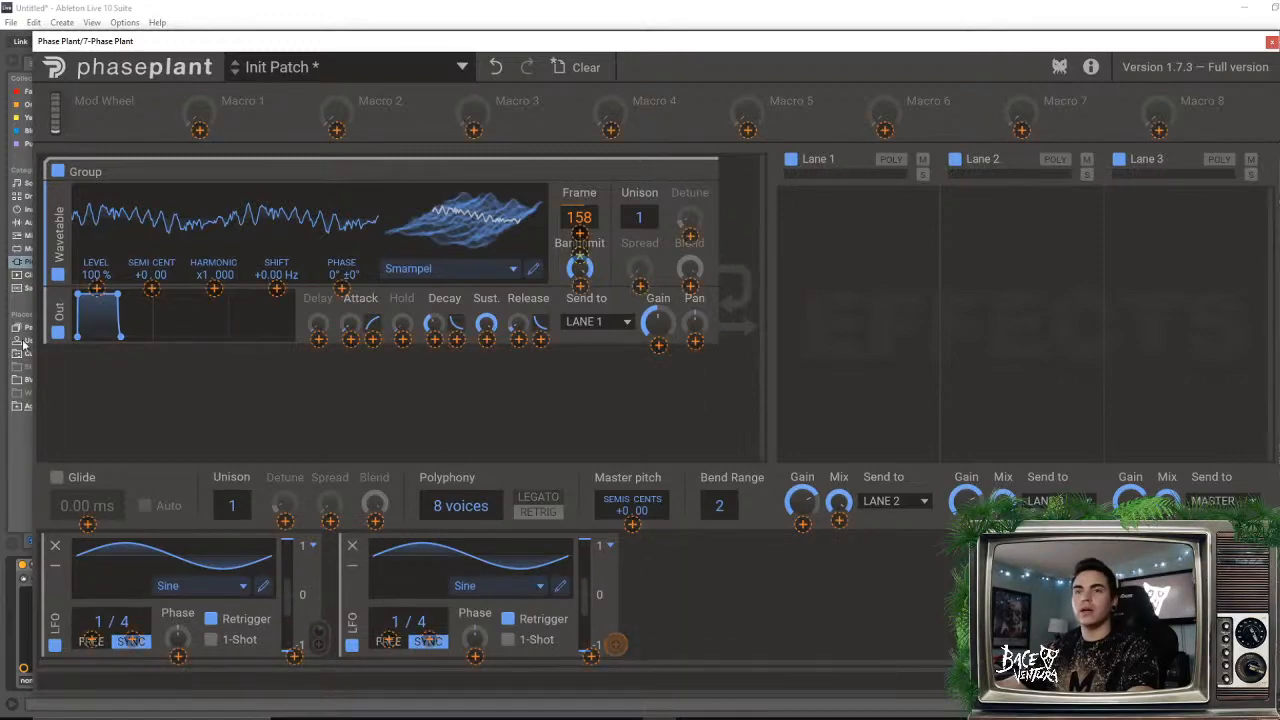
pyautogui.click(96, 288)
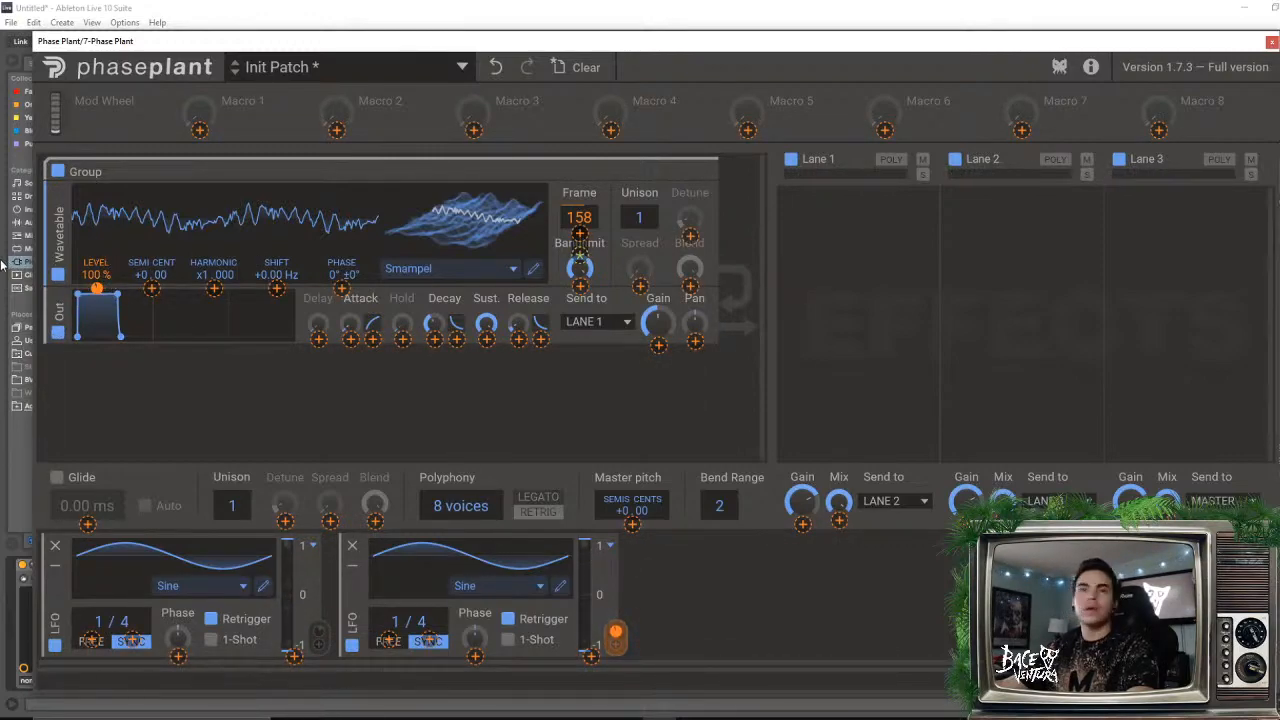
pyautogui.click(763, 577)
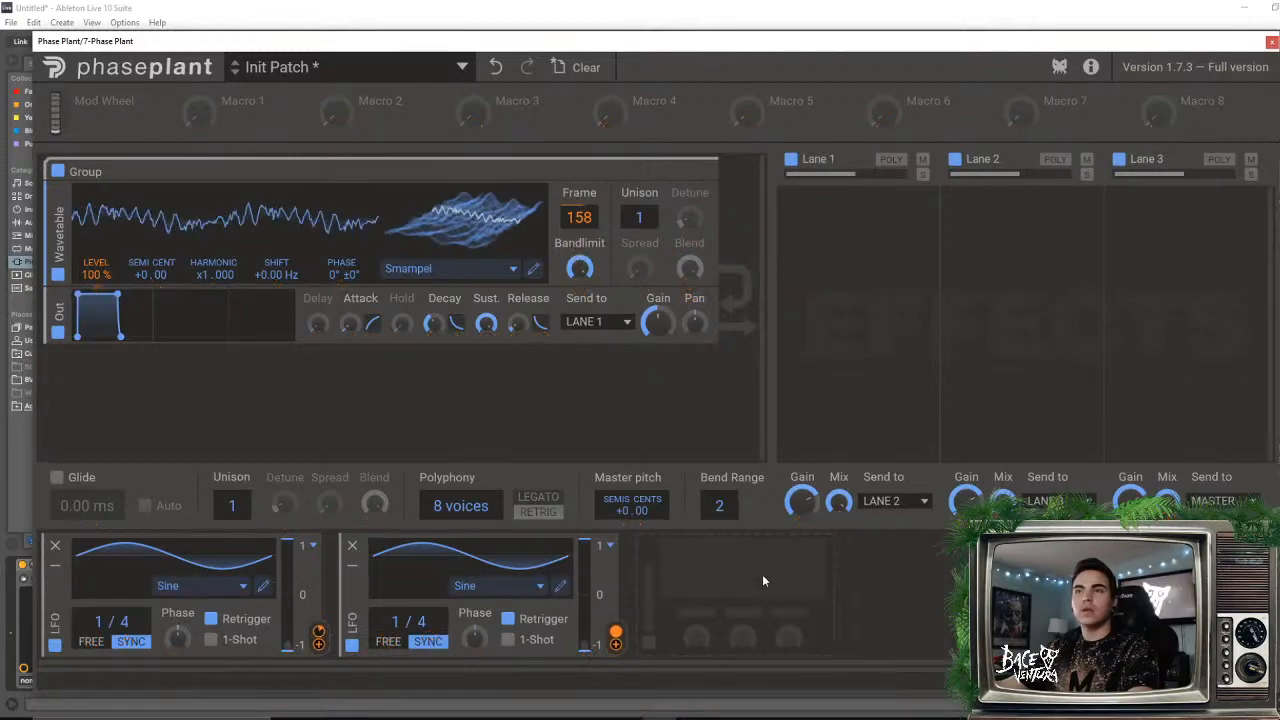
pyautogui.moveTo(580, 233)
pyautogui.mouseDown()
pyautogui.moveTo(582, 184)
pyautogui.moveTo(582, 258)
pyautogui.moveTo(582, 237)
pyautogui.mouseUp()
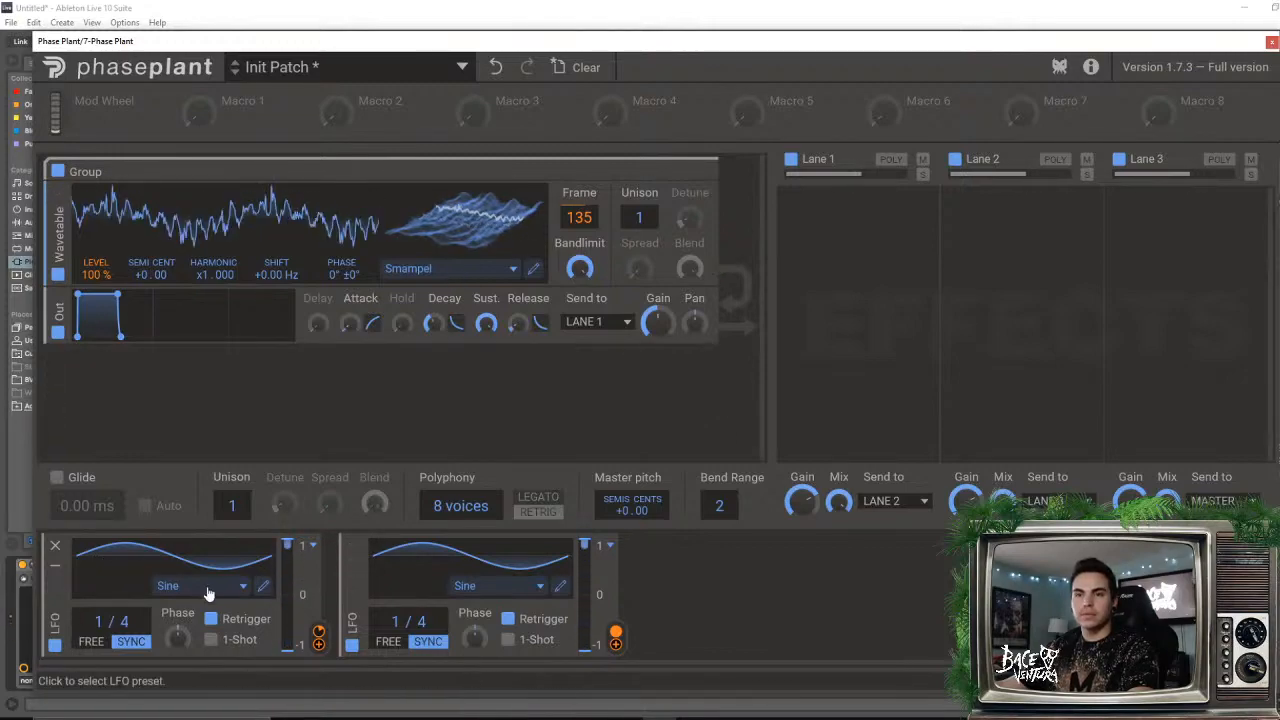
# - Reshape the first LFO's curve so it starts at -100% and holds 100% between 2/8 and 6/8
pyautogui.click(263, 586)
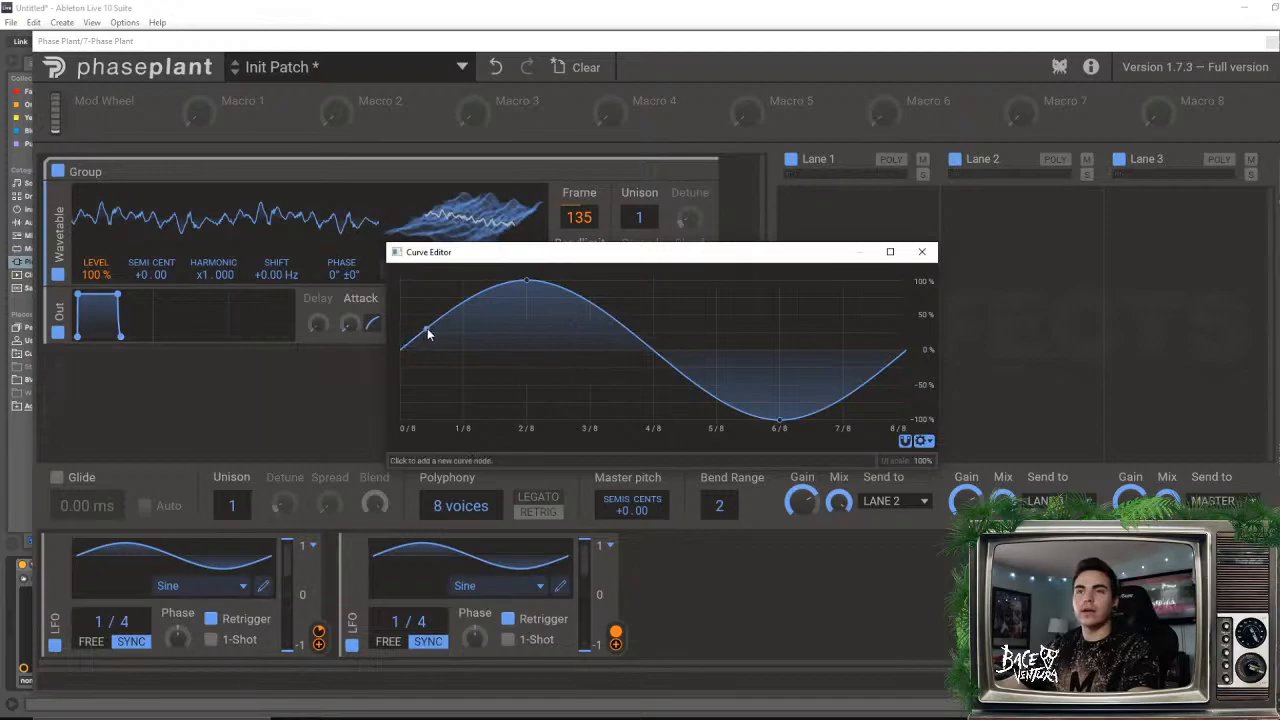
pyautogui.moveTo(401, 350); pyautogui.dragTo(403, 470)
pyautogui.moveTo(528, 283); pyautogui.dragTo(558, 291)
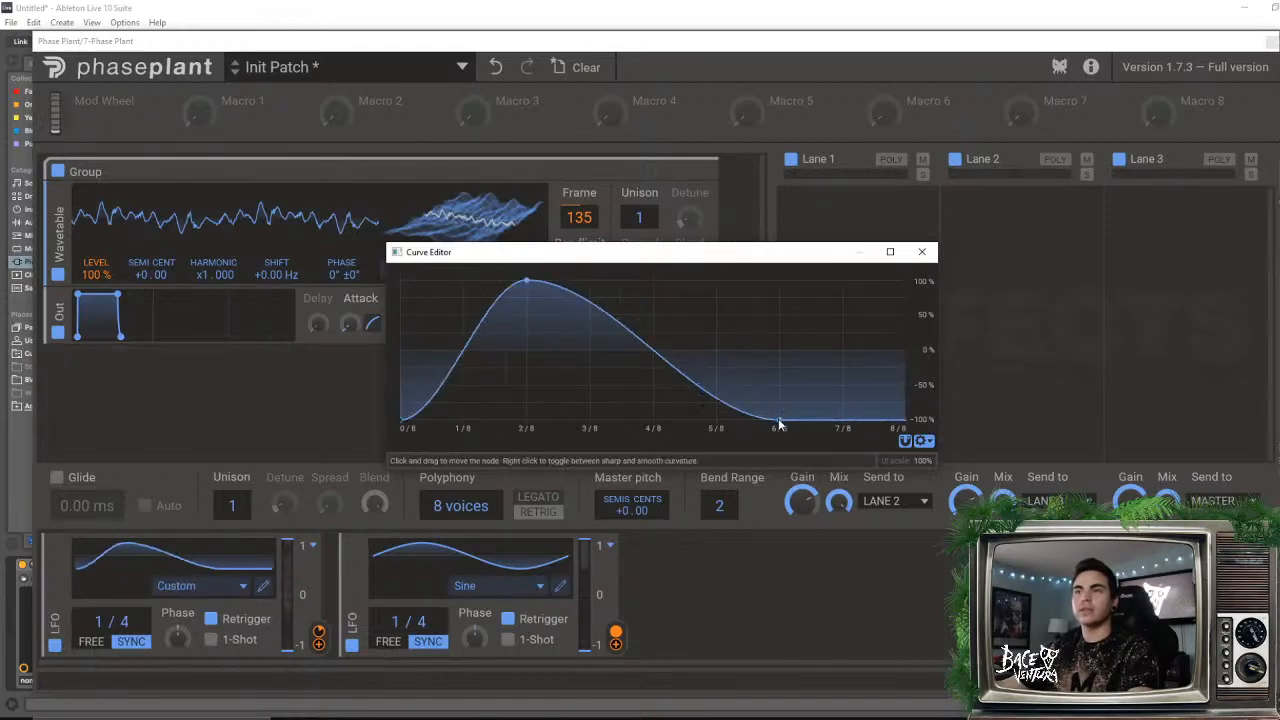
pyautogui.moveTo(780, 420); pyautogui.dragTo(781, 280)
pyautogui.click(921, 252)
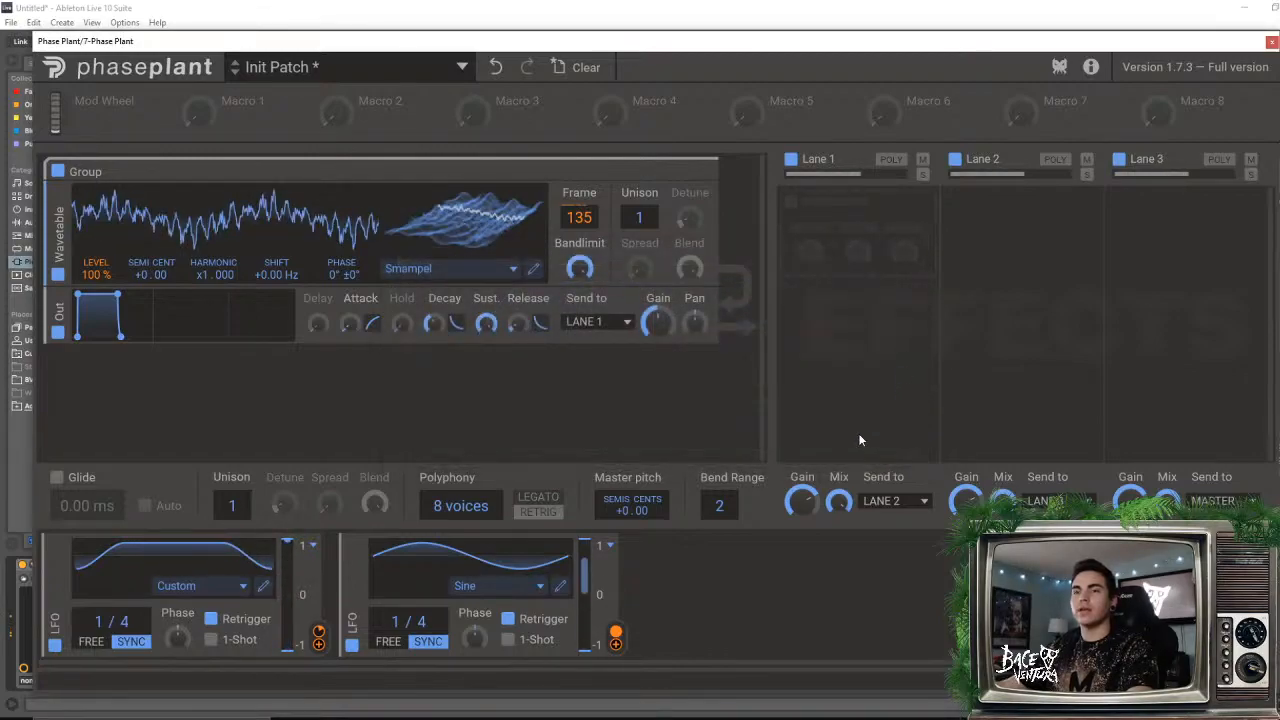
# - Reshape the second LFO's curve to start at -100%, peak at 2/8, fall through 0% at 6/8 and reach -100% at 7/8
pyautogui.click(560, 585)
pyautogui.moveTo(425, 341); pyautogui.dragTo(401, 419)
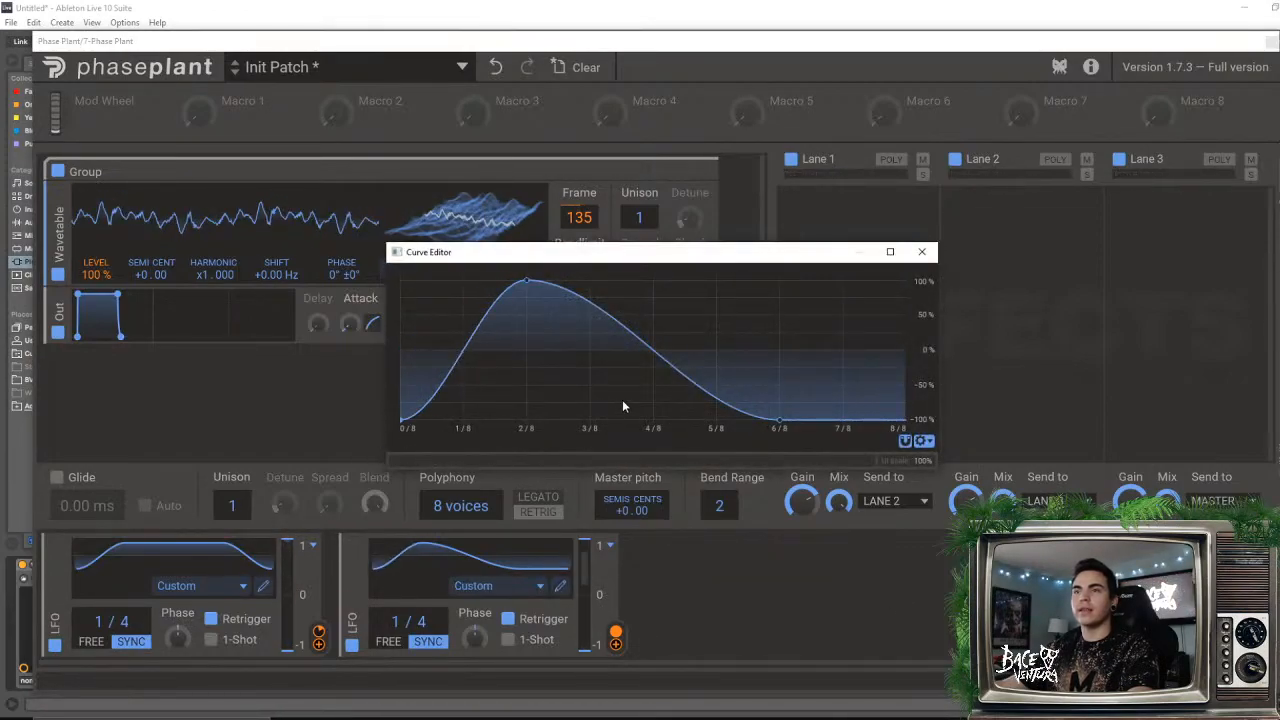
pyautogui.moveTo(712, 354); pyautogui.dragTo(780, 334)
pyautogui.moveTo(778, 426); pyautogui.dragTo(867, 425)
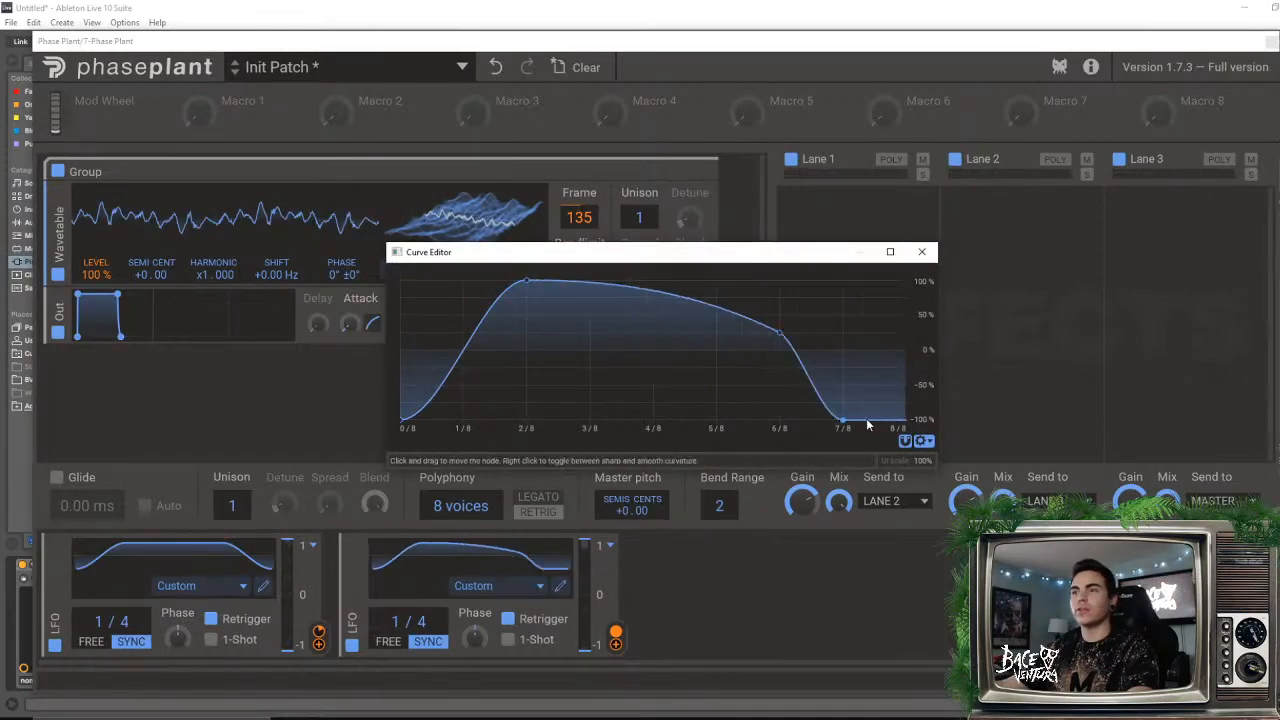
pyautogui.moveTo(780, 340); pyautogui.dragTo(783, 376)
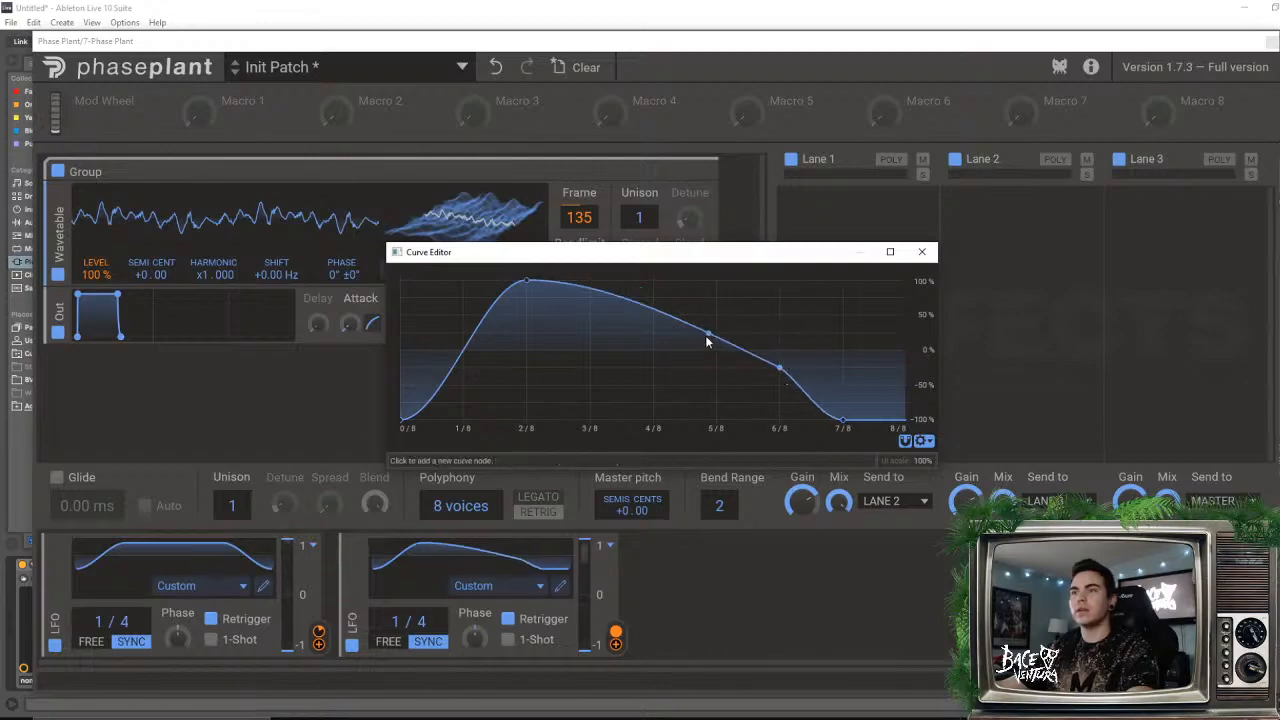
pyautogui.moveTo(706, 337); pyautogui.dragTo(725, 309)
pyautogui.moveTo(779, 367)
pyautogui.mouseDown()
pyautogui.moveTo(789, 337)
pyautogui.moveTo(779, 350)
pyautogui.mouseUp()
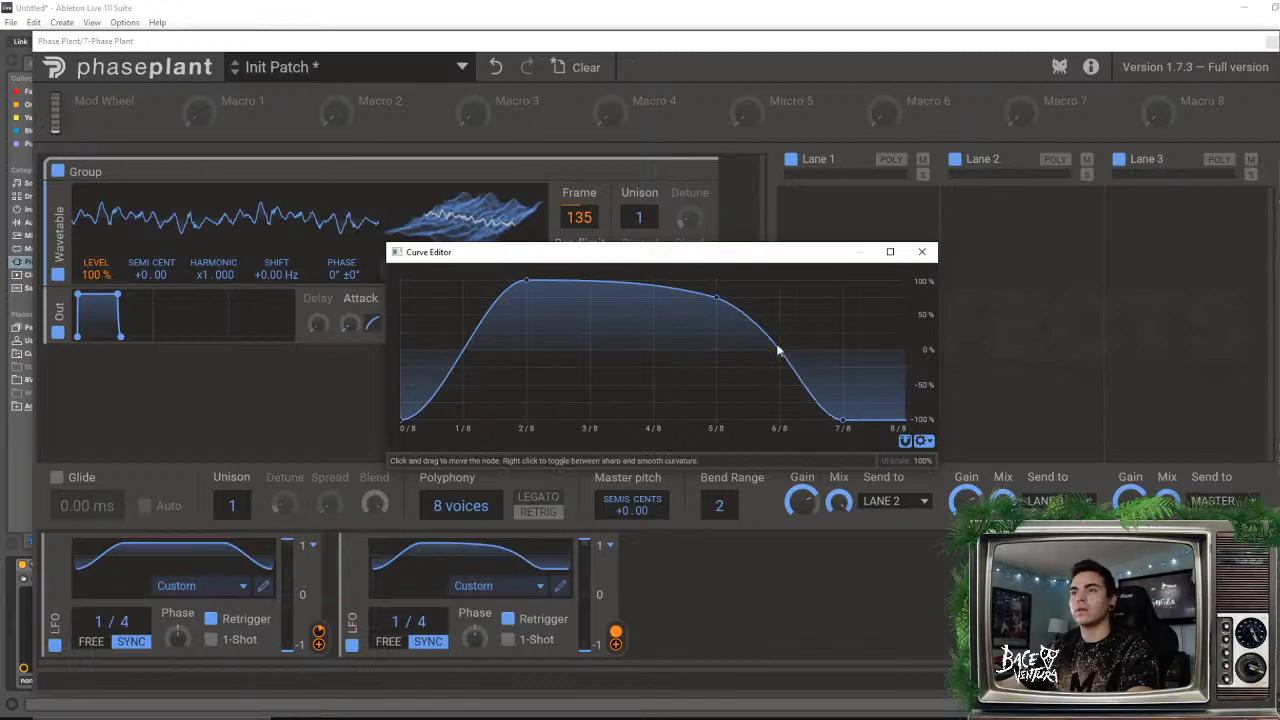
pyautogui.click(920, 253)
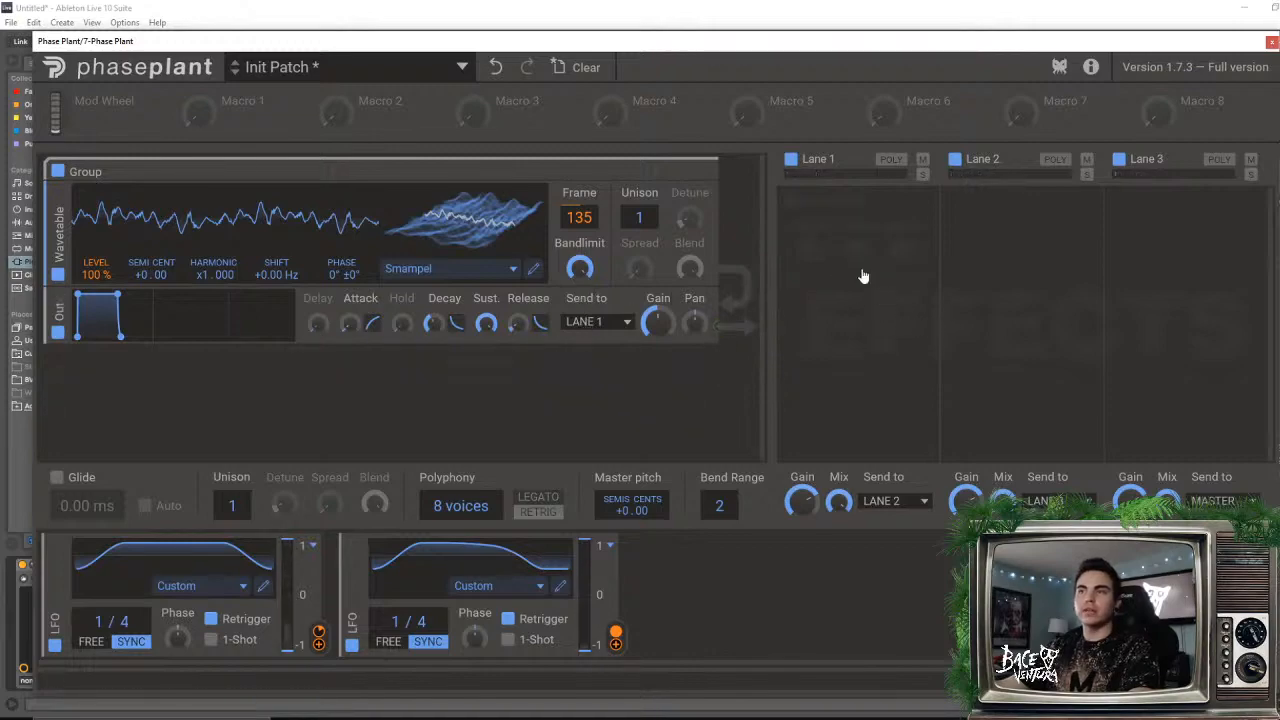
# - Add a Faturator effect to Lane 1 and an Analog generator with a triangle wave below the group's output
pyautogui.click(855, 212)
pyautogui.click(905, 439)
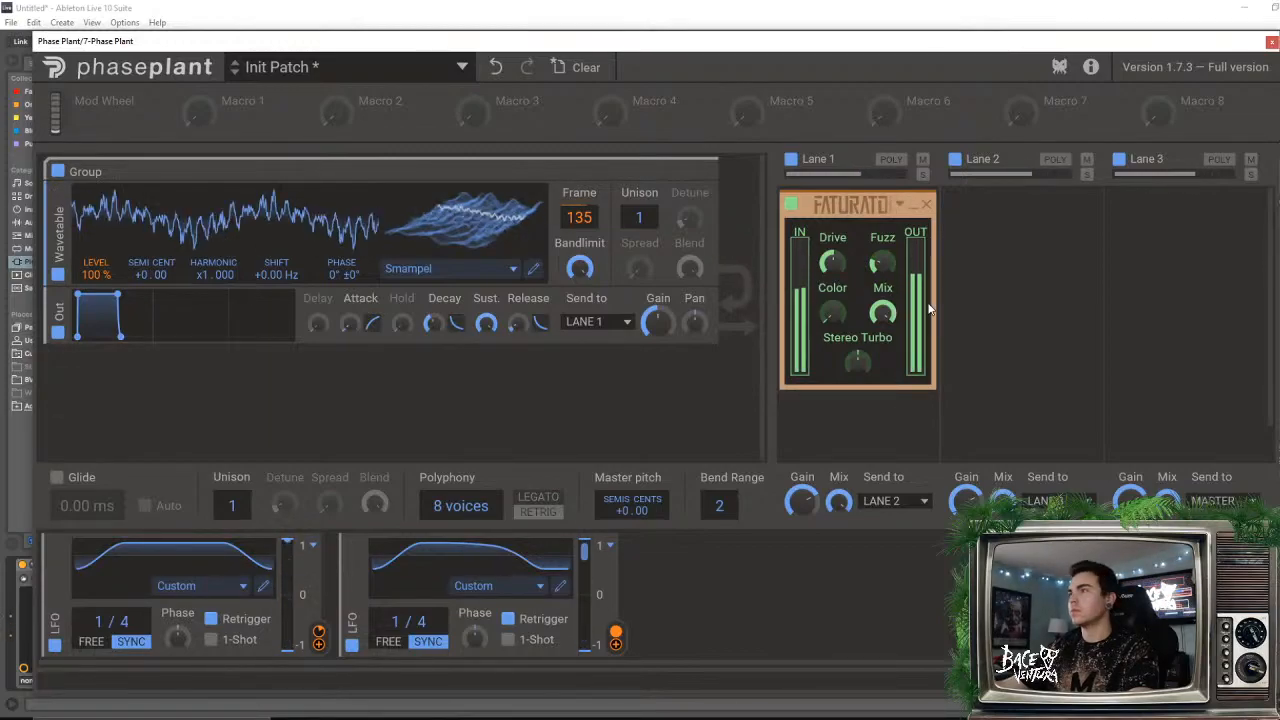
pyautogui.click(386, 390)
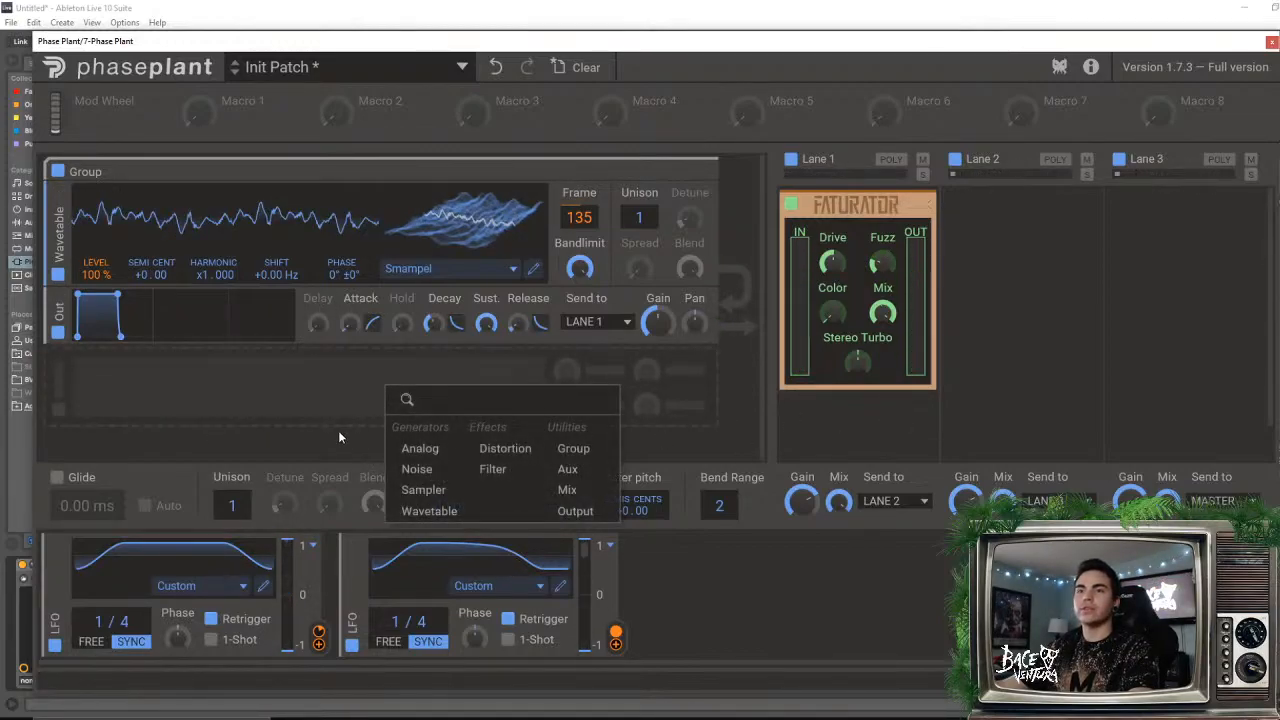
pyautogui.click(422, 449)
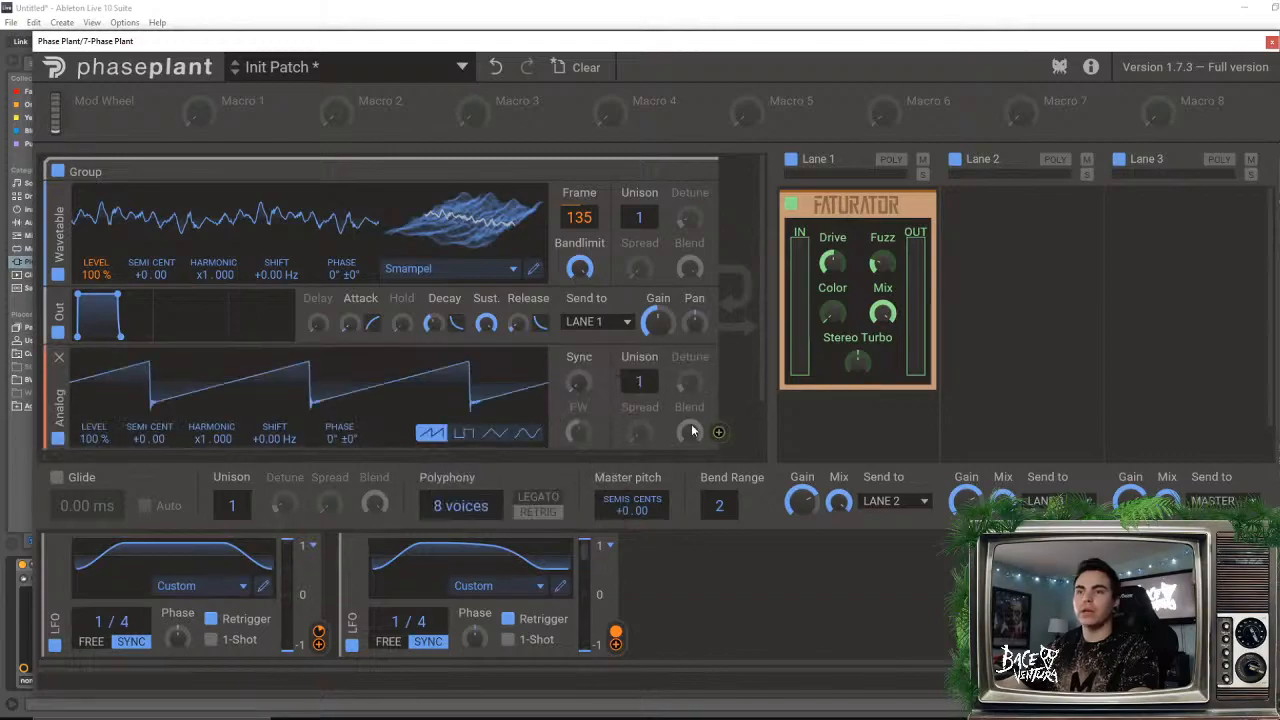
pyautogui.click(494, 432)
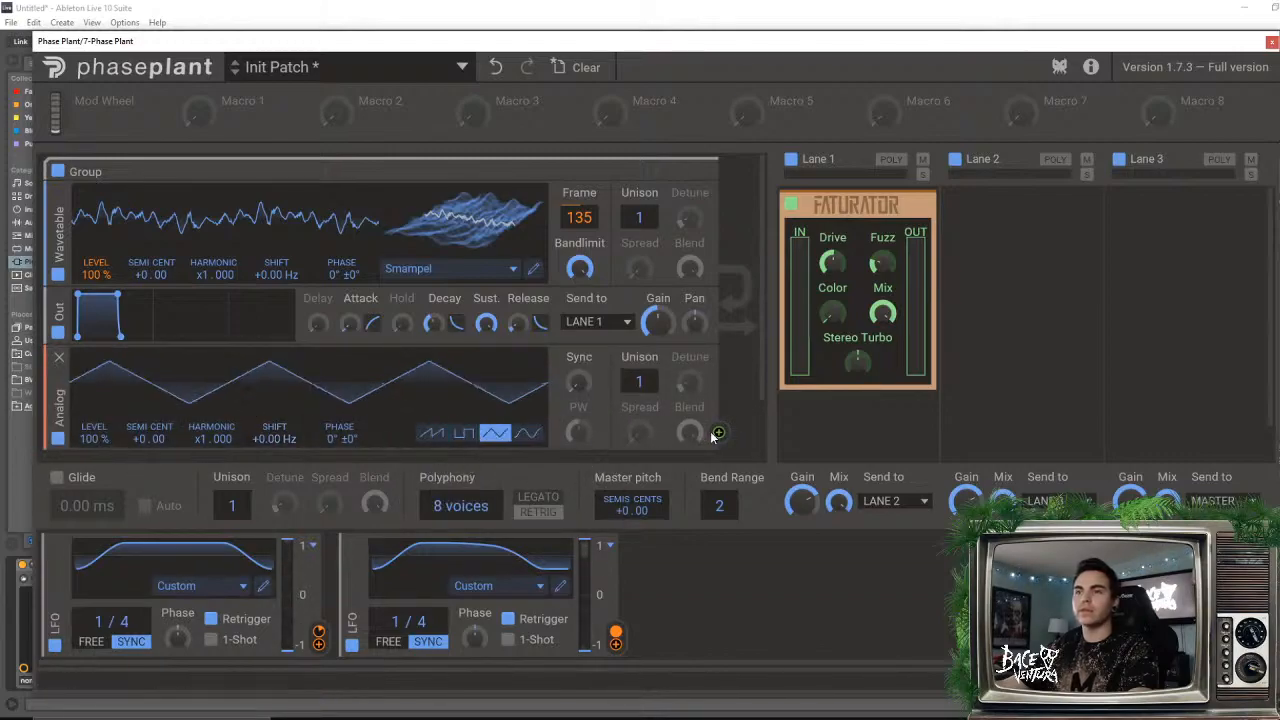
# - Modulate the wavetable's phase with the Analog generator and set that generator's harmonic to x4.000
pyautogui.moveTo(714, 436); pyautogui.dragTo(344, 287)
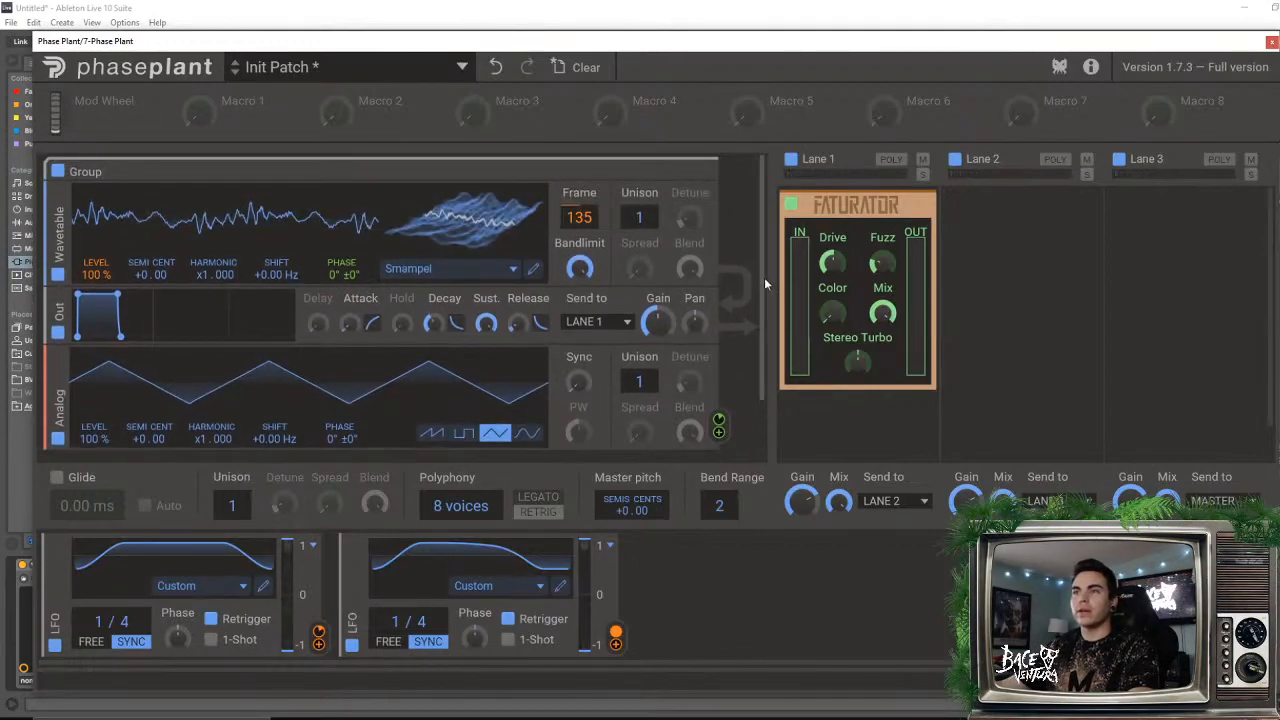
pyautogui.scroll(-2, 711, 312)
pyautogui.moveTo(579, 314)
pyautogui.mouseDown()
pyautogui.moveTo(579, 284)
pyautogui.moveTo(579, 326)
pyautogui.mouseUp()
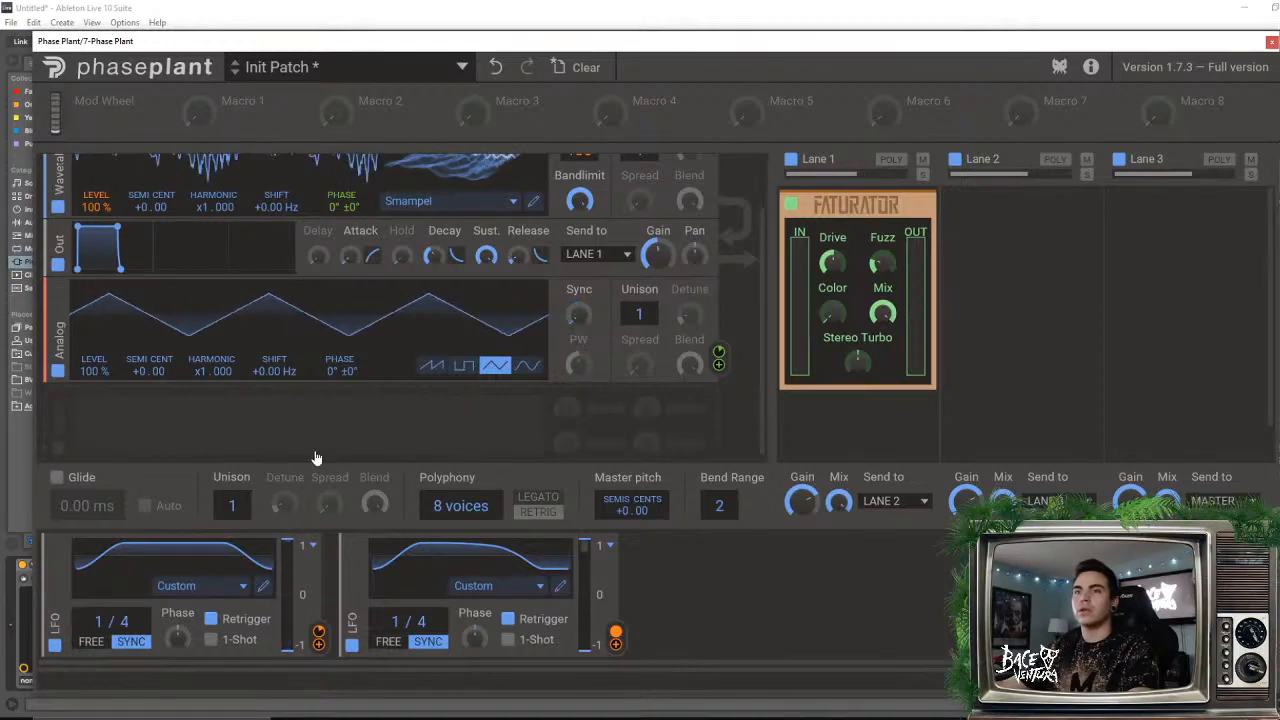
pyautogui.moveTo(199, 379)
pyautogui.mouseDown()
pyautogui.moveTo(199, 355)
pyautogui.moveTo(216, 372)
pyautogui.mouseUp()
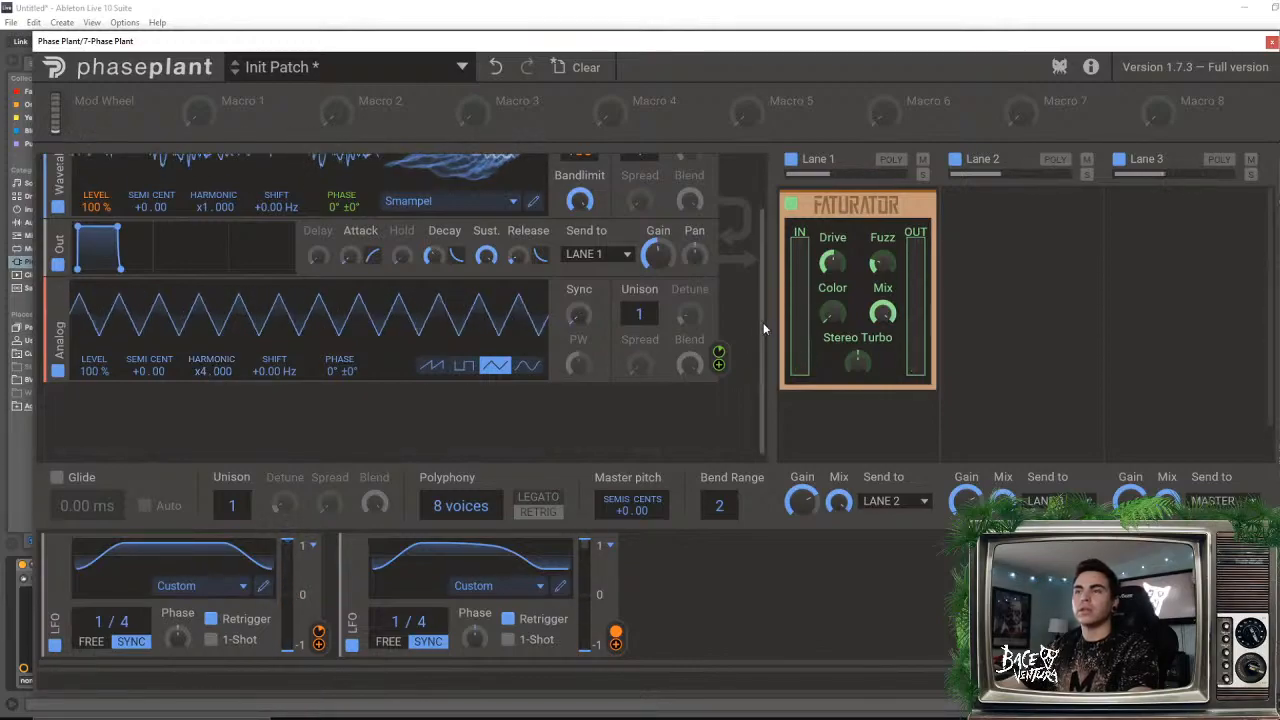
pyautogui.scroll(2, 763, 322)
pyautogui.moveTo(204, 277)
pyautogui.mouseDown()
pyautogui.moveTo(204, 250)
pyautogui.moveTo(204, 277)
pyautogui.mouseUp()
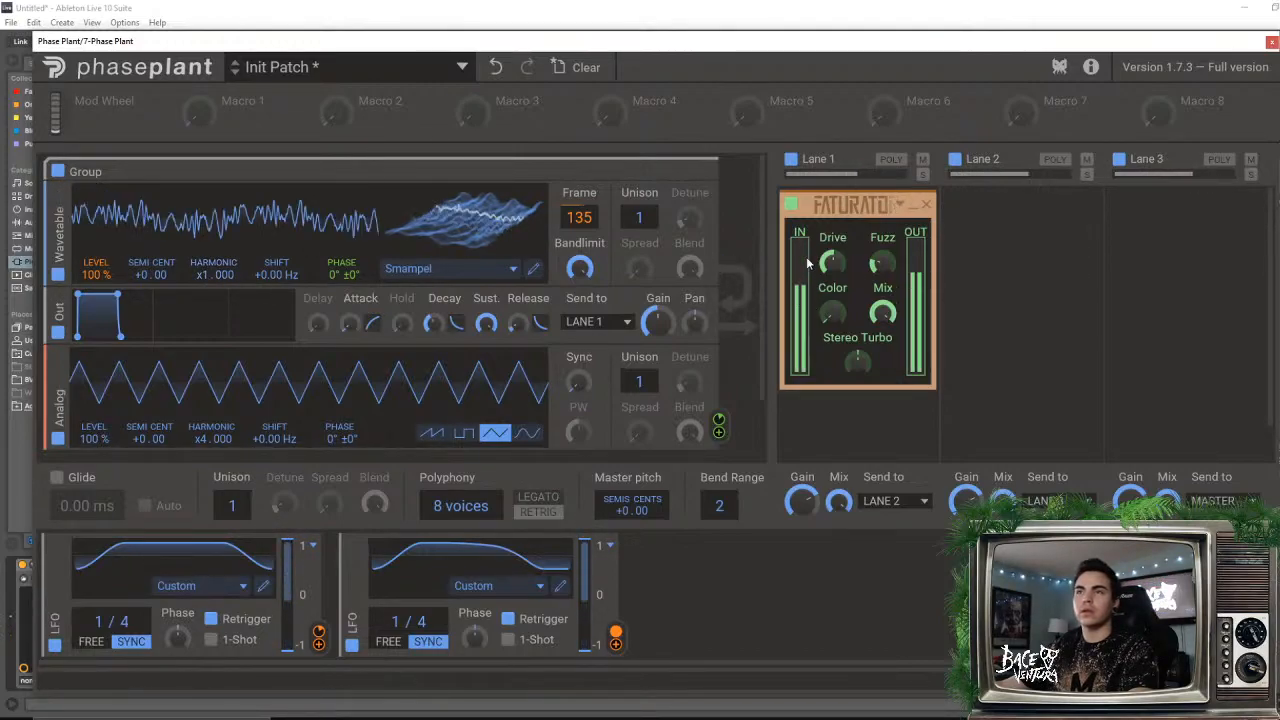
pyautogui.scroll(-1, 674, 430)
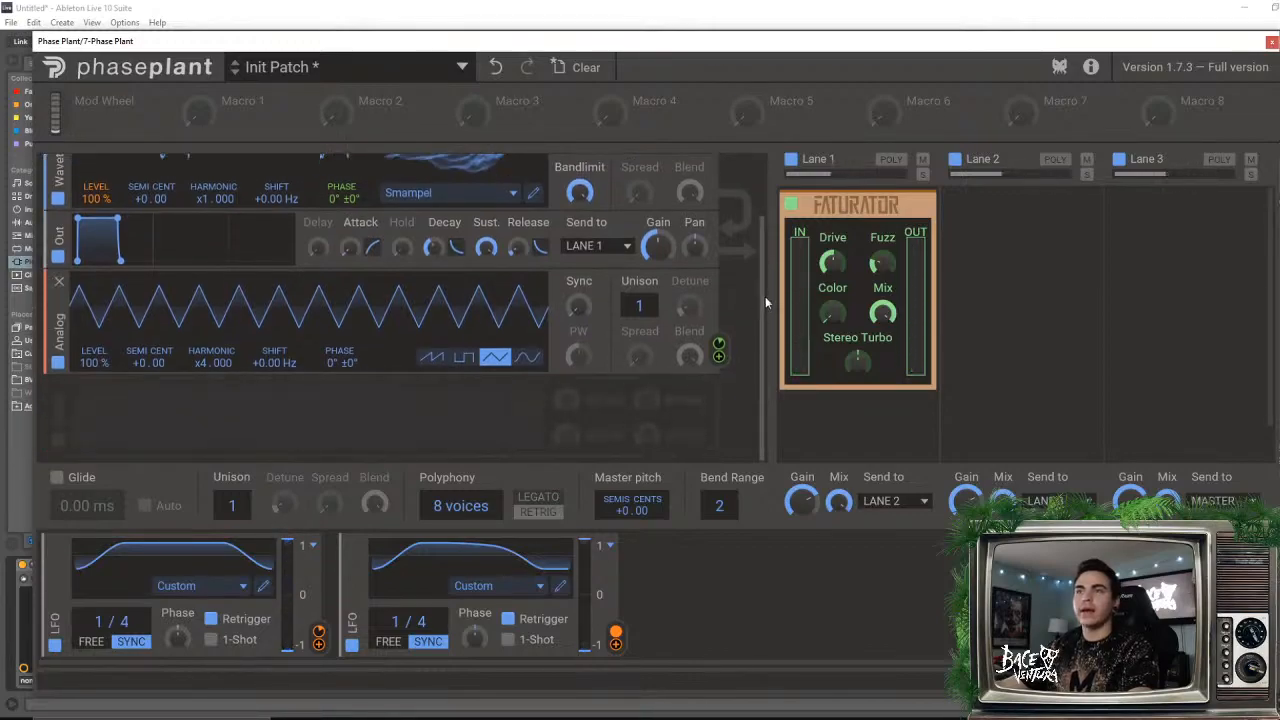
pyautogui.scroll(1, 766, 216)
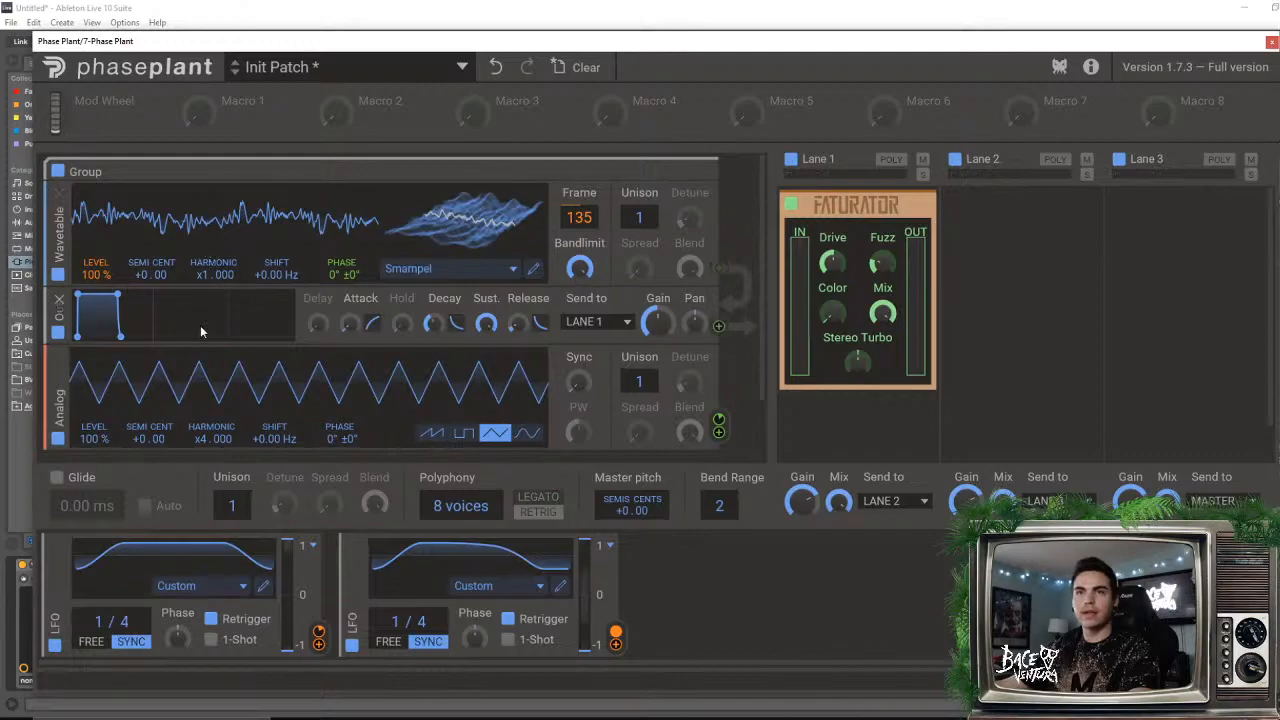
# - Add a second Analog generator and use it to modulate the first Analog generator's phase
pyautogui.scroll(-1, 533, 351)
pyautogui.click(552, 402)
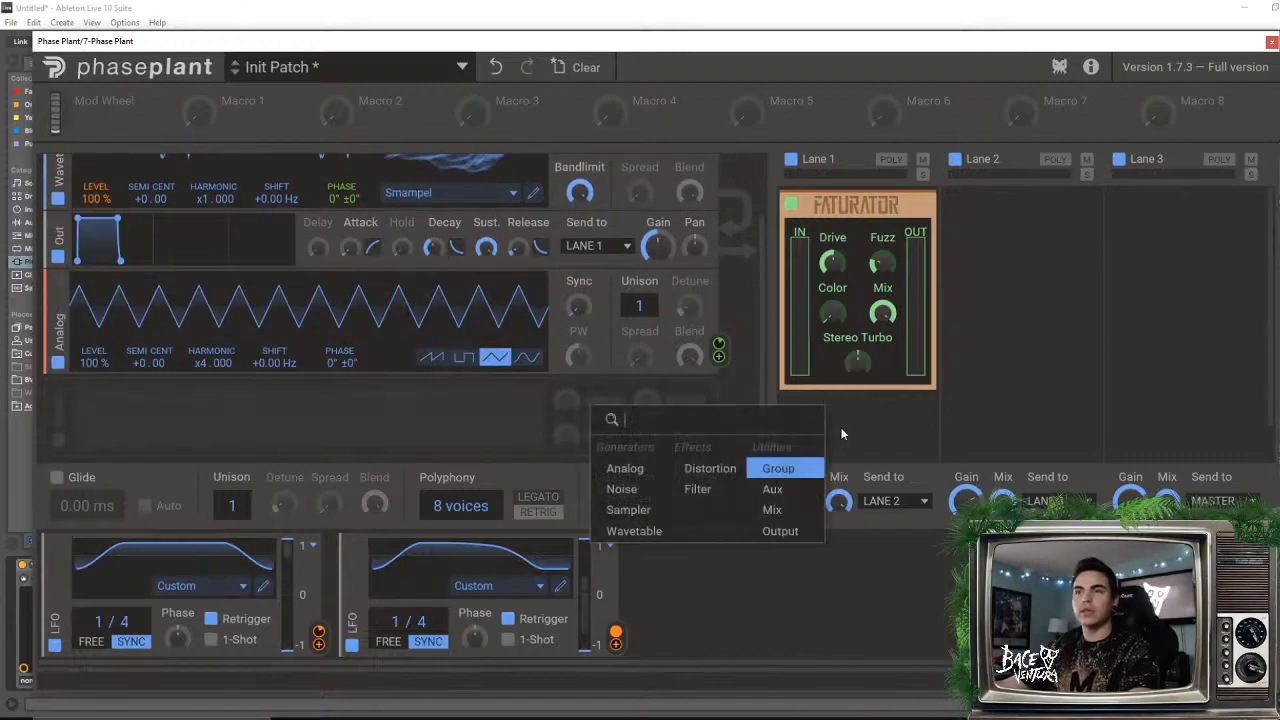
pyautogui.click(626, 468)
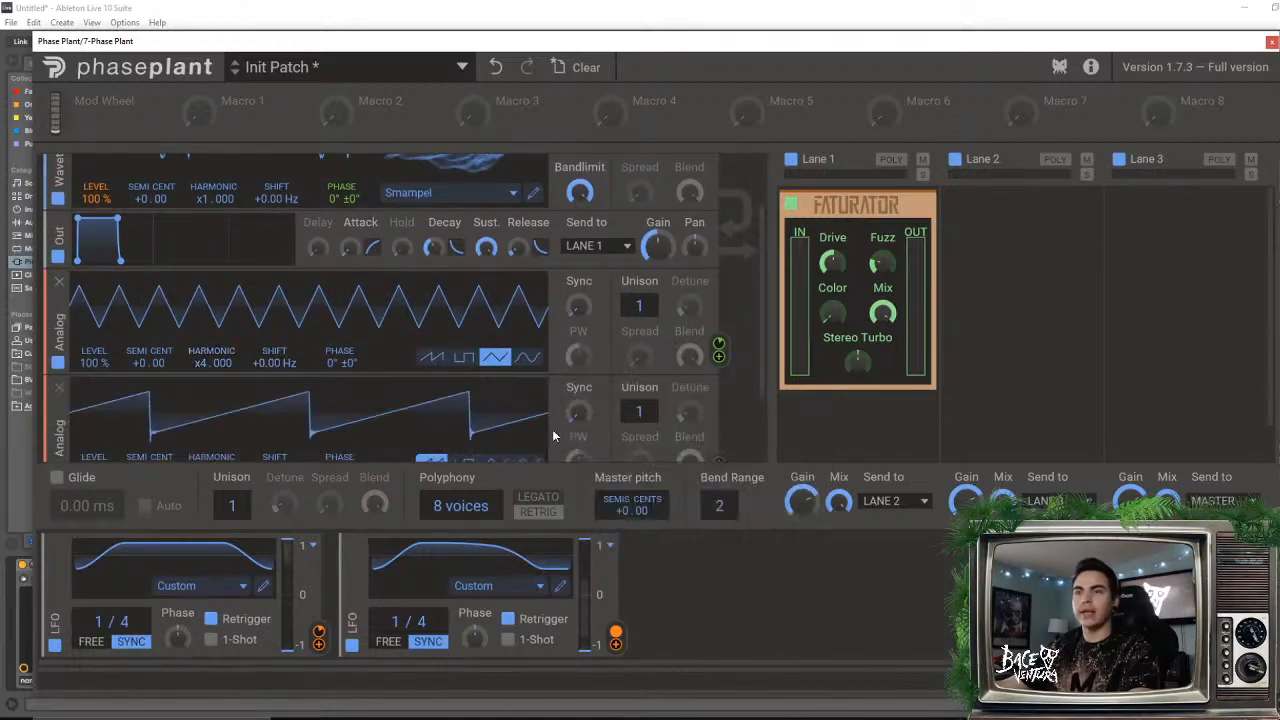
pyautogui.scroll(-2, 552, 429)
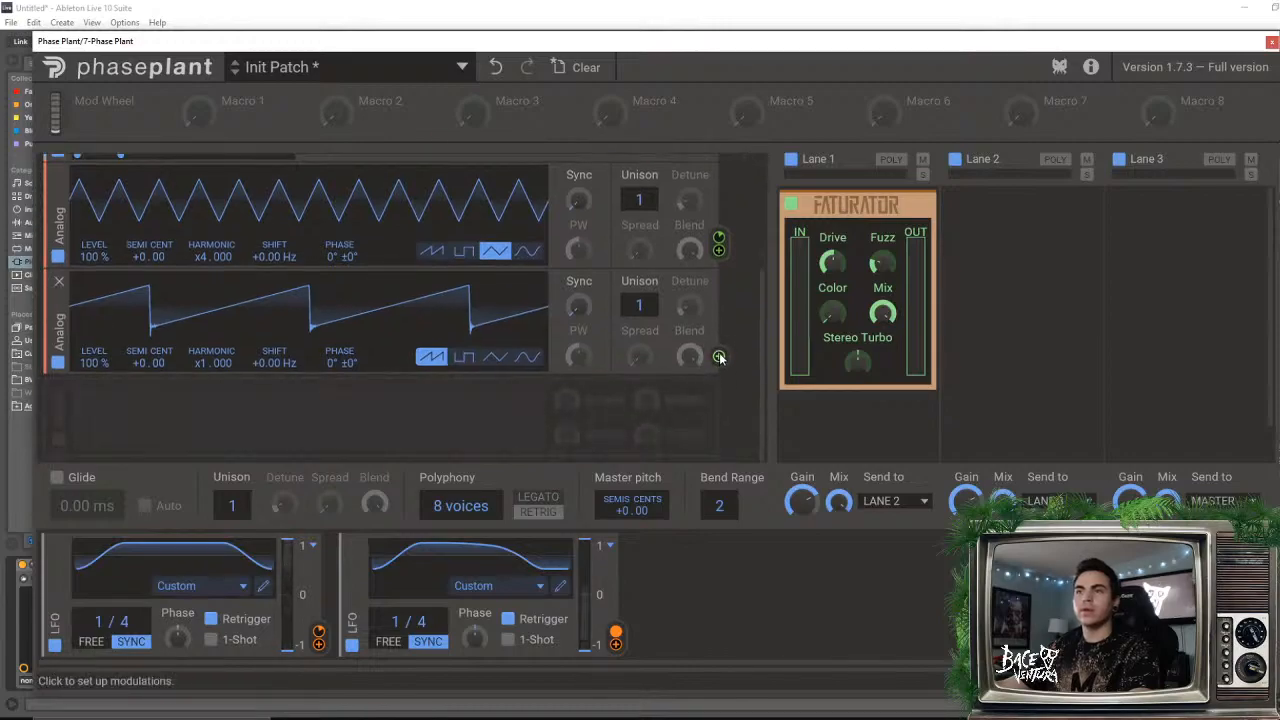
pyautogui.click(719, 357)
pyautogui.moveTo(340, 271)
pyautogui.mouseDown()
pyautogui.moveTo(340, 229)
pyautogui.moveTo(340, 268)
pyautogui.moveTo(340, 233)
pyautogui.moveTo(340, 246)
pyautogui.mouseUp()
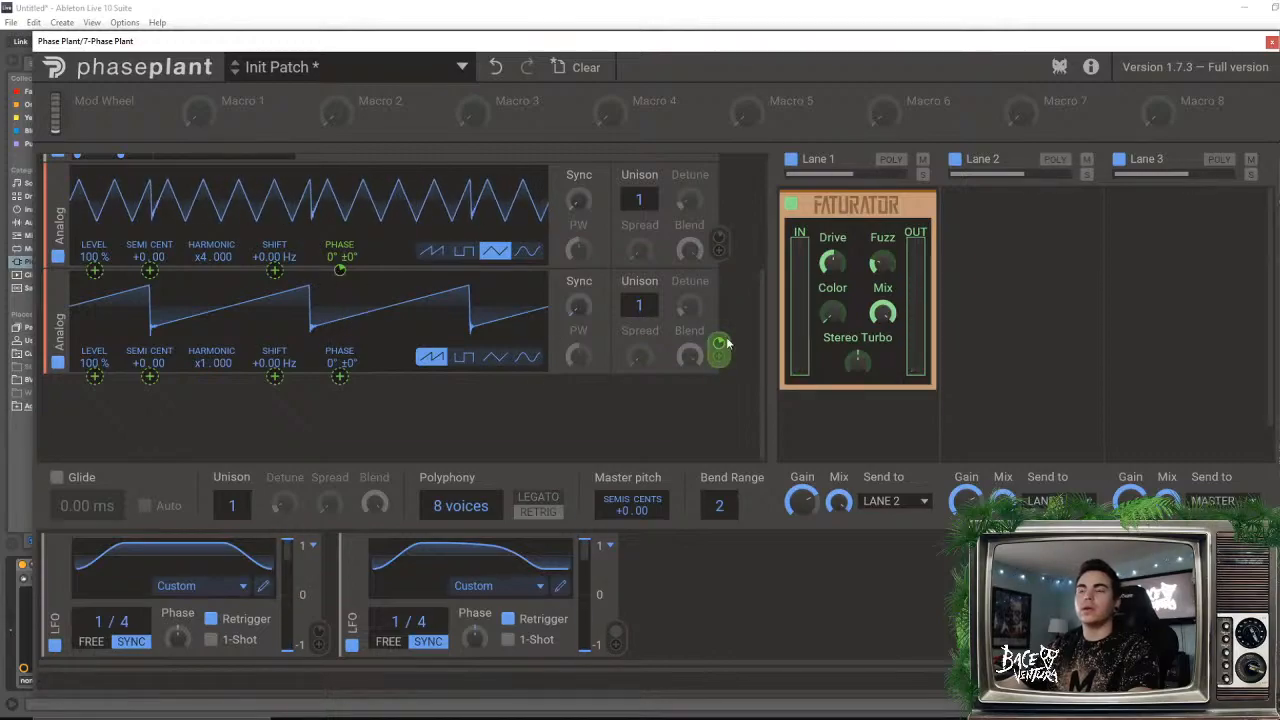
# - Switch the second Analog generator to a triangle wave and collapse the generator group
pyautogui.scroll(2, 755, 310)
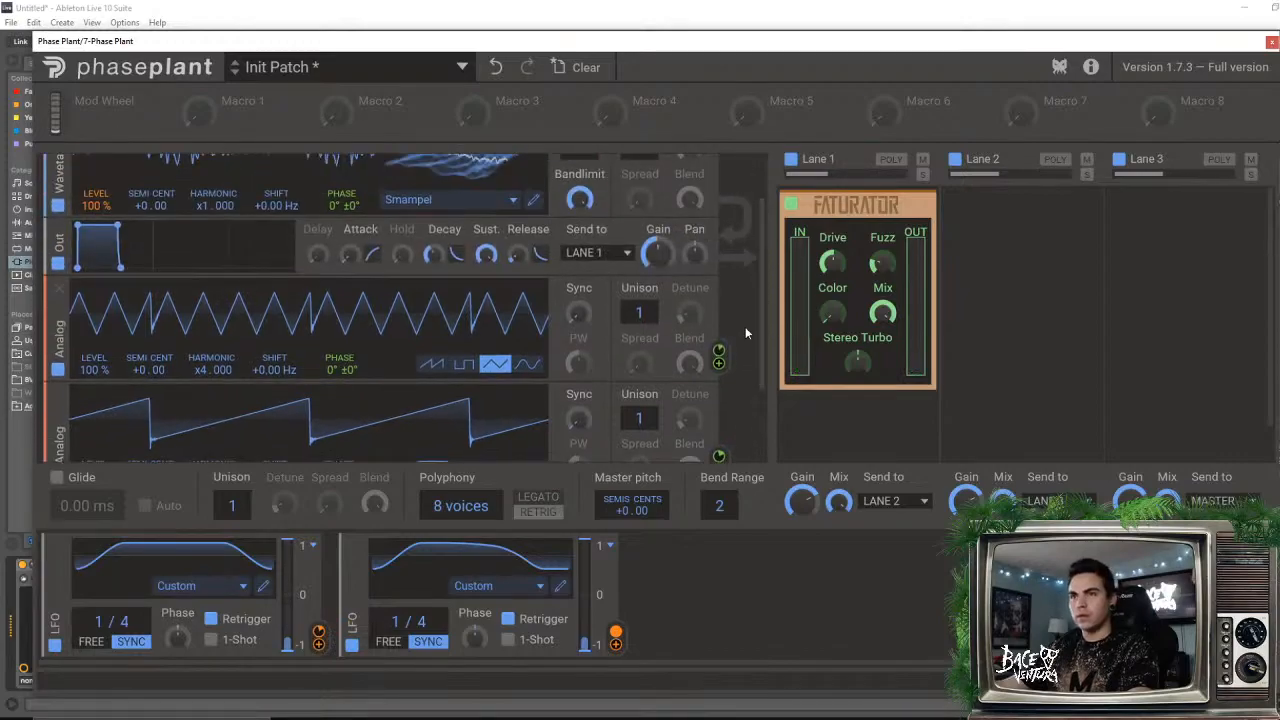
pyautogui.scroll(1, 757, 297)
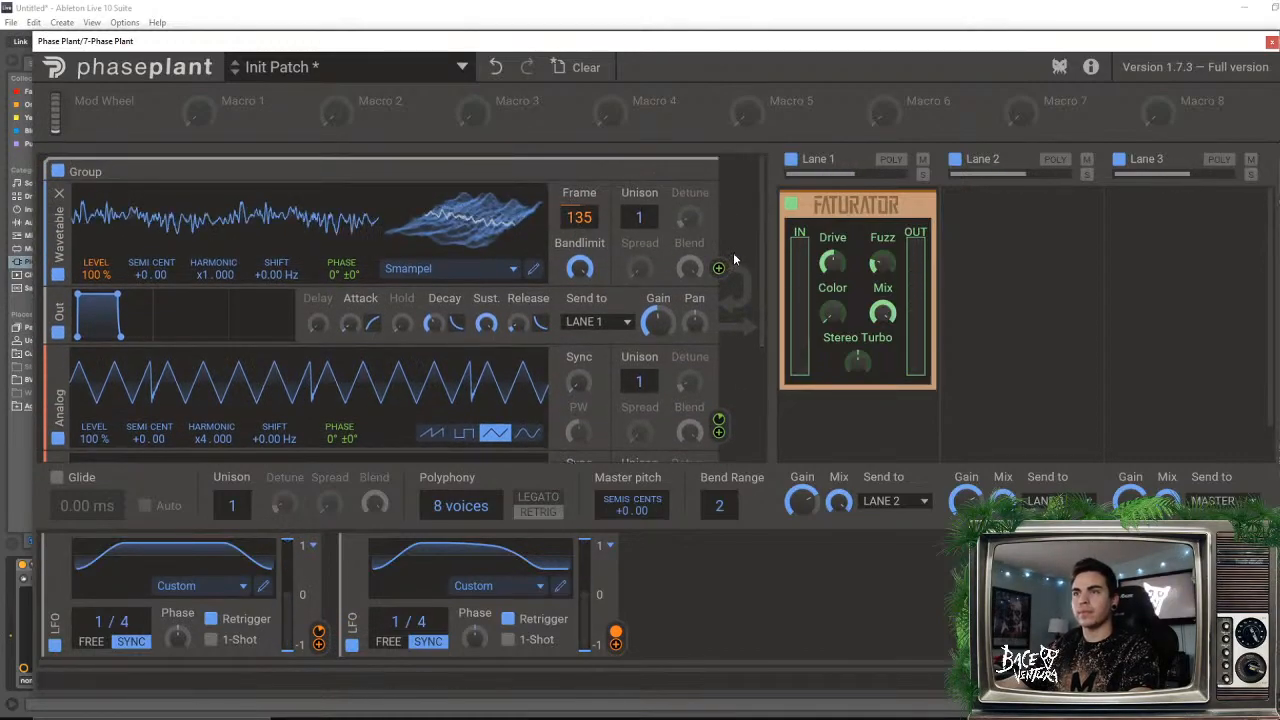
pyautogui.scroll(-4, 756, 317)
pyautogui.click(474, 359)
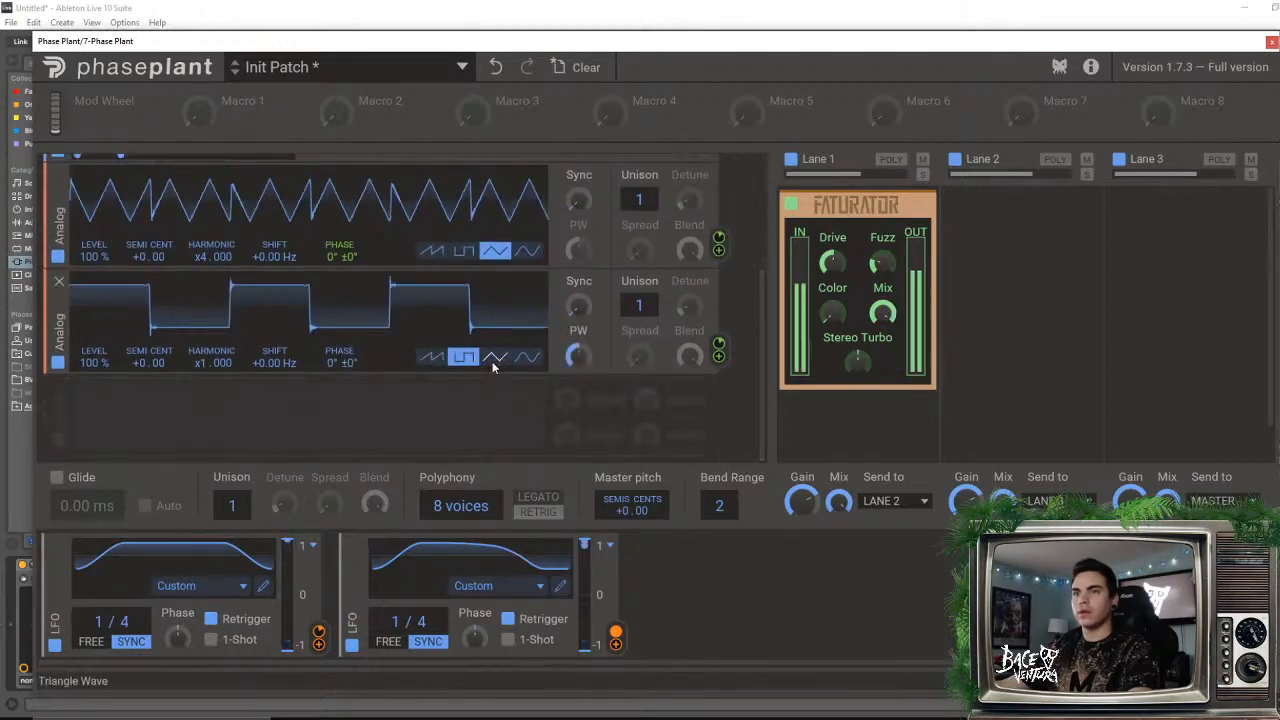
pyautogui.click(494, 359)
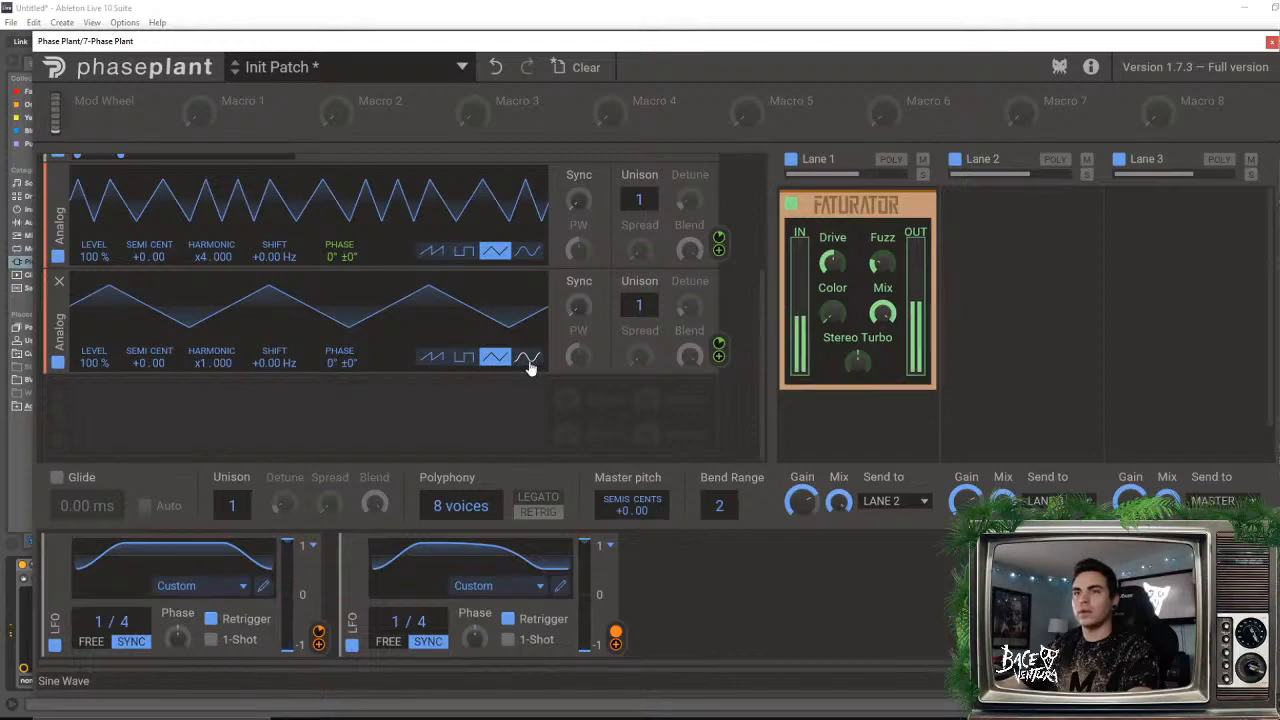
pyautogui.click(526, 360)
pyautogui.click(497, 362)
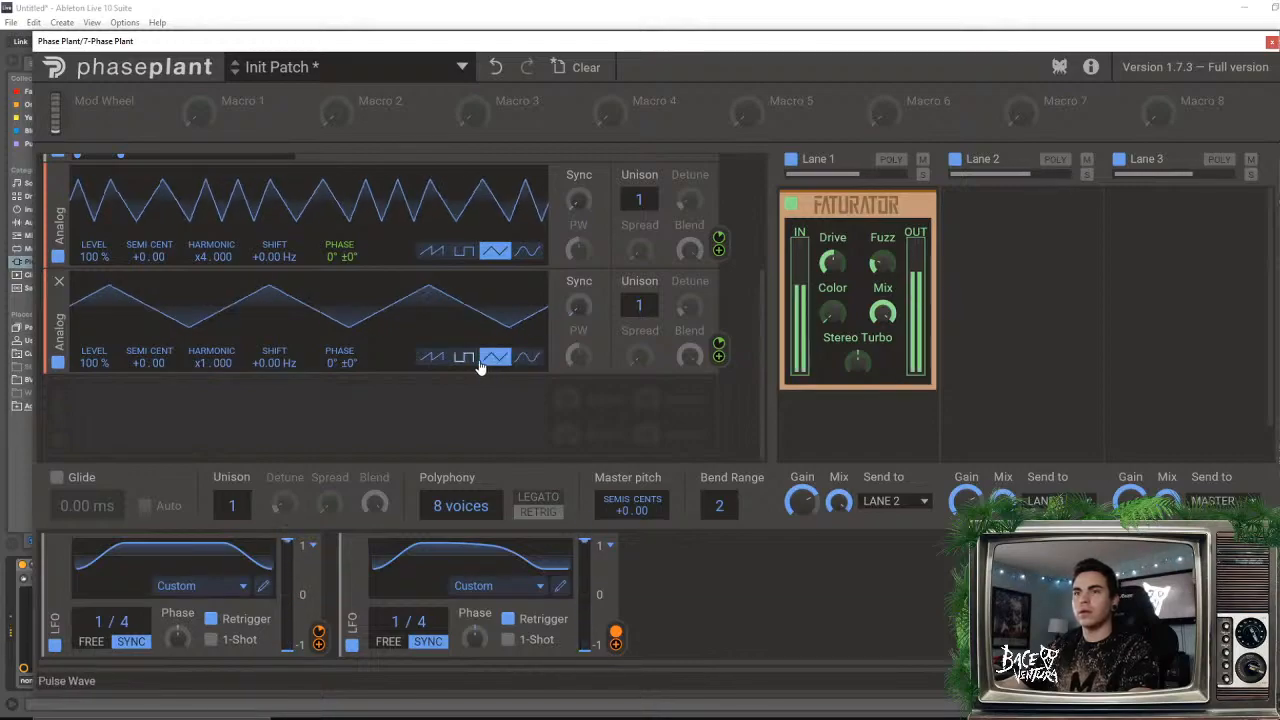
pyautogui.moveTo(762, 319); pyautogui.dragTo(765, 45)
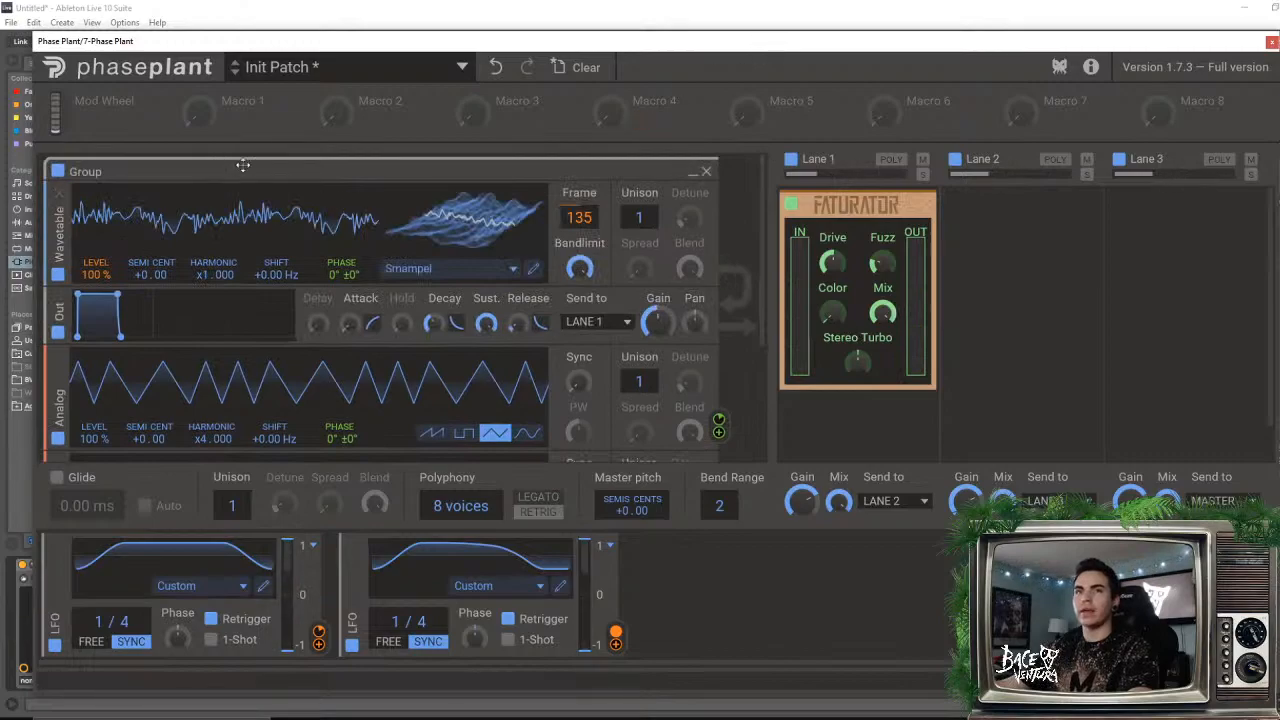
pyautogui.click(695, 175)
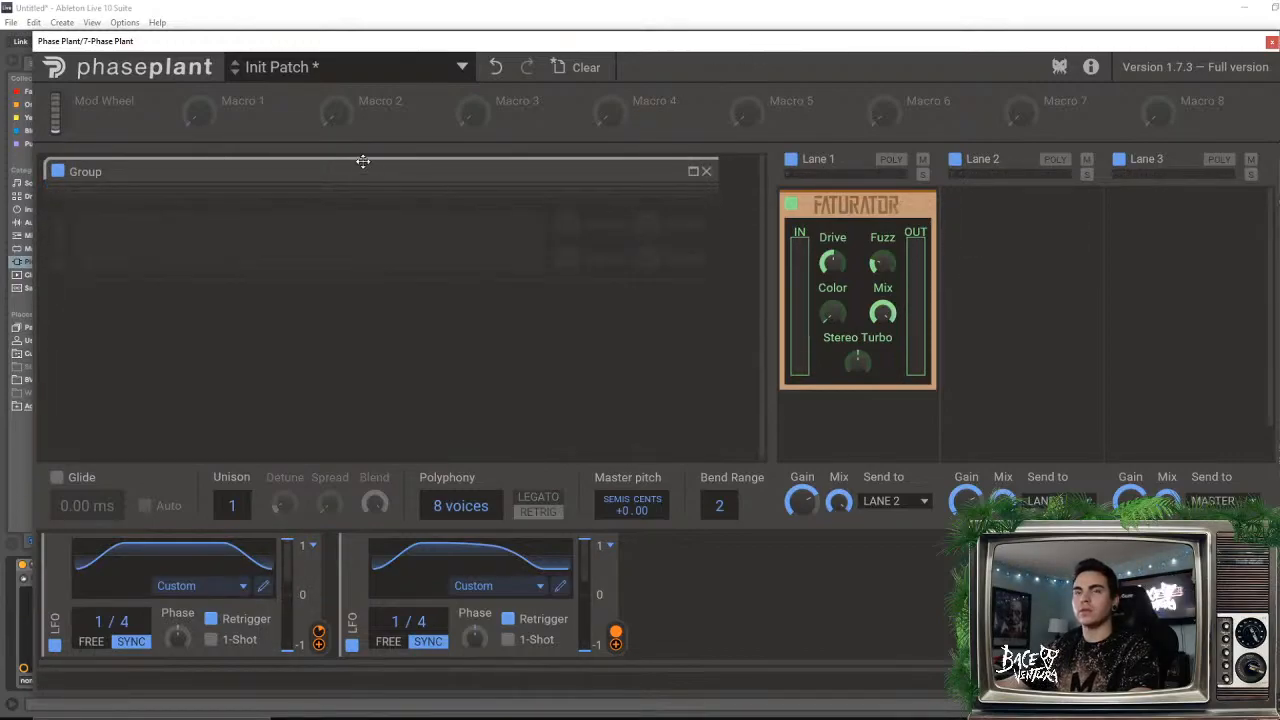
# - Add a second group containing a Wavetable generator and an output, with an Analog generator below the output
pyautogui.click(258, 247)
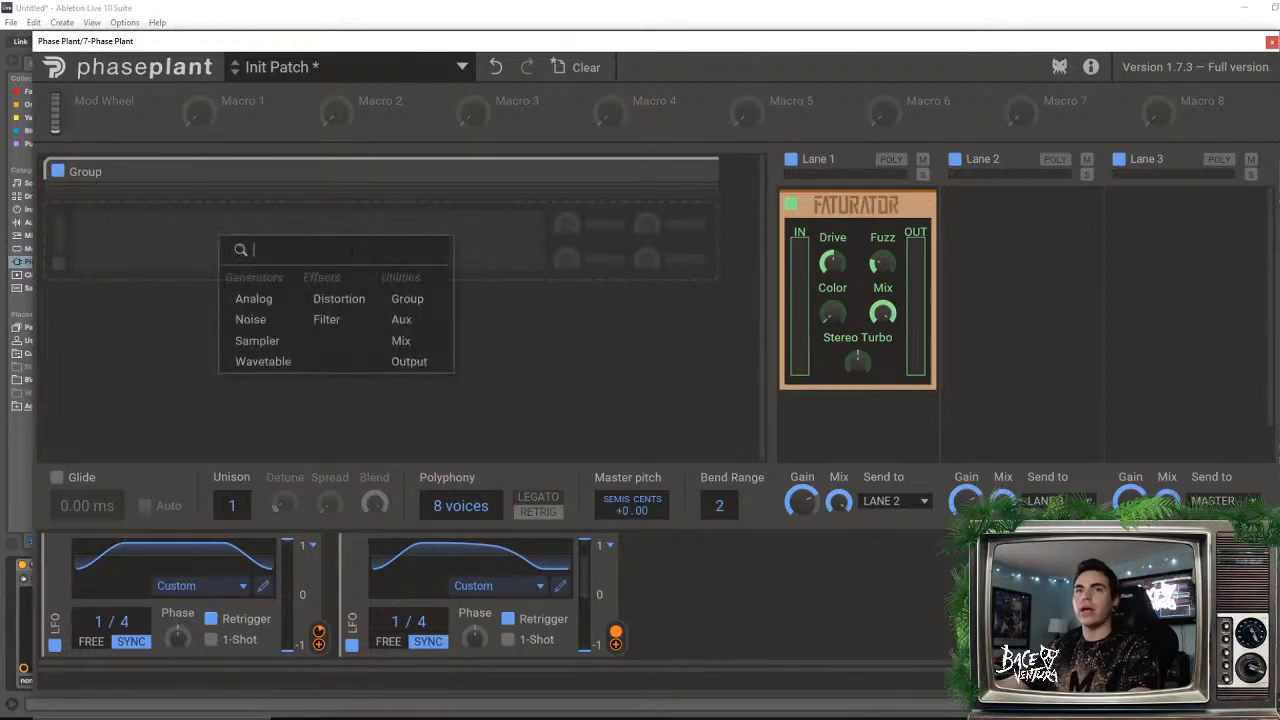
pyautogui.click(404, 298)
pyautogui.click(406, 314)
pyautogui.click(462, 415)
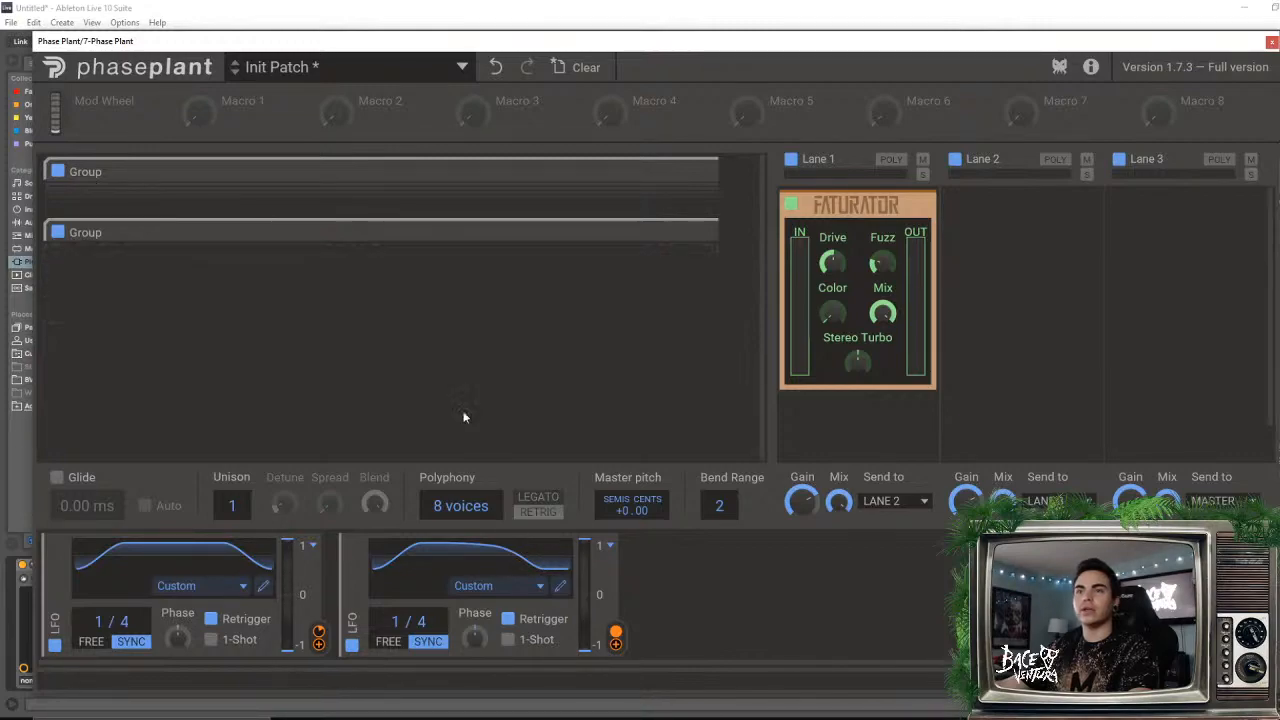
pyautogui.click(343, 381)
pyautogui.click(529, 515)
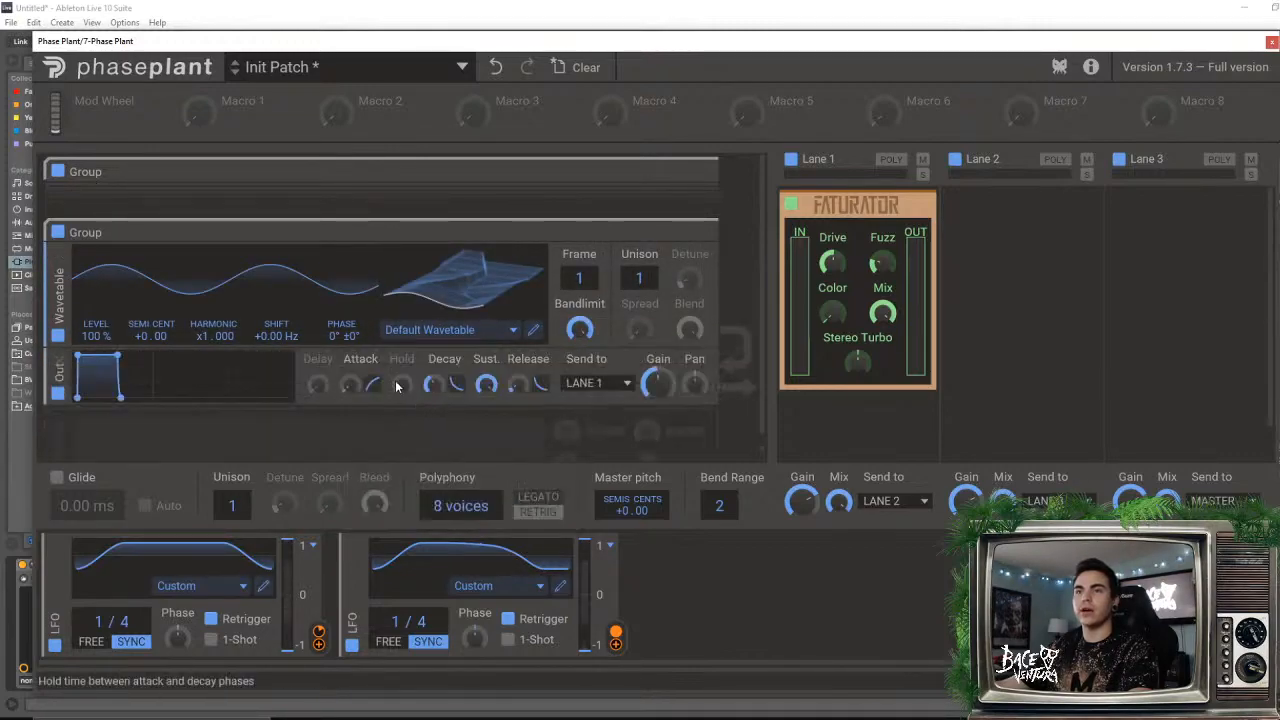
pyautogui.click(307, 411)
pyautogui.click(337, 466)
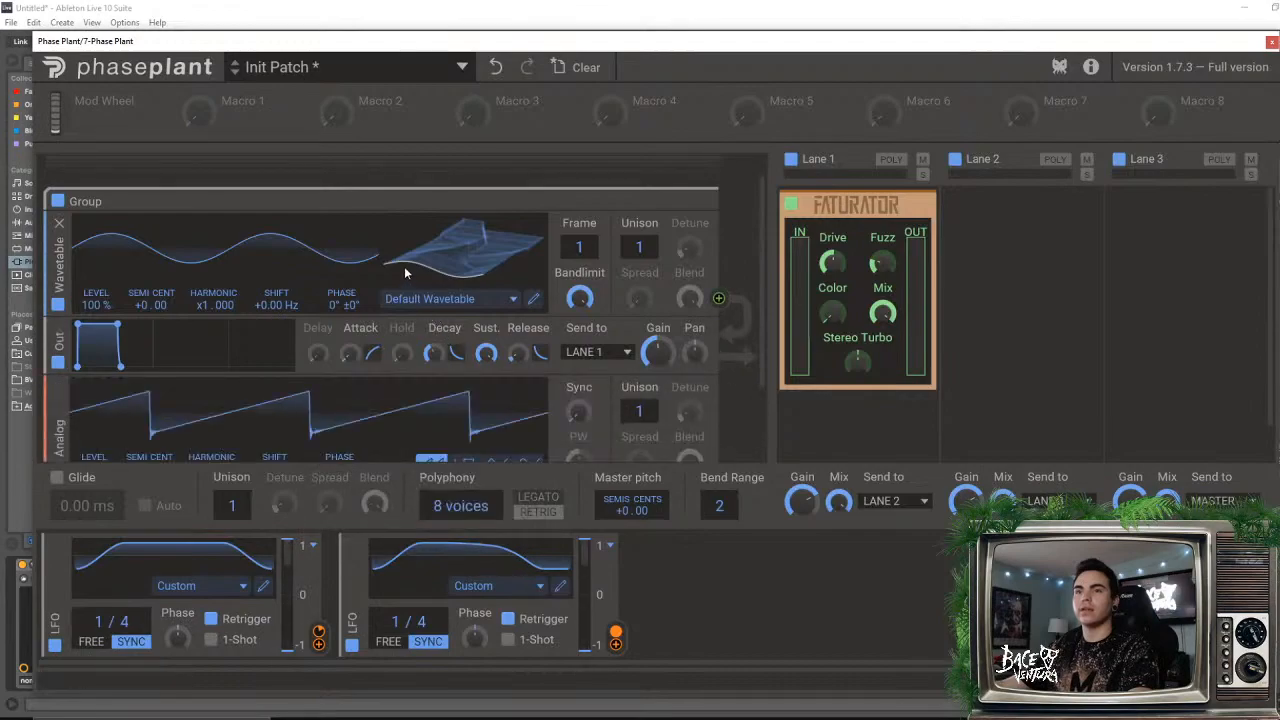
# - Load the Burpy wavetable from the Growls folder into the second group's Wavetable generator
pyautogui.click(410, 300)
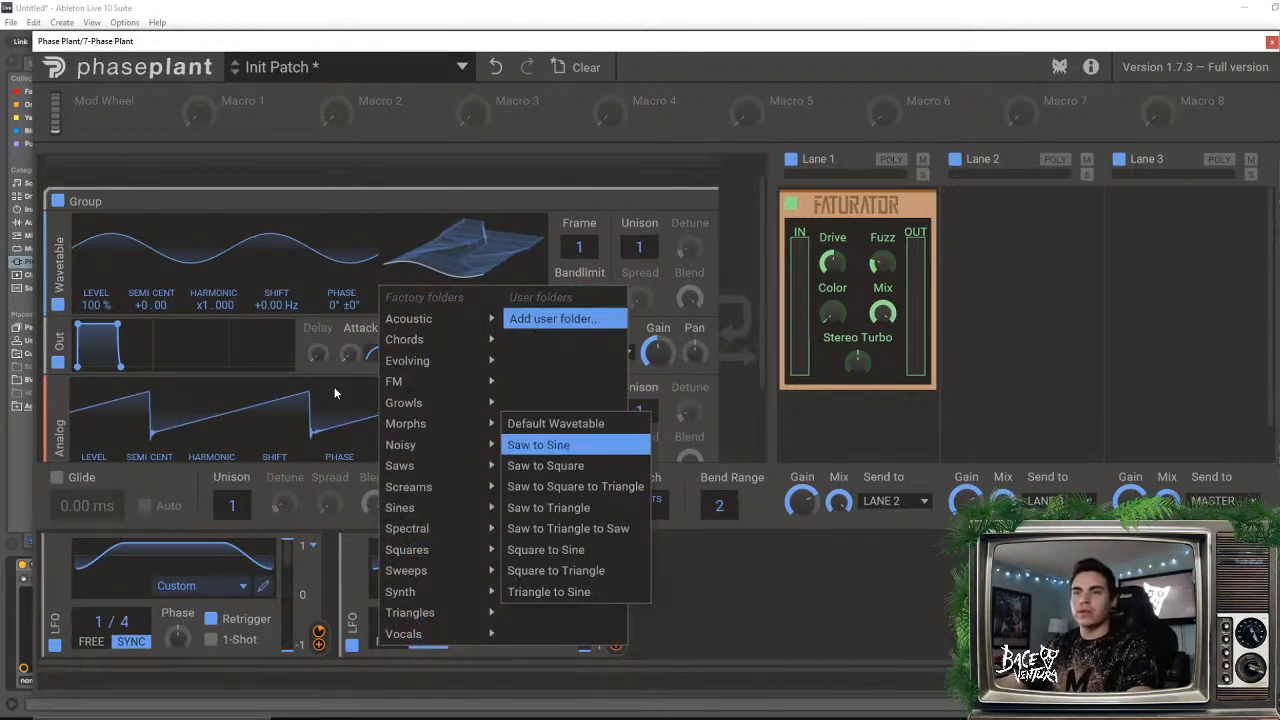
pyautogui.moveTo(451, 404)
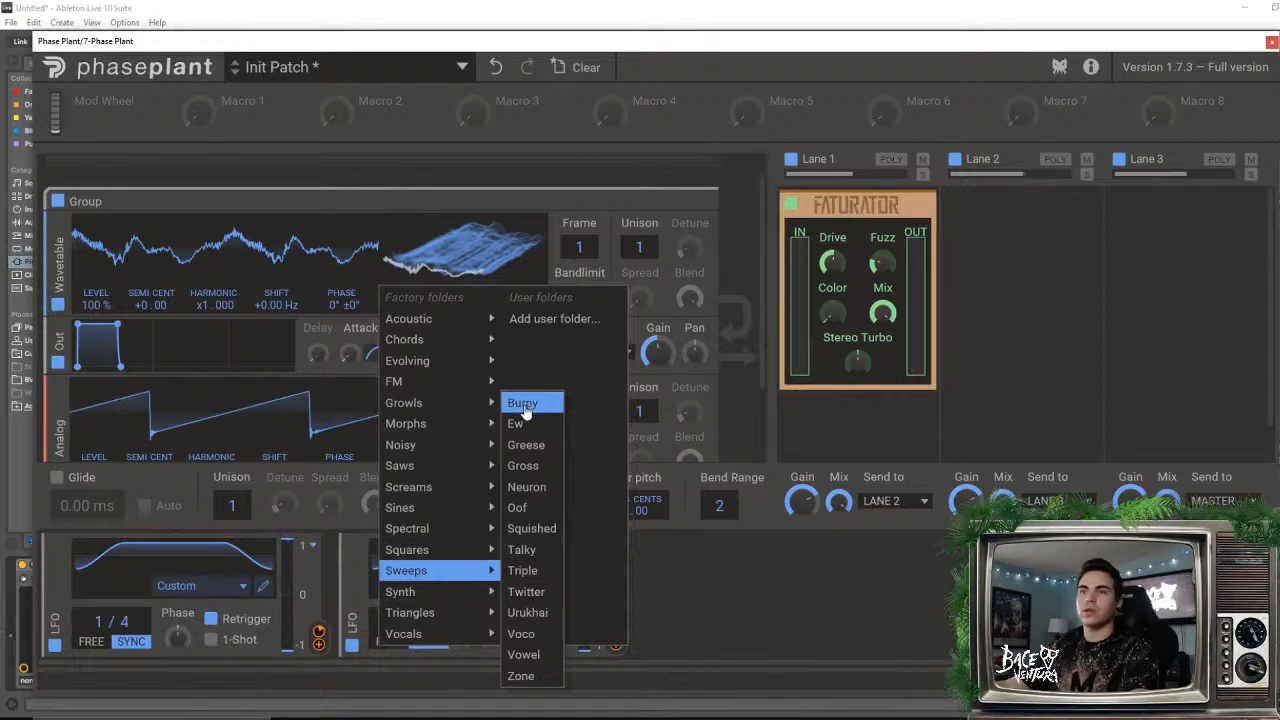
pyautogui.click(524, 404)
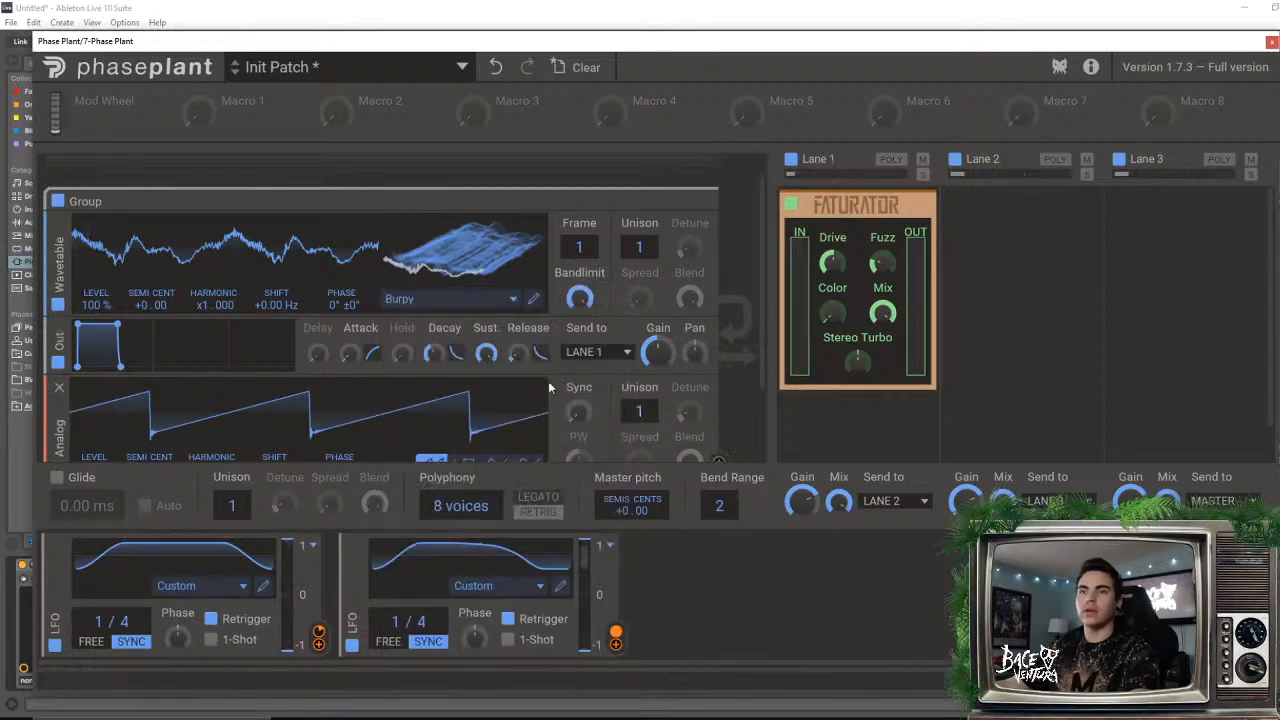
# - Modulate the level of the second group's Wavetable generator with the second LFO
pyautogui.moveTo(763, 363); pyautogui.dragTo(763, 366)
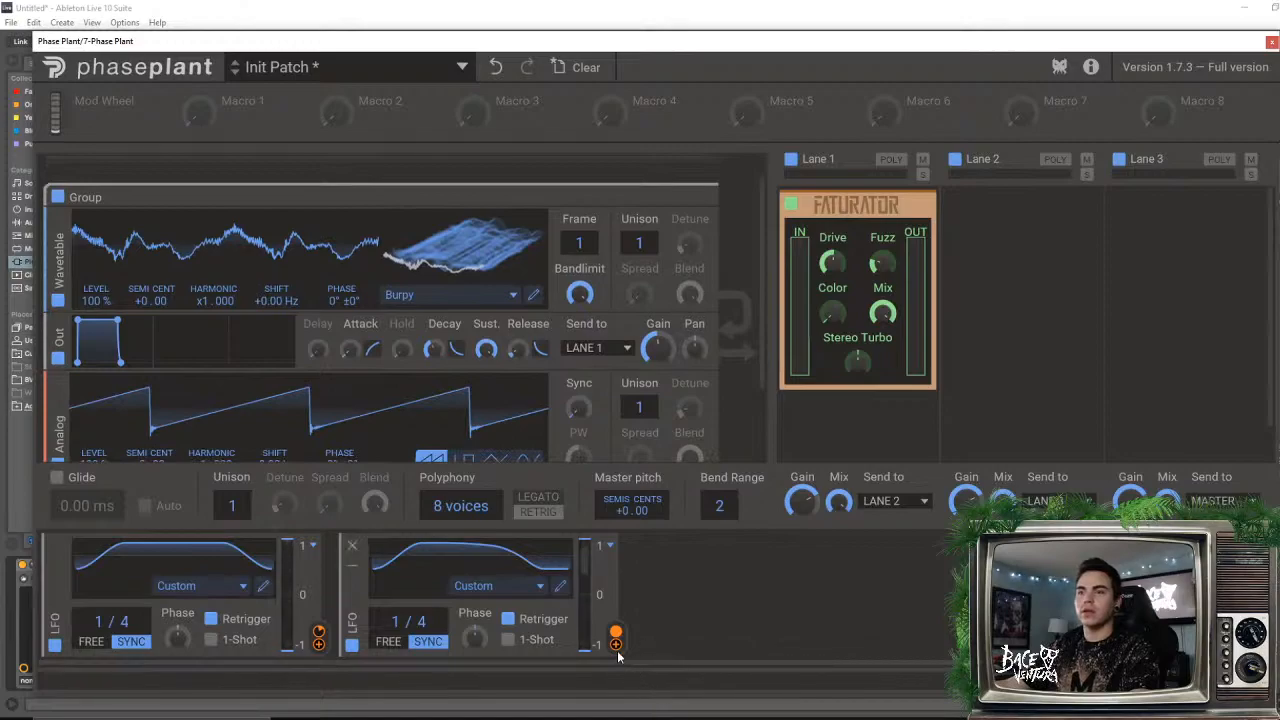
pyautogui.click(616, 645)
pyautogui.click(94, 315)
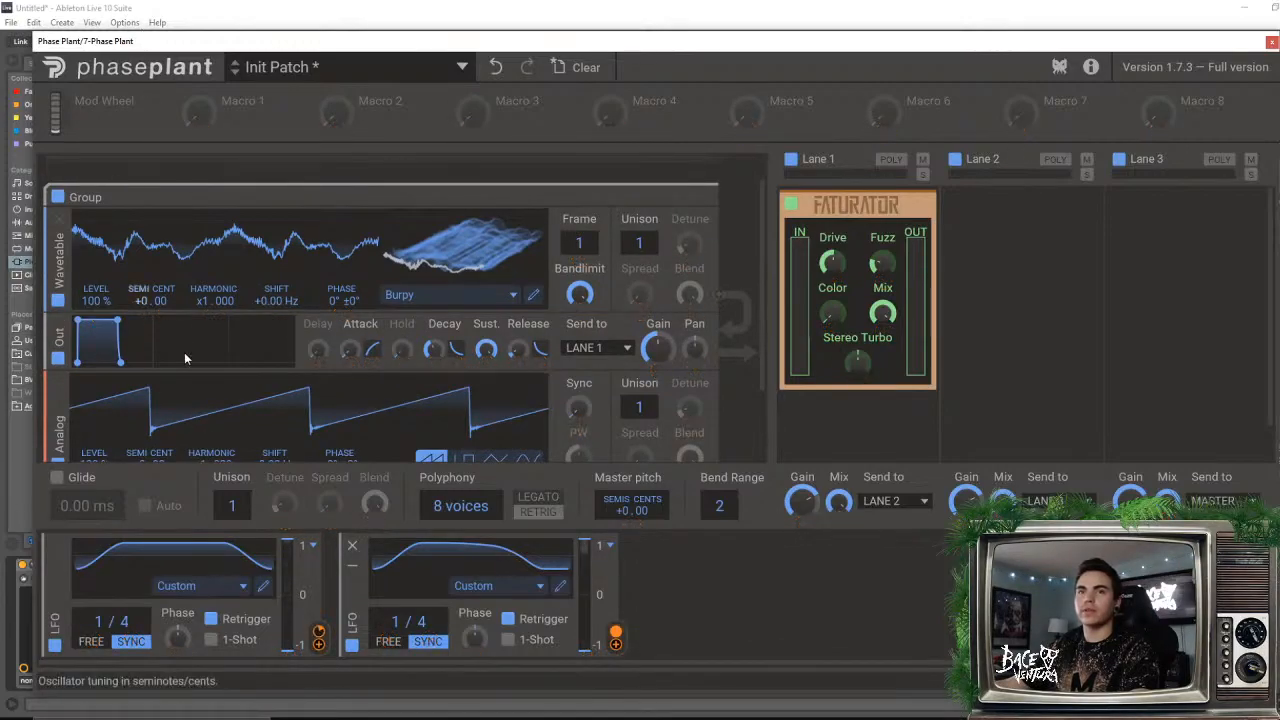
pyautogui.click(616, 645)
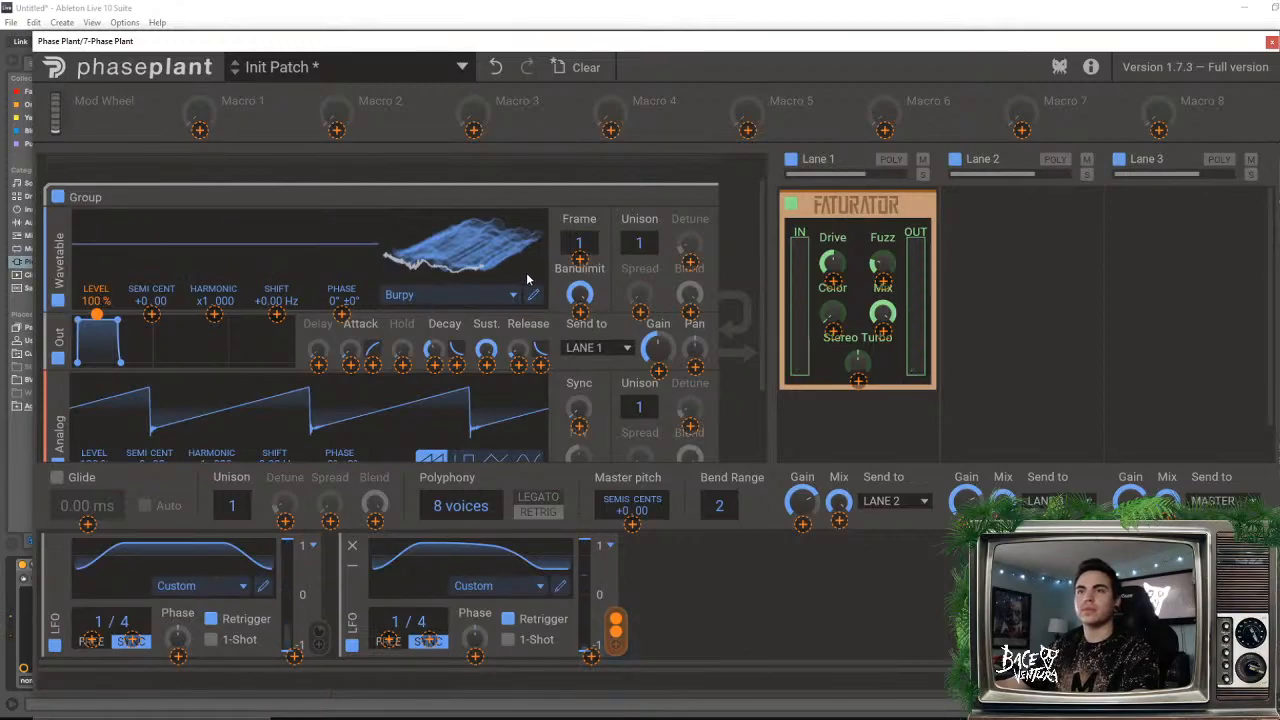
# - Try different frames of the current wavetable, and audition the Growls wavetables Ew and Greese at several frames
pyautogui.click(579, 258)
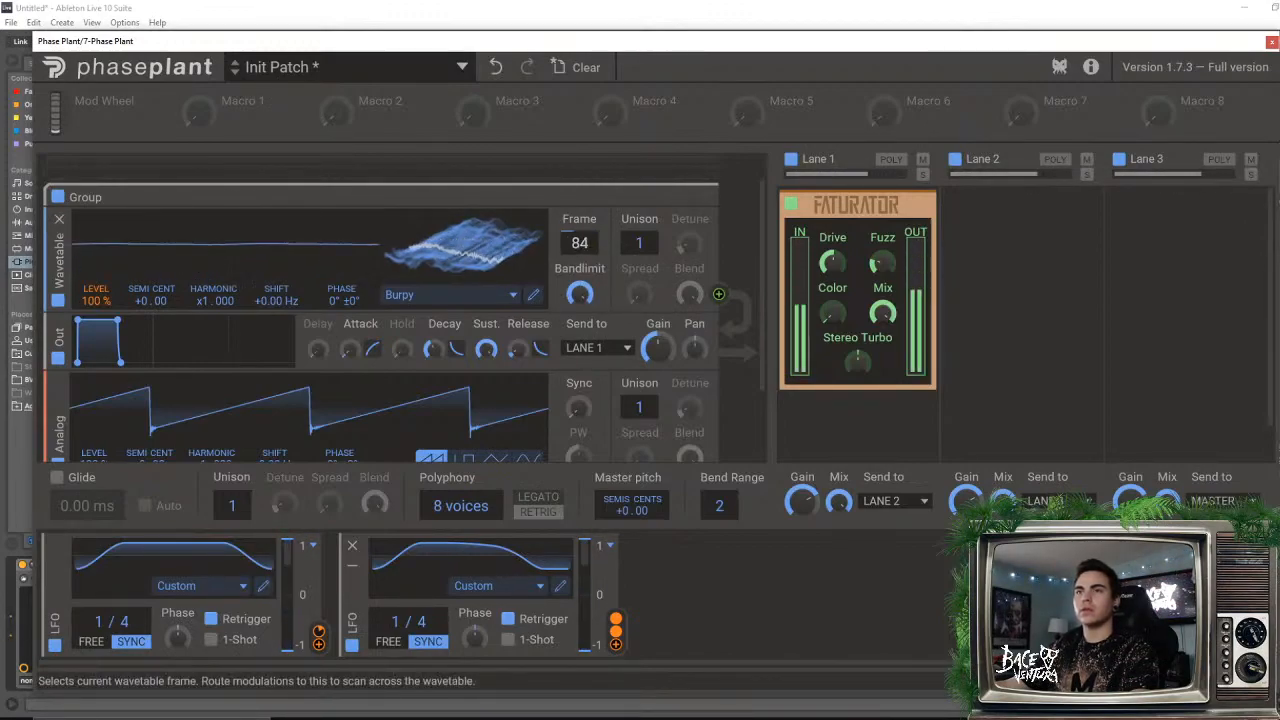
pyautogui.click(463, 300)
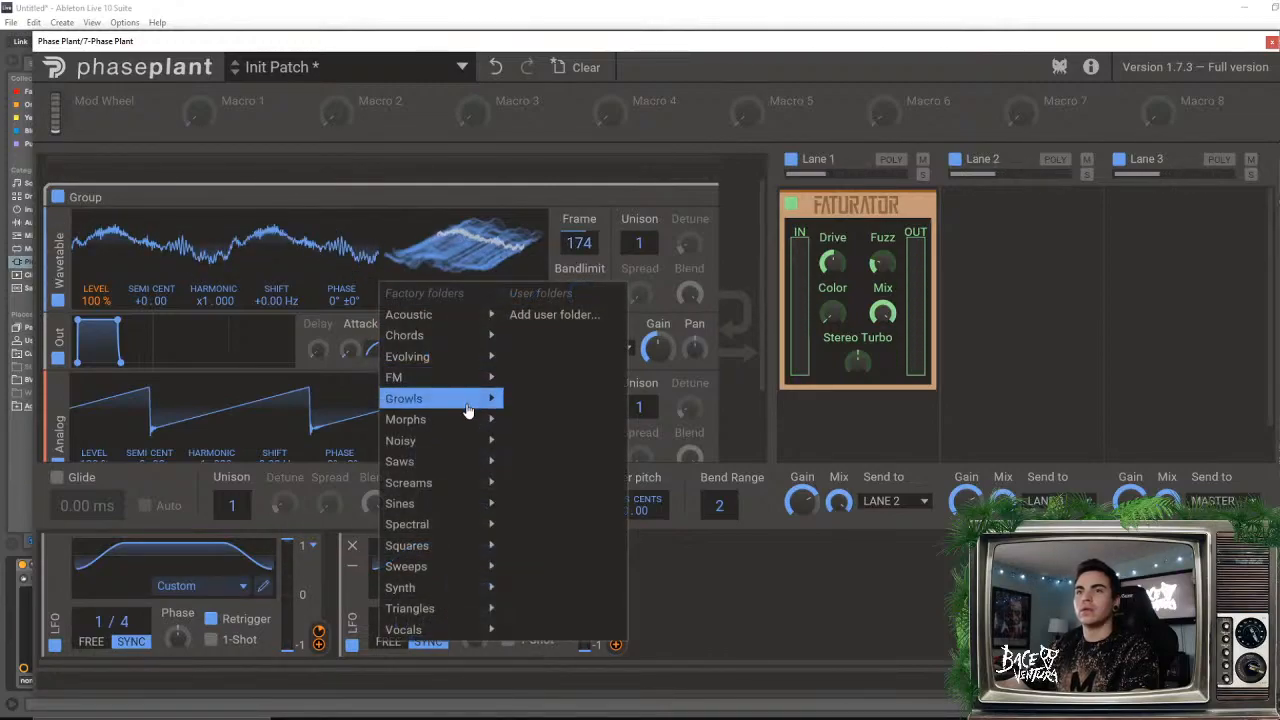
pyautogui.click(515, 419)
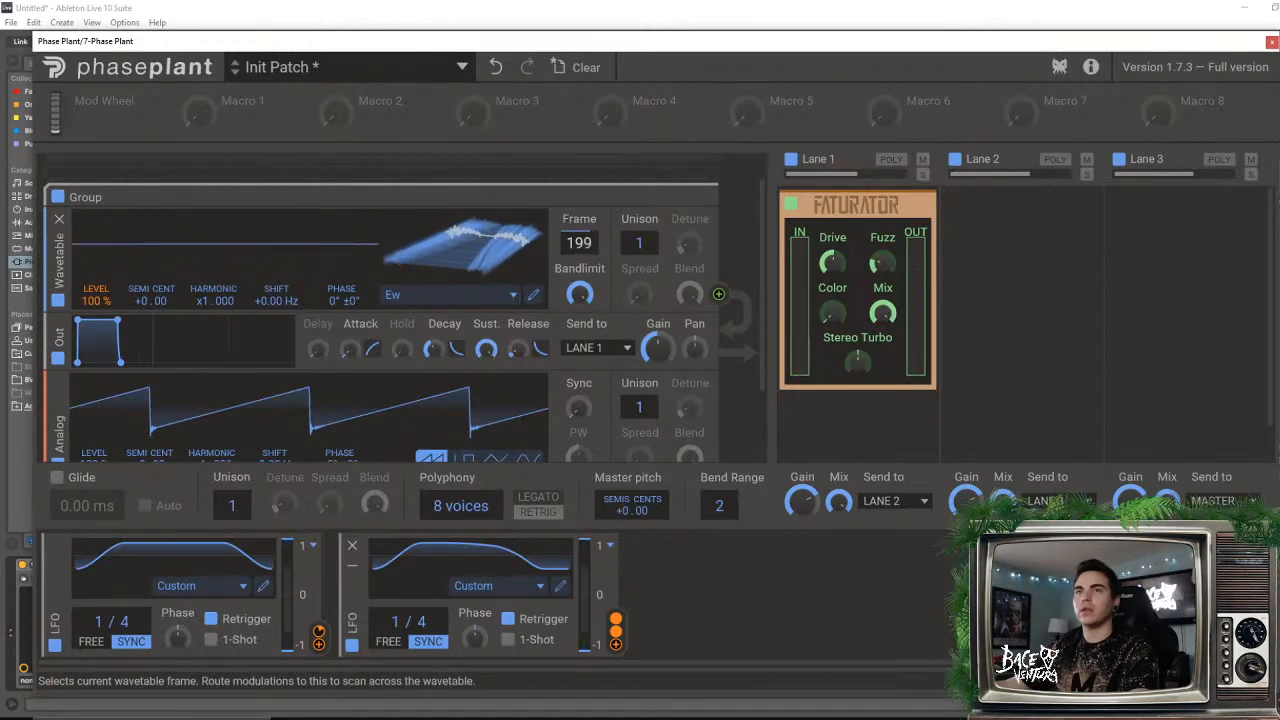
pyautogui.click(483, 304)
pyautogui.moveTo(470, 398)
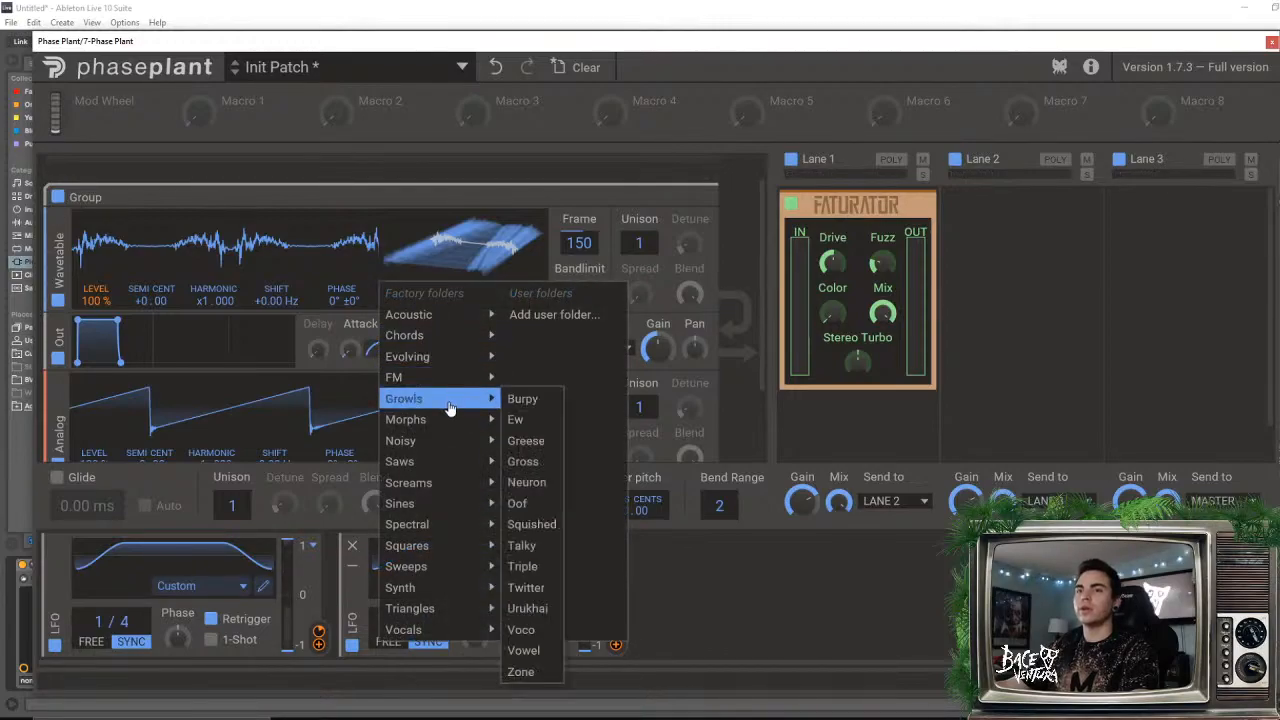
pyautogui.click(530, 441)
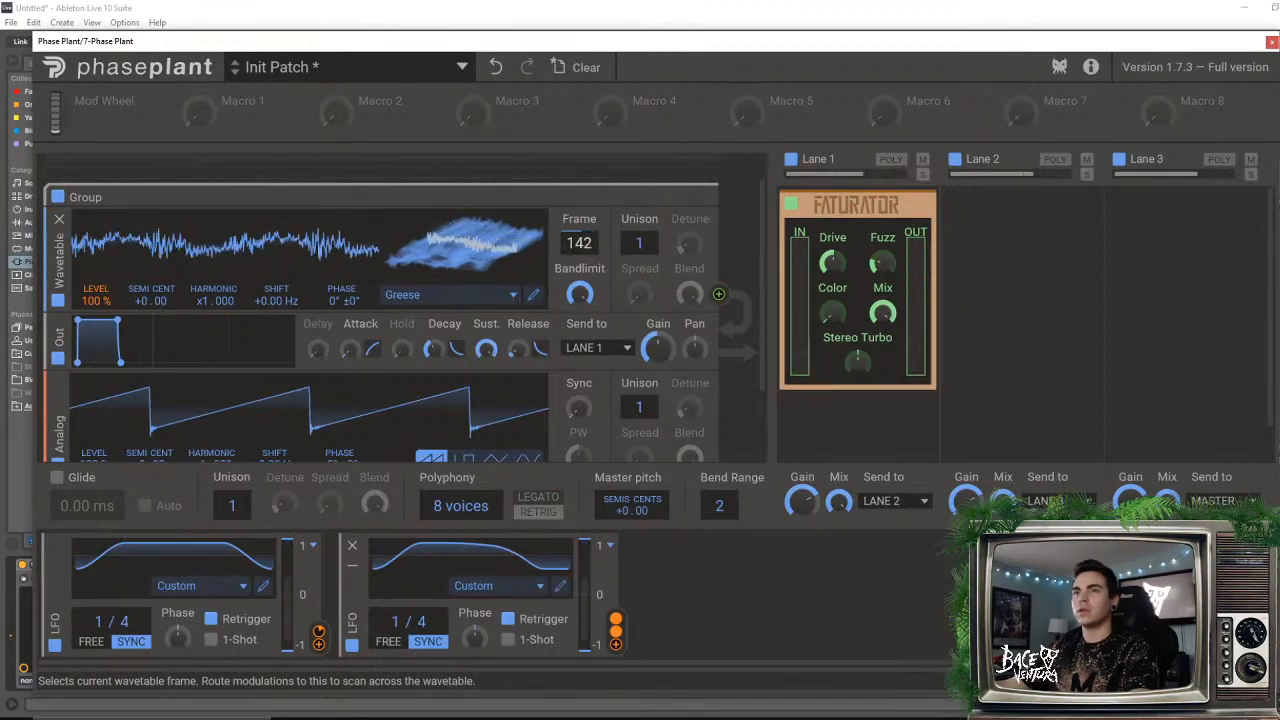
pyautogui.moveTo(590, 248); pyautogui.dragTo(590, 278)
# - Load the Harmonic Blend wavetable from the Spectral folder and set its frame to 58
pyautogui.click(464, 298)
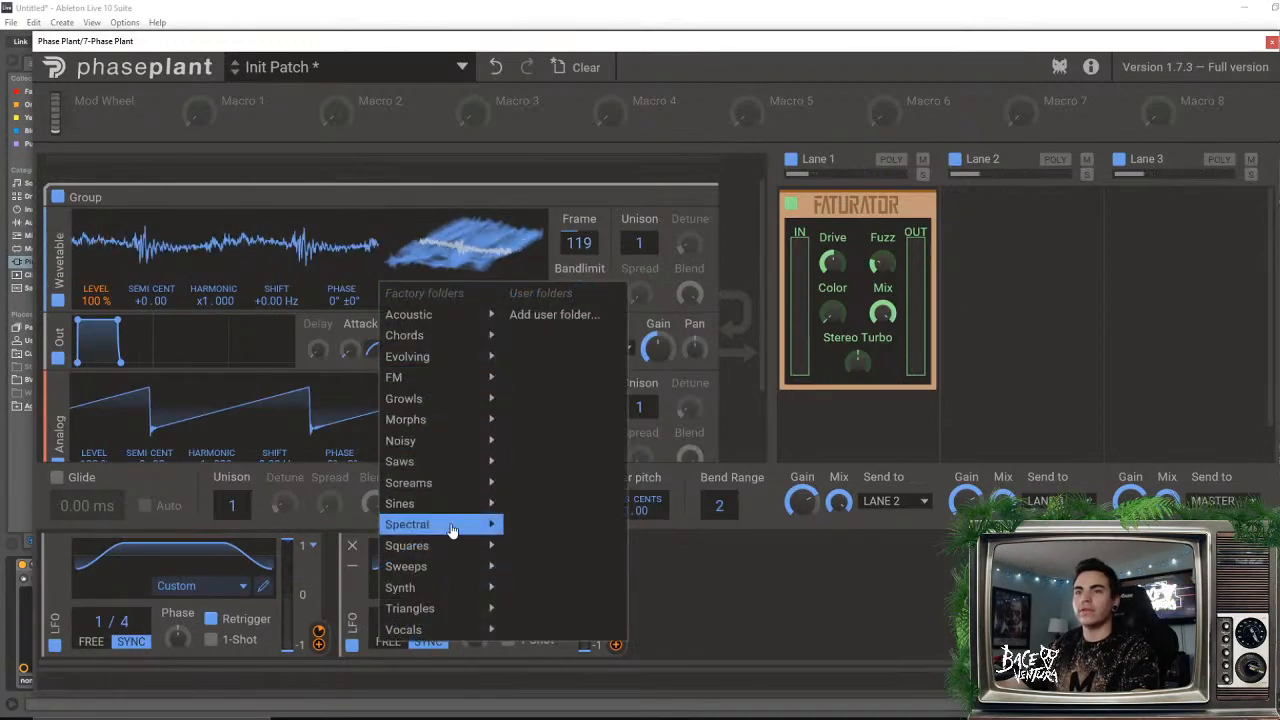
pyautogui.moveTo(416, 487)
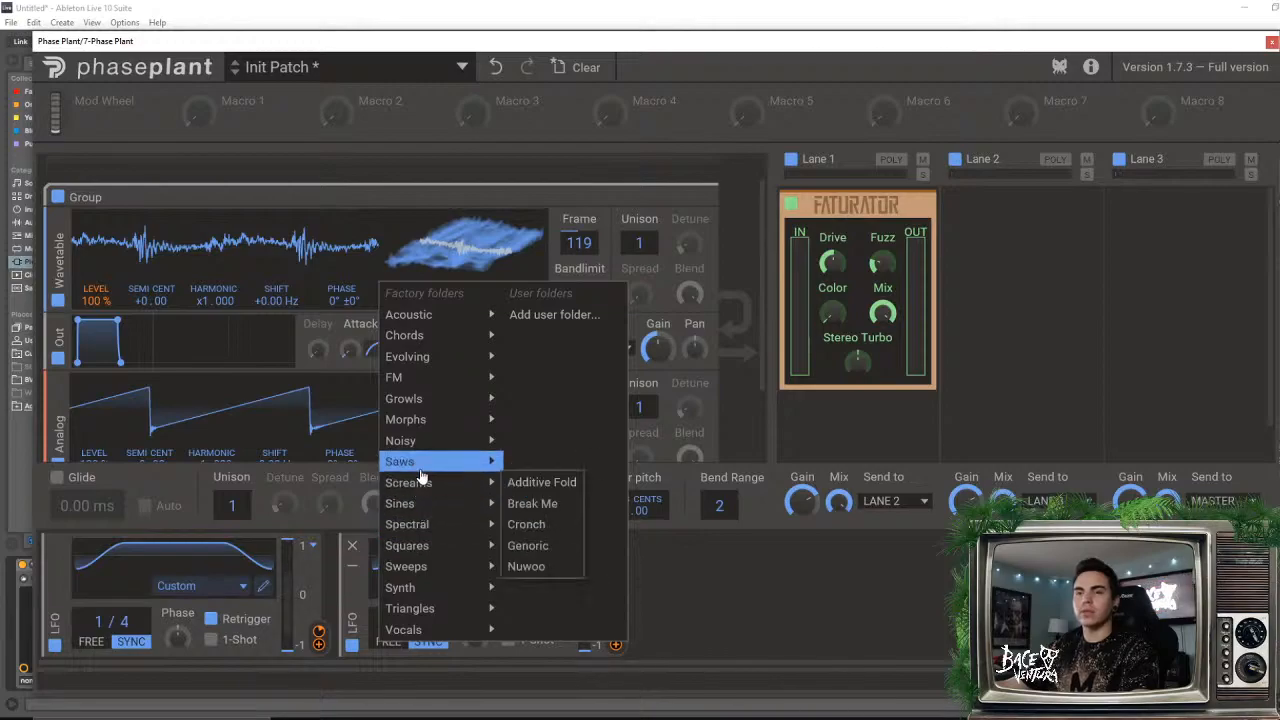
pyautogui.moveTo(414, 524)
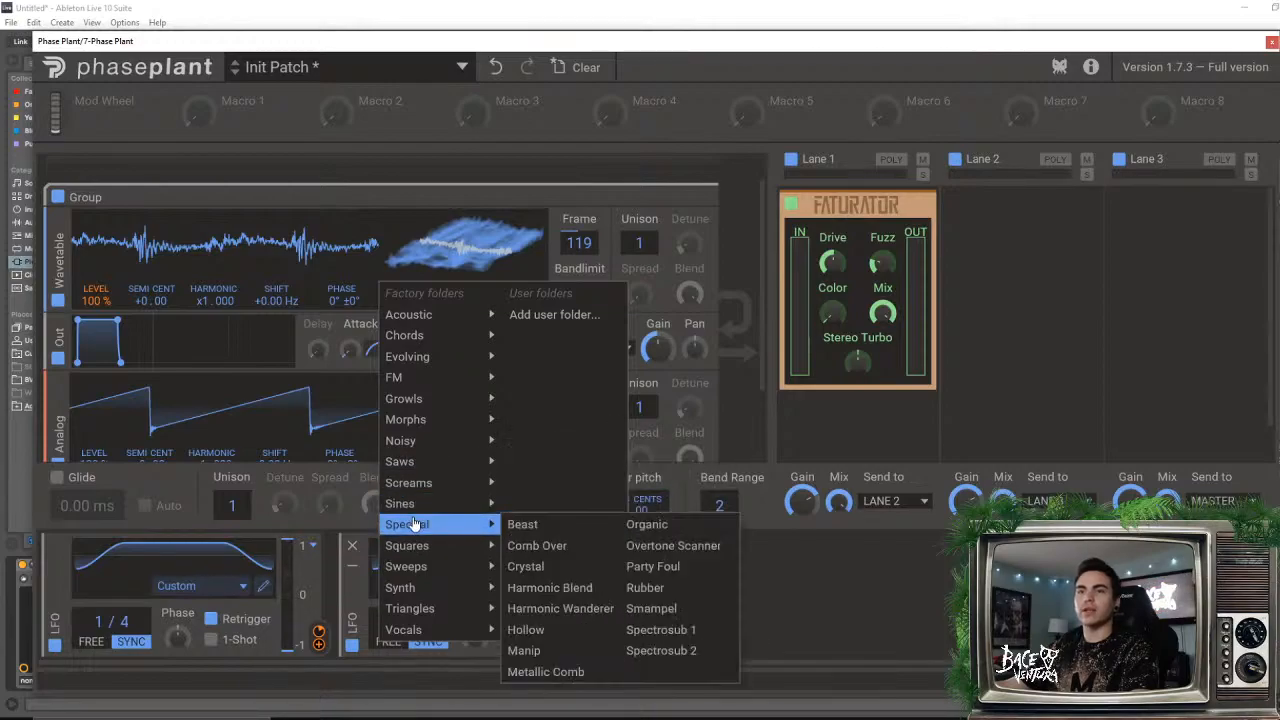
pyautogui.click(560, 588)
pyautogui.moveTo(579, 243)
pyautogui.mouseDown()
pyautogui.moveTo(579, 192)
pyautogui.moveTo(579, 266)
pyautogui.mouseUp()
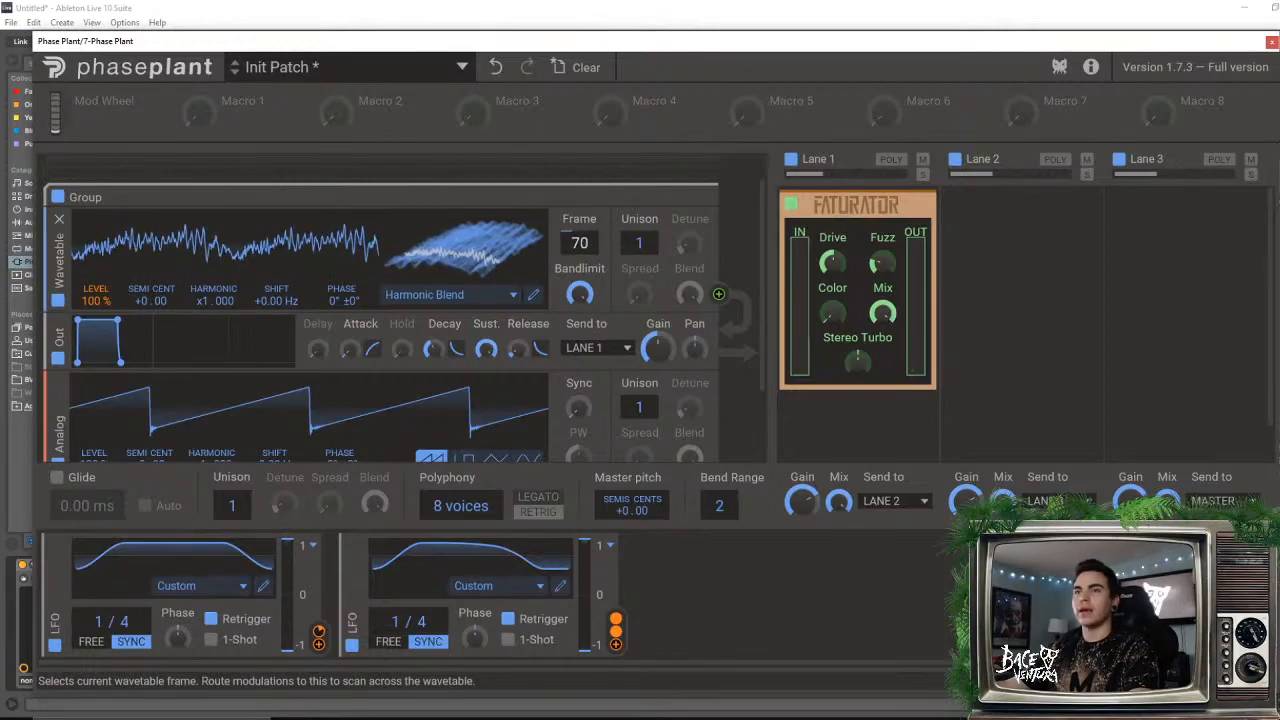
pyautogui.moveTo(587, 254); pyautogui.dragTo(587, 259)
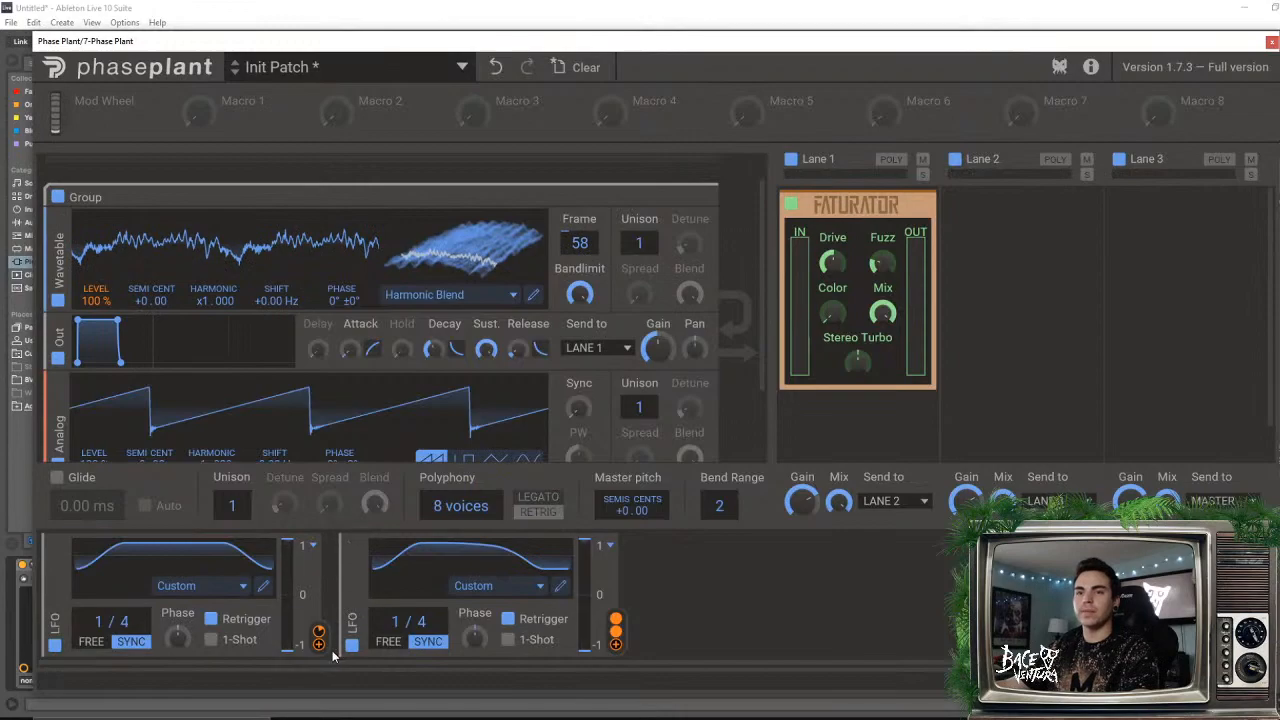
# - Modulate the Harmonic Blend wavetable's frame with the first LFO at about 17 % and set the base frame to 70
pyautogui.moveTo(318, 640); pyautogui.dragTo(535, 617)
pyautogui.moveTo(600, 313); pyautogui.dragTo(580, 281)
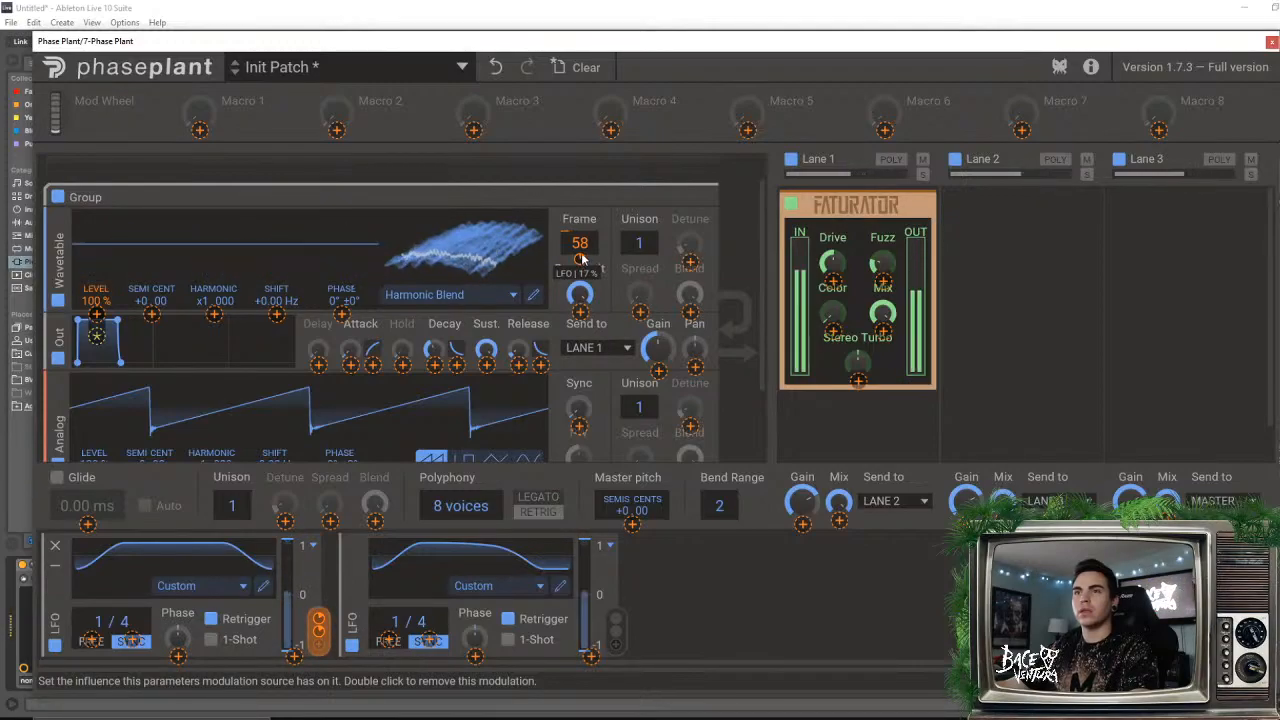
pyautogui.moveTo(579, 244); pyautogui.dragTo(579, 228)
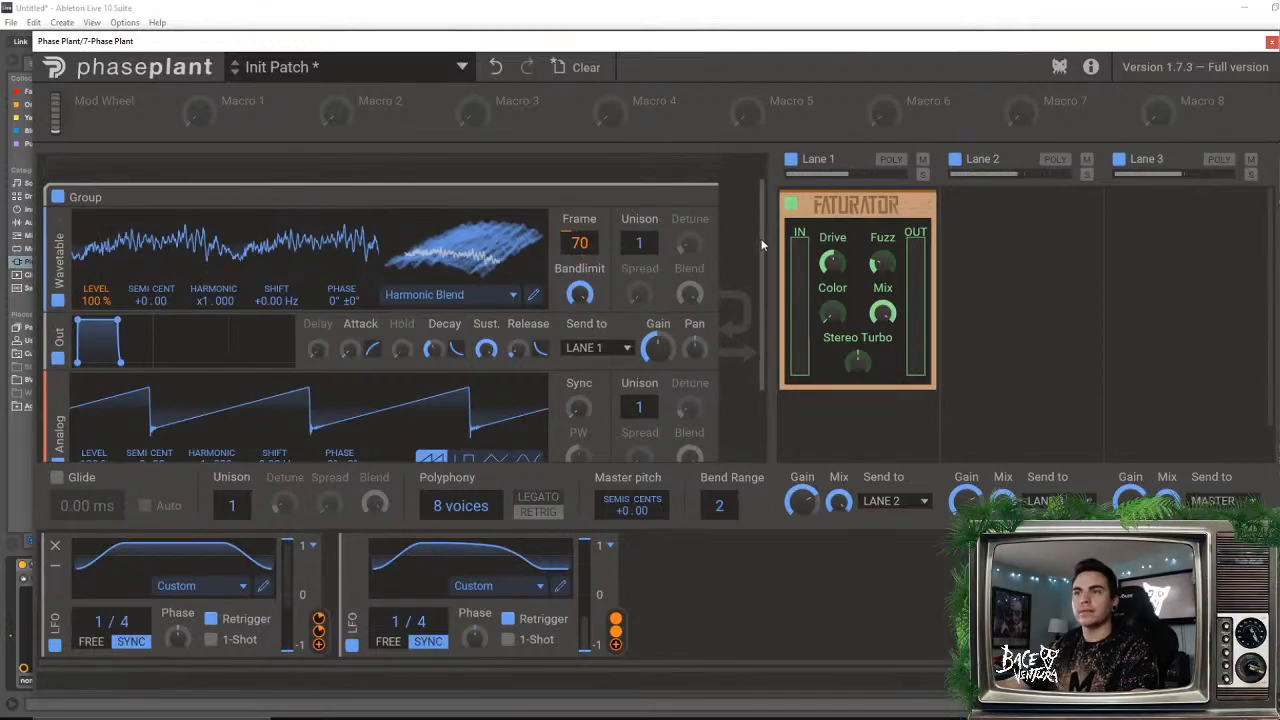
# - Try modulating the Harmonic Blend wavetable's phase with the Analog generator, and remove that generator from the group
pyautogui.moveTo(762, 243); pyautogui.dragTo(749, 326)
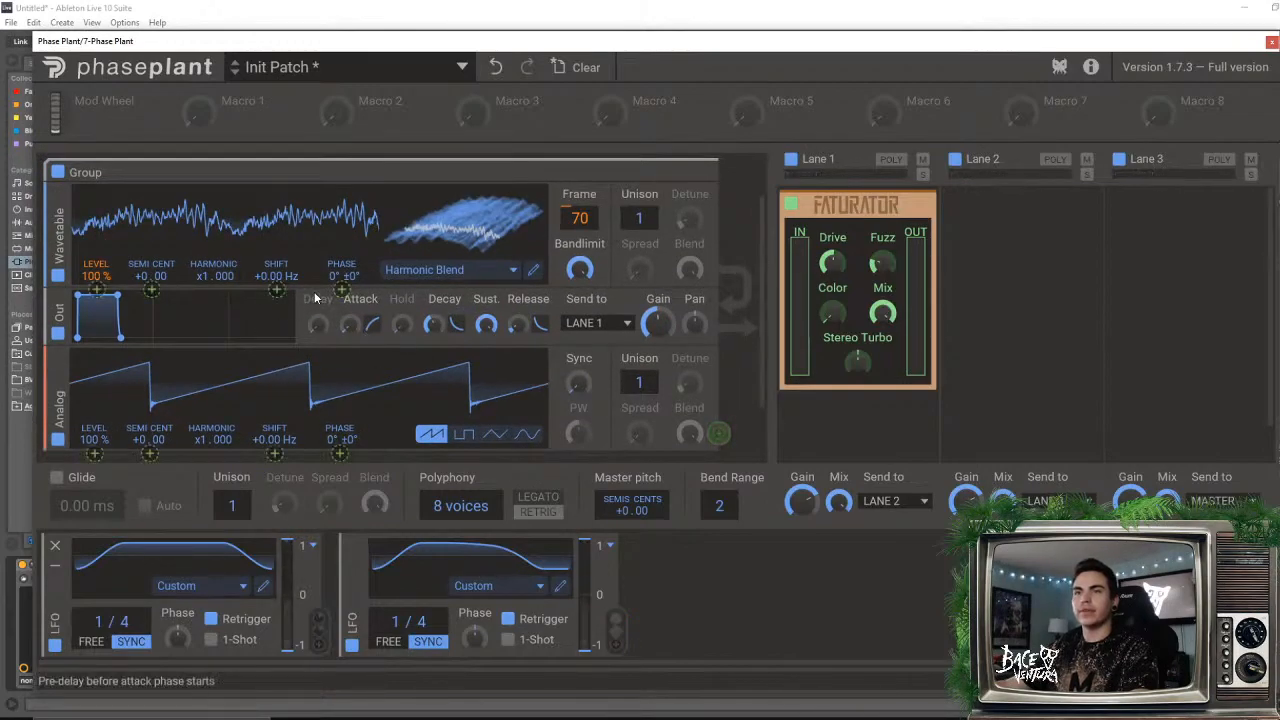
pyautogui.moveTo(315, 298); pyautogui.dragTo(341, 294)
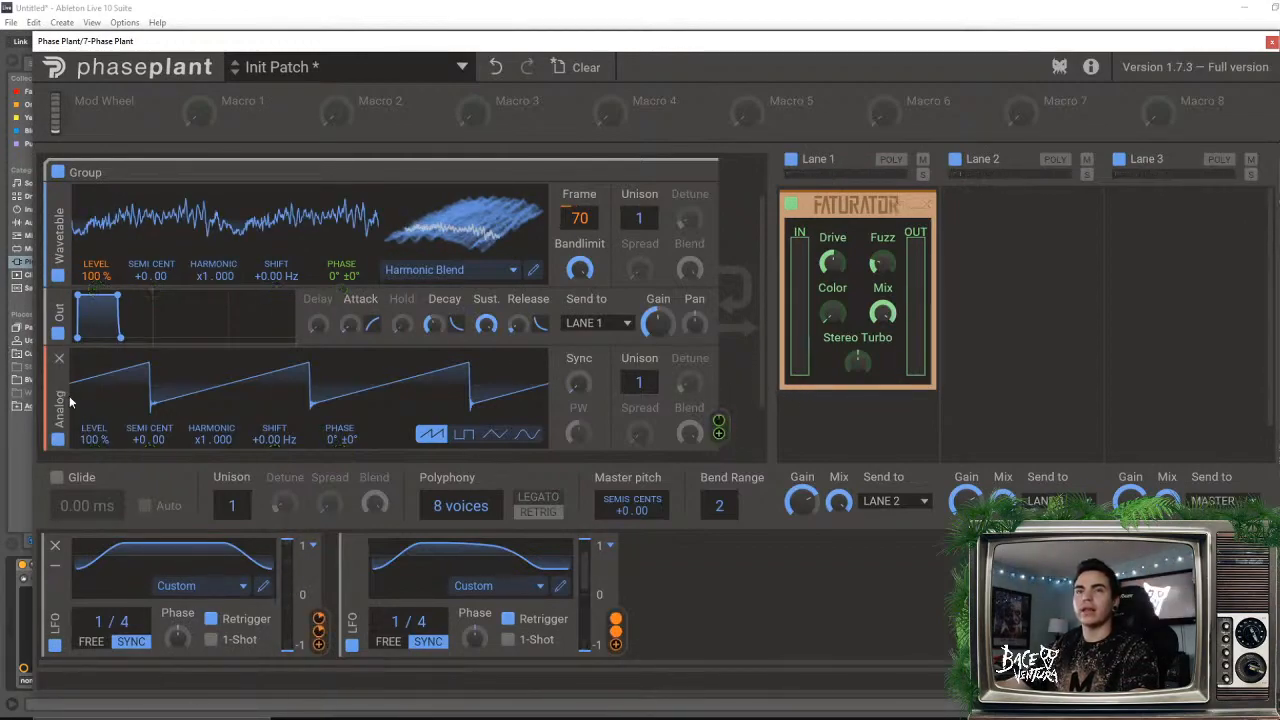
pyautogui.click(58, 358)
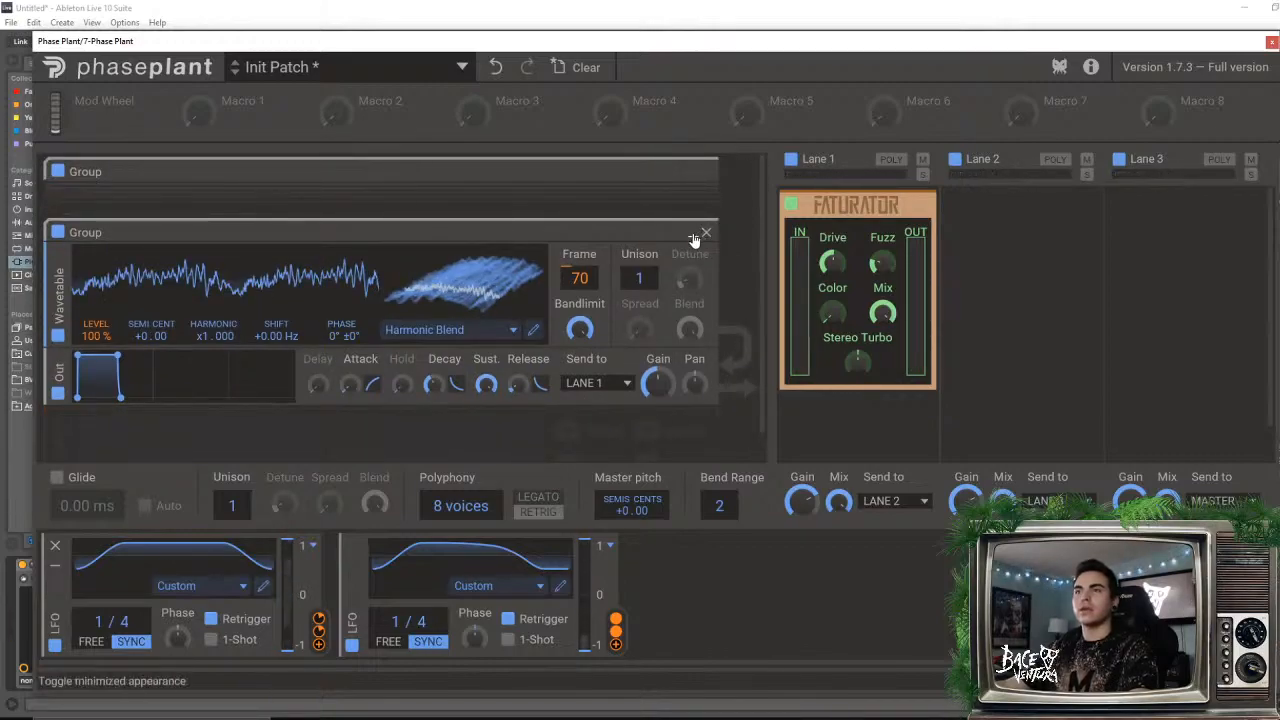
# - Collapse the second group and add a third group containing an output
pyautogui.click(693, 238)
pyautogui.click(139, 318)
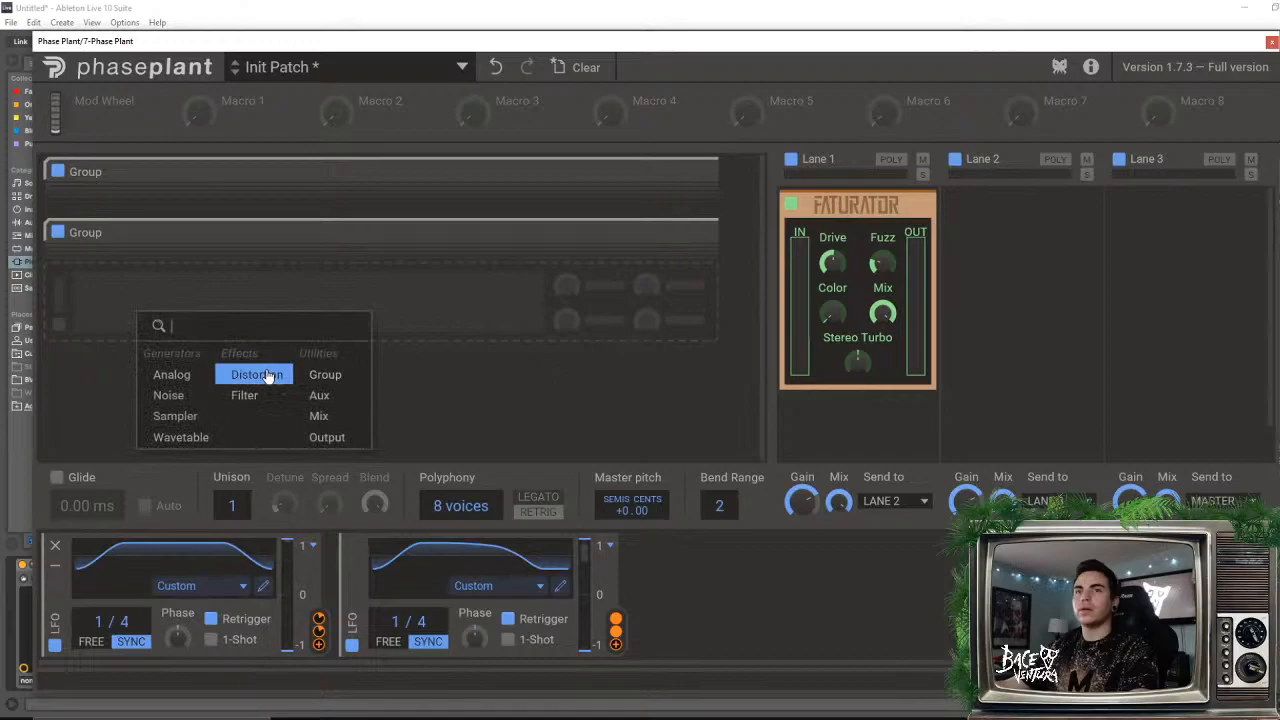
pyautogui.click(327, 371)
pyautogui.click(211, 360)
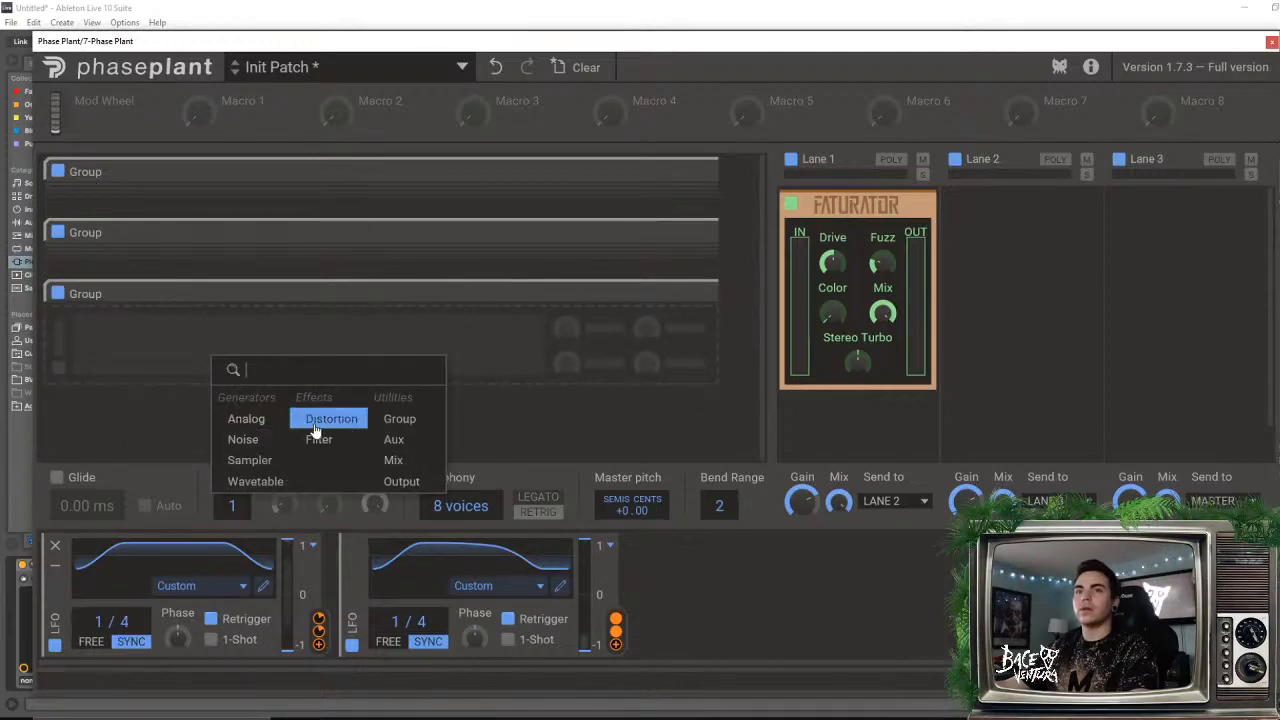
pyautogui.click(400, 482)
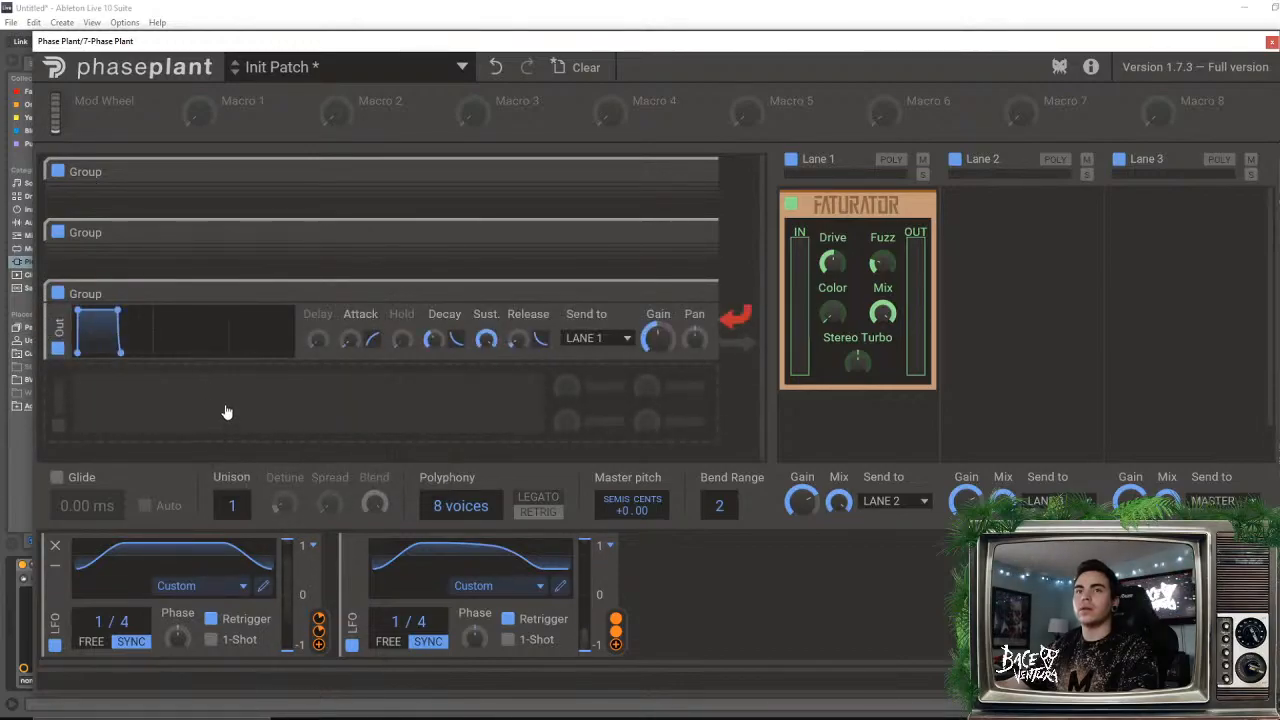
# - Add a Wavetable generator above the third group's output and an Analog generator below it
pyautogui.click(226, 412)
pyautogui.click(262, 528)
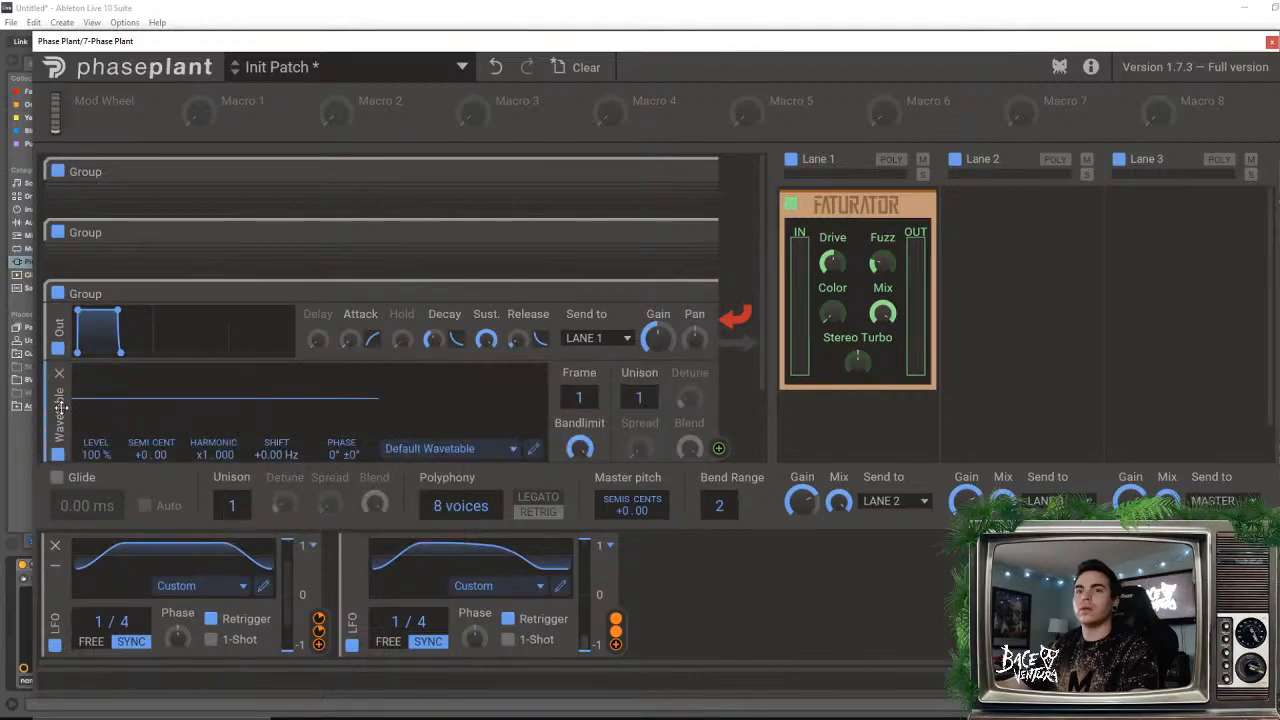
pyautogui.moveTo(60, 407); pyautogui.dragTo(60, 295)
pyautogui.scroll(-1, 140, 425)
pyautogui.click(157, 414)
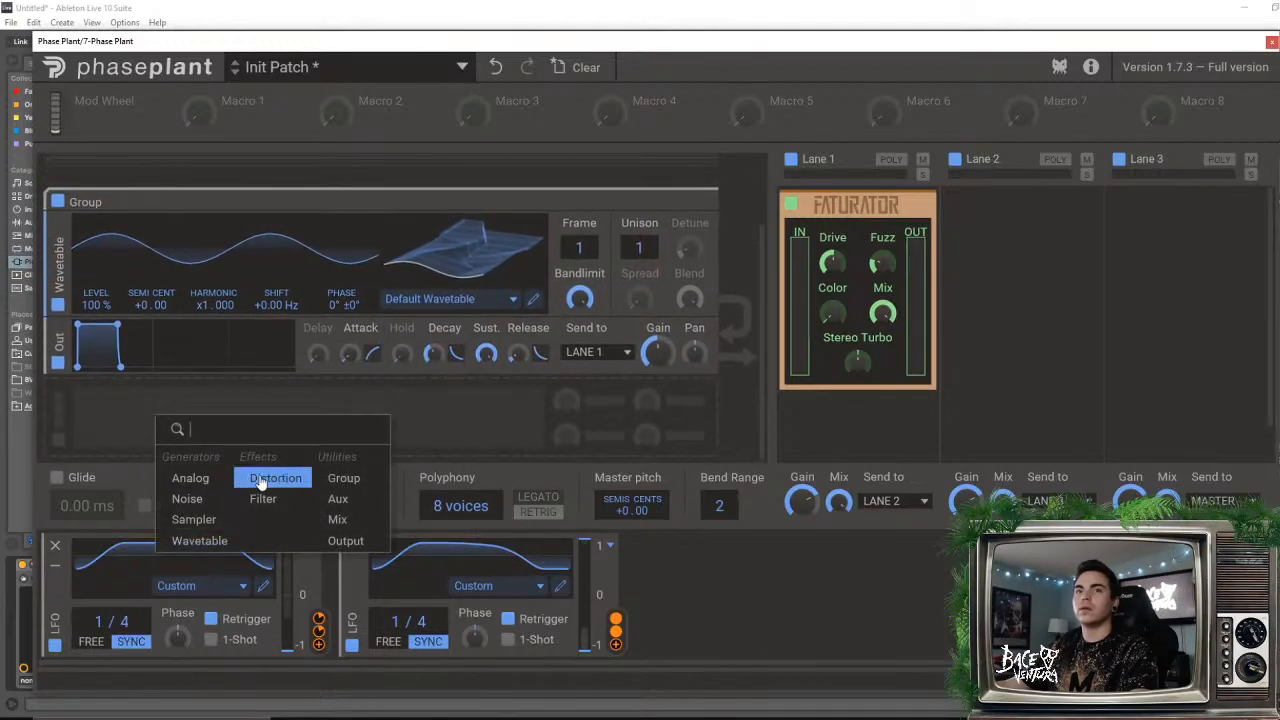
pyautogui.click(190, 478)
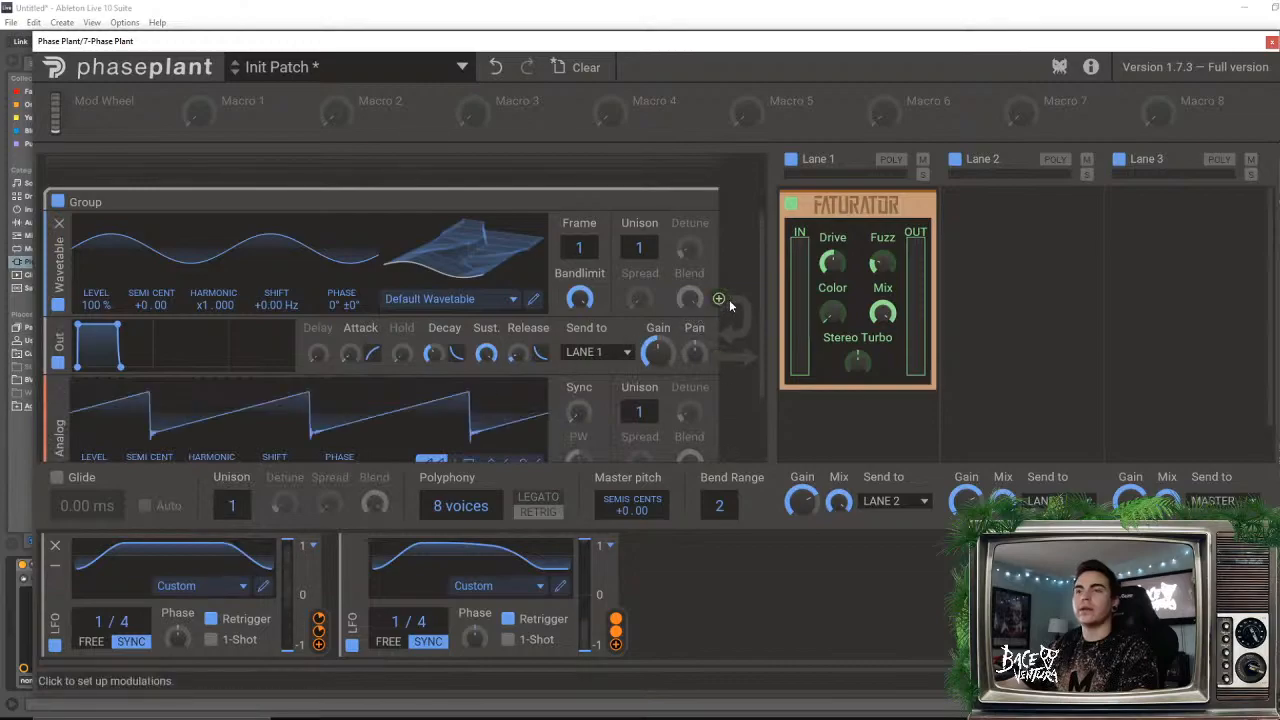
# - Load the Spectral wavetable Hollow into the third group and modulate that generator's level with the second LFO
pyautogui.click(486, 302)
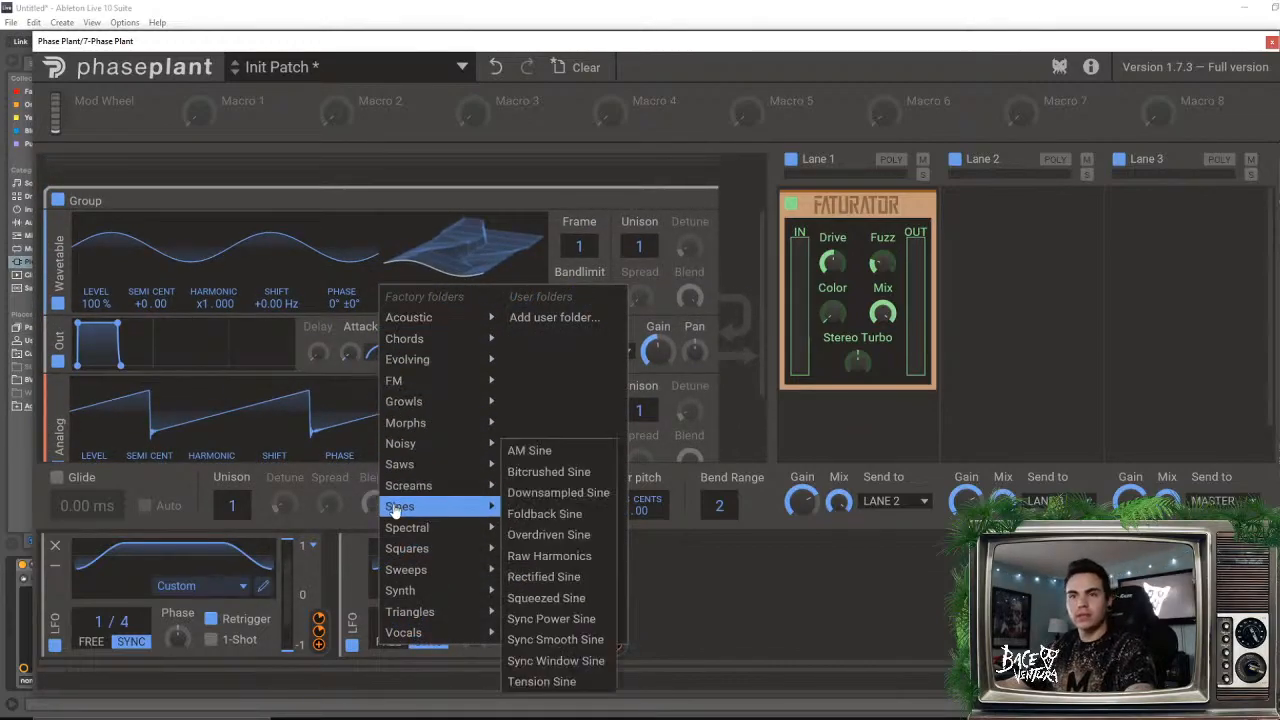
pyautogui.moveTo(425, 528)
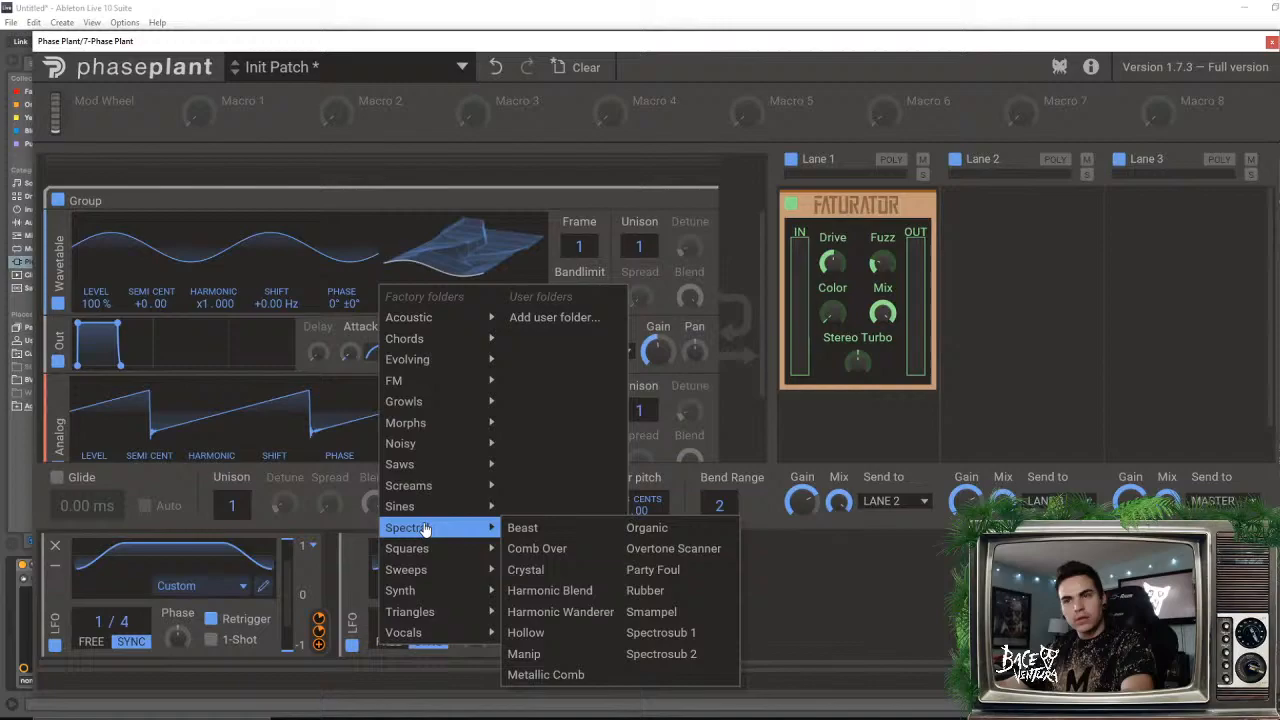
pyautogui.click(537, 635)
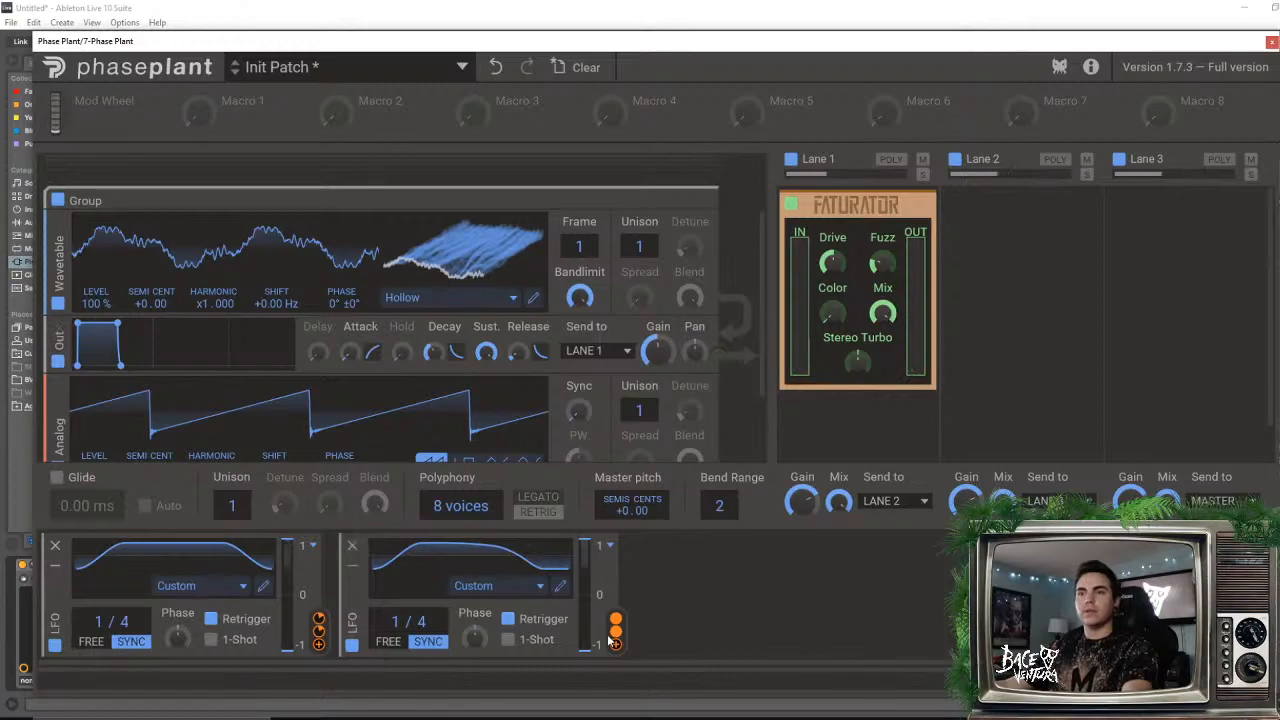
pyautogui.moveTo(612, 640); pyautogui.dragTo(215, 320)
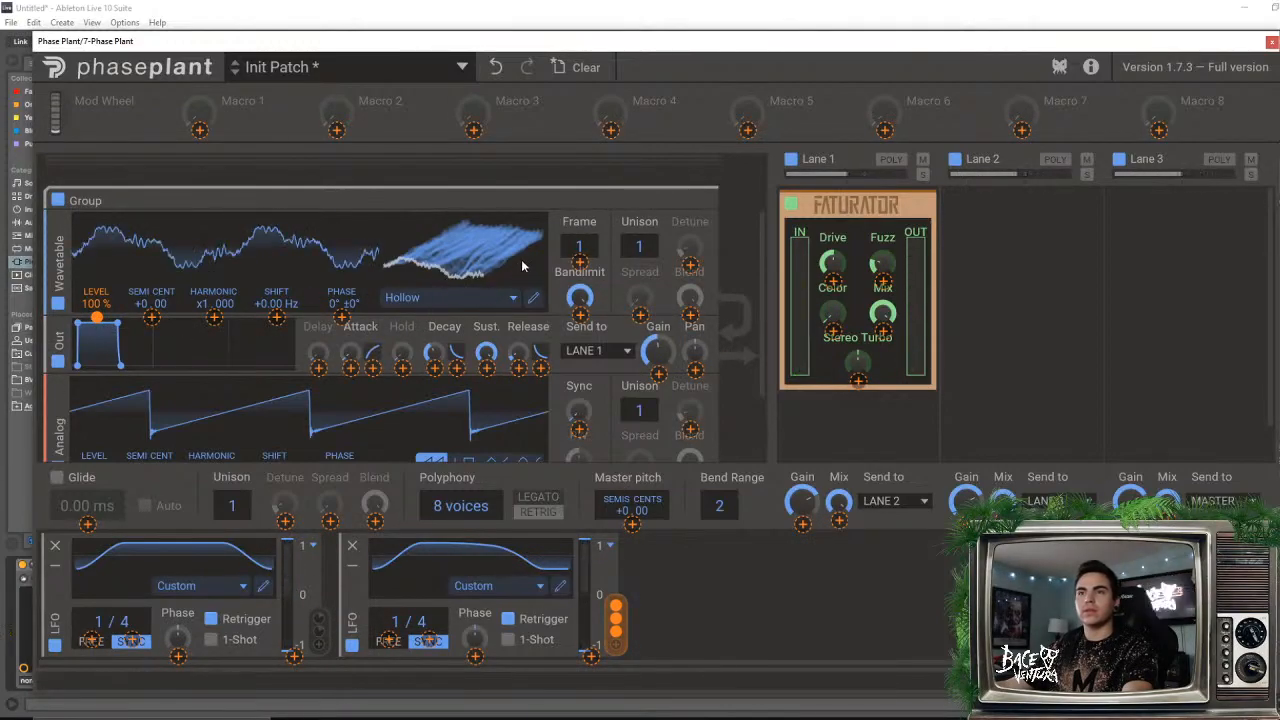
# - Set the frame of the third group's Hollow wavetable to 116
pyautogui.moveTo(521, 259); pyautogui.dragTo(589, 250)
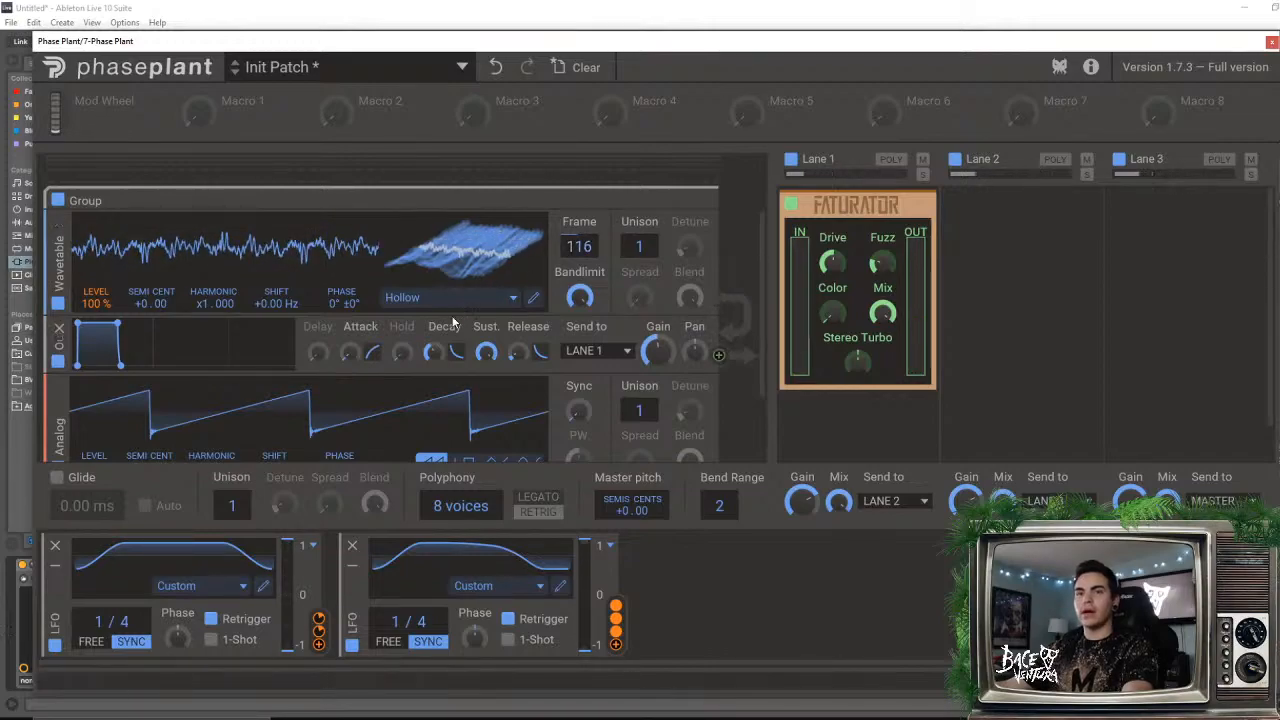
# - Try reshaping the first LFO's curve into two 100% peaks at 2/8 and 6/8 with a -50% dip at 4/8
pyautogui.click(263, 586)
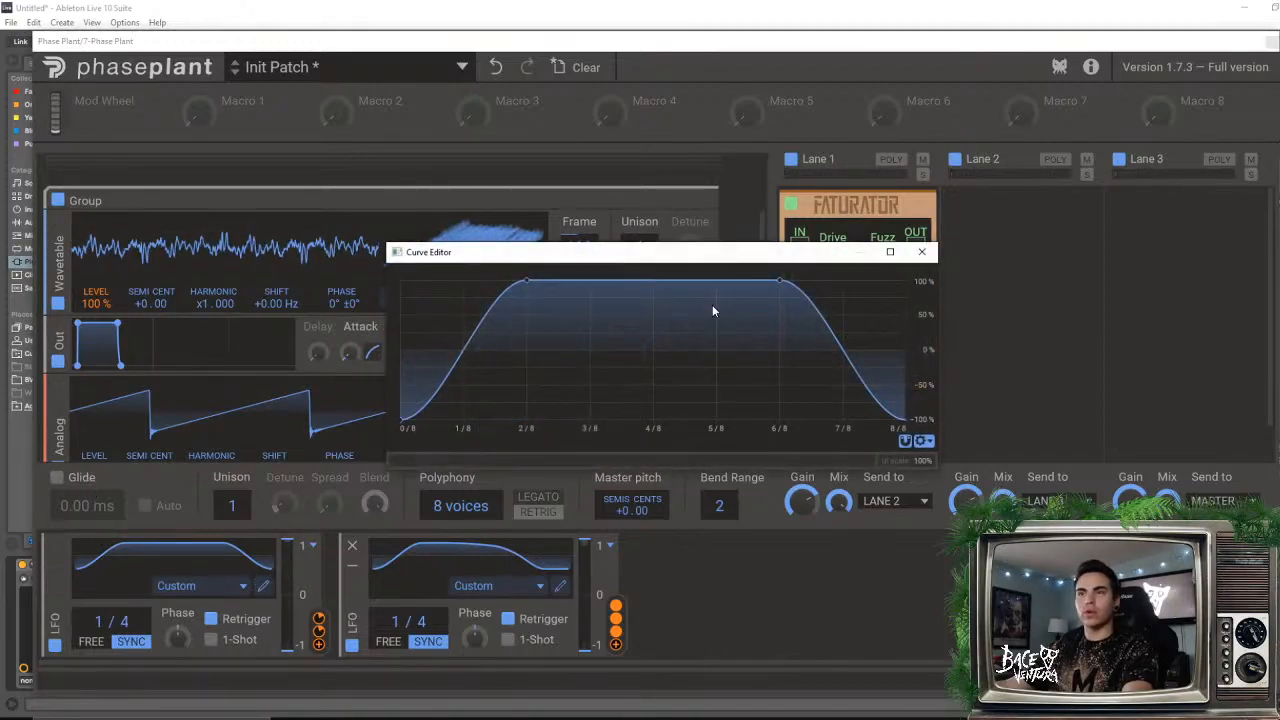
pyautogui.moveTo(743, 292); pyautogui.dragTo(650, 384)
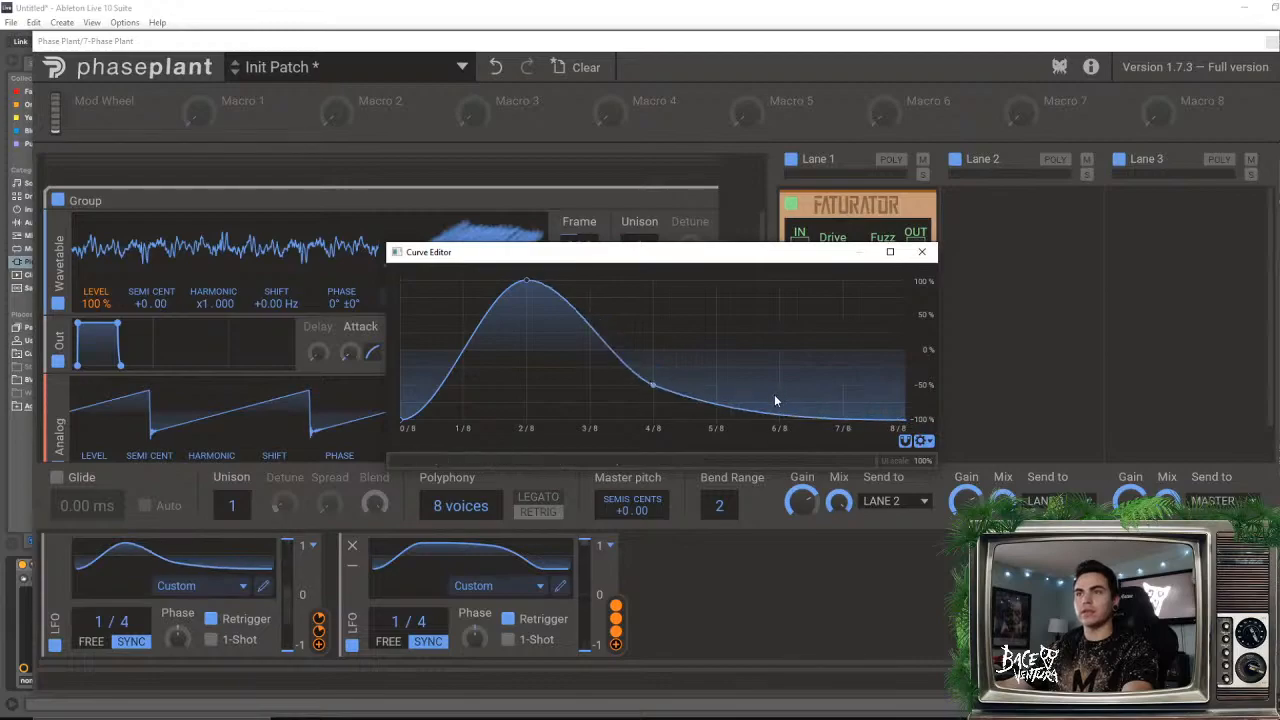
pyautogui.moveTo(742, 403); pyautogui.dragTo(795, 277)
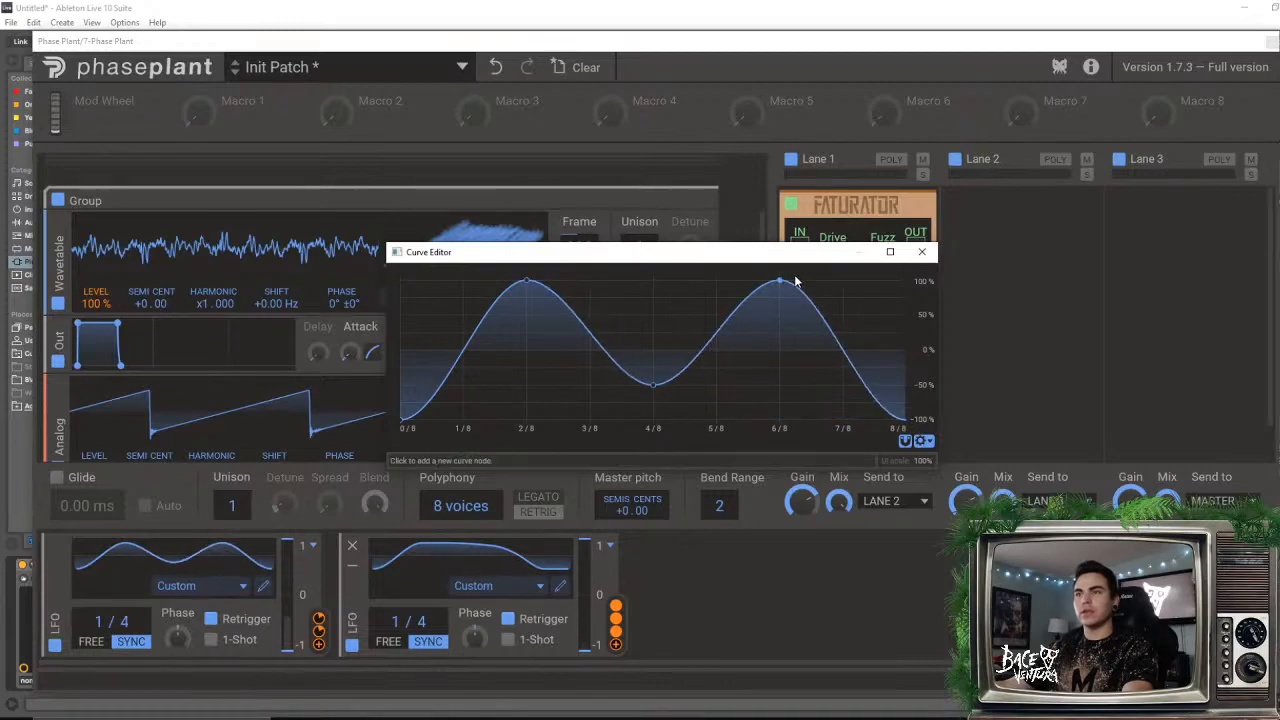
pyautogui.click(921, 252)
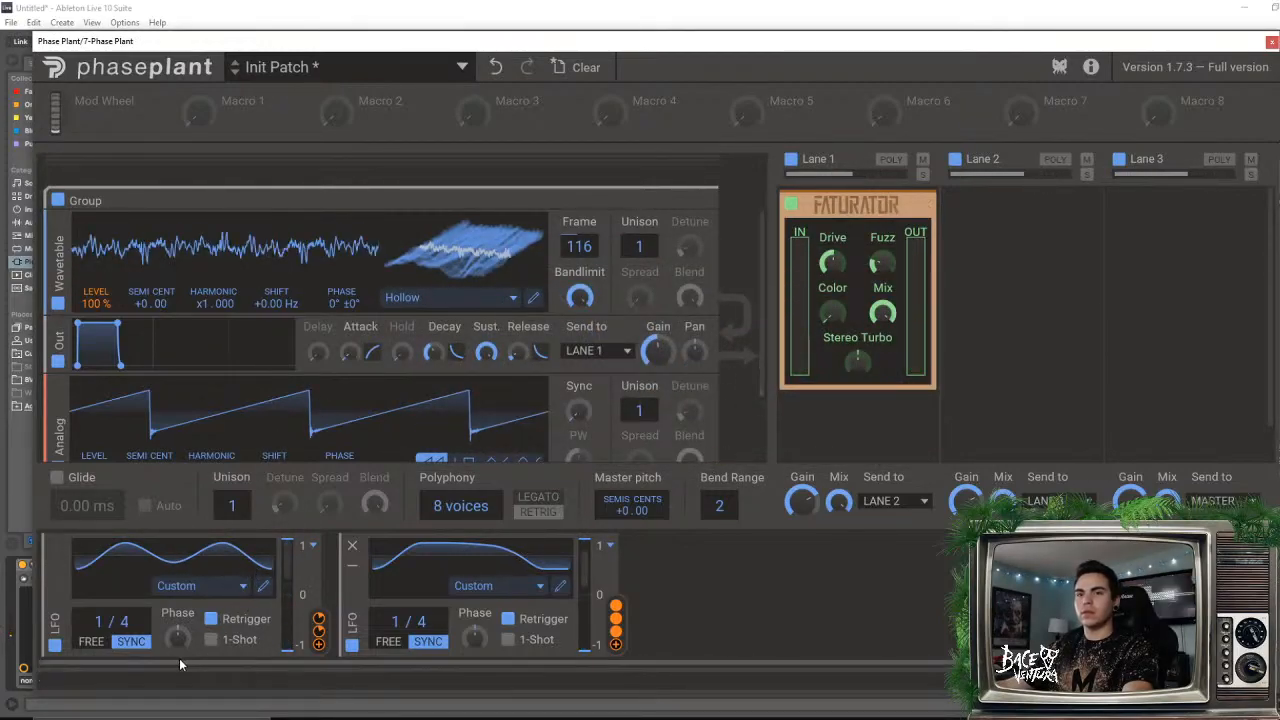
pyautogui.moveTo(98, 622)
pyautogui.mouseDown()
pyautogui.moveTo(98, 596)
pyautogui.moveTo(98, 612)
pyautogui.mouseUp()
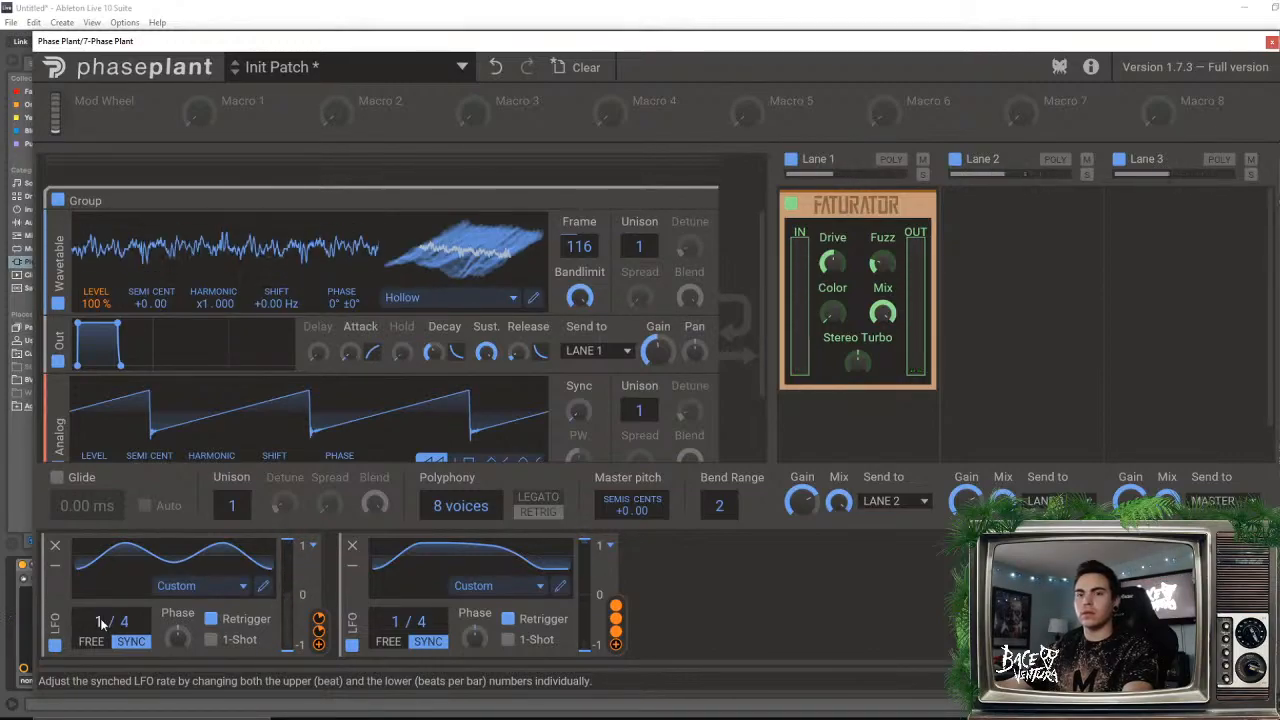
# - Try reshaping the first LFO's curve into a single 100% peak at 4/8 with low nodes at 2/8 and 6/8
pyautogui.click(175, 560)
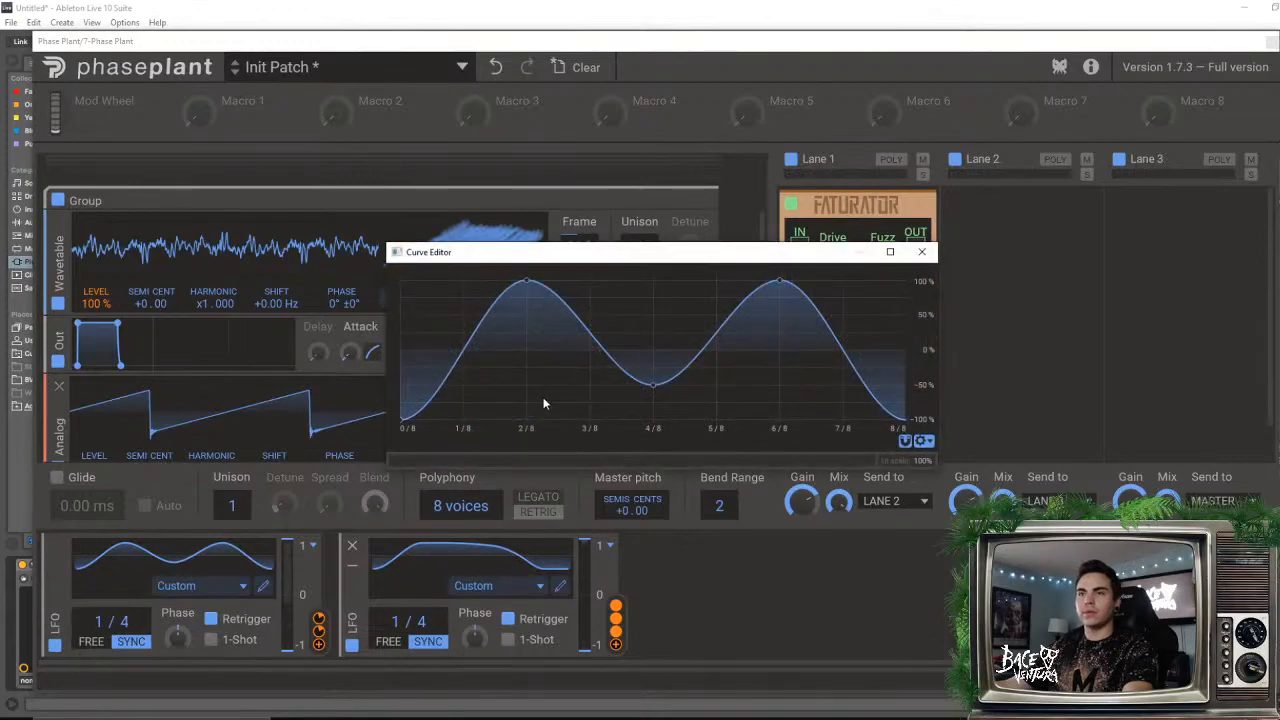
pyautogui.doubleClick(652, 384)
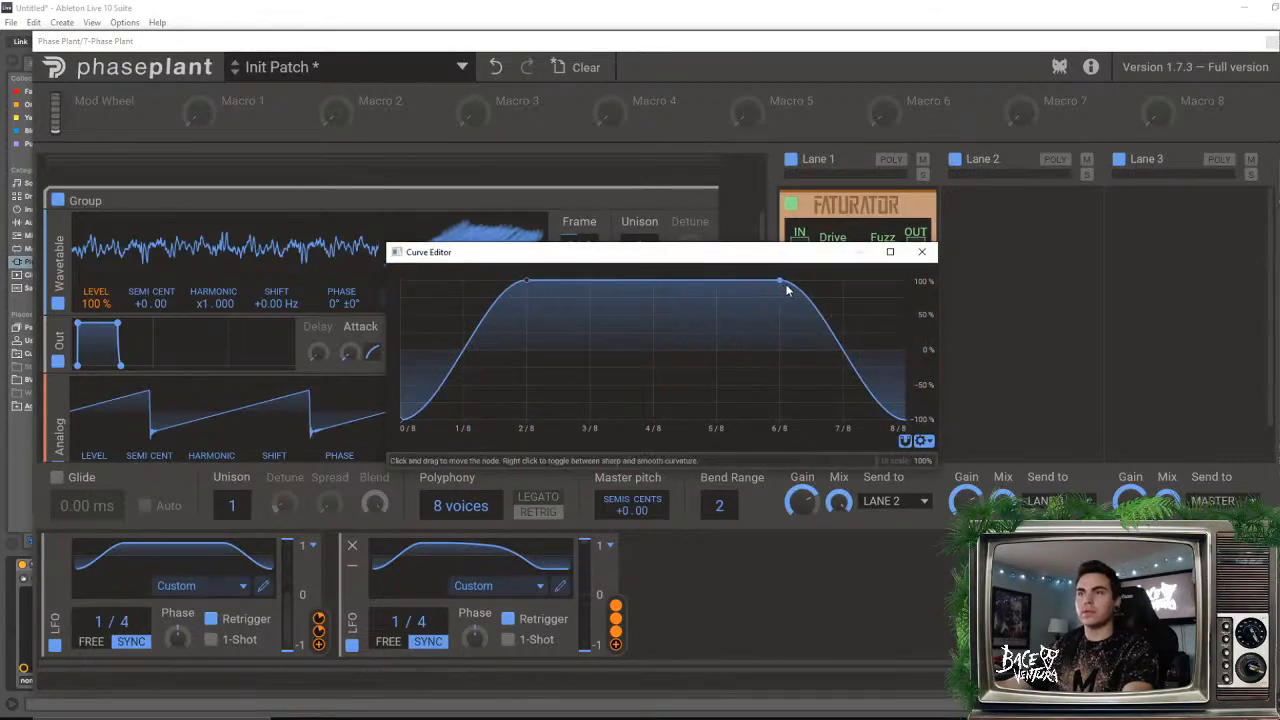
pyautogui.moveTo(527, 283); pyautogui.dragTo(536, 318)
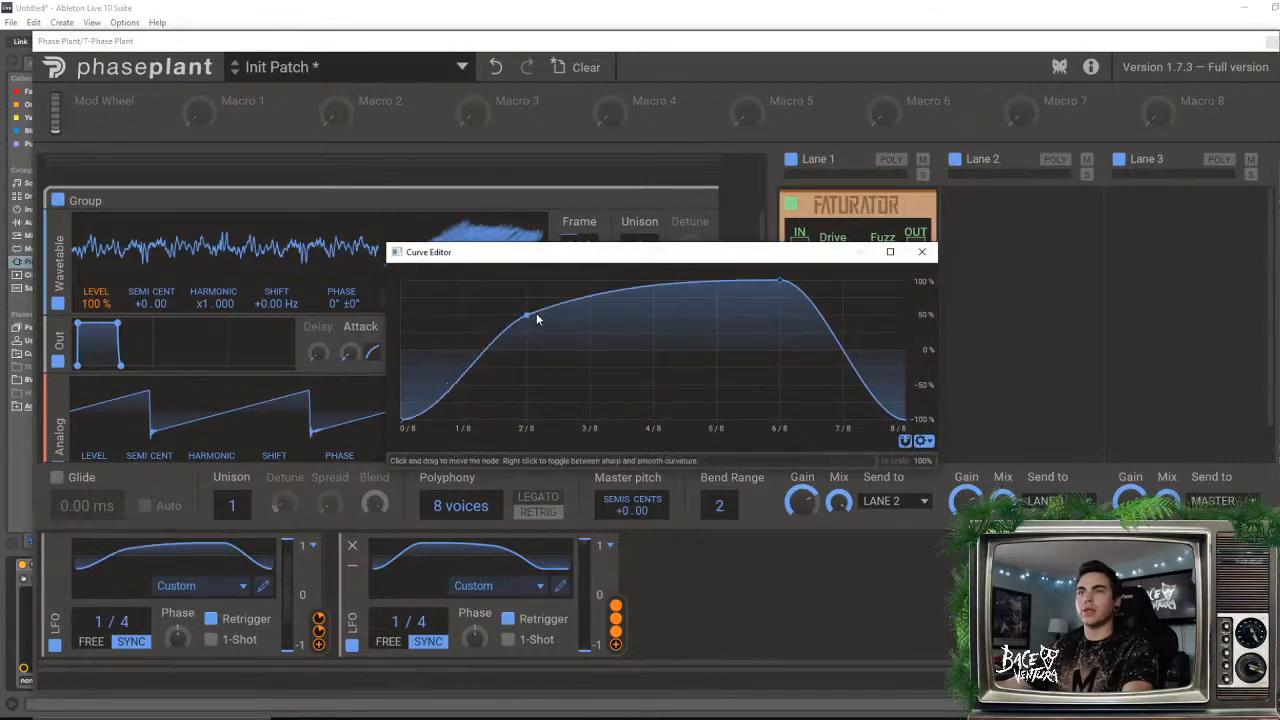
pyautogui.moveTo(779, 282); pyautogui.dragTo(843, 316)
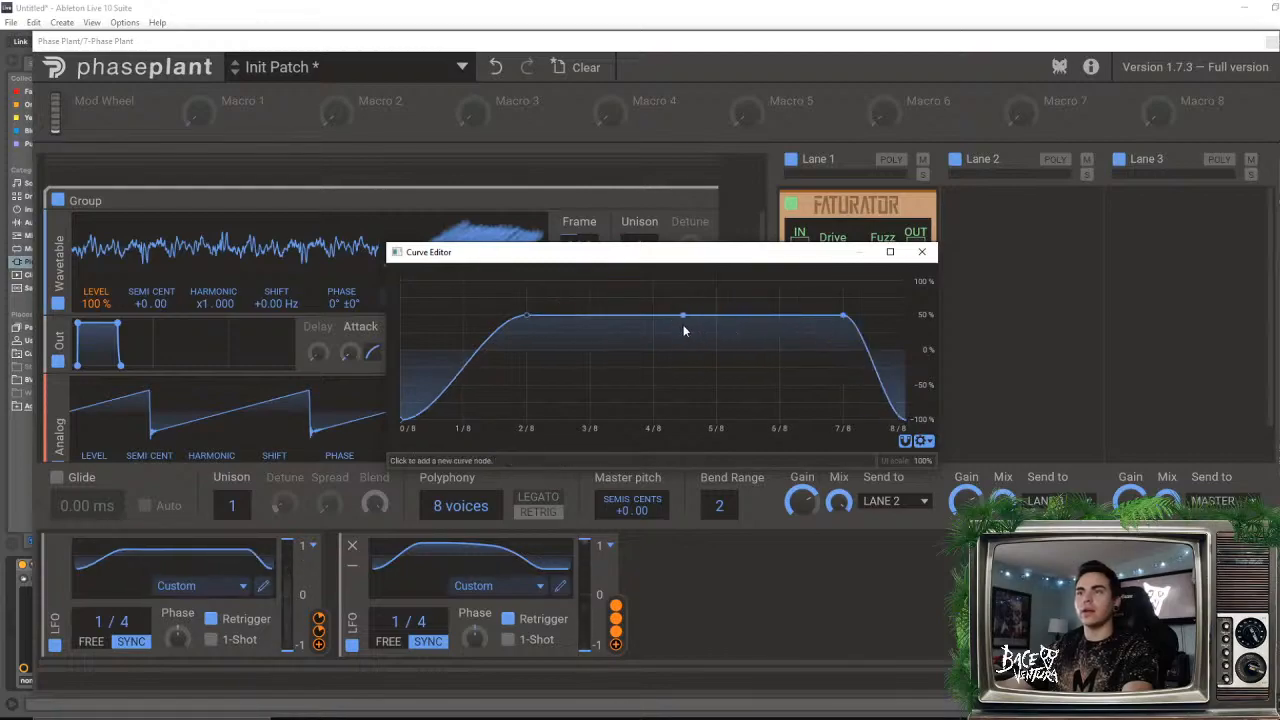
pyautogui.moveTo(684, 330); pyautogui.dragTo(631, 281)
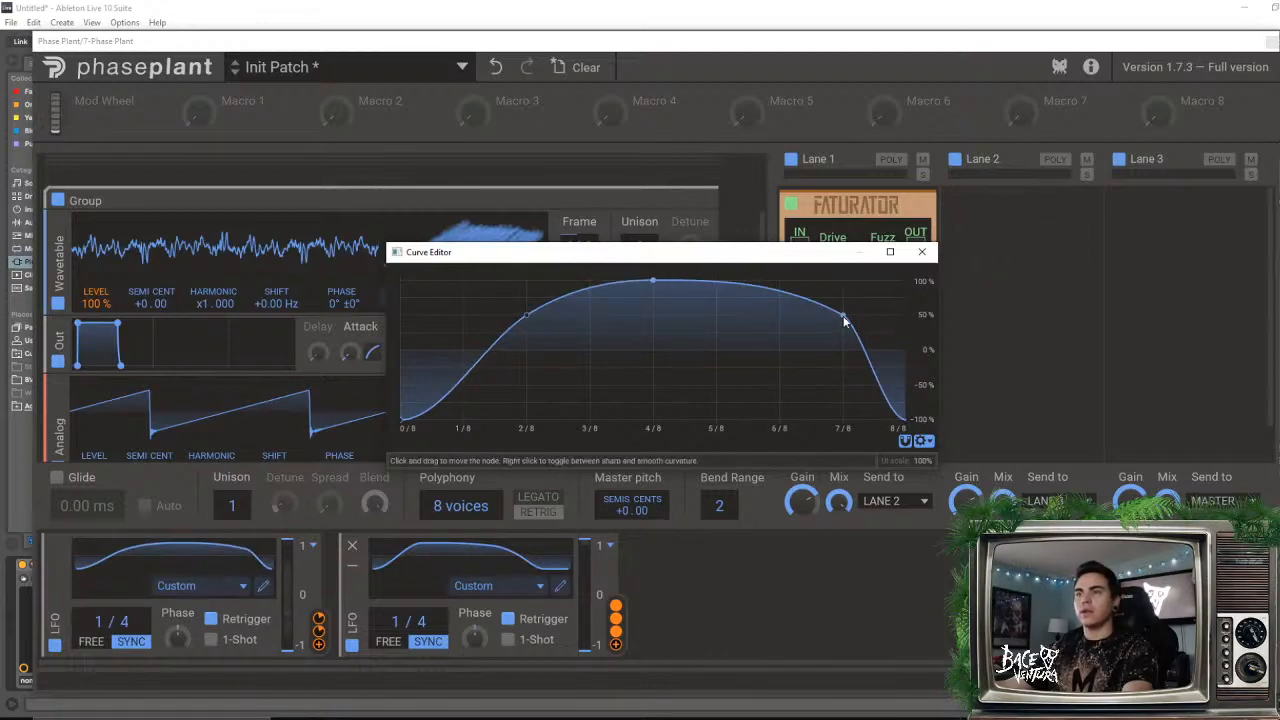
pyautogui.moveTo(845, 318); pyautogui.dragTo(810, 410)
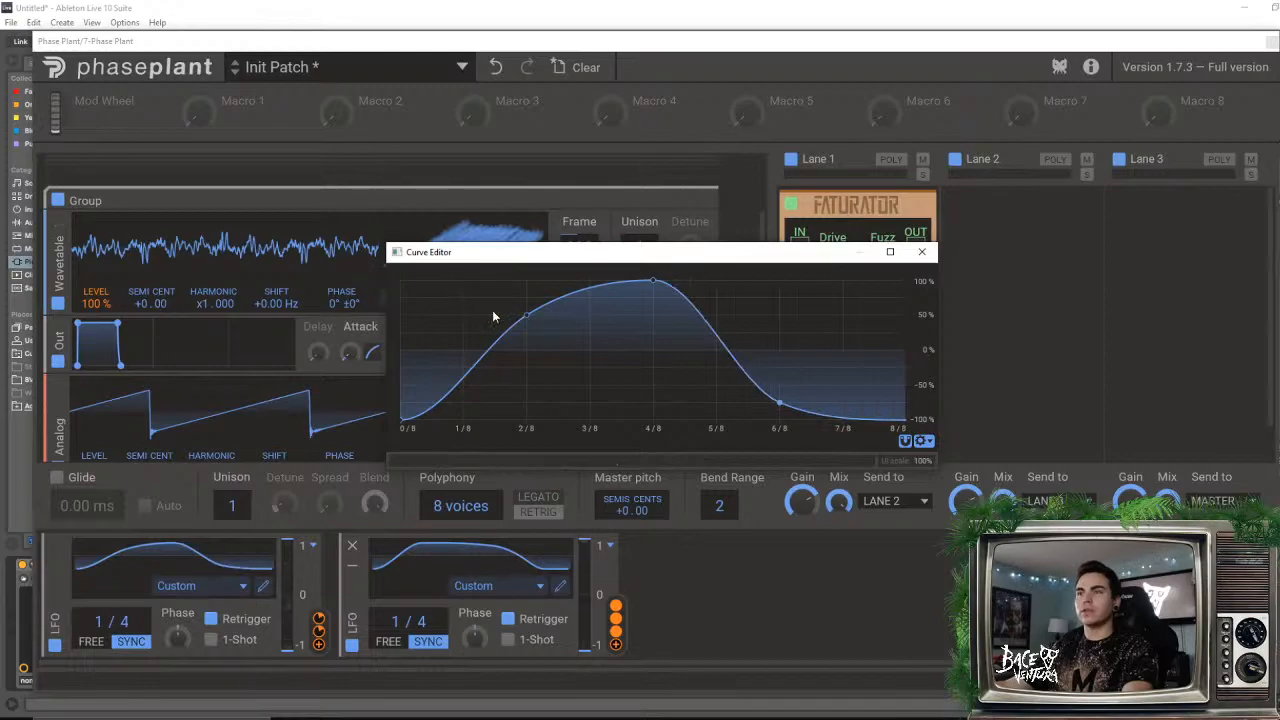
pyautogui.moveTo(527, 315); pyautogui.dragTo(536, 397)
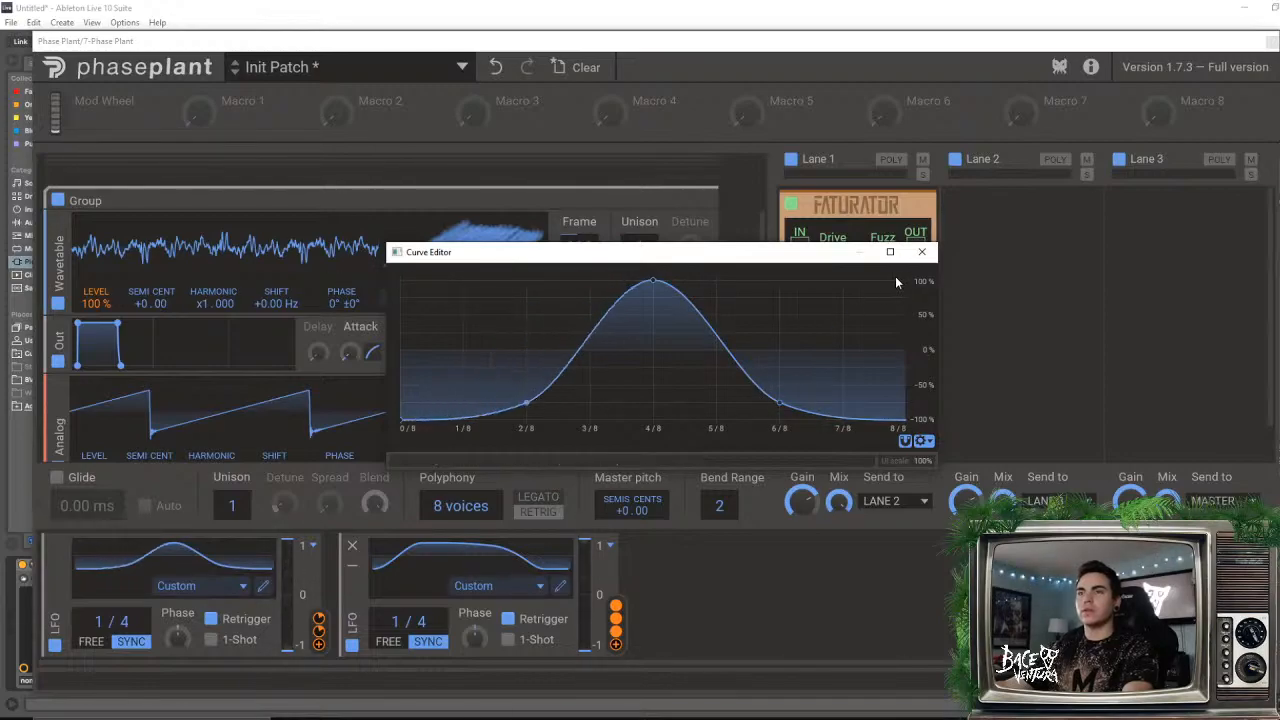
pyautogui.click(921, 252)
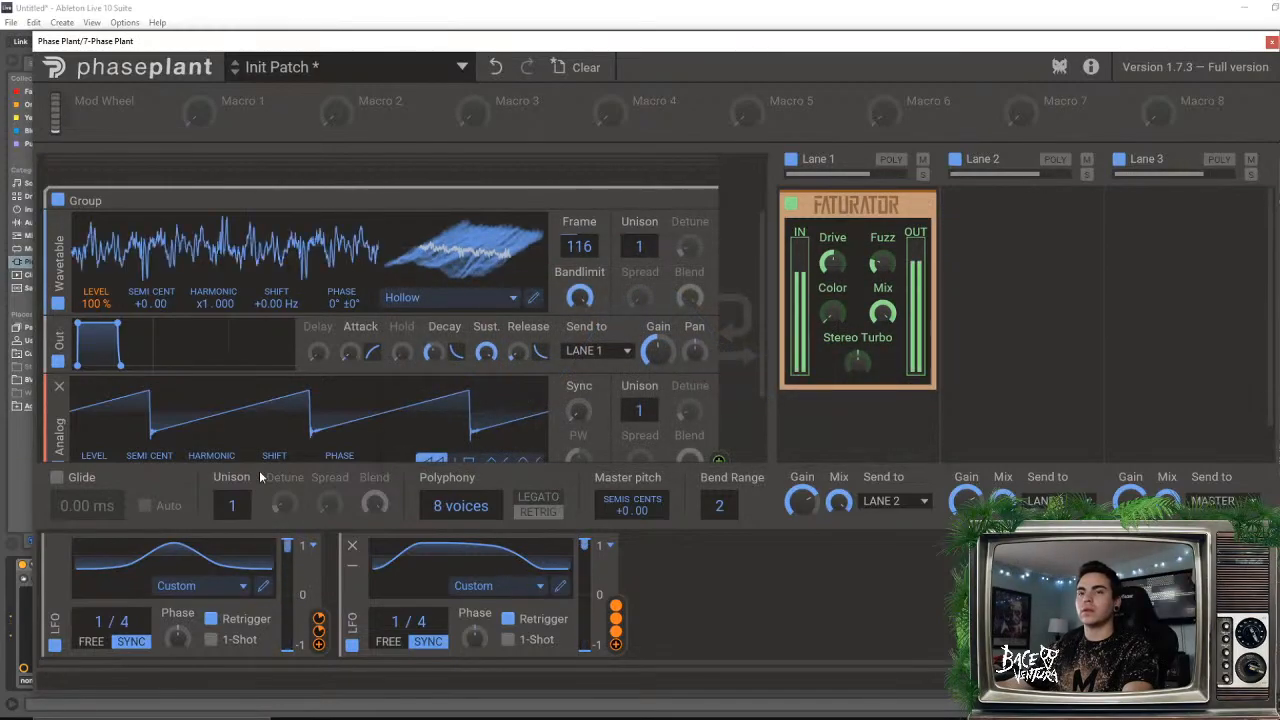
# - Toggle the third group off and on, and return the first LFO's curve to a 100% plateau from 2/8 to 6/8
pyautogui.click(57, 202)
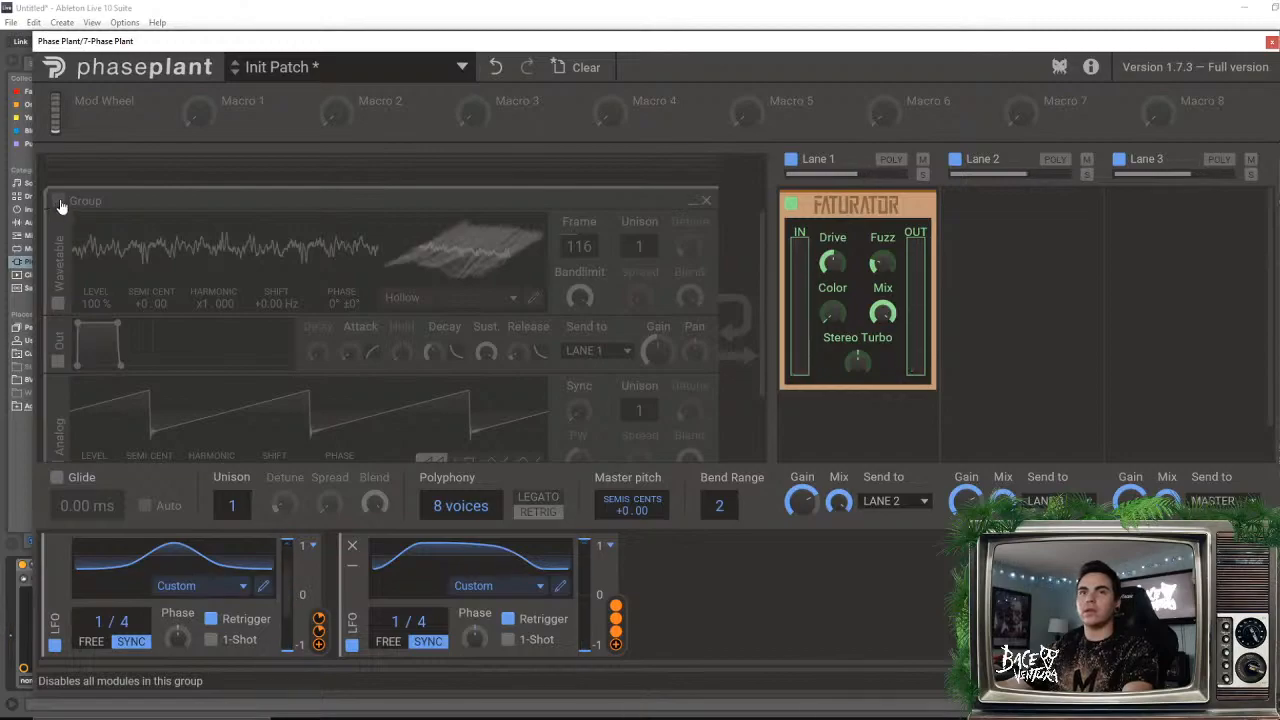
pyautogui.click(56, 201)
pyautogui.click(263, 587)
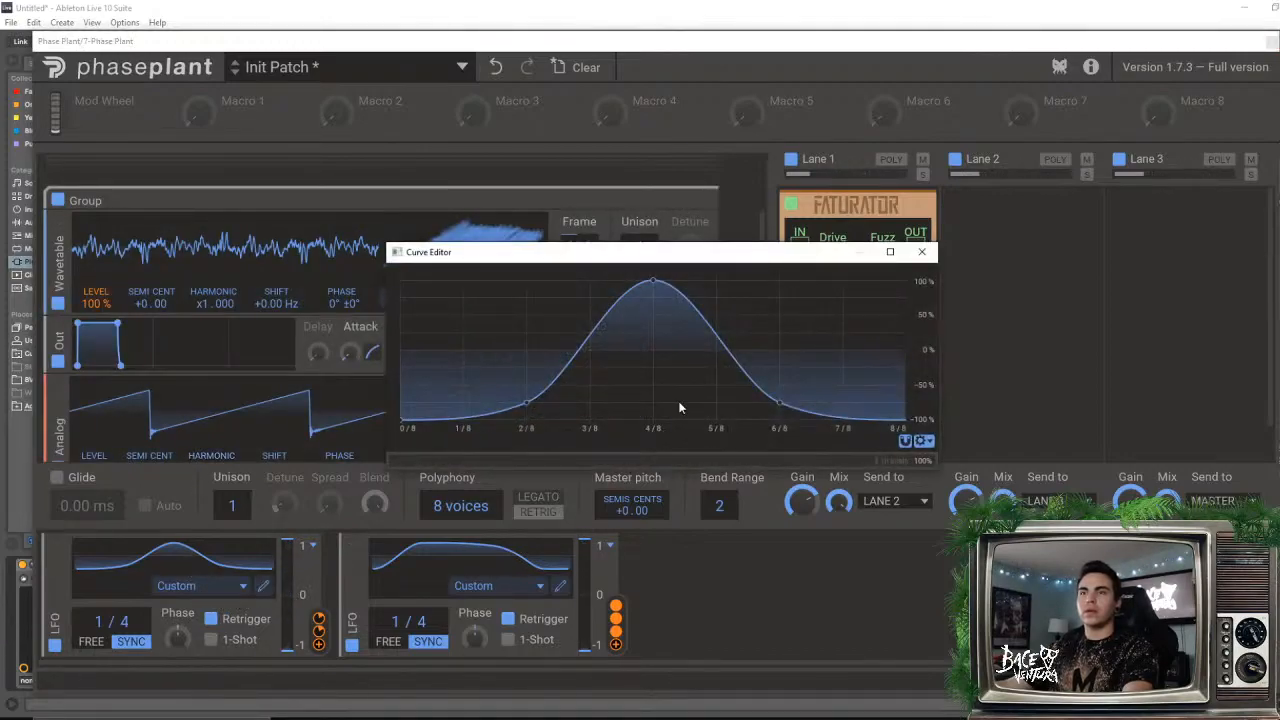
pyautogui.moveTo(527, 403); pyautogui.dragTo(530, 281)
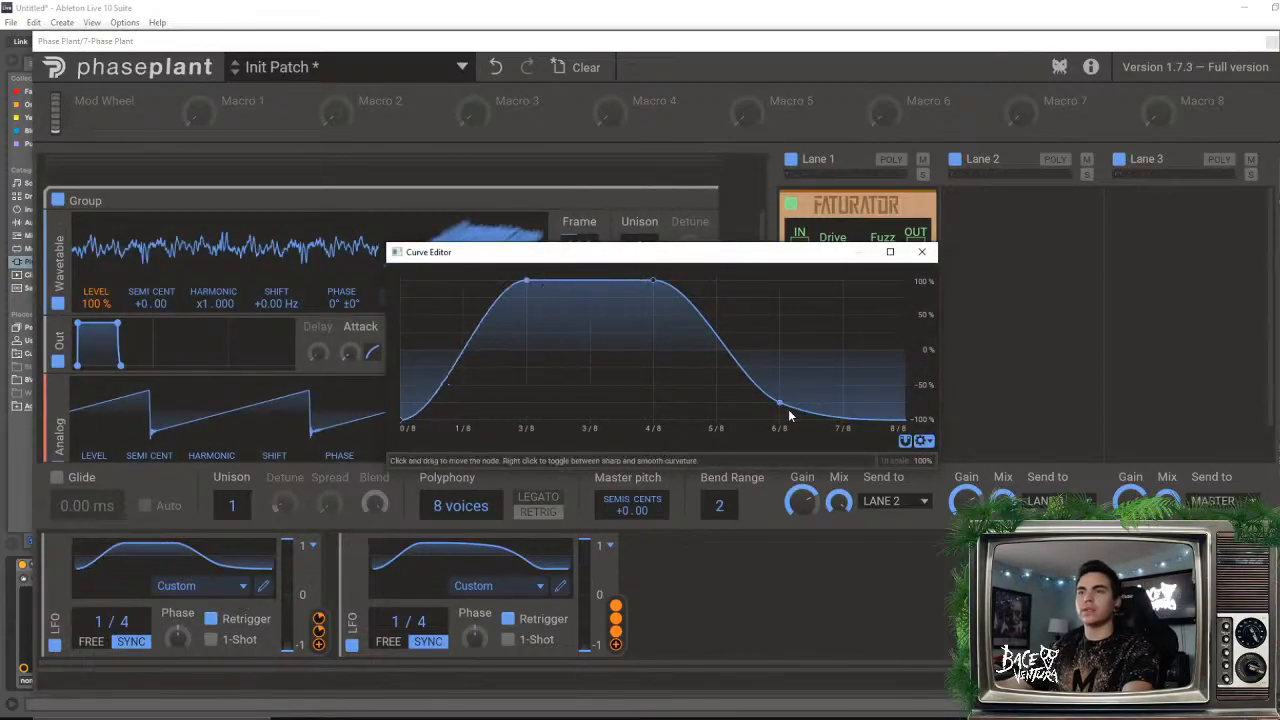
pyautogui.moveTo(780, 404); pyautogui.dragTo(806, 274)
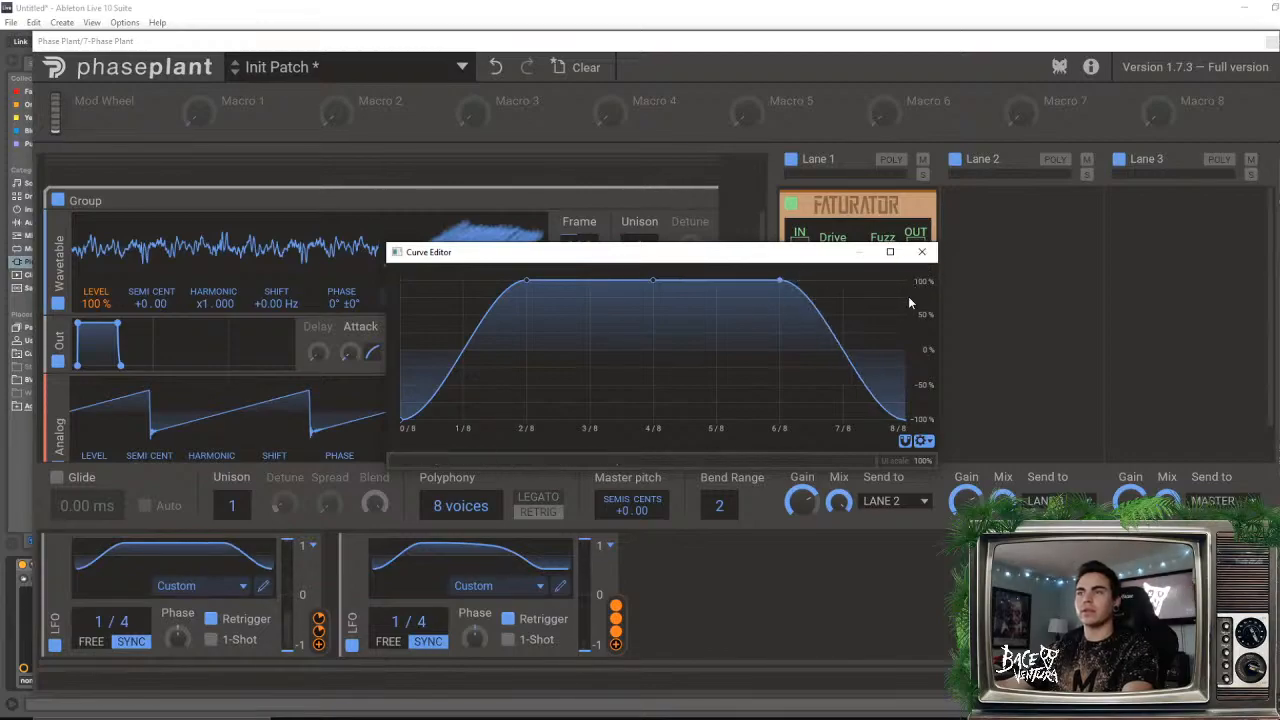
pyautogui.click(922, 254)
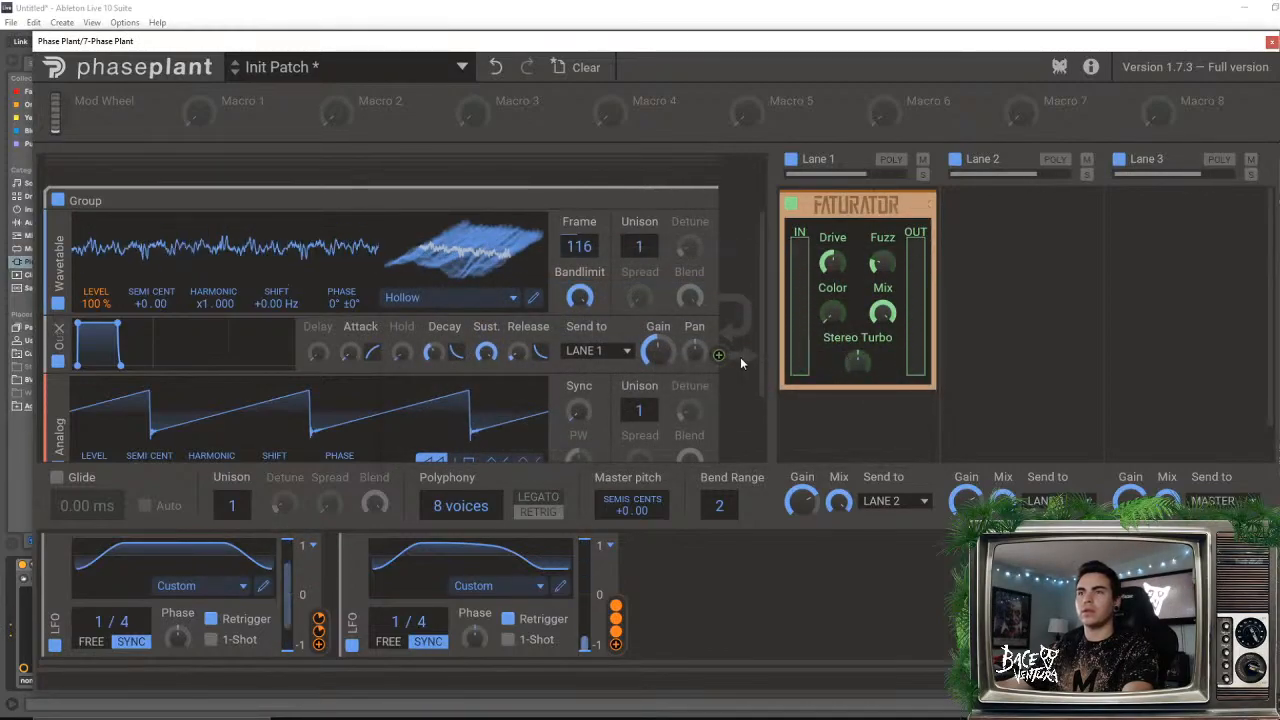
# - Set the second LFO's synced rate to 1/8 and the first LFO's rate to 1/4
pyautogui.scroll(-2, 756, 389)
pyautogui.scroll(1, 766, 354)
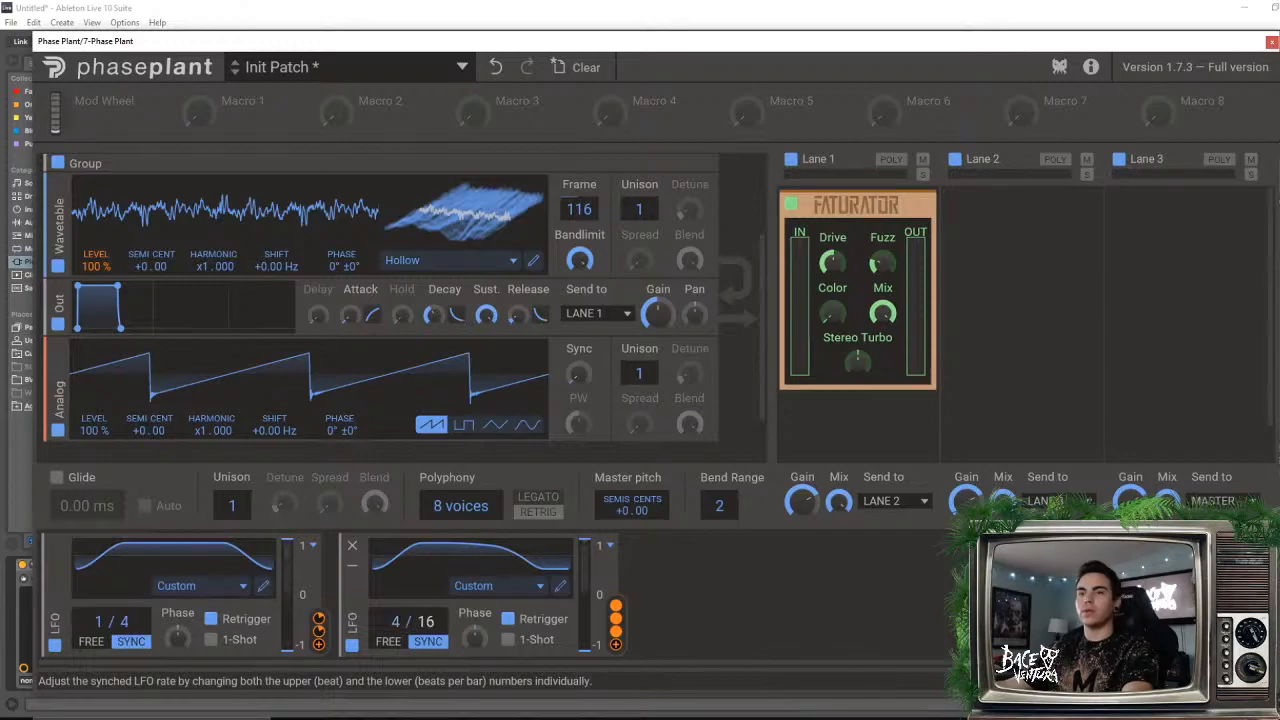
pyautogui.moveTo(424, 622); pyautogui.dragTo(424, 630)
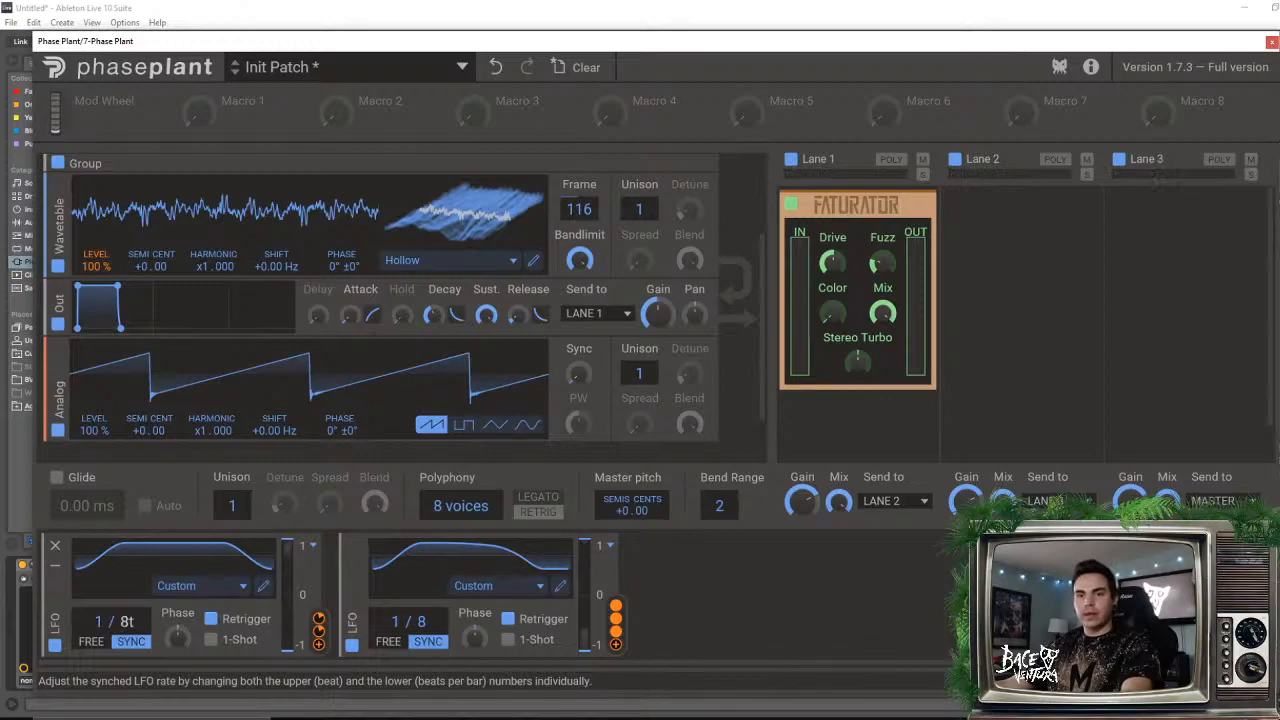
pyautogui.moveTo(124, 621); pyautogui.dragTo(124, 637)
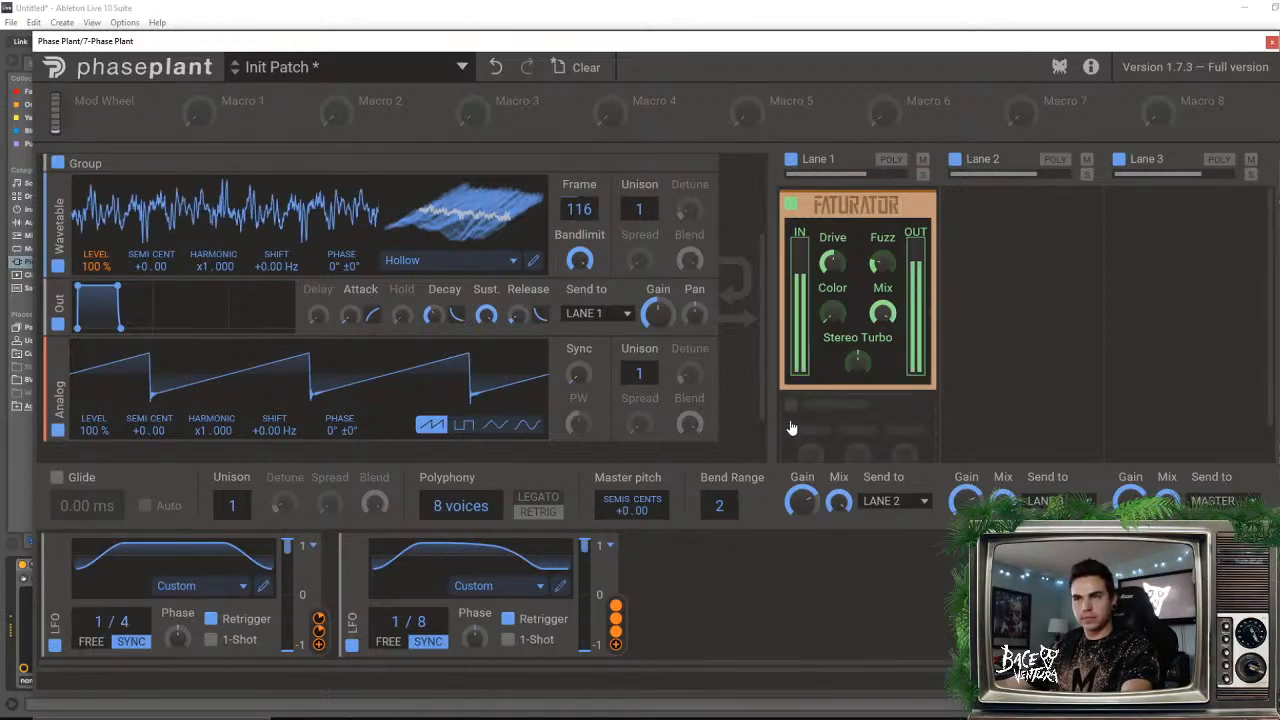
pyautogui.scroll(-2, 767, 393)
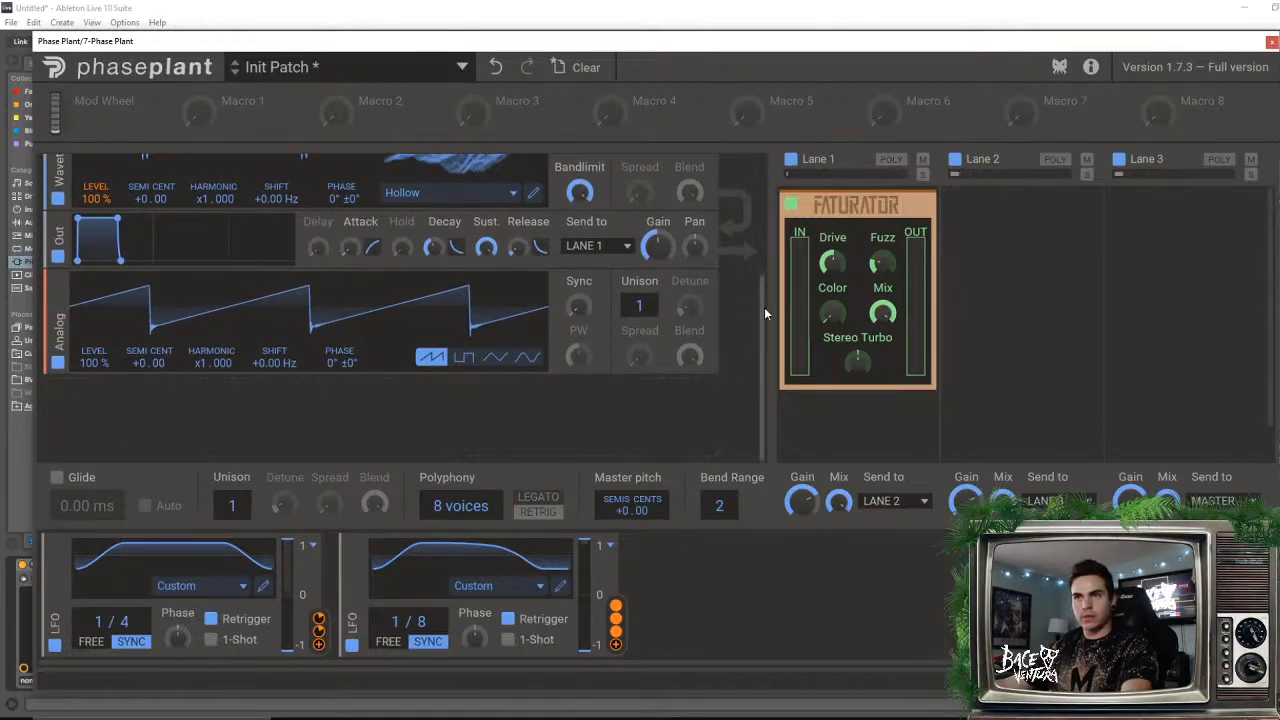
pyautogui.scroll(1, 768, 272)
pyautogui.moveTo(769, 274); pyautogui.dragTo(770, 220)
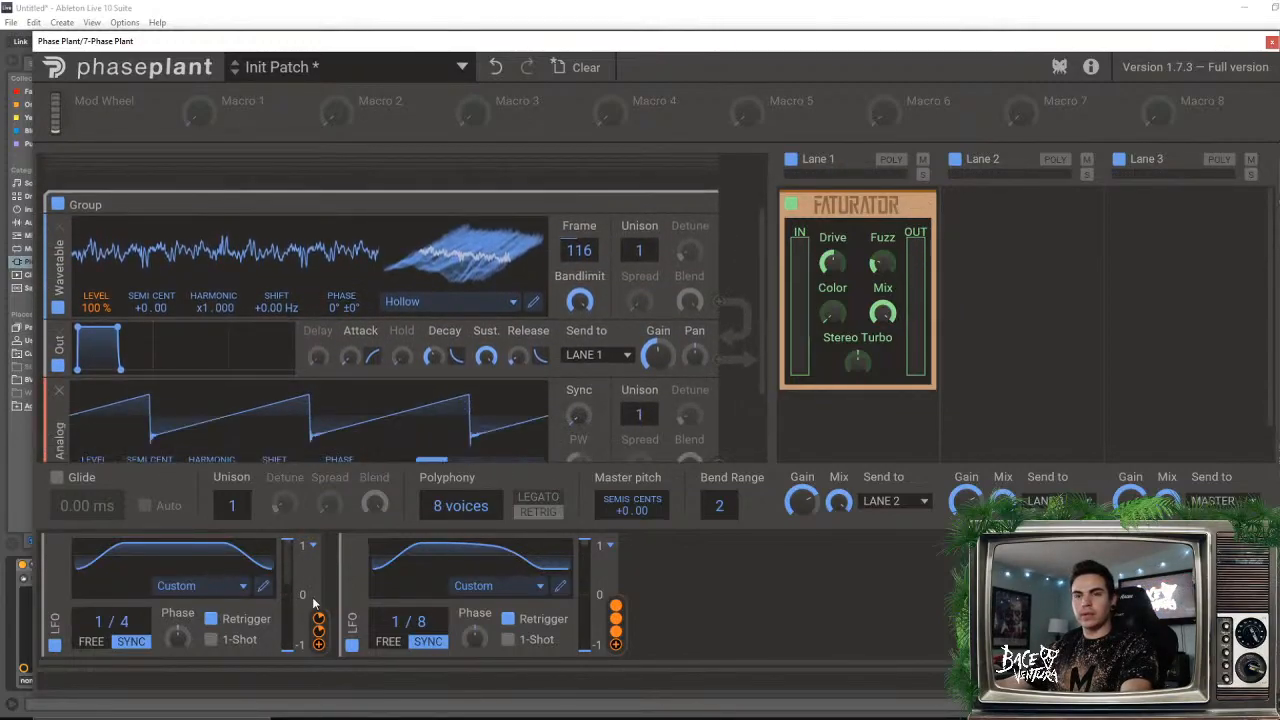
# - Reshape the first LFO's curve to rise to a 100% peak at 3/8 and fall to -100% at 6/8
pyautogui.click(262, 586)
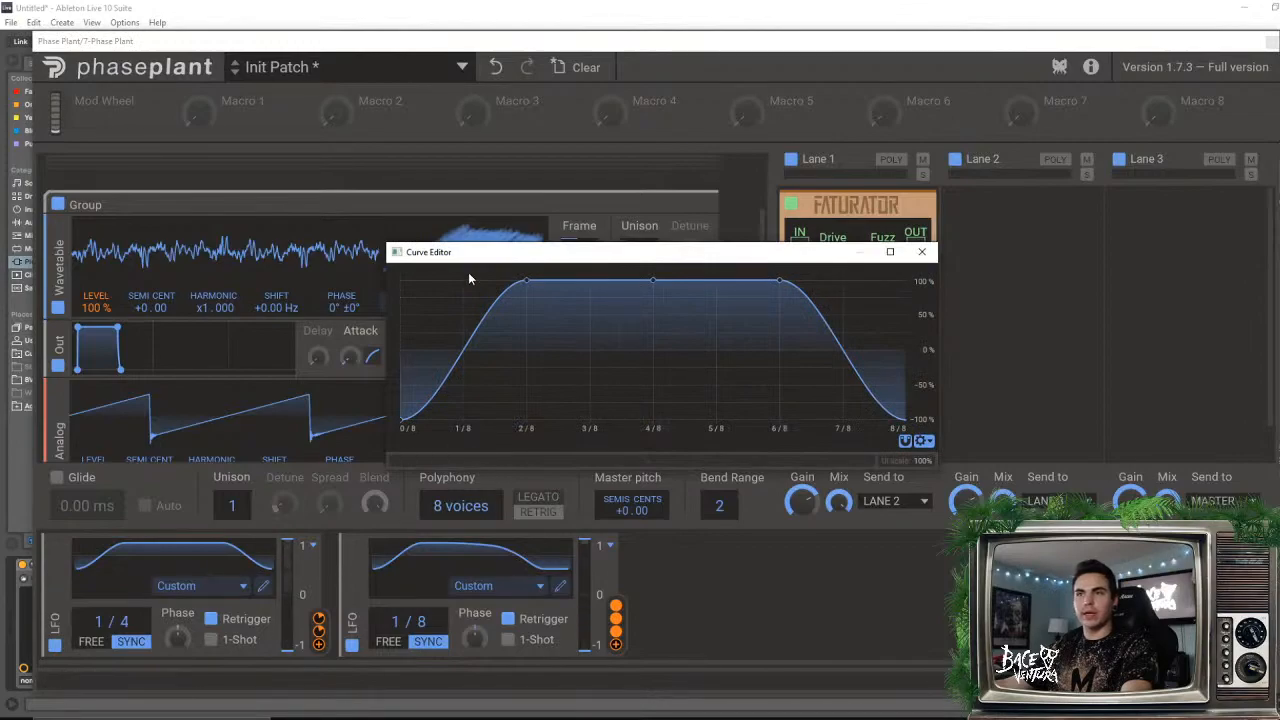
pyautogui.moveTo(527, 281); pyautogui.dragTo(526, 366)
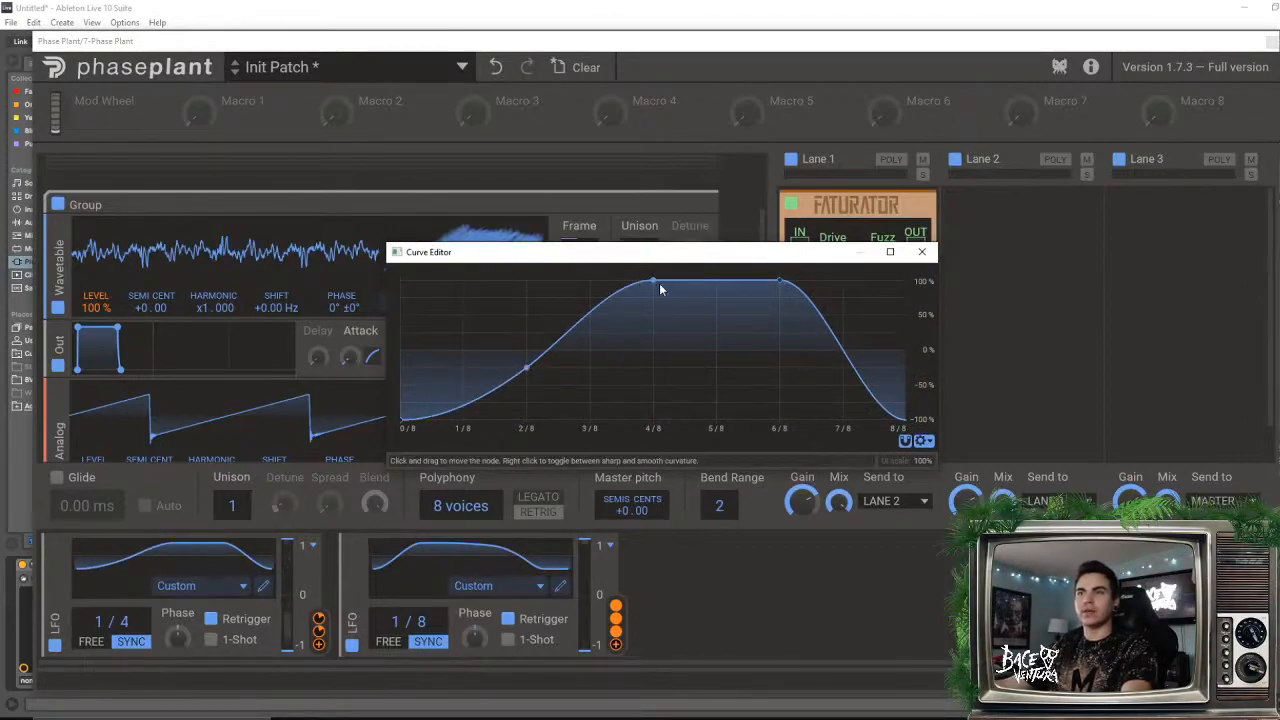
pyautogui.moveTo(657, 282); pyautogui.dragTo(574, 260)
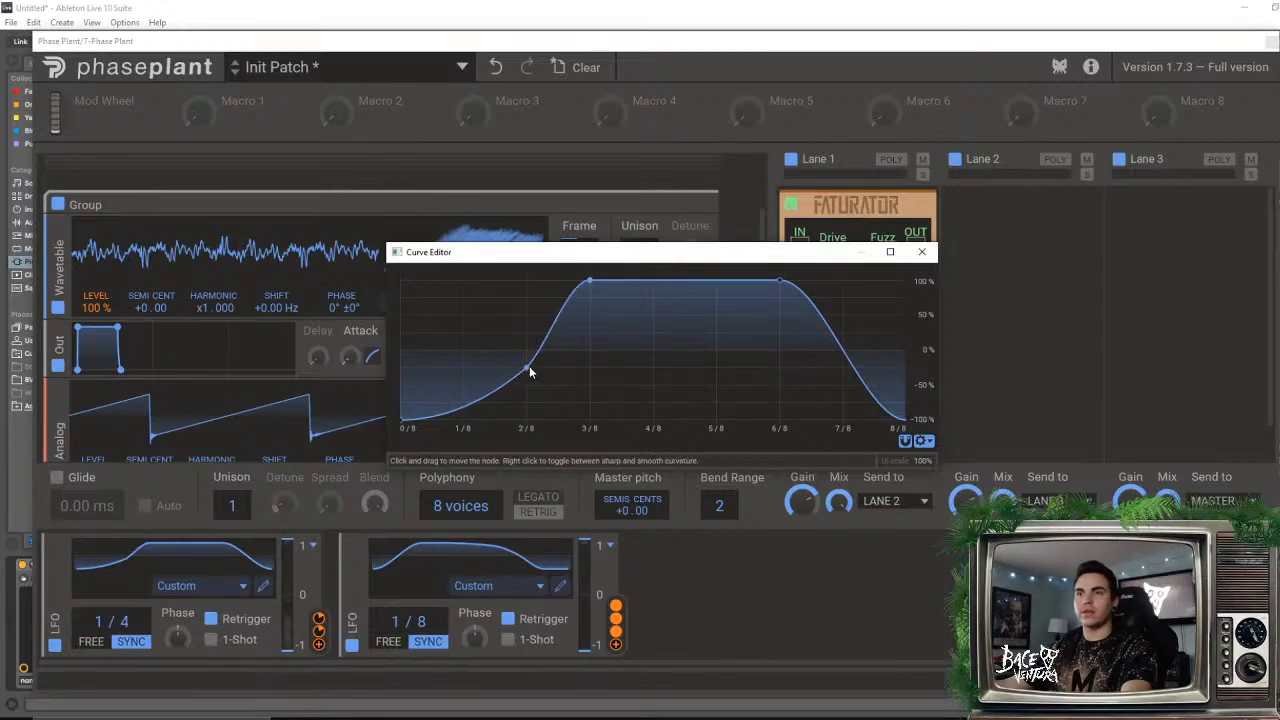
pyautogui.moveTo(527, 367); pyautogui.dragTo(489, 386)
pyautogui.click(740, 283)
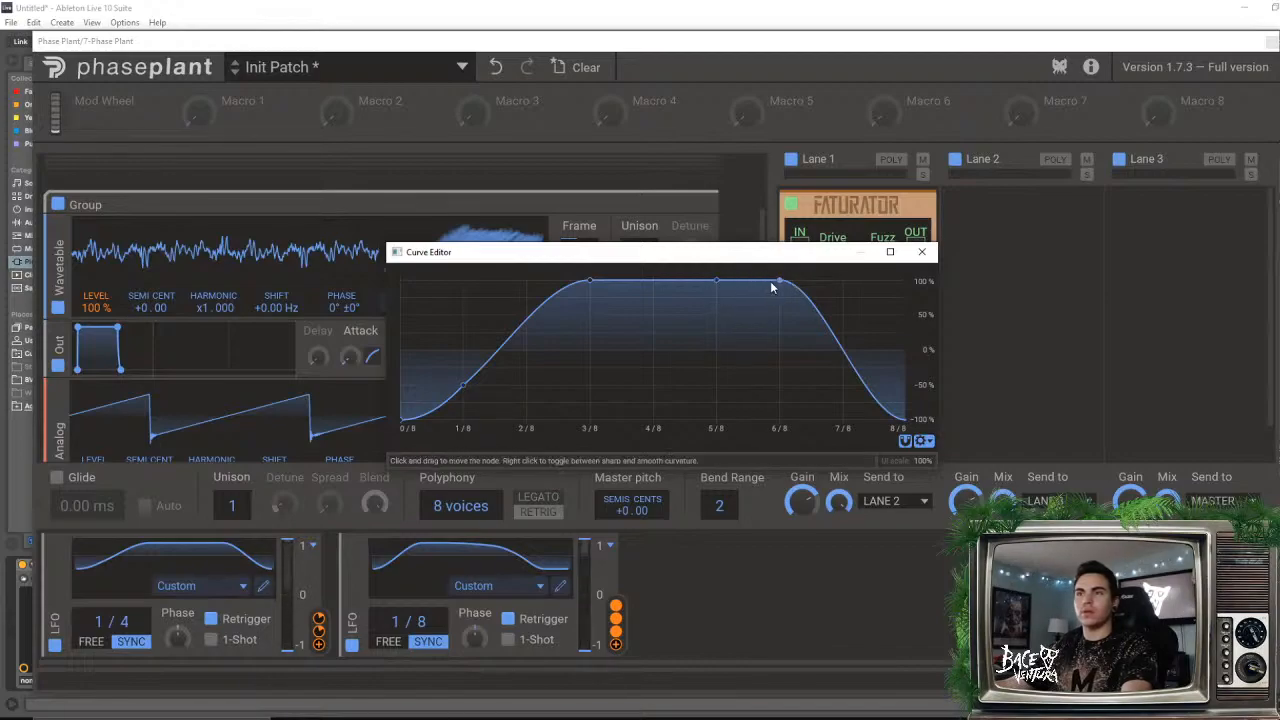
pyautogui.moveTo(777, 283); pyautogui.dragTo(779, 420)
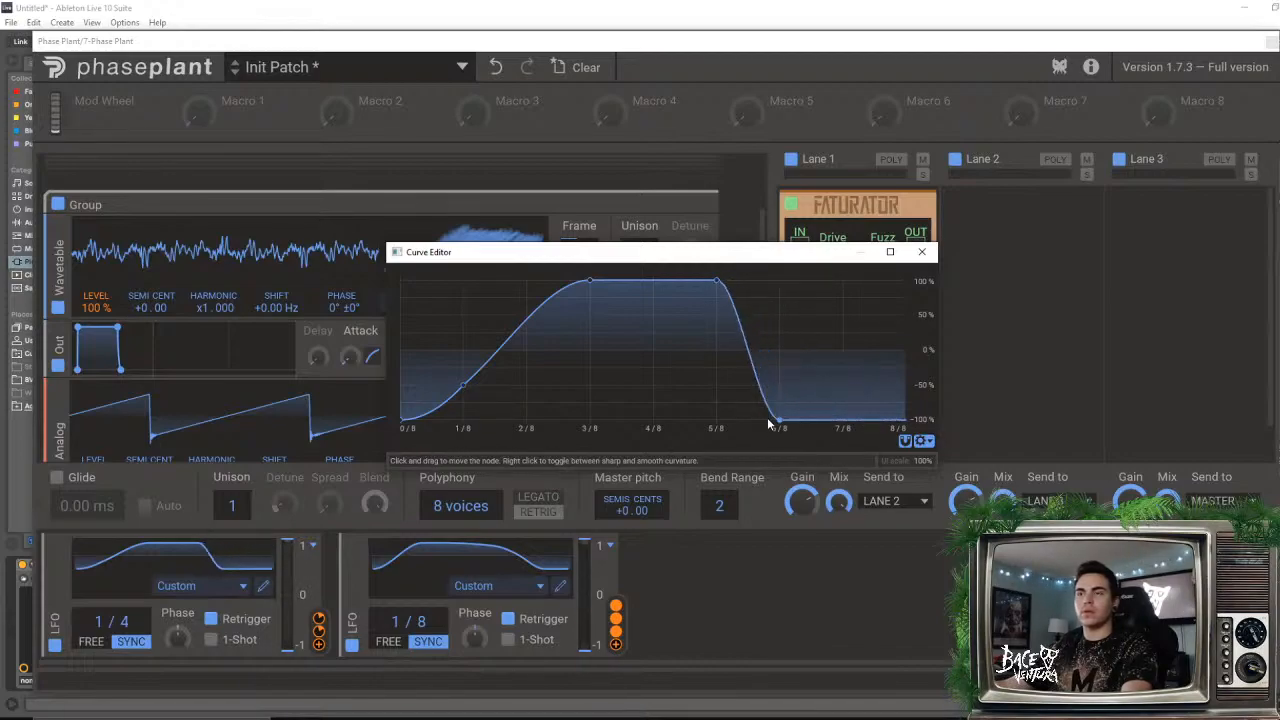
pyautogui.doubleClick(718, 284)
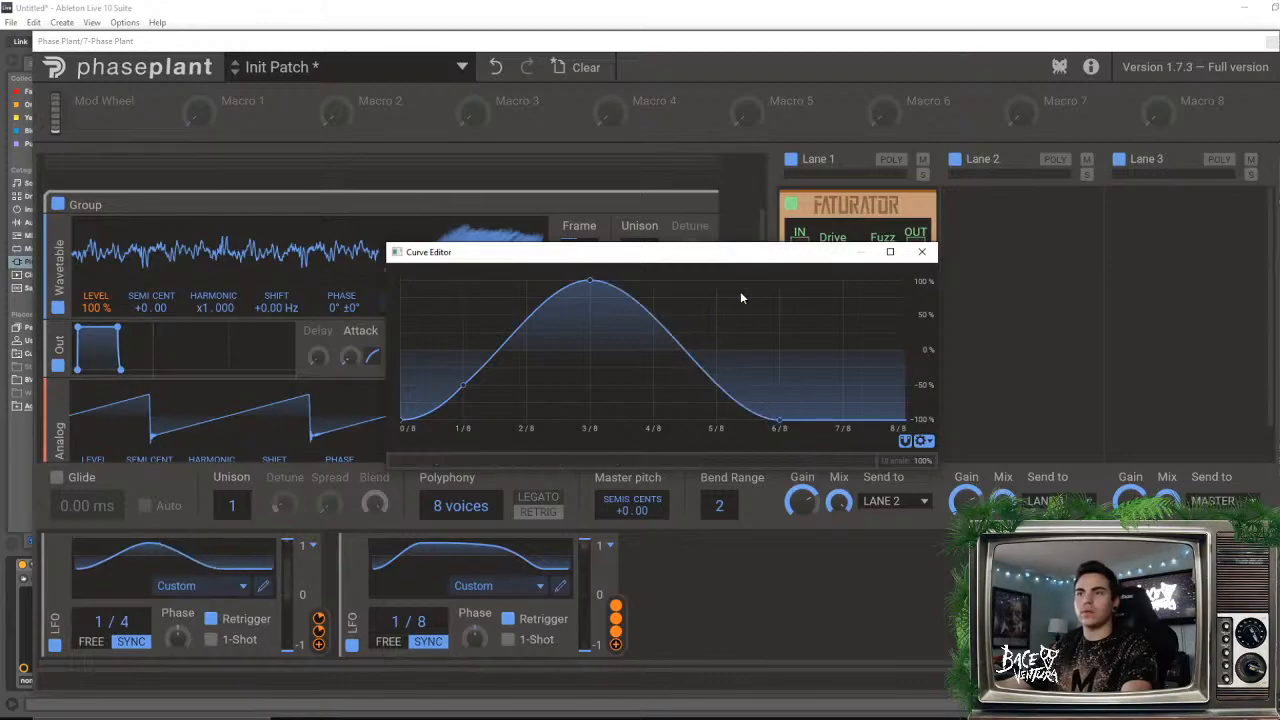
pyautogui.click(927, 256)
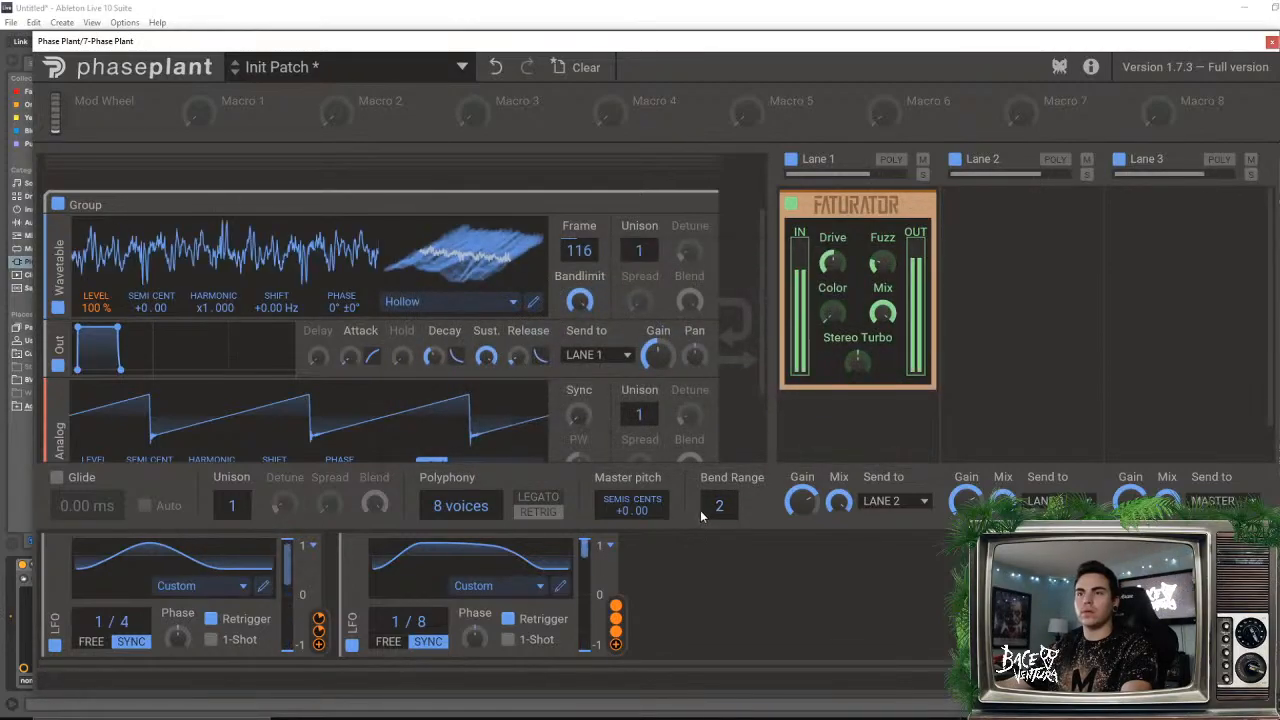
# - Move the first LFO curve's peak to 6/8 and its low point to 8/8, and lower the node at 1/8
pyautogui.click(263, 586)
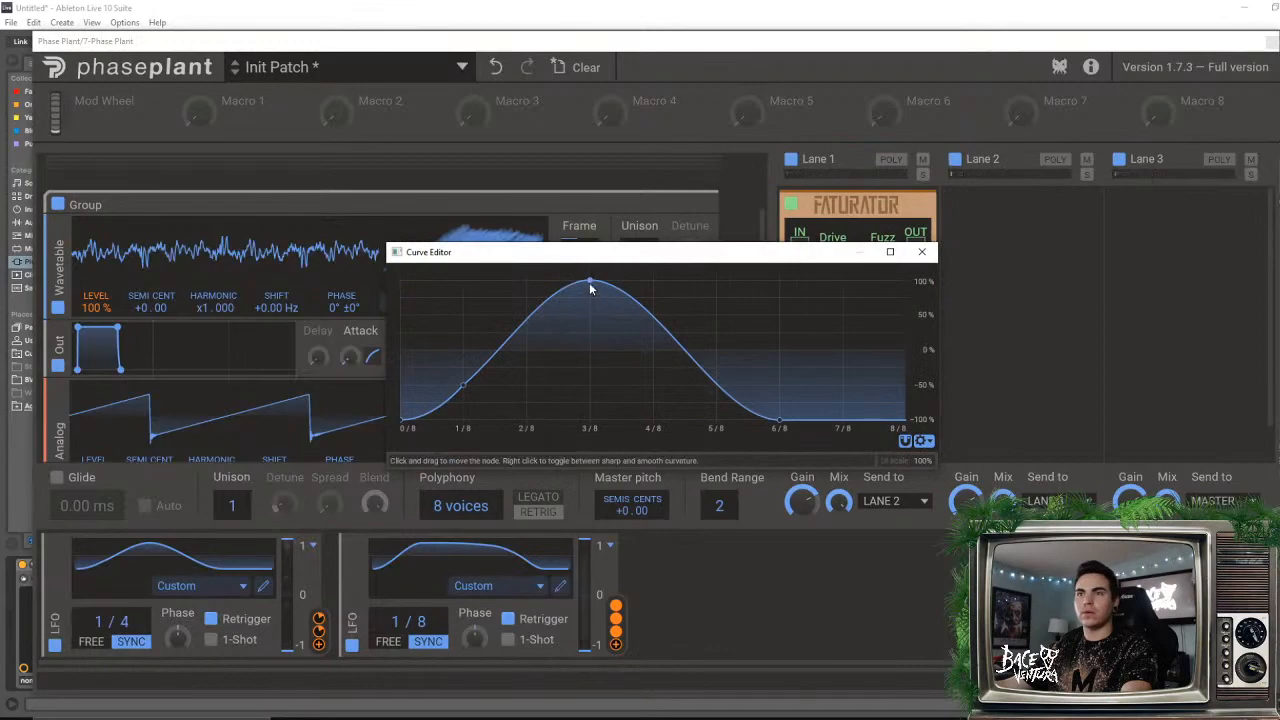
pyautogui.moveTo(591, 284); pyautogui.dragTo(771, 286)
pyautogui.moveTo(783, 424); pyautogui.dragTo(905, 420)
pyautogui.moveTo(459, 394); pyautogui.dragTo(497, 314)
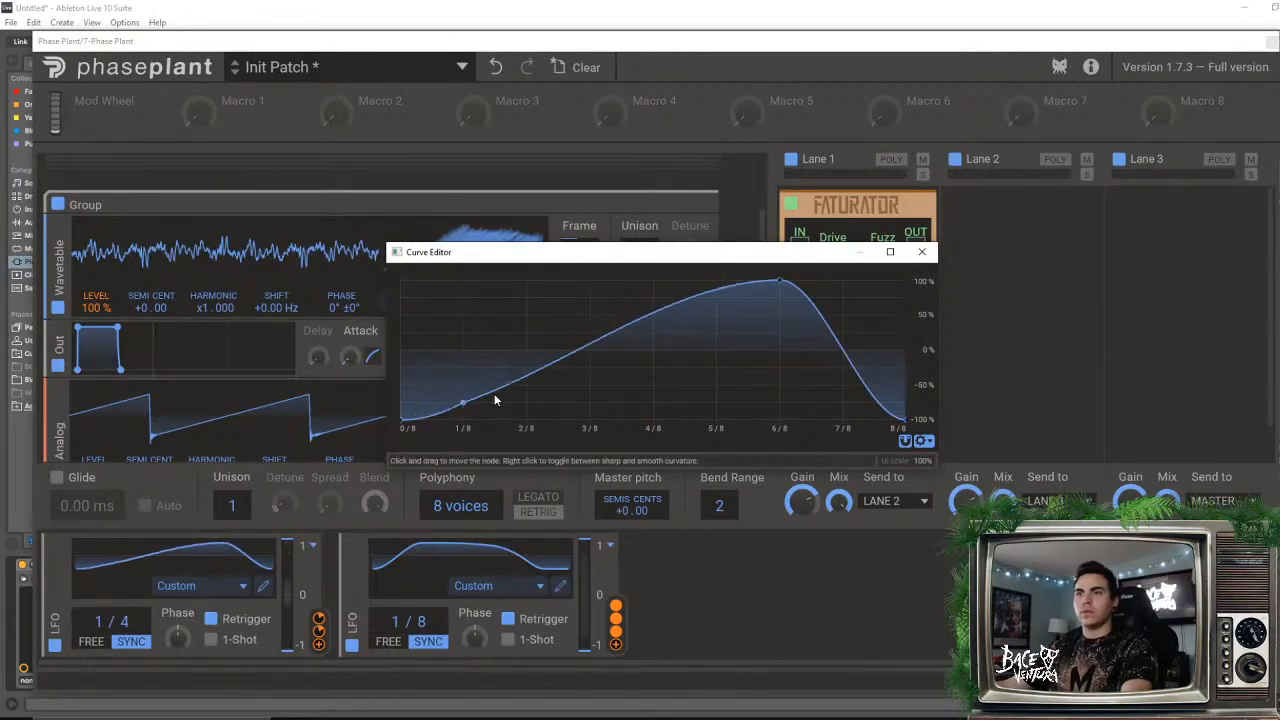
pyautogui.click(921, 251)
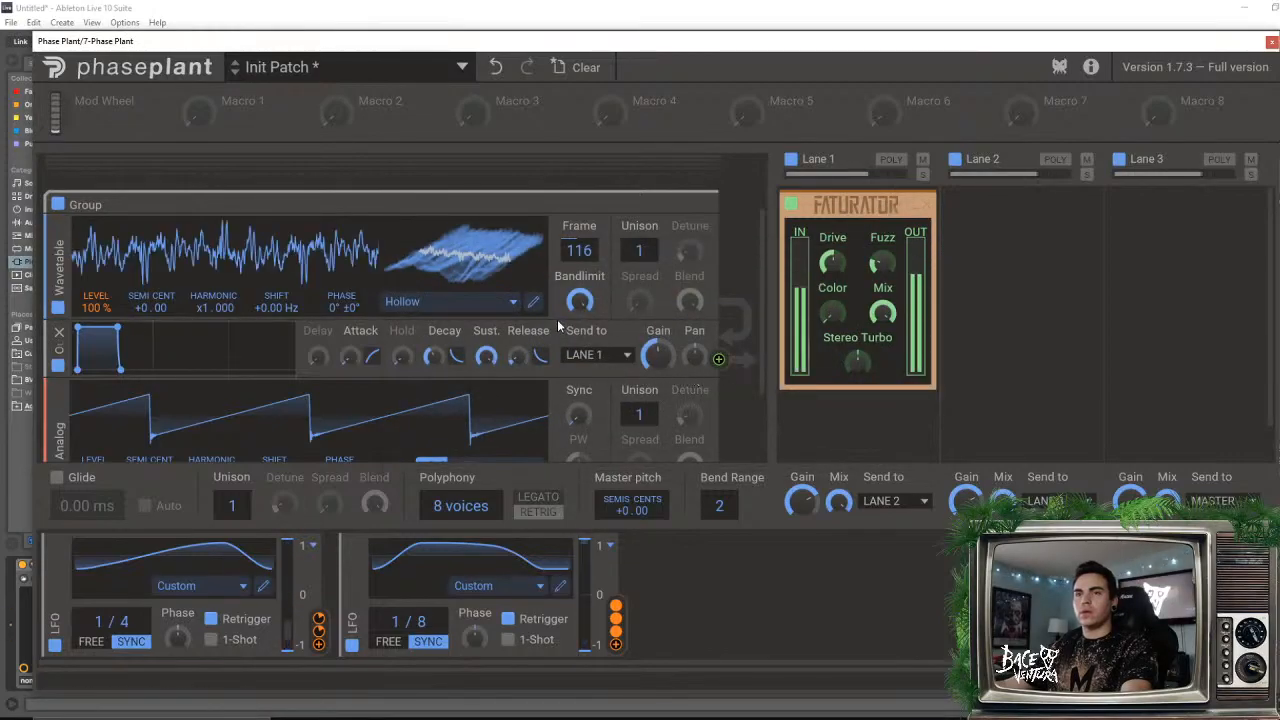
# - Simplify the first LFO's curve to a single peak at 3/8 and set both LFO rates to 4/4
pyautogui.click(465, 530)
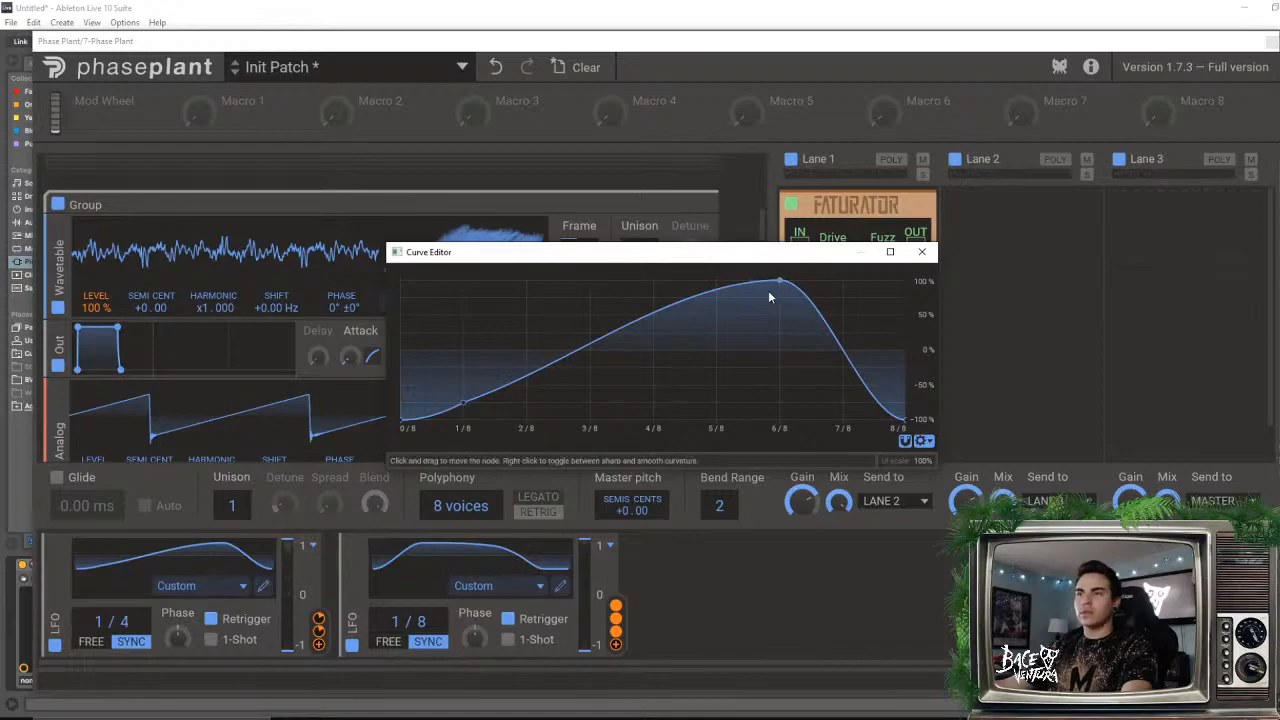
pyautogui.moveTo(782, 288); pyautogui.dragTo(591, 280)
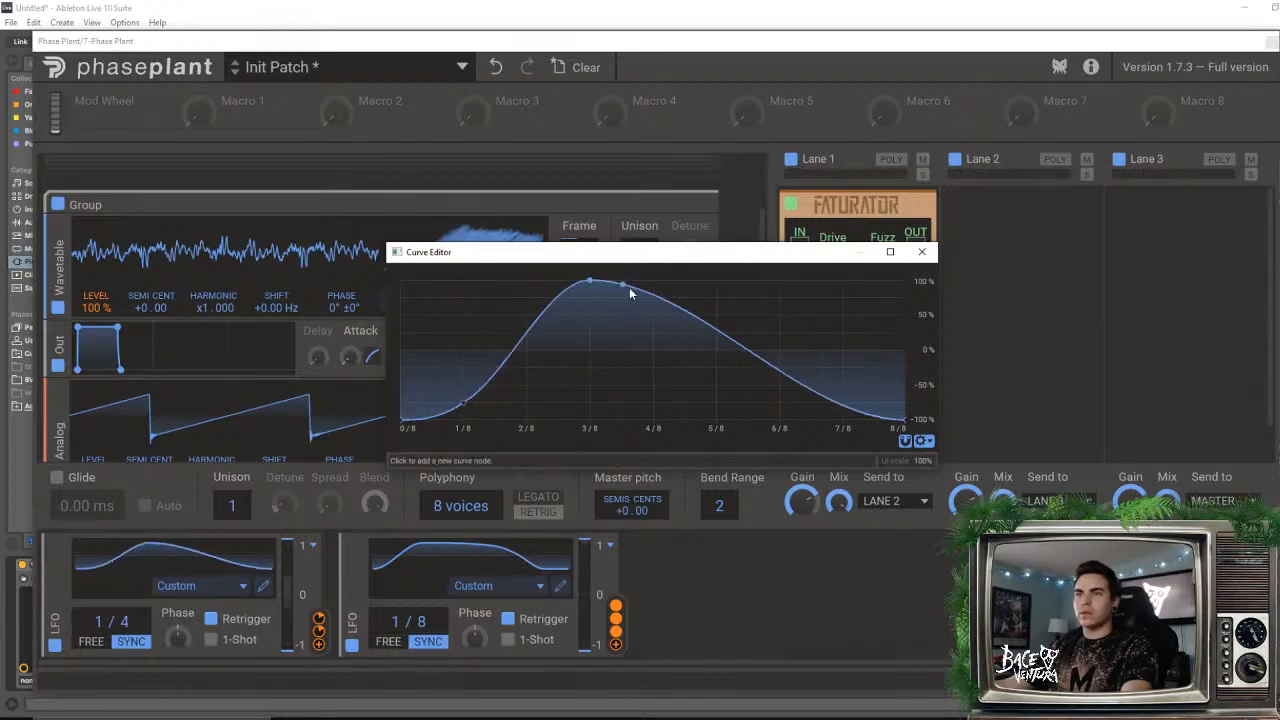
pyautogui.doubleClick(459, 404)
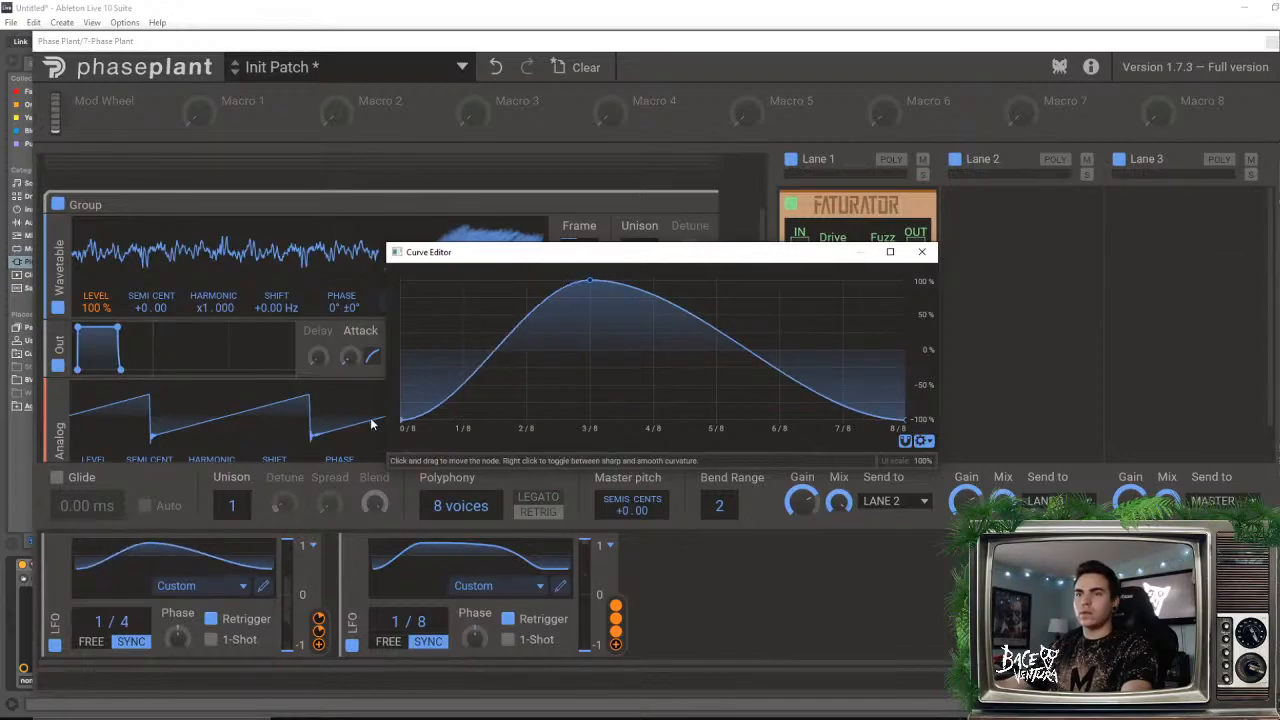
pyautogui.click(921, 254)
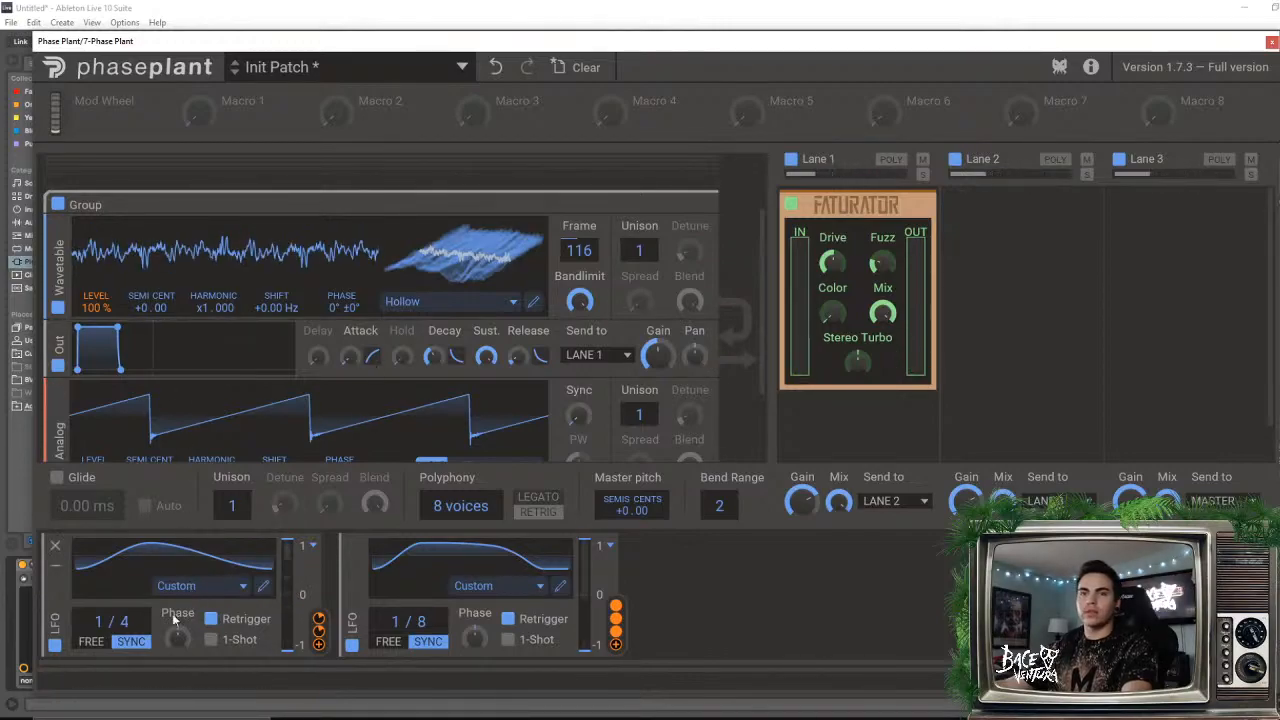
pyautogui.moveTo(98, 621); pyautogui.dragTo(98, 598)
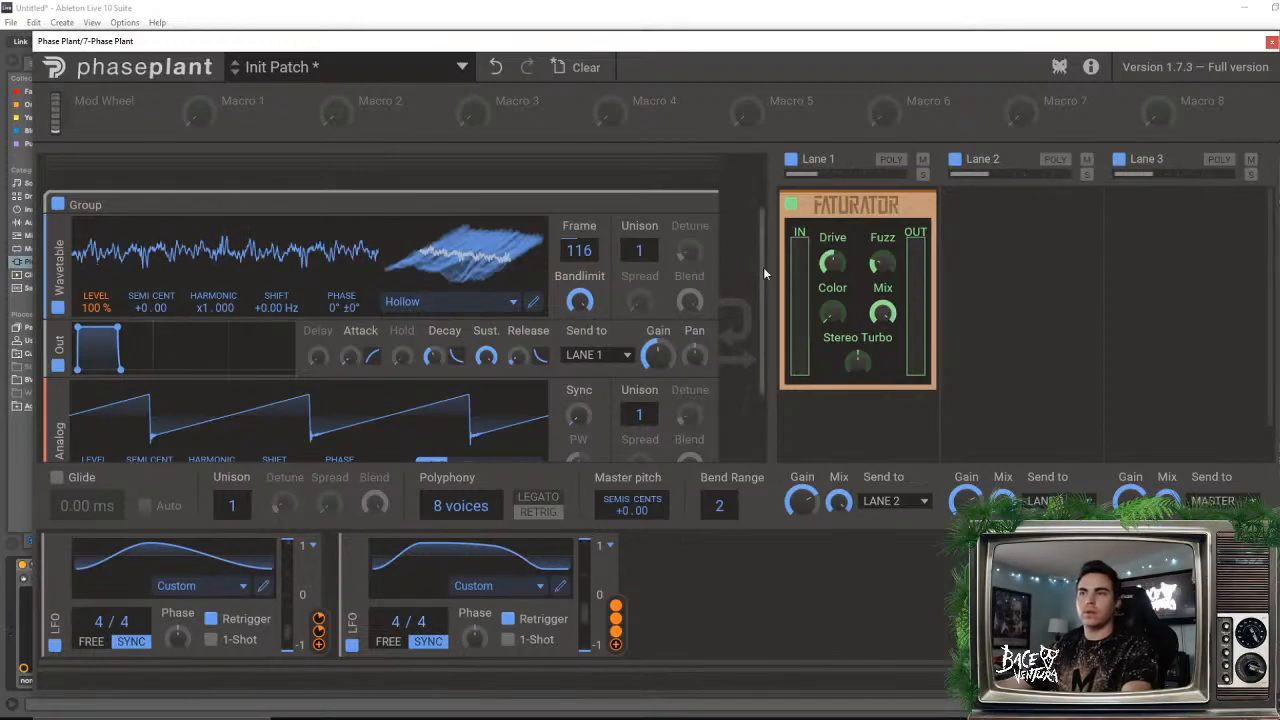
# - Disable and remove the third generator group, which holds the Hollow wavetable
pyautogui.scroll(2, 763, 267)
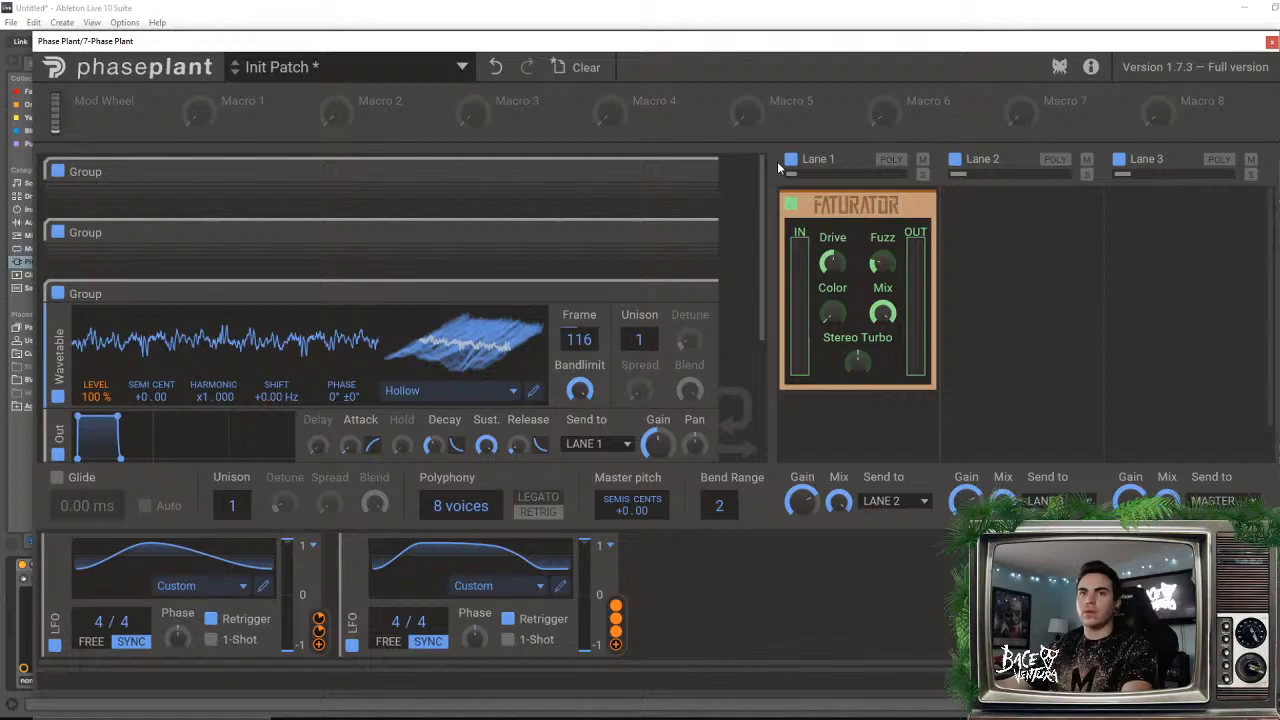
pyautogui.click(57, 294)
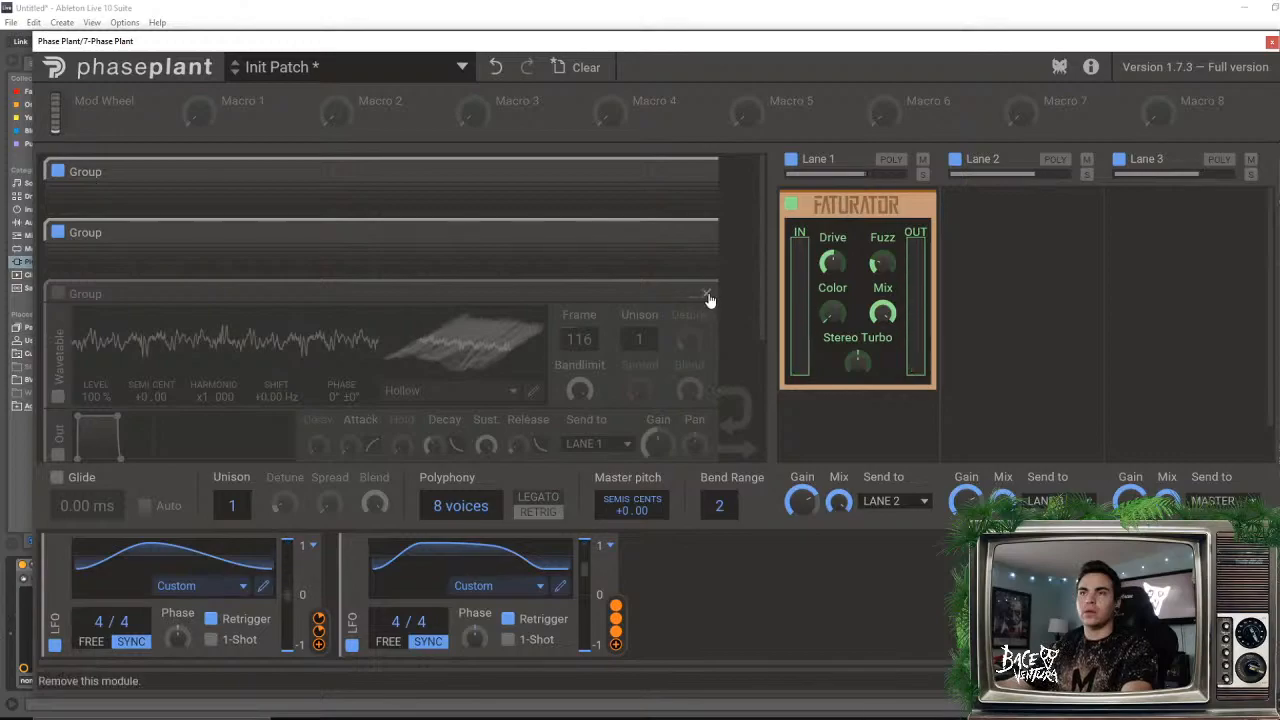
pyautogui.click(709, 296)
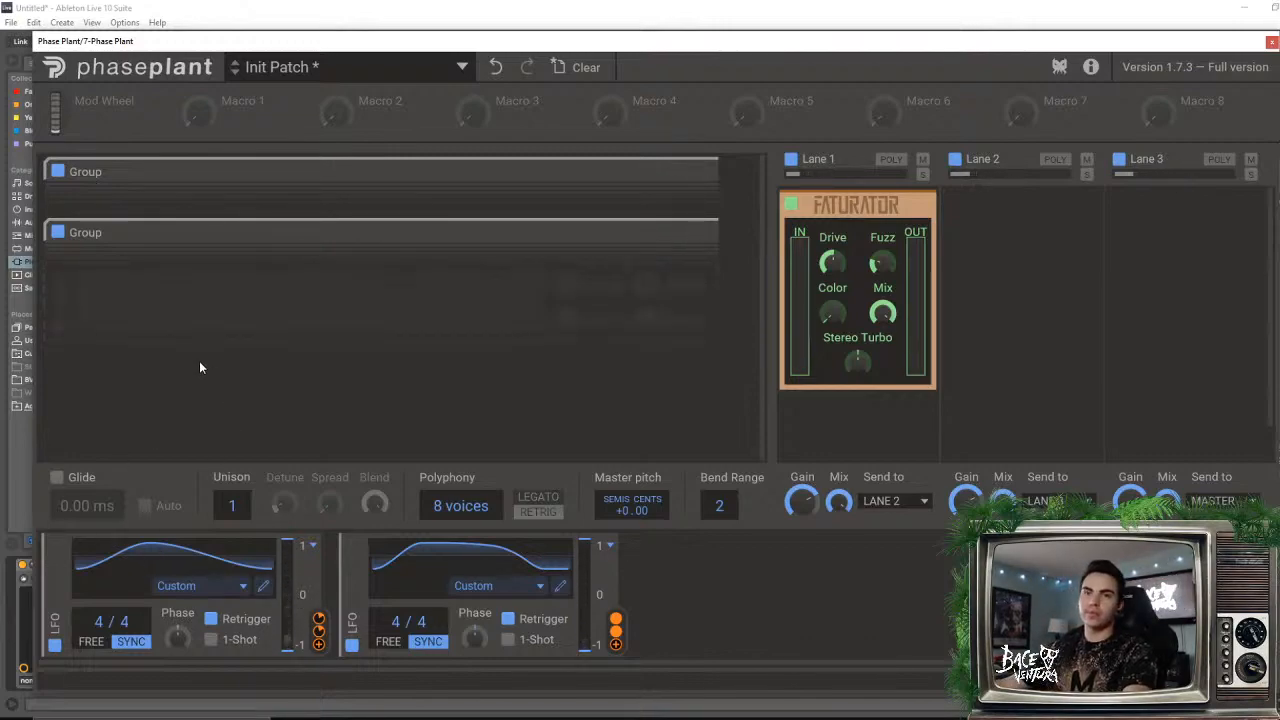
pyautogui.click(63, 319)
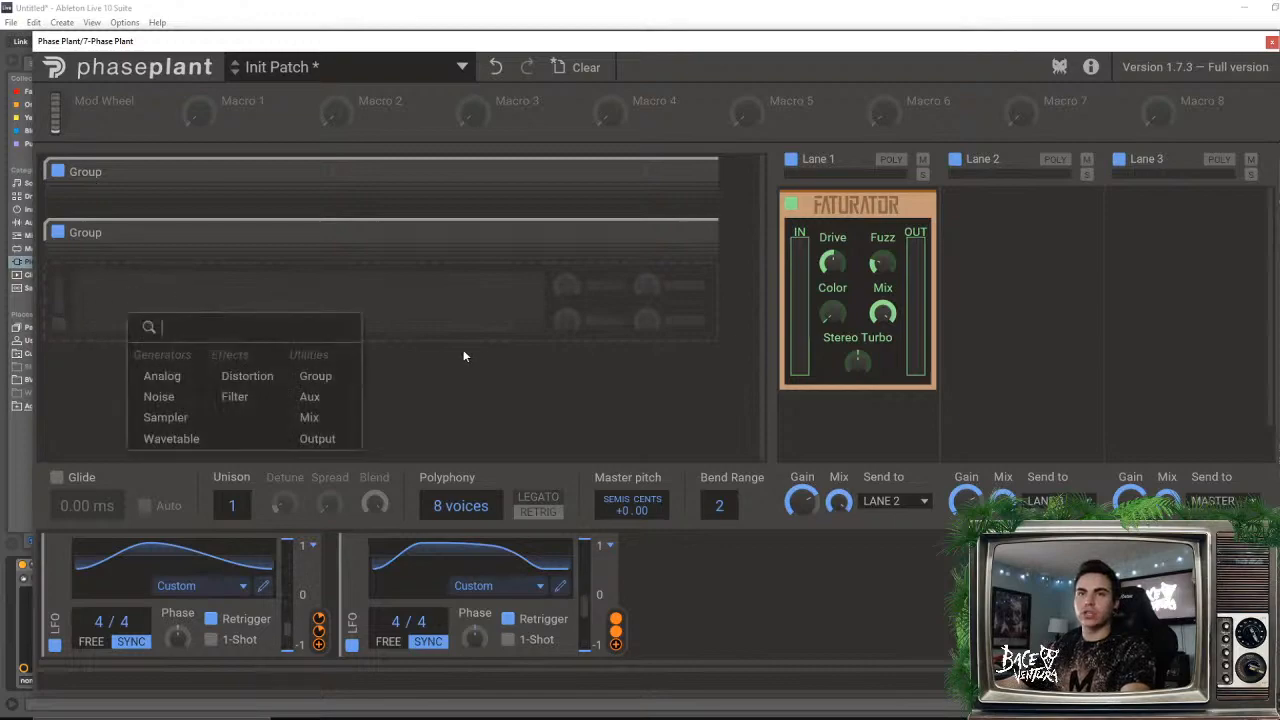
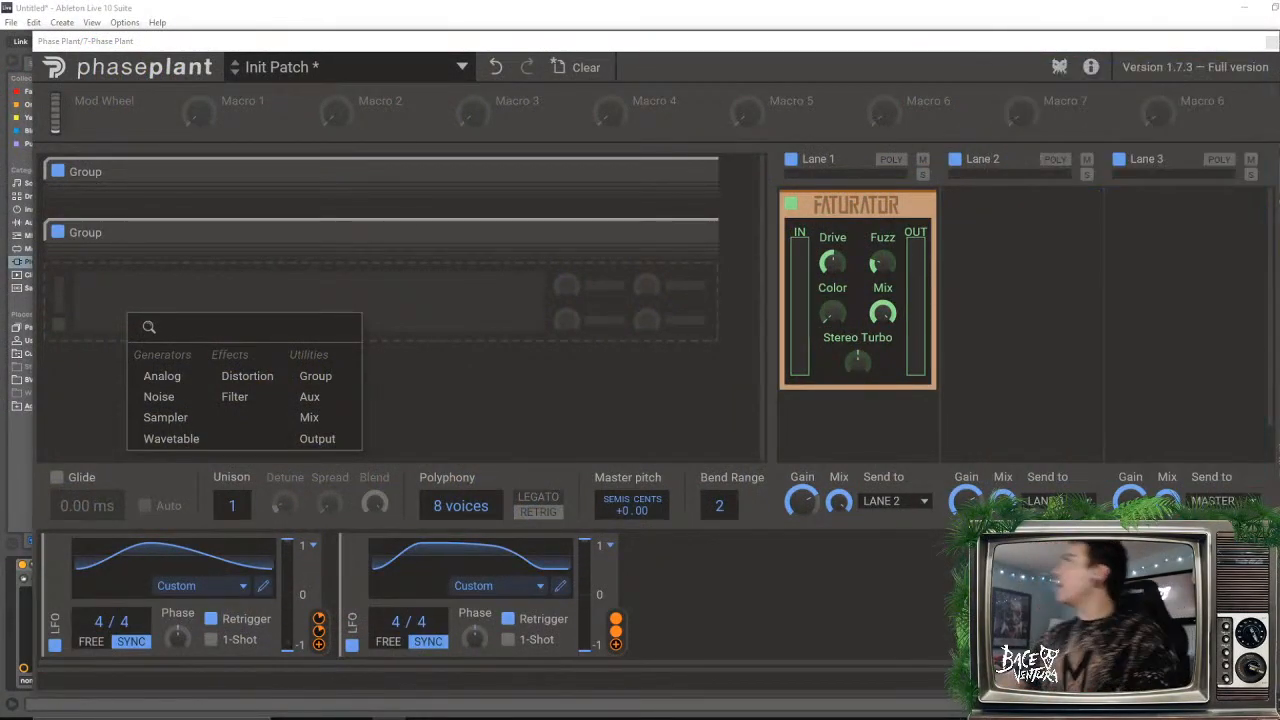
pyautogui.click(446, 238)
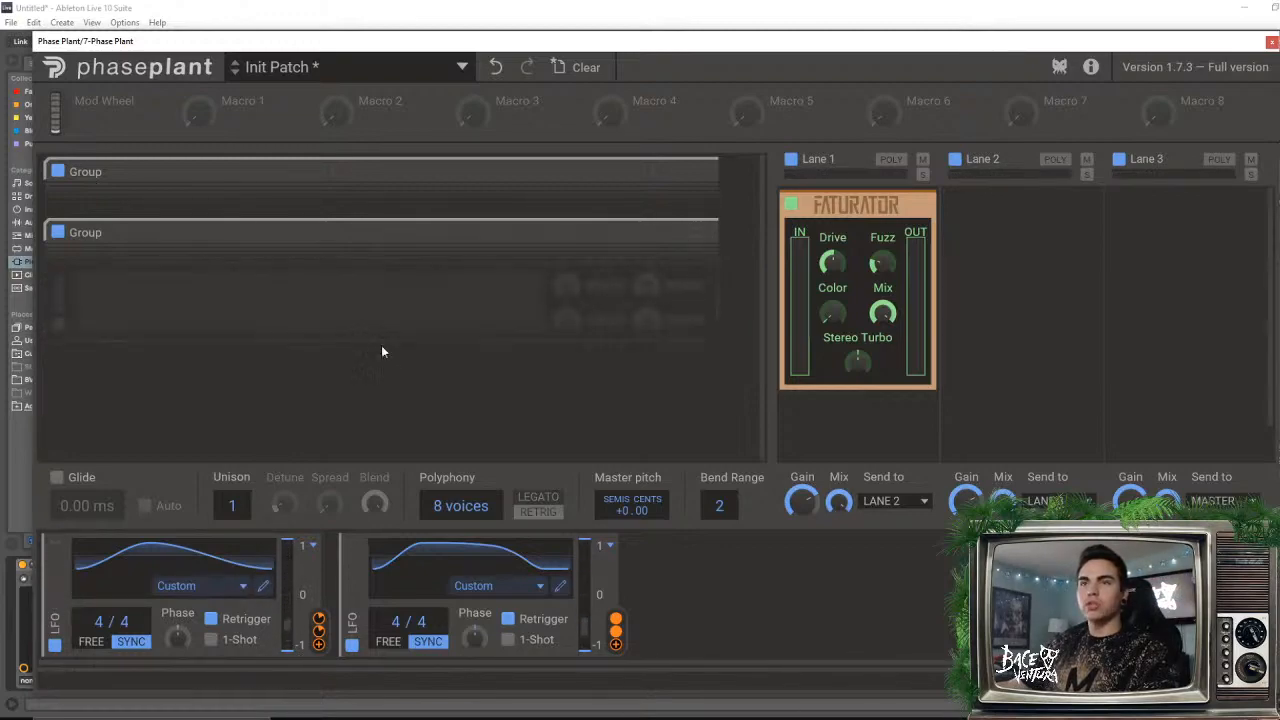
pyautogui.click(236, 339)
pyautogui.click(178, 316)
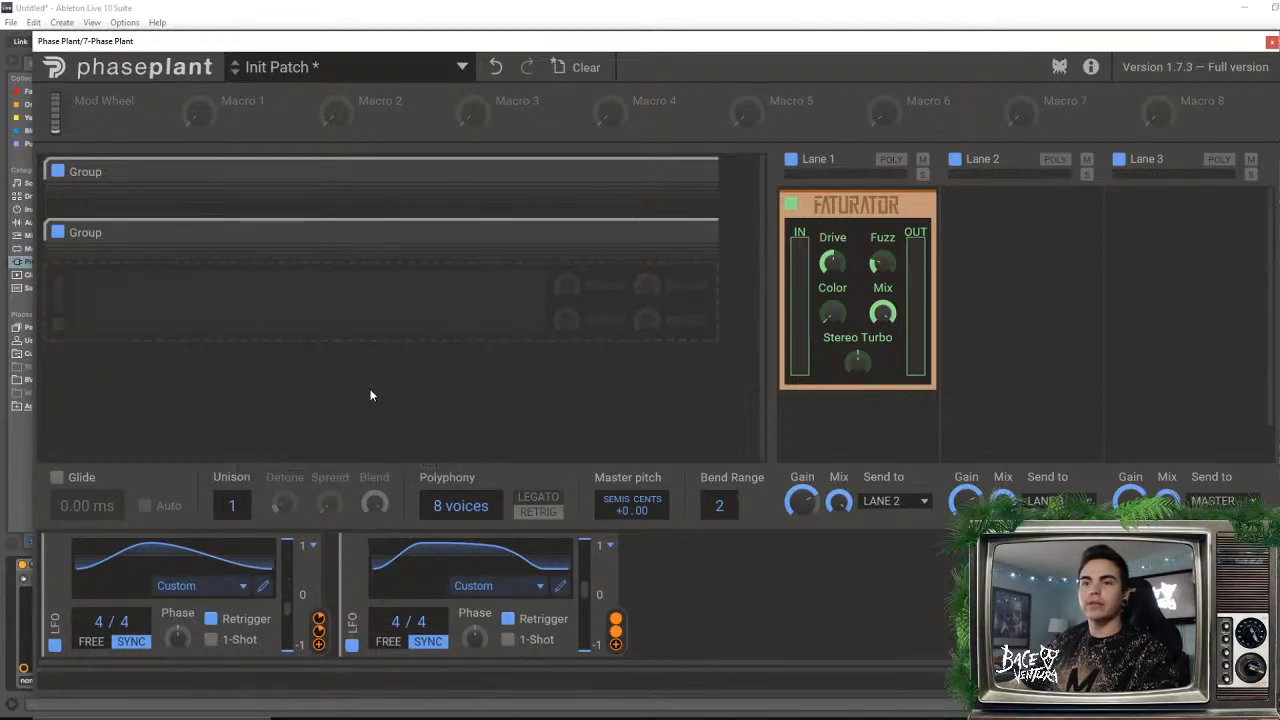
pyautogui.click(335, 323)
pyautogui.click(177, 372)
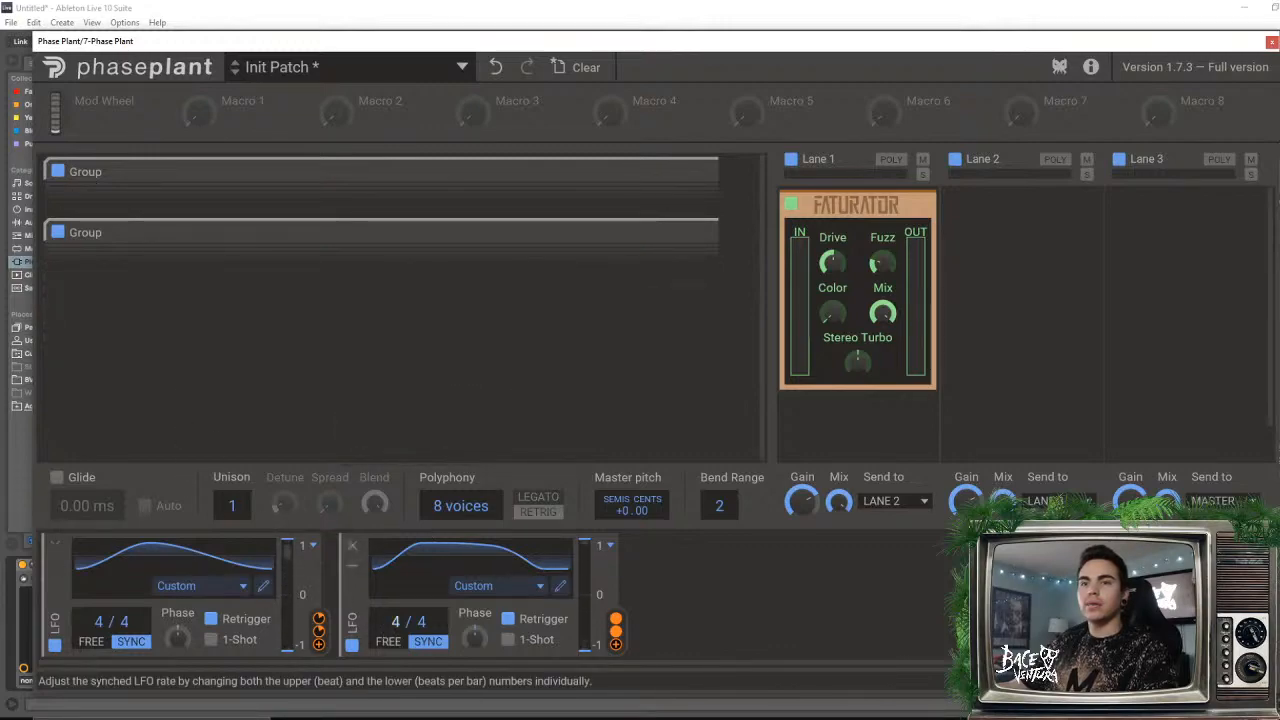
pyautogui.moveTo(395, 622)
pyautogui.mouseDown()
pyautogui.moveTo(395, 660)
pyautogui.moveTo(395, 640)
pyautogui.mouseUp()
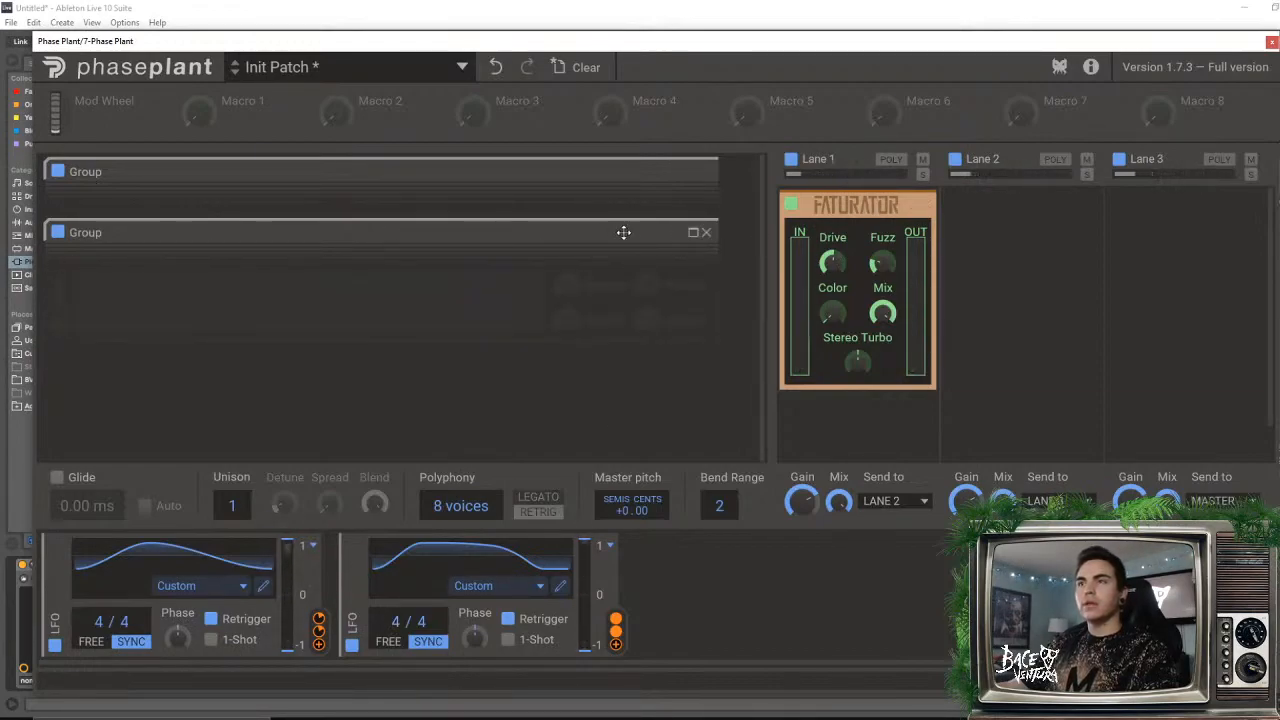
# - Expand the two collapsed generator groups and look over their modules
pyautogui.click(685, 232)
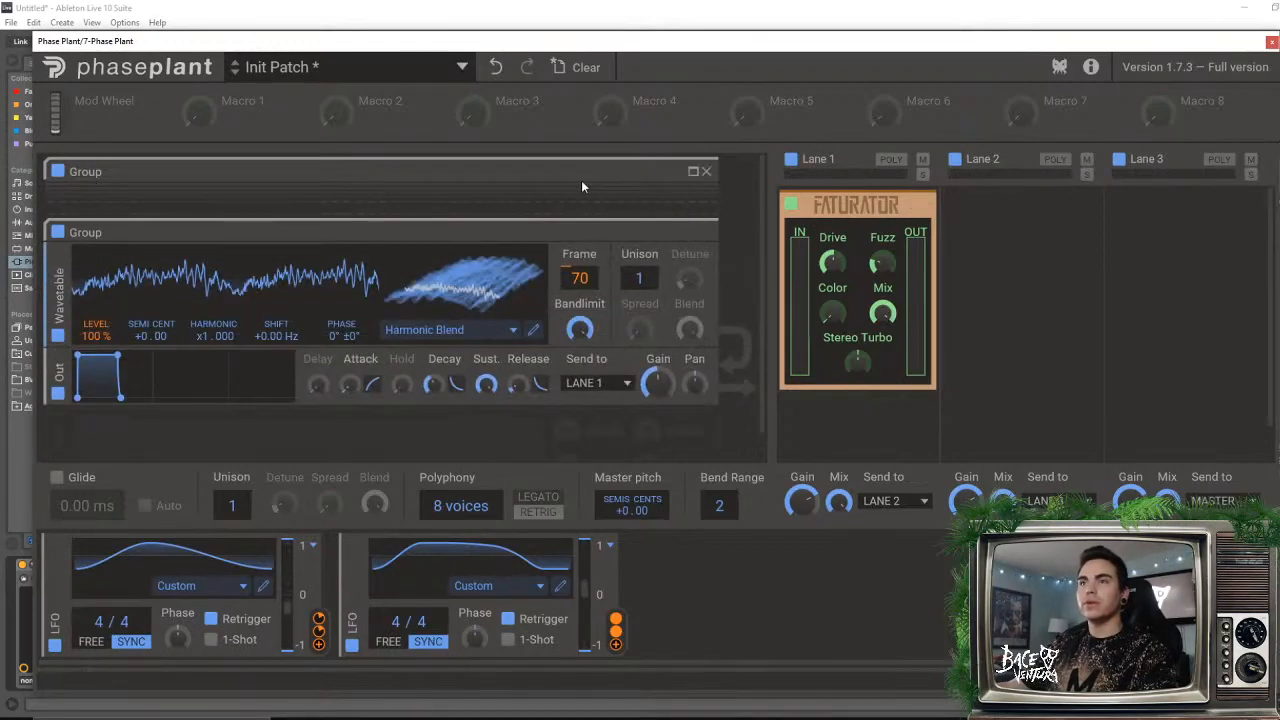
pyautogui.click(694, 173)
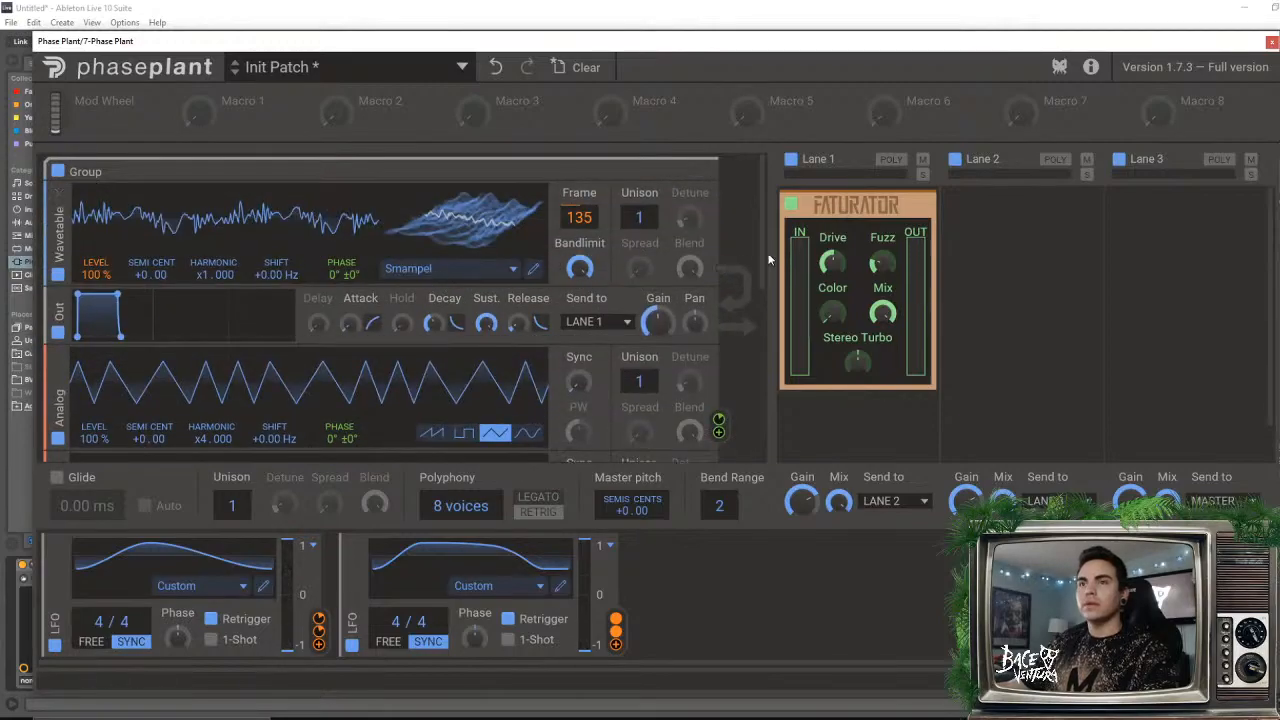
pyautogui.scroll(-2, 729, 280)
pyautogui.scroll(2, 729, 276)
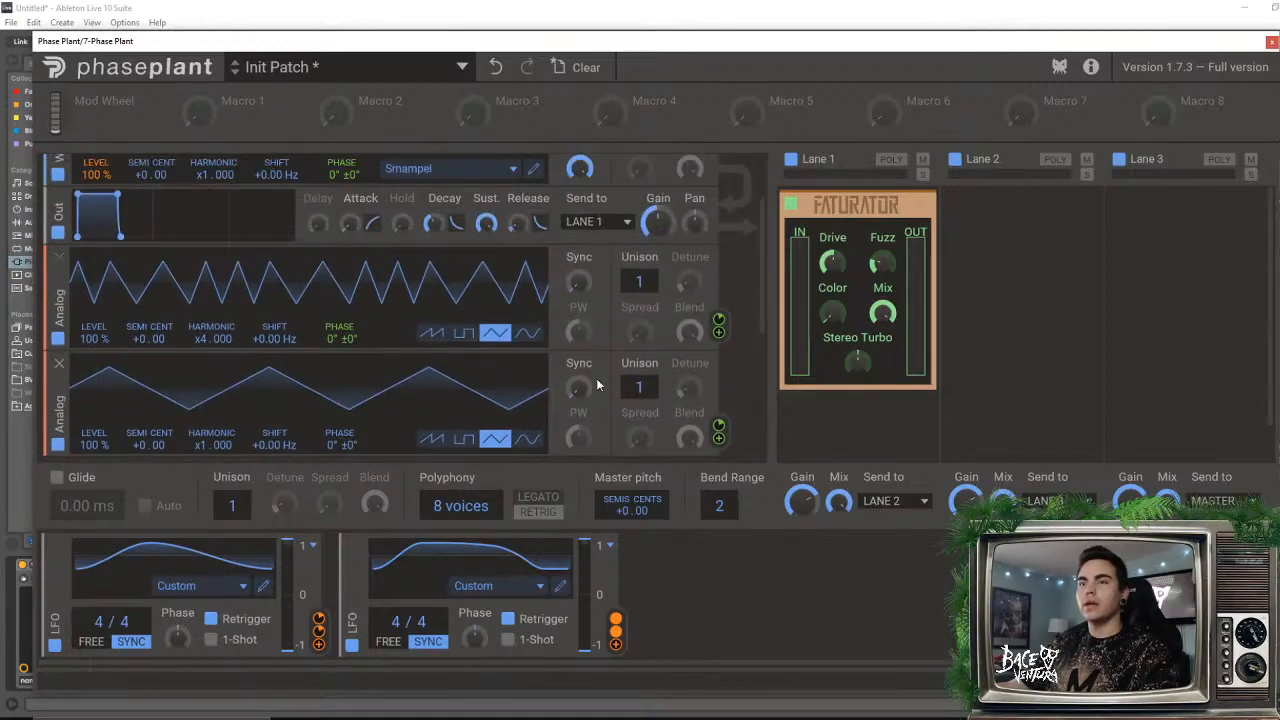
# - Try modulating the Sync of the two Analog oscillators with the first LFO, at 15% and 42% respectively
pyautogui.click(319, 646)
pyautogui.moveTo(578, 299)
pyautogui.mouseDown()
pyautogui.moveTo(578, 262)
pyautogui.moveTo(578, 304)
pyautogui.mouseUp()
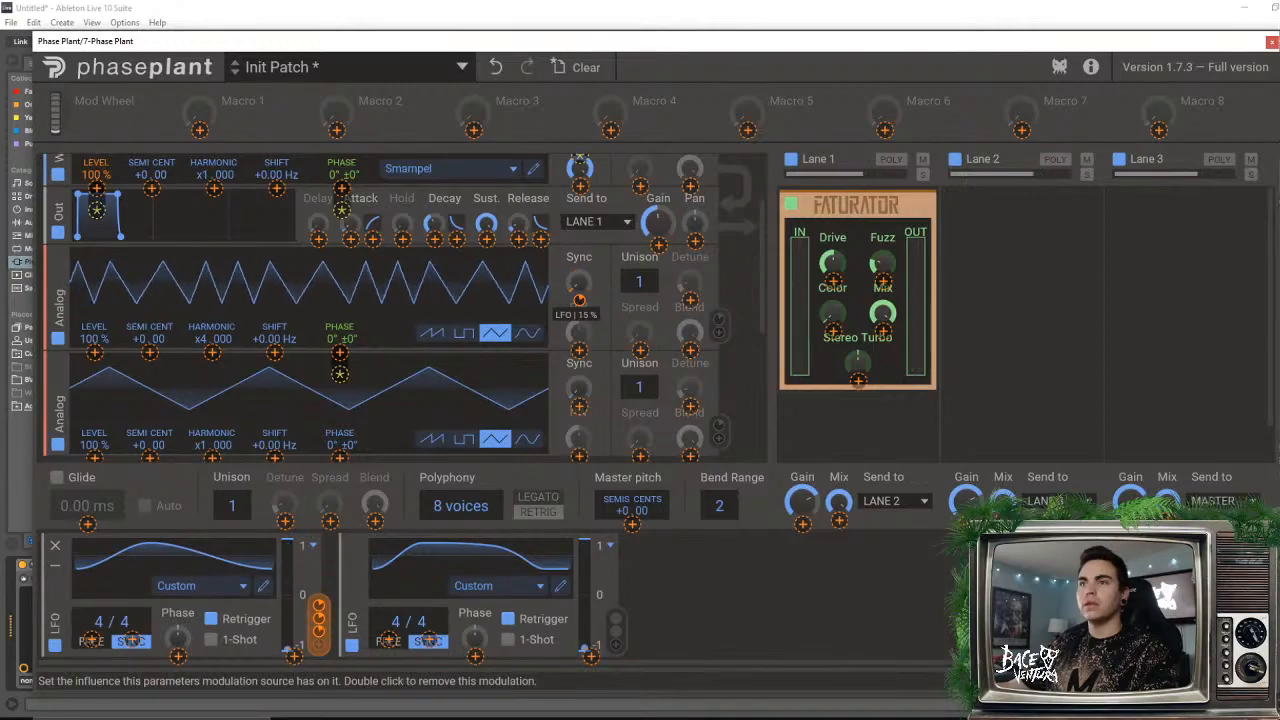
pyautogui.doubleClick(579, 300)
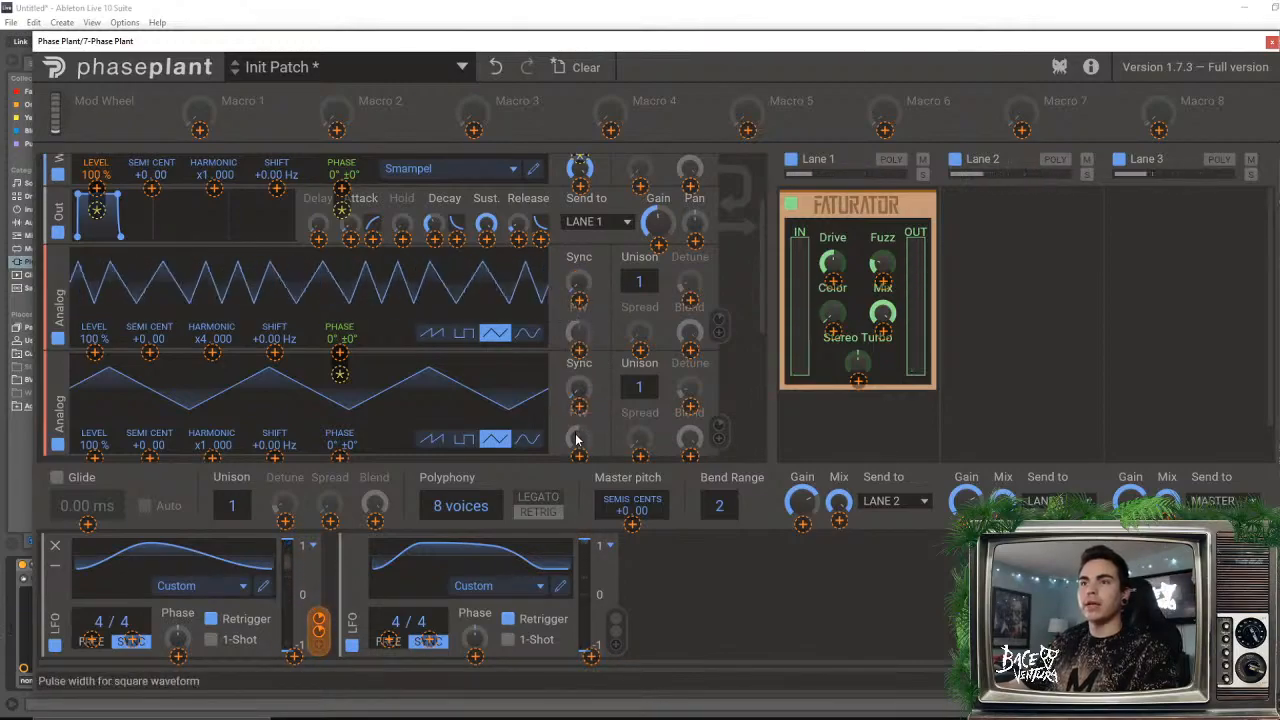
pyautogui.moveTo(579, 408); pyautogui.dragTo(579, 394)
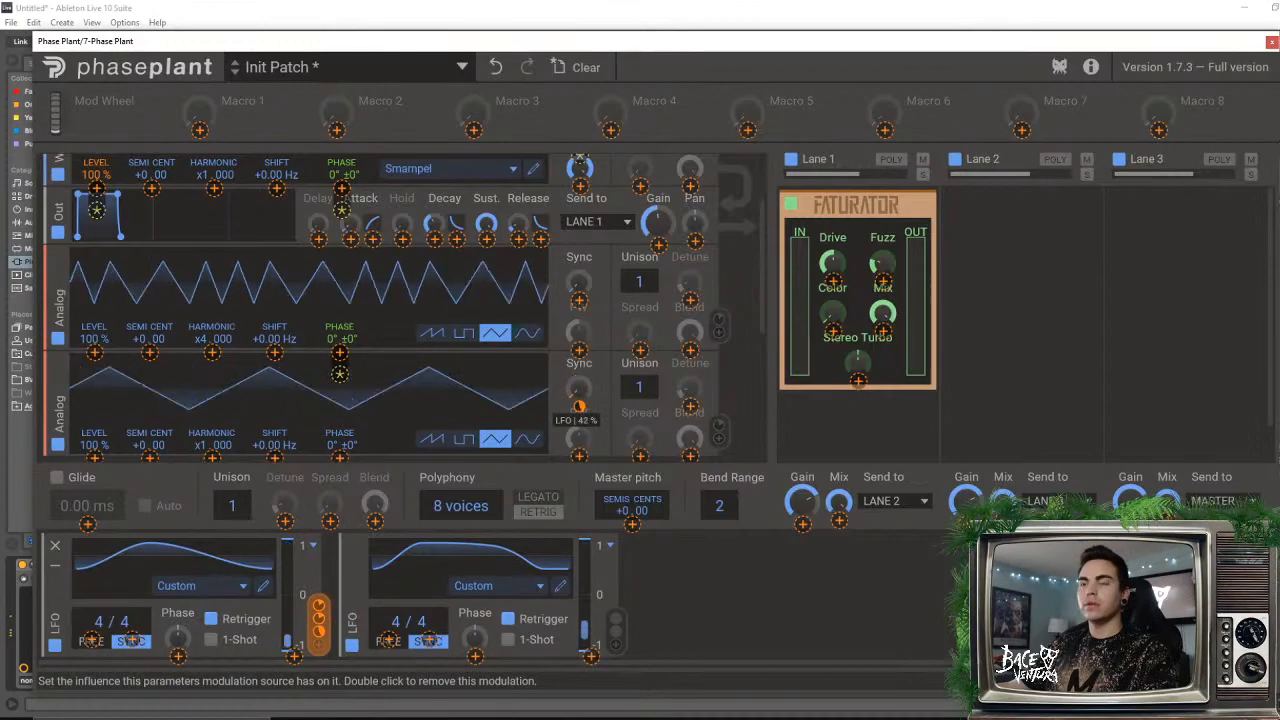
pyautogui.click(578, 435)
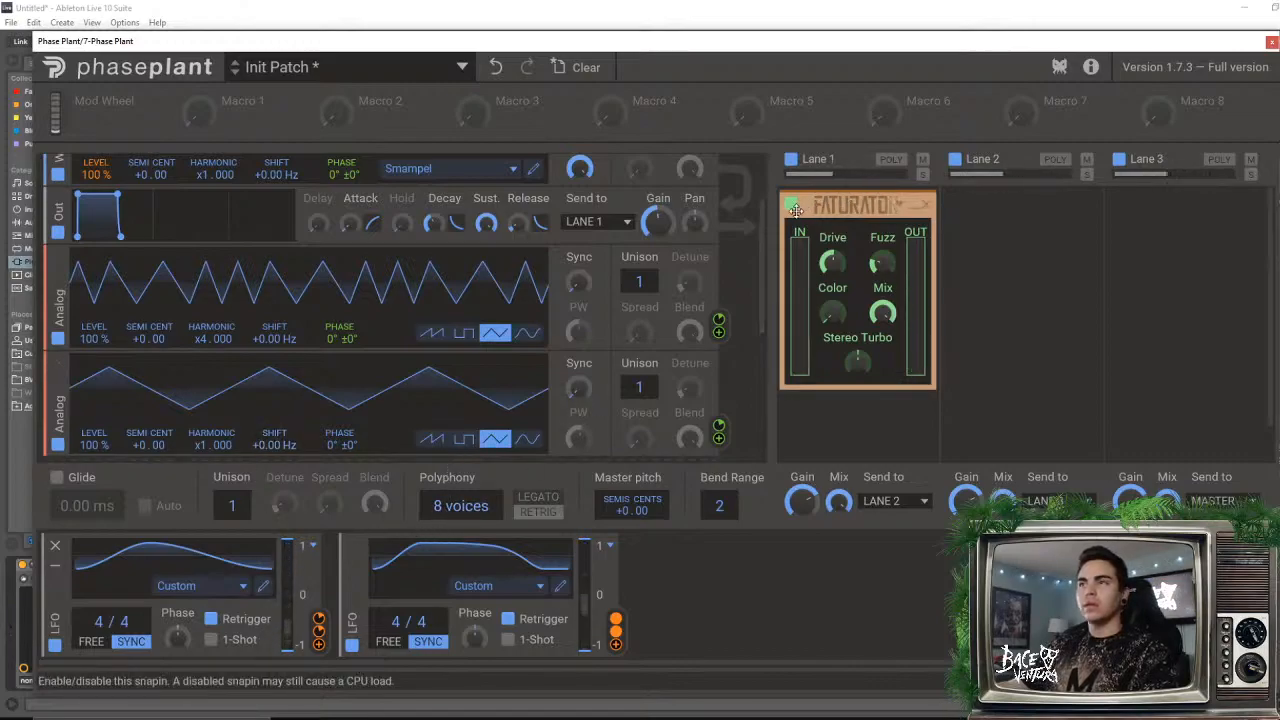
# - Clear the whole patch and add a Wavetable generator in a new group
pyautogui.moveTo(763, 222); pyautogui.dragTo(772, 160)
pyautogui.click(575, 68)
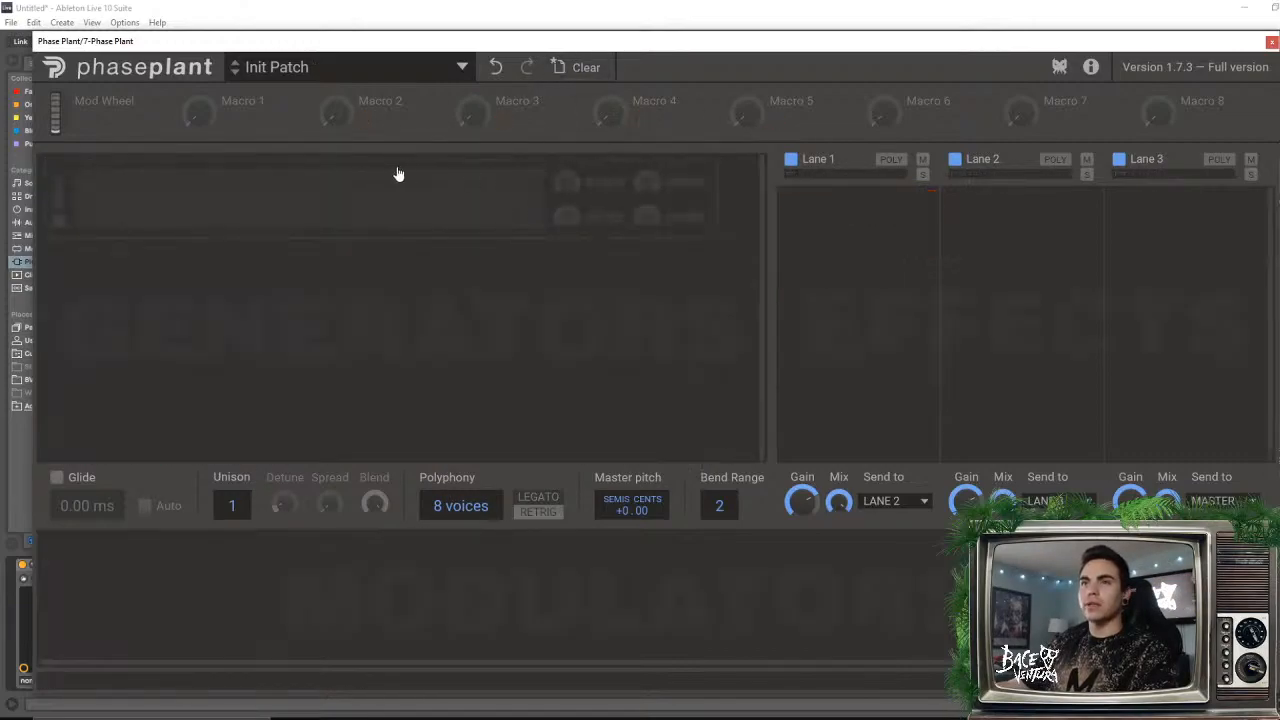
pyautogui.click(397, 175)
pyautogui.click(292, 305)
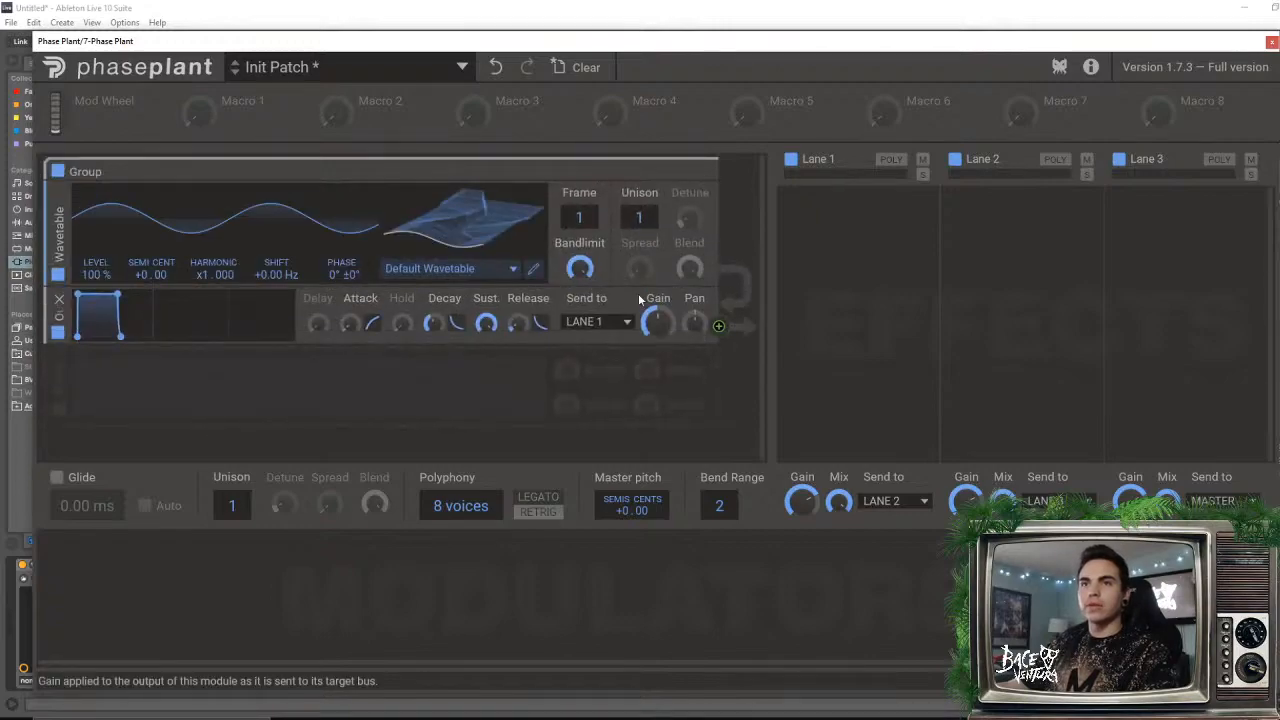
pyautogui.click(500, 277)
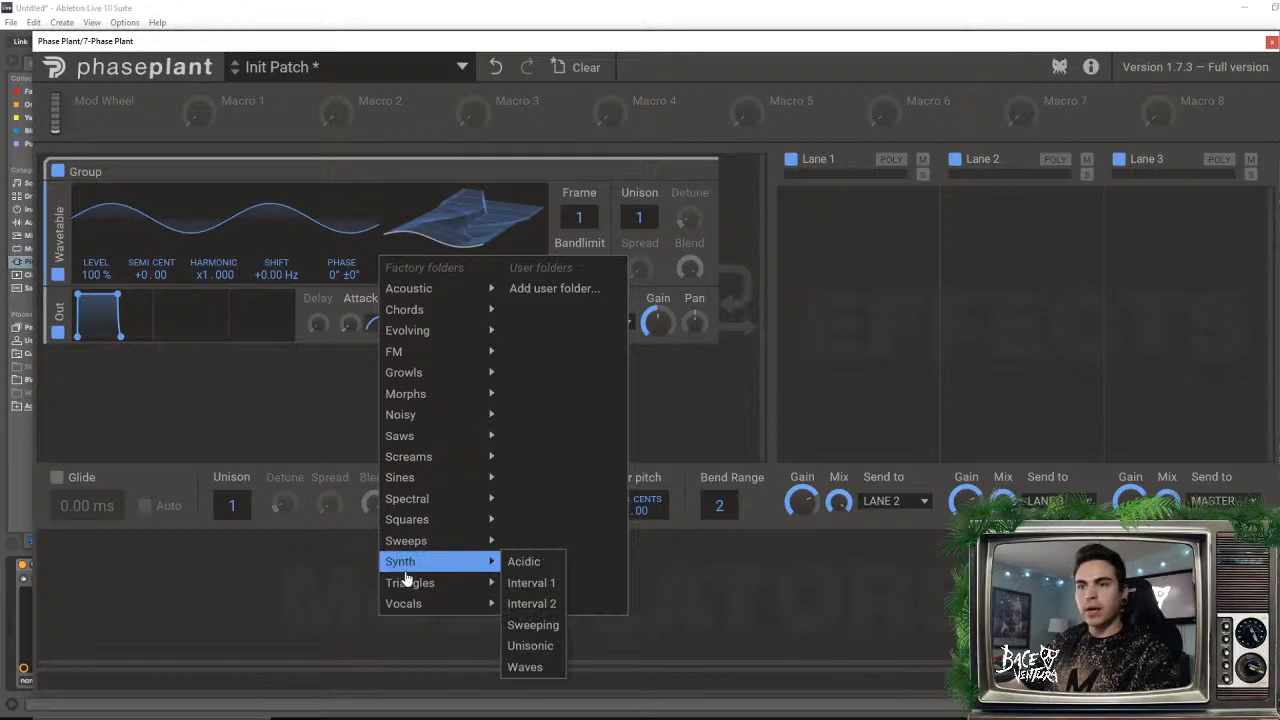
pyautogui.click(188, 418)
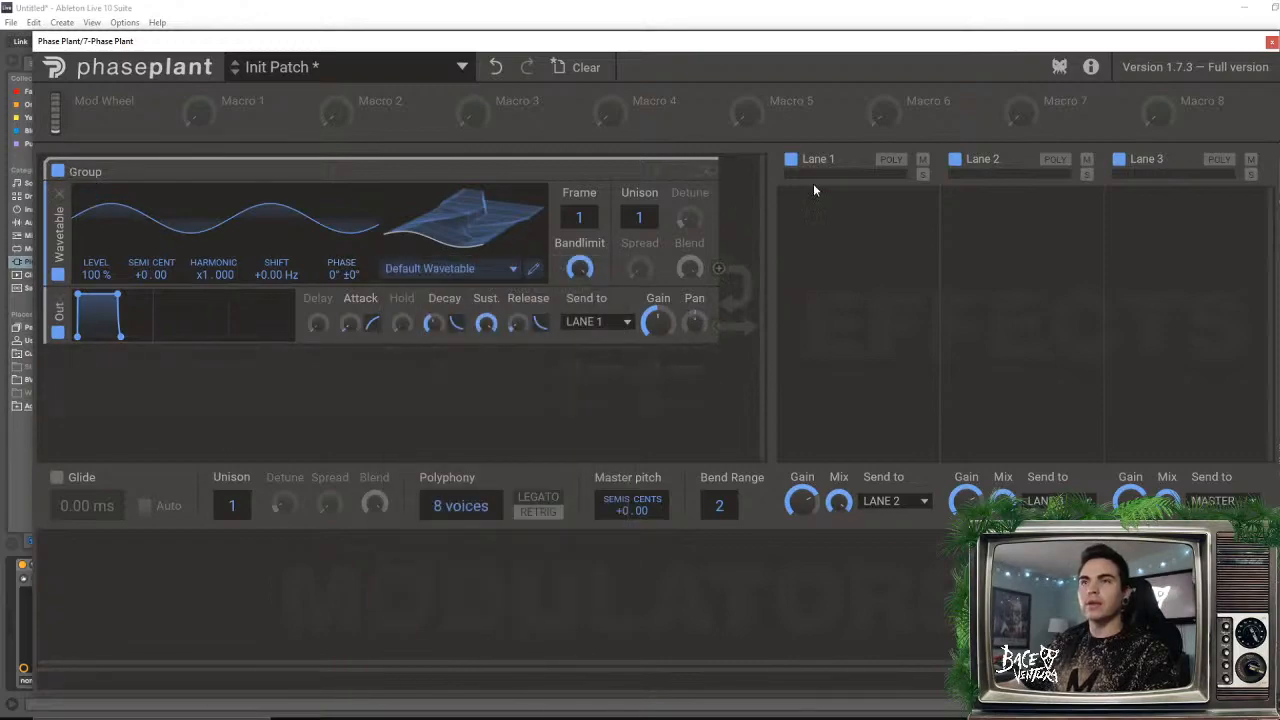
# - Remove the Wavetable generator group and add a Sampler generator in a new group
pyautogui.click(706, 171)
pyautogui.click(251, 177)
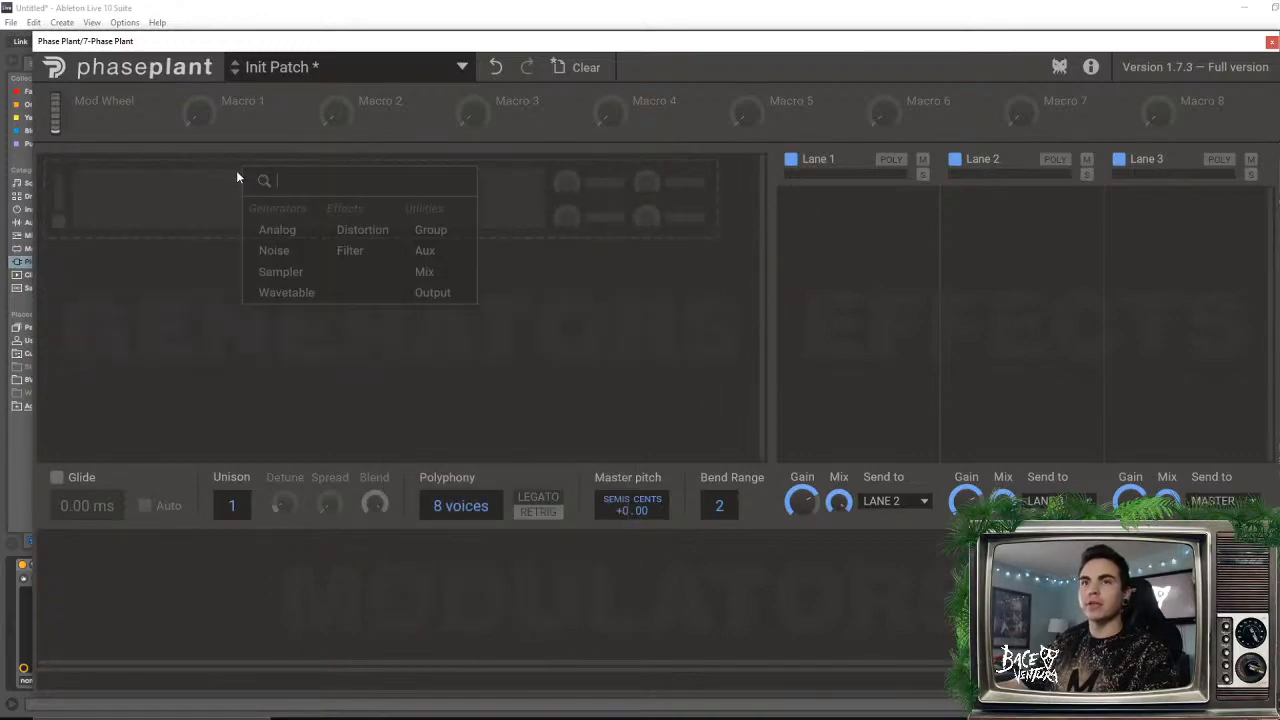
pyautogui.click(282, 271)
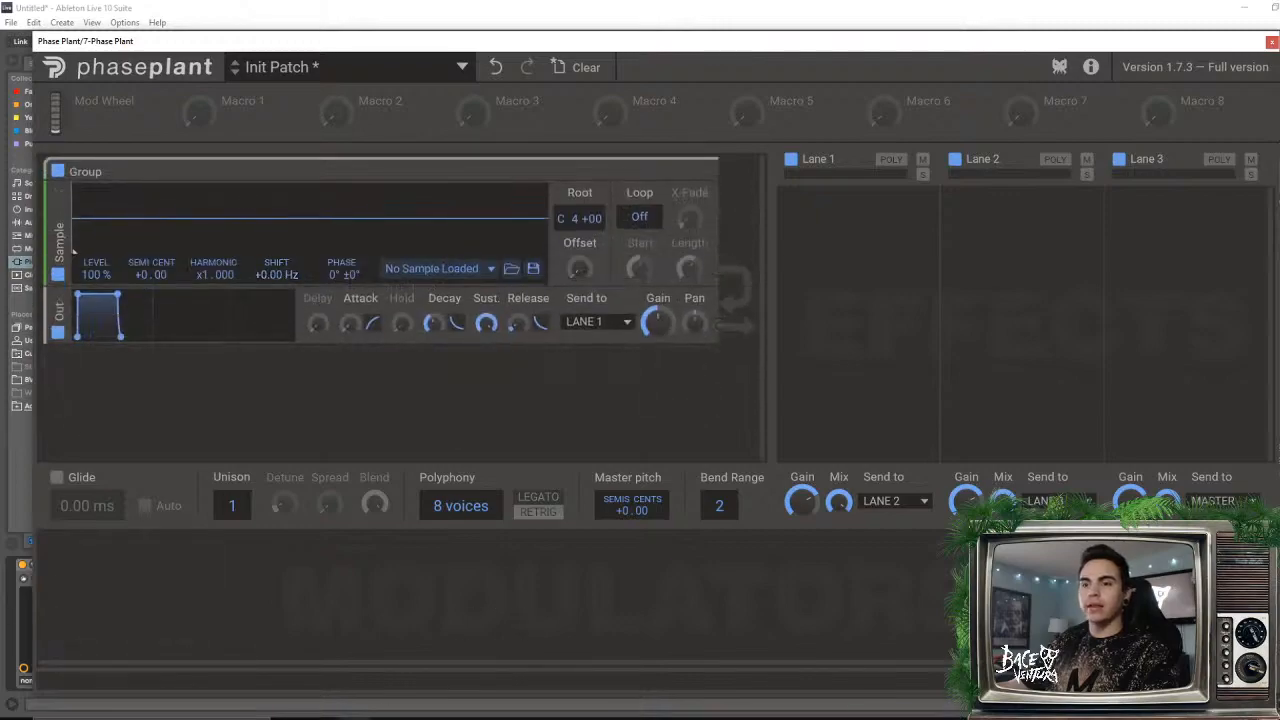
# - Switch to Splice in the browser and open The Glitch Mob: See Without Eyes pack from the Top Packs on the Sounds page
pyautogui.moveTo(440, 716)
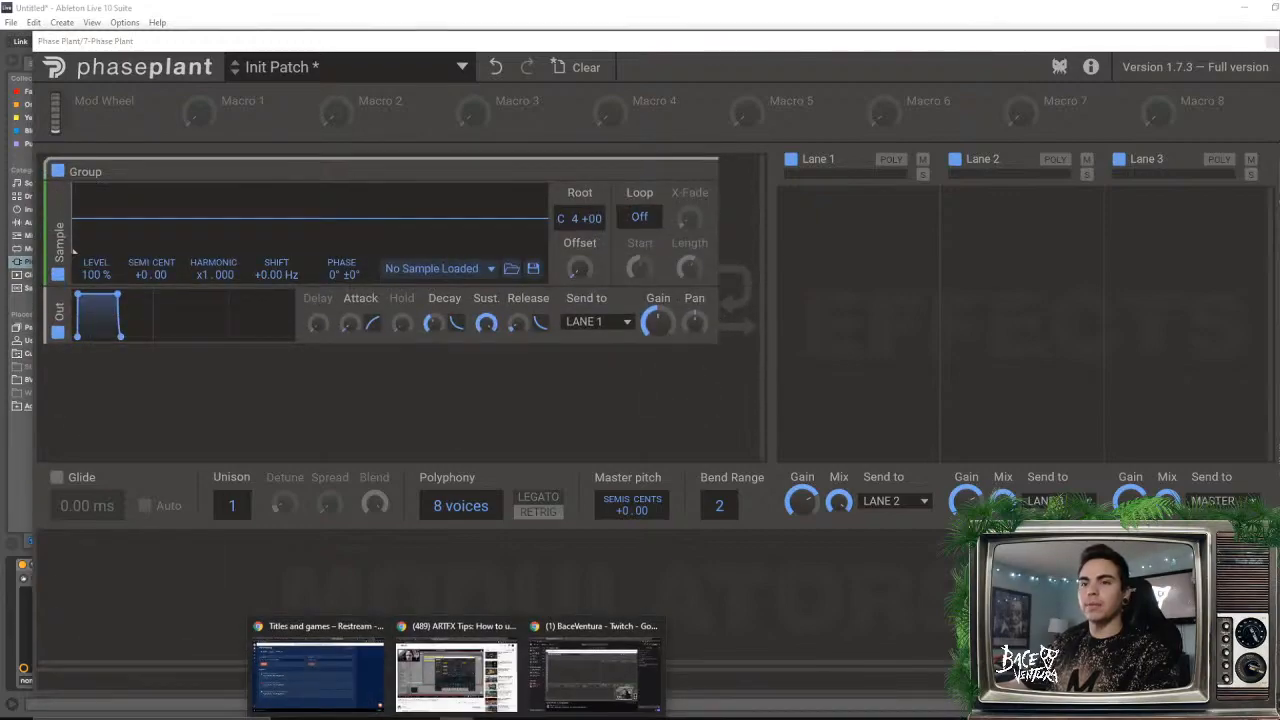
pyautogui.click(440, 676)
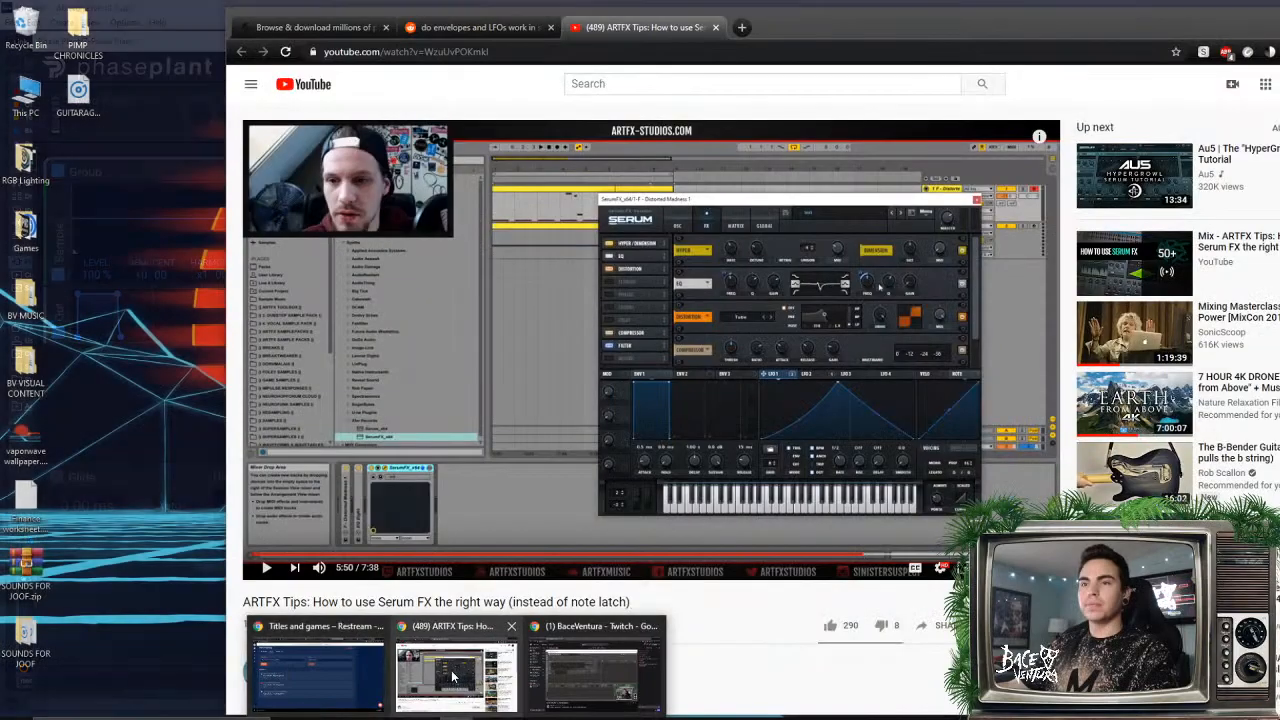
pyautogui.click(318, 27)
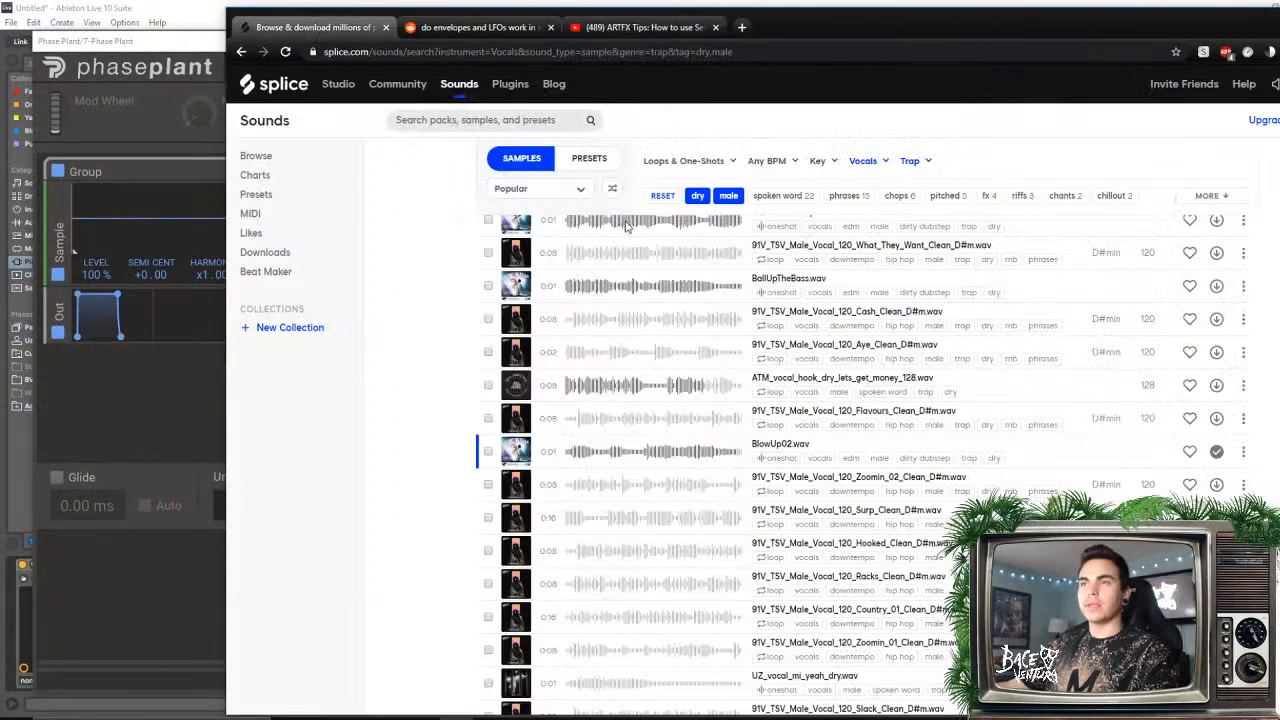
pyautogui.click(452, 86)
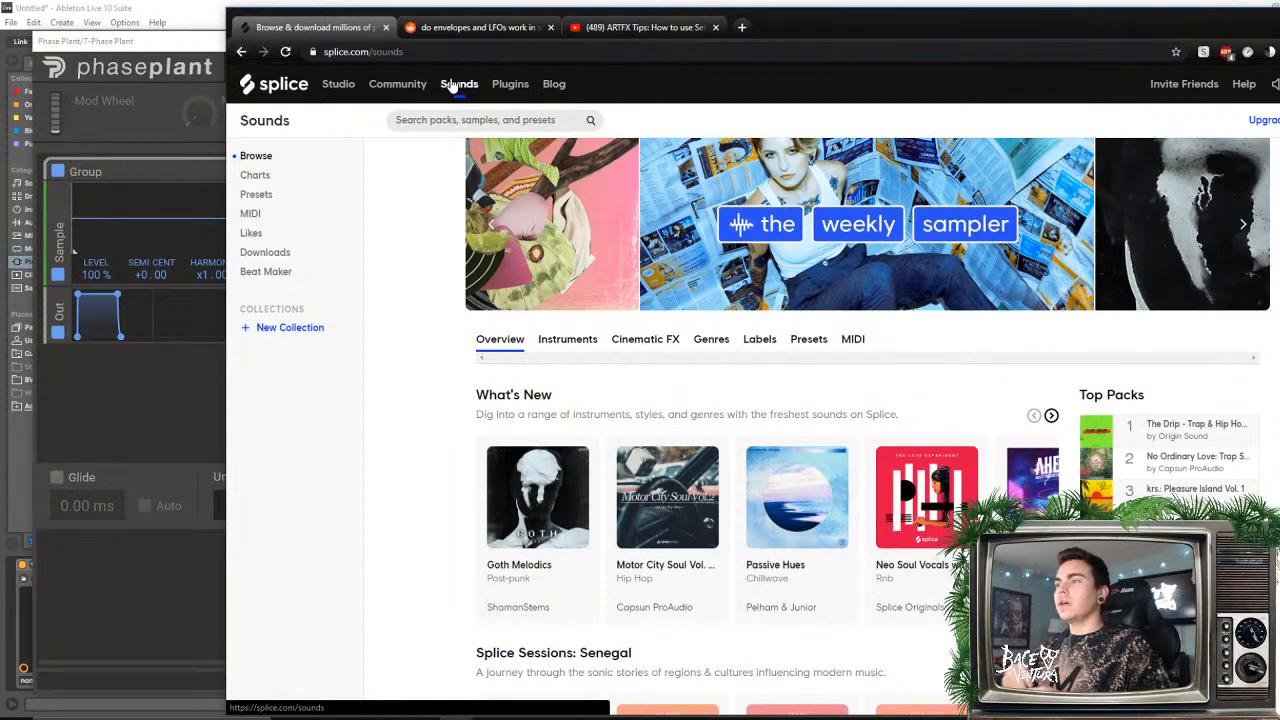
pyautogui.scroll(-3, 1130, 310)
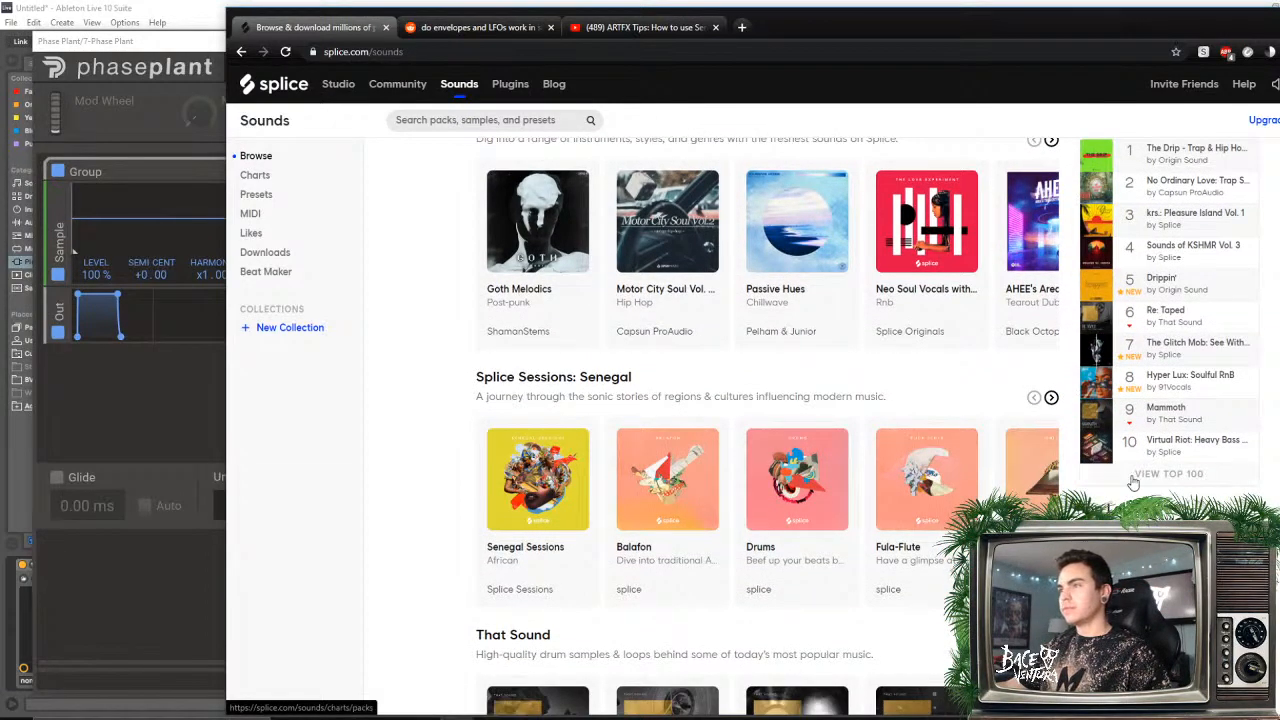
pyautogui.click(1214, 348)
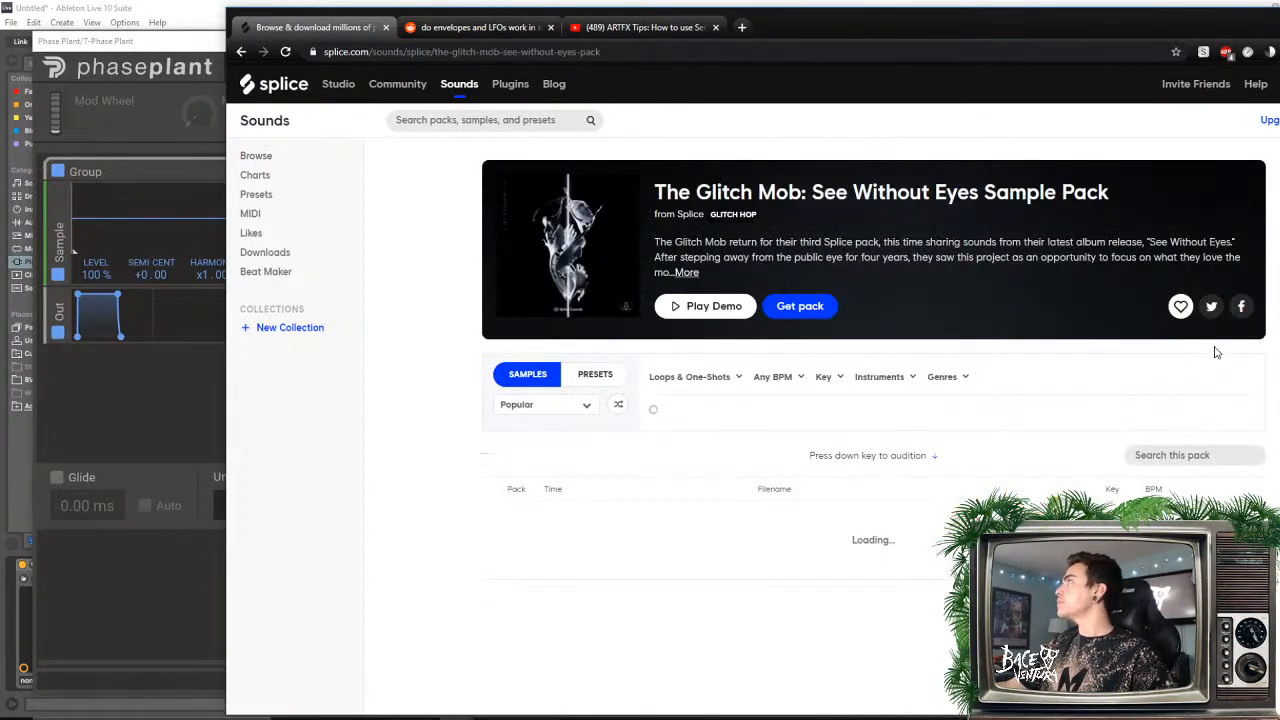
# - Expand the pack's full tag list and filter its samples to leads
pyautogui.scroll(-1, 542, 470)
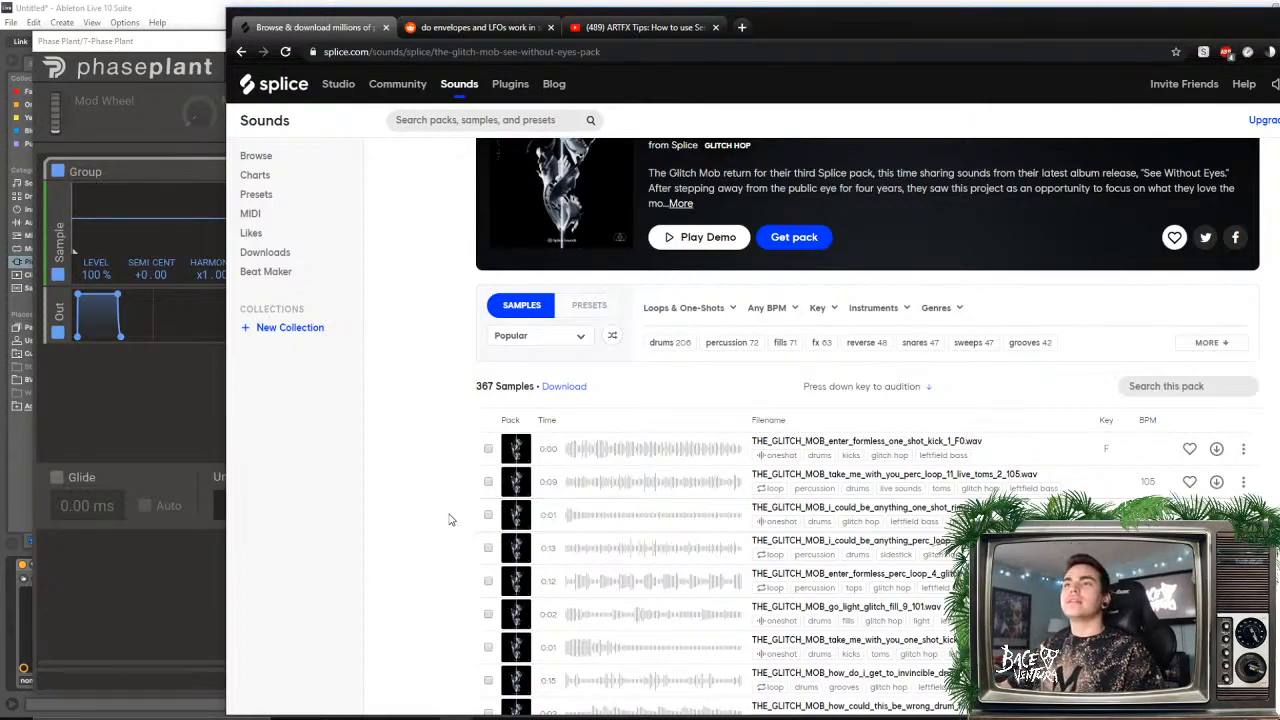
pyautogui.scroll(1, 403, 510)
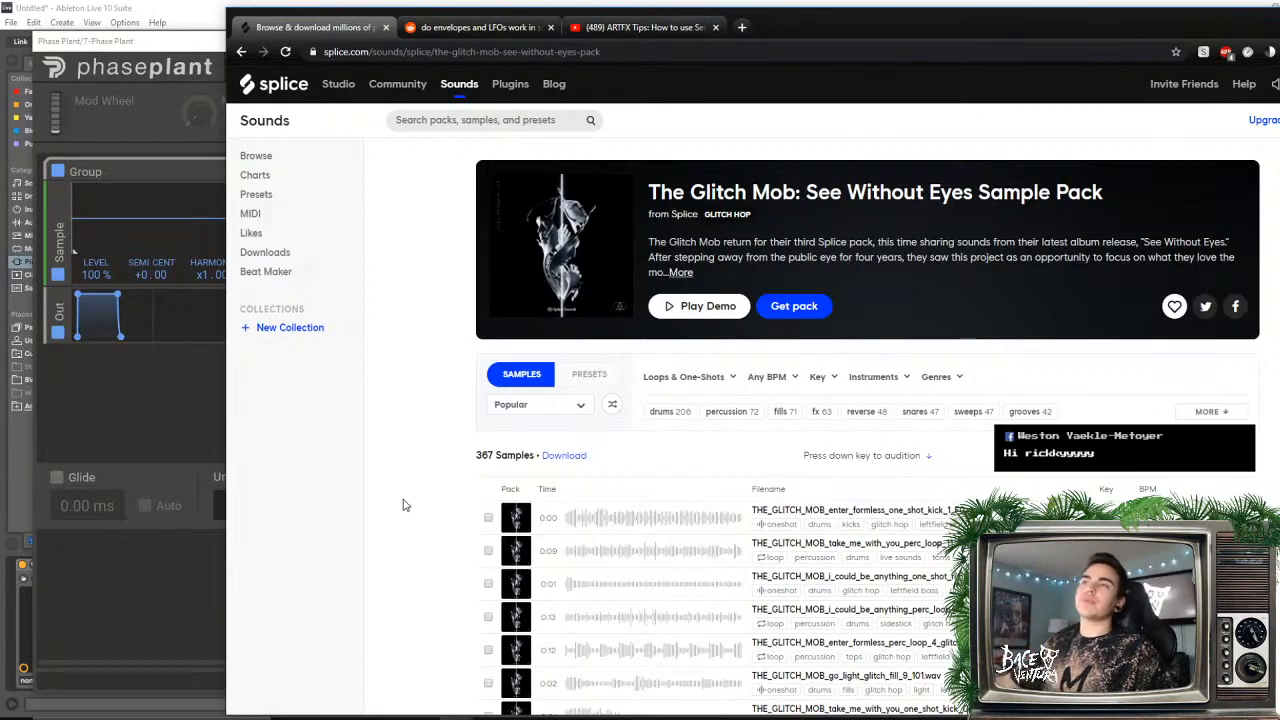
pyautogui.scroll(-3, 420, 400)
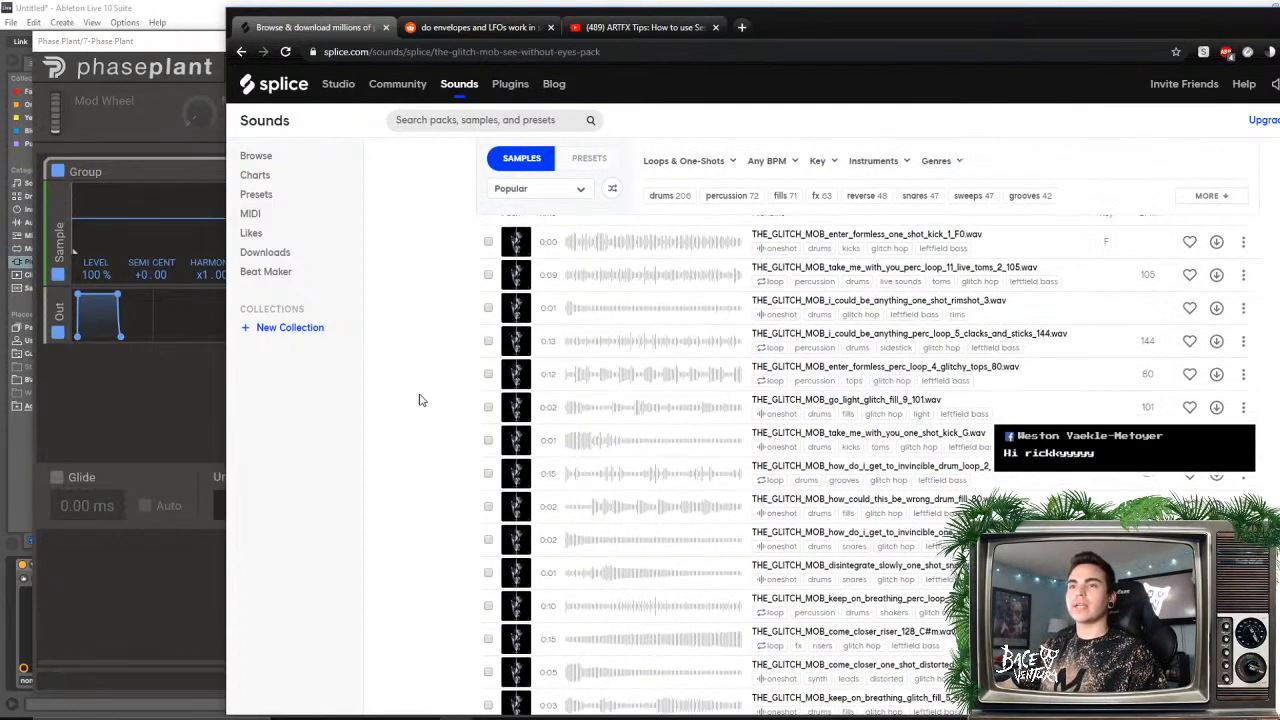
pyautogui.scroll(1, 450, 448)
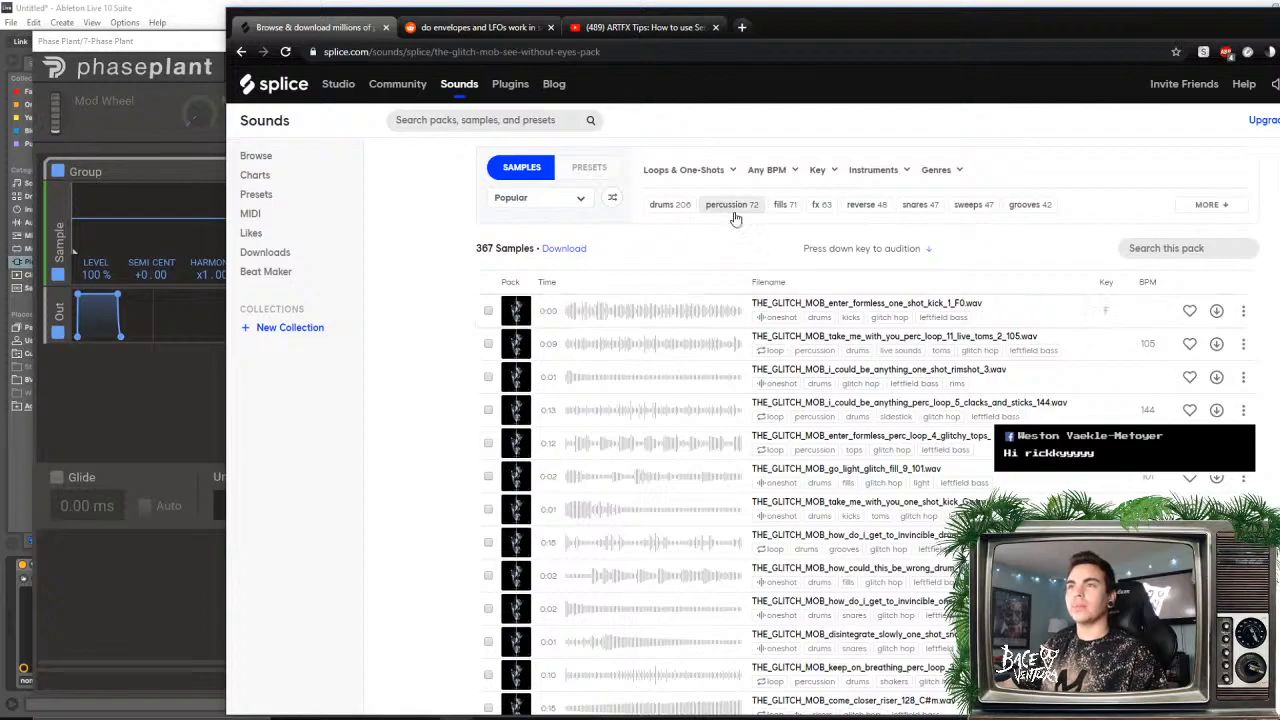
pyautogui.click(1200, 204)
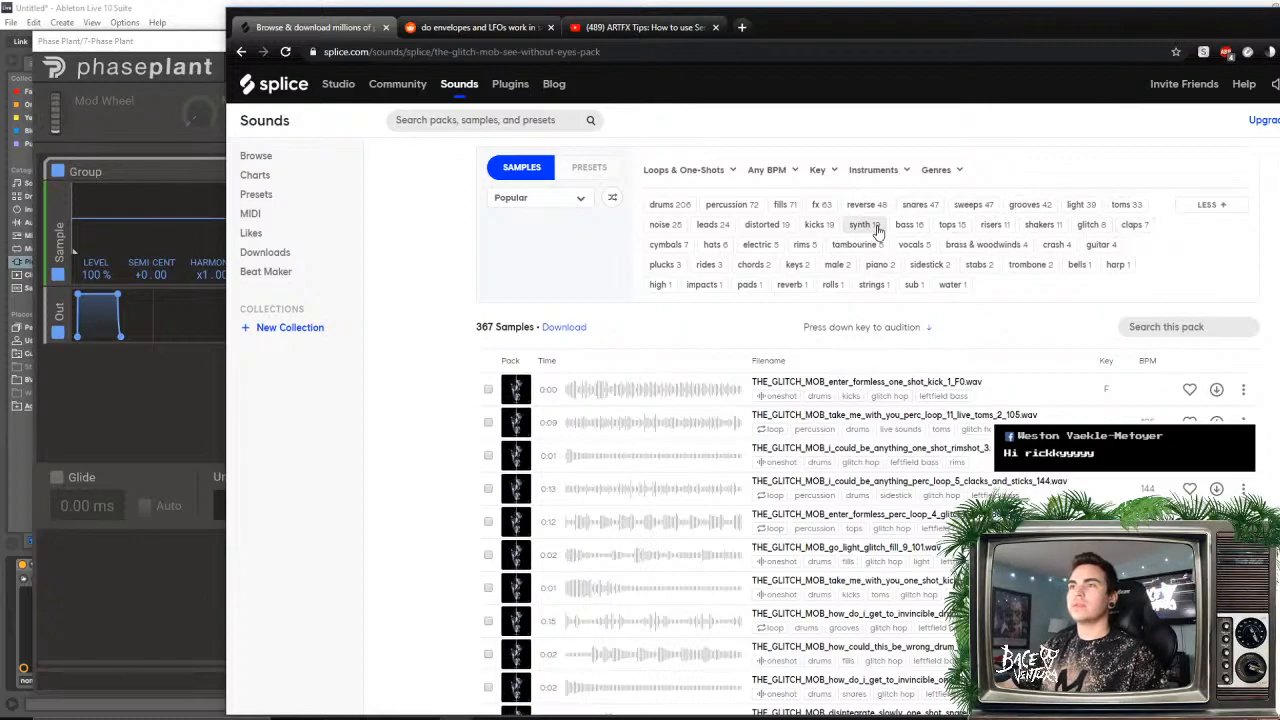
pyautogui.click(707, 225)
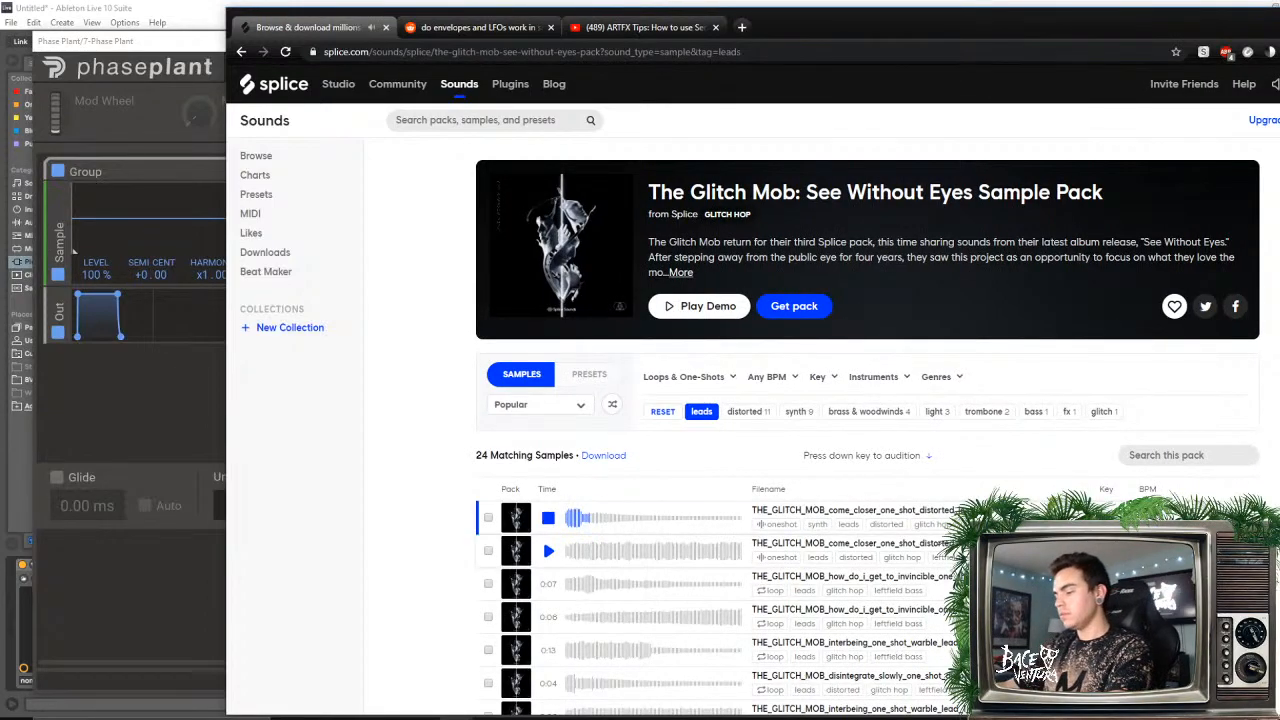
# - Audition the lead samples of The Glitch Mob pack one after another, down to way_out_is_in_one_shot_warble_lead_C4
pyautogui.press('Down')
pyautogui.press('Down')
pyautogui.press('Up')
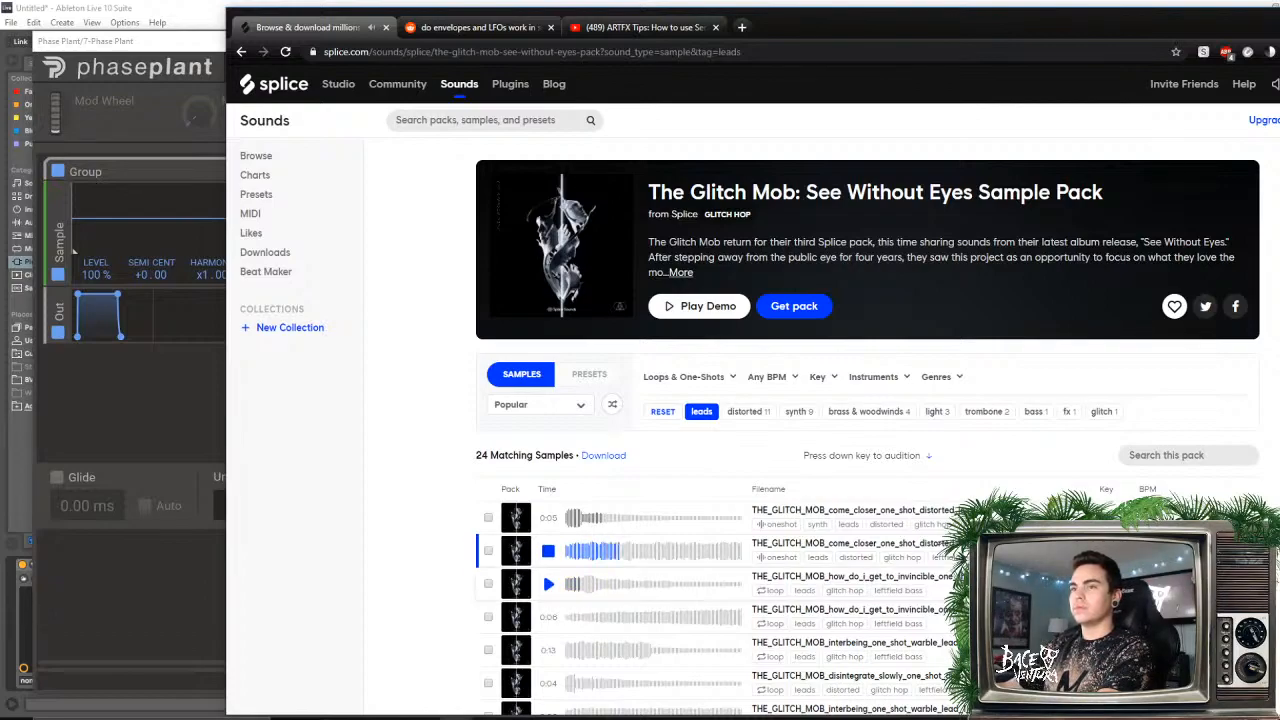
pyautogui.press('Down')
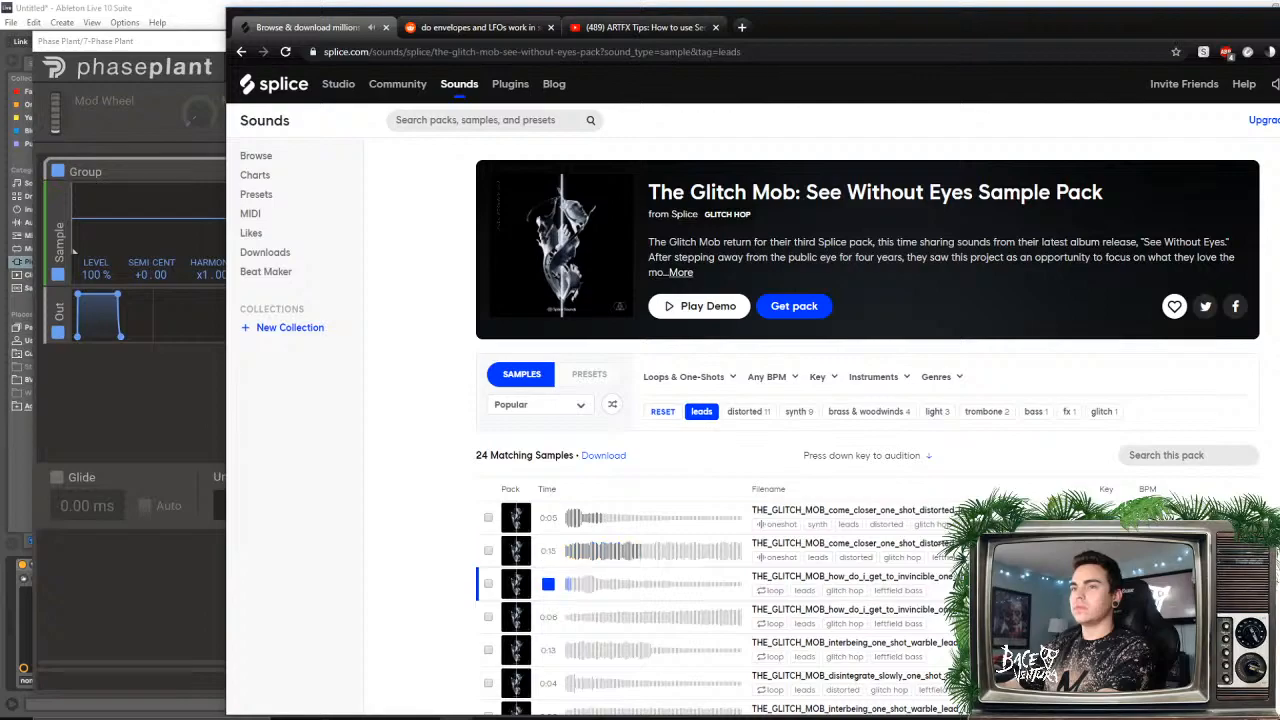
pyautogui.press('Down')
pyautogui.press('Down')
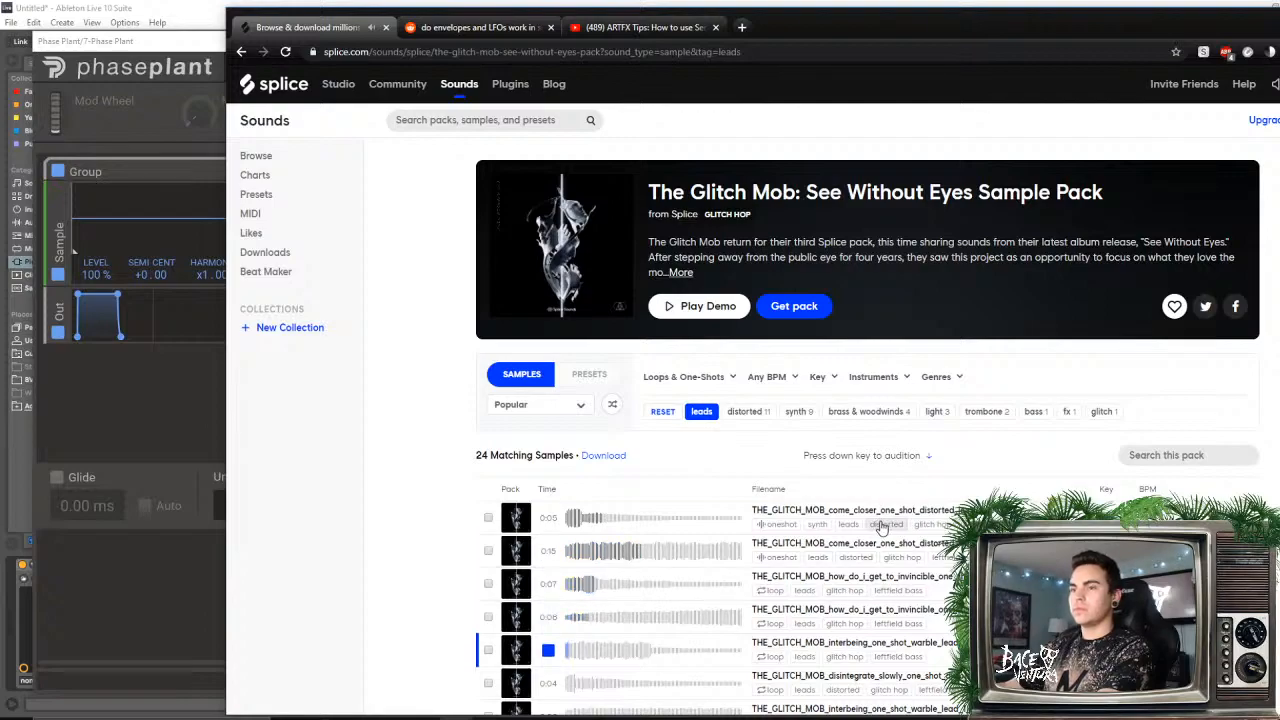
pyautogui.scroll(-3, 888, 532)
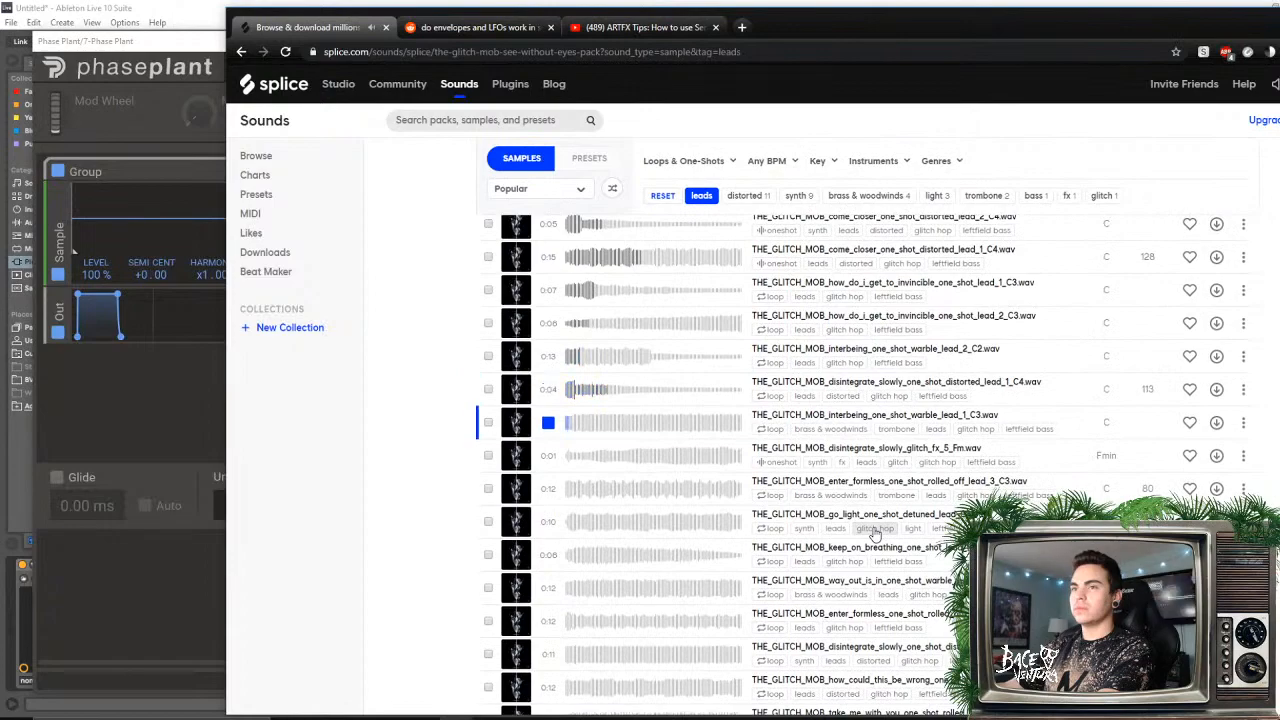
pyautogui.press('Down')
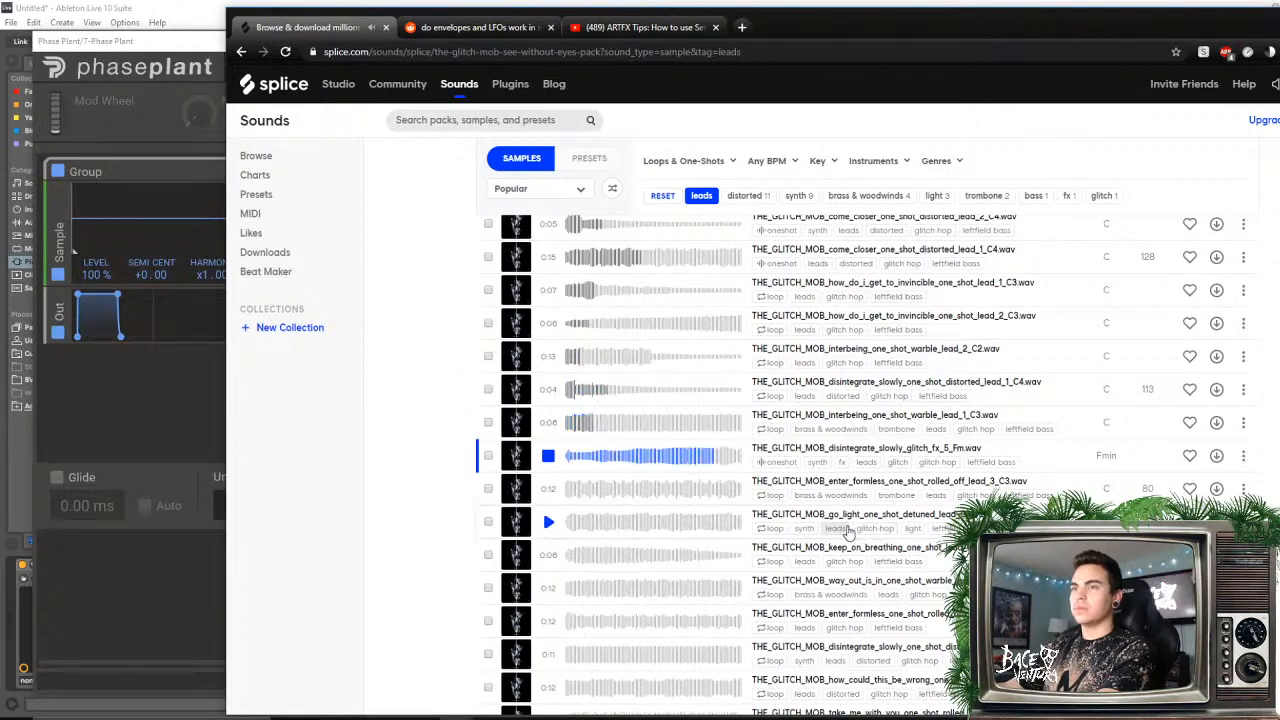
pyautogui.scroll(4, 810, 500)
pyautogui.scroll(-5, 668, 542)
pyautogui.press('Down')
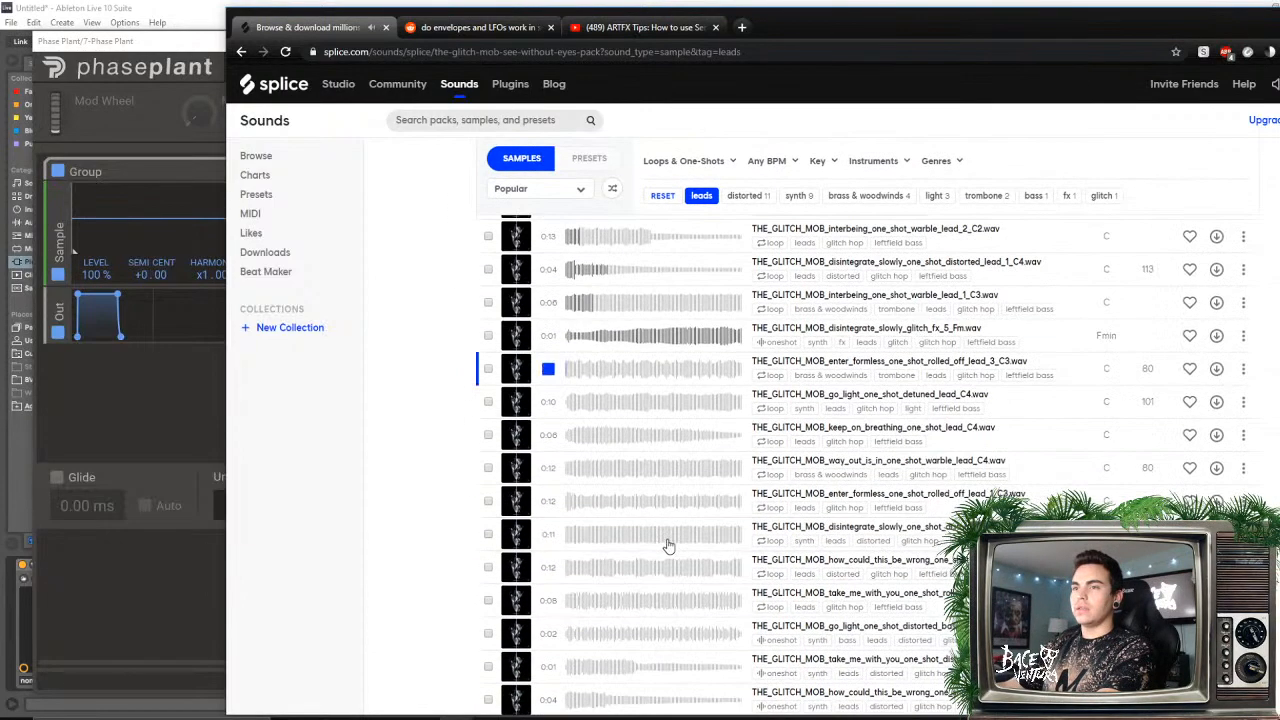
pyautogui.press('Down')
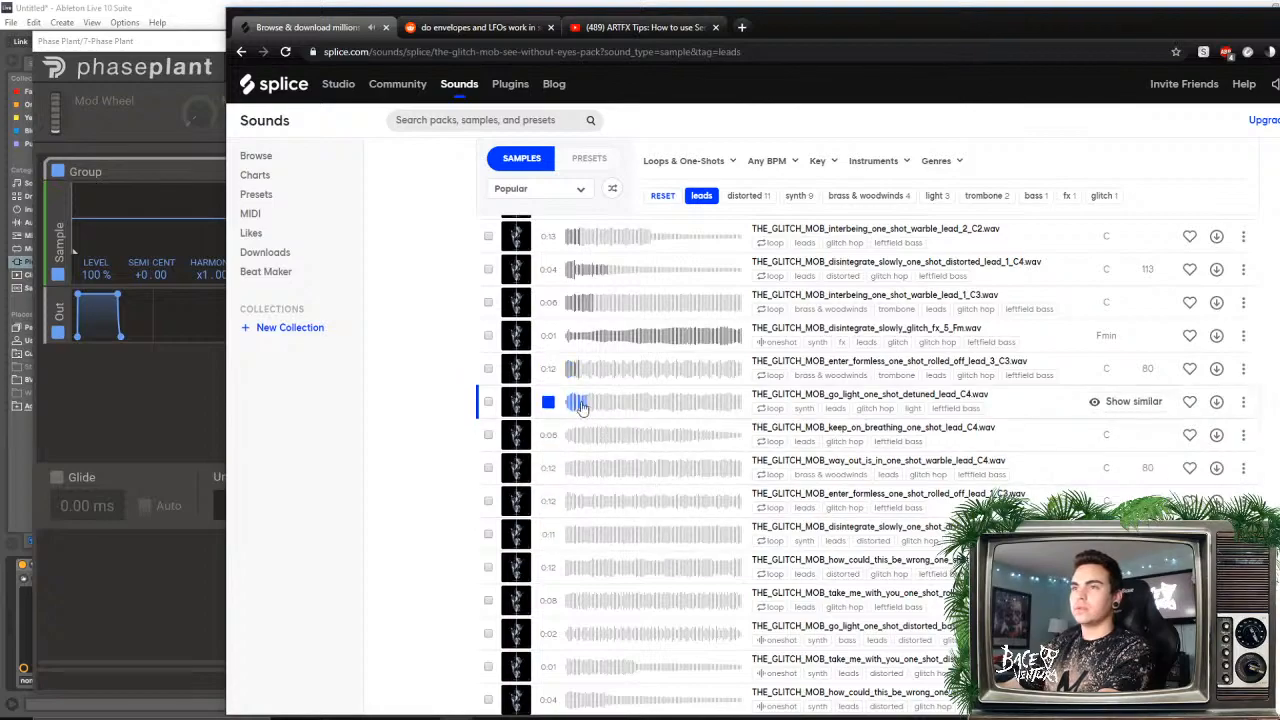
pyautogui.press('Down')
pyautogui.press('Down')
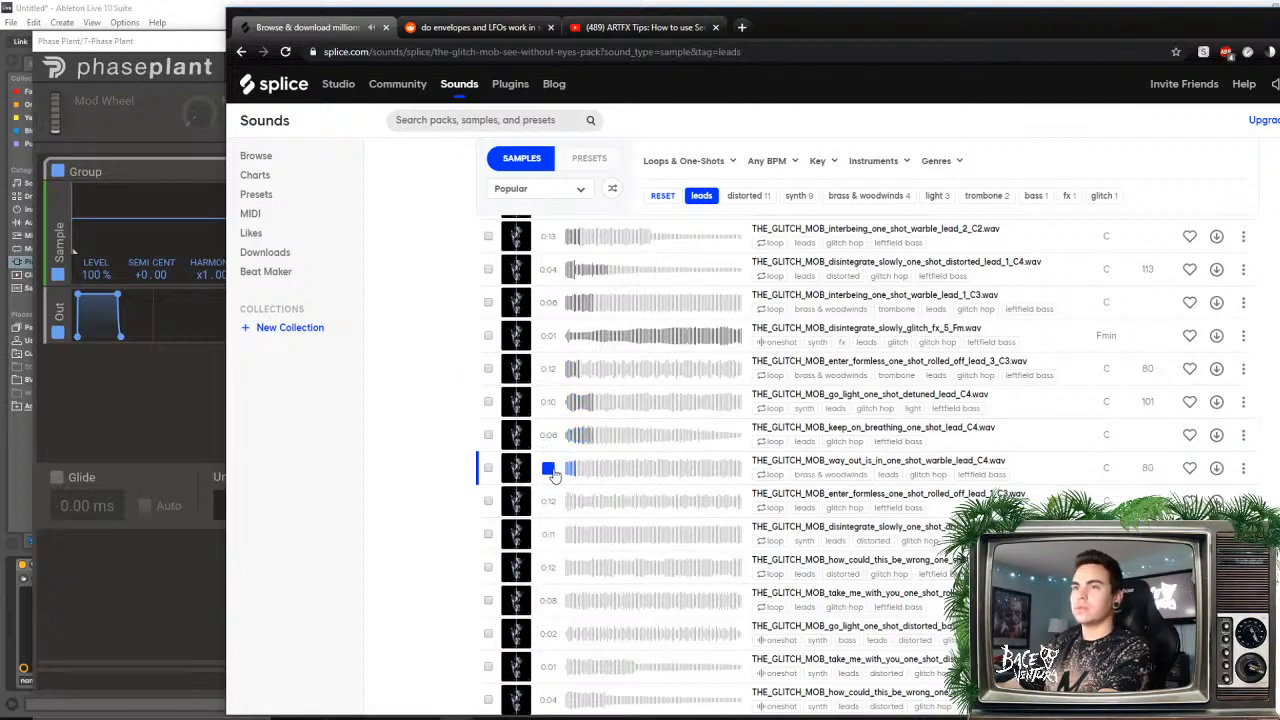
pyautogui.scroll(5, 542, 454)
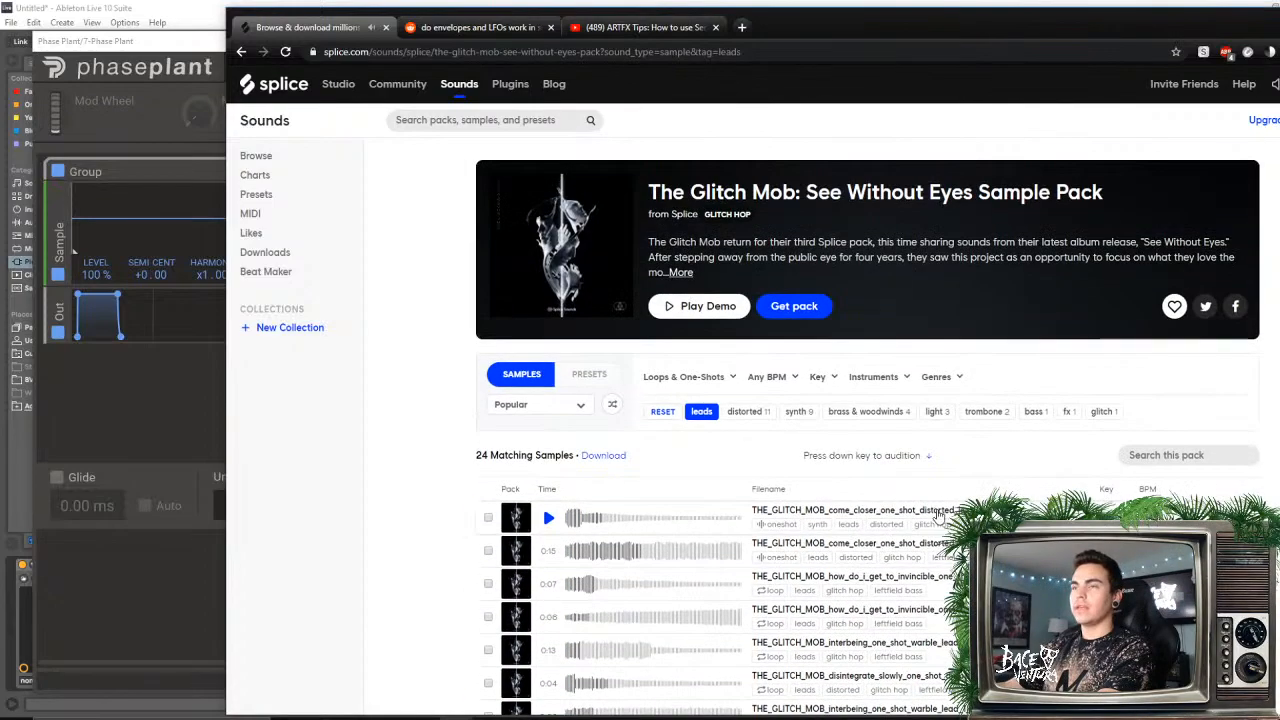
# - Return to the Sounds page and look through the What's New packs, the Instruments categories and the featured pack banners
pyautogui.click(452, 88)
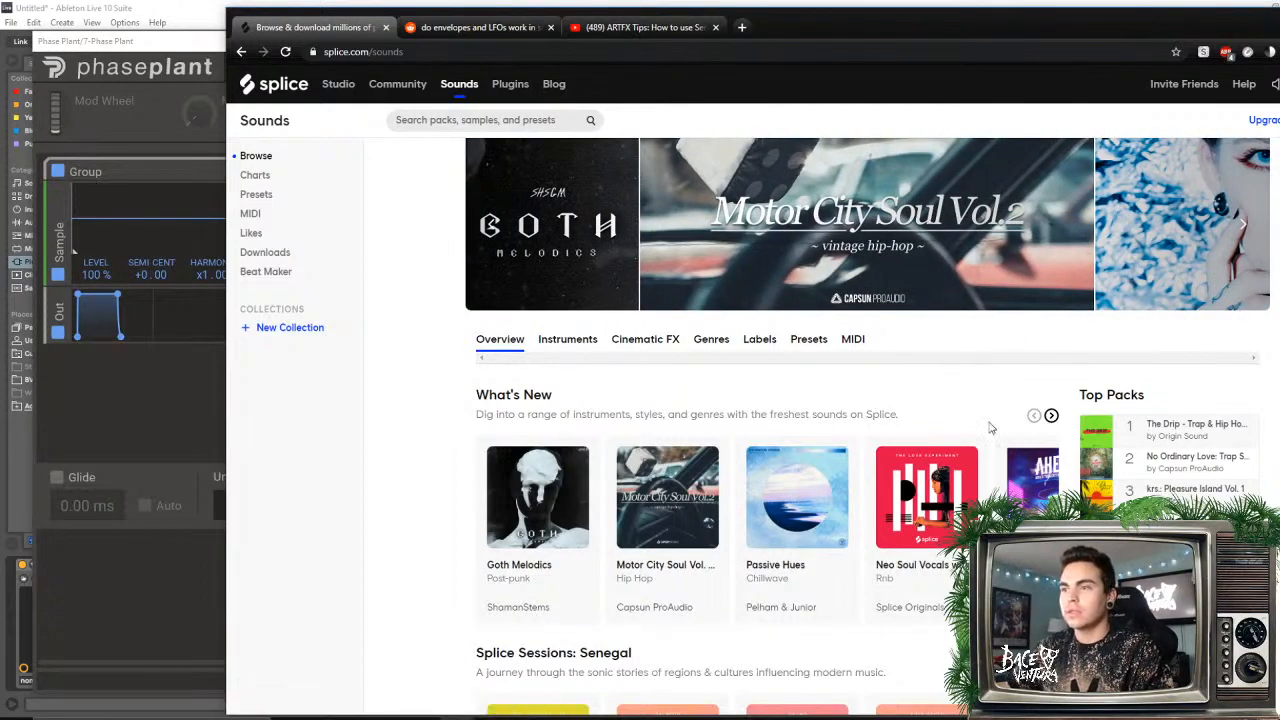
pyautogui.click(1050, 416)
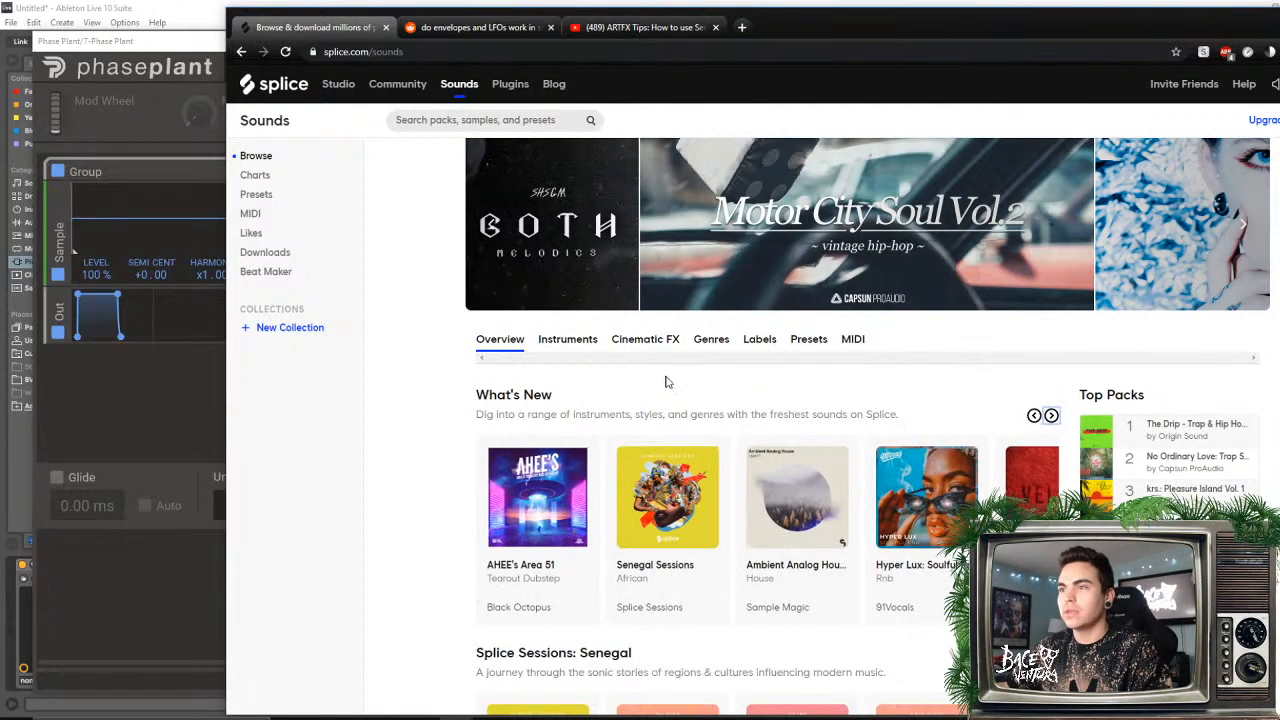
pyautogui.click(578, 345)
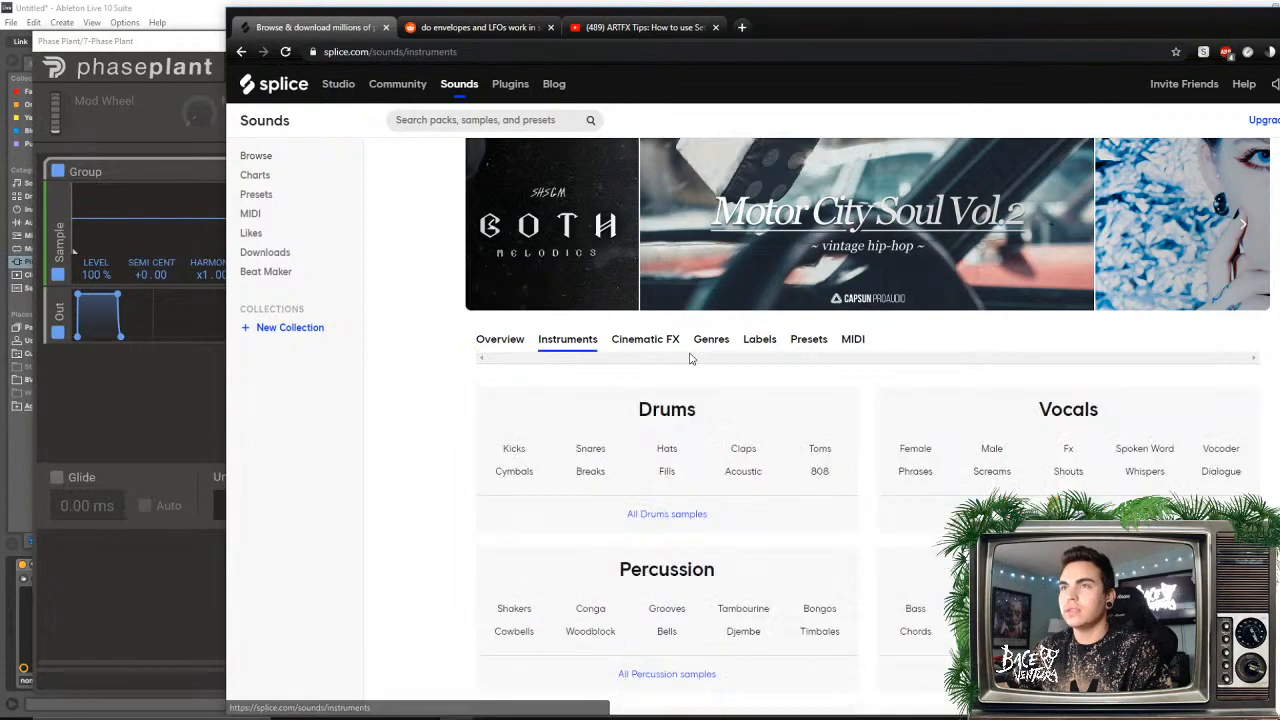
pyautogui.click(530, 245)
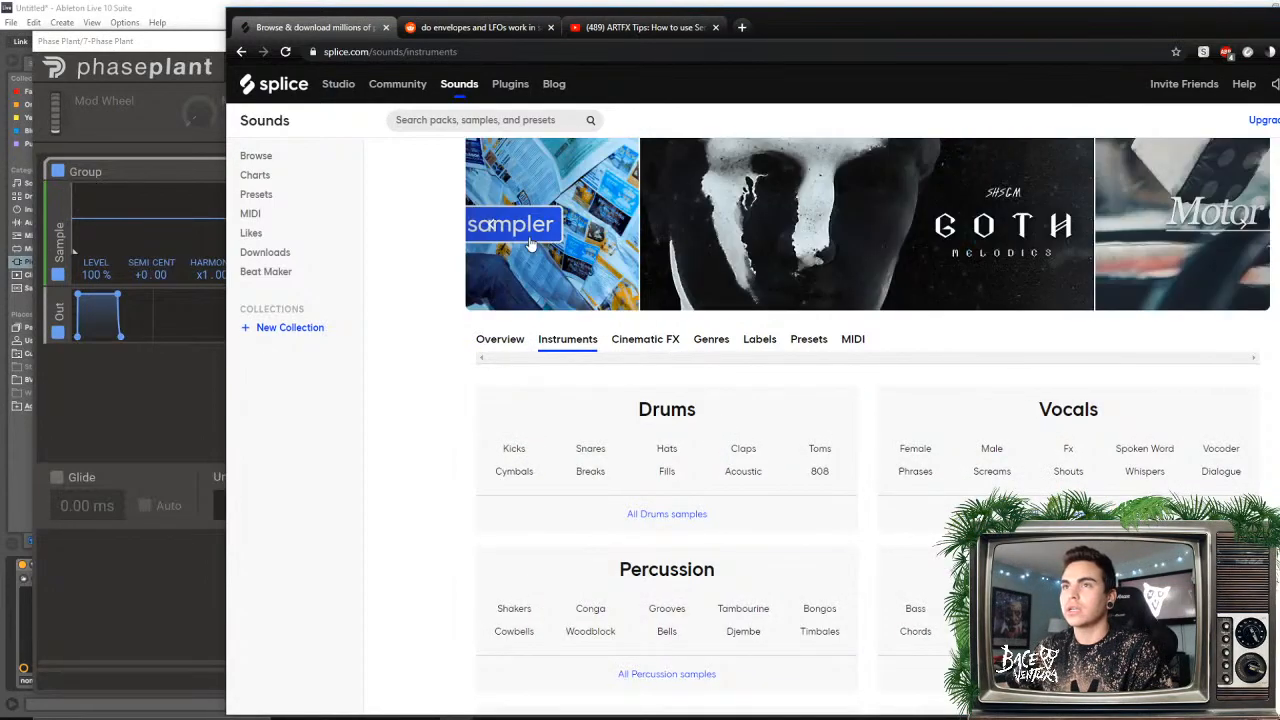
pyautogui.click(492, 230)
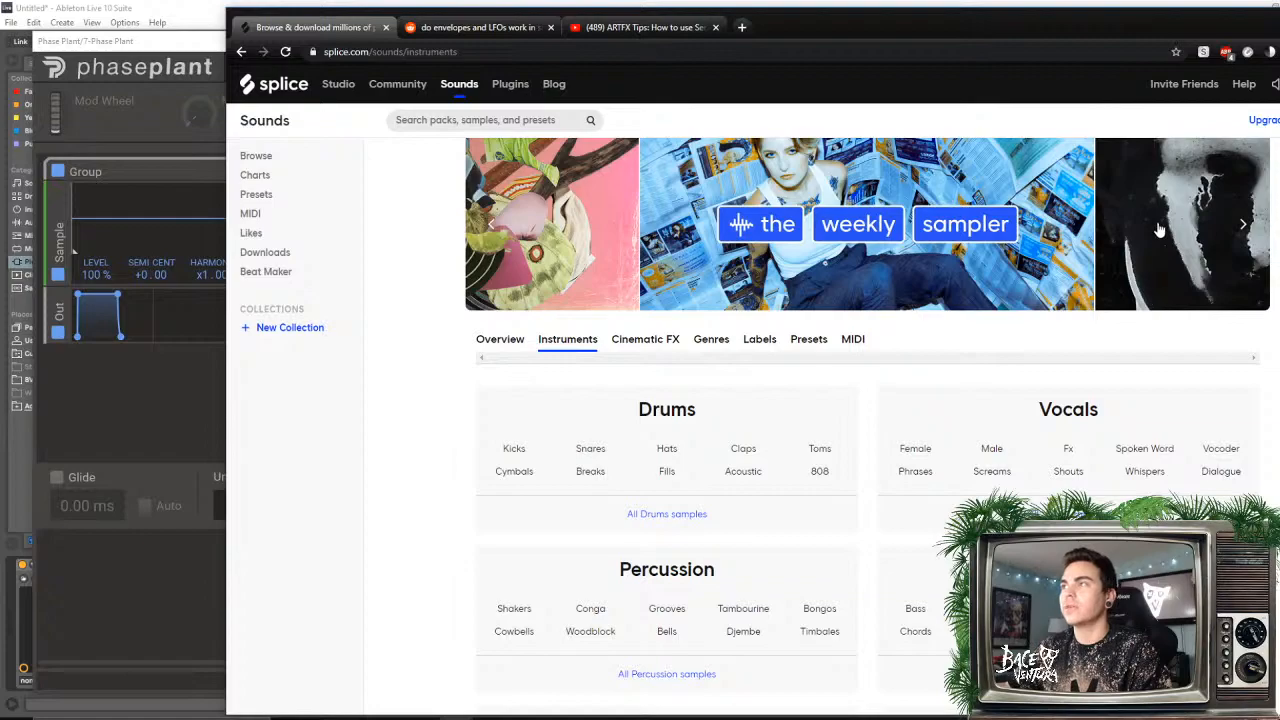
# - Search the sound library for "GOH MELODICS"
pyautogui.click(531, 118)
pyautogui.write('GO')
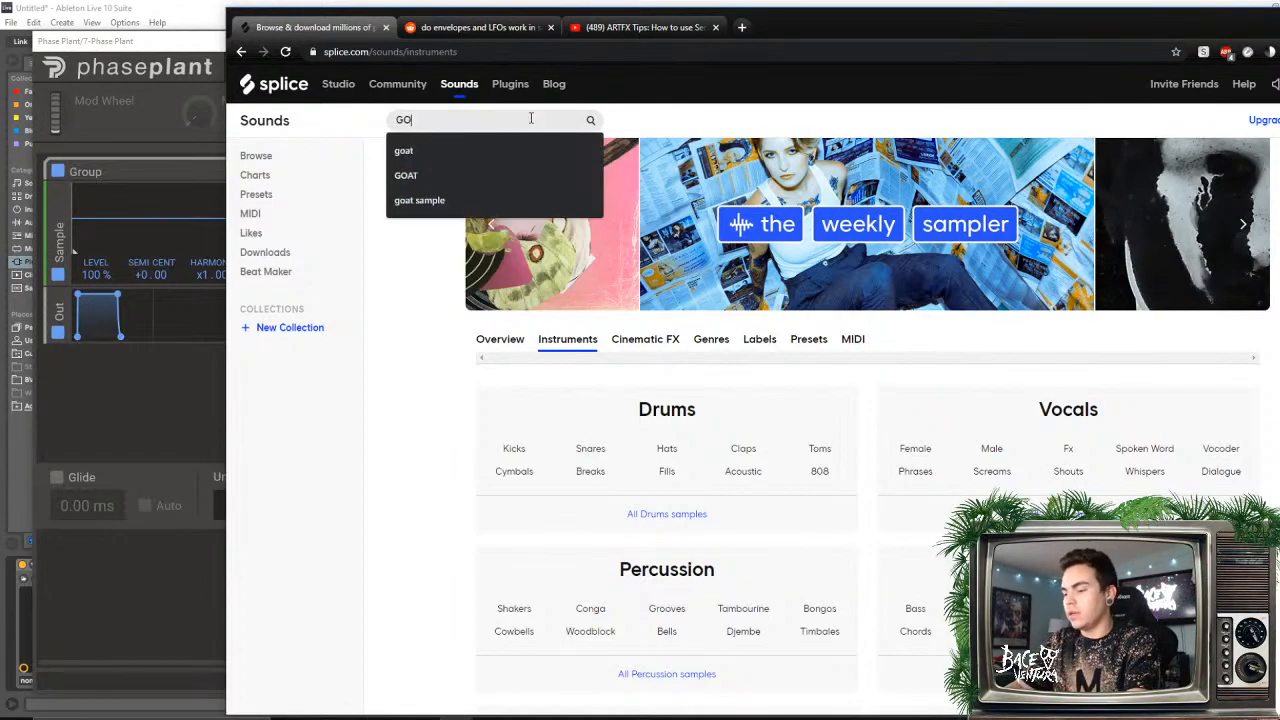
pyautogui.write('H MELODICS')
pyautogui.press('Return')
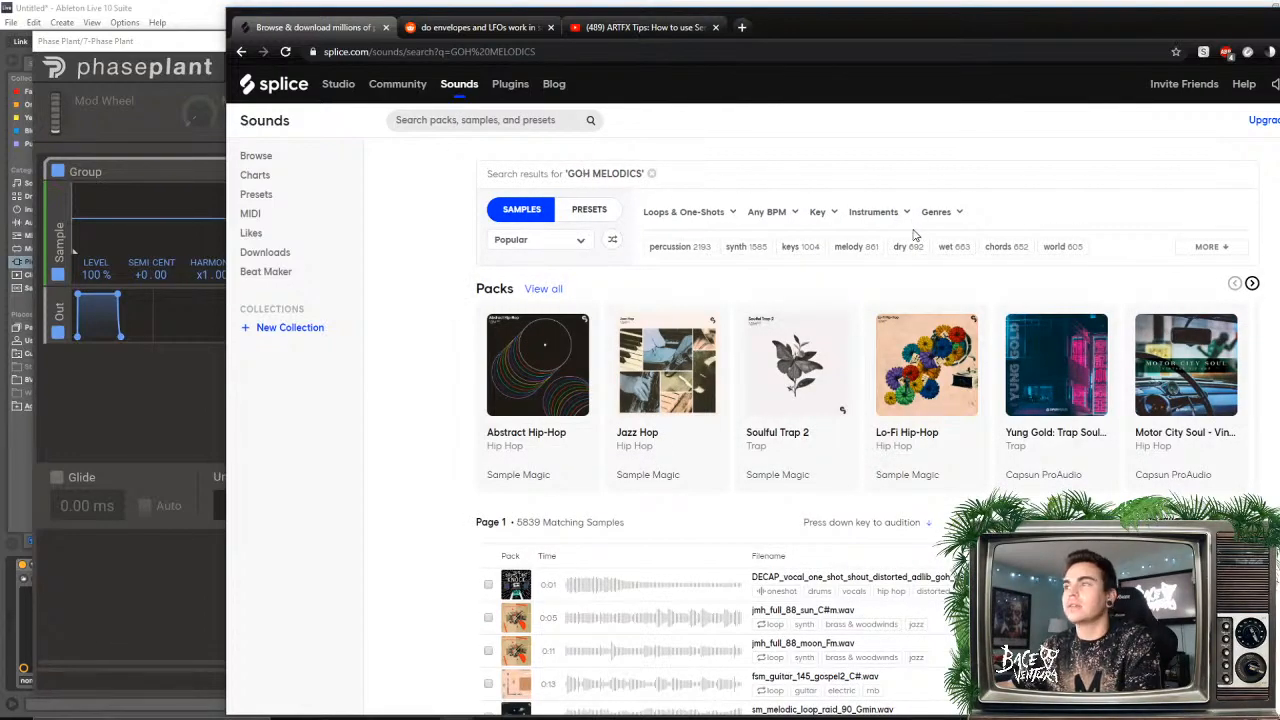
# - Search the sound library for "GOTH MELODTCS" and open the Goth Melodics pack's sample list
pyautogui.click(436, 120)
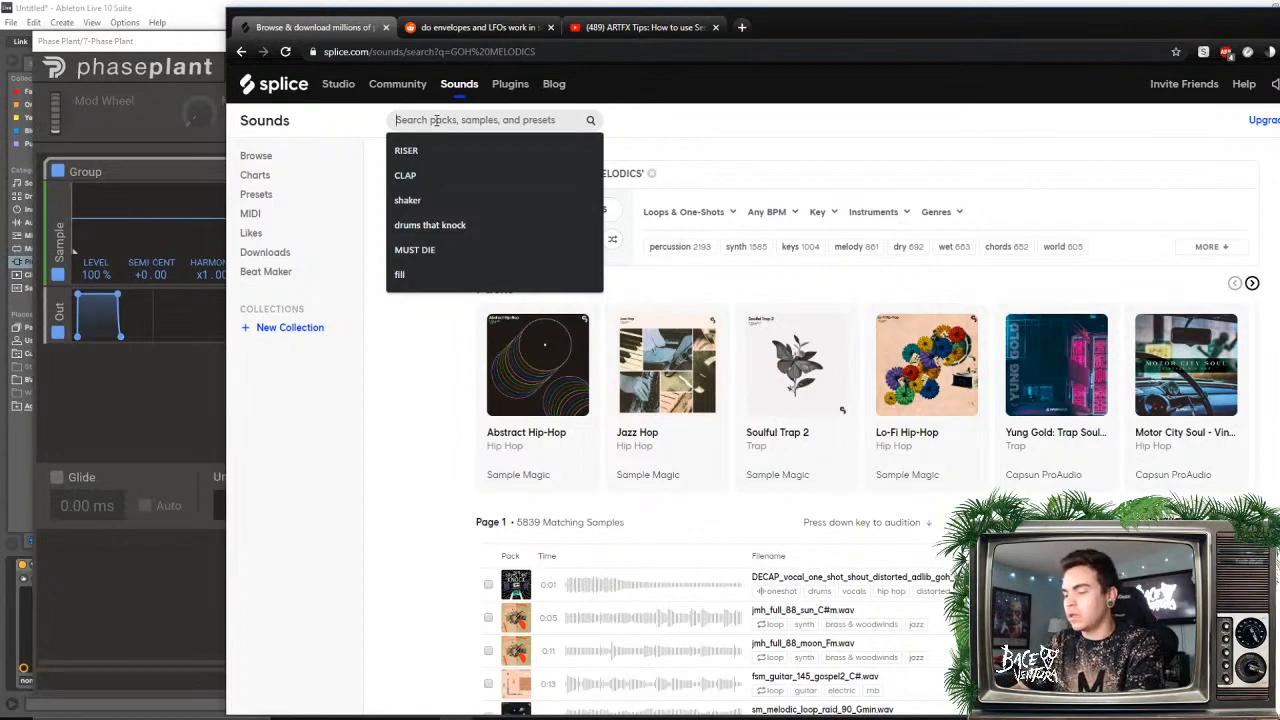
pyautogui.write('GOTH MELODT')
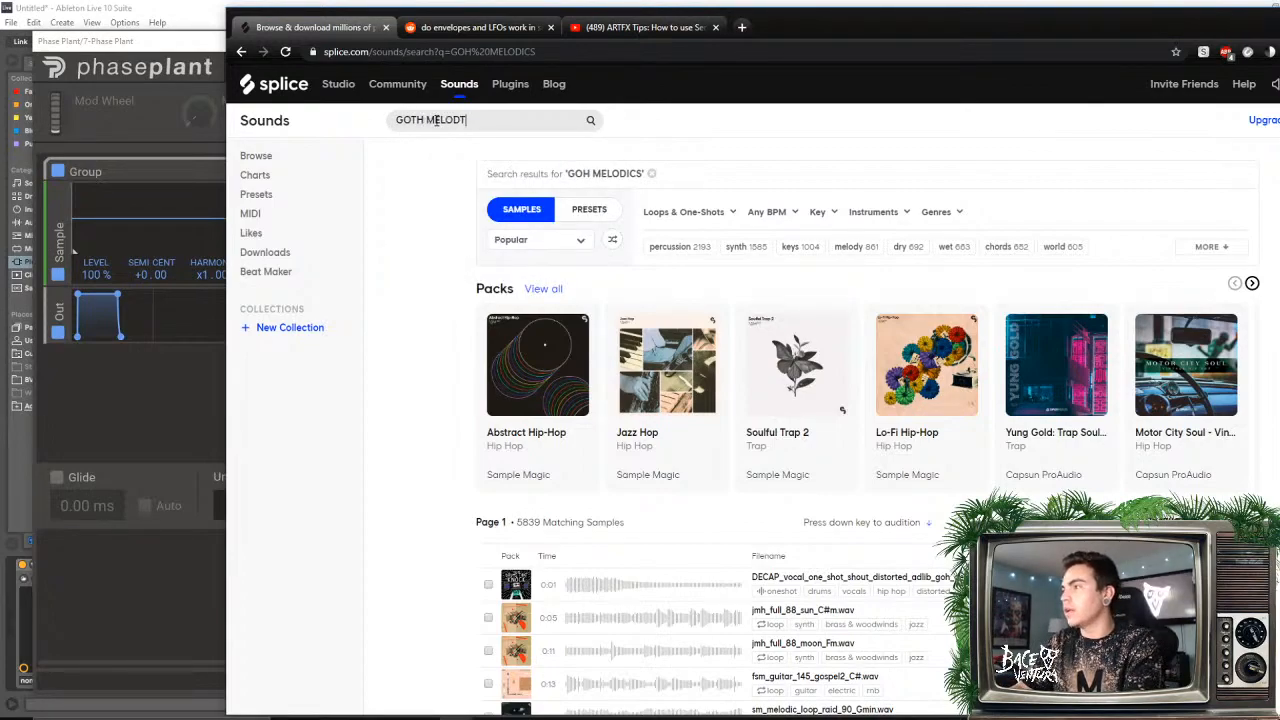
pyautogui.write('CS')
pyautogui.press('Return')
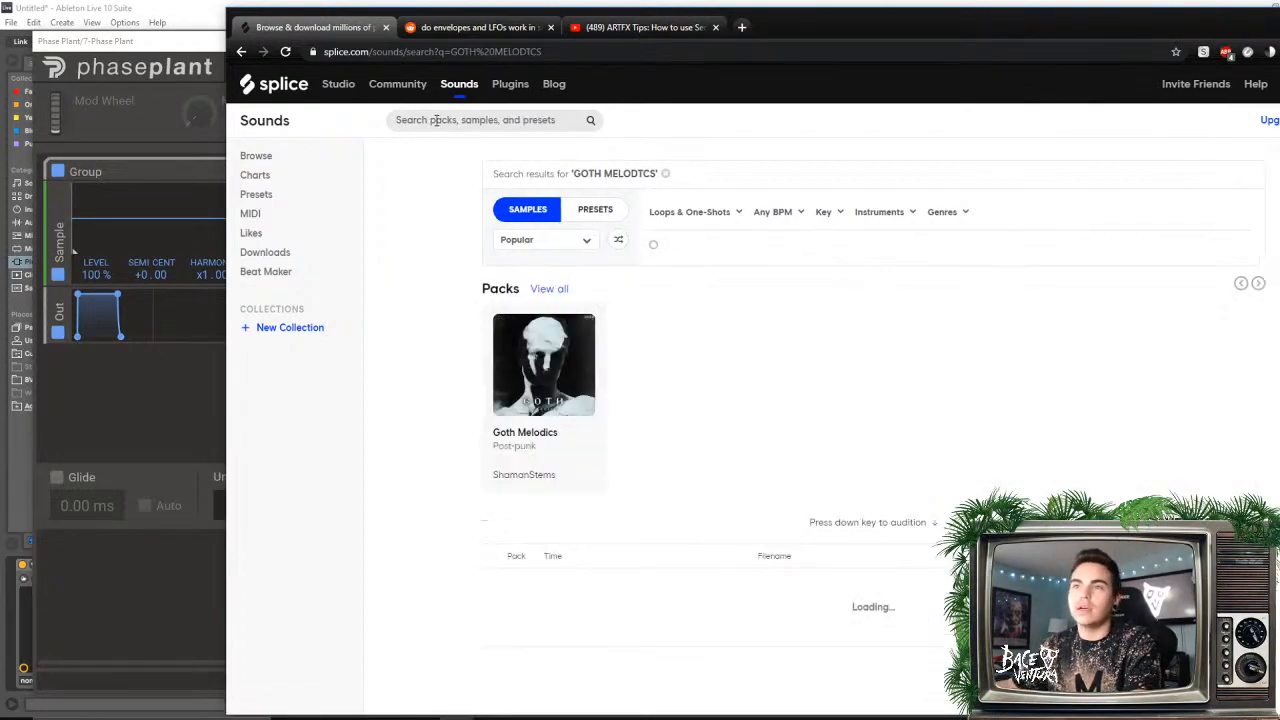
pyautogui.click(530, 444)
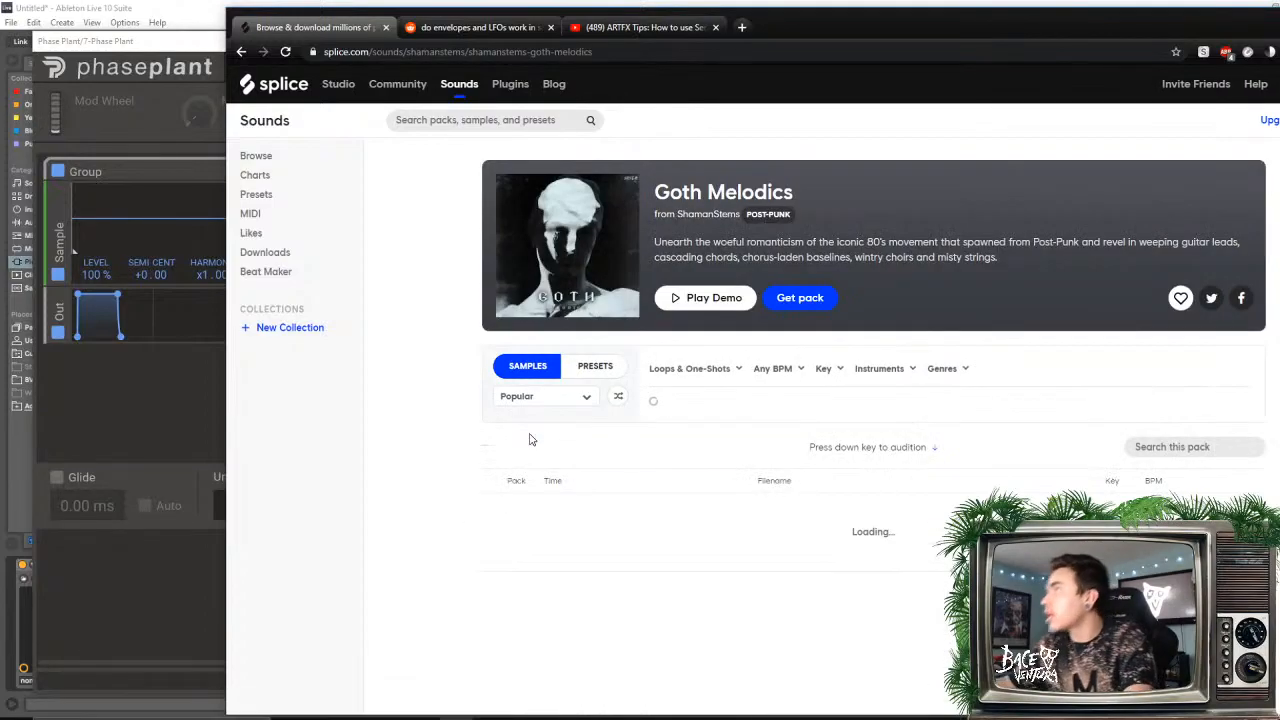
pyautogui.scroll(-2, 600, 400)
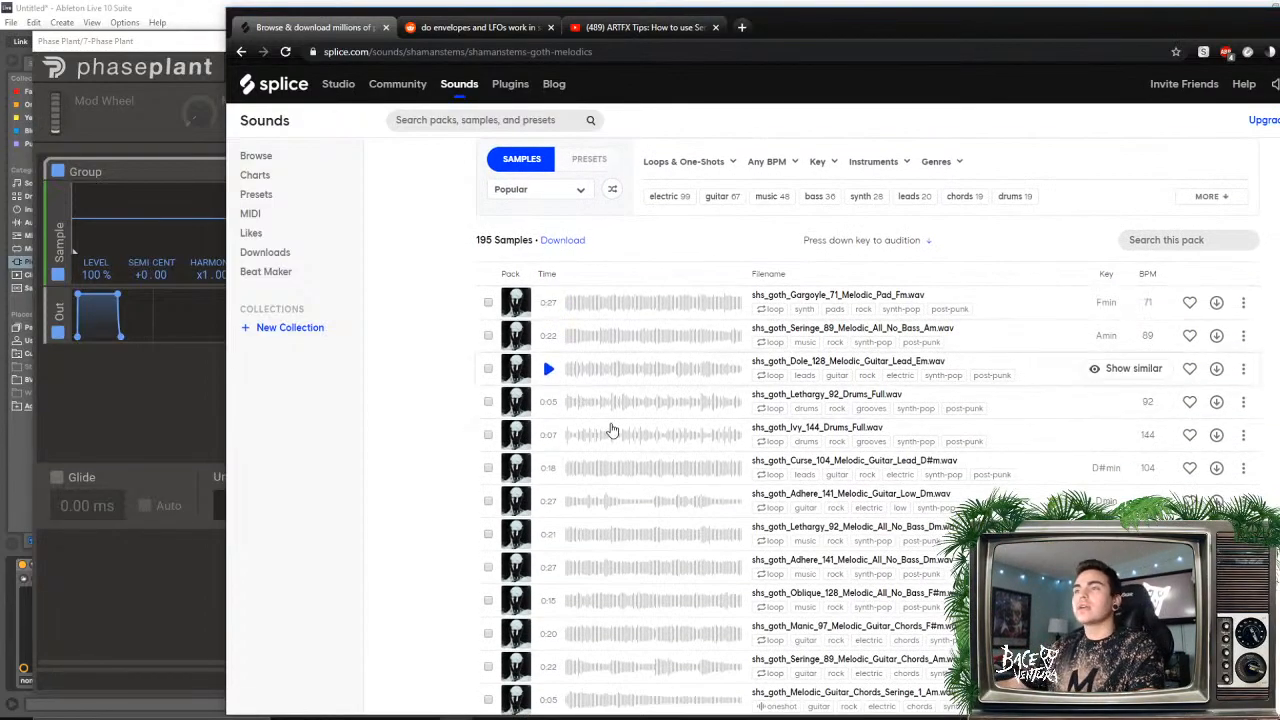
# - Audition the Goth Melodics samples one after another, from shs_goth_Gargoyle_71_Melodic_Pad_Fm down to shs_goth_Lethargy_92_Melodic_All_No_Bass_Dm
pyautogui.click(548, 303)
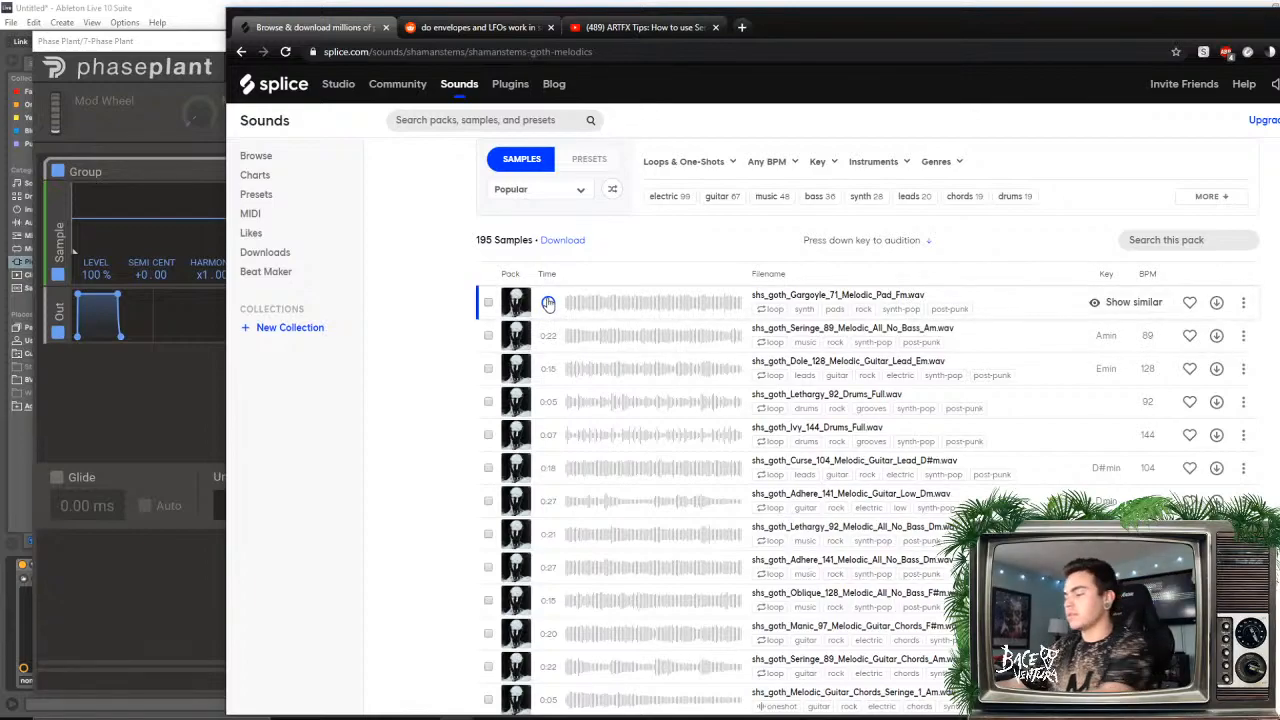
pyautogui.click(612, 335)
pyautogui.click(614, 370)
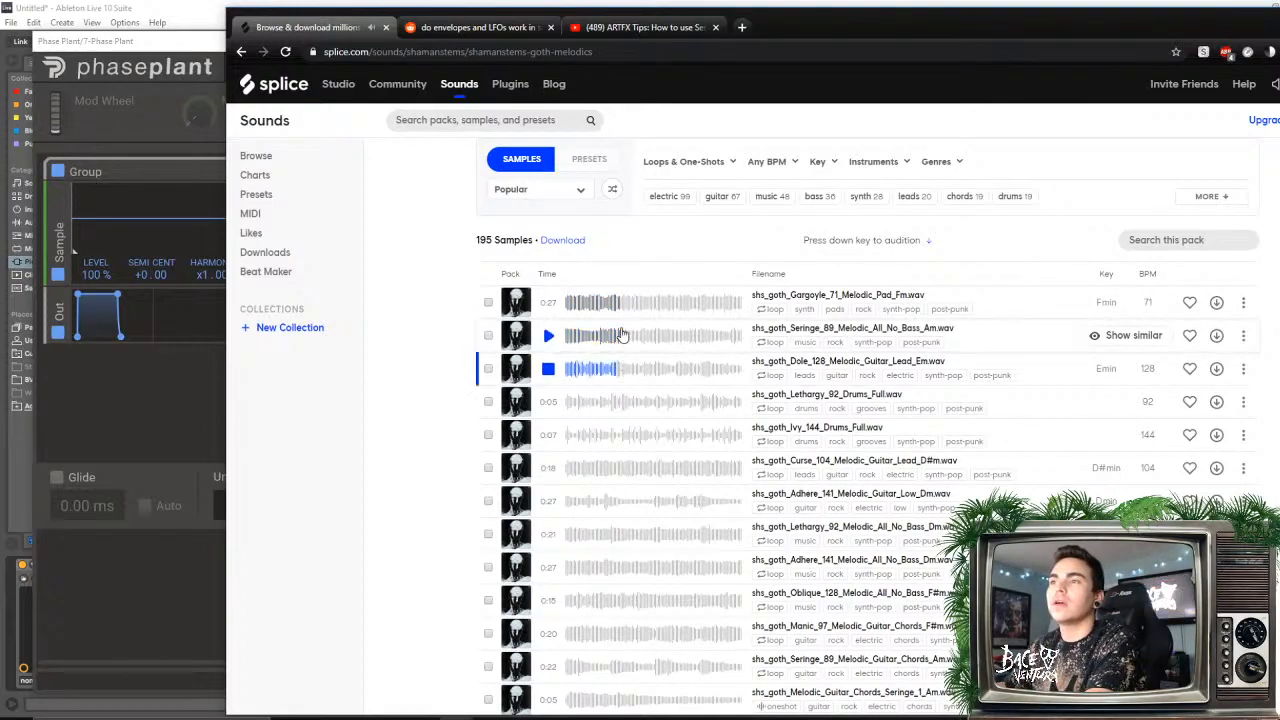
pyautogui.click(602, 403)
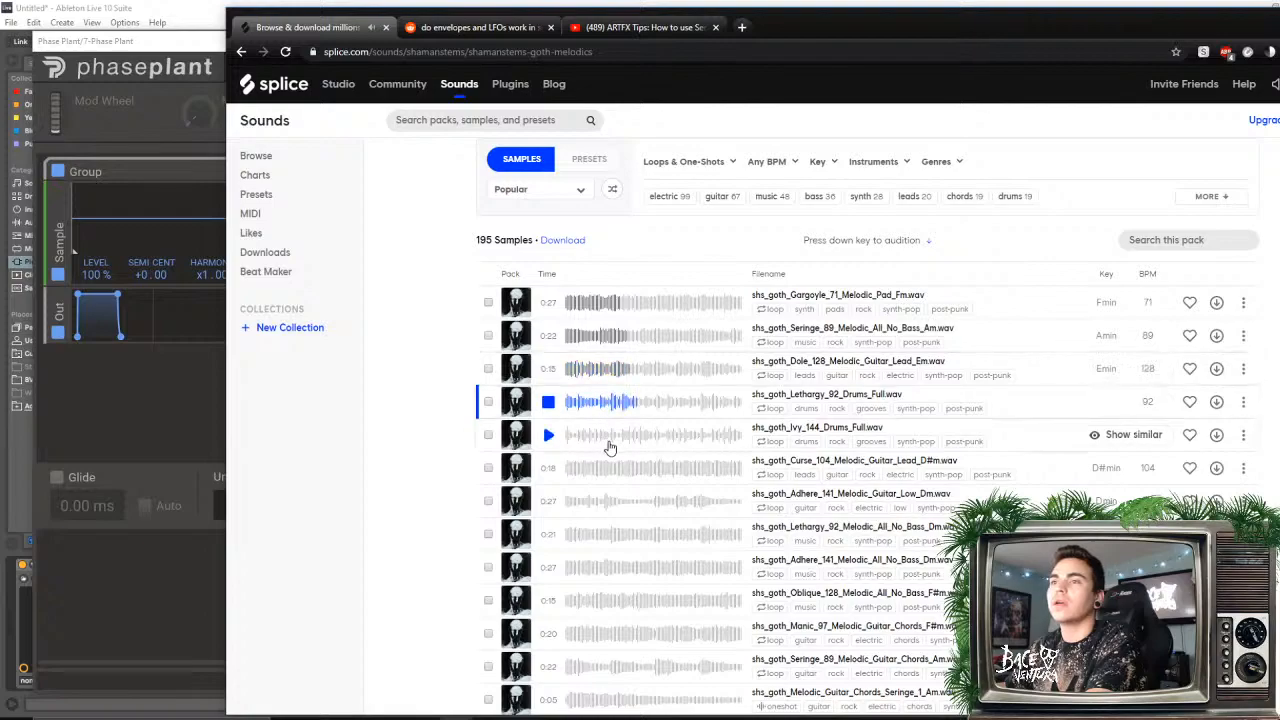
pyautogui.click(608, 442)
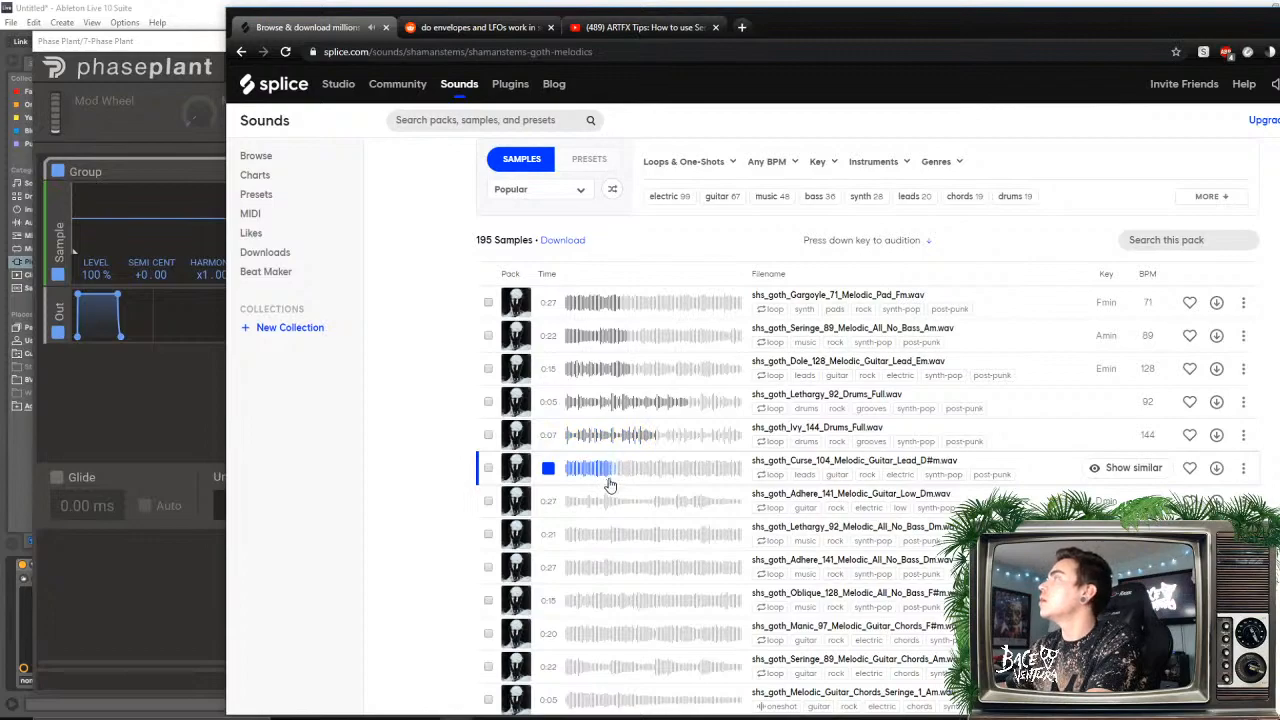
pyautogui.click(655, 503)
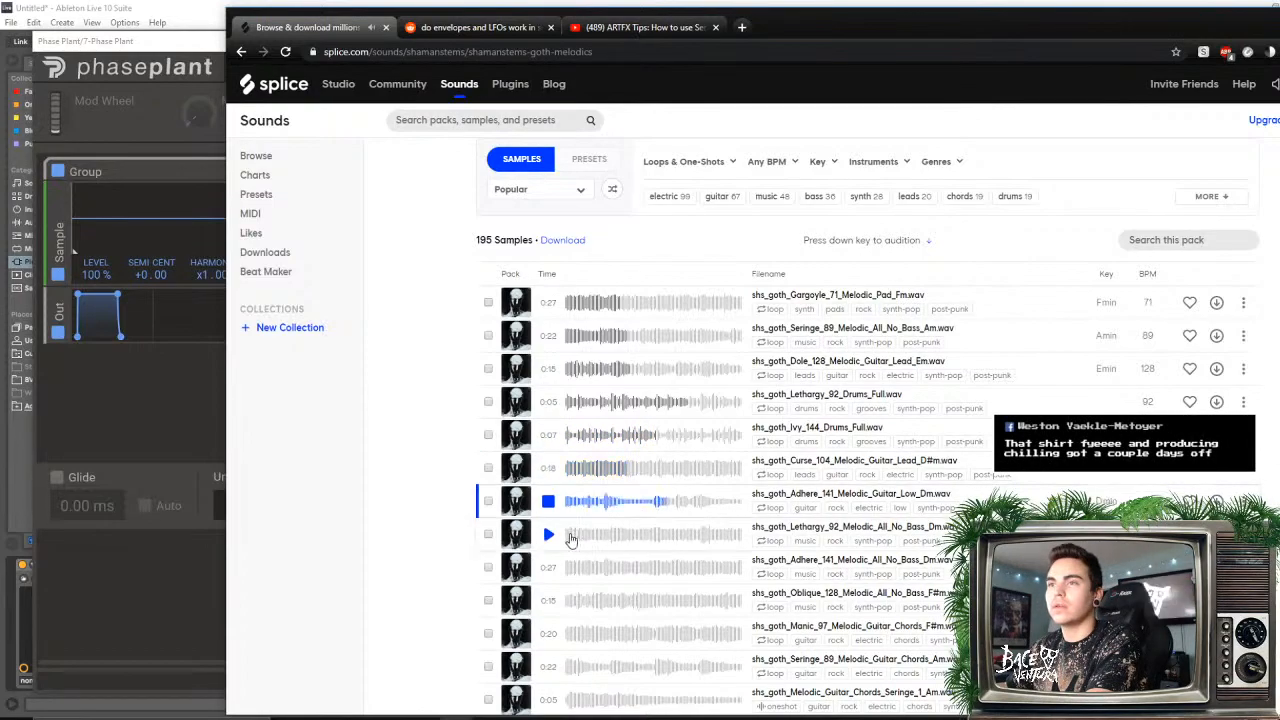
pyautogui.click(564, 537)
# - Return to the Sounds page and list all synth samples from the Instruments categories
pyautogui.click(461, 88)
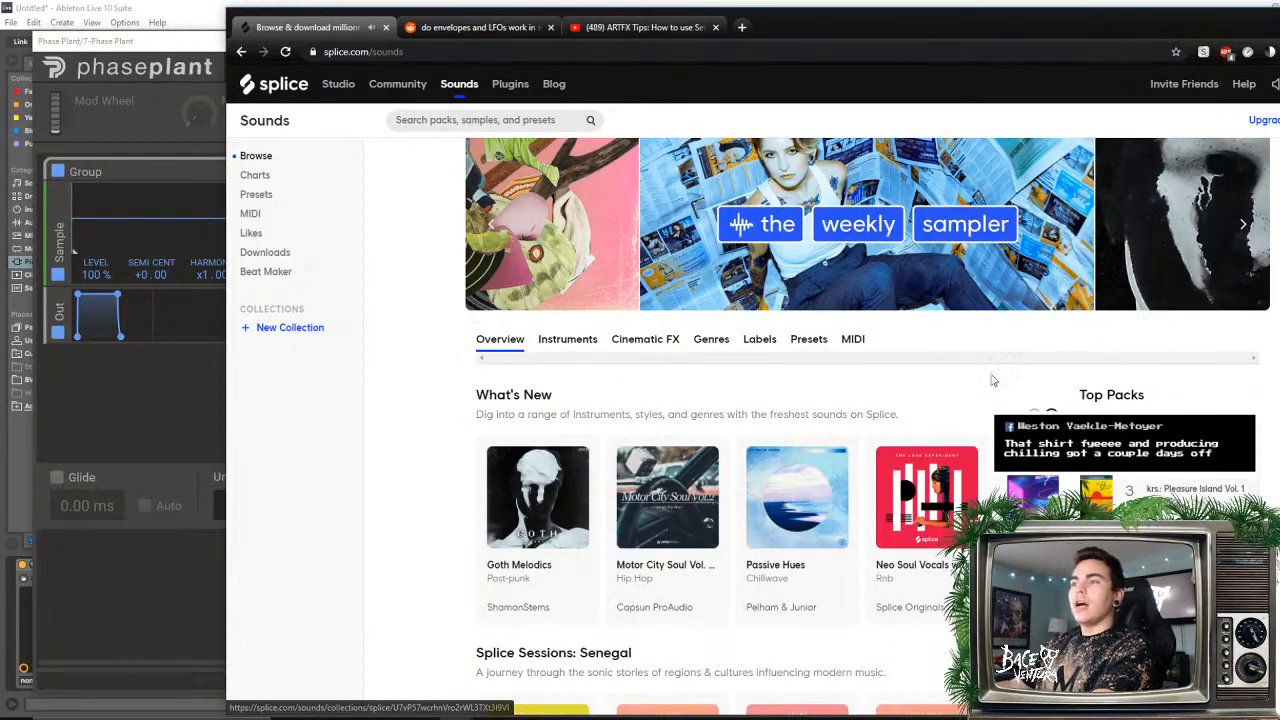
pyautogui.click(606, 340)
pyautogui.scroll(-2, 837, 391)
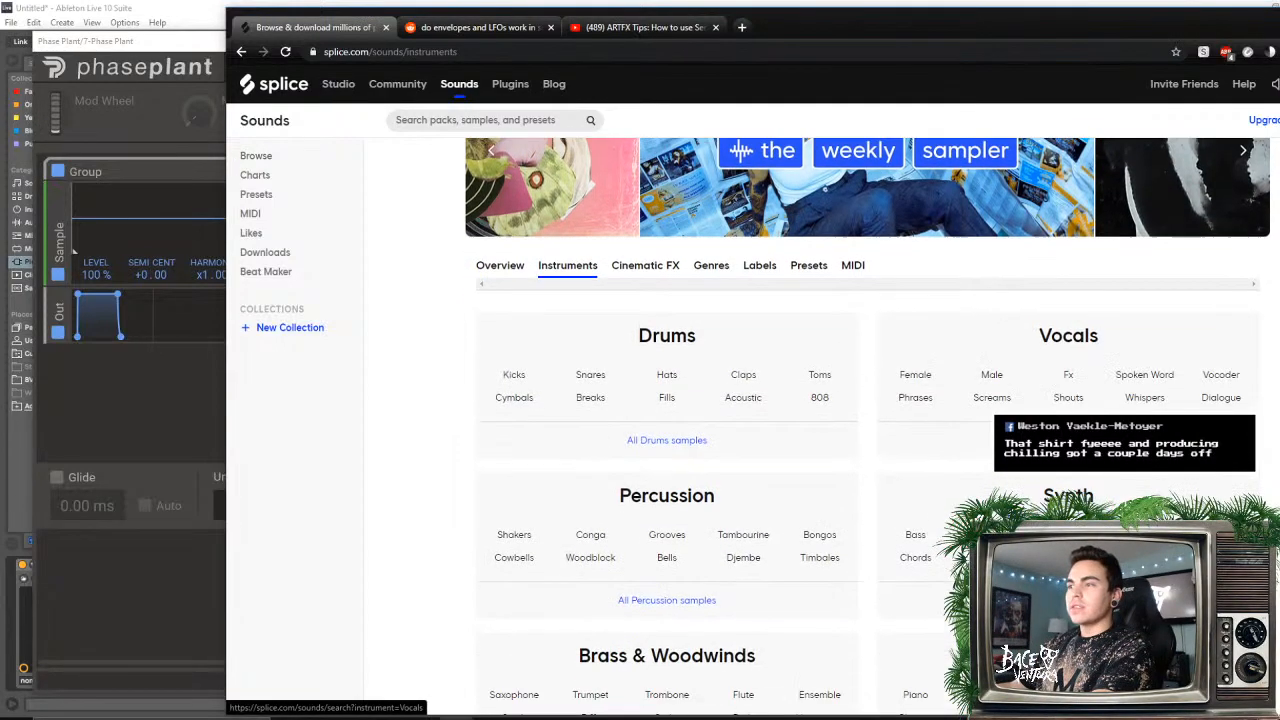
pyautogui.moveTo(1074, 362); pyautogui.dragTo(926, 401)
pyautogui.click(1030, 365)
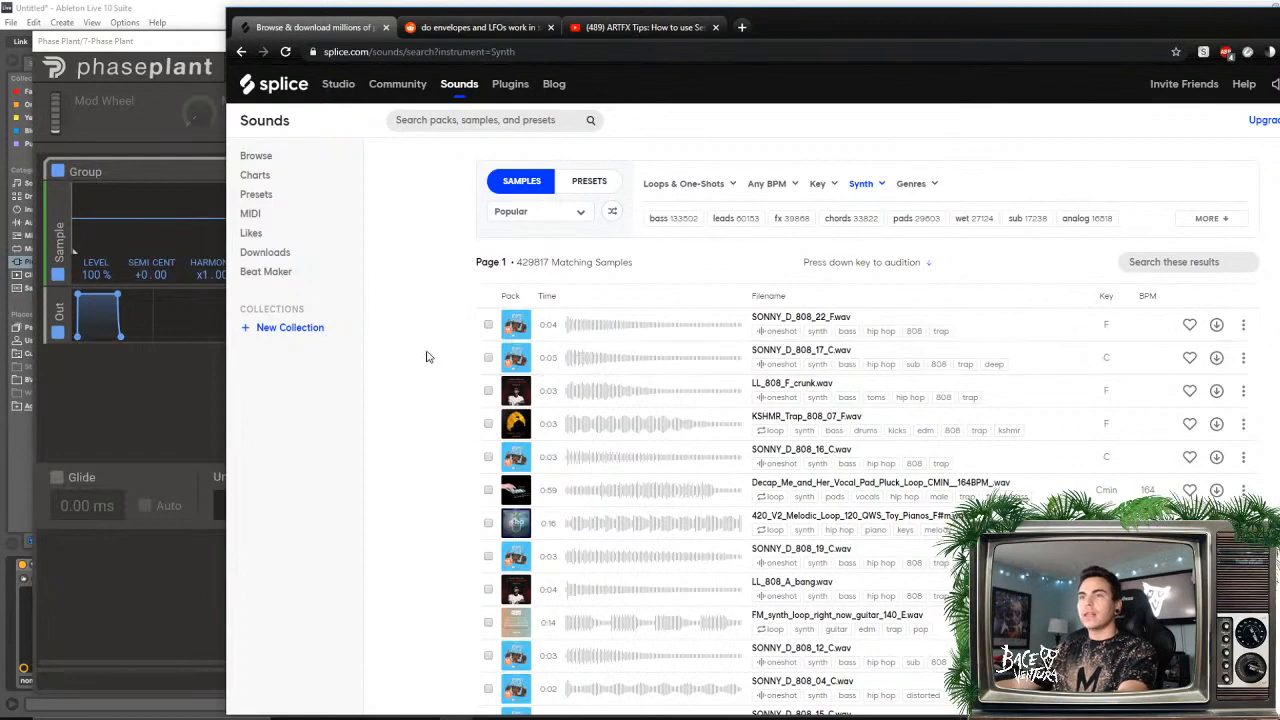
# - Filter the synth samples by the Tearout Dubstep genre and sort them in random order
pyautogui.scroll(-1, 434, 376)
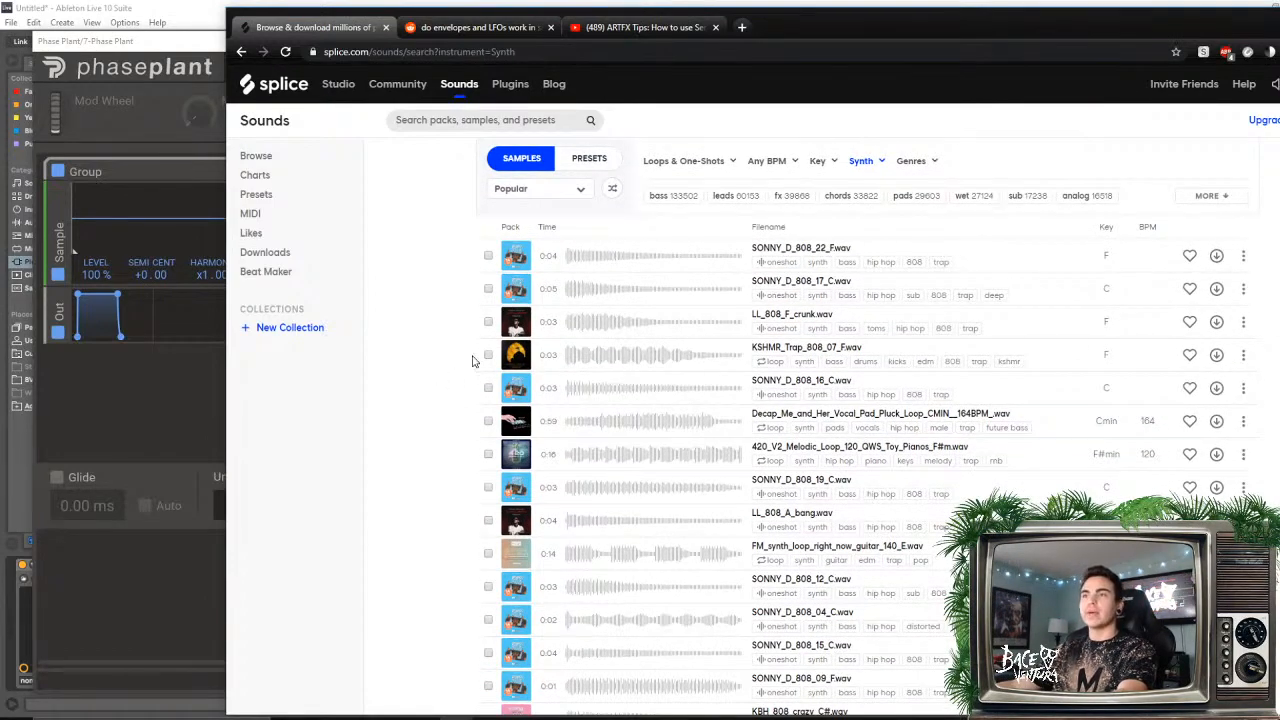
pyautogui.click(911, 161)
pyautogui.click(1200, 324)
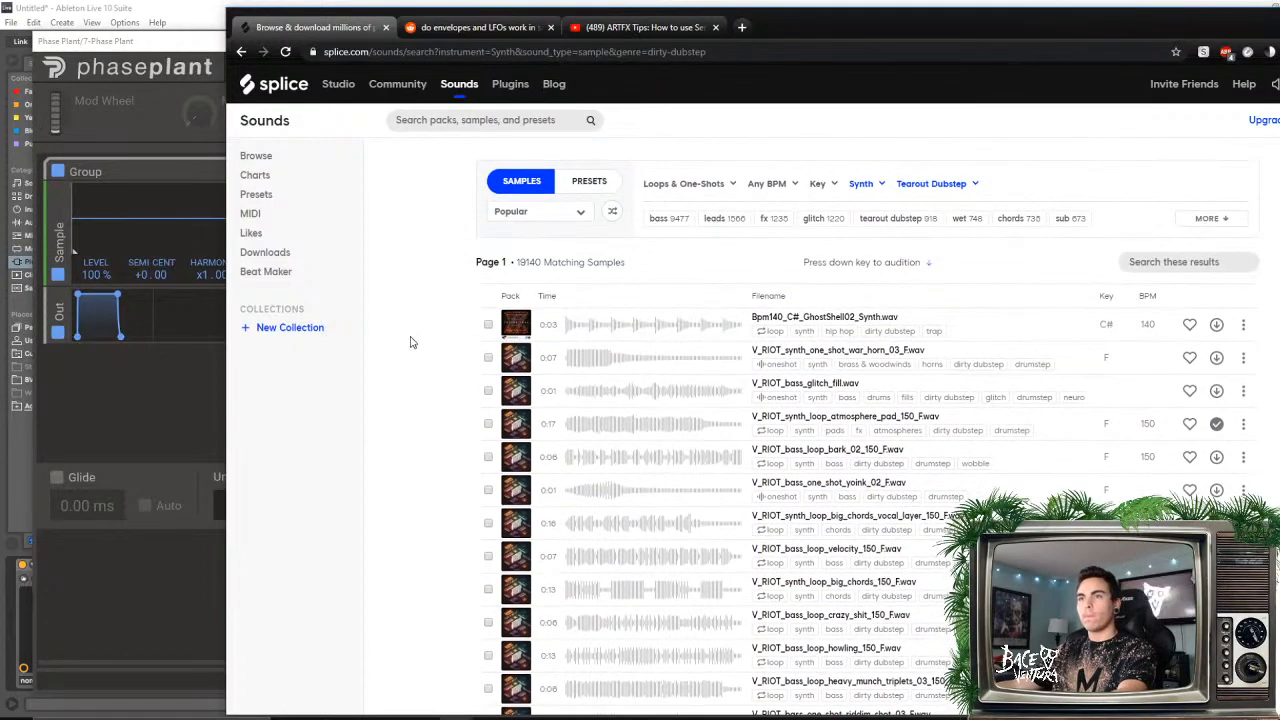
pyautogui.click(525, 213)
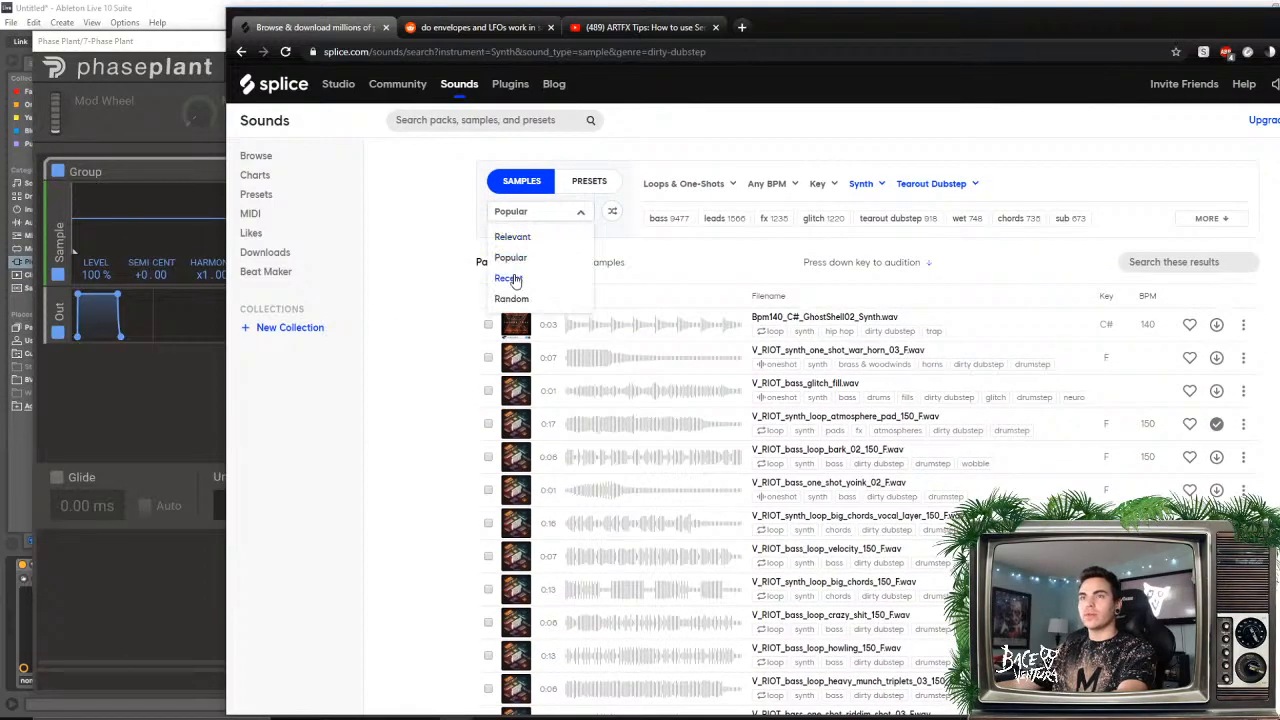
pyautogui.click(511, 299)
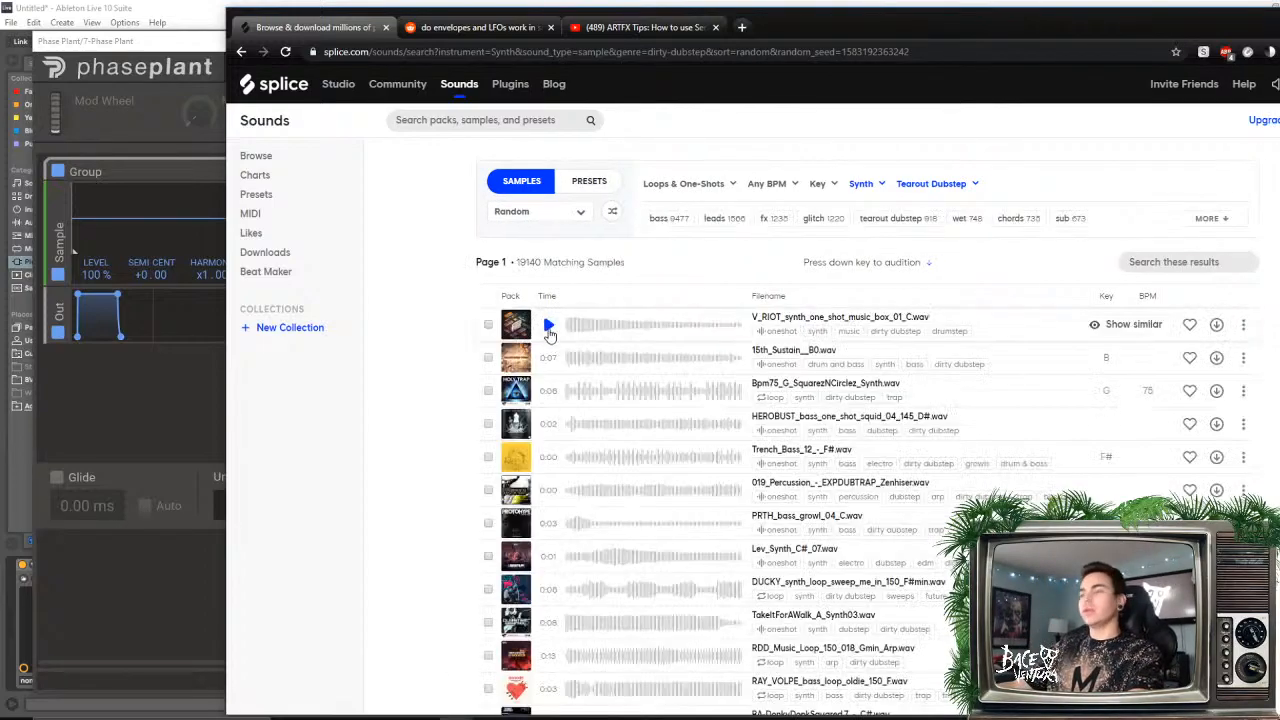
# - Audition the Tearout Dubstep synth samples one after another, from V_RIOT_synth_one_shot_music_box_01_C down to RAY_VOLPE_bass_loop_oldie_150_F
pyautogui.click(548, 328)
pyautogui.press('Down')
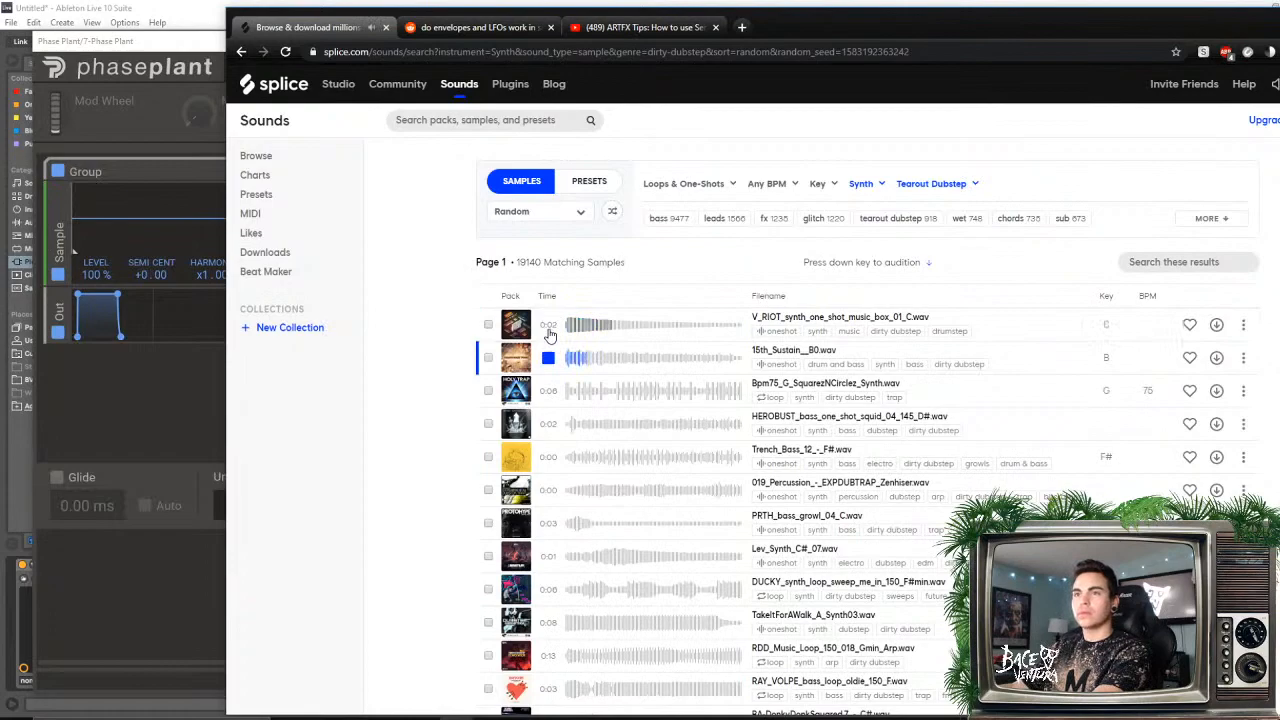
pyautogui.press('Down')
pyautogui.press('Down')
pyautogui.press('Down')
pyautogui.press('Down')
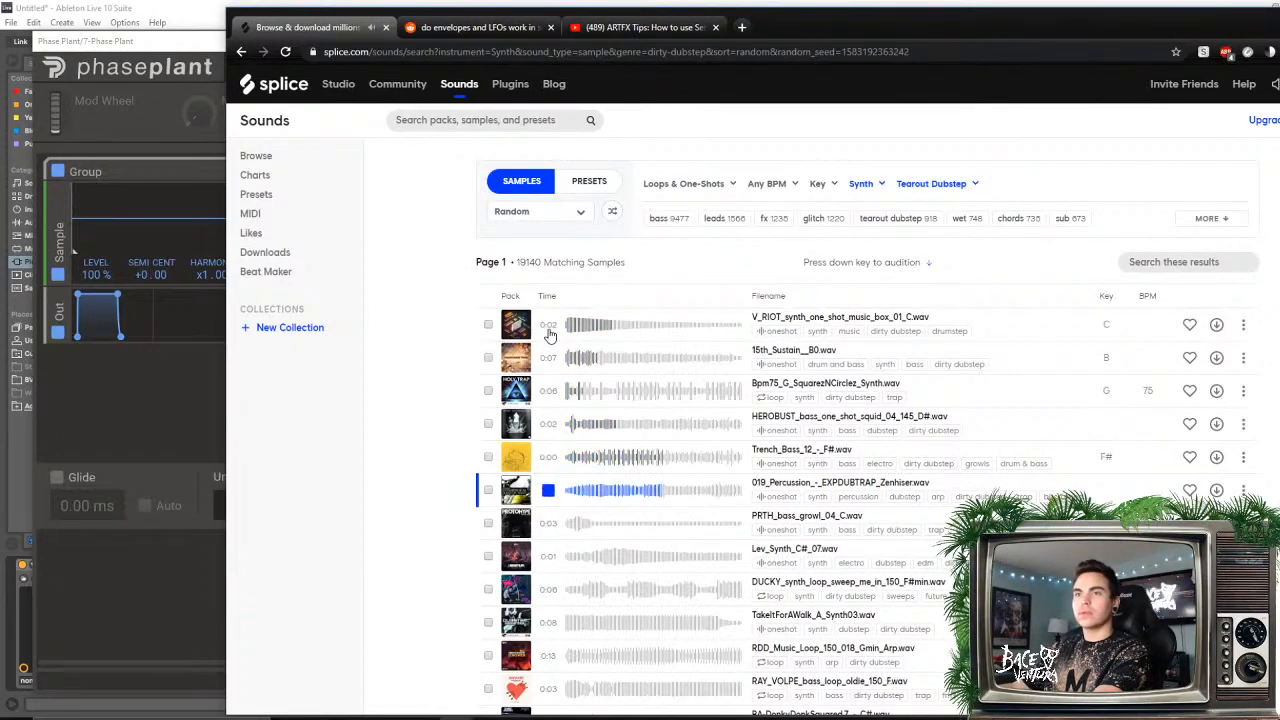
pyautogui.press('Up')
pyautogui.press('Up')
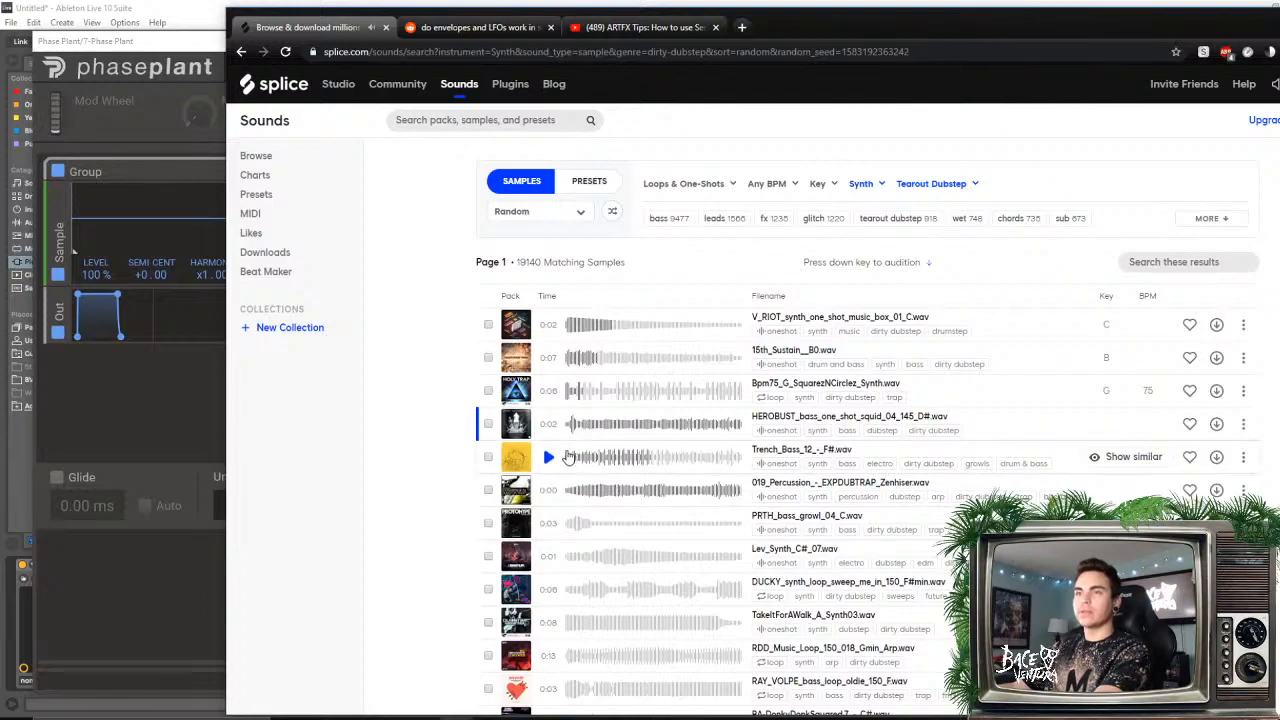
pyautogui.press('Down')
pyautogui.press('Down')
pyautogui.press('Down')
pyautogui.press('Down')
pyautogui.press('Down')
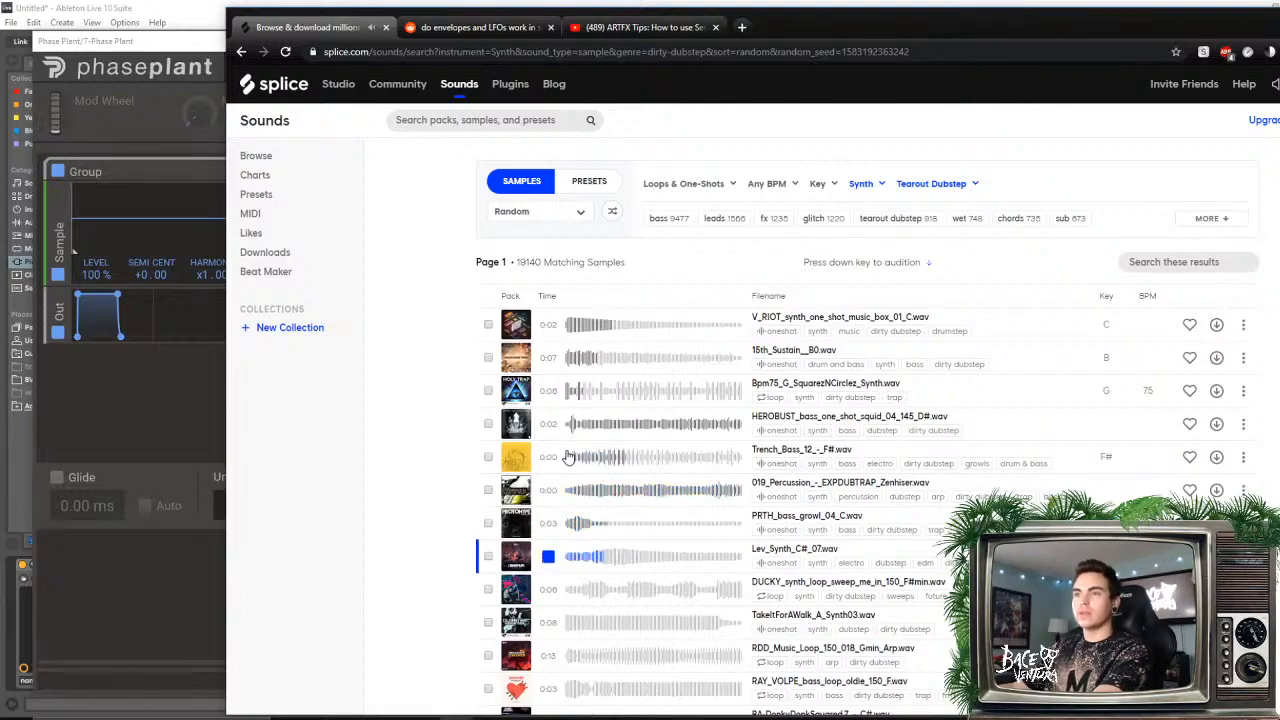
pyautogui.press('Down')
pyautogui.press('Down')
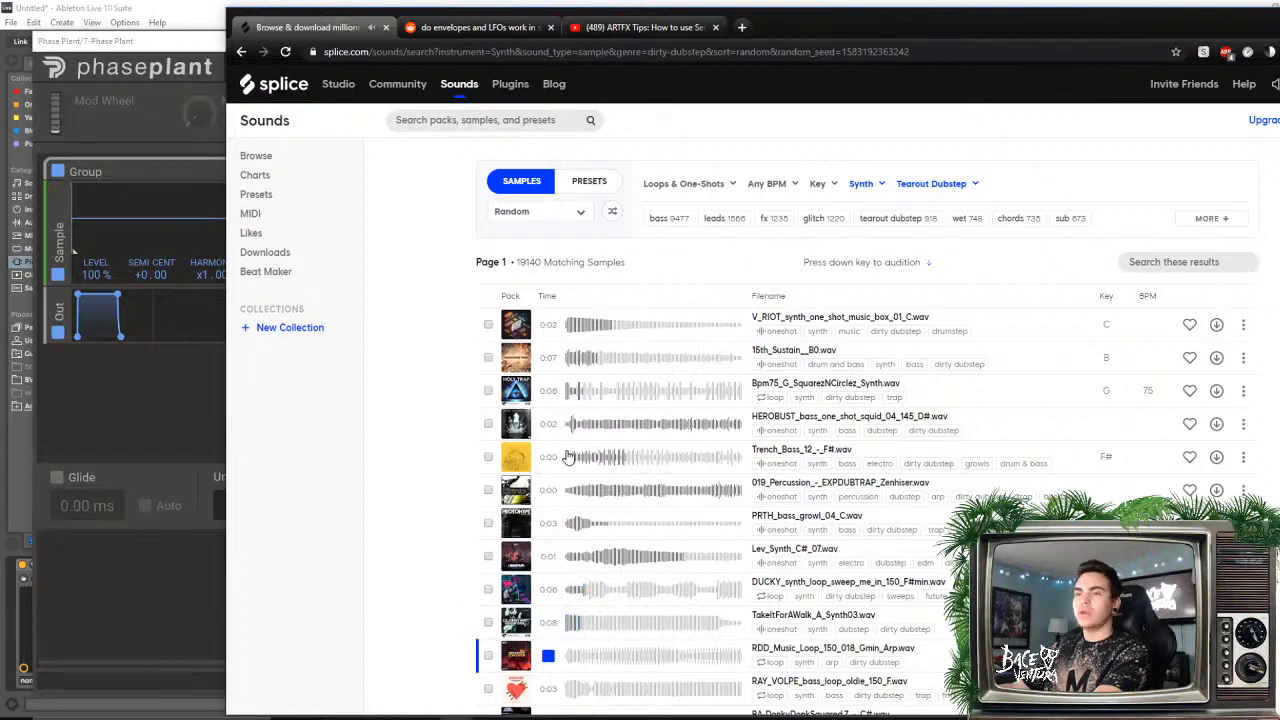
pyautogui.press('Down')
pyautogui.scroll(-3, 466, 429)
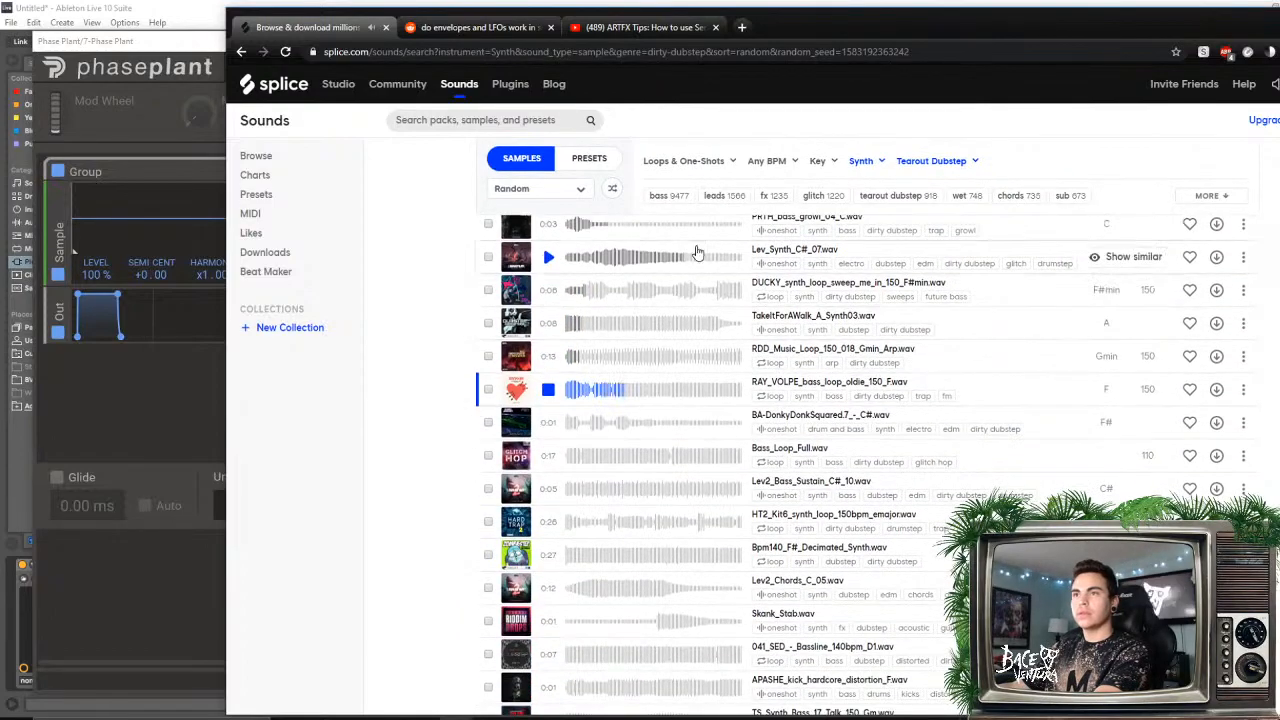
# - Narrow the results to the bass tag and audition the samples down to RV_bass_loop_low_stuff_150_E
pyautogui.click(668, 196)
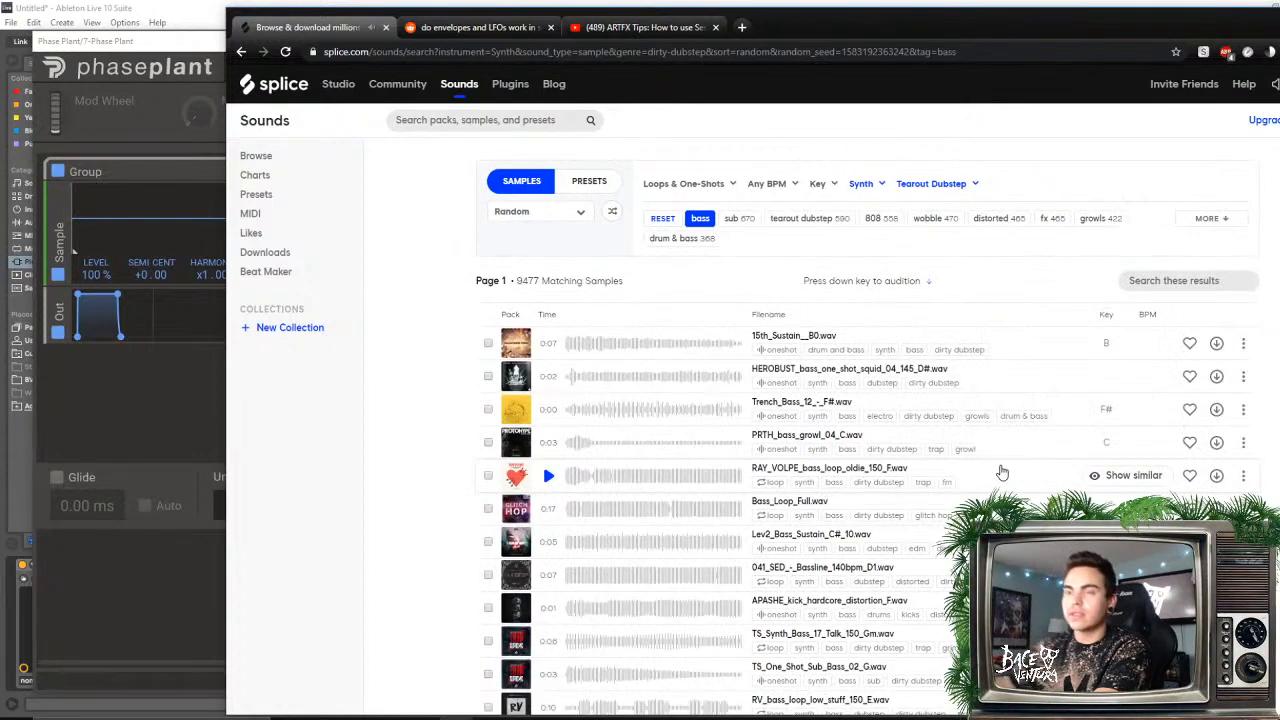
pyautogui.press('Down')
pyautogui.press('Down')
pyautogui.press('Down')
pyautogui.press('Down')
pyautogui.press('Down')
pyautogui.press('Down')
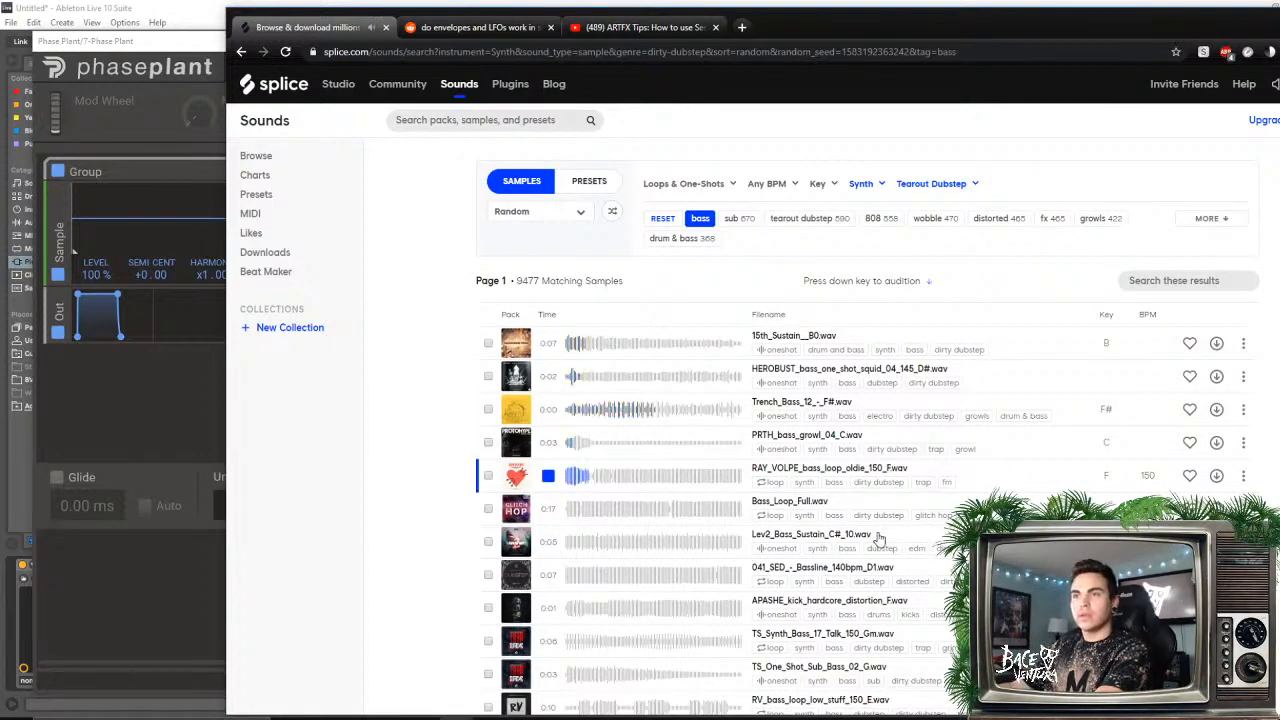
pyautogui.press('Down')
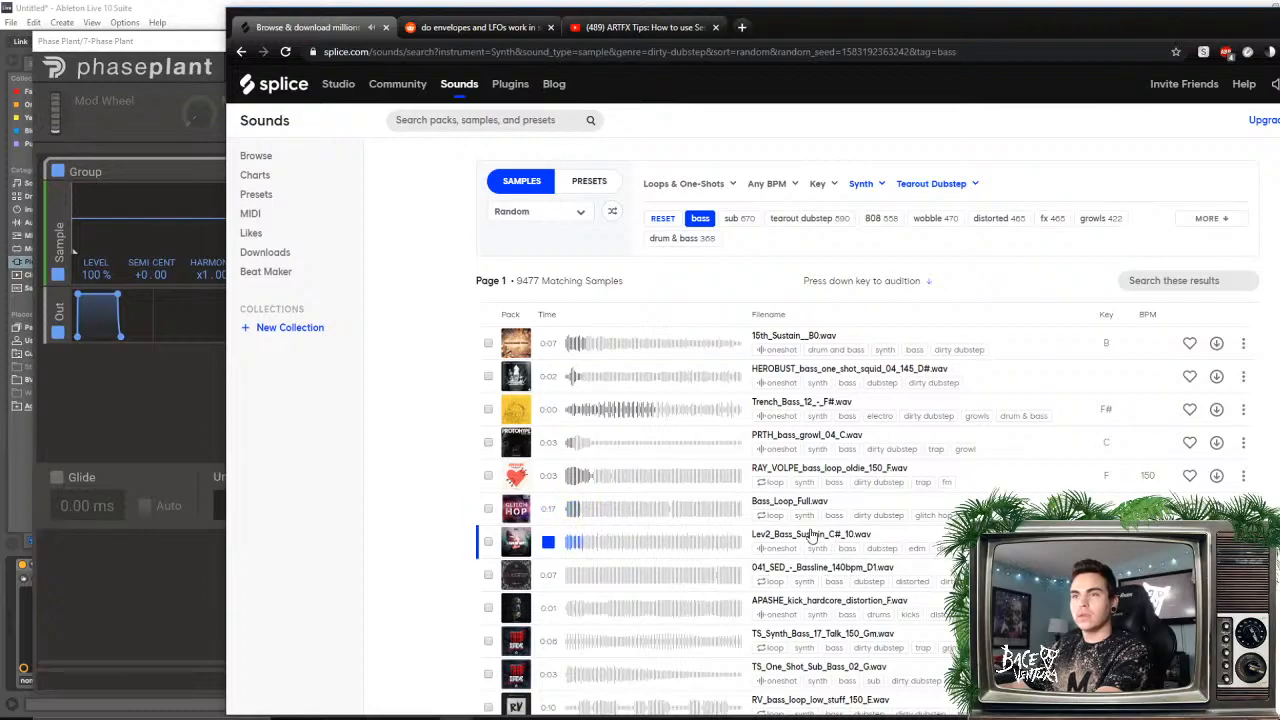
pyautogui.press('Down')
pyautogui.press('Down')
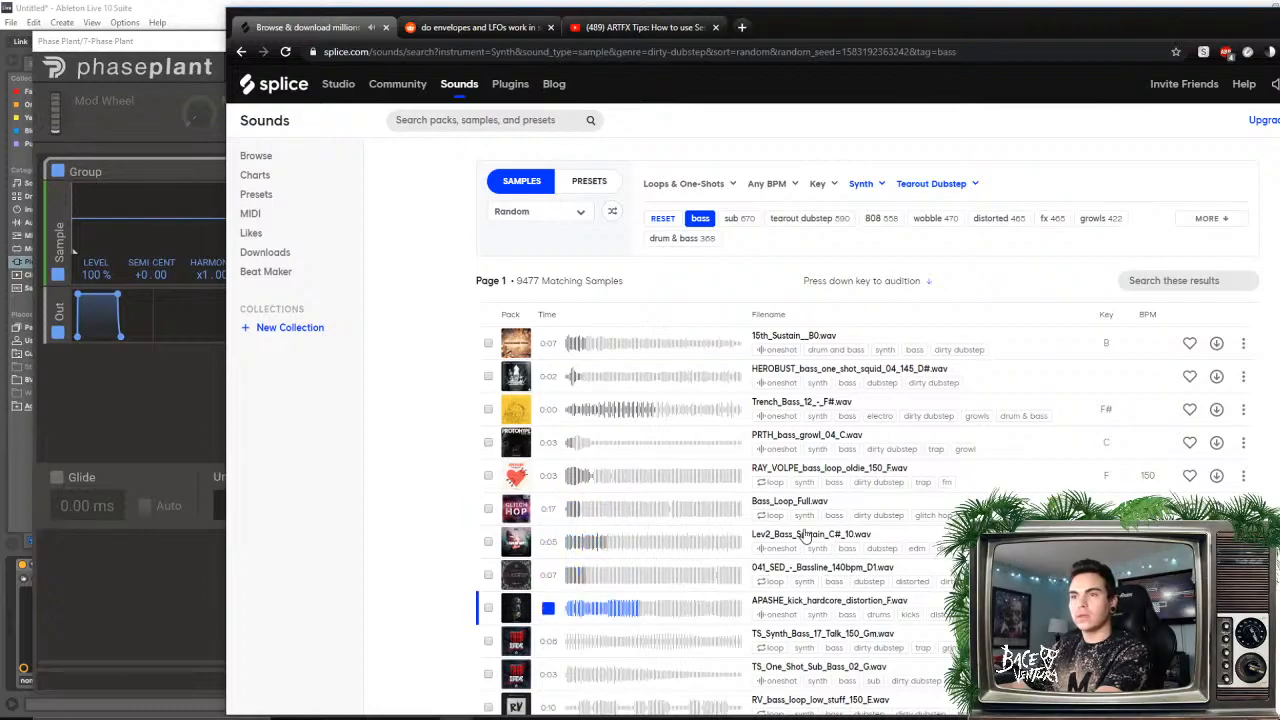
pyautogui.press('Down')
pyautogui.press('Down')
pyautogui.press('Down')
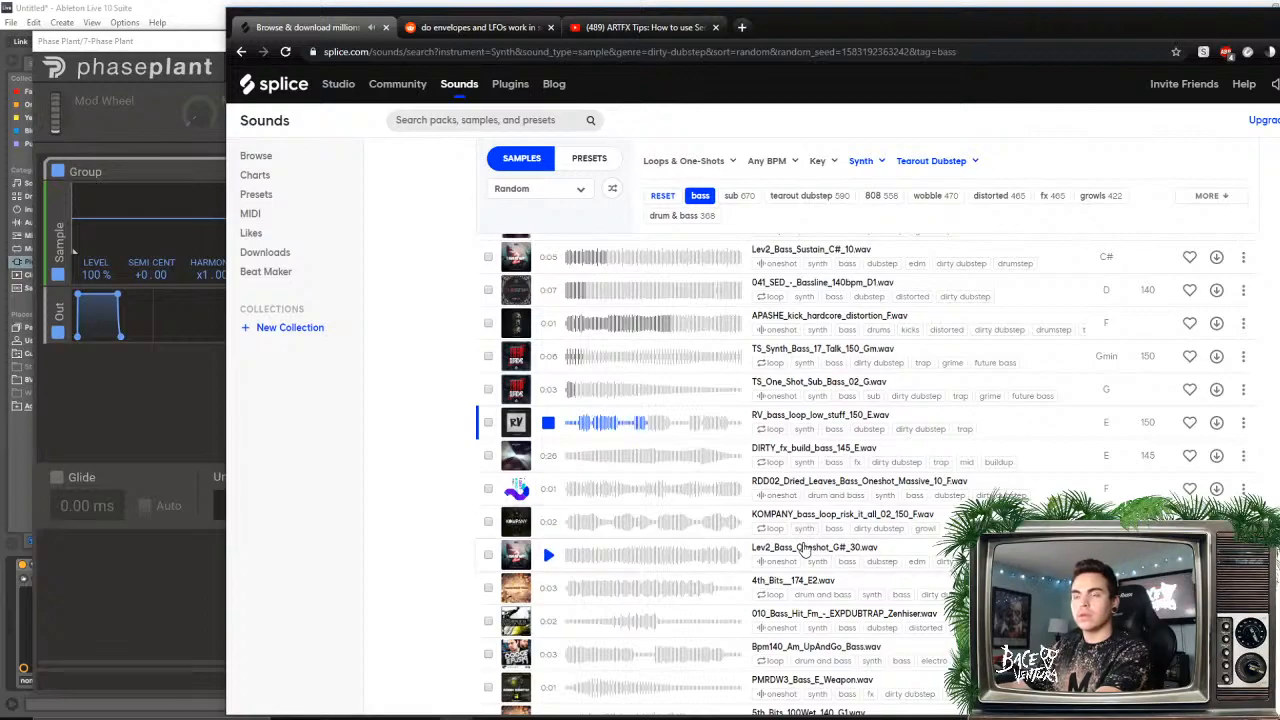
# - Download RV_bass_loop_low_stuff_150_E.wav and return to the Ableton Live arrangement with the Phase Plant window closed
pyautogui.click(547, 428)
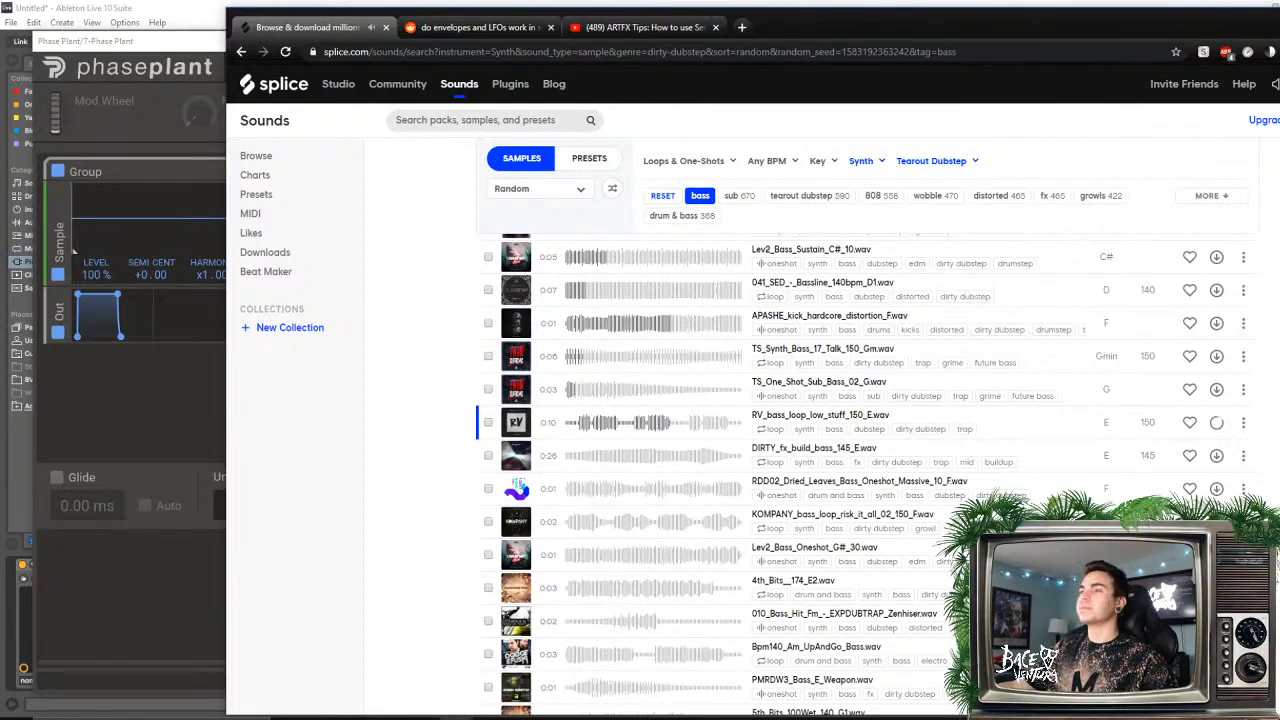
pyautogui.click(1279, 20)
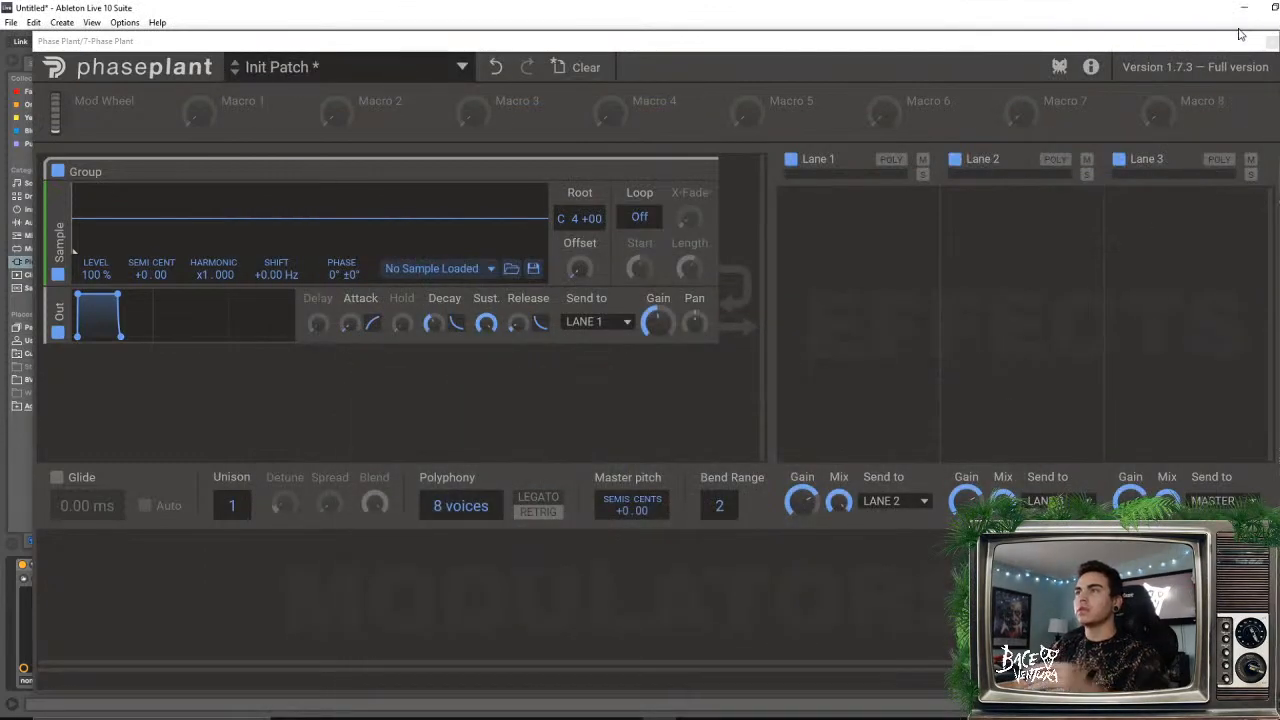
pyautogui.click(1271, 42)
# - Insert an audio track below the 8 MIDI track and place the RV_bass_loop_low_stuff_150_E sample on it at bar 37
pyautogui.click(1145, 208)
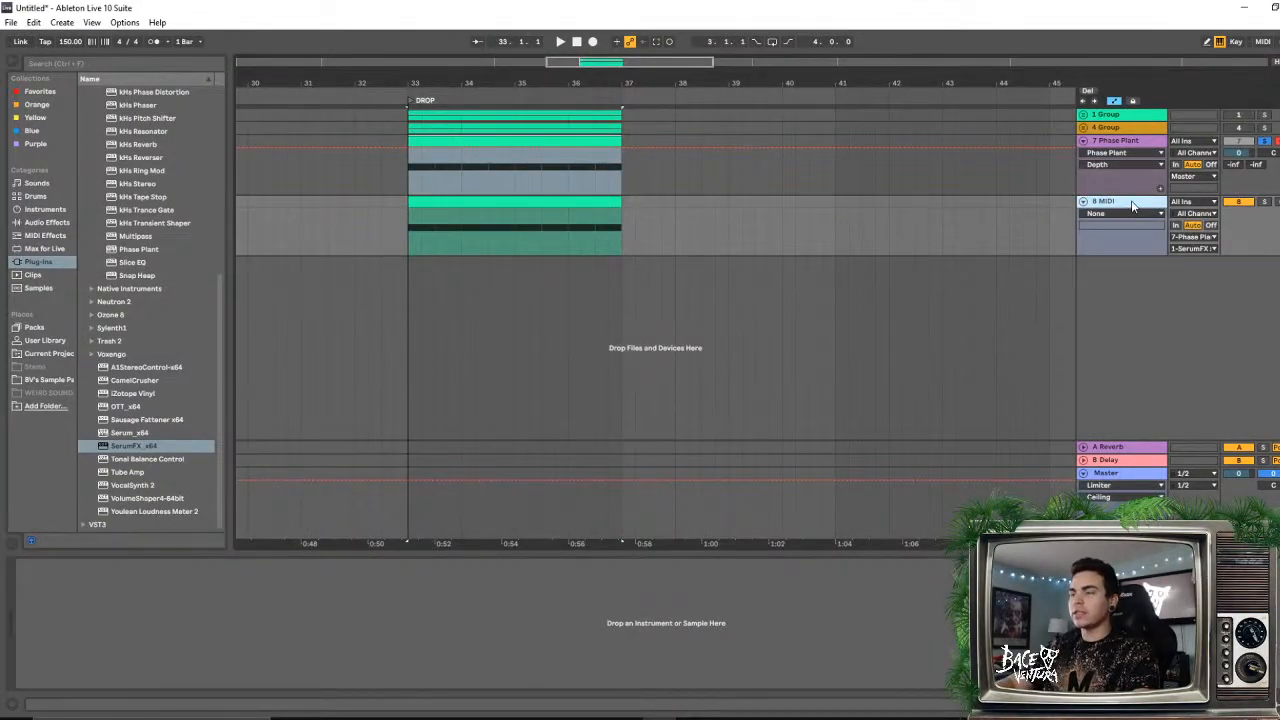
pyautogui.hotkey('ctrl', 't')
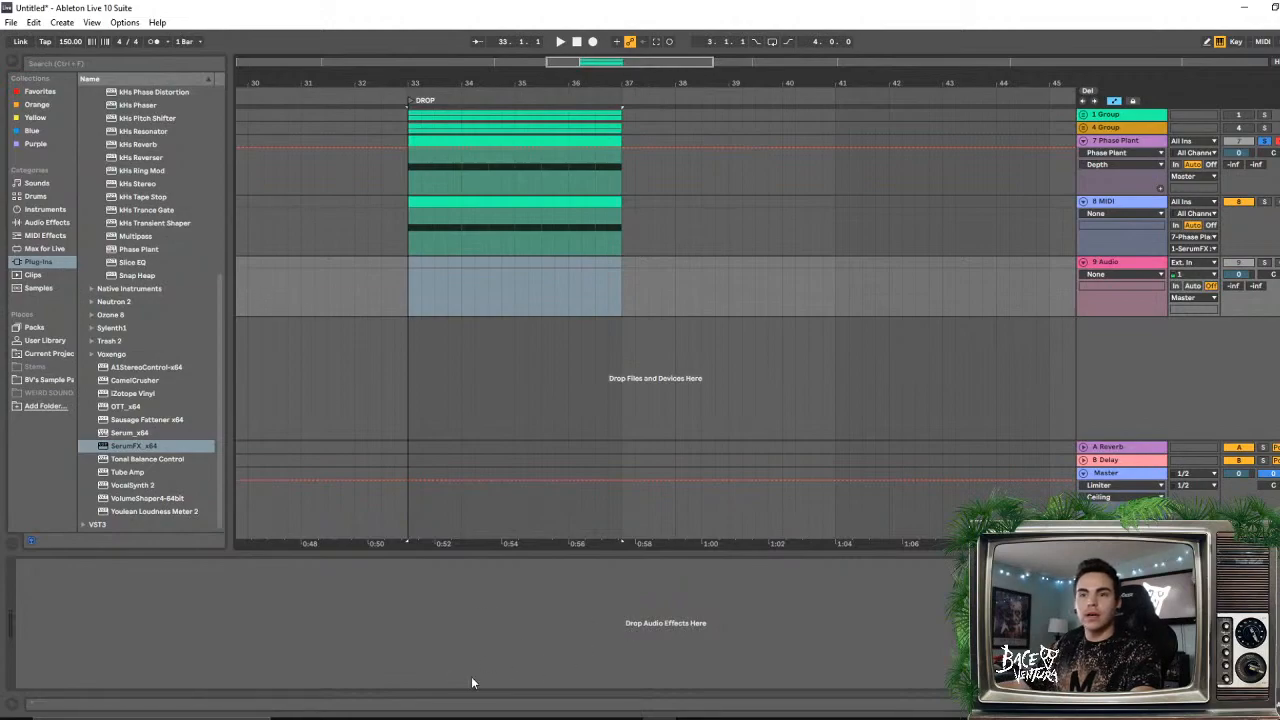
pyautogui.click(425, 719)
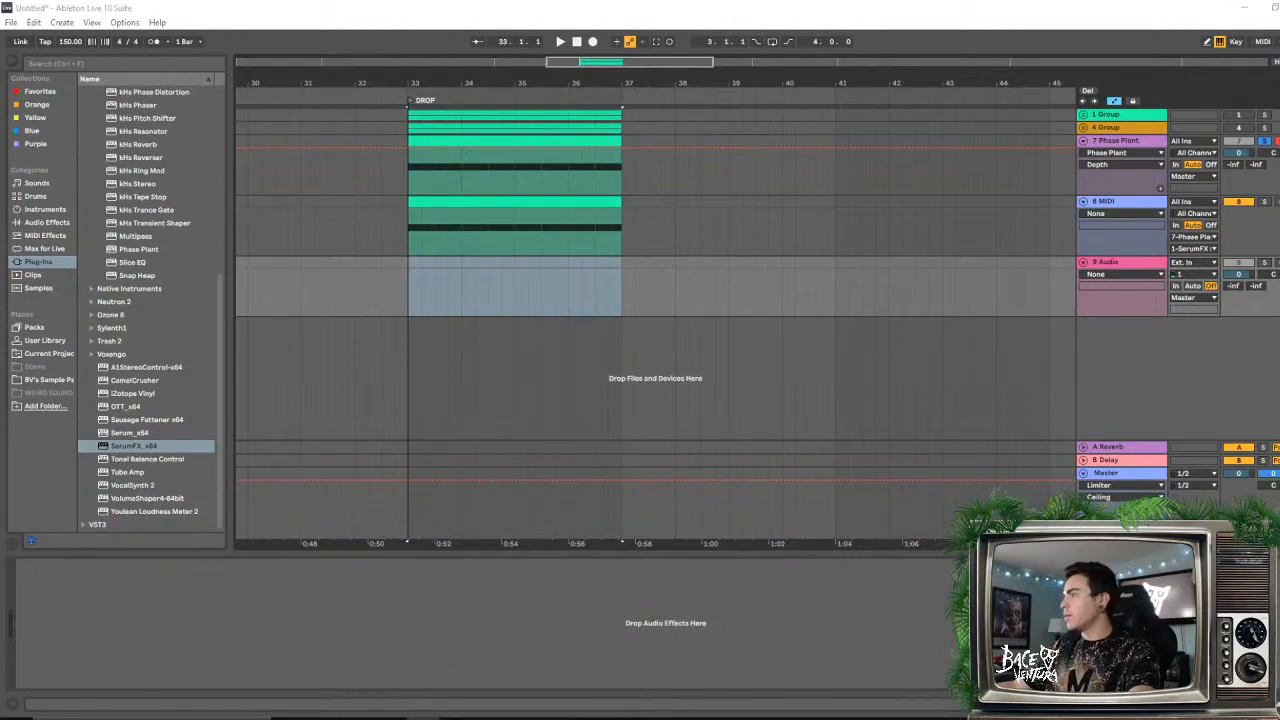
pyautogui.moveTo(1279, 272); pyautogui.dragTo(625, 268)
pyautogui.moveTo(711, 88); pyautogui.dragTo(603, 135)
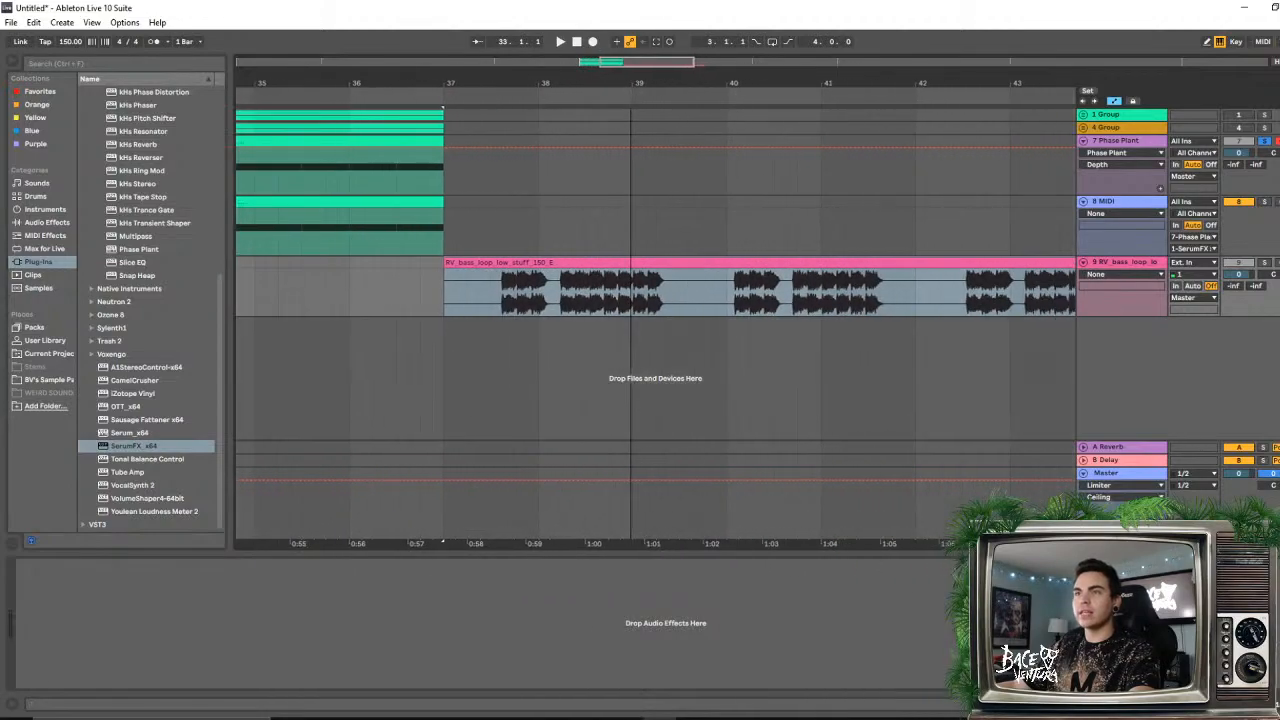
# - Trim the silent start of the RV_bass_loop_low_stuff_150_E clip to 37.3.3 and play back its opening notes
pyautogui.moveTo(447, 262); pyautogui.dragTo(503, 260)
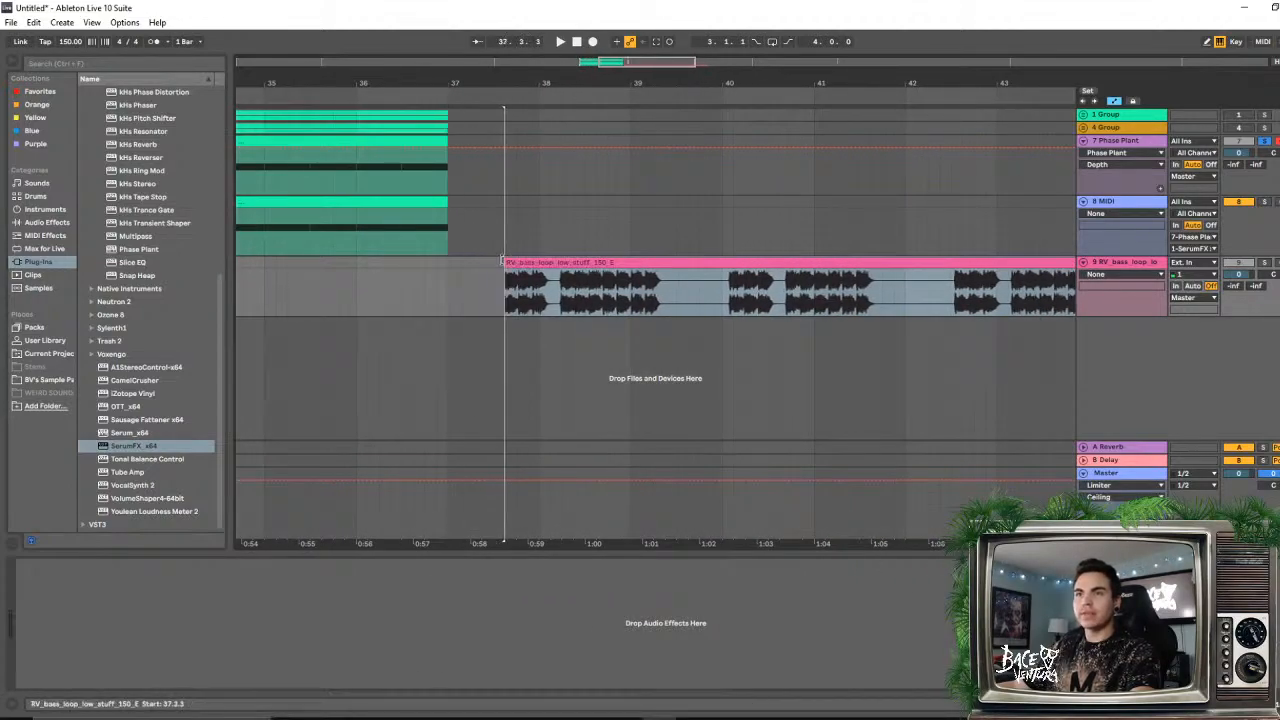
pyautogui.press('space')
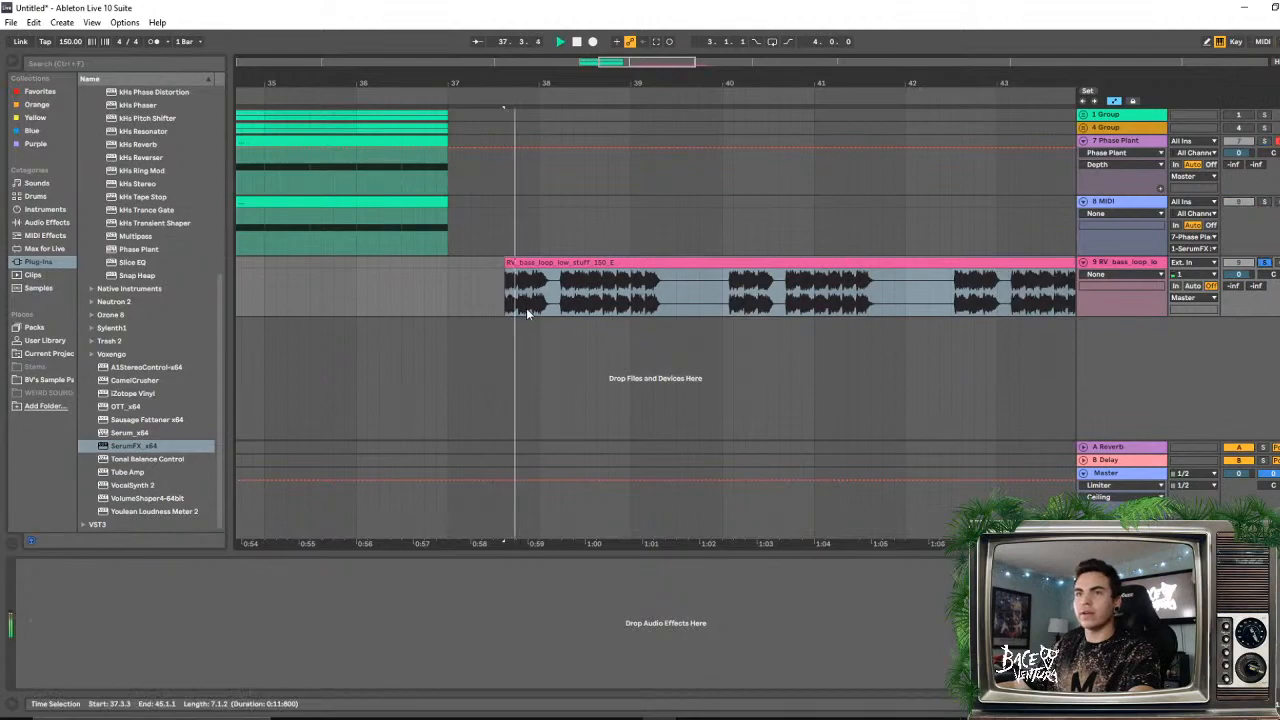
pyautogui.press('space')
pyautogui.press('space')
pyautogui.press('space')
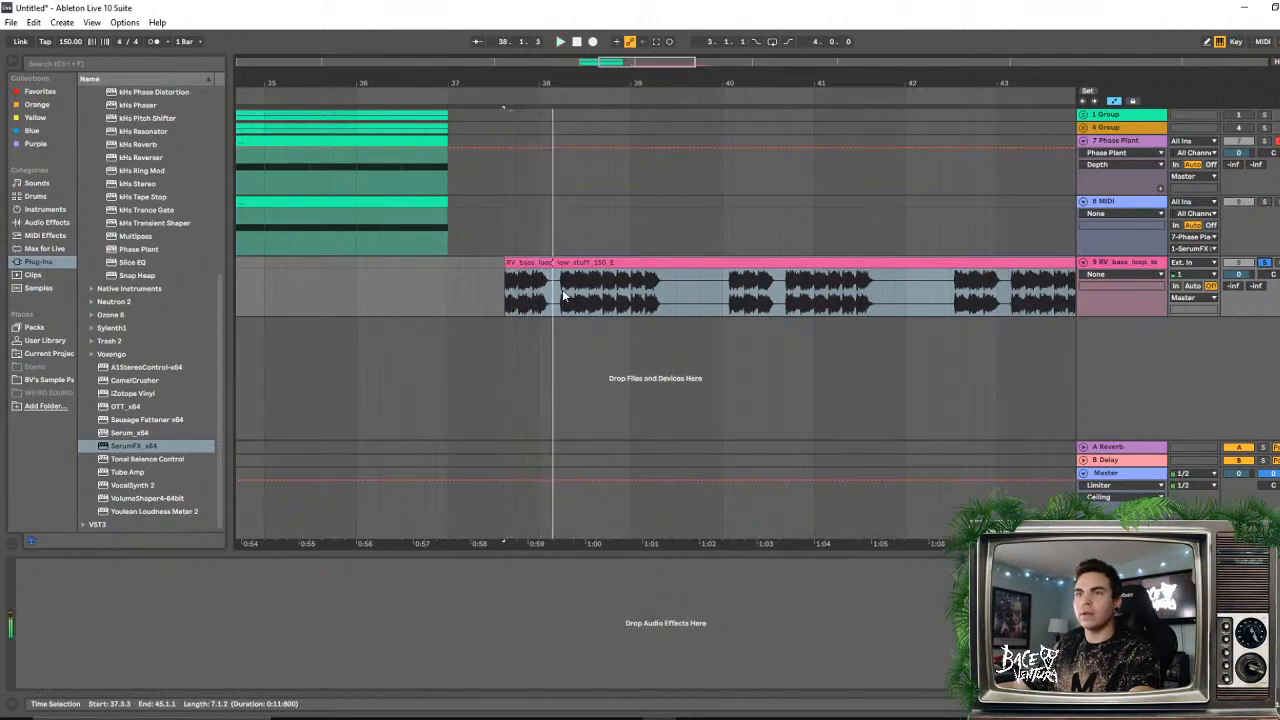
pyautogui.click(510, 291)
pyautogui.press('space')
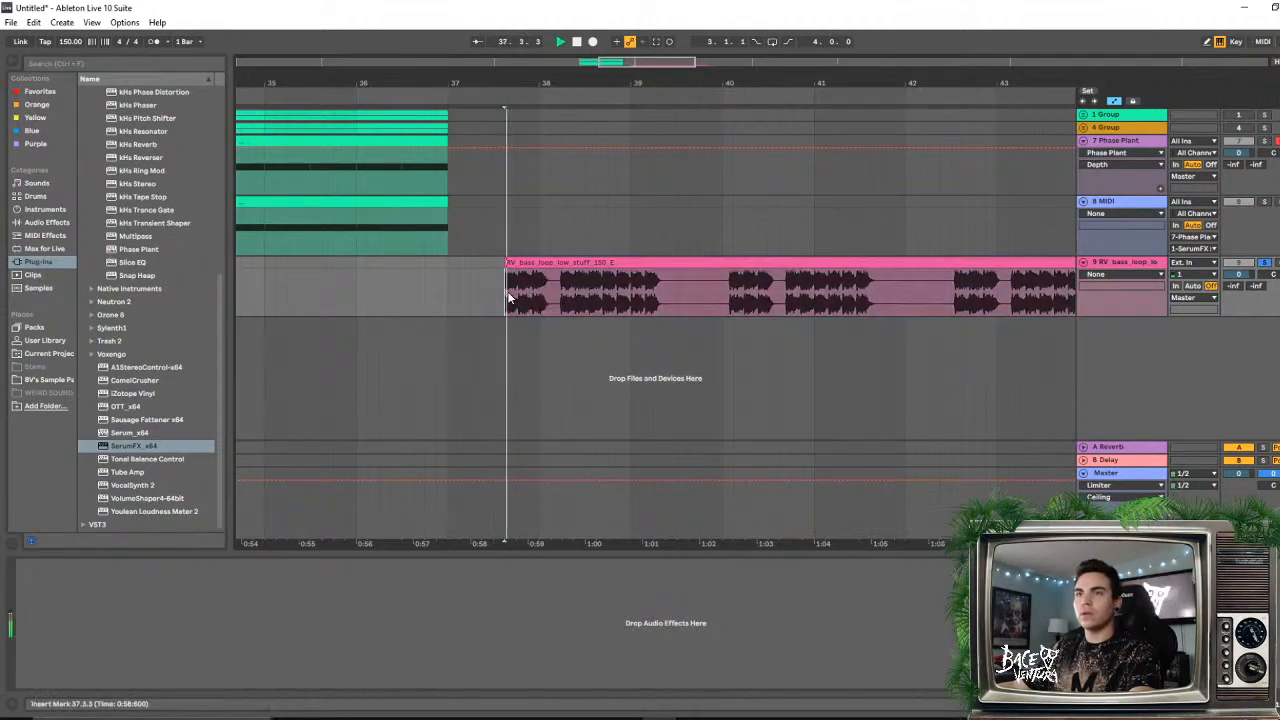
pyautogui.moveTo(509, 290); pyautogui.dragTo(538, 275)
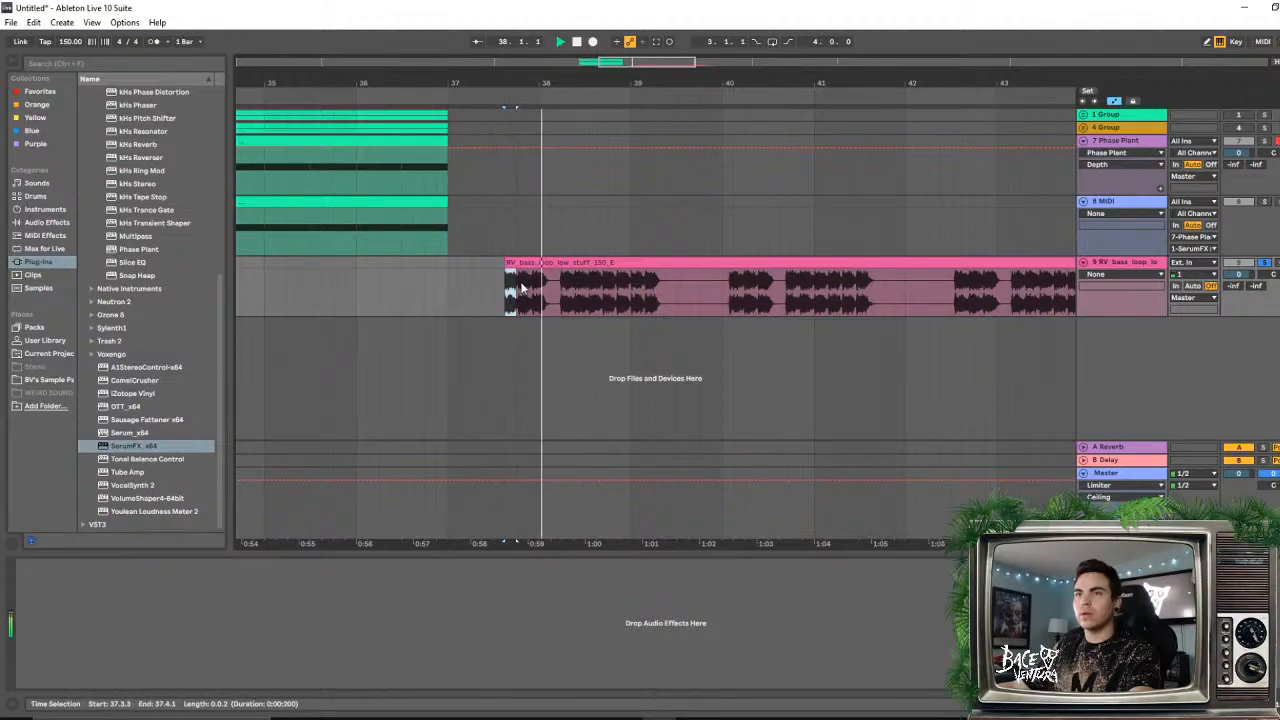
pyautogui.press('space')
pyautogui.click(537, 284)
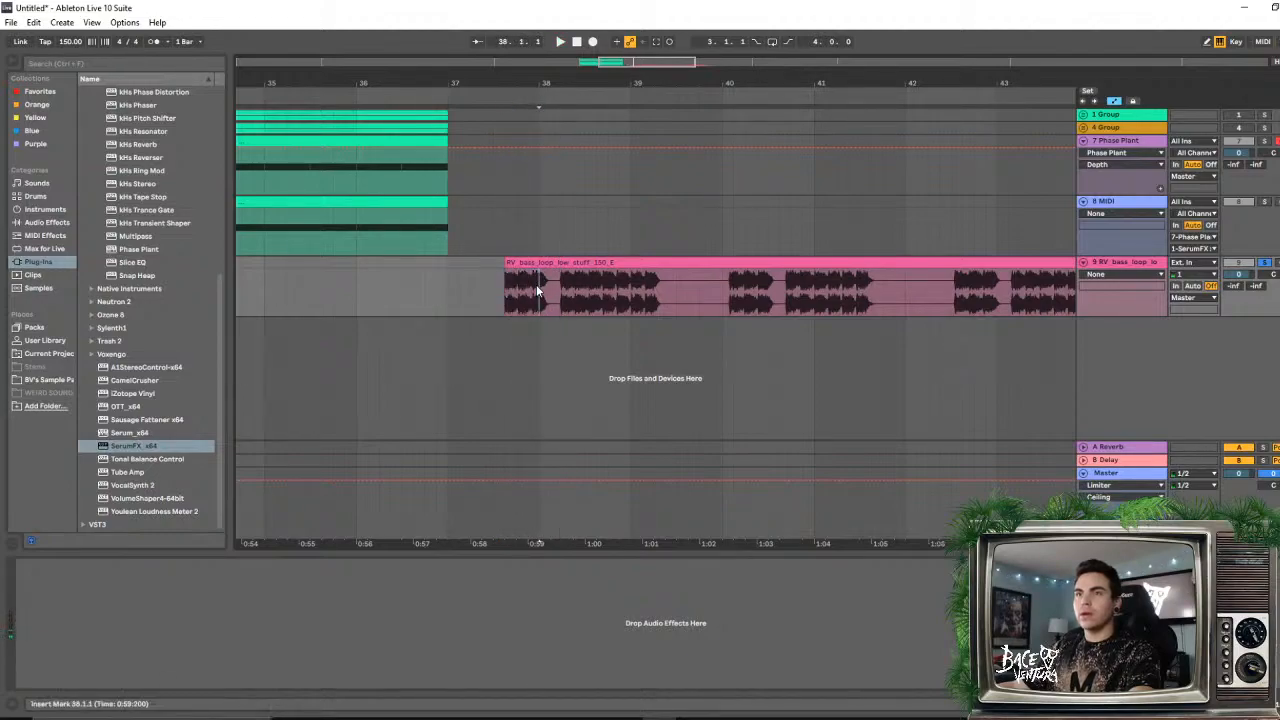
# - Move the RV_bass_loop_low_stuff_150_E clip to bar 38 and play it back from bars 38 and 39
pyautogui.moveTo(553, 262); pyautogui.dragTo(590, 262)
pyautogui.click(543, 285)
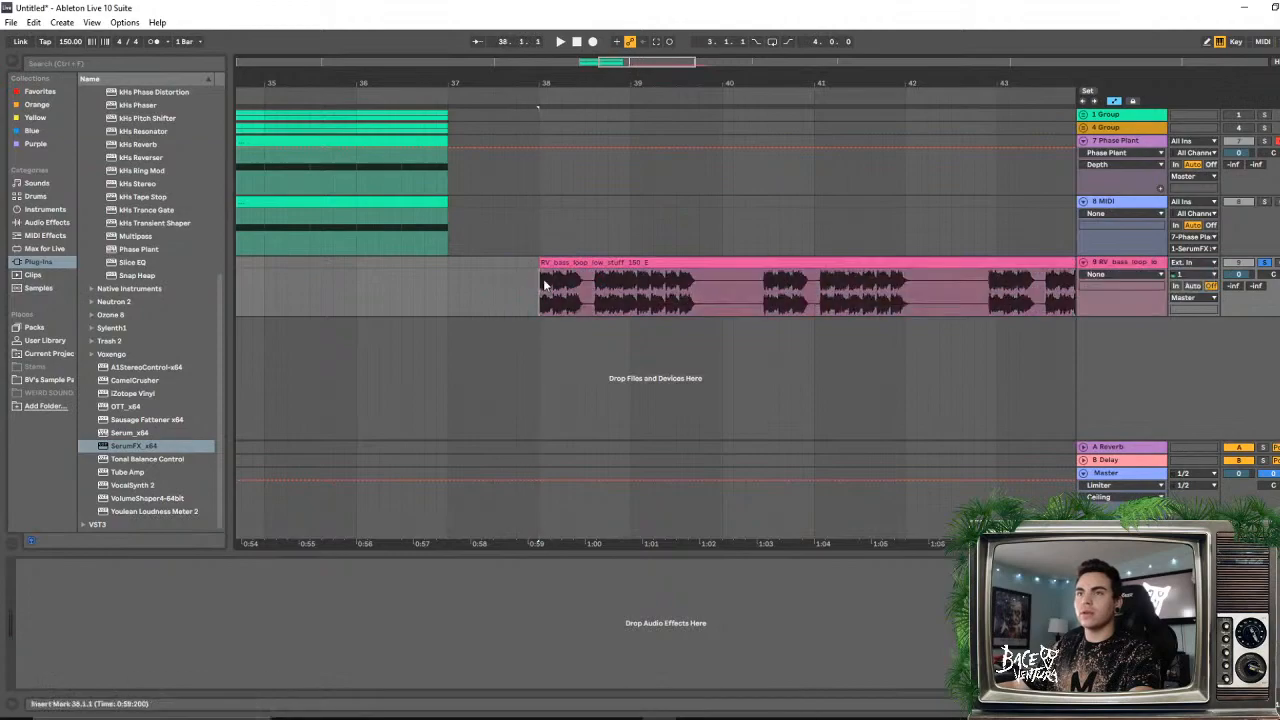
pyautogui.press('space')
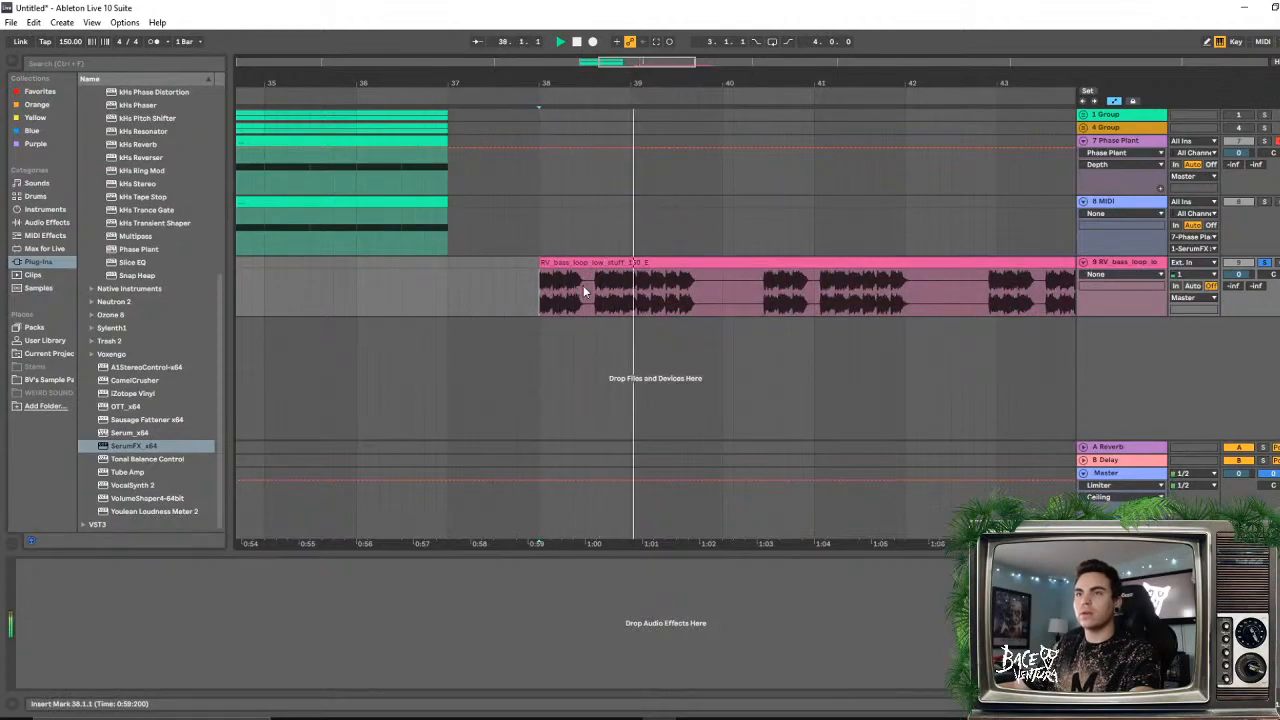
pyautogui.click(639, 287)
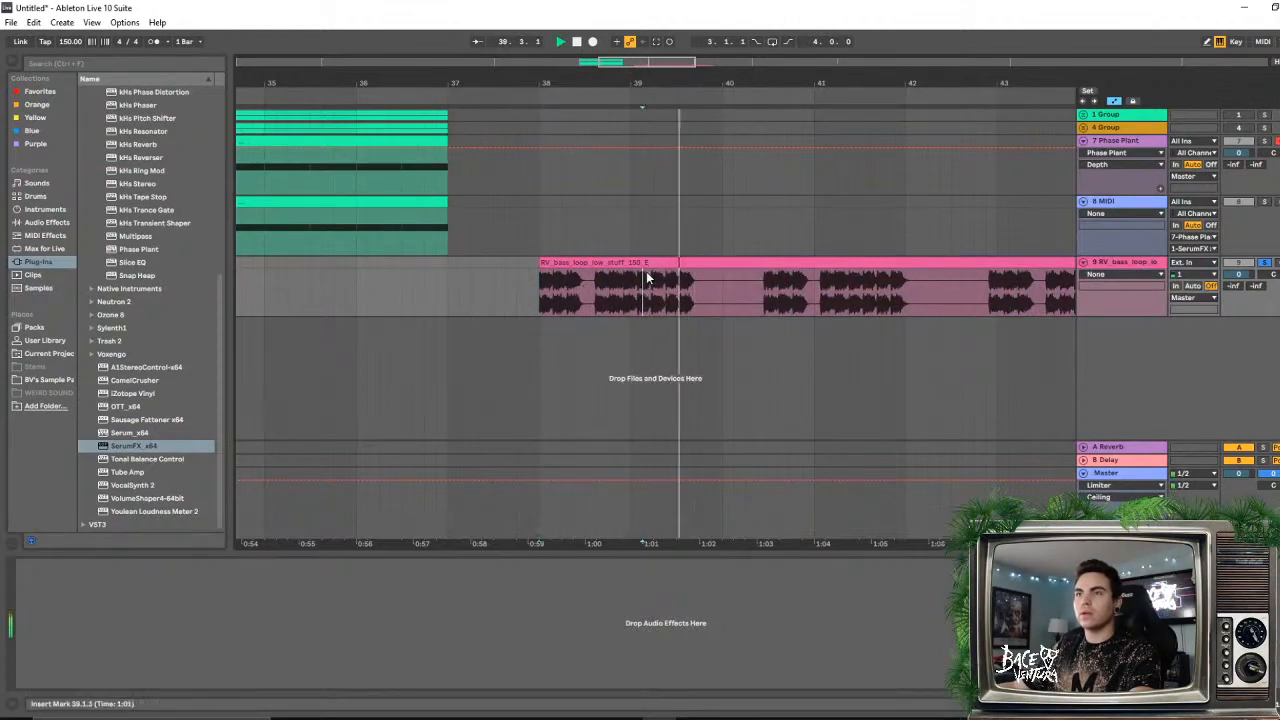
pyautogui.click(634, 283)
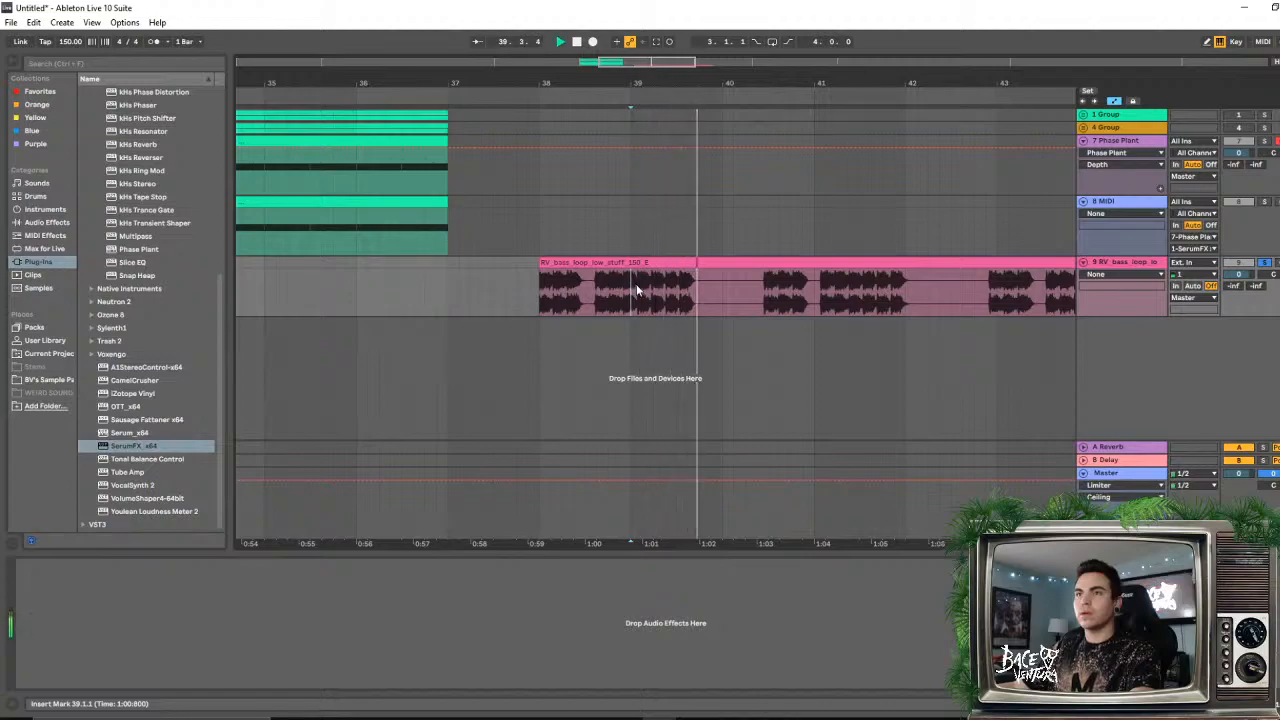
pyautogui.click(636, 284)
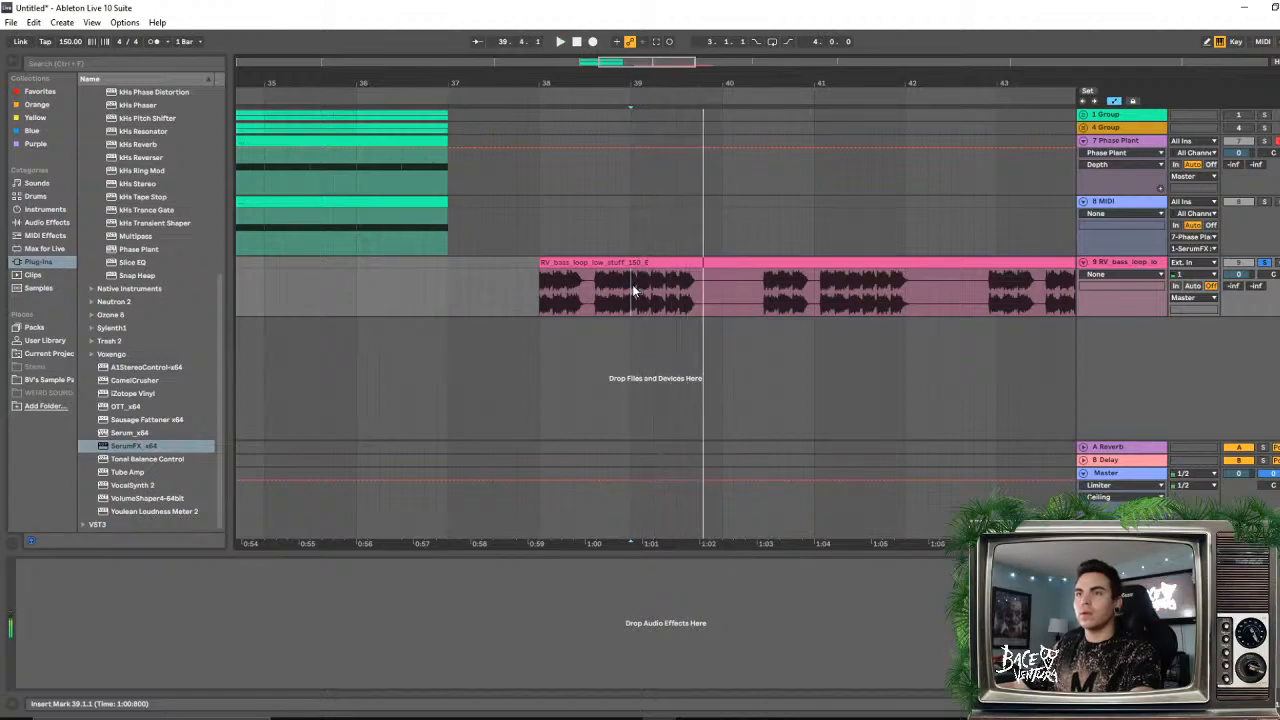
# - Show the bass clip's sample settings and set its segment BPM to 150
pyautogui.click(634, 262)
pyautogui.doubleClick(634, 262)
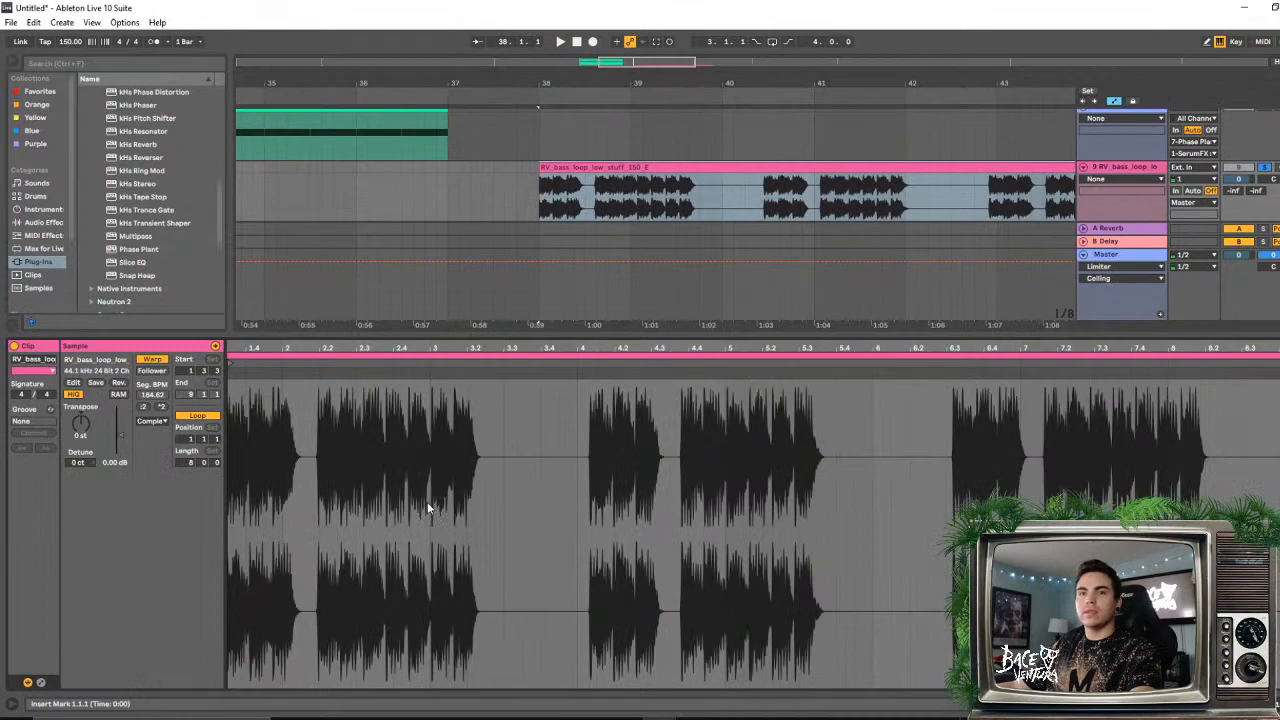
pyautogui.click(146, 408)
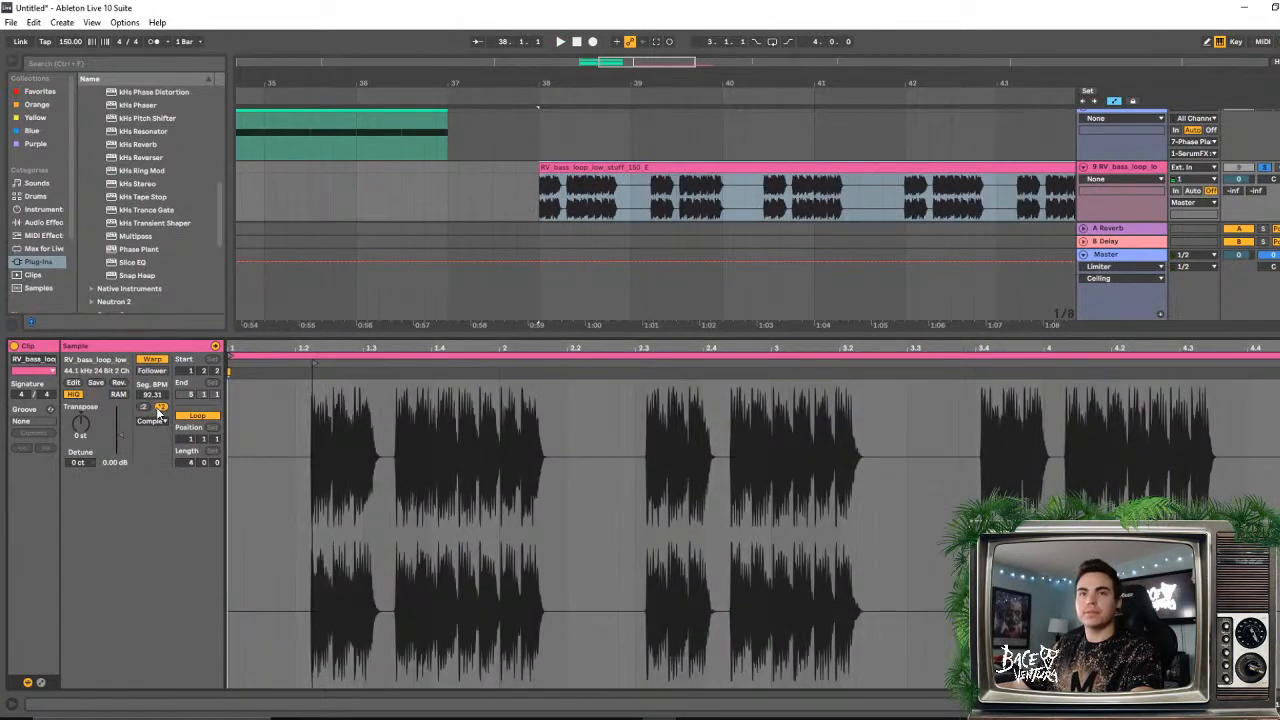
pyautogui.click(160, 408)
pyautogui.click(153, 395)
pyautogui.write('150')
pyautogui.press('Return')
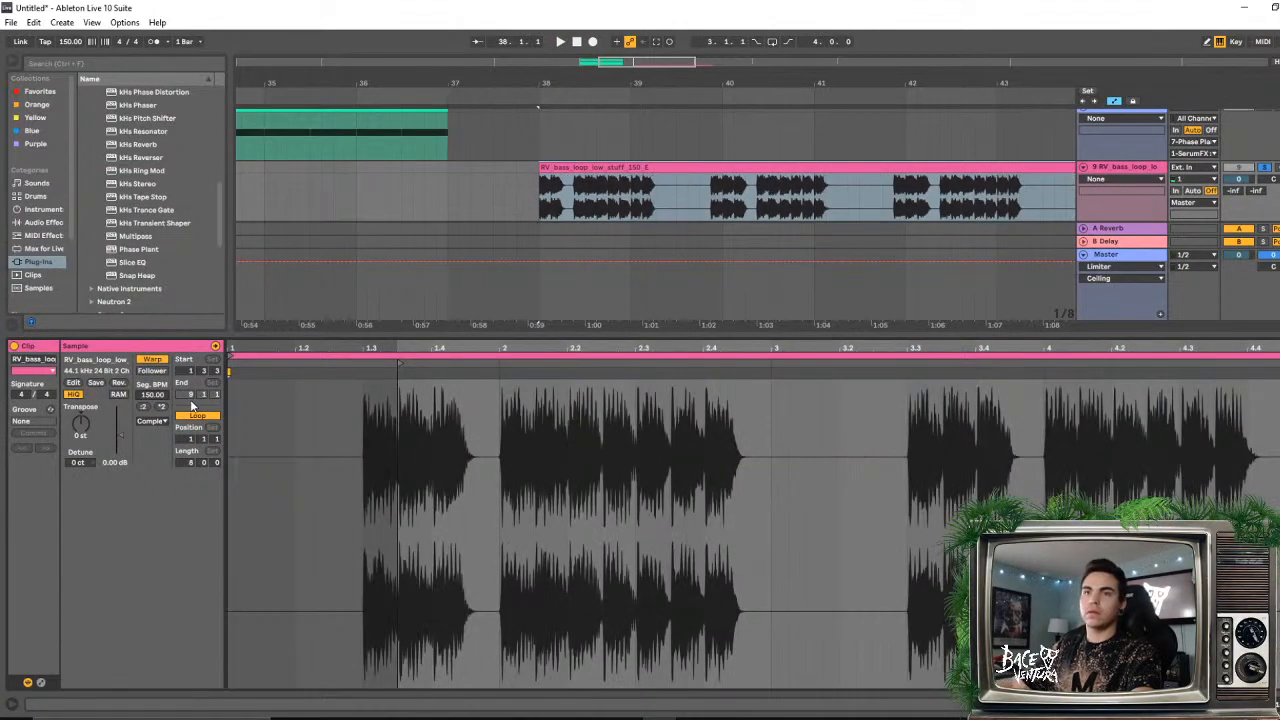
# - Adjust the clip's start to sample position 1.3.1 with the clip beginning at bar 38, and play it back
pyautogui.moveTo(558, 168)
pyautogui.mouseDown()
pyautogui.moveTo(537, 168)
pyautogui.moveTo(560, 168)
pyautogui.mouseUp()
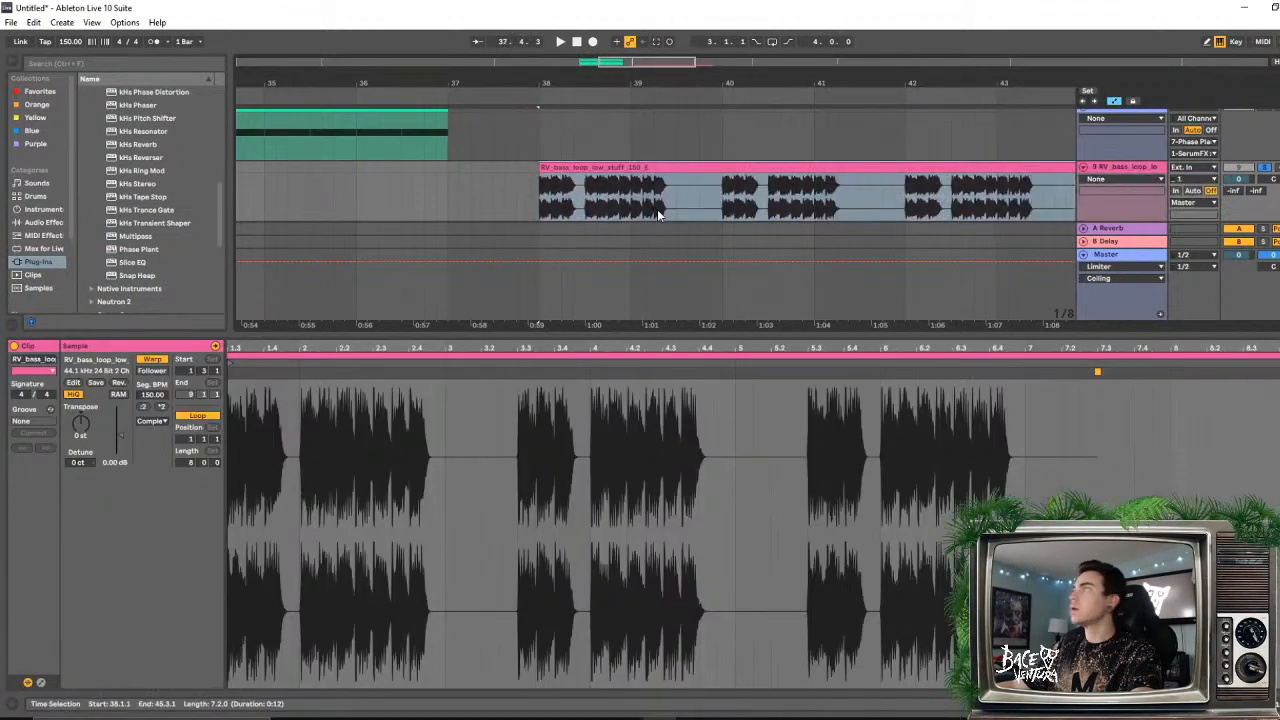
pyautogui.press('space')
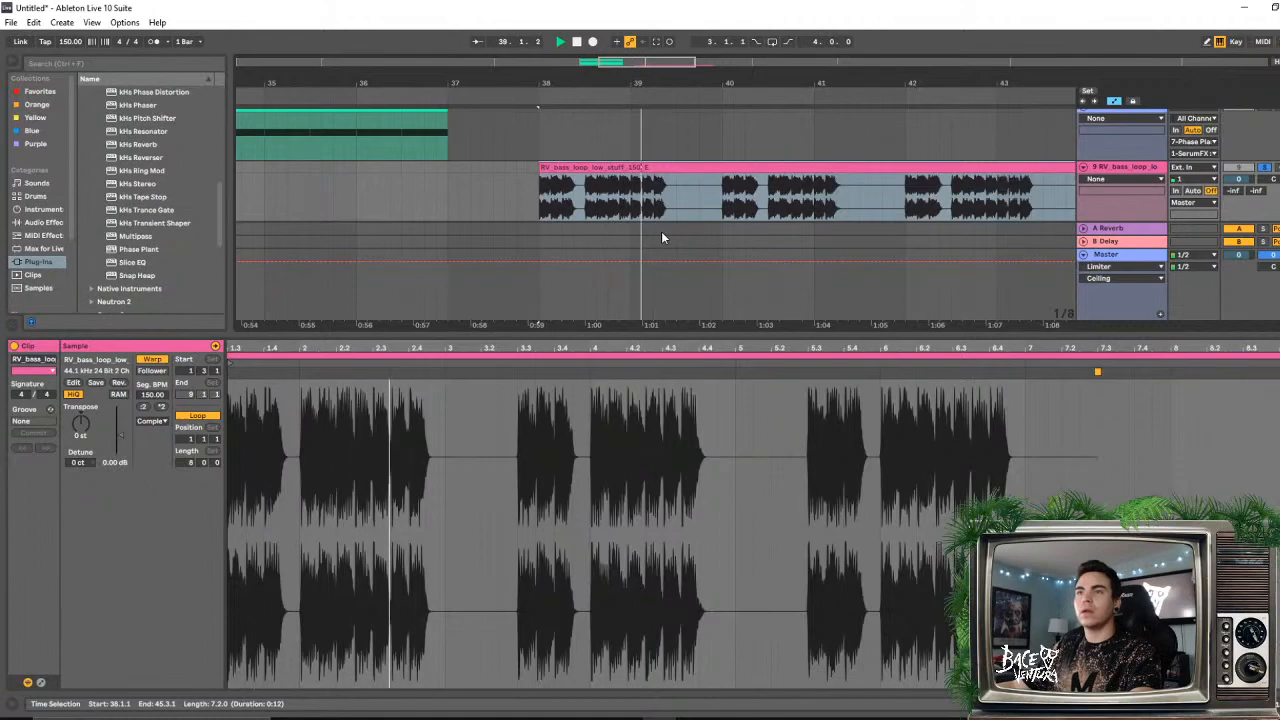
pyautogui.click(619, 197)
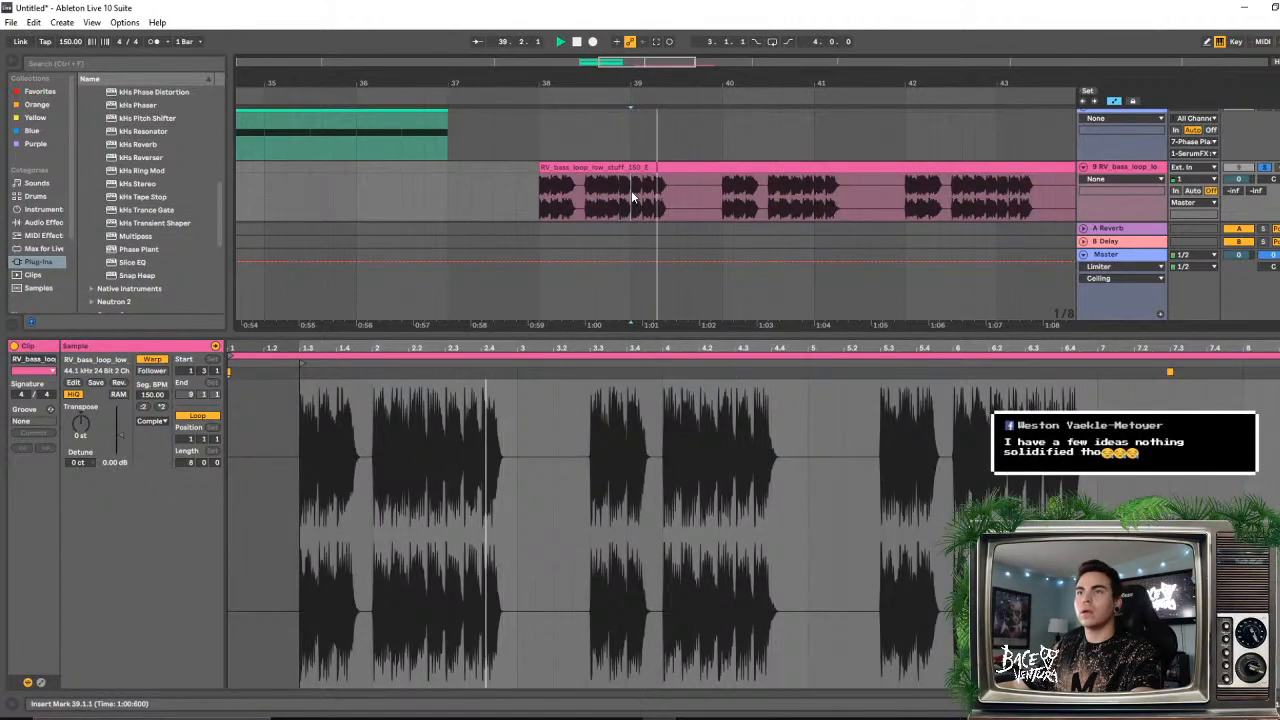
# - Duplicate the one-beat slice at bar 39 directly after itself and play the result from bar 39
pyautogui.moveTo(631, 190); pyautogui.dragTo(651, 170)
pyautogui.hotkey('ctrl', 'd')
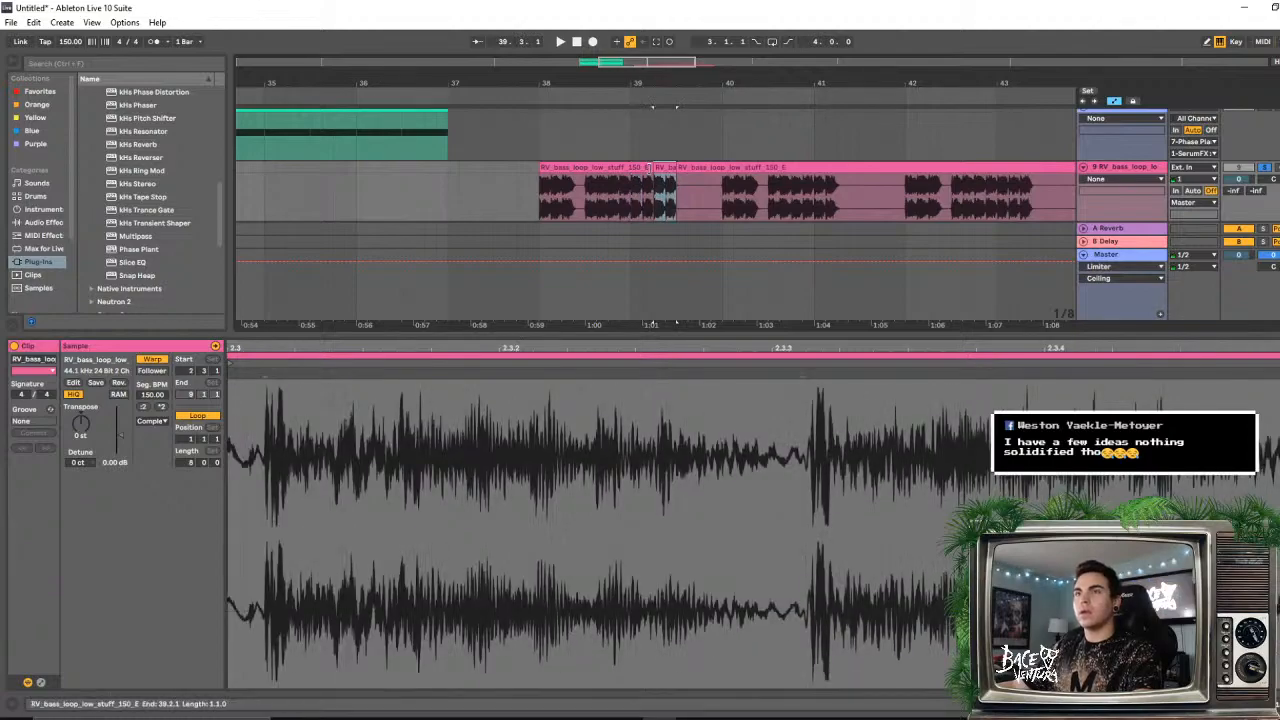
pyautogui.click(632, 204)
pyautogui.press('space')
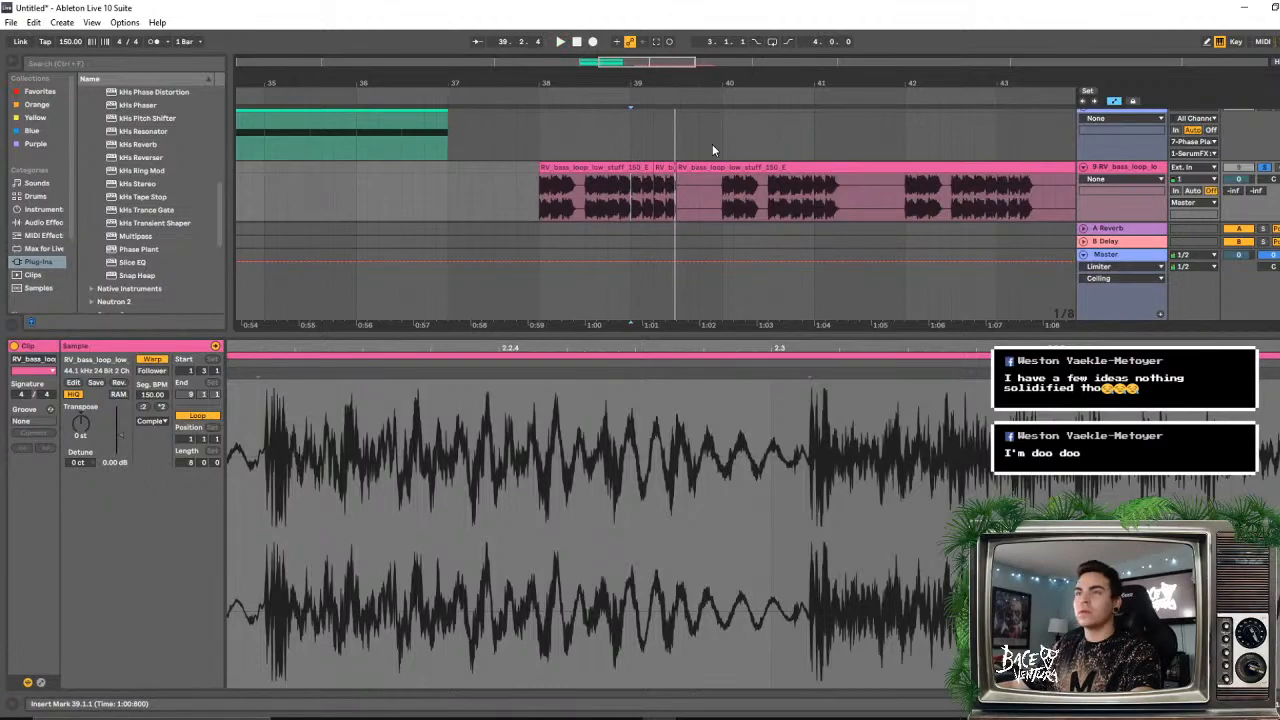
# - Play the loop from bar 40 and duplicate the half-beat slice at 40.2.1 into the gap before 40.3.1
pyautogui.click(723, 201)
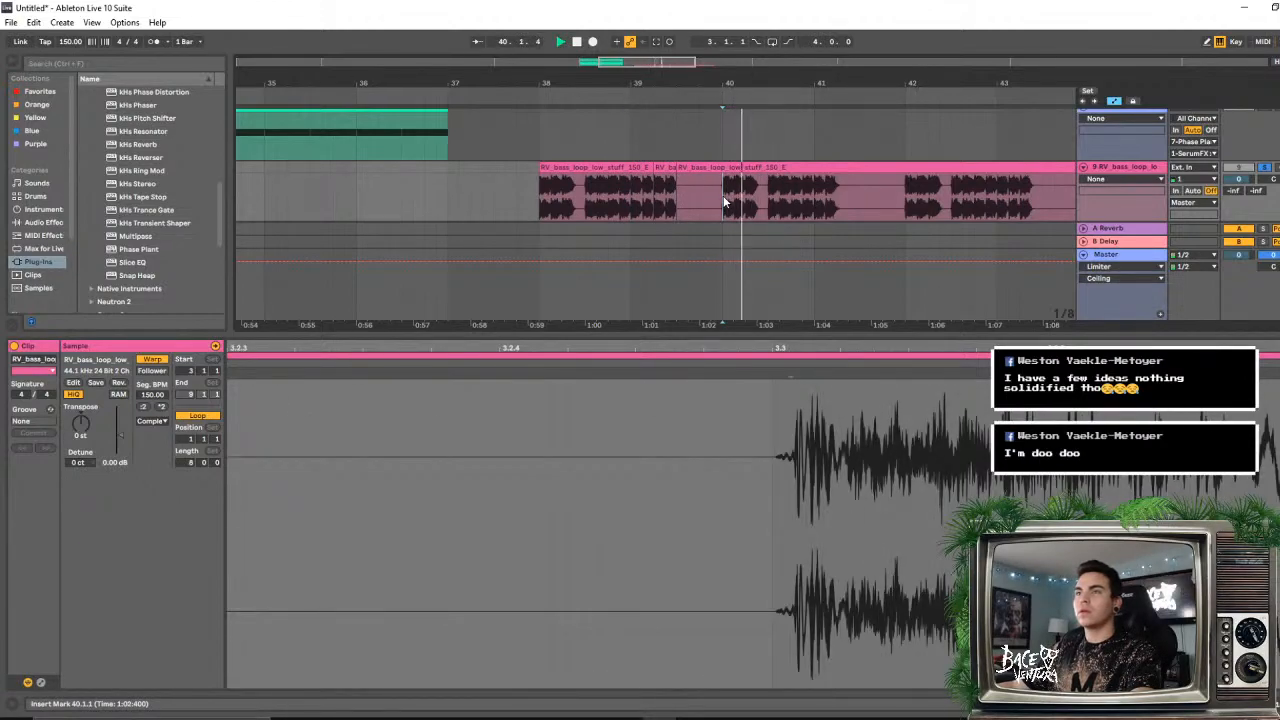
pyautogui.press('space')
pyautogui.moveTo(745, 202); pyautogui.dragTo(755, 202)
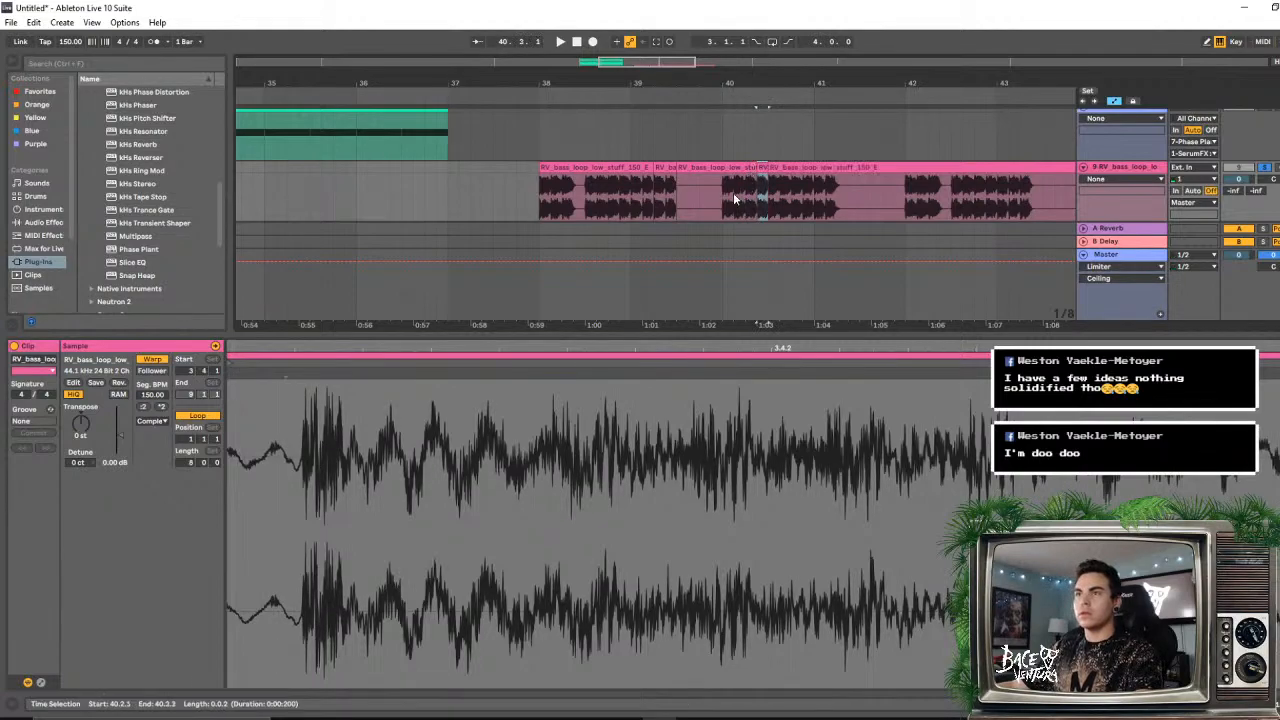
pyautogui.click(718, 194)
pyautogui.press('space')
pyautogui.press('space')
# - Delete the audio before bar 40 and after 40.3.1, and consolidate the remaining two beats into one clip
pyautogui.moveTo(718, 194); pyautogui.dragTo(528, 166)
pyautogui.press('Delete')
pyautogui.click(771, 204)
pyautogui.moveTo(772, 208); pyautogui.dragTo(834, 168)
pyautogui.hotkey('ctrl', 'e')
pyautogui.press('Delete')
pyautogui.click(858, 168)
pyautogui.press('Delete')
pyautogui.click(750, 168)
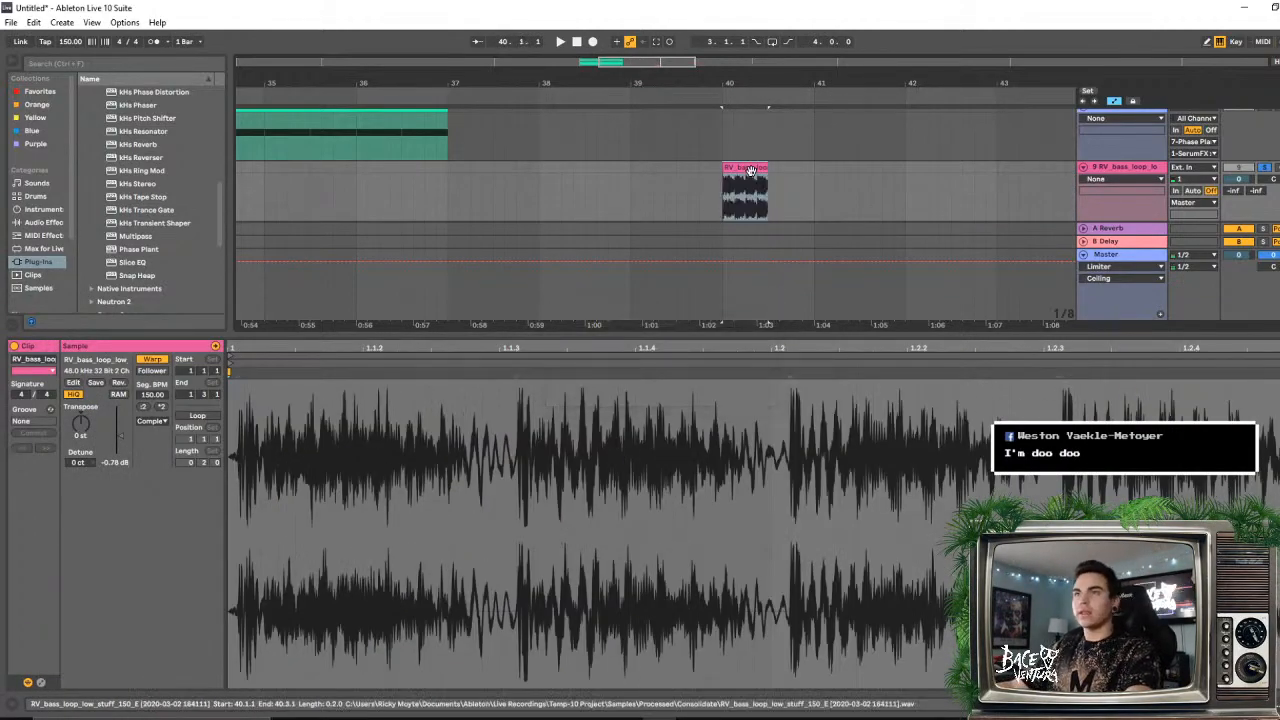
# - Hide the clip details and move the consolidated bass clip to 43.3.1
pyautogui.doubleClick(932, 337)
pyautogui.moveTo(544, 86); pyautogui.dragTo(552, 150)
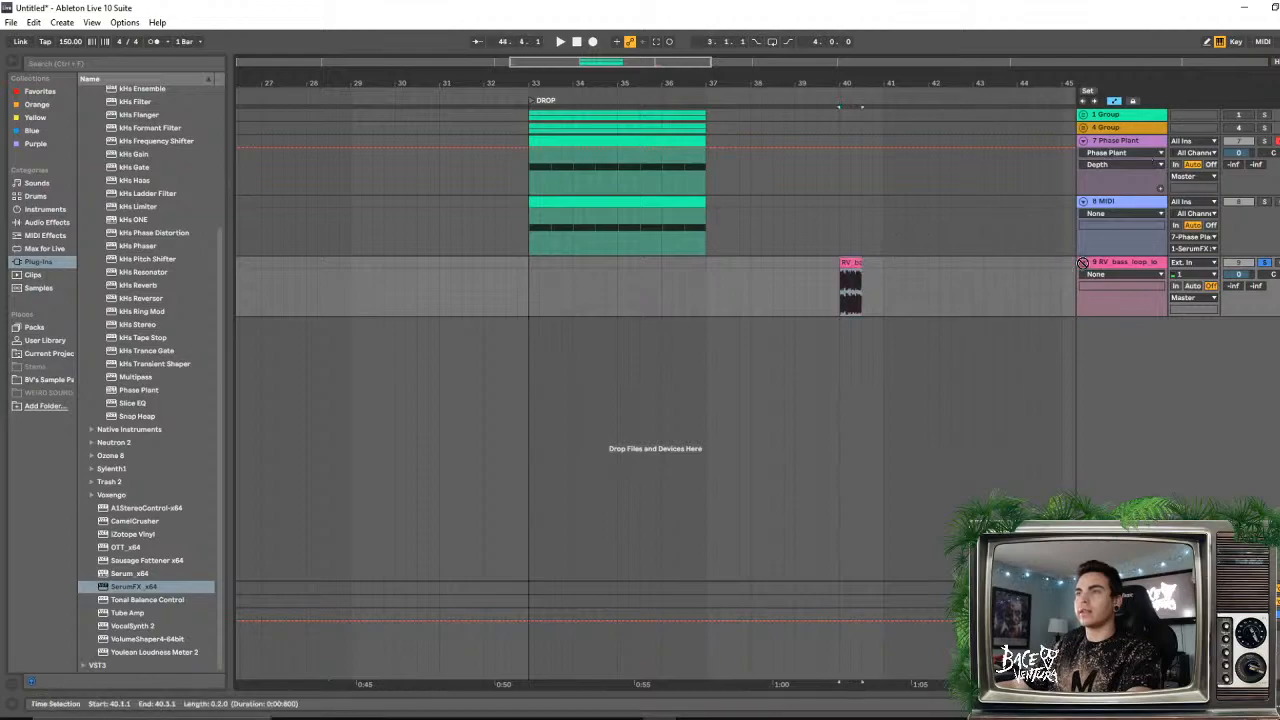
pyautogui.moveTo(861, 262); pyautogui.dragTo(1003, 262)
# - Open the Phase Plant window from the 7 Phase Plant track and position it so the bass clip stays uncovered
pyautogui.click(1128, 141)
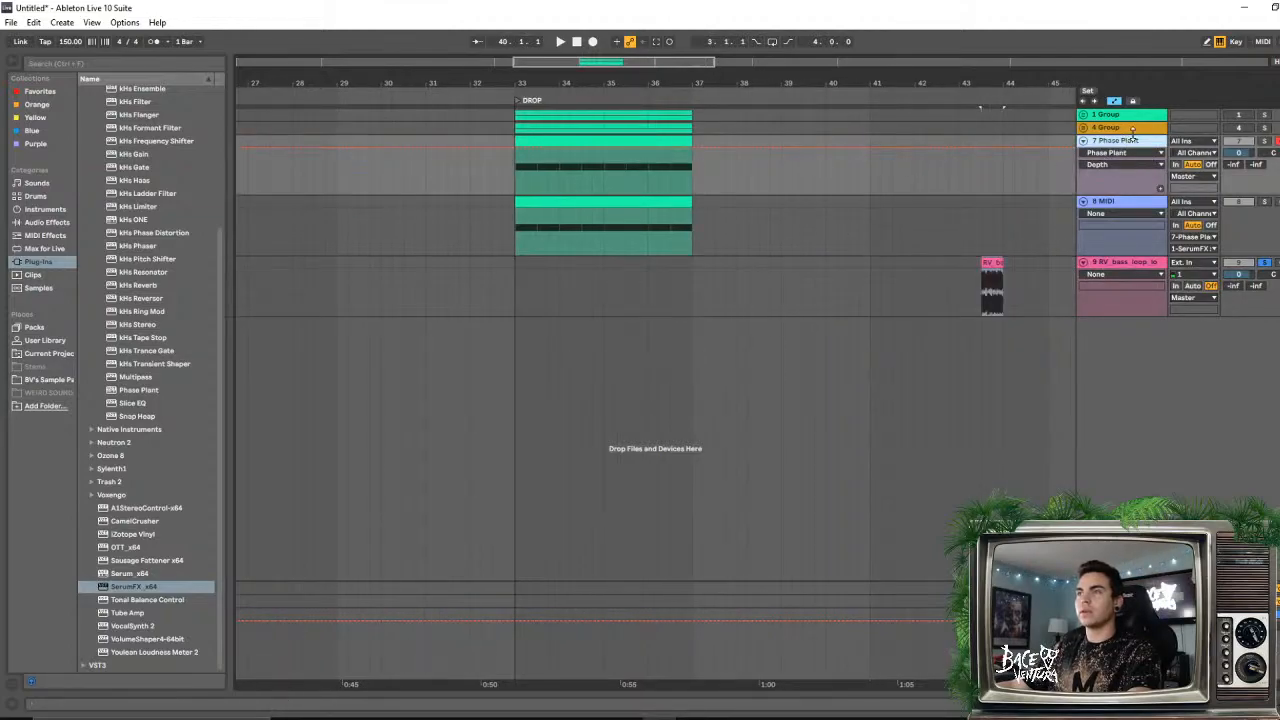
pyautogui.doubleClick(1130, 142)
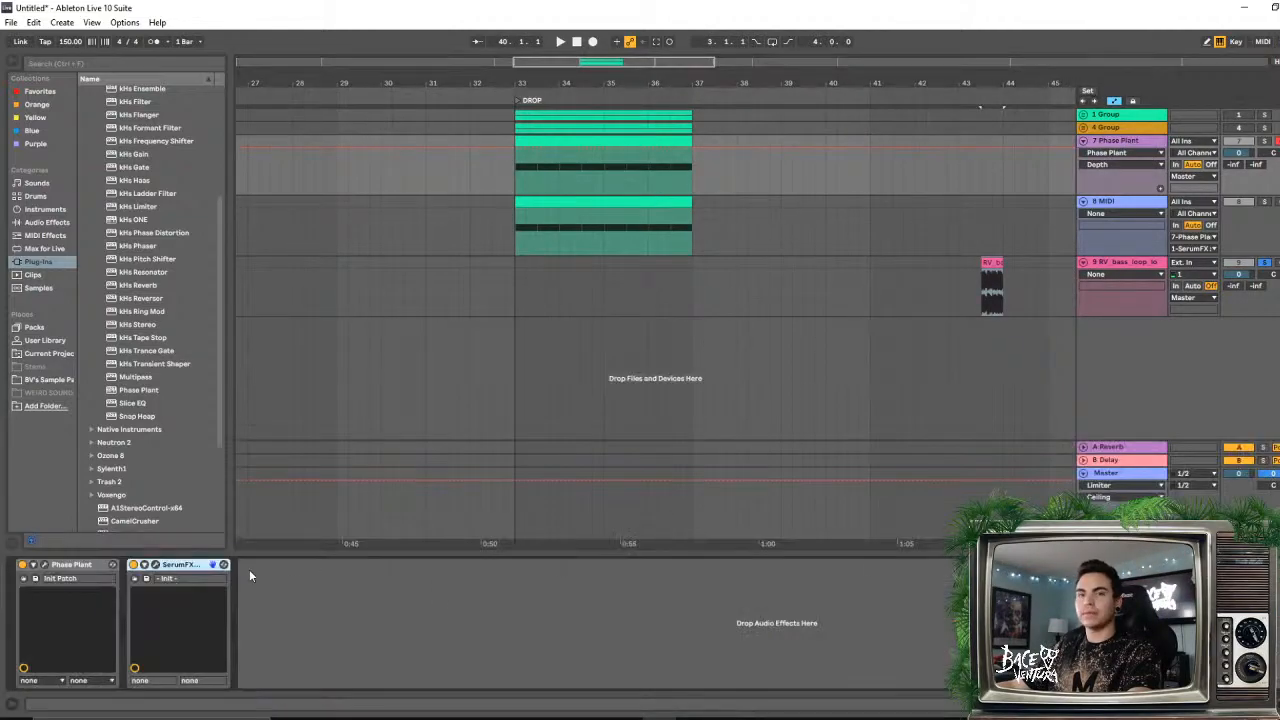
pyautogui.click(47, 565)
pyautogui.moveTo(880, 42); pyautogui.dragTo(1113, 343)
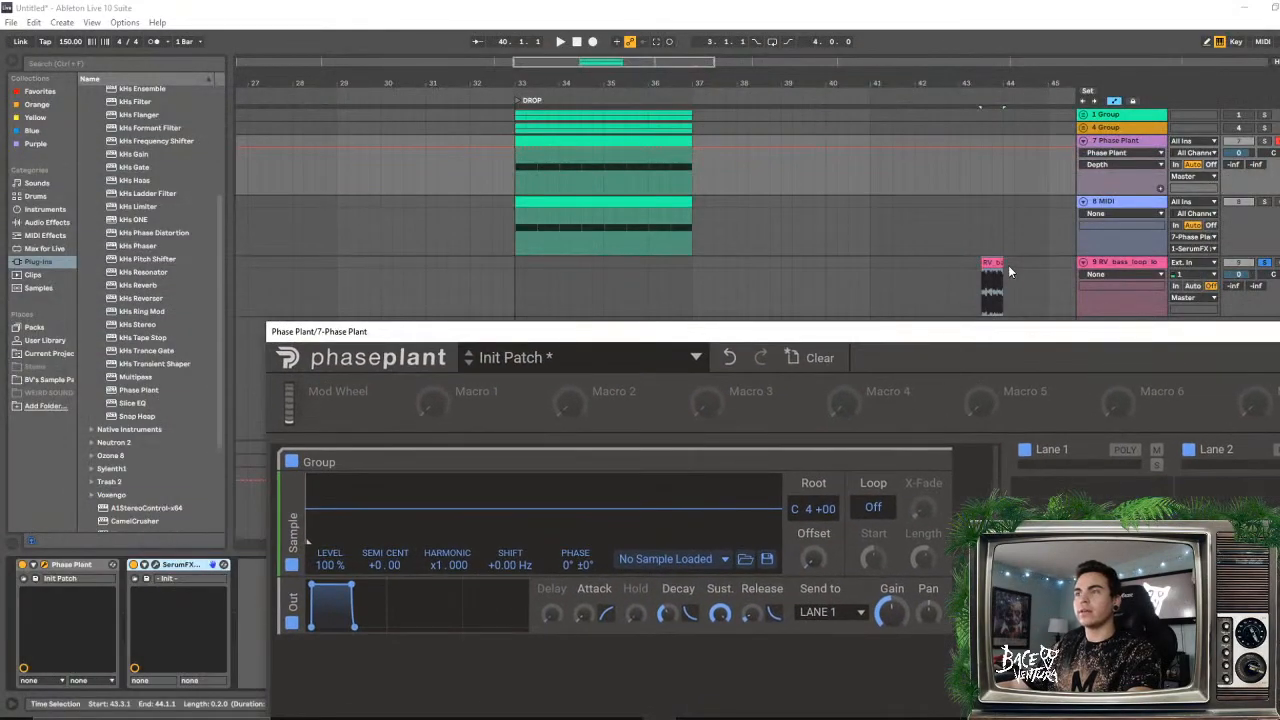
# - Try to load the consolidated bass clip from the arrangement into Phase Plant's empty Sample generator
pyautogui.moveTo(993, 263); pyautogui.dragTo(481, 511)
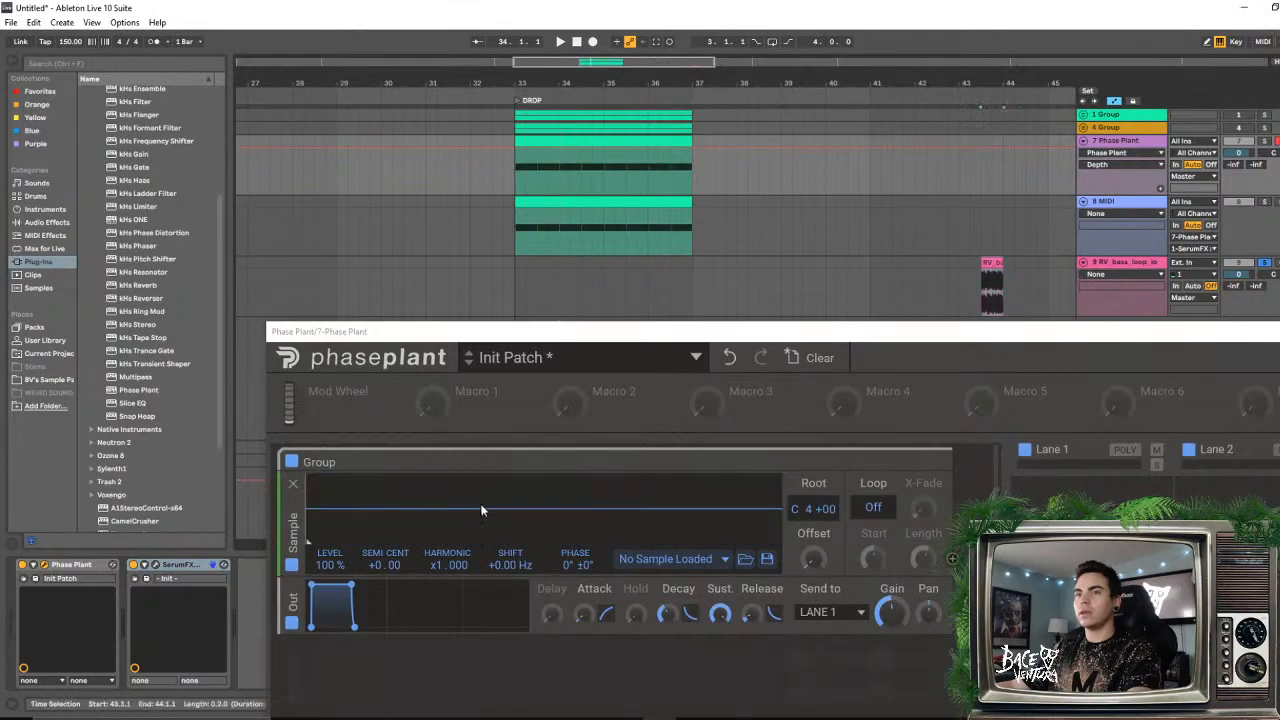
pyautogui.moveTo(992, 284); pyautogui.dragTo(527, 518)
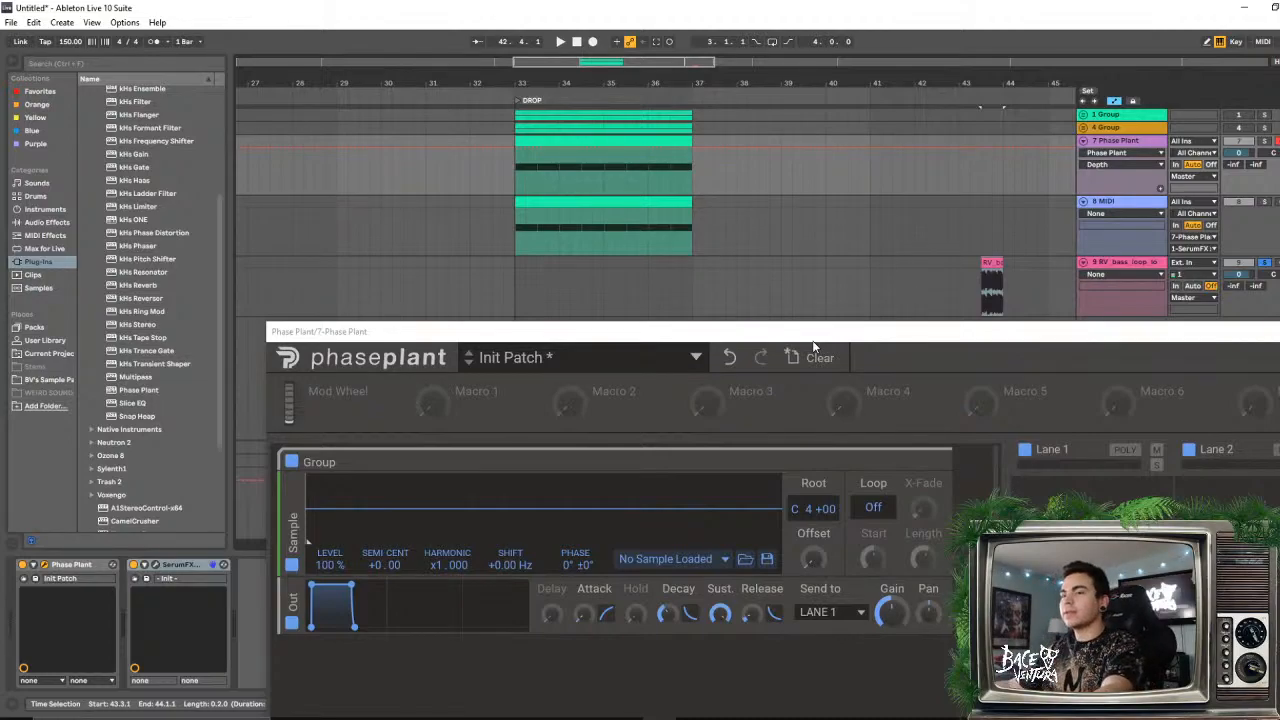
pyautogui.moveTo(812, 336); pyautogui.dragTo(707, 381)
pyautogui.moveTo(993, 285); pyautogui.dragTo(427, 560)
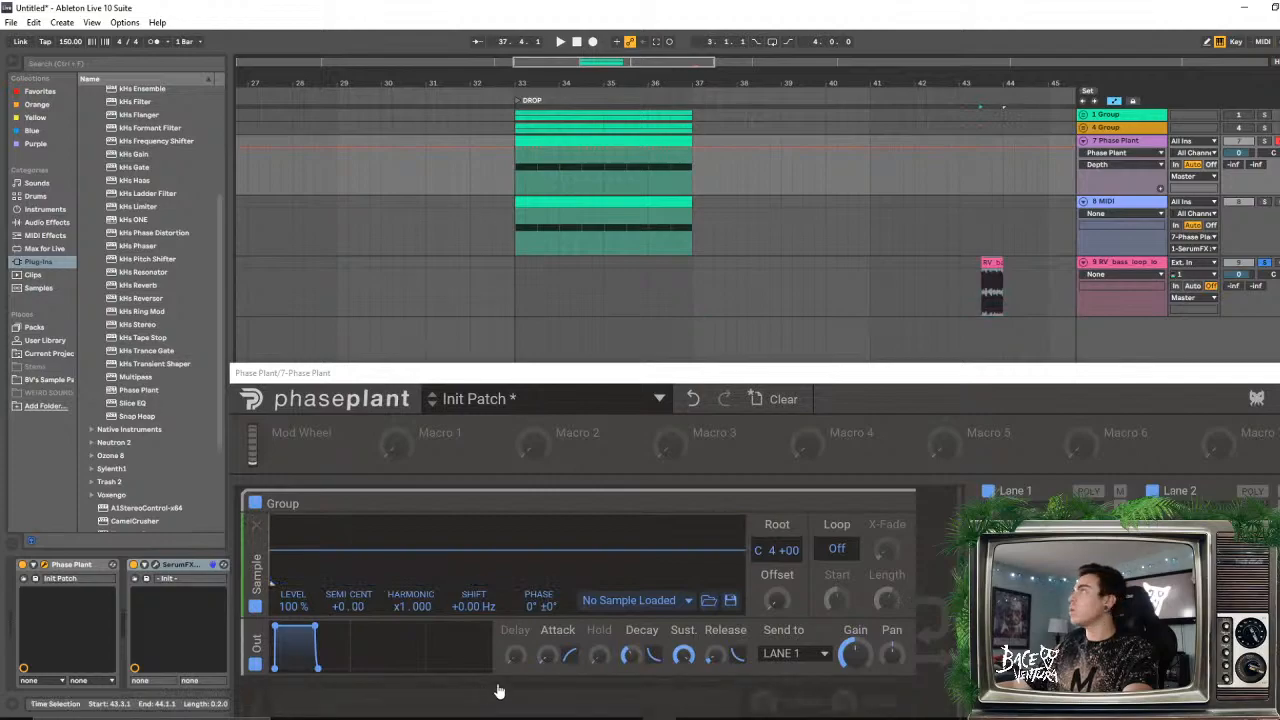
# - Load the original RV_bass_loop_low_stuff_150_E sample file into the Sample generator and offset its start to the first note
pyautogui.moveTo(524, 378); pyautogui.dragTo(336, 73)
pyautogui.moveTo(640, 4); pyautogui.dragTo(351, 268)
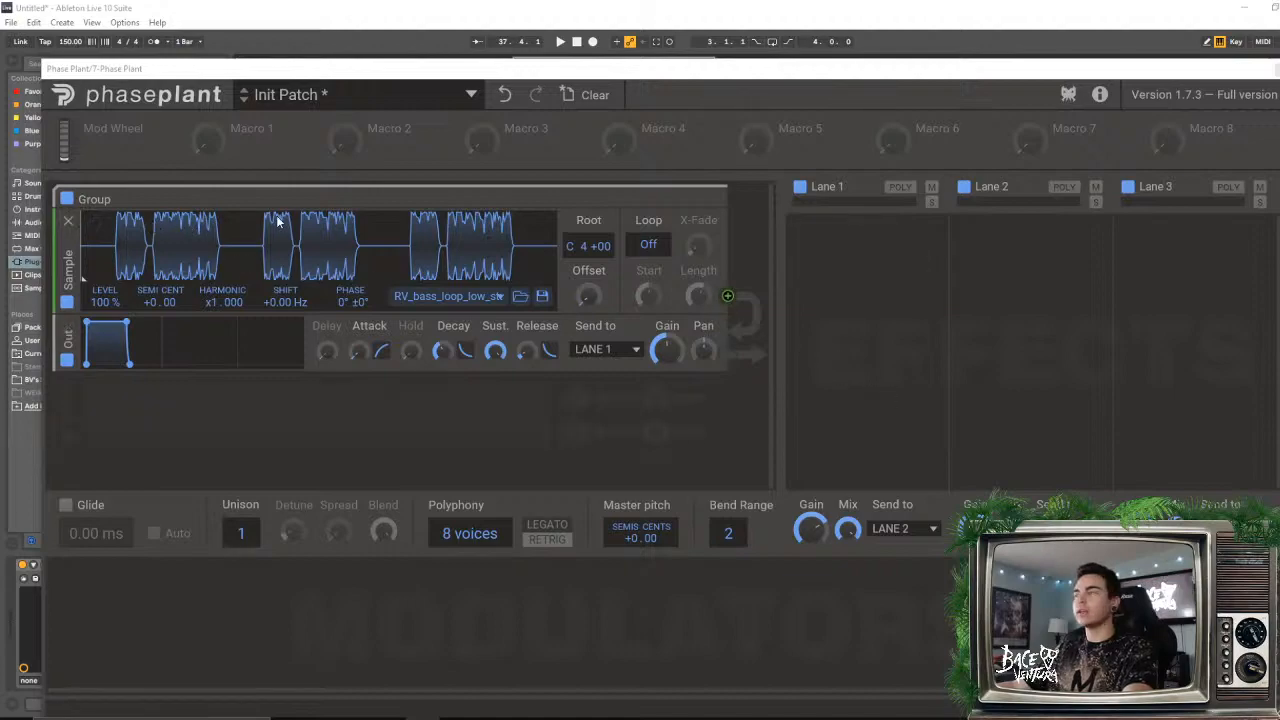
pyautogui.moveTo(84, 277); pyautogui.dragTo(120, 278)
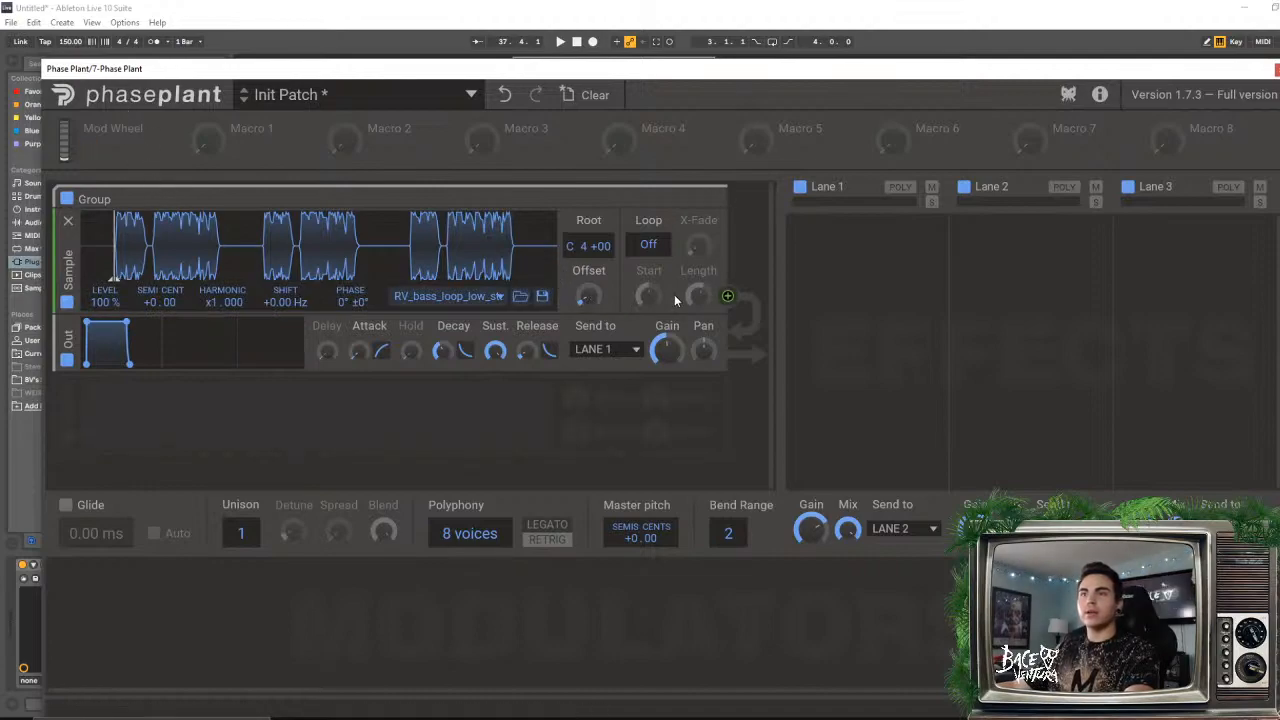
pyautogui.moveTo(697, 294); pyautogui.dragTo(697, 264)
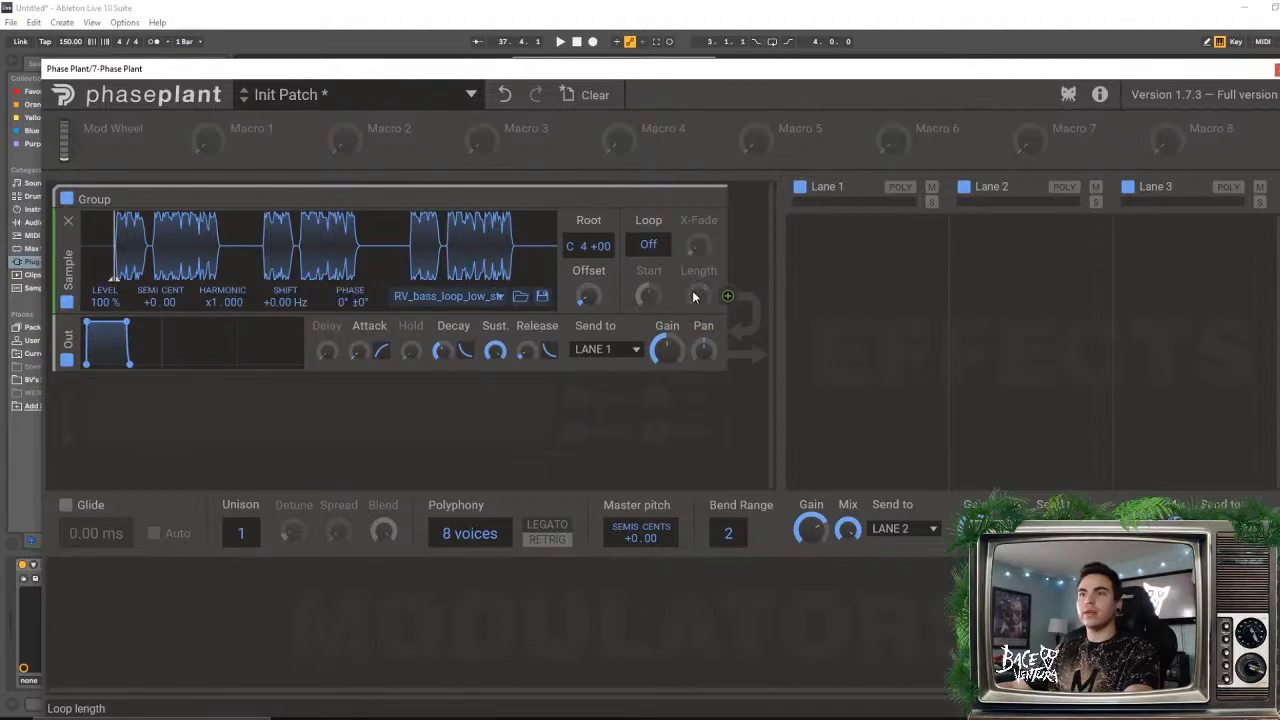
pyautogui.moveTo(588, 296); pyautogui.dragTo(581, 299)
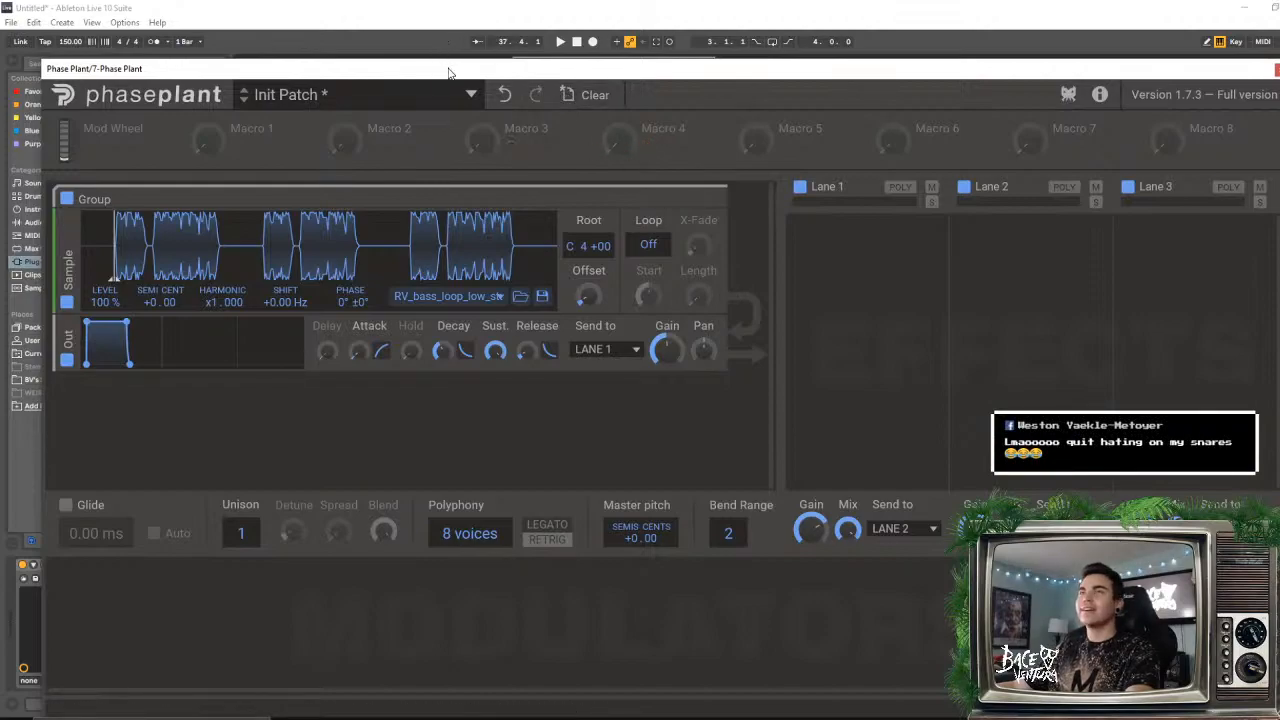
# - Uncover the arrangement, select the Phase Plant track's MIDI clip at the DROP, solo the track and play it from bar 33
pyautogui.moveTo(449, 72)
pyautogui.mouseDown()
pyautogui.moveTo(428, 51)
pyautogui.moveTo(458, 43)
pyautogui.moveTo(443, 54)
pyautogui.mouseUp()
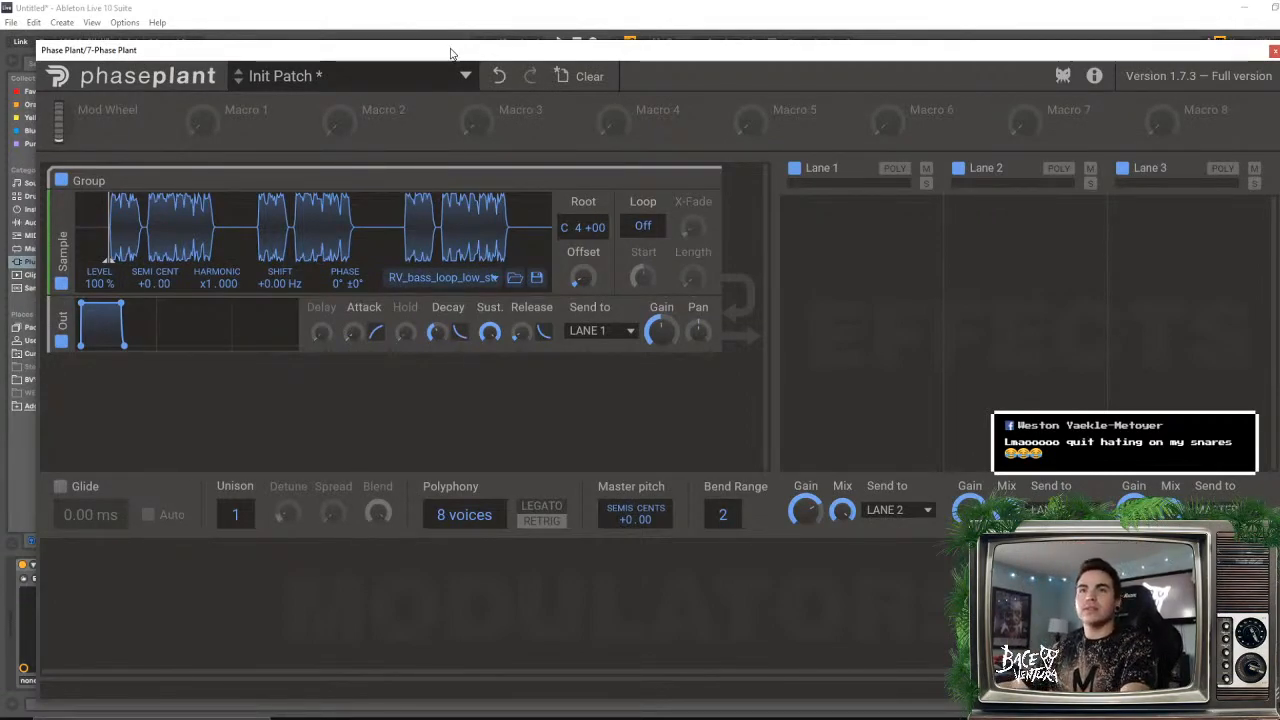
pyautogui.moveTo(450, 53); pyautogui.dragTo(442, 44)
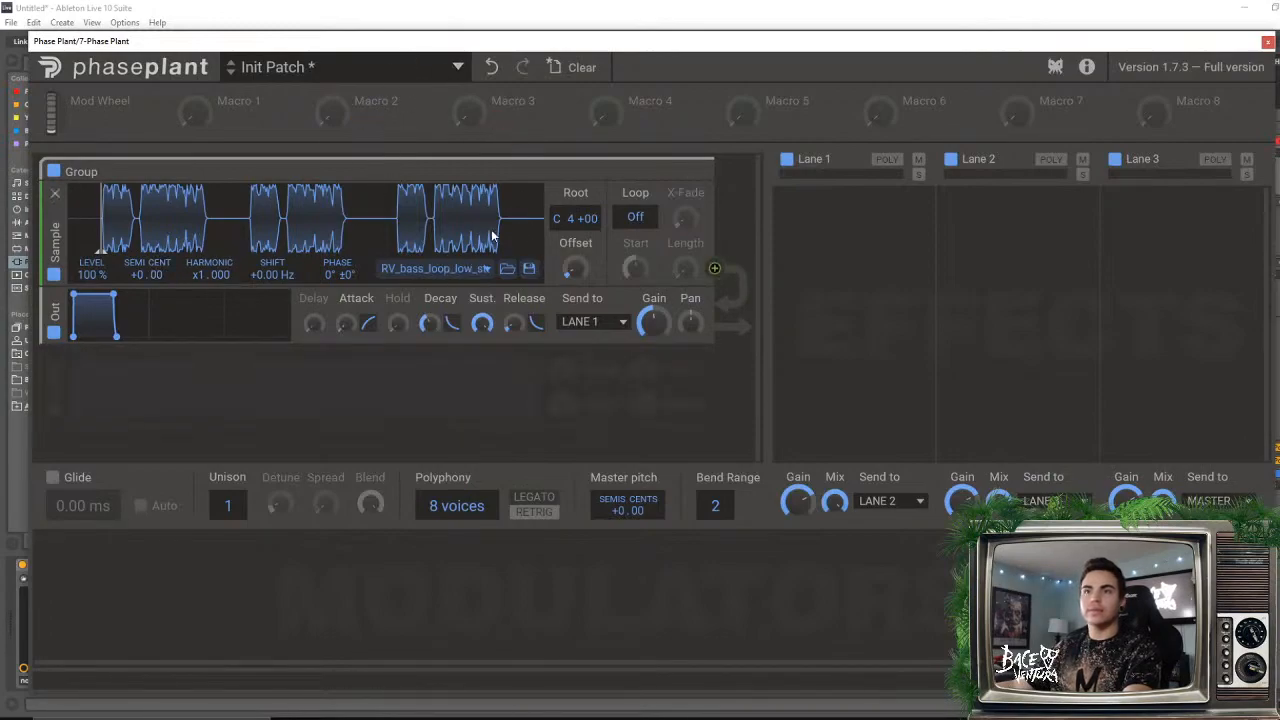
pyautogui.moveTo(523, 42); pyautogui.dragTo(529, 271)
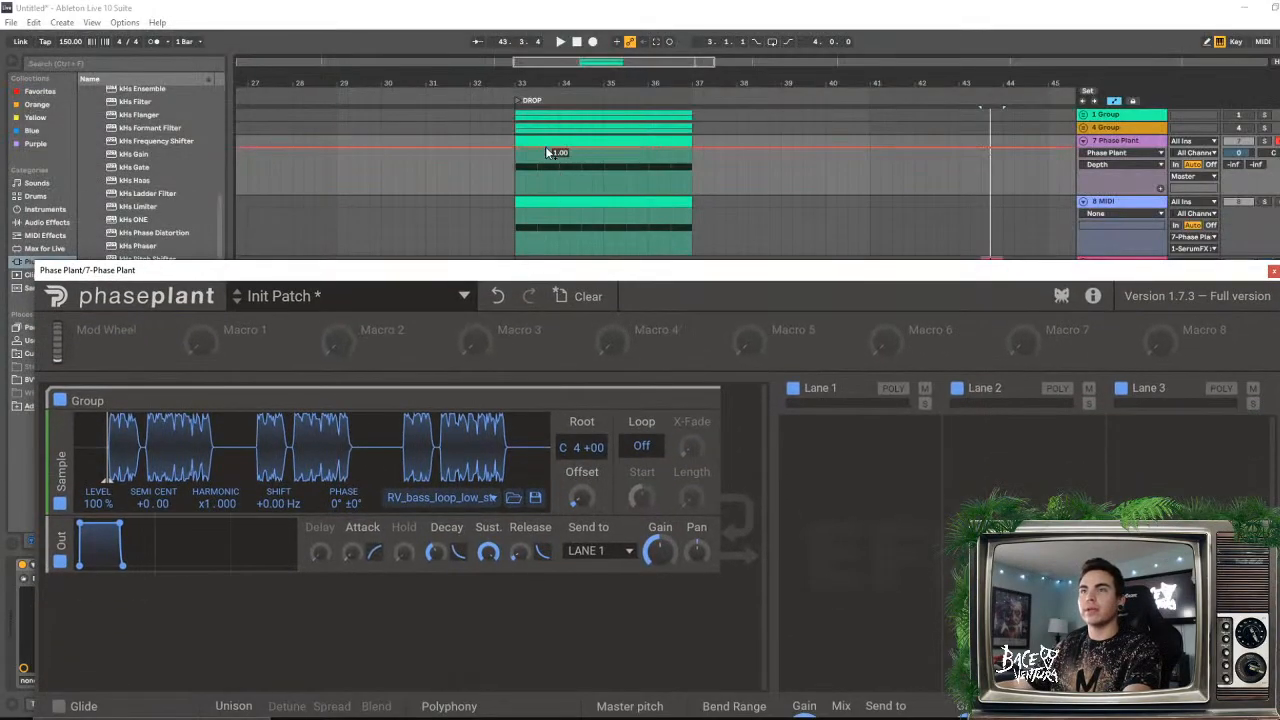
pyautogui.click(532, 152)
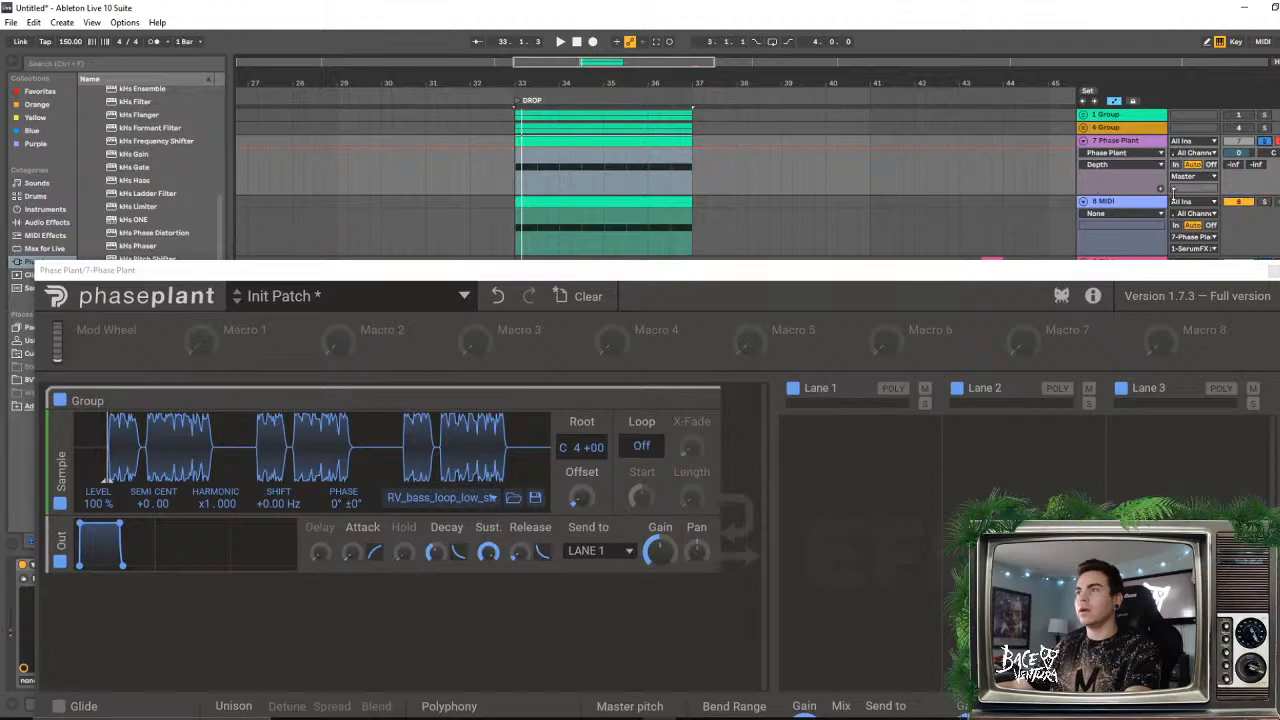
pyautogui.moveTo(1090, 272); pyautogui.dragTo(1102, 147)
pyautogui.moveTo(677, 155); pyautogui.dragTo(670, 214)
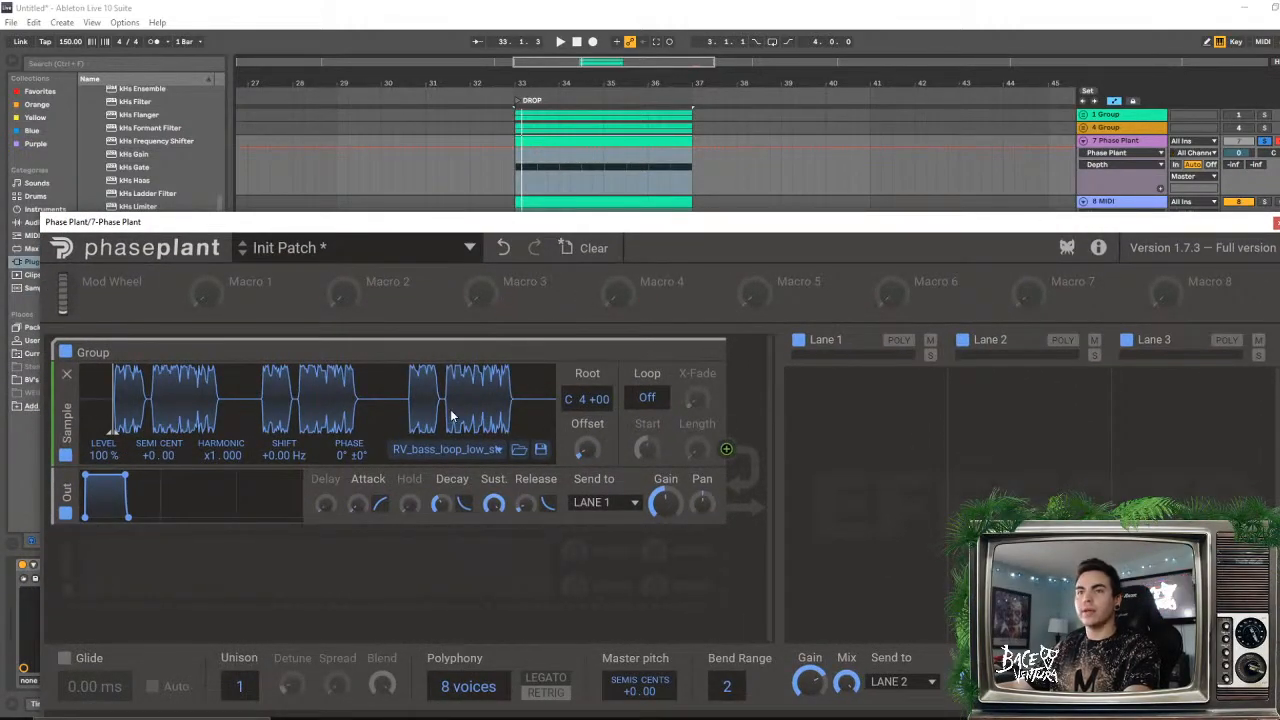
# - Set the sample's loop mode to Infinite and its root note to E 1
pyautogui.moveTo(647, 398); pyautogui.dragTo(647, 385)
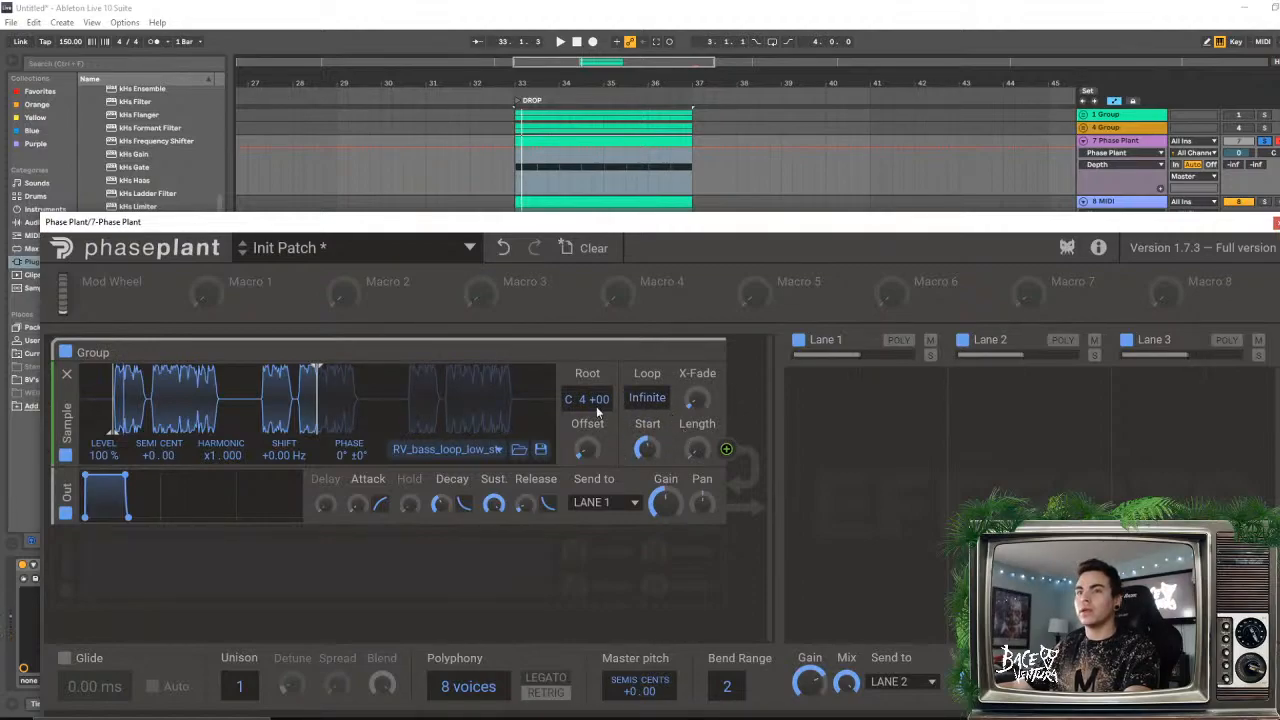
pyautogui.moveTo(576, 399)
pyautogui.mouseDown()
pyautogui.moveTo(576, 350)
pyautogui.moveTo(576, 478)
pyautogui.mouseUp()
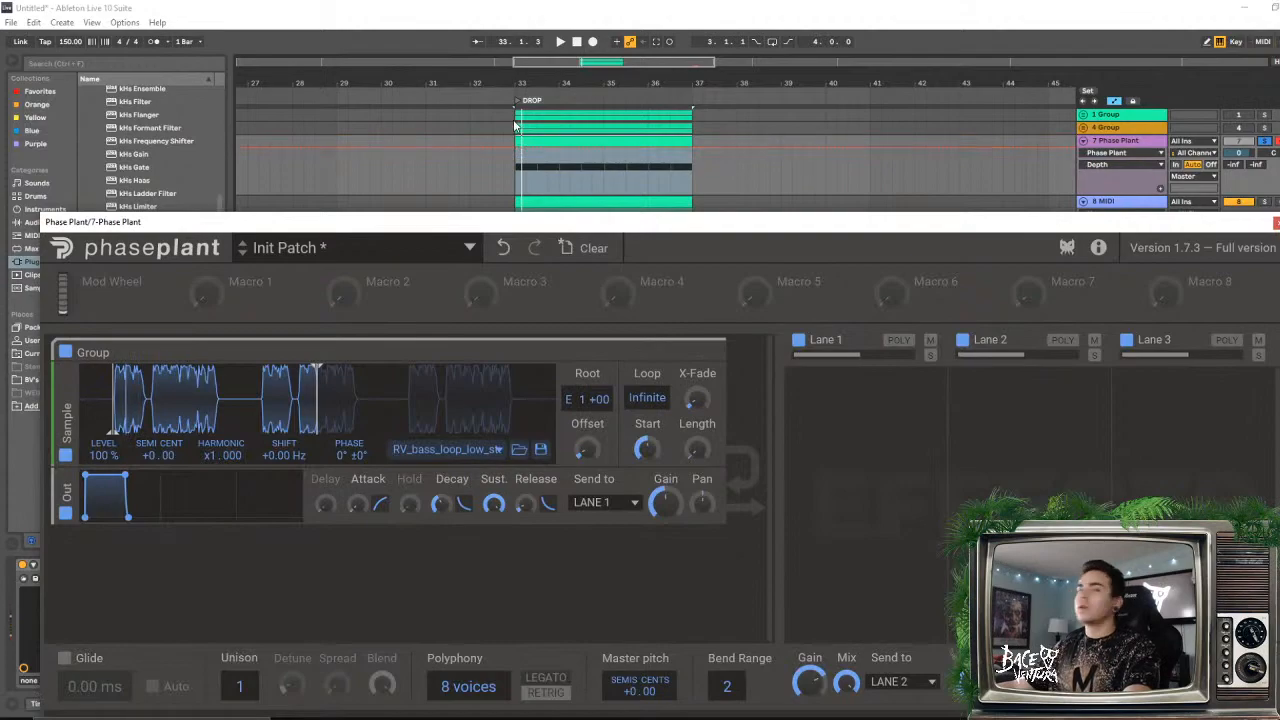
pyautogui.moveTo(423, 223); pyautogui.dragTo(445, 111)
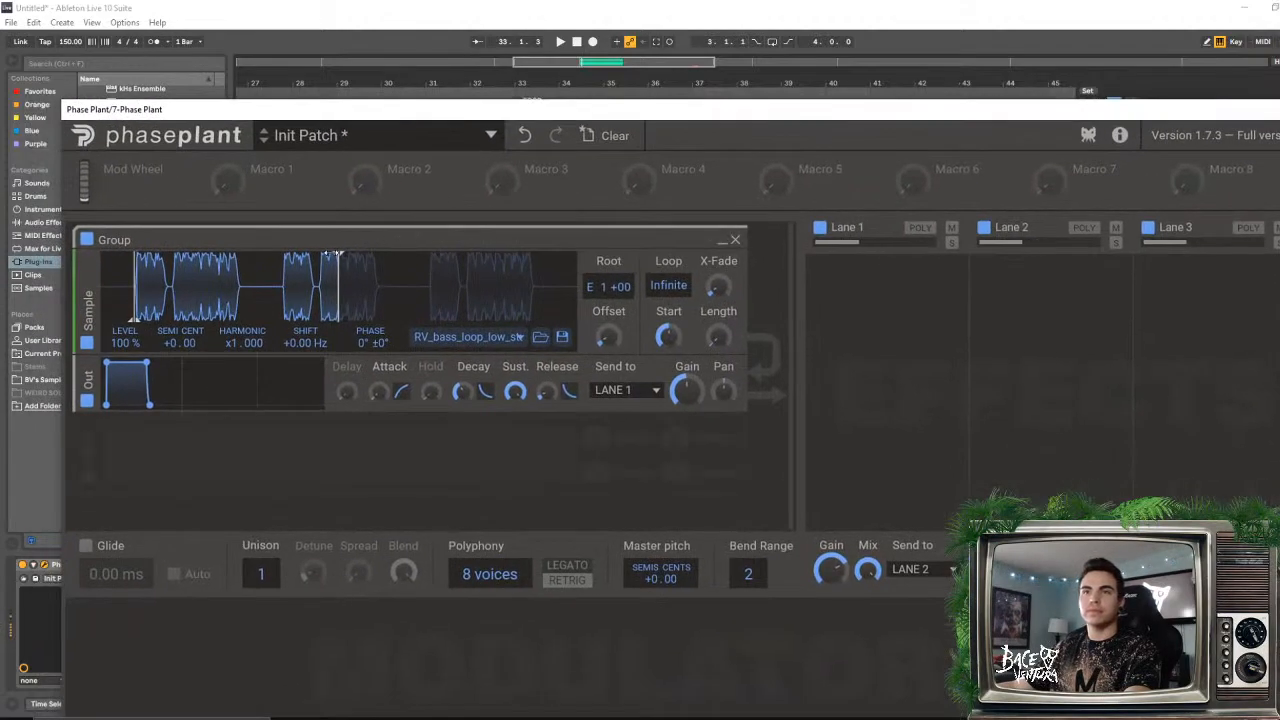
# - Adjust the sample's loop start and length so the loop covers only the first note
pyautogui.moveTo(337, 267)
pyautogui.mouseDown()
pyautogui.moveTo(203, 281)
pyautogui.moveTo(259, 281)
pyautogui.mouseUp()
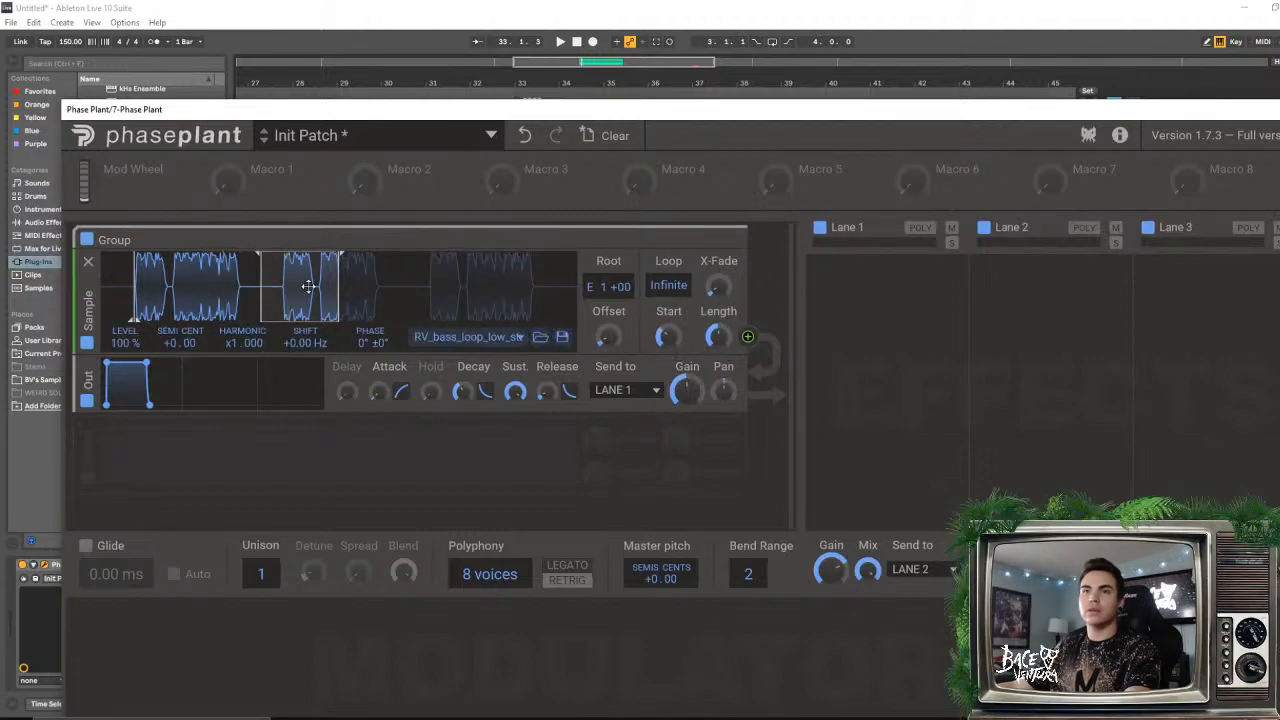
pyautogui.moveTo(342, 284); pyautogui.dragTo(128, 282)
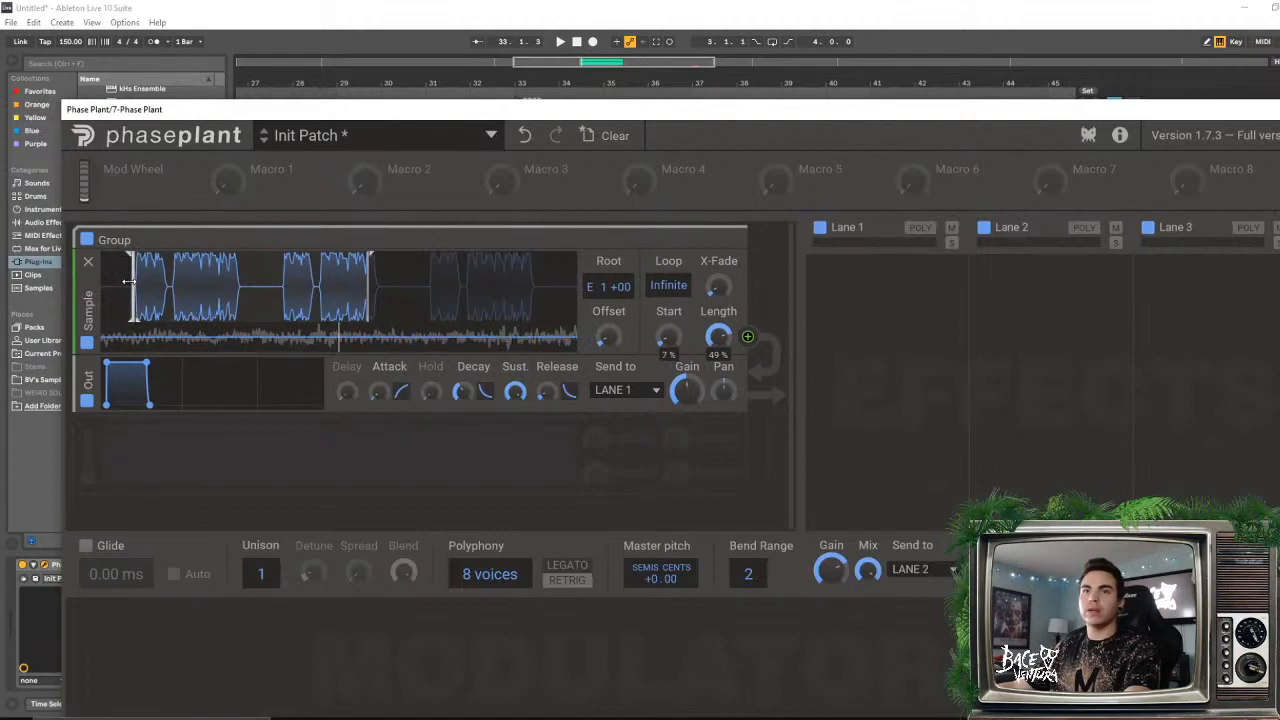
pyautogui.moveTo(369, 285); pyautogui.dragTo(169, 295)
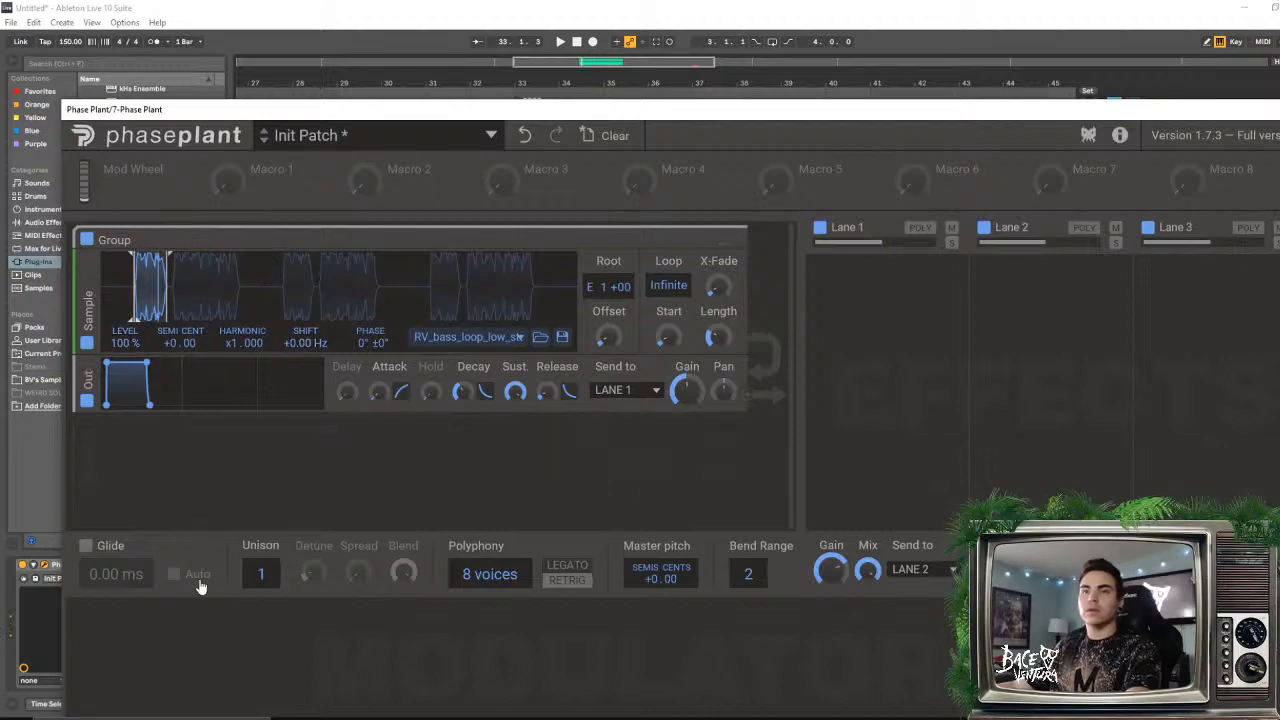
# - Add an LFO modulator and assign it to the Sample generator's level
pyautogui.click(214, 699)
pyautogui.moveTo(291, 107); pyautogui.dragTo(261, 53)
pyautogui.click(116, 574)
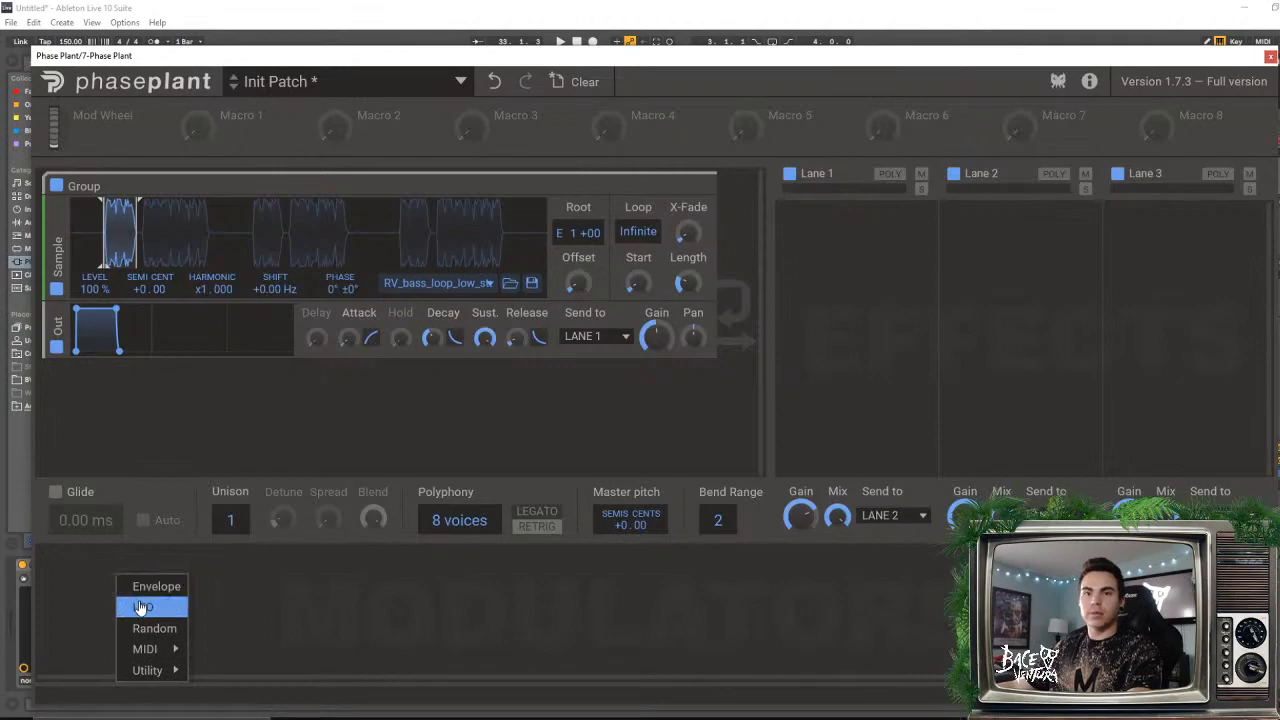
pyautogui.click(143, 606)
pyautogui.moveTo(318, 660); pyautogui.dragTo(122, 660)
pyautogui.click(134, 657)
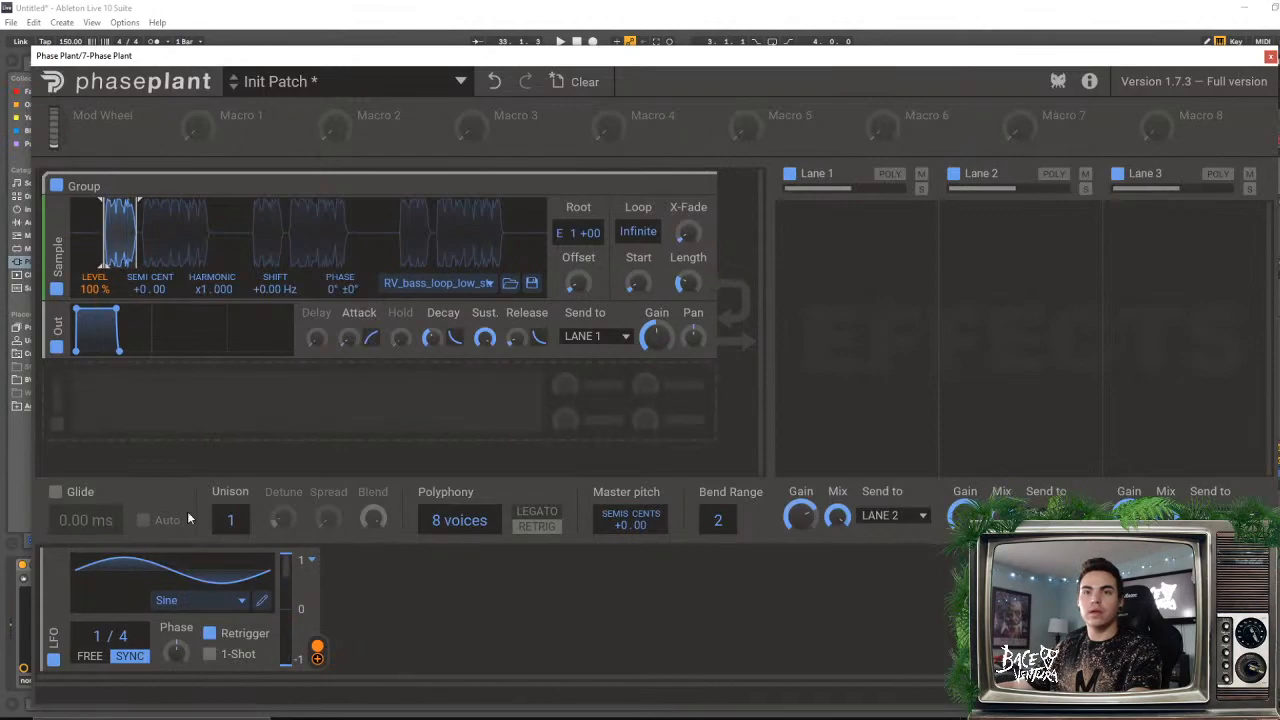
# - Reshape the LFO's sine curve to start at -100 %, rise to a held peak and fall back at the end
pyautogui.click(260, 607)
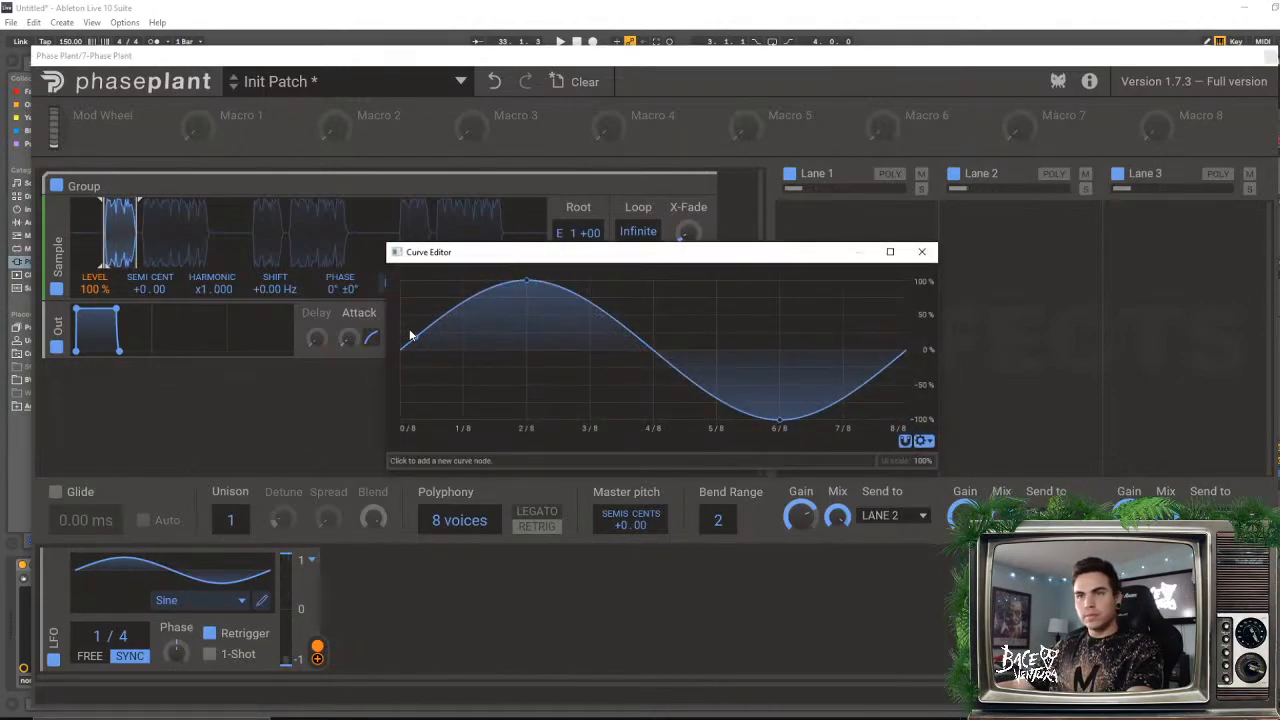
pyautogui.moveTo(406, 345); pyautogui.dragTo(383, 477)
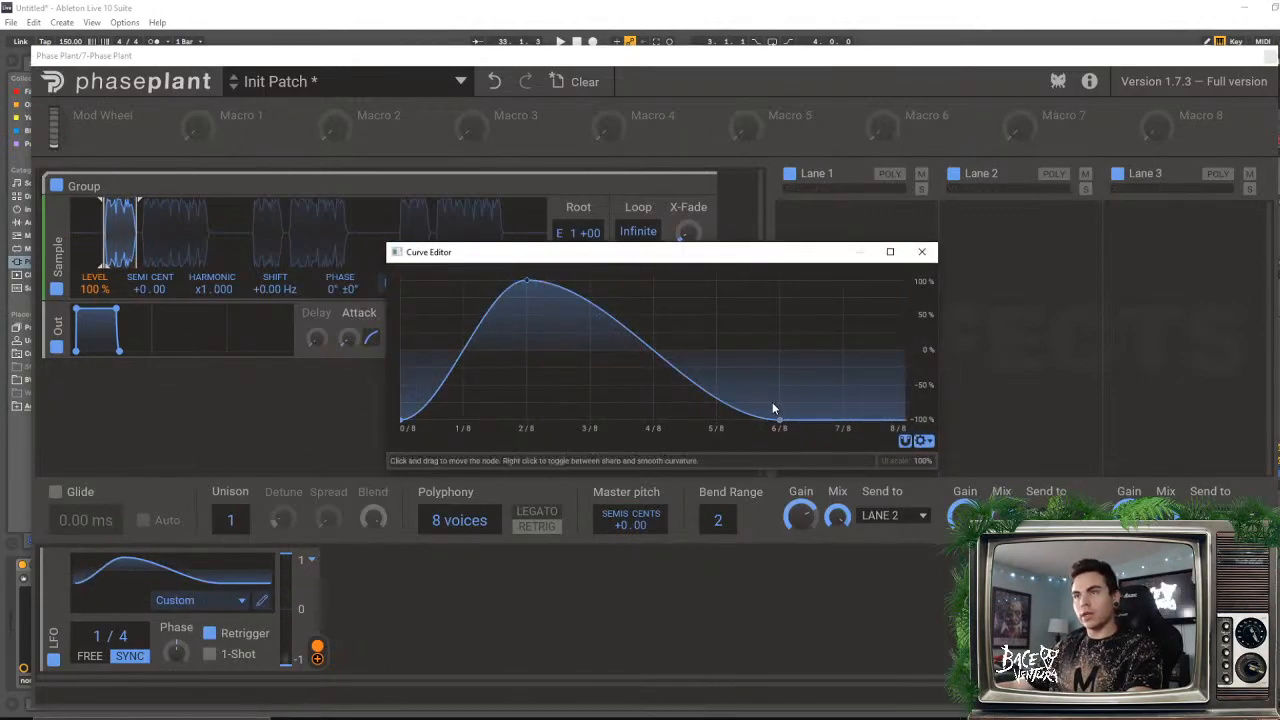
pyautogui.moveTo(778, 416); pyautogui.dragTo(822, 418)
pyautogui.moveTo(744, 397); pyautogui.dragTo(716, 297)
pyautogui.click(921, 251)
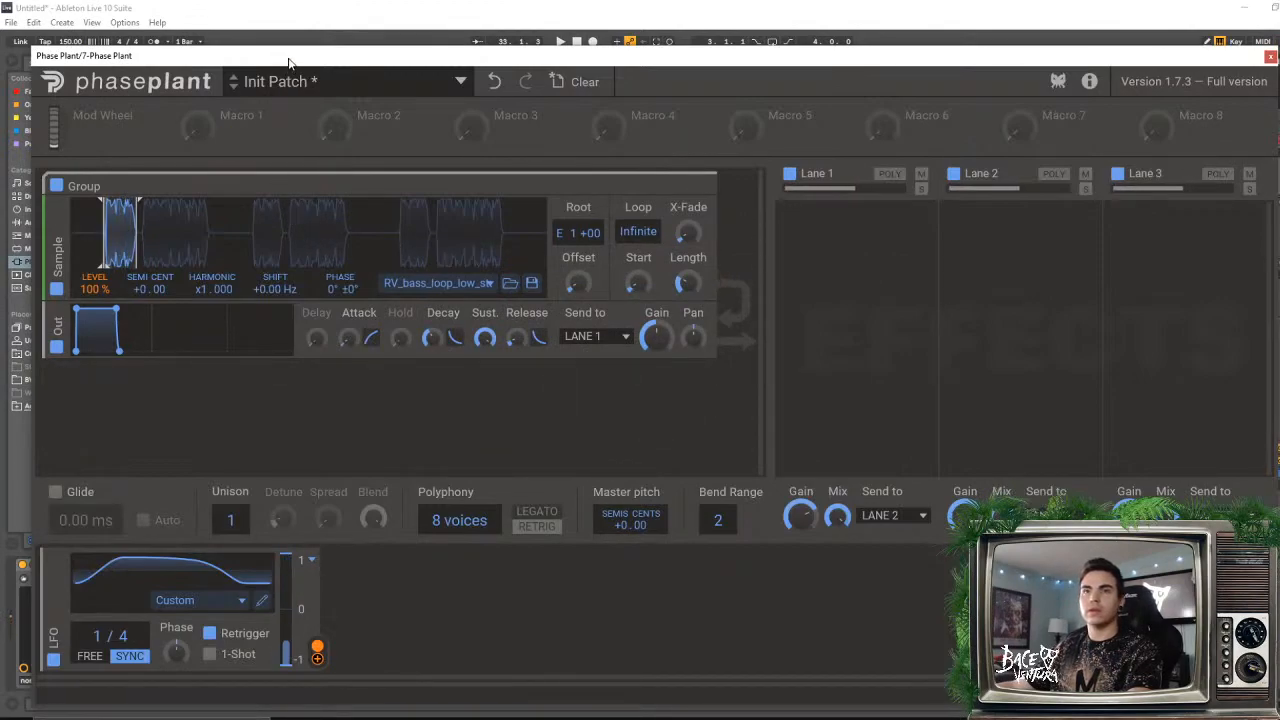
# - Set the sample's loop mode to Sustain and move its offset and loop region onto the second note
pyautogui.moveTo(289, 57); pyautogui.dragTo(368, 55)
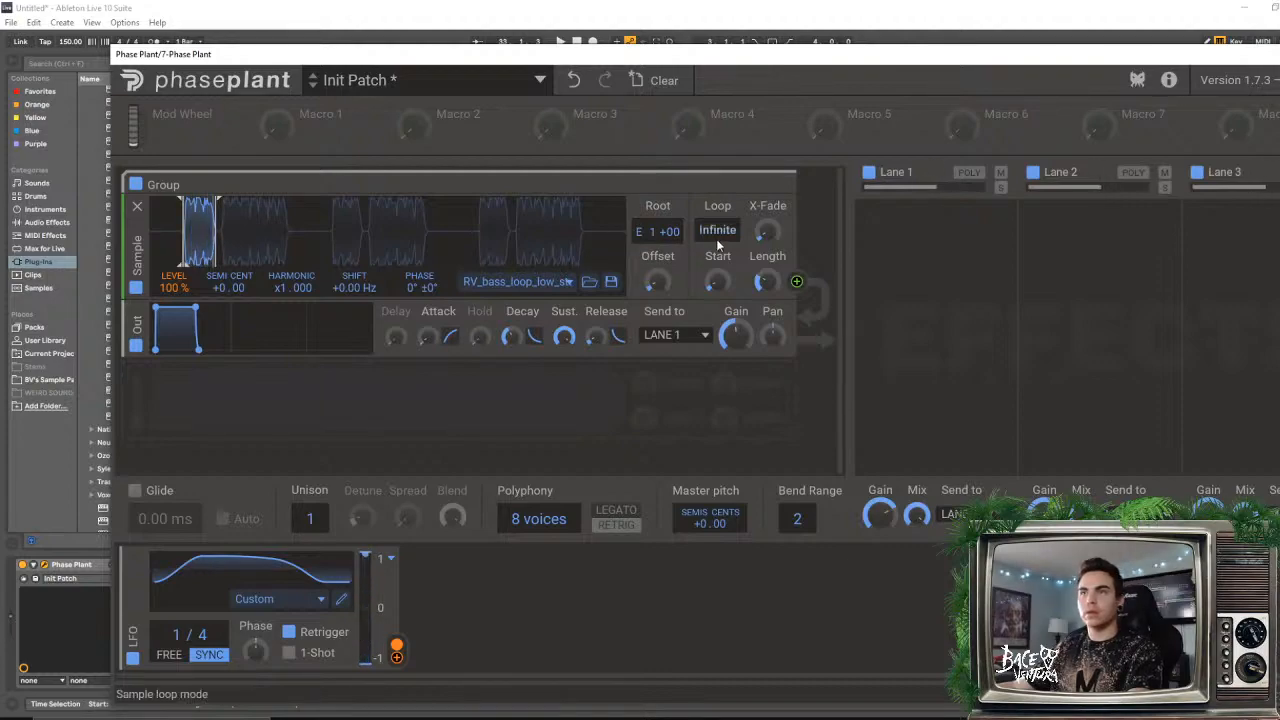
pyautogui.moveTo(767, 232)
pyautogui.mouseDown()
pyautogui.moveTo(767, 150)
pyautogui.moveTo(767, 232)
pyautogui.mouseUp()
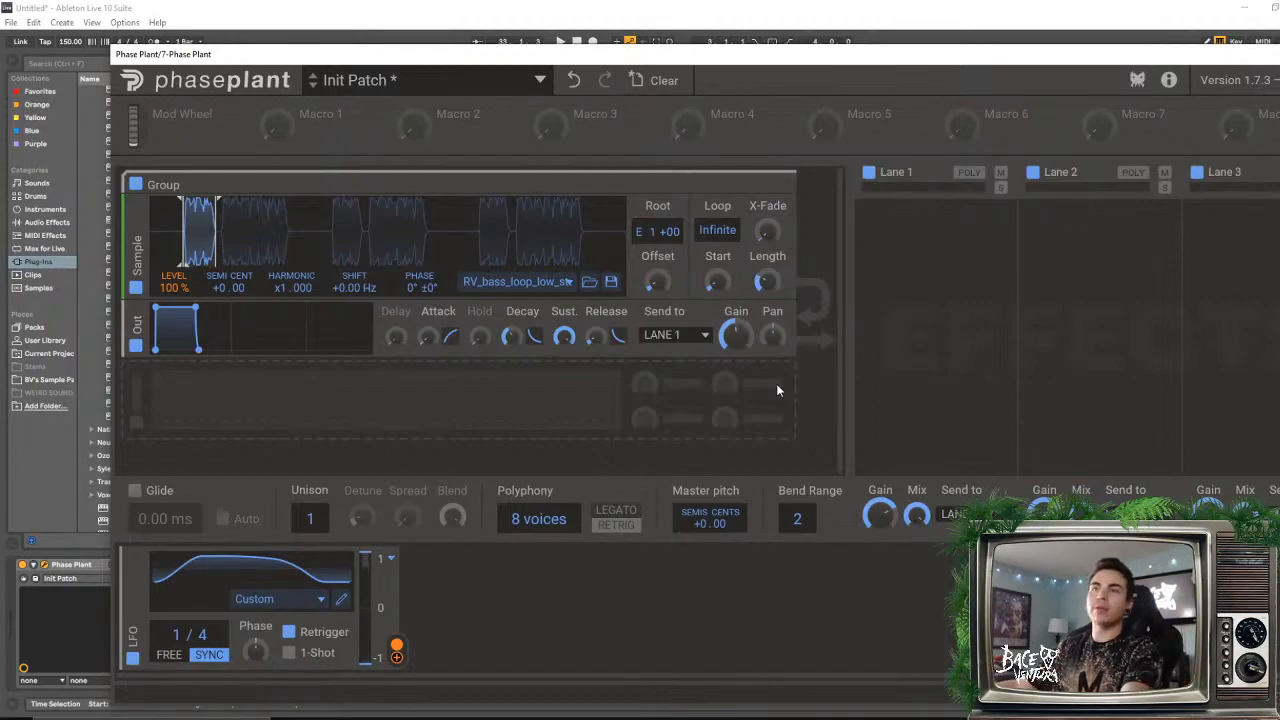
pyautogui.moveTo(578, 59); pyautogui.dragTo(508, 48)
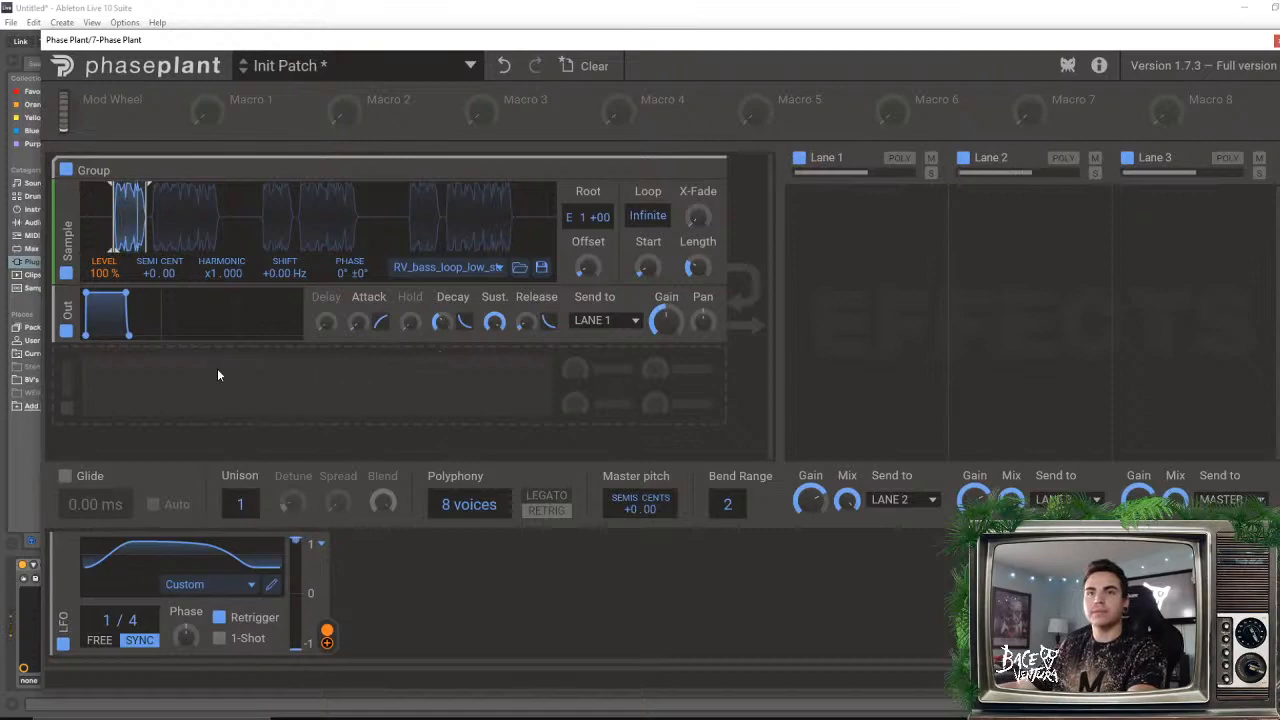
pyautogui.moveTo(148, 222)
pyautogui.mouseDown()
pyautogui.moveTo(127, 219)
pyautogui.moveTo(139, 225)
pyautogui.mouseUp()
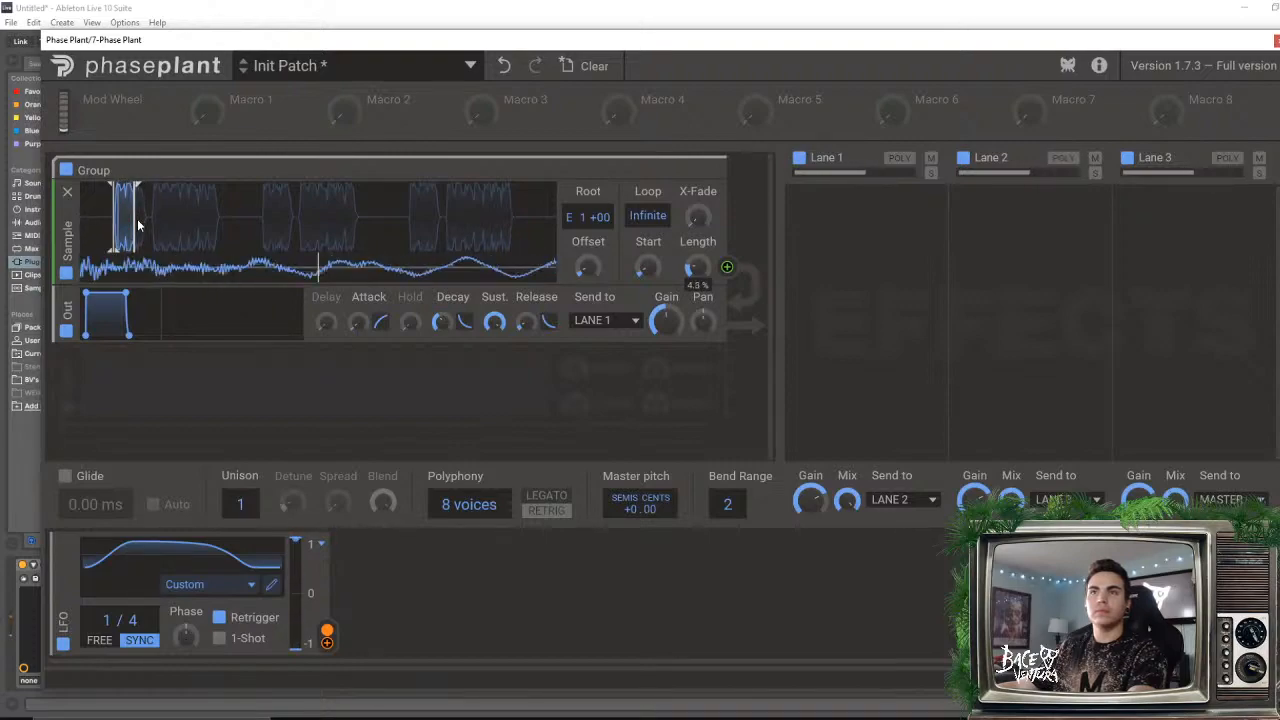
pyautogui.moveTo(651, 222)
pyautogui.mouseDown()
pyautogui.moveTo(651, 236)
pyautogui.moveTo(651, 207)
pyautogui.mouseUp()
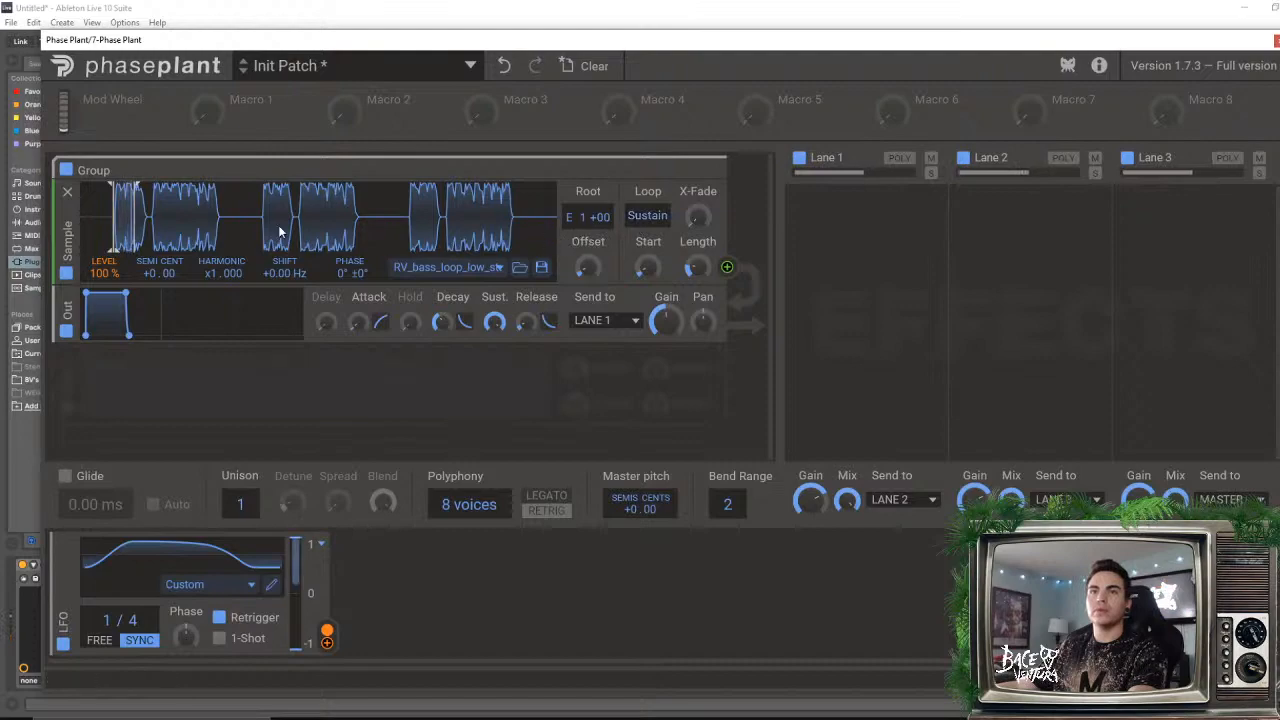
pyautogui.moveTo(140, 217)
pyautogui.mouseDown()
pyautogui.moveTo(243, 215)
pyautogui.moveTo(222, 224)
pyautogui.mouseUp()
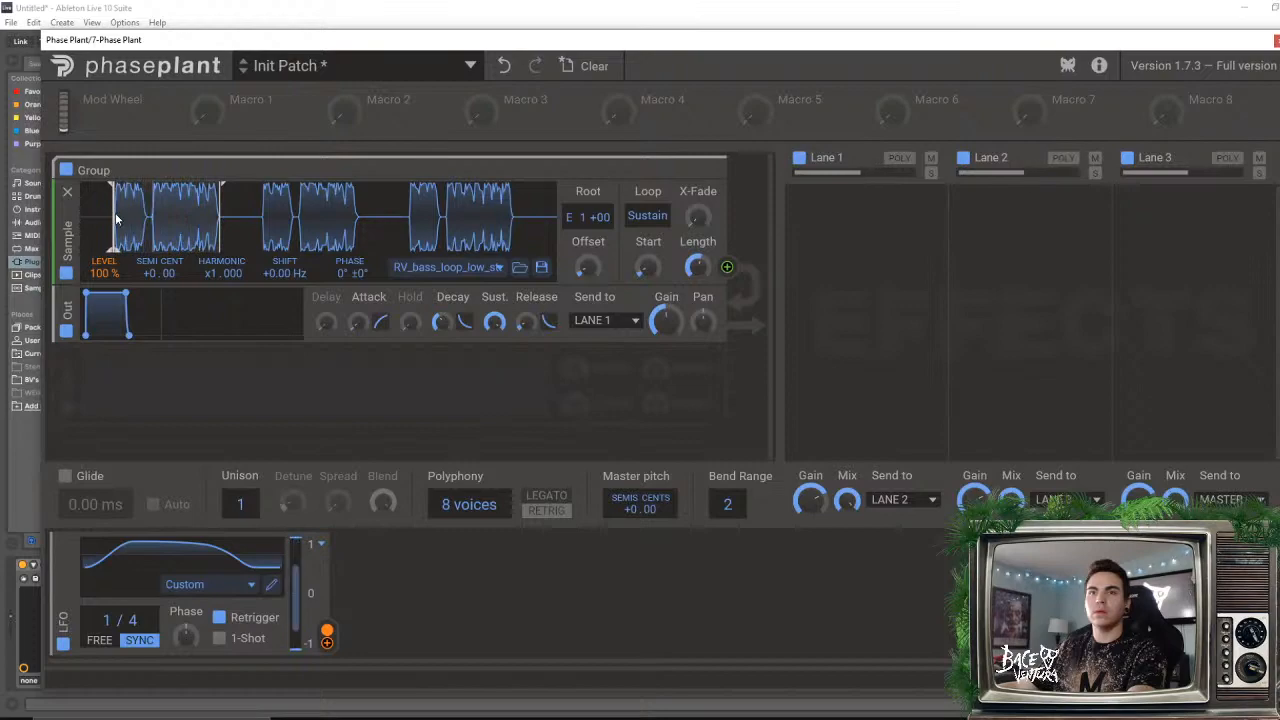
pyautogui.moveTo(110, 213); pyautogui.dragTo(156, 216)
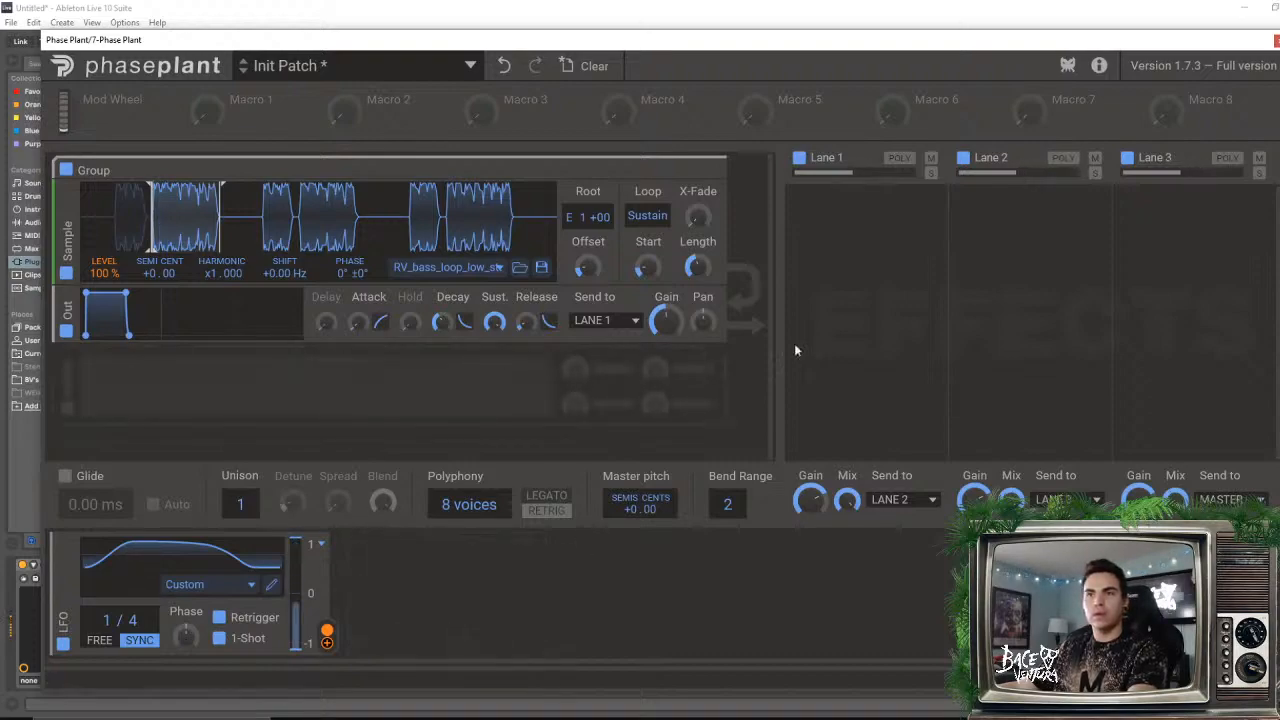
# - Add an Analog generator with a triangle wave below the output and modulate the sample's phase with it by 23 %
pyautogui.click(288, 397)
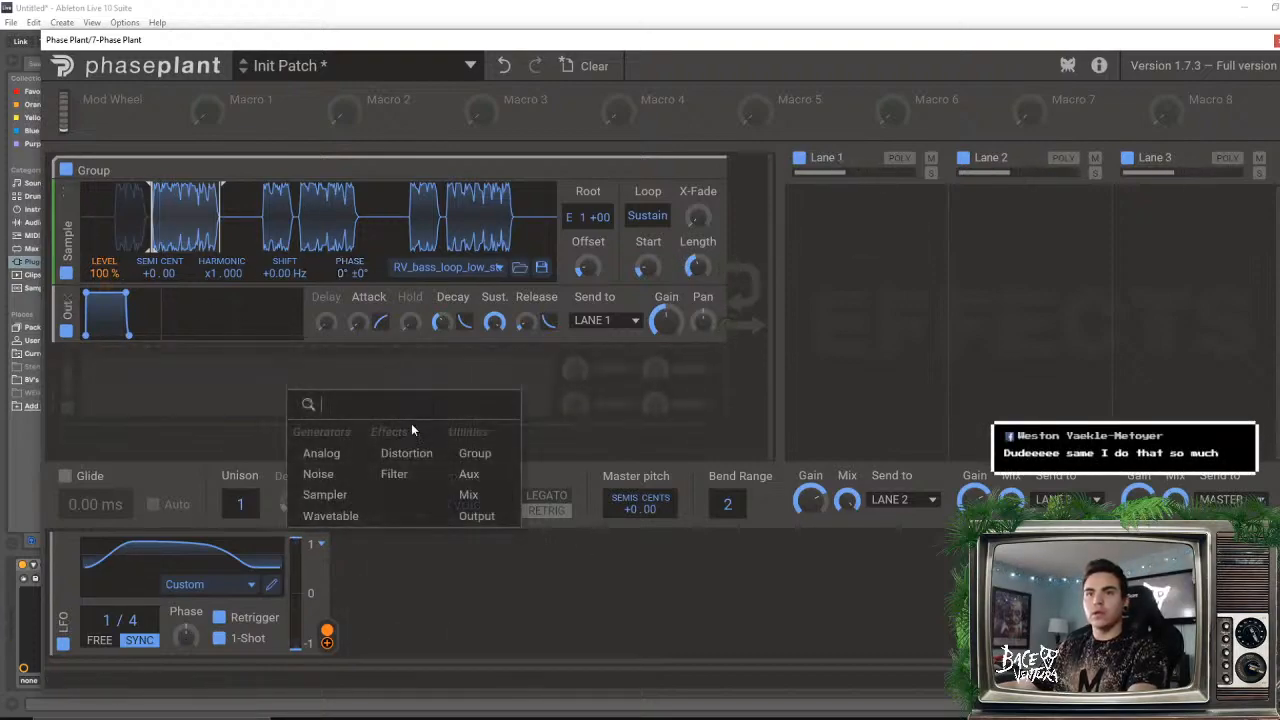
pyautogui.click(333, 455)
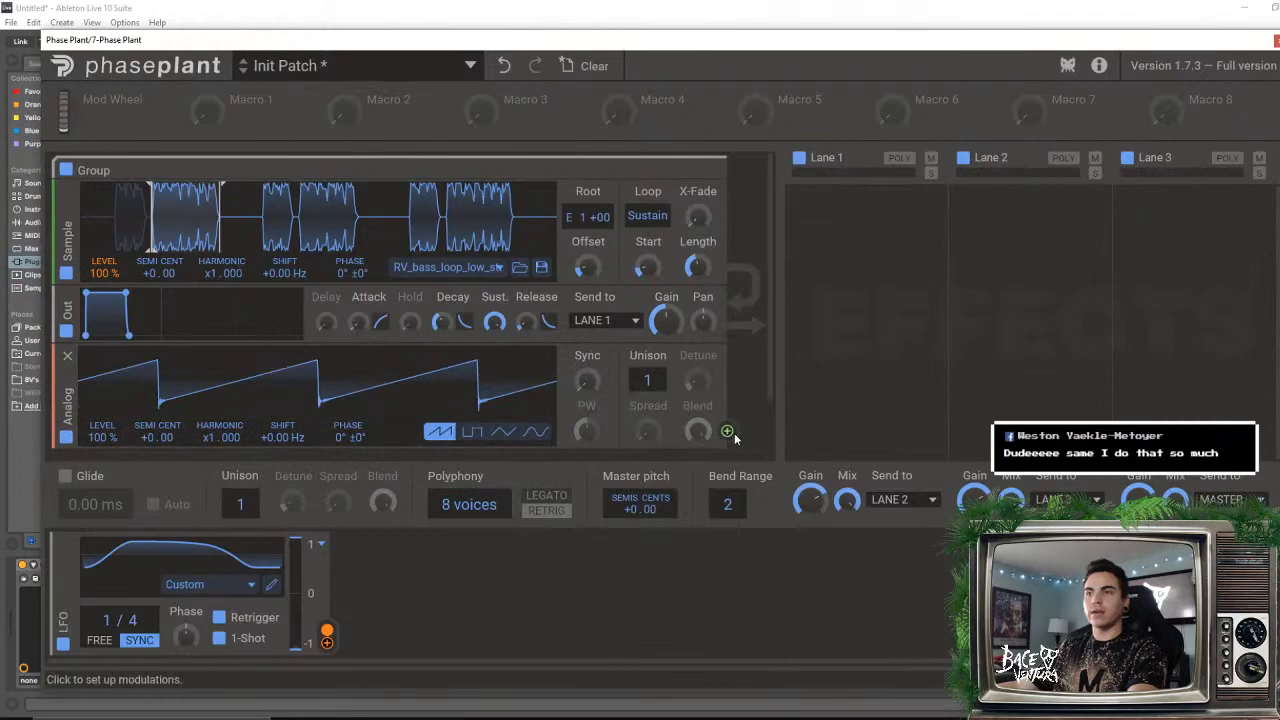
pyautogui.moveTo(735, 438); pyautogui.dragTo(350, 288)
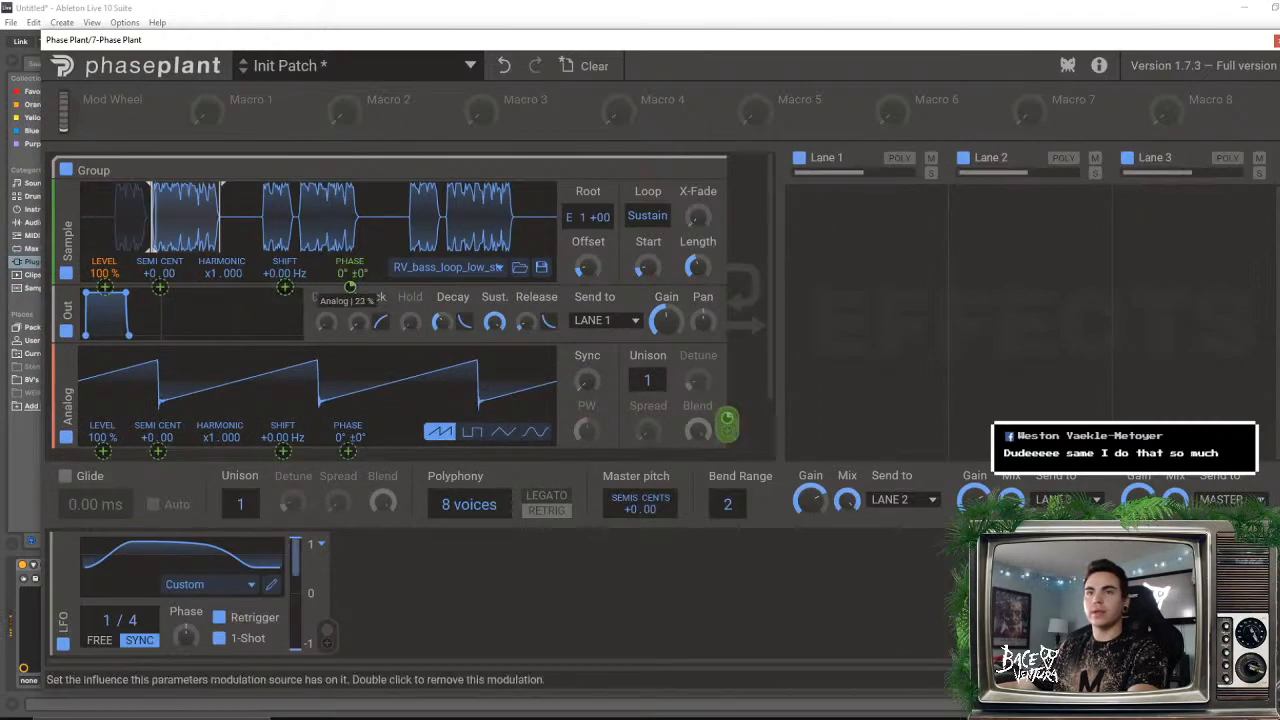
pyautogui.click(505, 433)
pyautogui.moveTo(350, 287); pyautogui.dragTo(350, 267)
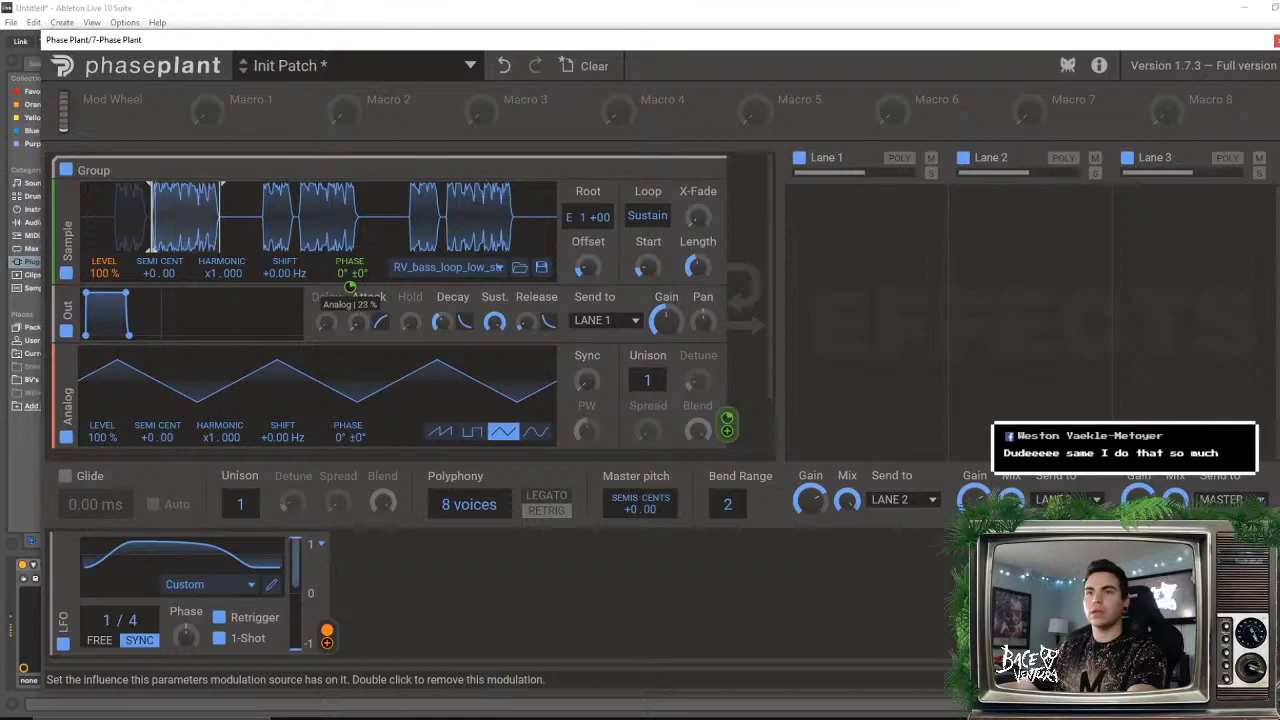
# - Try the square and sine waveforms on the Analog generator, then return to triangle
pyautogui.moveTo(771, 226)
pyautogui.mouseDown()
pyautogui.moveTo(770, 300)
pyautogui.moveTo(772, 203)
pyautogui.mouseUp()
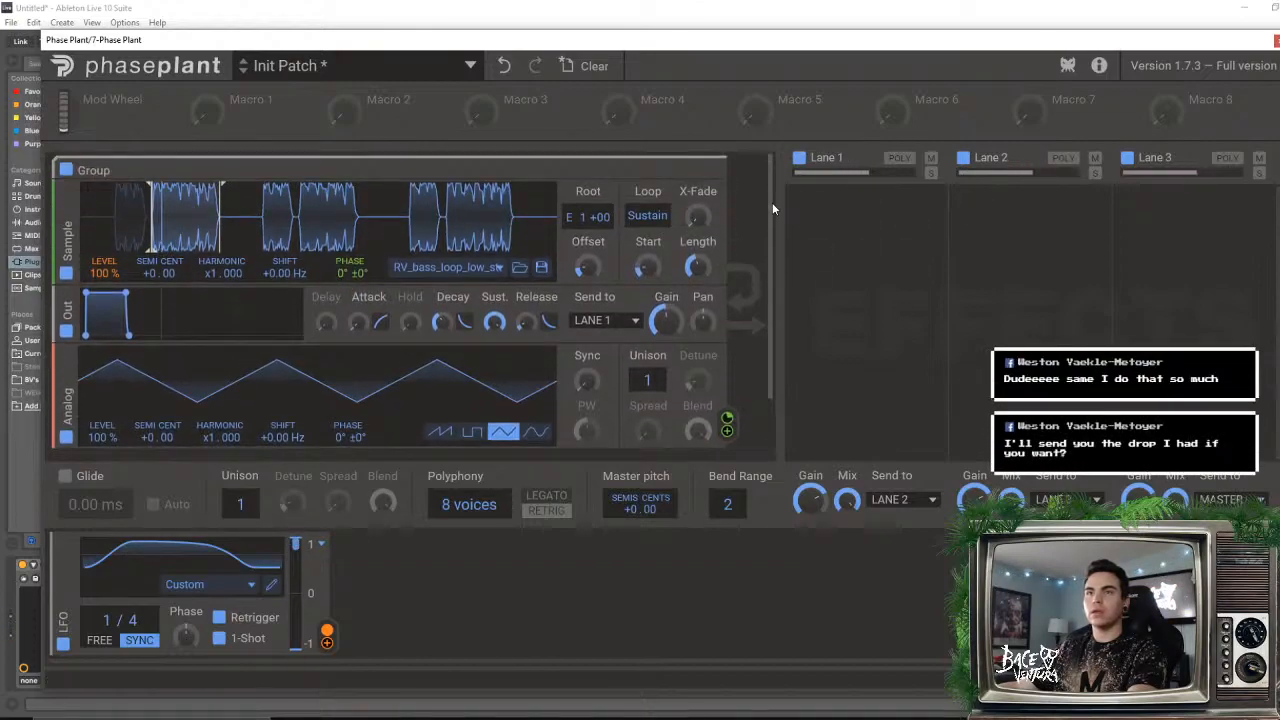
pyautogui.click(472, 433)
pyautogui.click(535, 433)
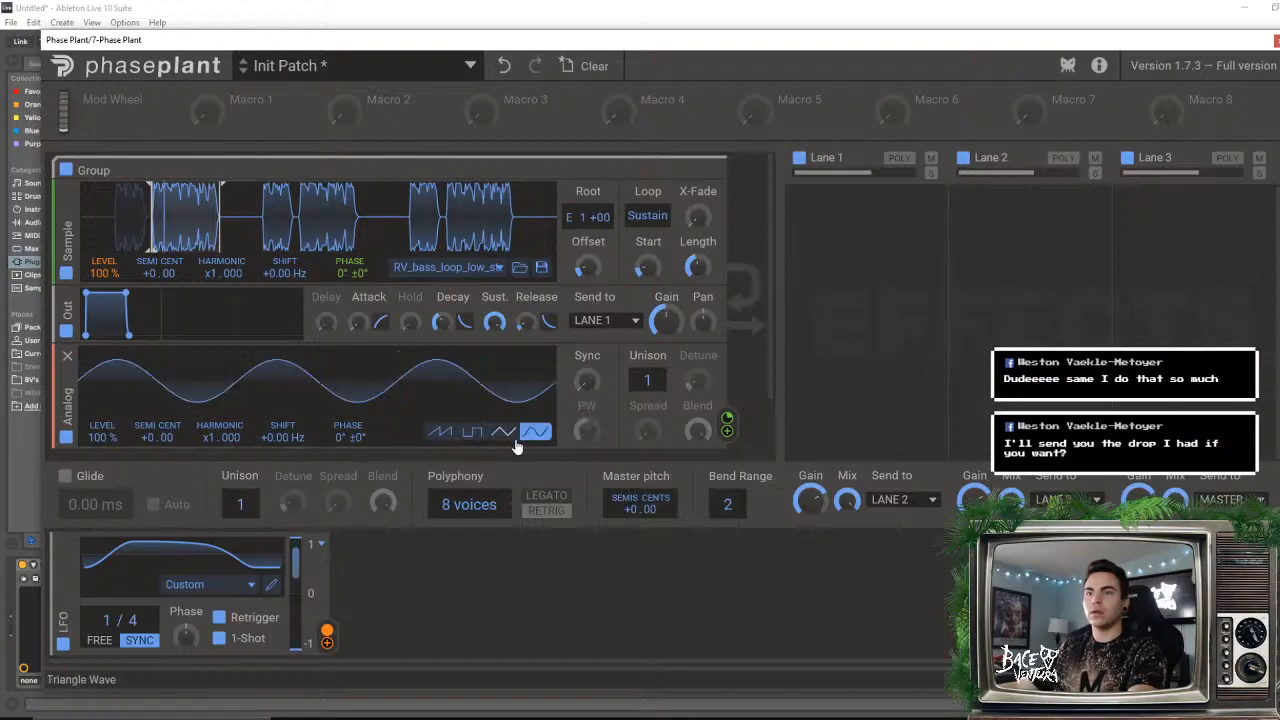
pyautogui.click(503, 432)
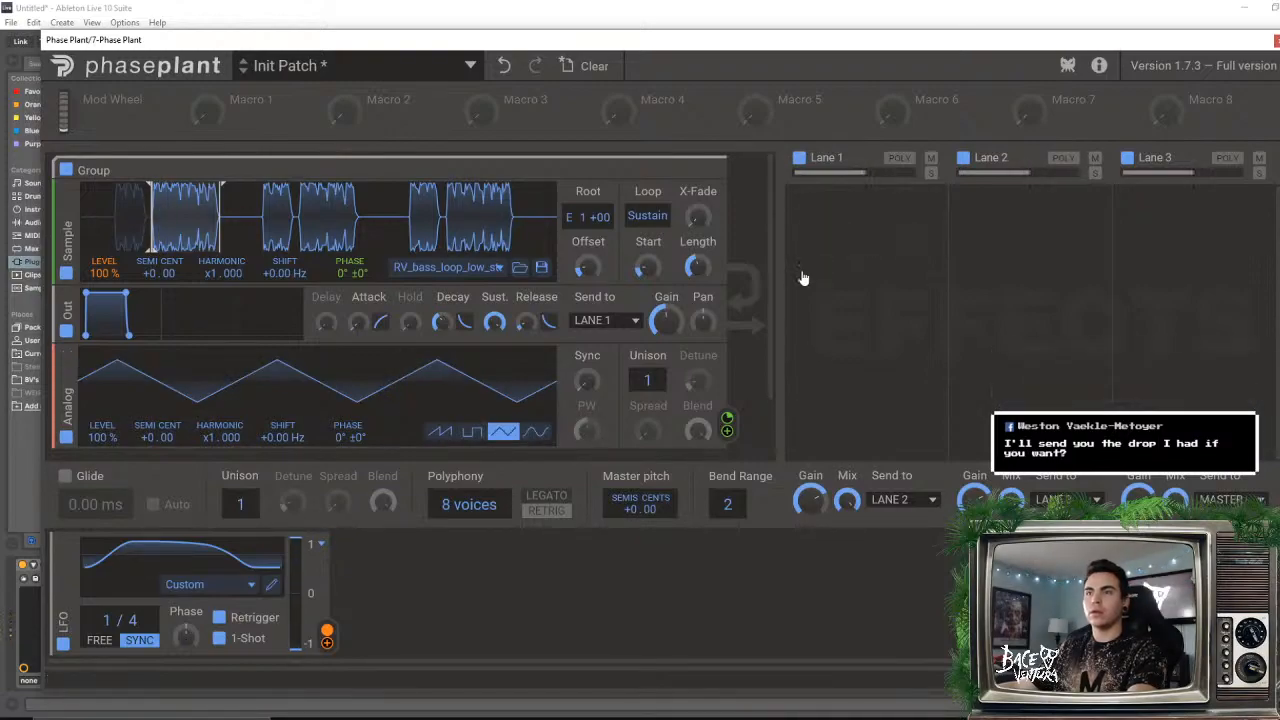
# - Add the Faturator effect to Lane 1
pyautogui.click(852, 265)
pyautogui.click(888, 489)
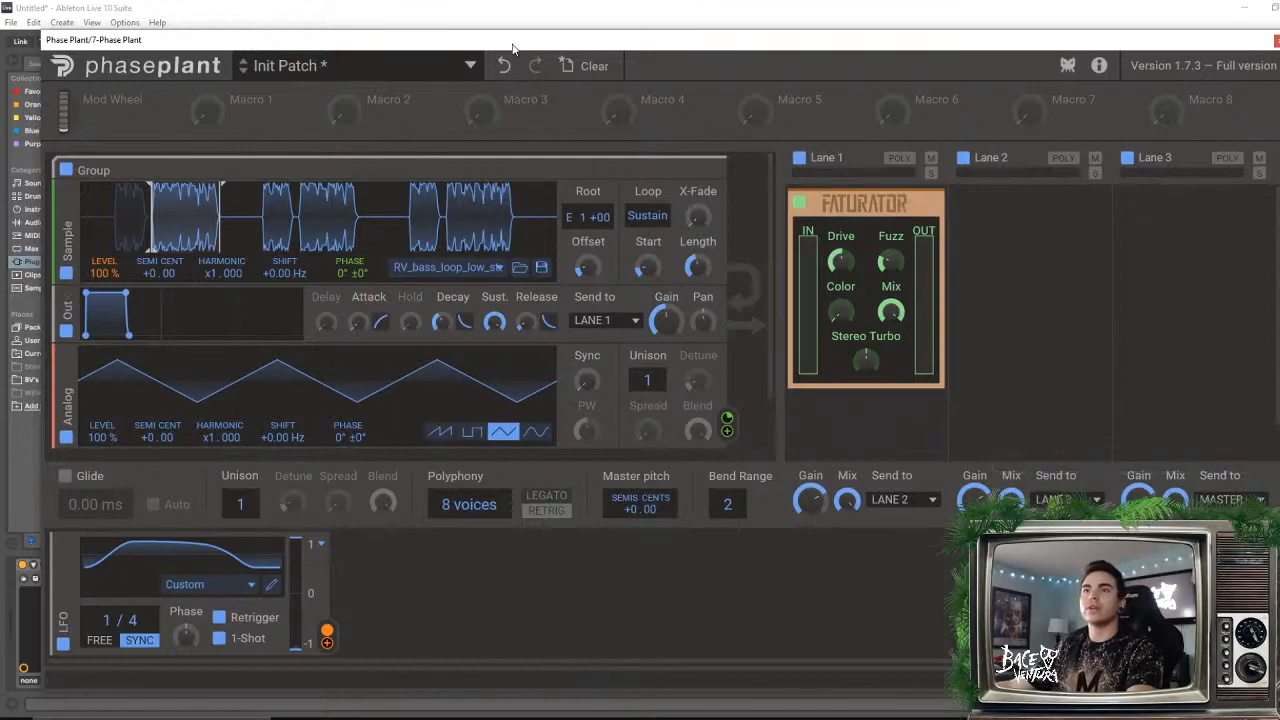
pyautogui.moveTo(570, 40); pyautogui.dragTo(564, 30)
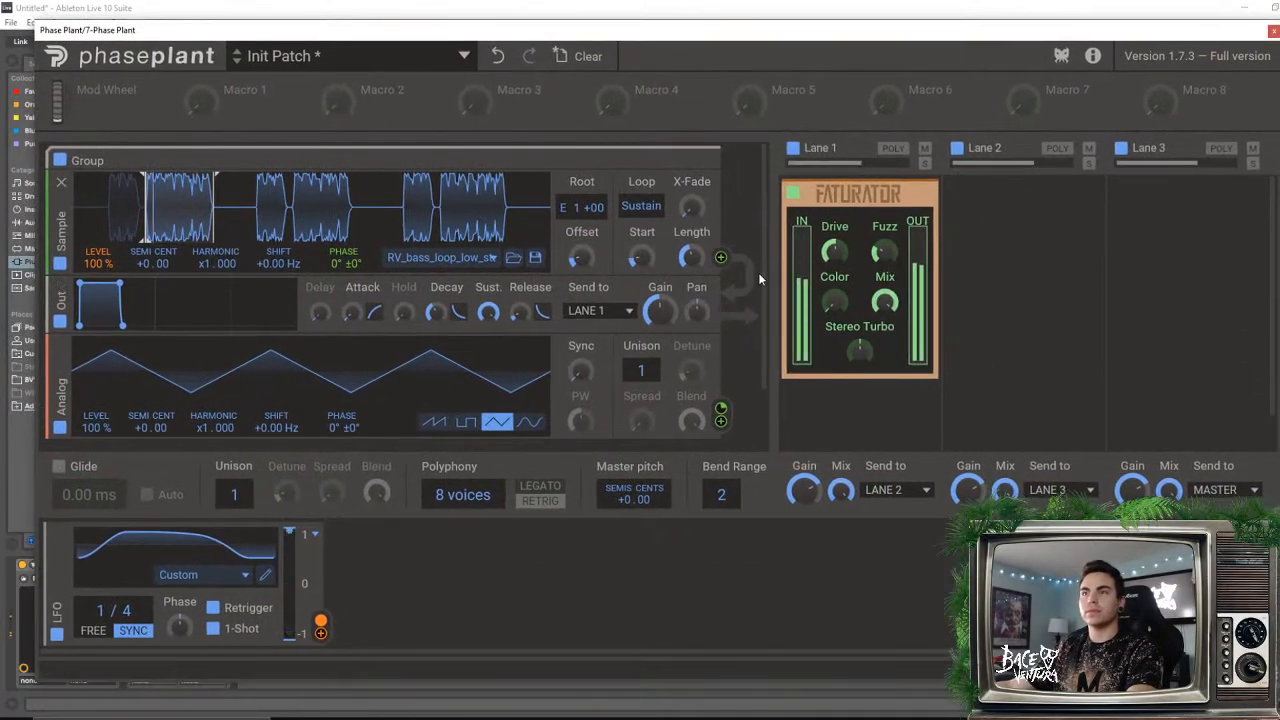
pyautogui.scroll(-2, 758, 272)
pyautogui.scroll(2, 750, 260)
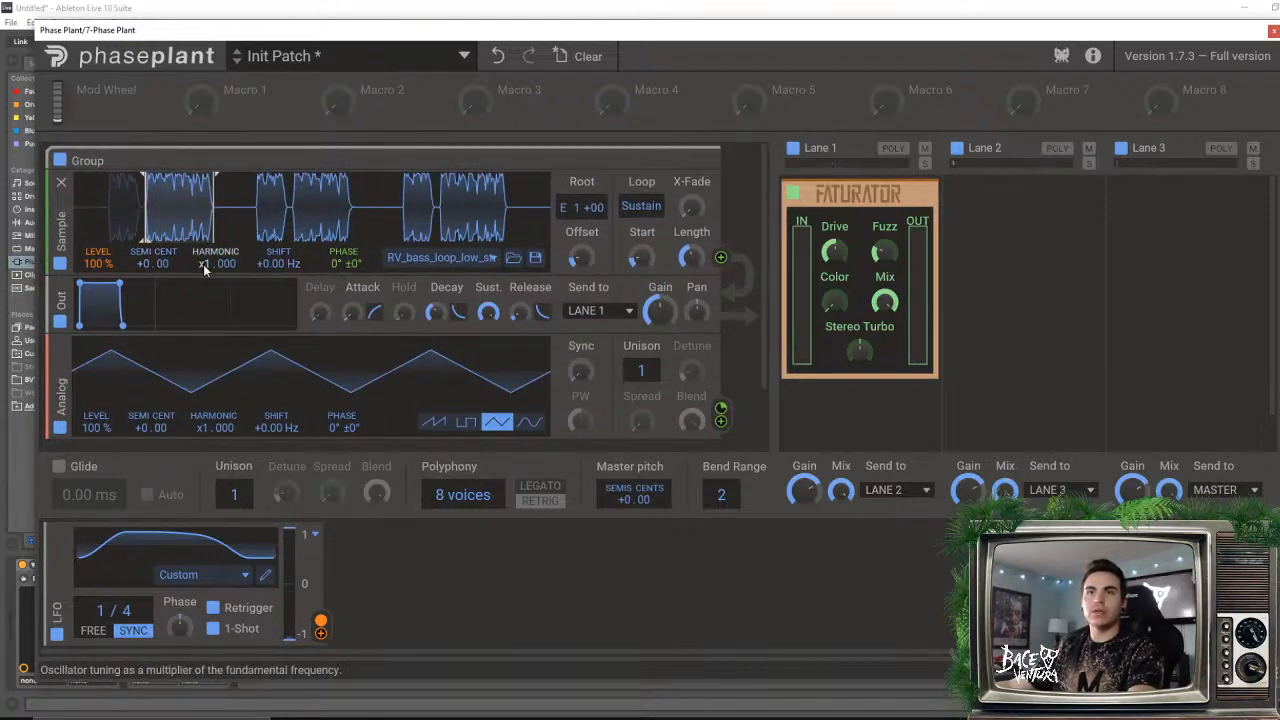
# - Try the sample's harmonic multiplier at x4.000 and return it to x1.000
pyautogui.moveTo(206, 264); pyautogui.dragTo(206, 284)
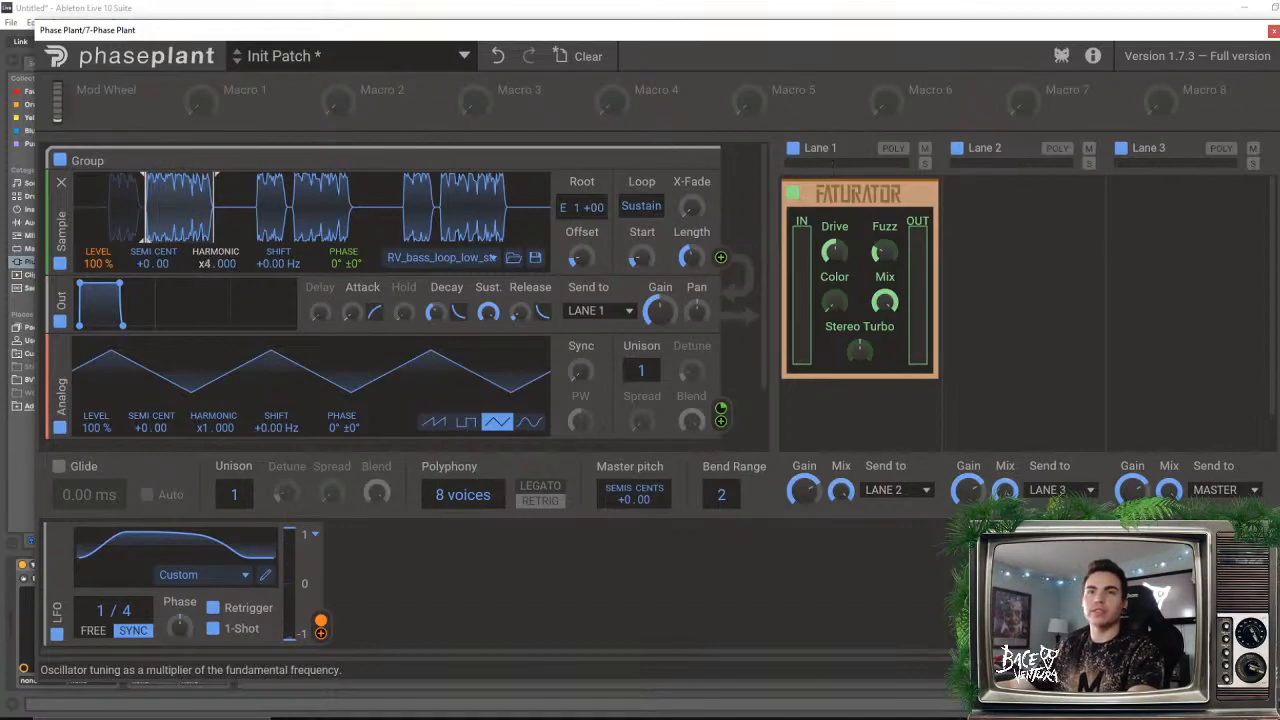
pyautogui.moveTo(206, 264); pyautogui.dragTo(206, 254)
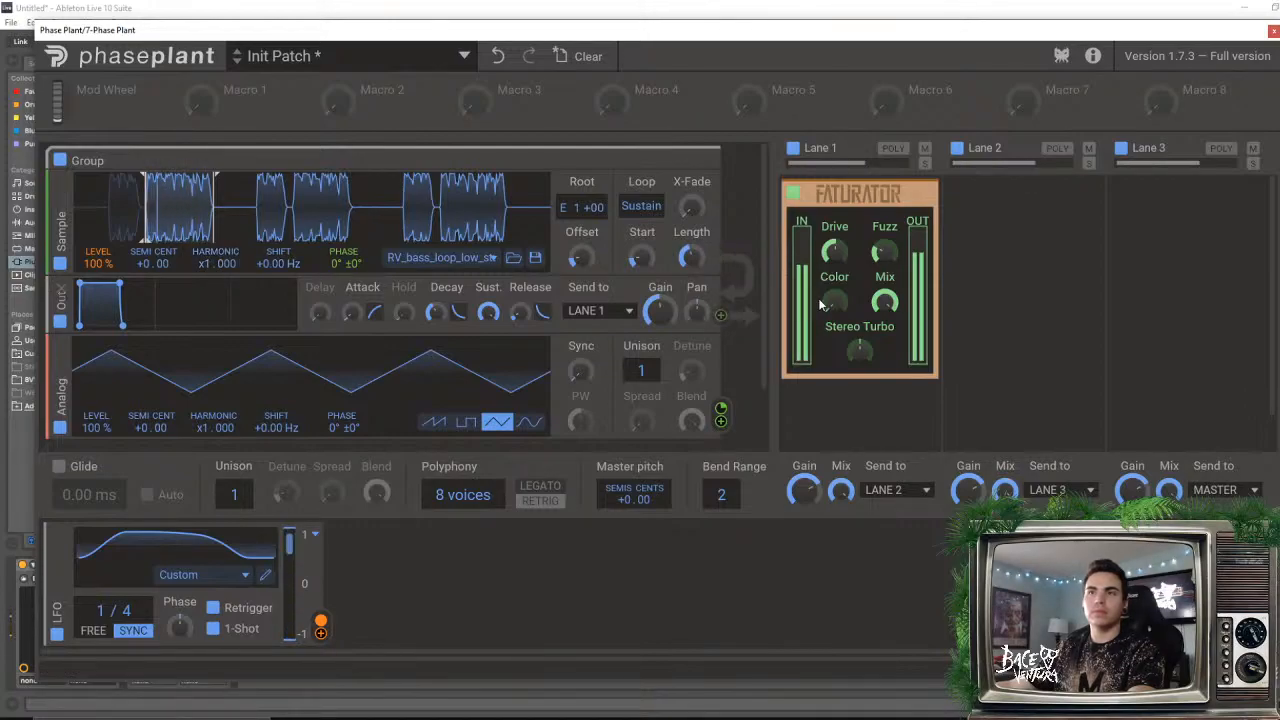
pyautogui.moveTo(762, 240); pyautogui.dragTo(752, 331)
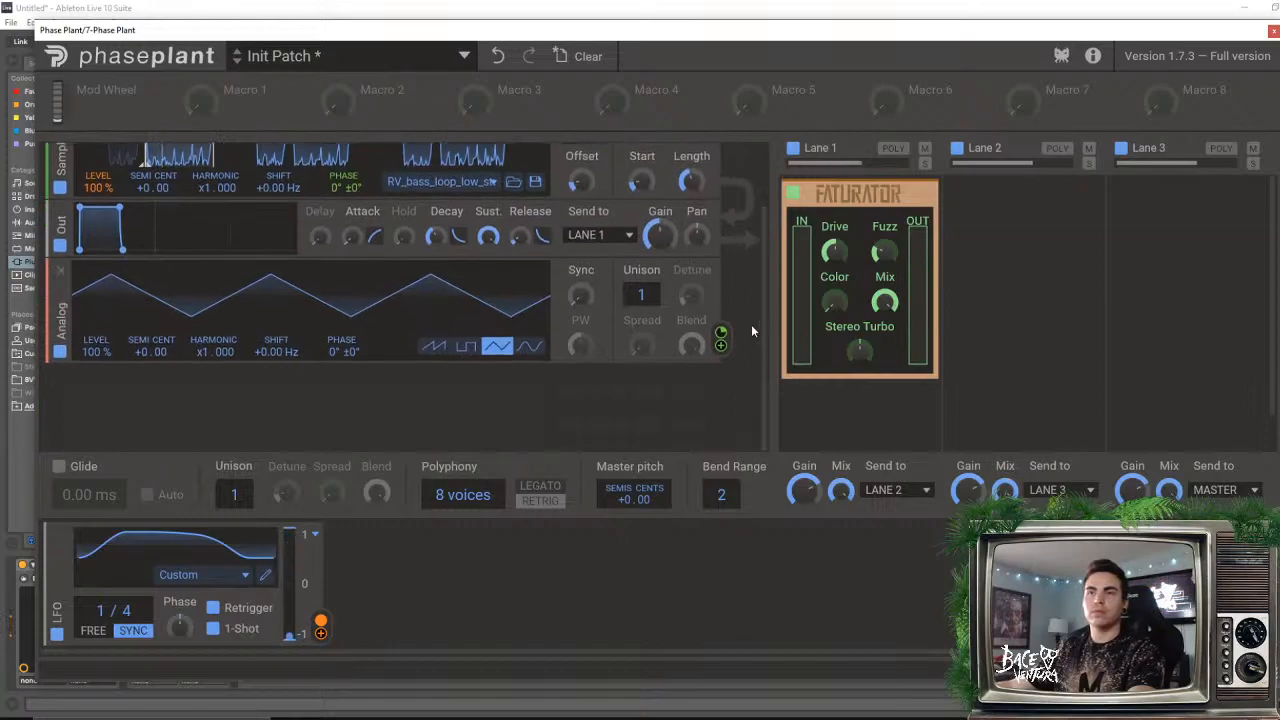
pyautogui.scroll(2, 503, 160)
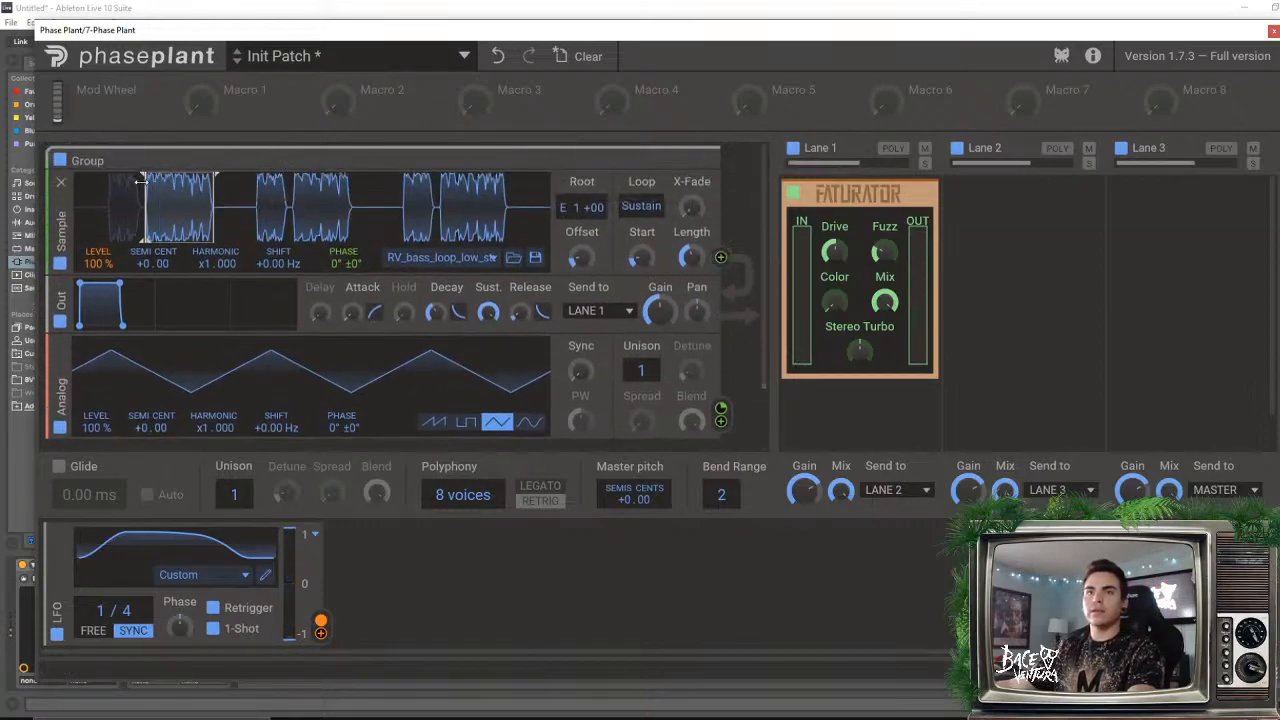
# - Collapse the sample group and add a second Group below it
pyautogui.click(697, 163)
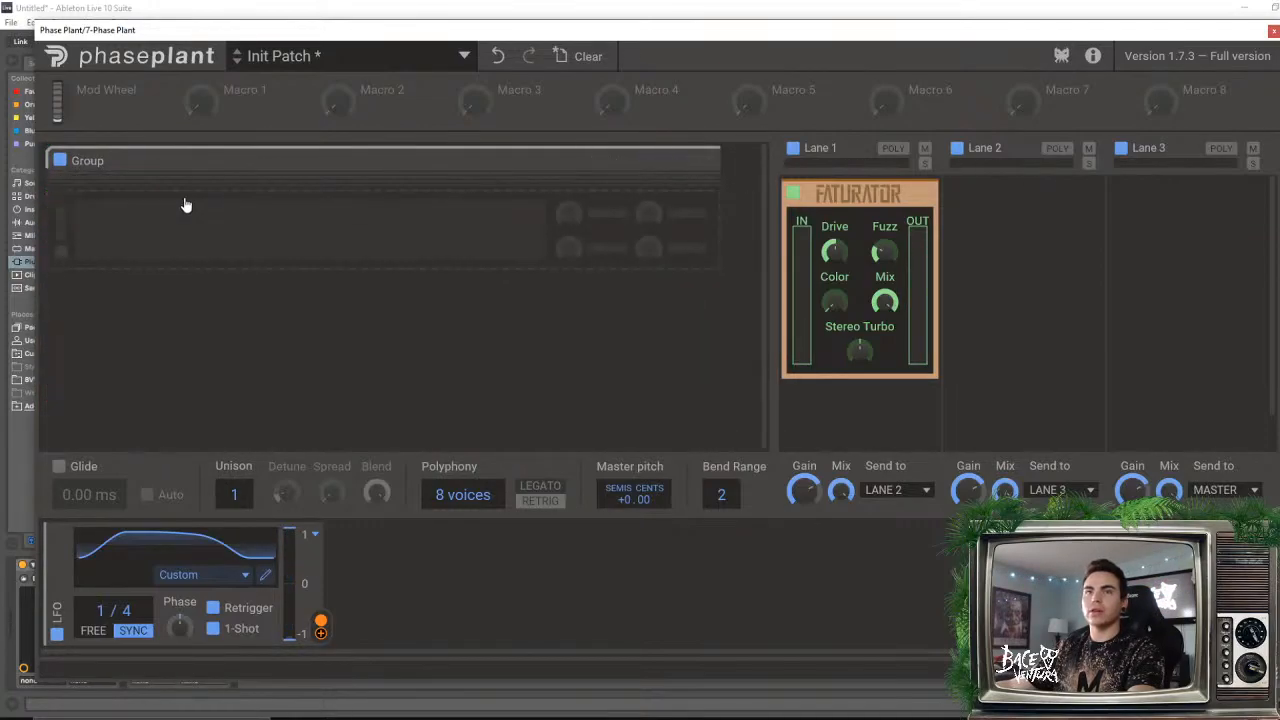
pyautogui.click(184, 244)
pyautogui.click(372, 312)
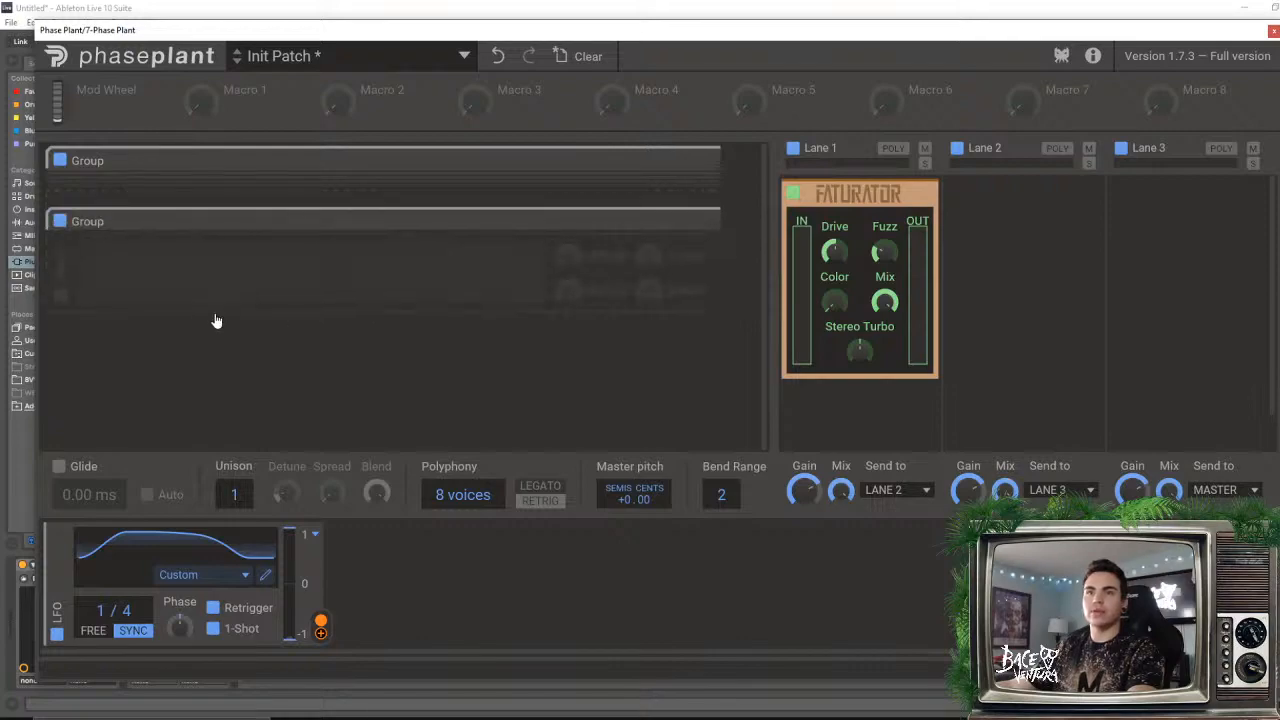
# - Fill the second group with a Wavetable generator, an Output and an Analog generator
pyautogui.click(203, 263)
pyautogui.click(245, 382)
pyautogui.click(258, 382)
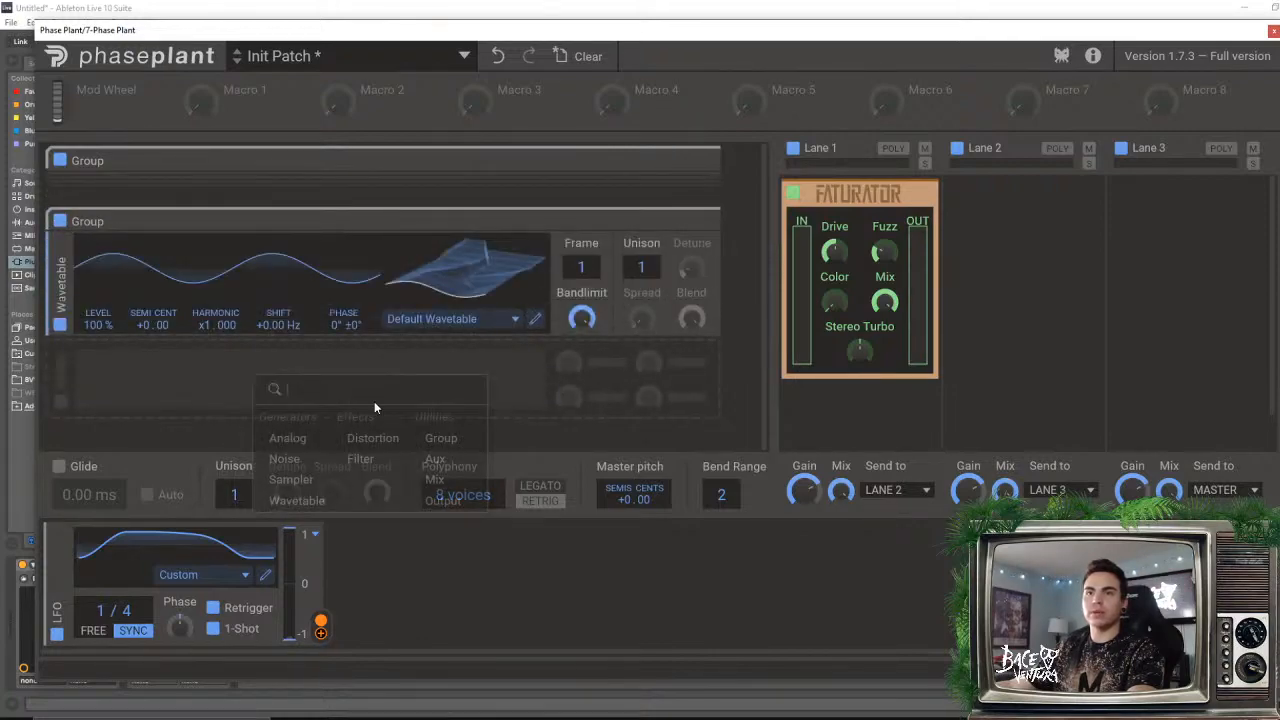
pyautogui.click(443, 502)
pyautogui.click(115, 408)
pyautogui.click(160, 463)
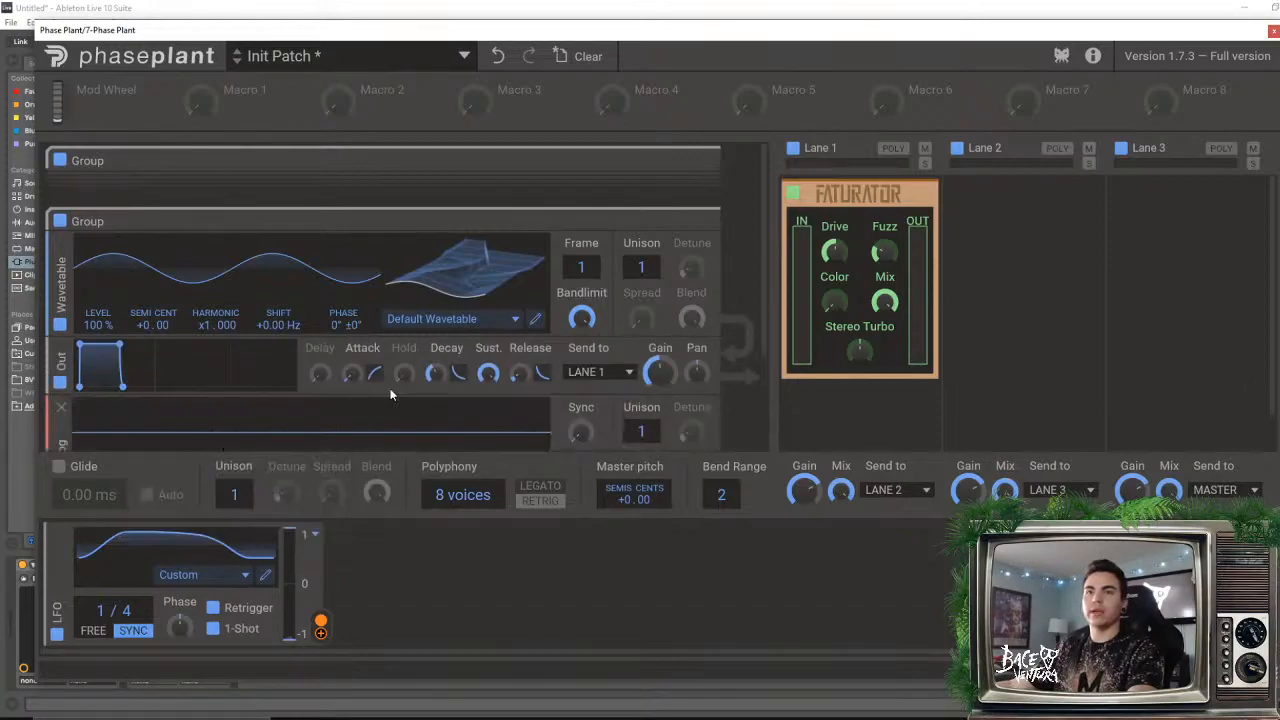
# - Load the Comb Over wavetable from the Spectral factory folder into the second group's Wavetable generator
pyautogui.click(430, 320)
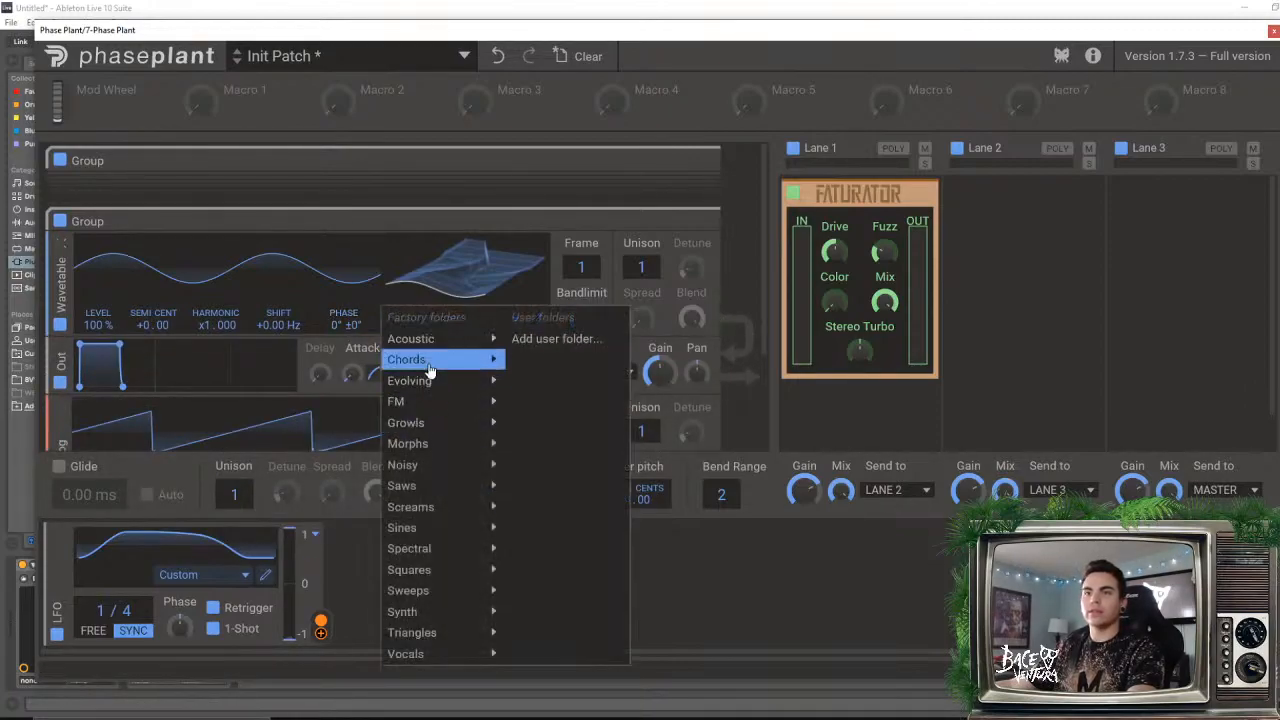
pyautogui.moveTo(410, 572)
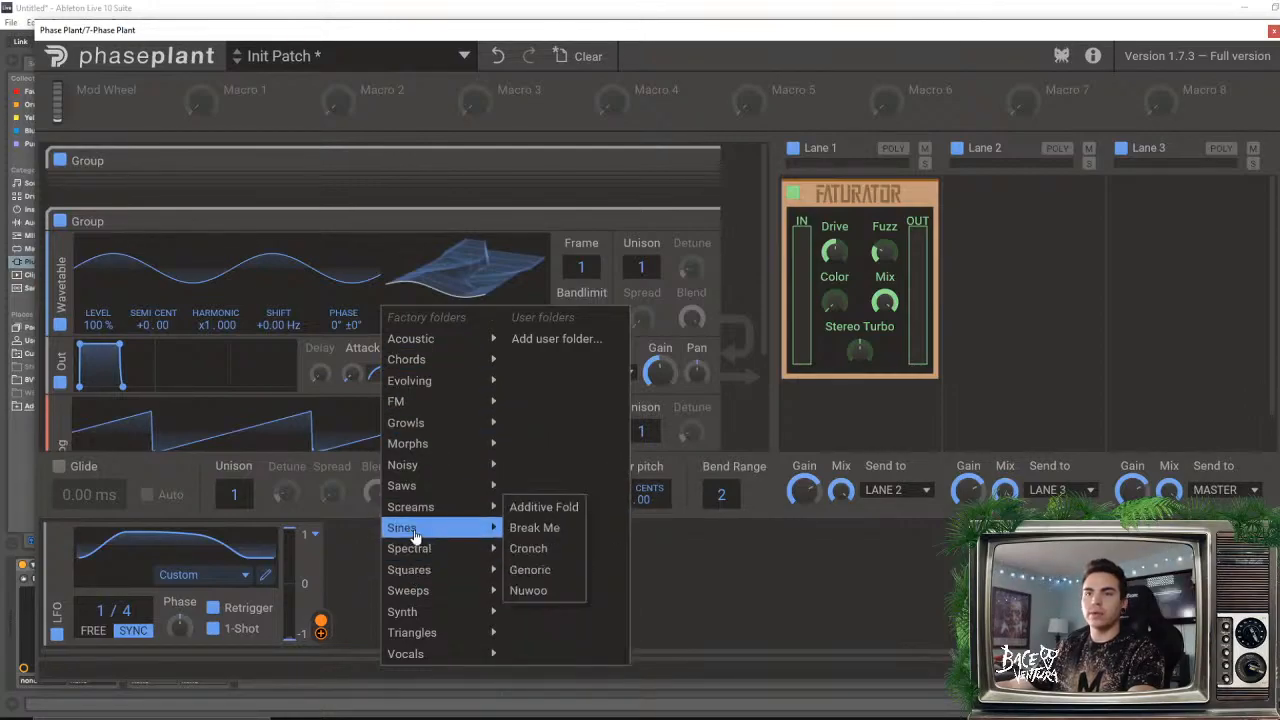
pyautogui.moveTo(415, 550)
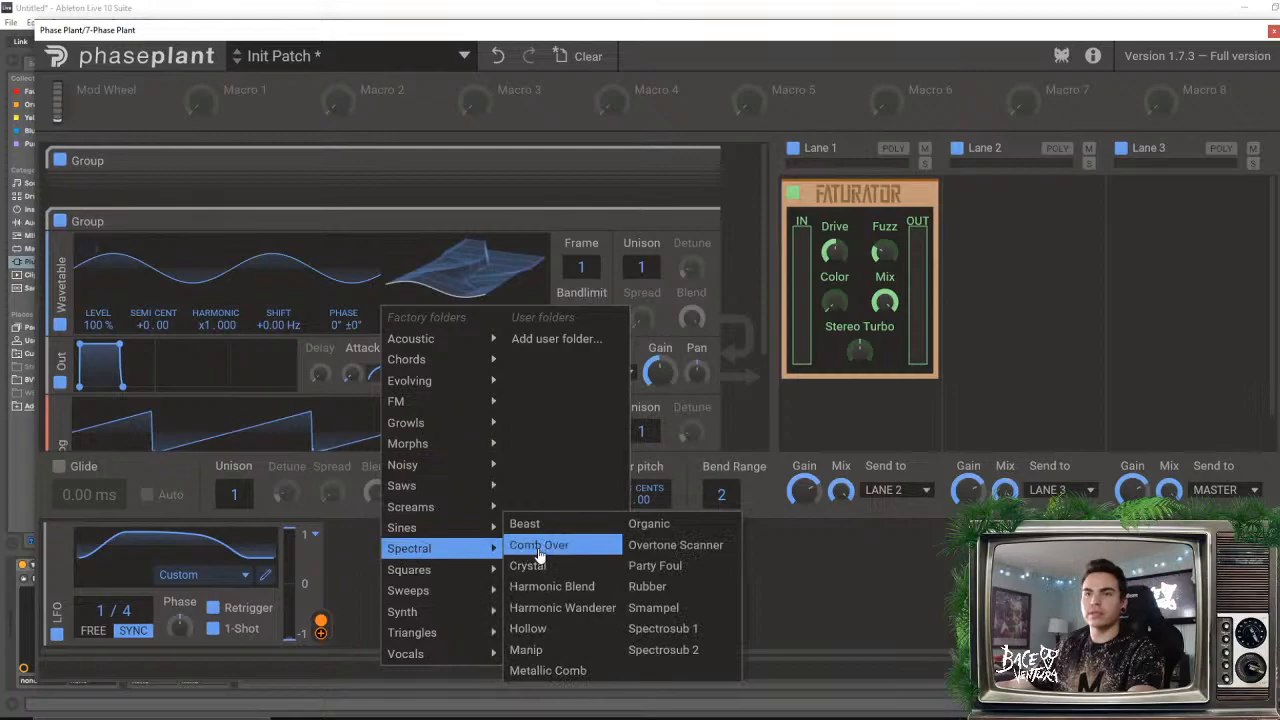
pyautogui.click(535, 543)
# - Add another LFO, place it before the Custom LFO, and switch its rate to sync at 1/4
pyautogui.scroll(-1, 760, 280)
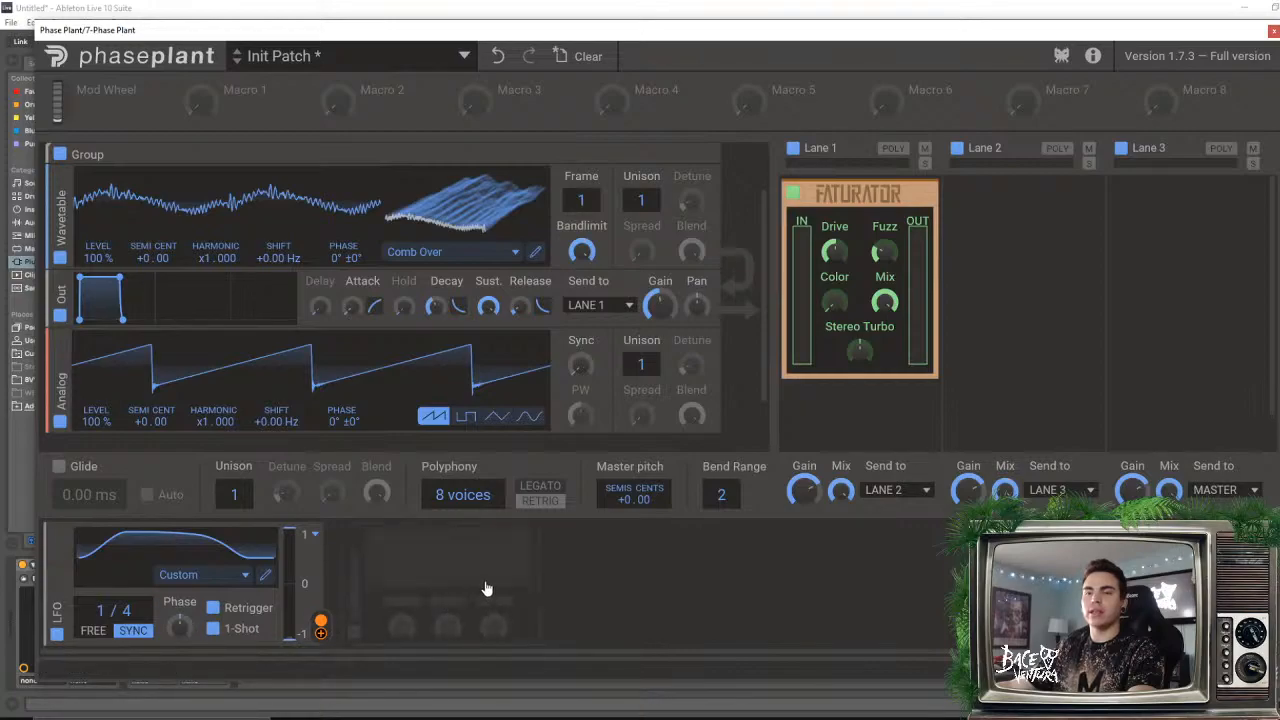
pyautogui.click(487, 578)
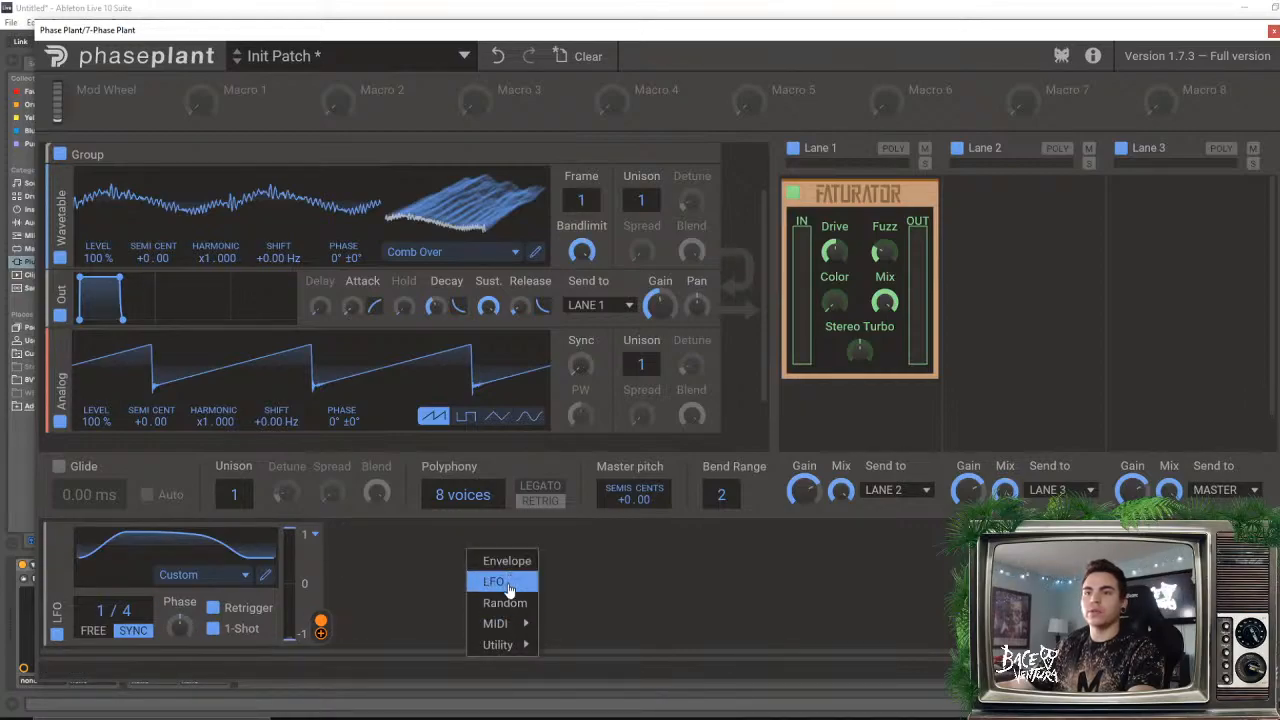
pyautogui.click(482, 581)
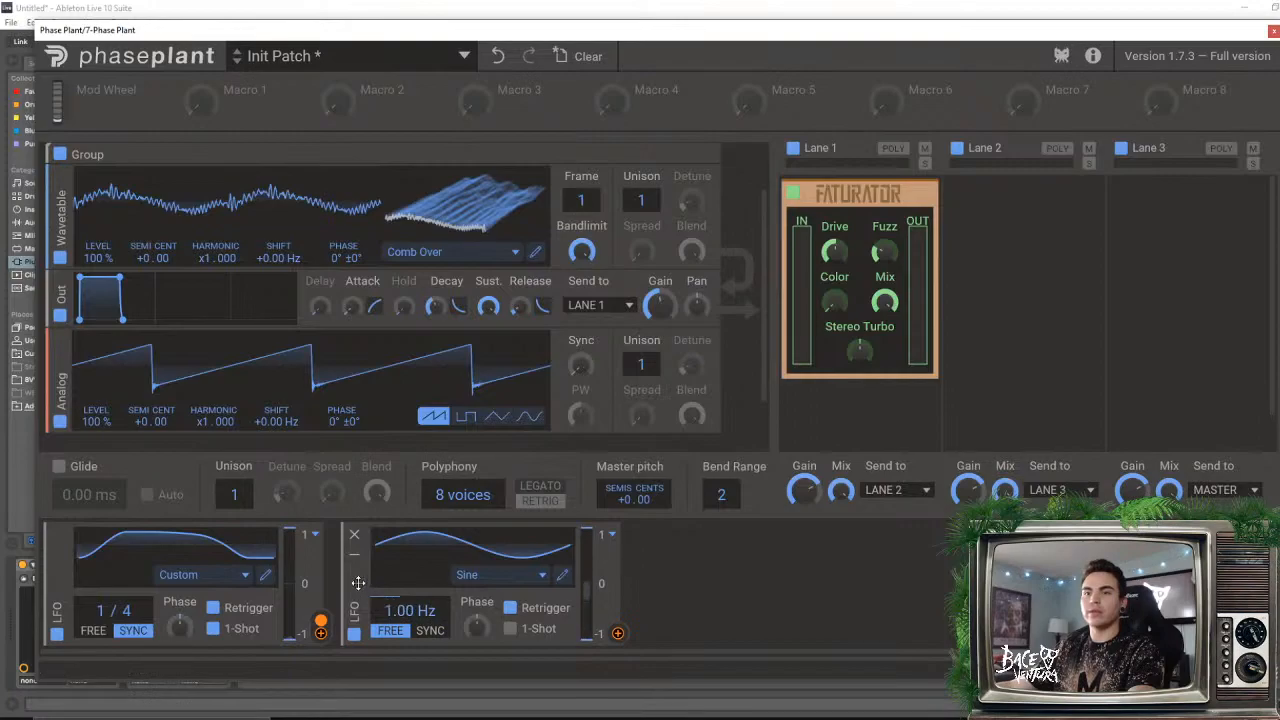
pyautogui.moveTo(358, 582); pyautogui.dragTo(60, 582)
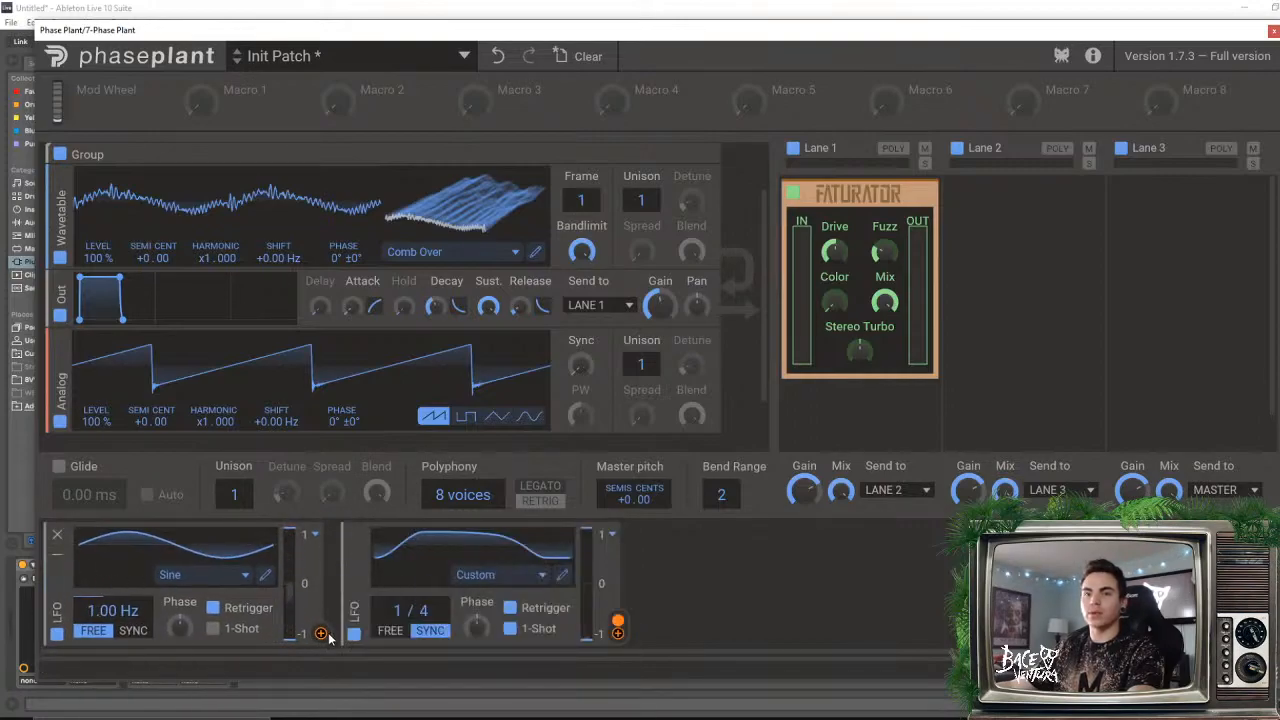
pyautogui.click(133, 631)
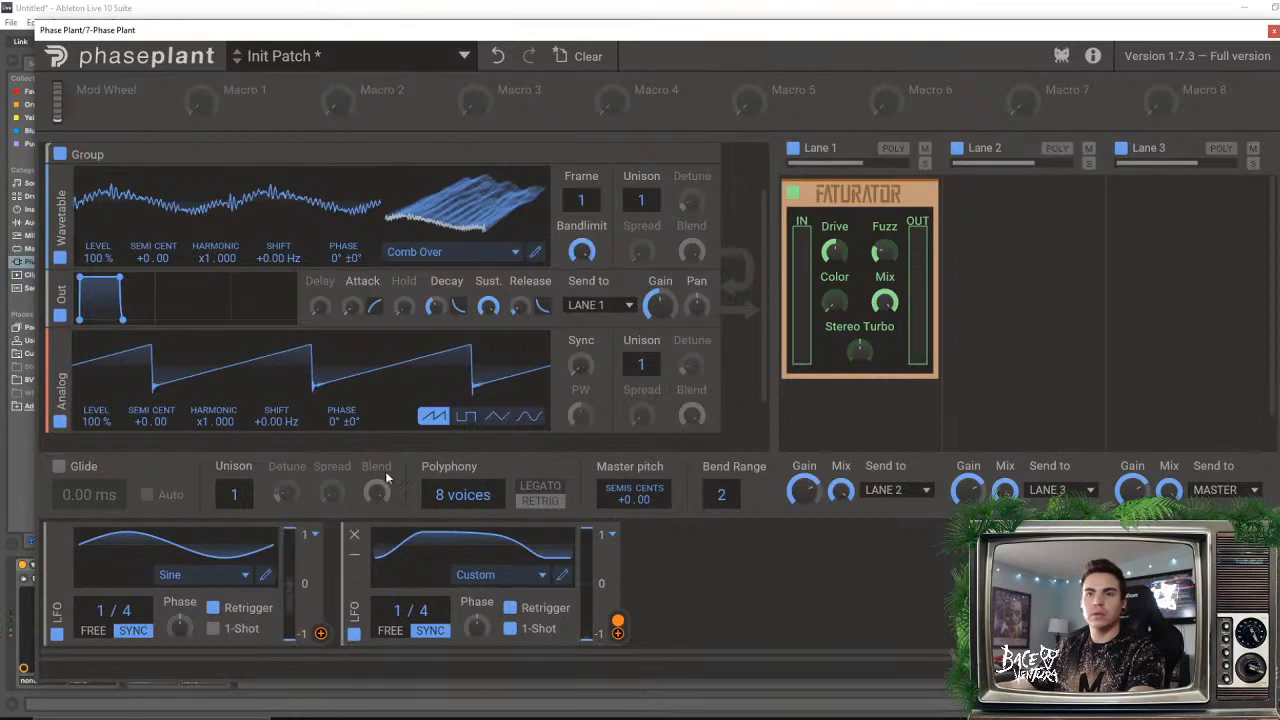
# - Modulate the Wavetable generator's level with the Custom LFO
pyautogui.click(617, 634)
pyautogui.click(98, 271)
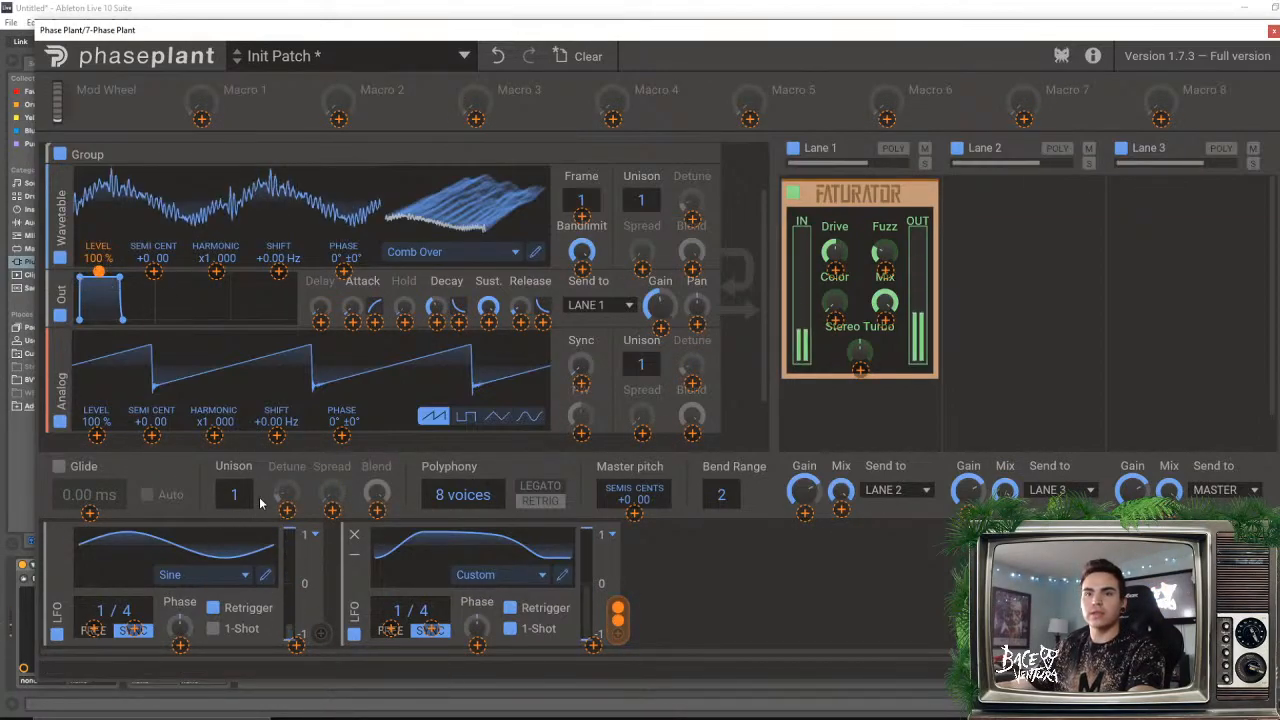
pyautogui.click(769, 588)
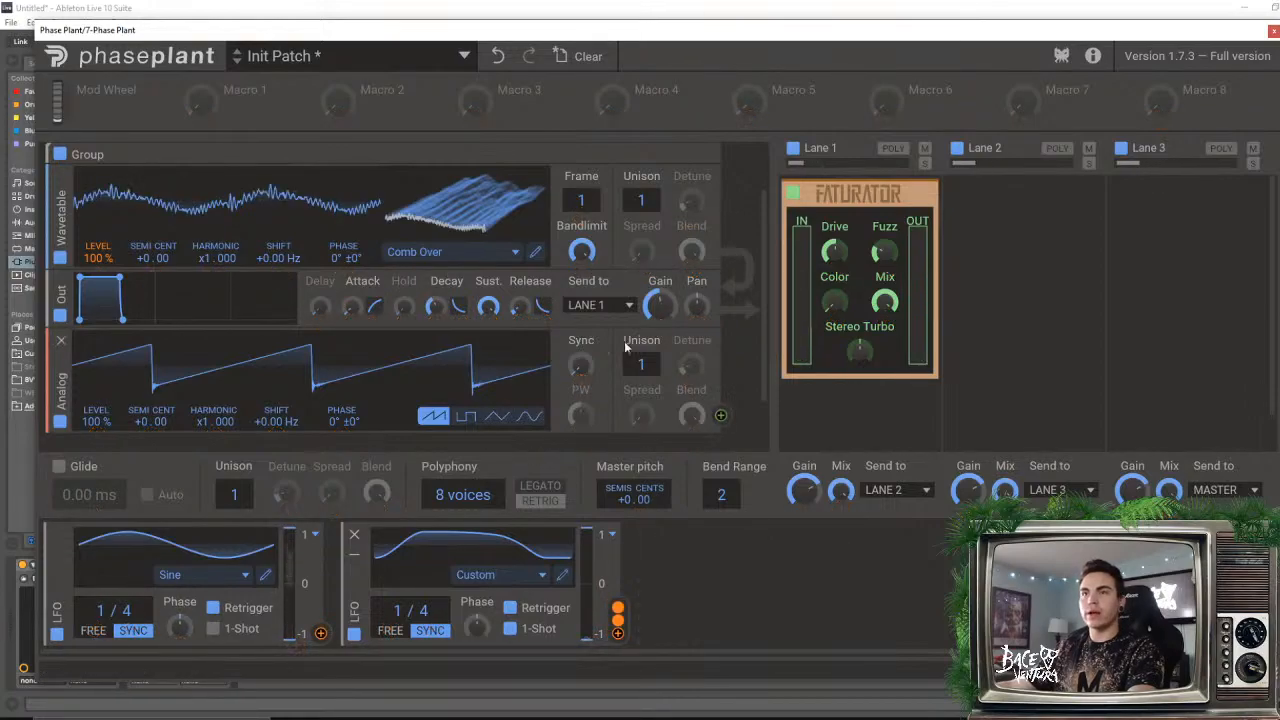
# - Set the wavetable's frame to 185 and disable the collapsed sample group
pyautogui.moveTo(581, 200); pyautogui.dragTo(581, 148)
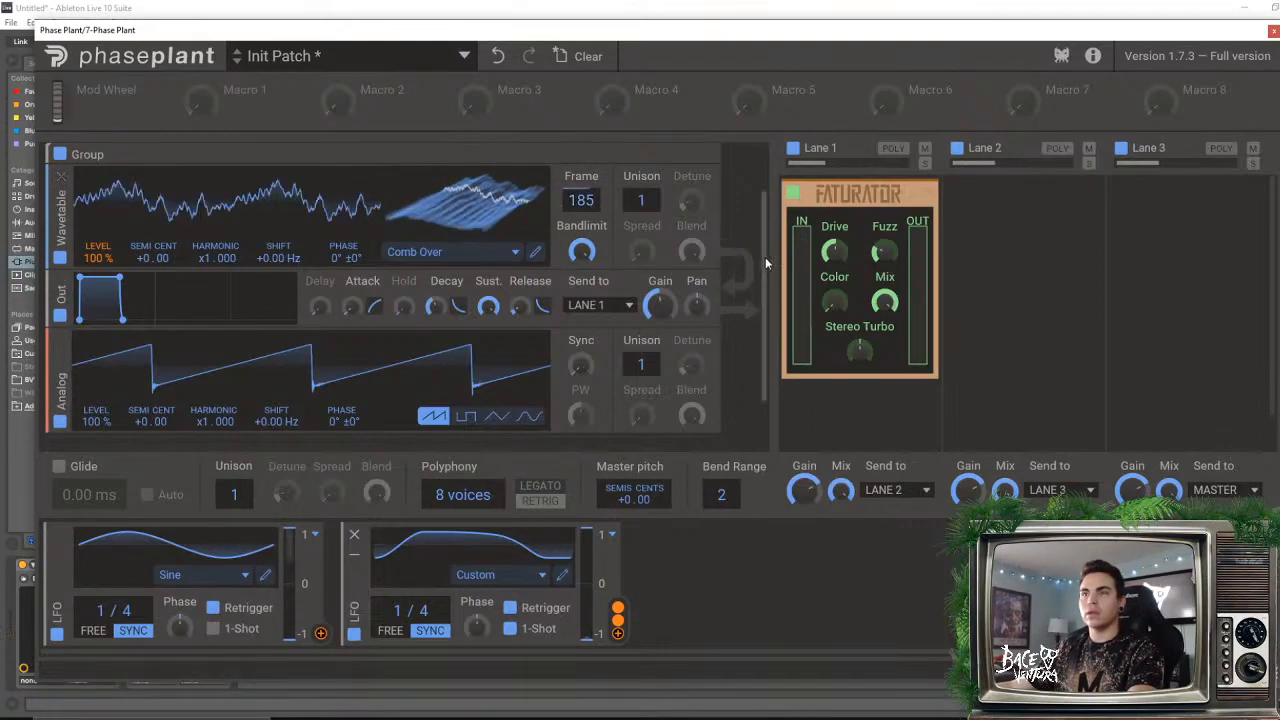
pyautogui.moveTo(765, 257); pyautogui.dragTo(765, 208)
pyautogui.click(59, 161)
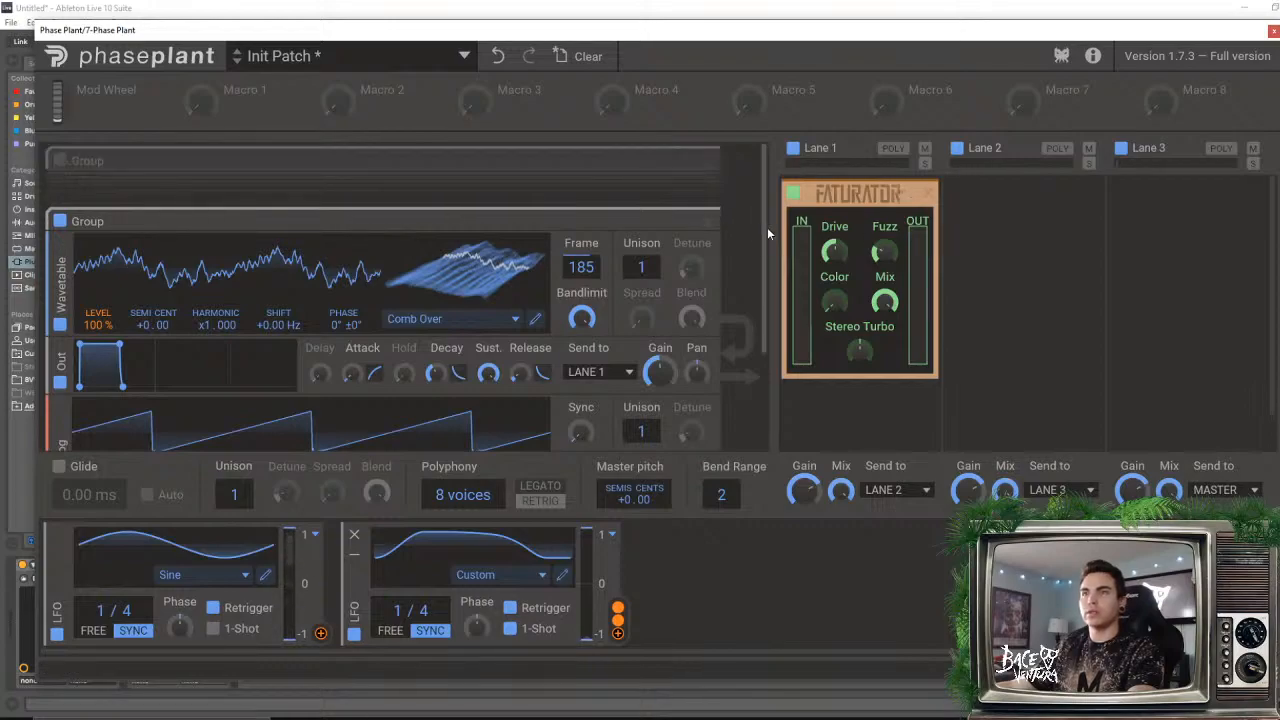
# - Lower the wavetable's frame to 89 and modulate the frame with the Sine LFO
pyautogui.scroll(-3, 767, 227)
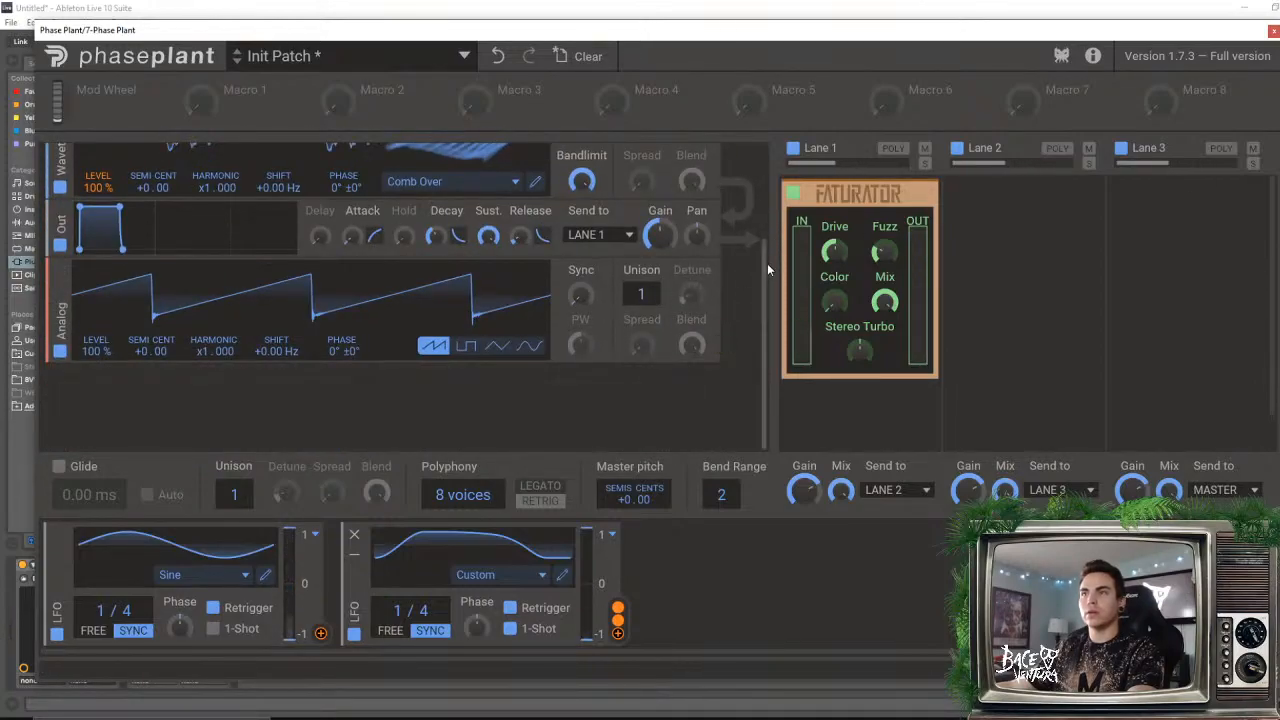
pyautogui.scroll(3, 767, 269)
pyautogui.moveTo(581, 231); pyautogui.dragTo(581, 262)
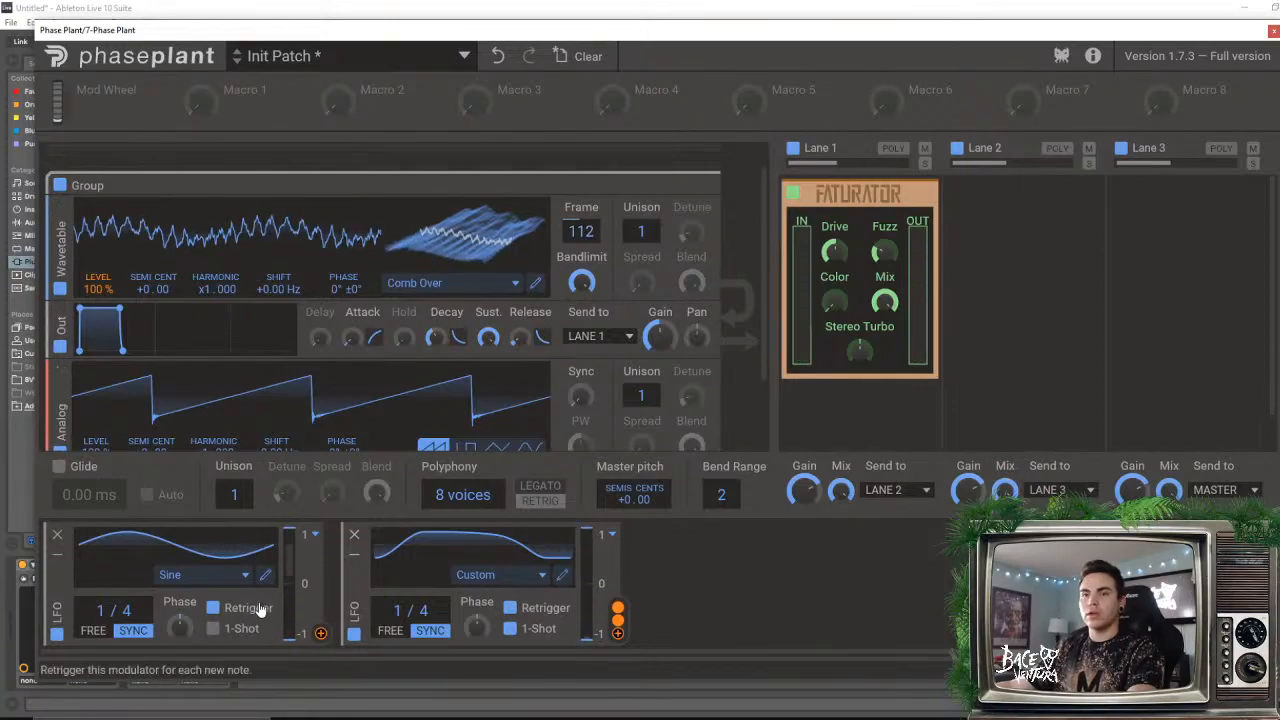
pyautogui.moveTo(320, 633); pyautogui.dragTo(581, 250)
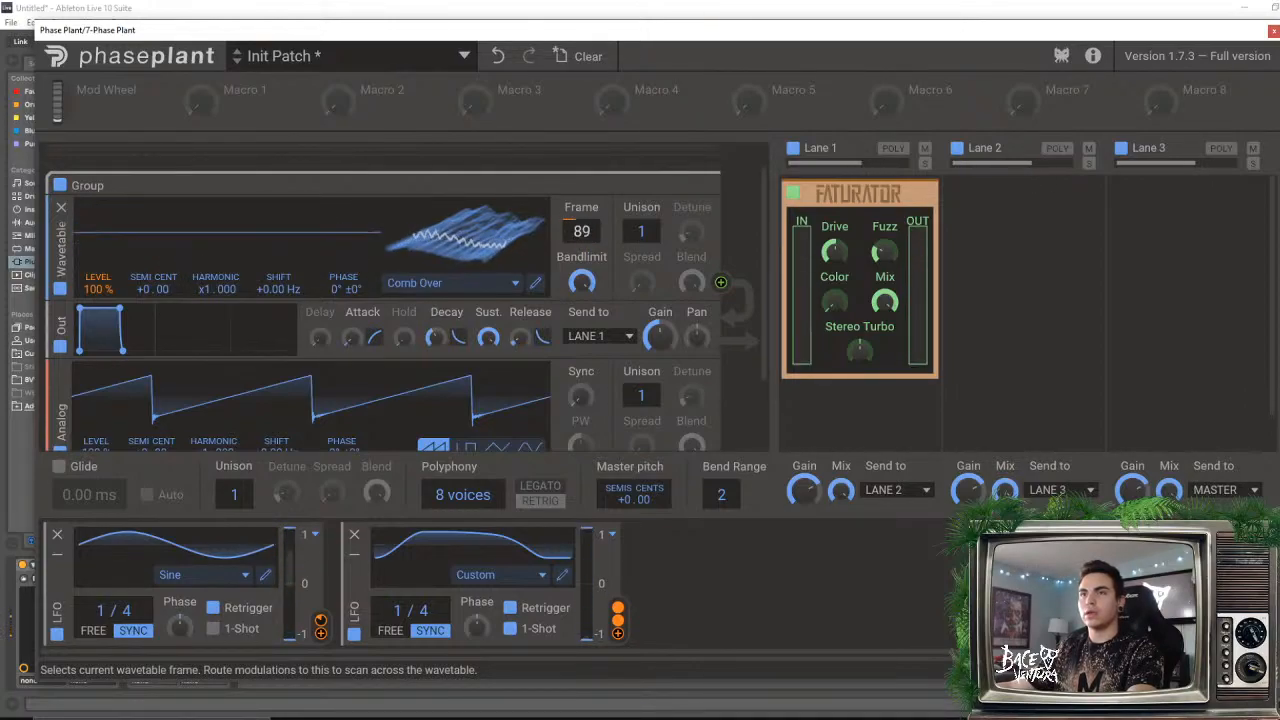
# - Replace the wavetable with Harmonic Blend from the Spectral factory folder
pyautogui.click(484, 281)
pyautogui.moveTo(449, 514)
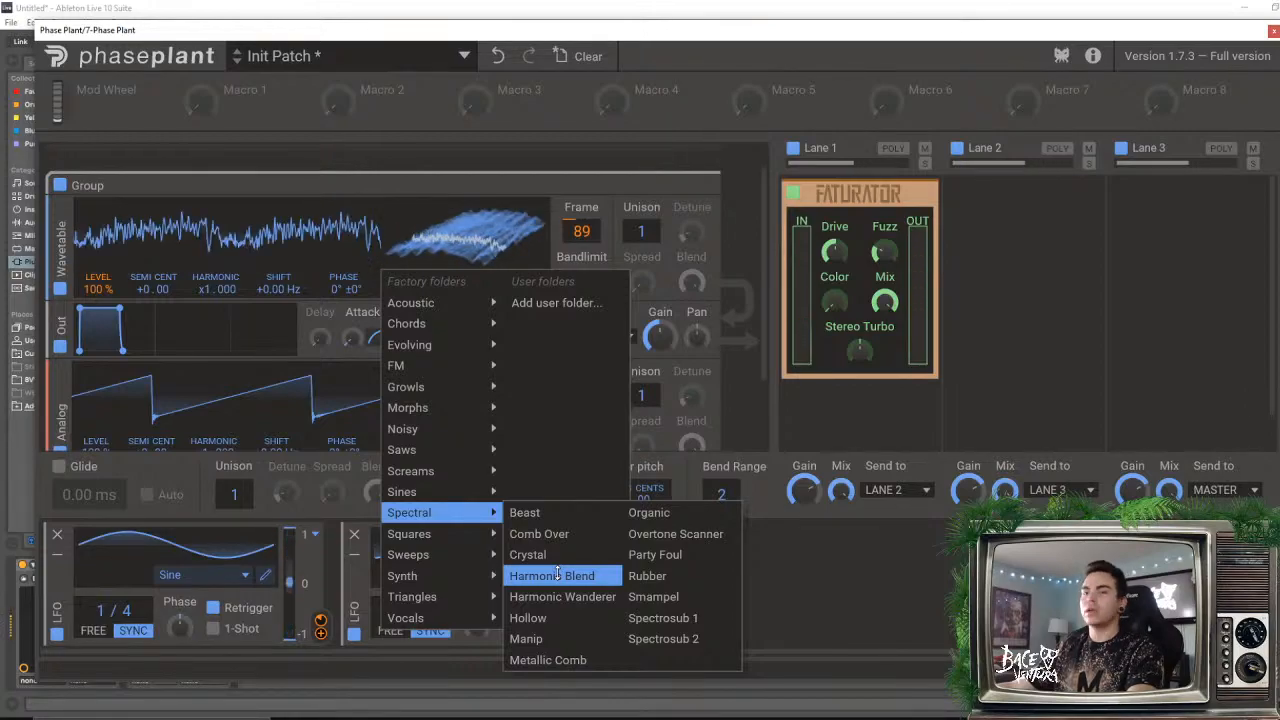
pyautogui.click(557, 575)
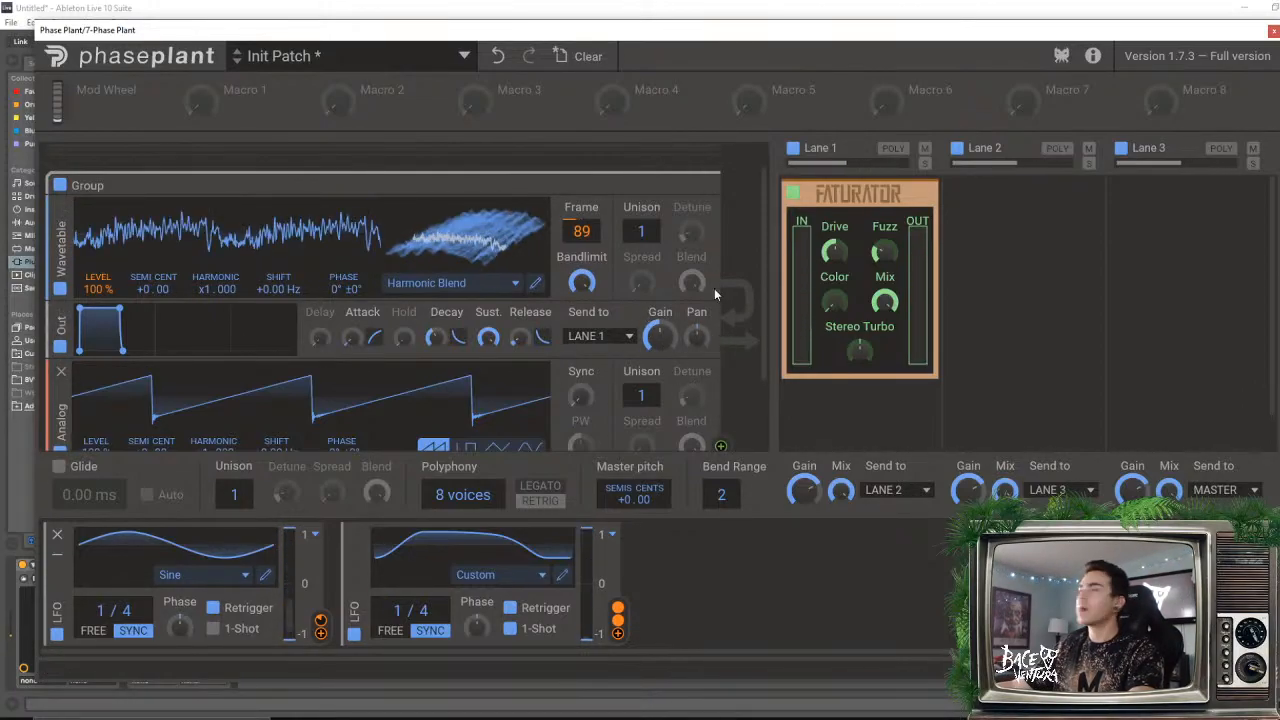
# - Re-enable the sample group and expand it
pyautogui.scroll(-2, 758, 252)
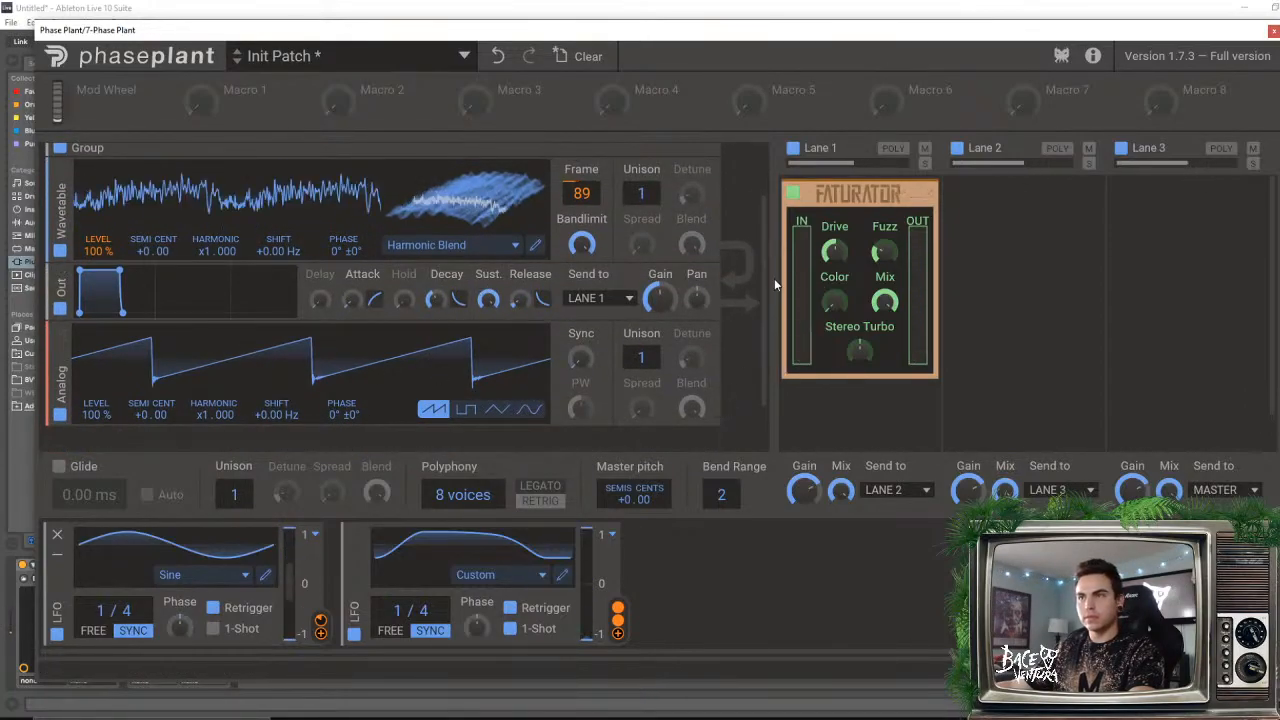
pyautogui.scroll(-3, 763, 354)
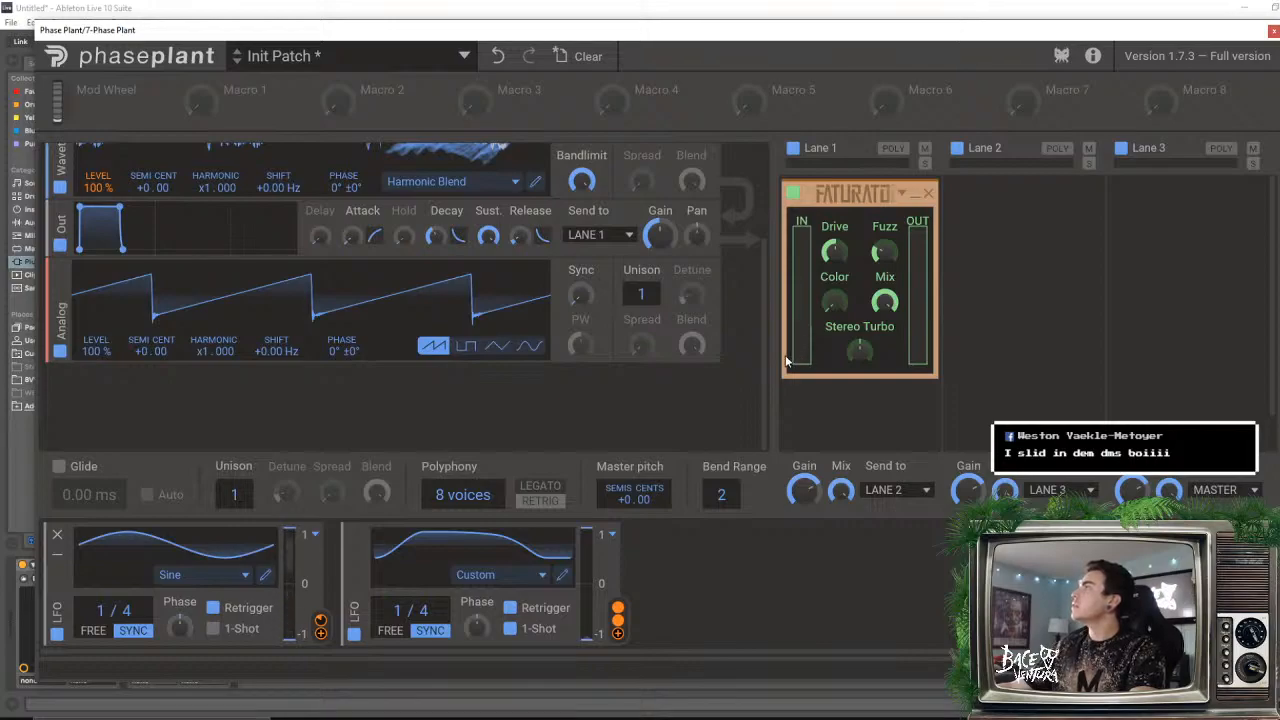
pyautogui.moveTo(766, 271)
pyautogui.mouseDown()
pyautogui.moveTo(774, 175)
pyautogui.moveTo(757, 280)
pyautogui.mouseUp()
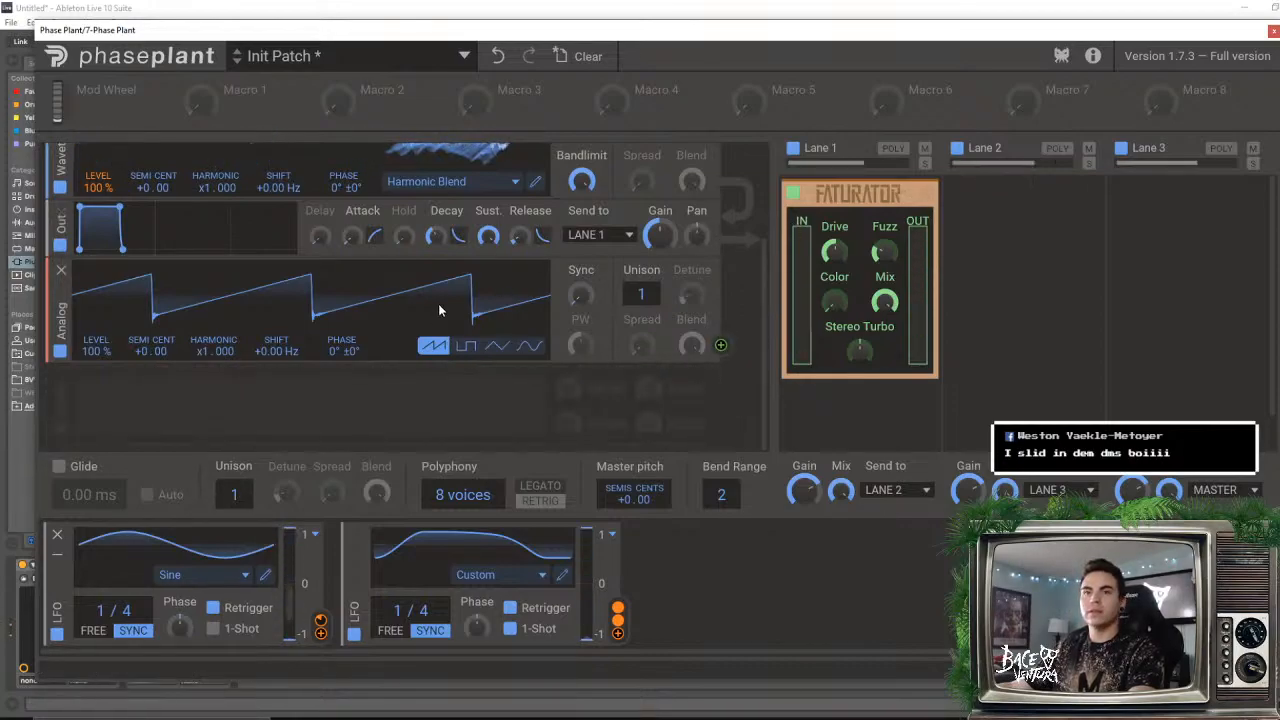
pyautogui.moveTo(764, 290); pyautogui.dragTo(793, 117)
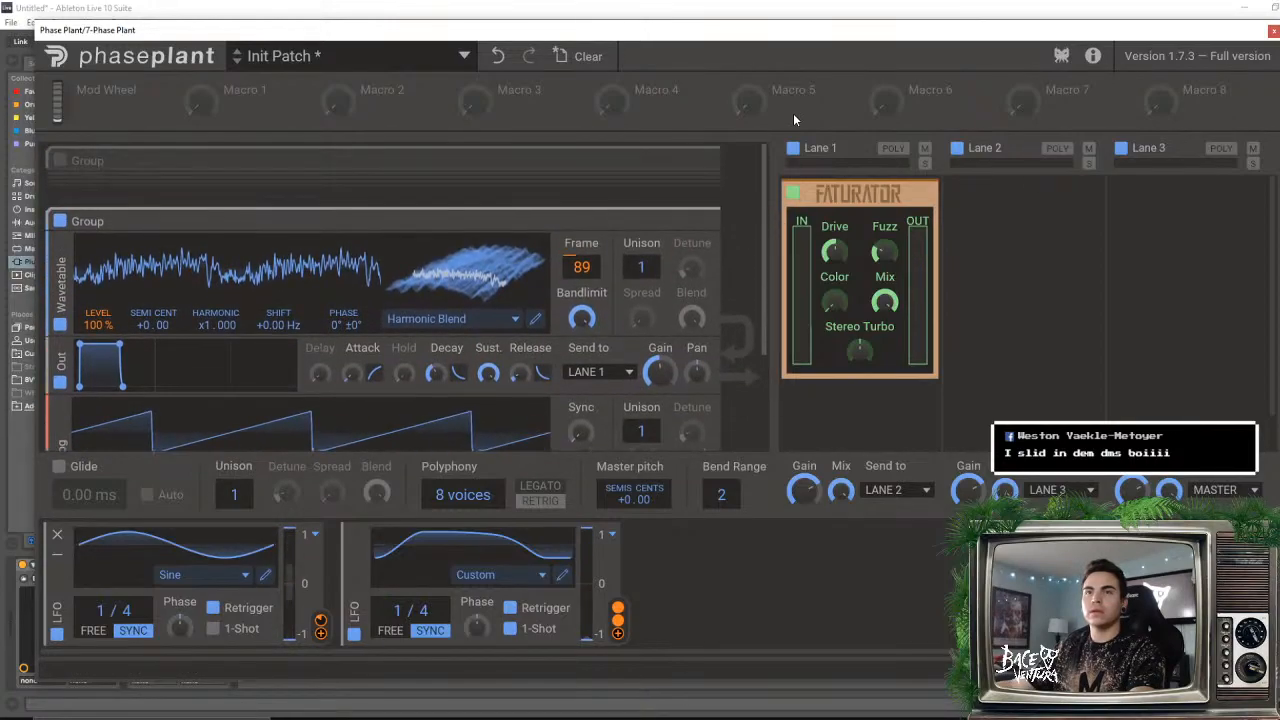
pyautogui.click(60, 161)
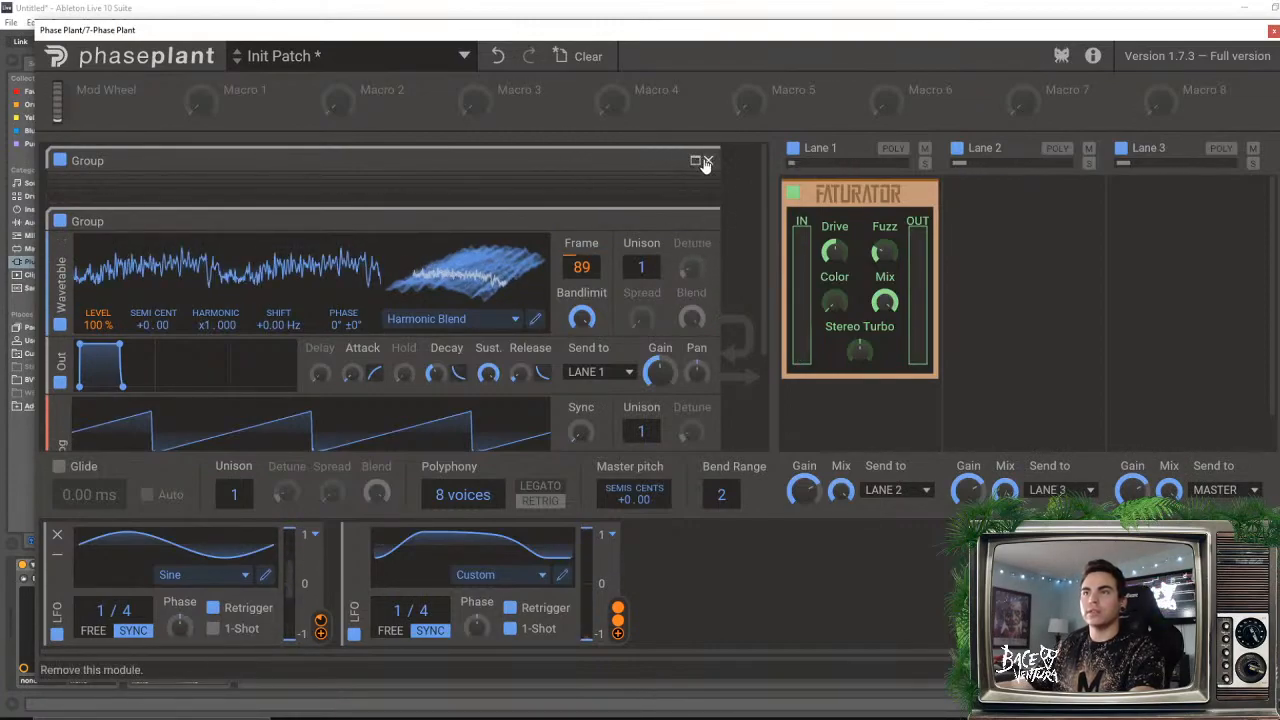
pyautogui.click(696, 160)
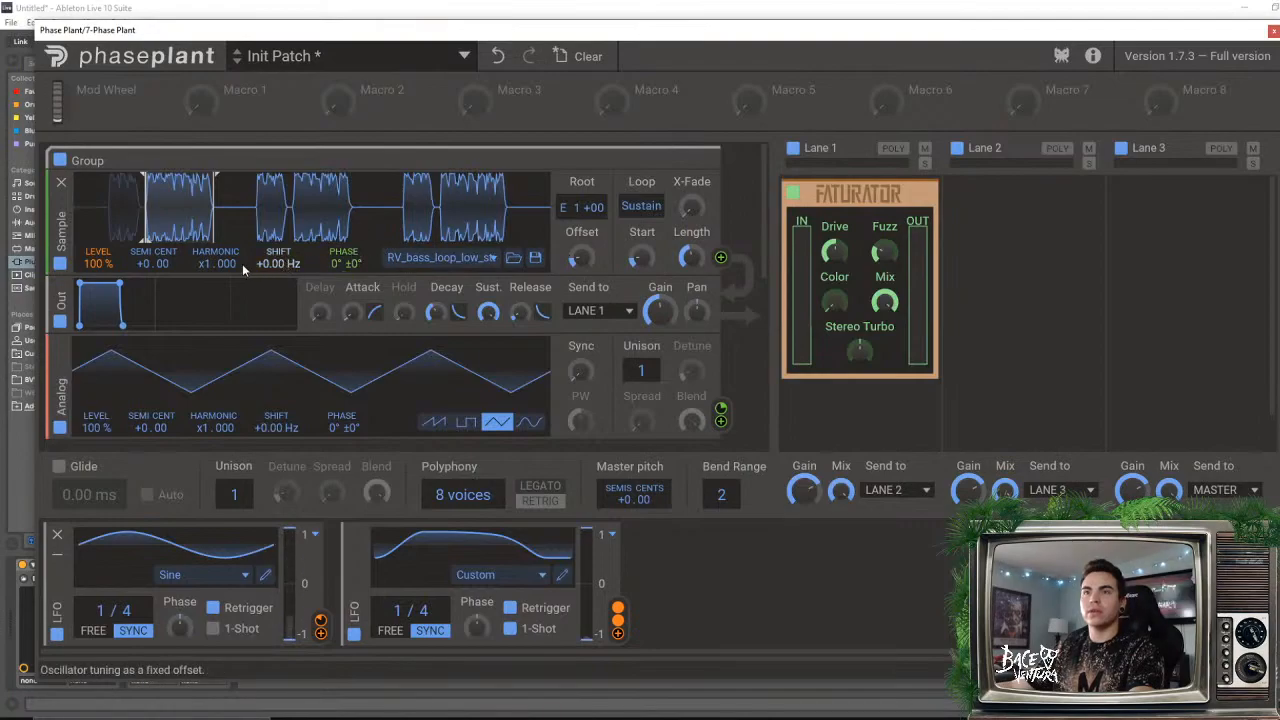
# - Remove the Analog oscillator's modulation from the sample's phase and slightly lower the sample group's output gain
pyautogui.moveTo(344, 278)
pyautogui.mouseDown()
pyautogui.moveTo(344, 304)
pyautogui.moveTo(343, 290)
pyautogui.mouseUp()
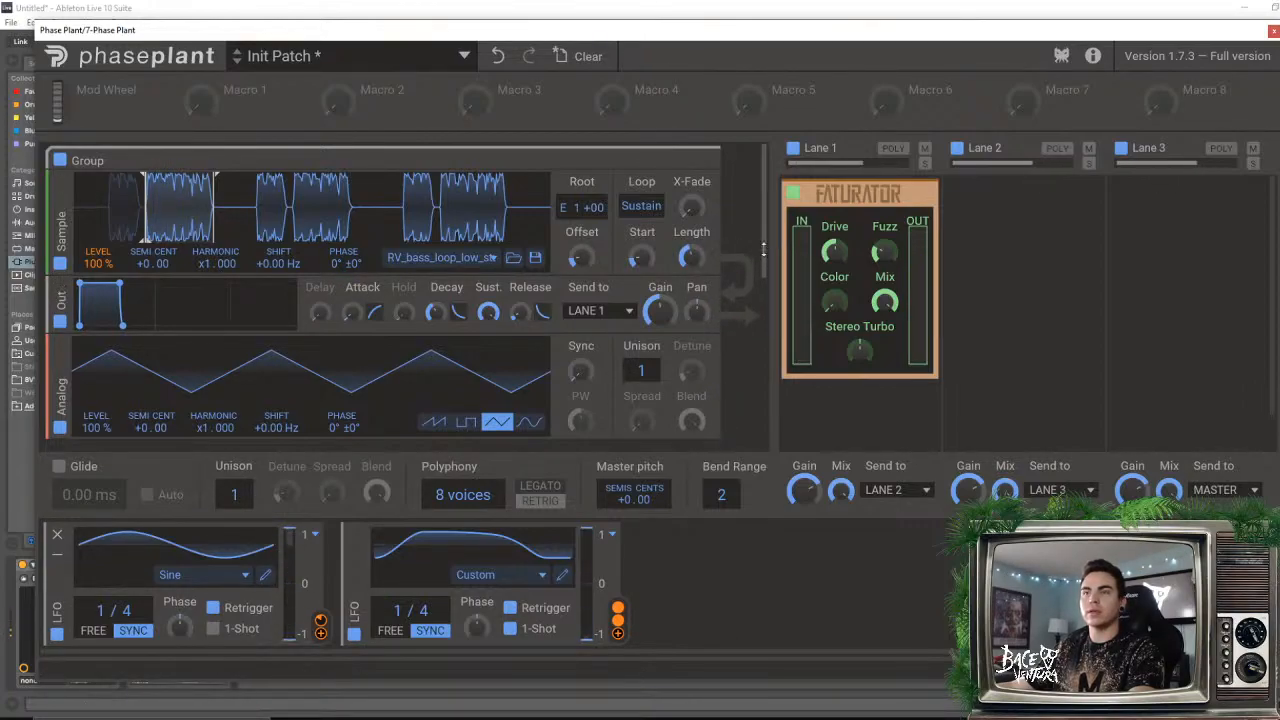
pyautogui.moveTo(763, 243)
pyautogui.mouseDown()
pyautogui.moveTo(756, 303)
pyautogui.moveTo(763, 234)
pyautogui.mouseUp()
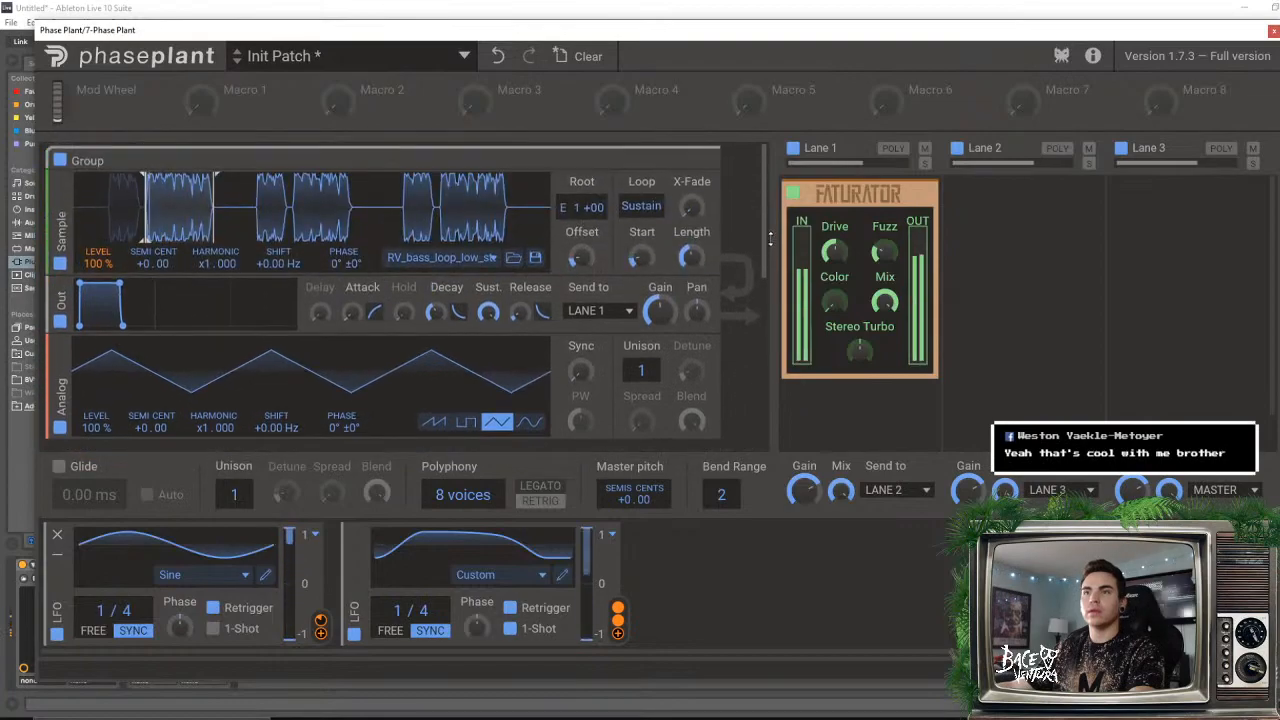
pyautogui.moveTo(658, 313); pyautogui.dragTo(658, 332)
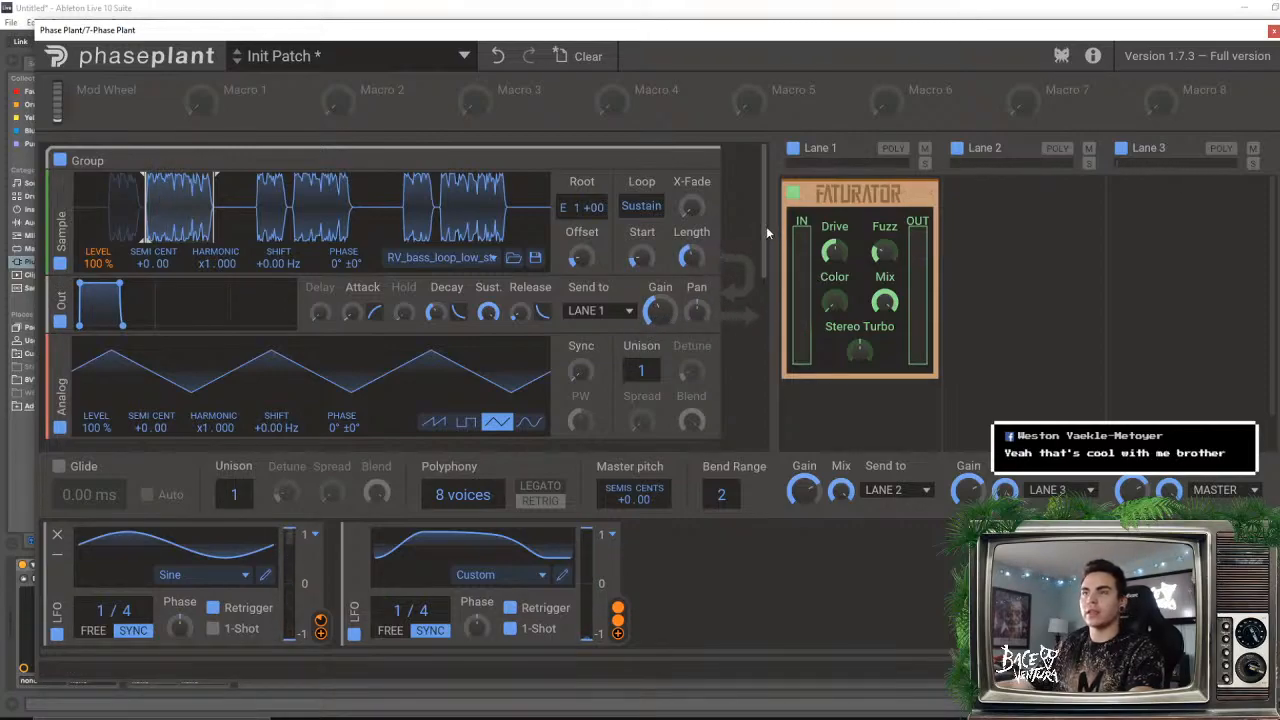
pyautogui.scroll(-2, 763, 260)
pyautogui.moveTo(763, 272); pyautogui.dragTo(775, 179)
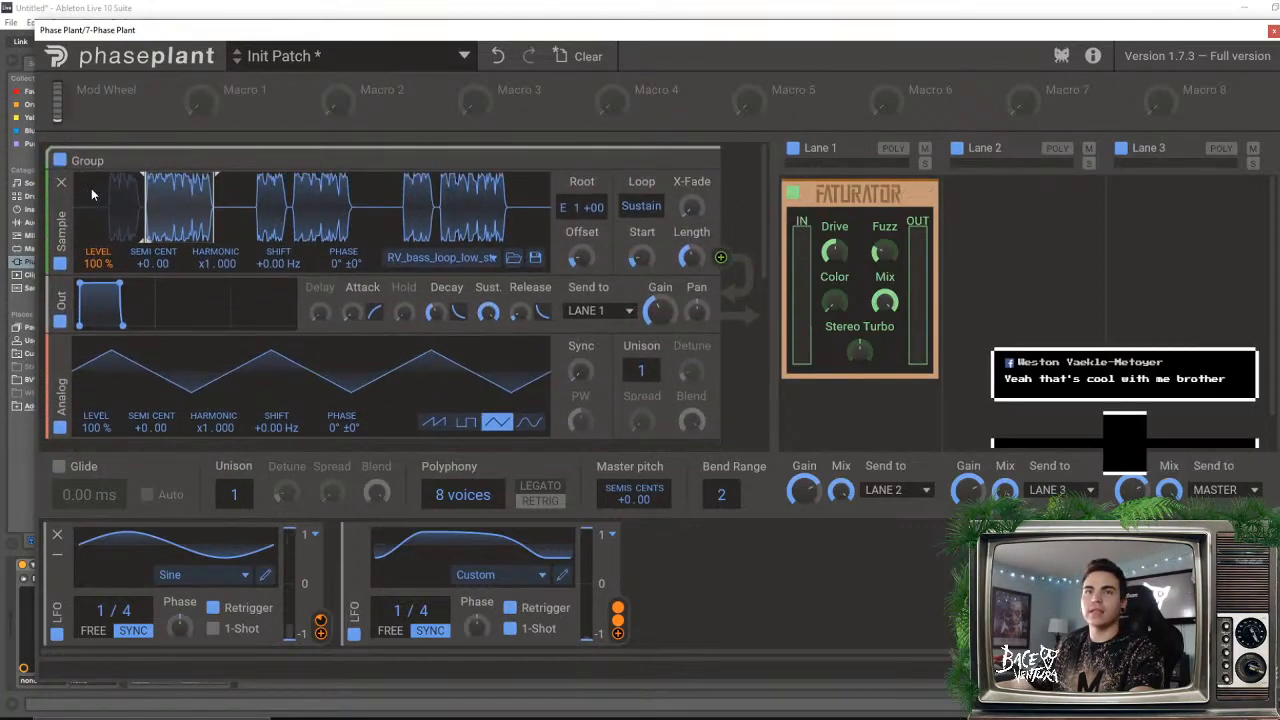
# - Load the 2 OSC Fight preset from the Leads folder and audition it with a few notes
pyautogui.click(238, 57)
pyautogui.scroll(-3, 105, 215)
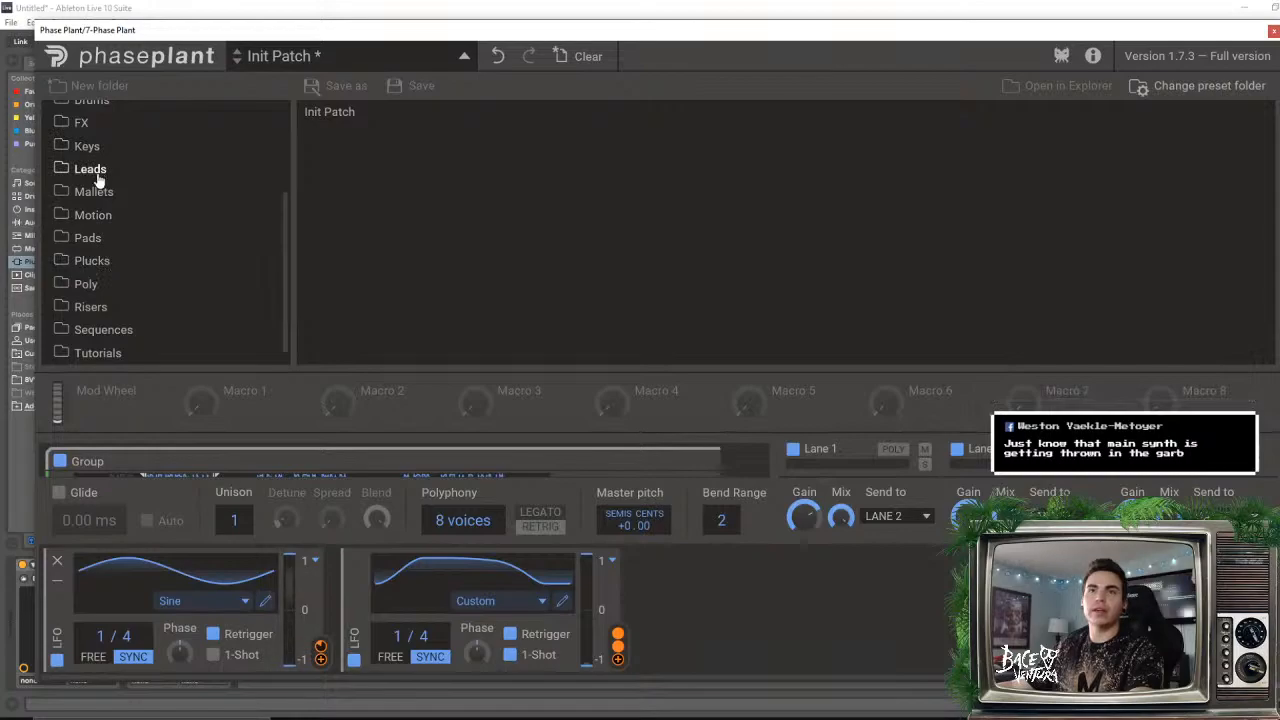
pyautogui.click(92, 170)
pyautogui.click(584, 117)
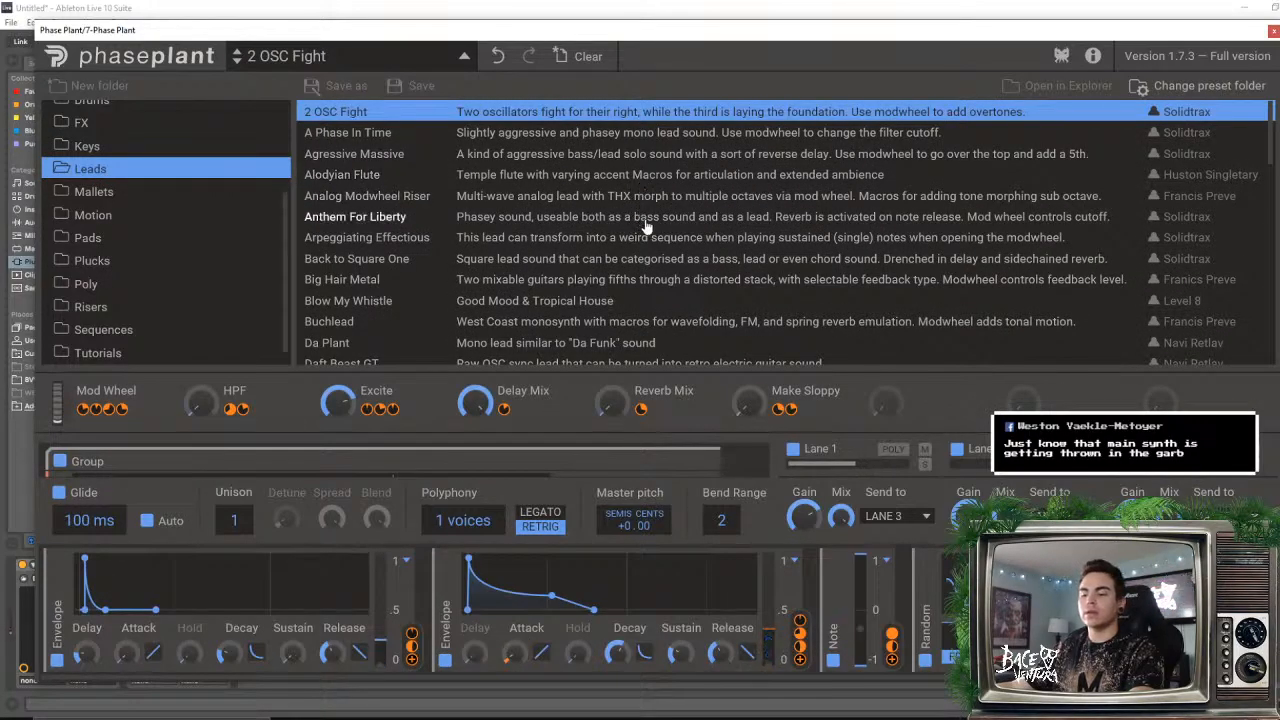
pyautogui.press('z')
pyautogui.press('a')
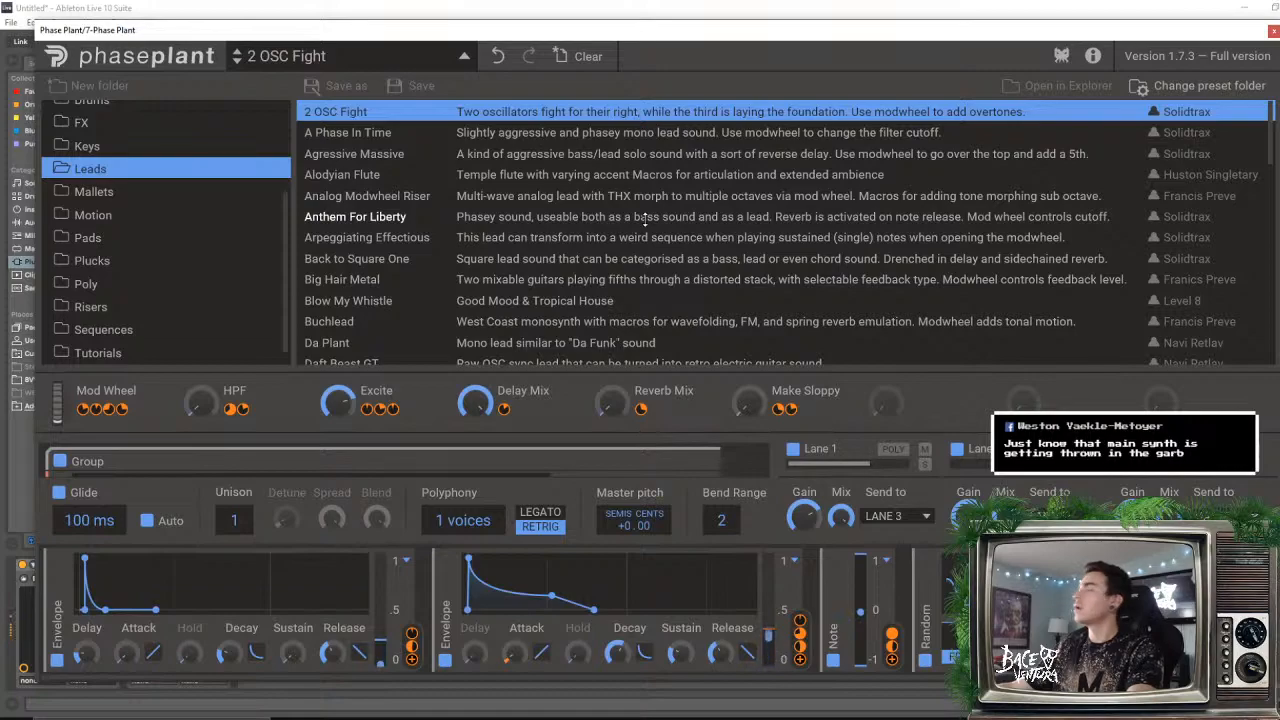
# - Examine the preset's generator group, including its Analog oscillators, Filter and Distort modules
pyautogui.click(293, 58)
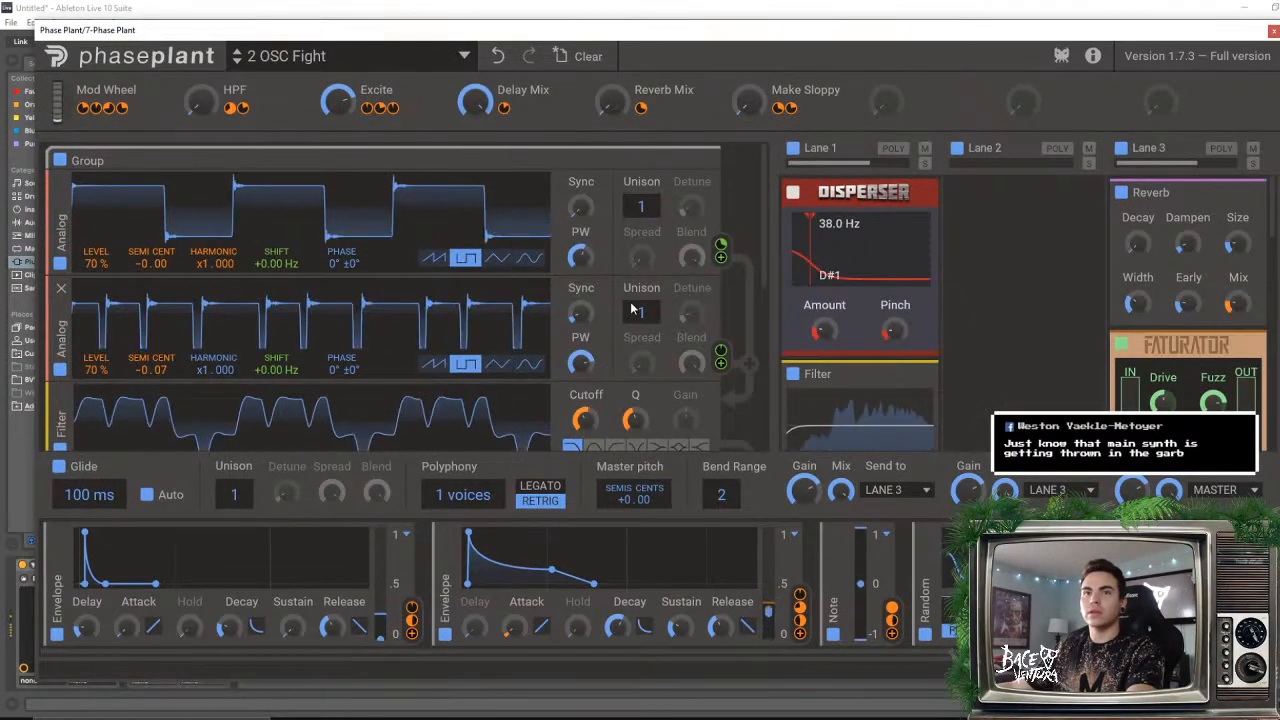
pyautogui.scroll(-2, 752, 286)
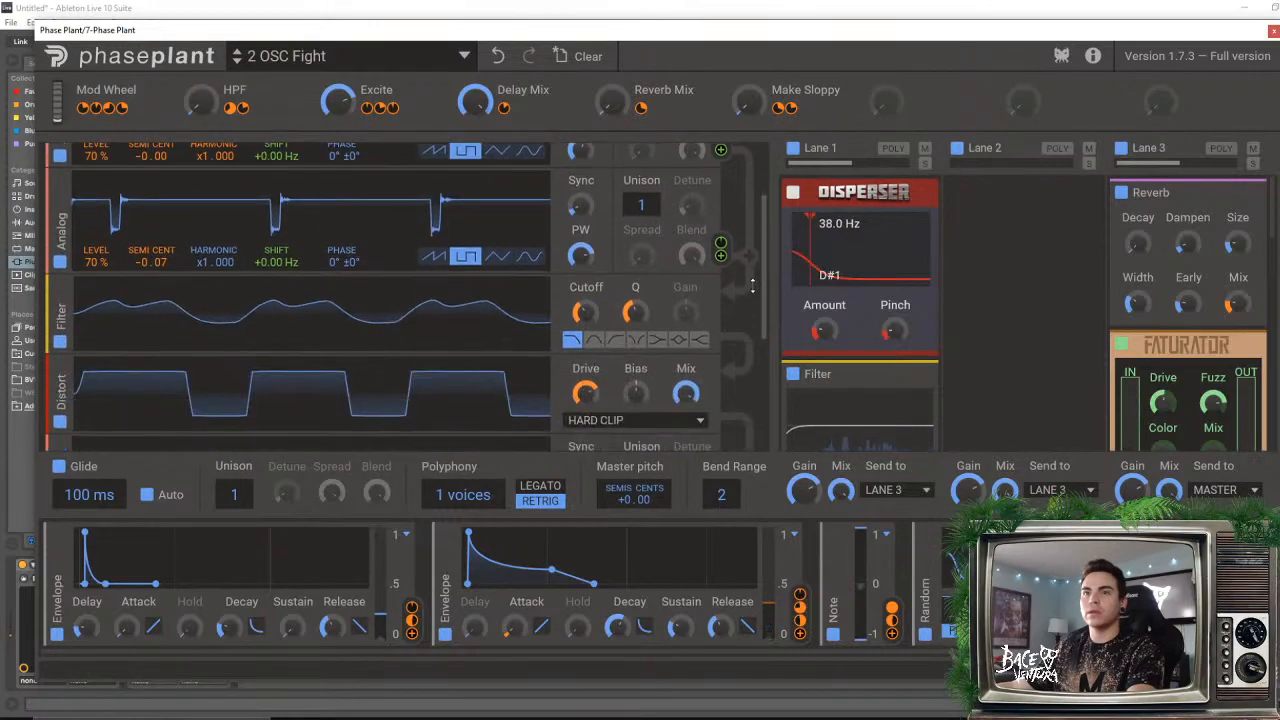
pyautogui.scroll(-4, 752, 286)
pyautogui.scroll(4, 760, 262)
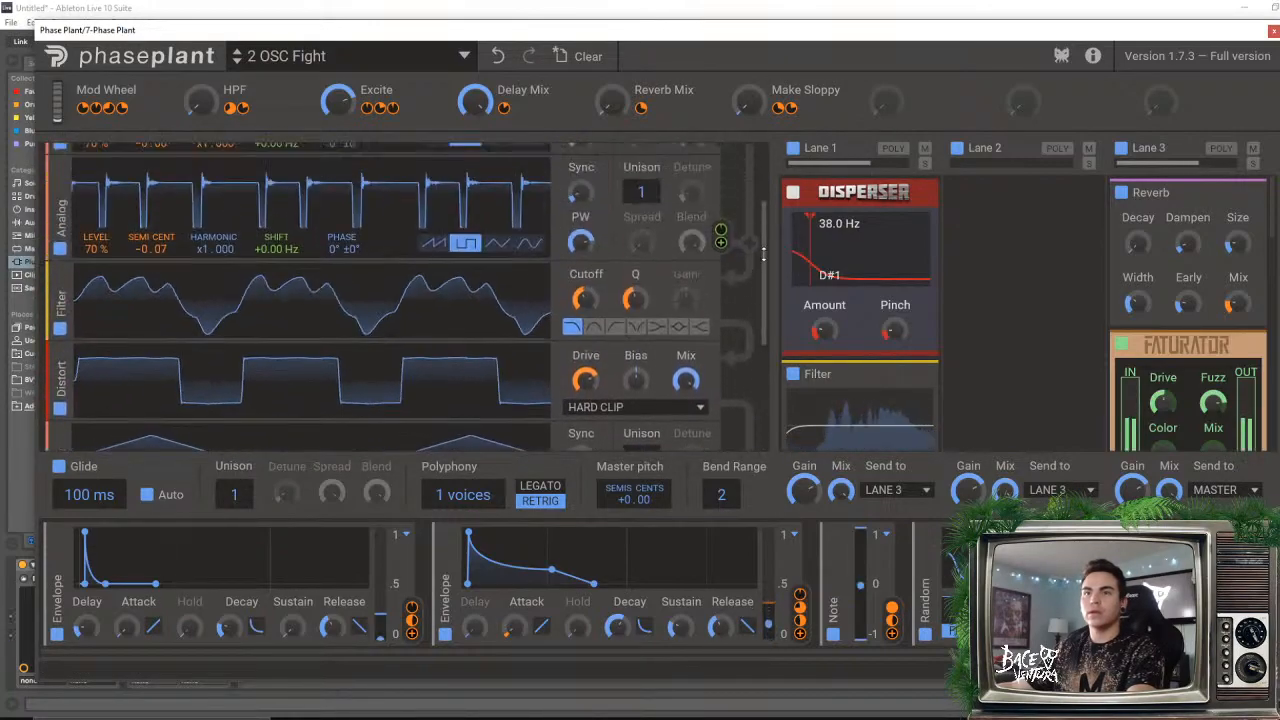
pyautogui.scroll(2, 763, 254)
# - Open the Sequences preset folder and audition the Hi-Hat Sequencer and Dueling Fifths presets
pyautogui.click(293, 57)
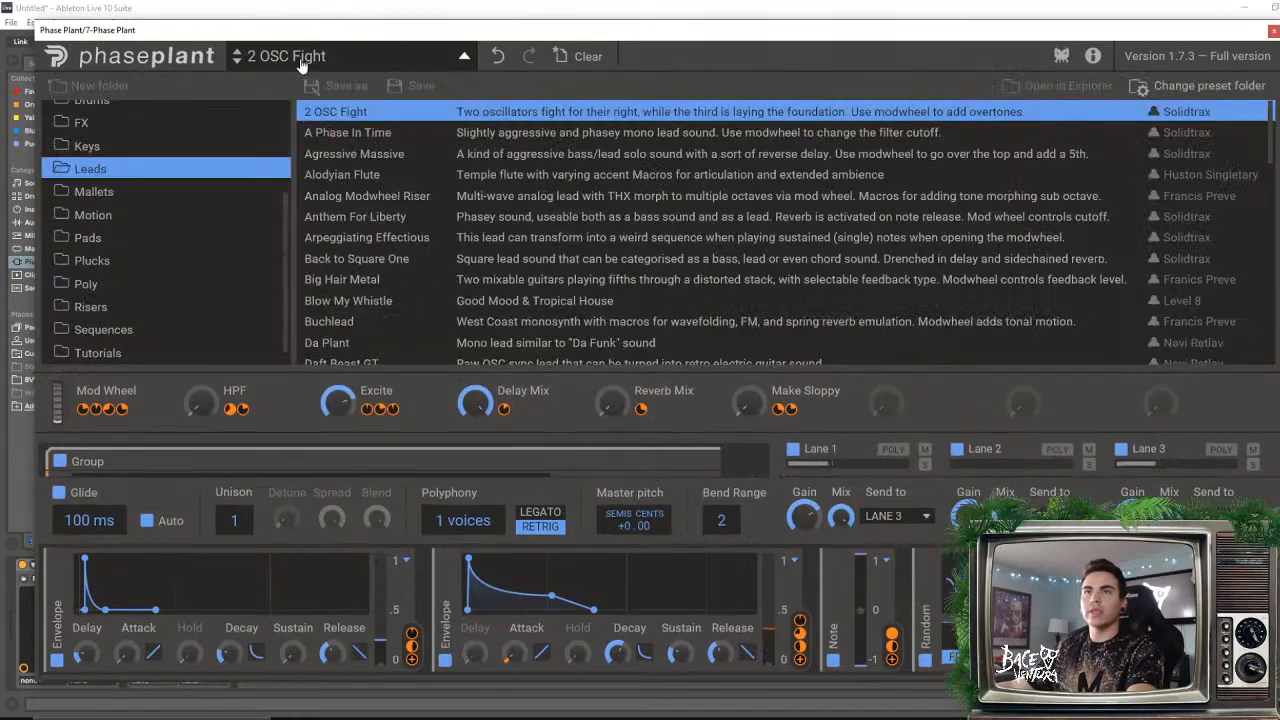
pyautogui.scroll(-1, 163, 268)
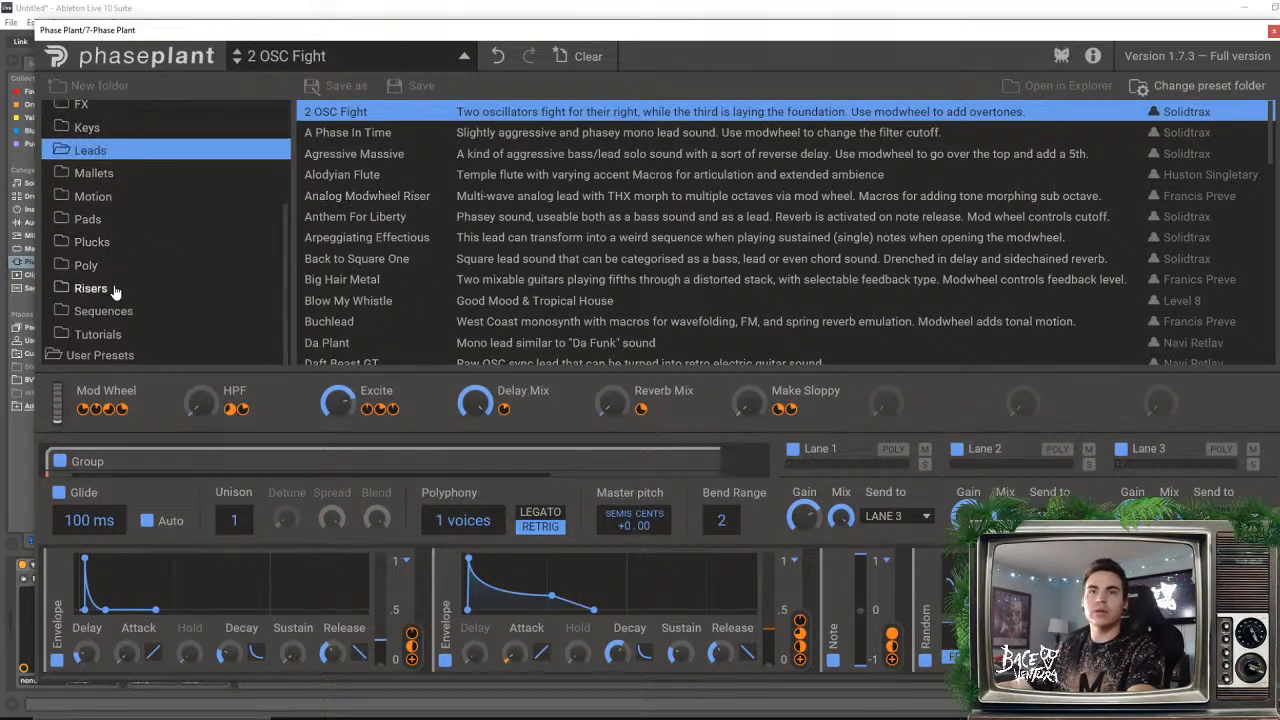
pyautogui.click(104, 315)
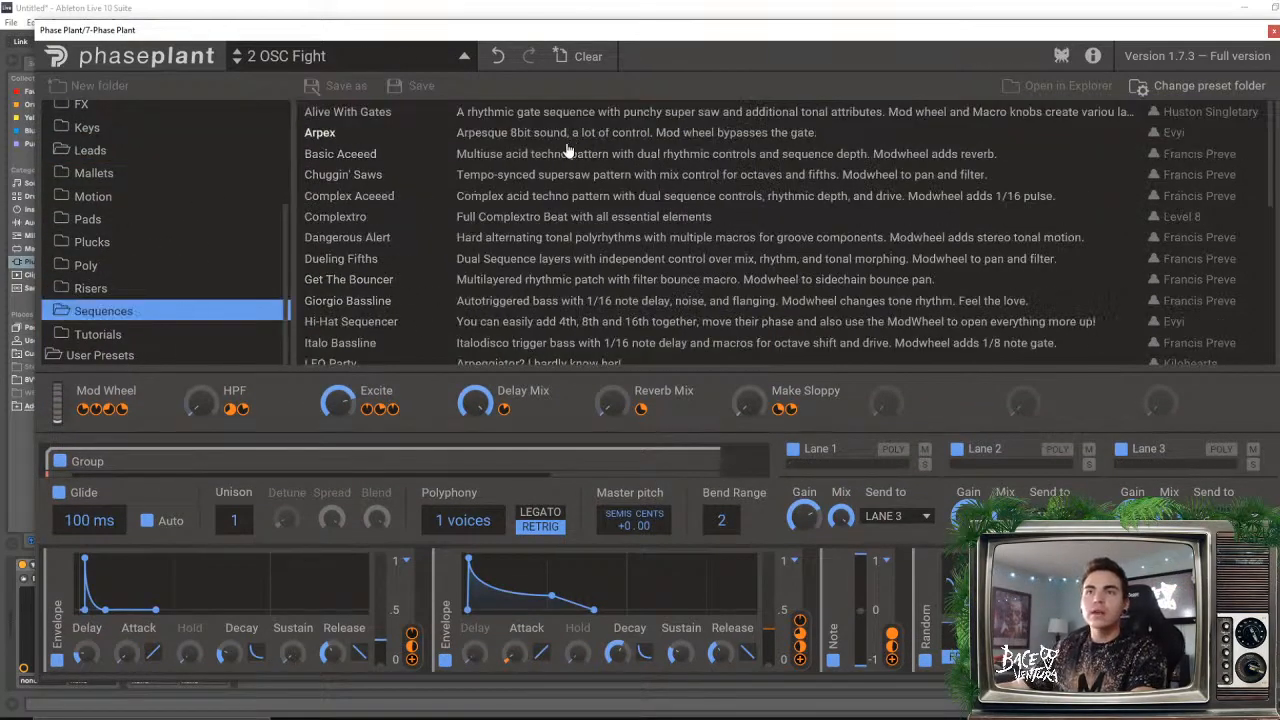
pyautogui.scroll(-1, 528, 280)
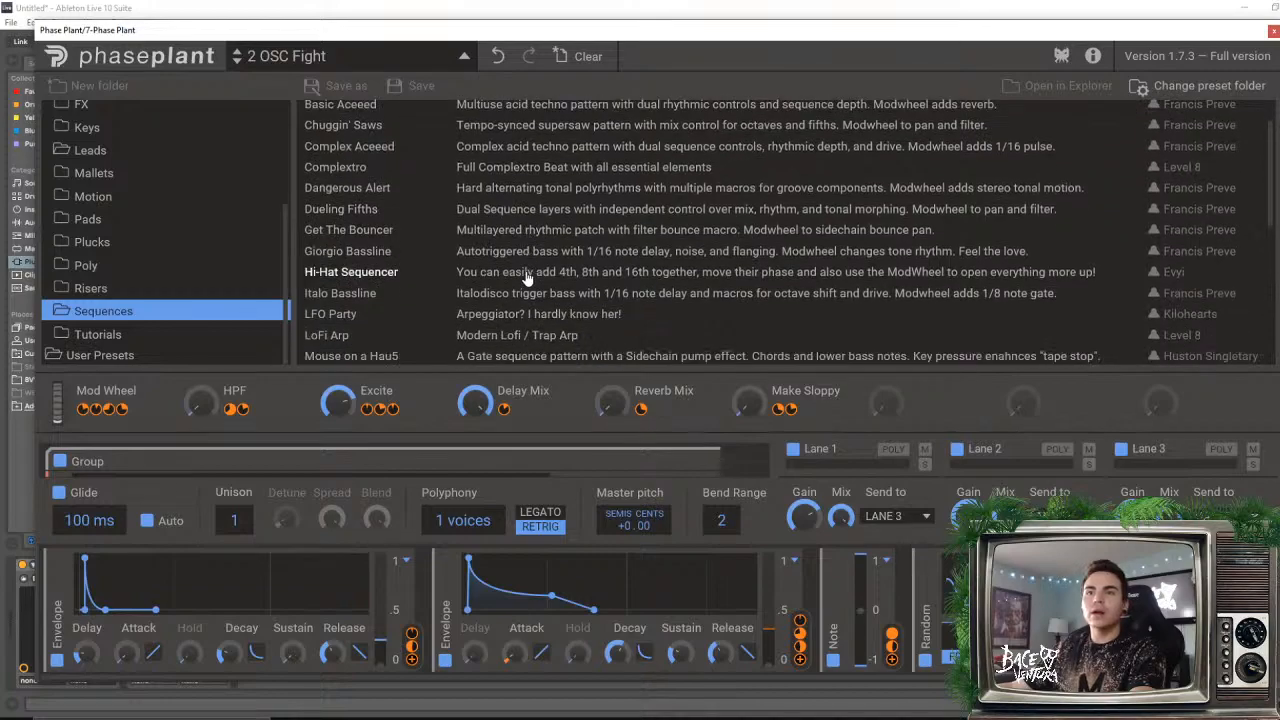
pyautogui.click(581, 281)
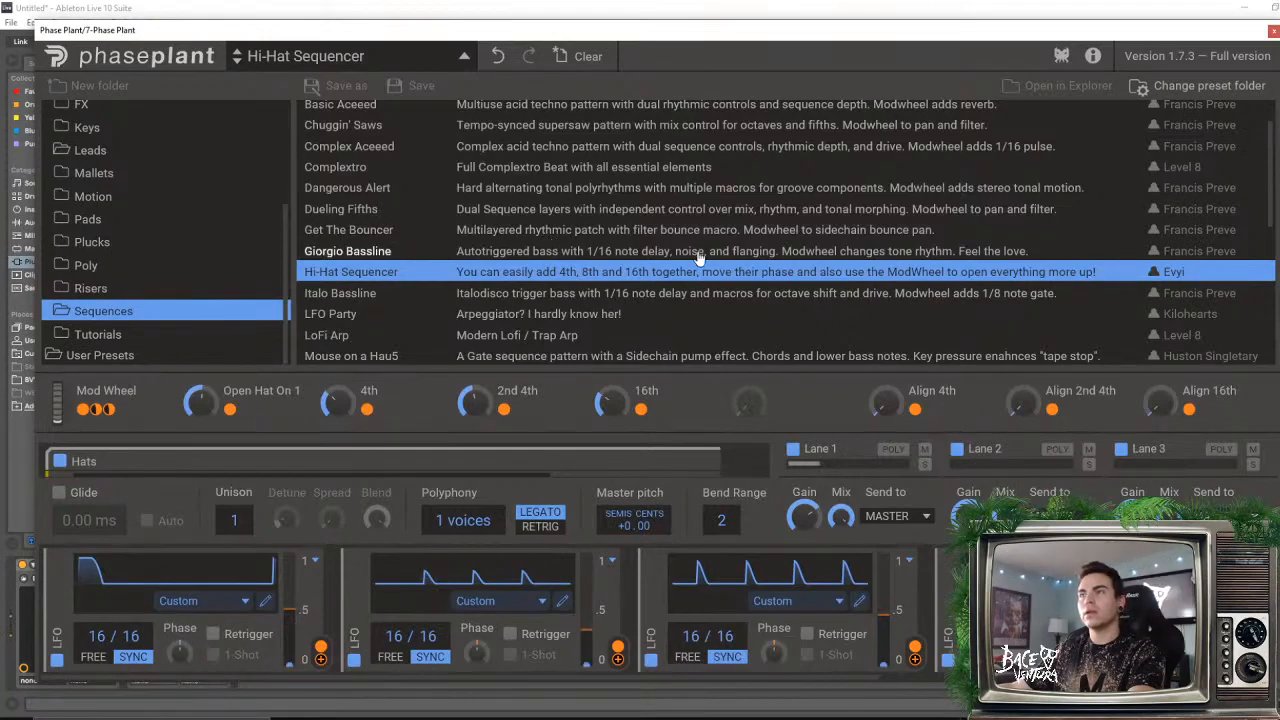
pyautogui.click(594, 209)
# - Audition the Mouse on a Hau5, One Button Drive, Radium Crack and Poppin Future presets from the Sequences folder
pyautogui.scroll(-3, 636, 256)
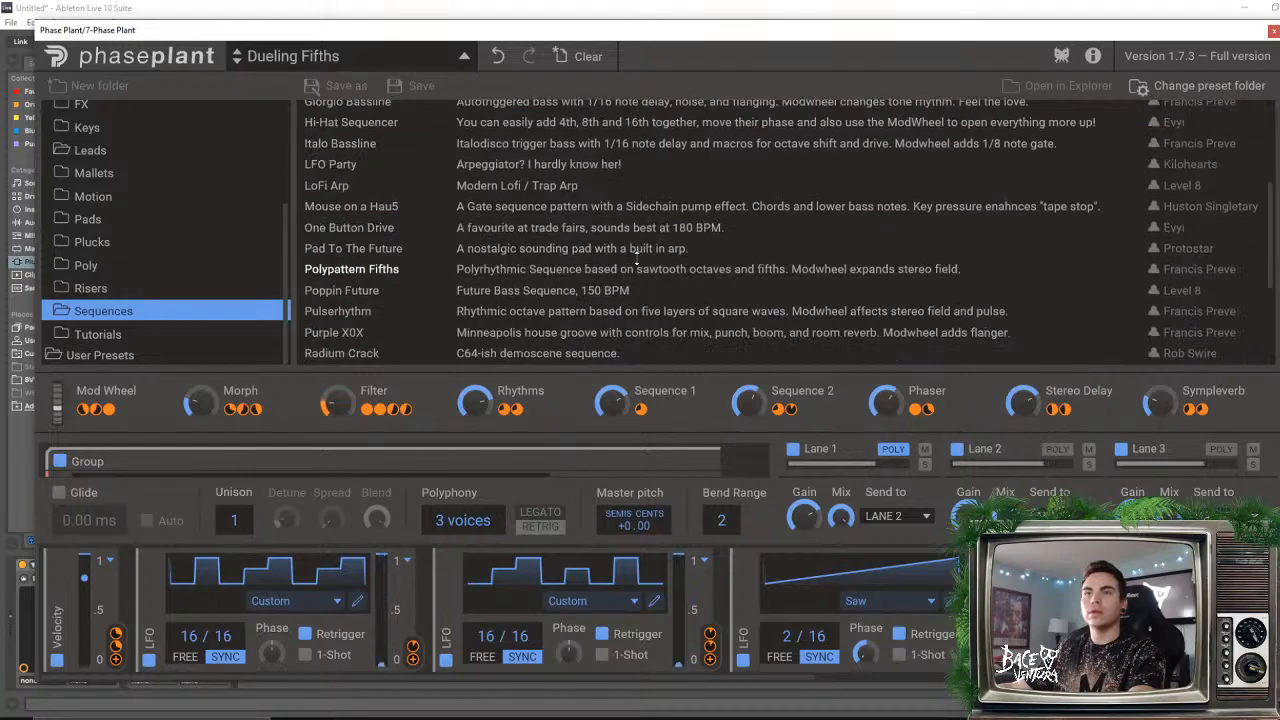
pyautogui.click(552, 210)
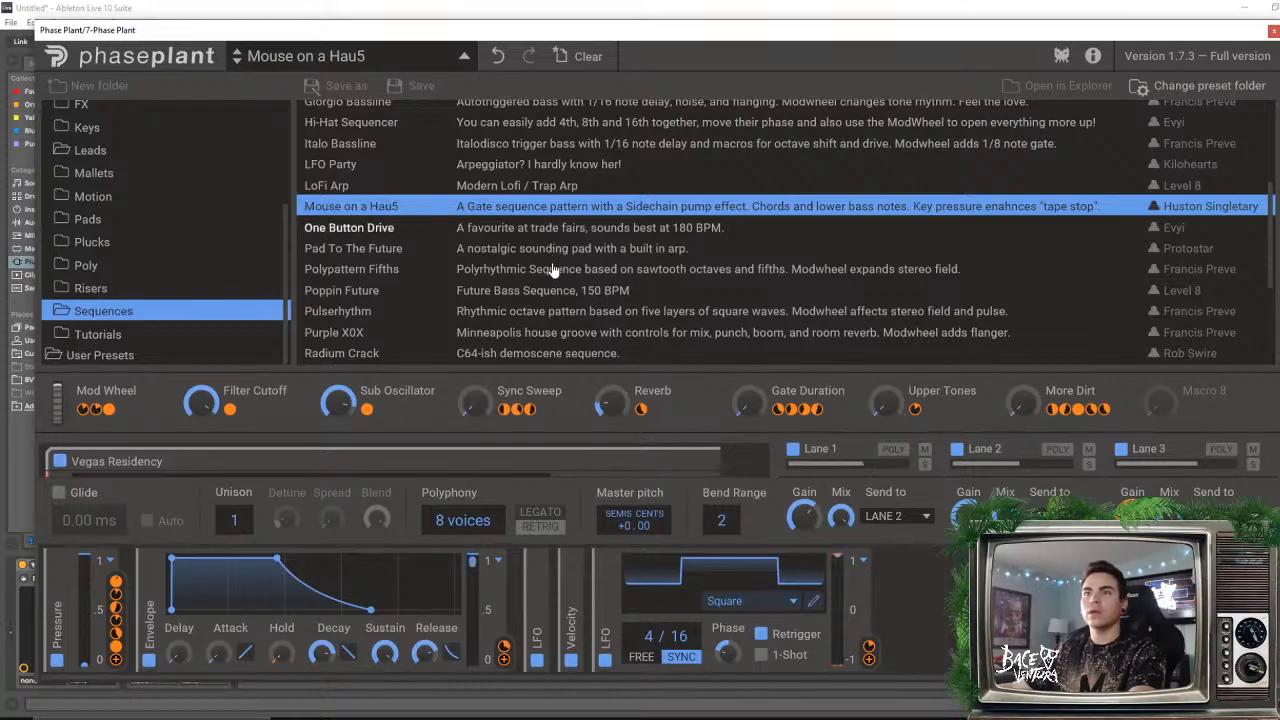
pyautogui.press('Down')
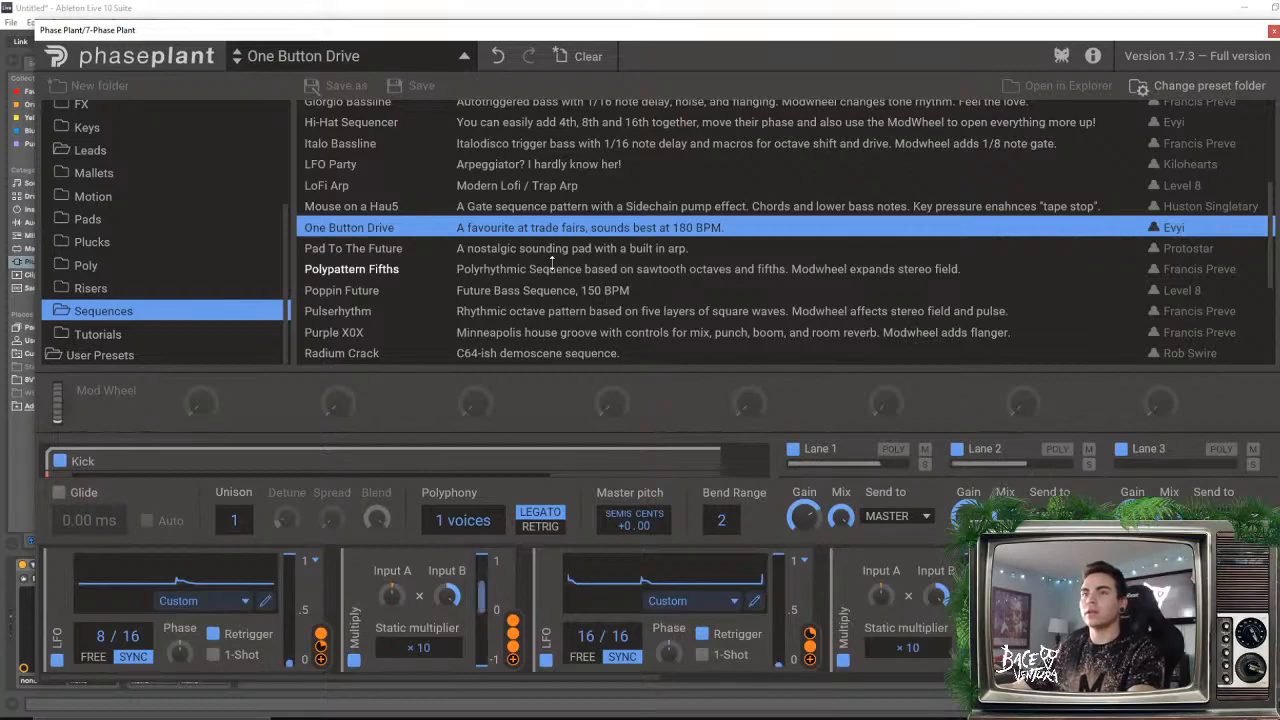
pyautogui.click(541, 353)
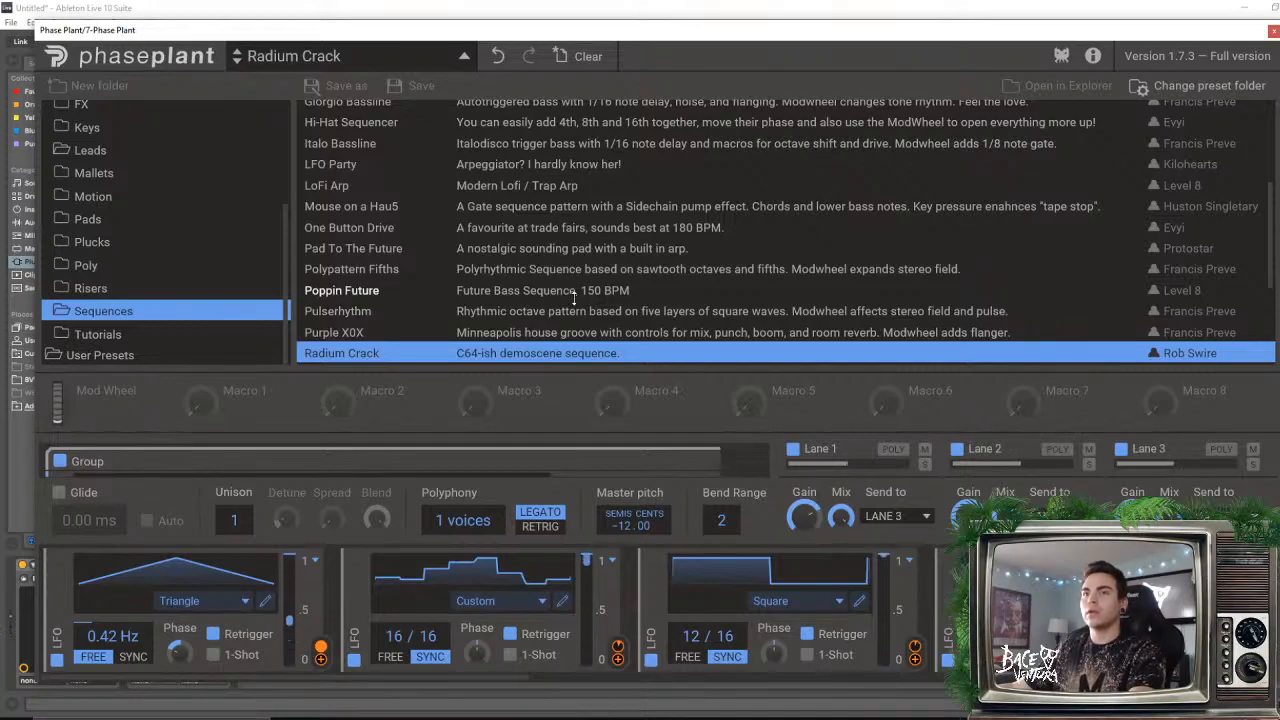
pyautogui.click(572, 292)
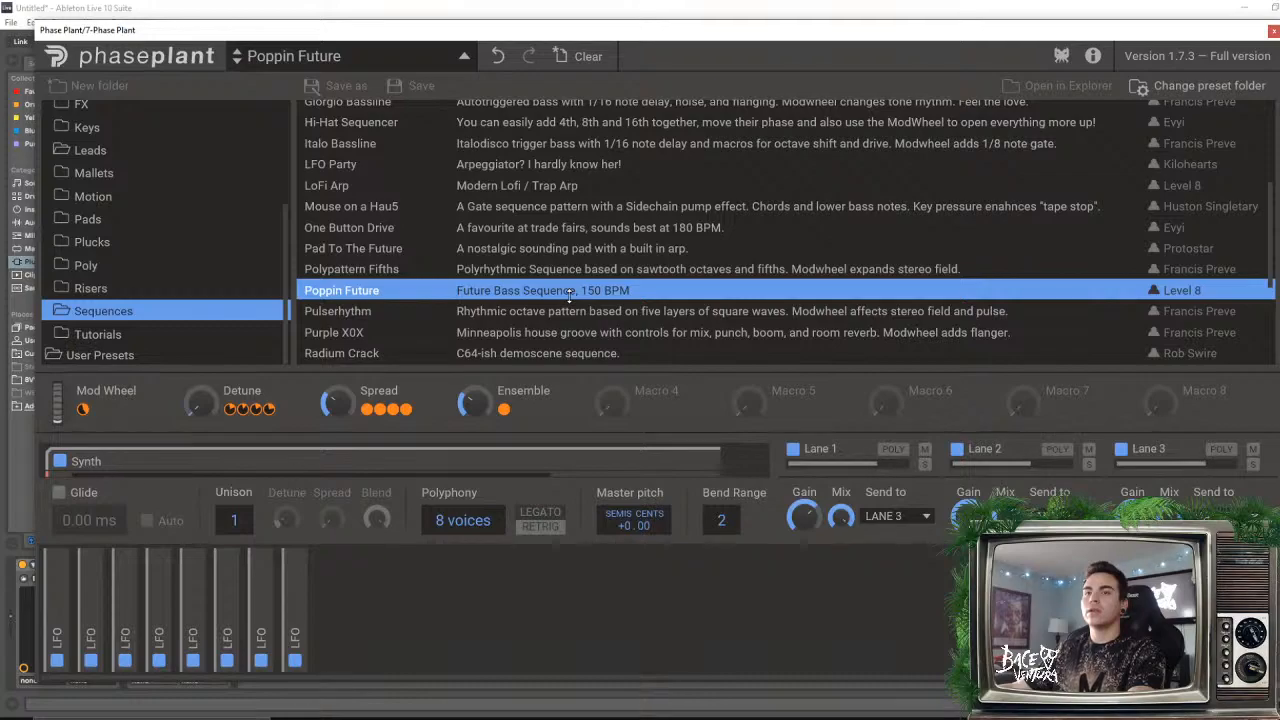
# - Inspect the Poppin Future preset's generators and effect lanes, and expand its last four LFOs to examine their shapes and modulation targets
pyautogui.click(306, 67)
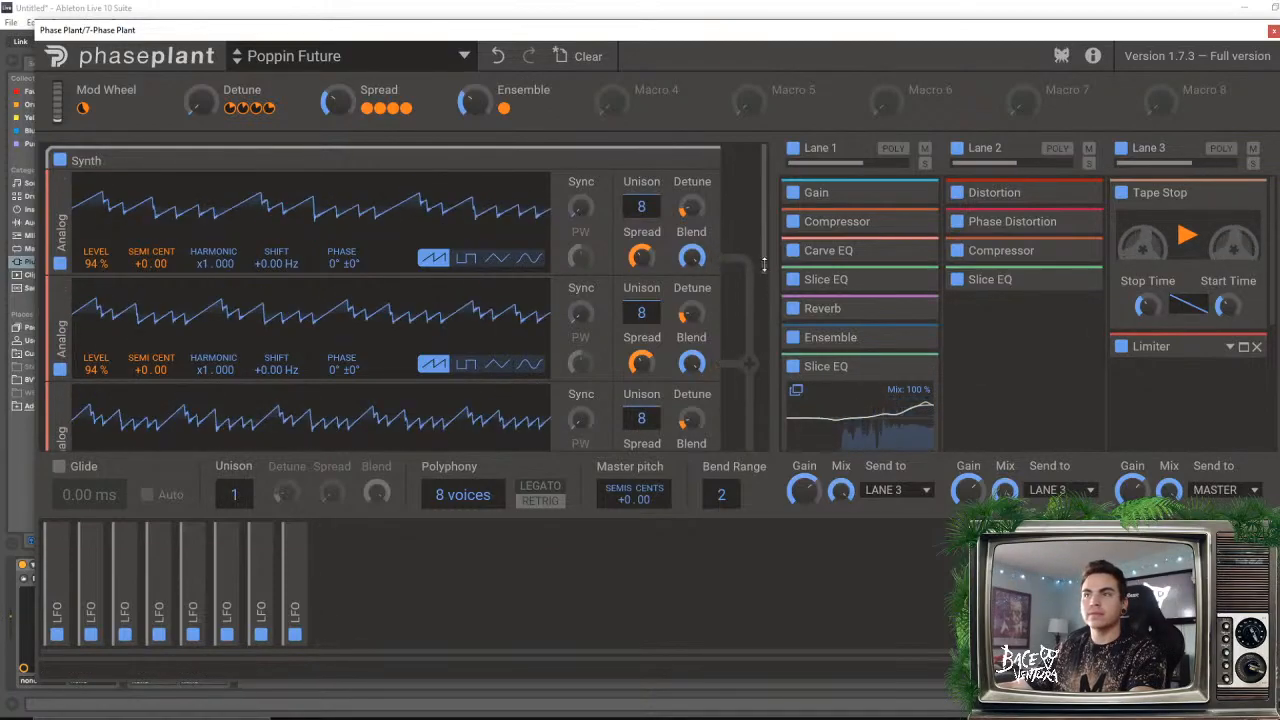
pyautogui.moveTo(763, 264); pyautogui.dragTo(758, 237)
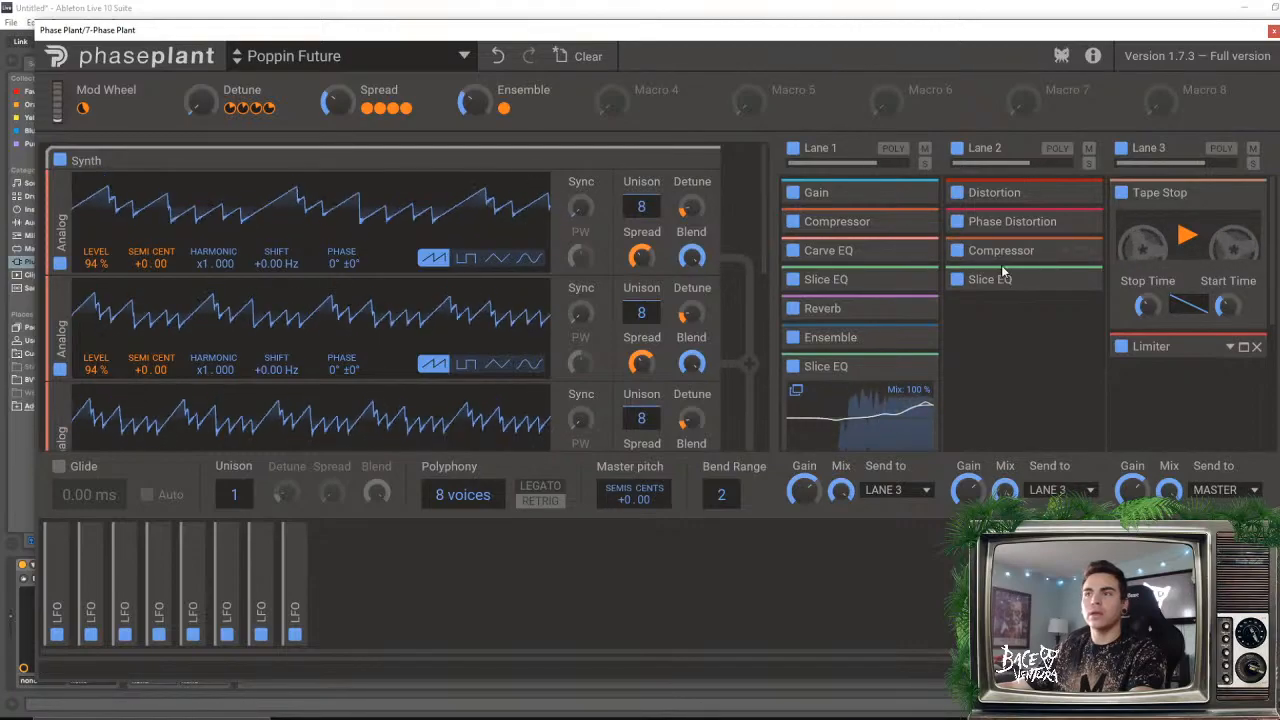
pyautogui.click(297, 558)
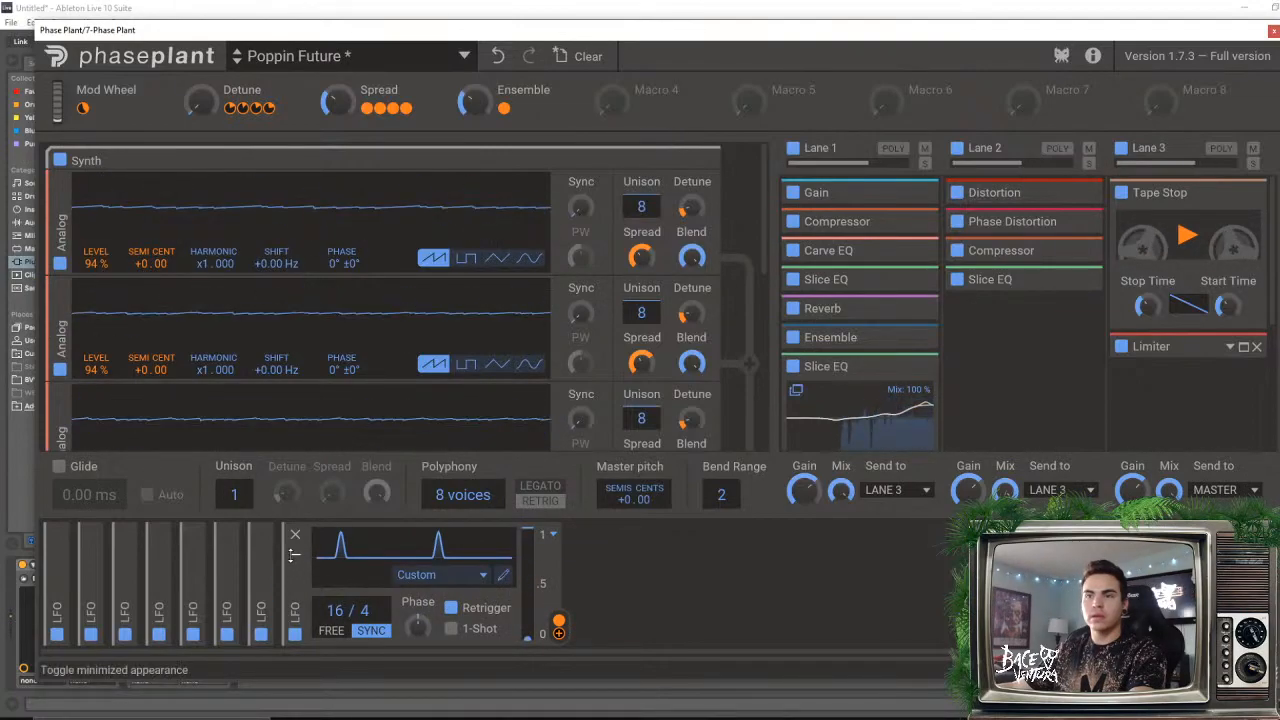
pyautogui.click(261, 555)
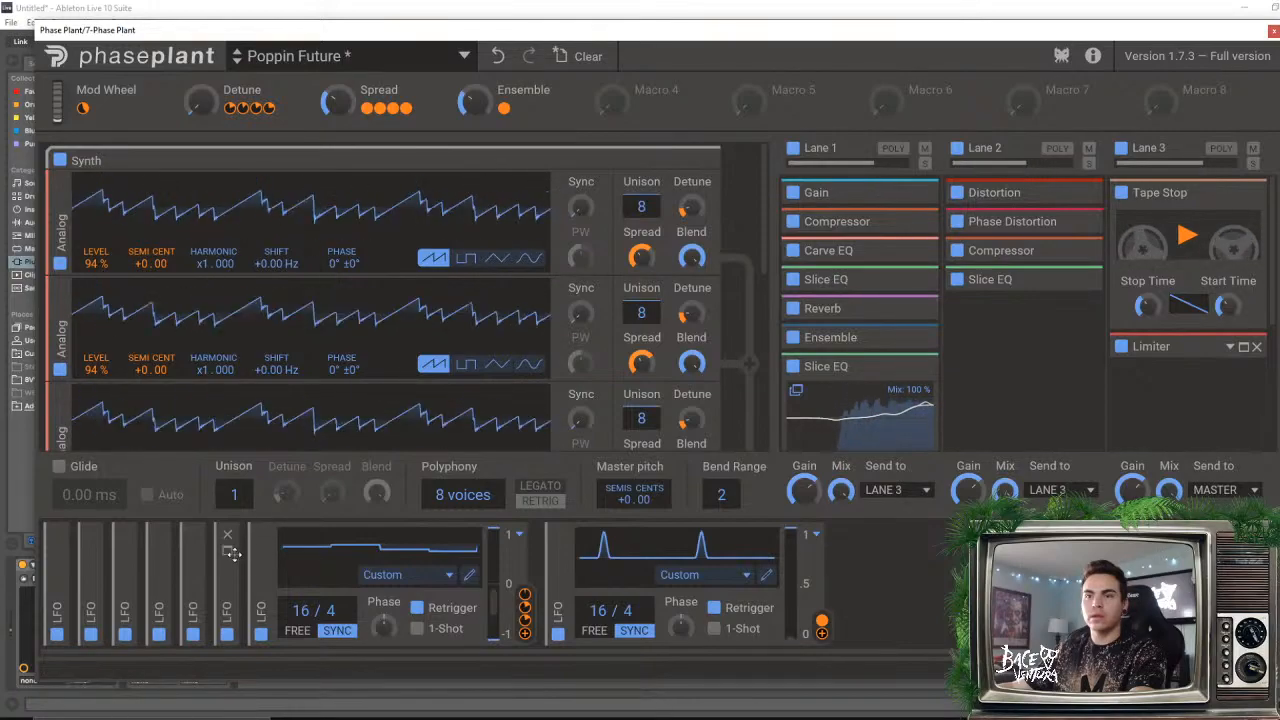
pyautogui.click(227, 556)
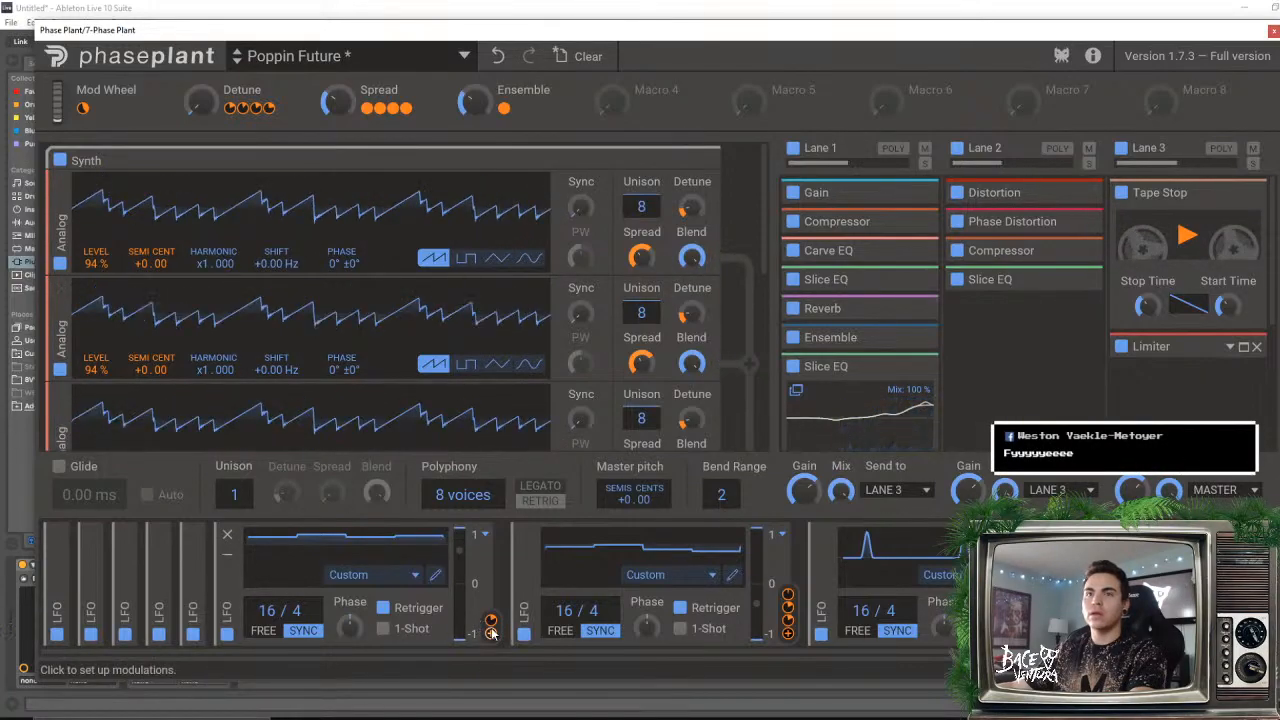
pyautogui.moveTo(492, 624)
pyautogui.scroll(-4, 428, 391)
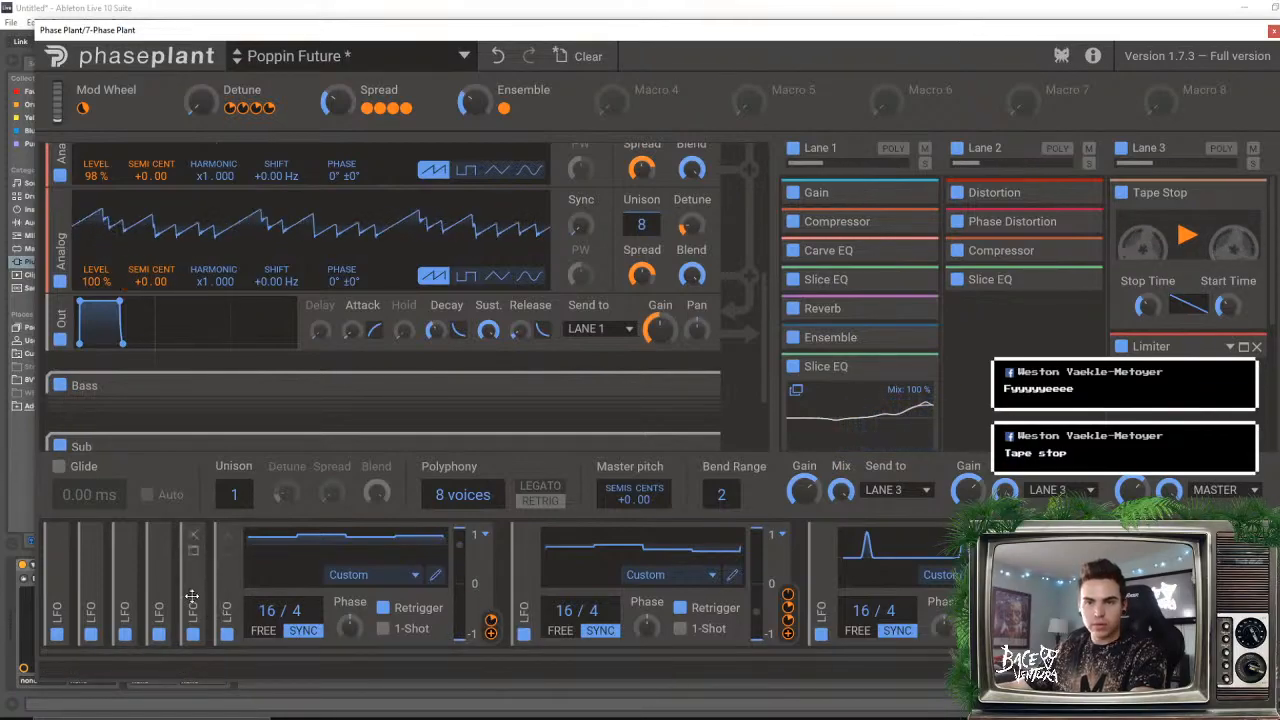
pyautogui.click(193, 555)
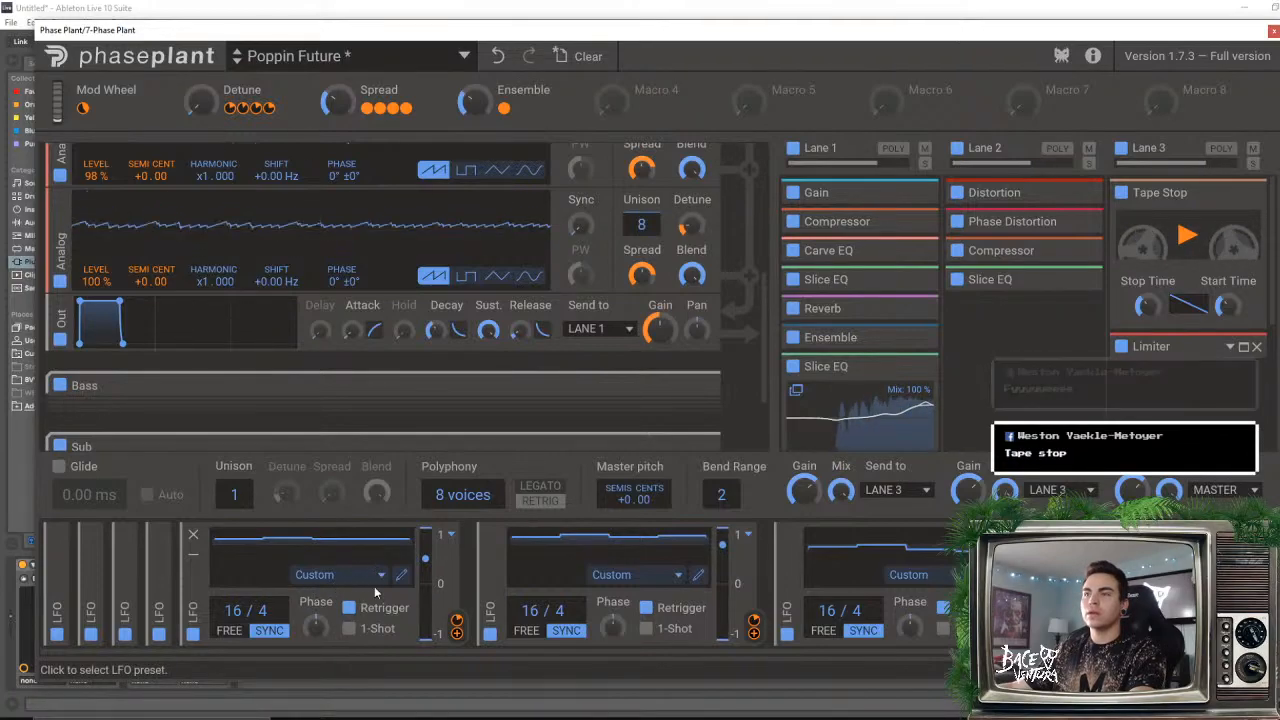
# - Audition the Trap Back, Synthwave Pulse, Stranger Tension and Stompy DnB Seq presets from the Sequences folder
pyautogui.click(464, 56)
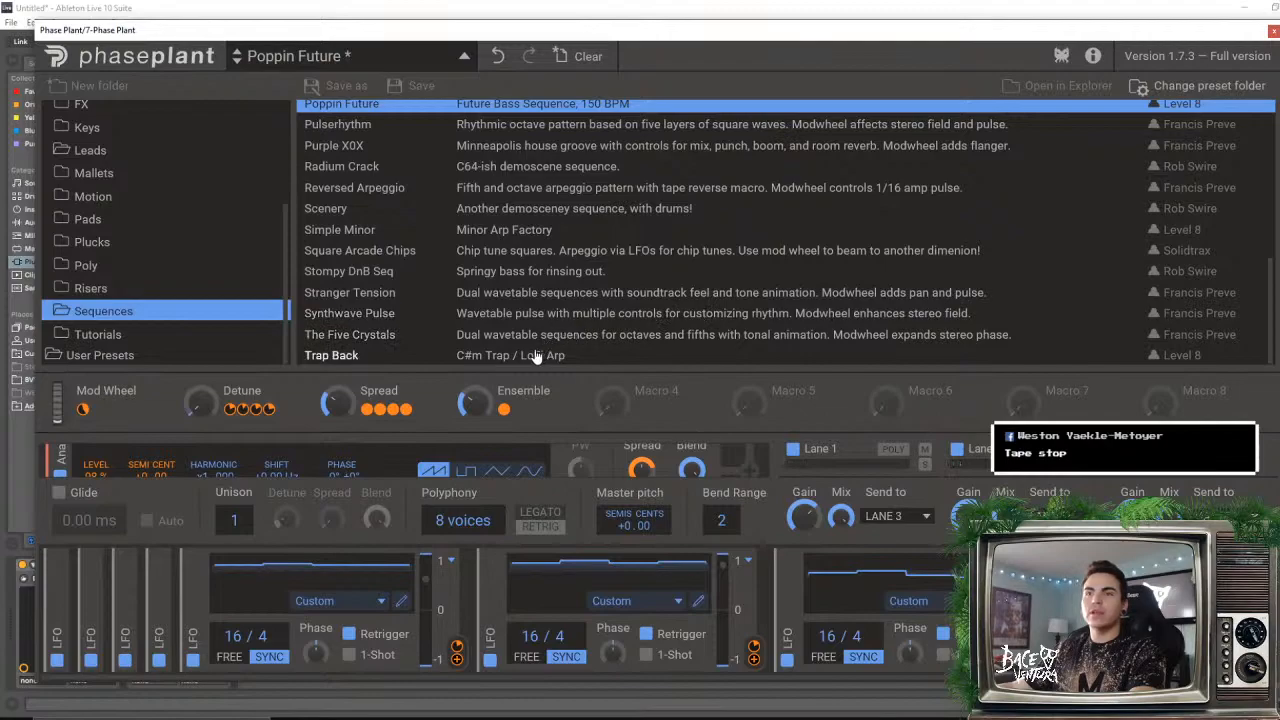
pyautogui.click(533, 358)
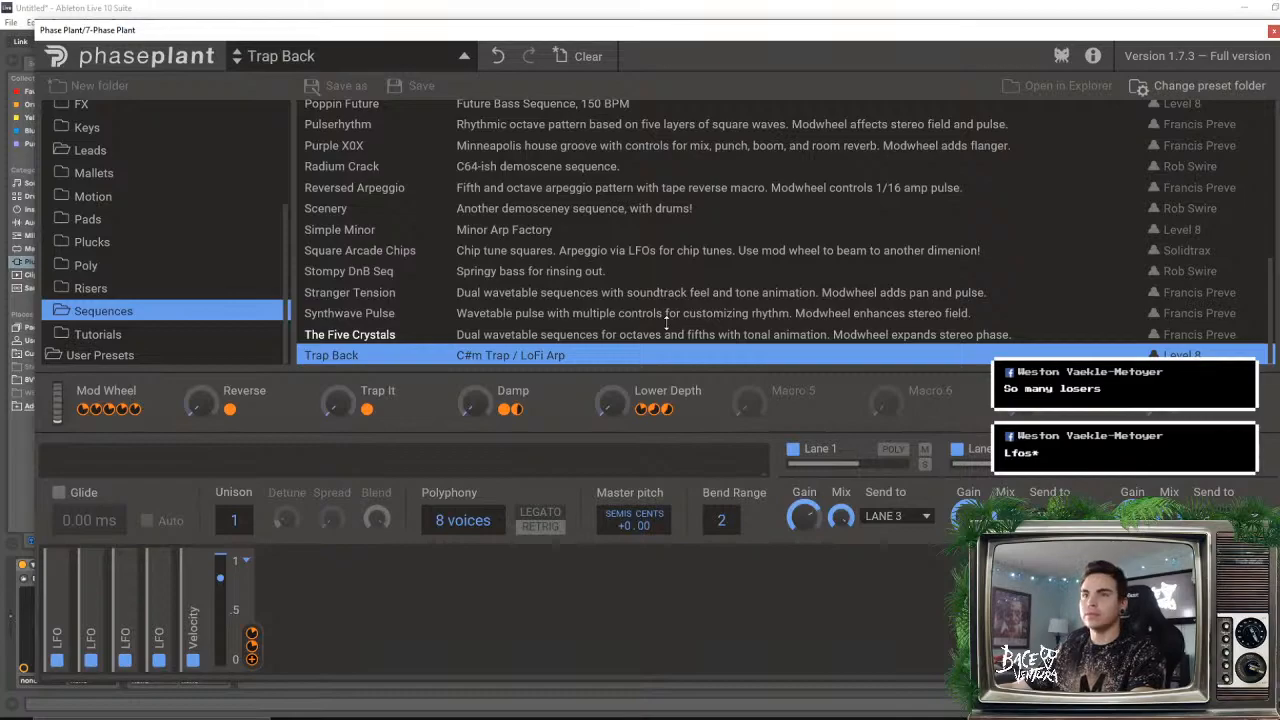
pyautogui.click(590, 316)
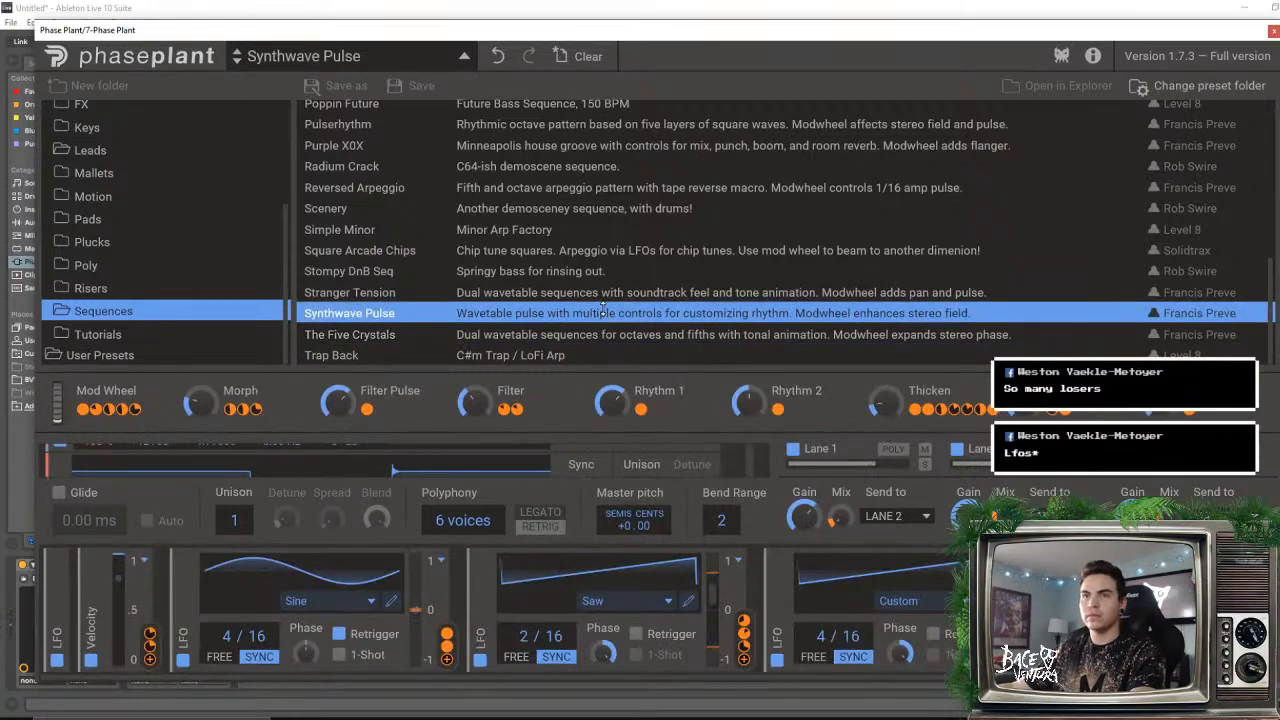
pyautogui.click(607, 296)
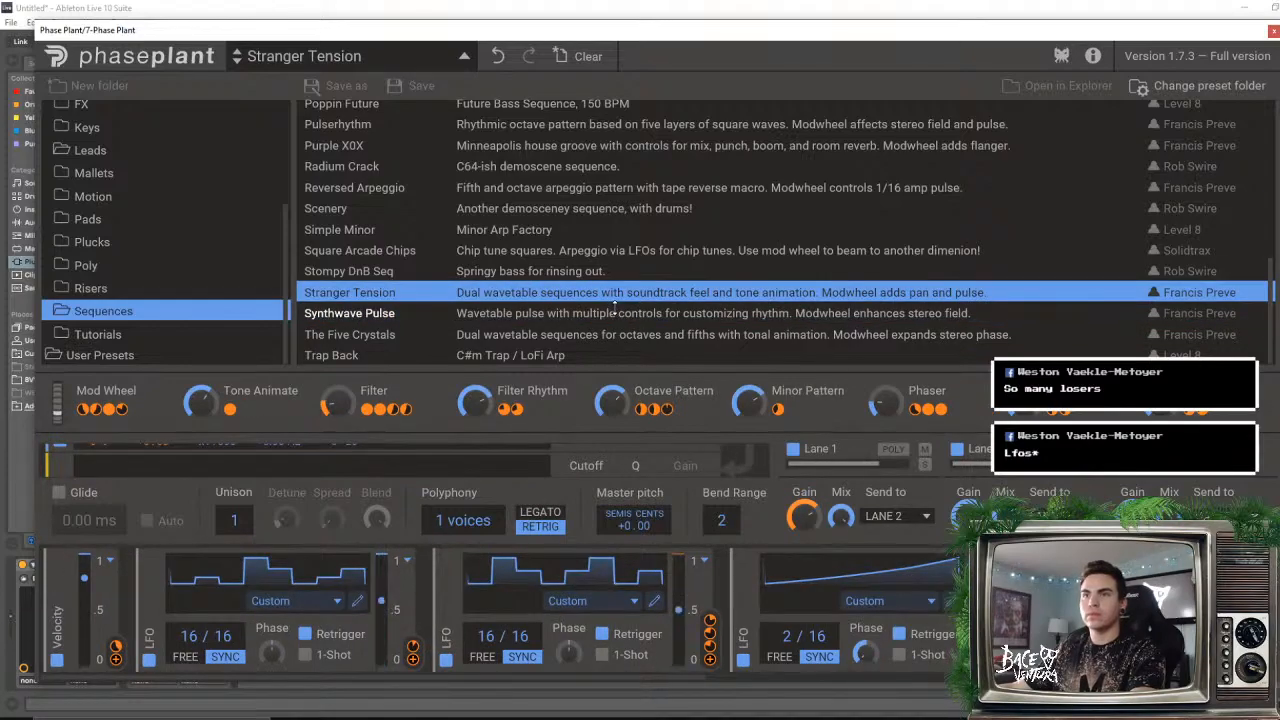
pyautogui.click(610, 275)
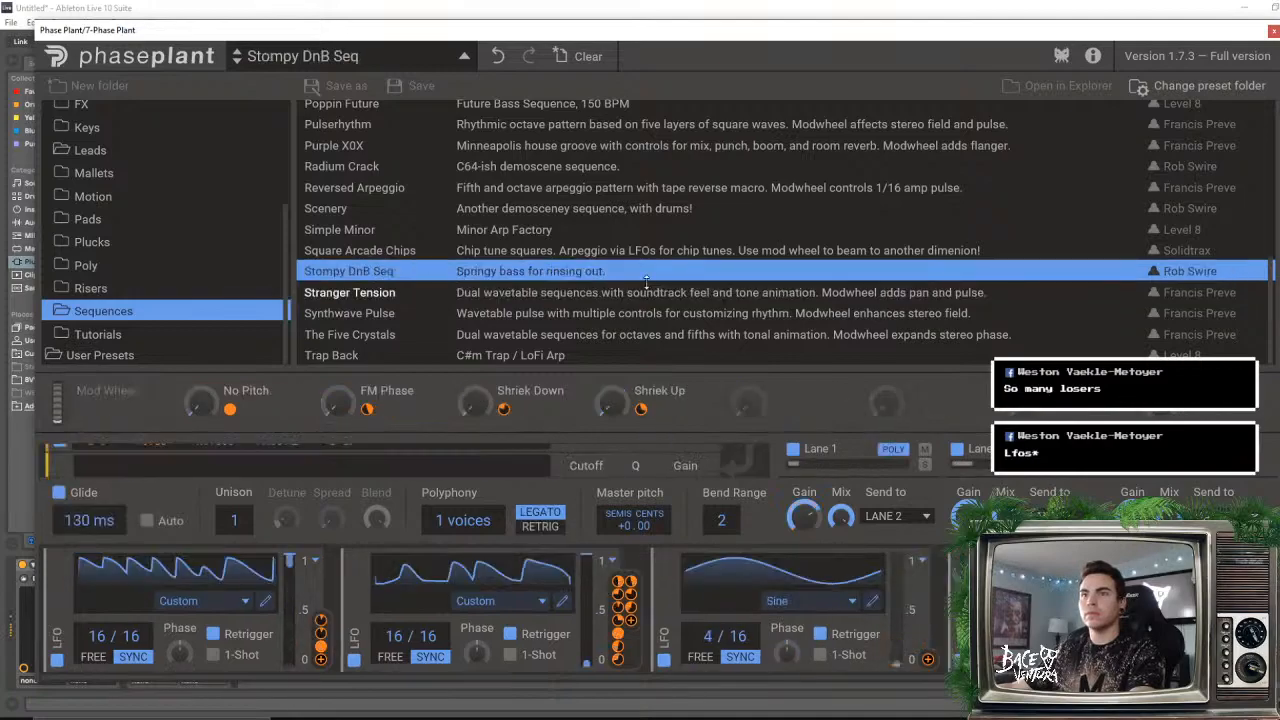
# - Load and audition the Complextro preset from the Sequences folder, and close the plug-in window
pyautogui.scroll(8, 645, 282)
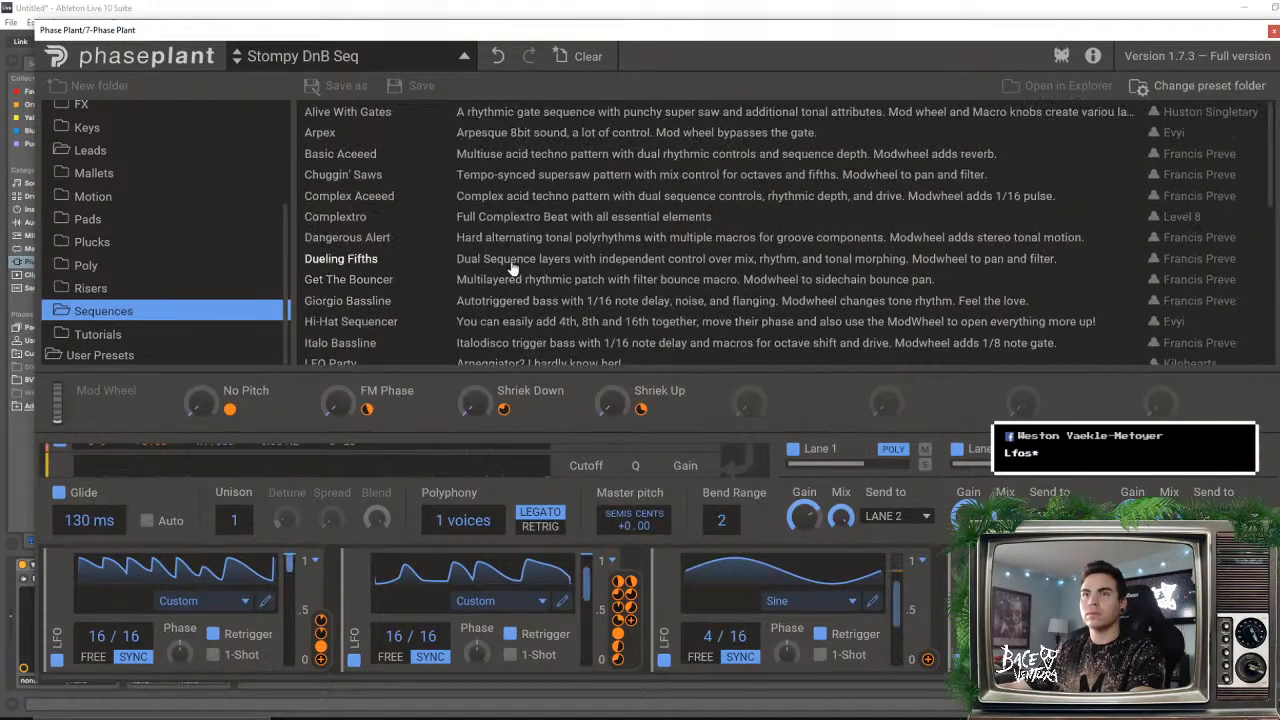
pyautogui.click(665, 216)
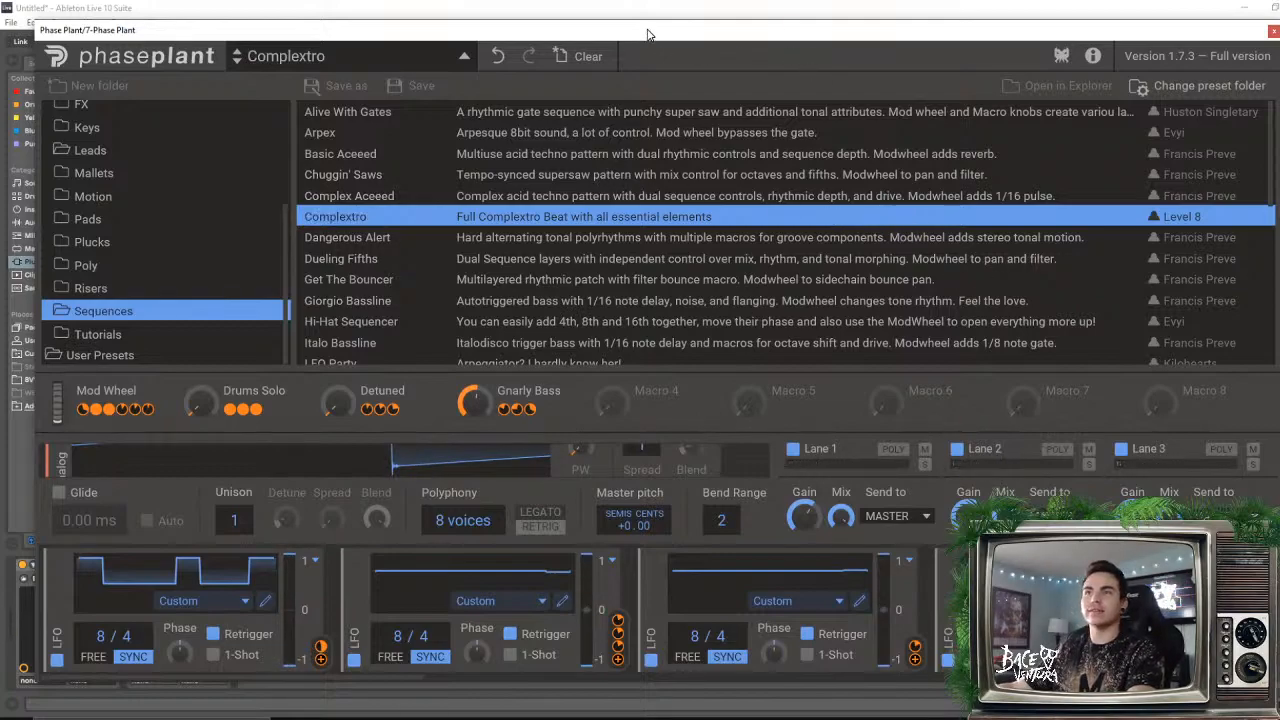
pyautogui.moveTo(647, 35); pyautogui.dragTo(635, 42)
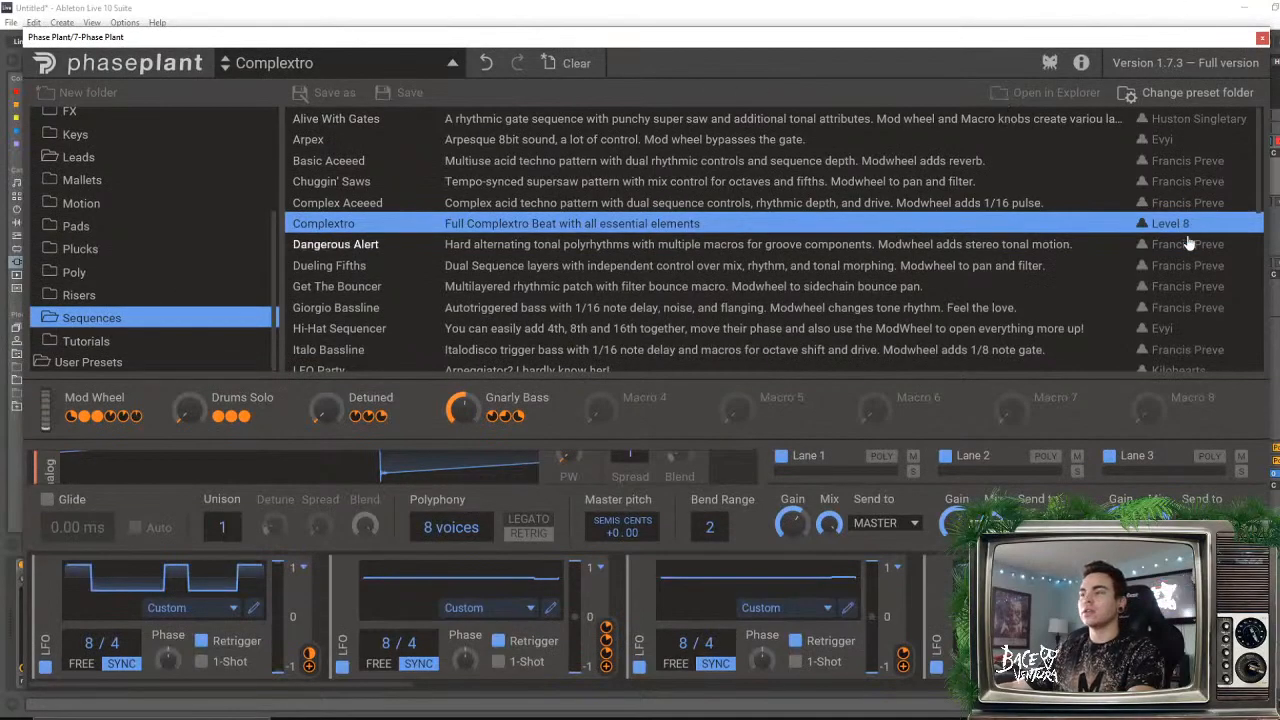
pyautogui.click(1262, 38)
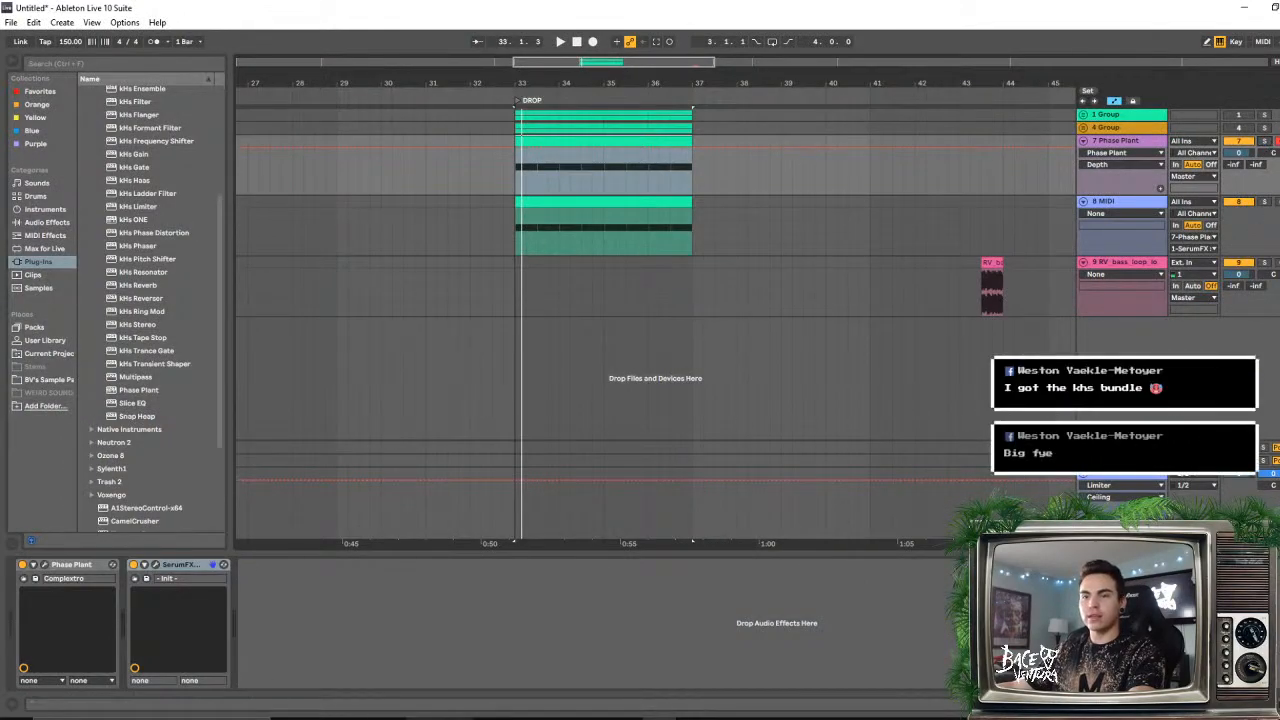
pyautogui.moveTo(455, 714)
pyautogui.click(458, 655)
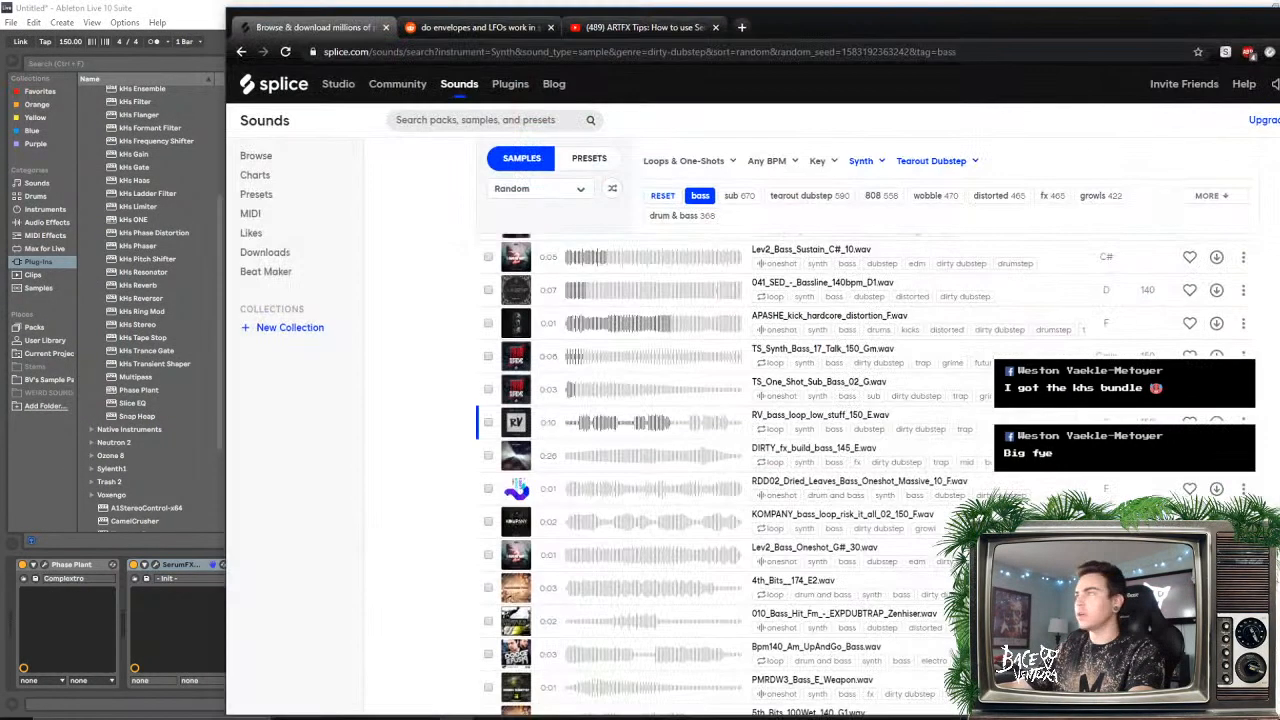
pyautogui.click(1278, 27)
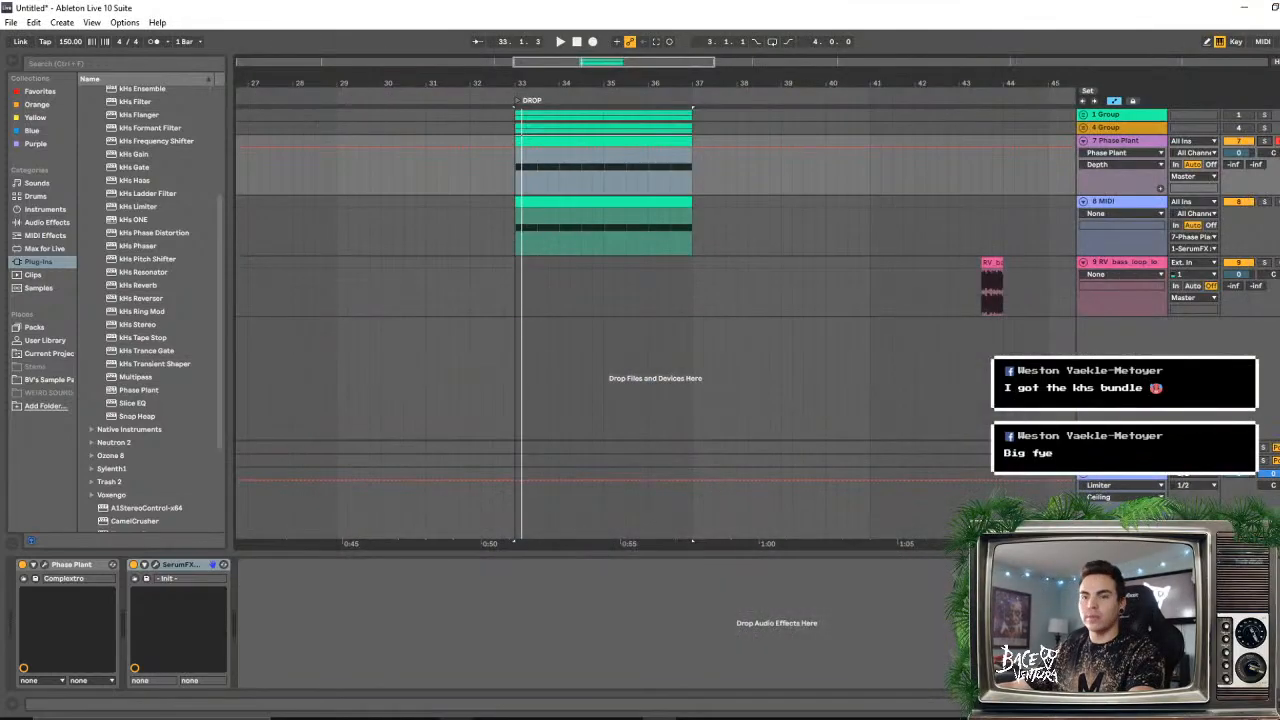
# - Switch to the browser window with the SoundCloud track "WIP ting", bring it onto the main screen and reset playback to the start
pyautogui.click(455, 716)
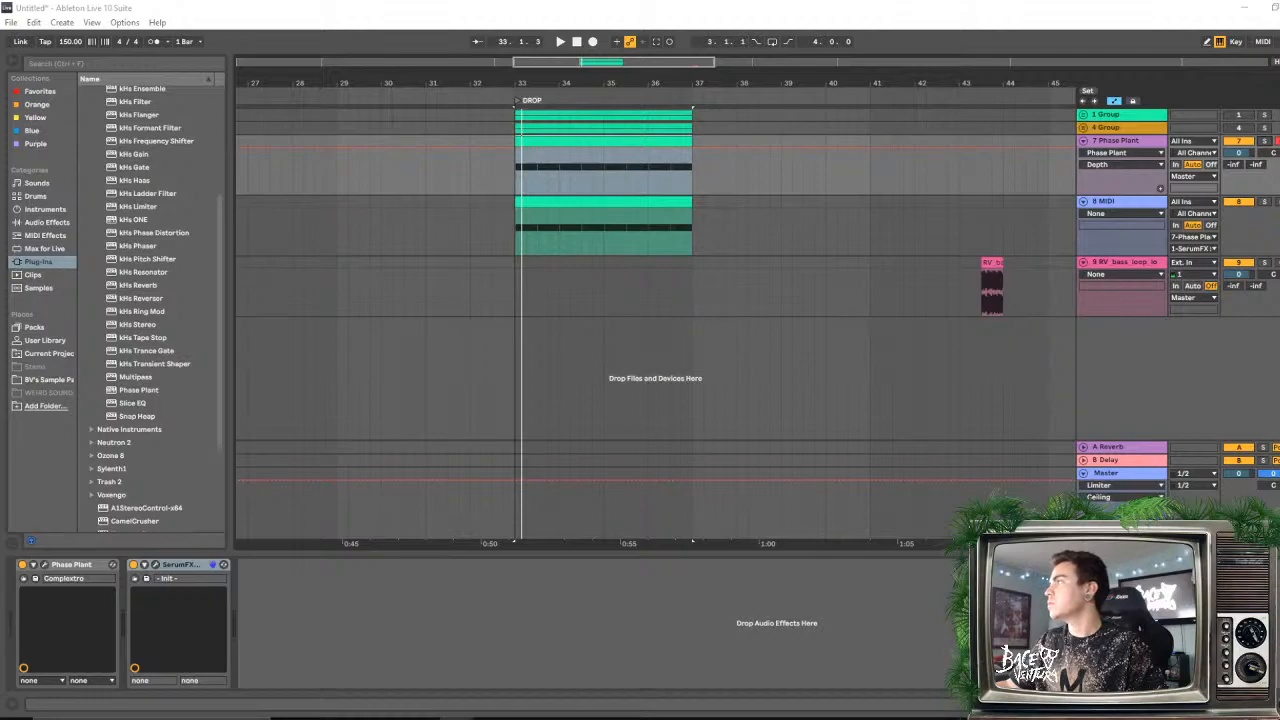
pyautogui.moveTo(1279, 100); pyautogui.dragTo(670, 2)
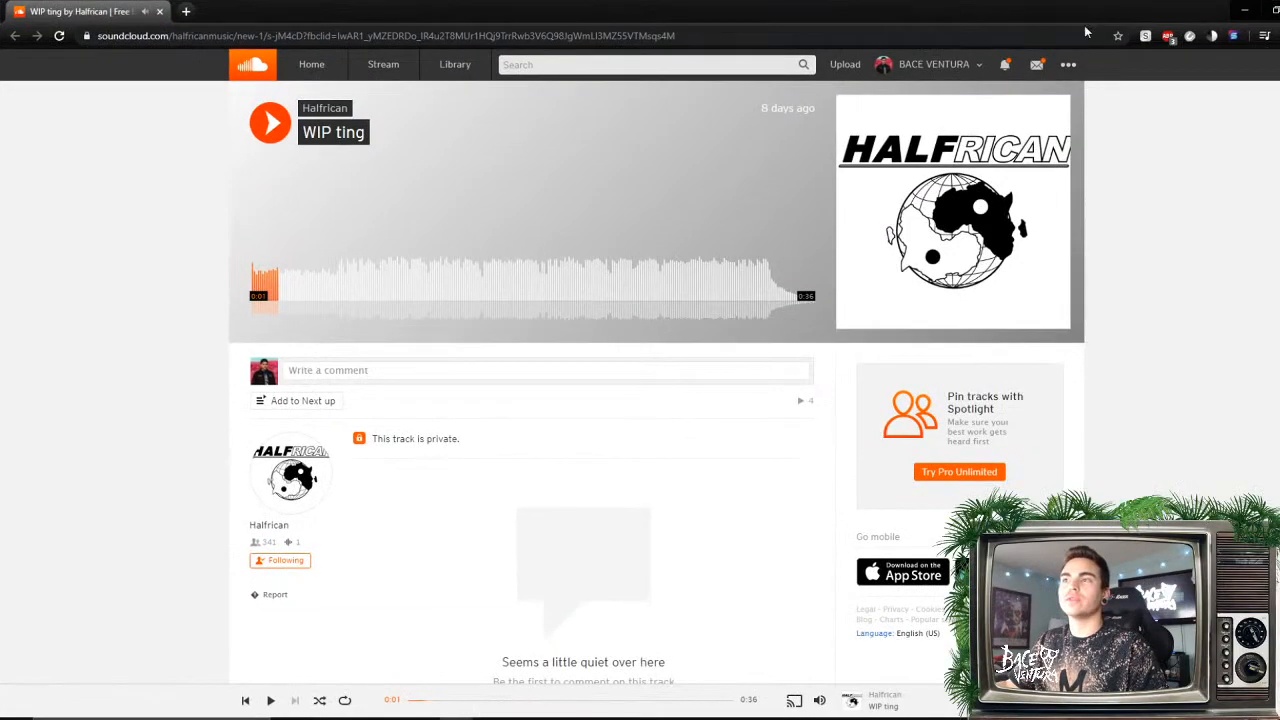
pyautogui.click(279, 310)
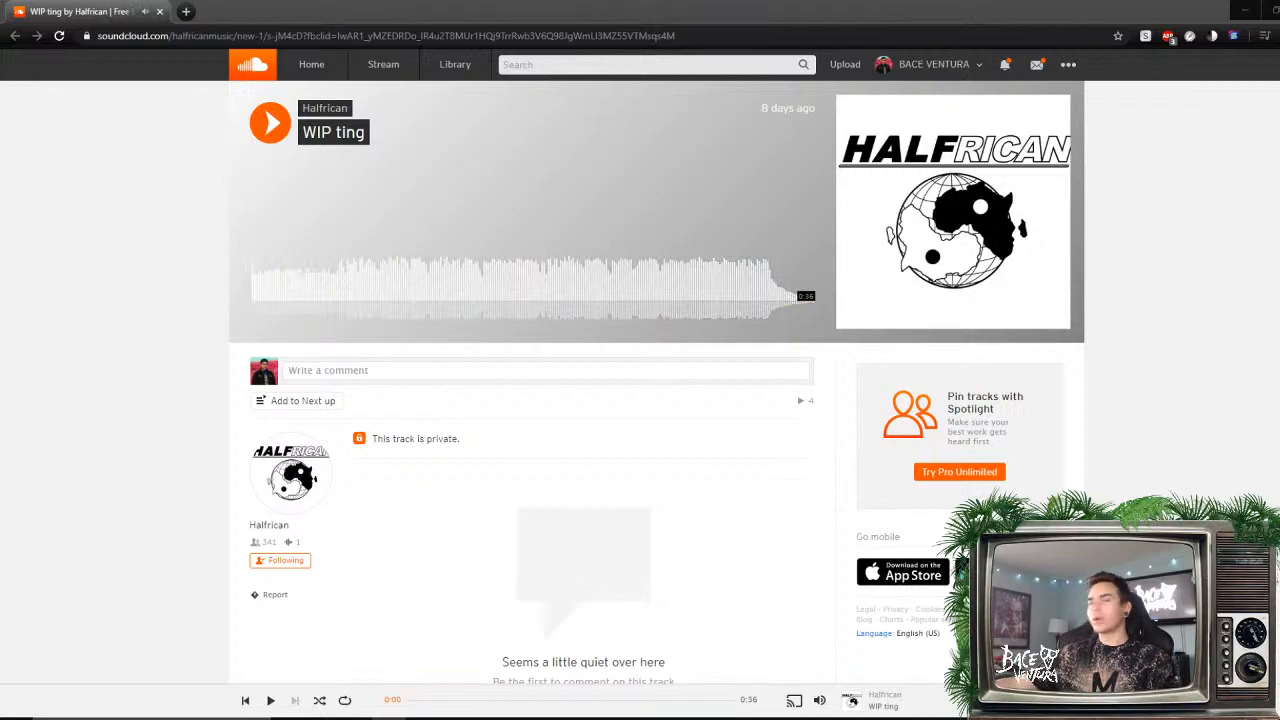
# - Listen to the "WIP ting" track on SoundCloud, pausing it partway through and resuming playback
pyautogui.click(252, 280)
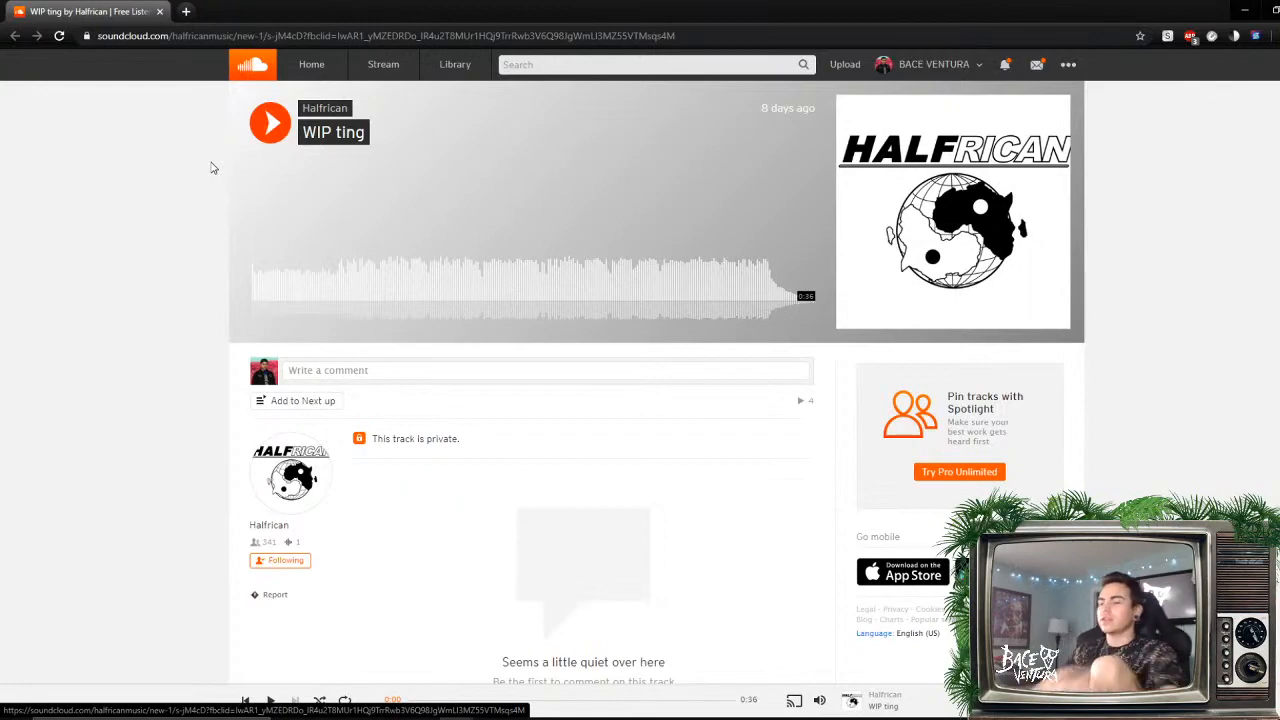
pyautogui.click(336, 282)
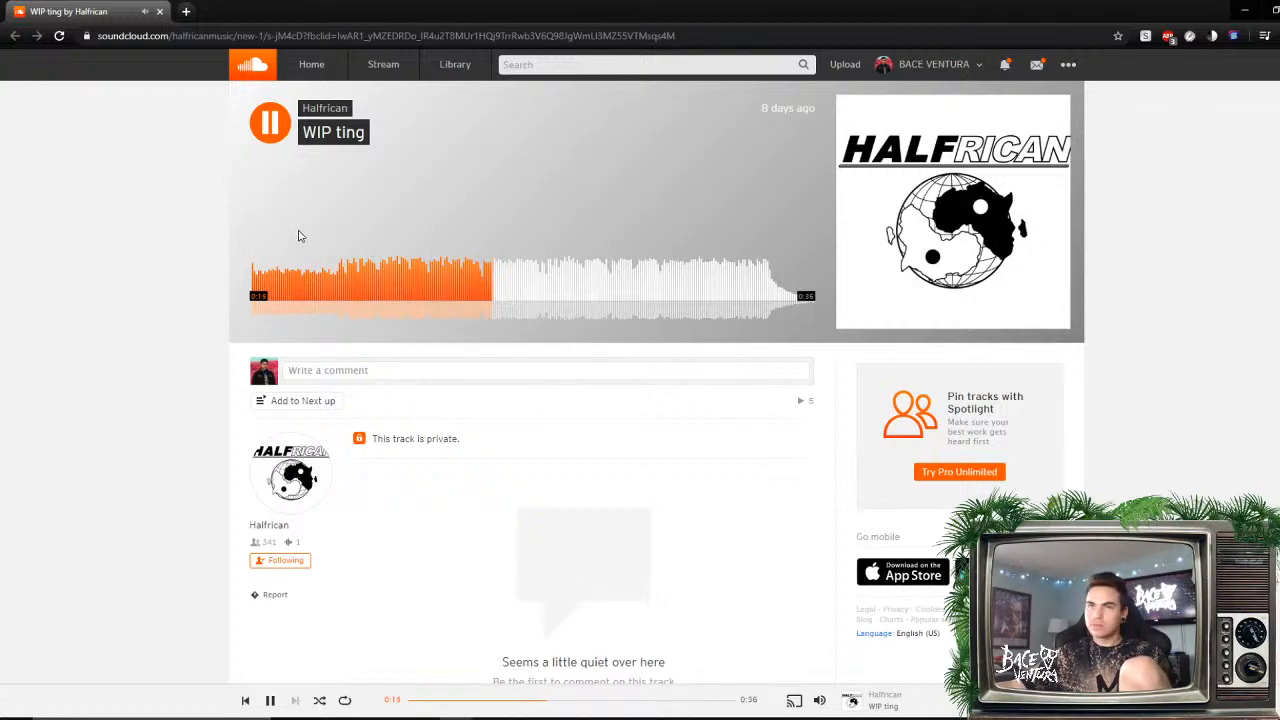
pyautogui.click(268, 124)
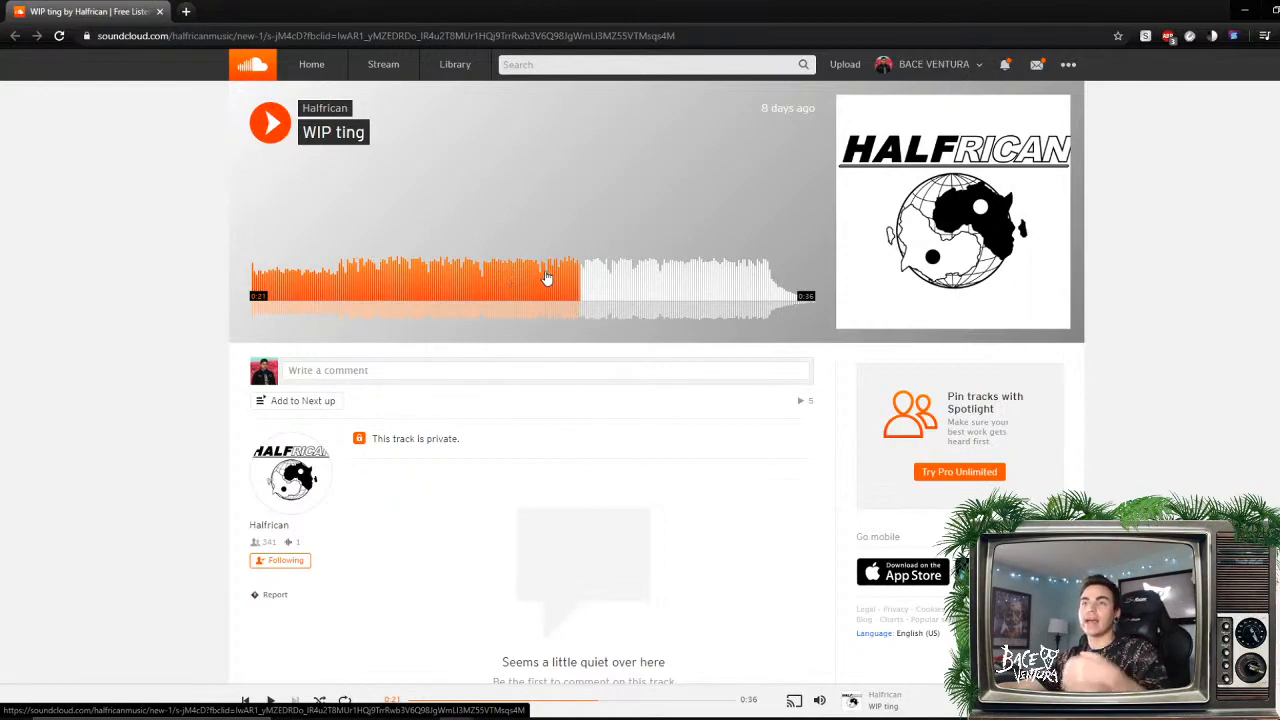
pyautogui.click(268, 133)
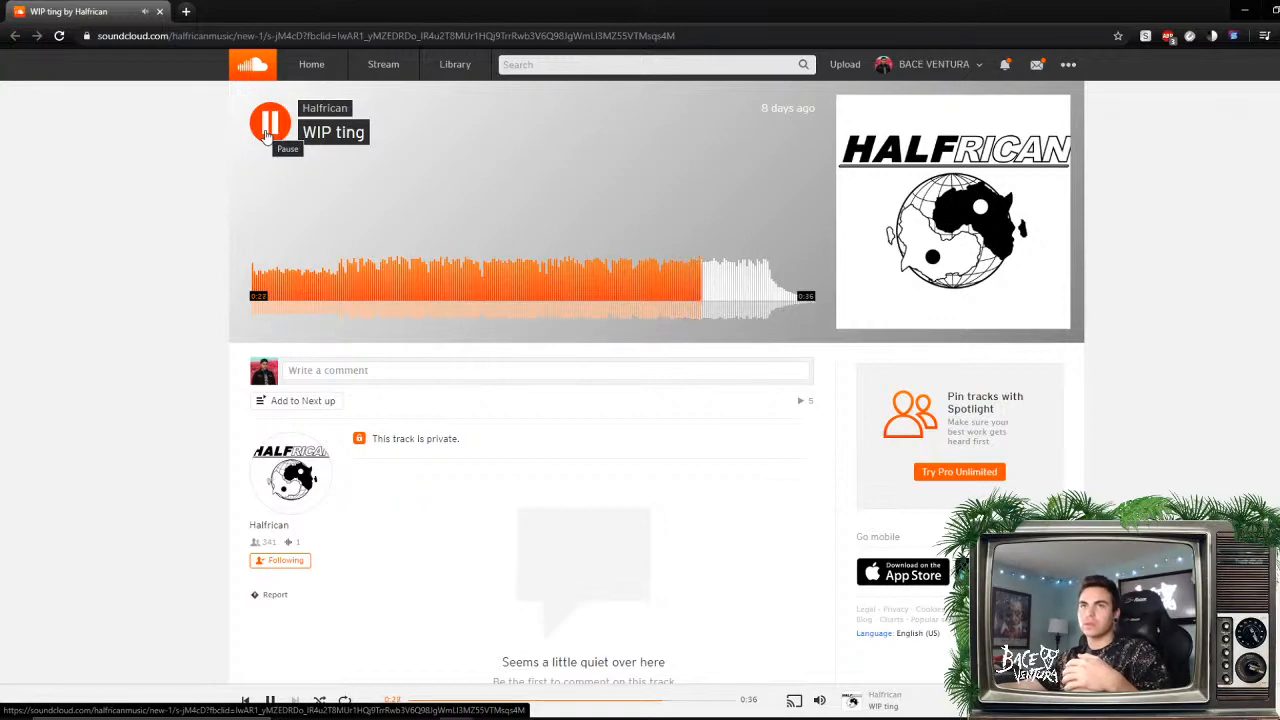
# - Replay the "WIP ting" track from about 0:08, pause it, and return to the Ableton Live window
pyautogui.click(267, 135)
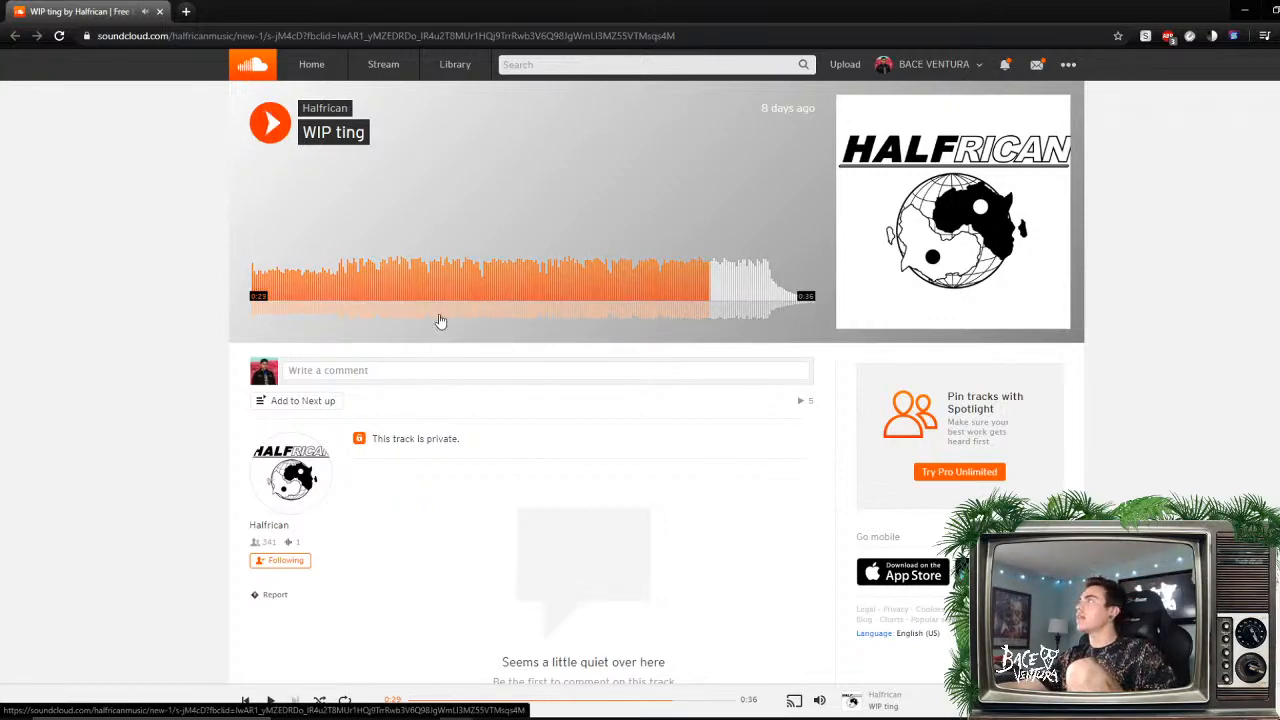
pyautogui.click(384, 280)
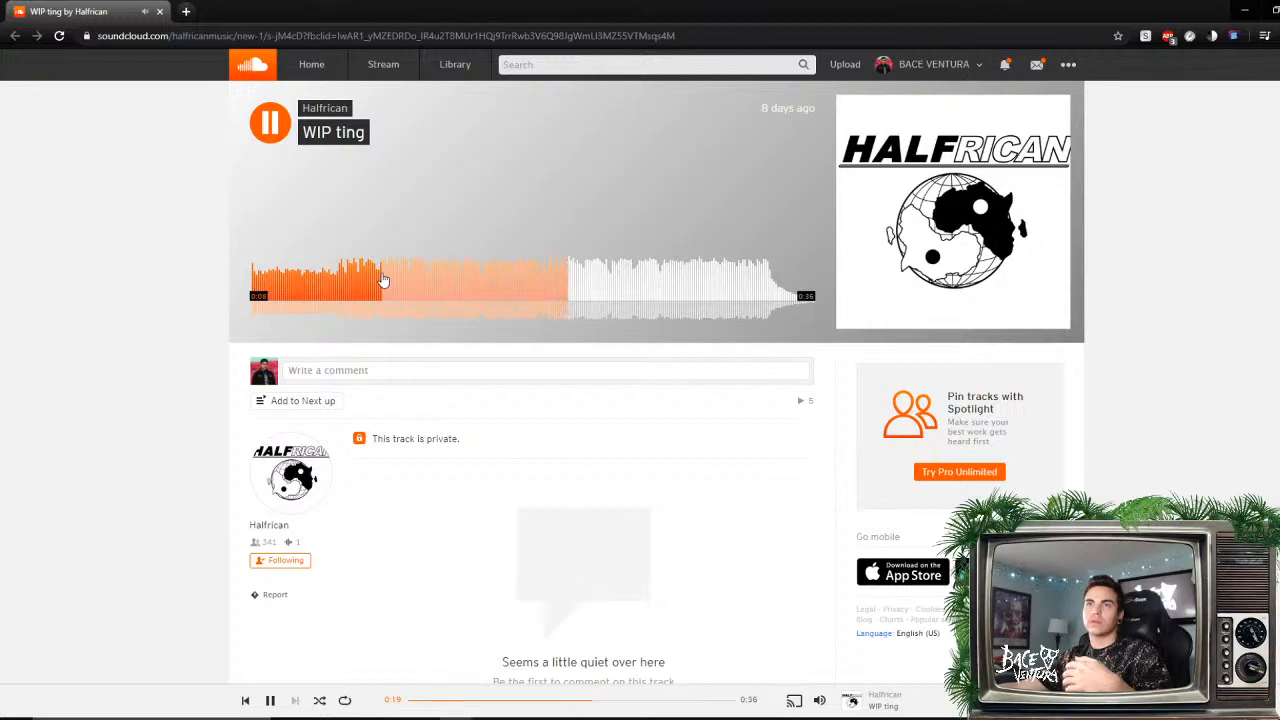
pyautogui.click(270, 122)
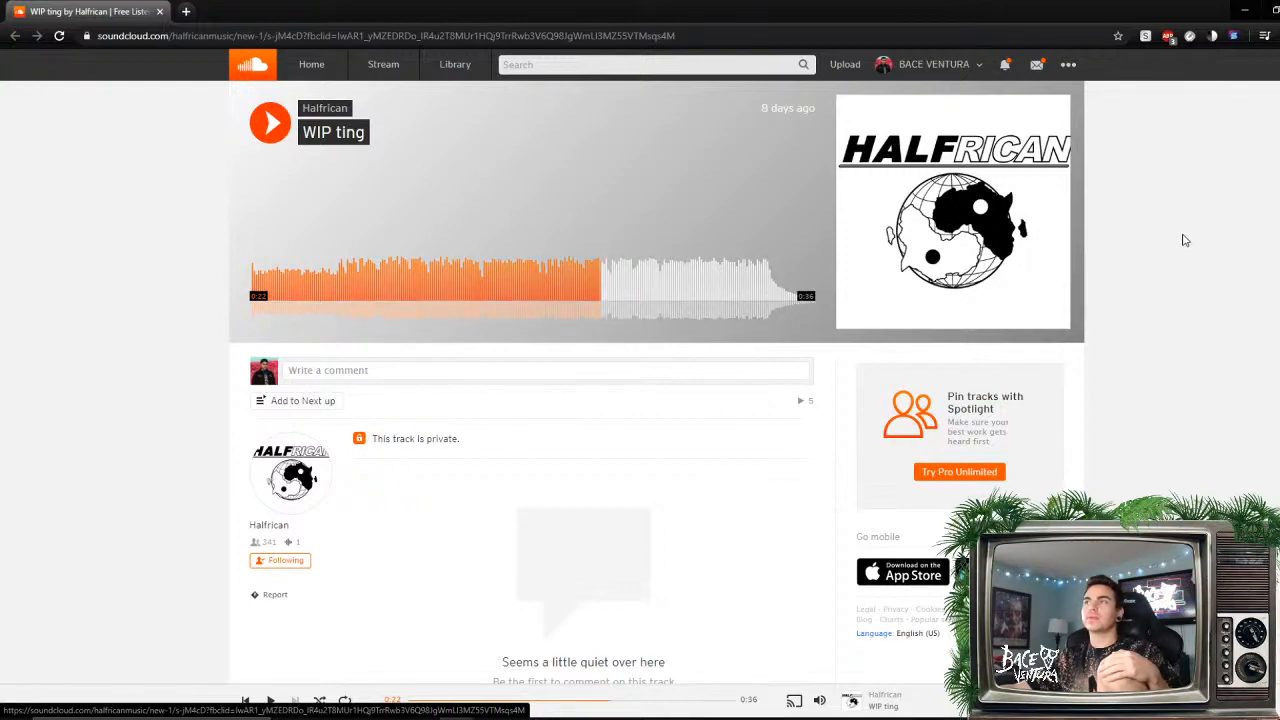
pyautogui.click(1245, 10)
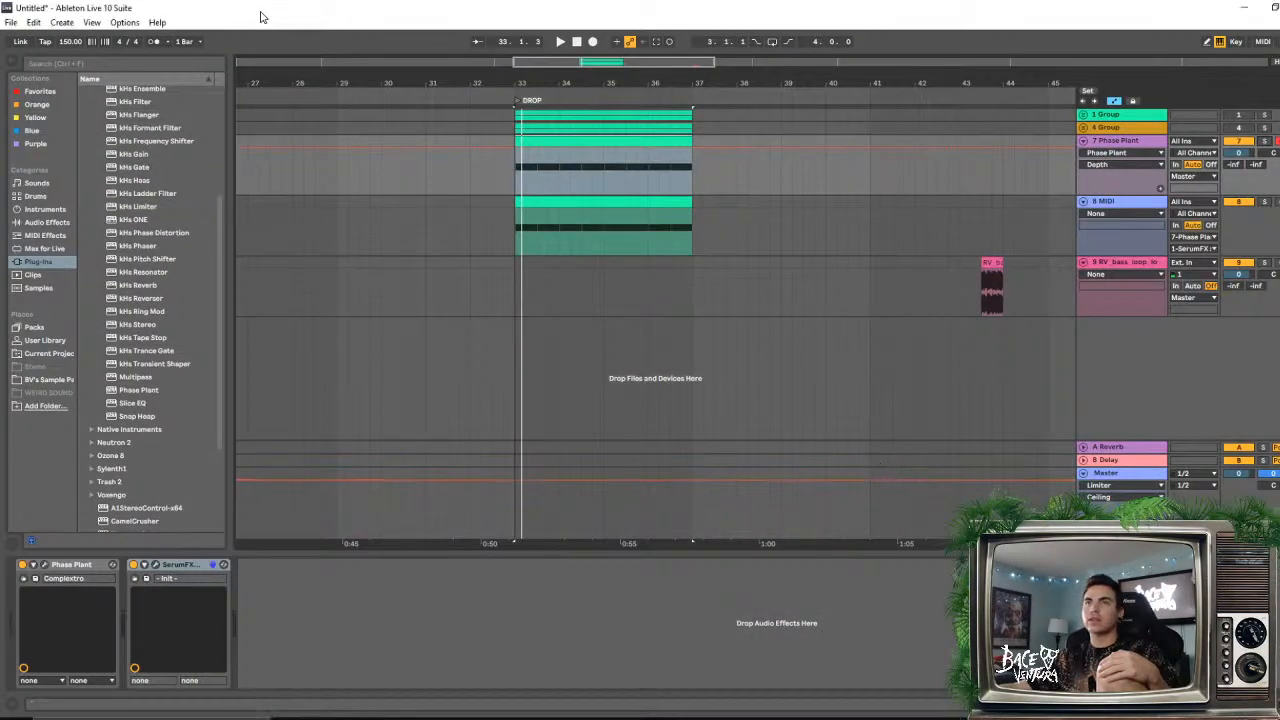
# - Open the WUBBA V3 Live Set in place of the untitled set
pyautogui.click(10, 22)
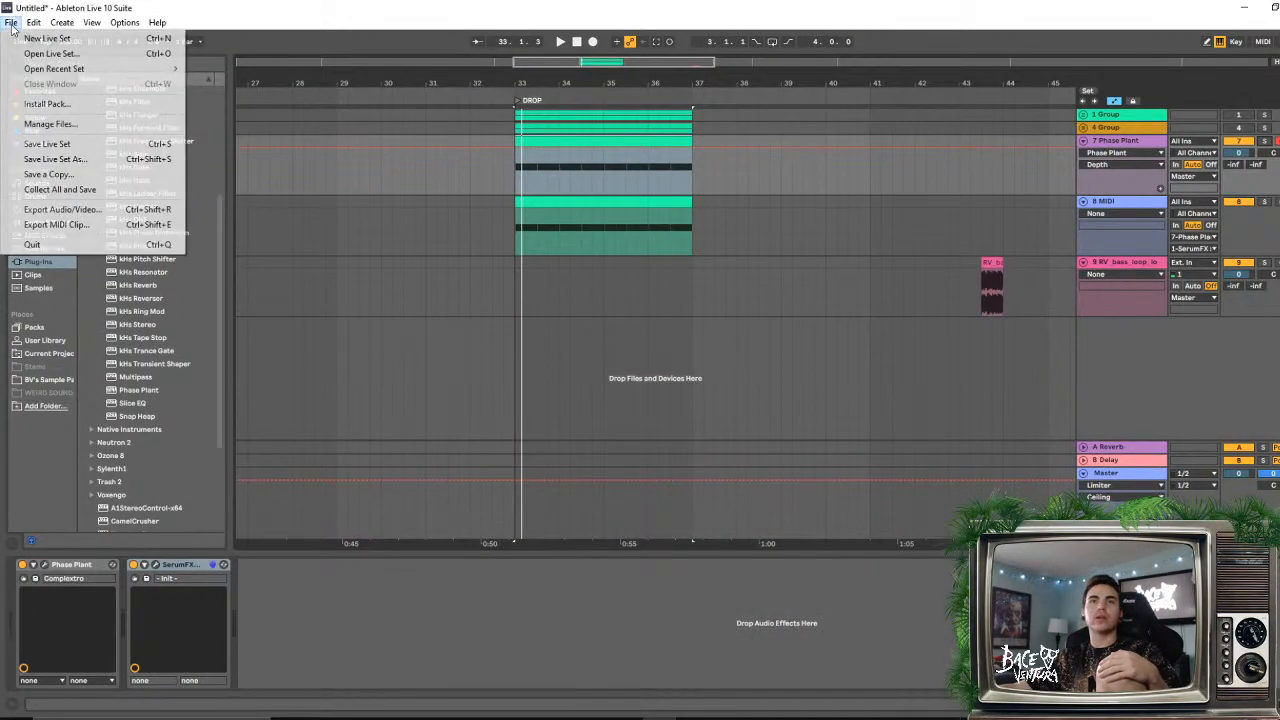
pyautogui.click(10, 22)
pyautogui.click(10, 22)
pyautogui.click(38, 53)
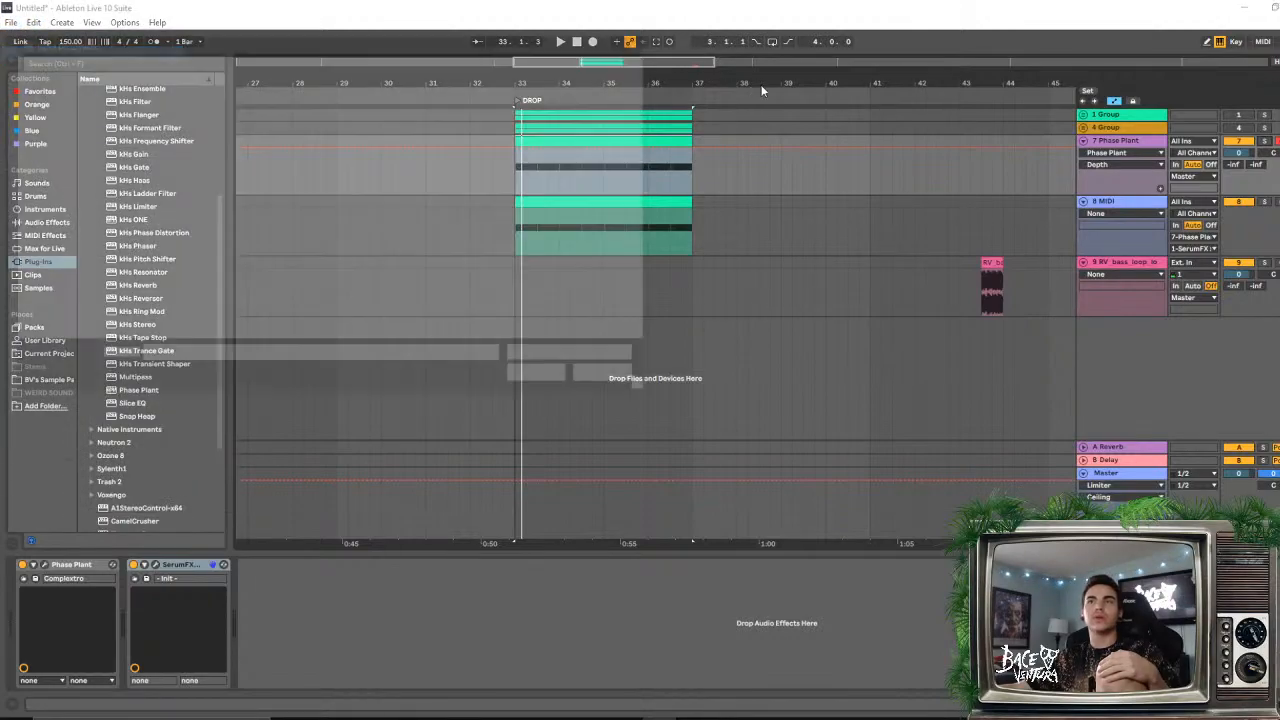
pyautogui.press('Escape')
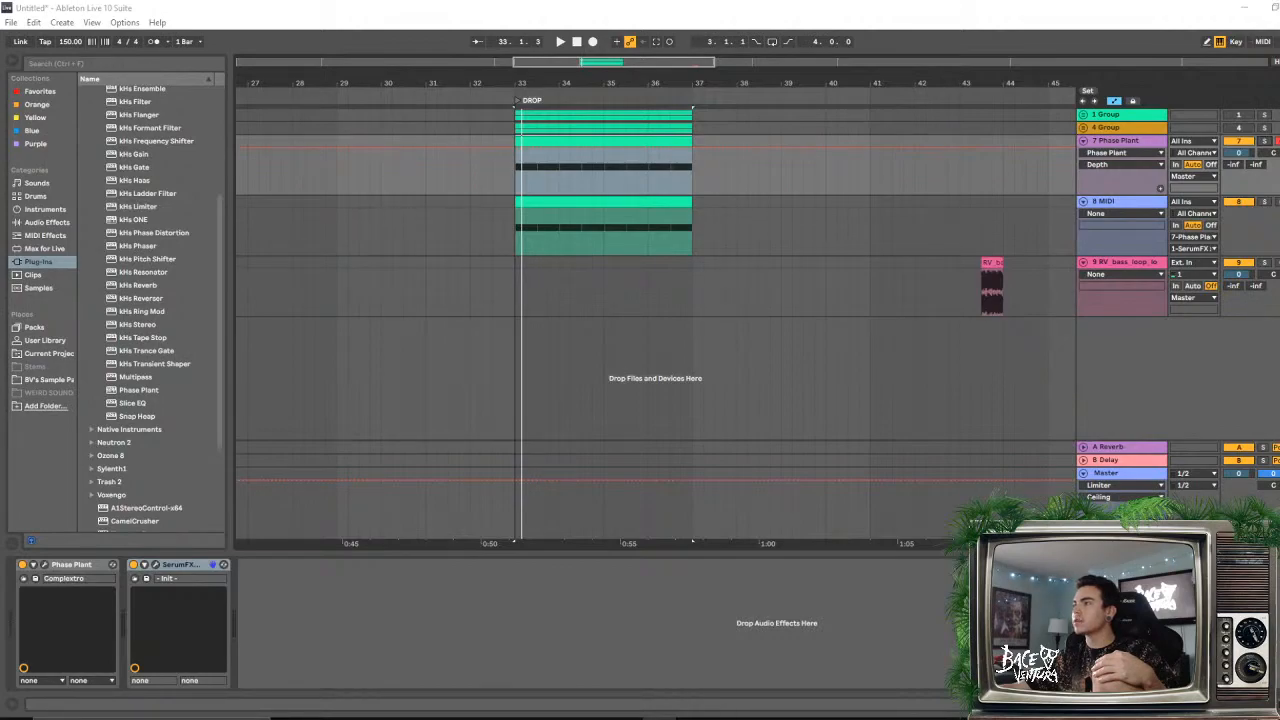
pyautogui.hotkey('ctrl', 'n')
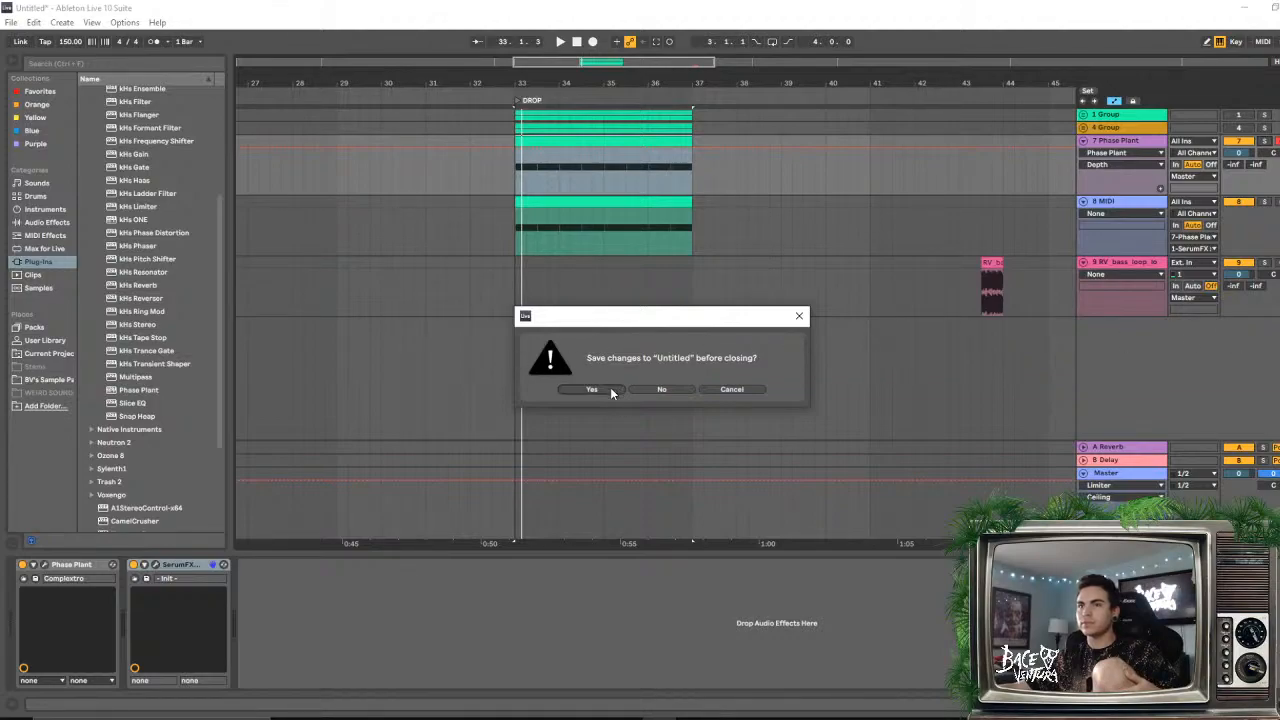
pyautogui.click(735, 389)
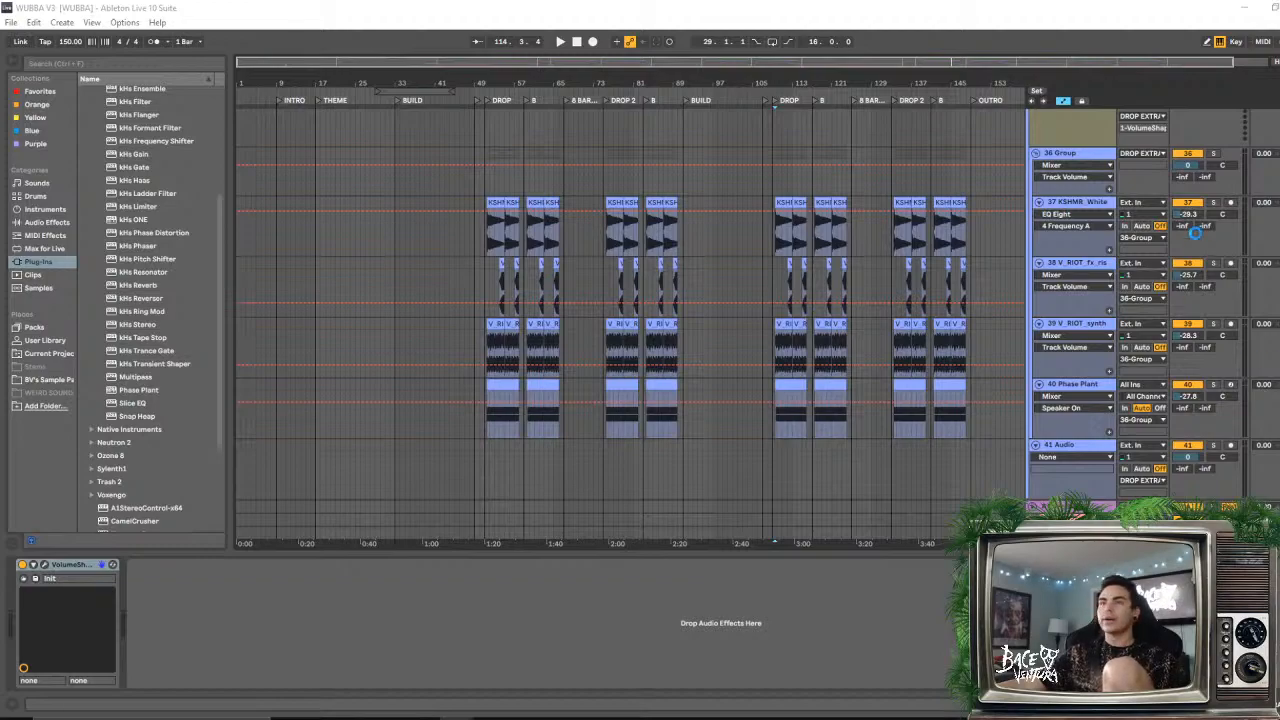
# - Collapse the DROP EXTRAS and MIDS groups to get a compact overview of the arrangement
pyautogui.click(789, 145)
pyautogui.scroll(3, 1074, 239)
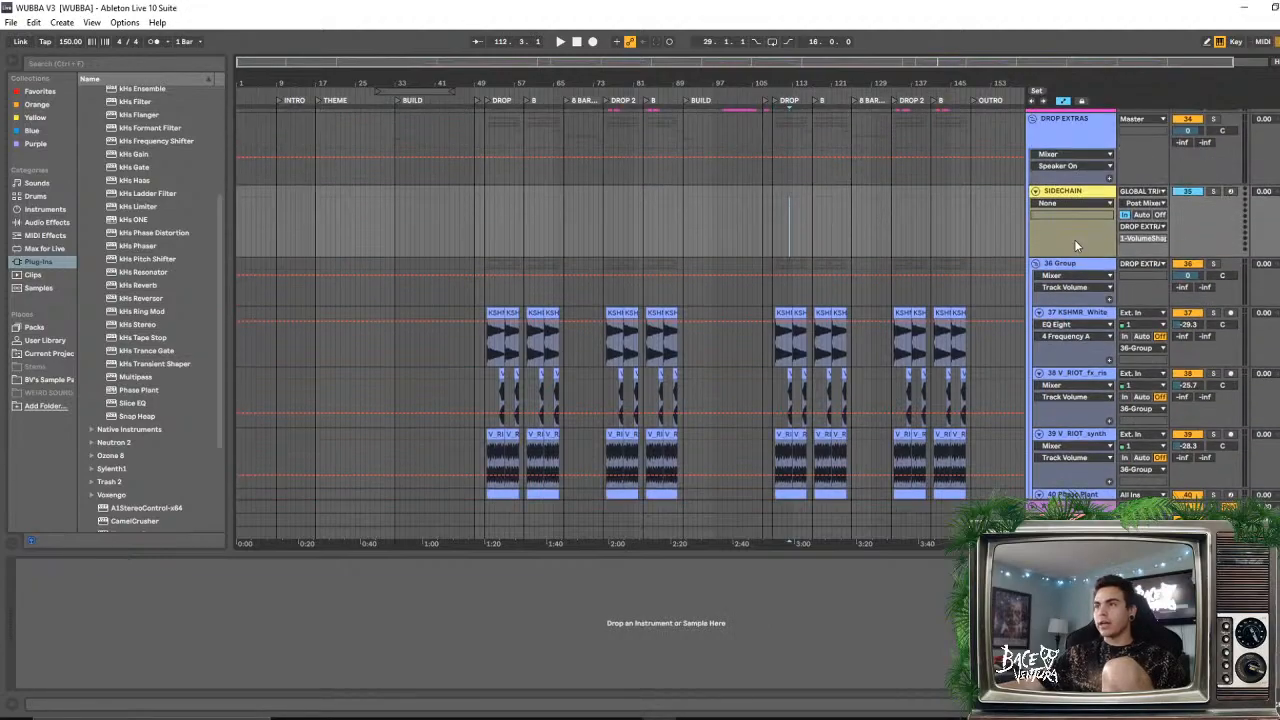
pyautogui.scroll(2, 1050, 190)
pyautogui.click(1033, 174)
pyautogui.scroll(2, 1034, 178)
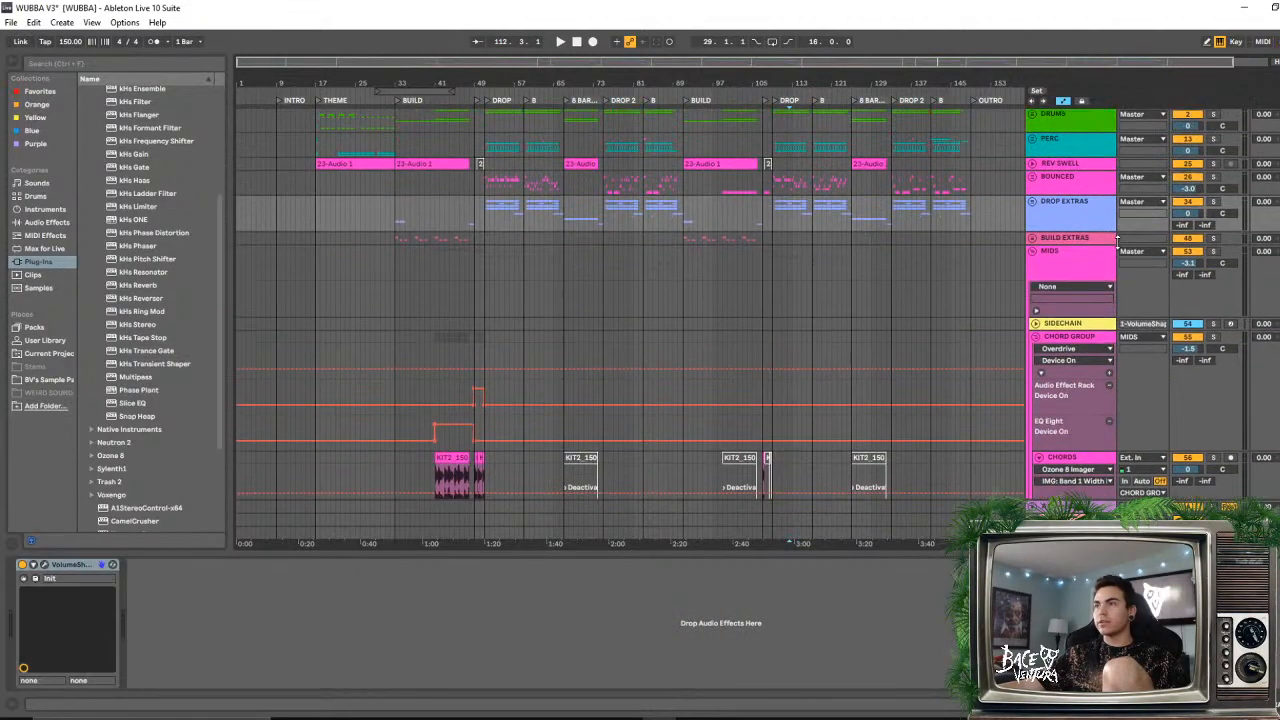
pyautogui.click(1033, 265)
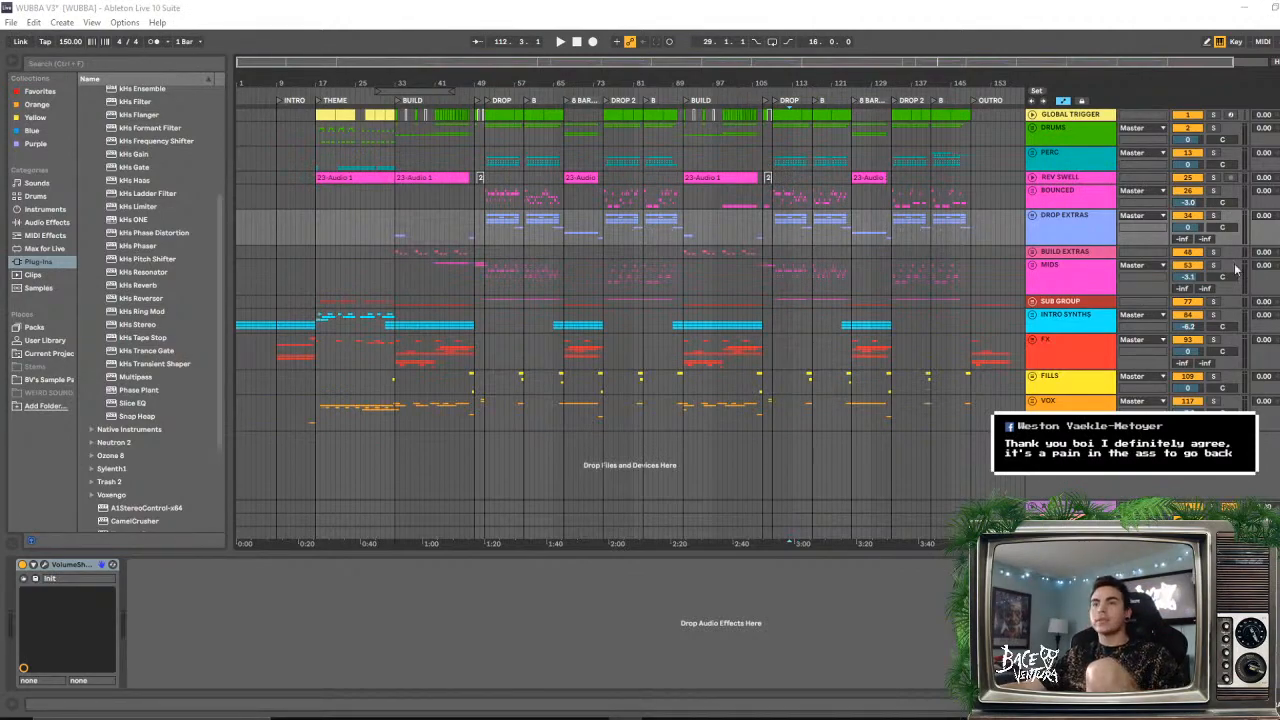
# - Play the WUBBA V3 arrangement from the INTRO locator at bar 9 through to the outro
pyautogui.moveTo(480, 84); pyautogui.dragTo(480, 62)
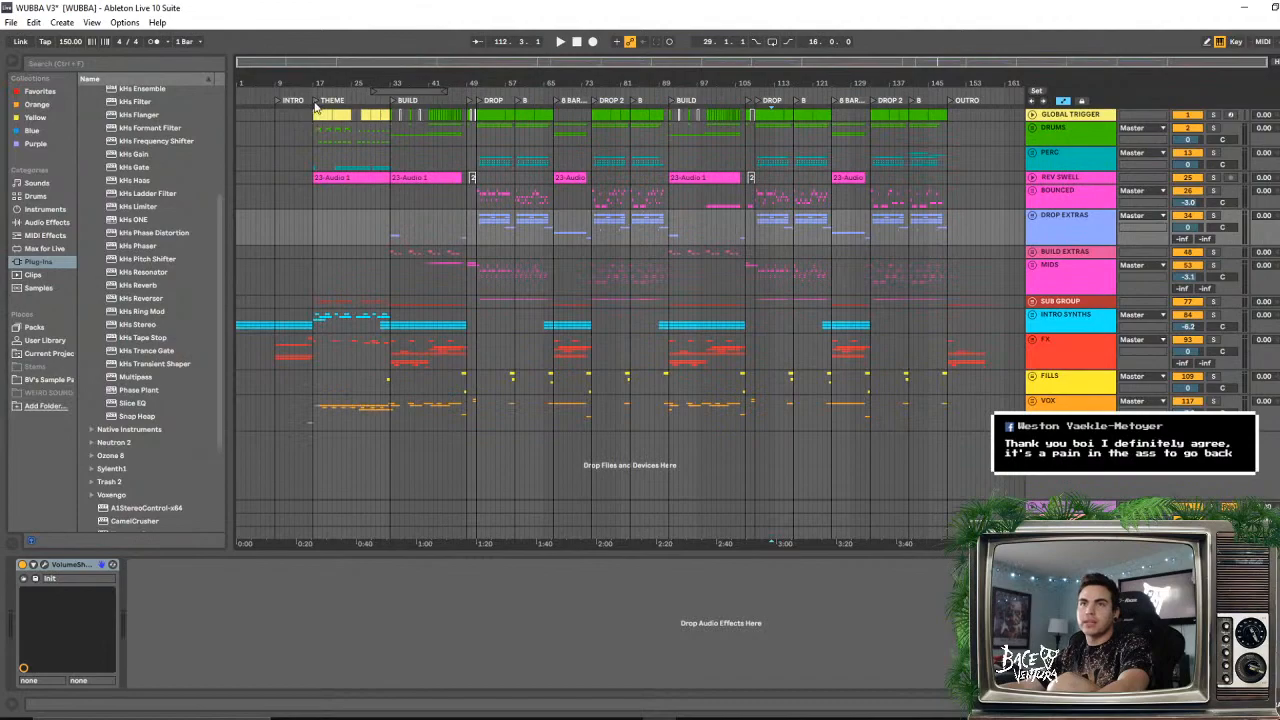
pyautogui.click(278, 100)
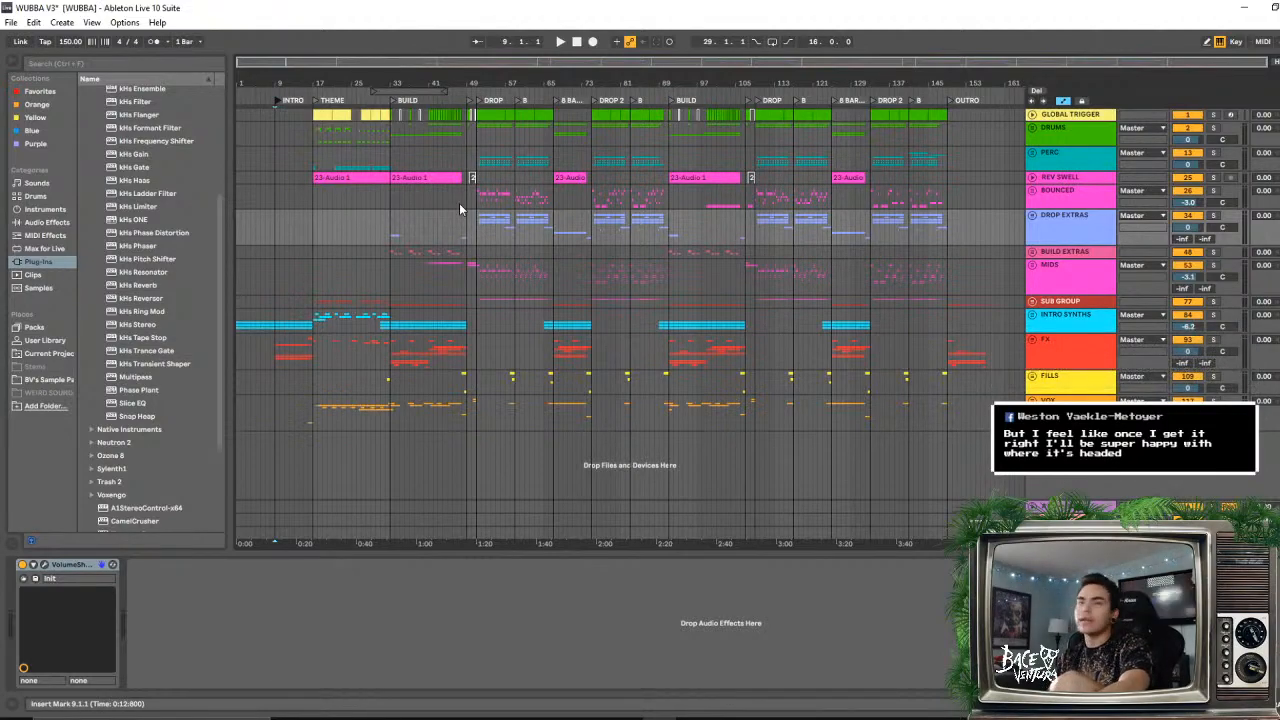
pyautogui.click(278, 99)
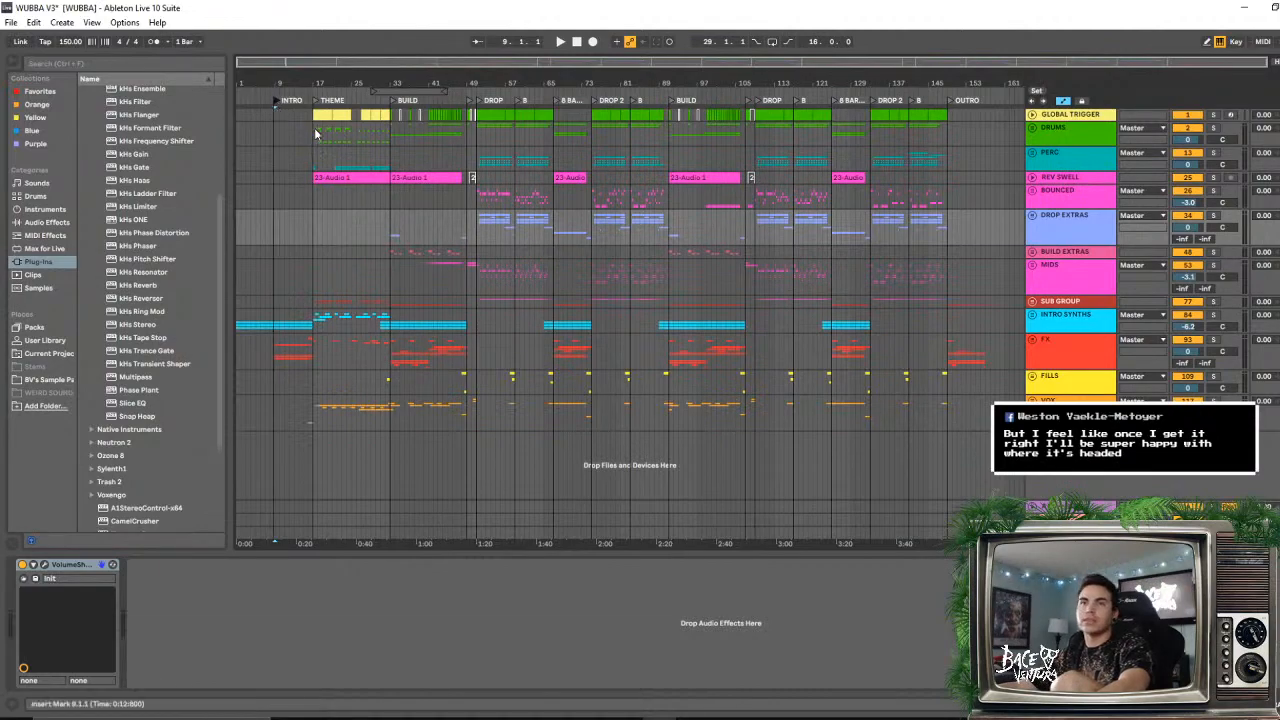
pyautogui.moveTo(268, 78); pyautogui.dragTo(335, 159)
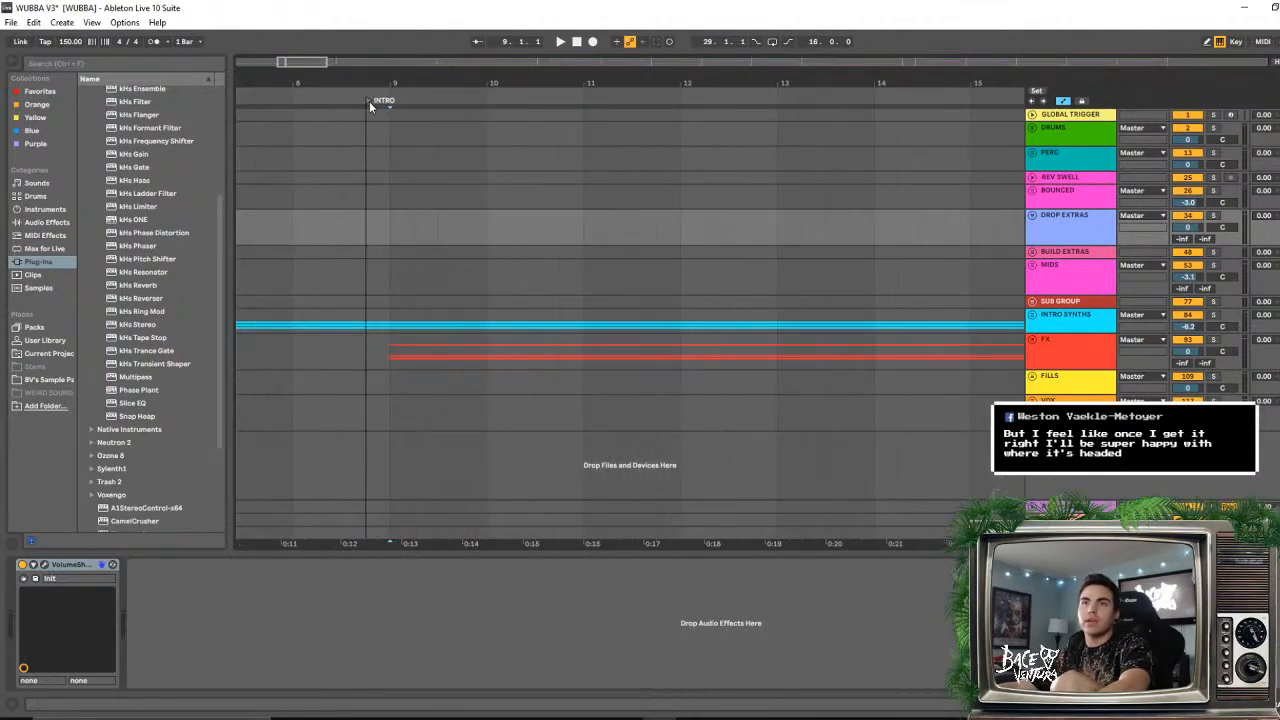
pyautogui.moveTo(392, 83); pyautogui.dragTo(276, 50)
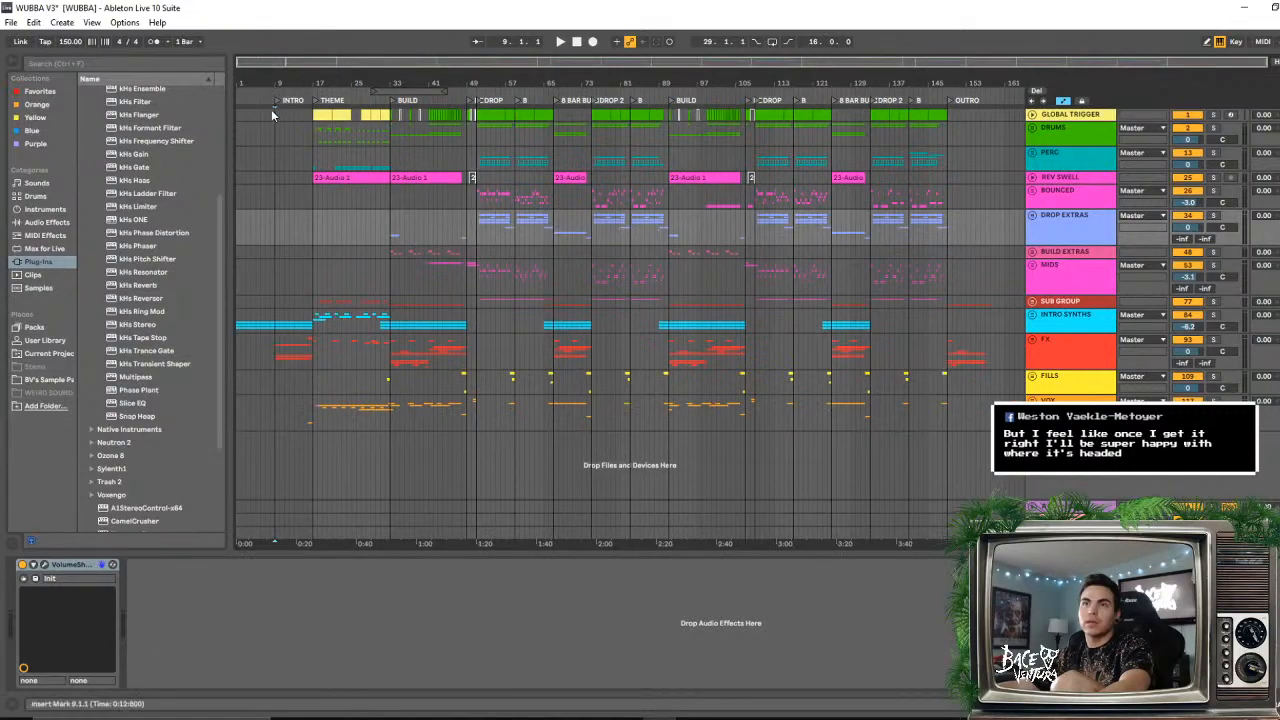
pyautogui.click(279, 100)
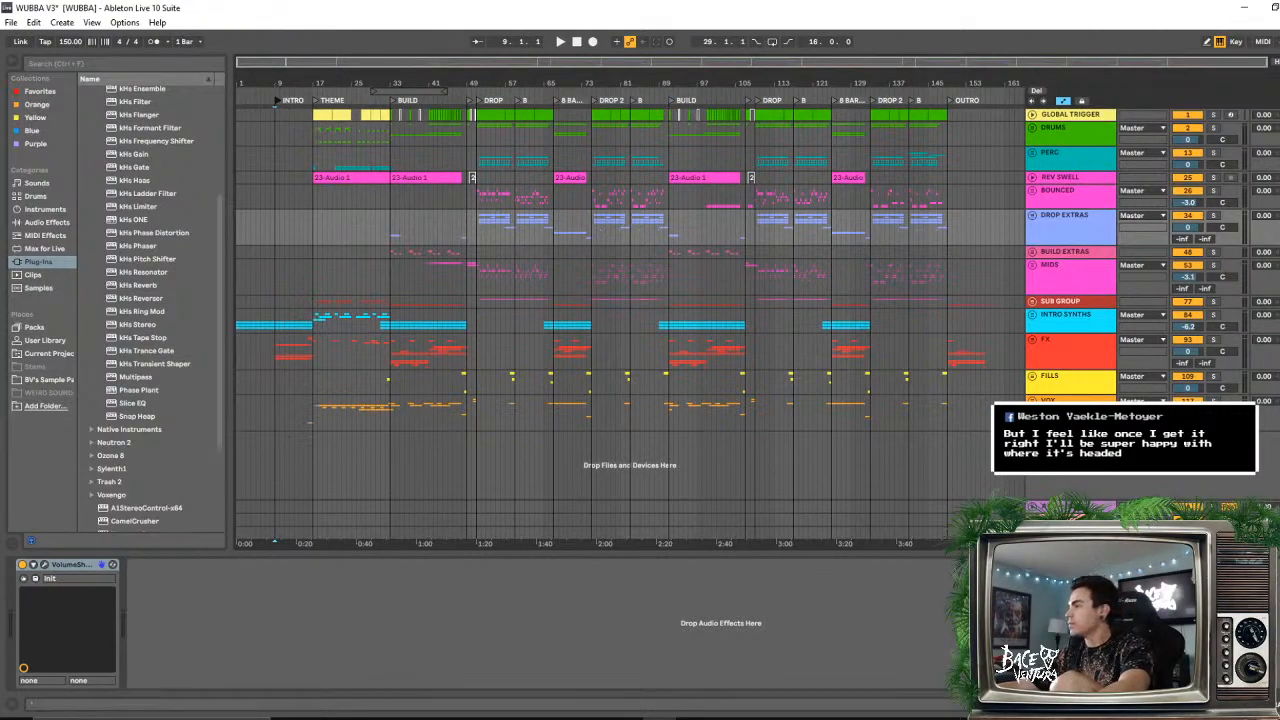
pyautogui.press('space')
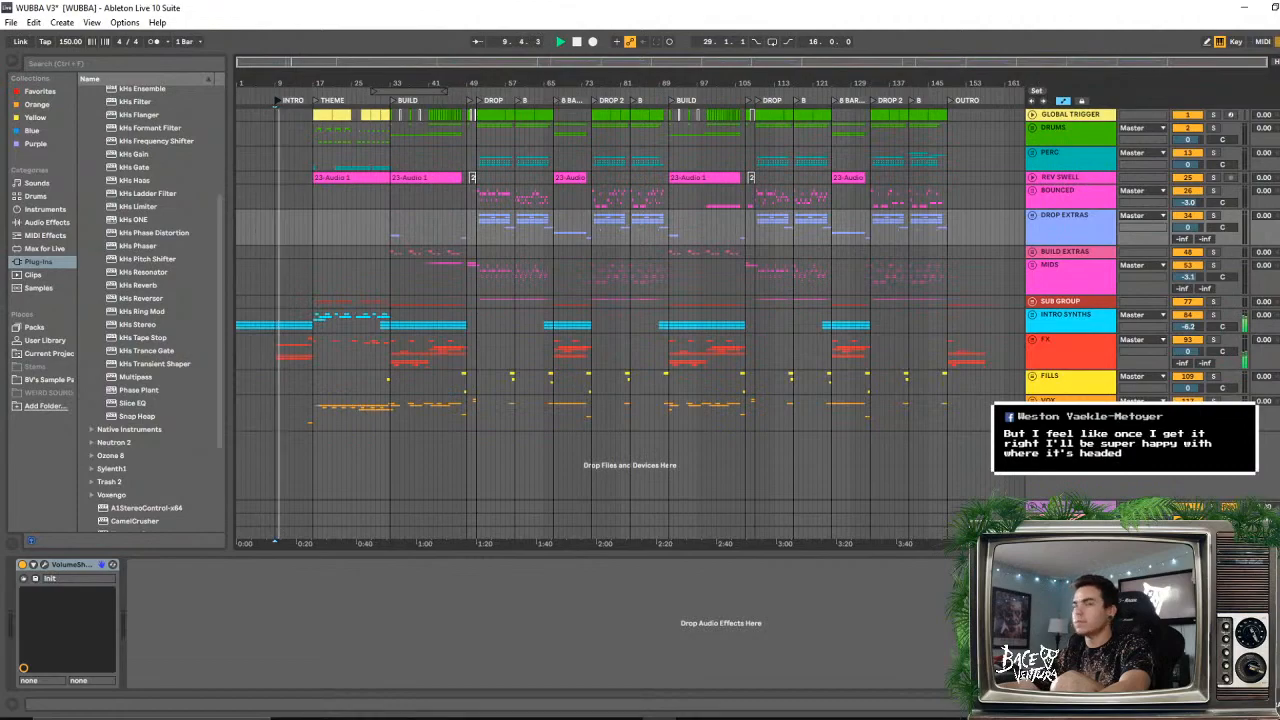
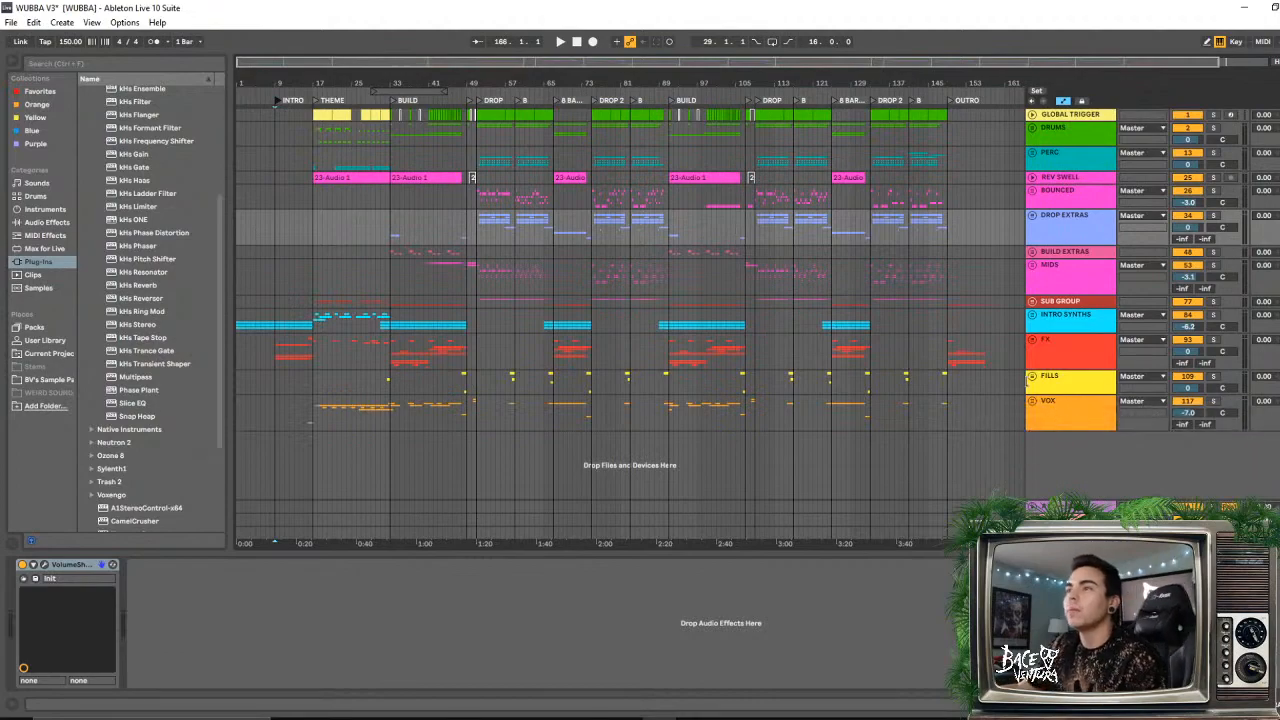
# - Expand the MIDS group to examine its chord and bass tracks, and collapse it again
pyautogui.click(1033, 178)
pyautogui.click(1033, 178)
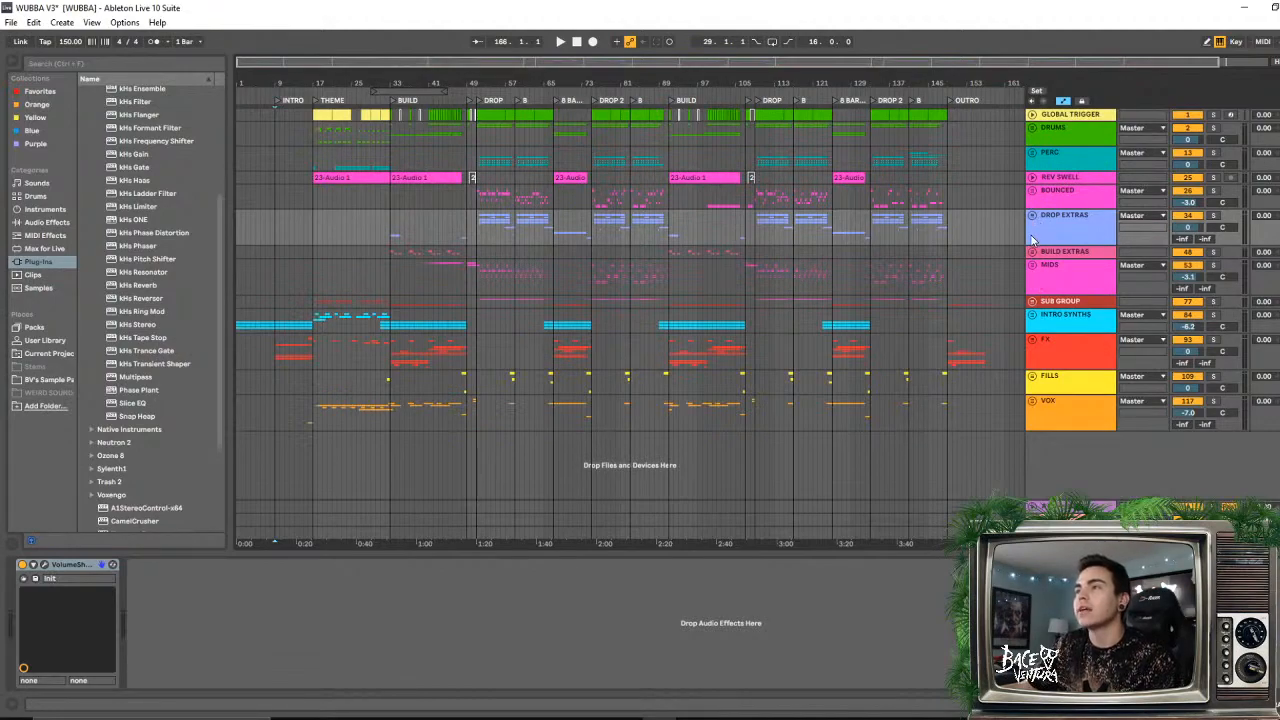
pyautogui.click(1033, 266)
pyautogui.click(1033, 266)
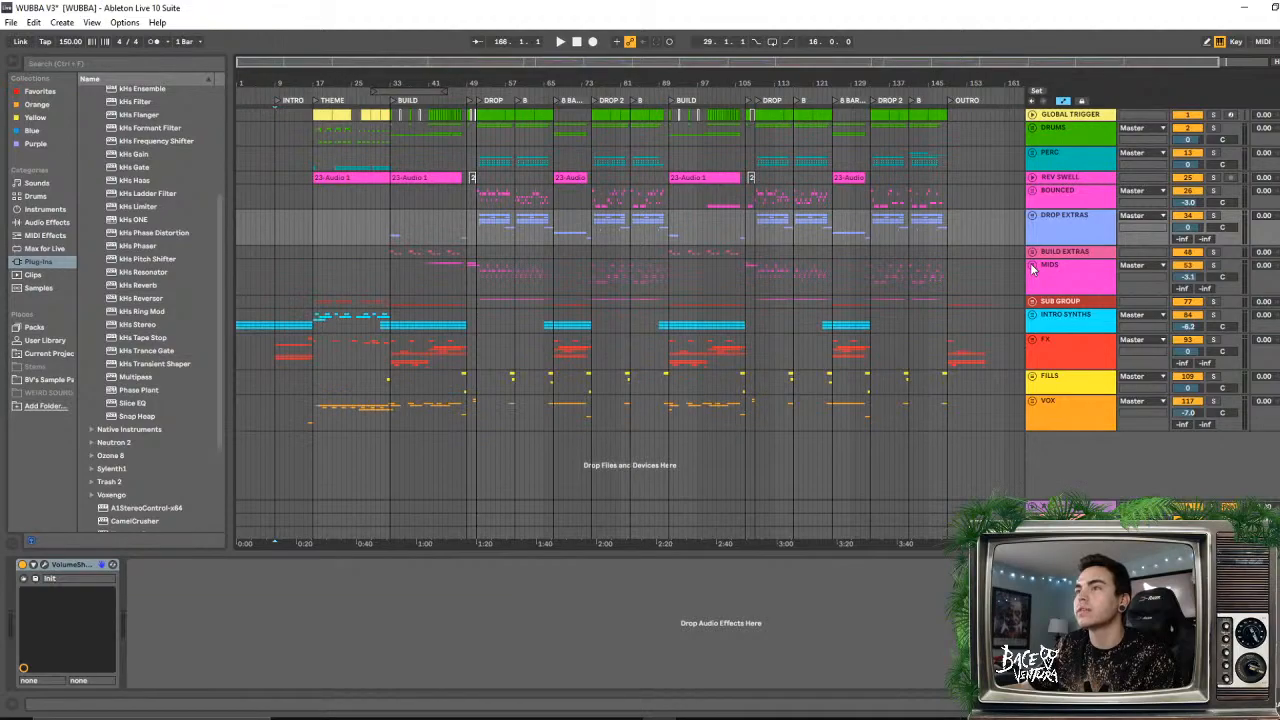
pyautogui.click(1036, 267)
pyautogui.scroll(-5, 1050, 285)
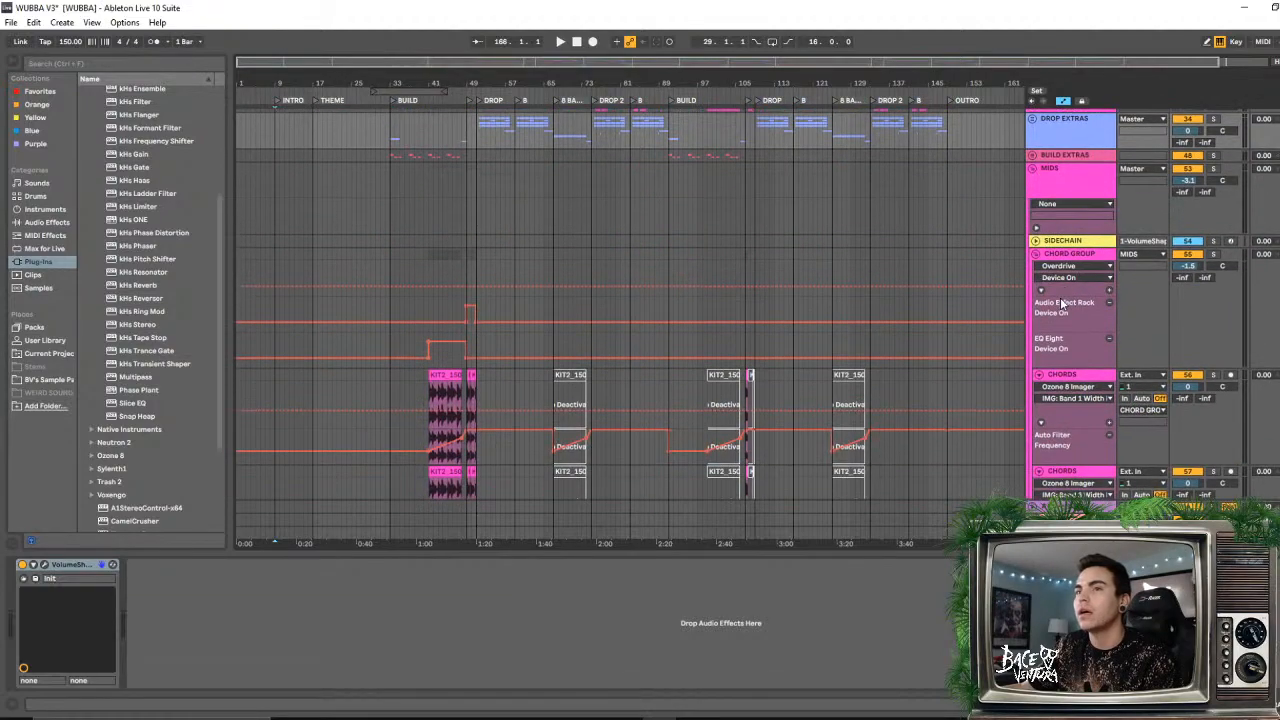
pyautogui.scroll(-3, 1054, 310)
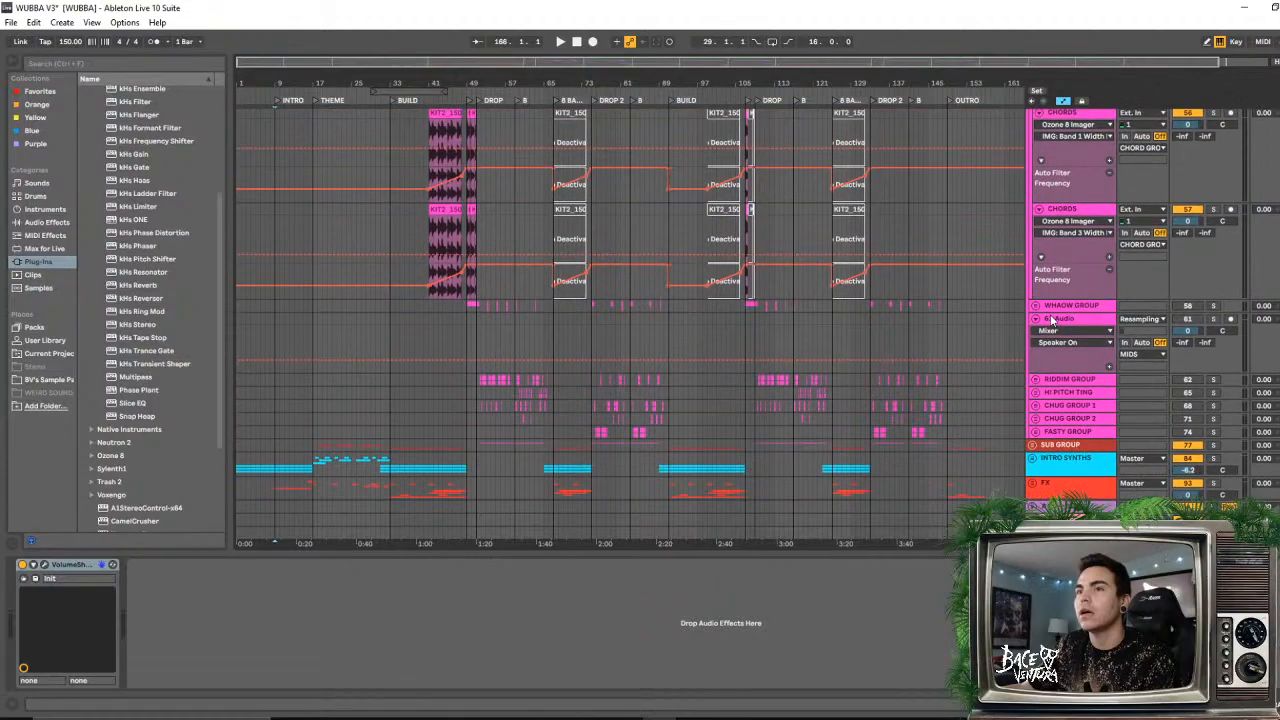
pyautogui.scroll(7, 1050, 317)
pyautogui.scroll(-4, 910, 320)
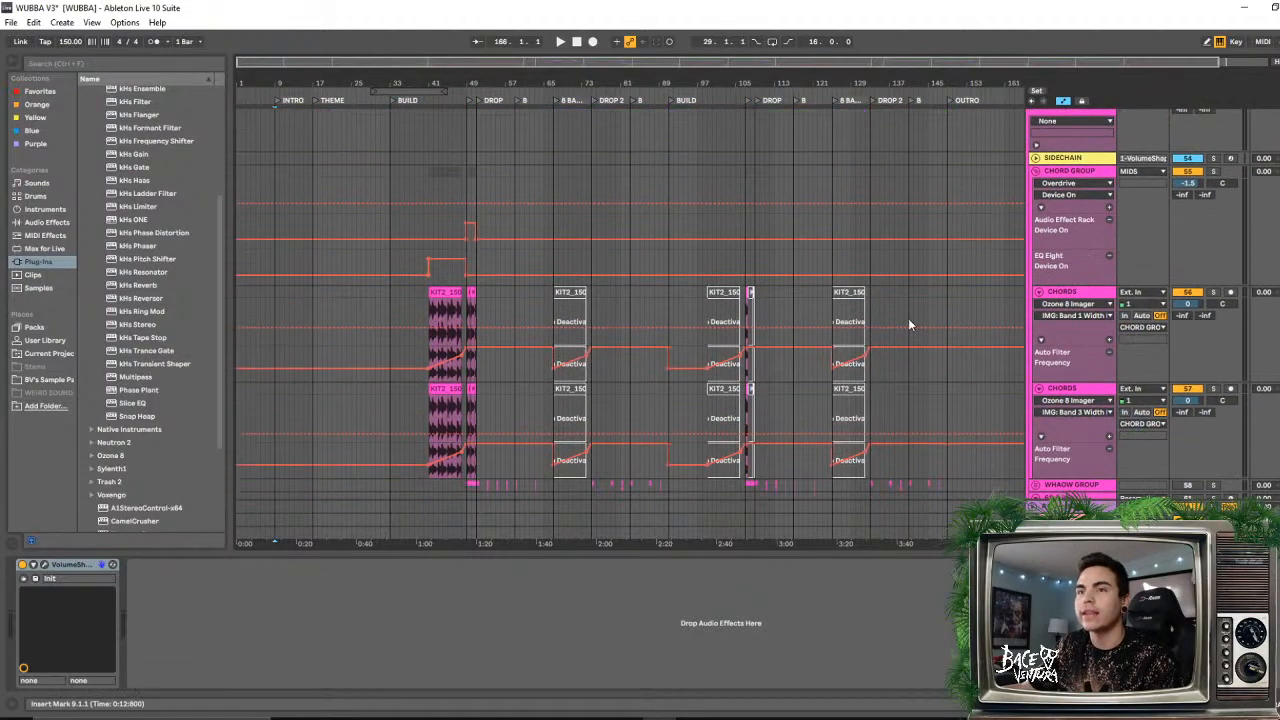
pyautogui.scroll(4, 910, 320)
pyautogui.click(1032, 266)
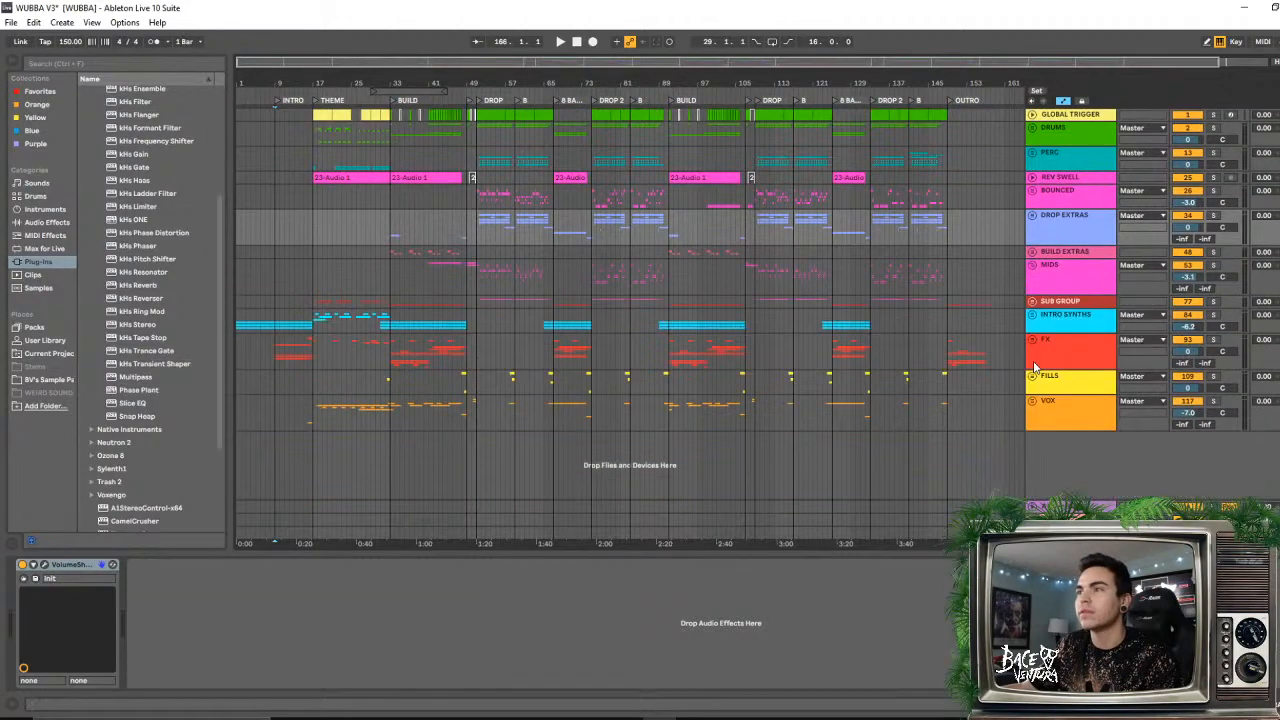
# - Expand the BOUNCED group and examine how its bounced bass clips are arranged in the DROP 2 section
pyautogui.click(1060, 195)
pyautogui.click(1033, 191)
pyautogui.scroll(-2, 758, 240)
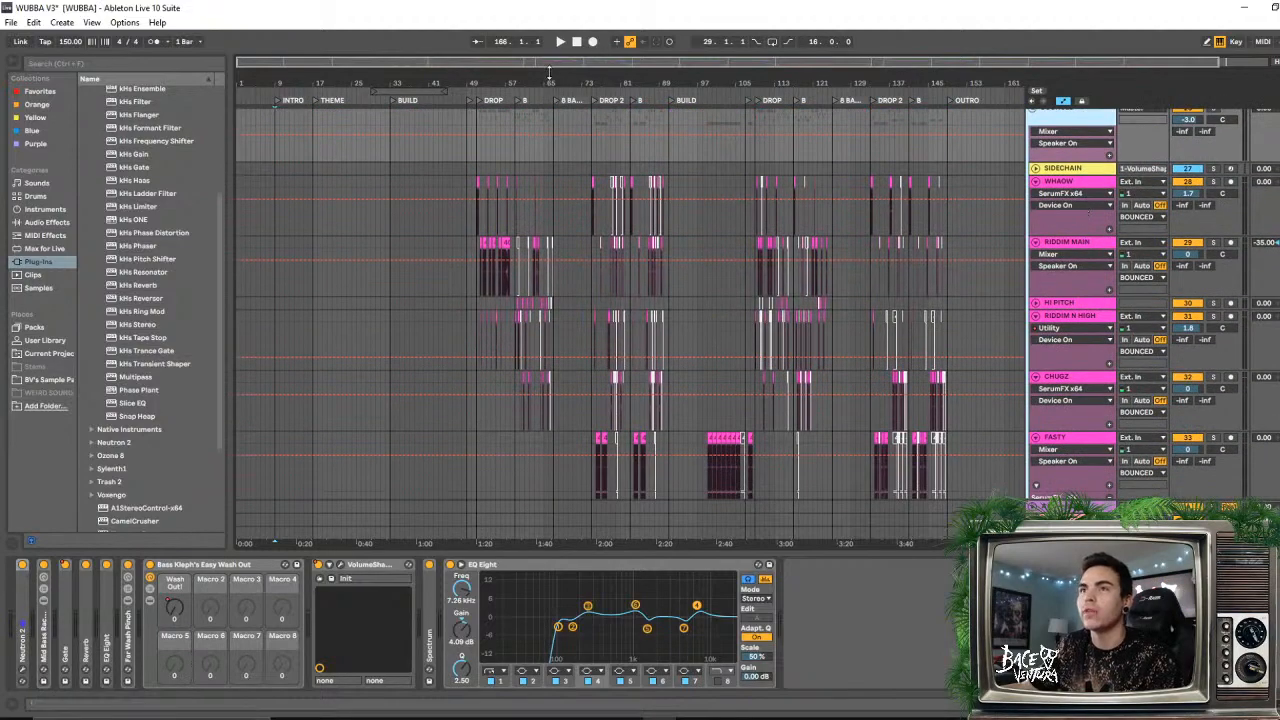
pyautogui.moveTo(548, 72)
pyautogui.mouseDown()
pyautogui.moveTo(686, 88)
pyautogui.moveTo(532, 72)
pyautogui.mouseUp()
pyautogui.moveTo(698, 87); pyautogui.dragTo(699, 132)
pyautogui.scroll(-5, 688, 290)
pyautogui.scroll(5, 688, 294)
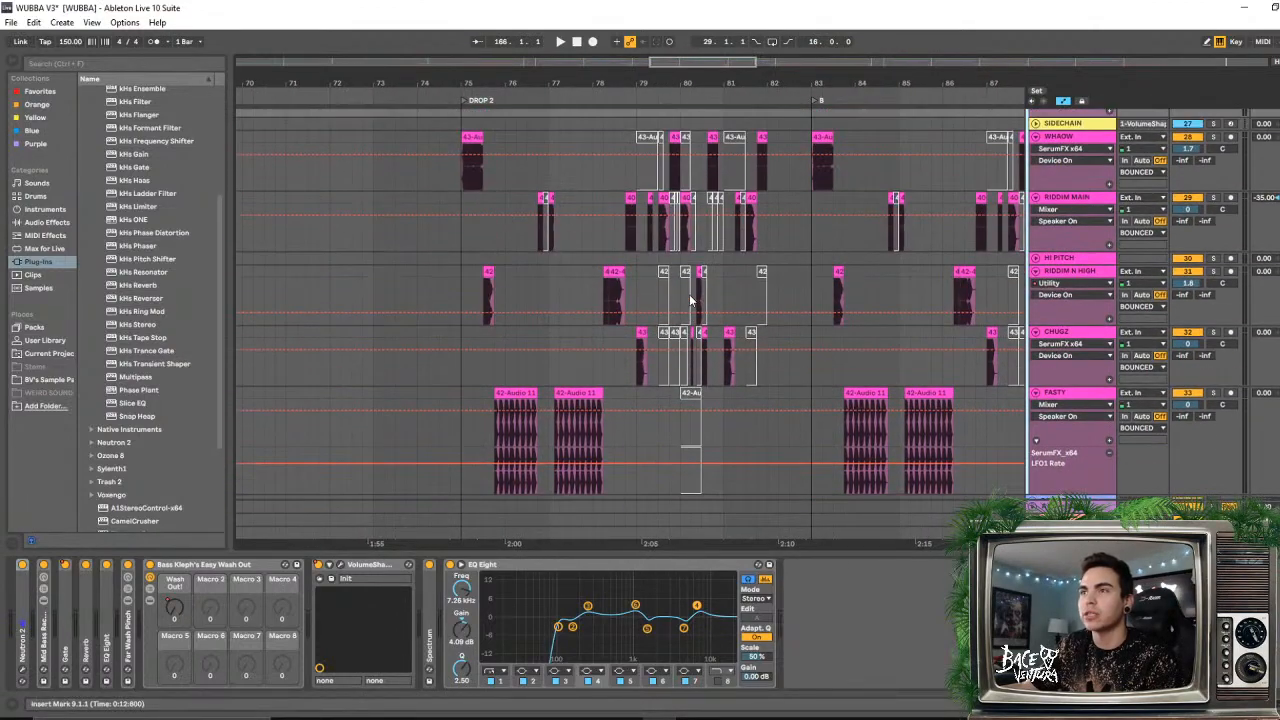
pyautogui.hscroll(3, 789, 130)
pyautogui.moveTo(914, 87); pyautogui.dragTo(697, 80)
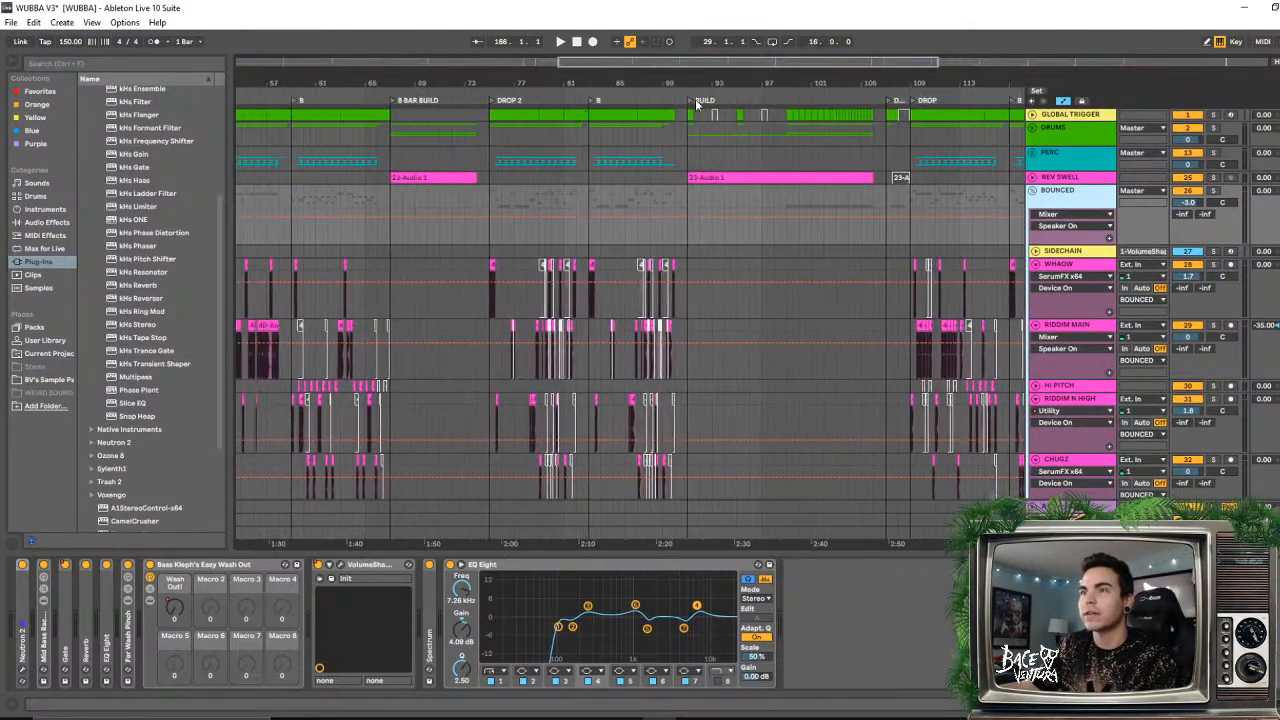
pyautogui.moveTo(791, 86); pyautogui.dragTo(791, 50)
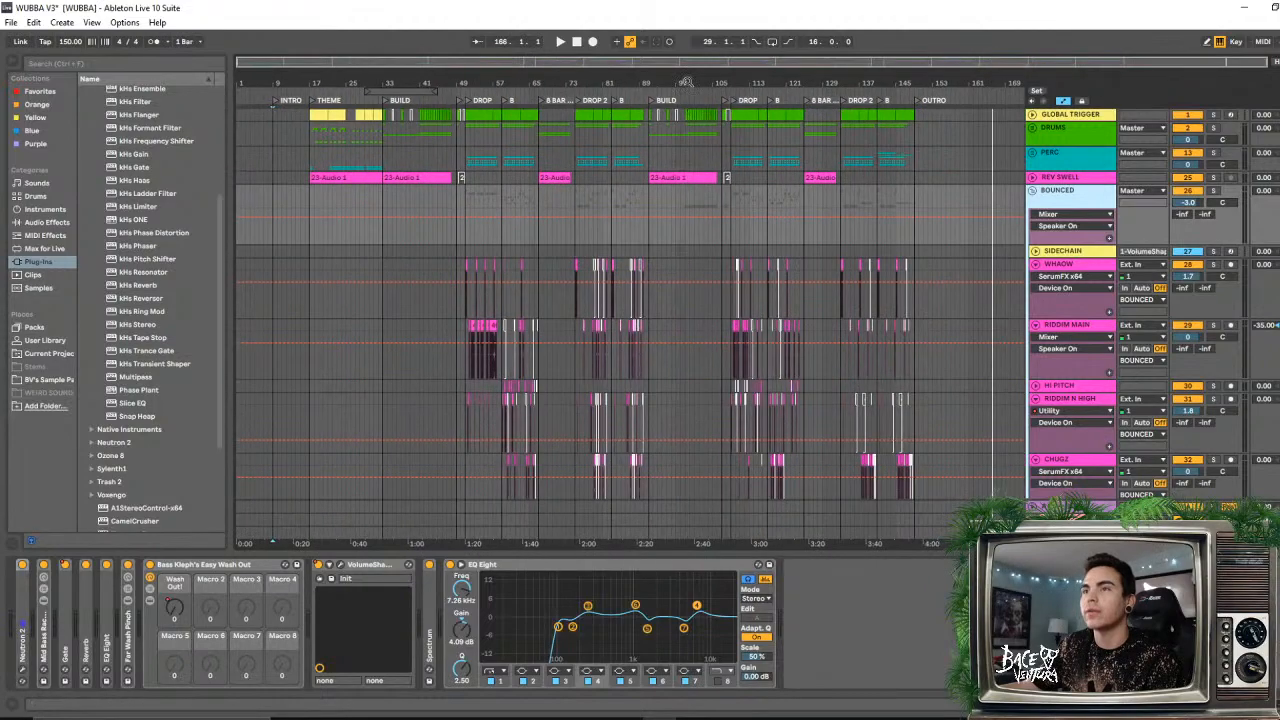
pyautogui.moveTo(614, 80); pyautogui.dragTo(620, 250)
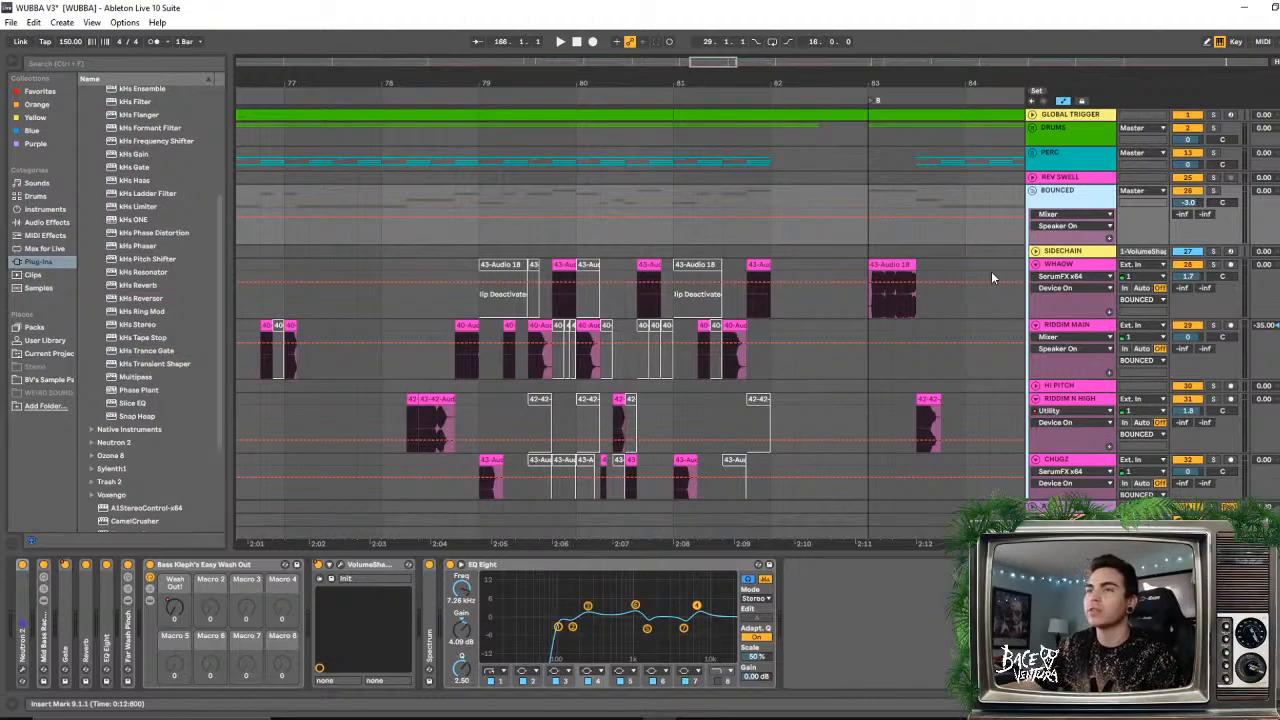
# - Audition the bounced bass clips in DROP 2 from bar 79 and in the following B section from bar 86
pyautogui.click(482, 299)
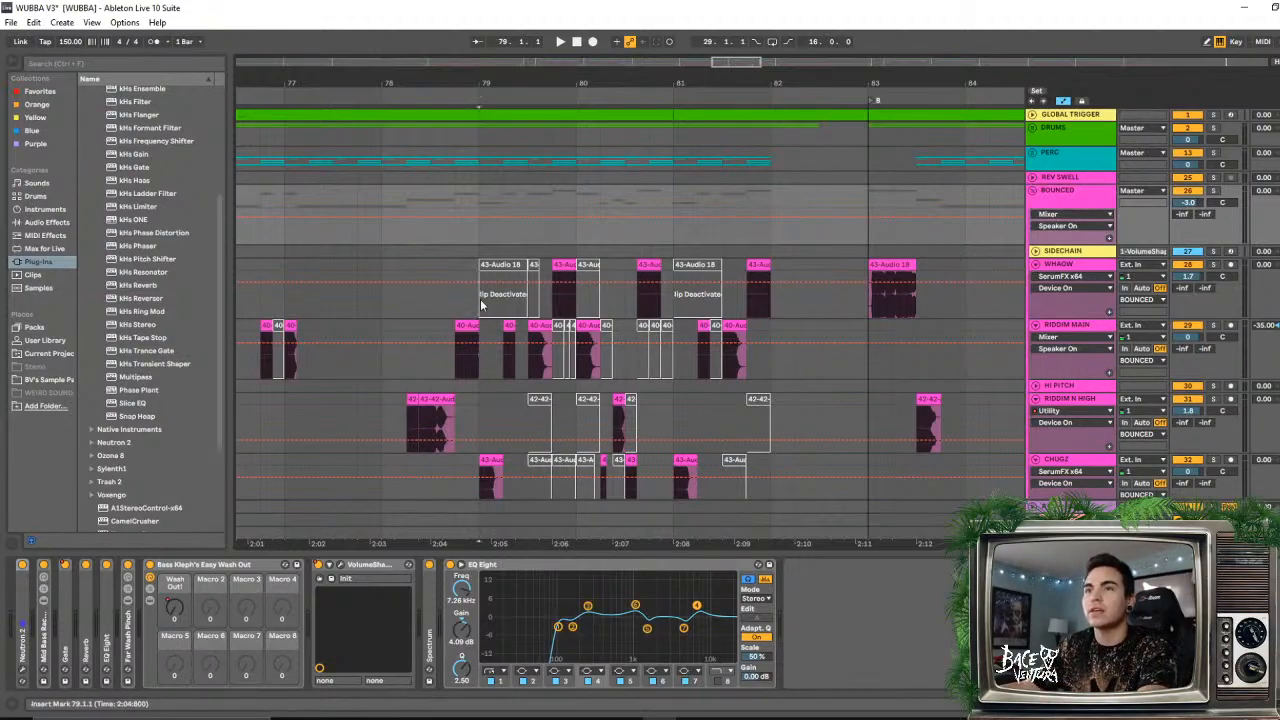
pyautogui.press('space')
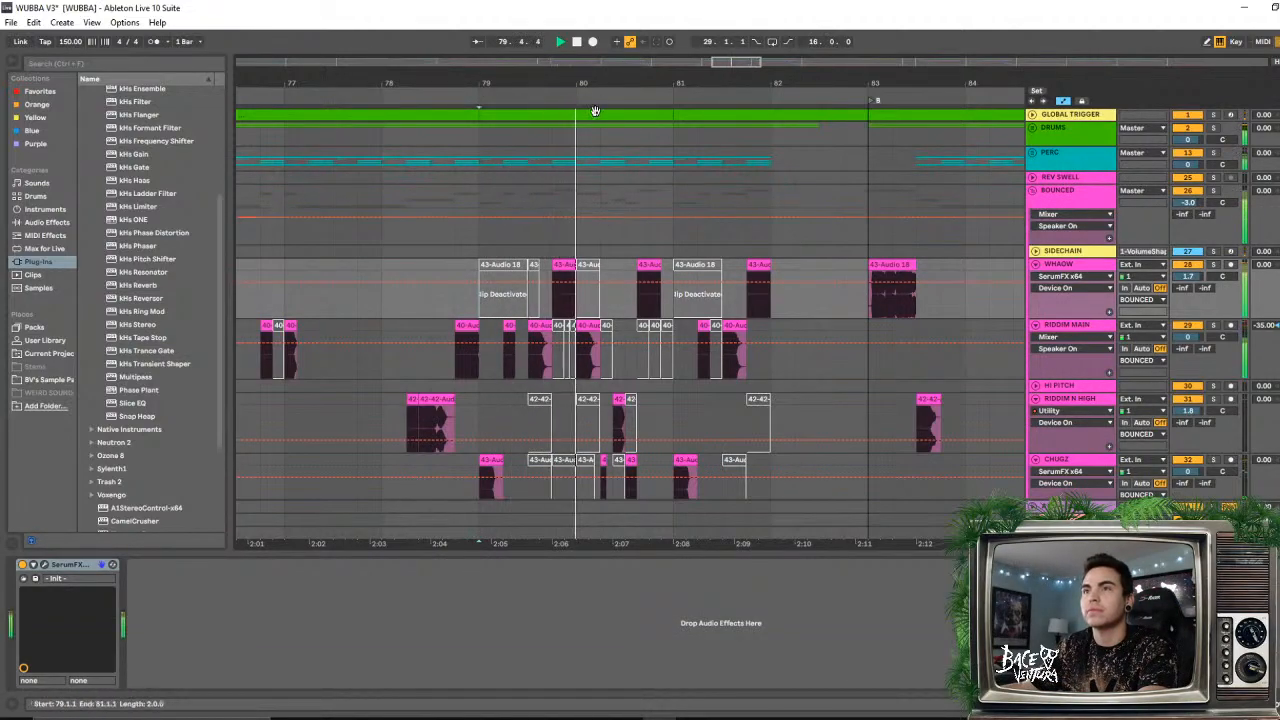
pyautogui.moveTo(606, 84); pyautogui.dragTo(443, 68)
pyautogui.press('space')
pyautogui.click(930, 271)
pyautogui.press('space')
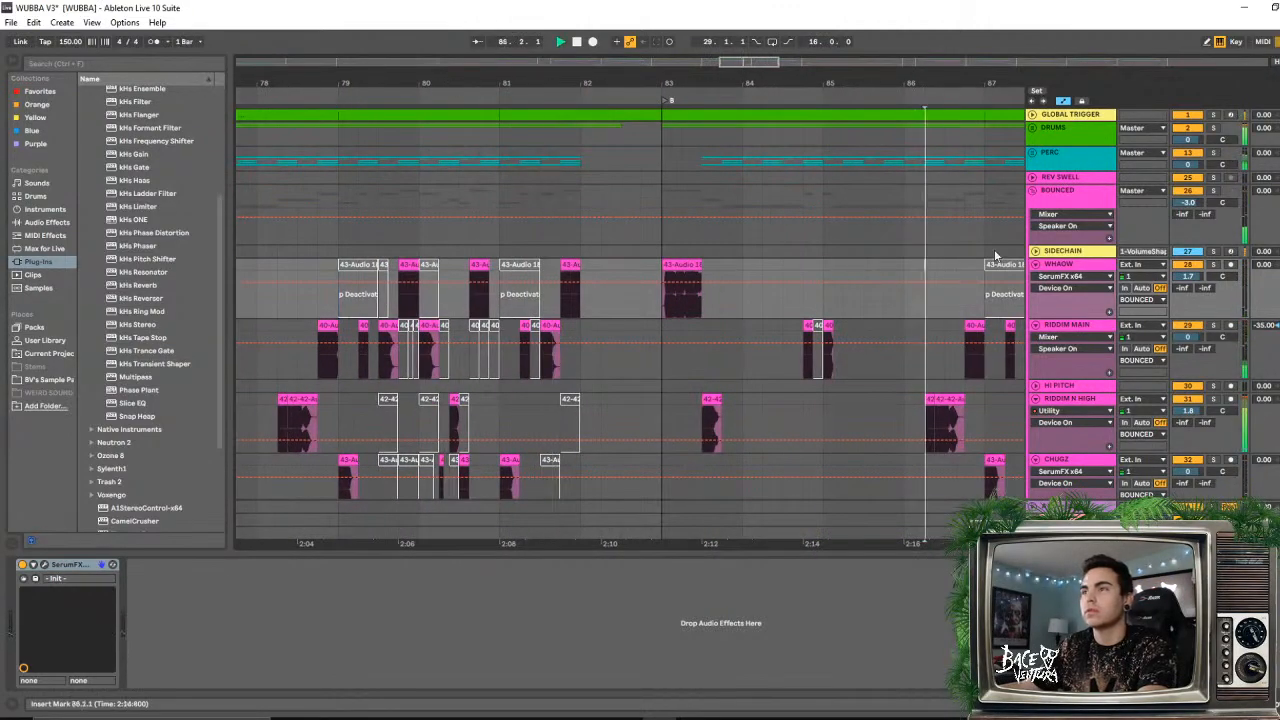
pyautogui.moveTo(969, 84); pyautogui.dragTo(768, 10)
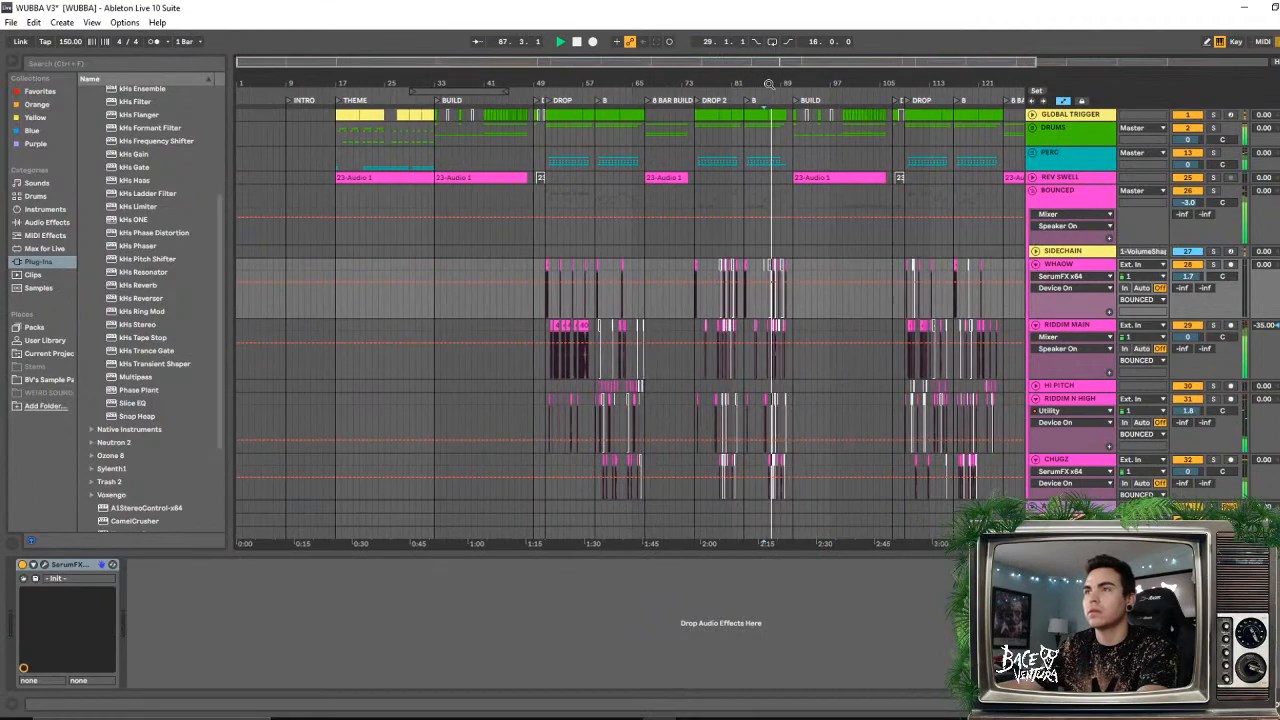
# - Audition the bounced bass clips from bar 116 into the B section of the drop at bar 117
pyautogui.press('space')
pyautogui.moveTo(977, 81); pyautogui.dragTo(988, 190)
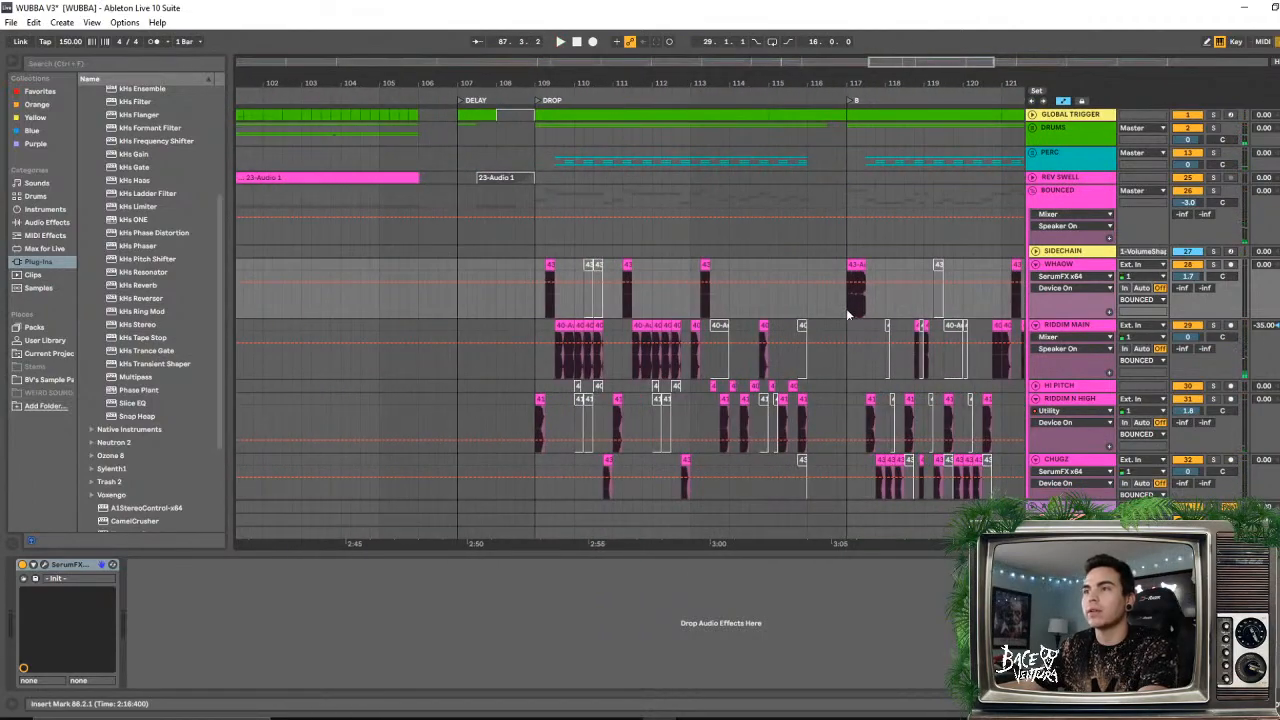
pyautogui.click(817, 302)
pyautogui.press('space')
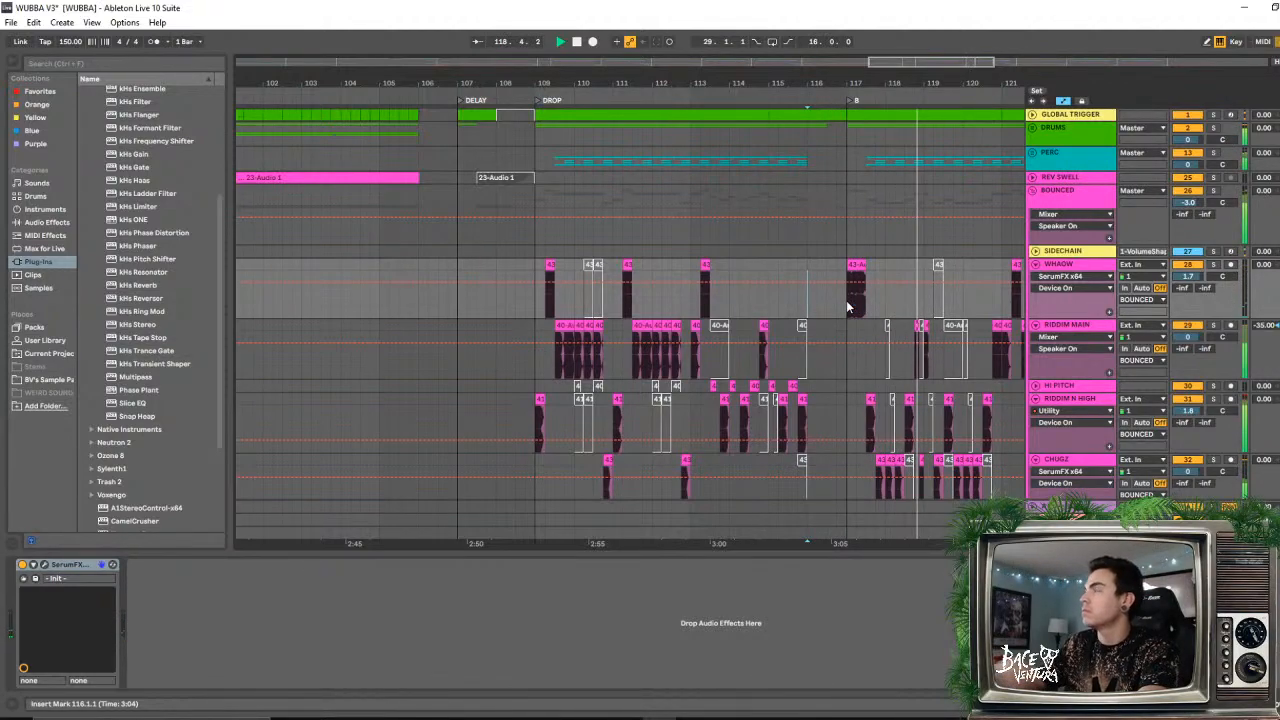
pyautogui.moveTo(705, 83); pyautogui.dragTo(347, 83)
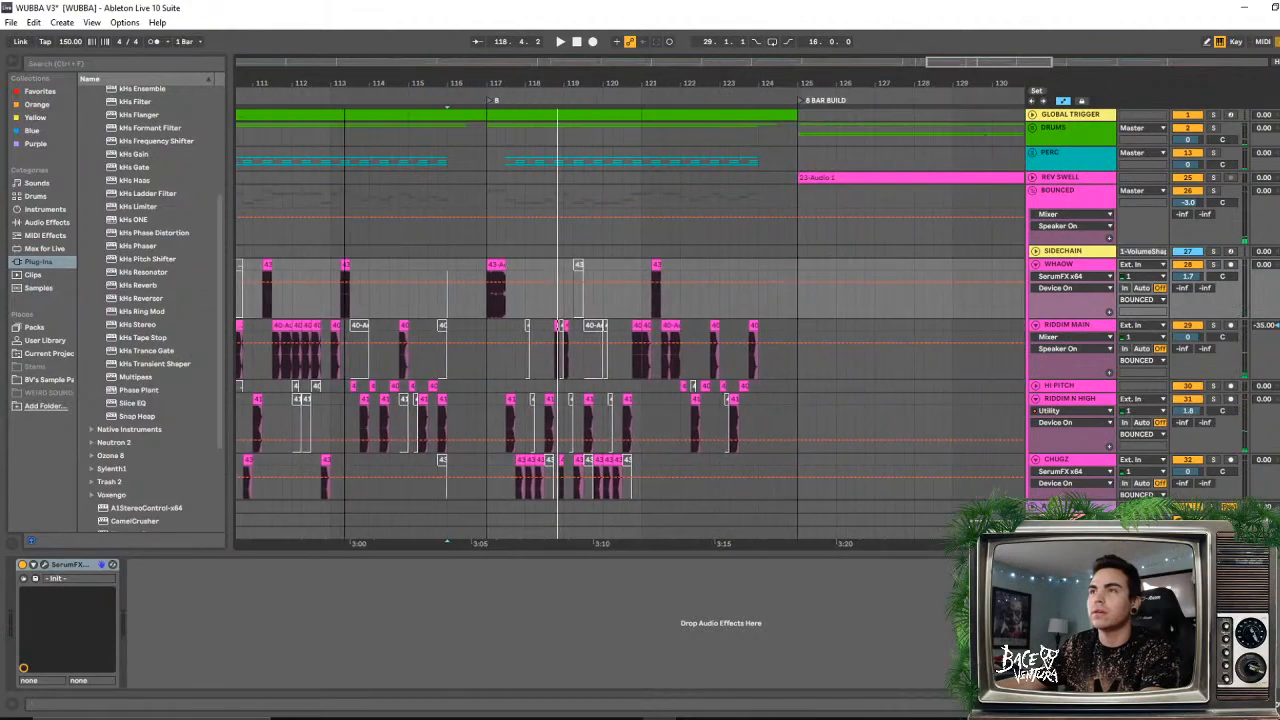
# - Audition the bounced bass clips from bar 131 into the DROP 2 section at bar 133, and collapse the BOUNCED group
pyautogui.moveTo(837, 77); pyautogui.dragTo(421, 72)
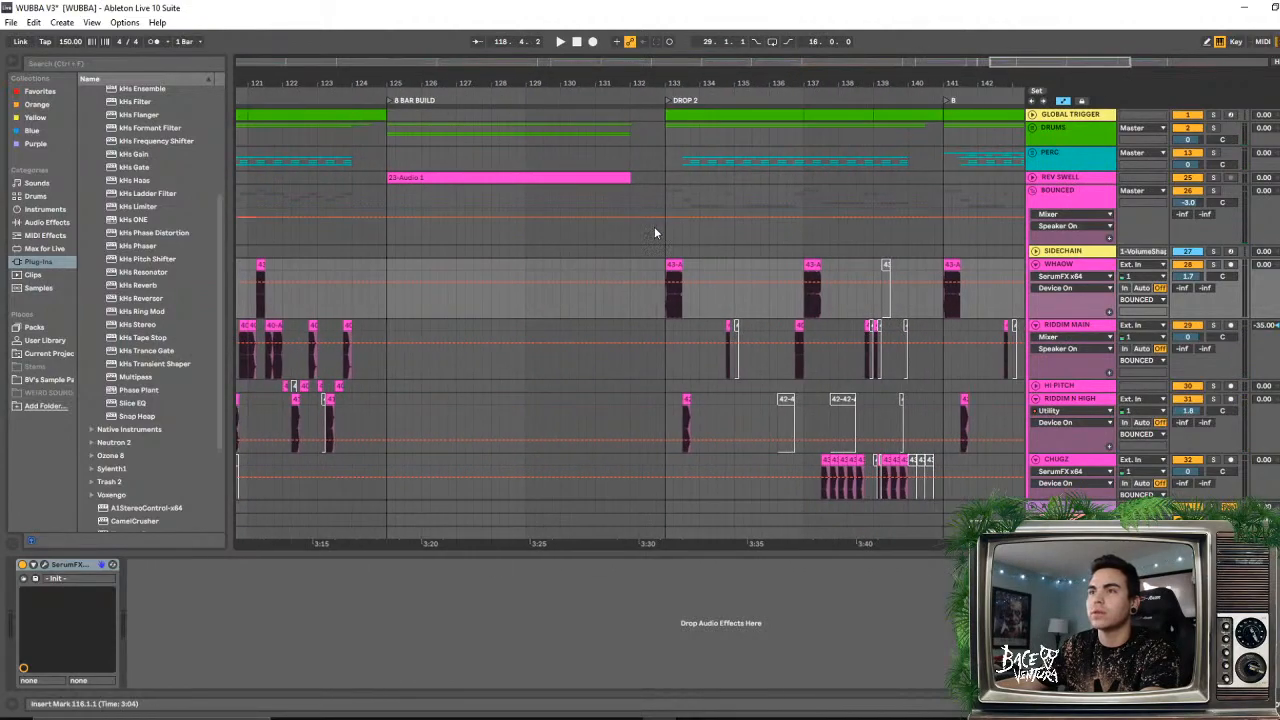
pyautogui.click(622, 252)
pyautogui.press('space')
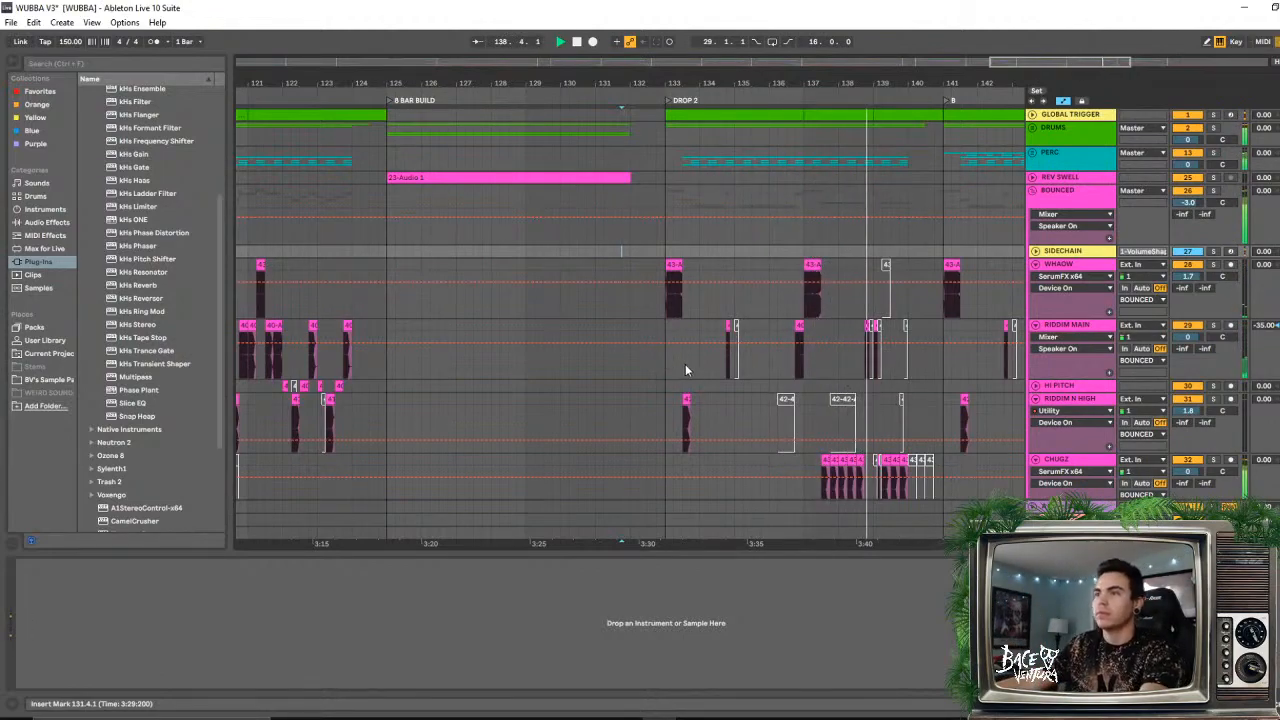
pyautogui.moveTo(781, 86); pyautogui.dragTo(778, 60)
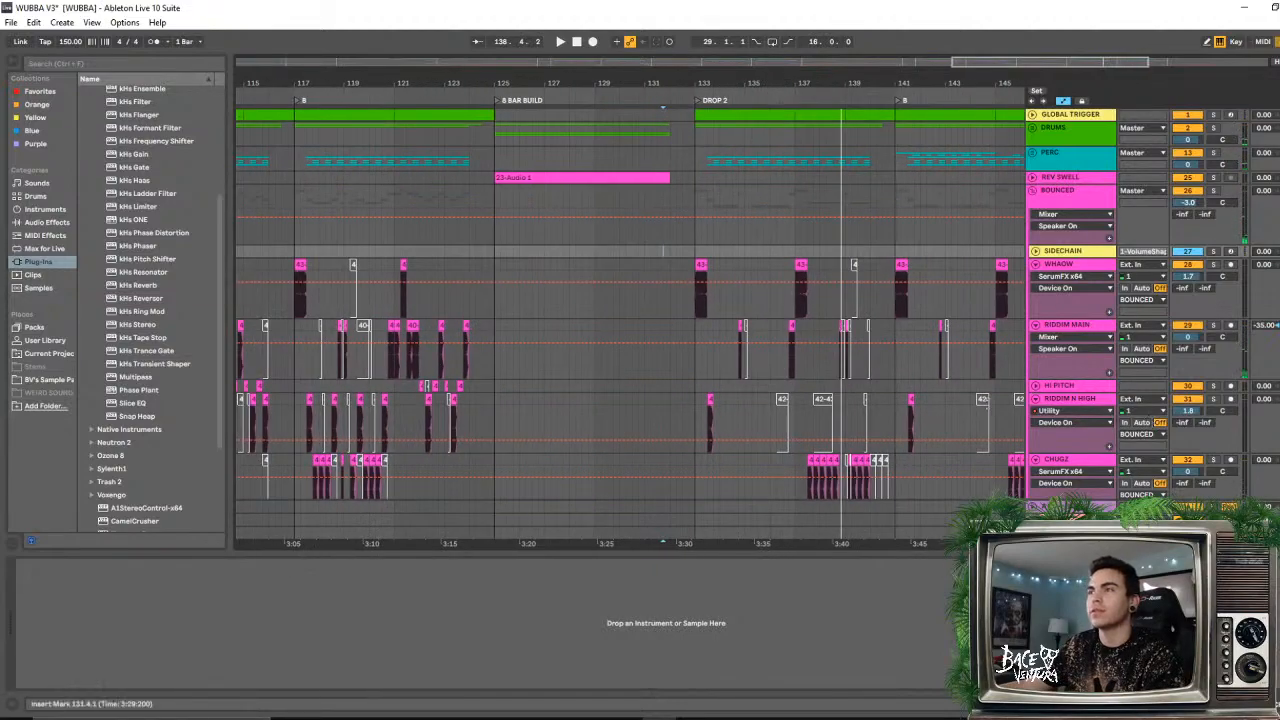
pyautogui.click(1032, 194)
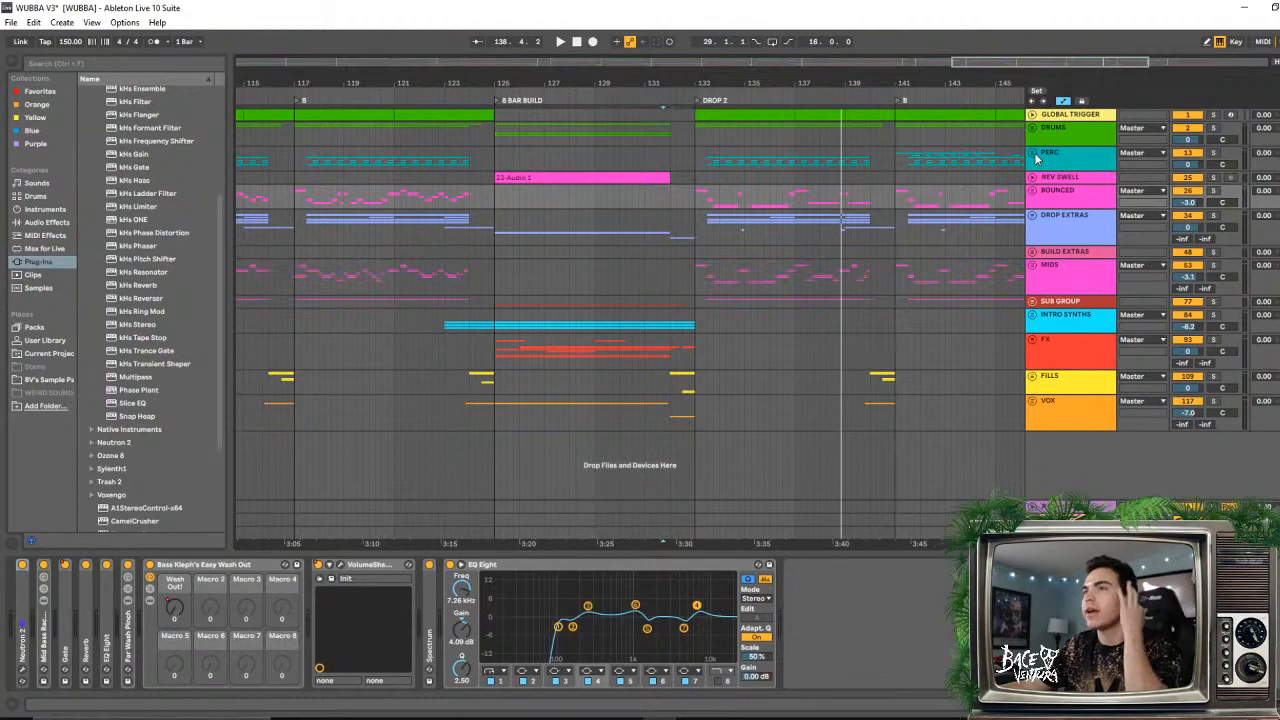
# - Expand the DROP EXTRAS group and audition it soloed from the white noise clip at bar 133 in DROP 2
pyautogui.click(1032, 215)
pyautogui.scroll(-3, 1037, 228)
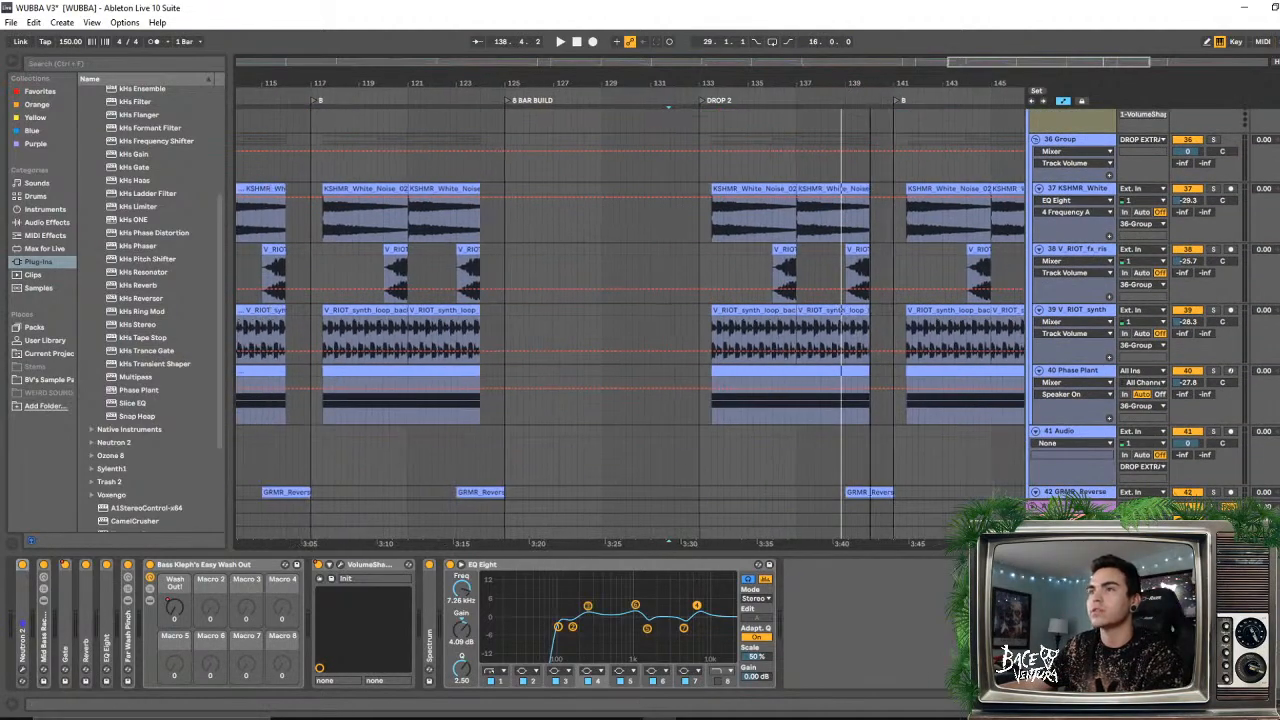
pyautogui.hscroll(3, 671, 223)
pyautogui.click(638, 189)
pyautogui.scroll(2, 1163, 157)
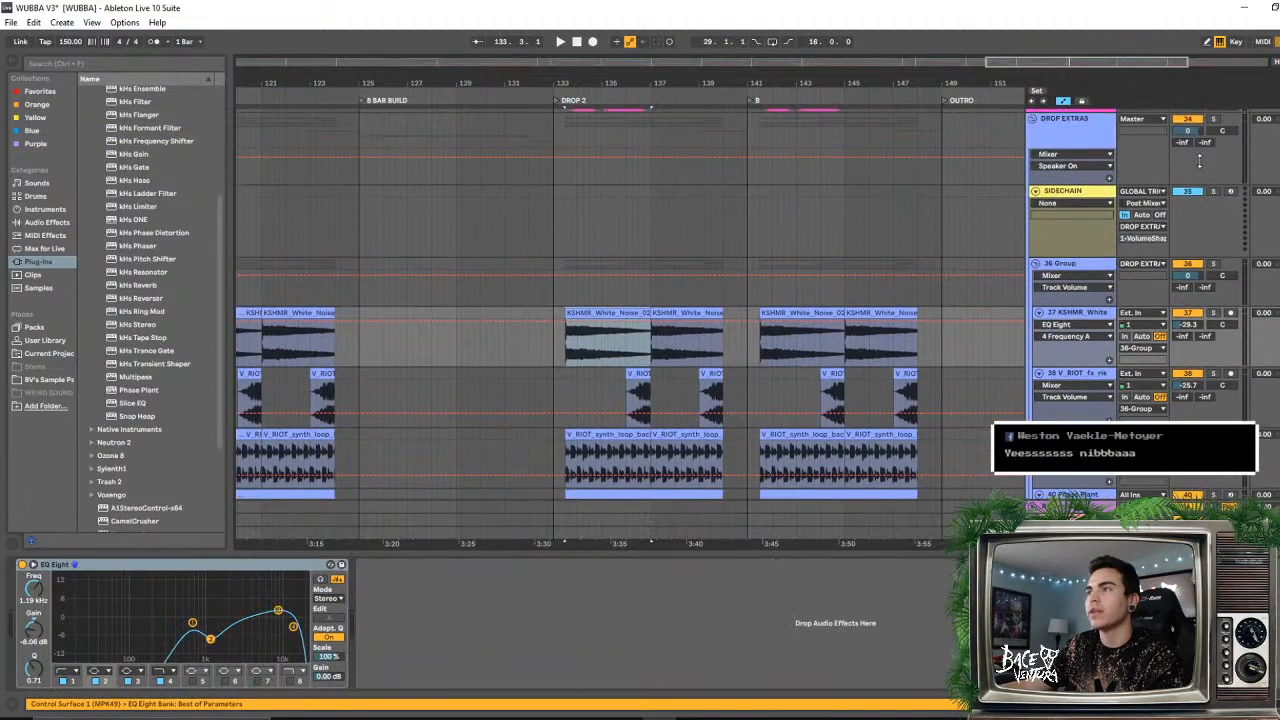
pyautogui.press('space')
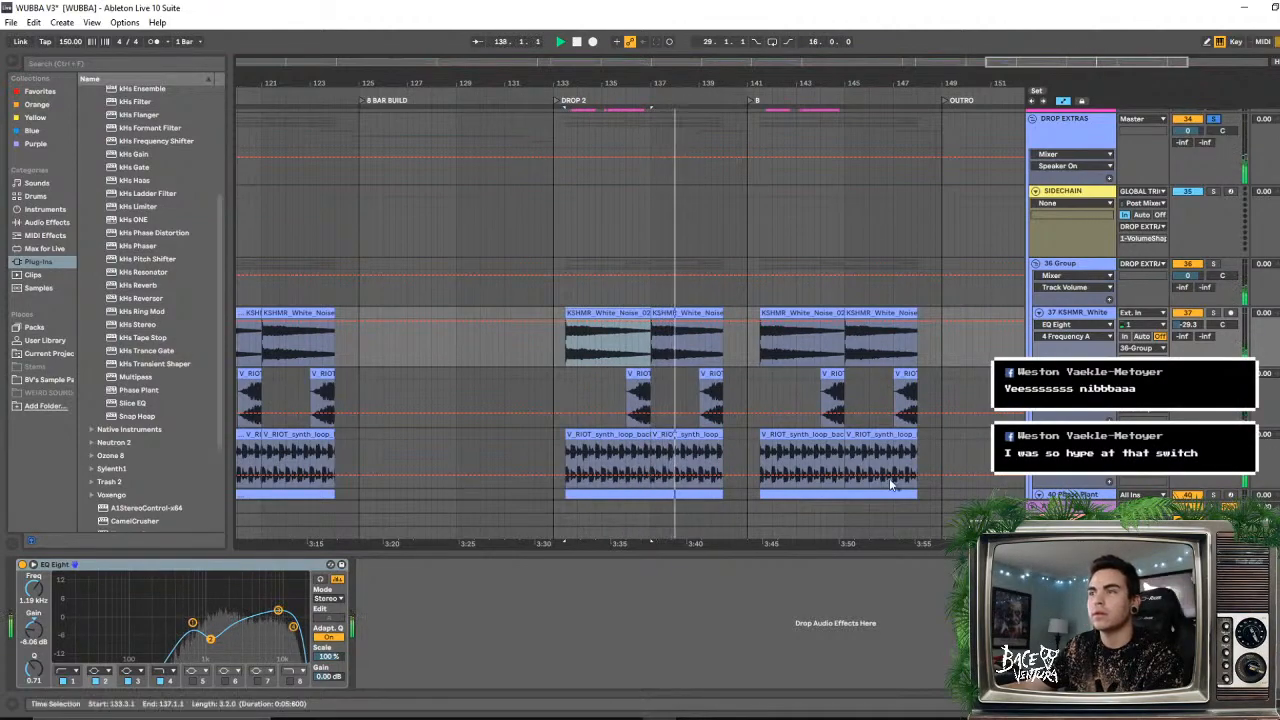
pyautogui.press('space')
# - Examine how the drop extras are laid out across the arrangement, then collapse the DROP EXTRAS group and turn off its solo
pyautogui.hotkey('ctrl', 'alt', 'l')
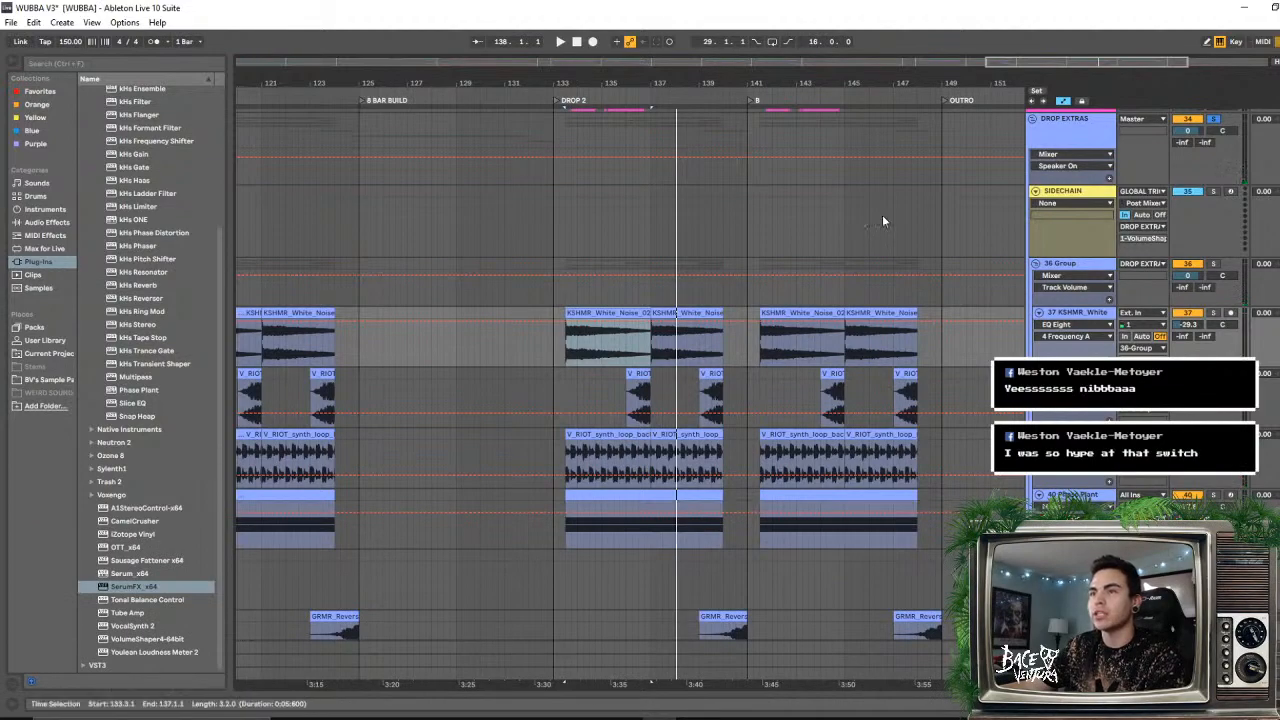
pyautogui.moveTo(702, 87); pyautogui.dragTo(847, 50)
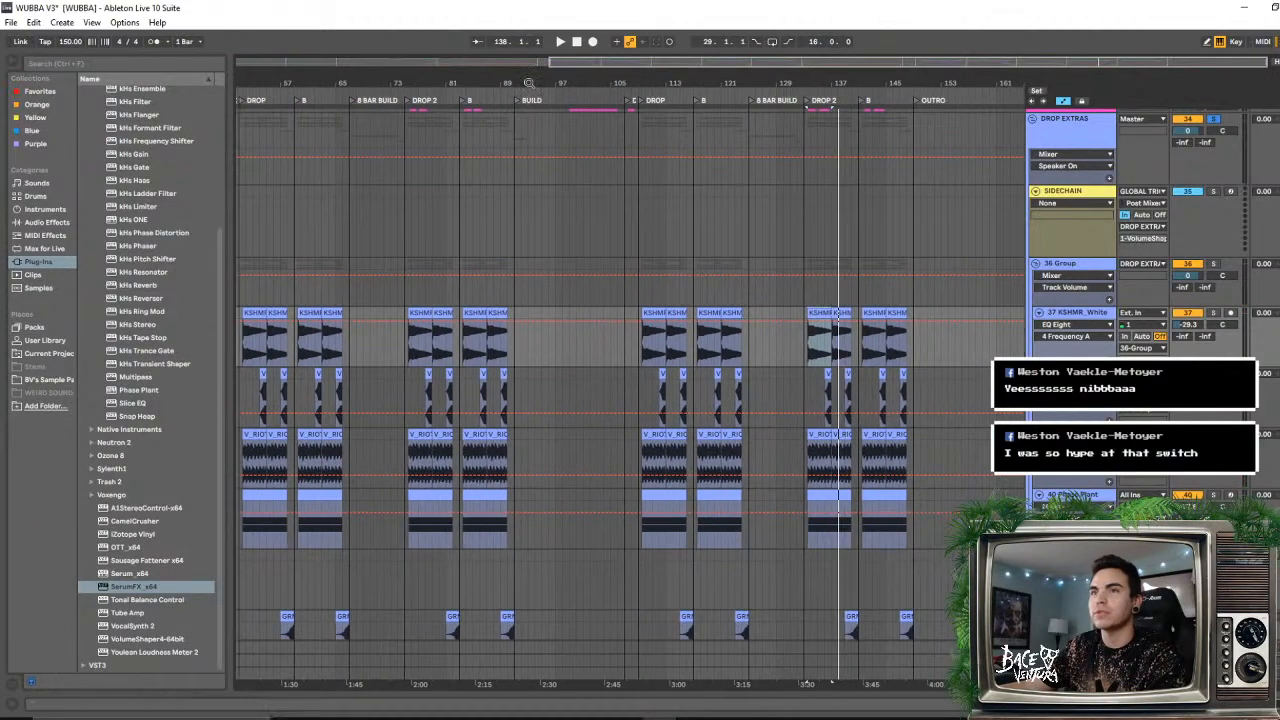
pyautogui.moveTo(529, 83); pyautogui.dragTo(644, 74)
pyautogui.scroll(3, 528, 331)
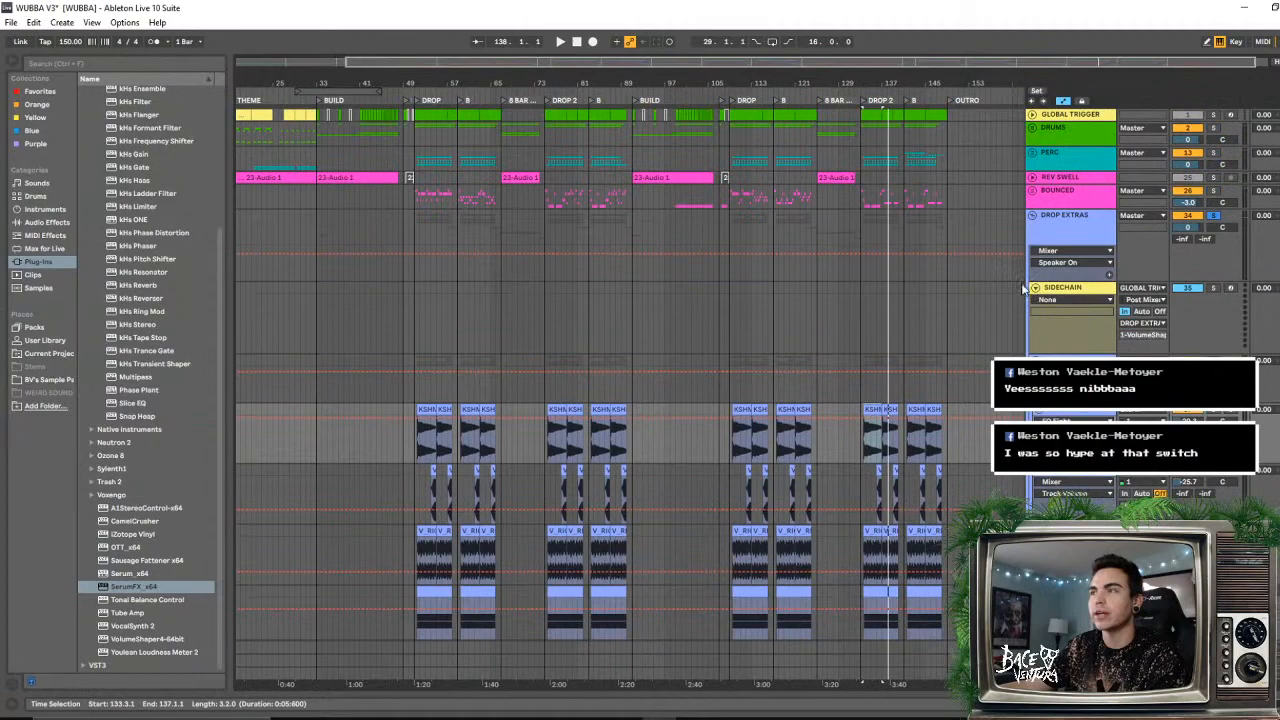
pyautogui.click(1033, 217)
pyautogui.click(1215, 217)
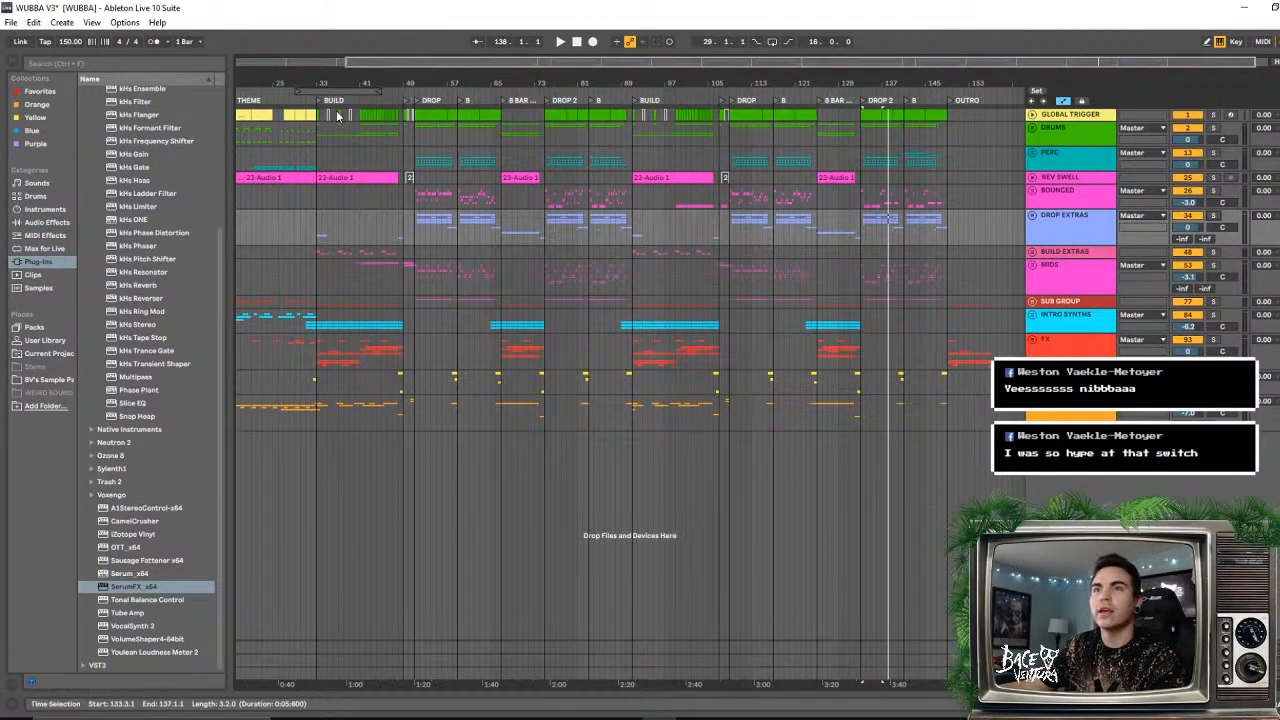
# - Audition the THEME section from bar 17 and examine how the arrangement continues into the build and drops
pyautogui.click(378, 176)
pyautogui.moveTo(292, 87); pyautogui.dragTo(466, 117)
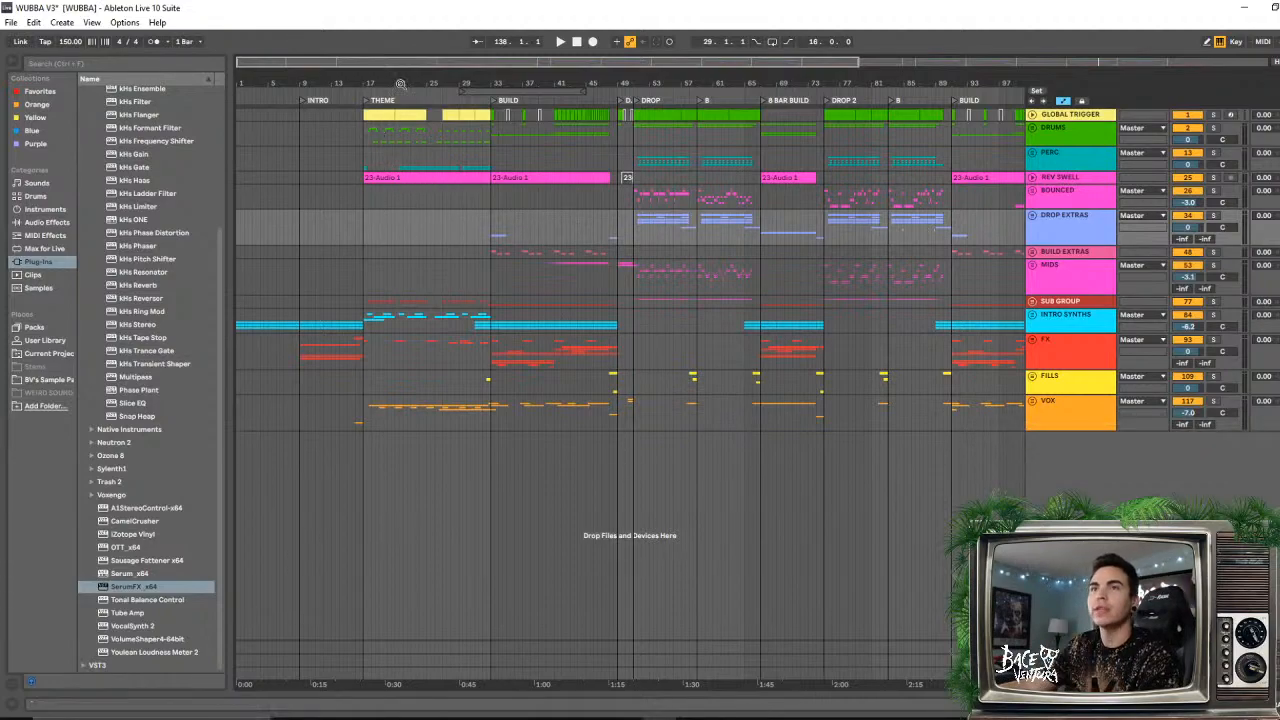
pyautogui.moveTo(402, 85); pyautogui.dragTo(403, 148)
pyautogui.click(283, 219)
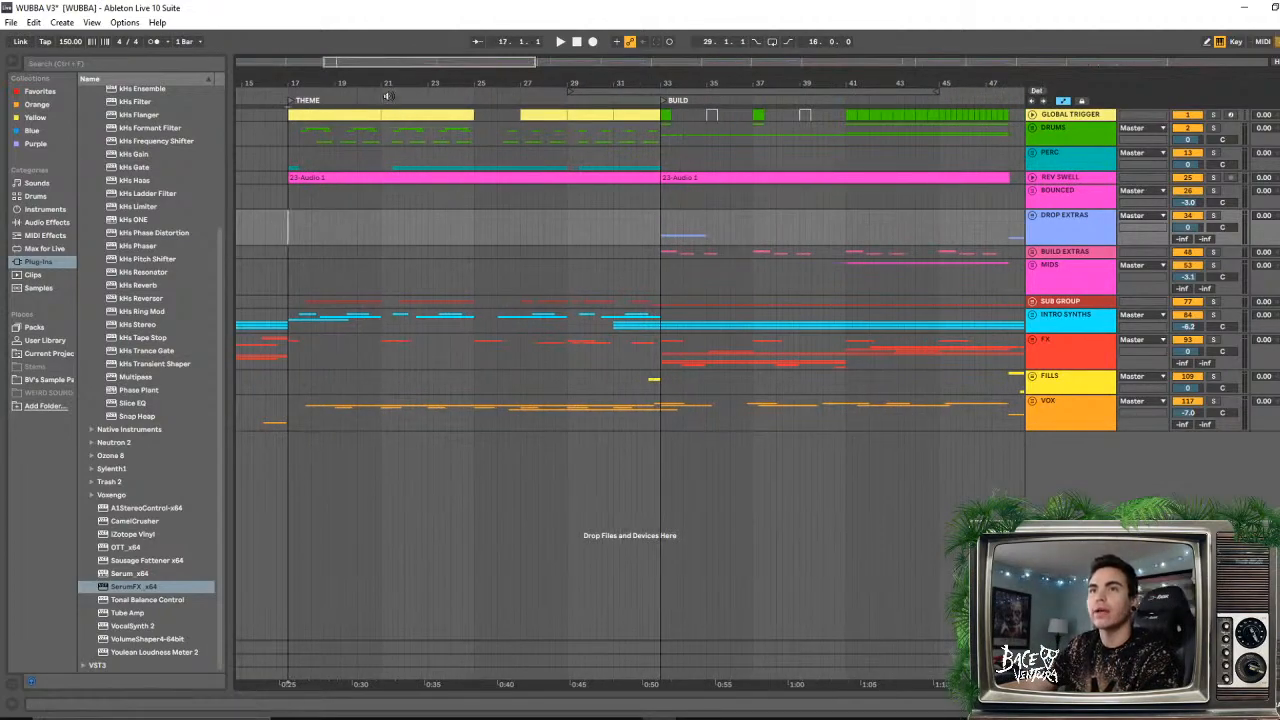
pyautogui.moveTo(389, 88); pyautogui.dragTo(494, 78)
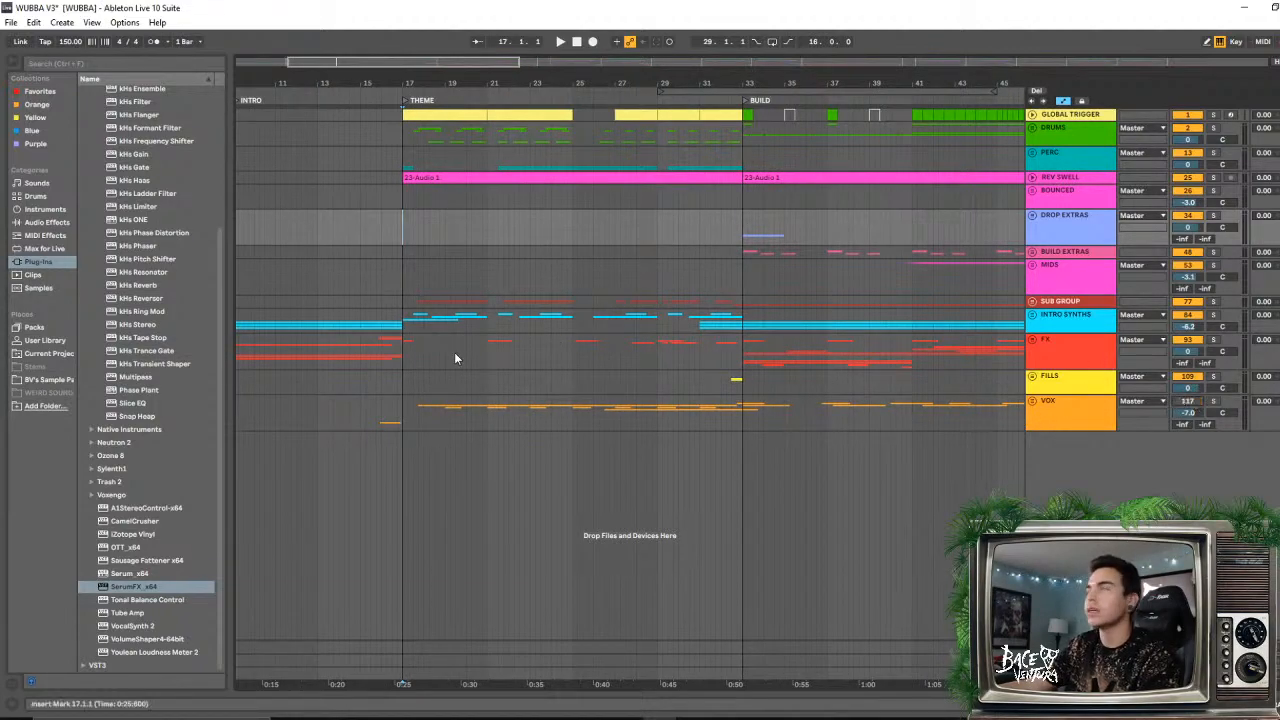
pyautogui.press('space')
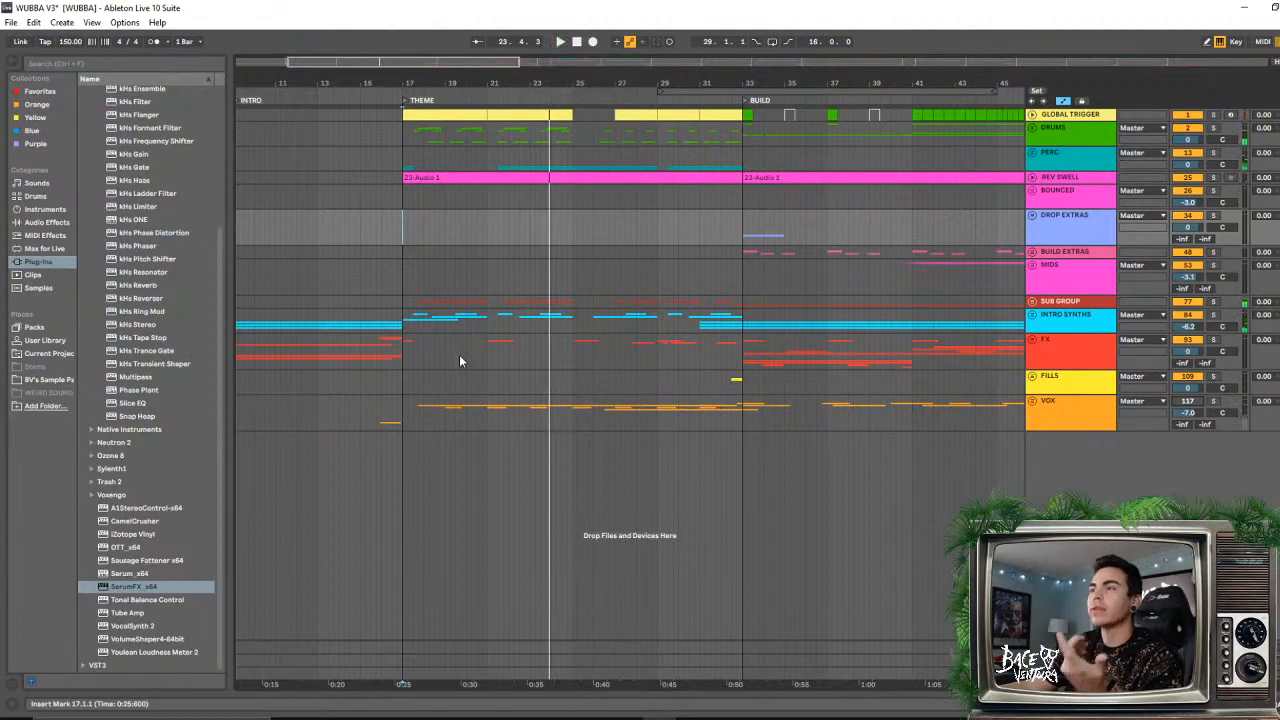
pyautogui.moveTo(586, 78); pyautogui.dragTo(420, 82)
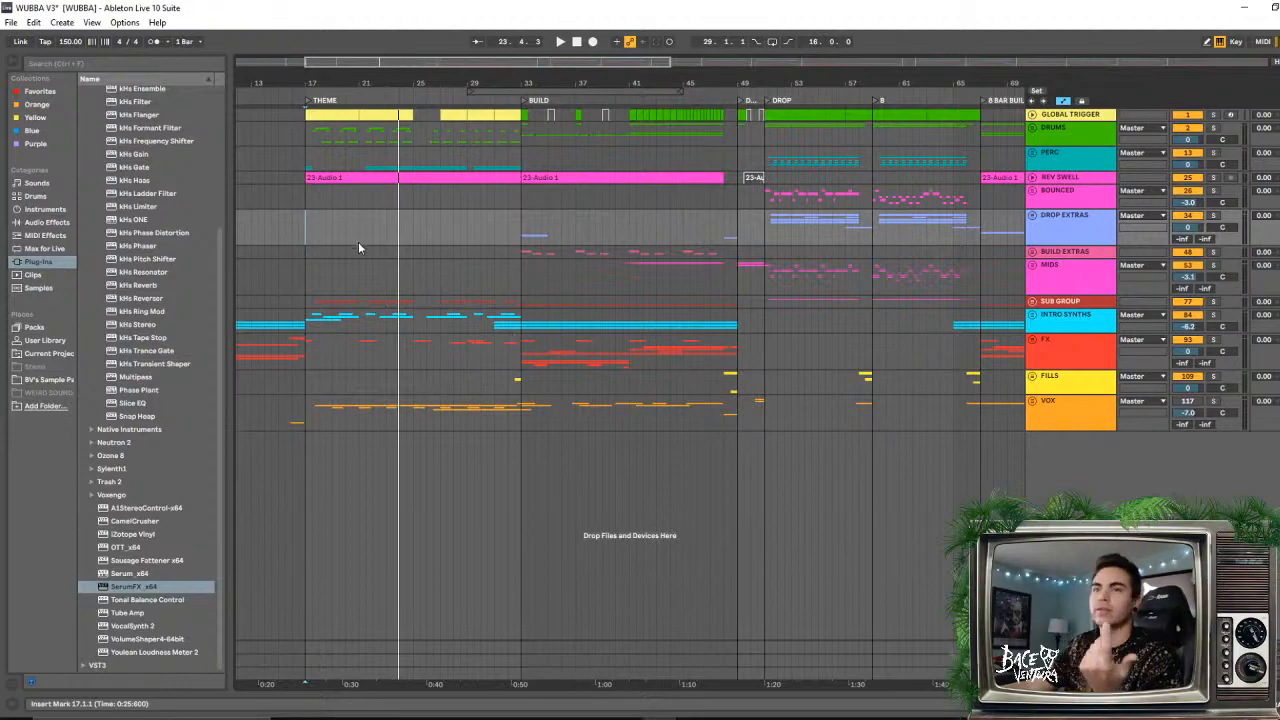
pyautogui.moveTo(700, 82); pyautogui.dragTo(715, 58)
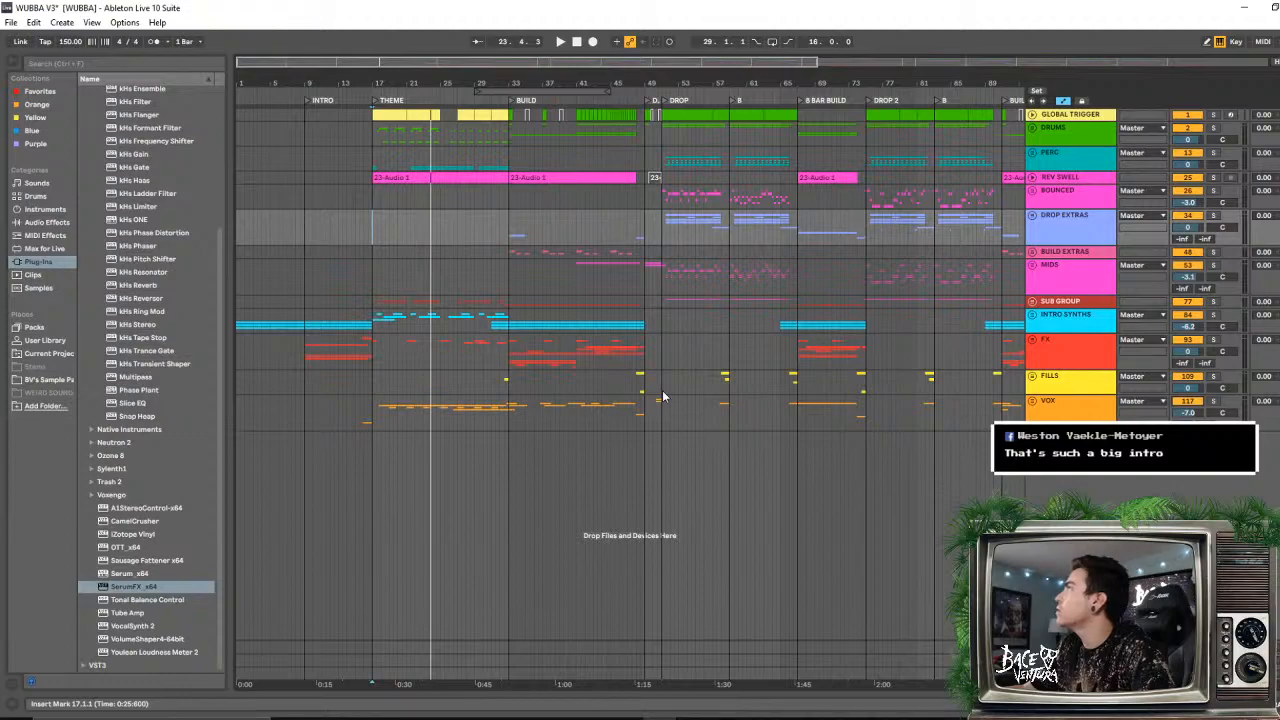
# - Expand the DROP EXTRAS group and audition the soloed Phase Plant track from its first clip in the DROP section
pyautogui.click(1033, 215)
pyautogui.scroll(-4, 815, 289)
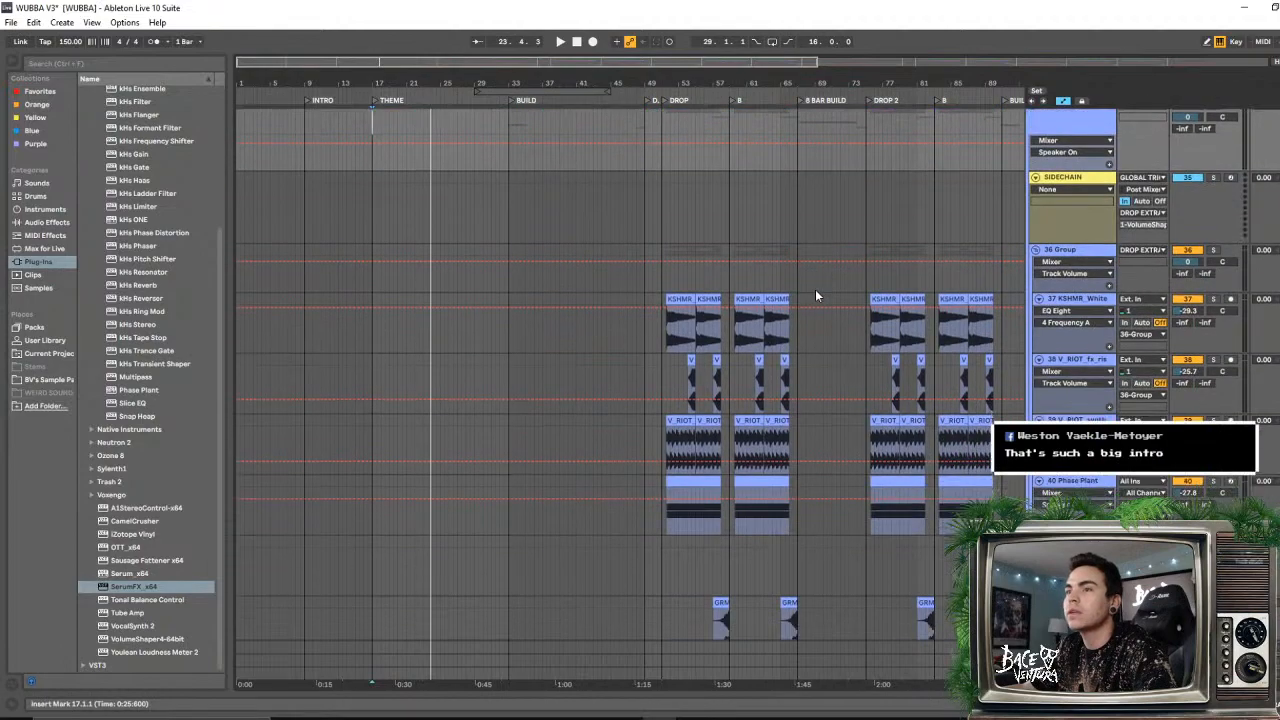
pyautogui.moveTo(726, 81); pyautogui.dragTo(726, 140)
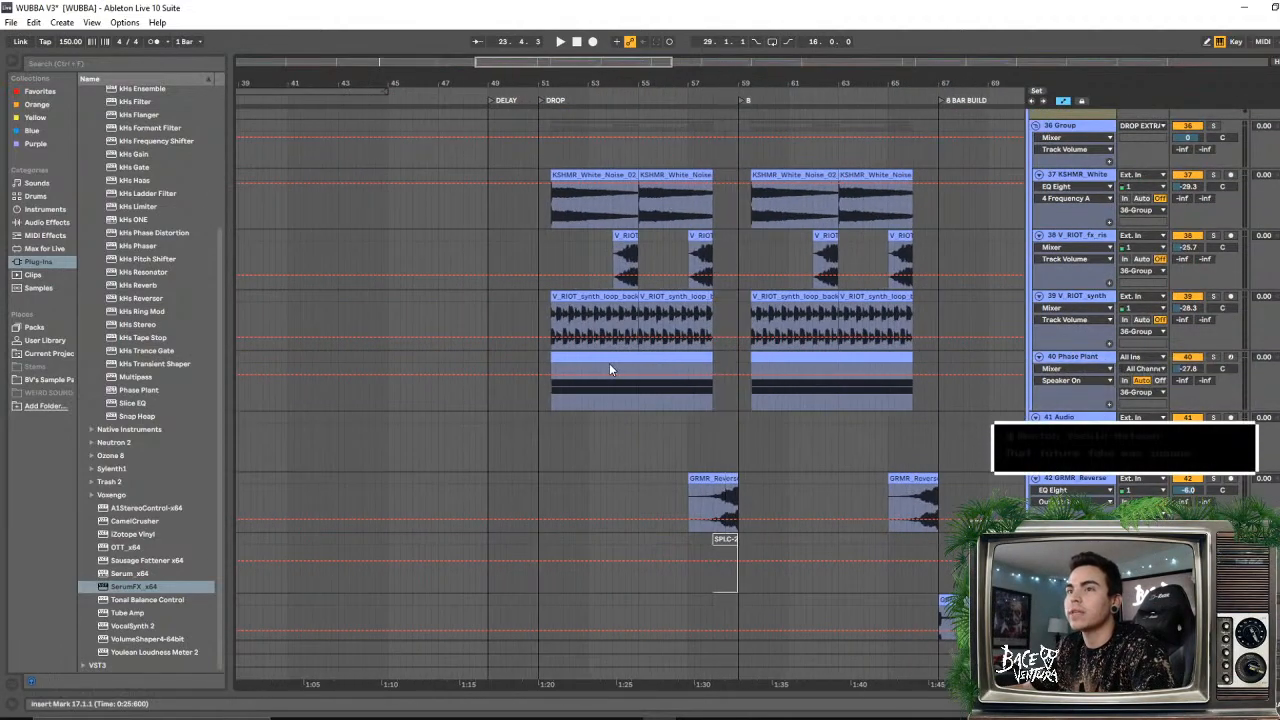
pyautogui.click(609, 361)
pyautogui.click(1213, 357)
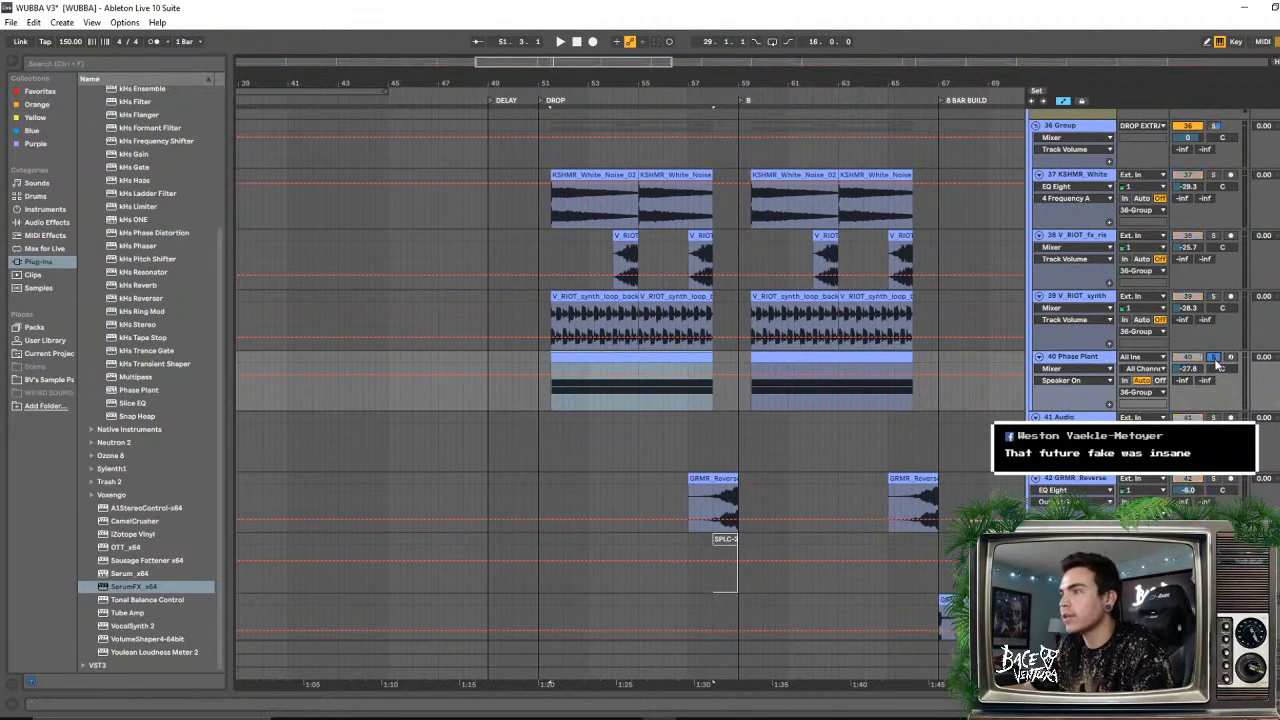
pyautogui.press('space')
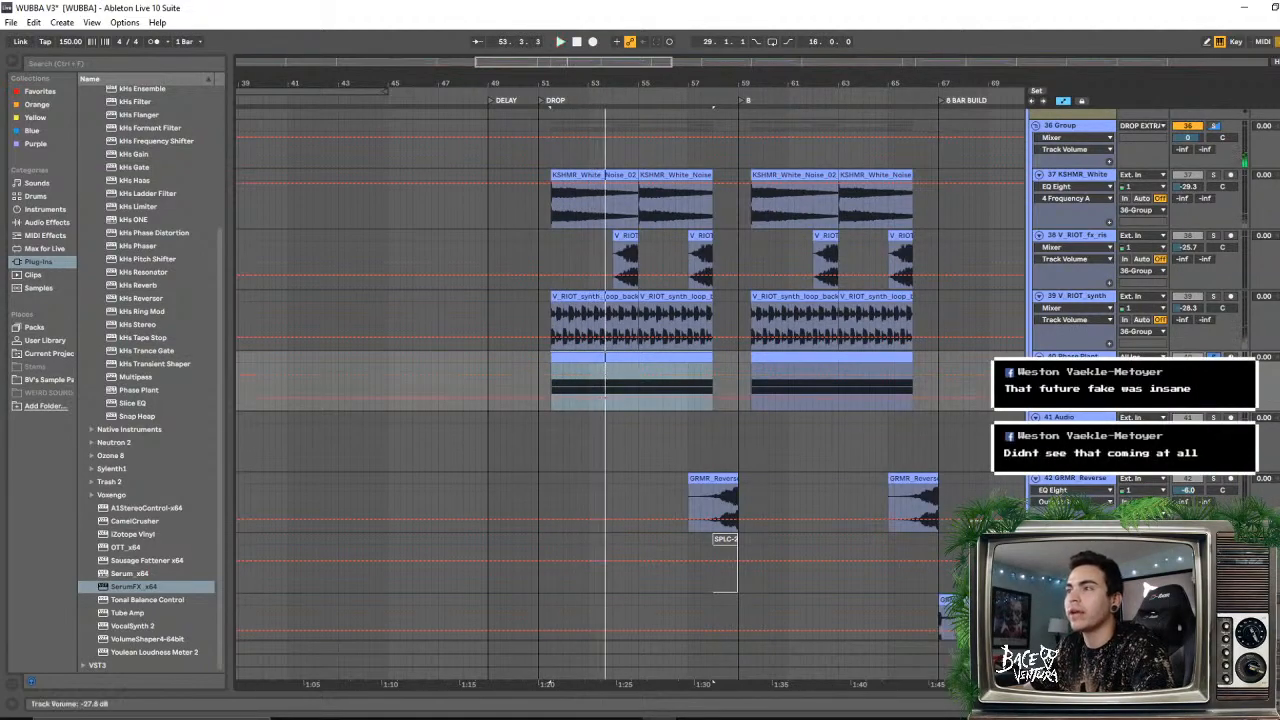
# - Temporarily raise the Phase Plant track's volume automation to about 1.1 dB during playback, and lower it again
pyautogui.press('space')
pyautogui.moveTo(605, 366); pyautogui.dragTo(605, 369)
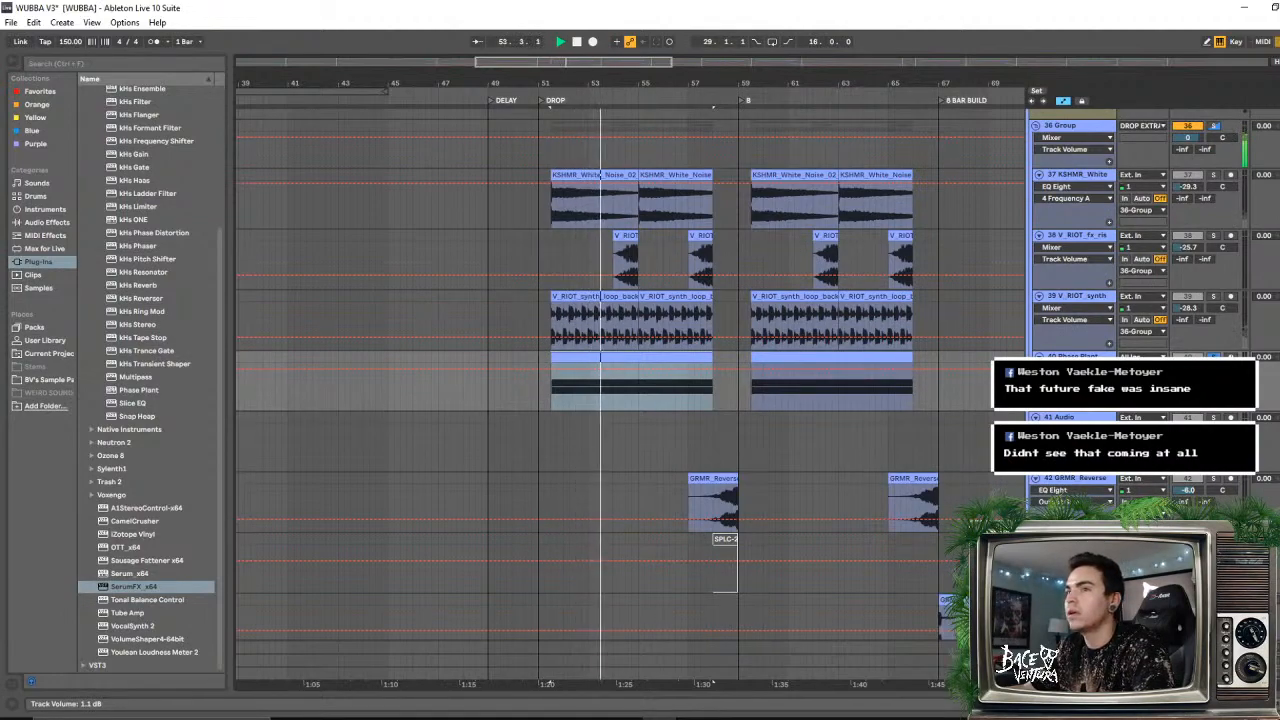
pyautogui.moveTo(605, 369)
pyautogui.mouseDown()
pyautogui.moveTo(605, 406)
pyautogui.moveTo(605, 394)
pyautogui.mouseUp()
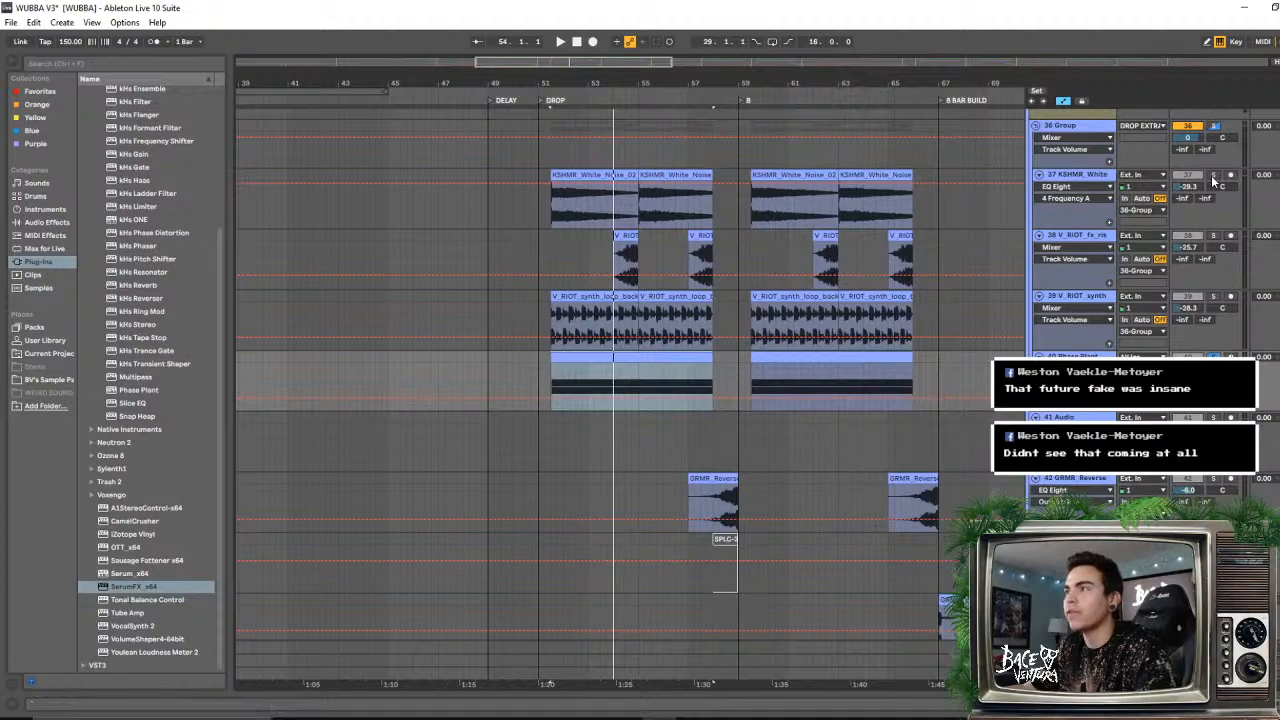
# - Audition the white noise, synth loop and Phase Plant layers together, clear the solos and collapse the DROP EXTRAS group
pyautogui.click(1213, 176)
pyautogui.press('space')
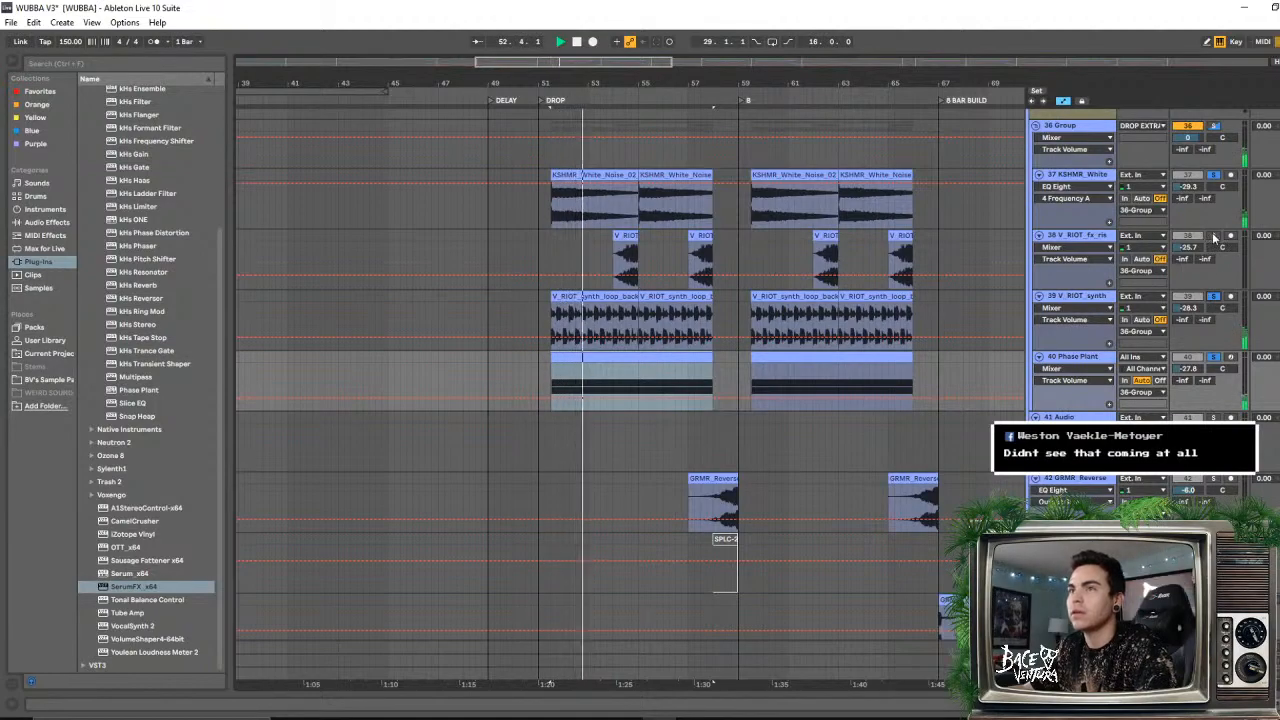
pyautogui.click(1213, 127)
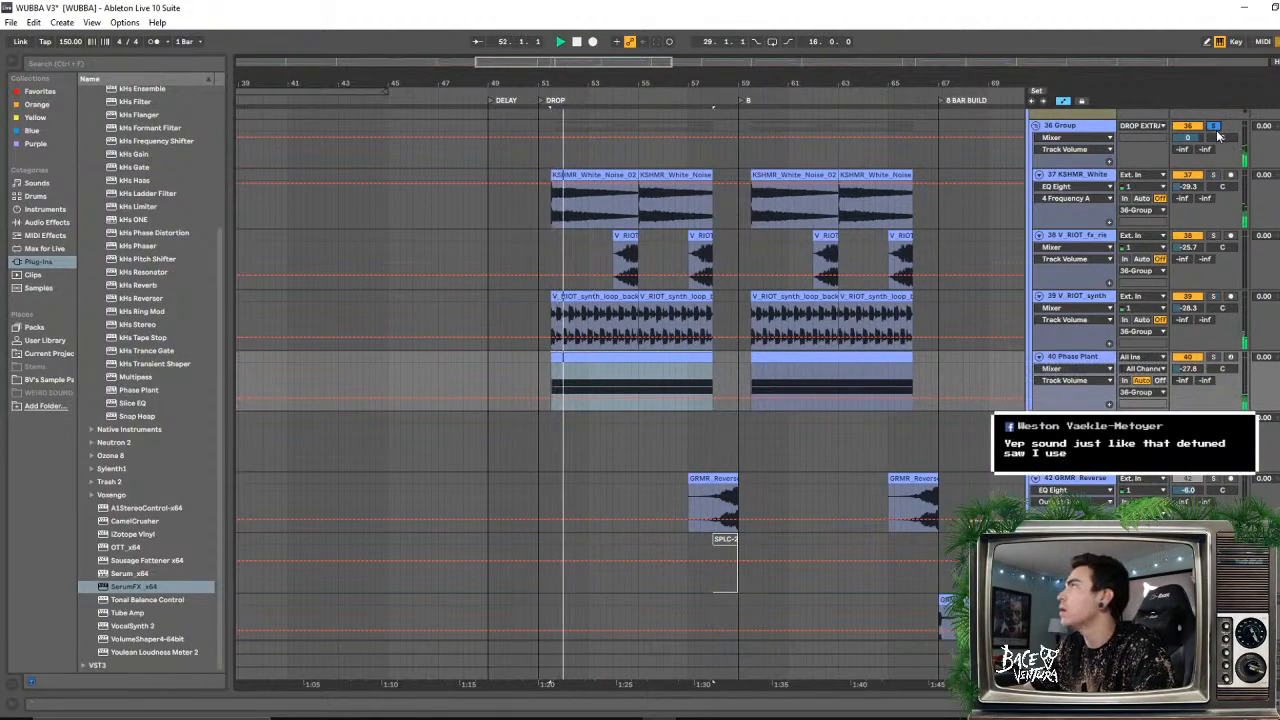
pyautogui.click(1214, 128)
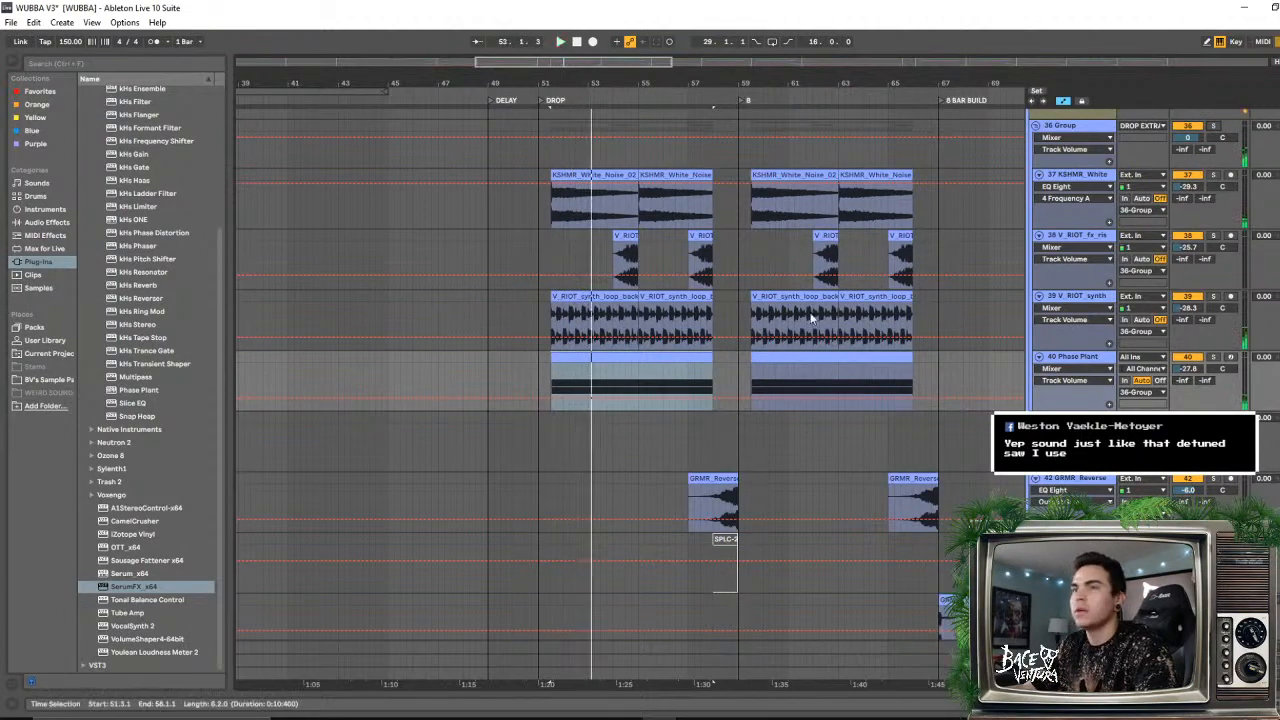
pyautogui.scroll(5, 808, 300)
pyautogui.click(1034, 215)
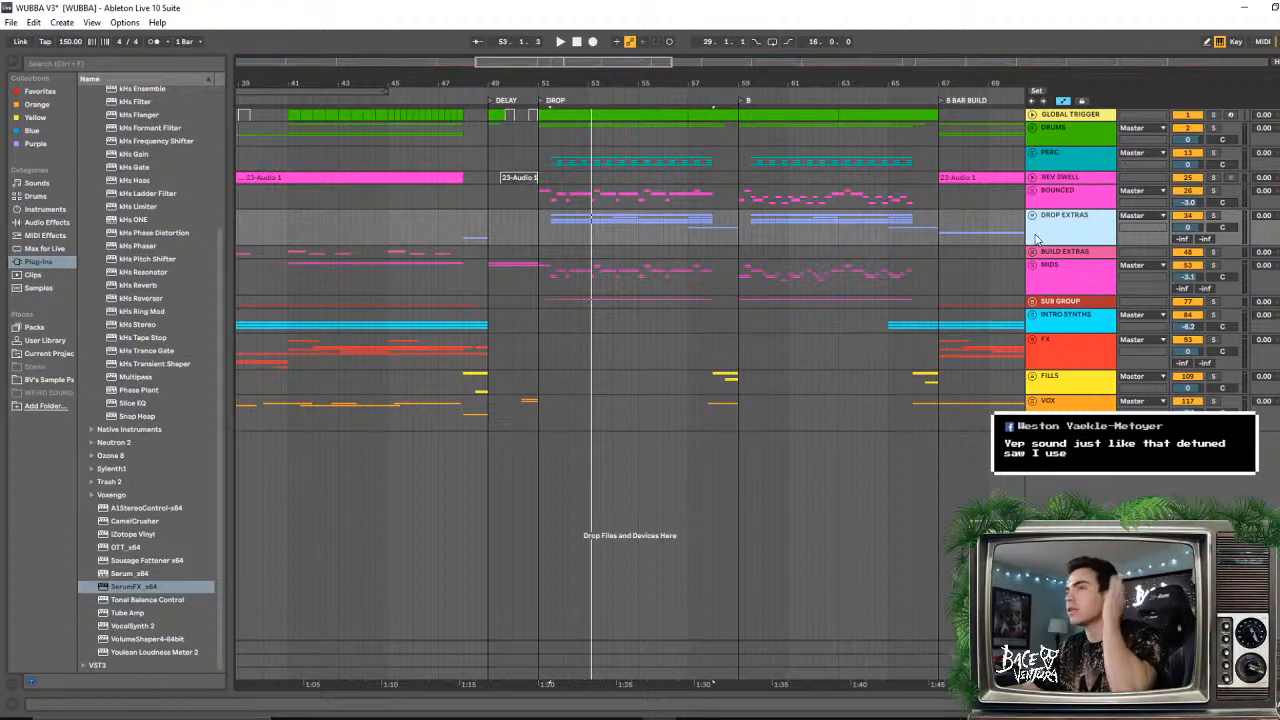
# - Expand the DRUMS group and audition the KSHMR snare enhancer sample in the KICK track's Drum Rack
pyautogui.click(1033, 128)
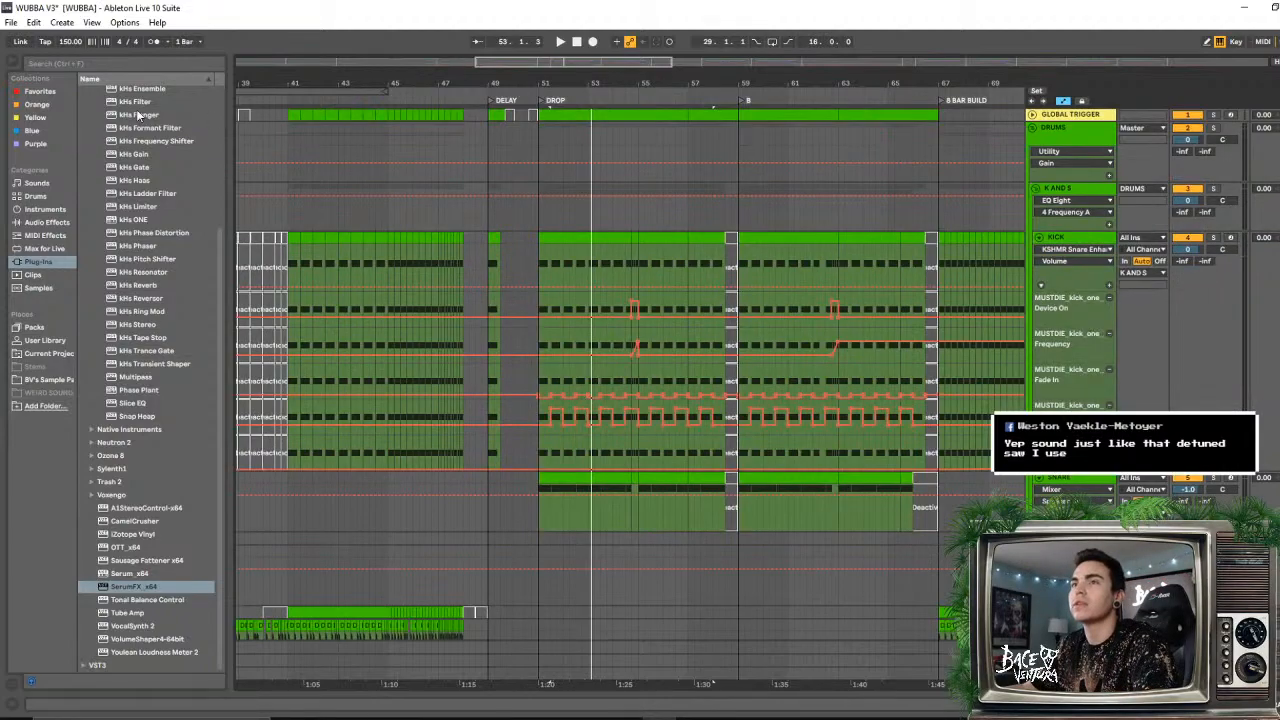
pyautogui.moveTo(569, 79); pyautogui.dragTo(569, 200)
pyautogui.click(547, 240)
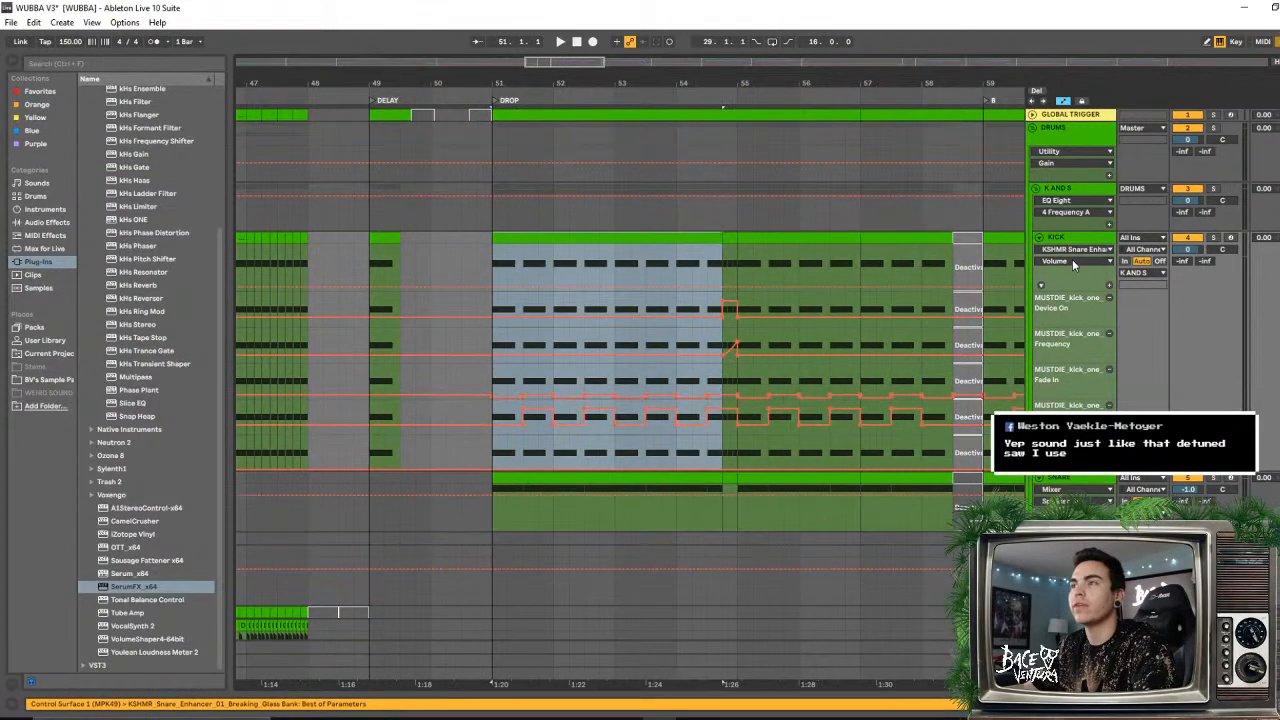
pyautogui.doubleClick(1074, 240)
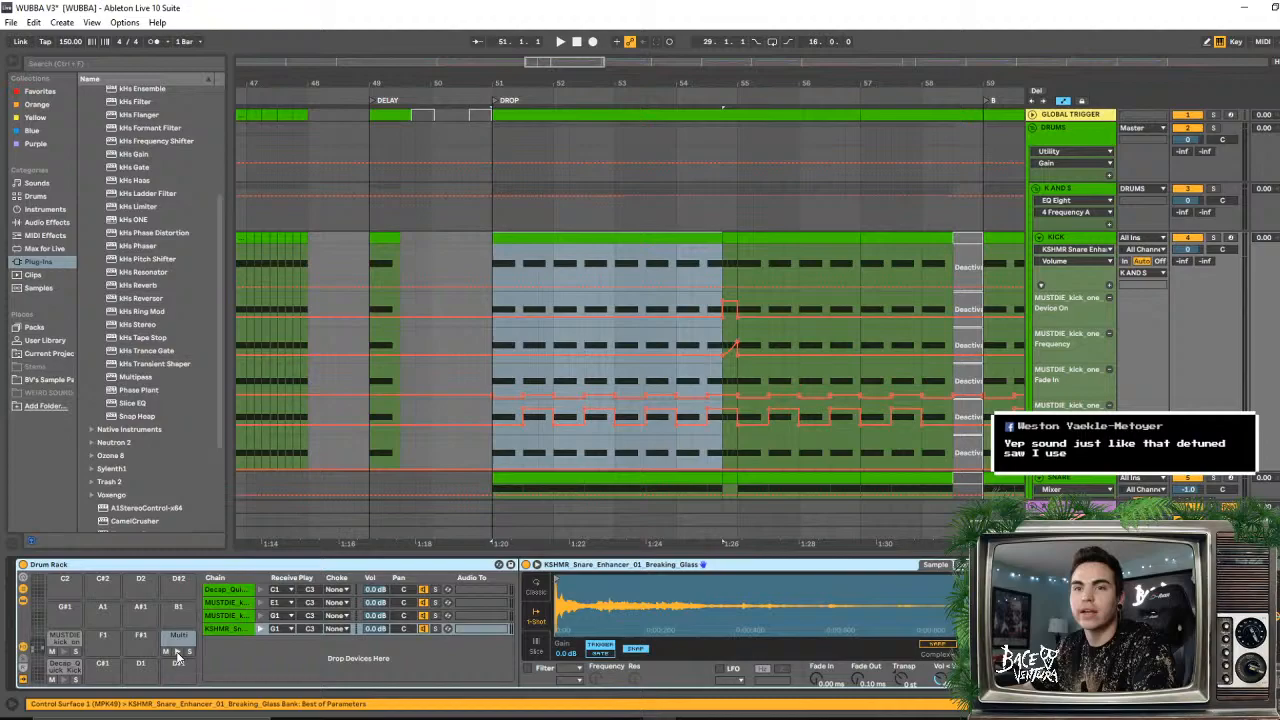
pyautogui.click(261, 629)
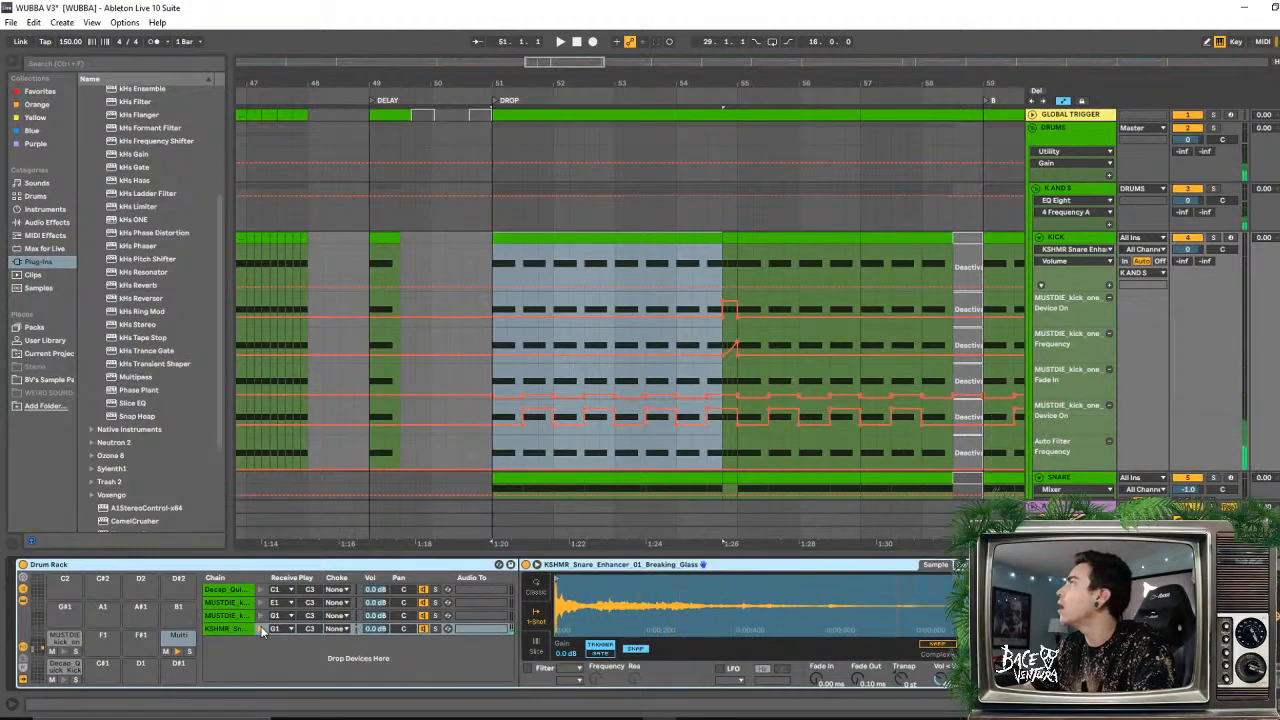
pyautogui.doubleClick(591, 556)
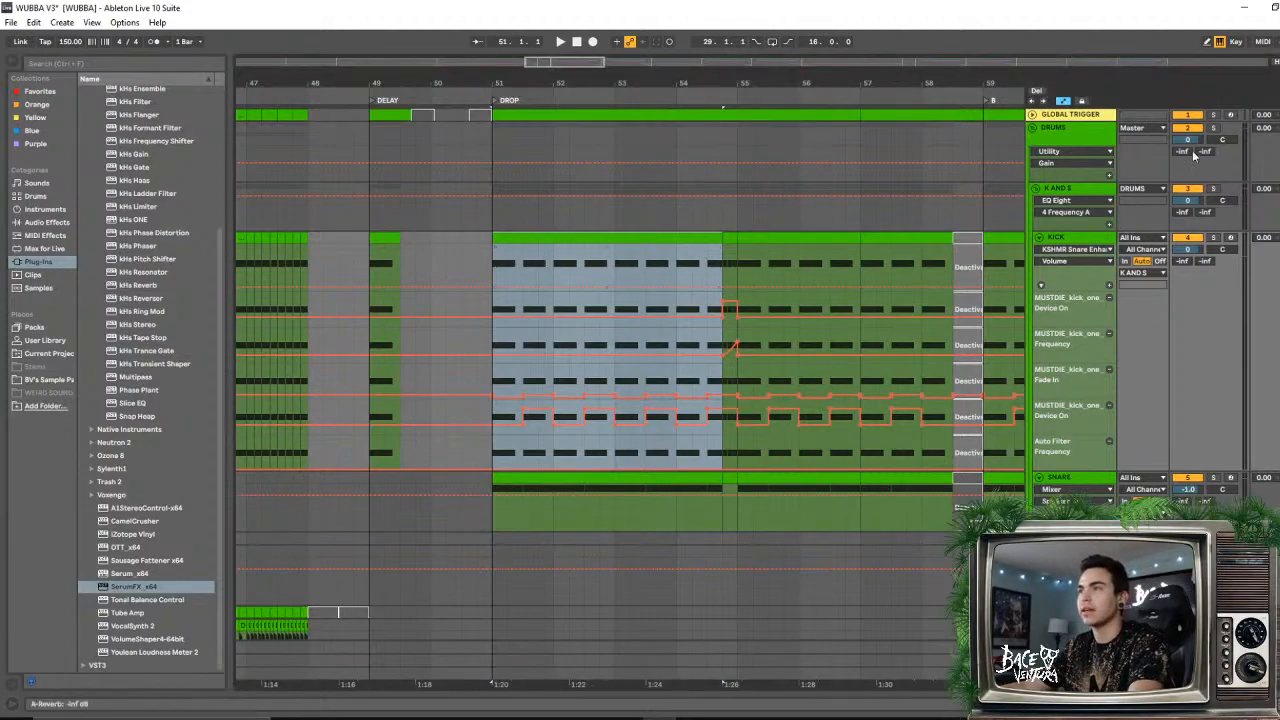
# - Audition the DRUMS group soloed through the first DROP section, clear the solo and collapse the group
pyautogui.click(1214, 129)
pyautogui.press('space')
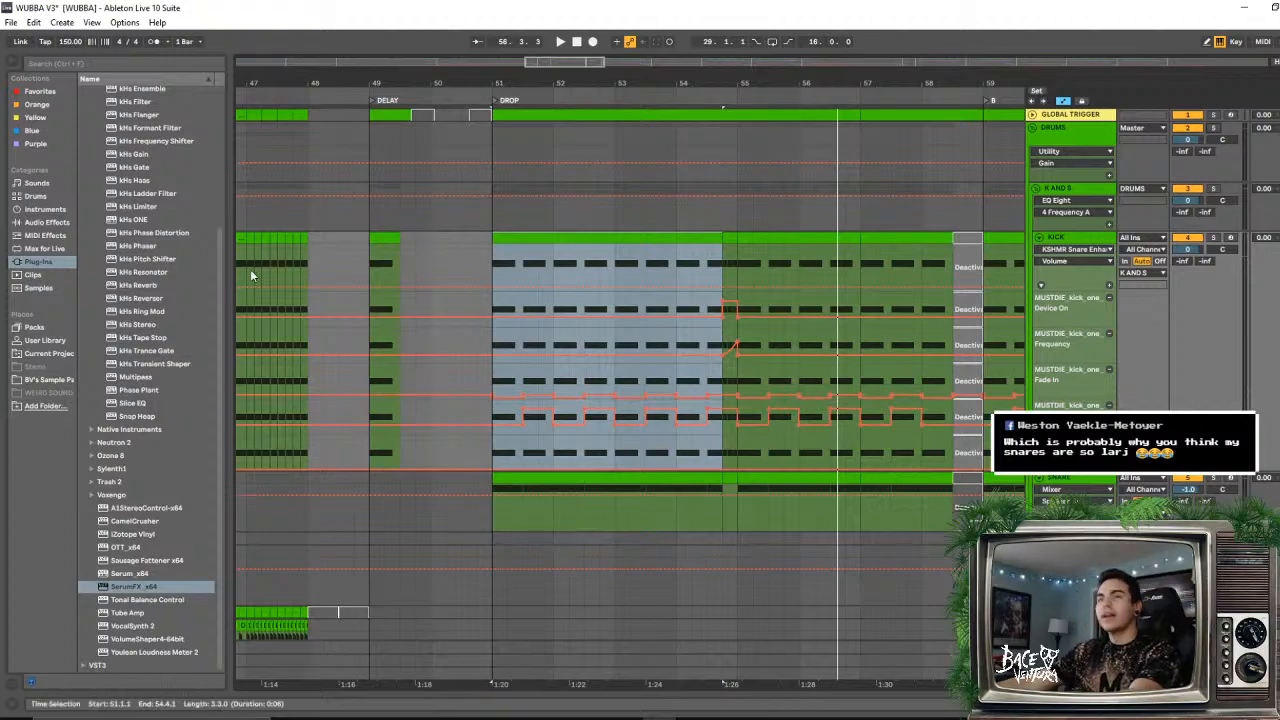
pyautogui.click(1032, 128)
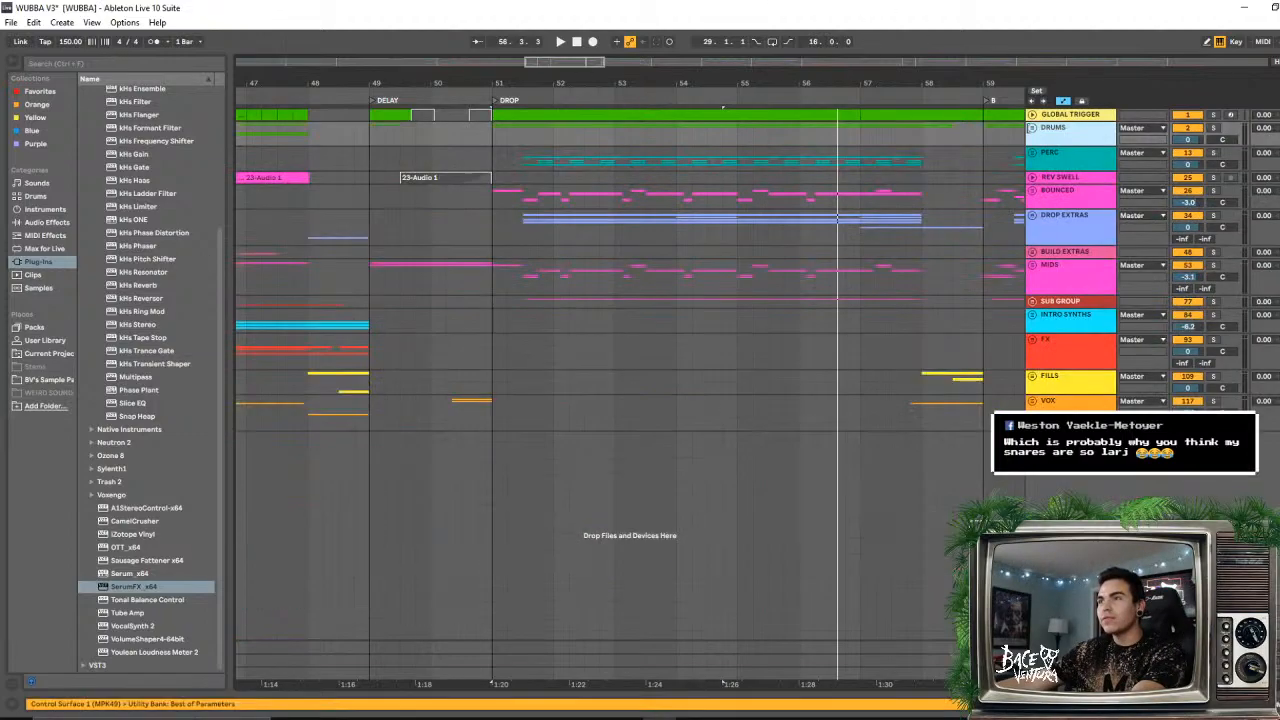
# - Expand the VOX group and its BITCH GROUP subgroup, and select the upper OH BITCH clip just before the first DROP
pyautogui.moveTo(688, 87); pyautogui.dragTo(688, 42)
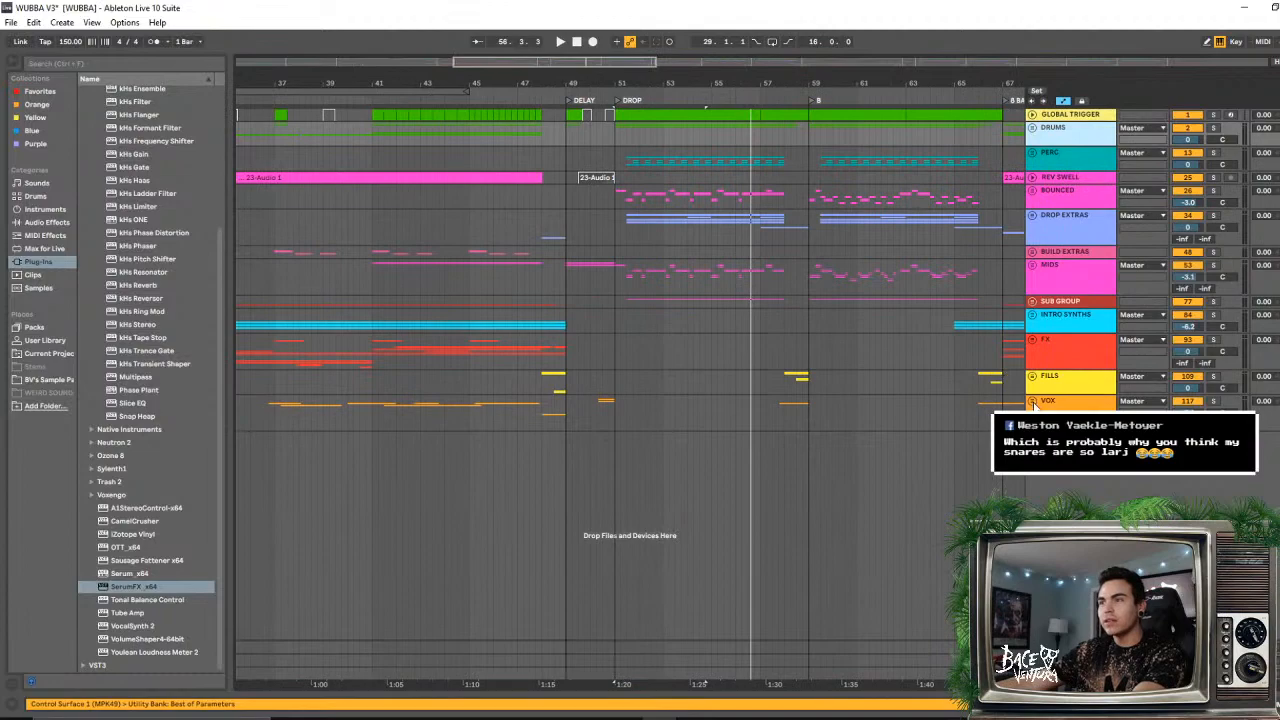
pyautogui.click(1033, 402)
pyautogui.scroll(-5, 527, 319)
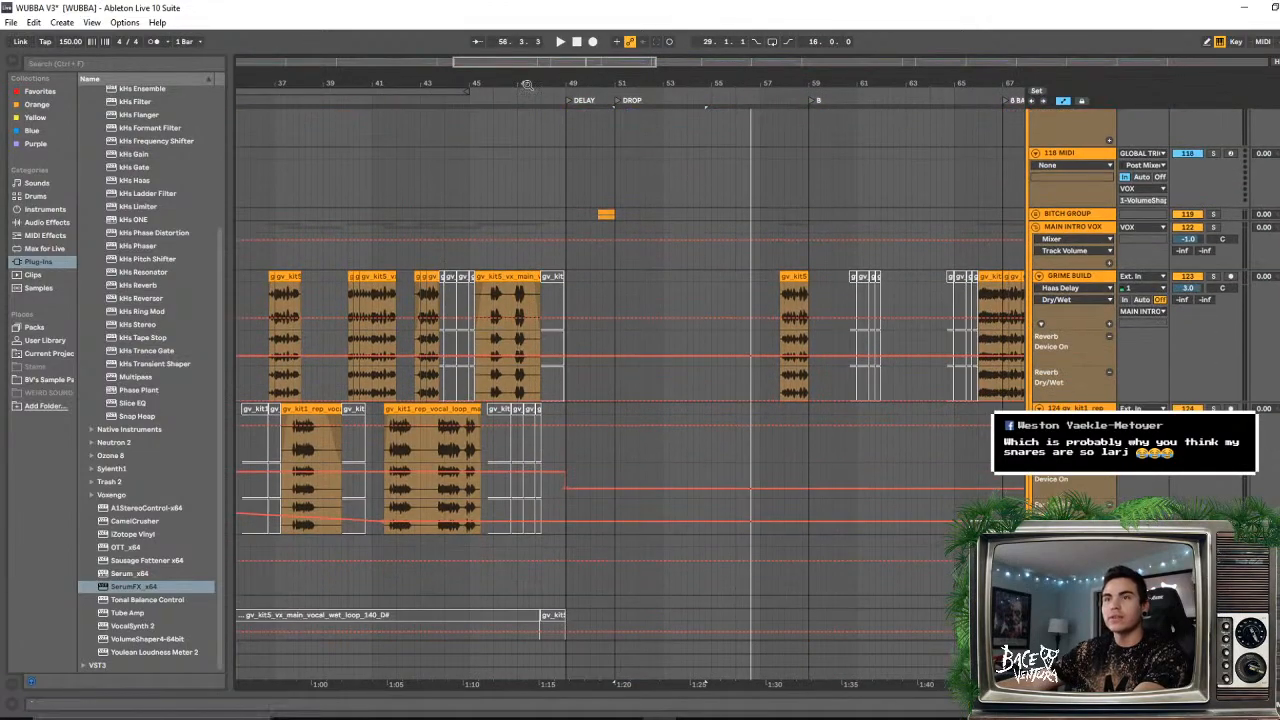
pyautogui.moveTo(527, 85); pyautogui.dragTo(556, 38)
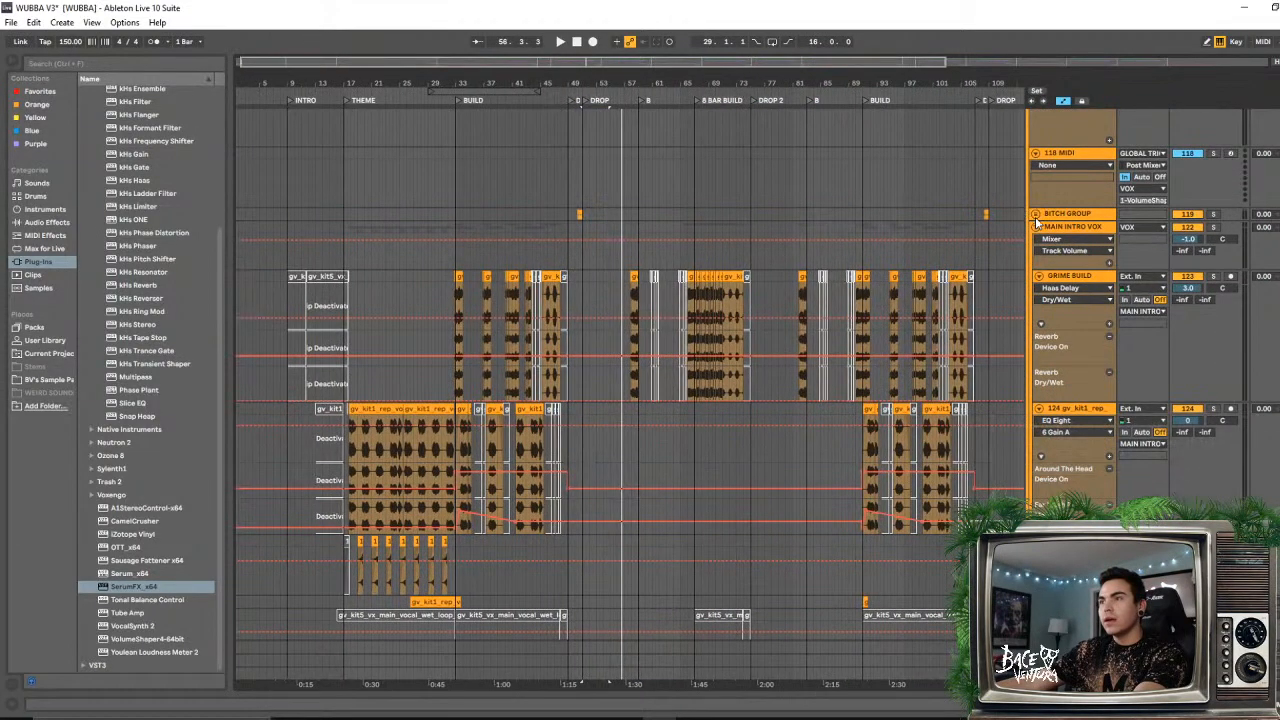
pyautogui.click(1035, 215)
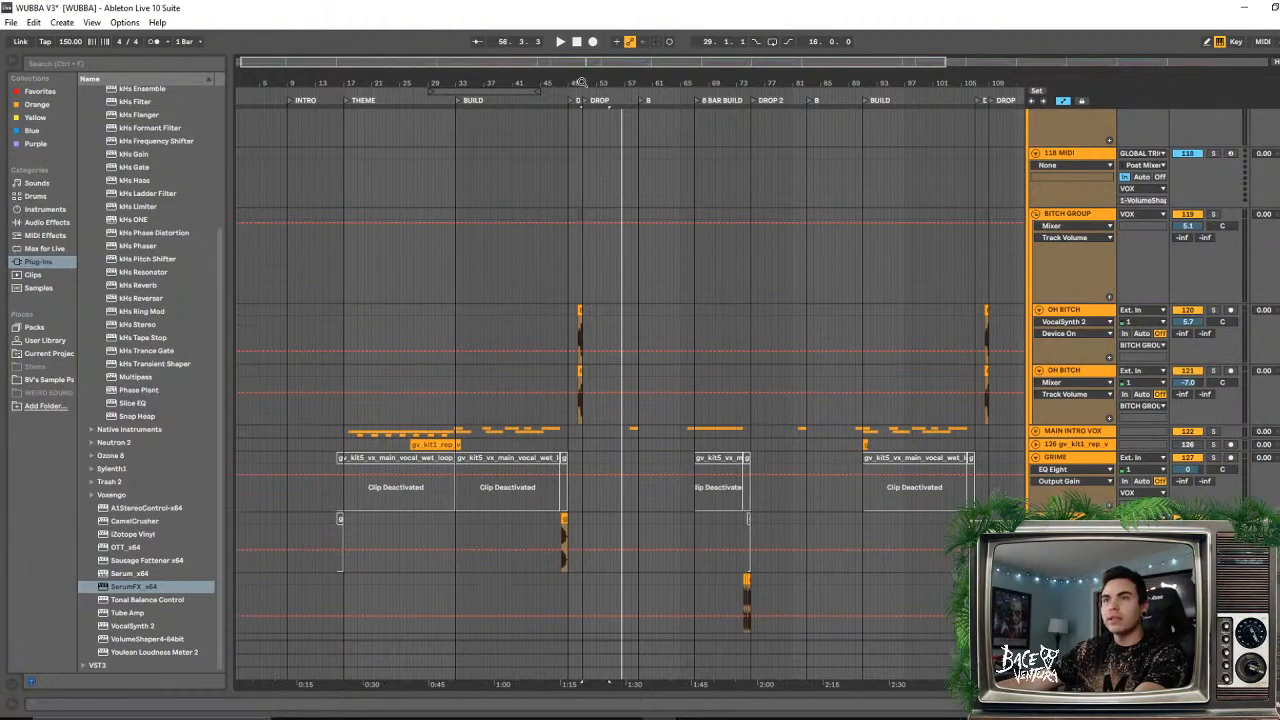
pyautogui.moveTo(581, 84); pyautogui.dragTo(583, 240)
pyautogui.click(555, 309)
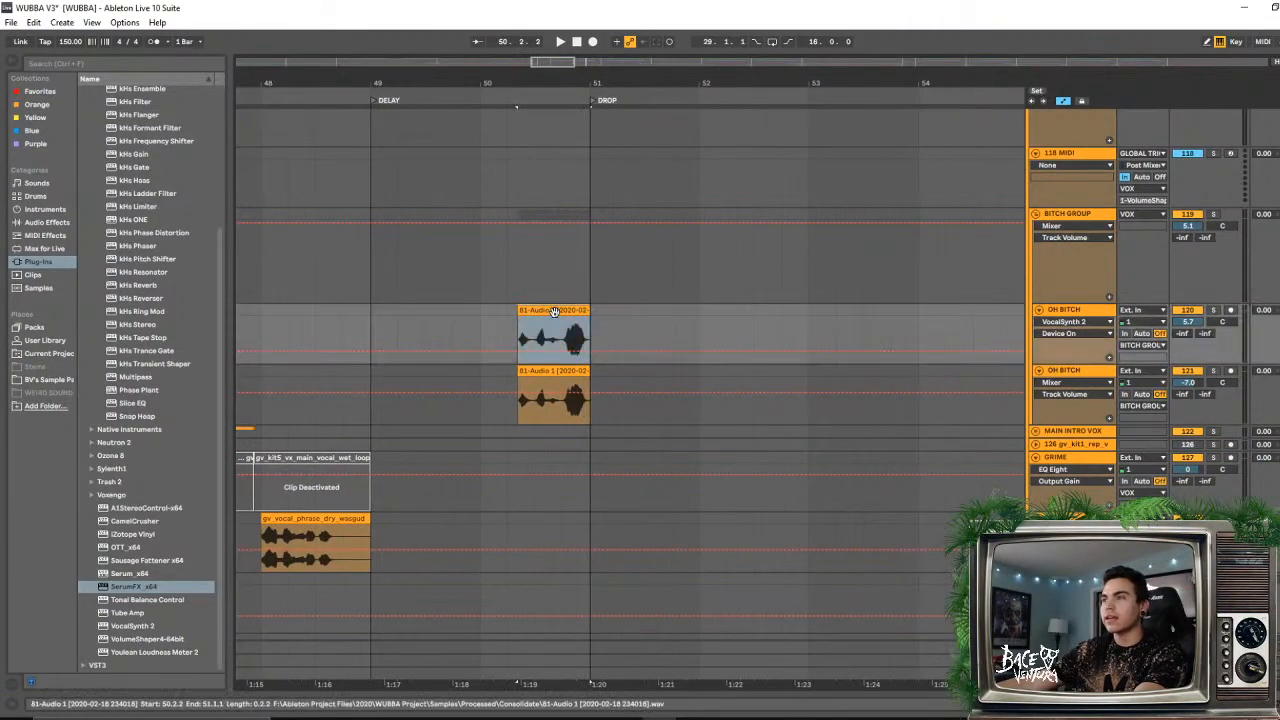
# - Audition the upper OH BITCH vocal on its own, and together with the lower OH BITCH layer
pyautogui.click(1213, 310)
pyautogui.press('space')
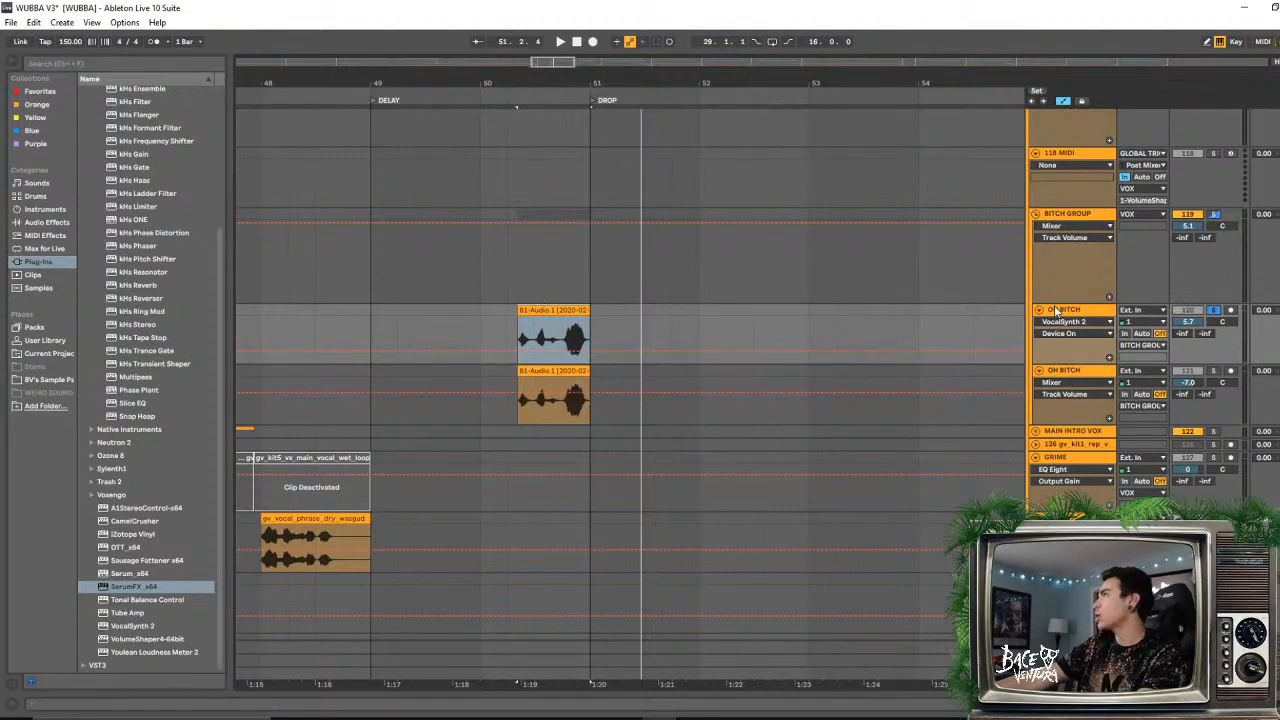
pyautogui.press('space')
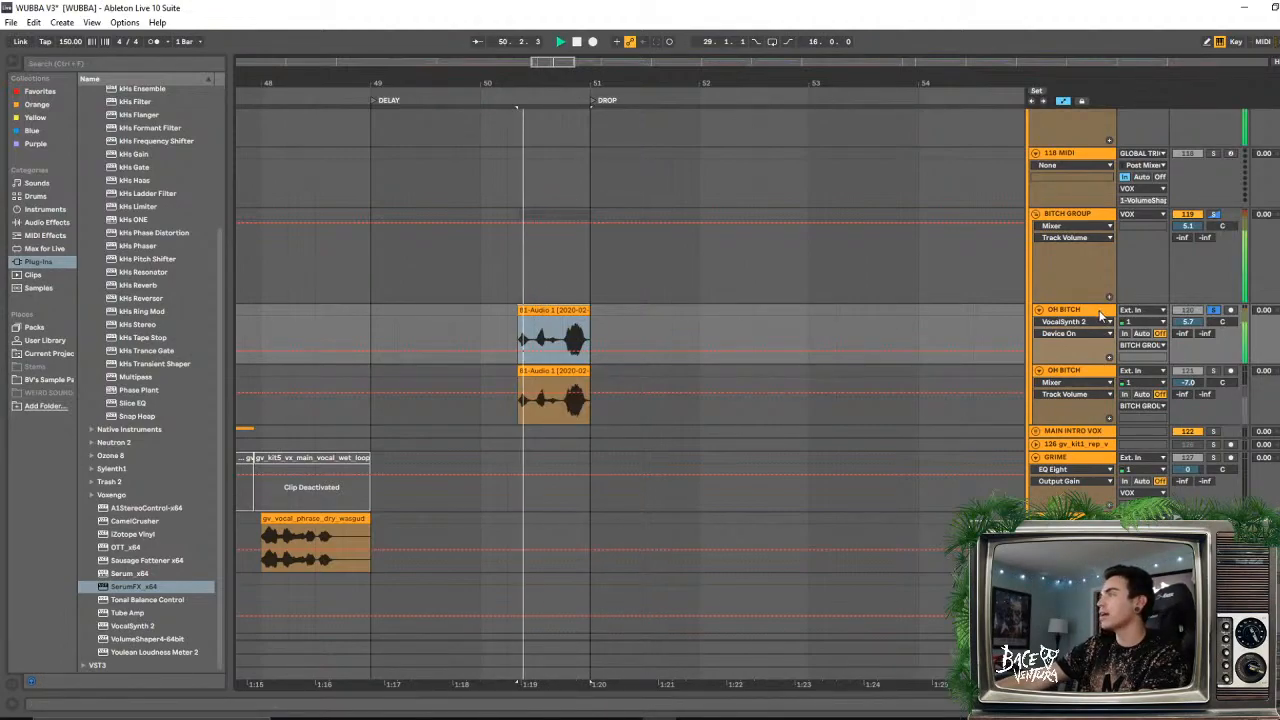
pyautogui.keyDown('ctrl'); pyautogui.click(1214, 372); pyautogui.keyUp('ctrl')
pyautogui.press('space')
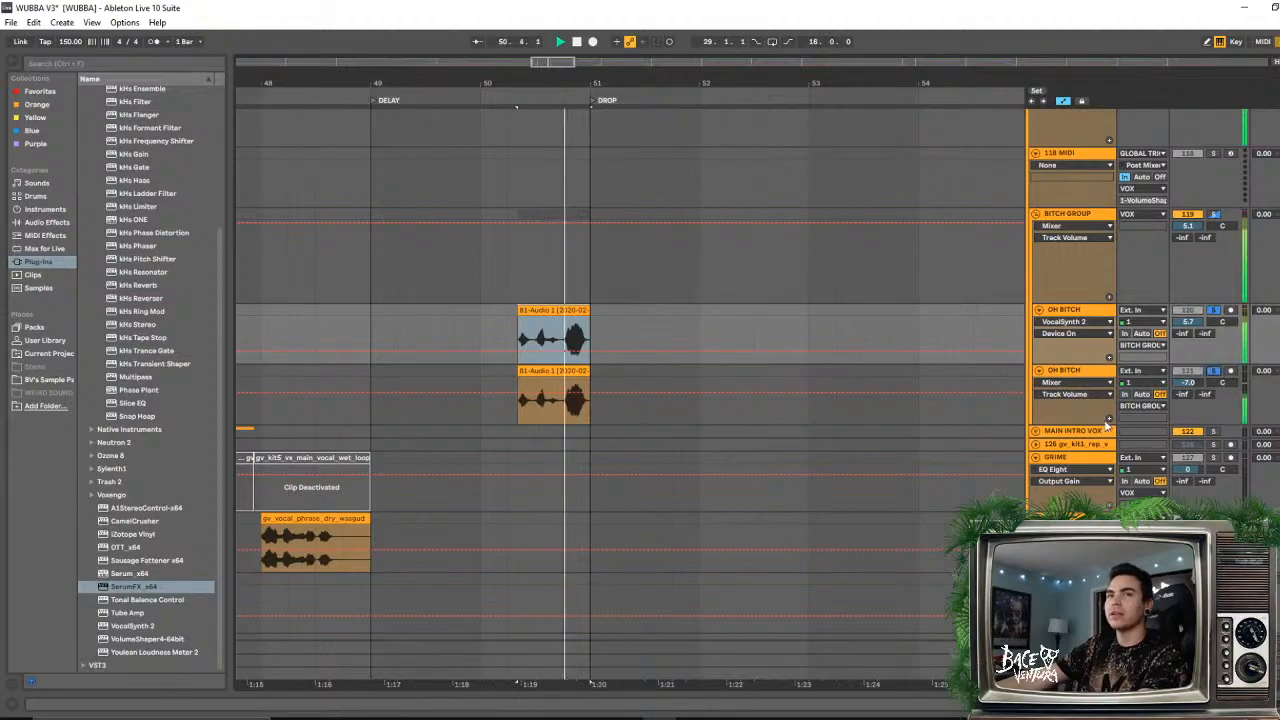
pyautogui.press('space')
# - Audition the lower OH BITCH layer alone and the whole BITCH GROUP soloed, leaving no solo active
pyautogui.click(1214, 310)
pyautogui.press('space')
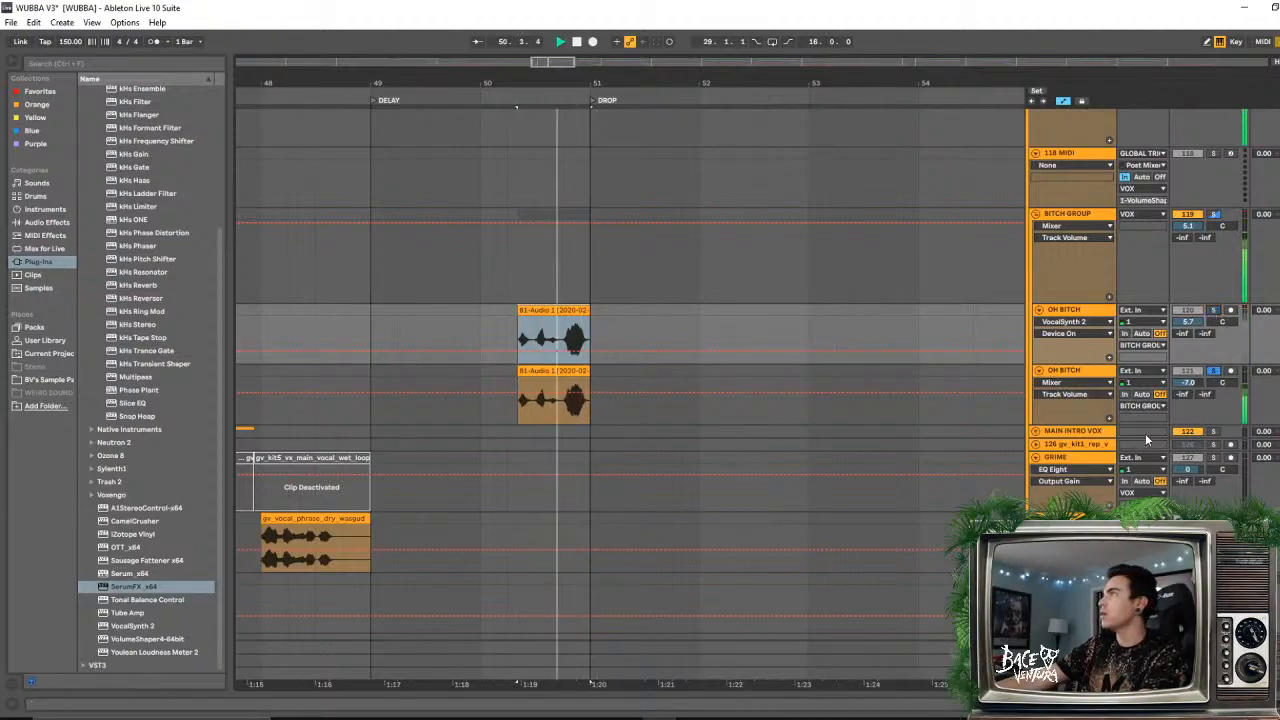
pyautogui.press('space')
pyautogui.click(1212, 214)
pyautogui.press('space')
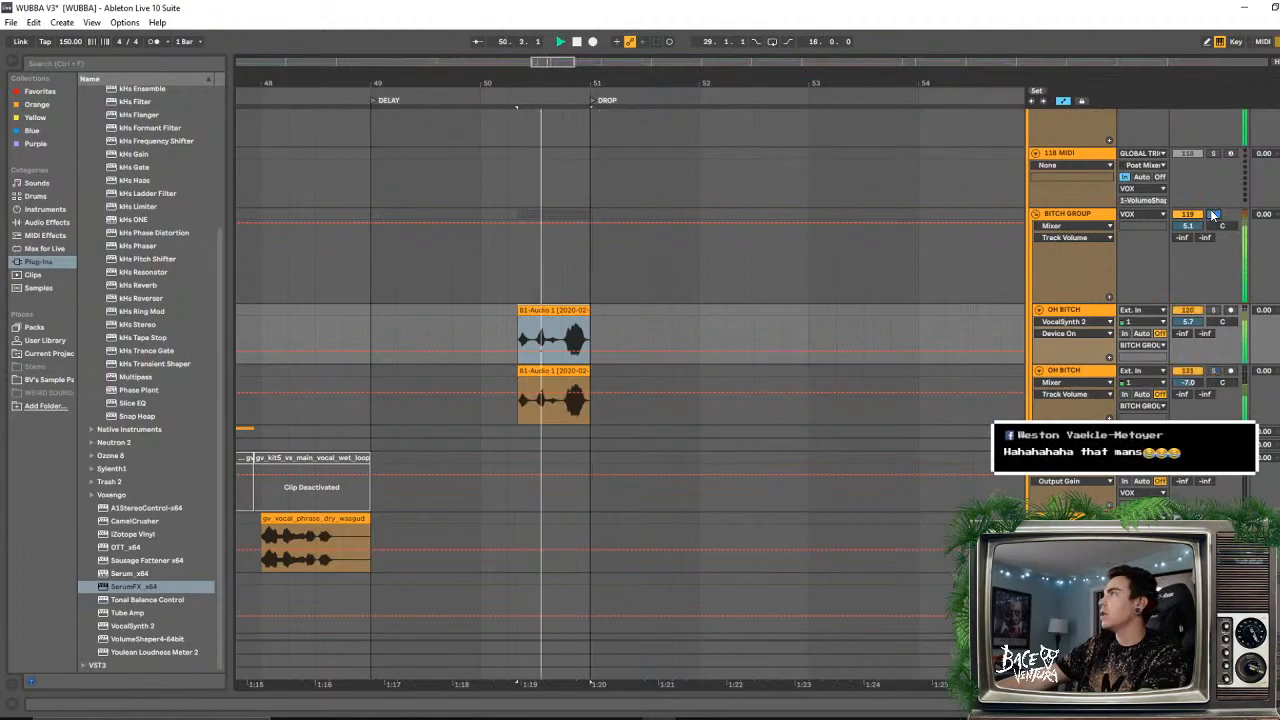
pyautogui.press('space')
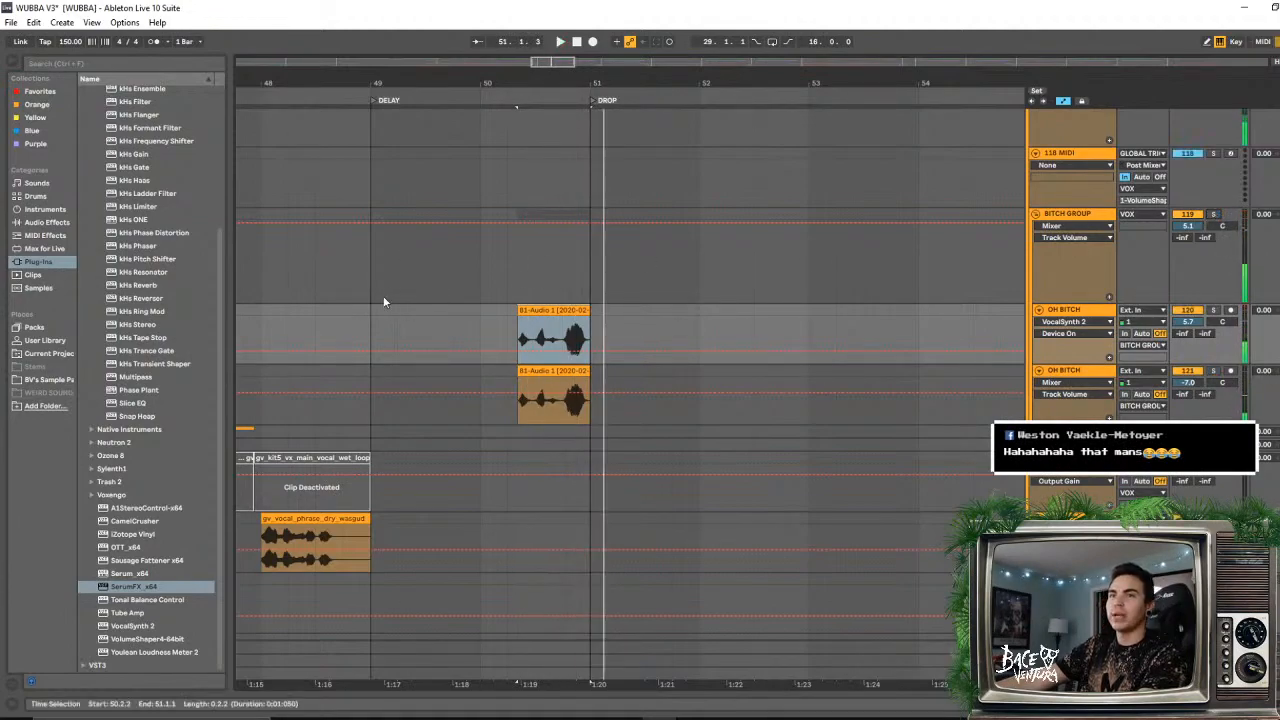
# - Play the full mix from the second DELAY section at bar 107 into the following DROP
pyautogui.click(385, 295)
pyautogui.doubleClick(538, 88)
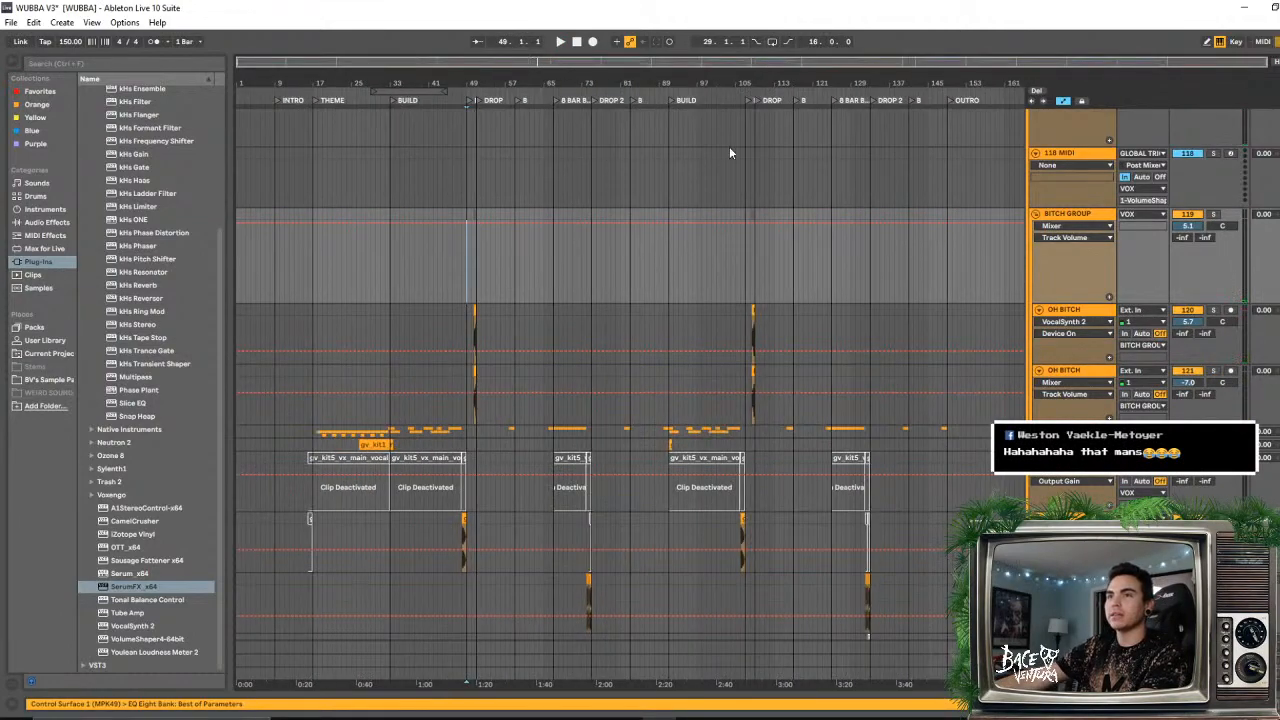
pyautogui.moveTo(758, 84); pyautogui.dragTo(698, 190)
pyautogui.click(642, 264)
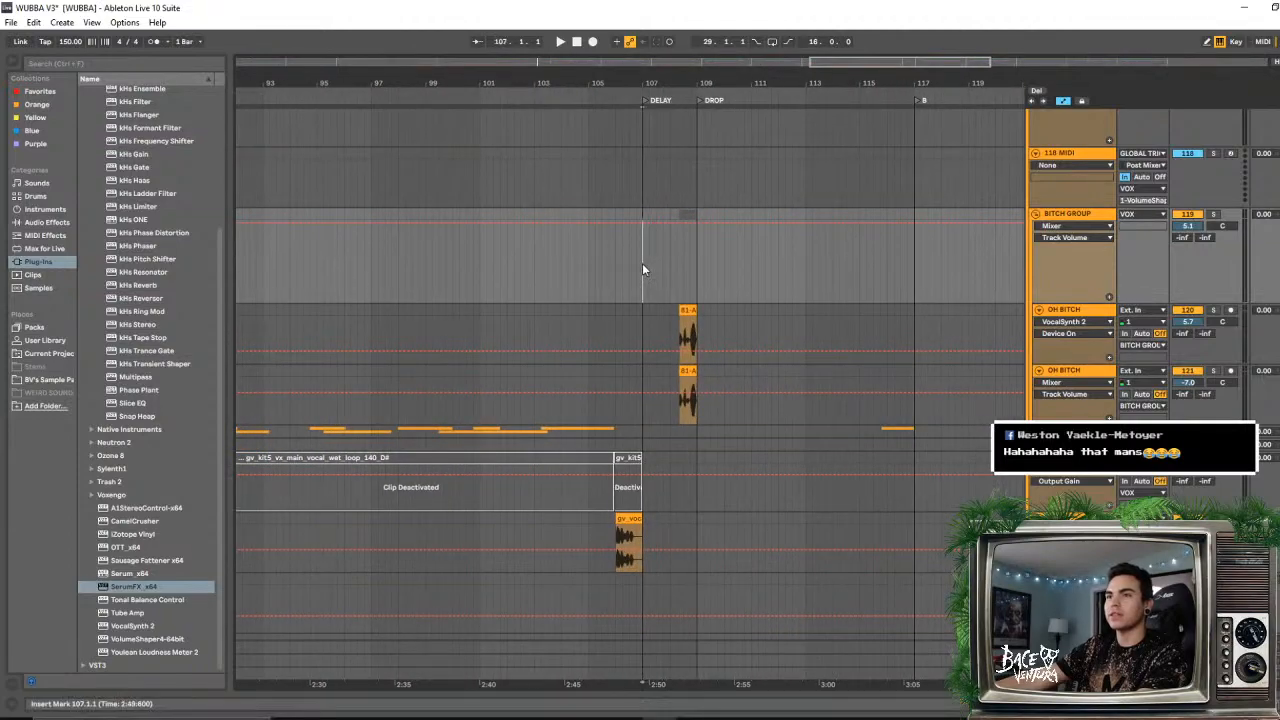
pyautogui.press('space')
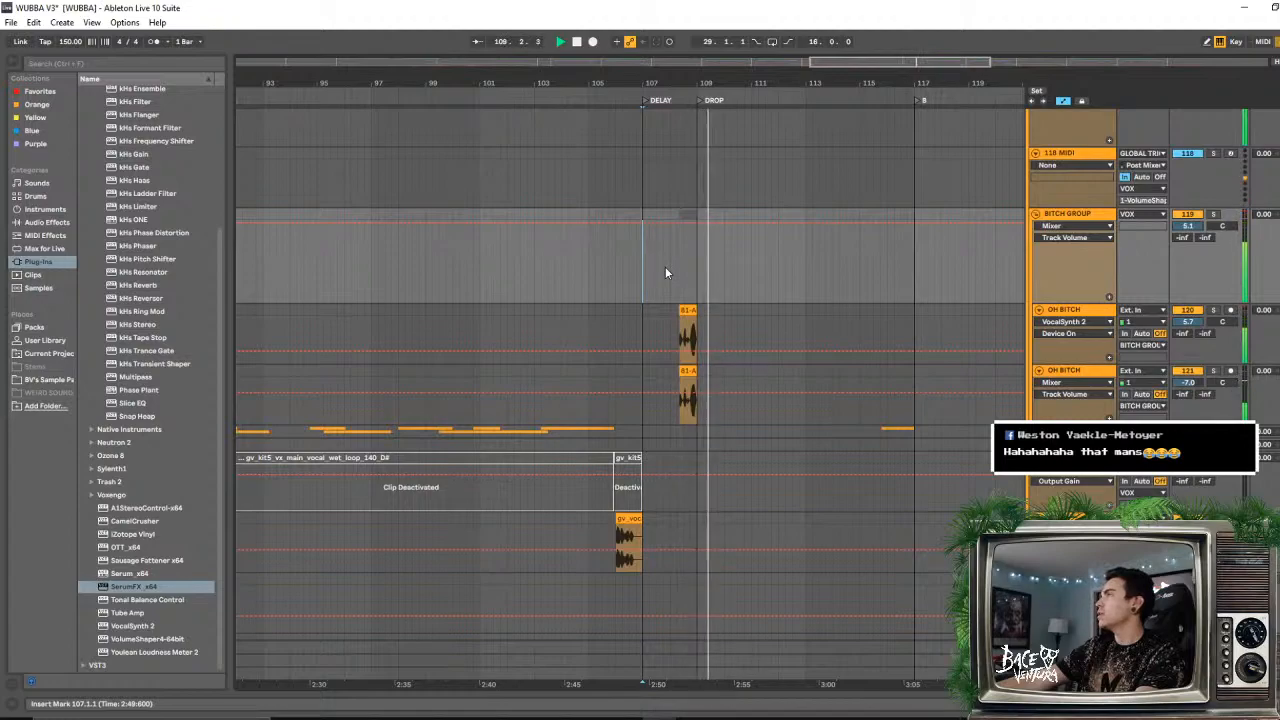
pyautogui.press('space')
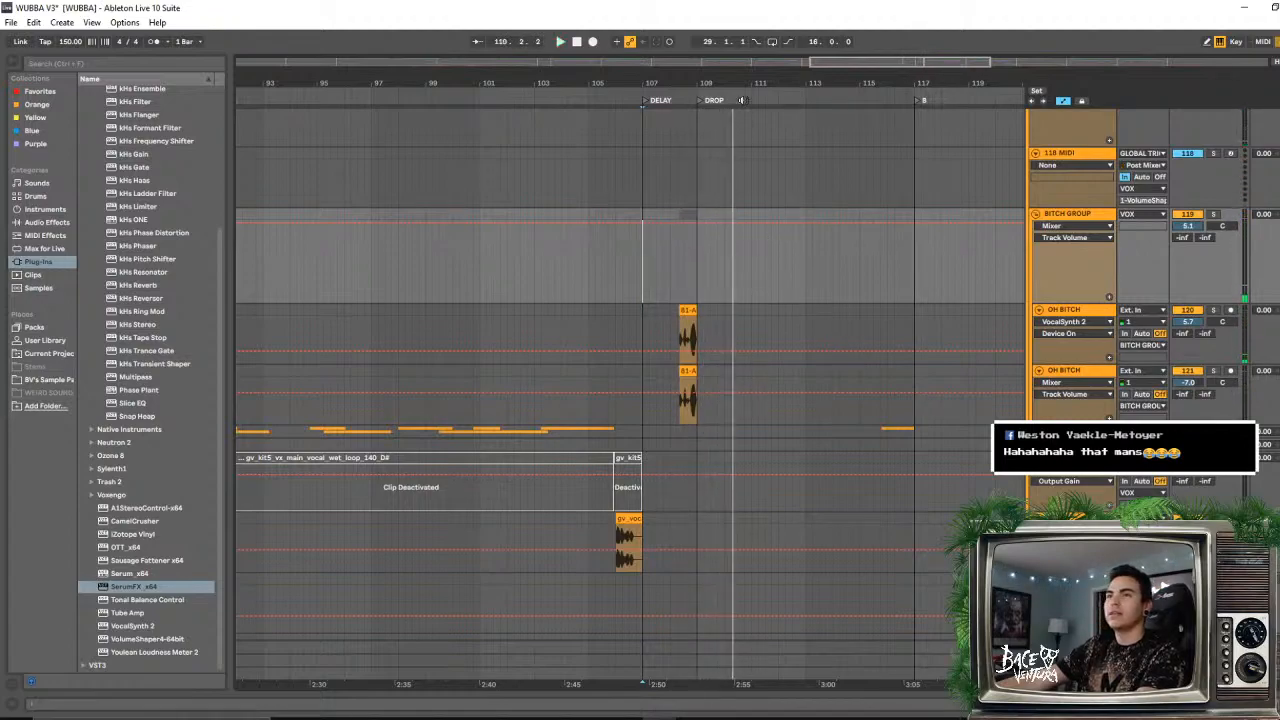
# - Collapse the BITCH GROUP and fold the other open tracks inside the VOX group, from 118 MIDI down to VOX 3
pyautogui.moveTo(746, 84); pyautogui.dragTo(746, 50)
pyautogui.scroll(2, 1036, 370)
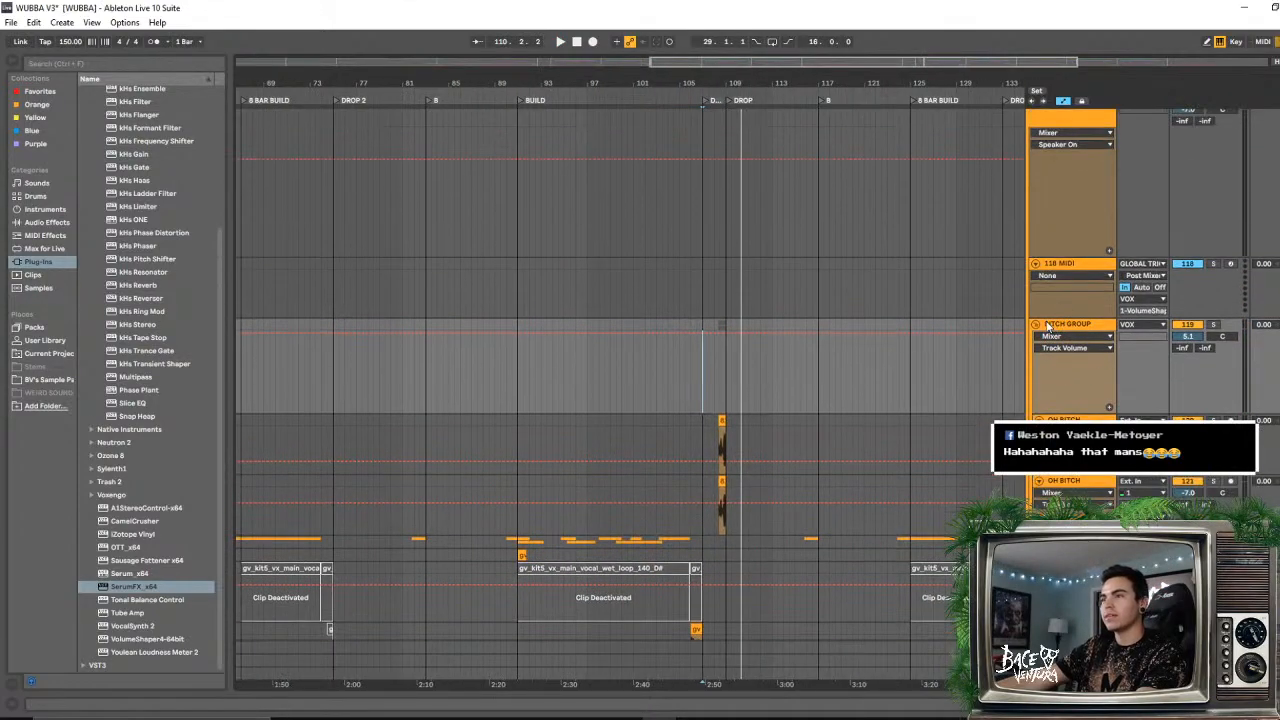
pyautogui.click(1037, 325)
pyautogui.click(1036, 263)
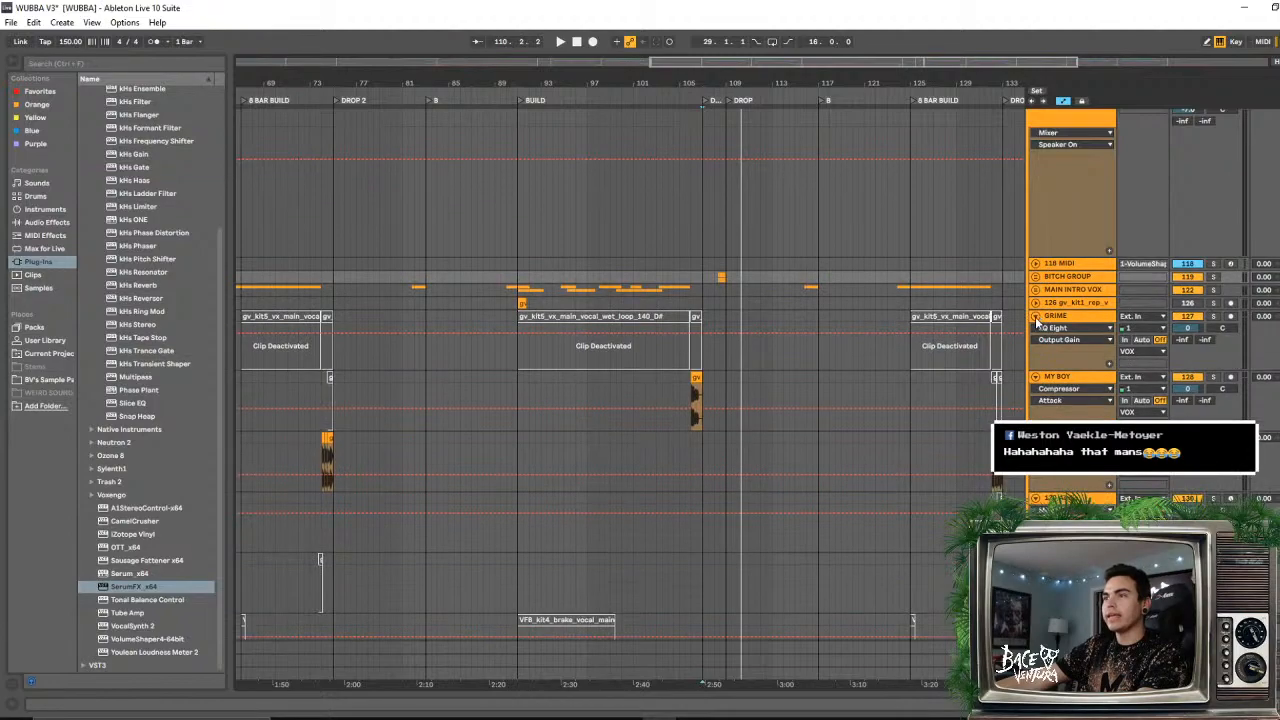
pyautogui.click(1036, 315)
pyautogui.click(1043, 331)
pyautogui.click(1036, 329)
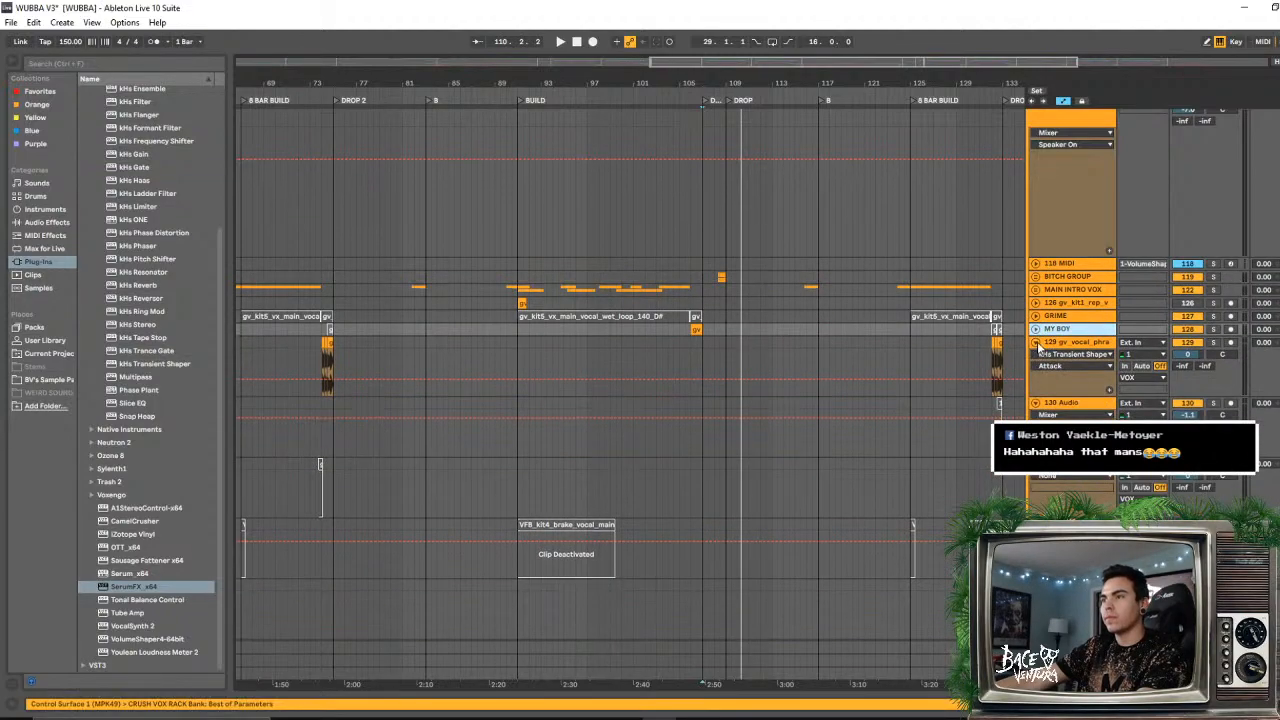
pyautogui.click(1036, 342)
pyautogui.click(1036, 355)
pyautogui.click(1036, 368)
pyautogui.click(1036, 382)
pyautogui.click(1037, 394)
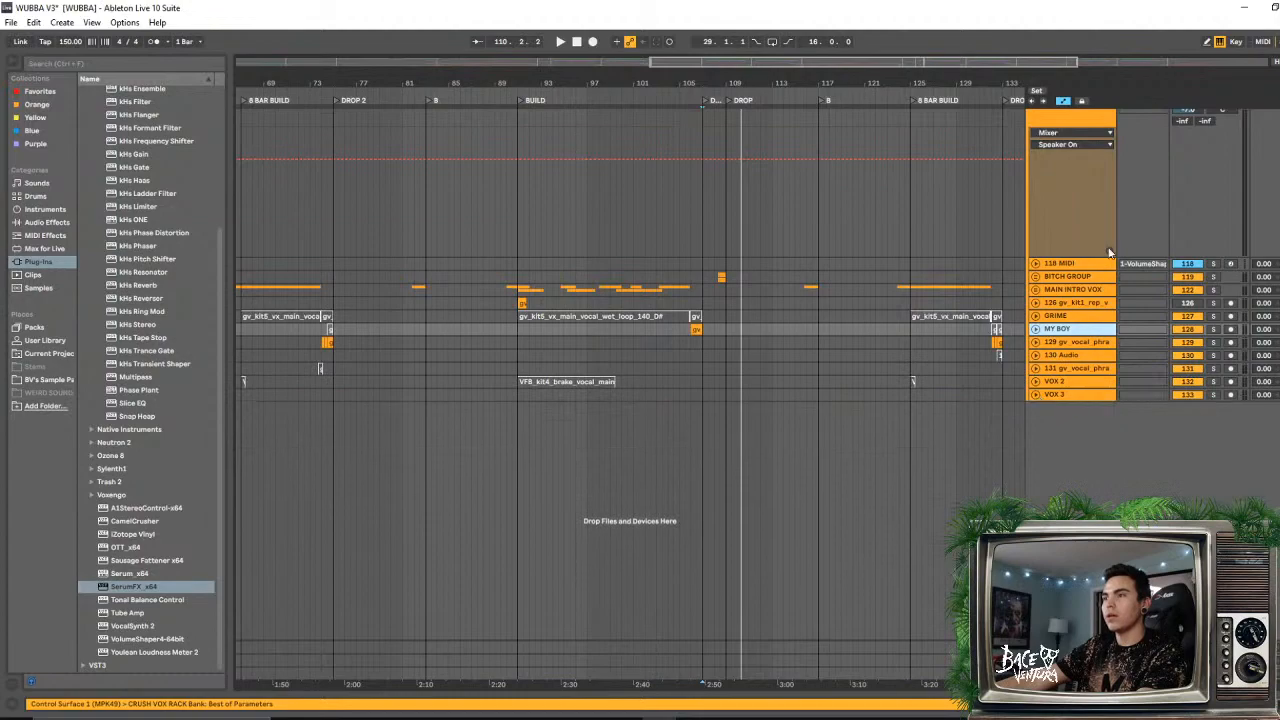
# - Collapse the VOX group and fit the whole arrangement in view
pyautogui.scroll(2, 1092, 250)
pyautogui.click(1032, 195)
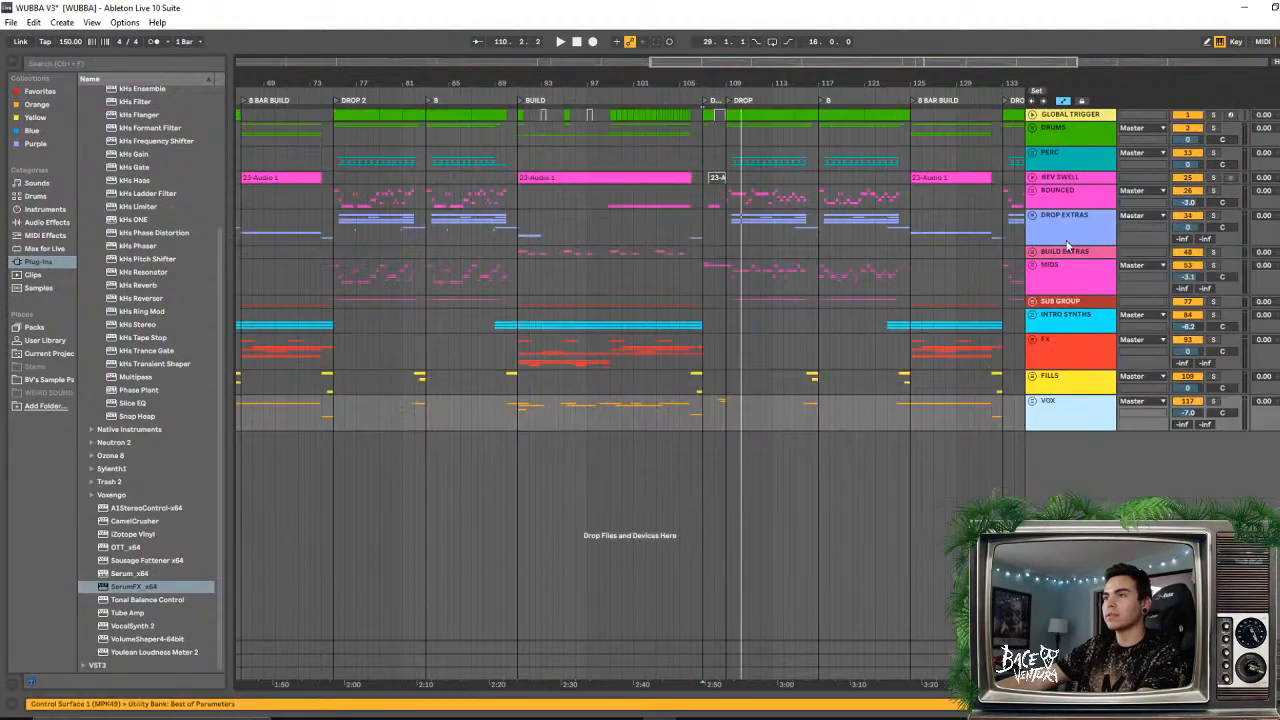
pyautogui.doubleClick(773, 82)
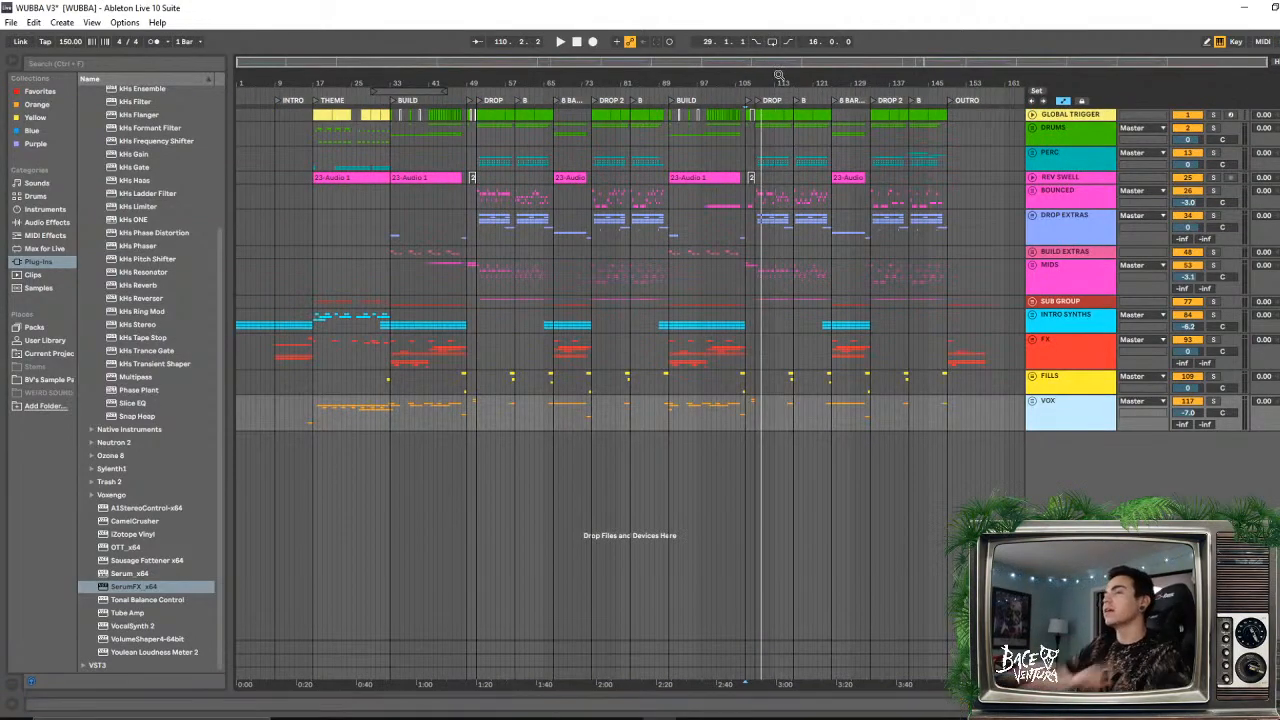